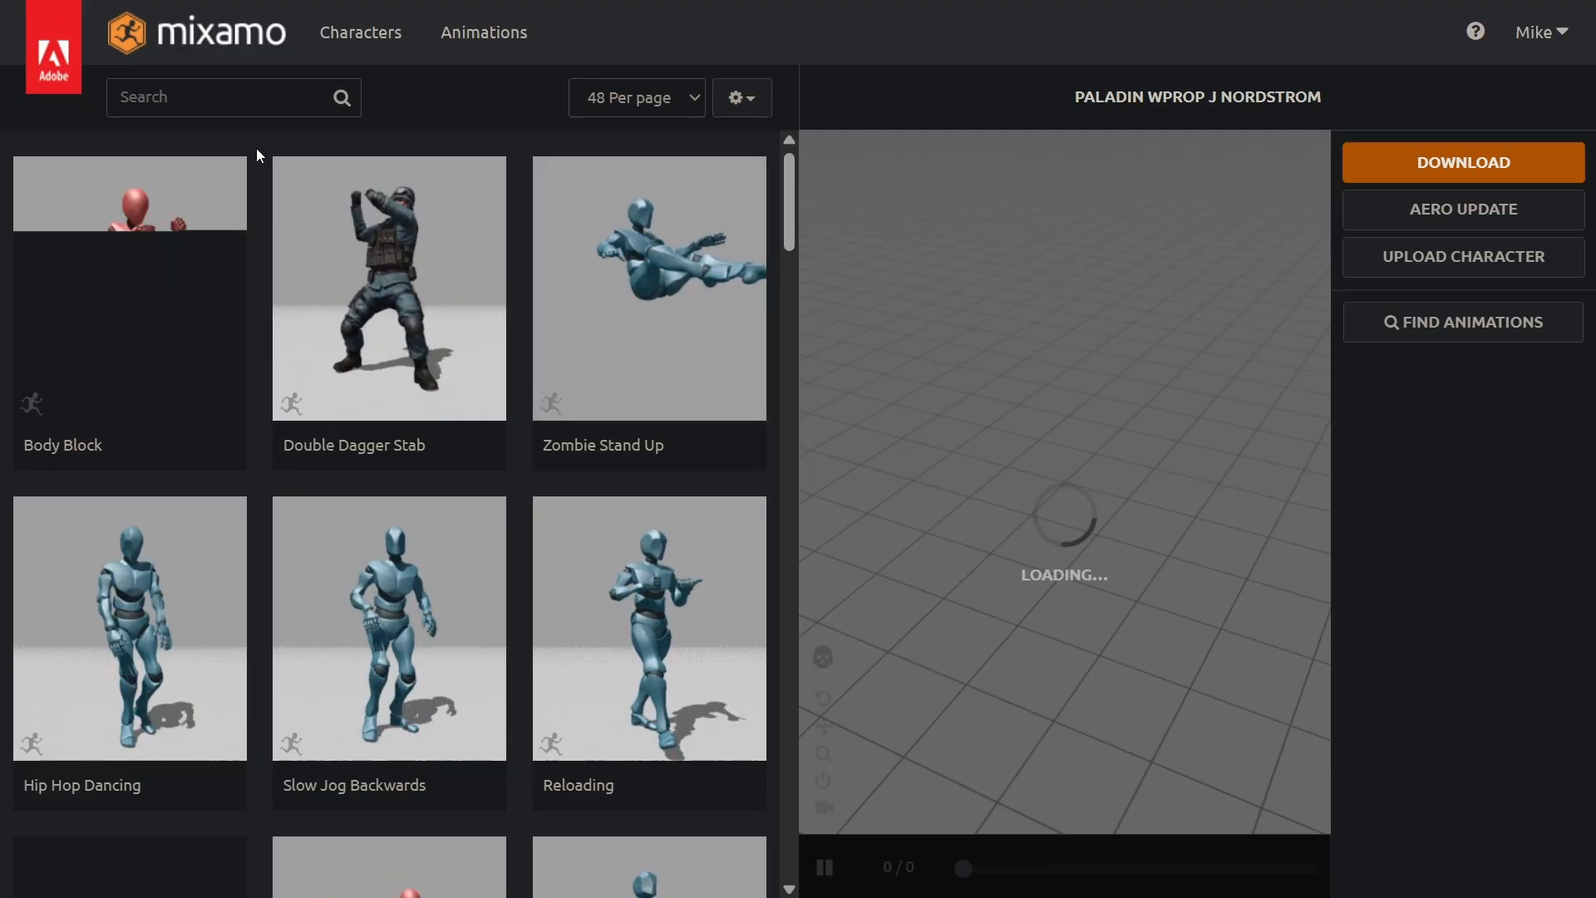
Step: Search the characters for "paladin" and use Paladin W/Prop J Nordstrom as the current character
left_click(356, 38)
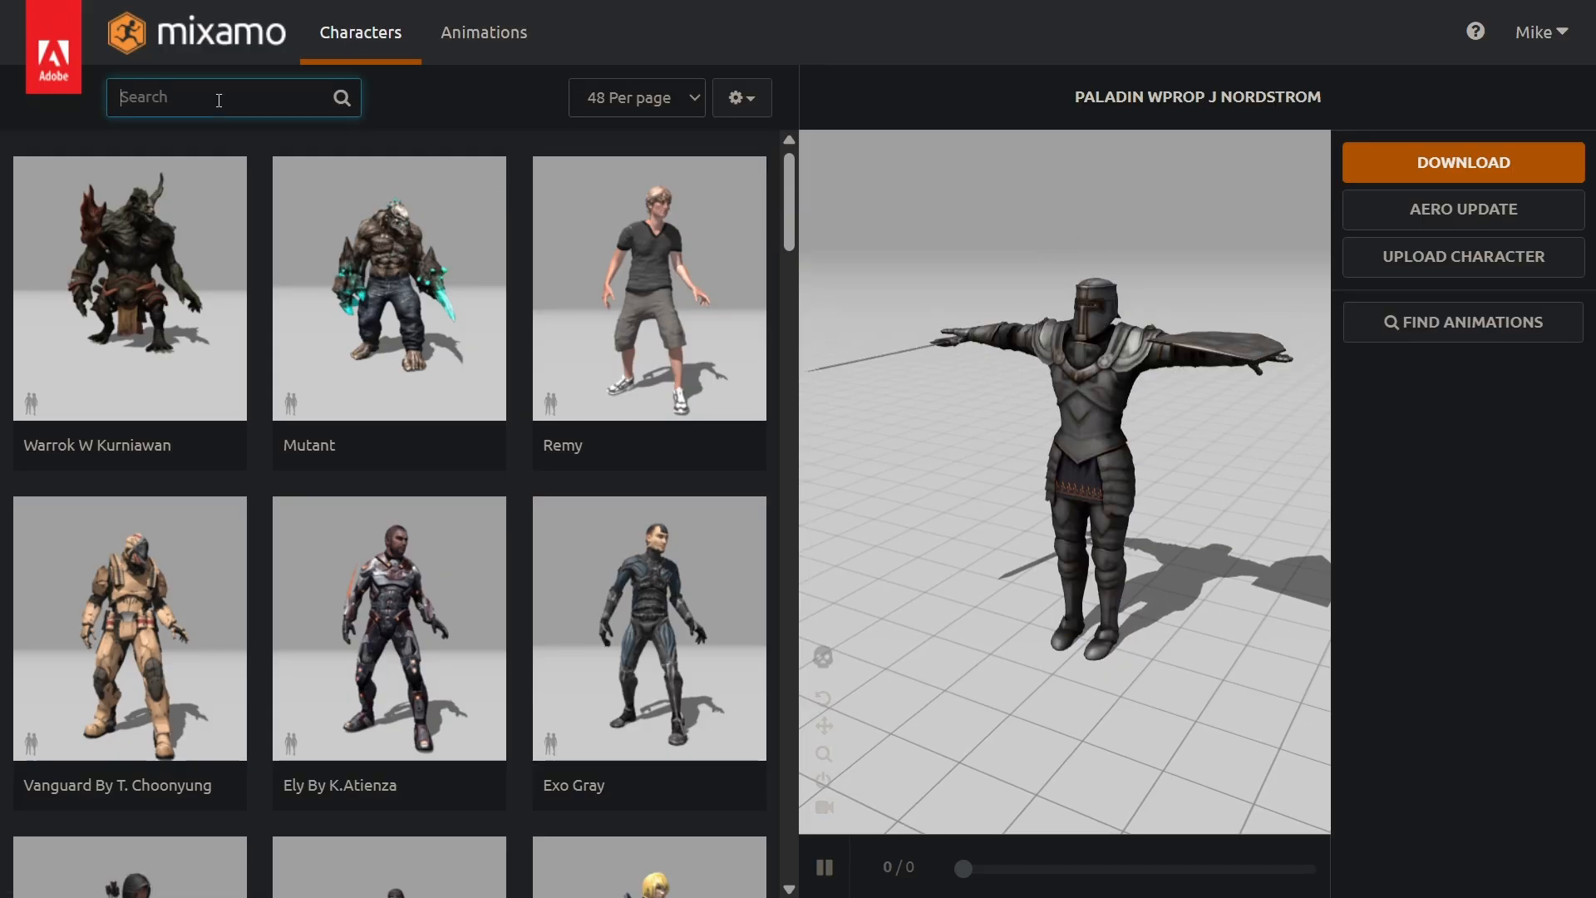
type("din")
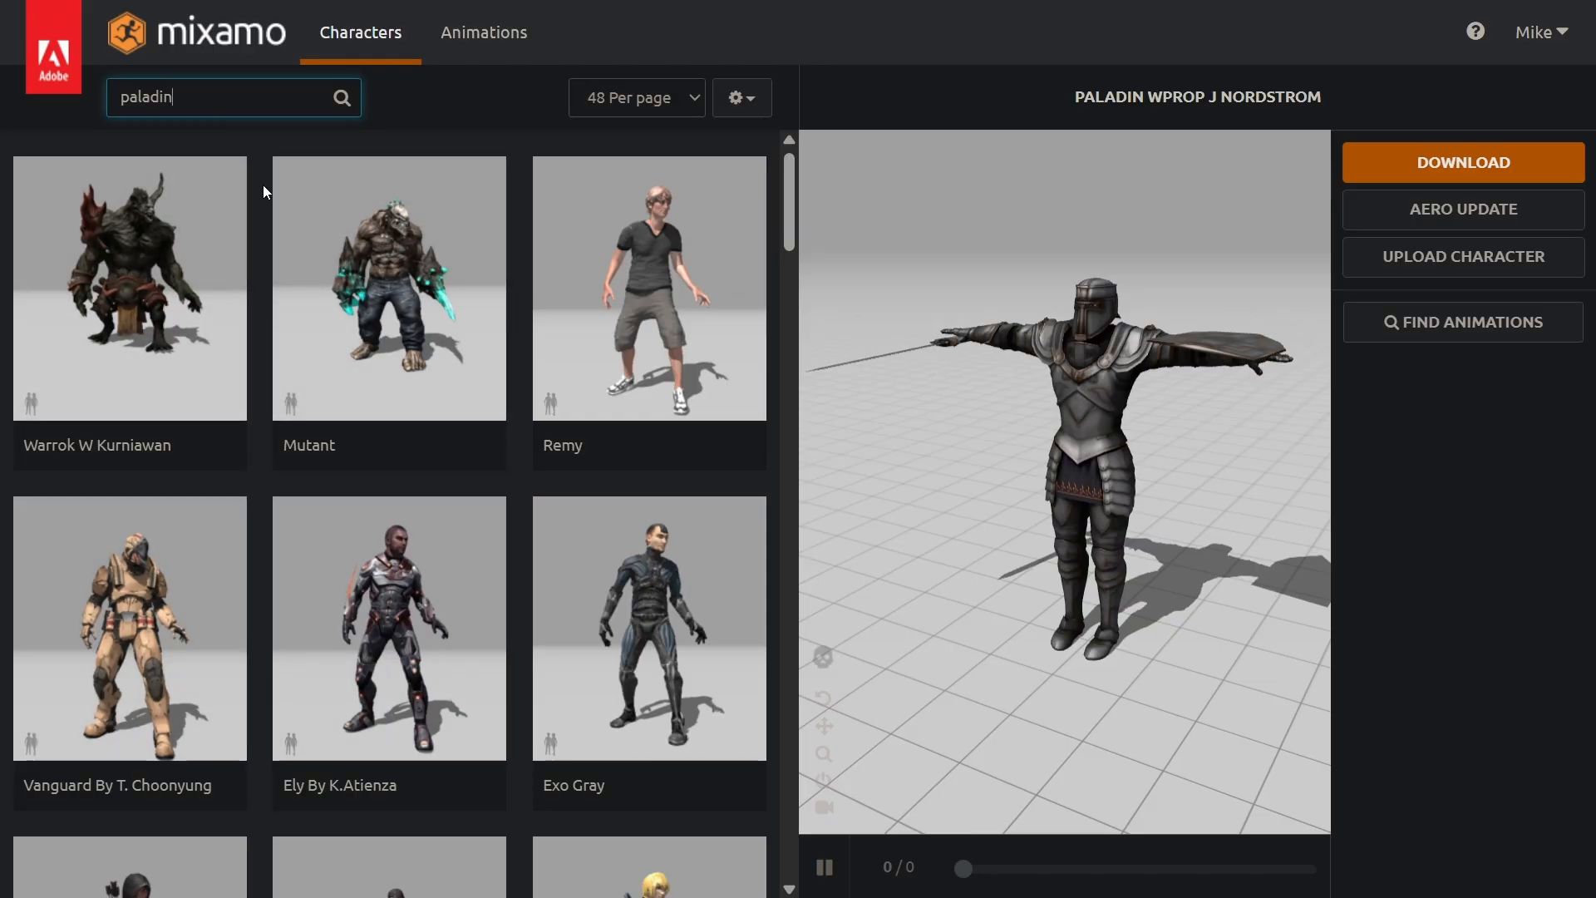
key("Return")
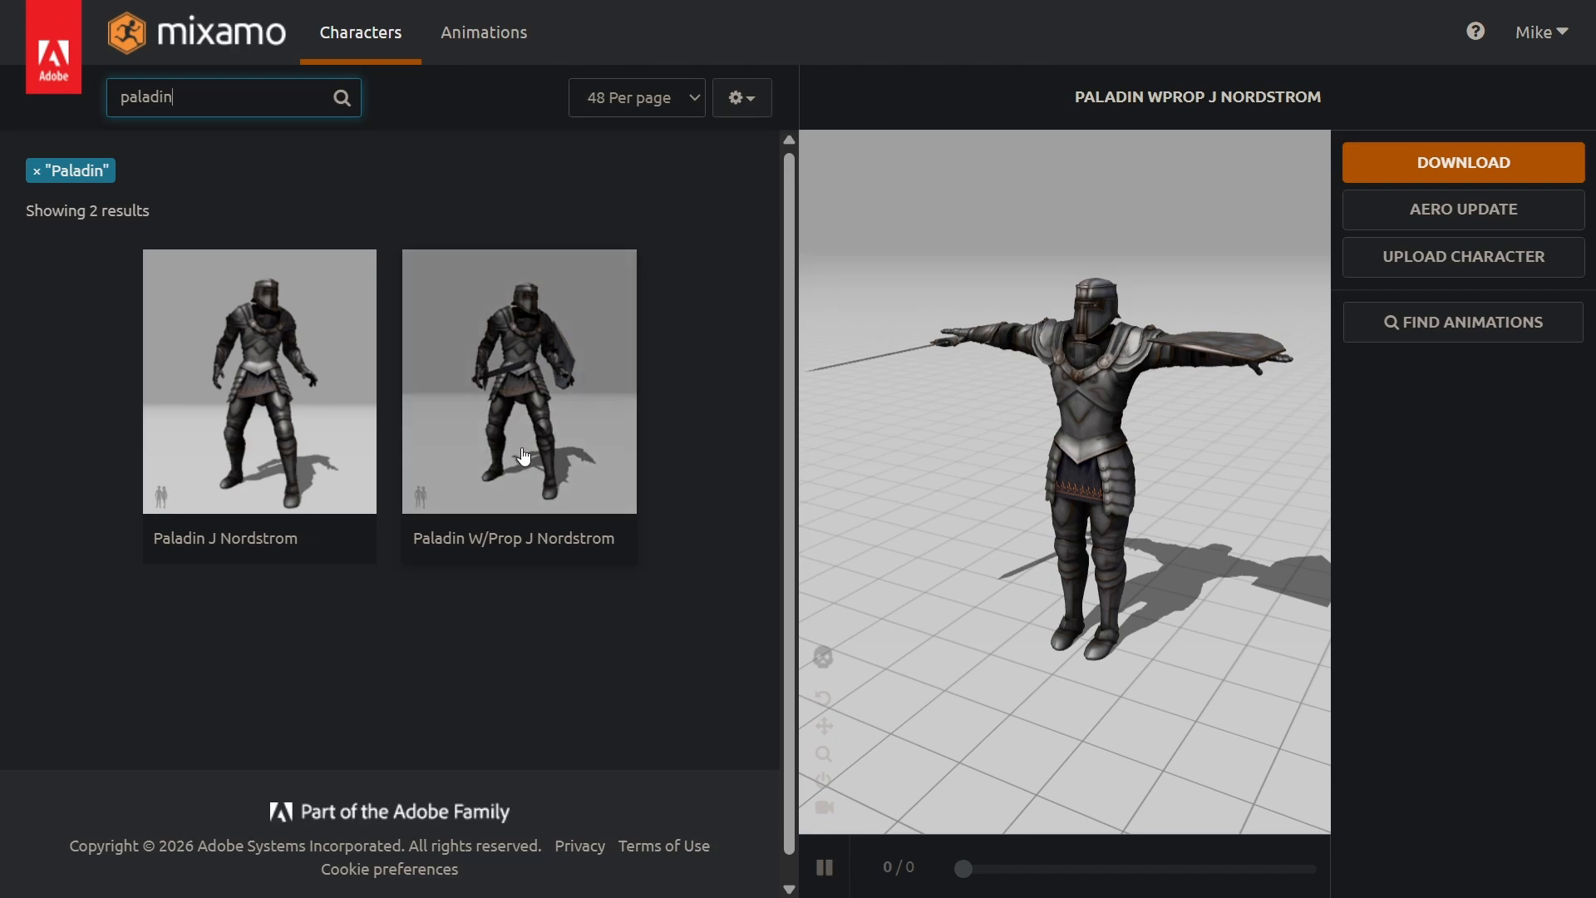
left_click(512, 385)
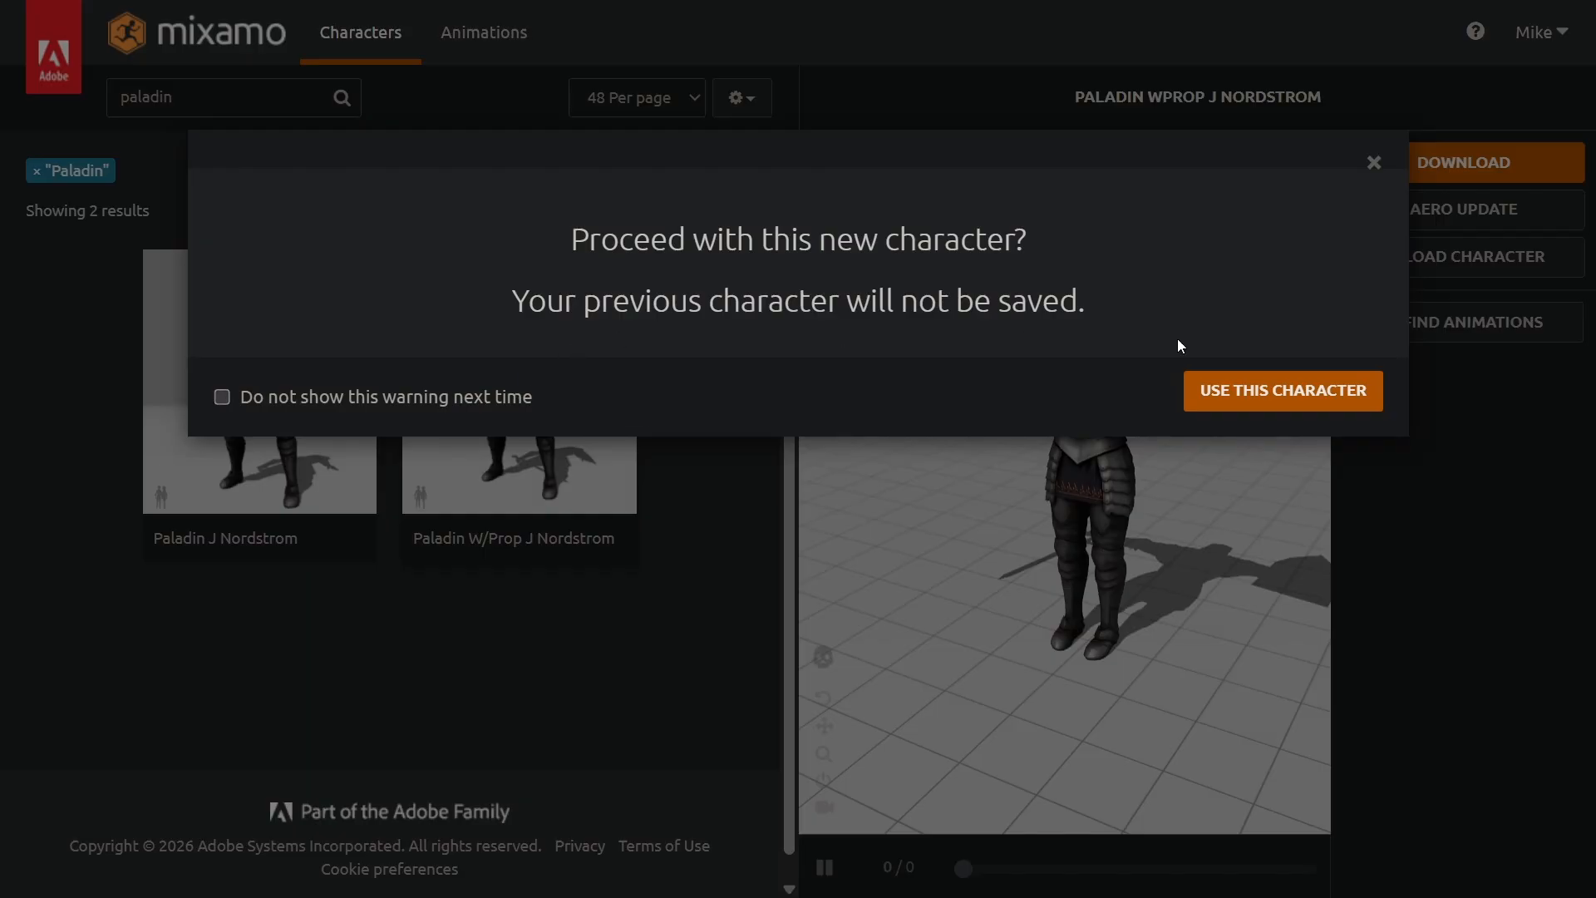
left_click(1302, 398)
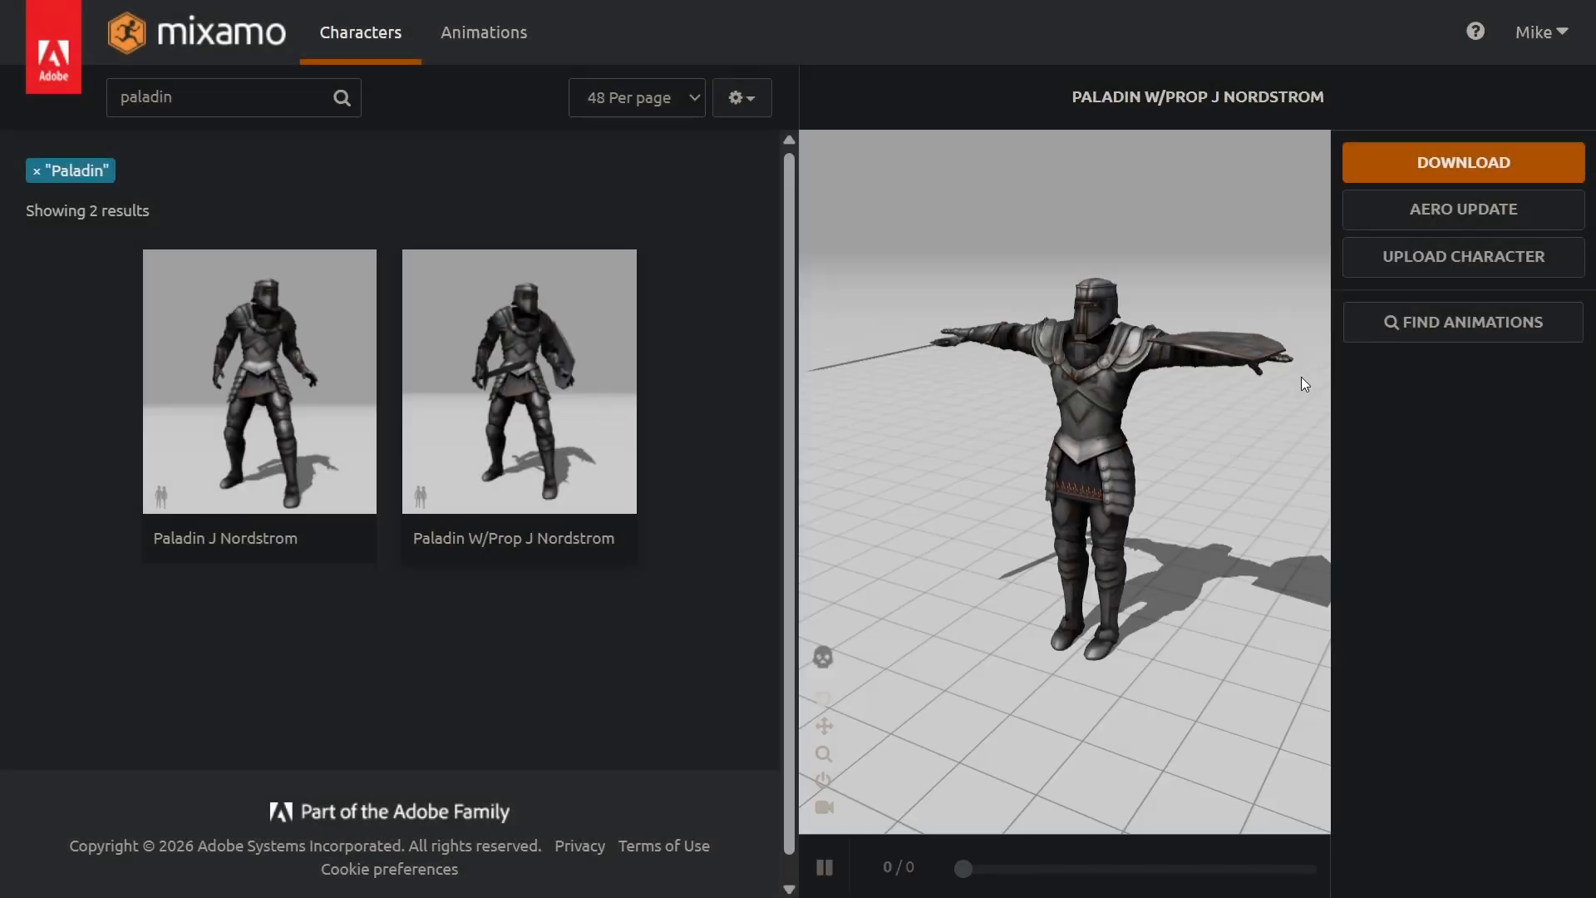
Step: Download the Paladin W/Prop J Nordstrom character in FBX for Unity format with the T-pose
left_click_drag(1092, 389, 1013, 465)
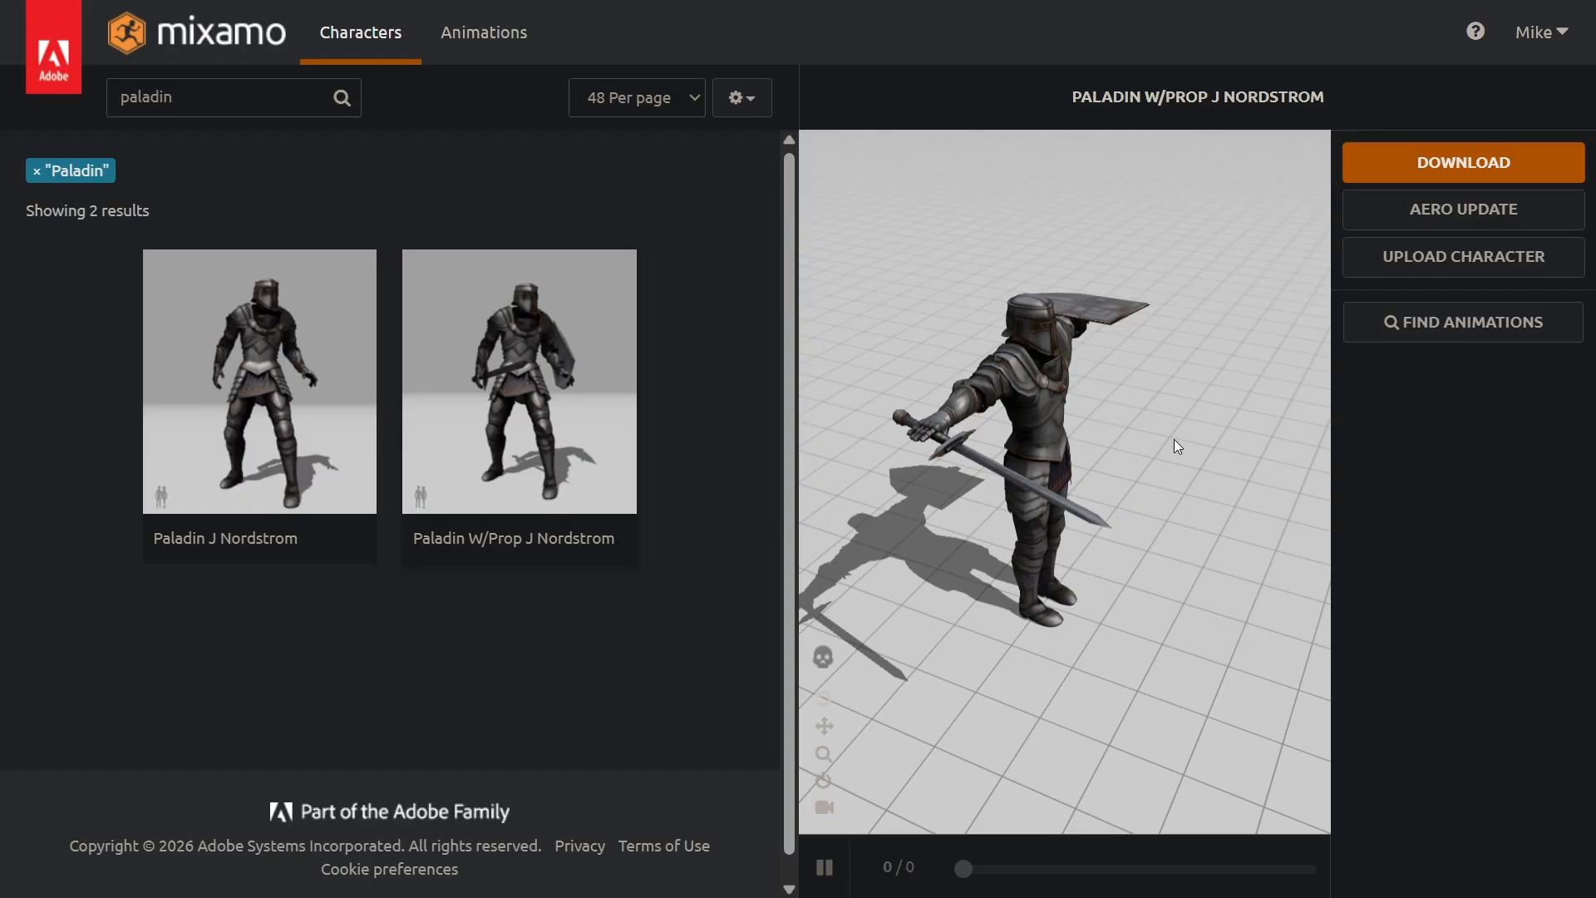
left_click_drag(1175, 445, 1075, 426)
left_click_drag(1154, 459, 1190, 406)
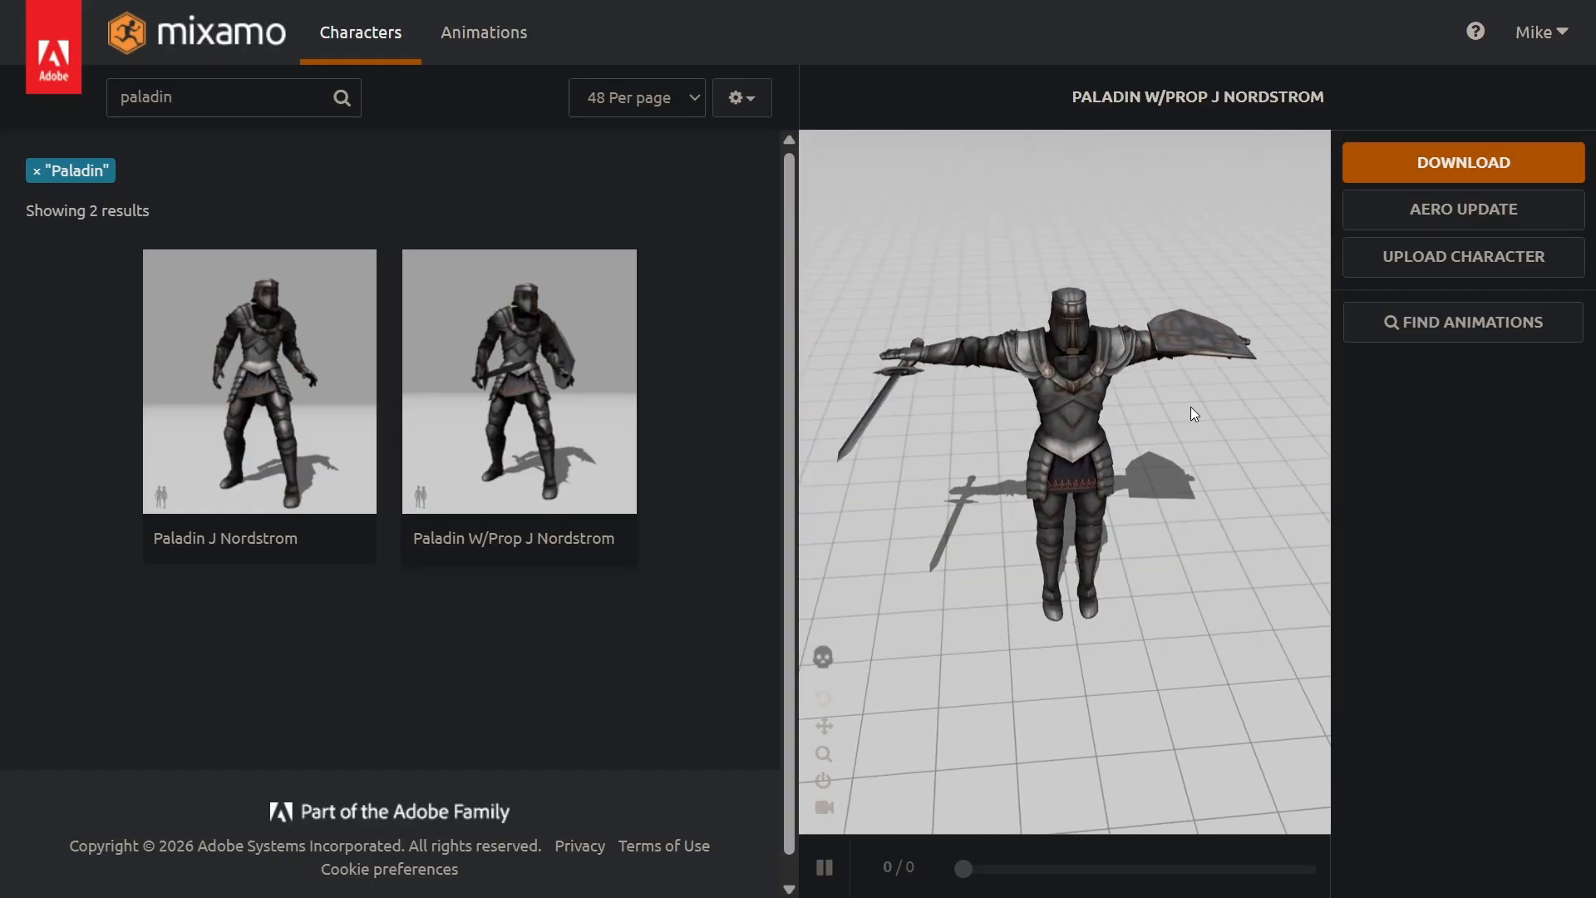
left_click(1394, 170)
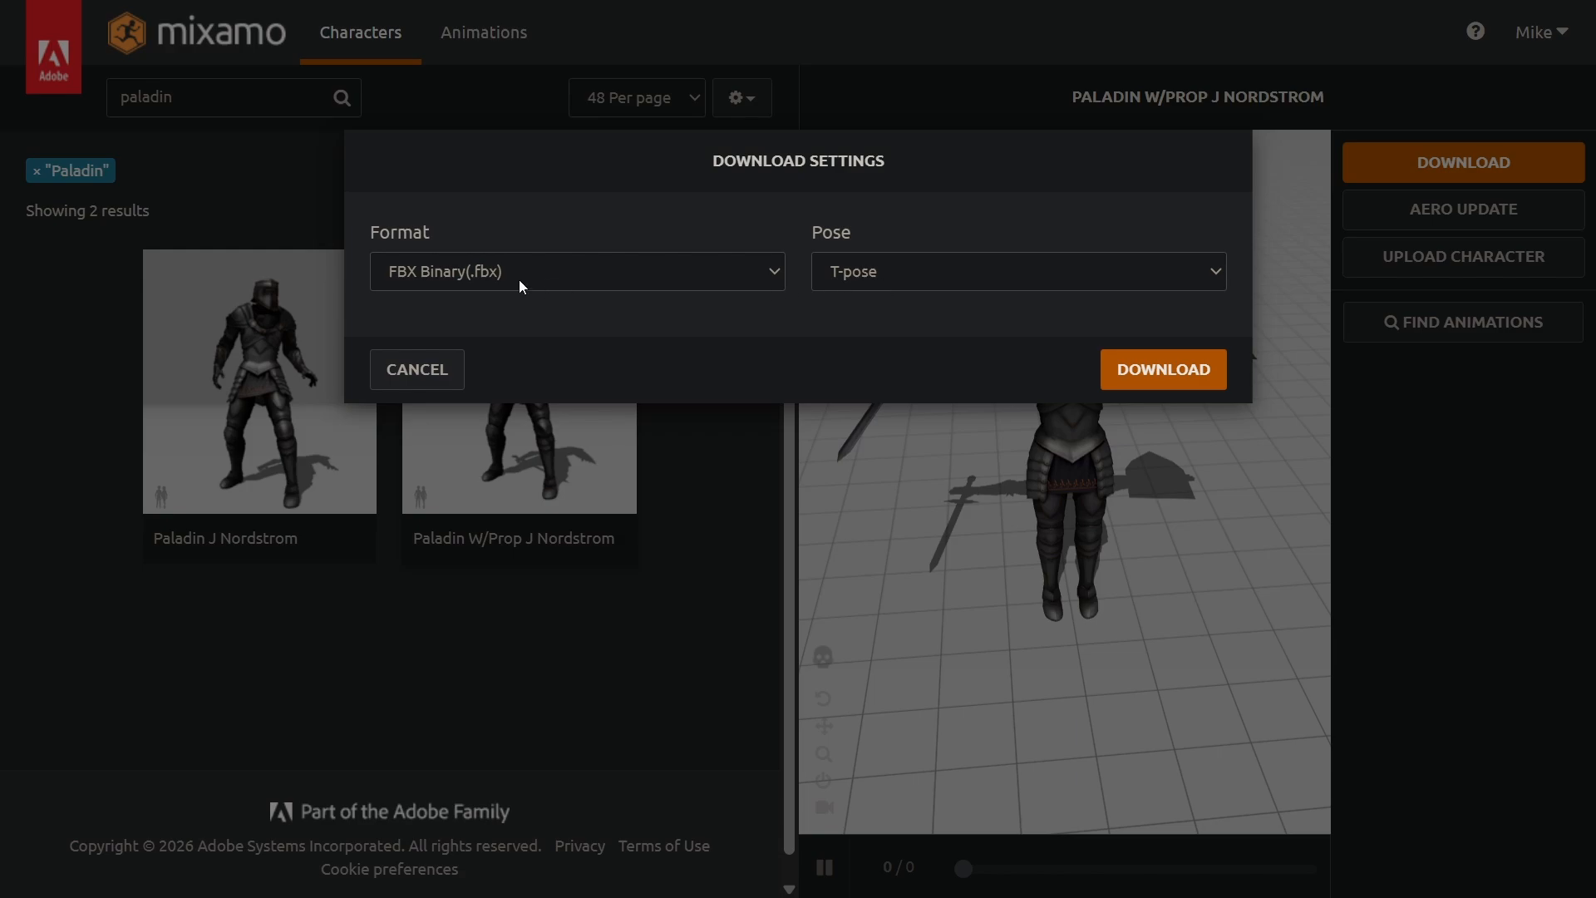
left_click(452, 276)
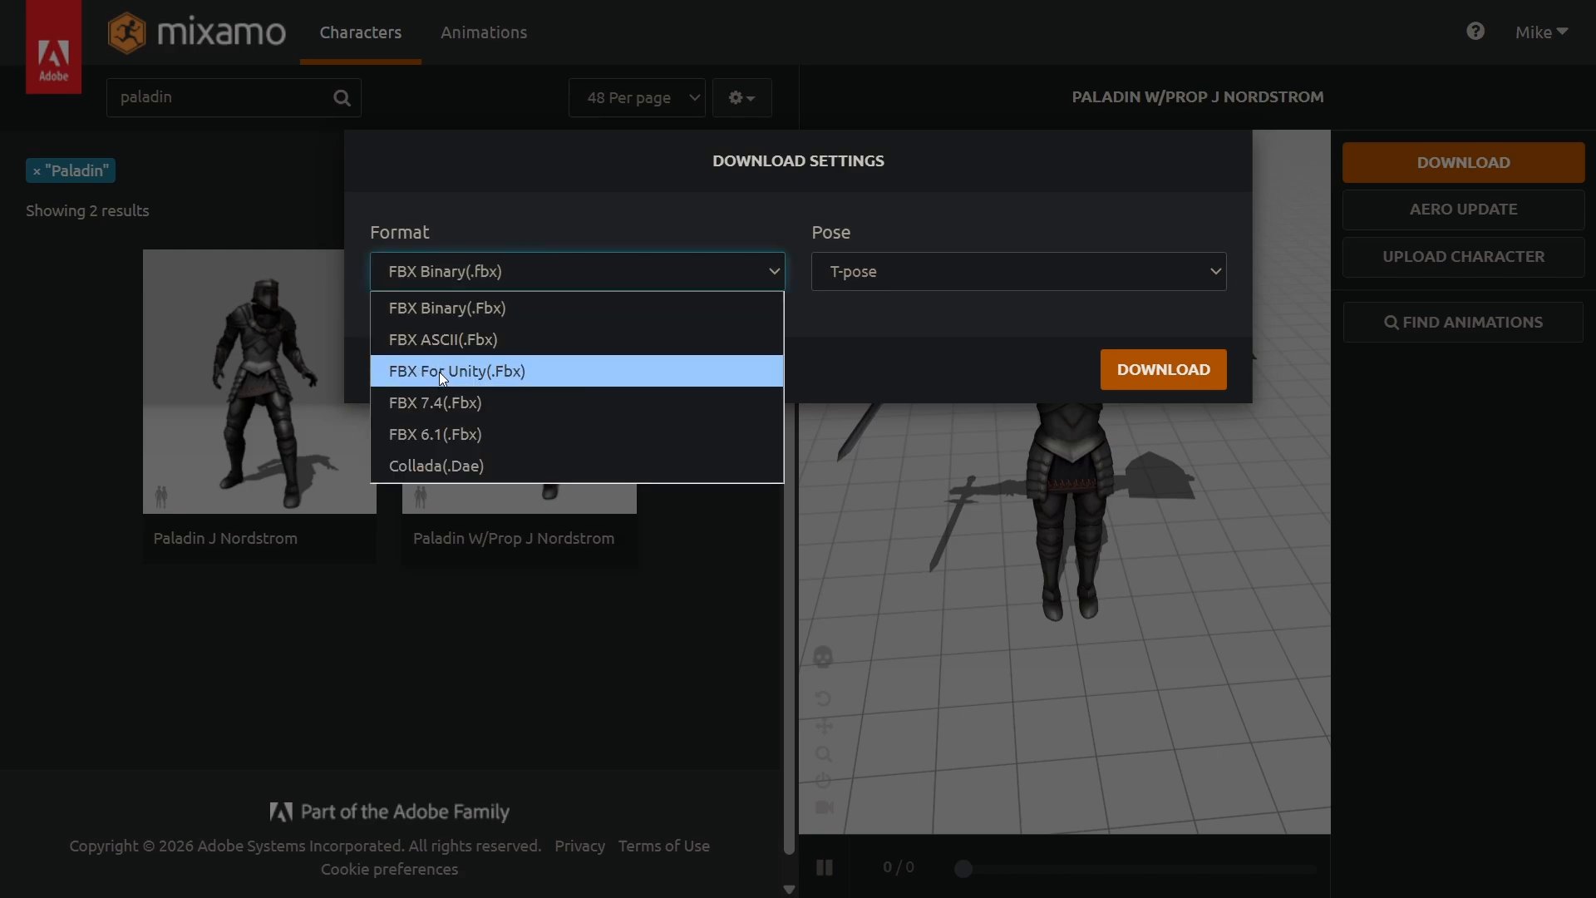
left_click(439, 371)
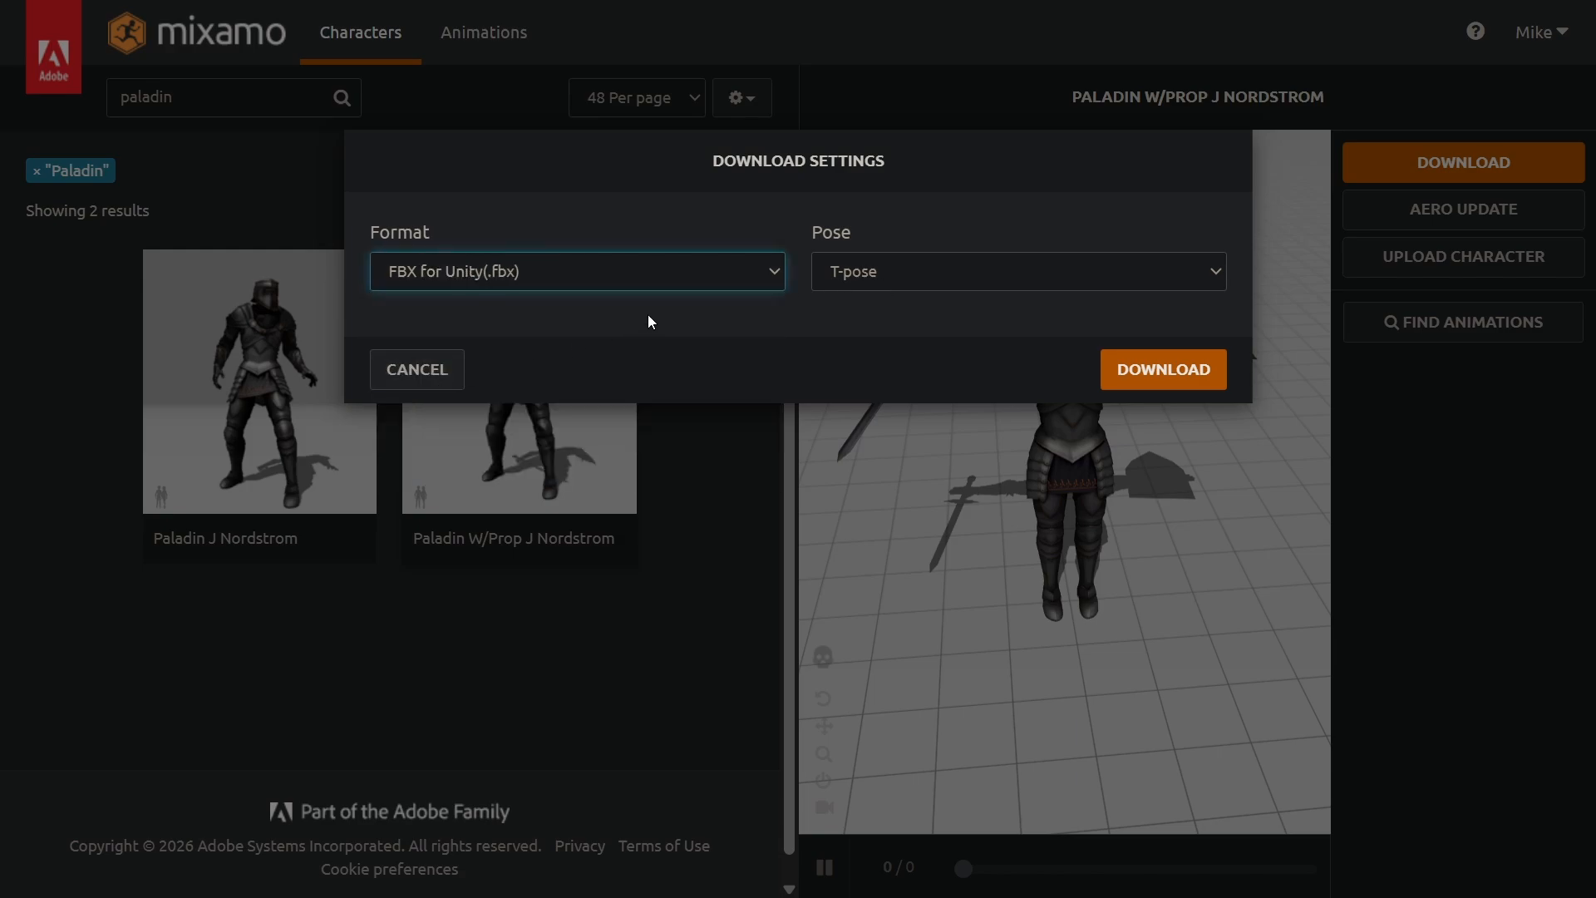
left_click(1161, 374)
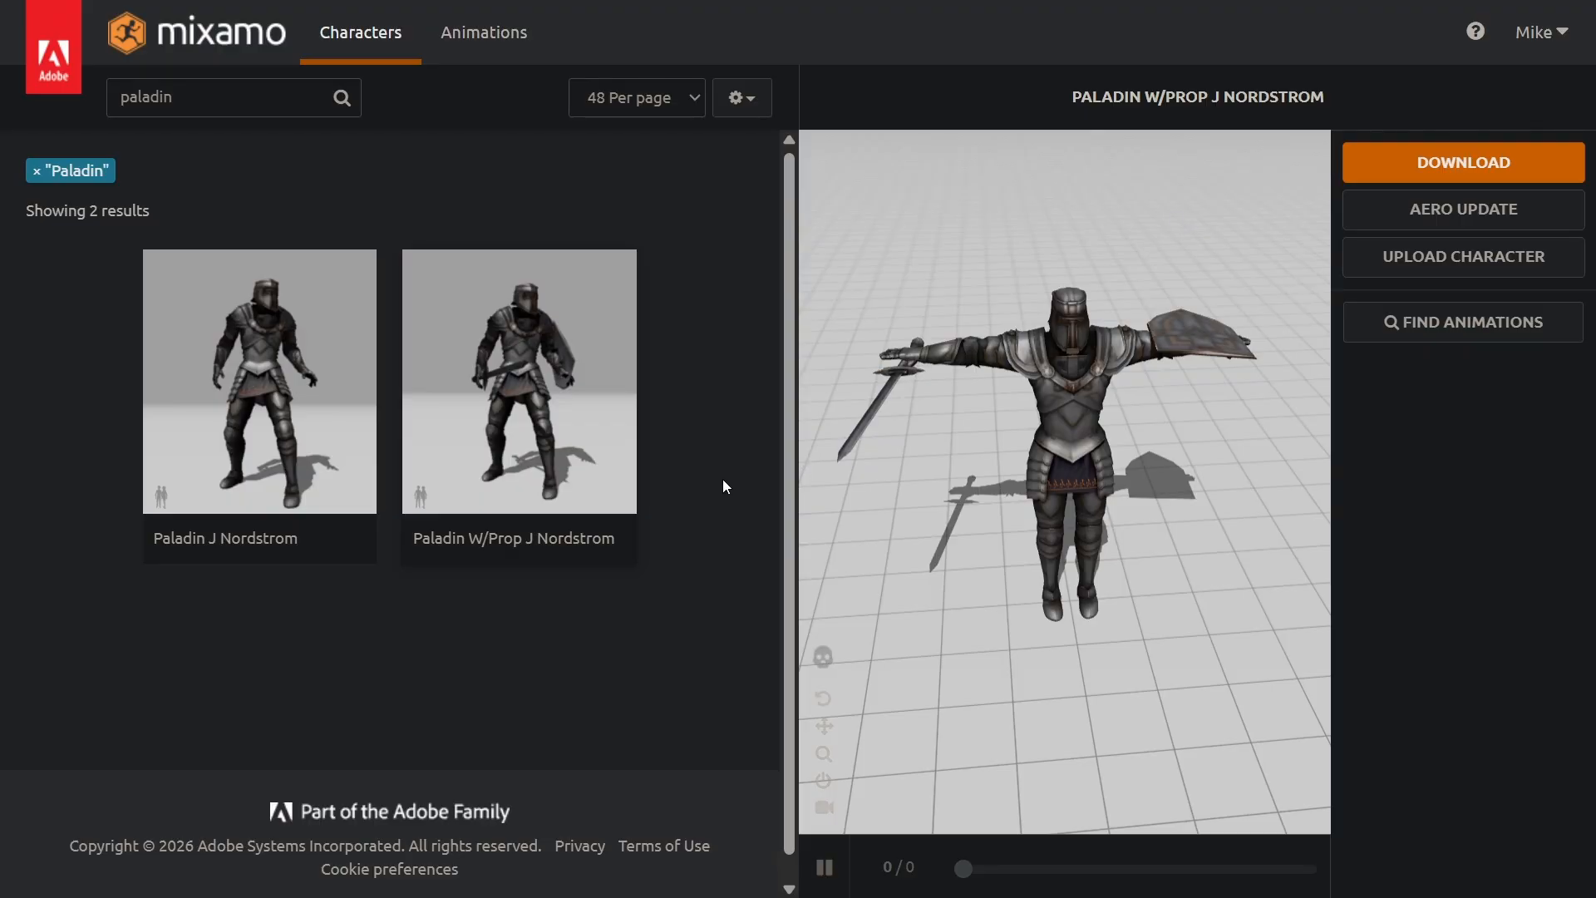
Step: Replace the current character with Paladin J Nordstrom, the version without sword and shield
left_click(266, 379)
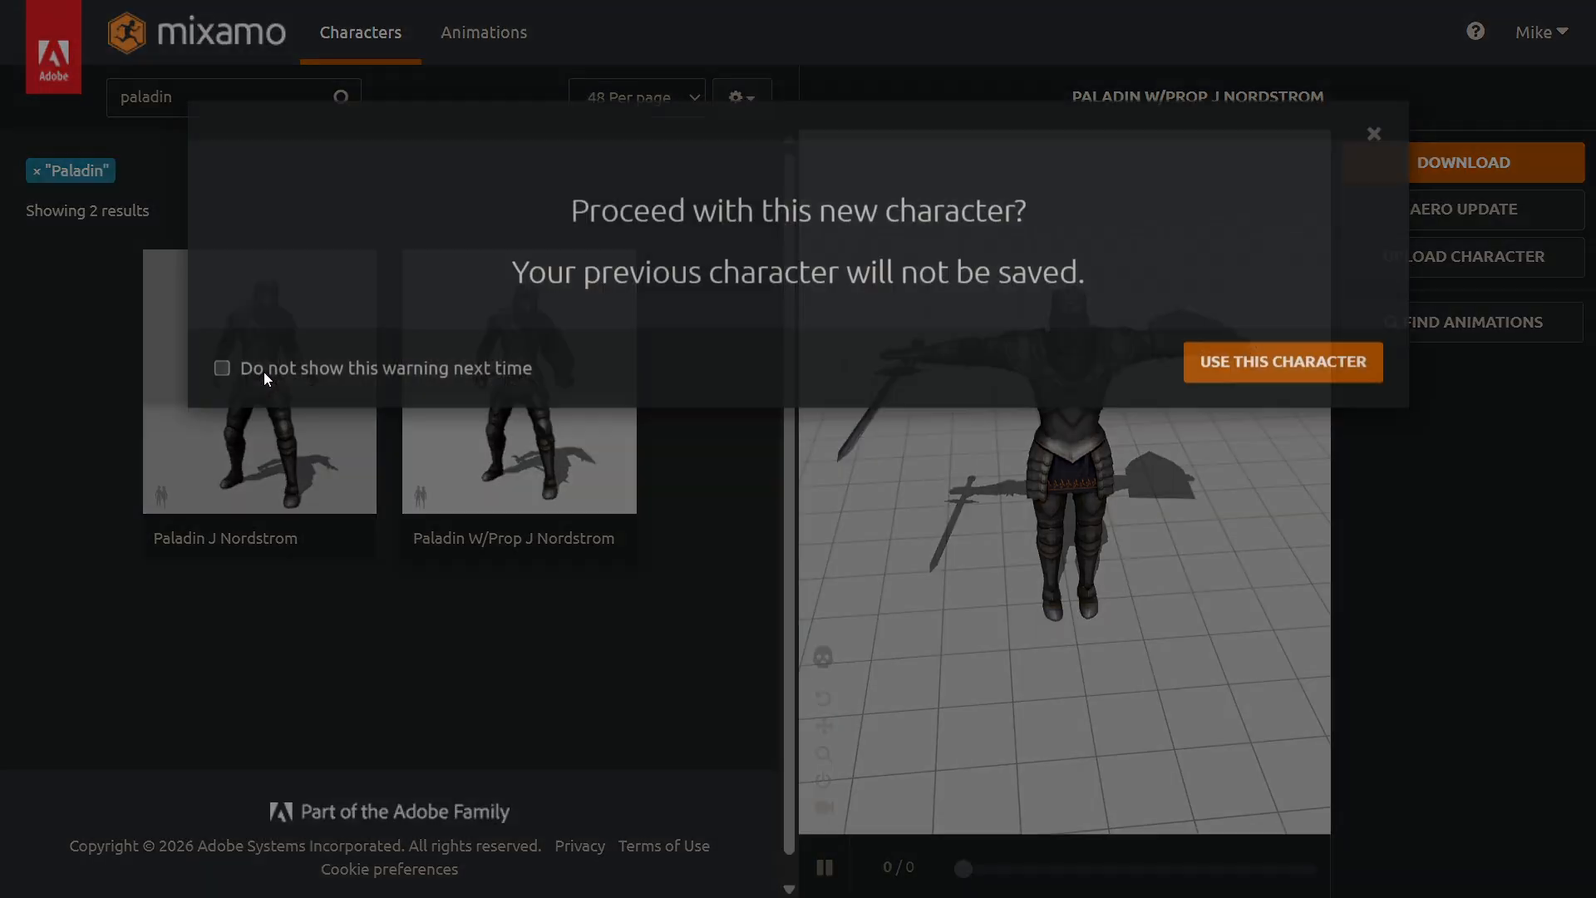
left_click(1251, 400)
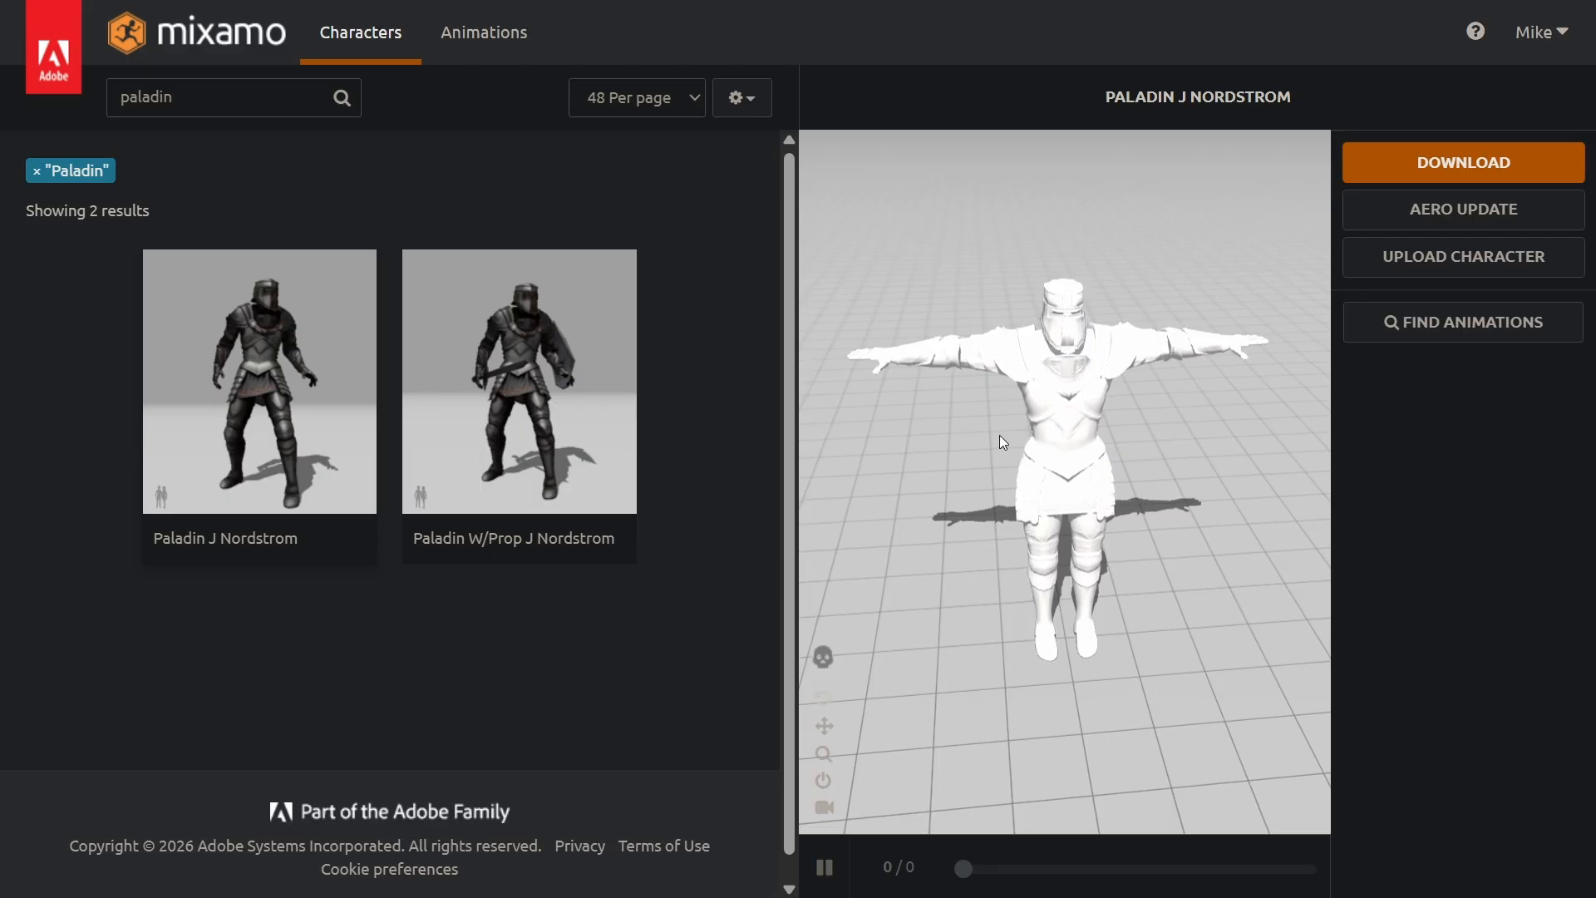
left_click_drag(1021, 441, 717, 401)
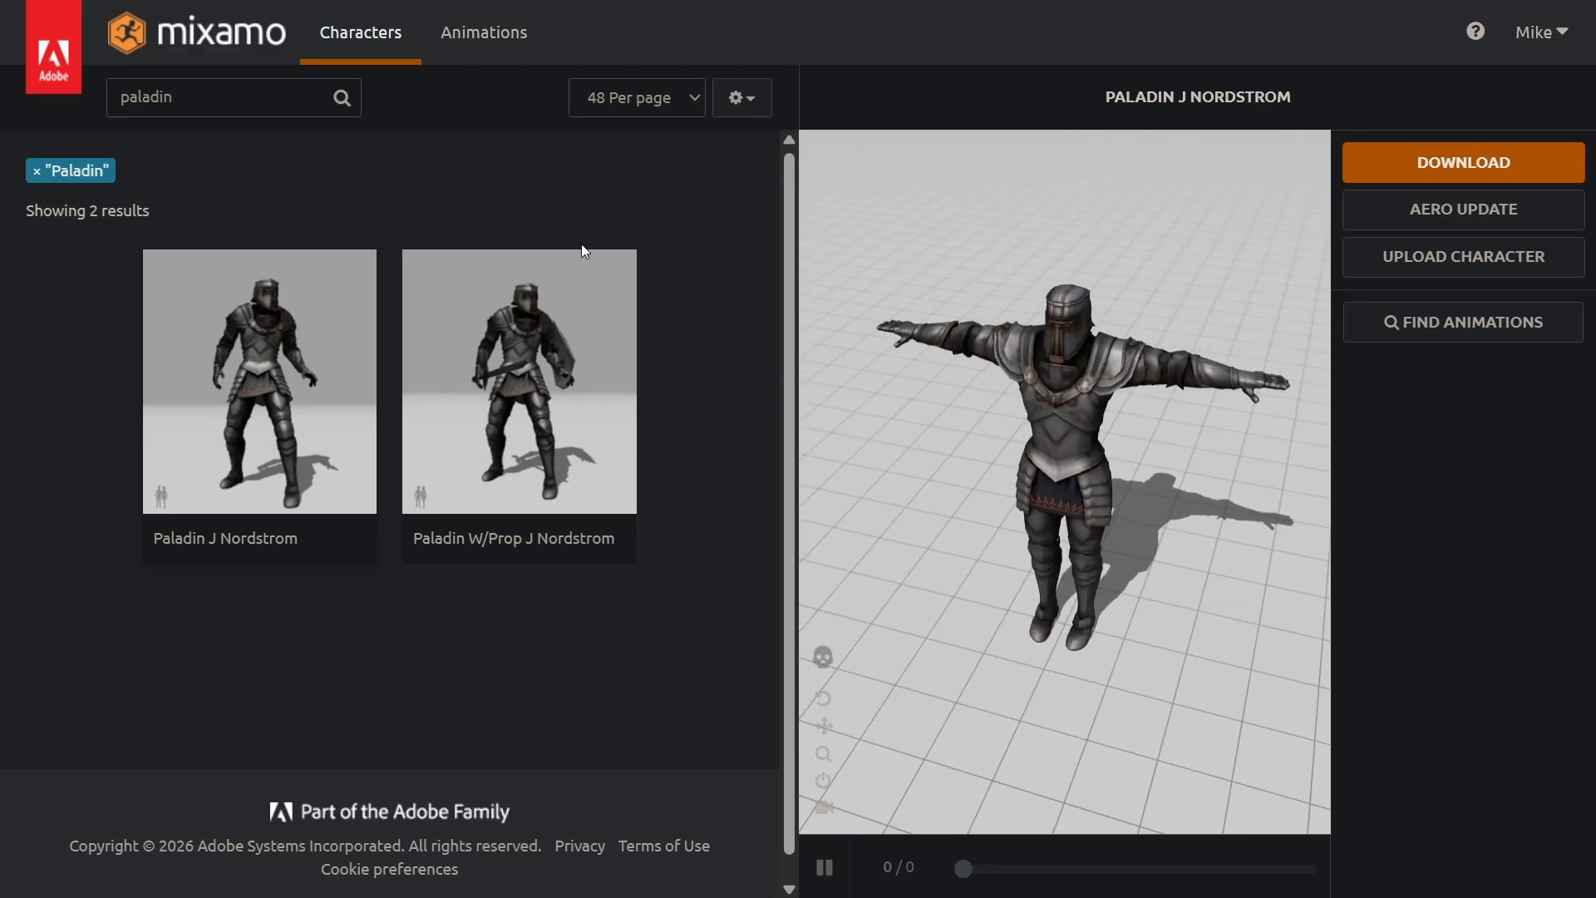
Step: Search the animations for "sword" and apply the Pro Sword And Shield Pack to the paladin
left_click(477, 42)
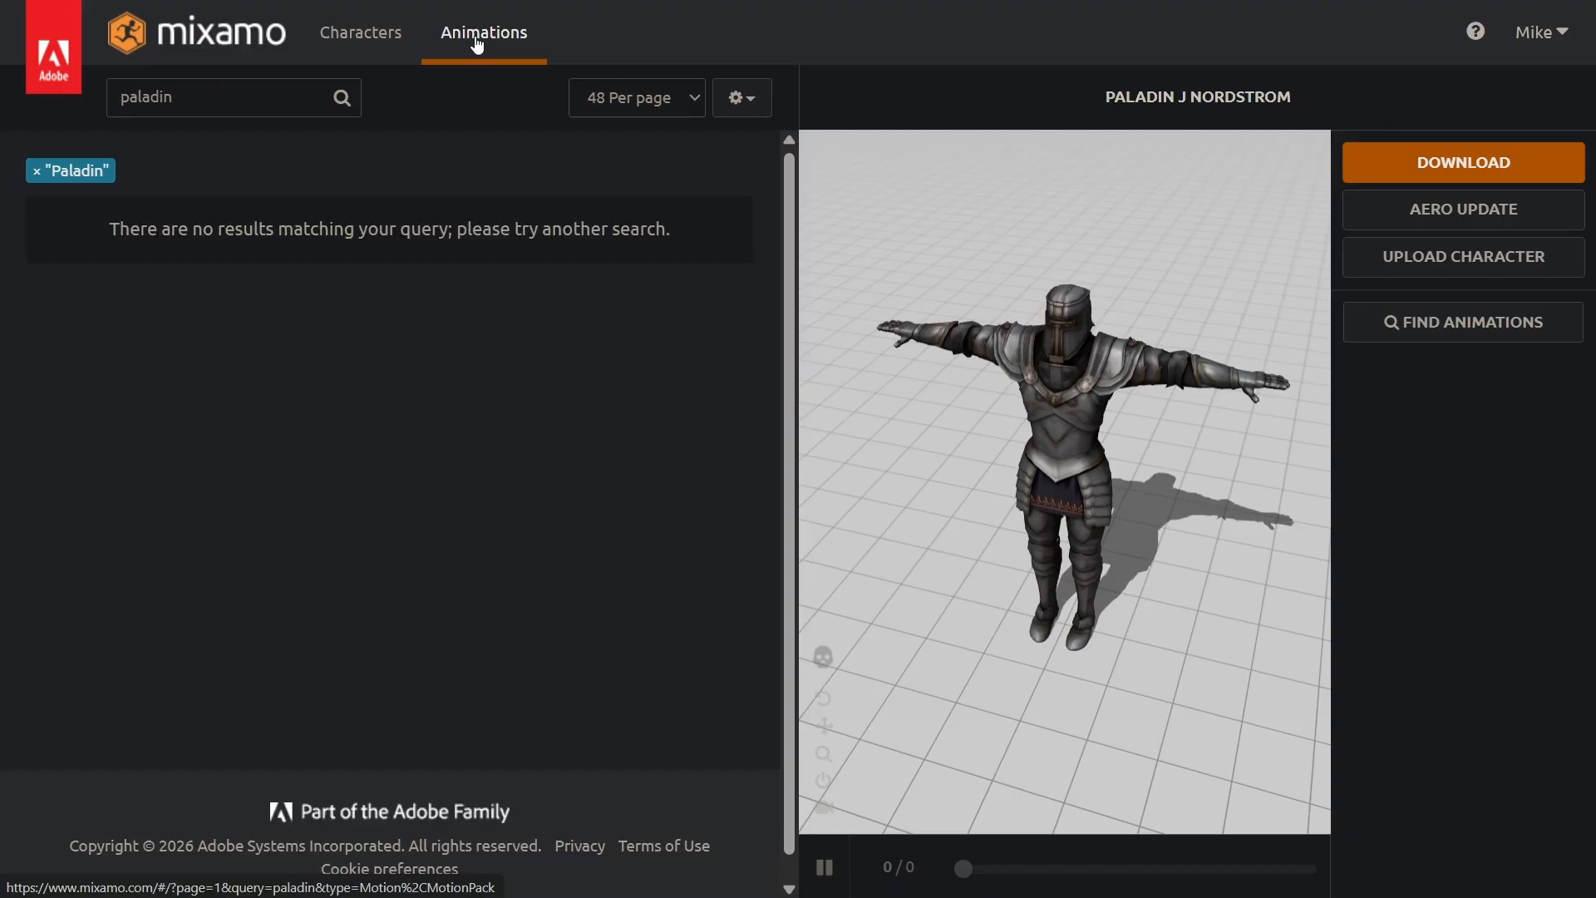
left_click(196, 97)
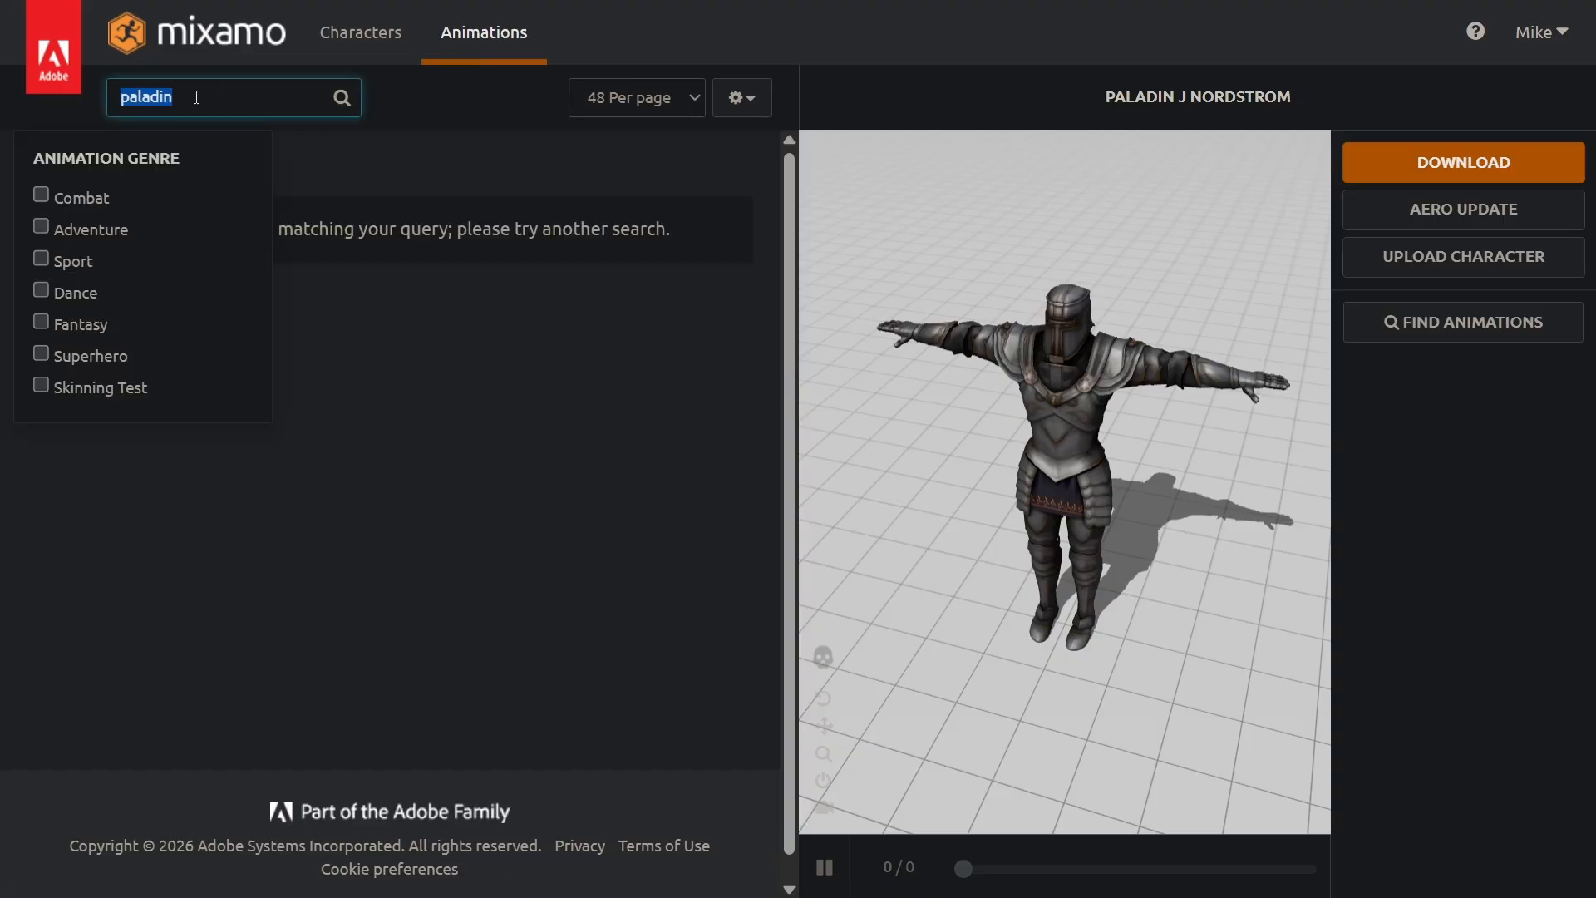
key("BackSpace")
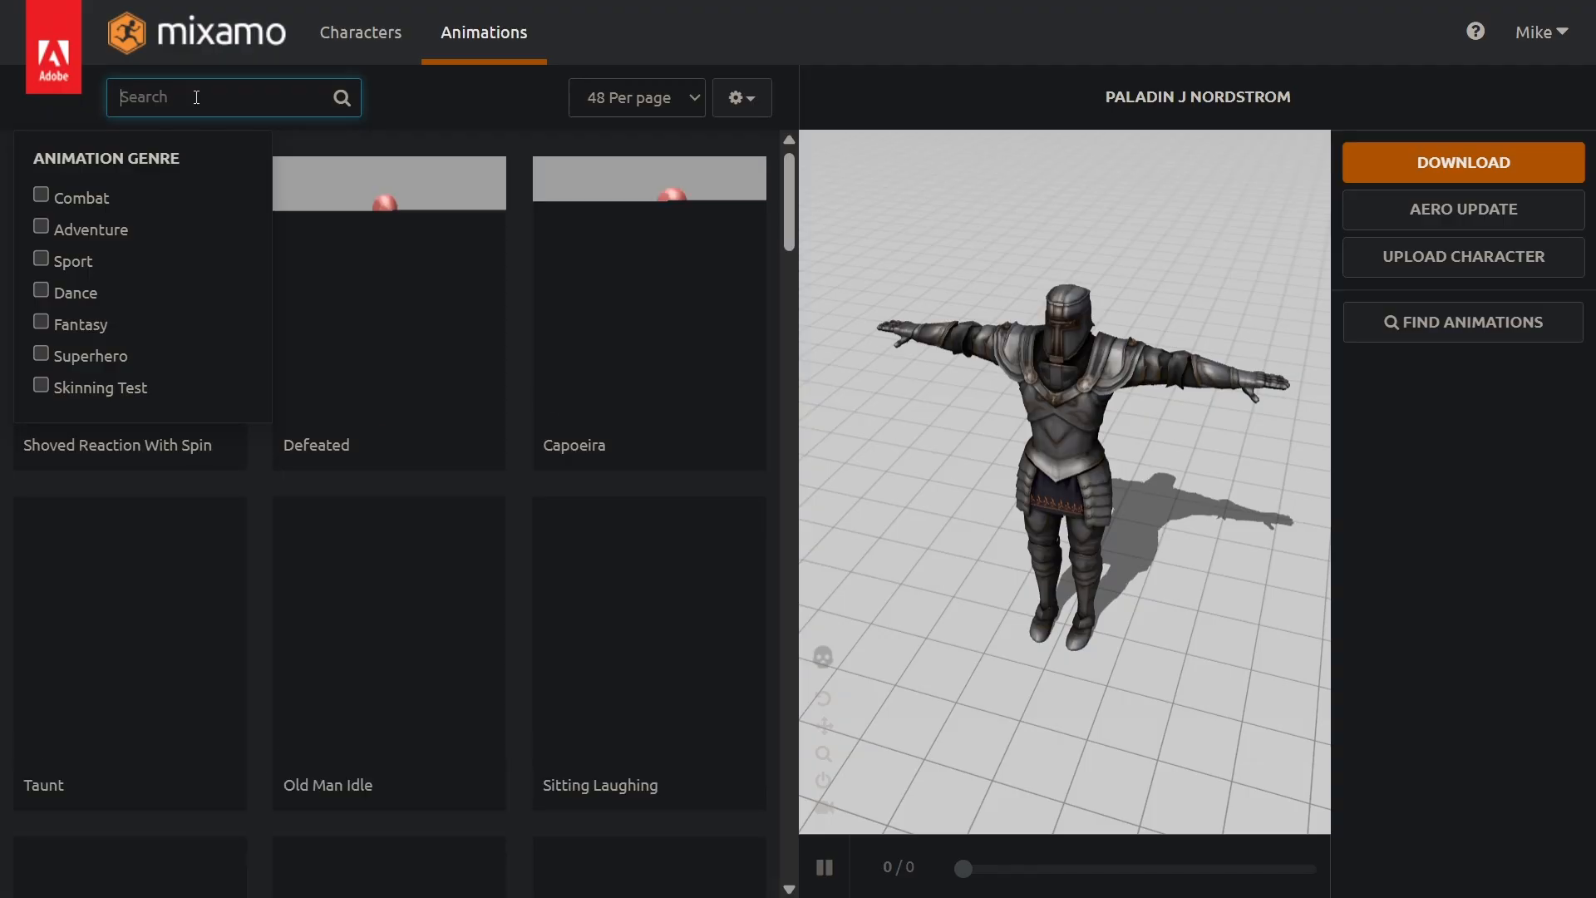
type("sword")
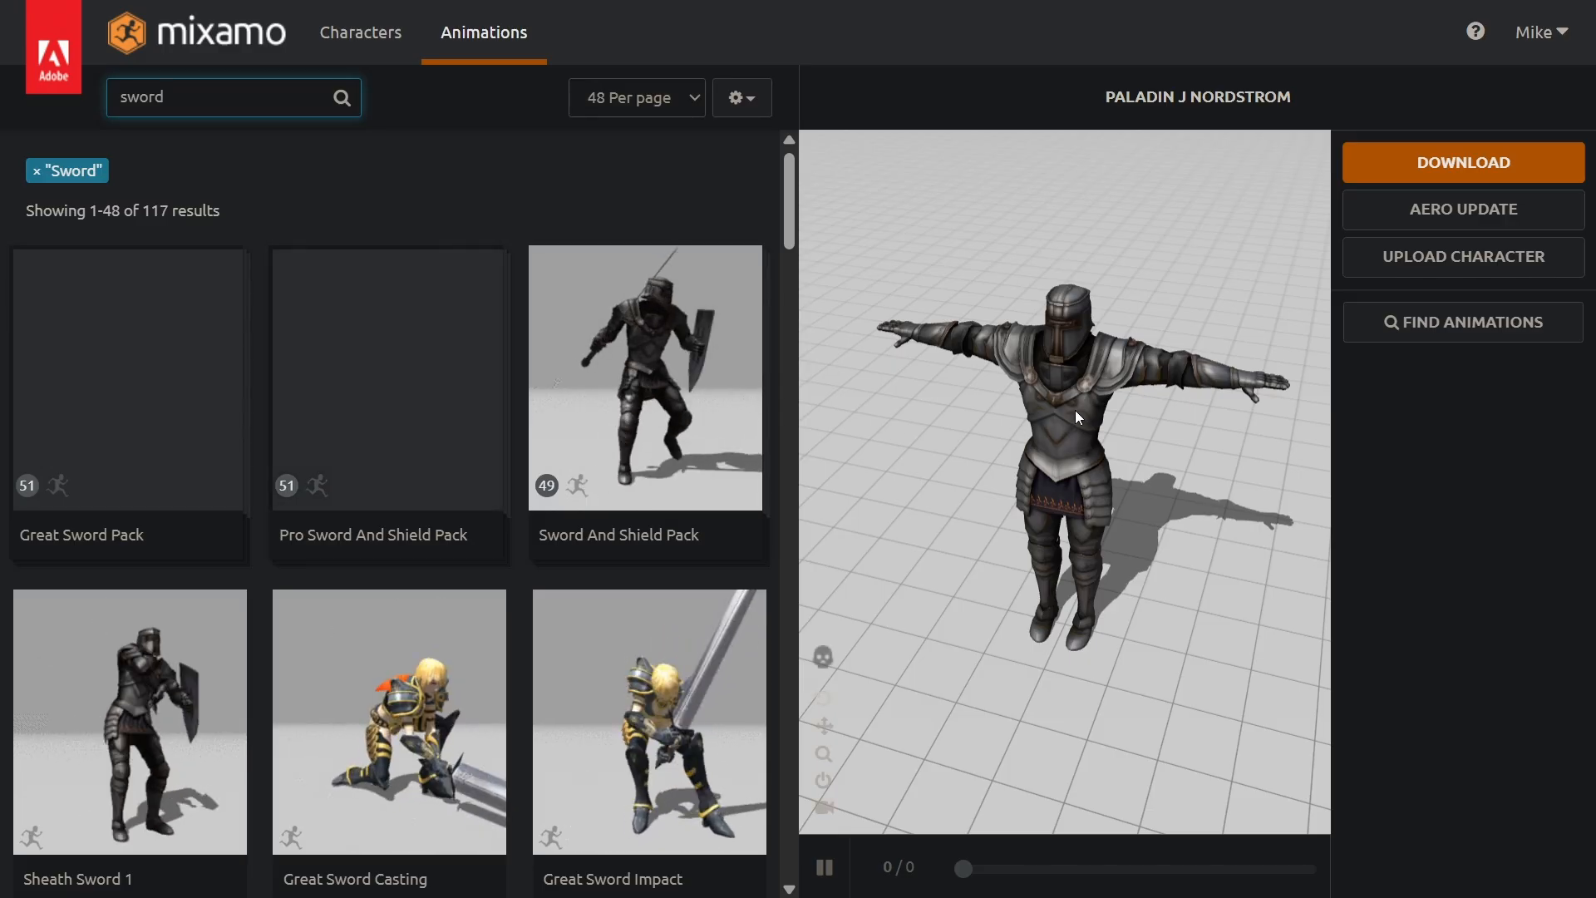
left_click(390, 390)
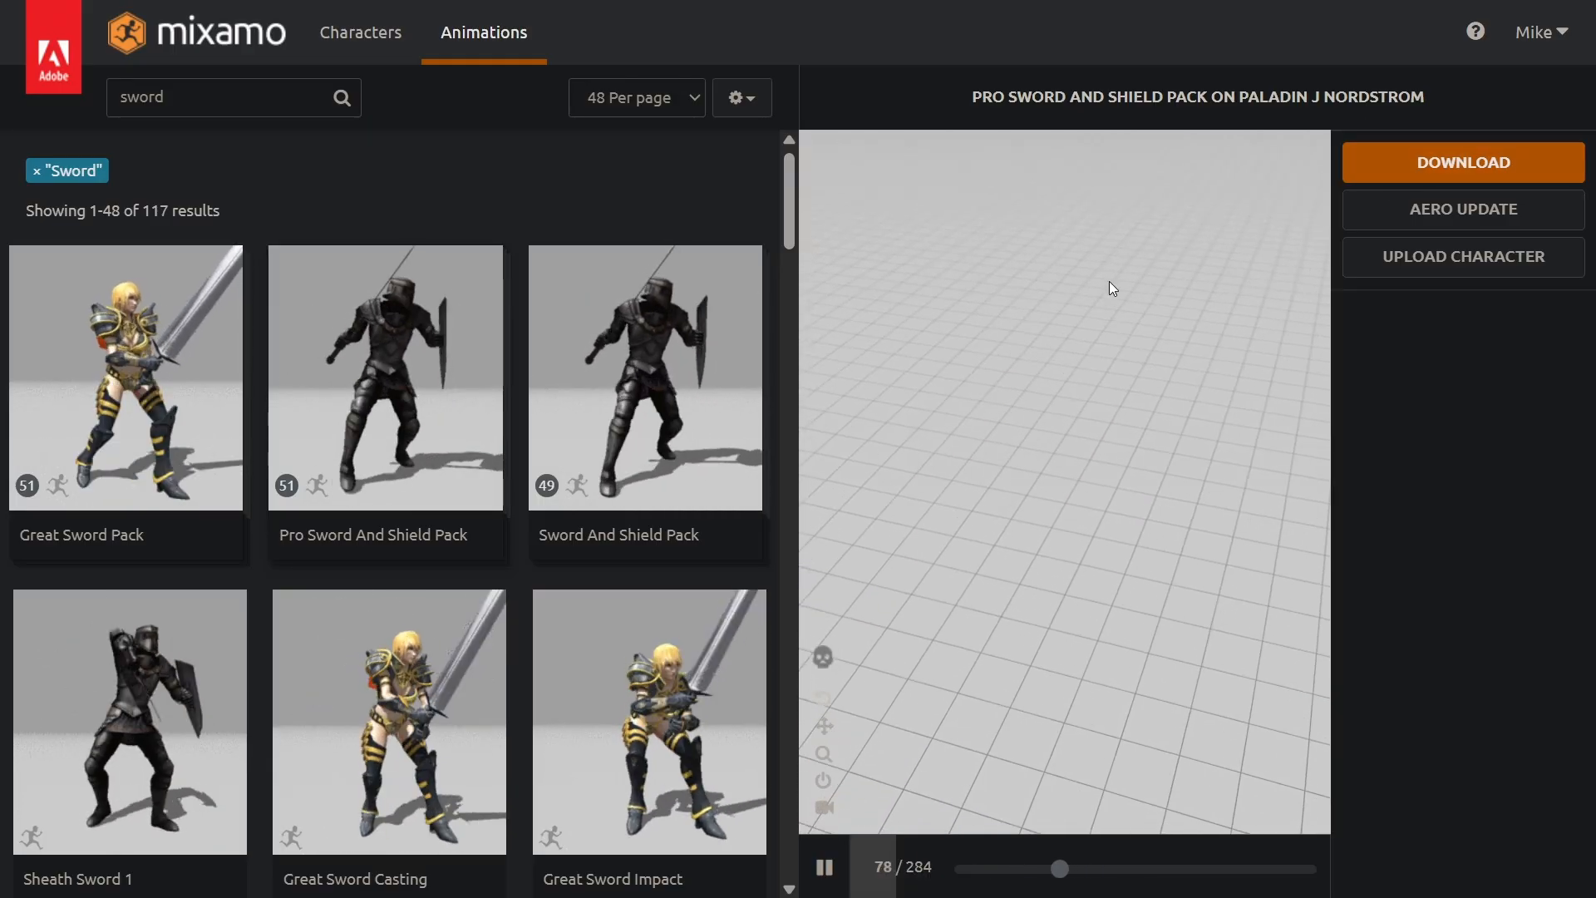
Step: Download the Pro Sword And Shield Pack as FBX for Unity with T-pose, 30 frames per second and no keyframe reduction
right_click(992, 5)
left_click(999, 699)
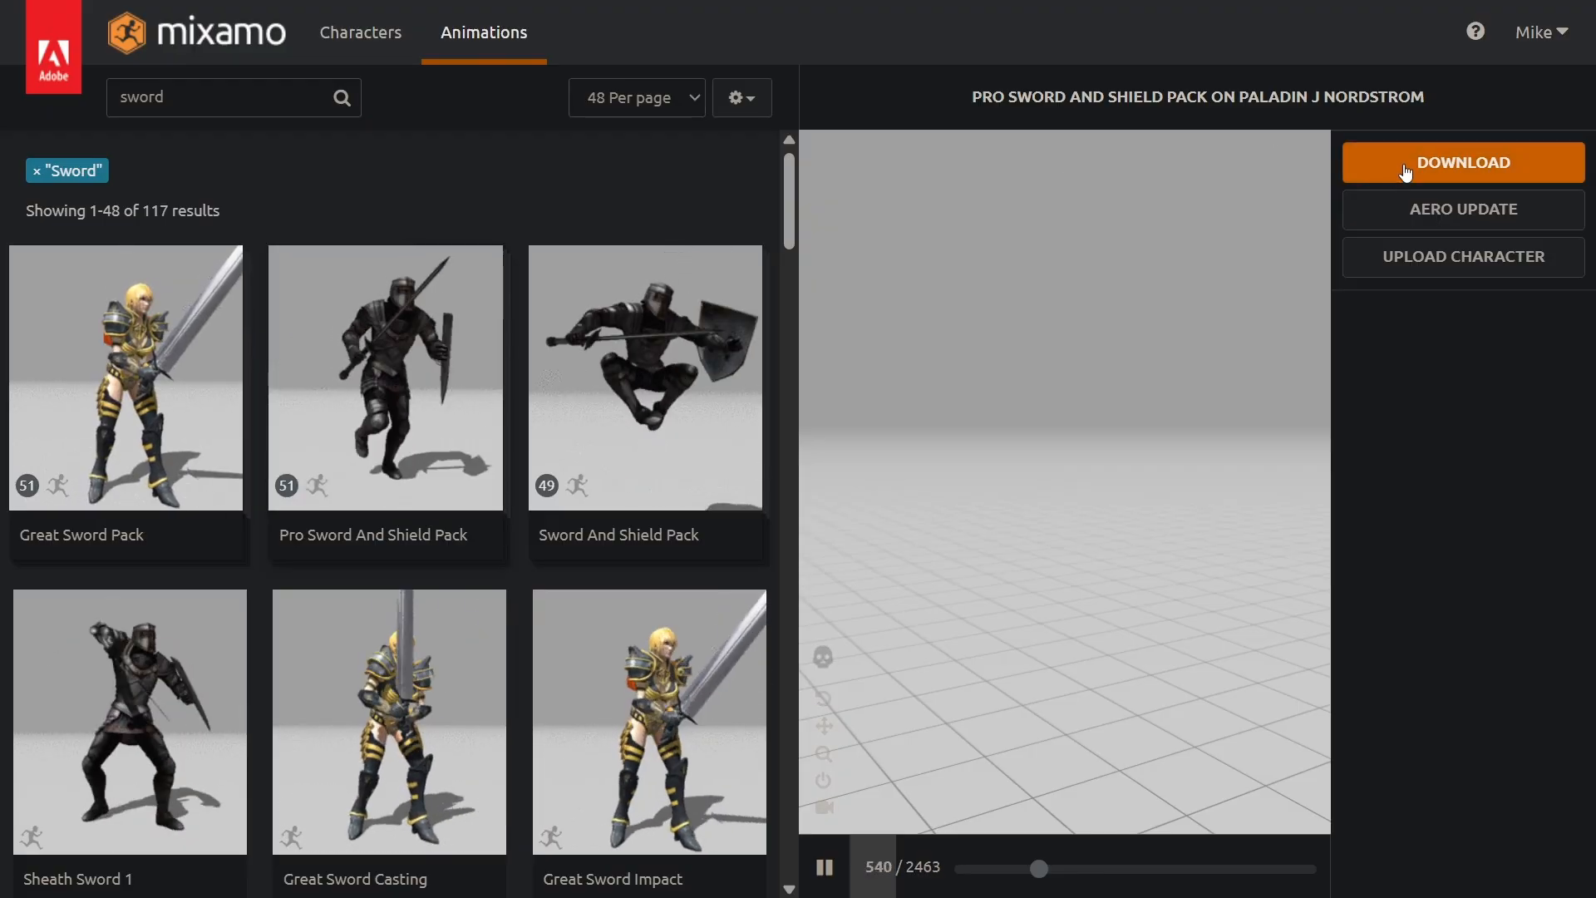
left_click(1403, 170)
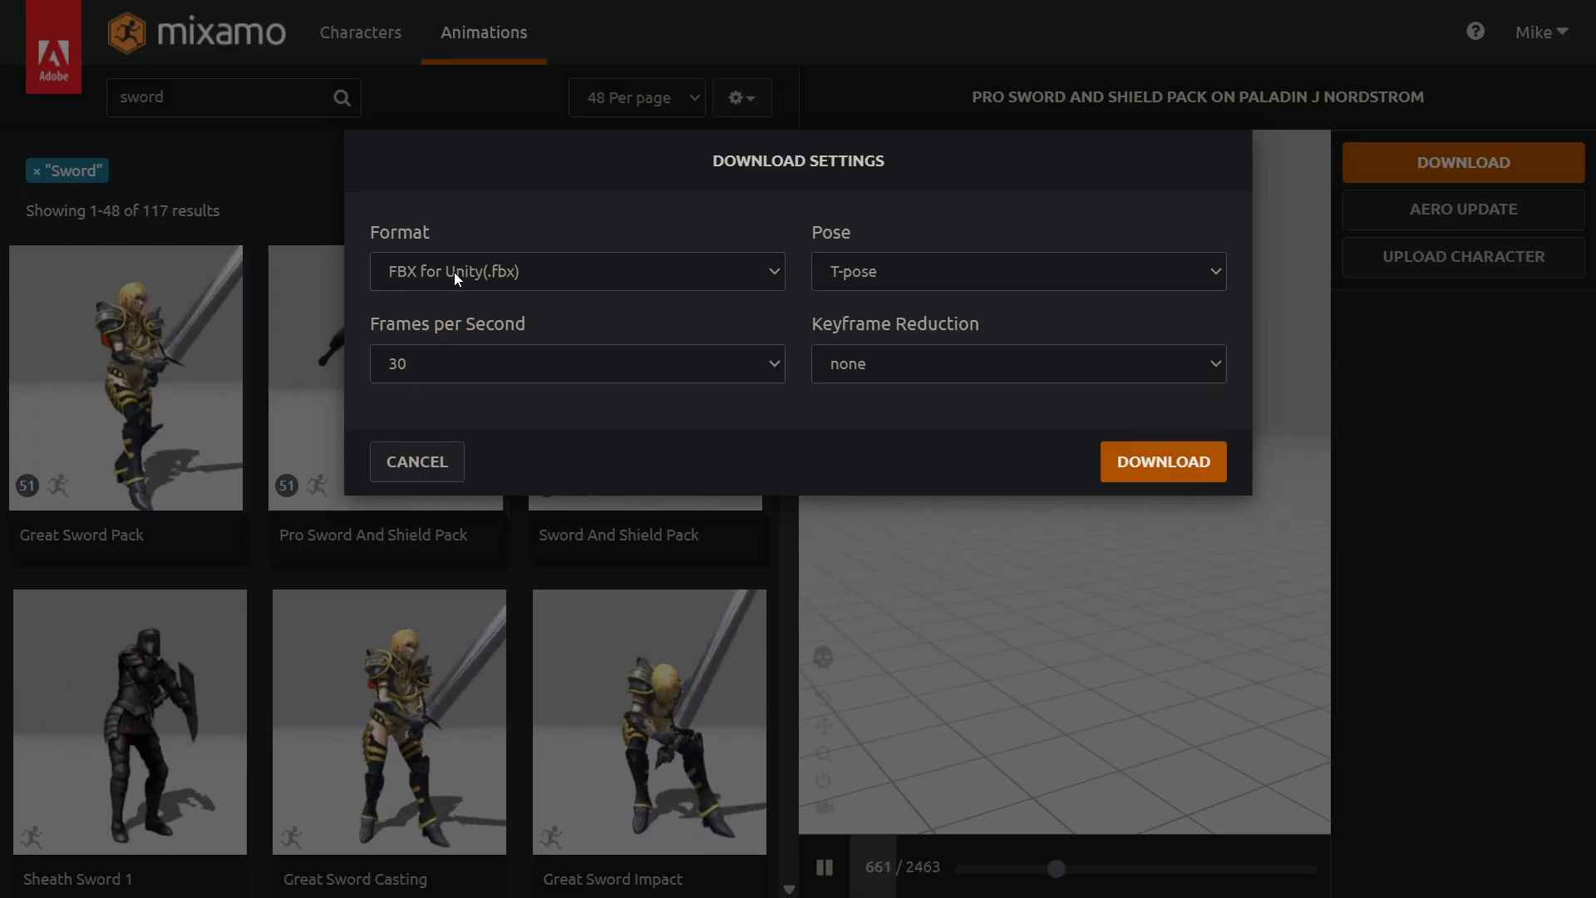
left_click(865, 272)
left_click(916, 241)
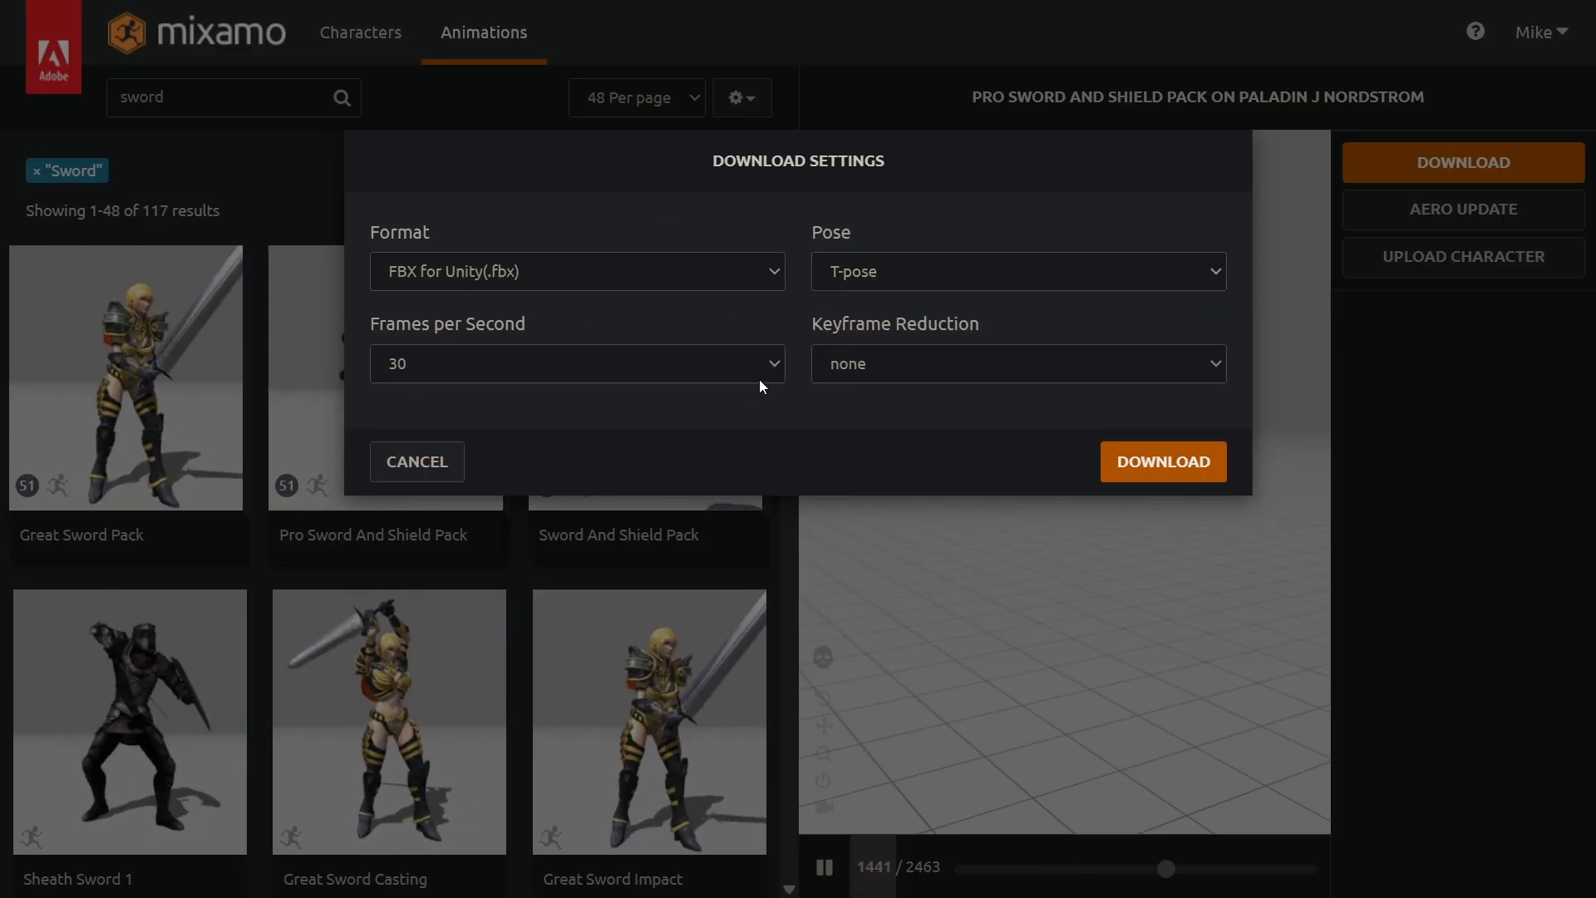
left_click(1151, 463)
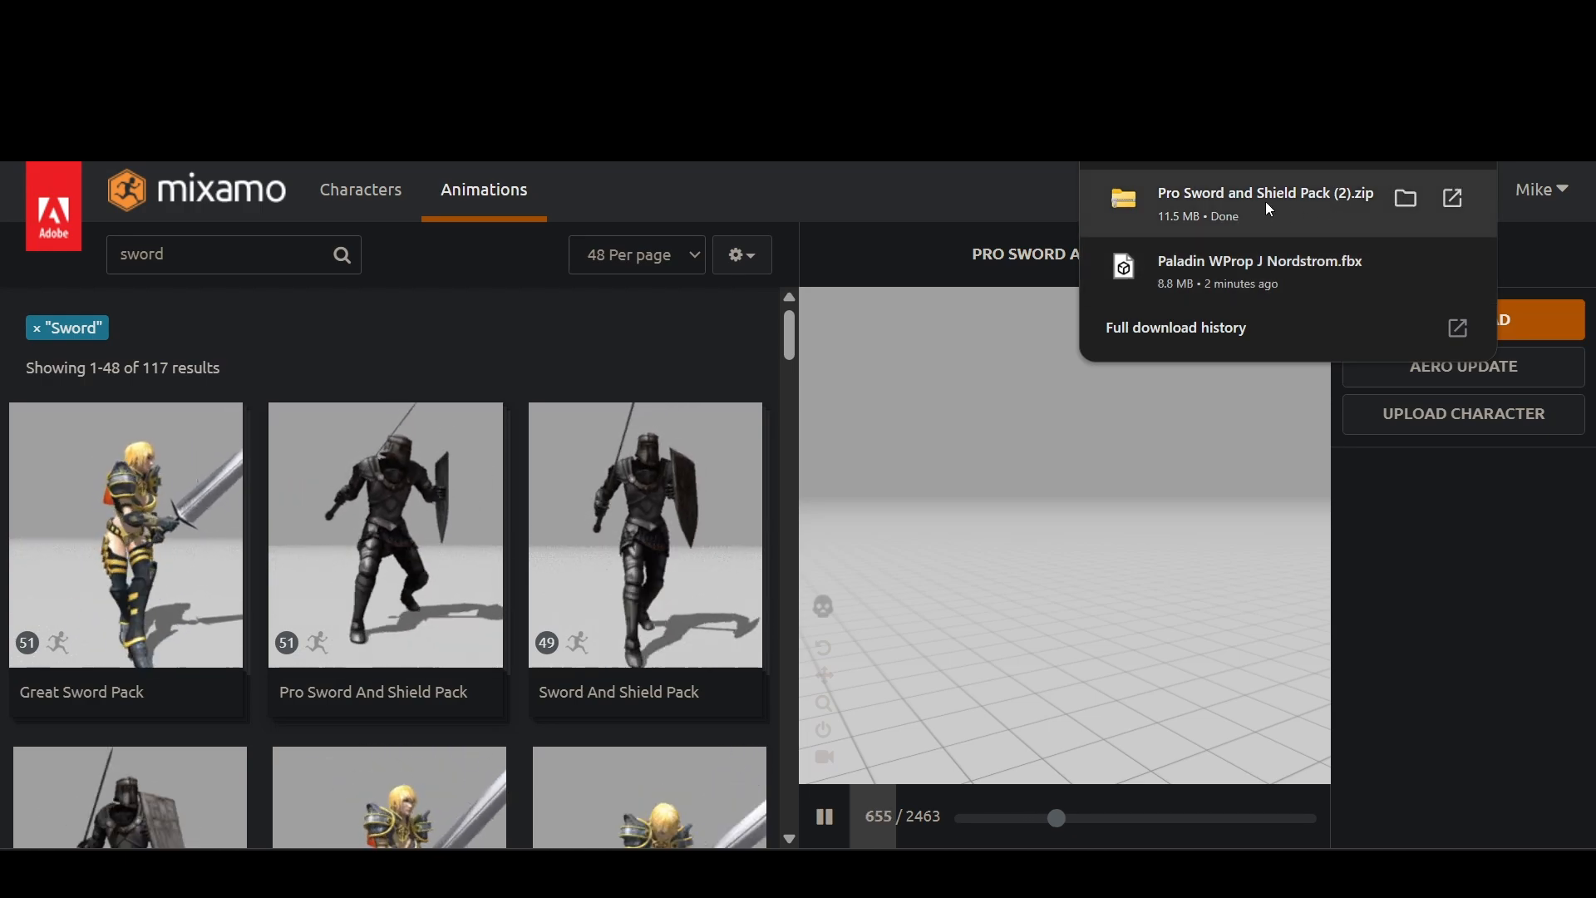
Step: Examine the FBX files inside Pro Sword and Shield Pack.zip in File Explorer, including the Paladin J Nordstrom.fbx character file
left_click(965, 190)
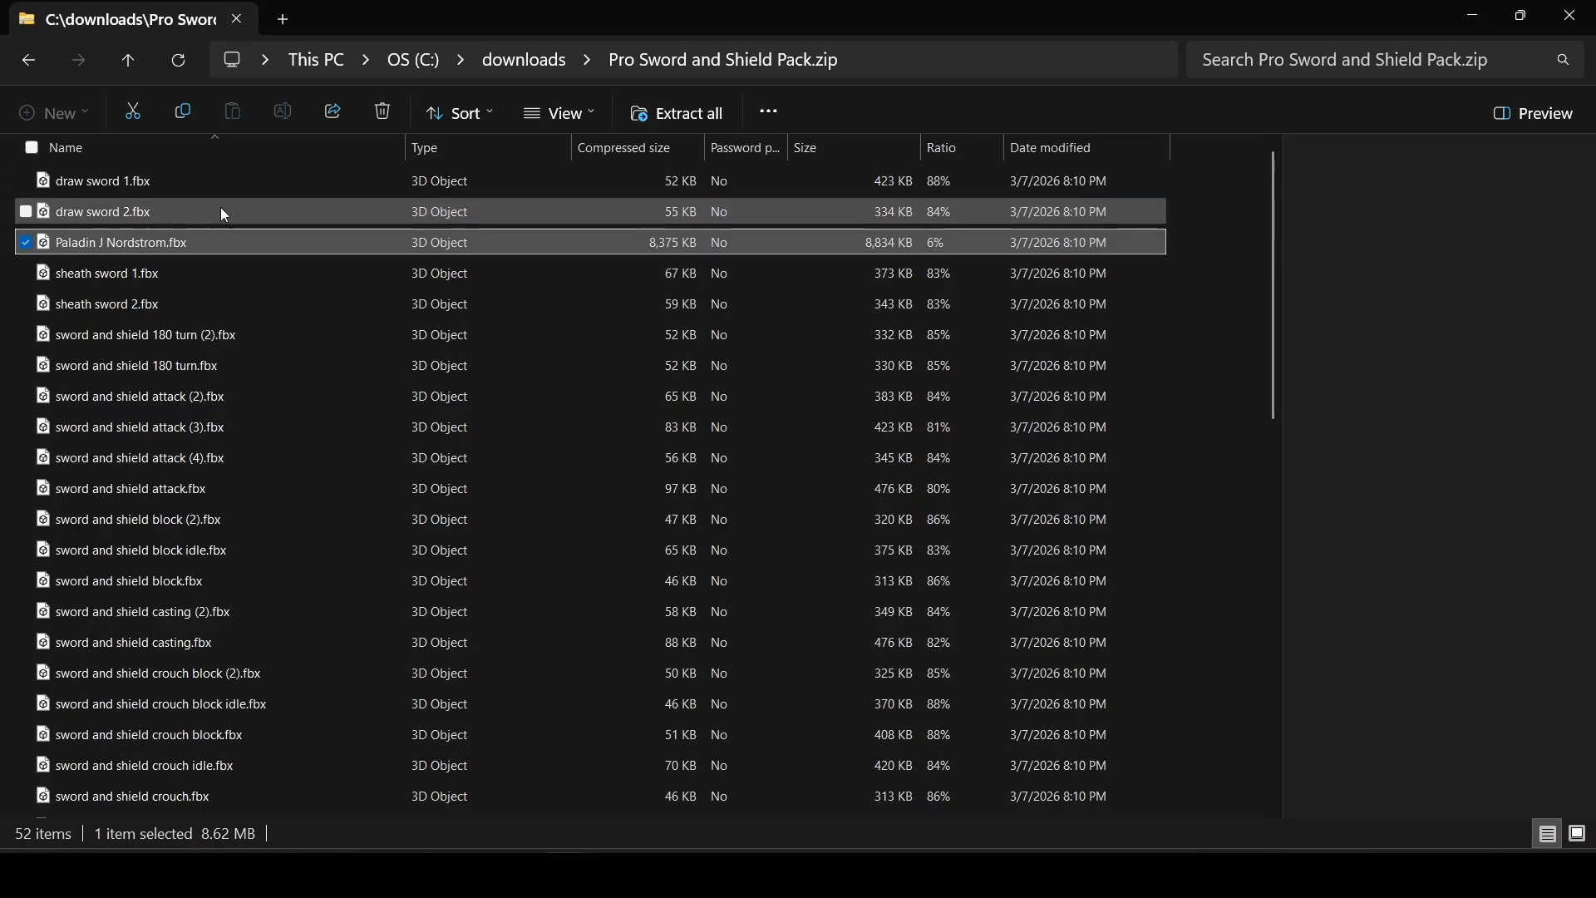
scroll(128, 492, "down", 10)
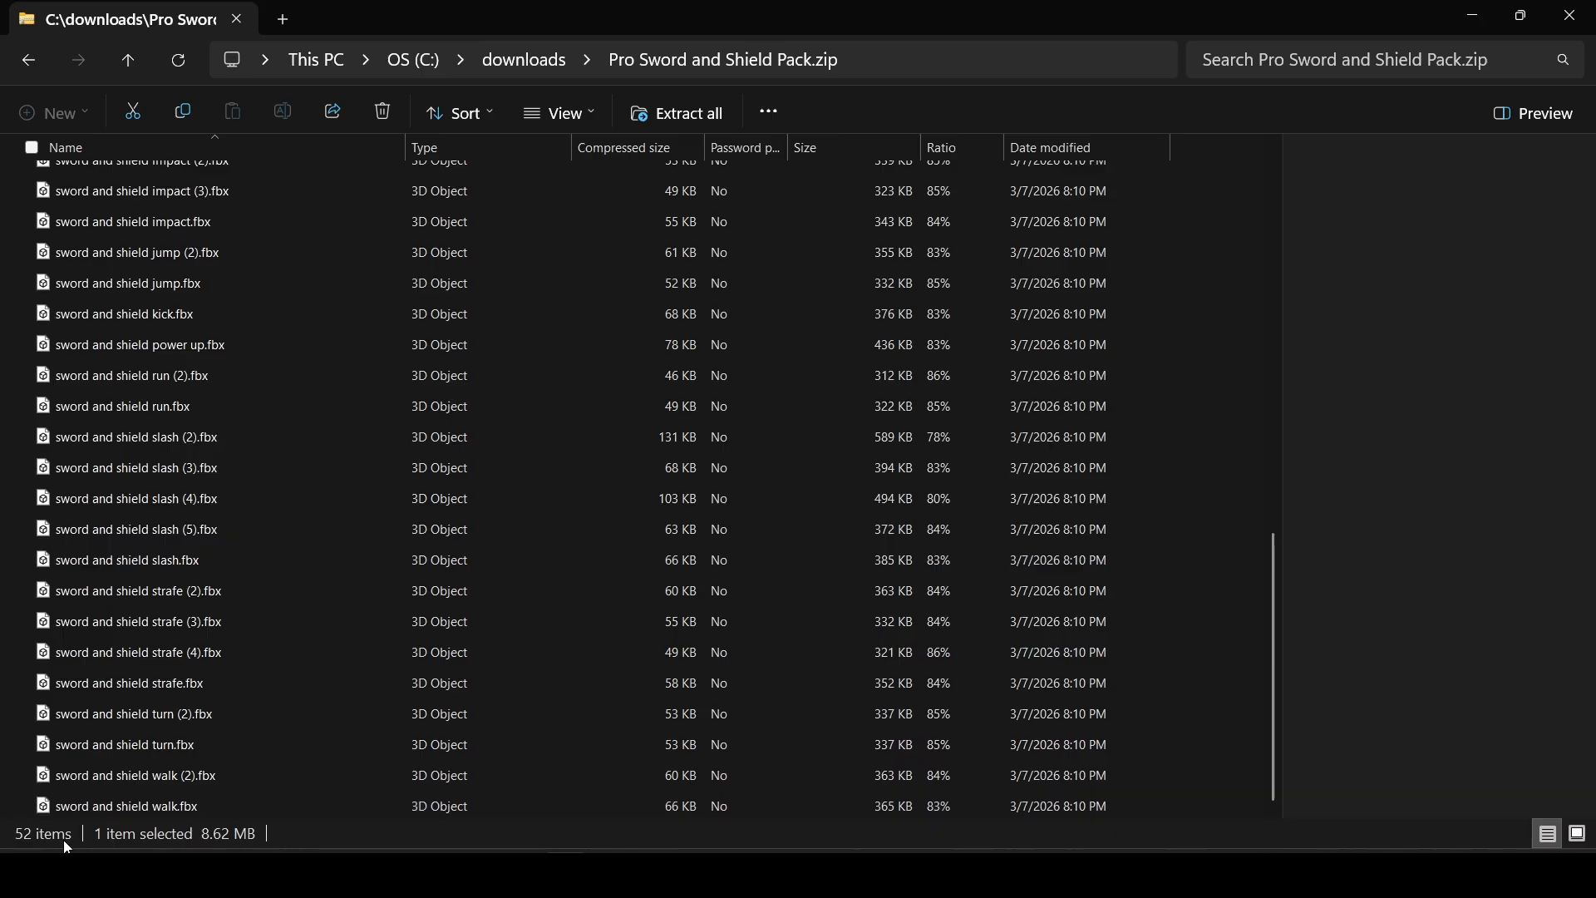
scroll(191, 773, "up", 10)
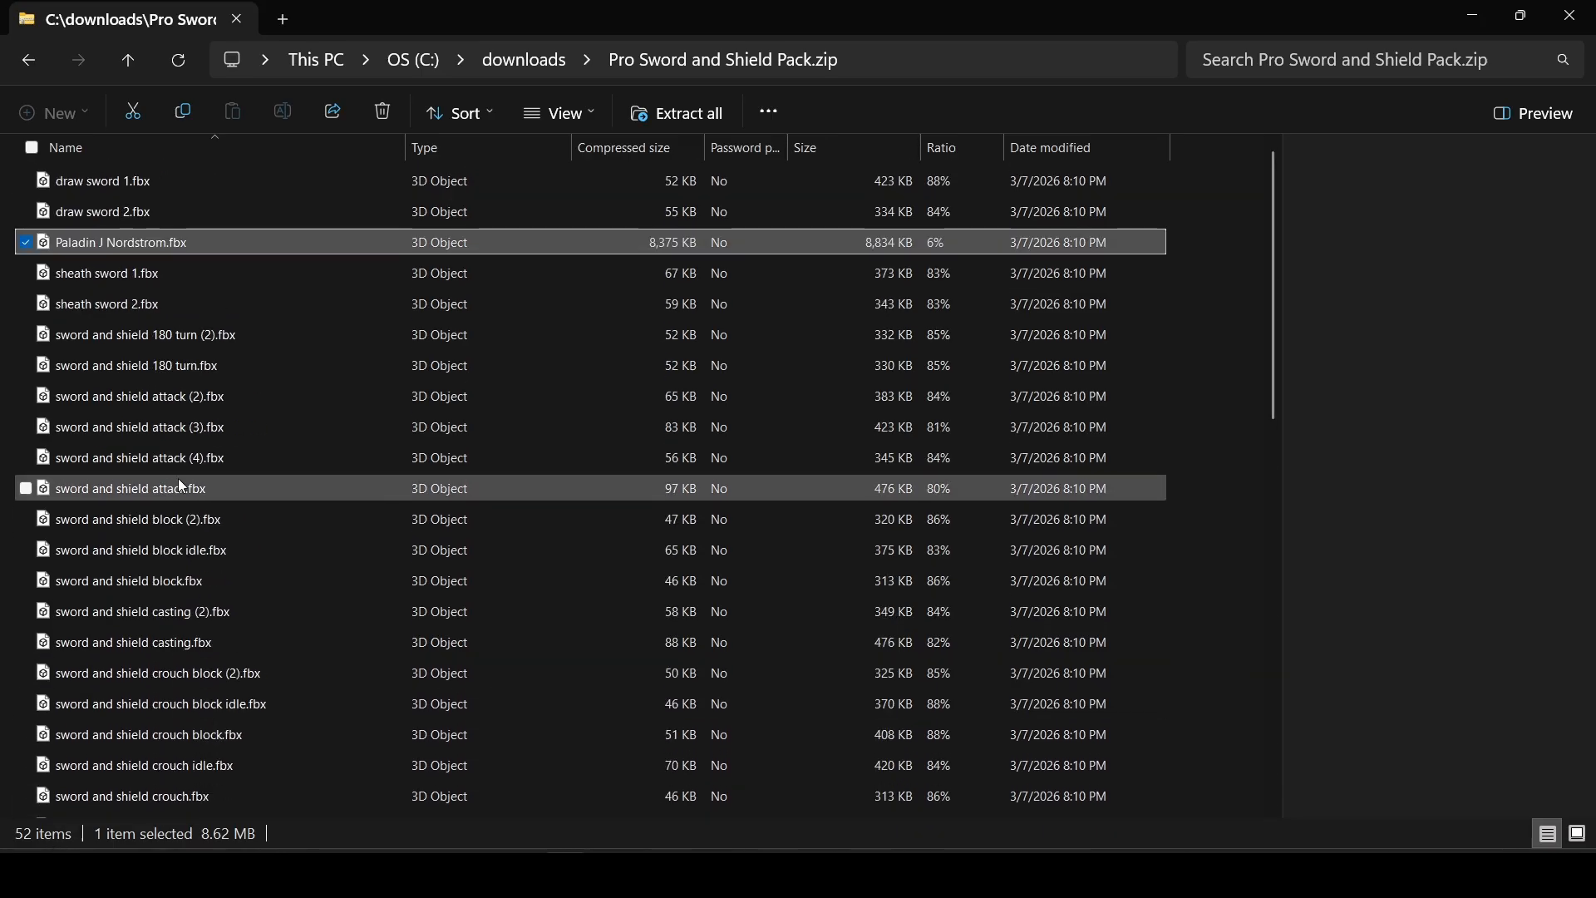
left_click(144, 279)
left_click(676, 303)
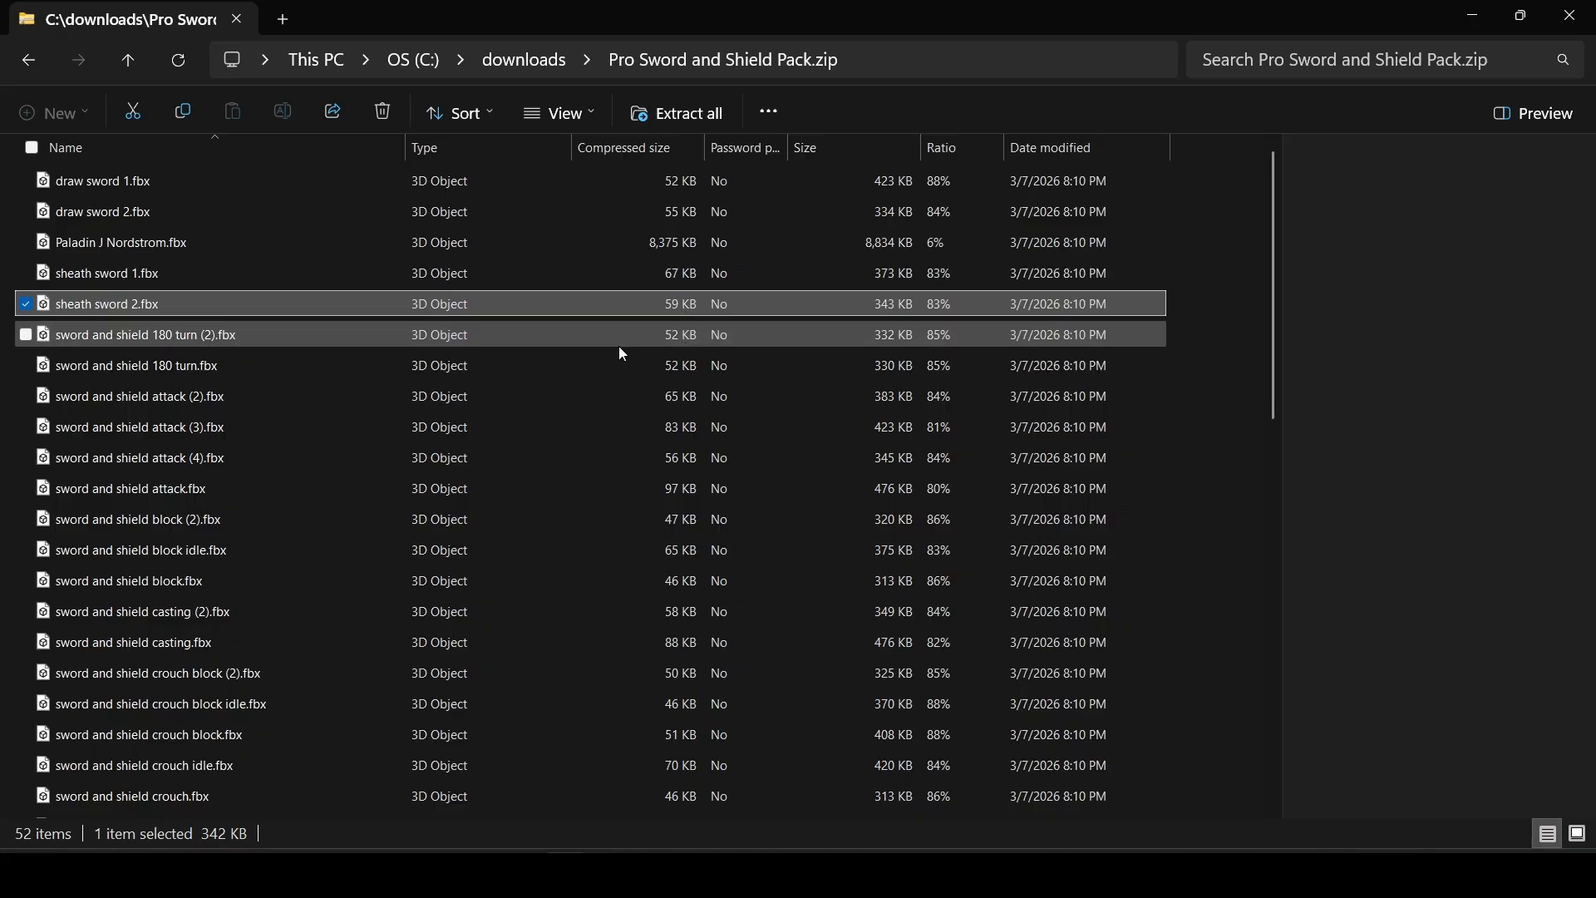
left_click(108, 242)
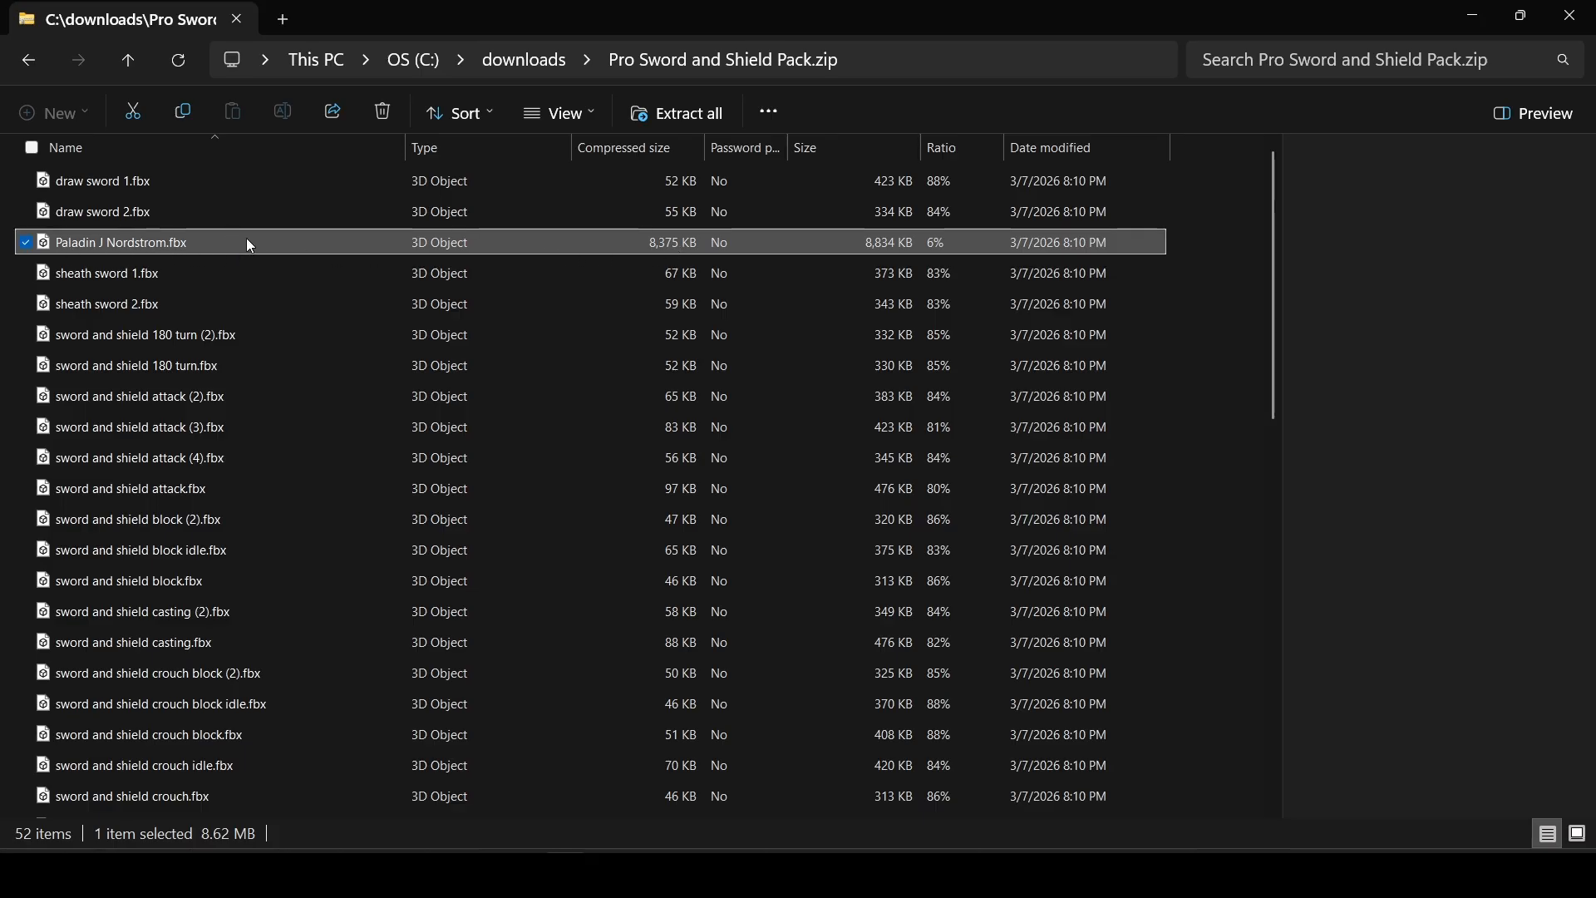
scroll(648, 285, "down", 10)
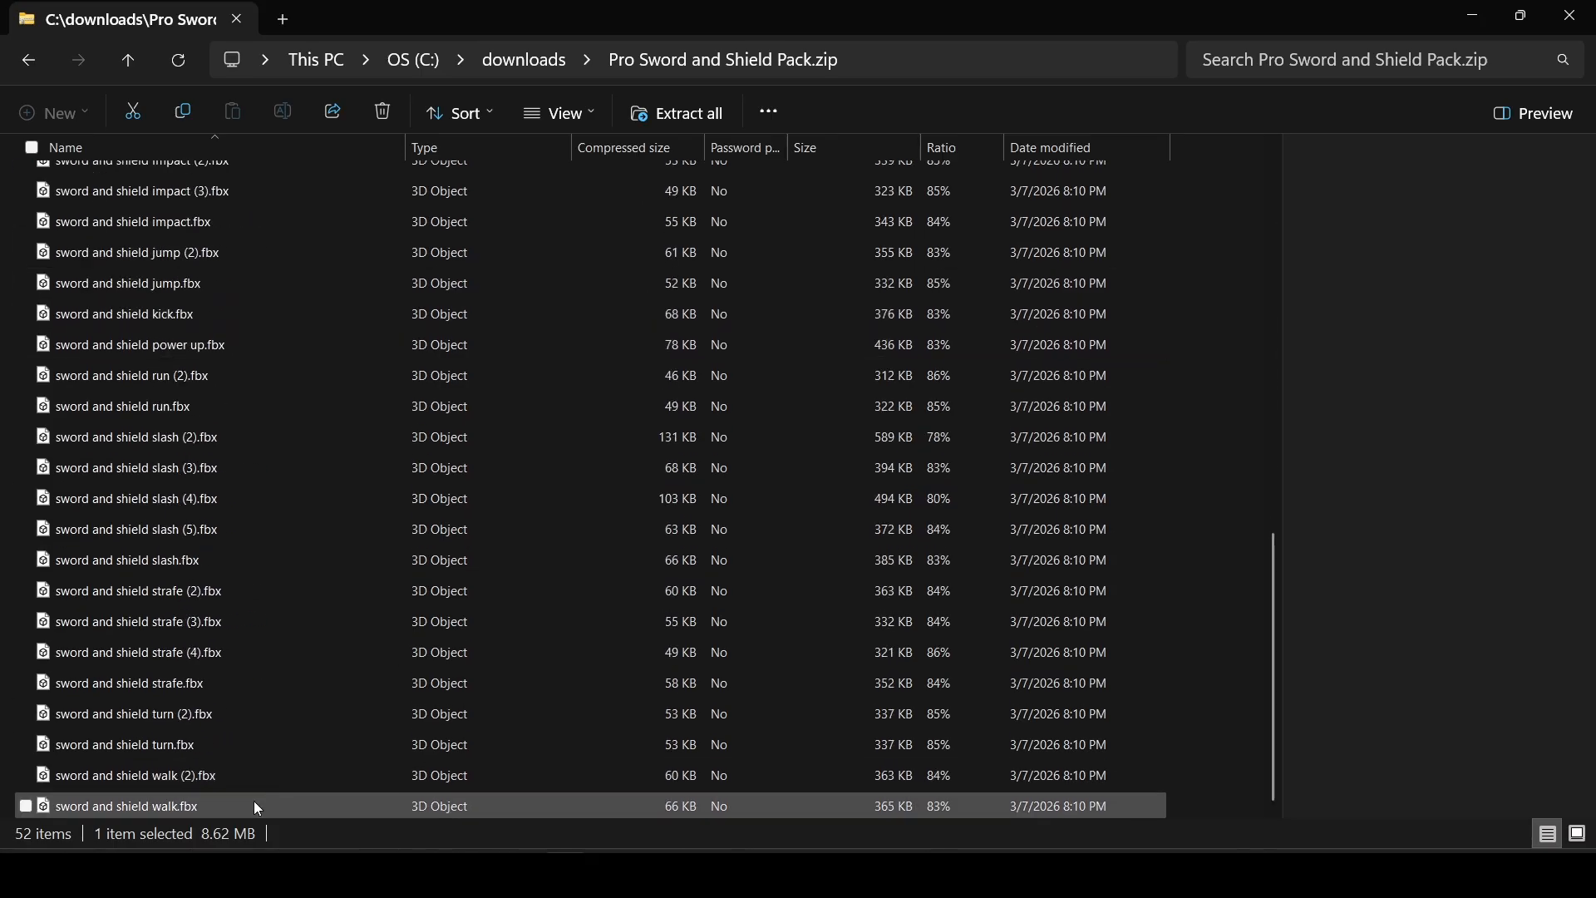
scroll(367, 542, "up", 10)
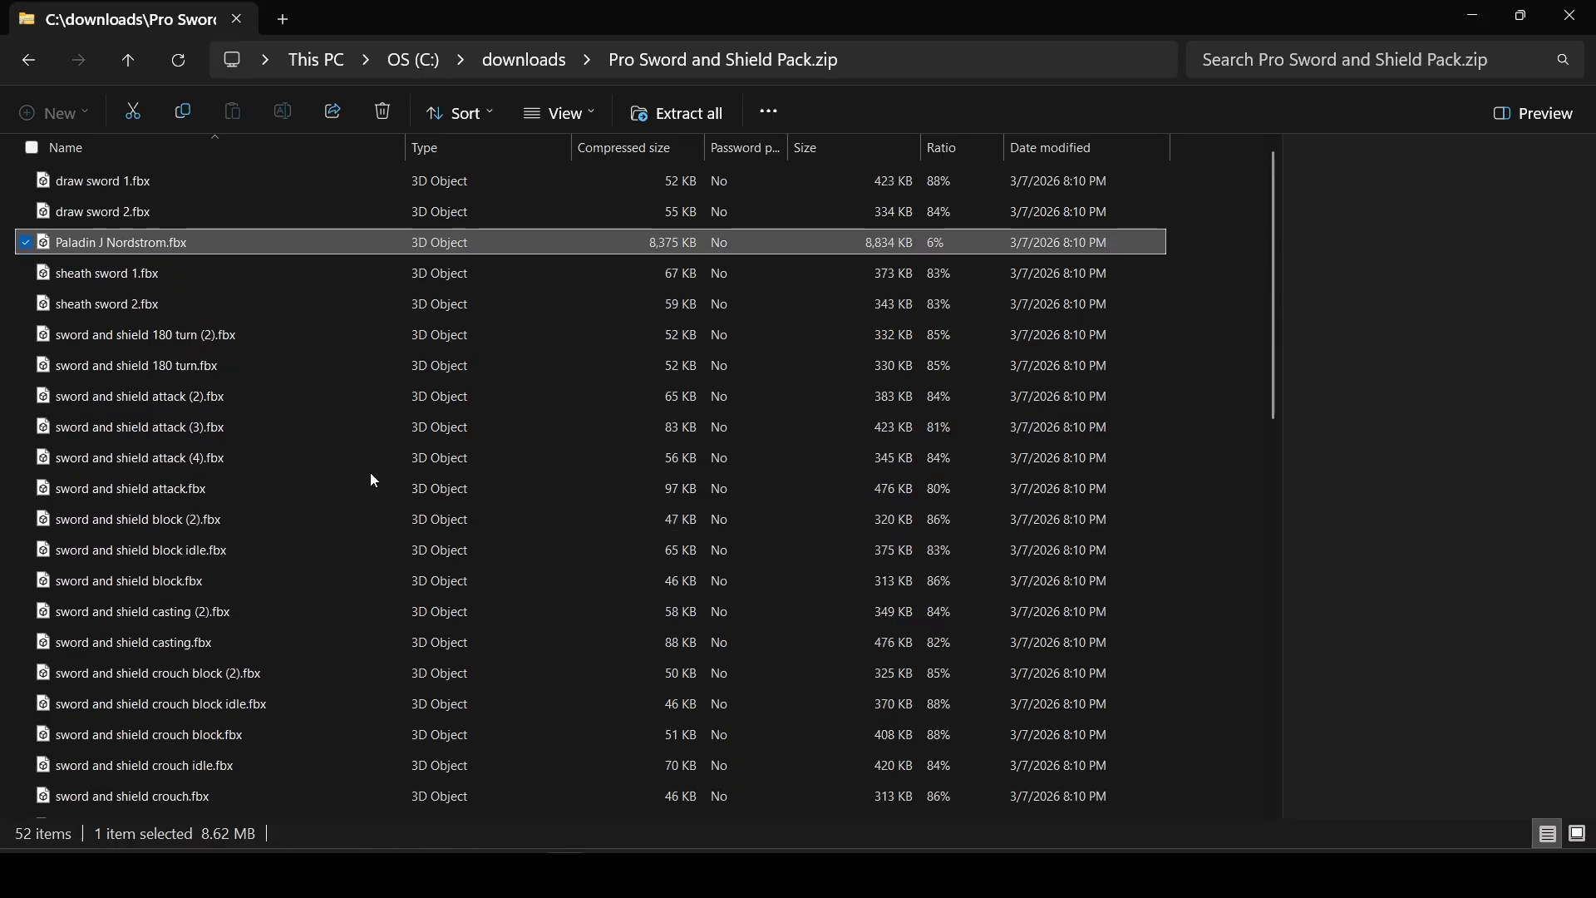
Step: Return to the downloads folder and import Paladin WProp J Nordstrom.fbx into the Assets/Scenes/02Paladin folder of the Unity project
left_click(532, 60)
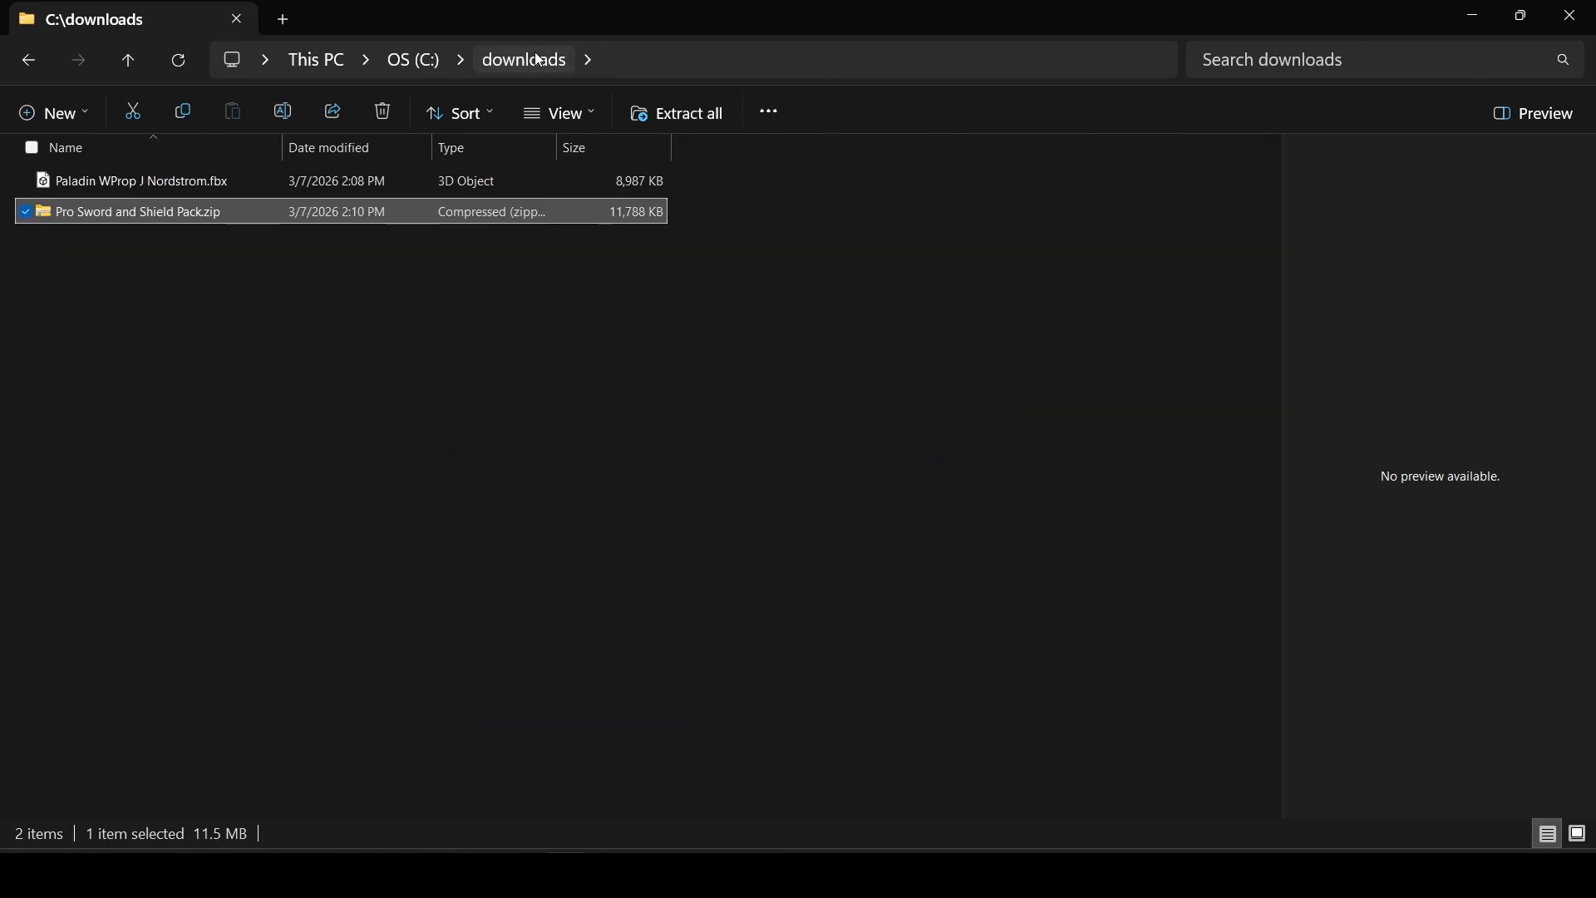
left_click(105, 180)
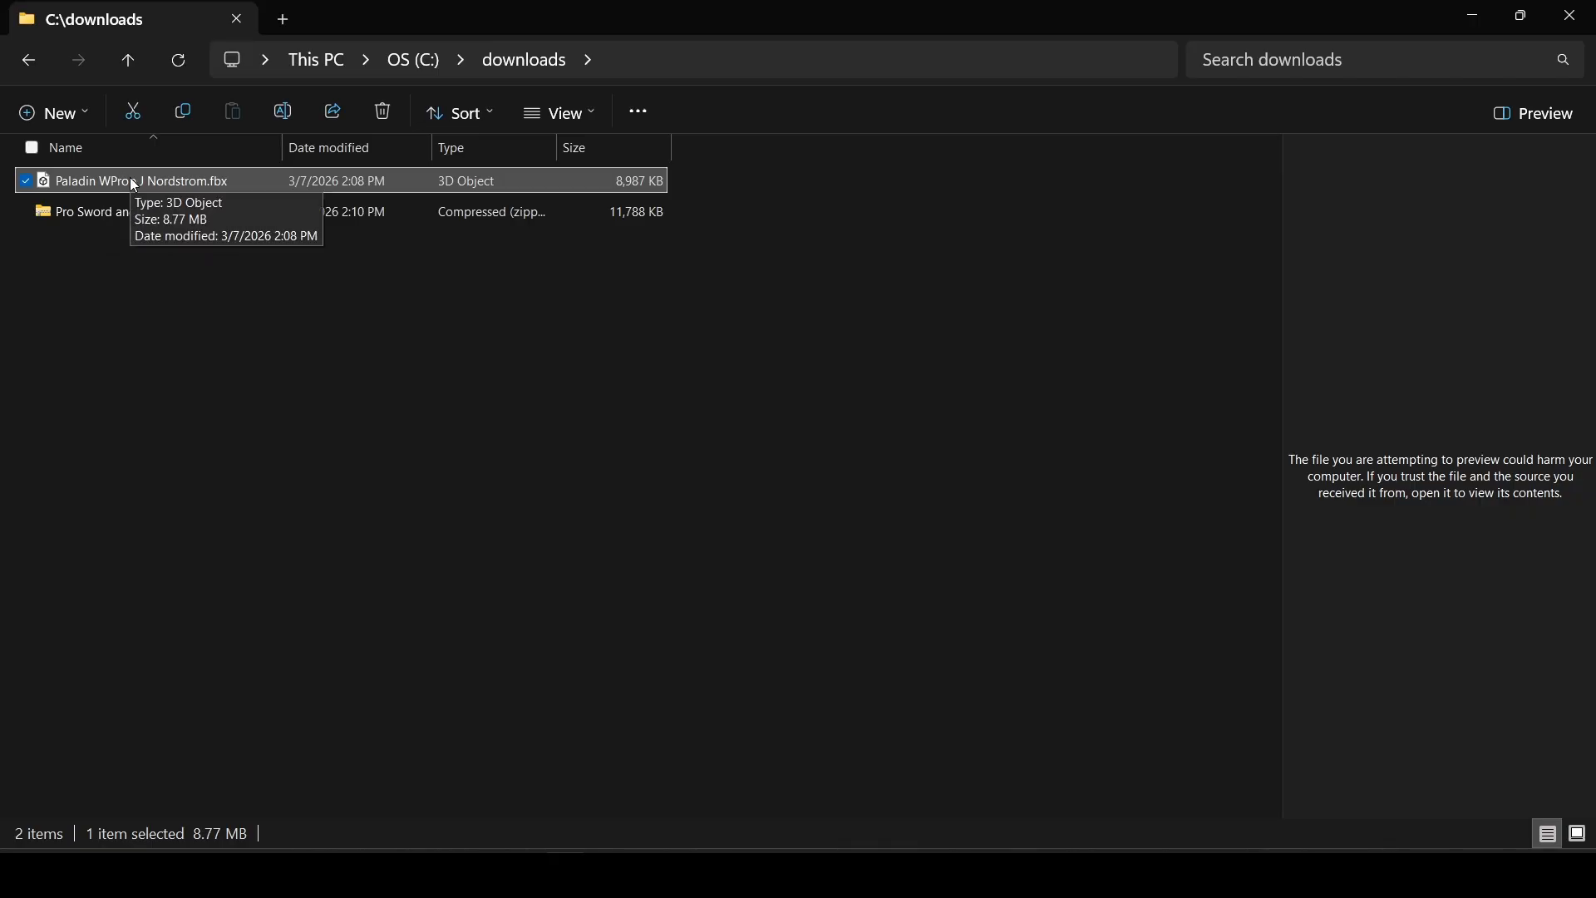
left_click(273, 147)
left_click(172, 183)
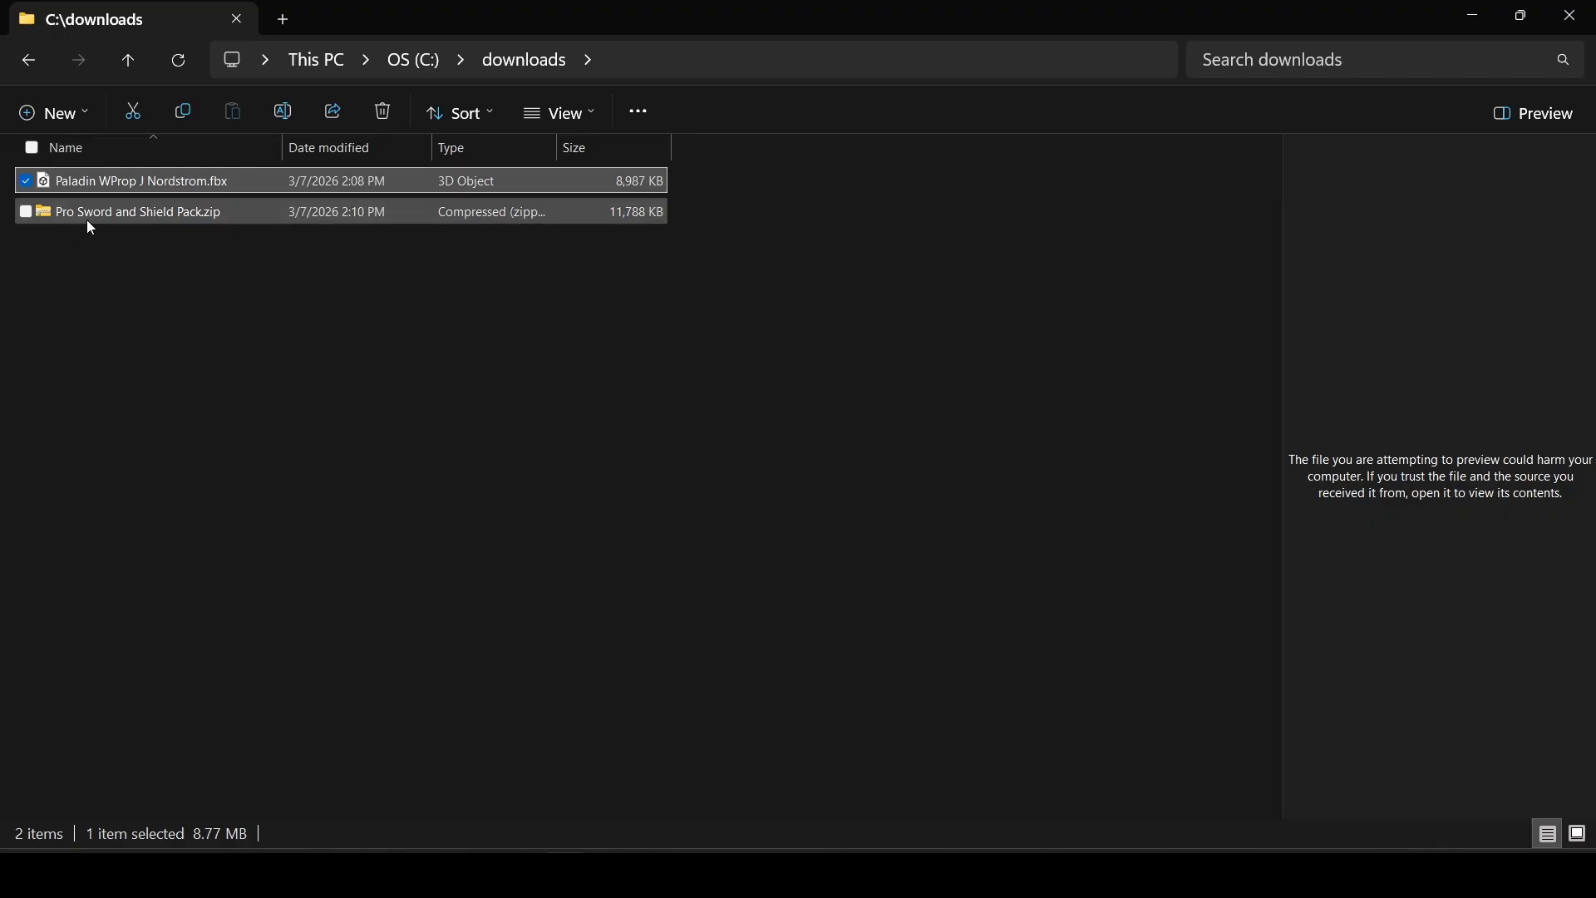
left_click(107, 213)
key("Up")
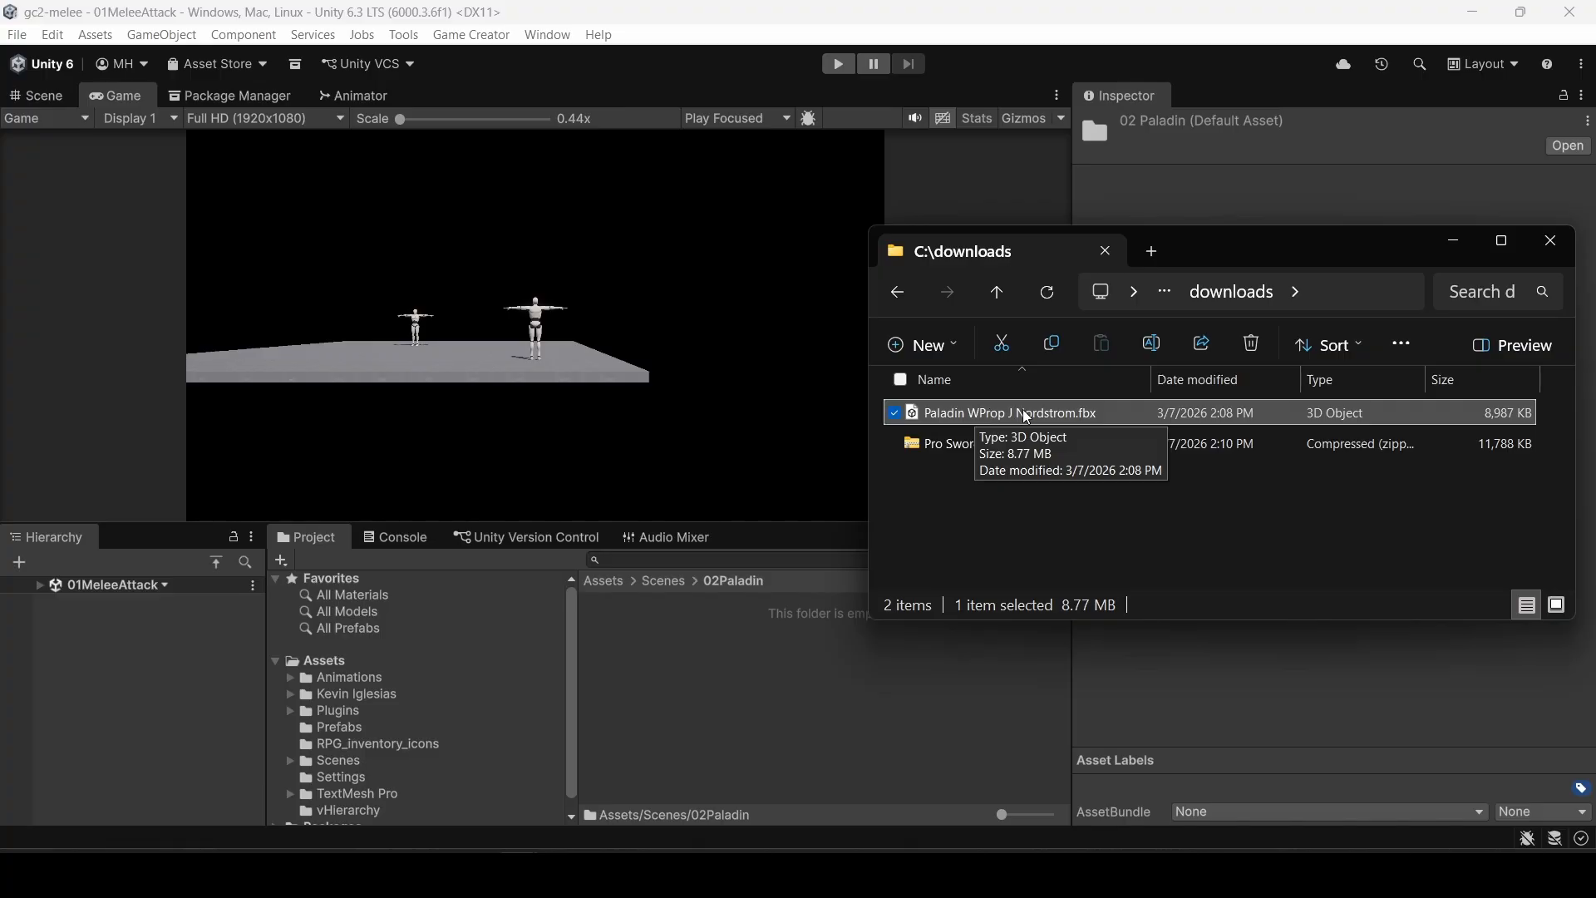
left_click_drag(1023, 413, 654, 650)
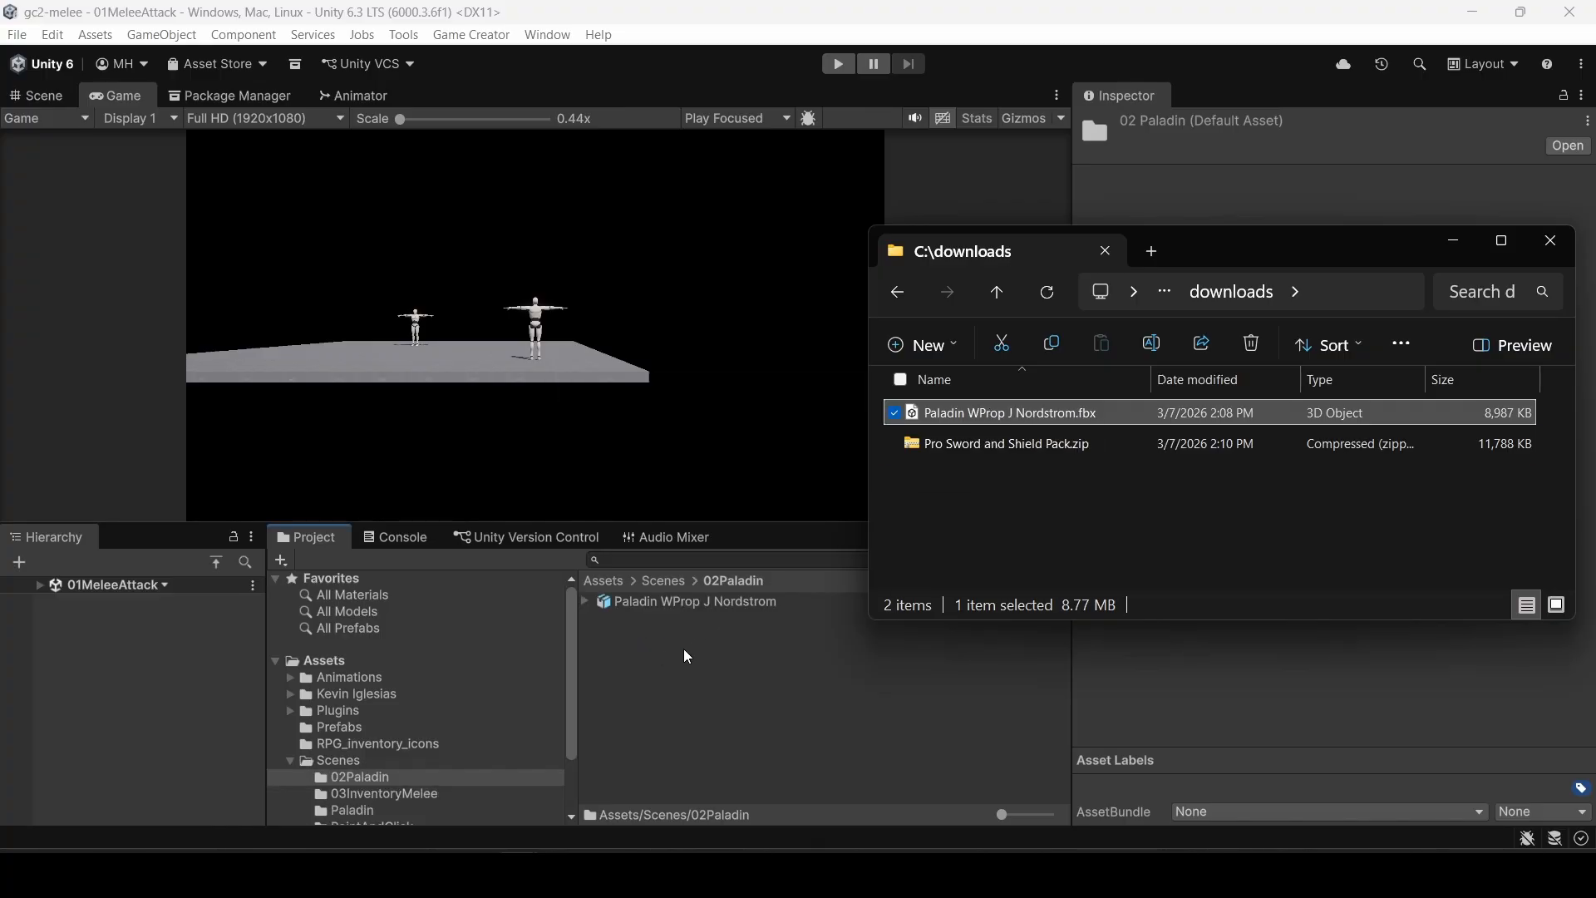
Step: Preview the imported Paladin WProp J Nordstrom model, set its rig's Animation Type to Humanoid and apply the change
left_click(679, 649)
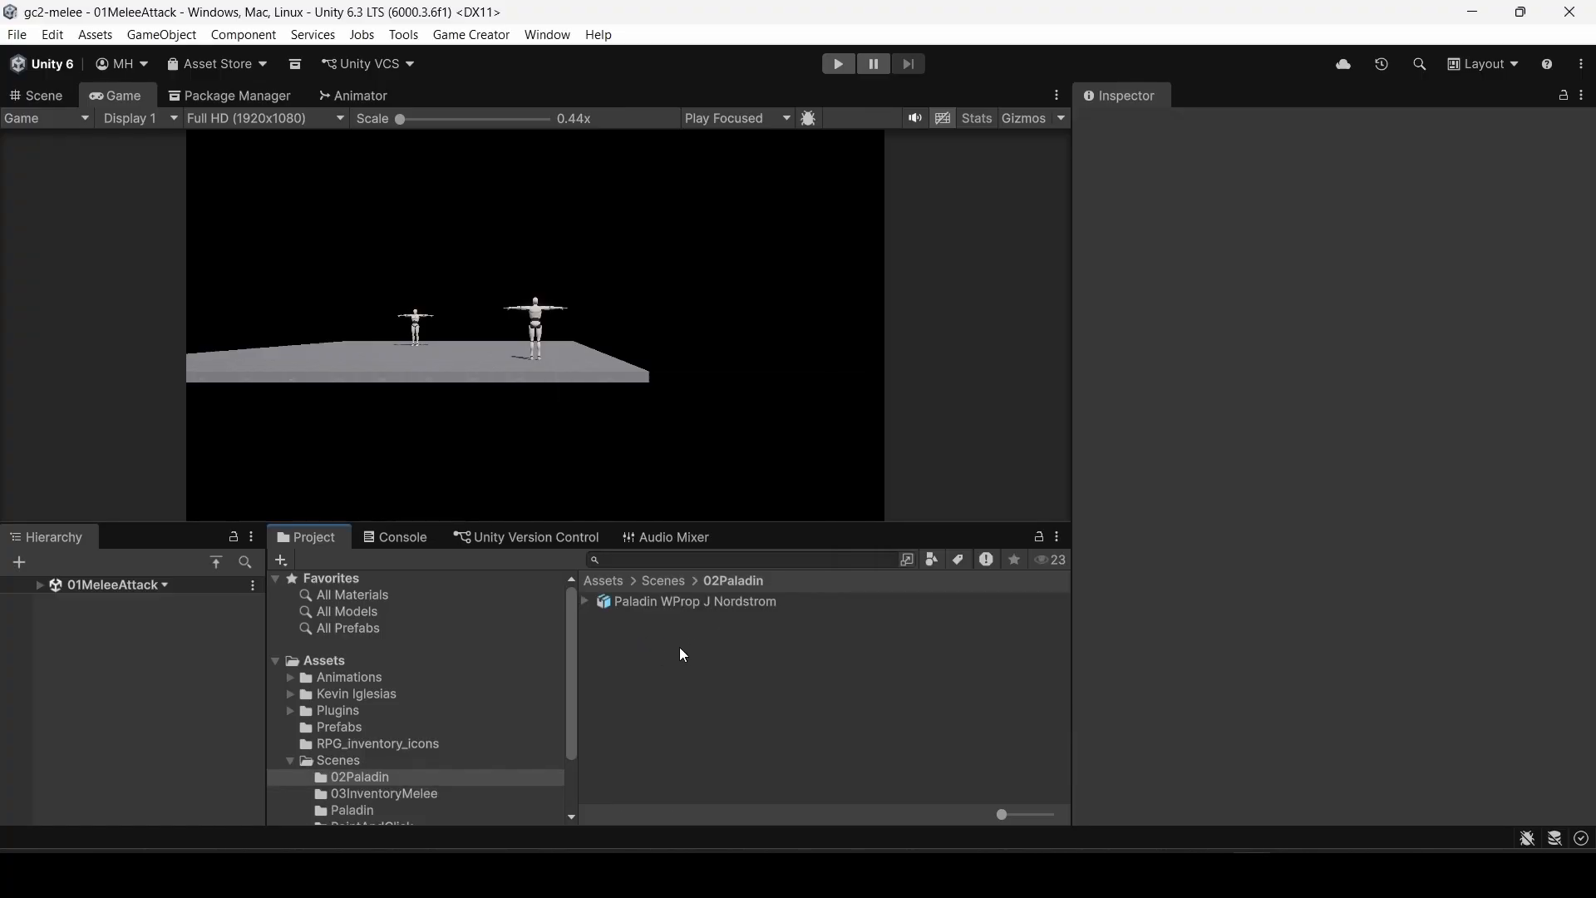
left_click(639, 601)
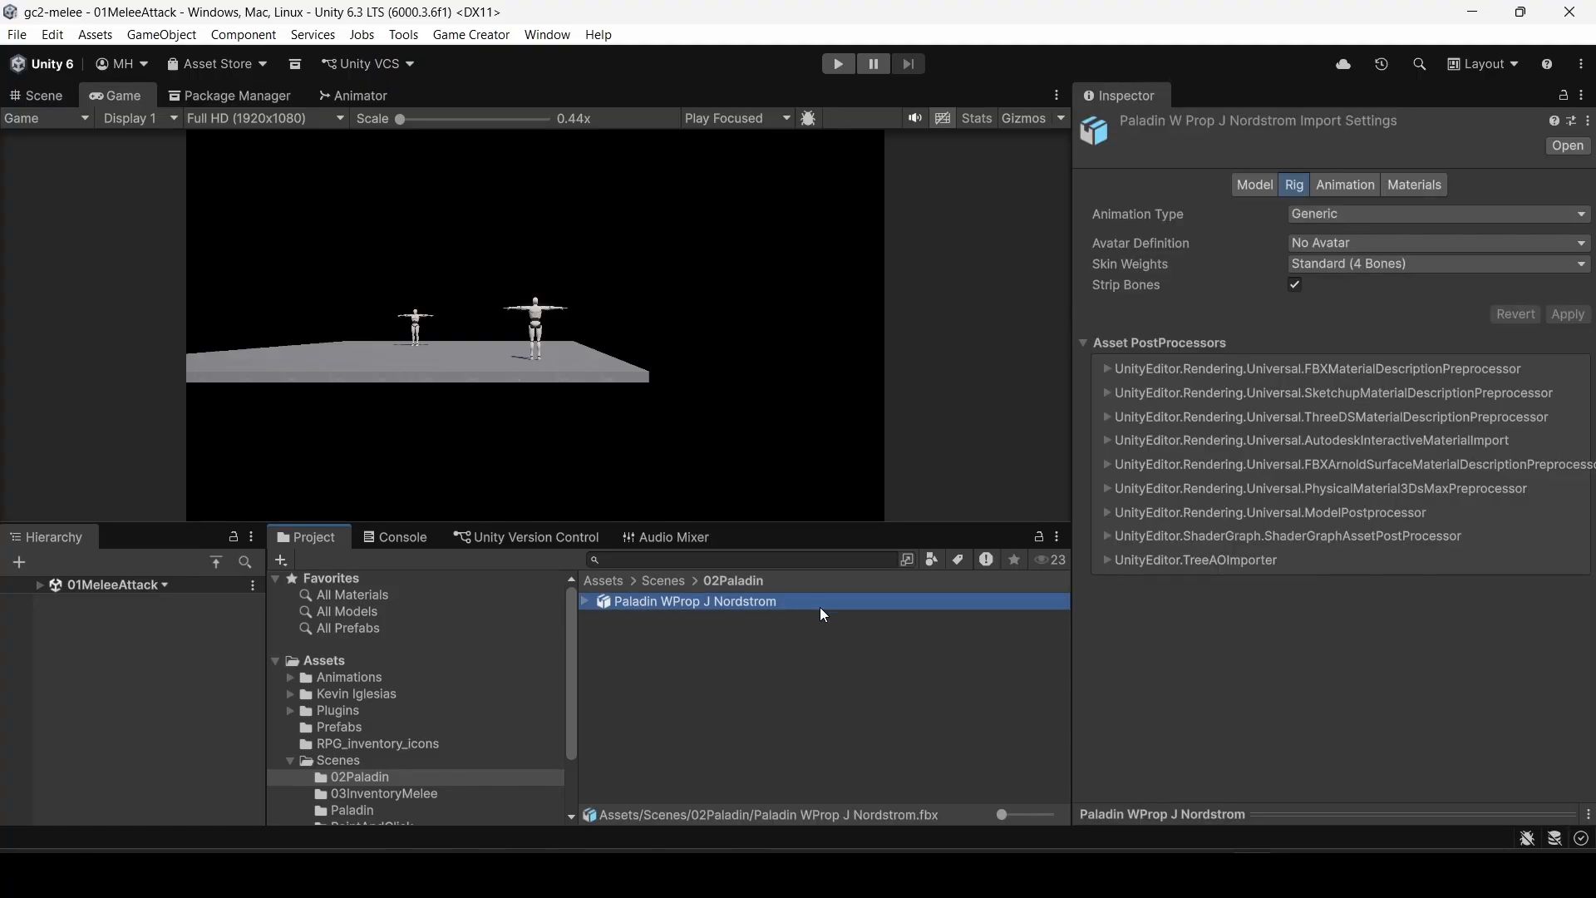
left_click(1266, 816)
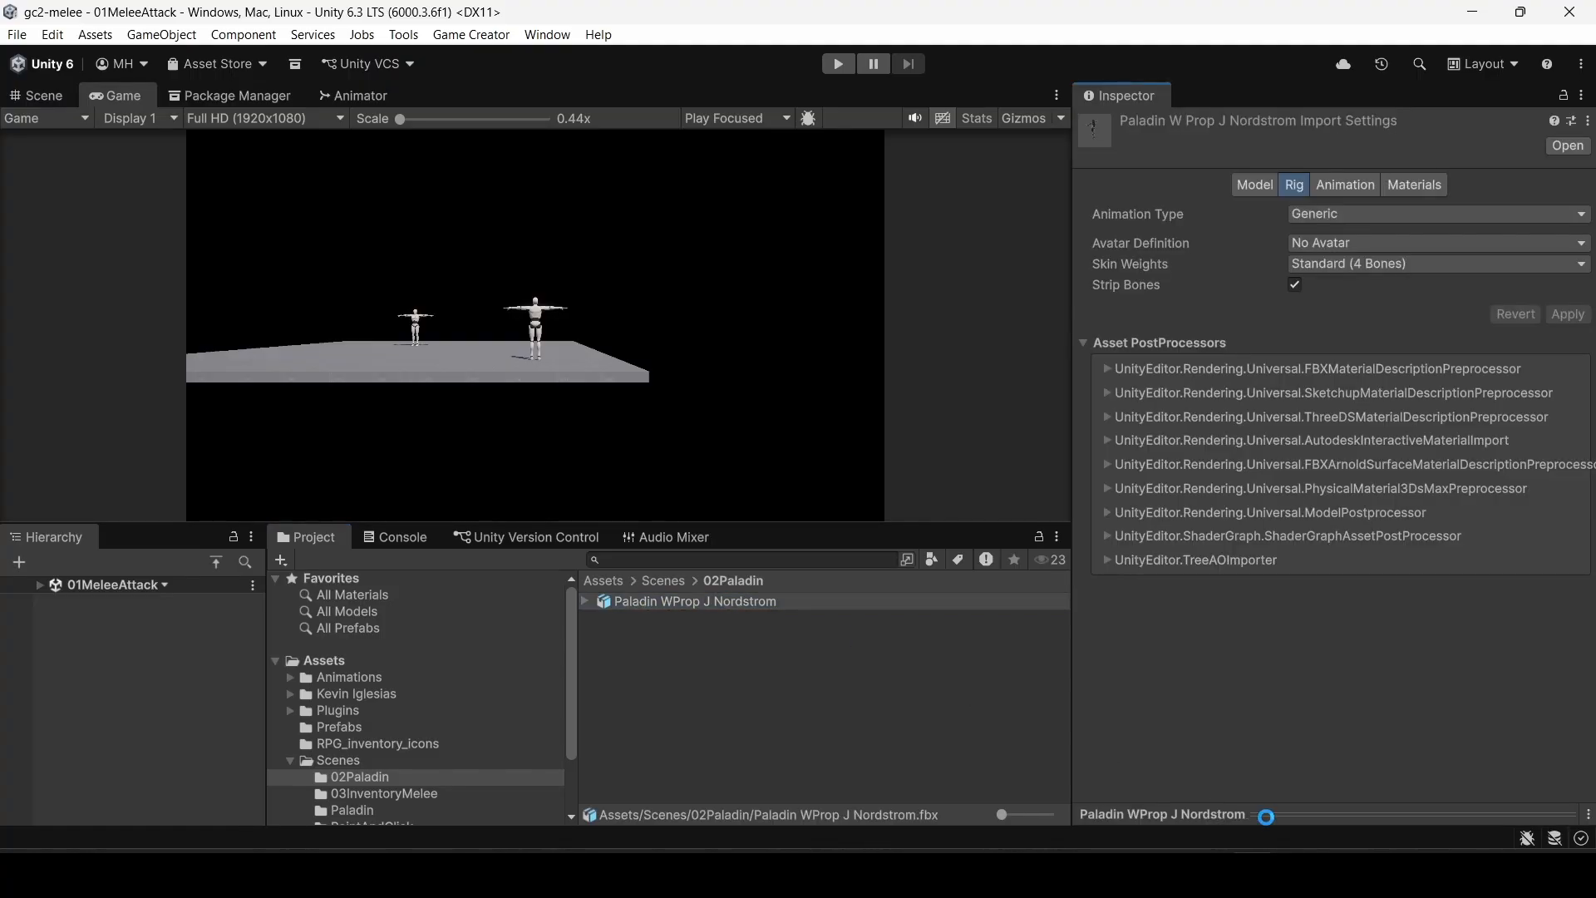
left_click_drag(1299, 571, 1345, 344)
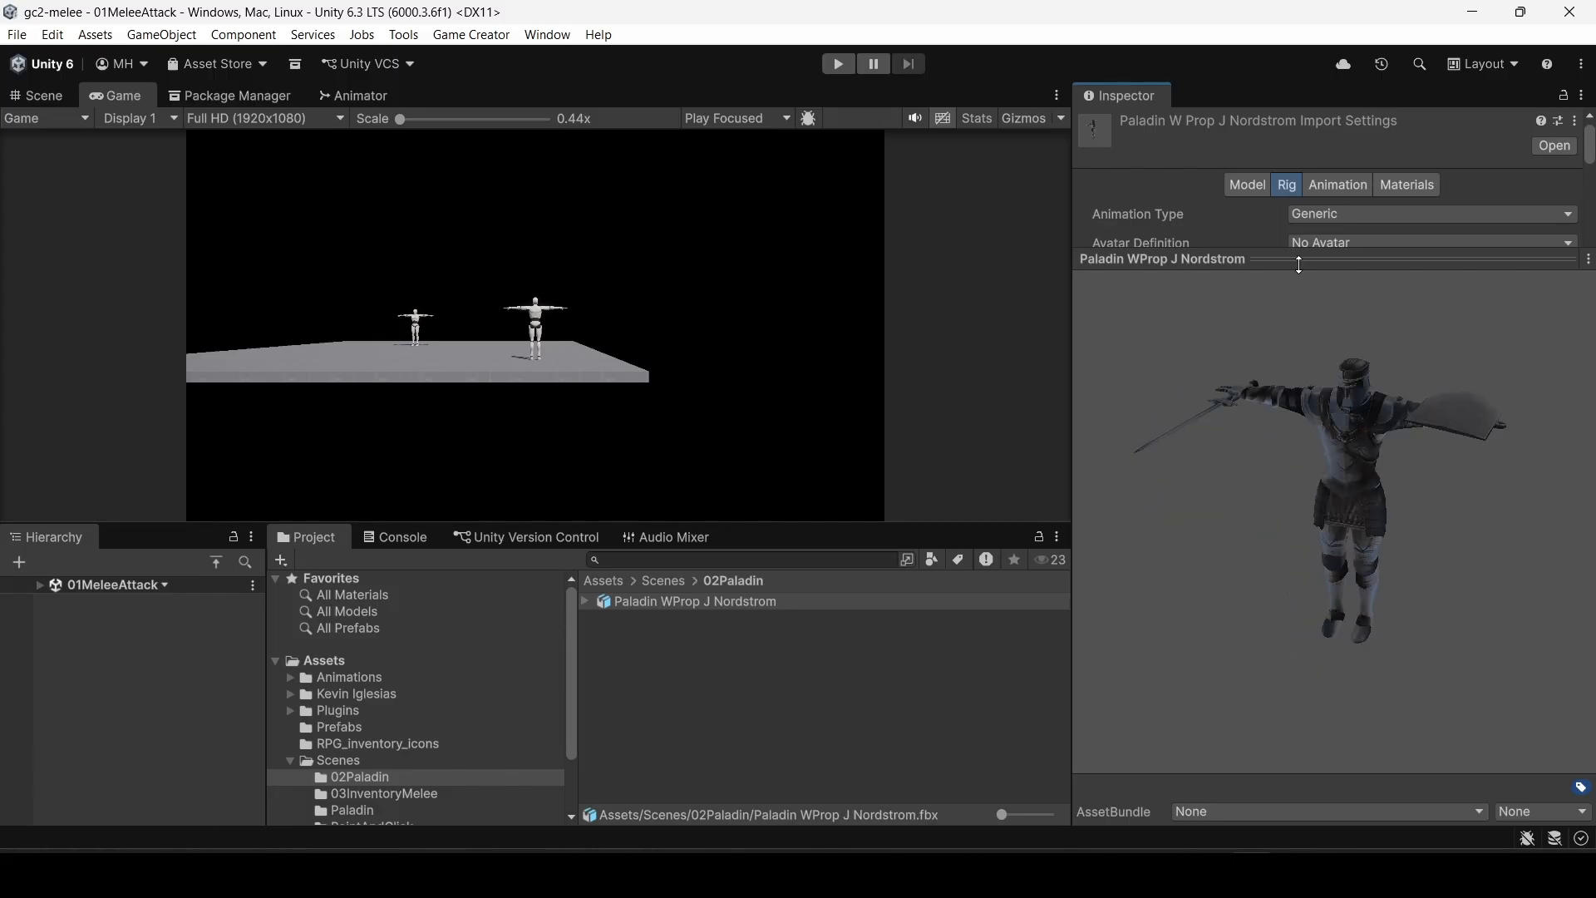
left_click_drag(1298, 265, 1307, 494)
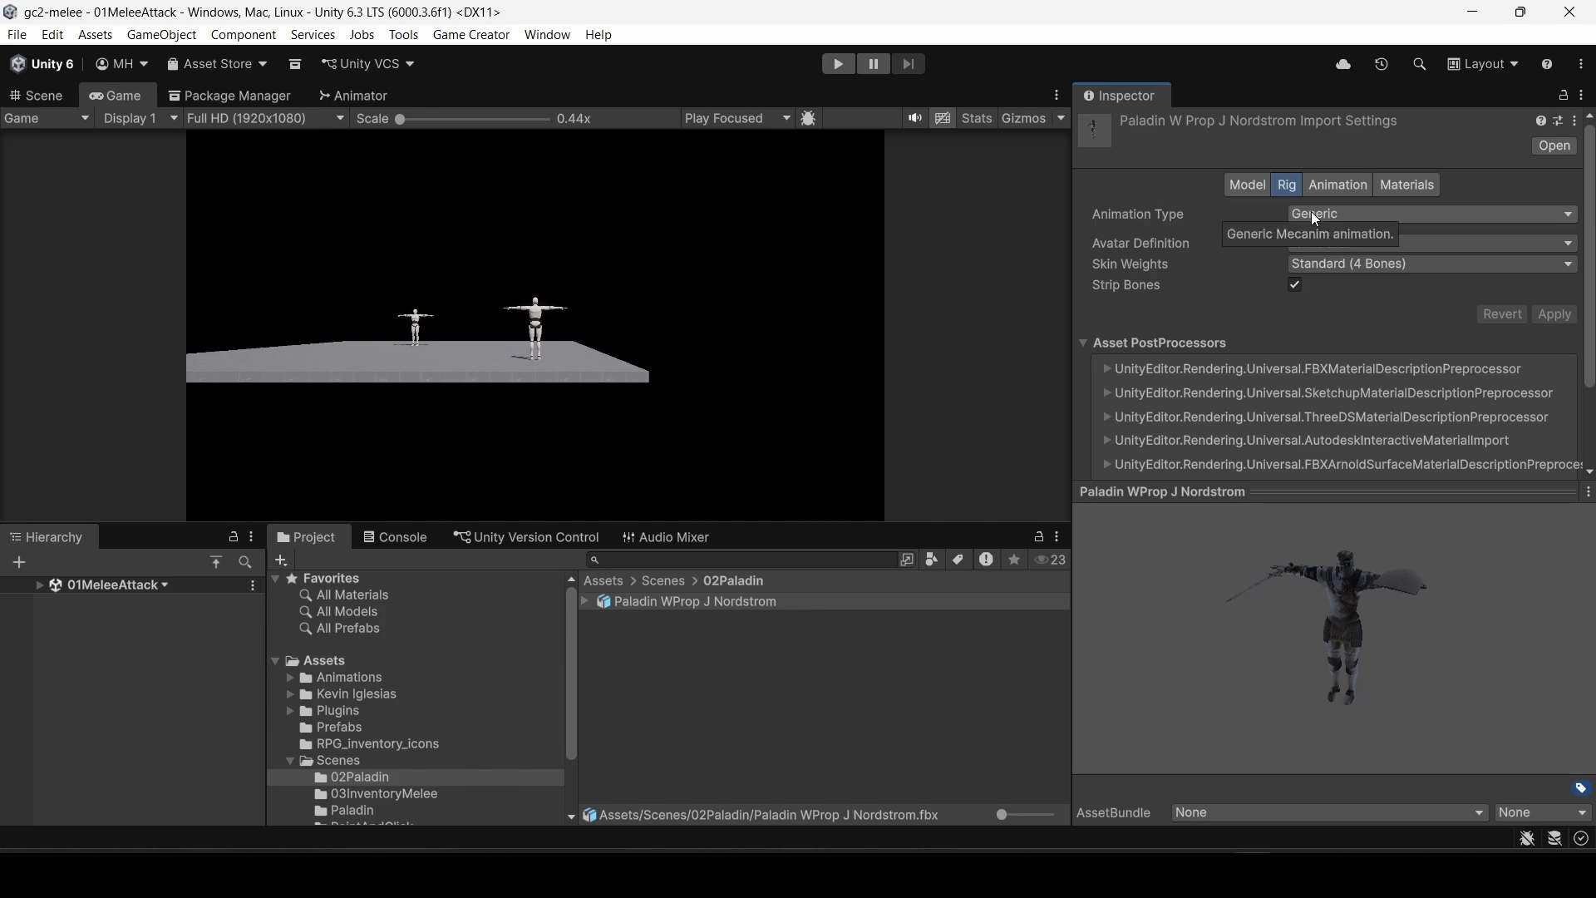
left_click(1311, 213)
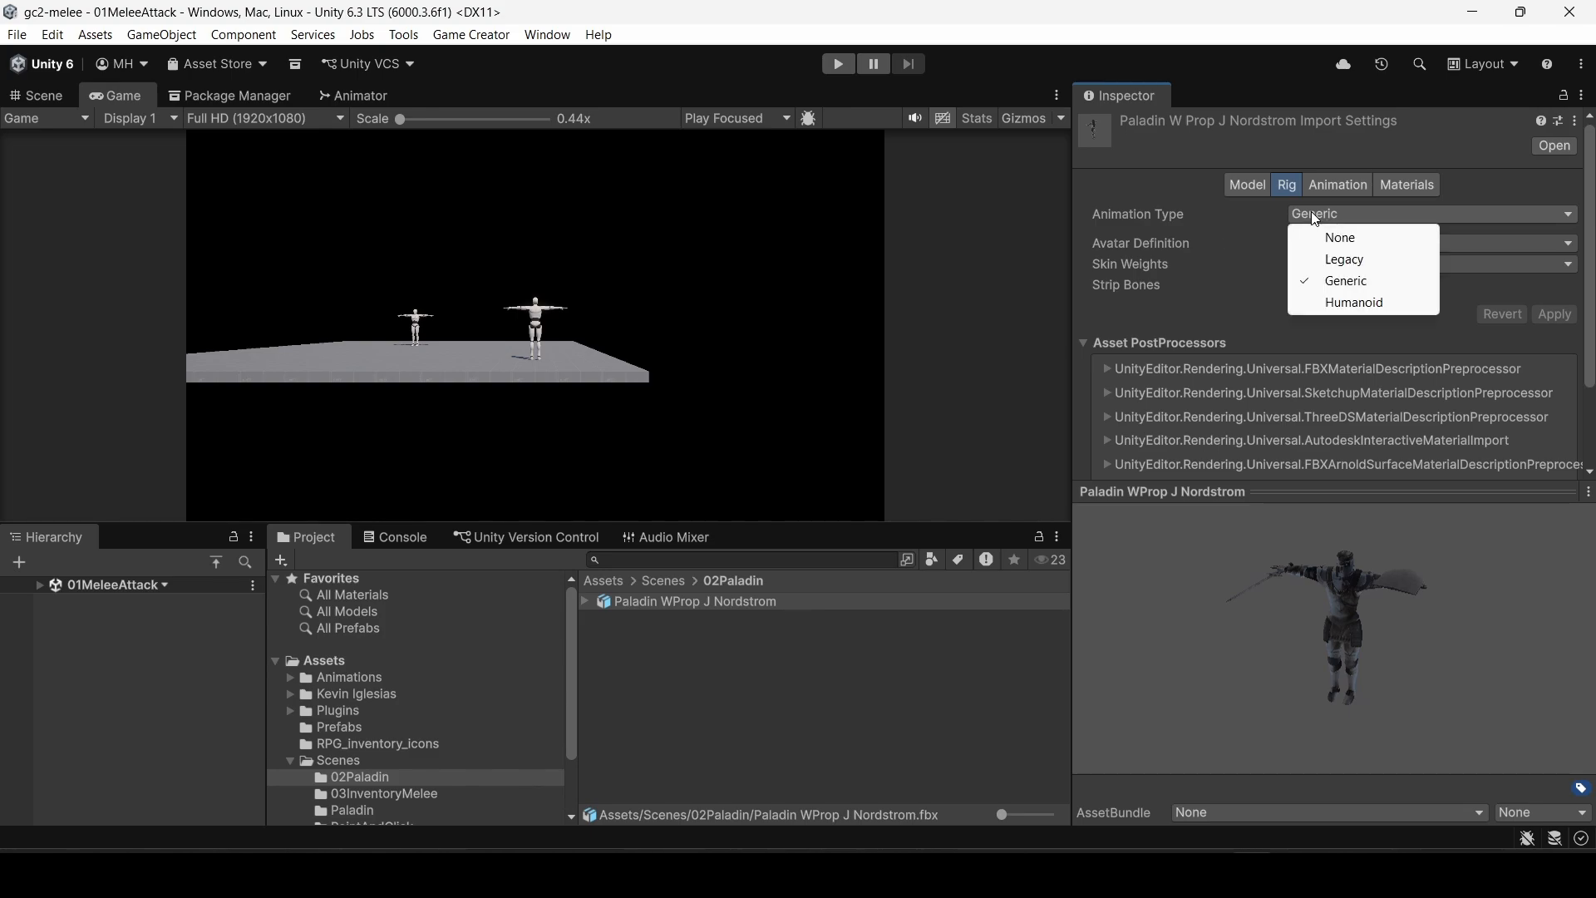
left_click(1326, 302)
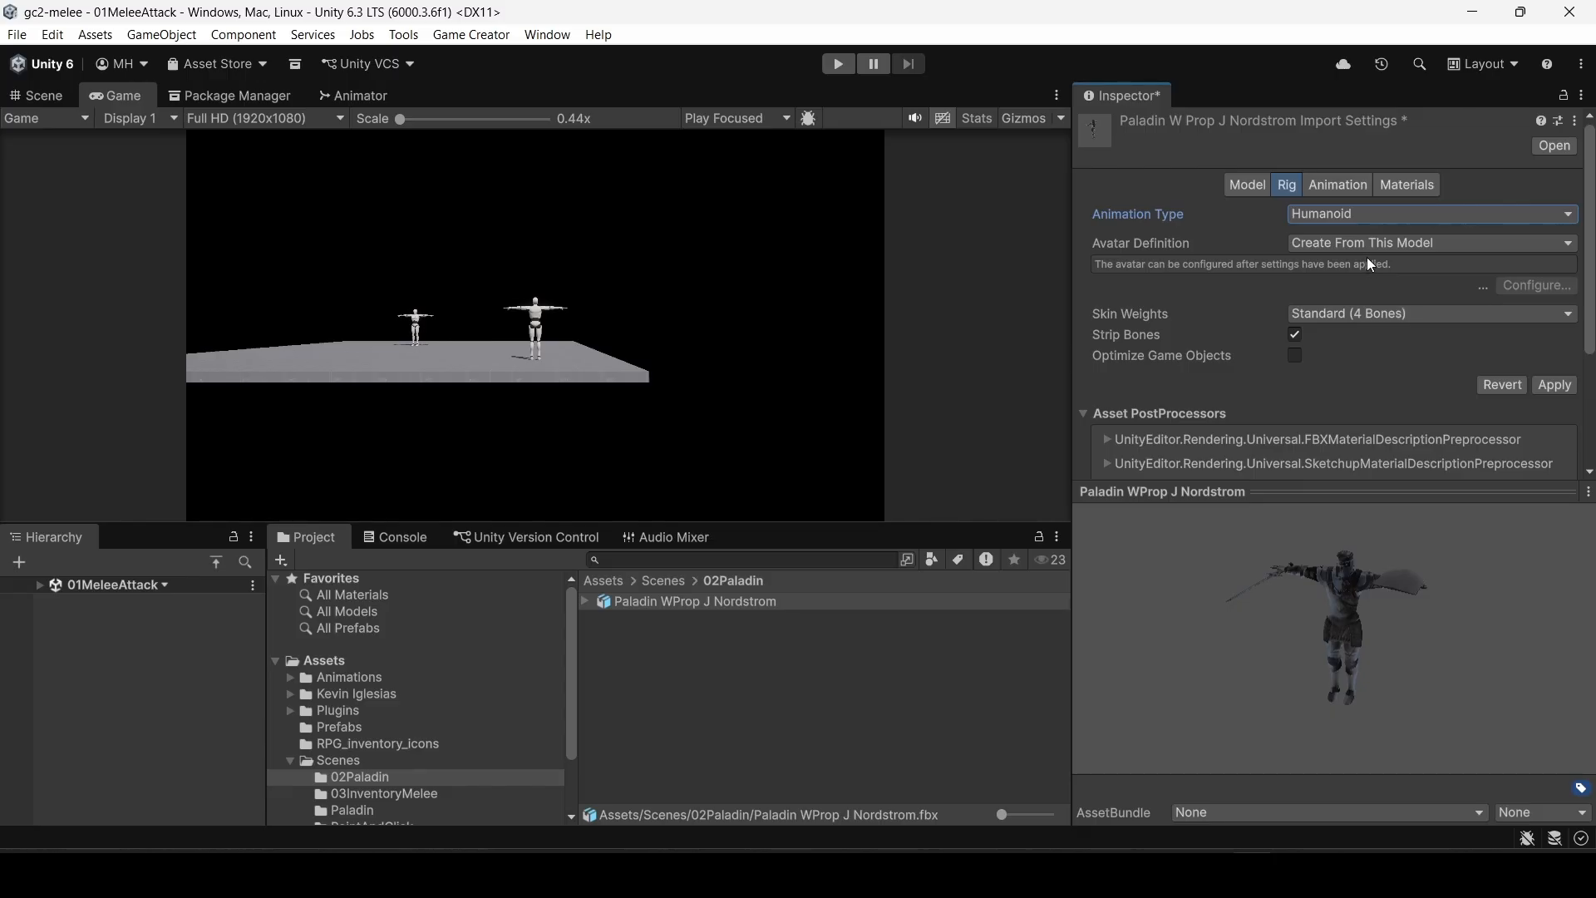
left_click(1551, 387)
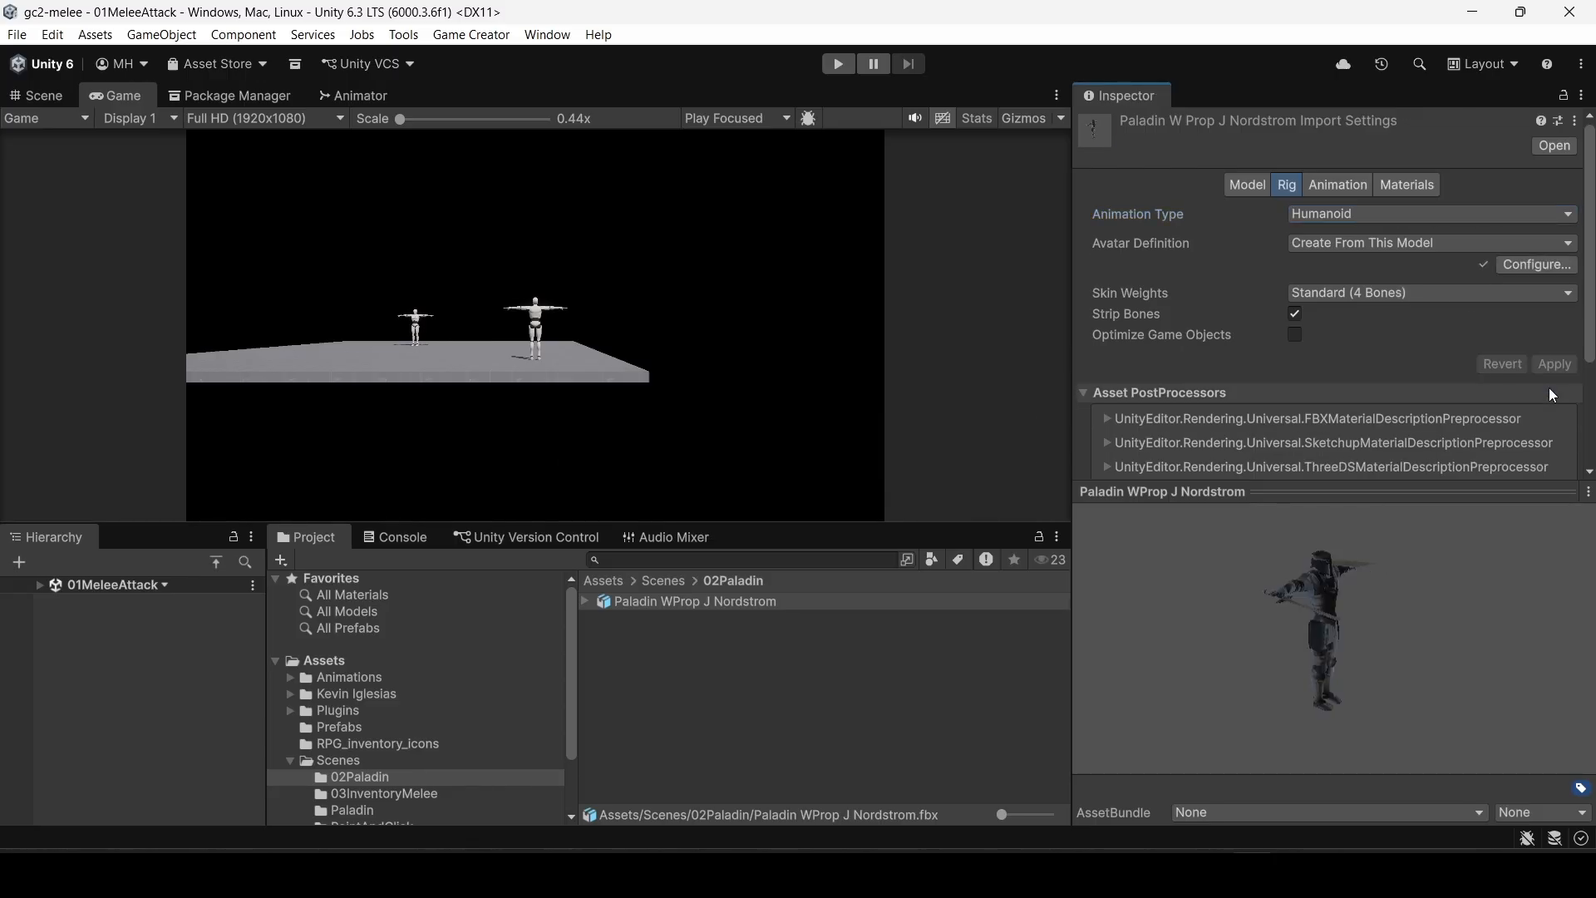
left_click_drag(1319, 626, 1176, 602)
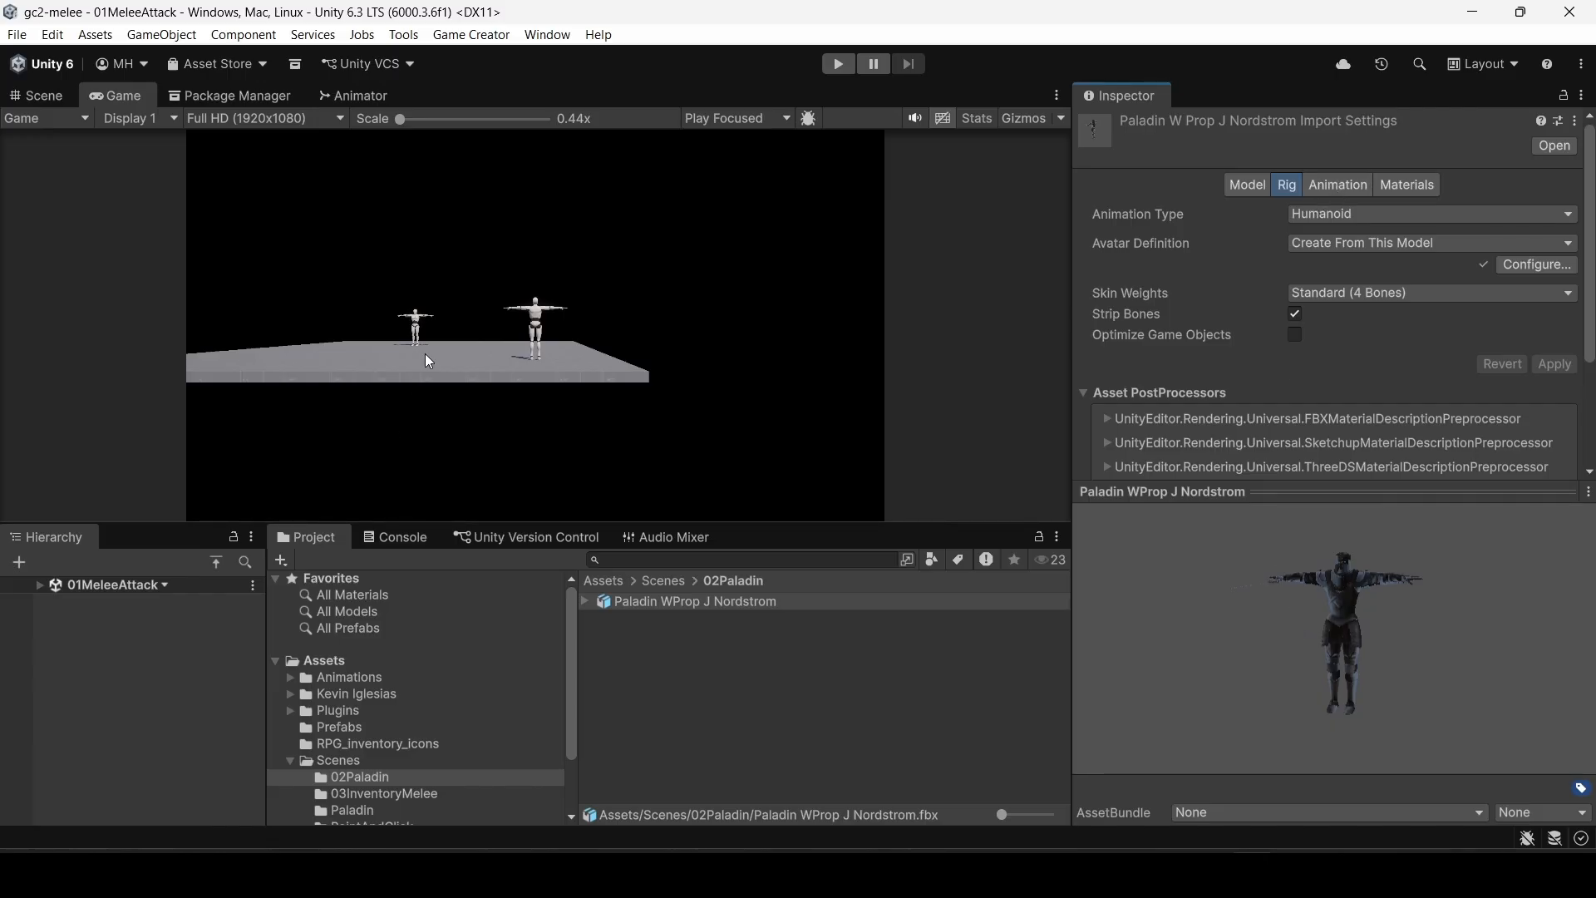
Step: Place the Paladin WProp J Nordstrom model on the floor in the scene
left_click(33, 93)
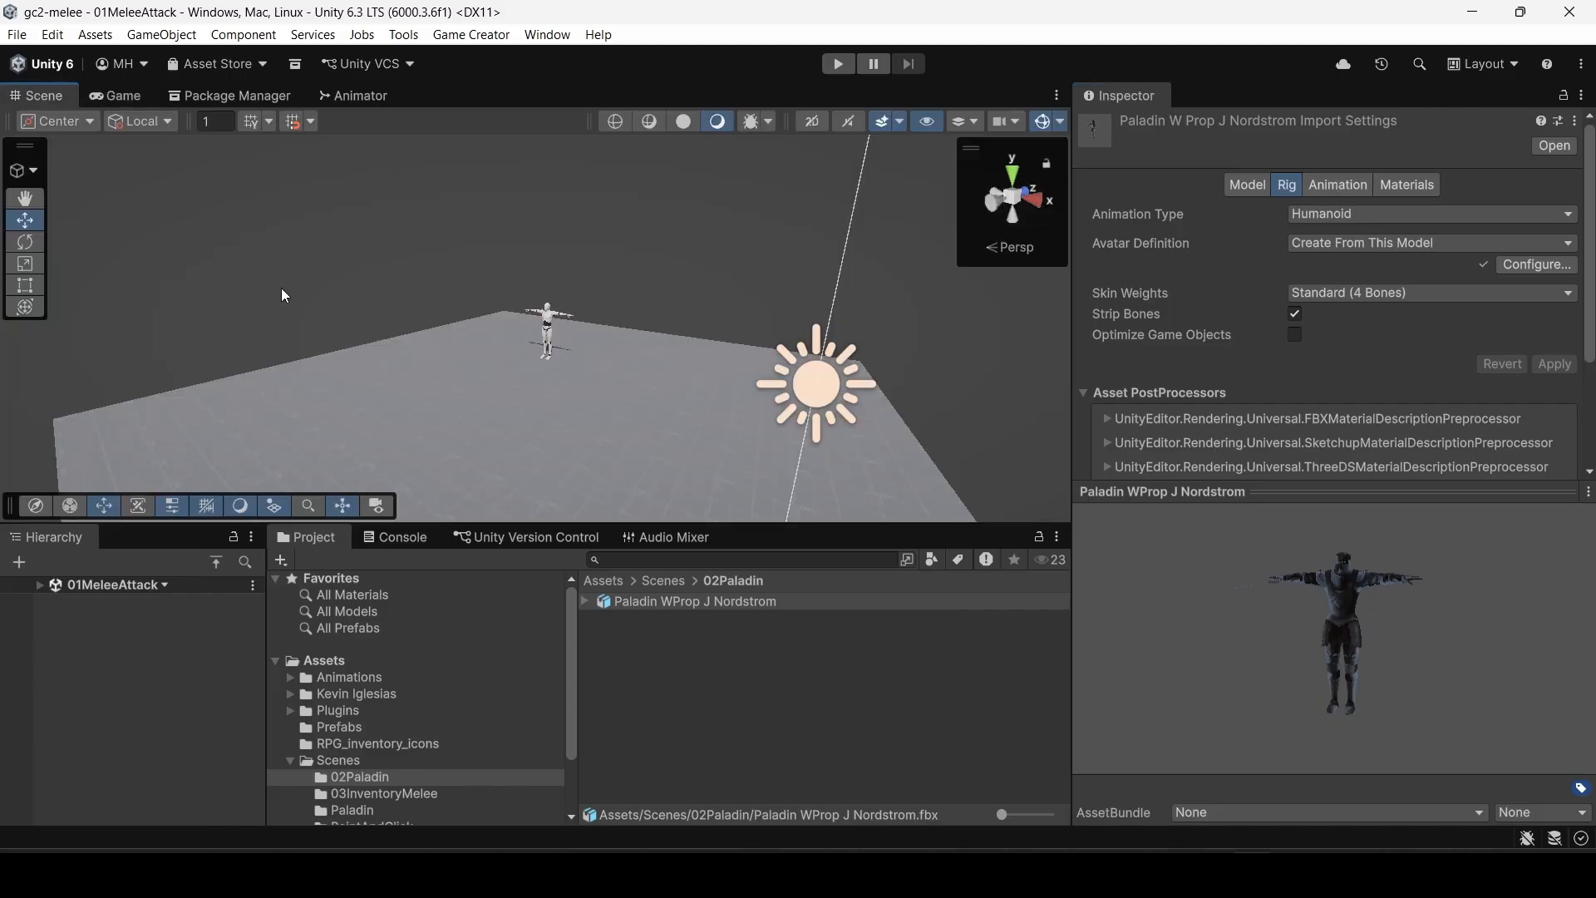
right_click_drag(281, 288, 565, 472)
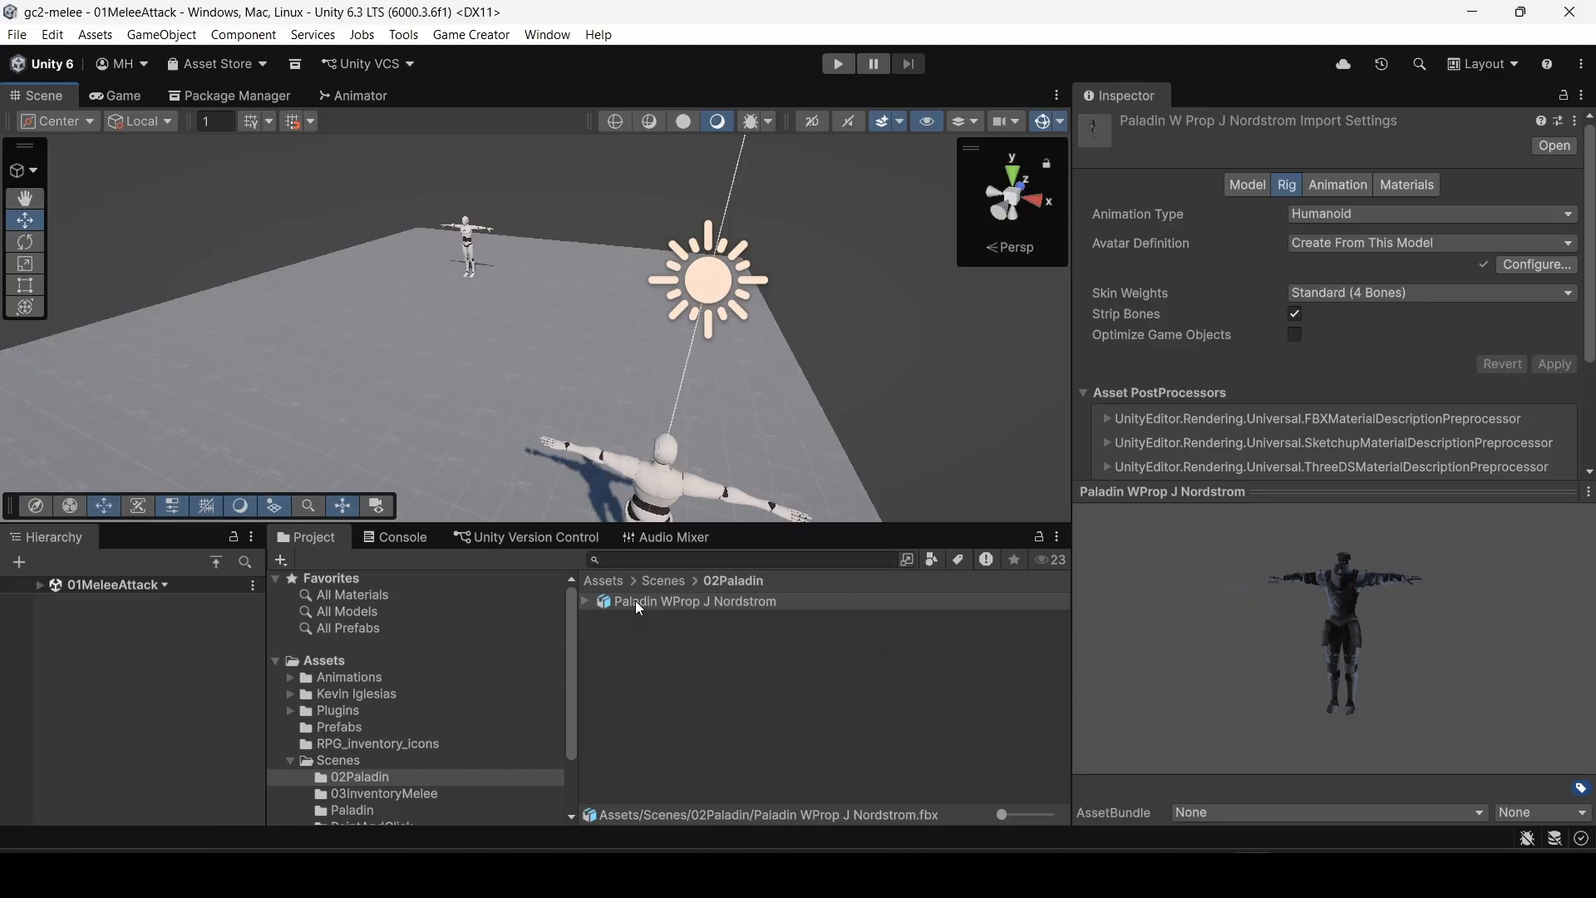
left_click_drag(636, 600, 341, 397)
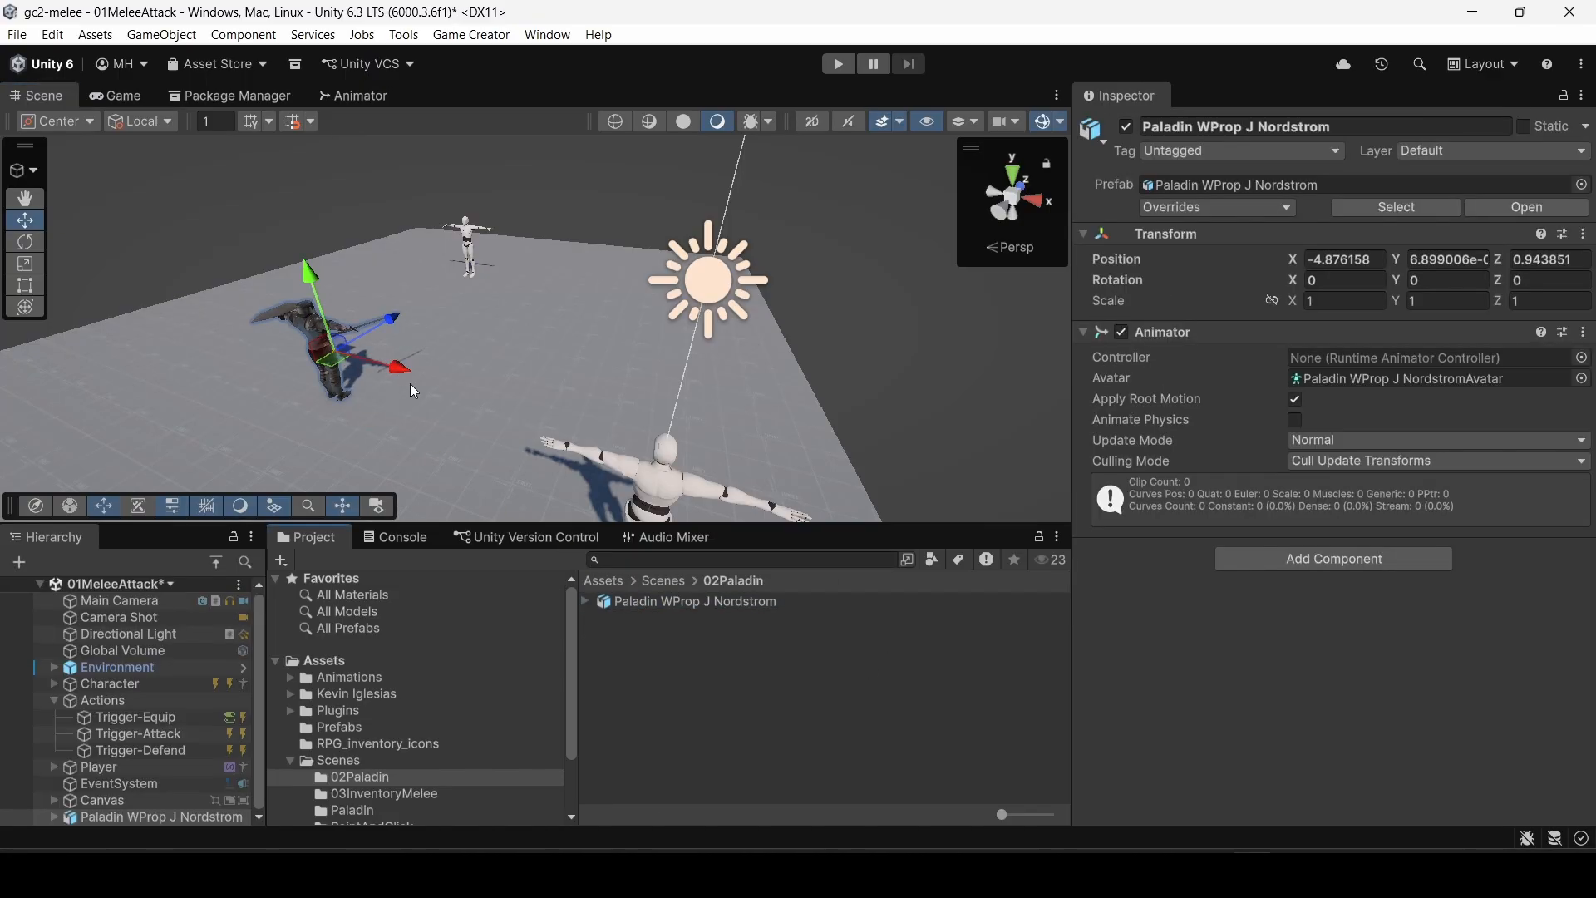
key("w")
right_click_drag(478, 378, 1441, 542)
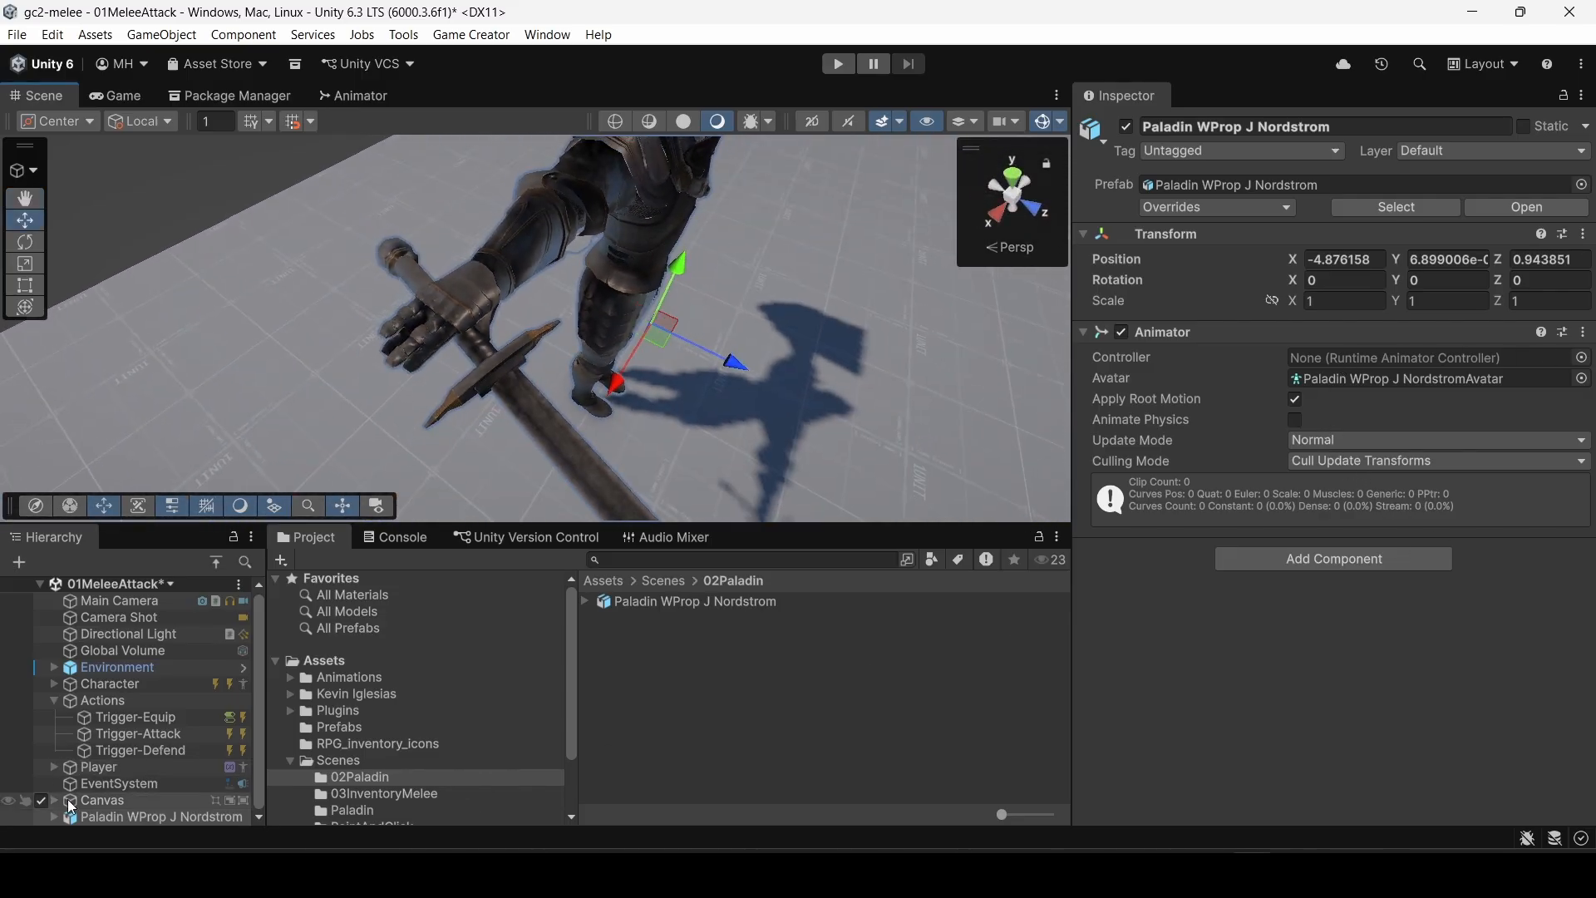
Step: Expand the placed paladin and compare the sword mesh with the Paladin_J_Nordstrom and Paladin_J_Nordstrom_Sword child objects
left_click(52, 816)
scroll(83, 790, "down", 2)
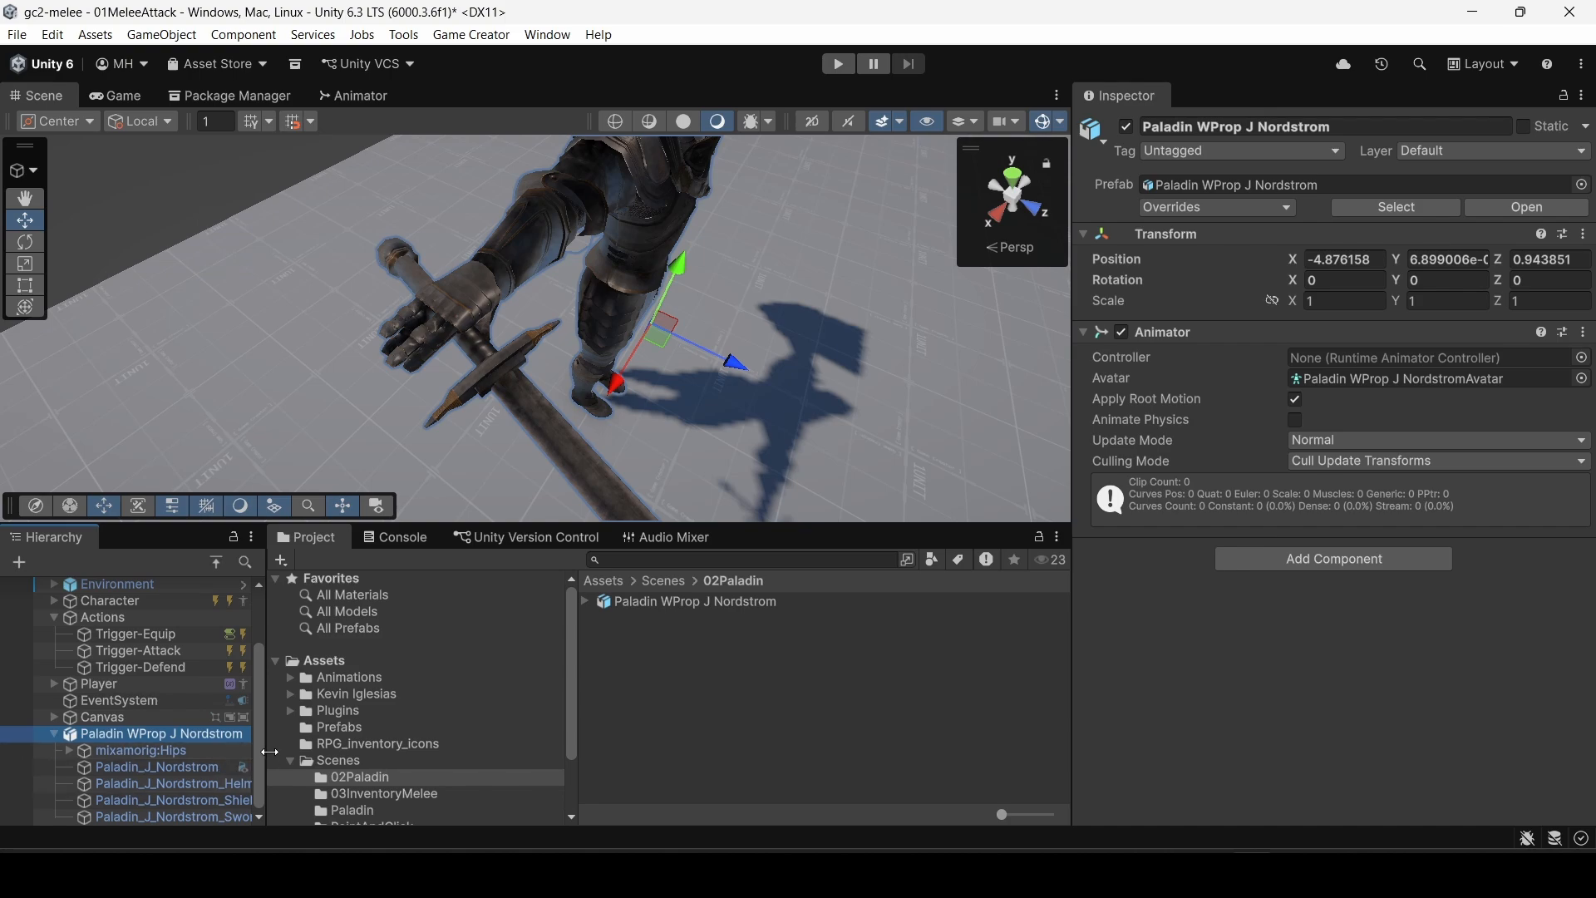
left_click_drag(266, 748, 366, 751)
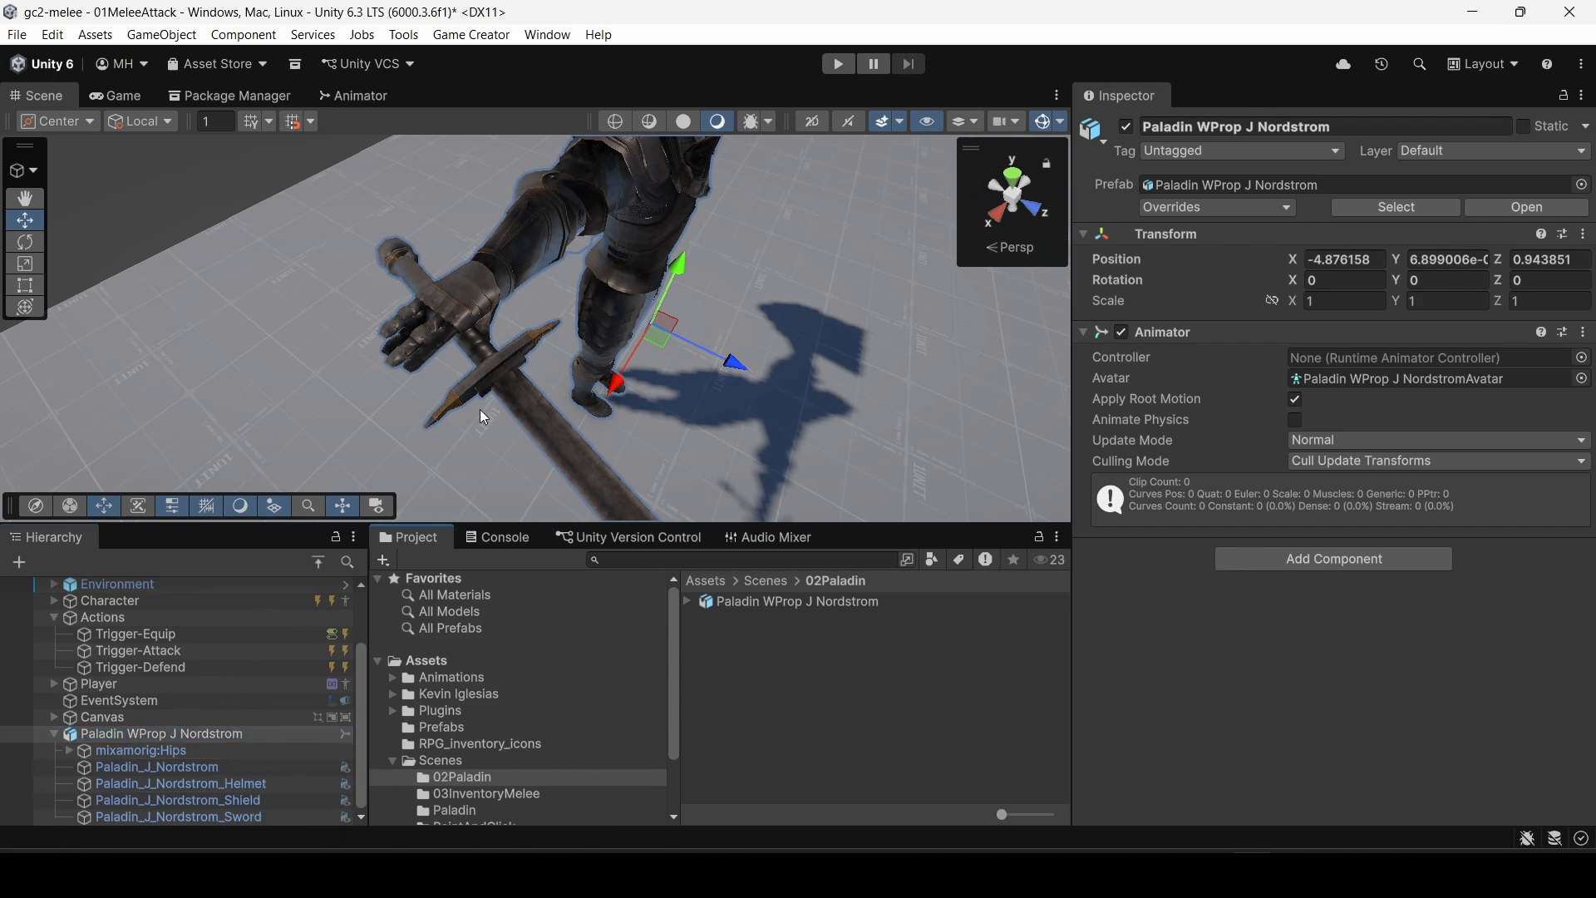
left_click(532, 408)
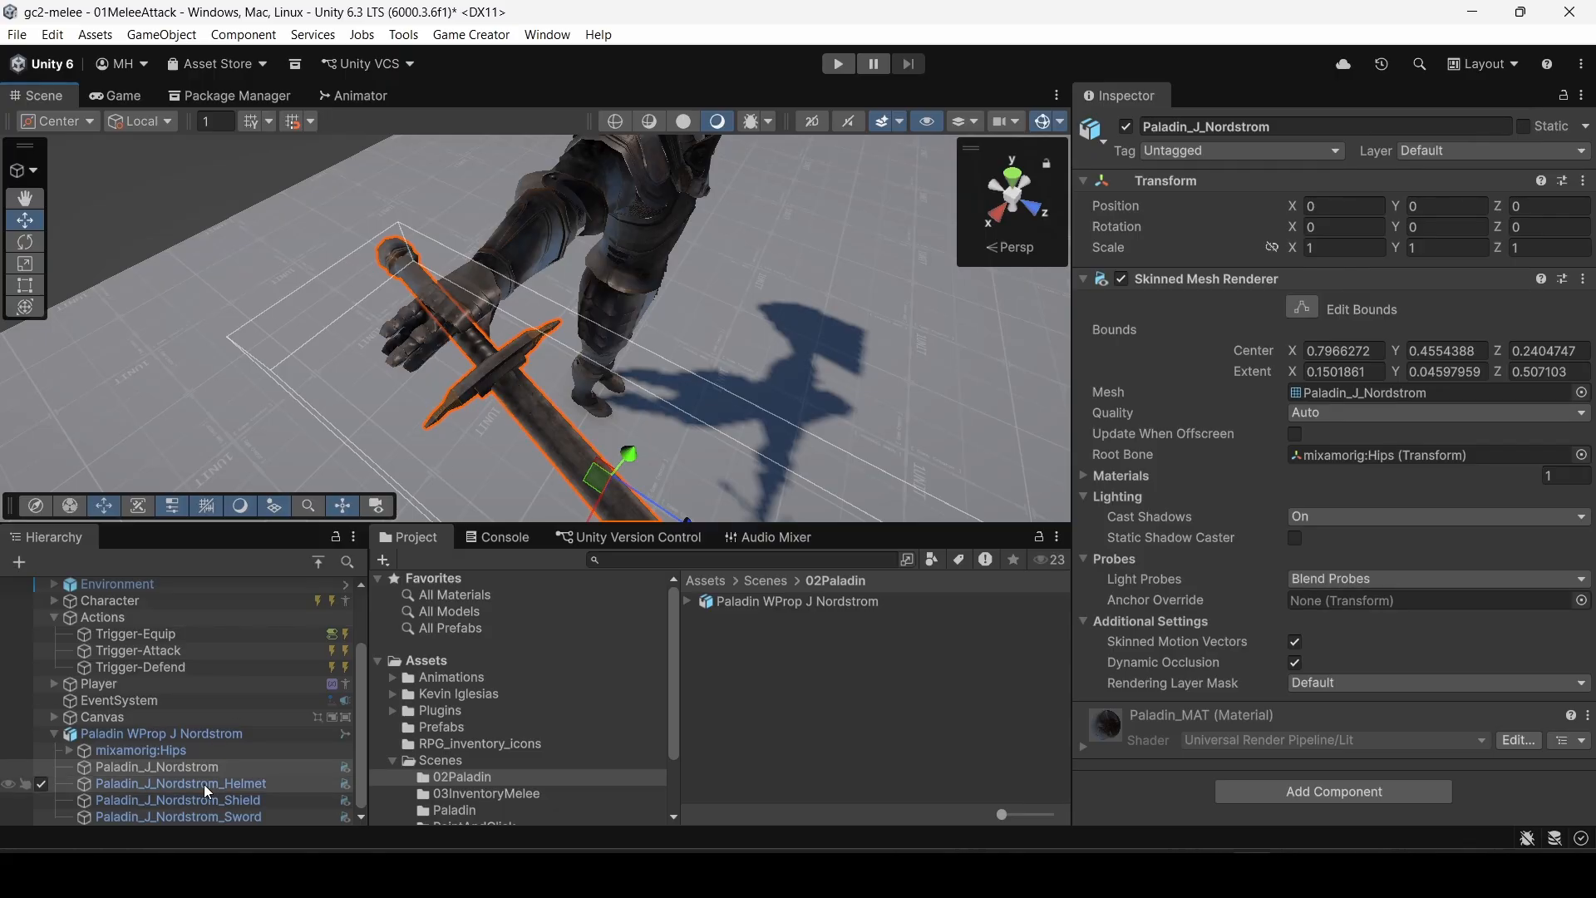
left_click(157, 766)
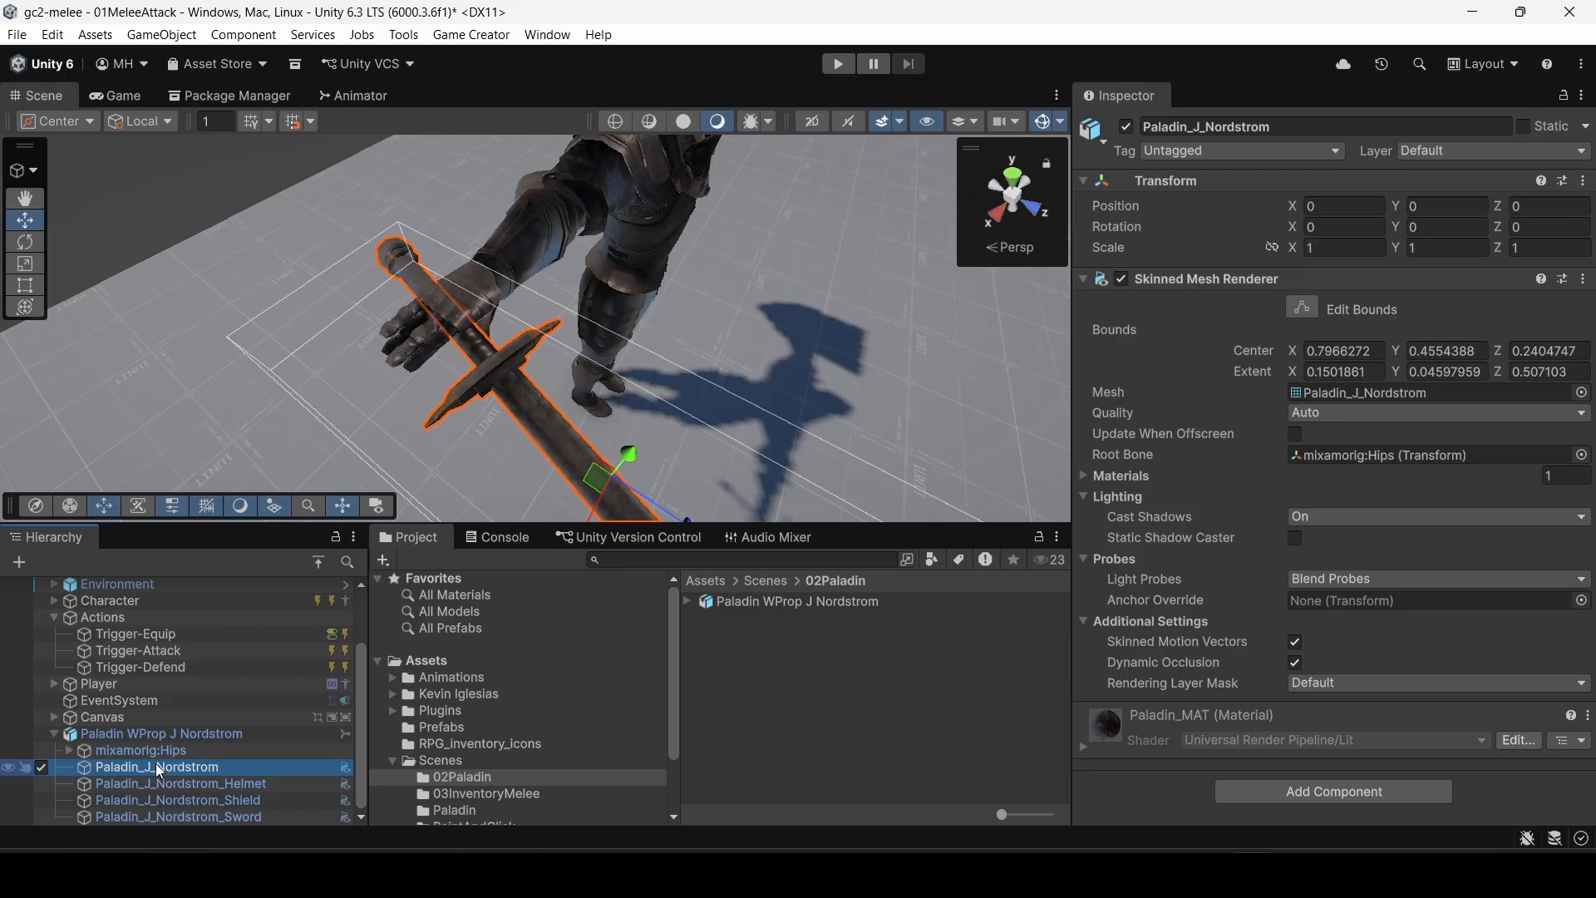
left_click(171, 815)
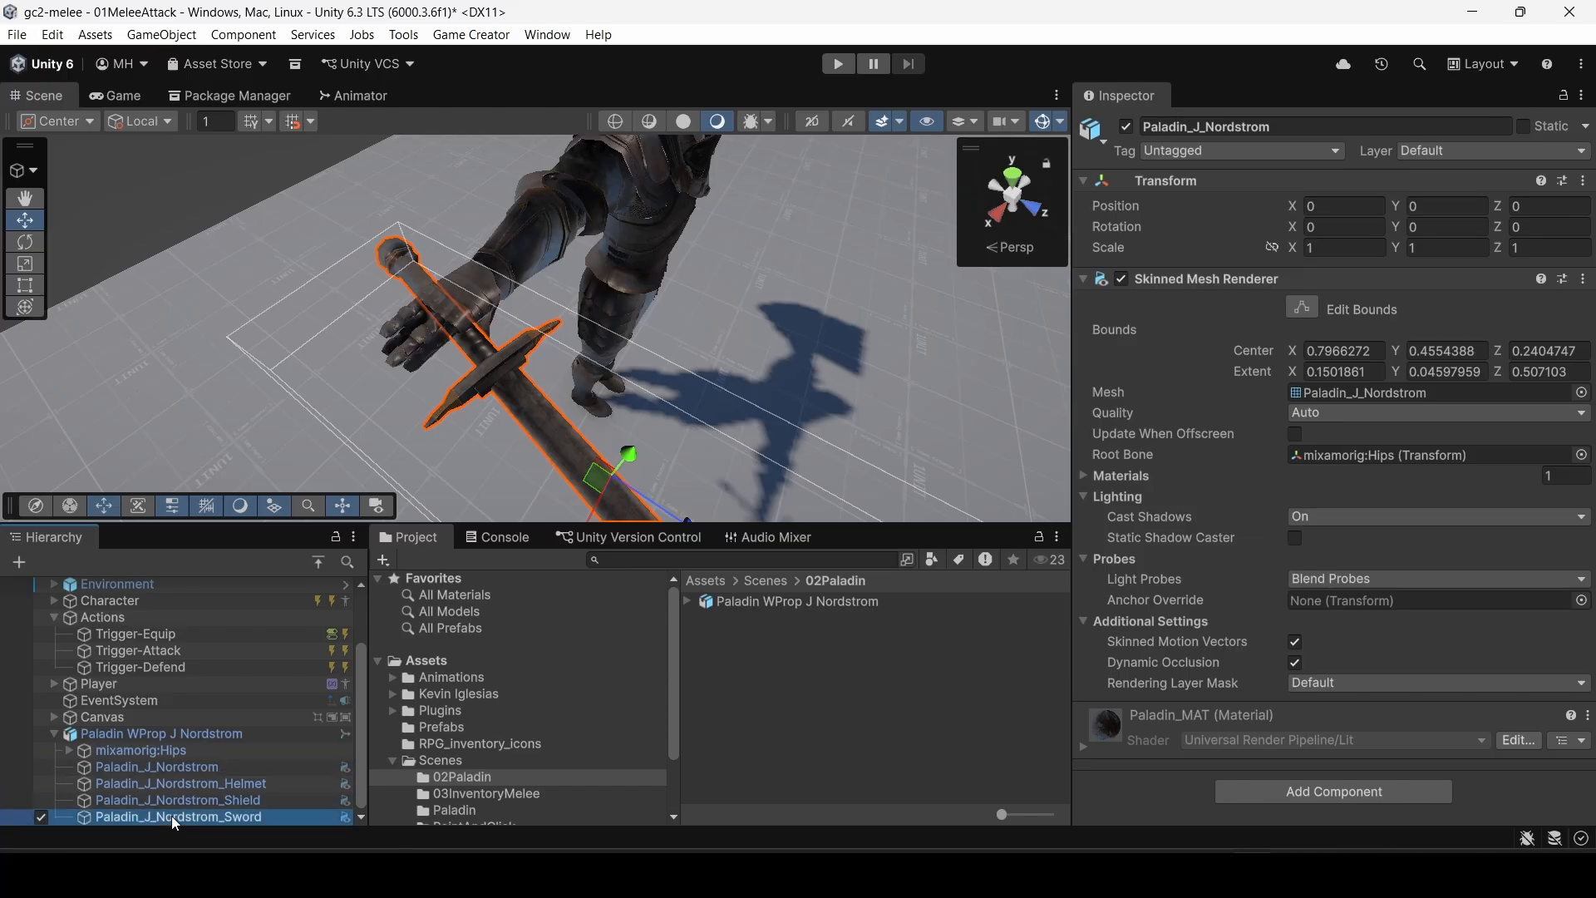
Step: Examine which mesh each of the paladin's Shield, Helmet, Sword and Paladin_J_Nordstrom child objects represents in the scene
right_click_drag(674, 320, 586, 312)
left_click(212, 802)
right_click_drag(703, 461, 916, 219)
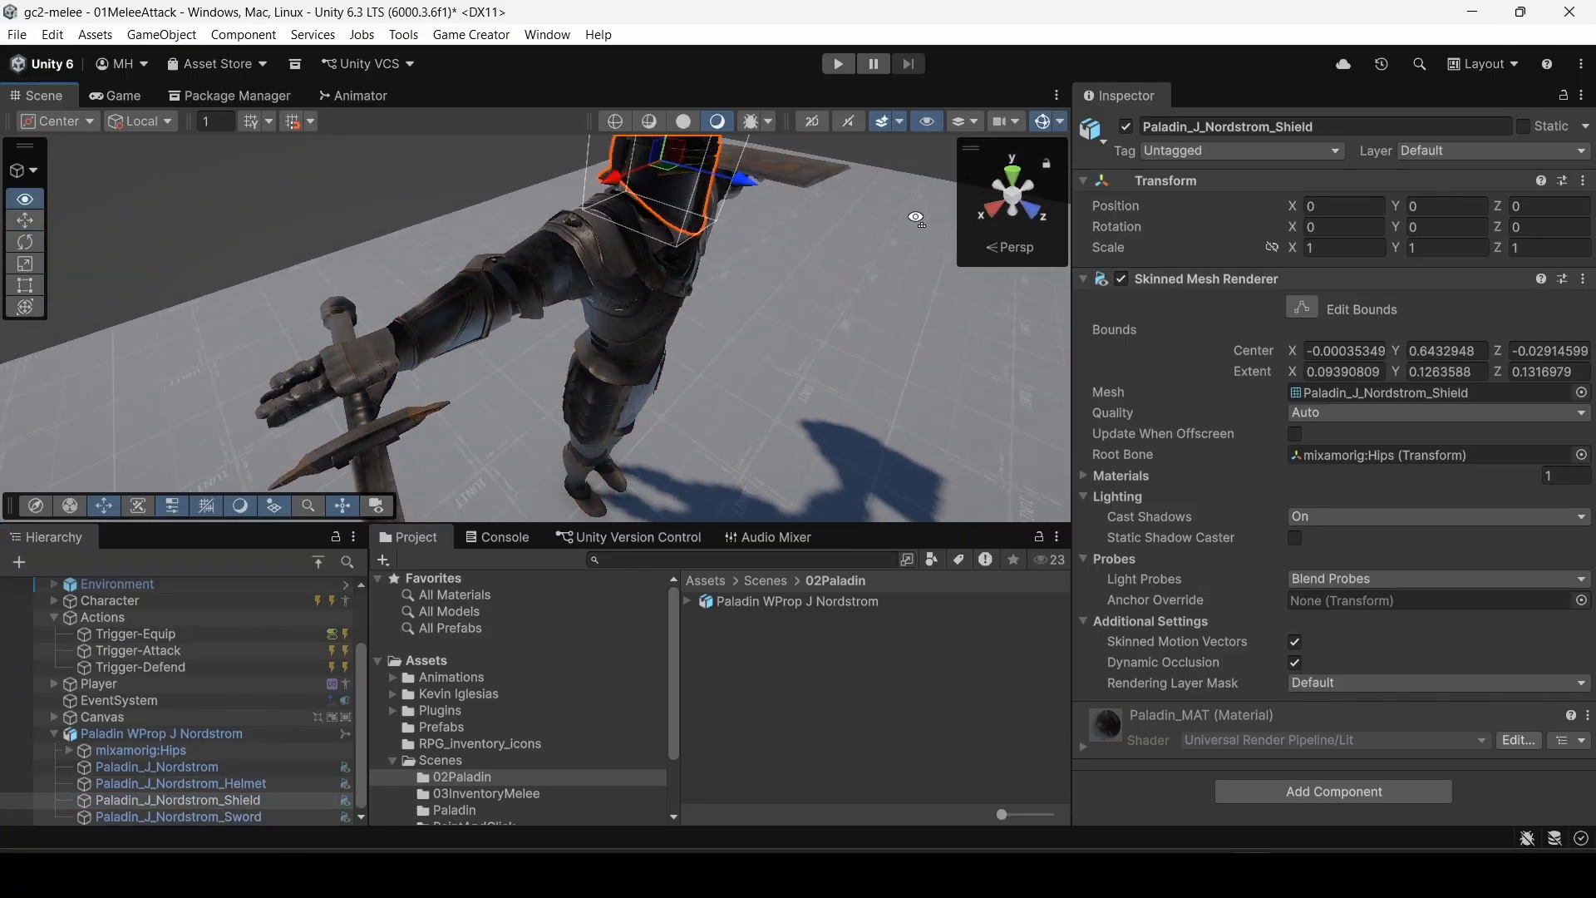
right_click_drag(782, 230, 749, 179)
left_click(184, 783)
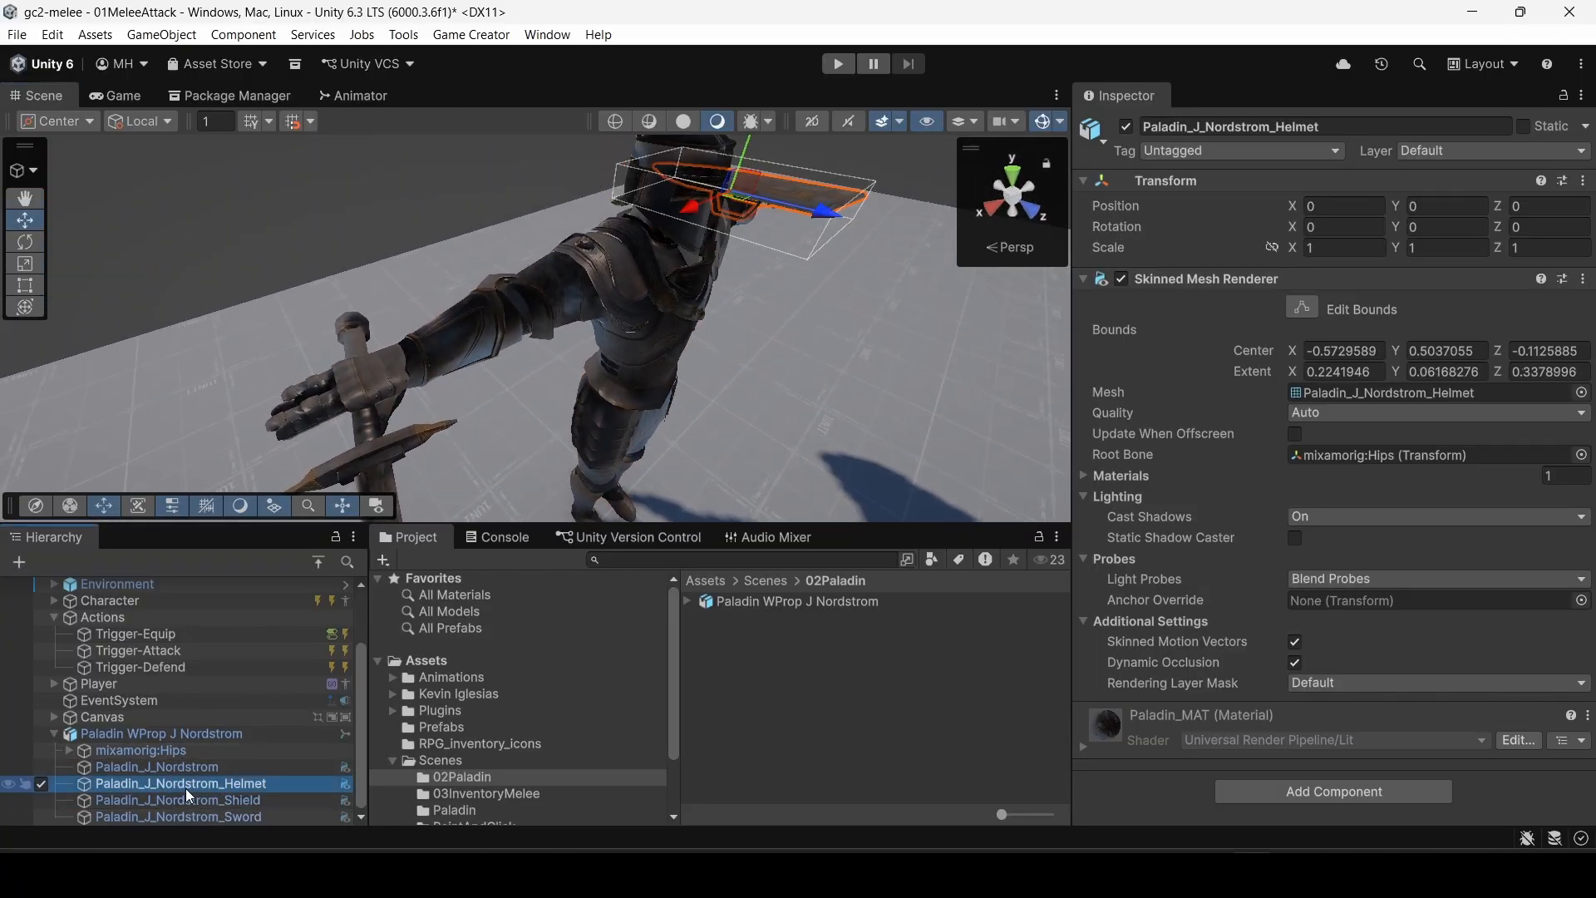
right_click_drag(793, 376, 794, 241)
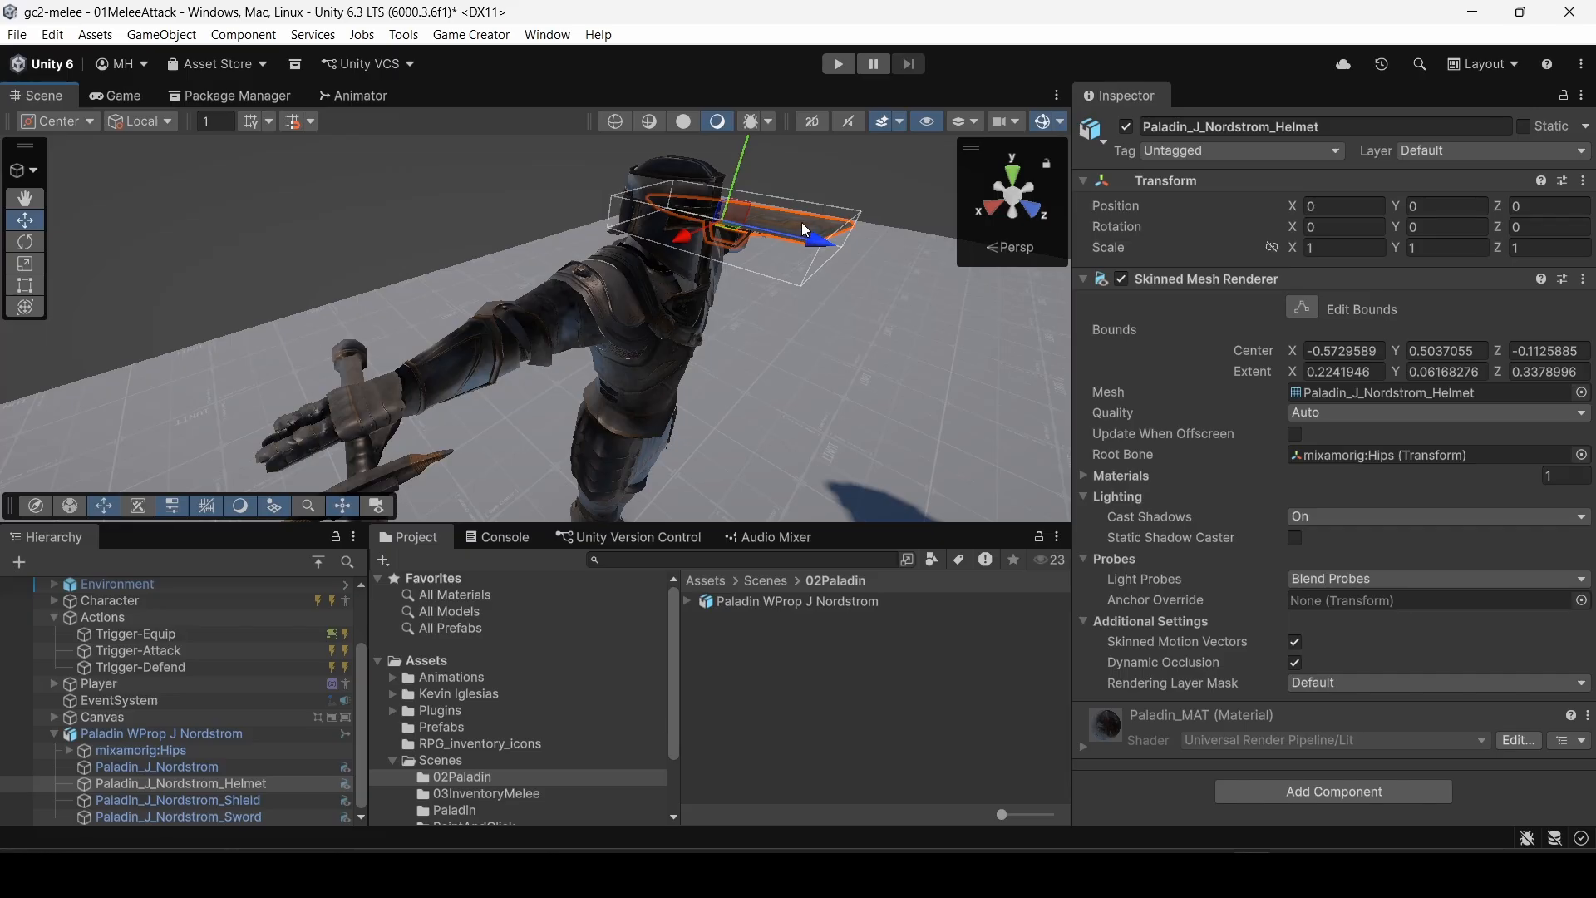
left_click(201, 765)
left_click(201, 785)
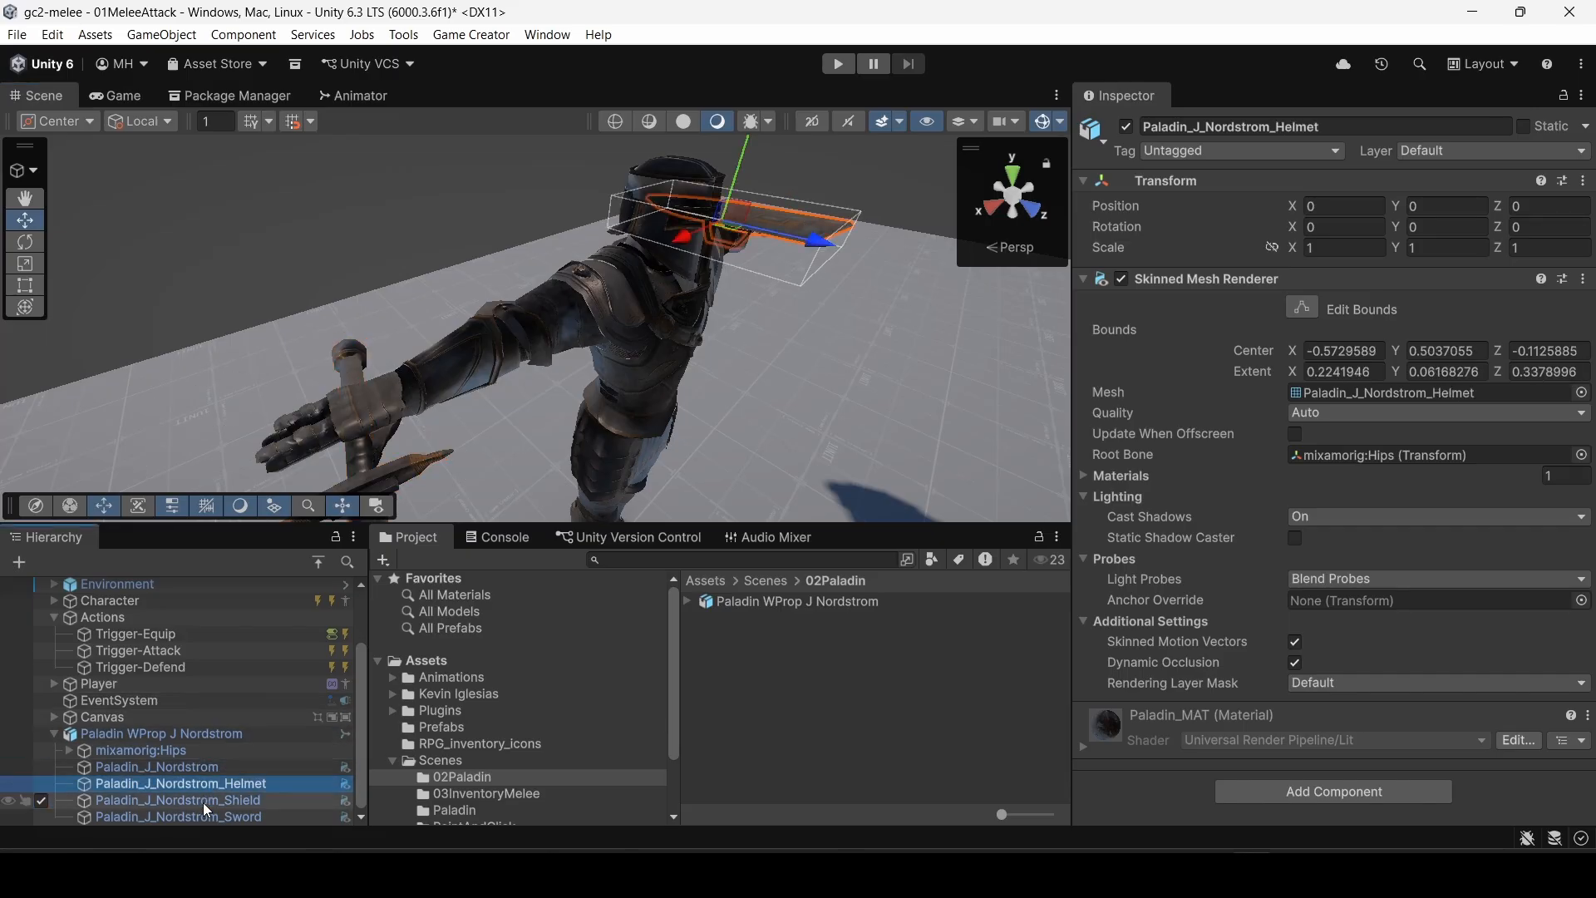
left_click(202, 816)
left_click(190, 768)
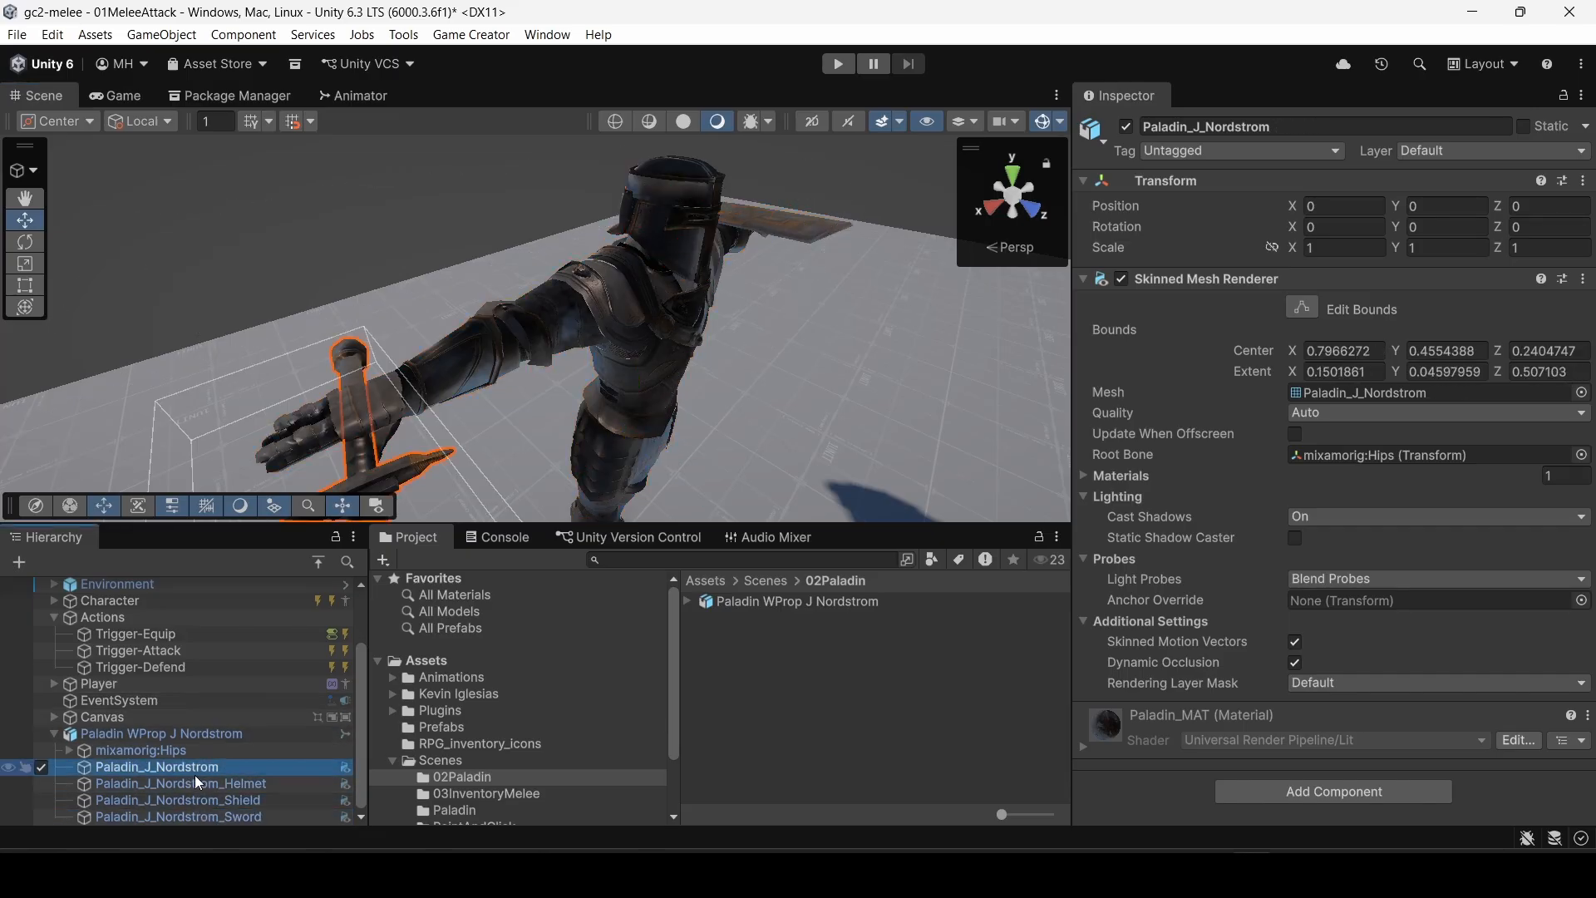
right_click_drag(477, 484, 886, 566)
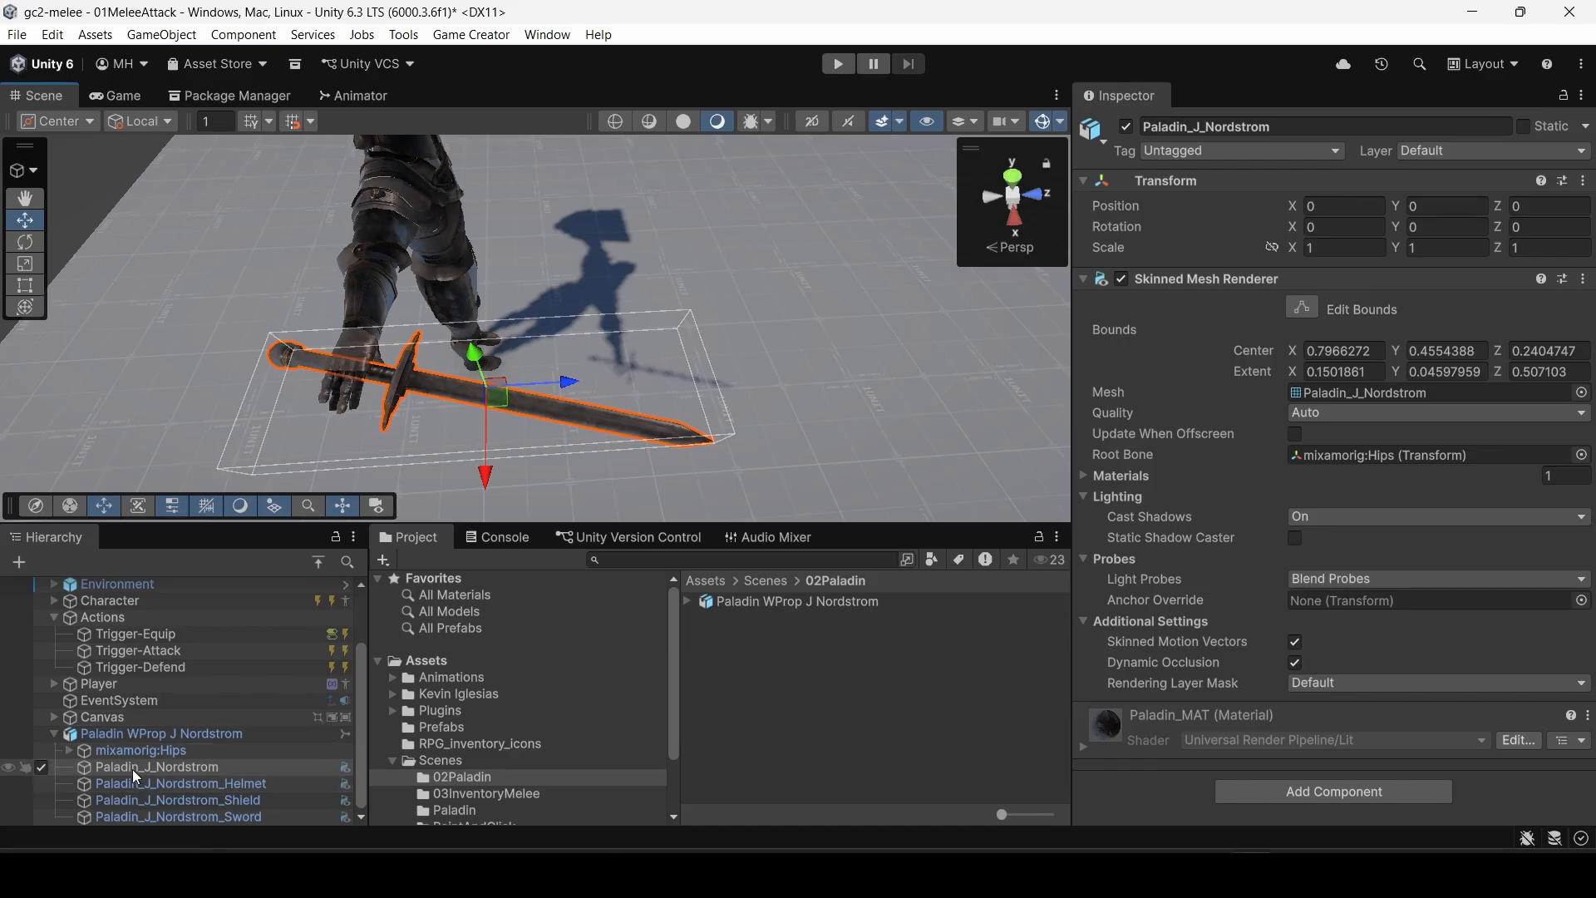
Step: Delete the Paladin WProp J Nordstrom object from the scene
left_click(118, 733)
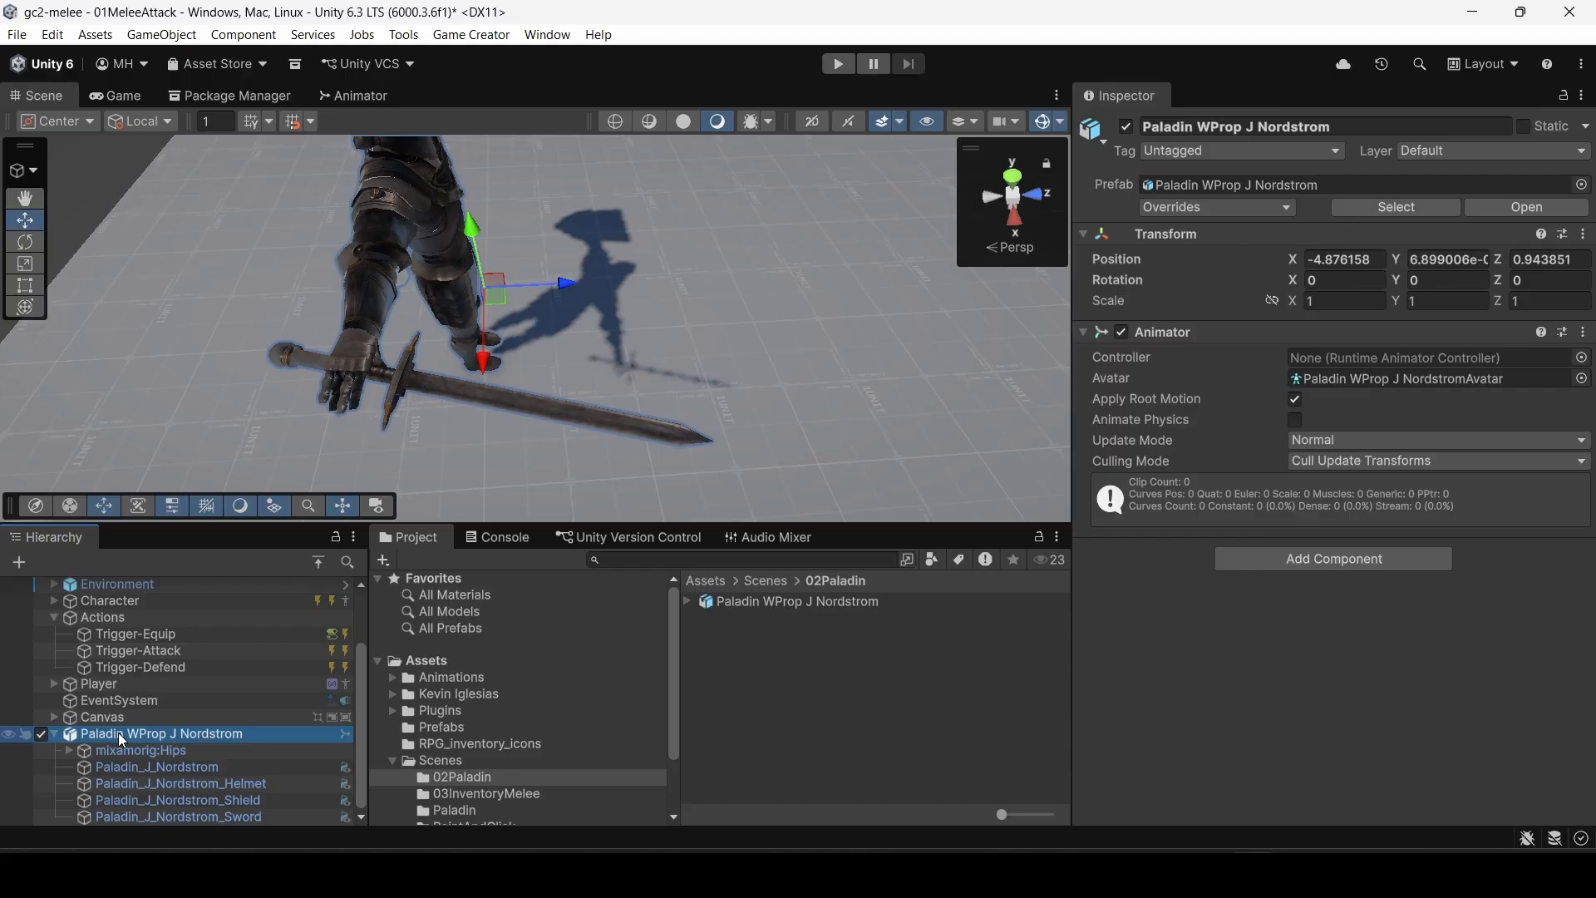
right_click(118, 731)
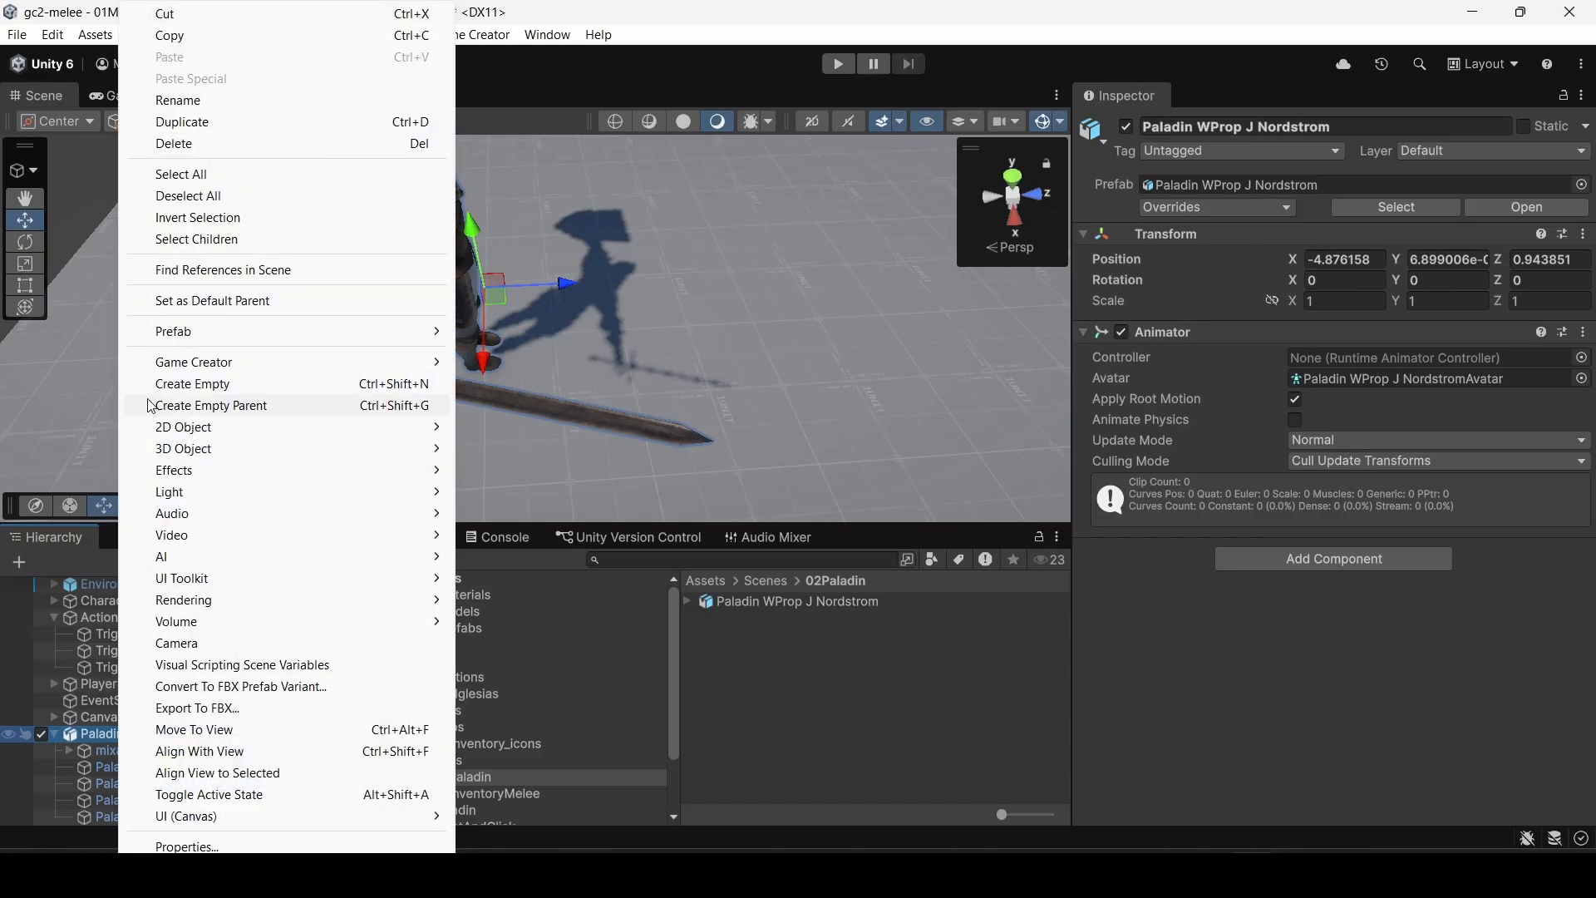
right_click_drag(539, 326, 2, 419)
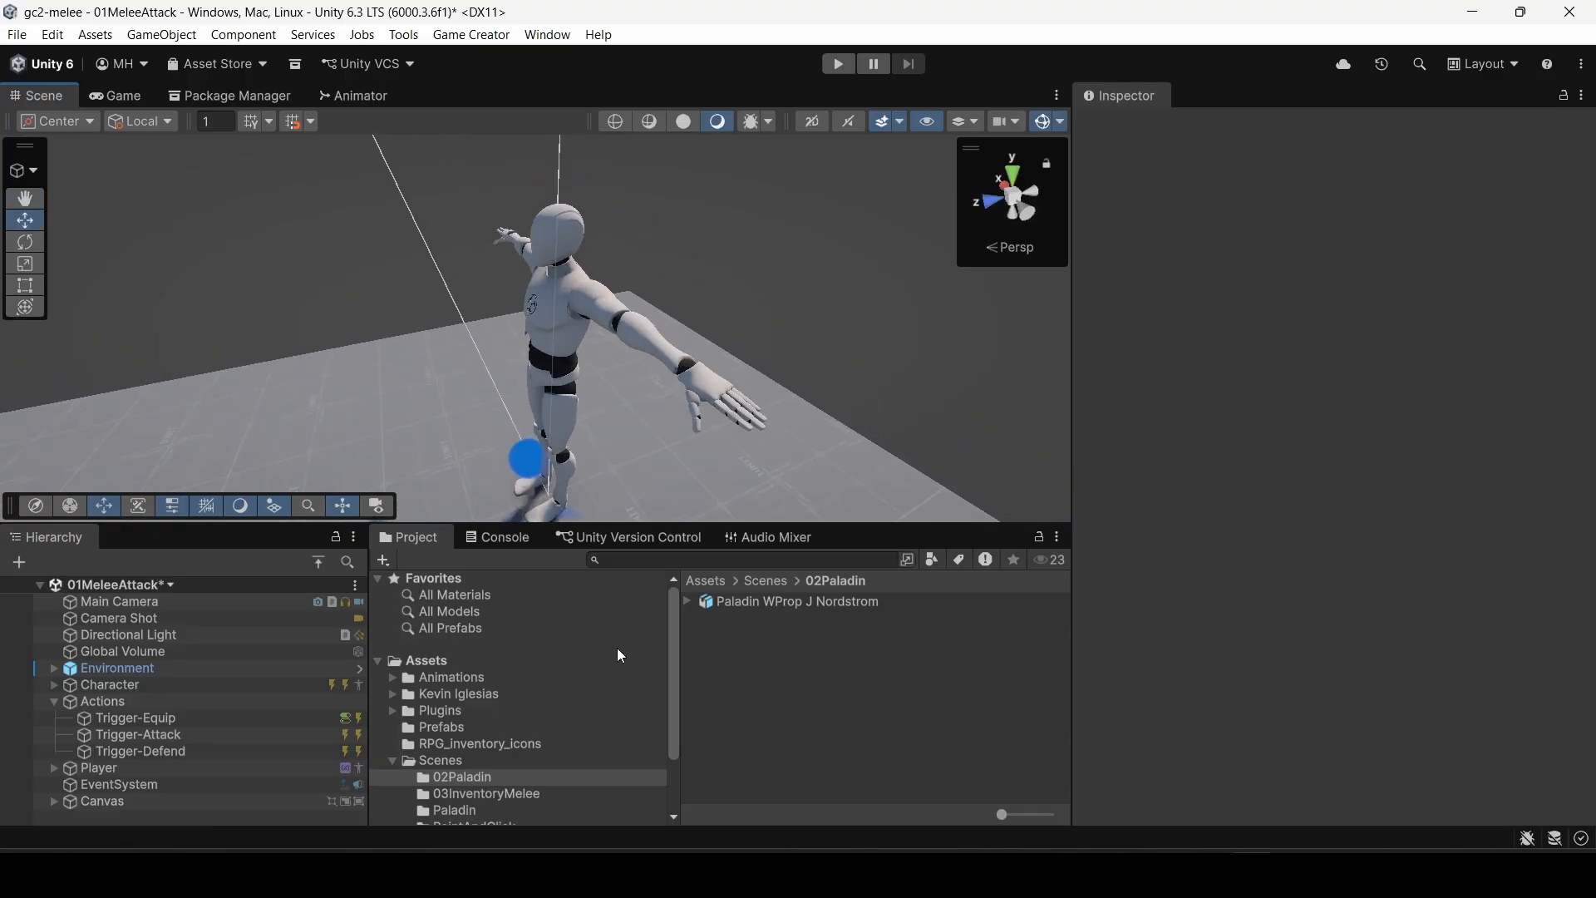
Step: Assign the Paladin WProp J Nordstrom model as the Player character's 3D model in its Animation settings
left_click(97, 767)
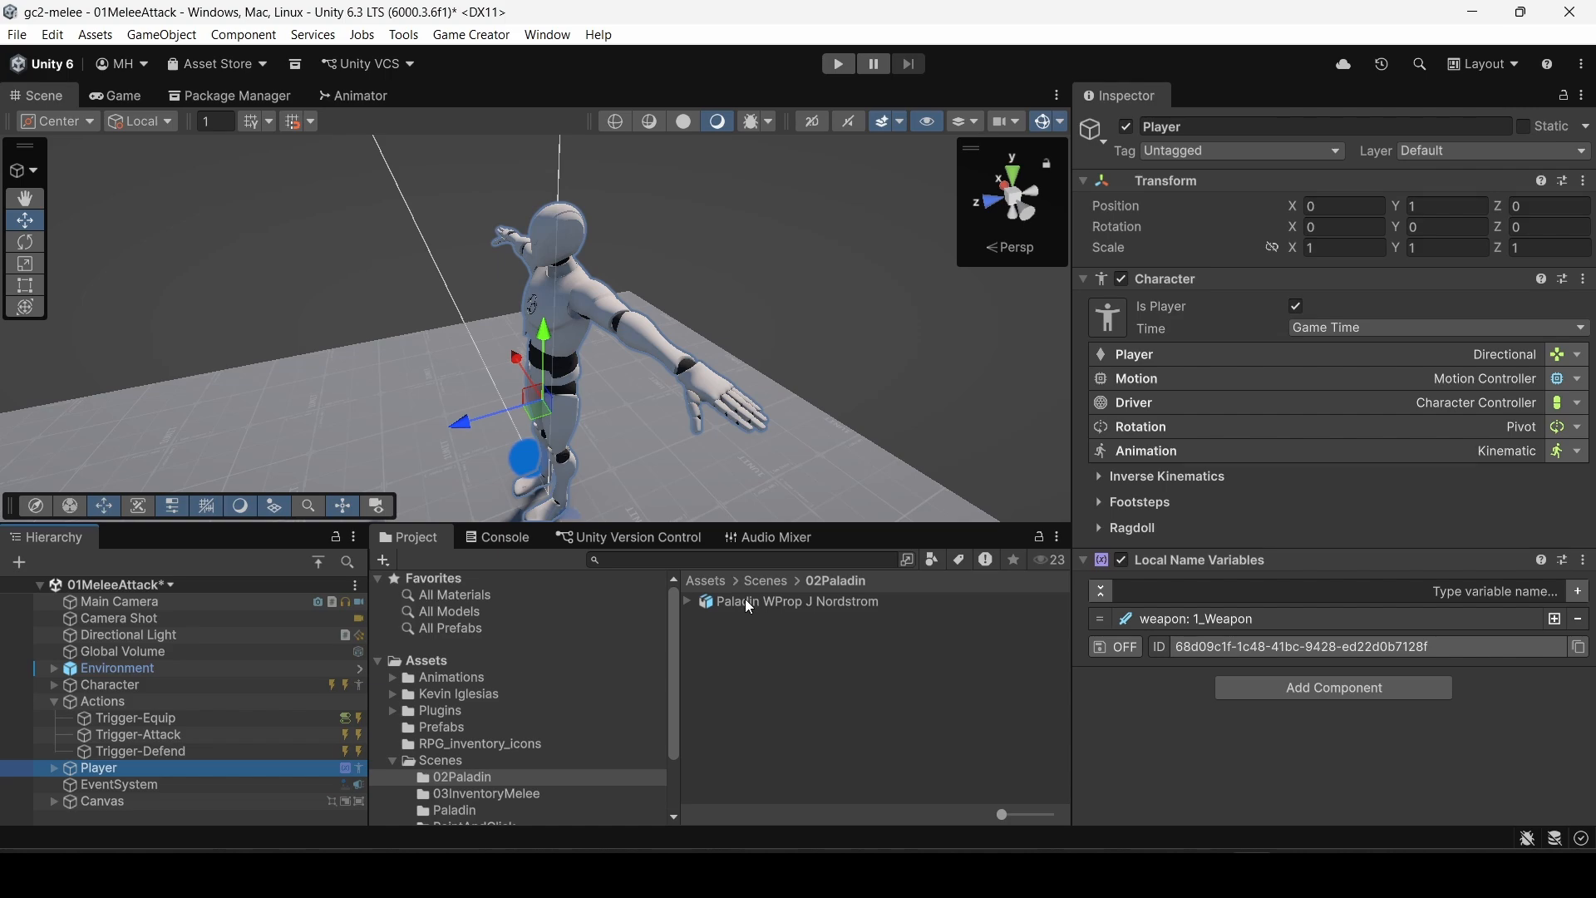
left_click(1209, 451)
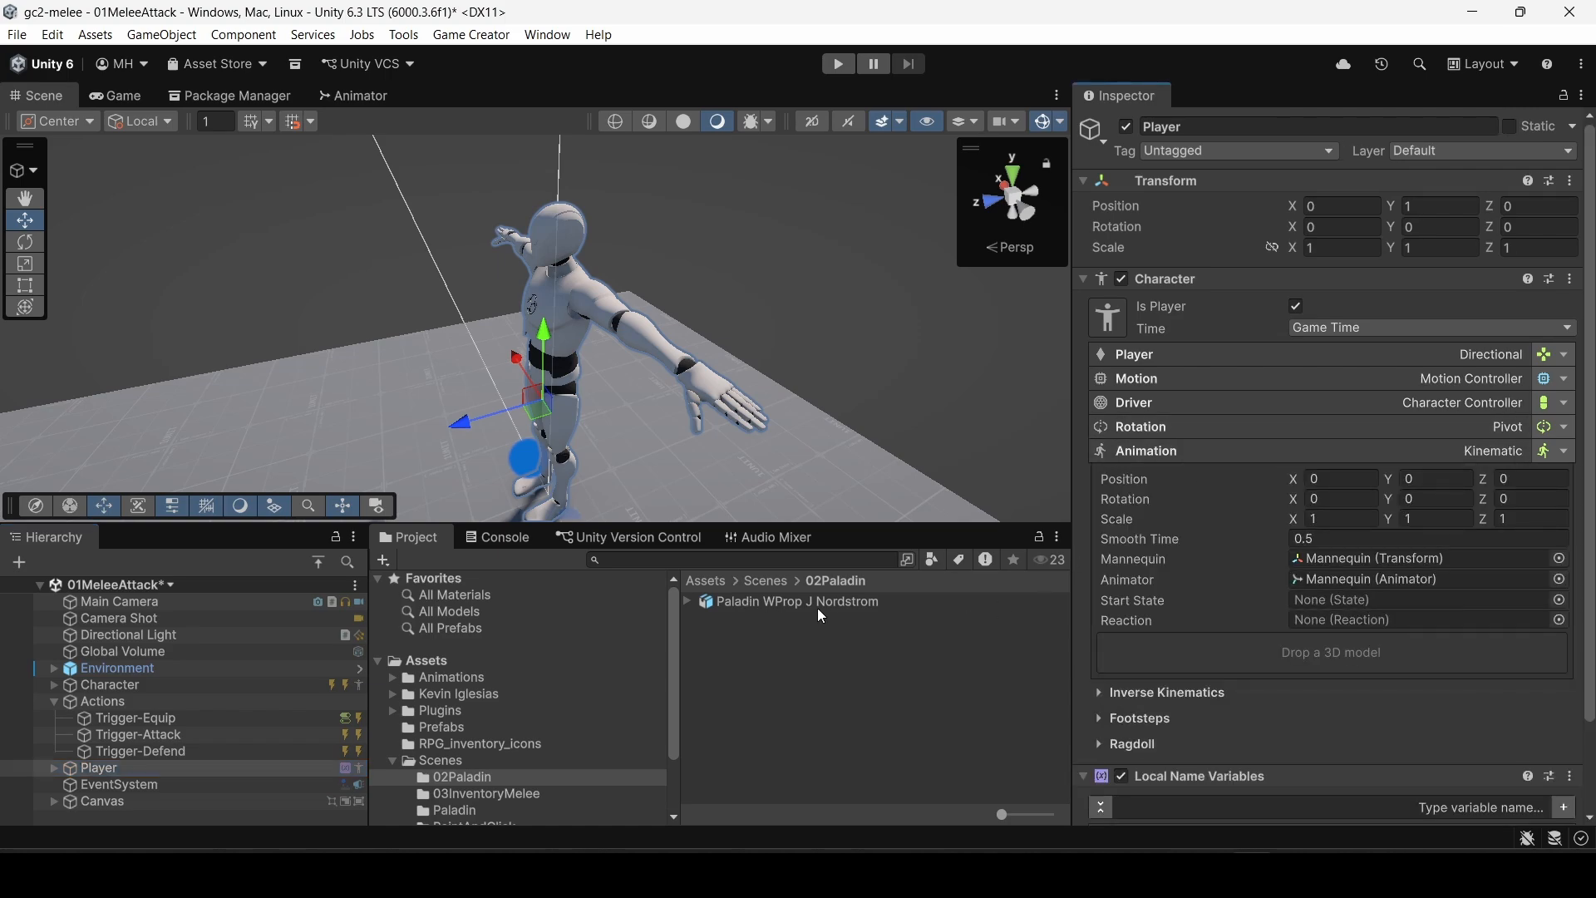
left_click_drag(818, 613, 1364, 652)
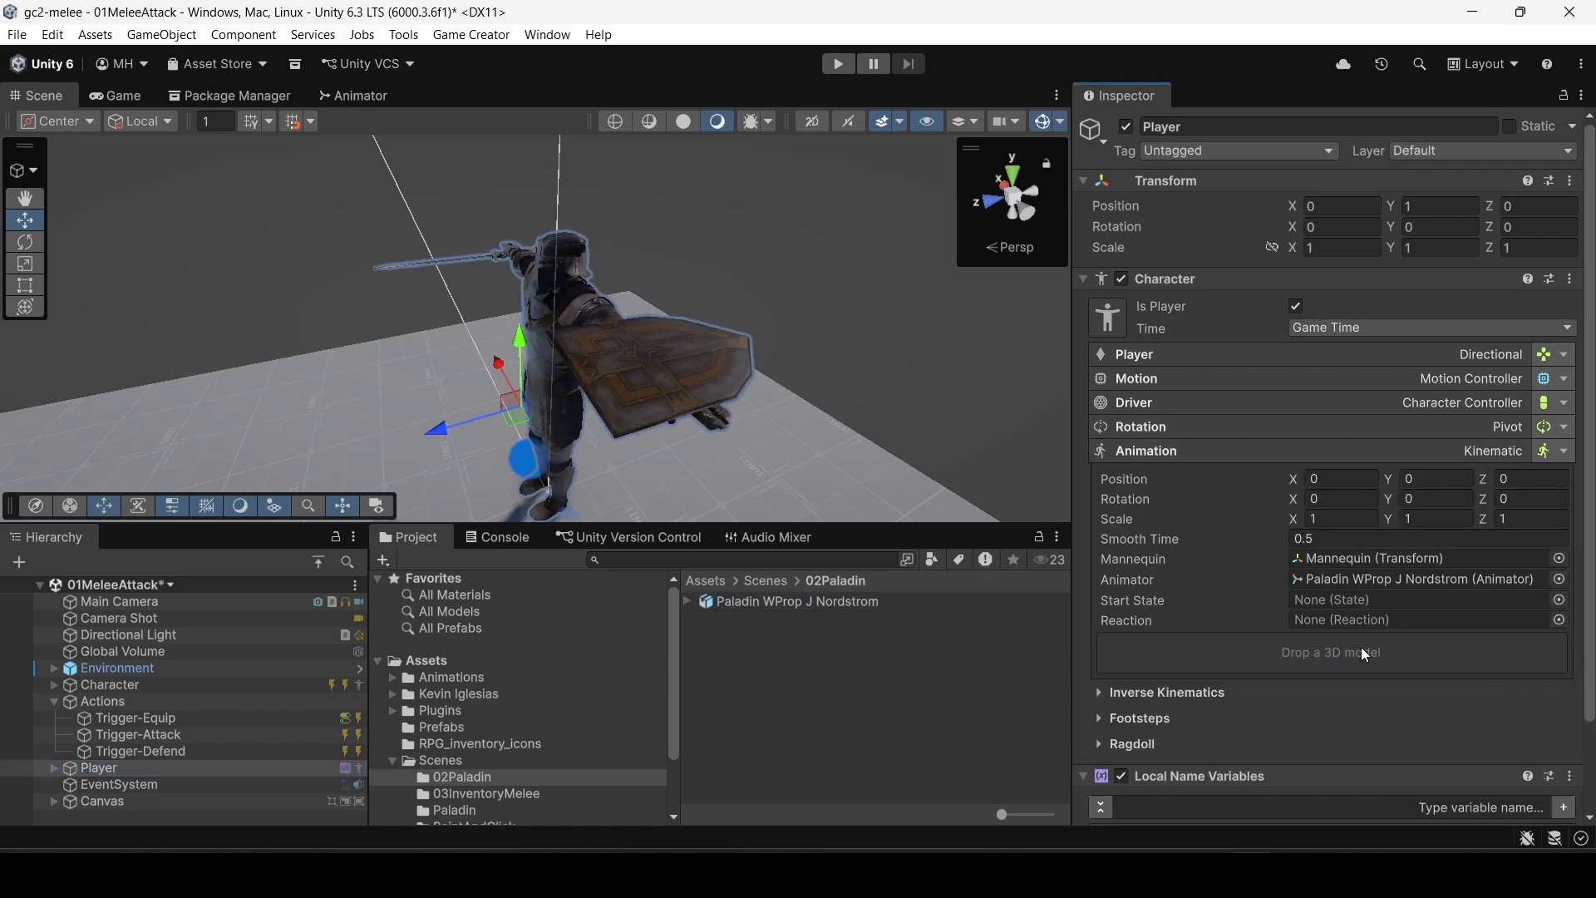
left_click_drag(650, 346, 158, 455, "alt")
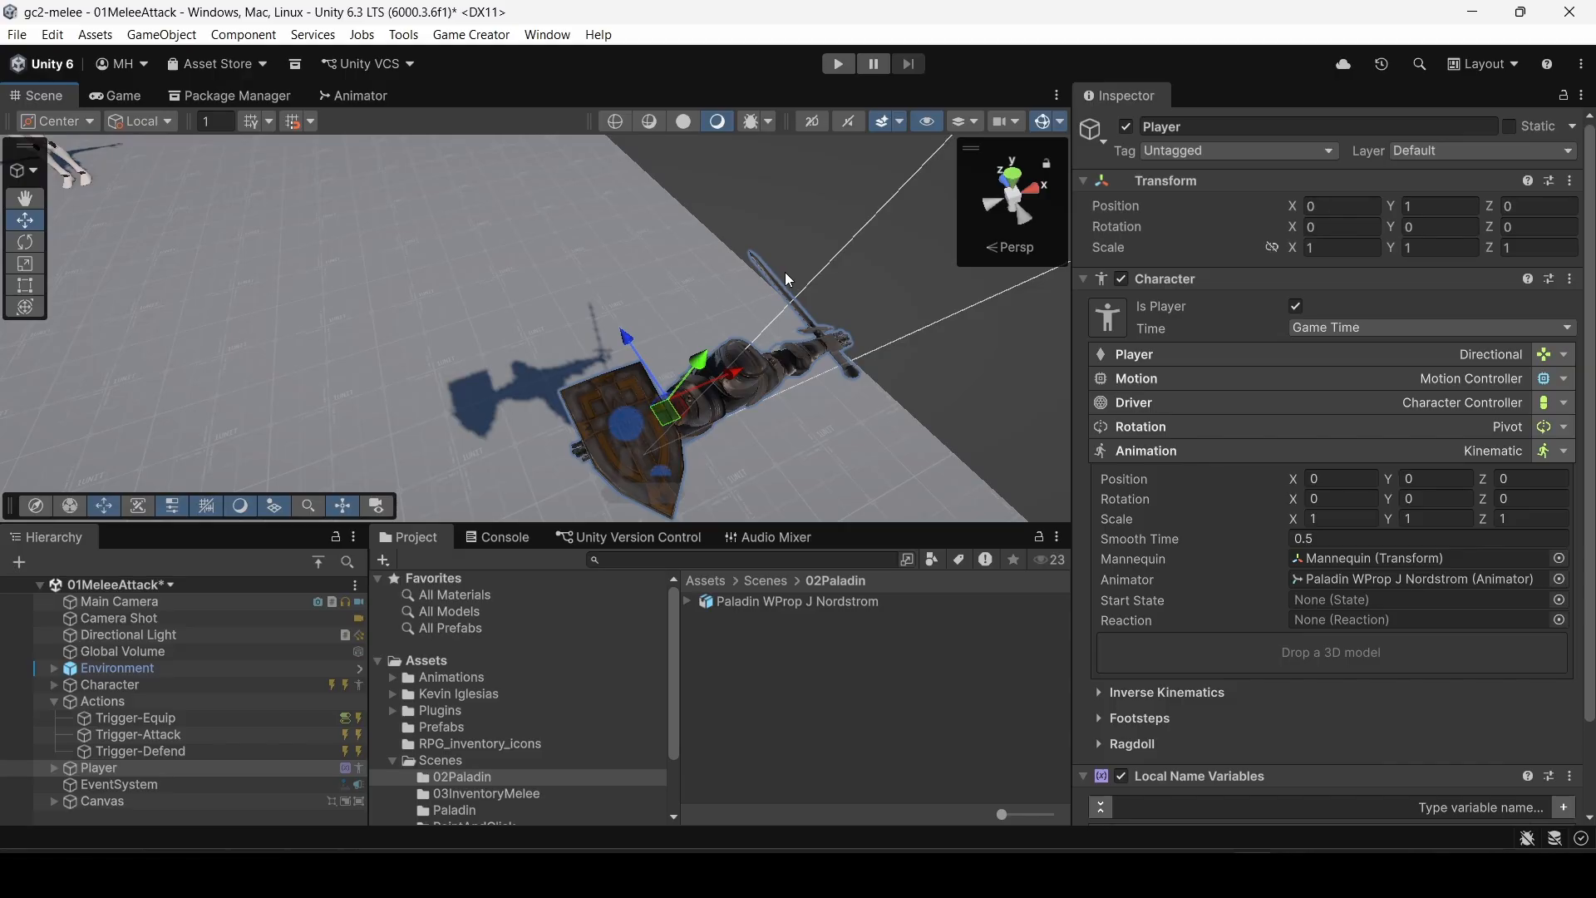
Step: Expand the Player's Mannequin down to the paladin meshes and check what the Sword and Paladin_J_Nordstrom objects represent
left_click(51, 769)
left_click(69, 784)
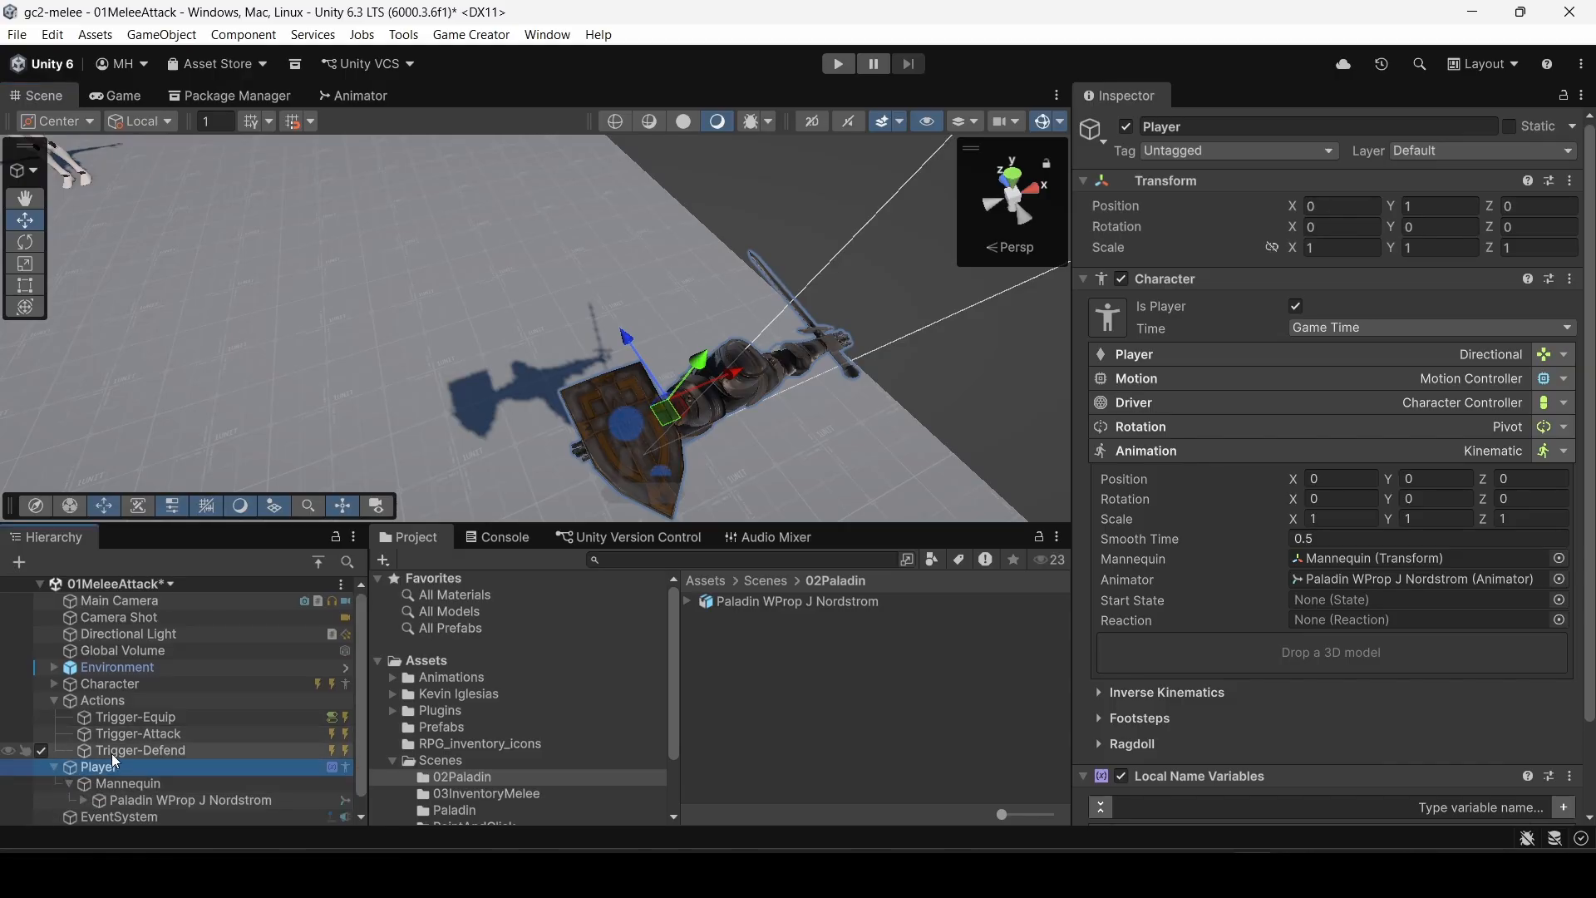
scroll(103, 765, "down", 1)
left_click(82, 783)
scroll(118, 769, "down", 2)
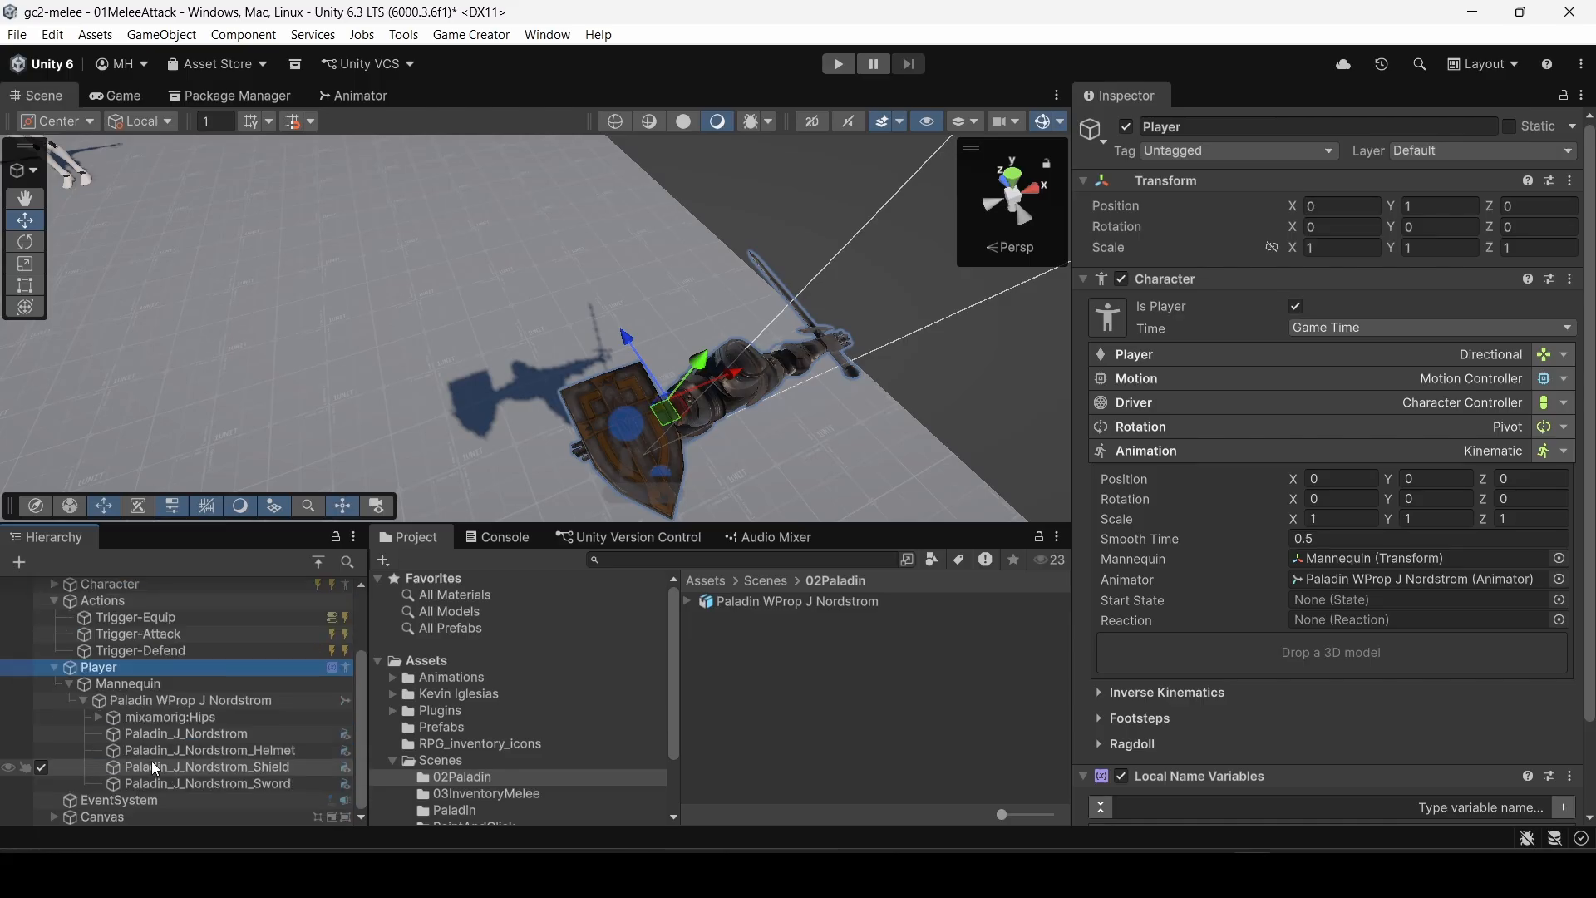
left_click(168, 782)
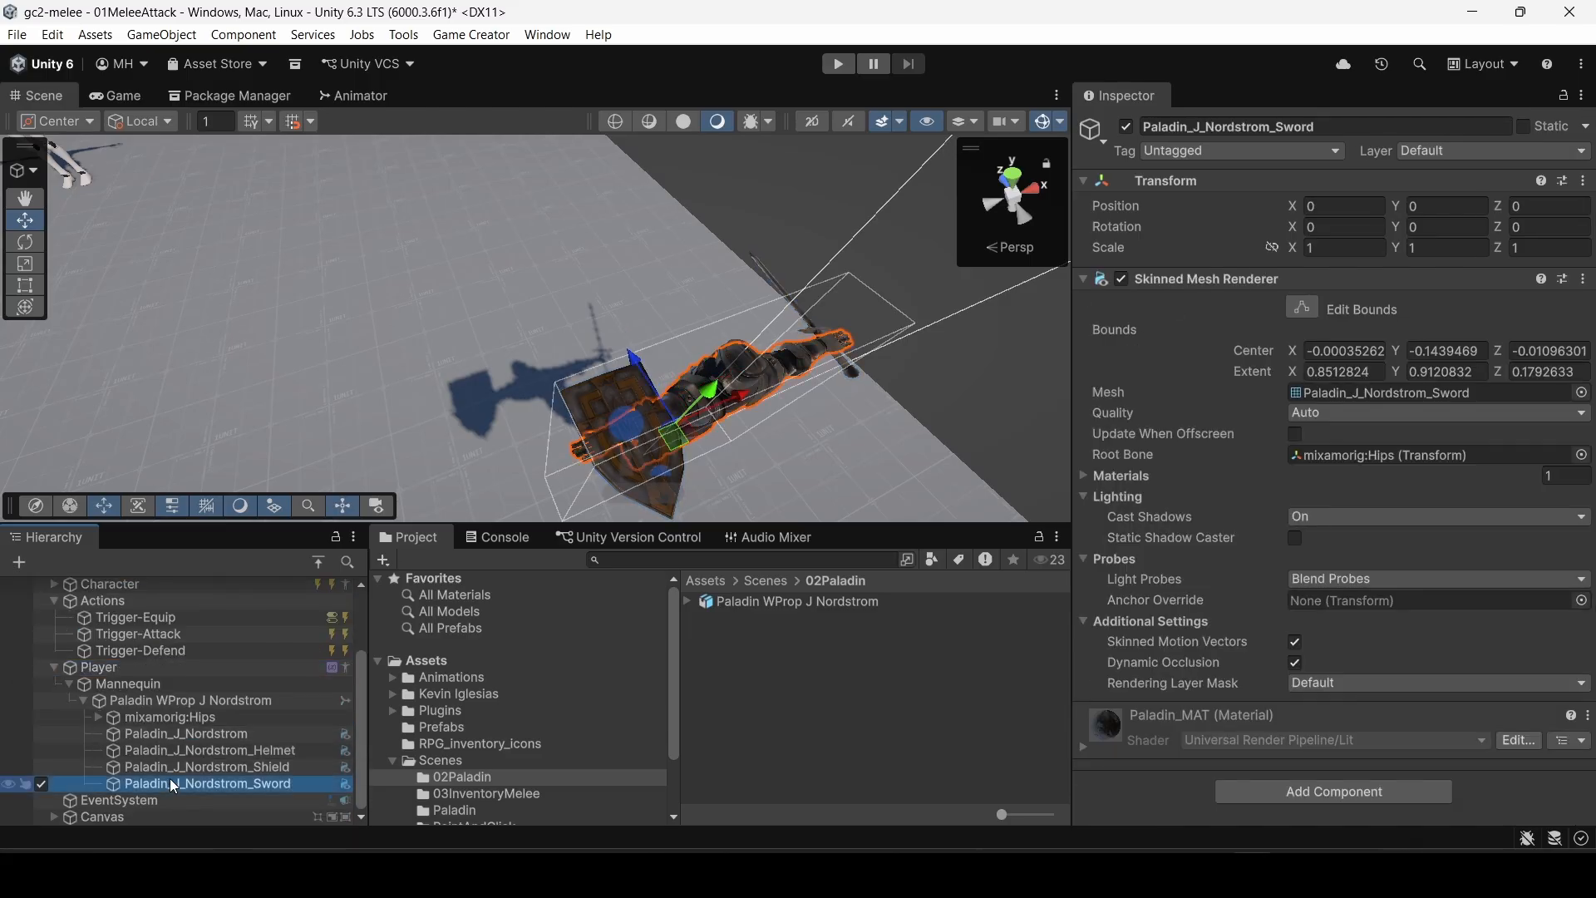
left_click(190, 734)
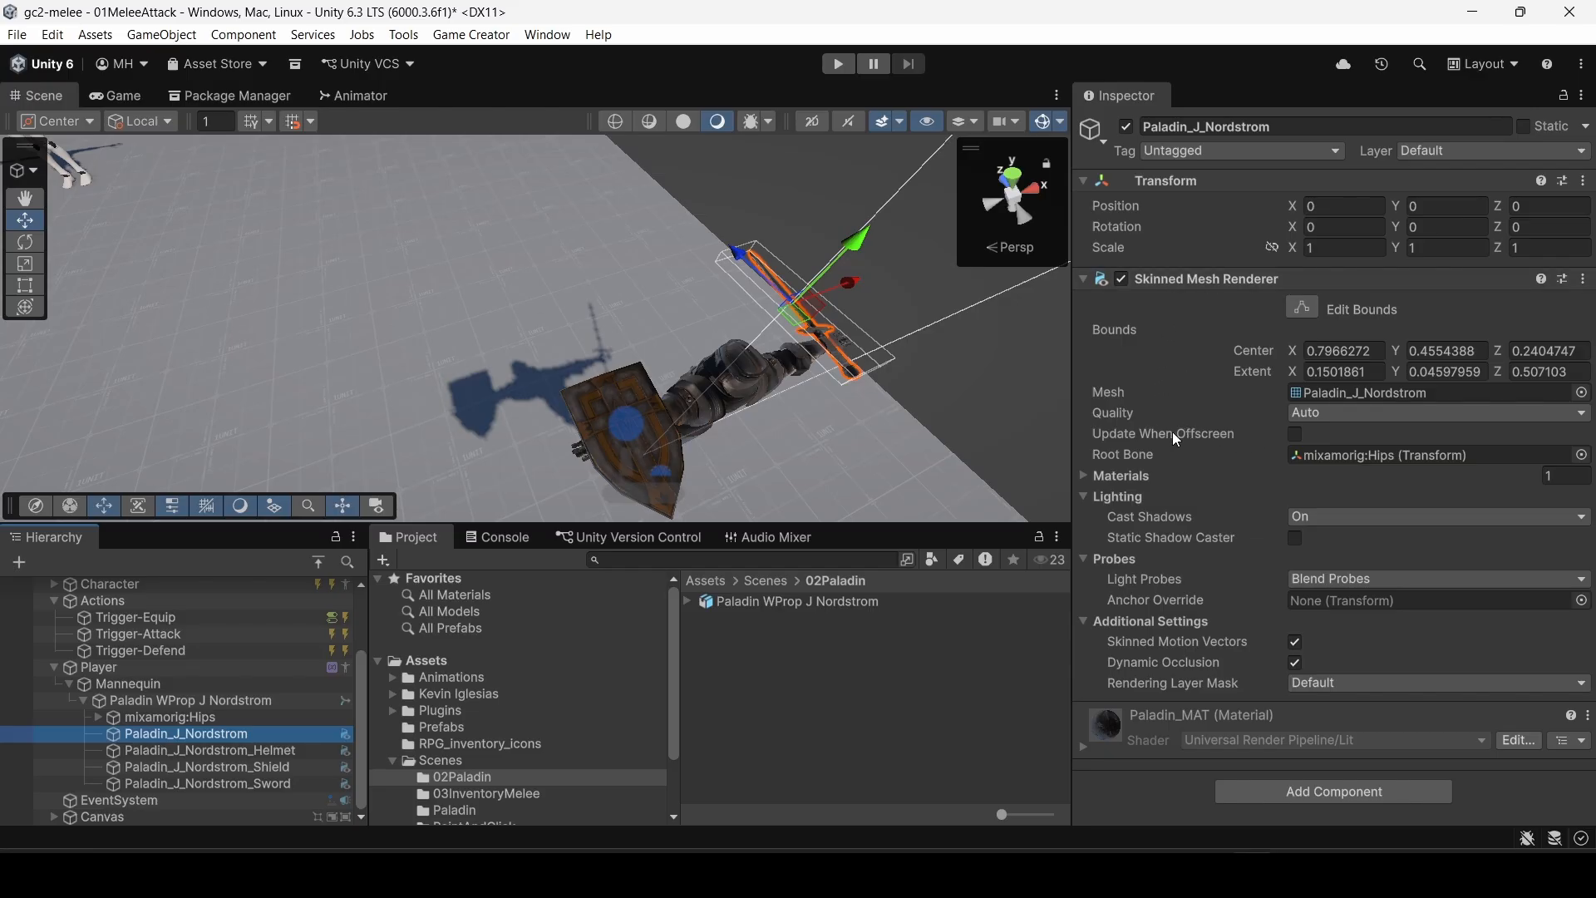
Step: Run the scene and walk the paladin Player around the floor without a weapon
left_click(838, 64)
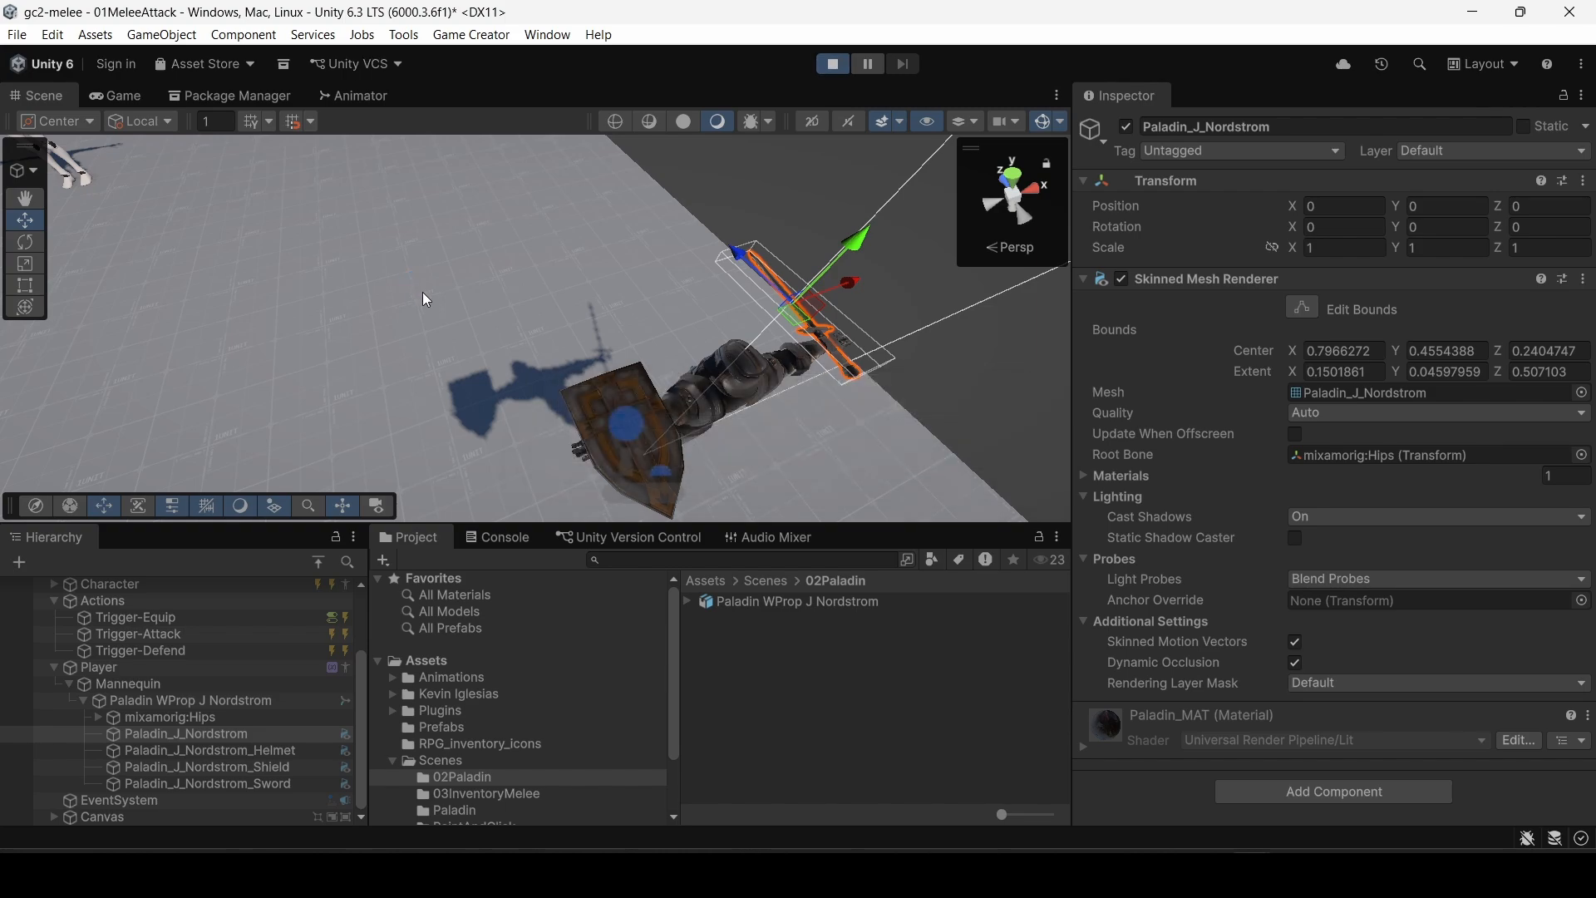
key("a")
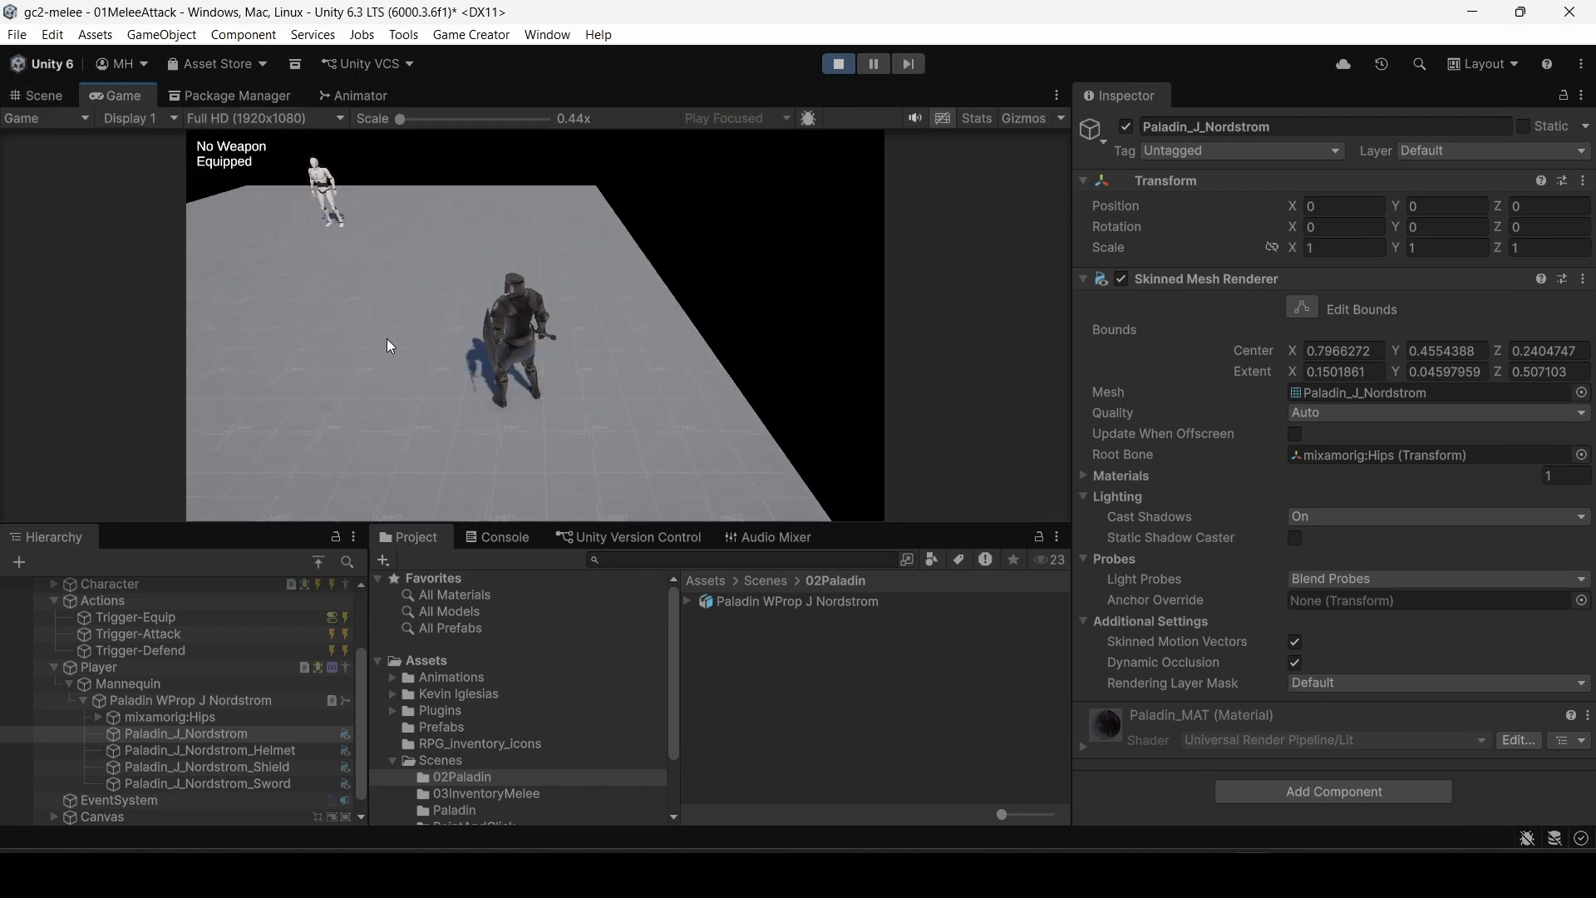
key("w")
key("d")
key("w")
key("a")
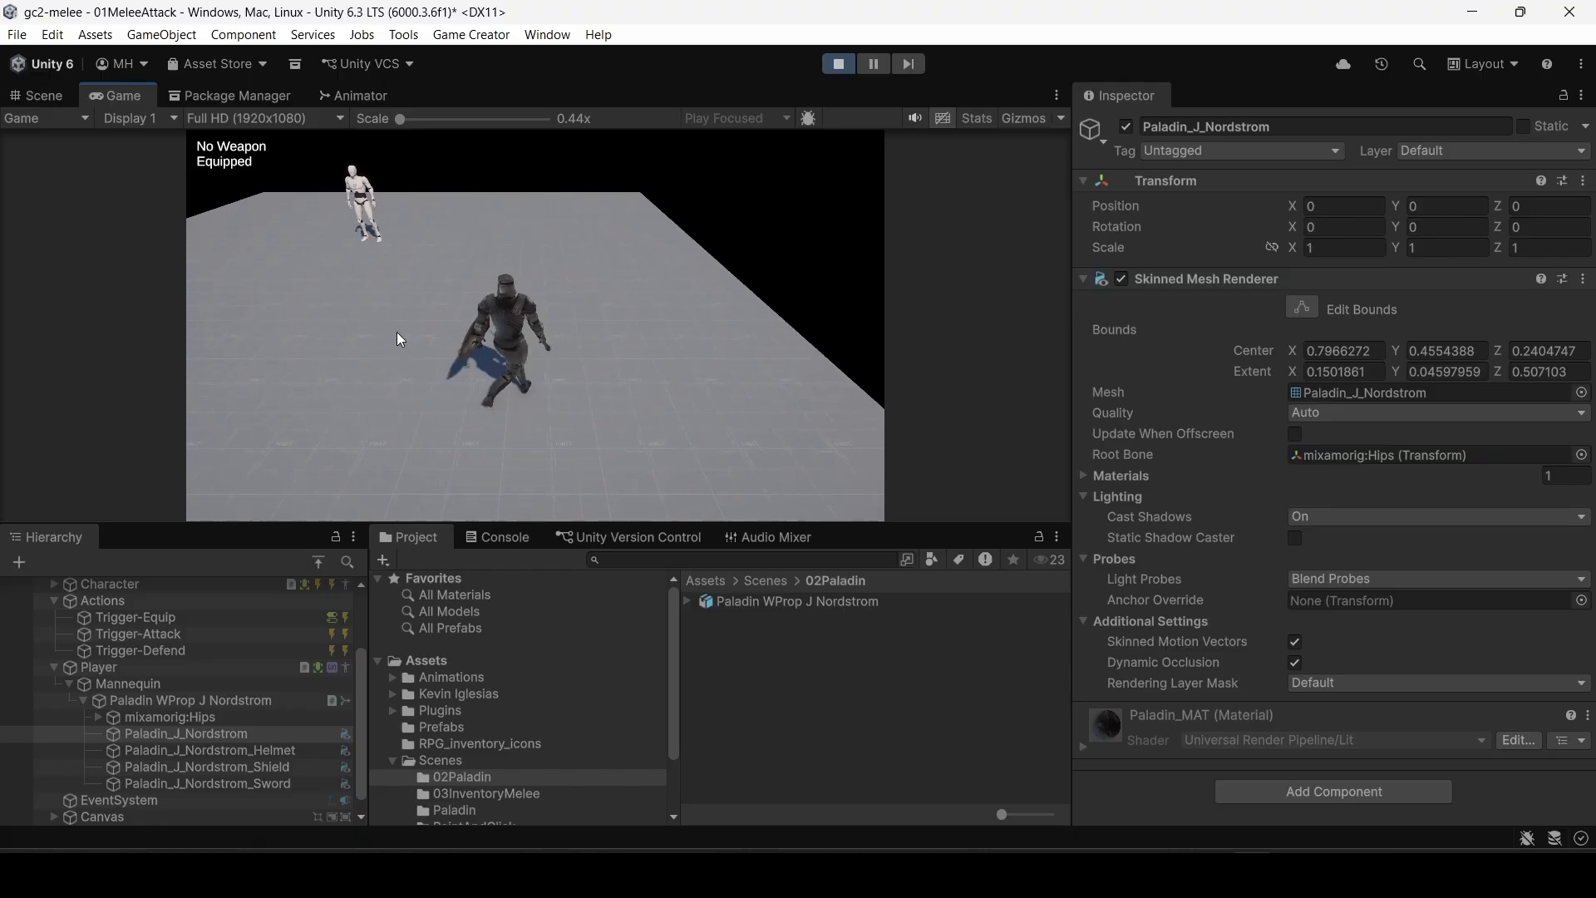
Step: Test equipping and unequipping the Example 1 - Attack weapon while walking the paladin in different directions
key("e")
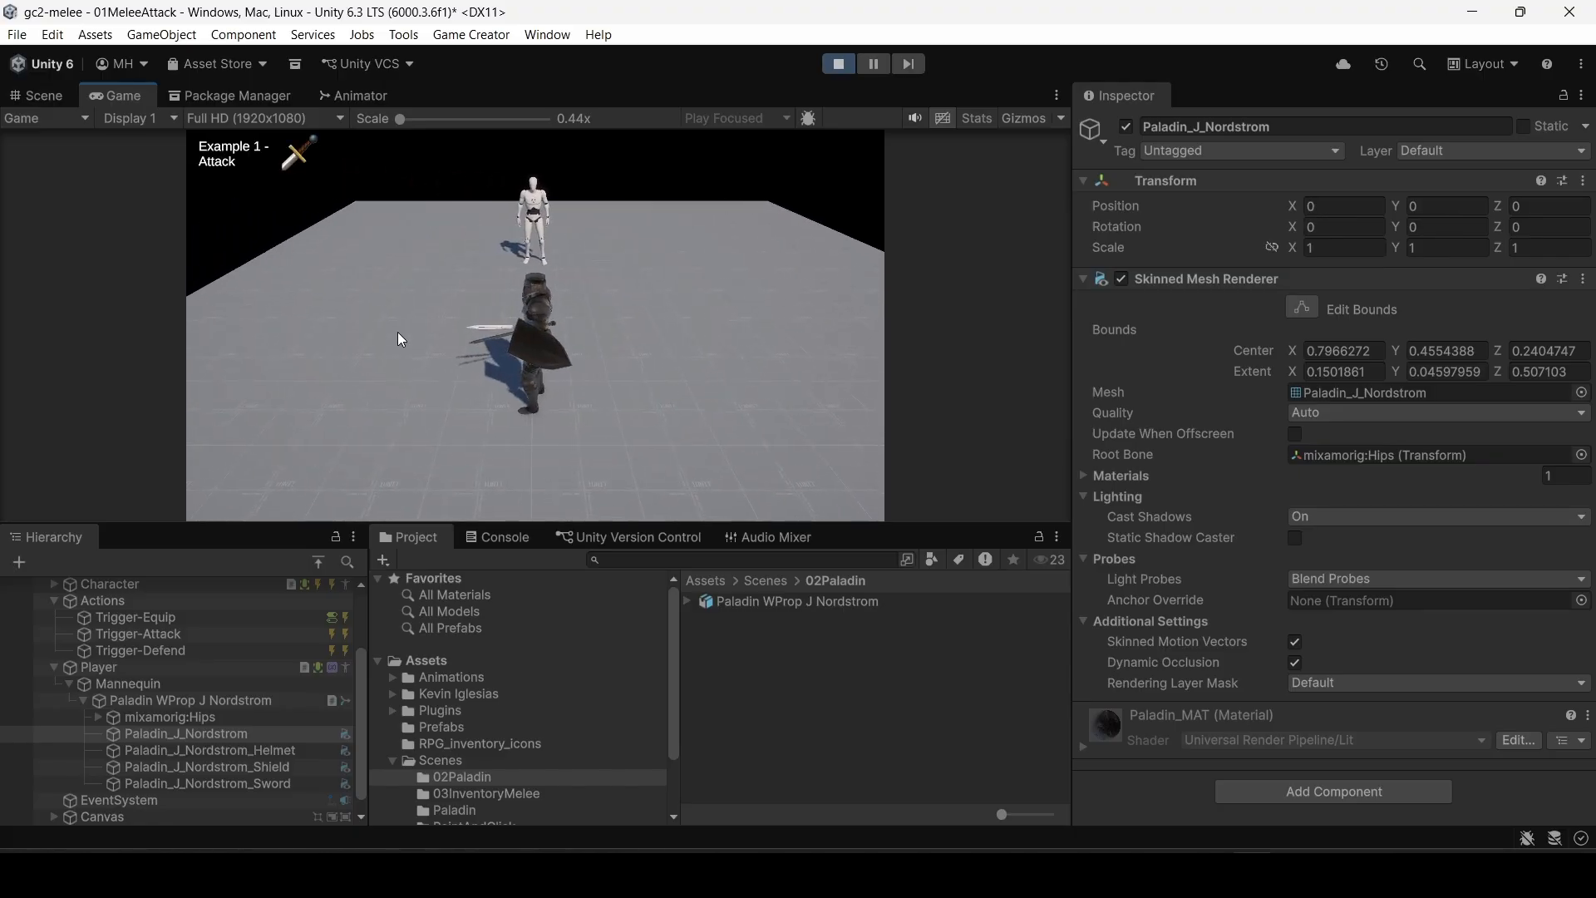
key("d")
key("s")
key("a")
key("w")
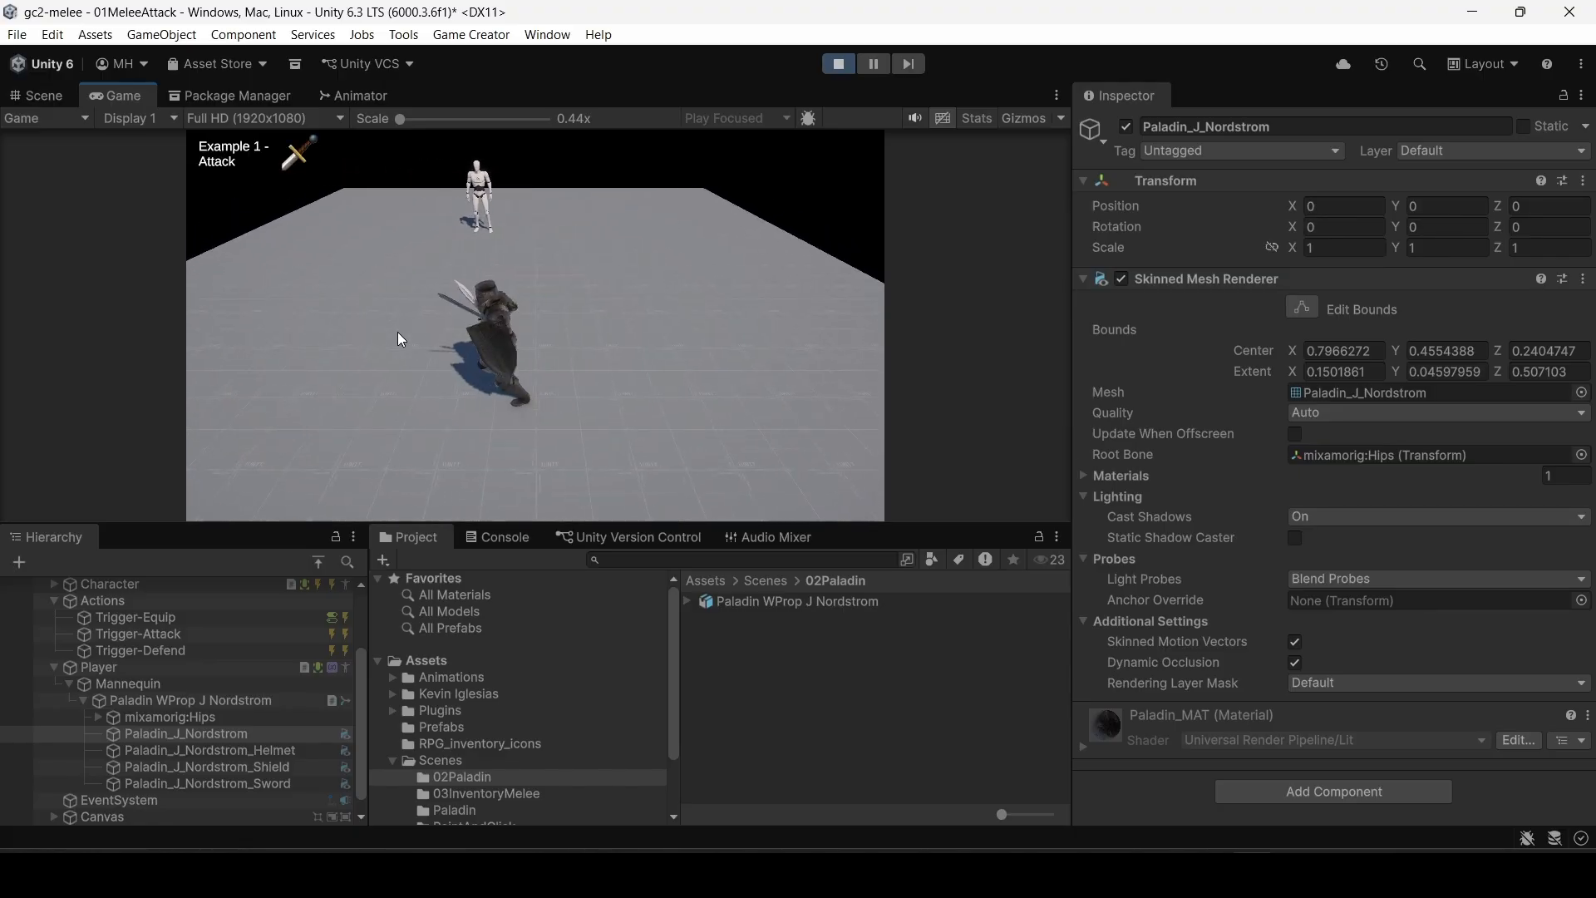
key("d")
key("s")
key("e")
key("e")
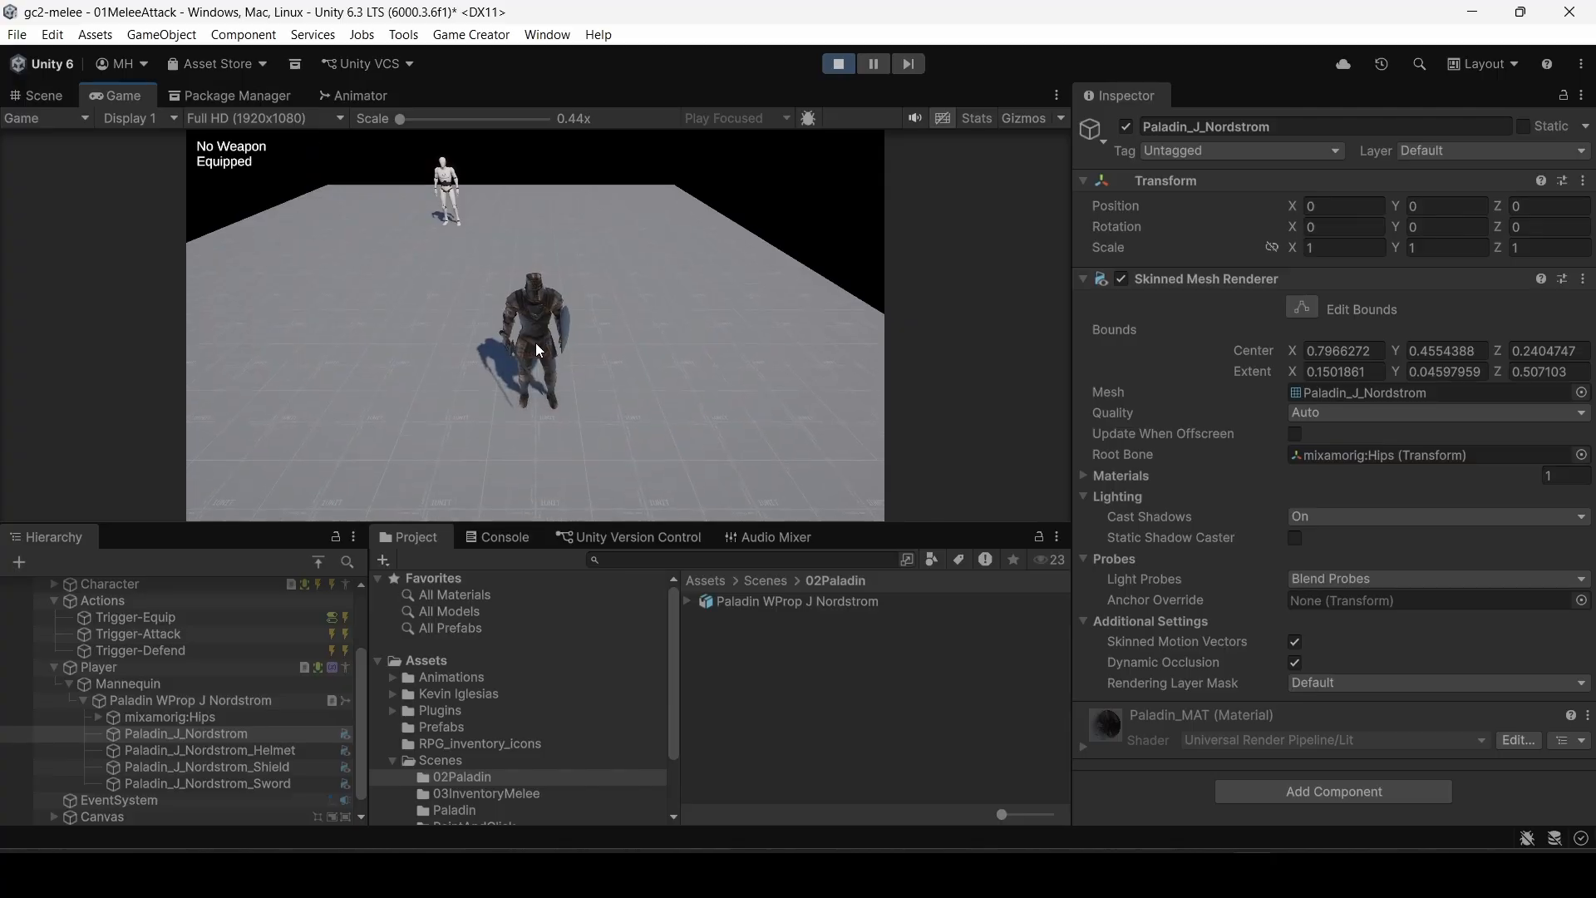
key("a")
key("d")
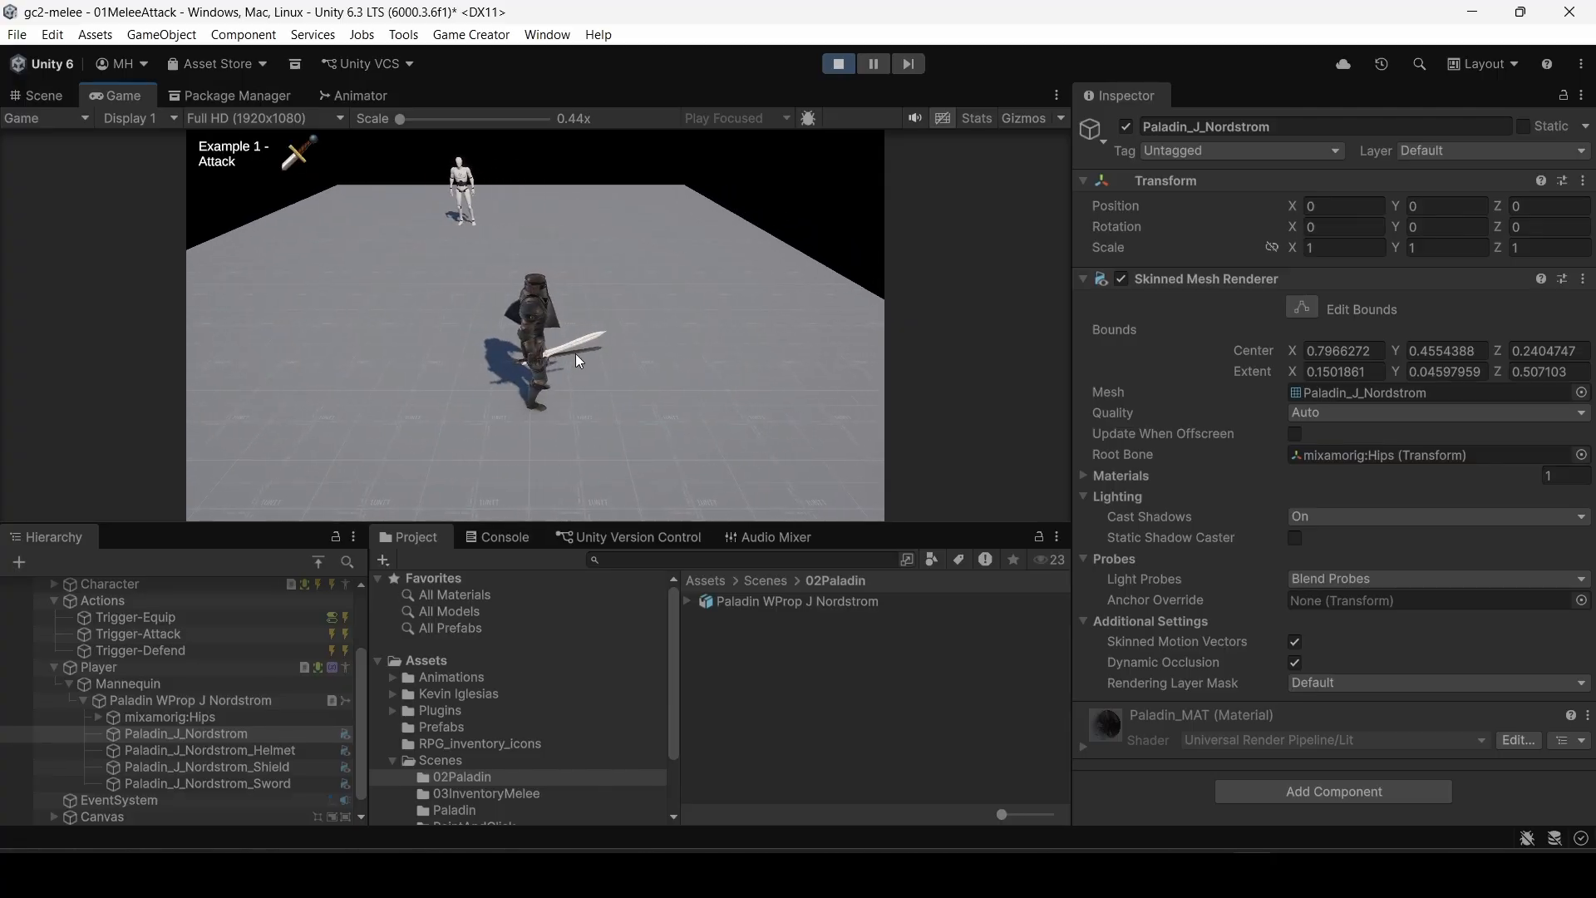
Step: Walk the armed paladin up to the white character, attack it, and stop the running scene
key("w")
key("a")
key("d")
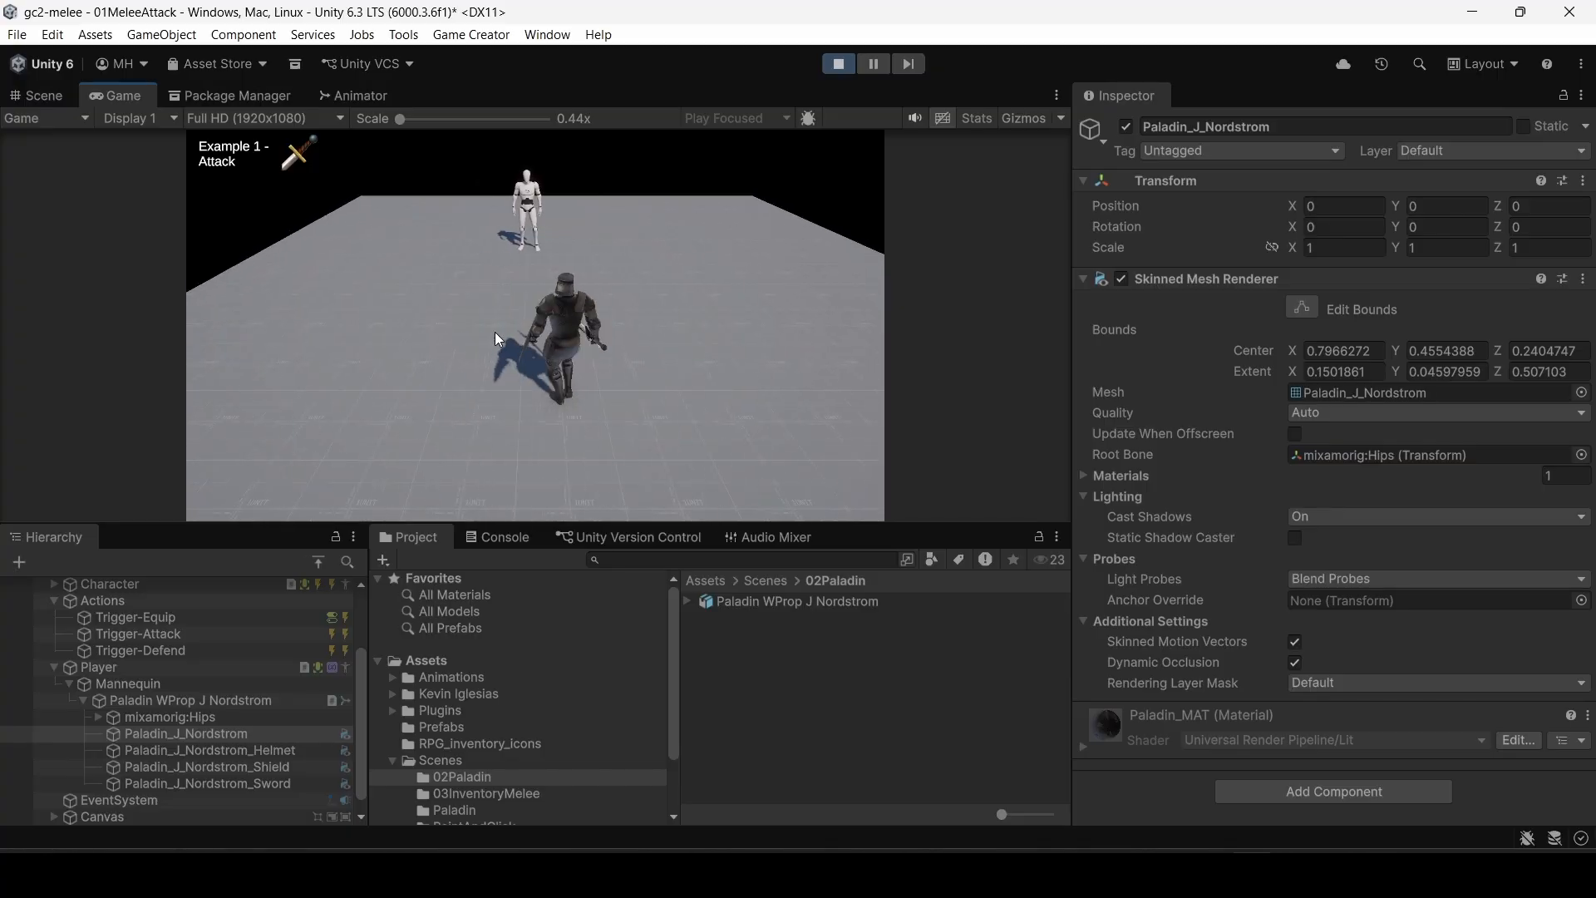
key("d")
key("a")
key("w")
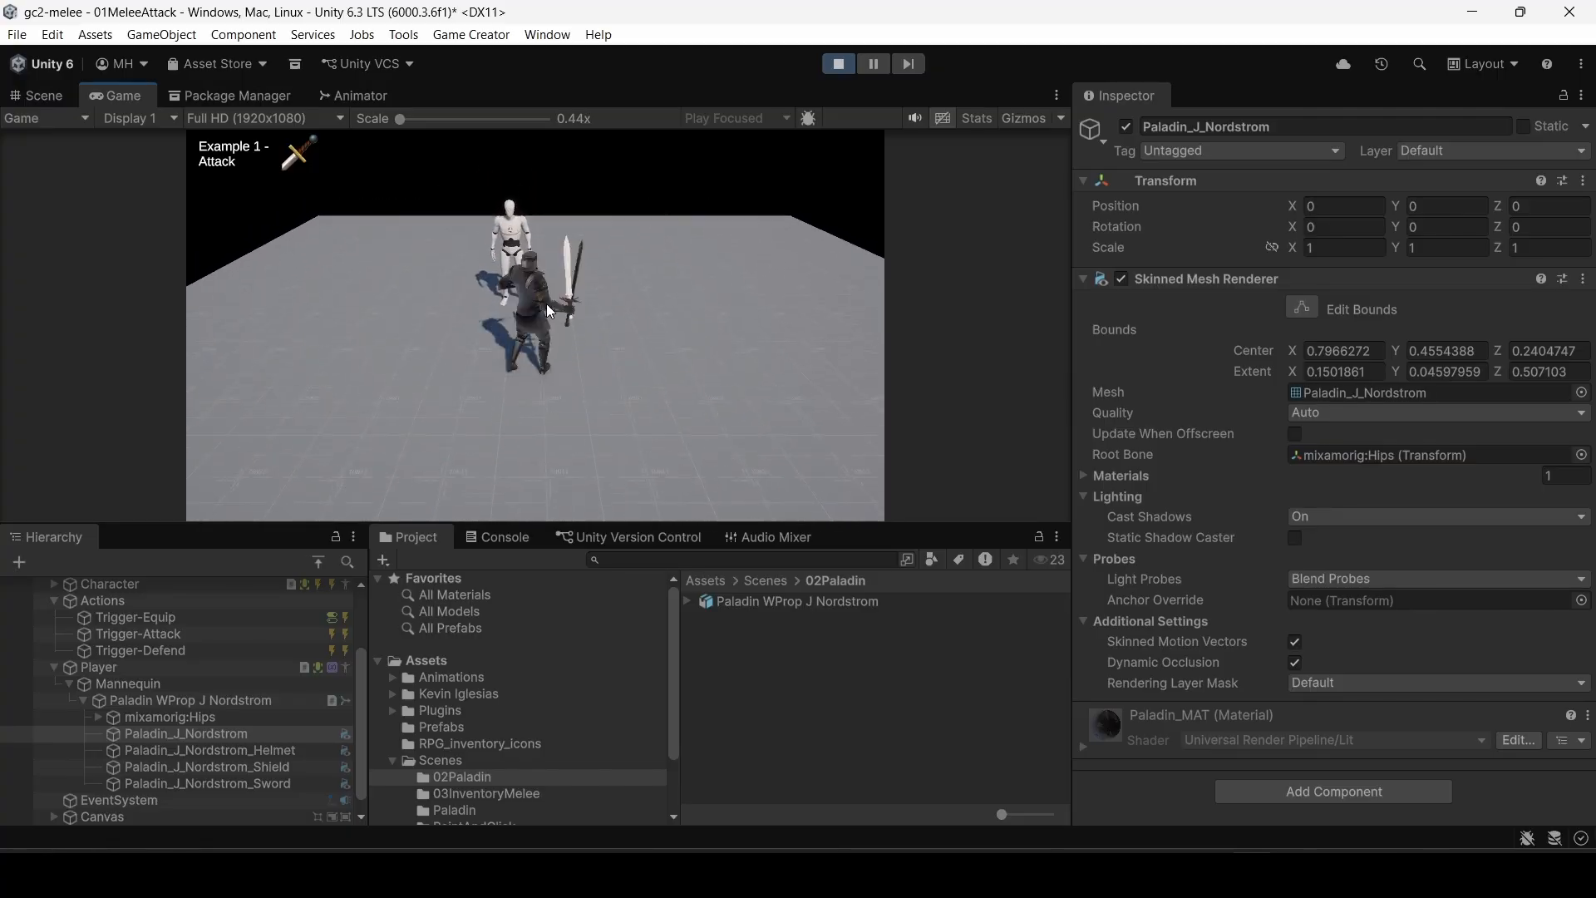
left_click(542, 302)
key("s")
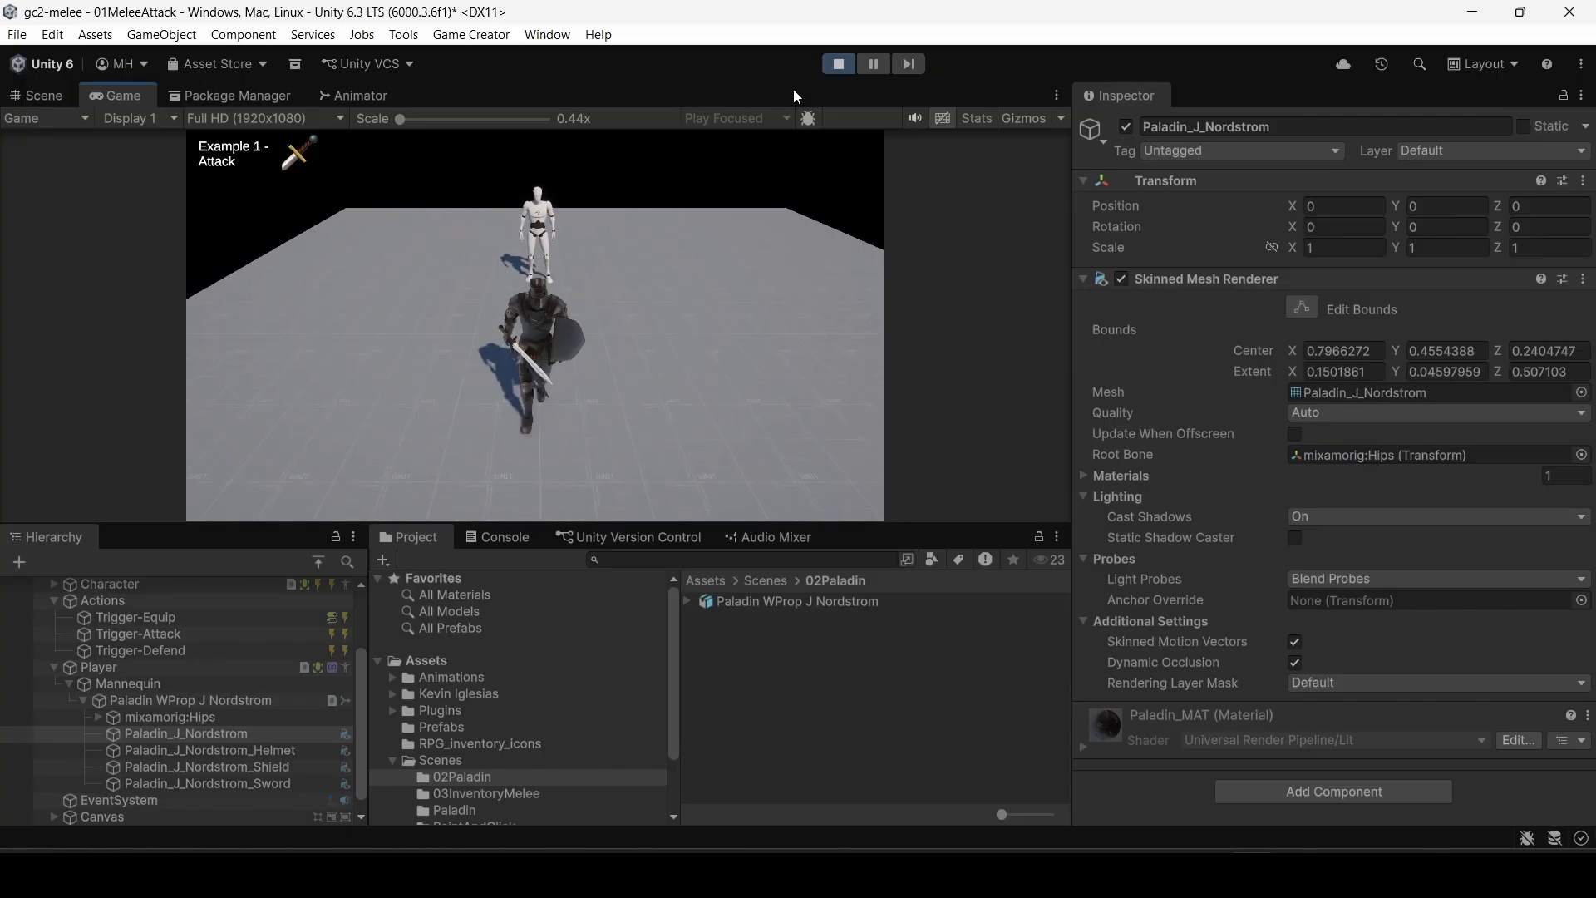
left_click(842, 62)
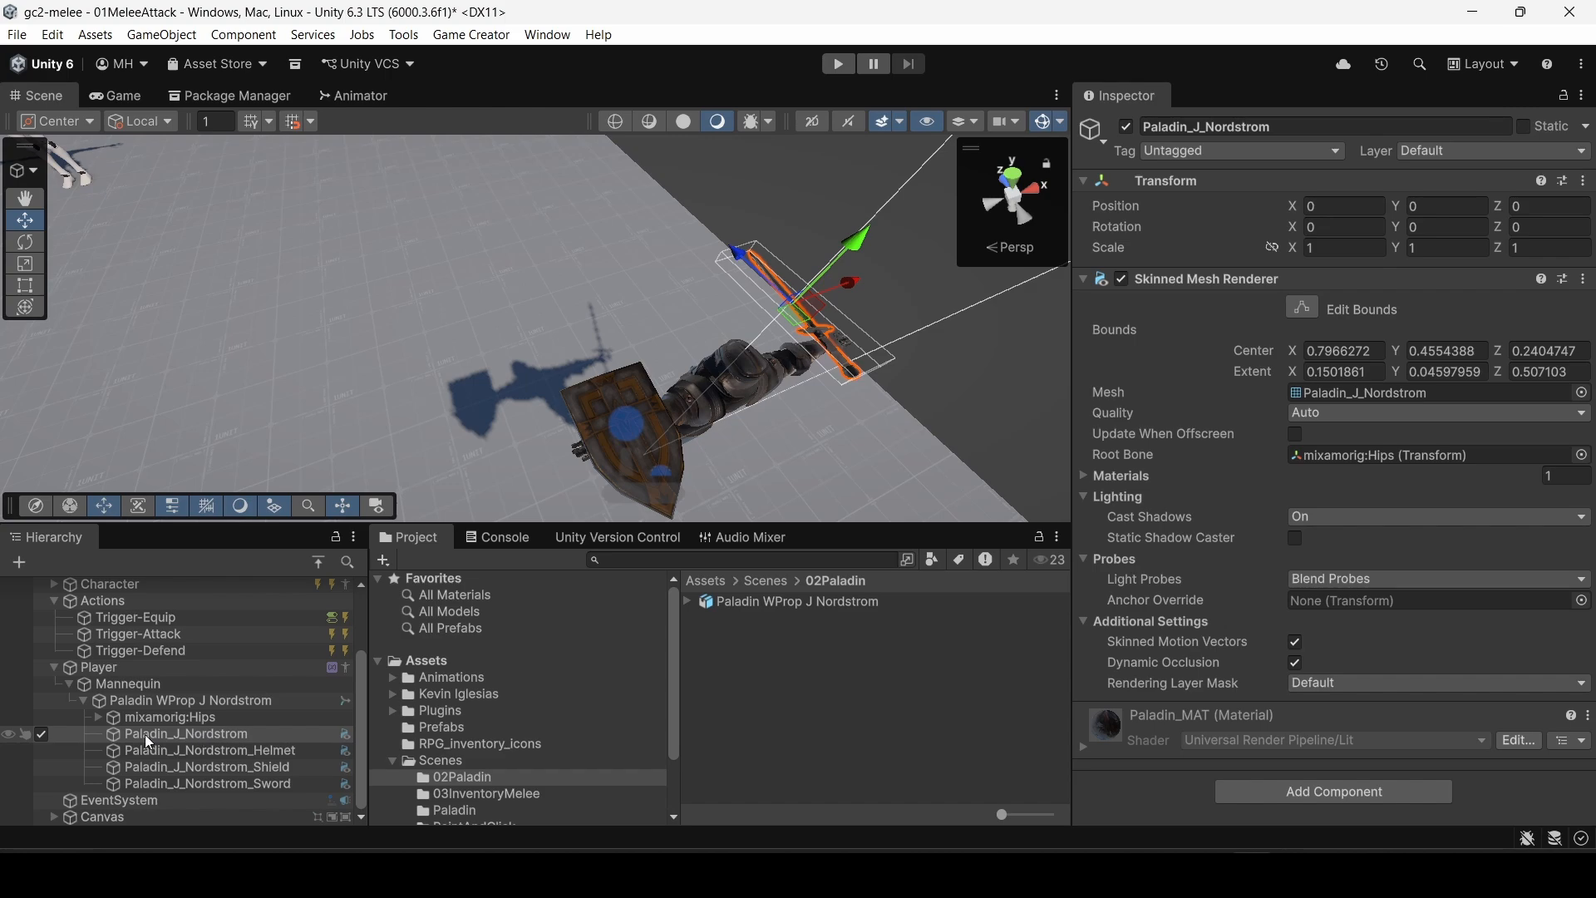
Step: Take the Paladin_J_Nordstrom sword out of the Mannequin to the scene root and try to move it to about X -1.205, Z 1.226
left_click(151, 733)
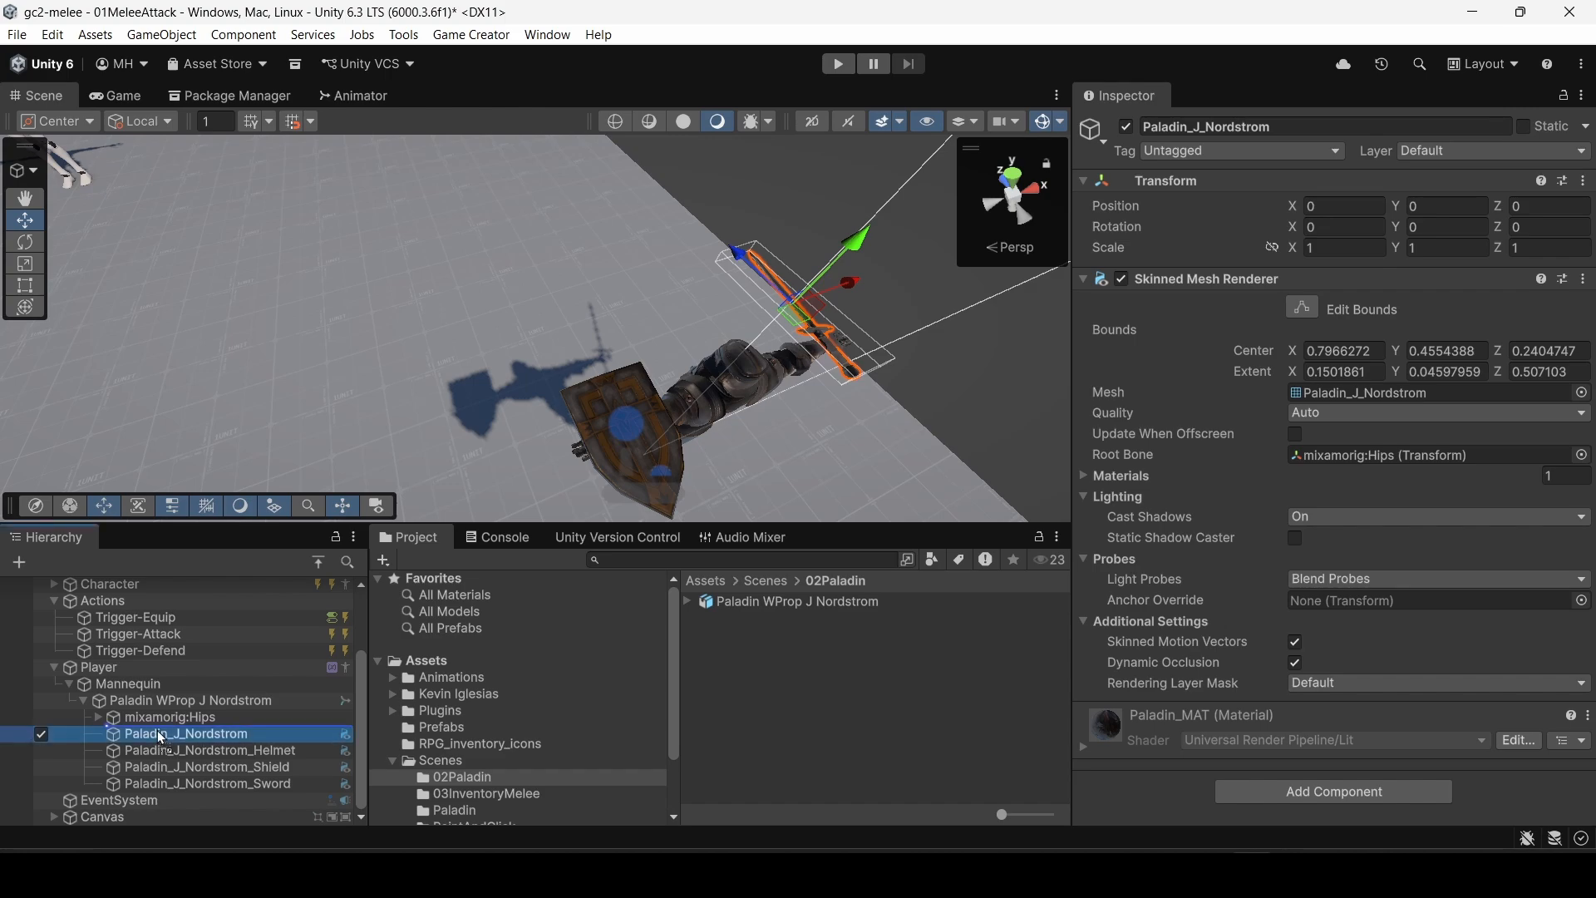
left_click_drag(161, 733, 154, 592)
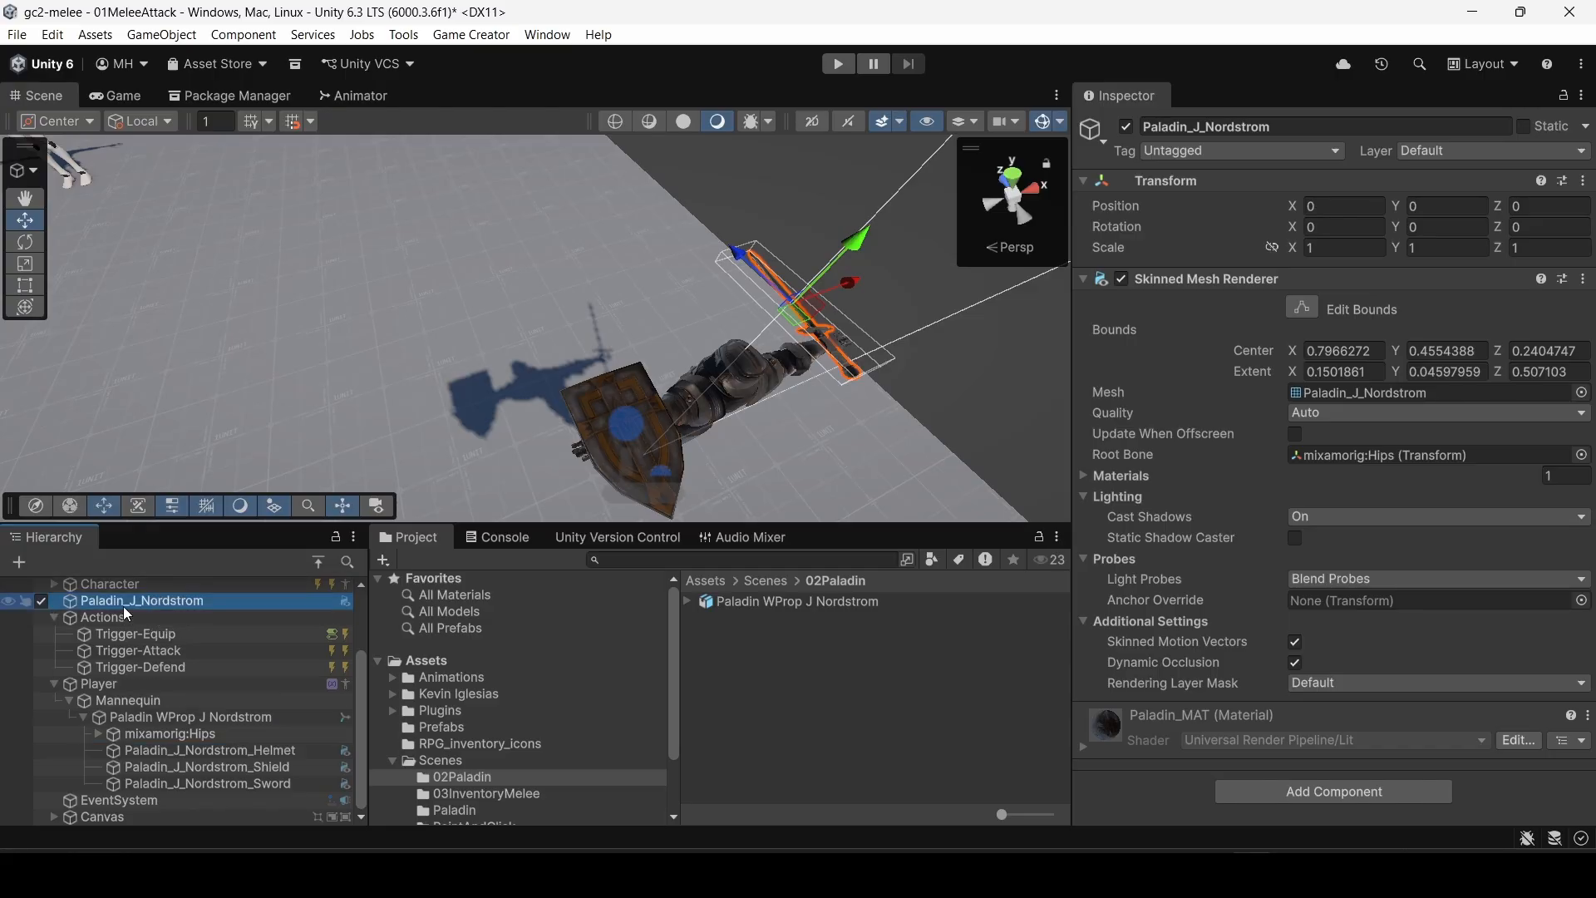
double_click(125, 601)
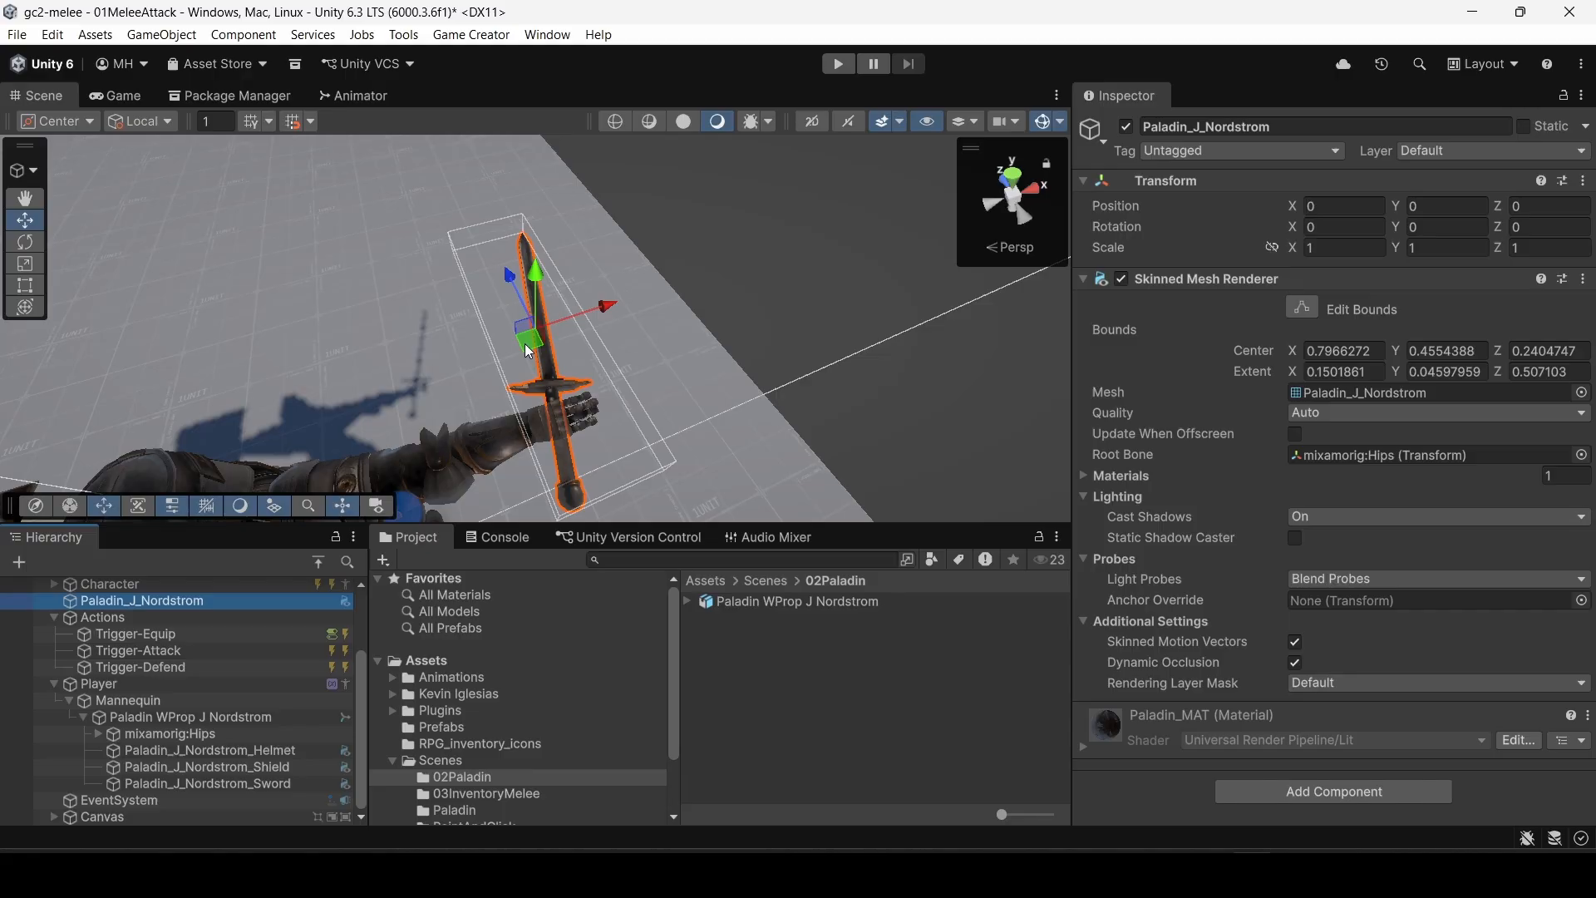
left_click_drag(529, 352, 449, 293)
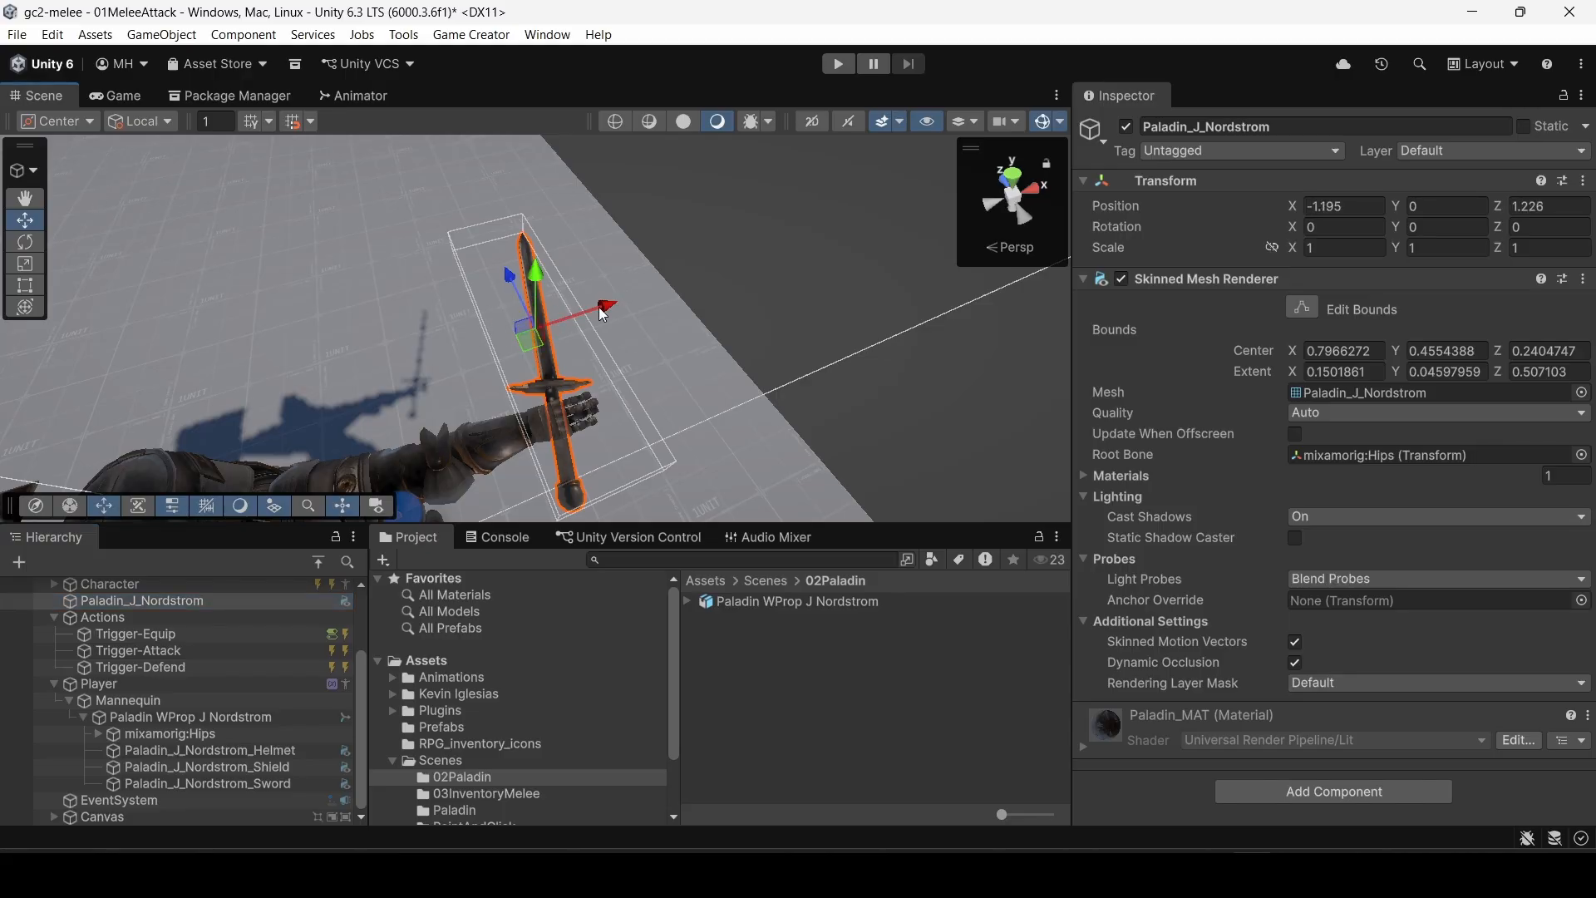
left_click_drag(601, 300, 368, 399)
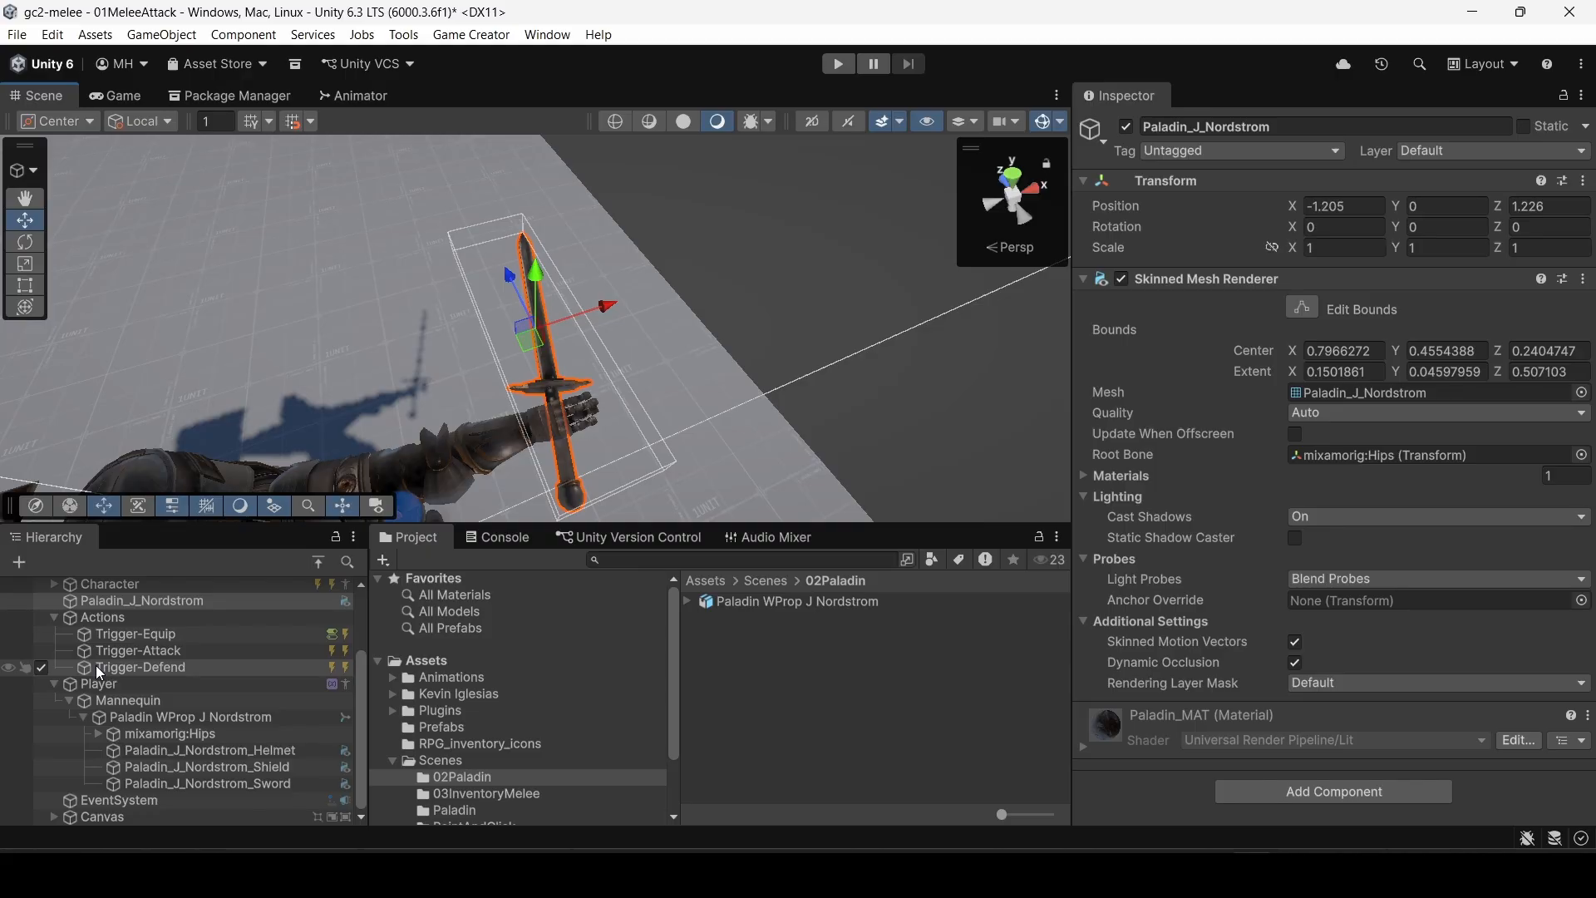
Step: Put the Paladin_J_Nordstrom sword back under the Player's Paladin WProp J Nordstrom object and collapse the Mannequin
left_click_drag(131, 605, 159, 740)
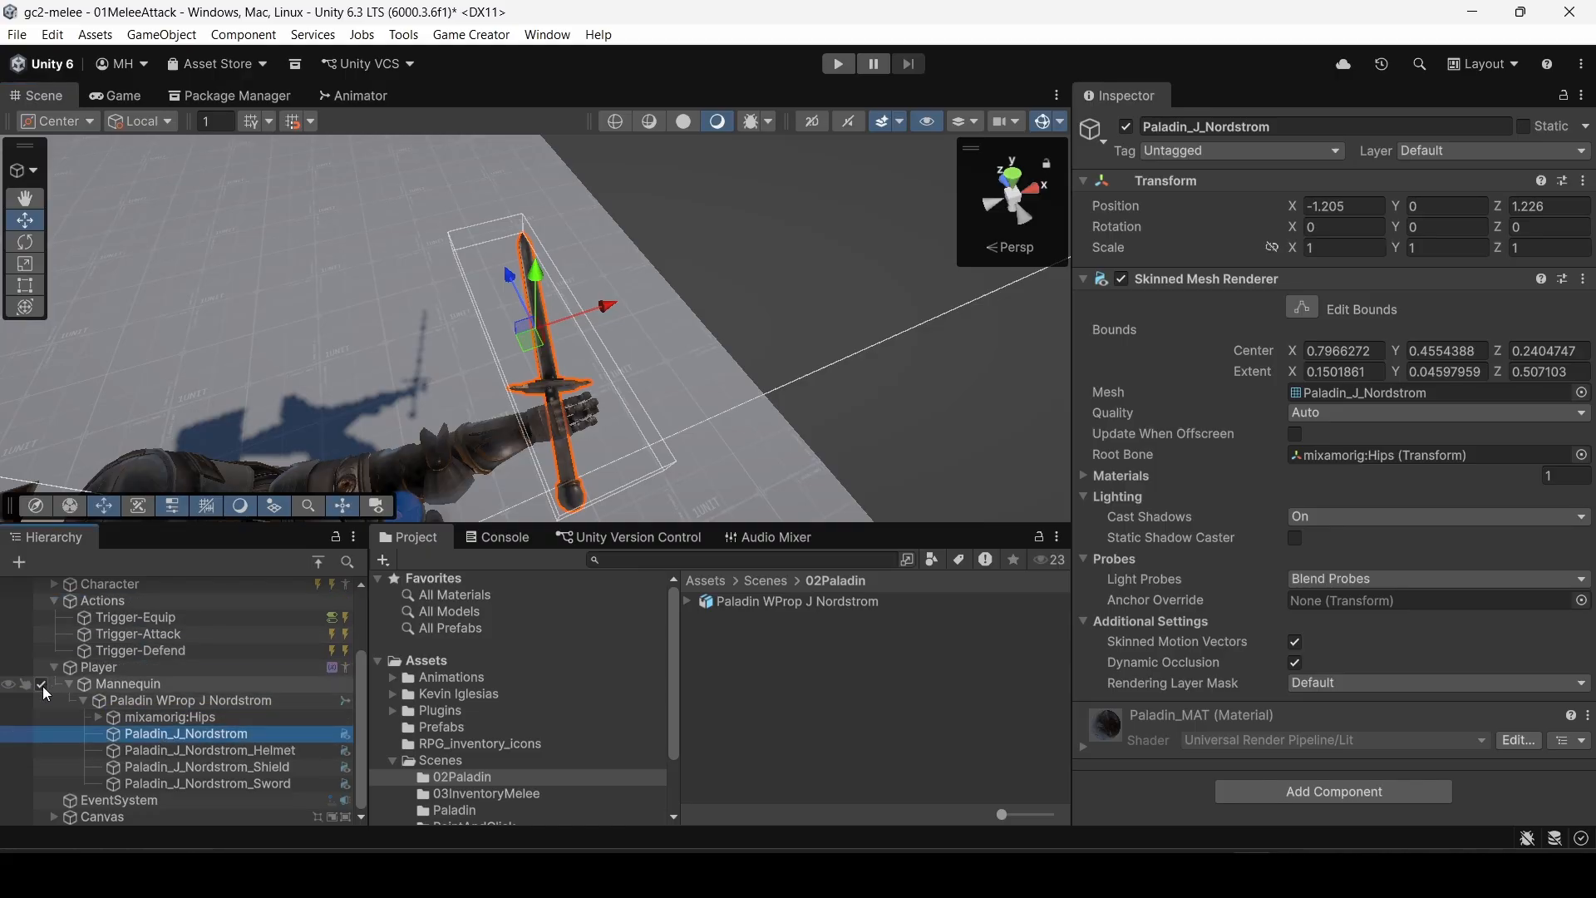
left_click(69, 683)
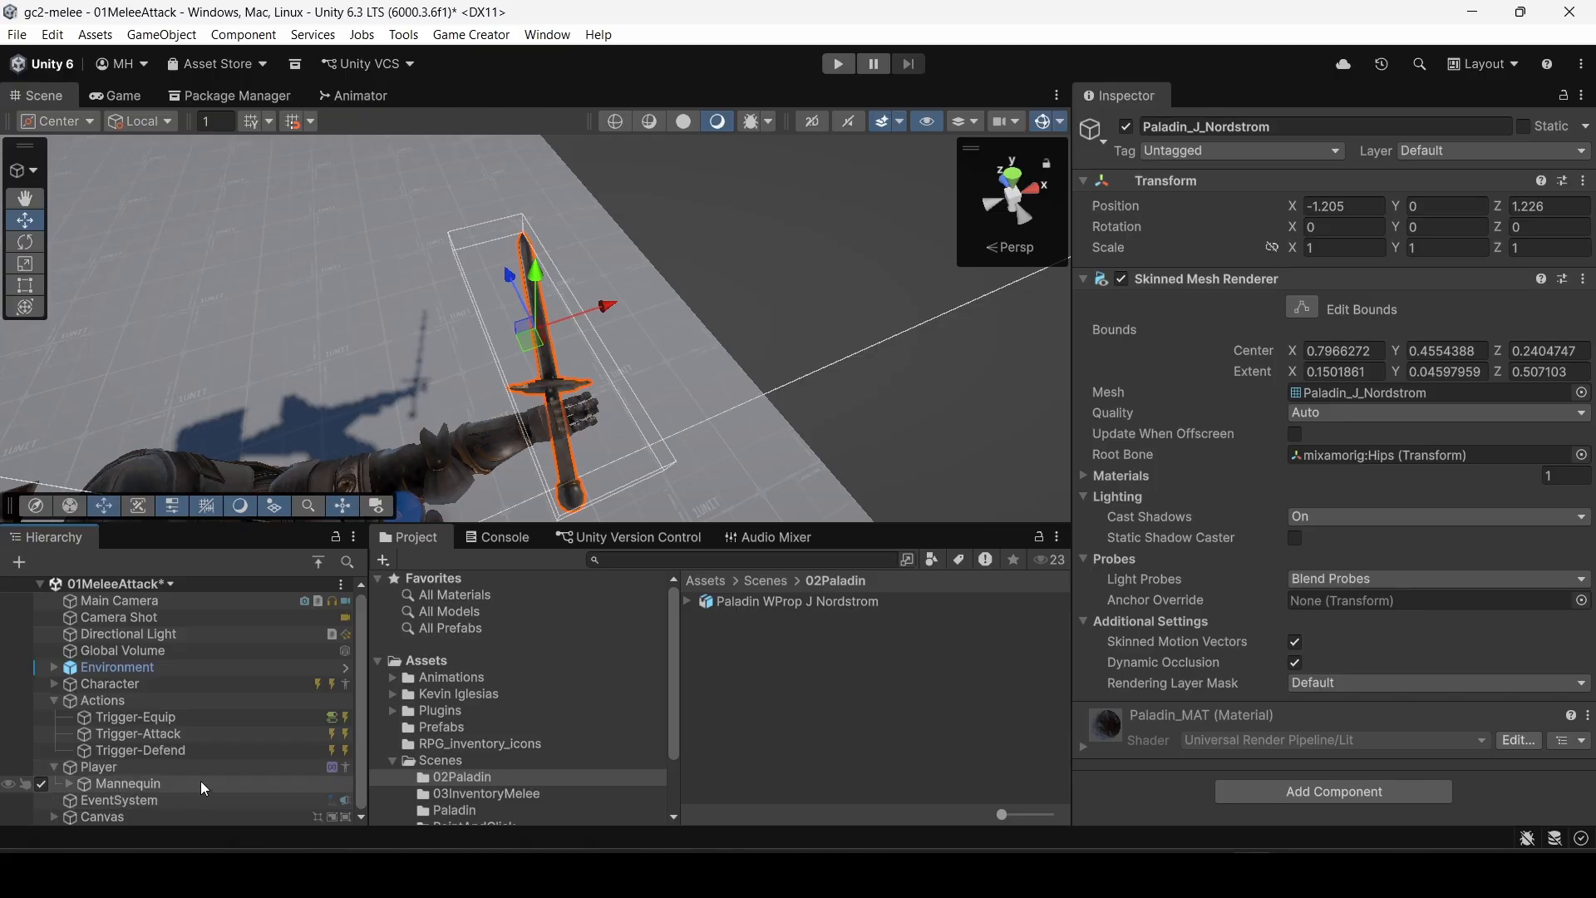
Step: Place a separate Paladin WProp J Nordstrom model in the scene and view it from the front
left_click_drag(788, 601, 238, 257)
key("f")
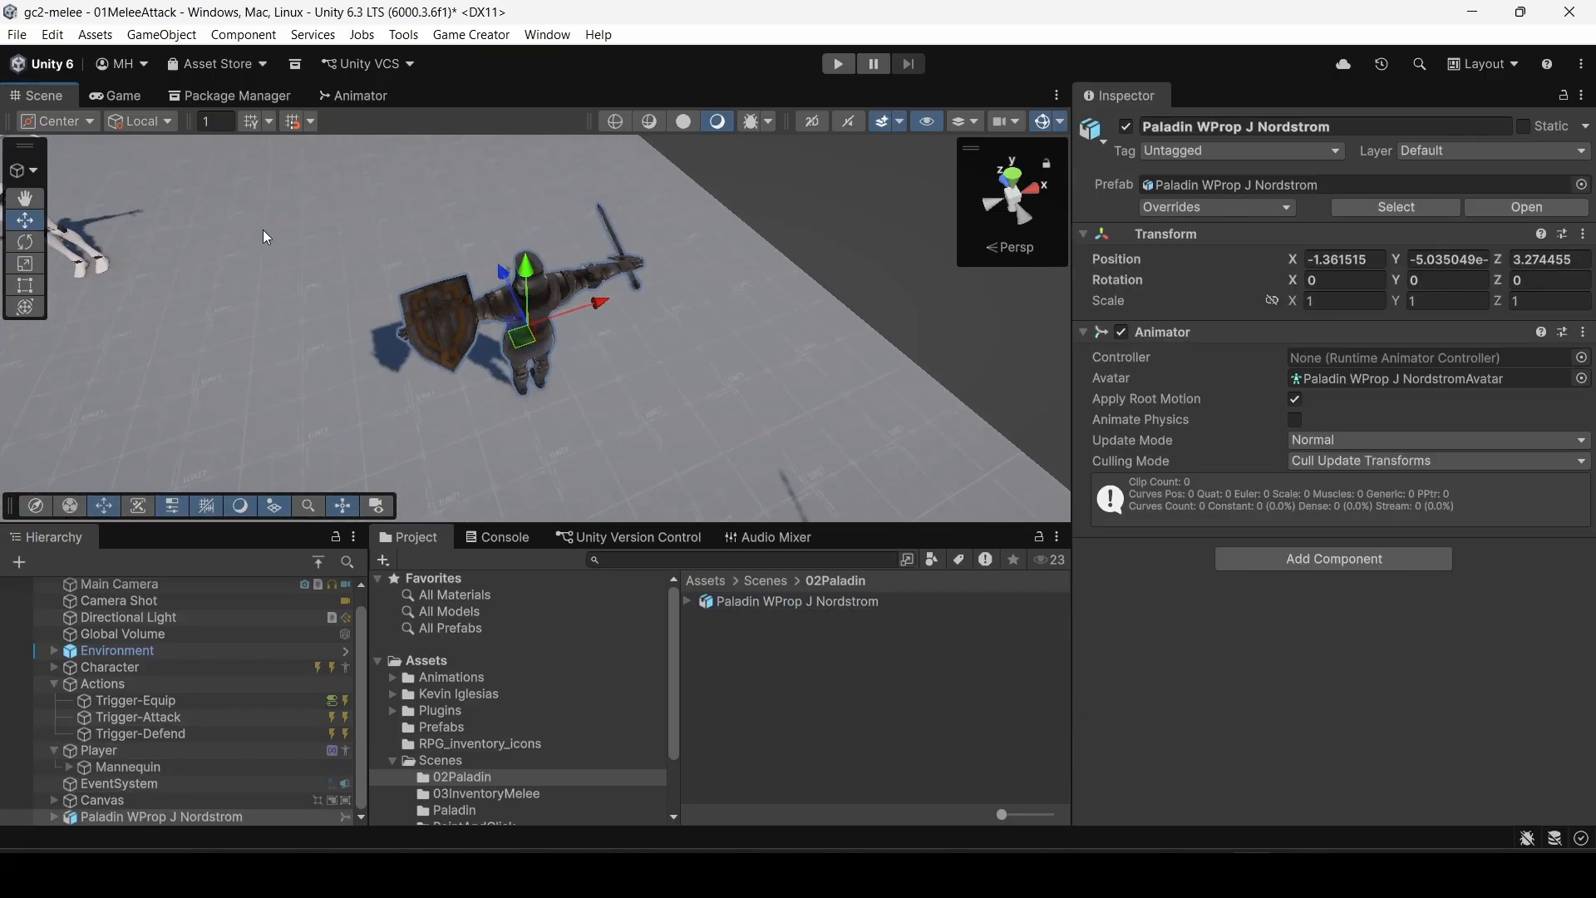
key("w")
right_click_drag(263, 230, 1124, 367)
key("s")
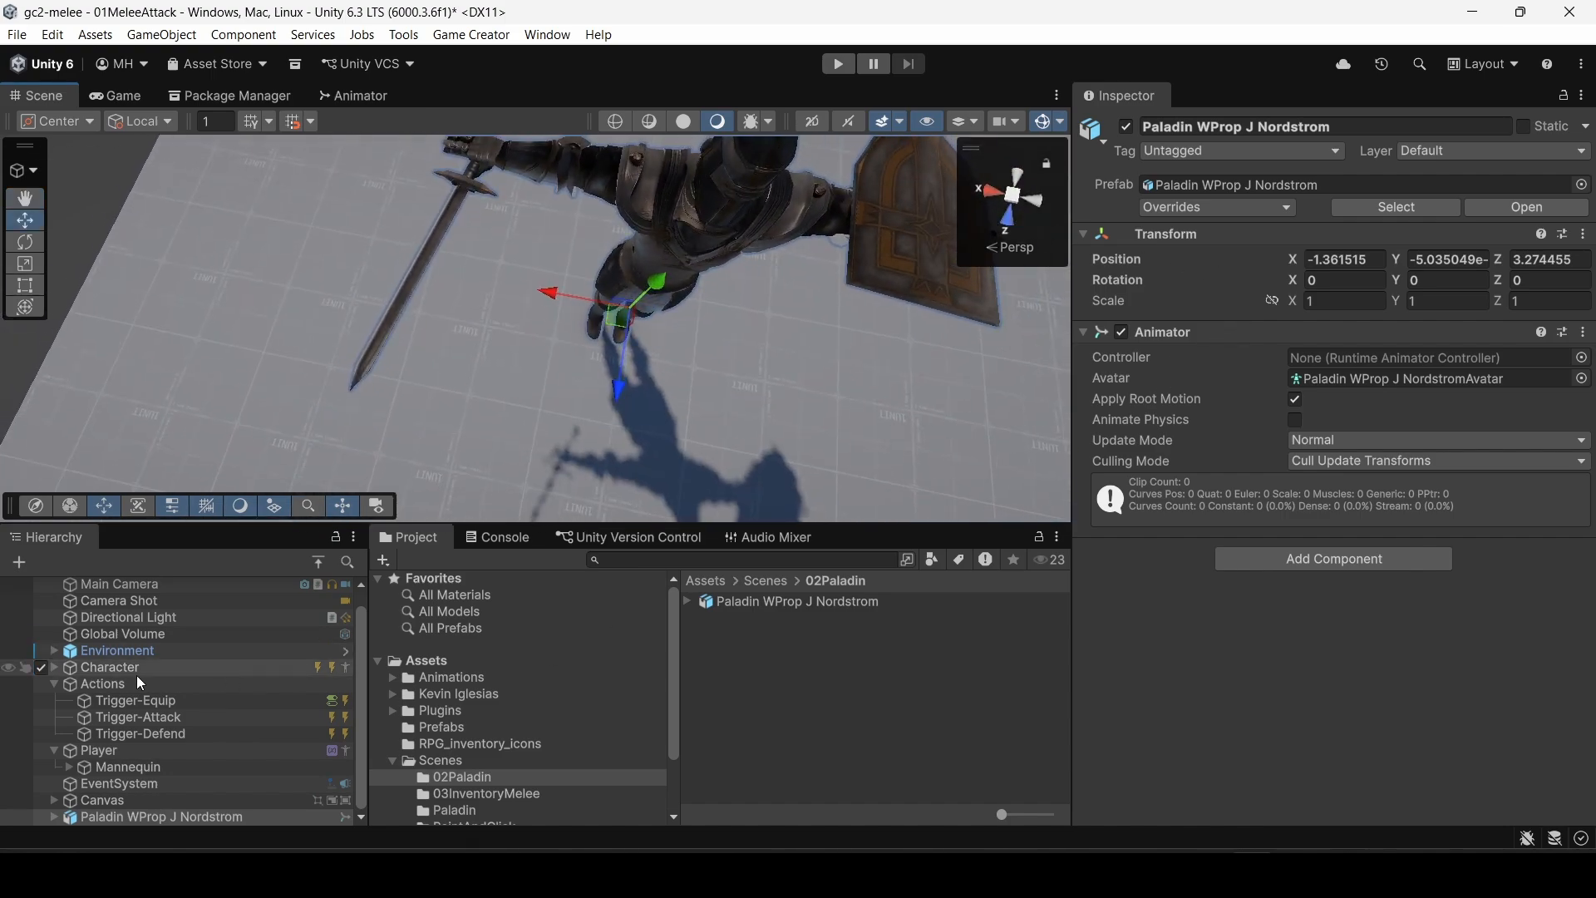
Step: Unpack the placed Paladin WProp J Nordstrom prefab completely and expand its child objects
right_click(109, 819)
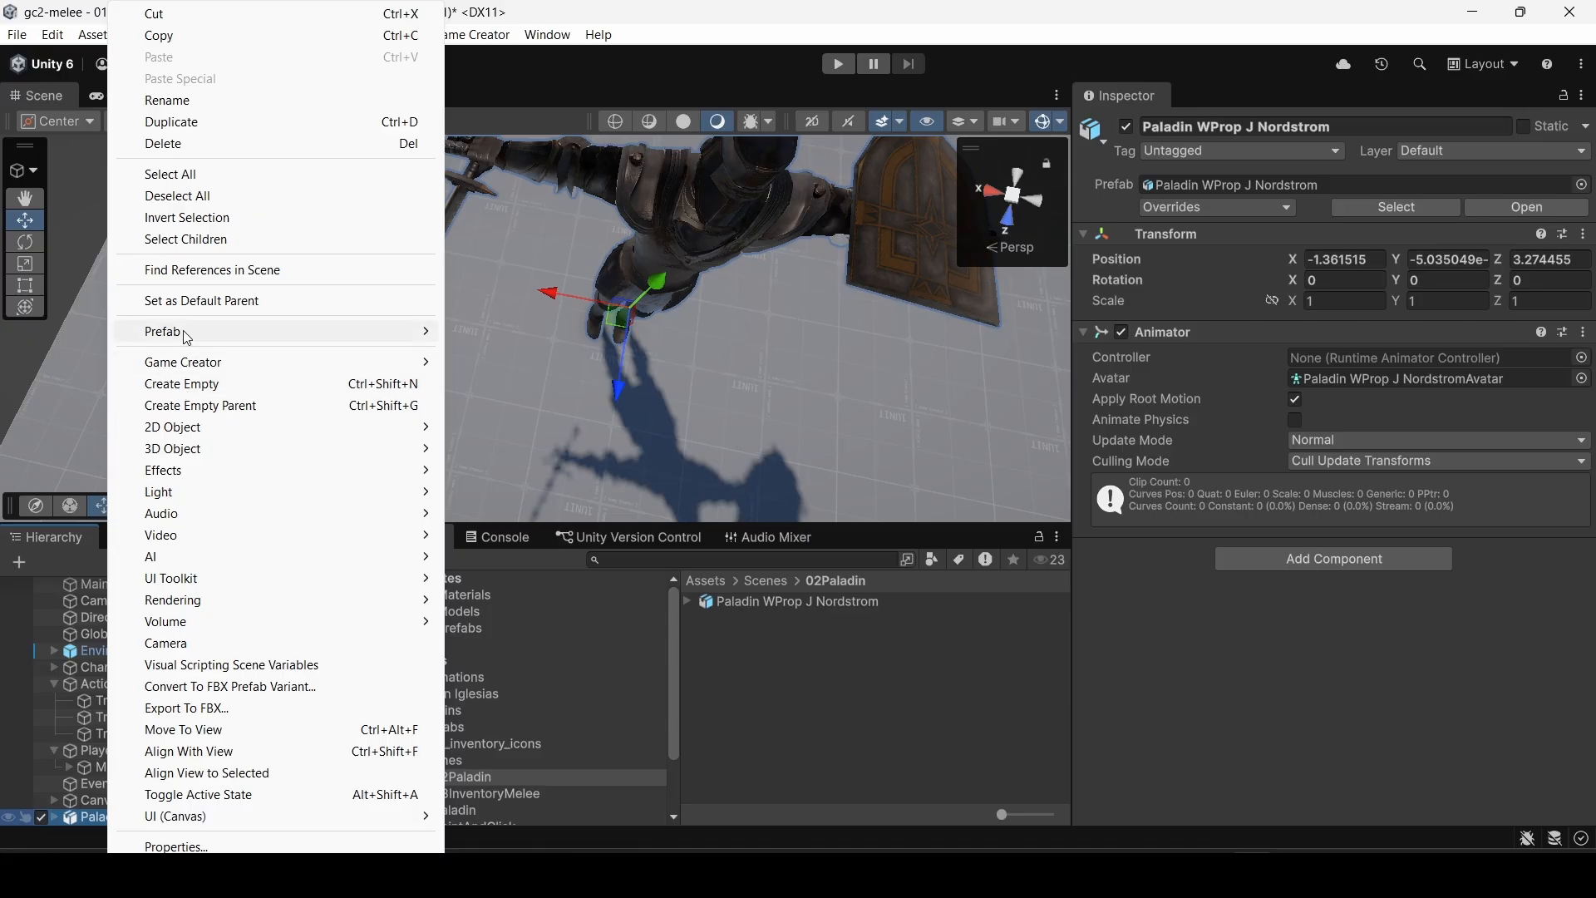
mouse_move(399, 331)
left_click(550, 490)
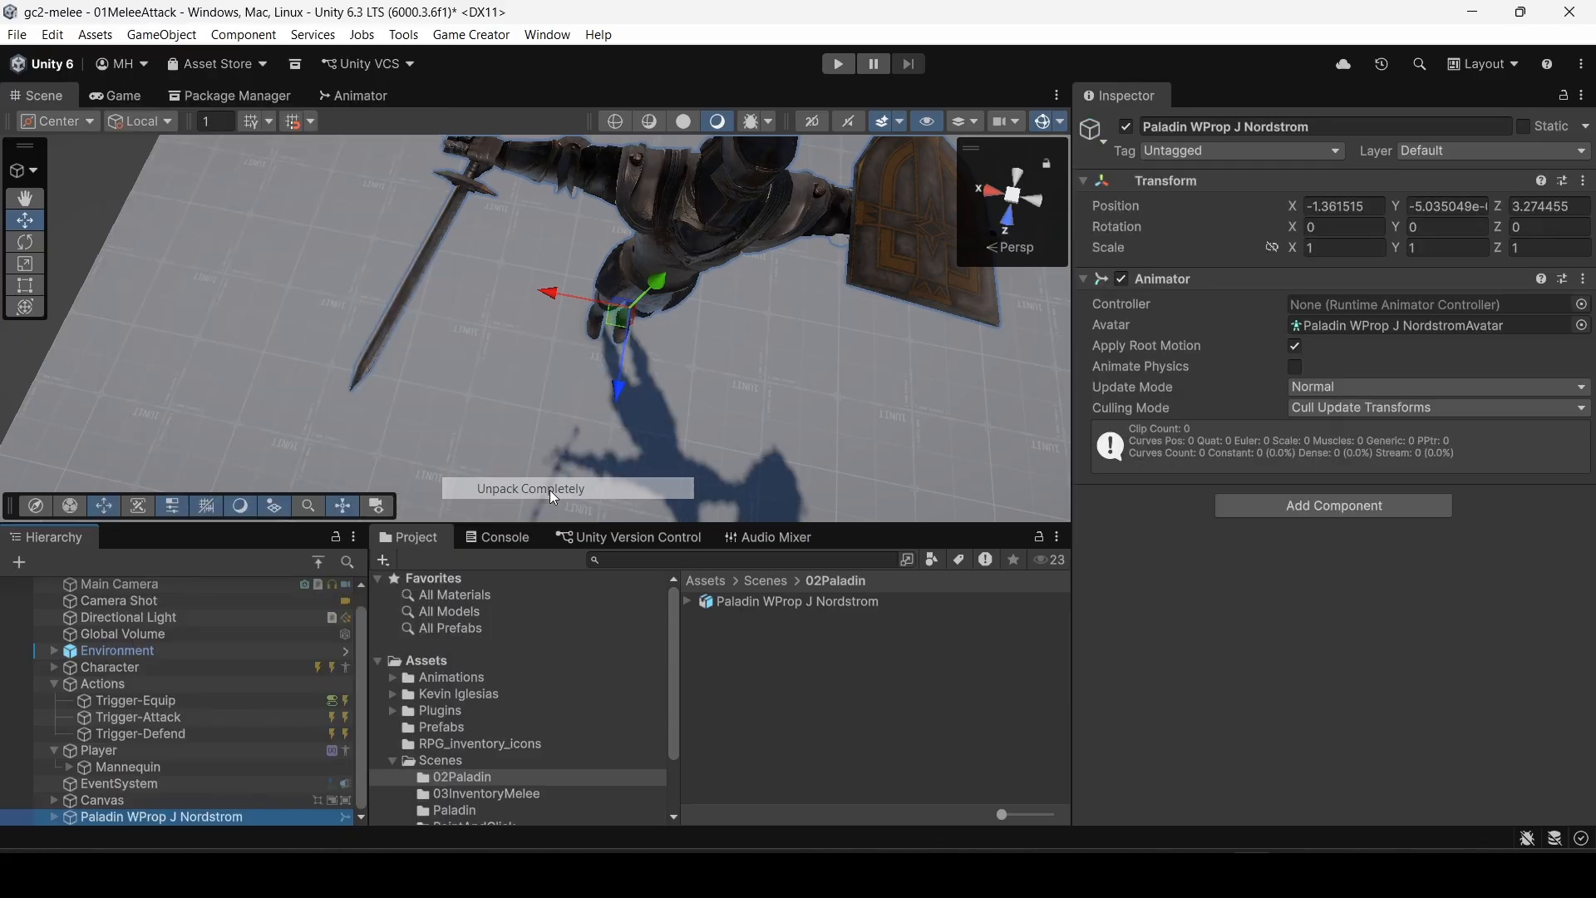
left_click(51, 817)
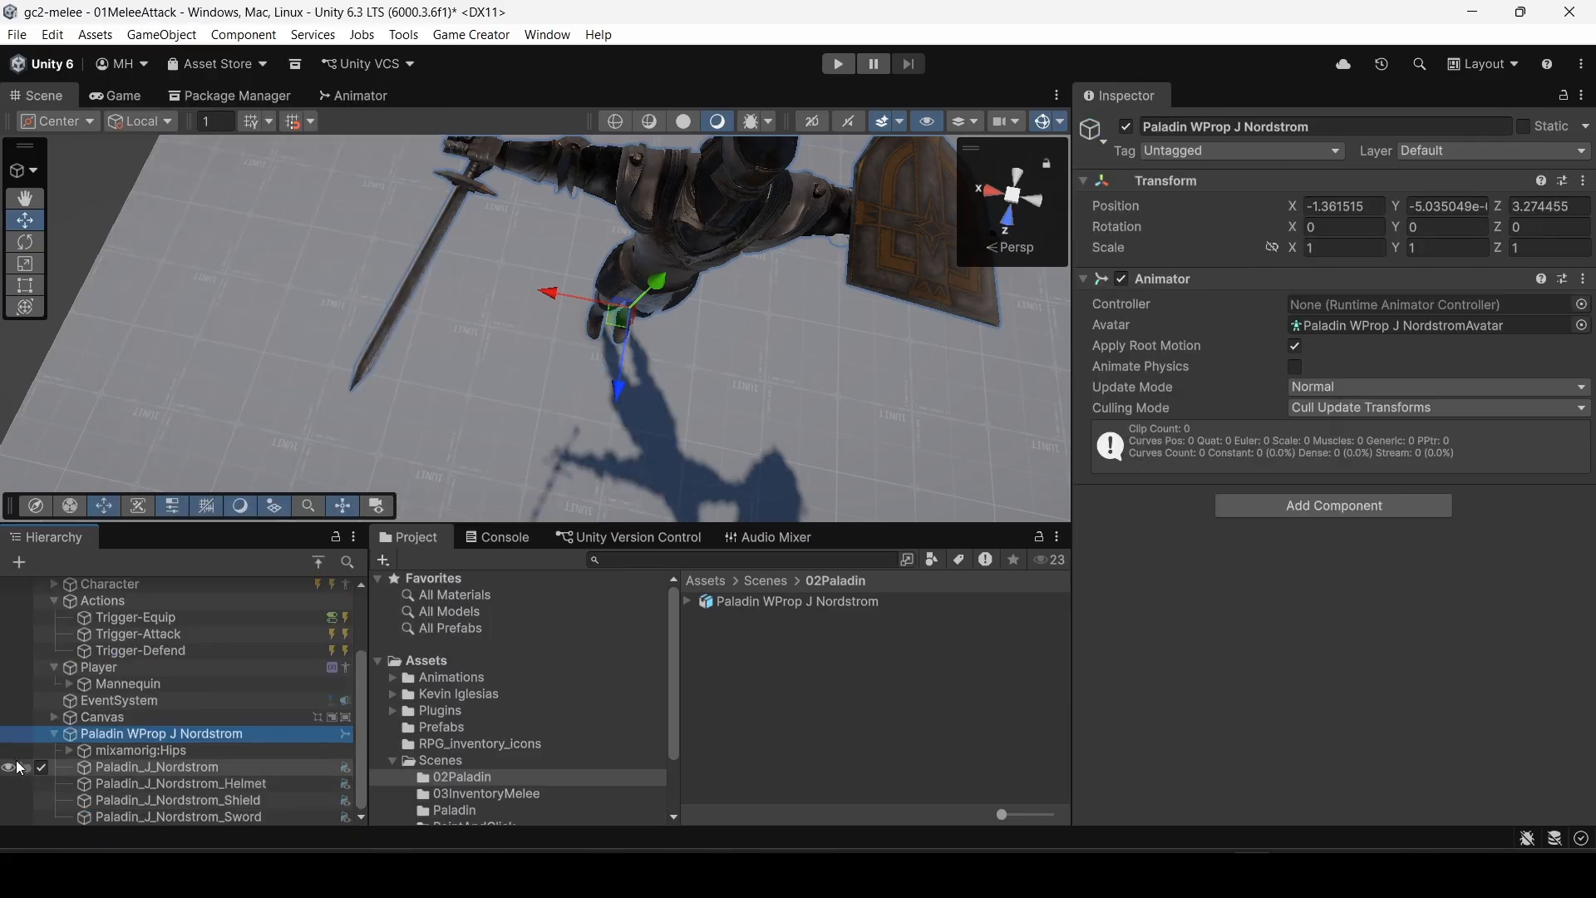
Step: Try to move the unpacked paladin's Paladin_J_Nordstrom sword to about X 0.419, Z 0.441
left_click(177, 765)
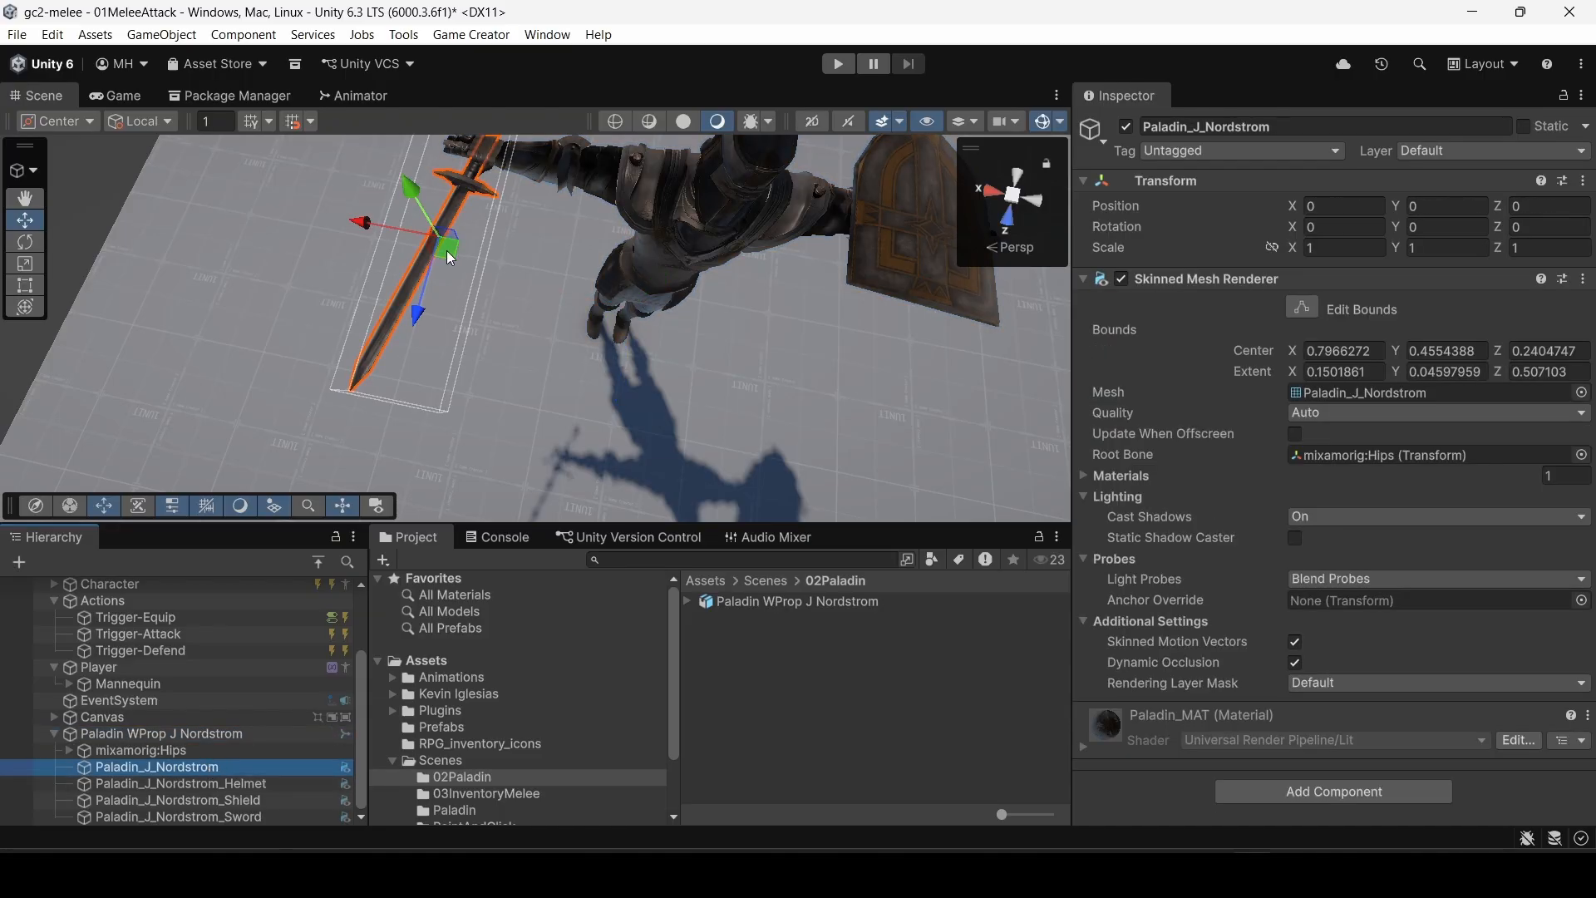
left_click_drag(449, 257, 385, 271)
left_click_drag(1530, 382, 221, 323)
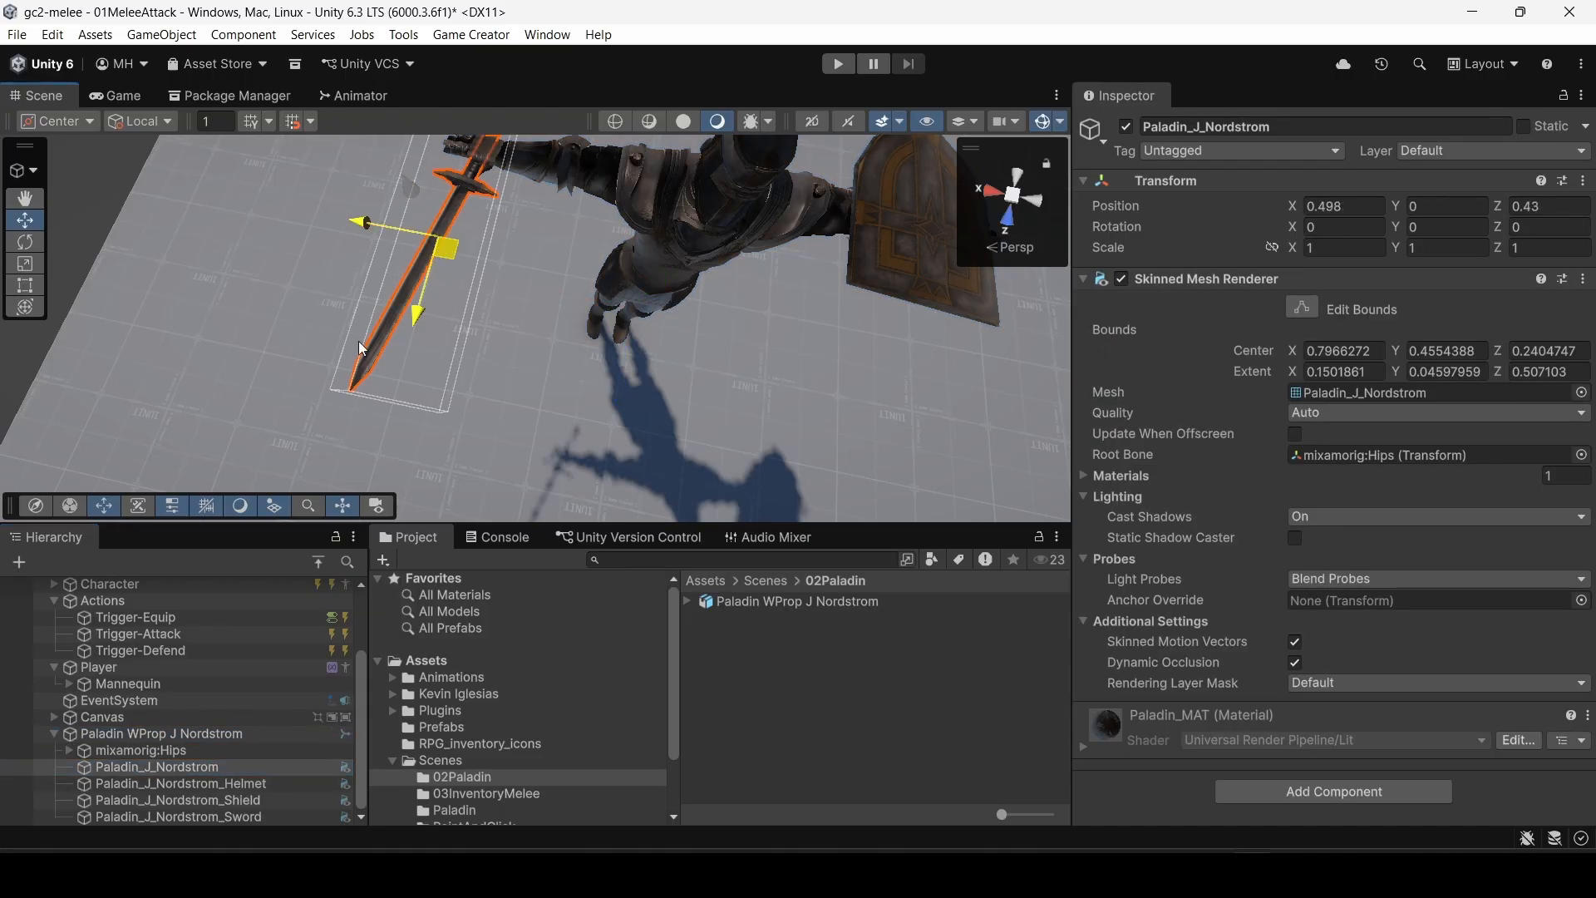
left_click_drag(360, 342, 349, 345)
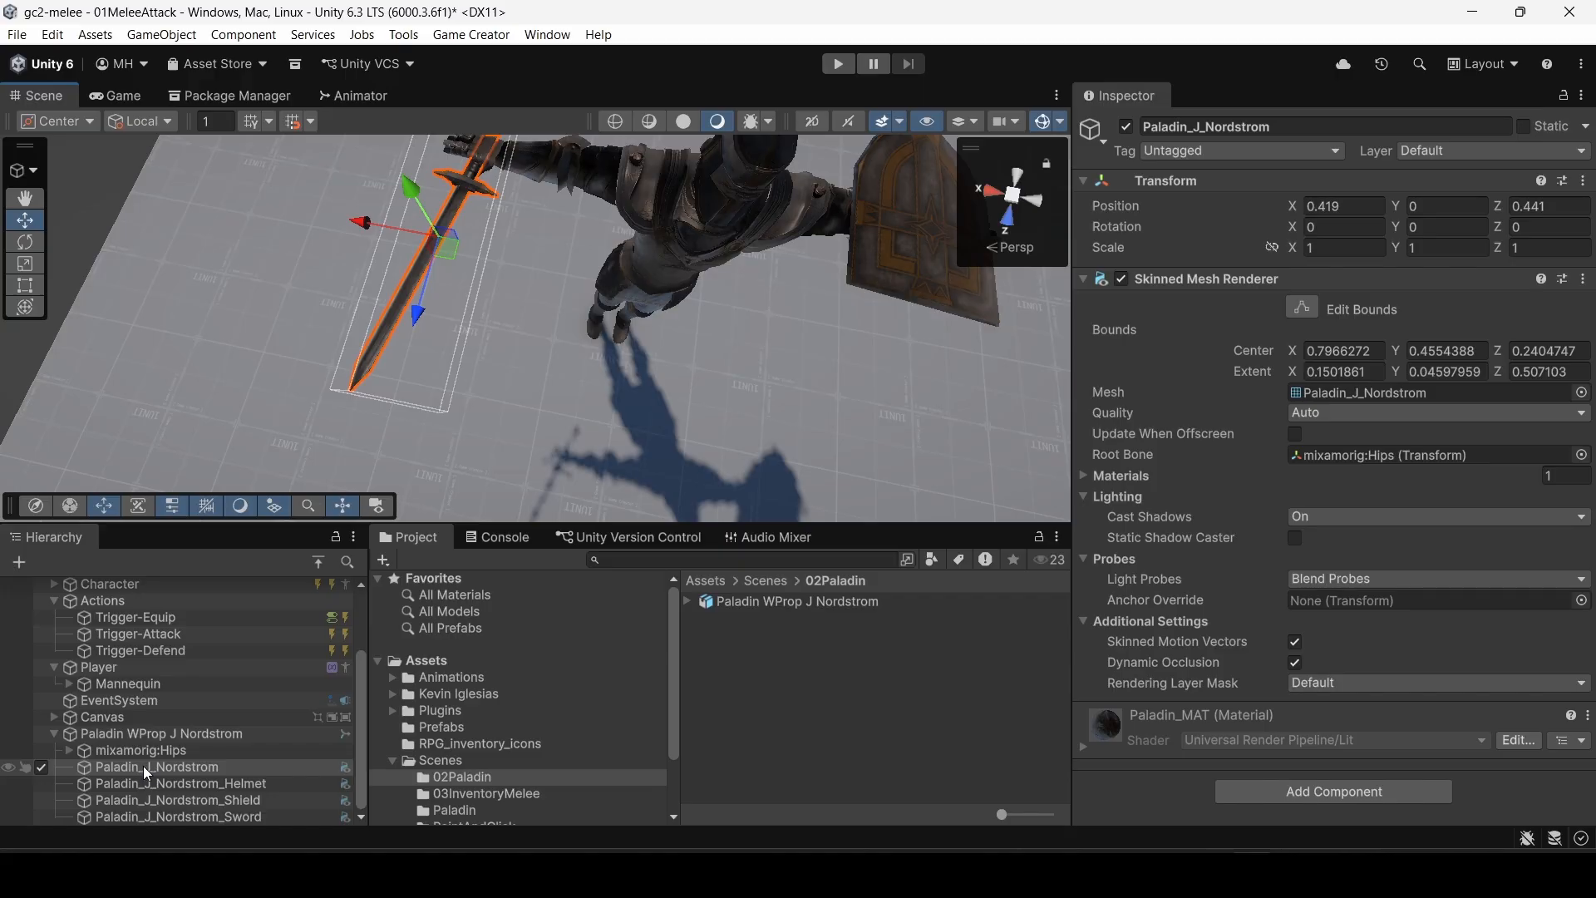
Step: Create a prefab from the Paladin_J_Nordstrom sword in the 02Paladin folder and examine its preview
left_click_drag(143, 765, 855, 696)
left_click(760, 635)
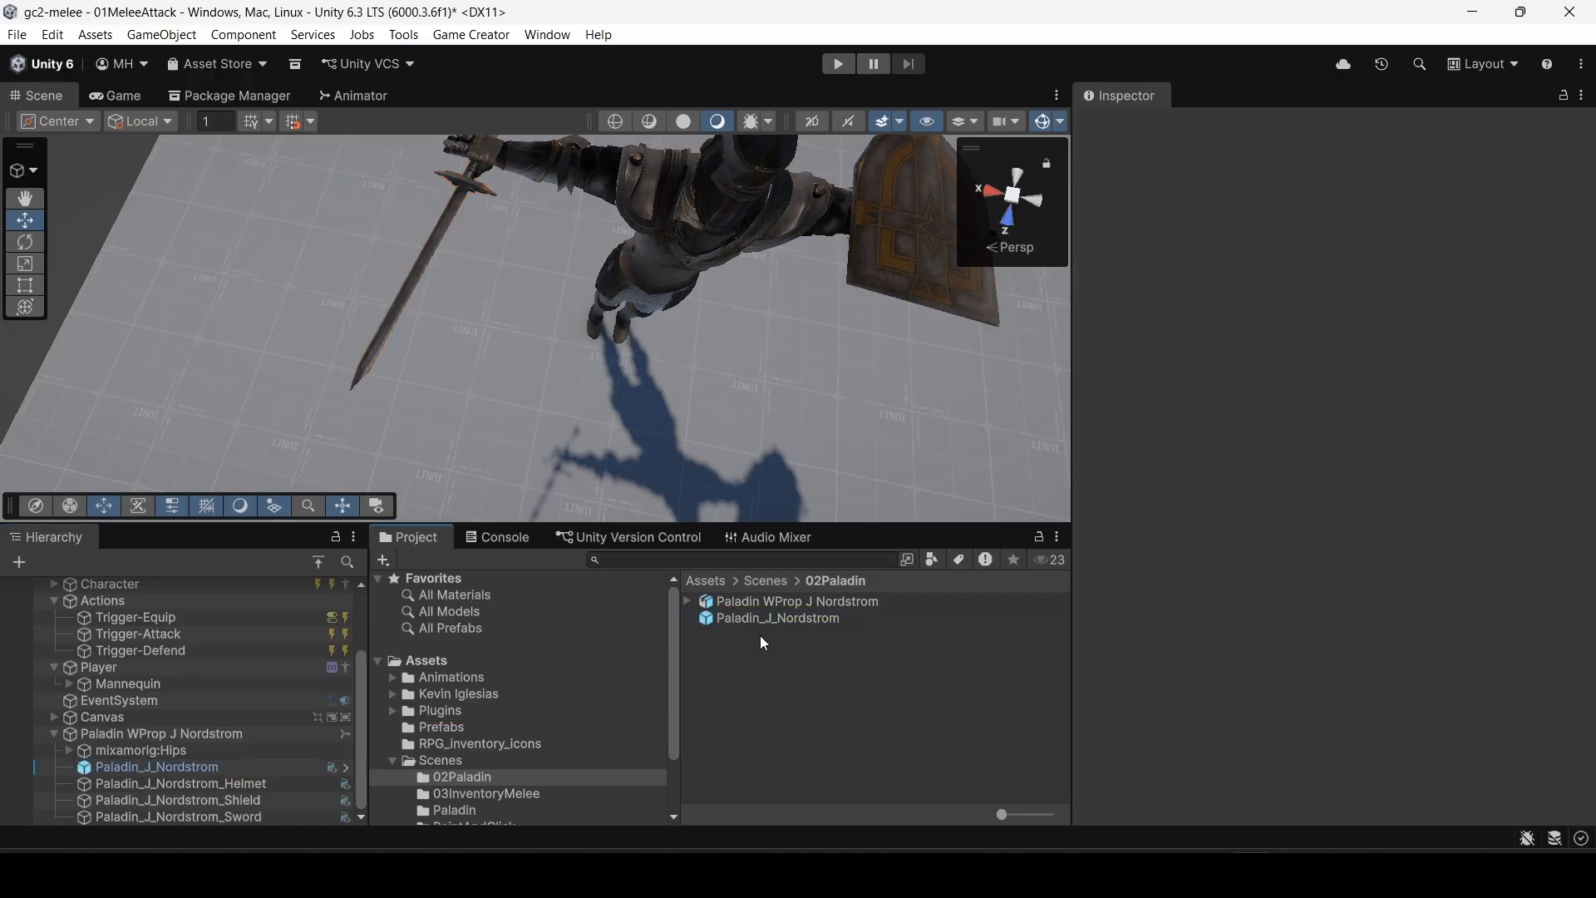
left_click(751, 603)
left_click(751, 619)
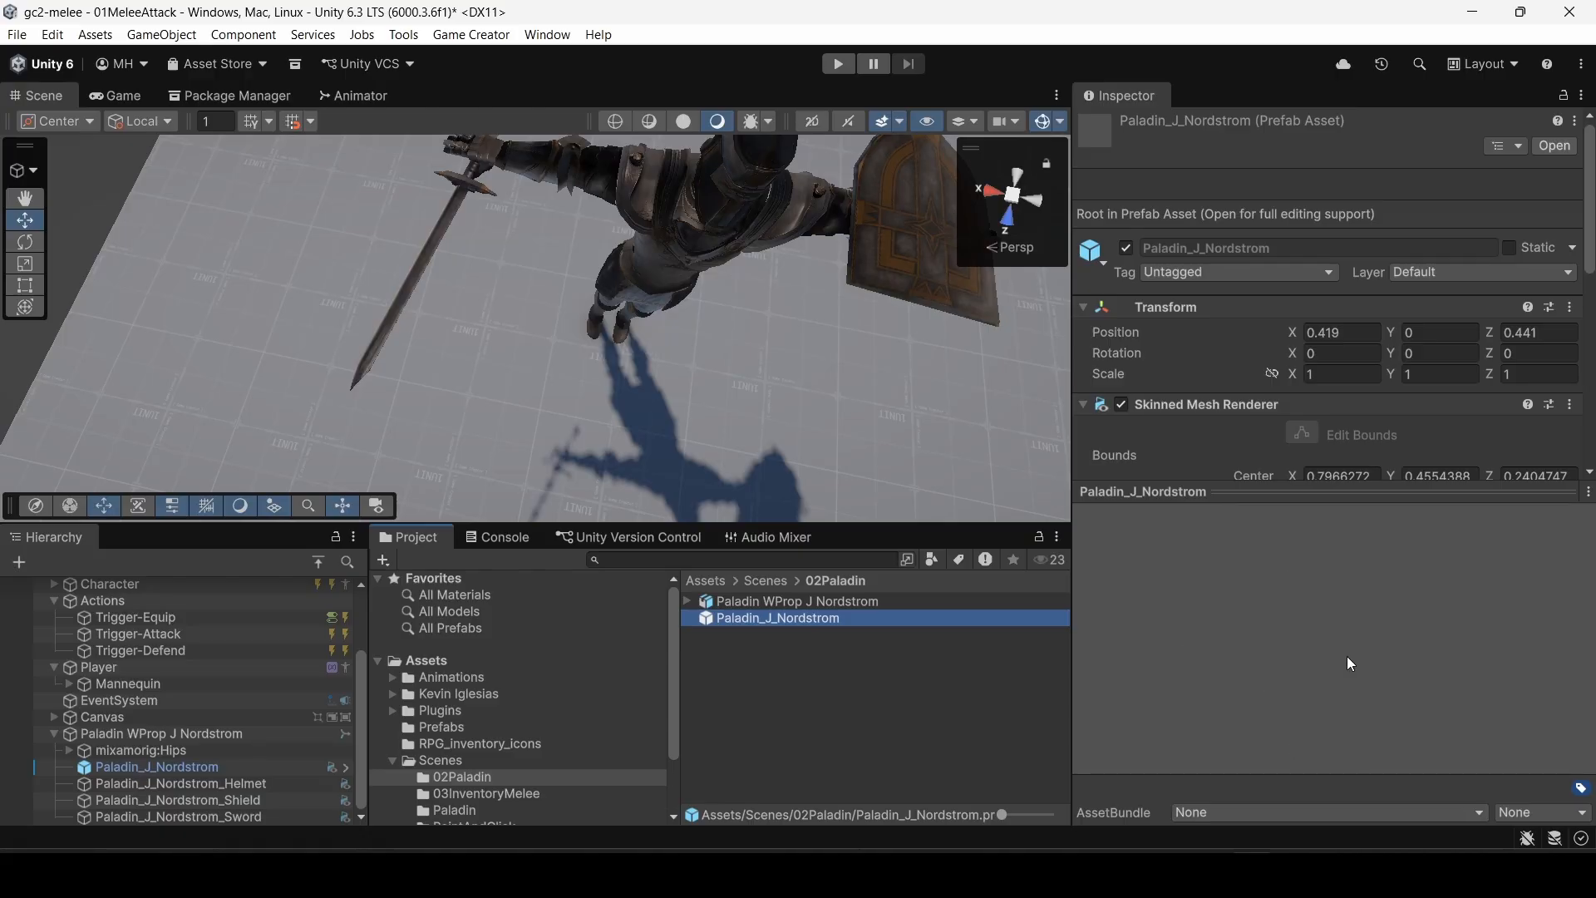
left_click_drag(1346, 656, 1406, 725)
left_click_drag(1334, 598, 1216, 663)
Step: Delete the unpacked Paladin WProp J Nordstrom object from the scene
right_click_drag(568, 359, 619, 432)
right_click(98, 735)
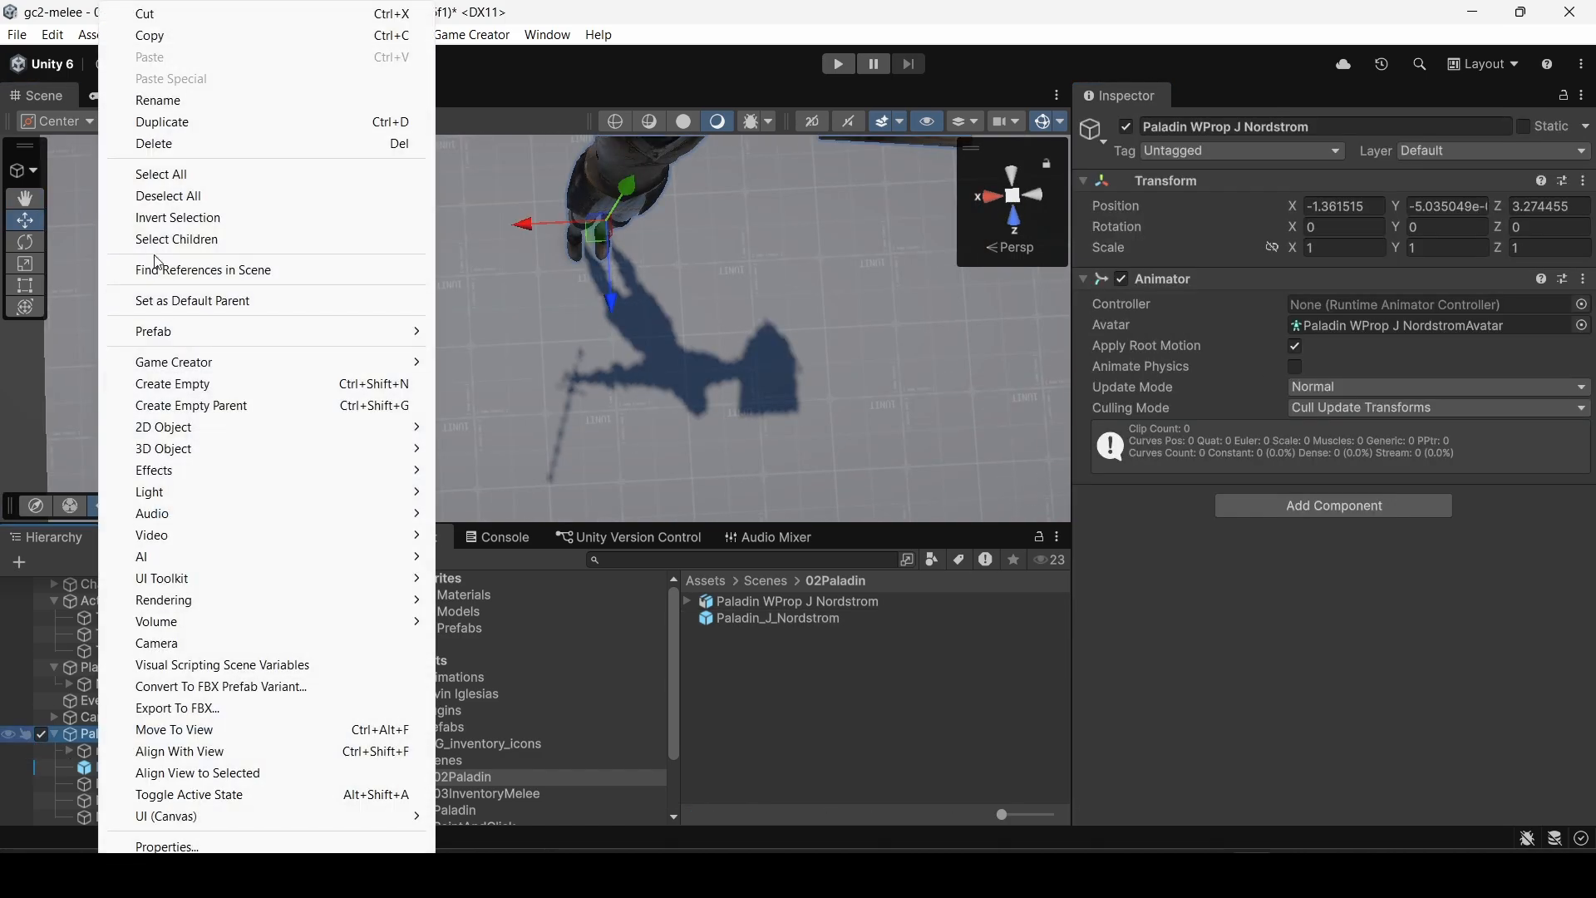
left_click(146, 145)
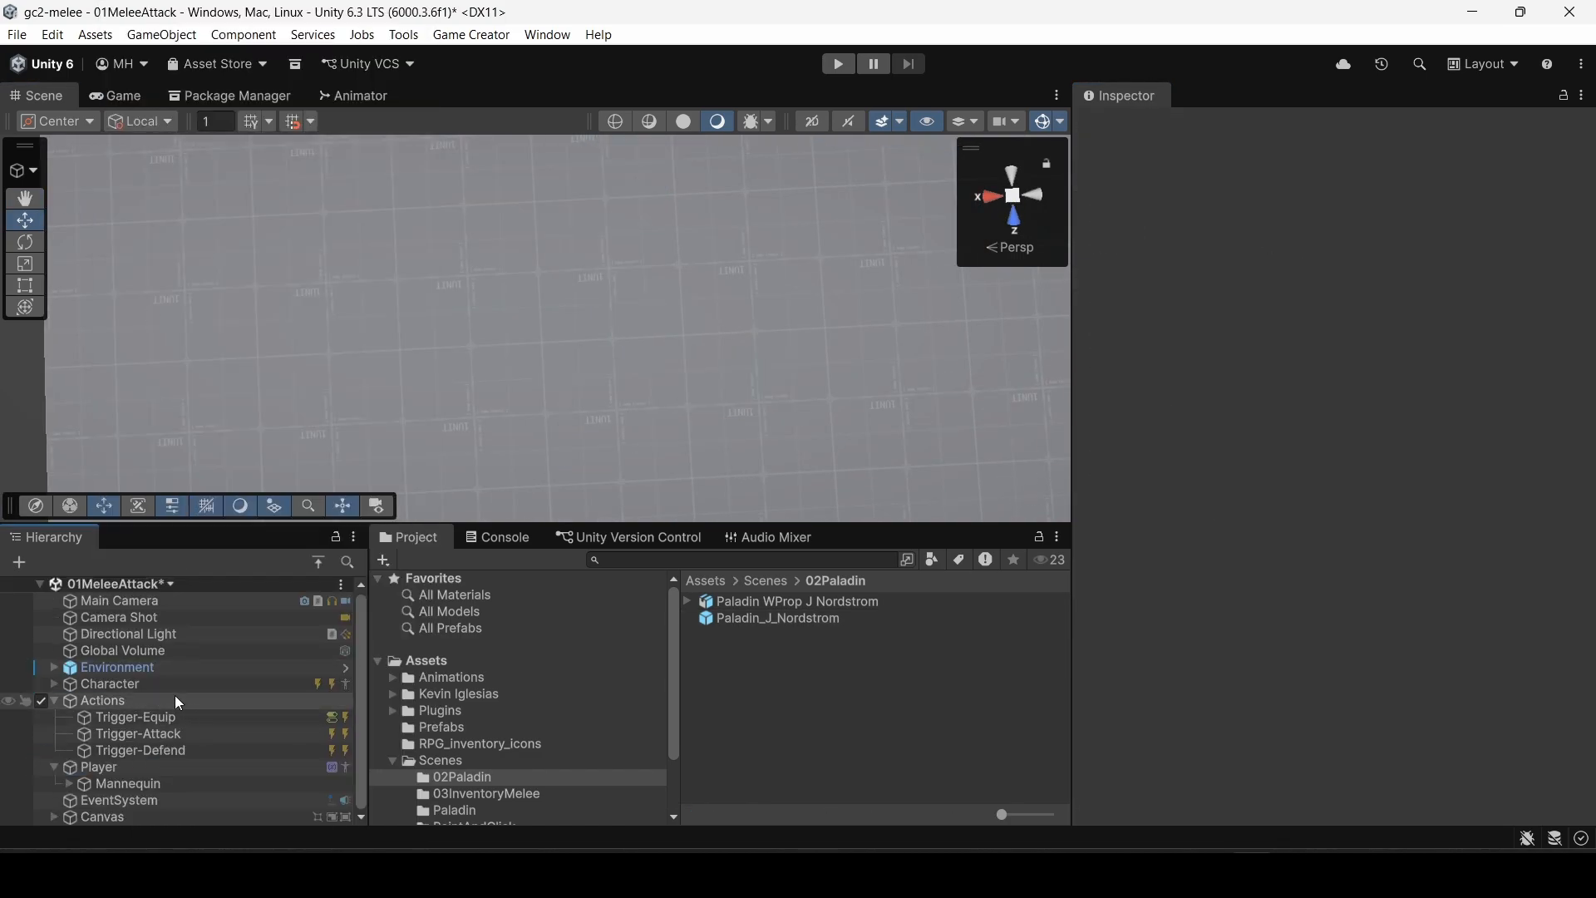
Step: Place the Paladin_J_Nordstrom prefab in the scene and inspect it up close
left_click_drag(728, 623, 513, 299)
right_click_drag(549, 411, 417, 122)
key("w")
key("s")
key("s")
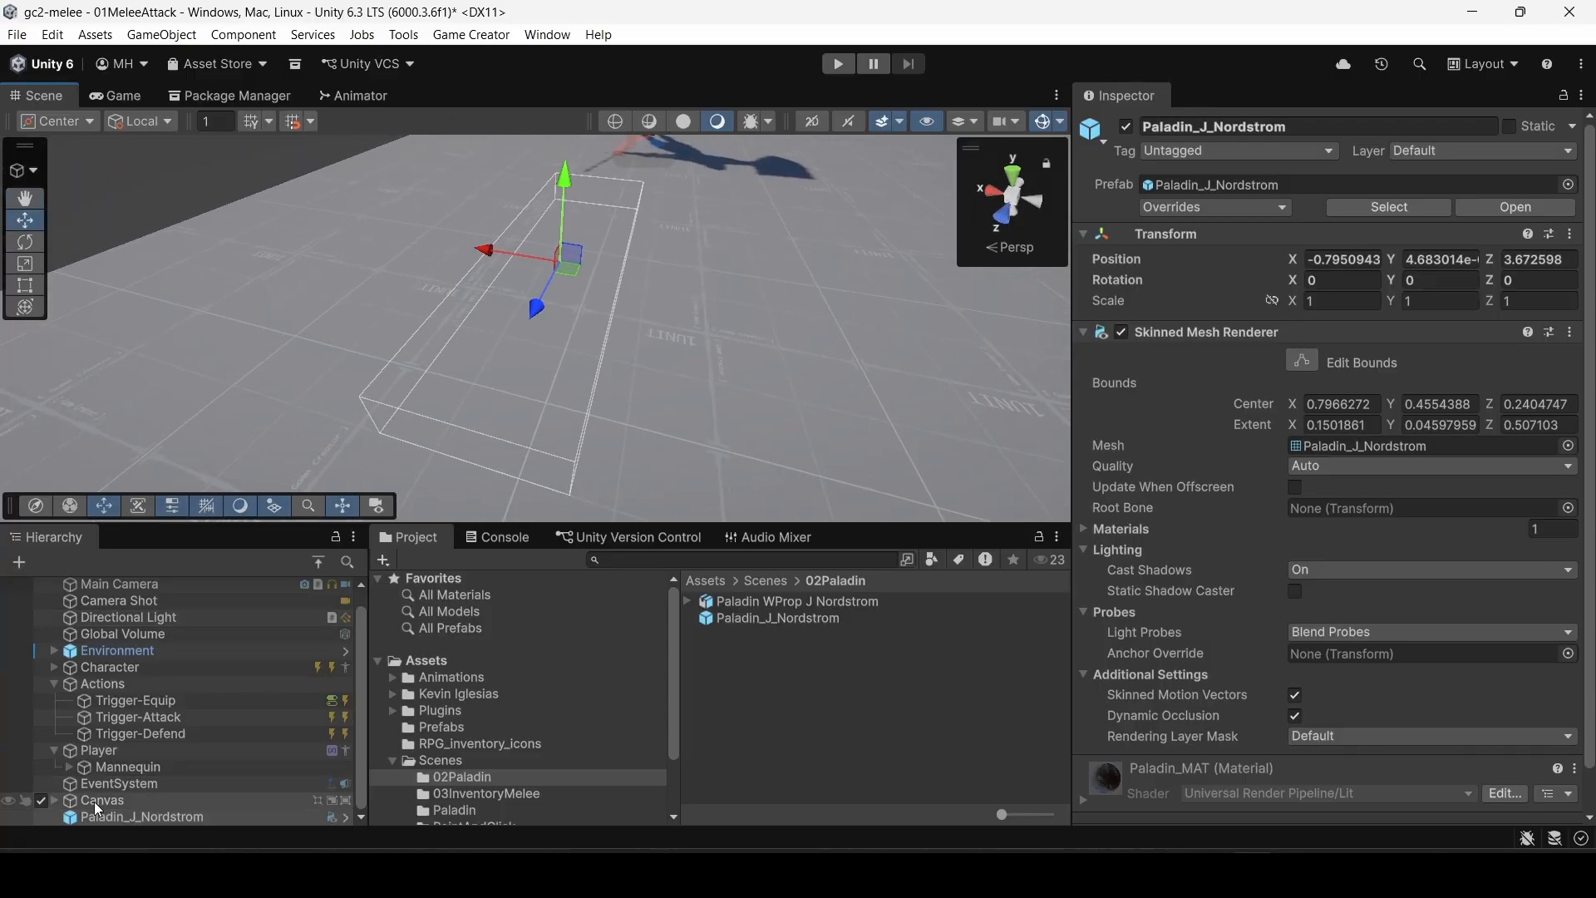
Step: Delete the Paladin_J_Nordstrom prefab instance from the scene
right_click(112, 821)
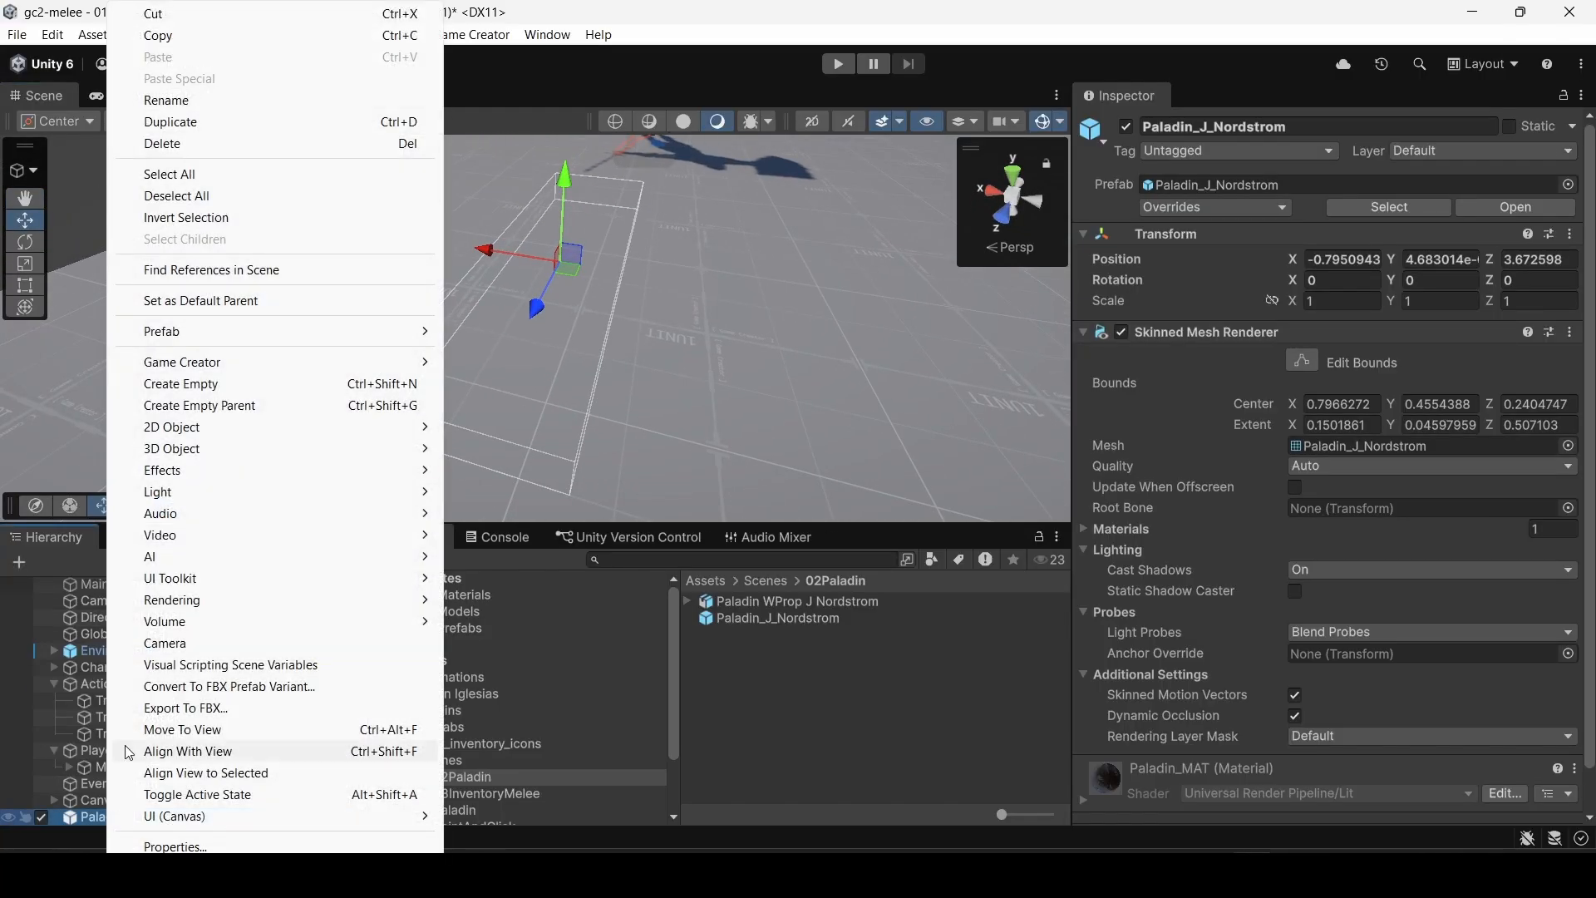
left_click(170, 144)
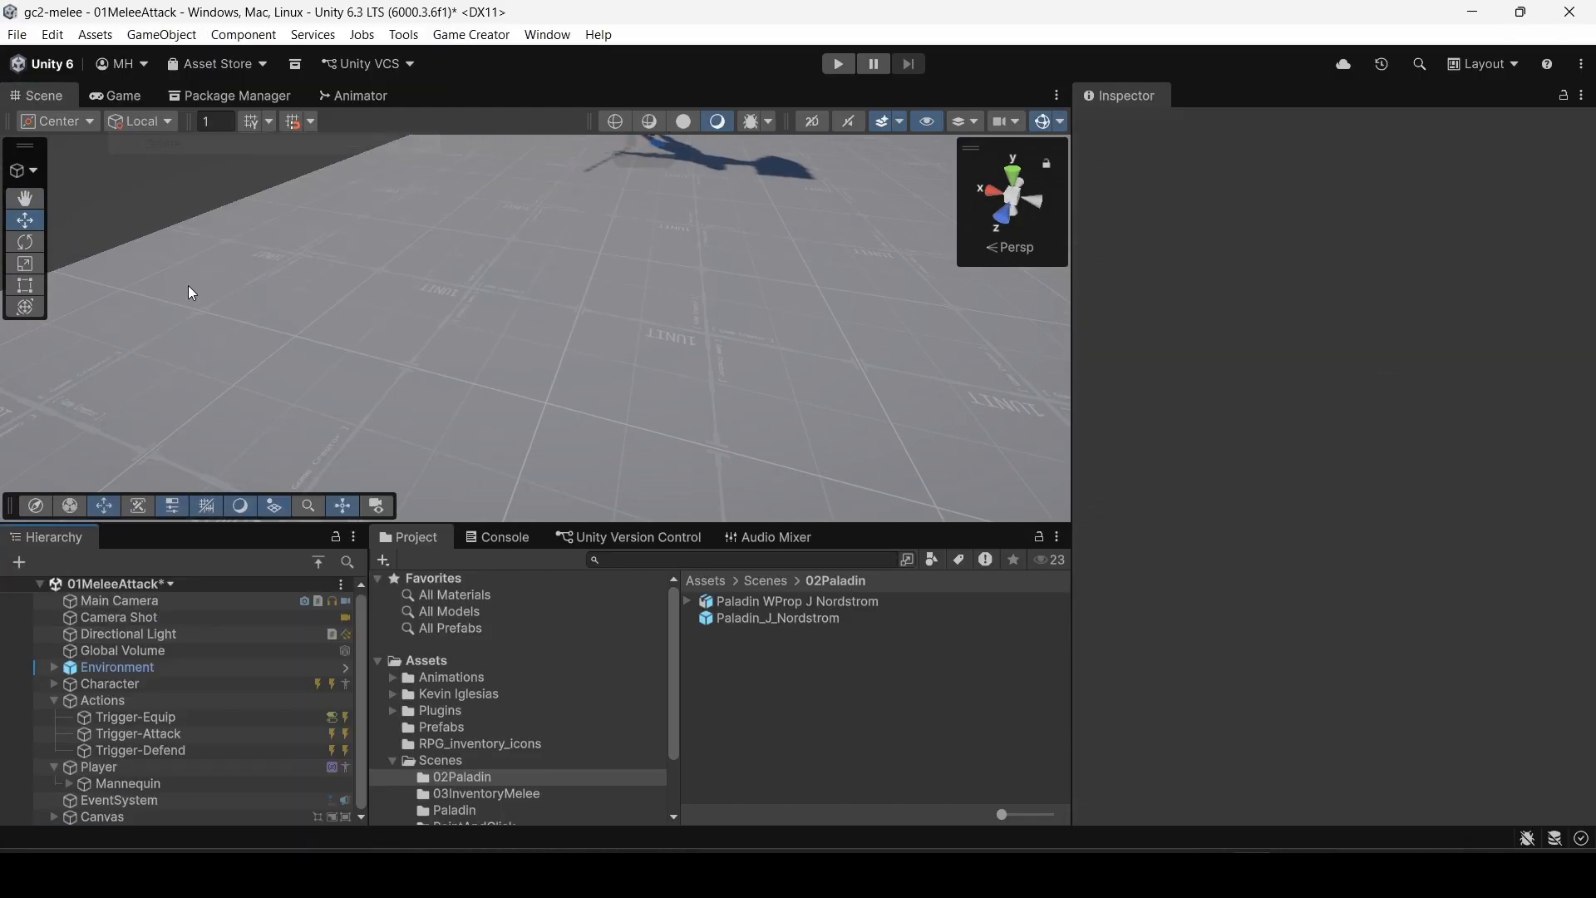
Step: Convert the Paladin WProp J Nordstrom model to an FBX prefab variant saved in Assets, with Compatible Naming turned off
left_click(688, 601)
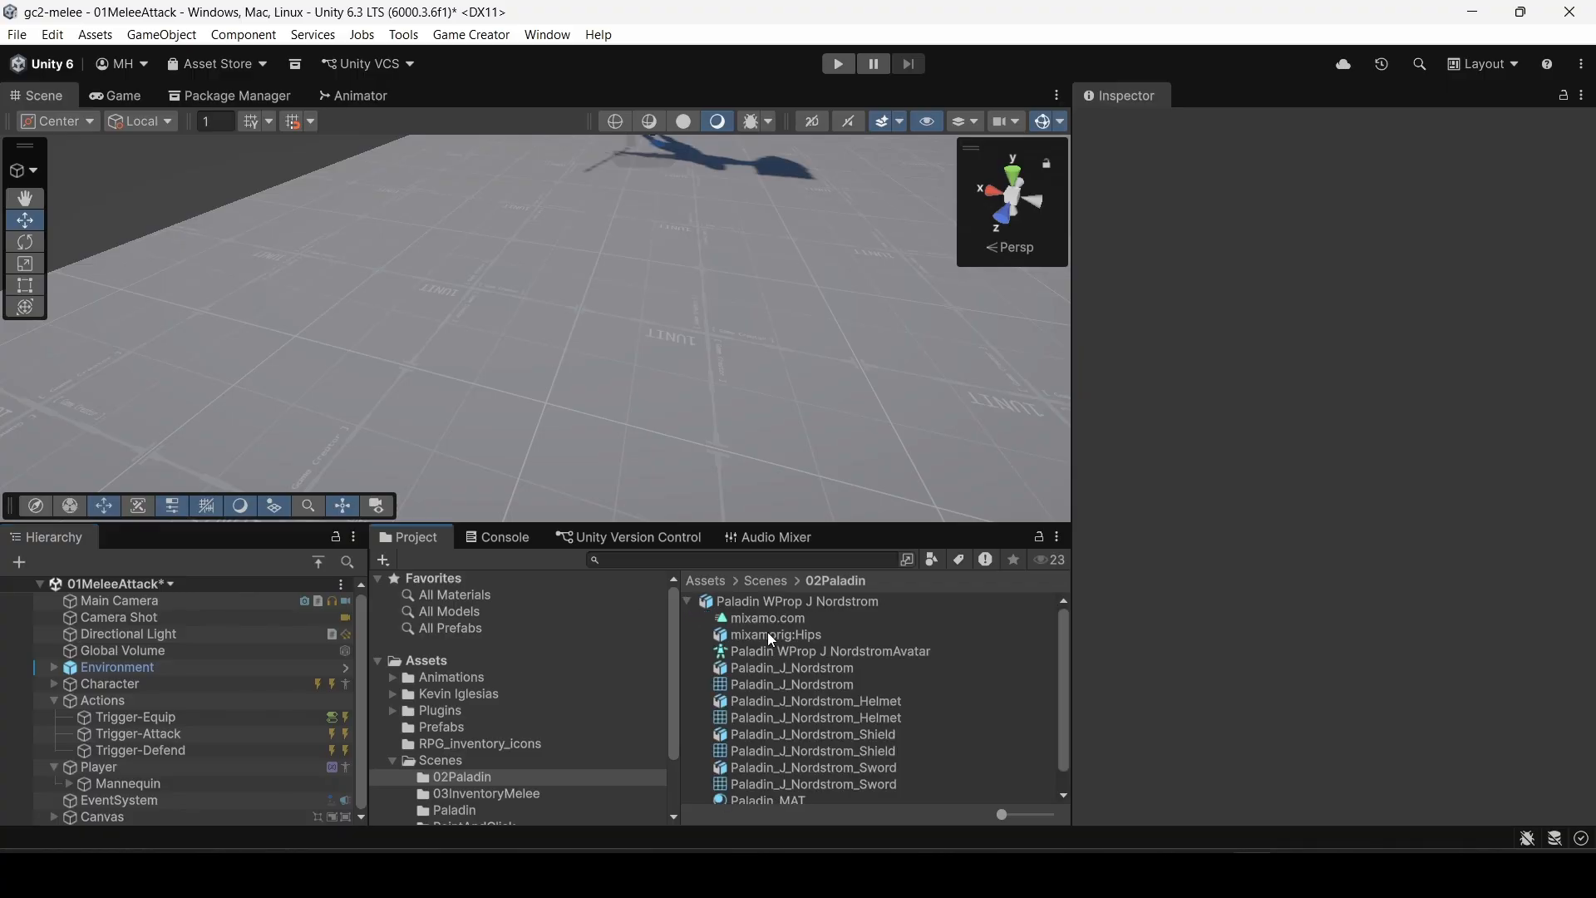
scroll(768, 633, "down", 1)
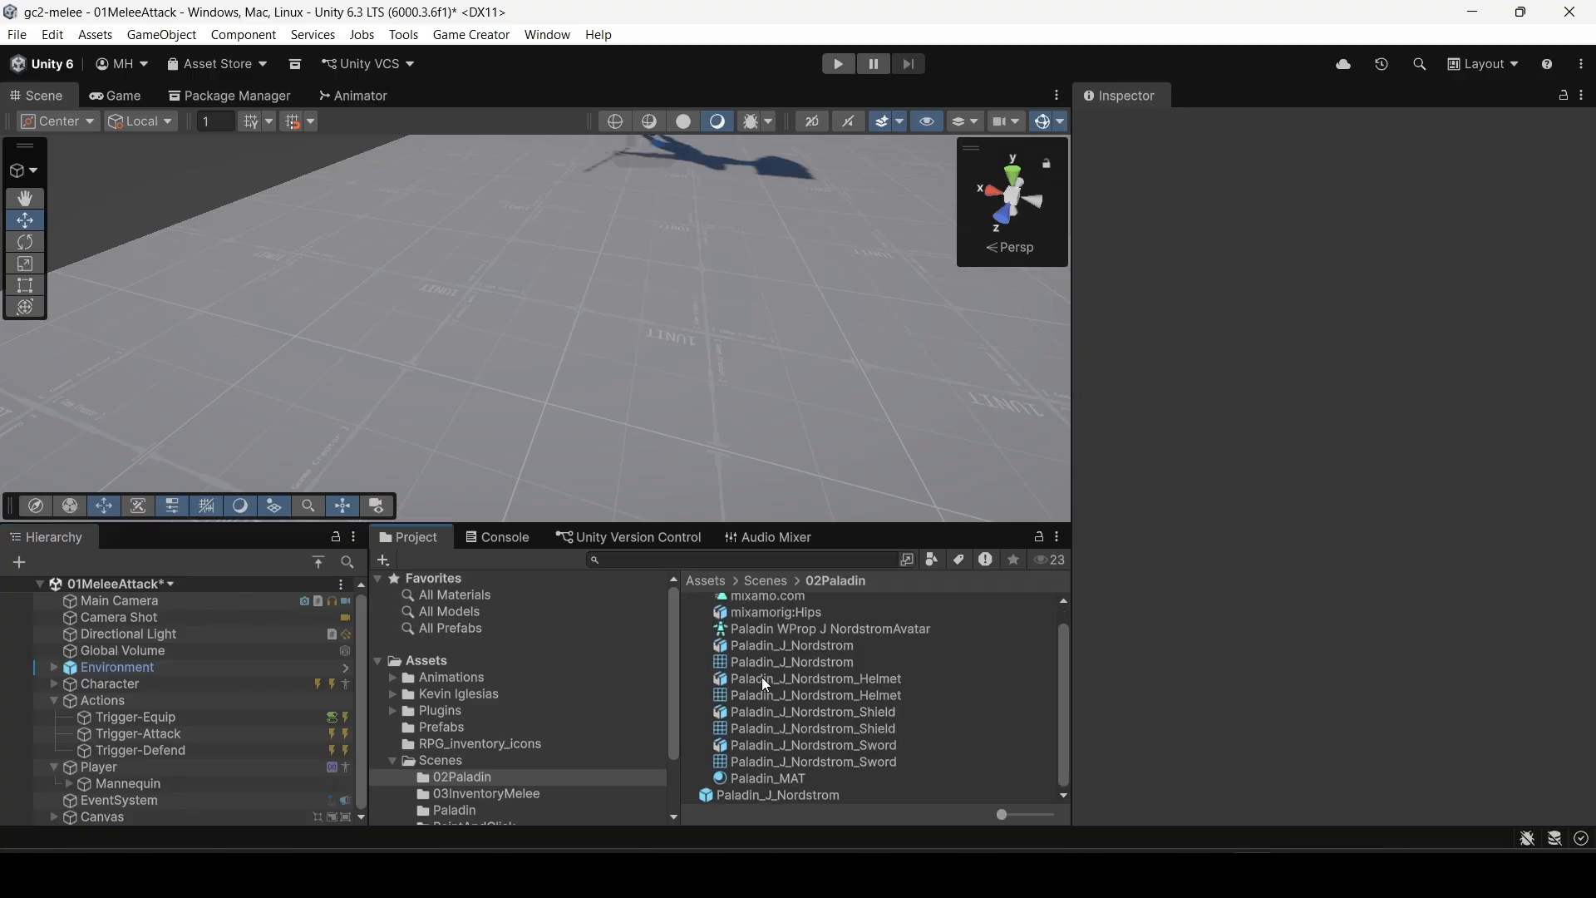
scroll(785, 678, "up", 1)
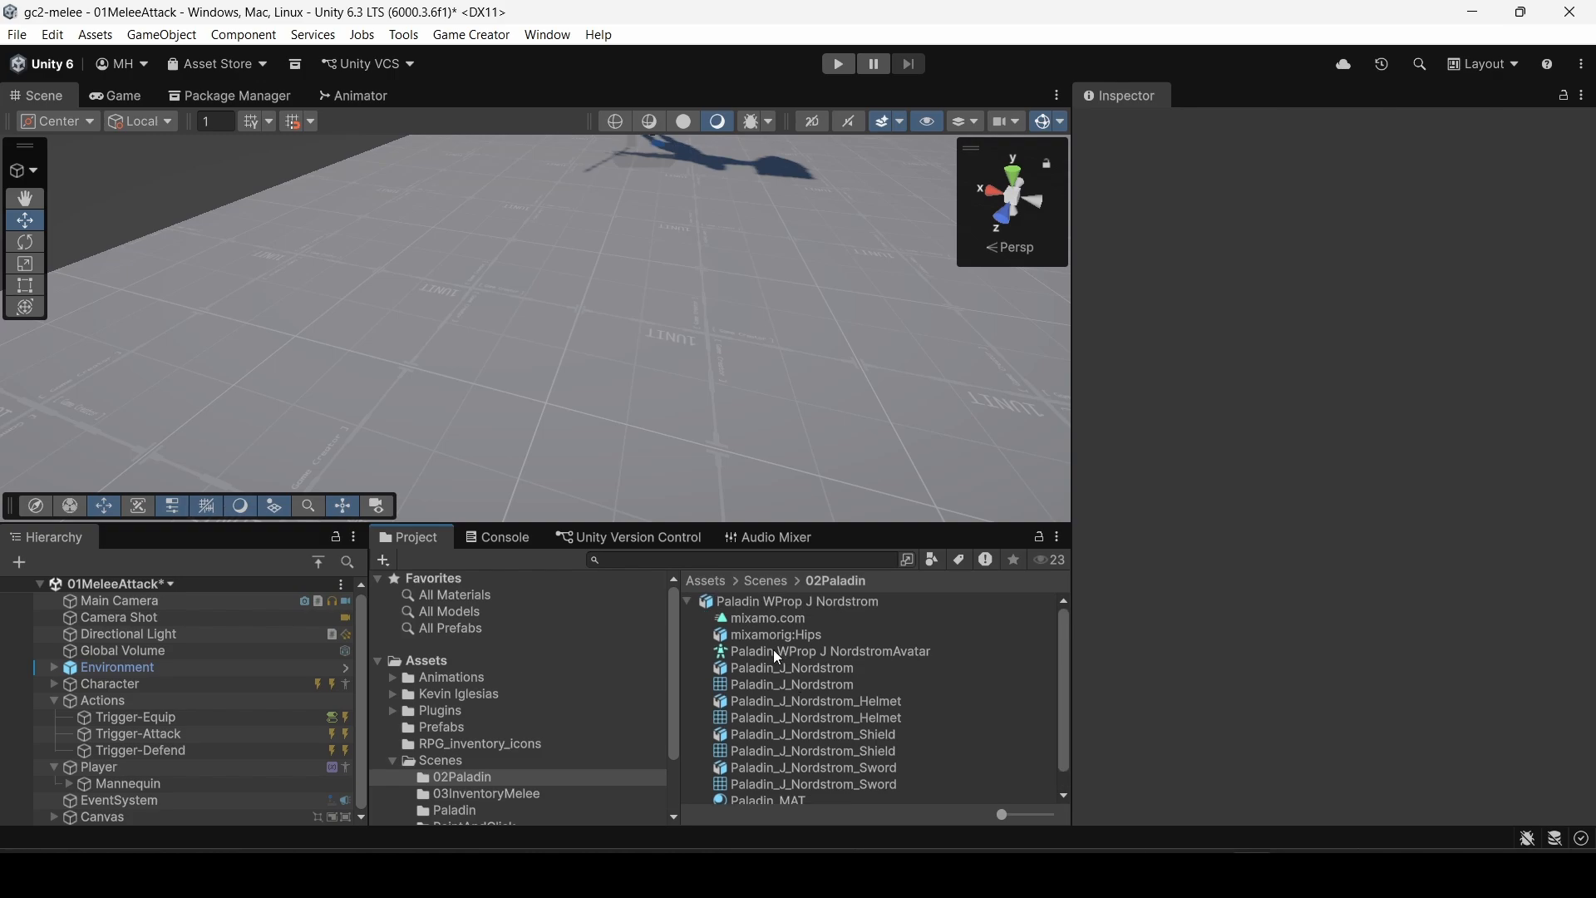
scroll(785, 752, "down", 1)
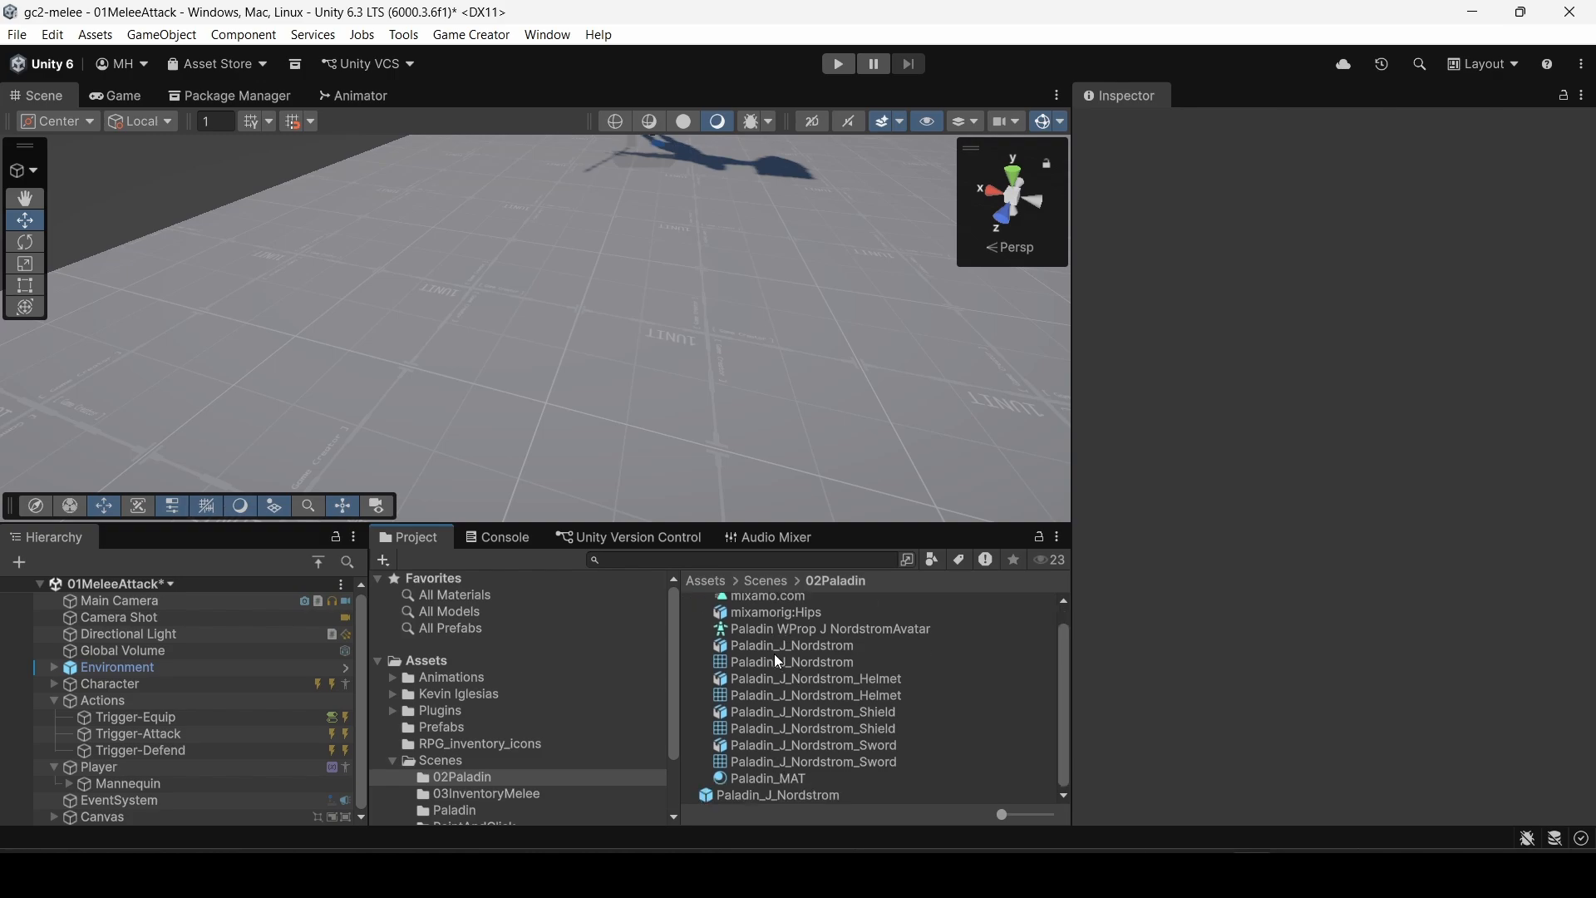
scroll(777, 665, "up", 1)
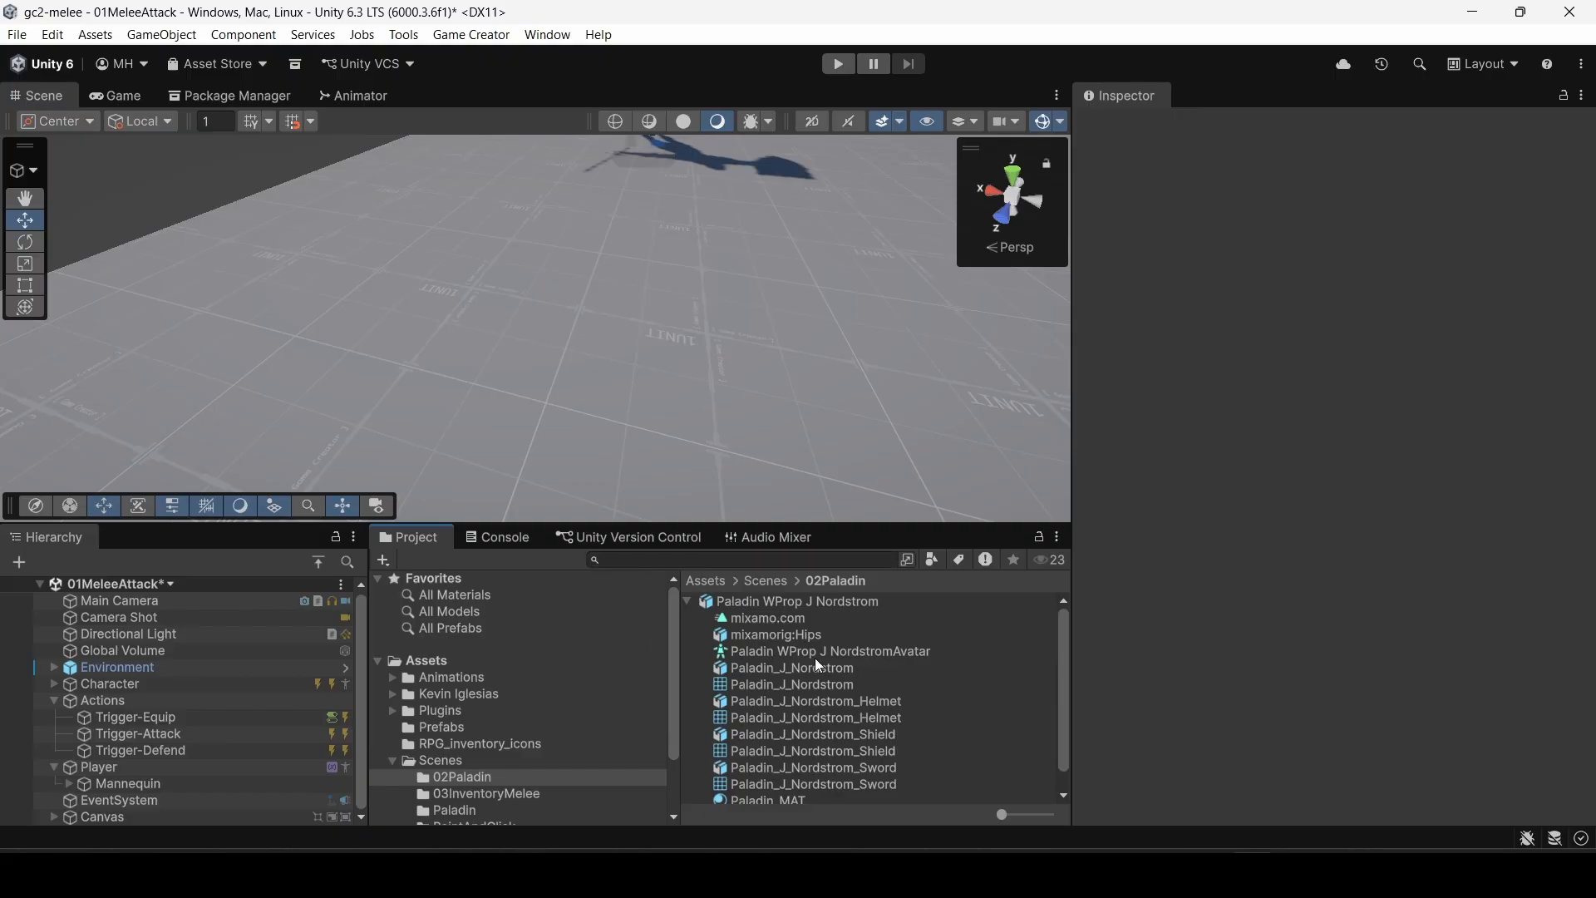
left_click(750, 598)
right_click(753, 606)
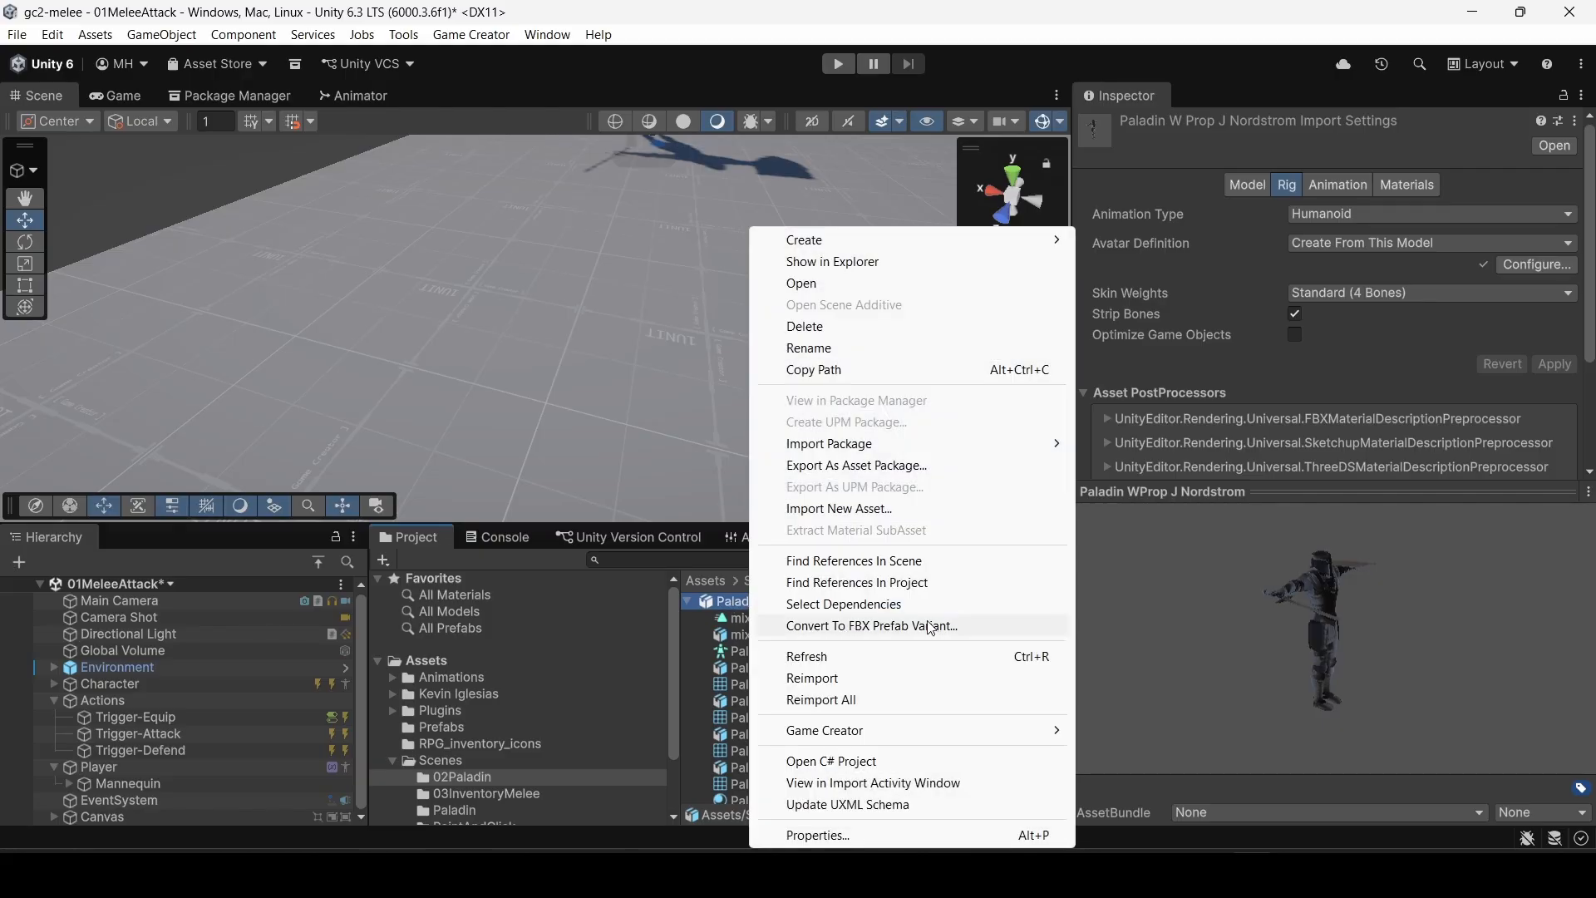
left_click(867, 628)
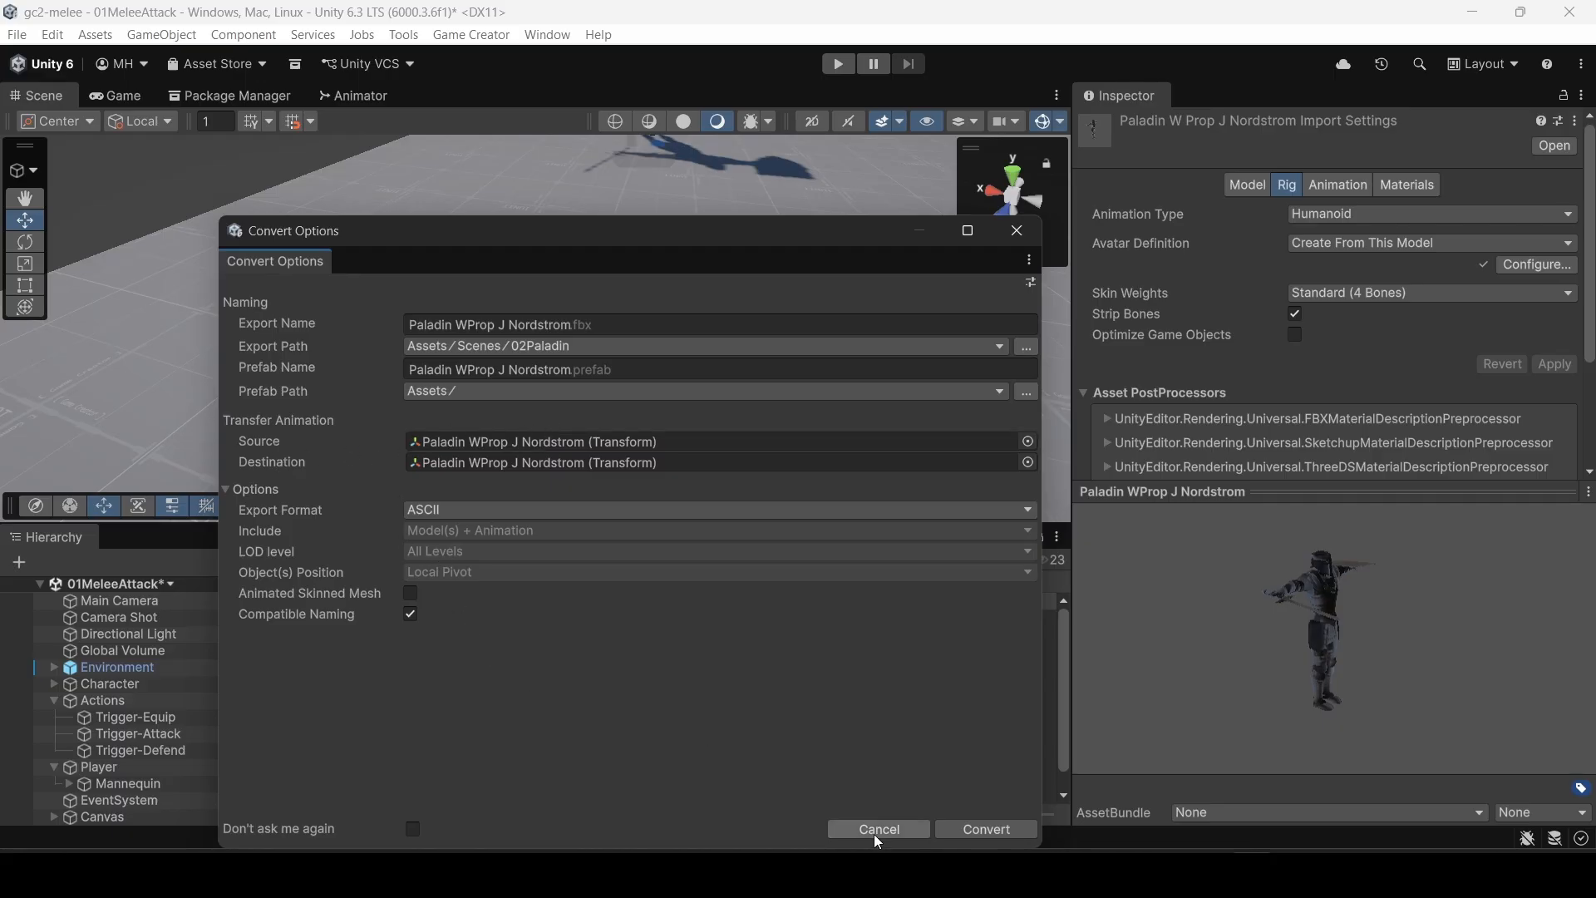
left_click(982, 830)
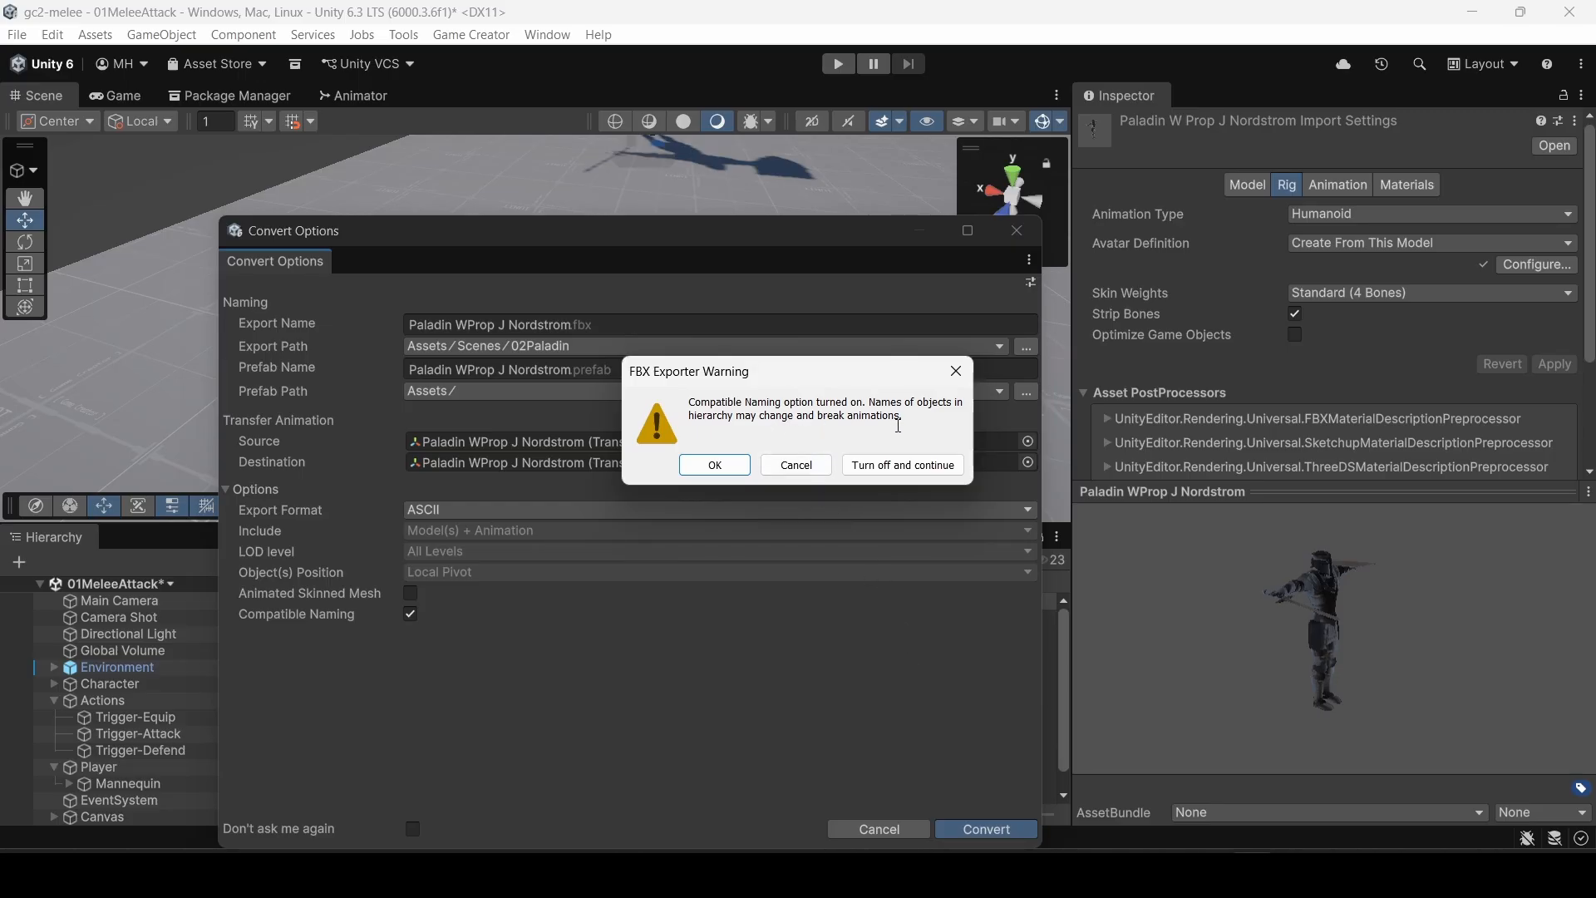
left_click(875, 469)
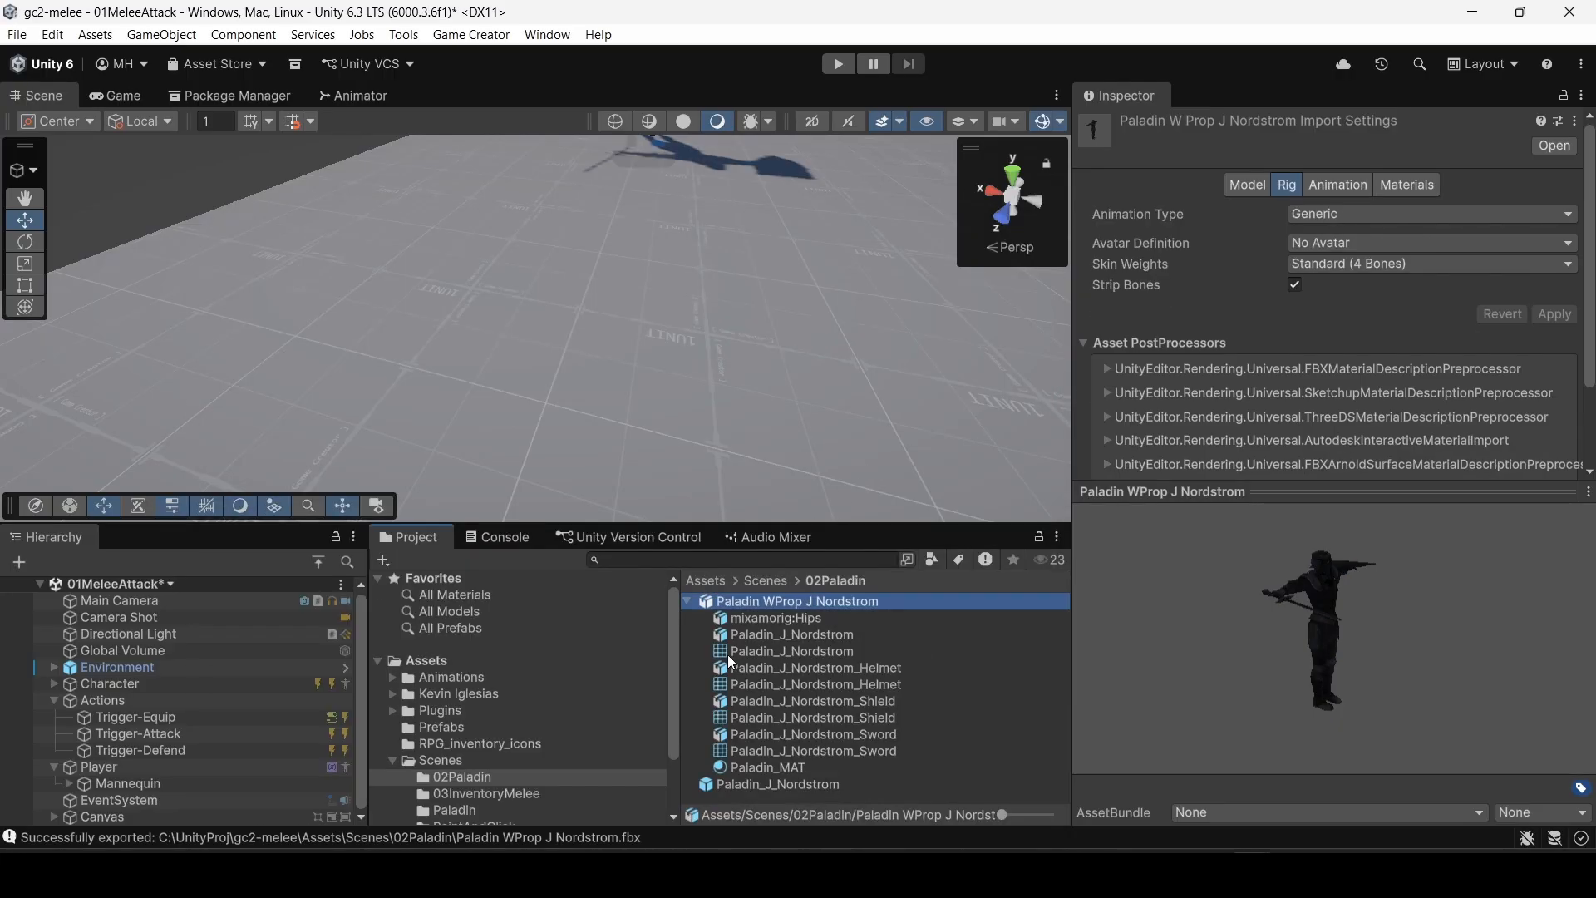
Step: Examine the re-exported model in the 02Paladin folder and the Paladin WProp J Nordstrom prefab variant's preview in the Assets root
left_click(685, 598)
left_click(687, 601)
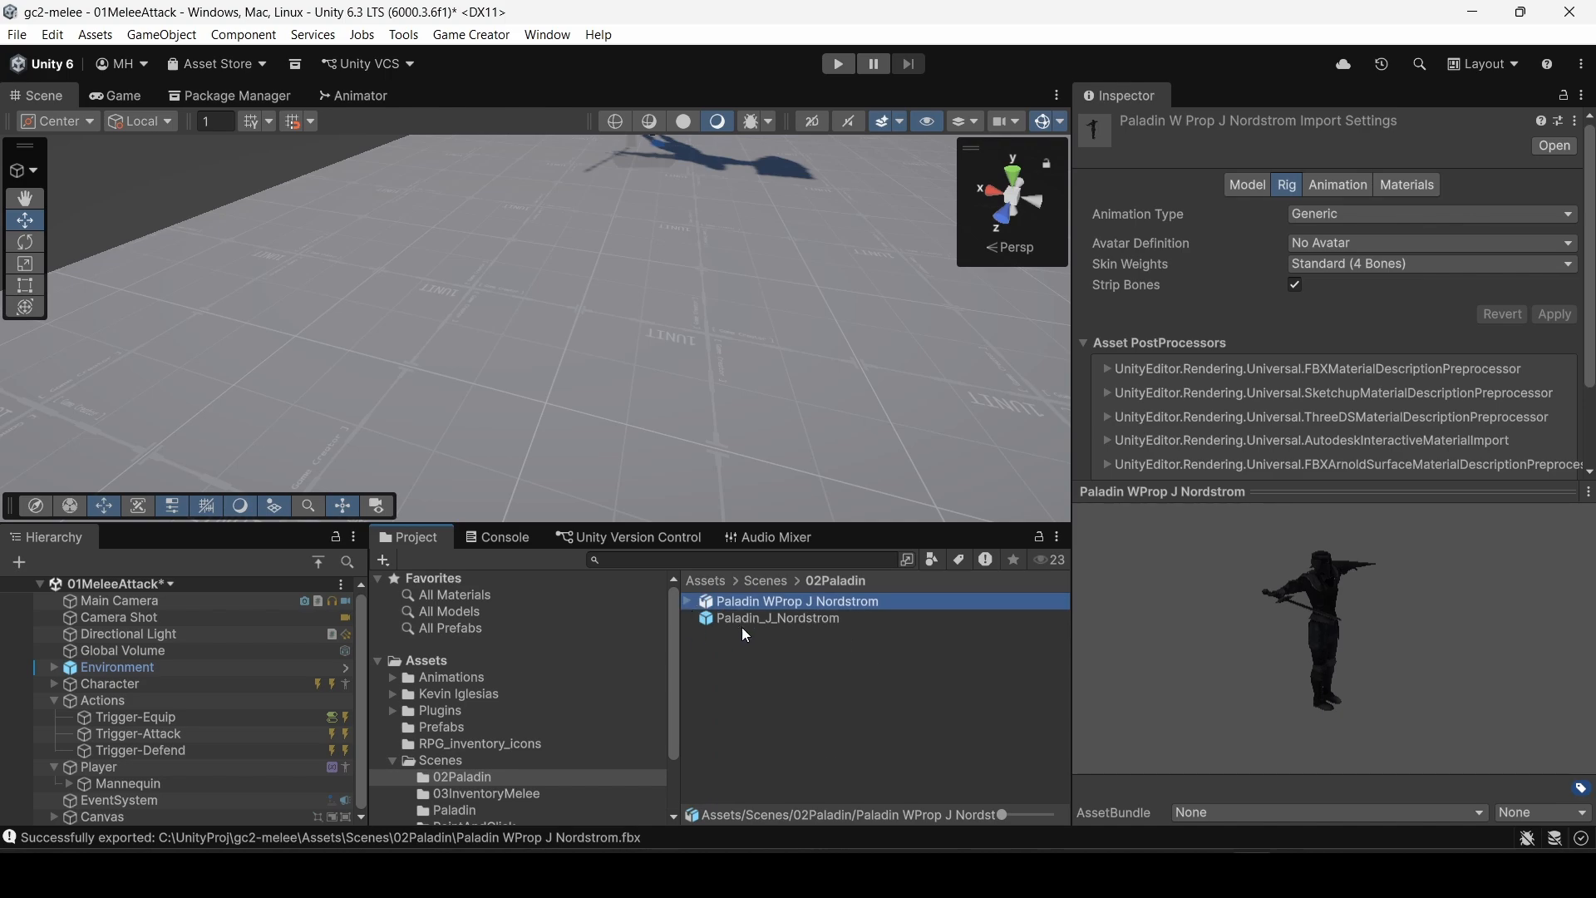
left_click(758, 620)
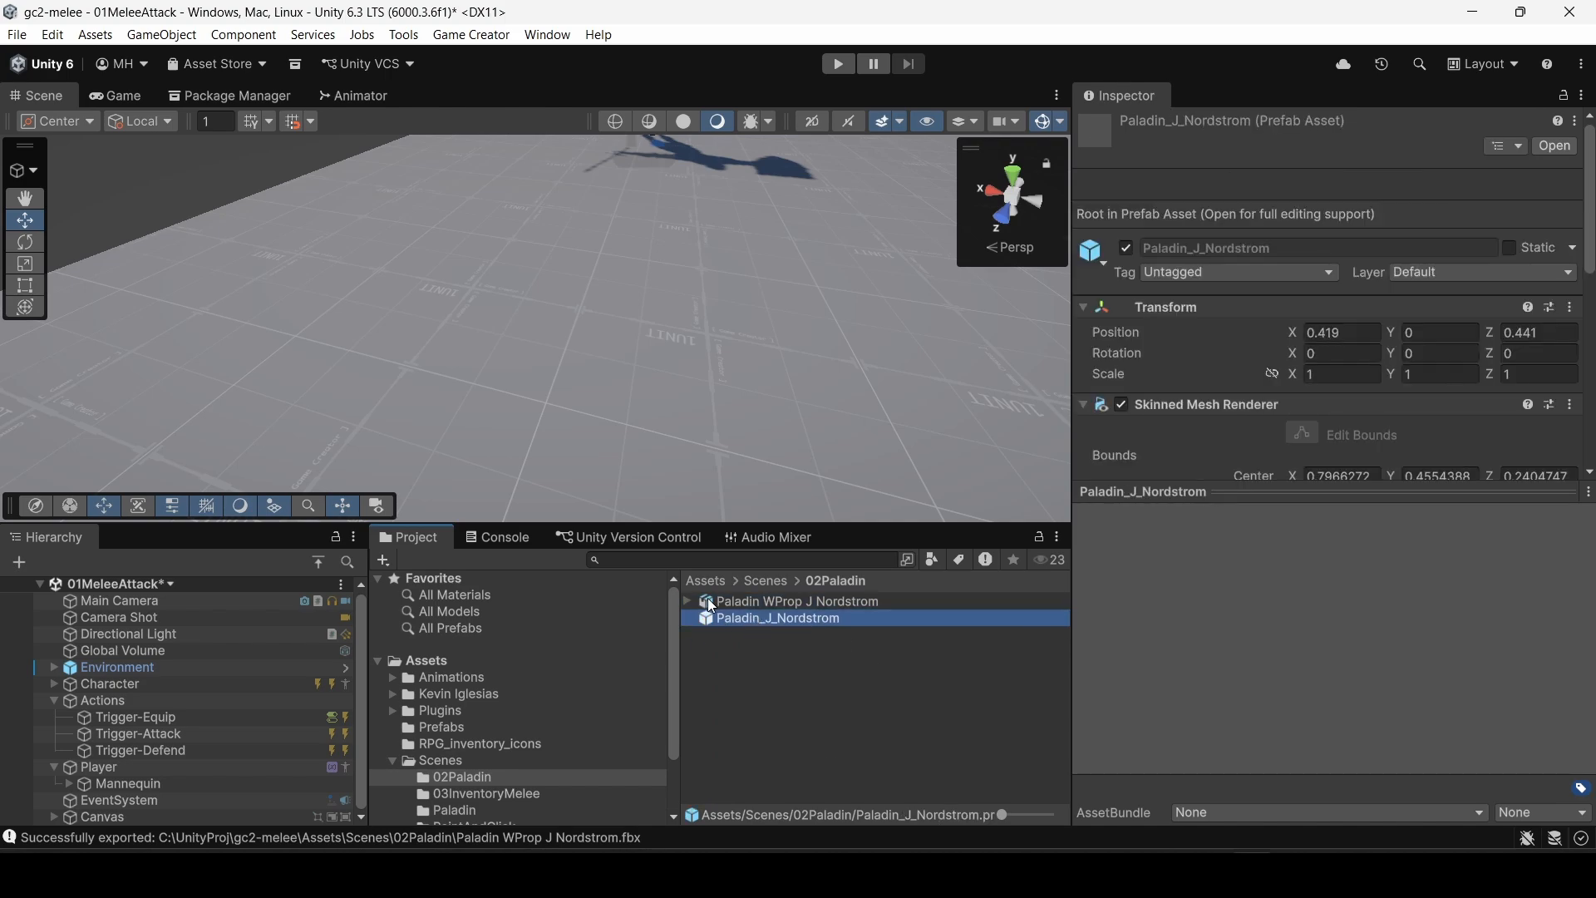
left_click(462, 758)
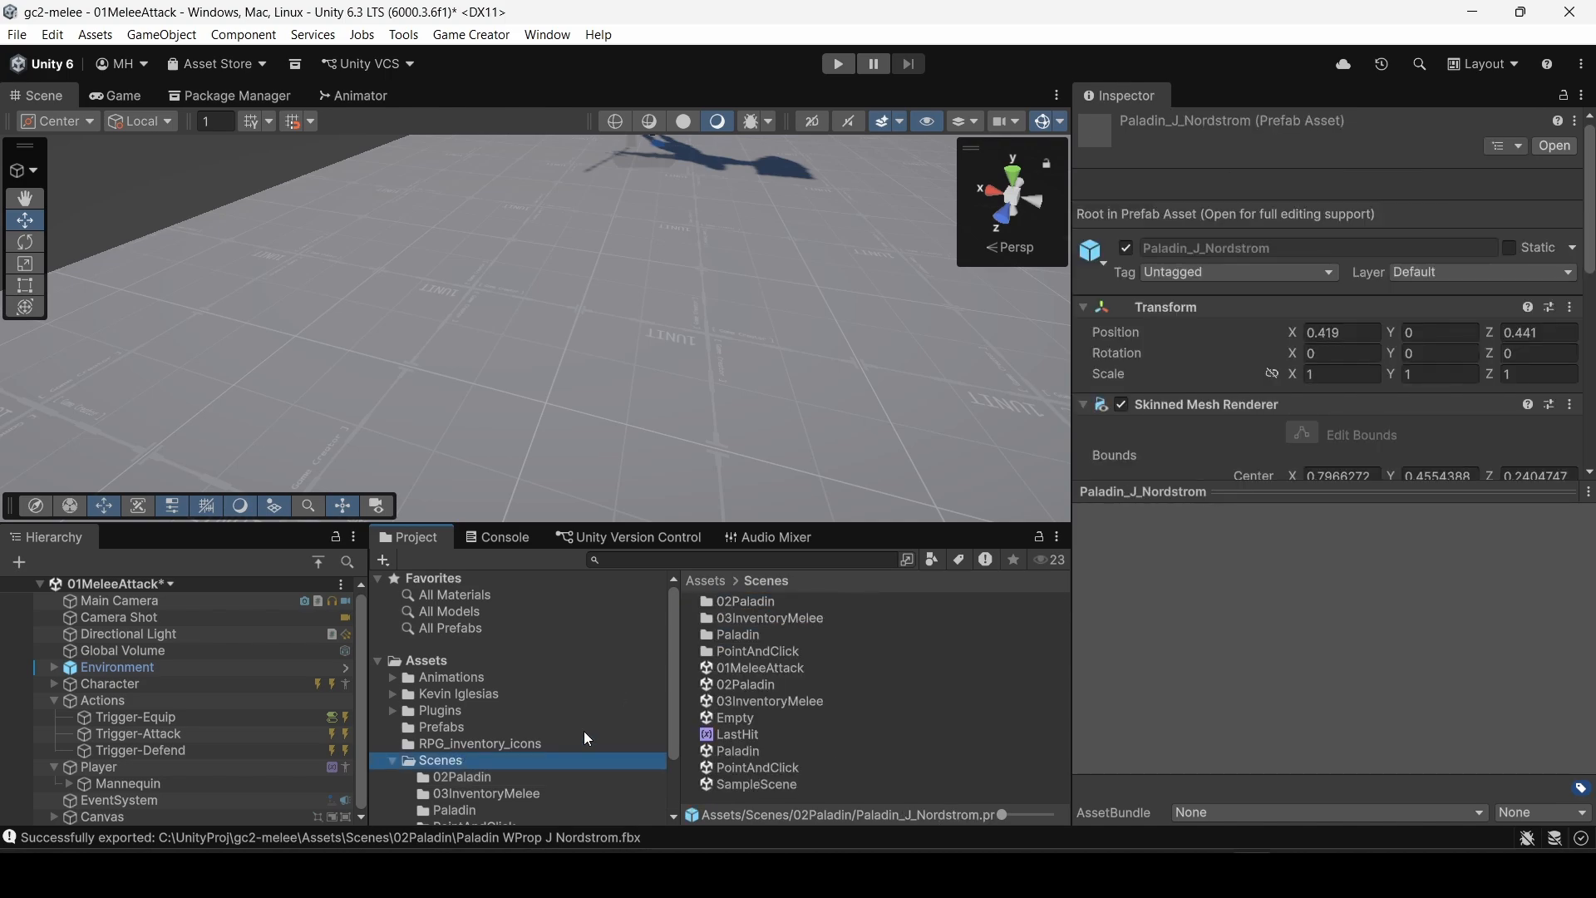
scroll(591, 730, "down", 2)
scroll(459, 667, "up", 2)
left_click(424, 662)
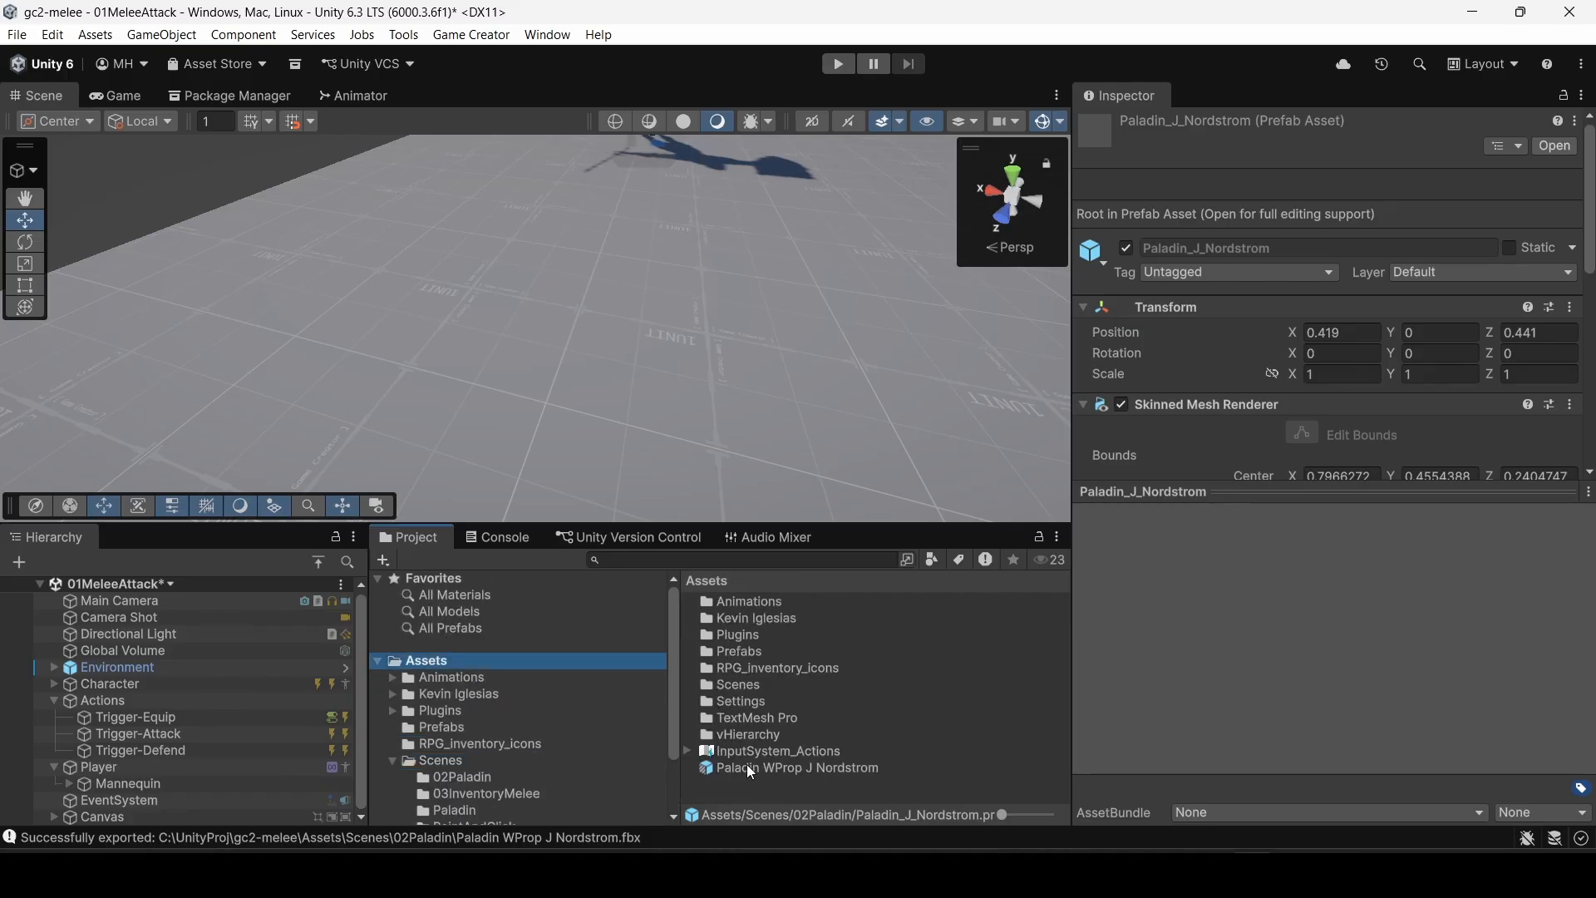
left_click(756, 769)
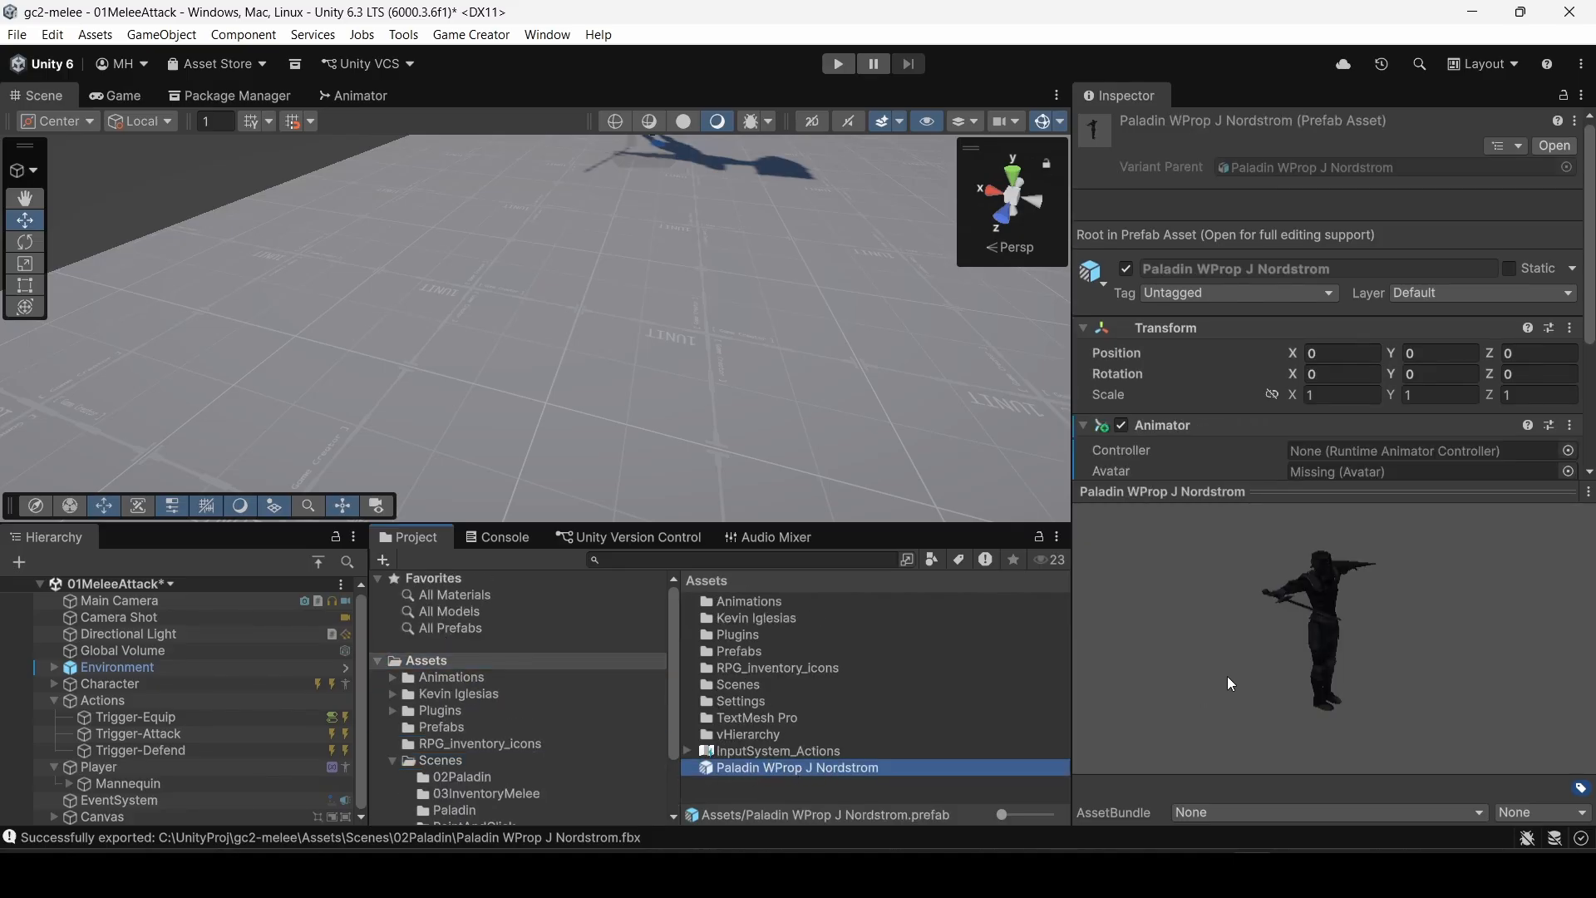
left_click_drag(1226, 676, 1224, 640)
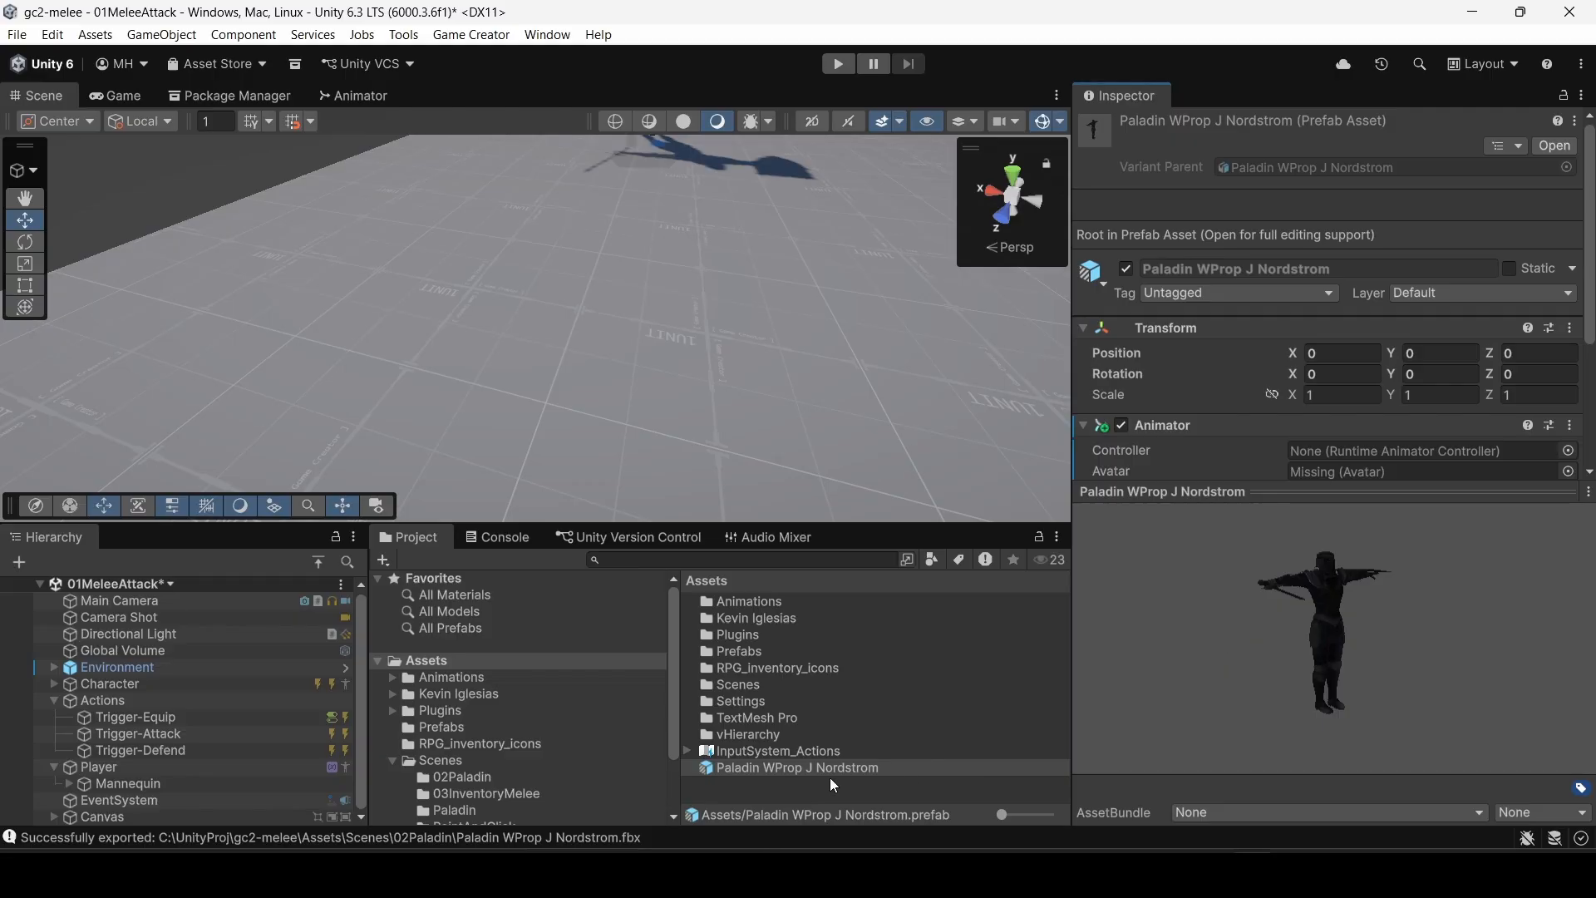
Step: Place the Paladin WProp J Nordstrom prefab variant in the scene at about X 0.14, Y 0.055, Z 3.39
left_click_drag(811, 766, 549, 324)
key("f")
right_click_drag(575, 342, 541, 357)
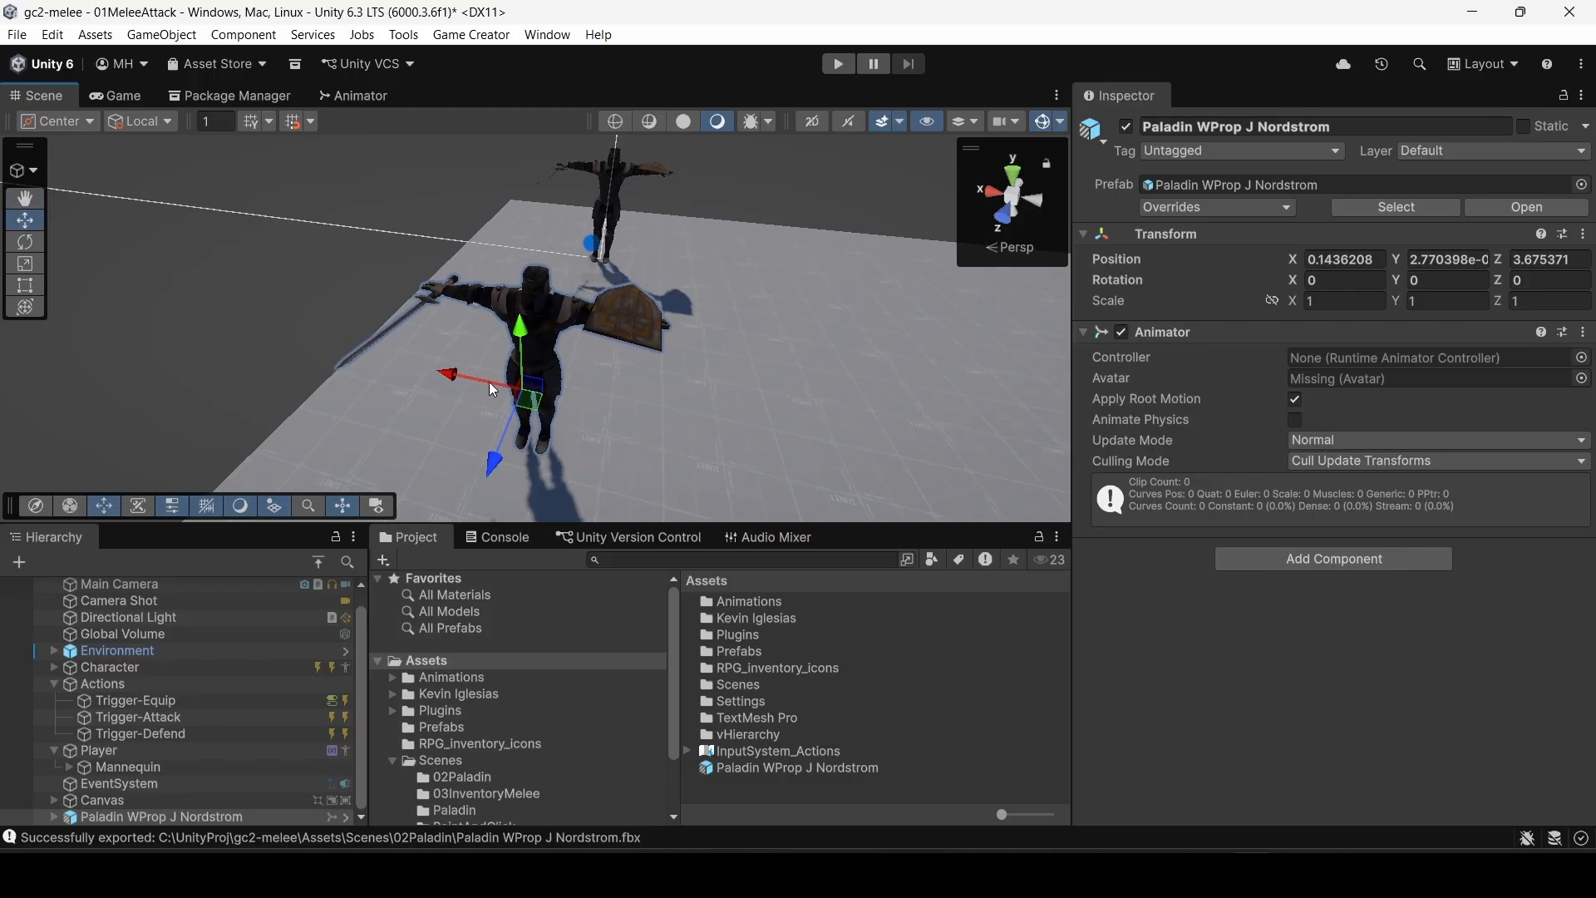
left_click_drag(505, 429, 580, 381)
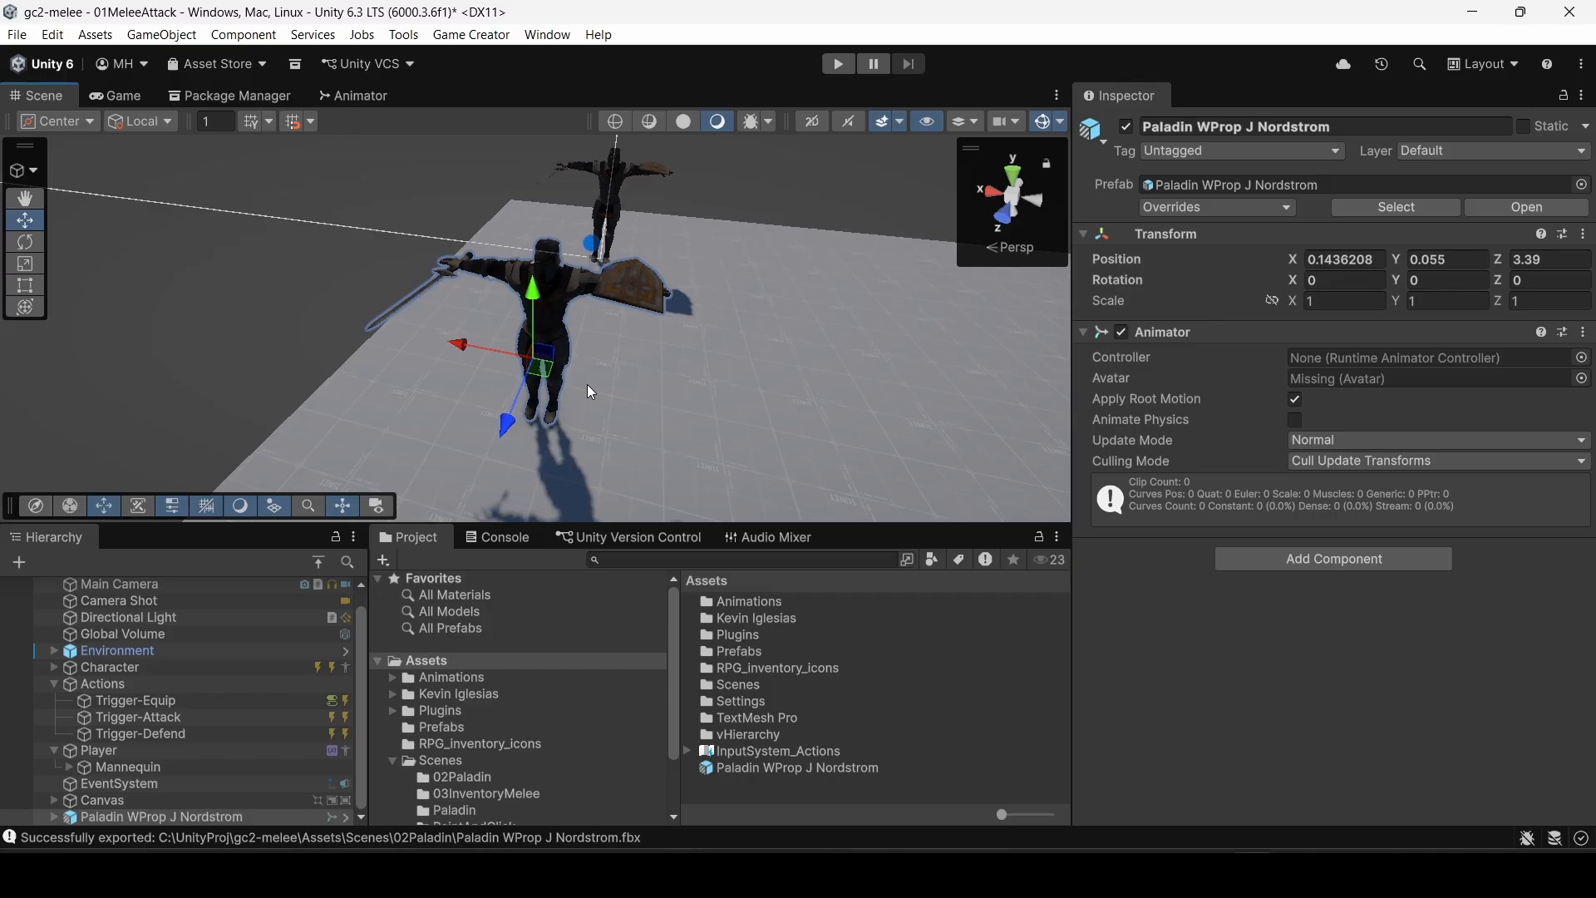
right_click_drag(587, 384, 695, 435)
Step: Try to reposition the Paladin_J_Nordstrom sword child and pull it out of the prefab instance
left_click(54, 817)
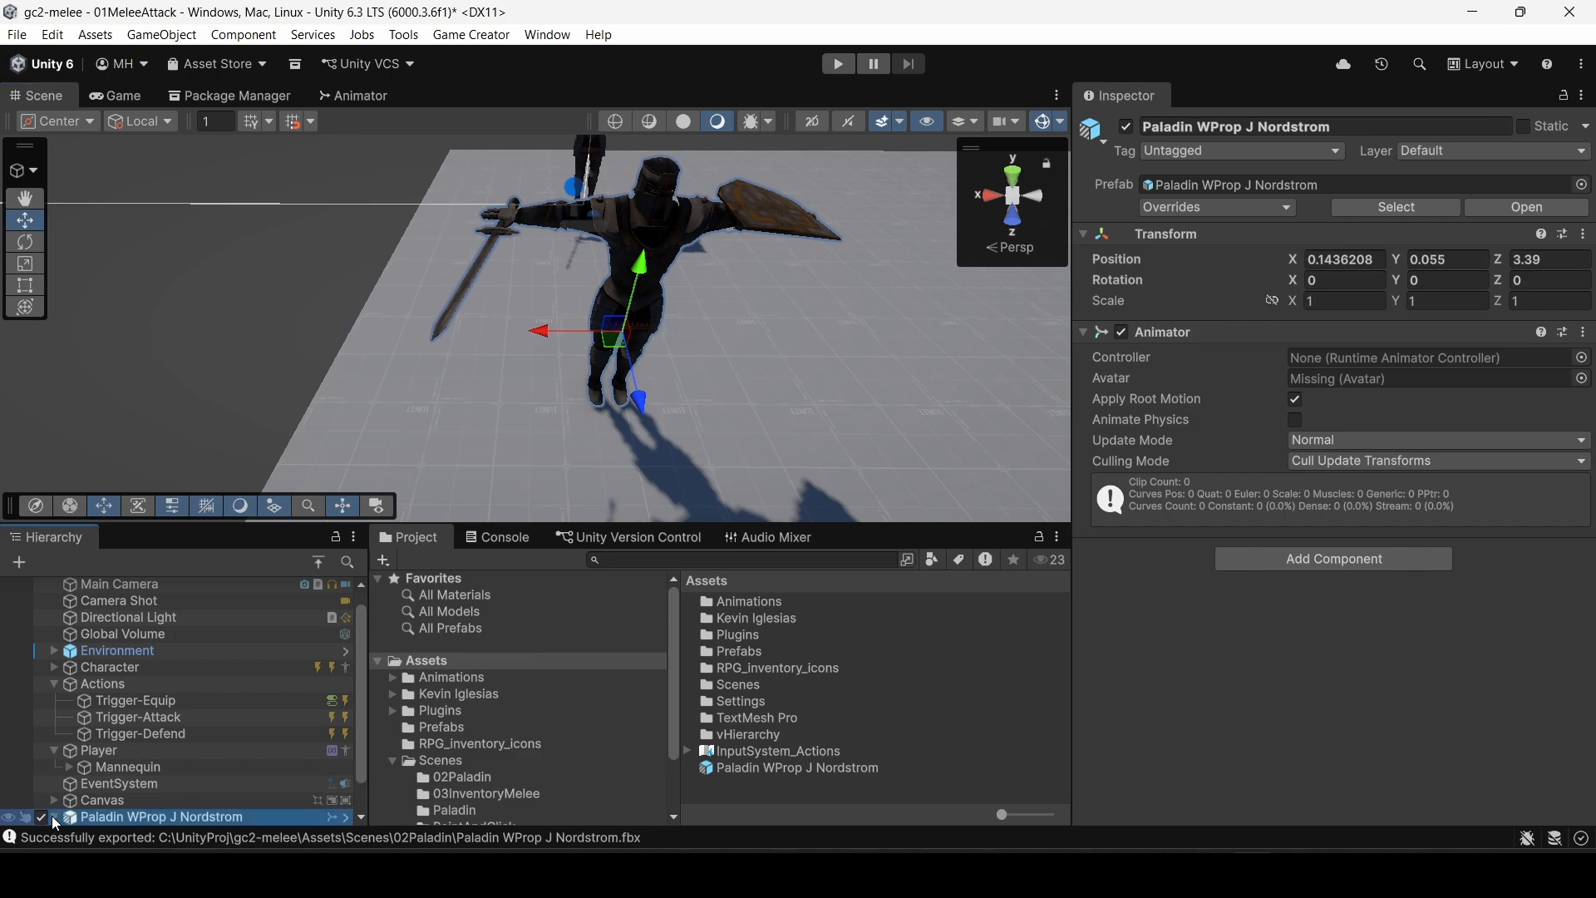
scroll(203, 693, "down", 3)
left_click(169, 767)
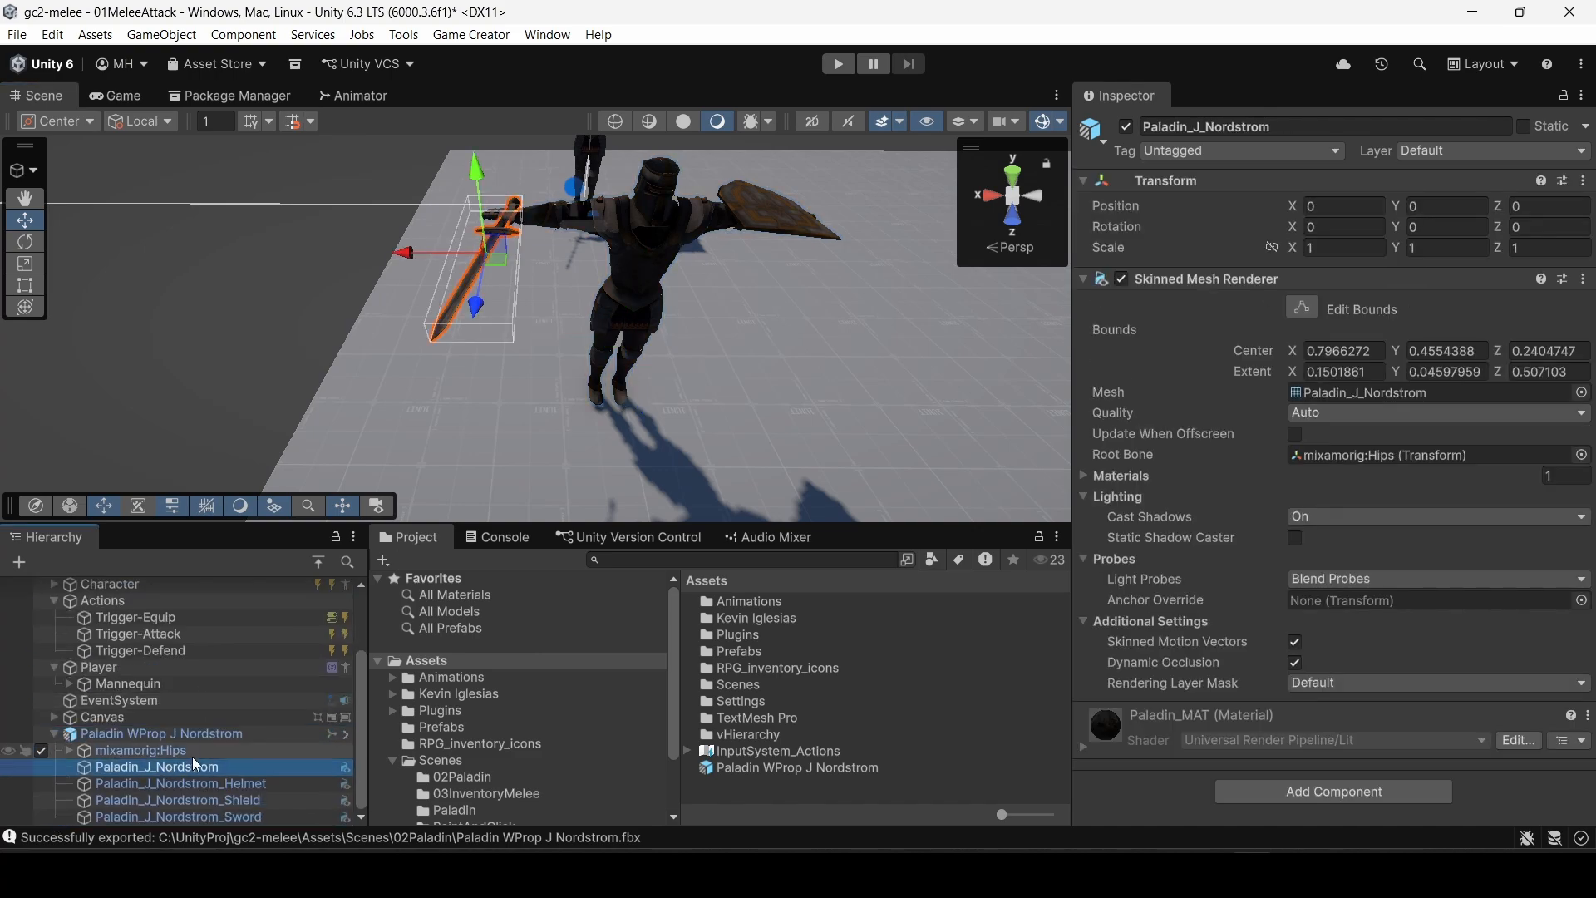
left_click_drag(496, 269, 470, 332)
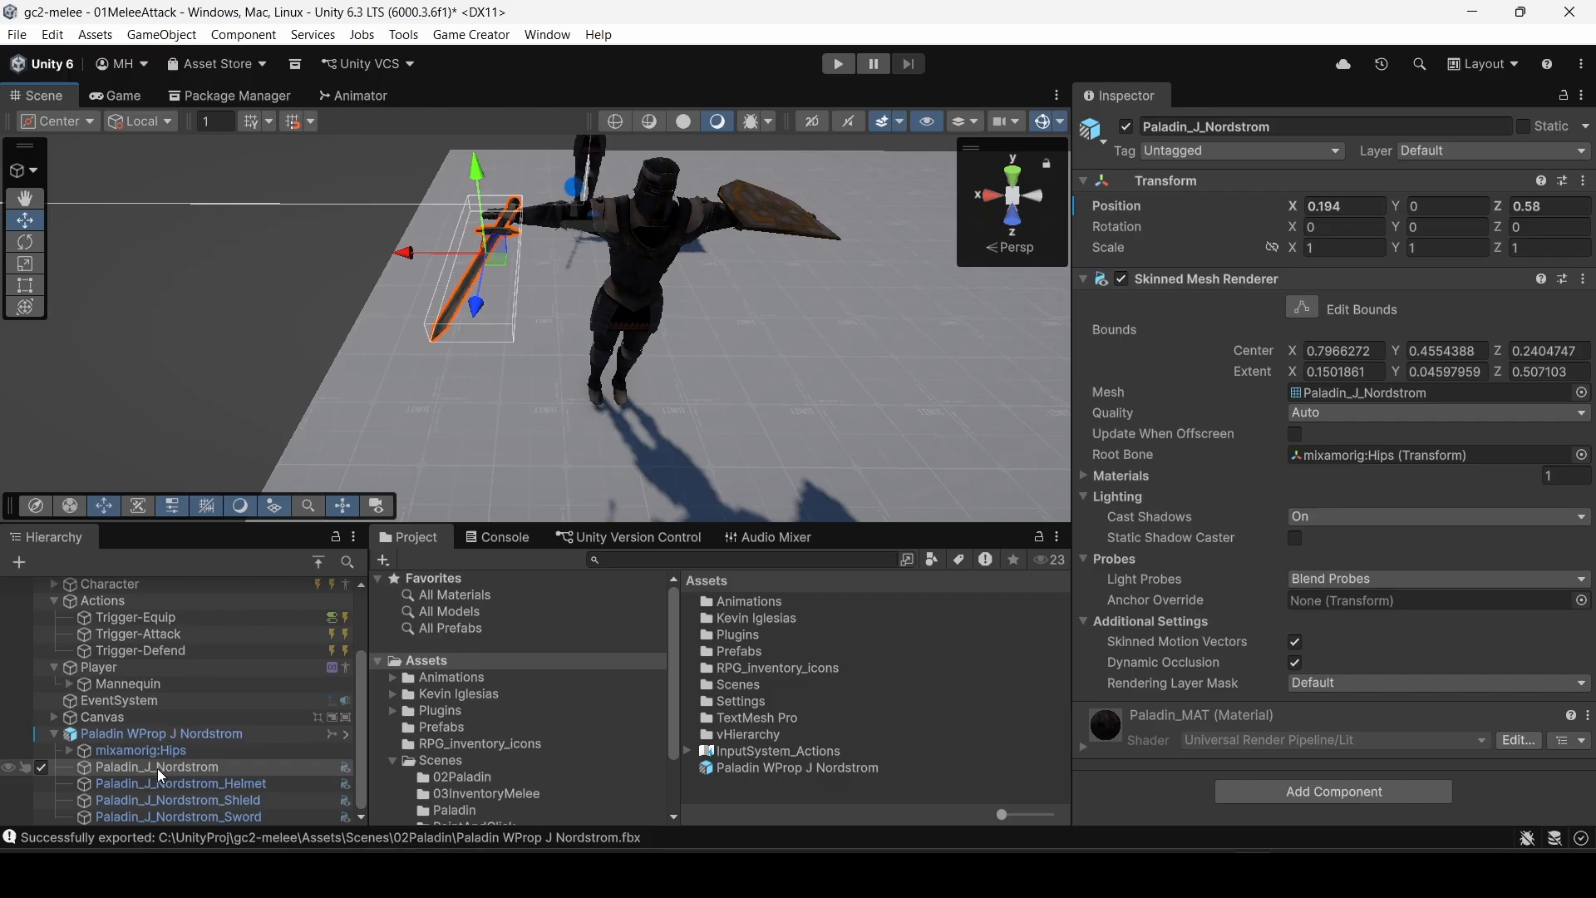
left_click_drag(158, 768, 193, 718)
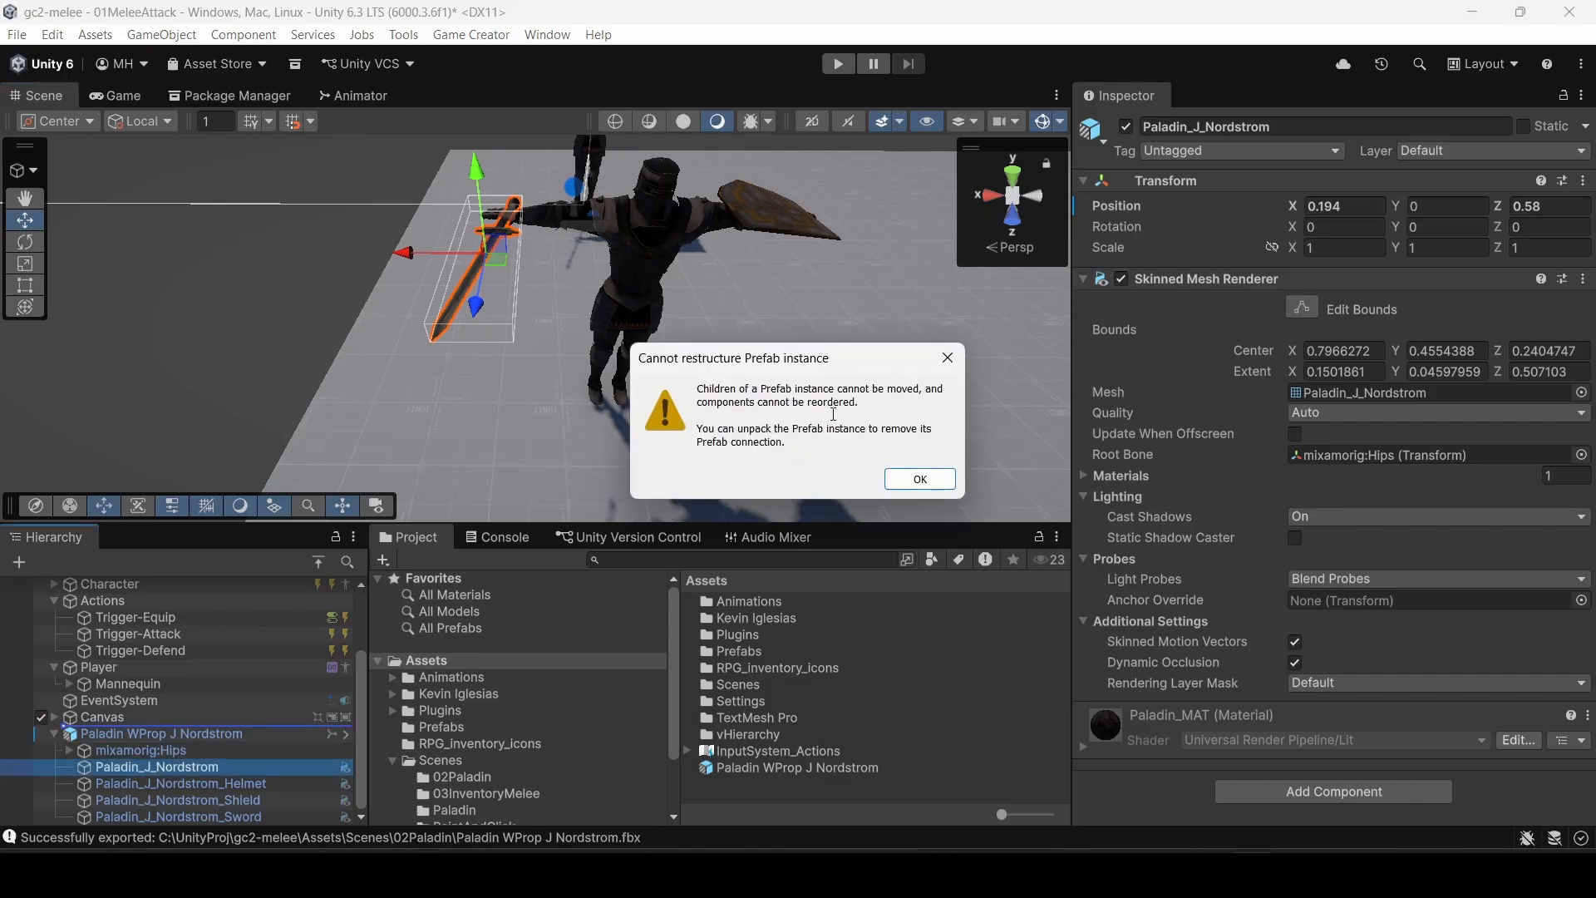
left_click(919, 479)
Step: Completely unpack the Paladin WProp J Nordstrom prefab instance in the scene
left_click(122, 731)
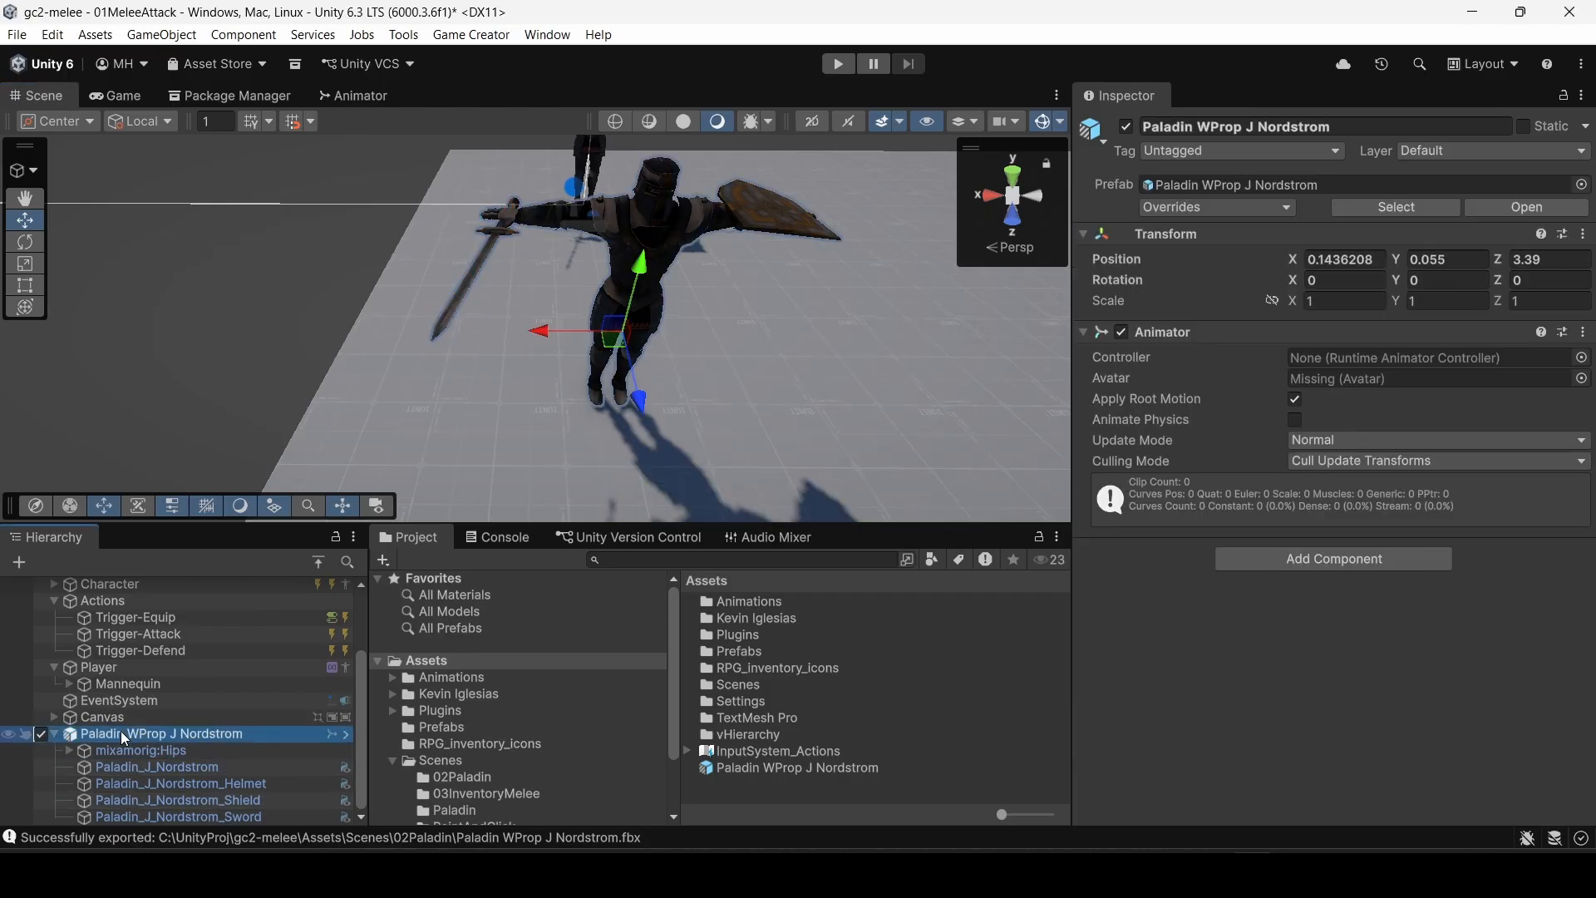
right_click(121, 730)
mouse_move(218, 333)
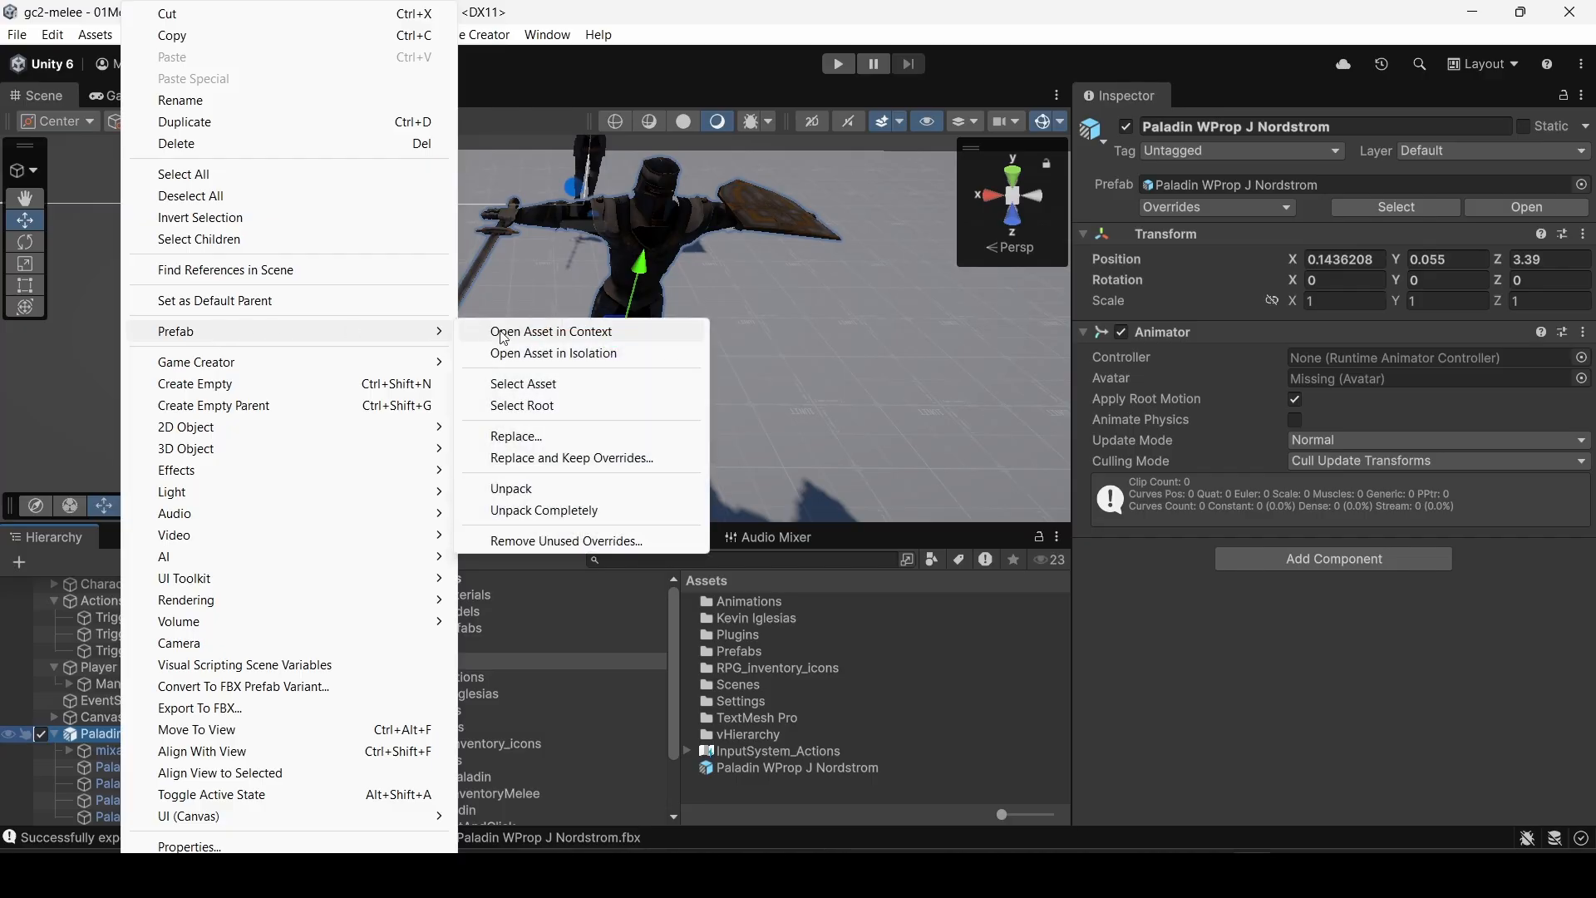
left_click(535, 510)
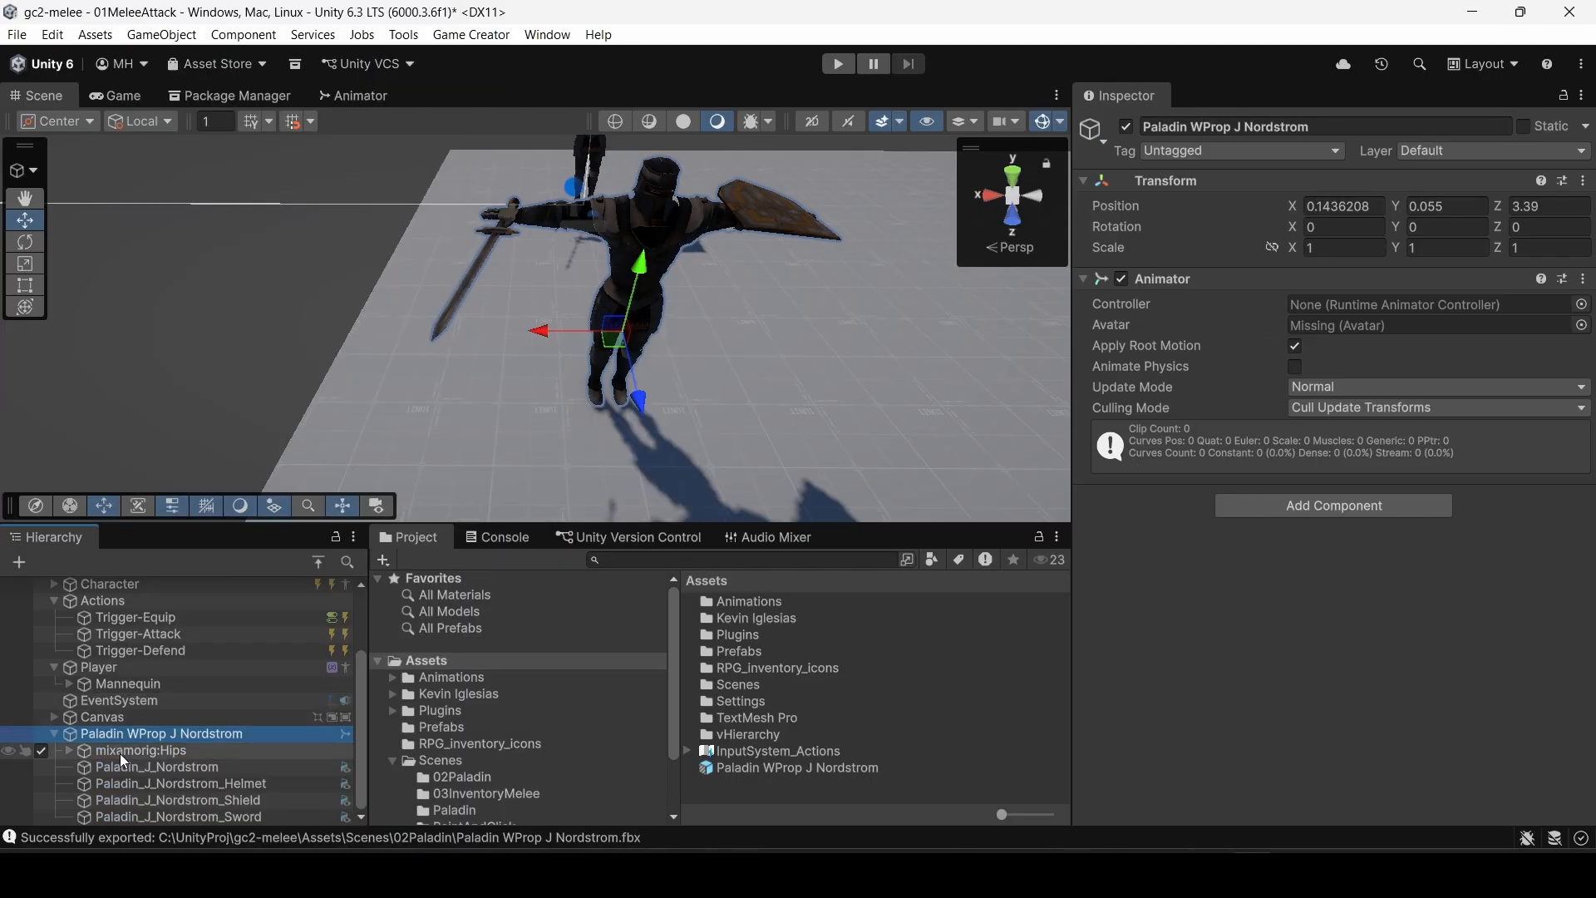
Step: Take the Paladin_J_Nordstrom sword out to the scene root and try repositioning it to about X -2.44, Z 4.57
left_click_drag(134, 768, 122, 726)
left_click(123, 732)
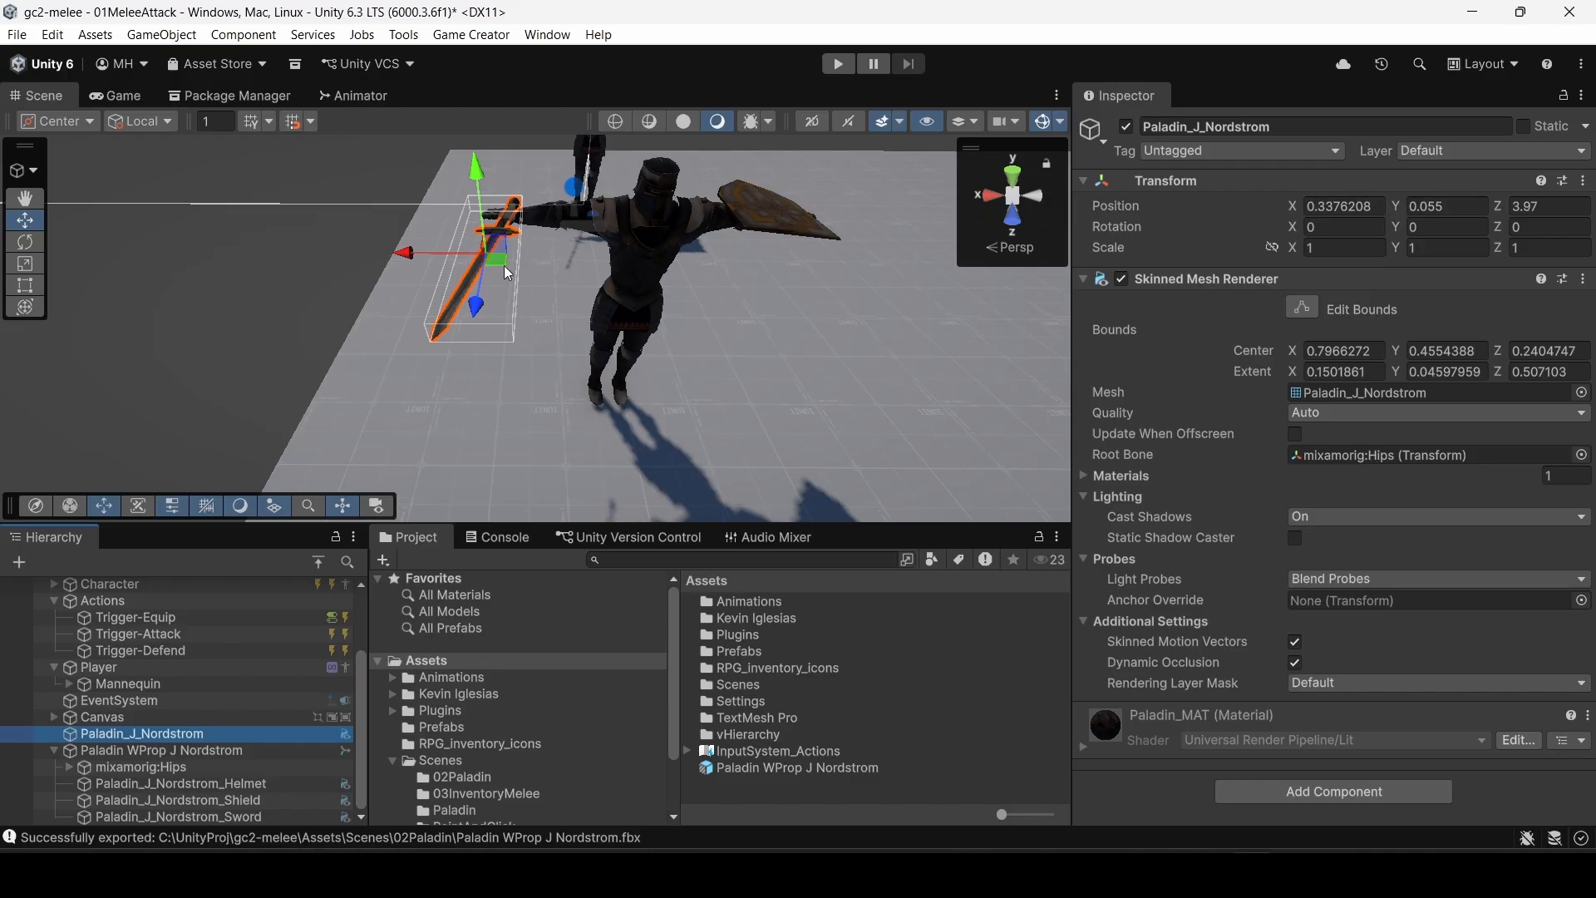
left_click_drag(495, 261, 1305, 324)
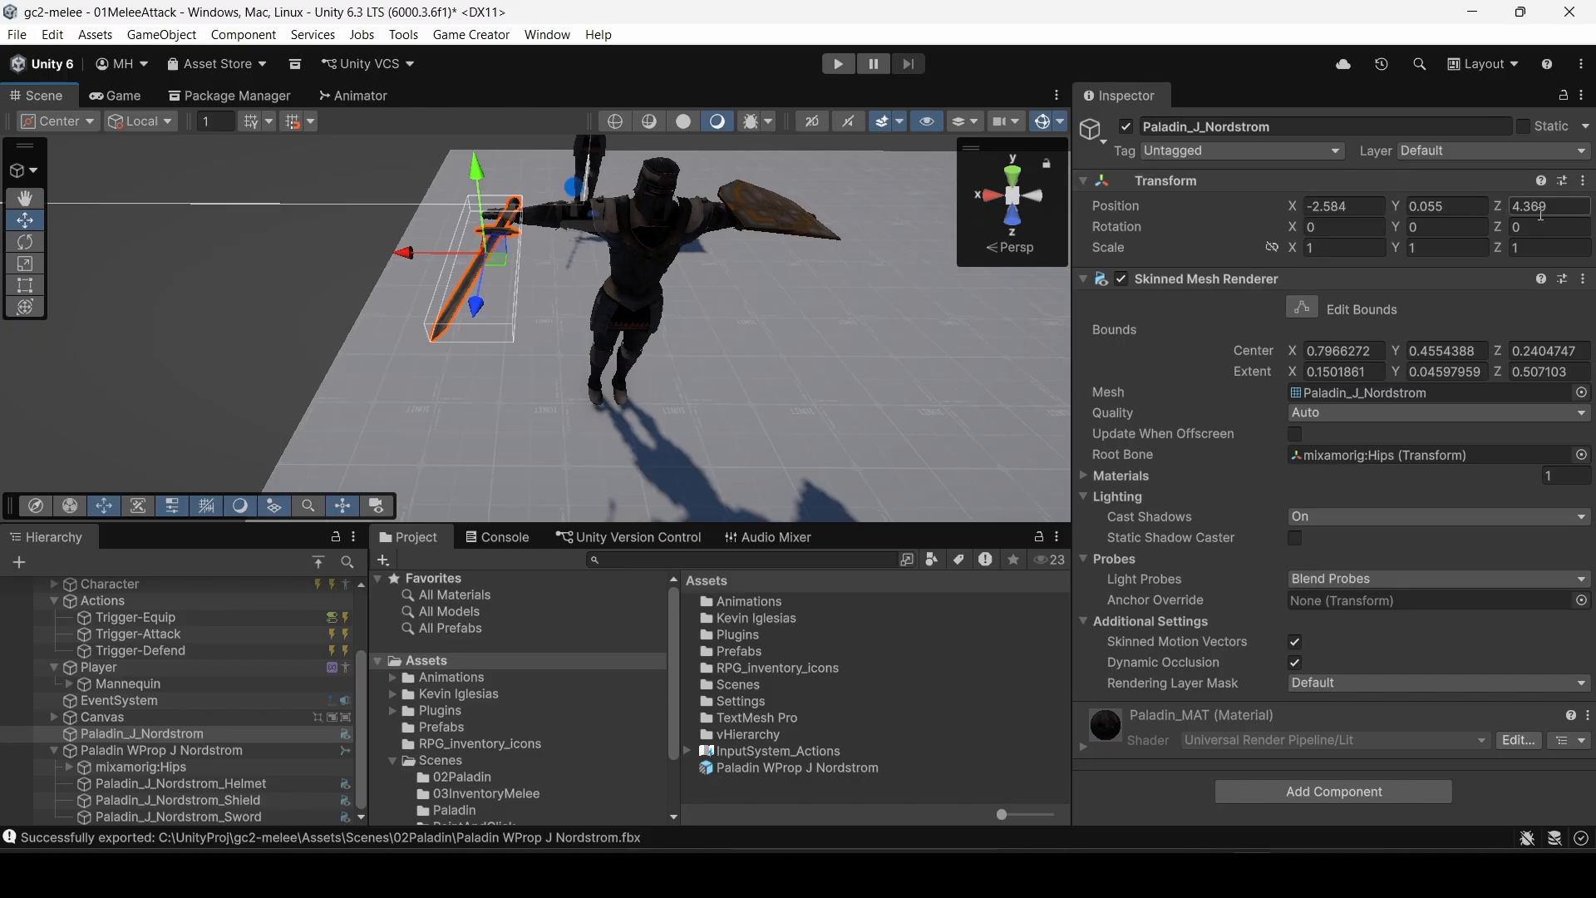
left_click_drag(502, 269, 473, 291)
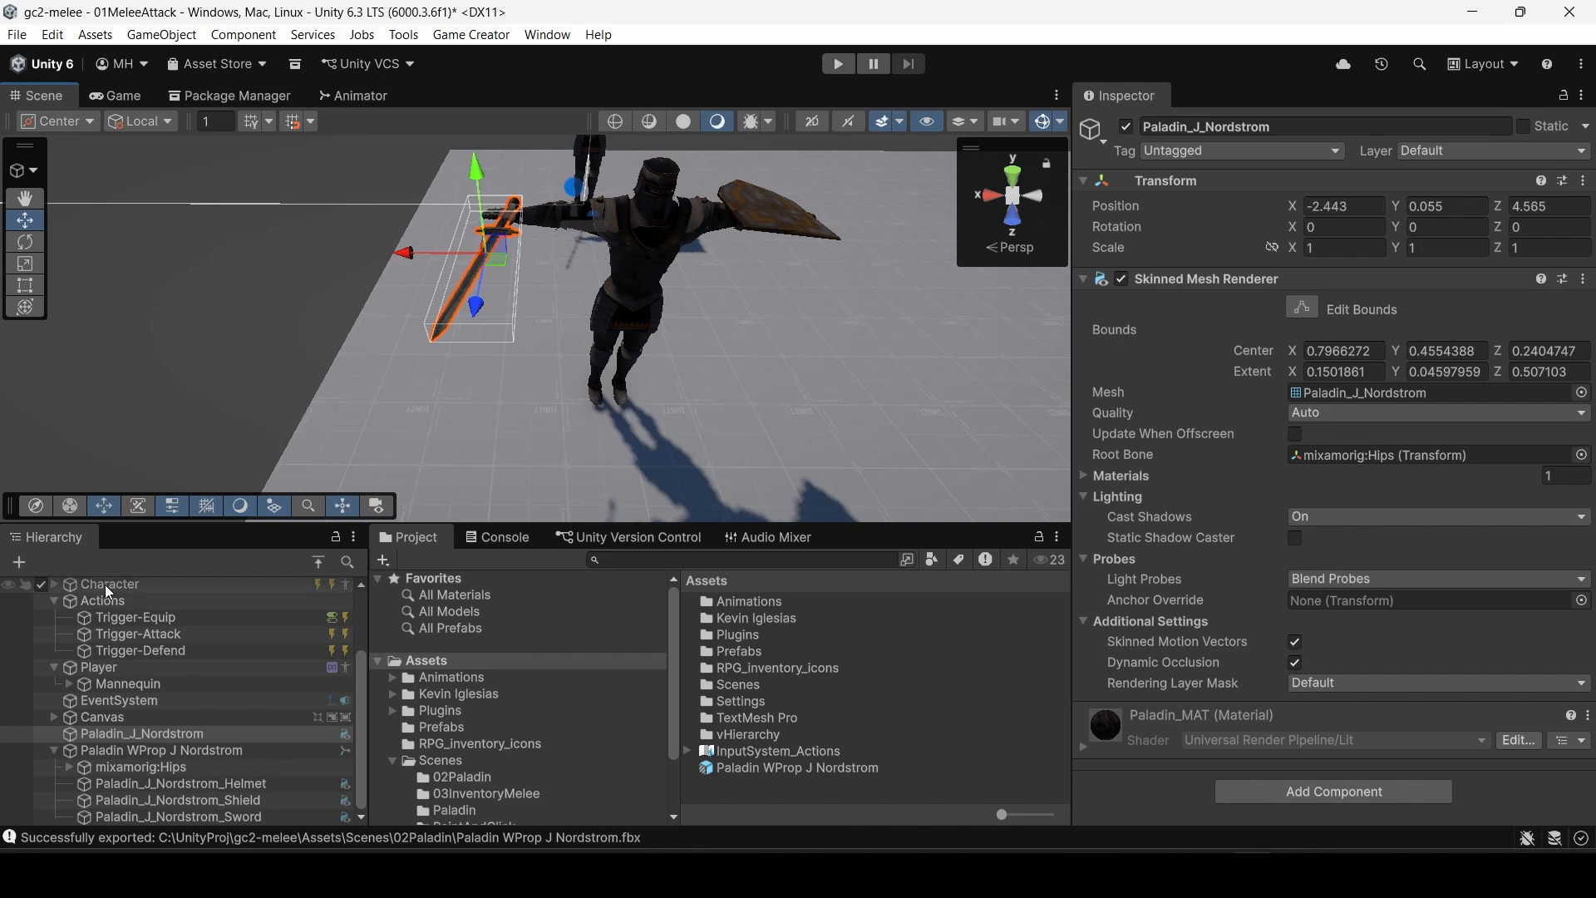
Step: Delete the separated Paladin_J_Nordstrom and the unpacked Paladin WProp J Nordstrom from the scene, and collapse the Actions and Player groups
right_click(135, 736)
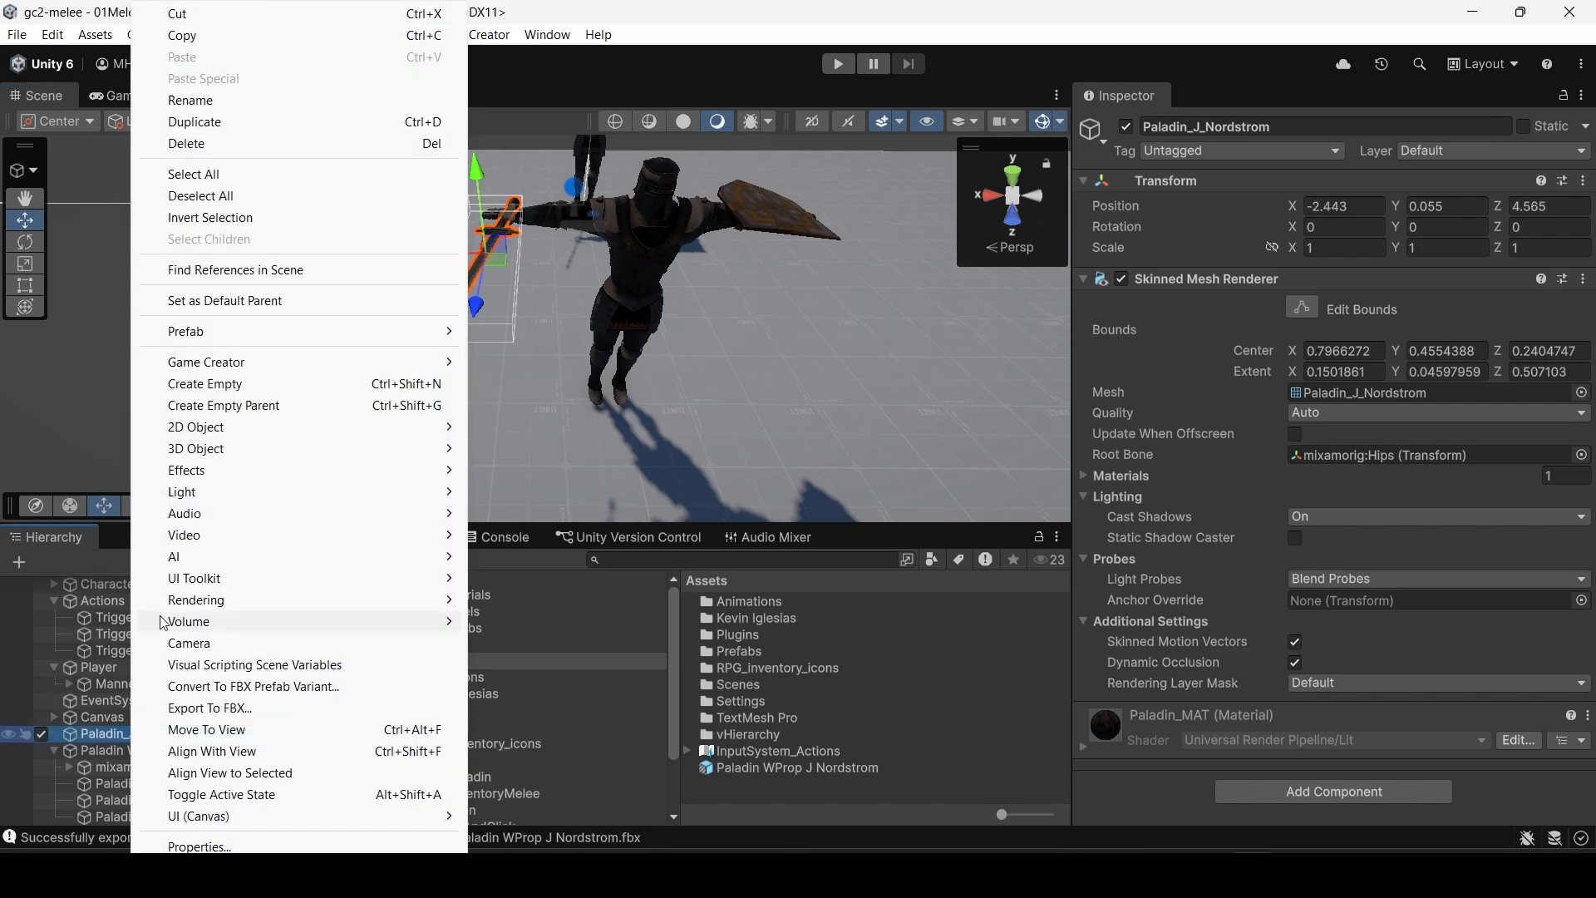
left_click(180, 145)
left_click(137, 752)
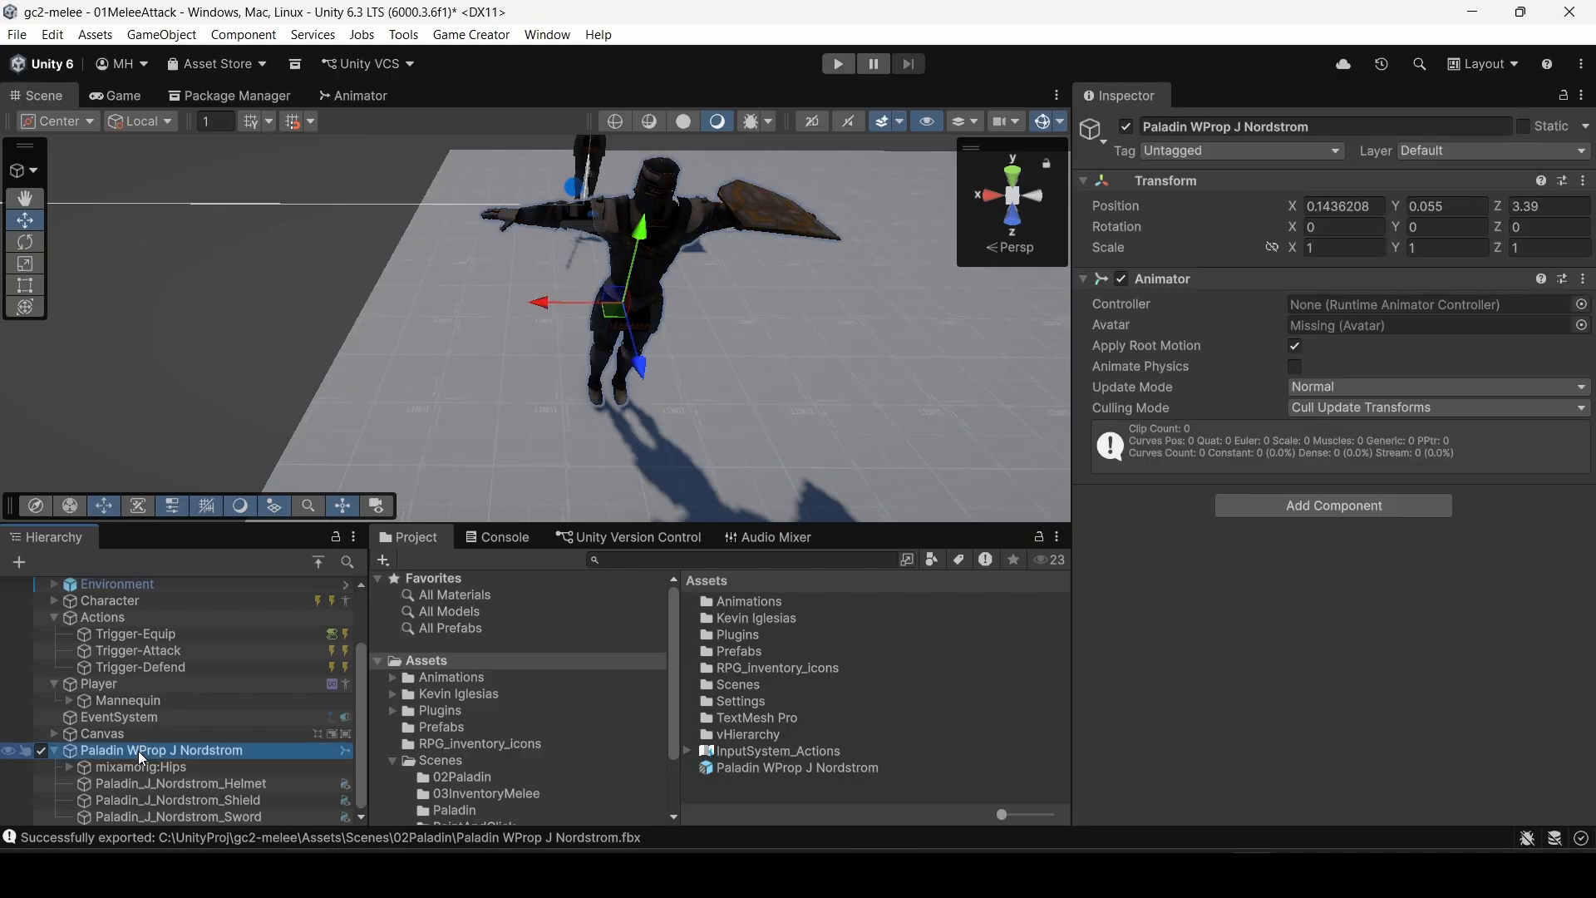
right_click(138, 751)
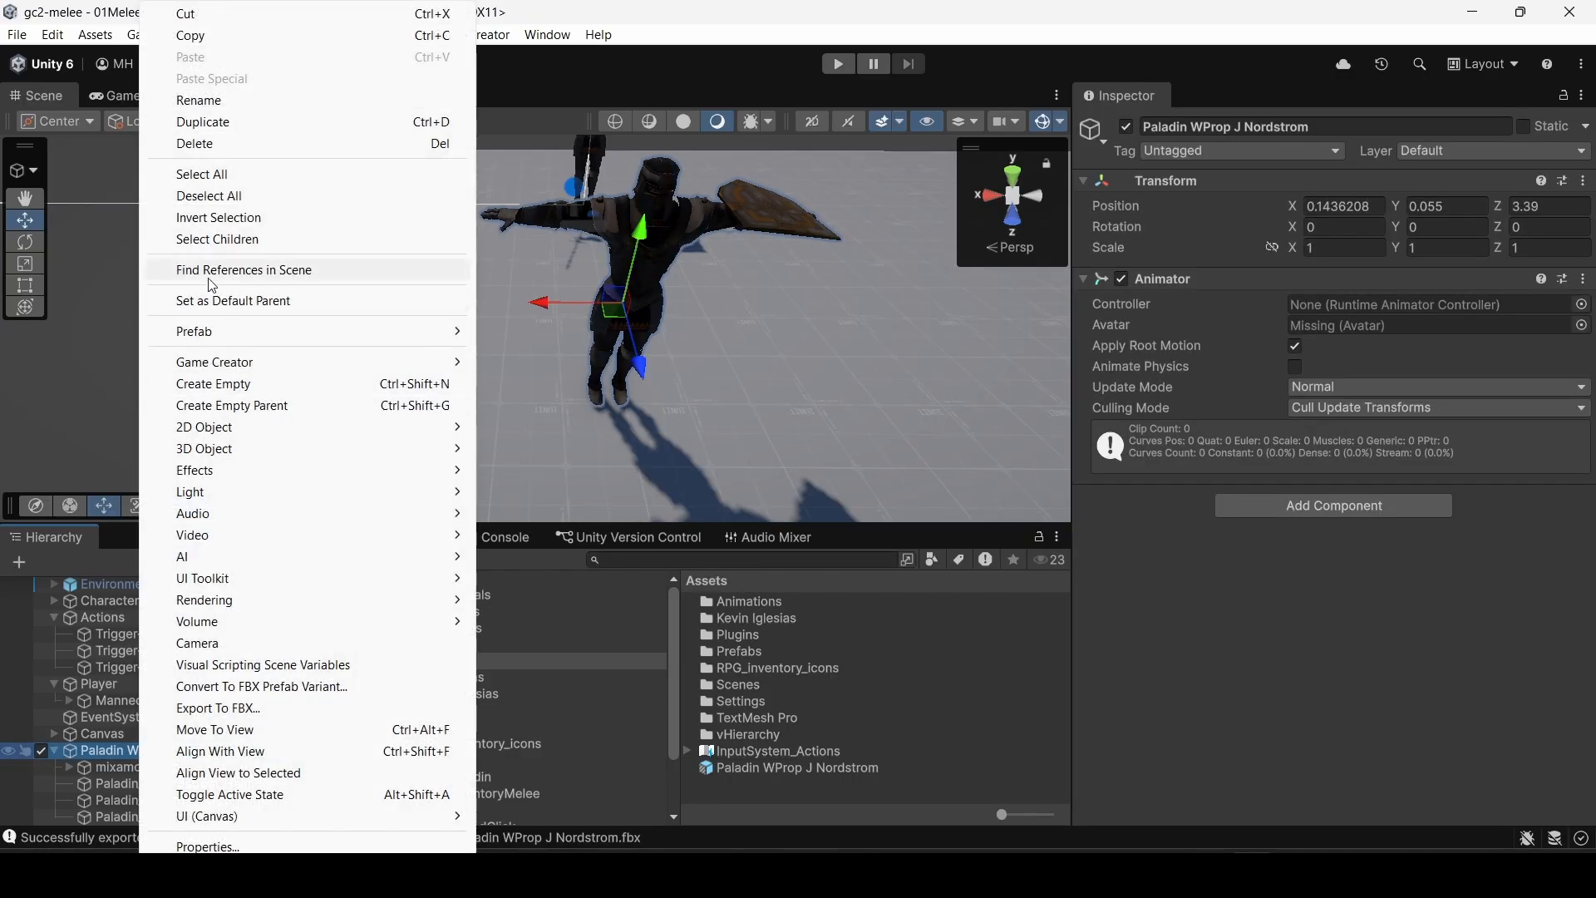
left_click(203, 145)
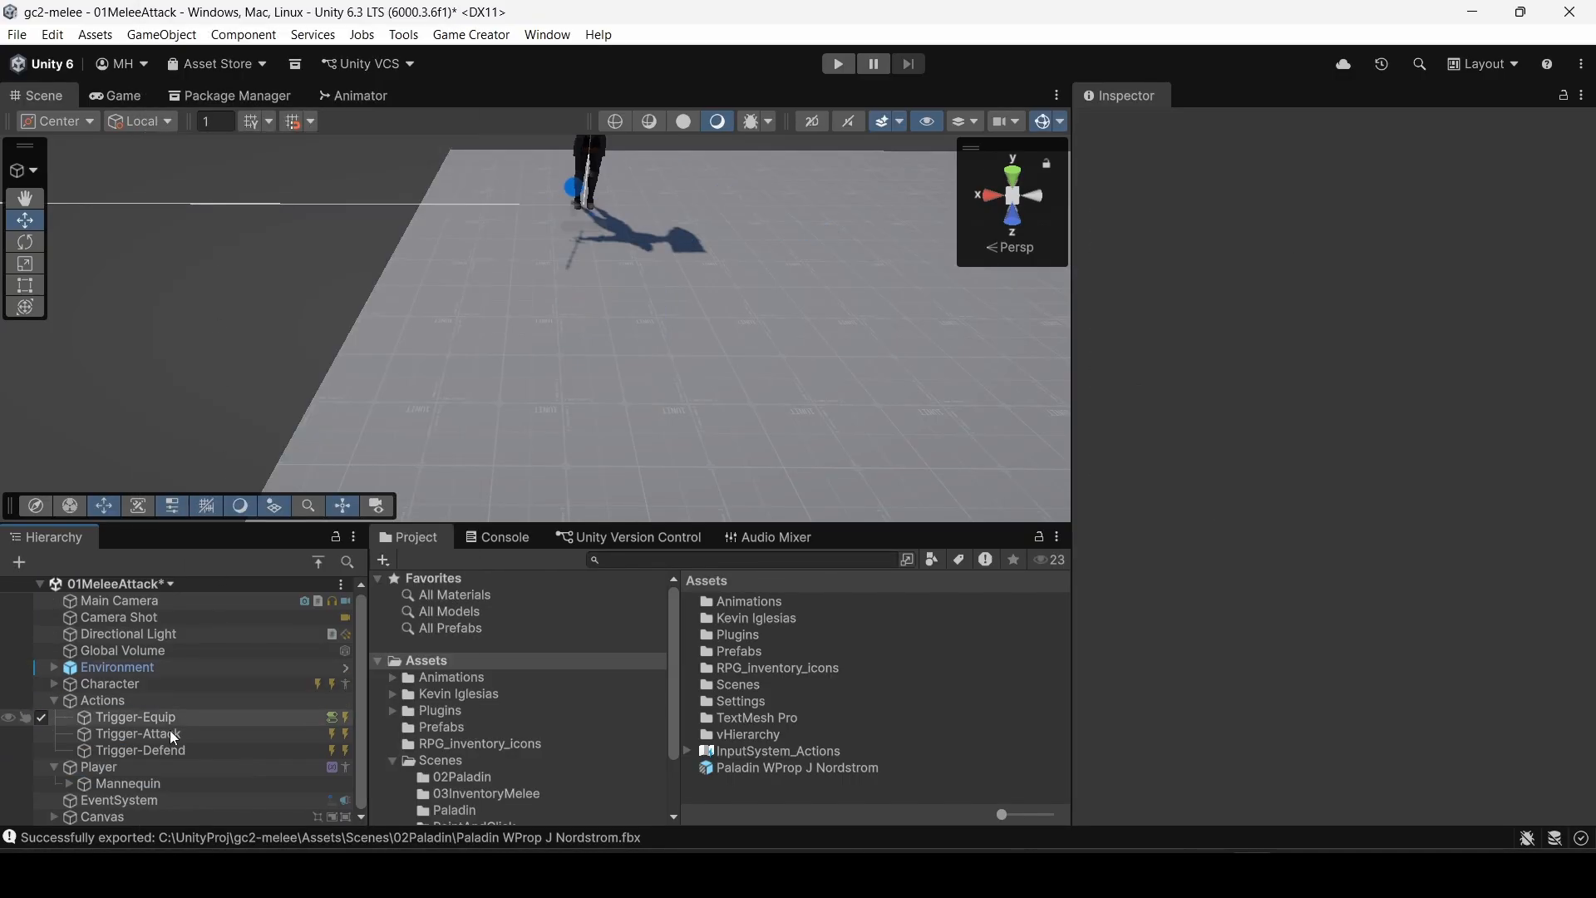
left_click(52, 701)
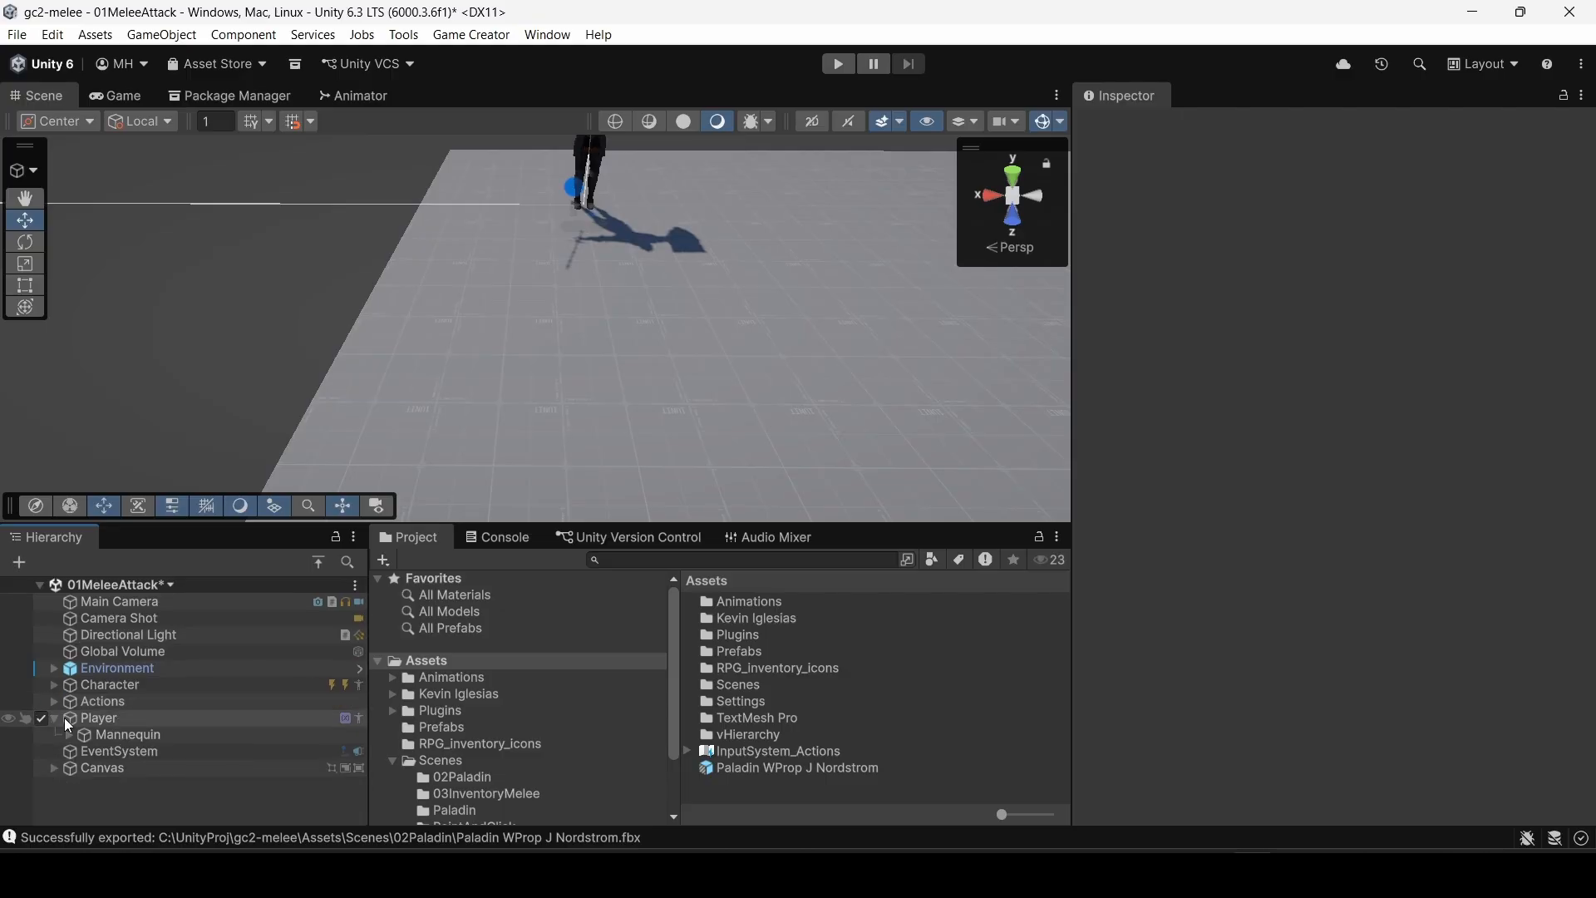
left_click(54, 717)
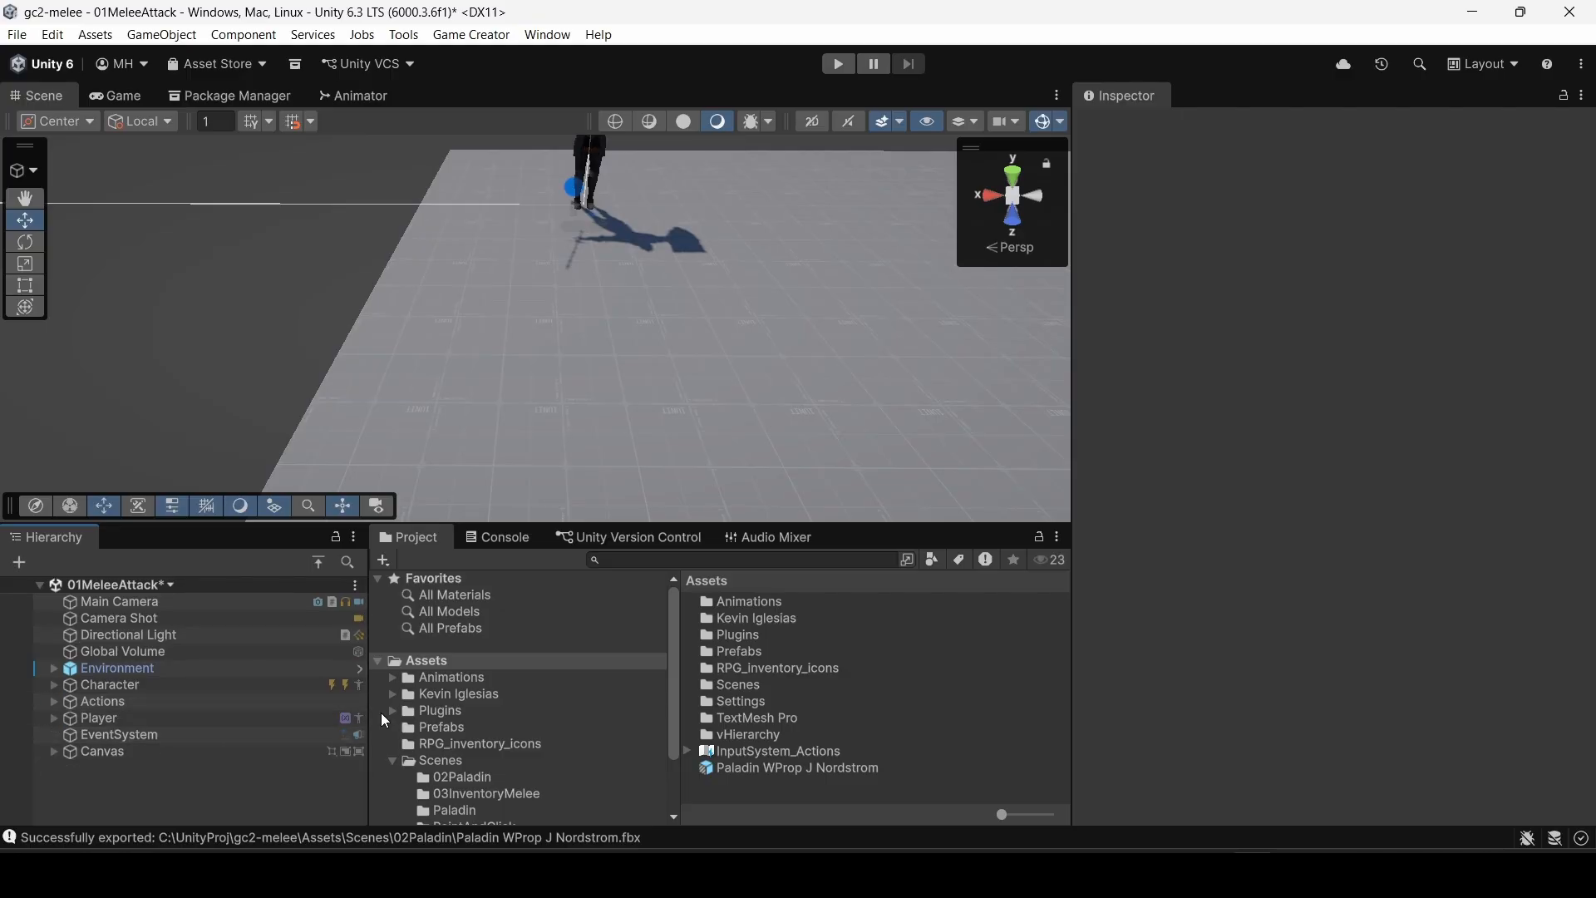
Step: Delete the Paladin WProp J Nordstrom prefab from the root Assets folder
left_click(761, 766)
right_click(763, 766)
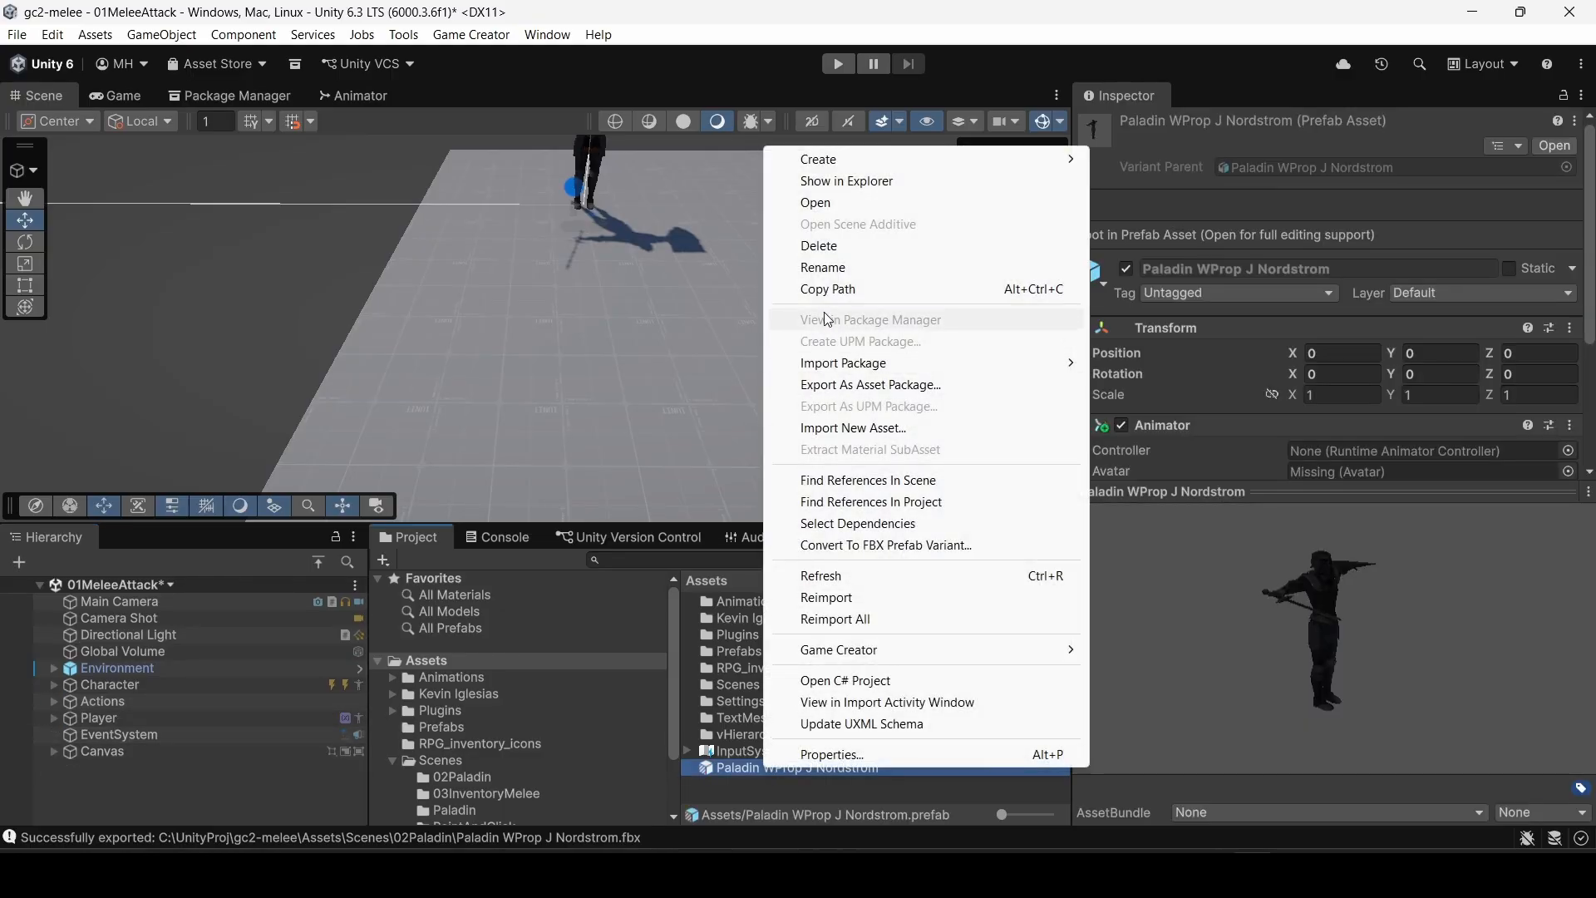
left_click(818, 245)
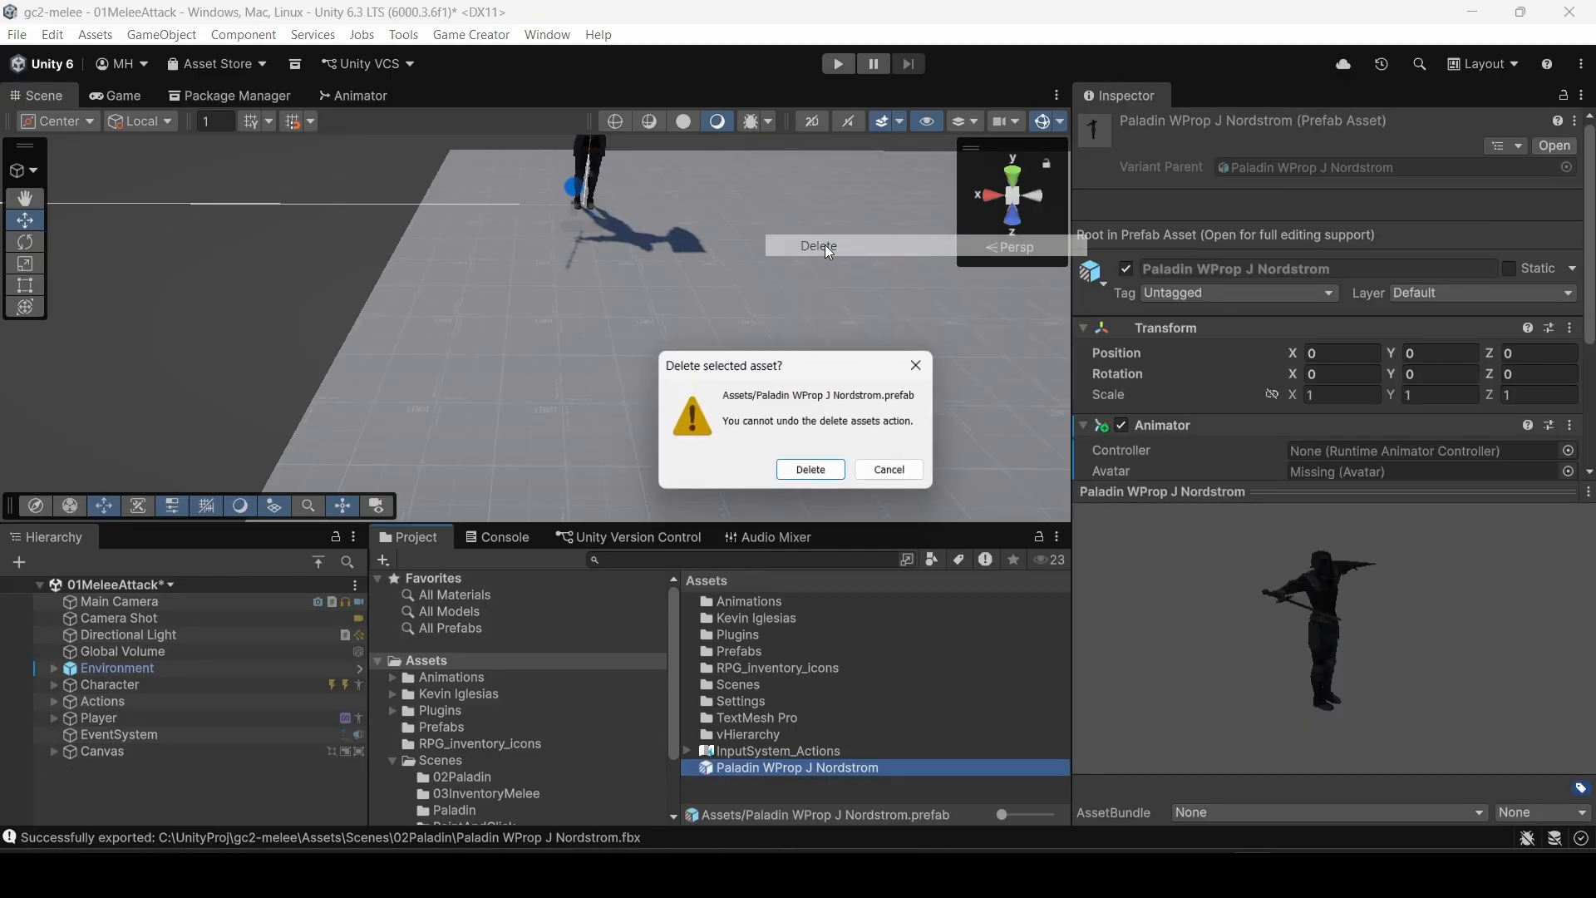
left_click(821, 474)
right_click_drag(680, 339, 653, 169)
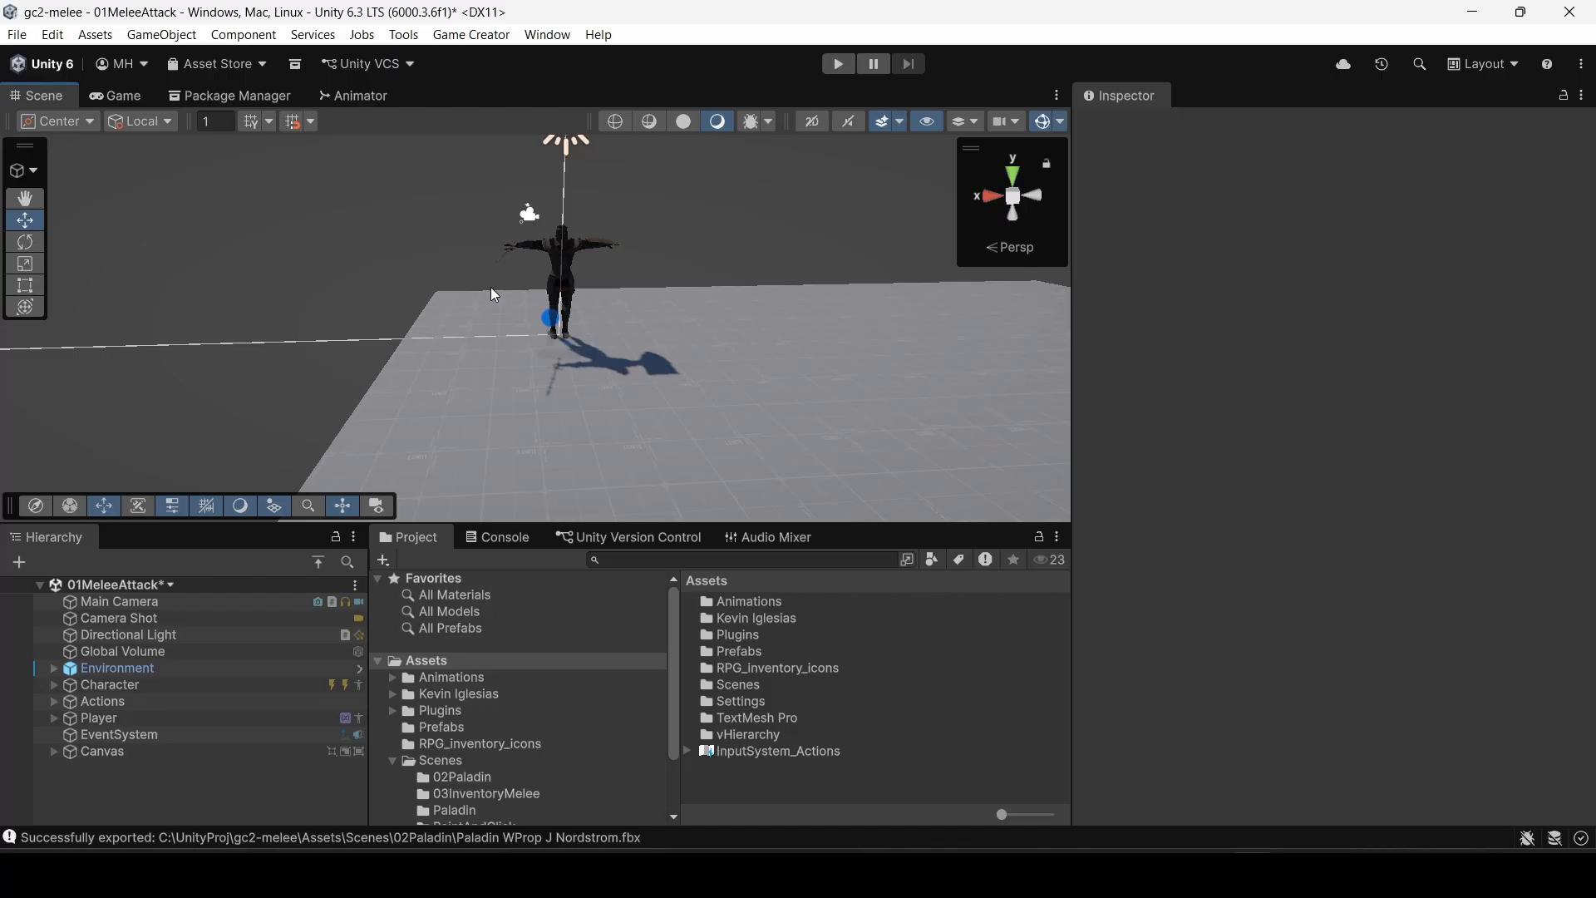
Step: Delete Paladin_J_Nordstrom.prefab and Paladin WProp J Nordstrom.fbx from the Scenes/02Paladin folder
scroll(482, 783, "down", 3)
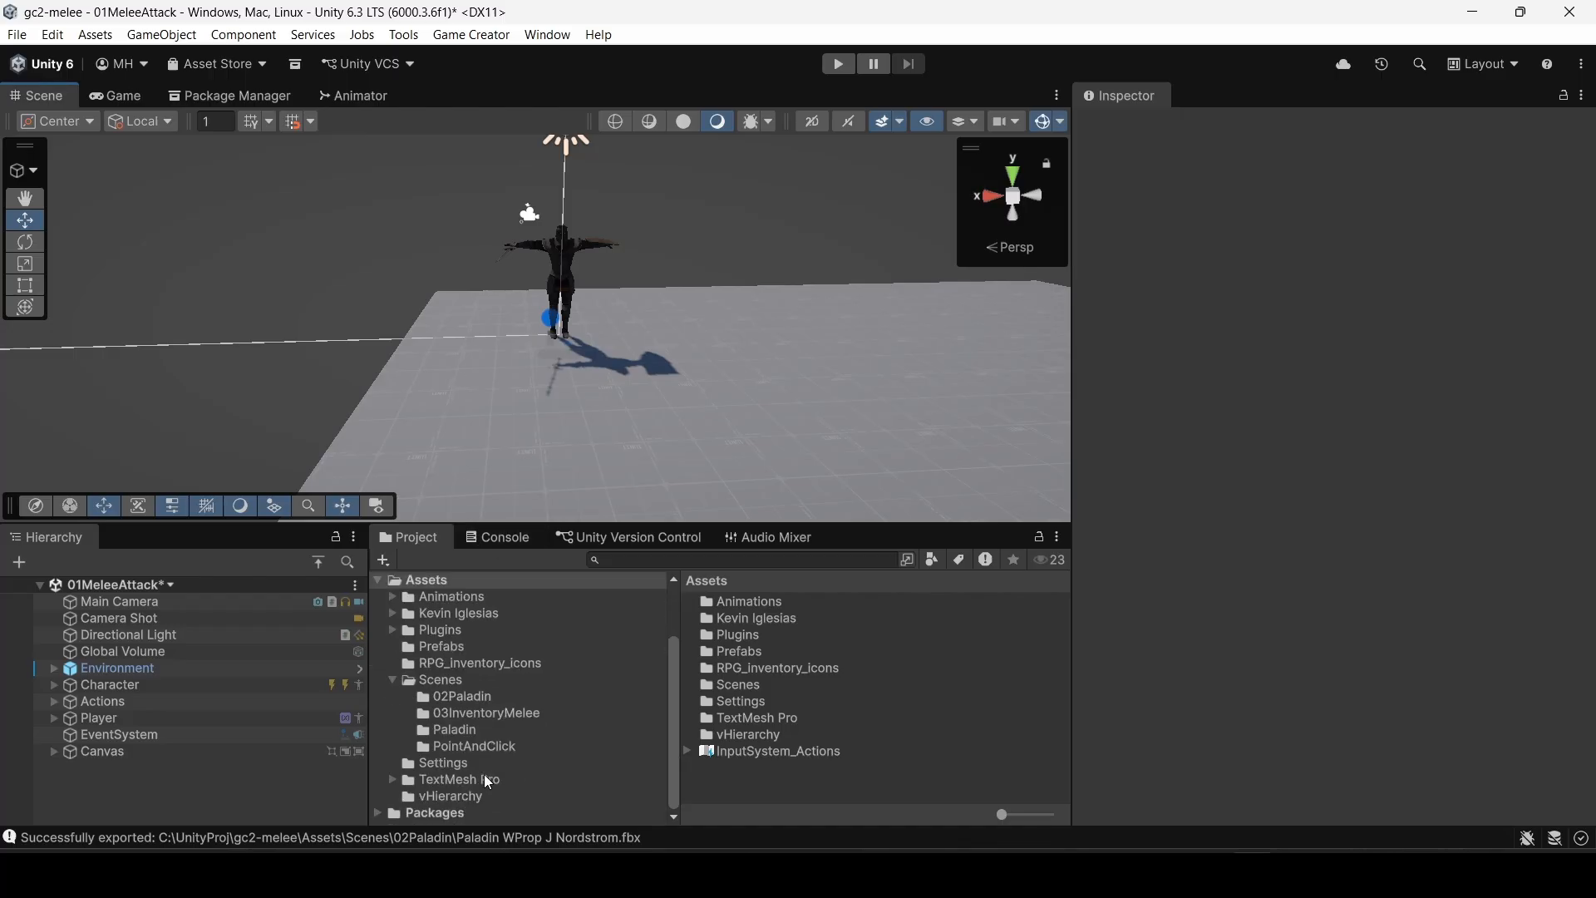
left_click(449, 695)
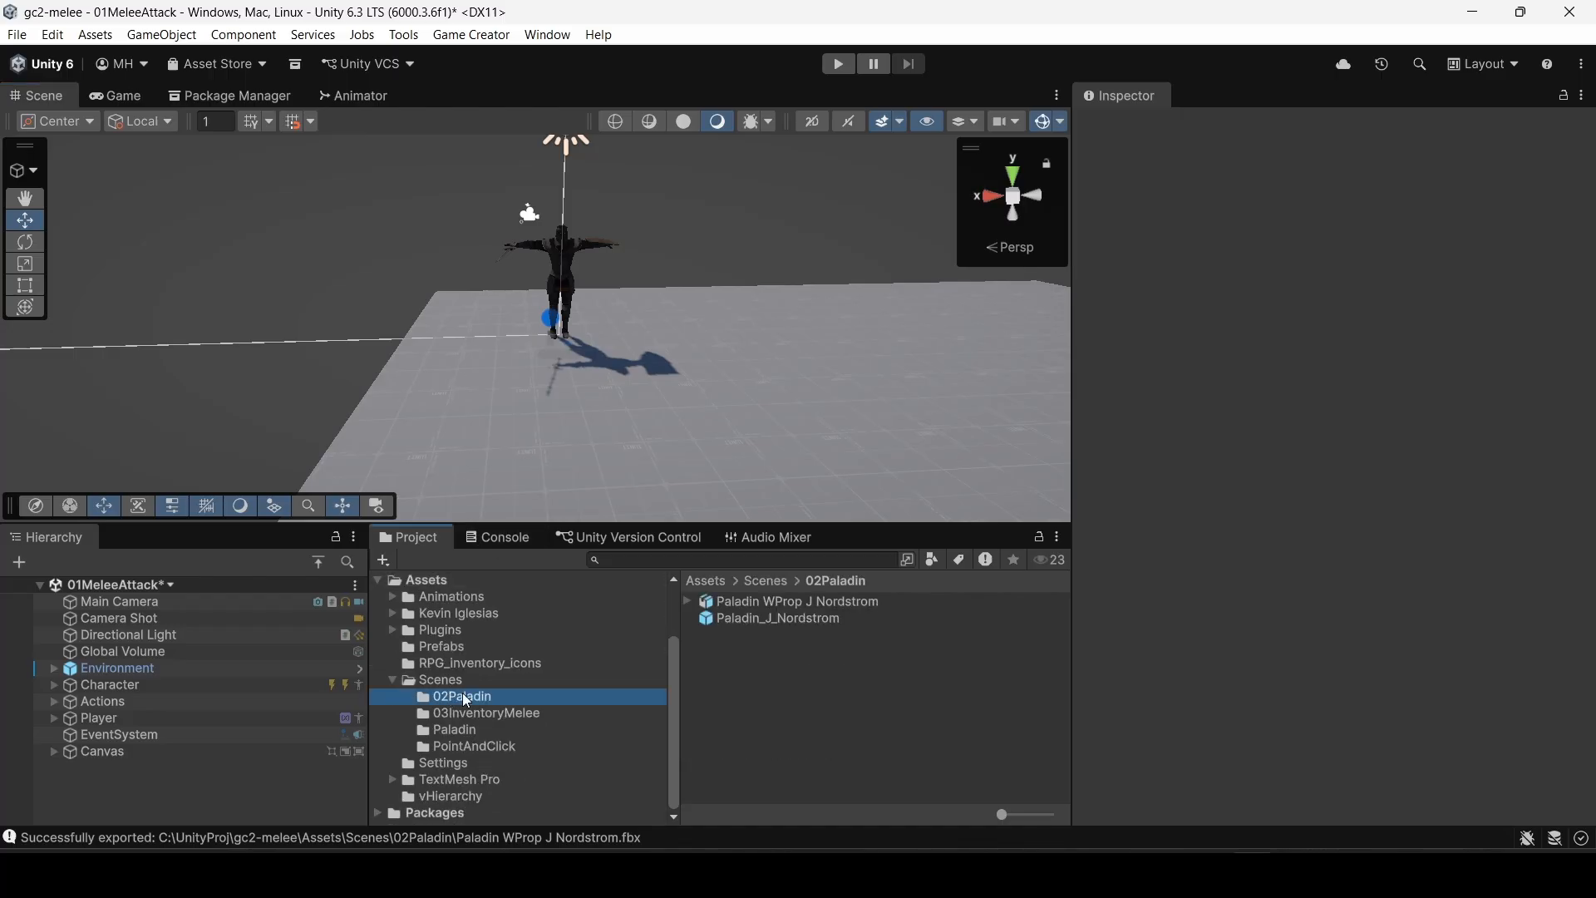
left_click(783, 620)
left_click(785, 601, "ctrl")
right_click(786, 600)
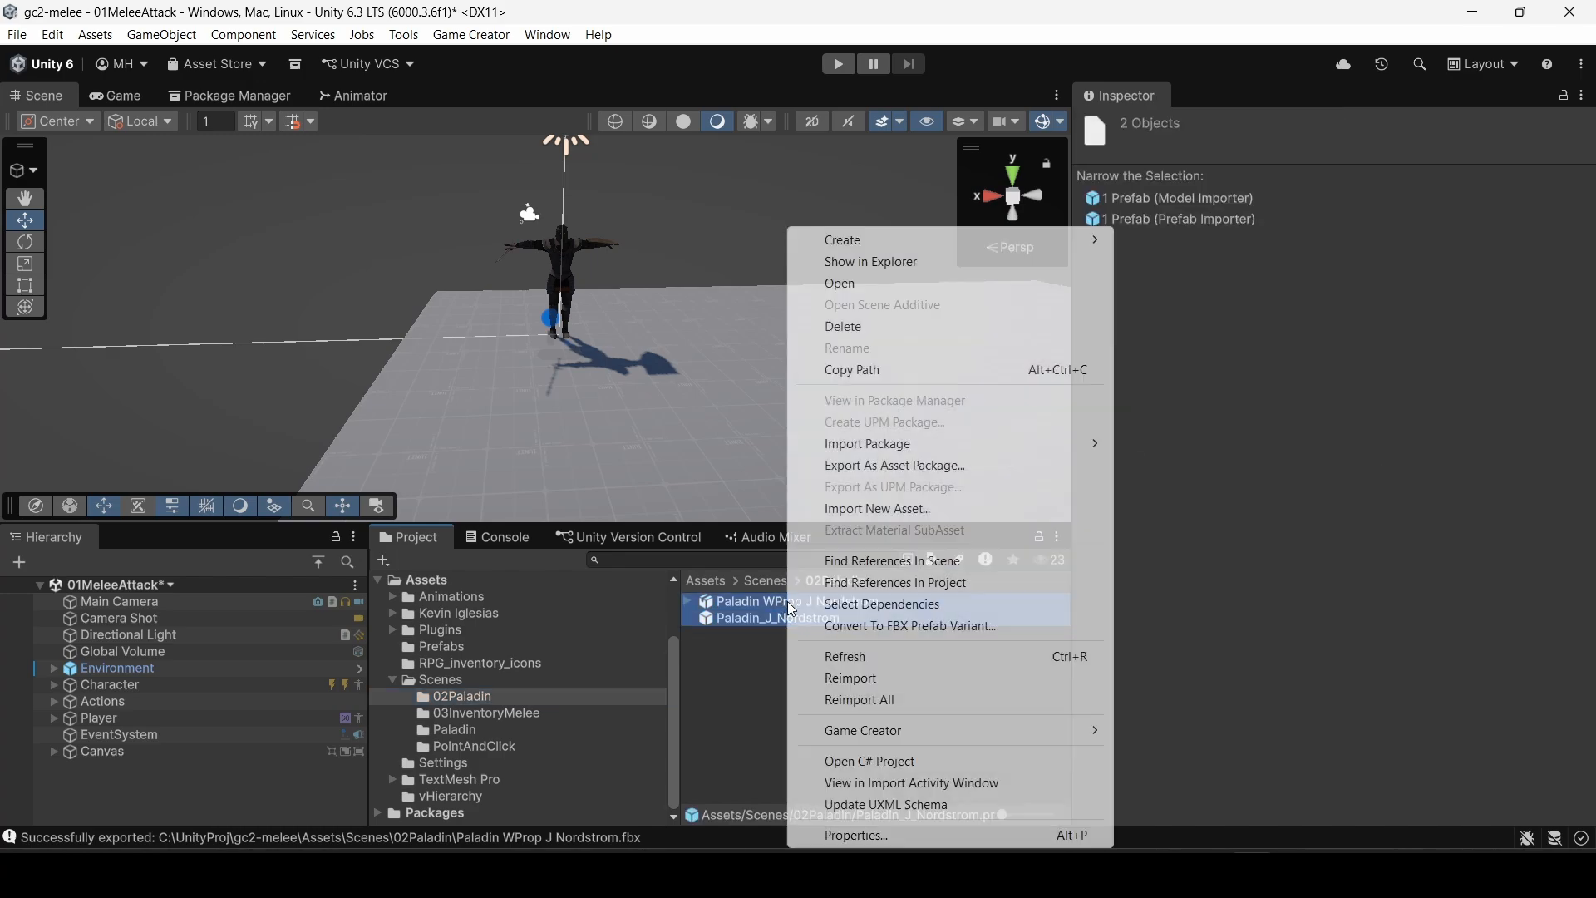
left_click(853, 328)
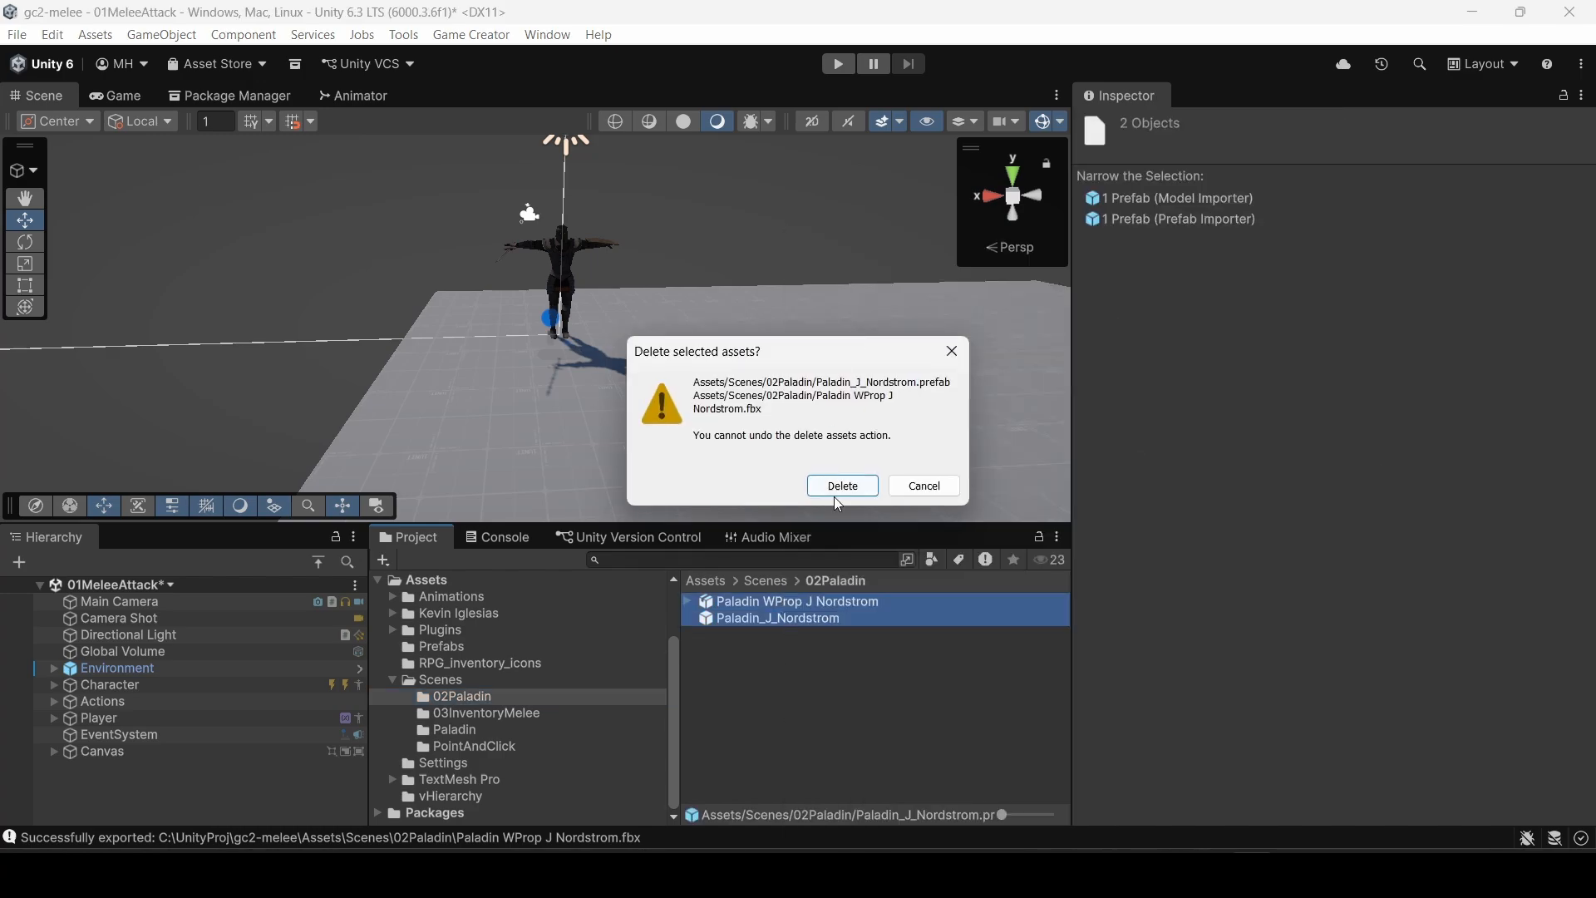
left_click(840, 482)
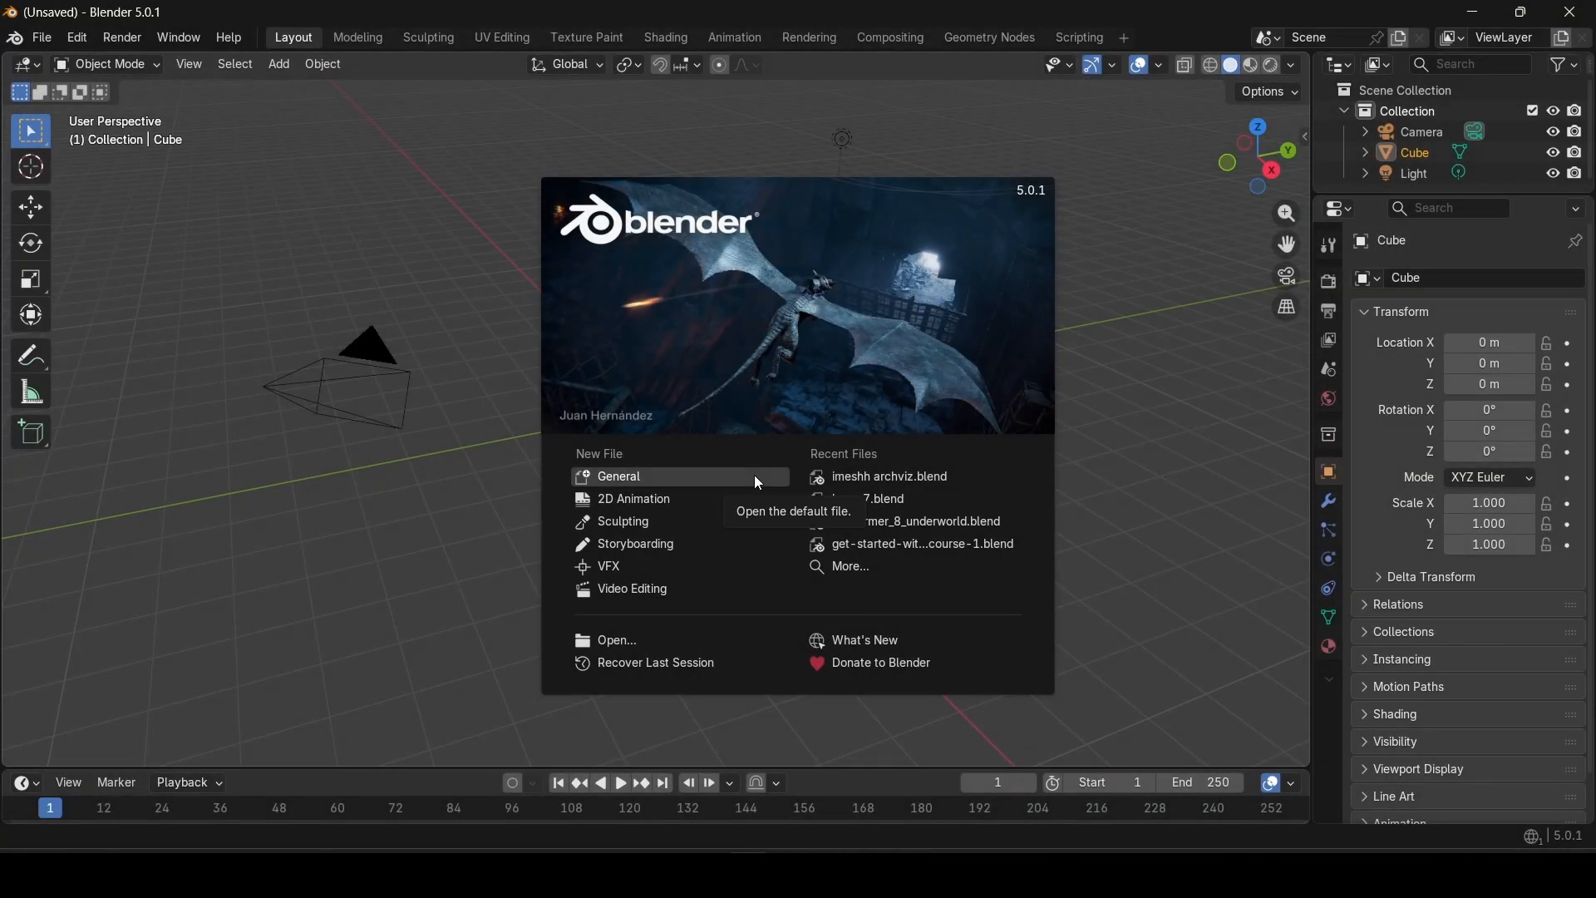
Step: Switch to Blender and delete the default cube from the new scene
left_click(478, 389)
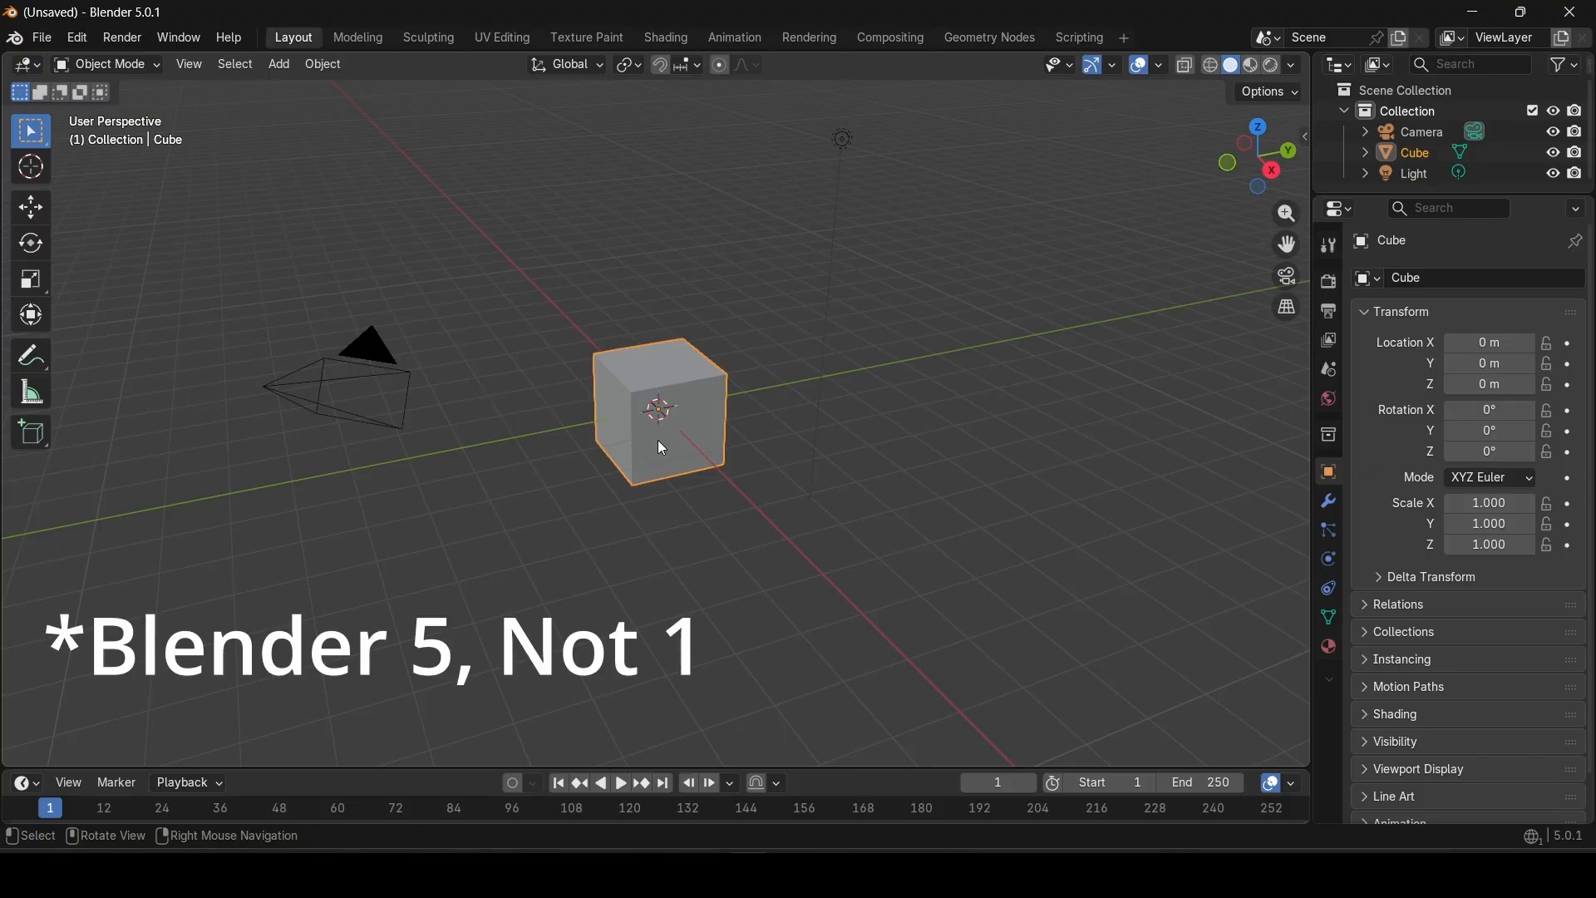
key("x")
left_click(634, 441)
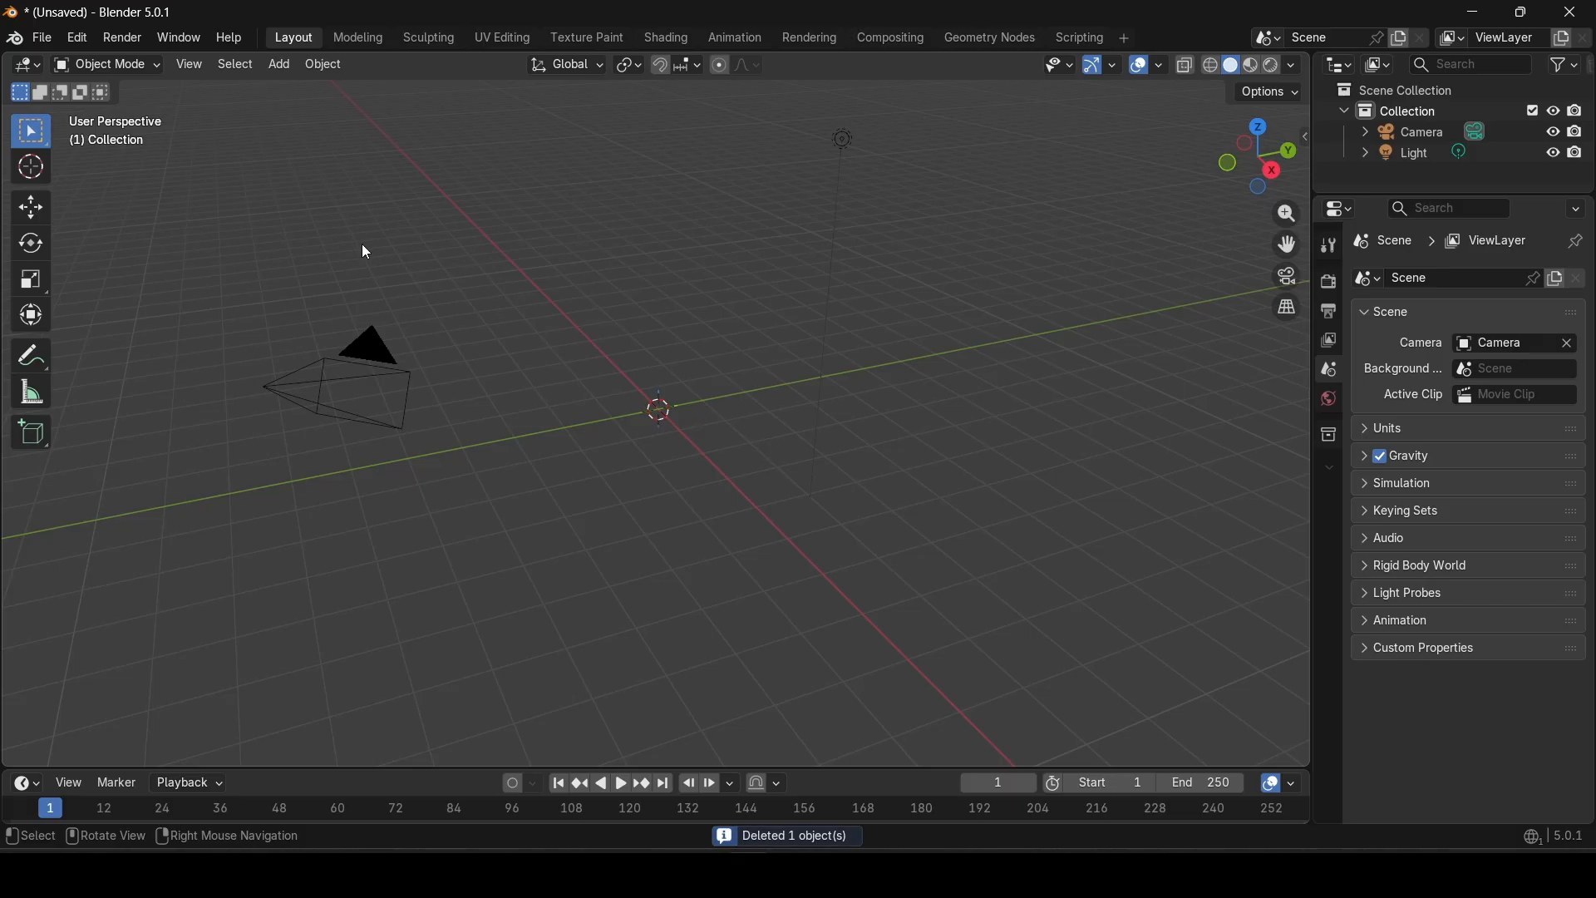
Step: Import Paladin WProp J Nordstrom.fbx from C:\downloads\ with the FBX importer at scale 1.000
left_click(42, 39)
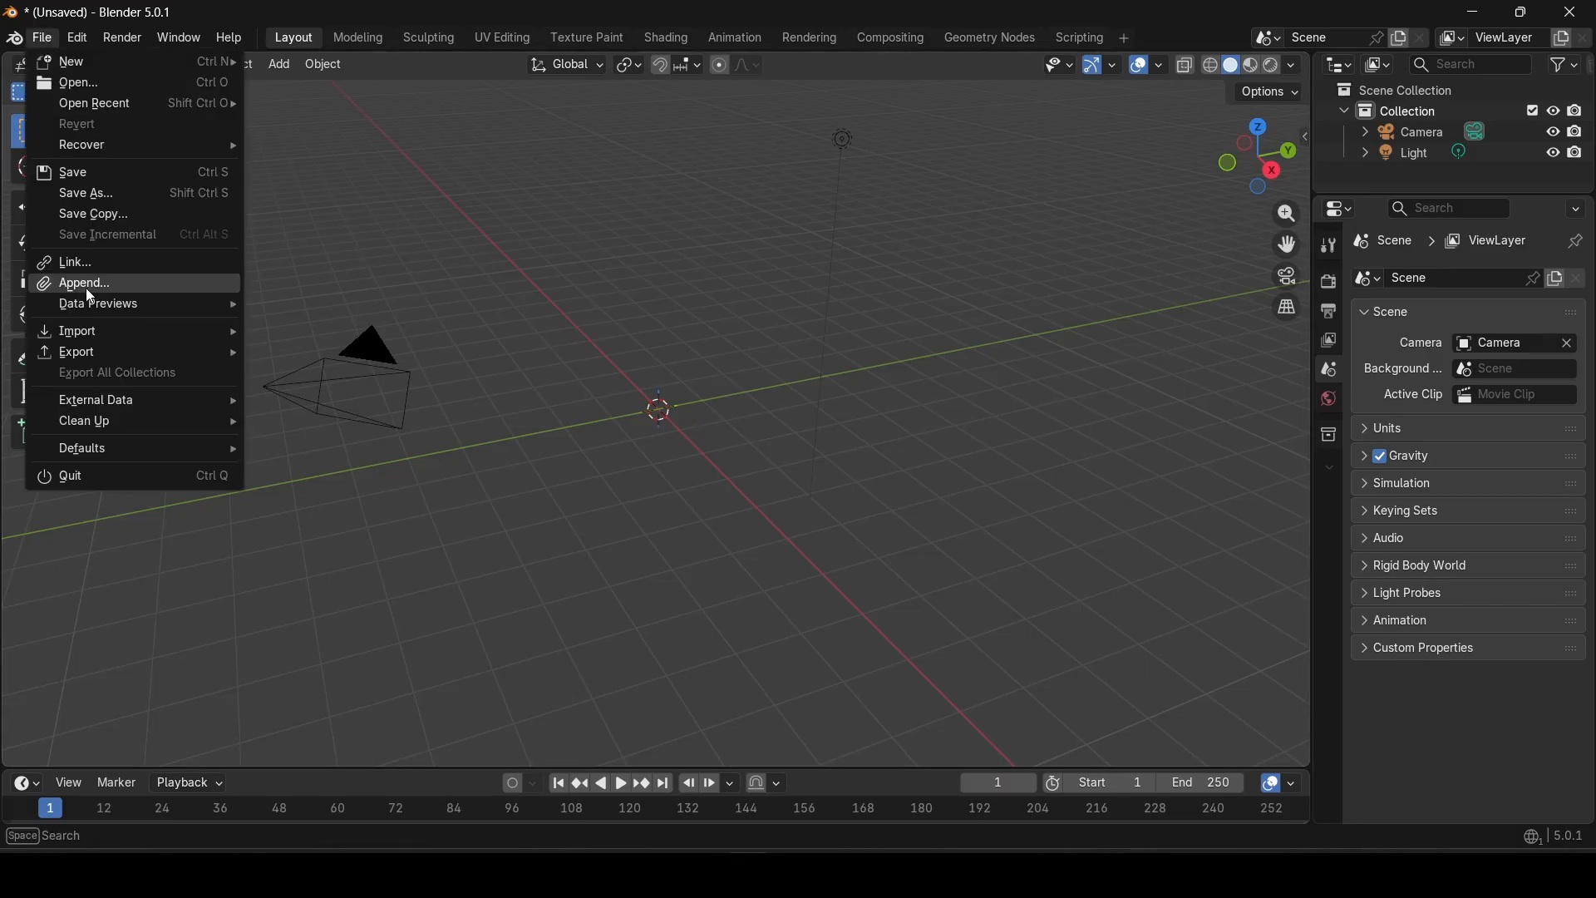
mouse_move(91, 332)
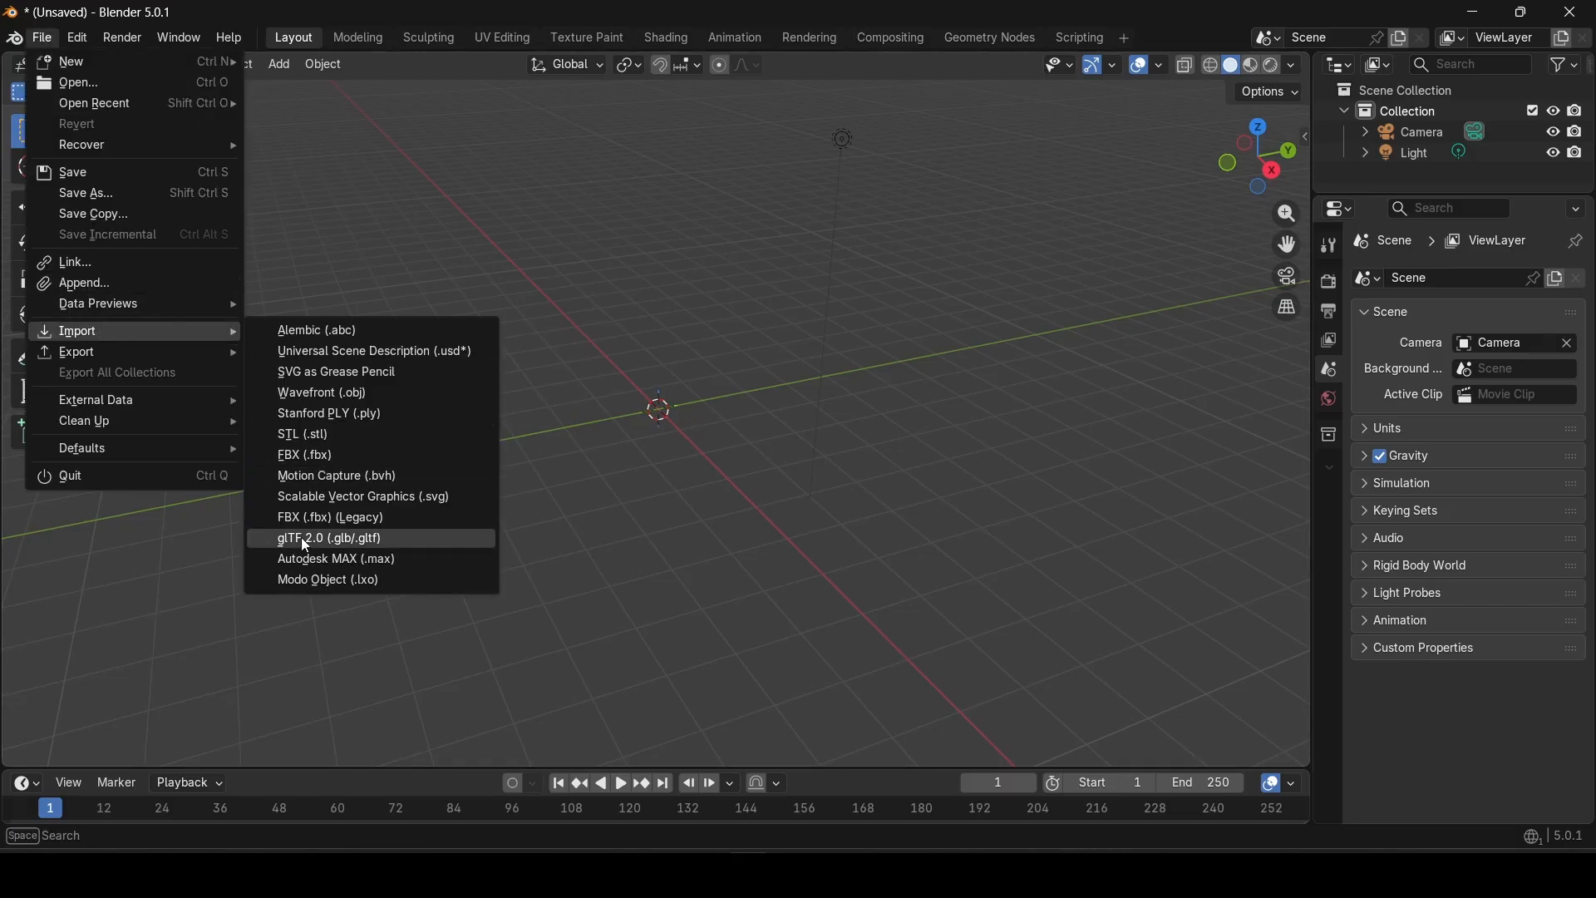
left_click(305, 459)
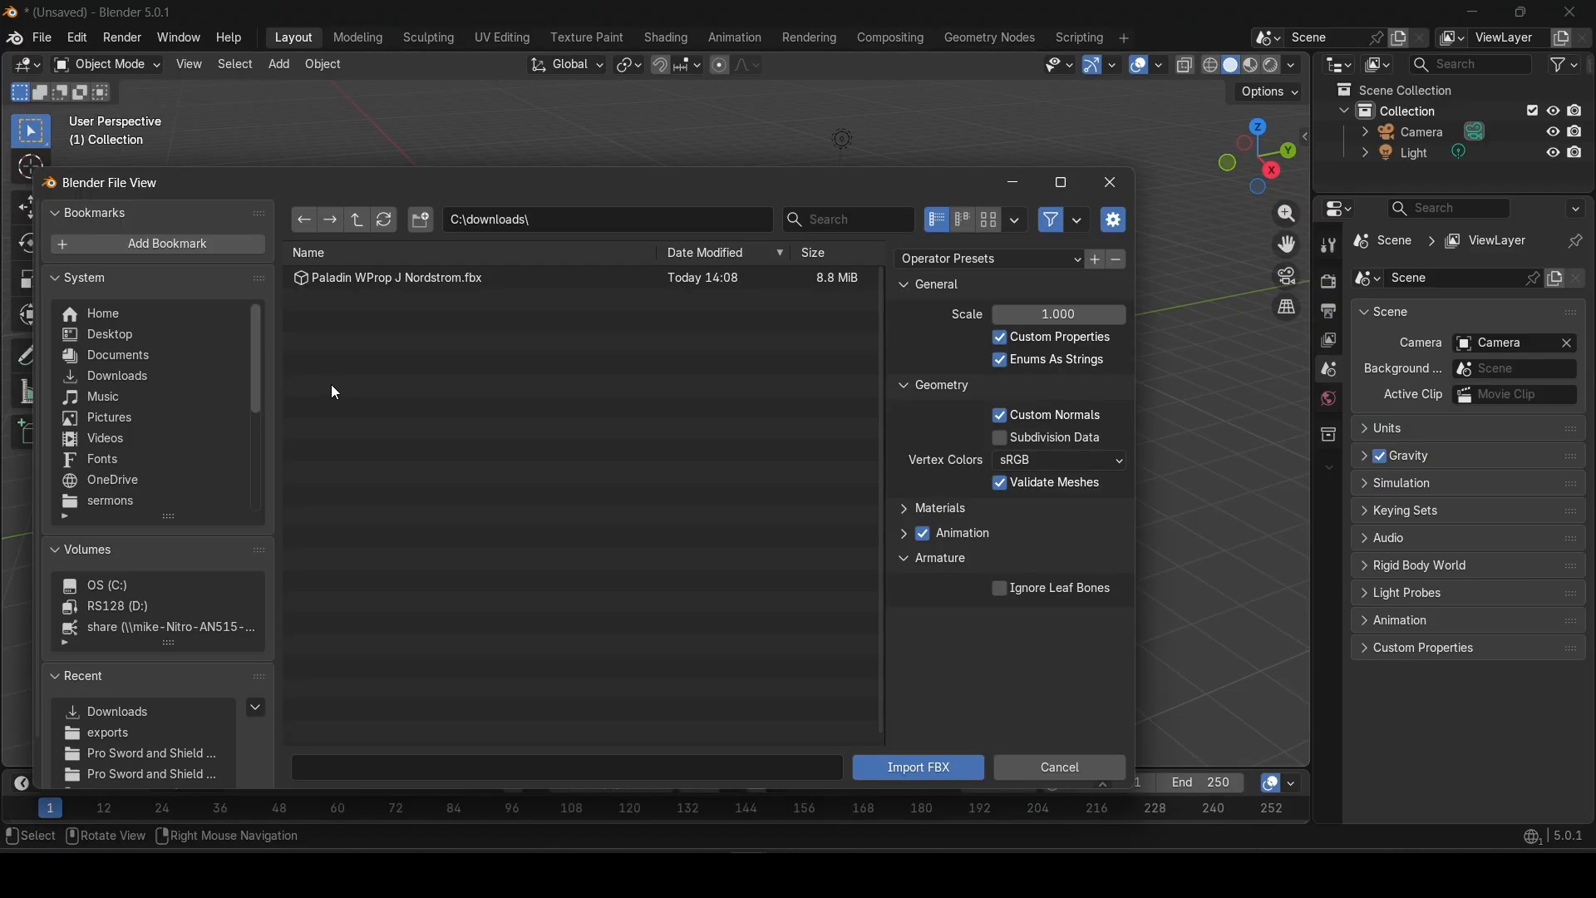
left_click(380, 276)
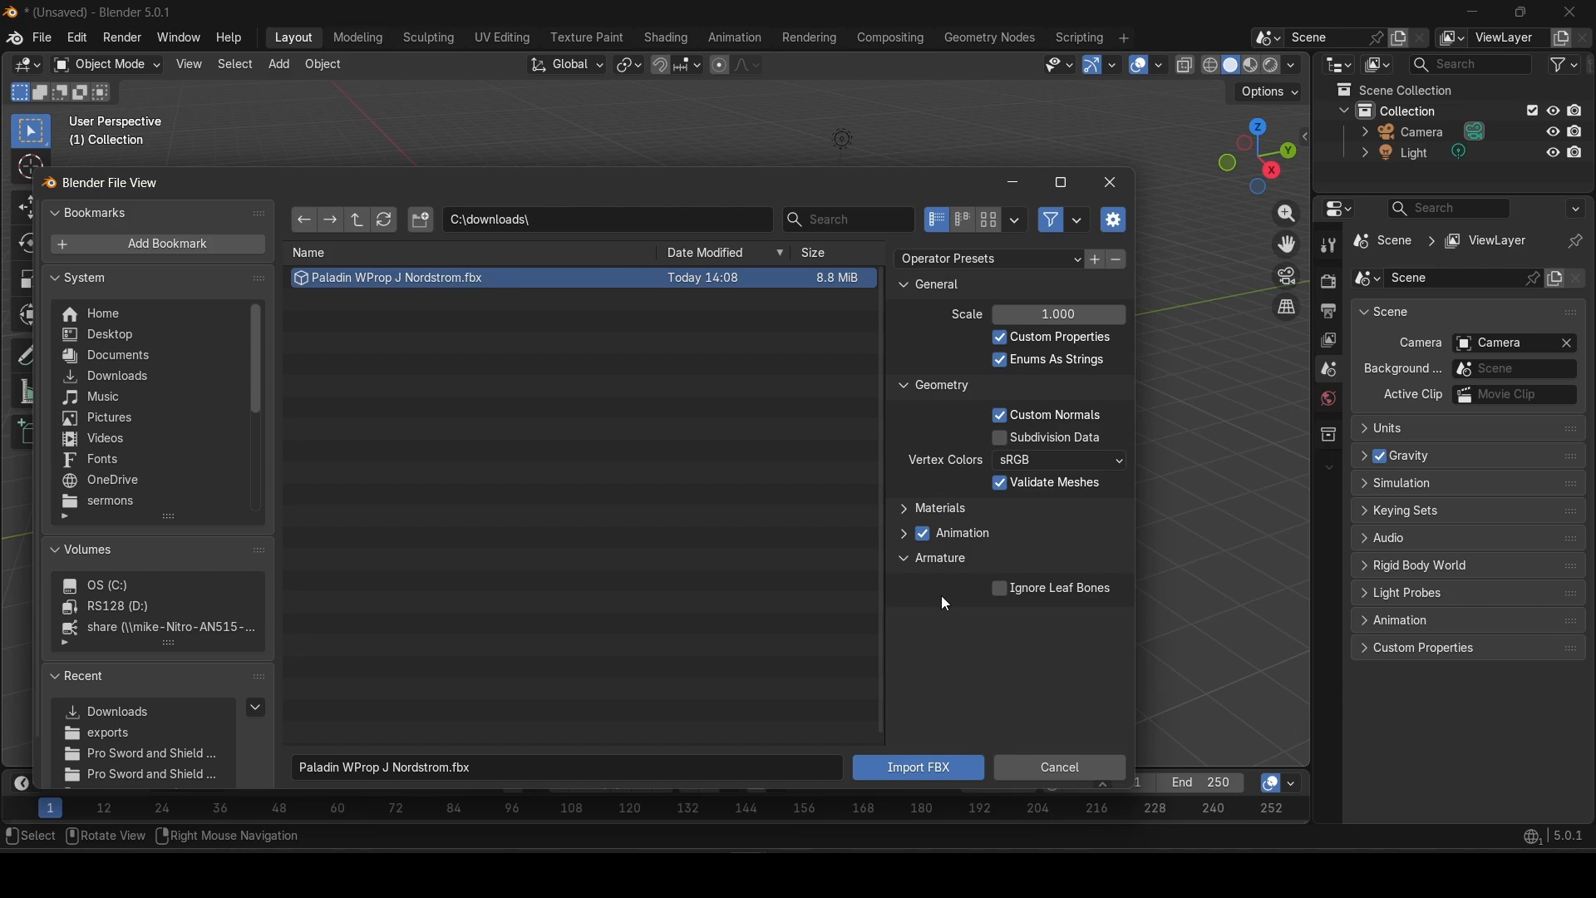
left_click(929, 767)
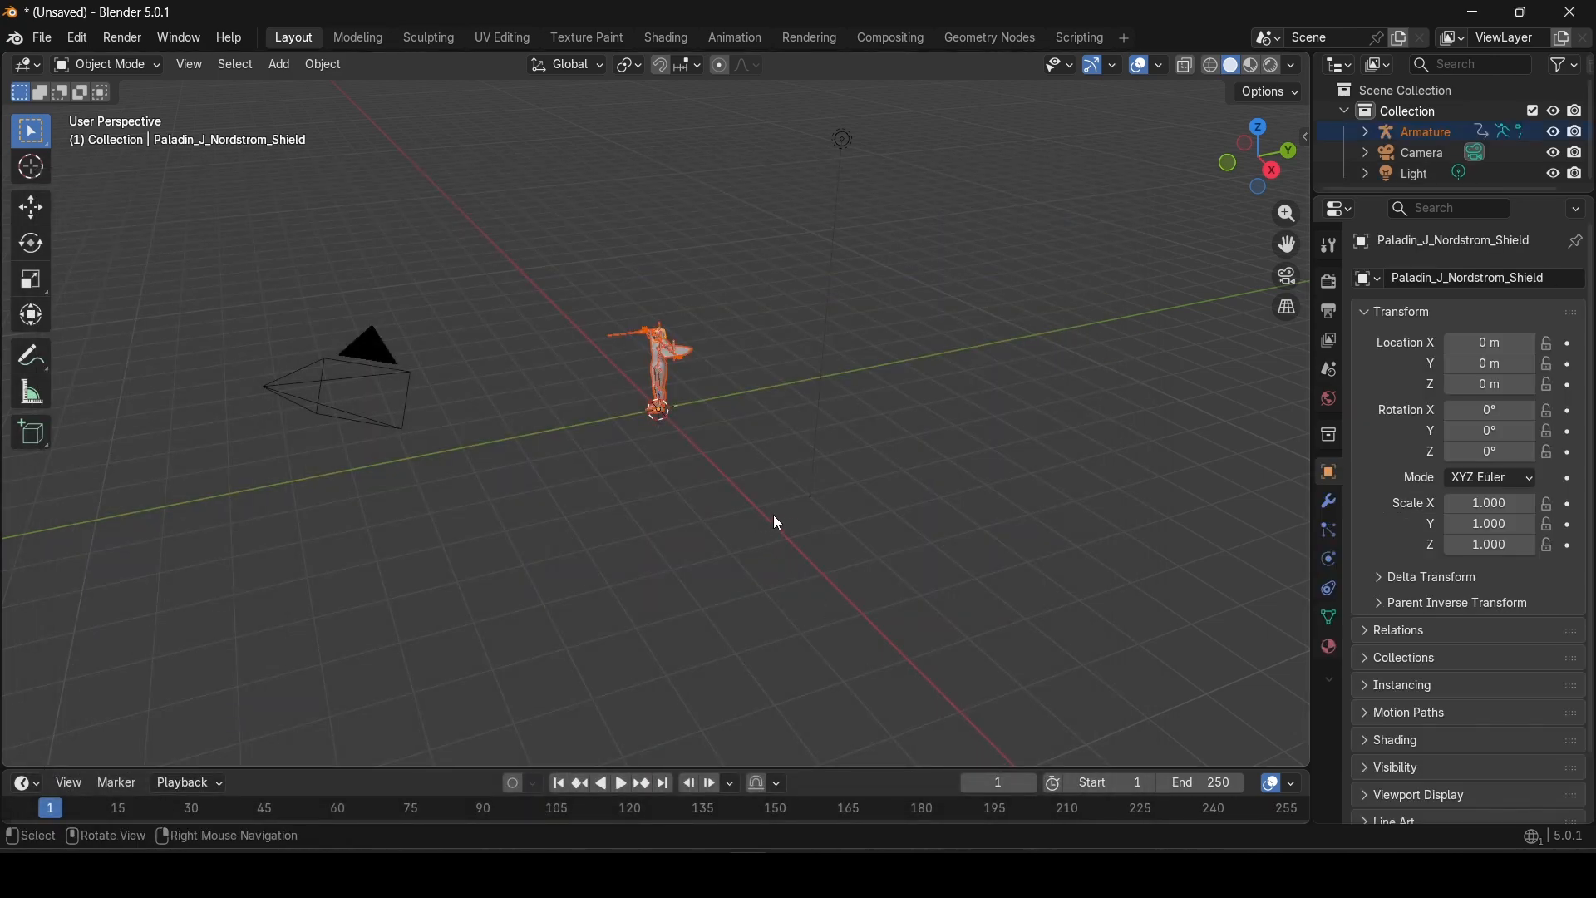
Step: View the imported paladin from the front and turn off the Bones overlay in the viewport
key("shift+grave")
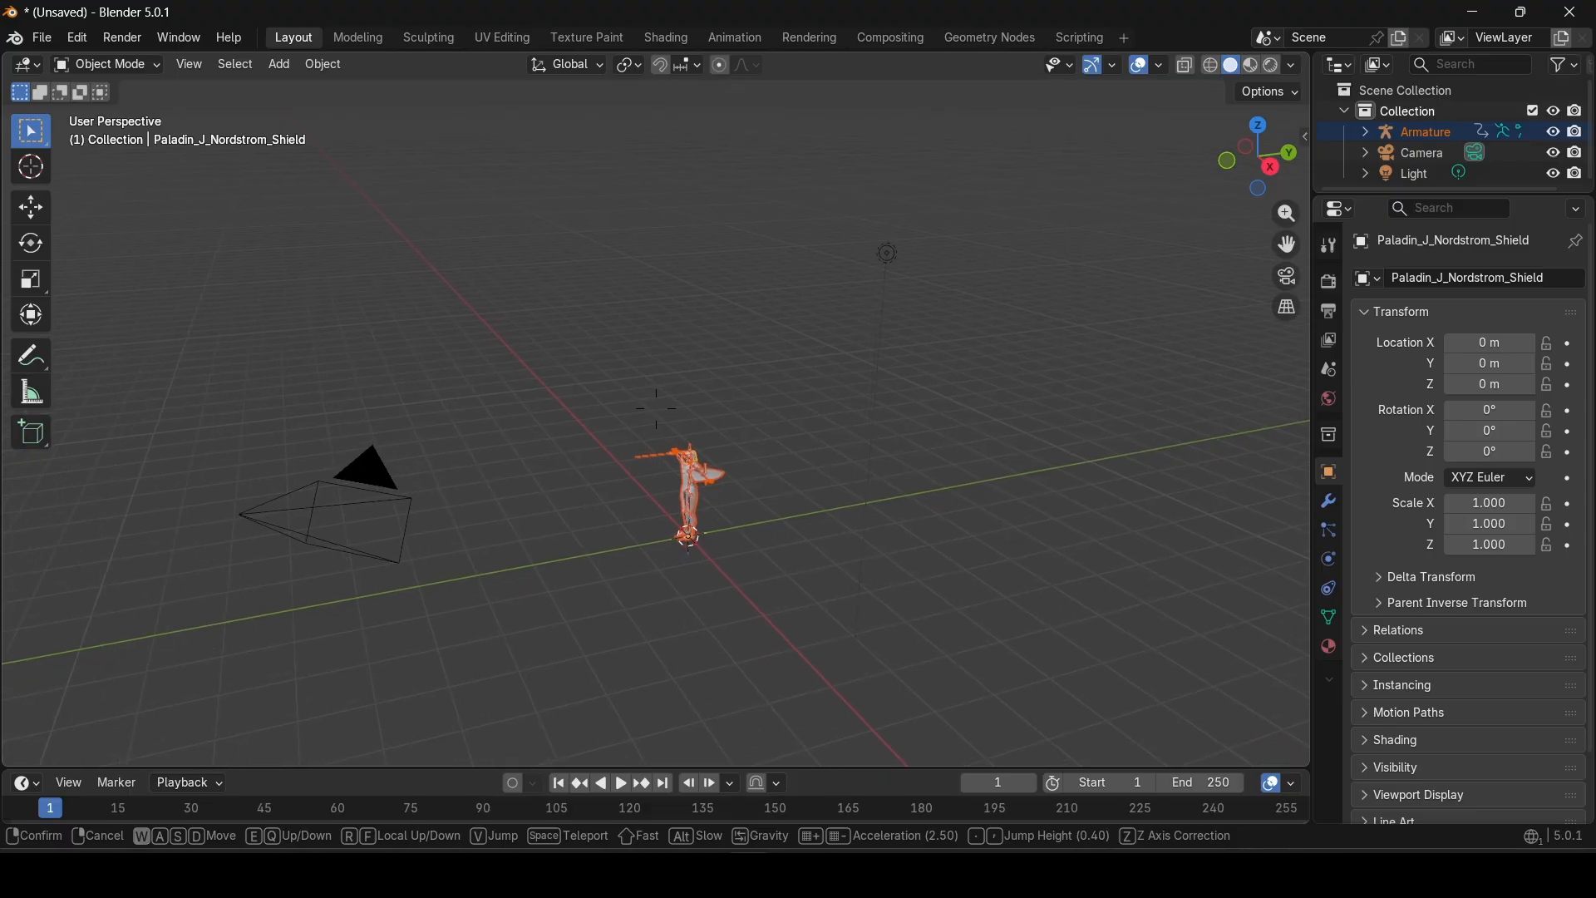
key("w")
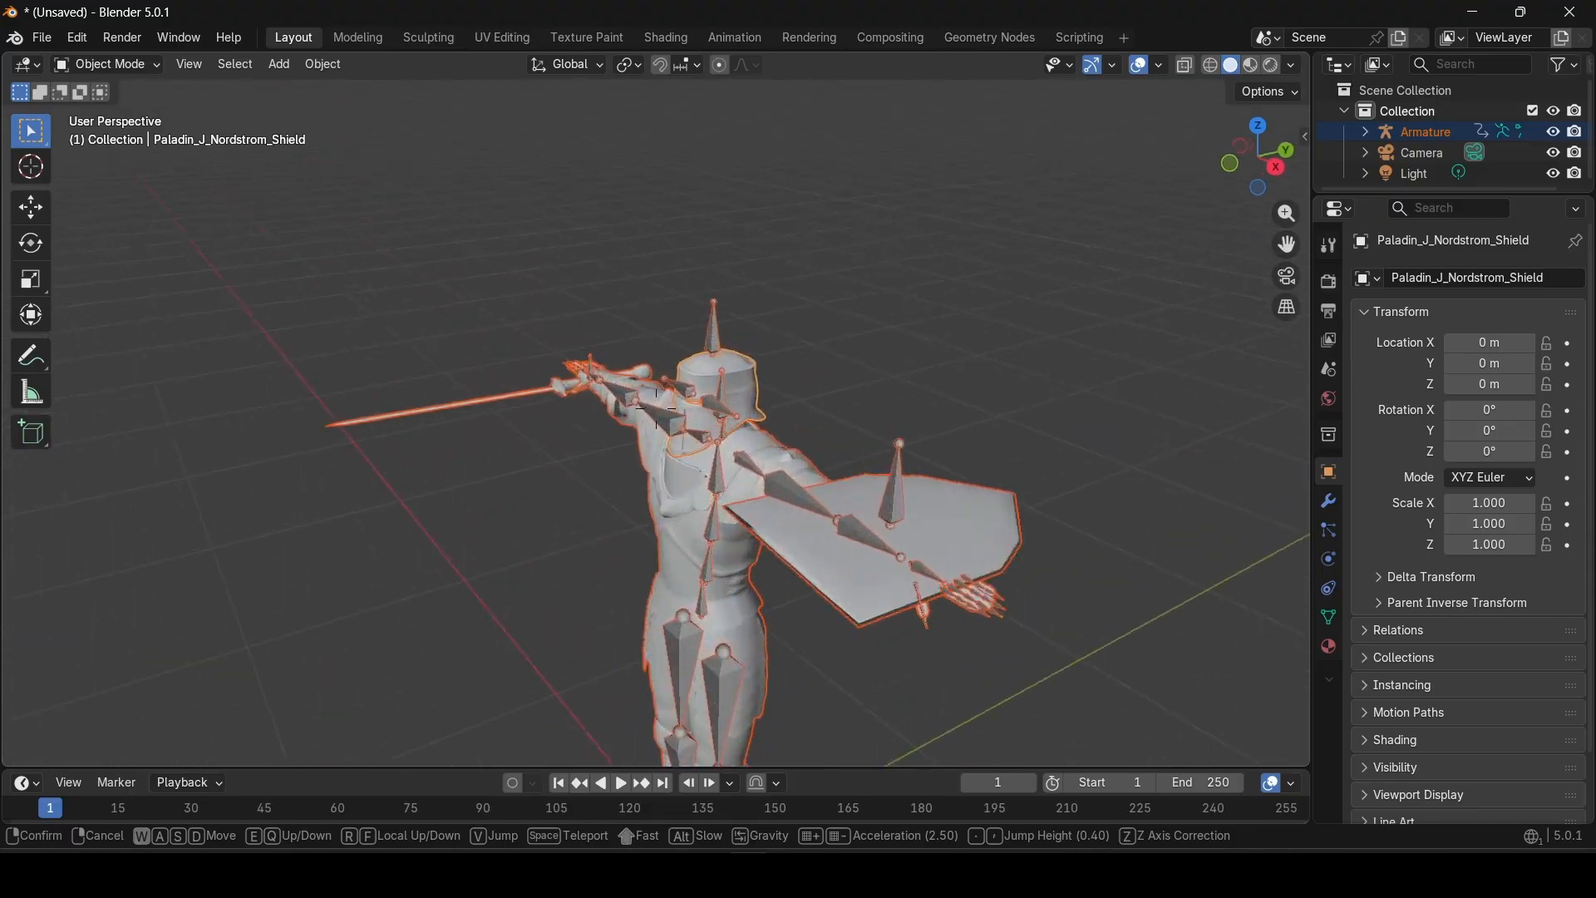
key("a")
key("s")
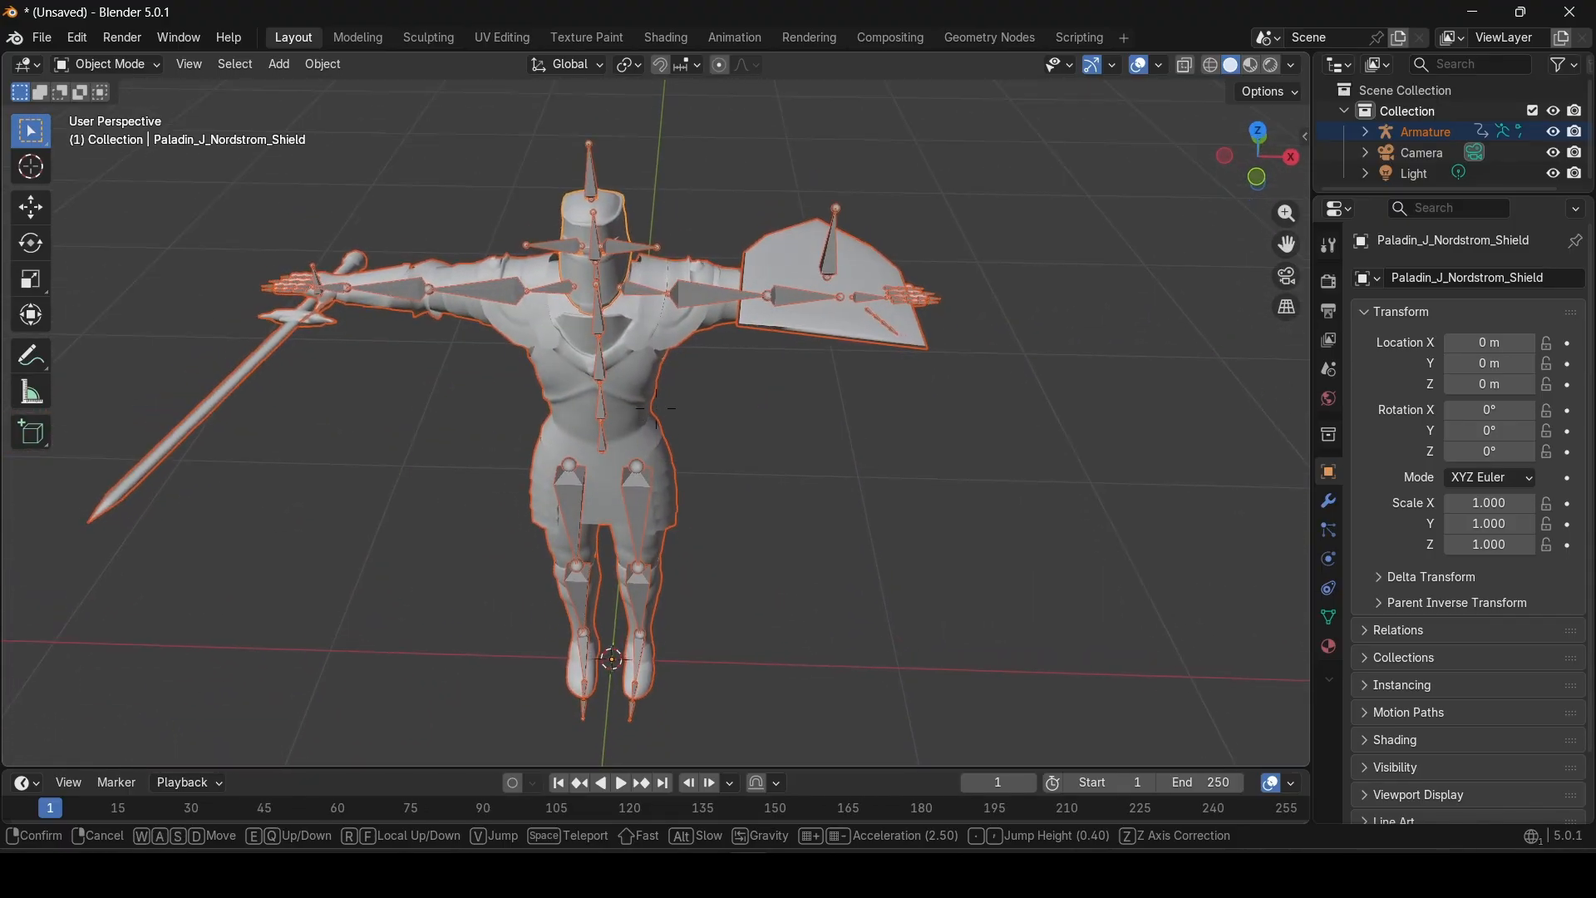
left_click(762, 478)
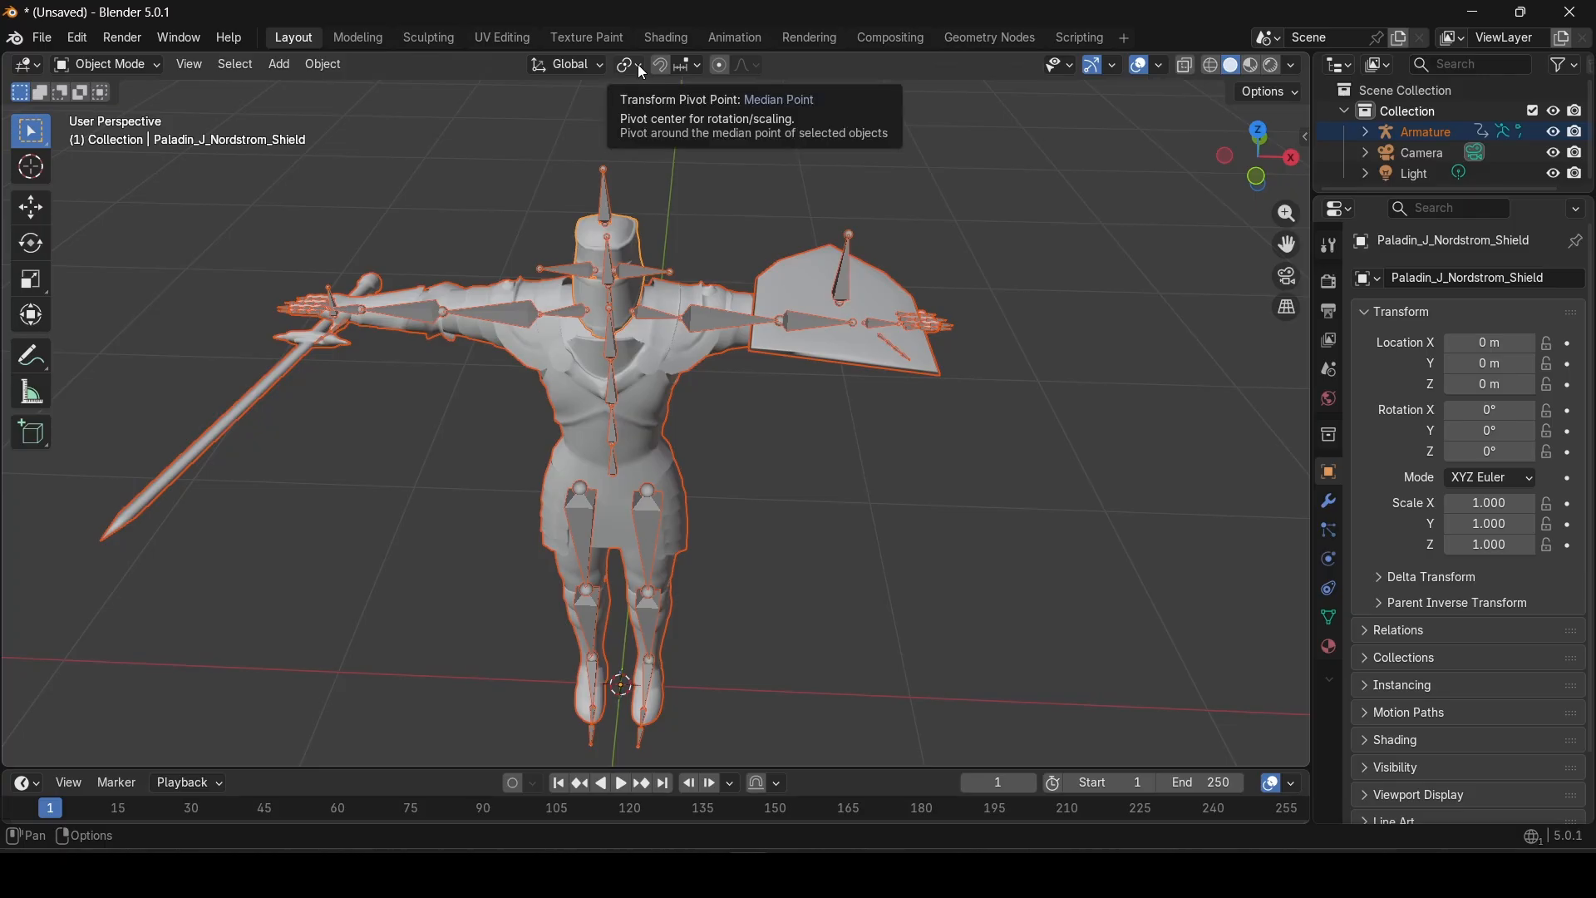
left_click(1114, 64)
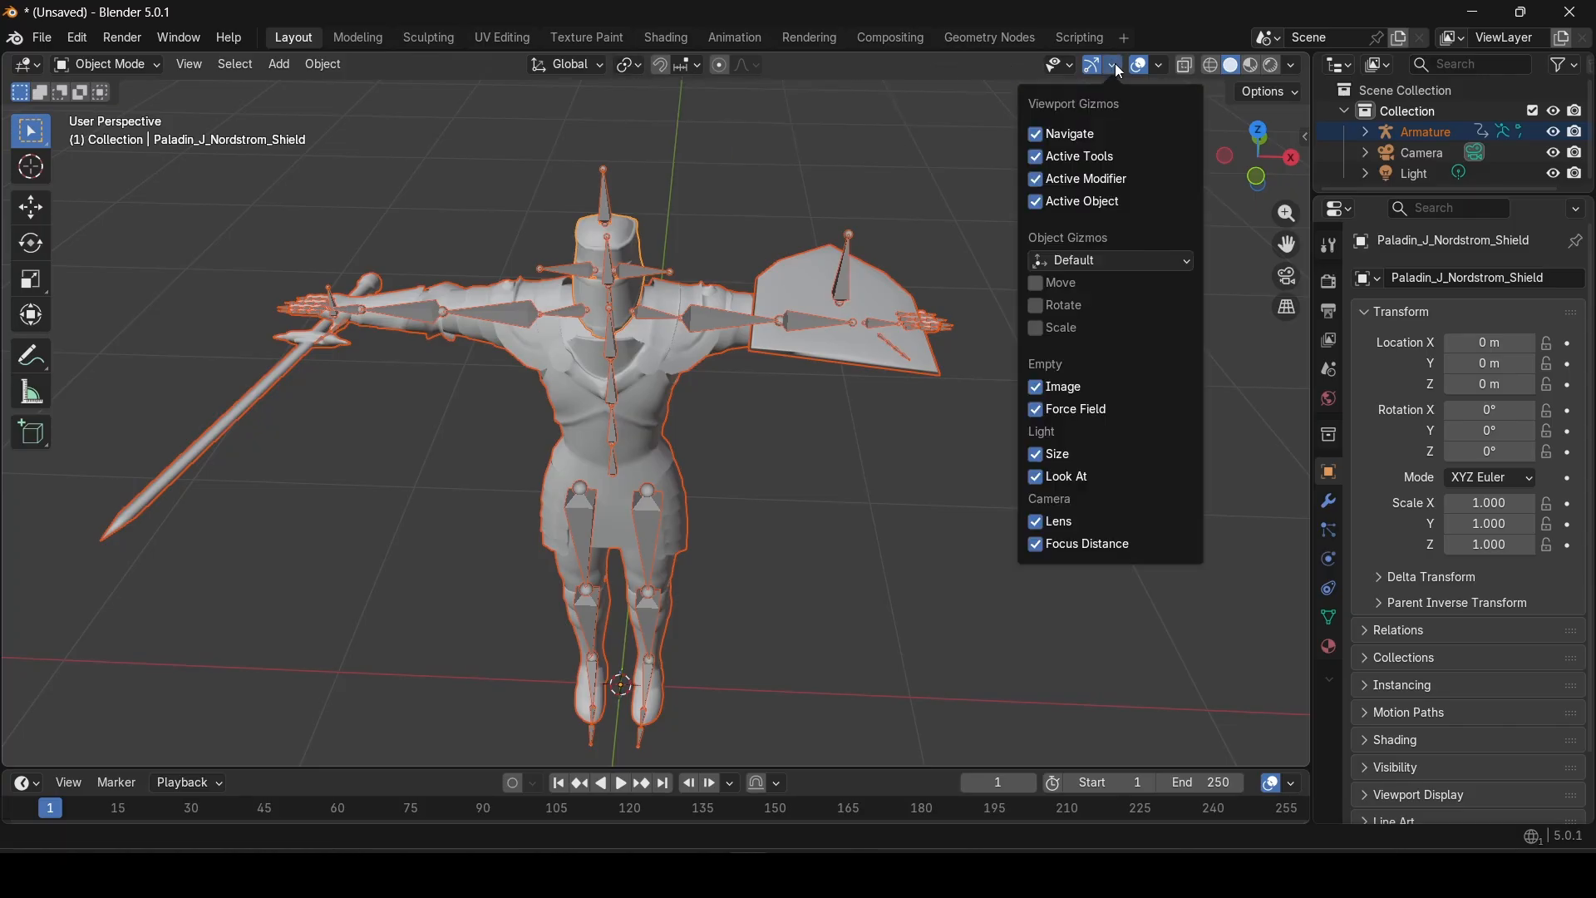
mouse_move(1159, 66)
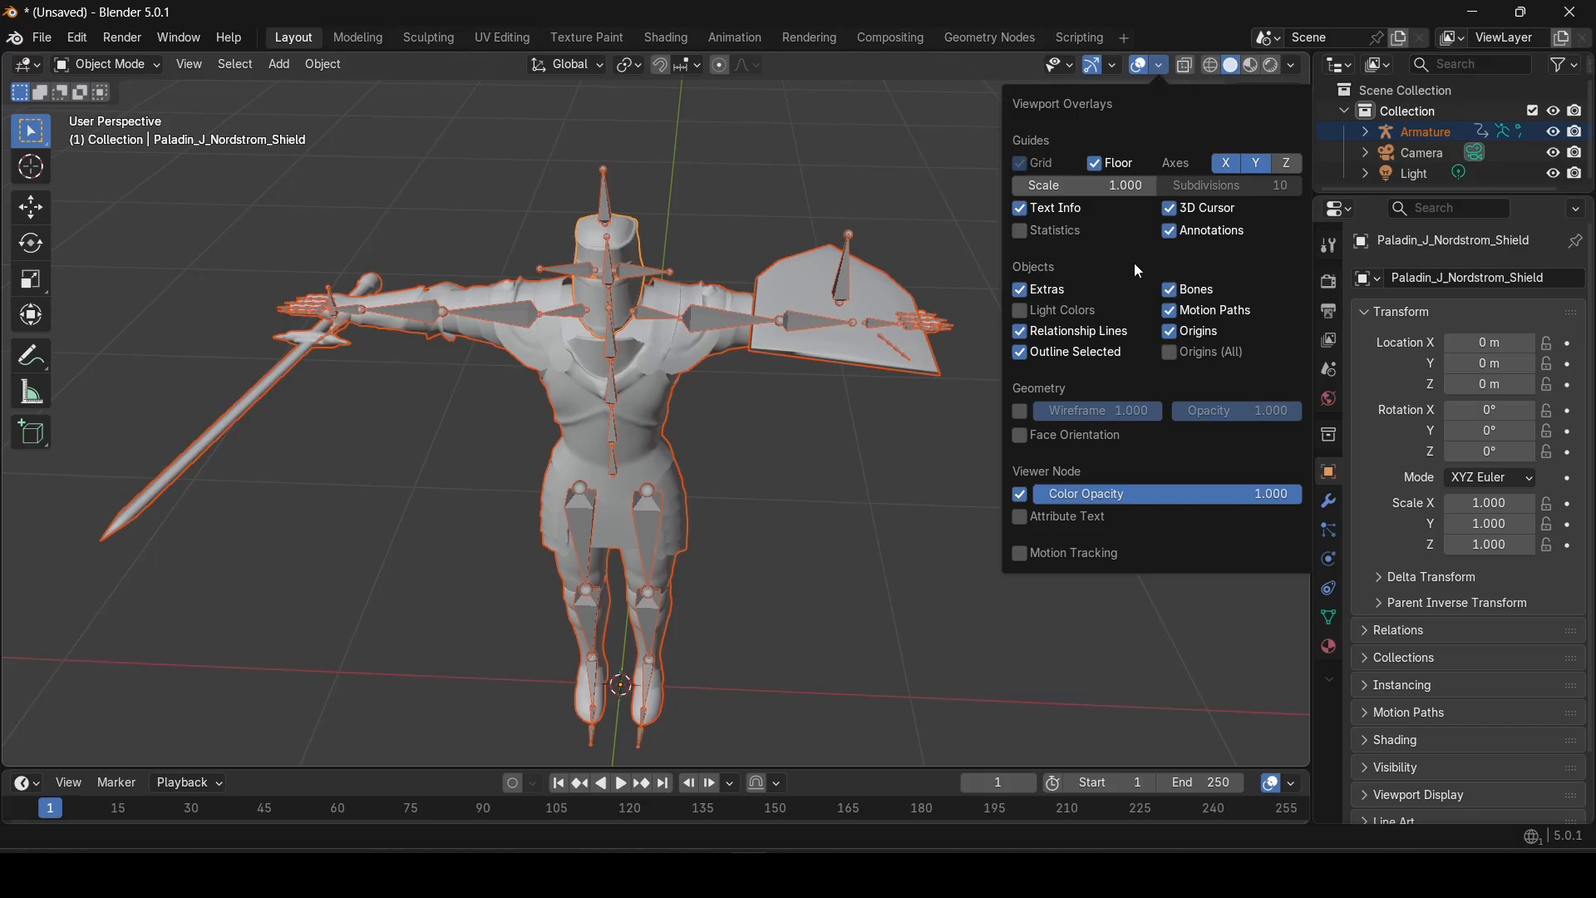
left_click(1170, 291)
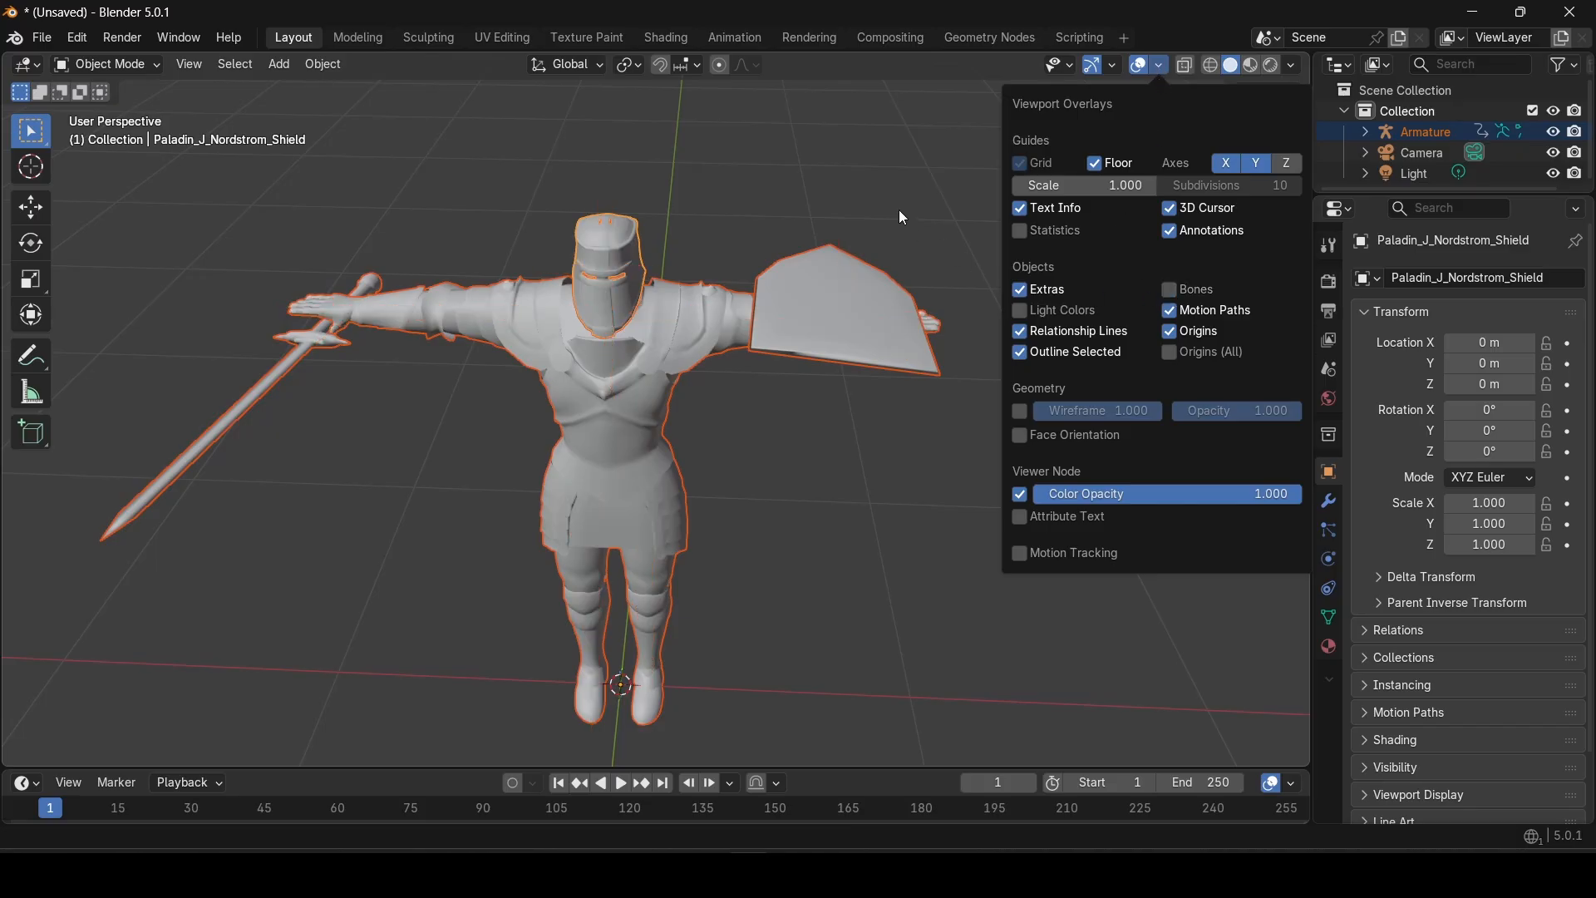
Step: Set the viewport shading to Material Preview to display the paladin's textures
key("shift+grave")
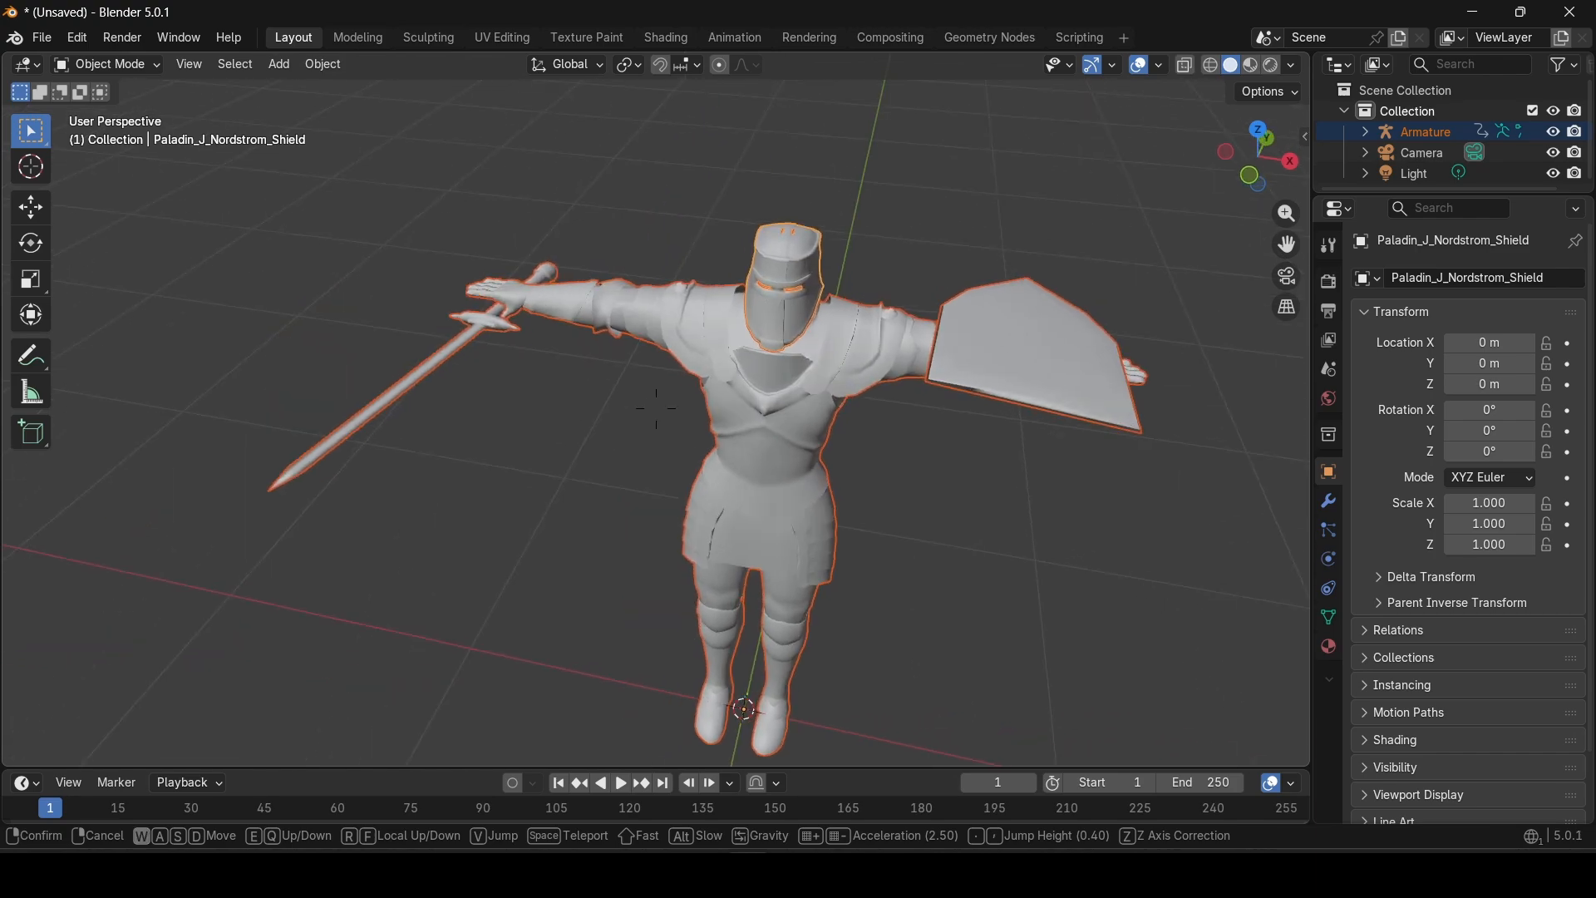
left_click(656, 408)
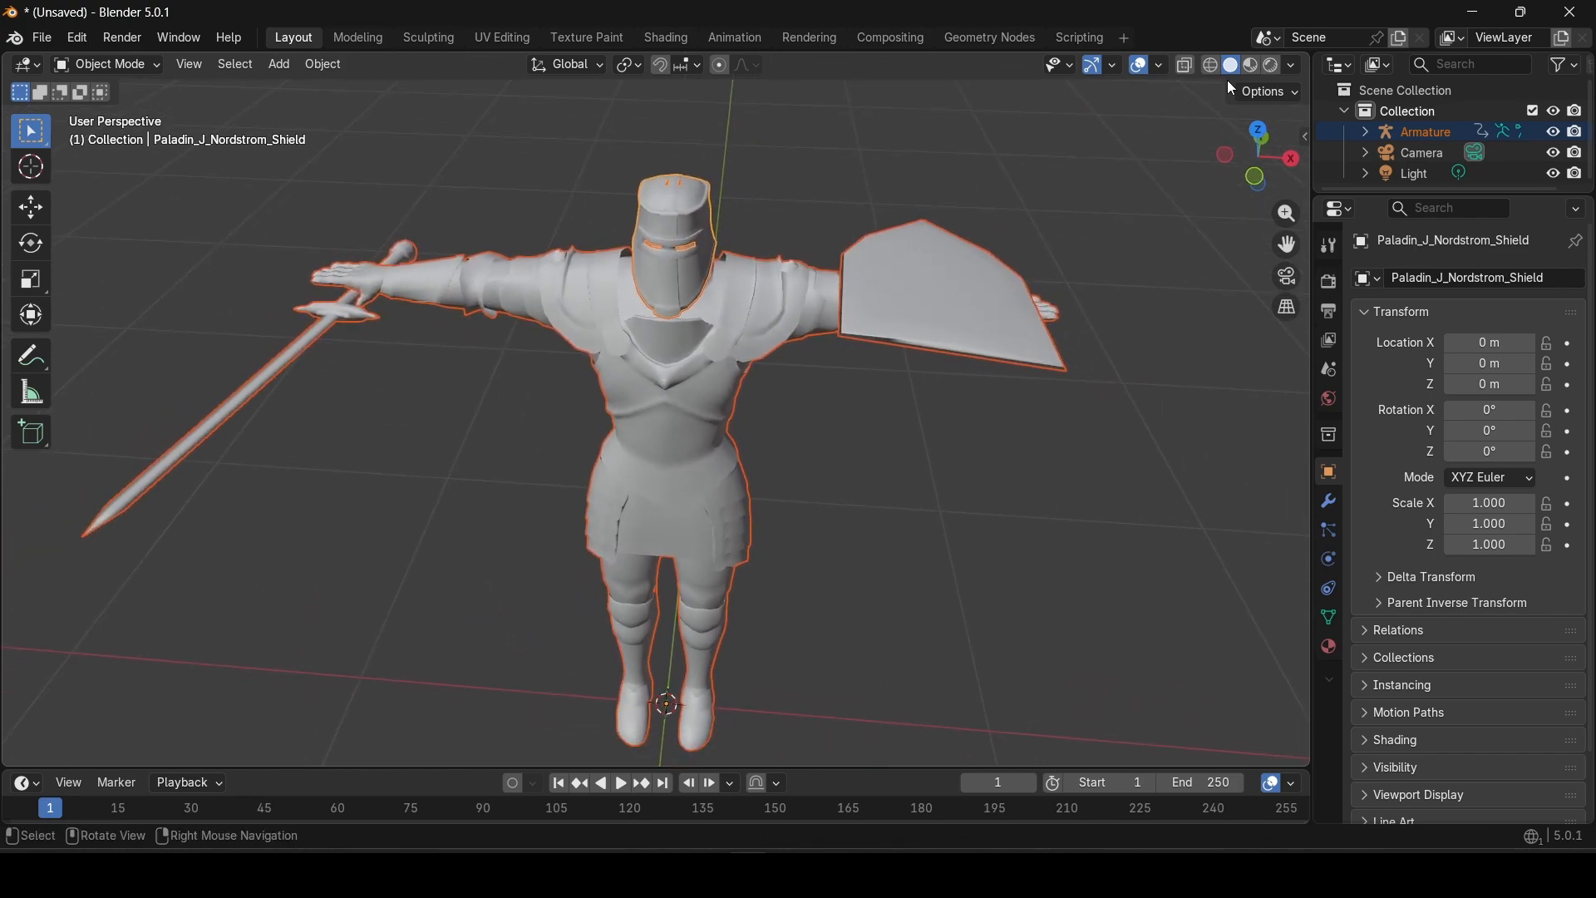
left_click(1254, 66)
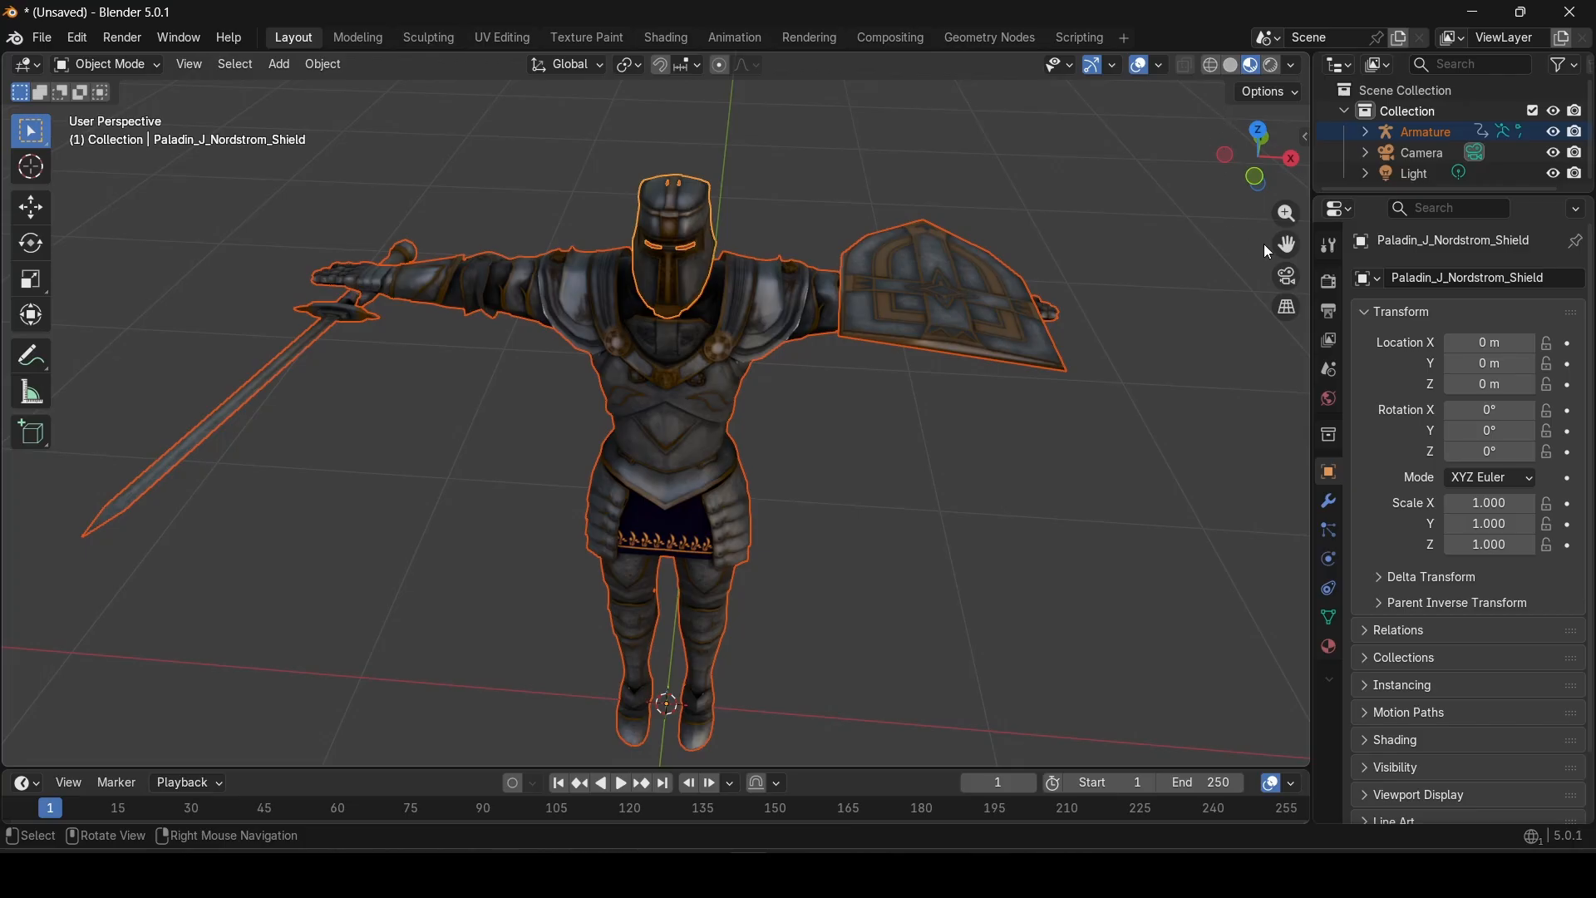
Step: Expand the Armature in the Outliner and enlarge the Outliner so the full mesh names are readable
left_click_drag(1413, 193, 1438, 454)
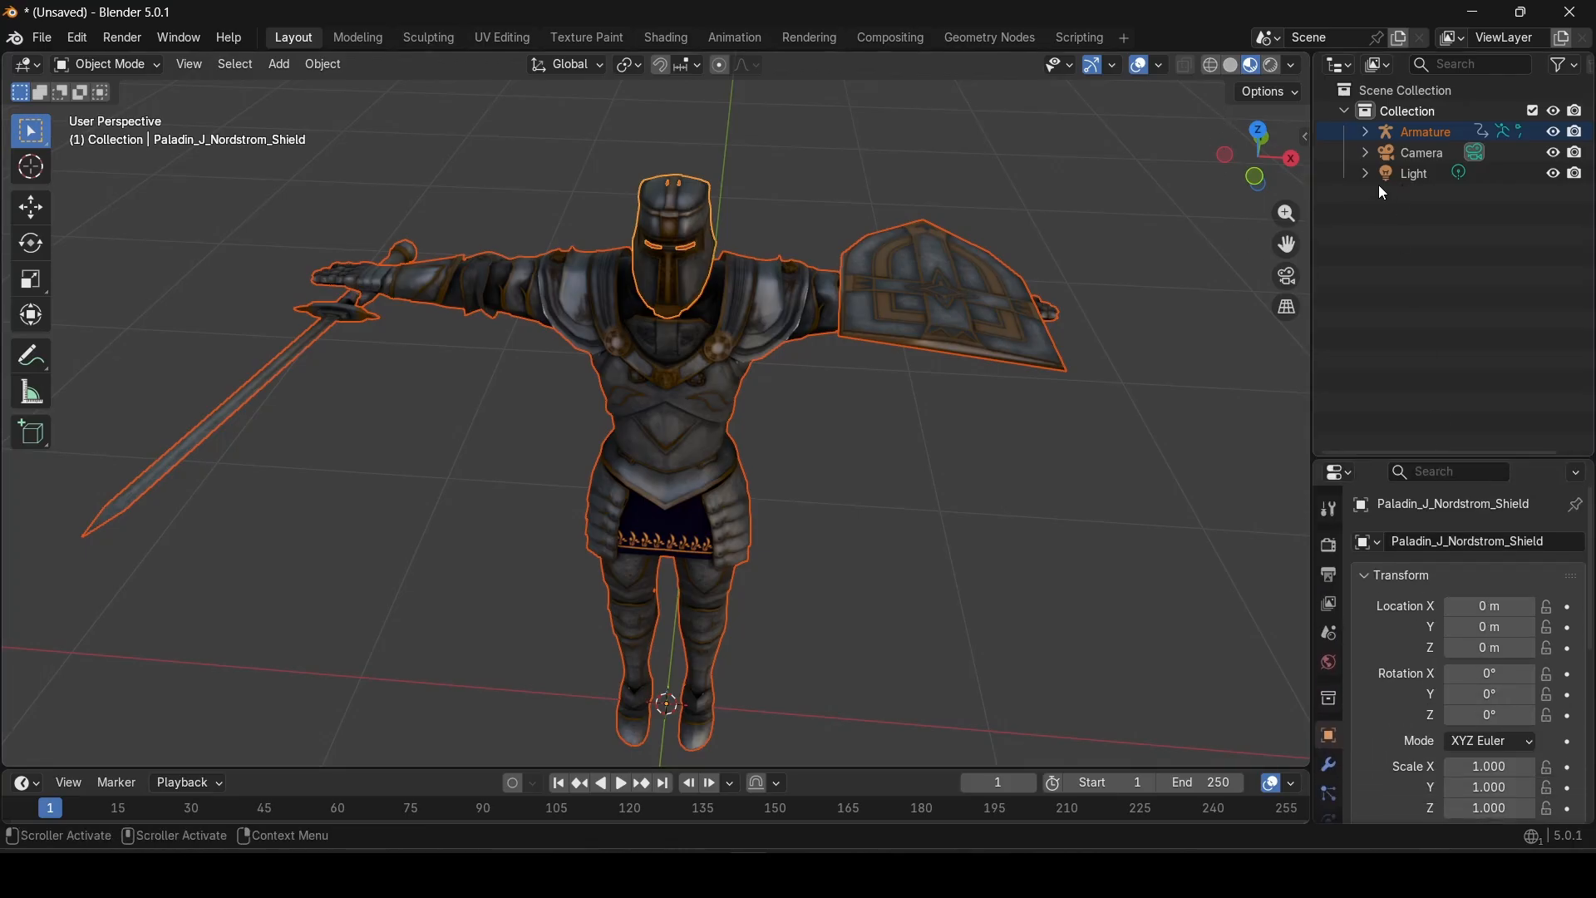
left_click(1363, 131)
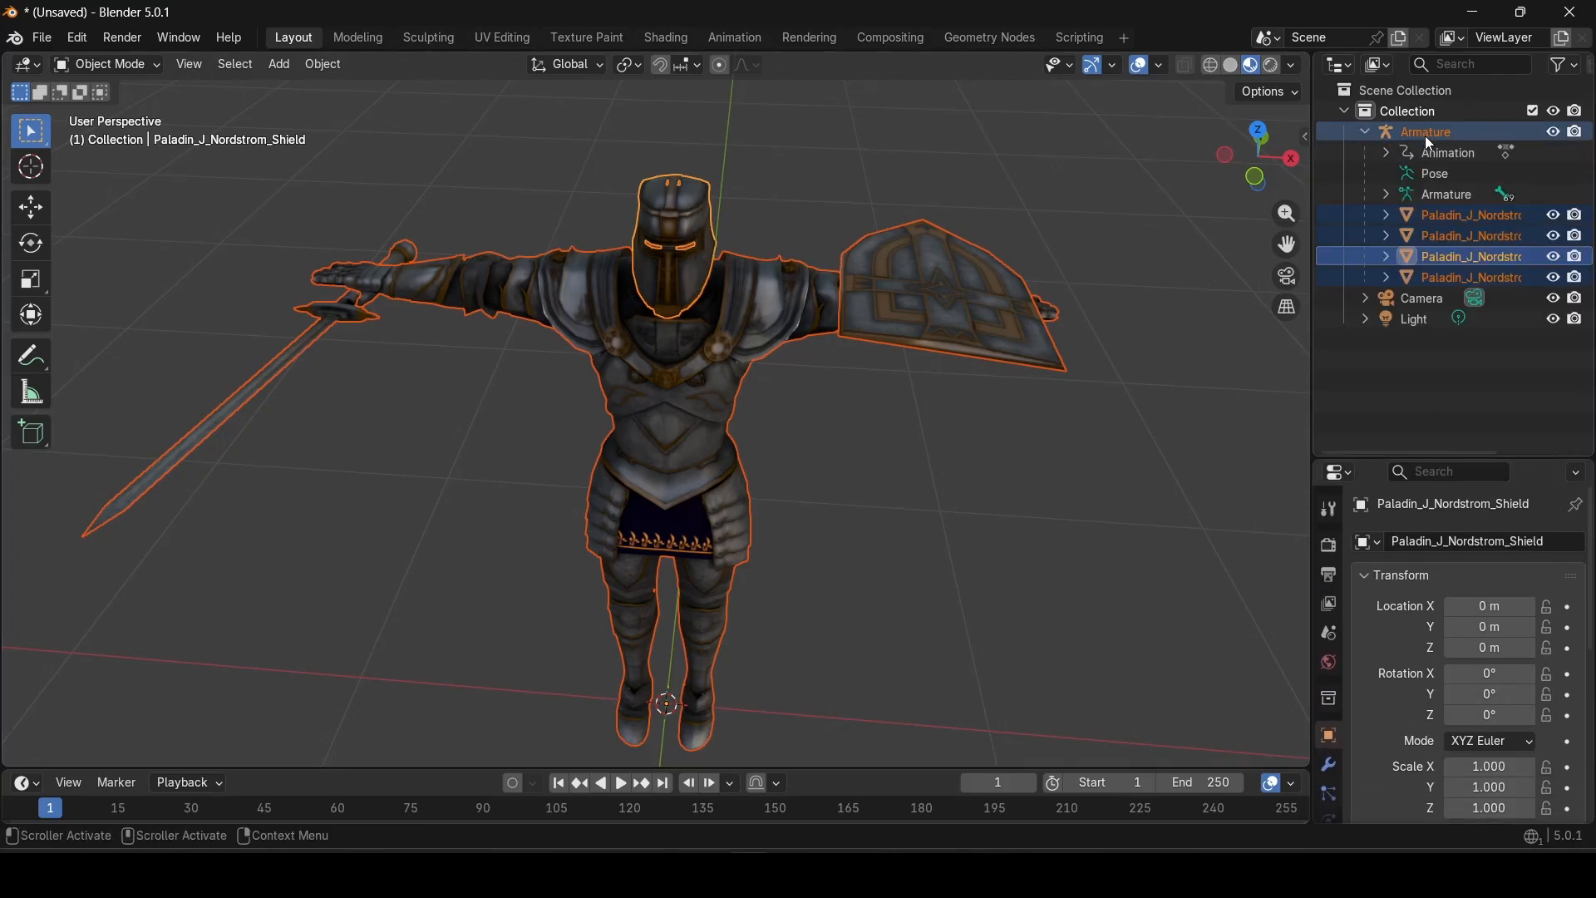
left_click(1438, 214)
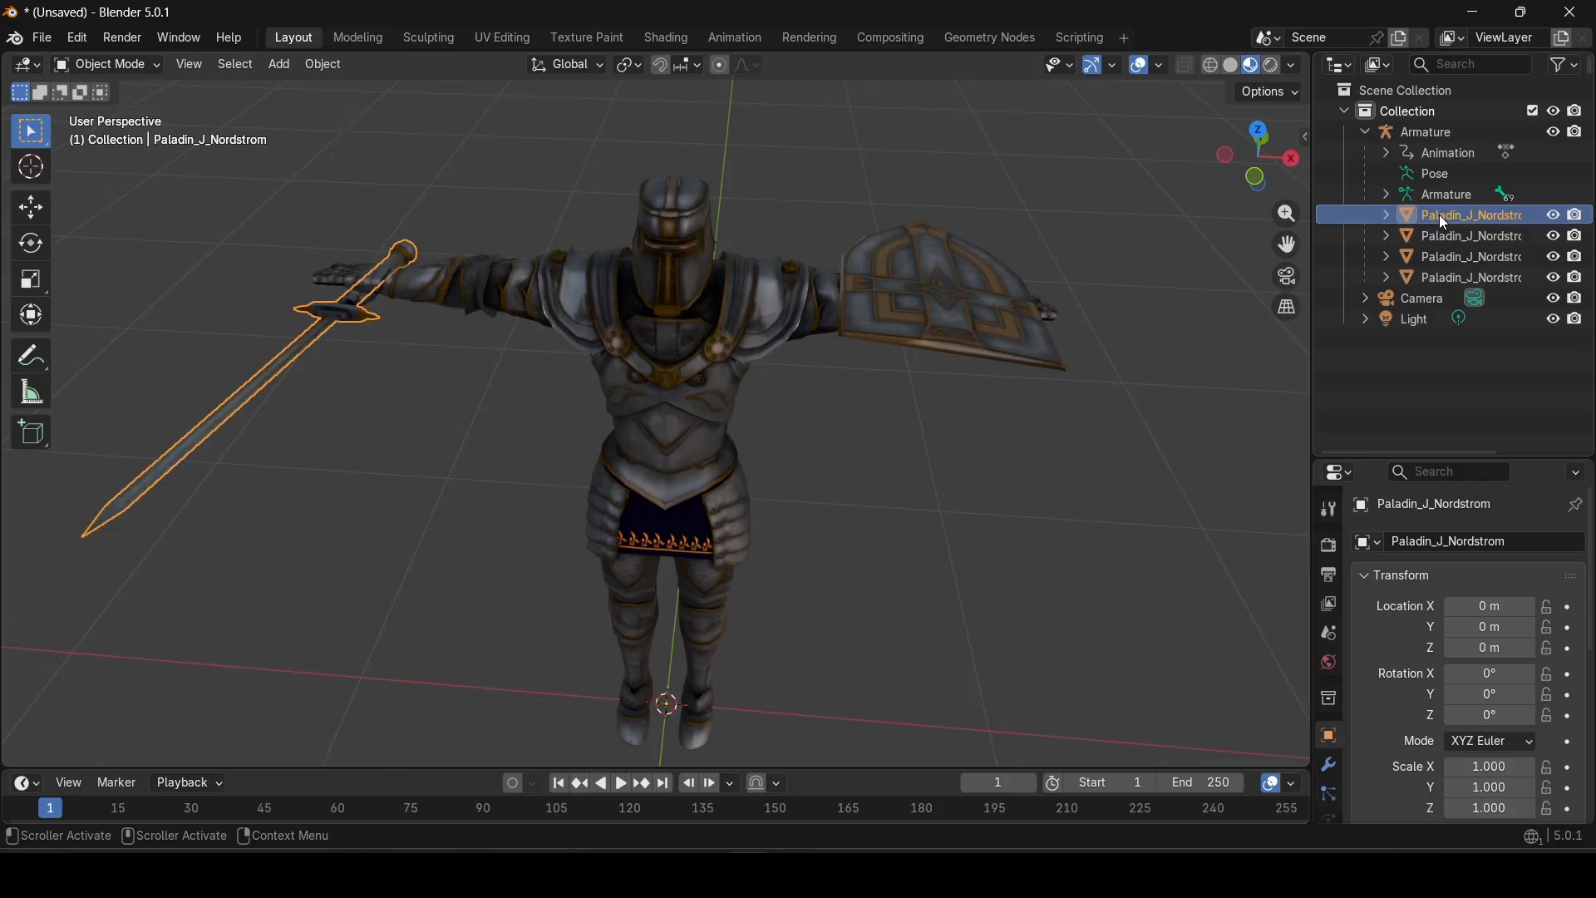
left_click_drag(1313, 239, 1135, 244)
Step: Select the Paladin_J_Nordstrom base, Helmet, Shield and Sword meshes in turn to check which body or gear part each name refers to
left_click(1293, 236)
left_click(1298, 256)
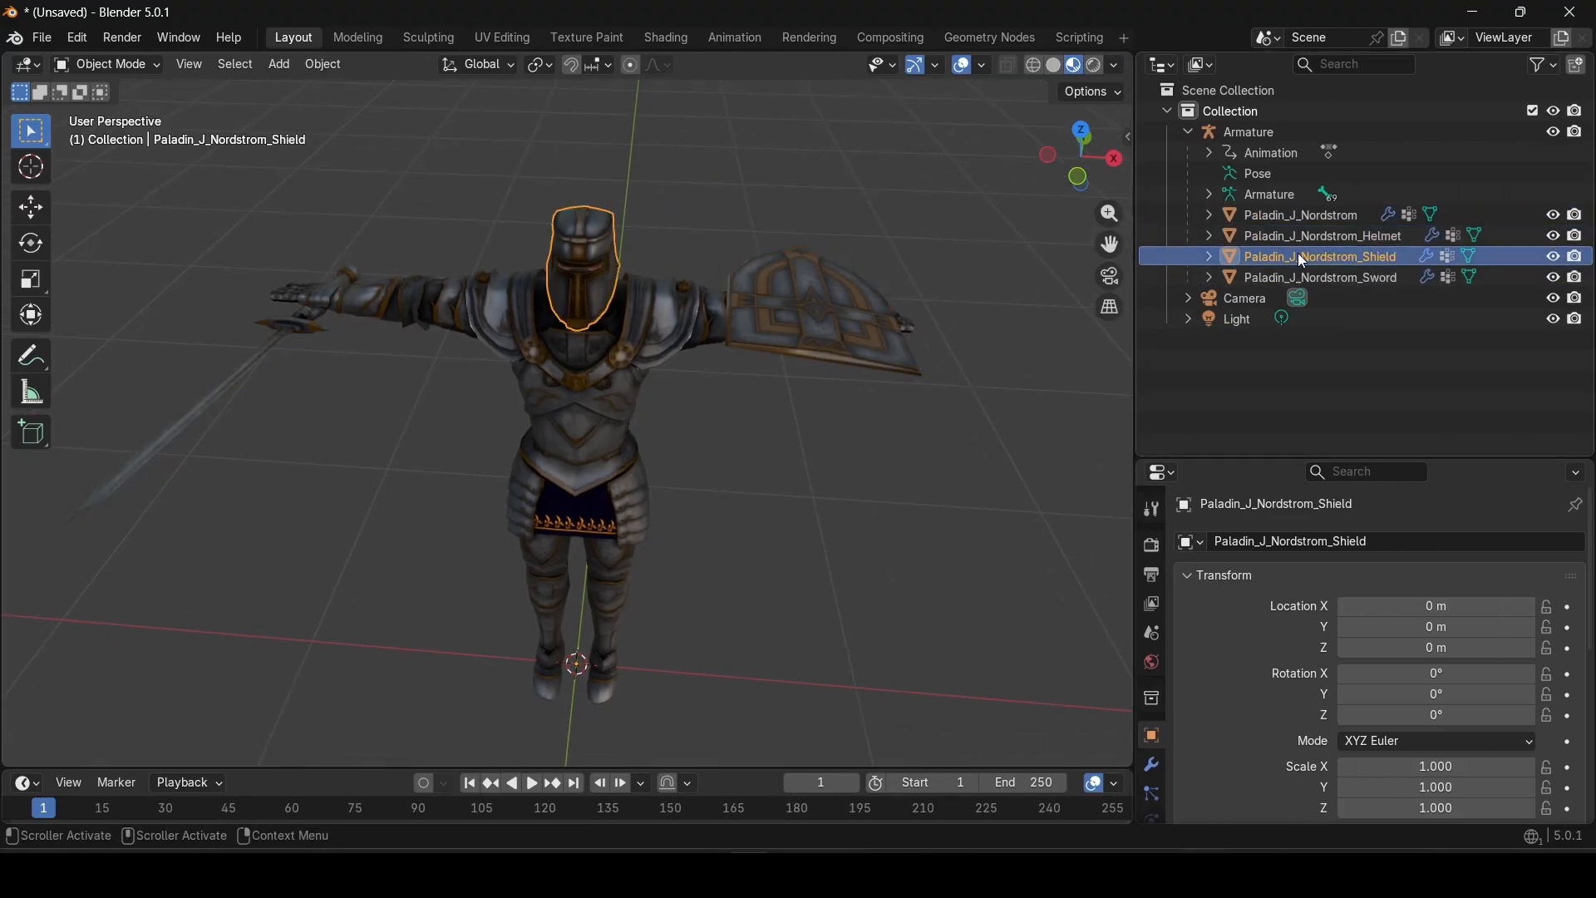
left_click(1297, 237)
left_click(1290, 215)
left_click(1293, 236)
left_click(1293, 217)
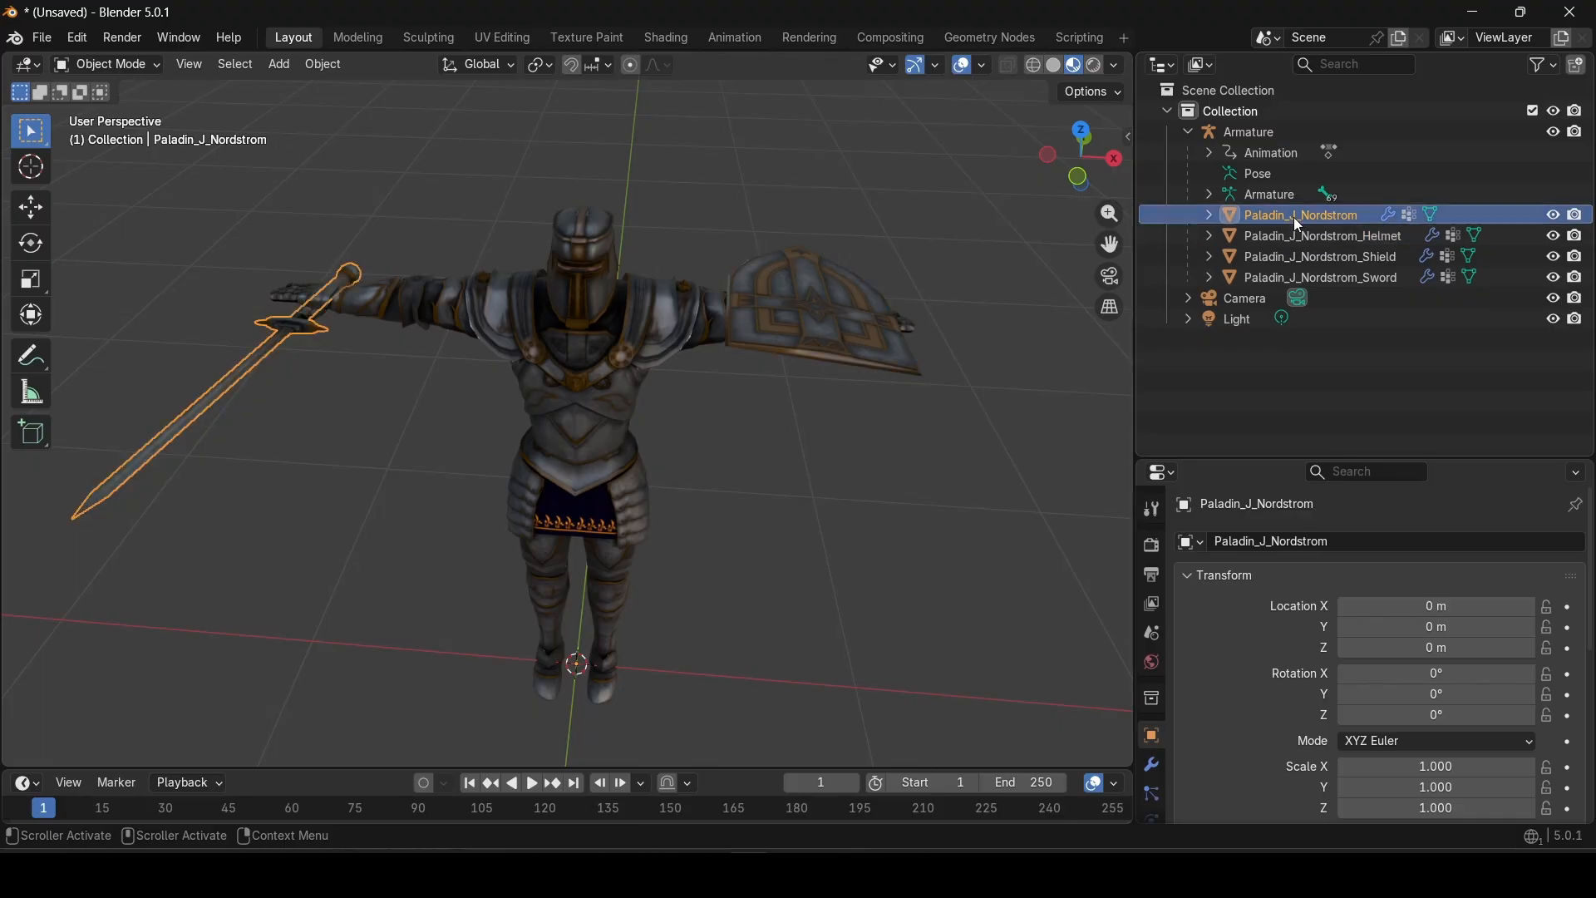
left_click(1296, 237)
left_click(1288, 213)
left_click(1320, 258)
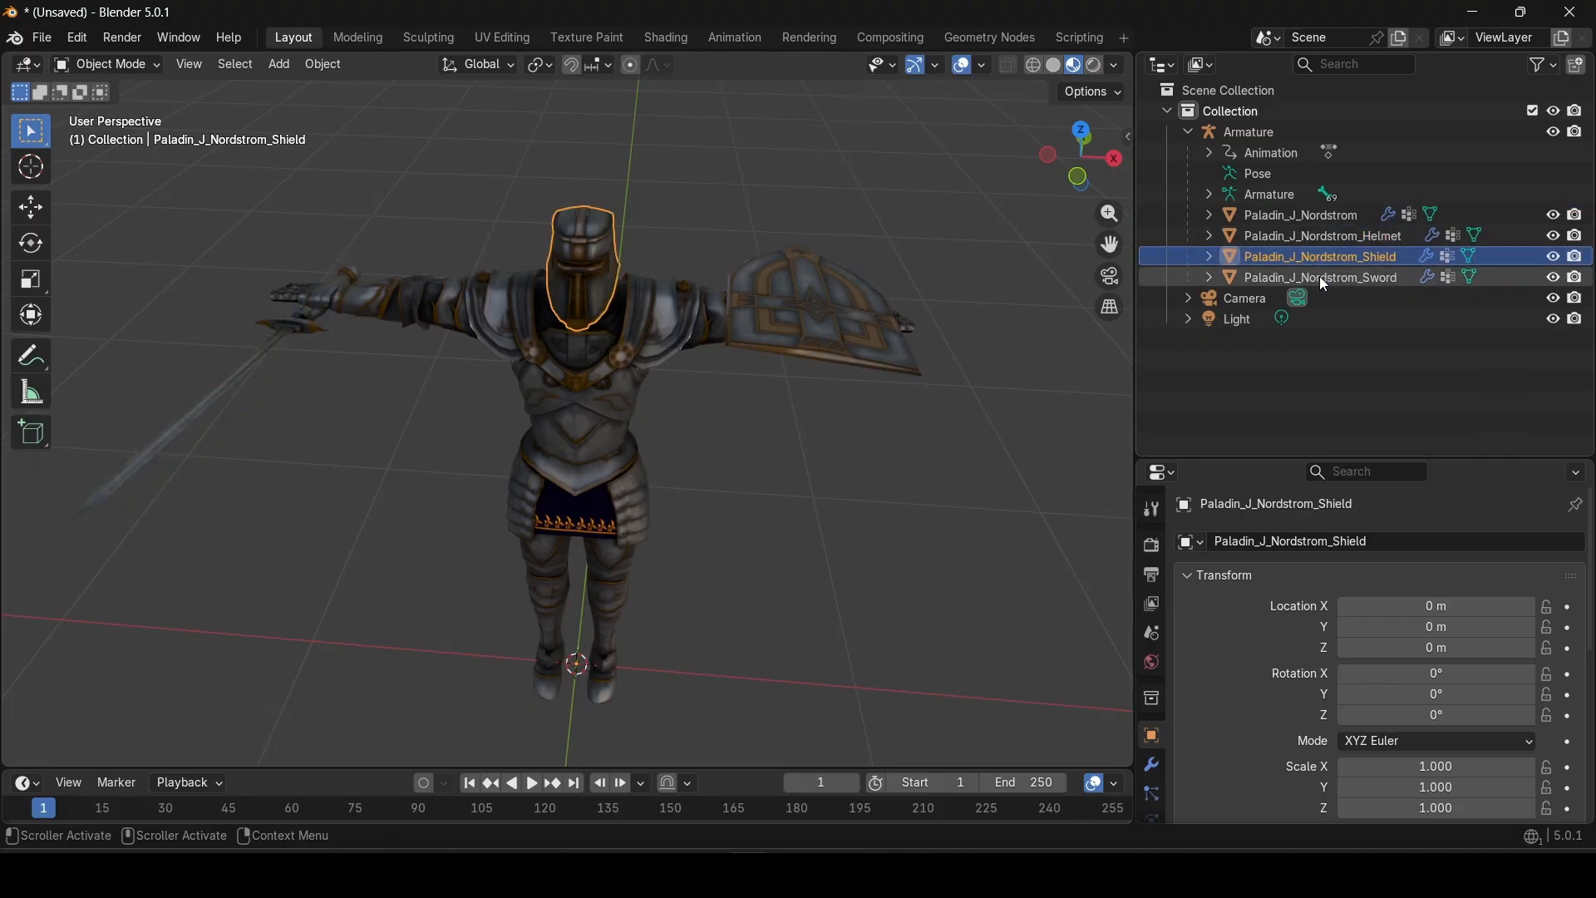
left_click(1319, 275)
left_click(1320, 257)
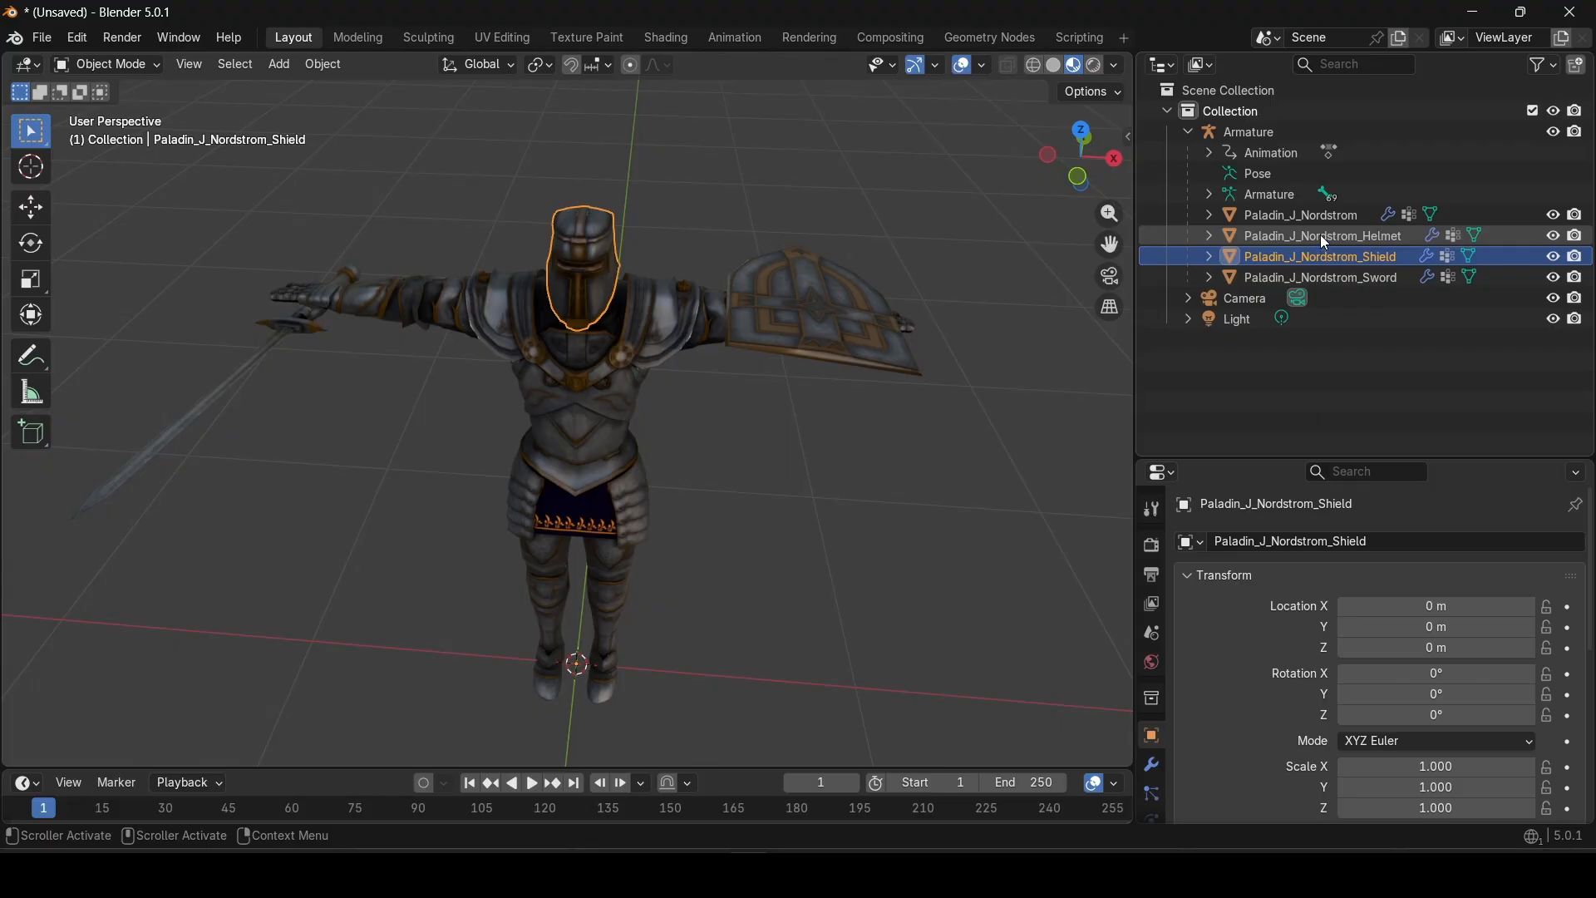
left_click(1323, 236)
Step: Rename the Paladin_J_Nordstrom mesh, which is the sword, as Paladin_J_Nordstrom_Sword
left_click(1323, 216)
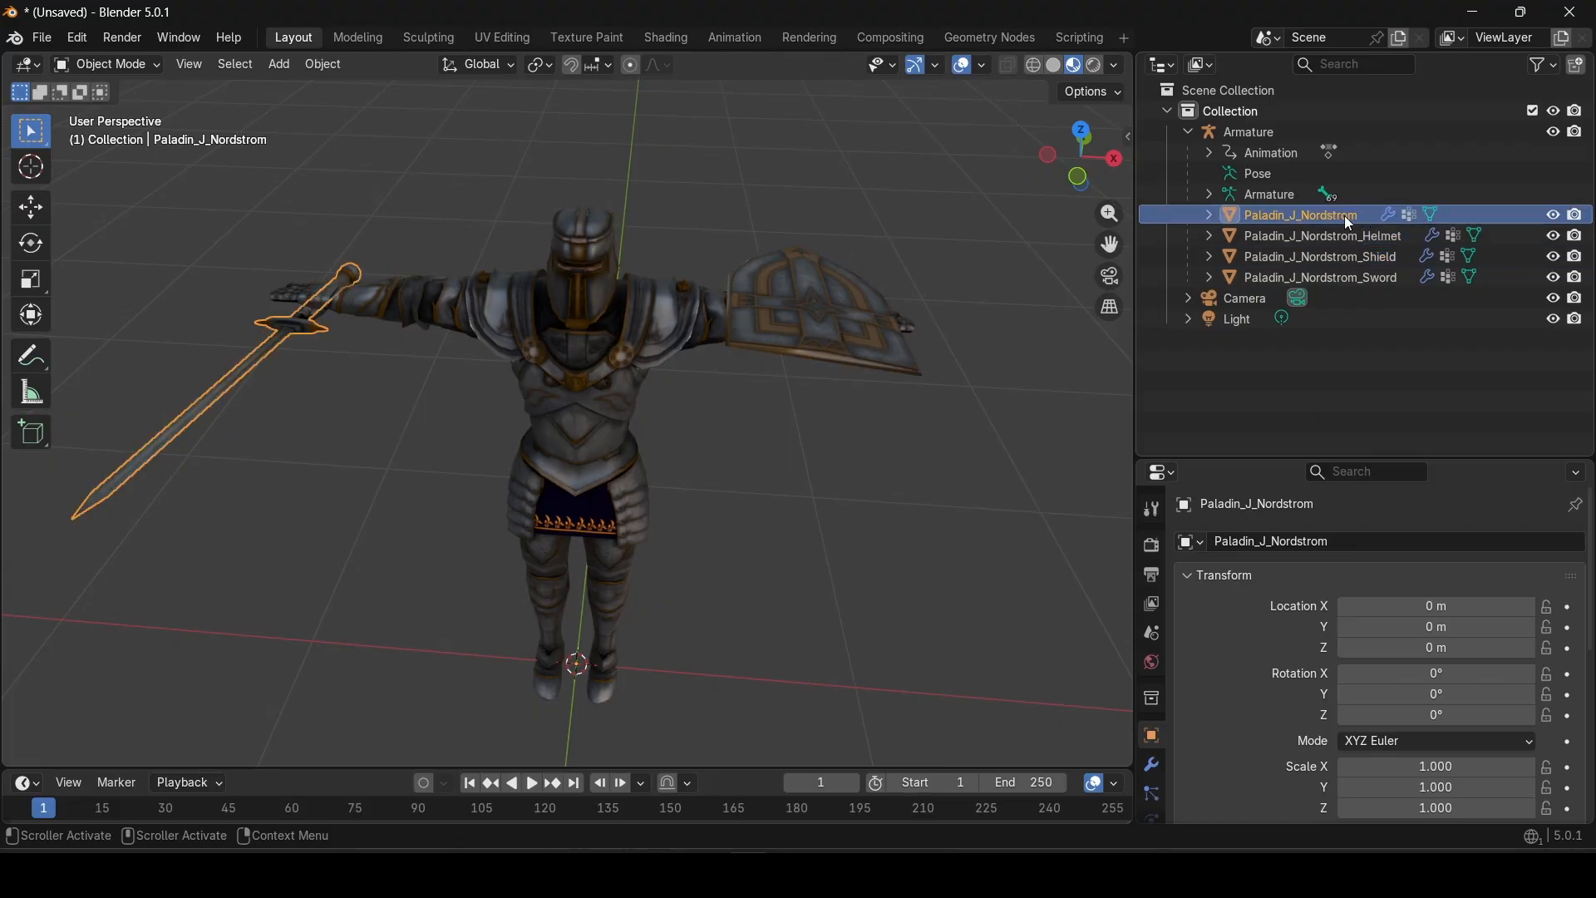
right_click(1341, 216)
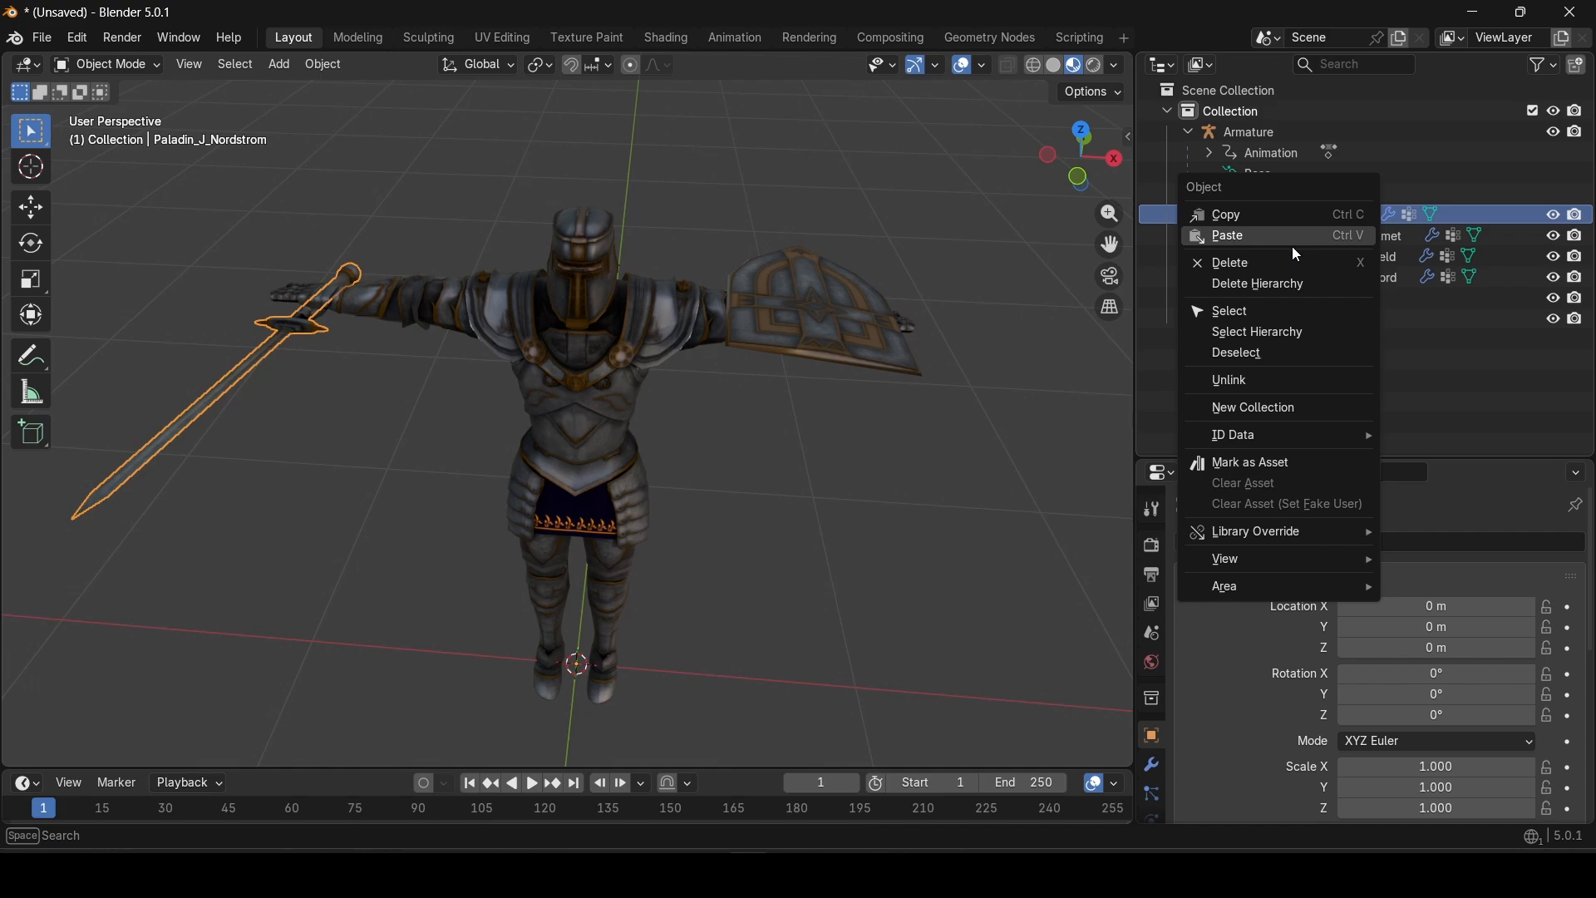
mouse_move(1270, 434)
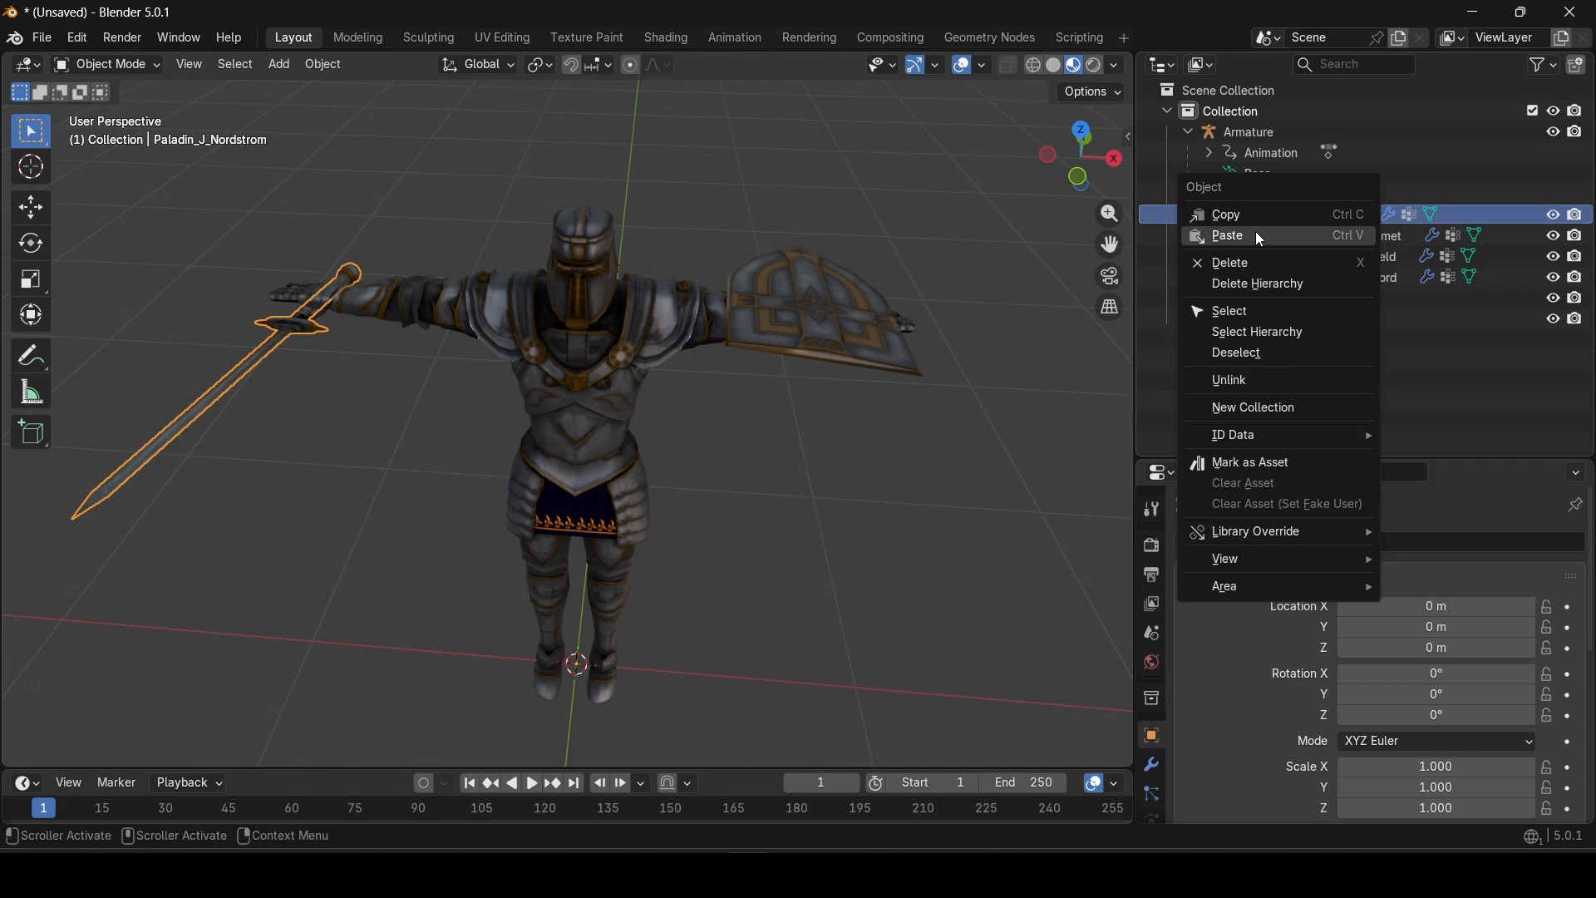
double_click(1338, 218)
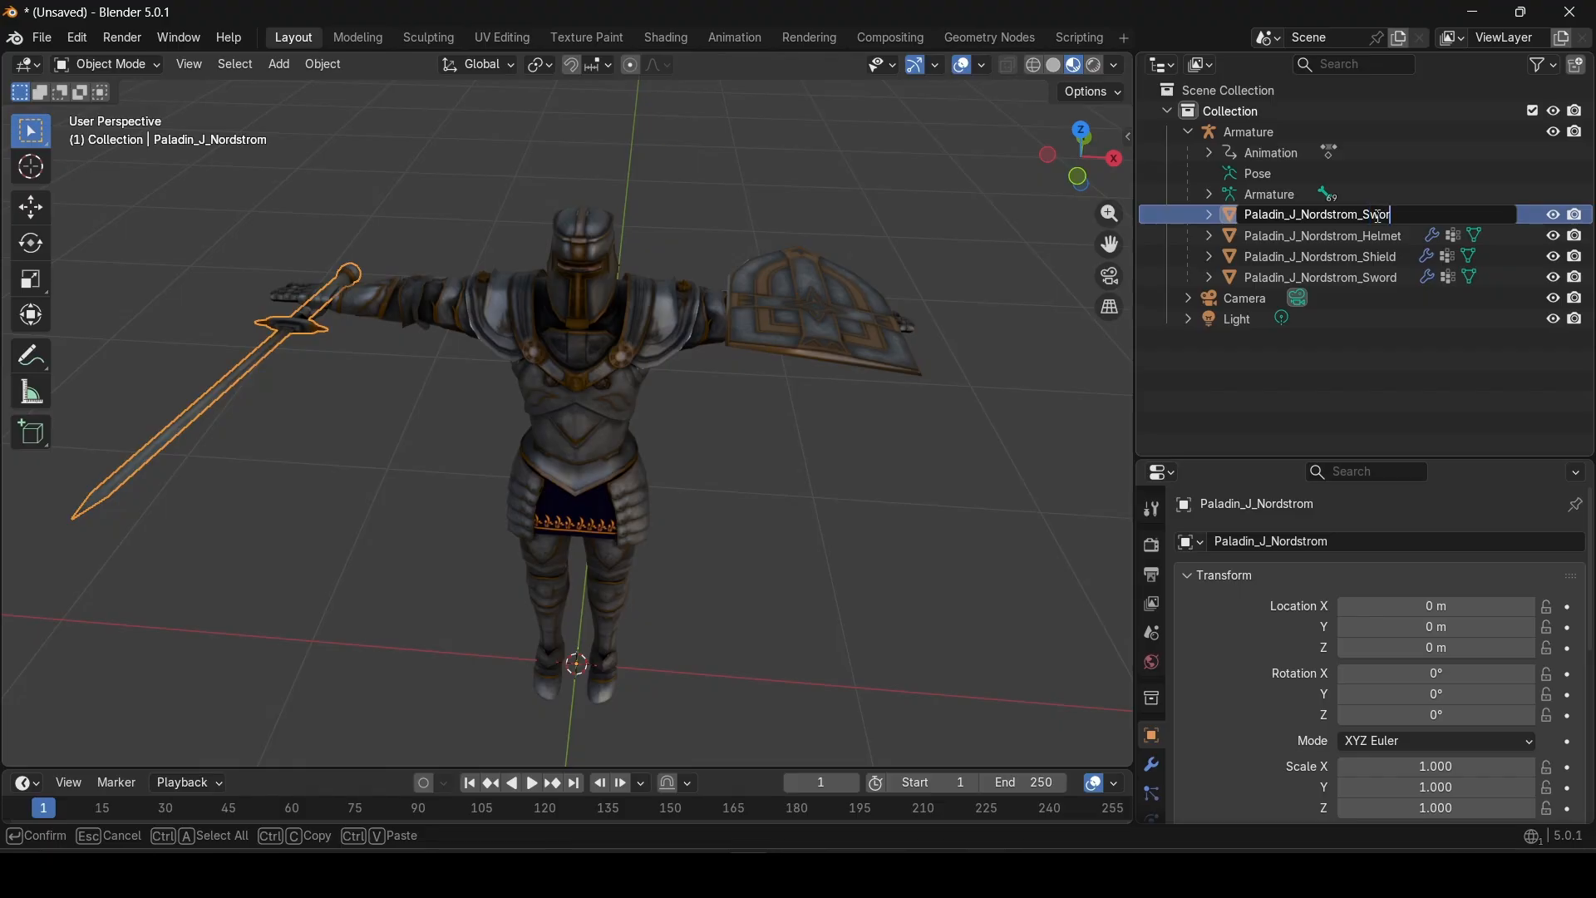
key("Return")
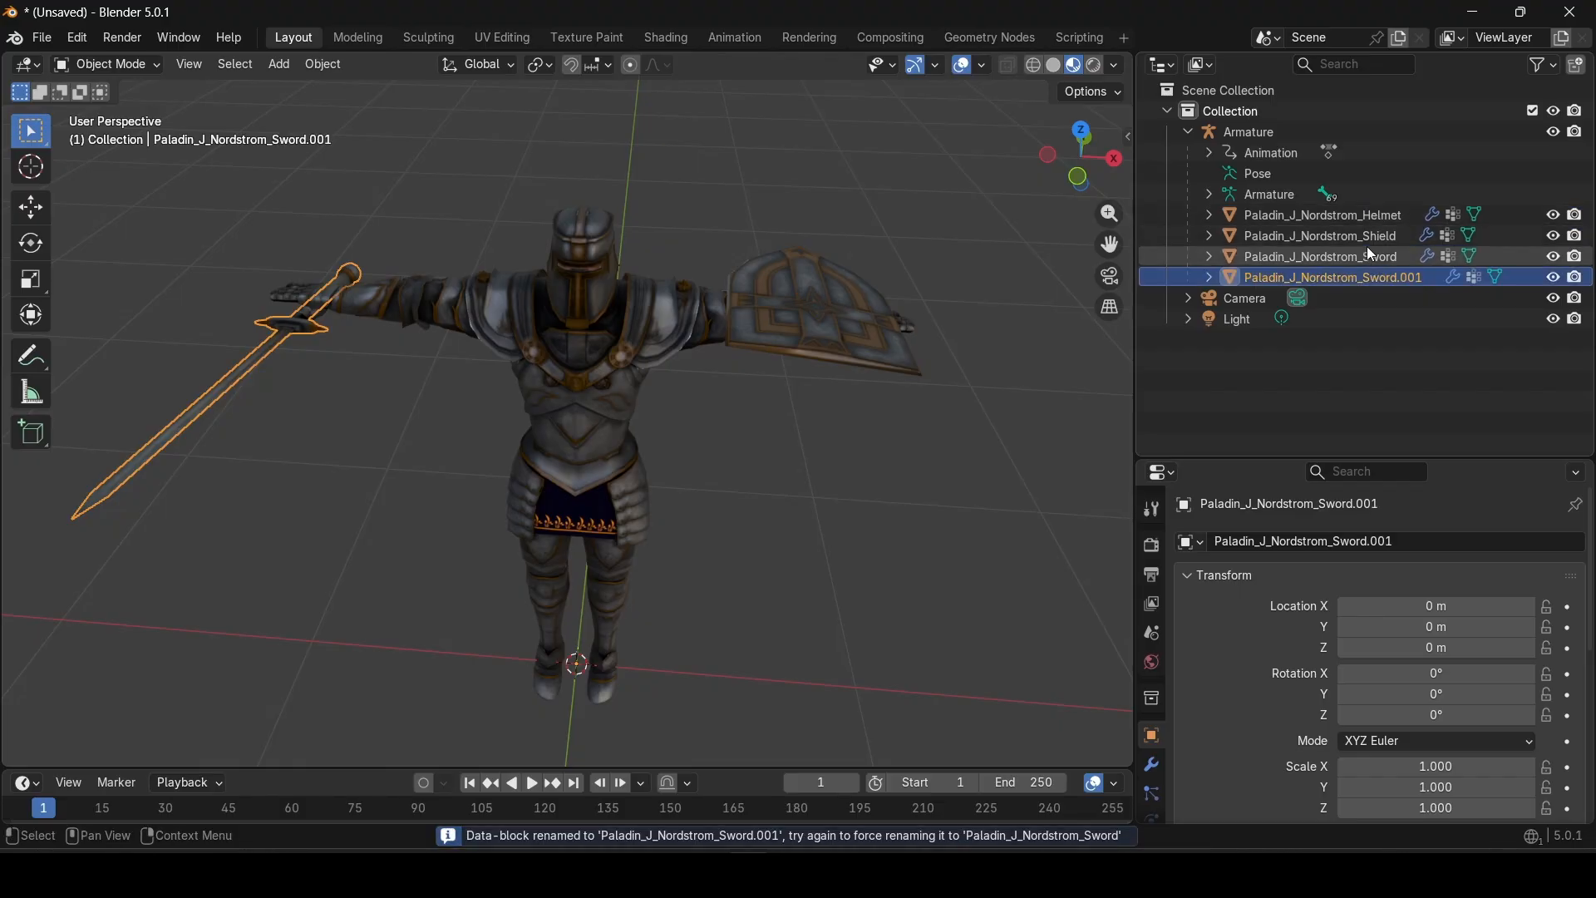
Step: Rename the body mesh, wrongly labelled as the sword, as Paladin_J_Nordstrom_Body
left_click(1373, 257)
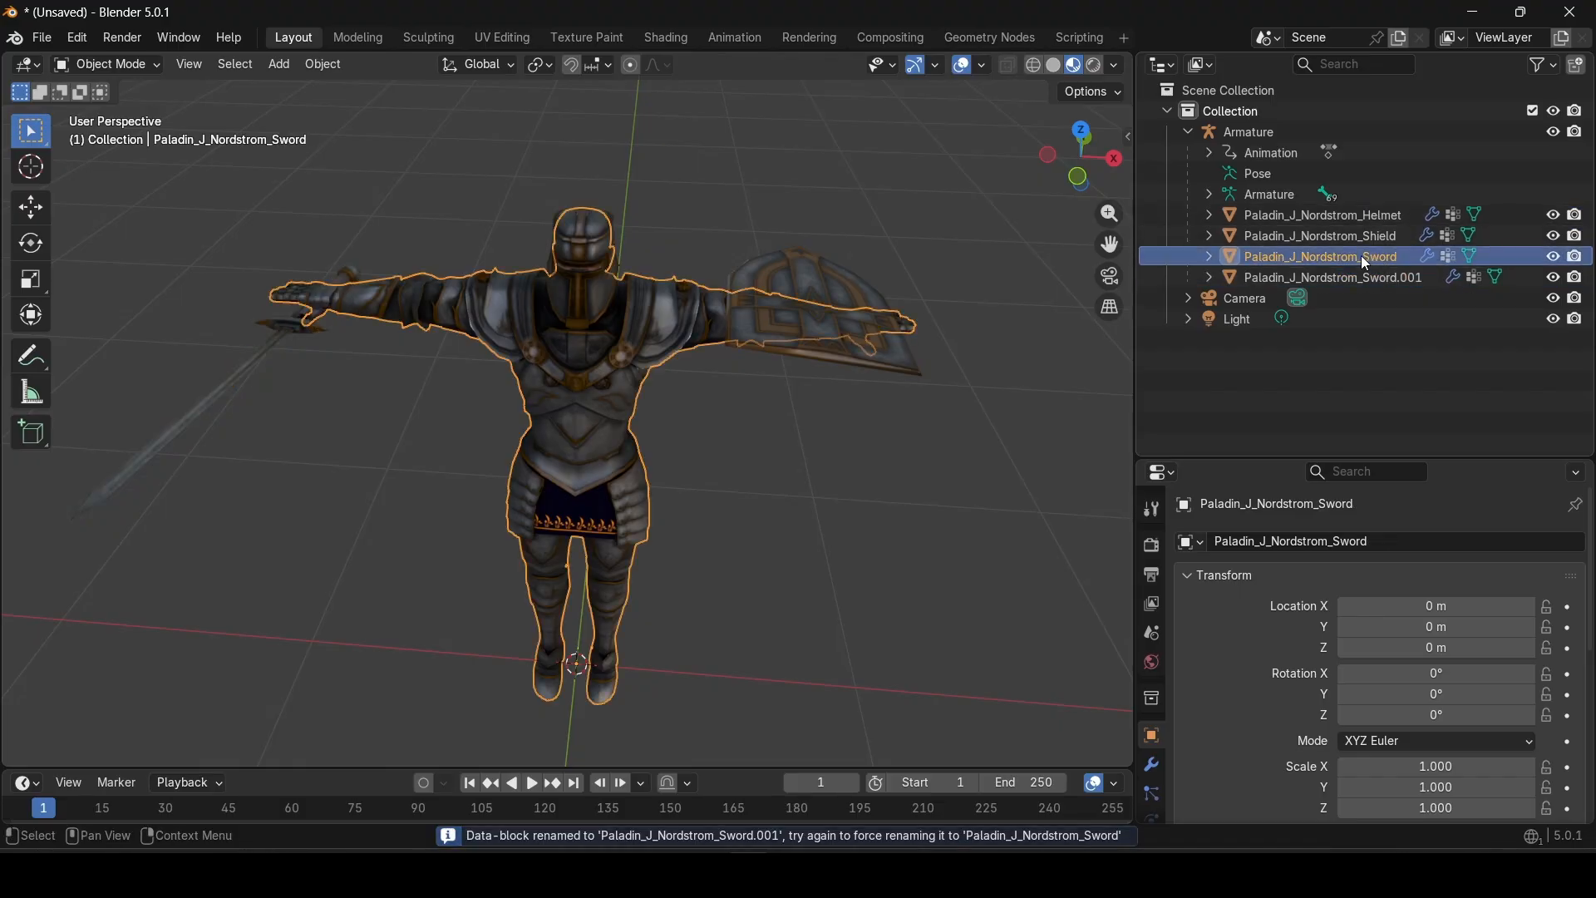
double_click(1362, 256)
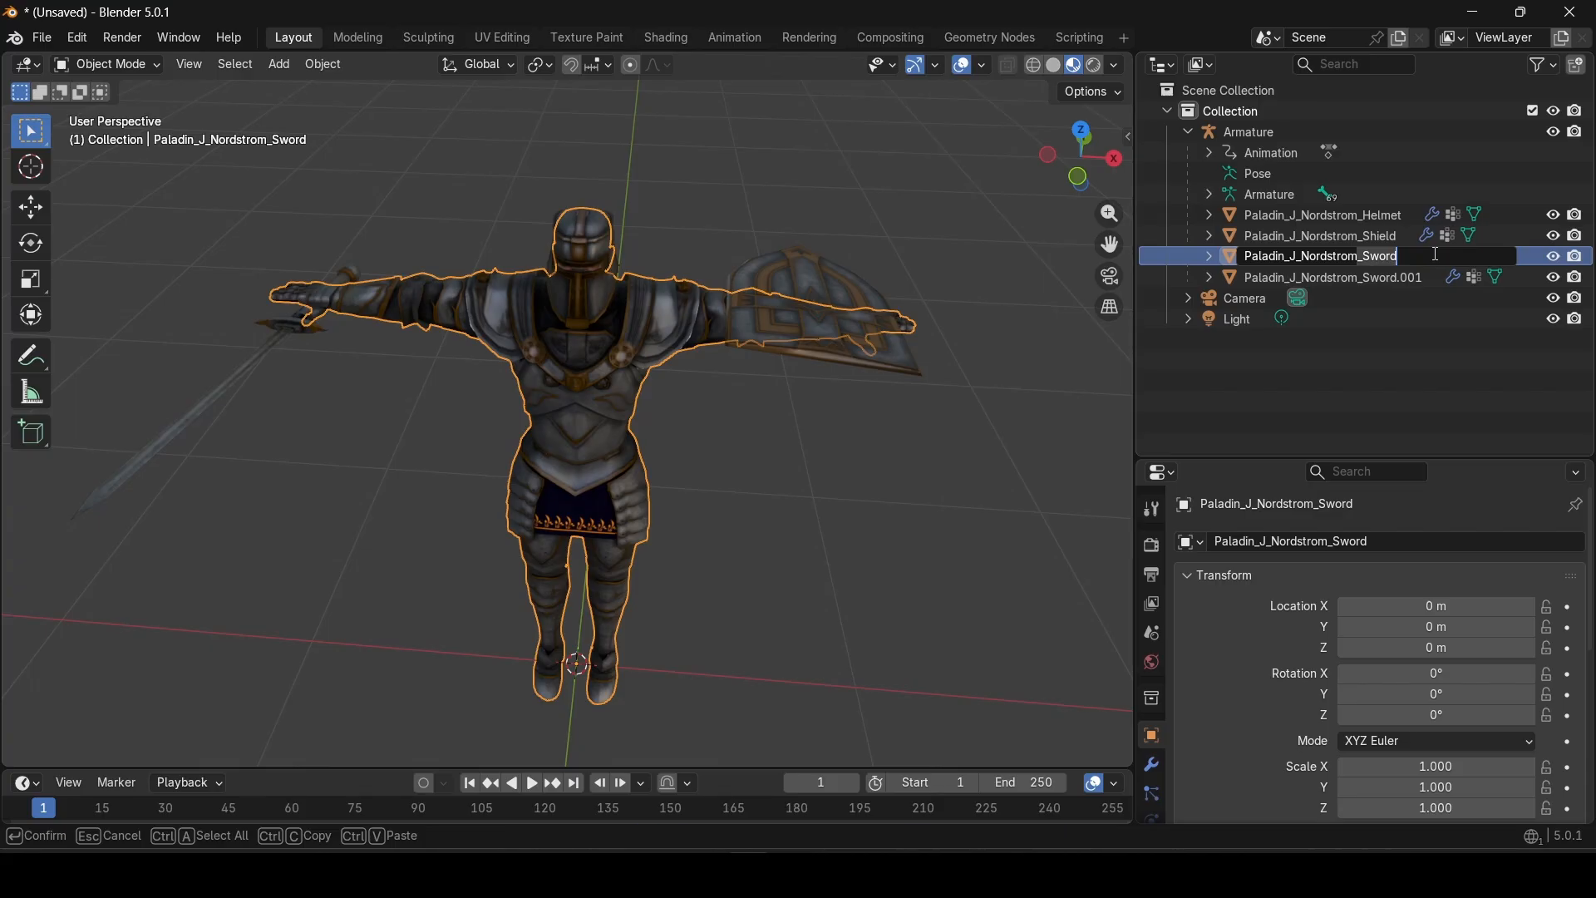
key("BackSpace")
key("BackSpace")
key("BackSpace")
key("BackSpace")
key("BackSpace")
type("Bodt")
key("BackSpace")
type("y")
key("Return")
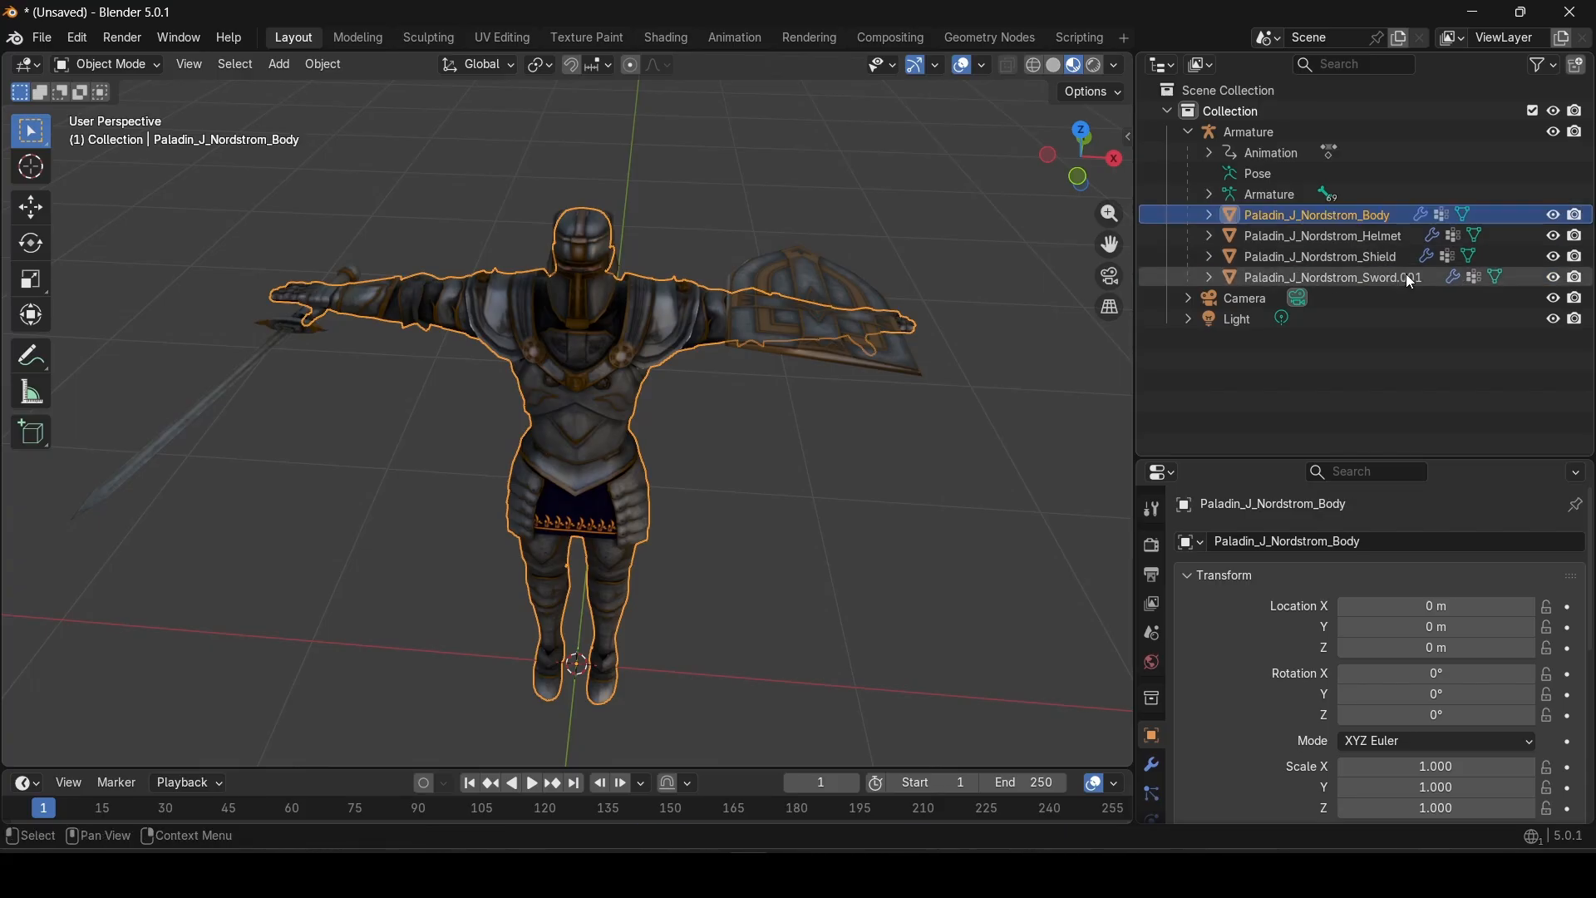
Step: Remove the .001 suffix from the sword mesh so its name reads Paladin_J_Nordstrom_Sword
left_click(1451, 276)
double_click(1451, 276)
key("BackSpace")
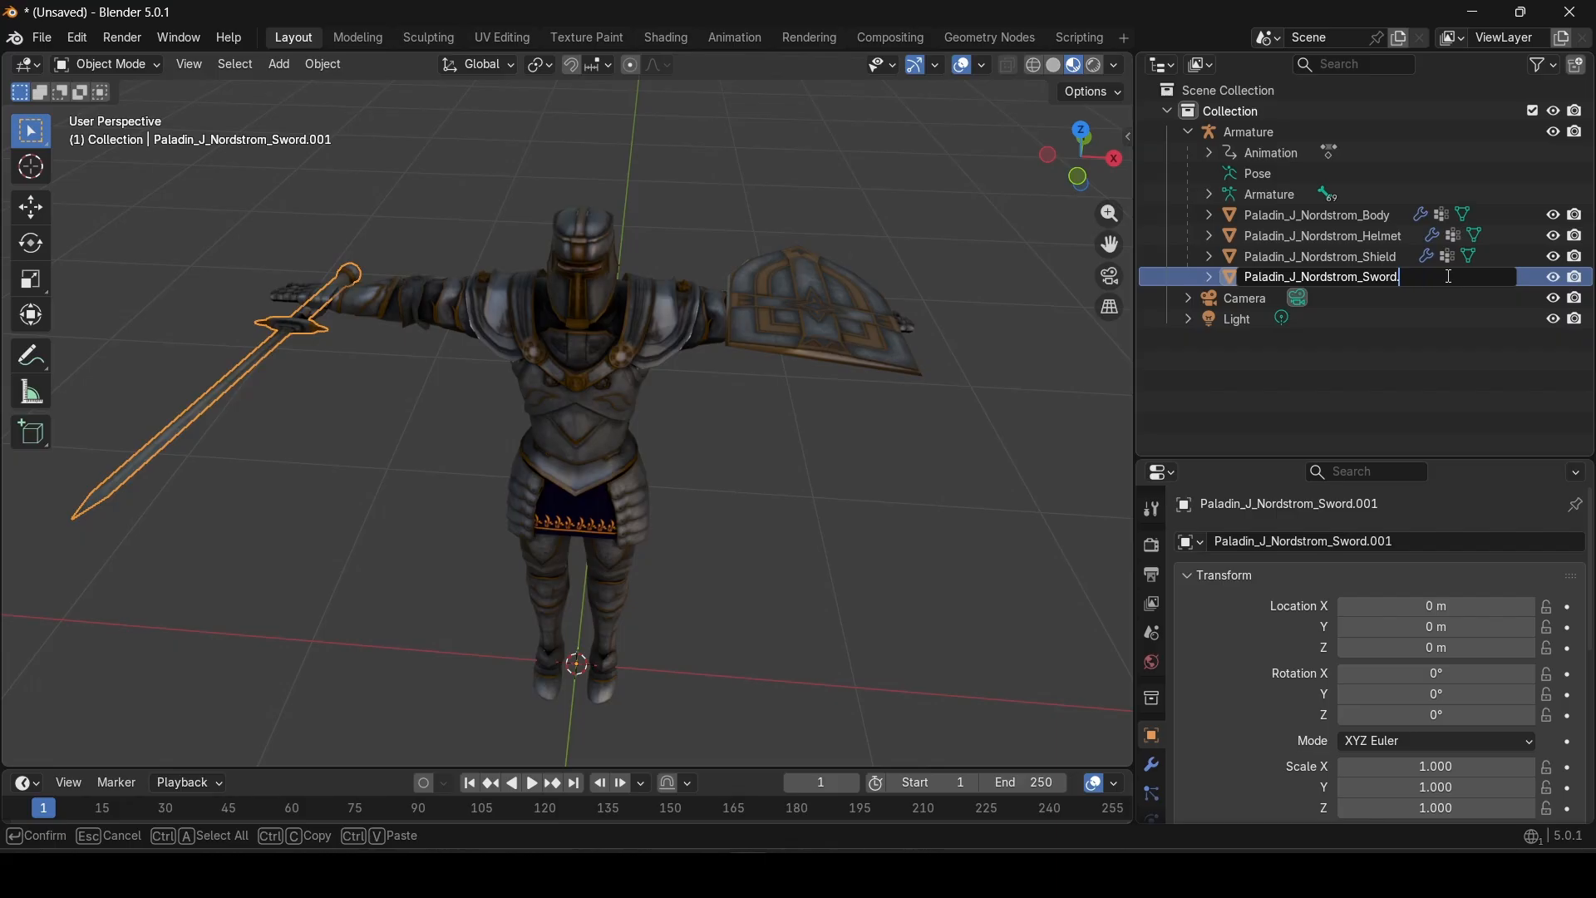
key("Return")
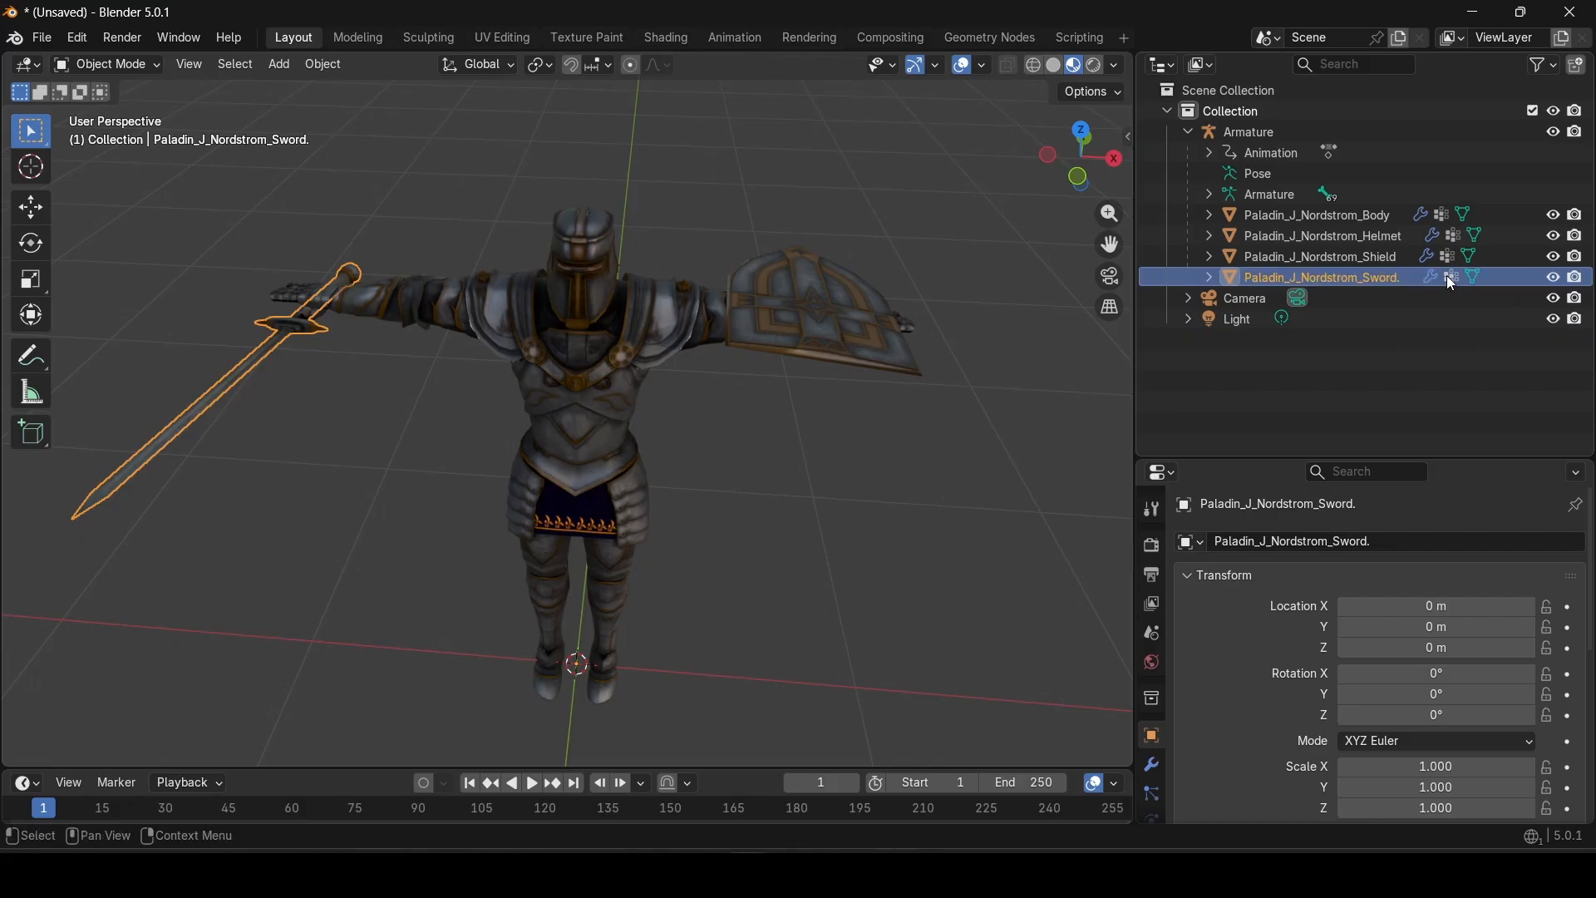
double_click(1404, 277)
key("BackSpace")
key("Return")
Step: Rename the helmet mesh, wrongly labelled as the shield, as Paladin_J_Nordstrom_H
left_click(1368, 237)
left_click(1359, 256)
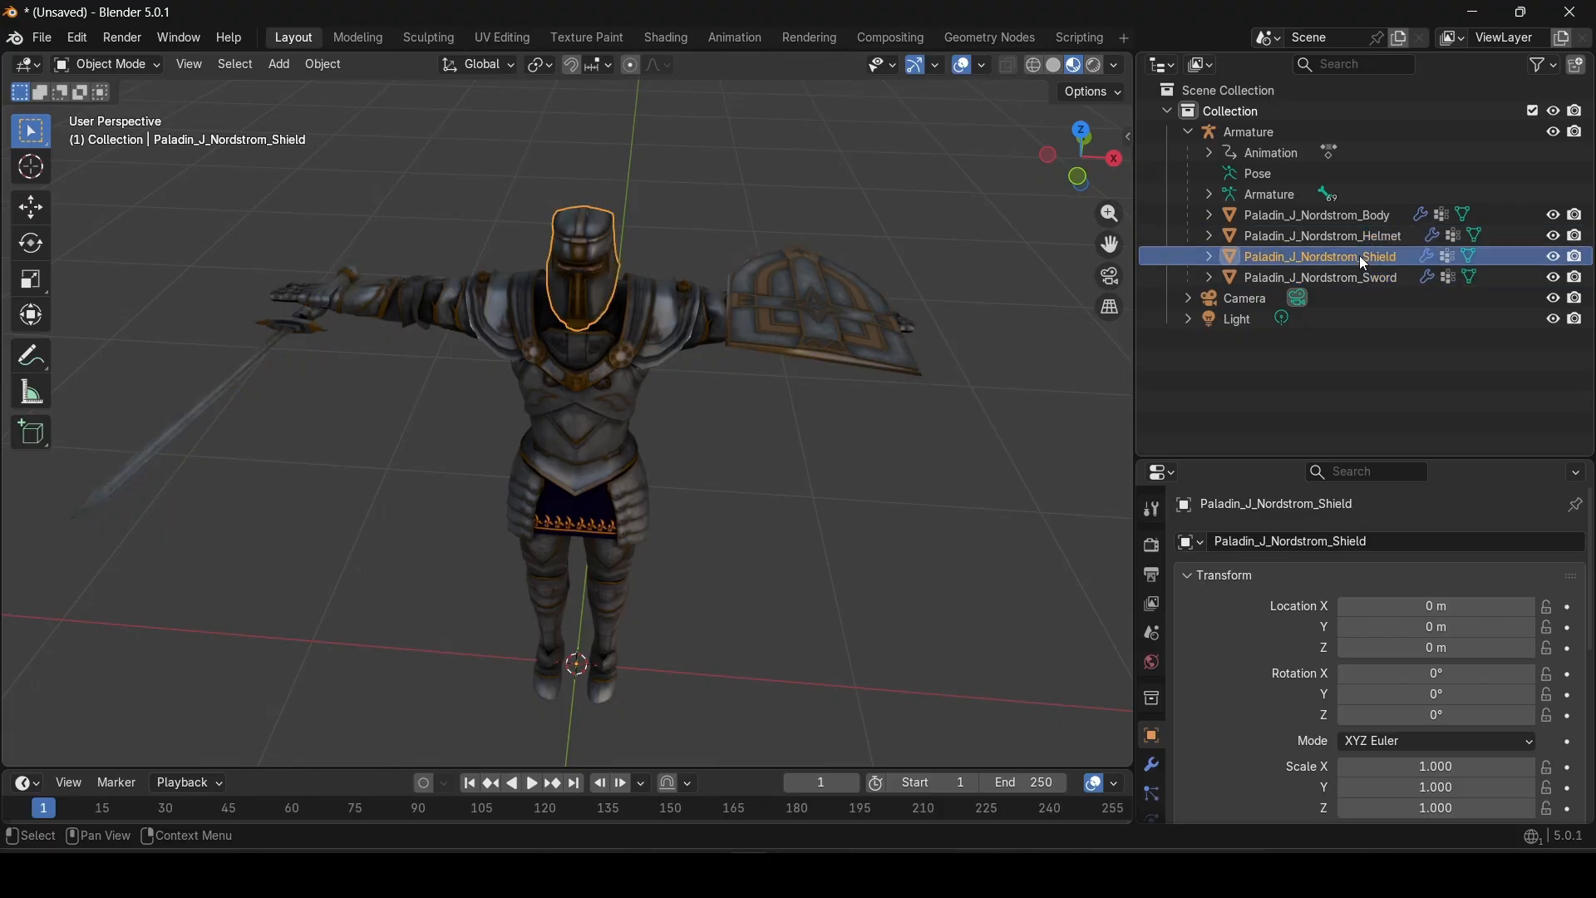
double_click(1359, 256)
left_click(1398, 260)
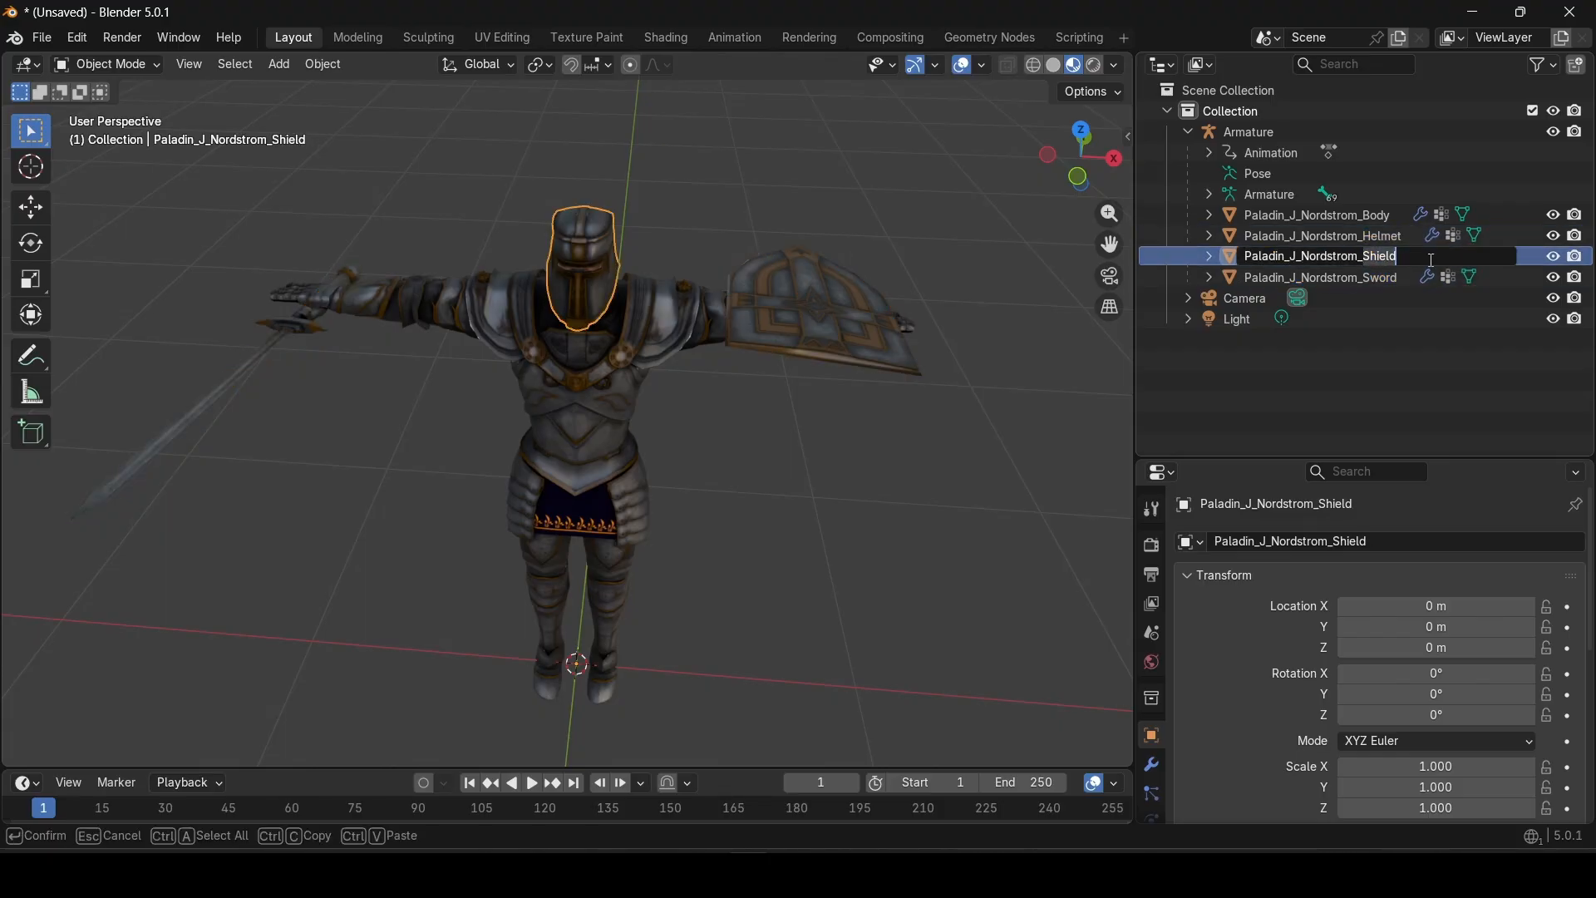
key("BackSpace")
key("BackSpace")
key("BackSpace")
key("BackSpace")
key("BackSpace")
key("BackSpace")
type("H")
key("Return")
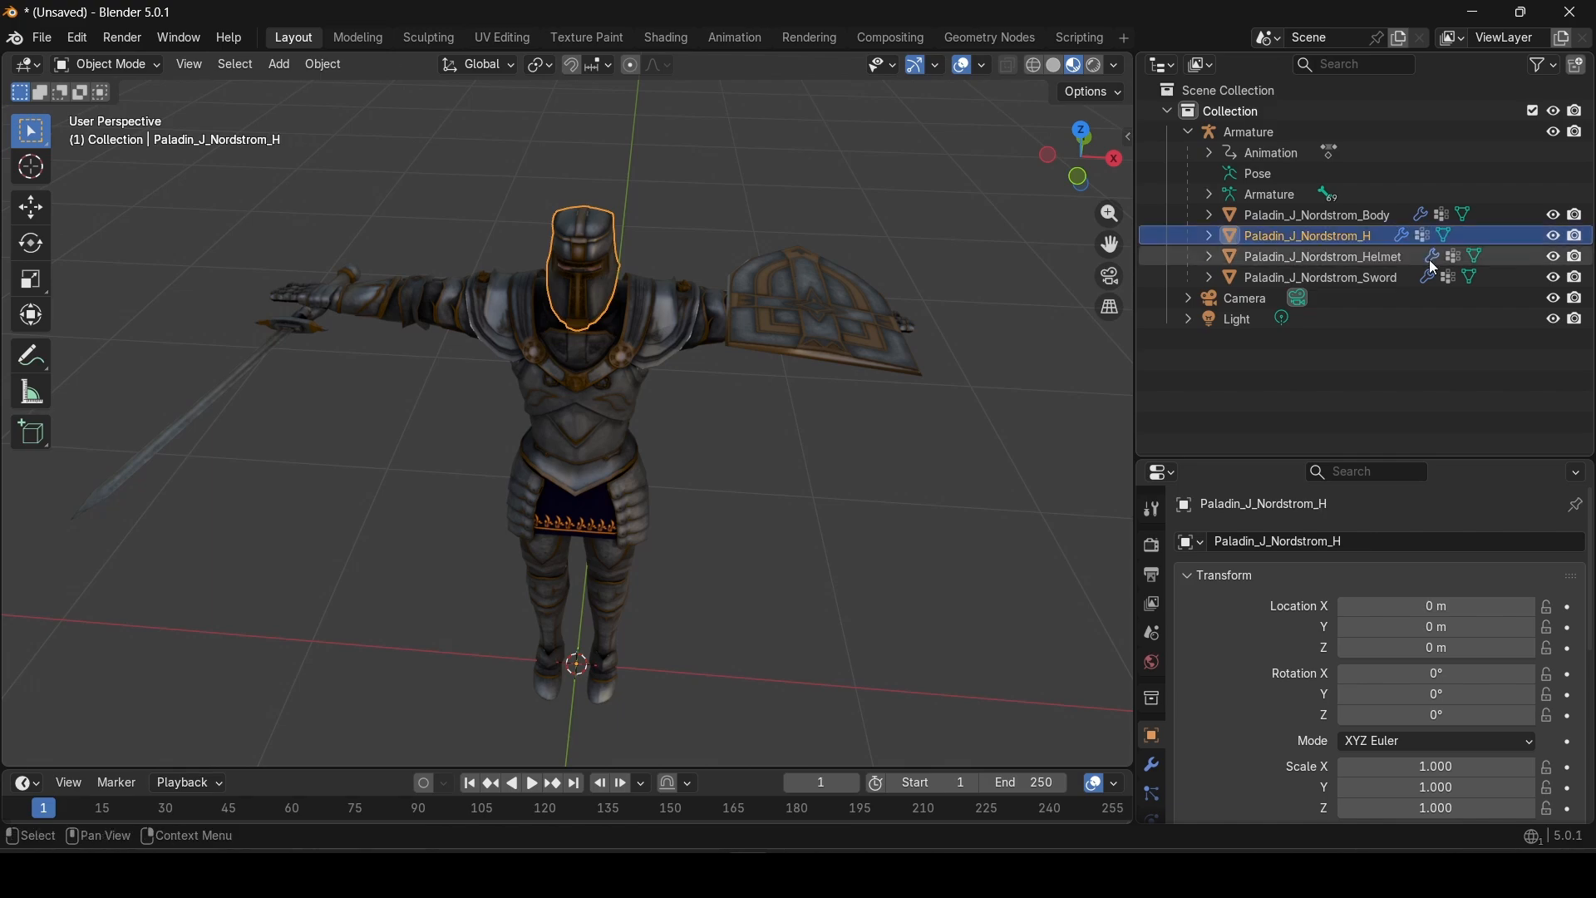
Step: Rename the shield mesh, wrongly labelled as the helmet, as Paladin_J_Nordstrom_Shield
double_click(1396, 257)
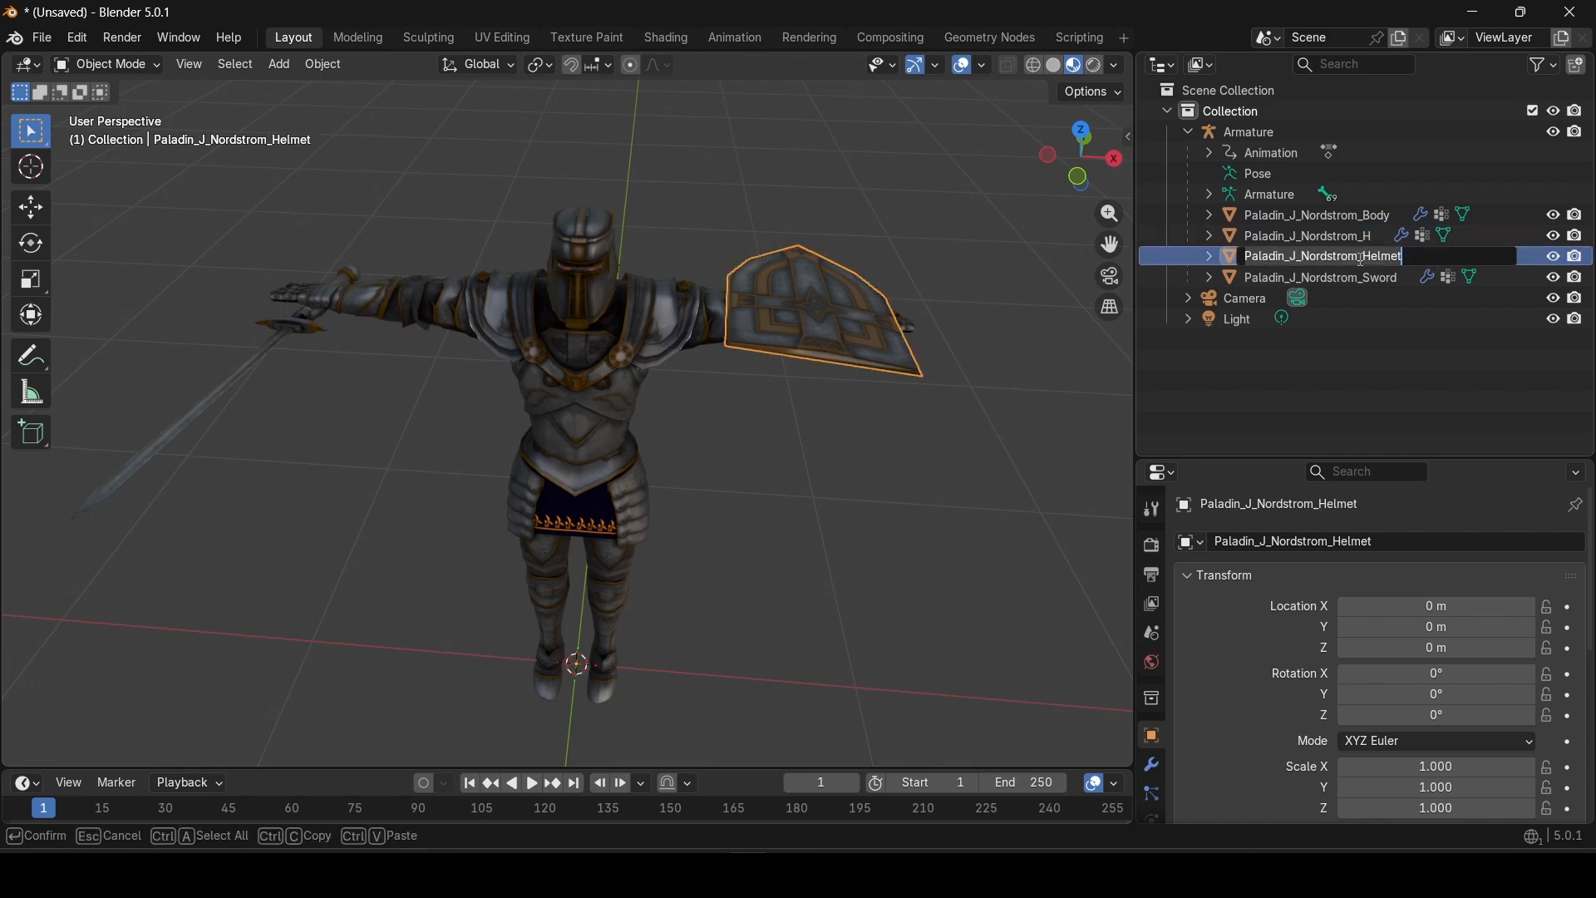
left_click_drag(1361, 259, 1430, 263)
type("S")
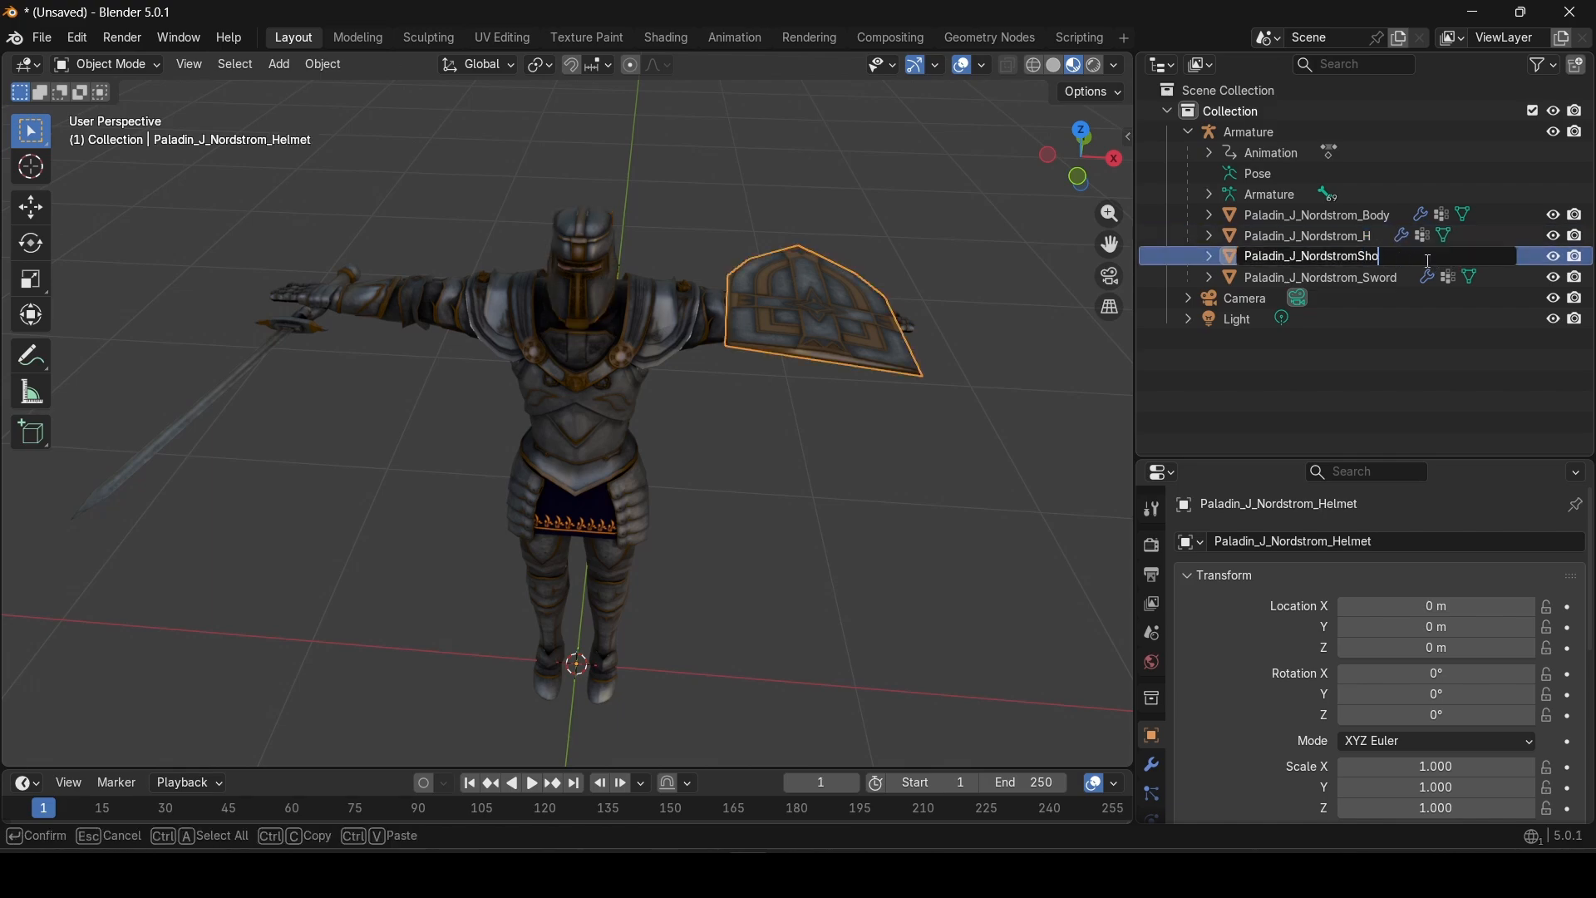
type("ho")
key("BackSpace")
key("BackSpace")
key("BackSpace")
type("_Shoe")
key("BackSpace")
key("BackSpace")
key("BackSpace")
key("BackSpace")
key("Return")
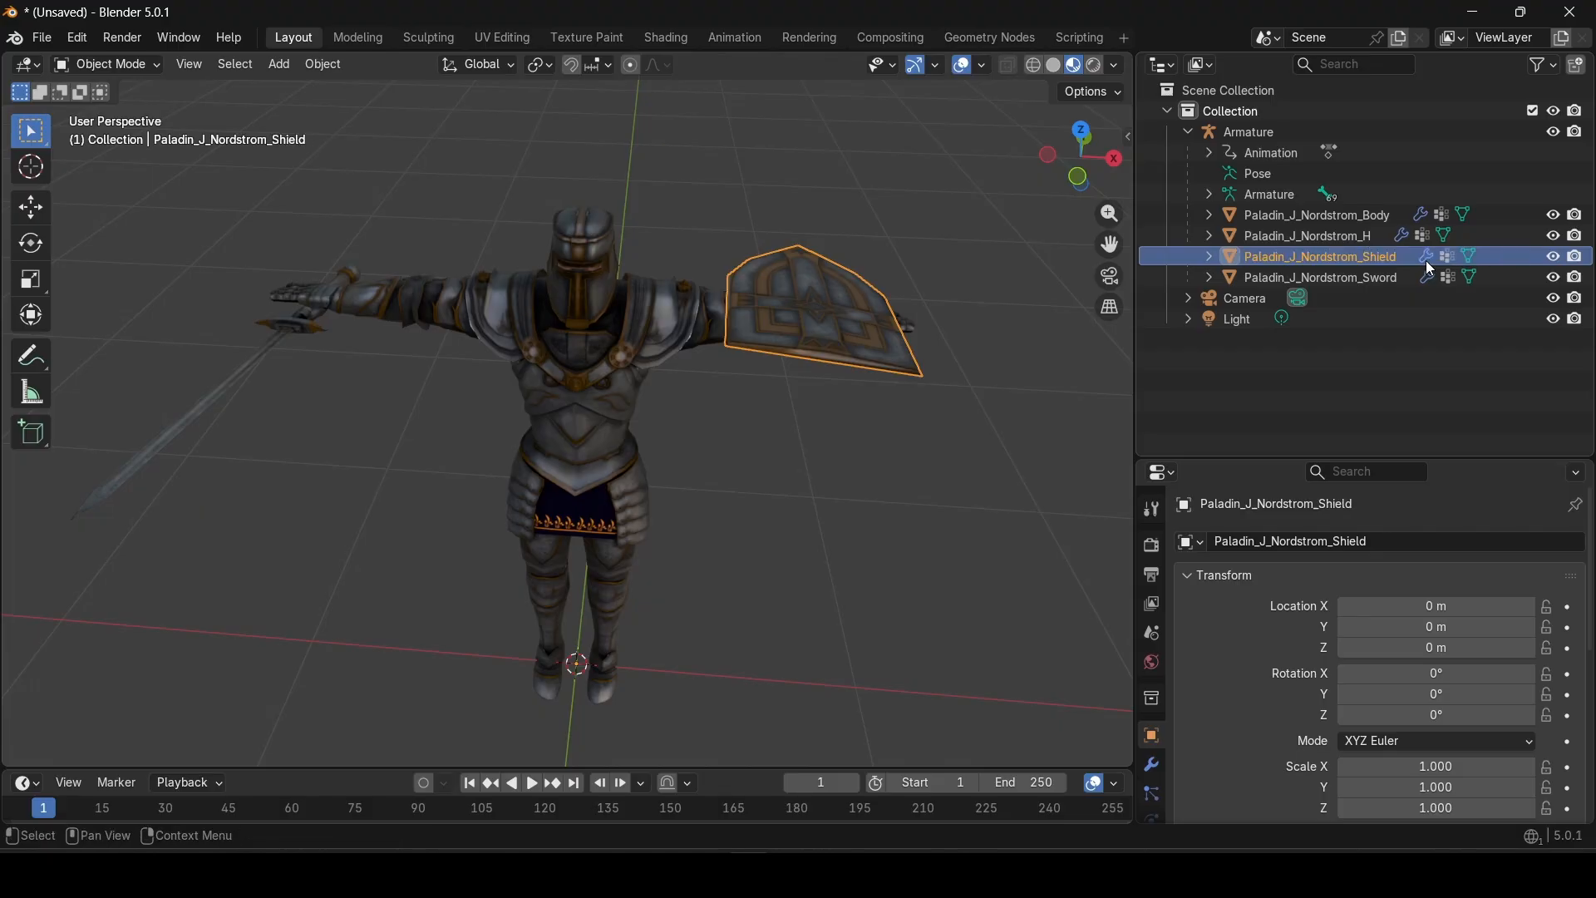
Step: Hide the helmet, body and shield meshes in the viewport and select the sword
left_click(1324, 277)
left_click(1327, 254)
left_click(1321, 240)
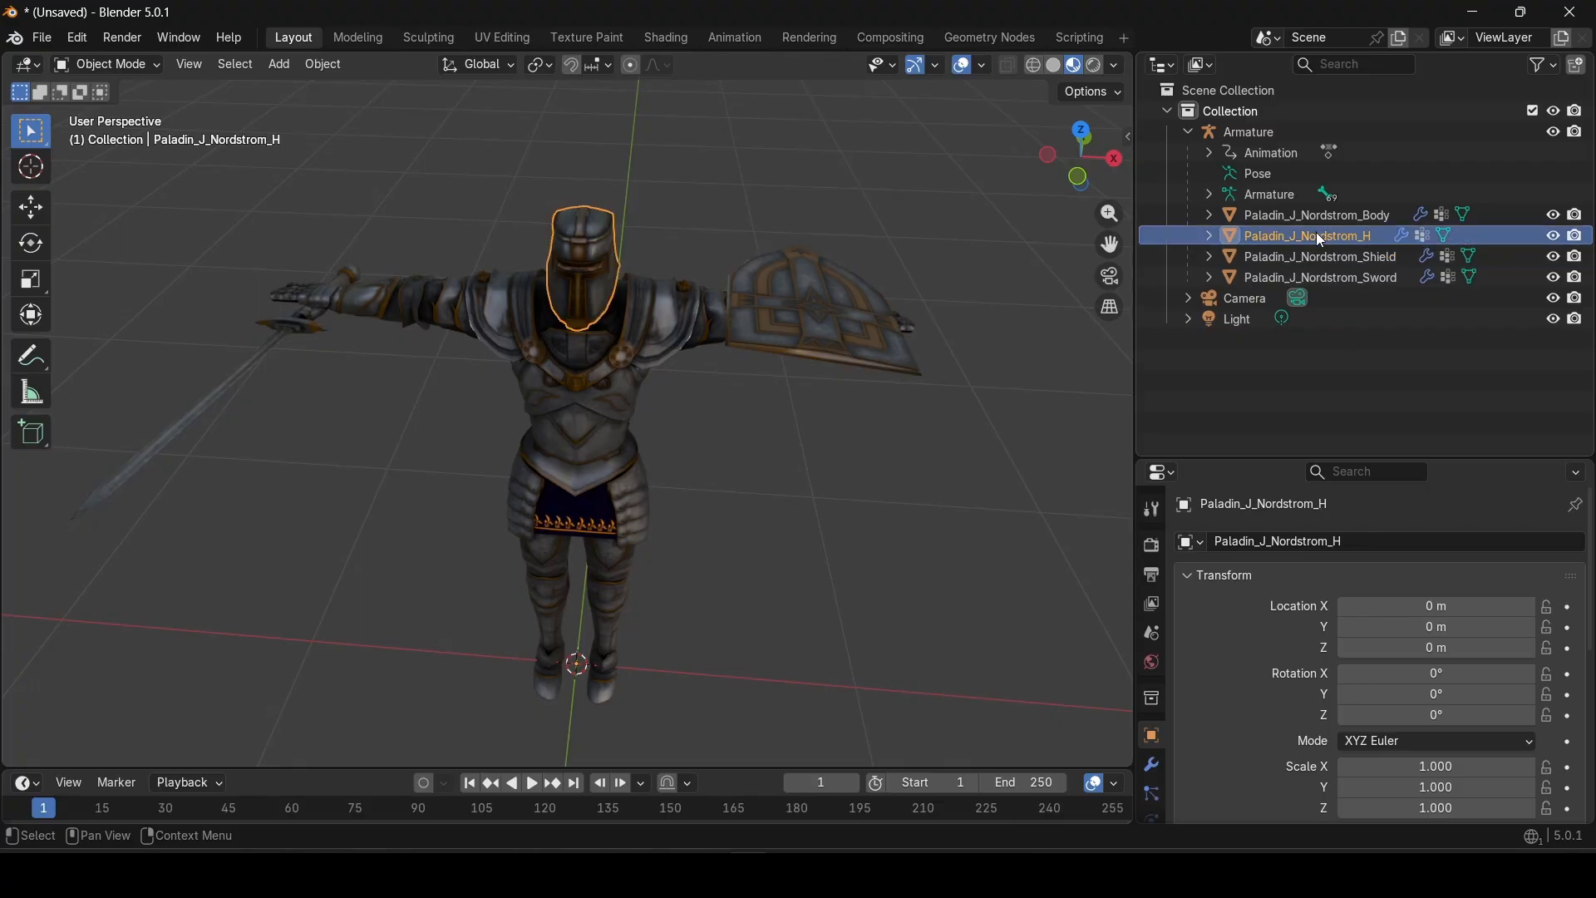
left_click(1553, 236)
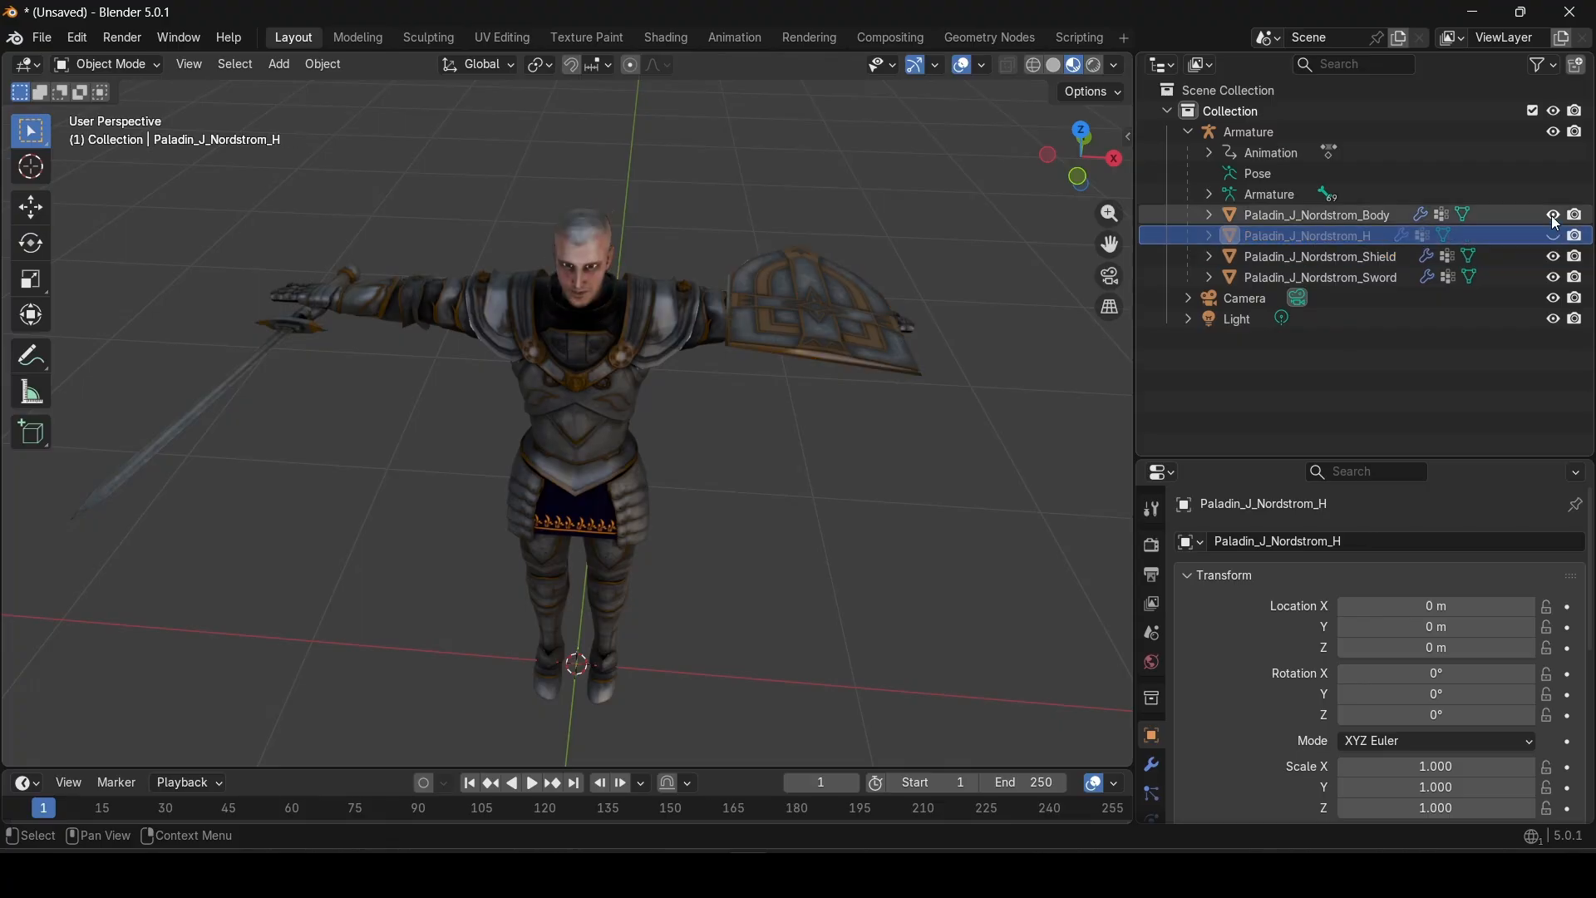
left_click(1378, 218)
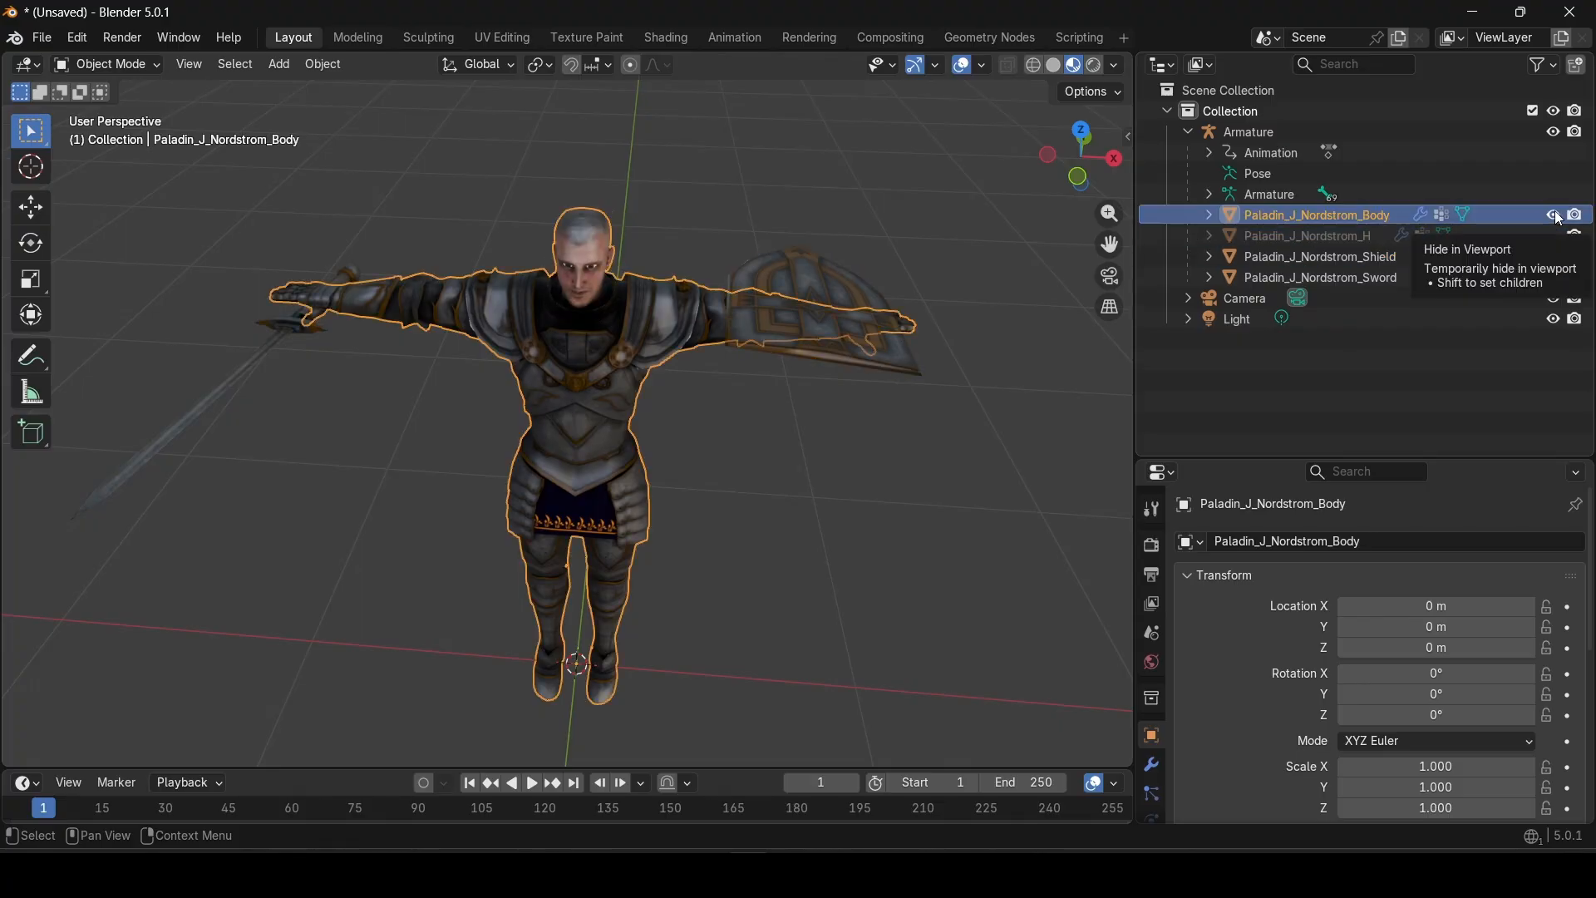
left_click(1553, 216)
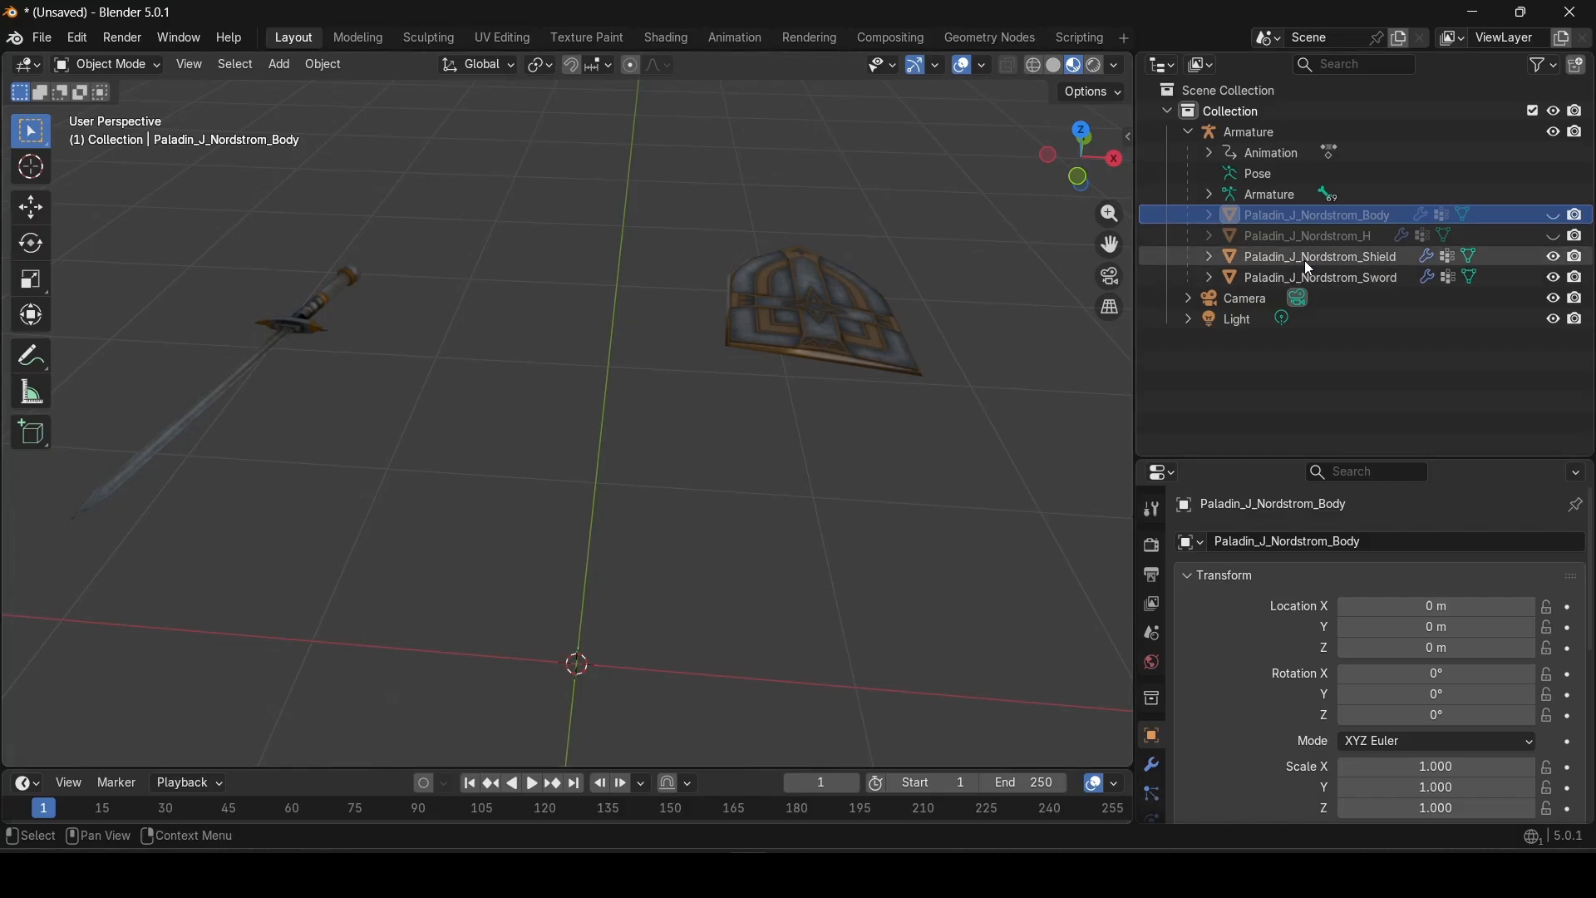
left_click(1325, 282)
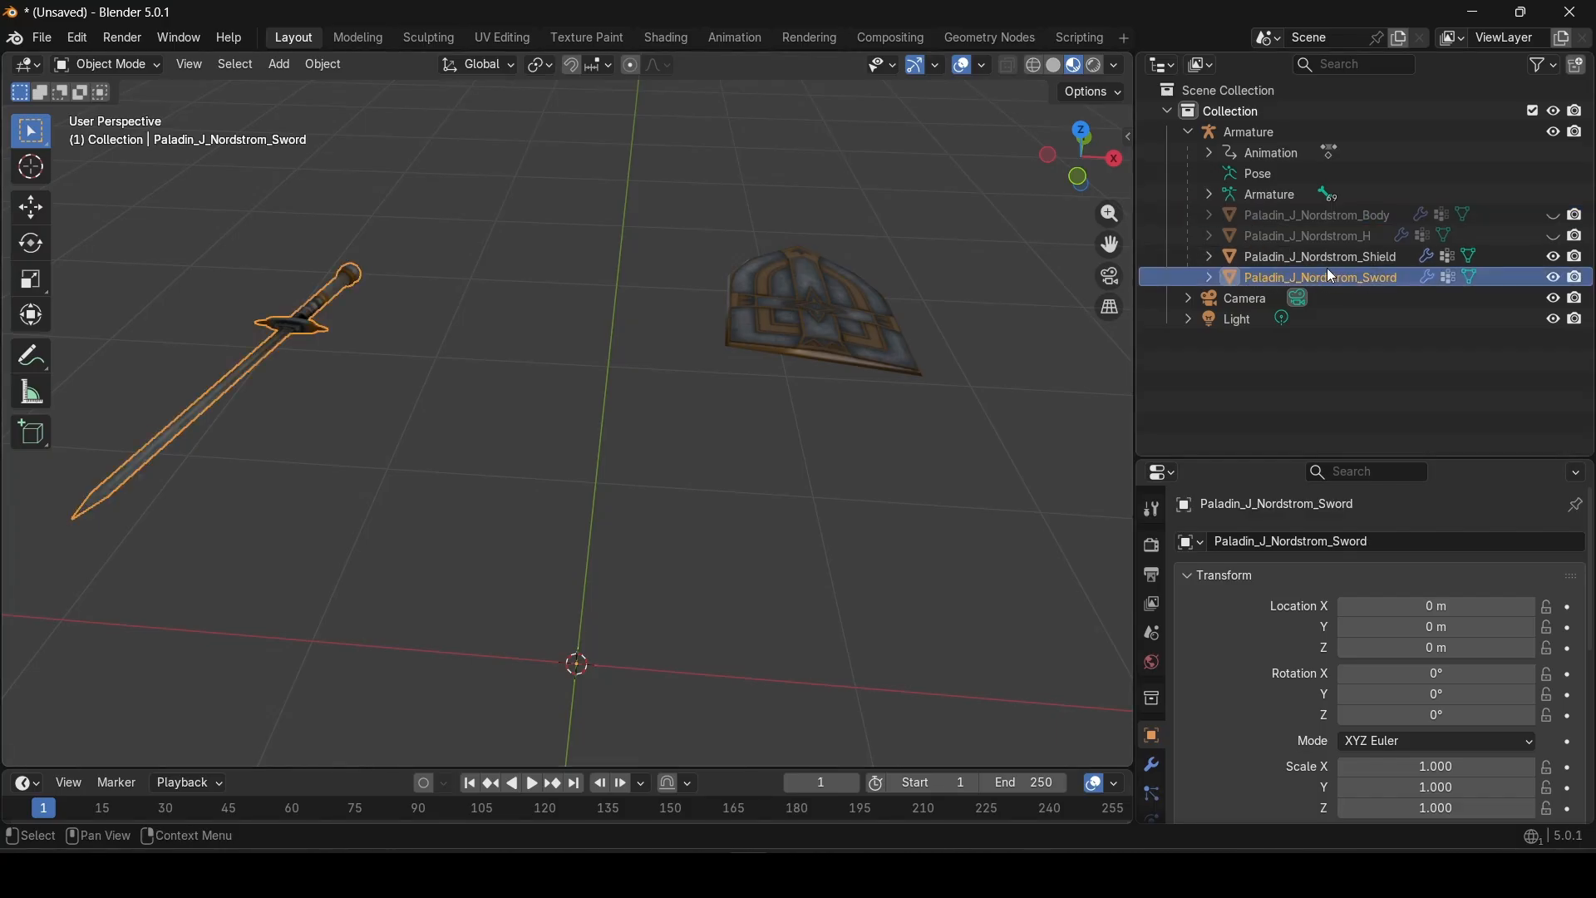
left_click(1554, 258)
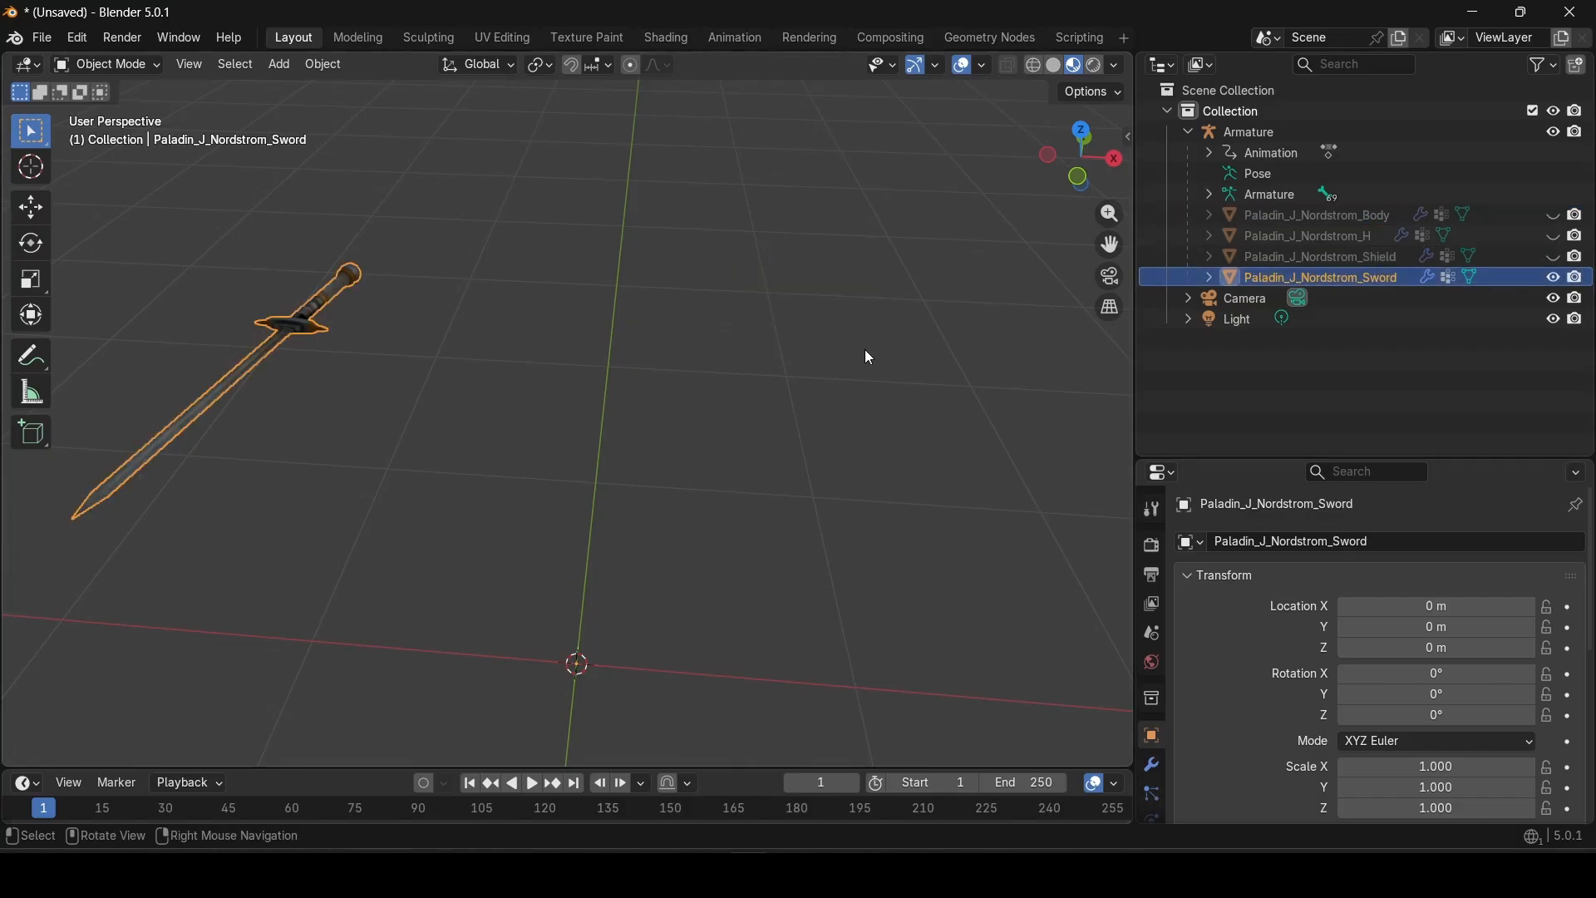
Step: Display the selected sword's location, rotation, scale and dimensions alongside the 3D view
key("shift+grave")
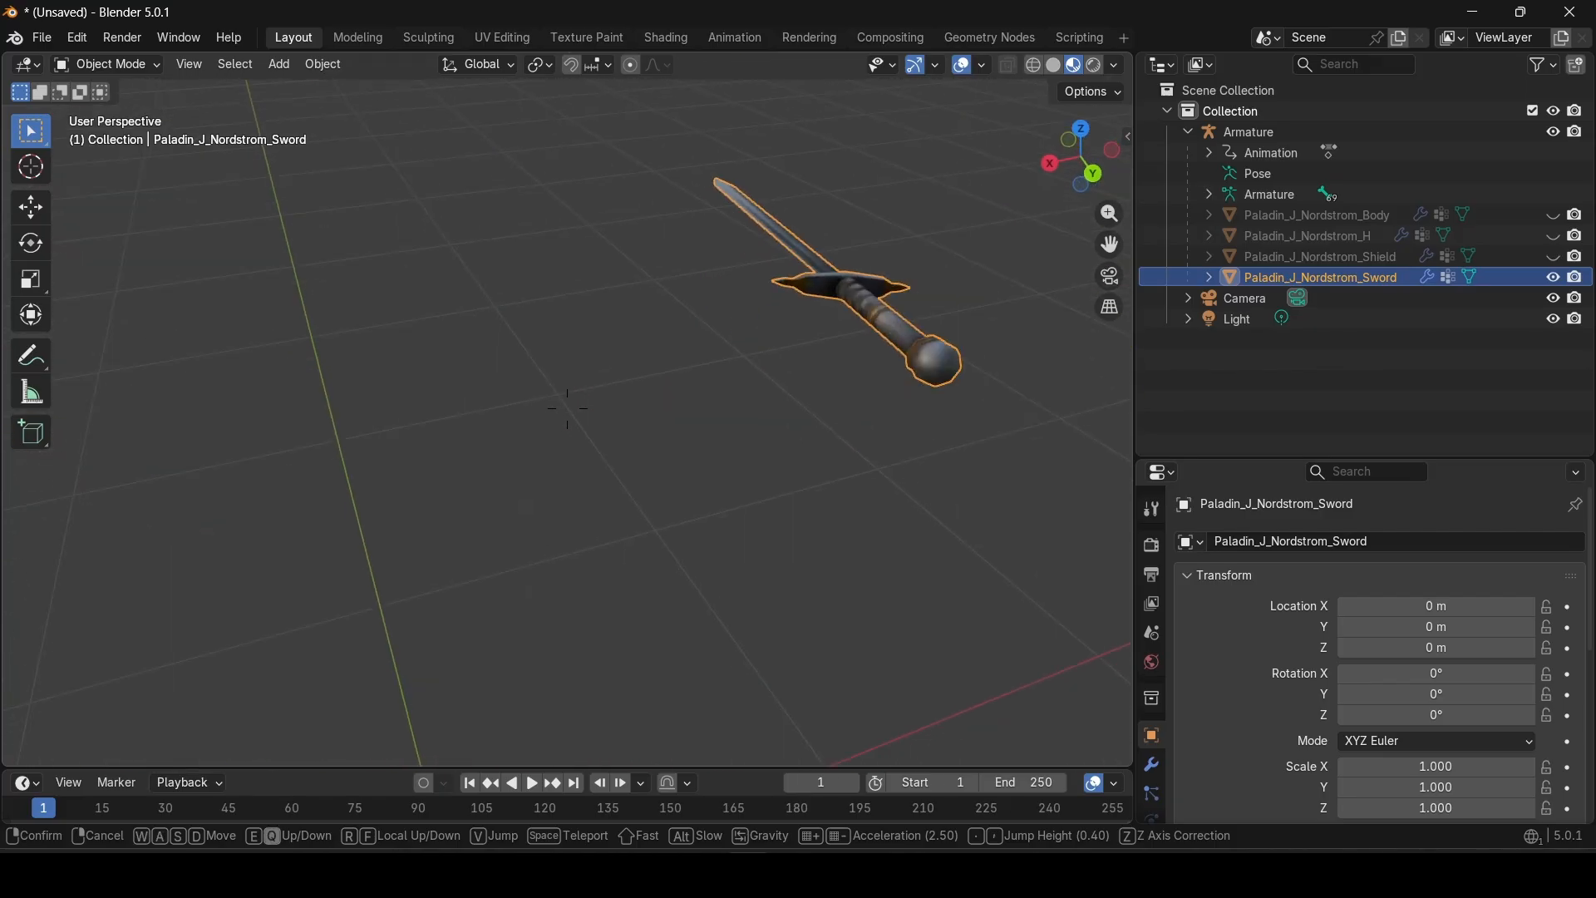
key("w")
key("s")
key("a")
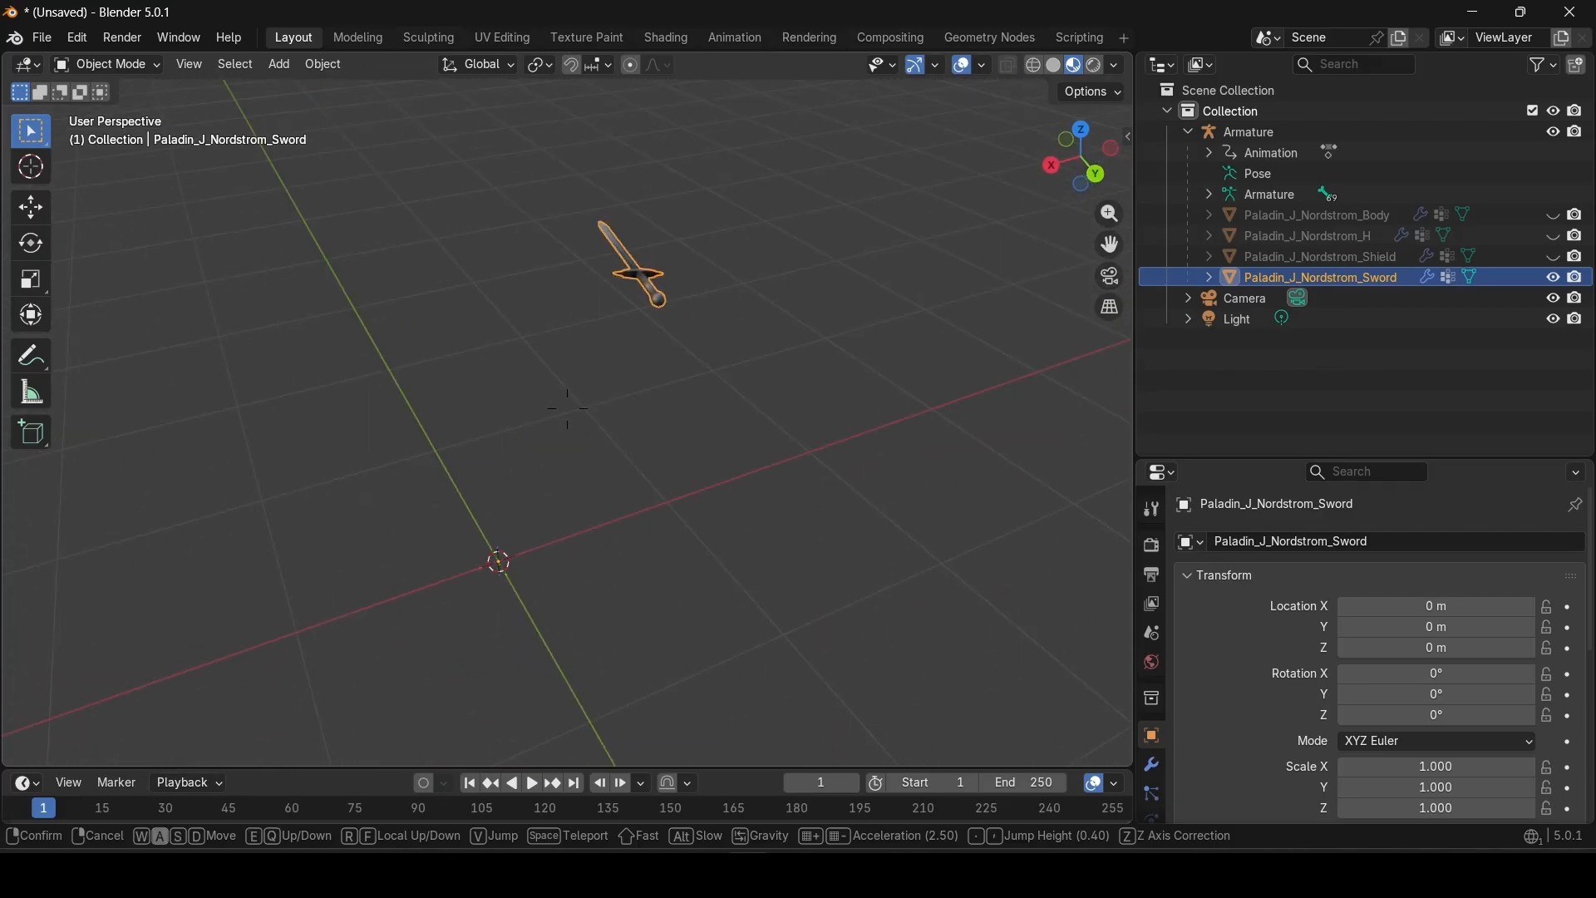
key("s")
key("w")
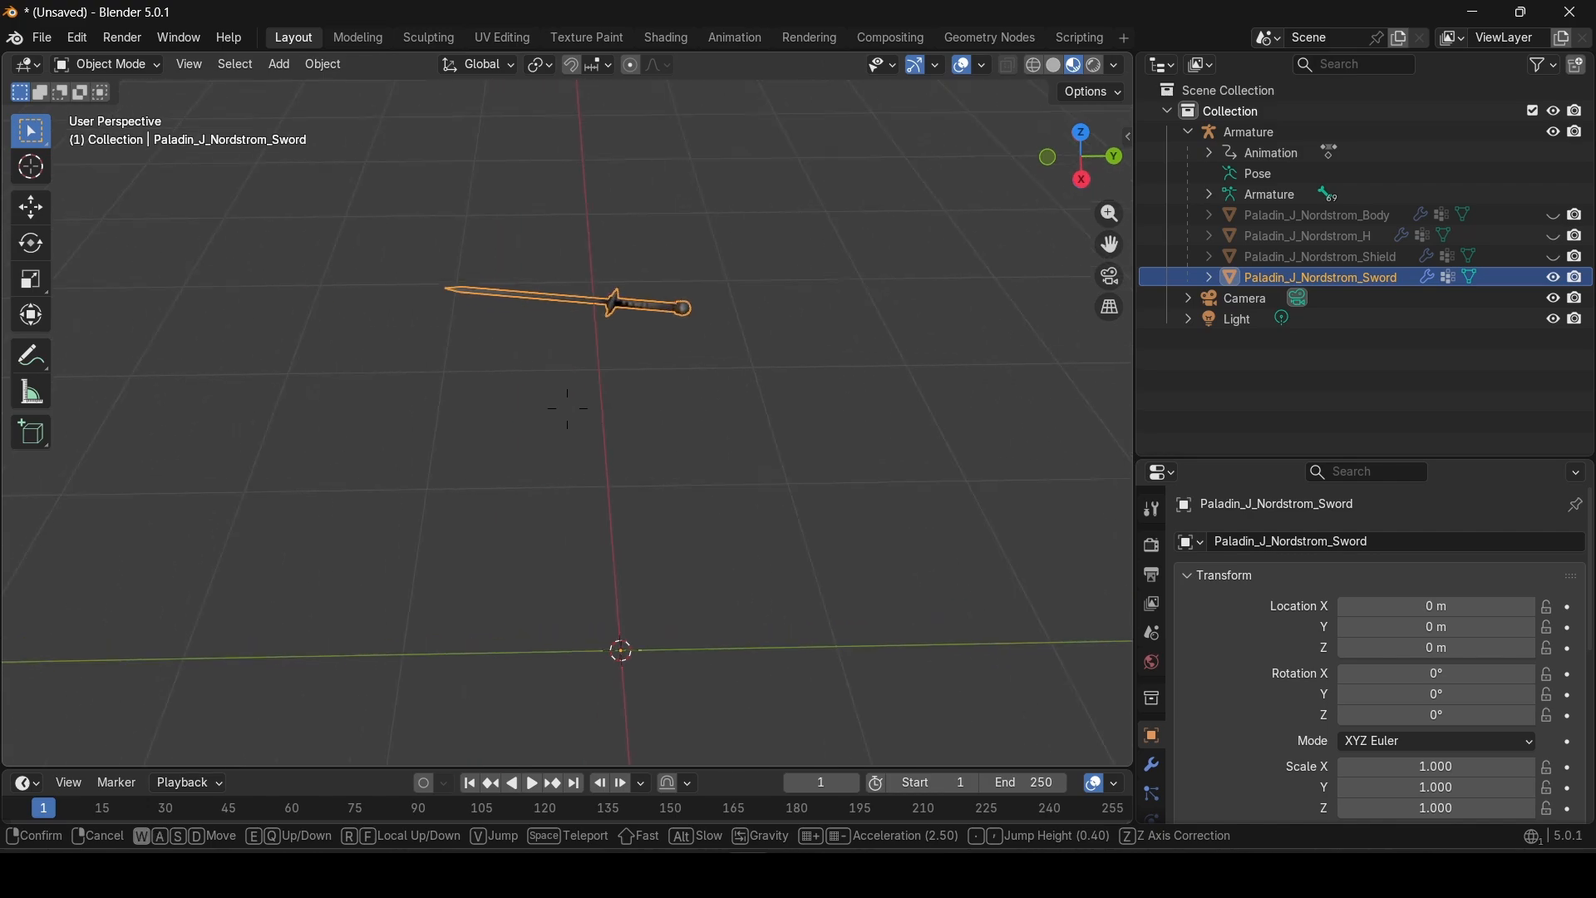
left_click(756, 319)
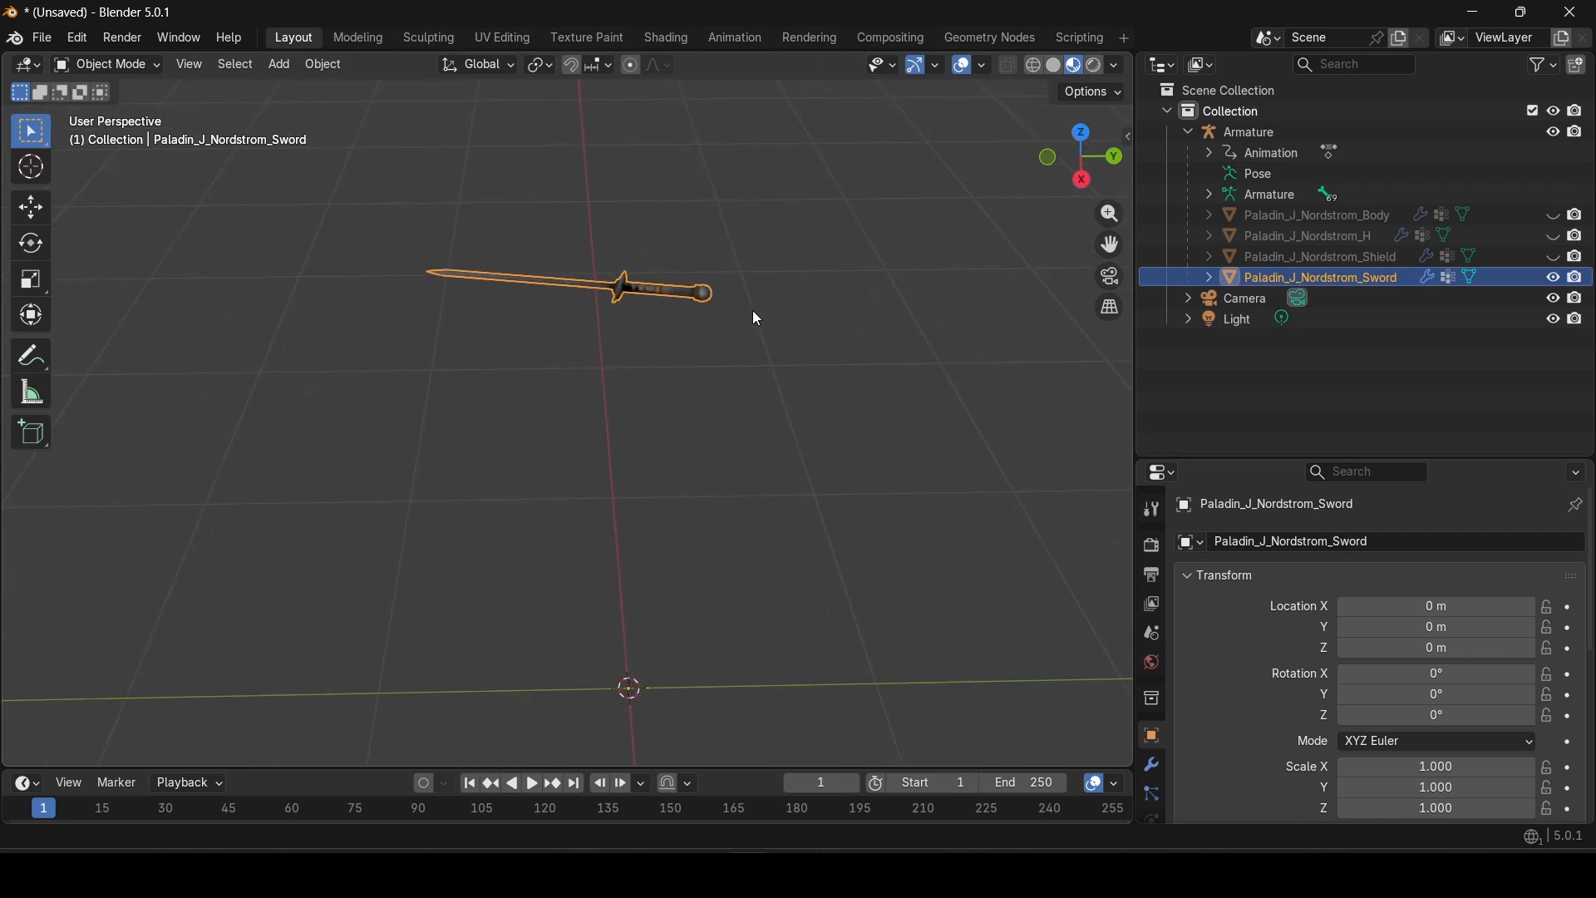
left_click(1129, 136)
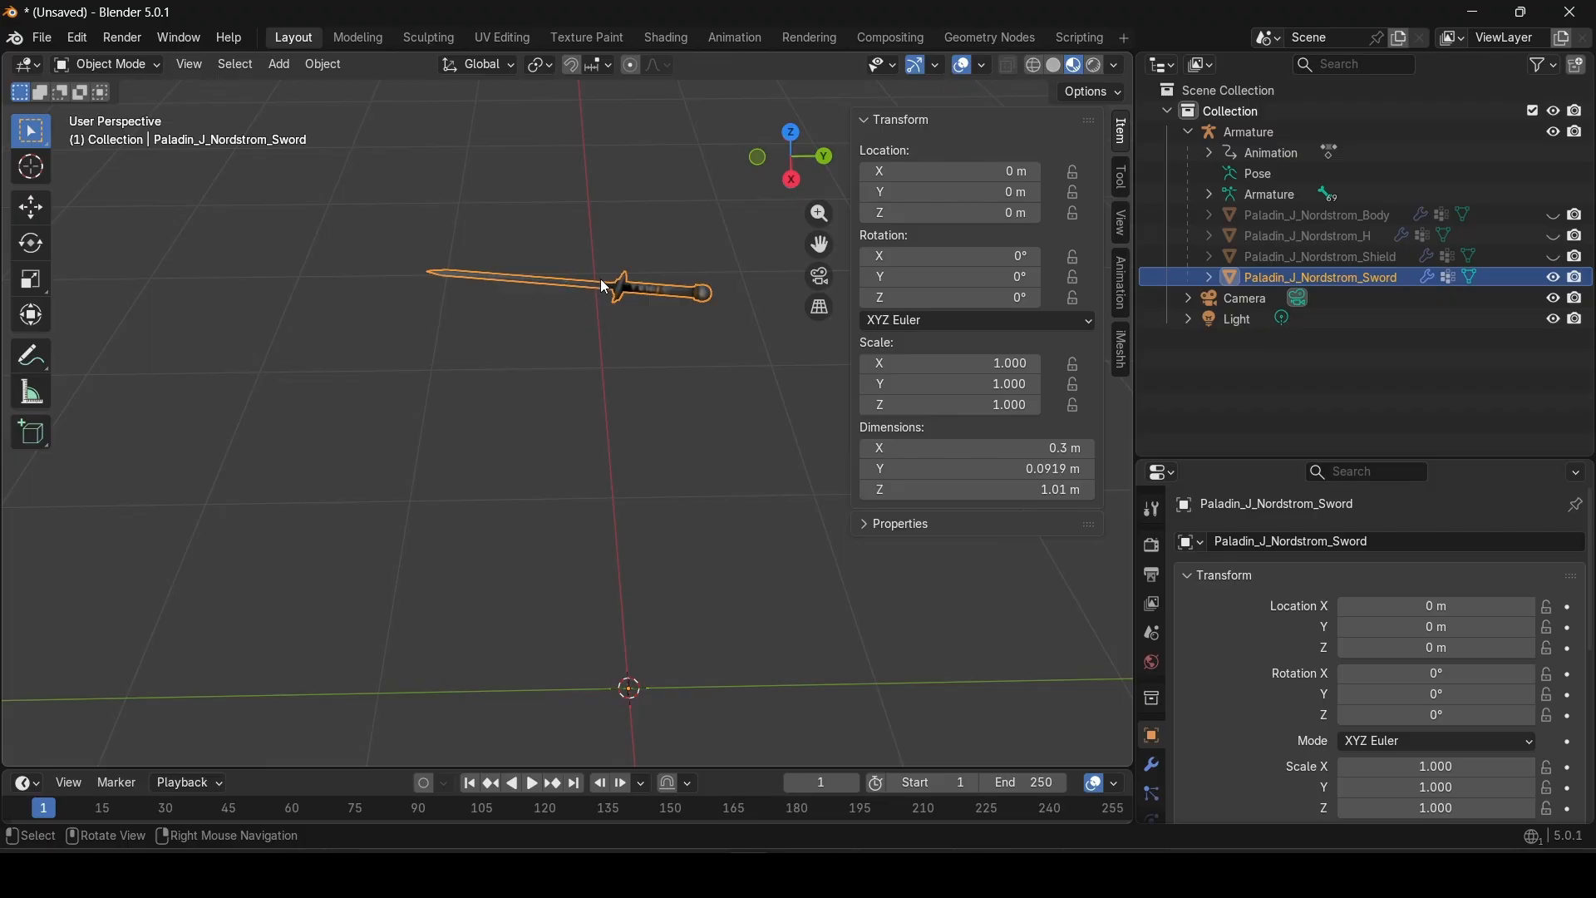
Step: Move the sword's mesh to the world origin using Set Origin with Geometry to Origin
key("ctrl+shift+z")
left_click(309, 64)
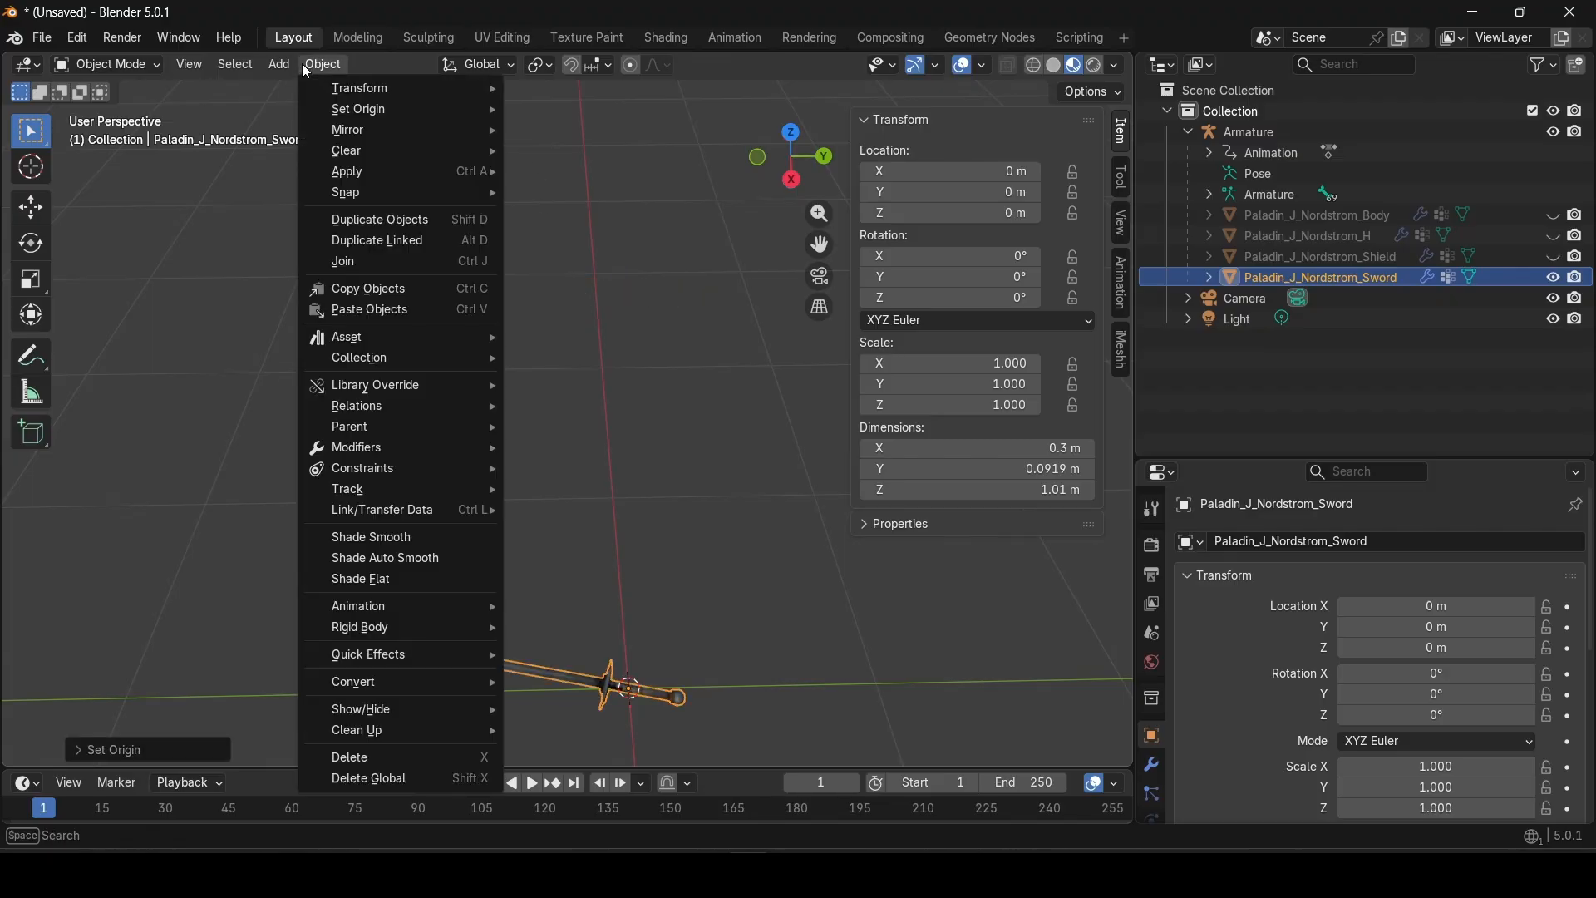
mouse_move(327, 111)
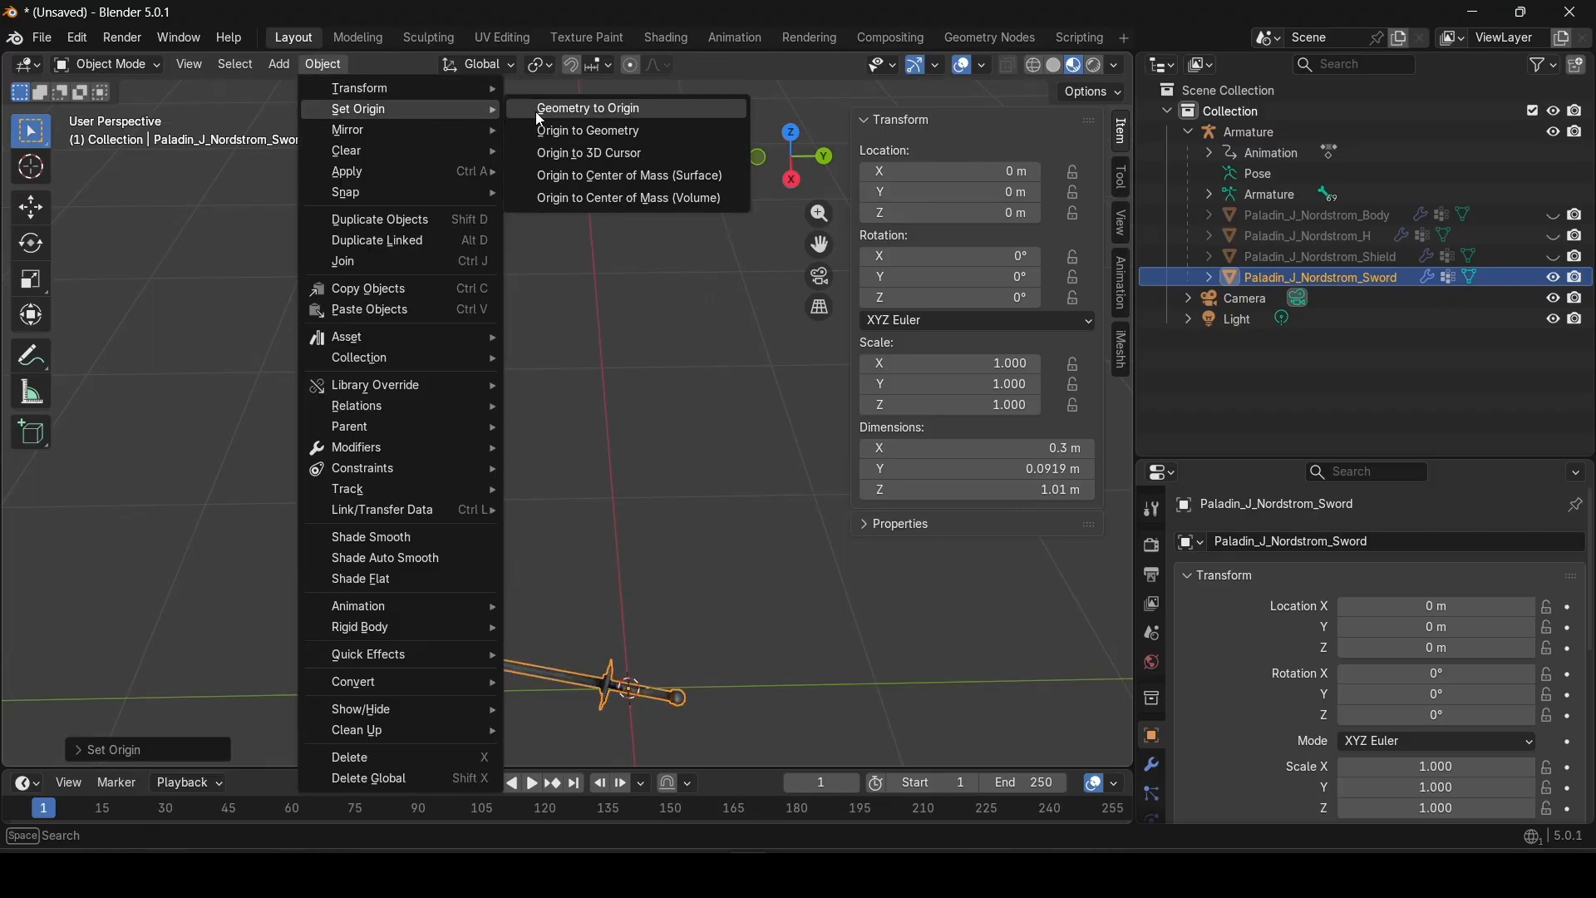
Step: Rotate the sword about the global X axis so the blade points up, and set its X rotation to exactly -90°
key("shift+grave")
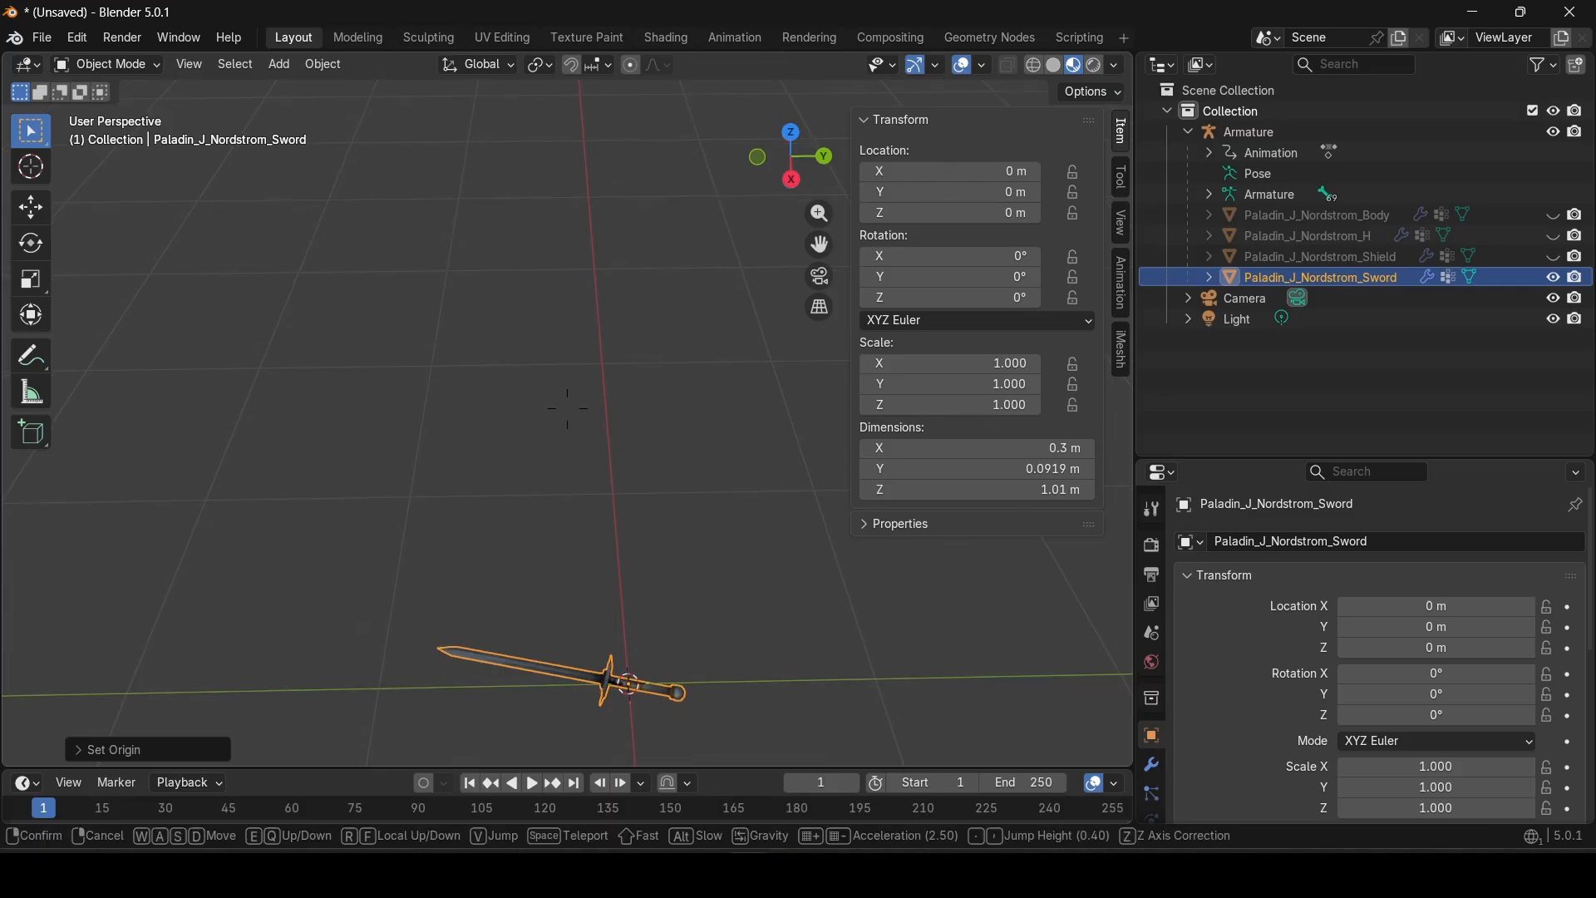
key("w")
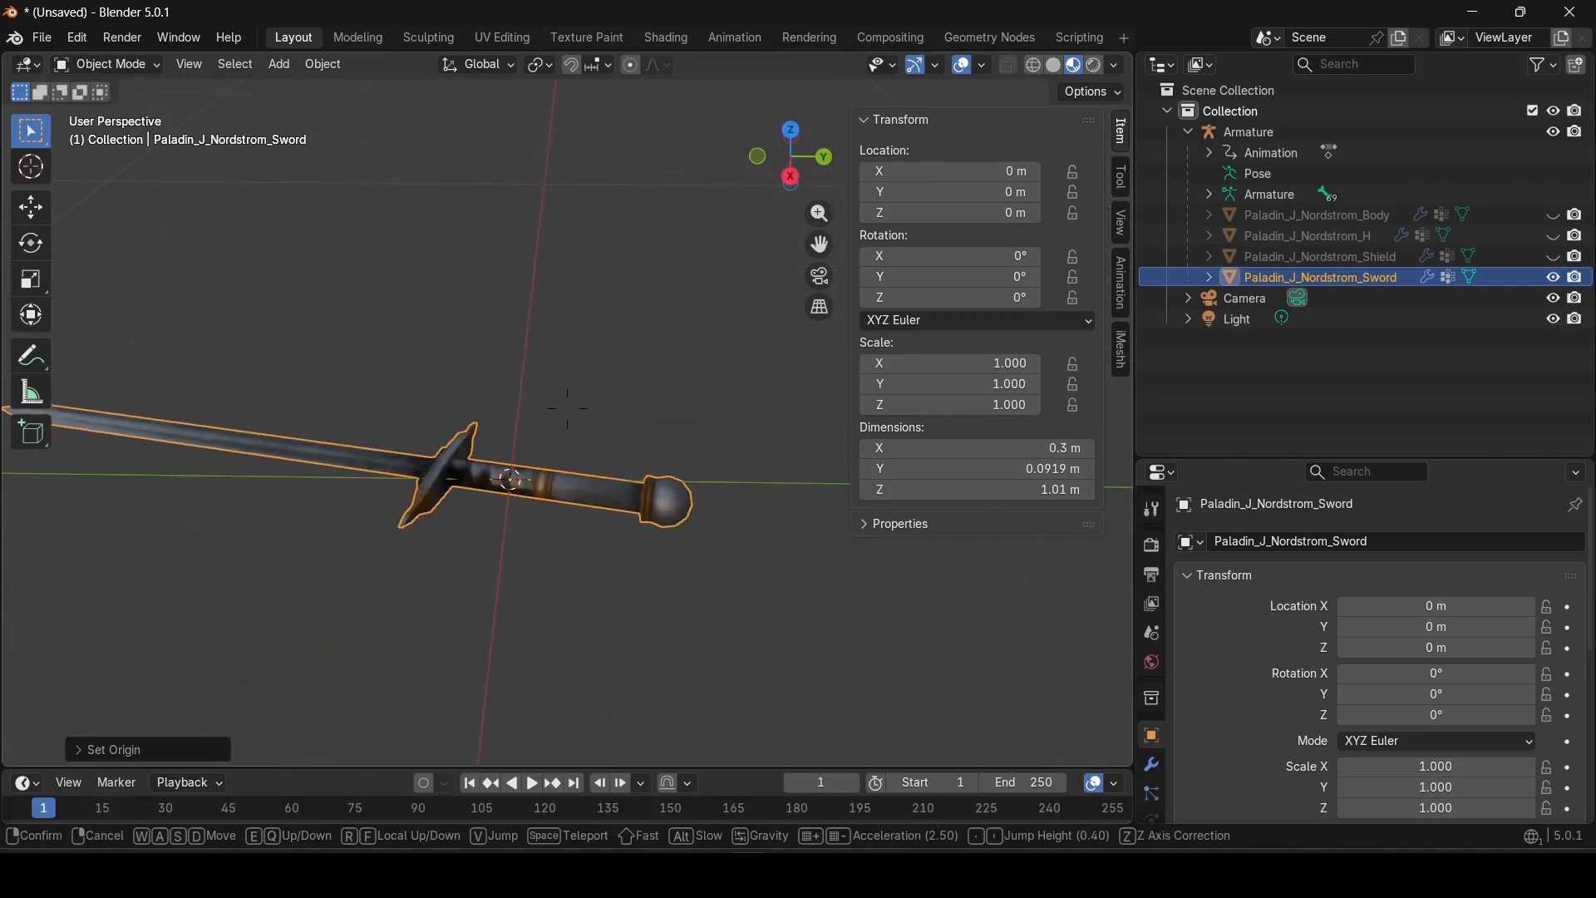
key("a")
mouse_move(443, 603)
right_mouse_down()
mouse_move(466, 603)
mouse_move(443, 602)
right_mouse_up()
key("s")
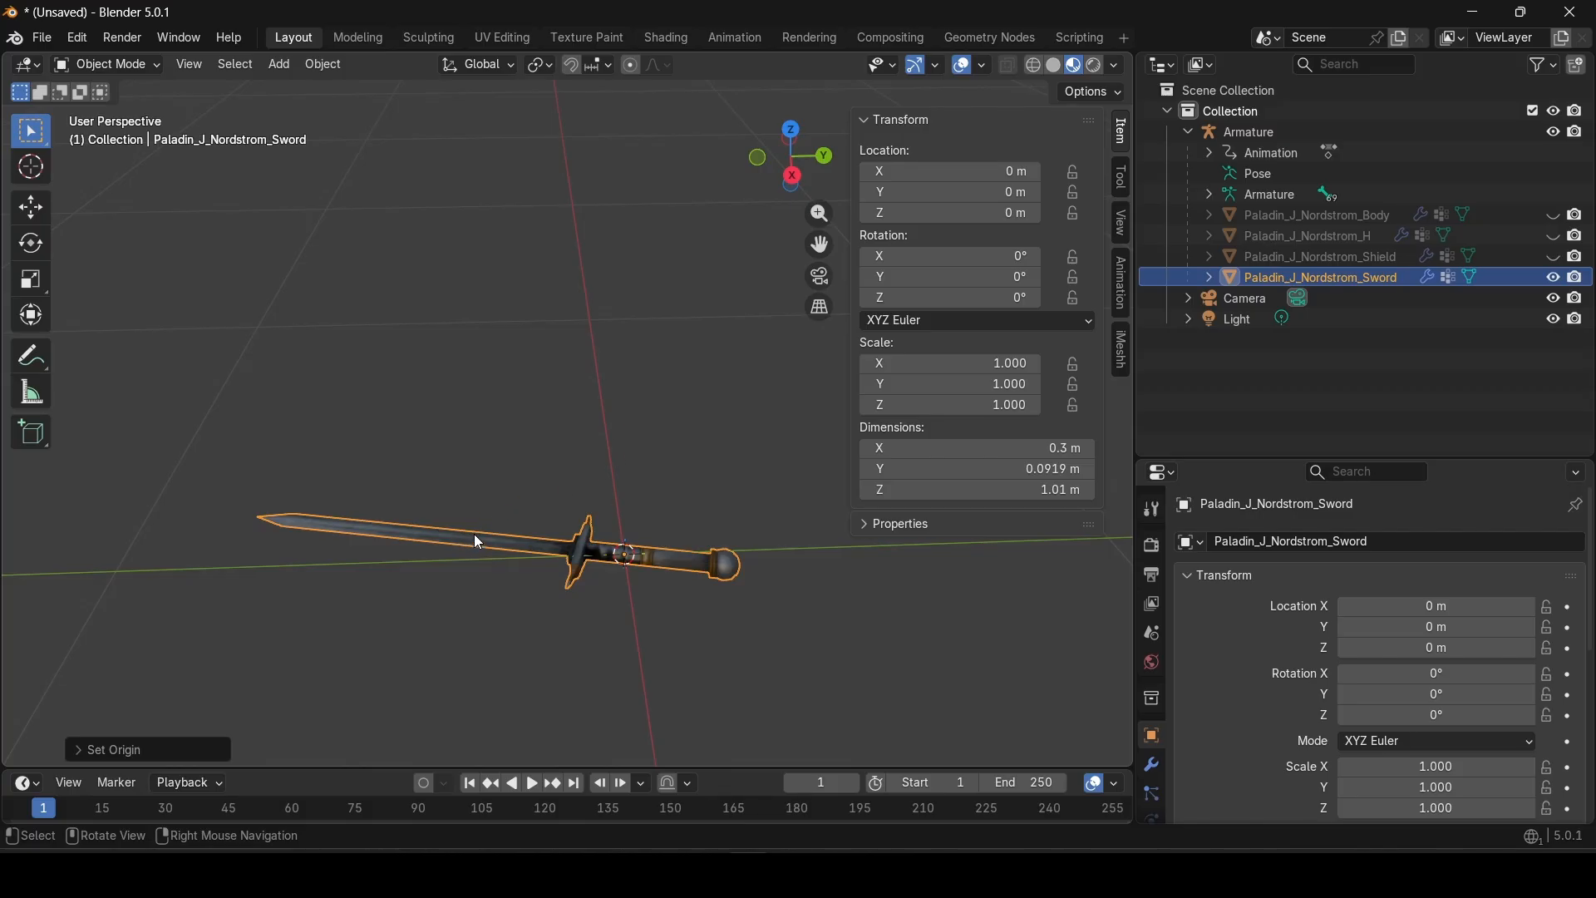
key("r")
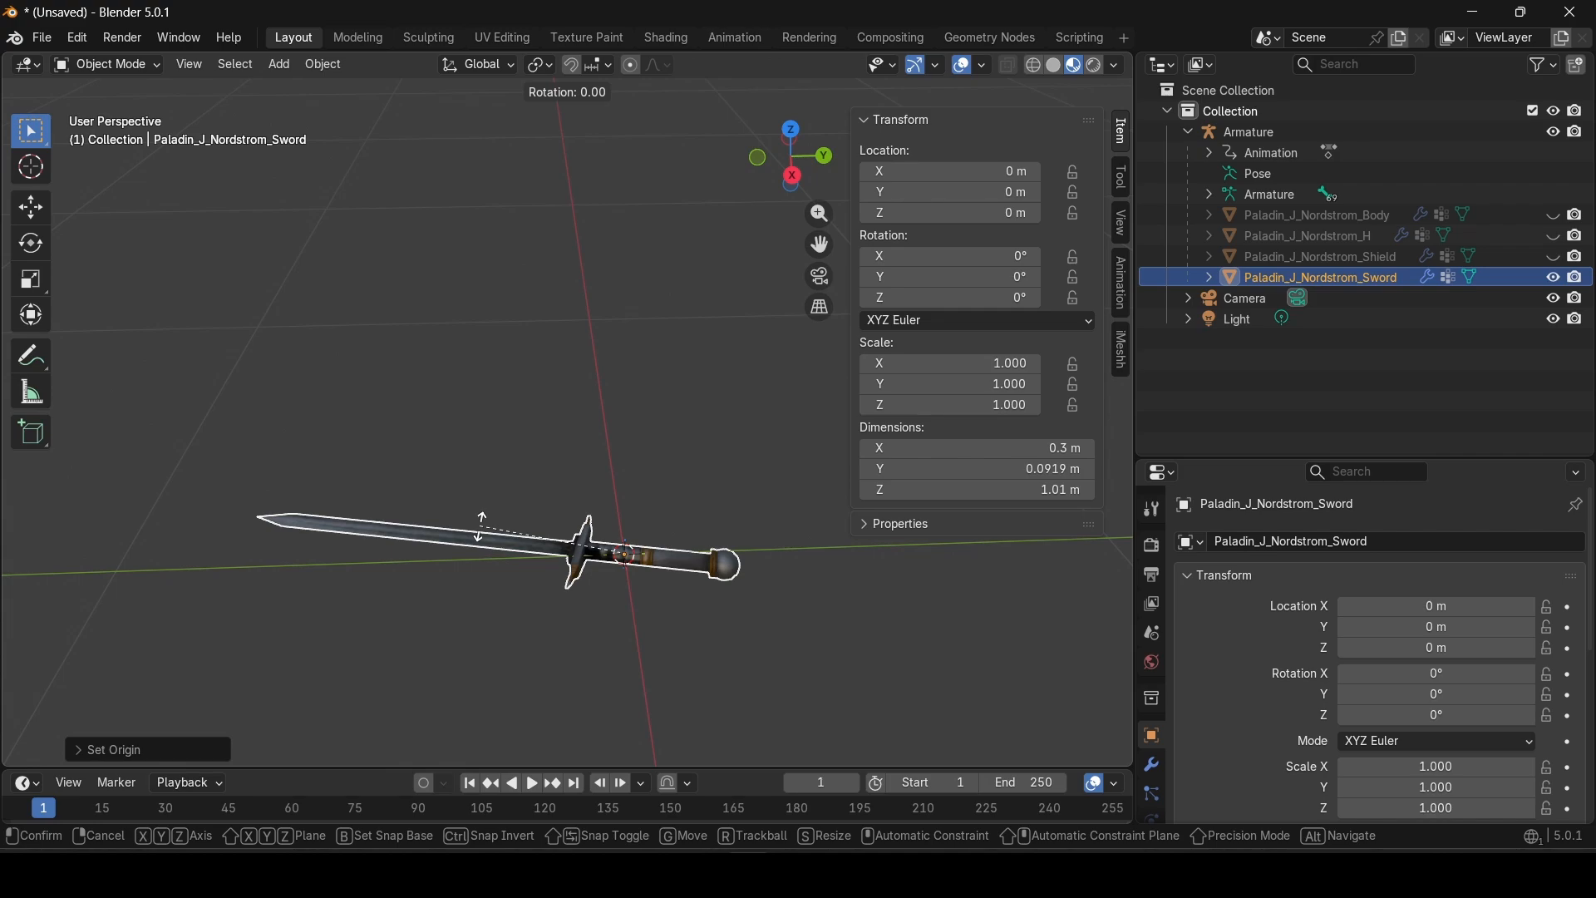
key("x")
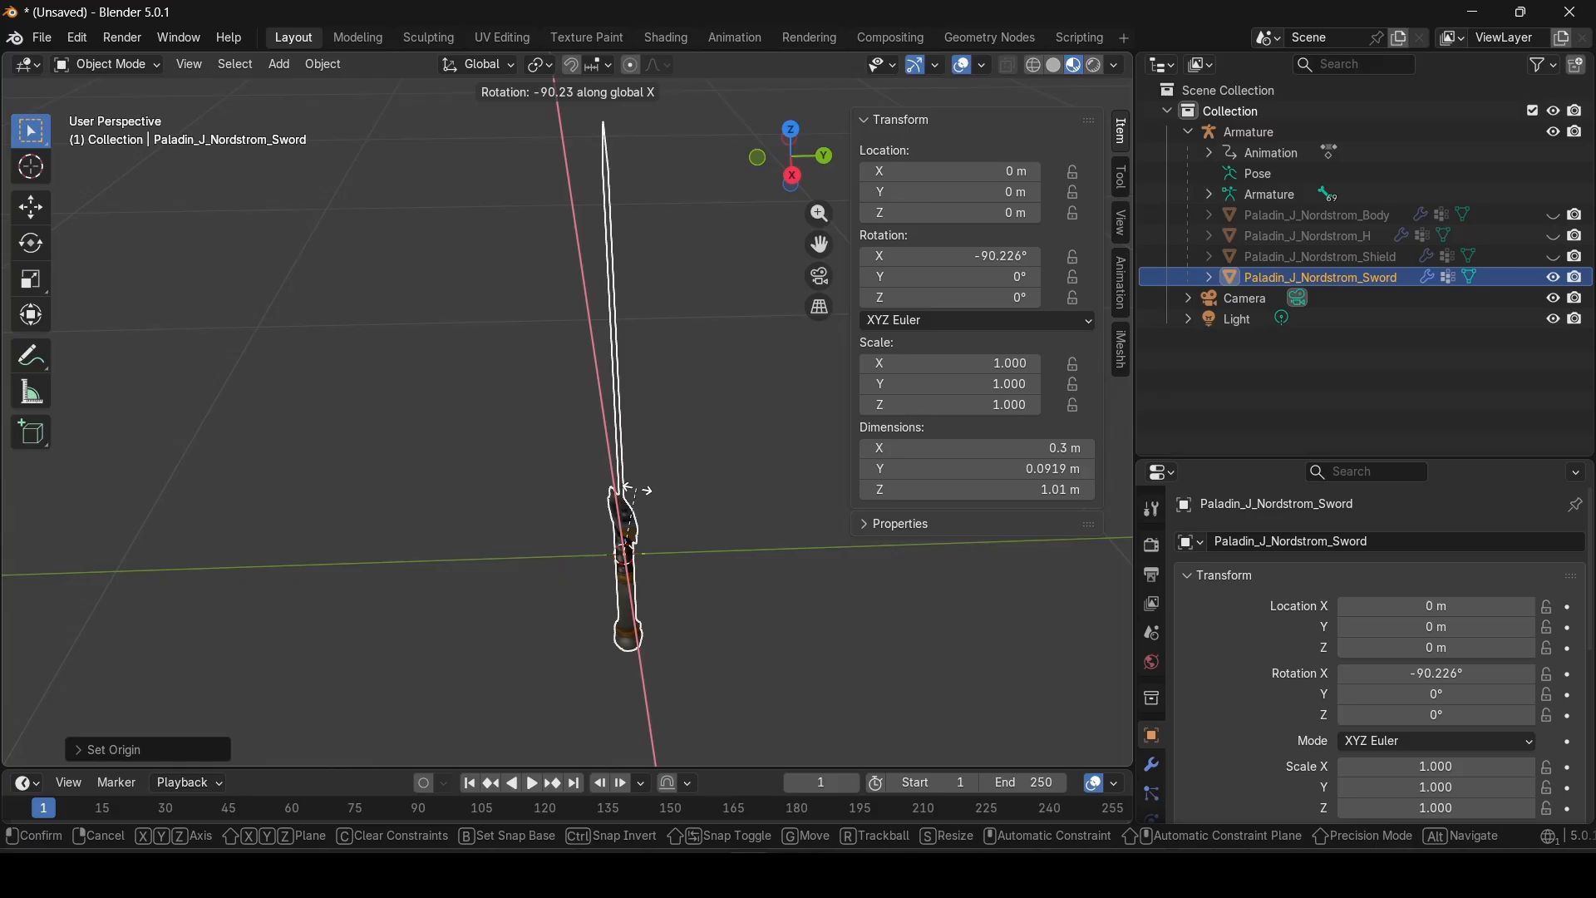
left_click(636, 490)
left_click(964, 262)
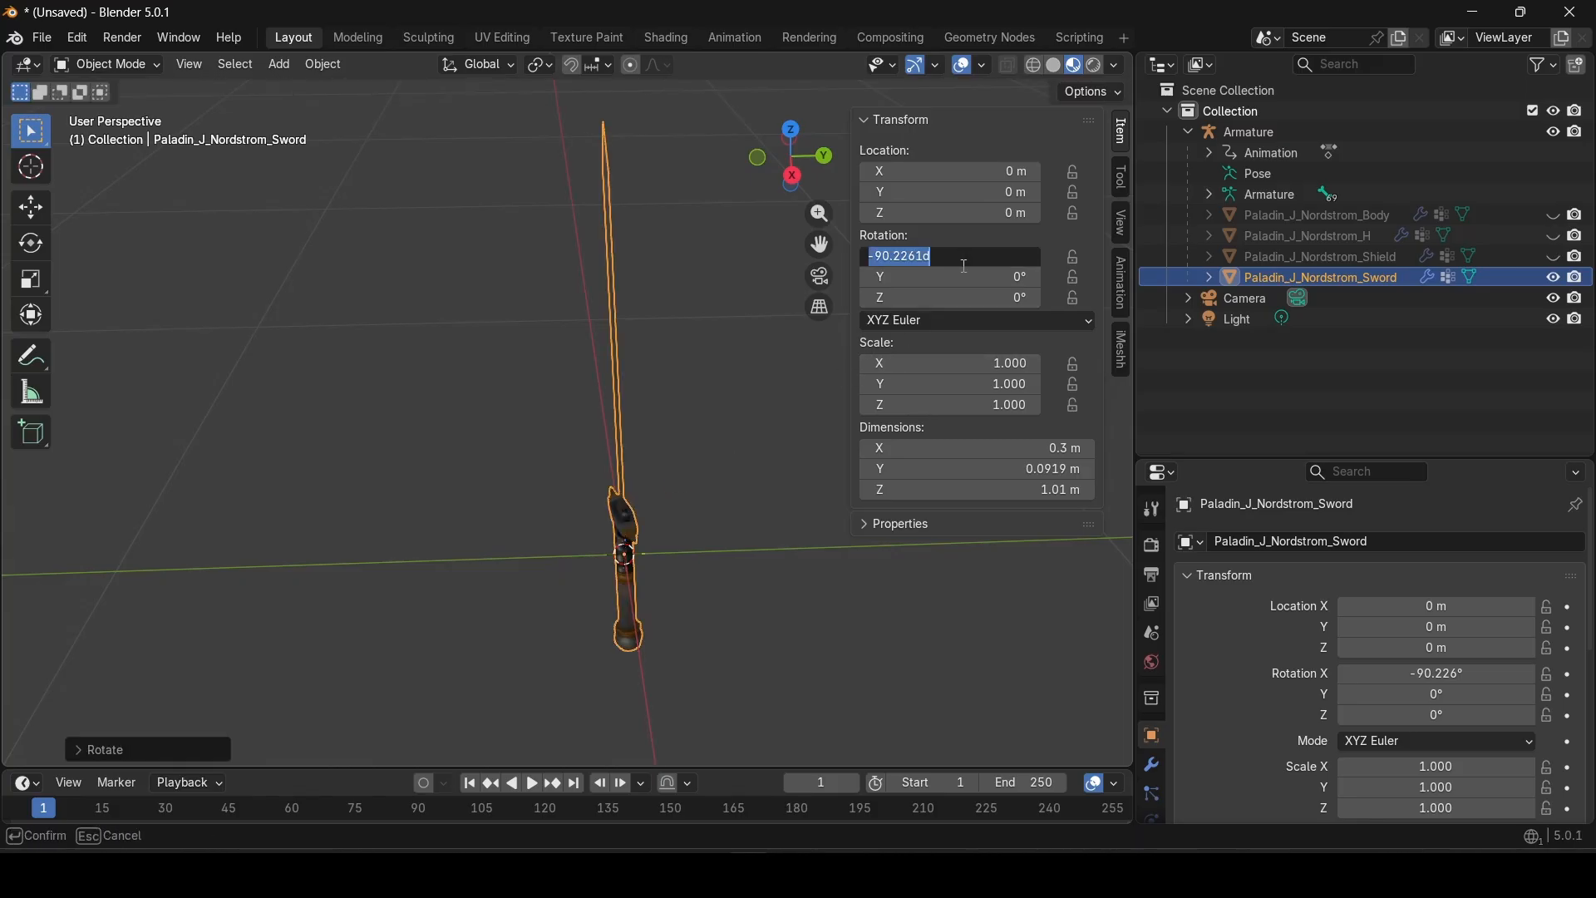
type("-90")
key("Return")
Step: Frame the sword in the back orthographic view, rotate it until the blade stands upright, and set its Z rotation to -15°
key("shift+grave")
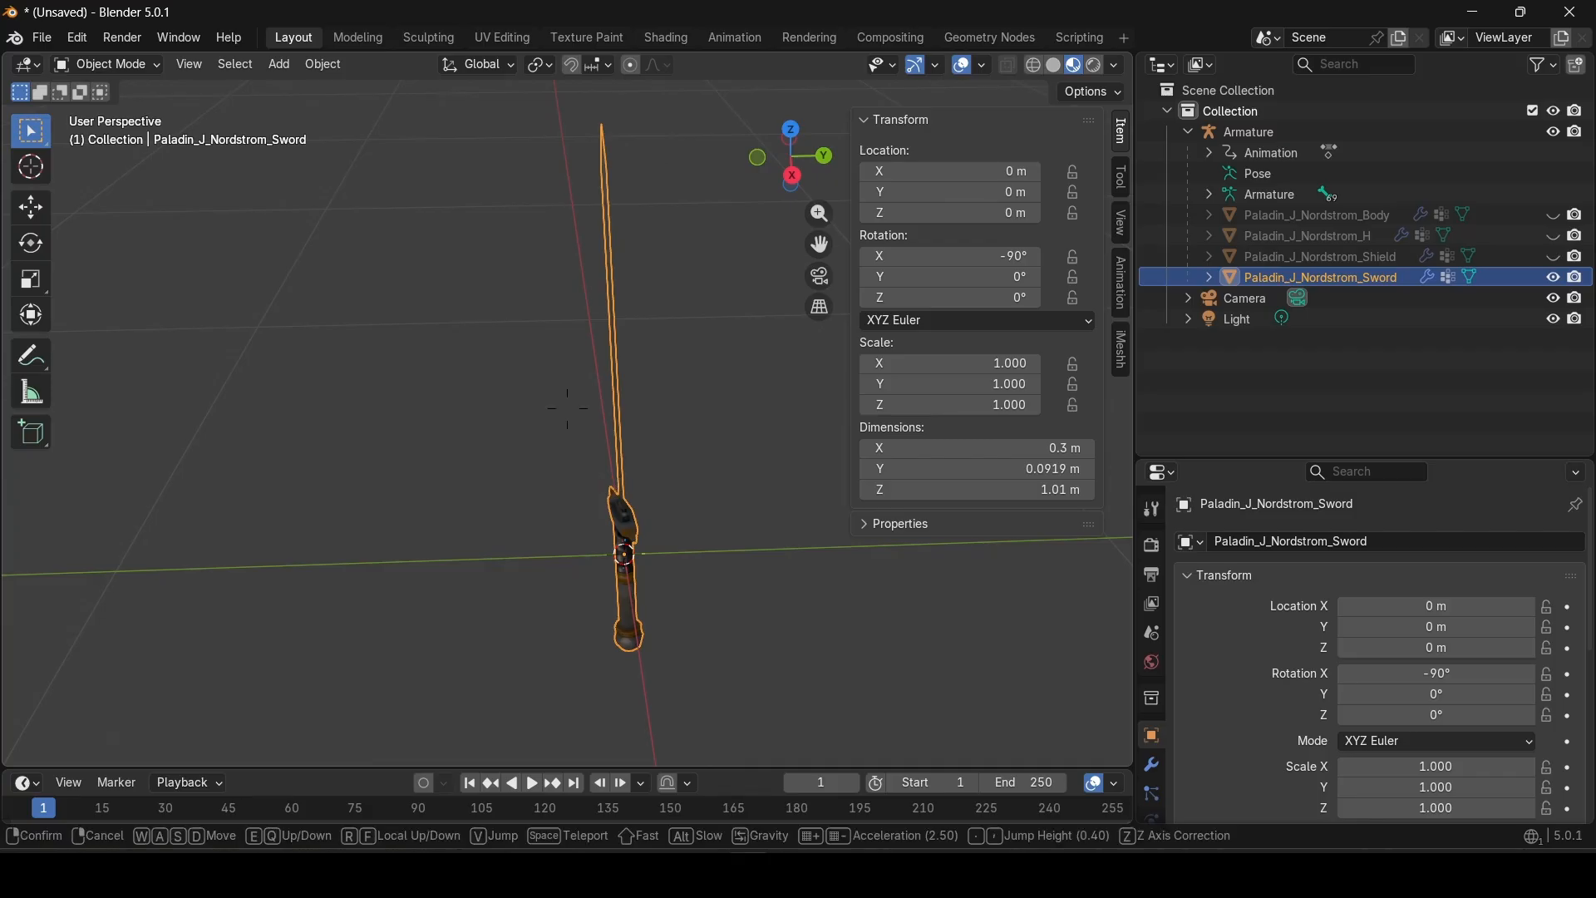
right_click_drag(567, 408, 671, 437)
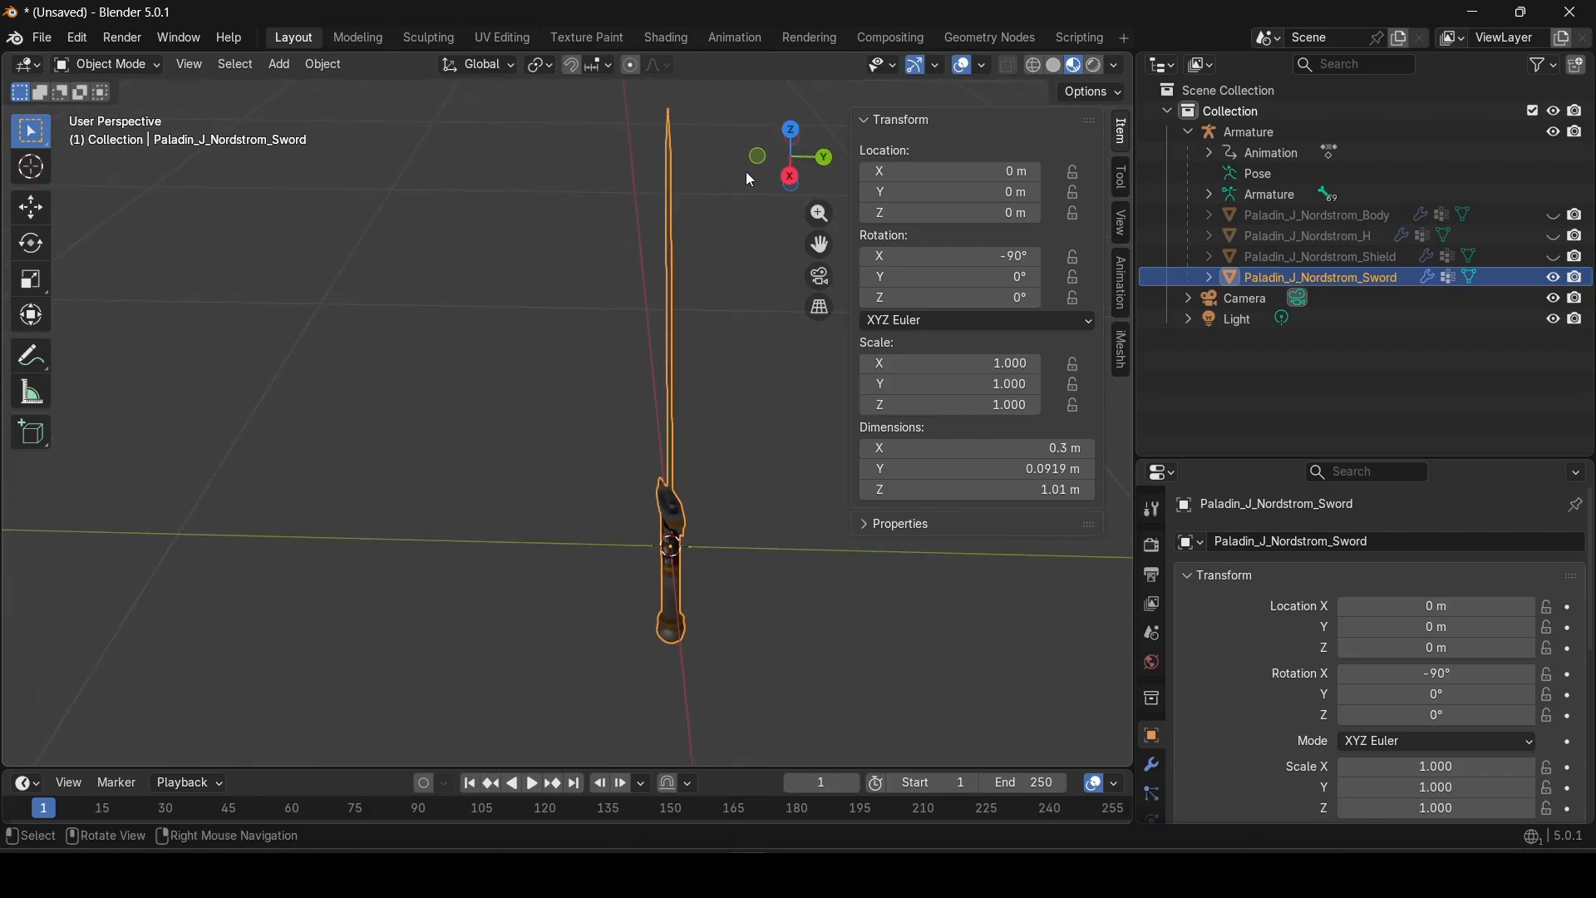
left_click(826, 160)
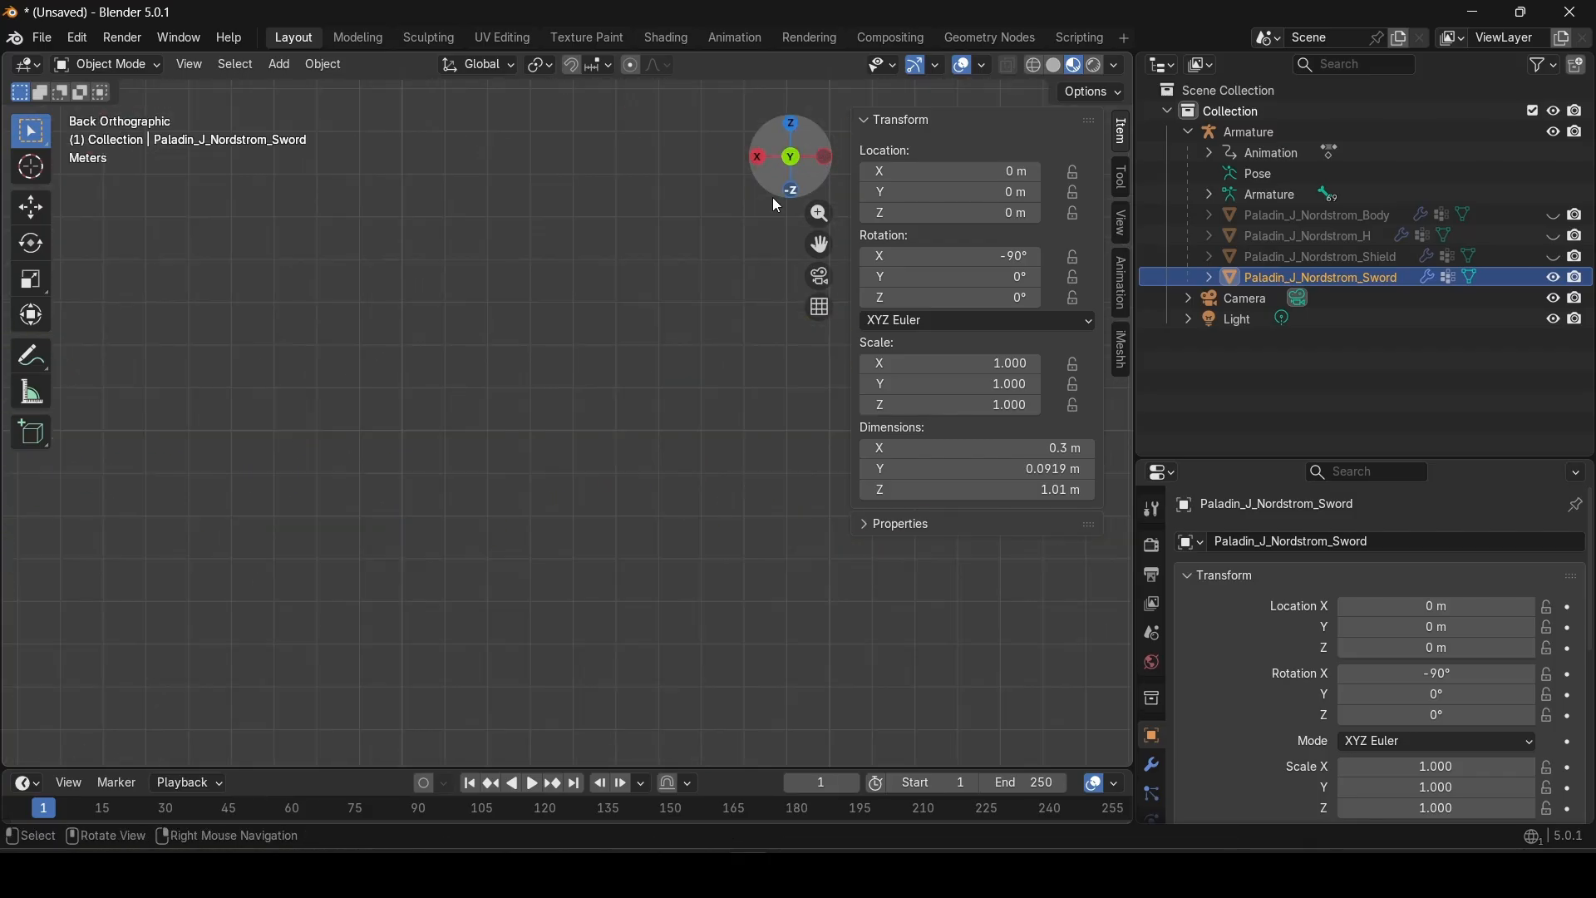
left_click(323, 65)
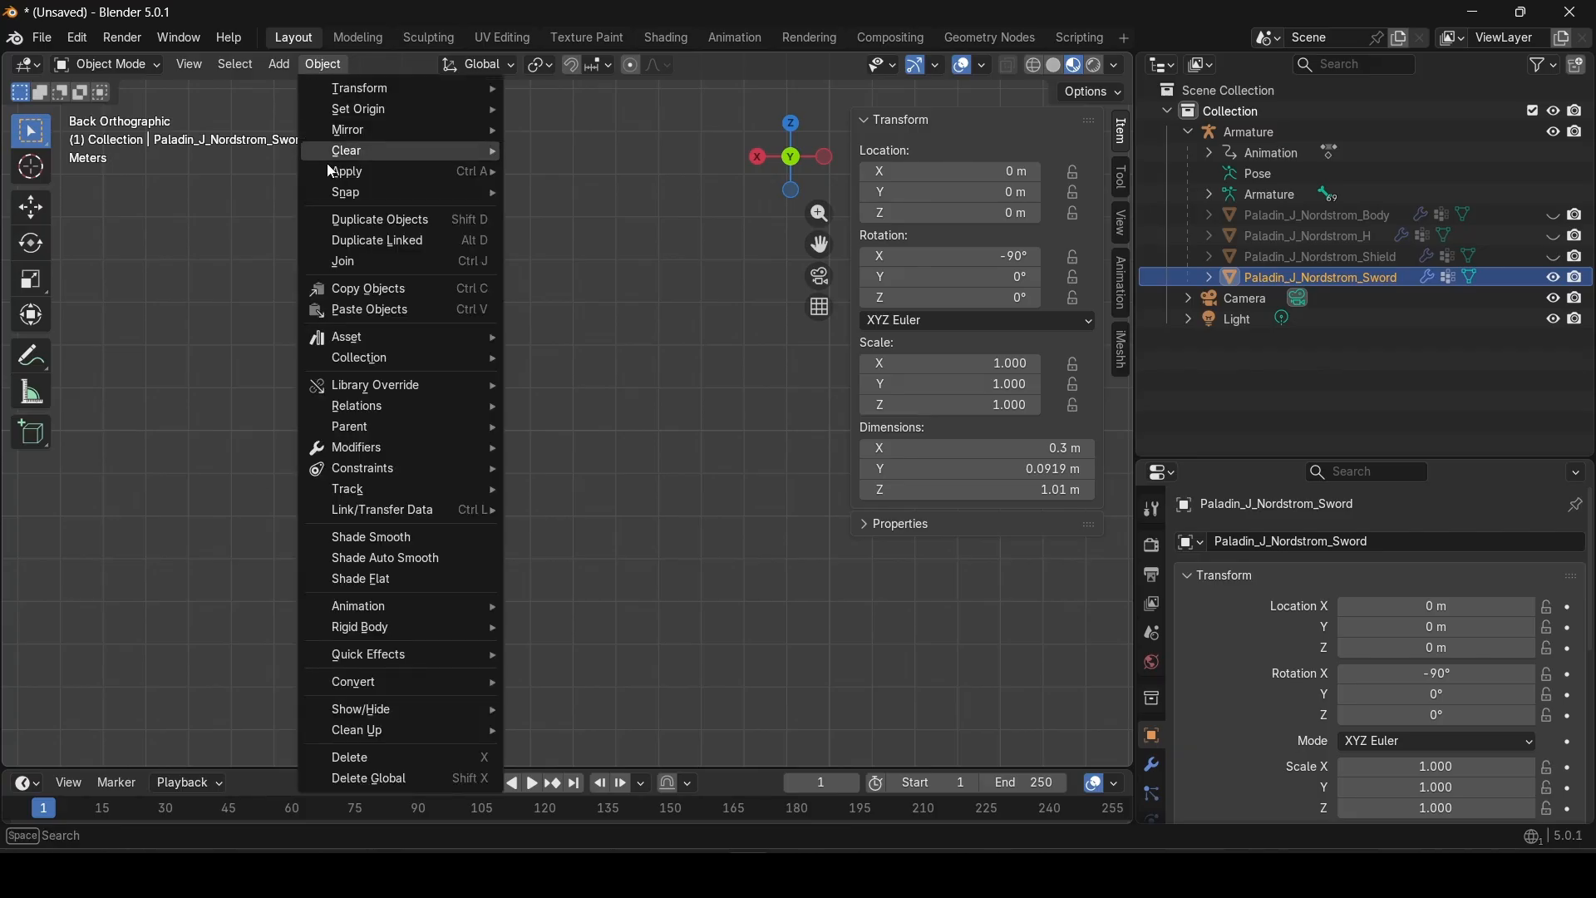
mouse_move(360, 407)
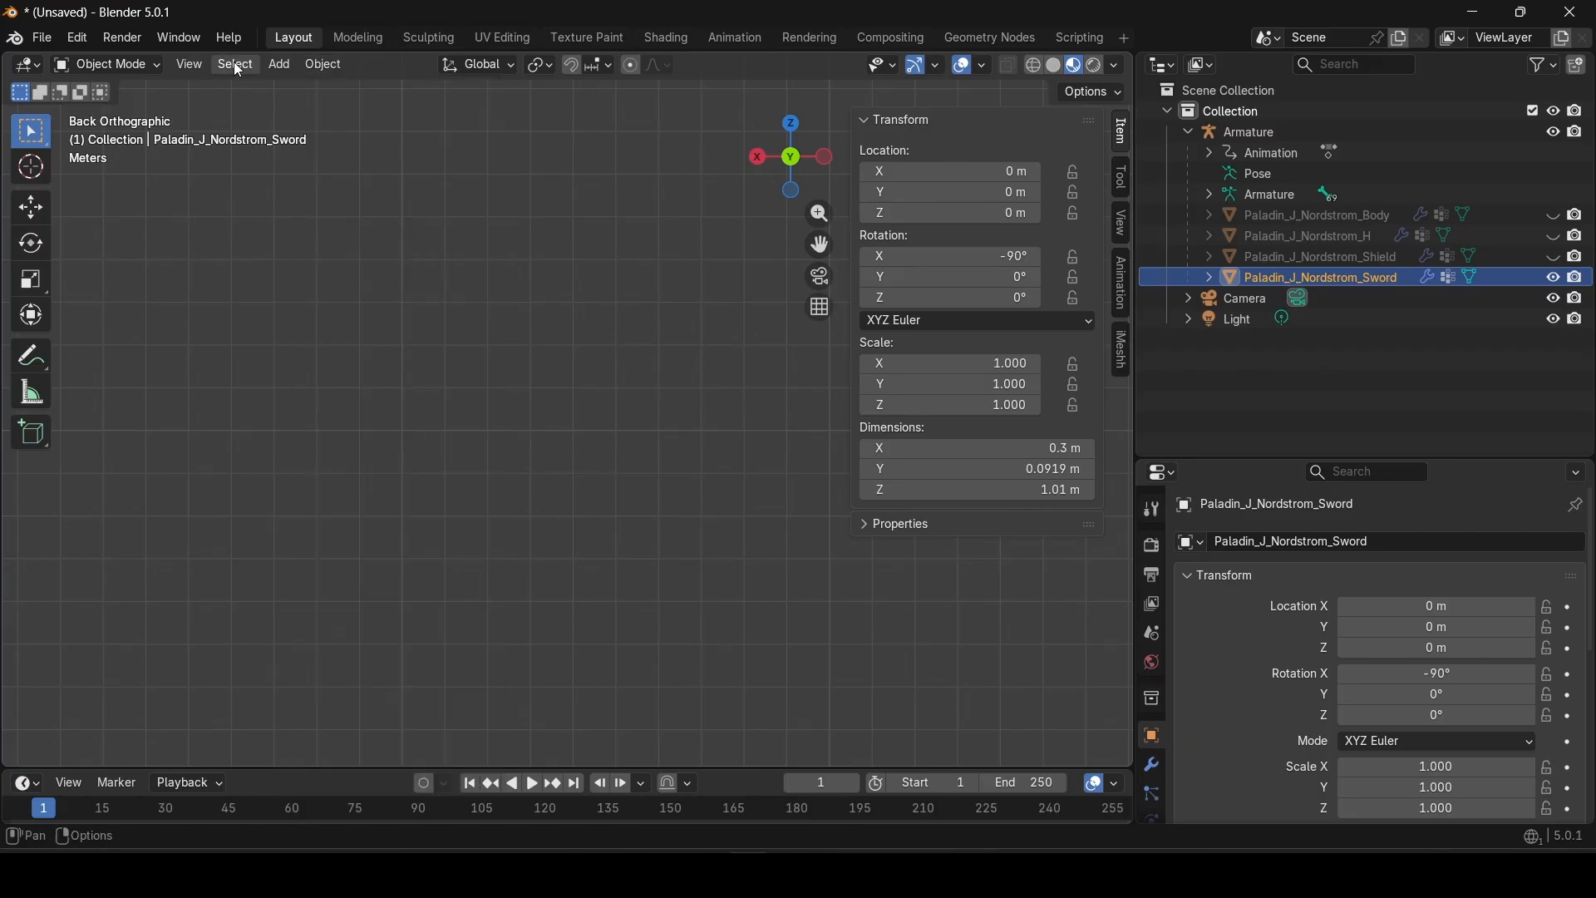
left_click(197, 64)
left_click(241, 200)
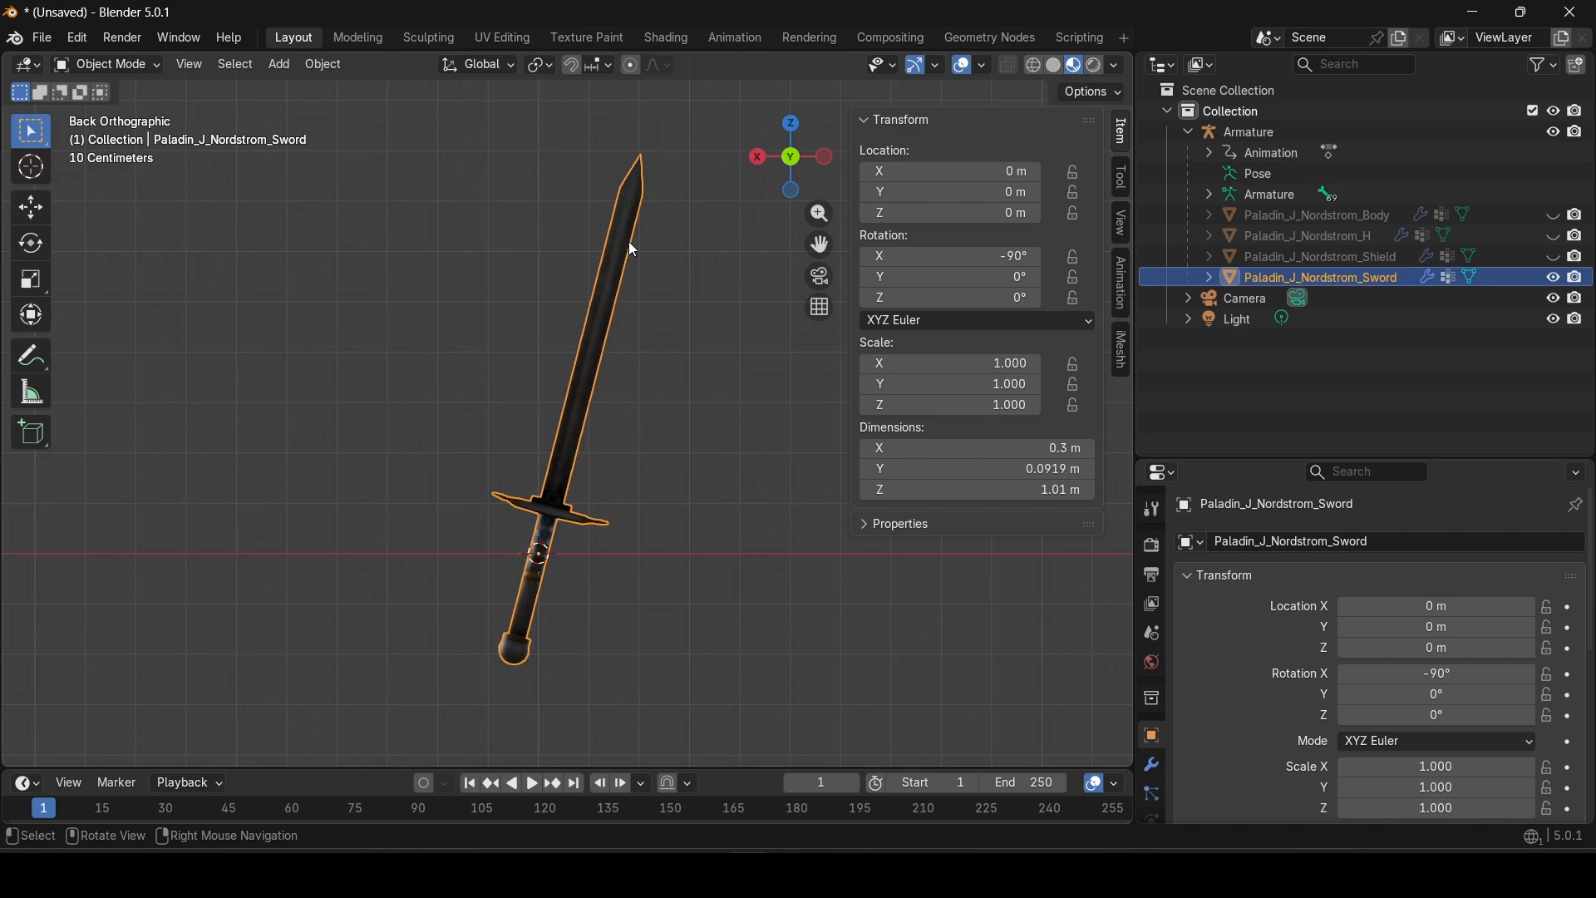
key("r")
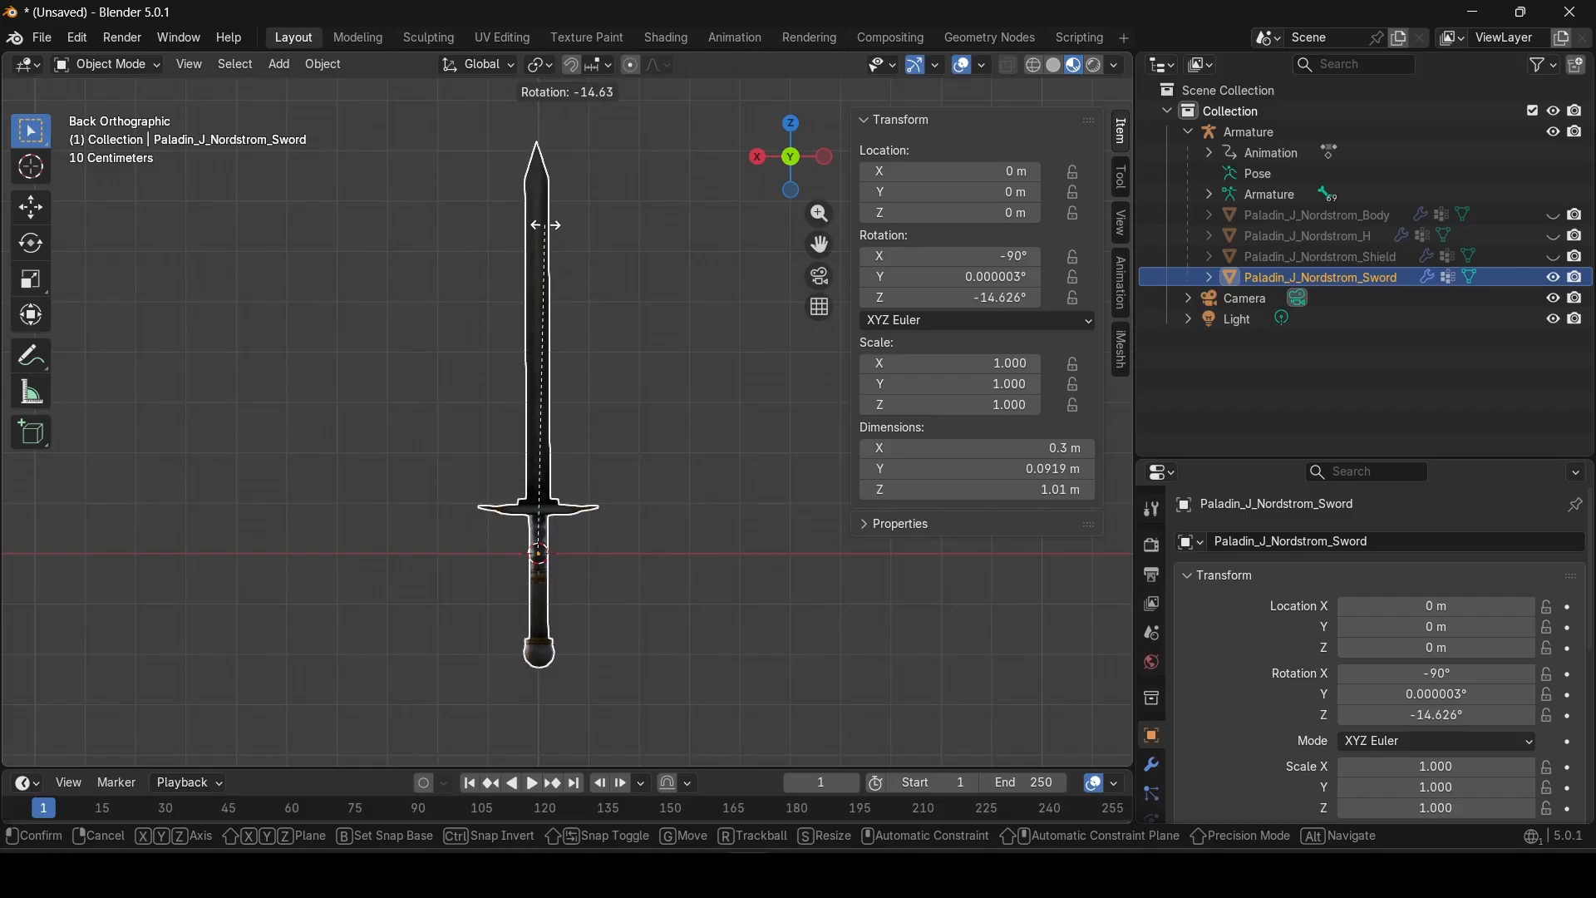
left_click(545, 225)
left_click(995, 297)
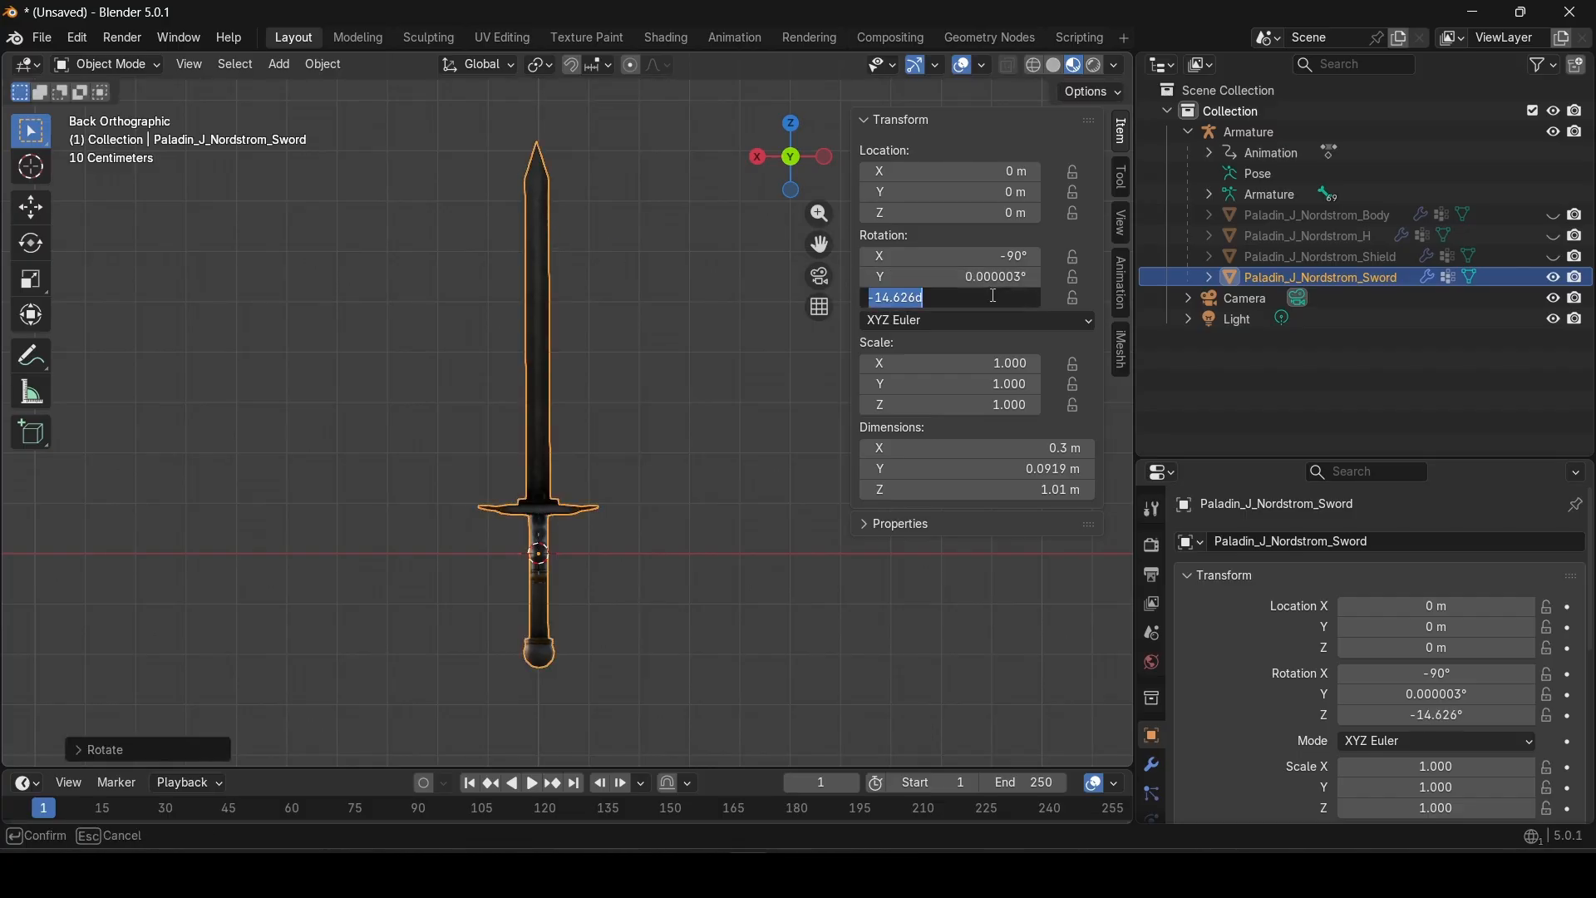
type("-15")
key("Return")
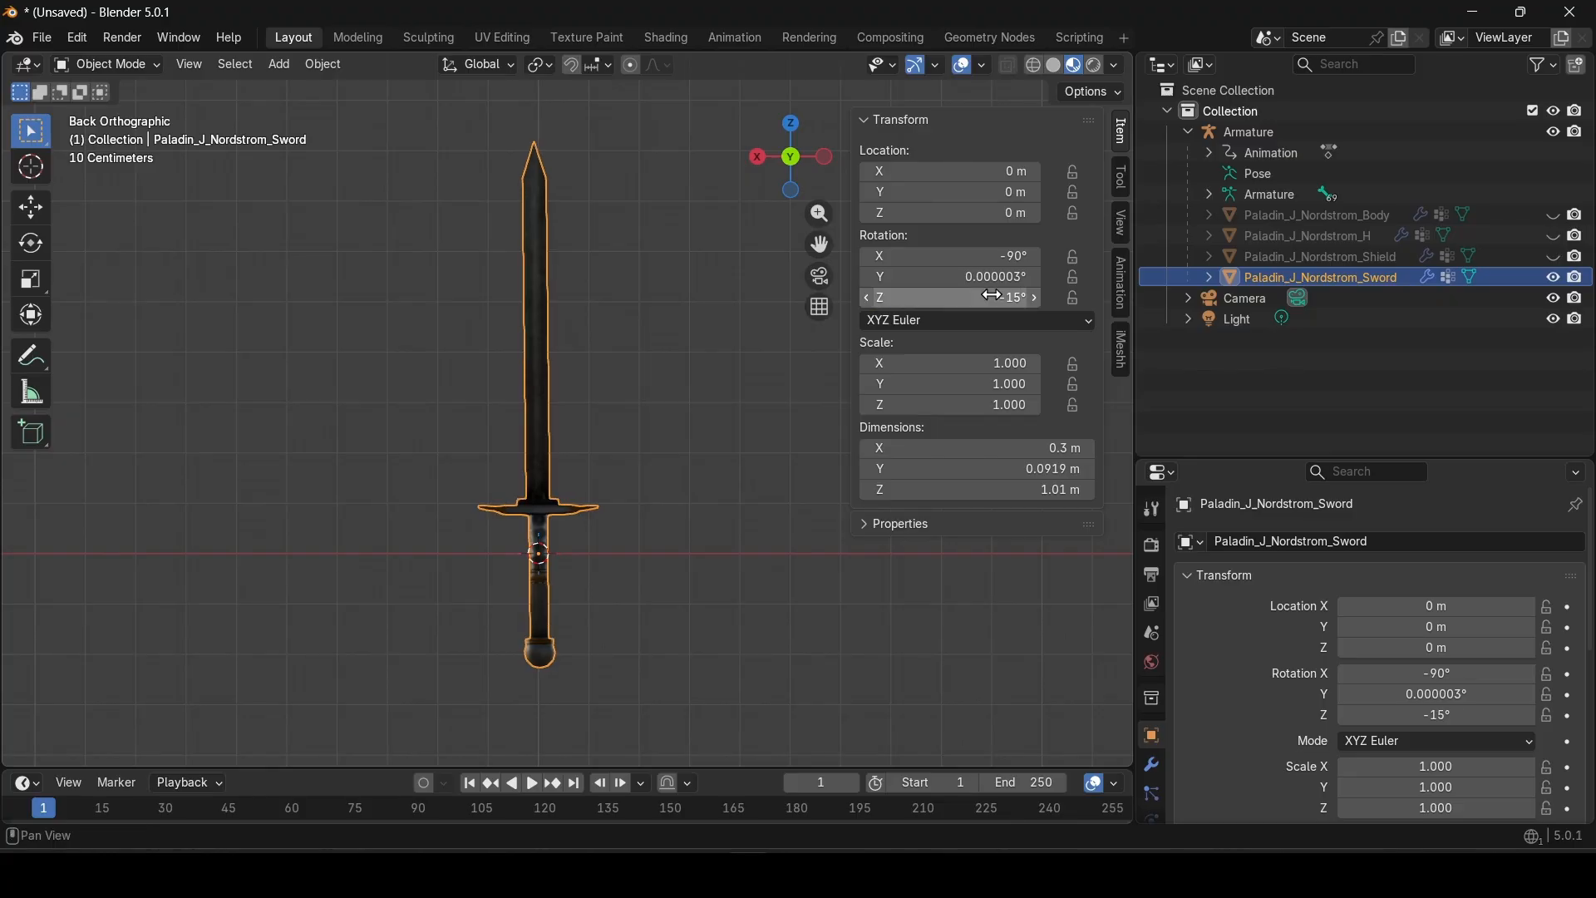
Step: Set the sword's Y rotation to exactly 0°
left_click(939, 280)
type("0")
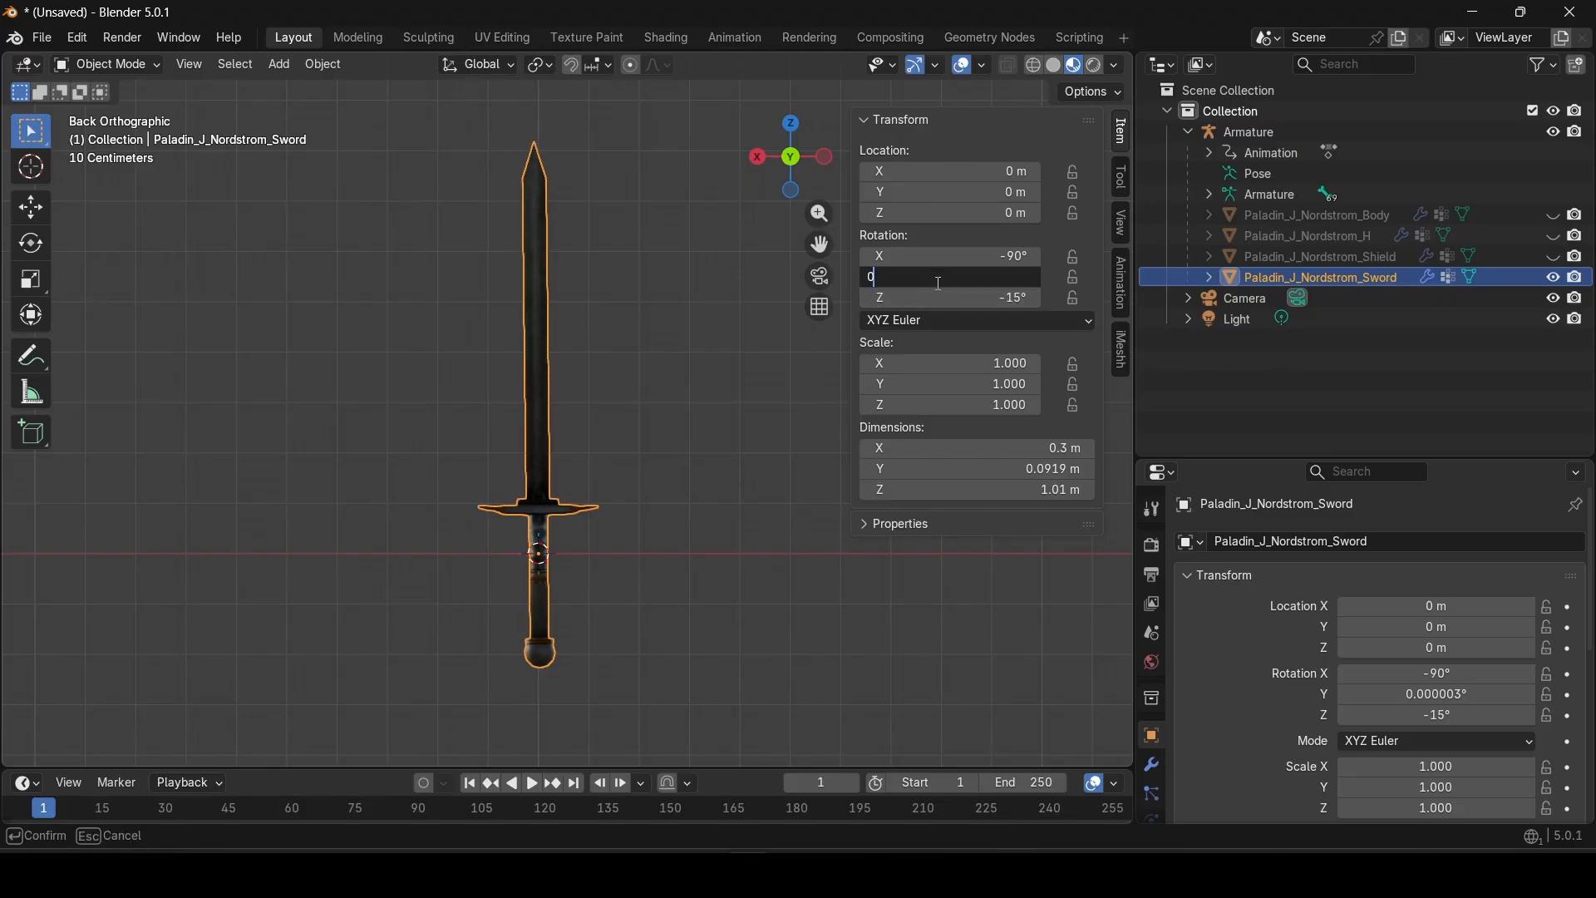
key("Return")
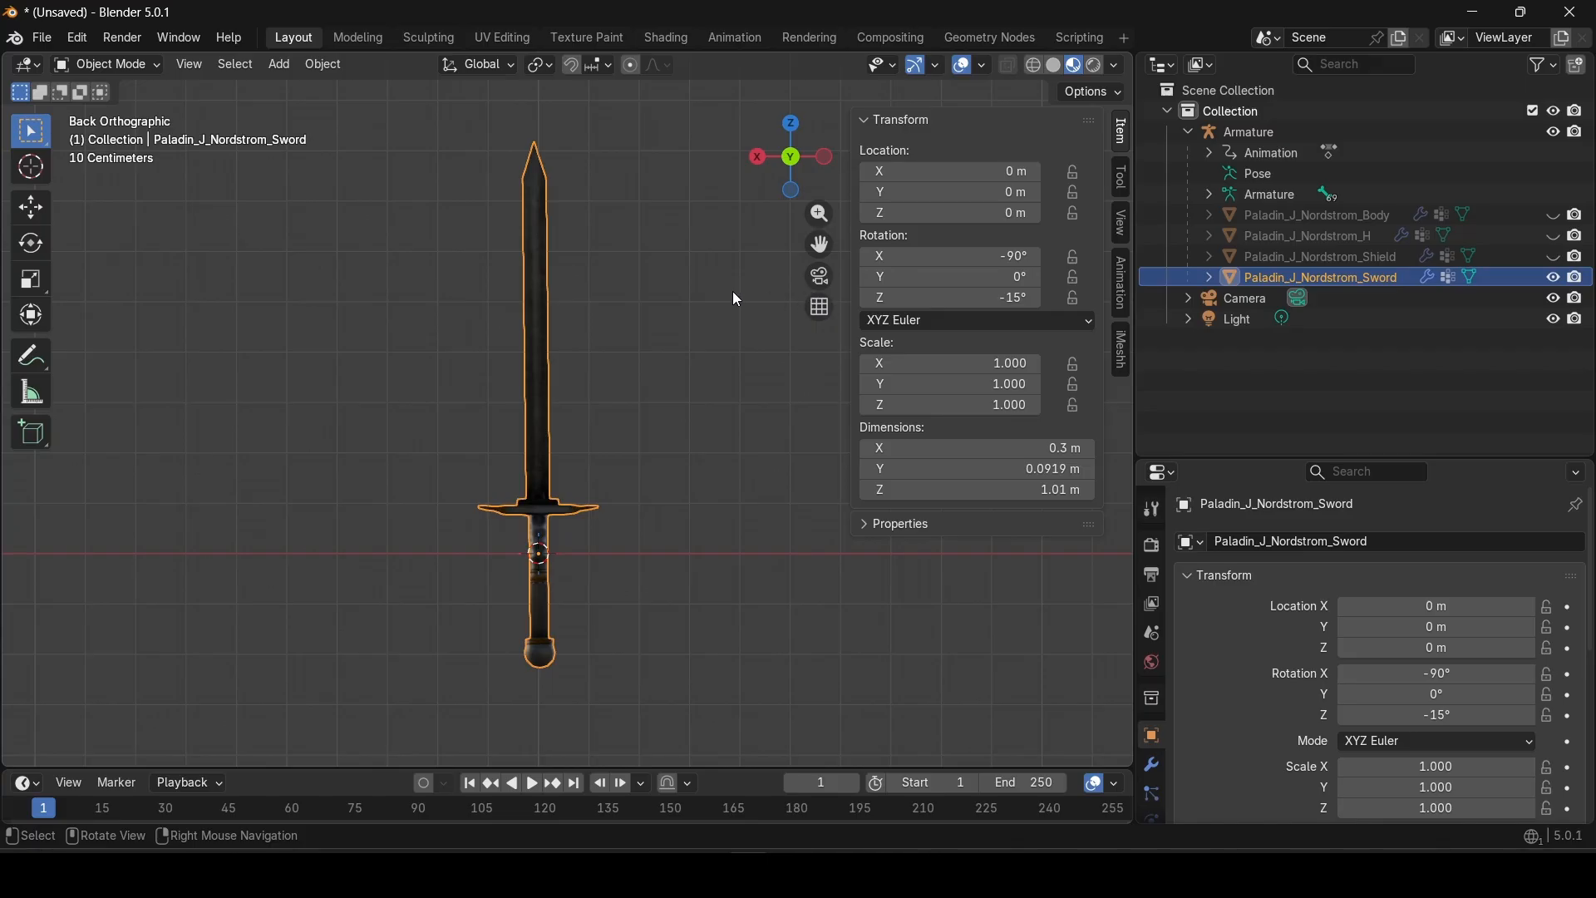
Step: Examine the sword from several angles to check how the blade leans relative to the vertical
key("shift+grave")
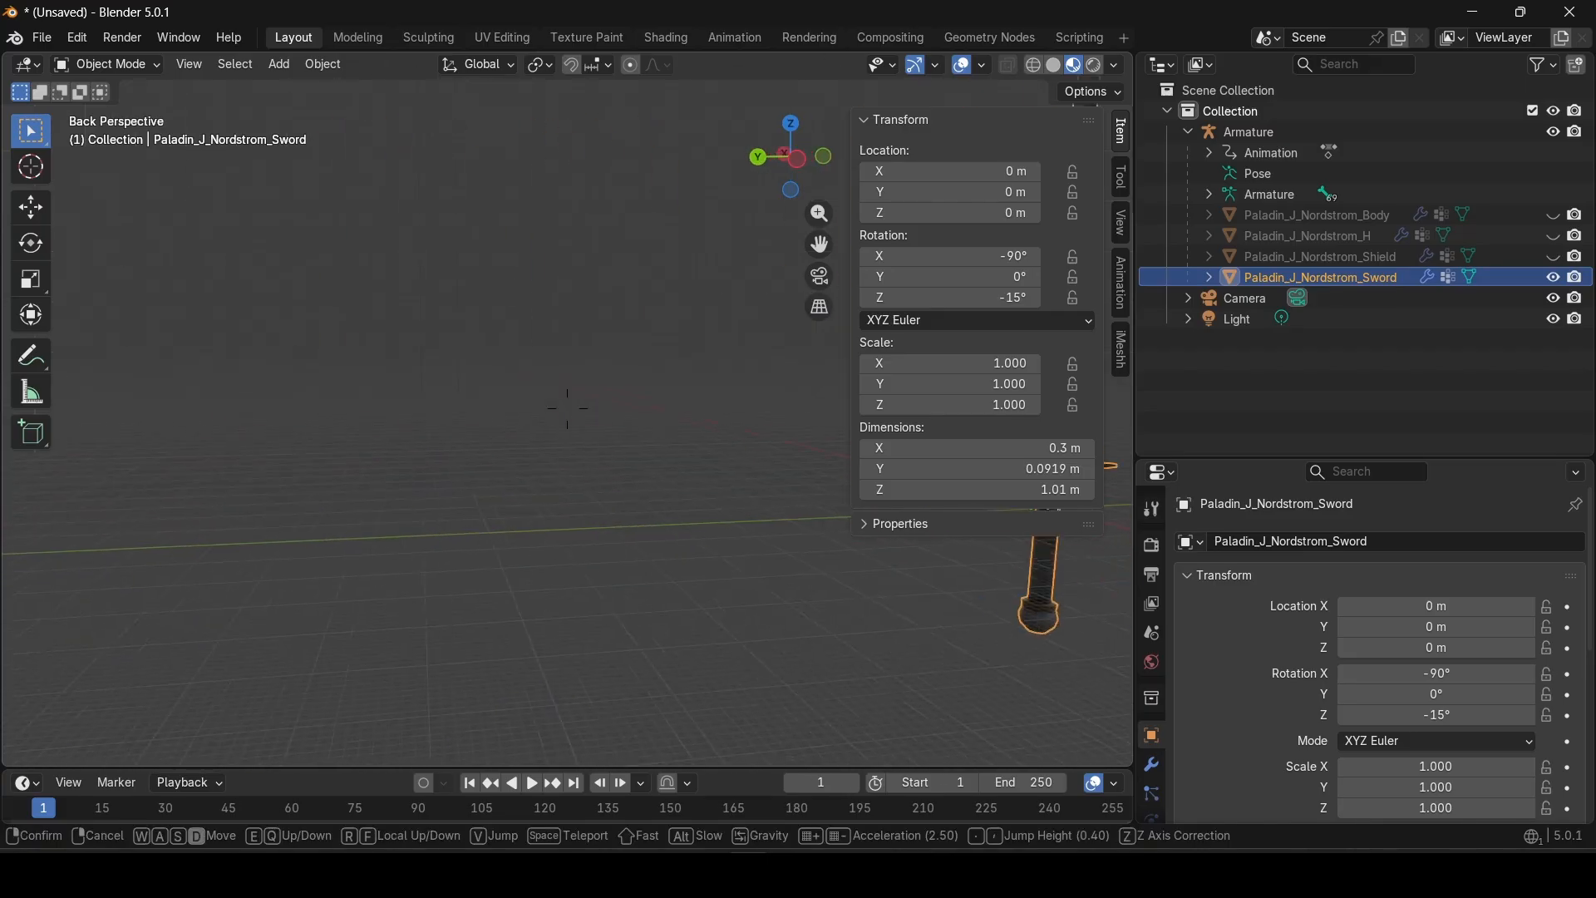
key("w")
key("a")
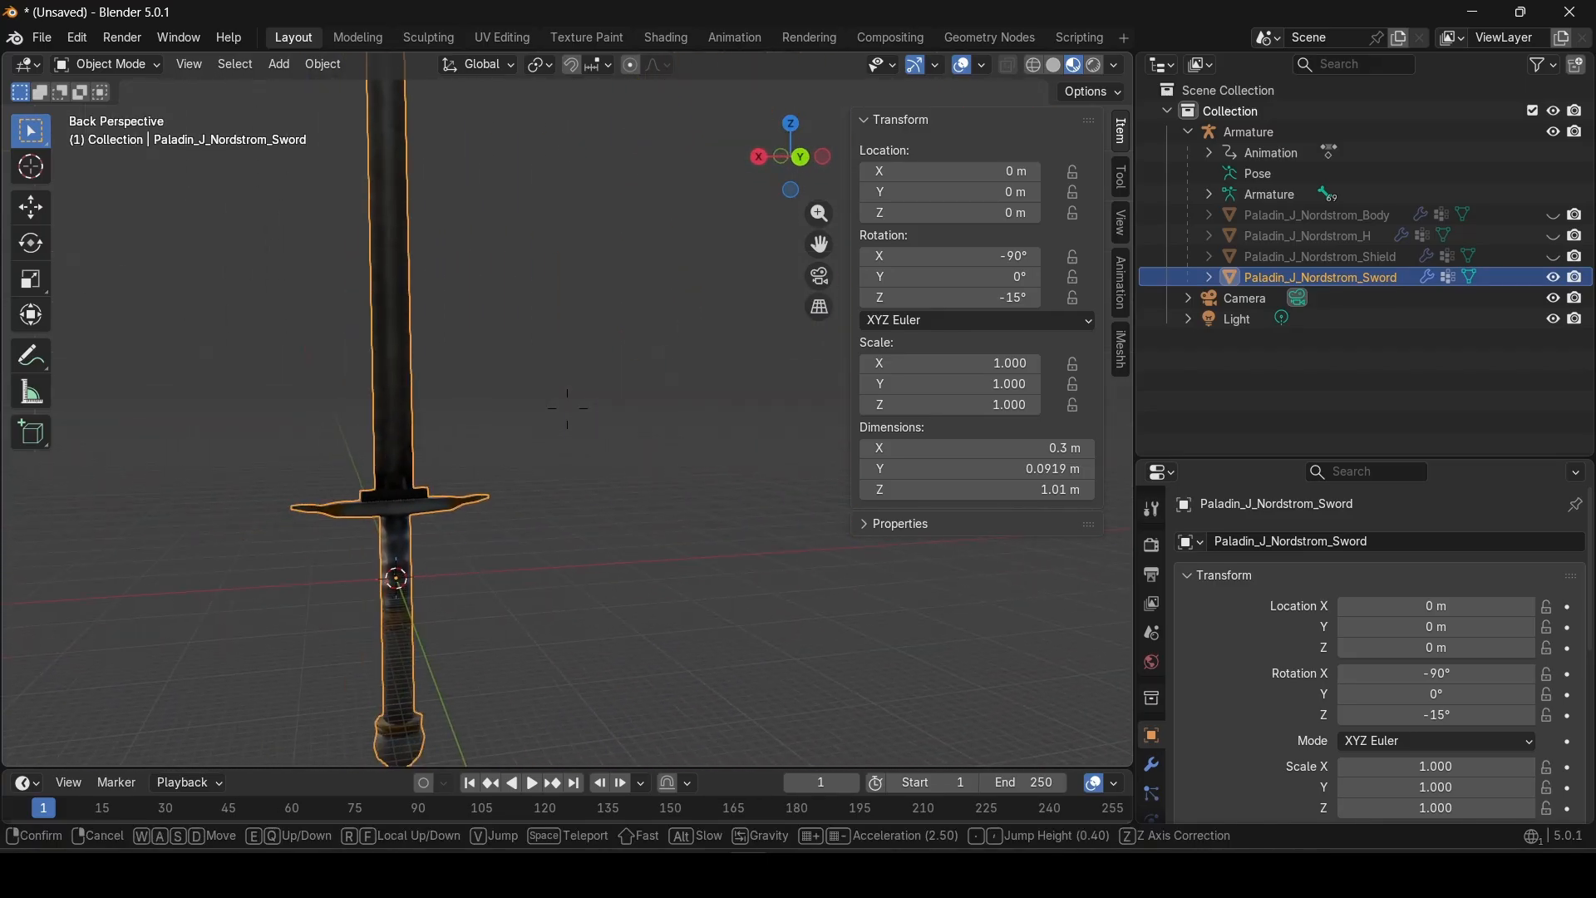
key("e")
key("s")
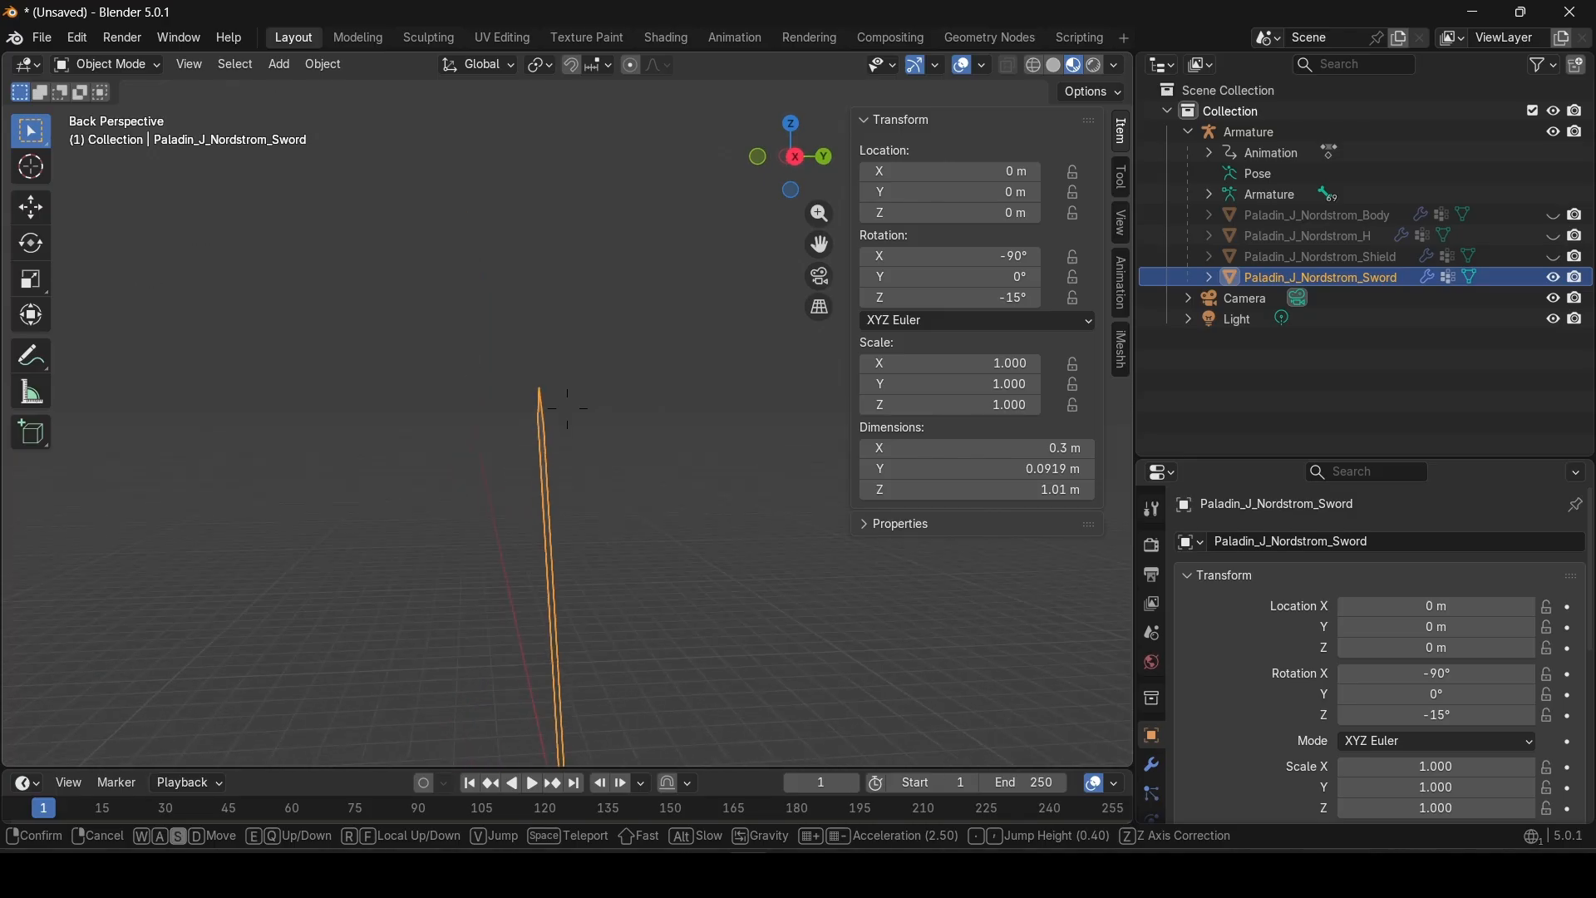
key("q")
key("d")
key("w")
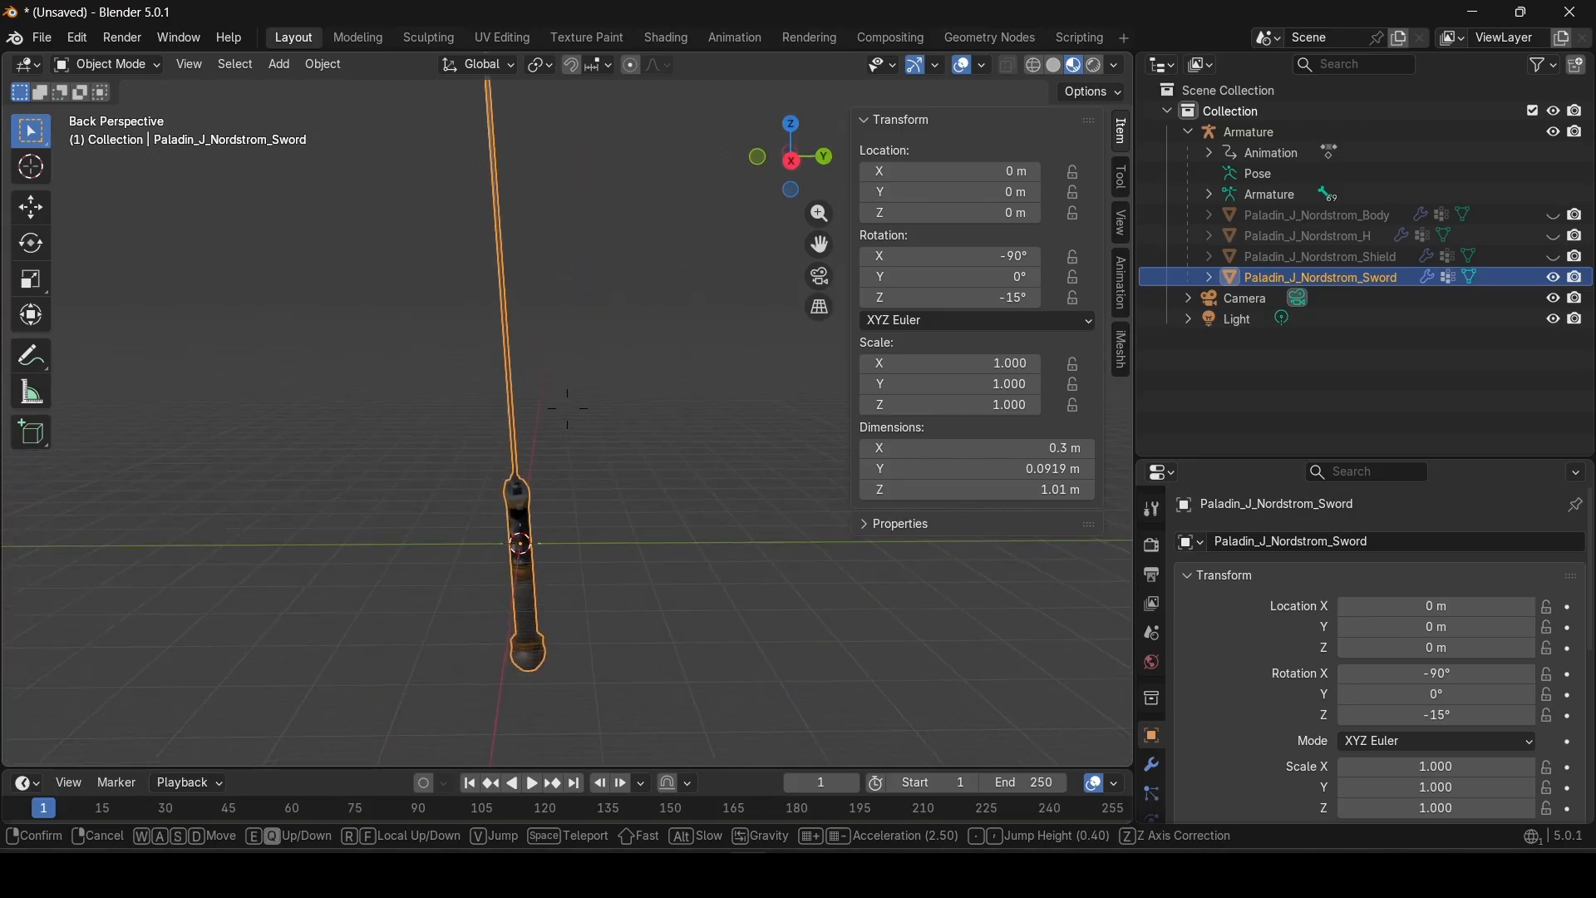
key("e")
right_click_drag(567, 407, 720, 163)
Step: In the left orthographic view, rotate the sword by about -3.7° so the blade is vertical
left_click(757, 156)
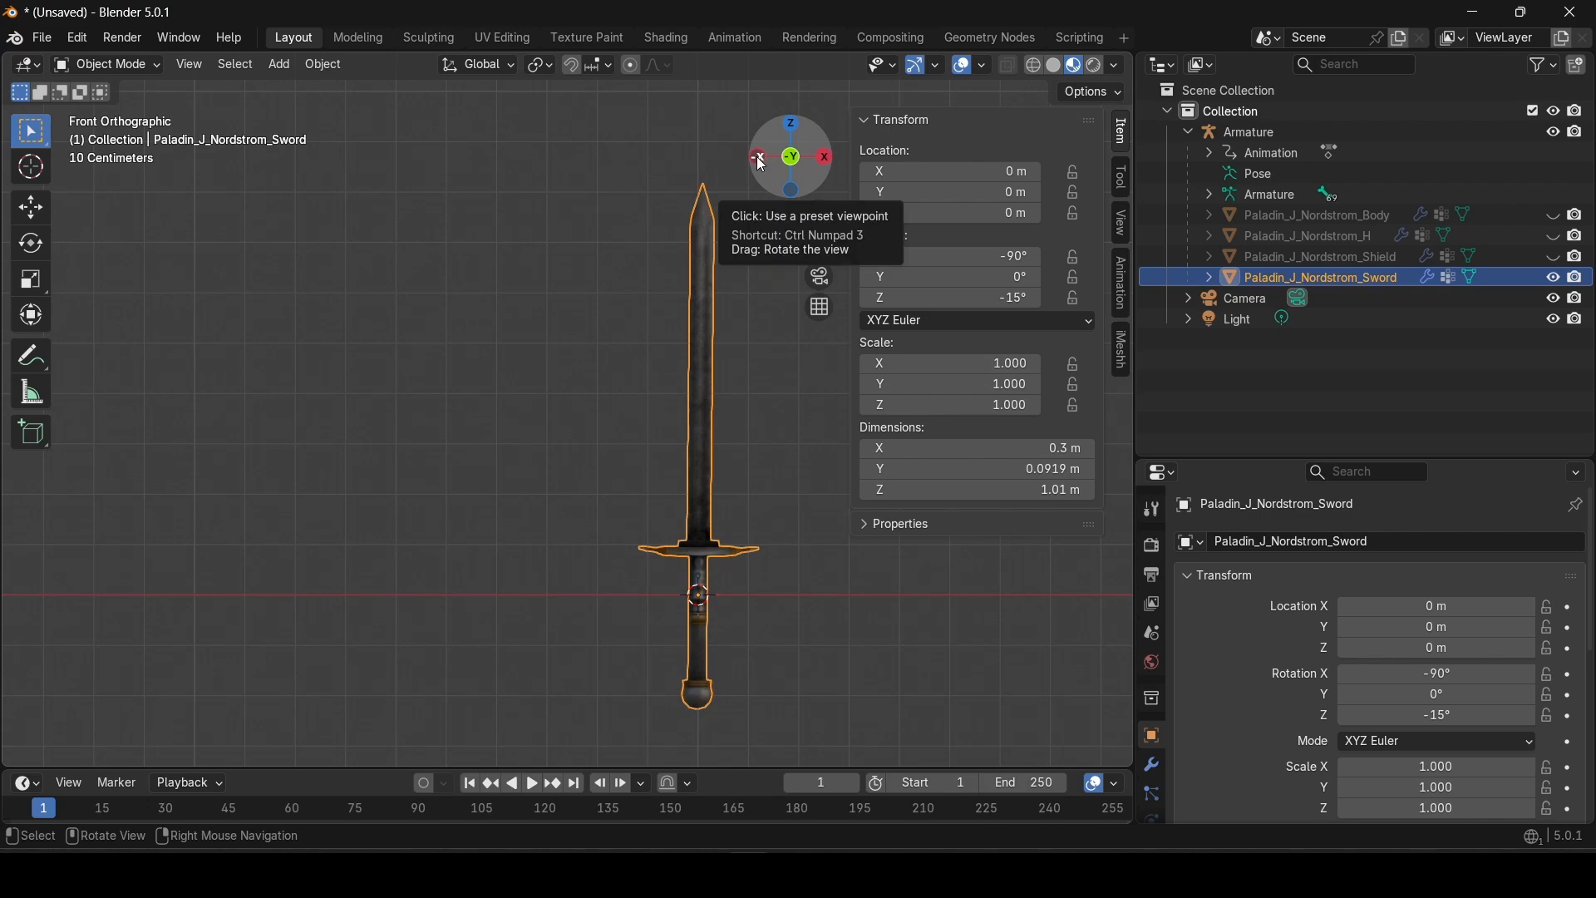
left_click(756, 156)
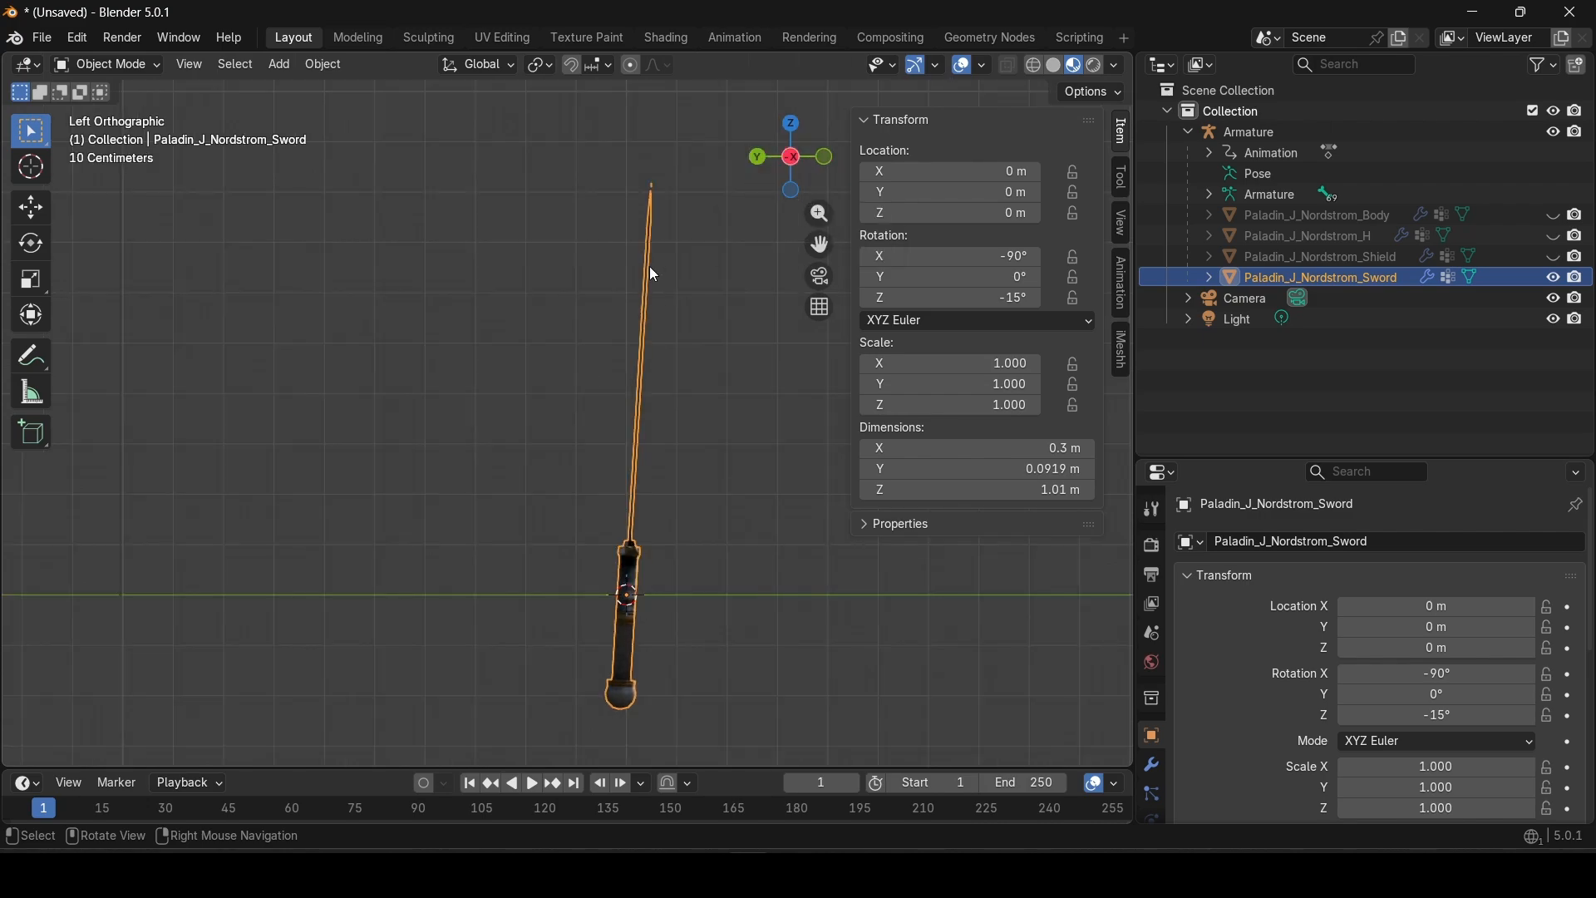
key("r")
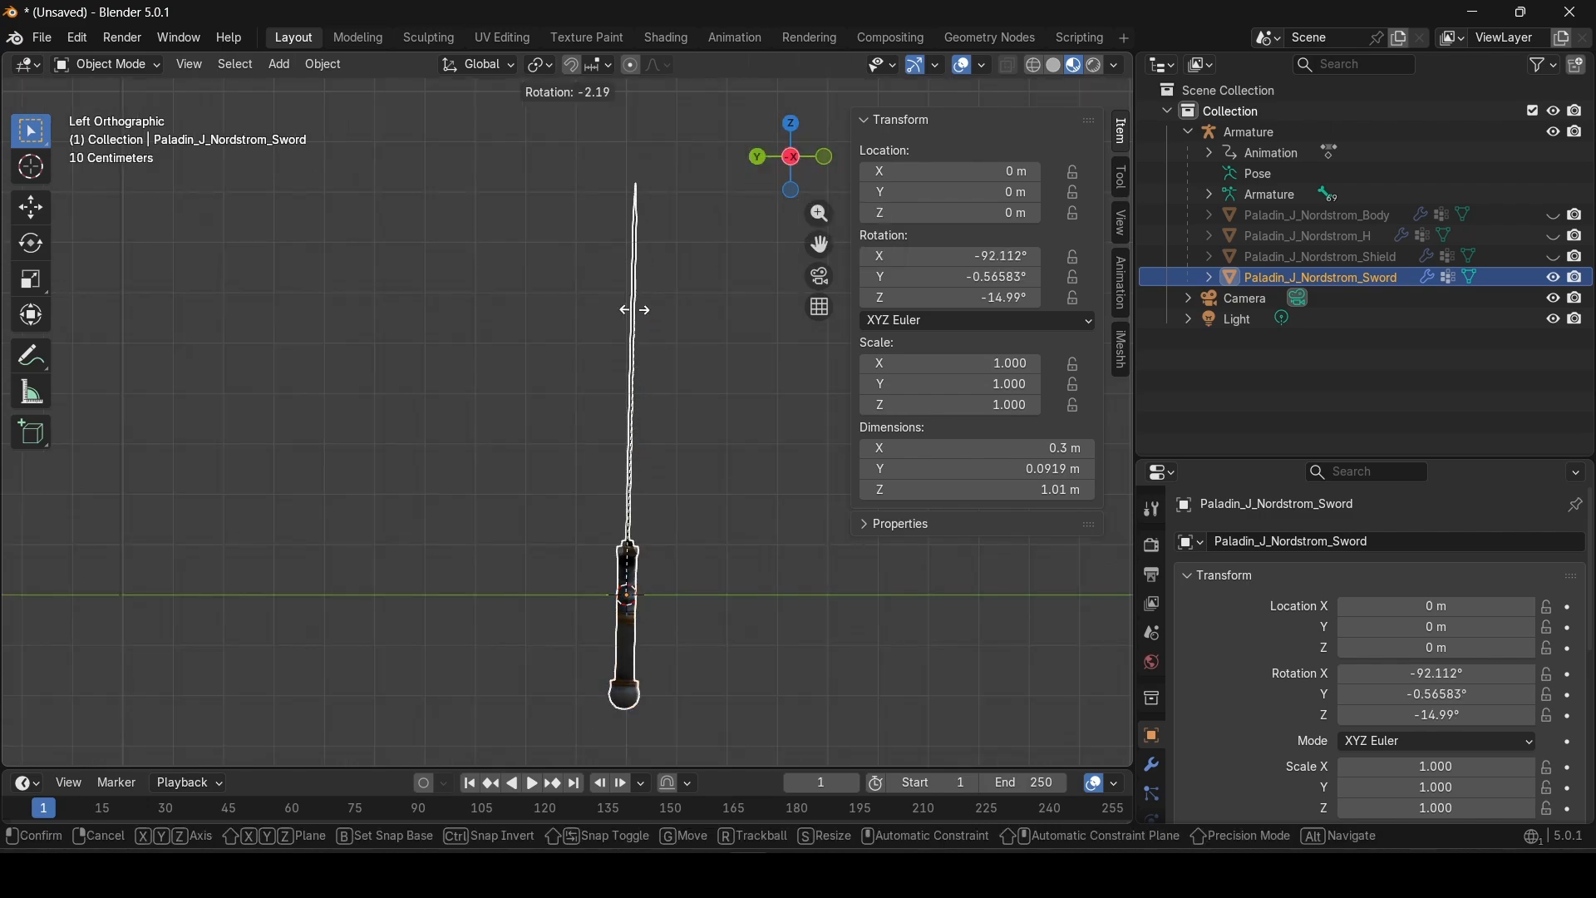
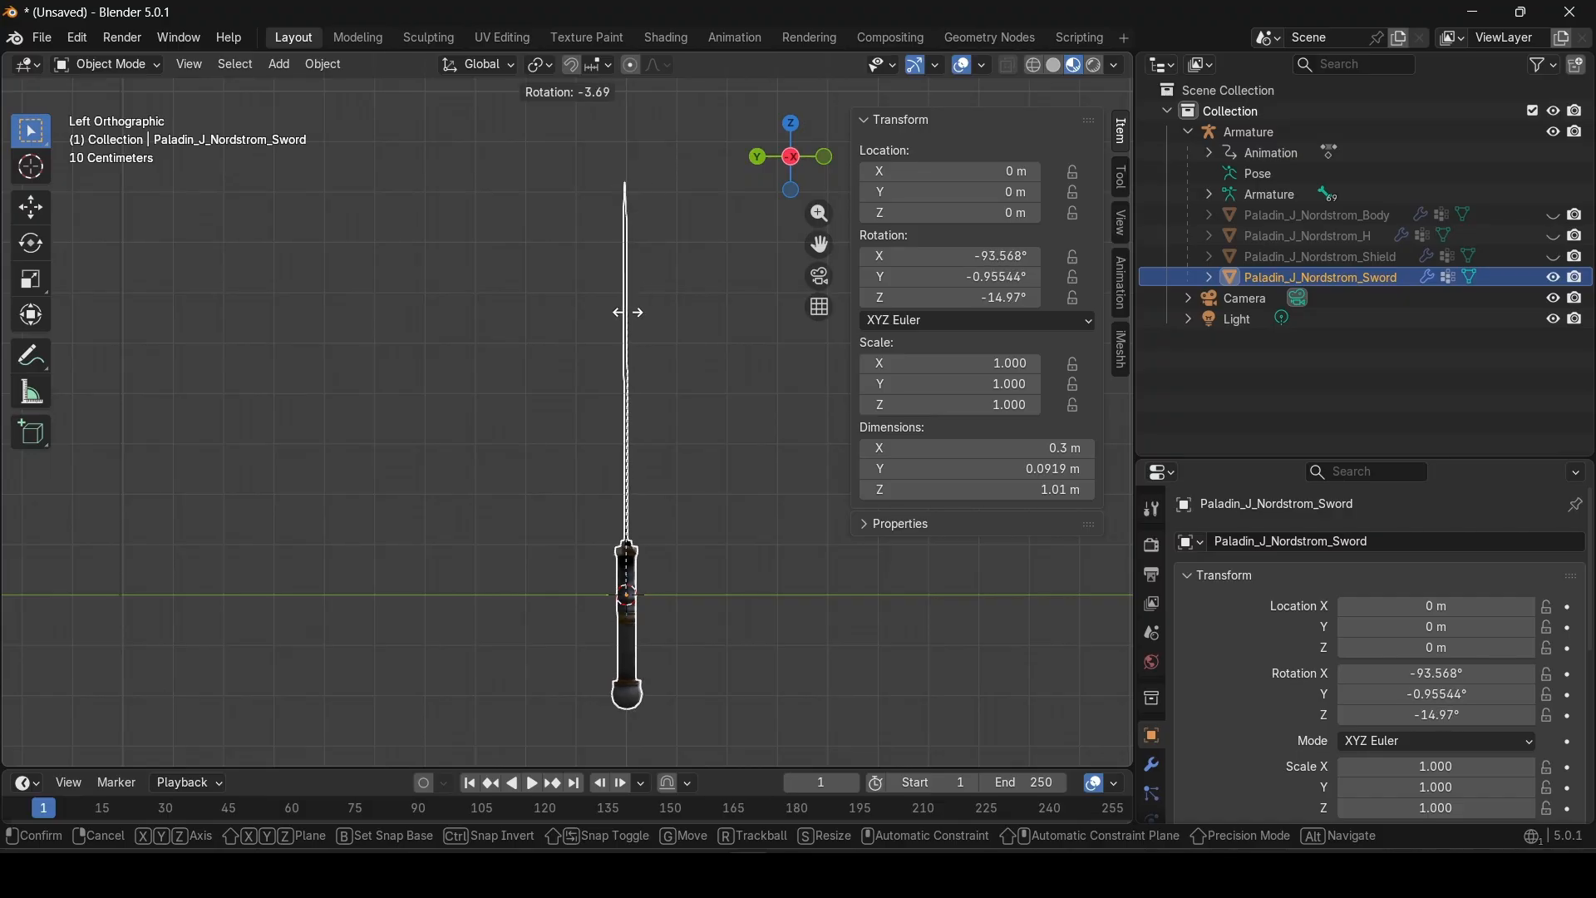
left_click(628, 312)
Step: In the top orthographic view, rotate the sword slightly so its crossguard lines up with the X axis
key("shift+grave")
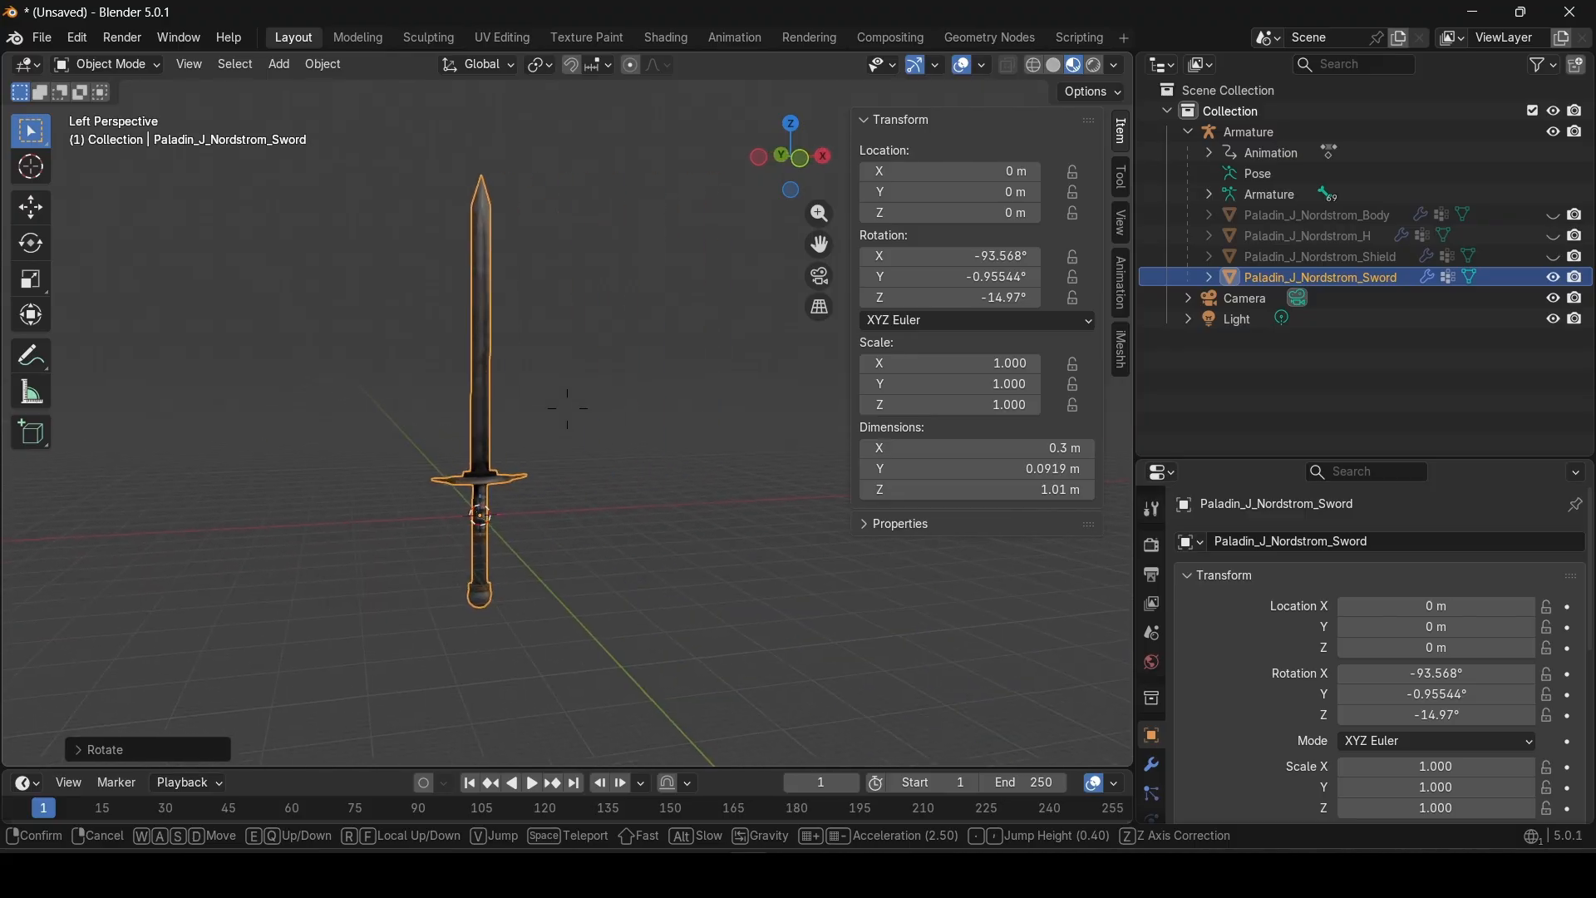
key("Escape")
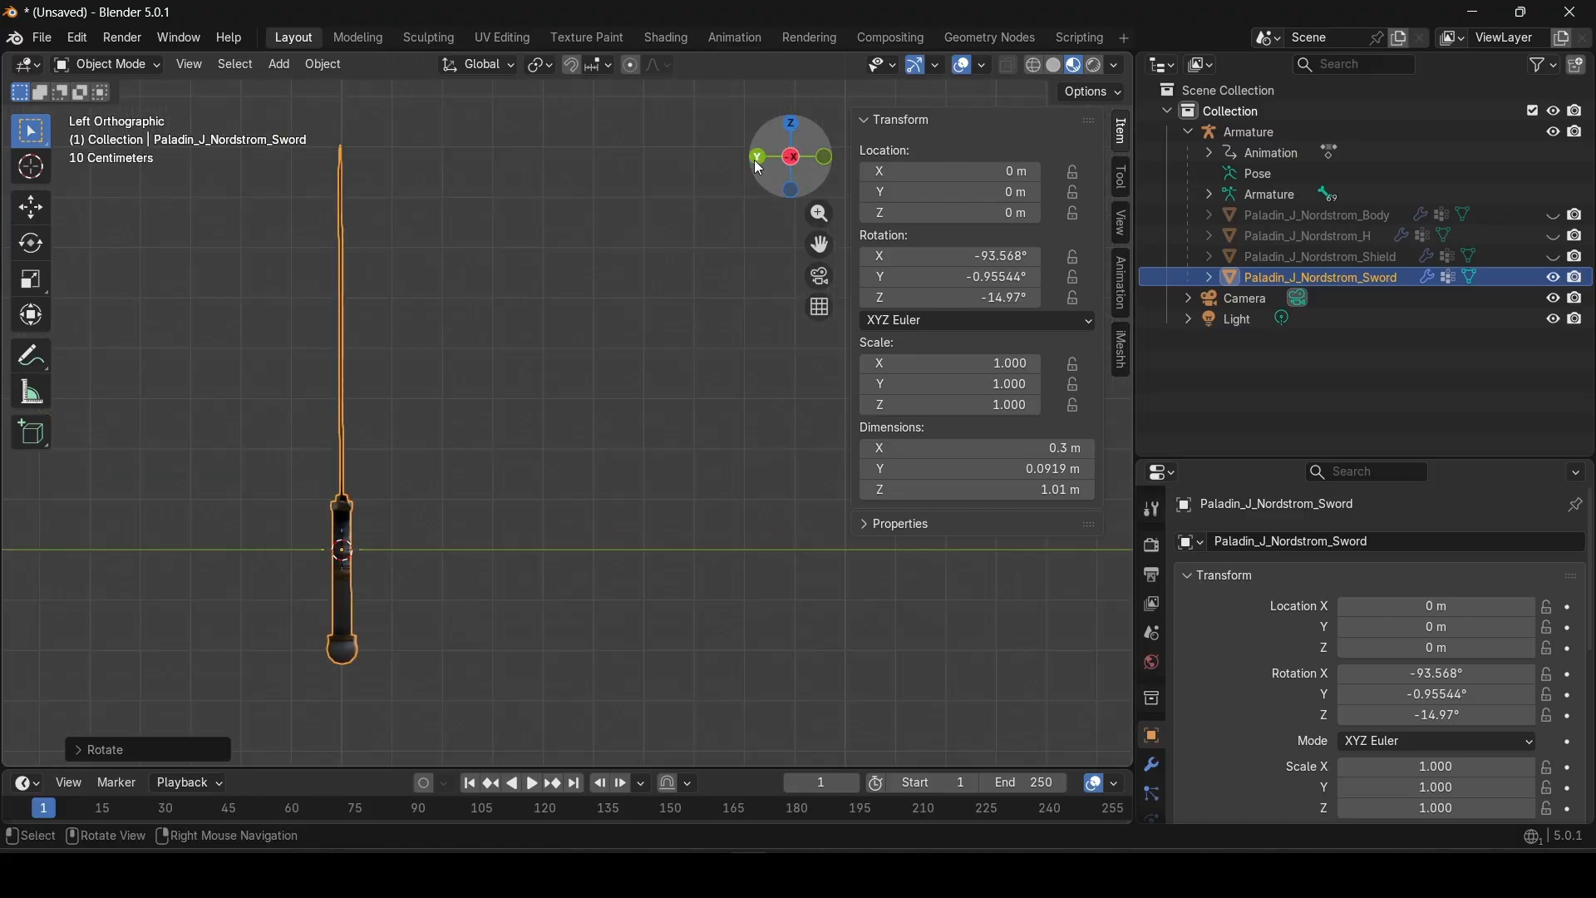
left_click(792, 125)
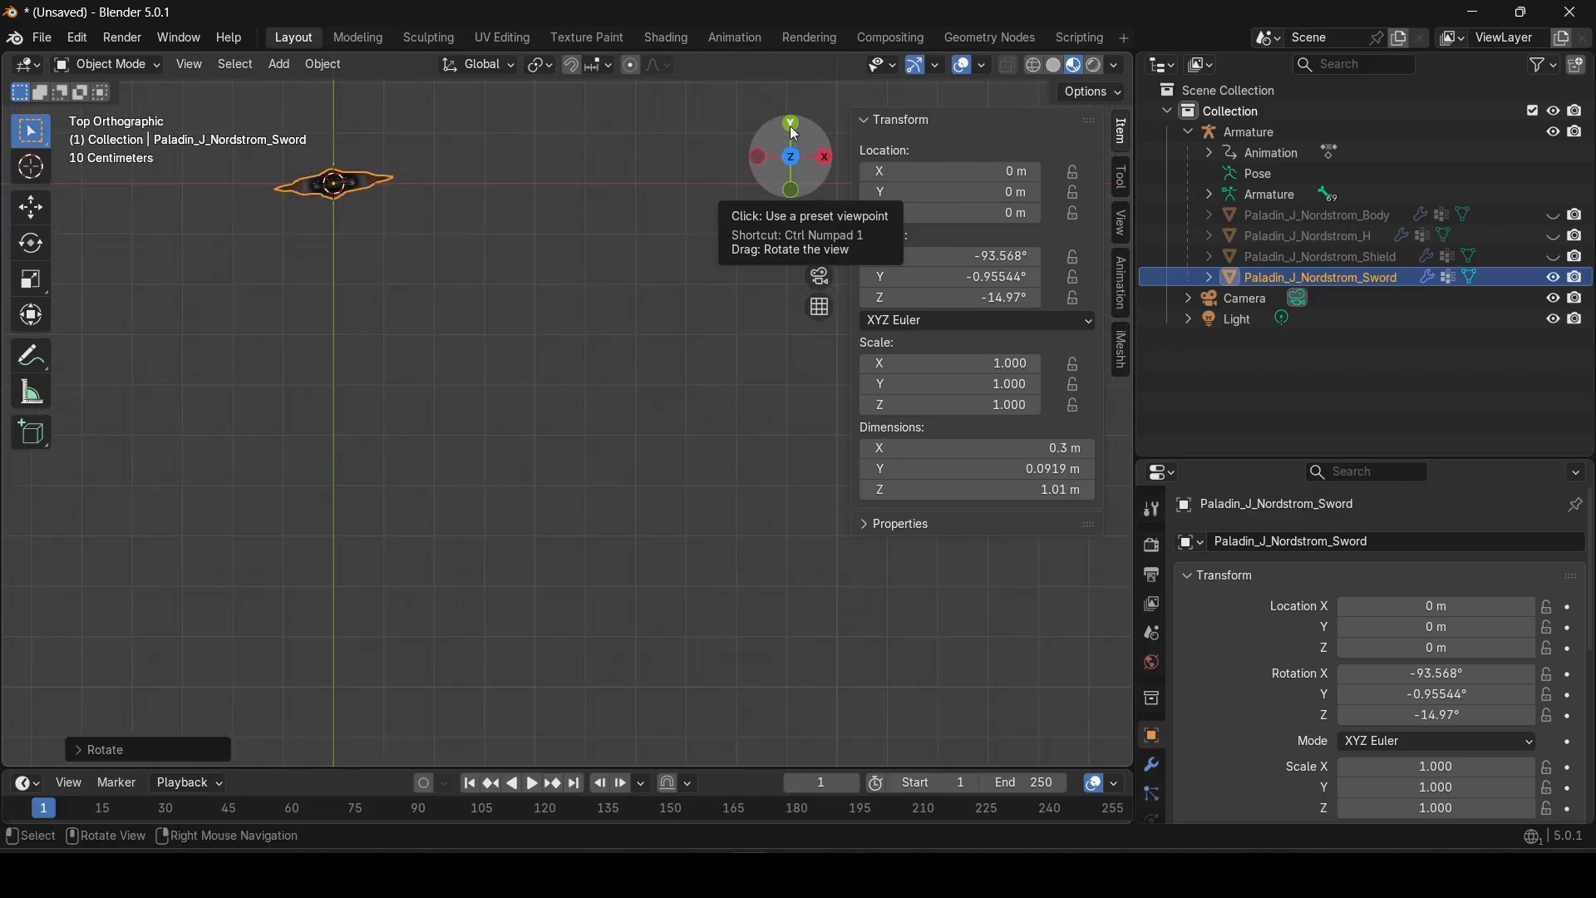
key("r")
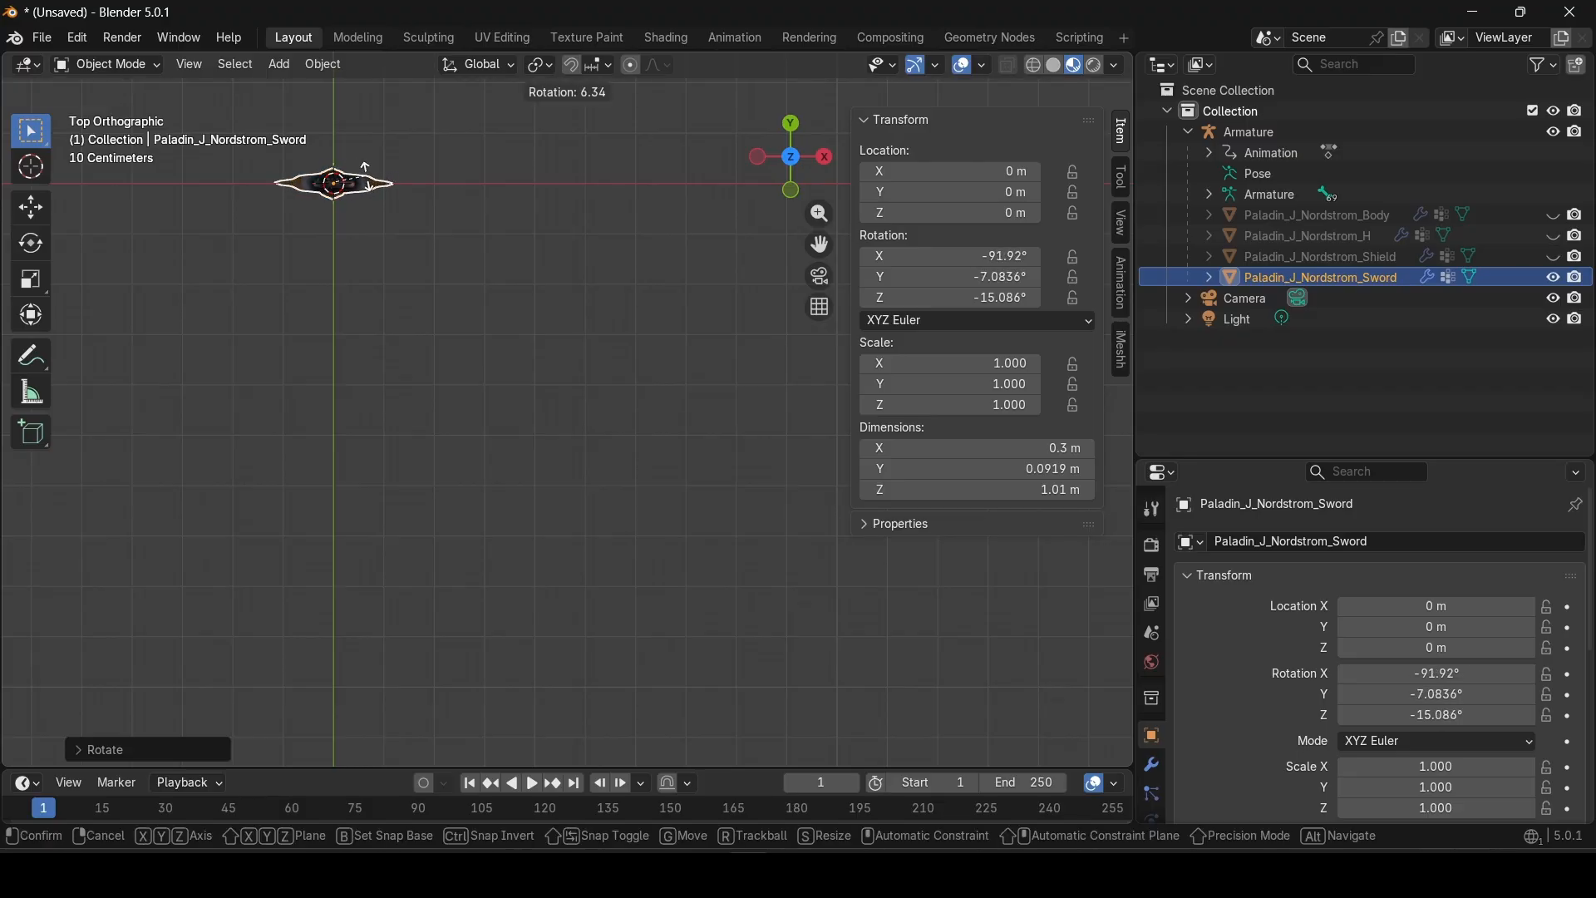
left_click(371, 183)
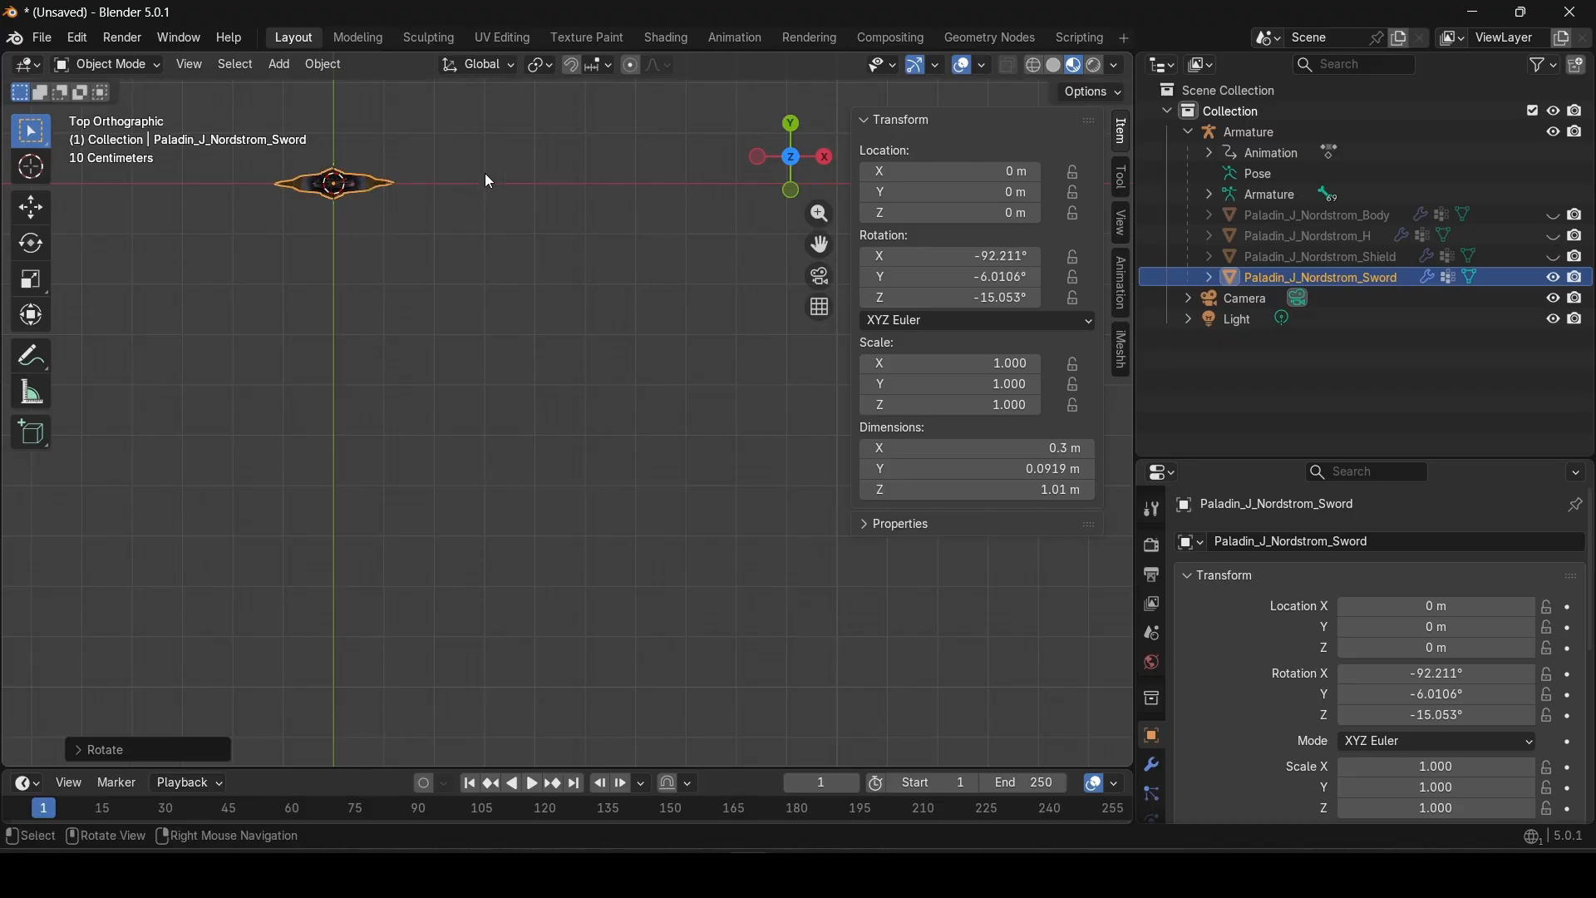
Step: In the front orthographic view, move the sword up about 0.2 m along the global Z axis so its pommel sits at the world origin
left_click(825, 157)
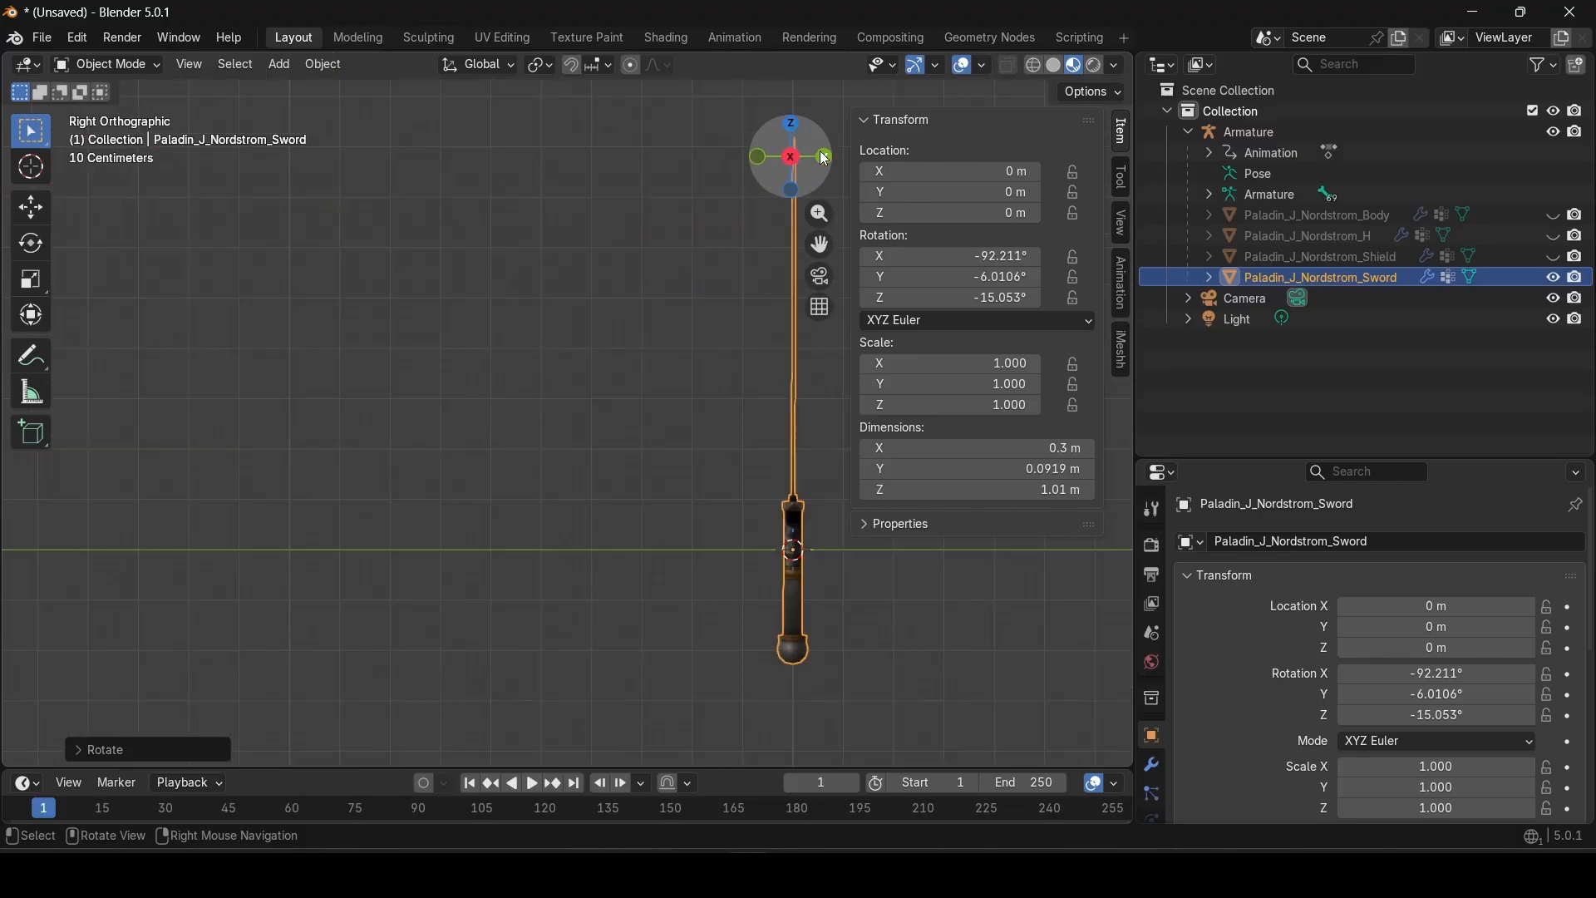
left_click(750, 161)
left_click(760, 159)
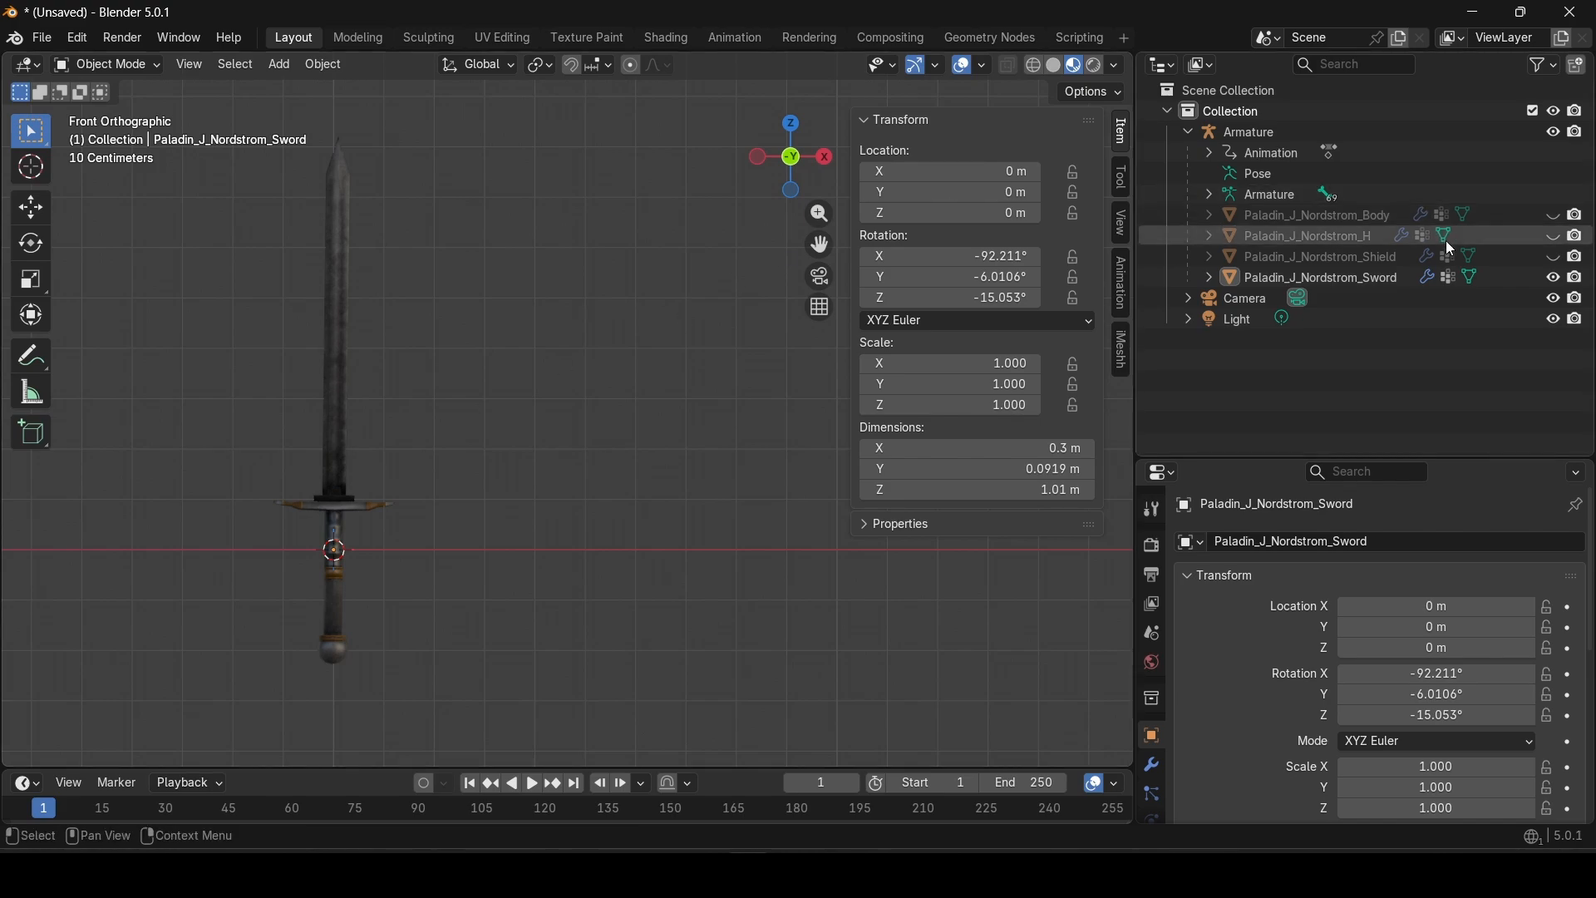
left_click(1388, 276)
key("g")
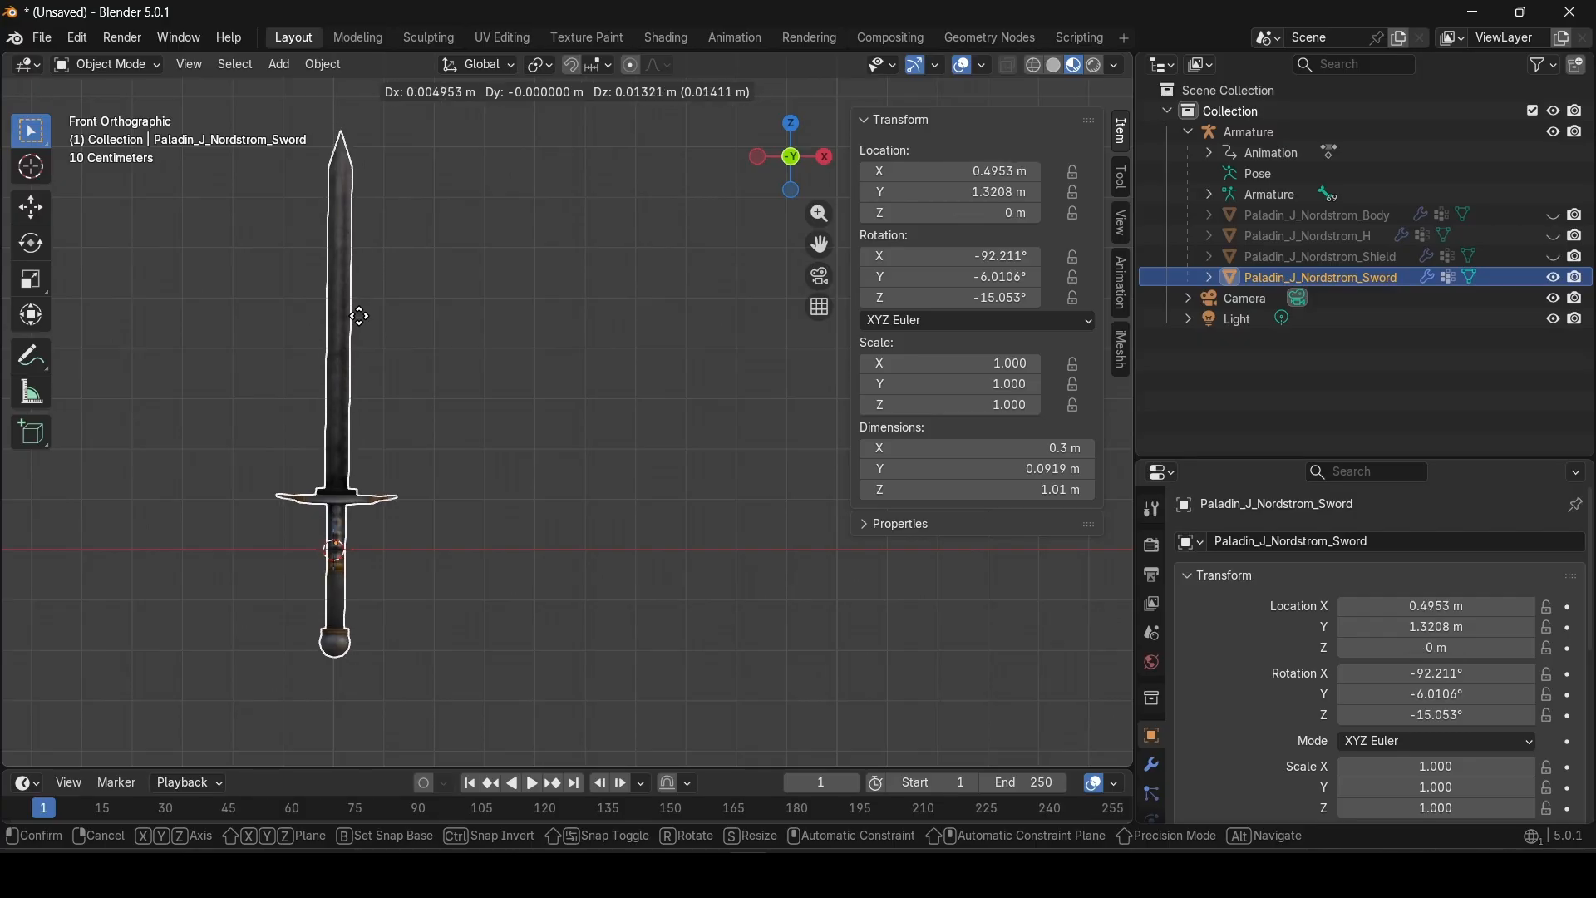
key("z")
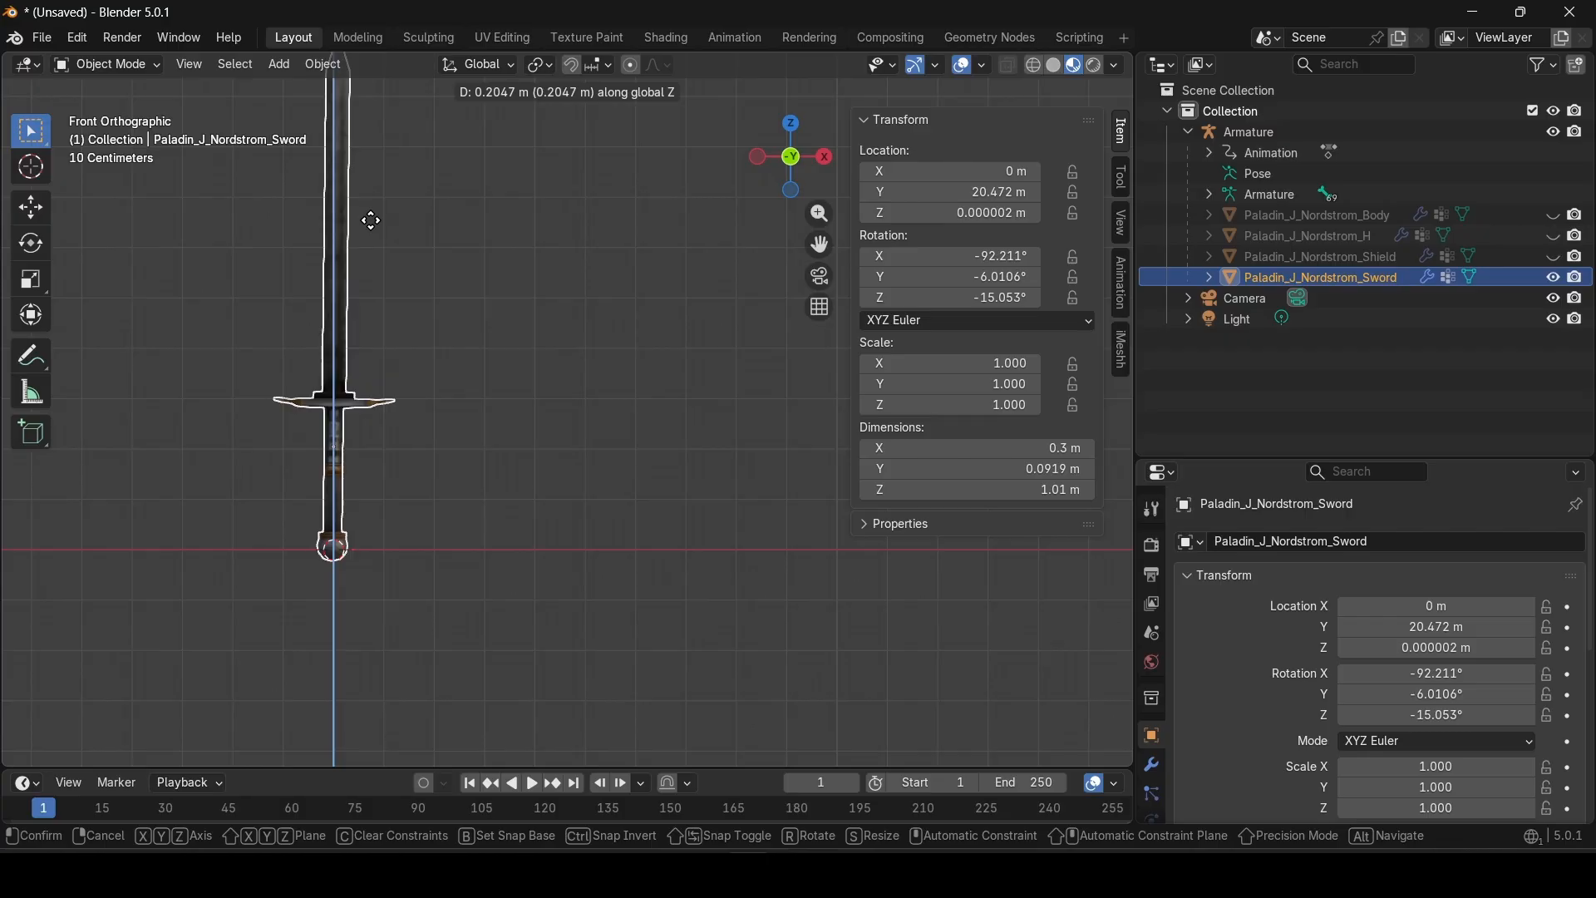
left_click(452, 295)
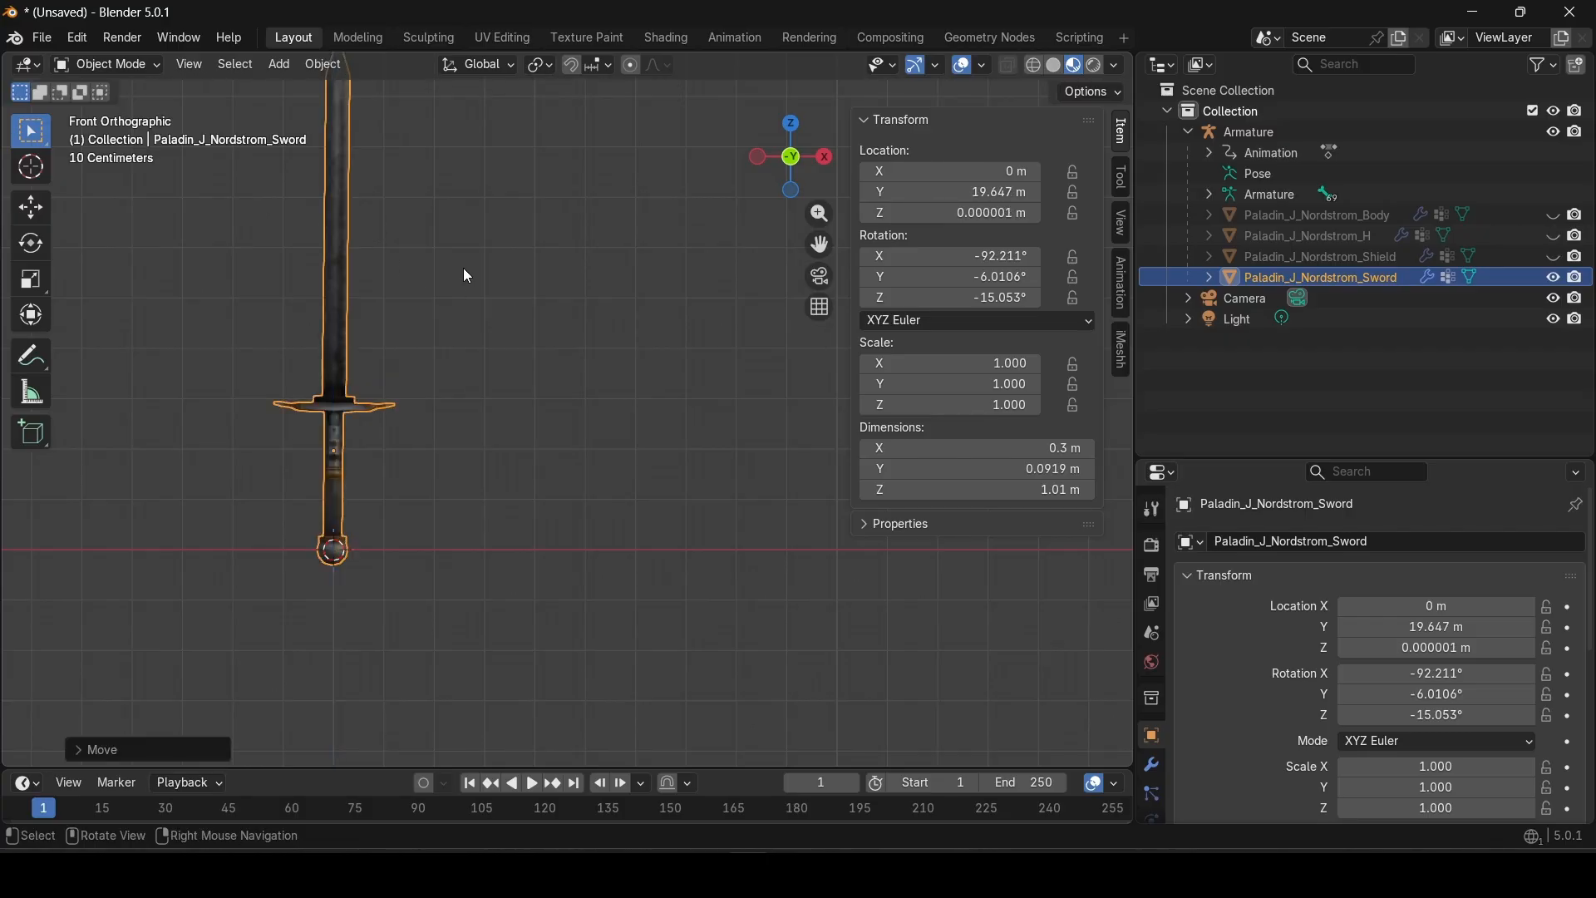
Step: Apply all transforms to the straightened paladin sword
key("shift+grave")
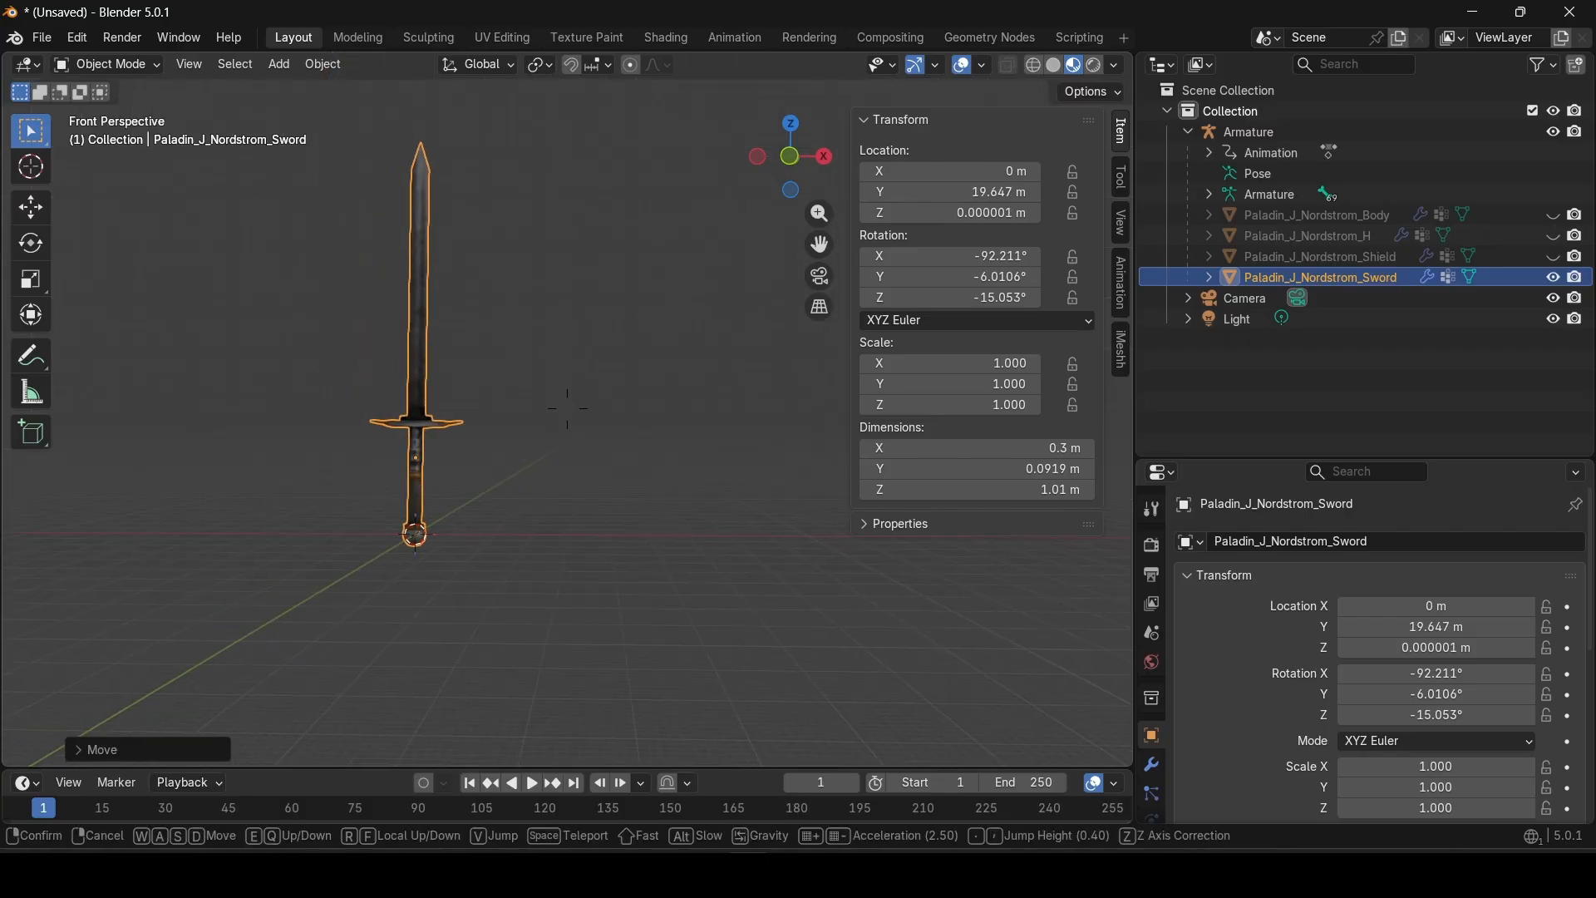
key("a")
key("s")
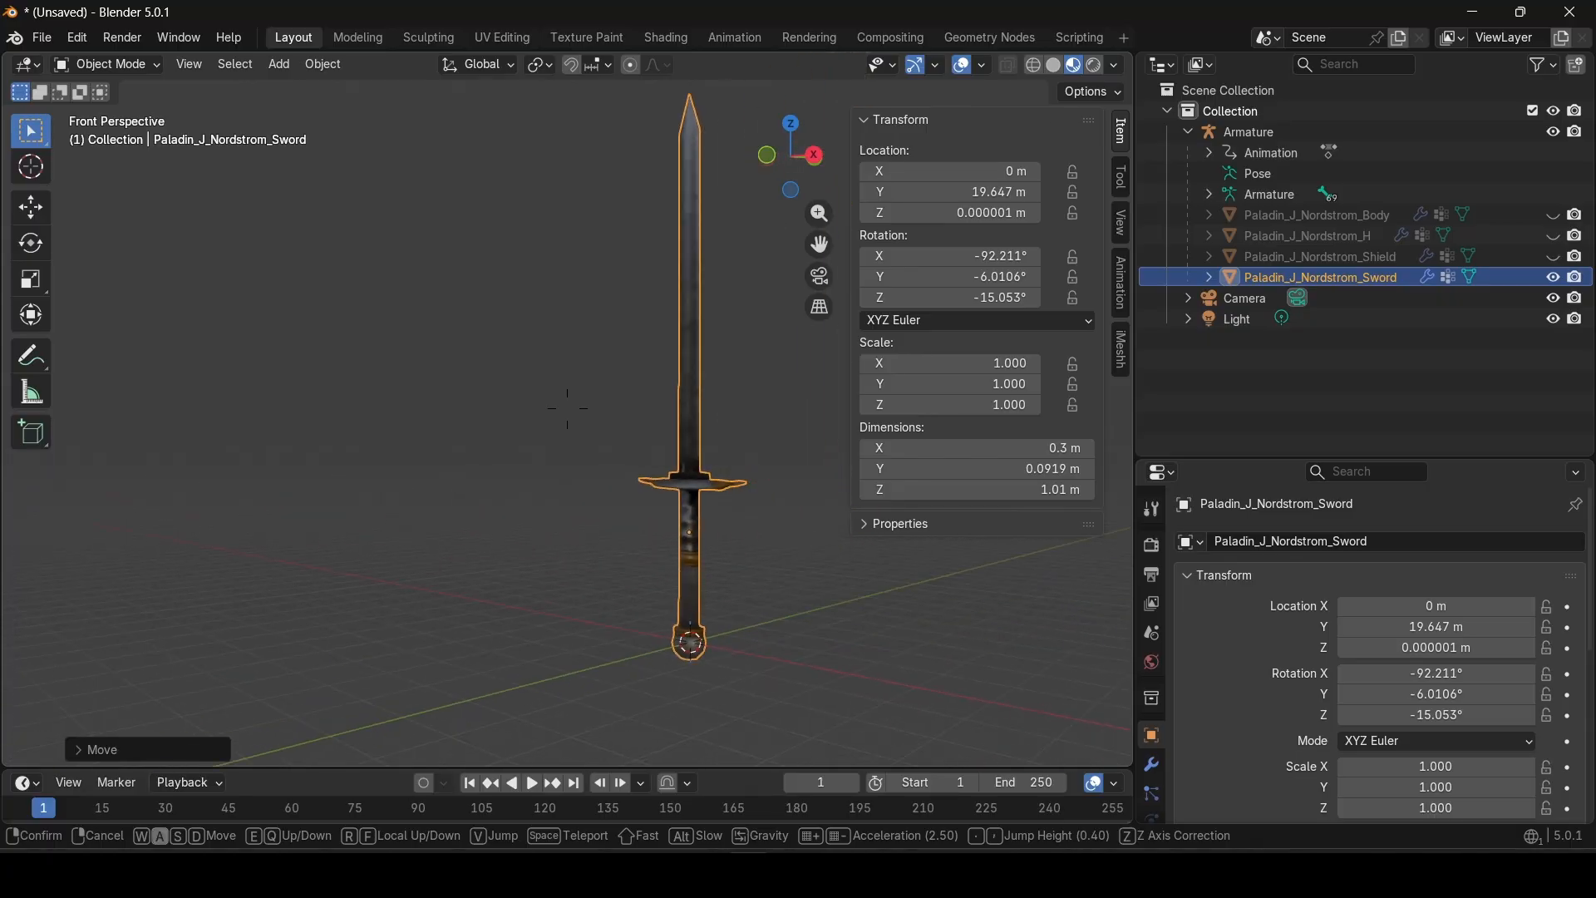
key("s")
key("e")
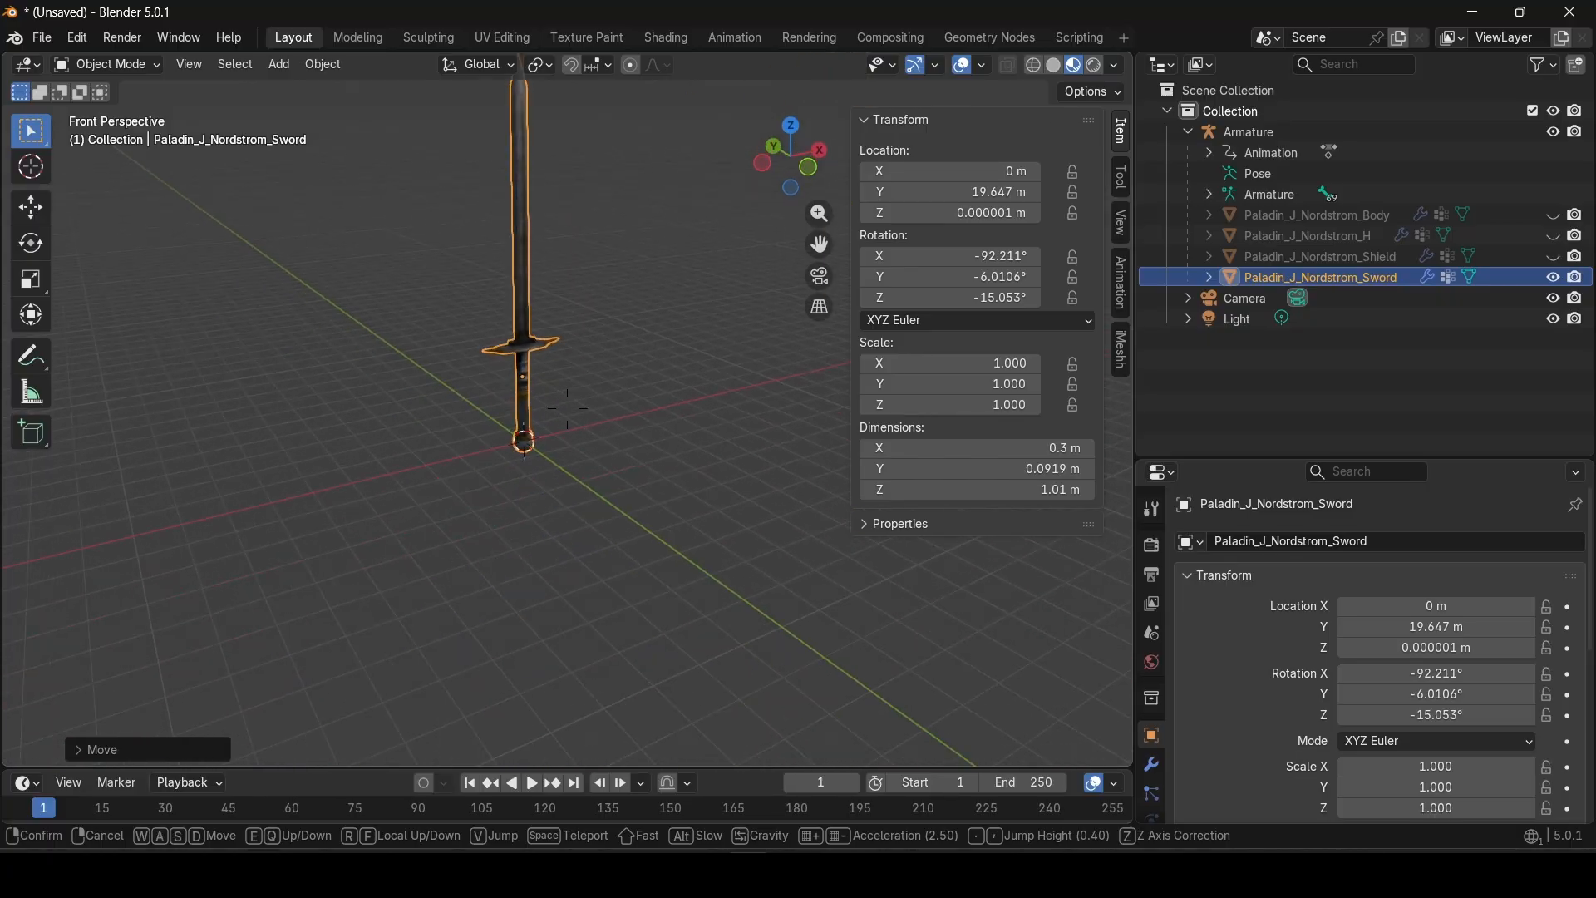
key("Escape")
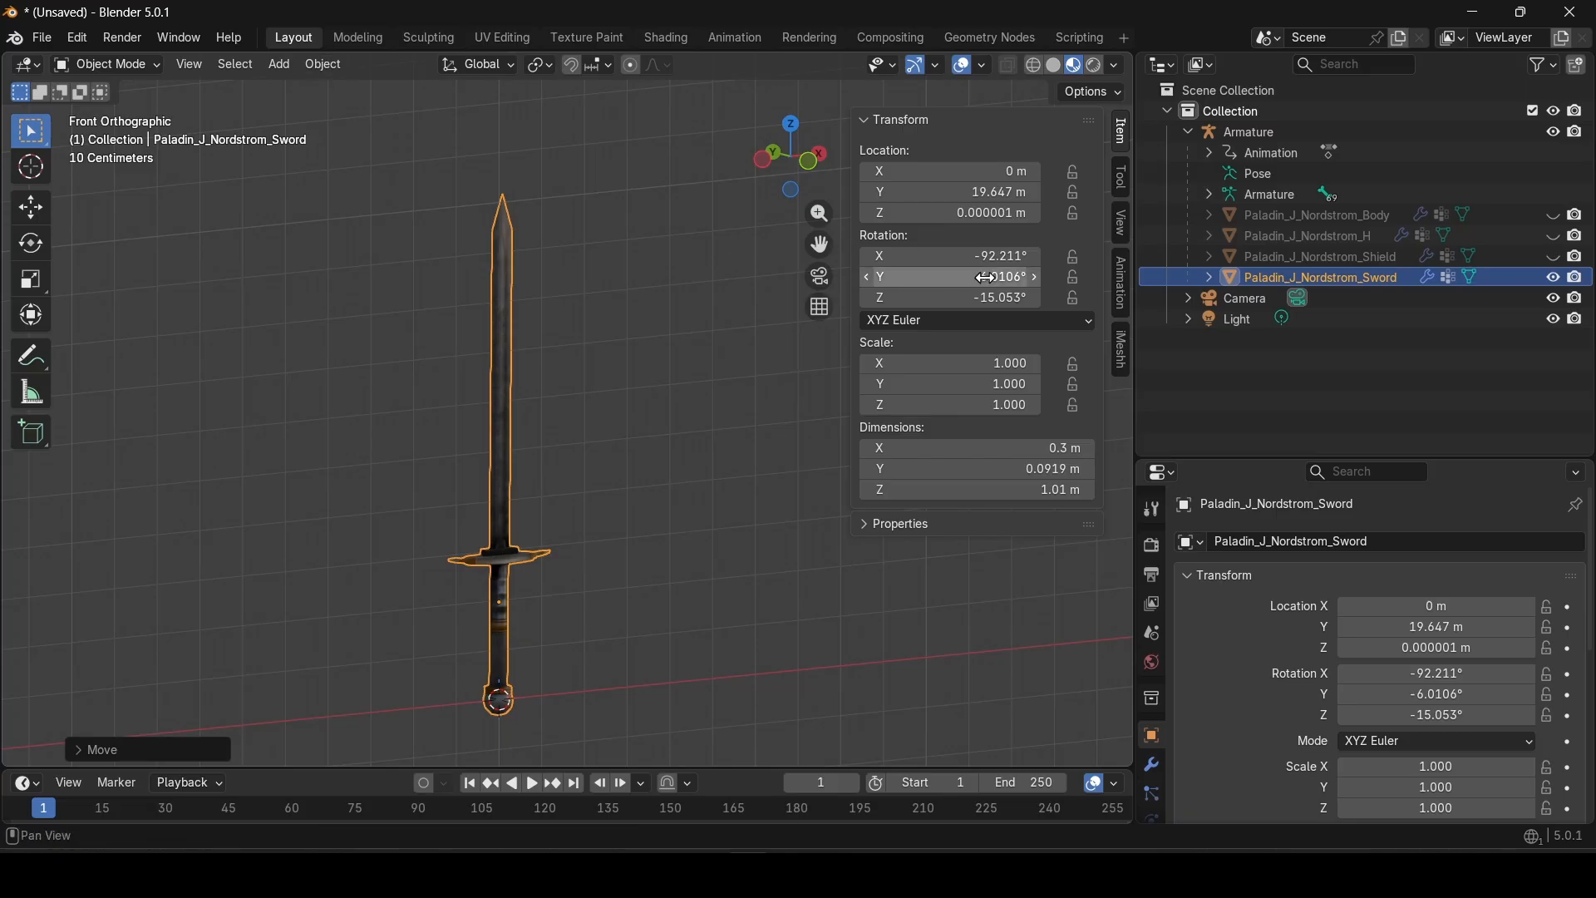
left_click(323, 64)
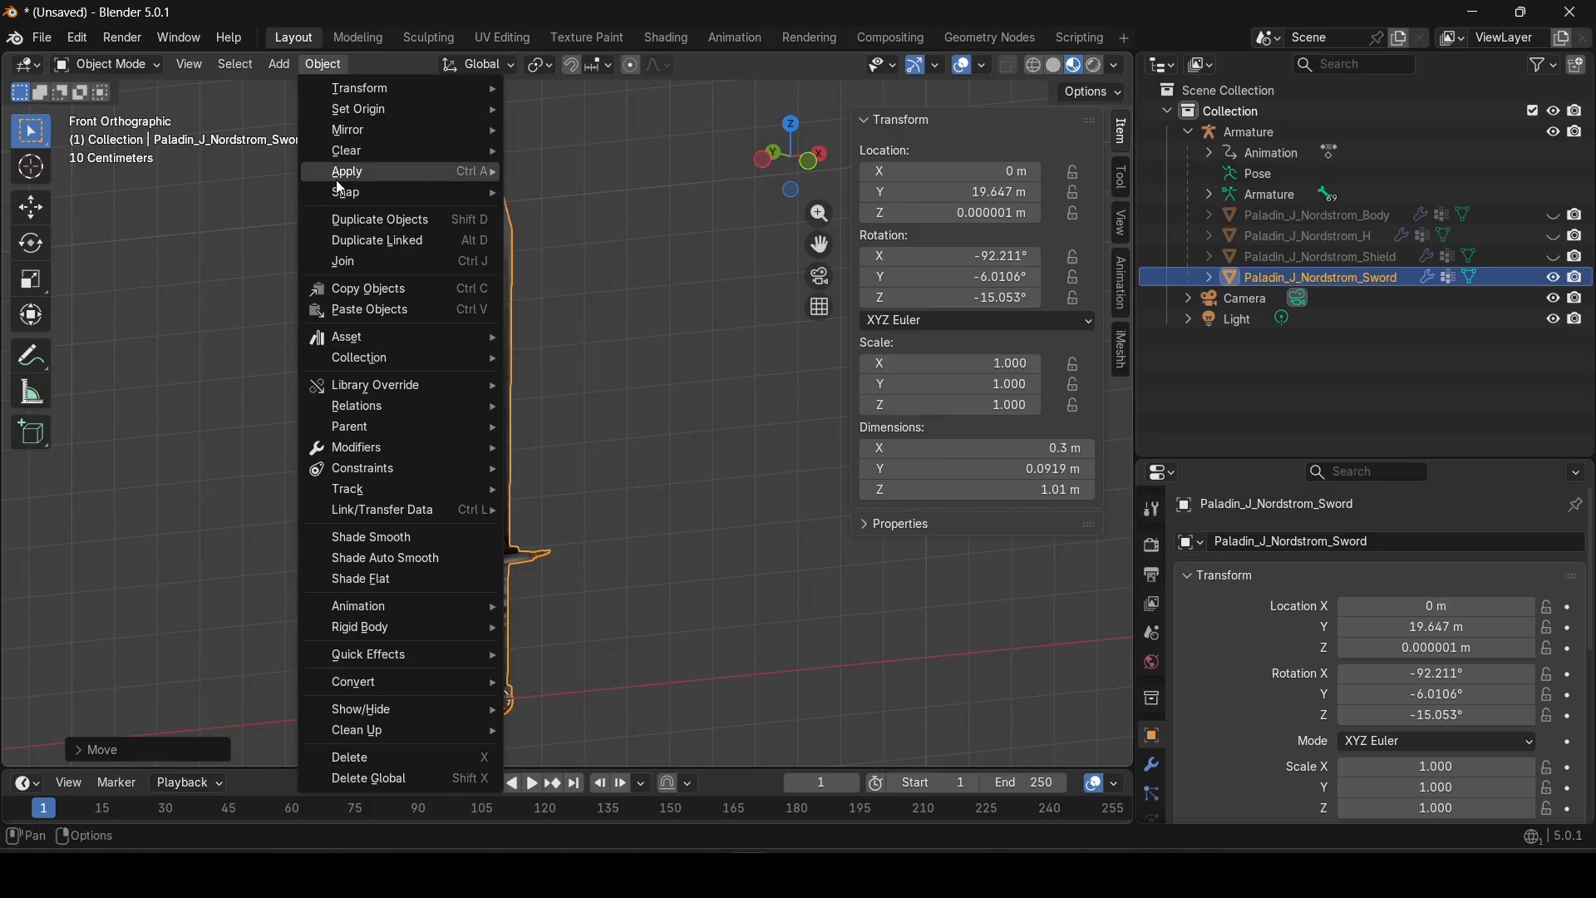
mouse_move(341, 173)
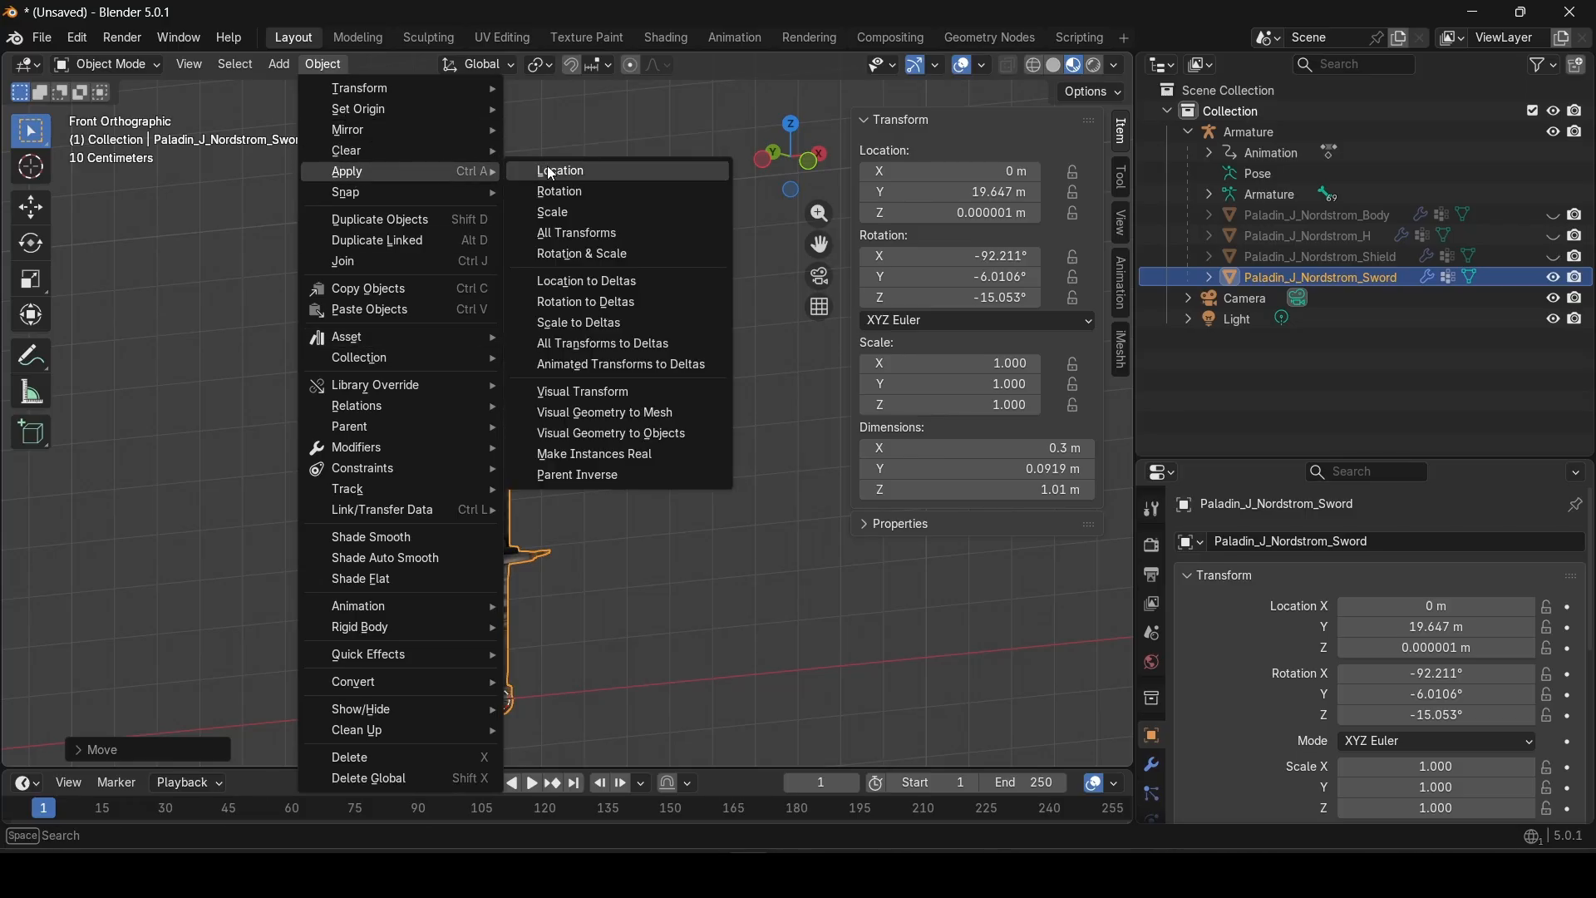
left_click(580, 235)
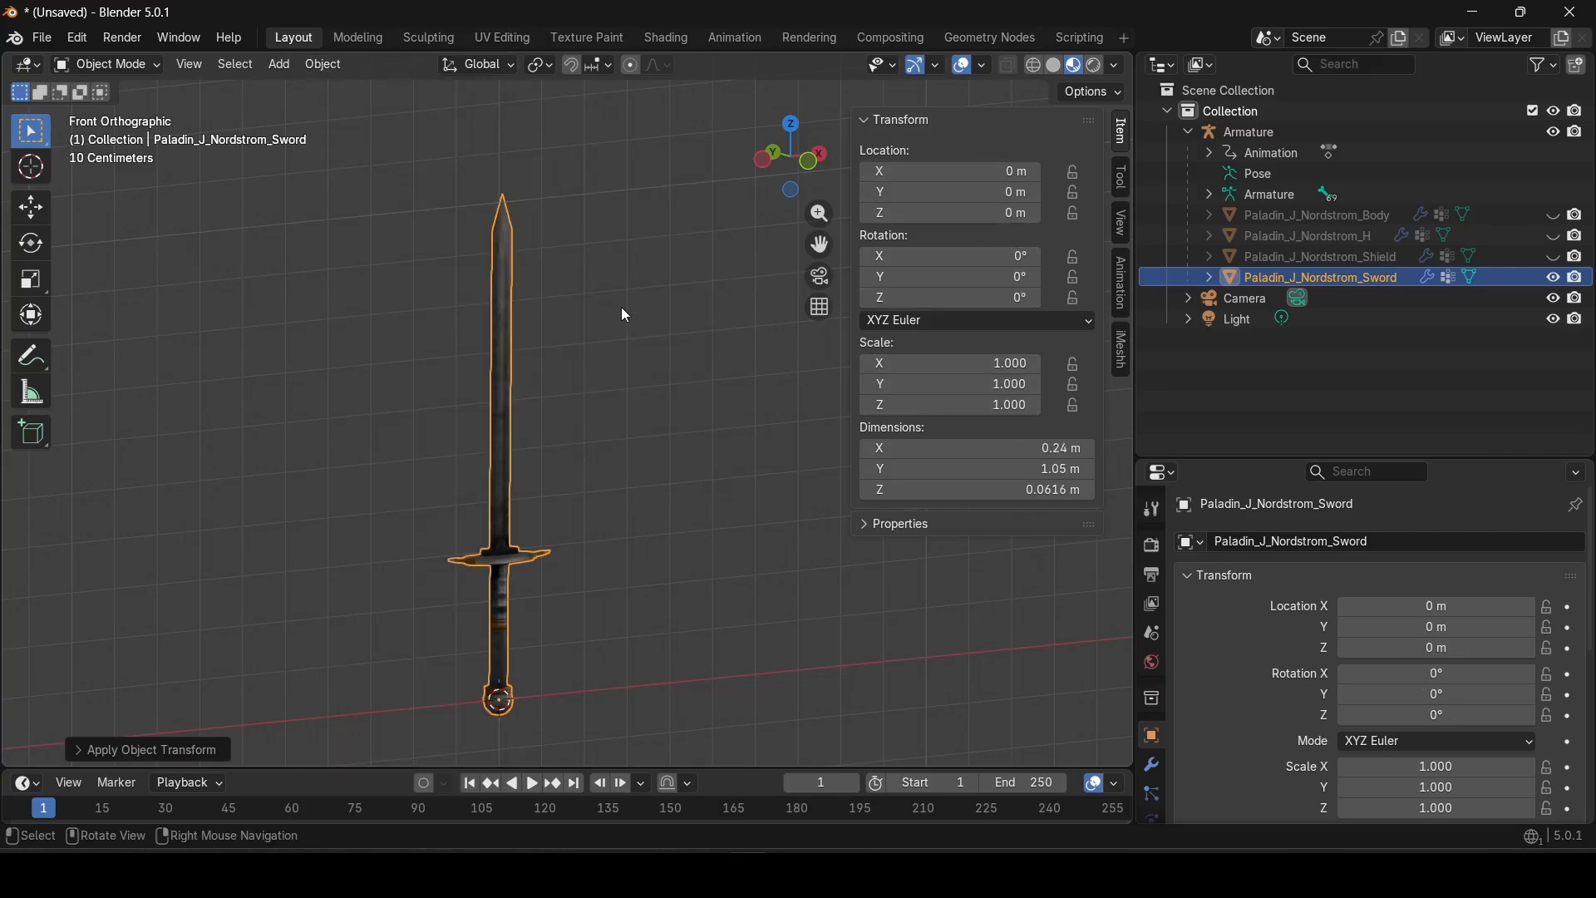
Step: Start an FBX export of the sword to C:\downloads with the file name PaladinSword
key("shift+grave")
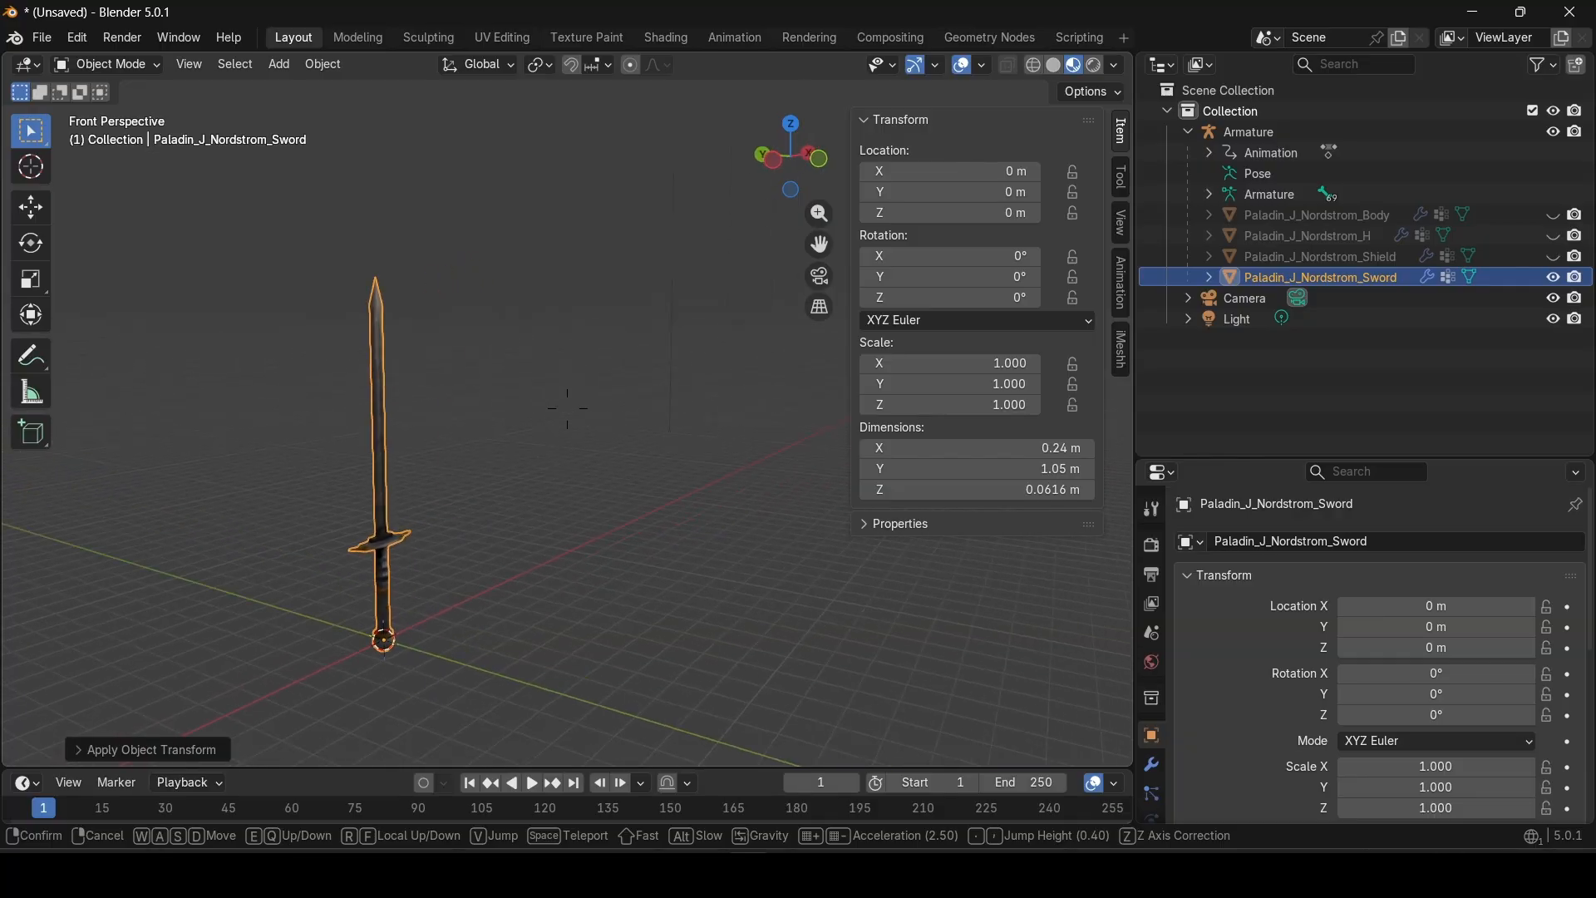
key("a")
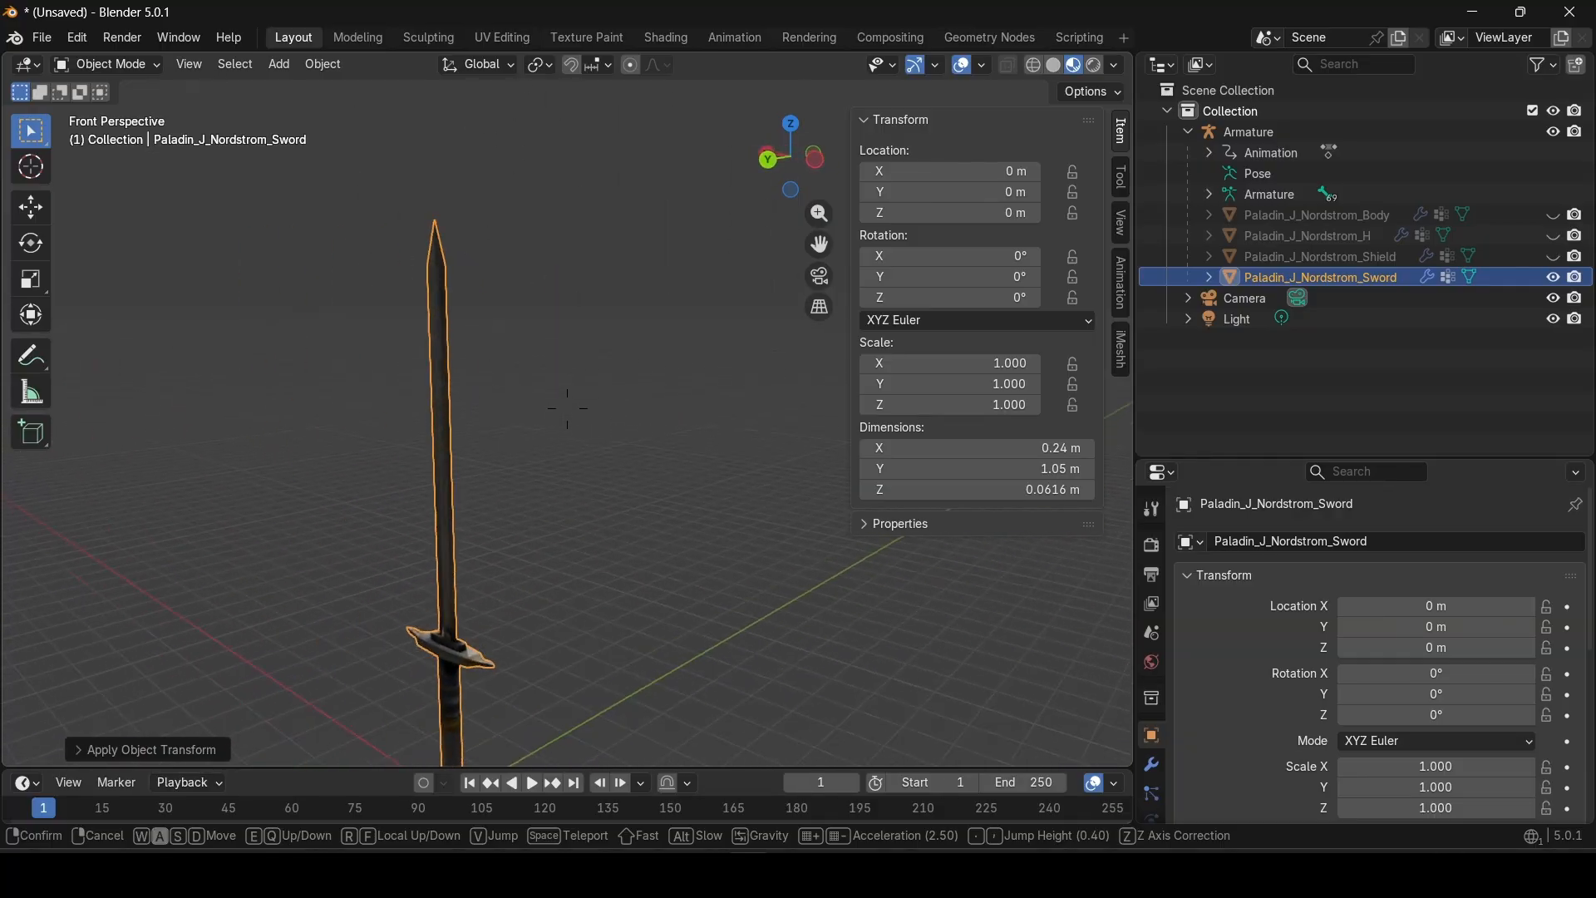
key("Escape")
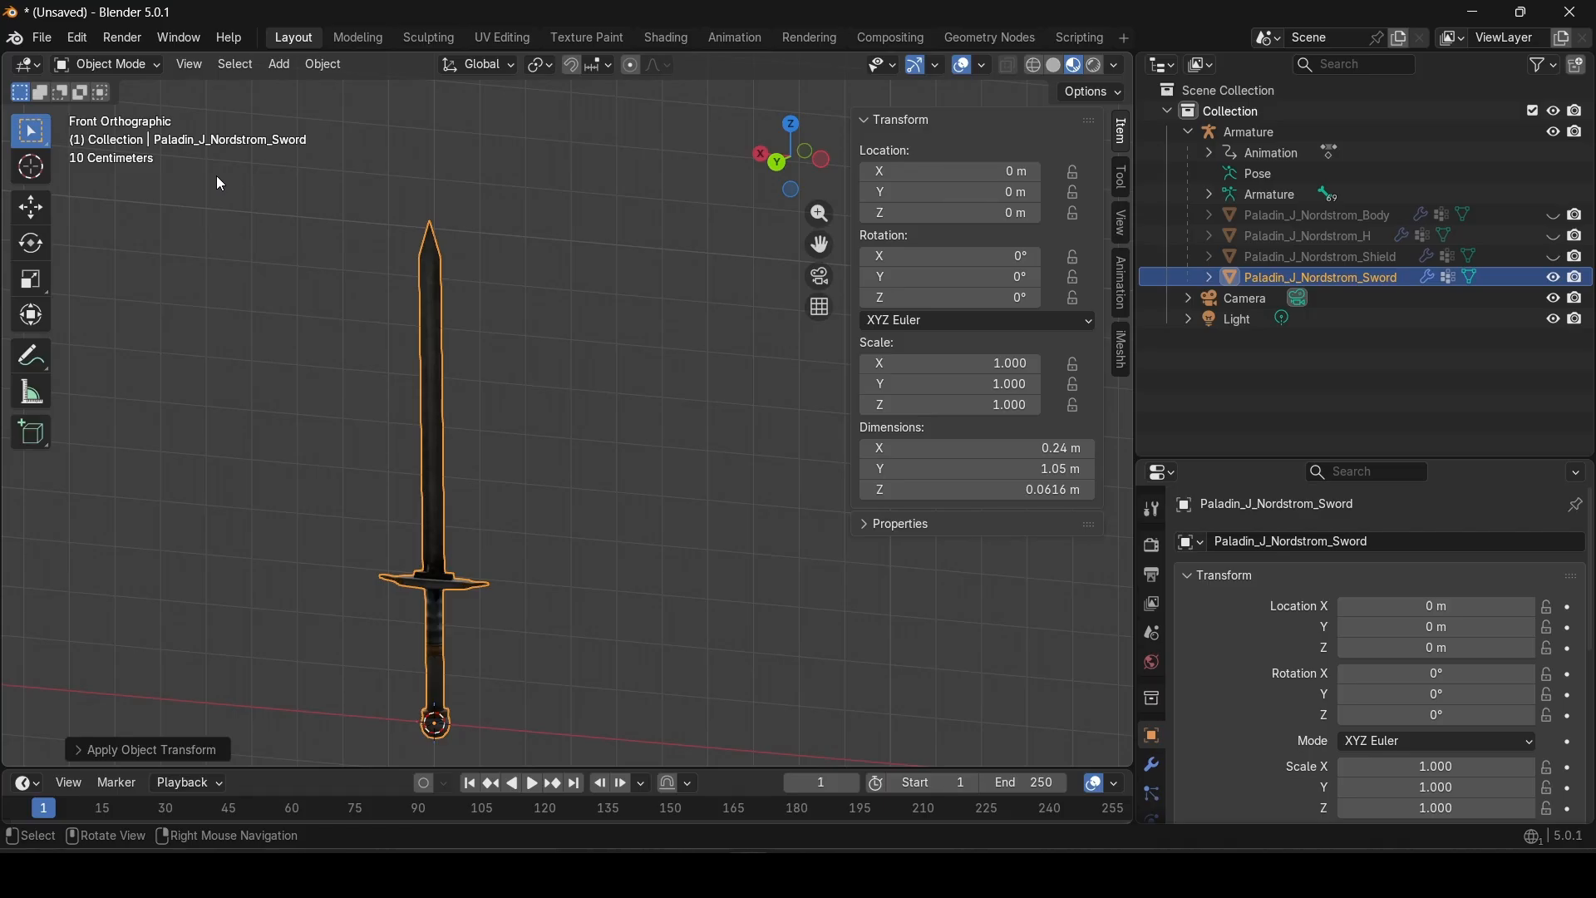
left_click(39, 39)
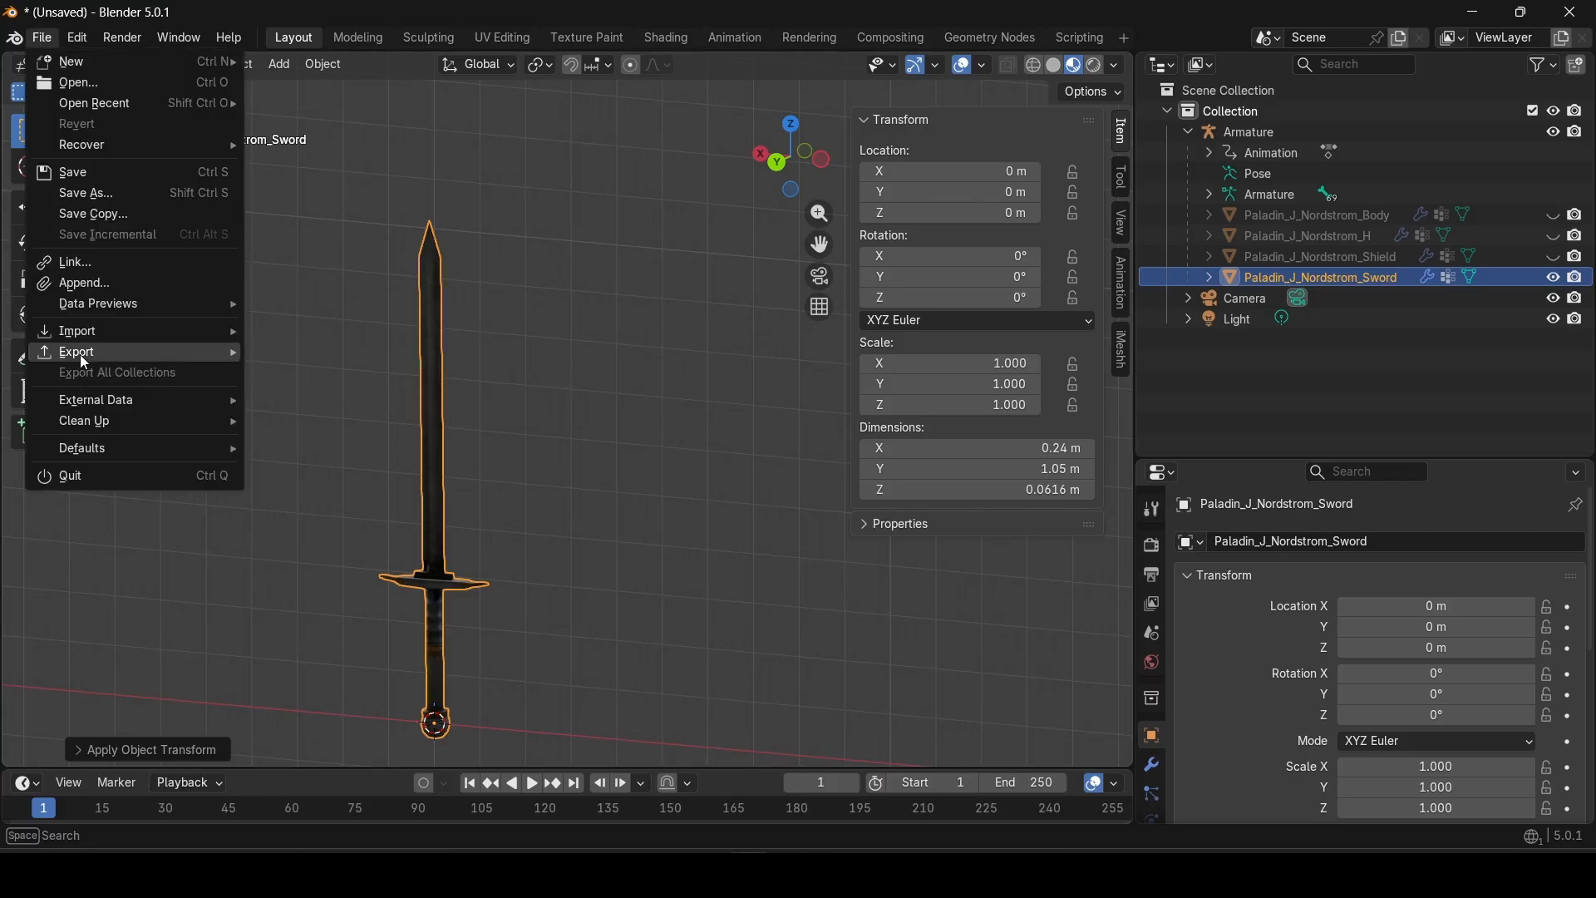
mouse_move(114, 351)
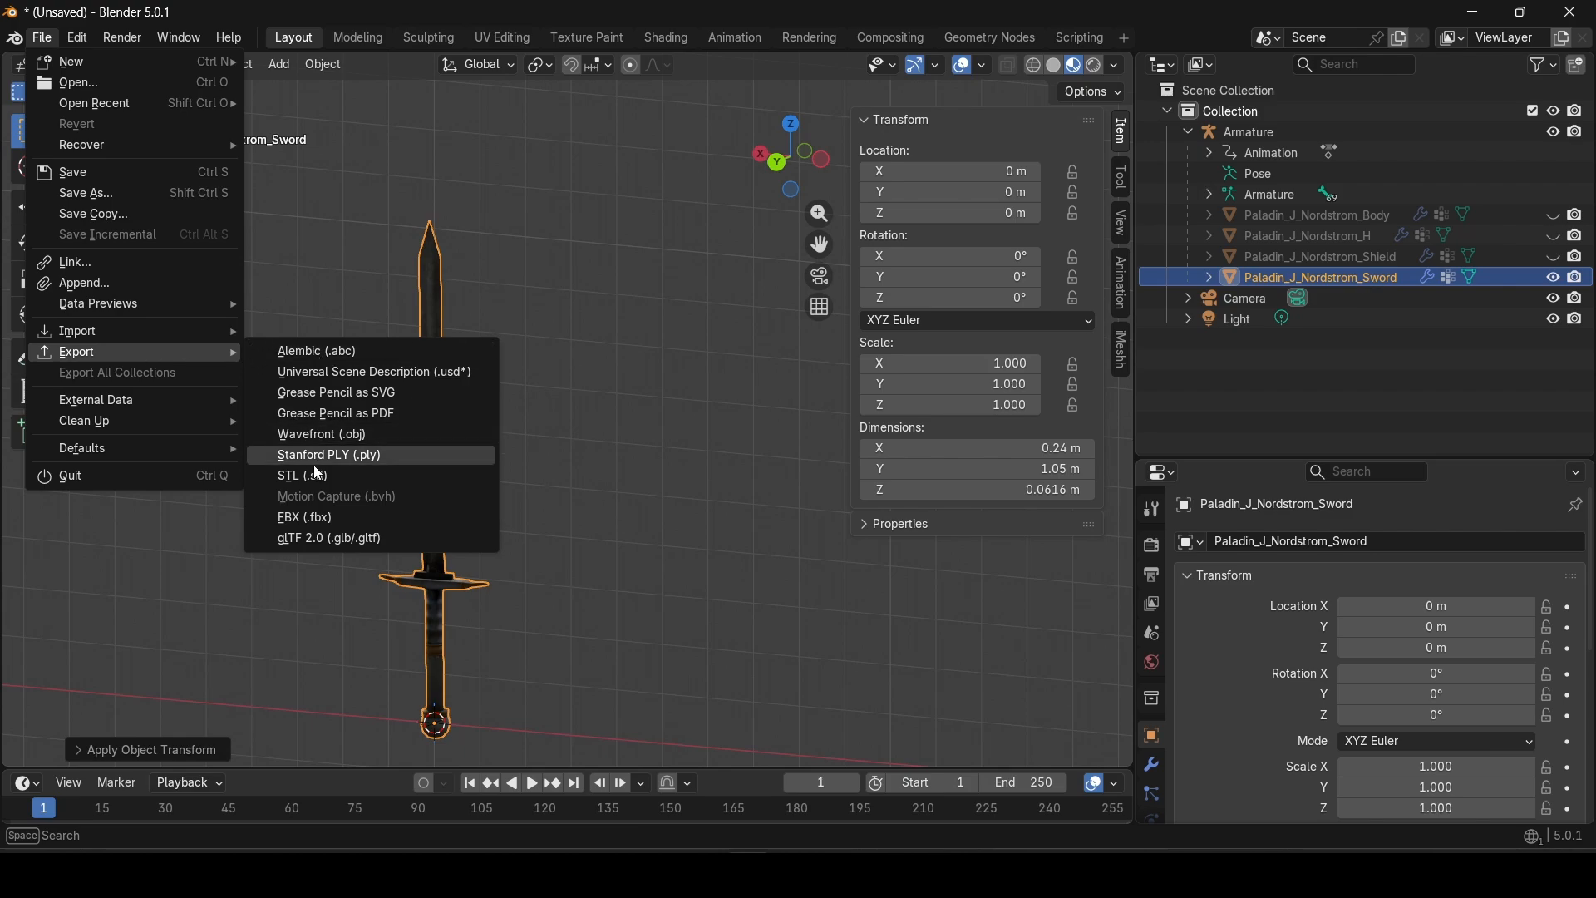
left_click(307, 522)
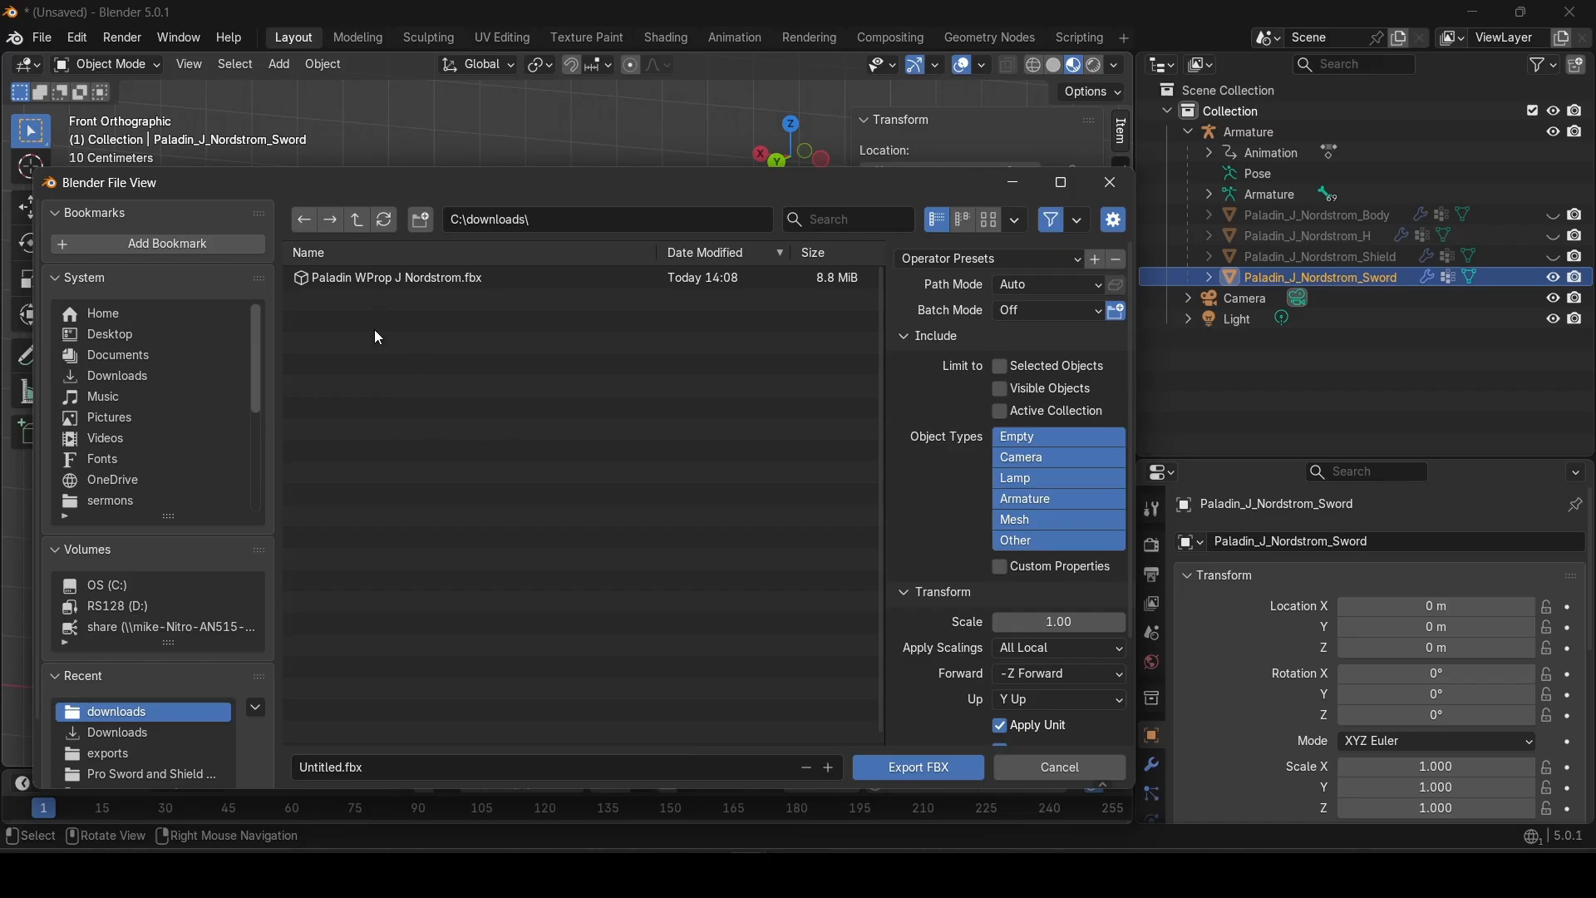
left_click(324, 767)
left_click(313, 767)
double_click(310, 767)
type("PaladinSword")
Step: Limit the FBX export to selected objects and the Mesh type, with Apply Transform enabled, and export the file
left_click(1000, 366)
left_click(1024, 521)
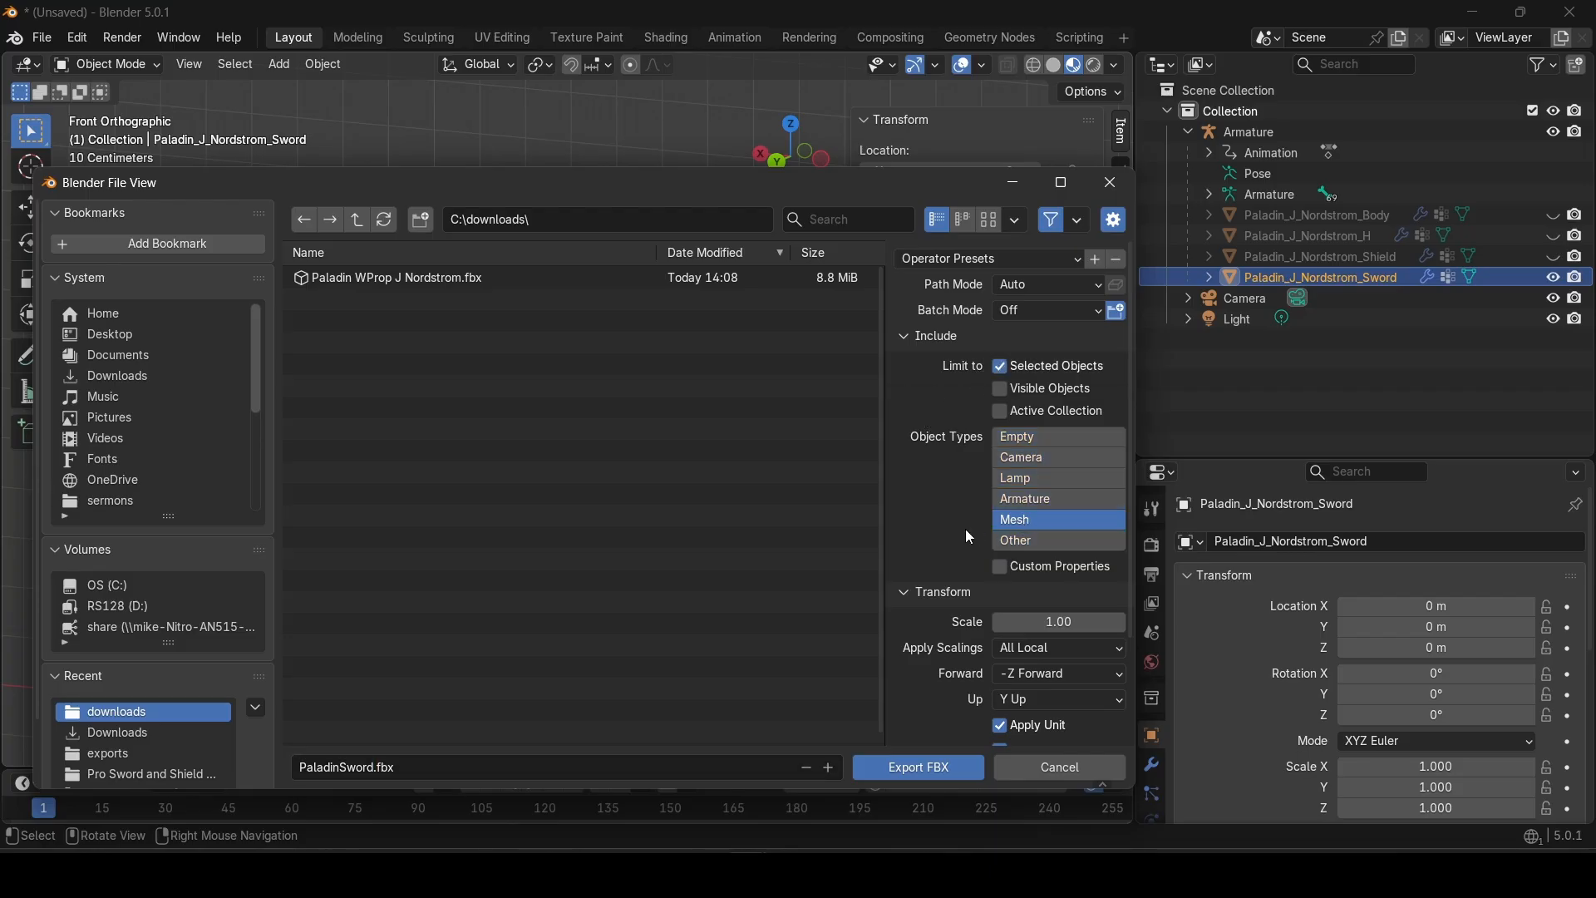
scroll(952, 523, "down", 3)
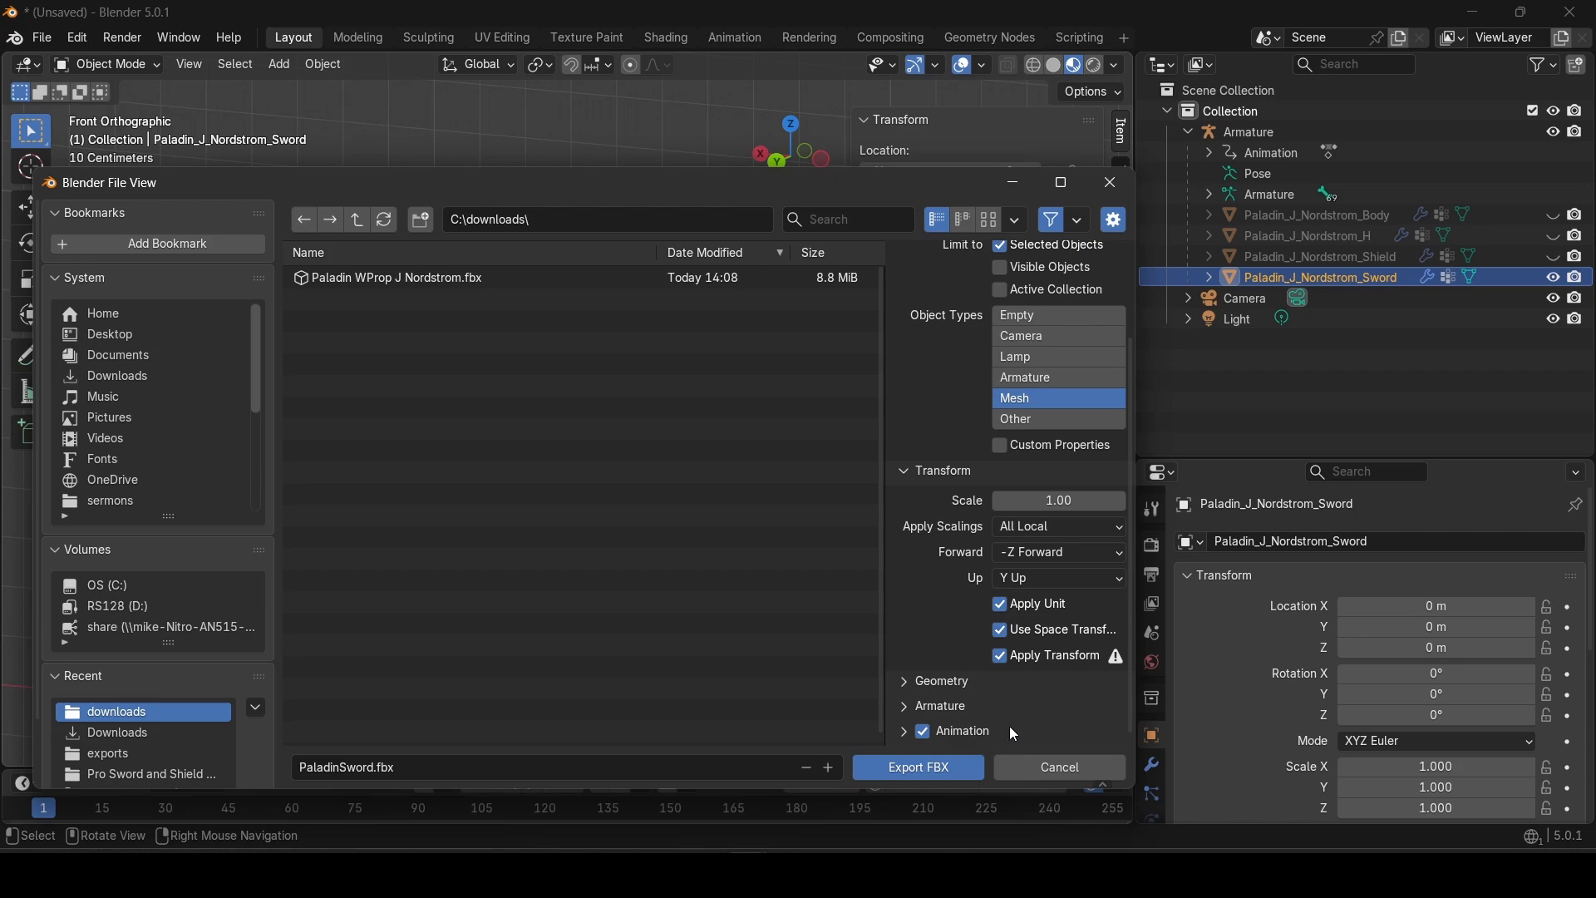
left_click(914, 762)
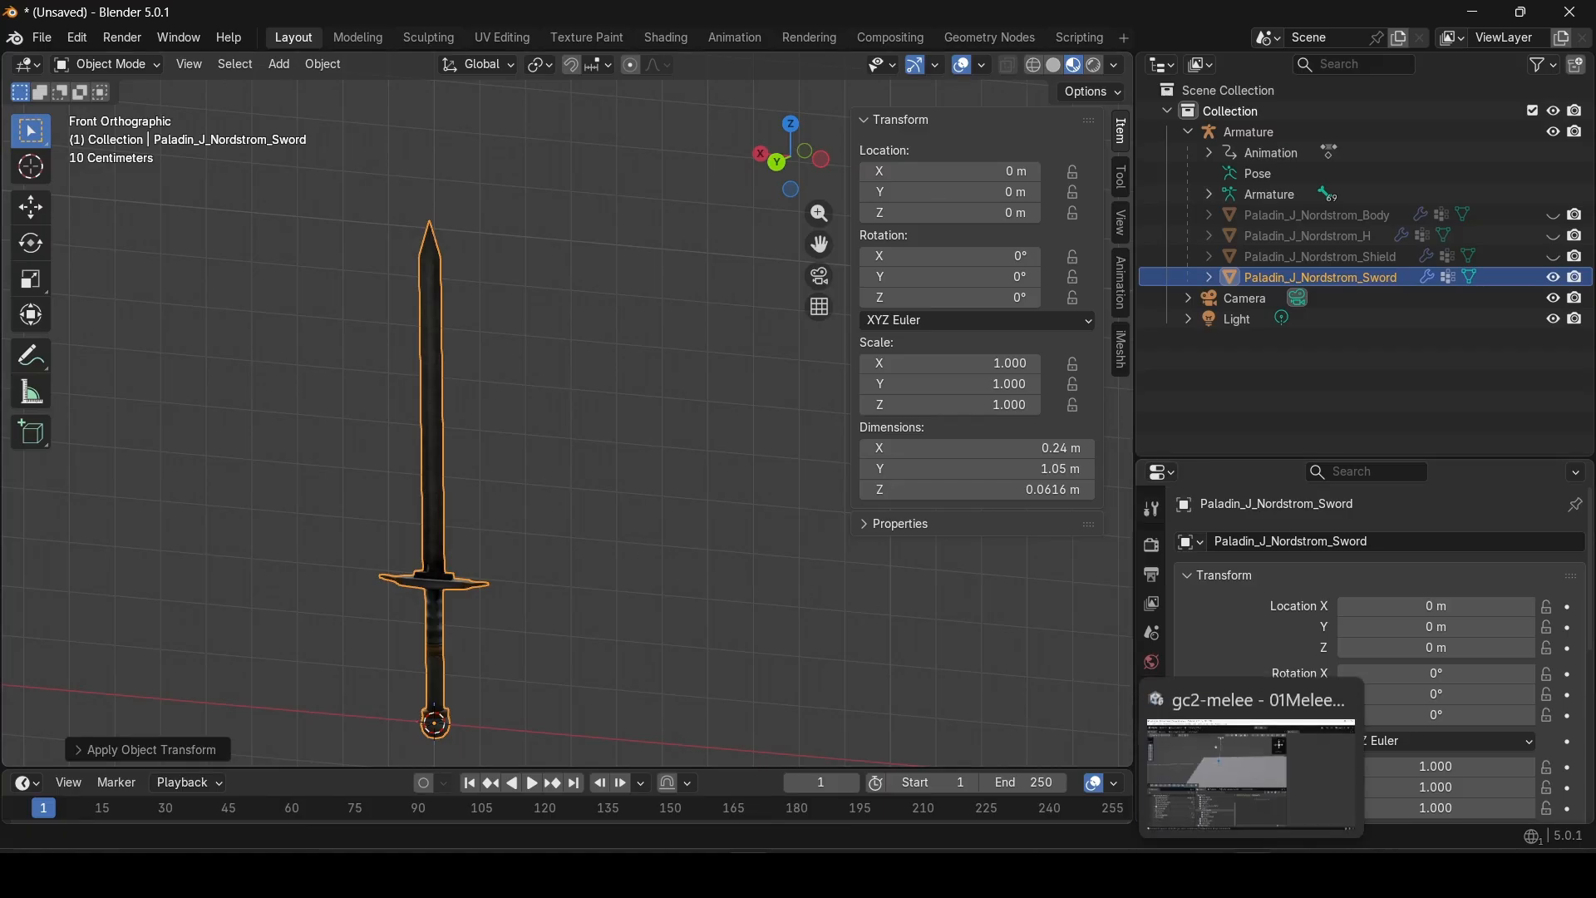
Step: Switch to Unity and import PaladinSword.fbx from the downloads folder into Assets/Scenes/02Paladin
left_click(1252, 873)
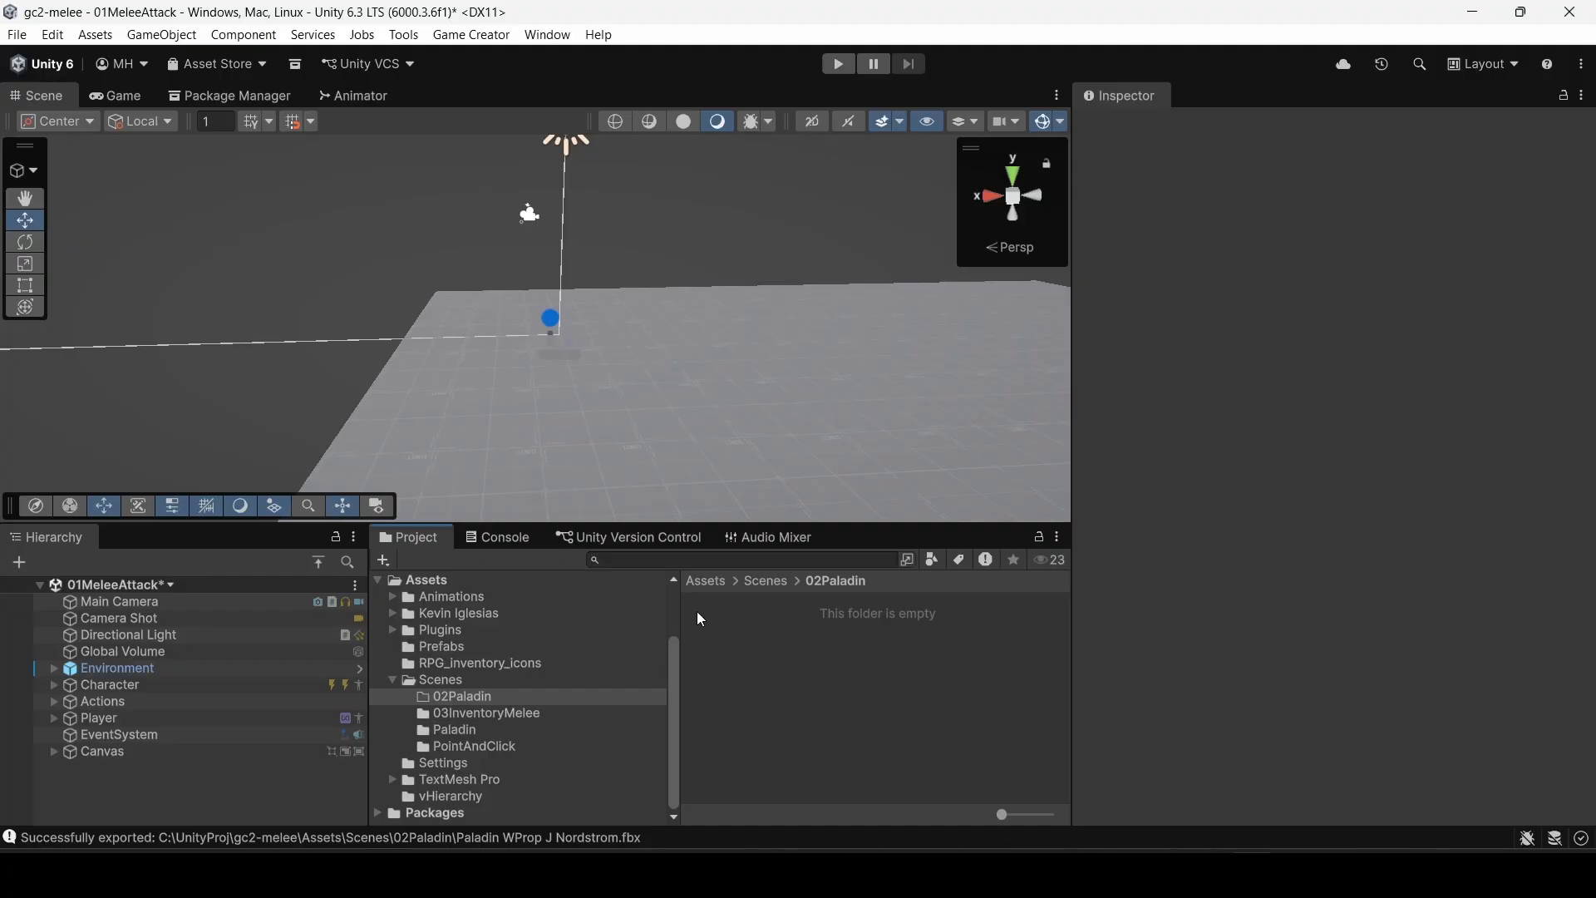
key("alt+Tab")
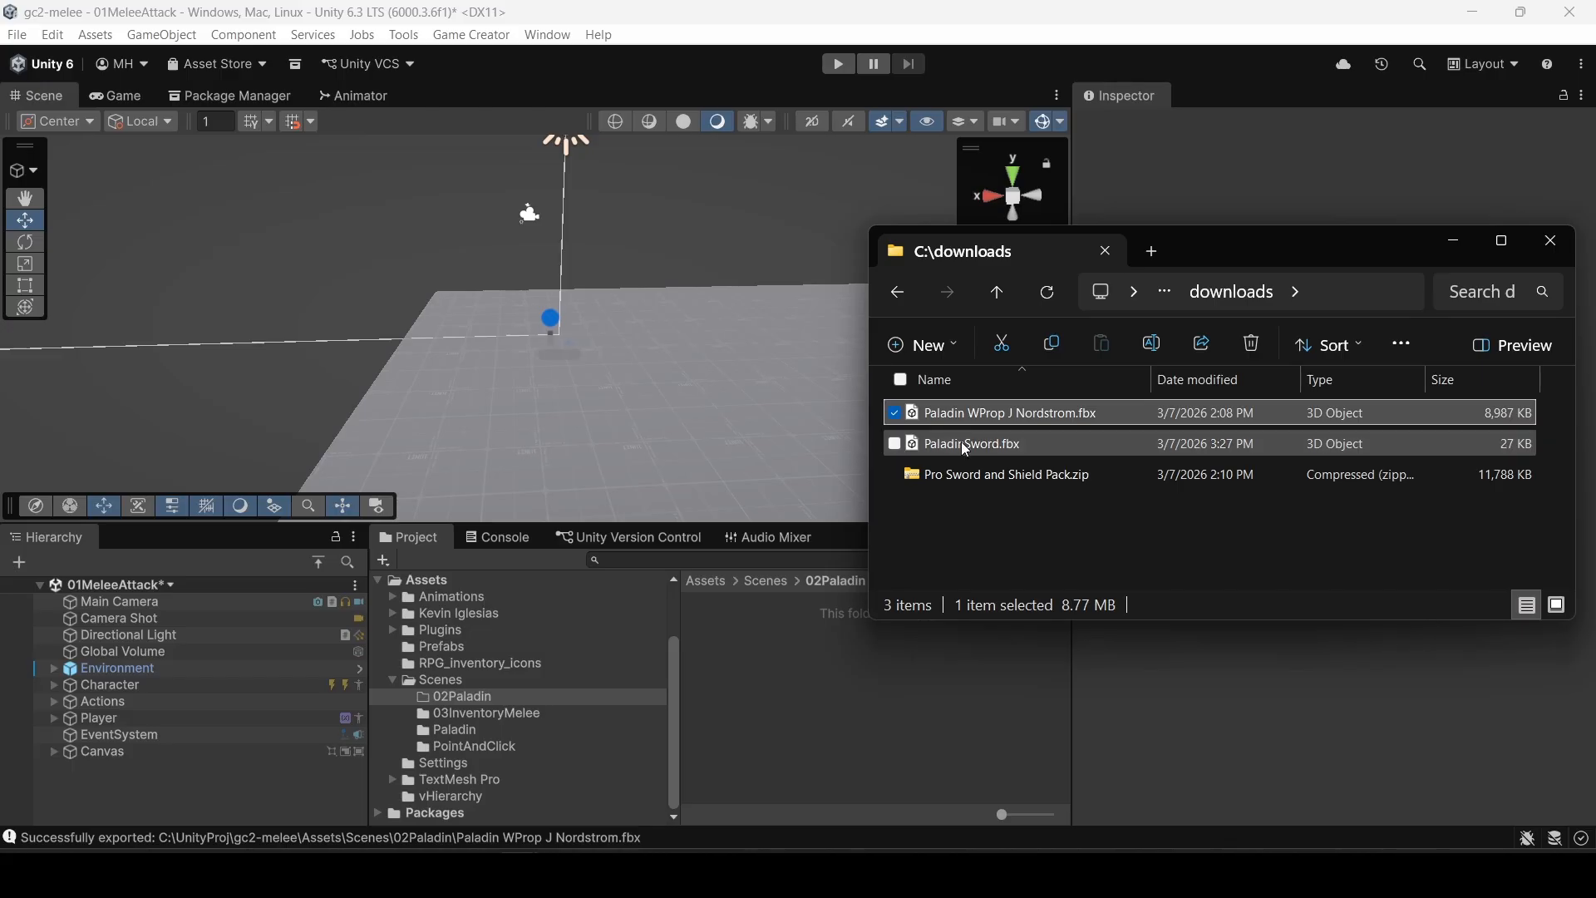
left_click_drag(971, 443, 796, 667)
left_click(750, 602)
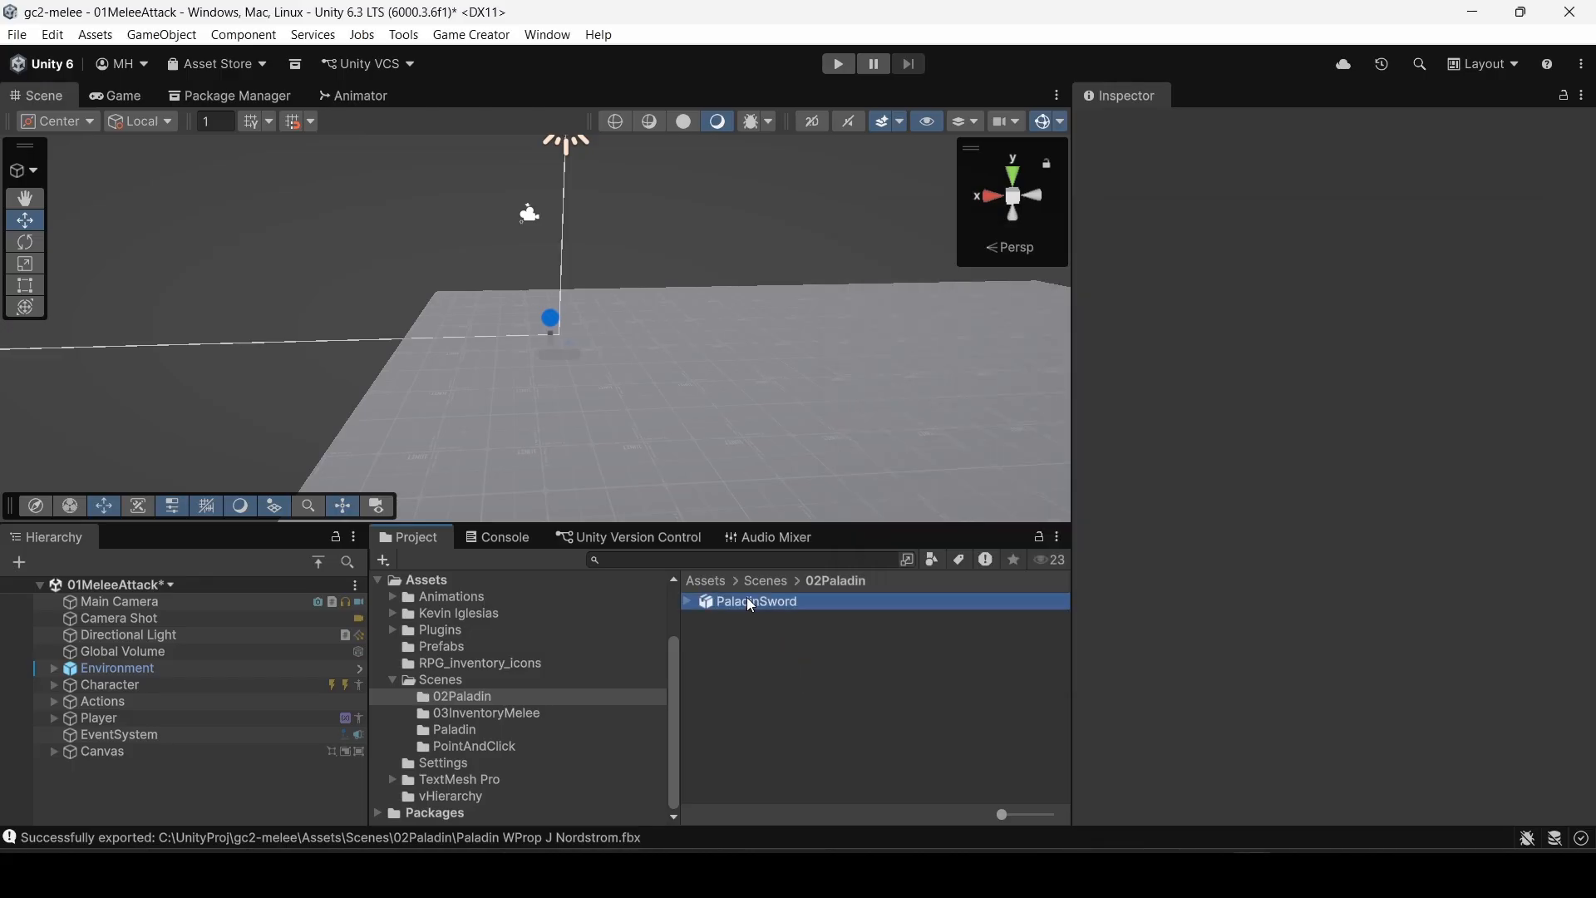
Step: Place the PaladinSword model in the 01MeleeAttack scene and frame it to inspect its pivot and orientation
left_click_drag(1332, 636, 1089, 619)
left_click_drag(741, 599, 1330, 428)
key("f")
key("a")
right_click_drag(1330, 435, 202, 514)
left_click_drag(636, 383, 620, 273)
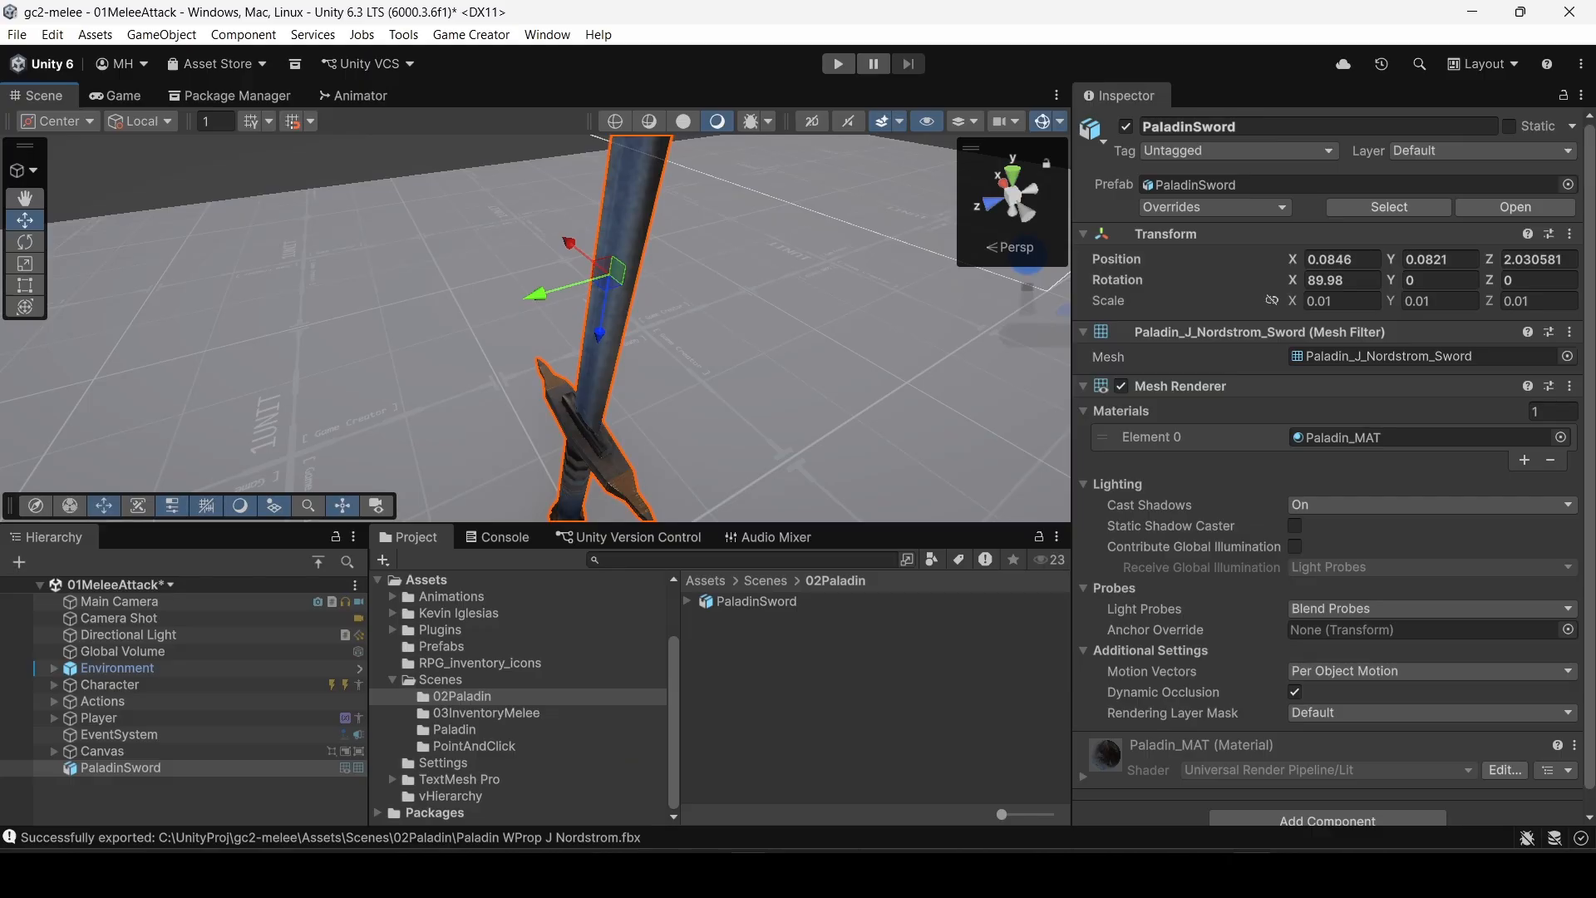
Step: Switch back to Blender, hide the paladin sword and unhide the paladin shield
left_click(748, 873)
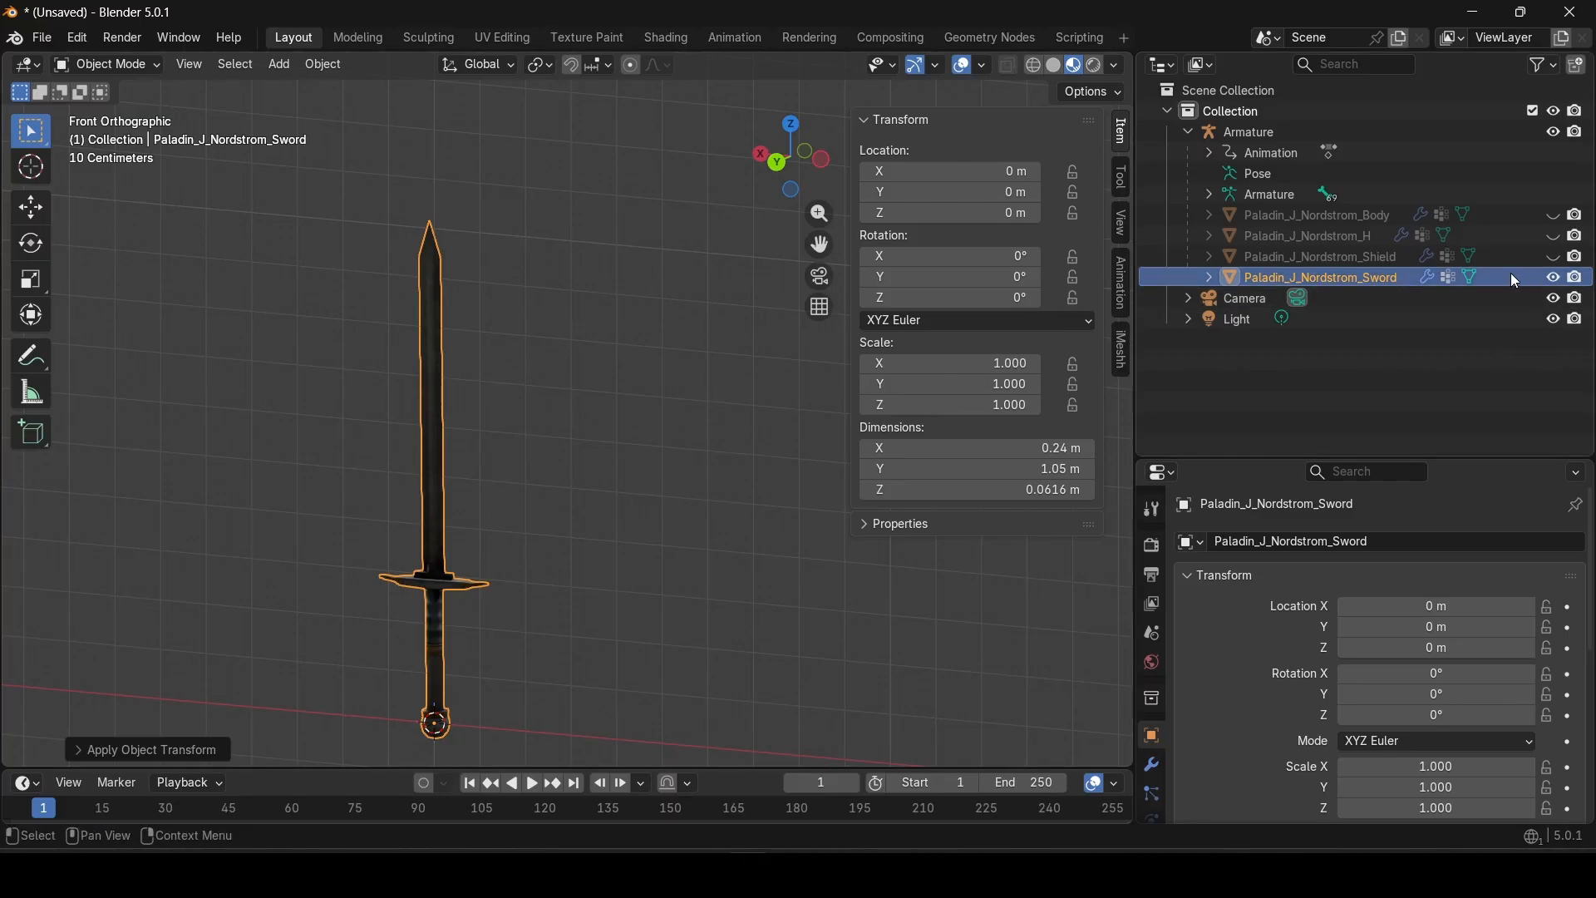
left_click(1553, 277)
left_click(1553, 257)
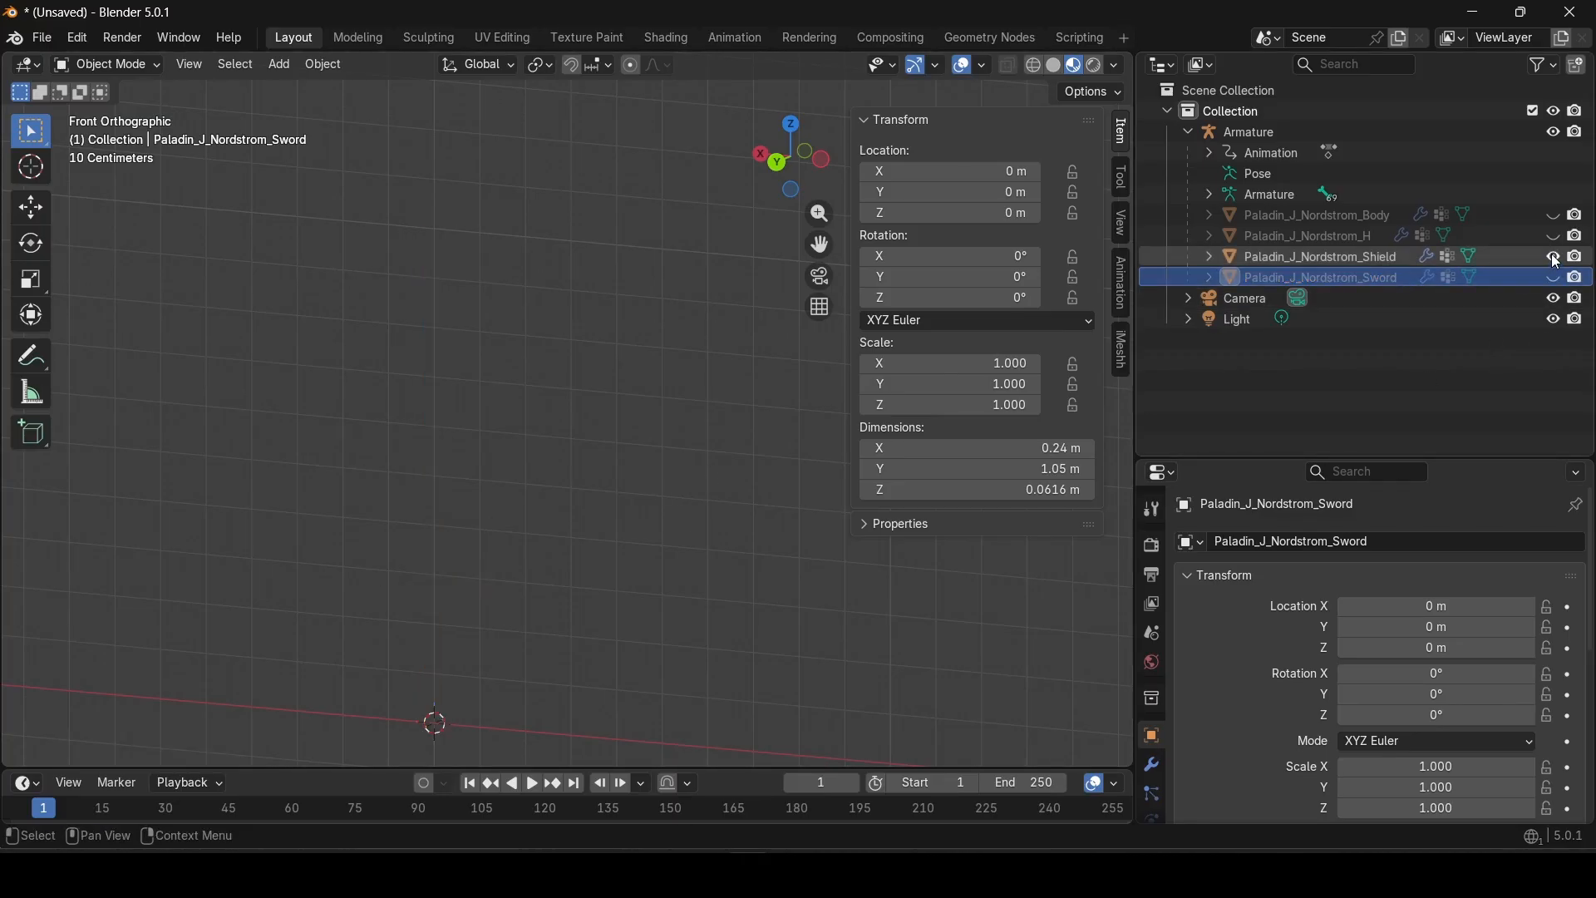
Step: Select the paladin shield and move its geometry to its origin at the world center with Set Origin
key("shift+grave")
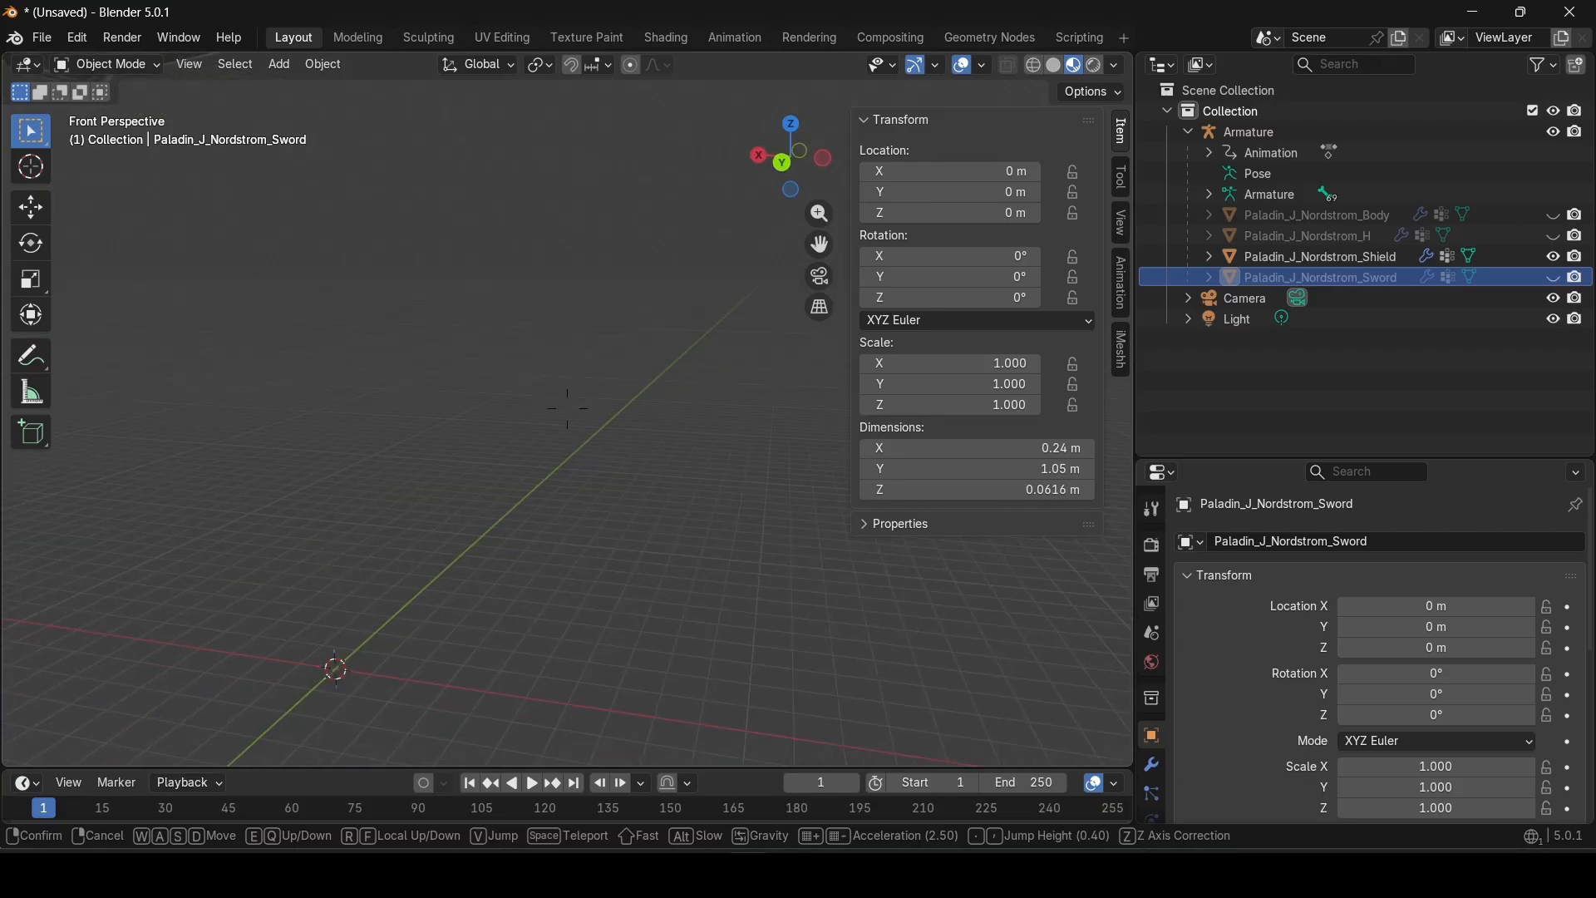
key("e")
key("q")
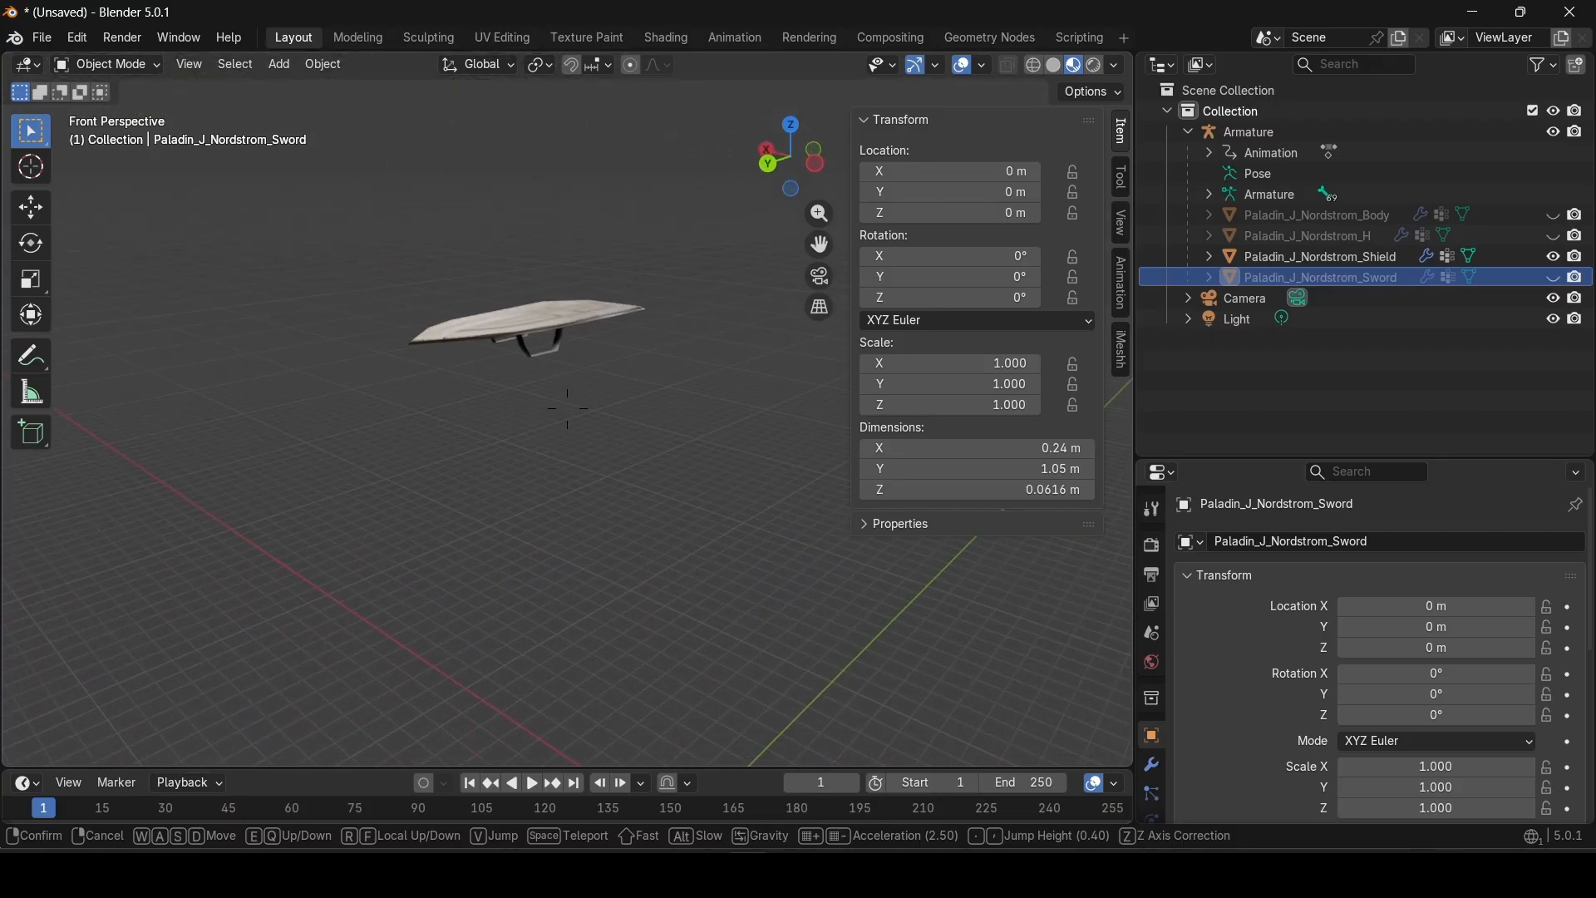
key("d")
left_click(652, 291)
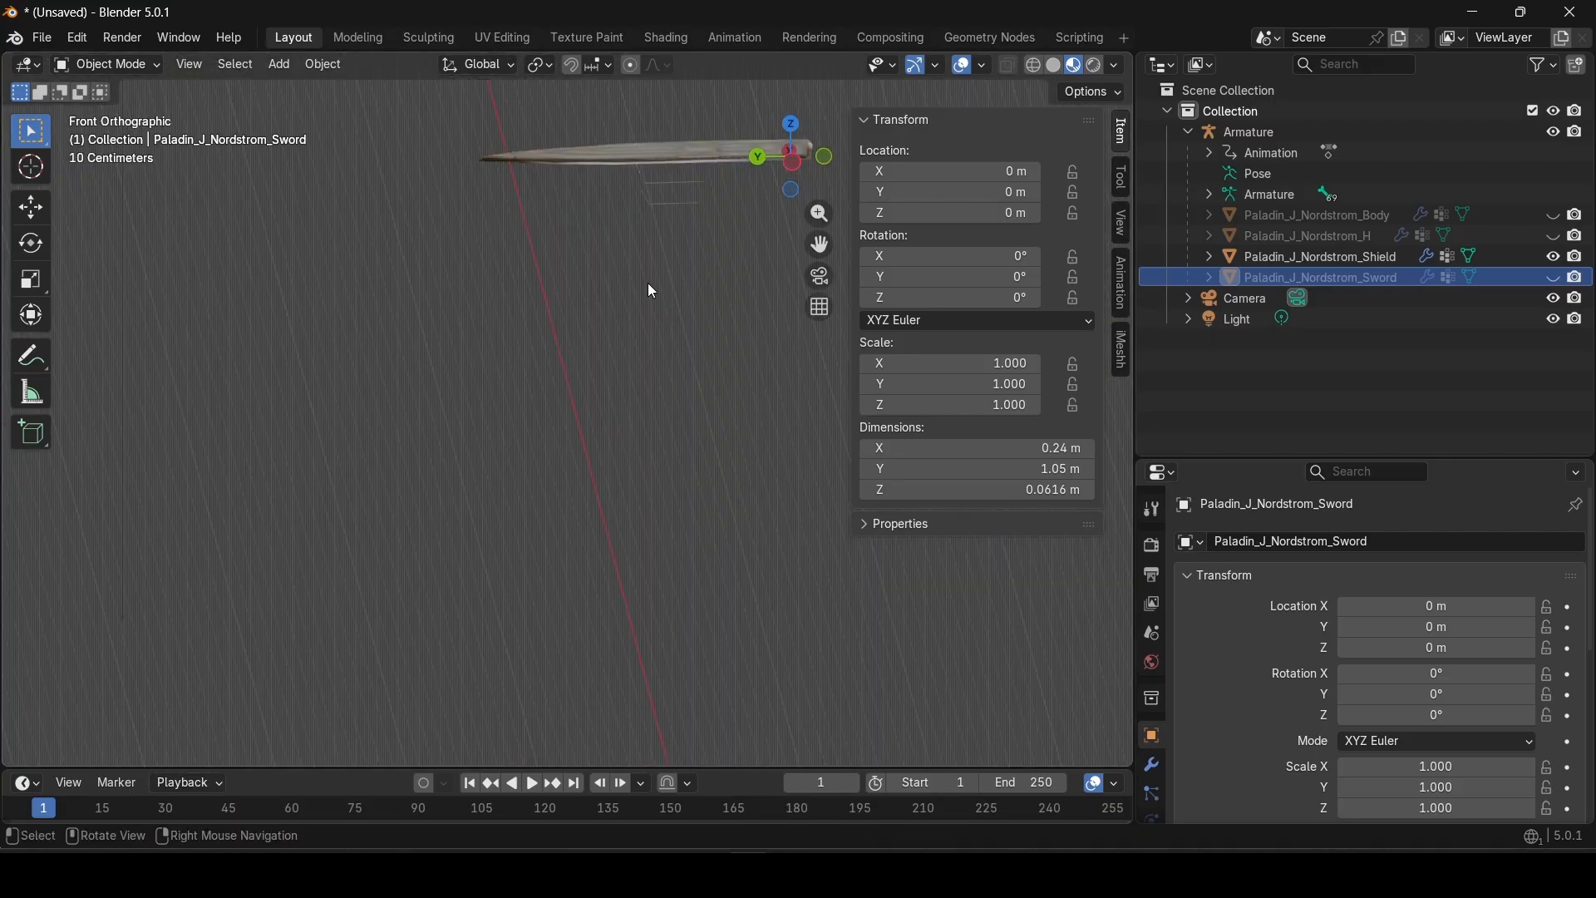
left_click(1359, 254)
left_click(320, 65)
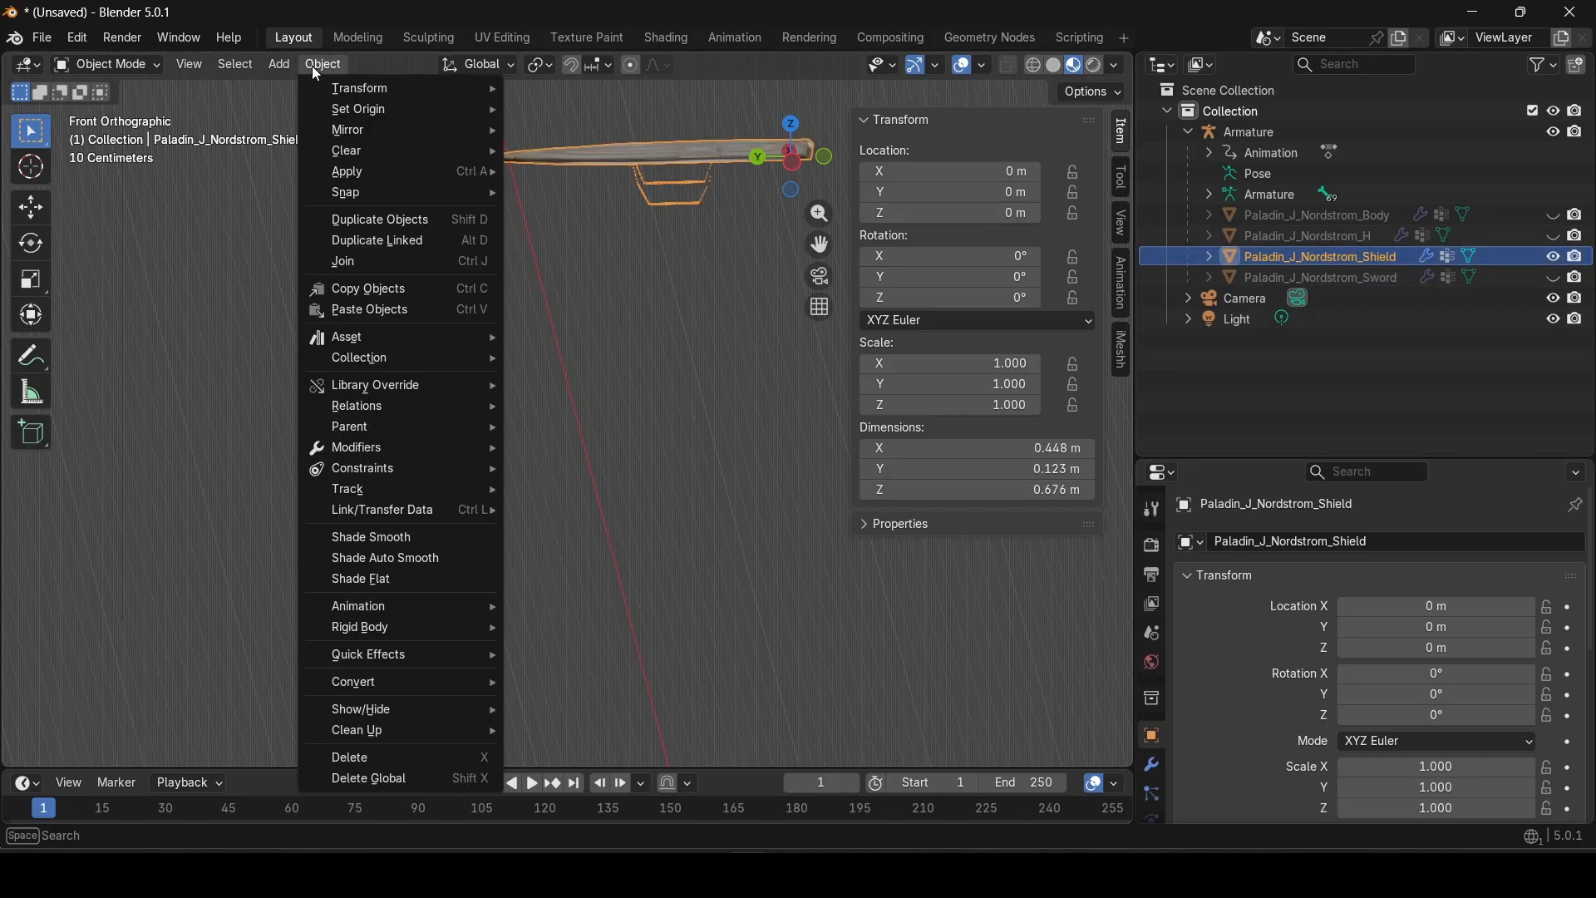
mouse_move(349, 110)
left_click(559, 108)
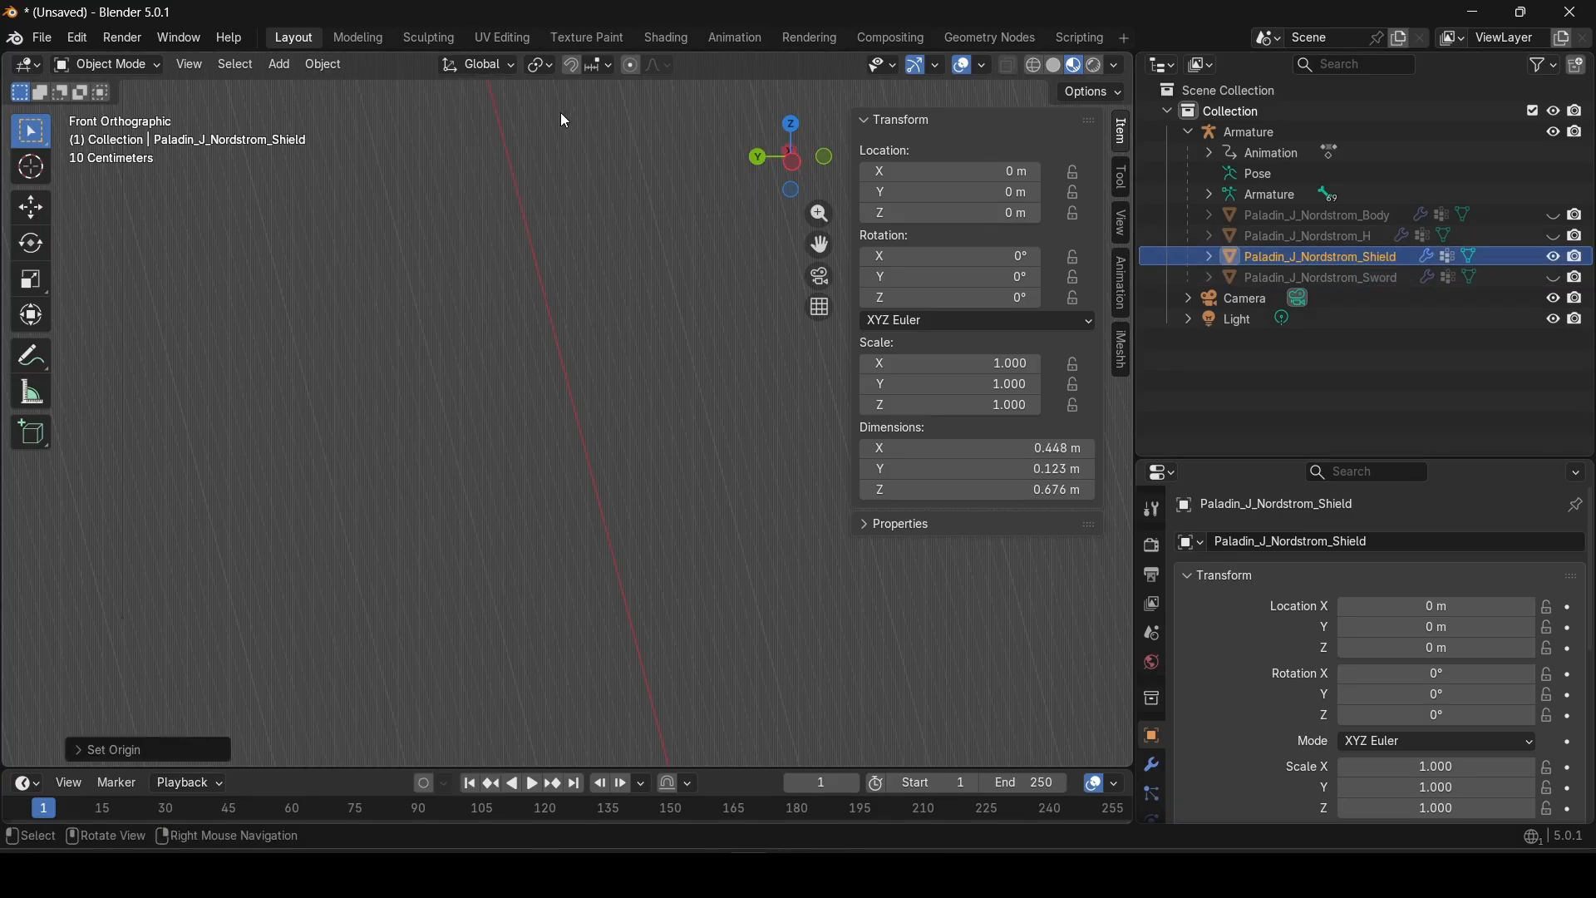
Step: Examine the shield's front, edge and rear handles from several angles to check its orientation
key("shift+grave")
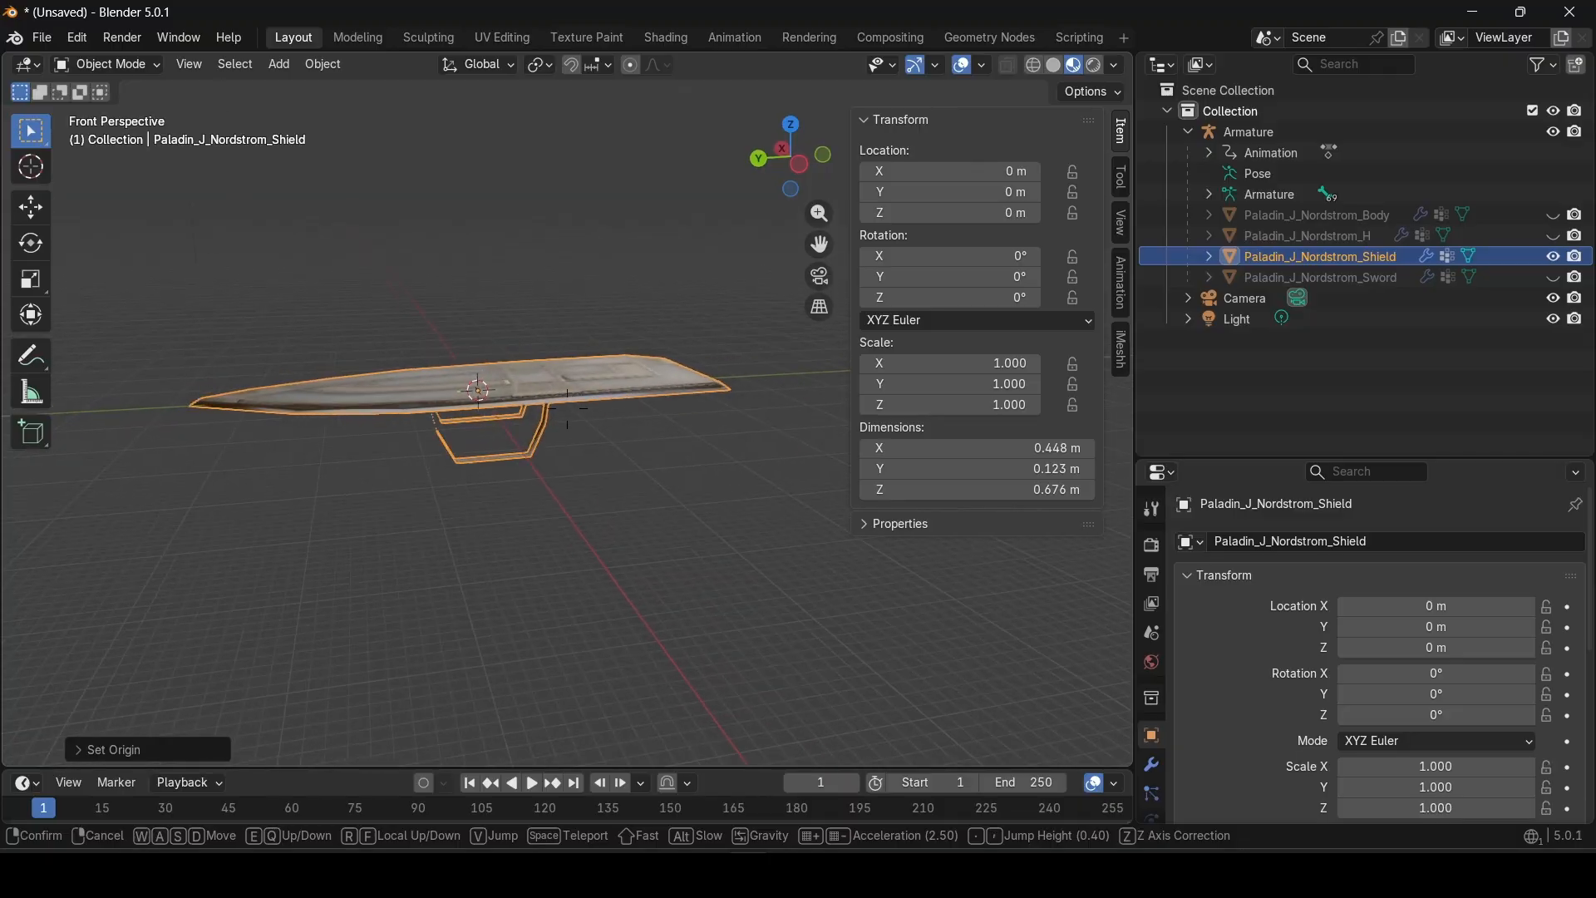
key("w")
key("q")
key("e")
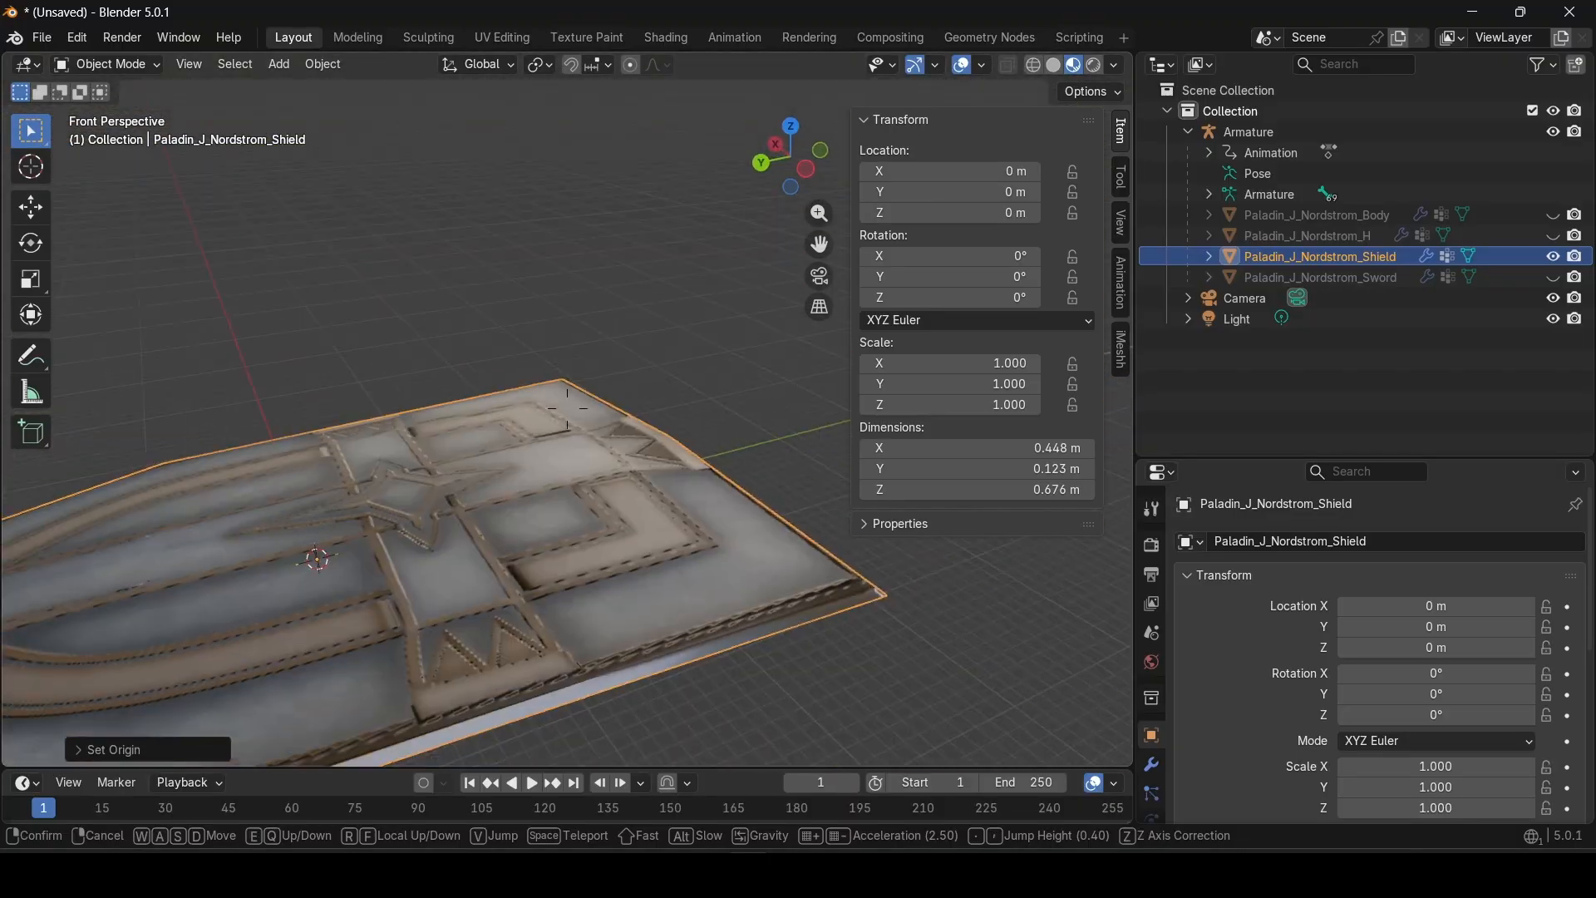
key("a")
key("q")
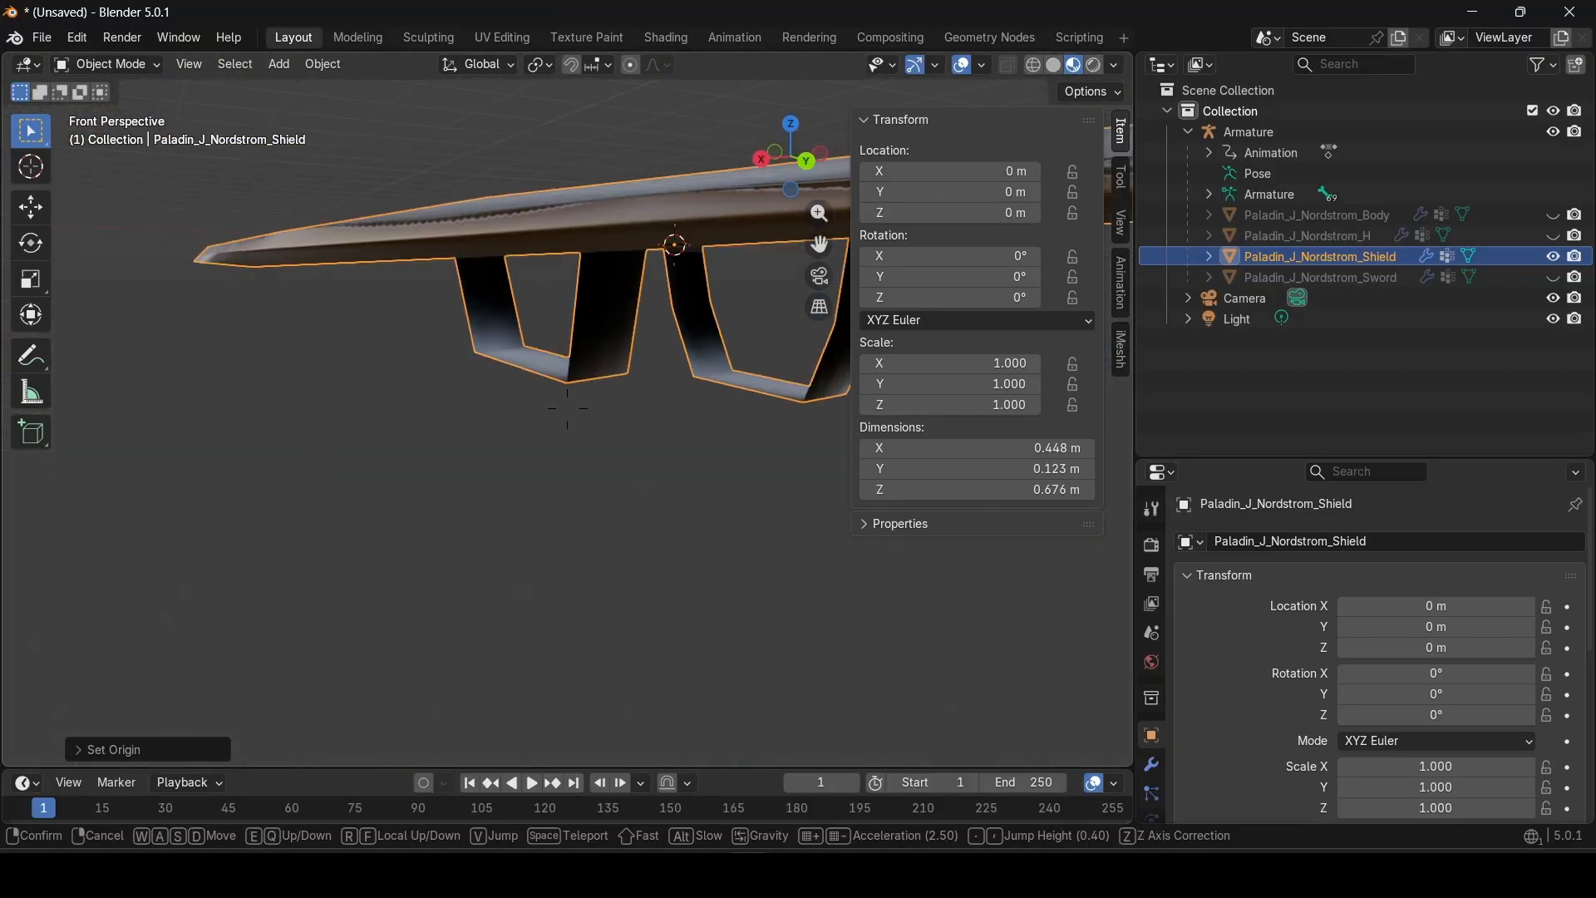
key("e")
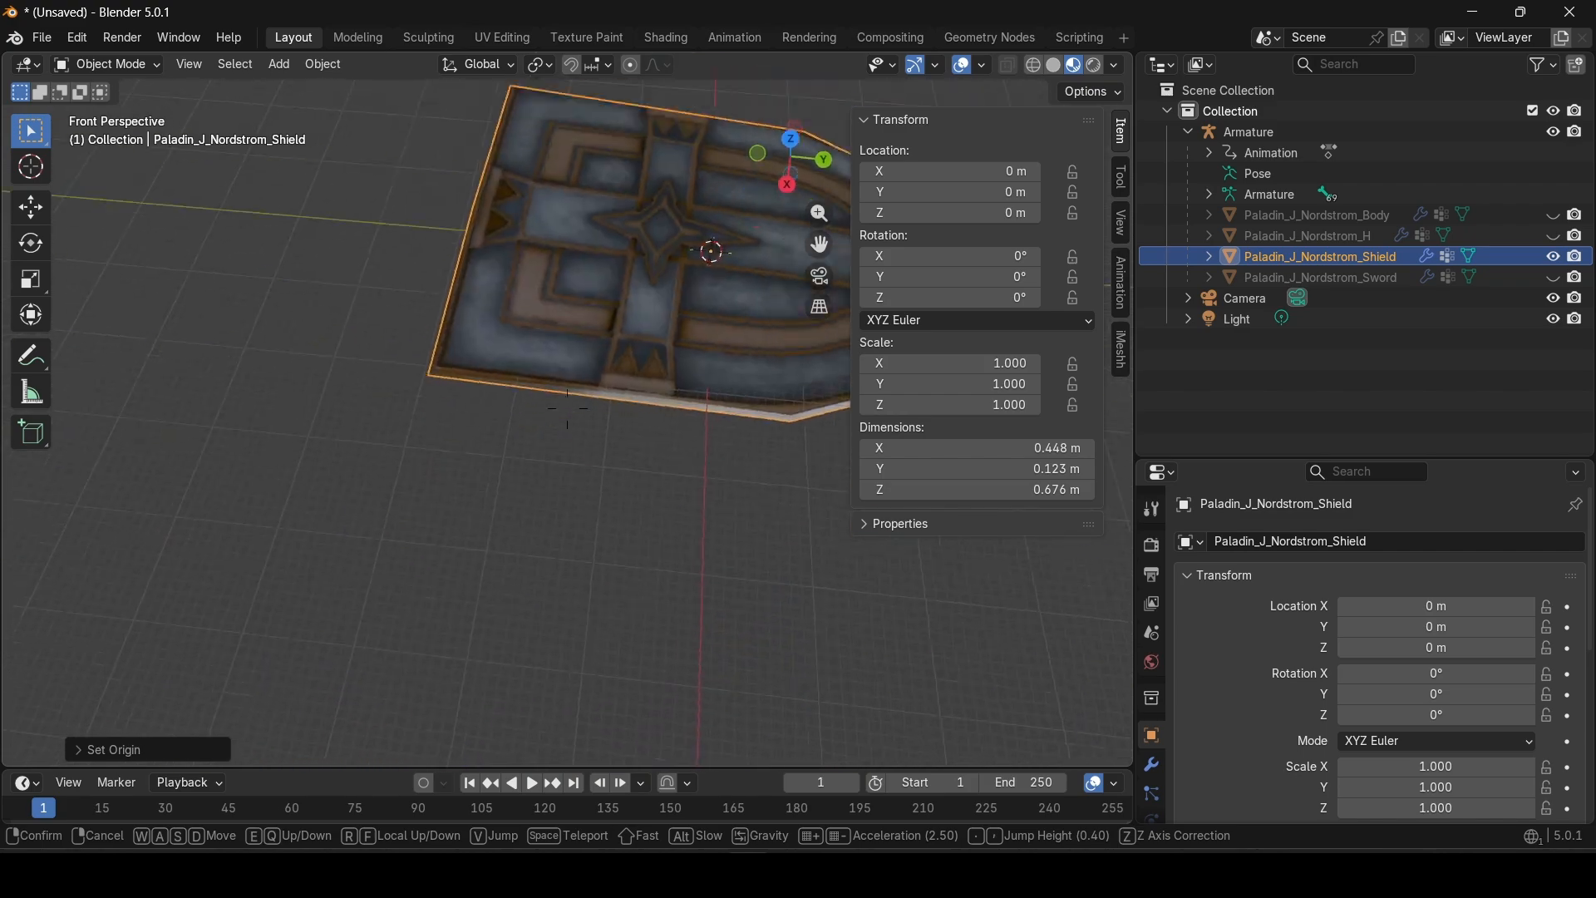
key("Escape")
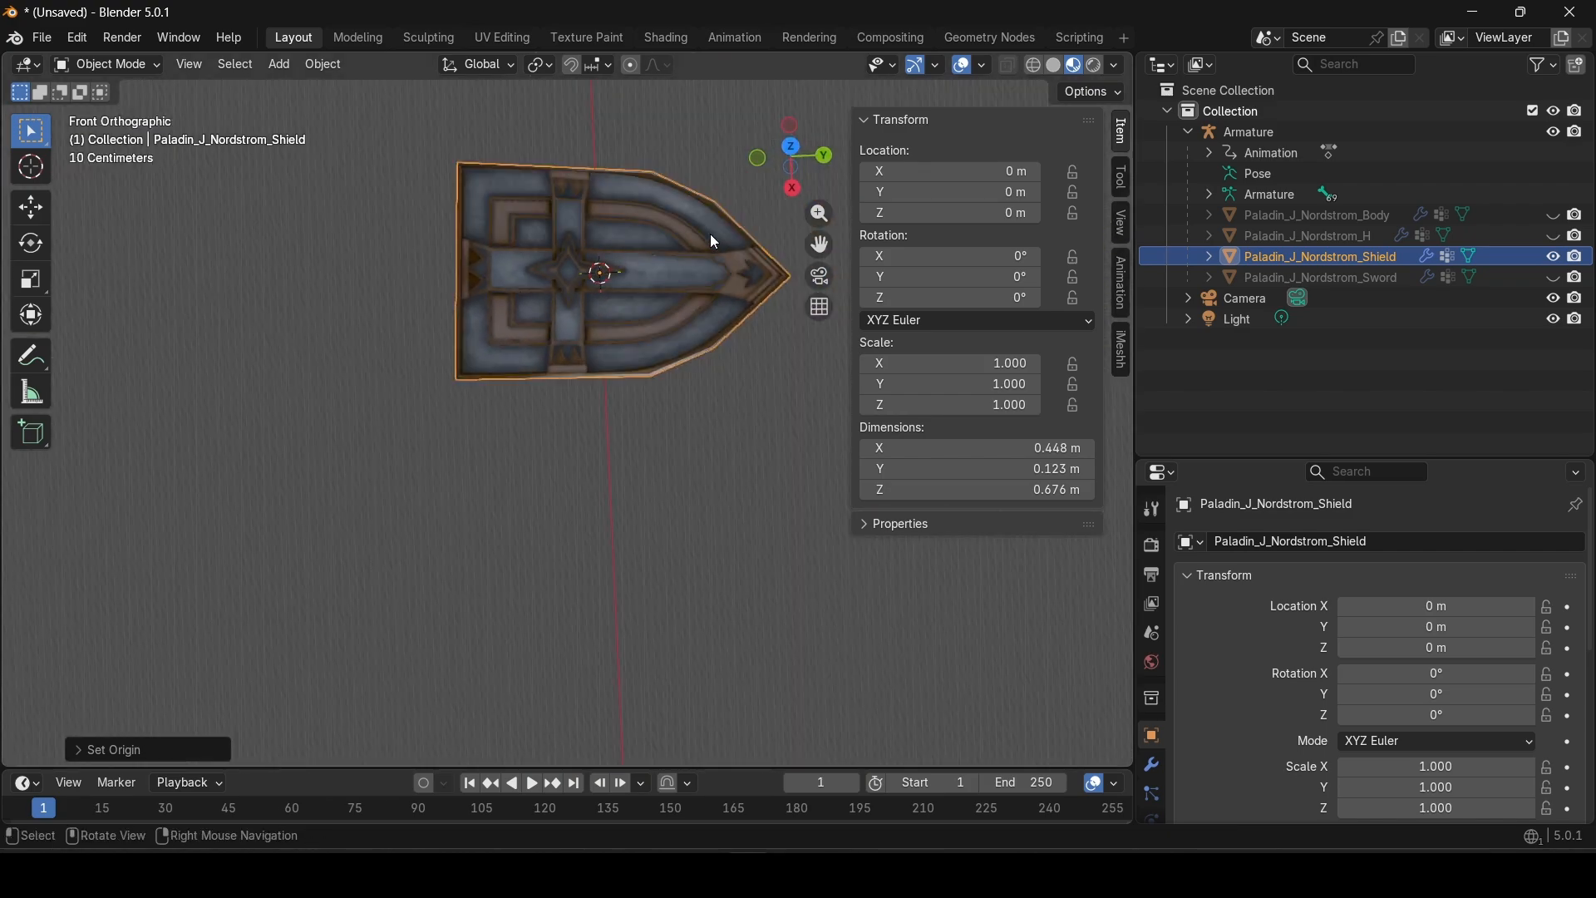
Step: In the top orthographic view, rotate the shield by about -2.9° so its point lines up with the Y axis
left_click(791, 145)
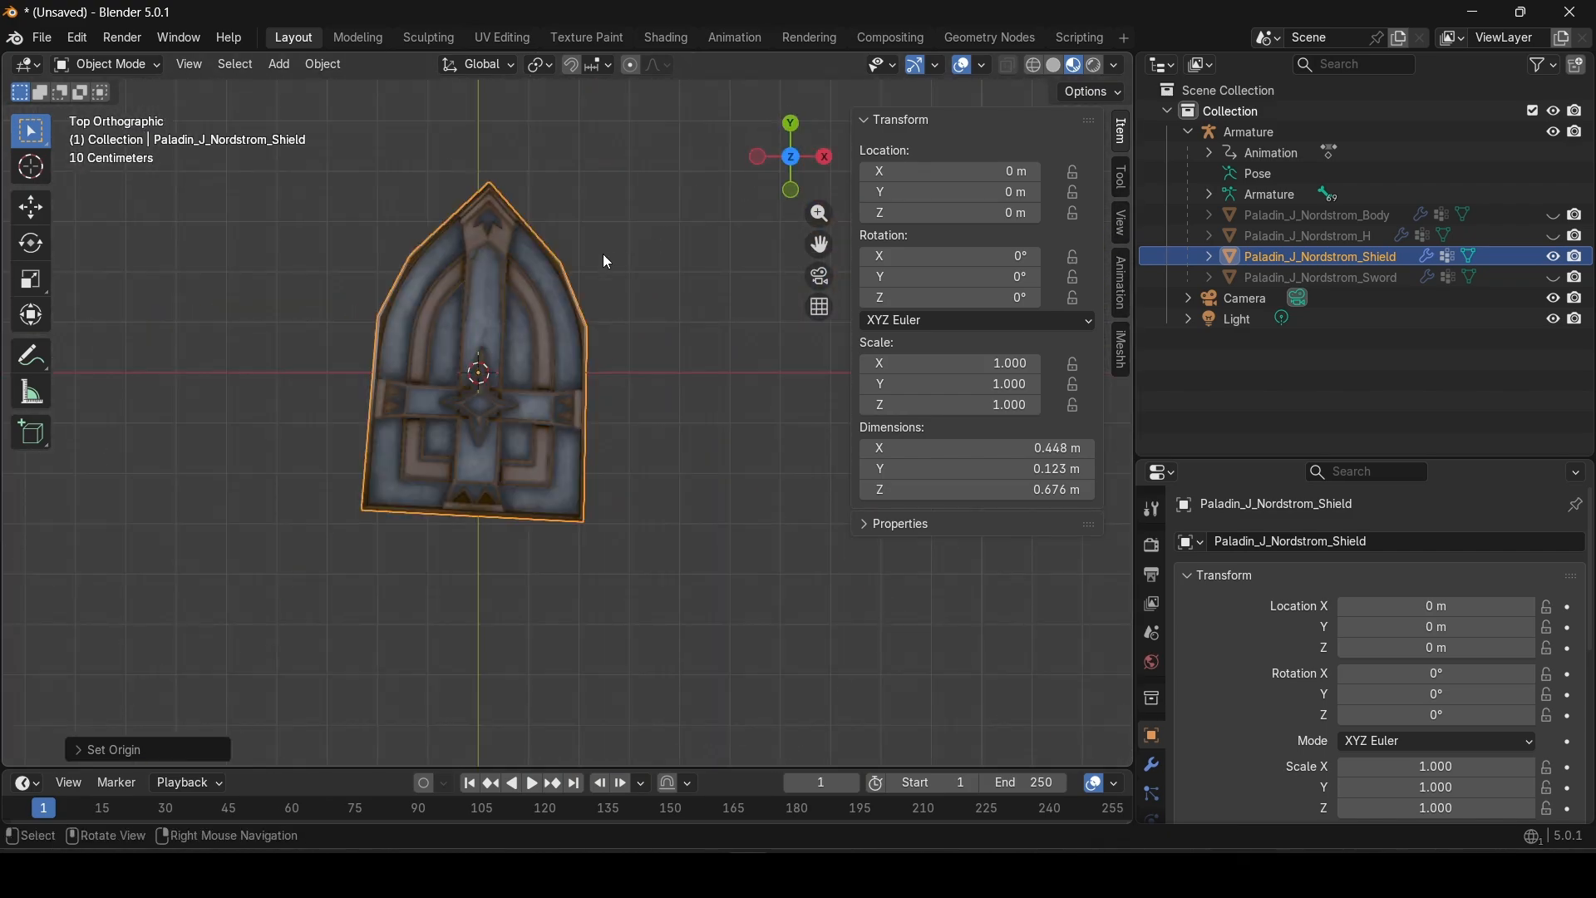
key("r")
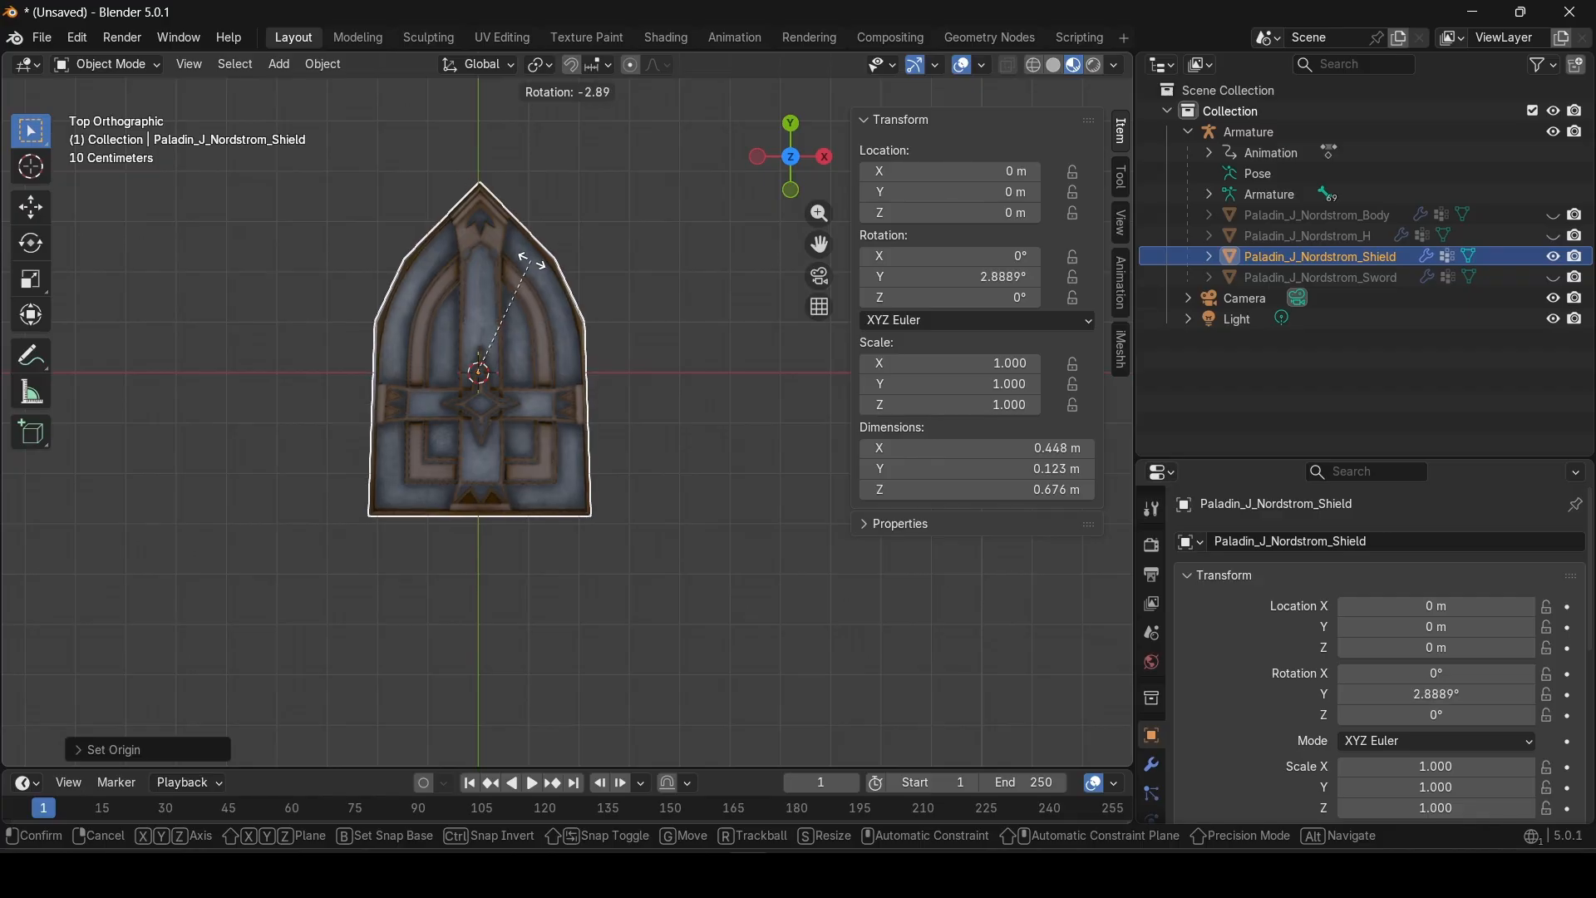
left_click(536, 263)
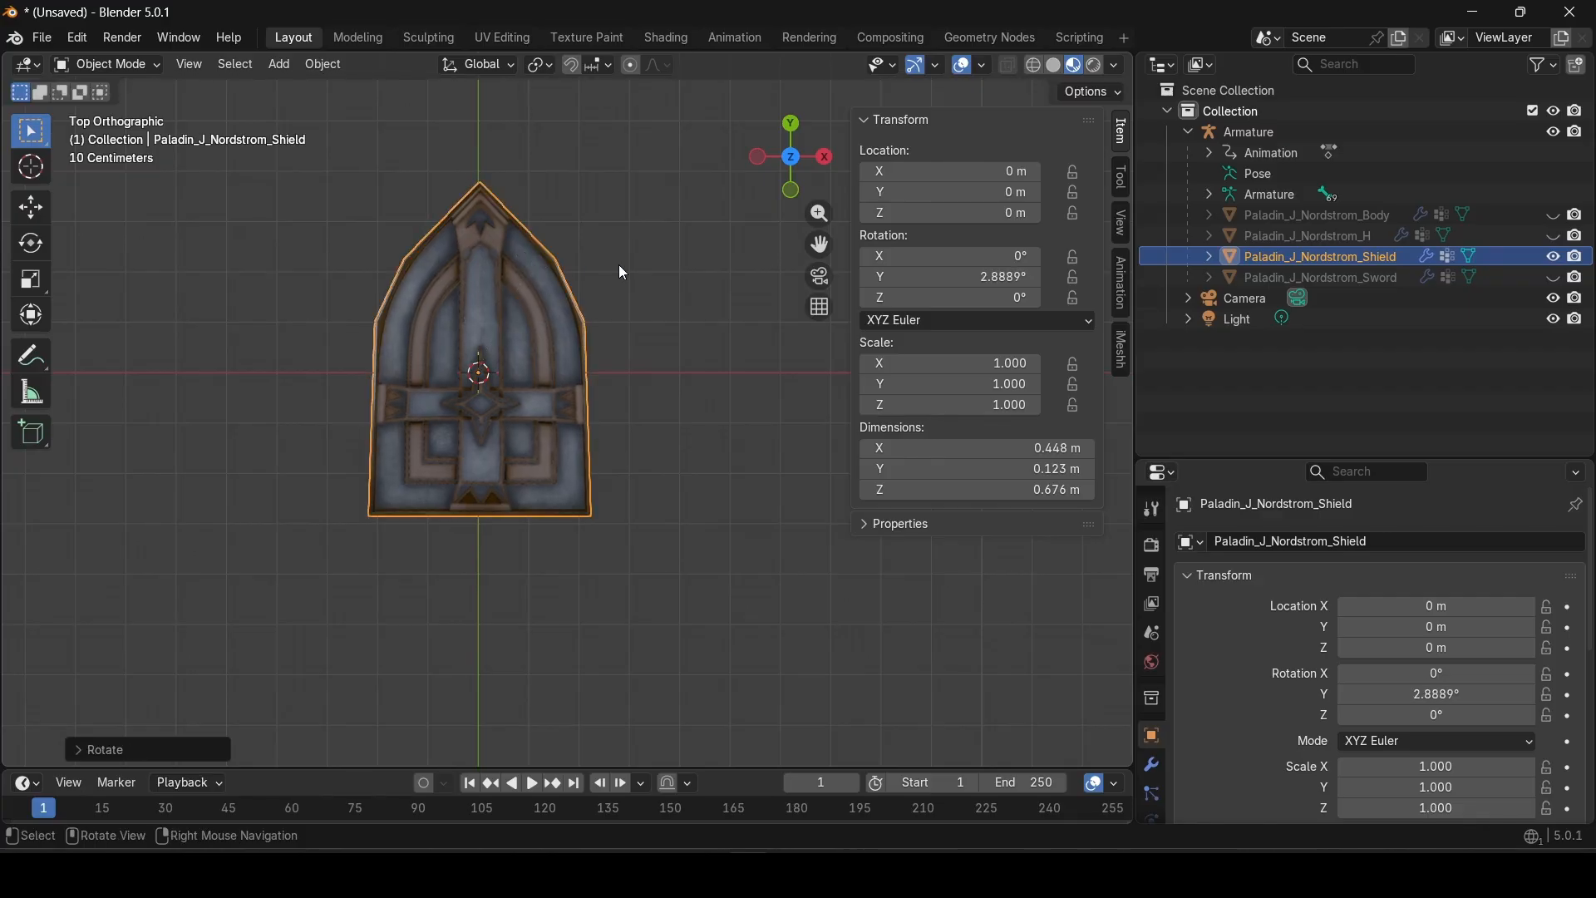
Step: In the front orthographic view, rotate the paladin shield by about -4.5° so its face lies level with the X axis
left_click(823, 157)
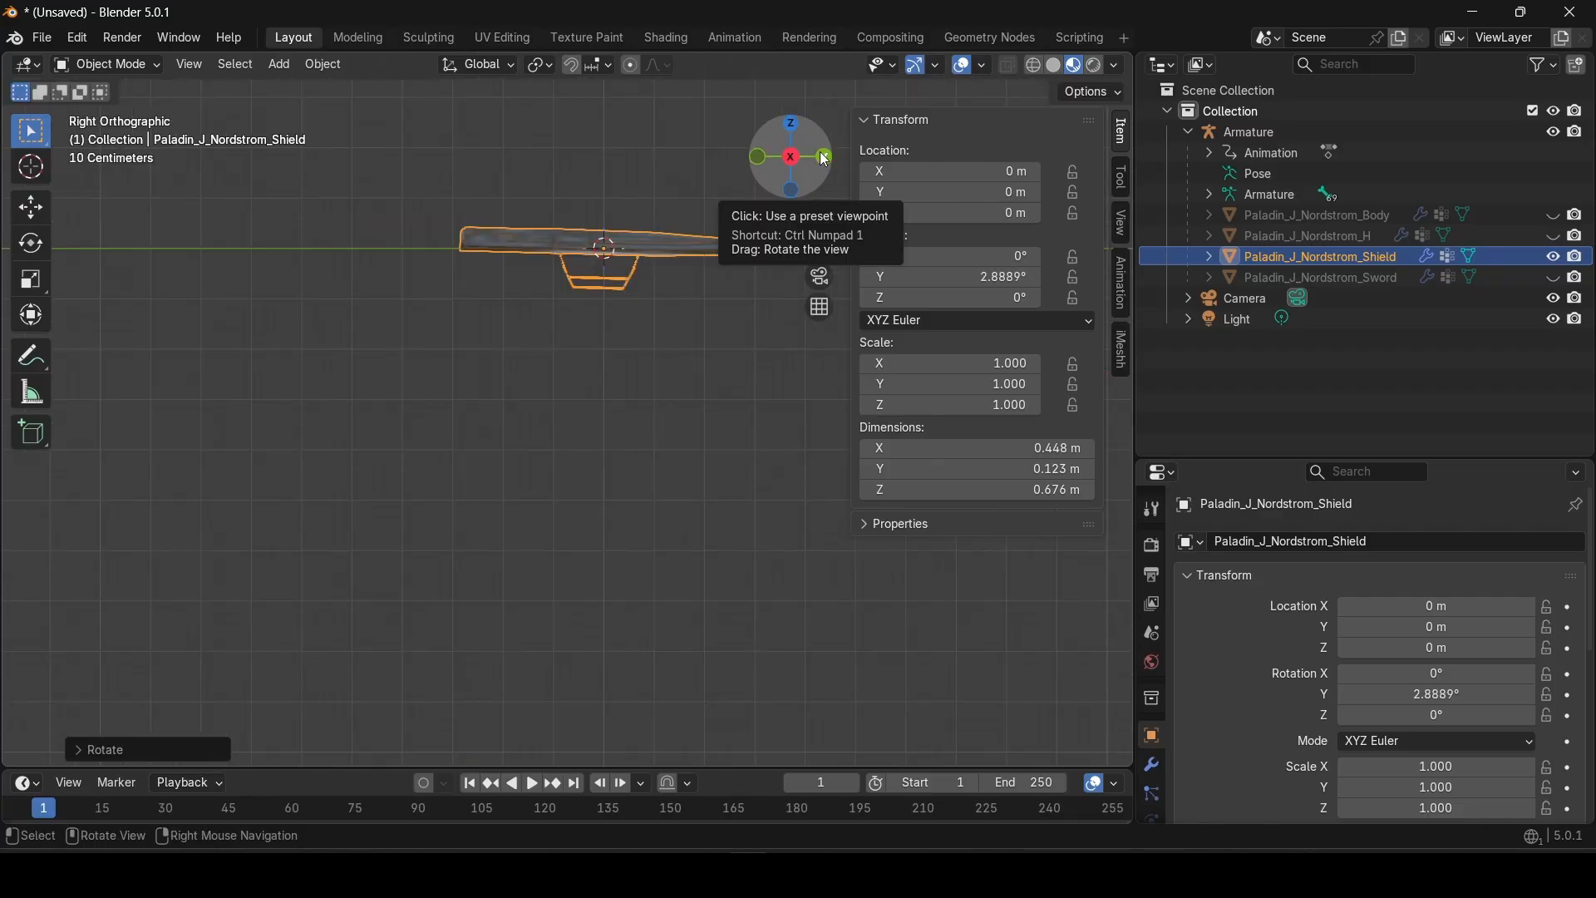
left_click(745, 150)
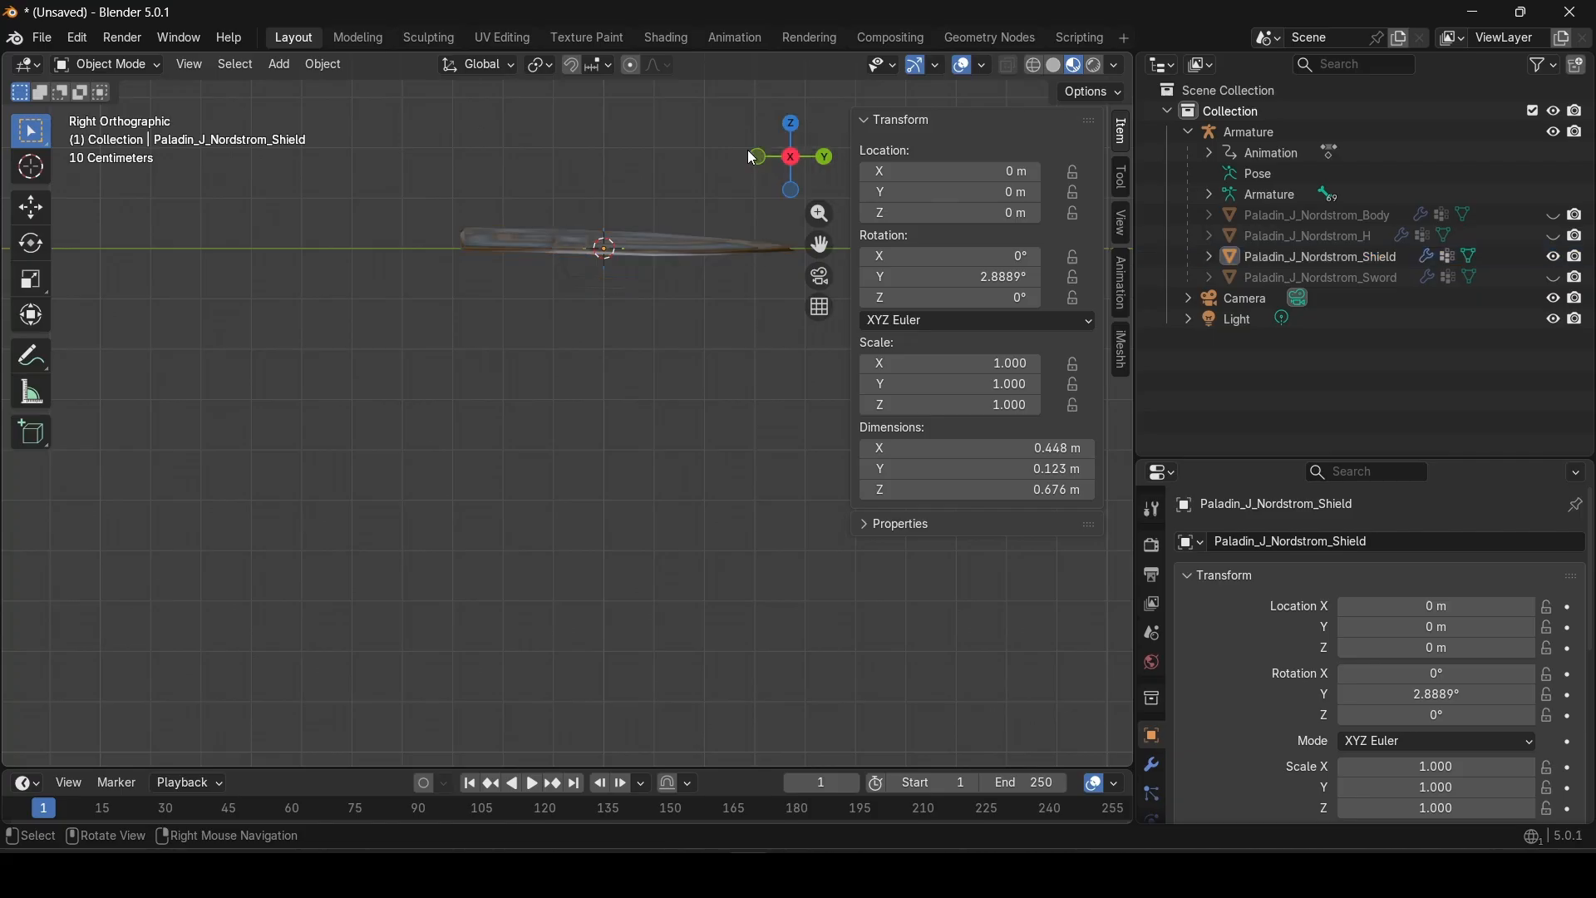
left_click(753, 154)
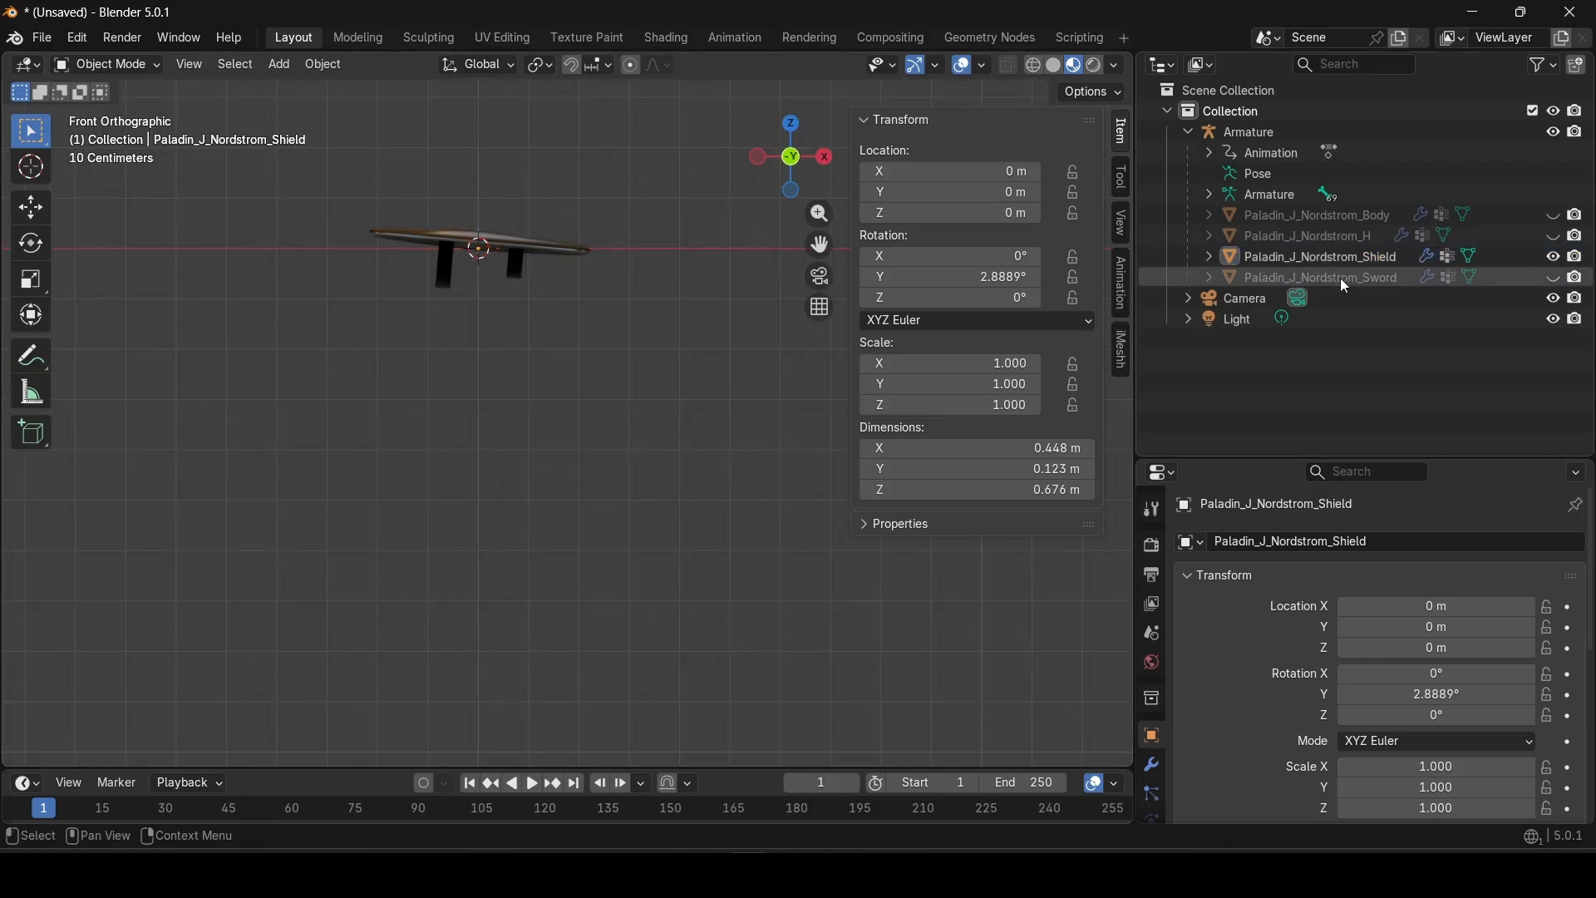
left_click(1322, 256)
key("r")
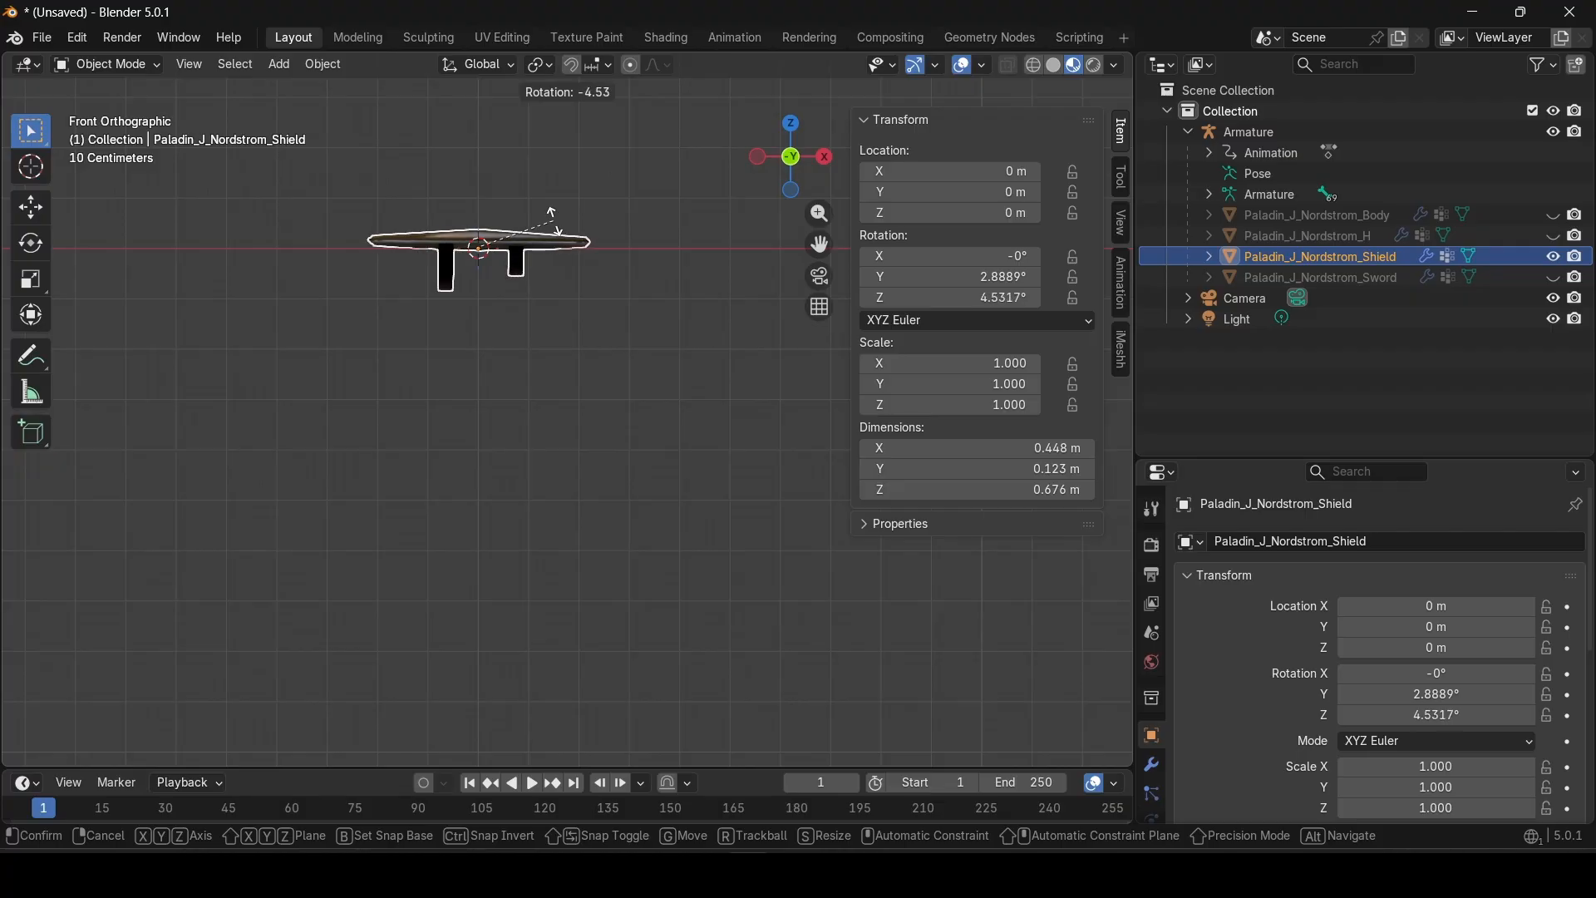
left_click(555, 224)
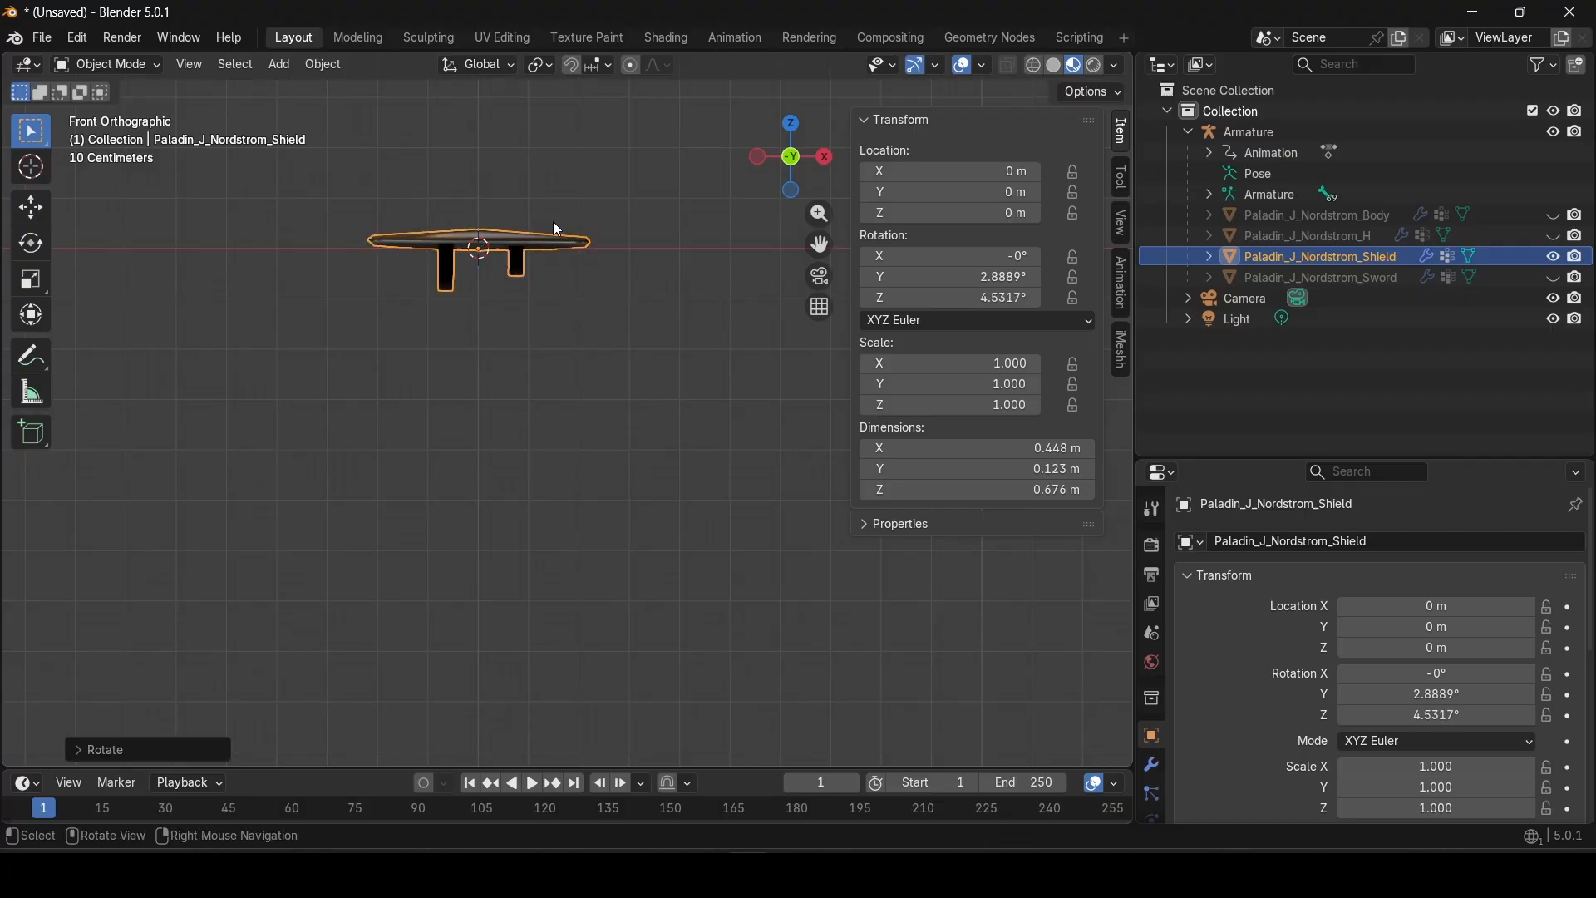
Step: In the left orthographic view, rotate the shield to an X rotation of about 1.66° so it lies flat along the Y axis
left_click(754, 154)
key("r")
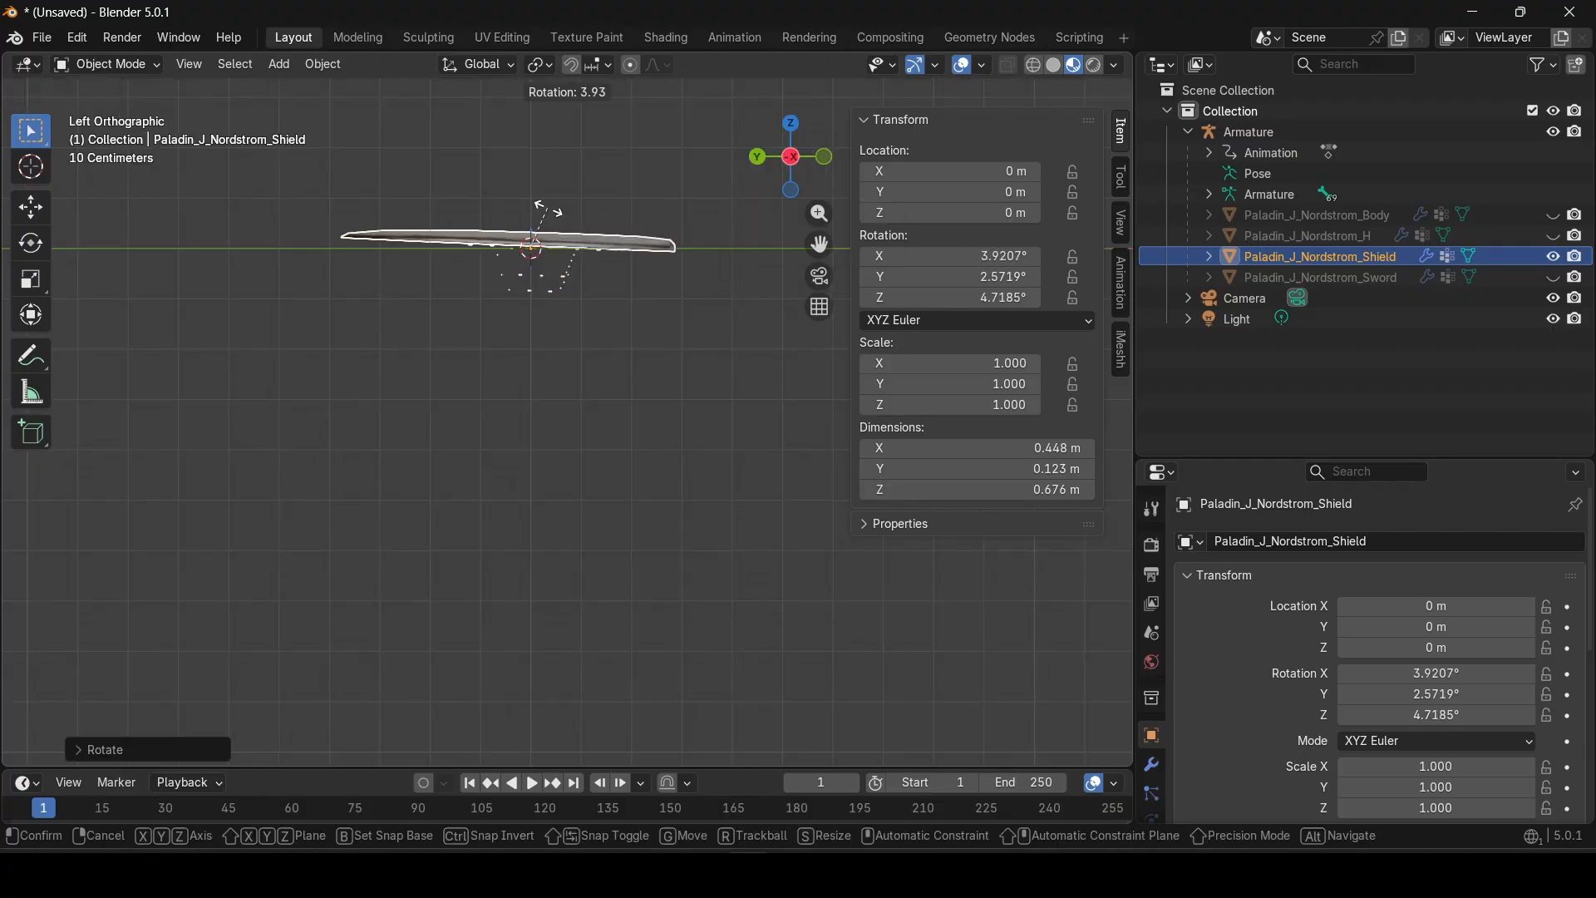
left_click(547, 206)
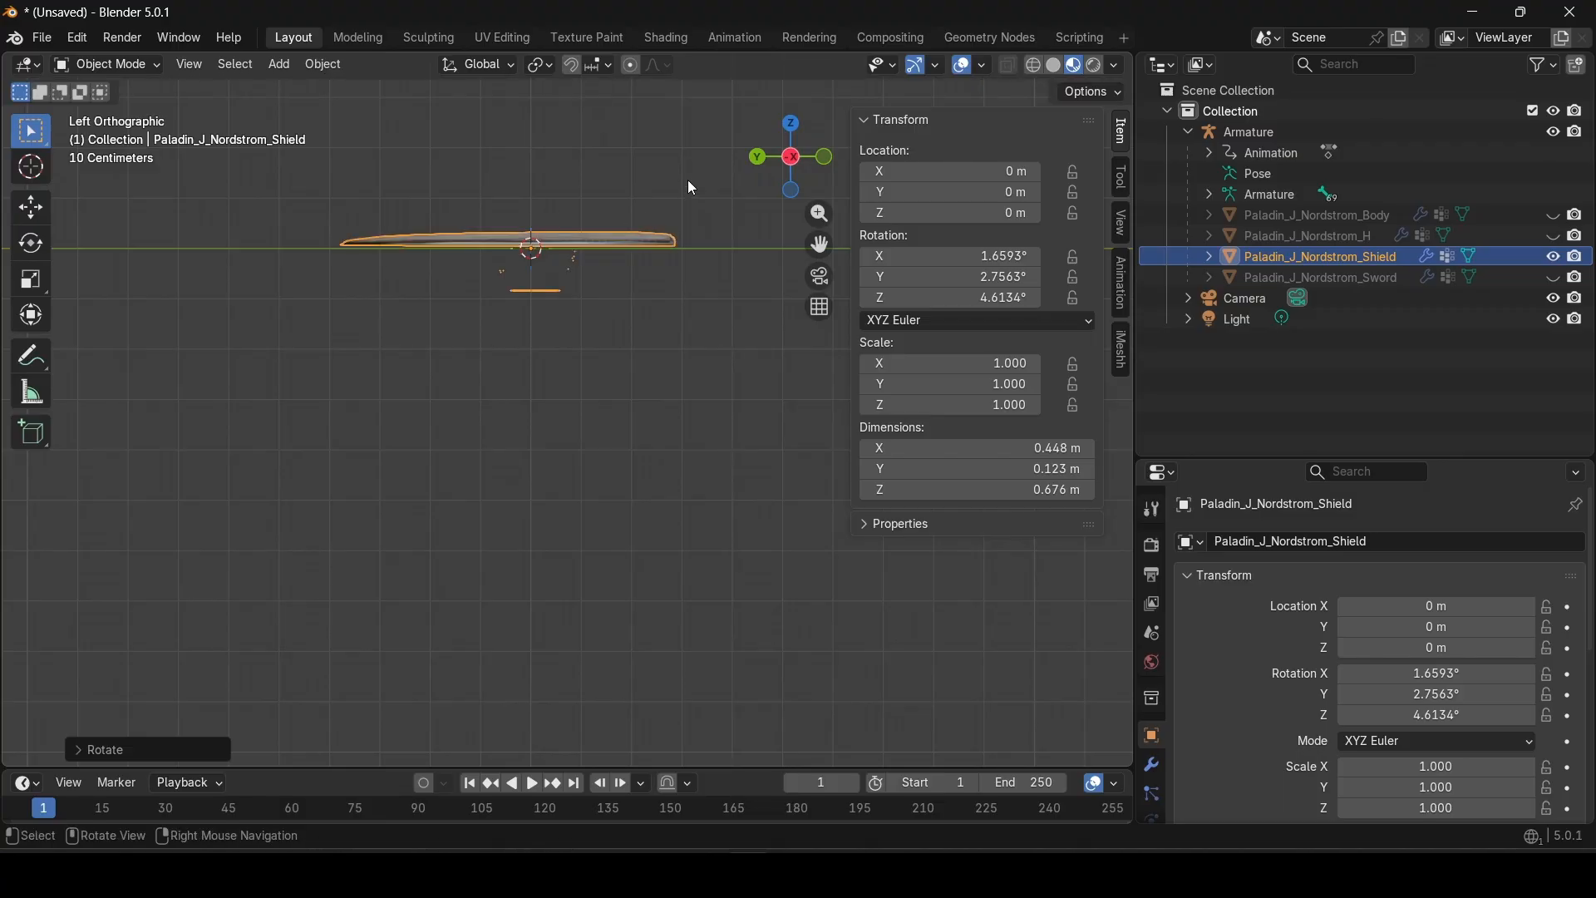
Step: Examine the shield in the right, top and back orthographic views to check its alignment with the axes
left_click(754, 156)
left_click(754, 155)
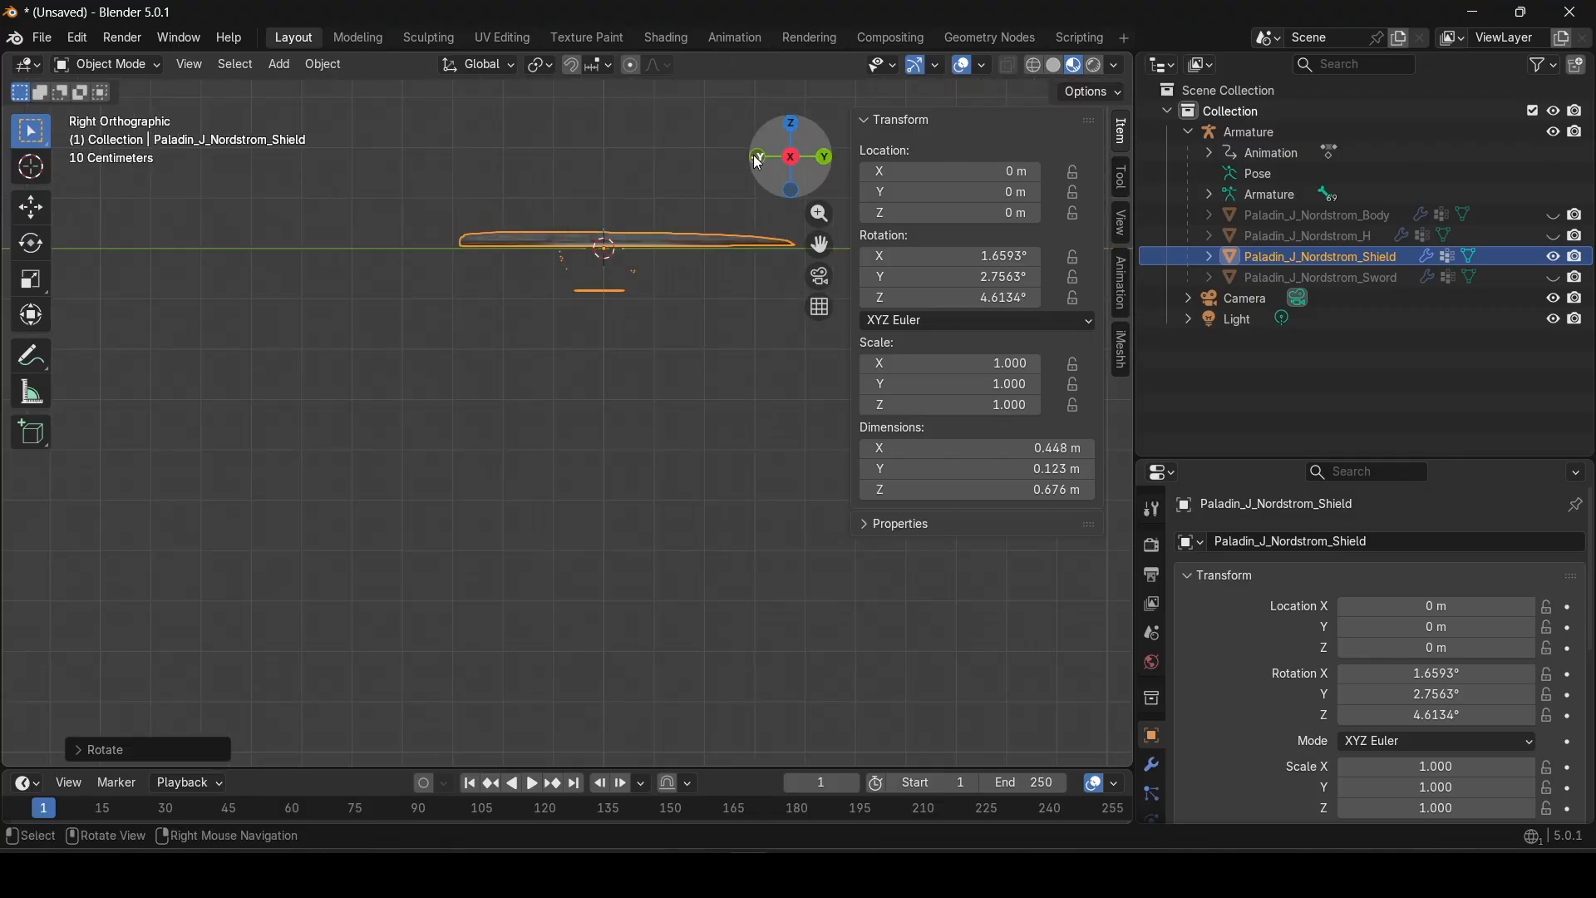
left_click(790, 125)
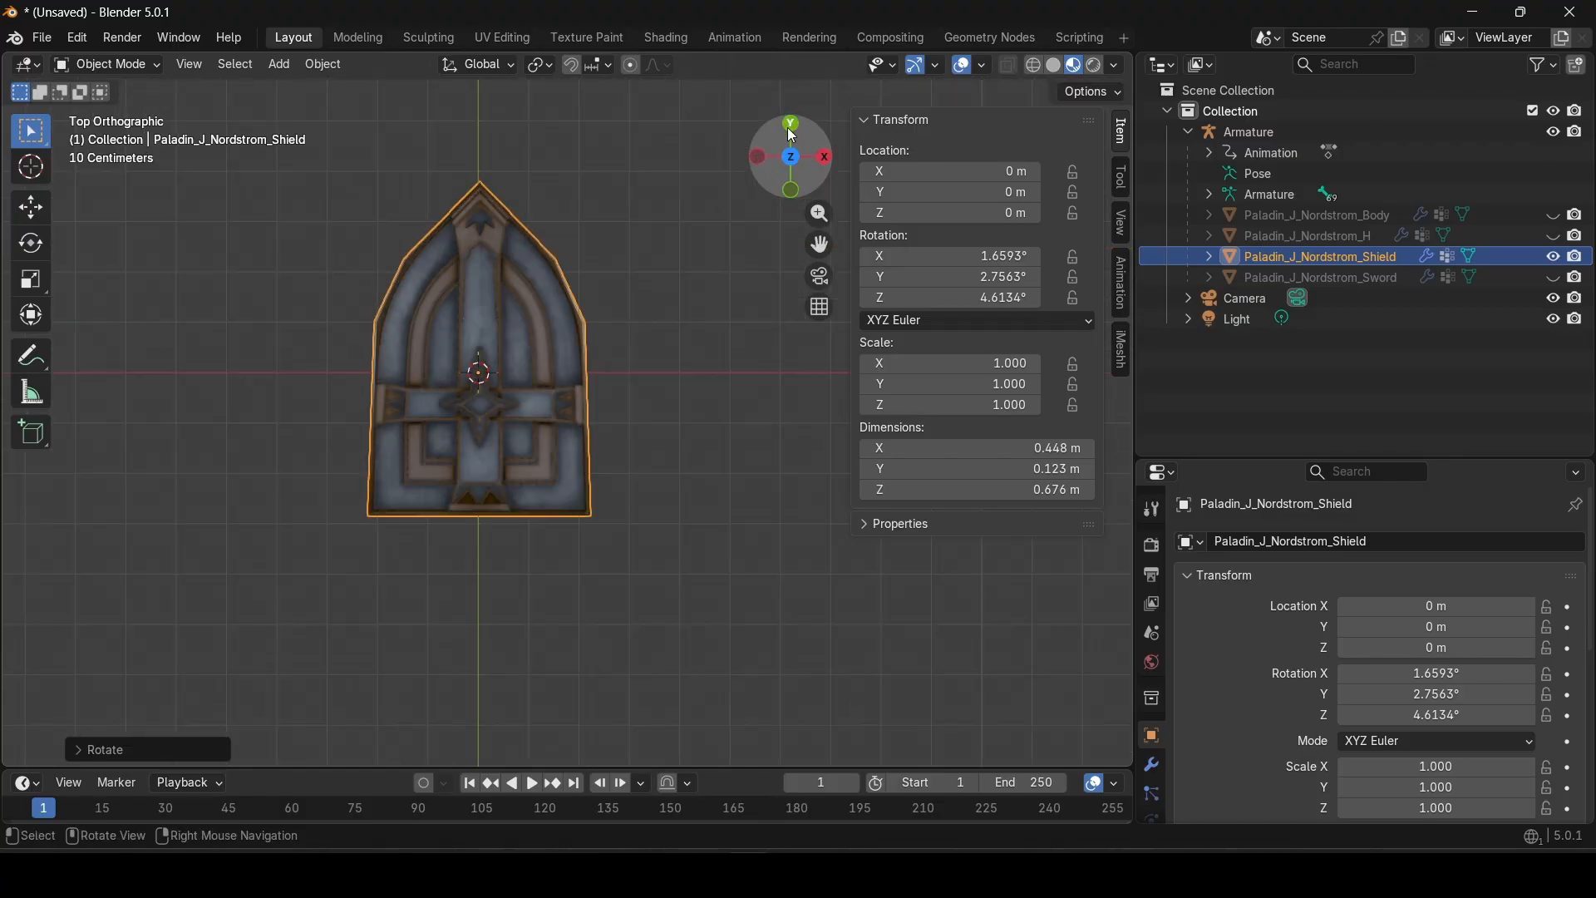
left_click(790, 127)
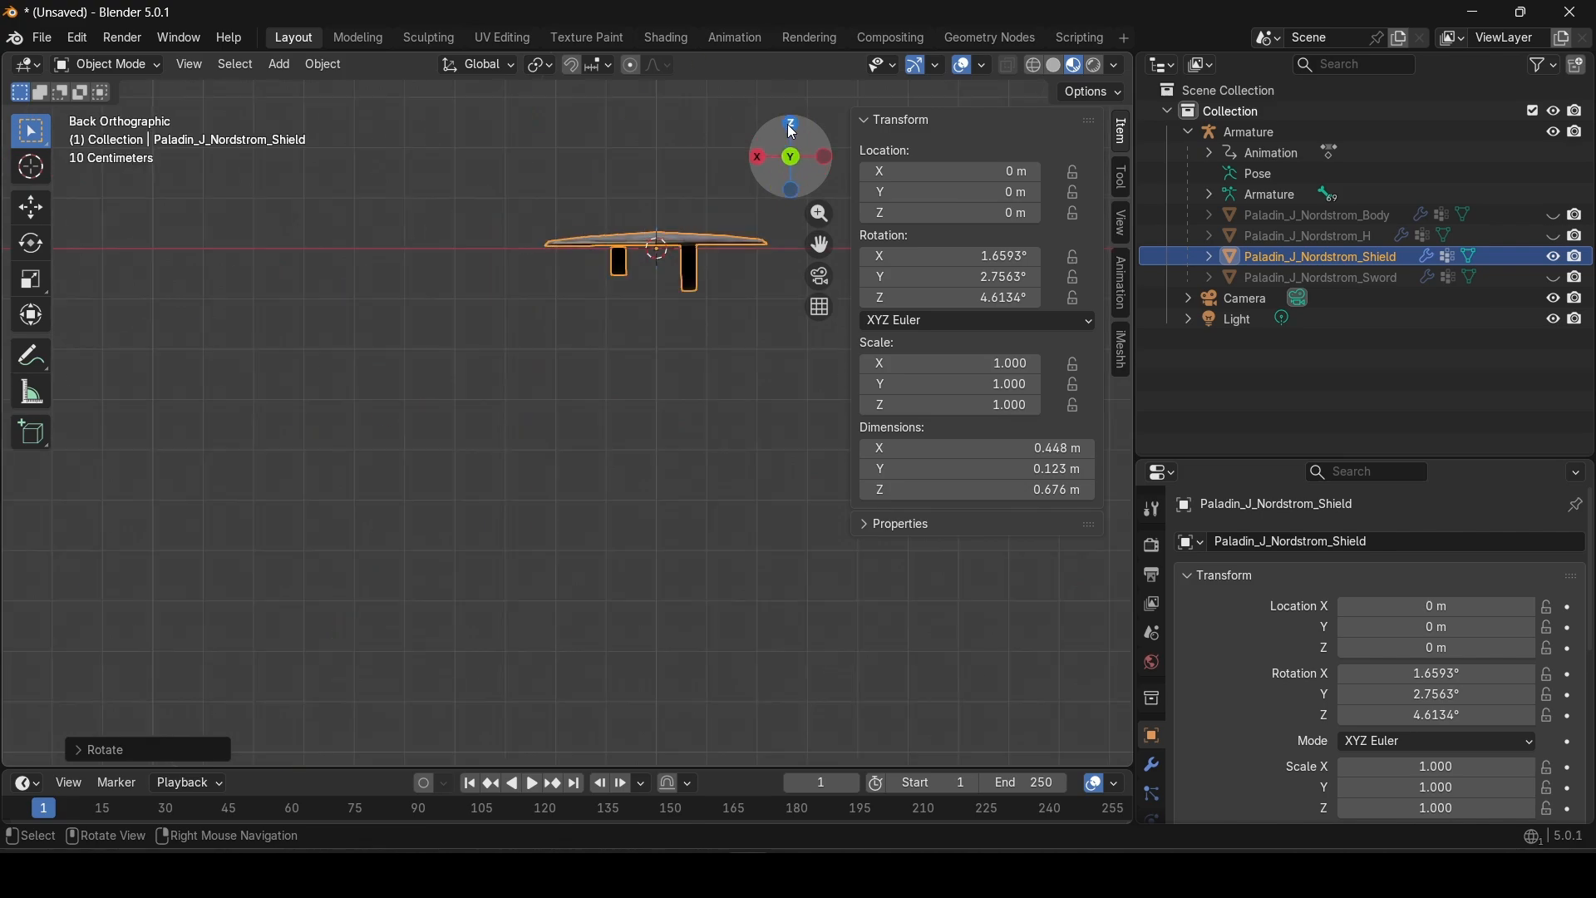
left_click(791, 126)
left_click(792, 127)
left_click(826, 157)
left_click(826, 158)
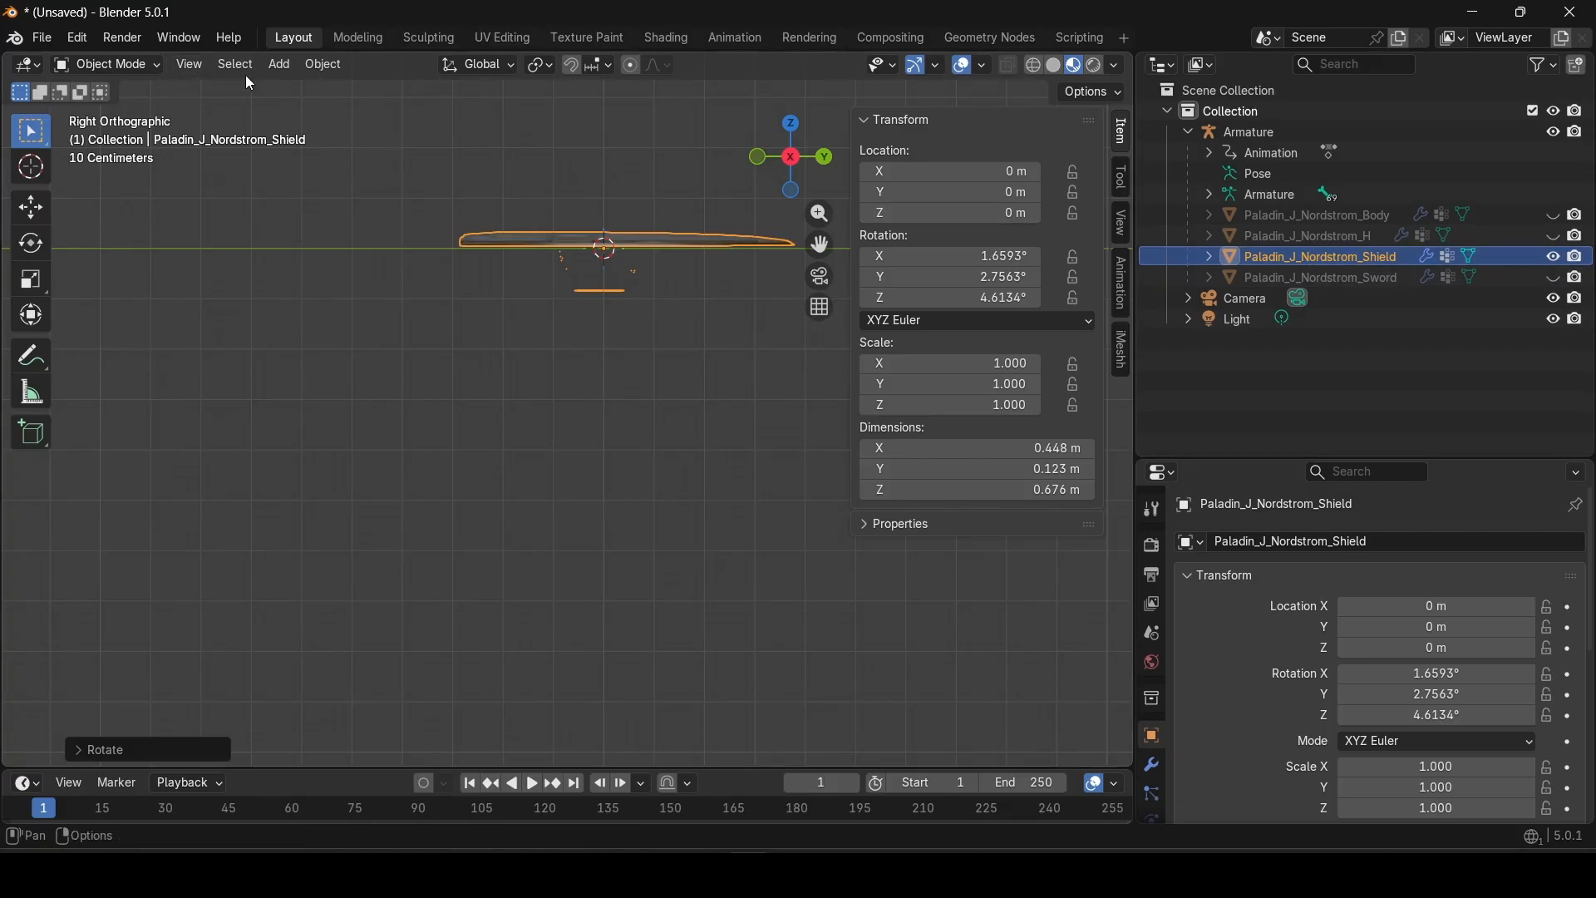
Step: Export the selected shield mesh as PaladinShield.fbx to C:\downloads
left_click(42, 38)
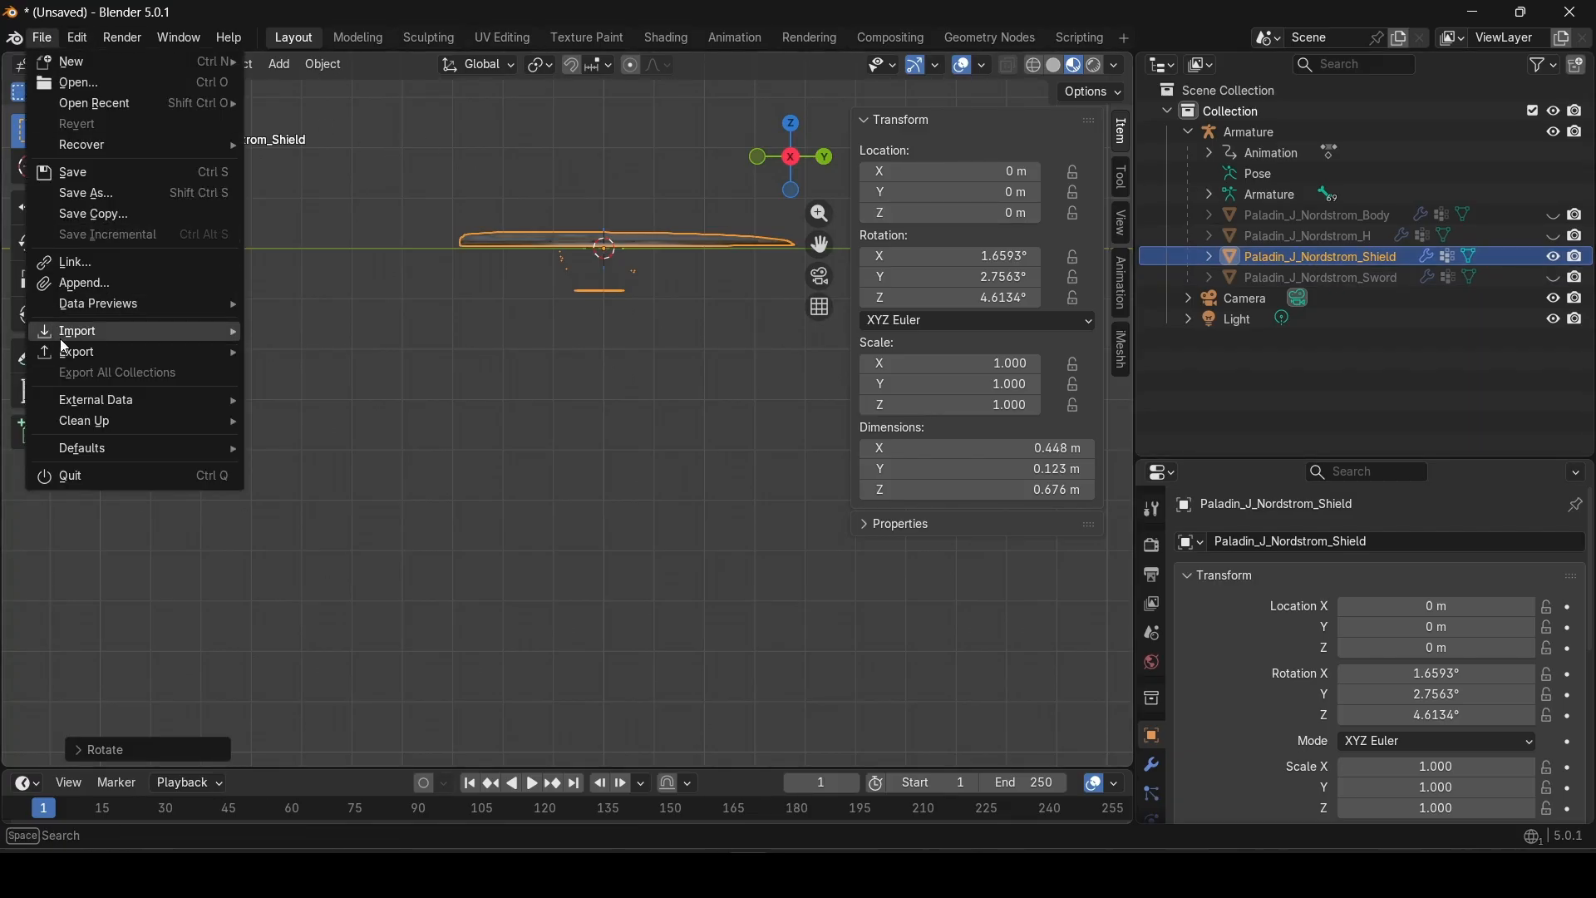
mouse_move(126, 349)
left_click(327, 519)
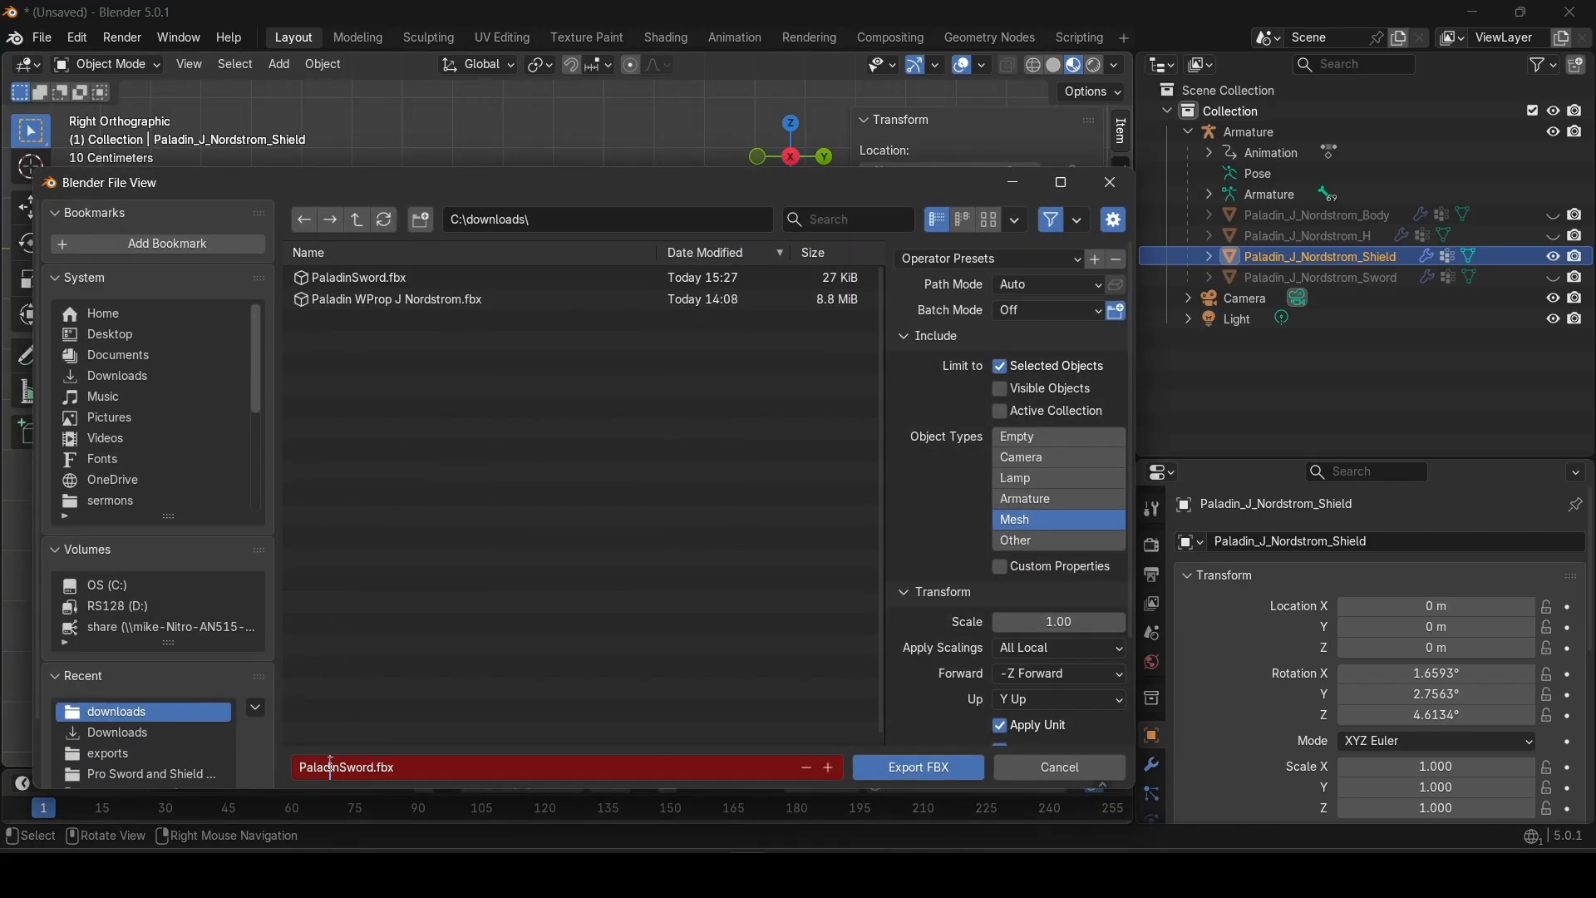
left_click_drag(348, 760, 374, 759)
type("Shield")
left_click(897, 649)
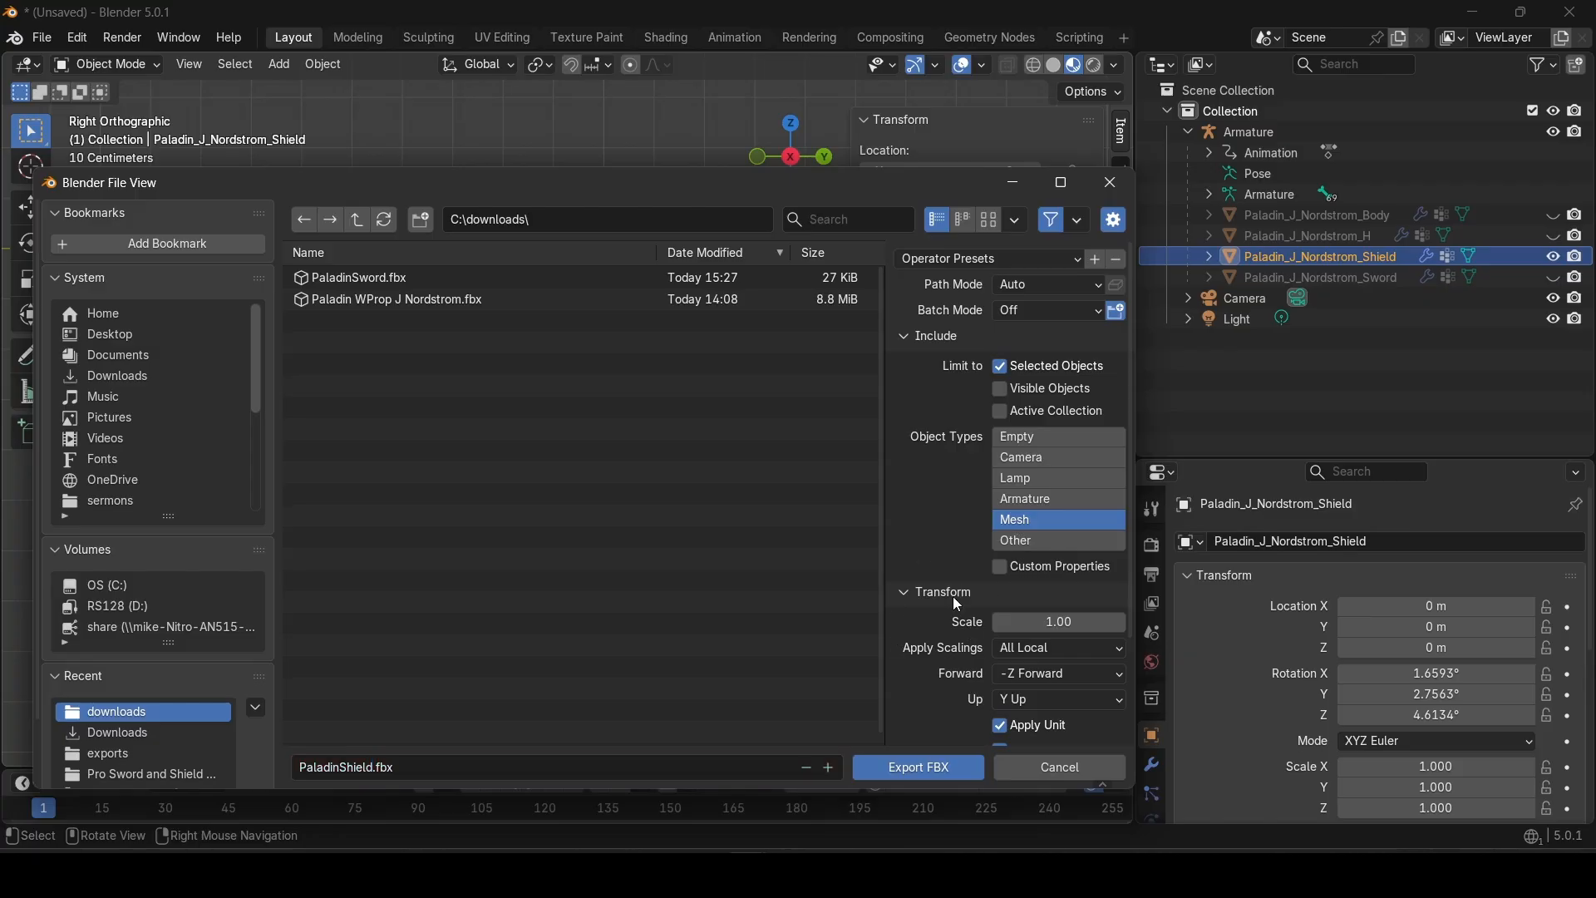
scroll(964, 632, "down", 3)
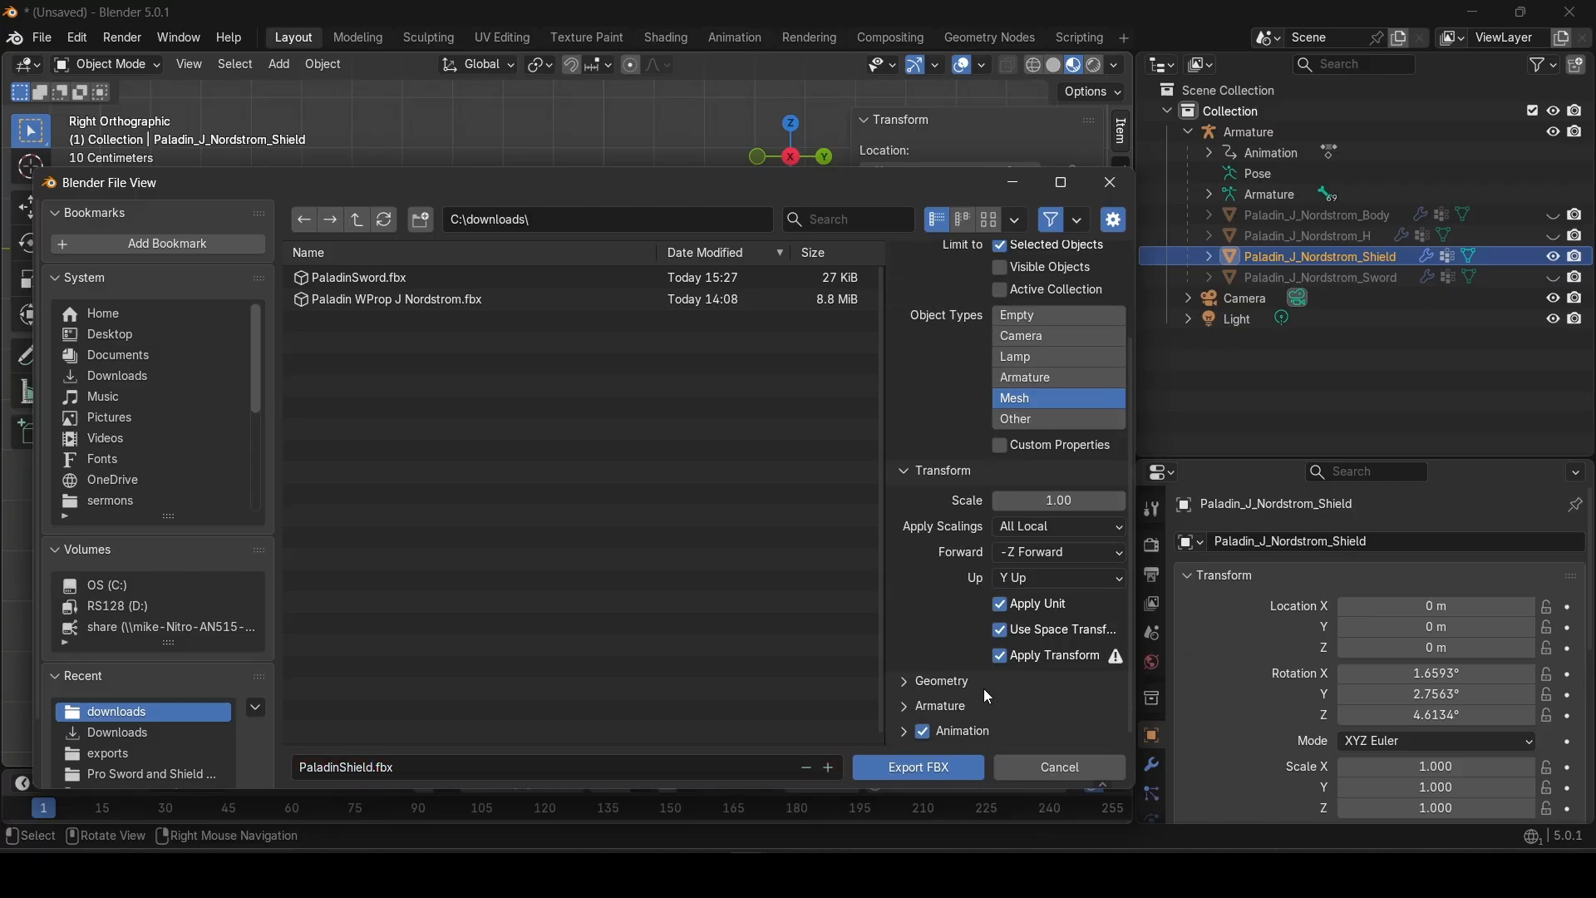
left_click(915, 766)
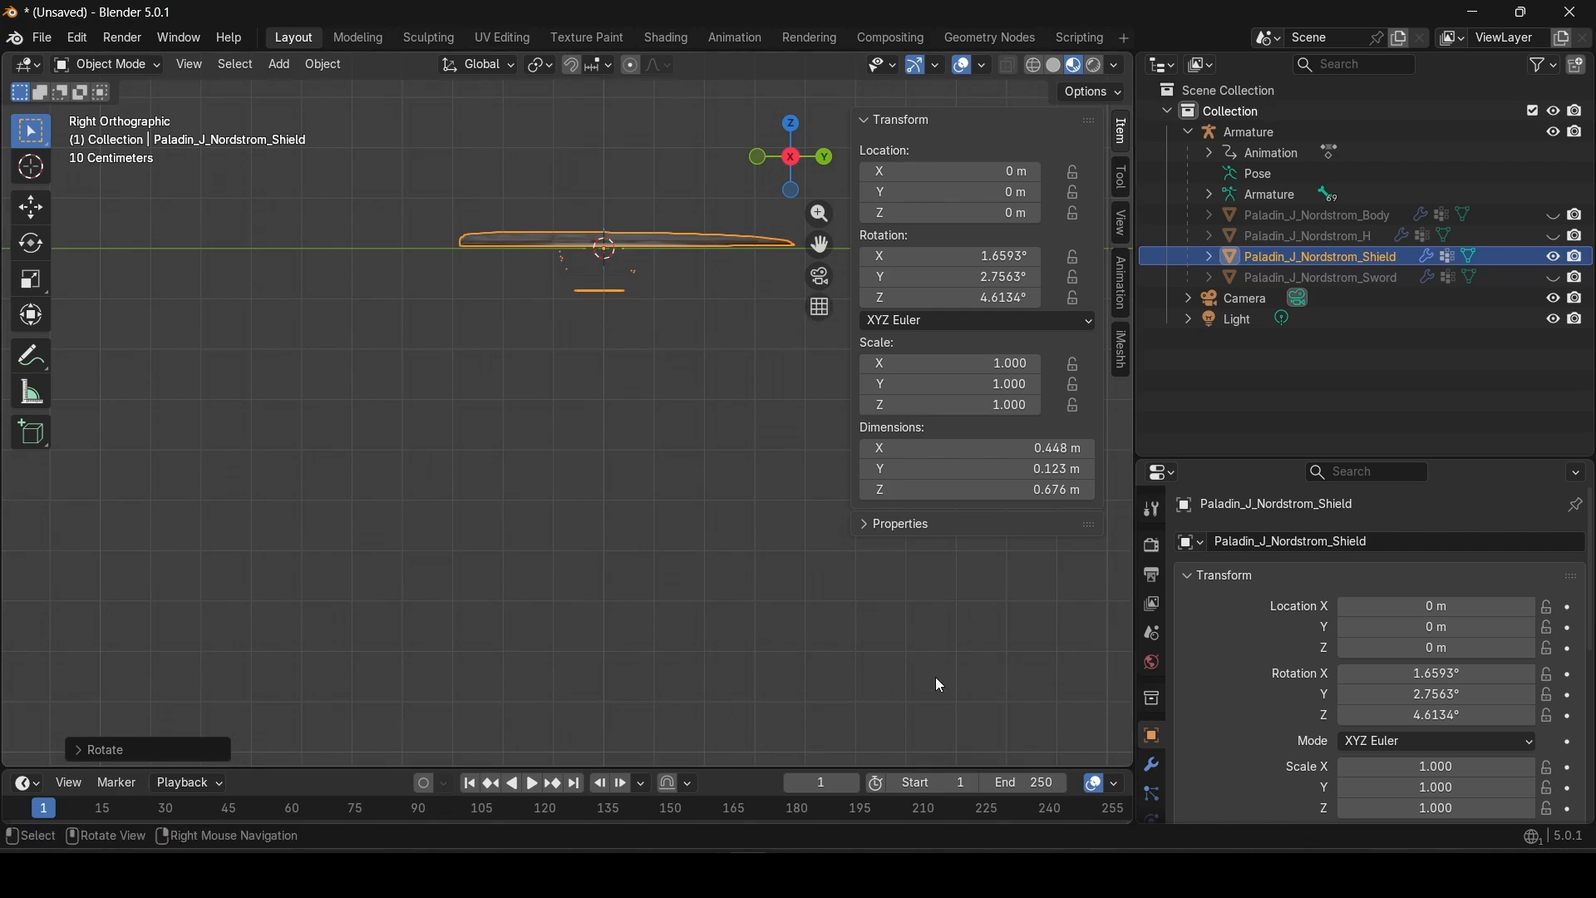
Step: Switch to Unity and import PaladinShield.fbx from the downloads folder into the 02Paladin project folder
left_click(1251, 873)
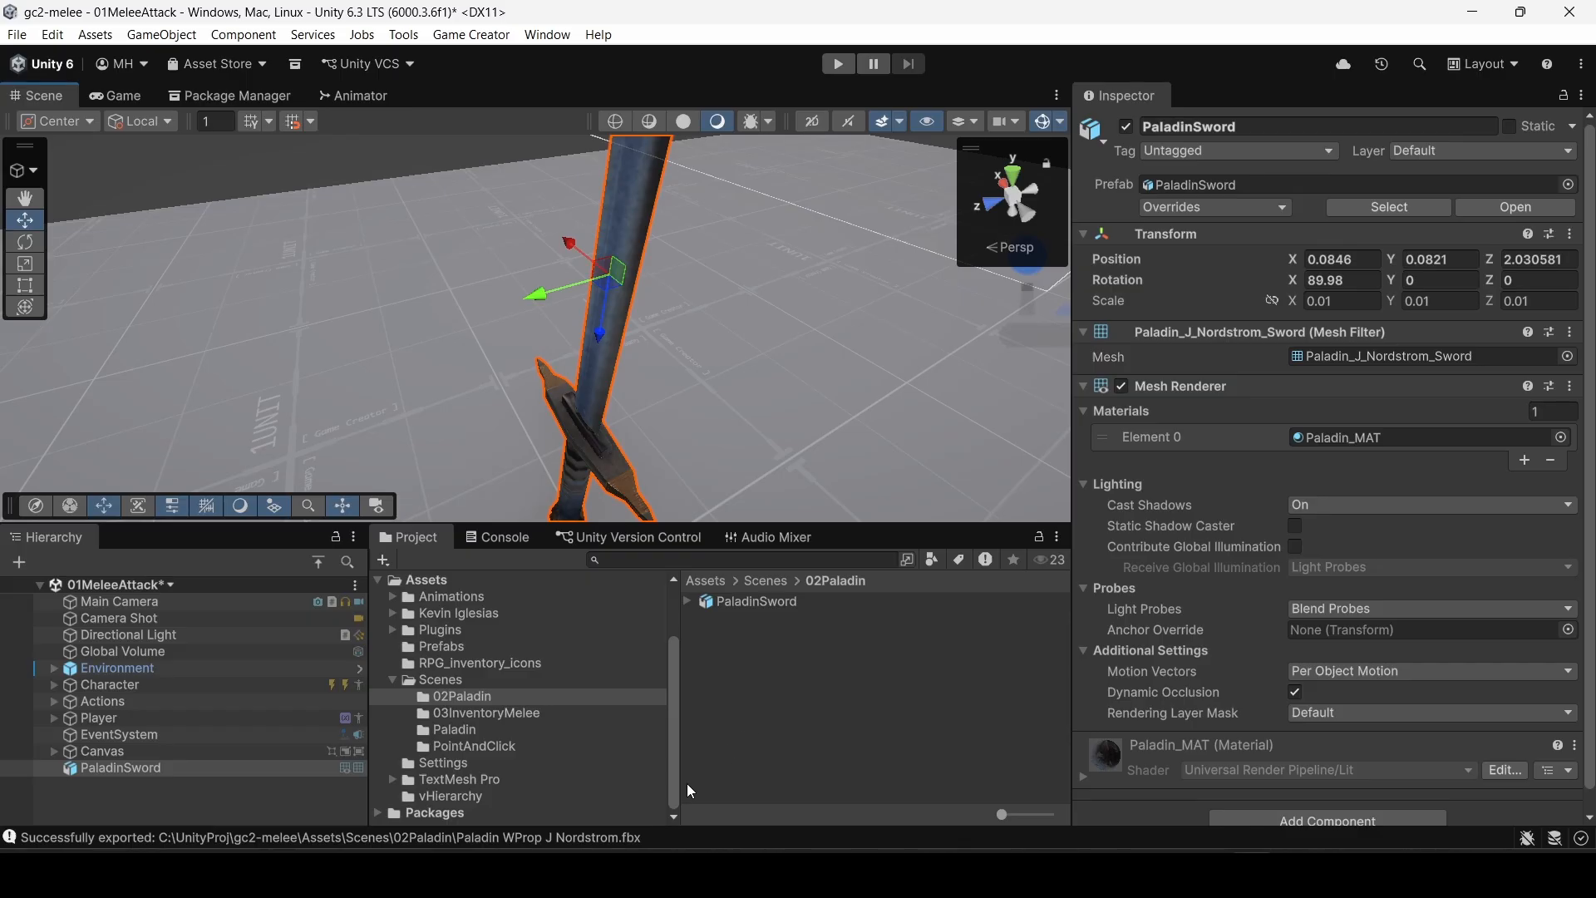
mouse_move(517, 873)
left_click(441, 764)
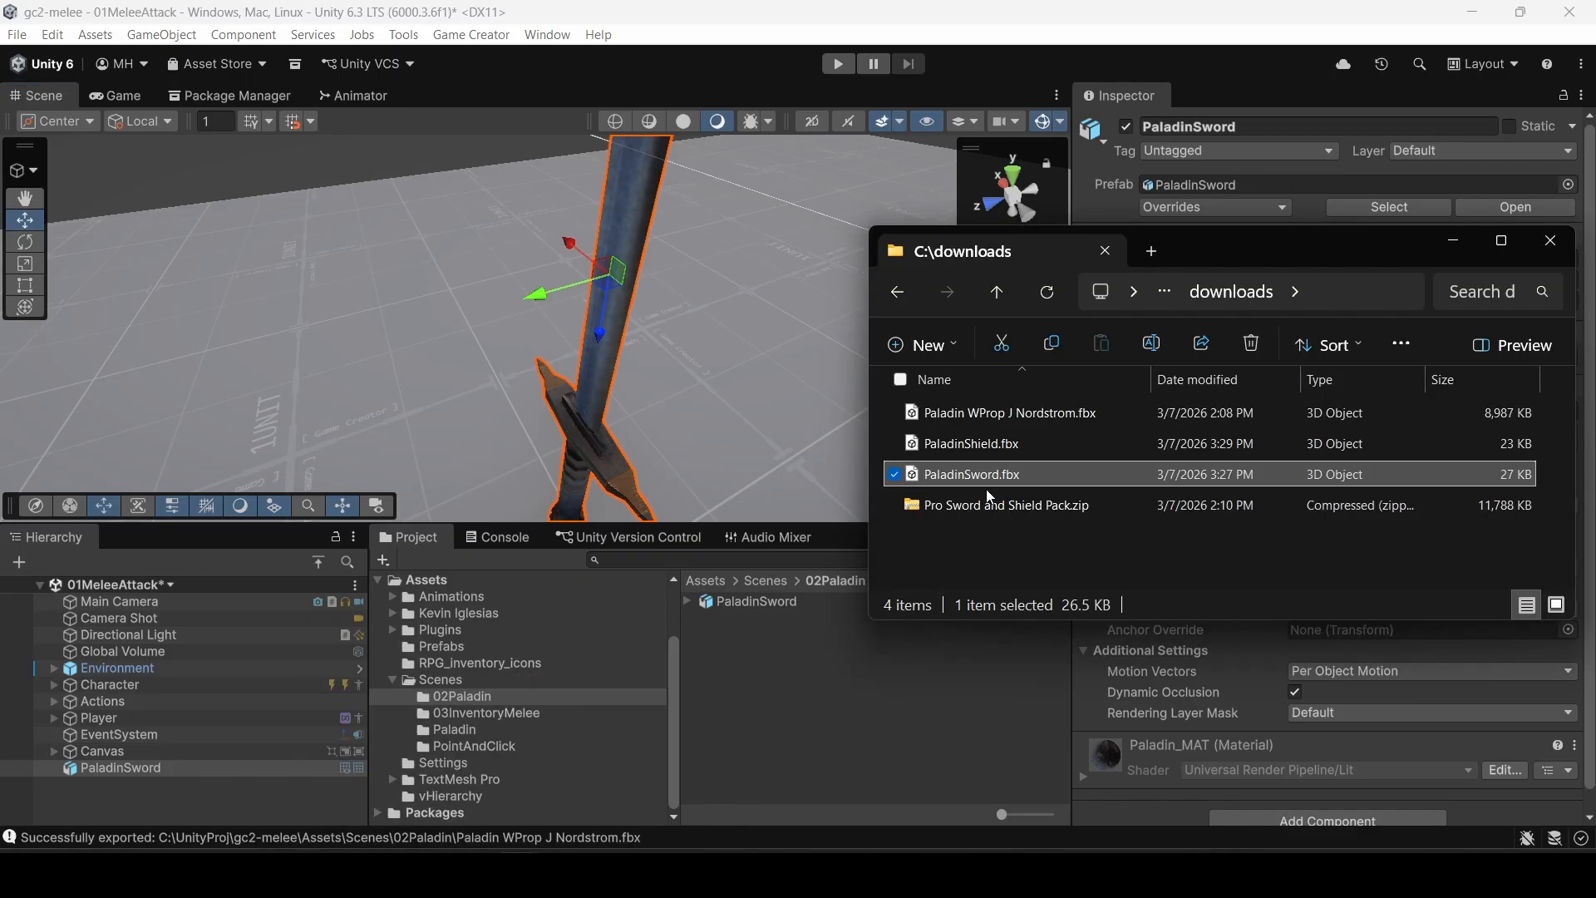
left_click_drag(973, 444, 735, 688)
left_click(763, 666)
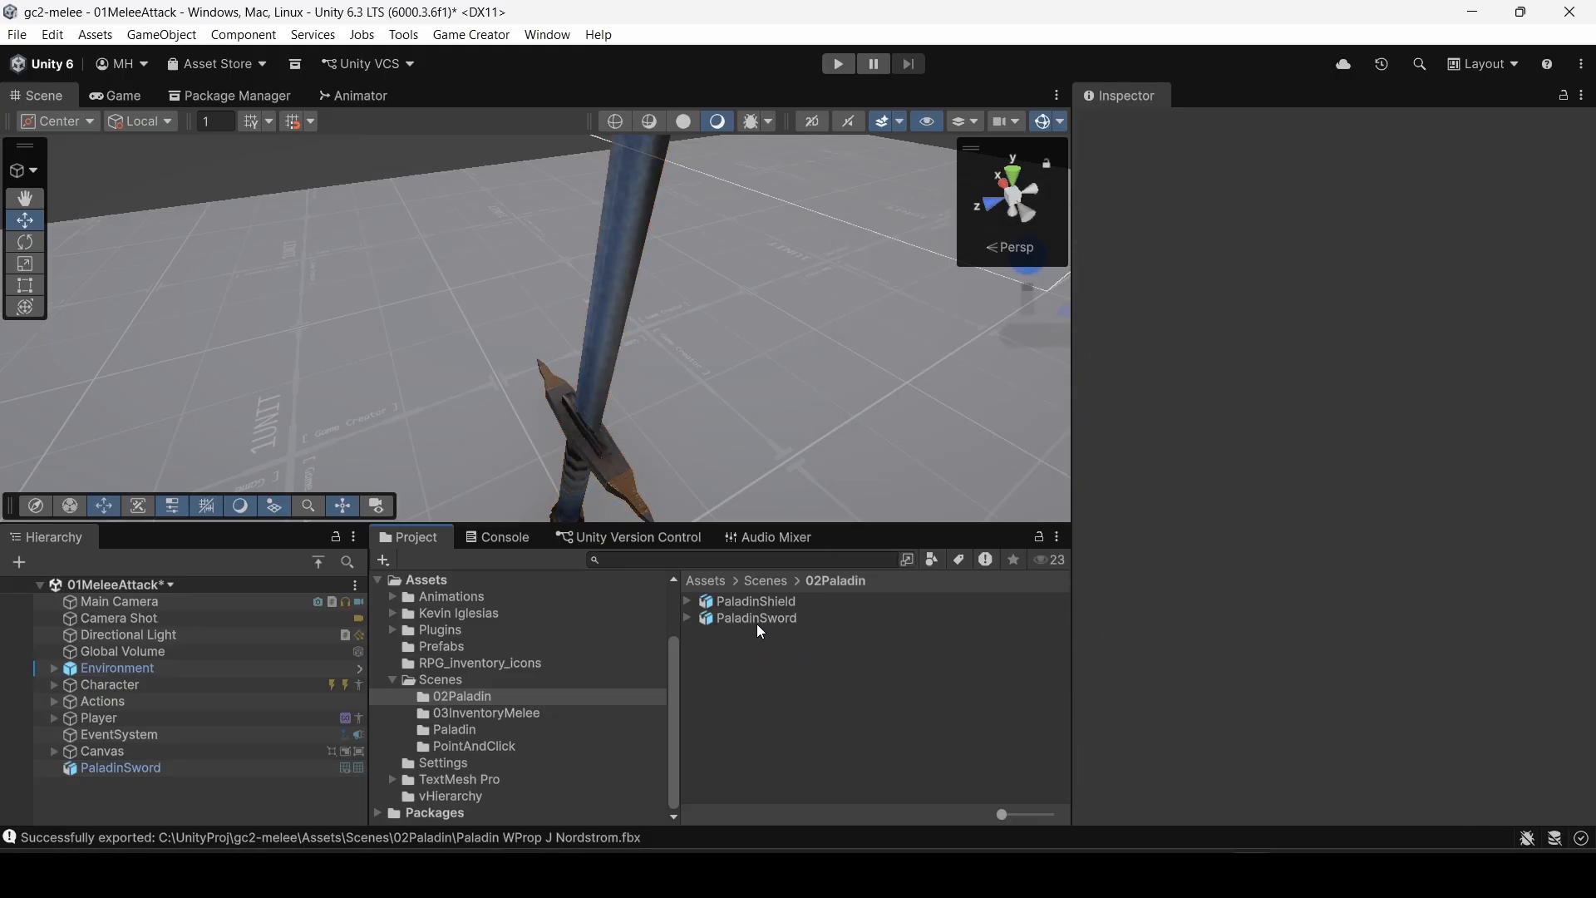
Step: Place the PaladinShield model in the scene on the floor beside the sword
left_click_drag(756, 617, 411, 302)
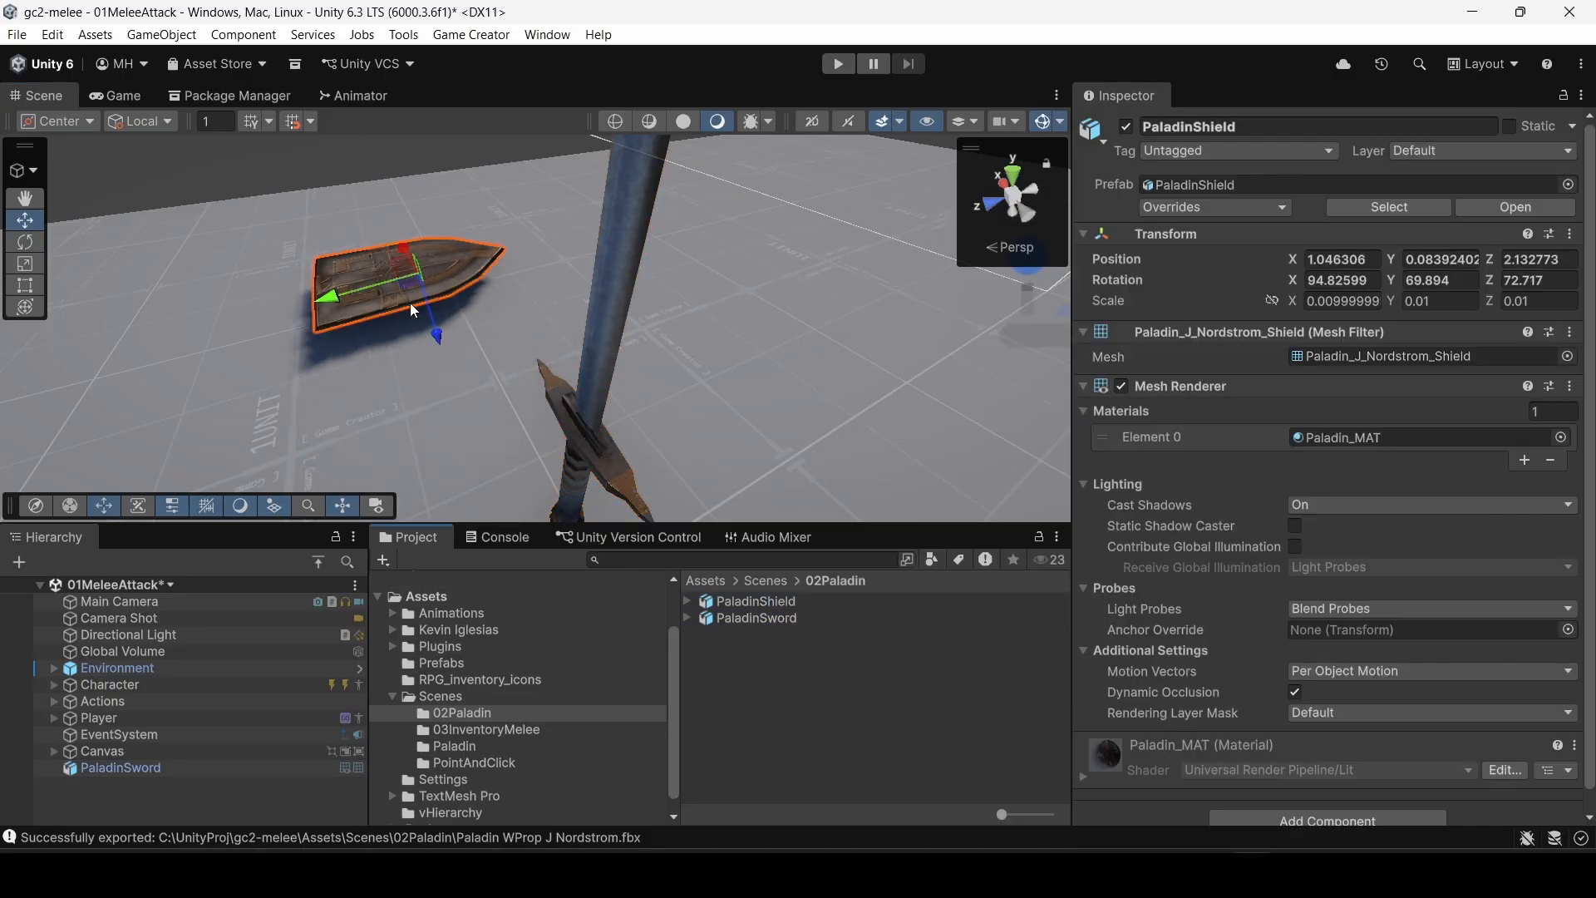
right_click_drag(532, 326, 1244, 439)
key("s")
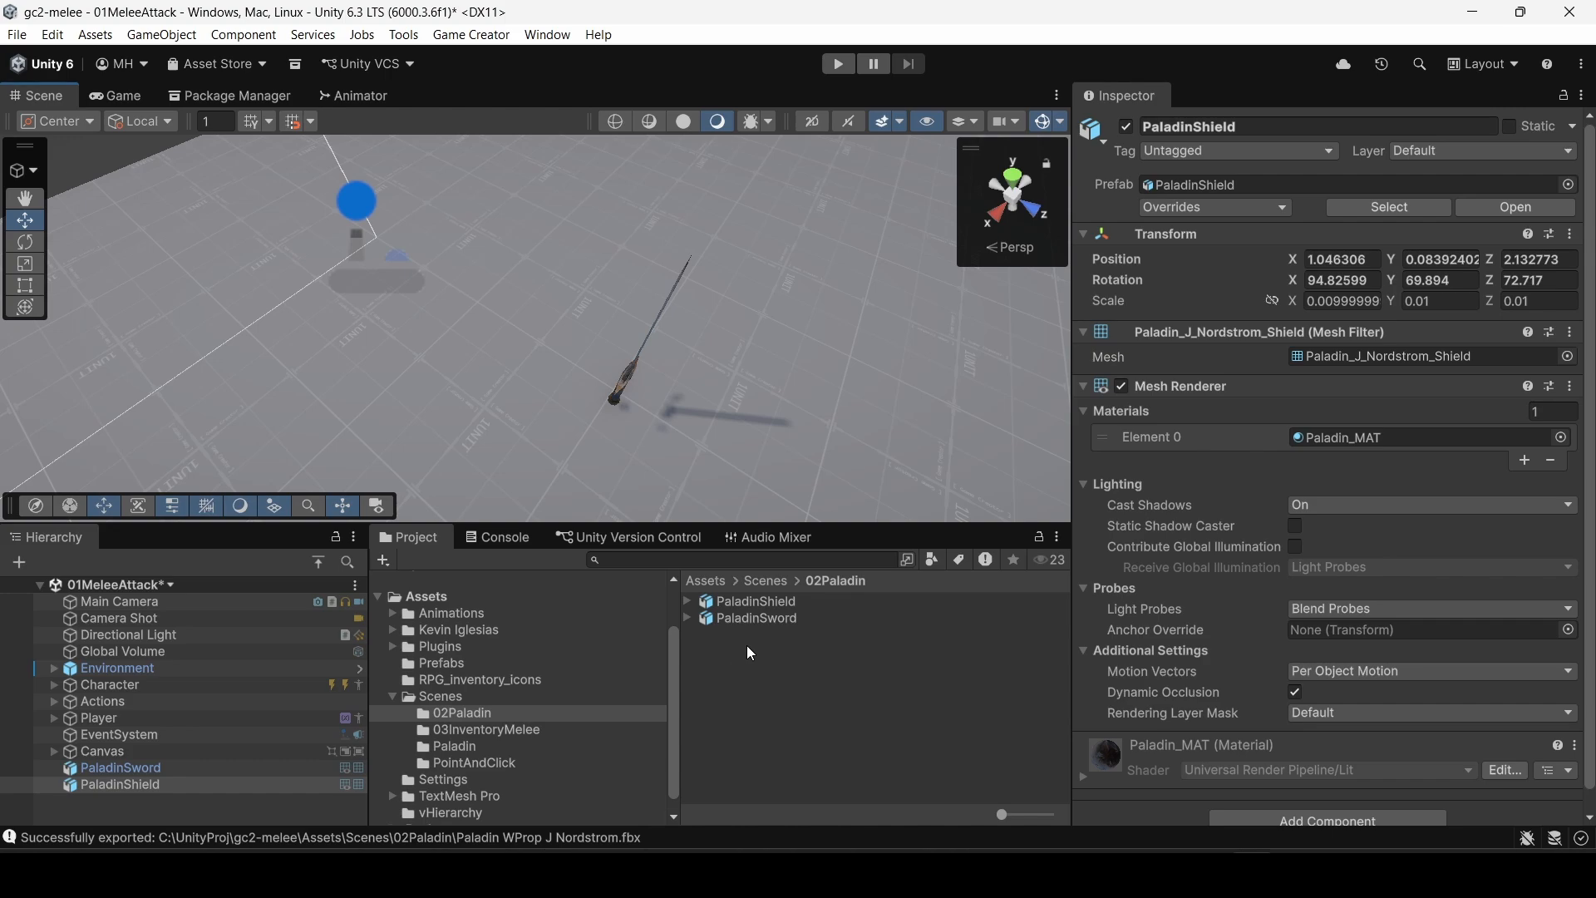
Step: Extract Pro Sword and Shield Pack.zip into C:\downloads\Pro Sword and Shield Pack and close the extracted folder's window
mouse_move(491, 835)
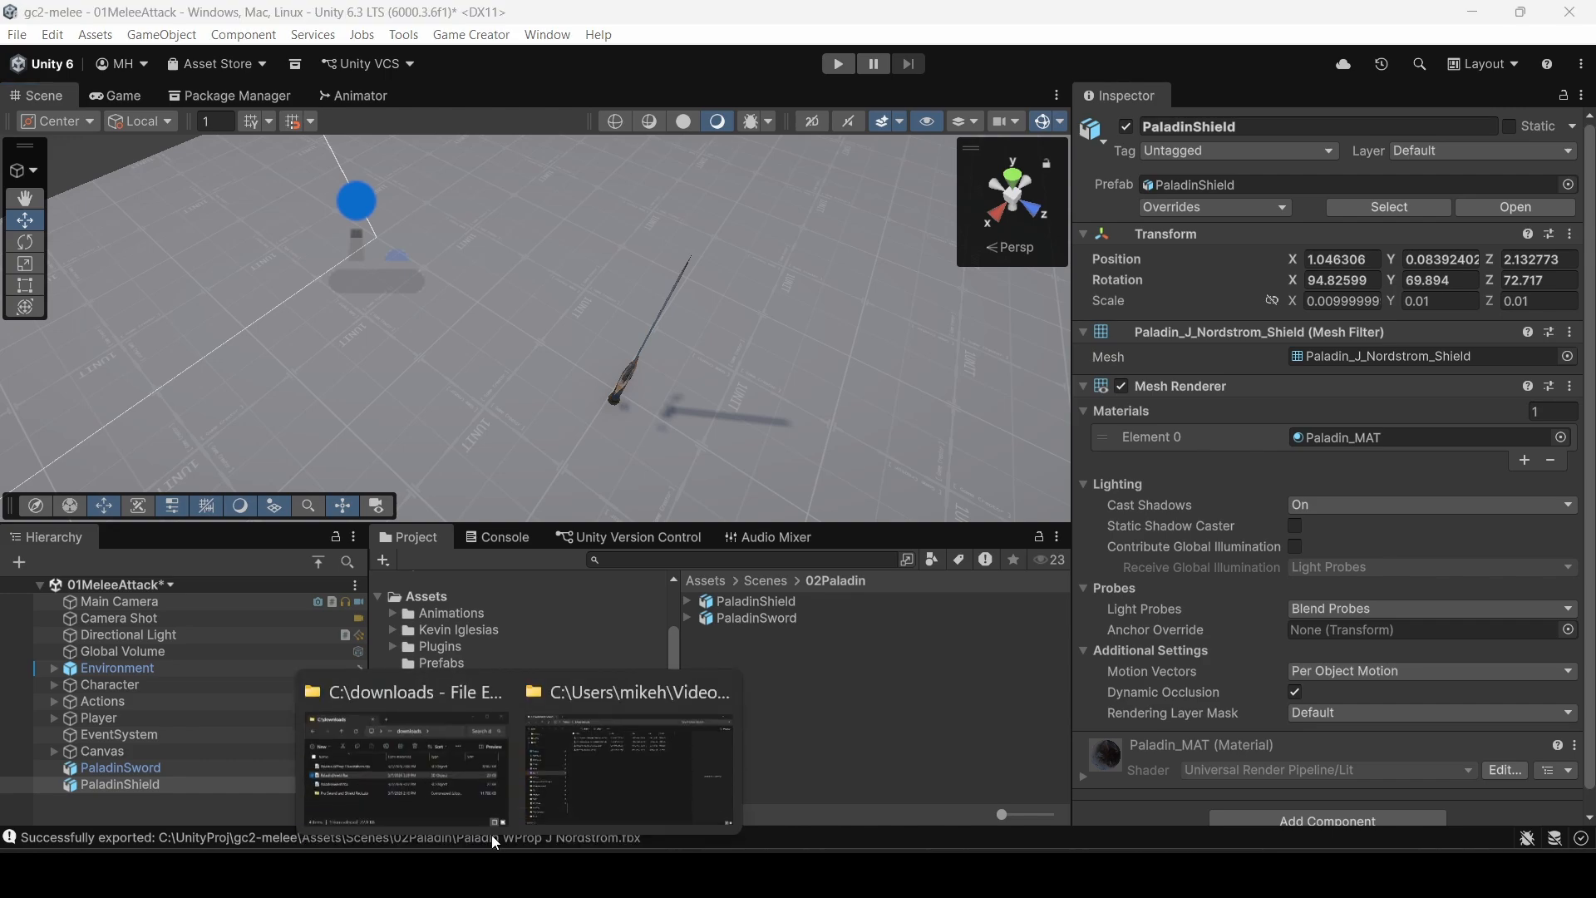
left_click(495, 731)
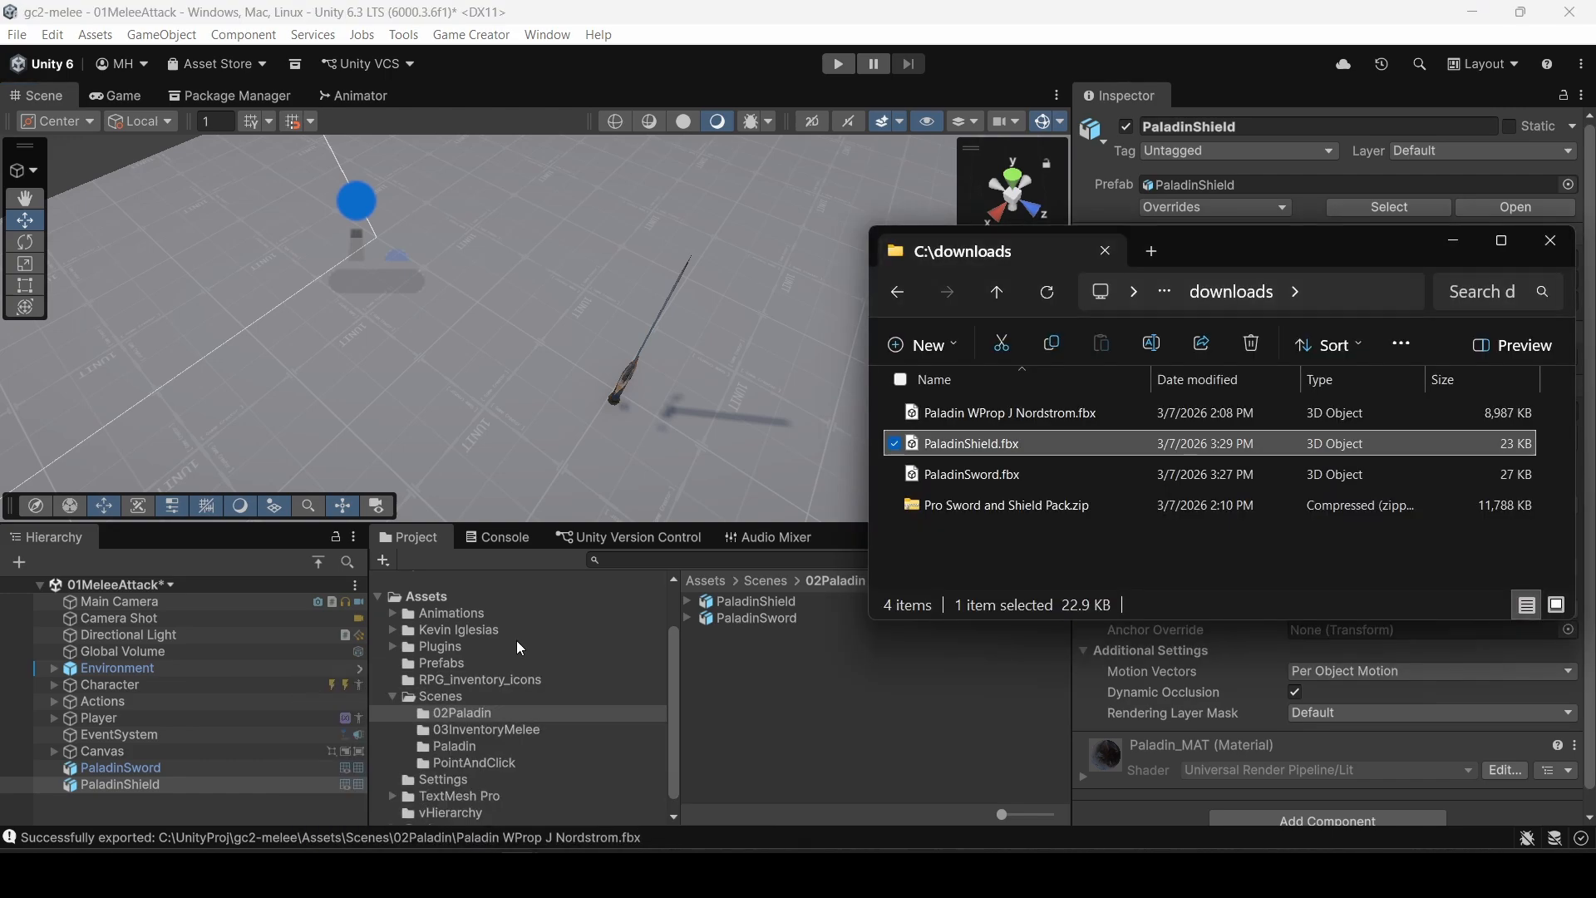
right_click(989, 505)
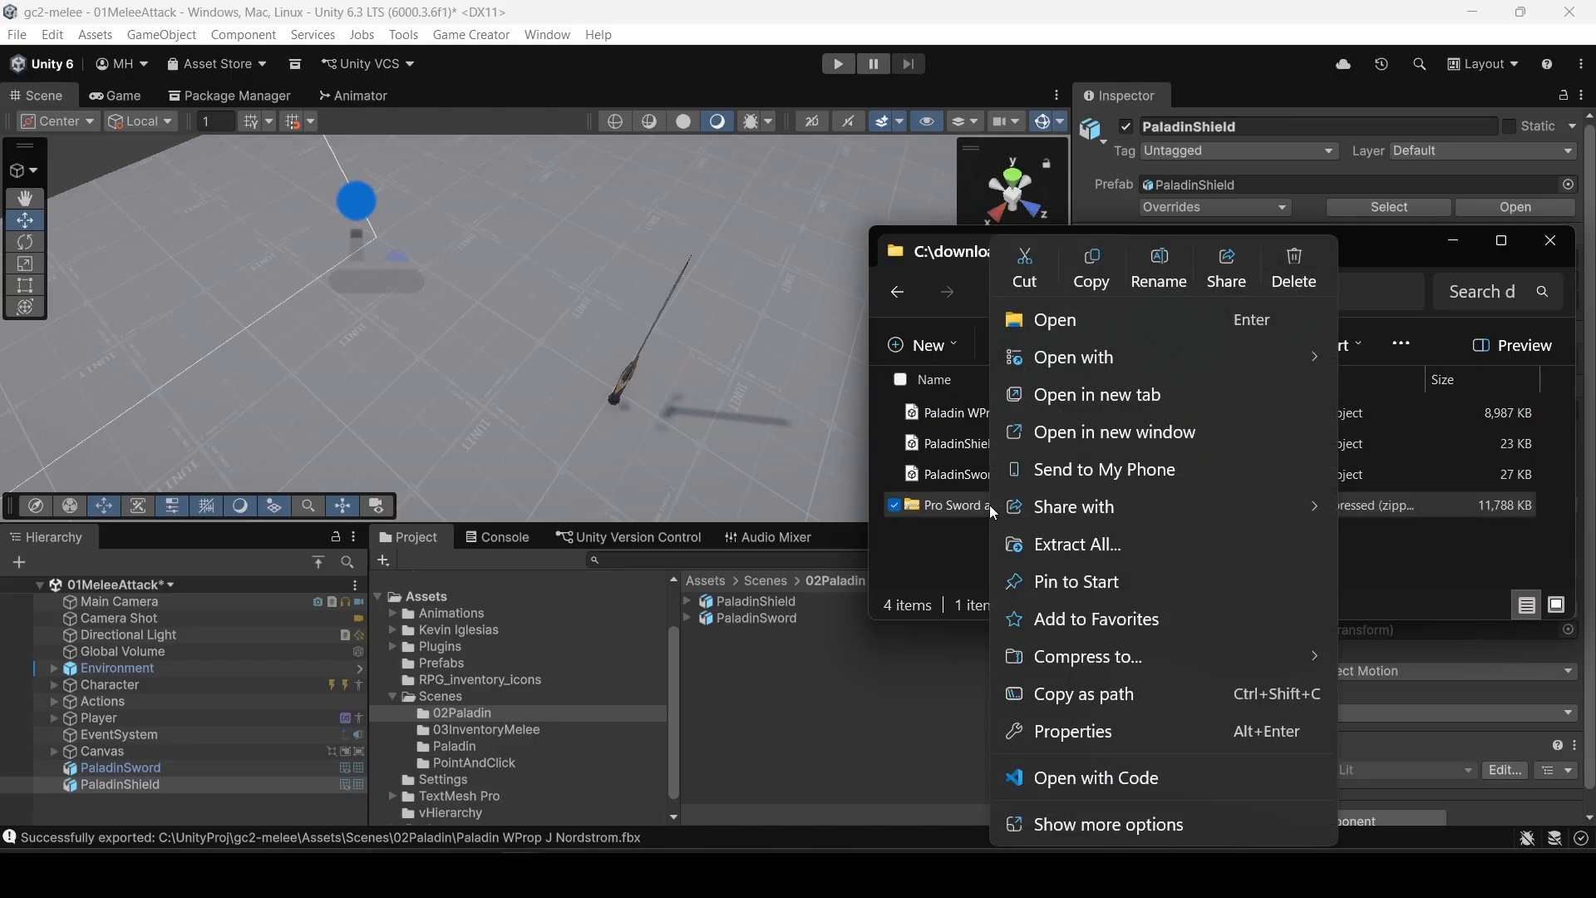
left_click(1063, 546)
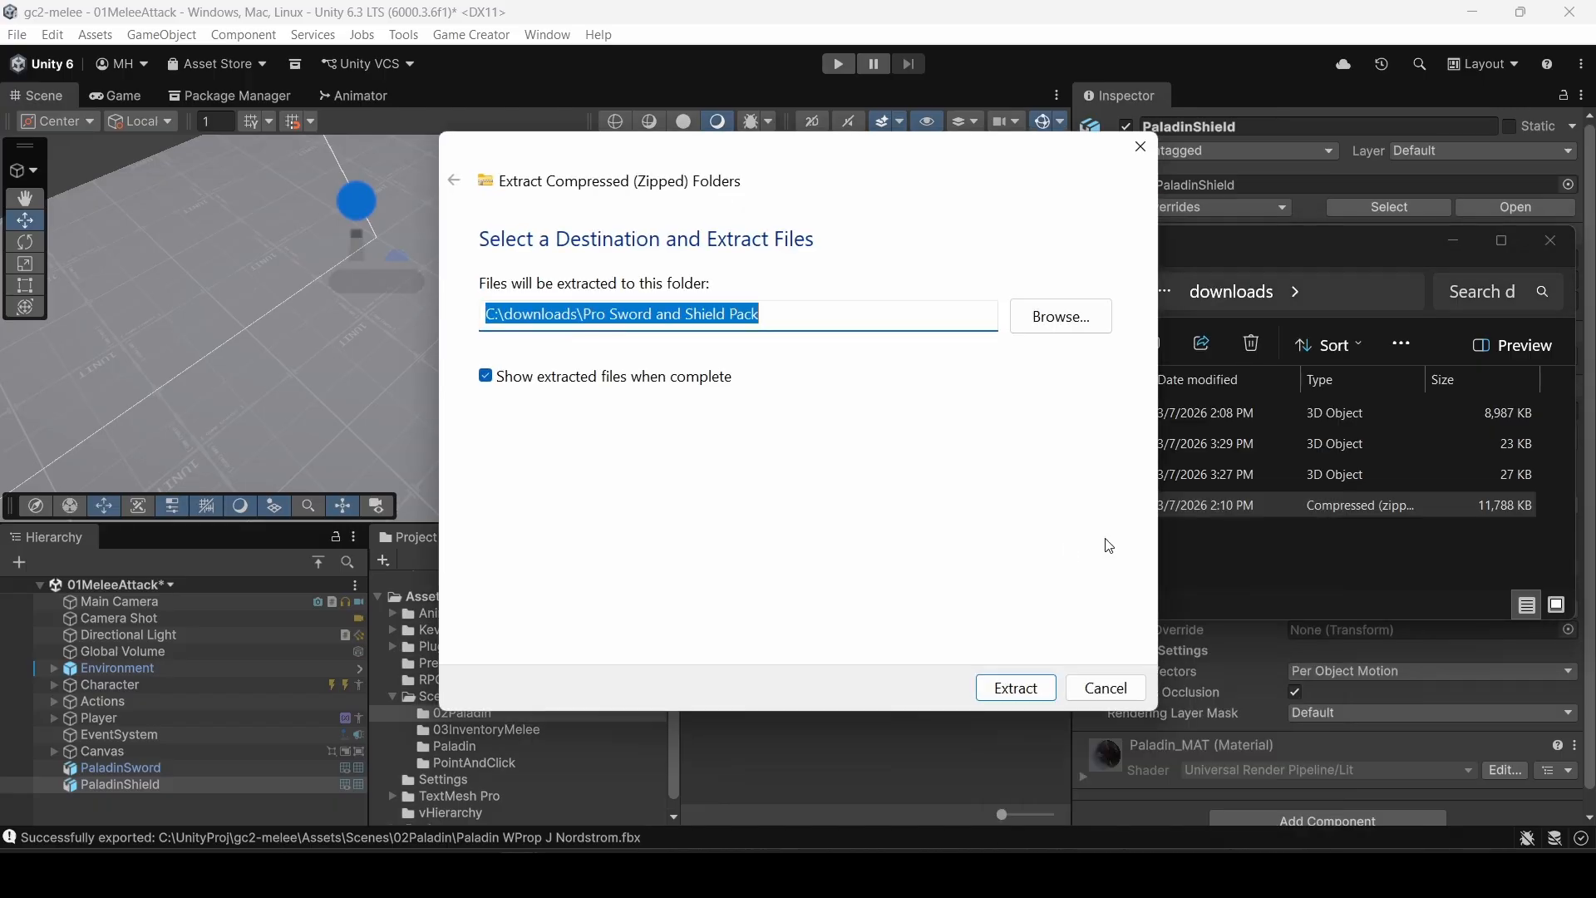
left_click(1015, 687)
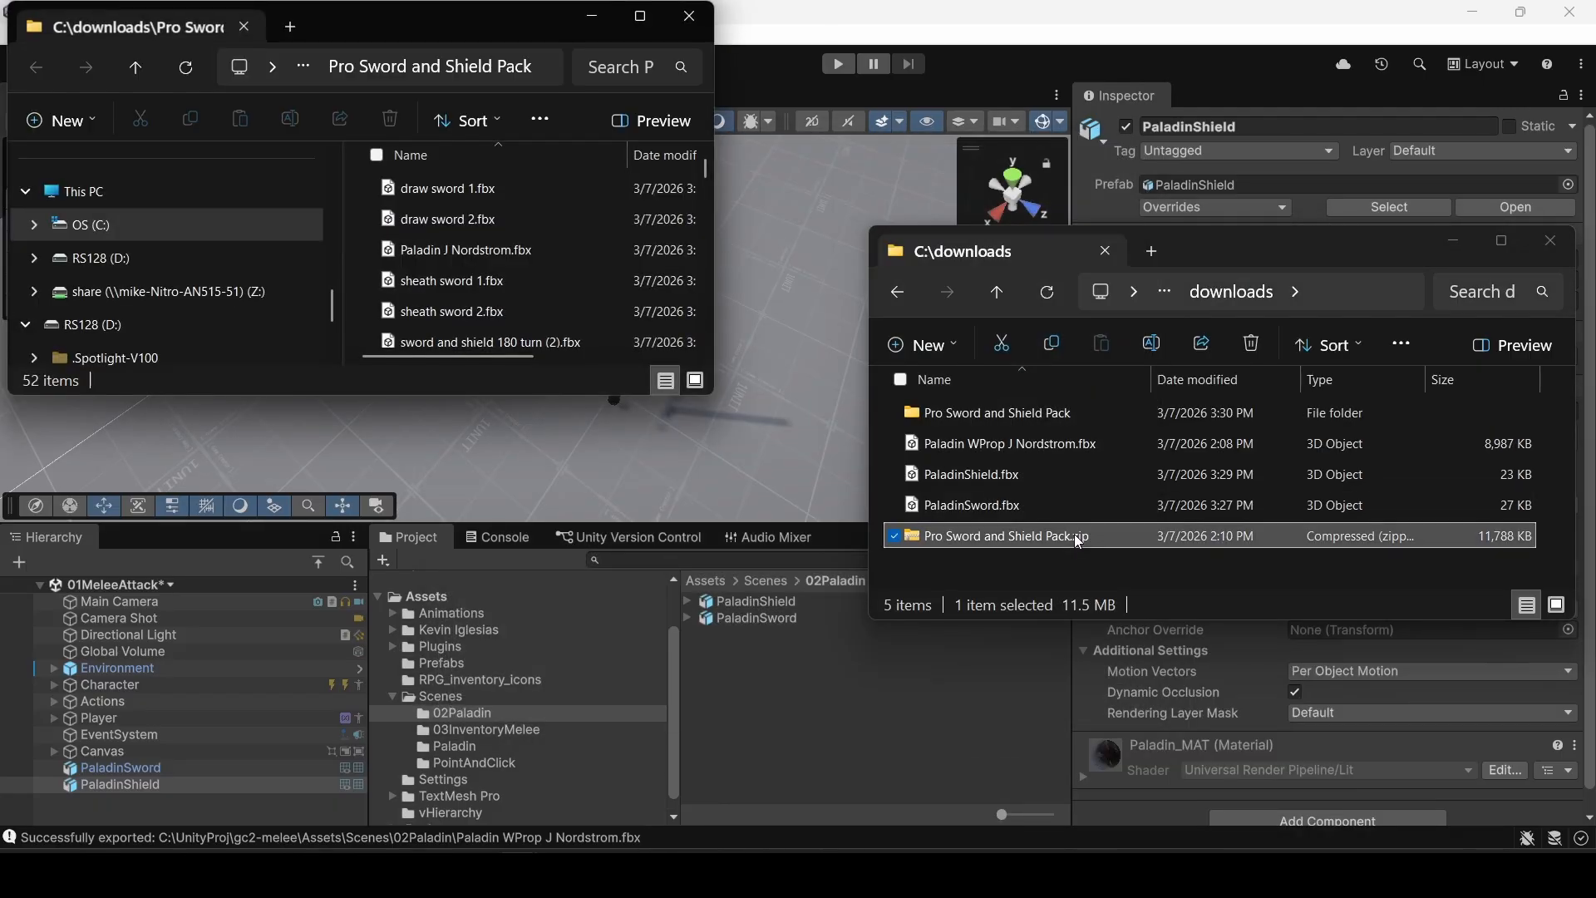
left_click_drag(478, 32, 545, 164)
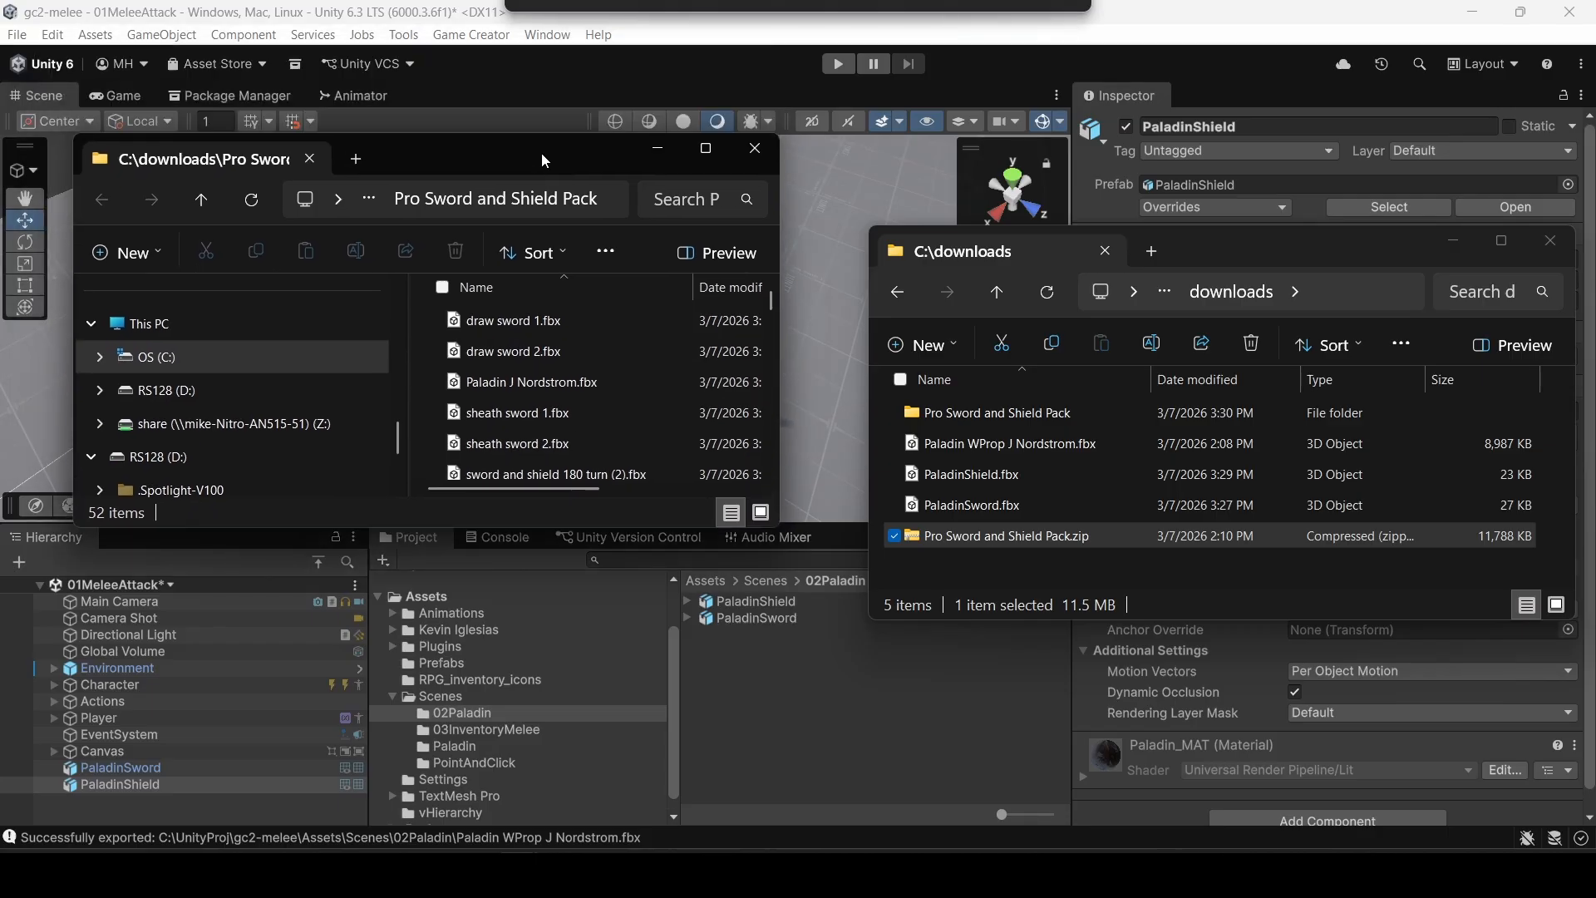
left_click(755, 156)
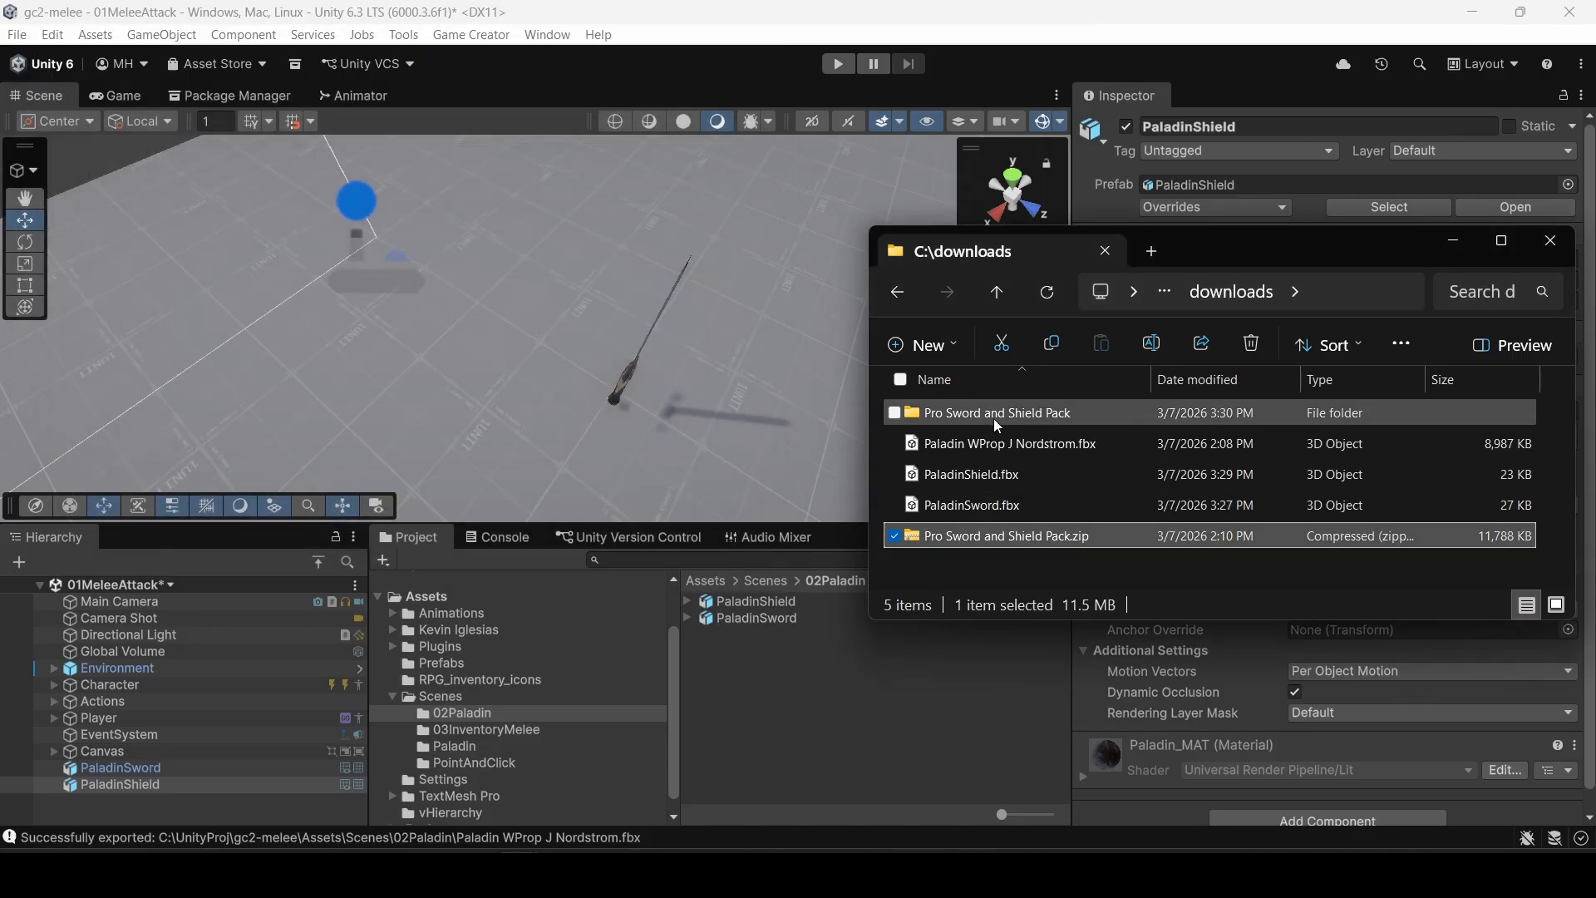
Step: Import the extracted Pro Sword and Shield Pack folder into Unity's 02Paladin folder and open it there
left_click_drag(987, 408, 765, 690)
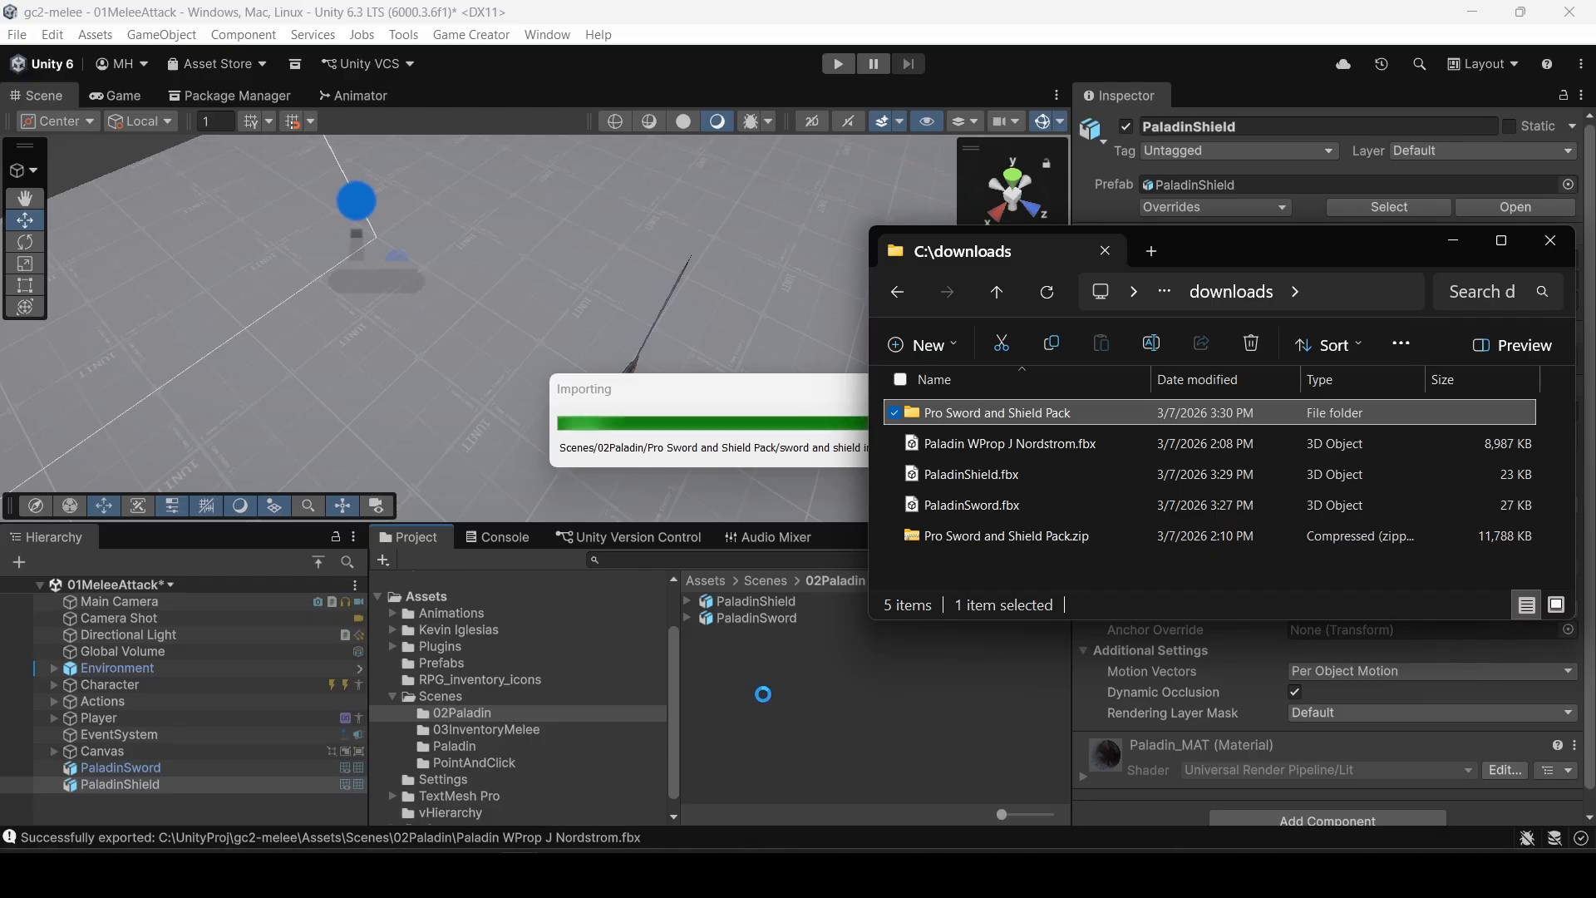
left_click(766, 702)
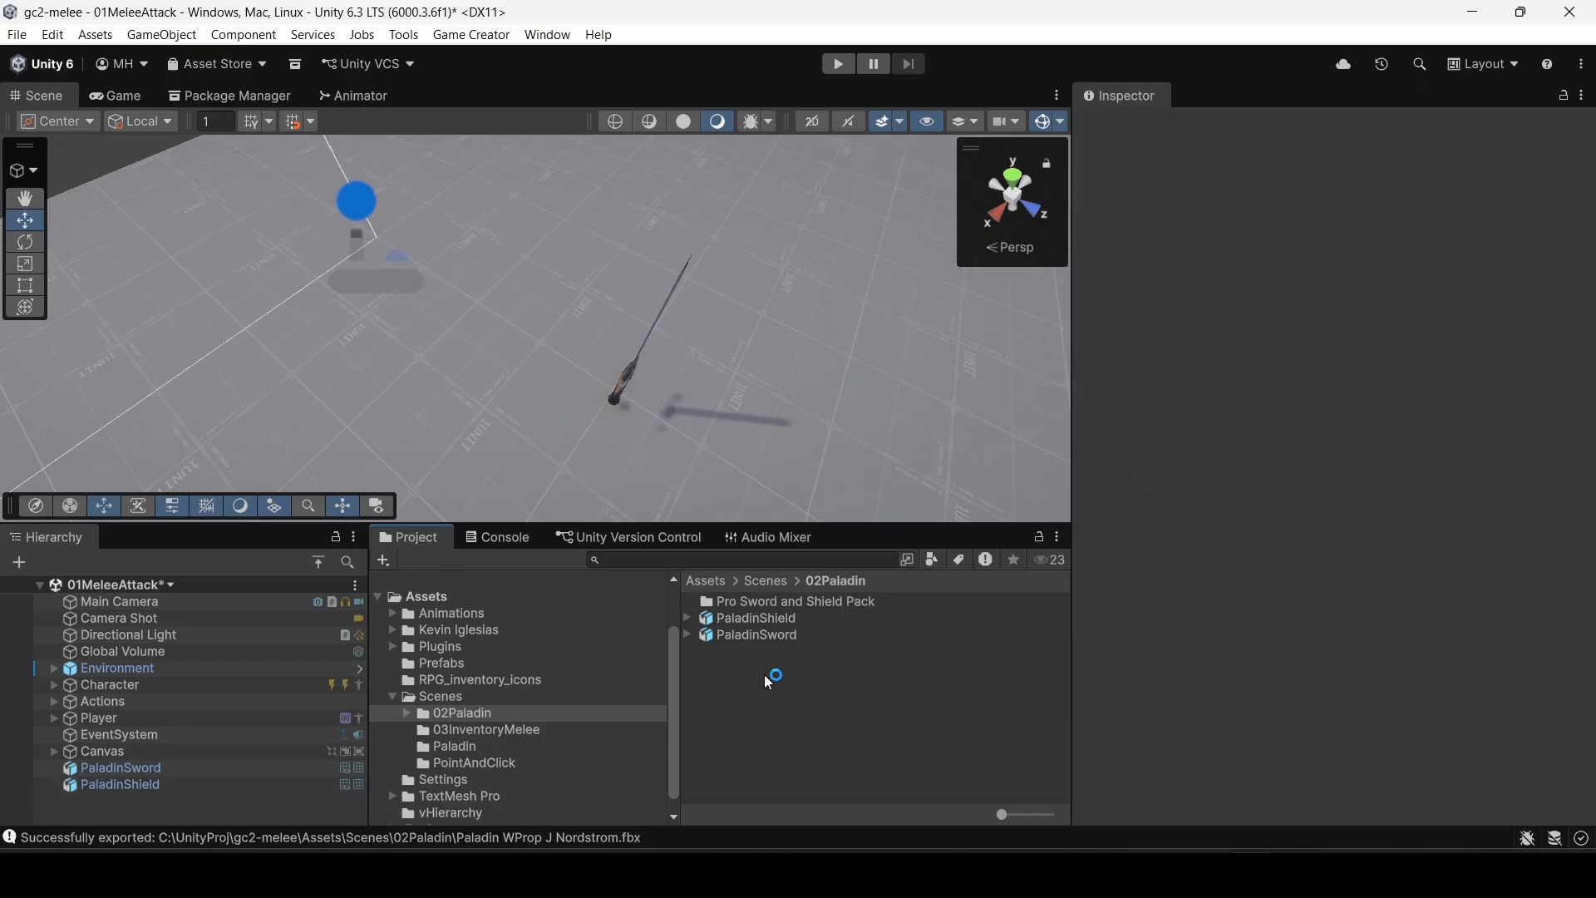
double_click(760, 601)
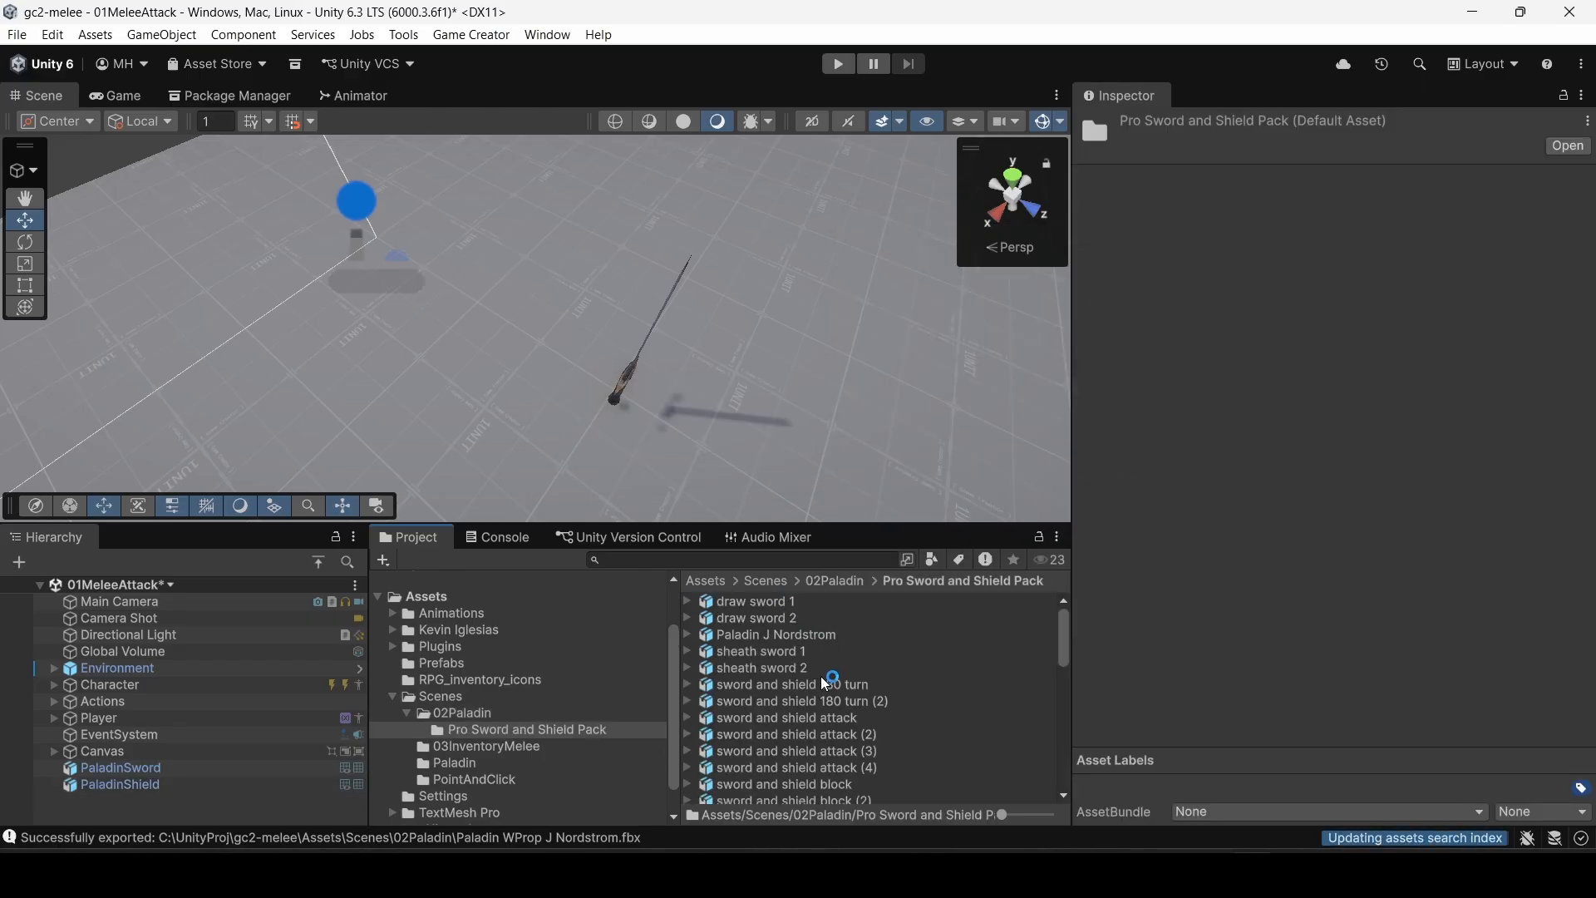
Step: Set the Paladin J Nordstrom model's rig to the Humanoid animation type, with its avatar created from this model, and apply it
left_click(750, 635)
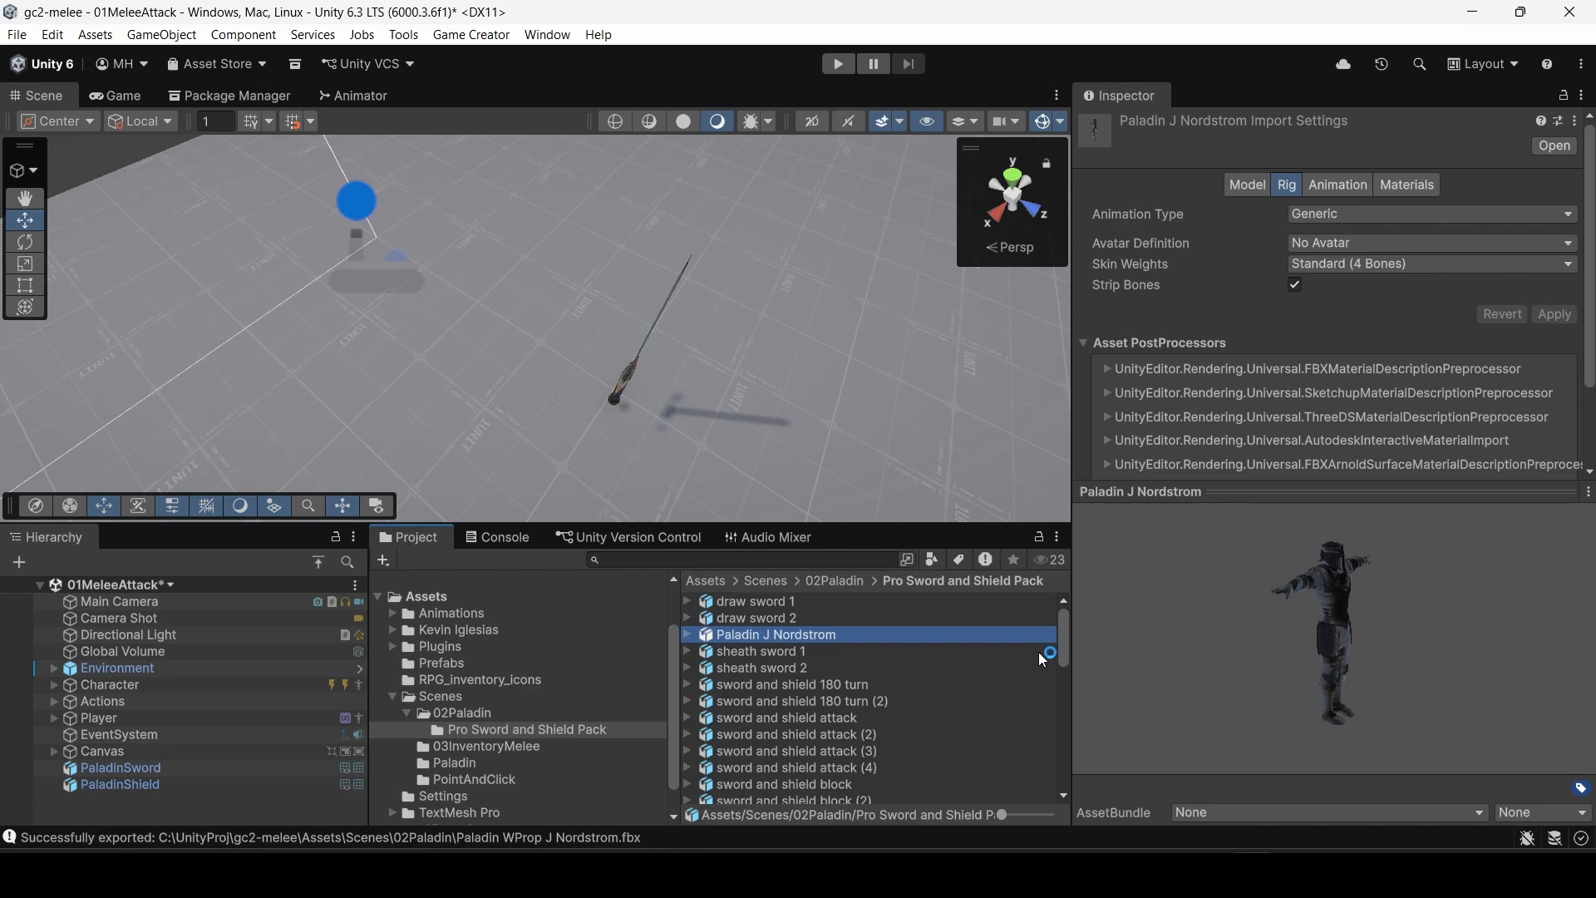
left_click_drag(1353, 637, 1276, 649)
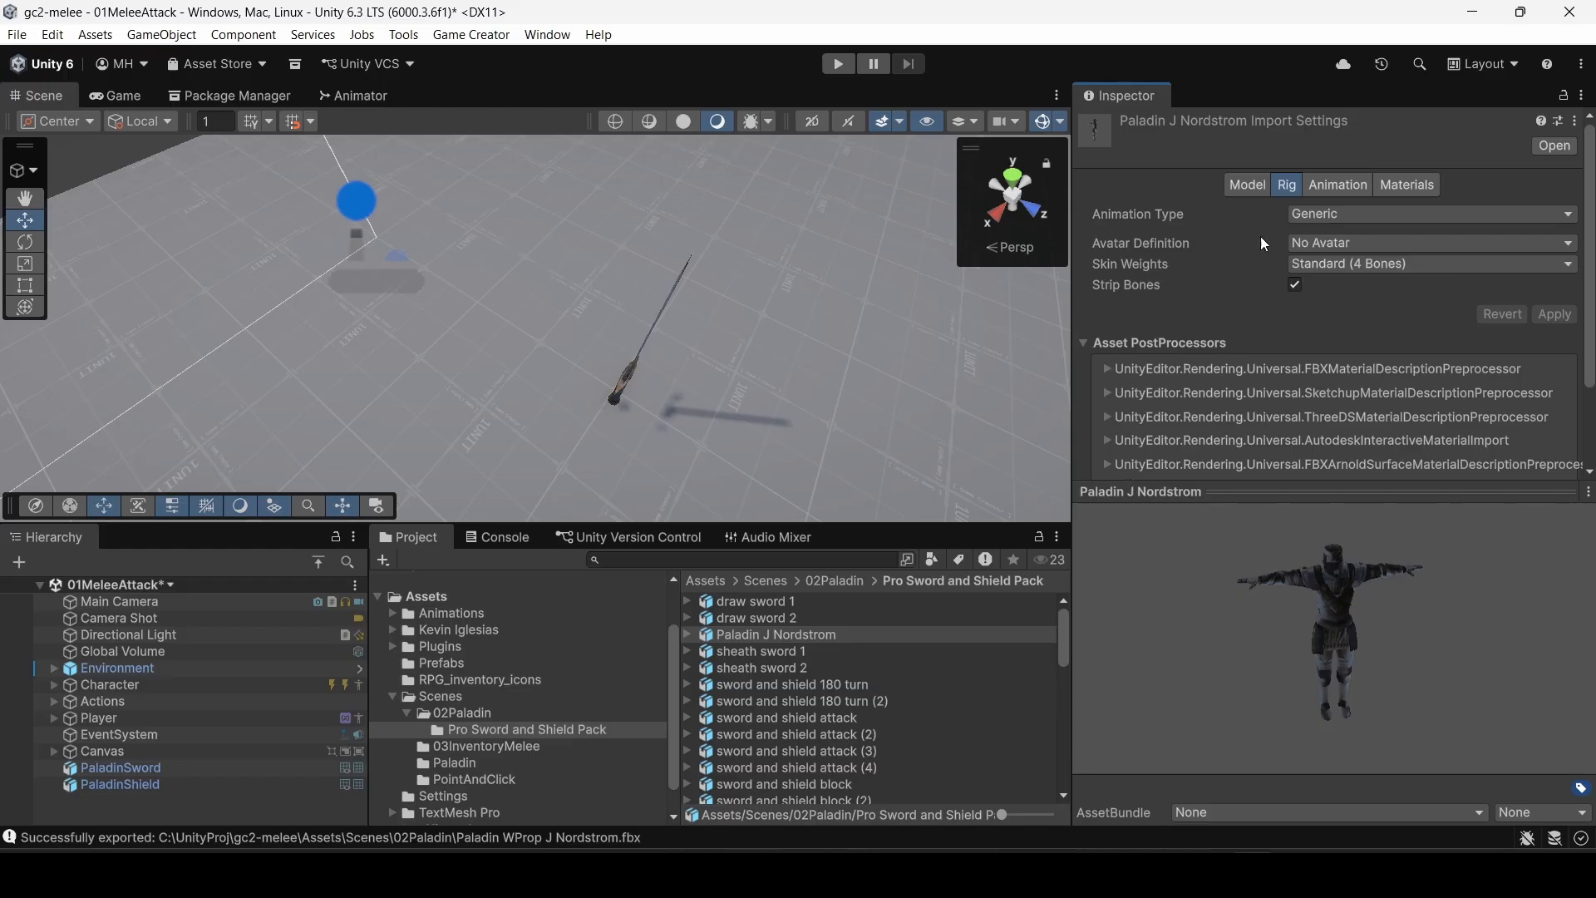
left_click(1334, 213)
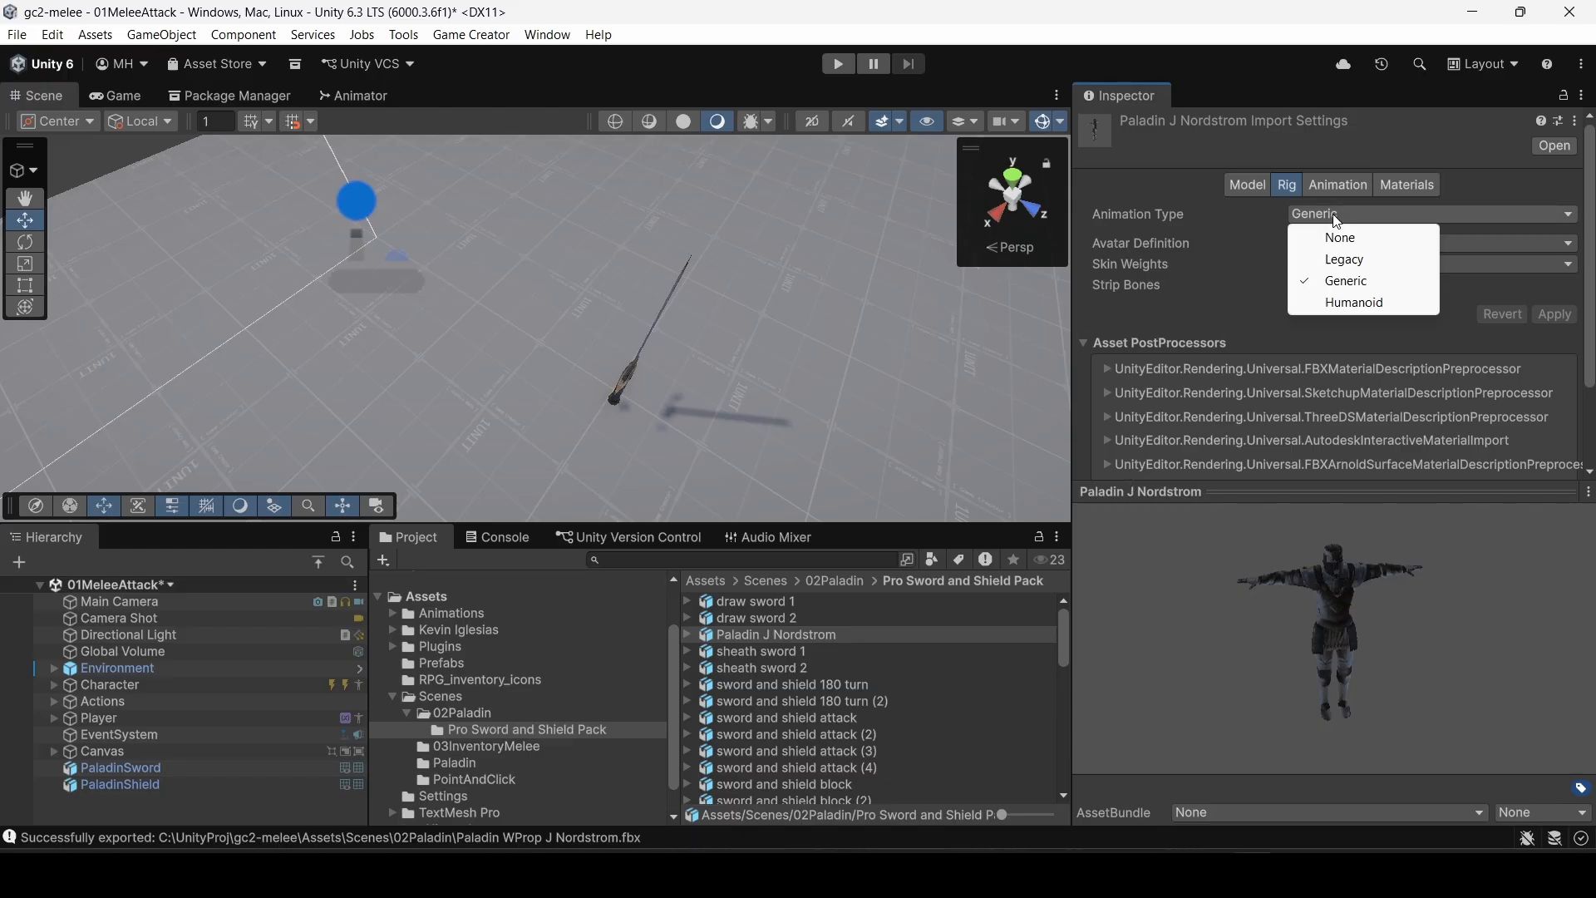
left_click(1333, 306)
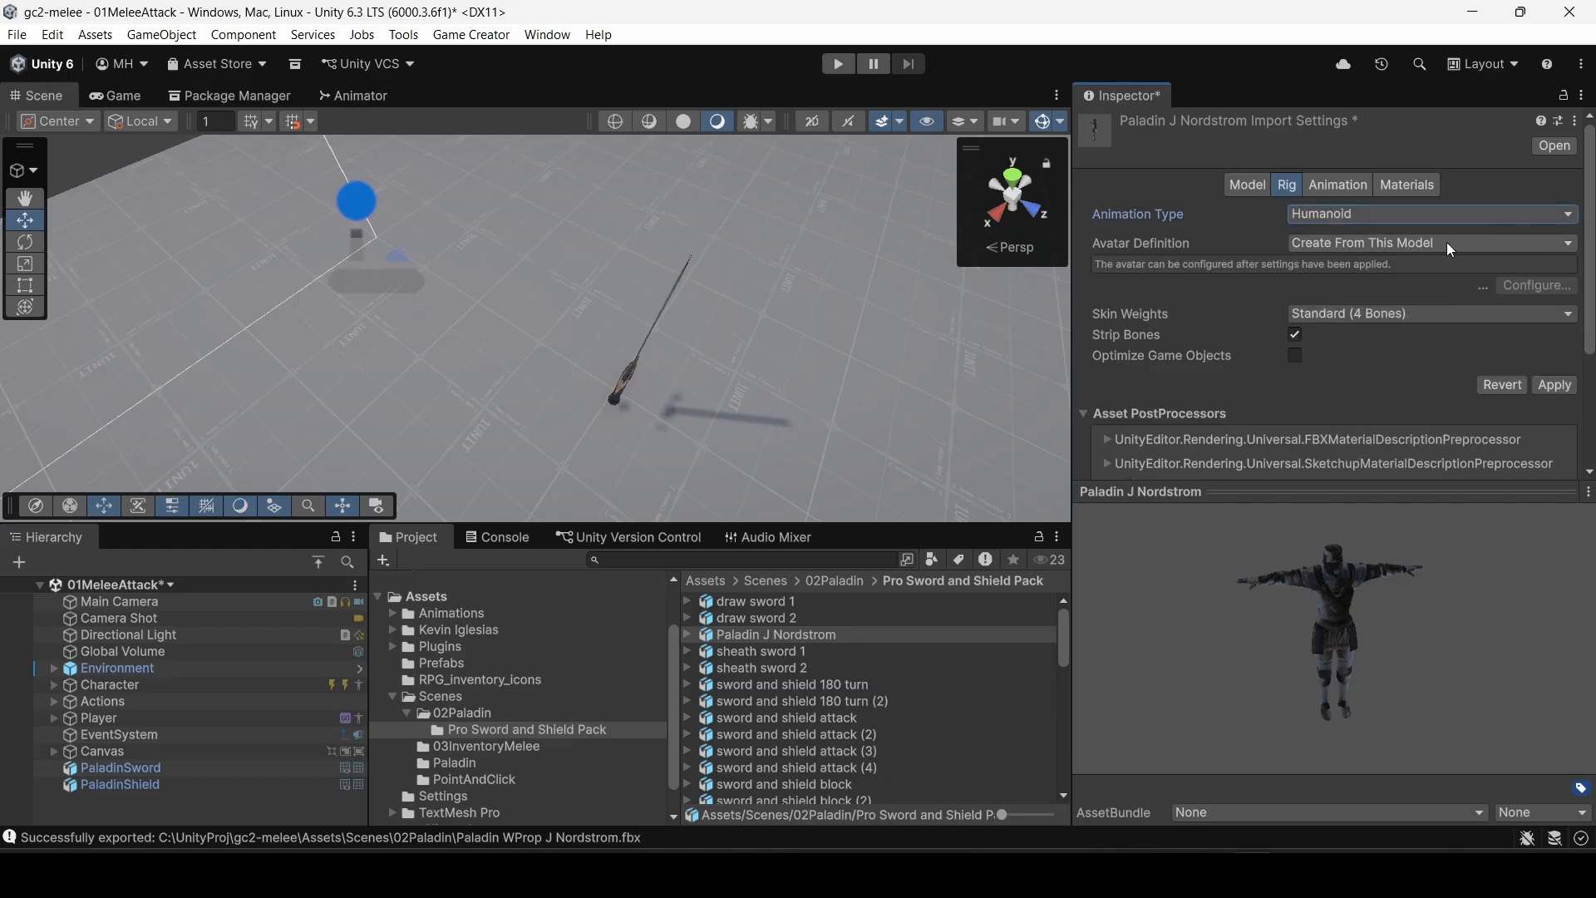
left_click(1554, 384)
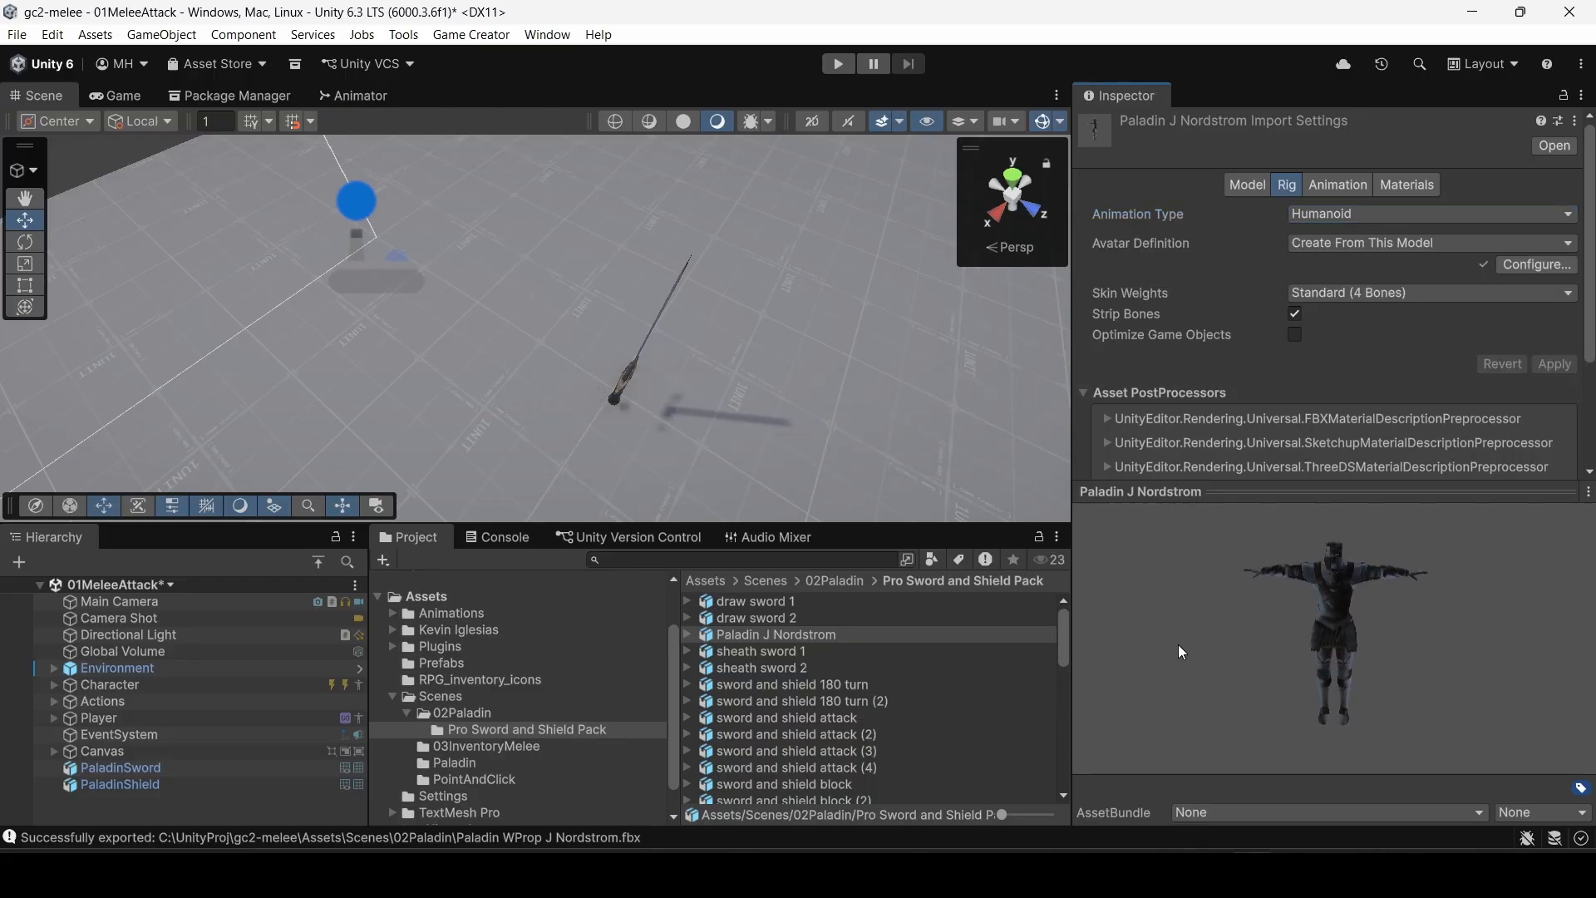
Step: Examine the avatar generated inside the Paladin J Nordstrom model and collapse the model's contents again
left_click(691, 635)
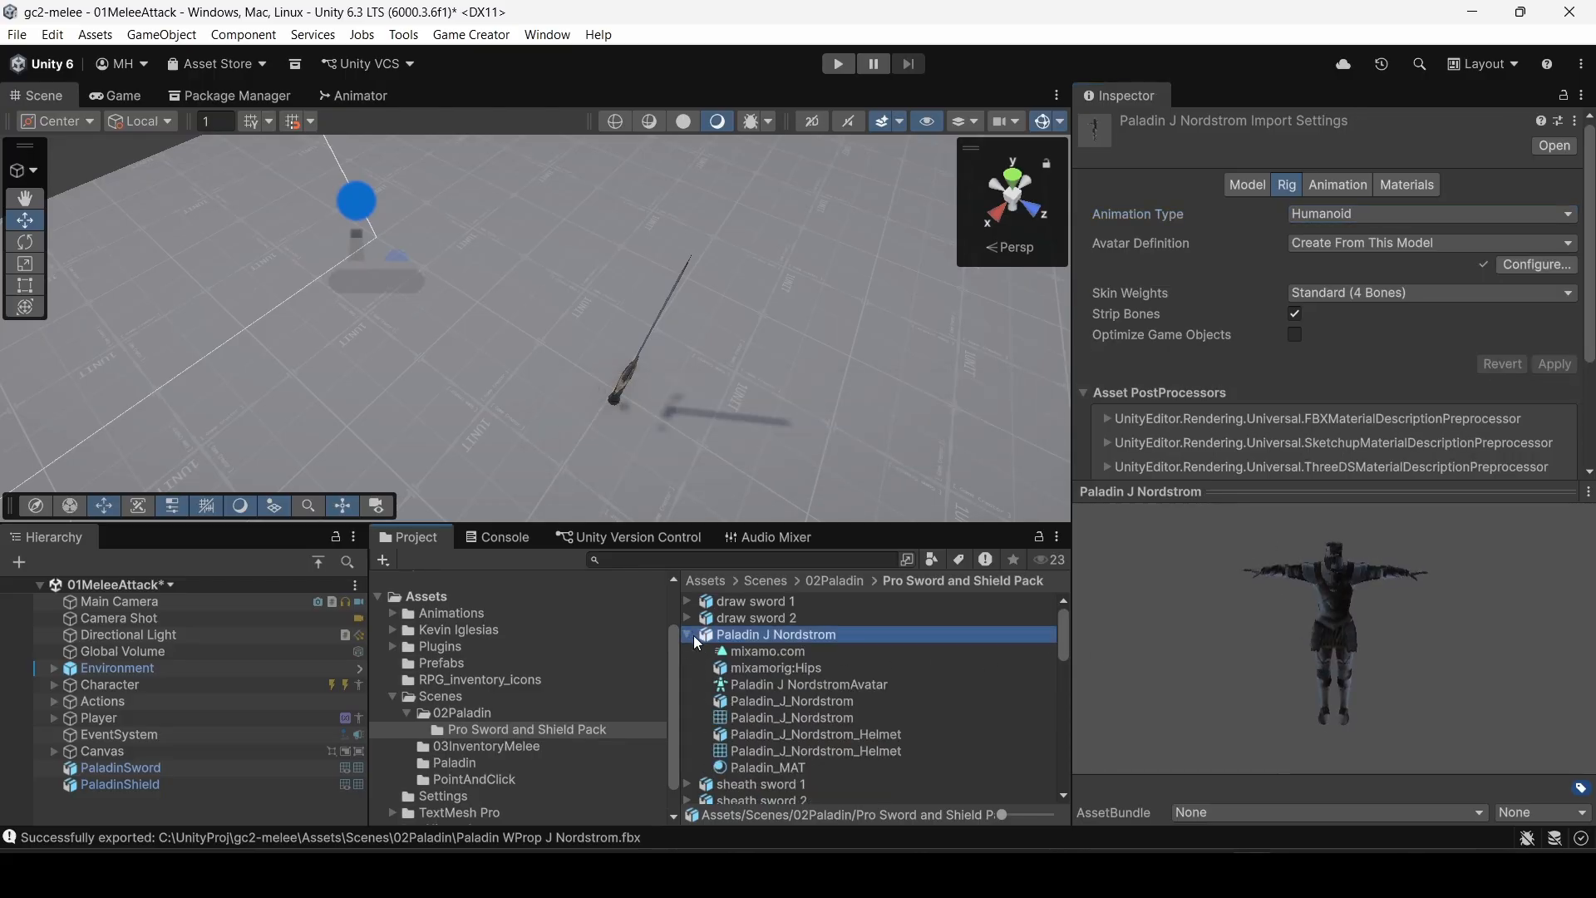
scroll(762, 670, "down", 2)
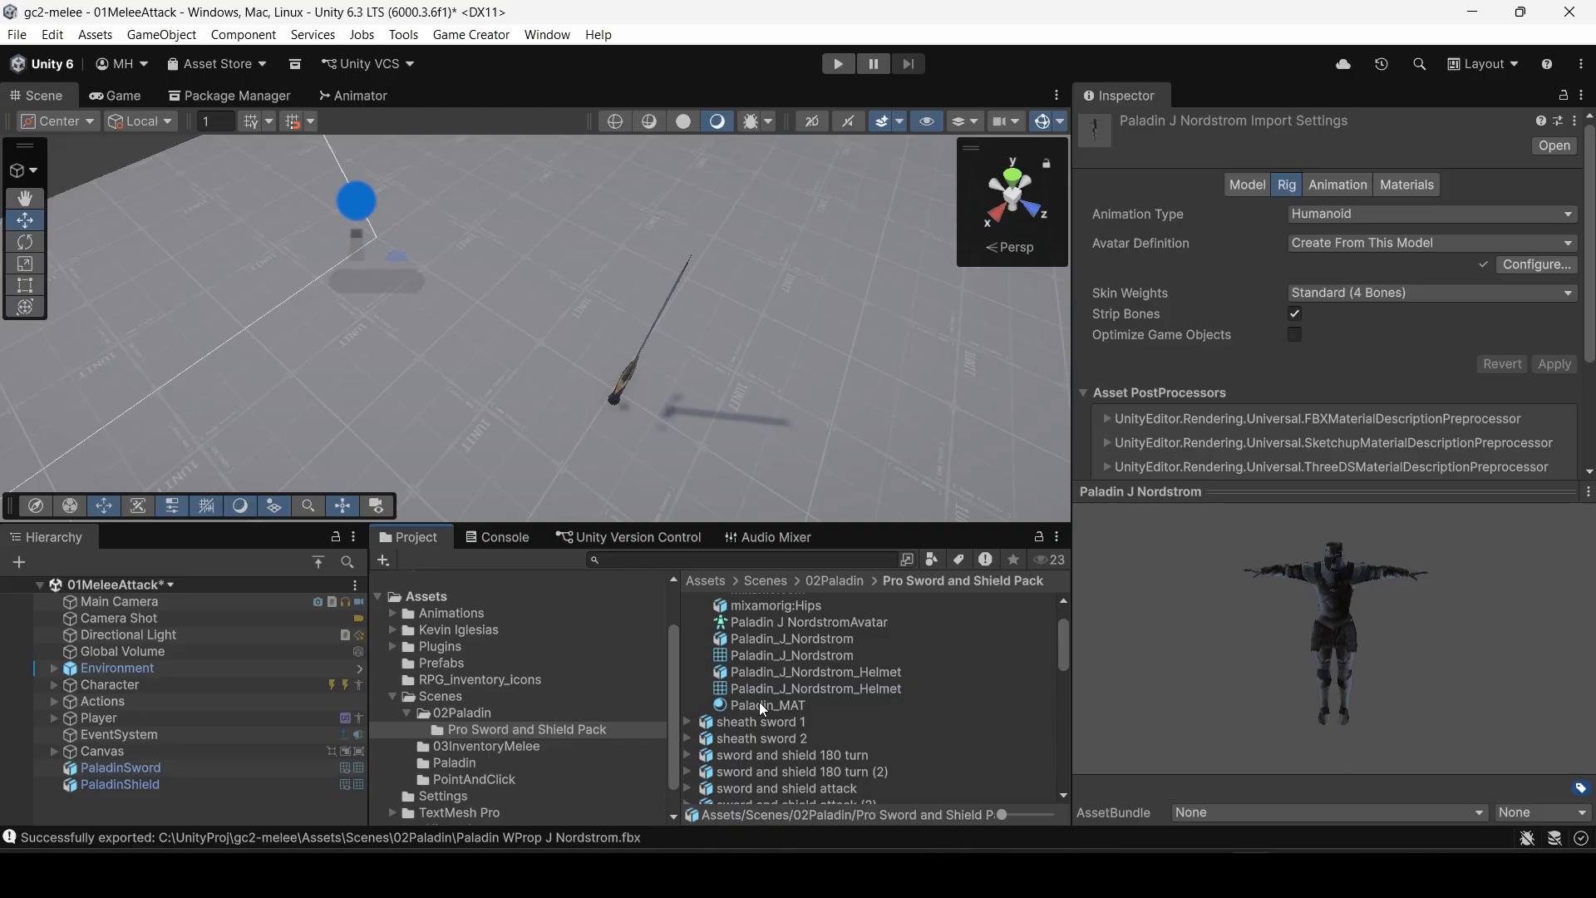
left_click(782, 624)
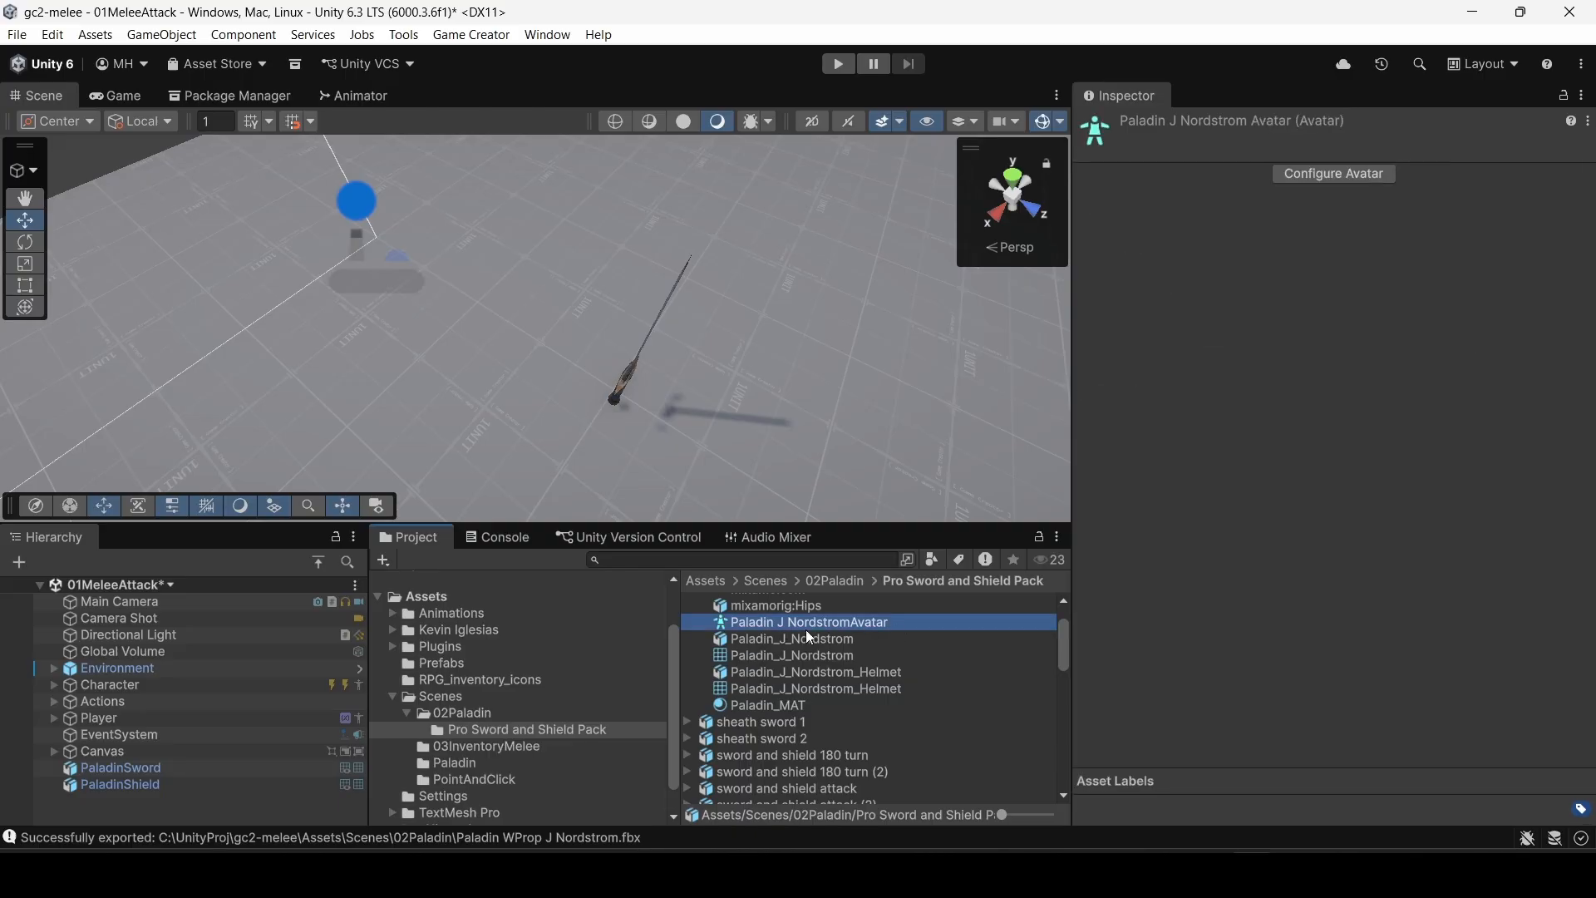
scroll(764, 670, "up", 2)
left_click(738, 635)
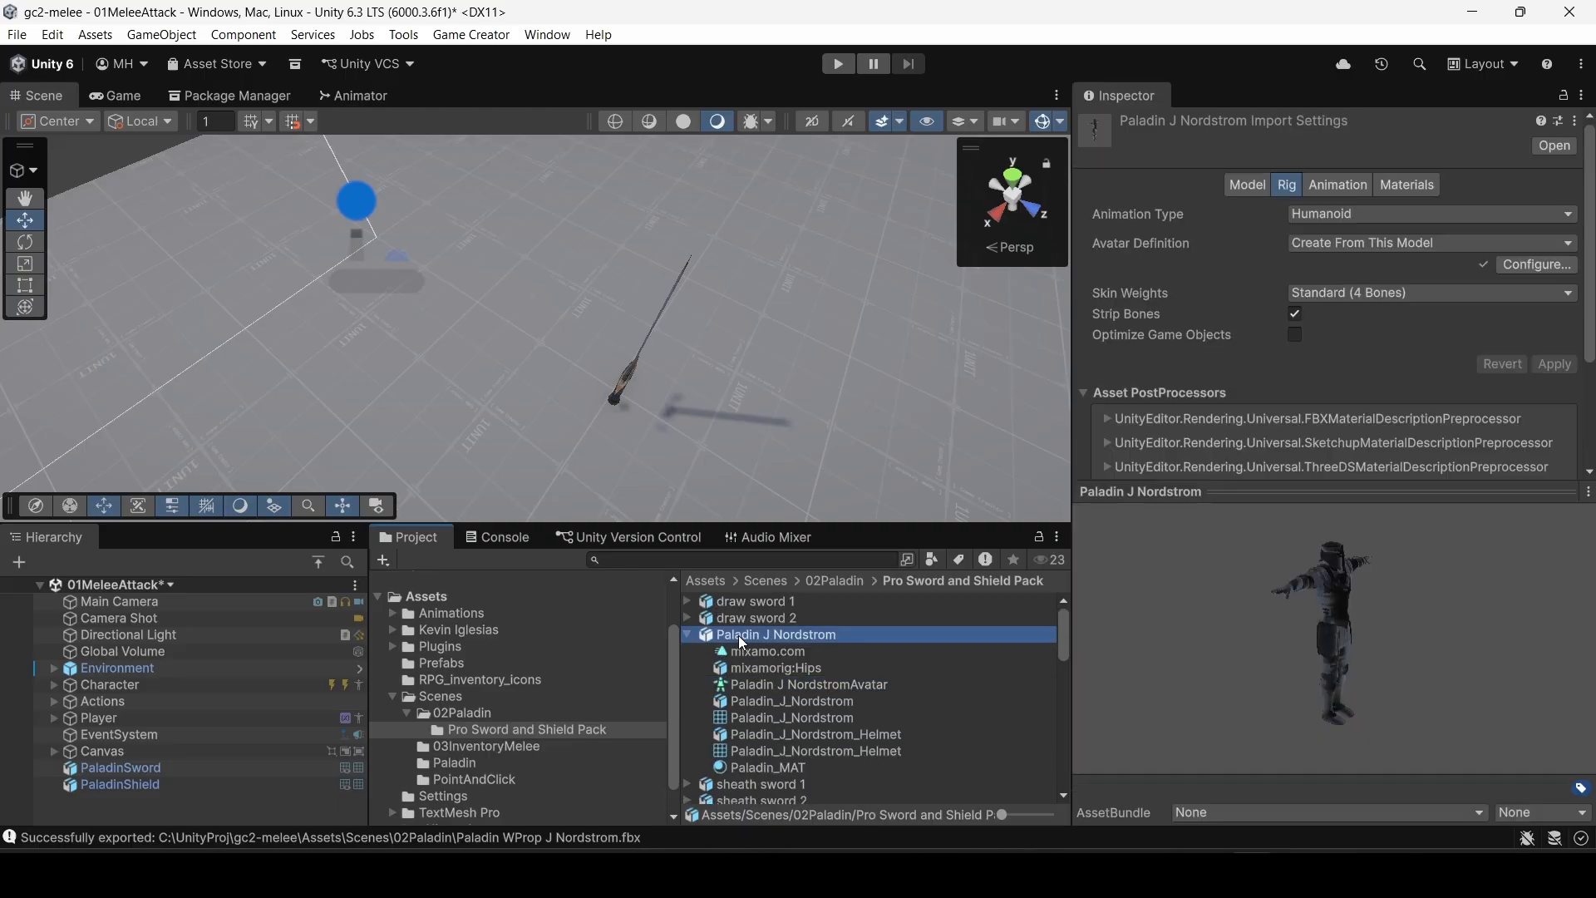
left_click(686, 634)
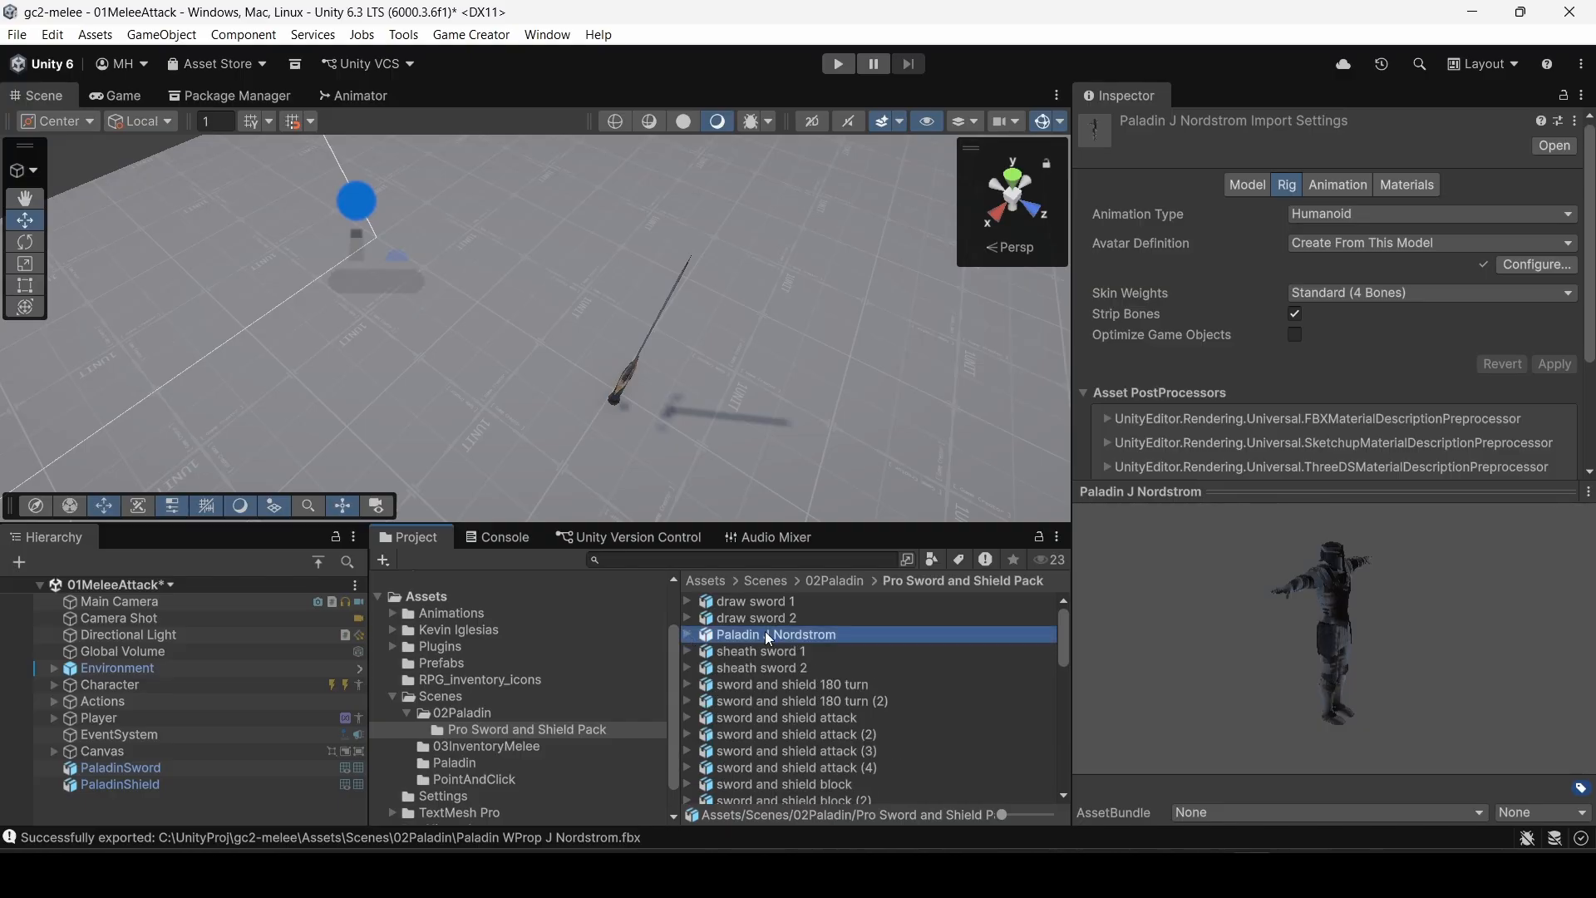
Step: Move the Paladin J Nordstrom model up into the 02Paladin folder and reopen the Pro Sword and Shield Pack folder
left_click(461, 714)
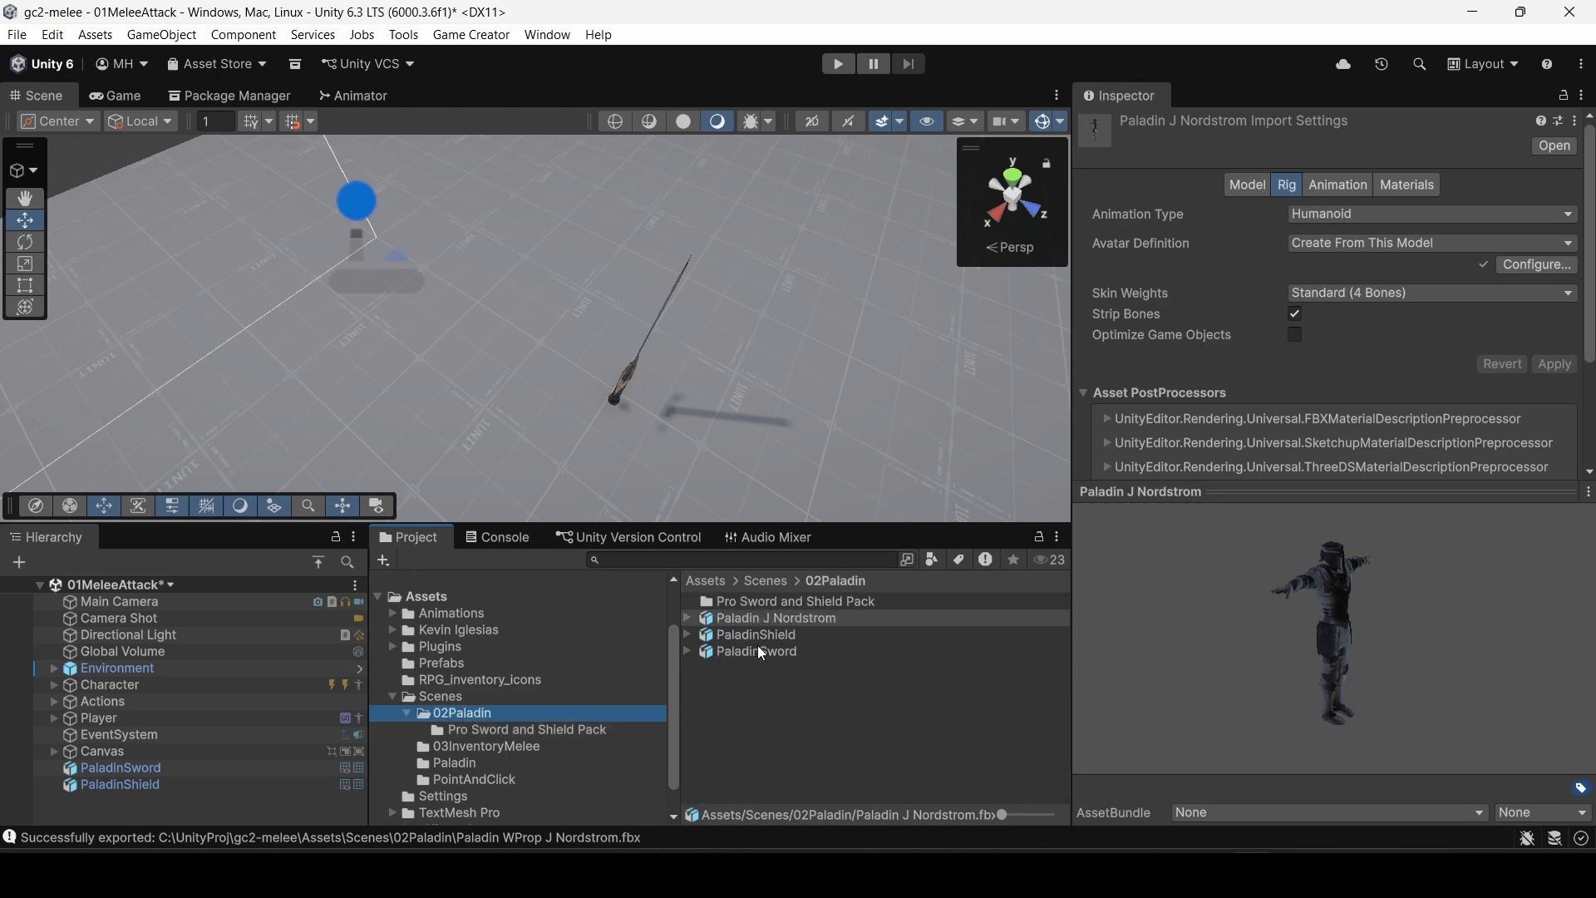
double_click(765, 604)
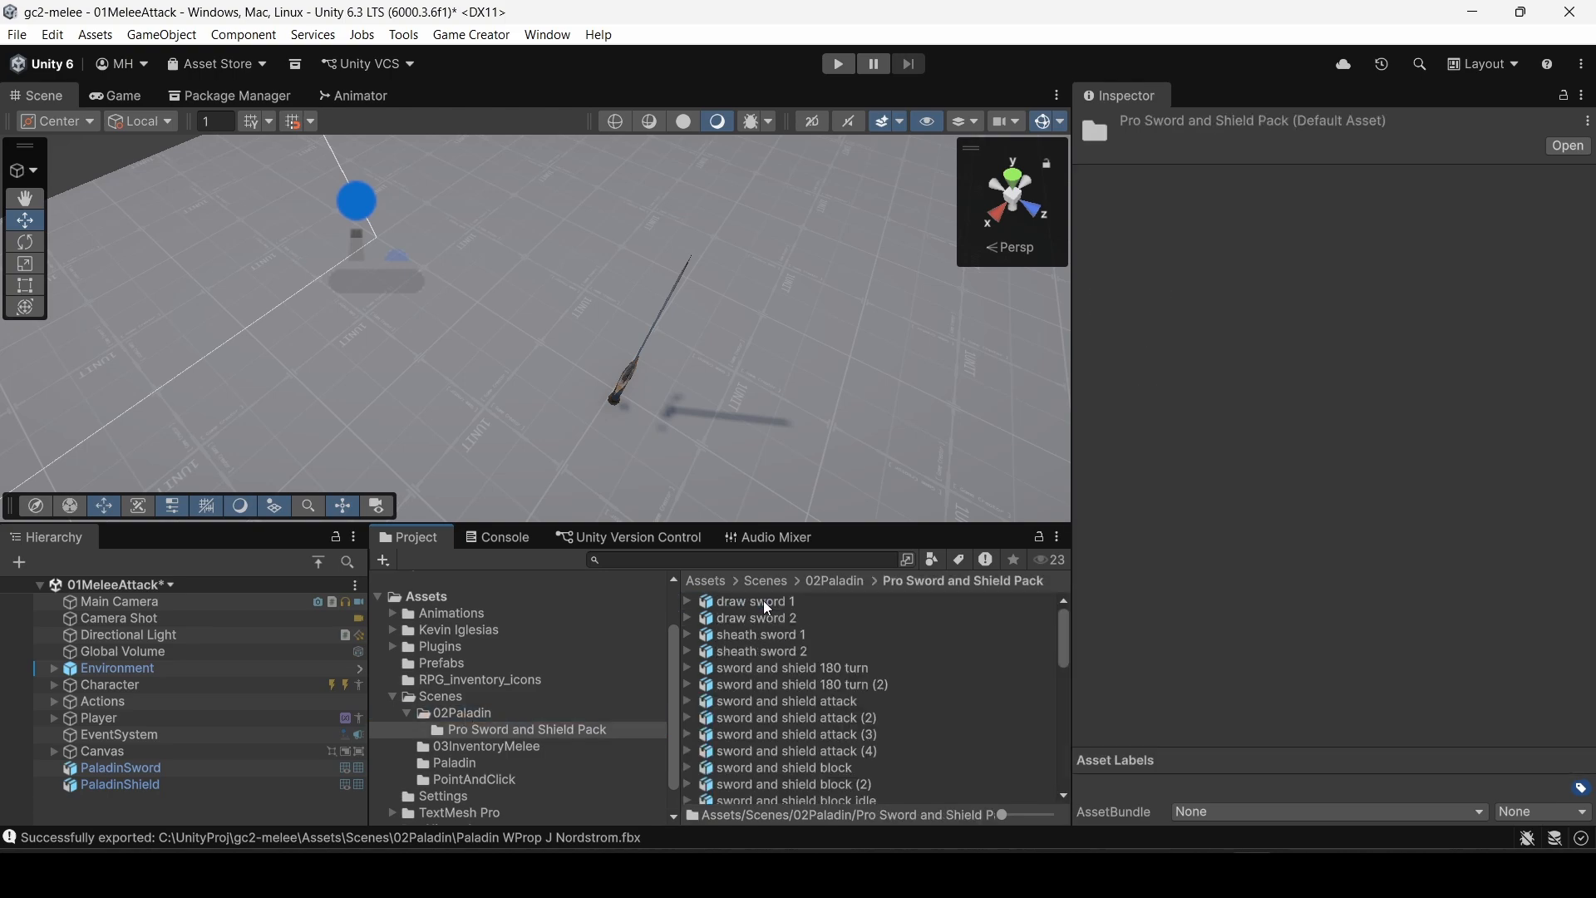
mouse_move(1069, 632)
left_mouse_down()
mouse_move(1070, 770)
mouse_move(1070, 731)
mouse_move(884, 622)
left_mouse_up()
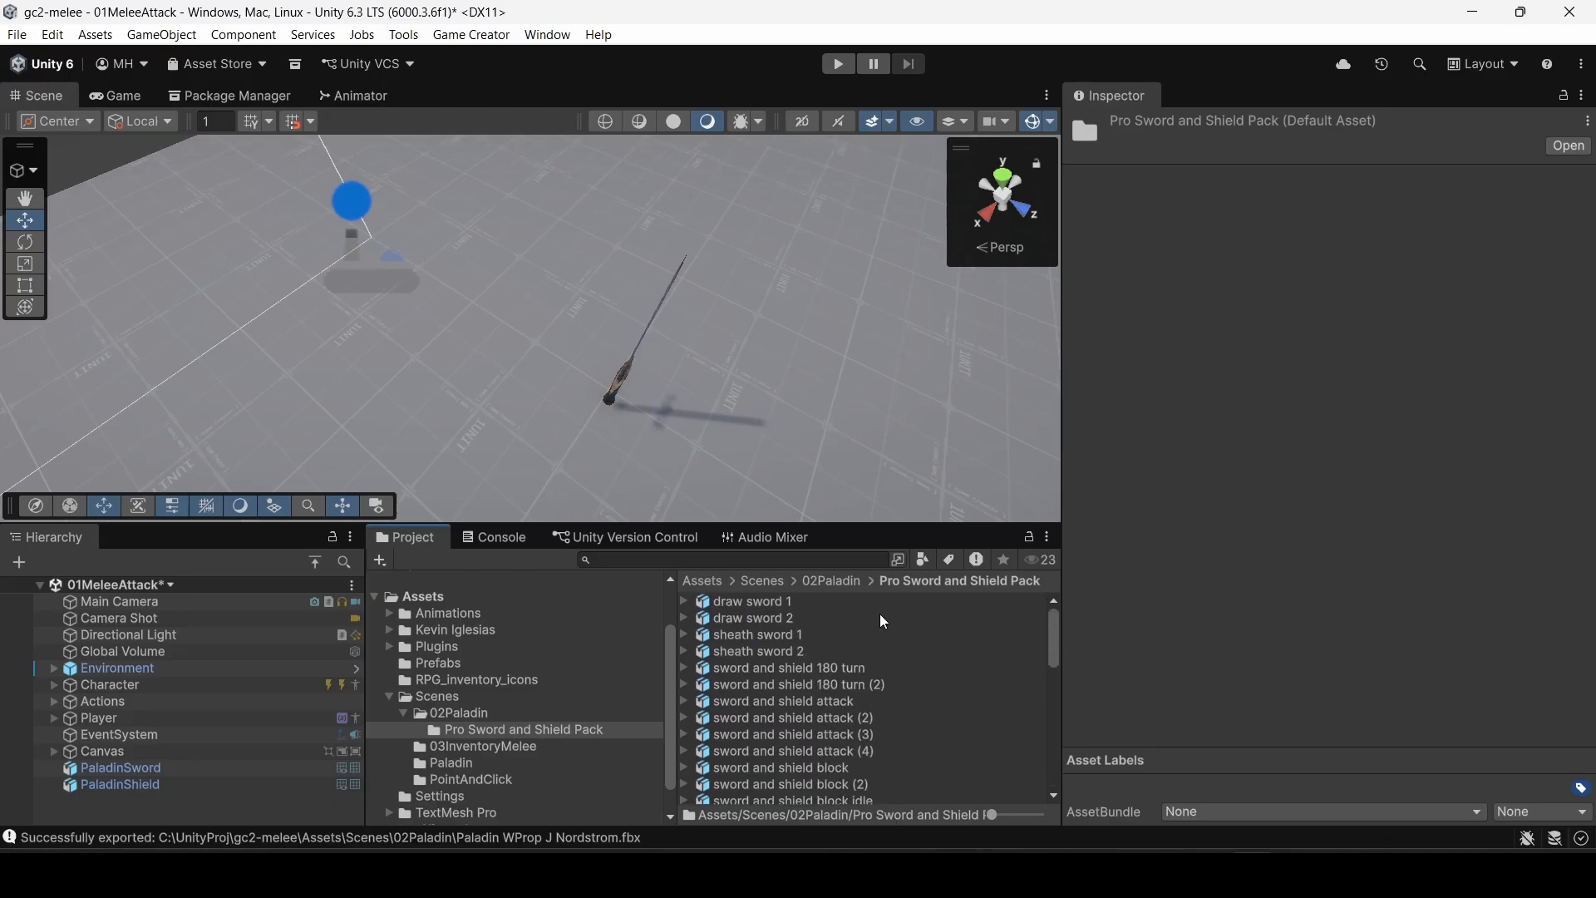
Step: Select all animation files from draw sword 1 to sword and shield walk (2) and set their animation type to Humanoid
left_click(752, 605)
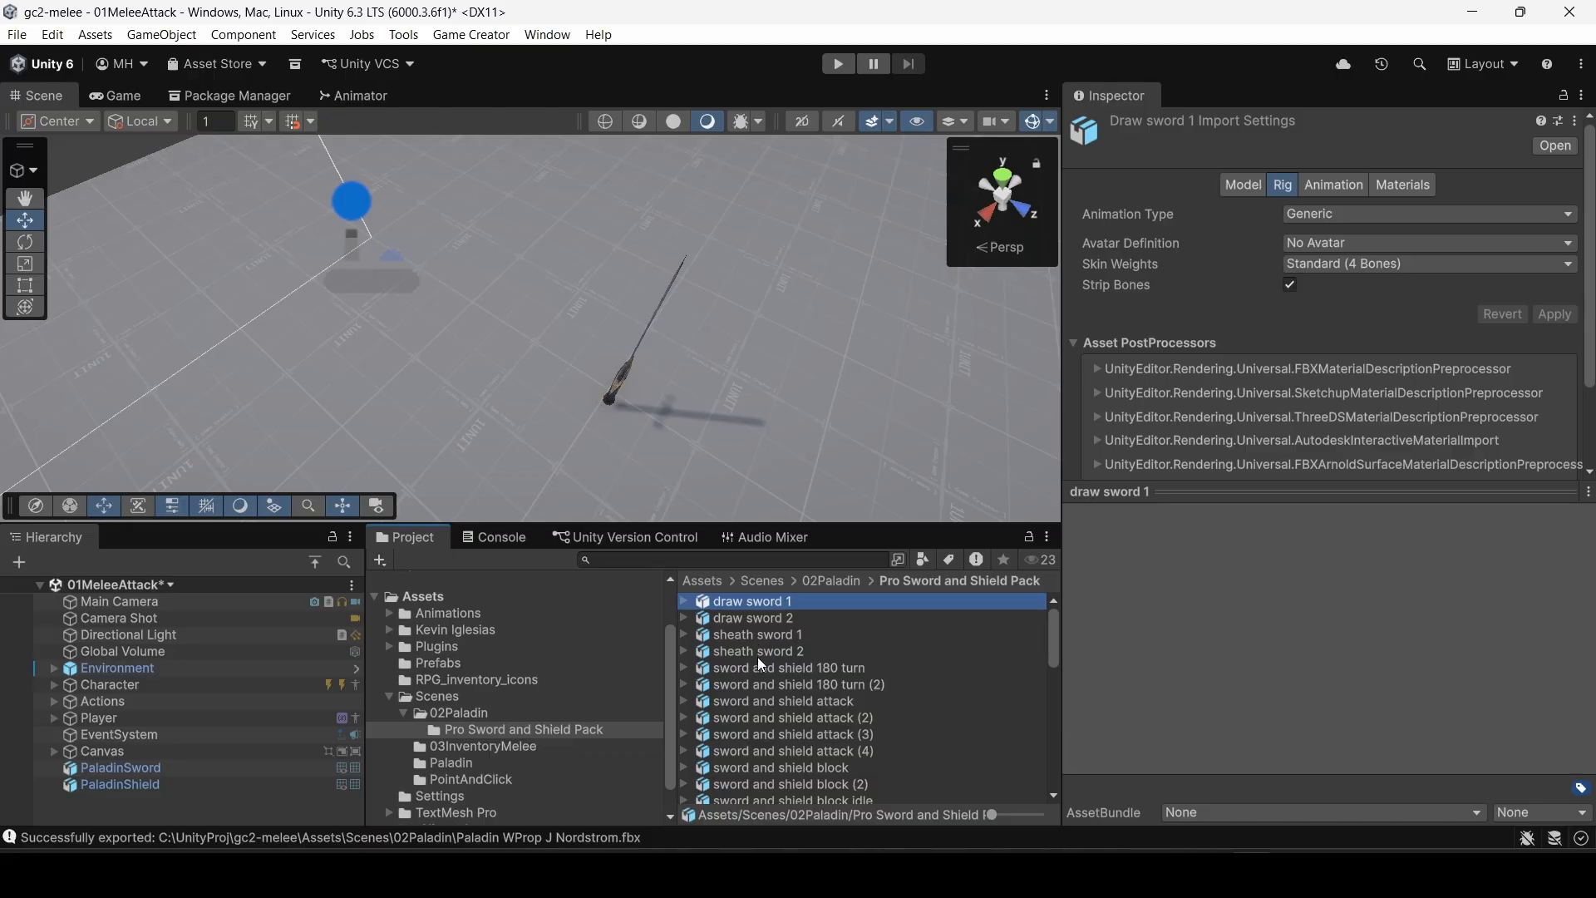
left_click_drag(1059, 631, 1072, 791)
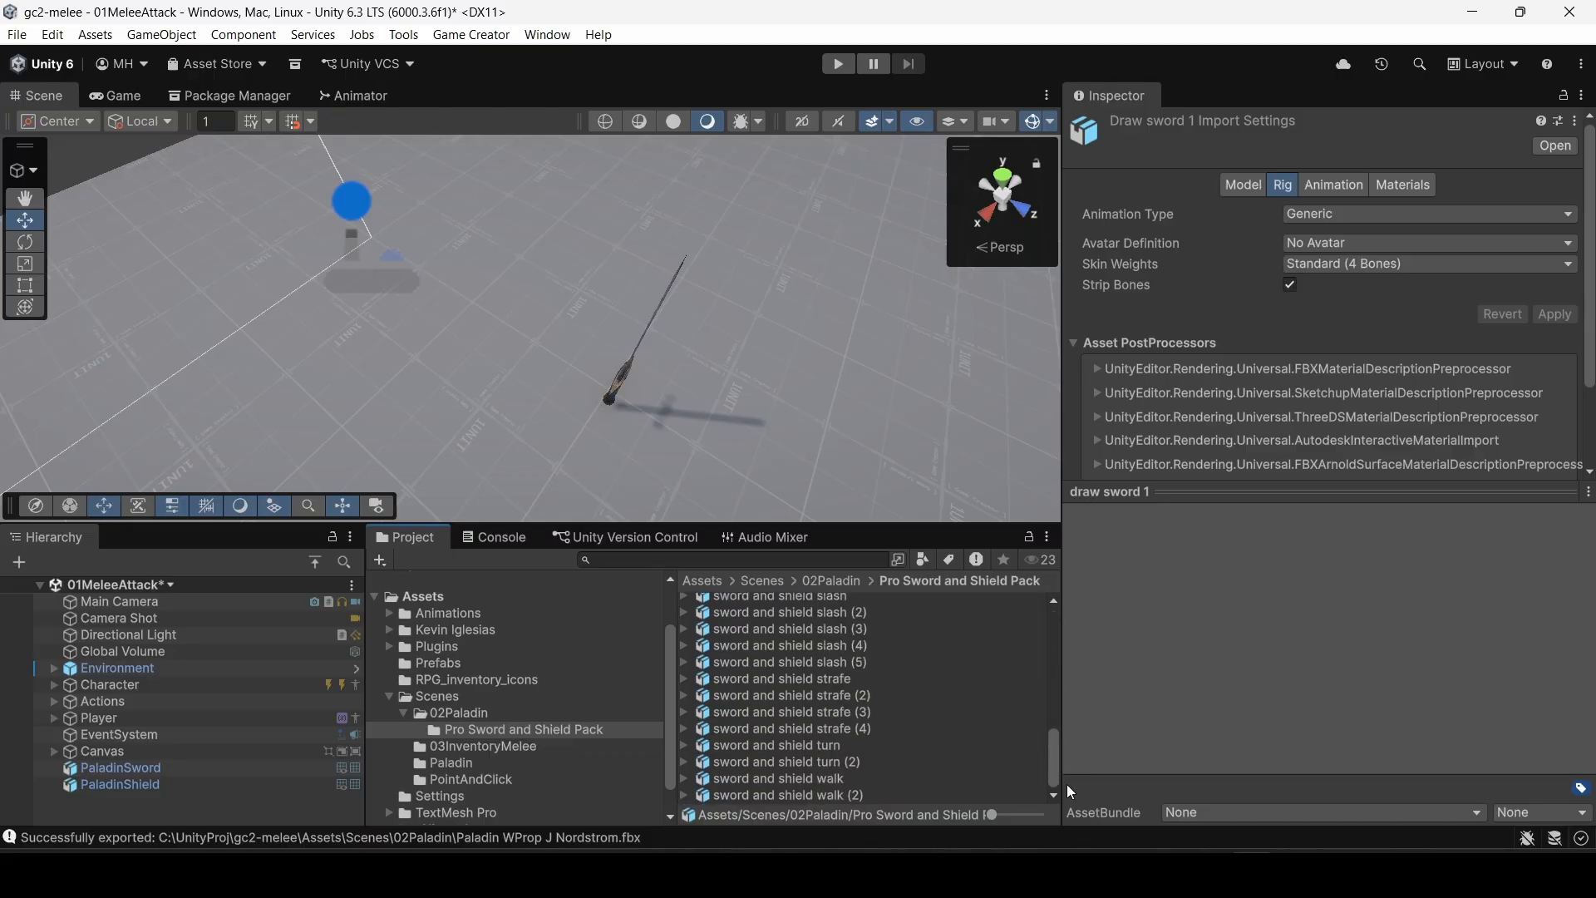
left_click(830, 793, "shift")
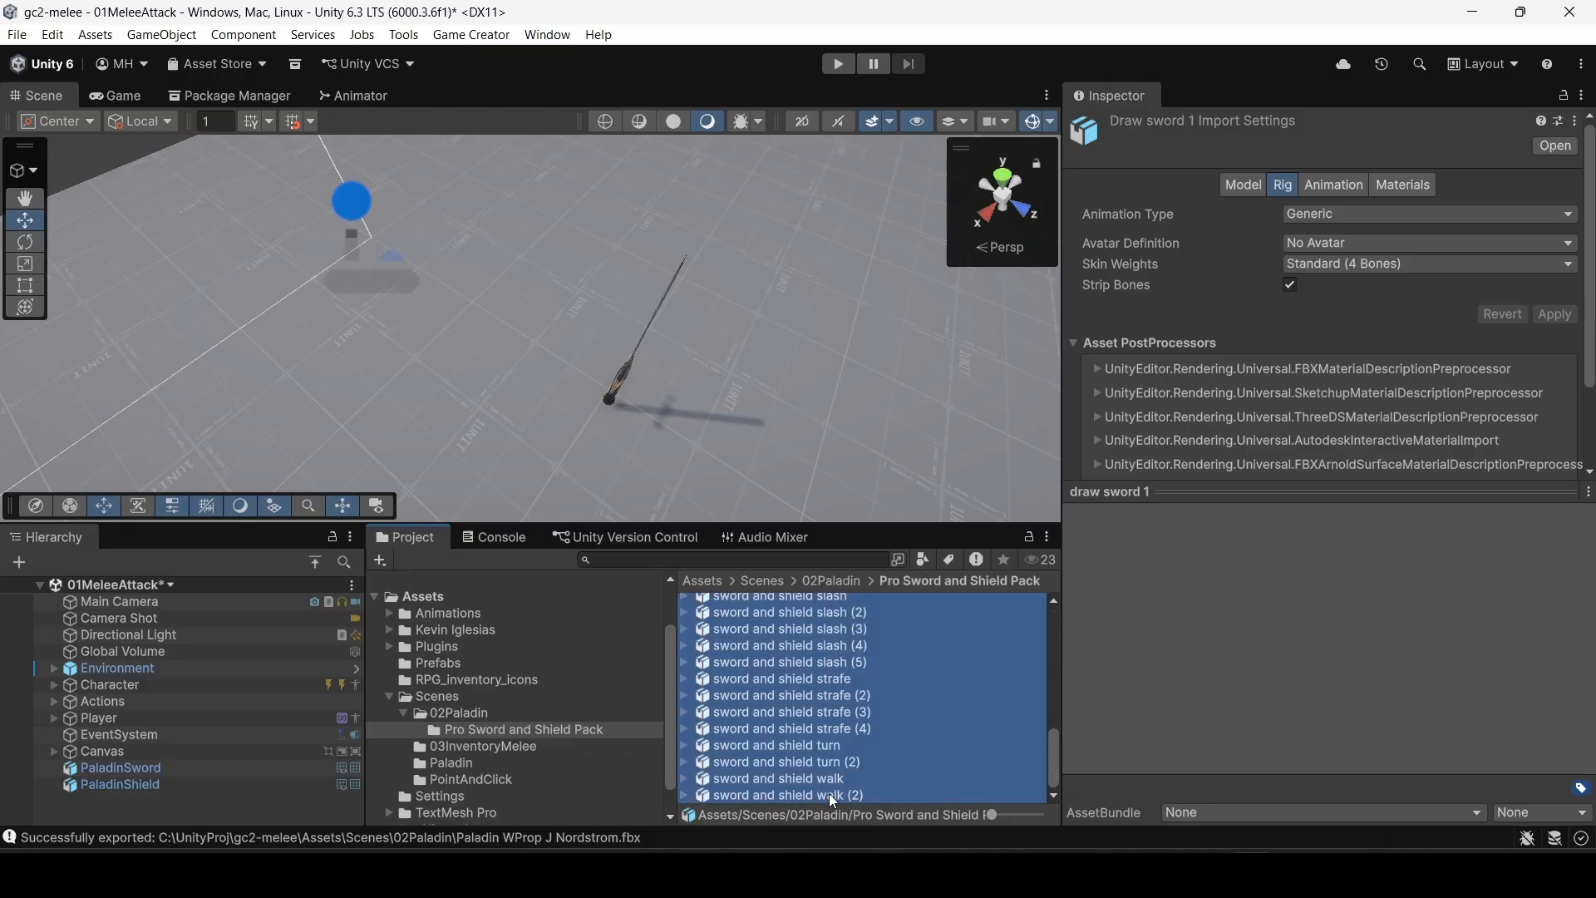
left_click(1311, 214)
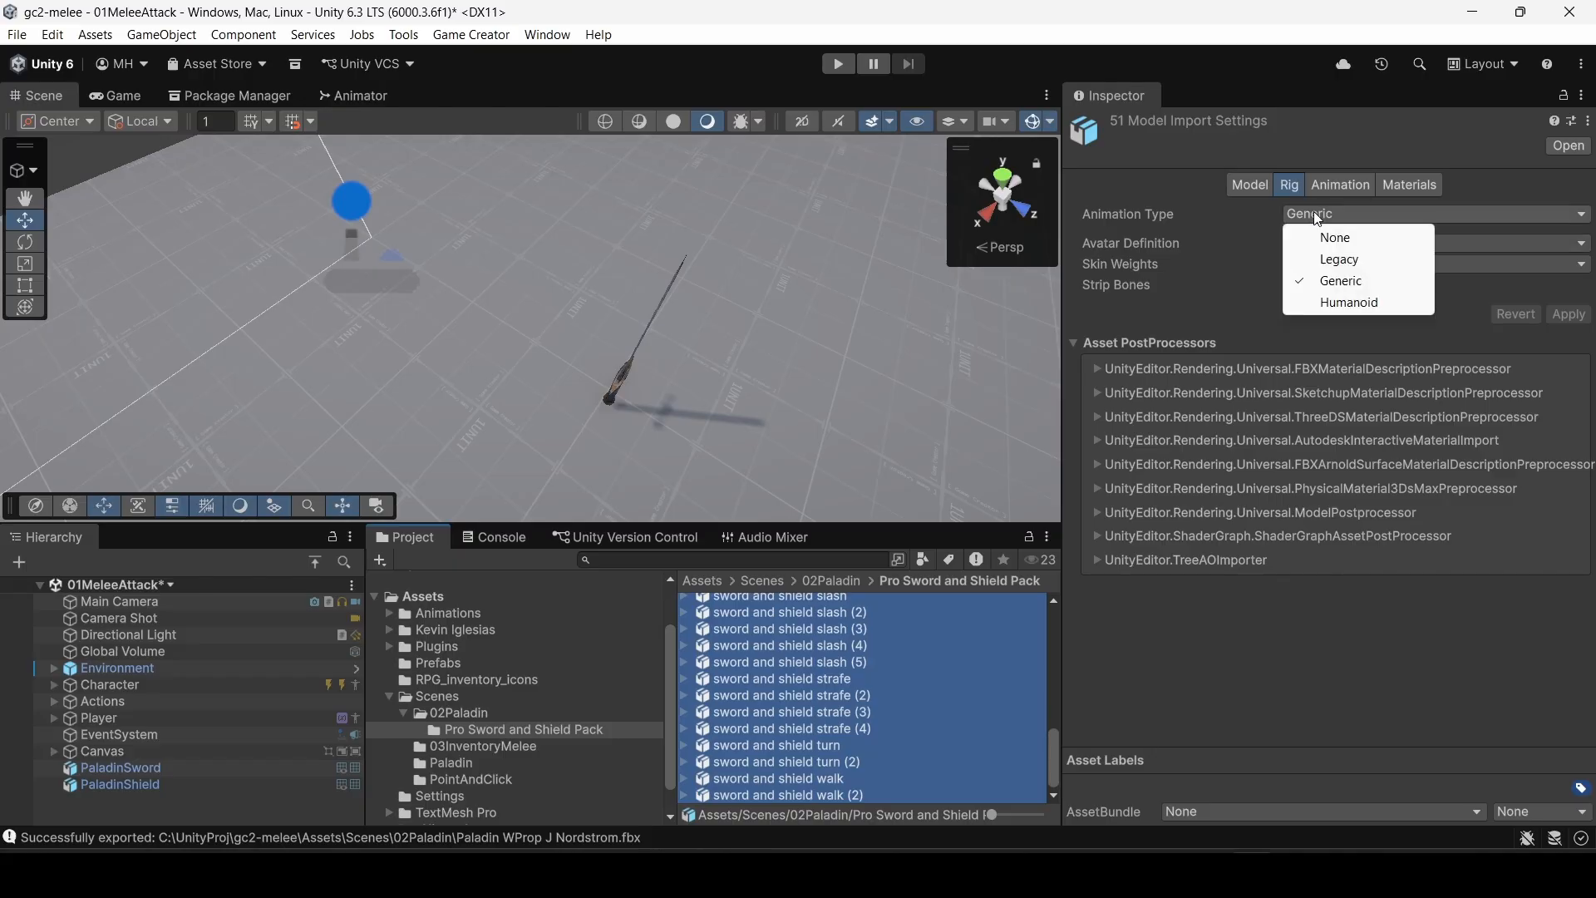
left_click(1323, 303)
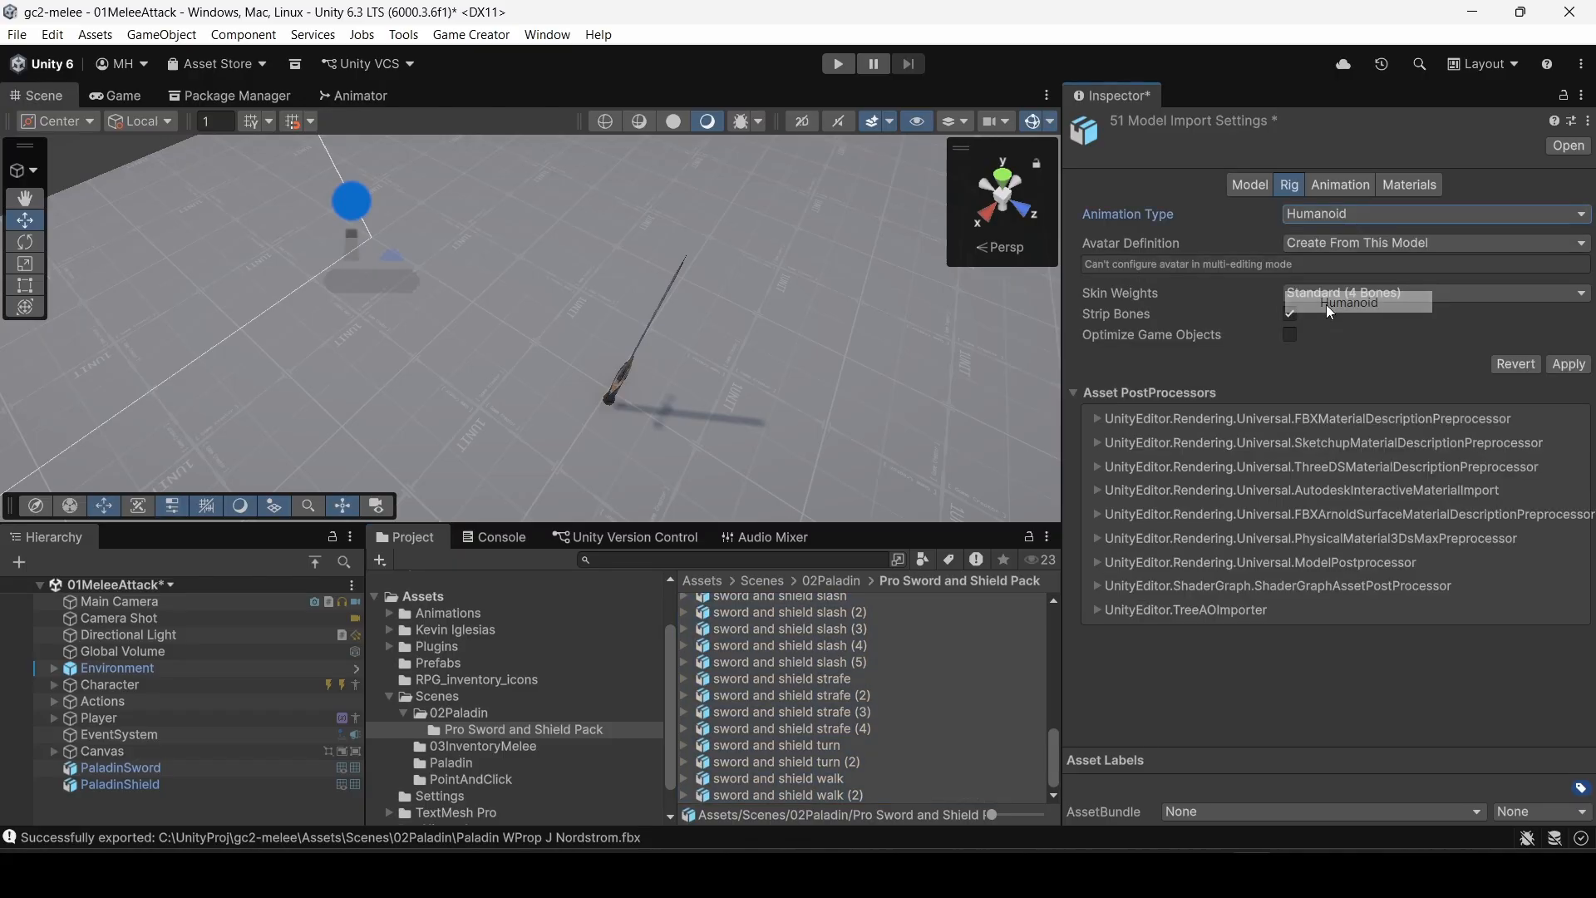
Step: Set the animations' avatar definition to Copy From Other Avatar, with the 02Paladin folder's Paladin J NordstromAvatar as source, and apply it
left_click(1335, 243)
left_click(1371, 310)
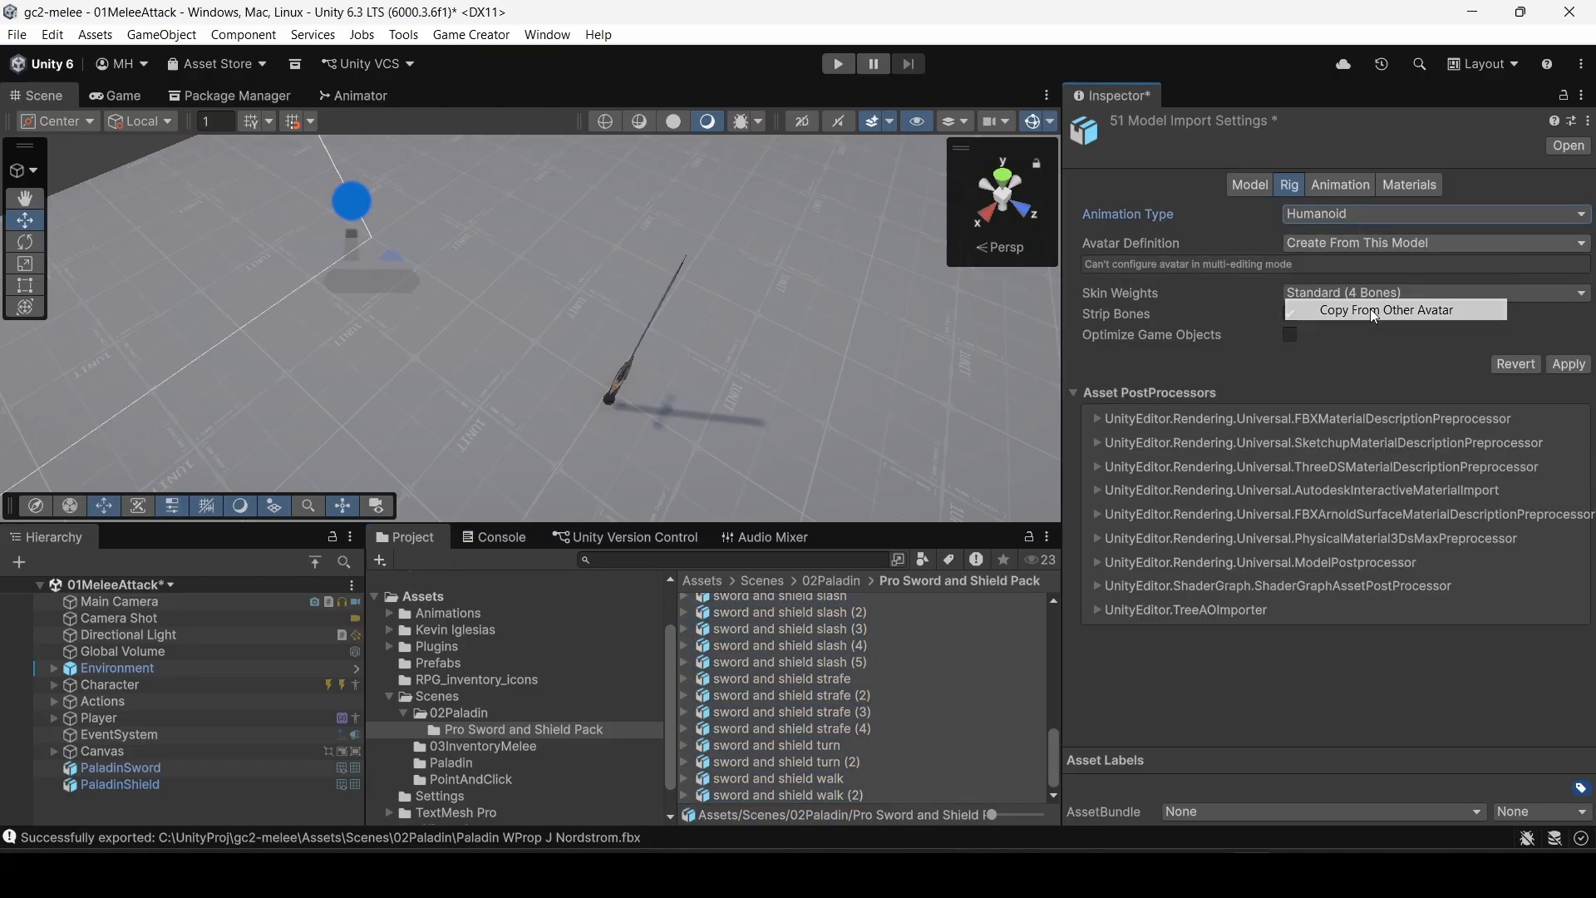
left_click(1582, 308)
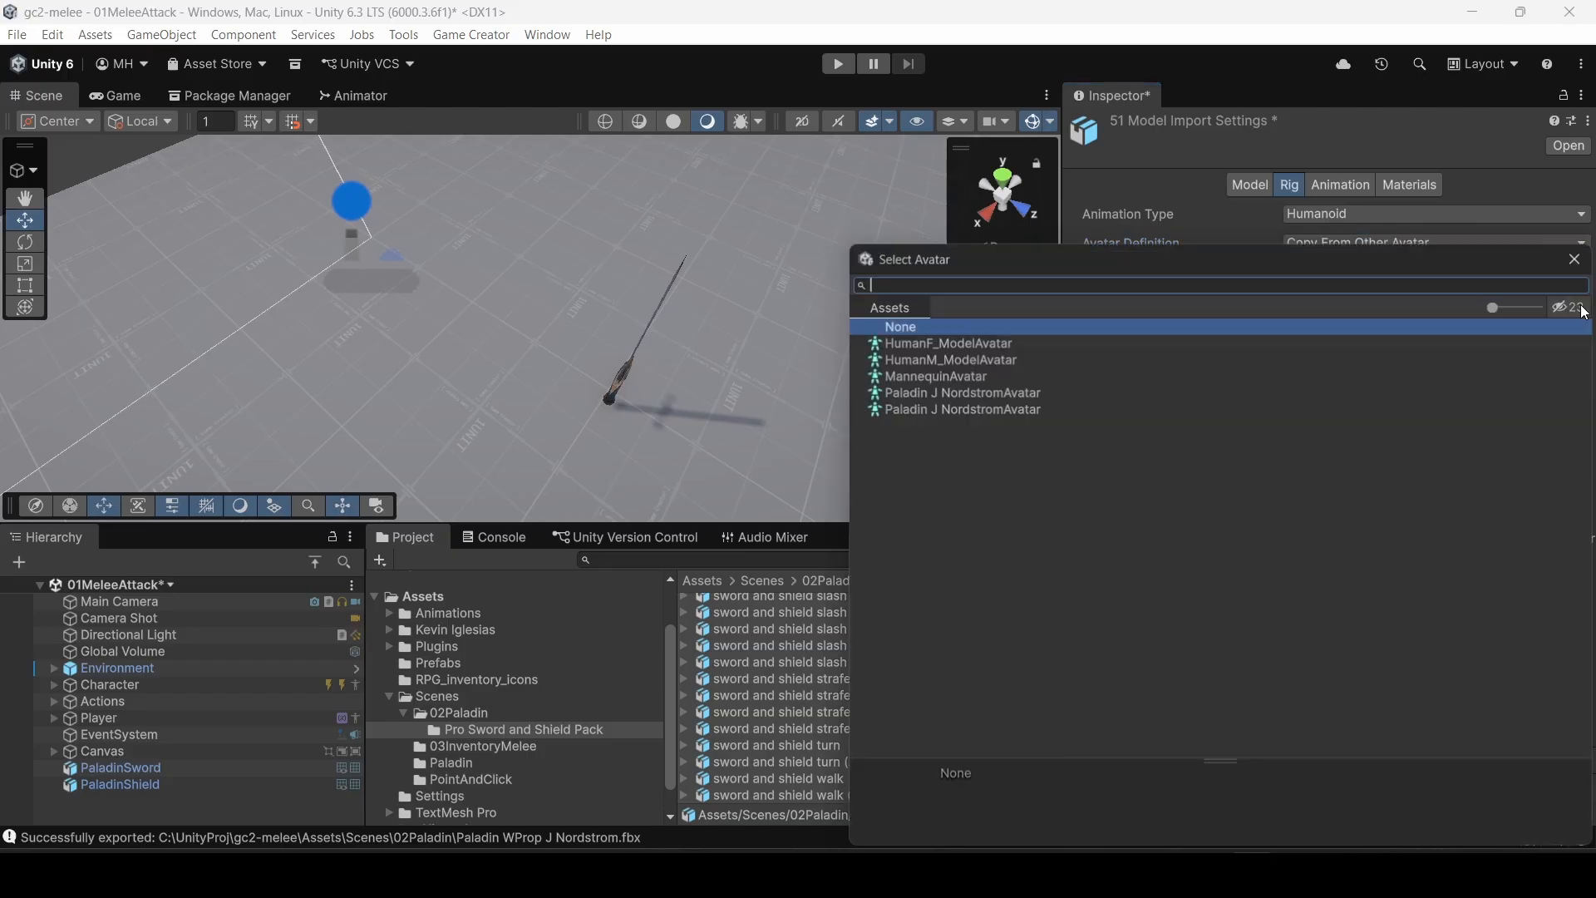
left_click(963, 409)
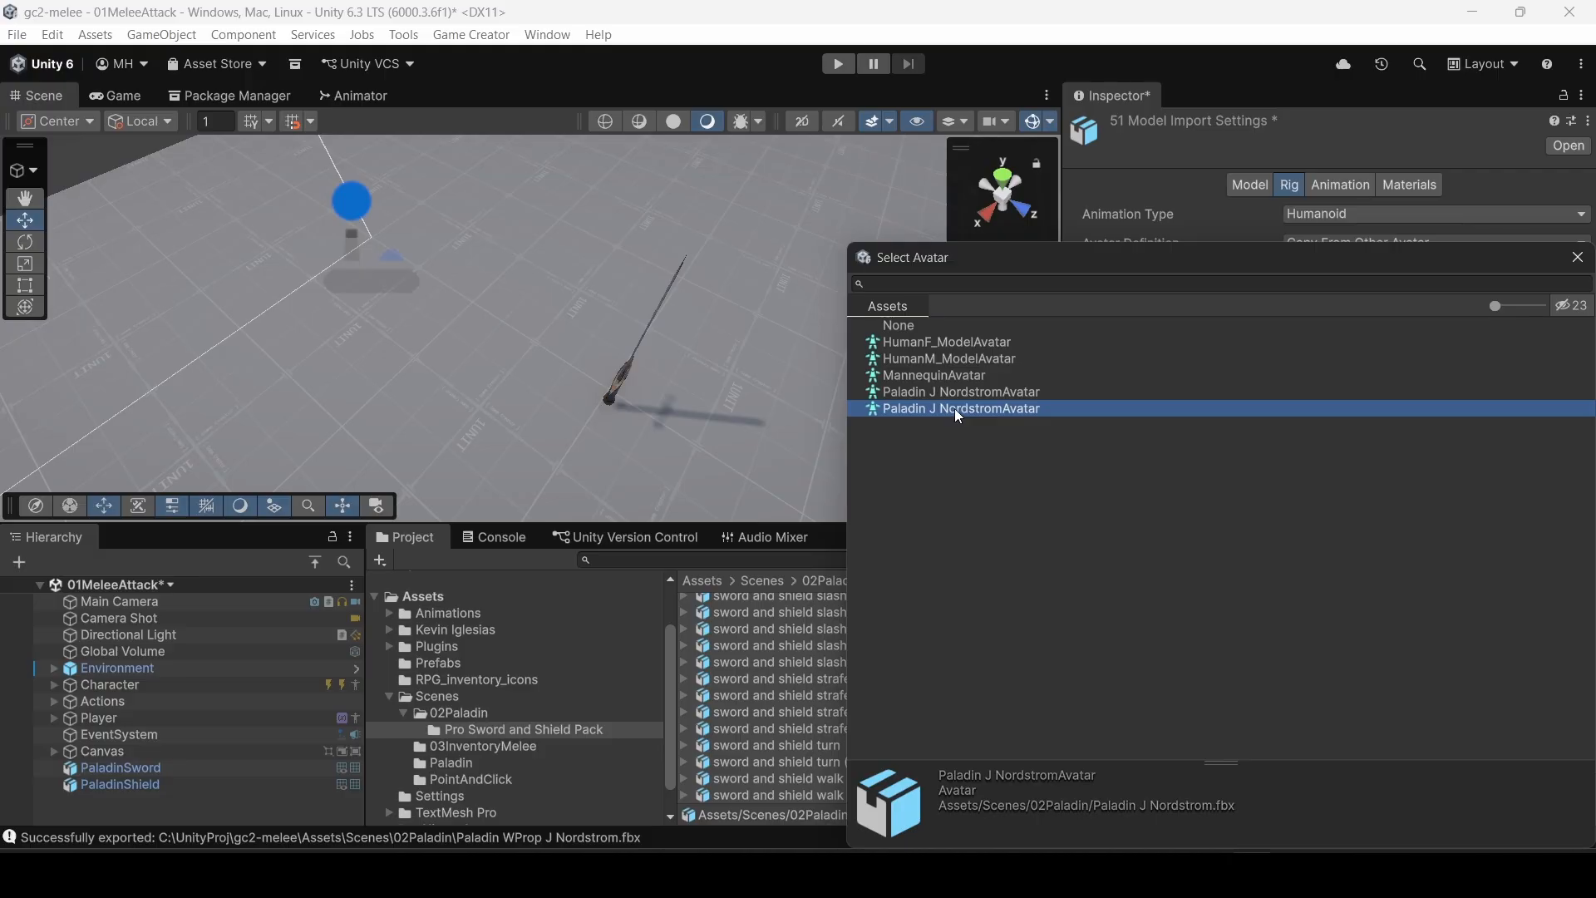
double_click(954, 407)
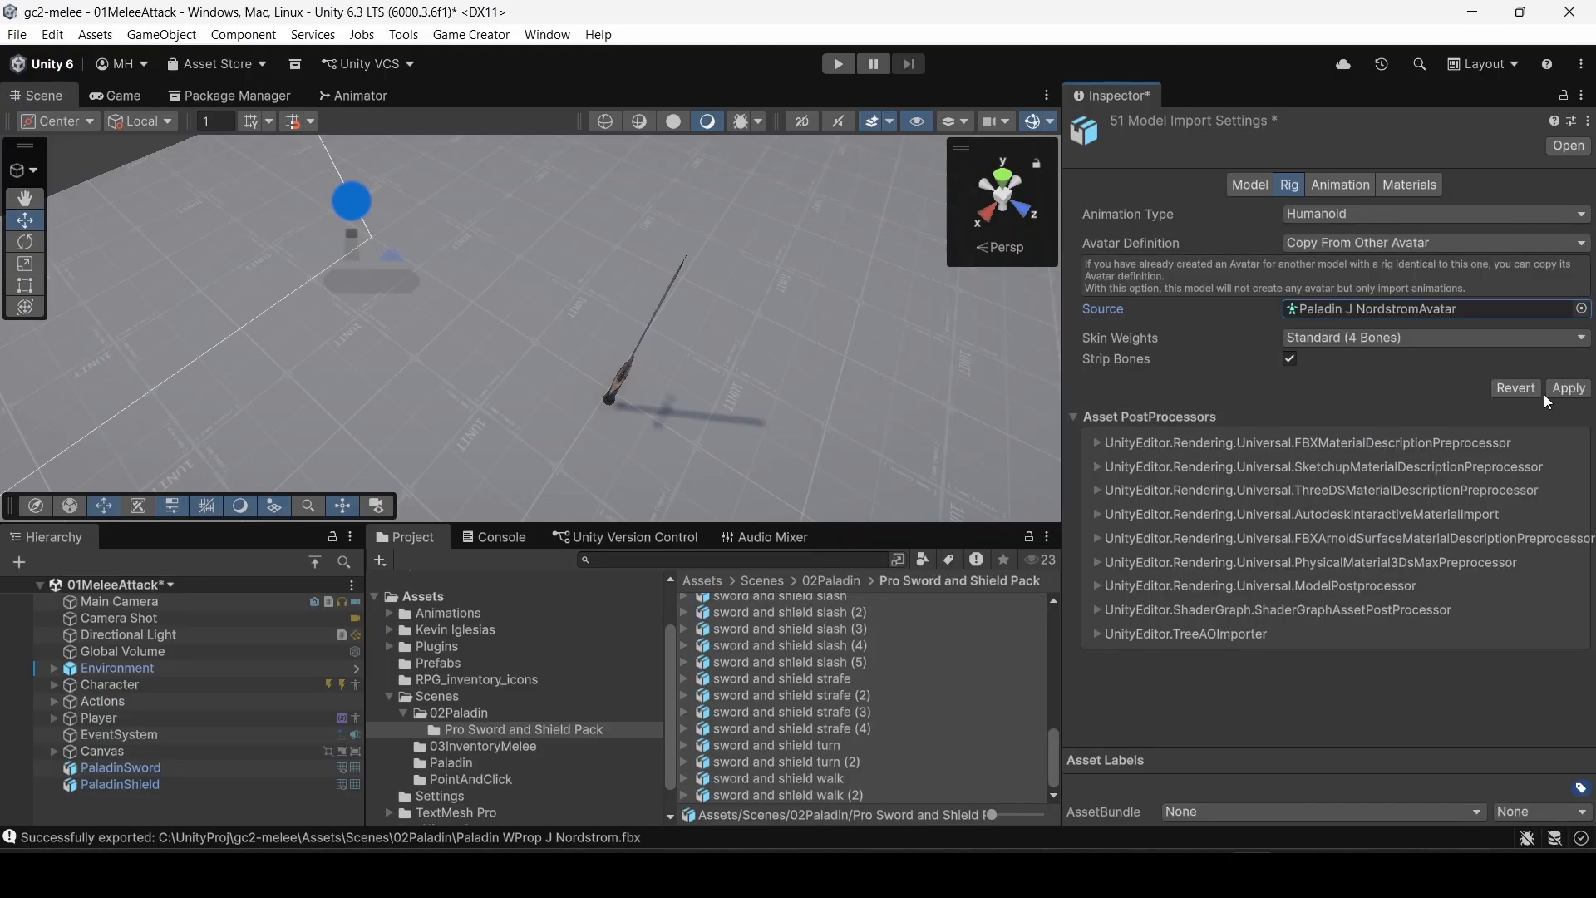
left_click(1569, 388)
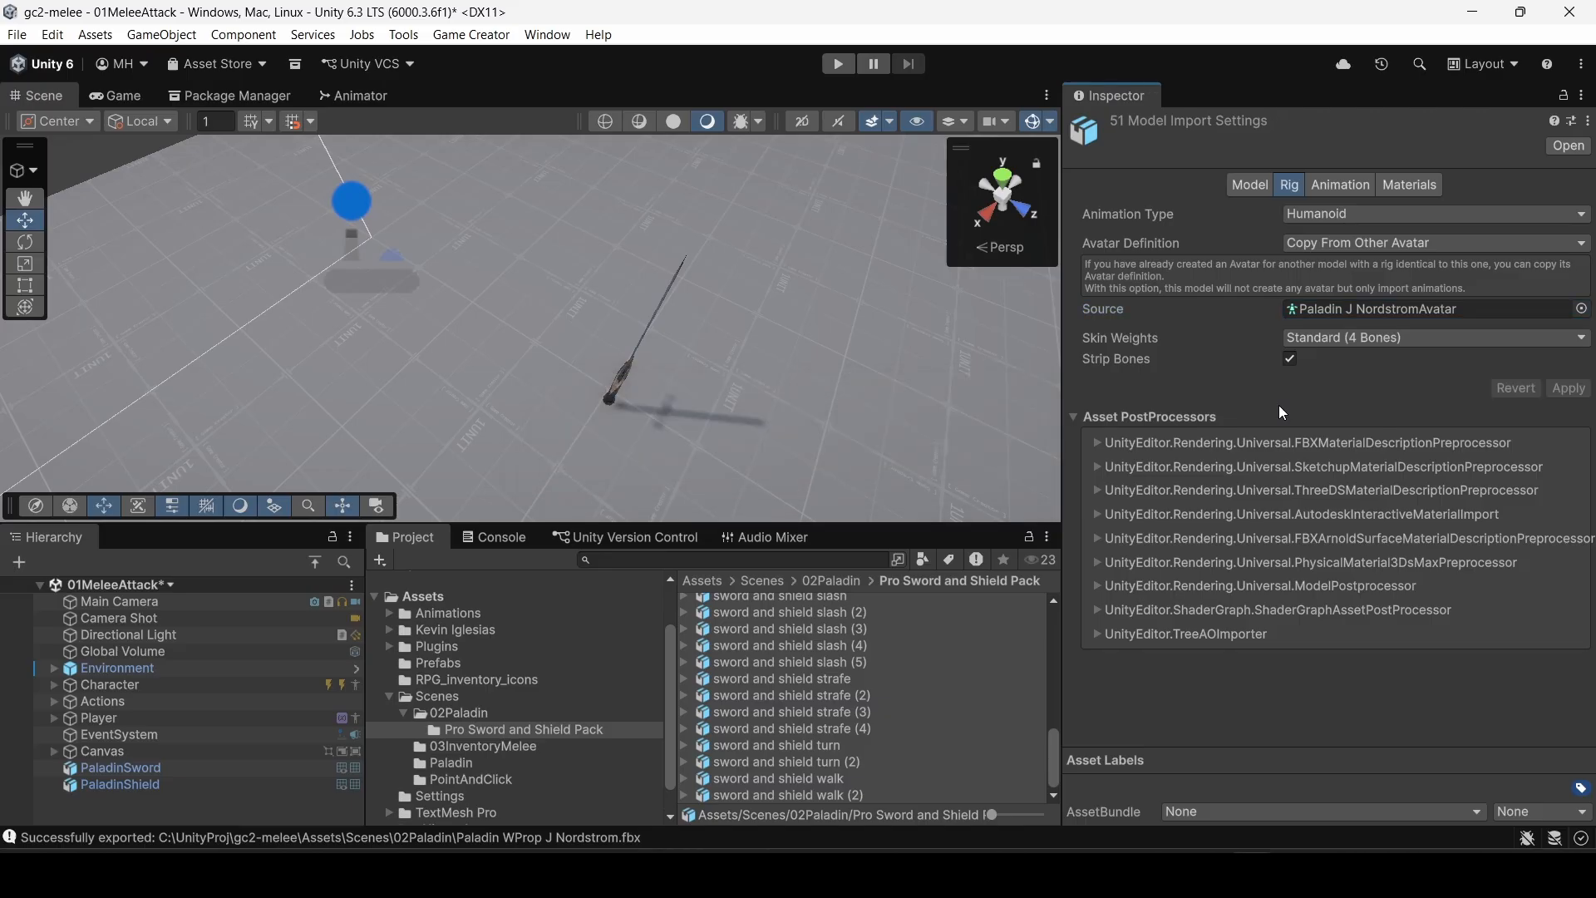
Step: Preview the mixamo.com clip inside draw sword 1 in an enlarged preview, viewing the paladin from different angles
left_click(789, 642)
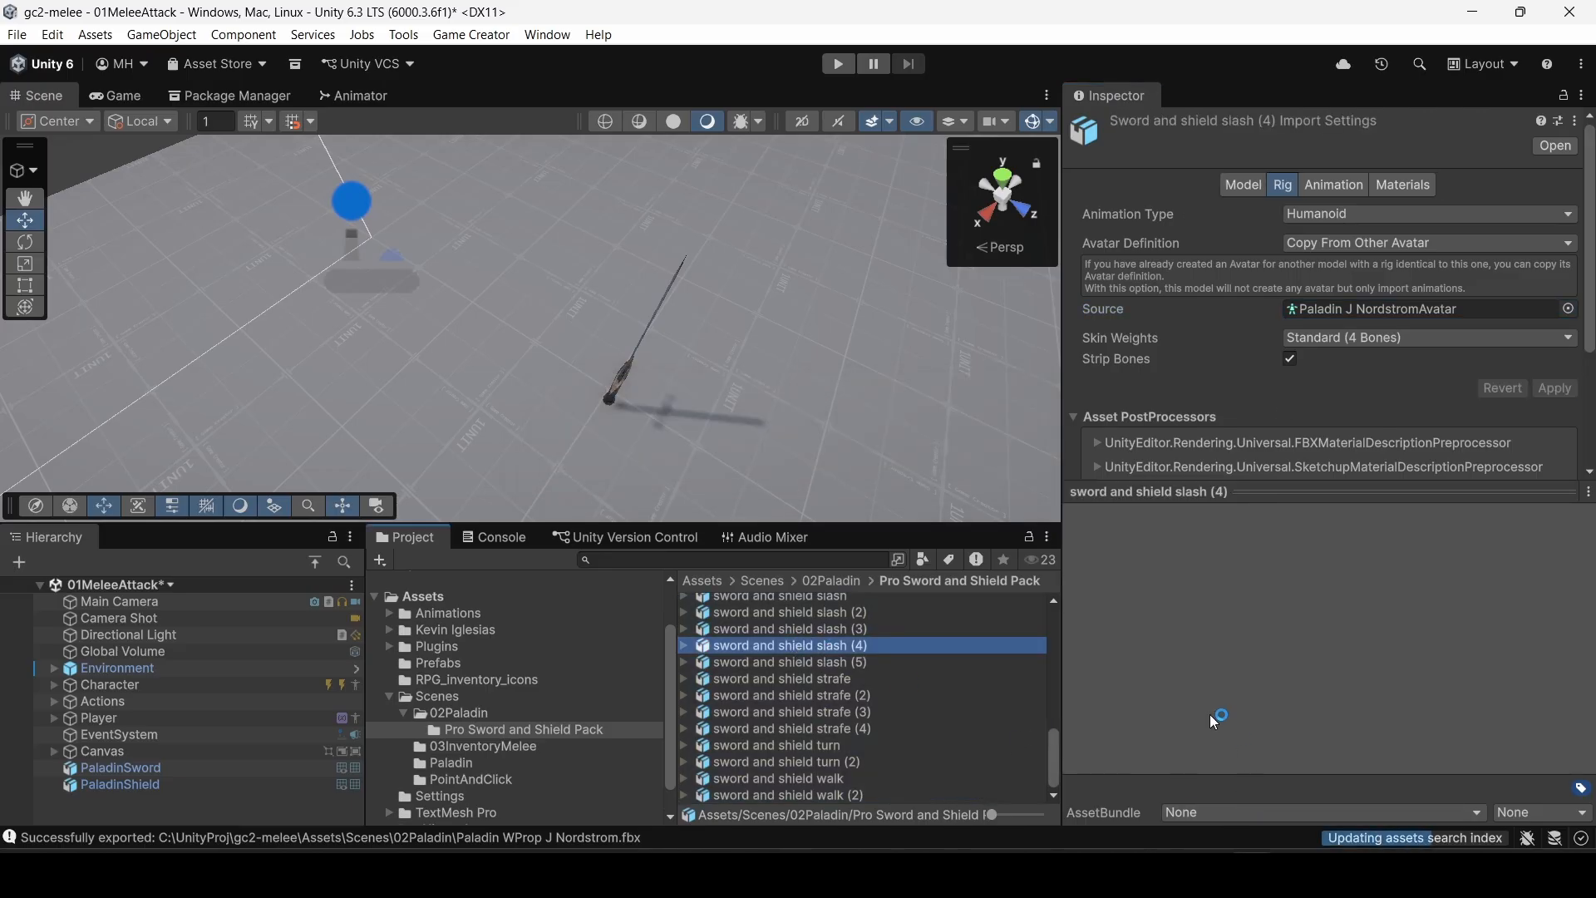
left_click_drag(1193, 492, 1218, 648)
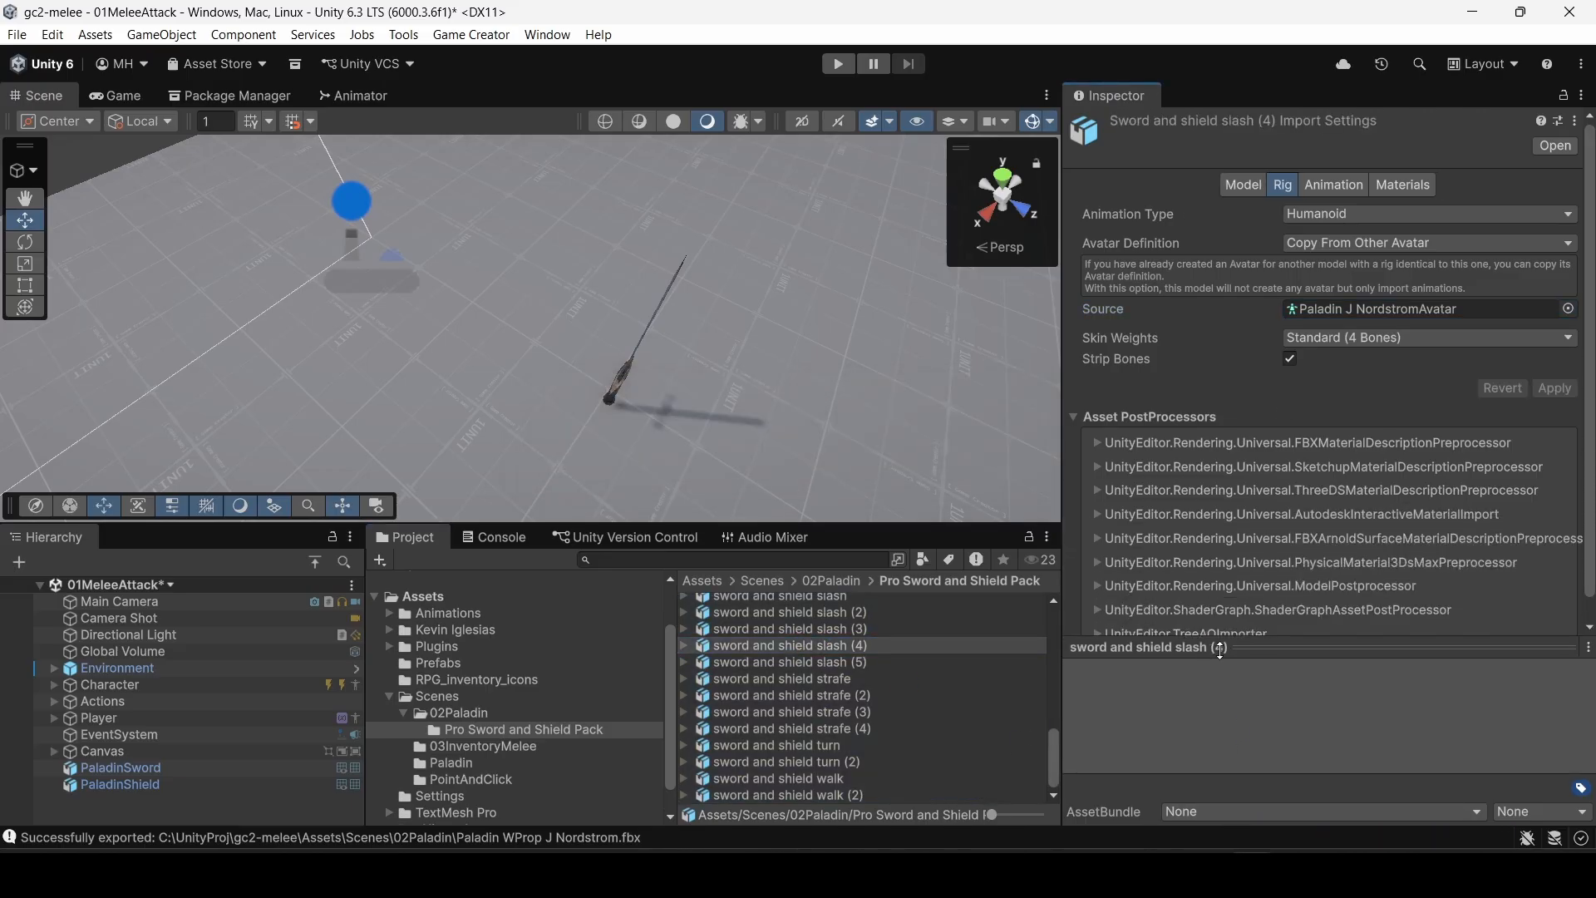
scroll(748, 656, "up", 10)
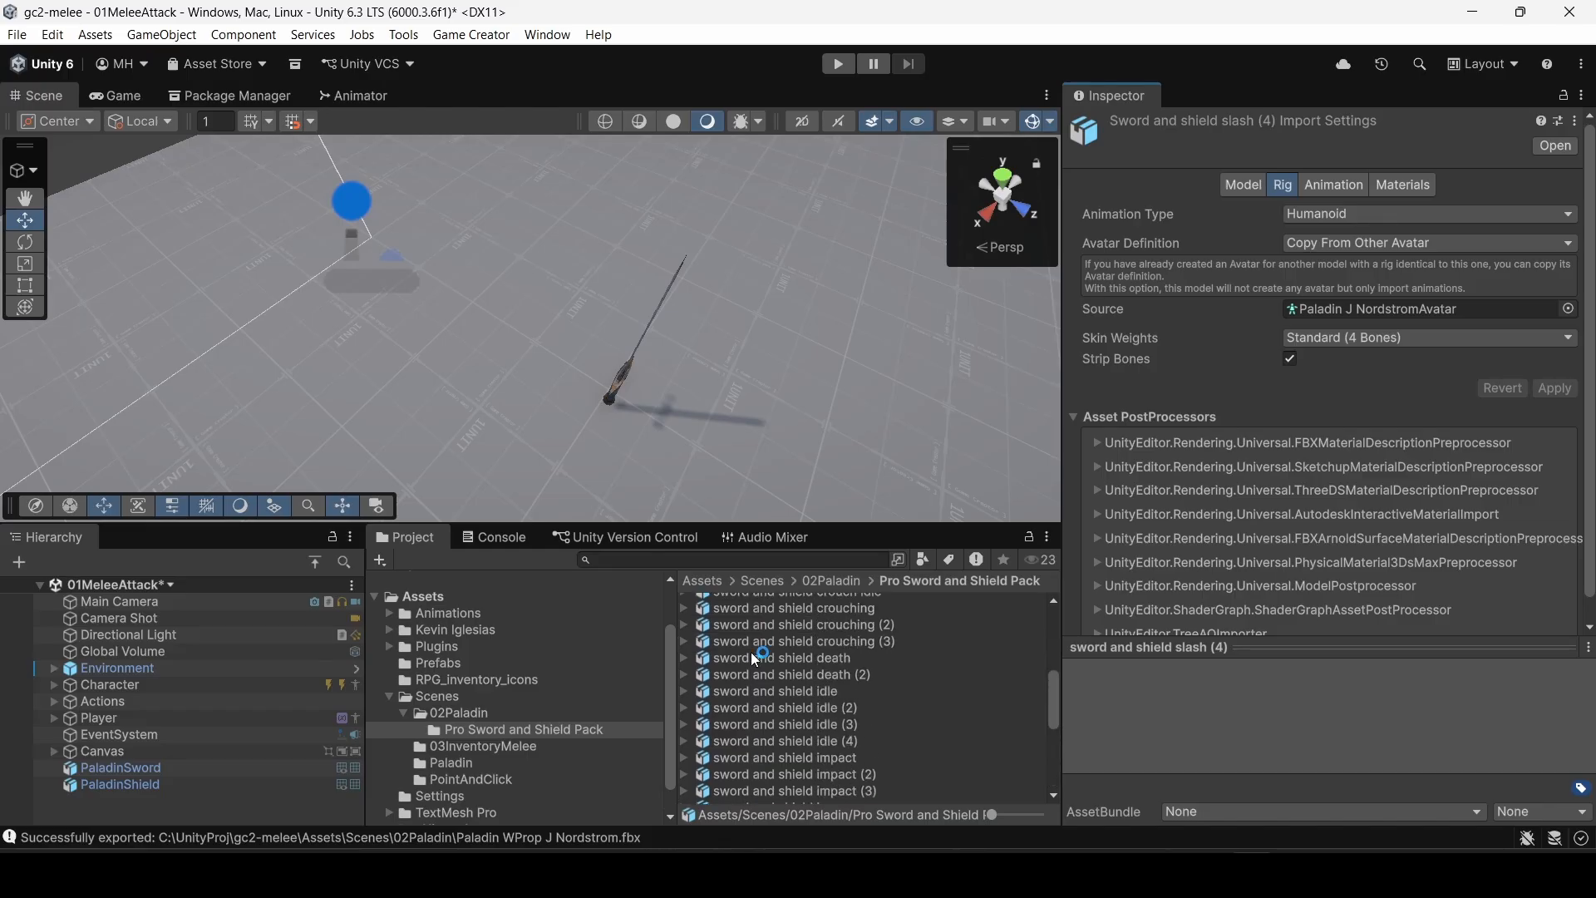
left_click(723, 600)
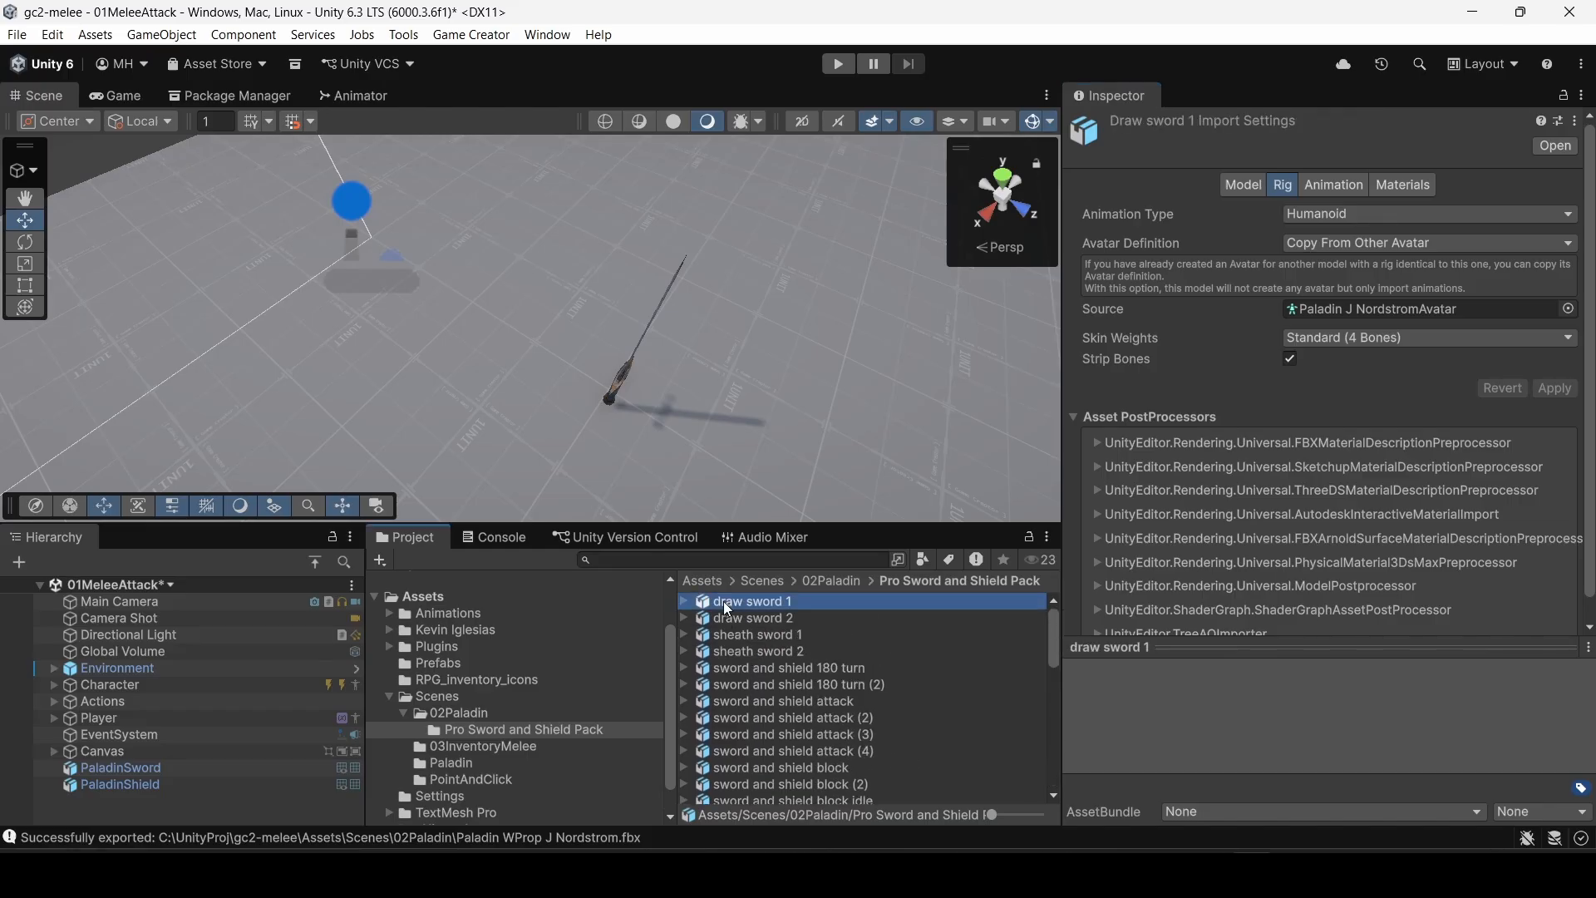
left_click(686, 602)
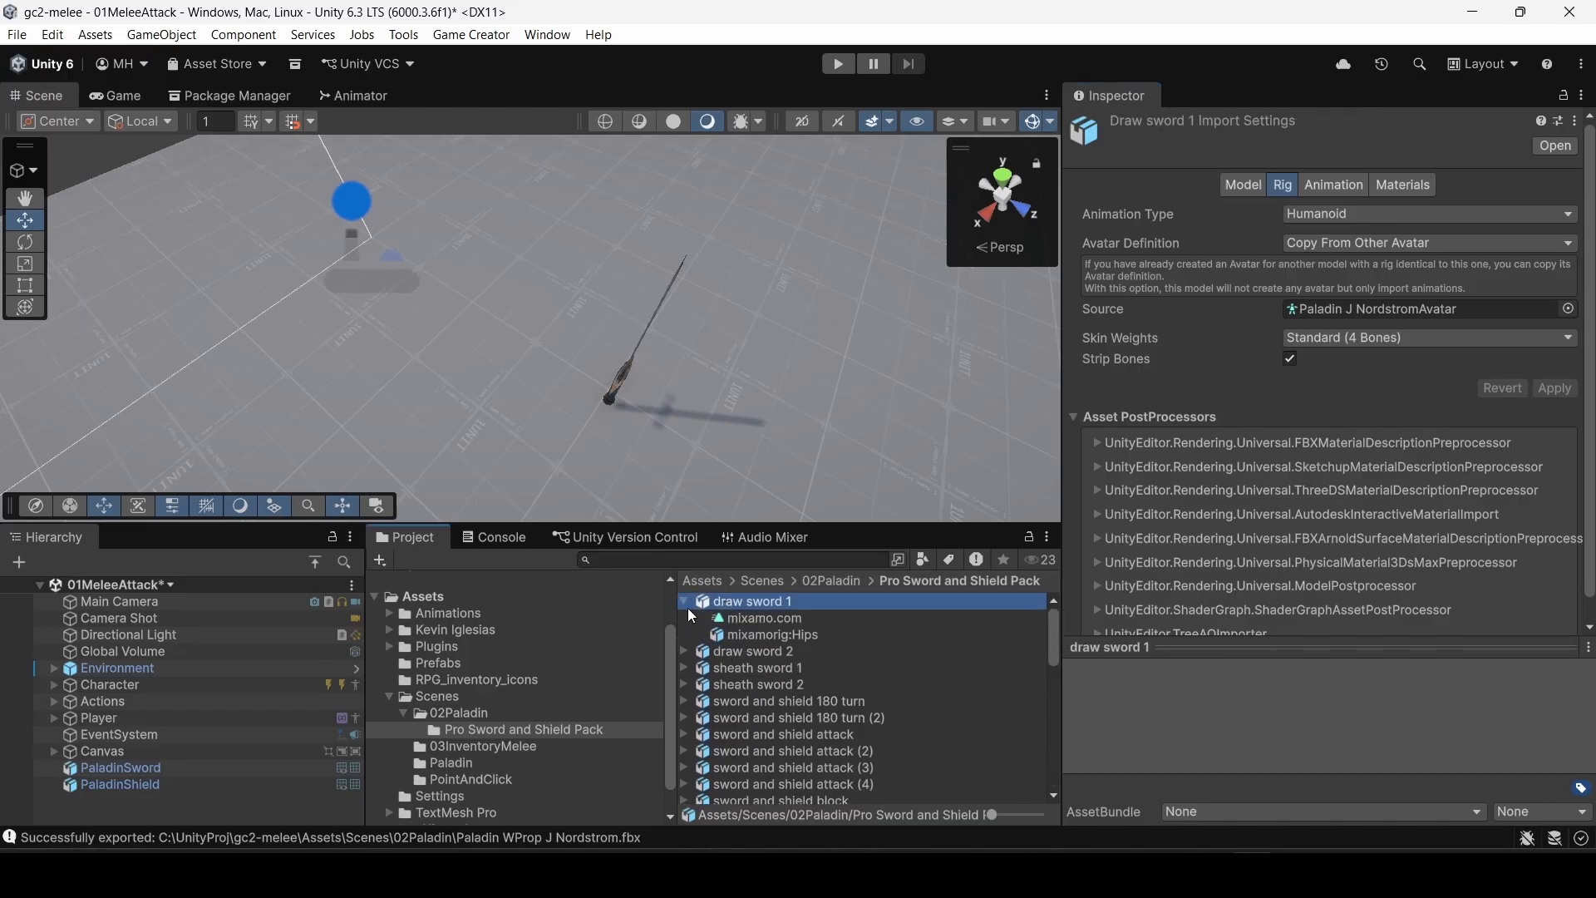
left_click(765, 617)
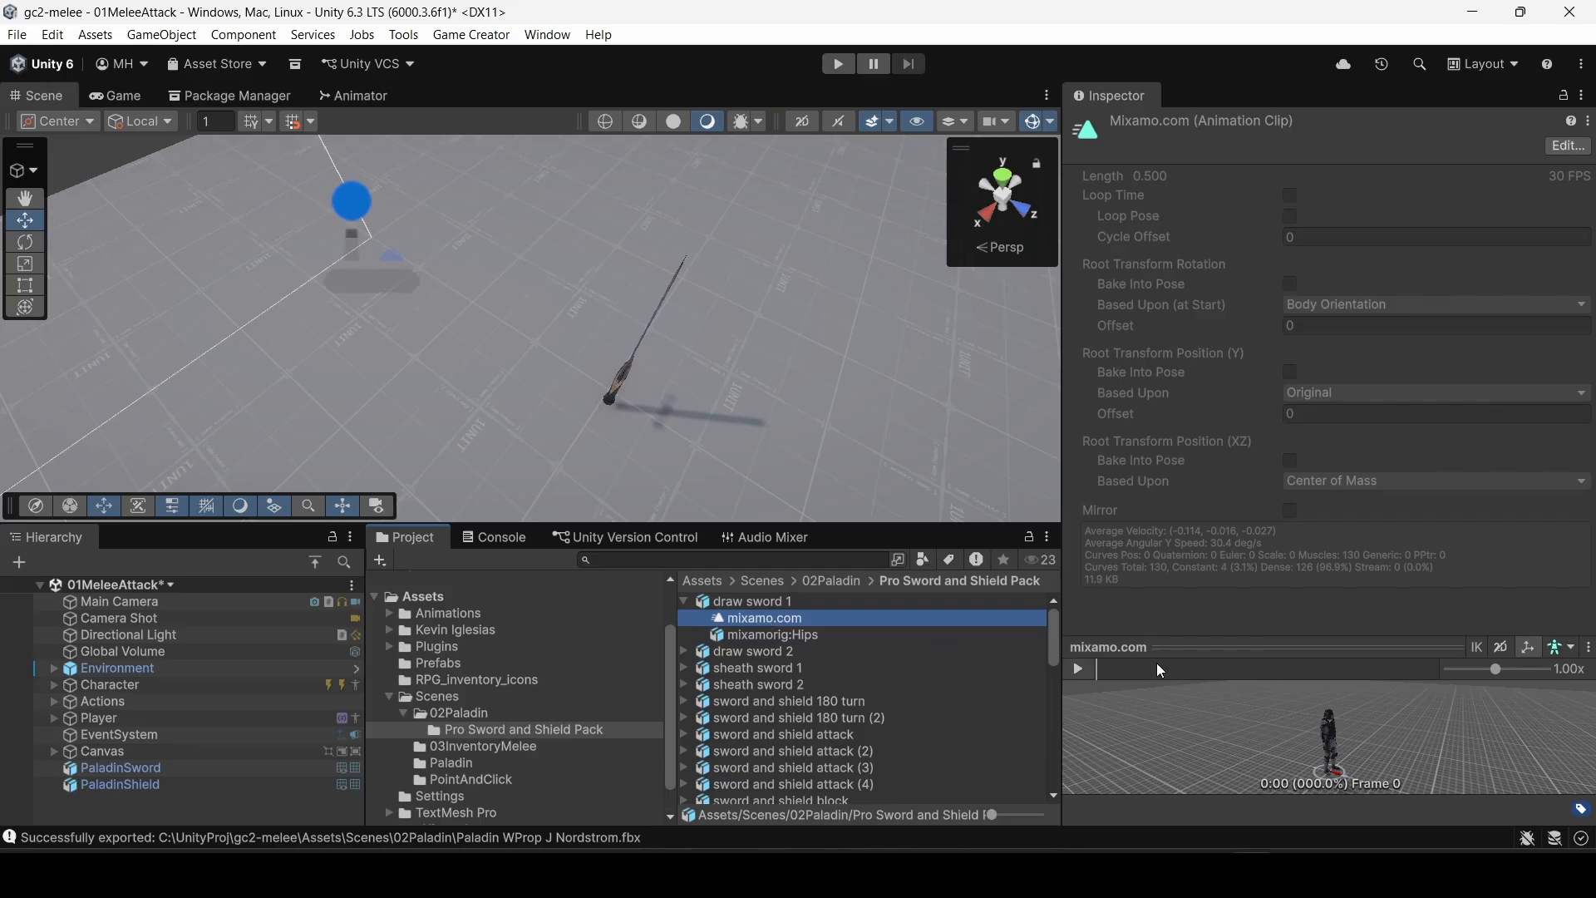
left_click_drag(1158, 669, 1100, 363)
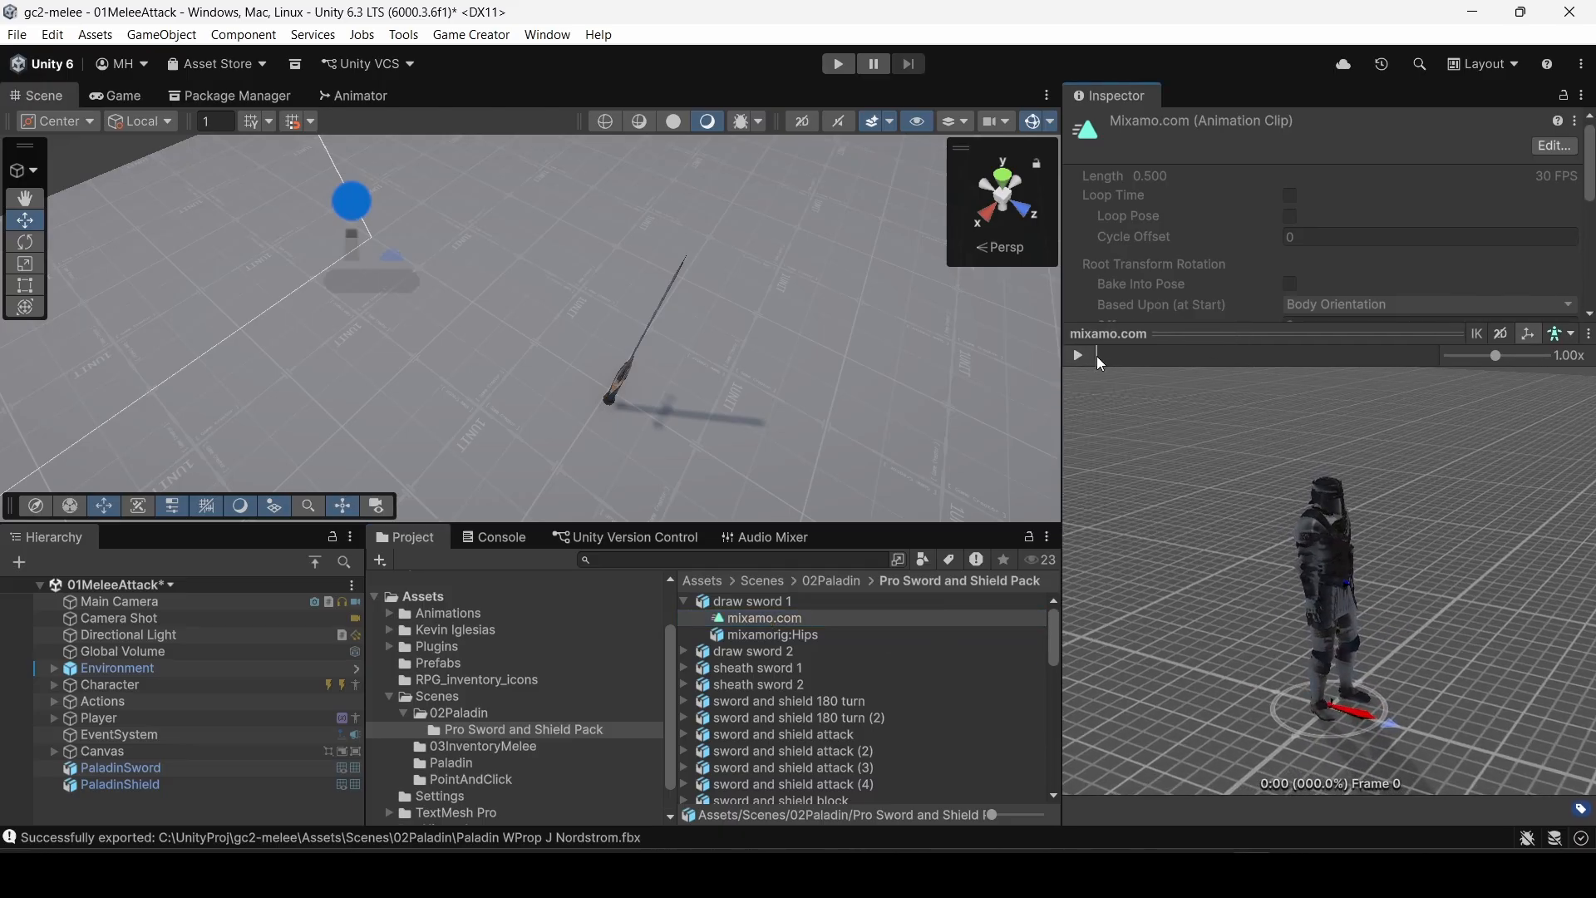
left_click(1078, 356)
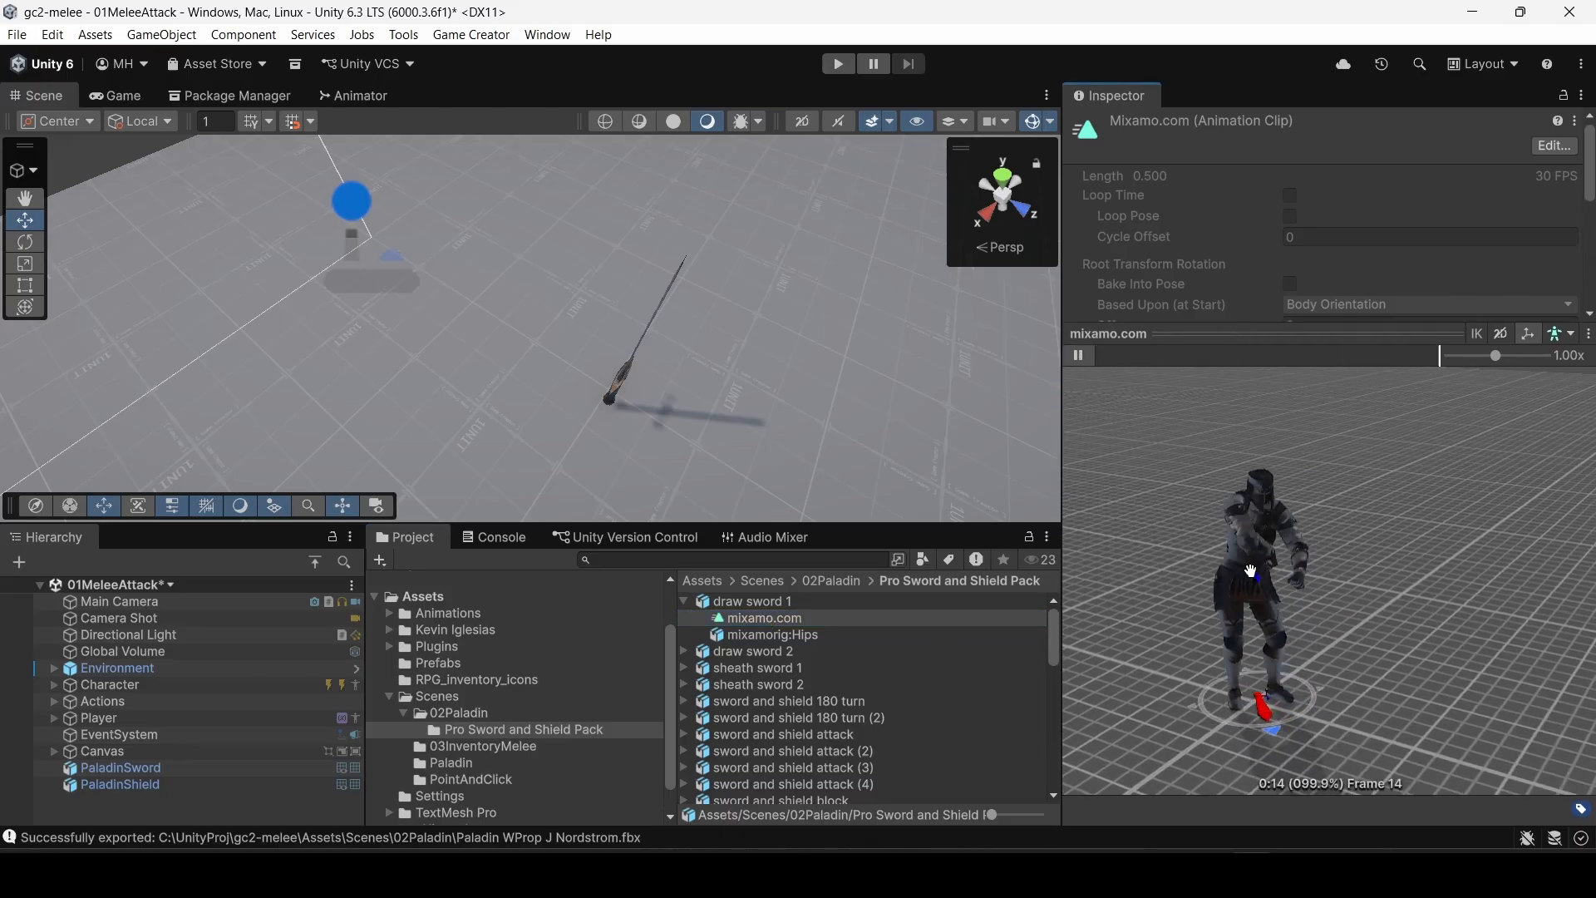
mouse_move(1250, 571)
right_mouse_down()
mouse_move(1308, 583)
mouse_move(1254, 570)
mouse_move(1275, 563)
right_mouse_up()
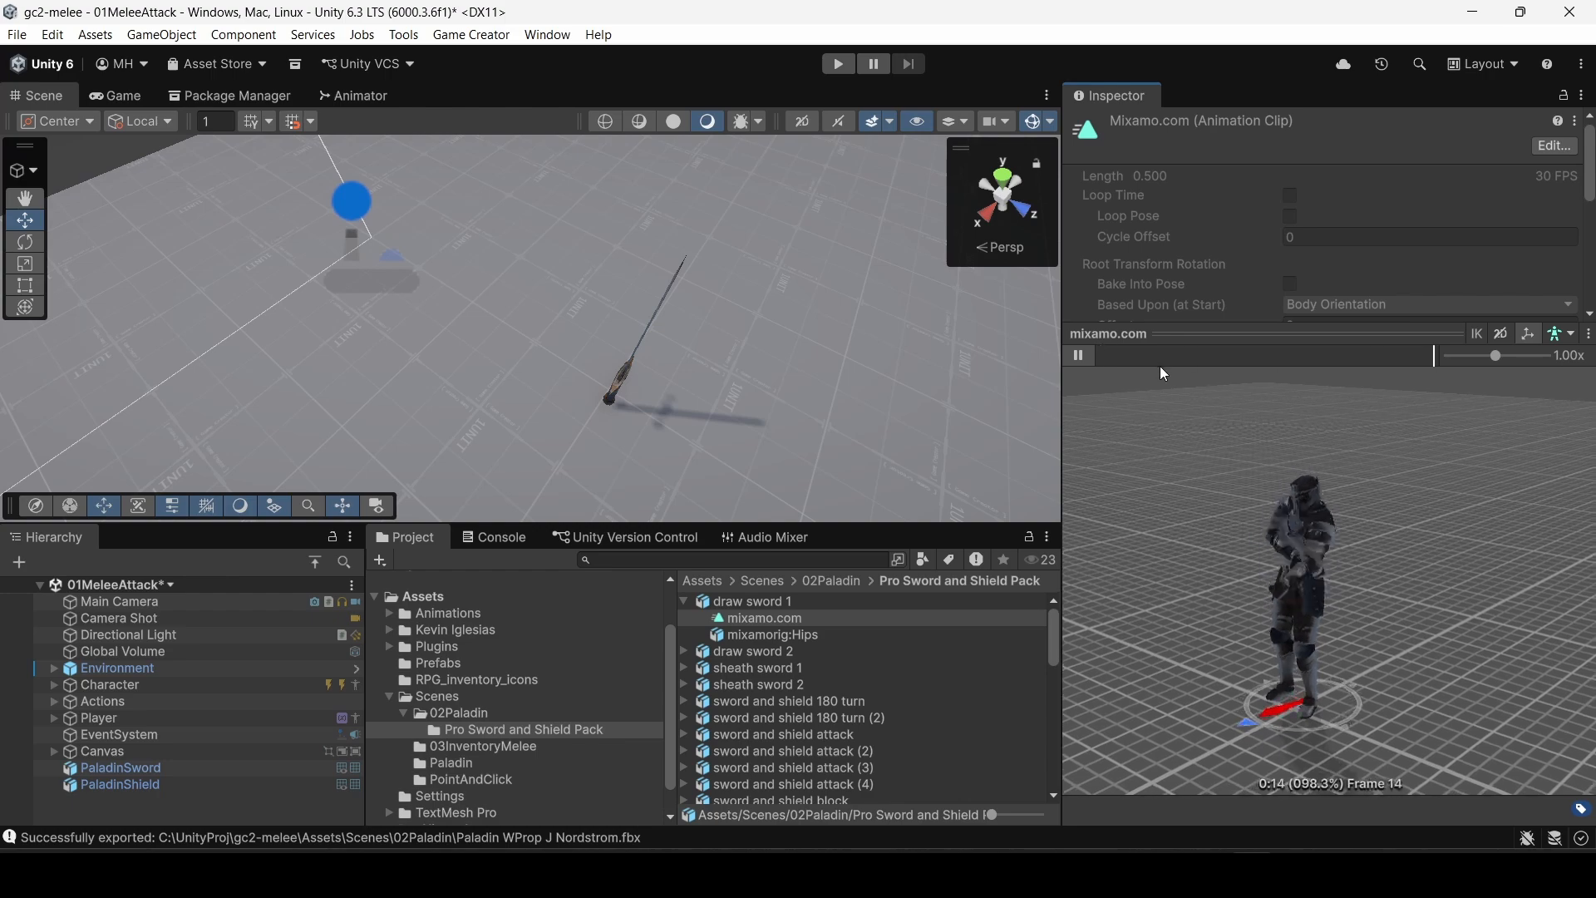
Step: Open the import settings of draw sword 1's animation clip and start editing the clip name
left_click(1180, 356)
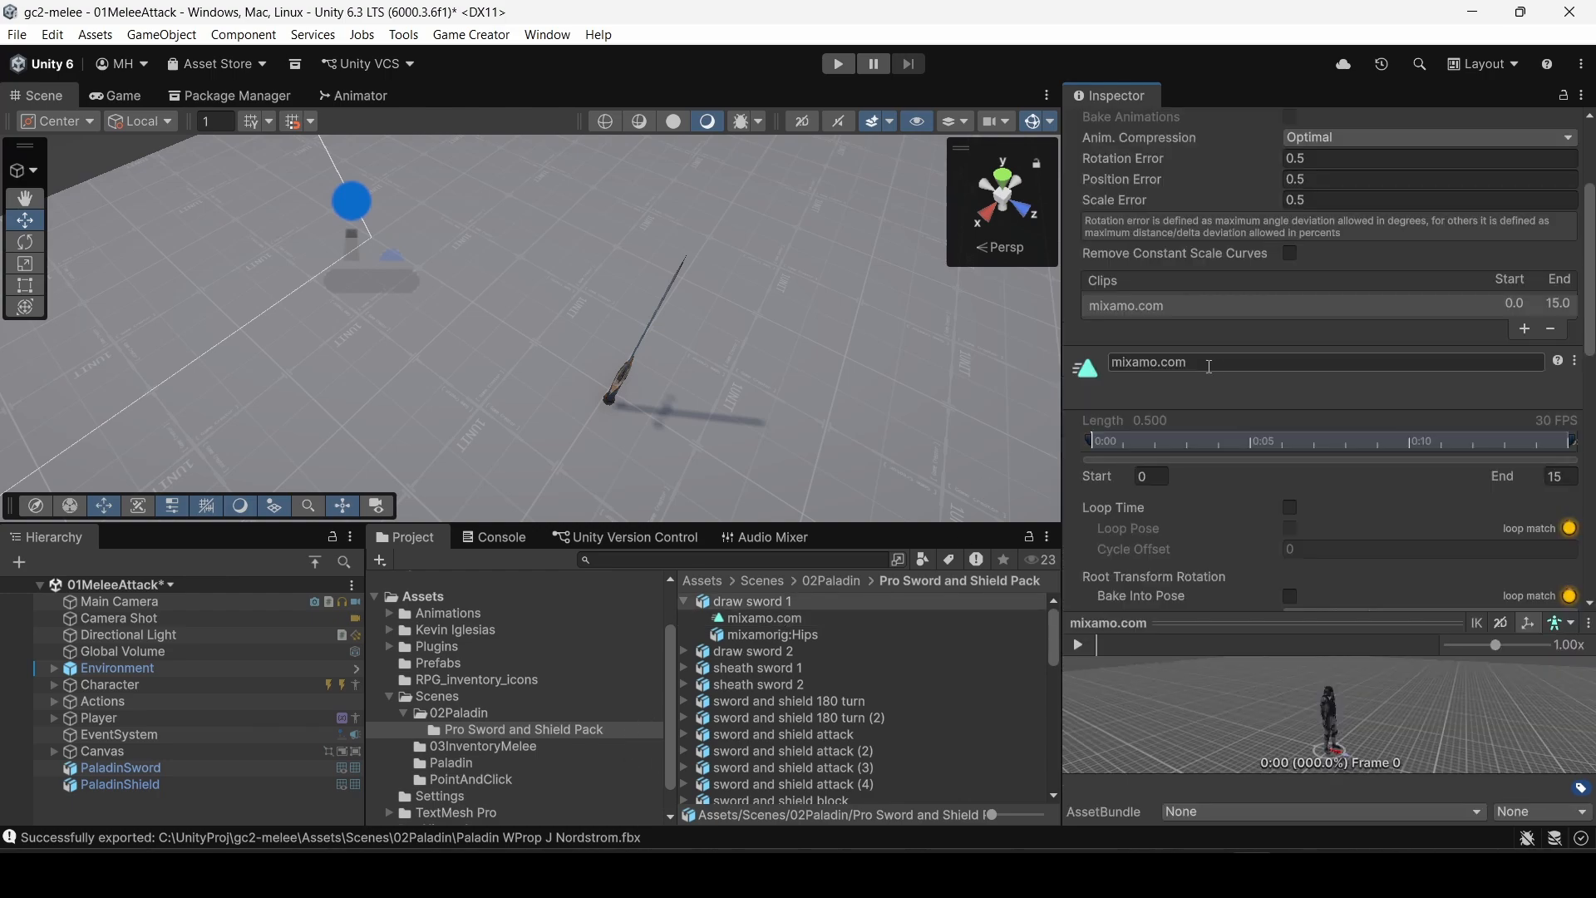
Step: Rename the animation clip inside the draw sword 1 file as "Draw Sword 1" and apply the import settings
left_click(1209, 366)
left_click(761, 601)
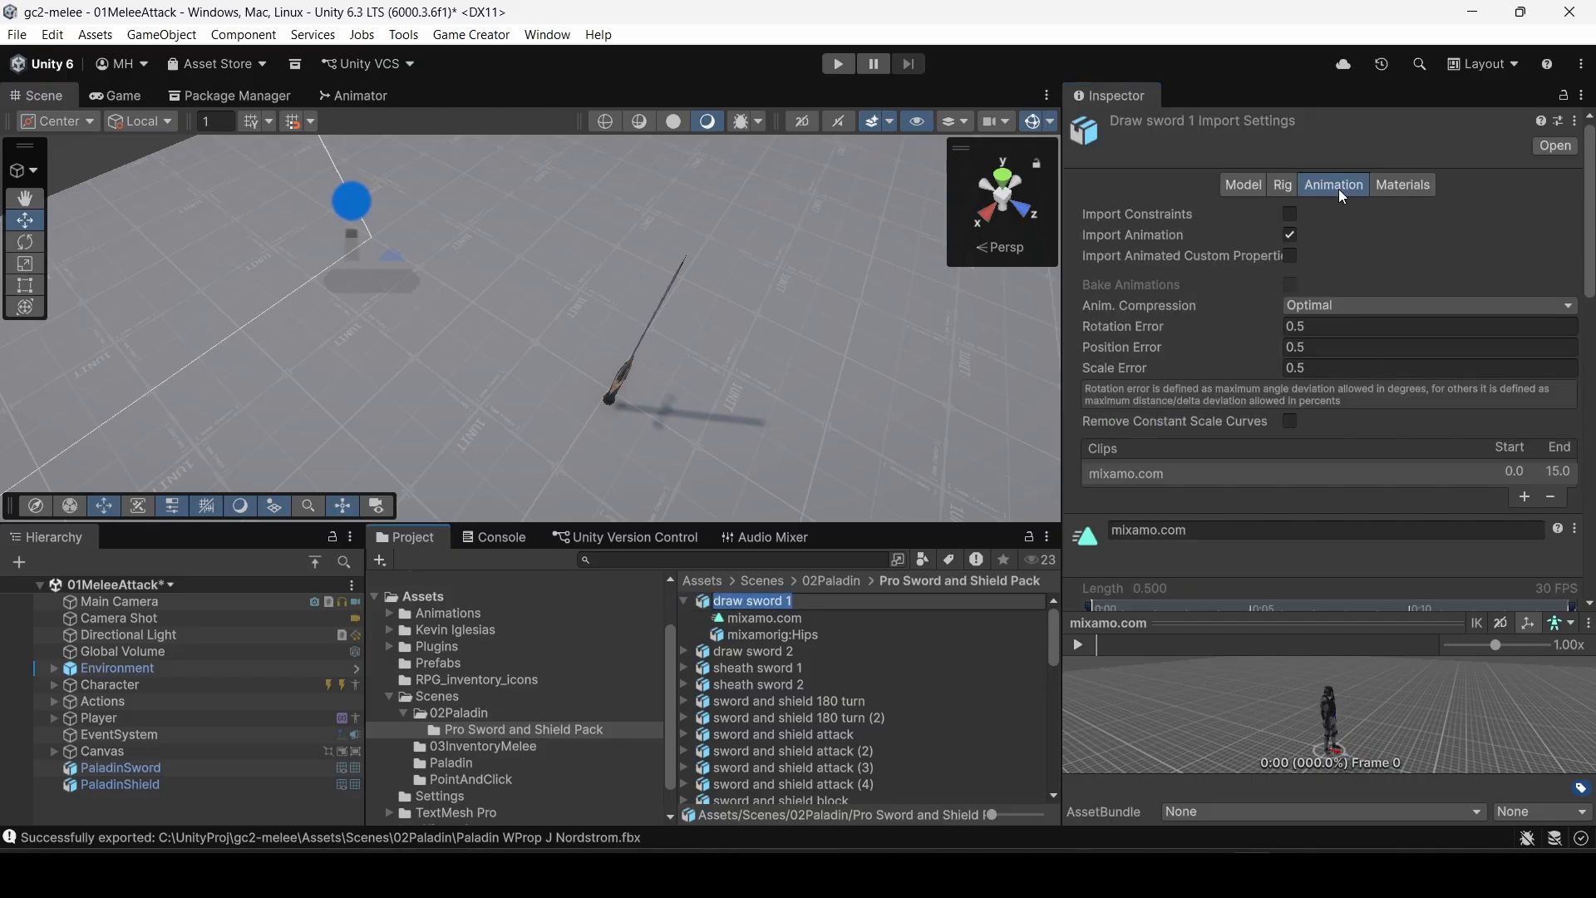
scroll(1328, 426, "down", 5)
left_click(1190, 376)
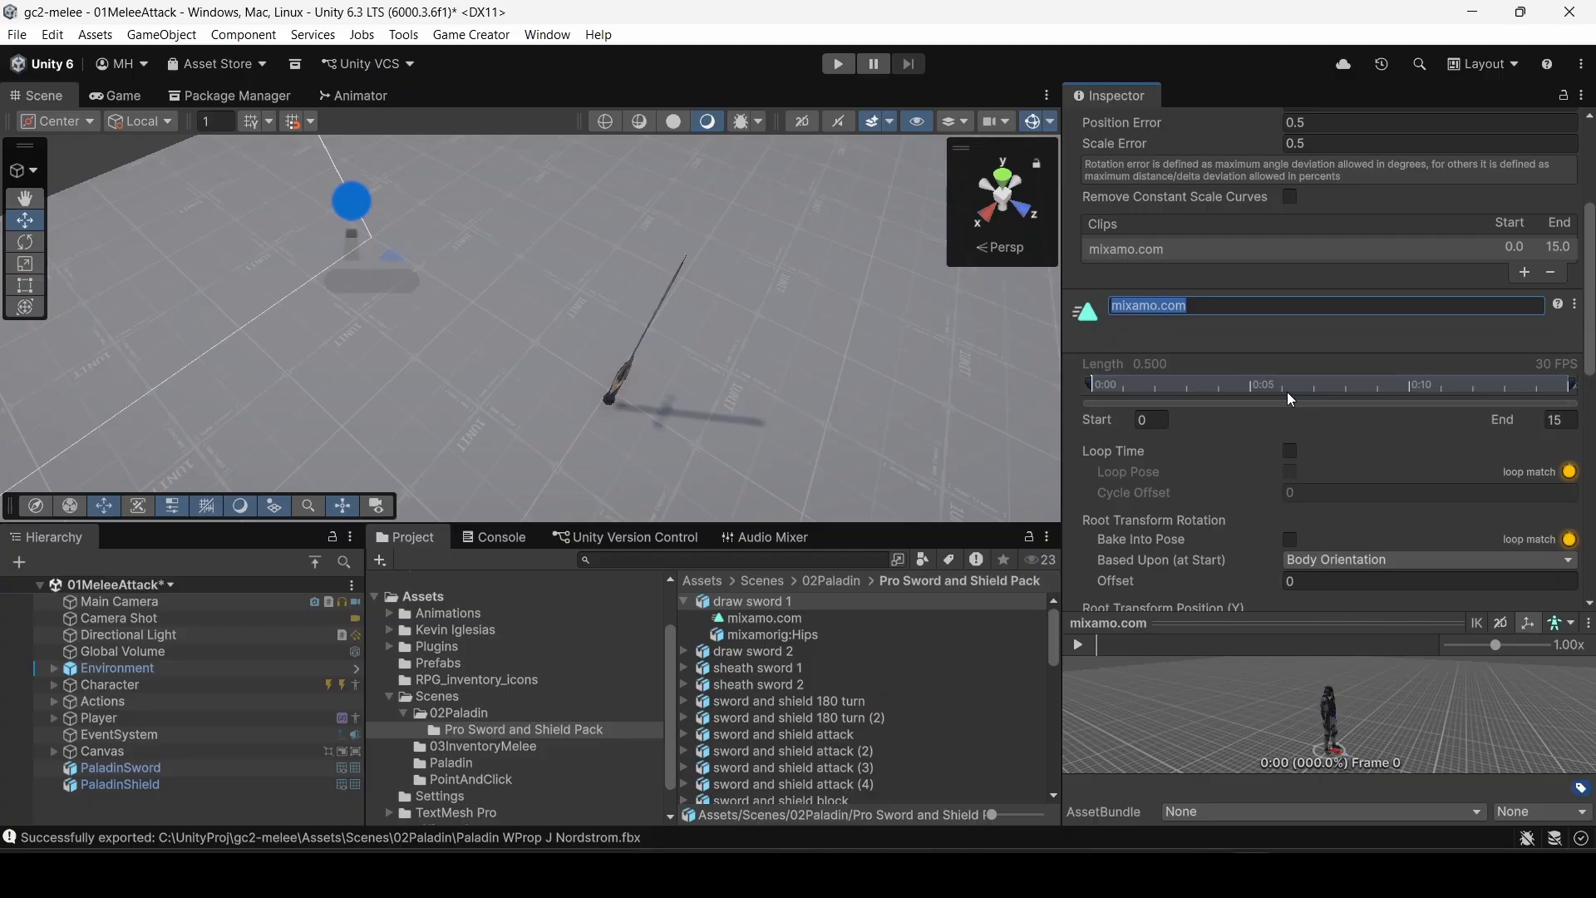
type("Draw Sword 1")
key("Return")
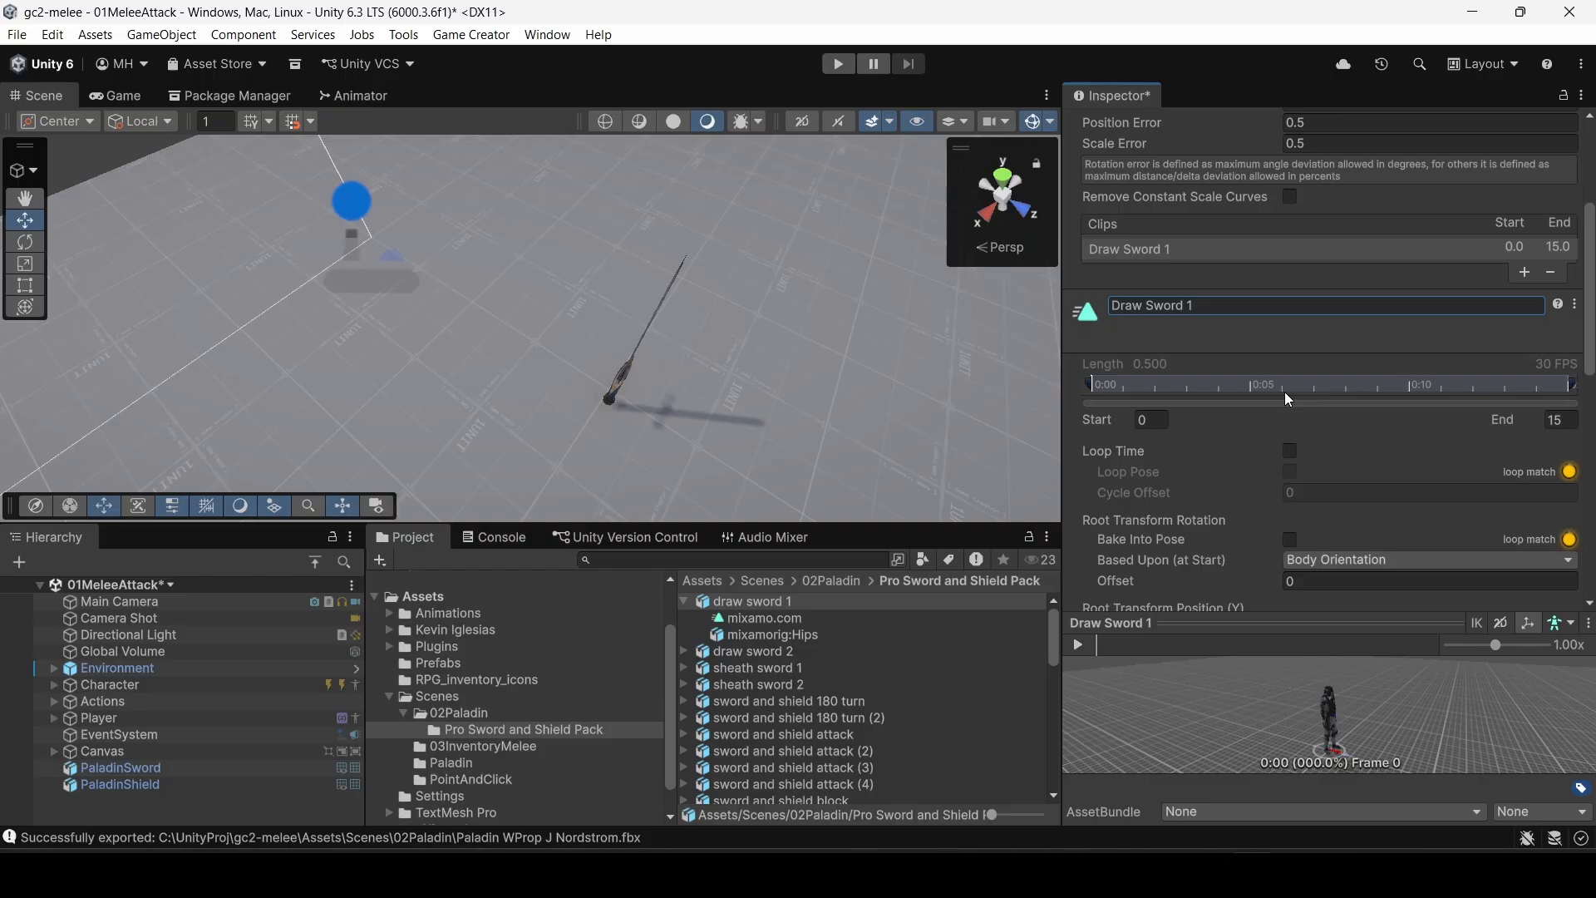
scroll(1413, 496, "down", 10)
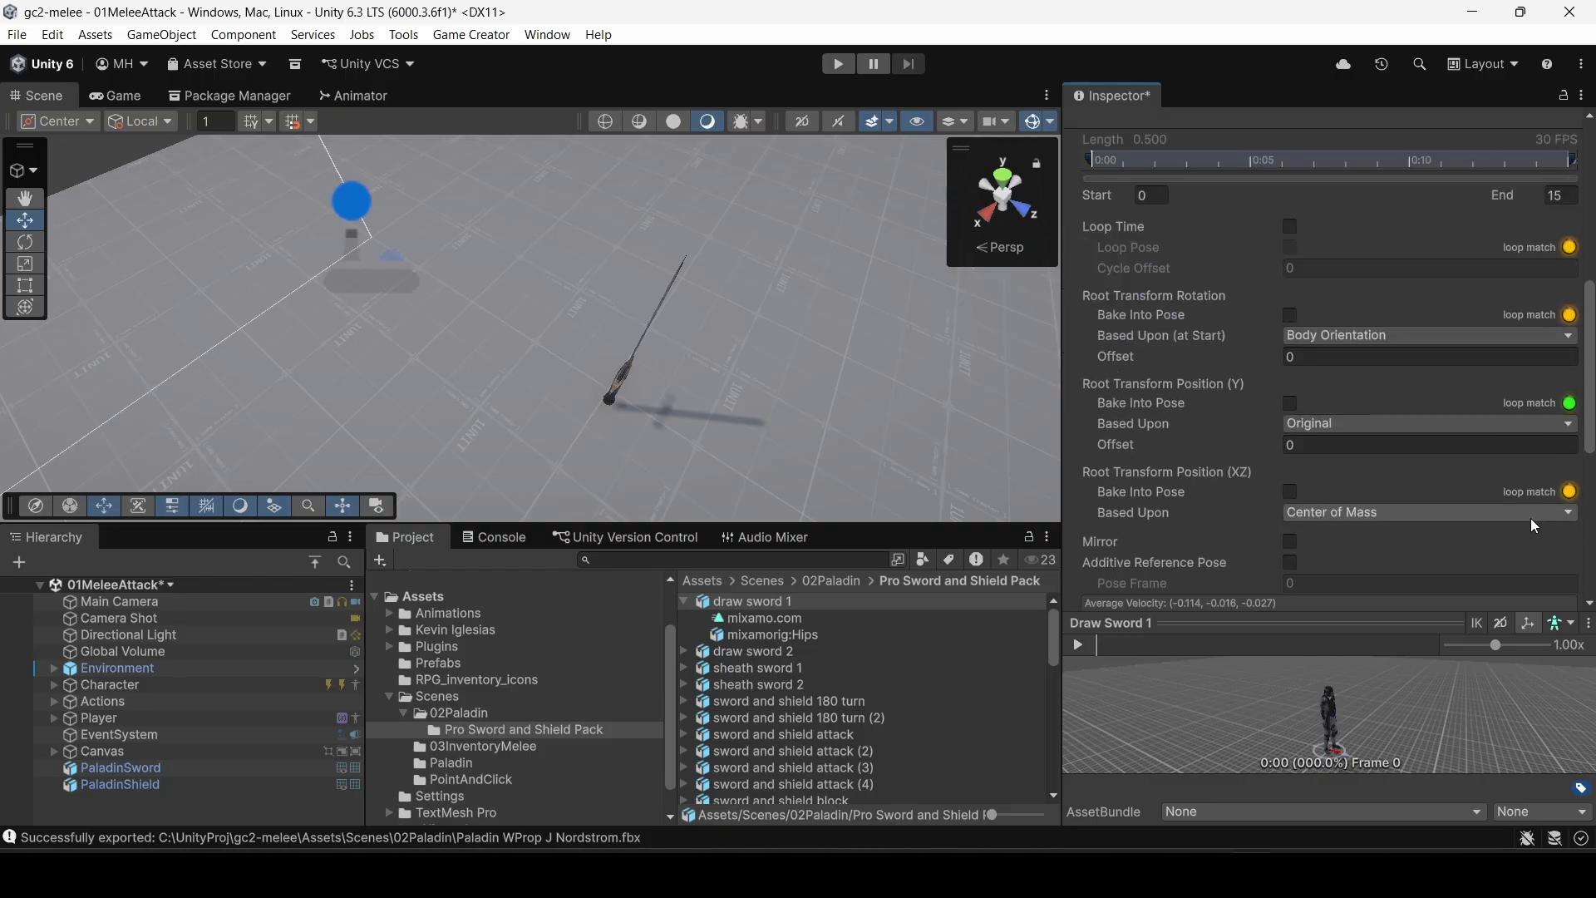
left_click(1556, 341)
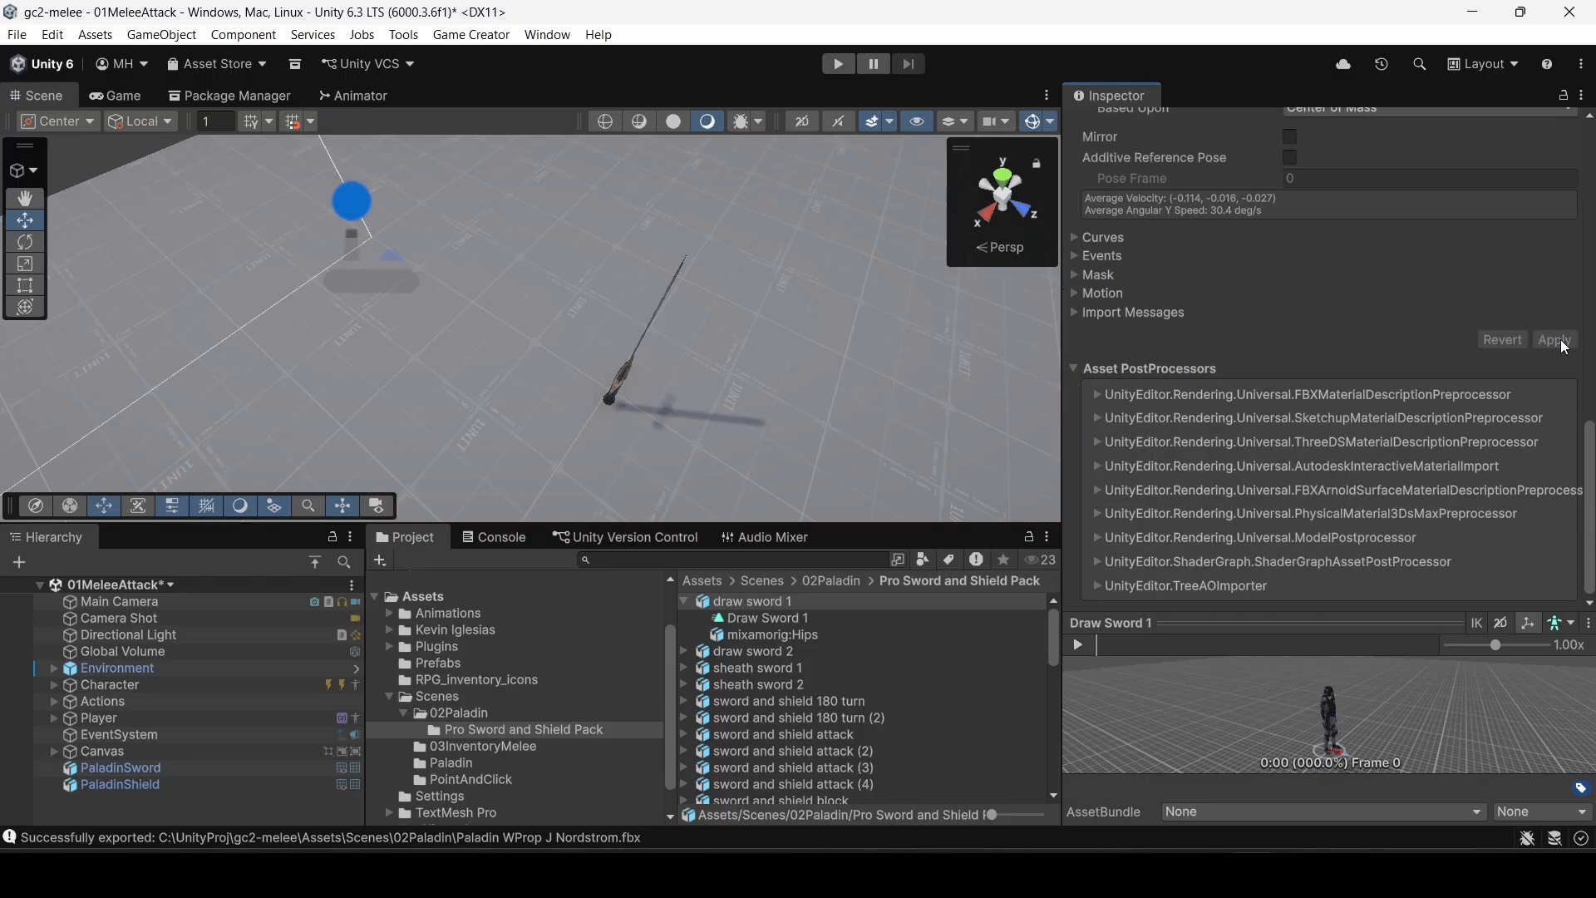
left_click(756, 618)
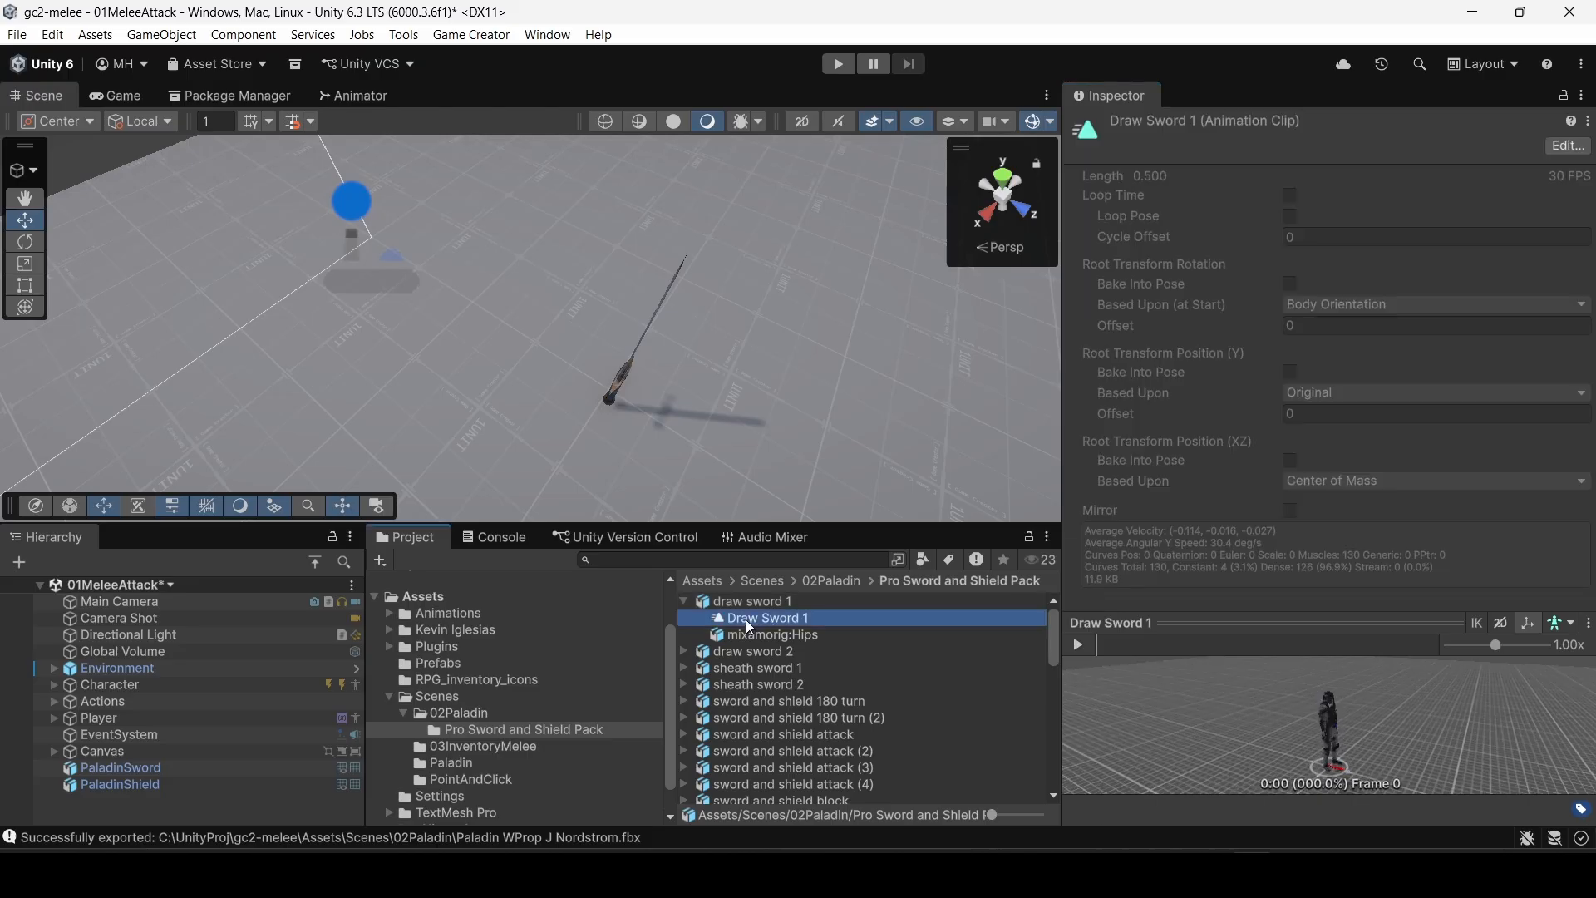
Step: Examine the draw sword 2 import settings and the animation clip inside the sheath sword 1 file
left_click(742, 652)
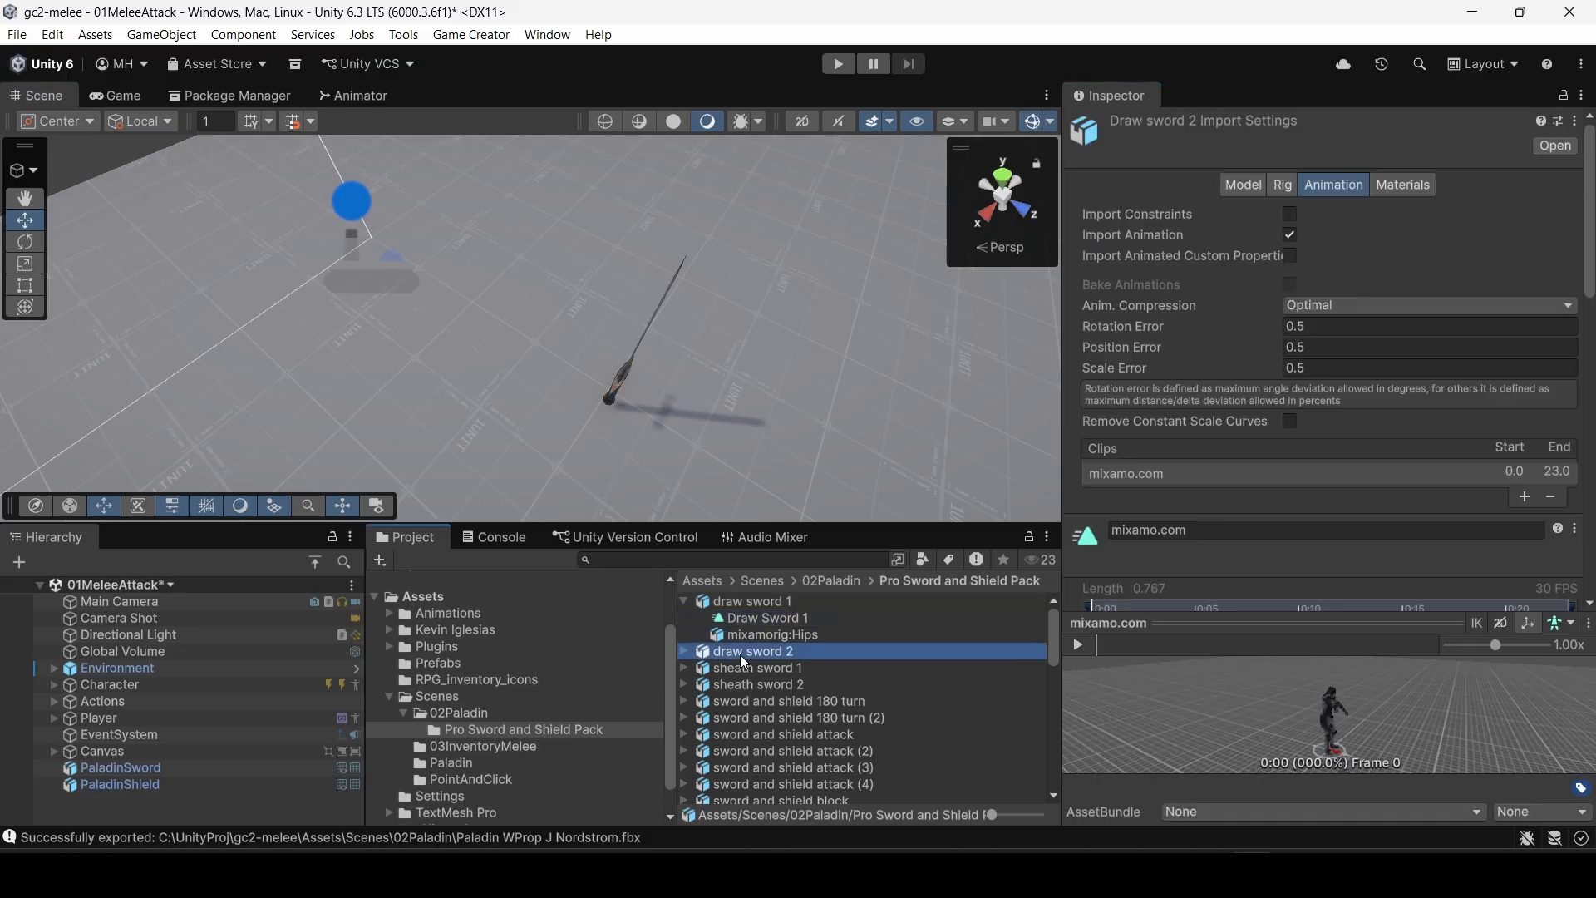
scroll(756, 665, "down", 10)
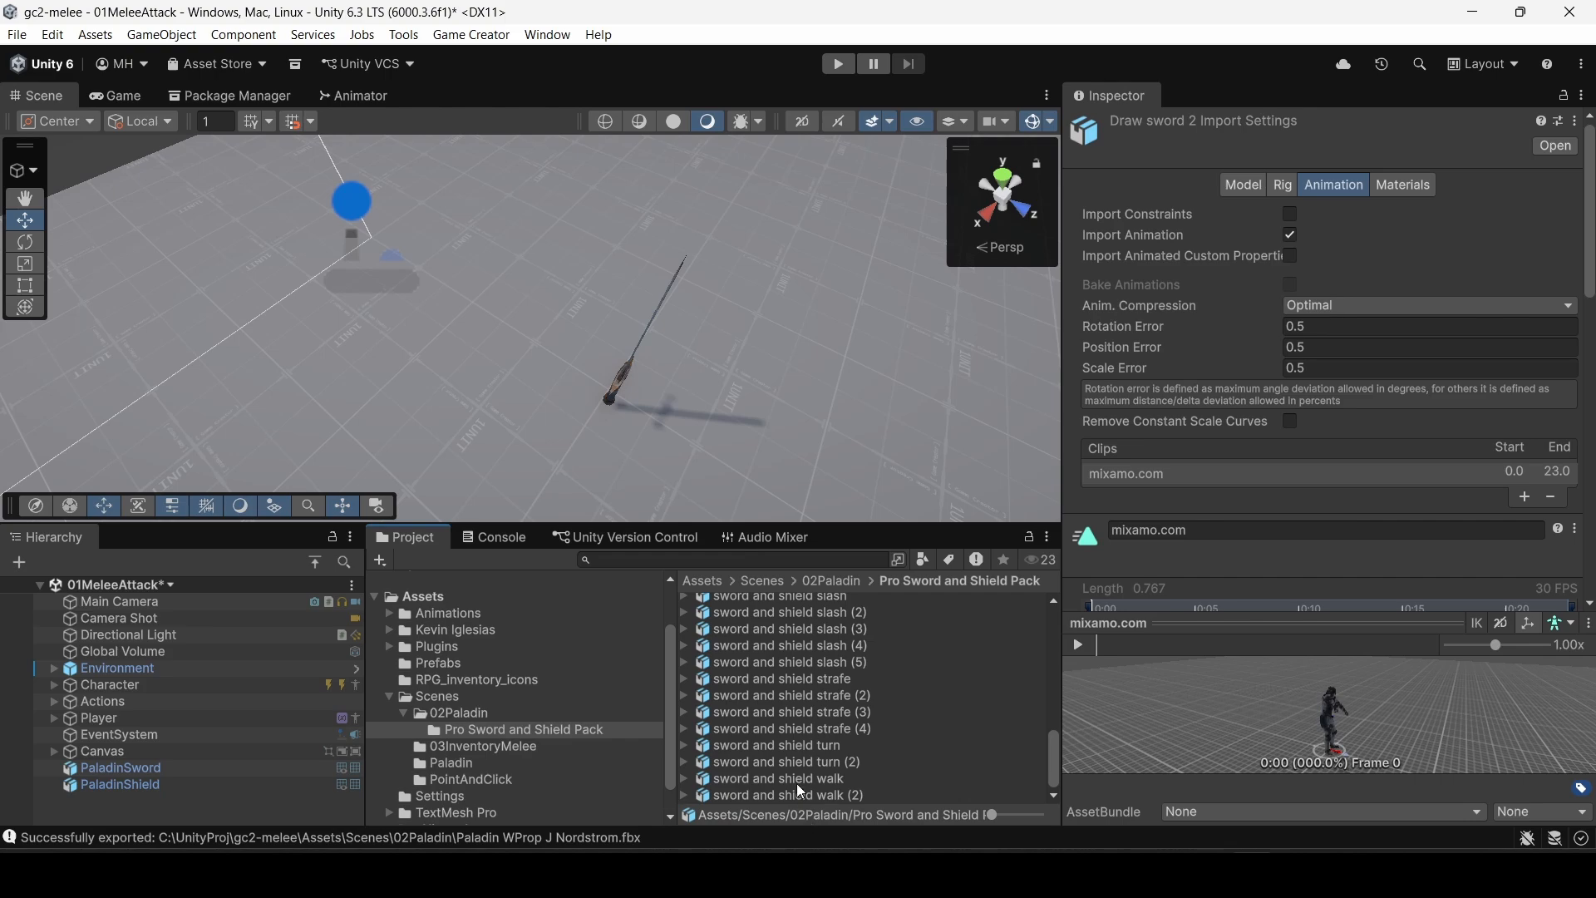
scroll(790, 707, "up", 10)
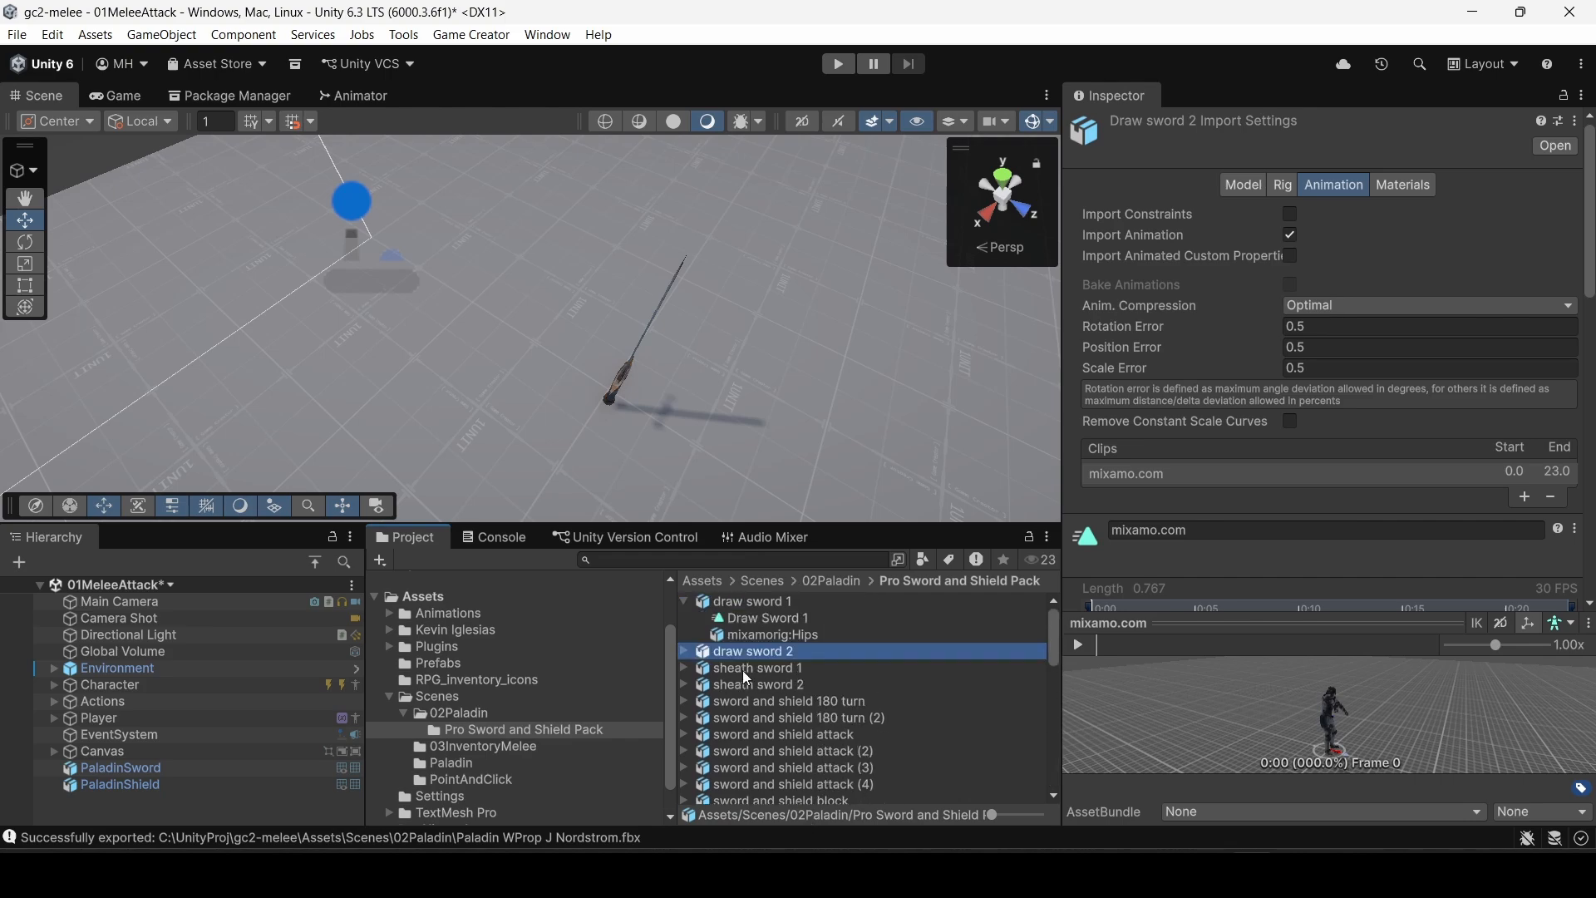
left_click(732, 669)
left_click(684, 668)
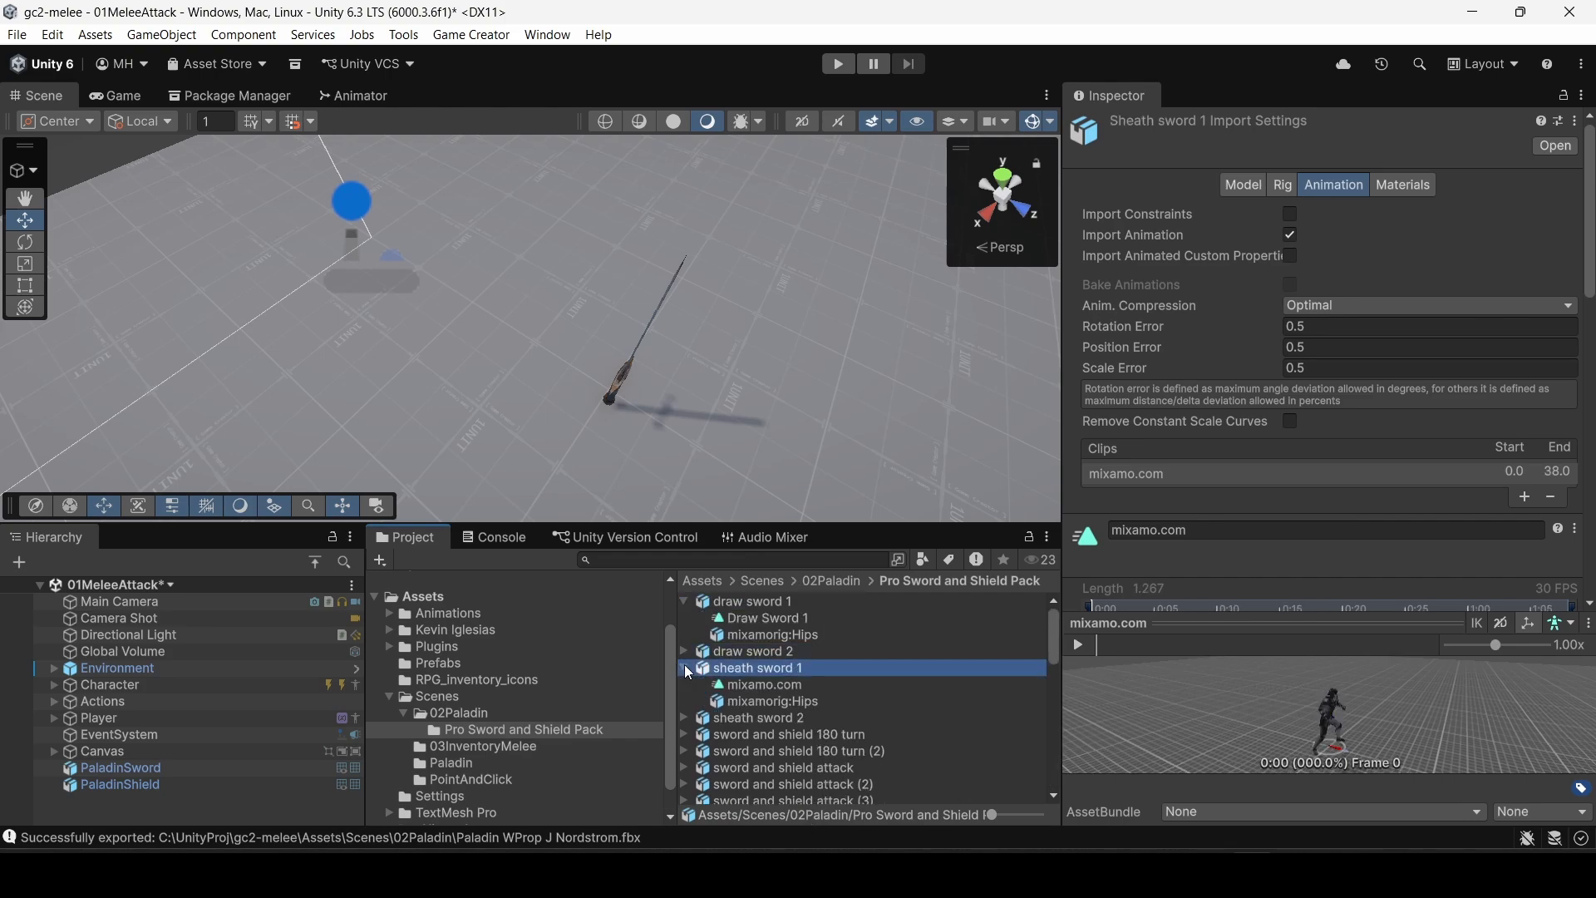
left_click(768, 685)
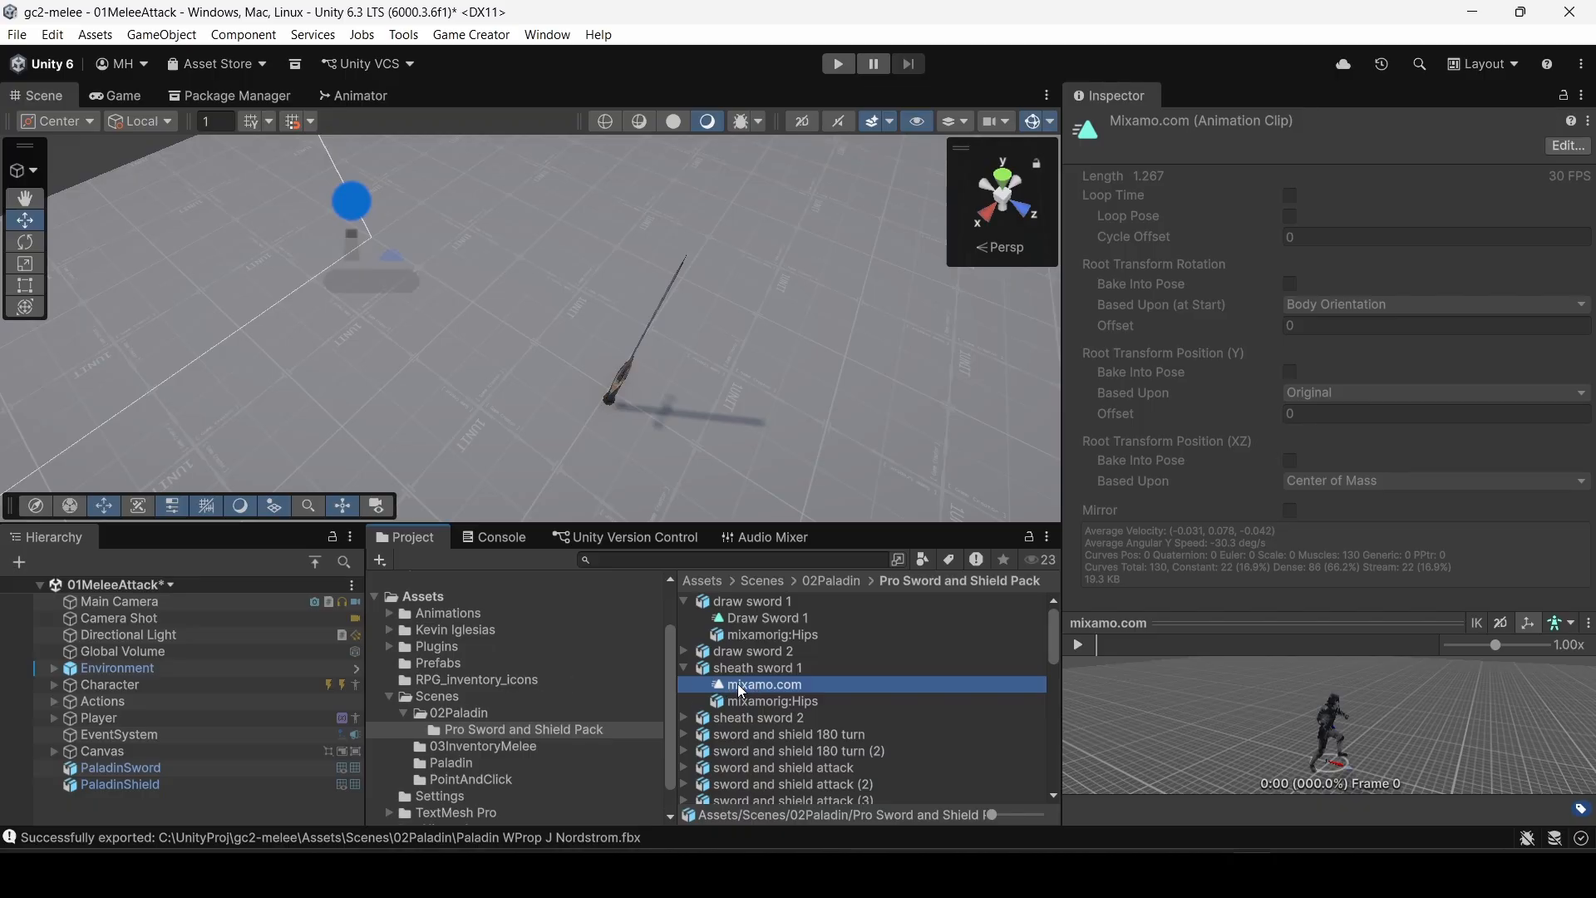
left_click(681, 668)
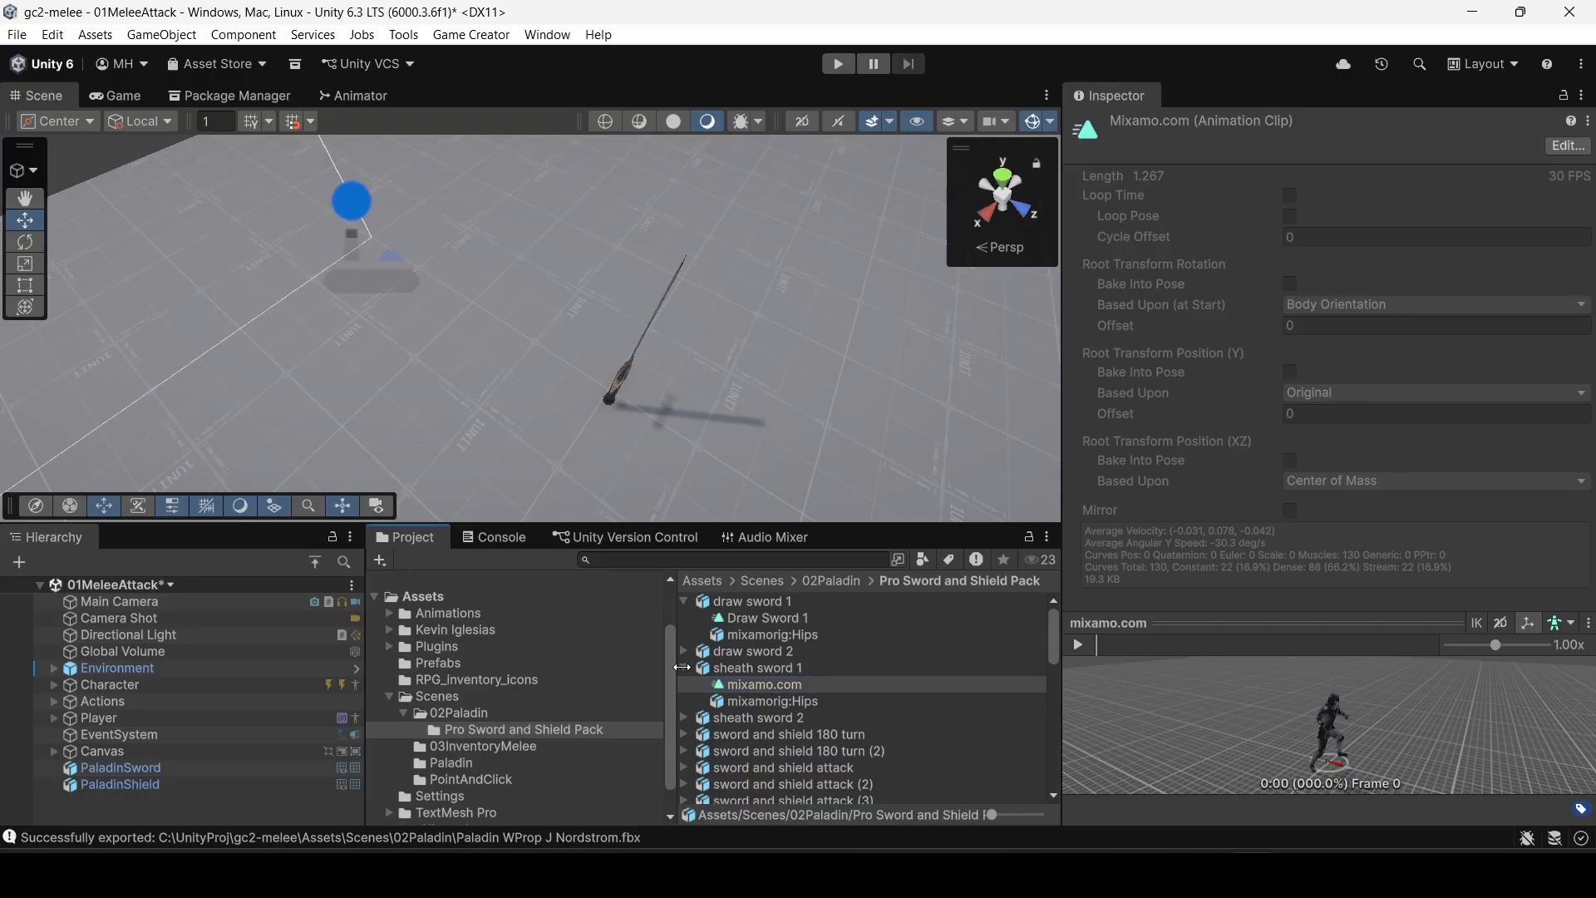
Step: Find the sword and shield slash file in the pack and play its mixamo.com clip in the preview
scroll(741, 690, "down", 8)
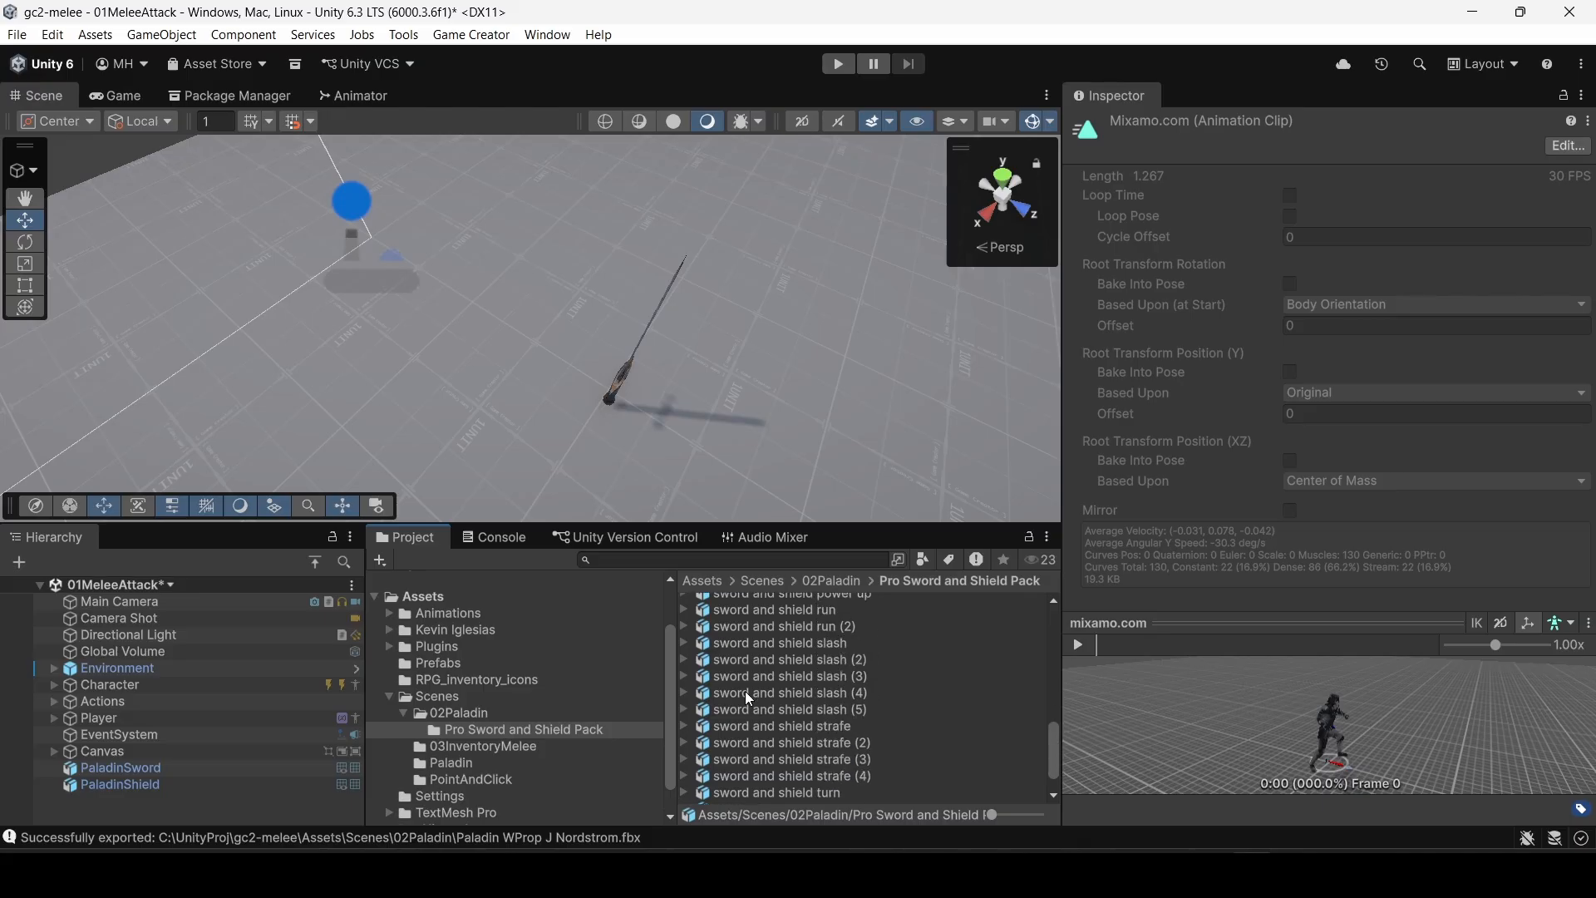
scroll(745, 691, "down", 3)
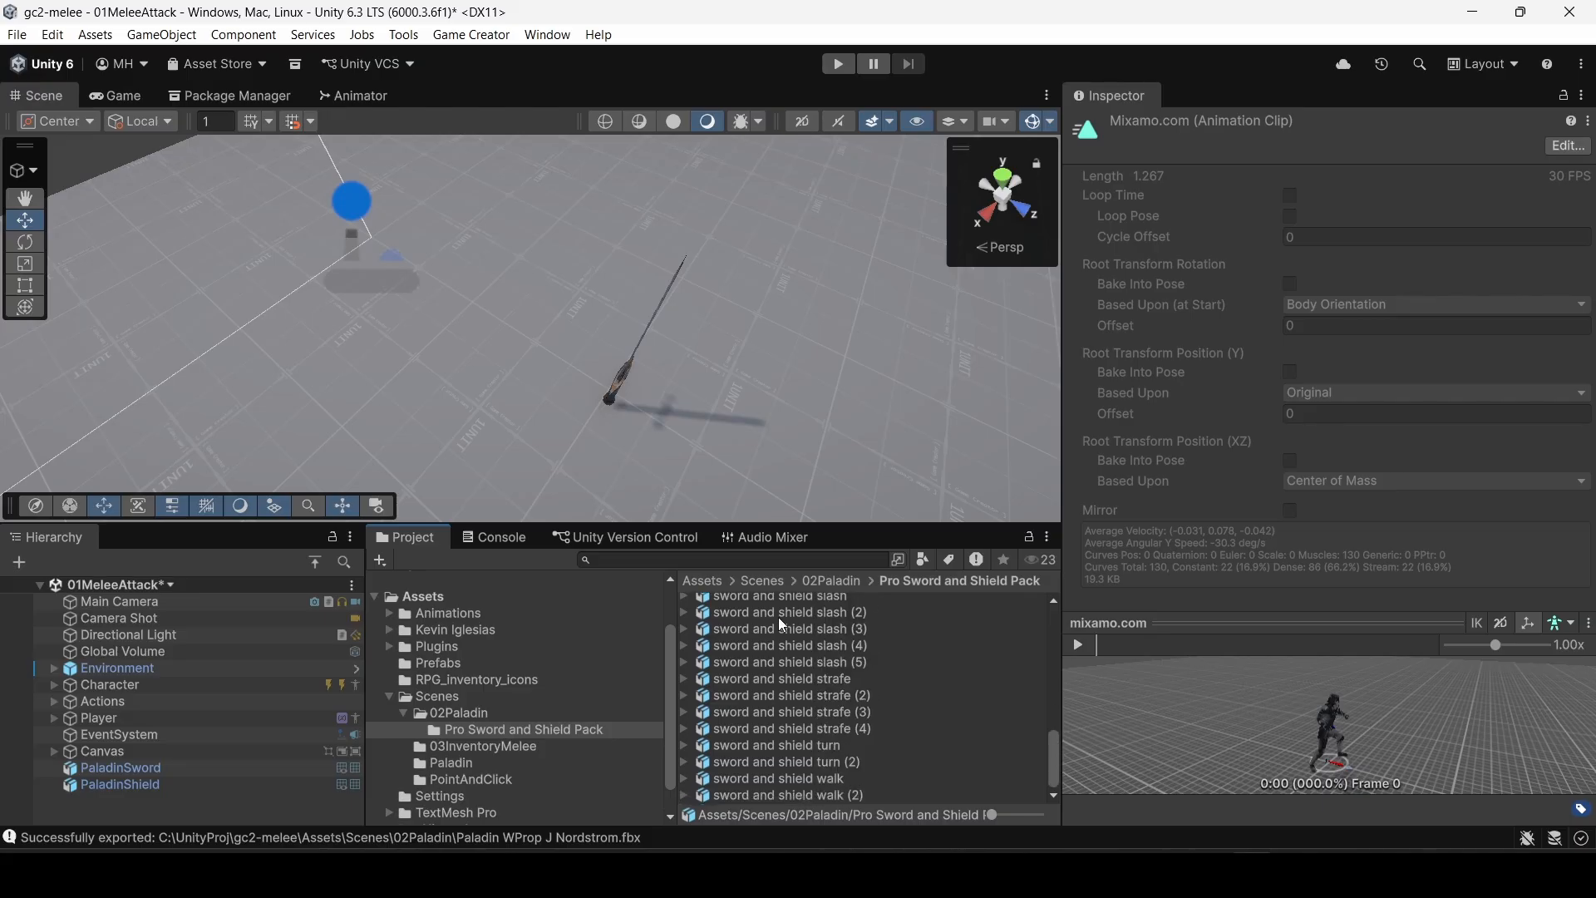
scroll(780, 632, "up", 4)
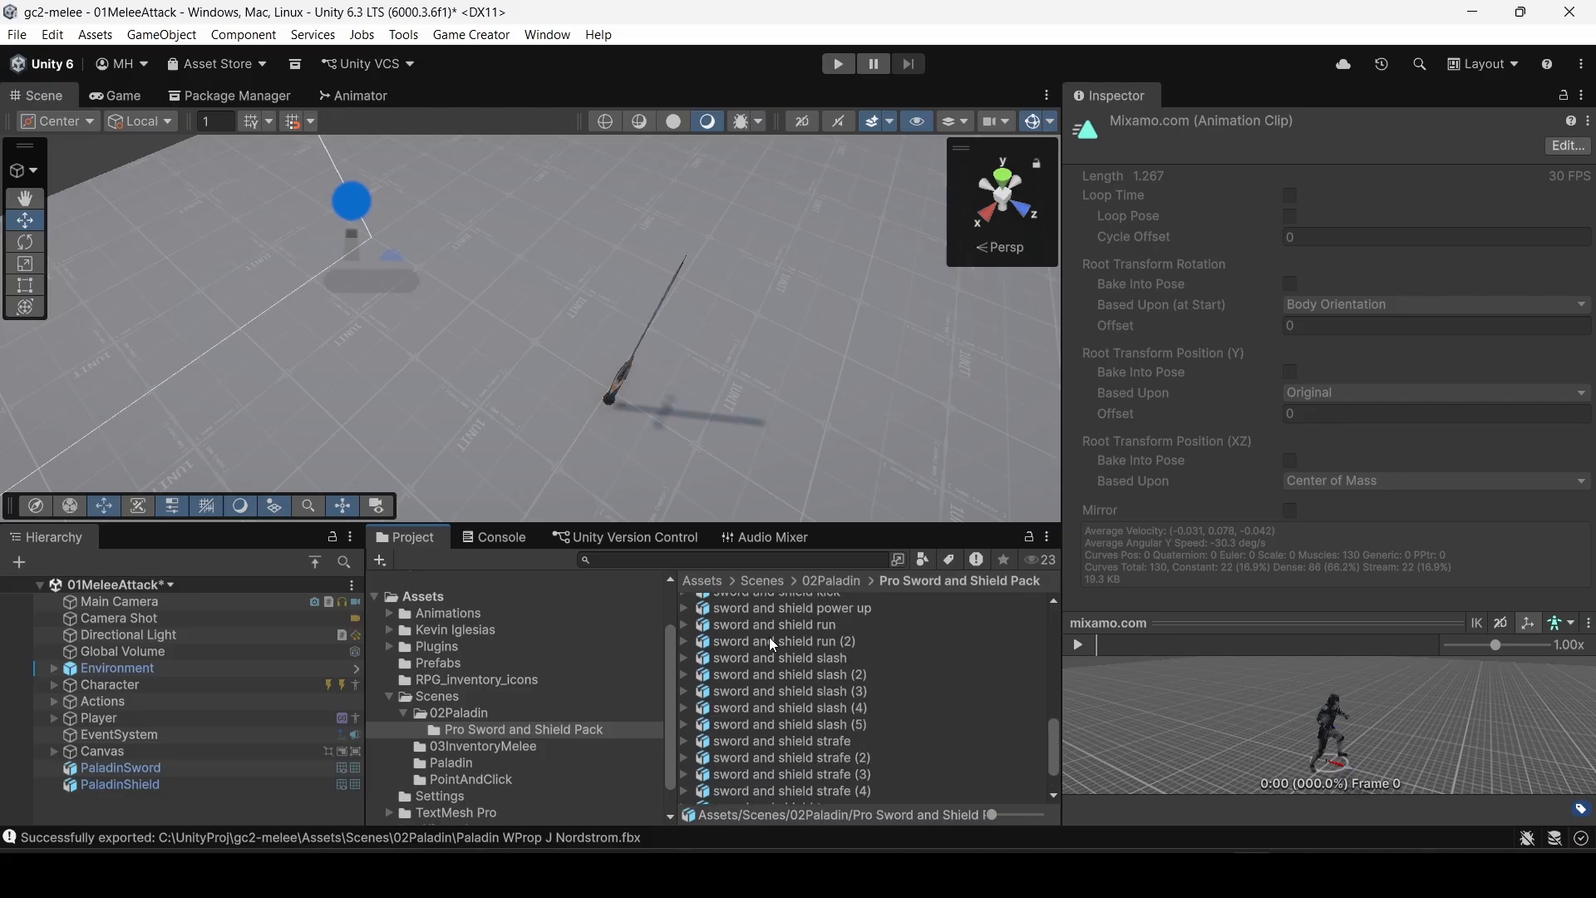
left_click(765, 657)
left_click(685, 658)
left_click(773, 674)
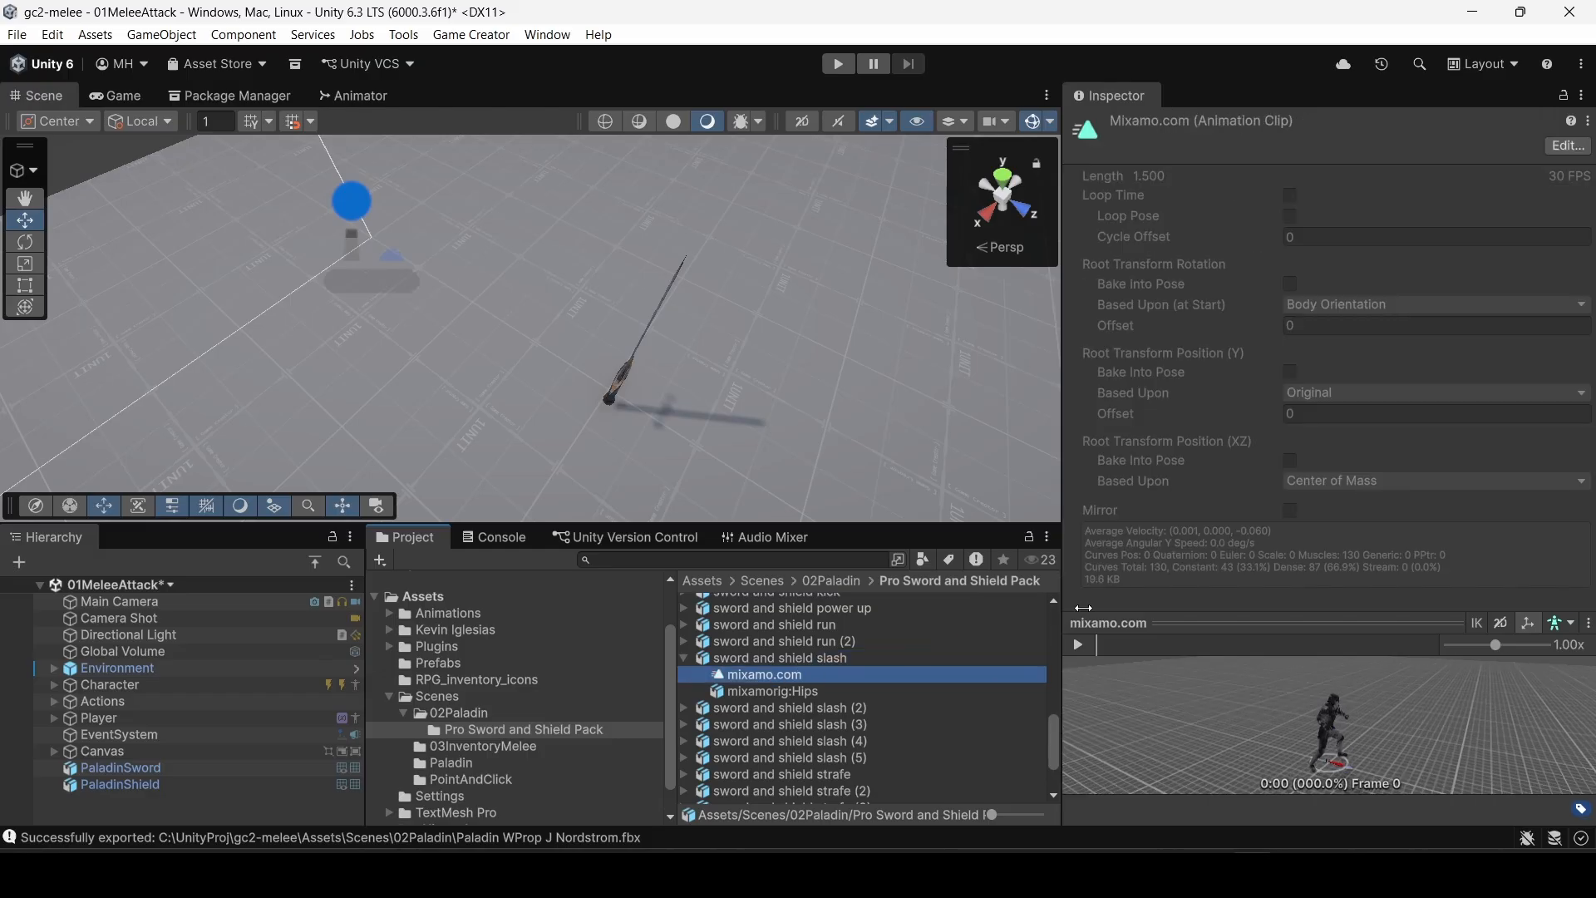
left_click(1078, 645)
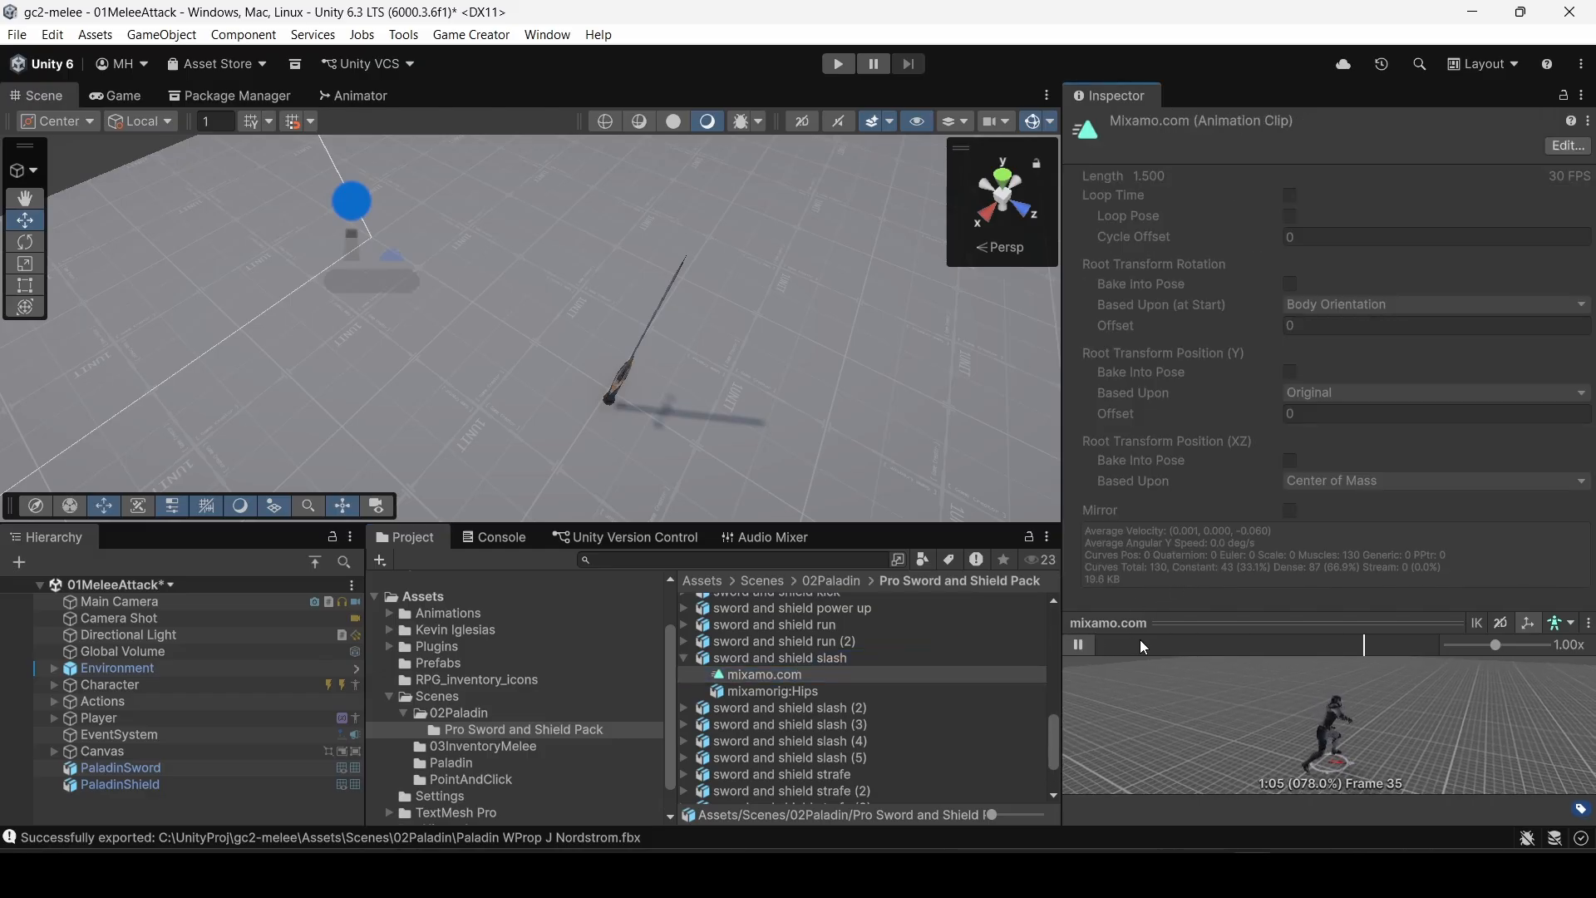
left_click(1078, 645)
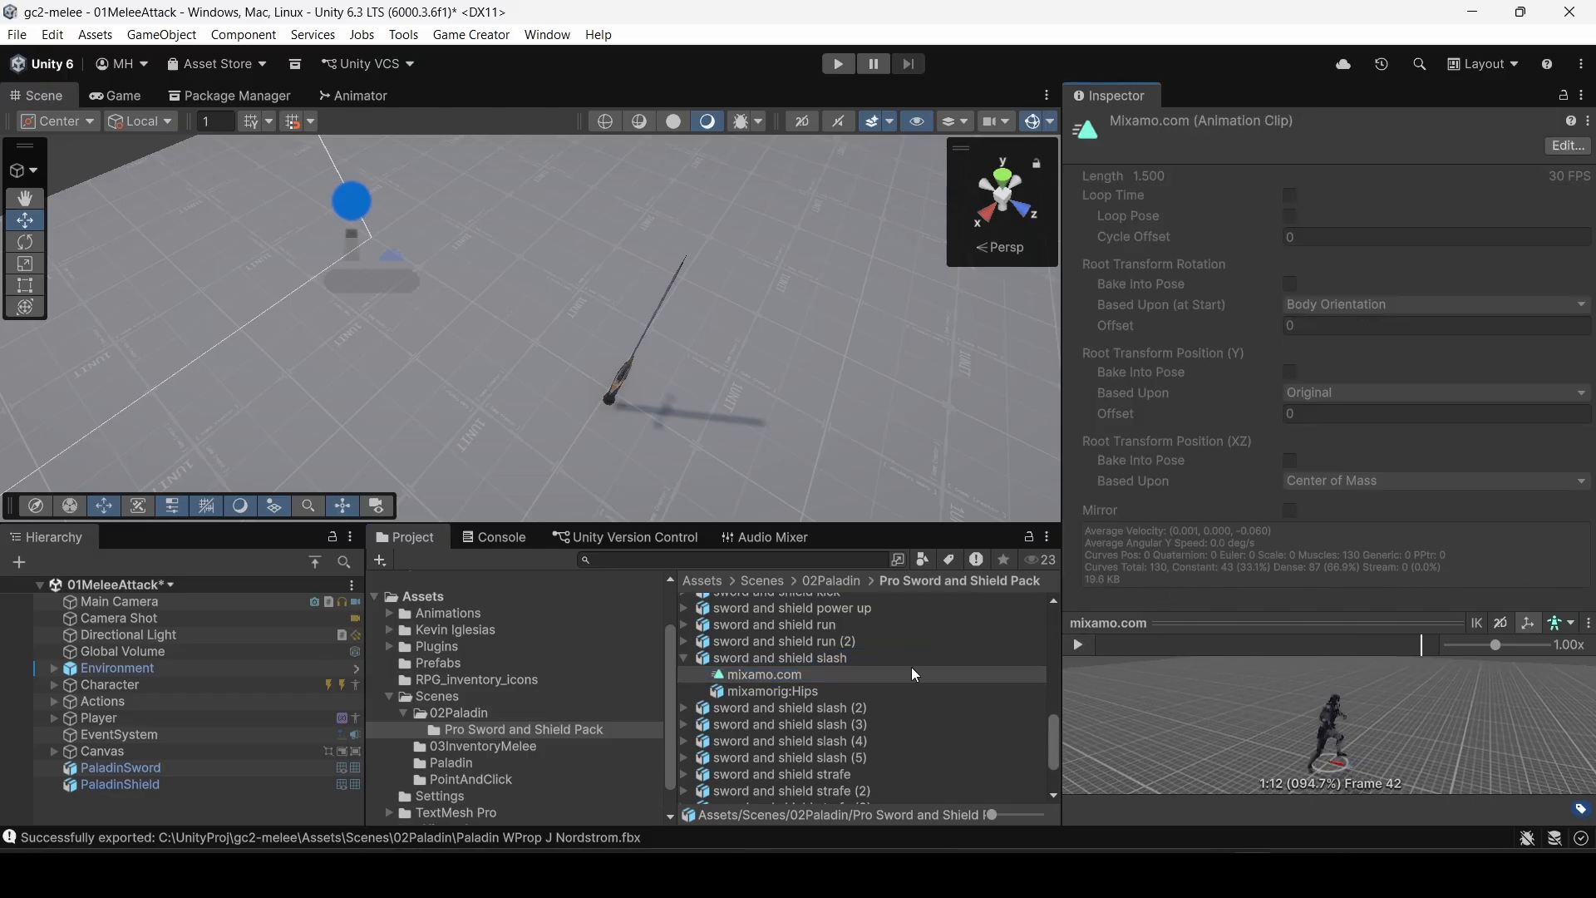
Step: Rename the clip of the sword and shield slash file as "Slash 1" and apply the import settings
left_click(744, 658)
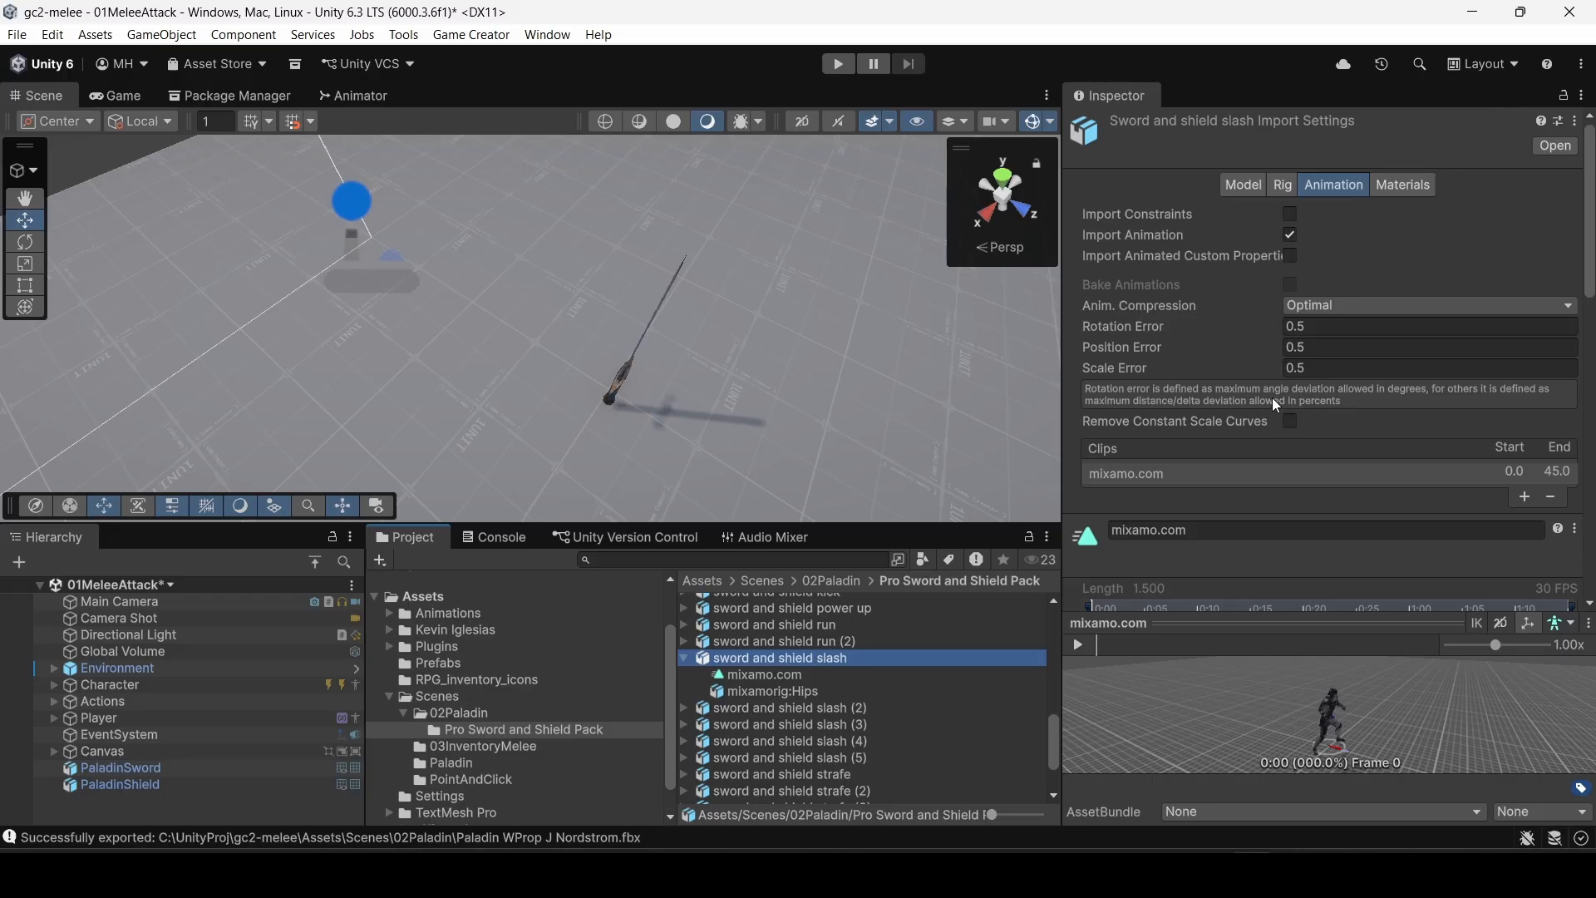
scroll(1261, 303, "down", 3)
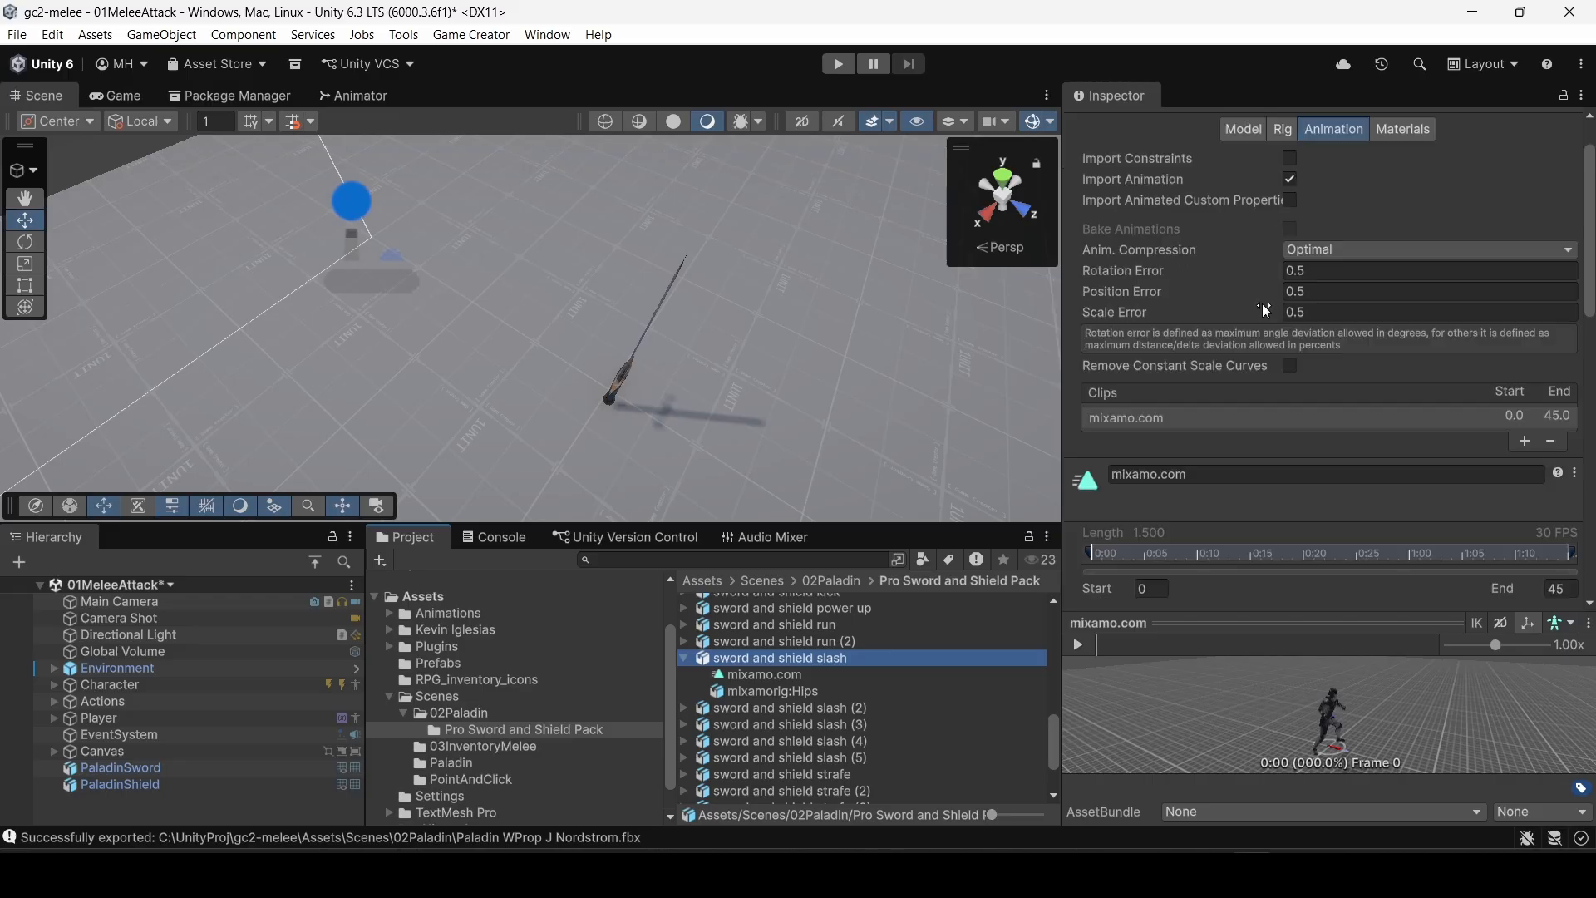
left_click(1213, 361)
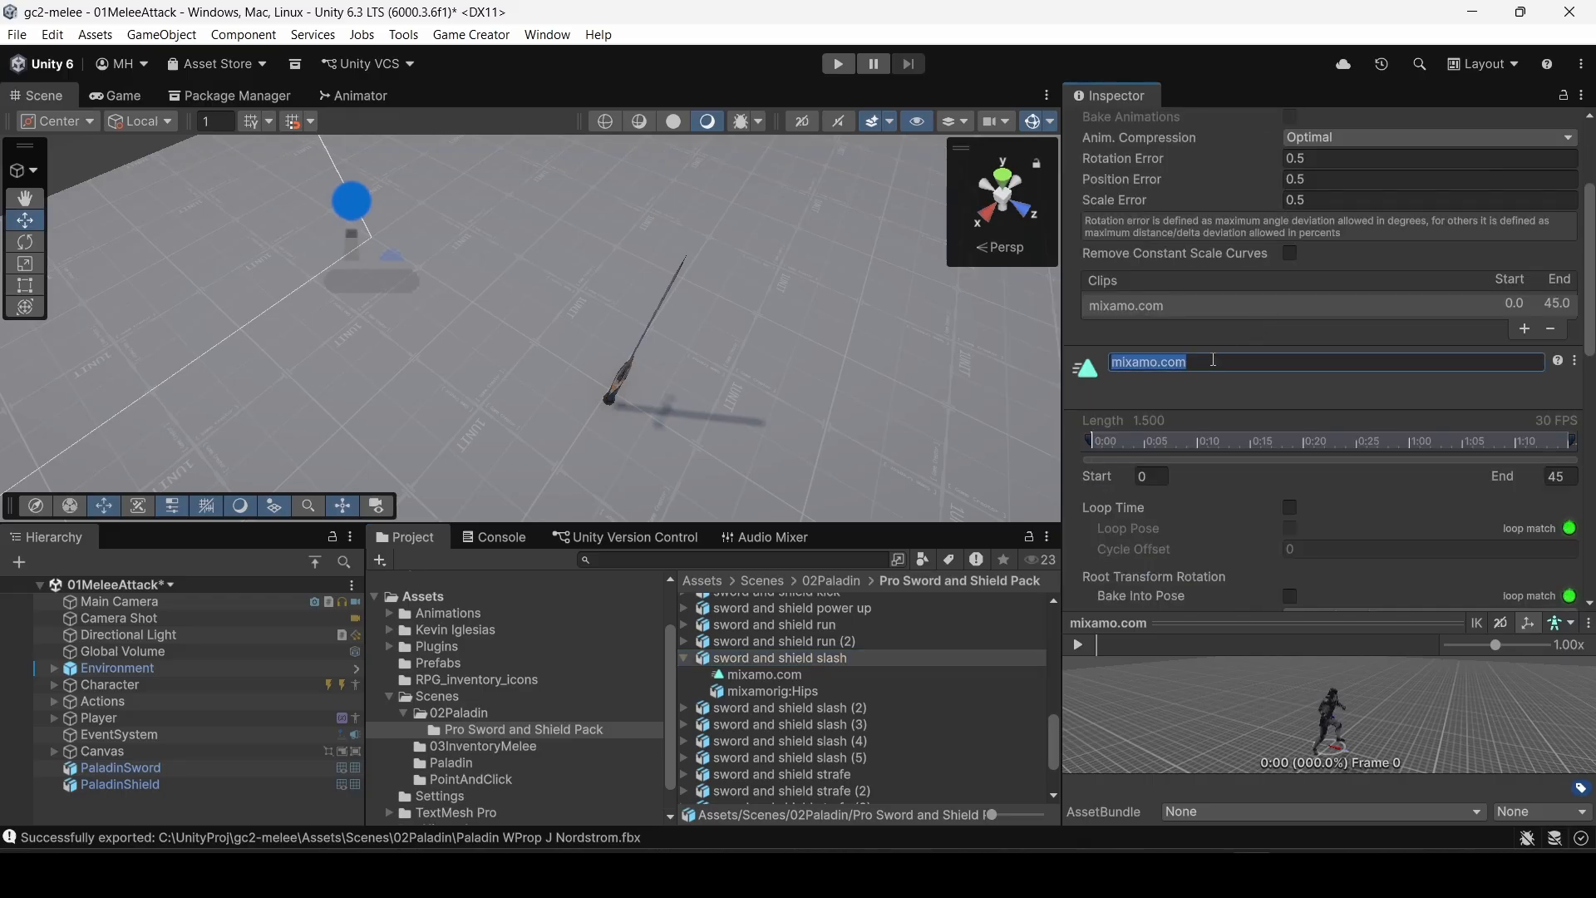
type("Slash 1")
key("Return")
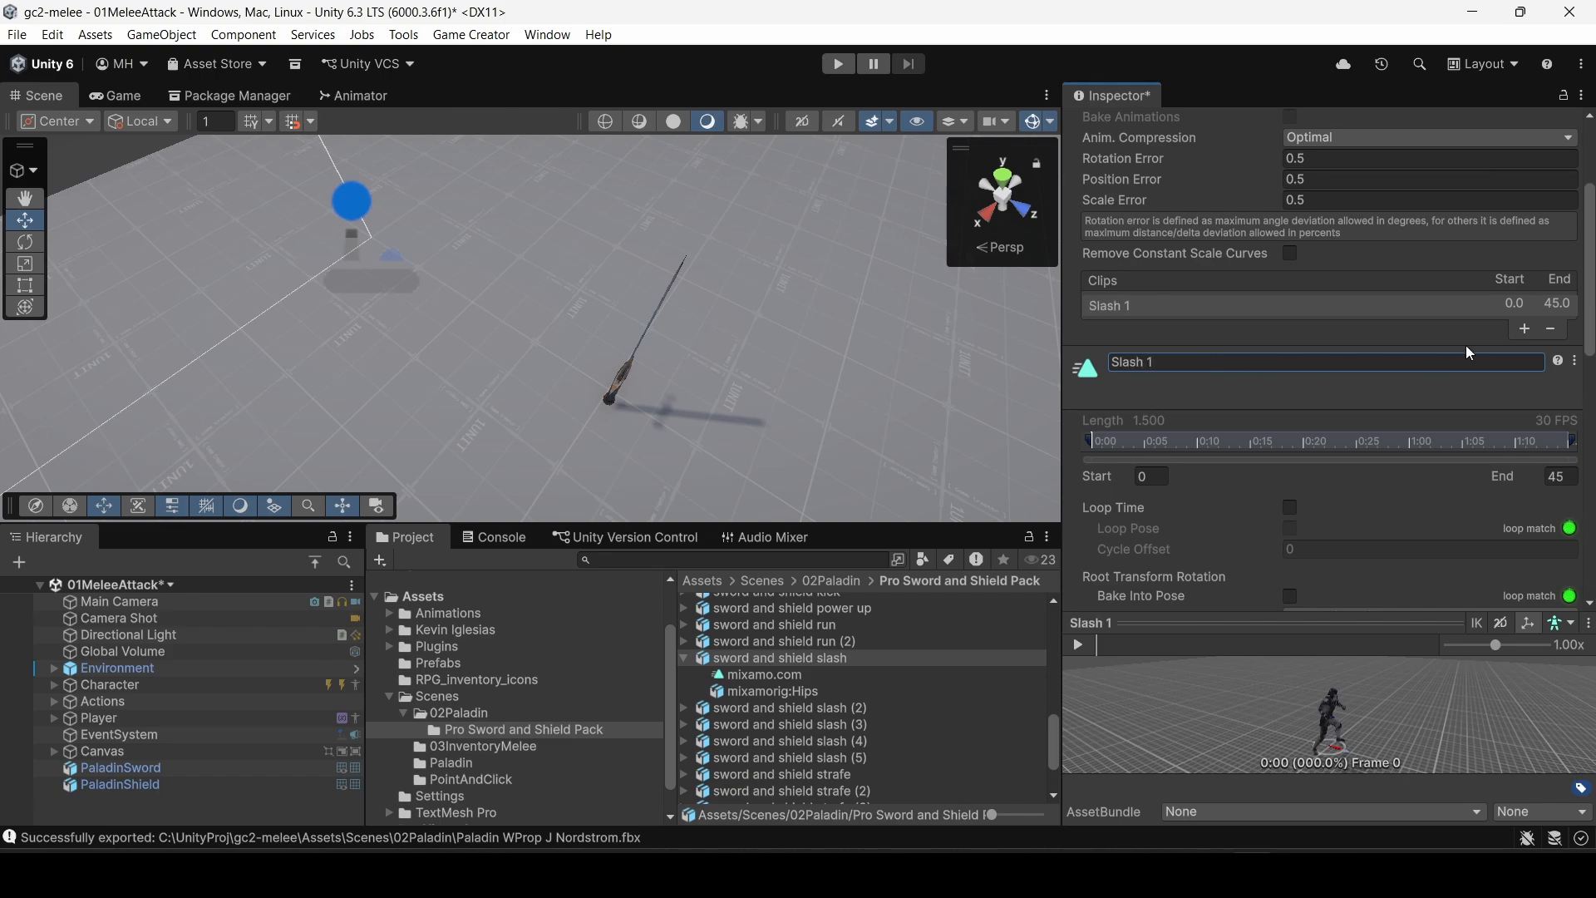
scroll(1513, 362, "down", 10)
left_click(1554, 409)
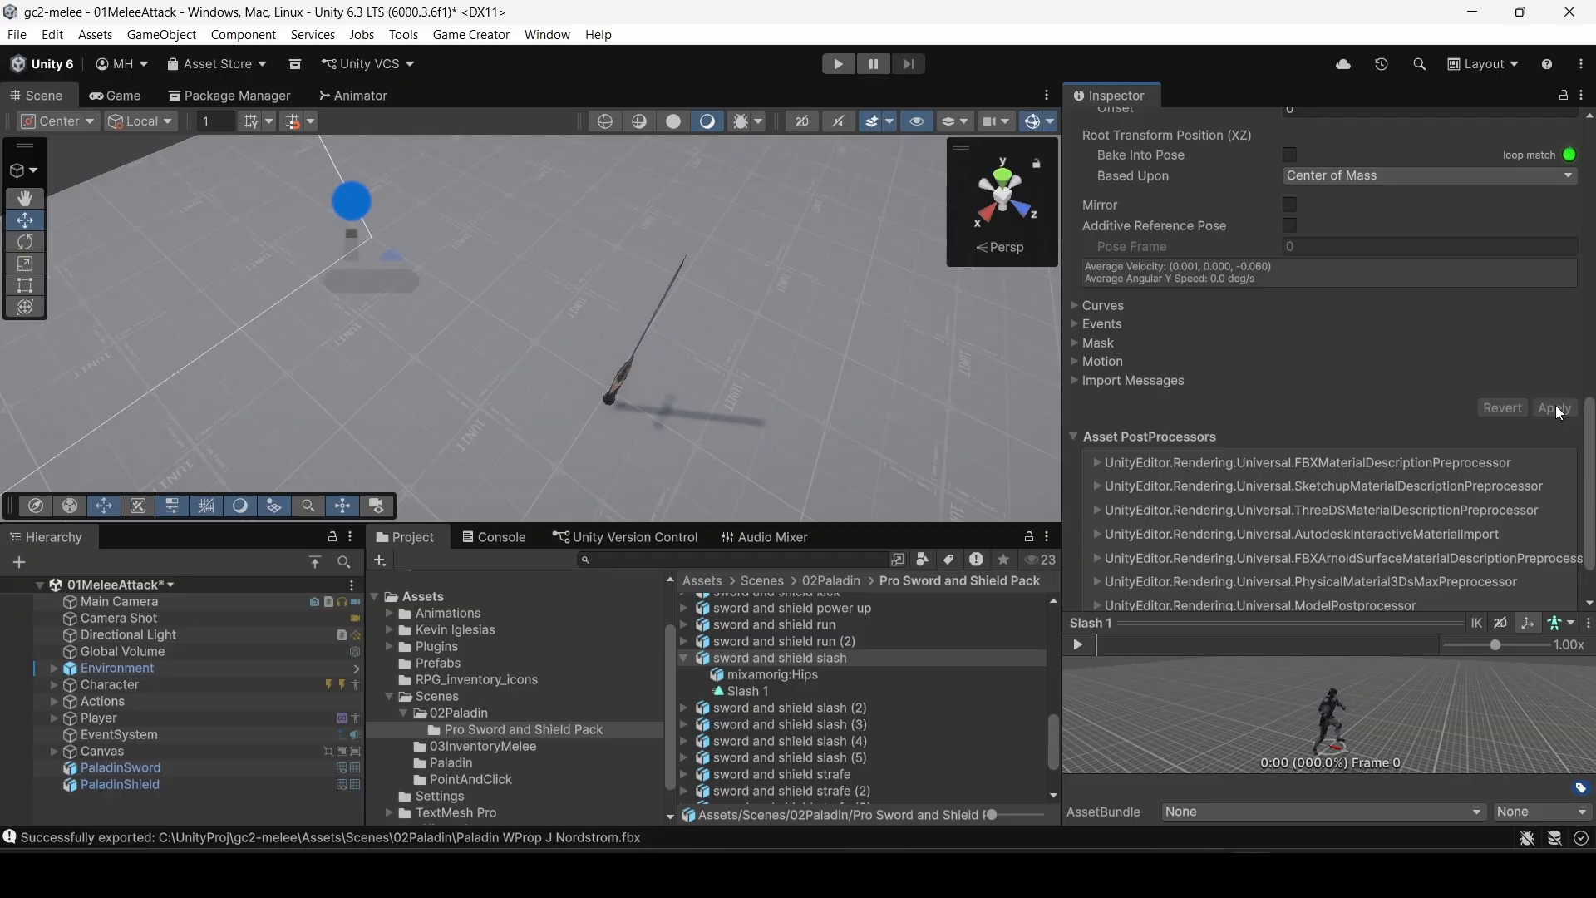
Step: Play the Slash 1 clip in the preview, then collapse the sword and shield slash file
left_click(755, 690)
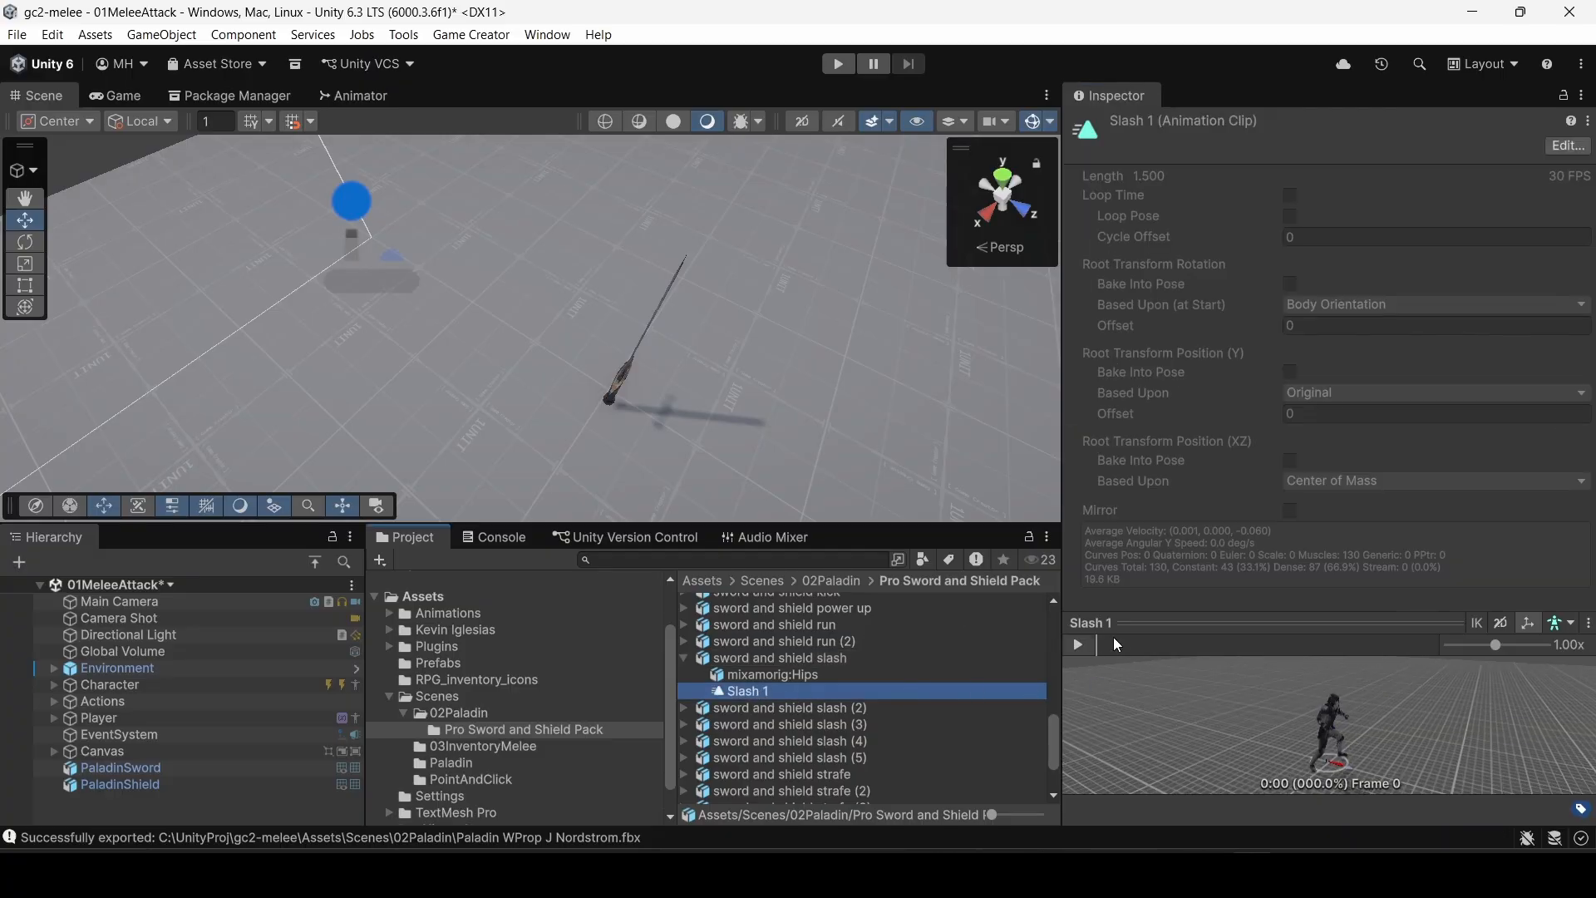
left_click(1077, 645)
left_click(1078, 645)
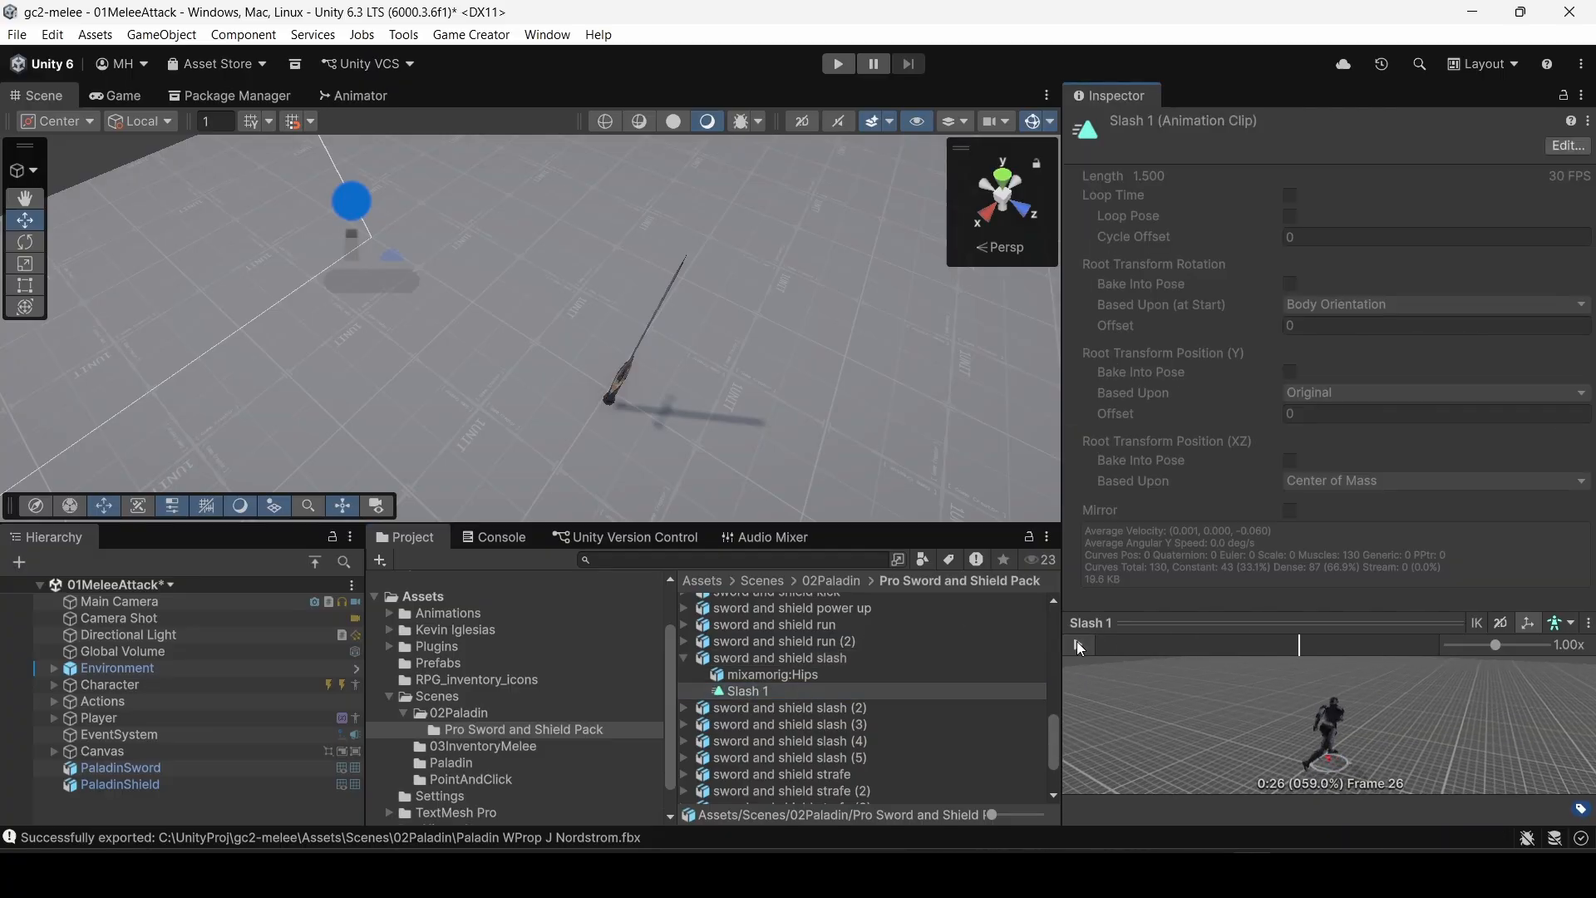
left_click(744, 658)
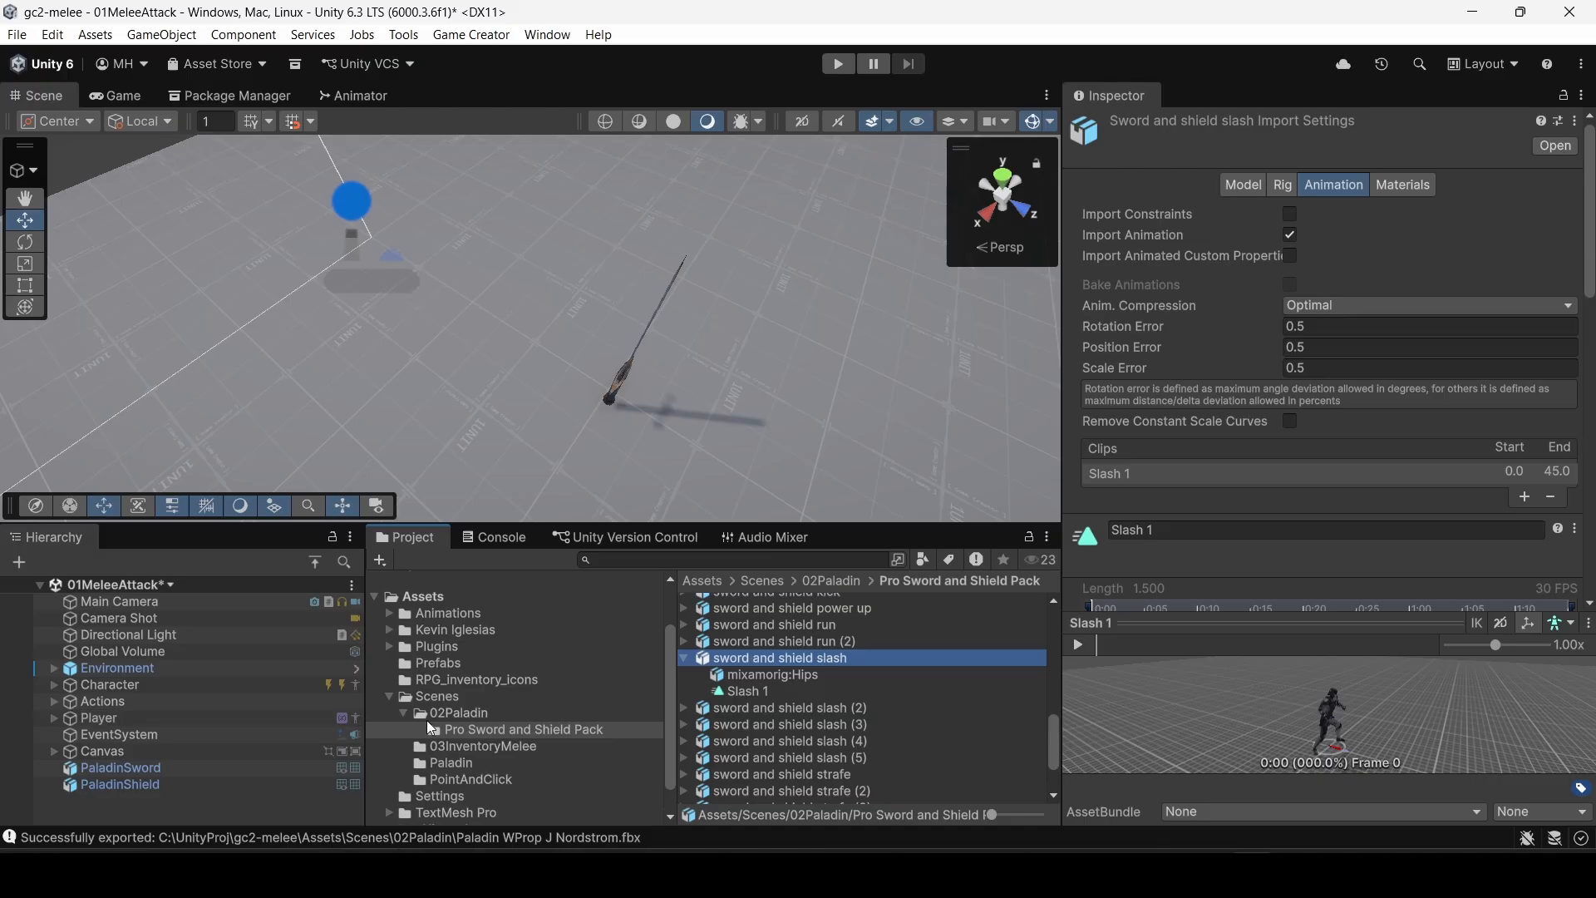
left_click(684, 657)
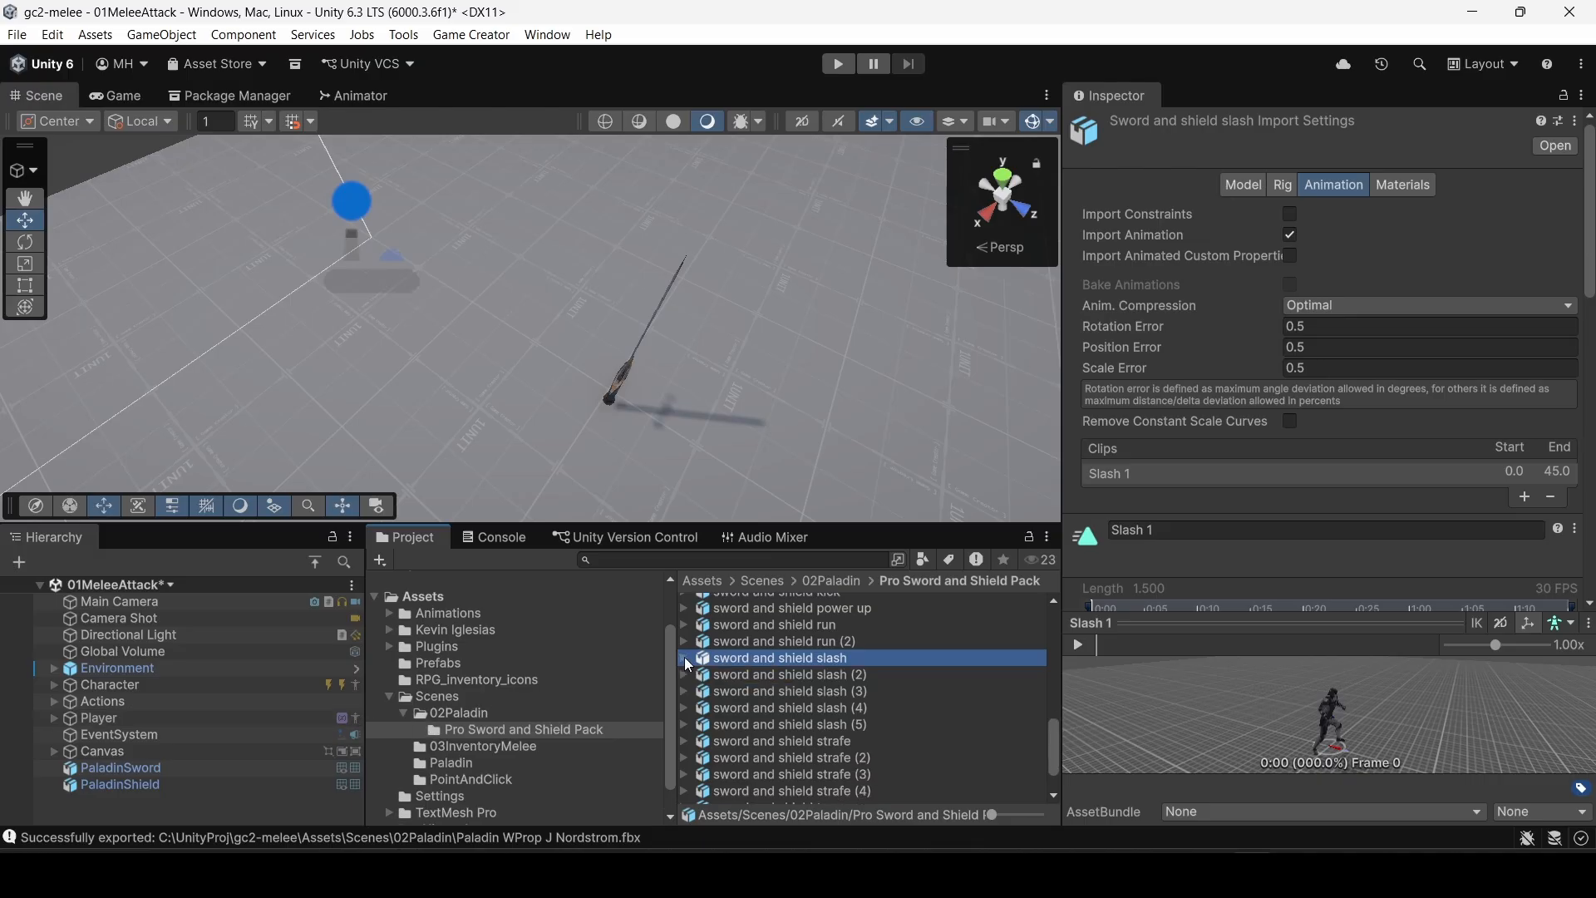
Step: Replace the Player character's 3D model with Paladin J Nordstrom from the 02Paladin folder and view it in the scene
left_click(444, 713)
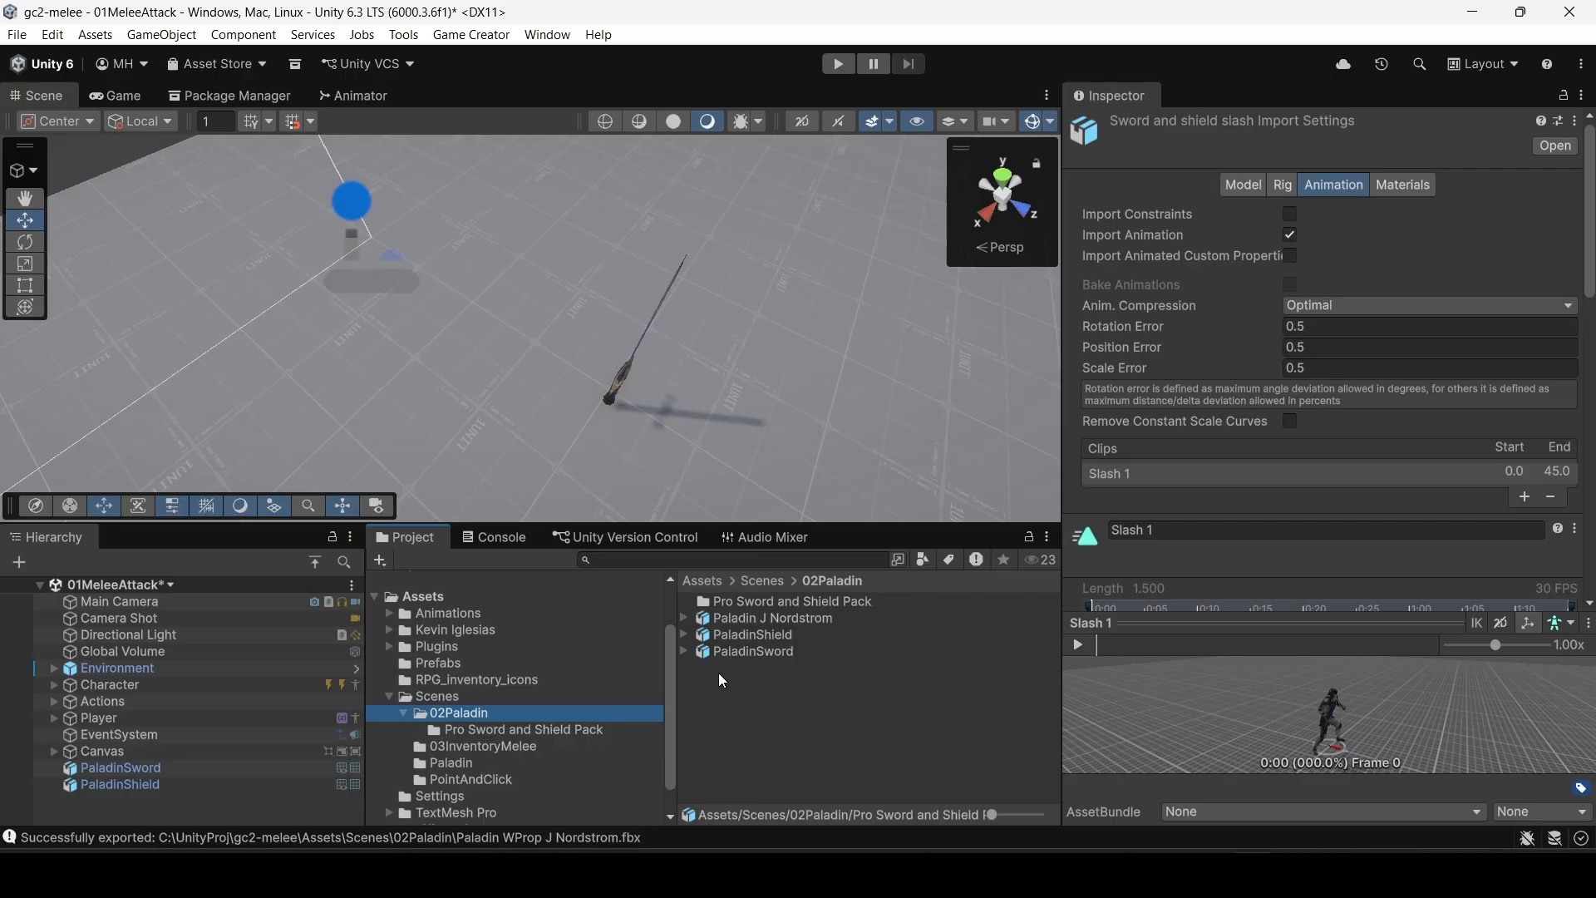
left_click(102, 717)
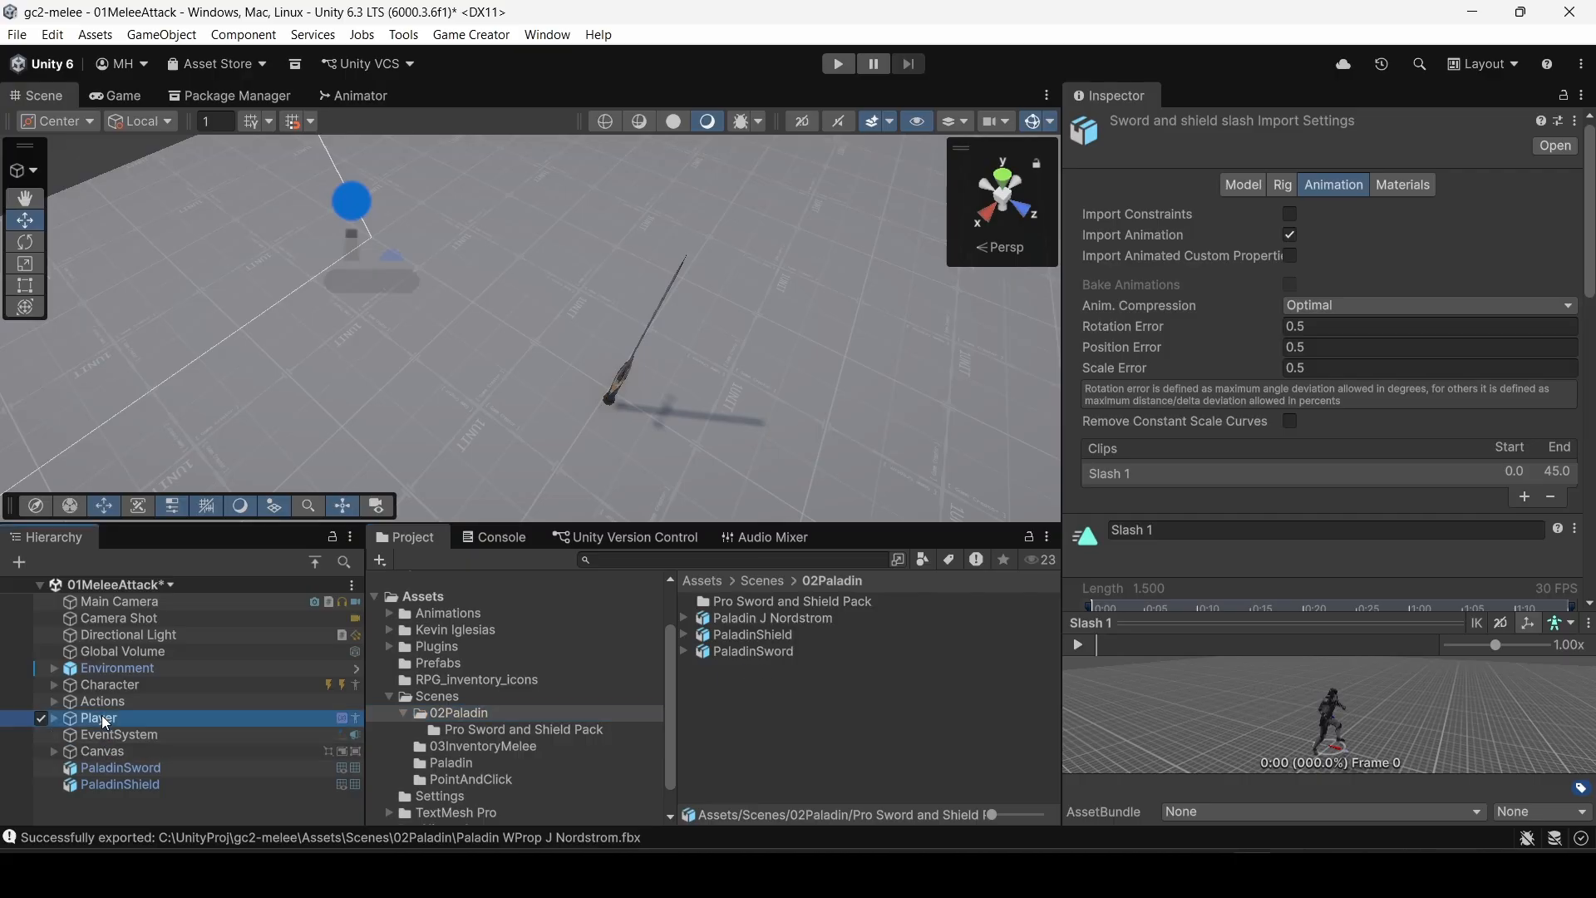
key("f")
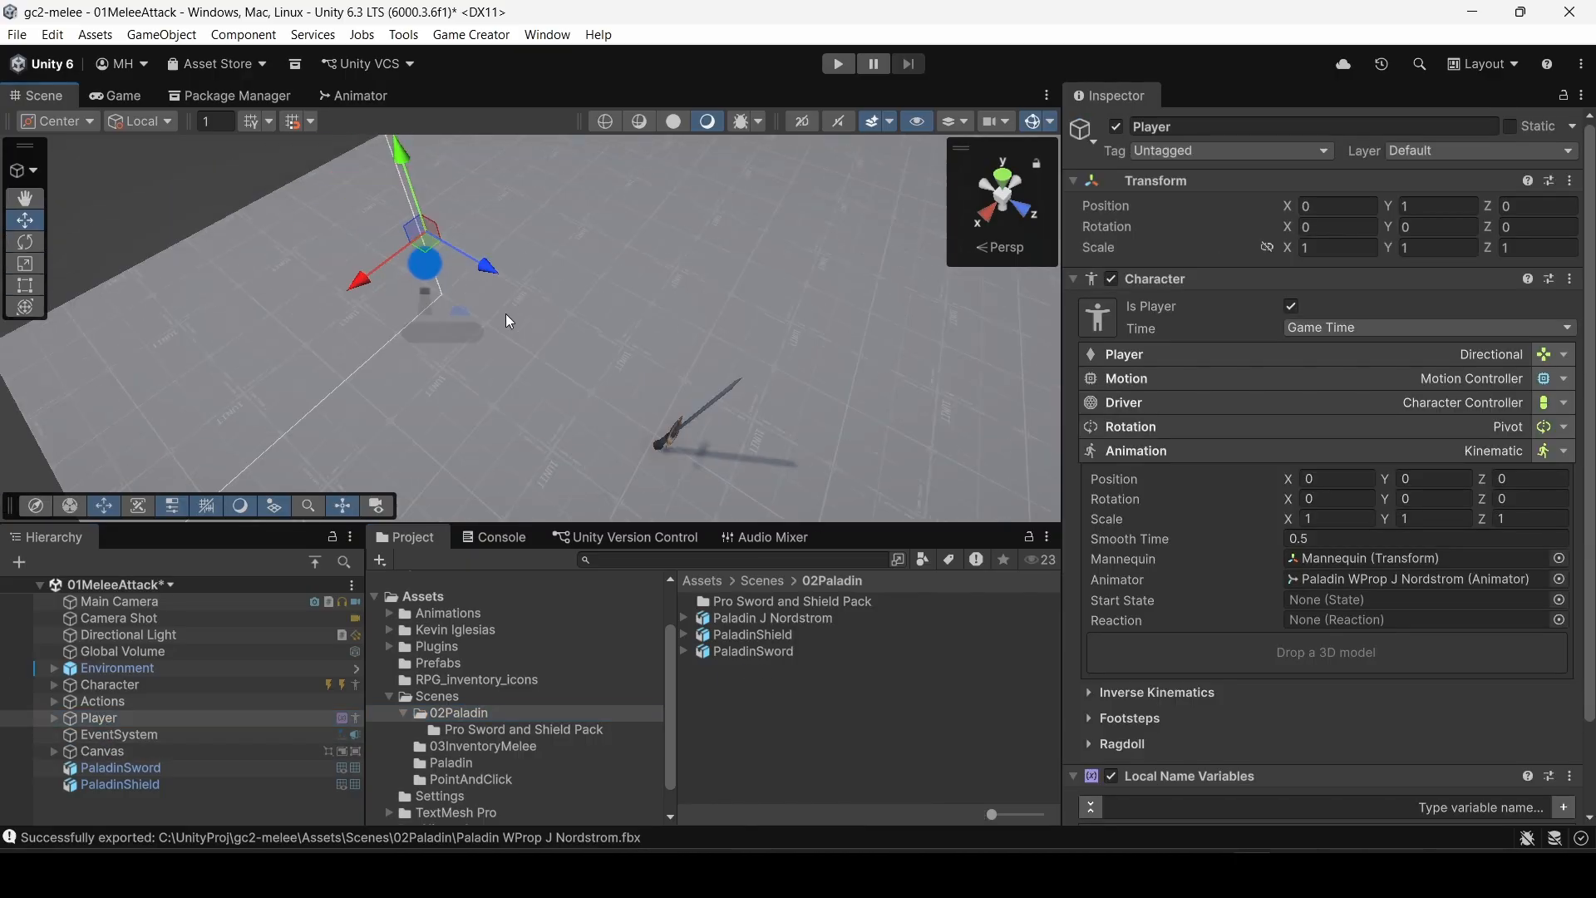
left_click_drag(506, 313, 884, 121, "alt")
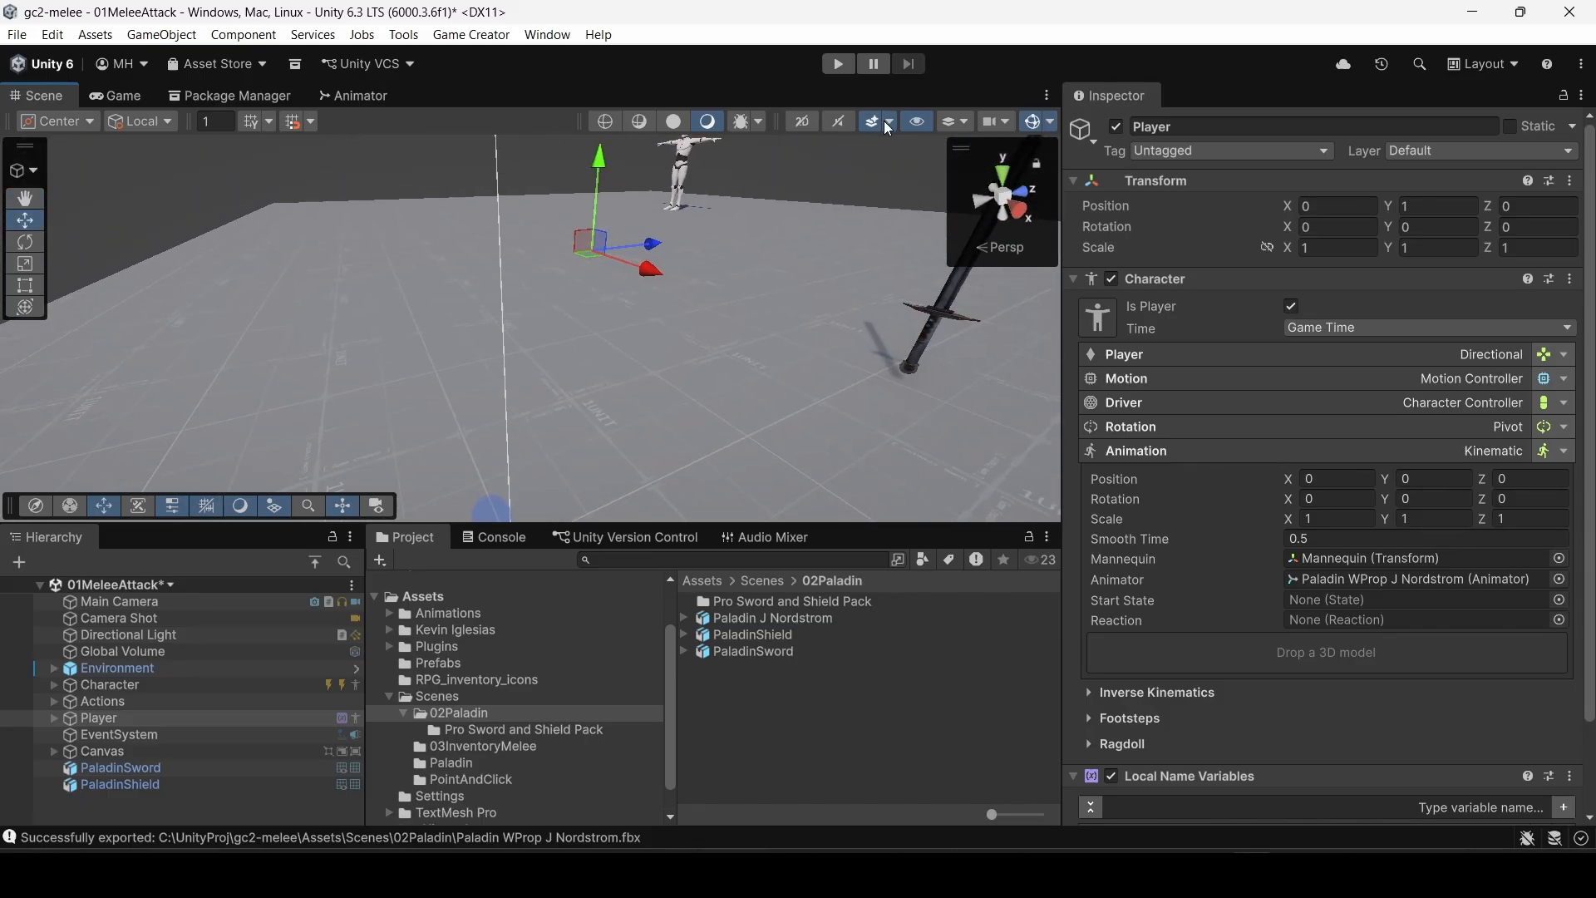
left_click(52, 718)
right_click(93, 715)
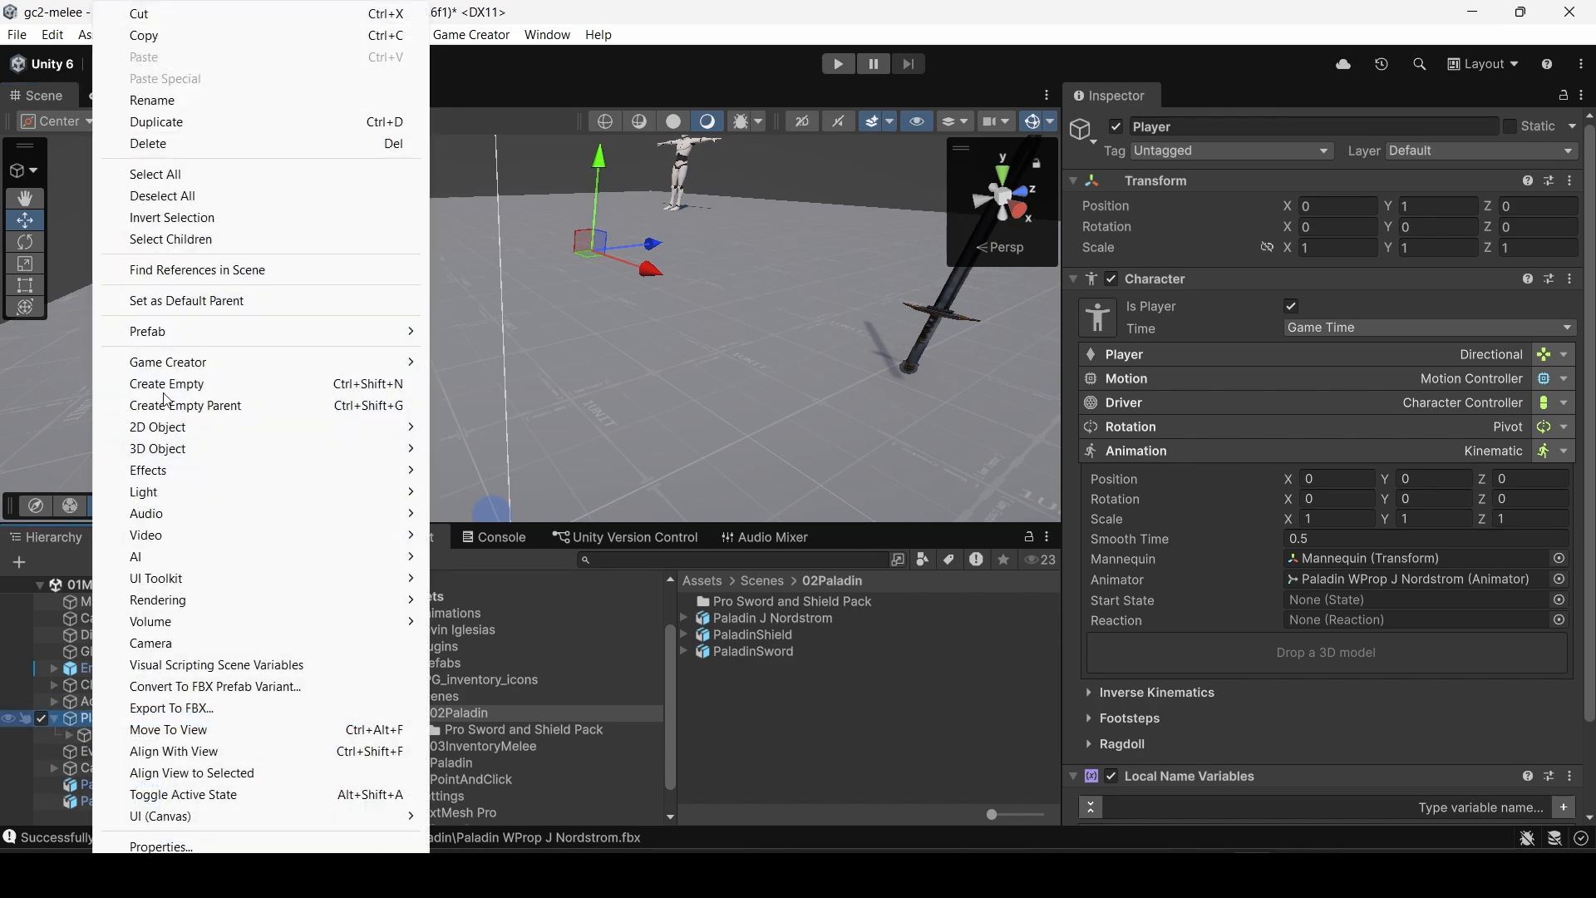
left_click(72, 720)
scroll(1308, 570, "down", 3)
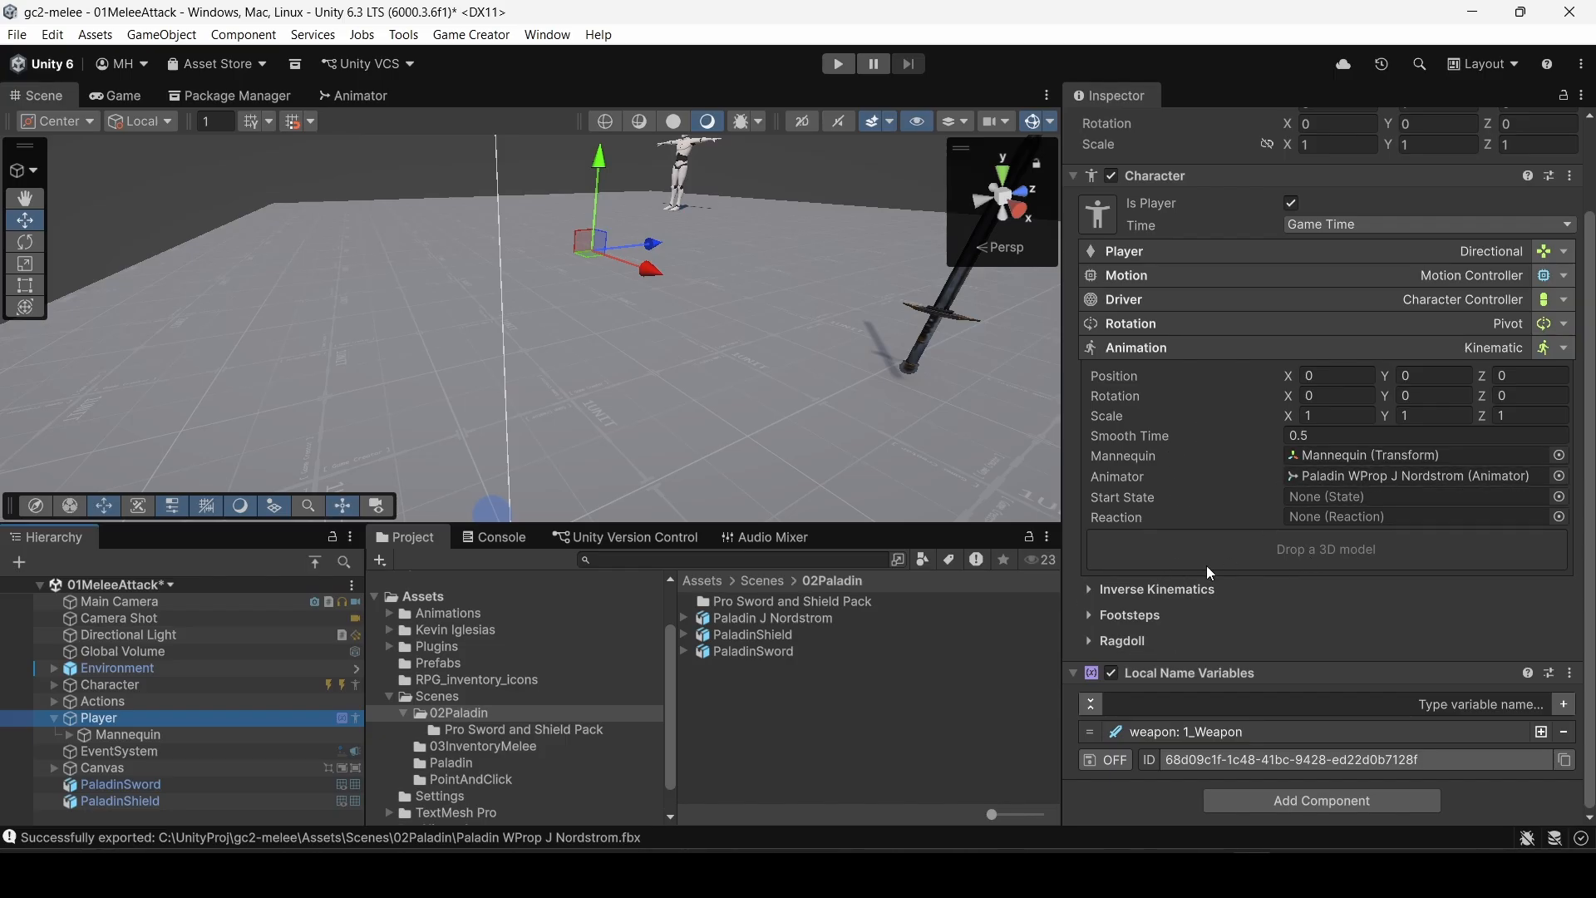
left_click_drag(755, 618, 1247, 546)
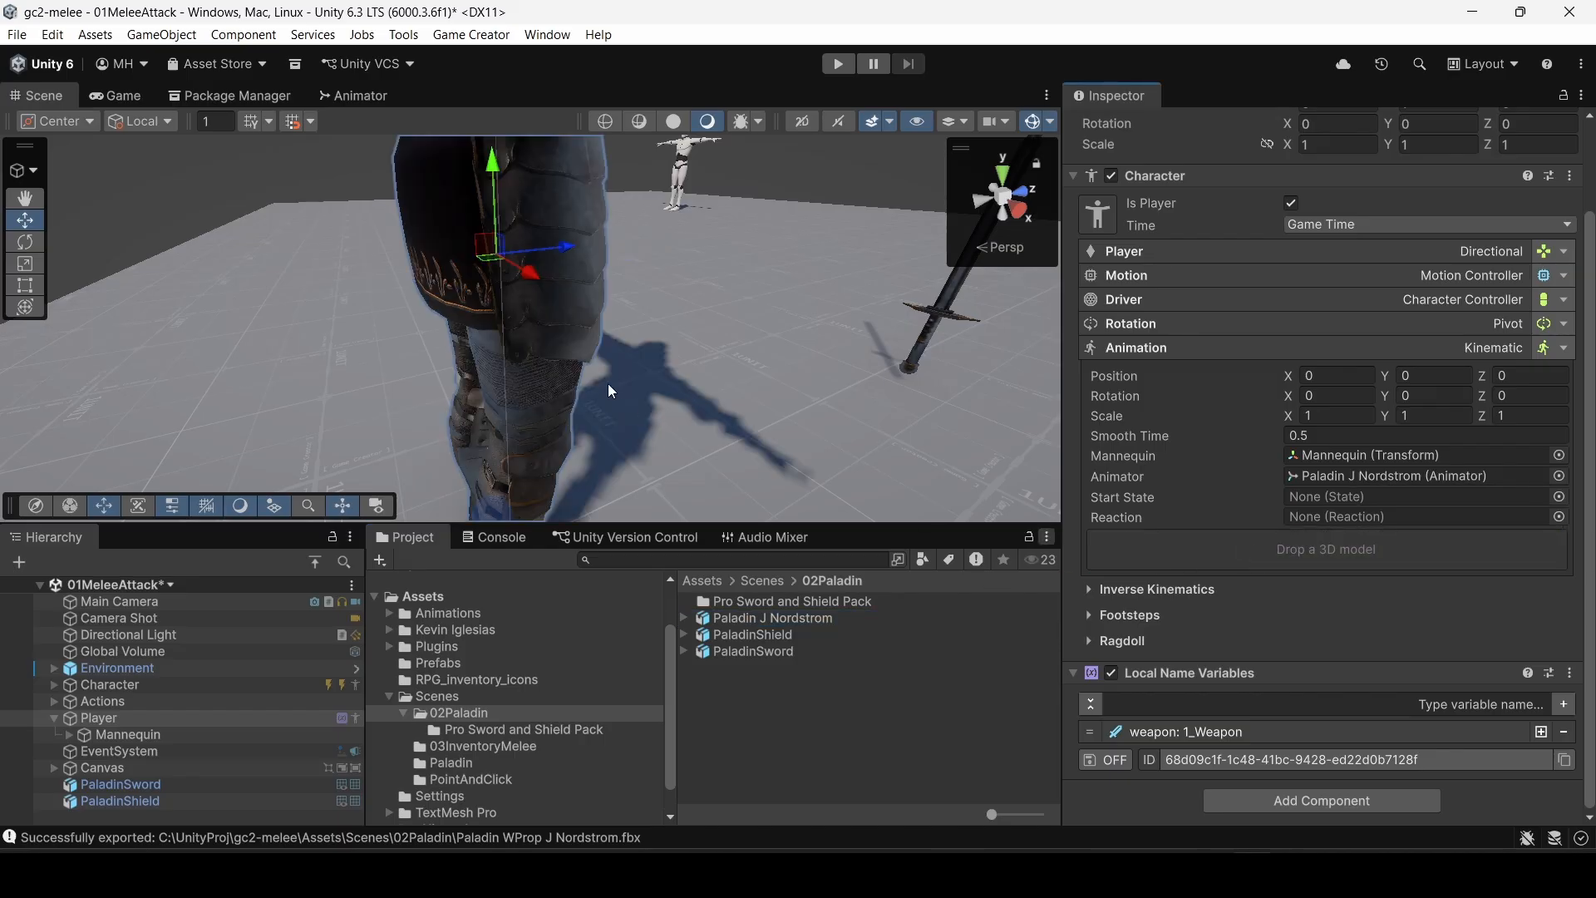
left_click_drag(607, 382, 573, 363, "alt")
key("d")
right_click_drag(573, 361, 18, 404)
left_click_drag(18, 404, 933, 497, "alt")
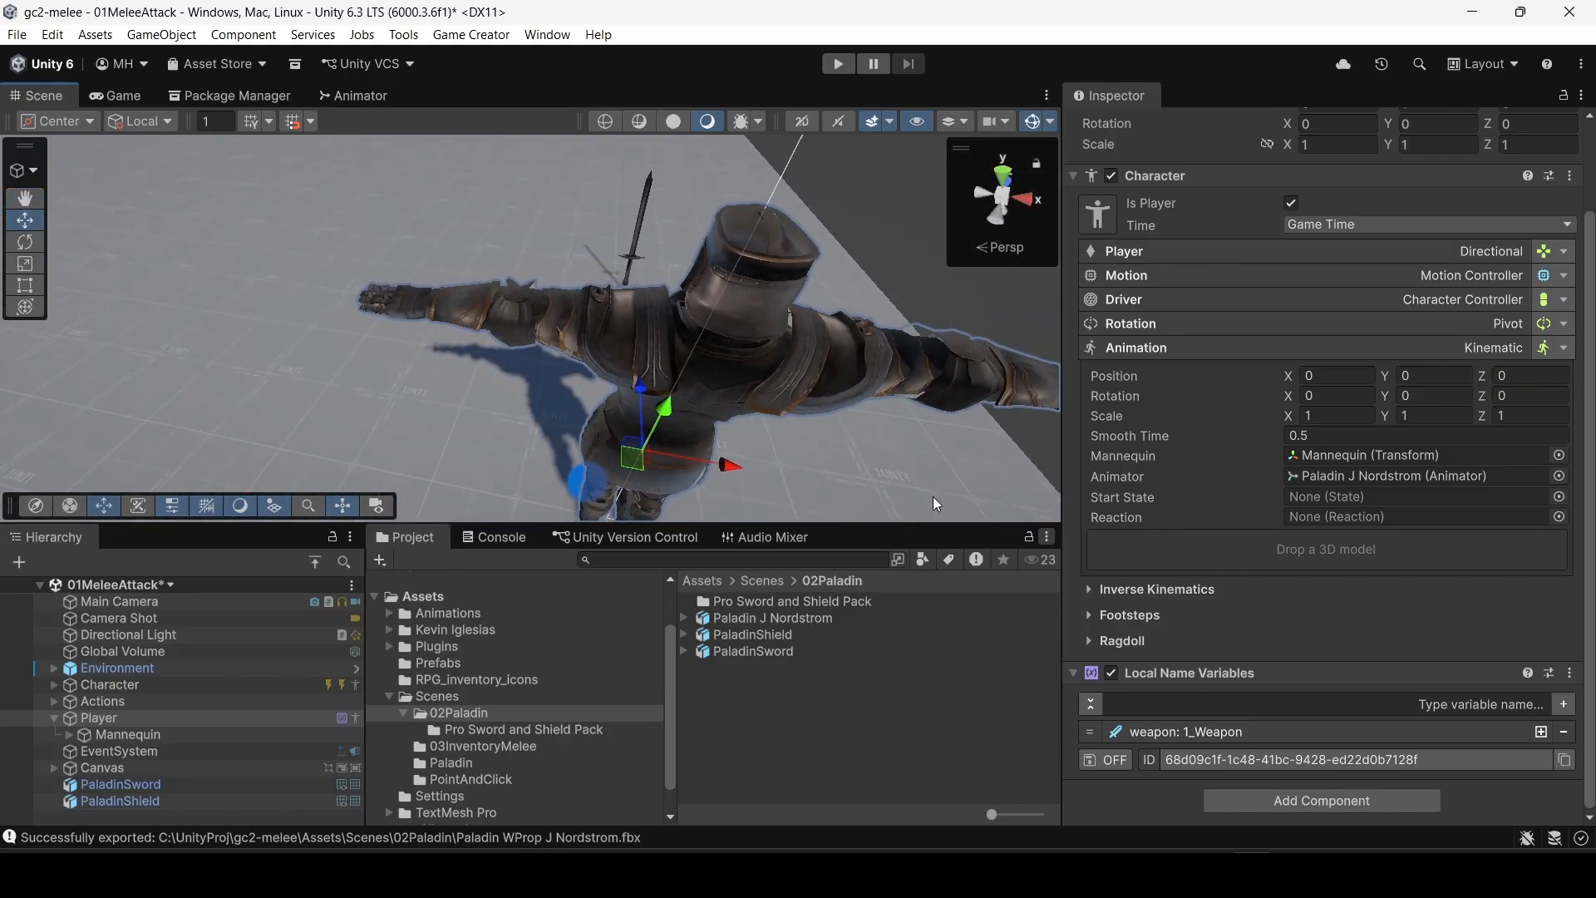
Step: Run the game and move the Paladin around the floor in all directions to check its locomotion
left_click(839, 65)
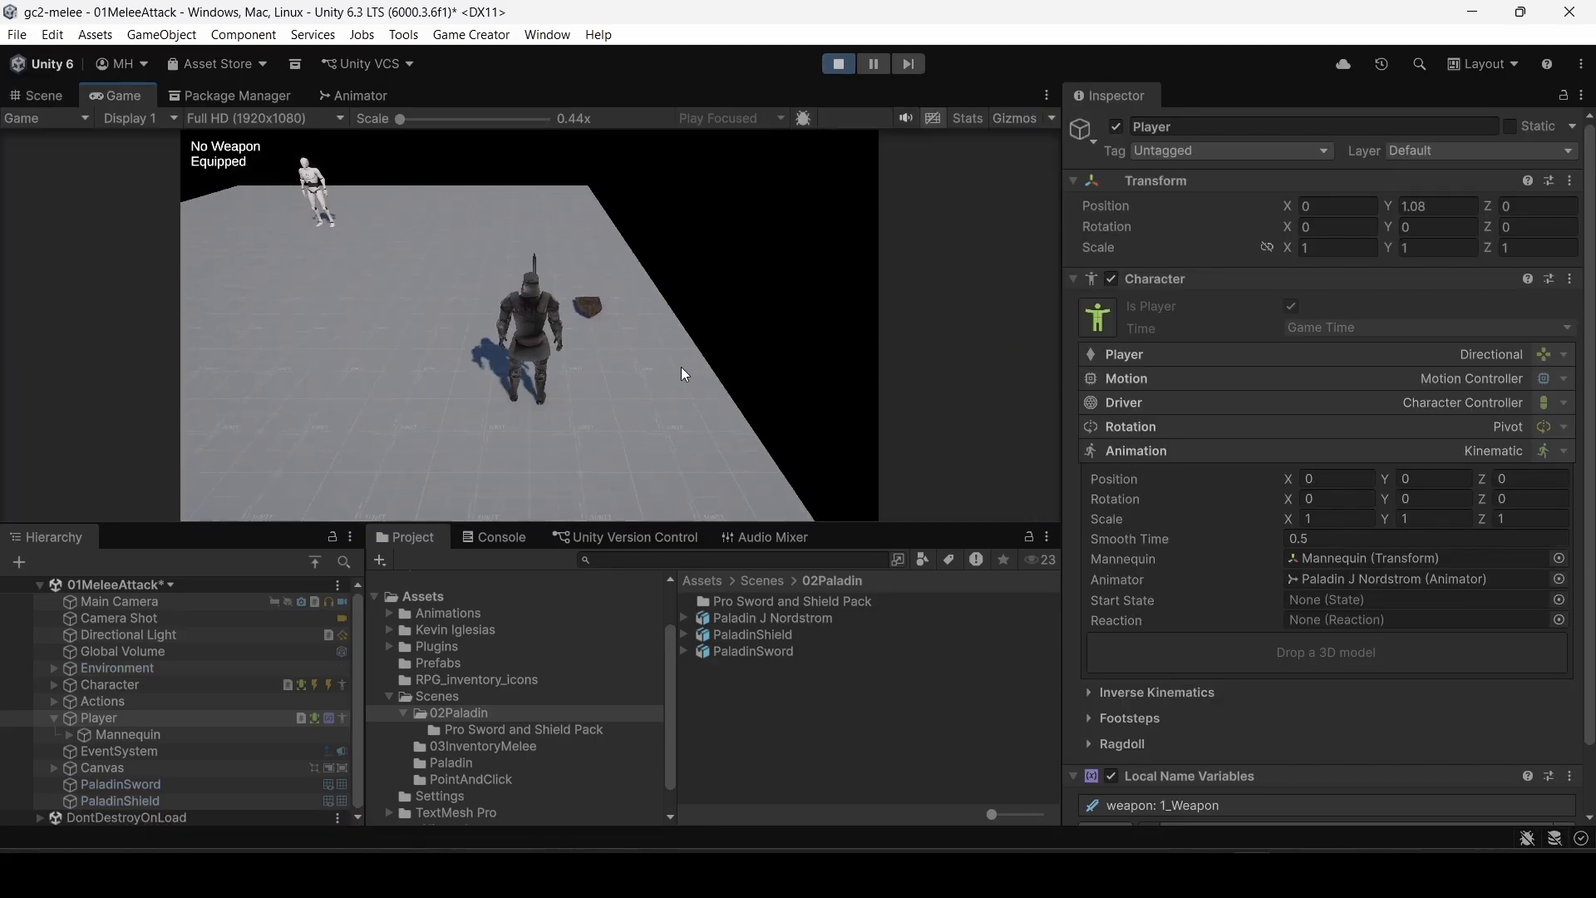
key("a")
key("w")
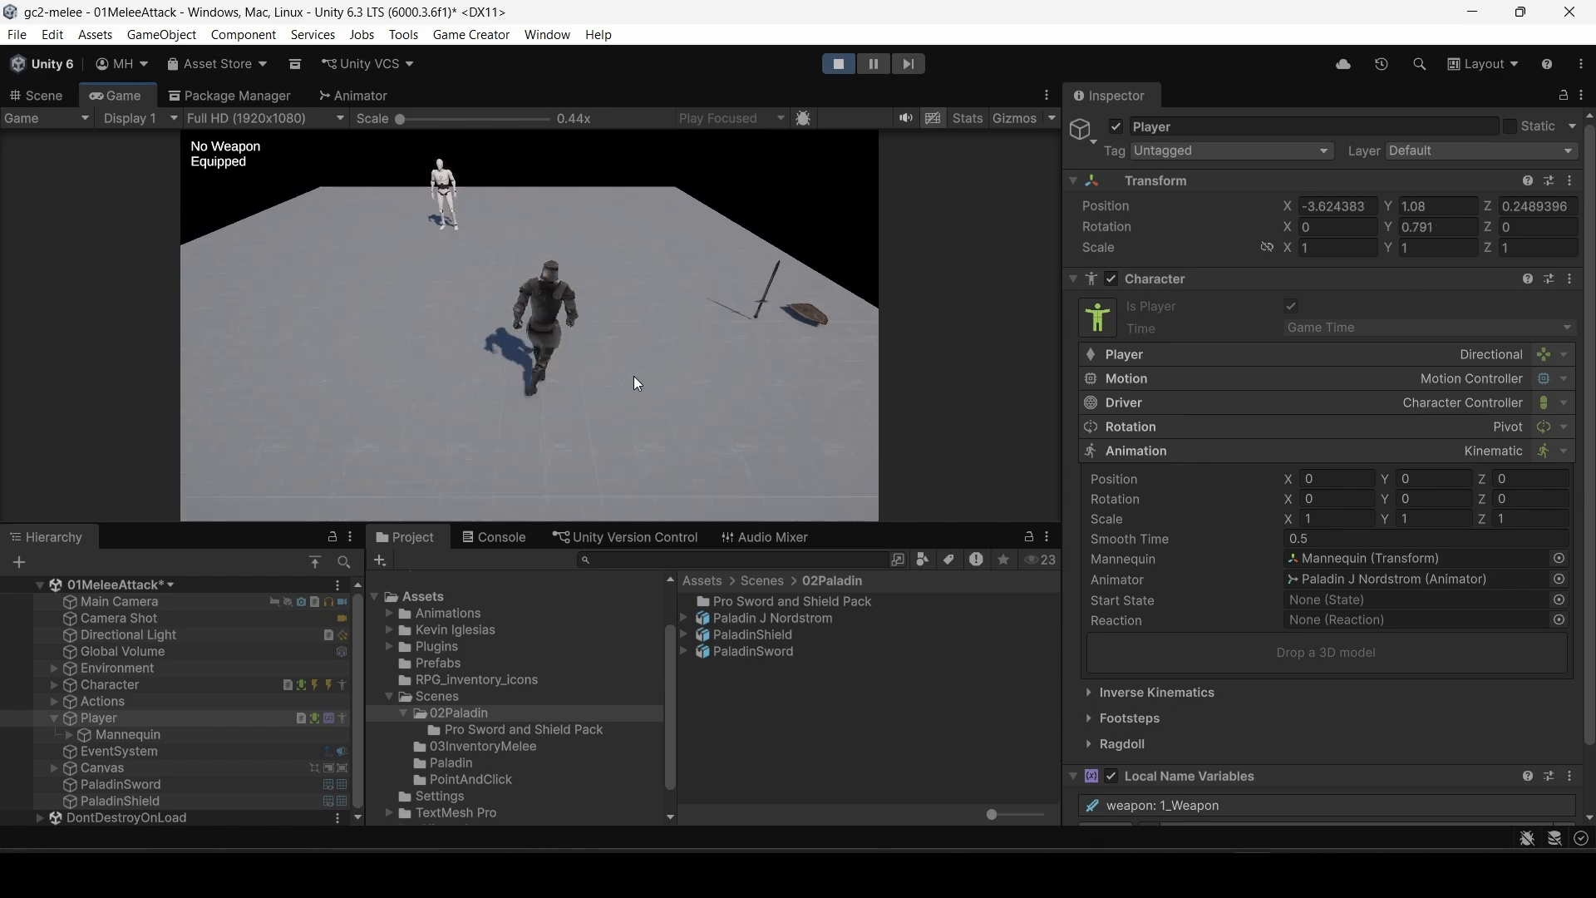
key("s")
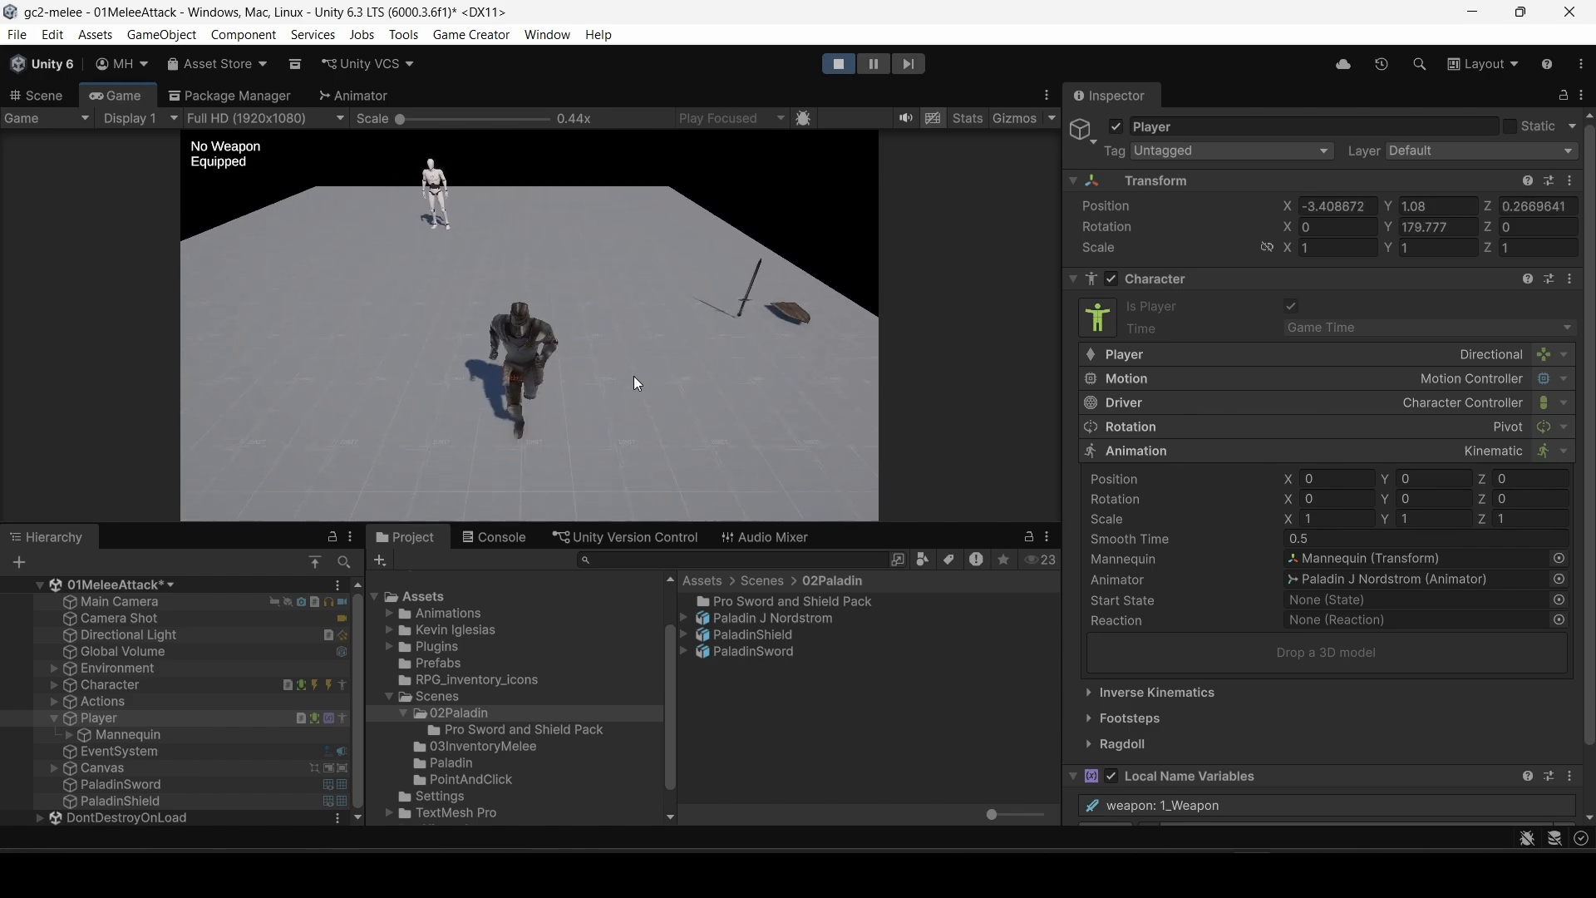
key("a")
key("w")
key("d")
key("s")
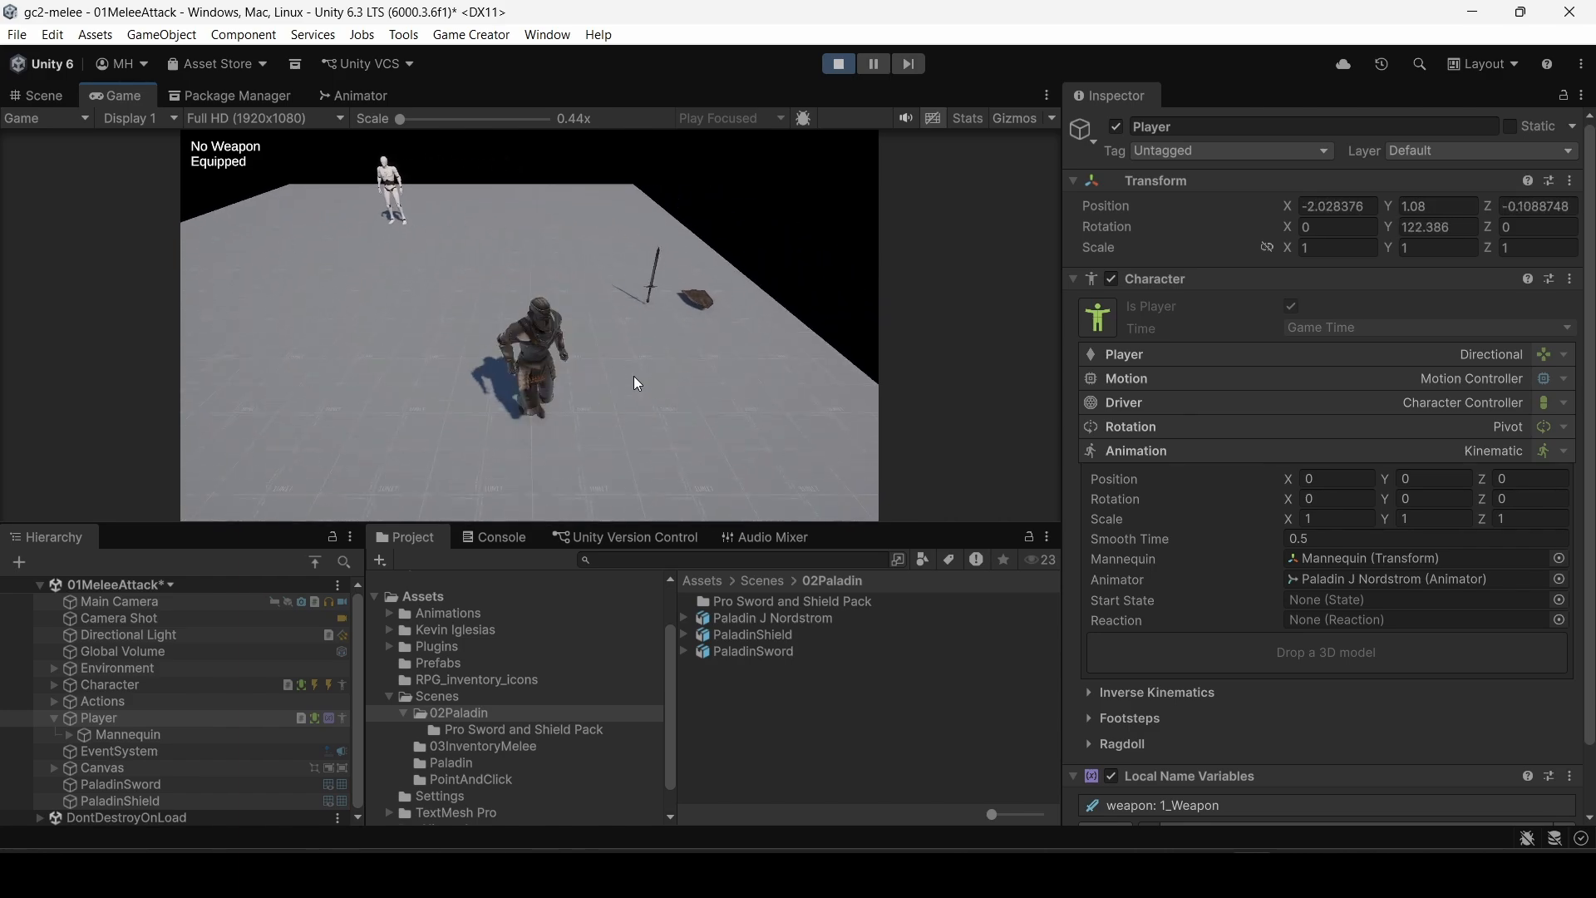
key("a")
key("w")
key("d")
key("s")
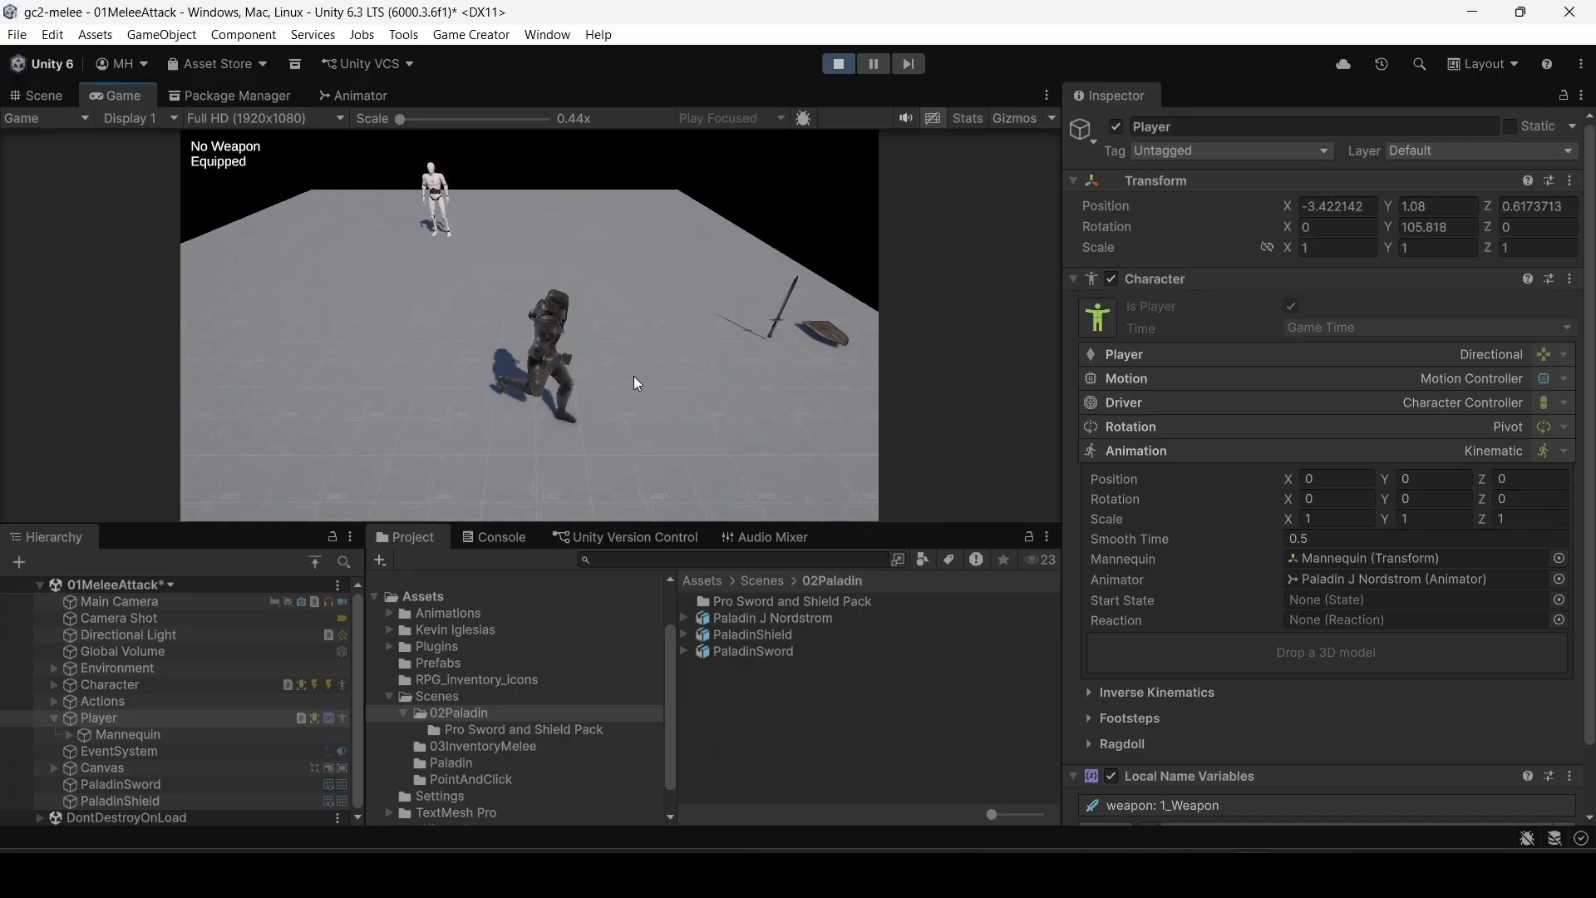
key("a")
key("w")
key("d")
key("s")
key("a")
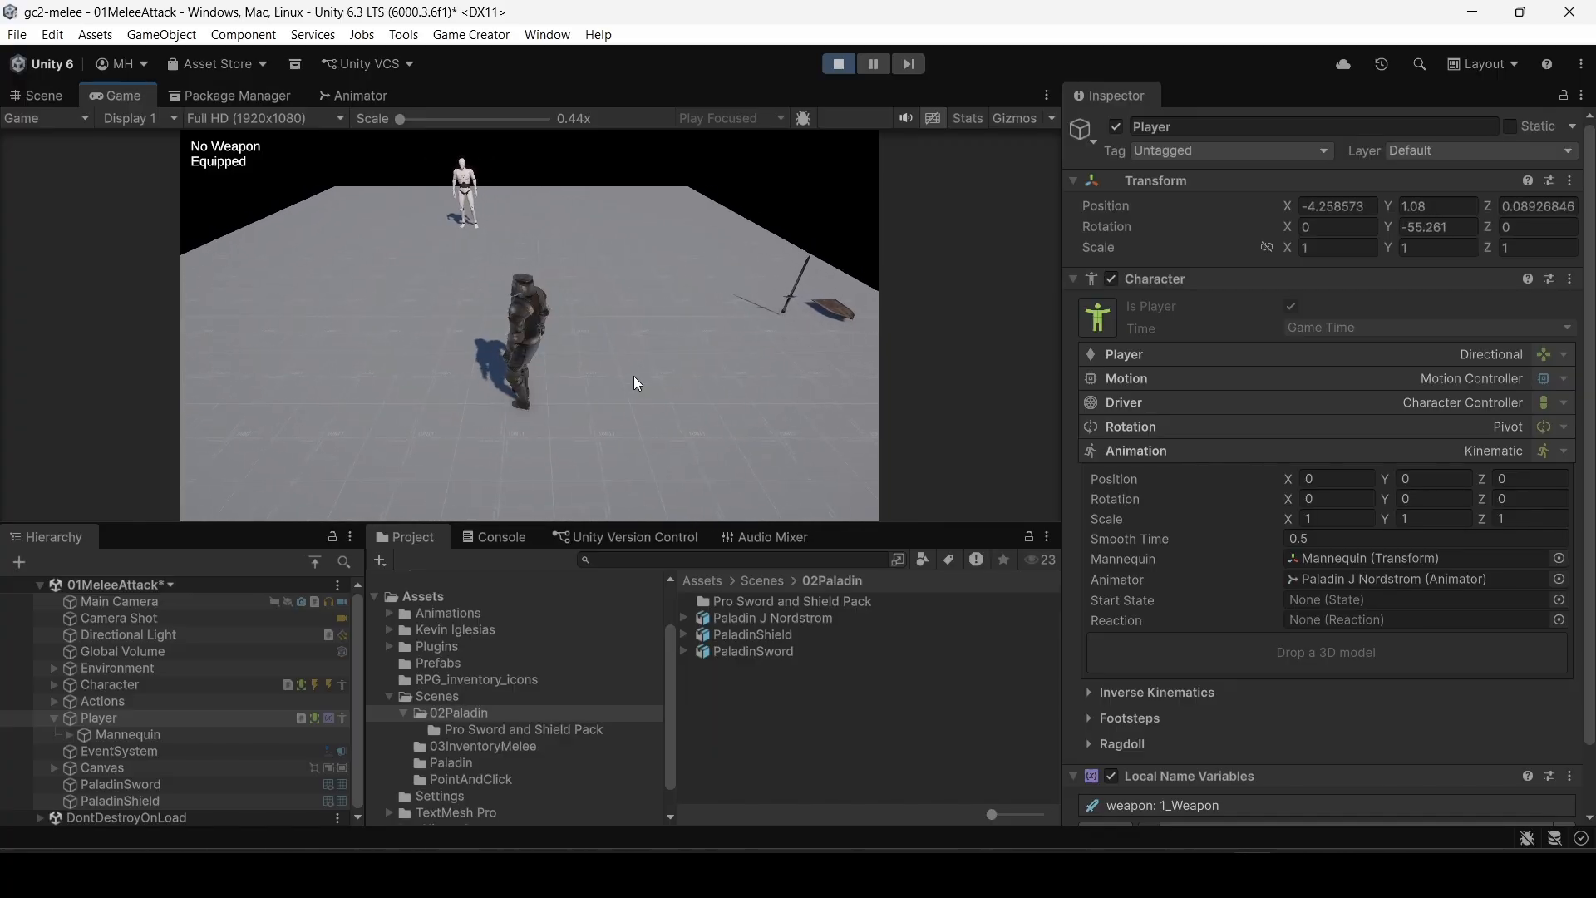
Step: Equip the Example 1 - Attack weapon, strike the enemy mannequin, walk back to the loose sword and shield, and stop the game
key("1")
key("w")
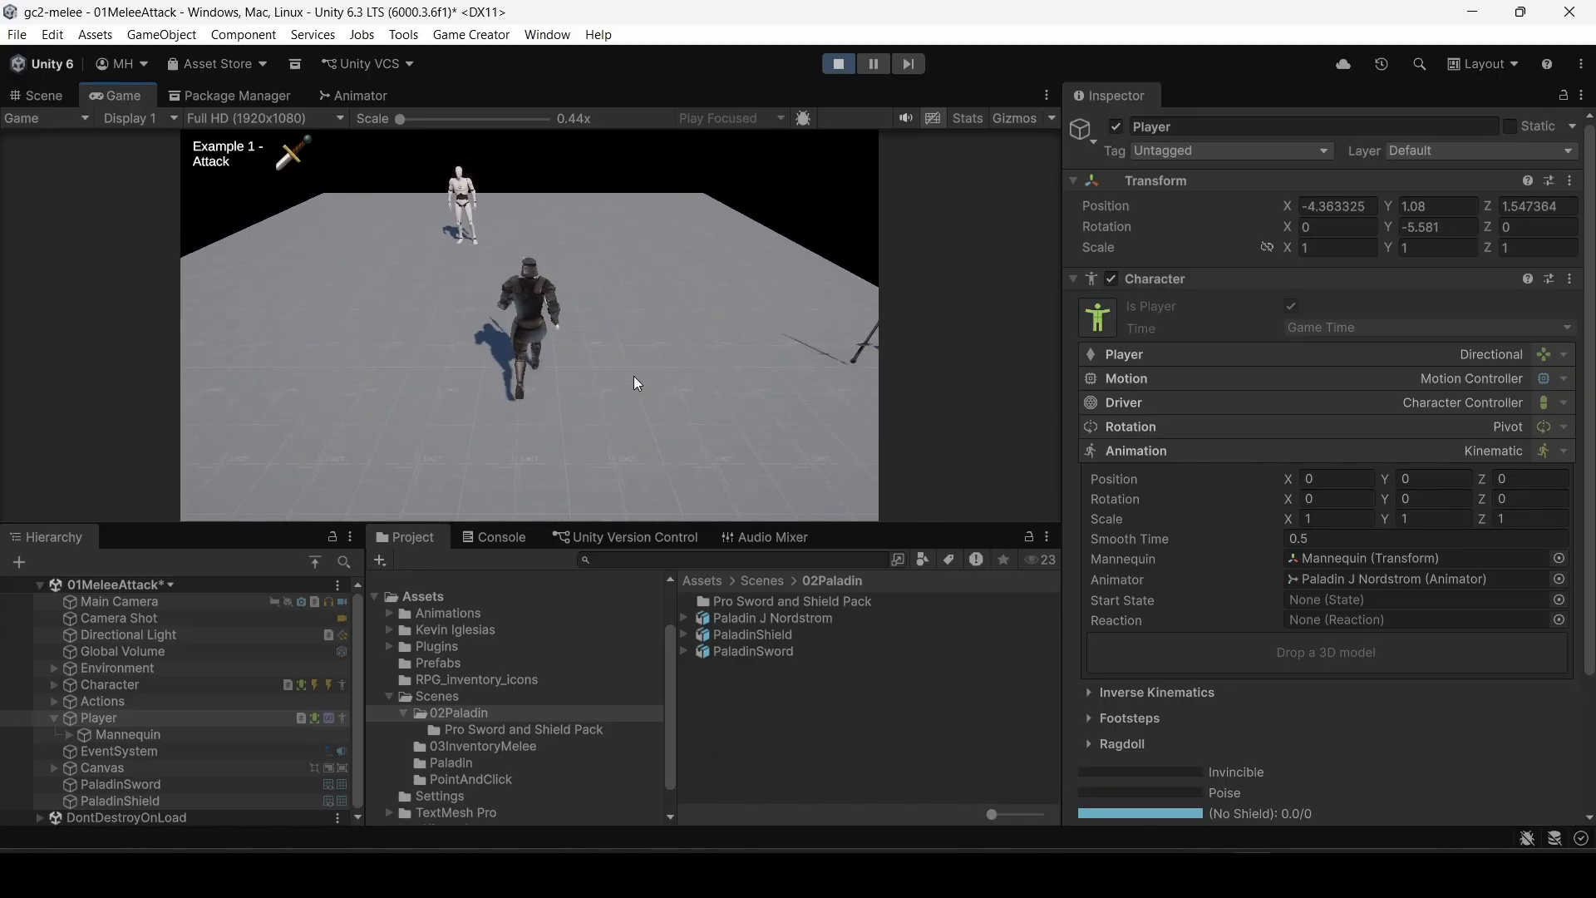
key("a")
left_click(633, 376)
left_click(634, 376)
left_click(633, 376)
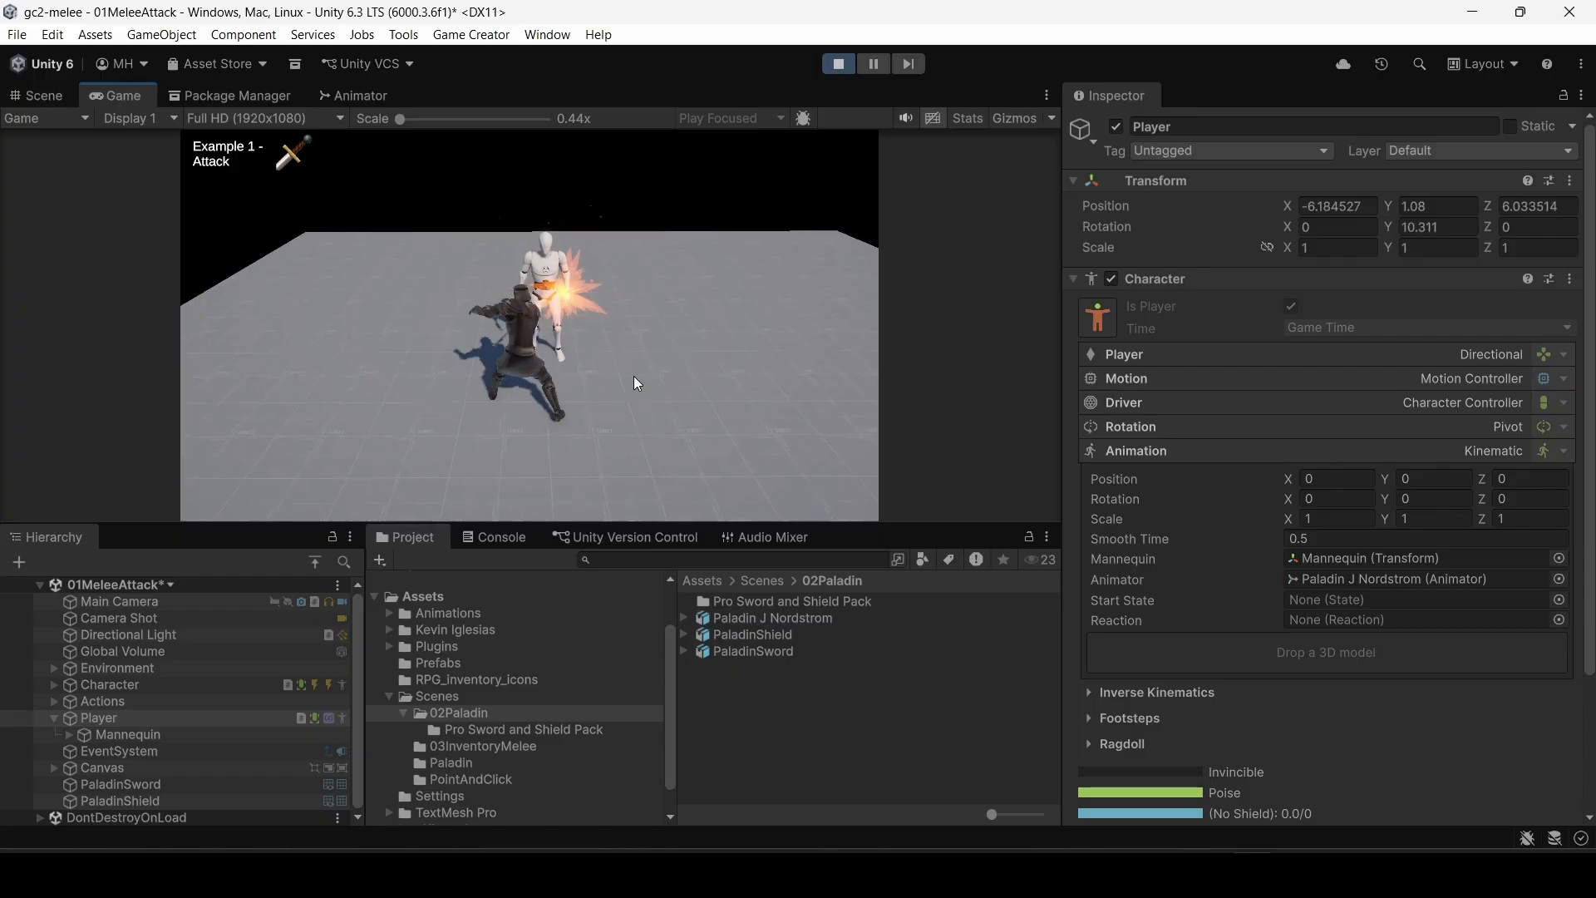
left_click(633, 375)
key("s")
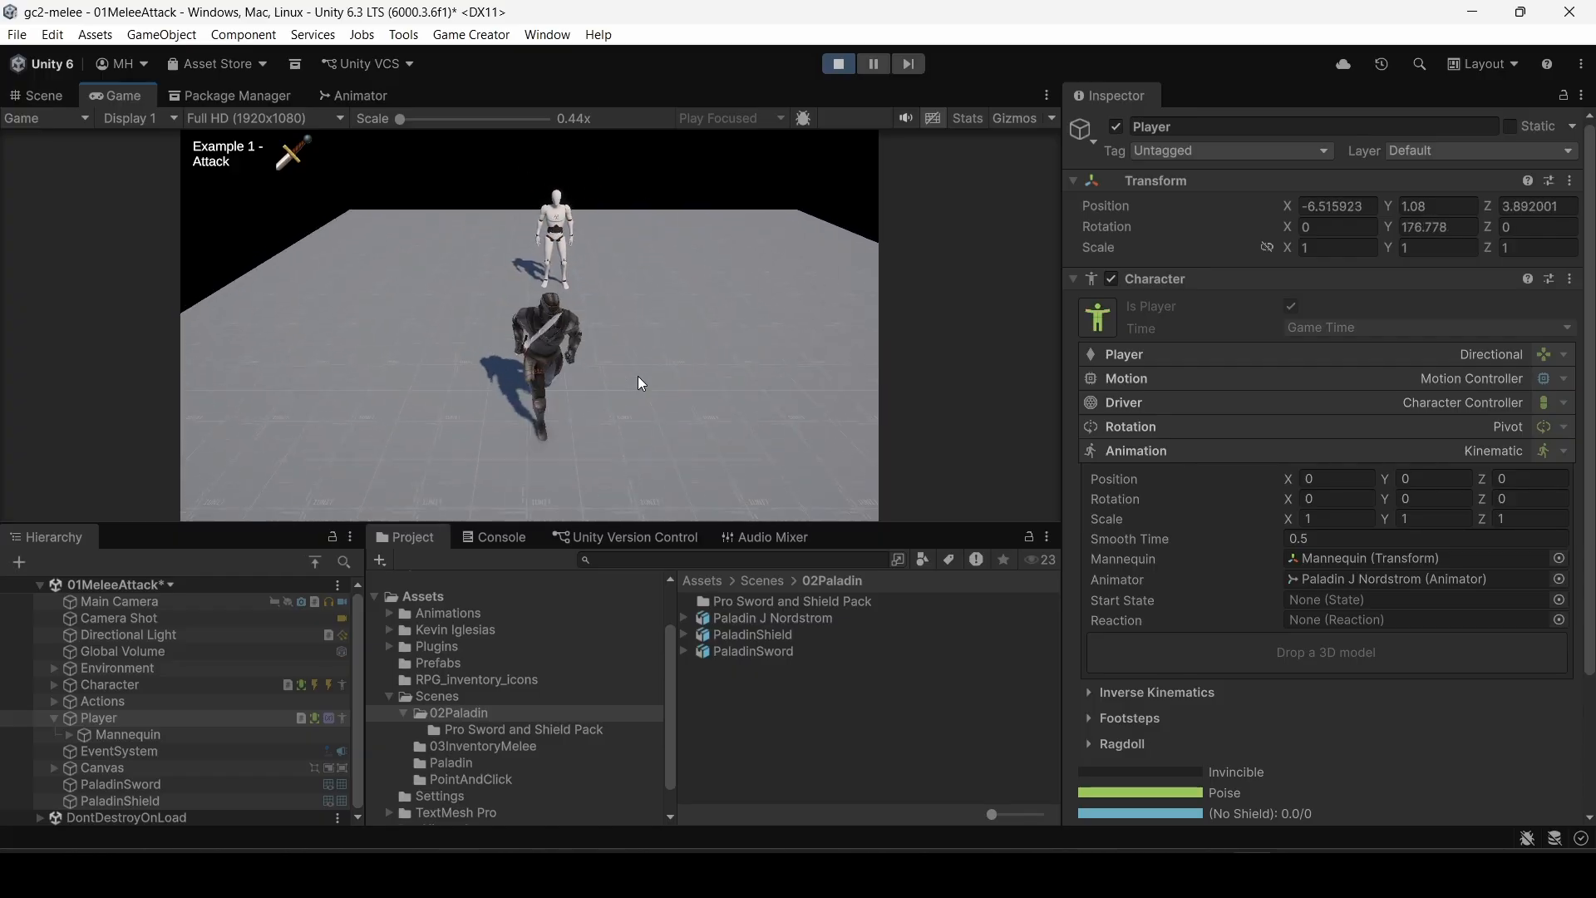
key("d")
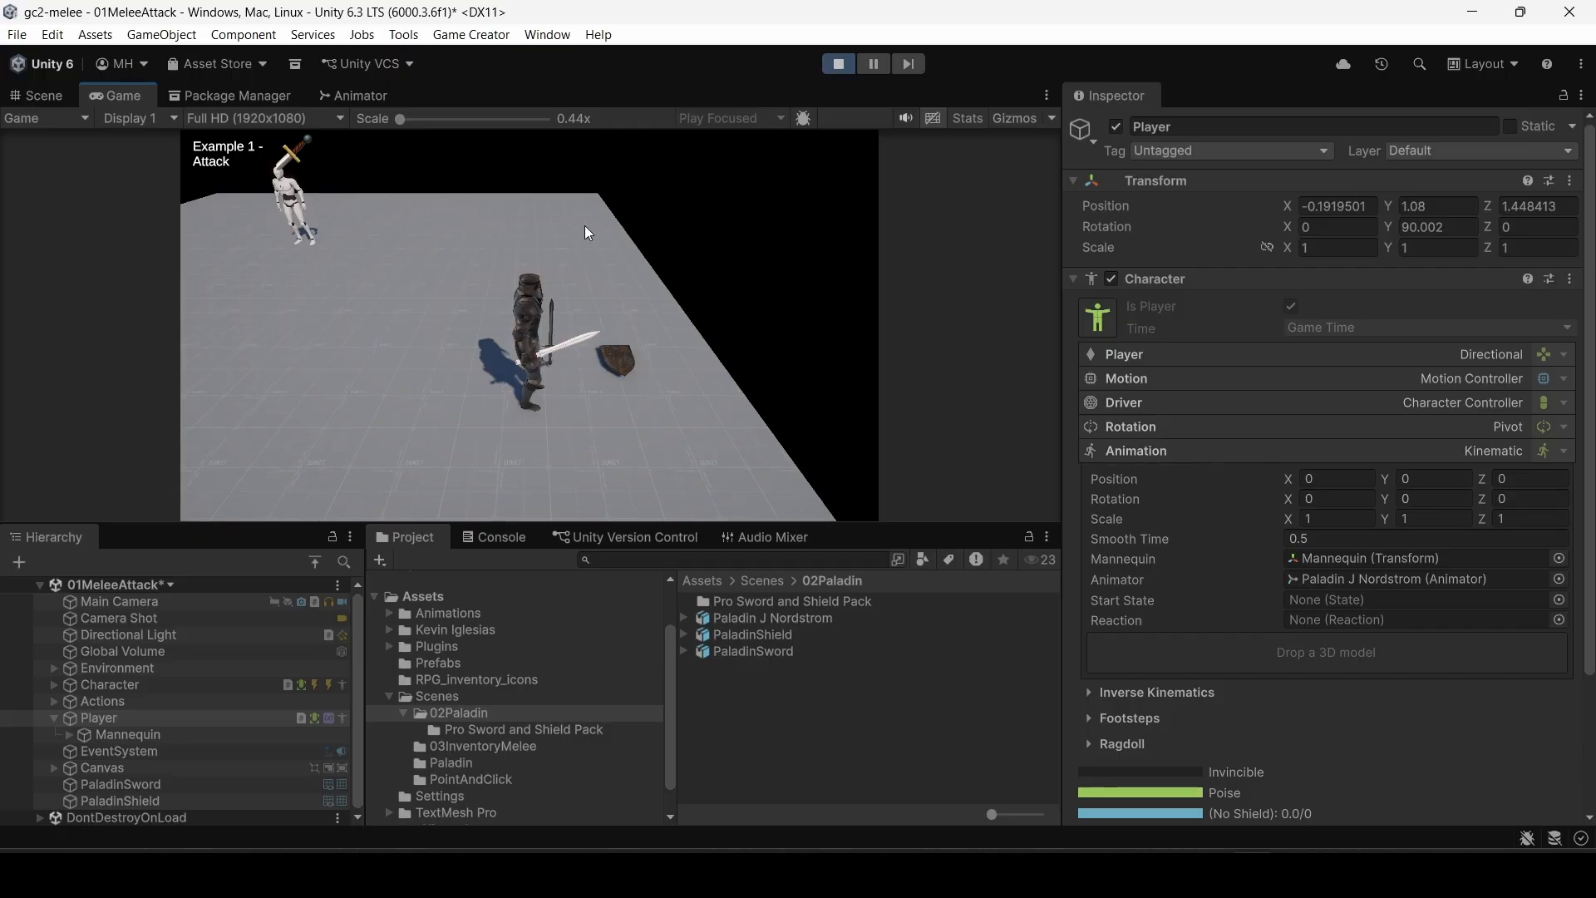
left_click(838, 64)
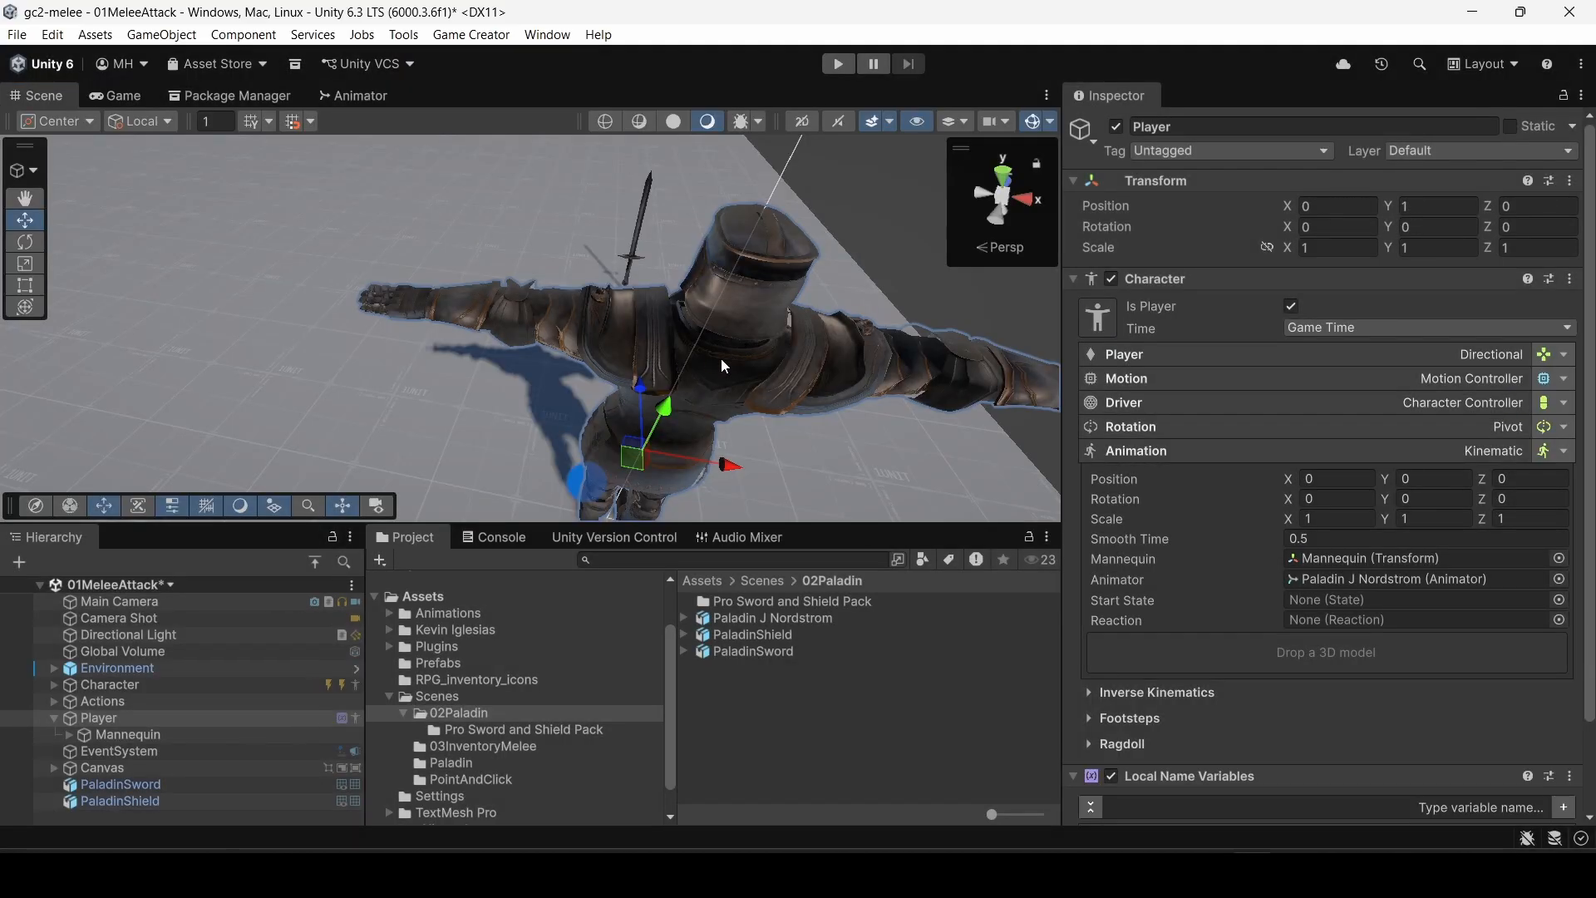
Step: Save the scene's PaladinSword and PaladinShield as prefab variants in the 02Paladin folder and preview the sword prefab
left_click_drag(720, 358, 1062, 318, "alt")
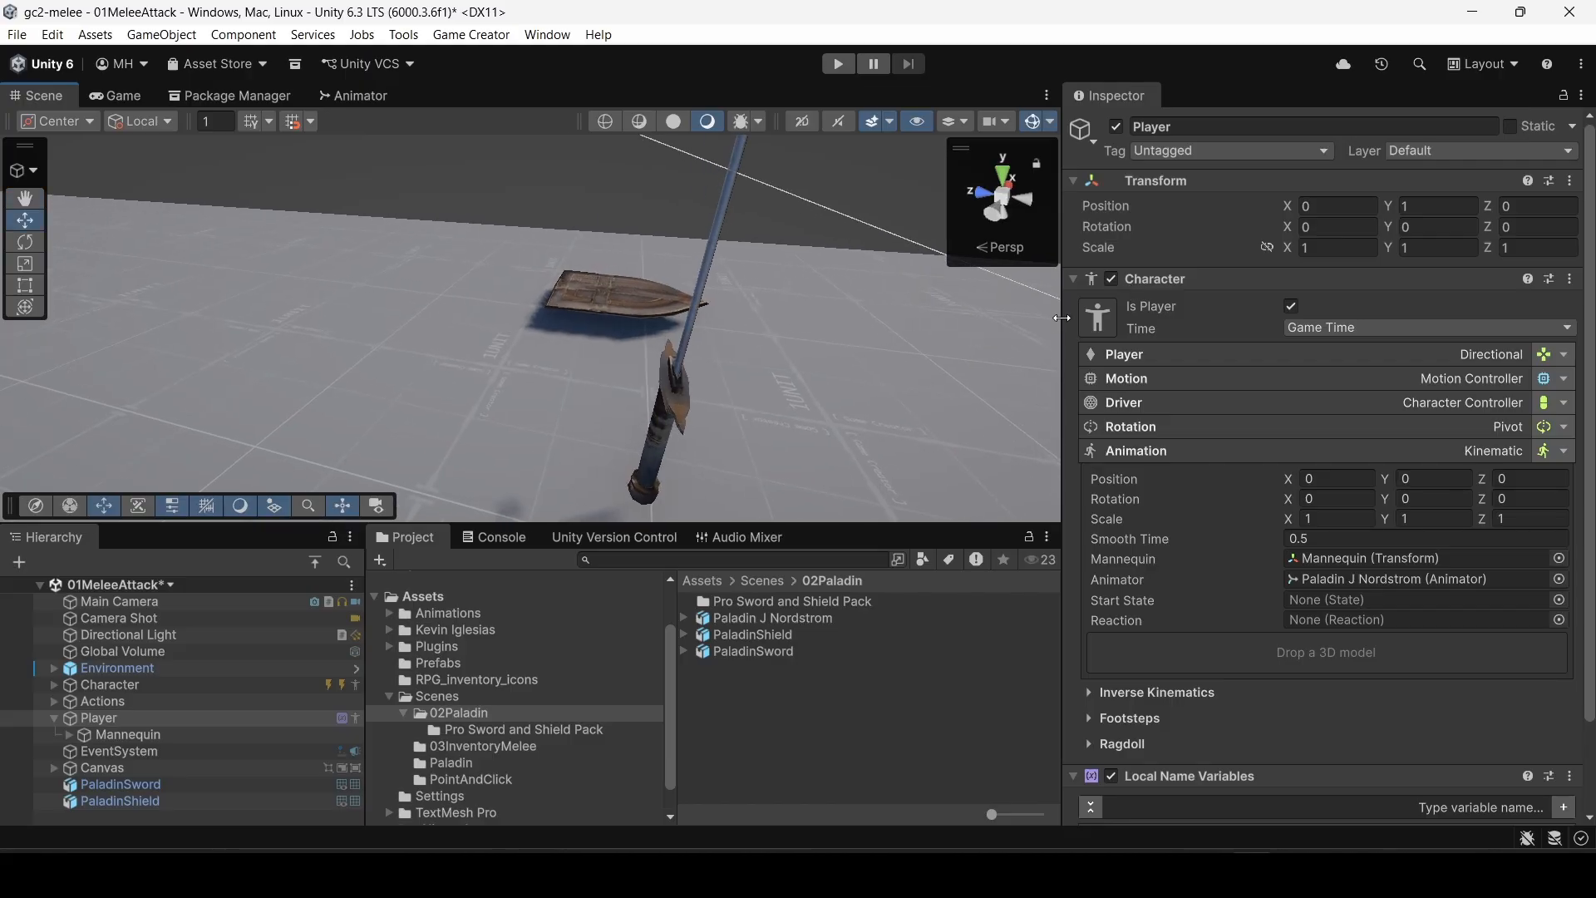
left_click(674, 395)
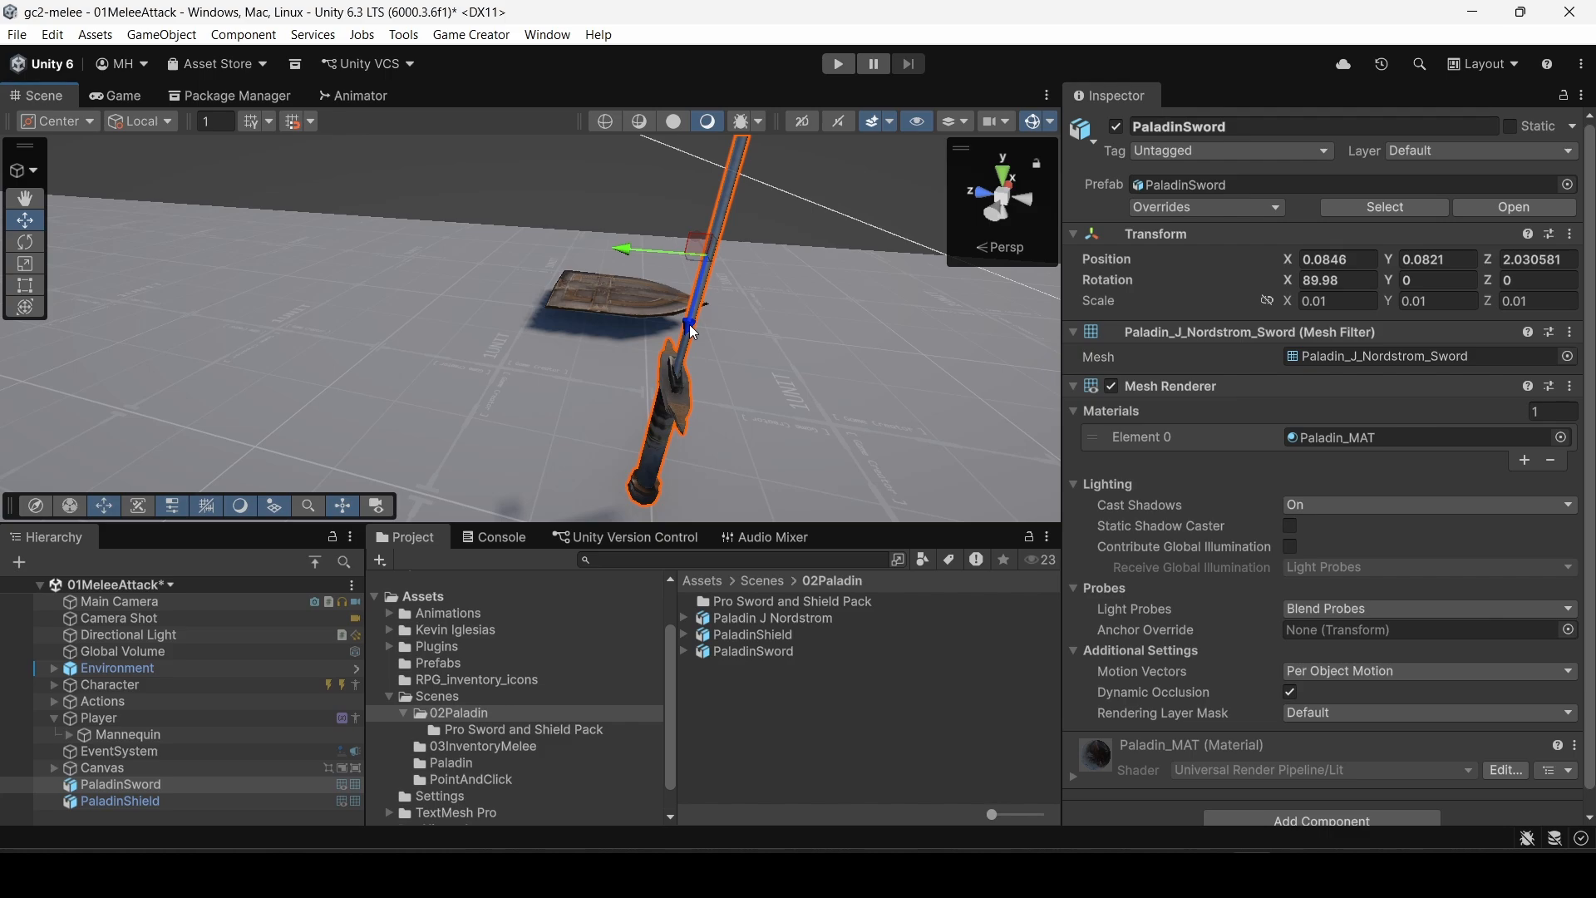
right_click_drag(720, 352, 1088, 222)
right_click_drag(748, 313, 447, 437)
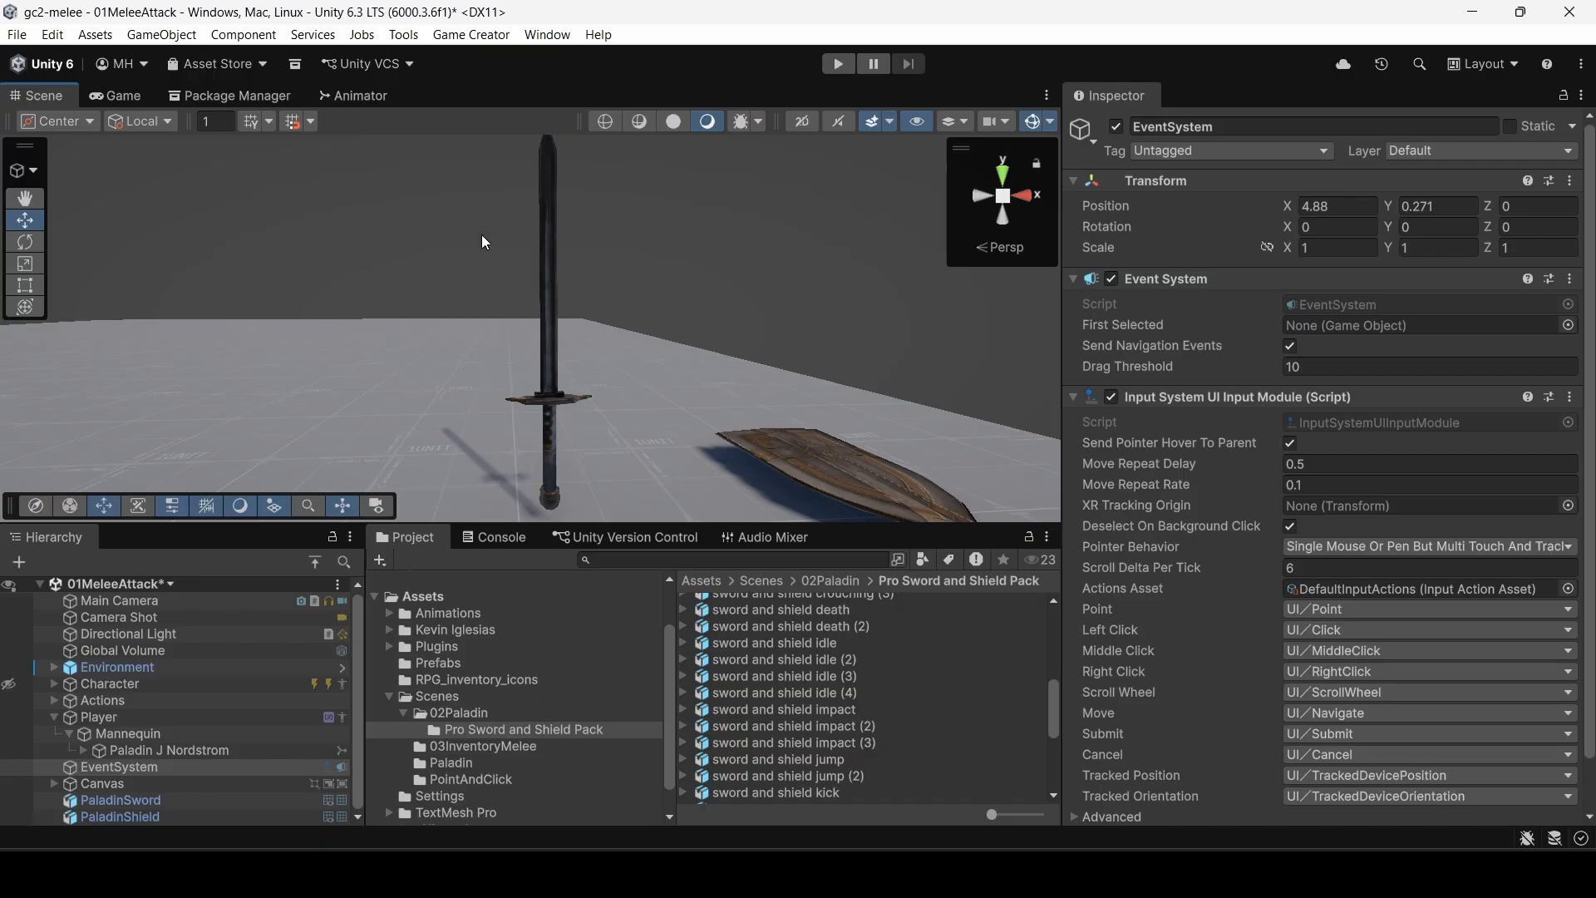
mouse_move(569, 298)
right_mouse_down()
mouse_move(563, 240)
mouse_move(571, 305)
right_mouse_up()
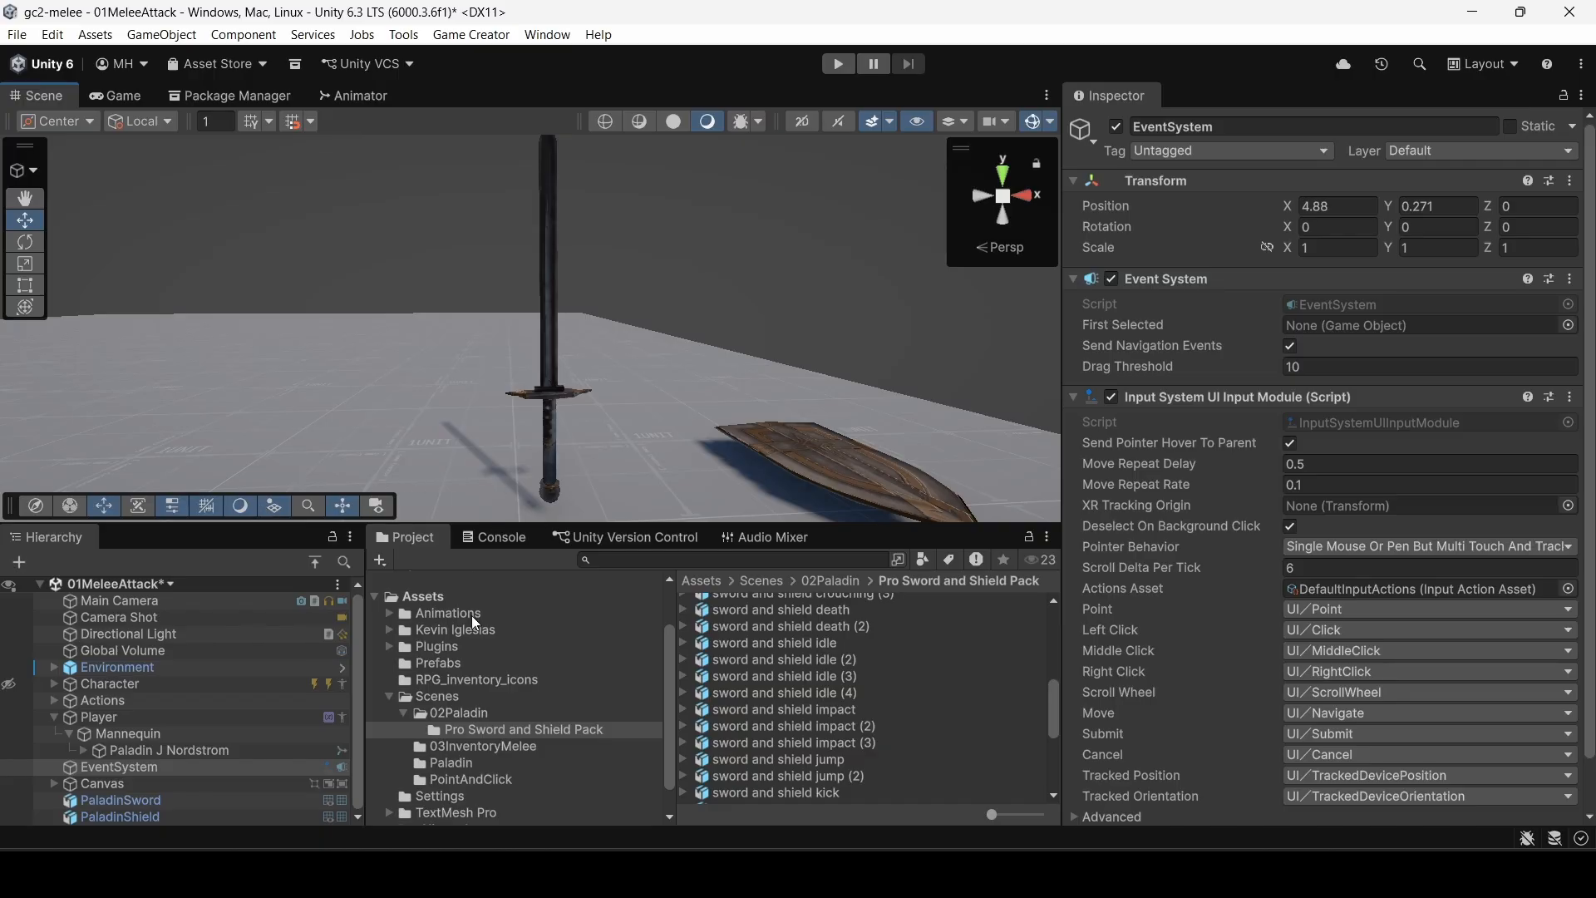
left_click(457, 714)
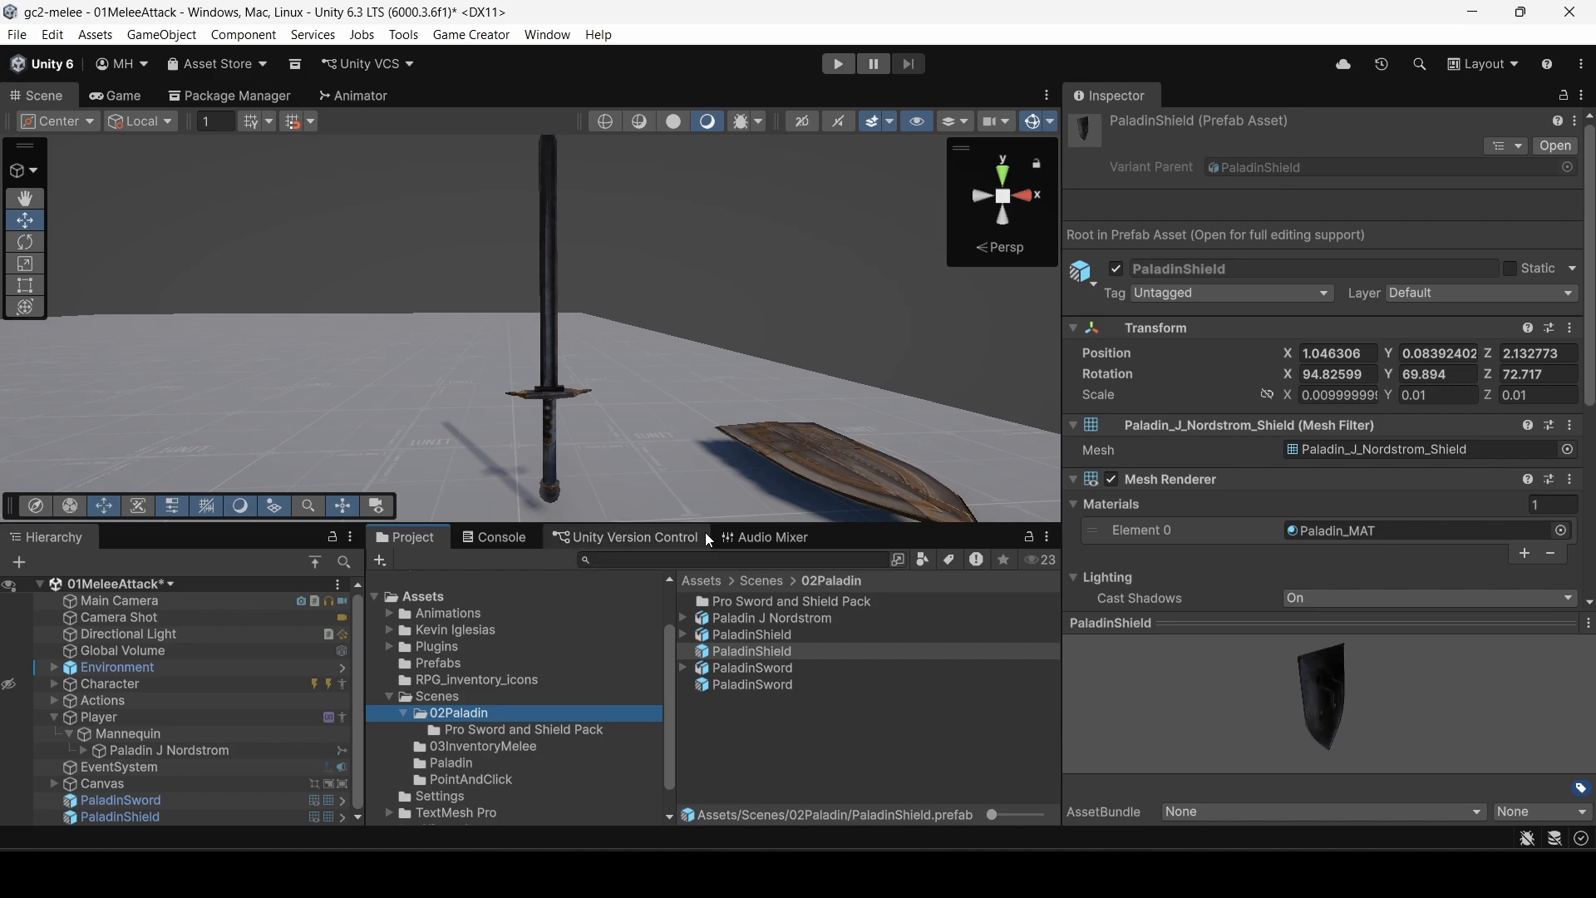
left_click(754, 653)
left_click(760, 684)
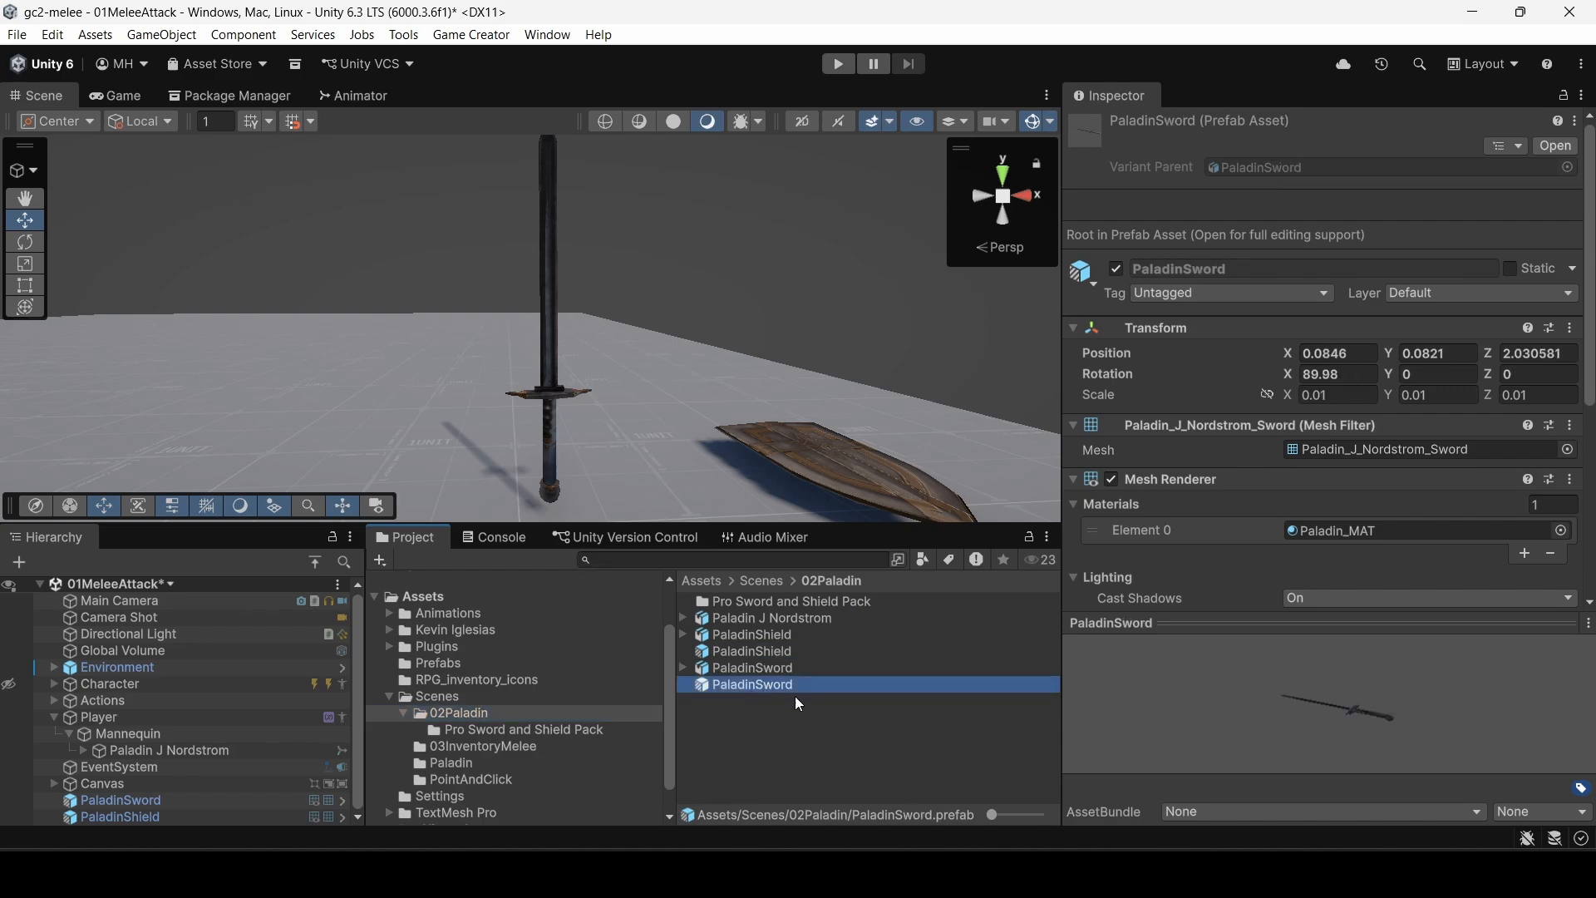
mouse_move(1364, 723)
left_mouse_down()
mouse_move(1273, 770)
mouse_move(1355, 730)
left_mouse_up()
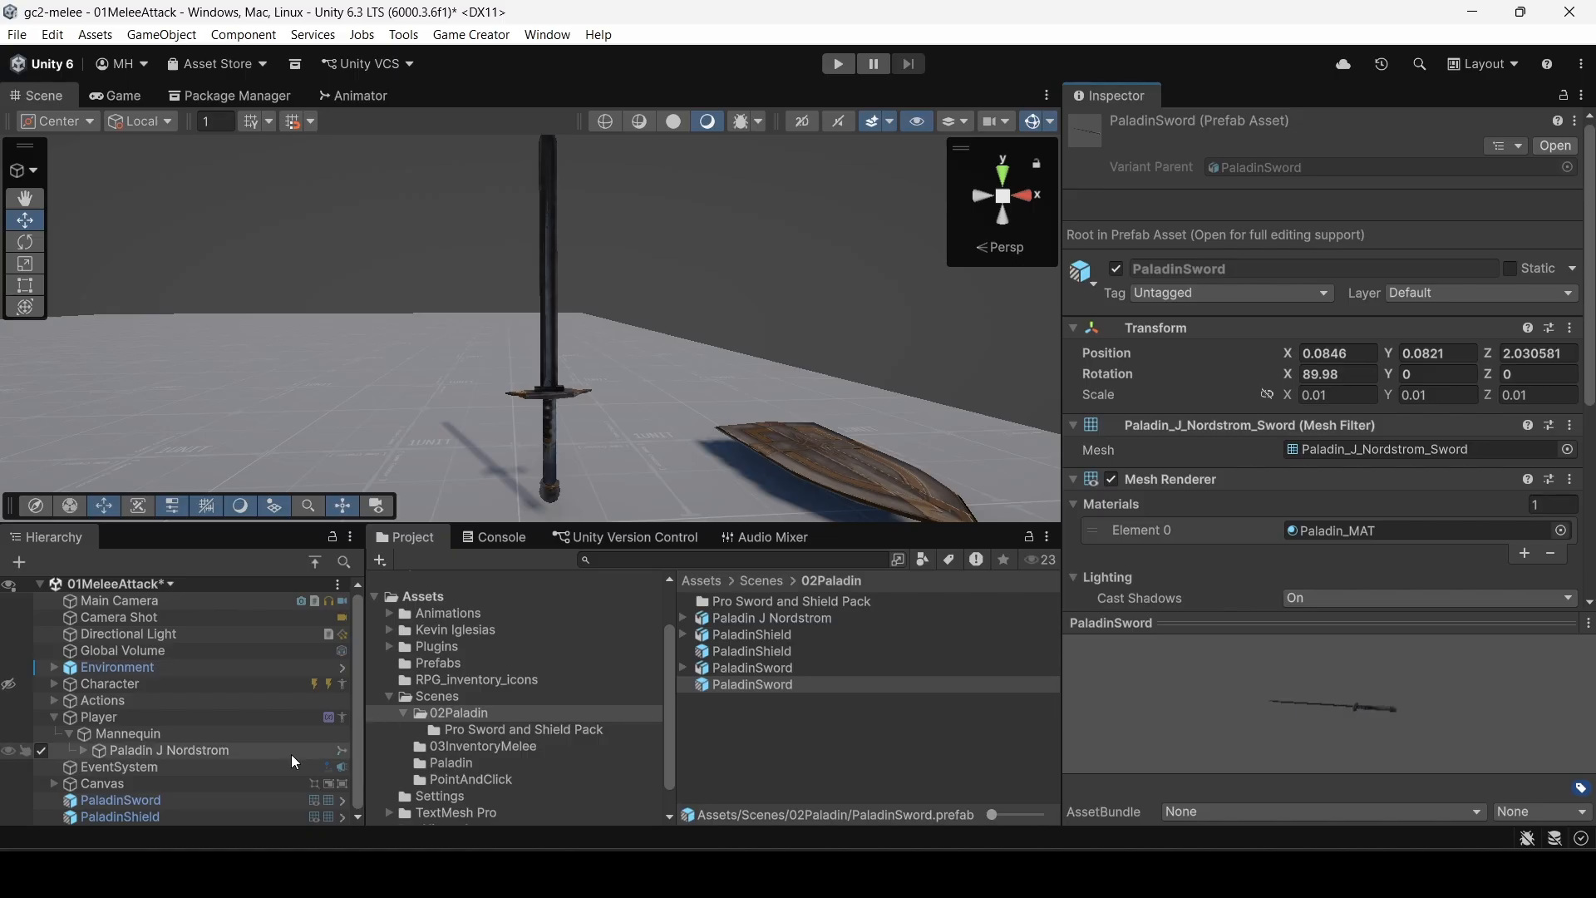
Step: Open the PaladinSword prefab for editing and add an empty child object named "Striker"
left_click(167, 801)
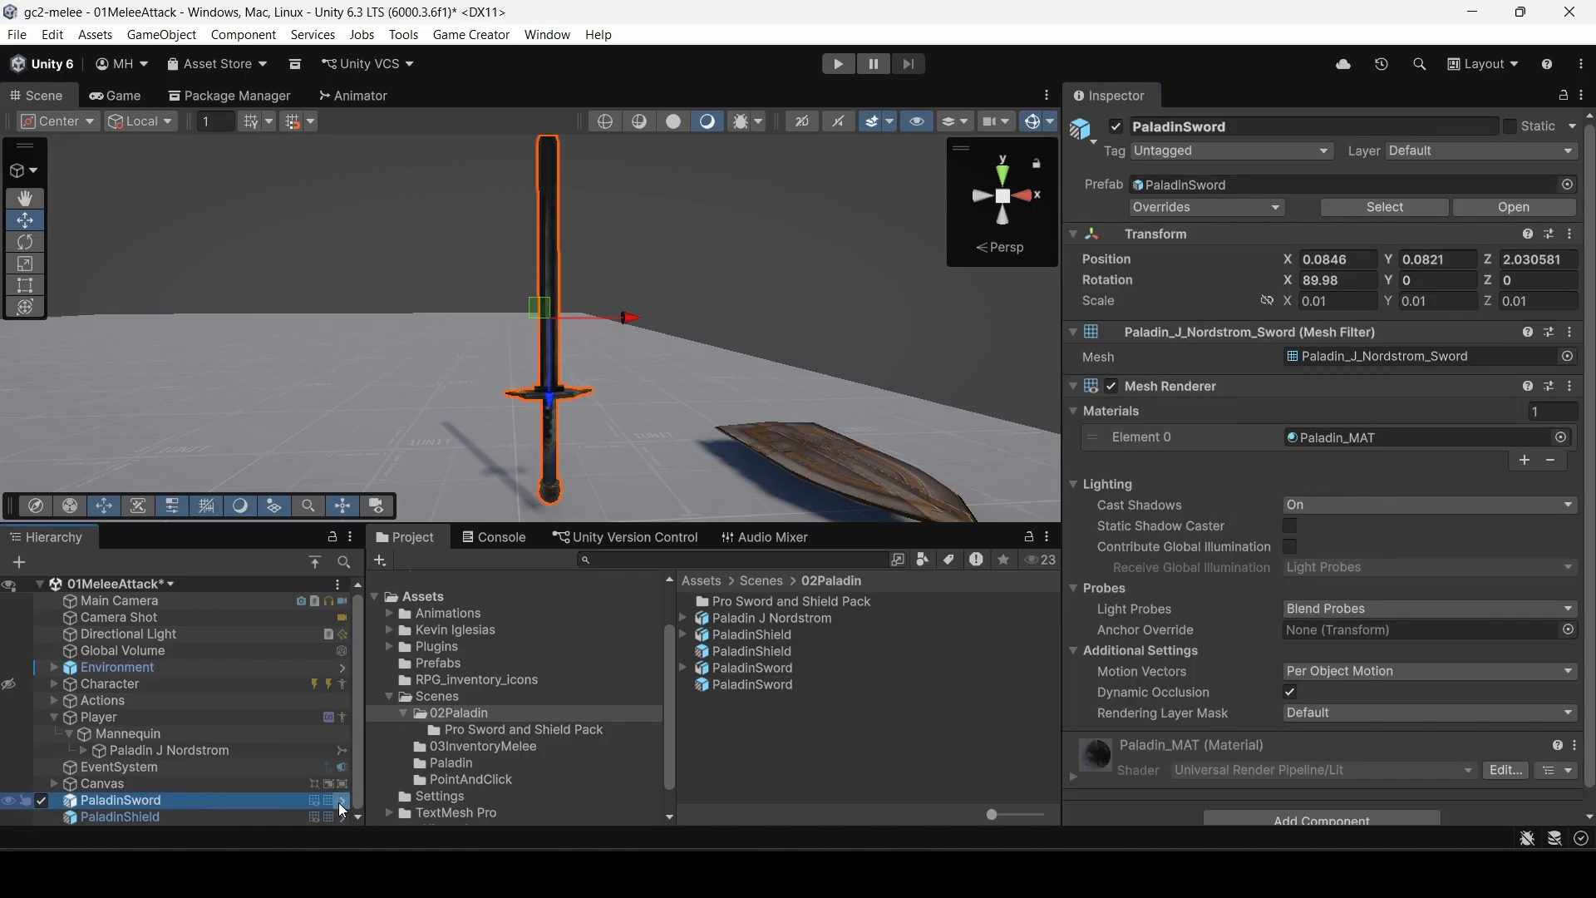
left_click(341, 799)
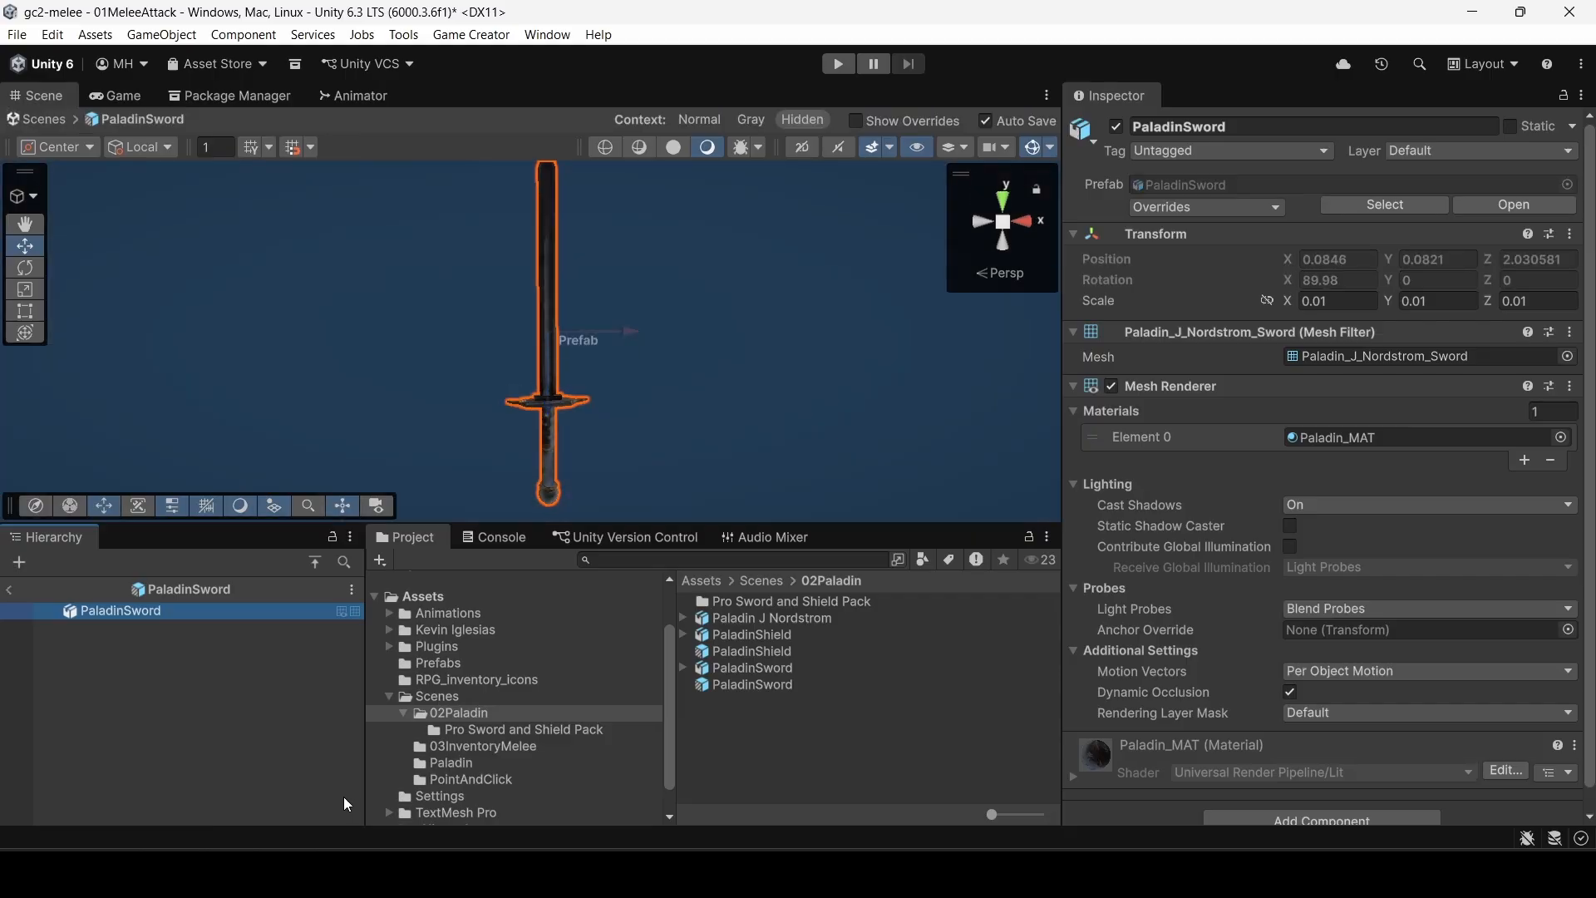
left_click(20, 563)
mouse_move(77, 589)
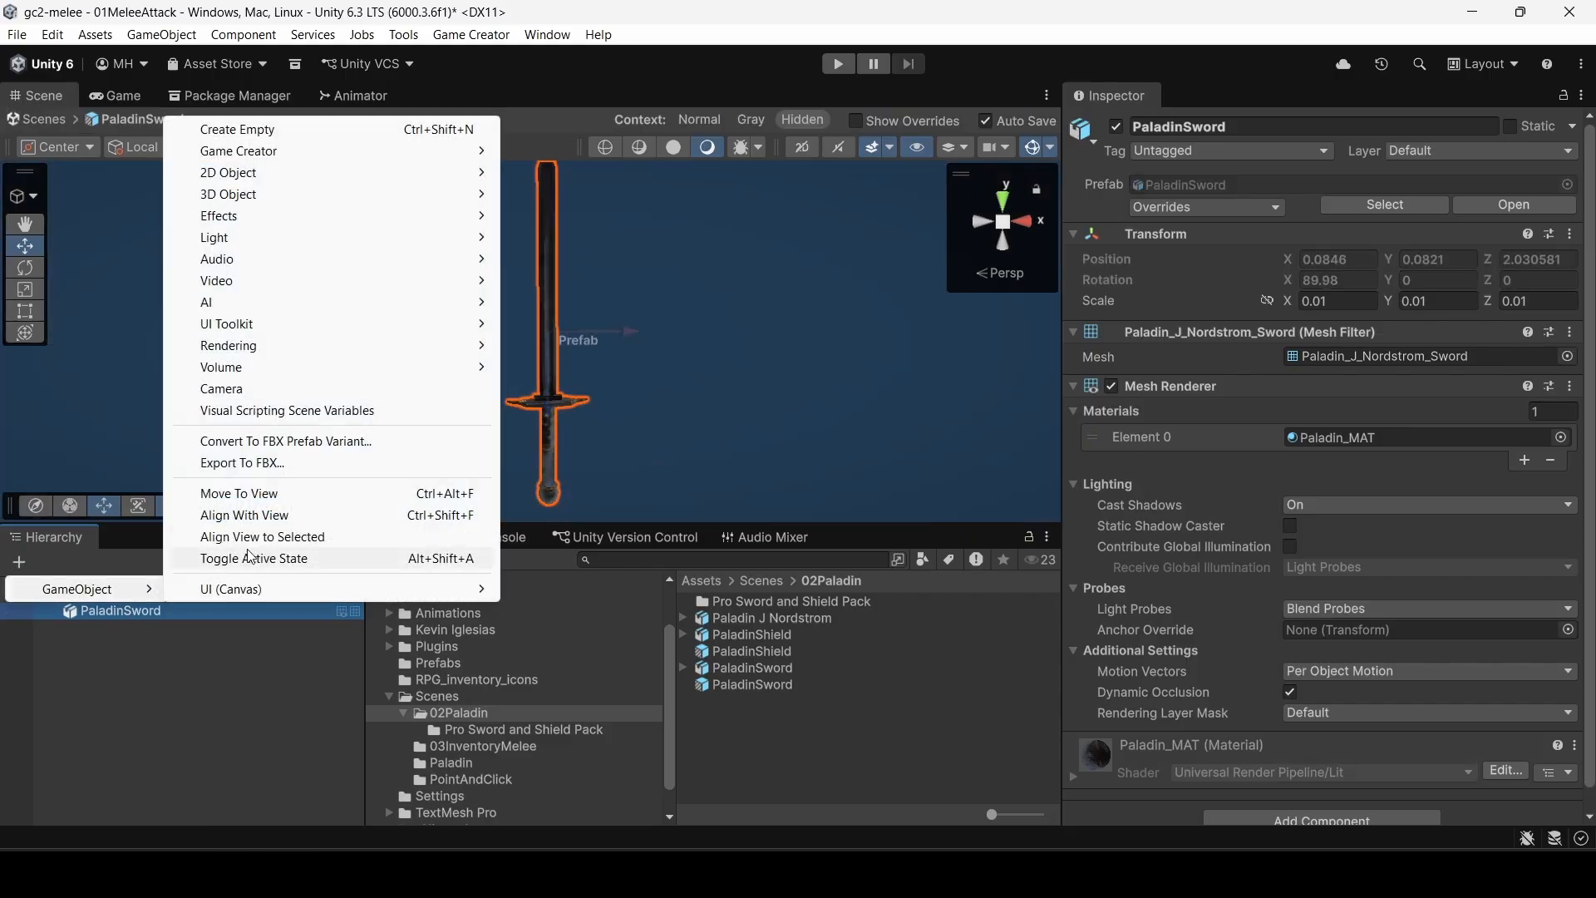
left_click(238, 131)
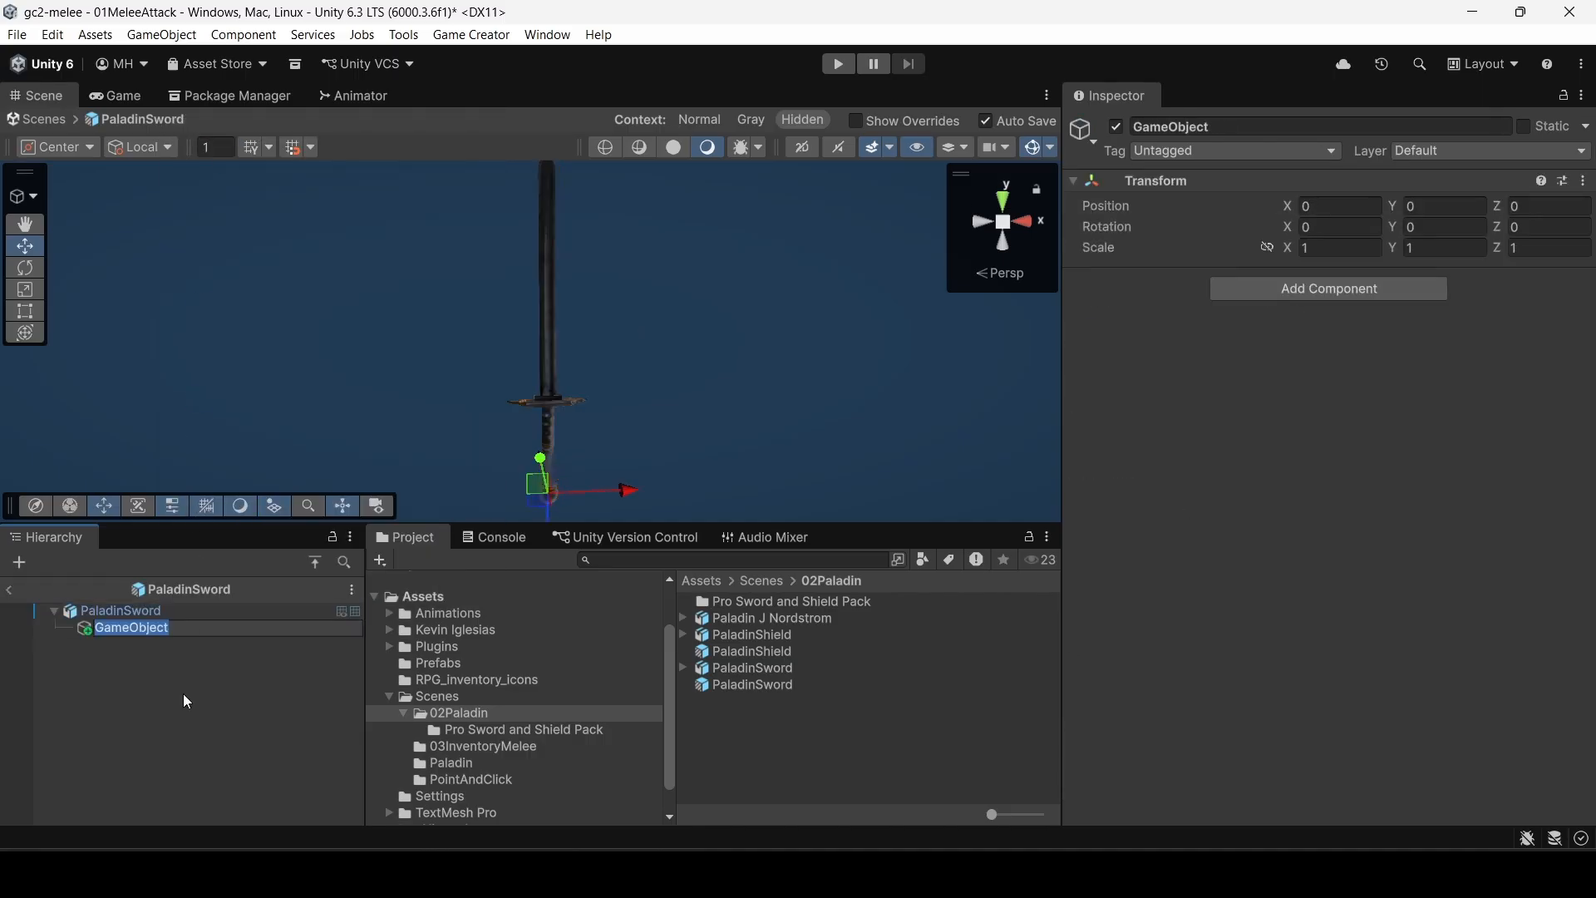
type("Striker")
key("Return")
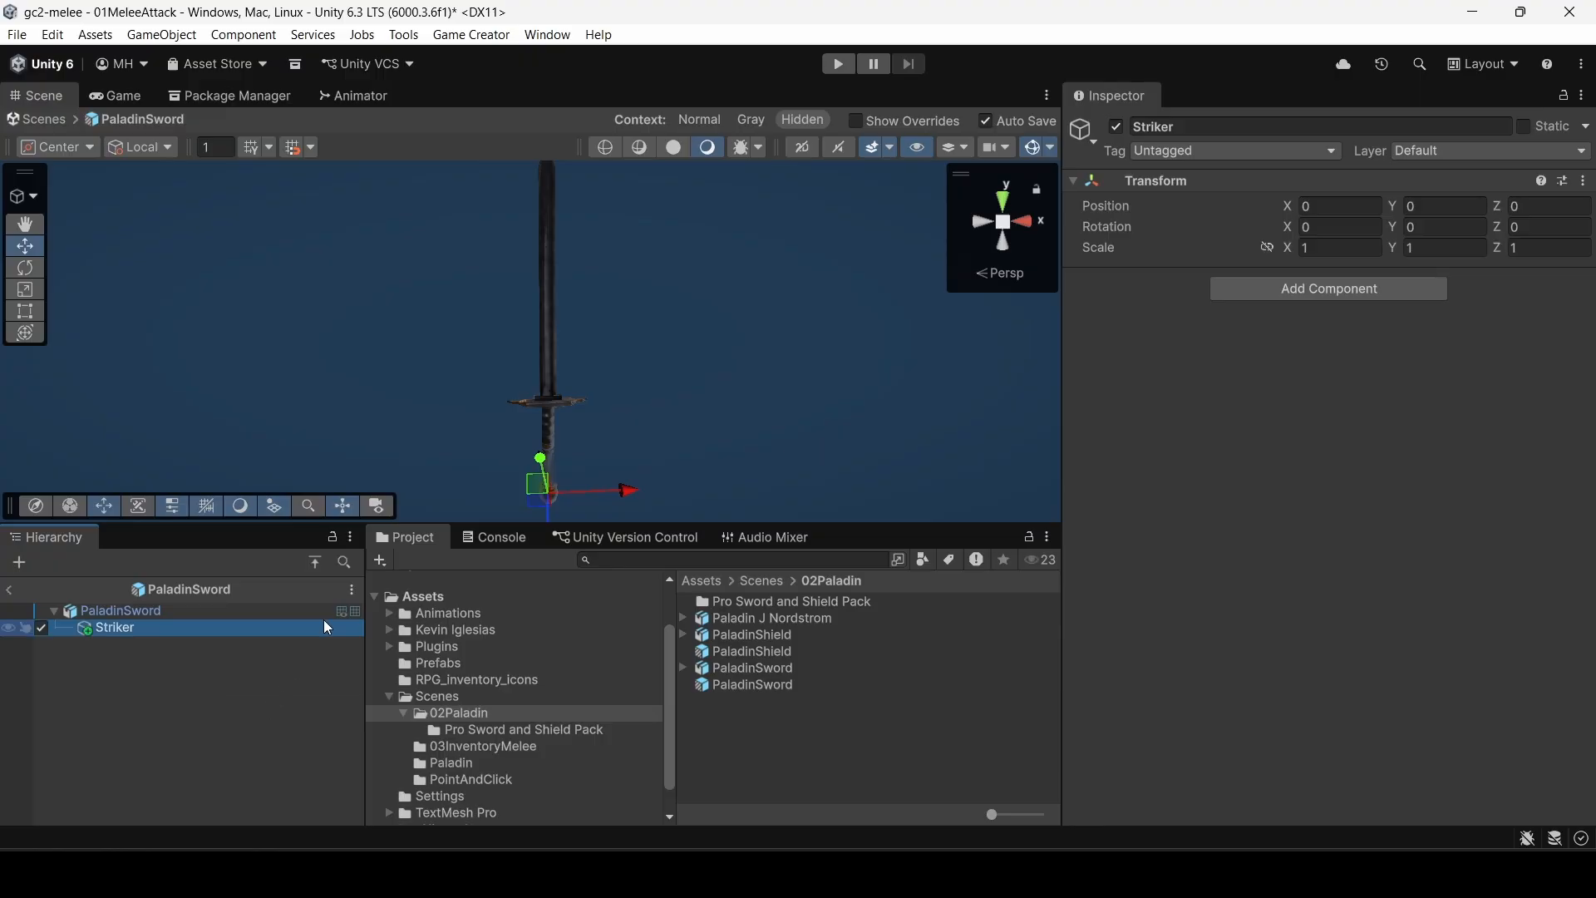
Step: Add the Striker component to the Striker object in the PaladinSword prefab
right_click_drag(807, 412, 840, 389)
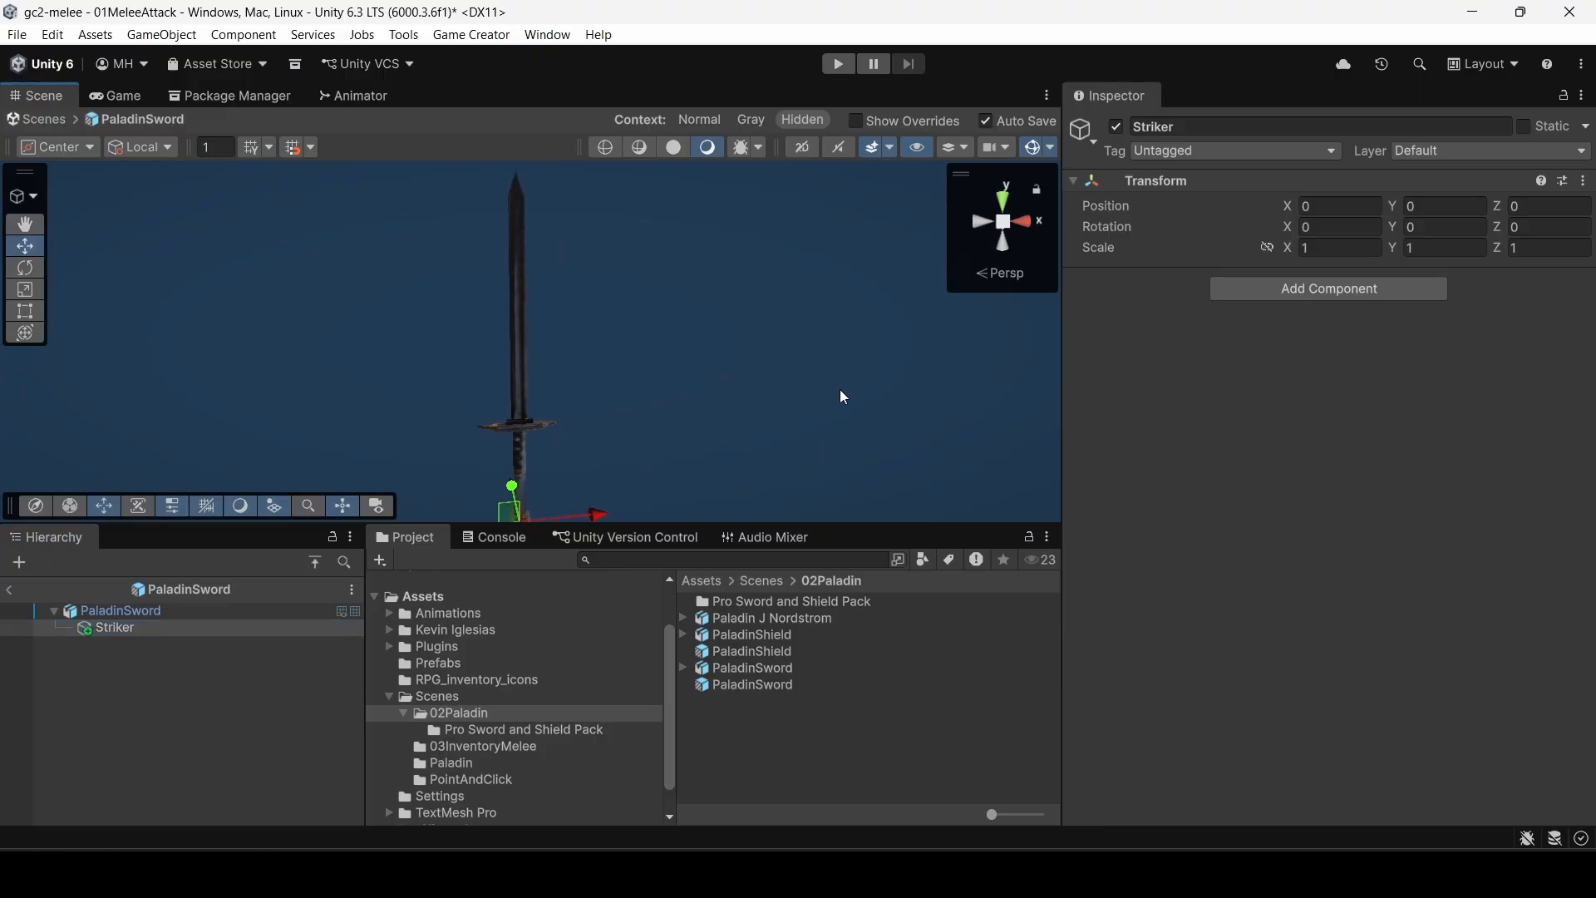
left_click(1271, 291)
type("stri")
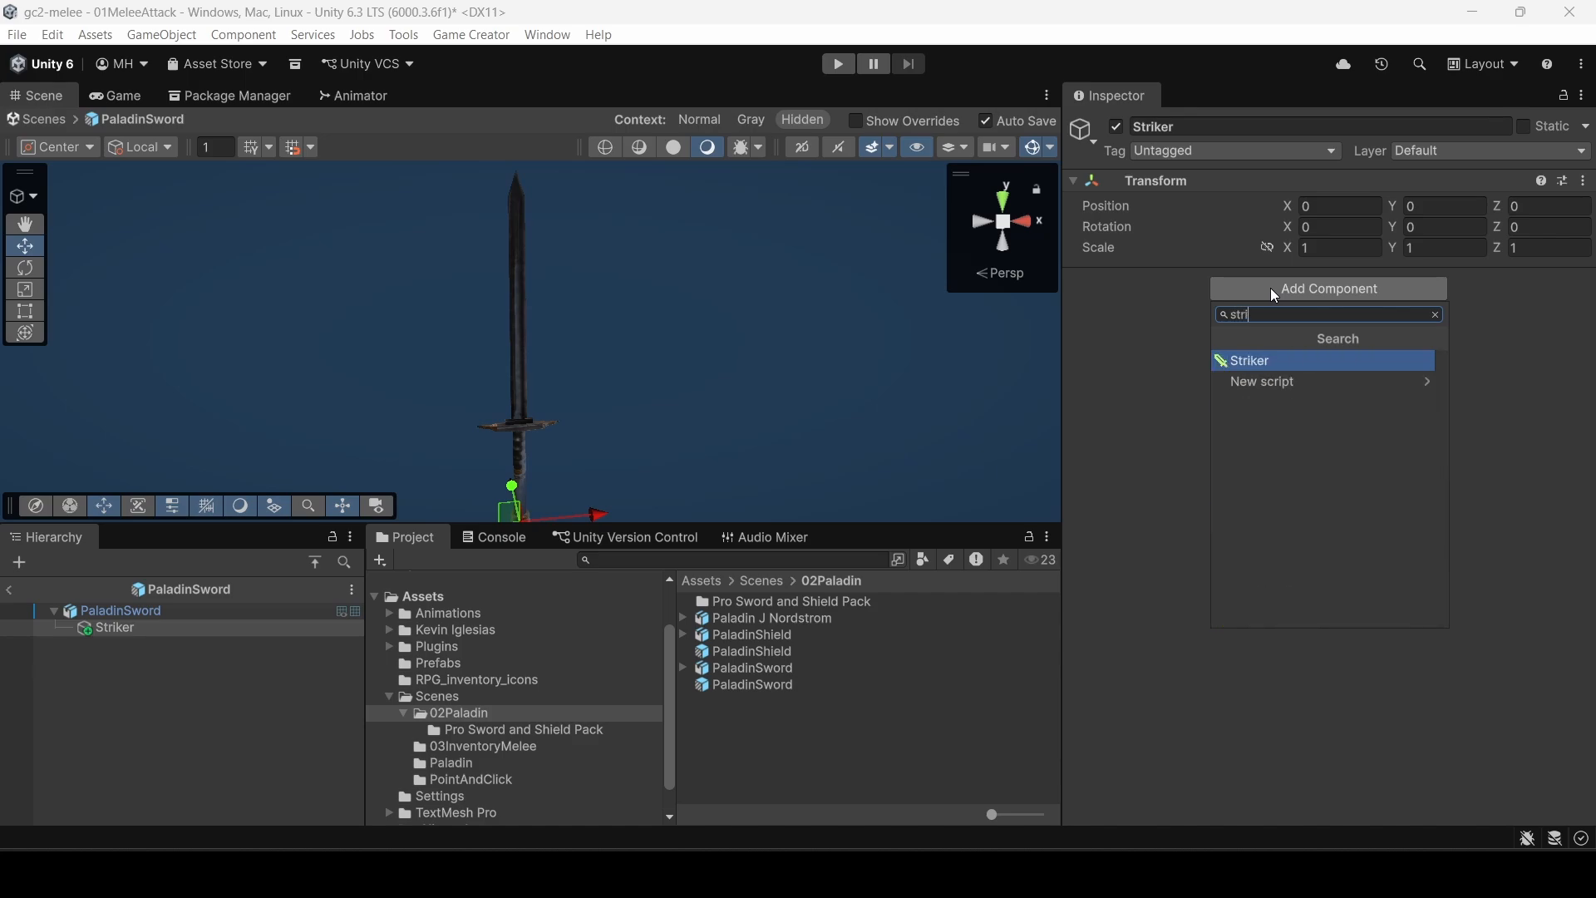
type("ker")
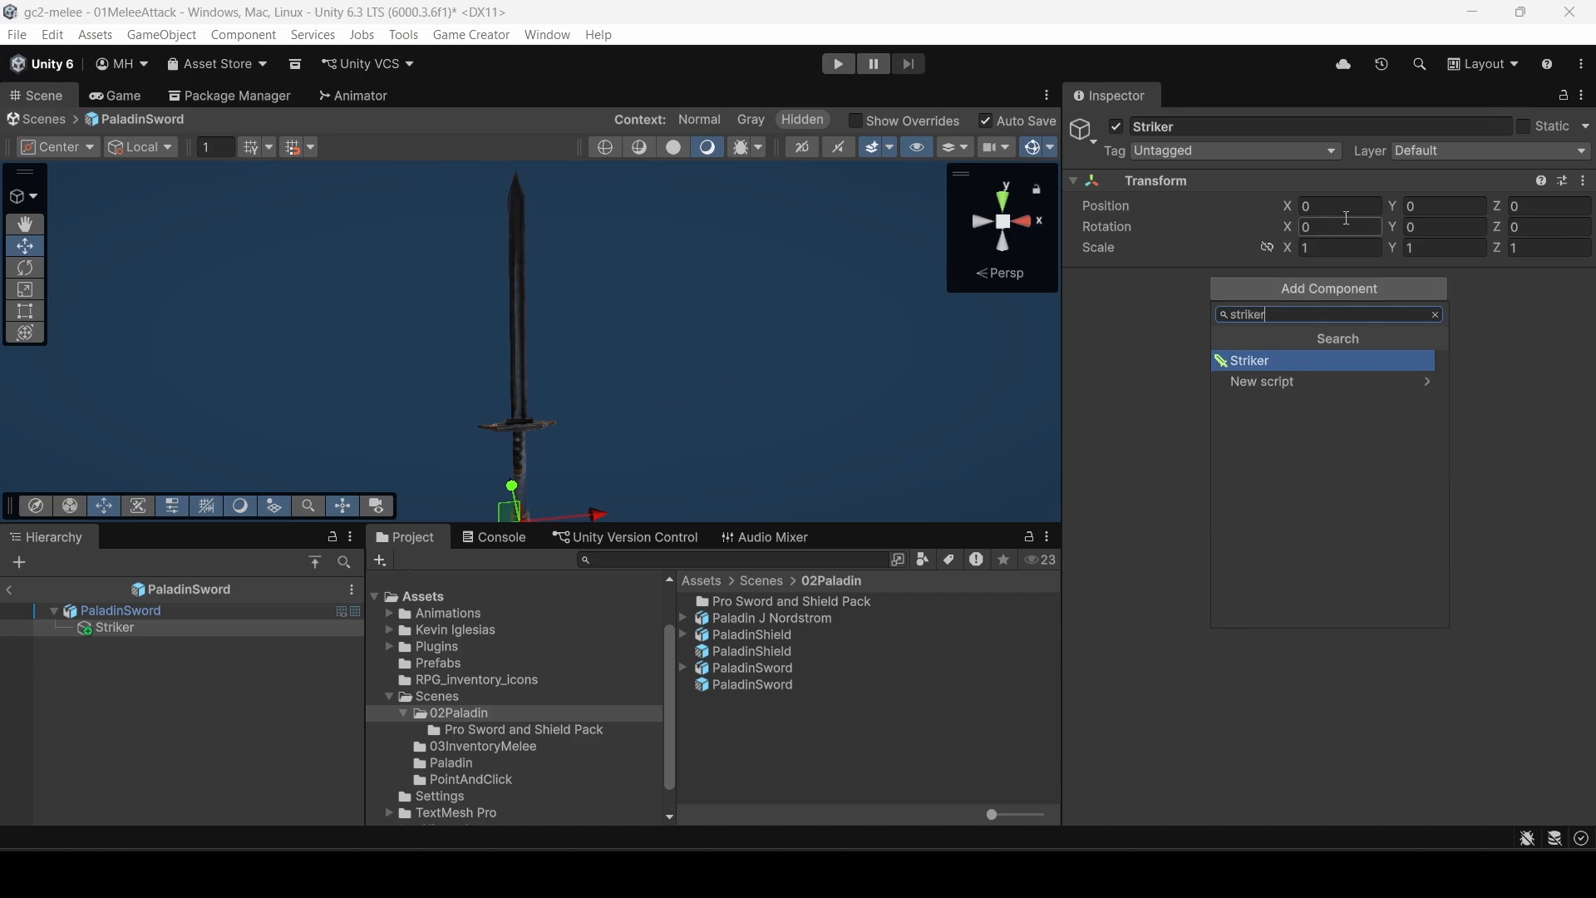
left_click(1304, 363)
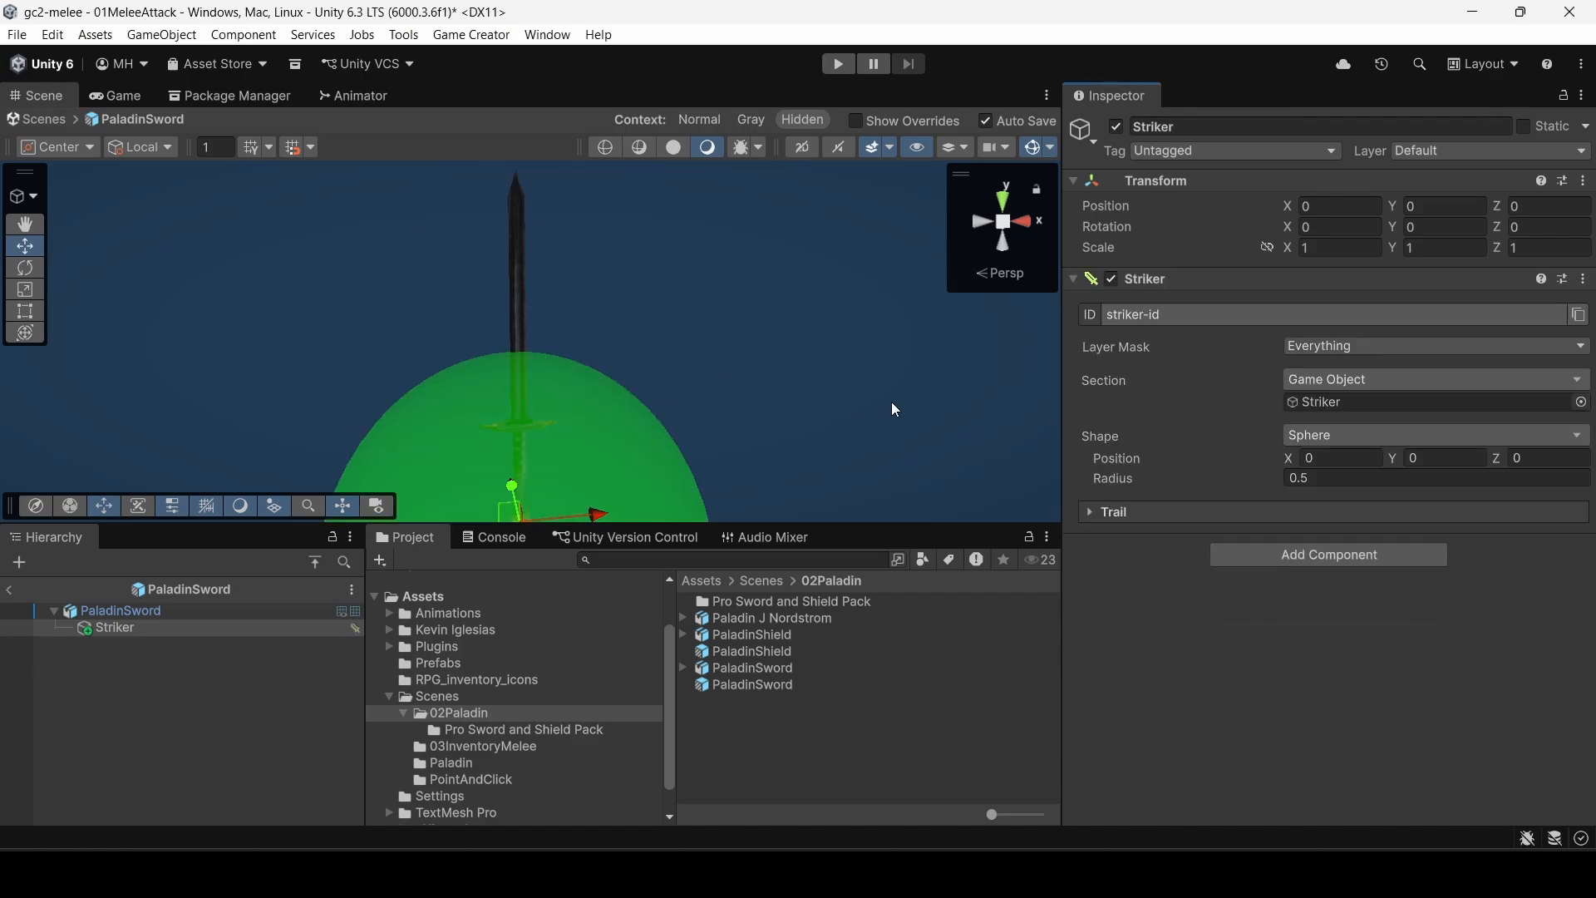
Step: Change the Striker's shape to a Capsule with direction Z and offset its Z position to -51.28 over the blade
scroll(770, 414, "down", 5)
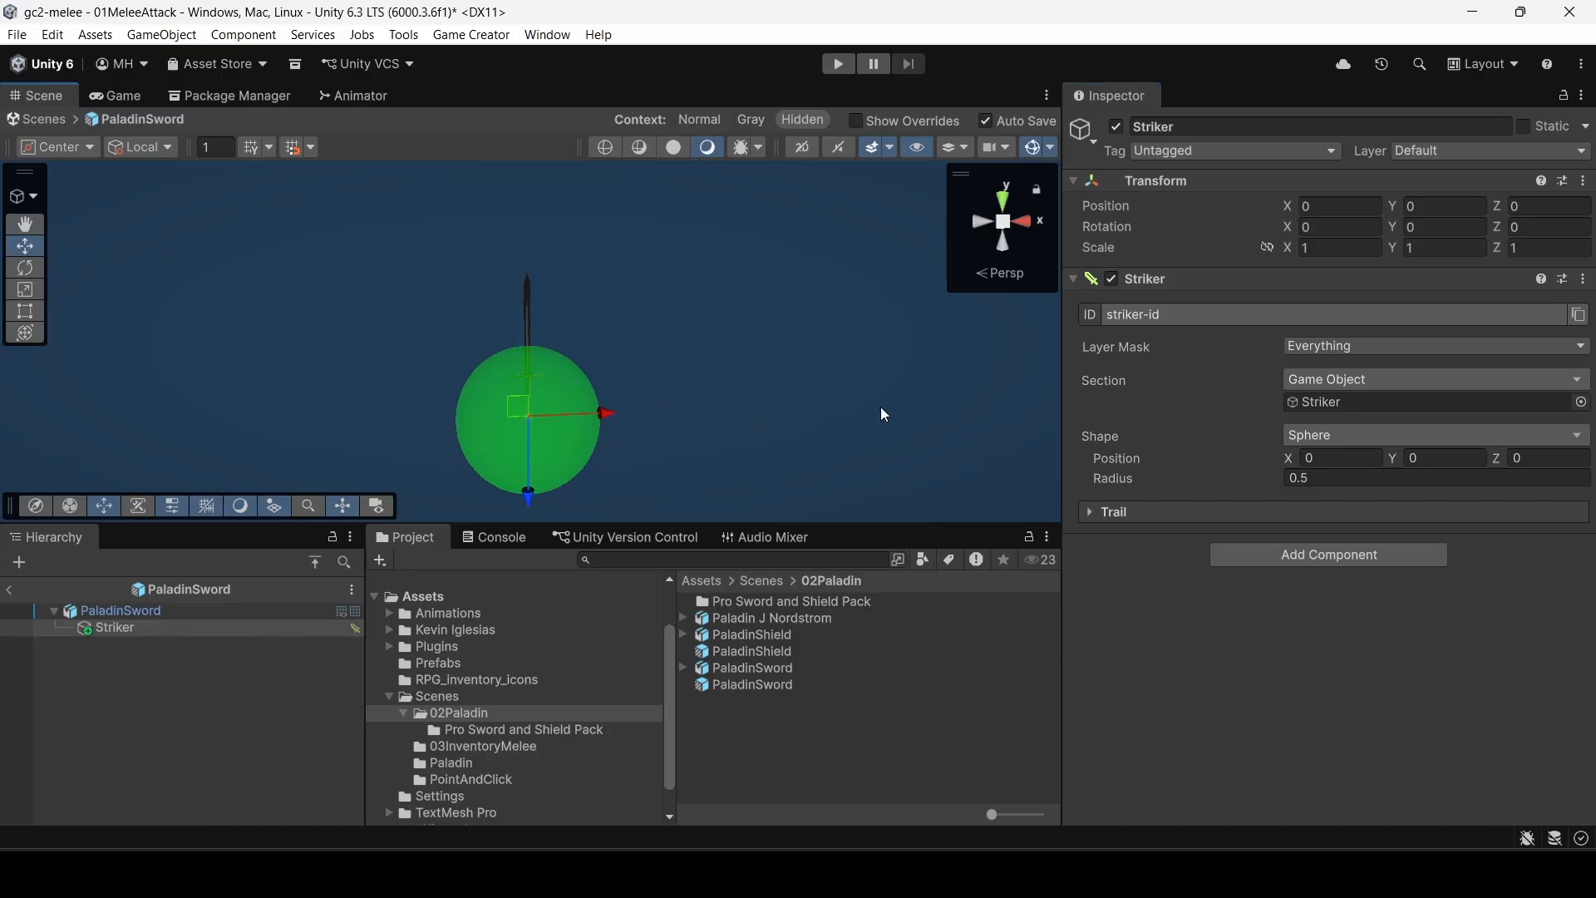
left_click(1308, 447)
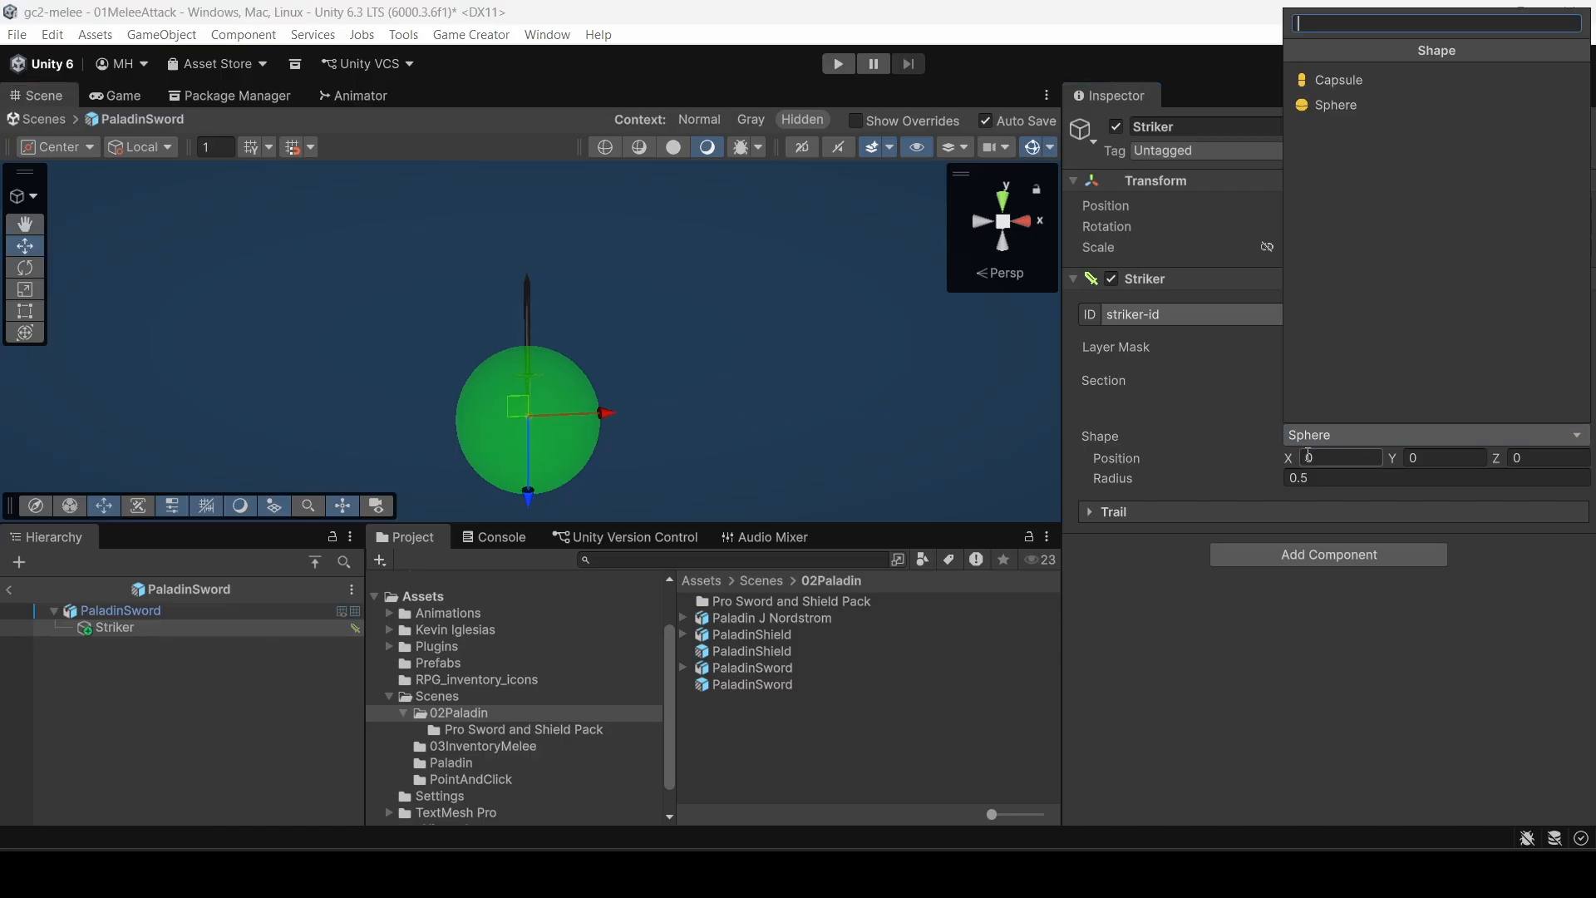
left_click(1320, 82)
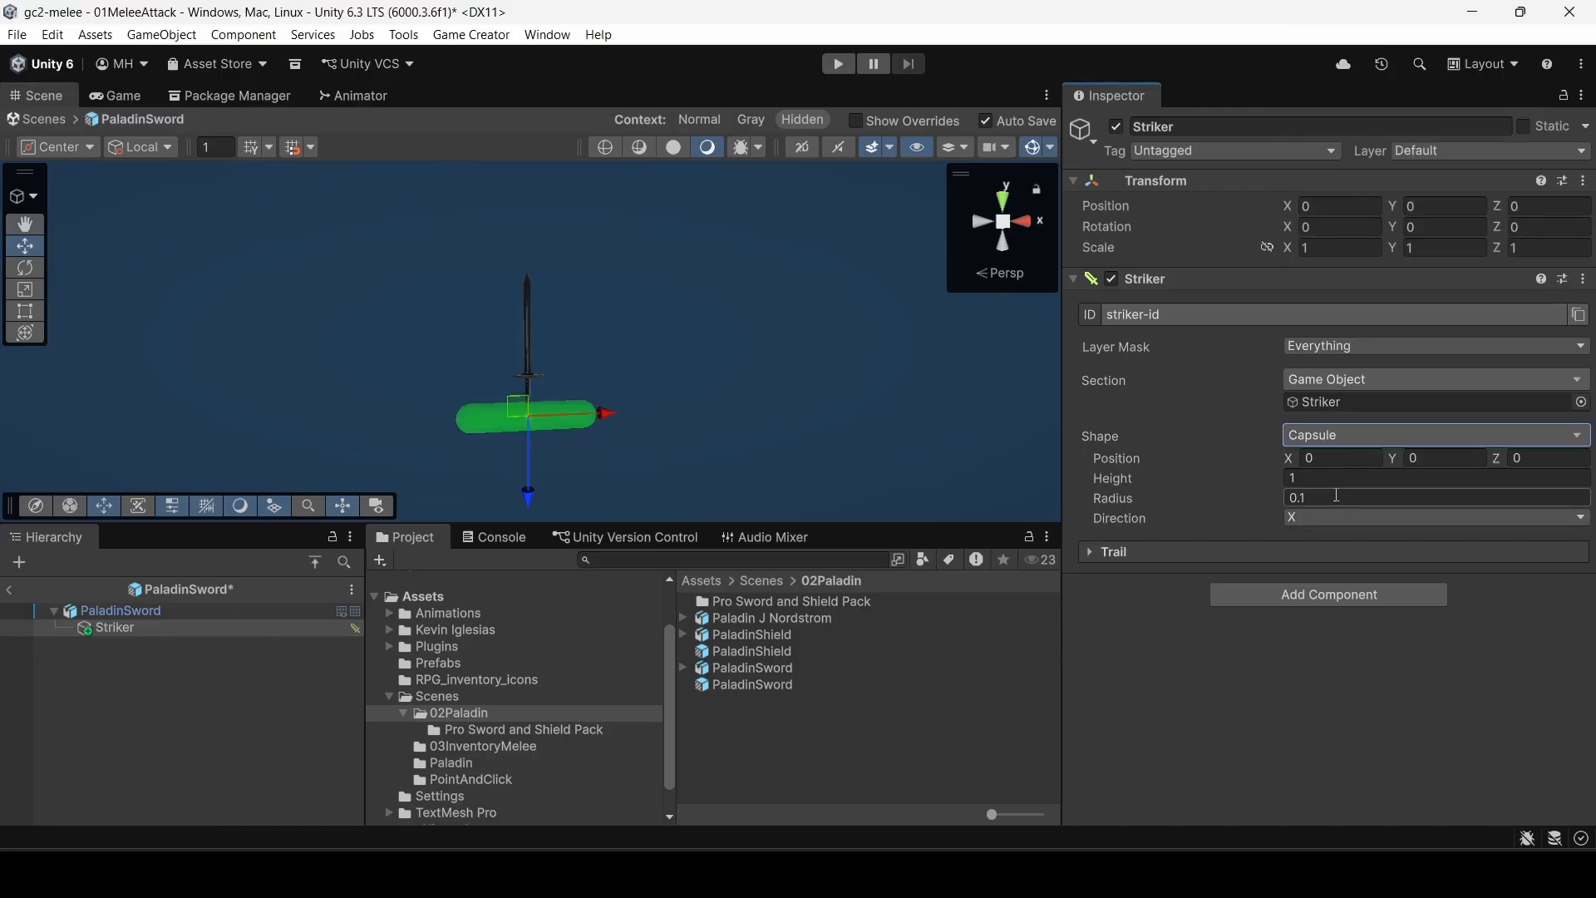
left_click(1304, 515)
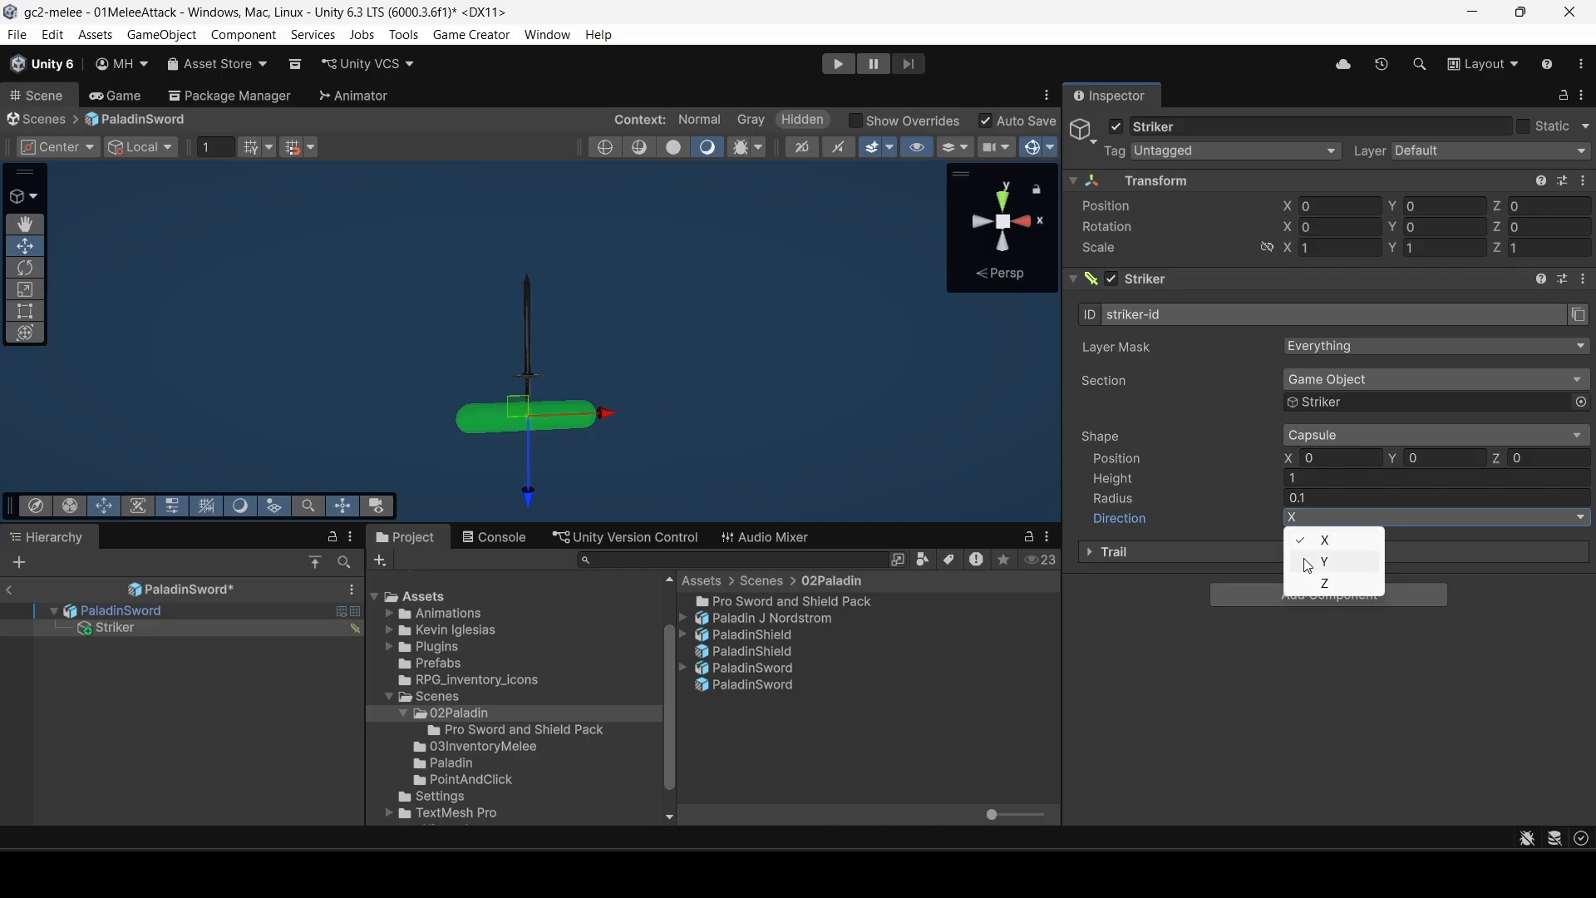
left_click(1307, 563)
left_click(1321, 521)
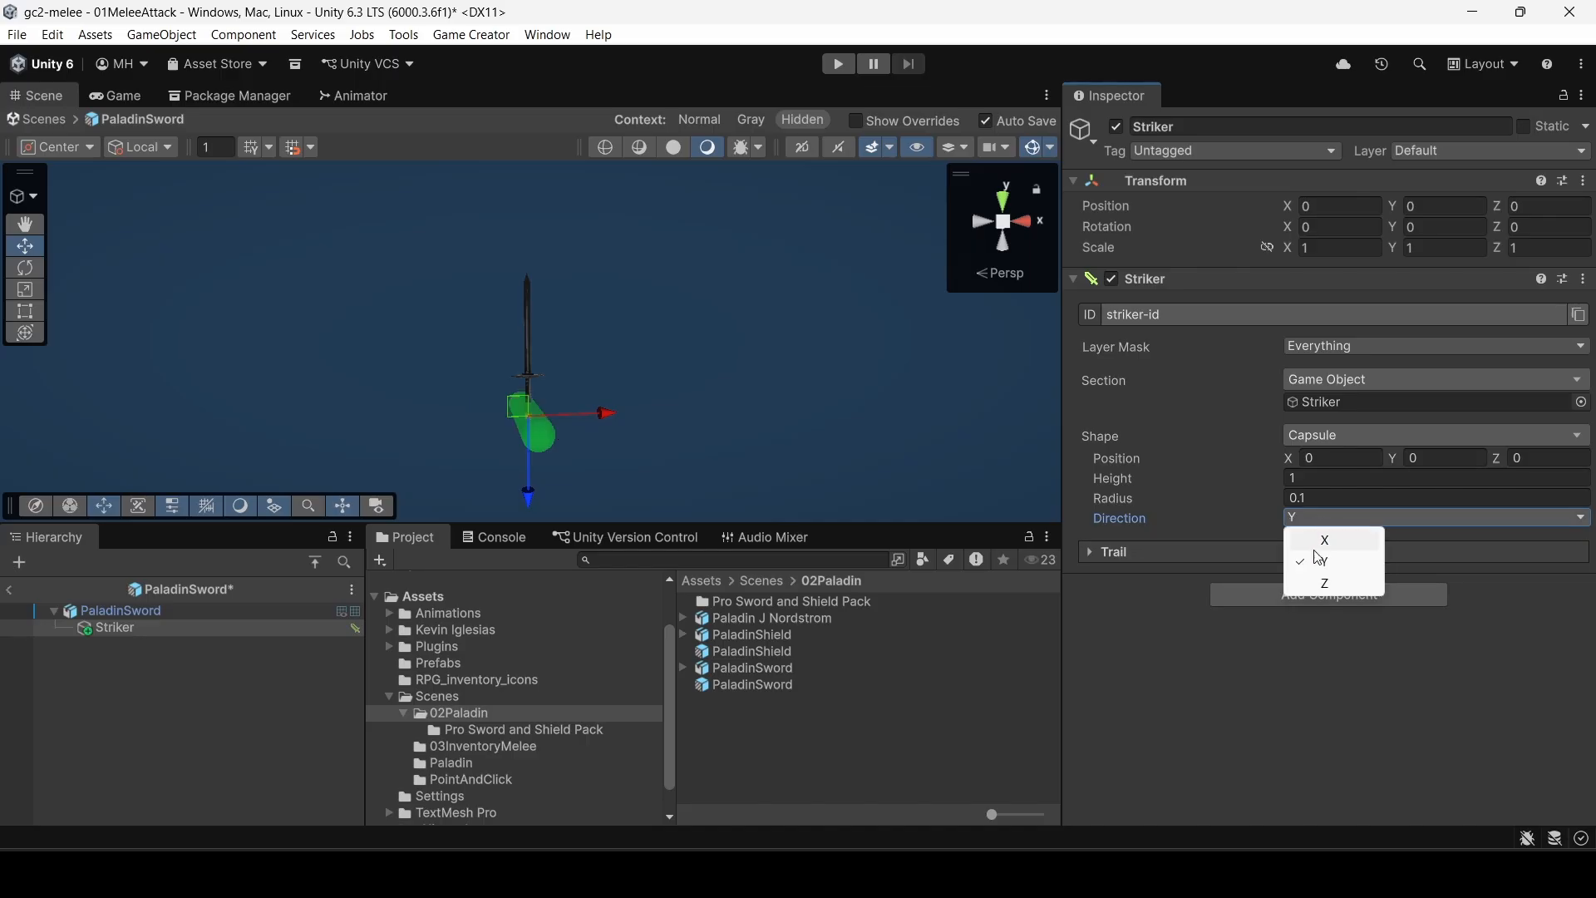
left_click(1316, 585)
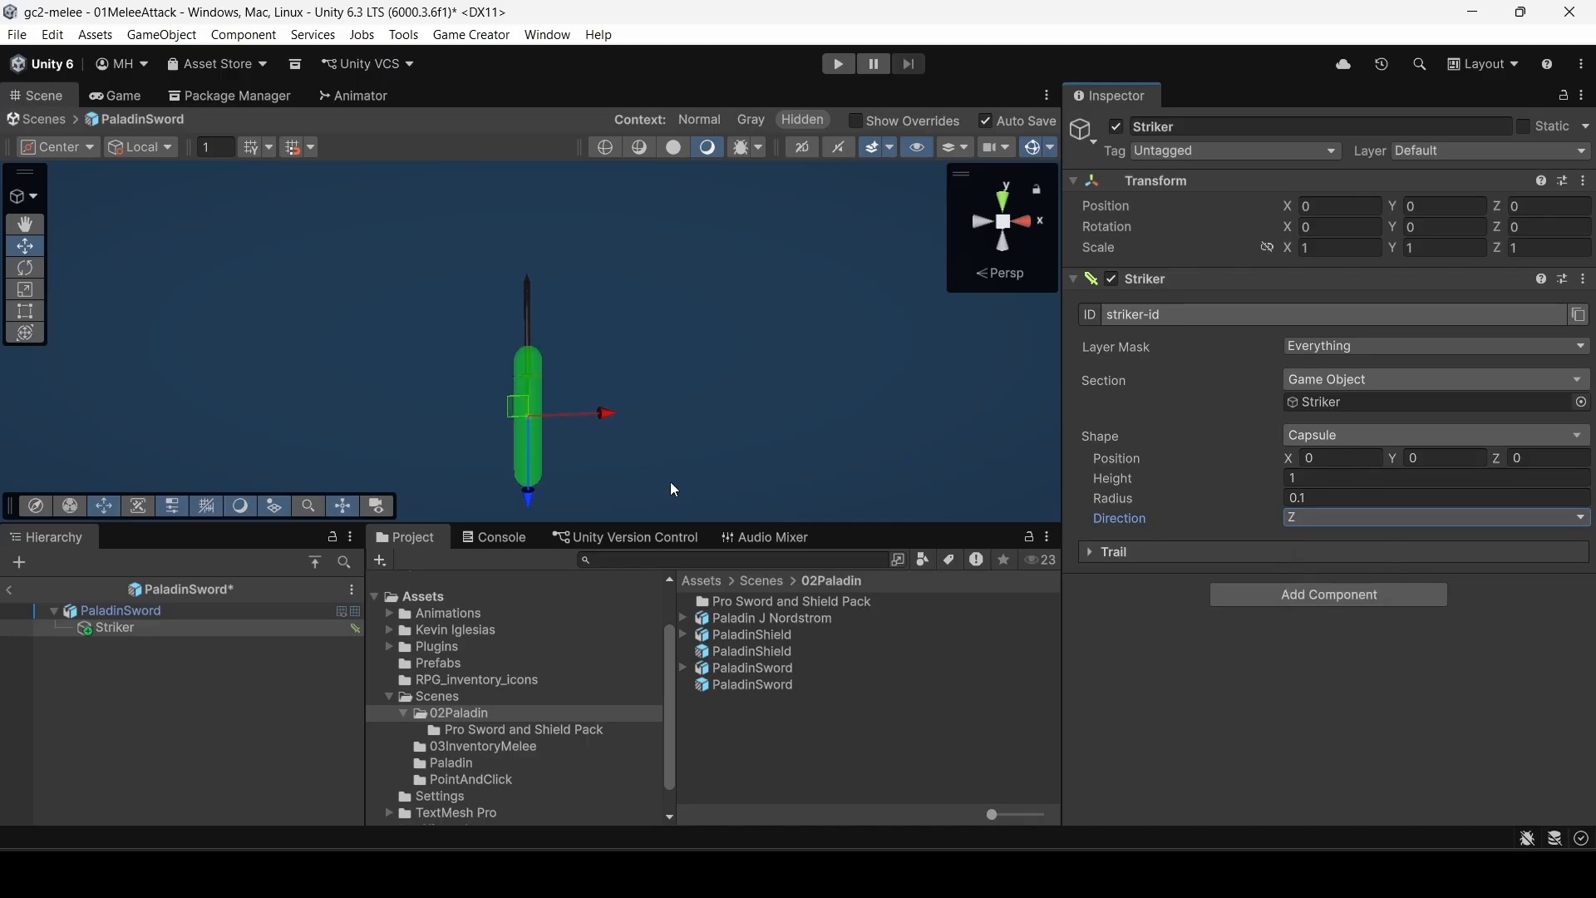
left_click(1396, 464)
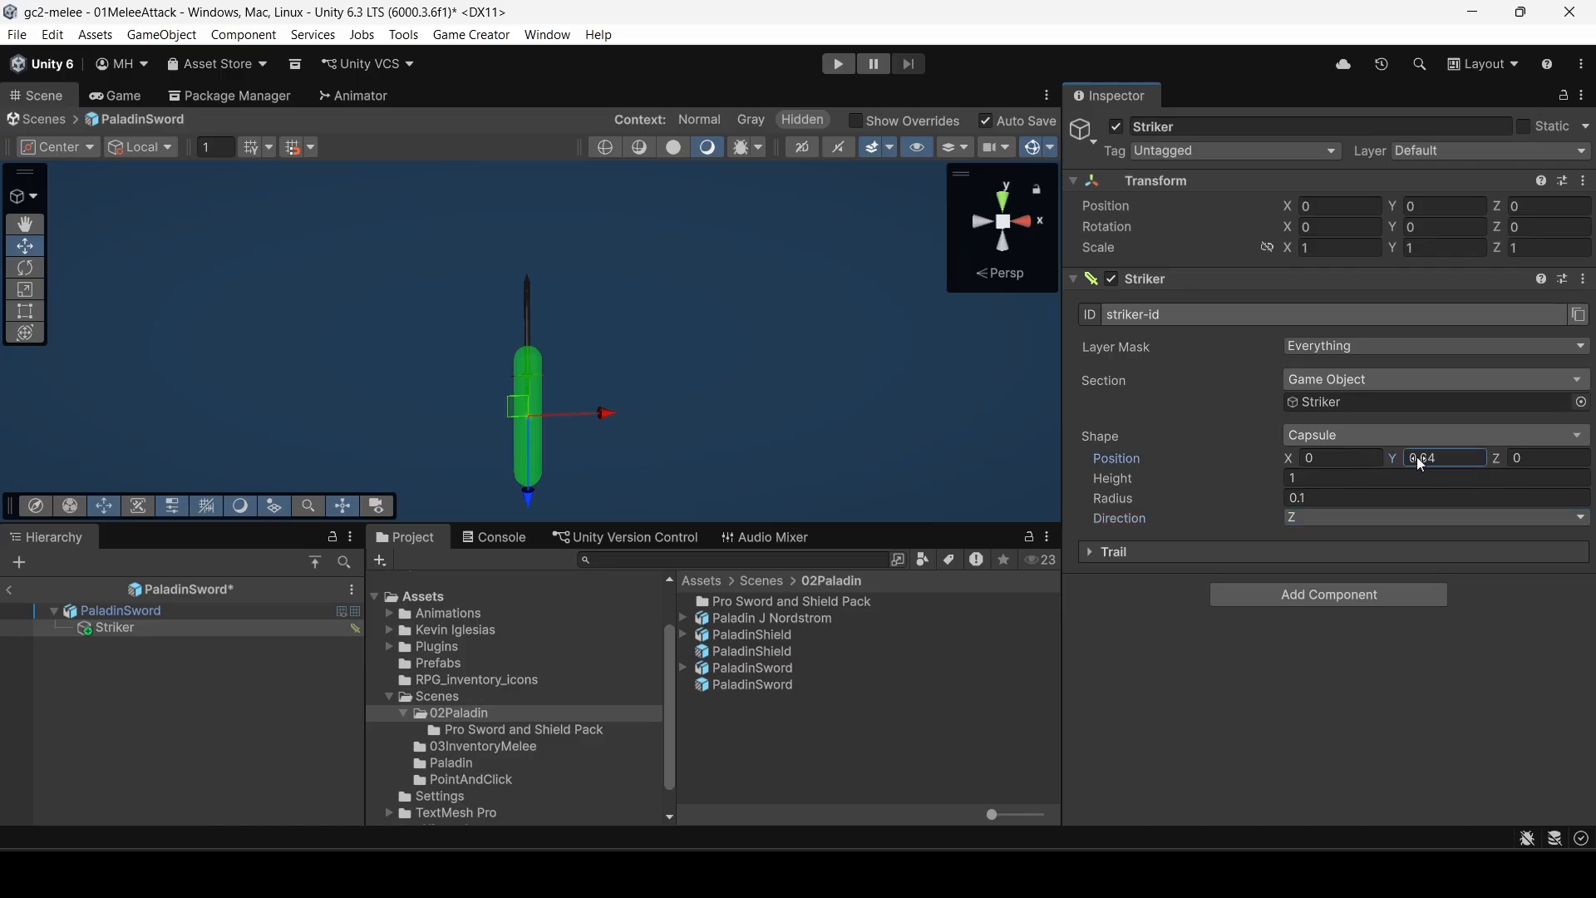
mouse_move(1416, 456)
left_mouse_down()
mouse_move(1249, 452)
mouse_move(1498, 459)
mouse_move(62, 481)
mouse_move(1373, 496)
mouse_move(1157, 501)
mouse_move(1306, 507)
left_mouse_up()
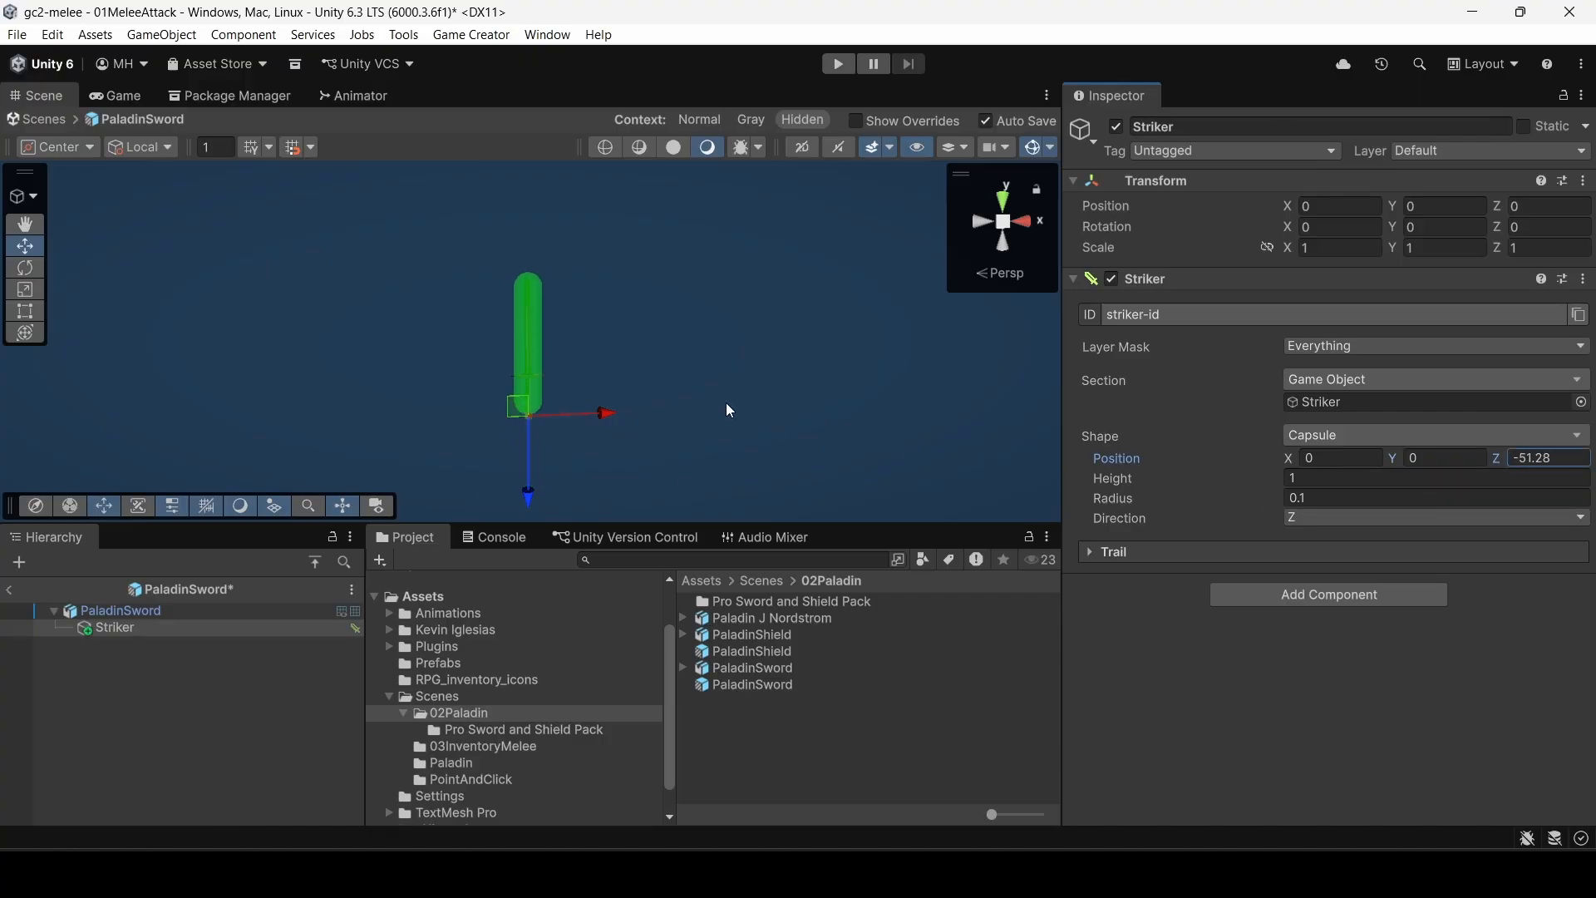
Step: Fit the Striker capsule to the sword blade with a height of 0.73 and a Z position of -65.2
right_click_drag(726, 402, 608, 427)
key("w")
key("s")
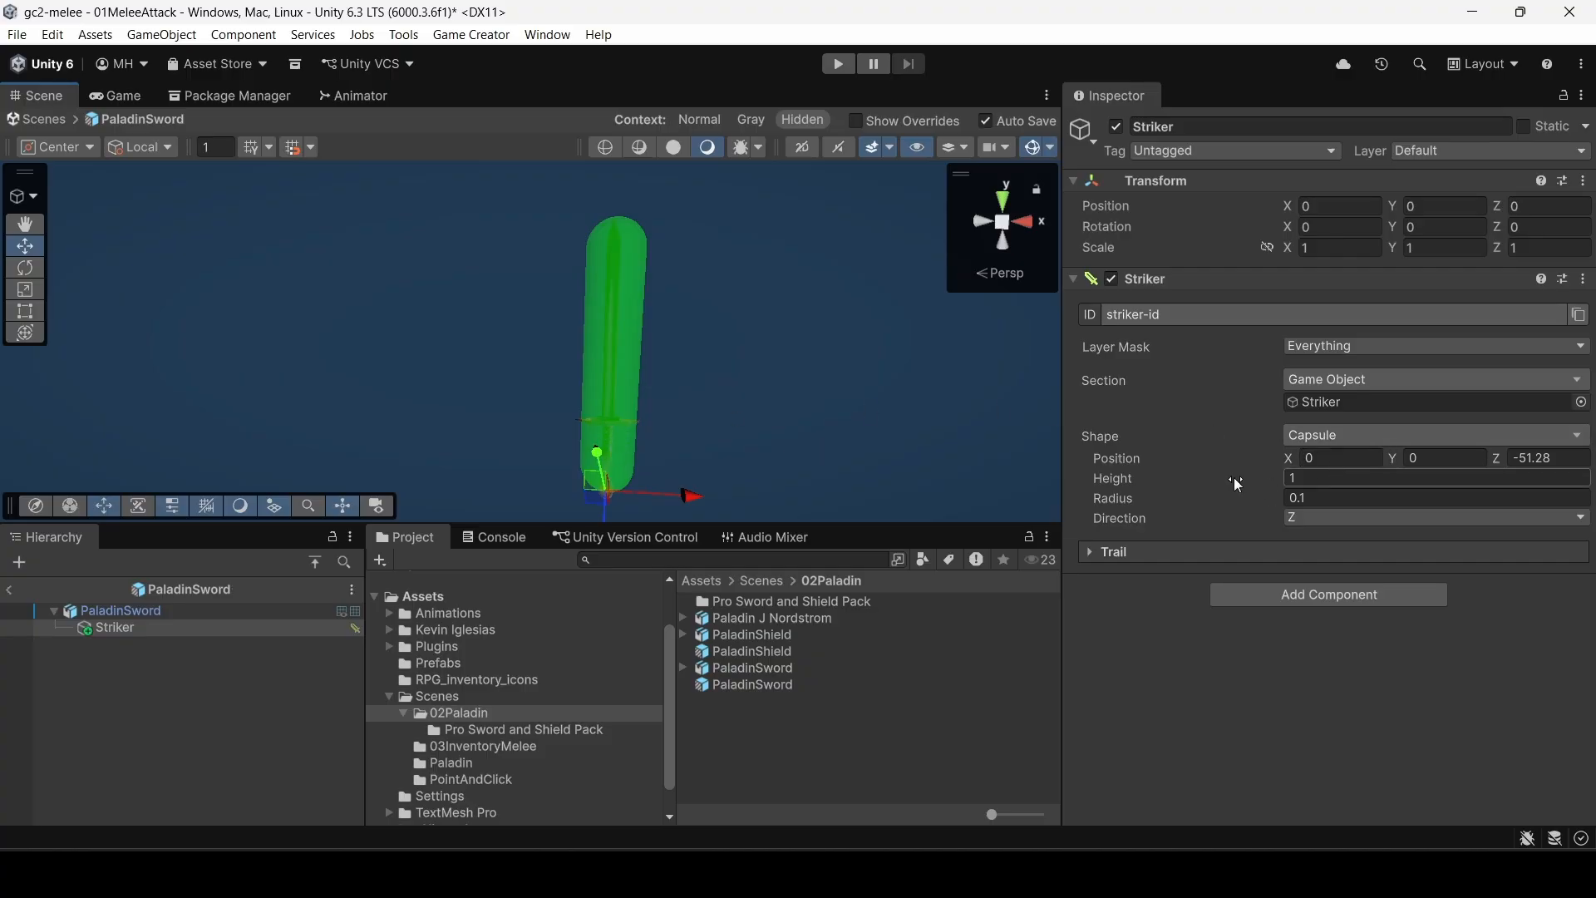
left_click_drag(1234, 481, 1218, 479)
left_click_drag(1499, 458, 1422, 479)
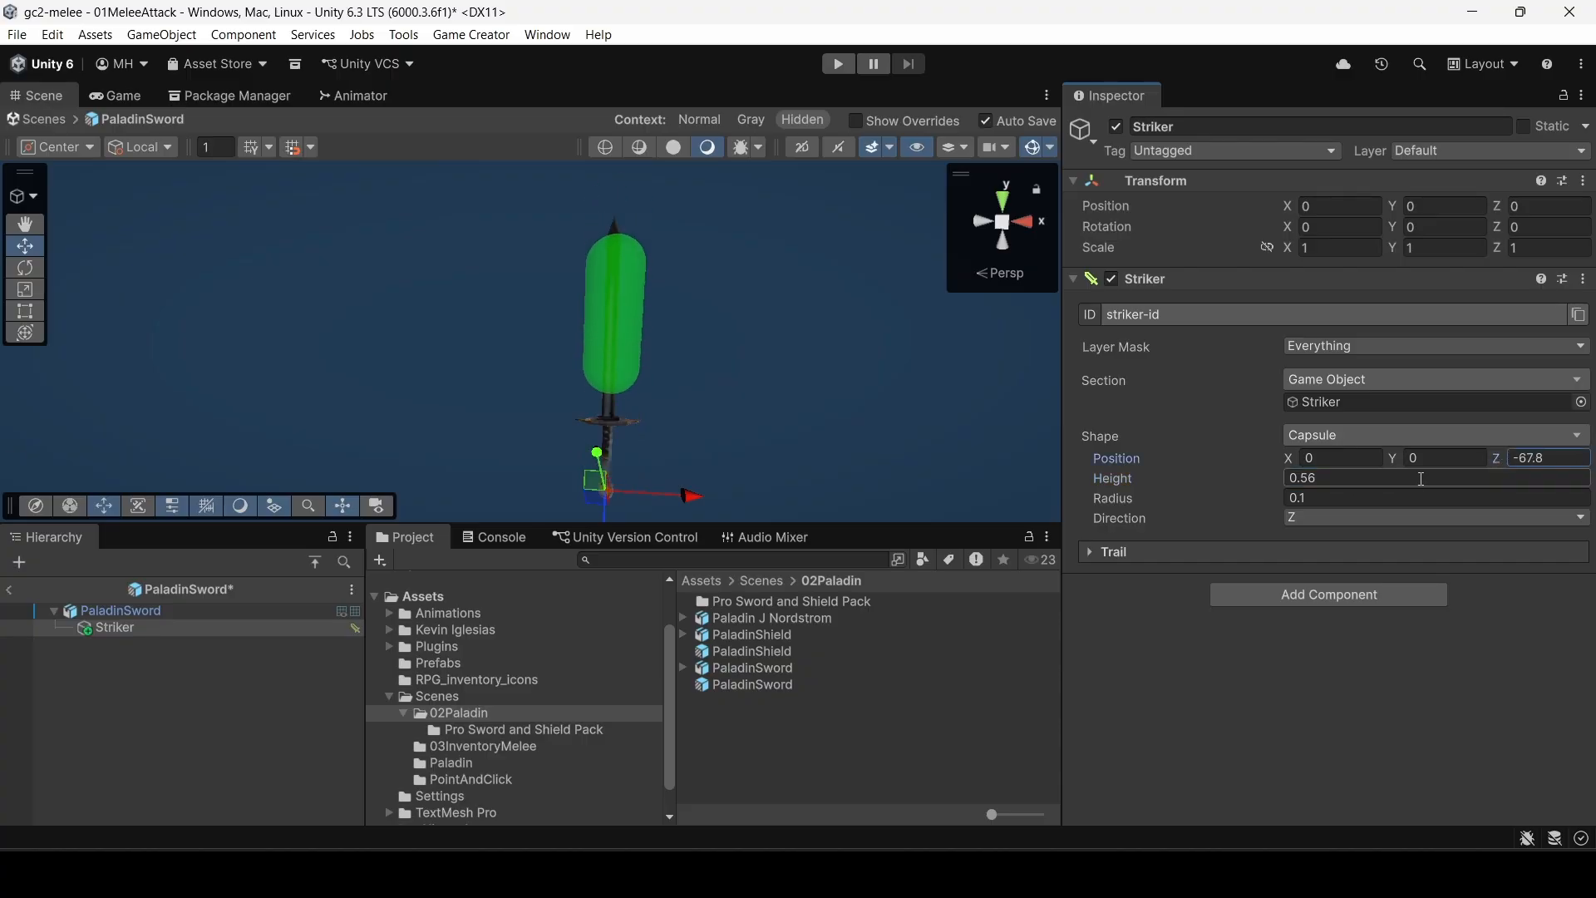
left_click_drag(1154, 477, 1166, 483)
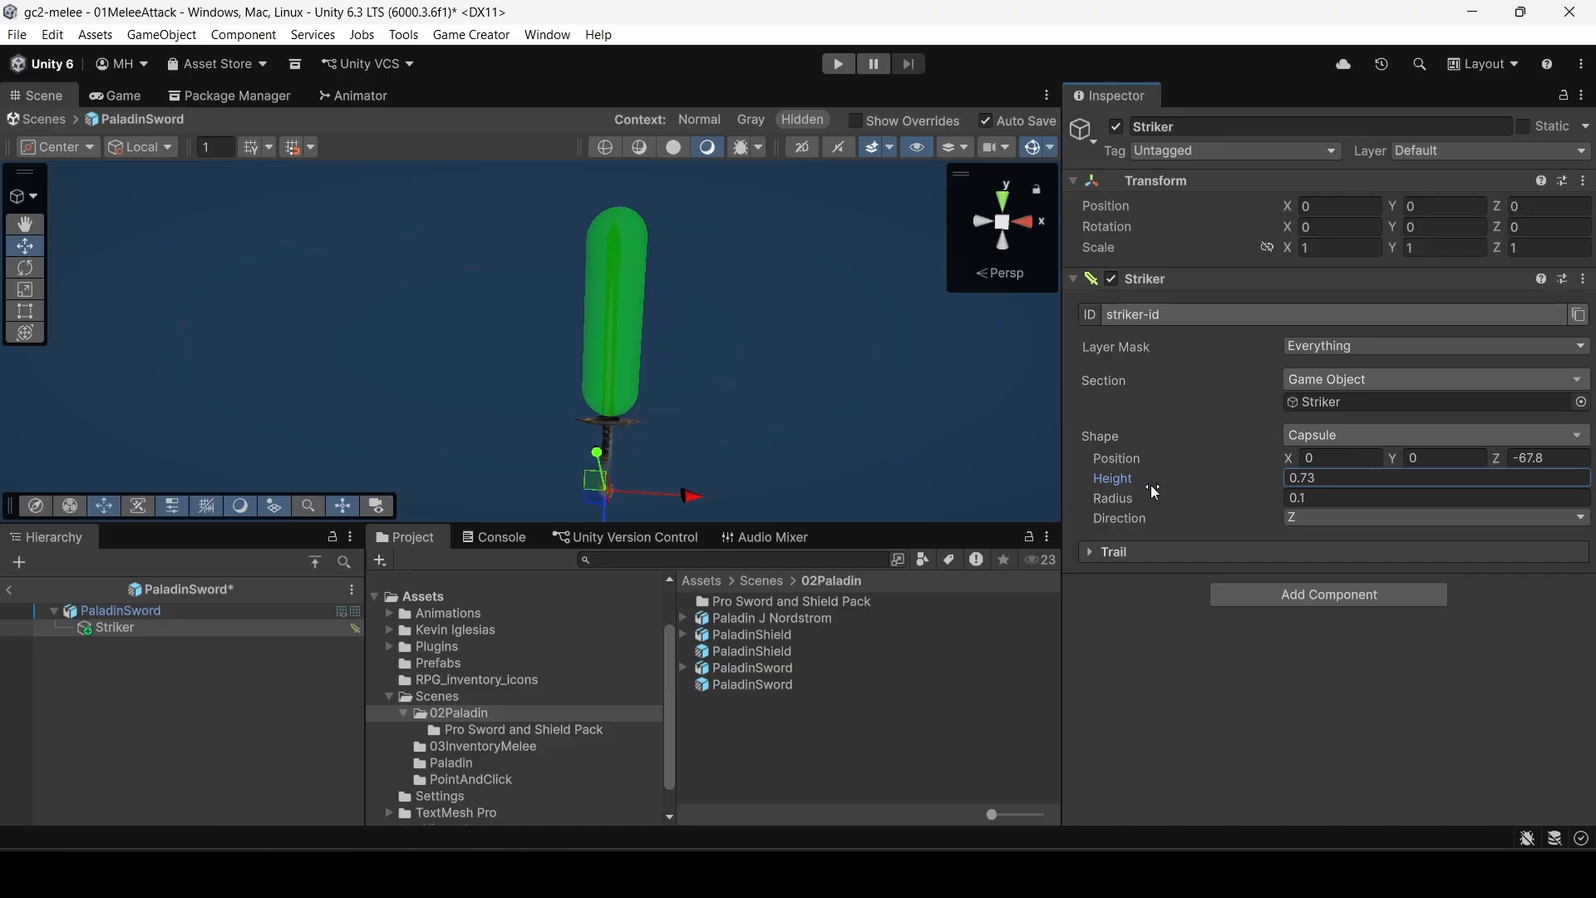
left_click_drag(1497, 456, 1504, 456)
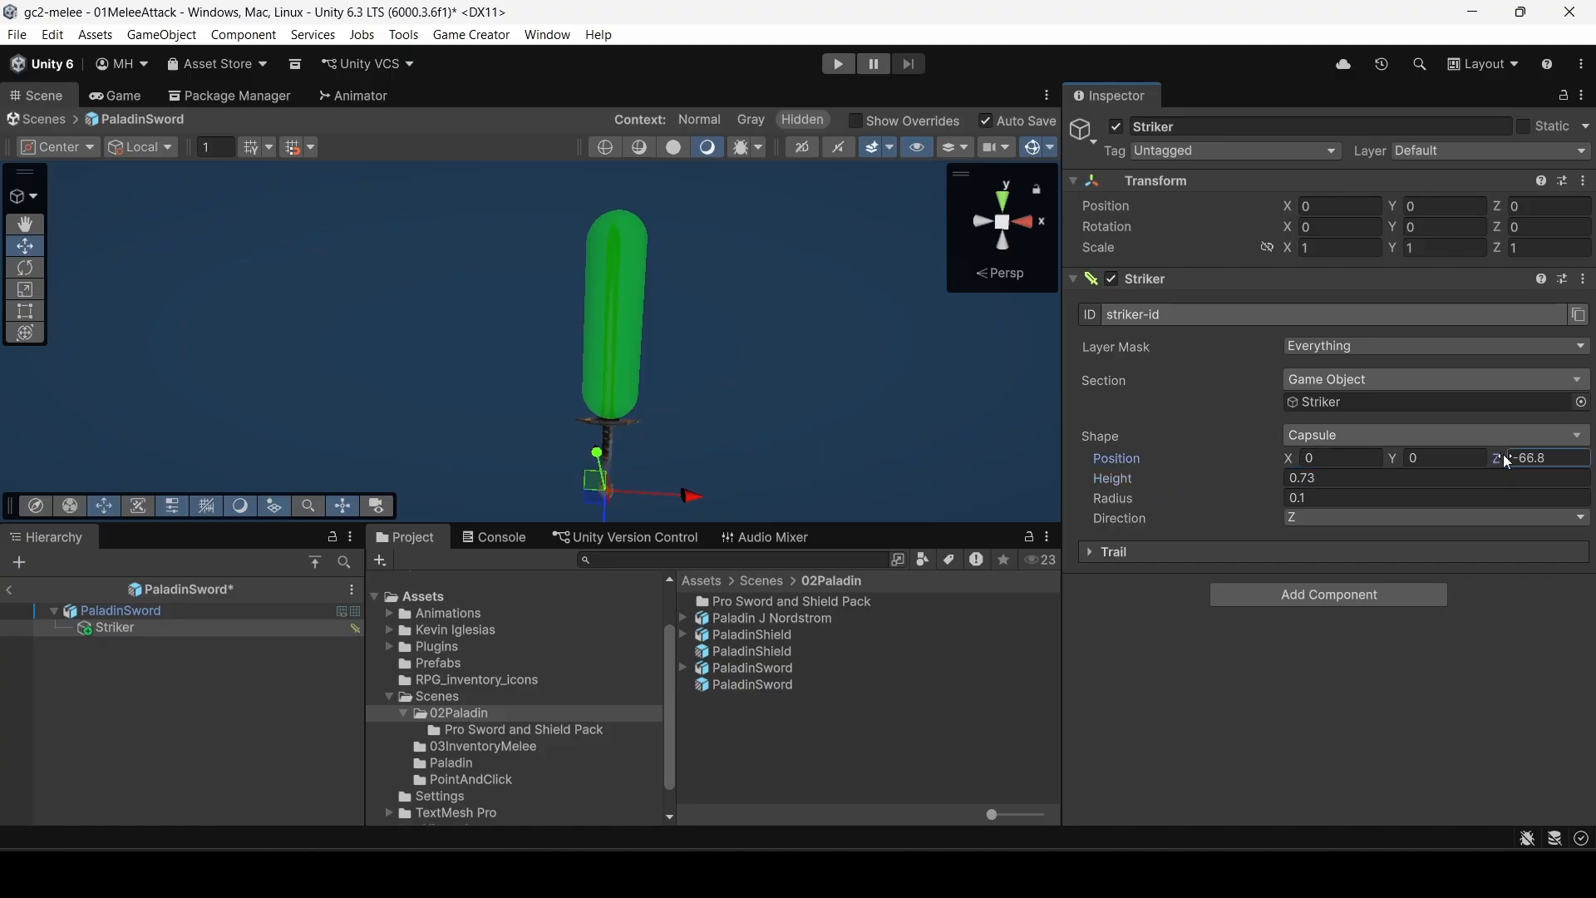
left_click_drag(1510, 455, 1511, 455)
left_click_drag(681, 391, 1234, 481, "alt")
scroll(1080, 393, "up", 4, "alt")
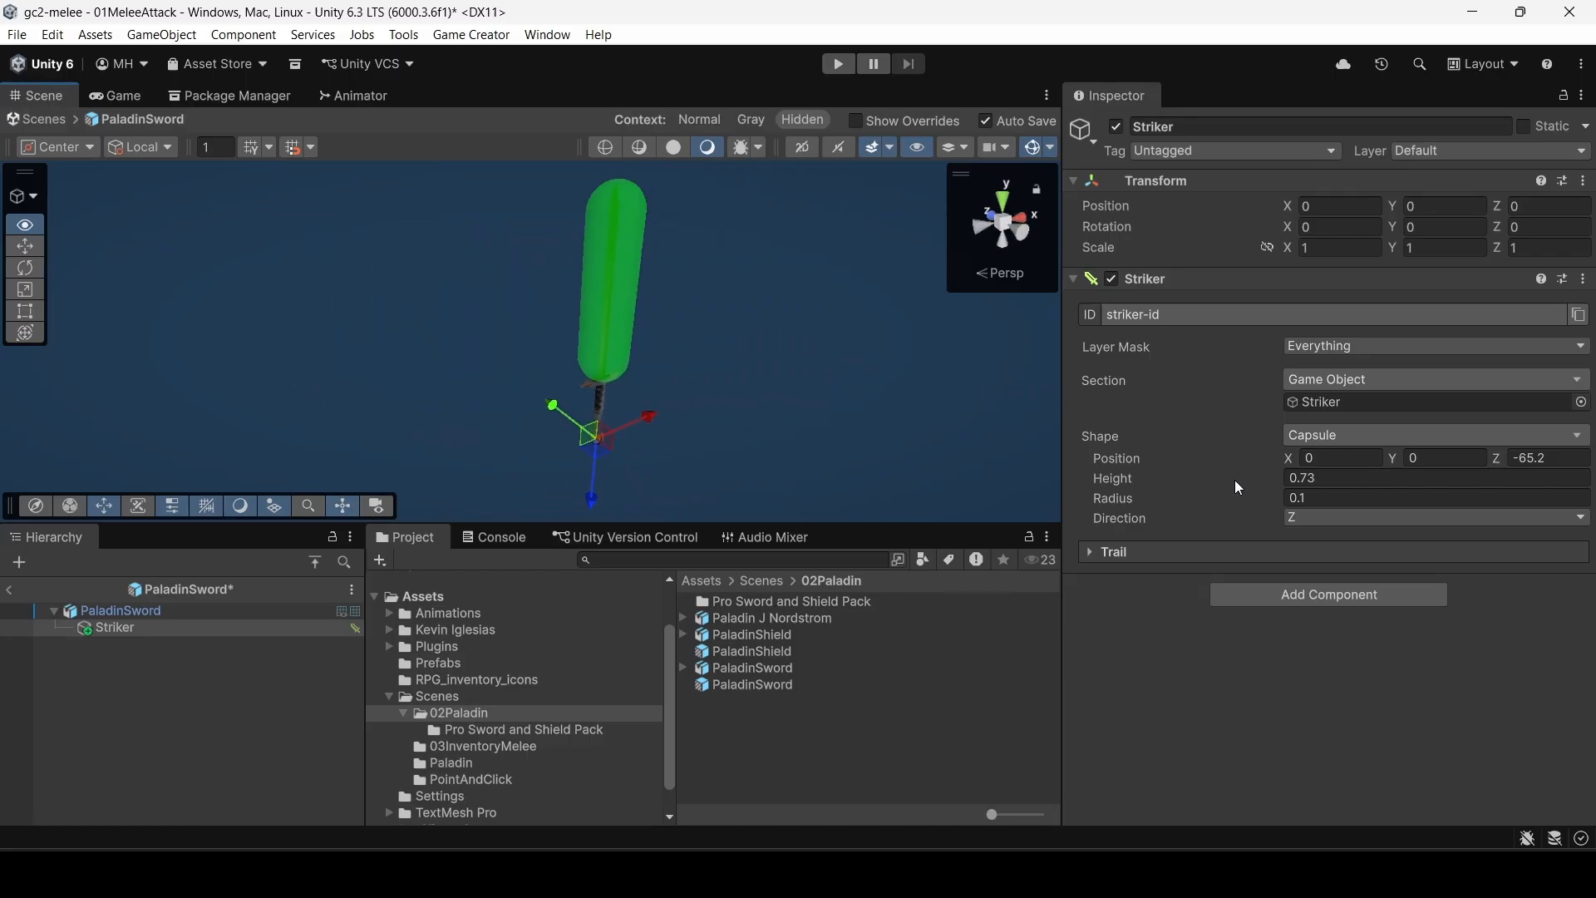
Step: Assign the Sword@Trail material to the Striker's trail
left_click(1140, 553)
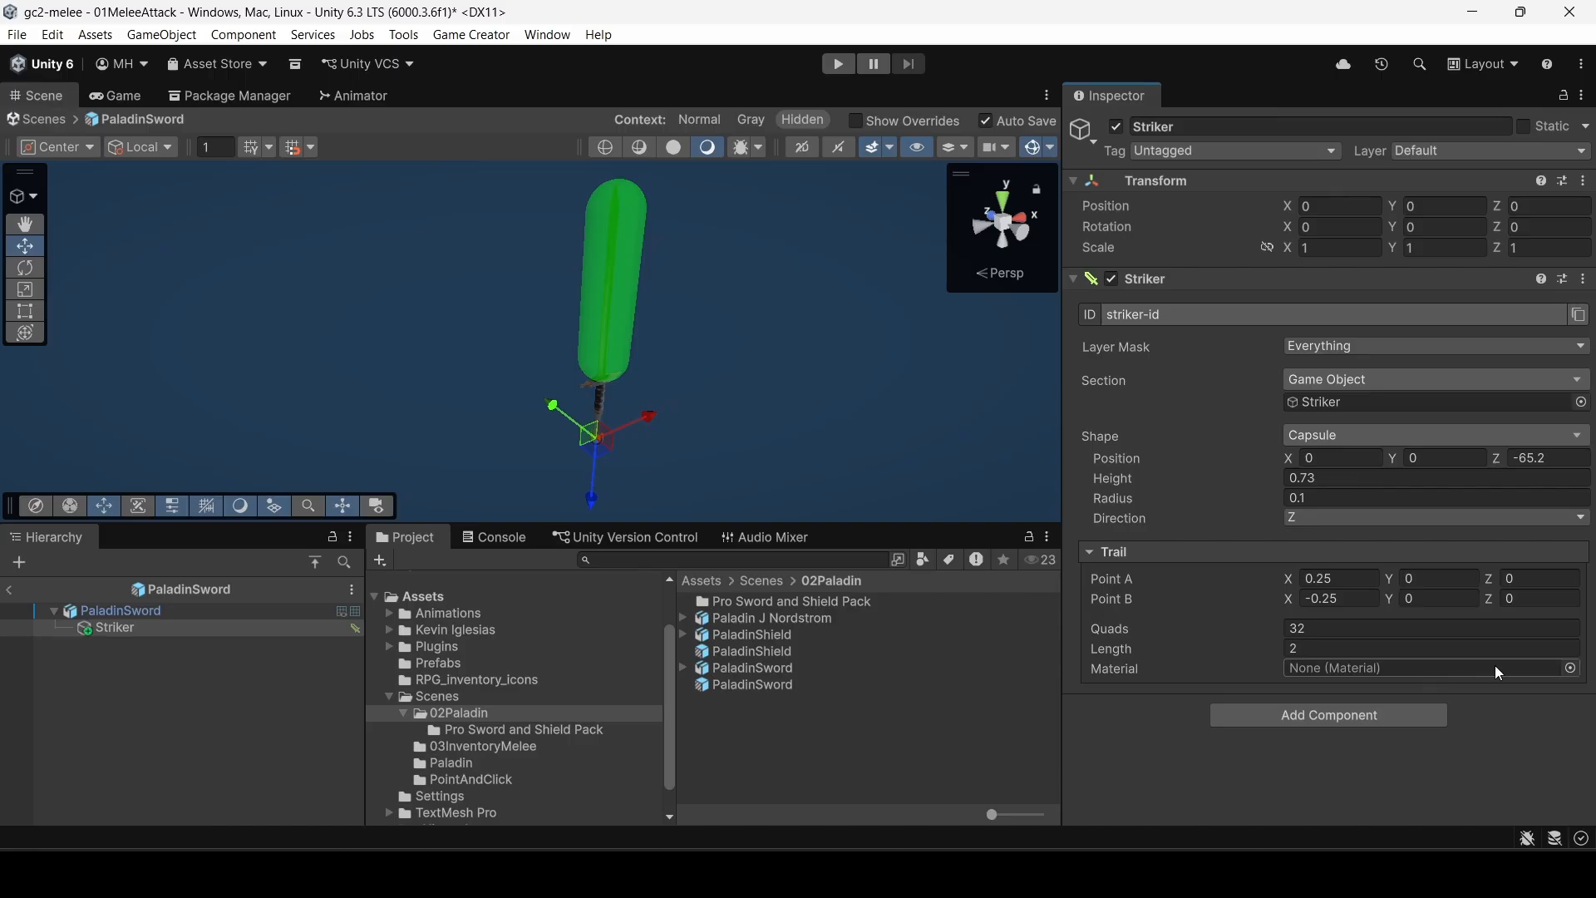
left_click(1571, 668)
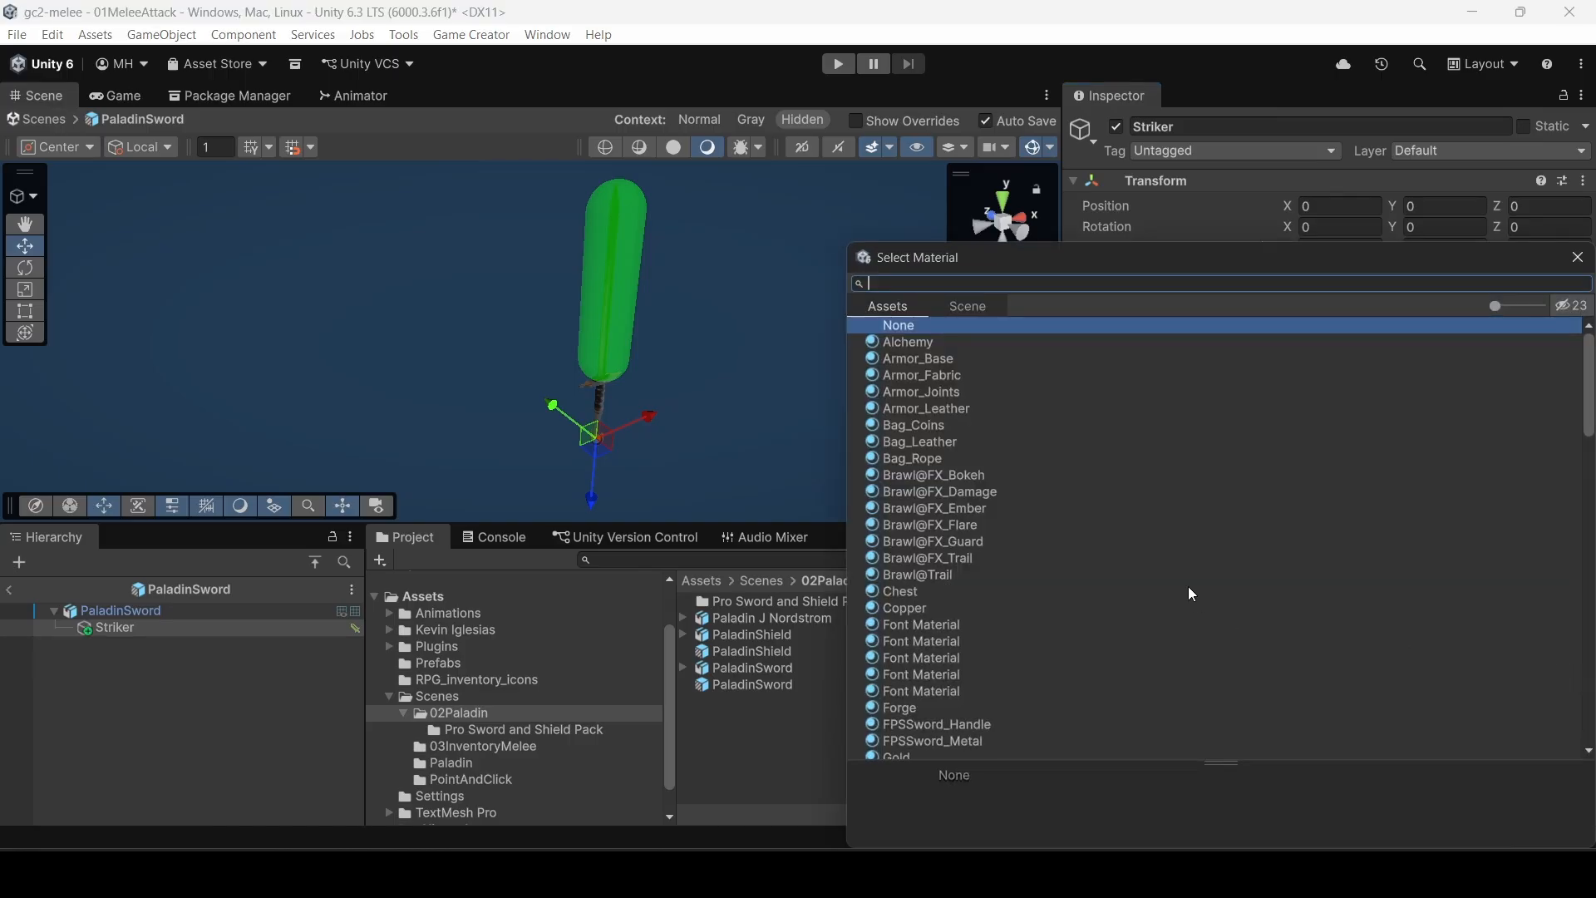
type("tra")
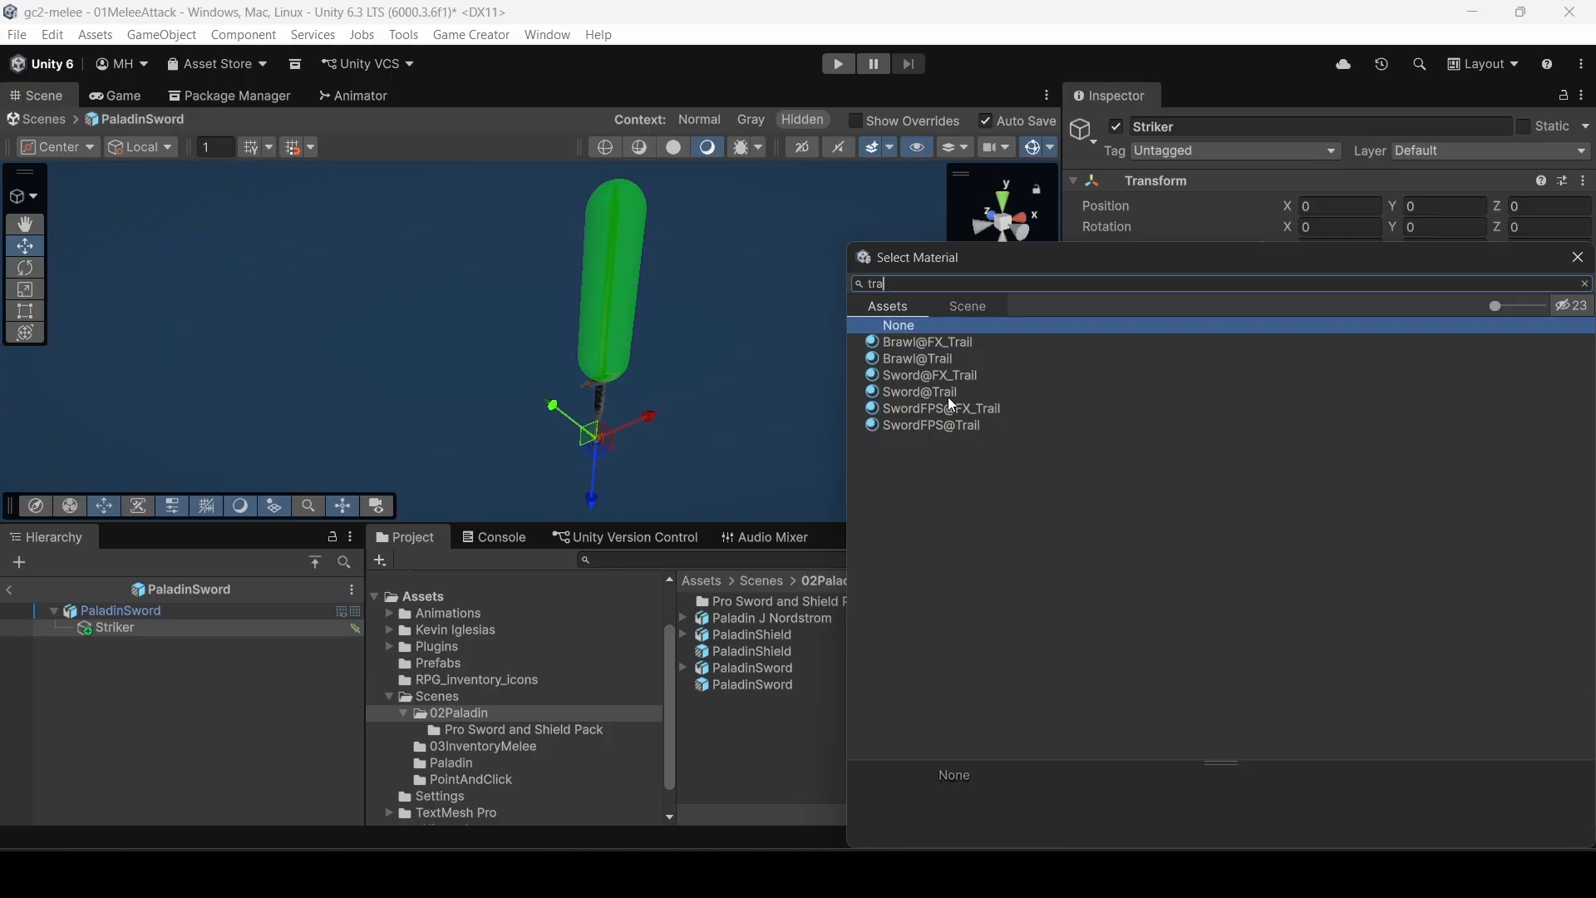
left_click(947, 375)
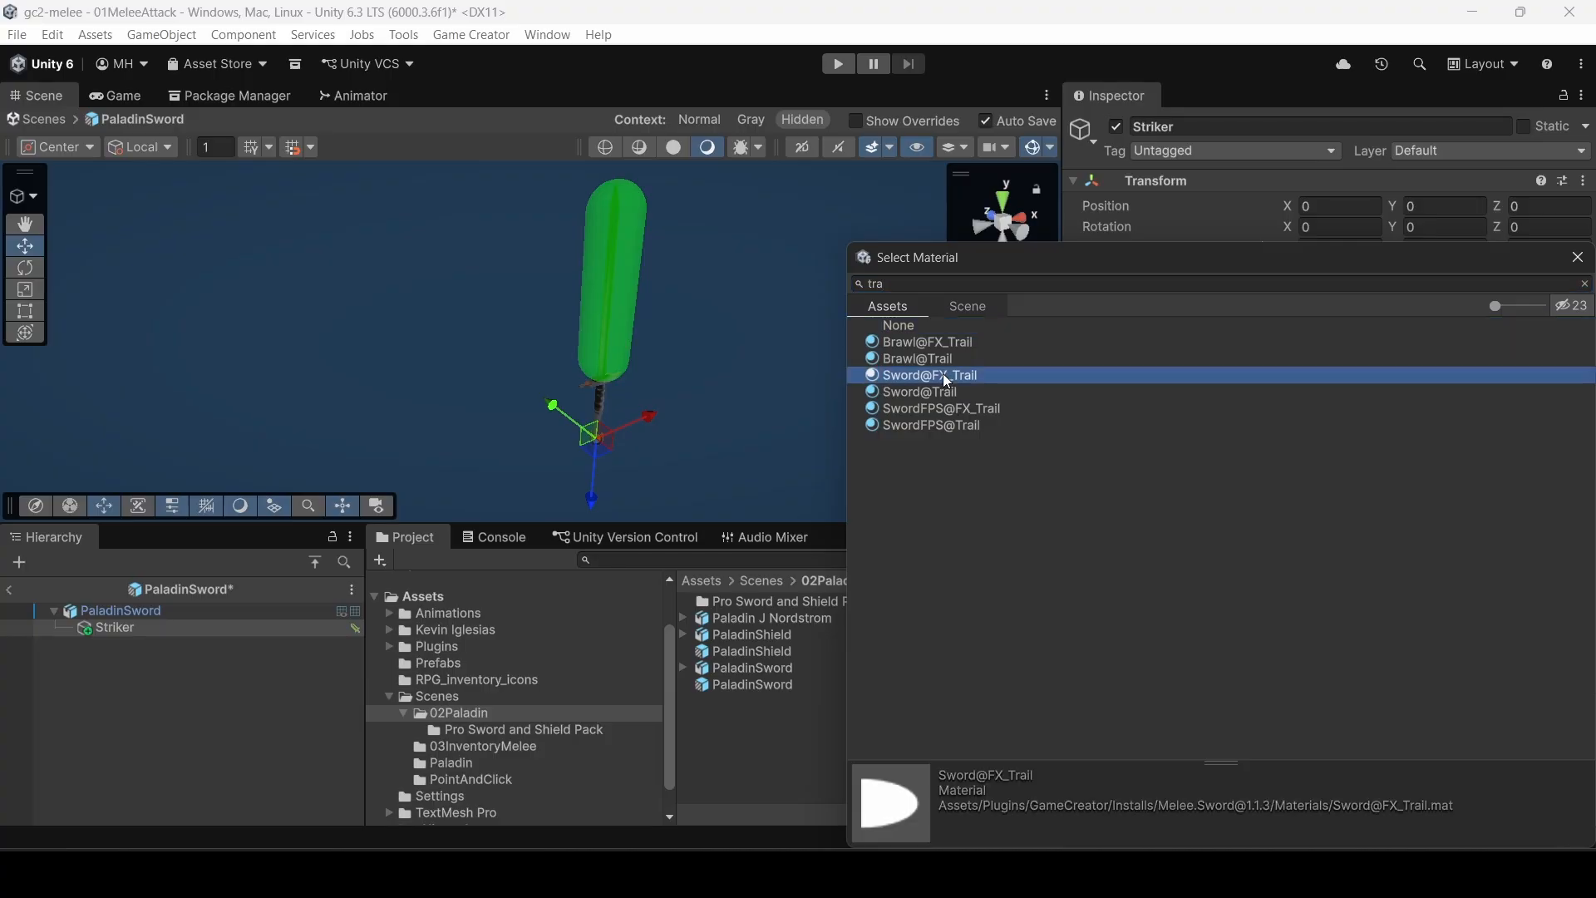
left_click(948, 393)
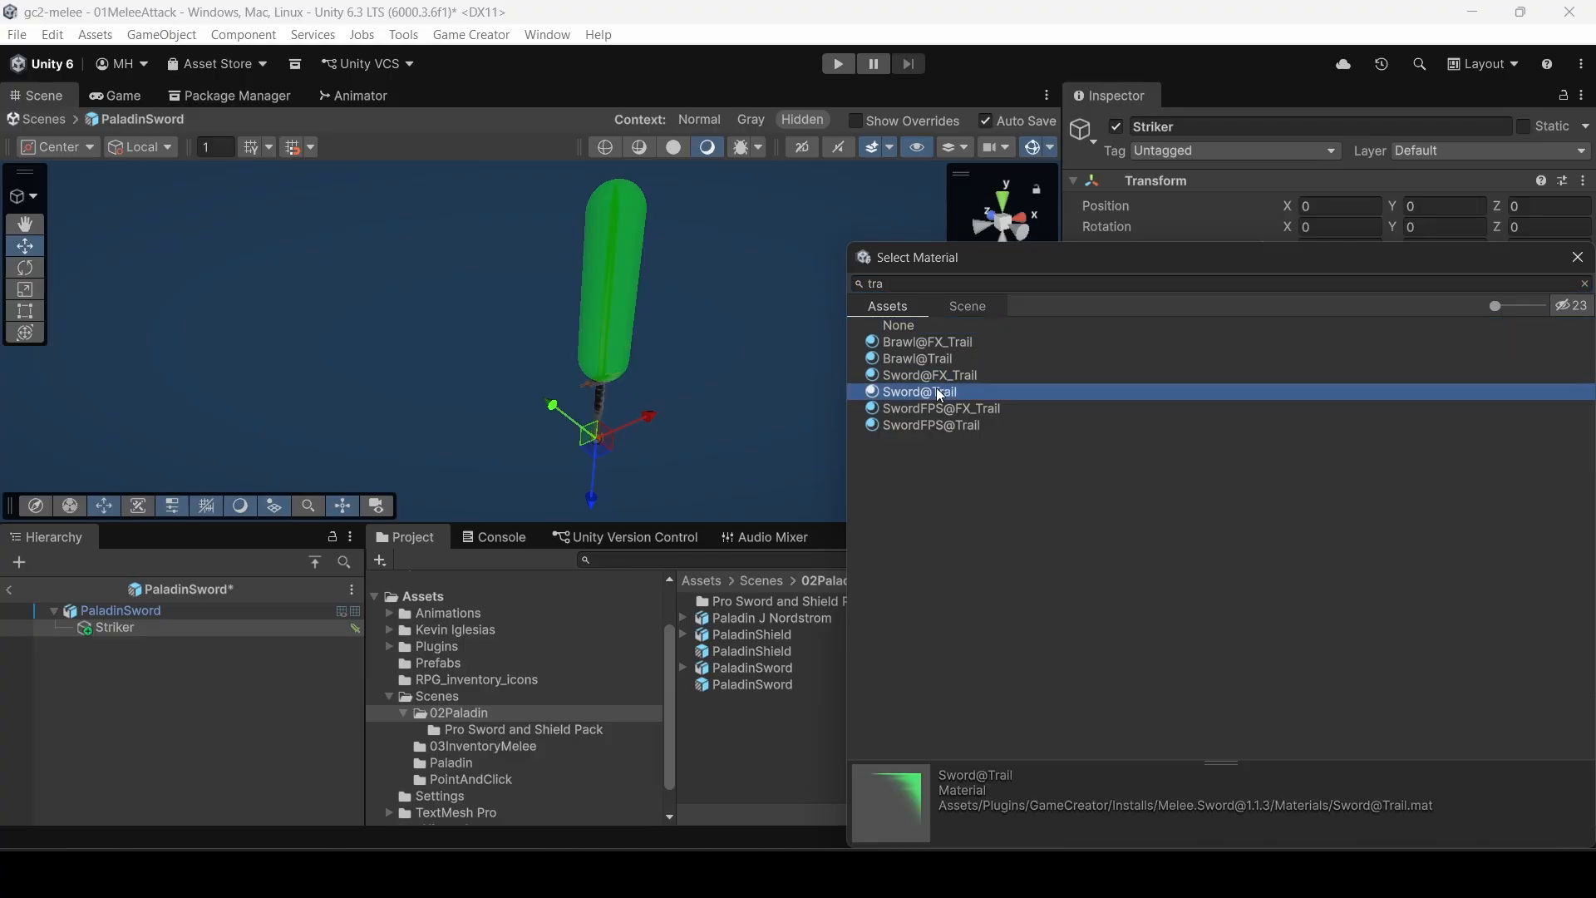
double_click(947, 394)
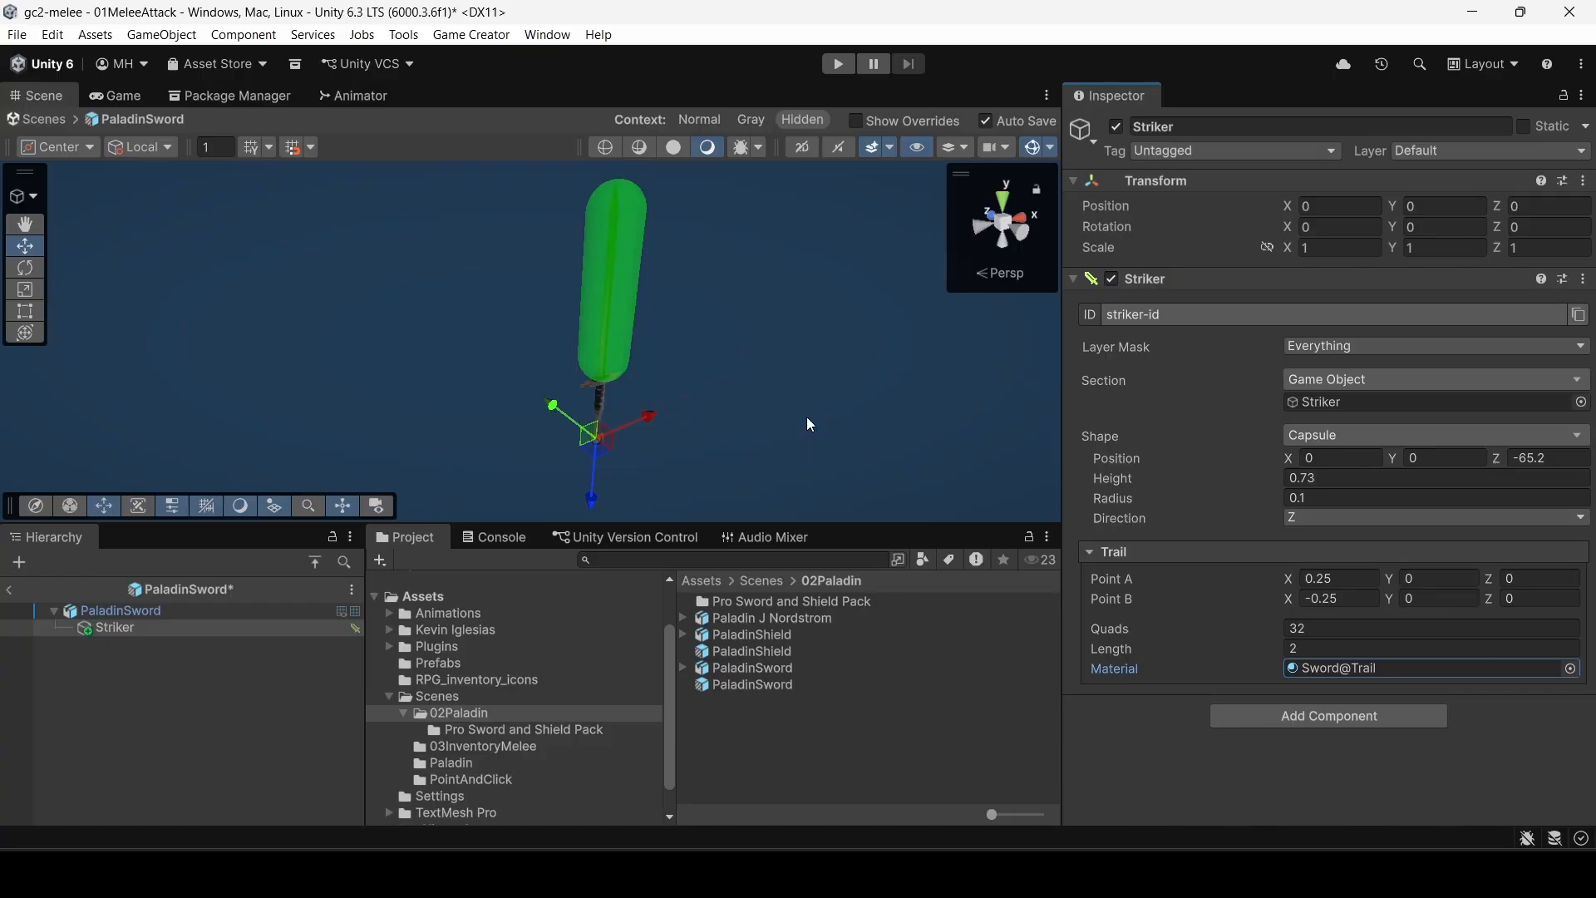
Step: Place the trail's Point A at the blade tip with Z -99.82 and Point B near the guard with Z -34.47
right_click_drag(745, 411, 632, 378)
key("d")
key("w")
key("q")
key("e")
key("s")
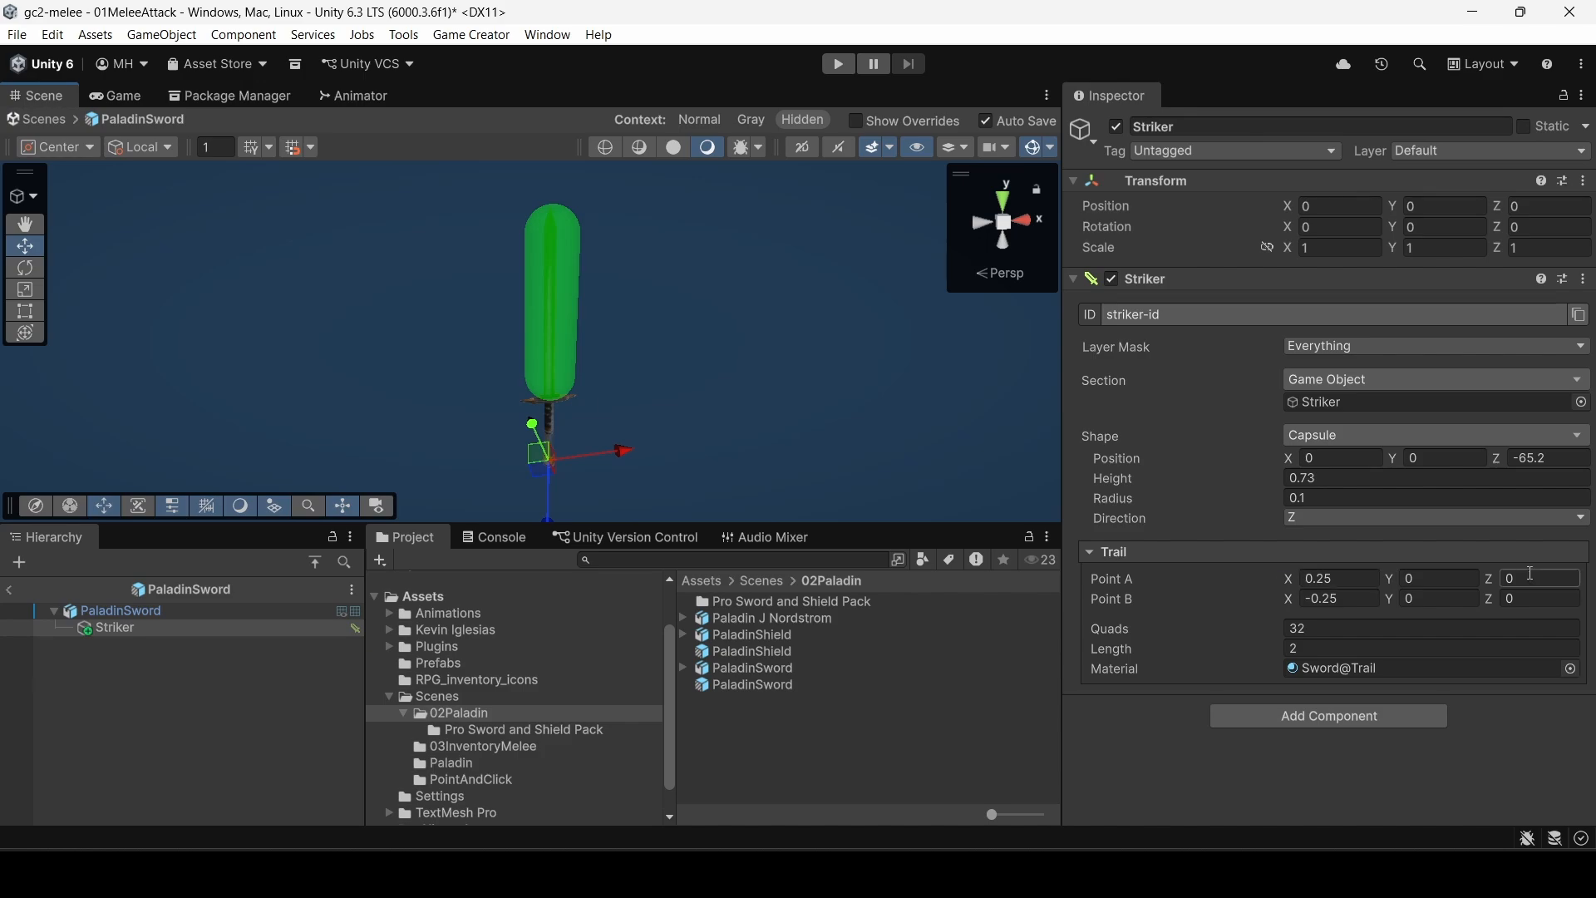
left_click_drag(1486, 576, 1201, 527)
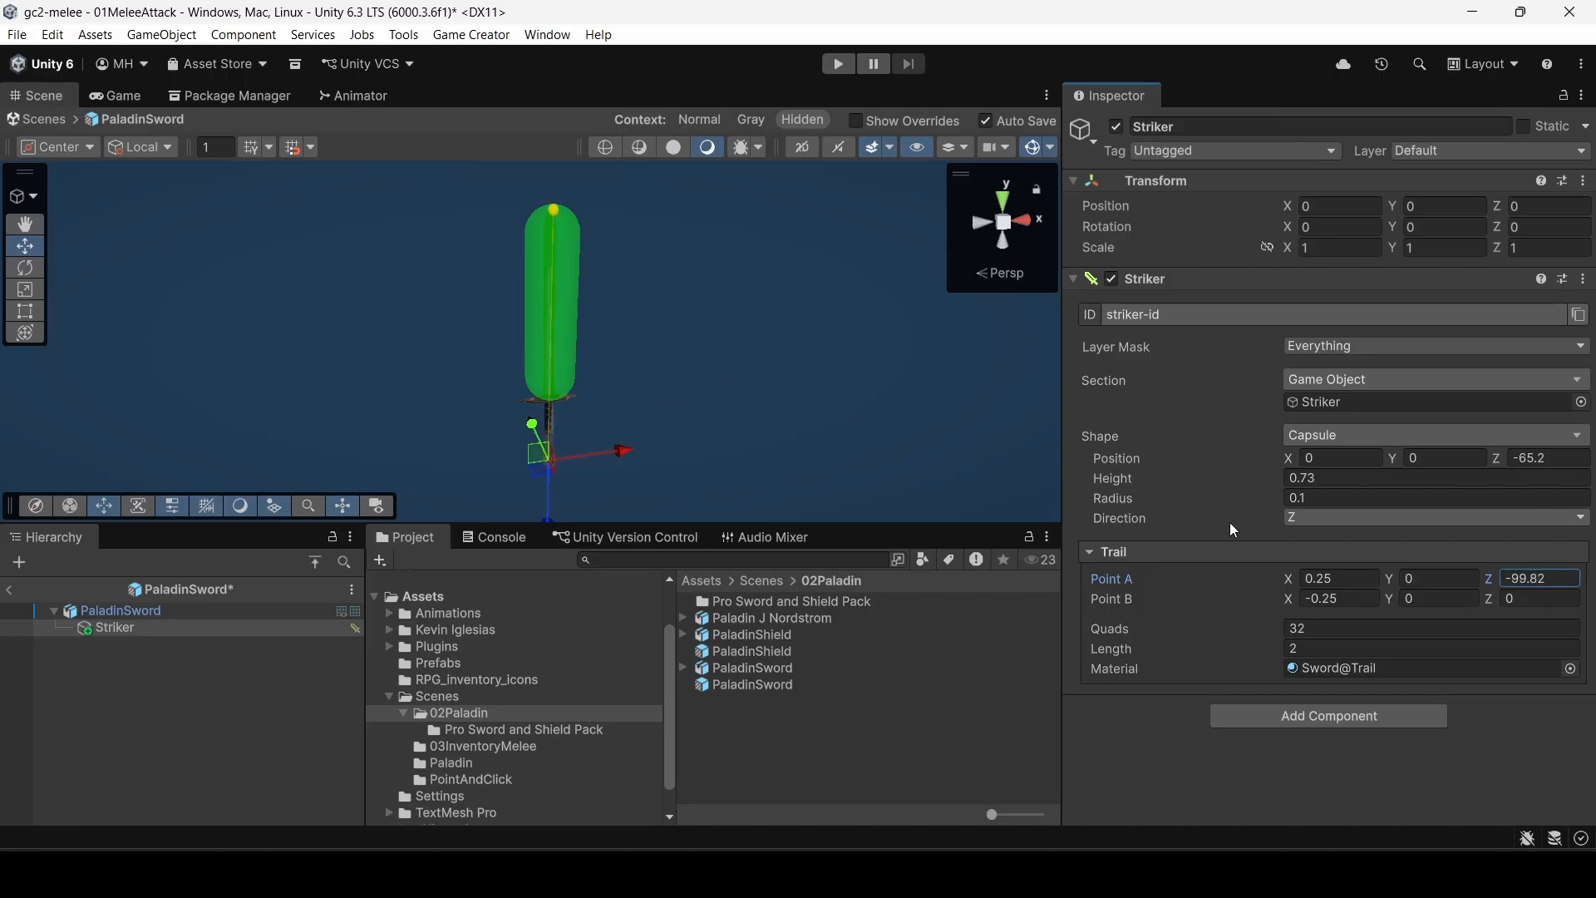
left_click_drag(1492, 609, 288, 590)
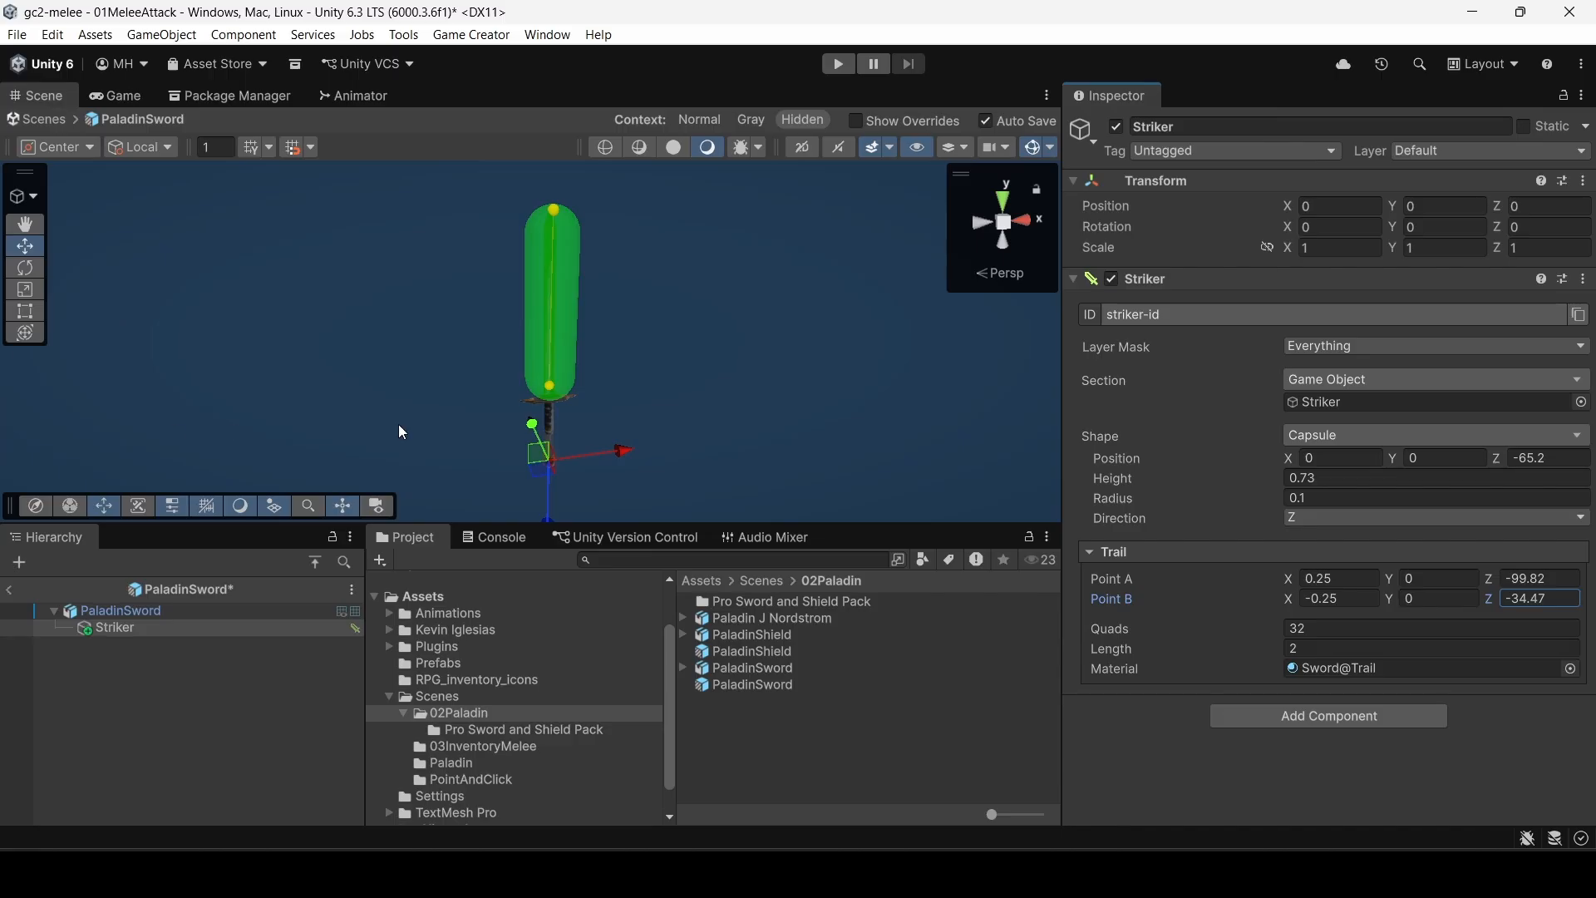
Step: Set the X value of the trail's Point A and Point B to 0 to centre both on the blade
left_click(1328, 580)
type("0")
left_click(1357, 598)
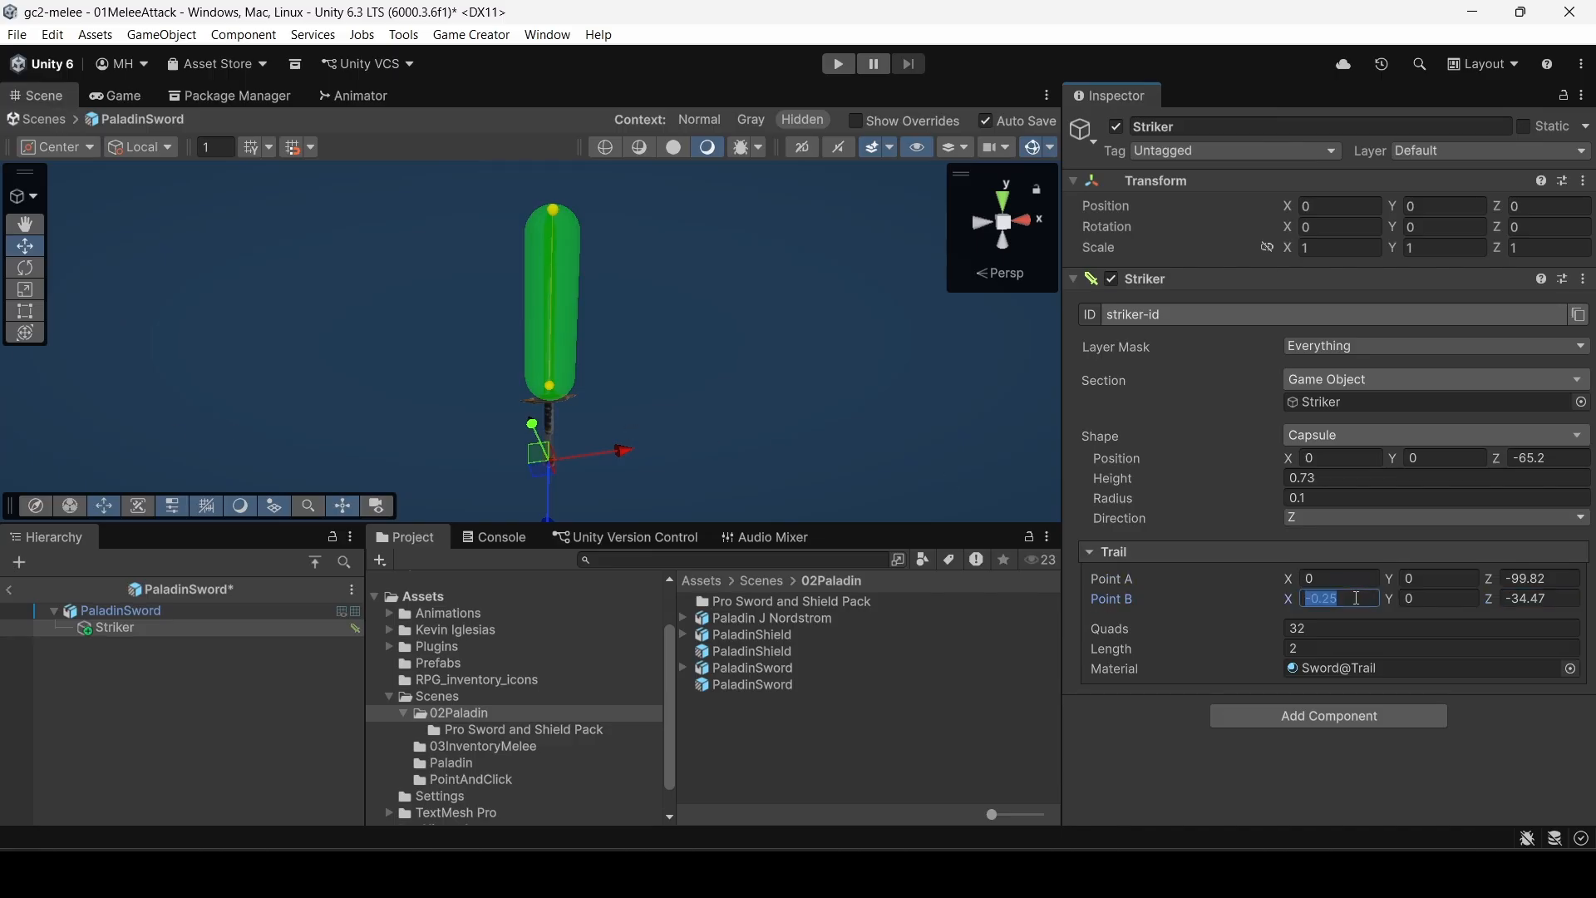
type("0")
left_click(1309, 579)
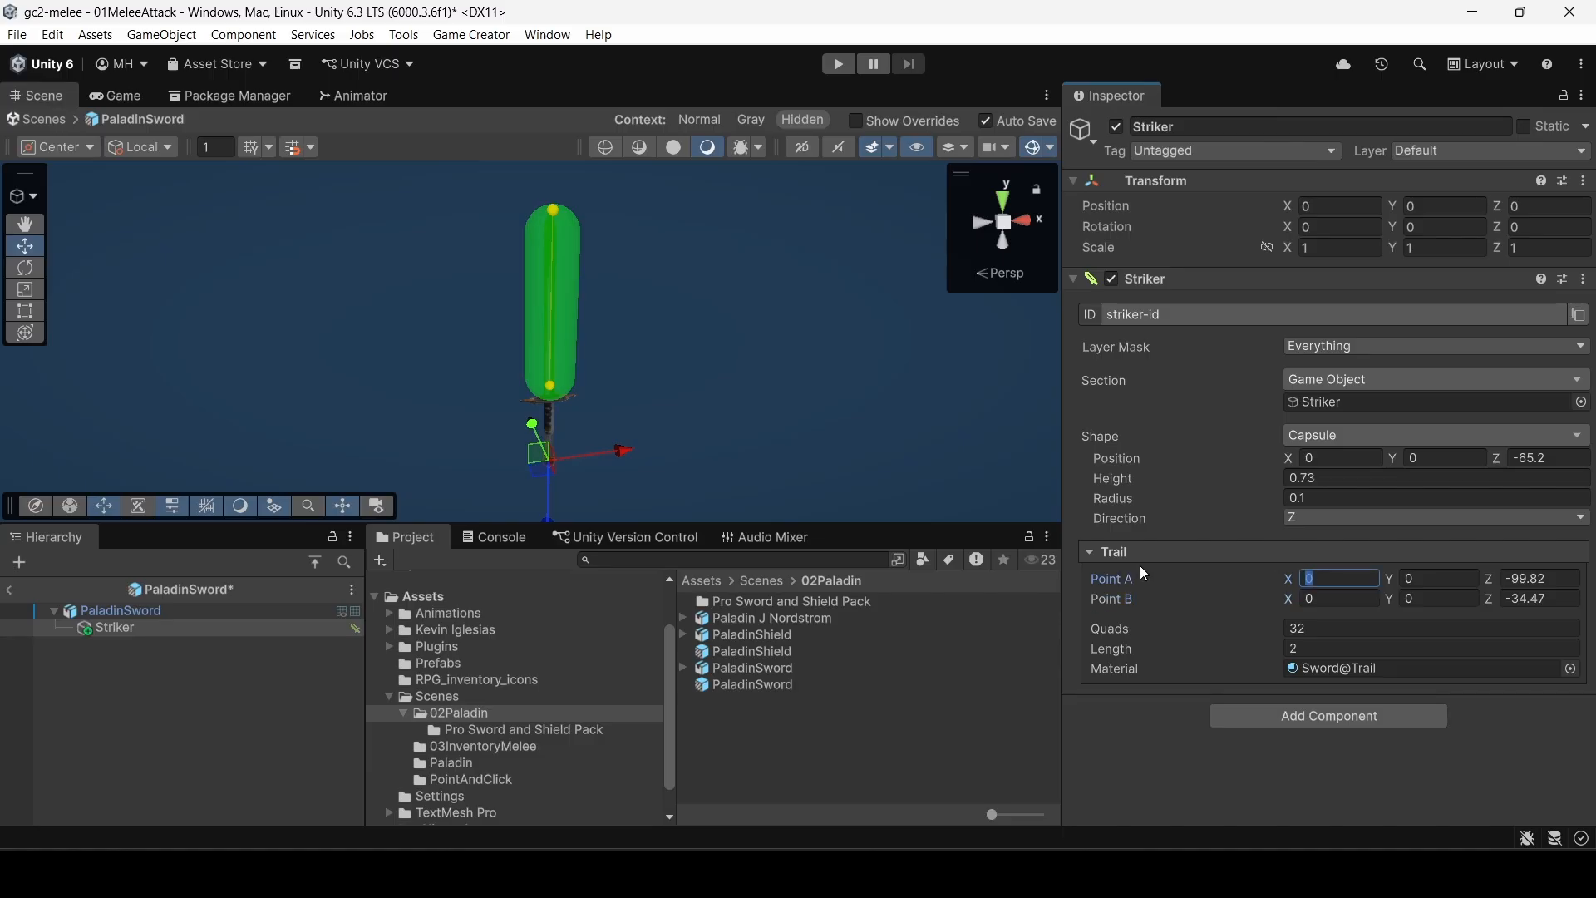
left_click_drag(871, 392, 798, 453, "alt")
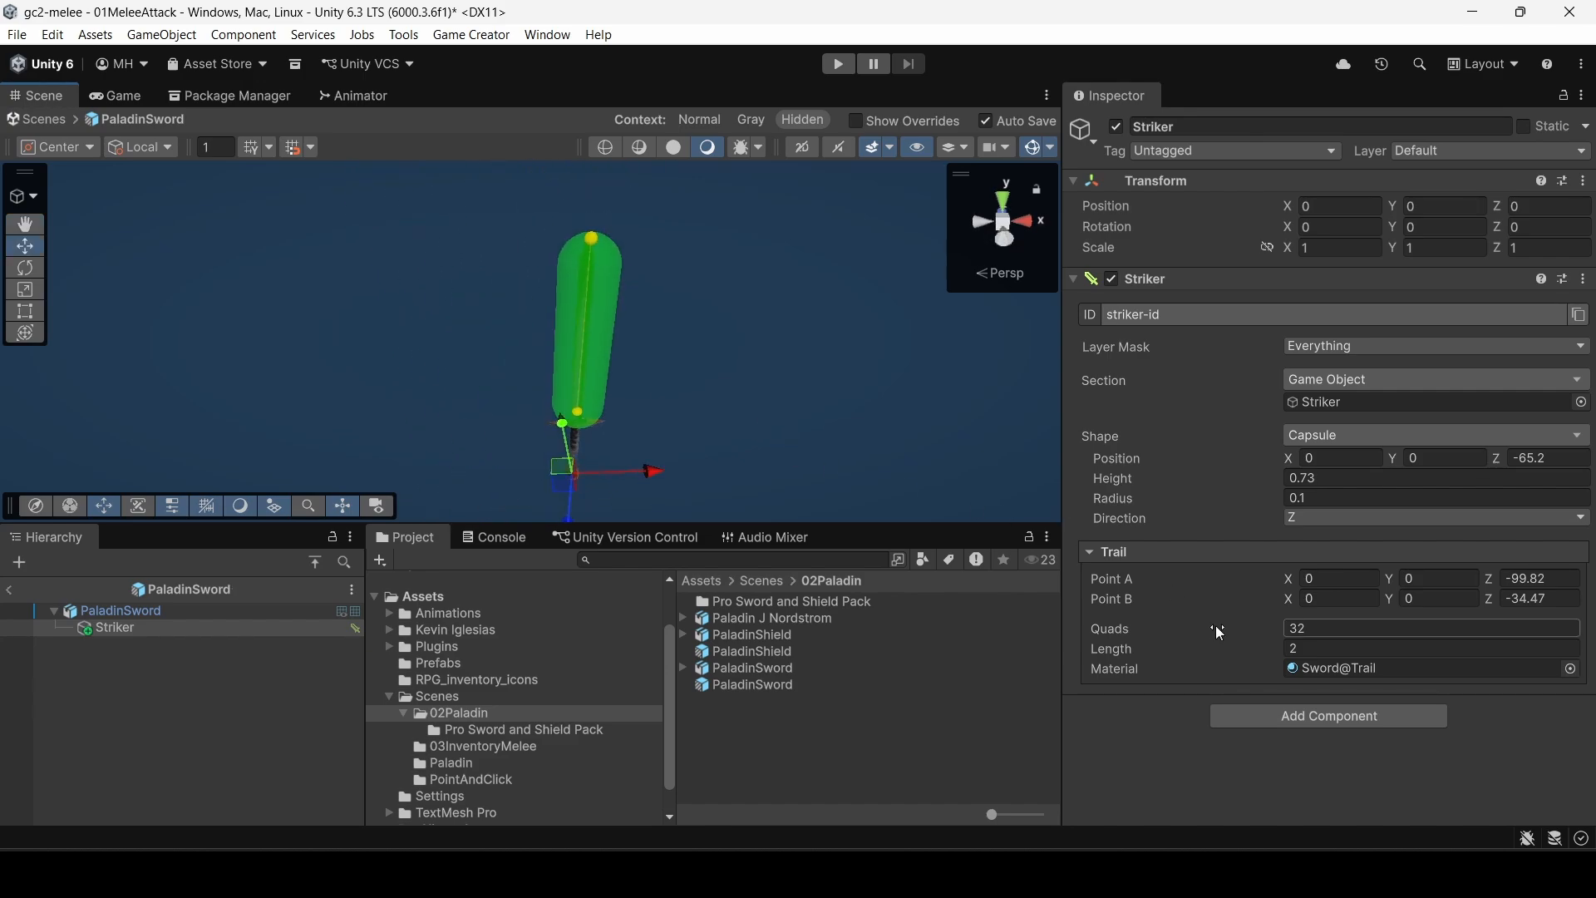
Step: Set the trail's length to 3 and its quads to 64, and return to the scene
left_click(1315, 645)
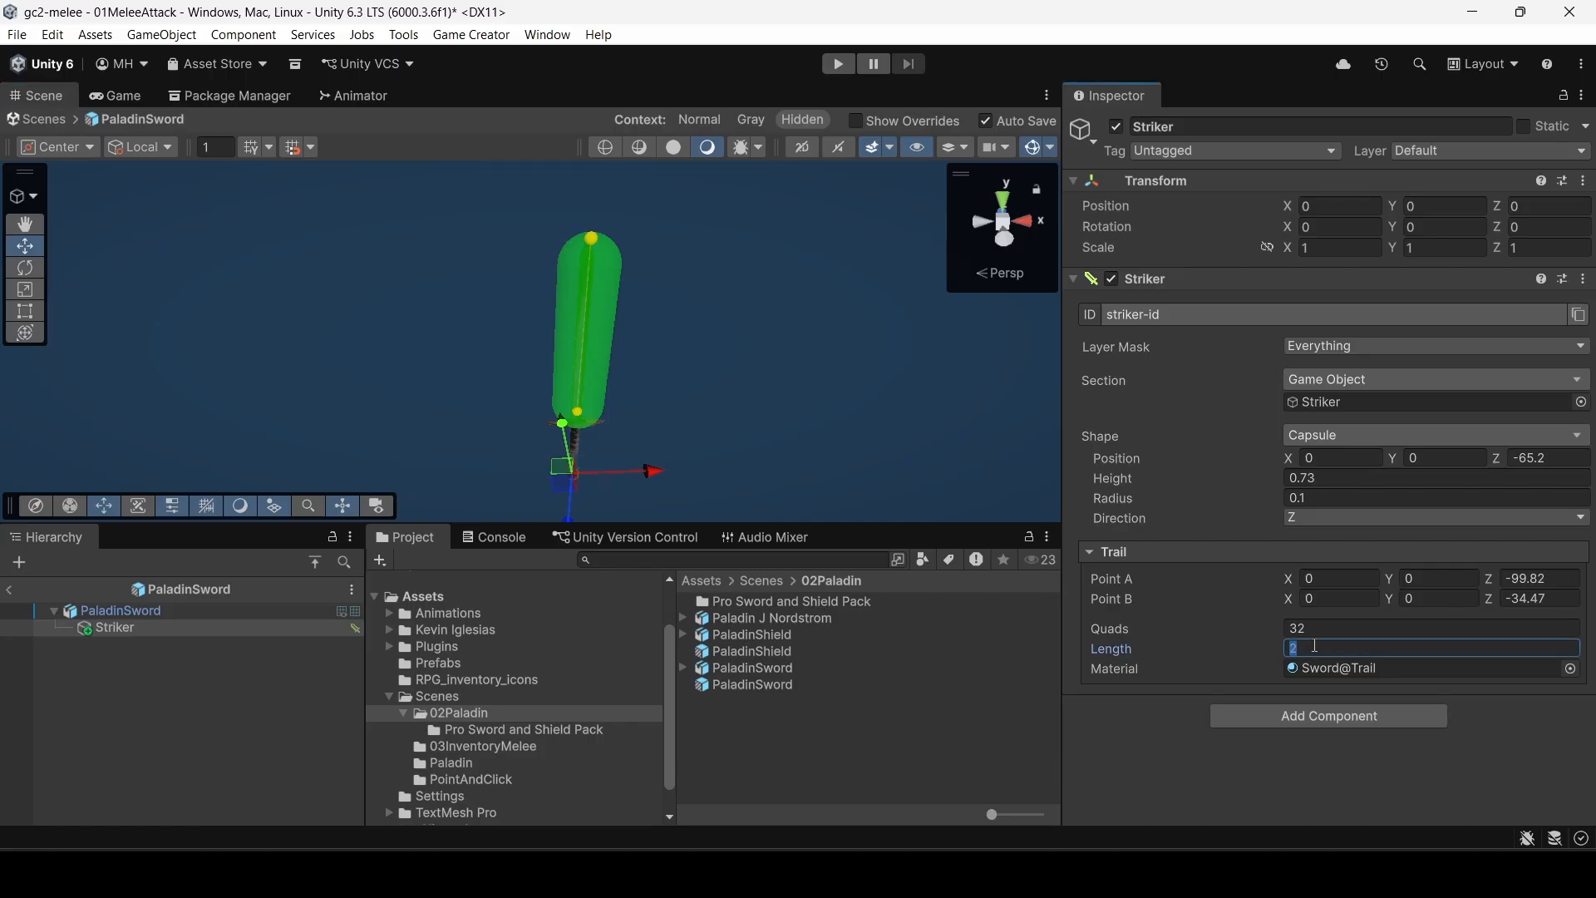
type("3")
left_click(1320, 628)
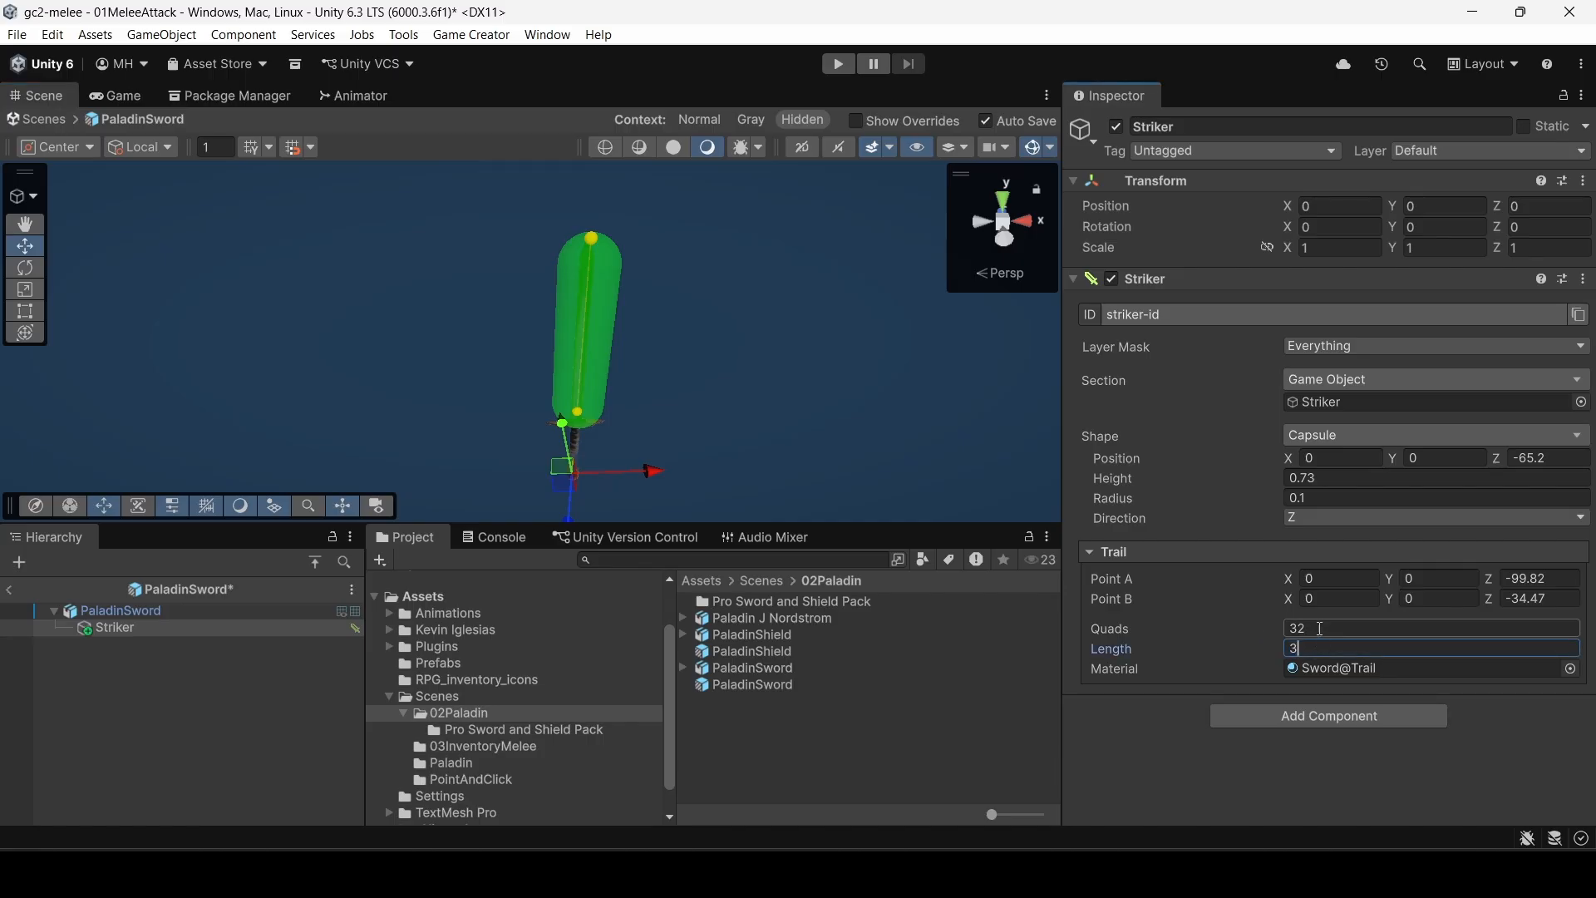
type("64")
left_click(1301, 649)
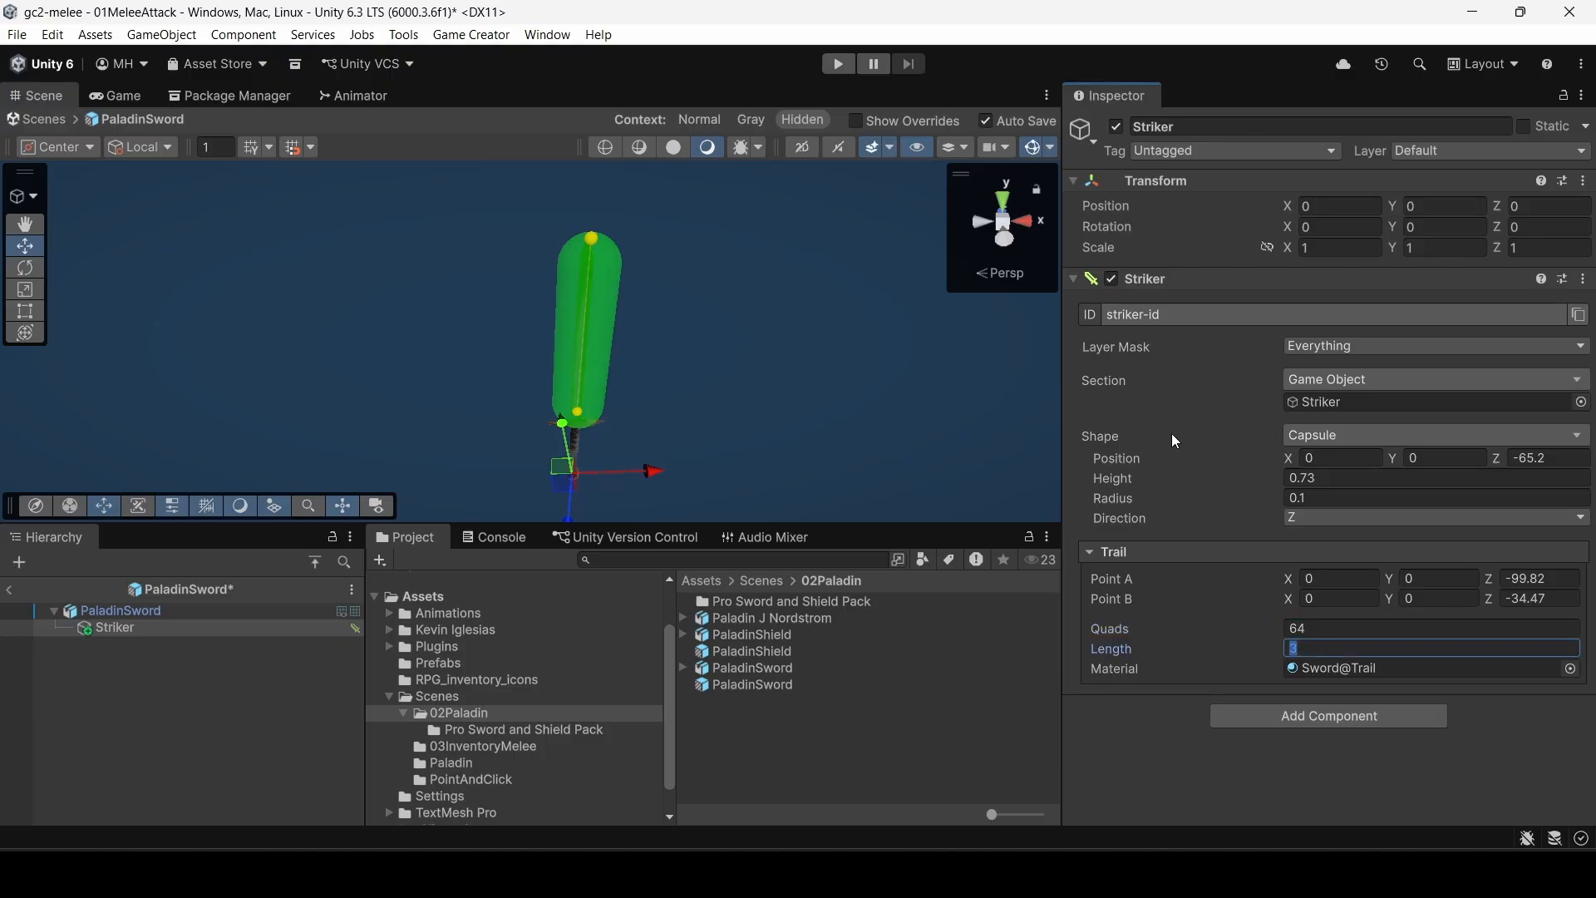
left_click(11, 591)
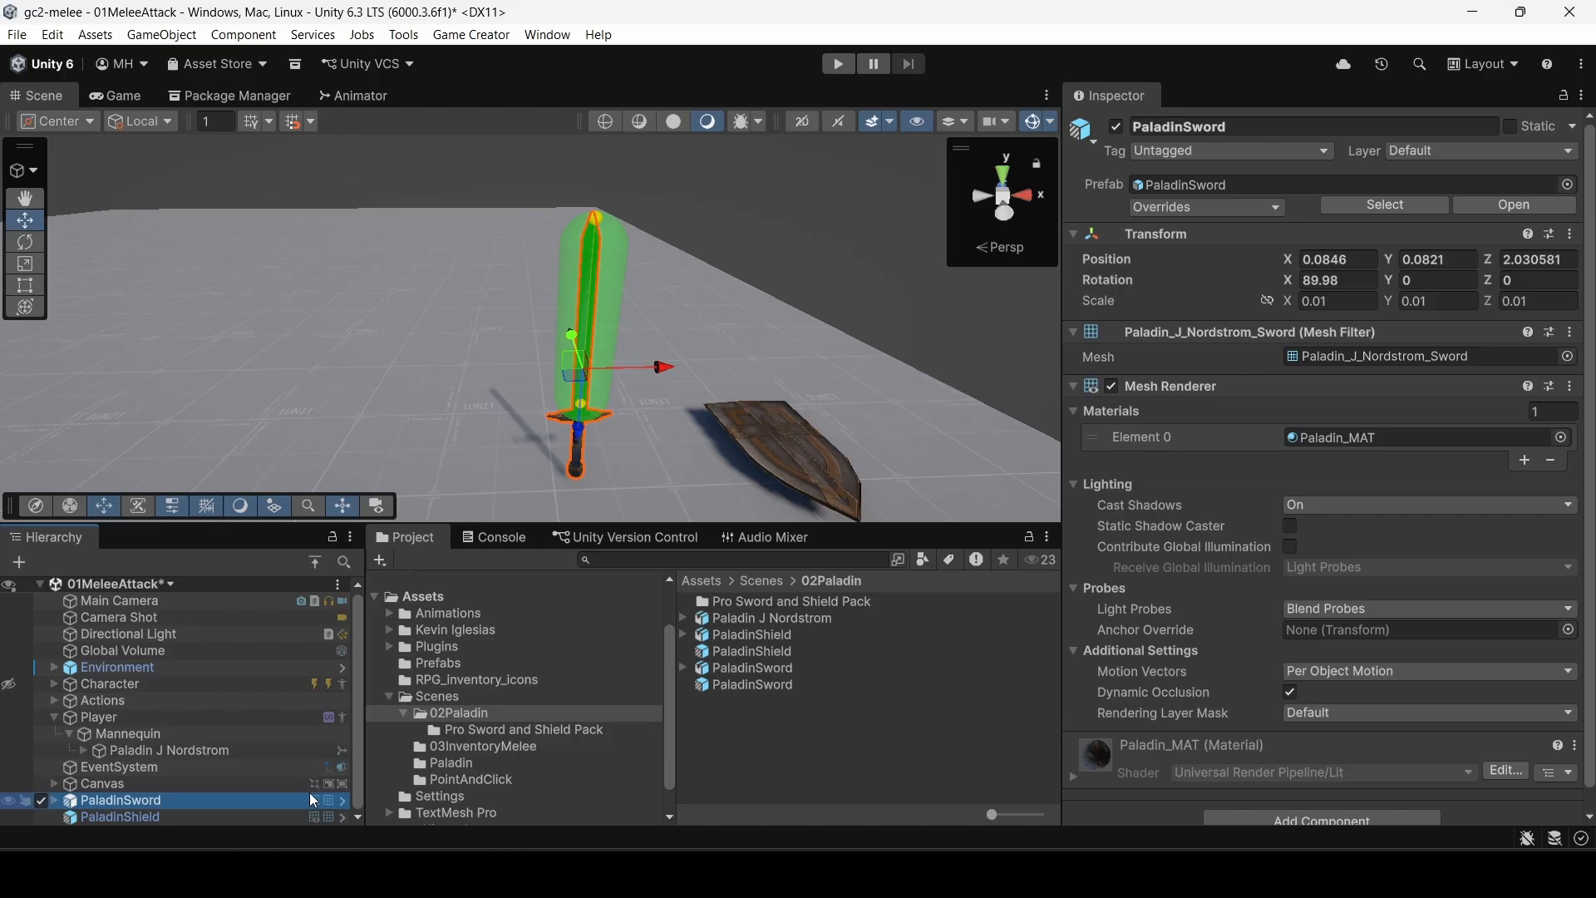
Step: Reopen the PaladinSword prefab, widen the Striker capsule to a radius of 0.15, and return to the scene
left_click(343, 802)
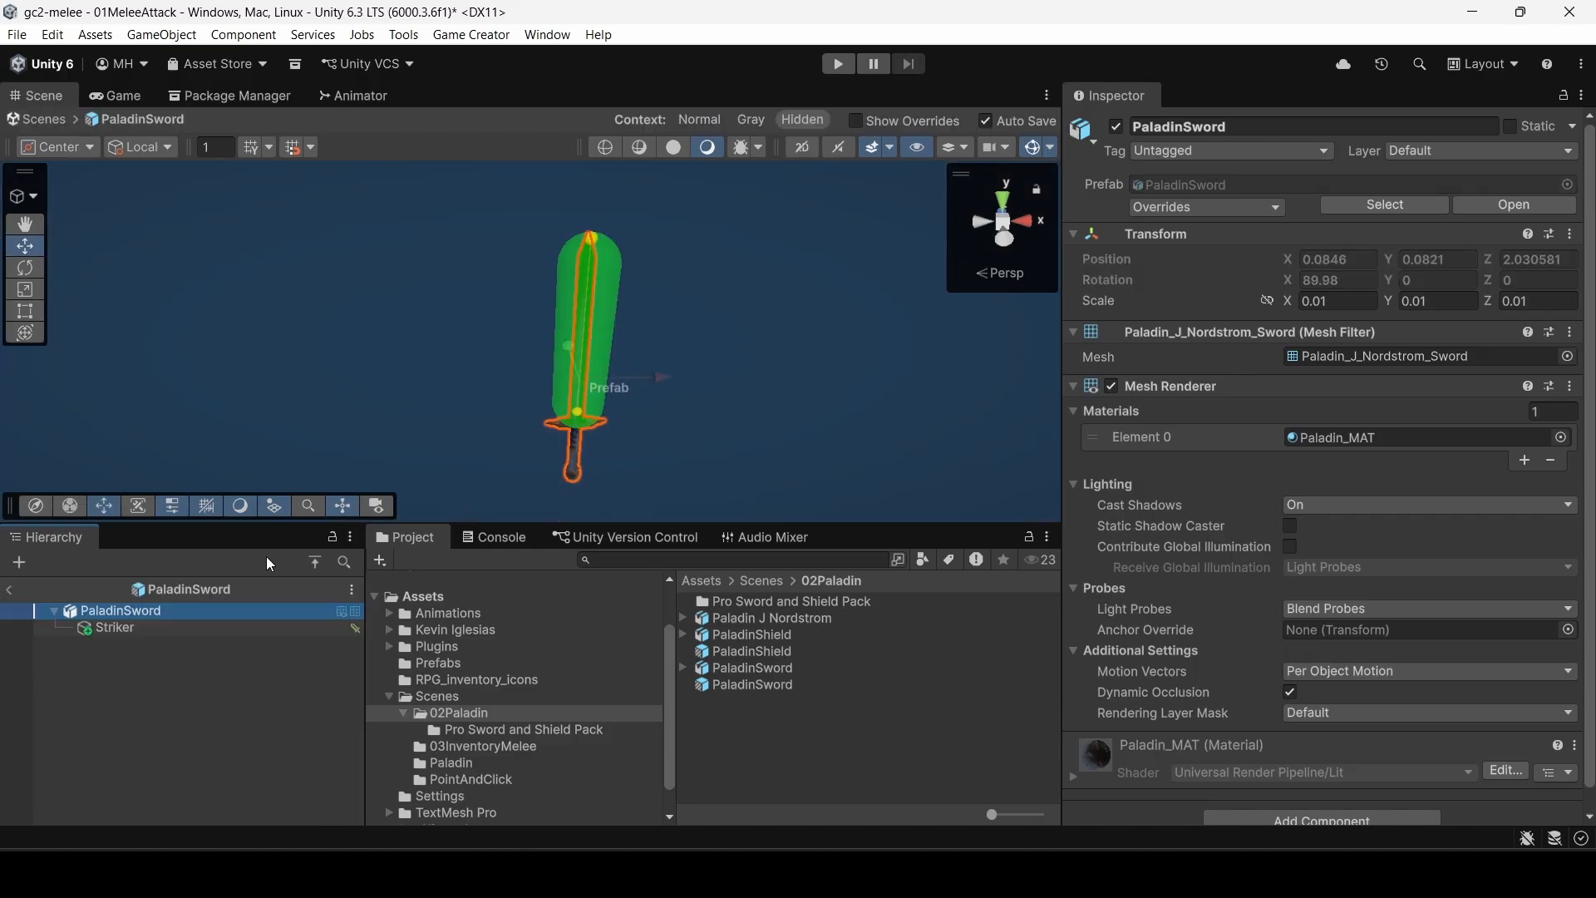
left_click(249, 628)
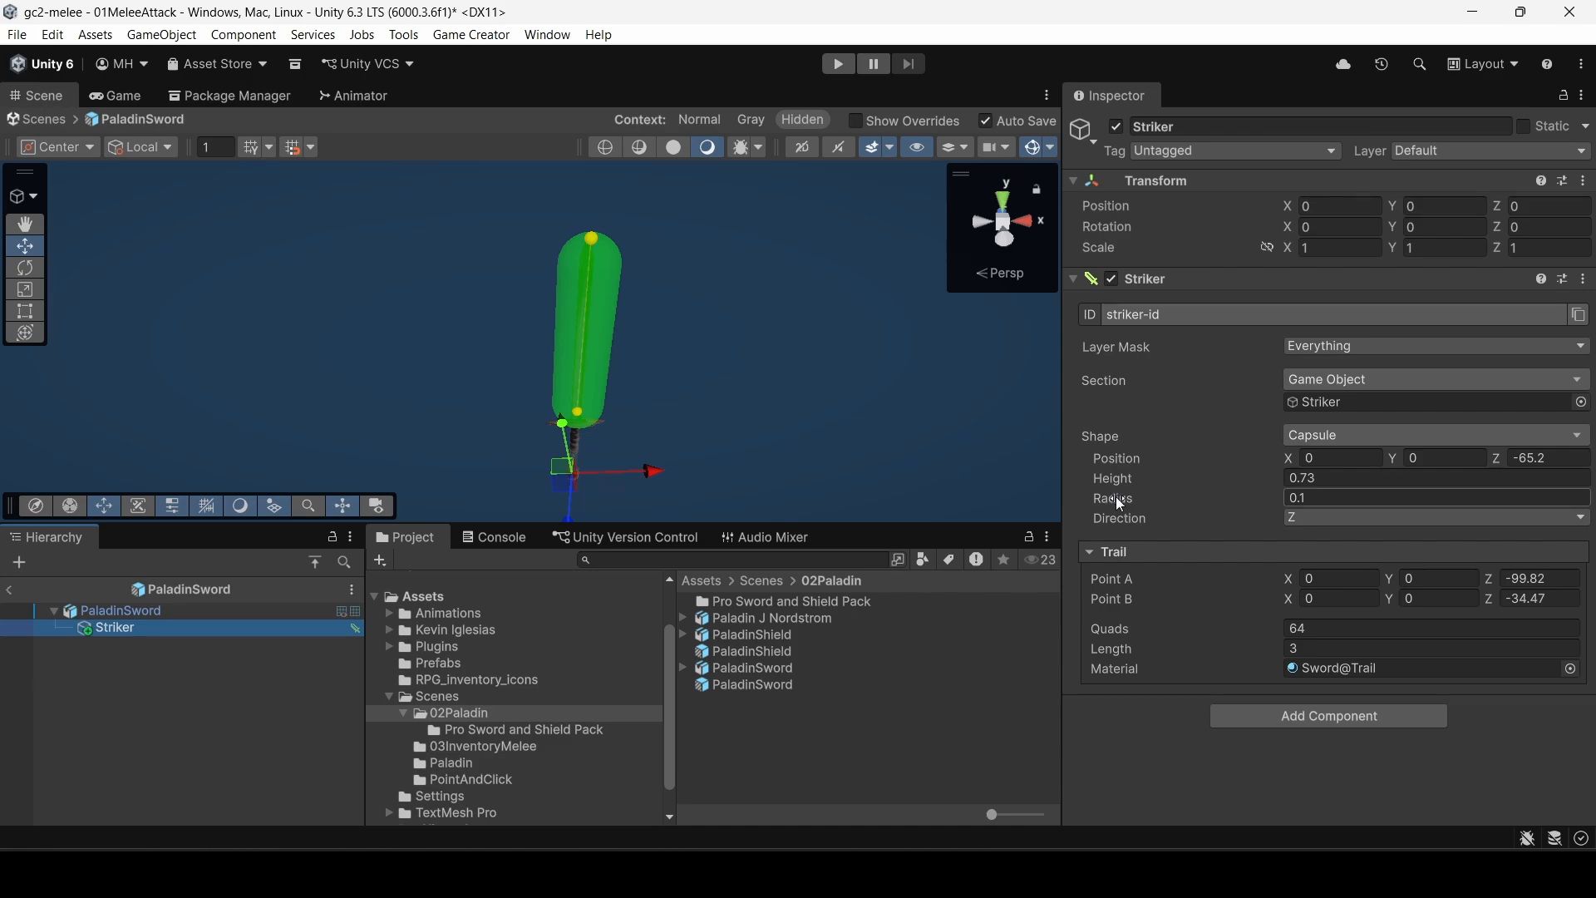
left_click_drag(1116, 497, 1119, 500)
mouse_move(743, 303)
left_mouse_down("alt")
mouse_move(749, 342)
mouse_move(594, 329)
mouse_move(705, 374)
mouse_move(709, 272)
left_mouse_up("alt")
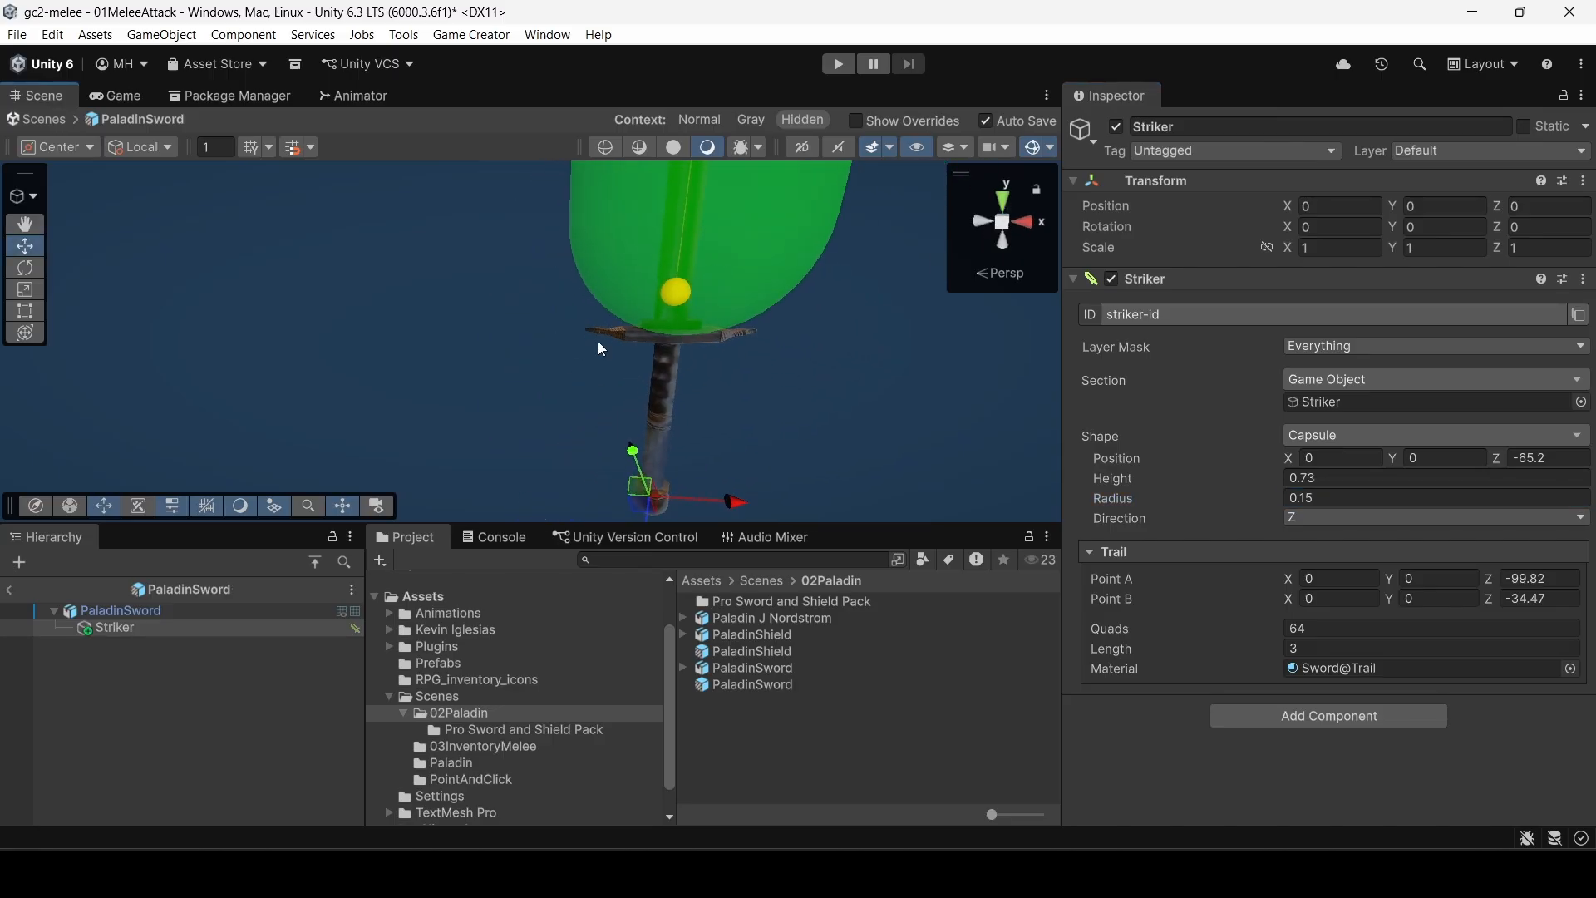
mouse_move(804, 334)
left_mouse_down("alt")
mouse_move(823, 320)
mouse_move(742, 340)
mouse_move(698, 459)
mouse_move(760, 458)
left_mouse_up("alt")
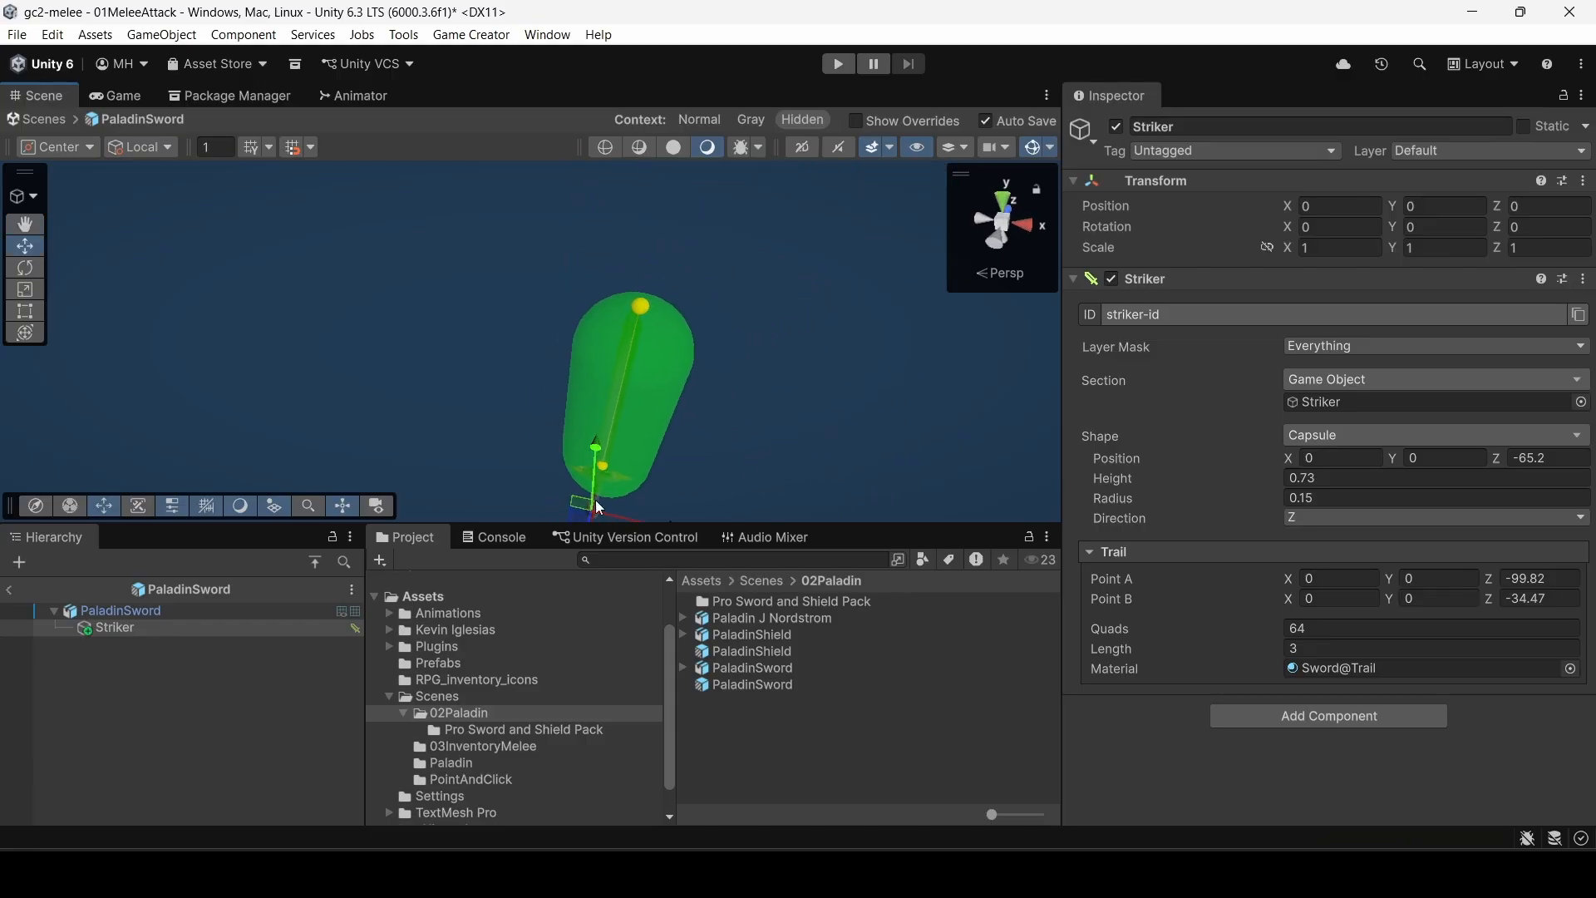
left_click(10, 591)
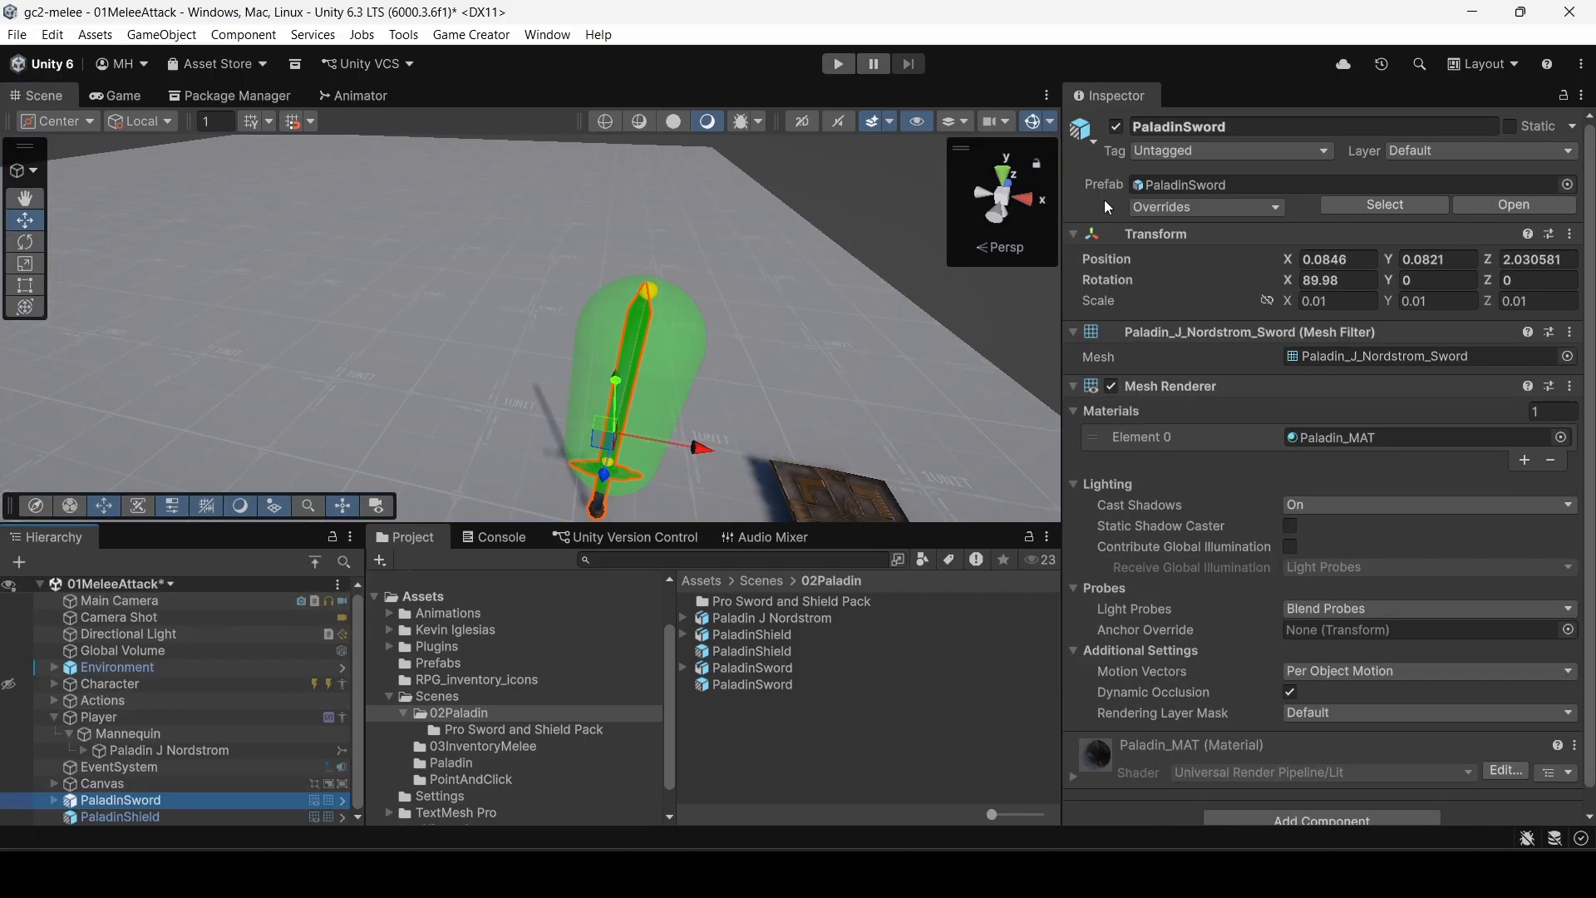
Step: Check the scene sword's overrides and the PaladinSword prefab asset to verify that the Striker setup is saved
left_click(1175, 209)
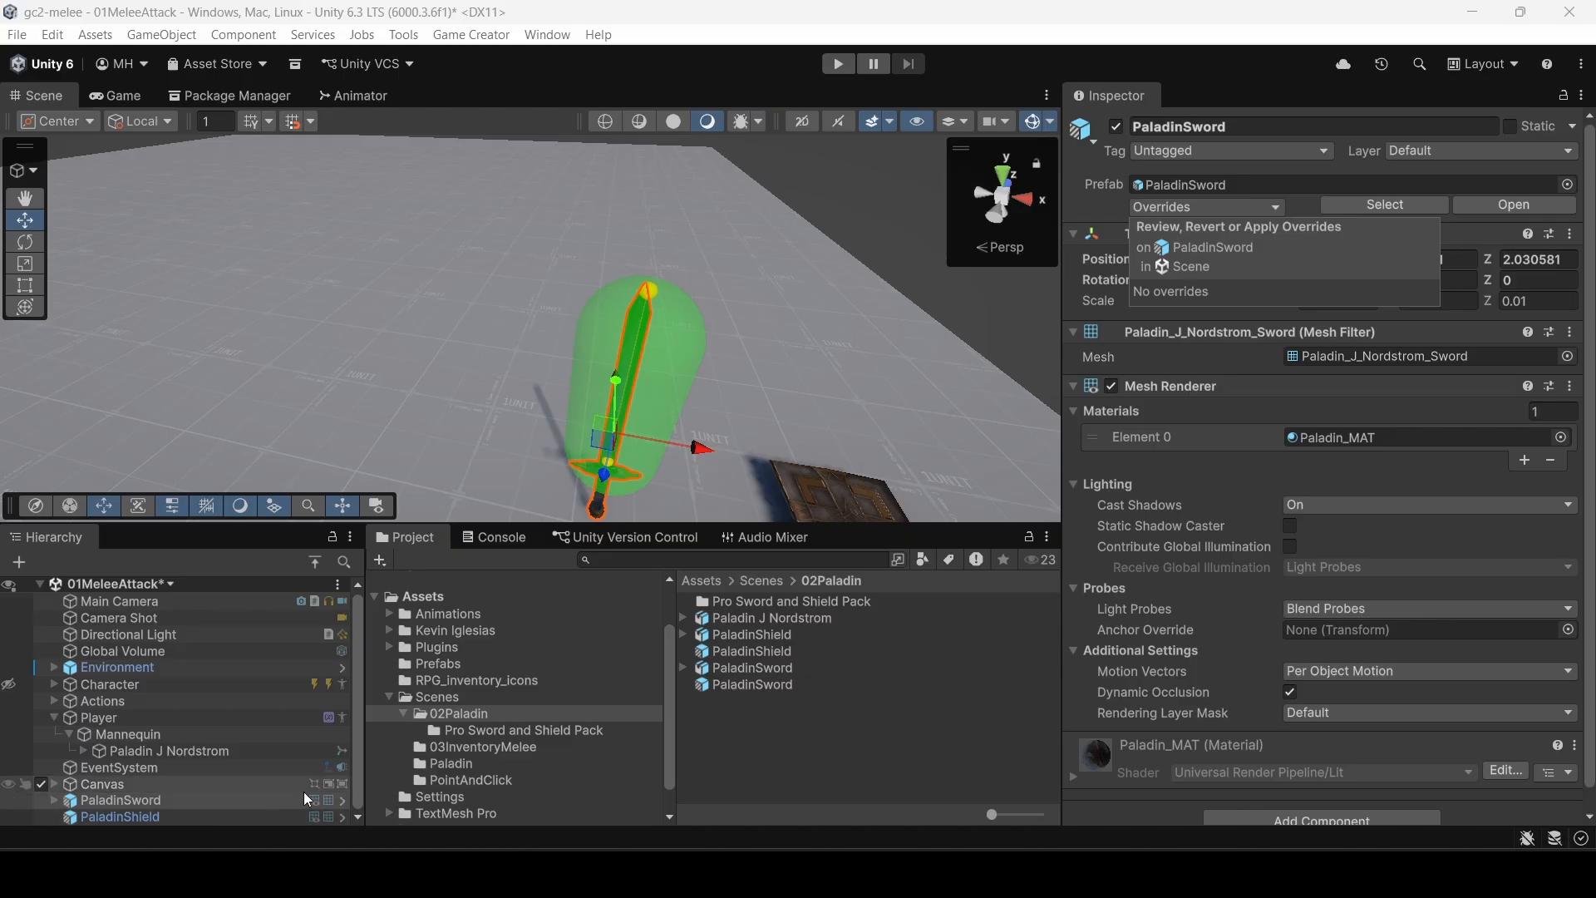
left_click(743, 685)
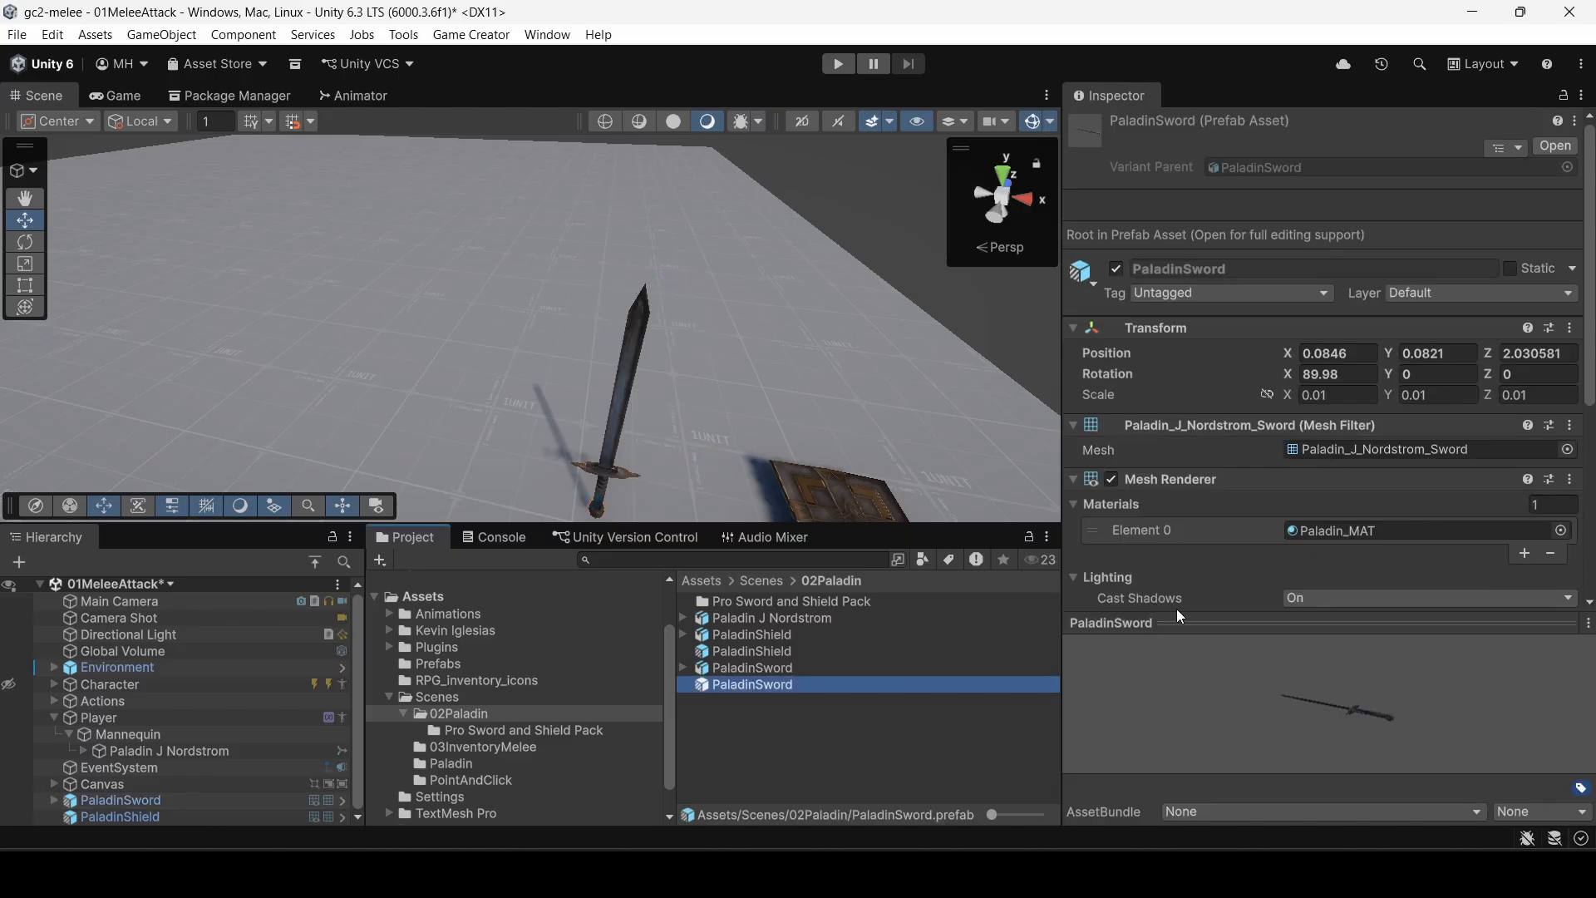
left_click(1180, 616)
scroll(1200, 624, "down", 3)
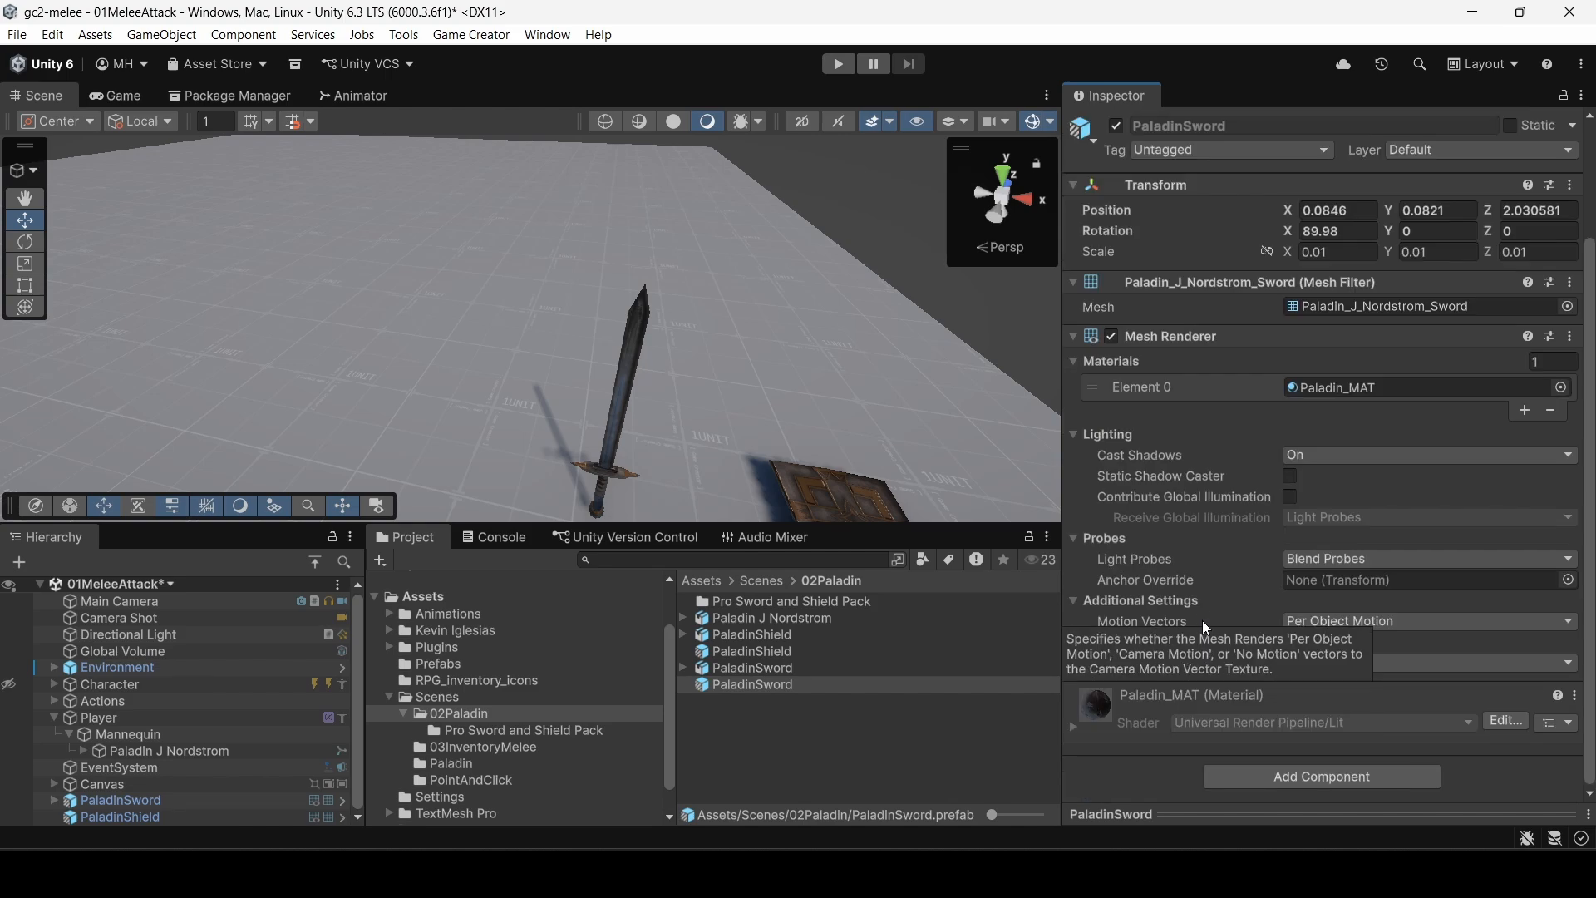
double_click(750, 685)
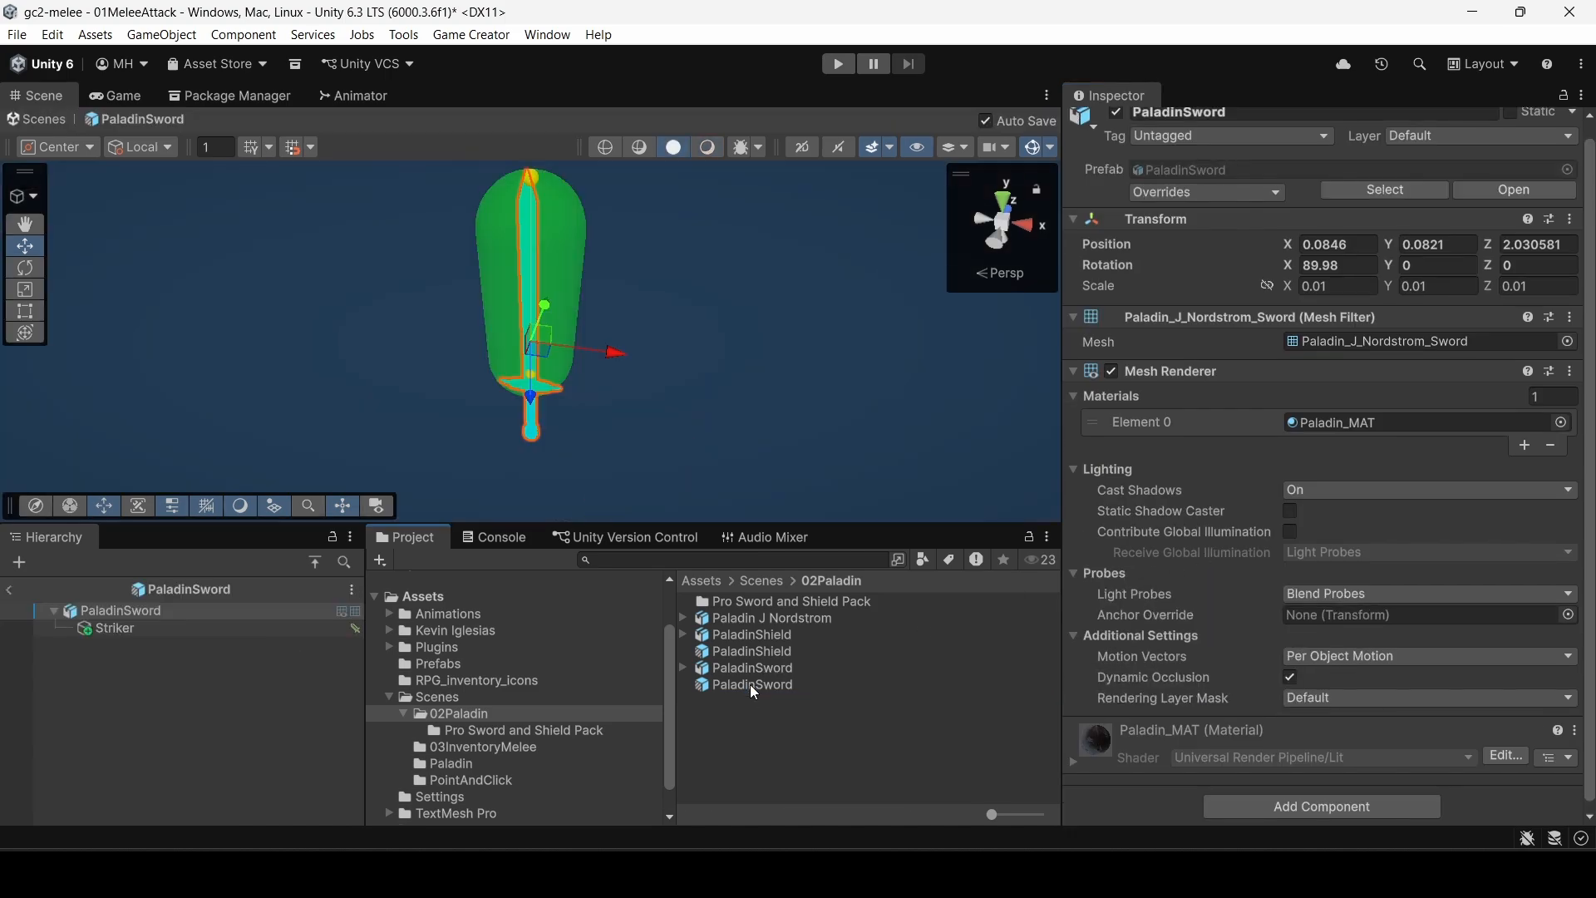
left_click(10, 591)
Step: Delete the PaladinShield object from the scene
left_click(123, 815)
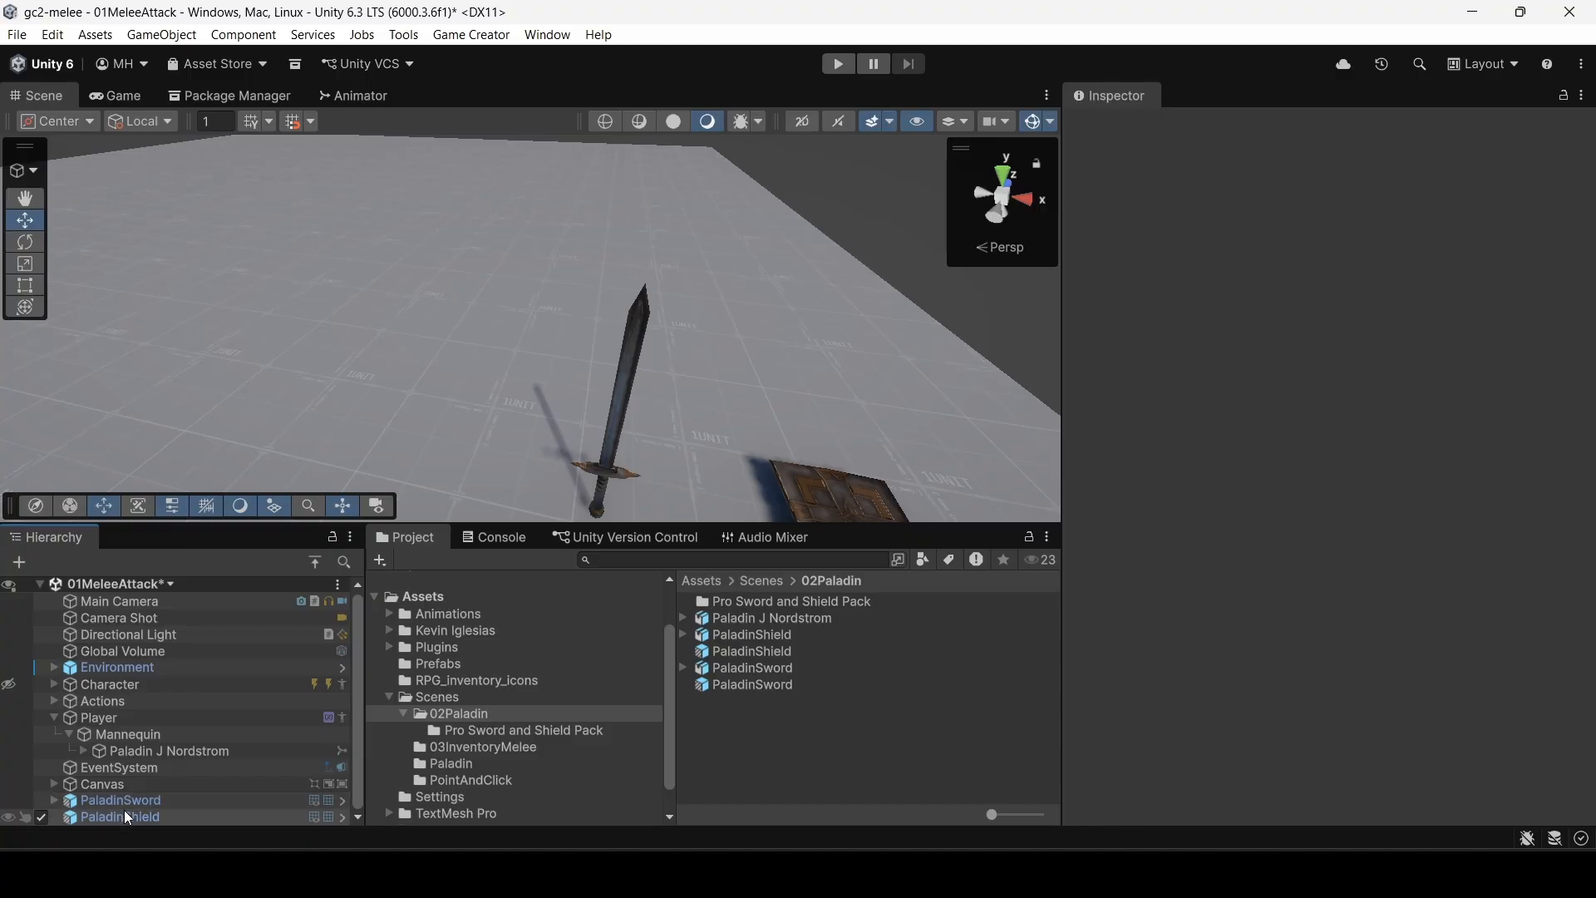
right_click(123, 815)
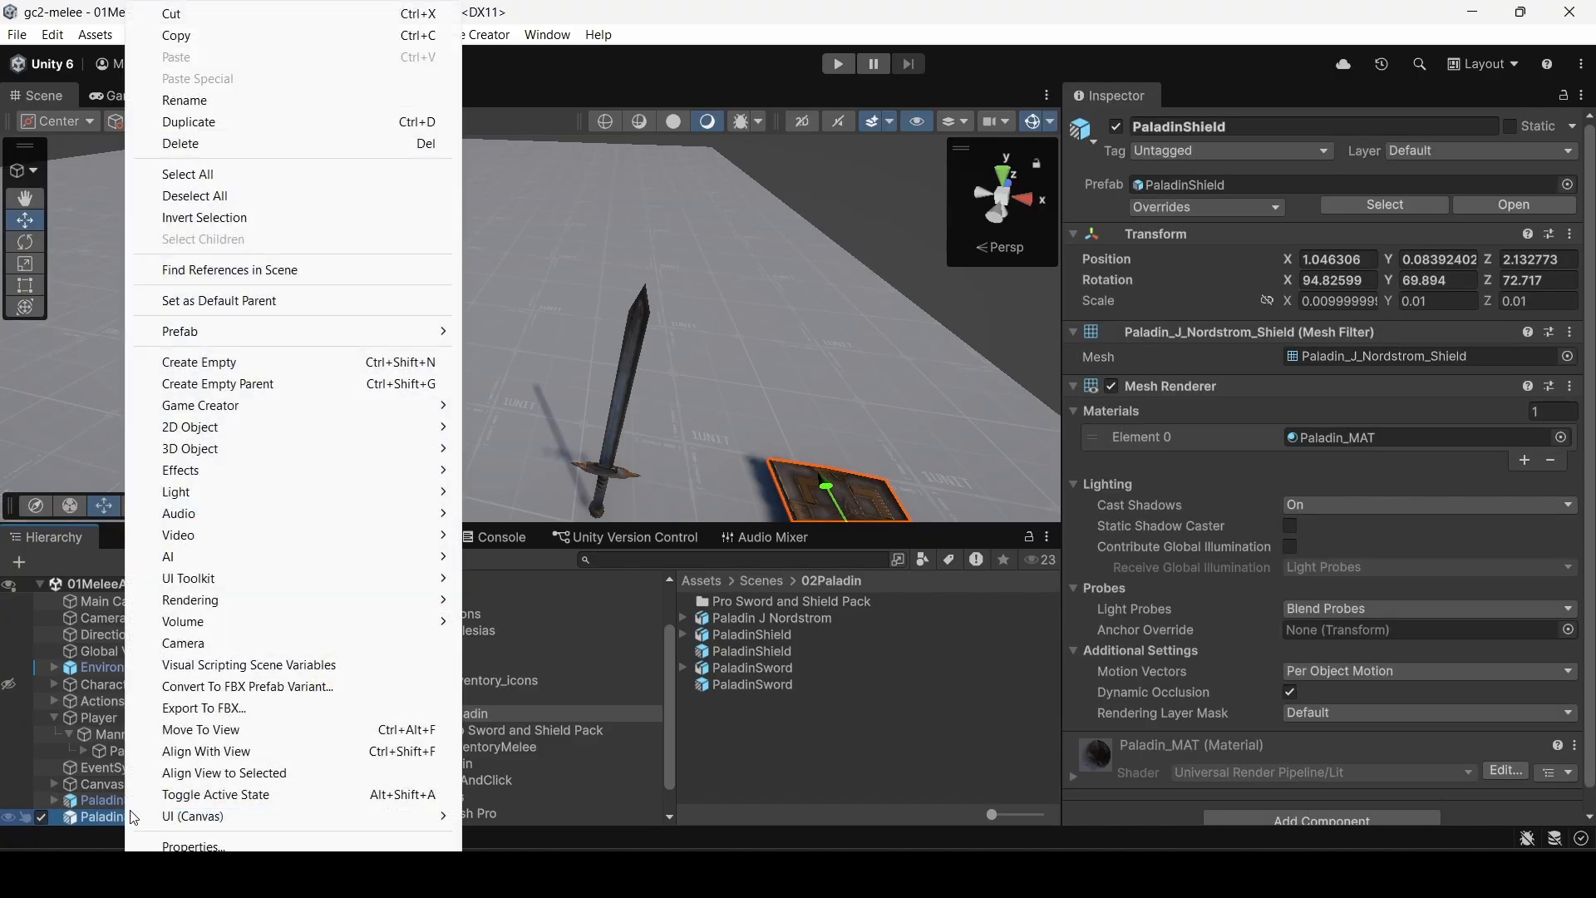
left_click(182, 145)
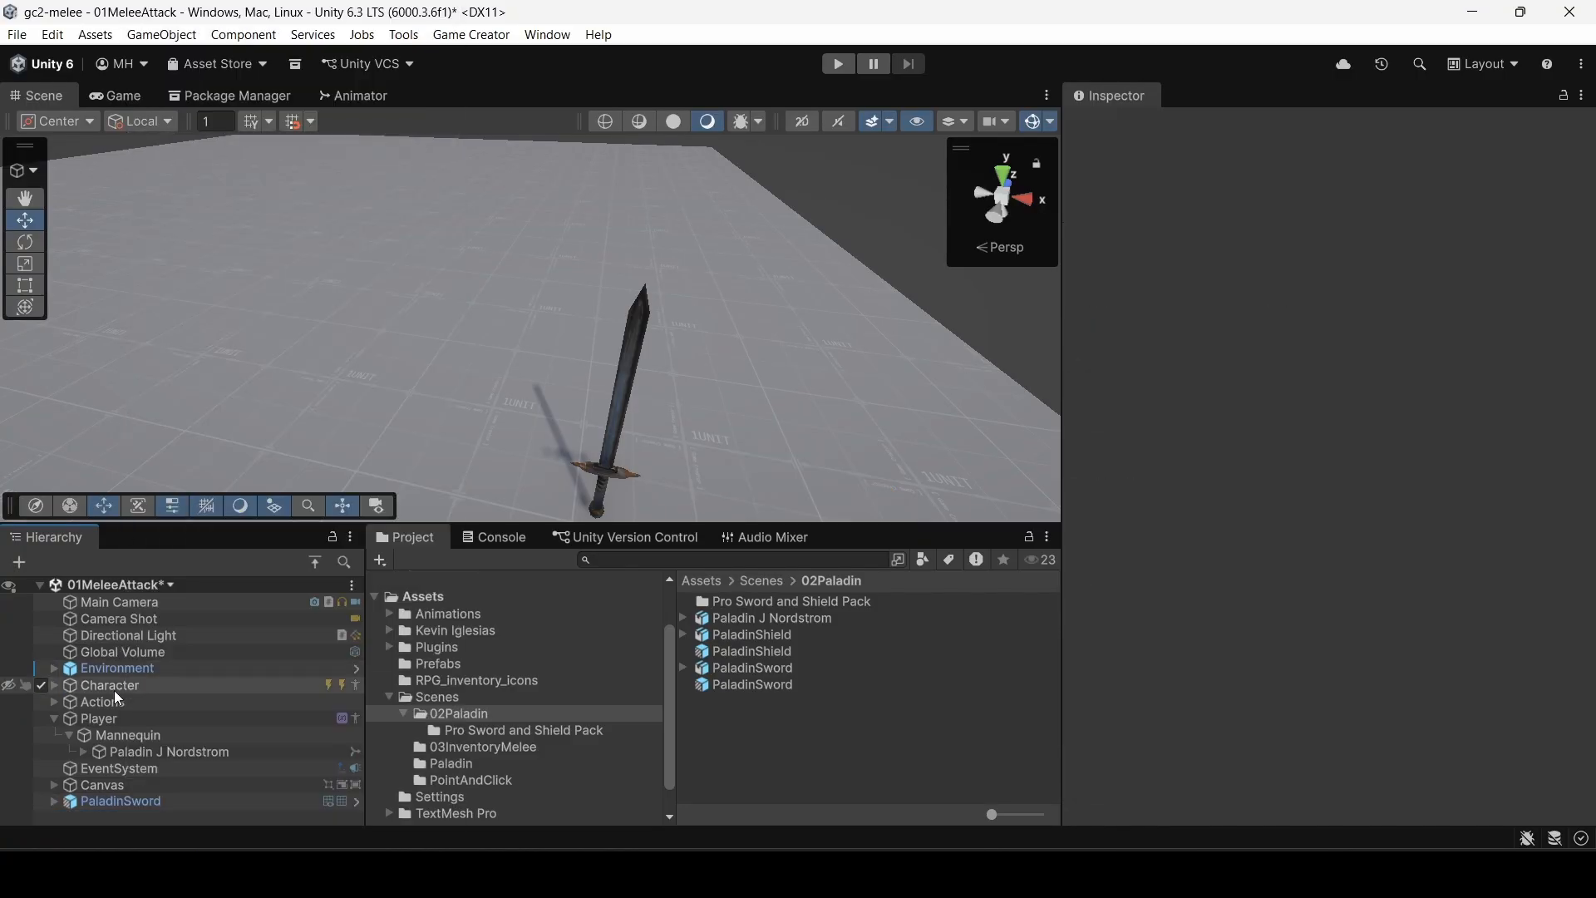
Step: Select the PaladinSword in the scene and examine its Striker capsule around the blade
left_click(120, 802)
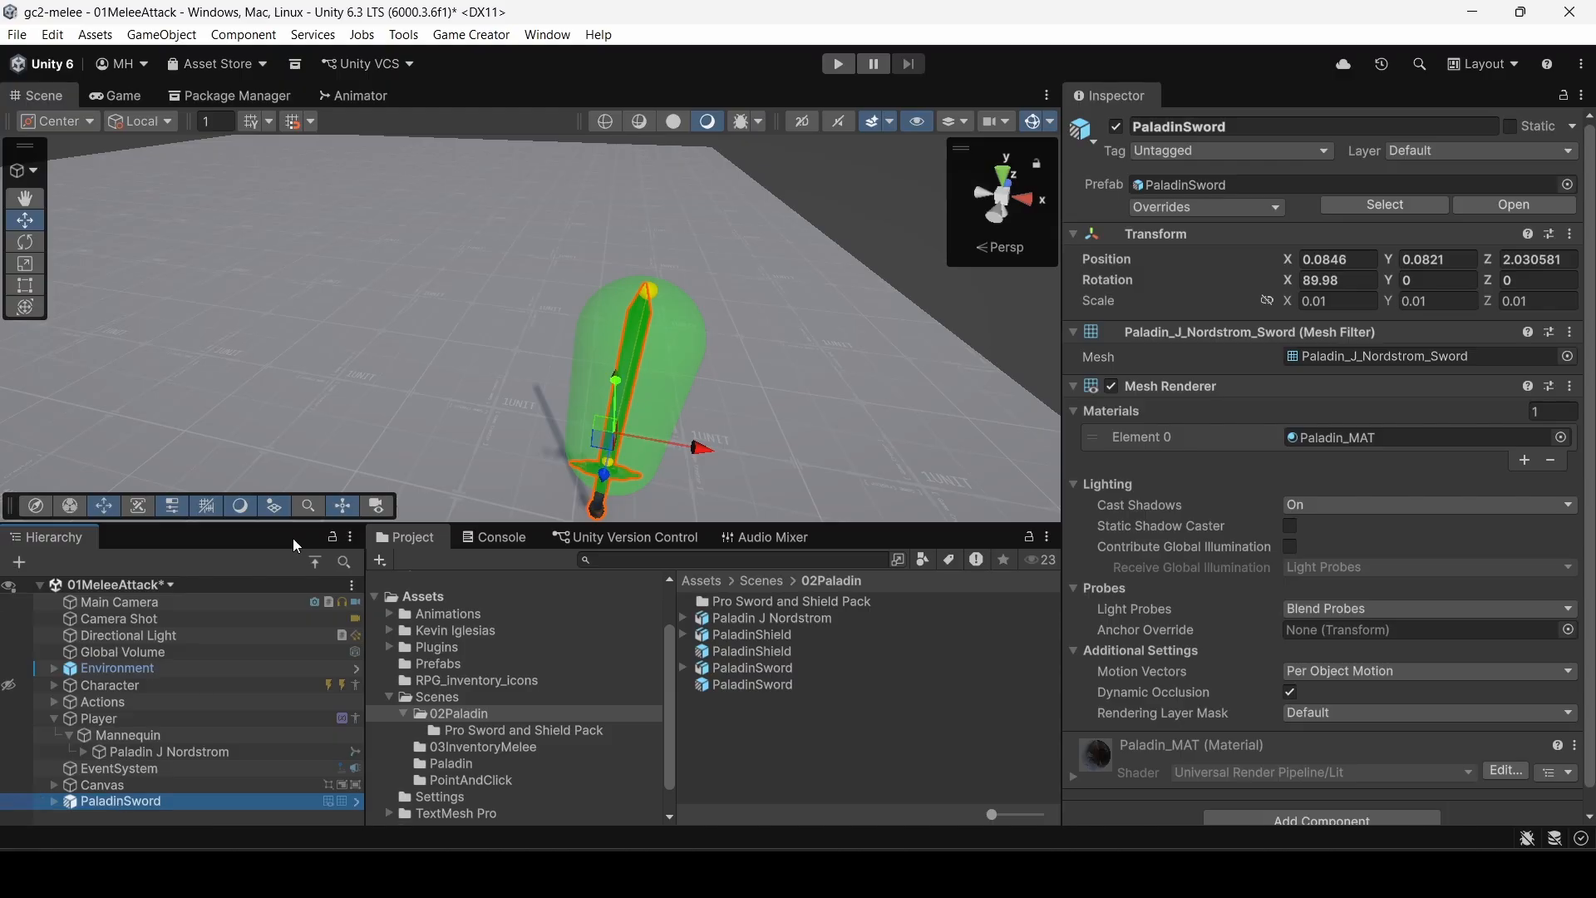
right_click_drag(680, 415, 738, 326)
key("q")
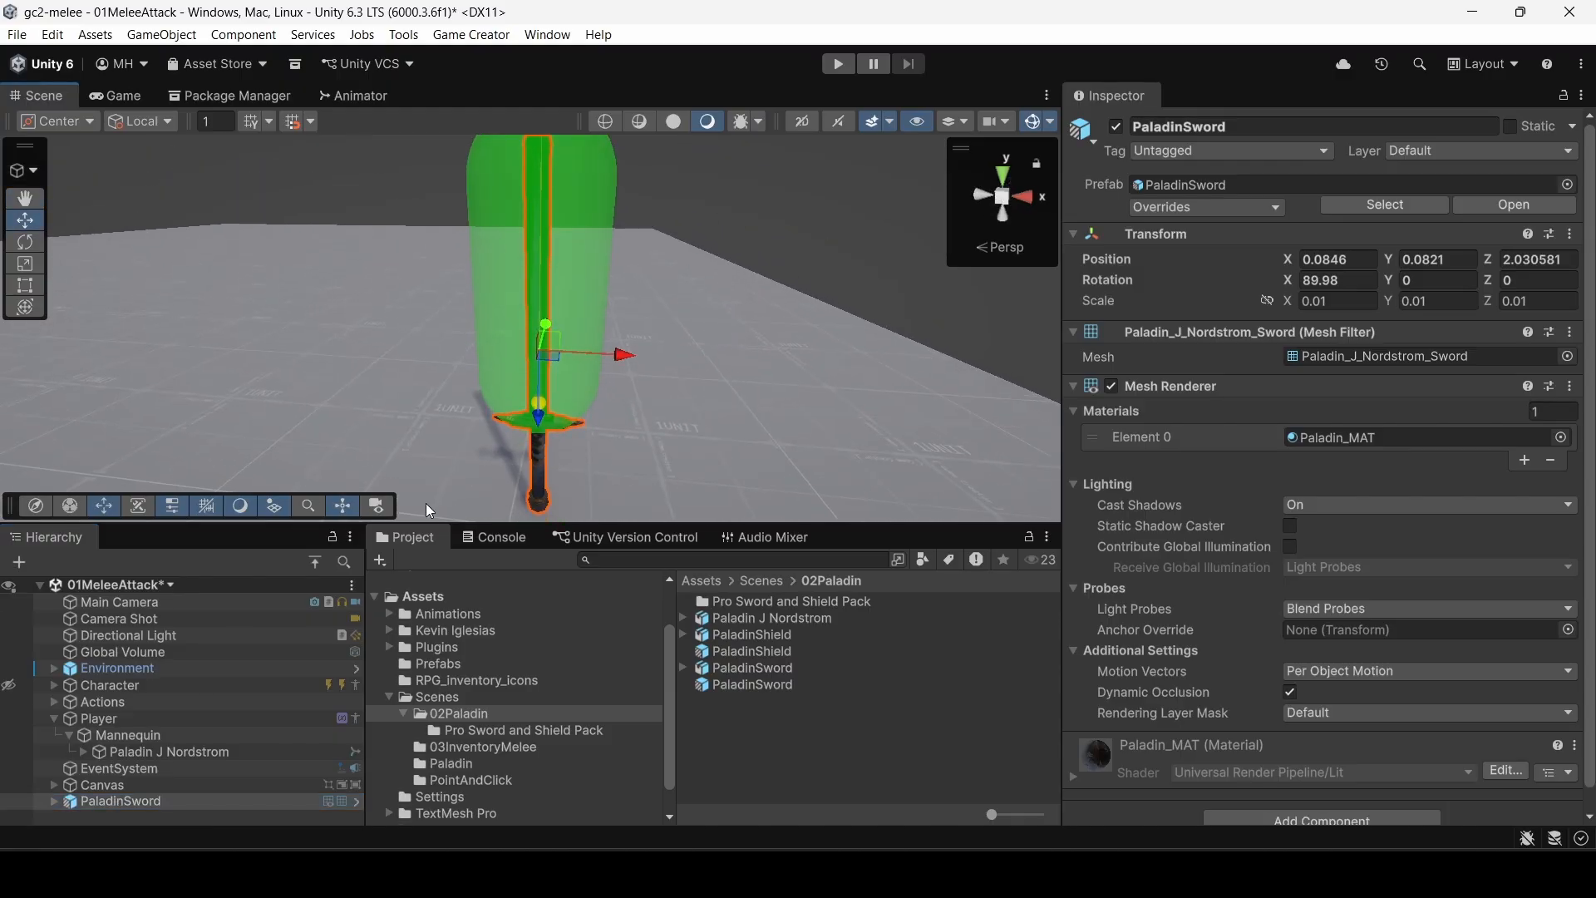
Step: Delete the PaladinSword object from the scene and check that its prefab asset still contains the Striker
right_click(131, 800)
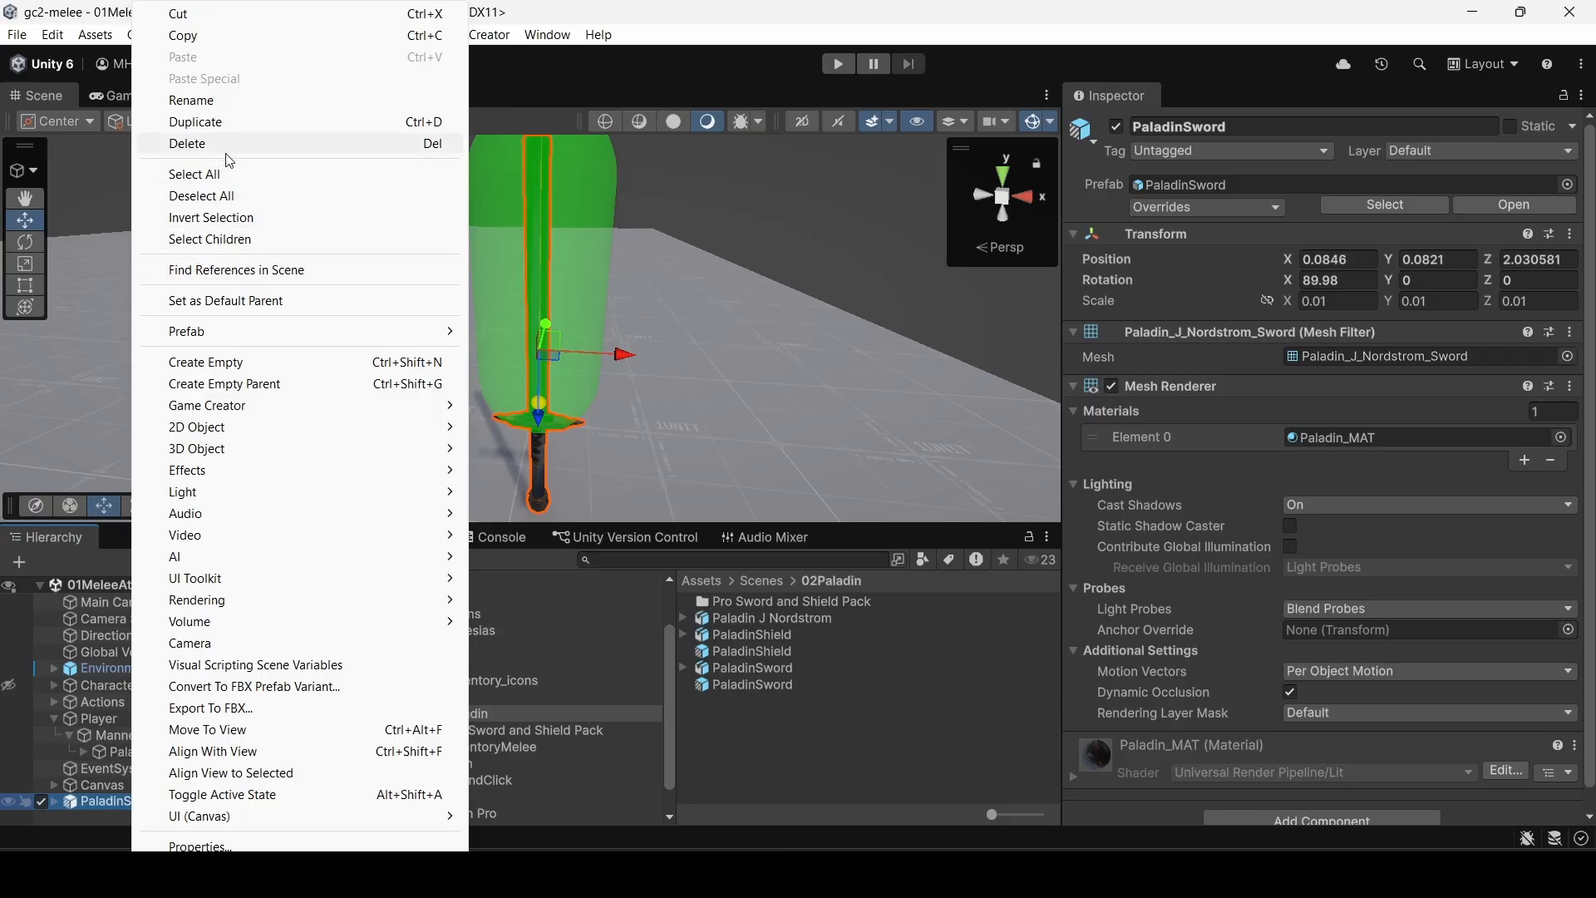
left_click(224, 144)
double_click(718, 683)
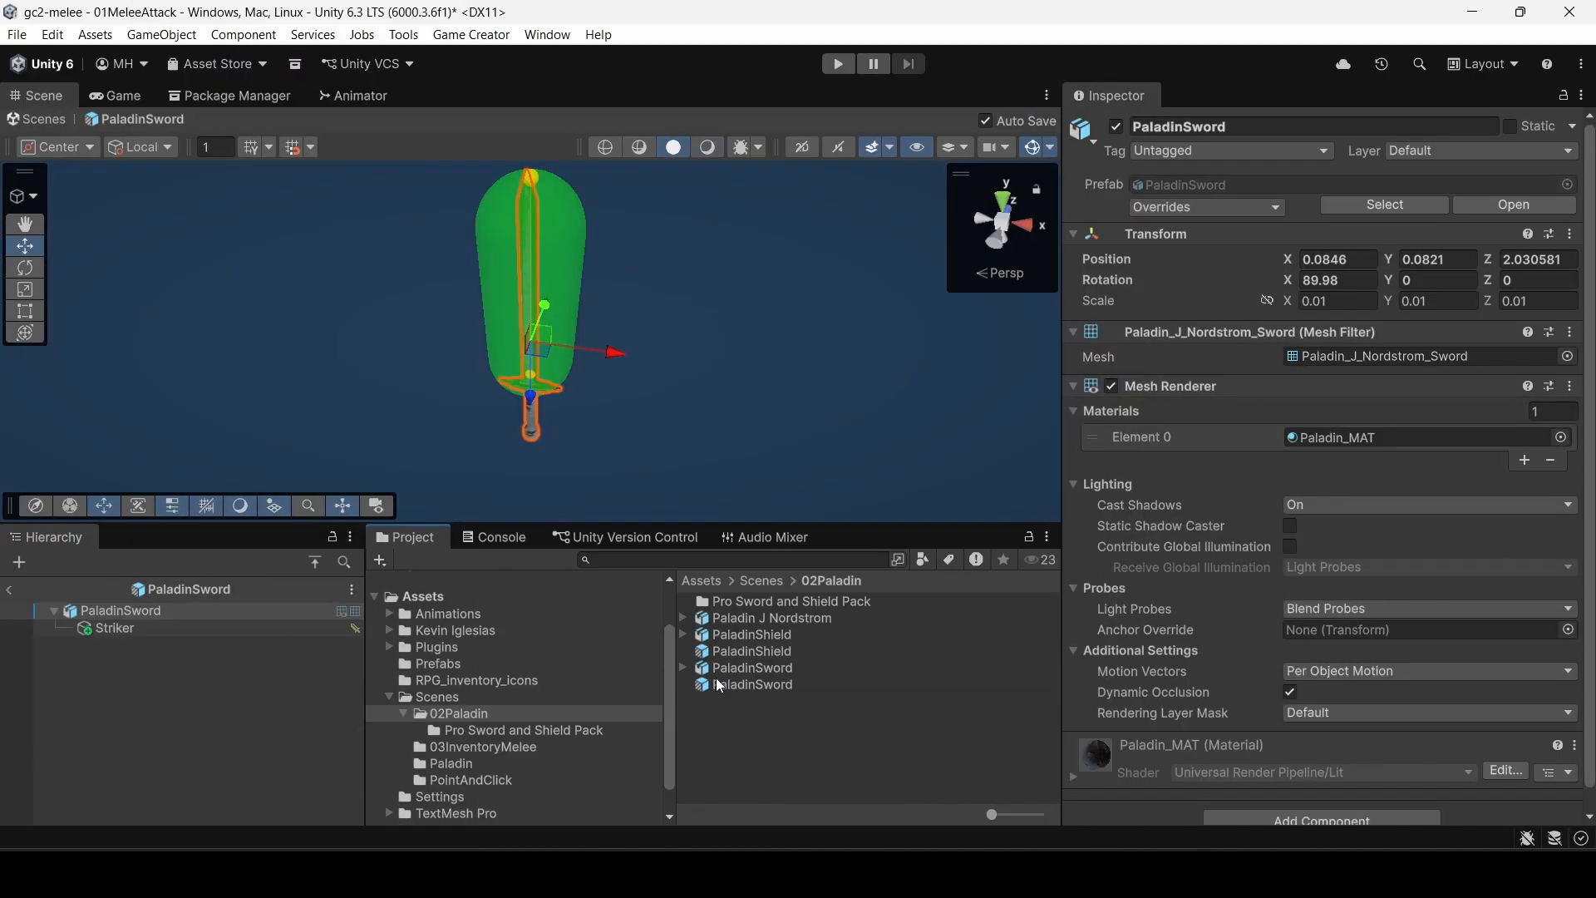
left_click(10, 591)
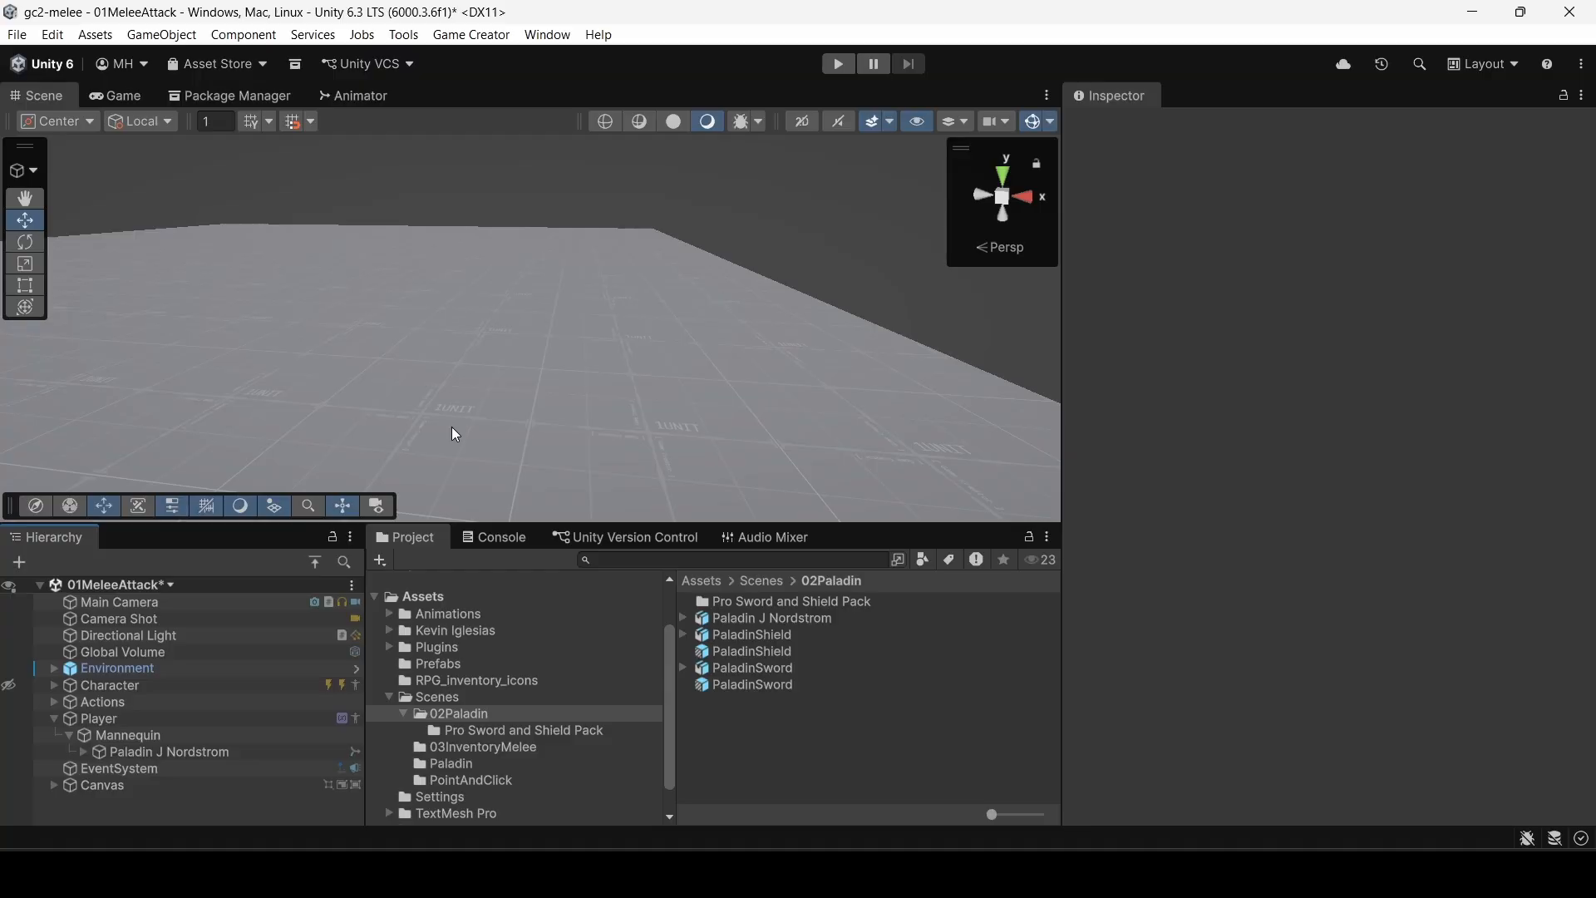
right_click(752, 727)
left_click(739, 737)
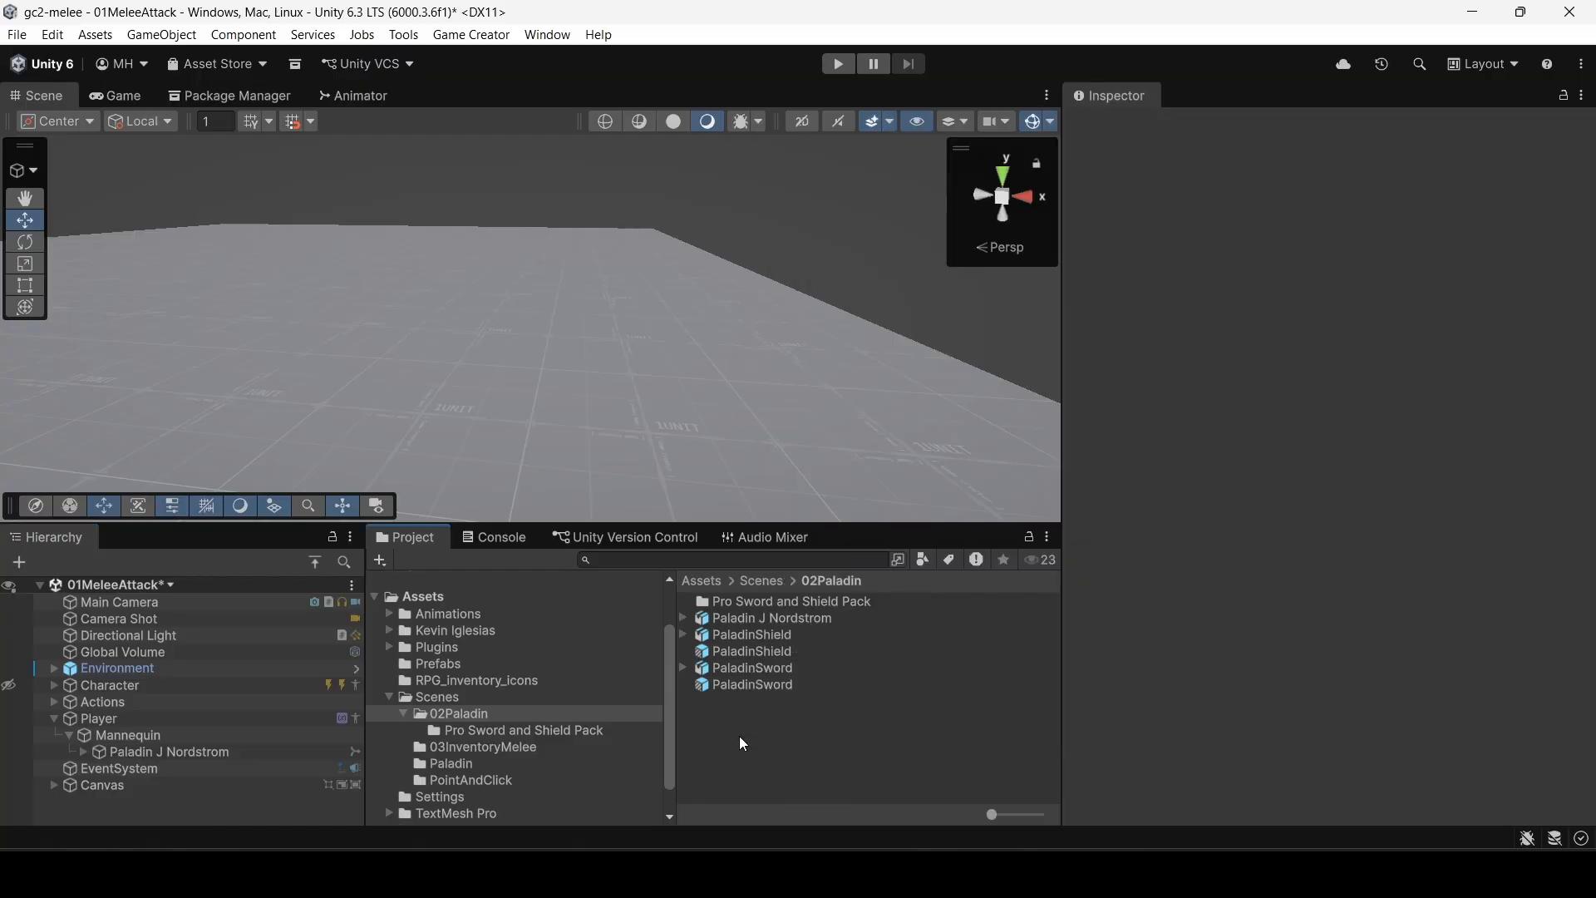
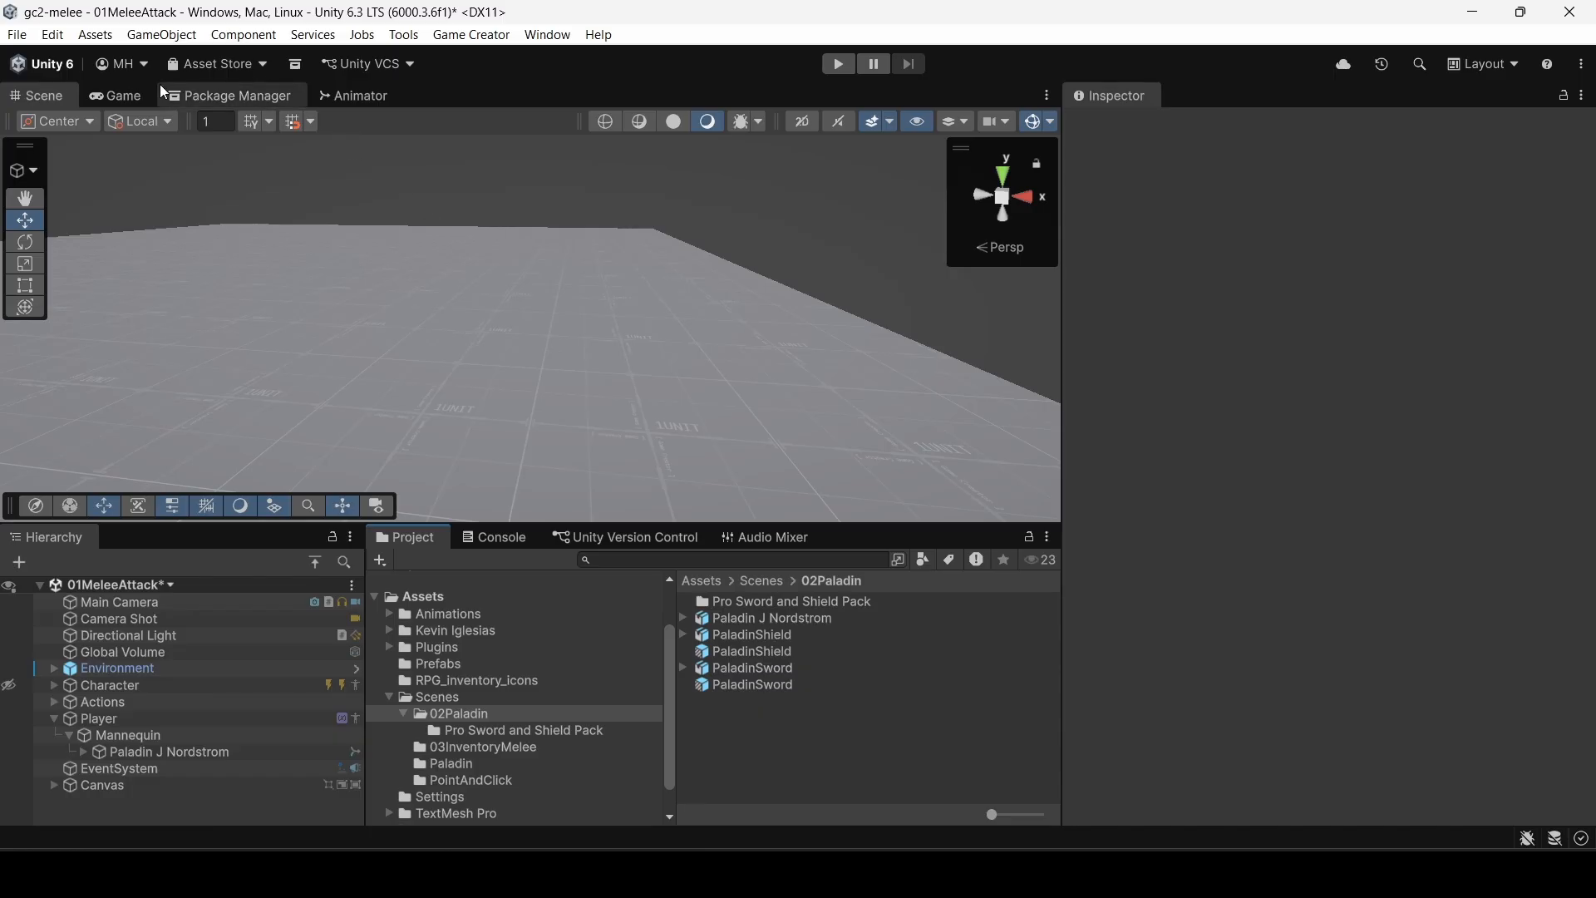
Step: Look up the RapidIcon package, open its icon generator and load PaladinSword.prefab from Scenes/02Paladin
left_click(246, 97)
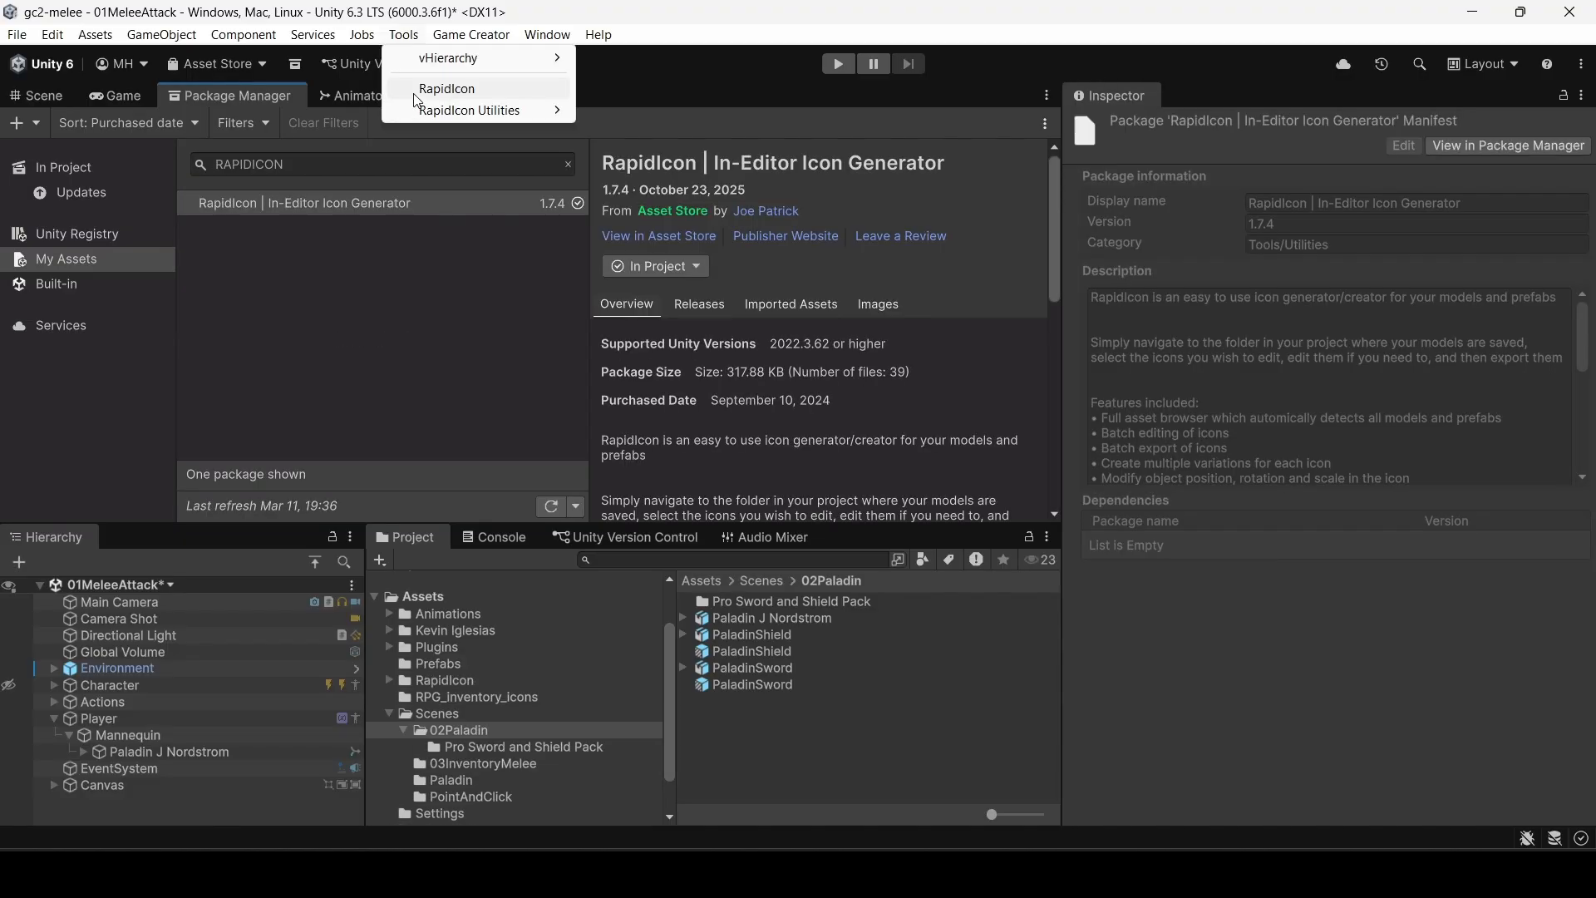
left_click(413, 93)
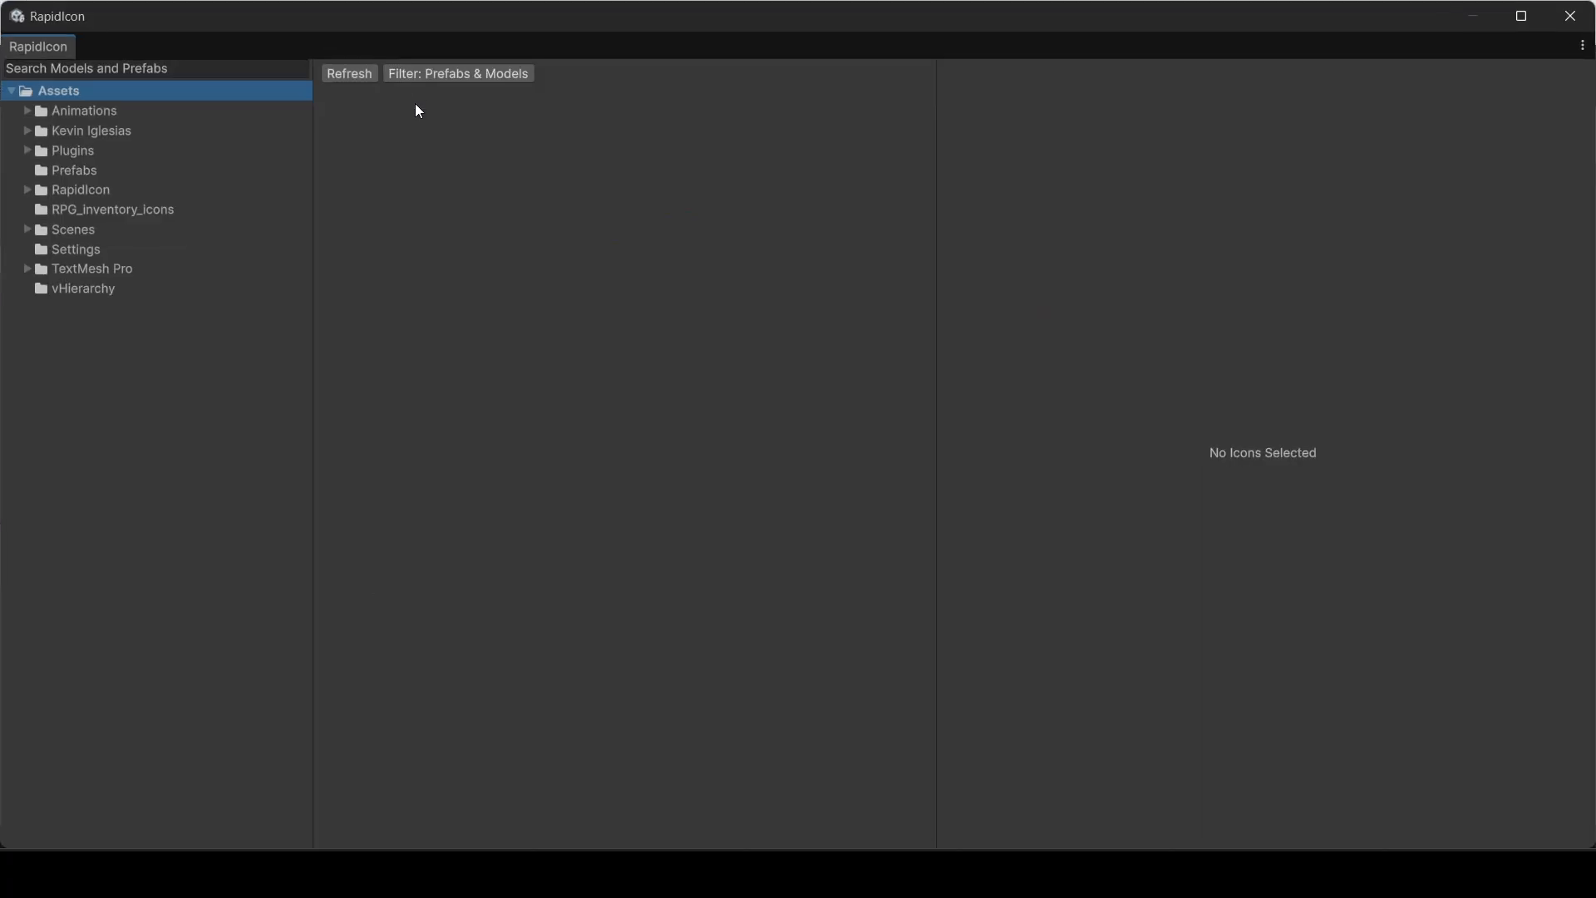
left_click(75, 170)
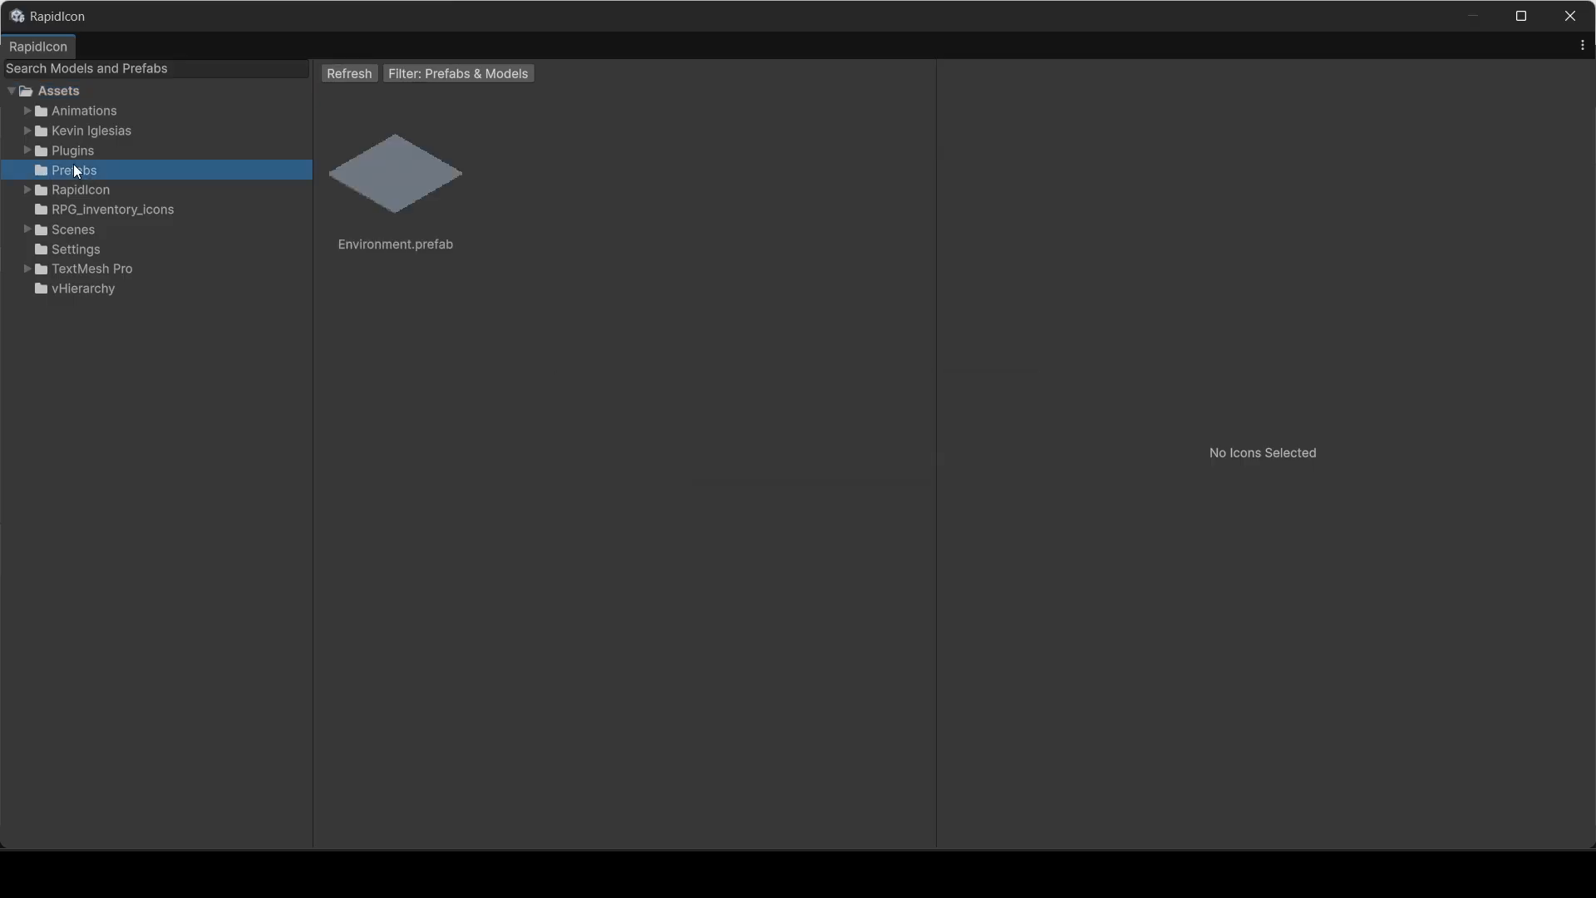
left_click(27, 230)
left_click(90, 248)
left_click(390, 349)
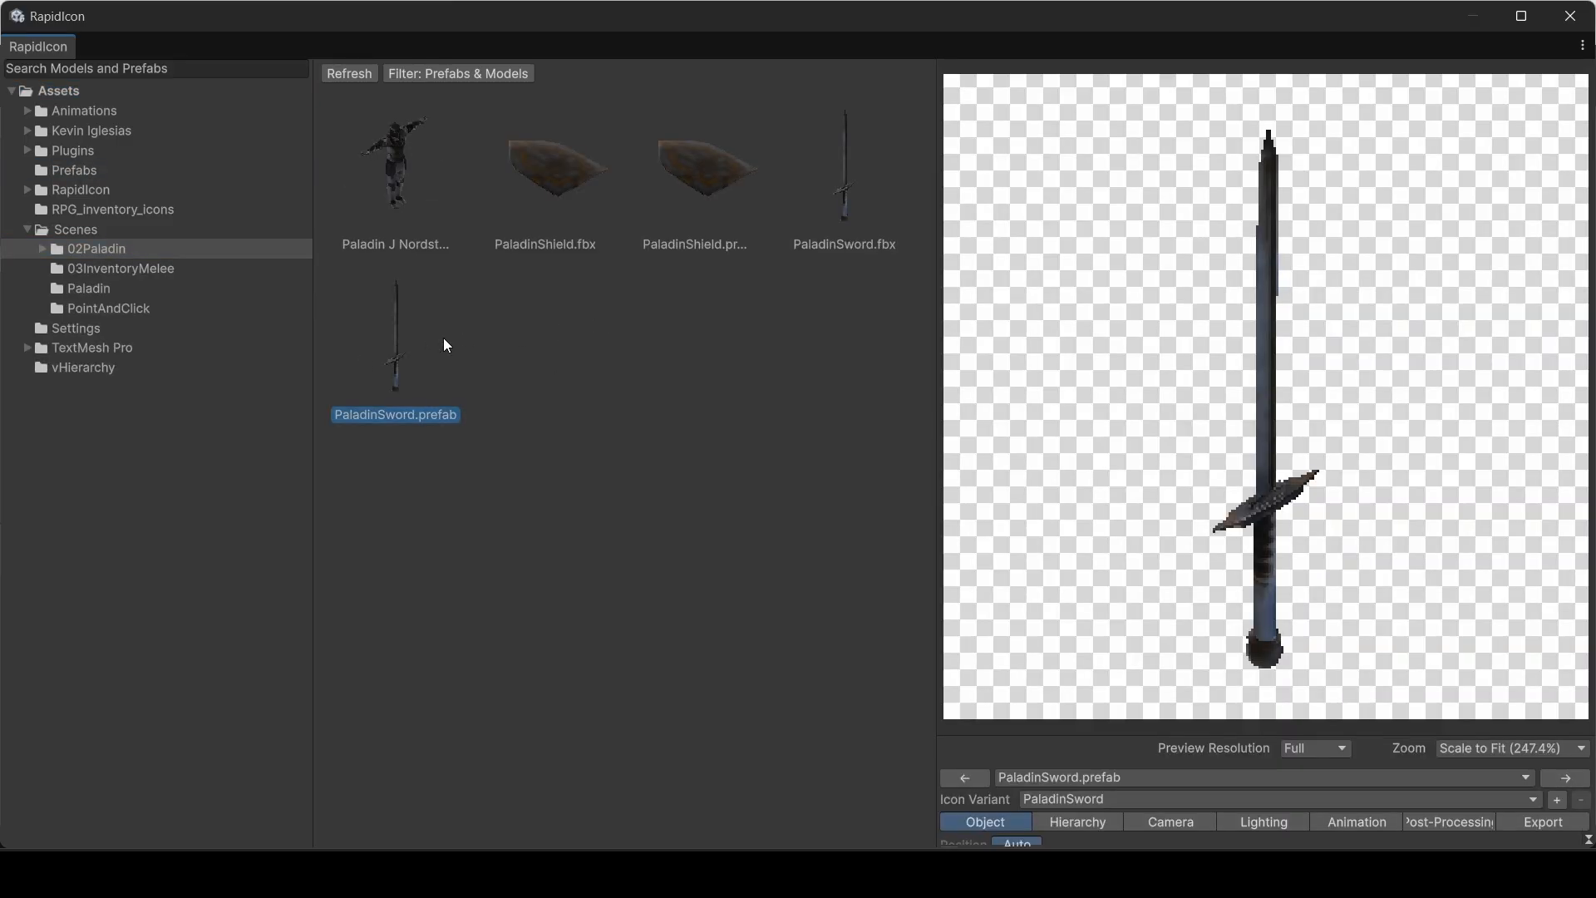
Step: Enlarge the icon settings area and rotate the sword preview to an upright view with the crossguard seen from the front
left_click_drag(1384, 470, 1180, 389)
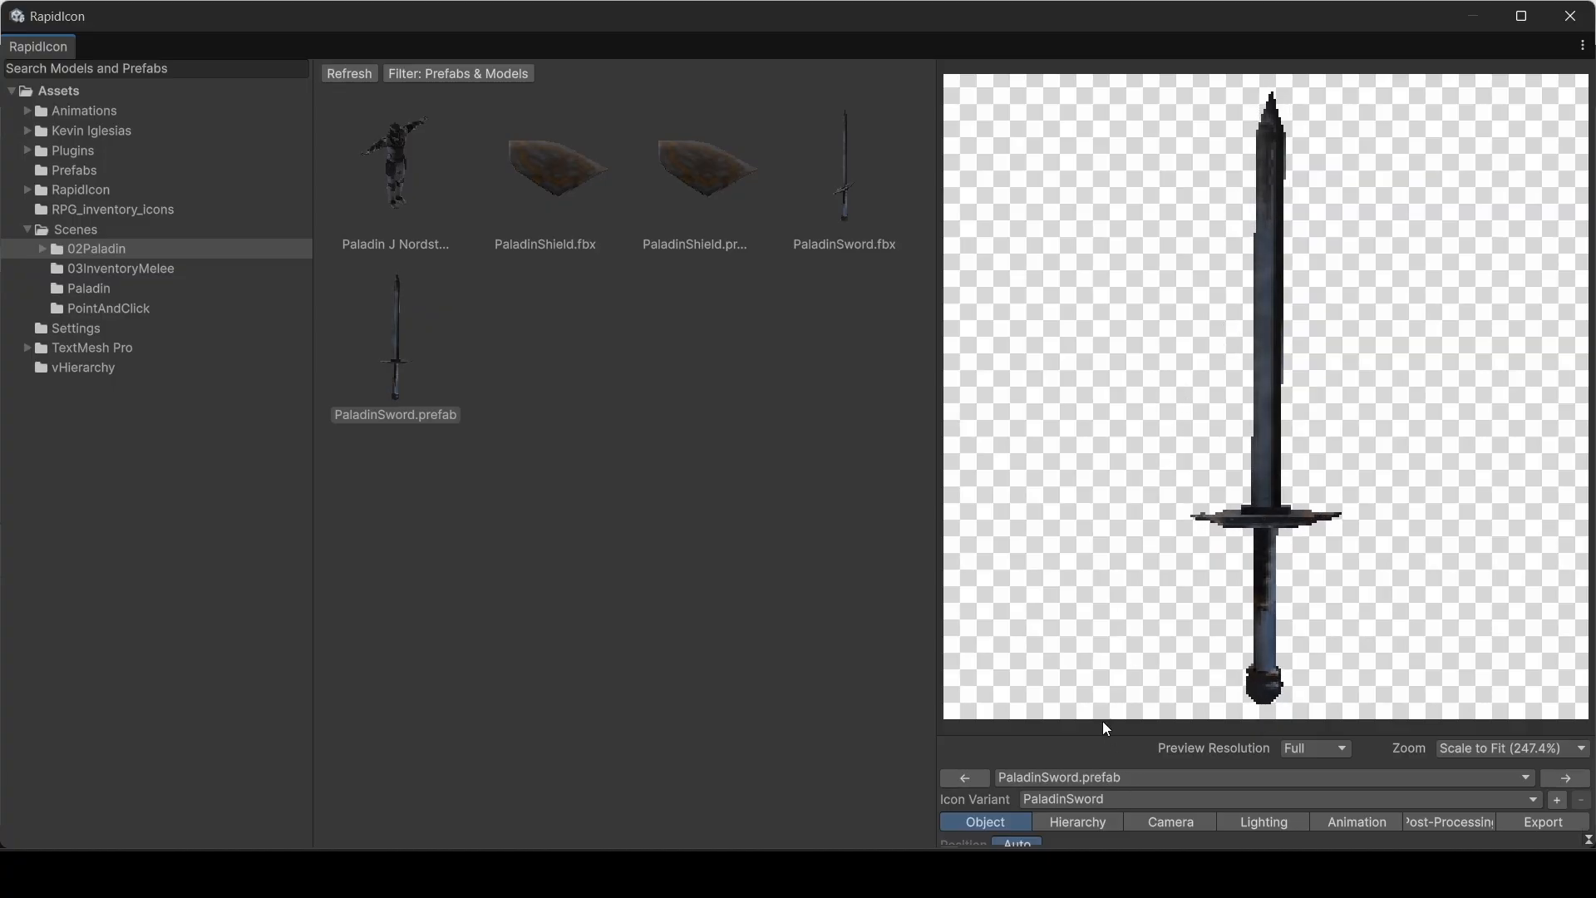
left_click_drag(1033, 684, 1112, 659)
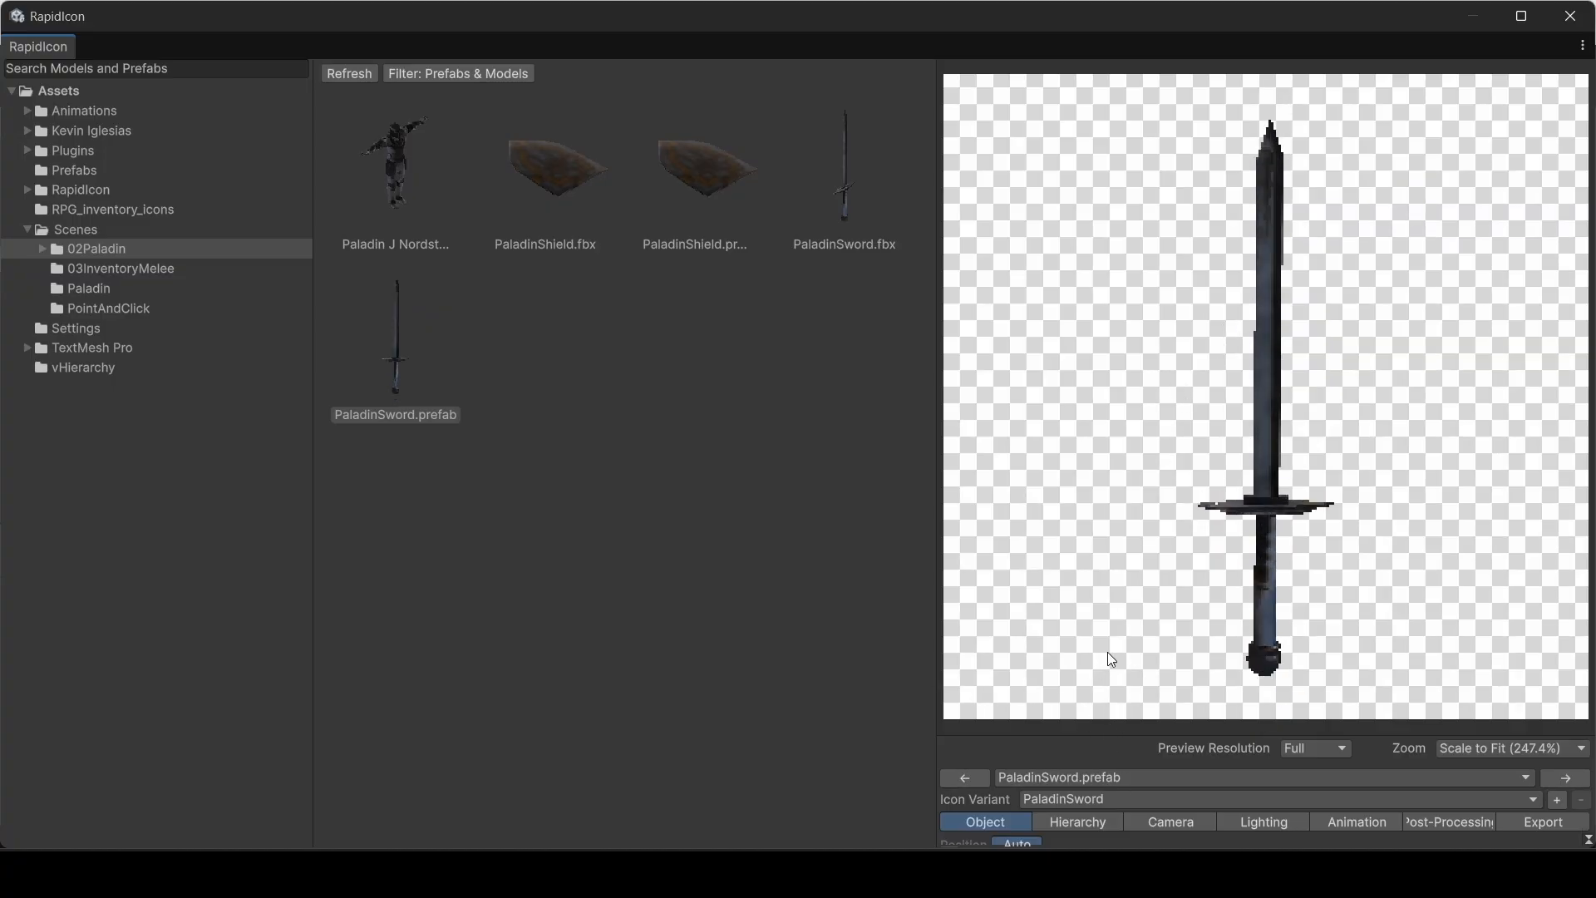
left_click(1511, 17)
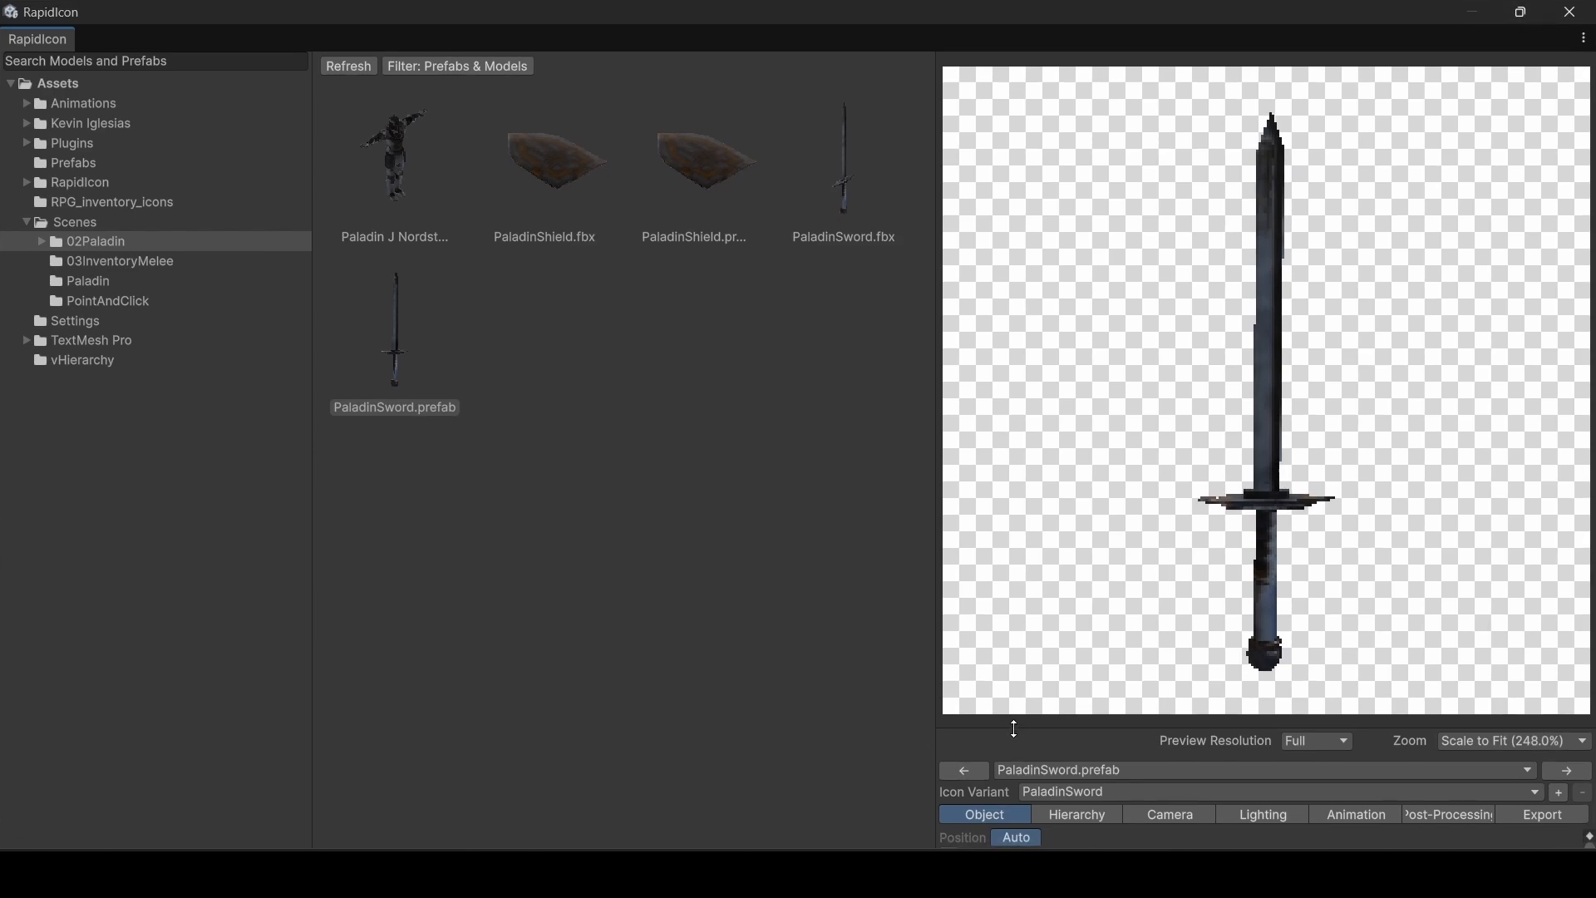
left_click_drag(1014, 729, 989, 570)
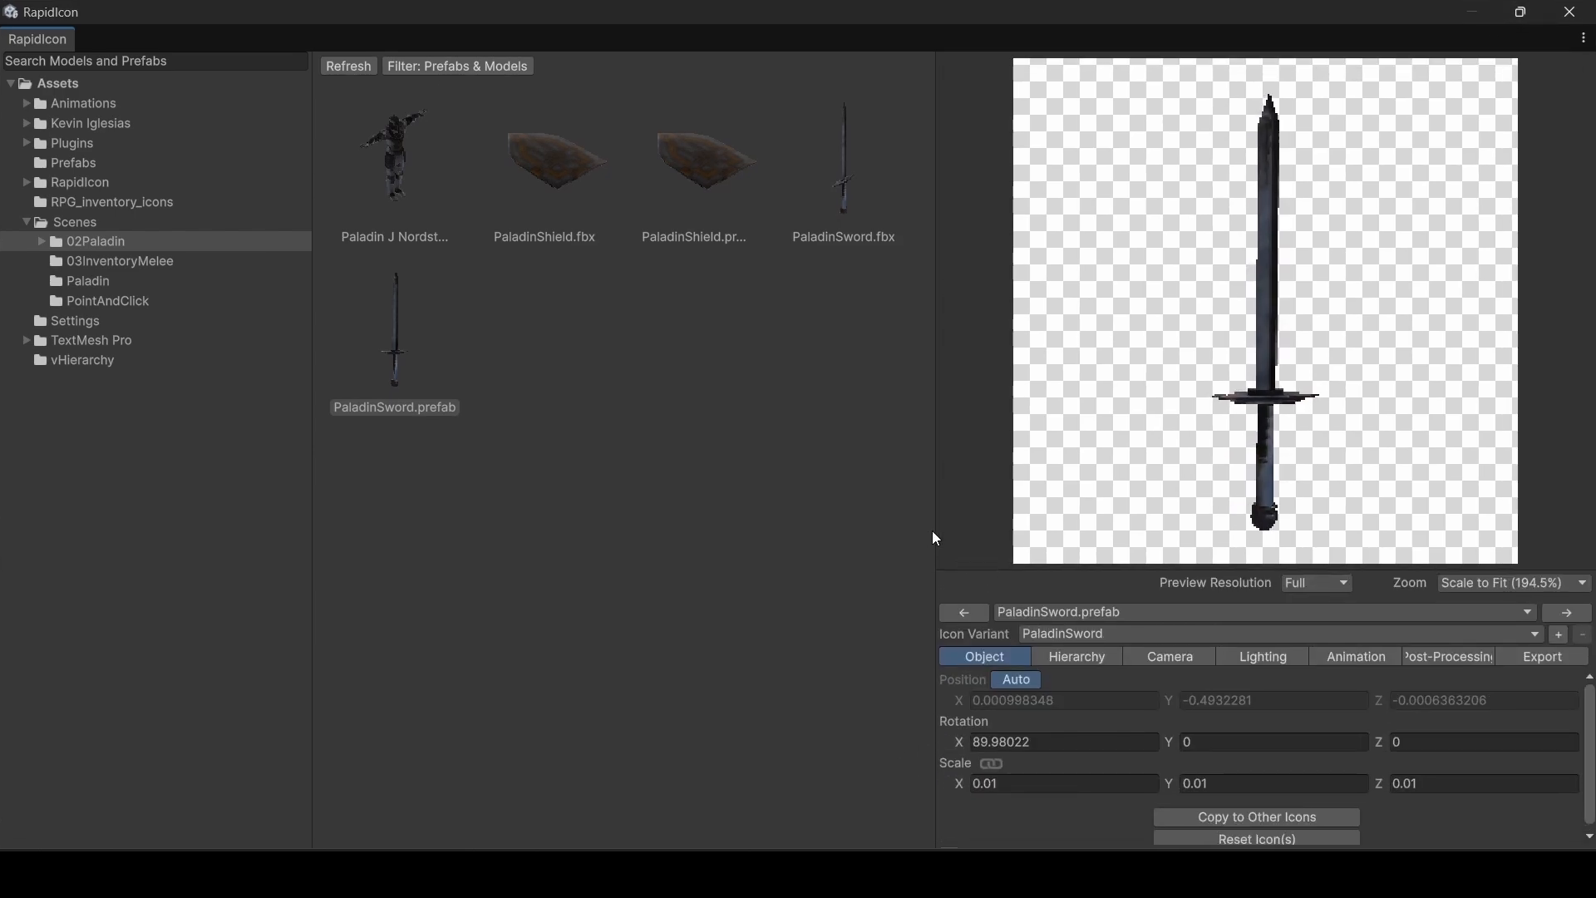
left_click(1180, 655)
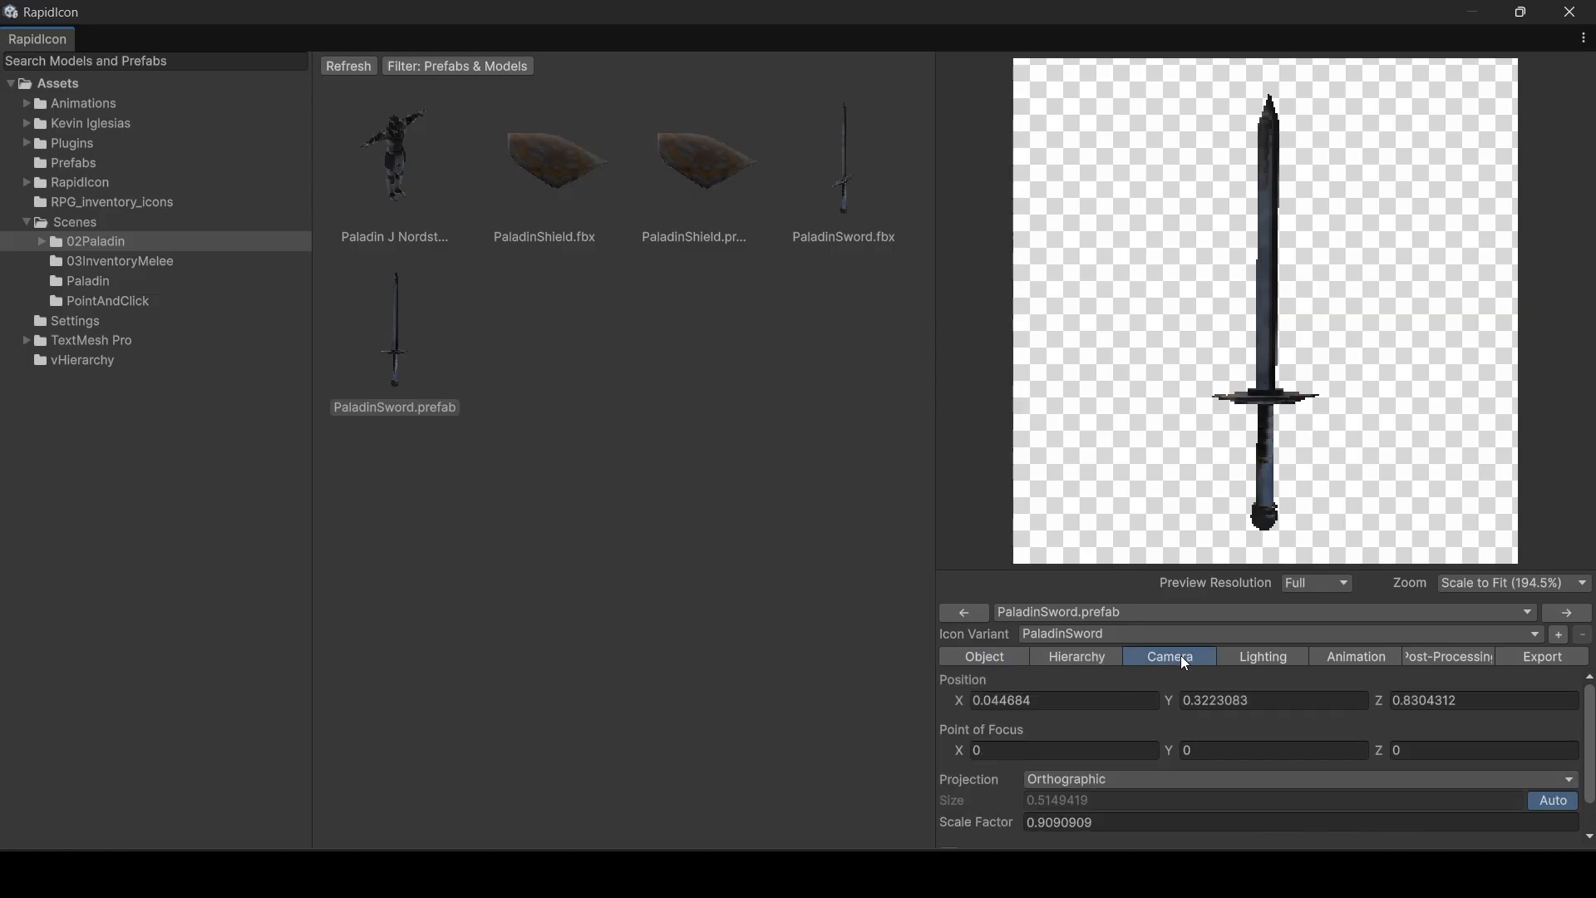
left_click(1534, 657)
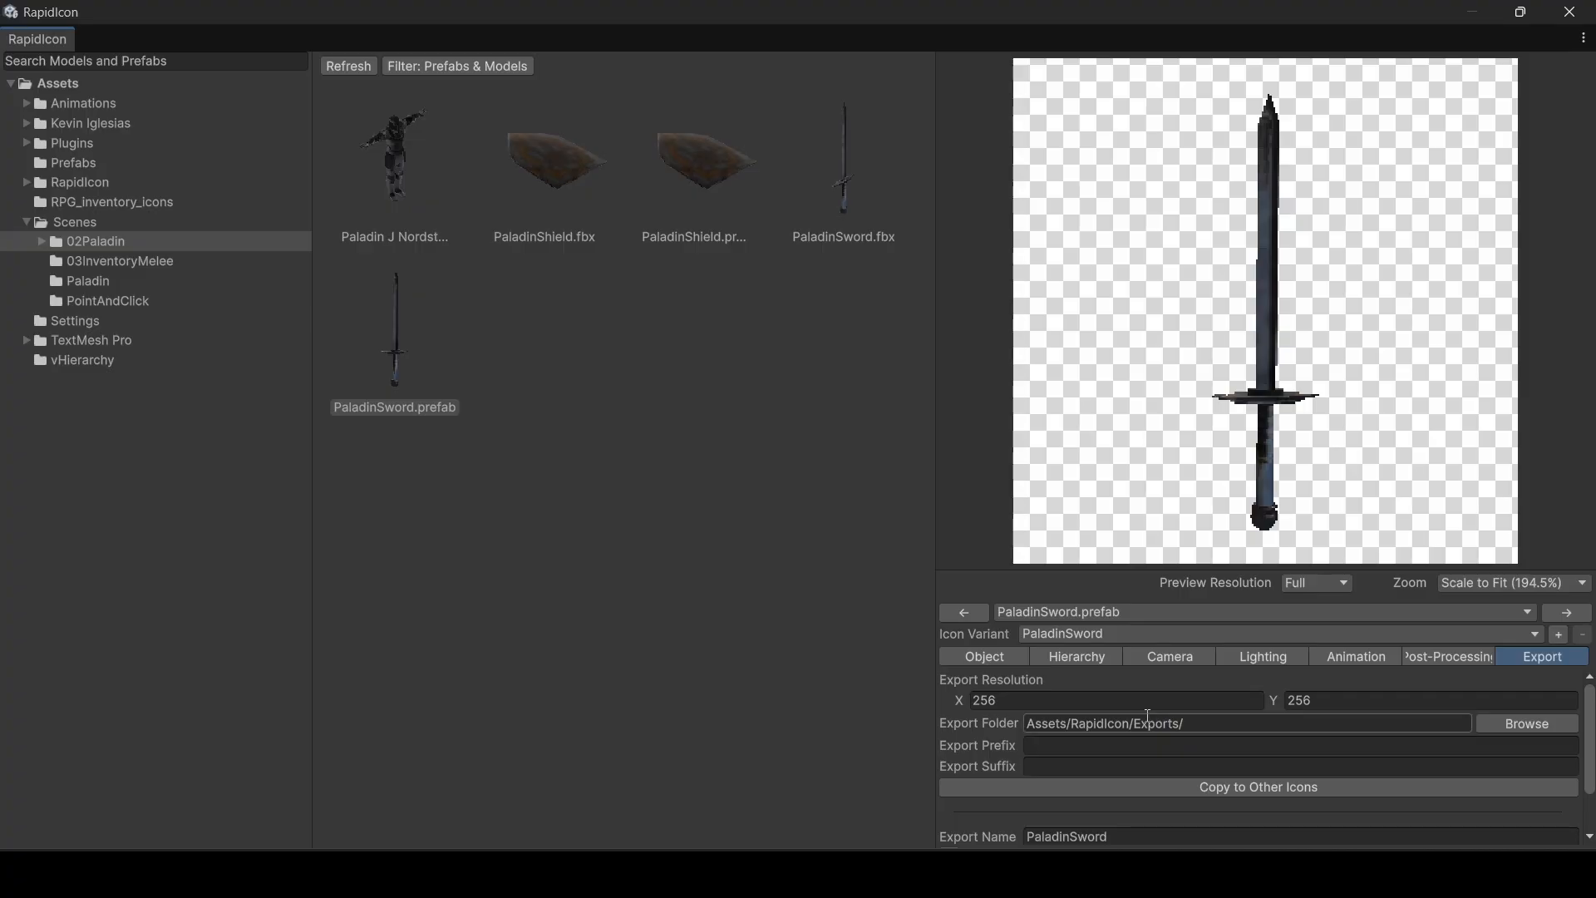
mouse_move(1254, 484)
left_mouse_down()
mouse_move(1230, 417)
mouse_move(1024, 426)
mouse_move(1271, 367)
mouse_move(1278, 249)
mouse_move(1226, 386)
mouse_move(1147, 456)
mouse_move(1080, 426)
mouse_move(1151, 393)
left_mouse_up()
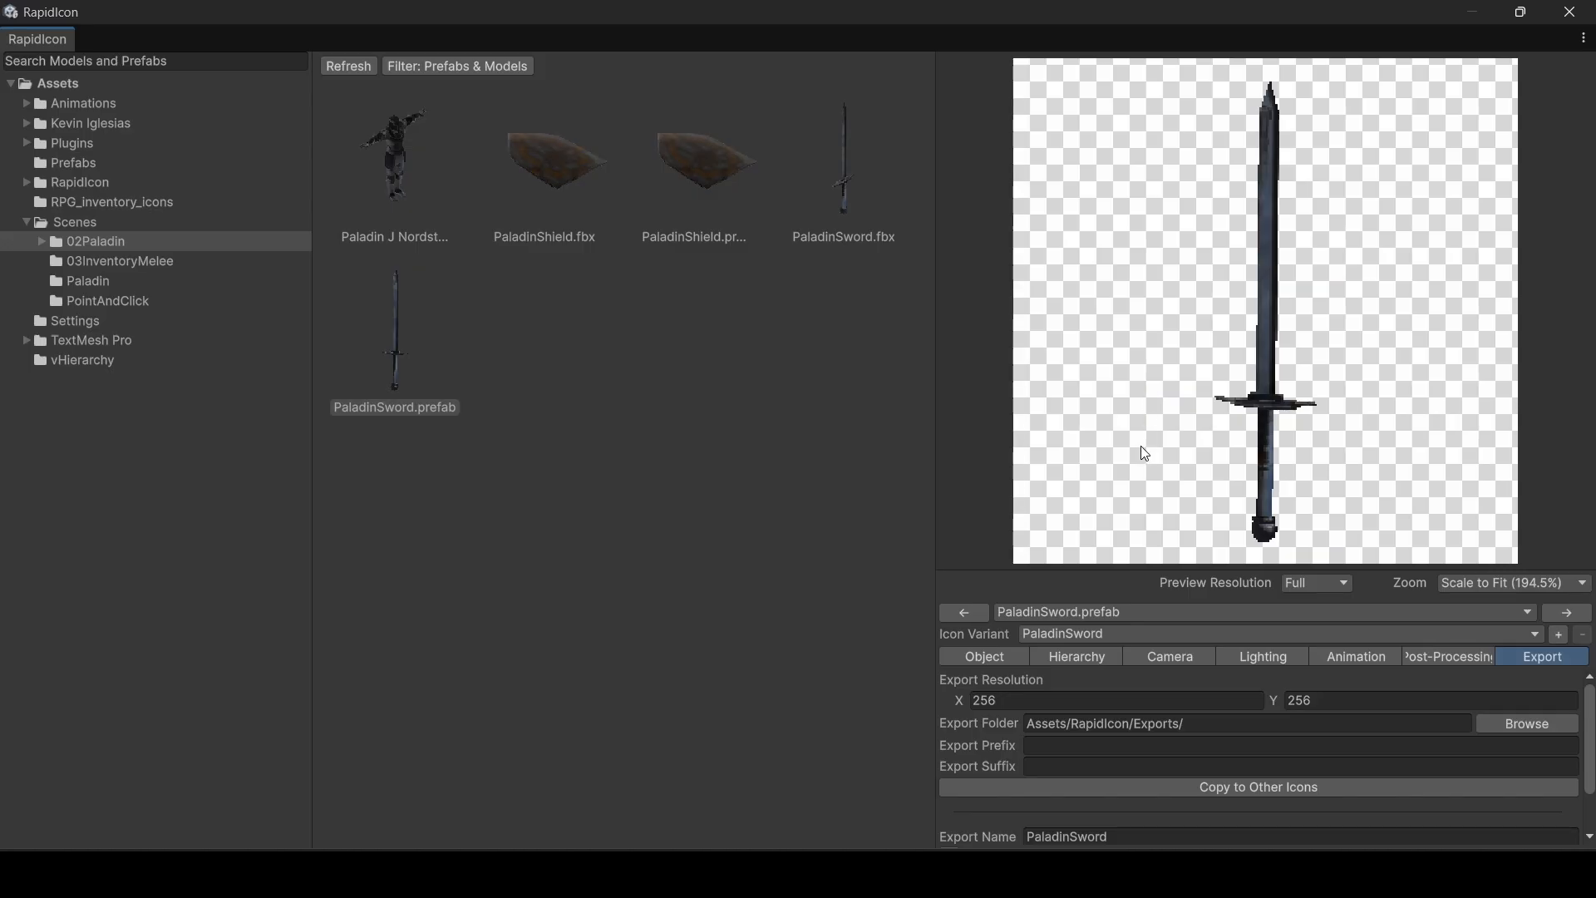
Step: Set the sword icon's export resolution to 512 by 512
left_click(1064, 700)
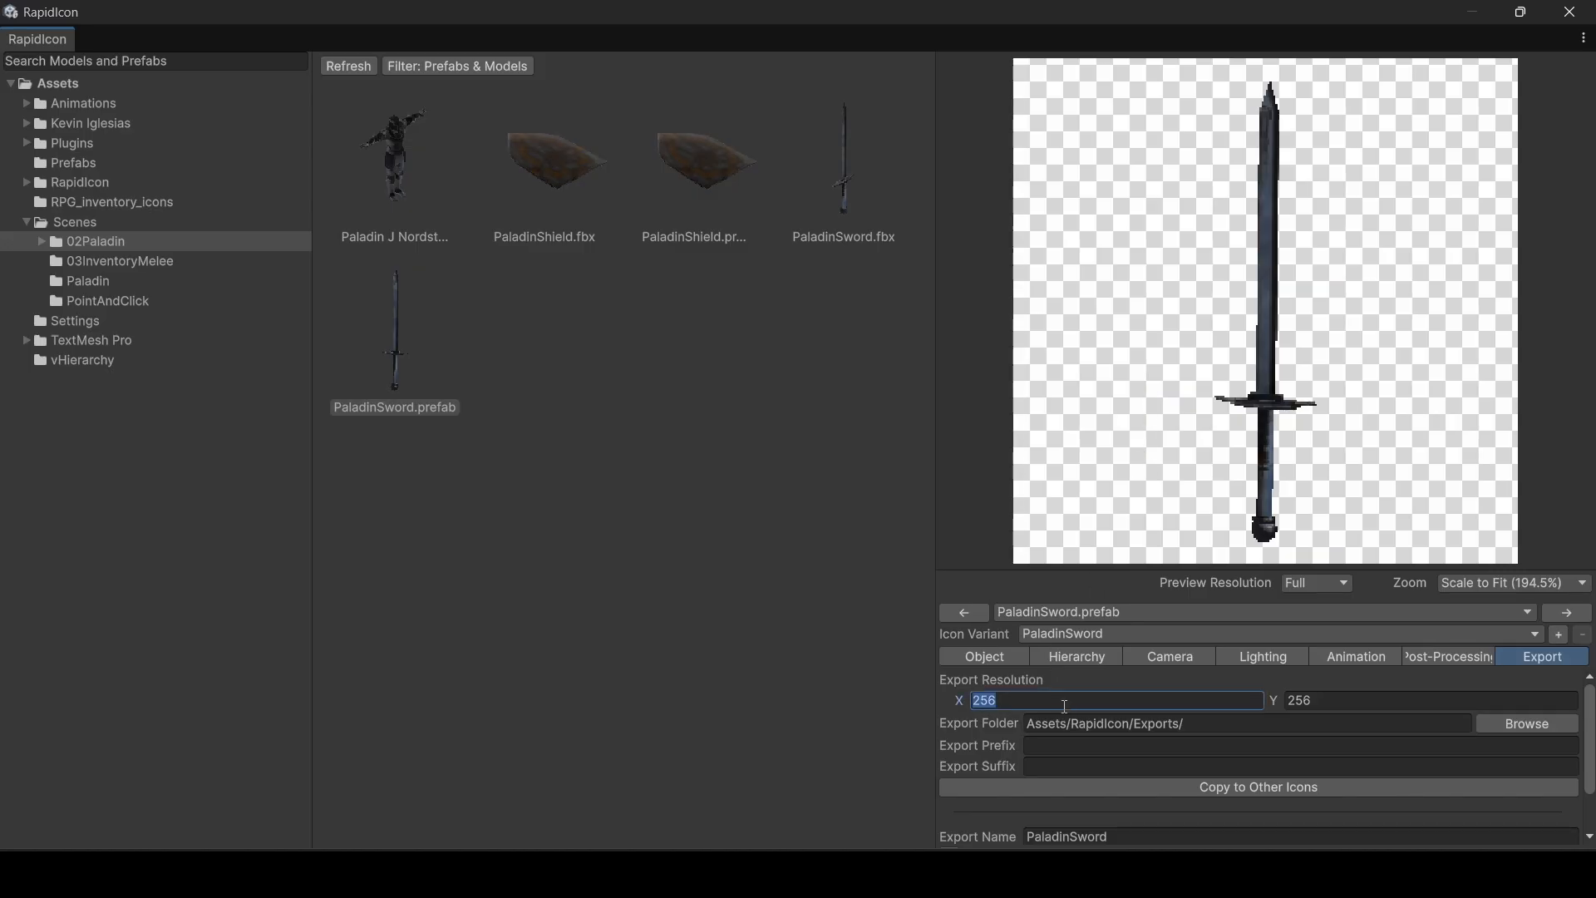
type("512")
key("Tab")
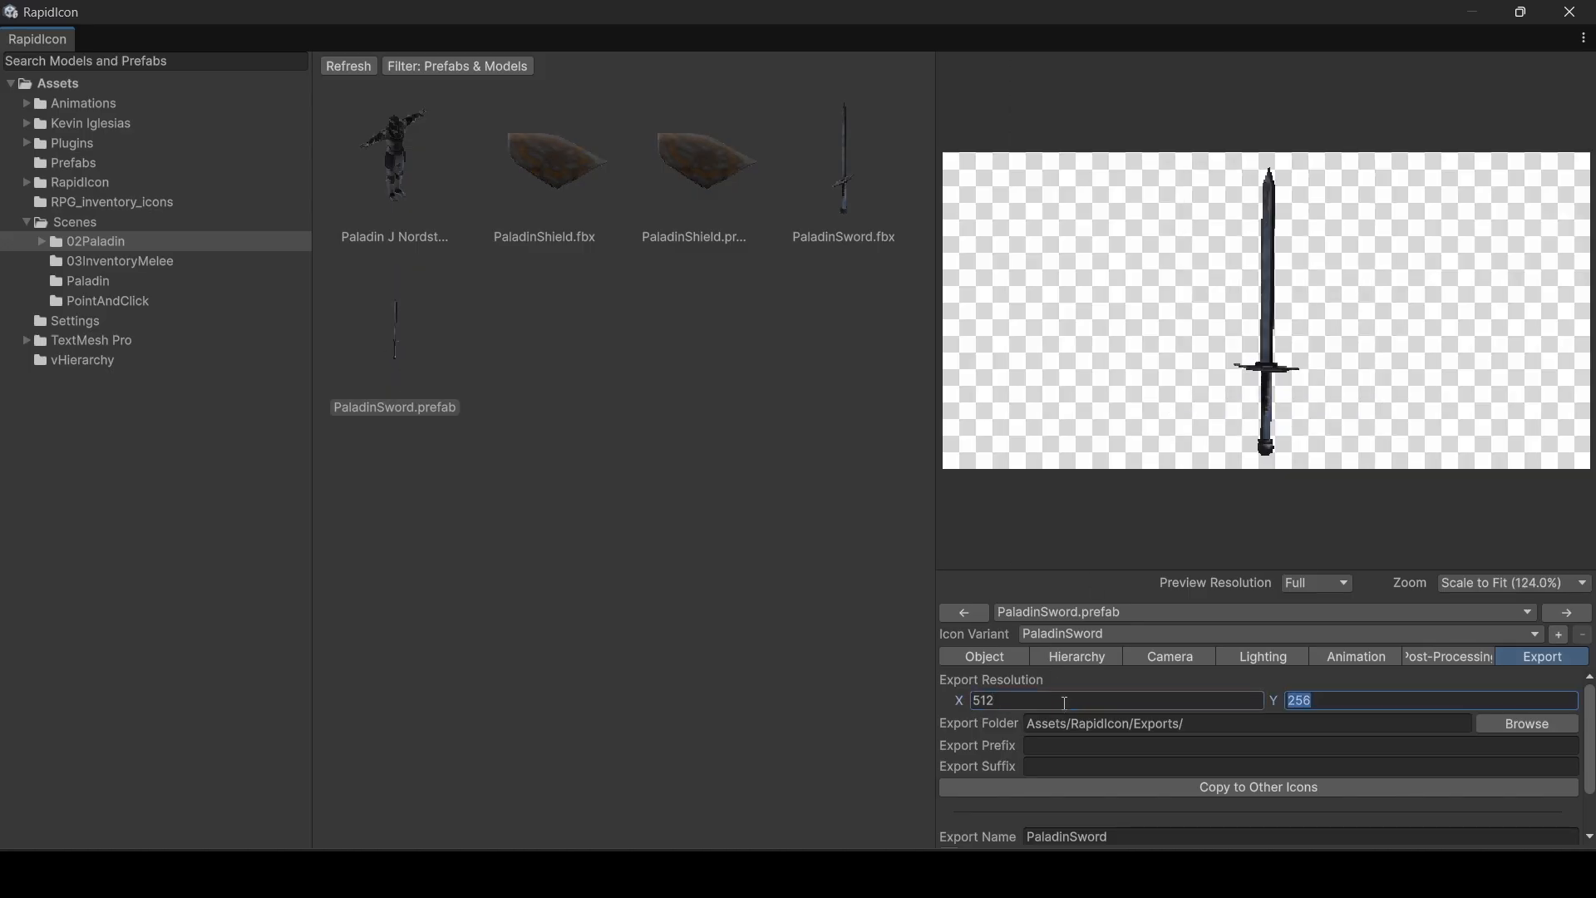
type("512")
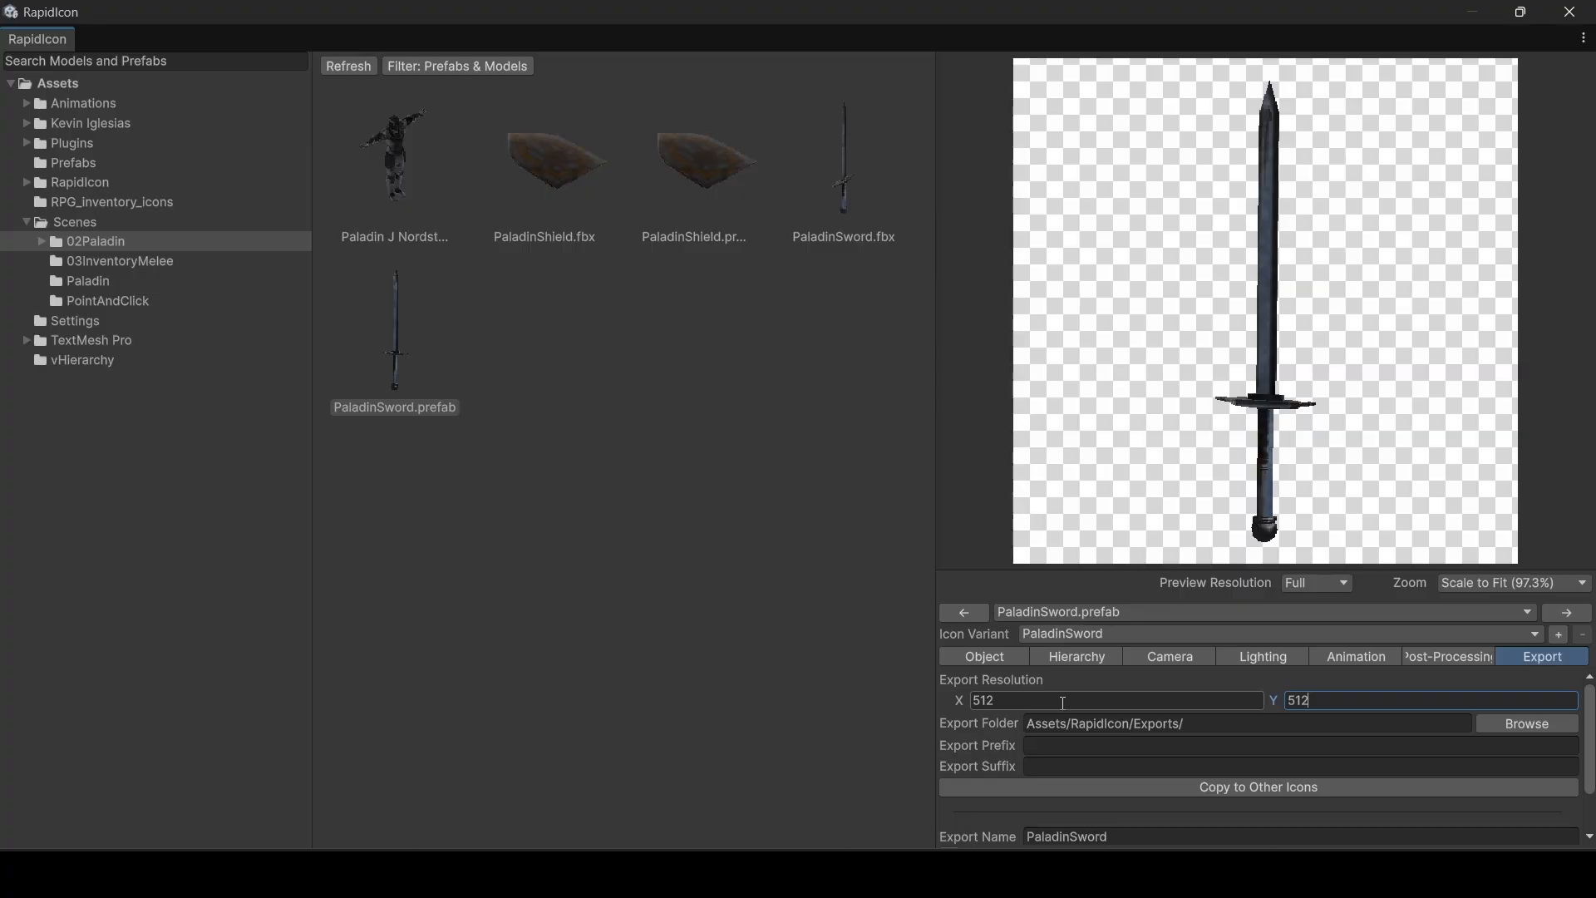
key("Tab")
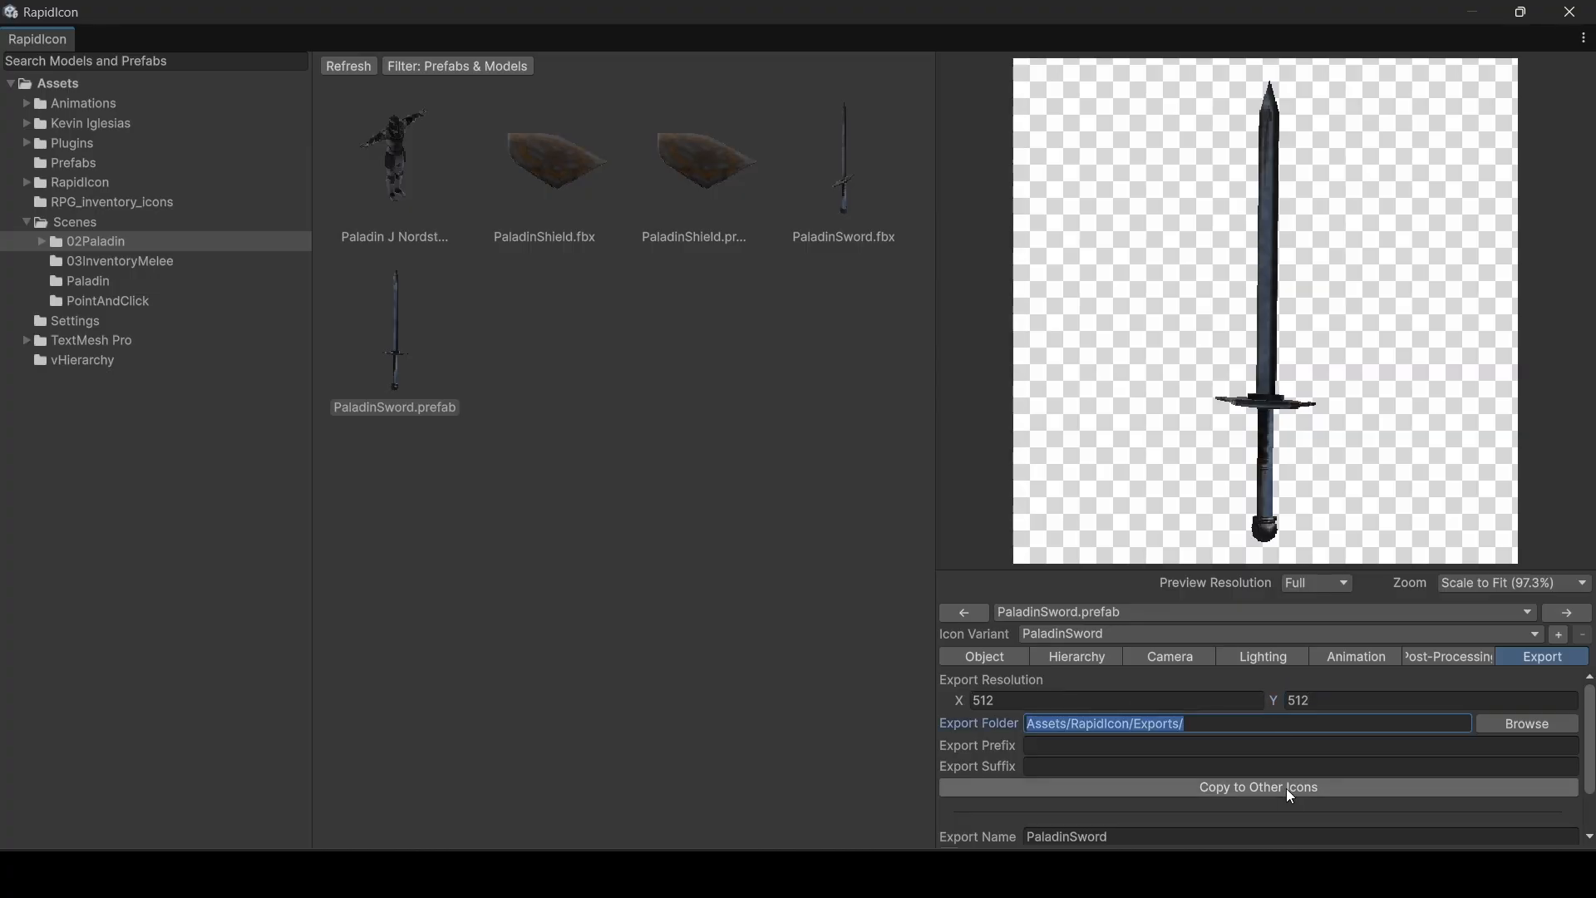
Step: Export only the currently selected variant of the PaladinSword icon and close the icon generator
scroll(1290, 790, "down", 2)
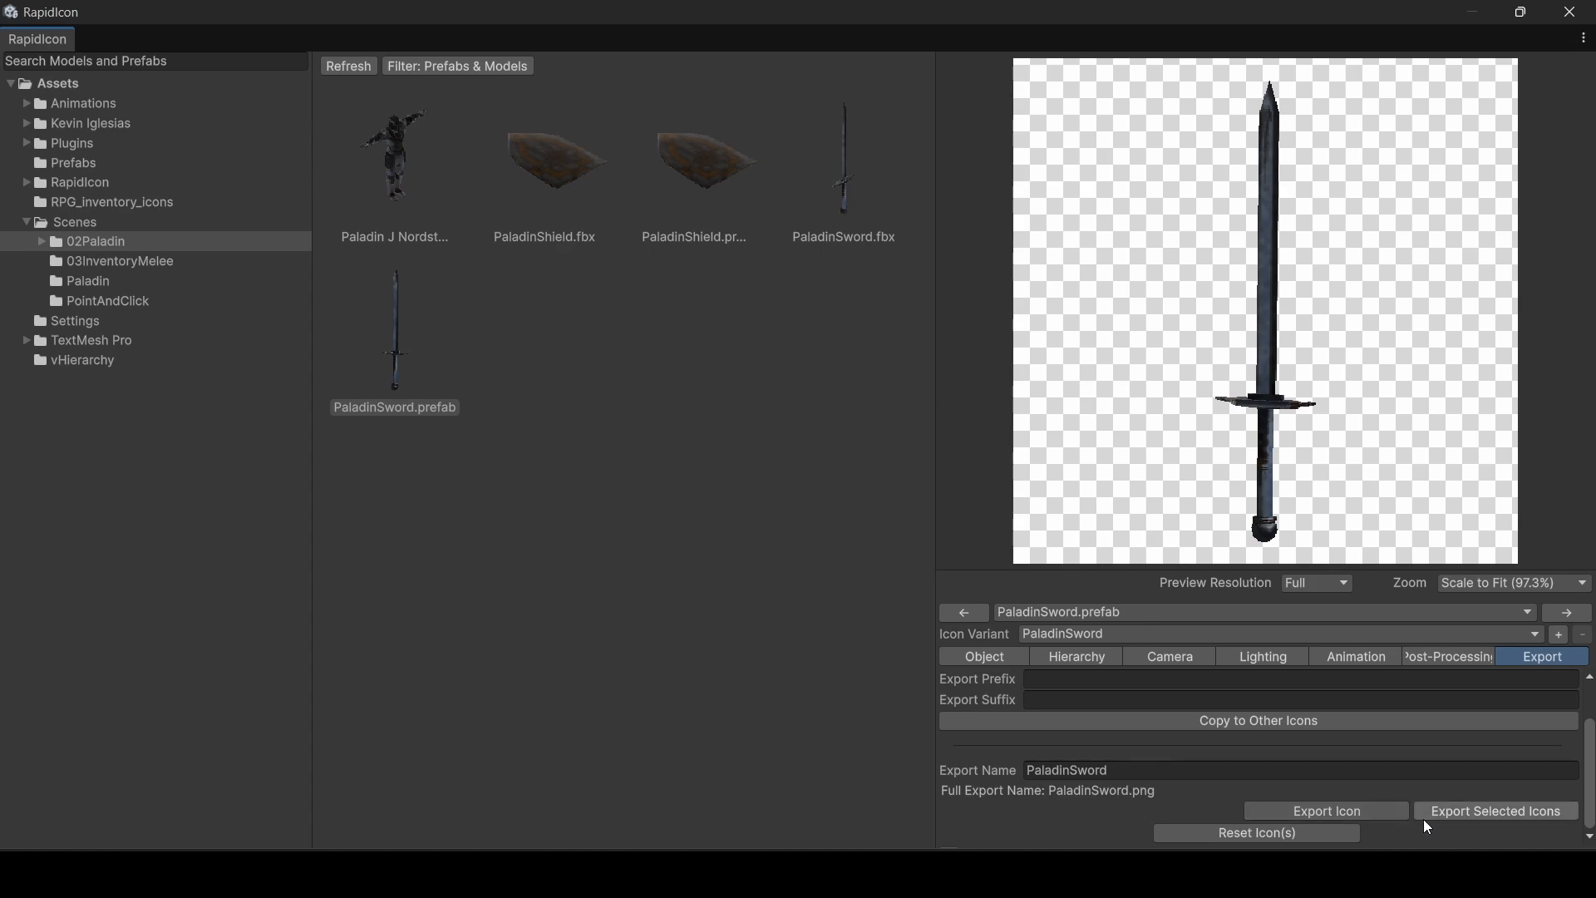
left_click(1330, 811)
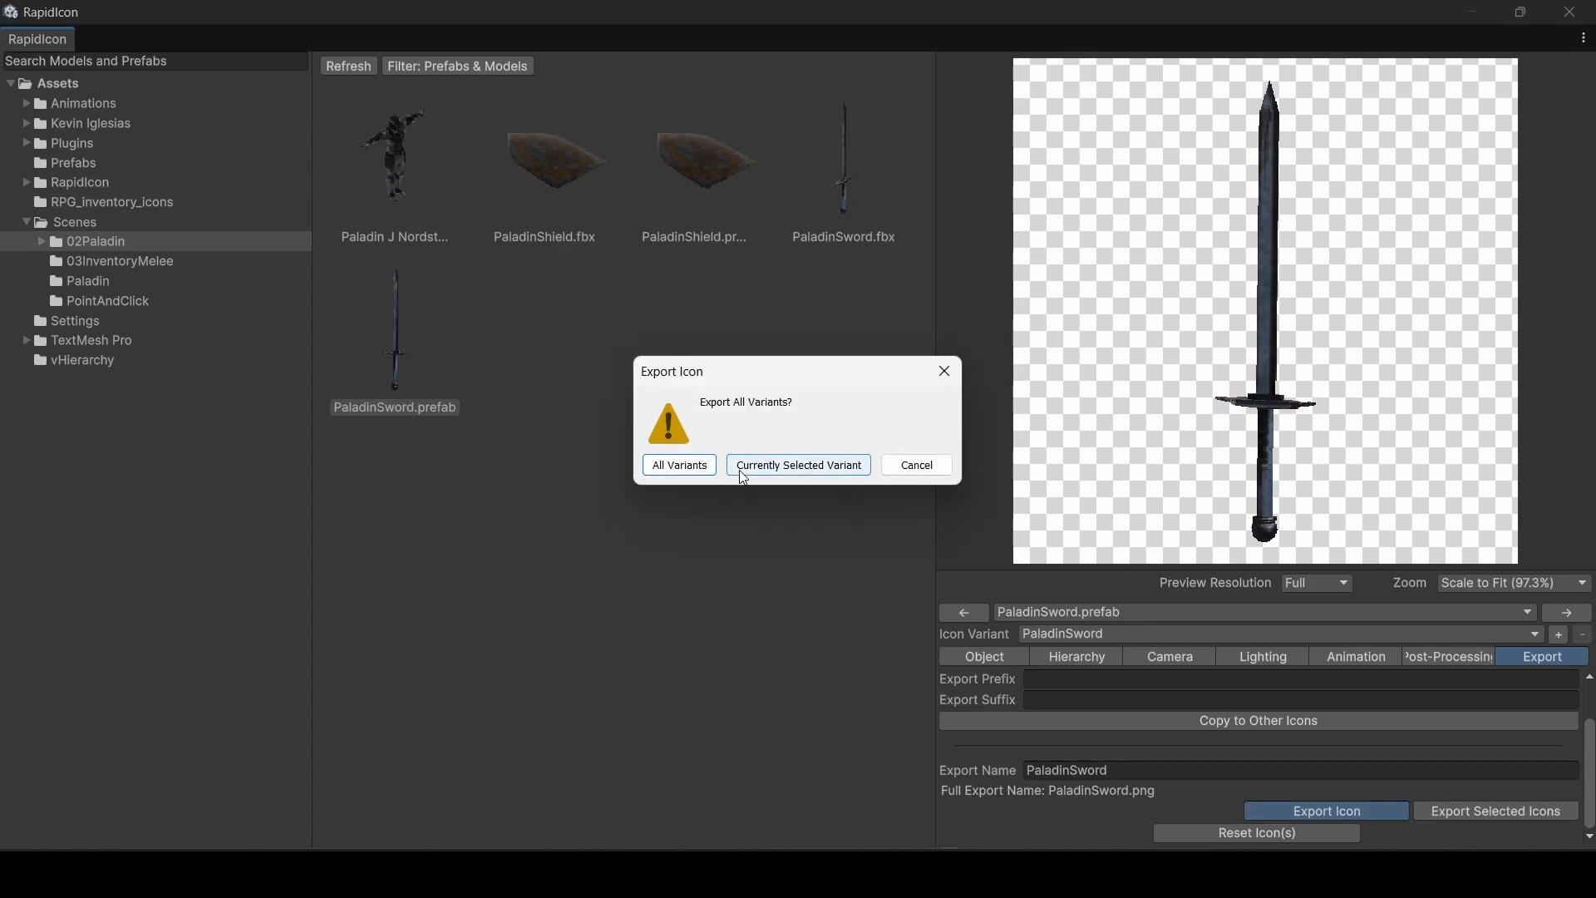
left_click(764, 467)
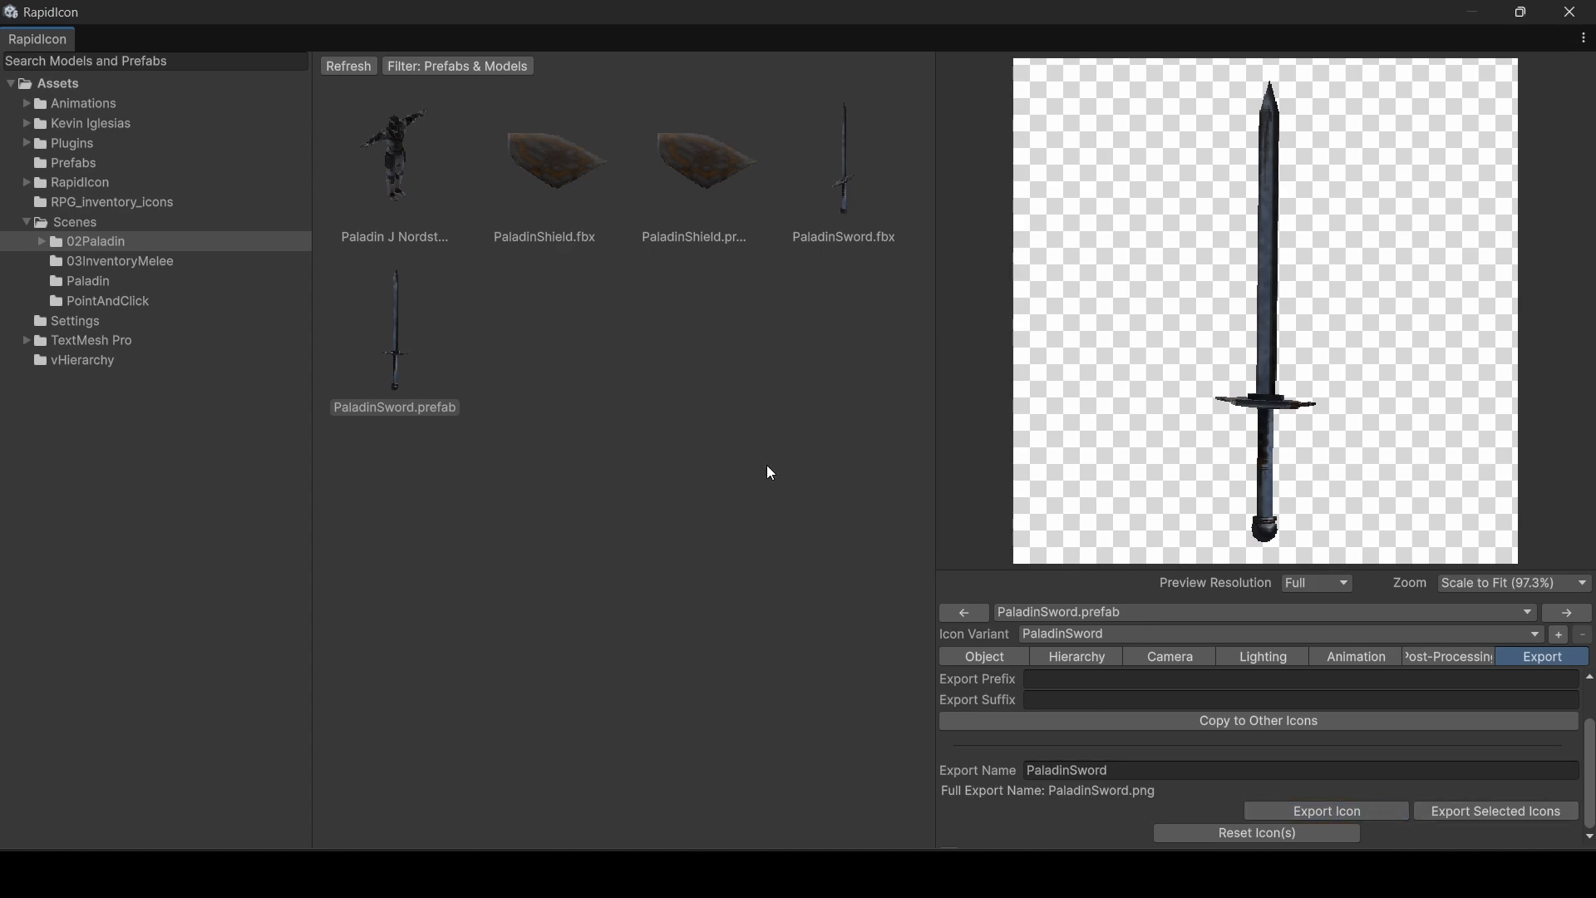
left_click(1569, 12)
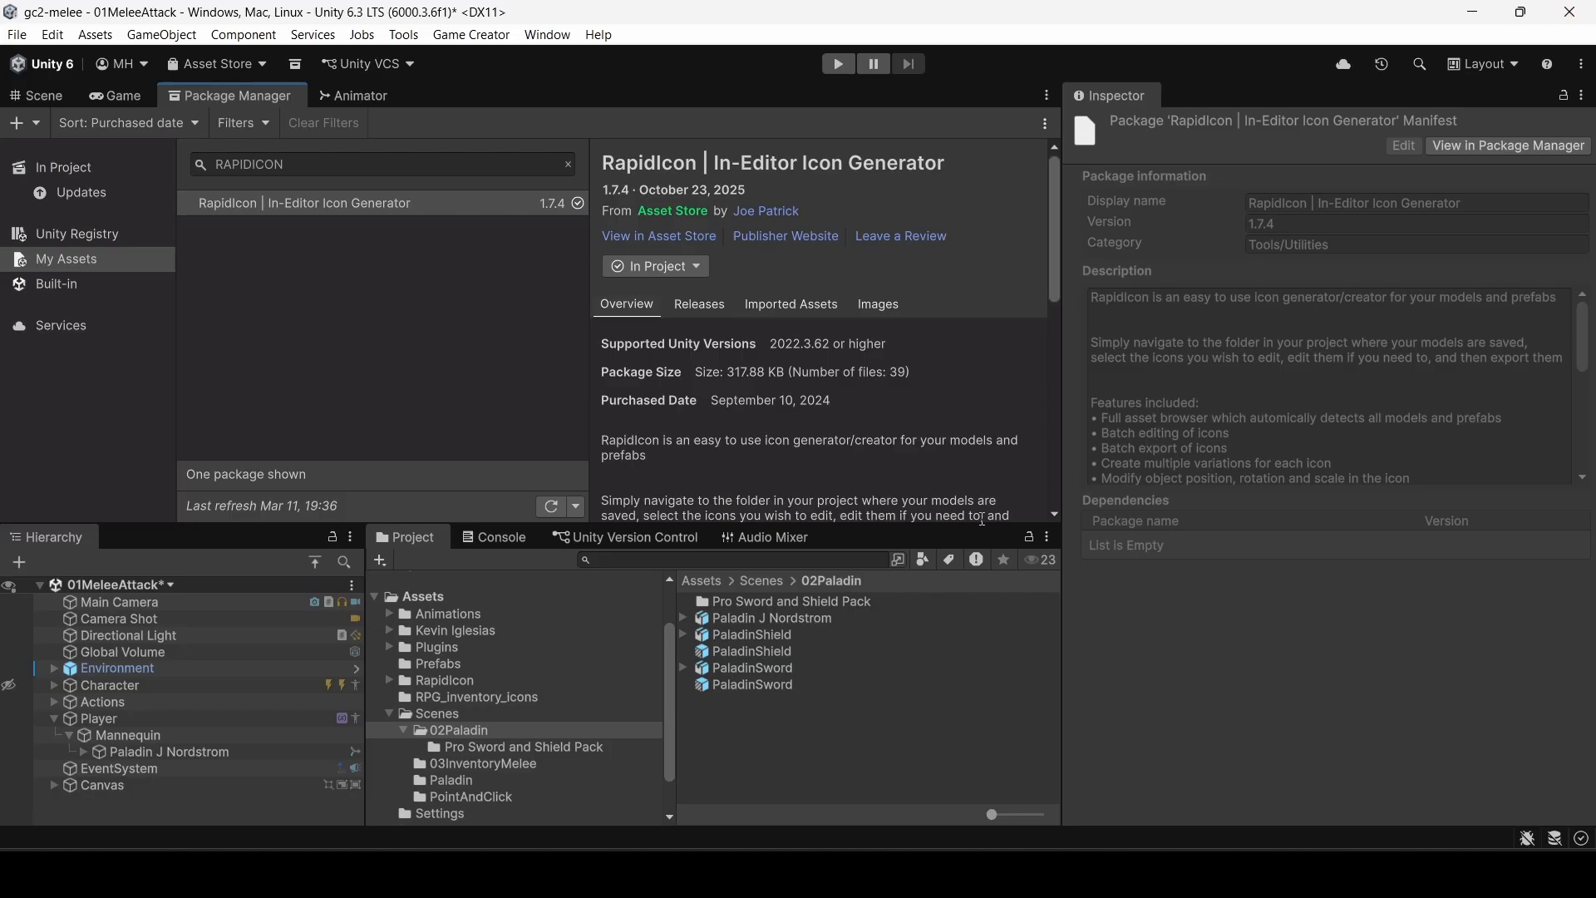
Step: Move the exported PaladinSword icon from RapidIcon/Exports into the Scenes/02Paladin folder
left_click(389, 681)
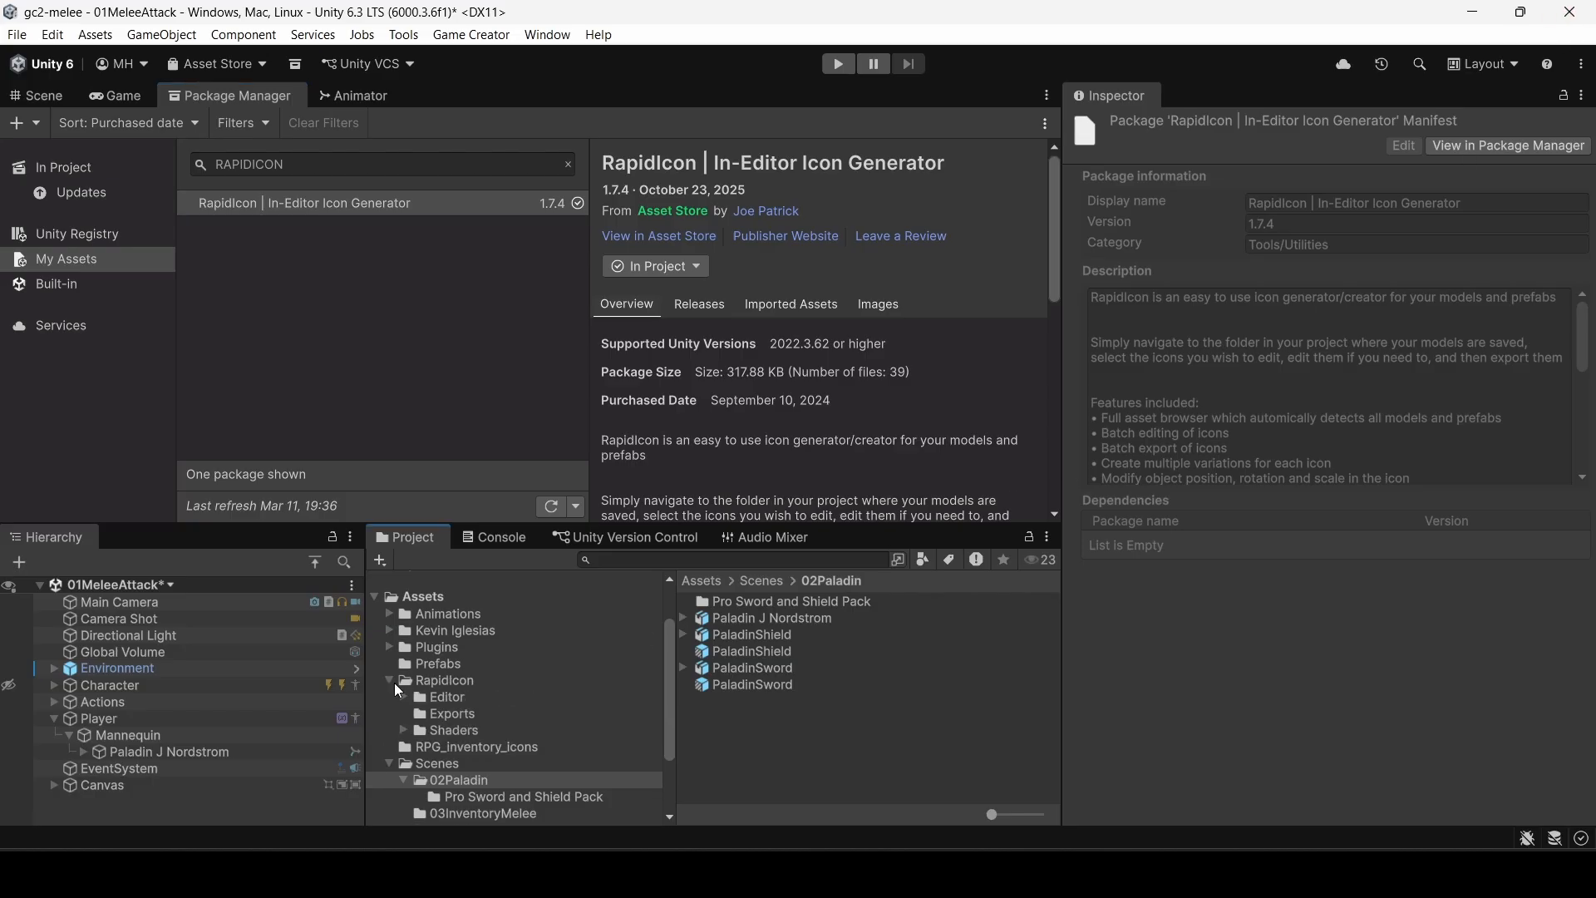
left_click(441, 714)
scroll(505, 702, "down", 3)
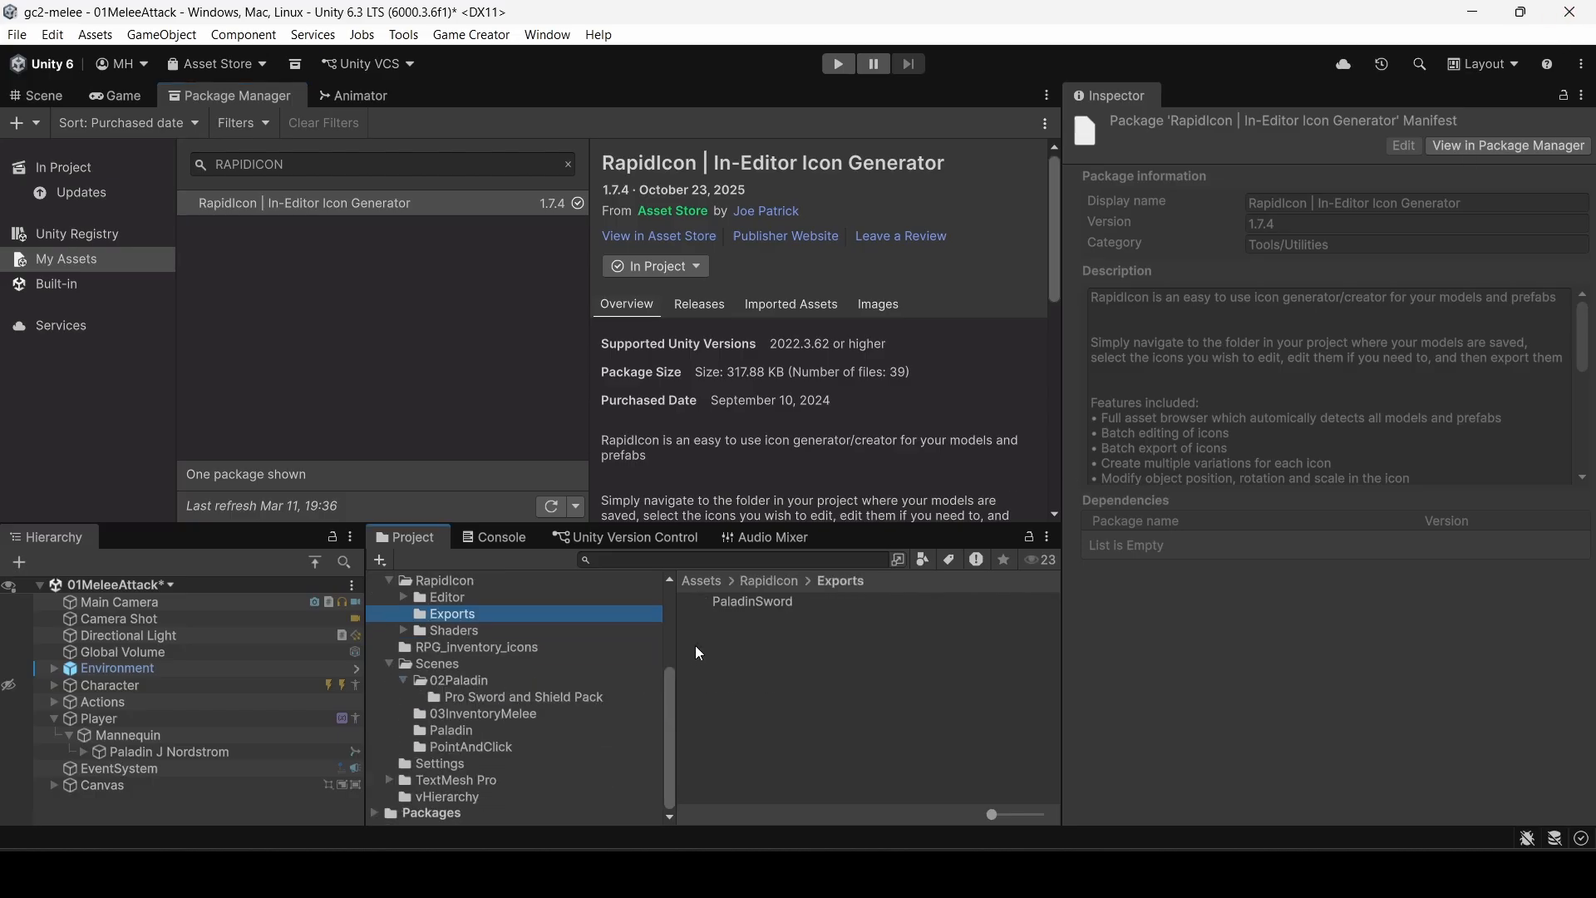
left_click(471, 678)
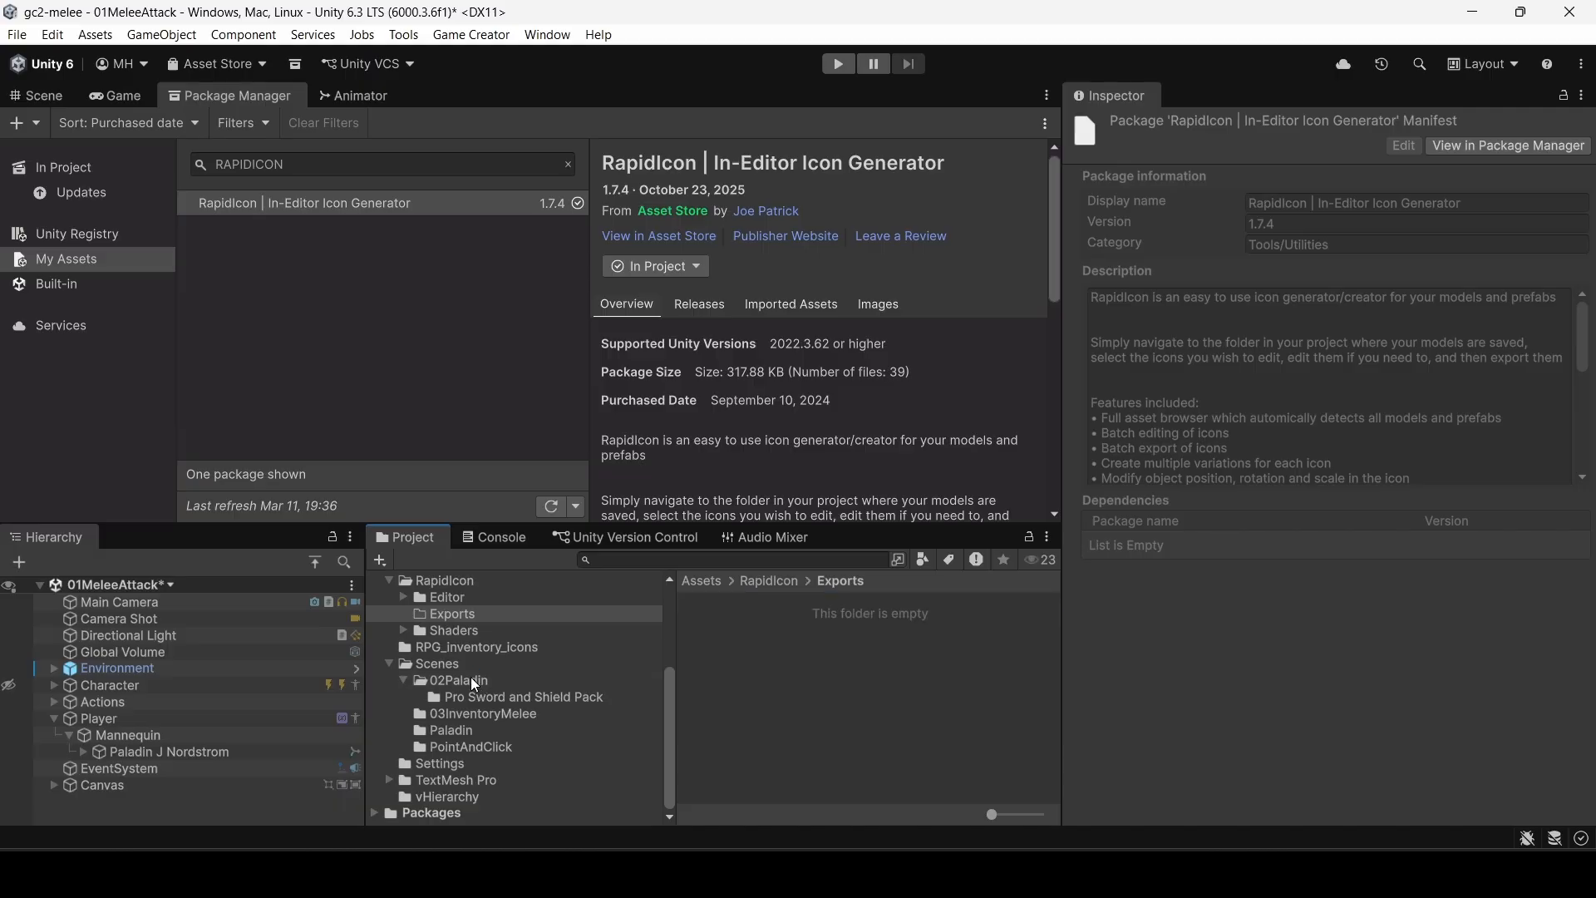
Step: Set the PaladinSword texture in 02Paladin to type Sprite (2D and UI) with Single sprite mode, apply it and check its sprite sub-asset
left_click(760, 683)
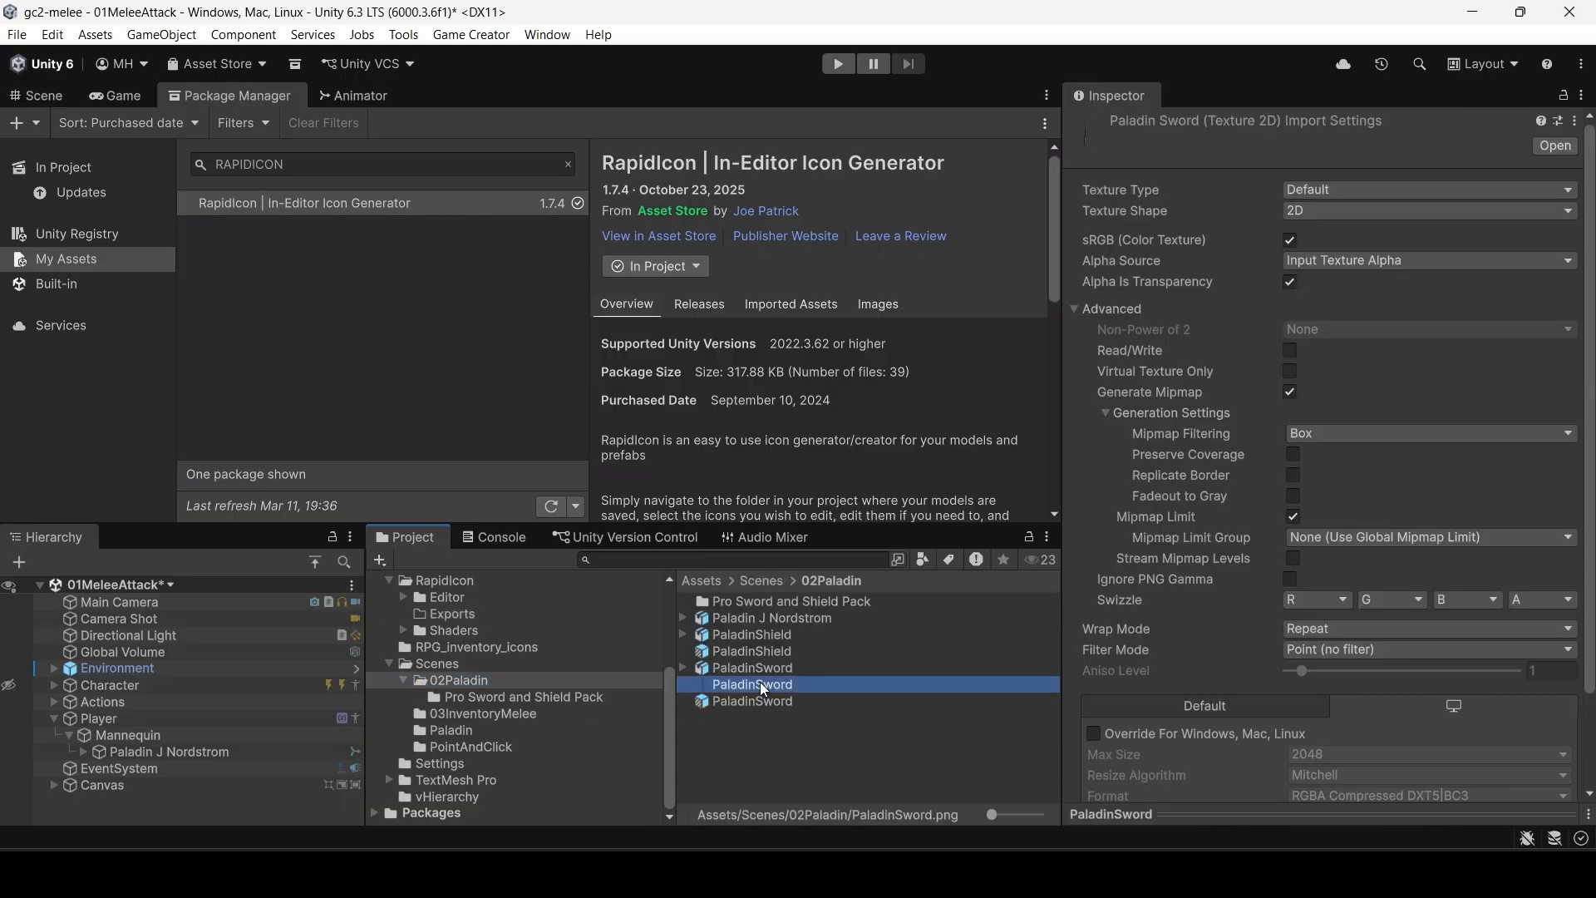
left_click(1214, 813)
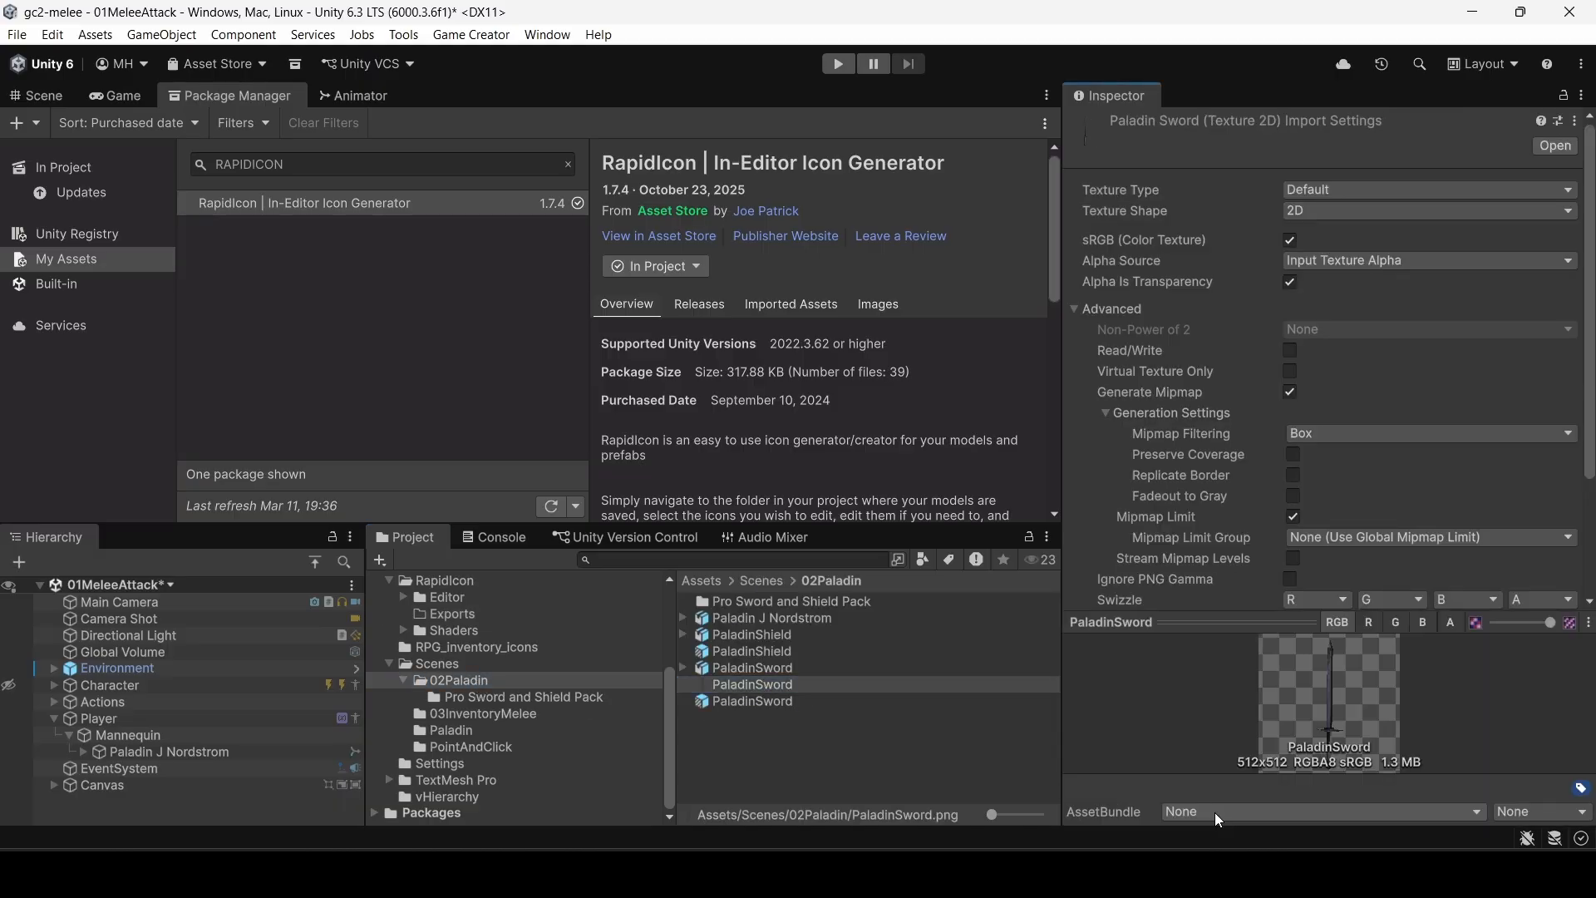
left_click(1232, 622)
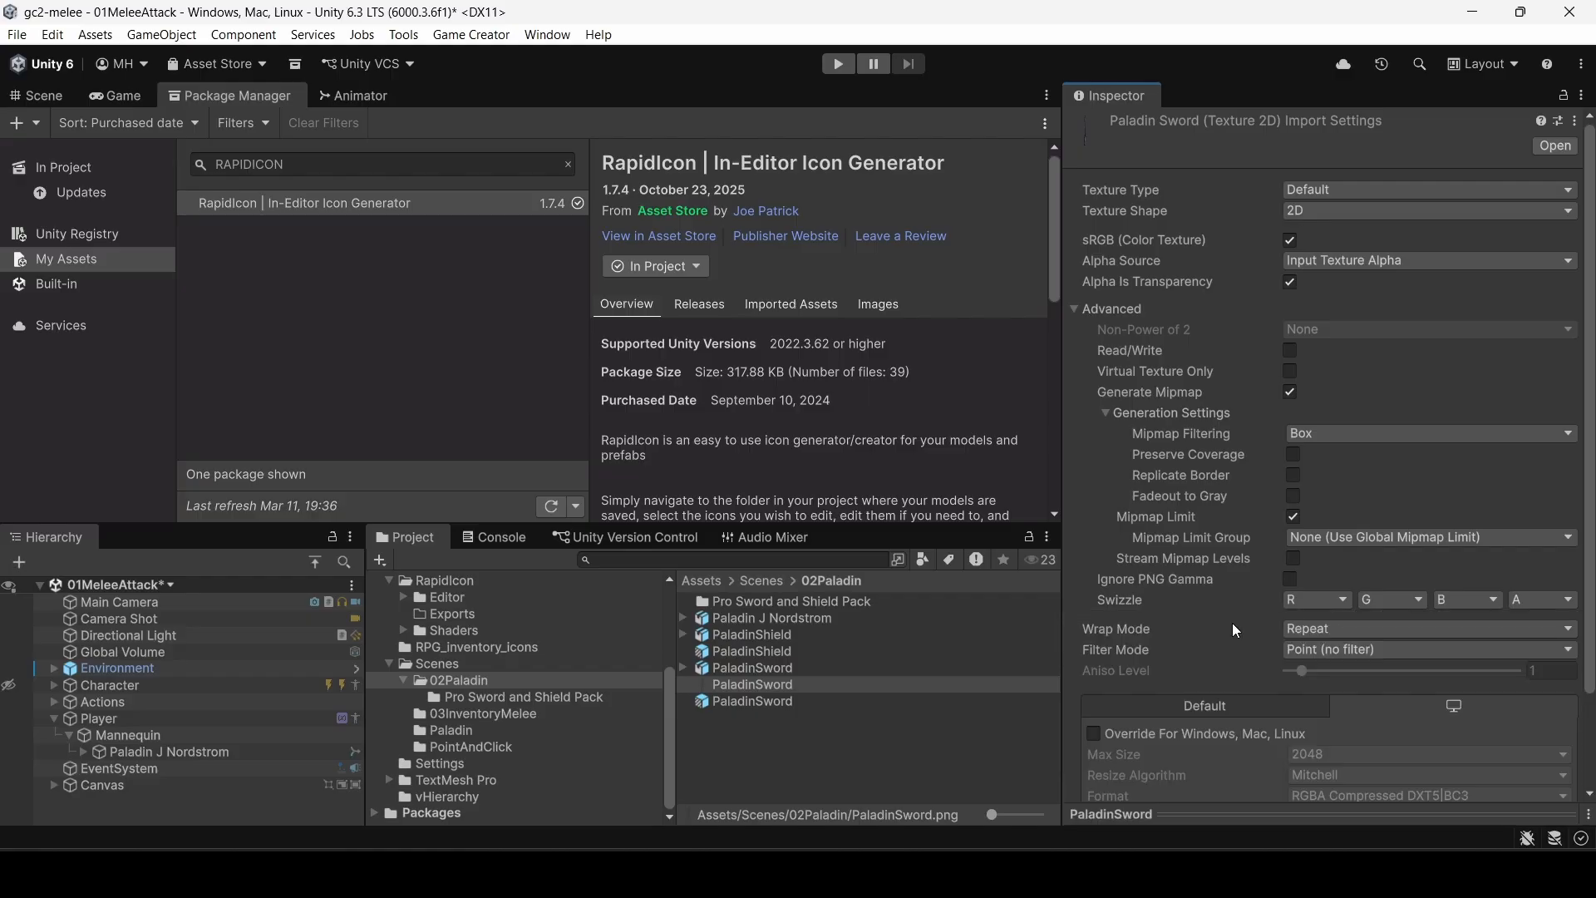
left_click(1329, 189)
left_click(1314, 275)
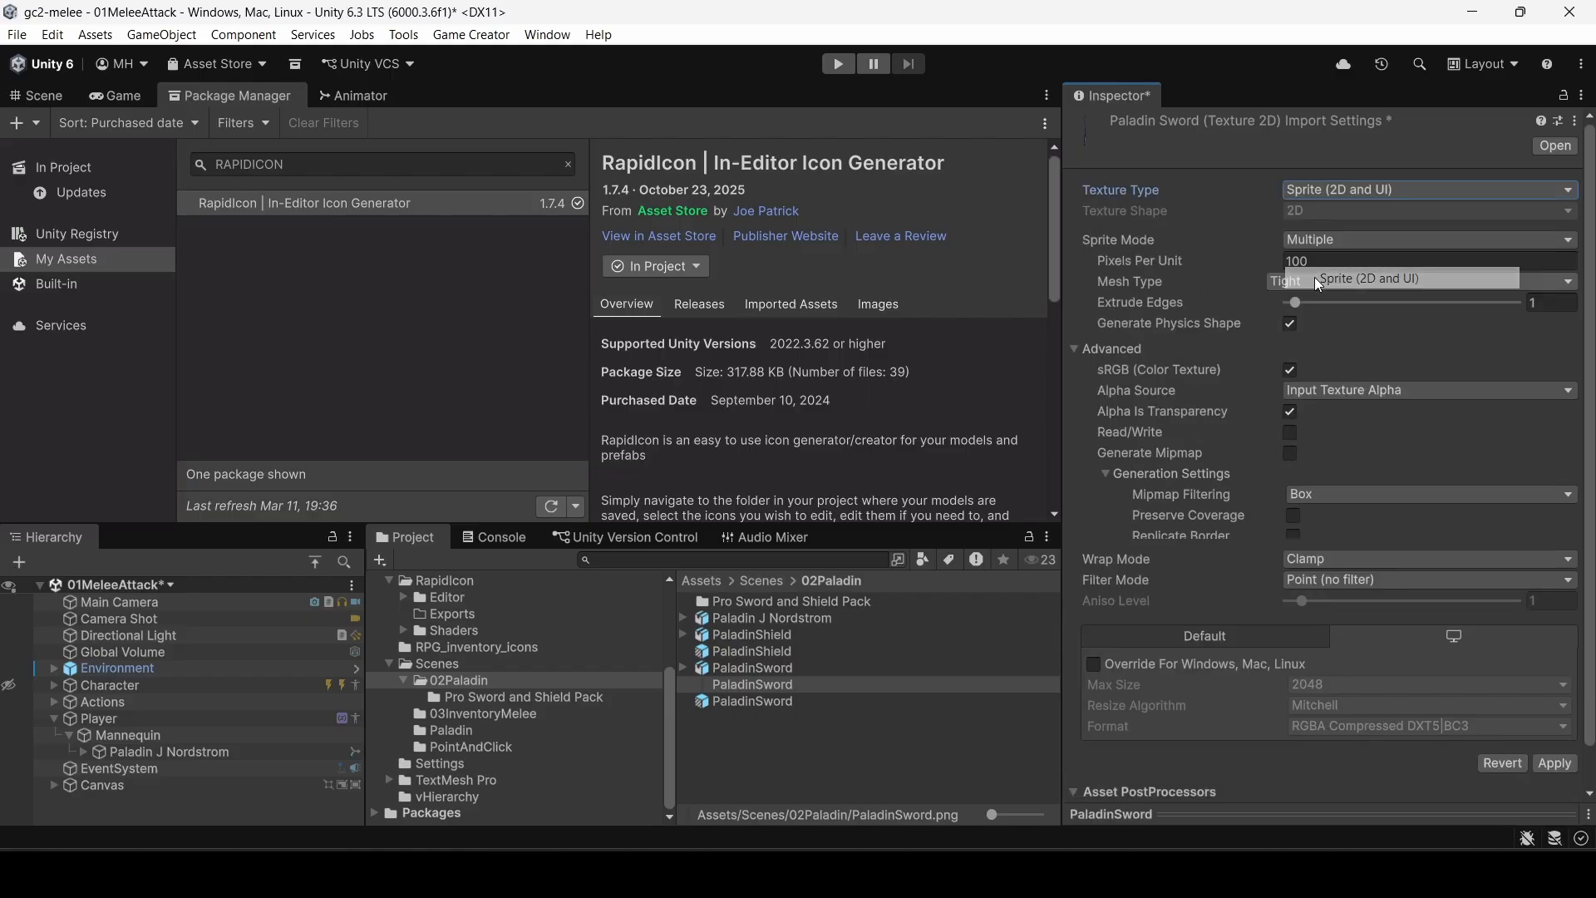
left_click(1313, 239)
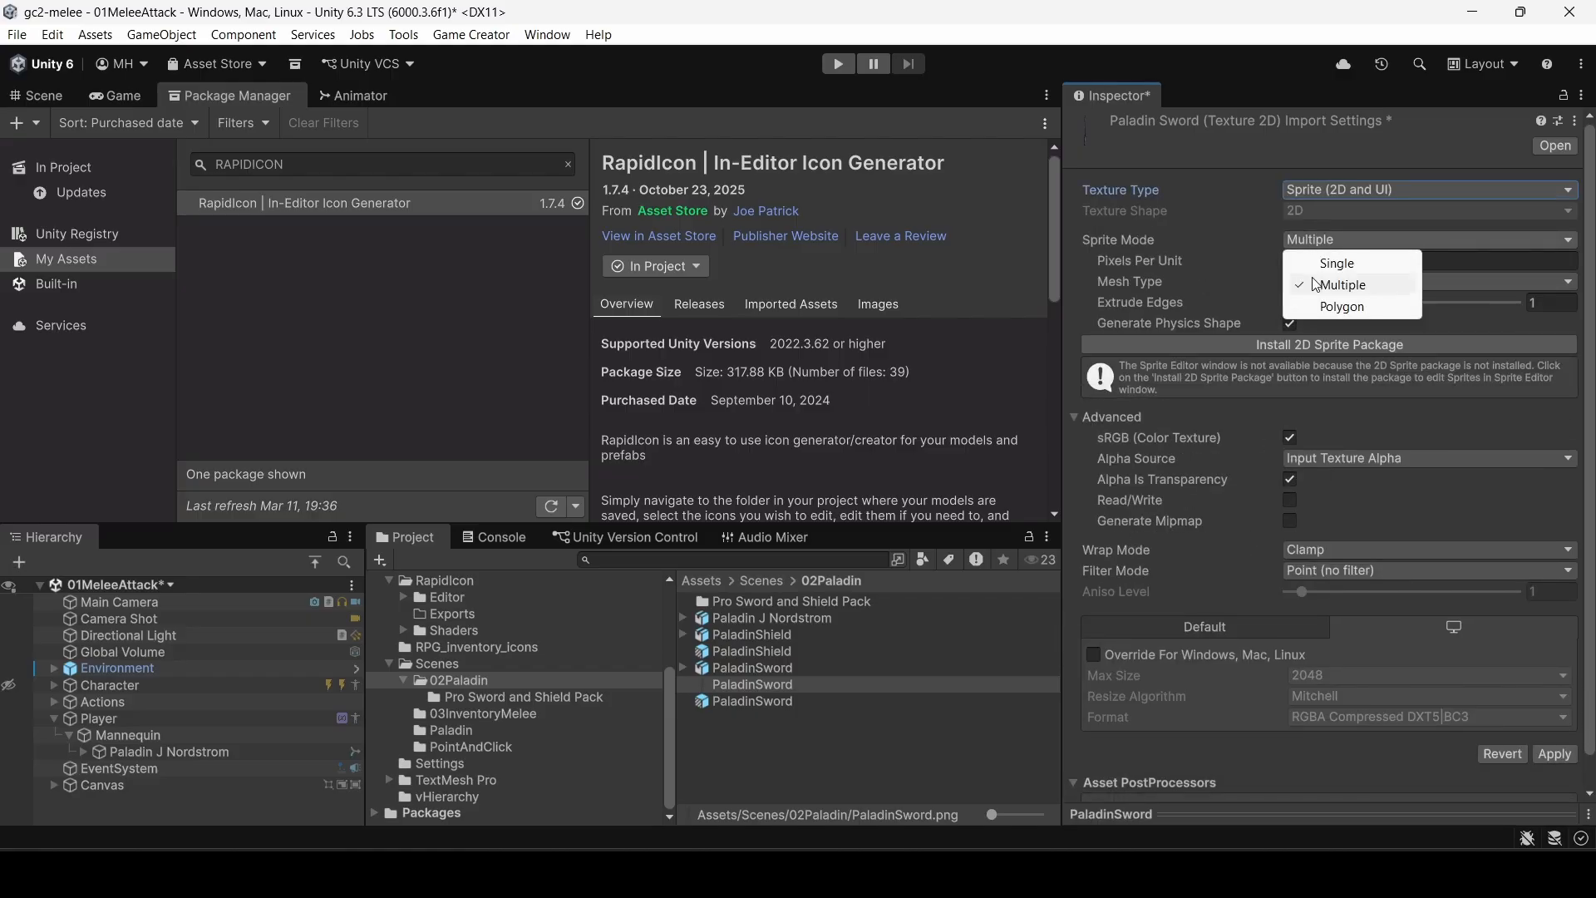
left_click(1316, 261)
left_click(1544, 776)
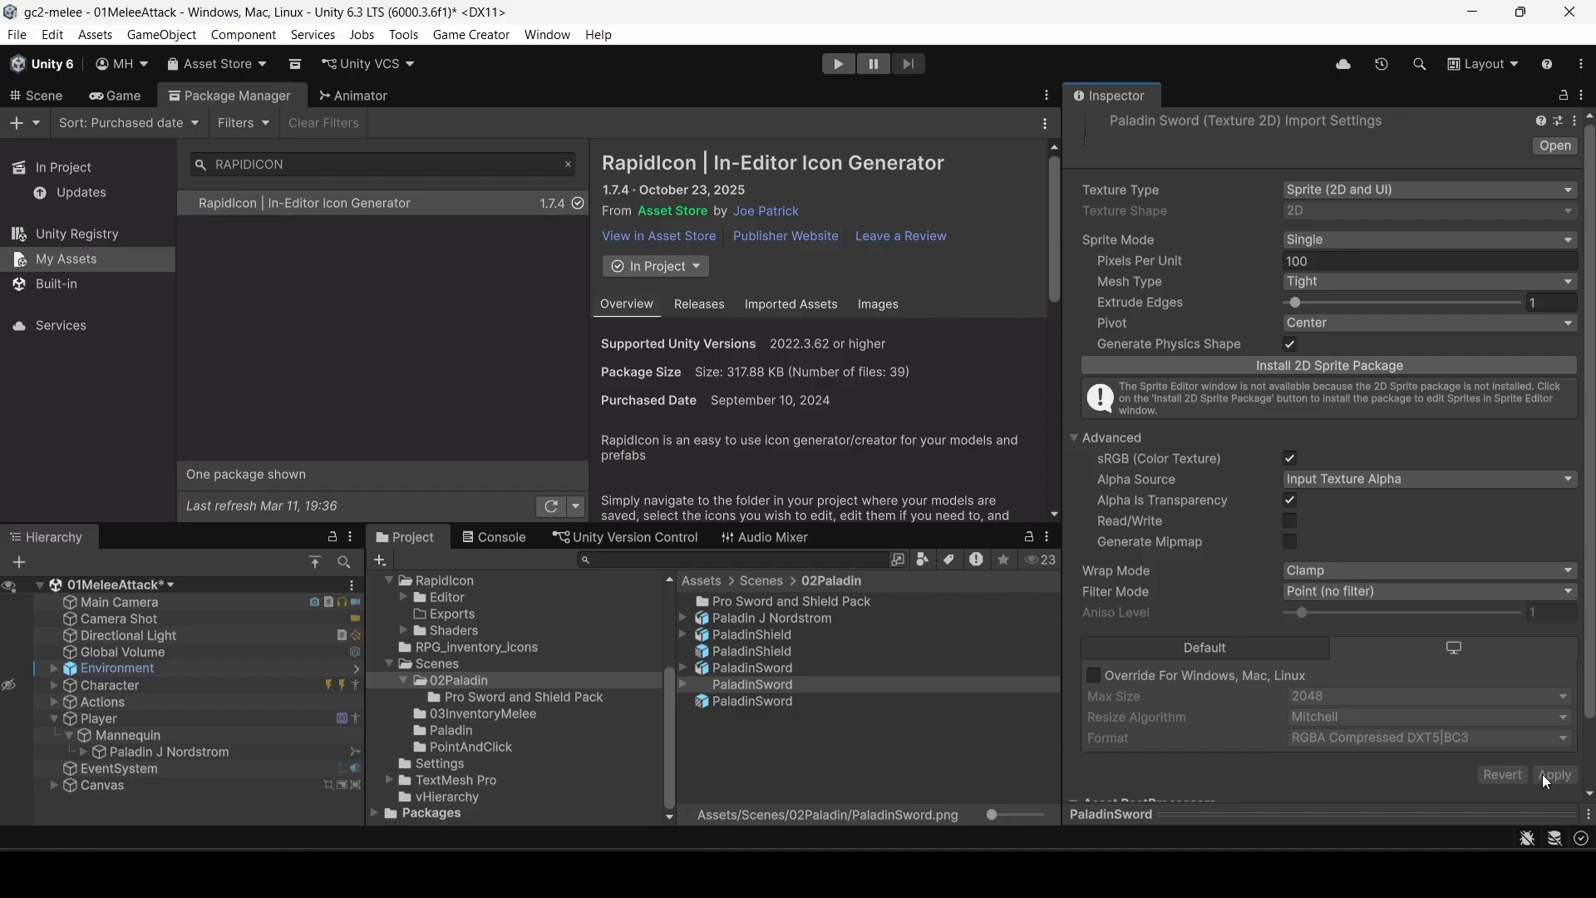
left_click(685, 684)
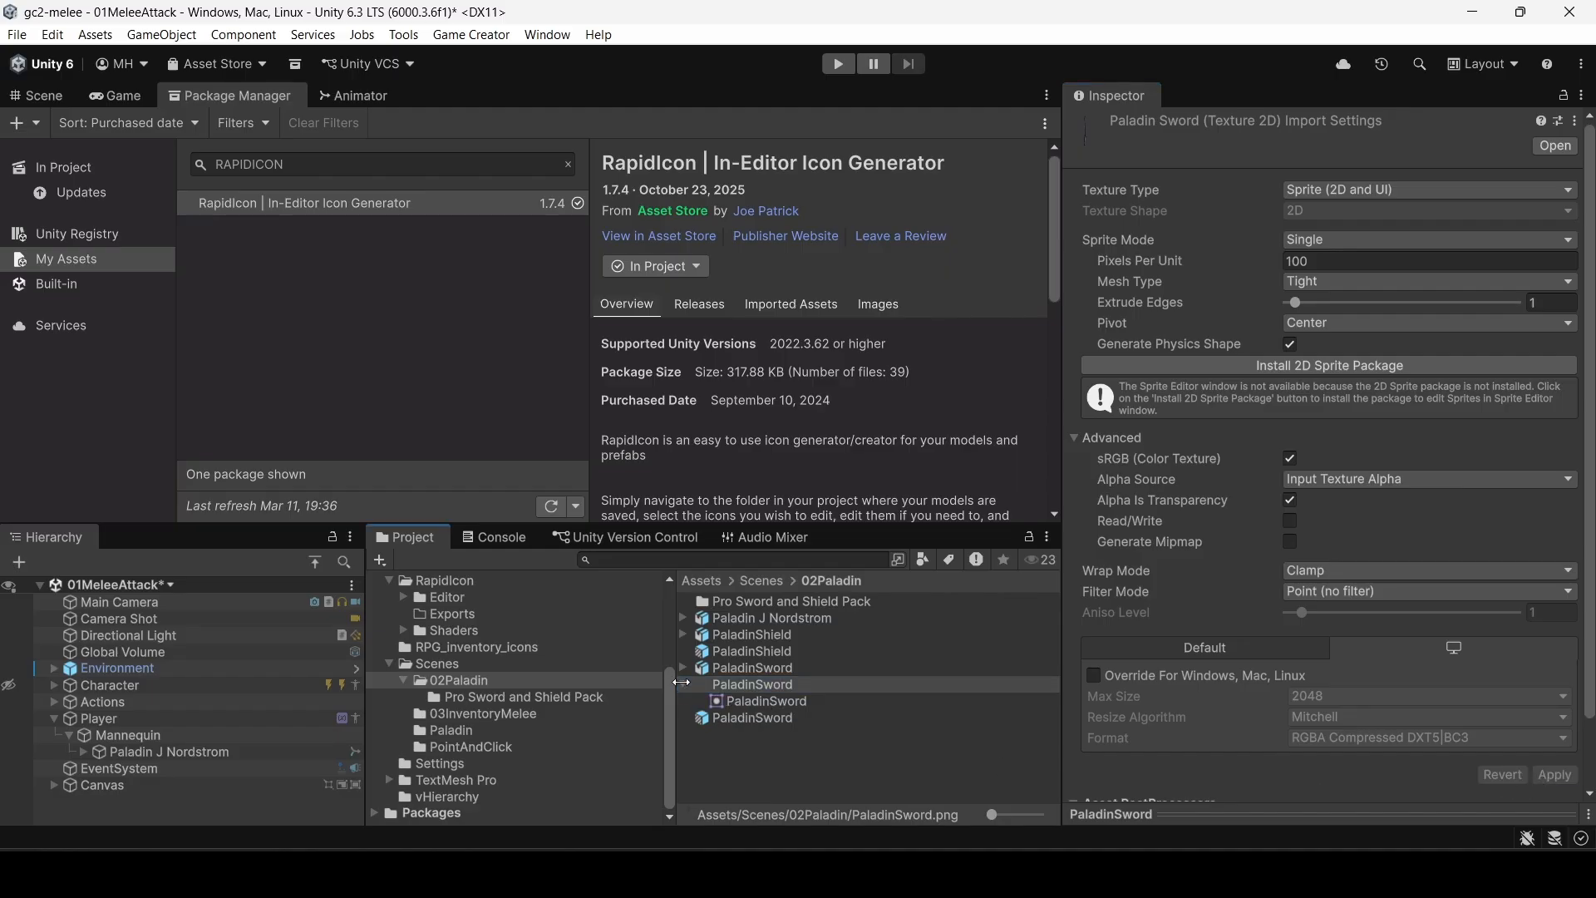
left_click(687, 683)
right_click(716, 735)
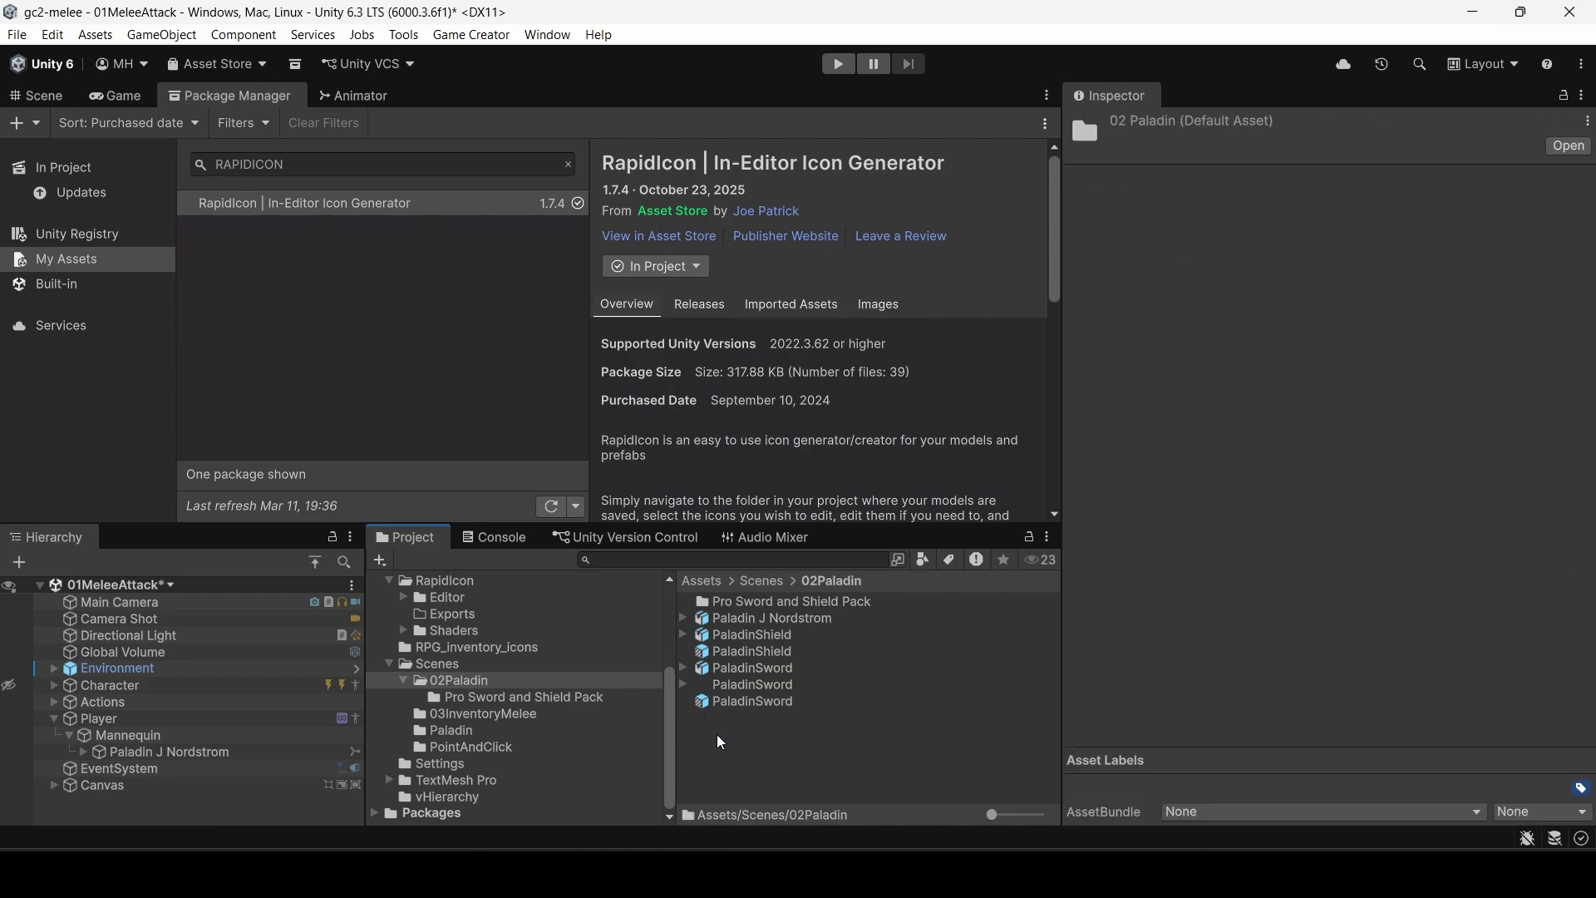
Step: Create a Game Creator Melee Weapon asset in the 02Paladin folder and rename it PaladinSword
mouse_move(866, 127)
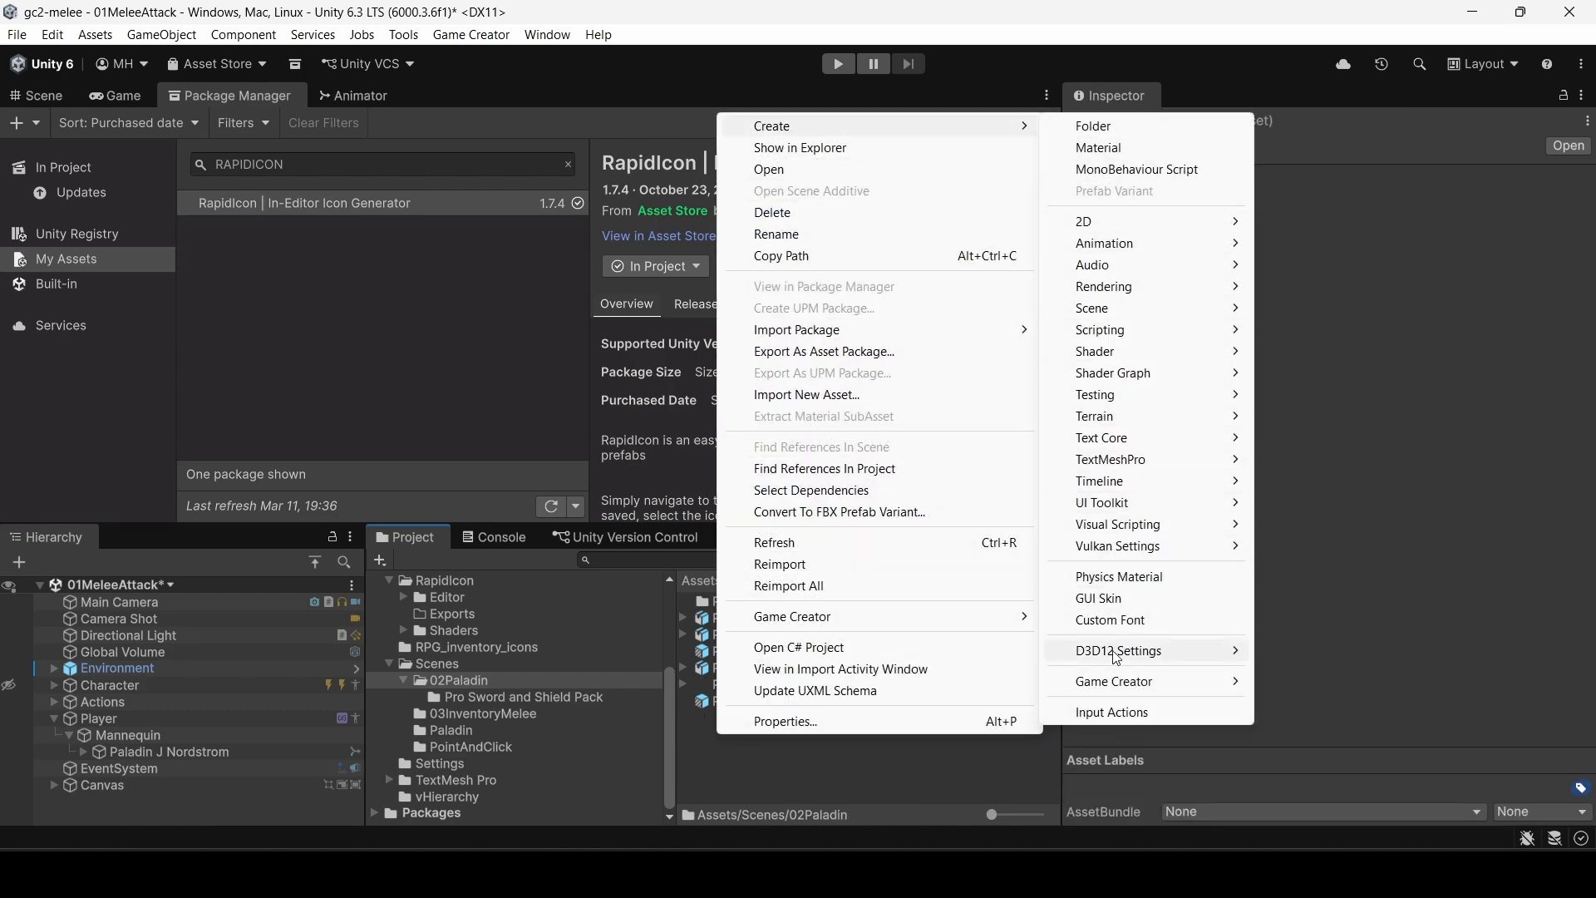
mouse_move(1122, 684)
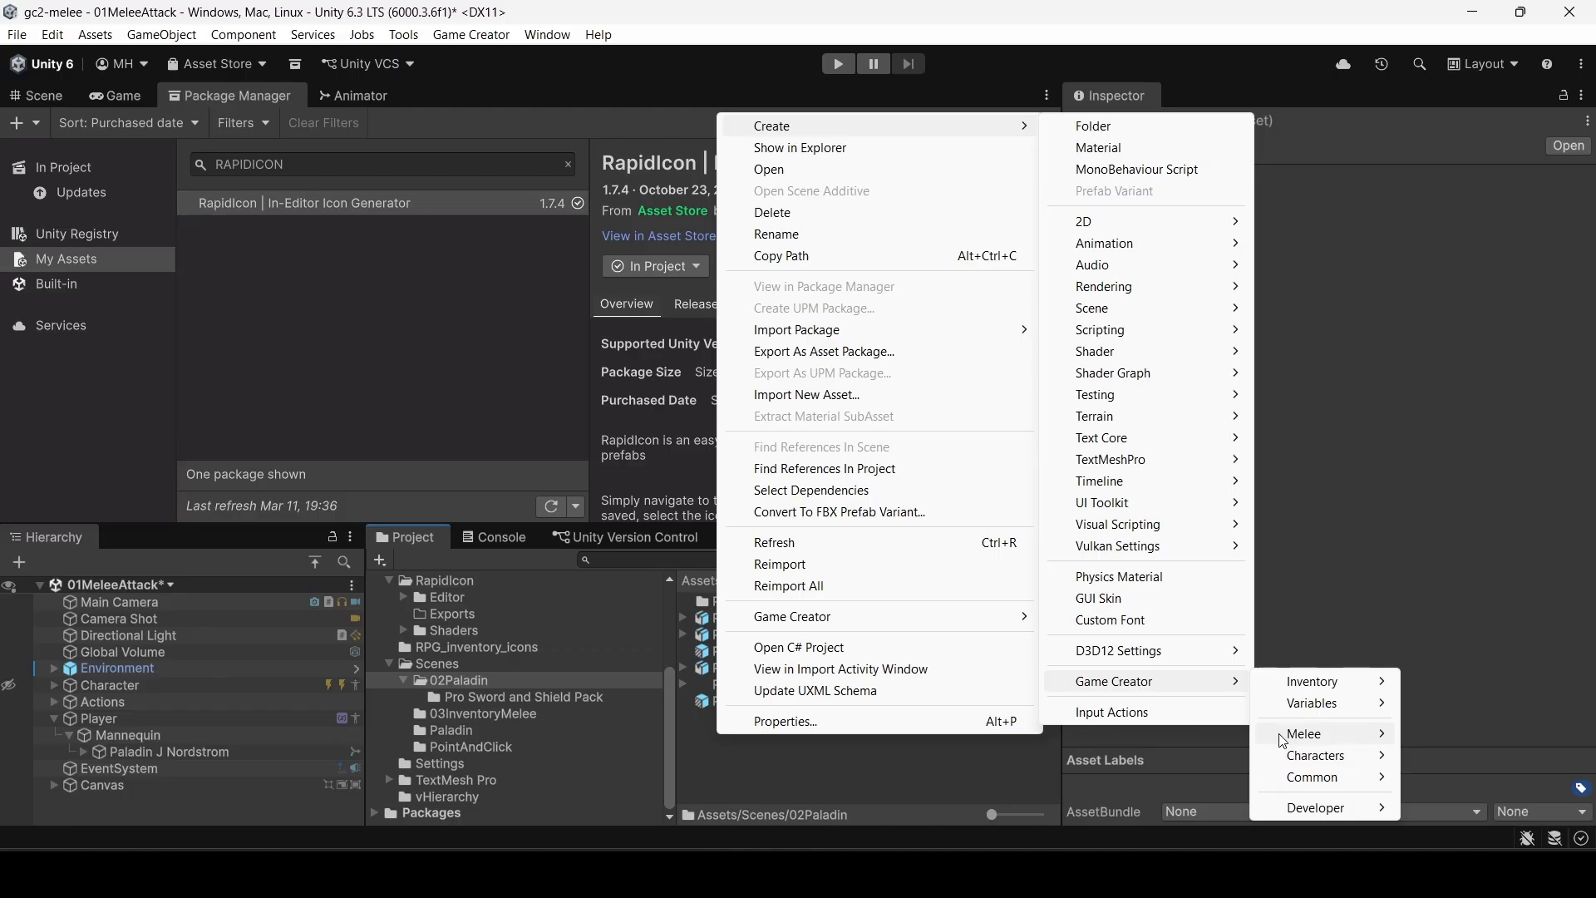
mouse_move(1289, 733)
left_click(1471, 734)
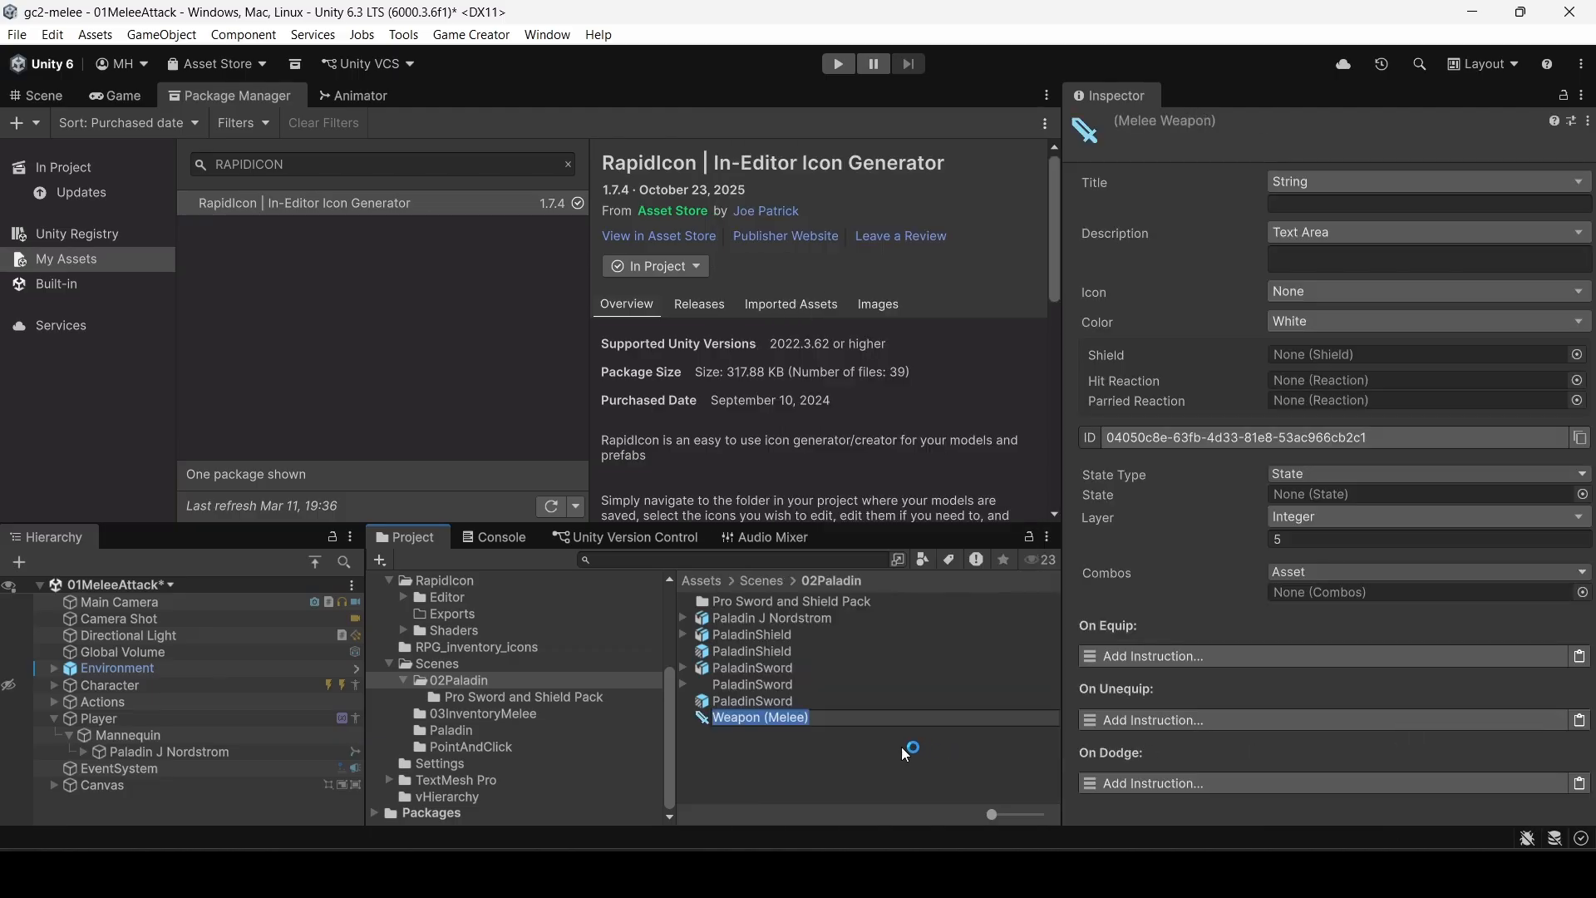
key("Return")
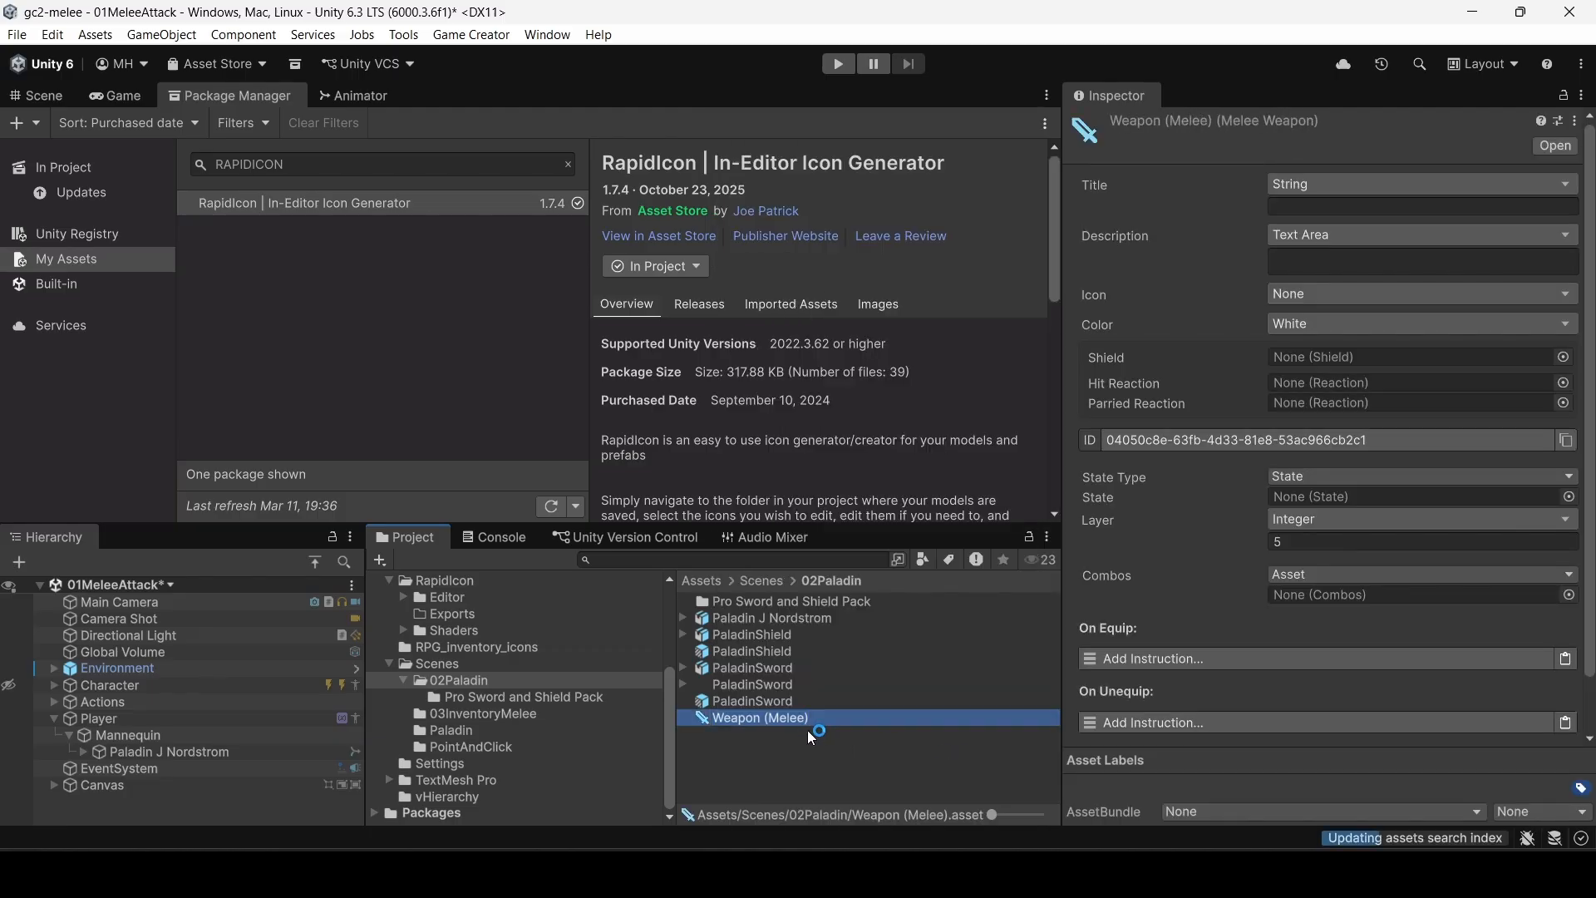
left_click(755, 718)
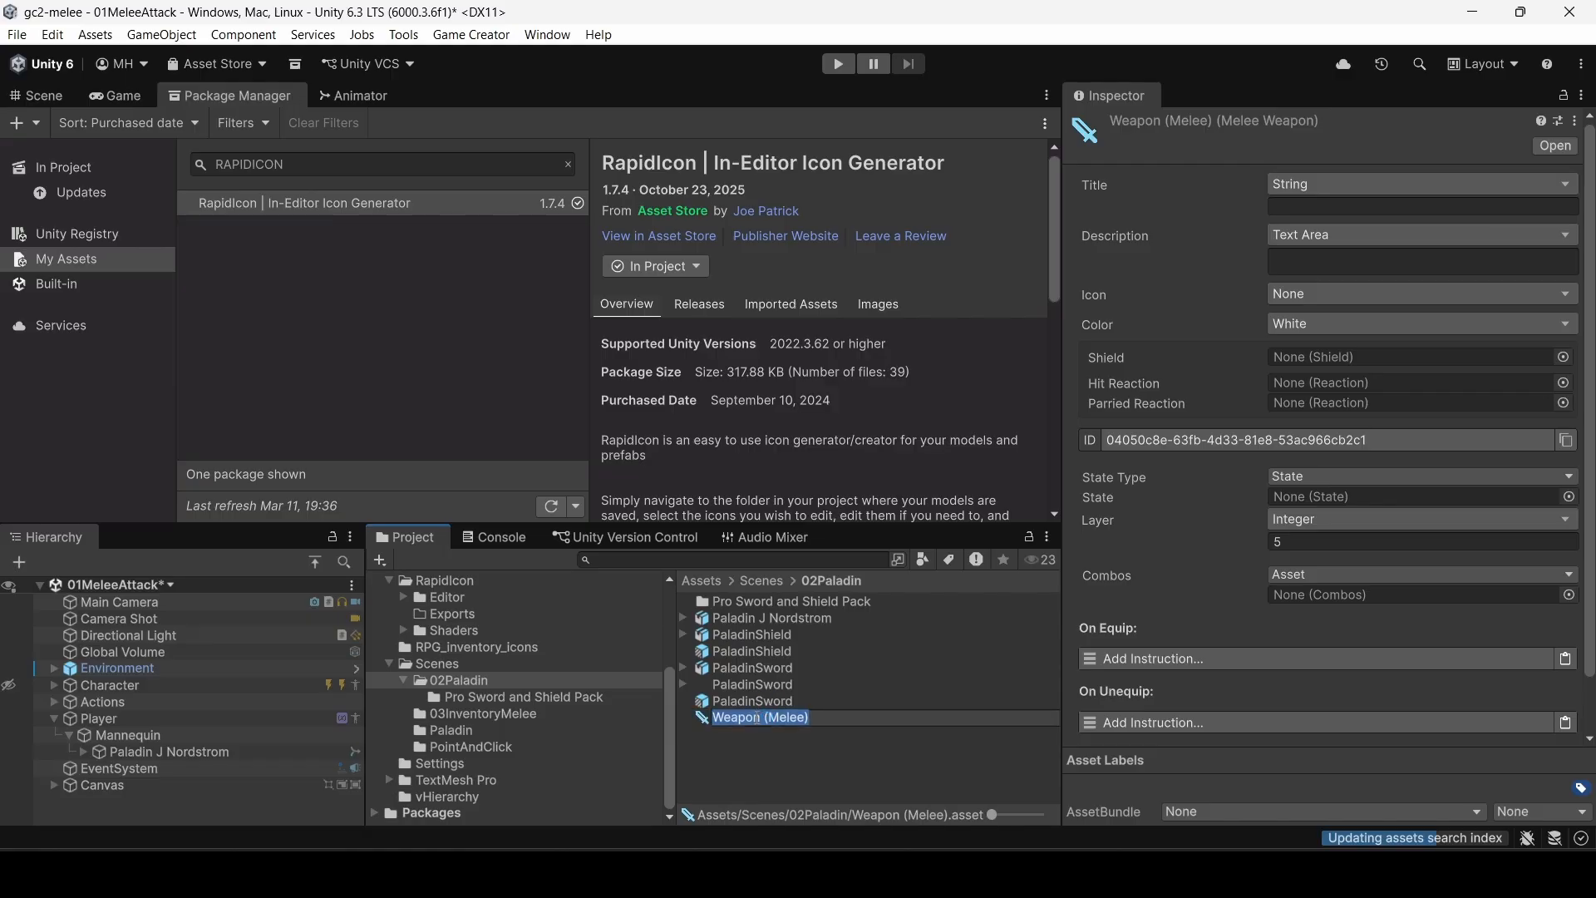
type("PaladinSword")
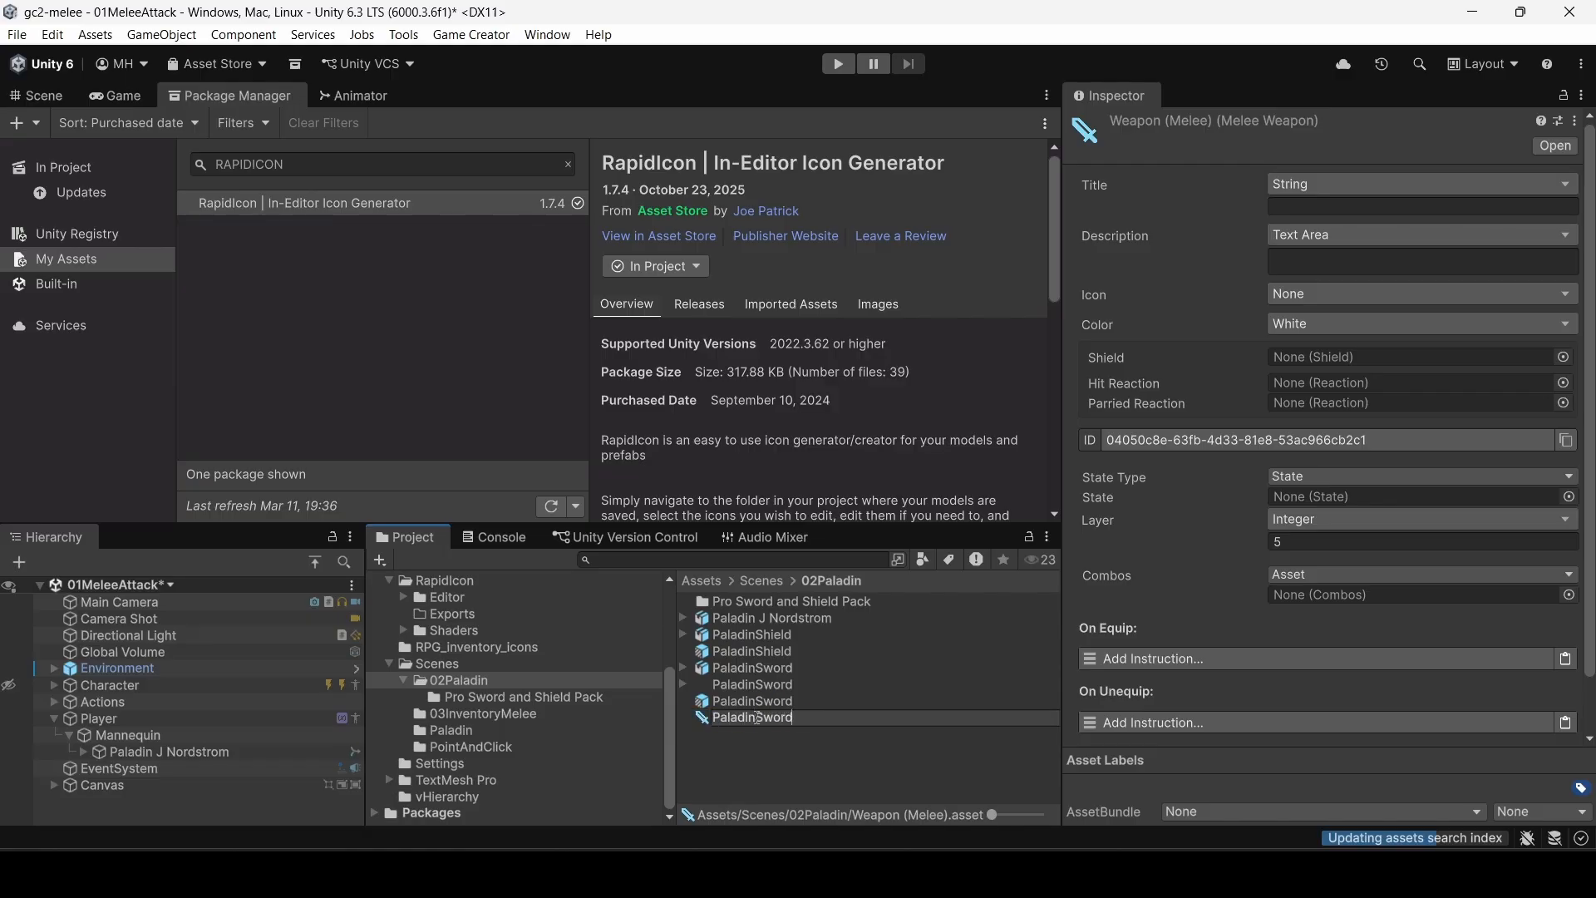
key("Return")
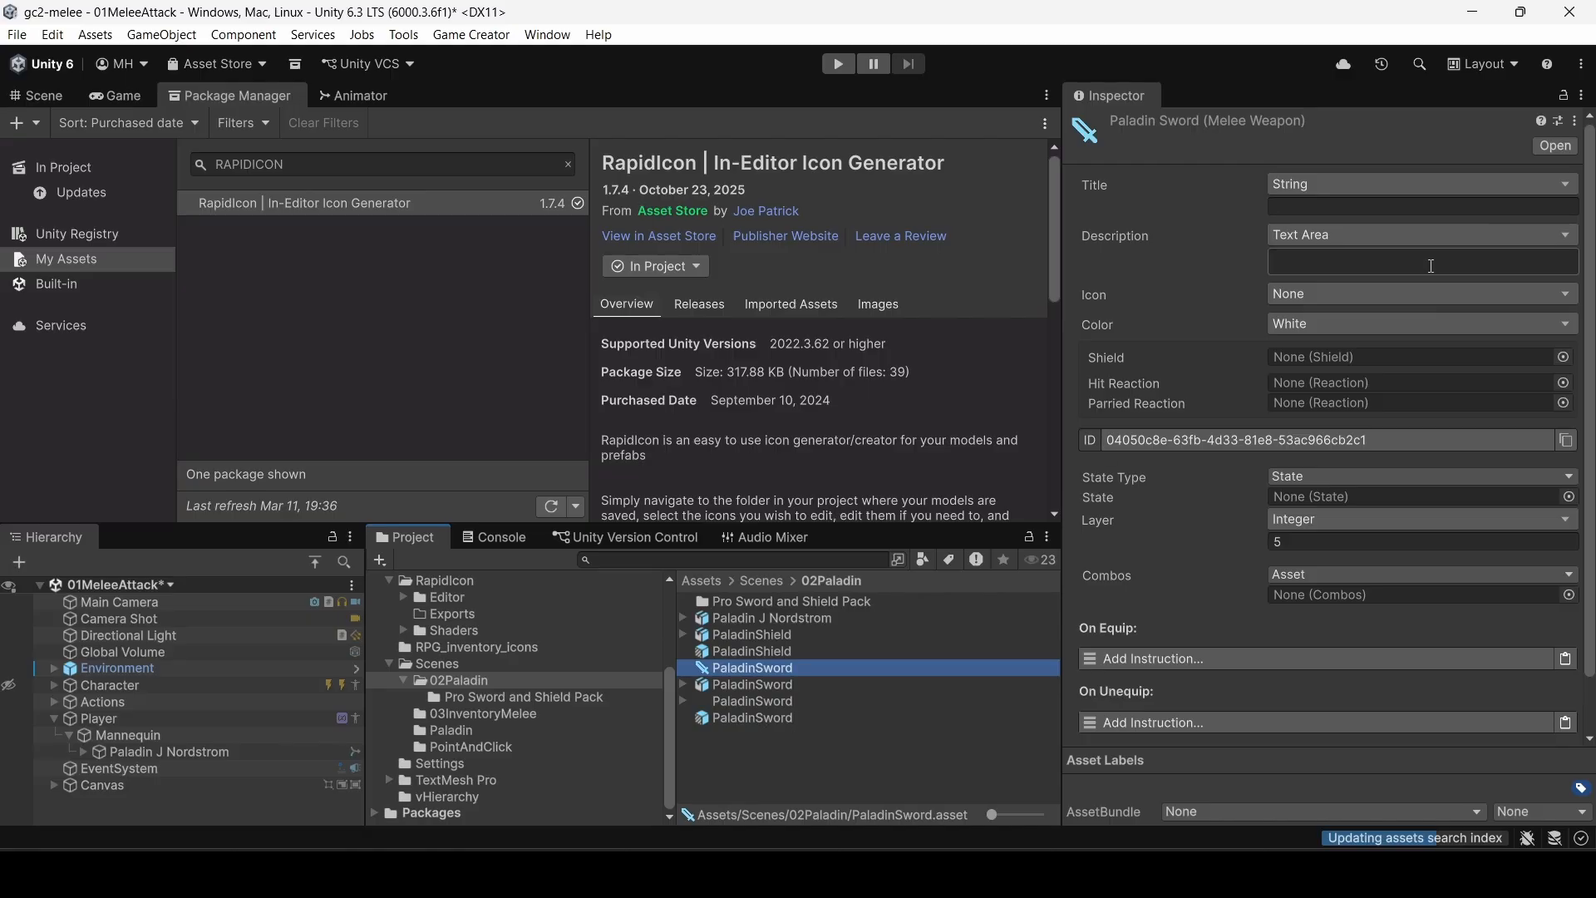
Step: Title the PaladinSword melee weapon "Paladin Sword" and set its icon to the PaladinSword sprite
left_click(1410, 206)
type("P")
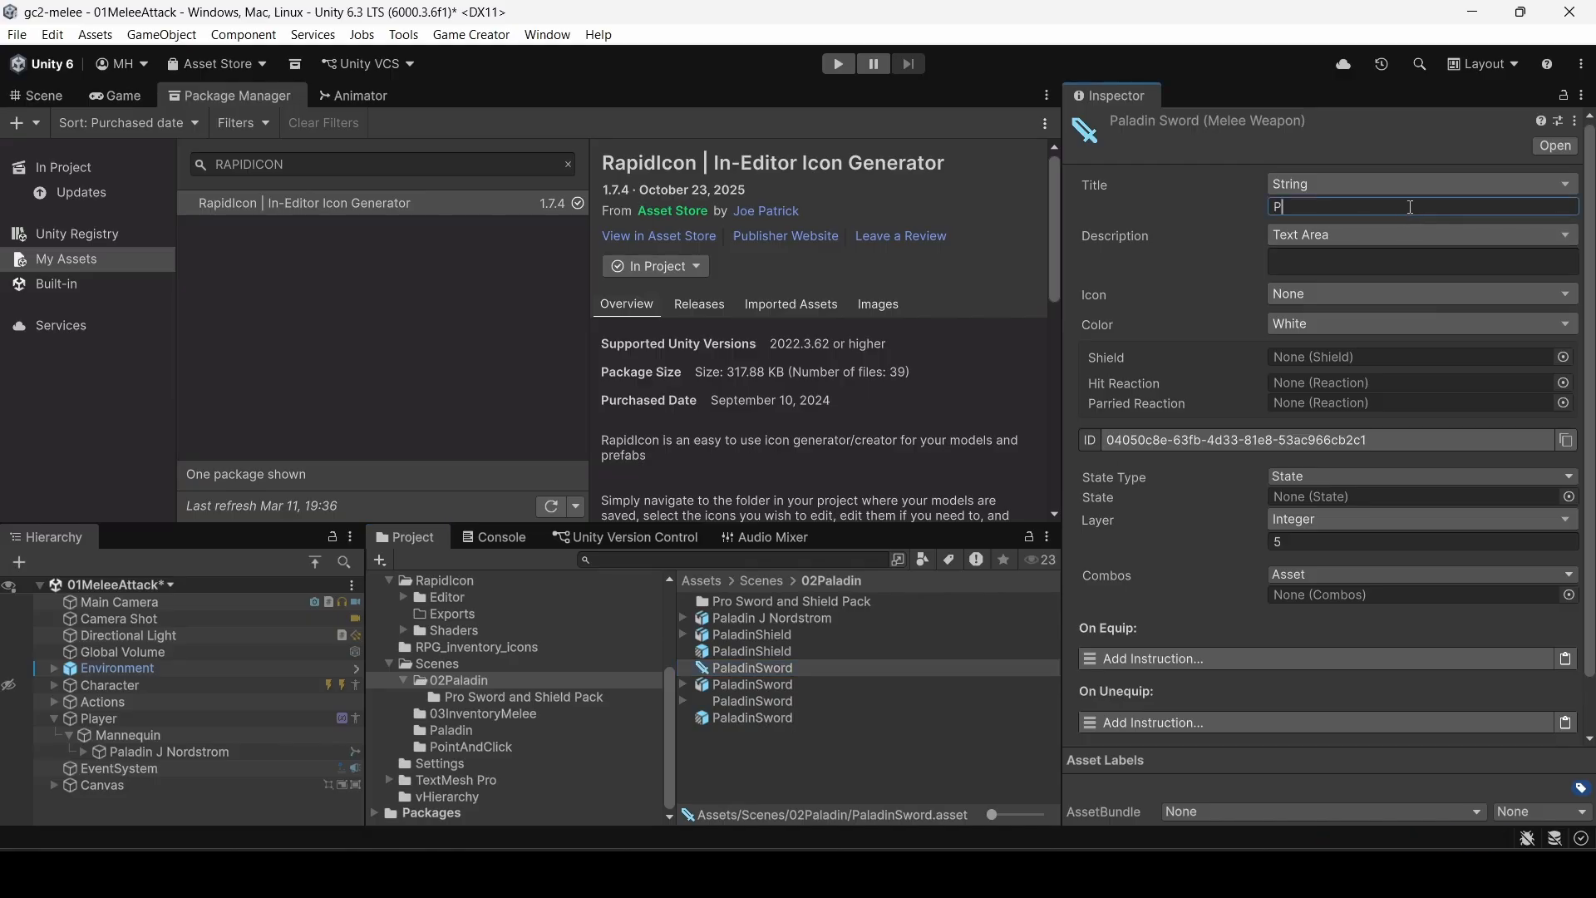
type("aladin Sword")
left_click(1290, 299)
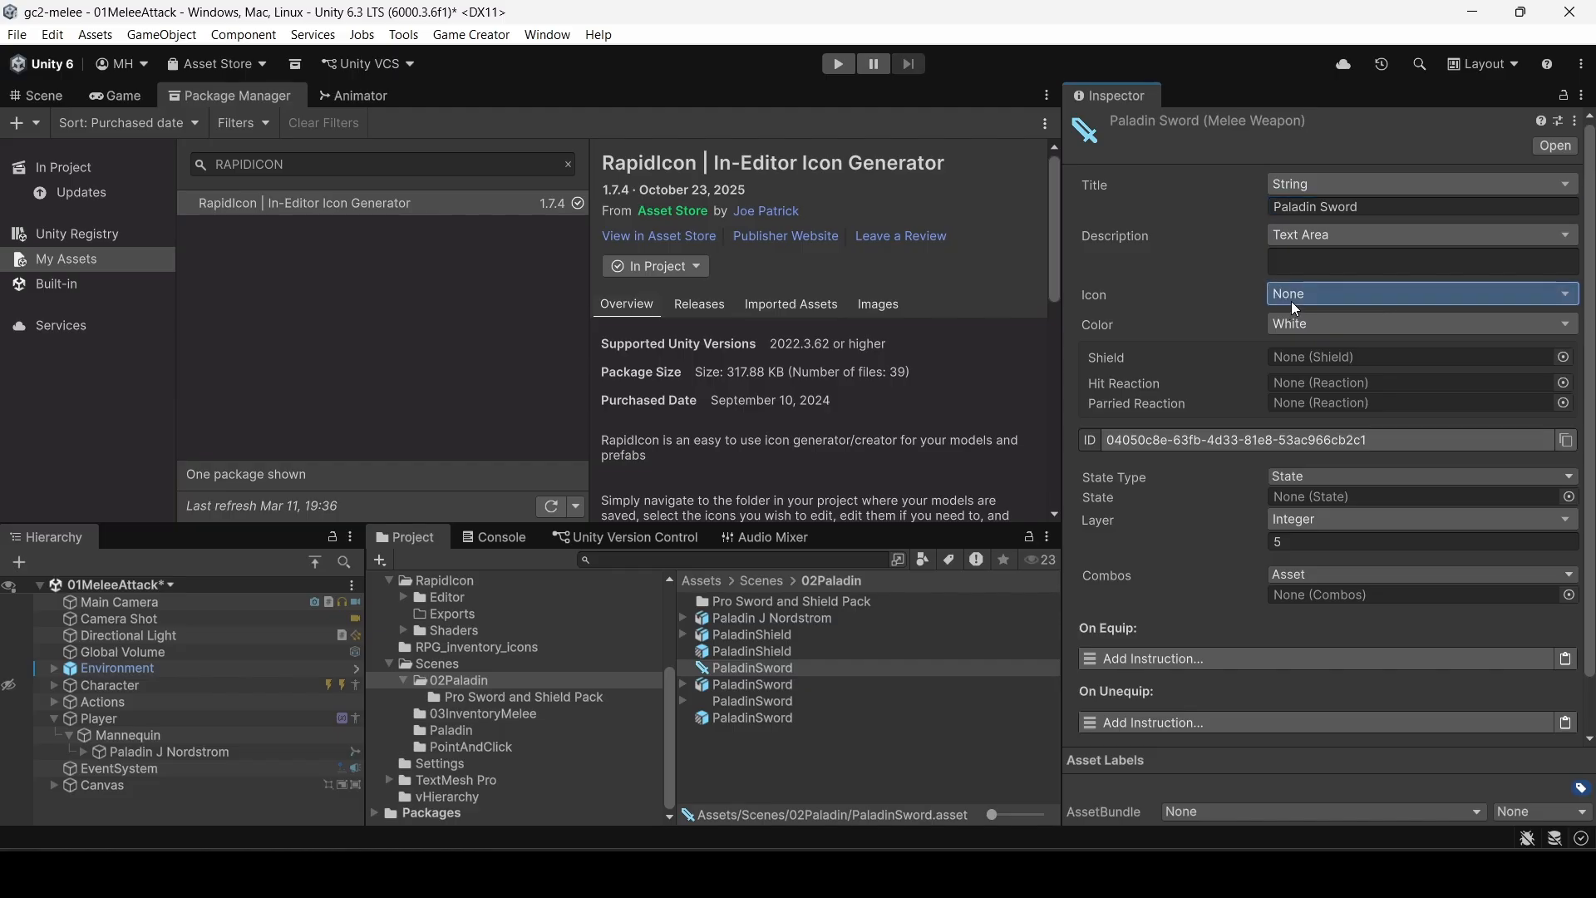
left_click(1290, 382)
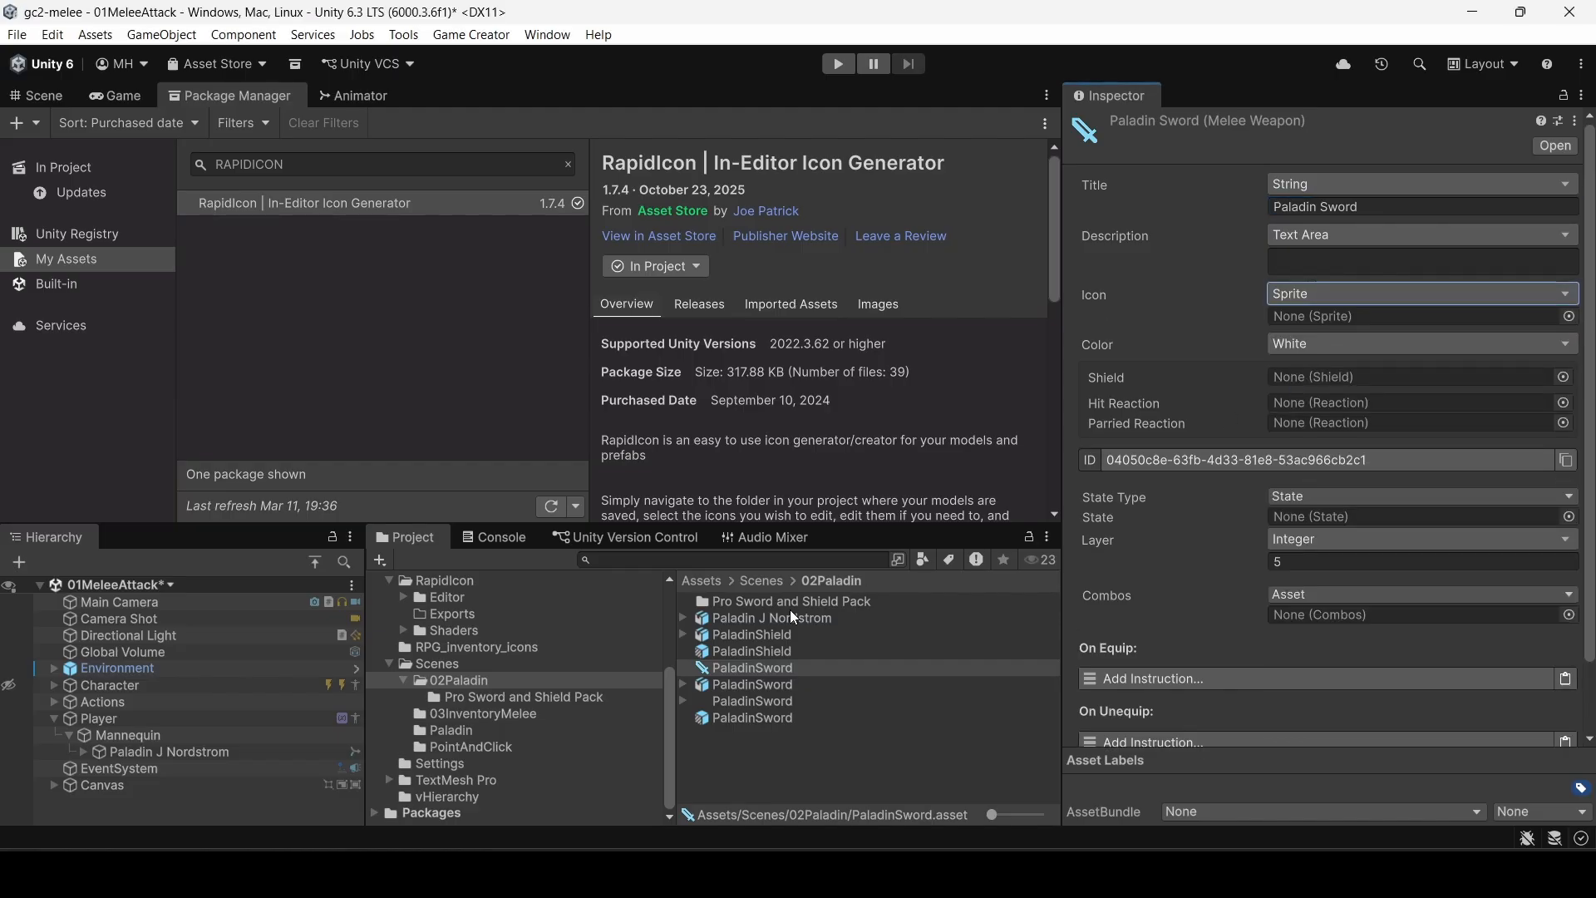
left_click_drag(755, 700, 1319, 316)
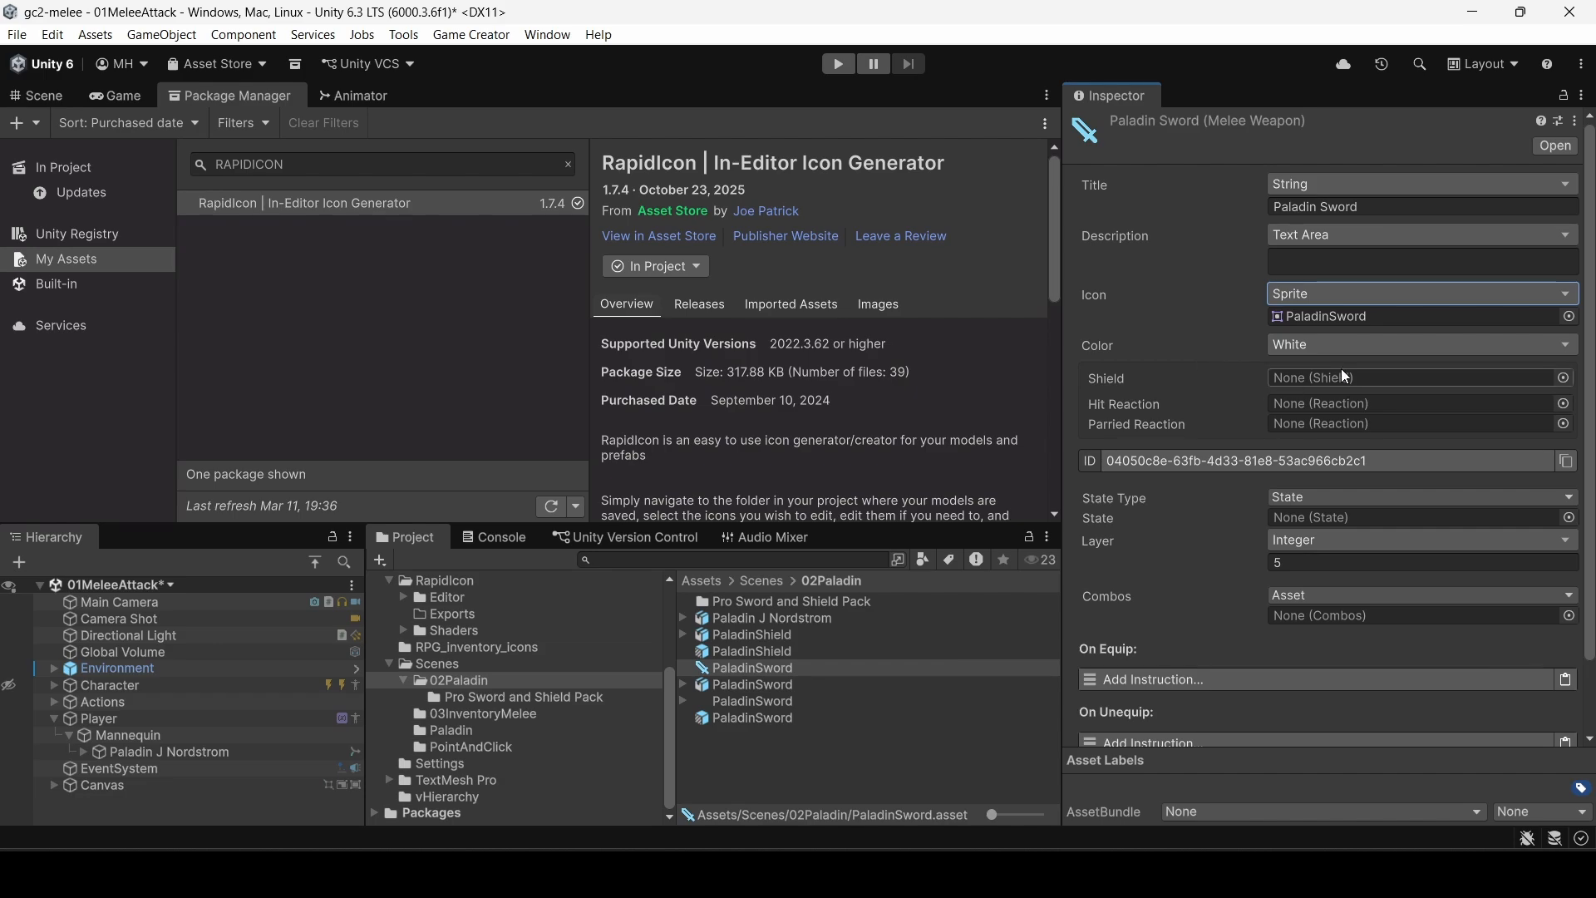
scroll(1234, 434, "down", 2)
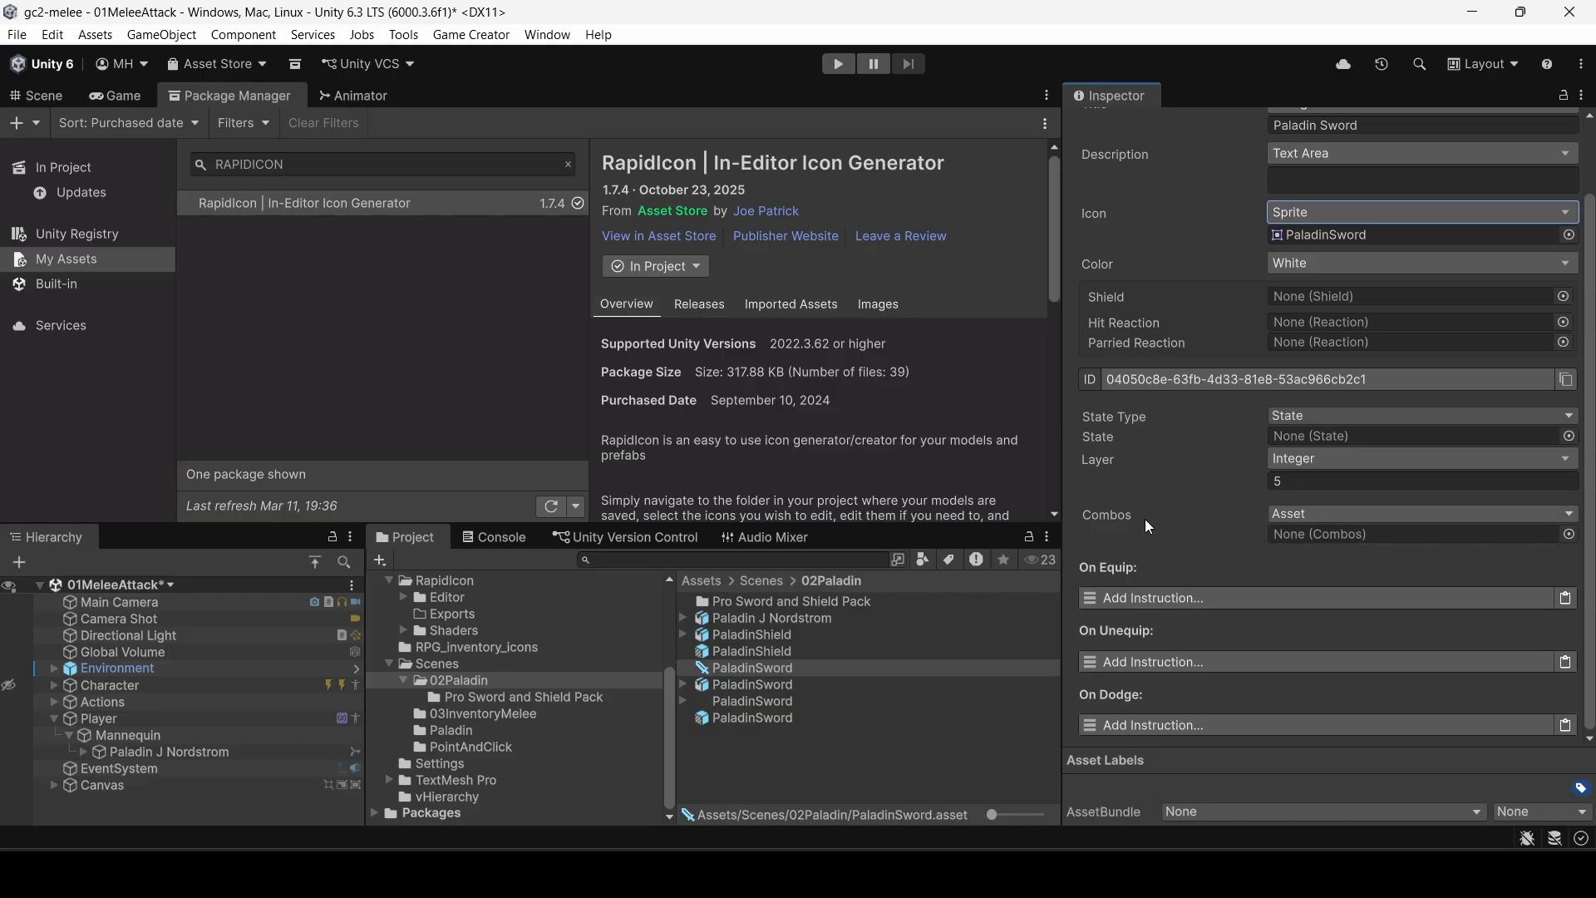
left_click(1280, 510)
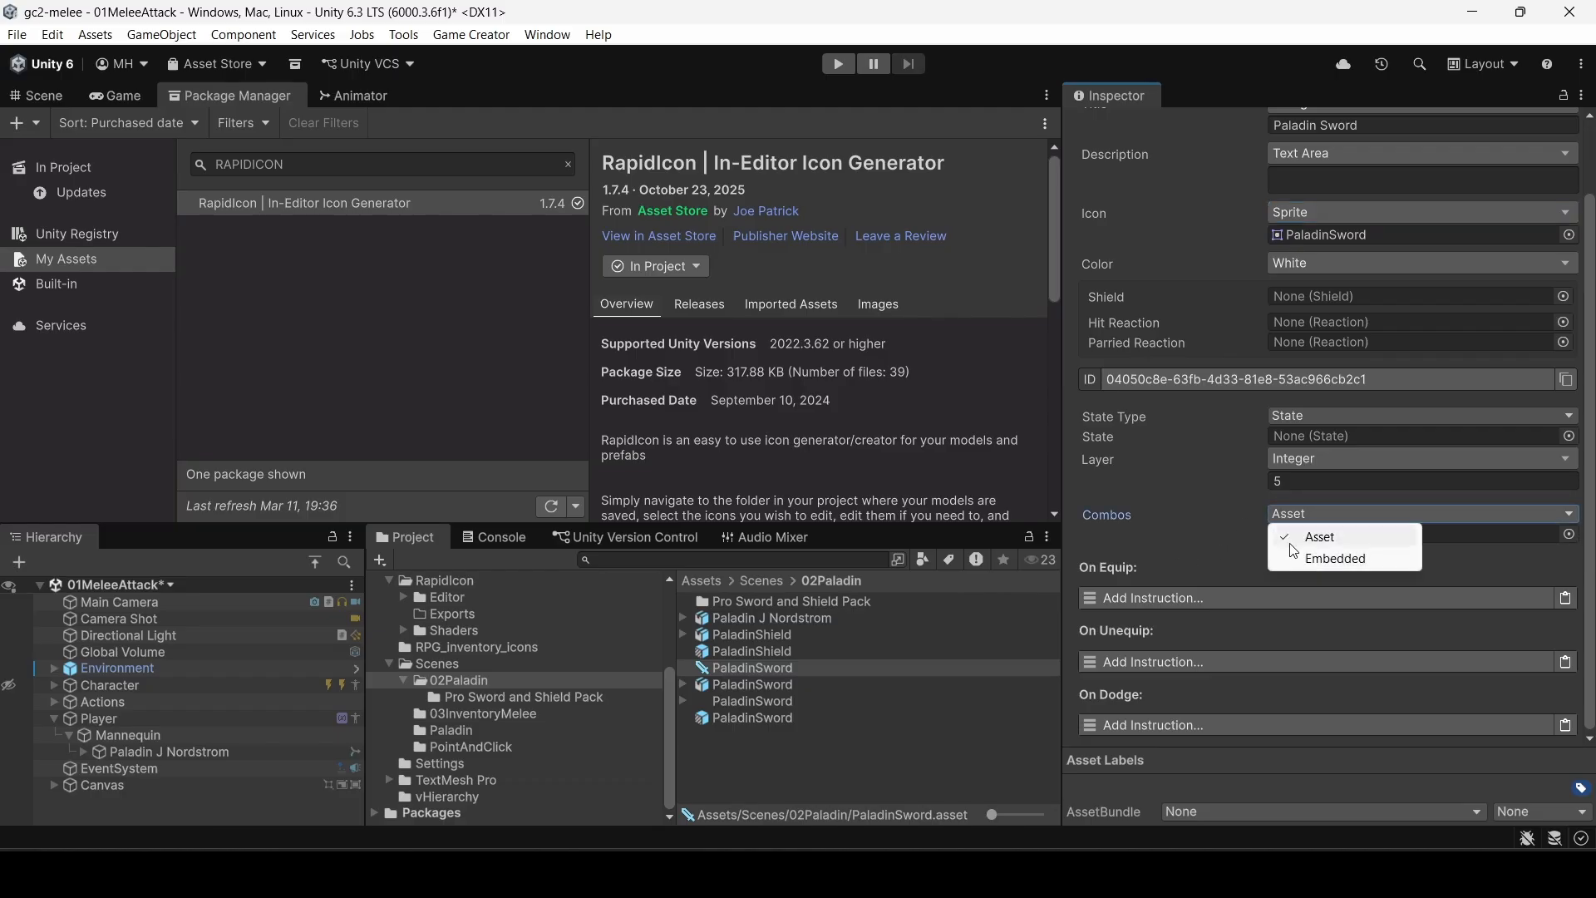
left_click(1297, 557)
left_click(1294, 516)
left_click(1289, 535)
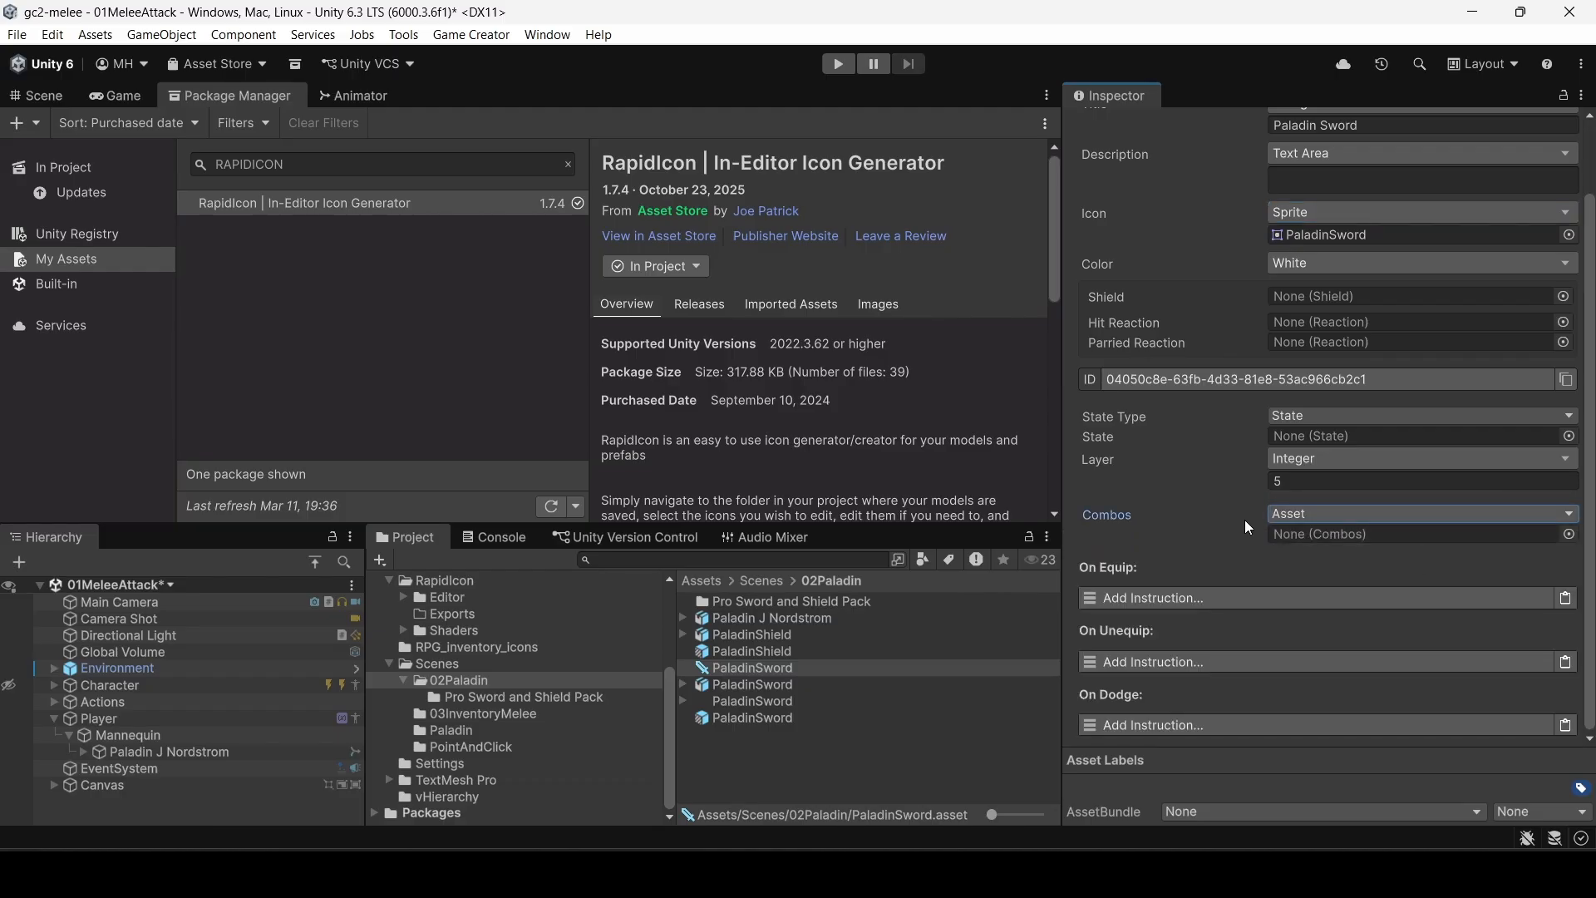
Step: Create a Game Creator Melee Combos asset named PaladinSwordCombos in 02Paladin and insert a root combo entry
right_click(742, 775)
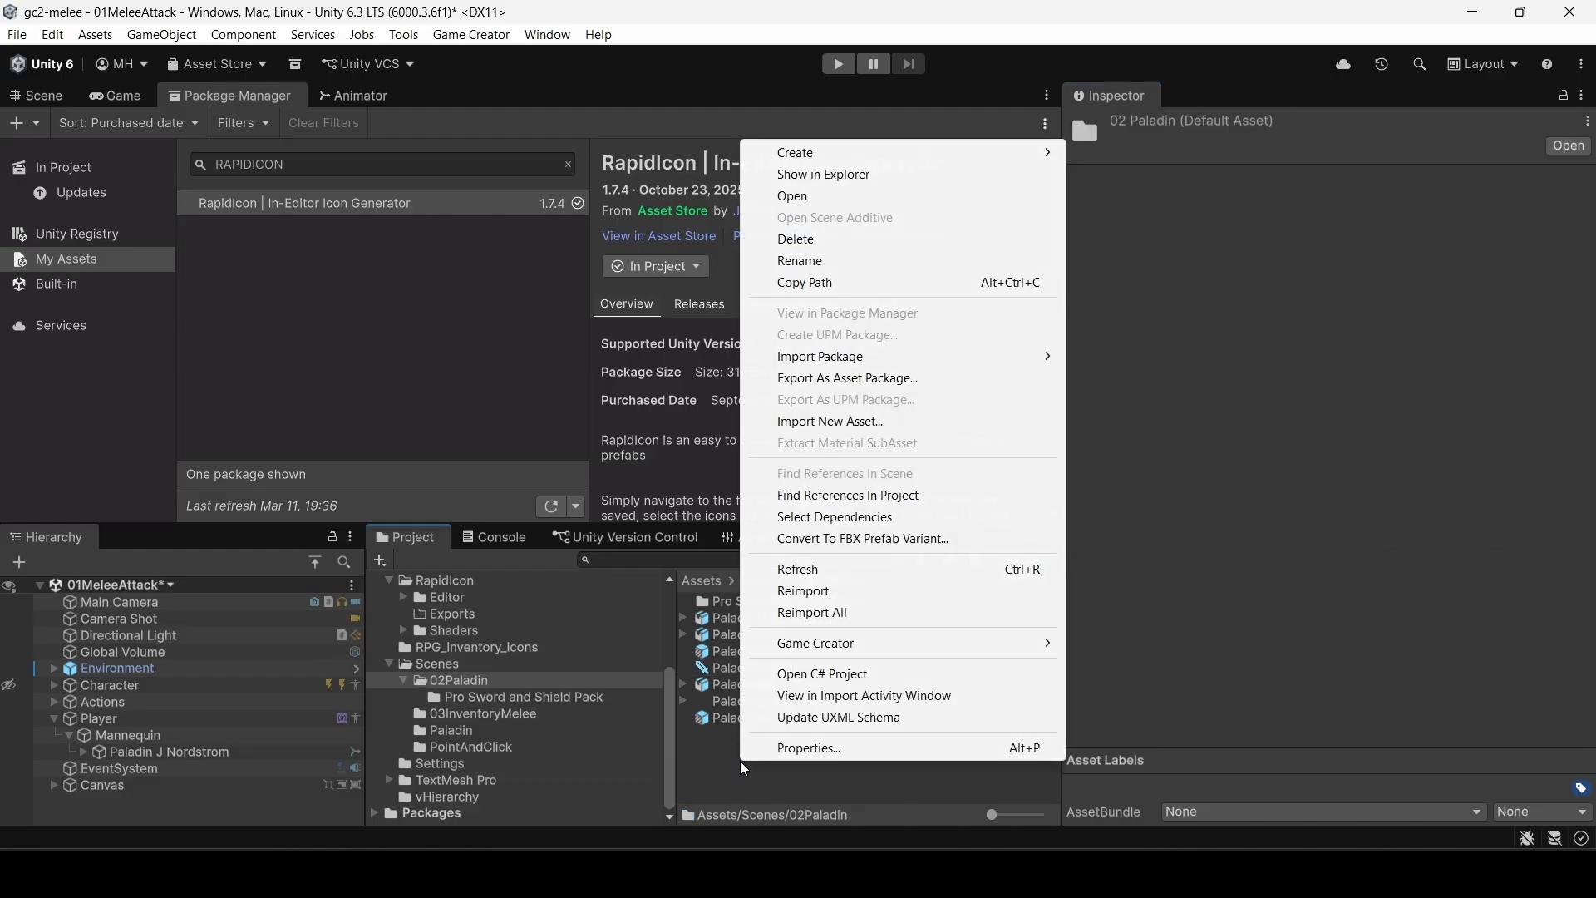
mouse_move(984, 158)
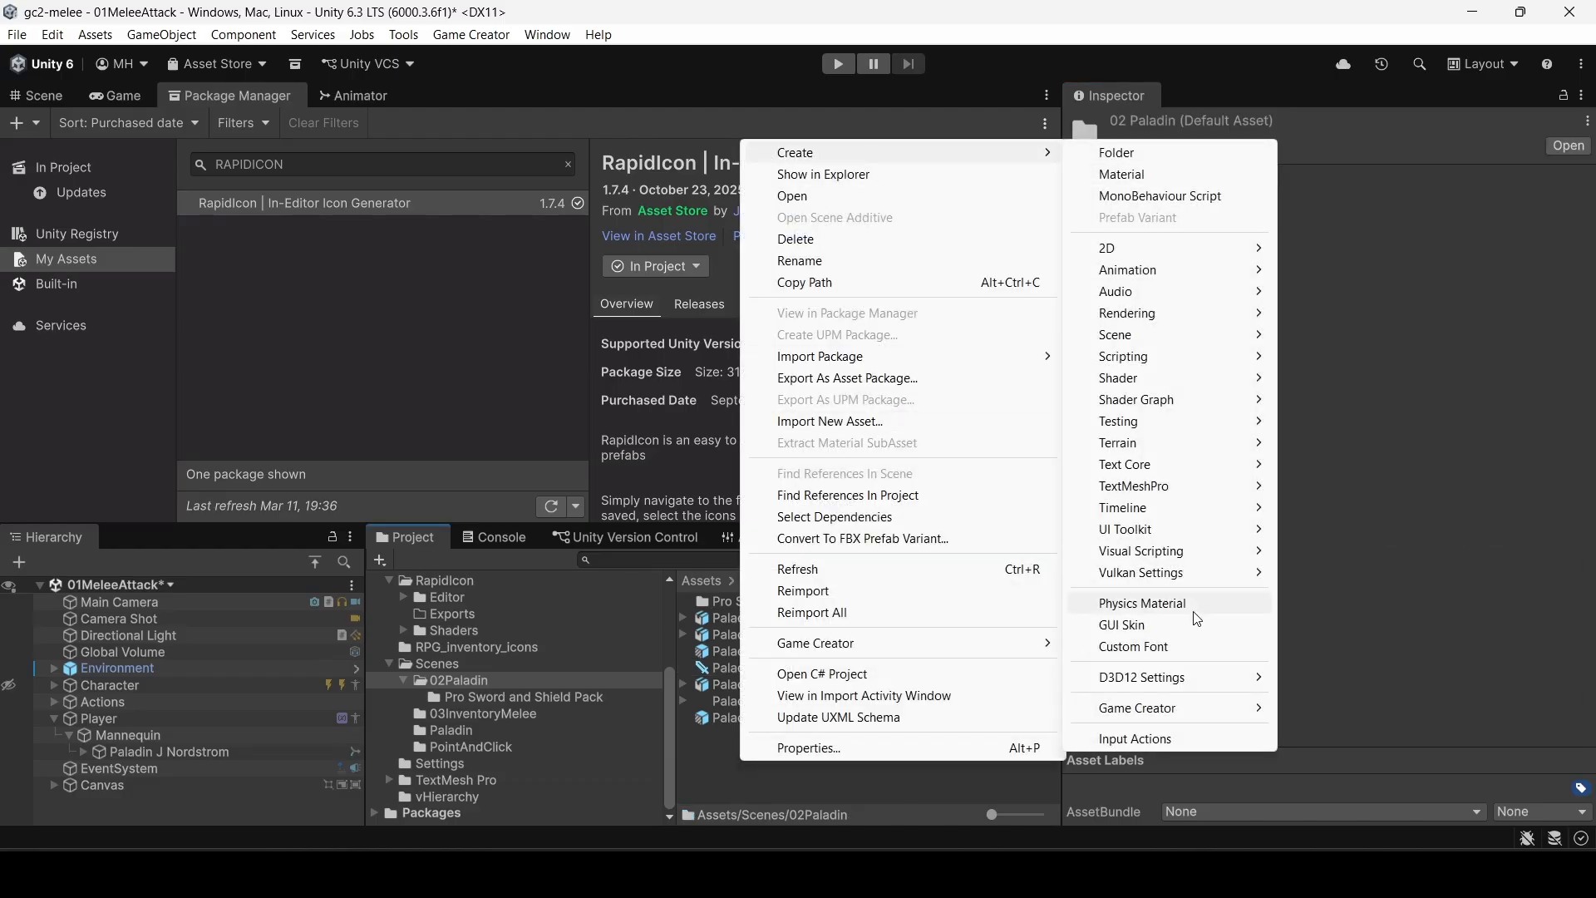
mouse_move(1160, 708)
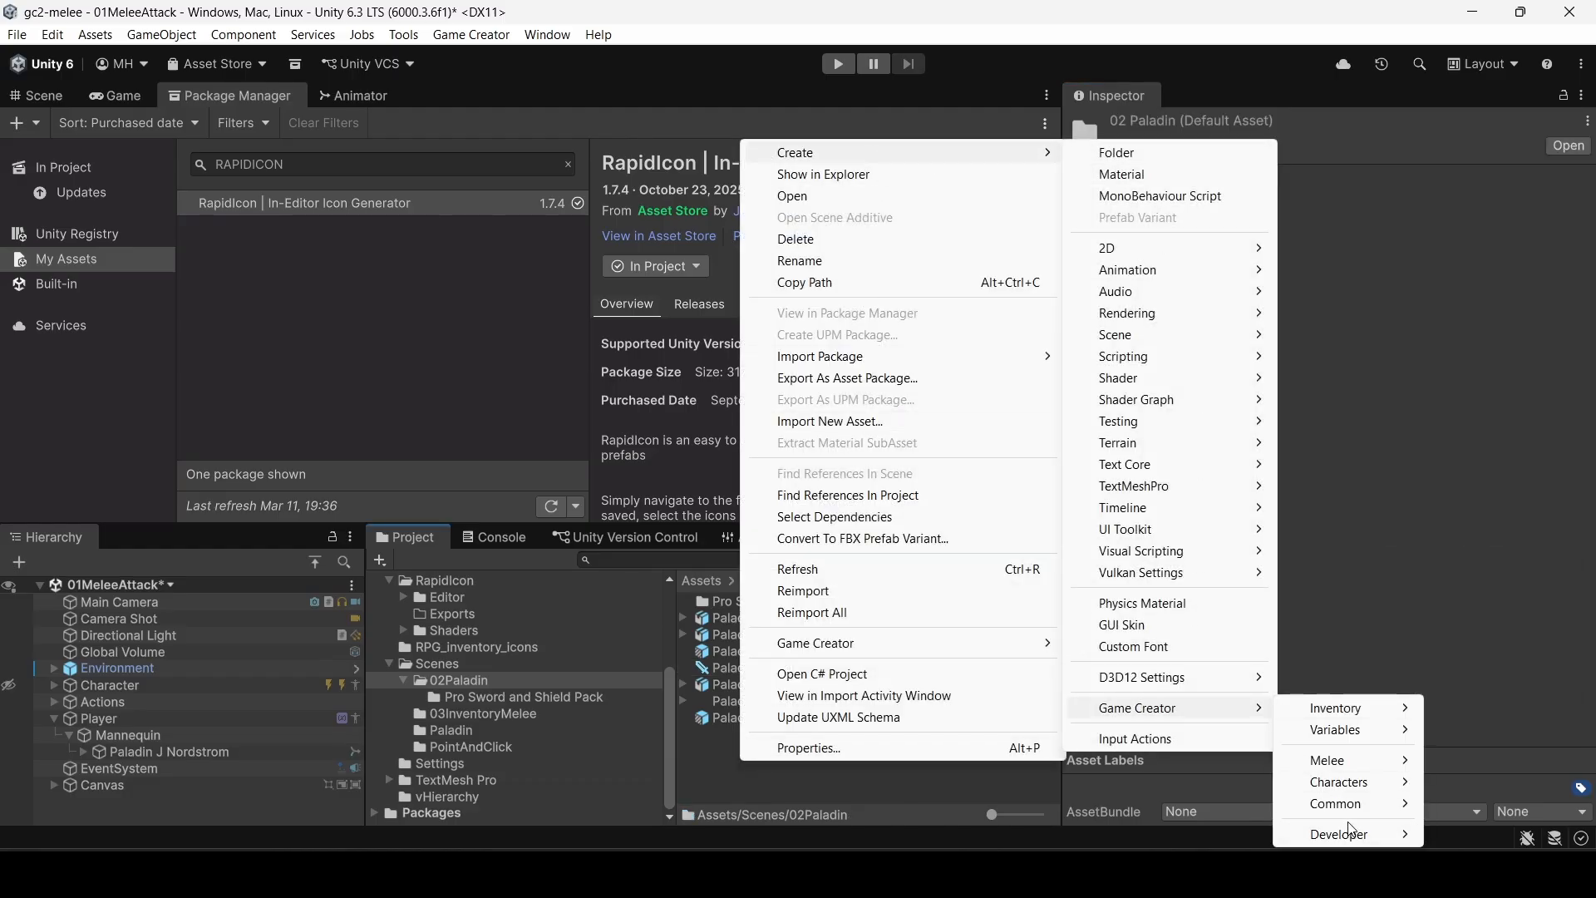
mouse_move(1325, 759)
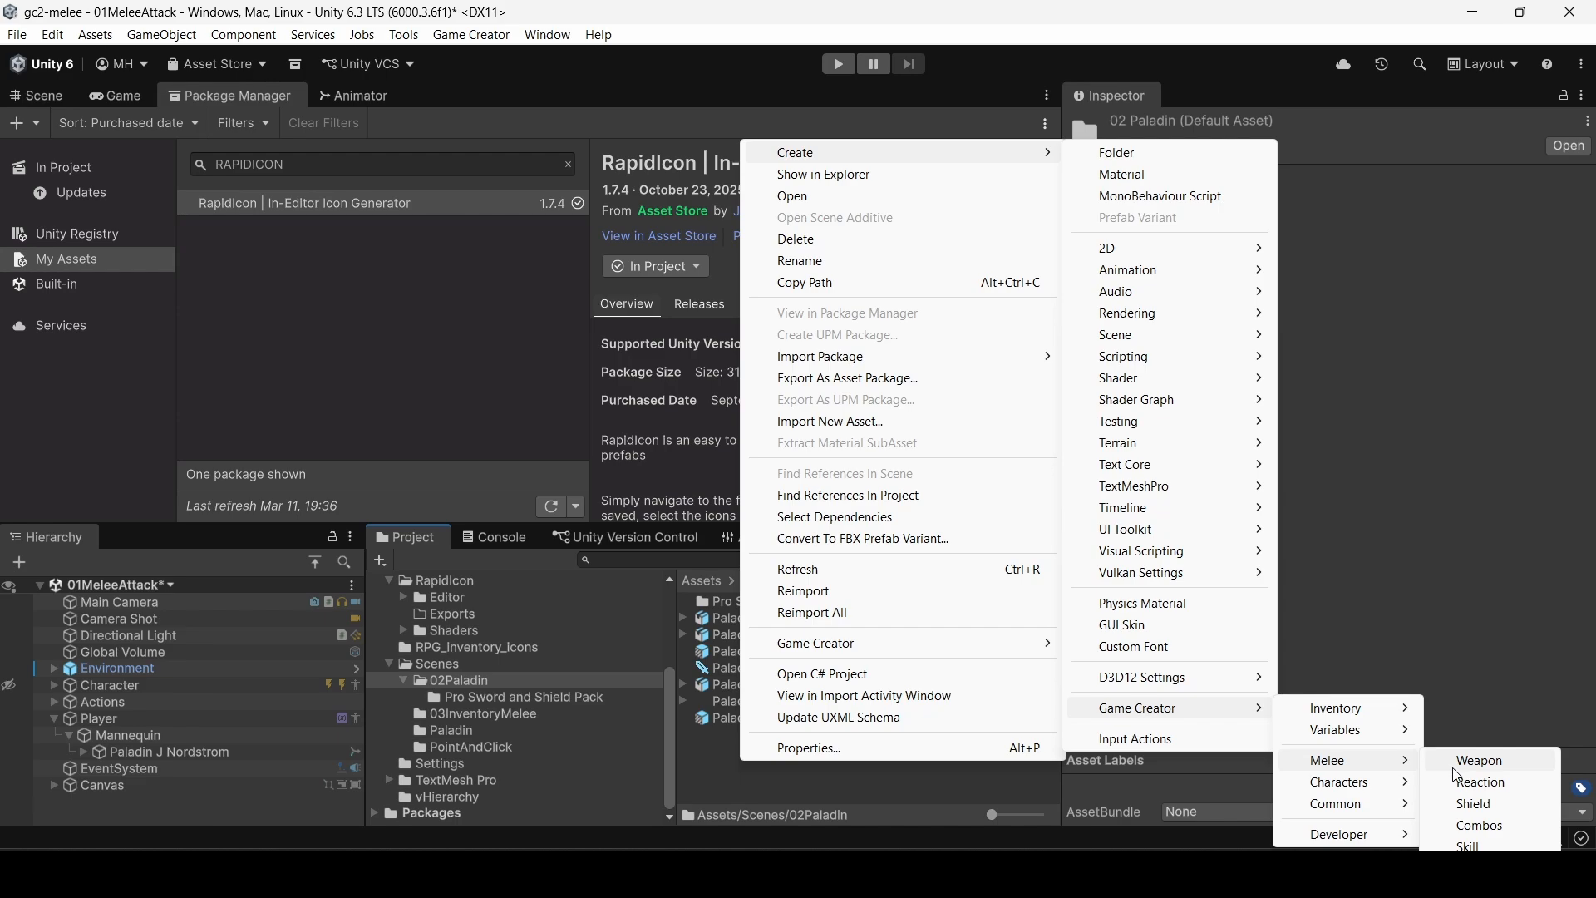
left_click(1466, 828)
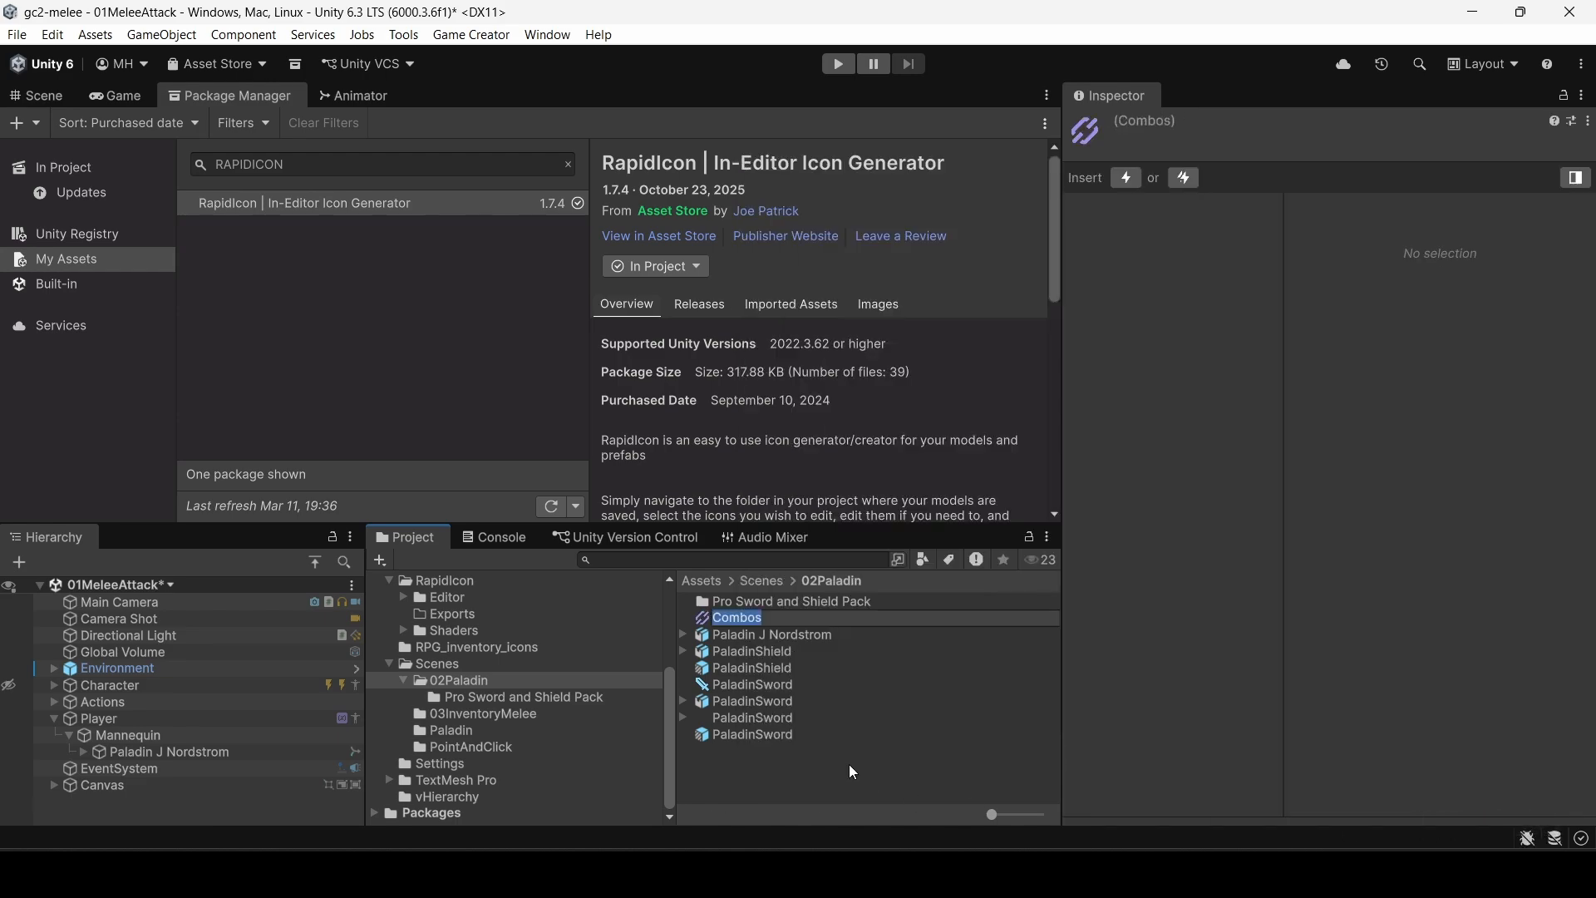
type("PaladinSwordComb")
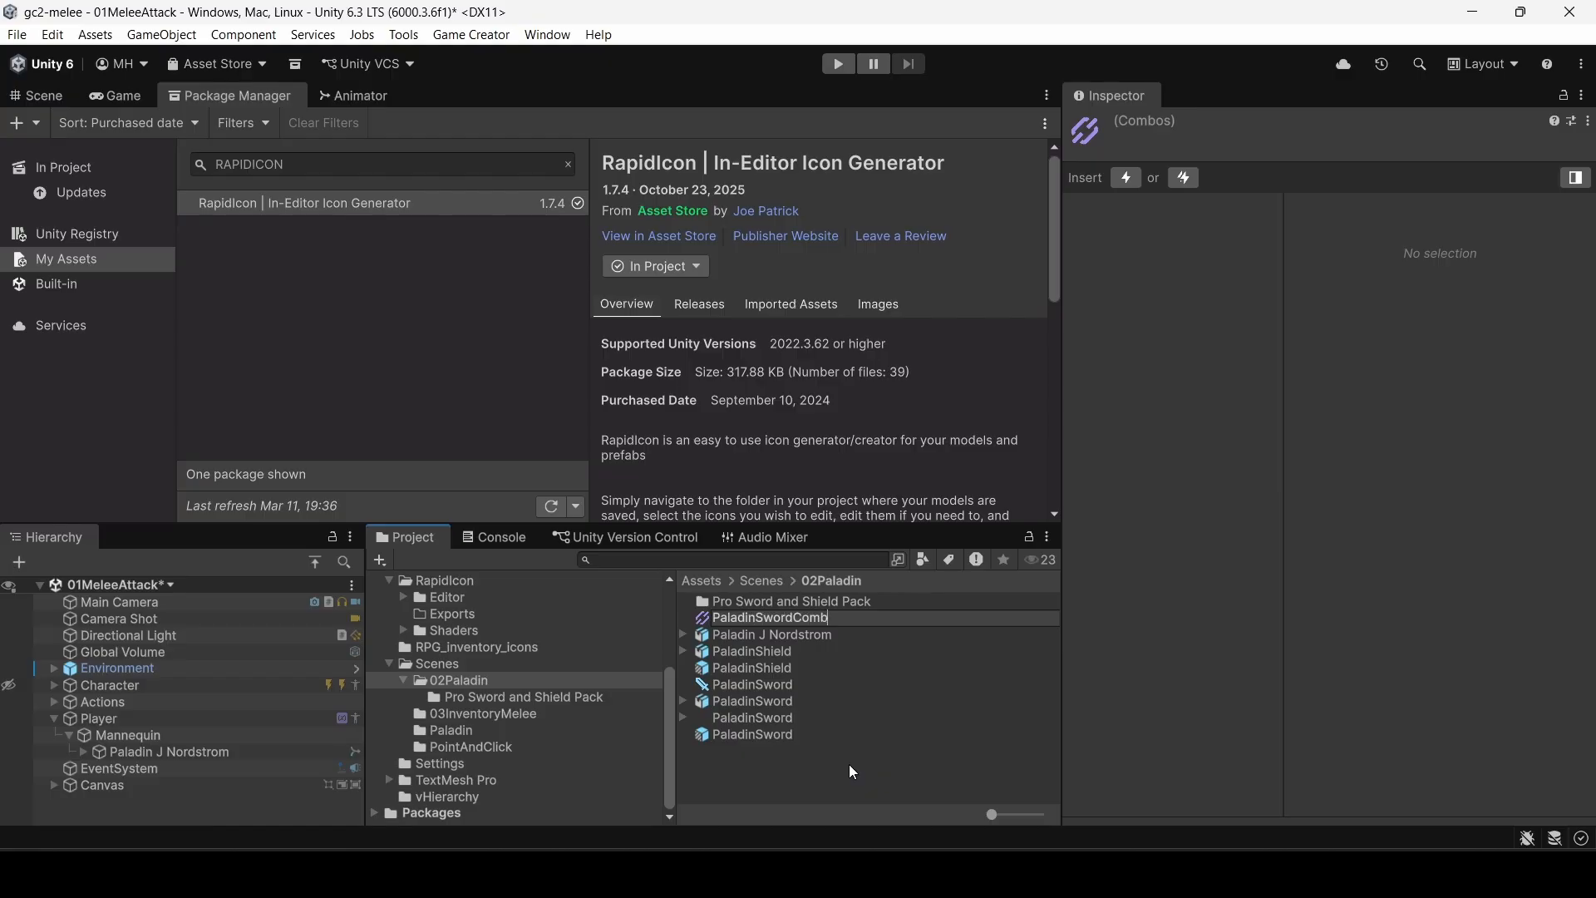
type("os")
key("Return")
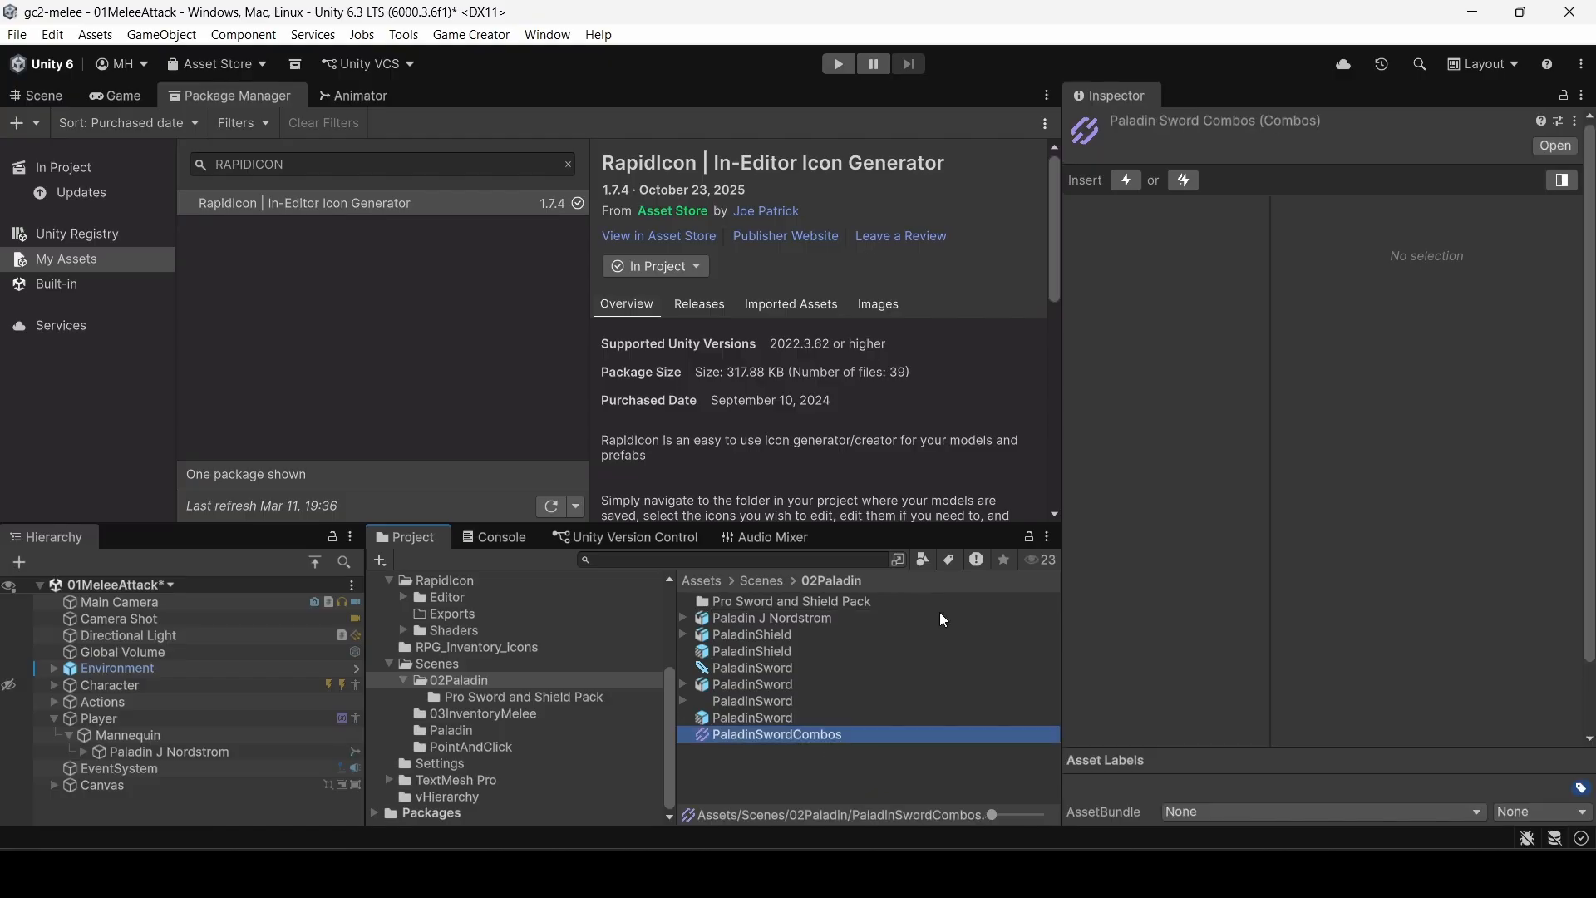
left_click(1126, 181)
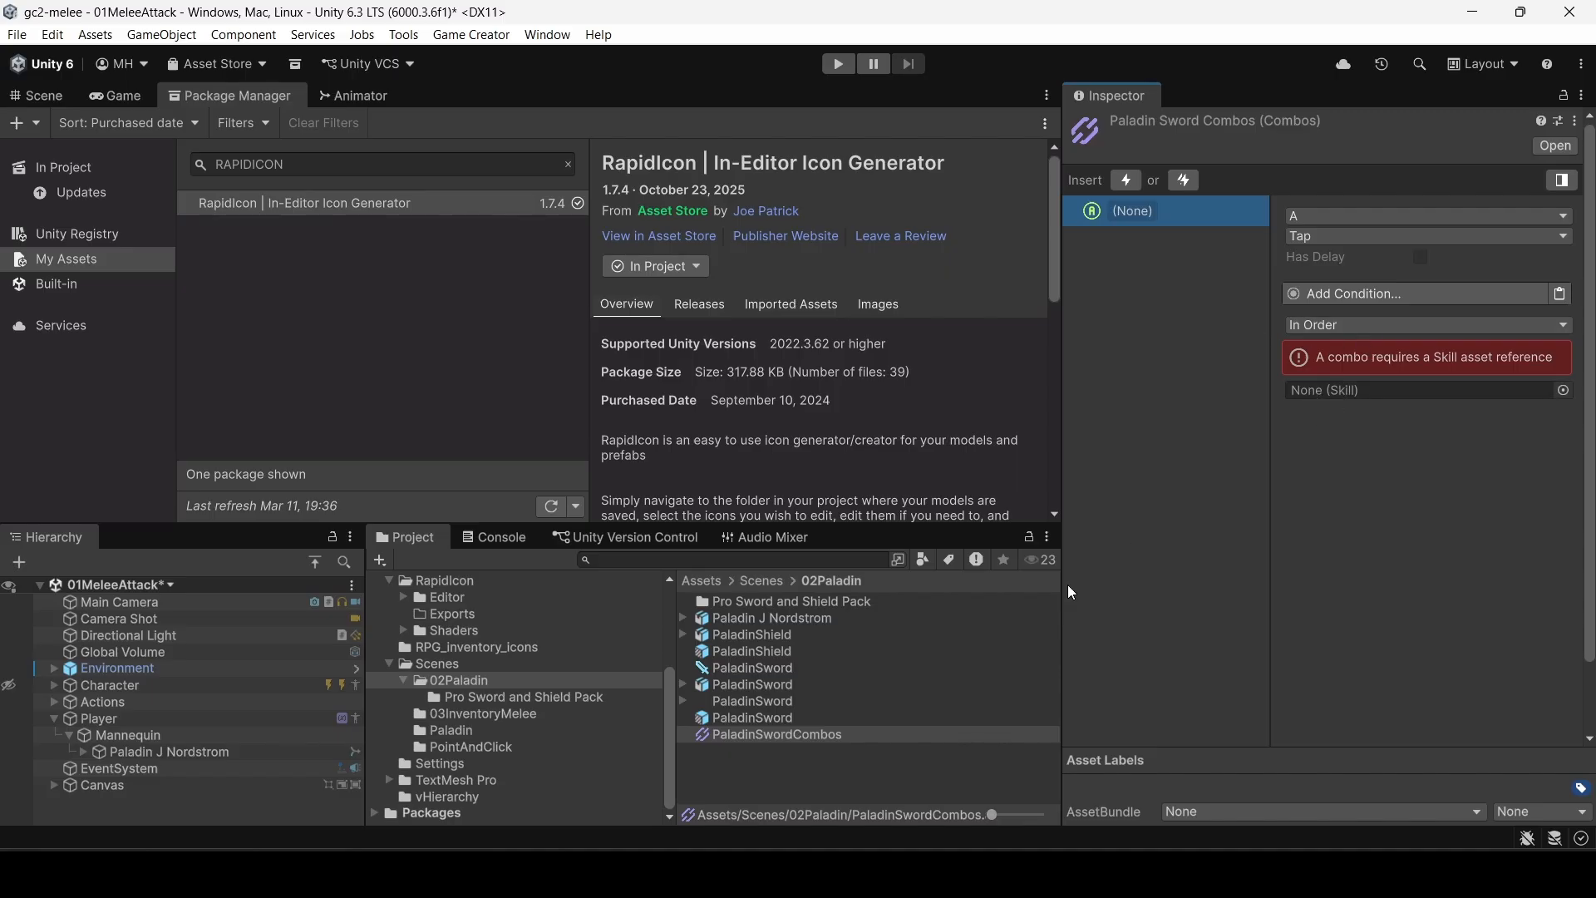
Step: Create a Game Creator Melee Skill asset in the 02Paladin folder, keeping its default name
right_click(741, 759)
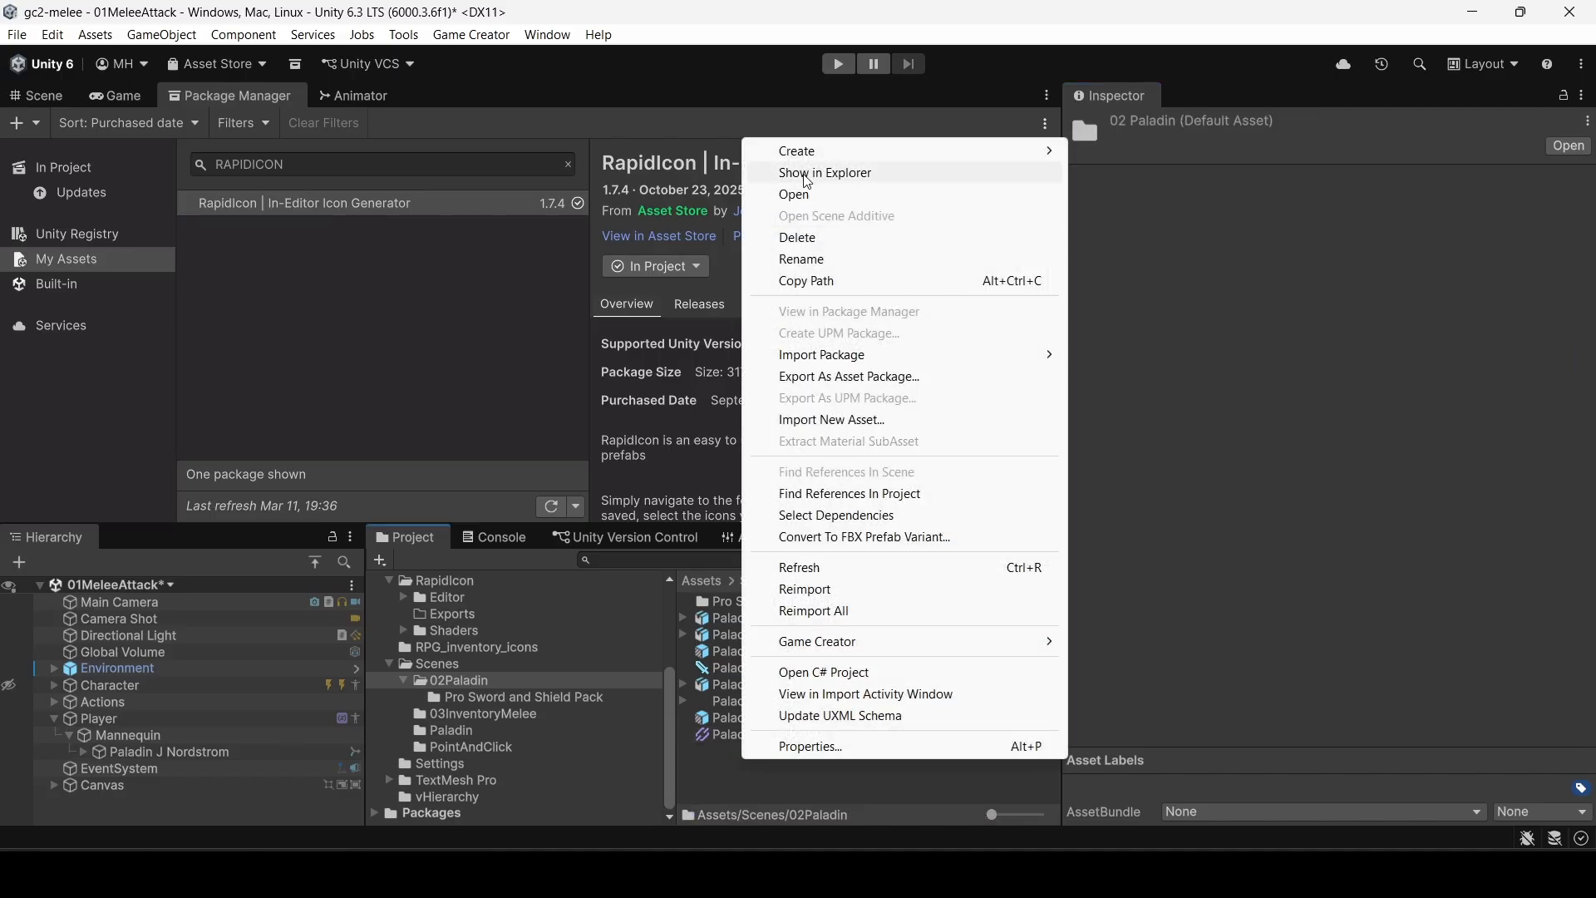
mouse_move(813, 157)
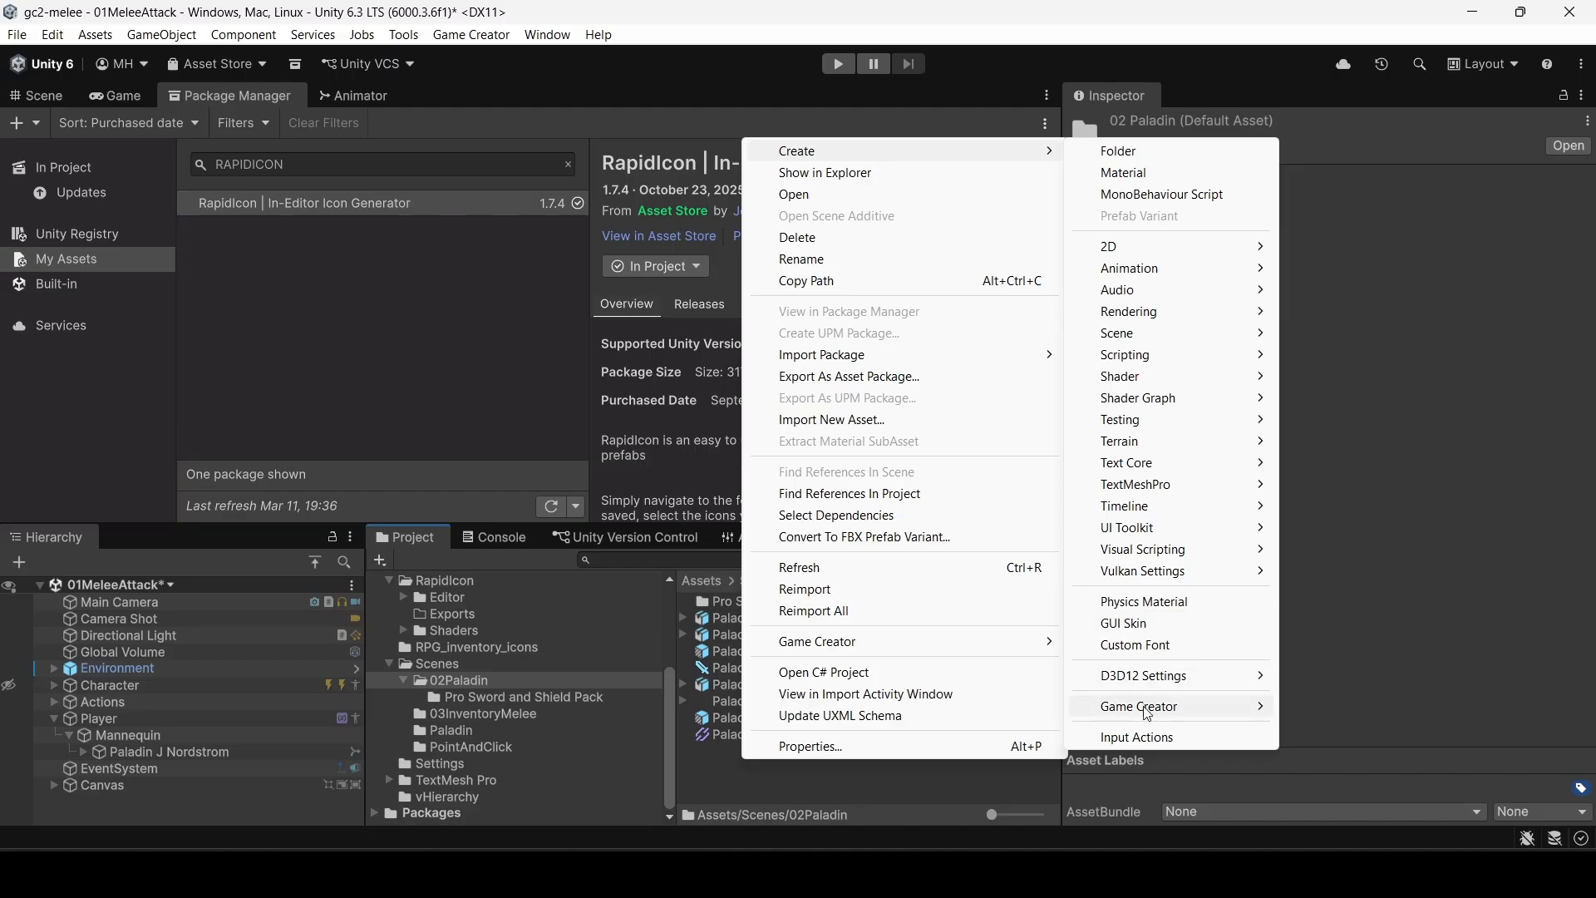
mouse_move(1163, 705)
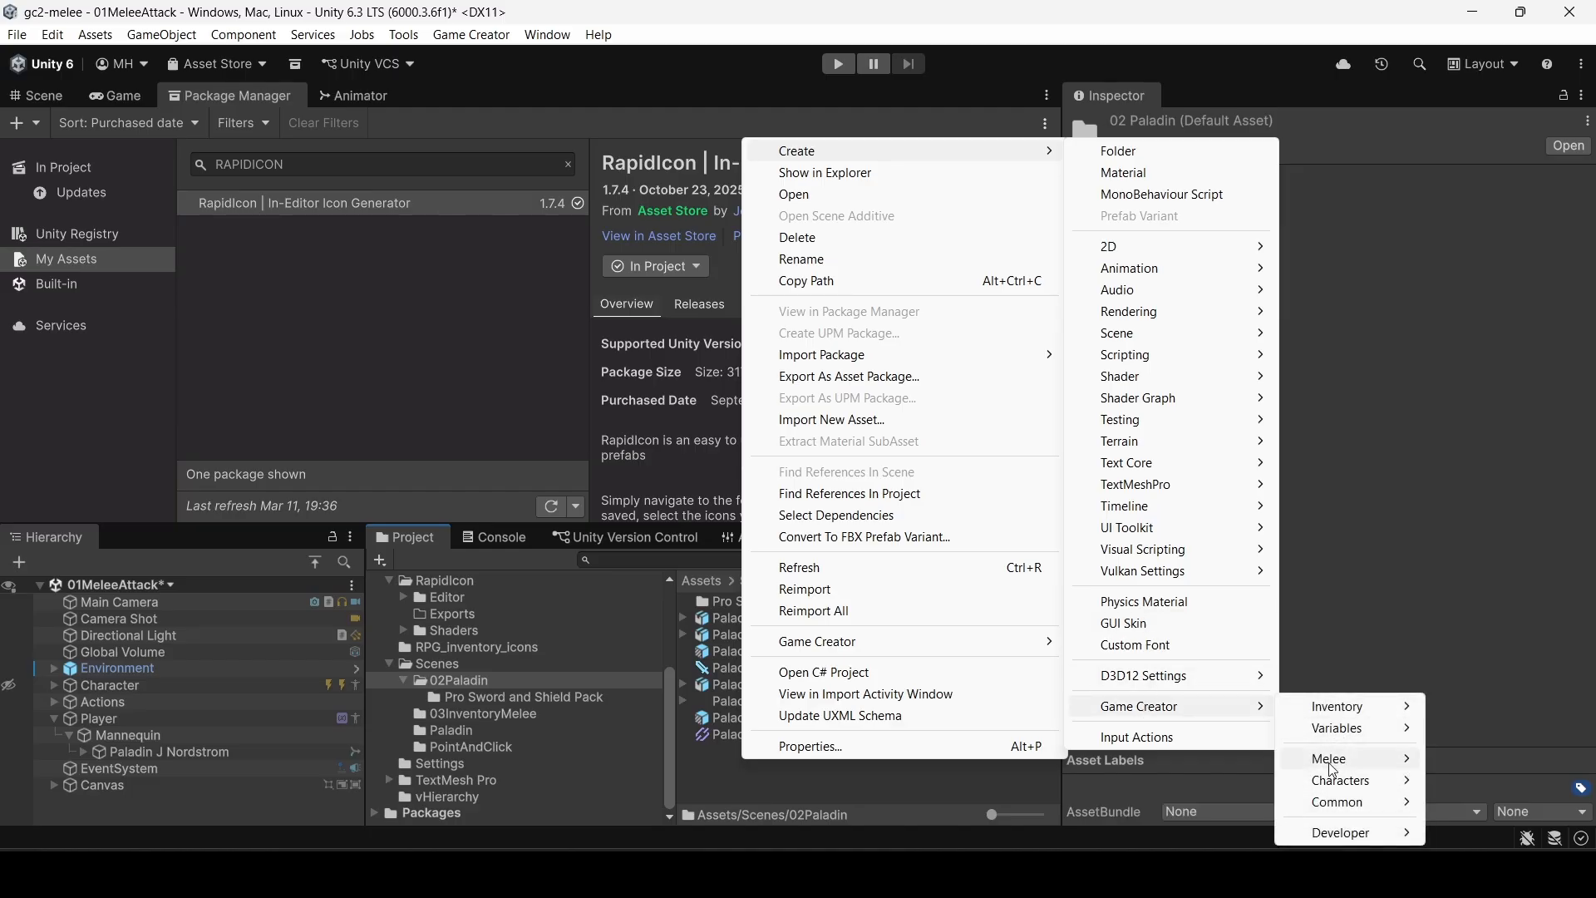
mouse_move(1333, 768)
left_click(1471, 844)
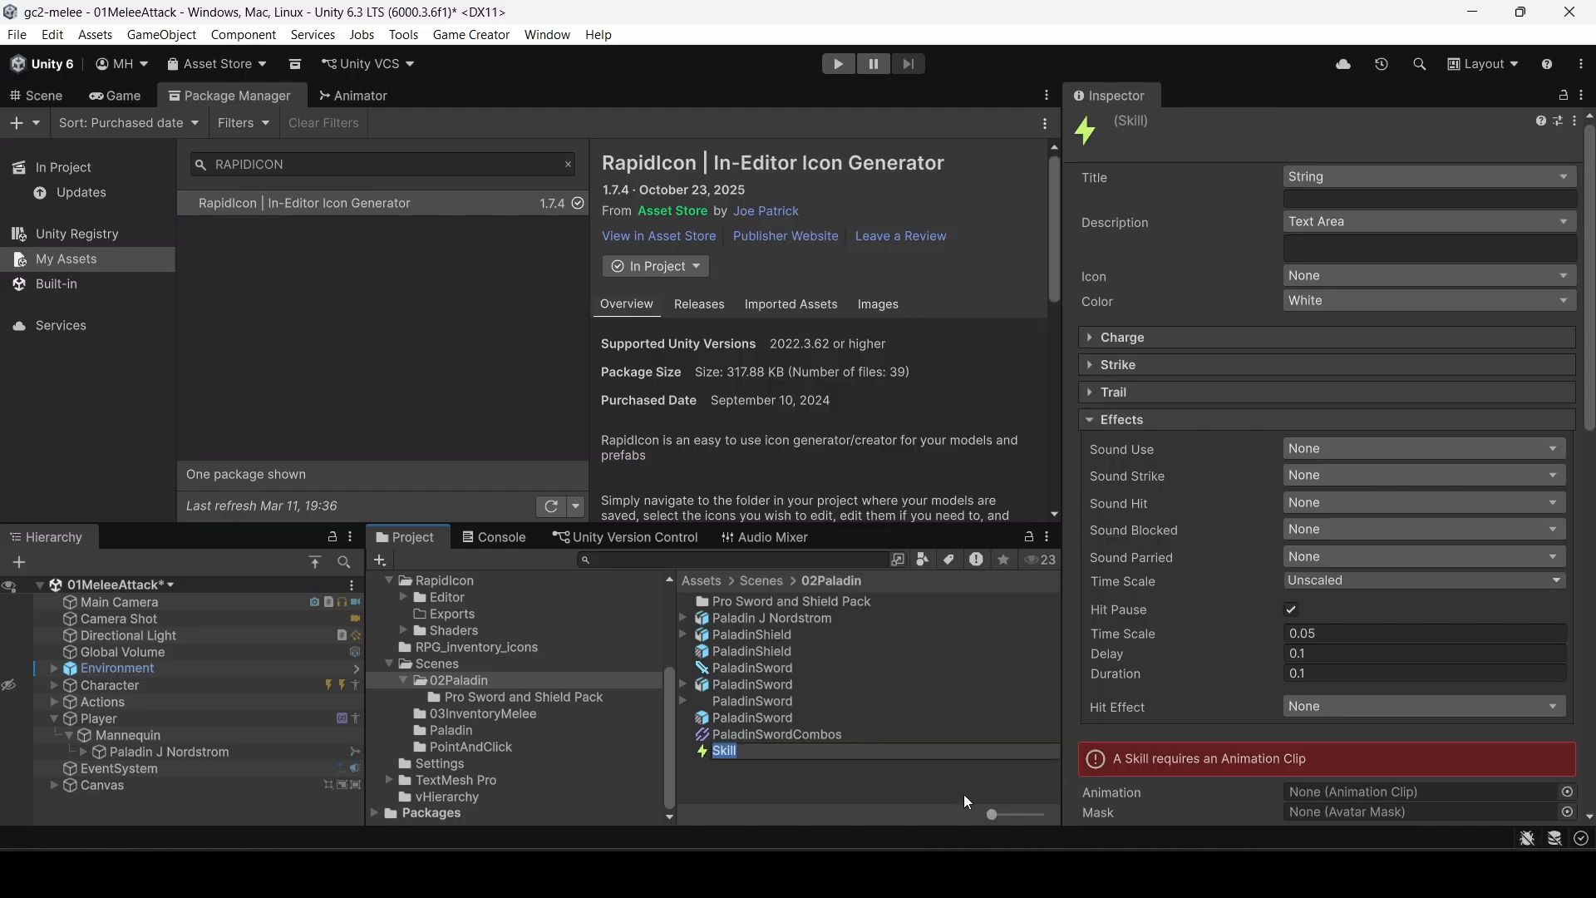
key("Return")
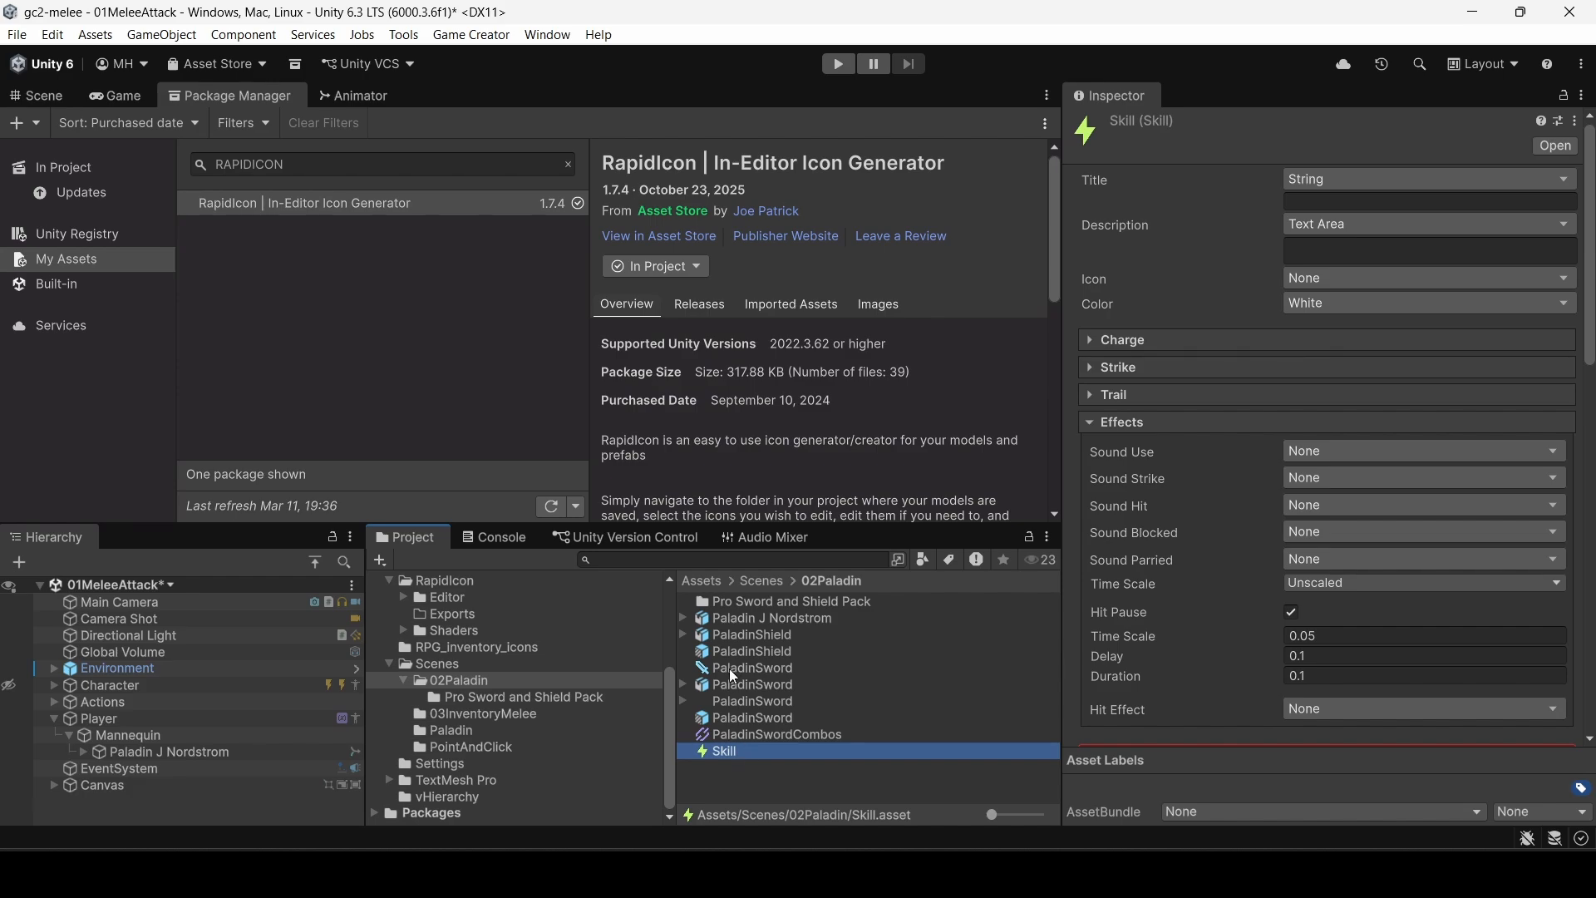
Step: Preview the sword and shield slash animation in the Pro Sword and Shield Pack, and rename the new Skill asset in 02Paladin to Slash 1
left_click(514, 700)
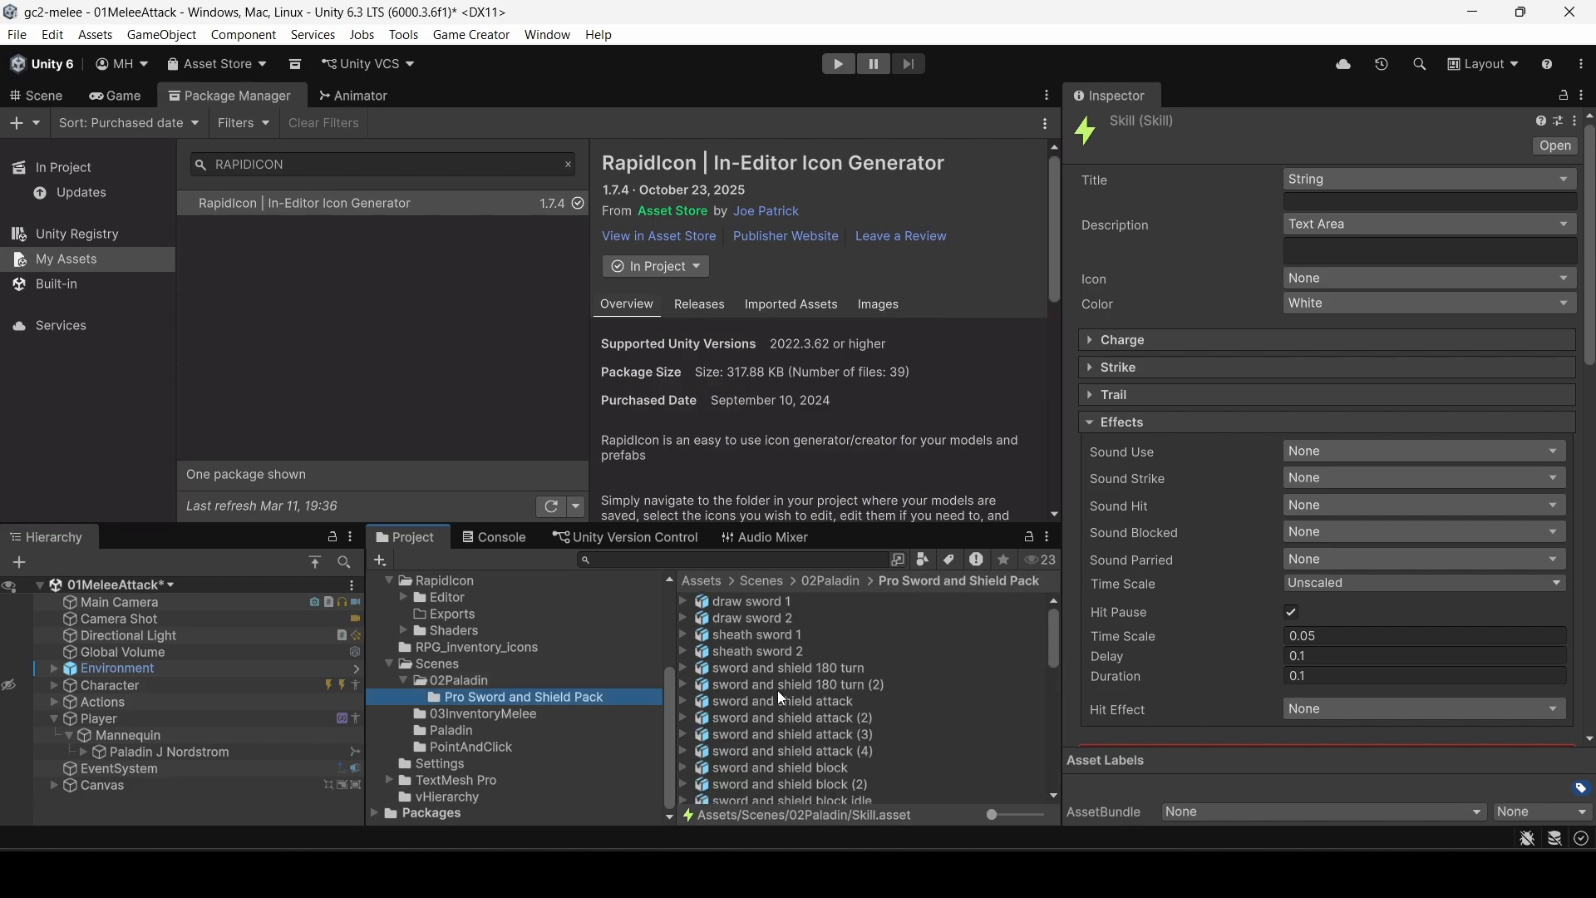
left_click_drag(1054, 632, 1046, 748)
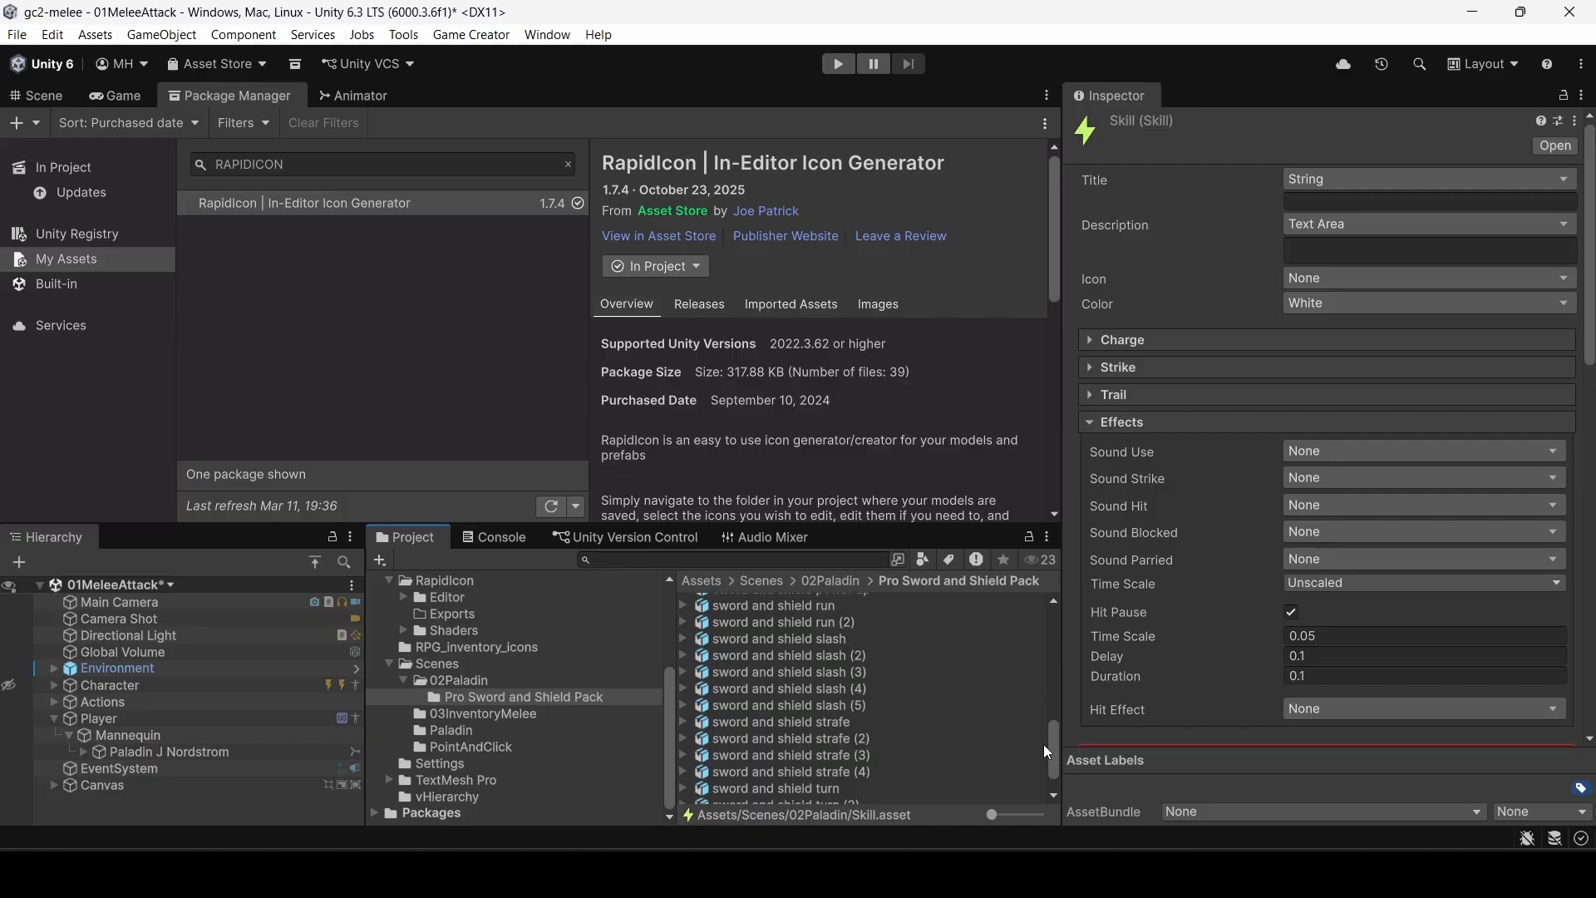
left_click(782, 640)
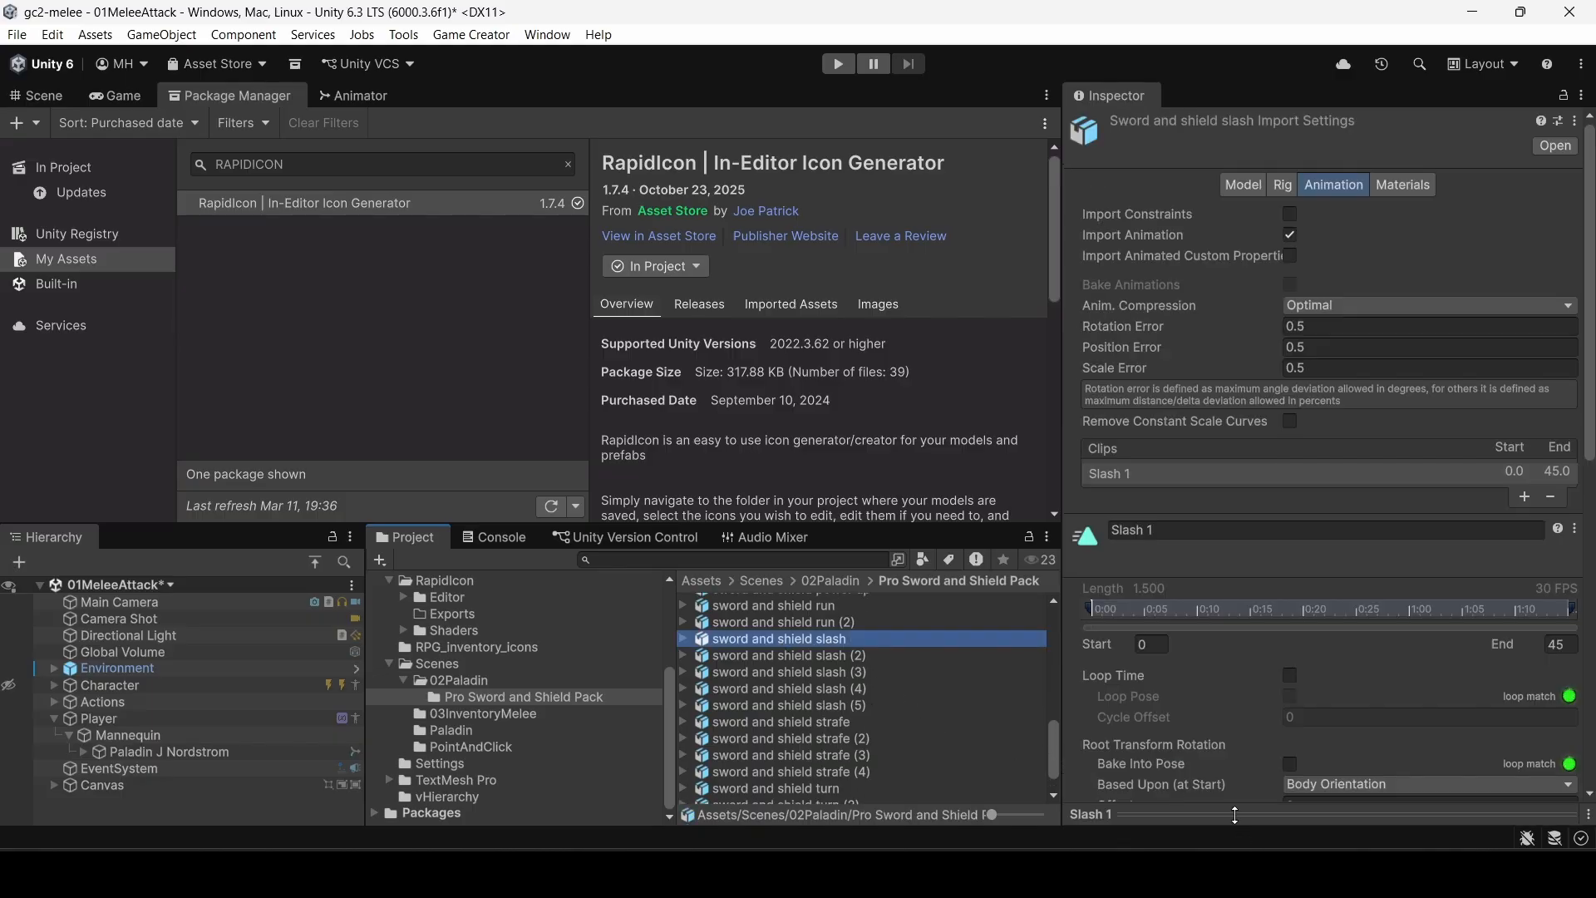
left_click(1077, 645)
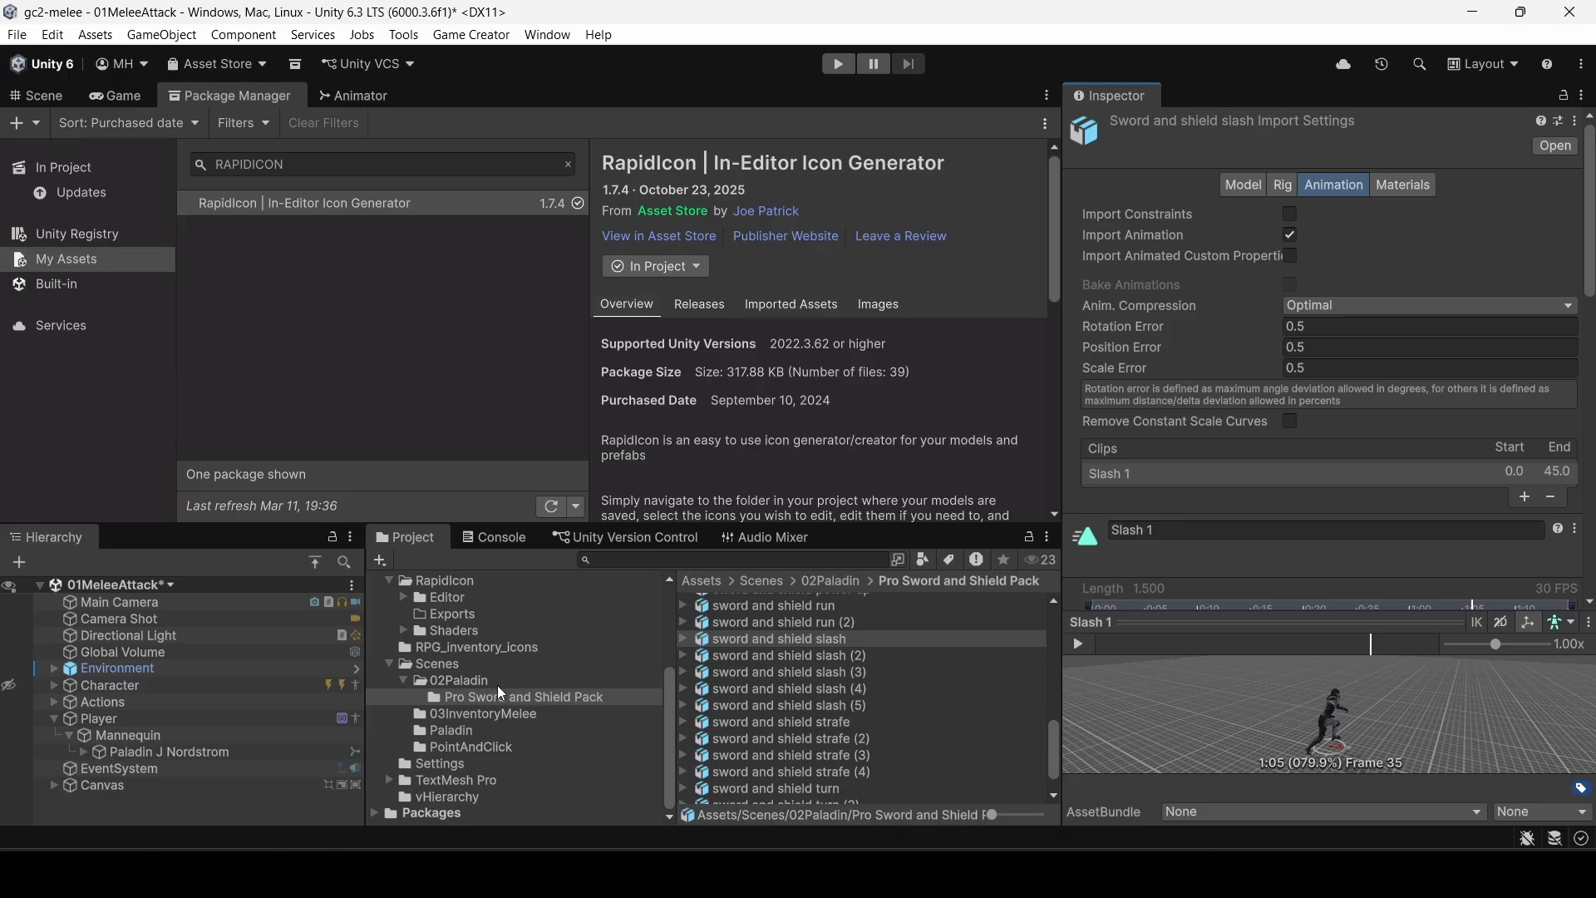
left_click(465, 682)
left_click(738, 751)
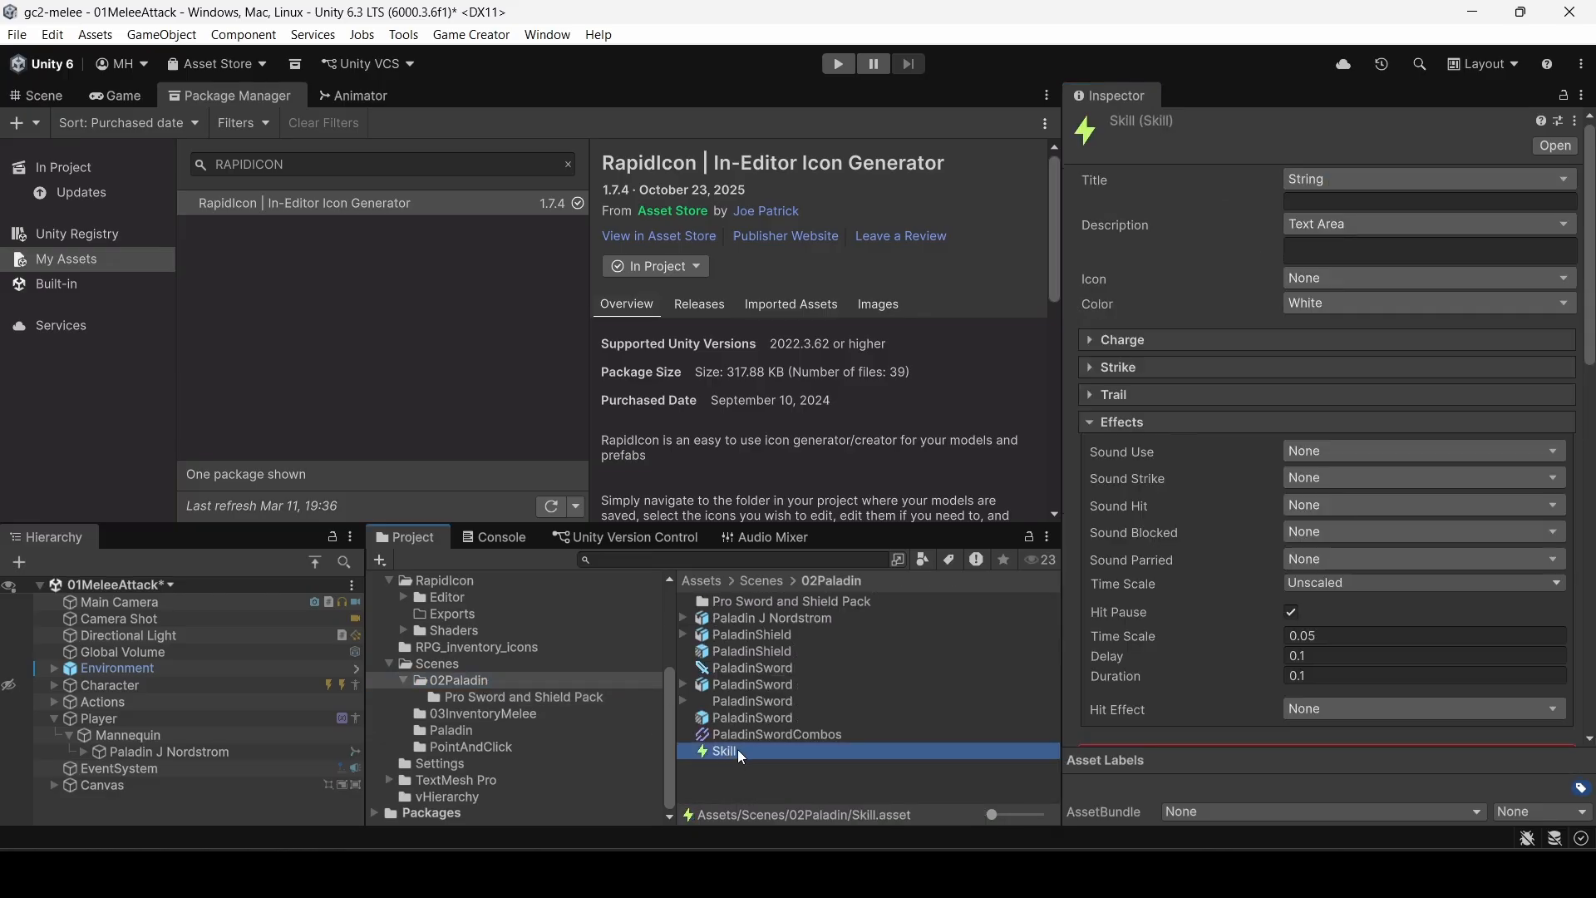
left_click(723, 751)
type("Slash 1")
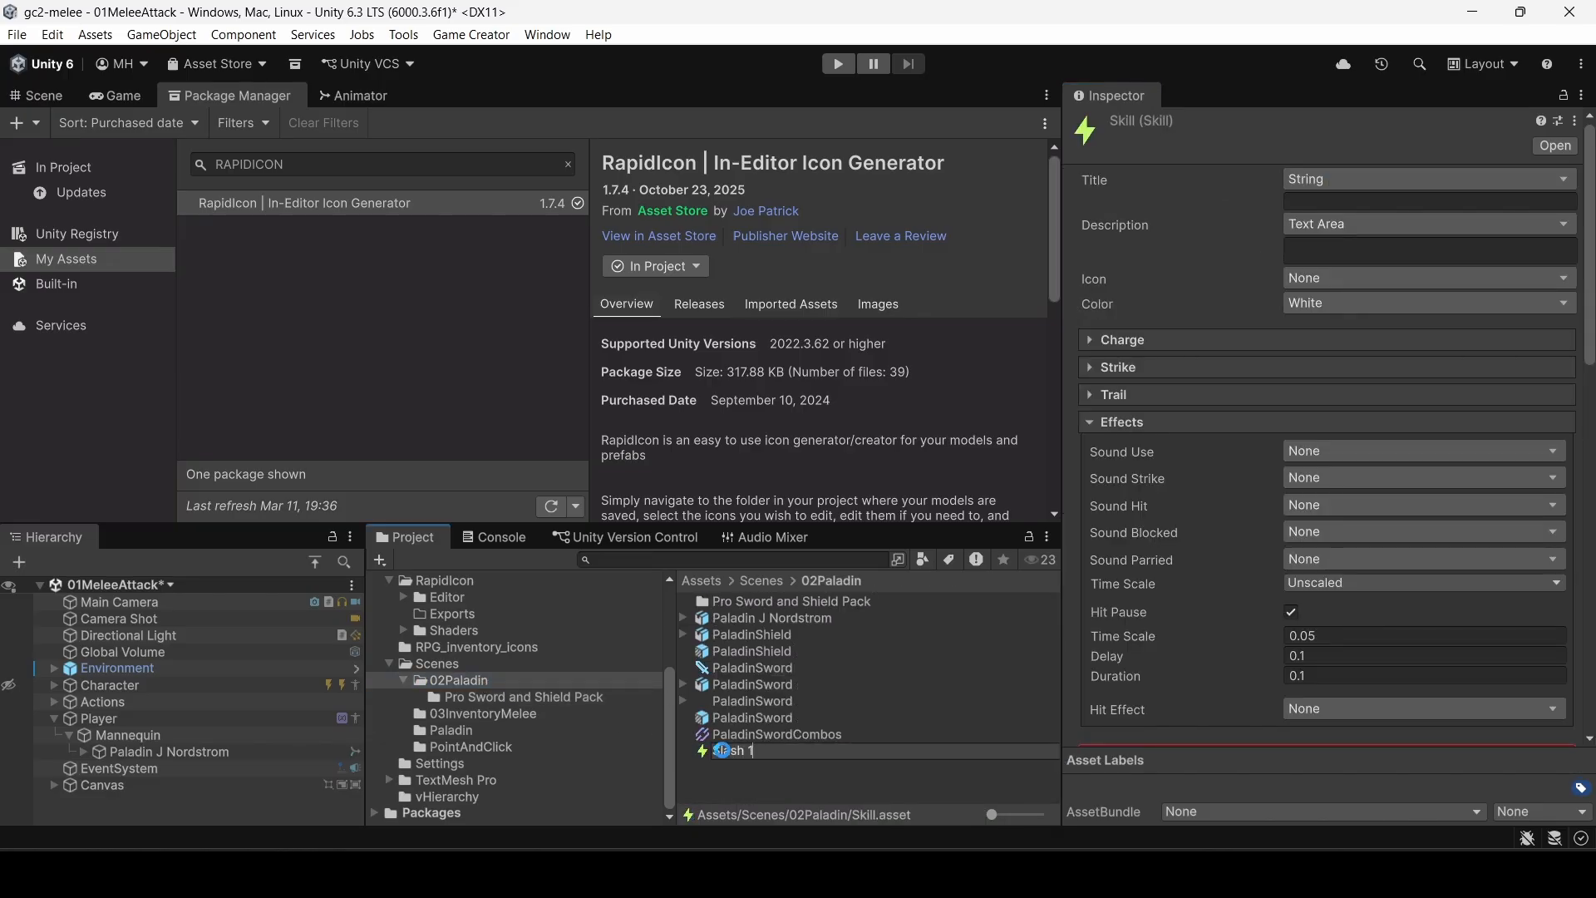
key("Return")
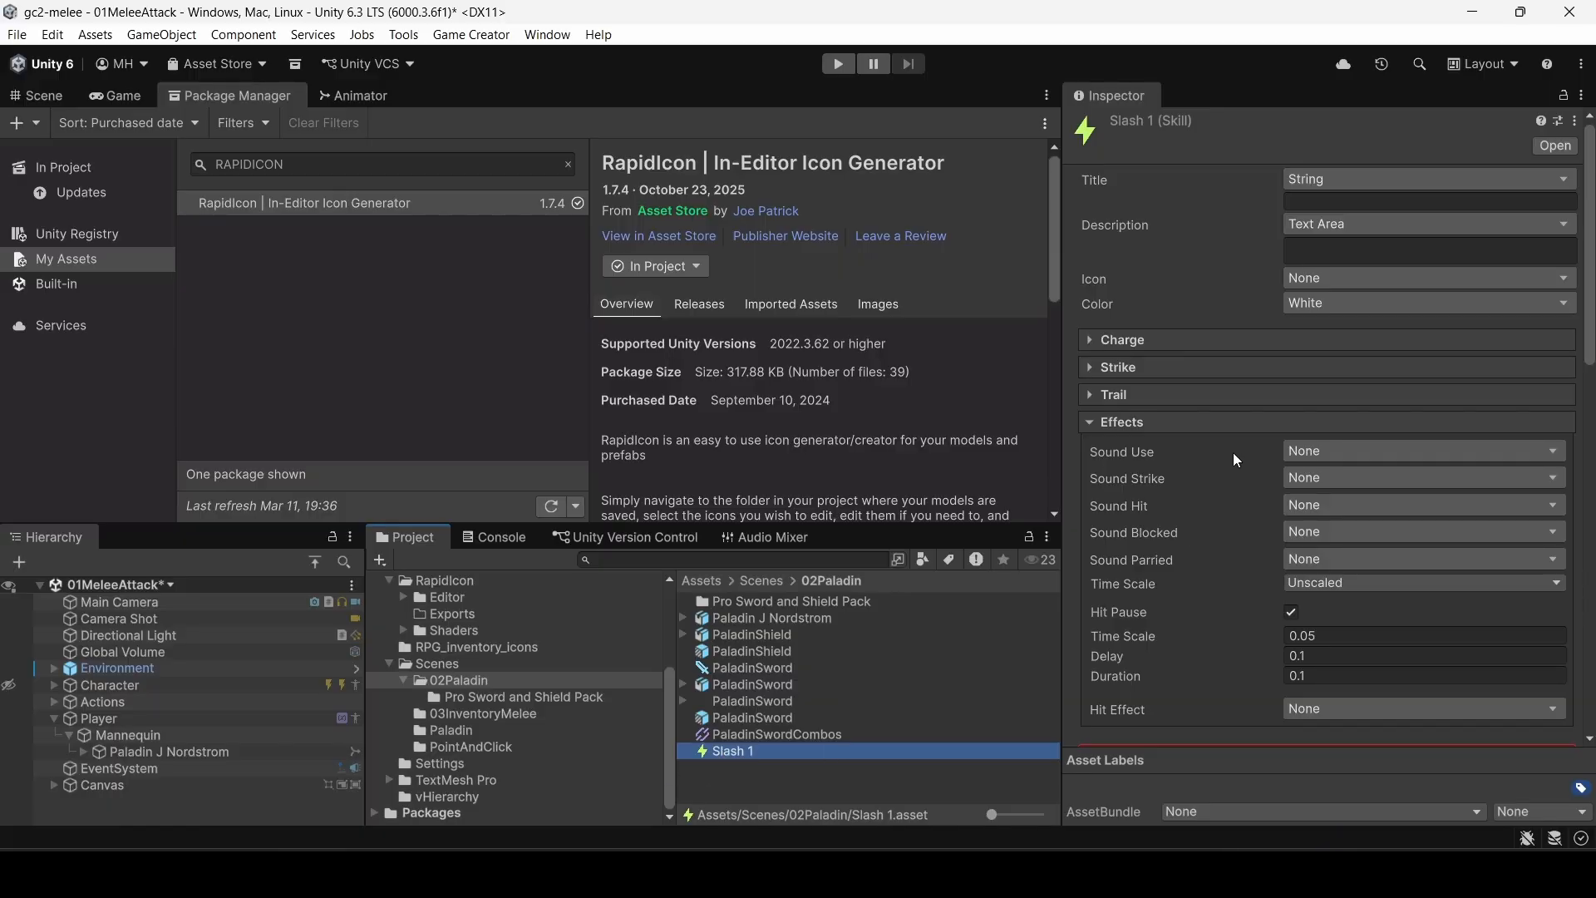
Step: Title the Slash 1 skill "Slash 1" and review its Charge, Strike and Trail settings
left_click(1184, 339)
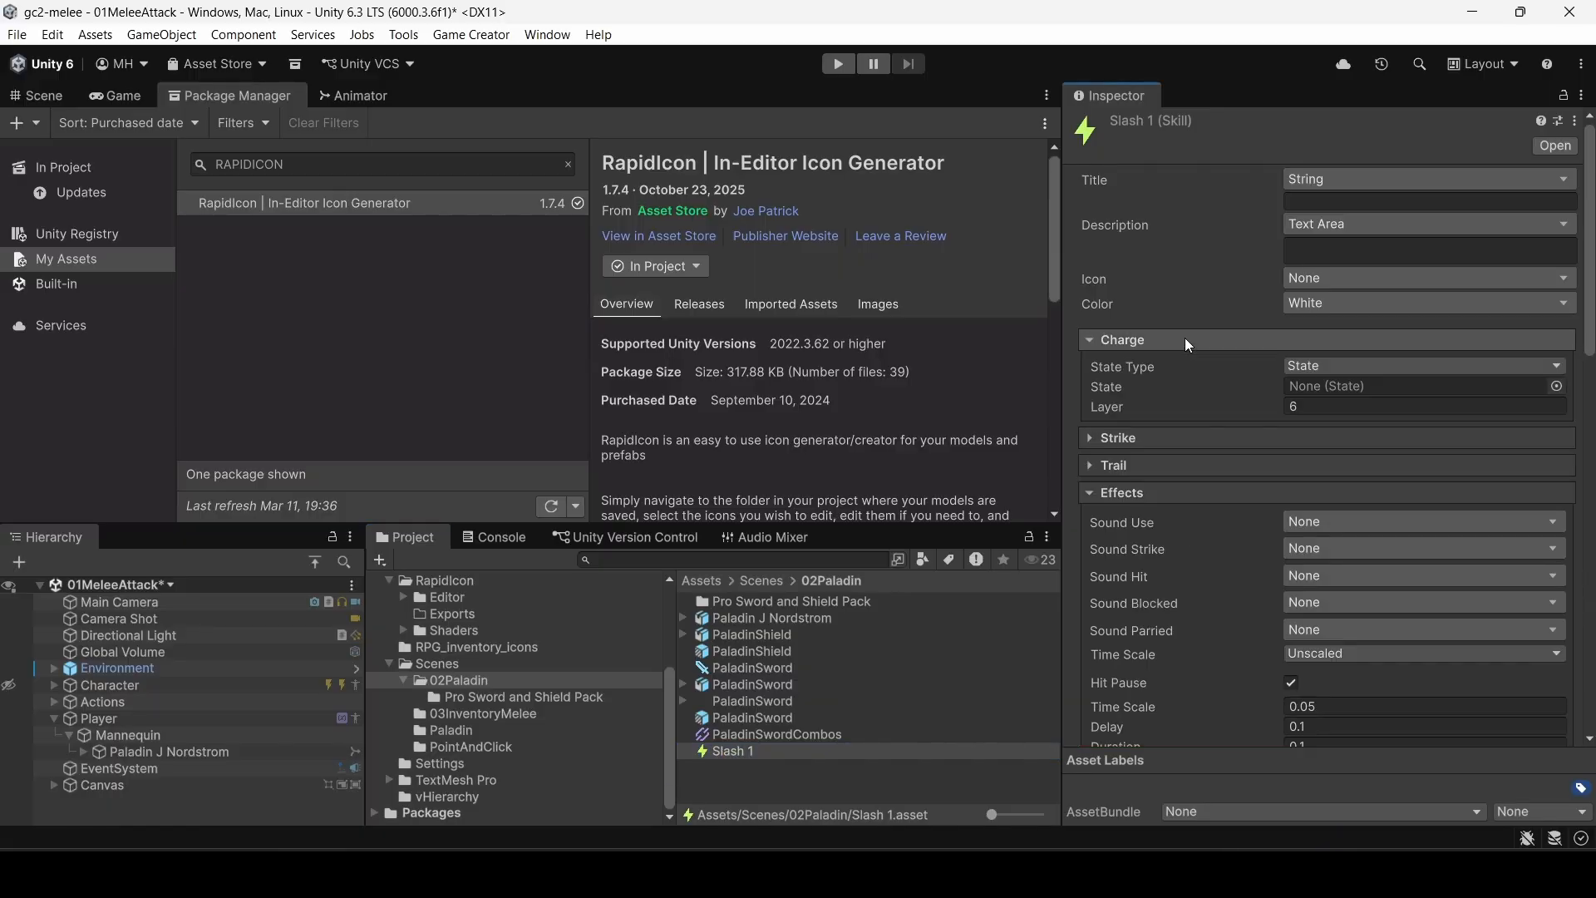
left_click(1185, 338)
left_click(1332, 202)
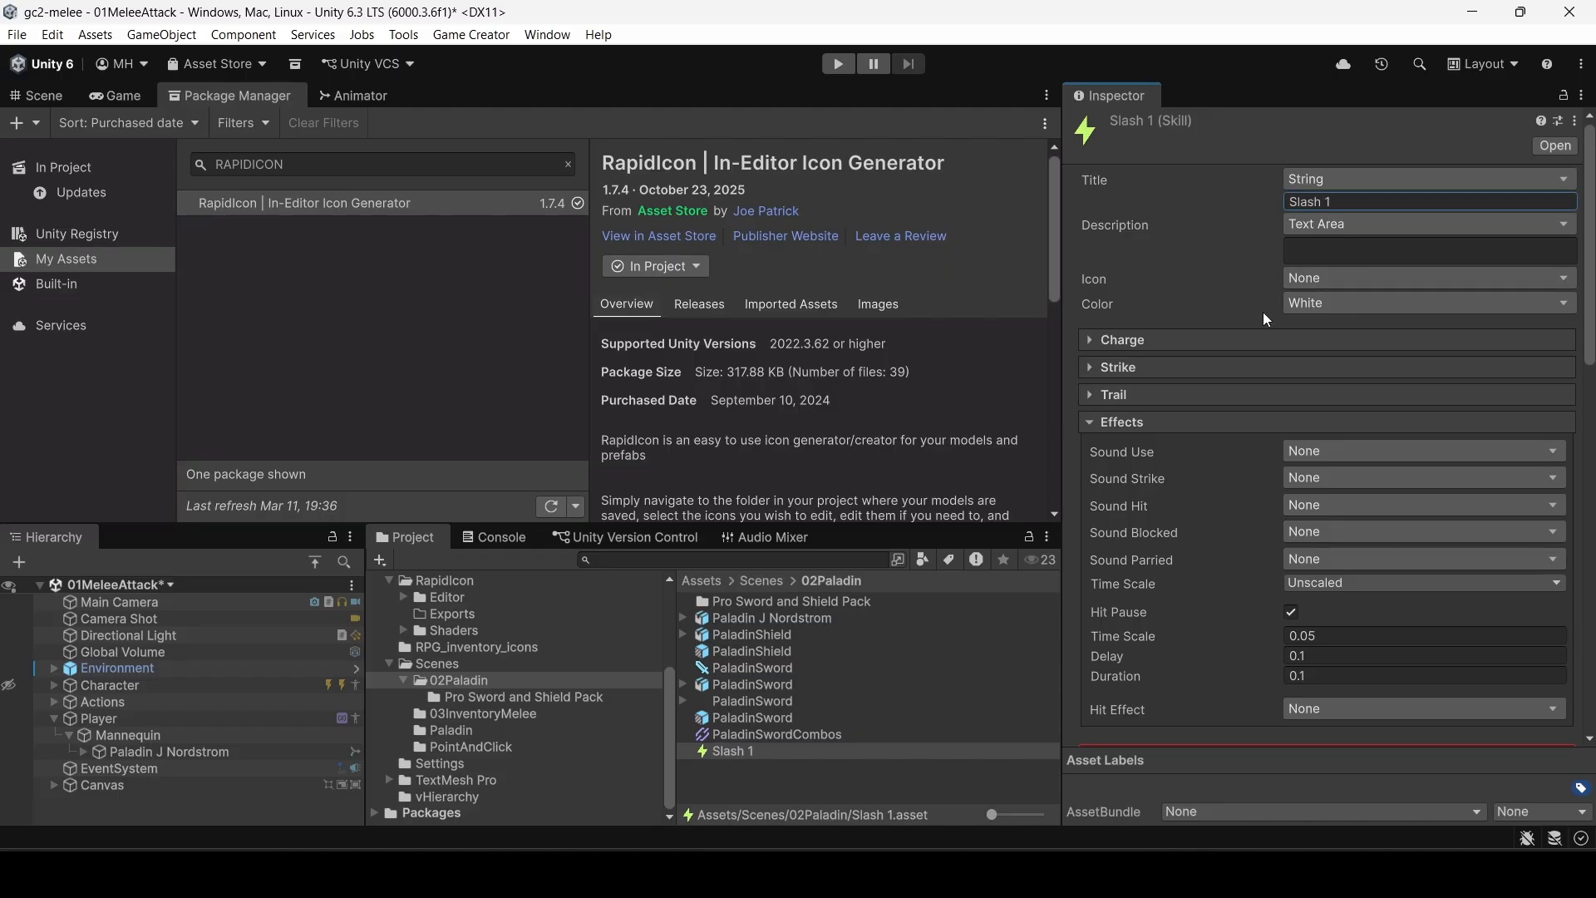
left_click(1103, 370)
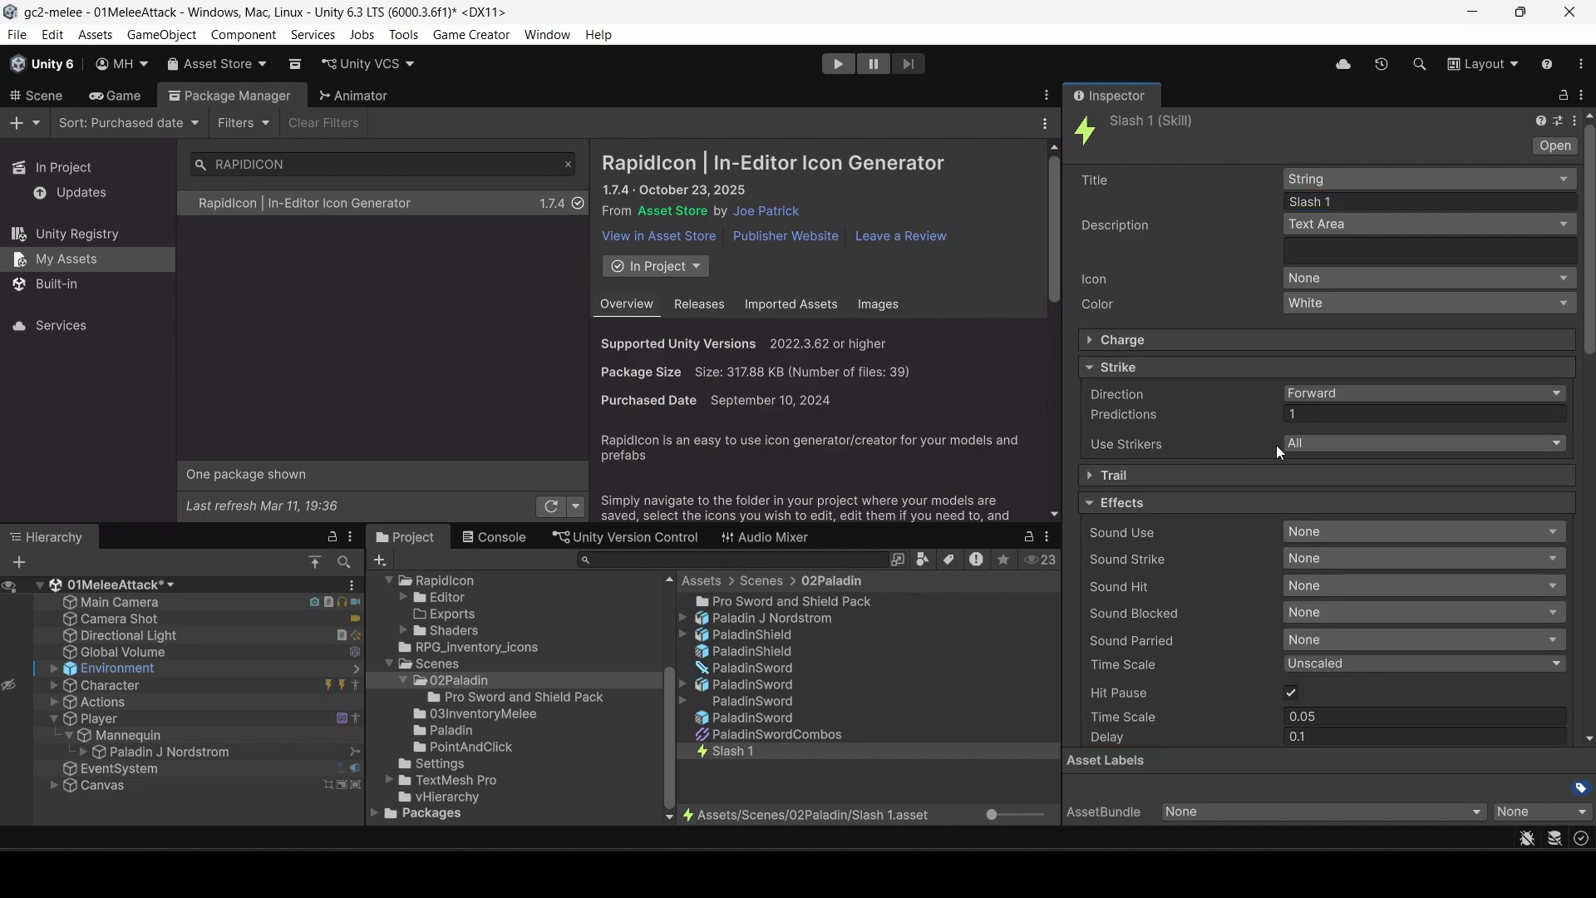
left_click(1146, 369)
left_click(1139, 396)
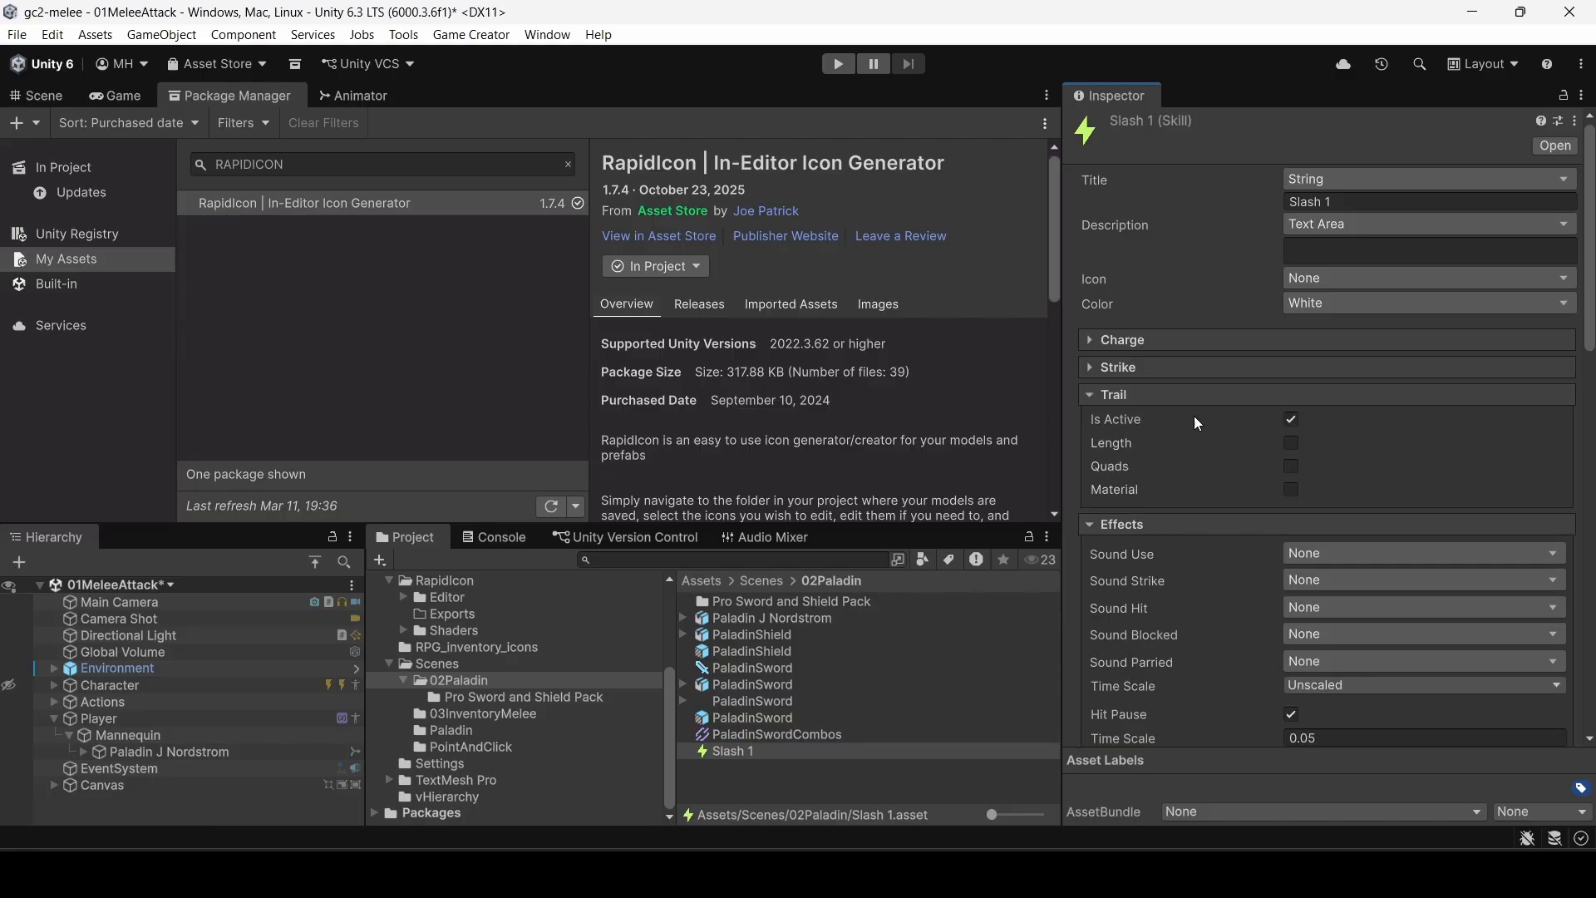
left_click(1151, 393)
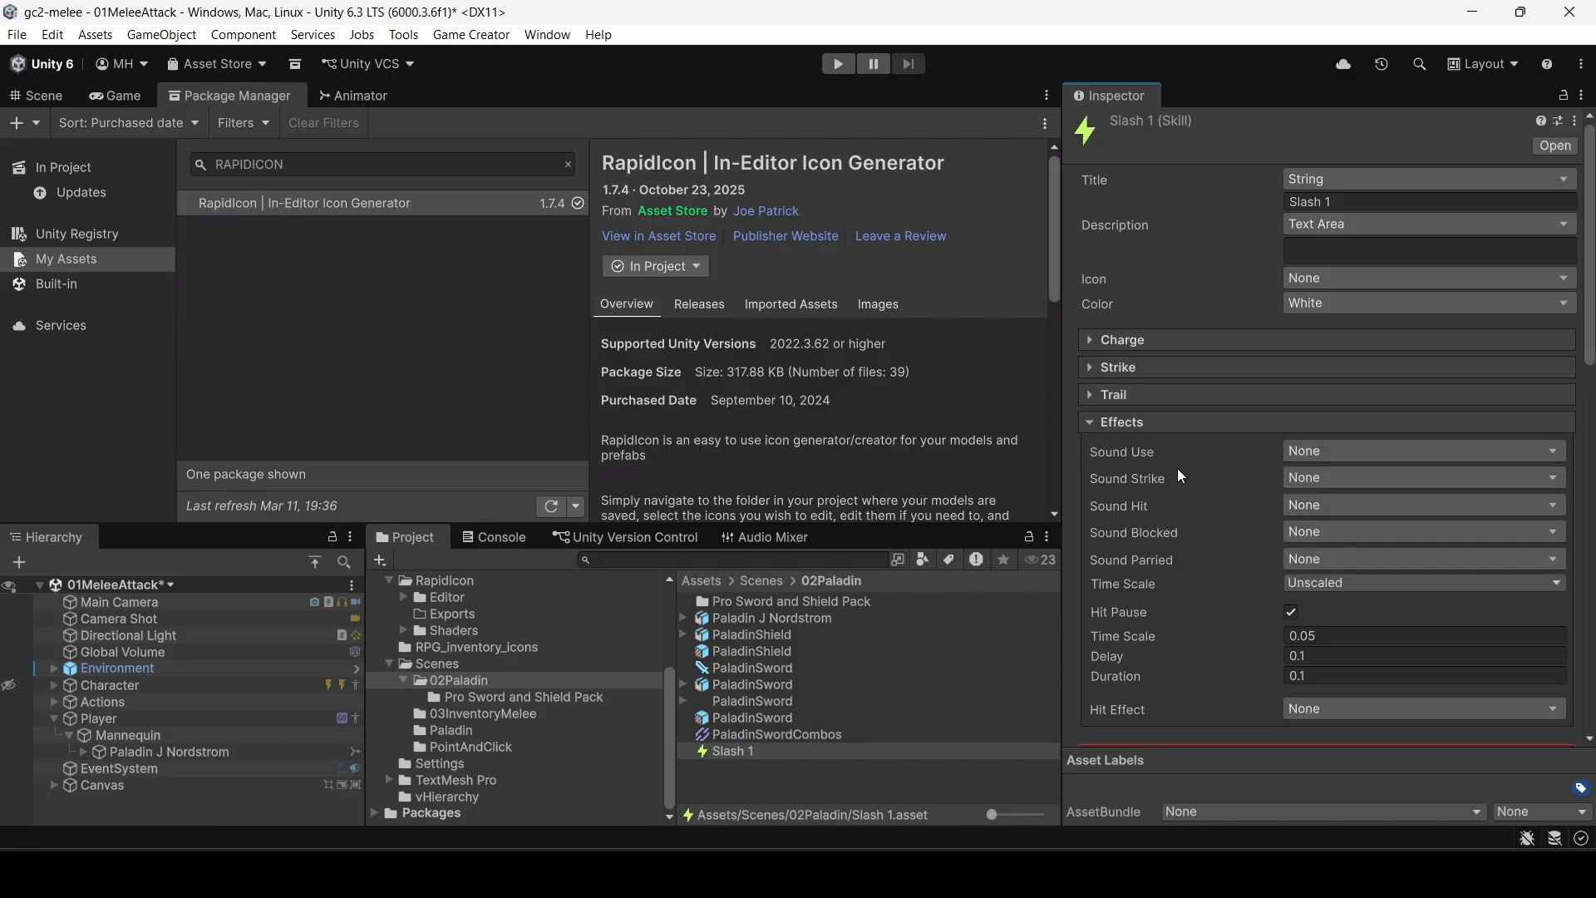
Step: Try to set the skill's Sound Use to an audio source's clip, searching the game objects for a sword or strike source
left_click(1333, 452)
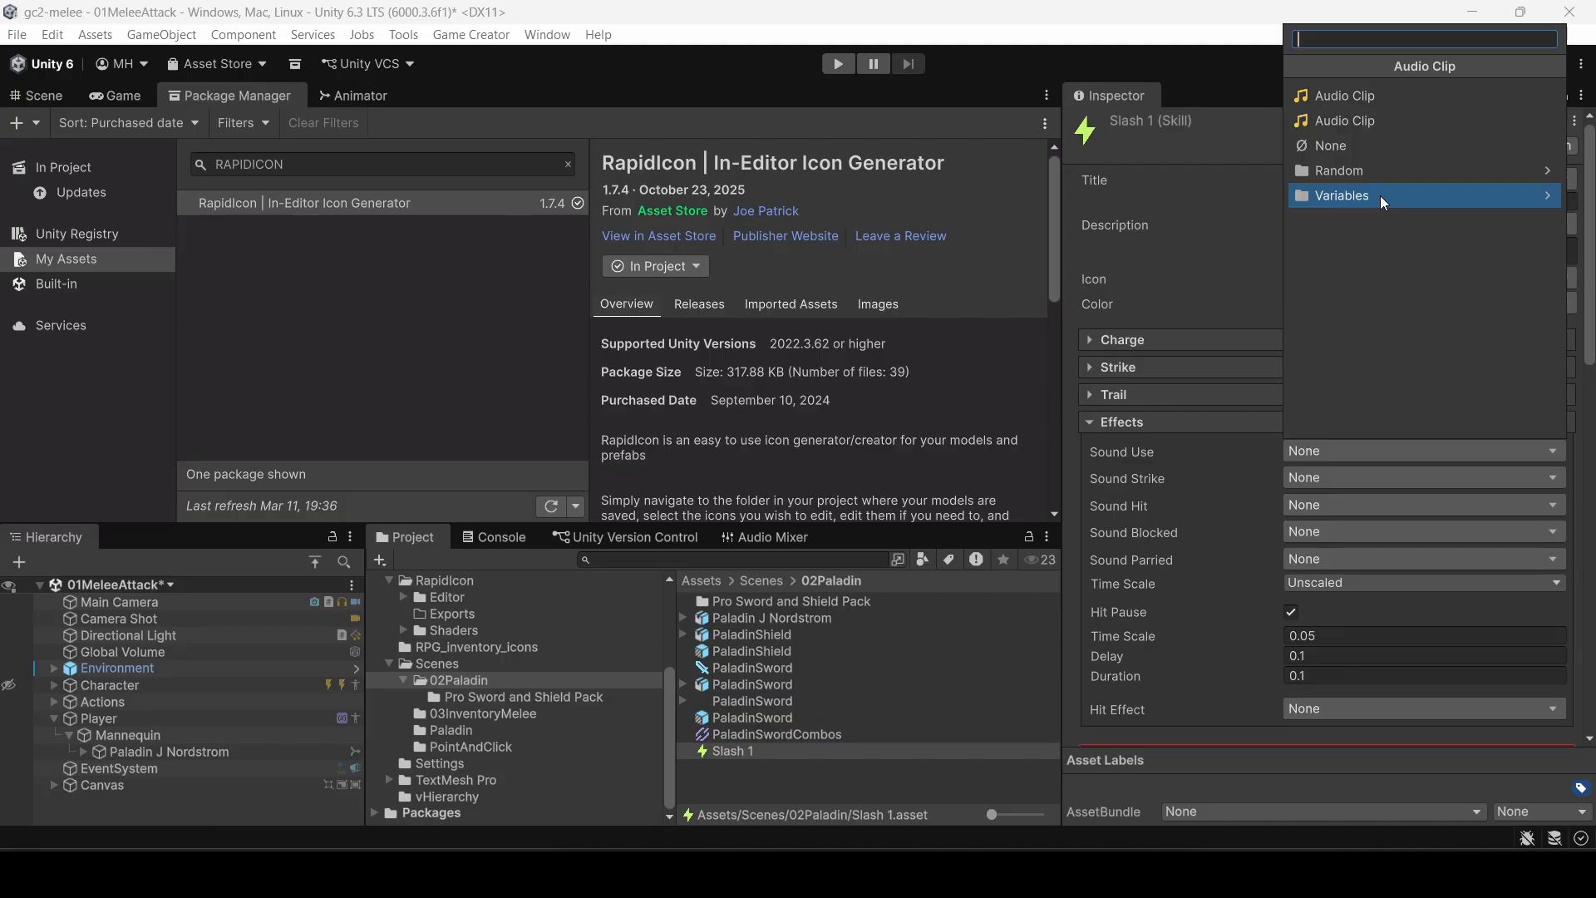
left_click(1355, 121)
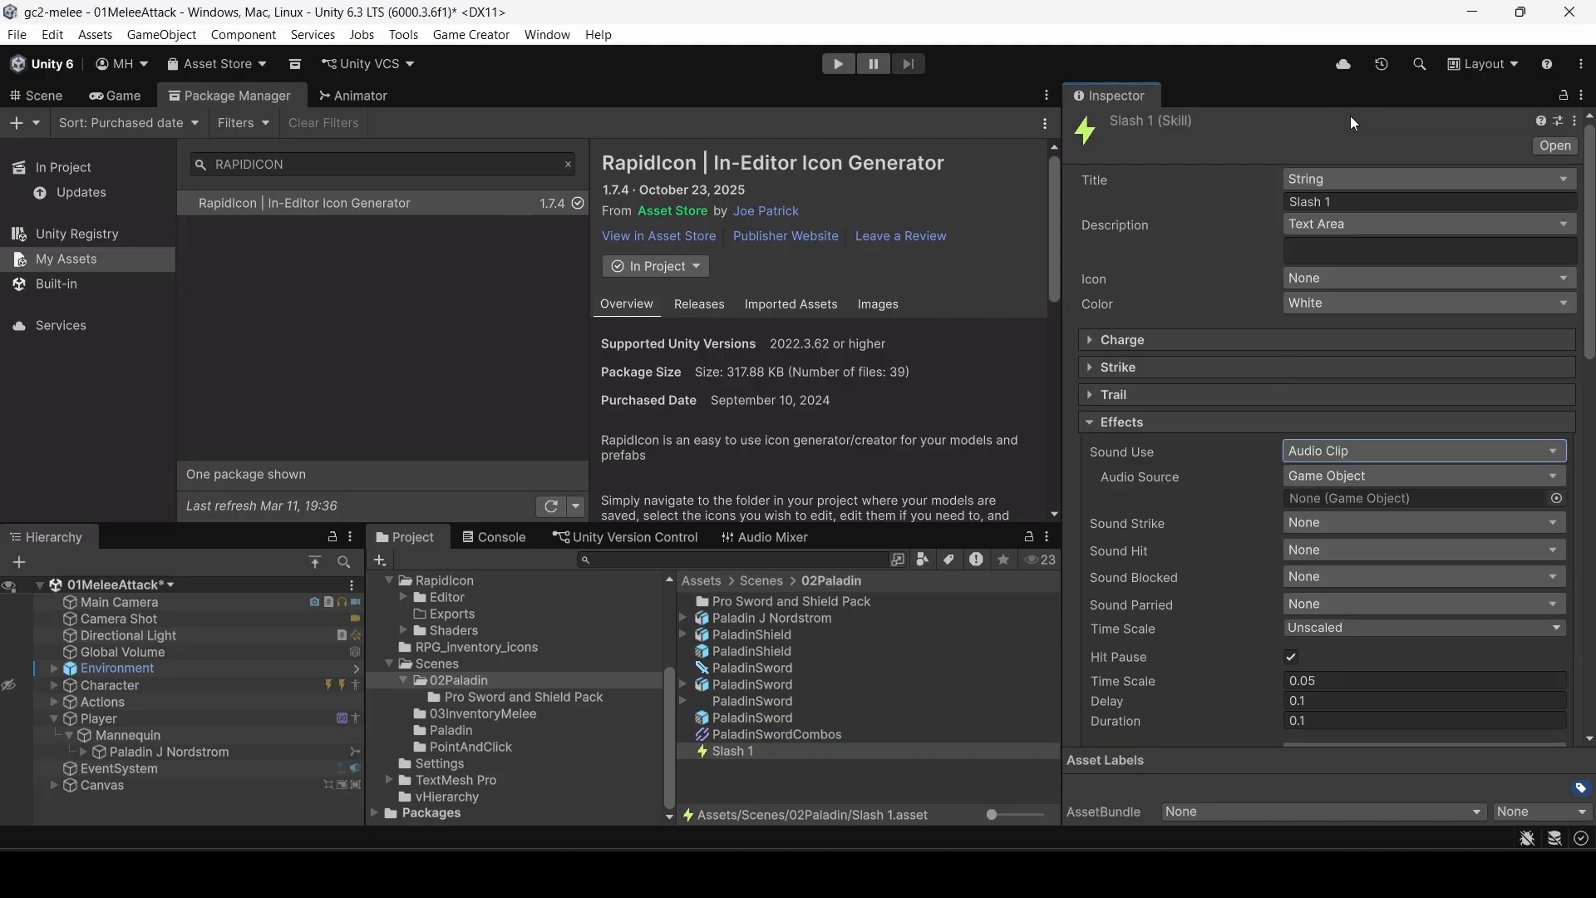
left_click(1557, 498)
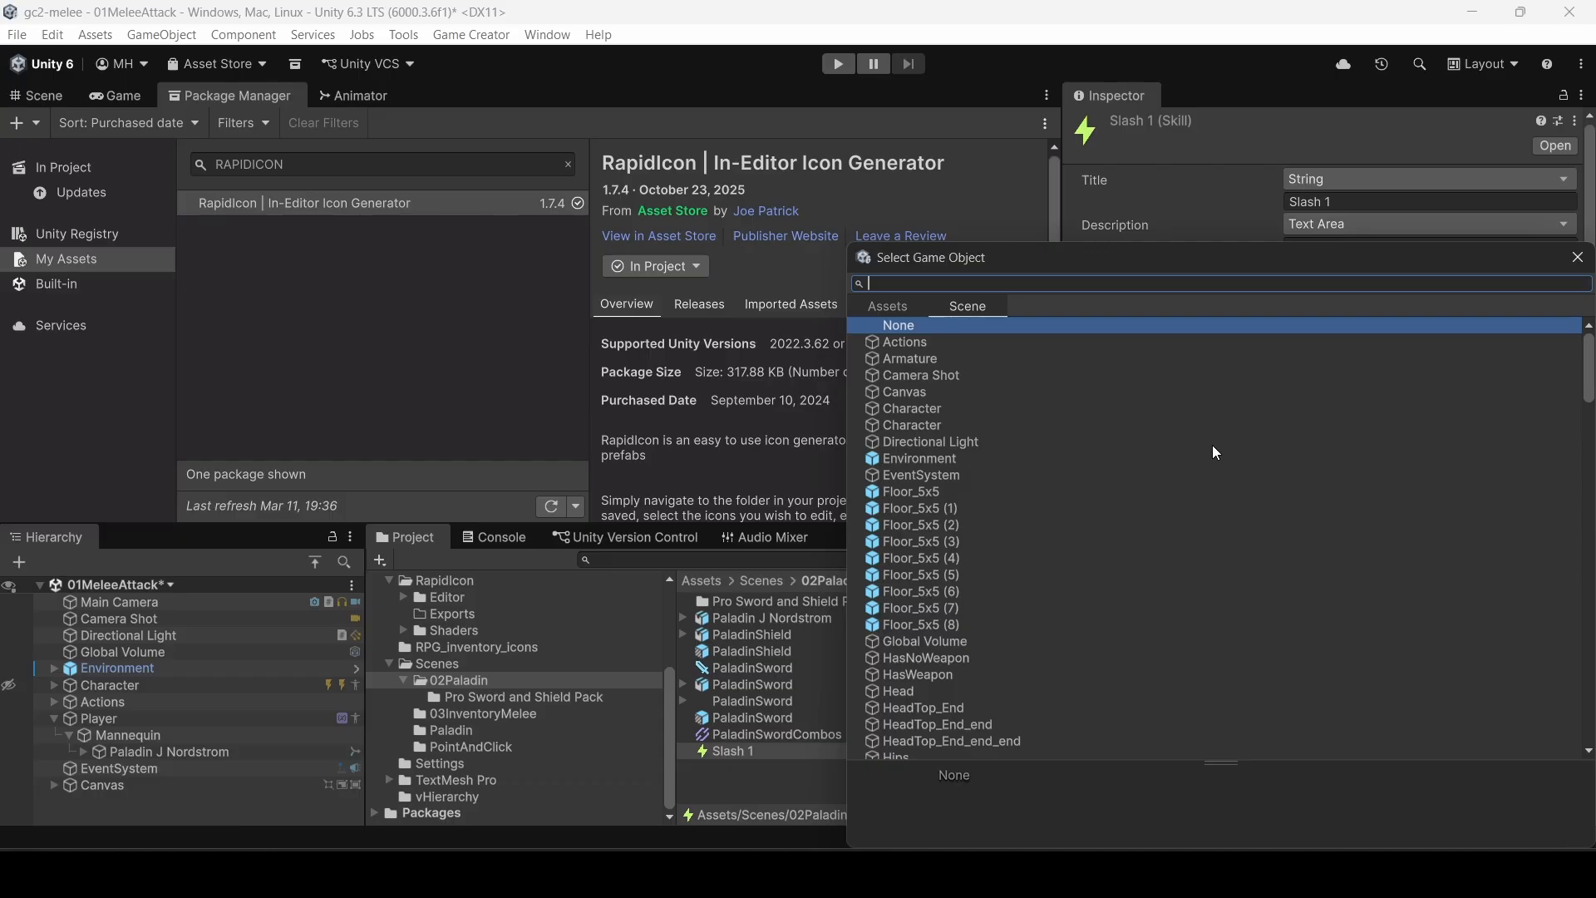
type("sword")
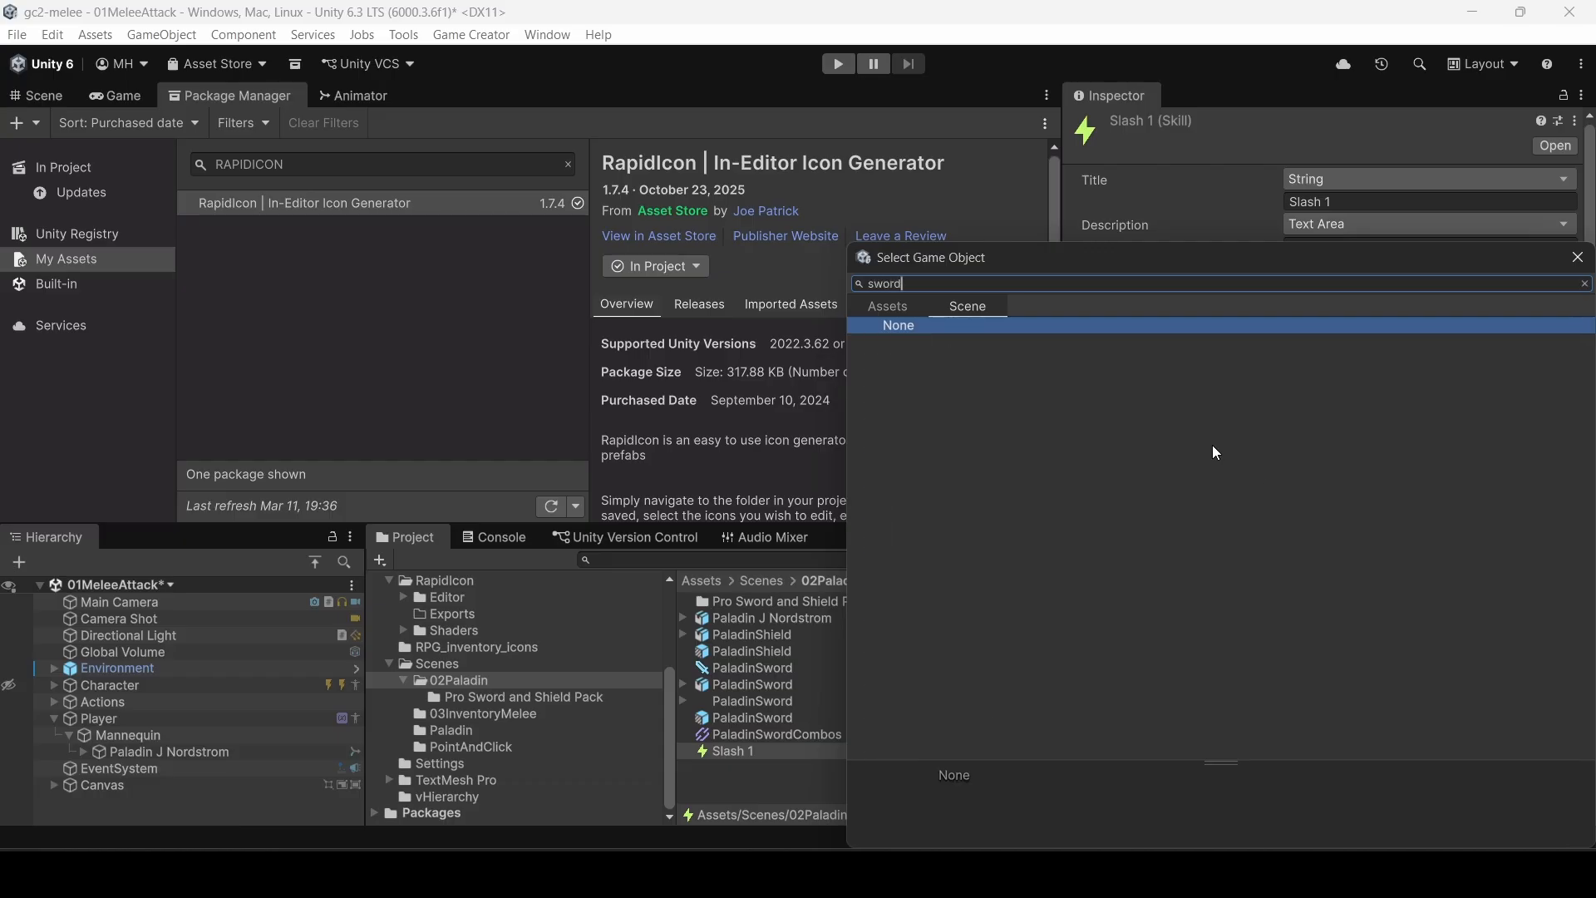
left_click(888, 307)
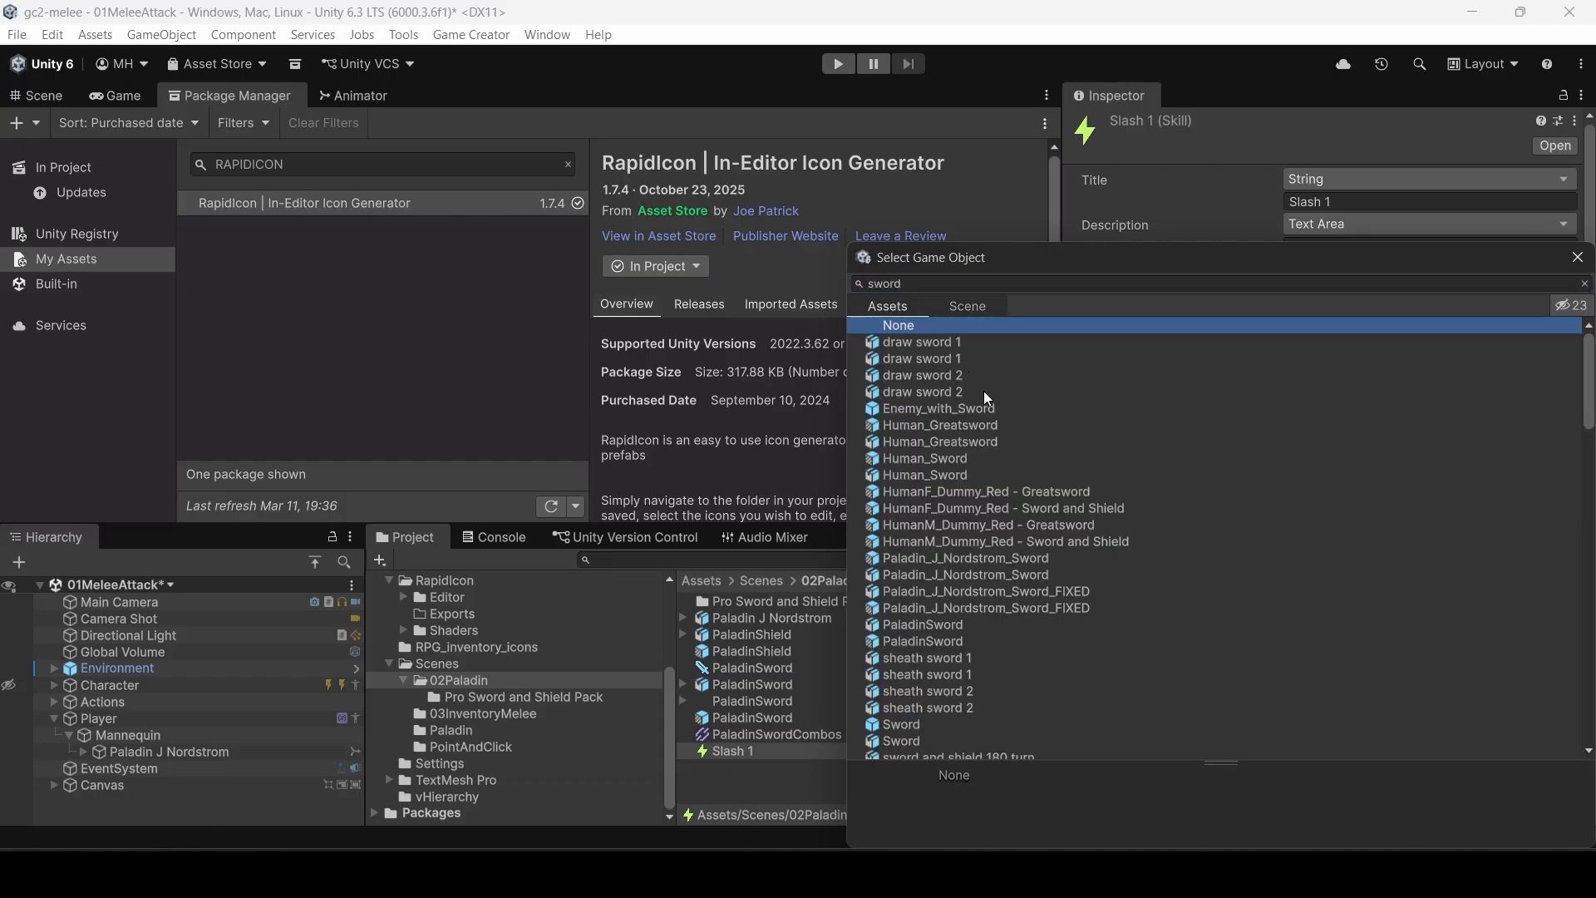
left_click(997, 283)
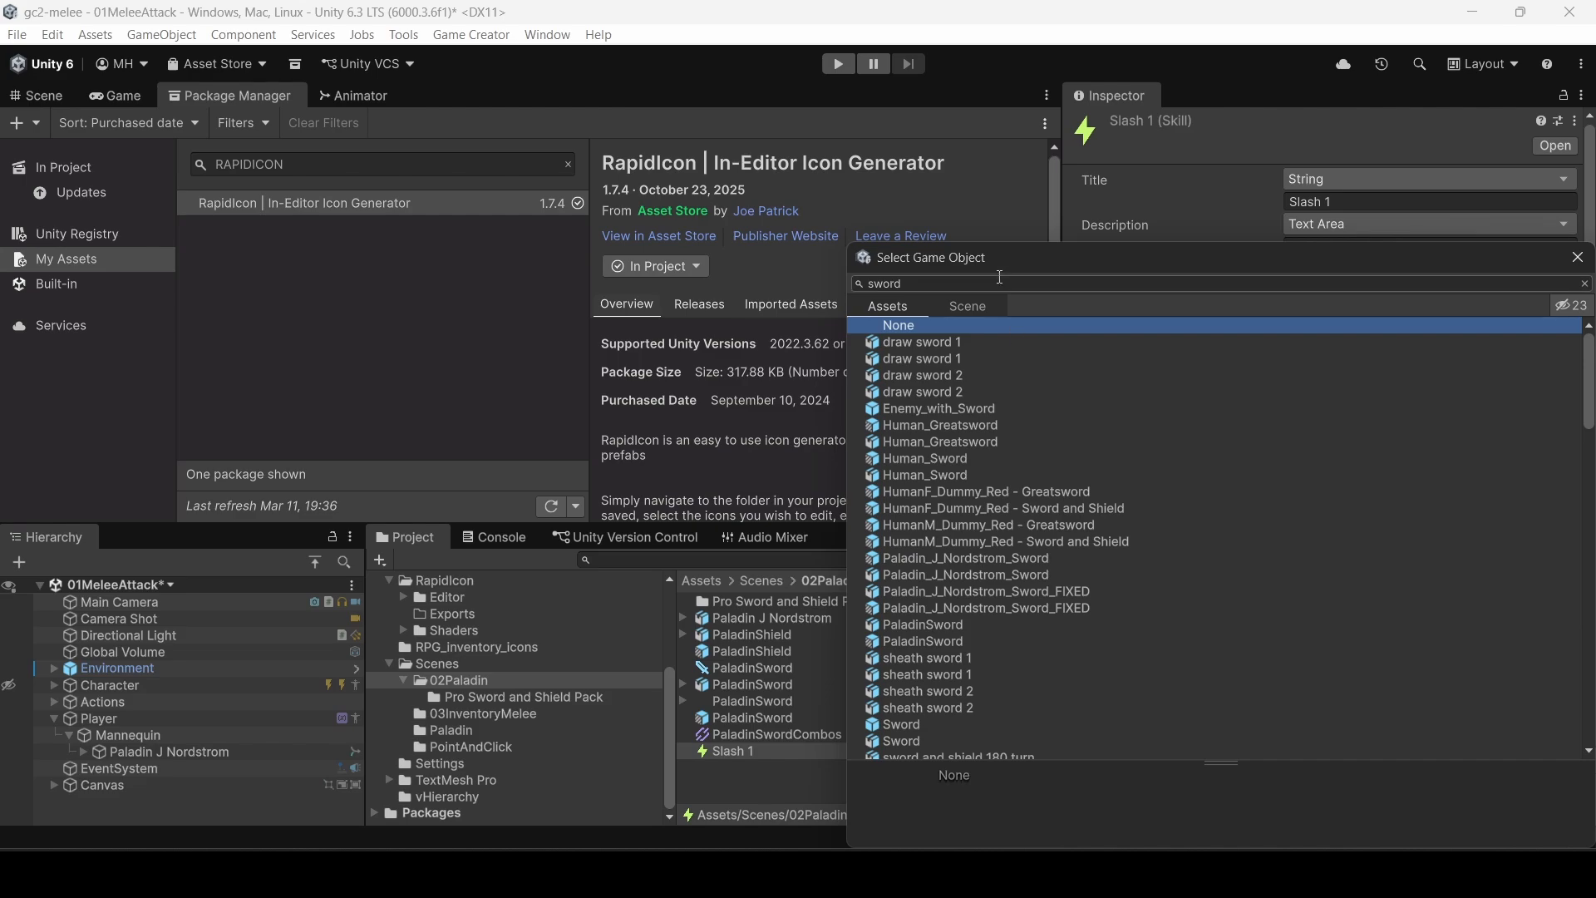
key("BackSpace")
key("BackSpace")
key("BackSpace")
key("BackSpace")
key("BackSpace")
type("strik")
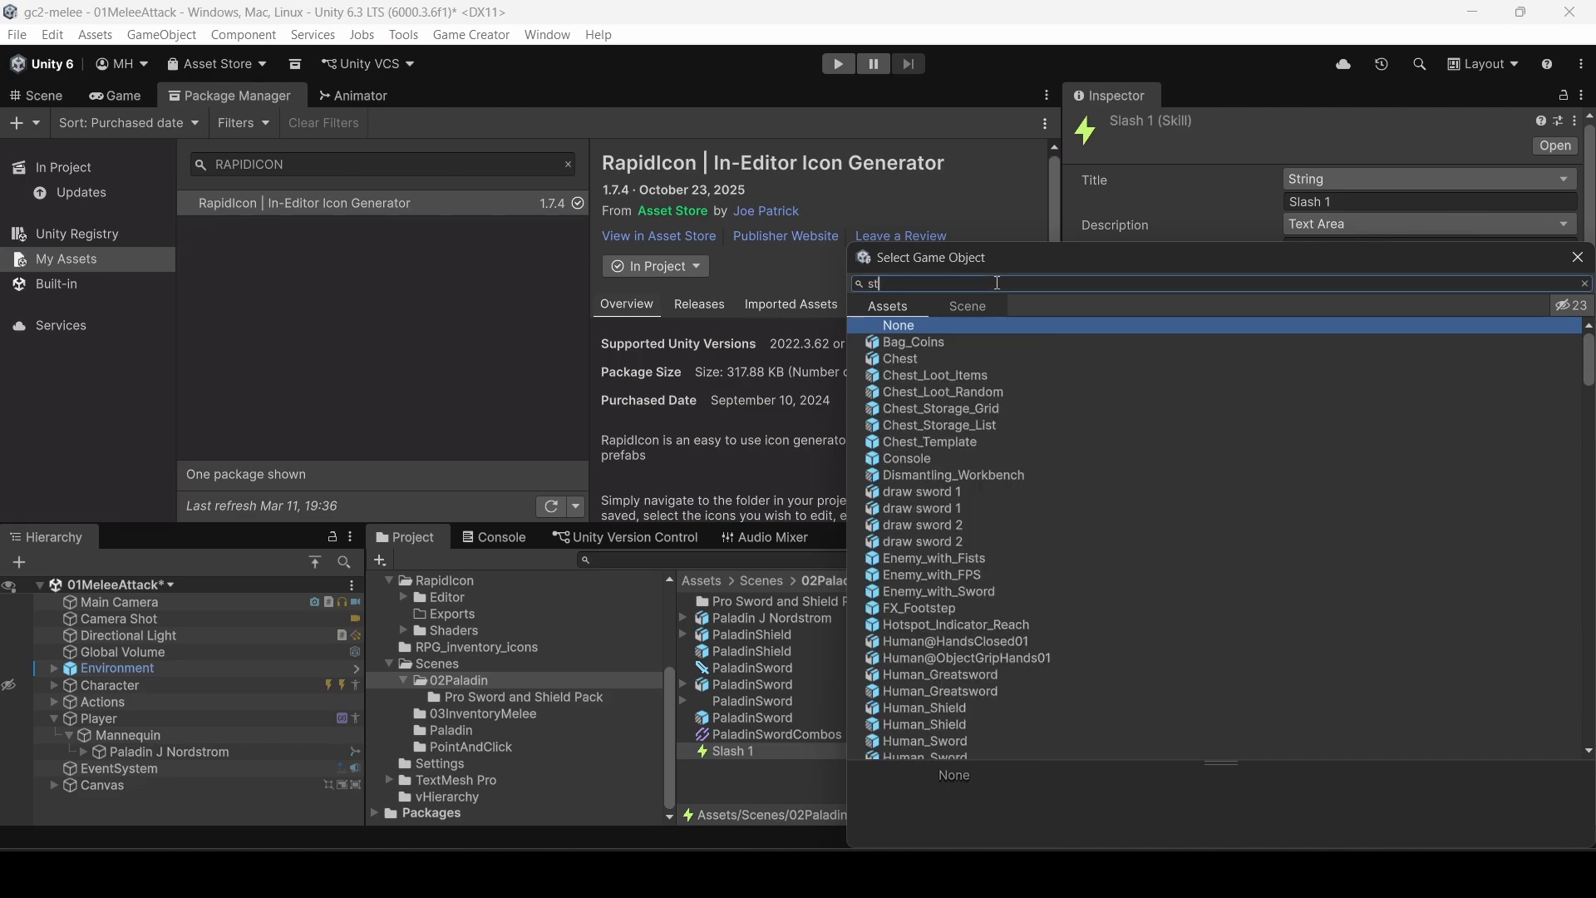
key("BackSpace")
key("BackSpace")
key("BackSpace")
key("BackSpace")
key("BackSpace")
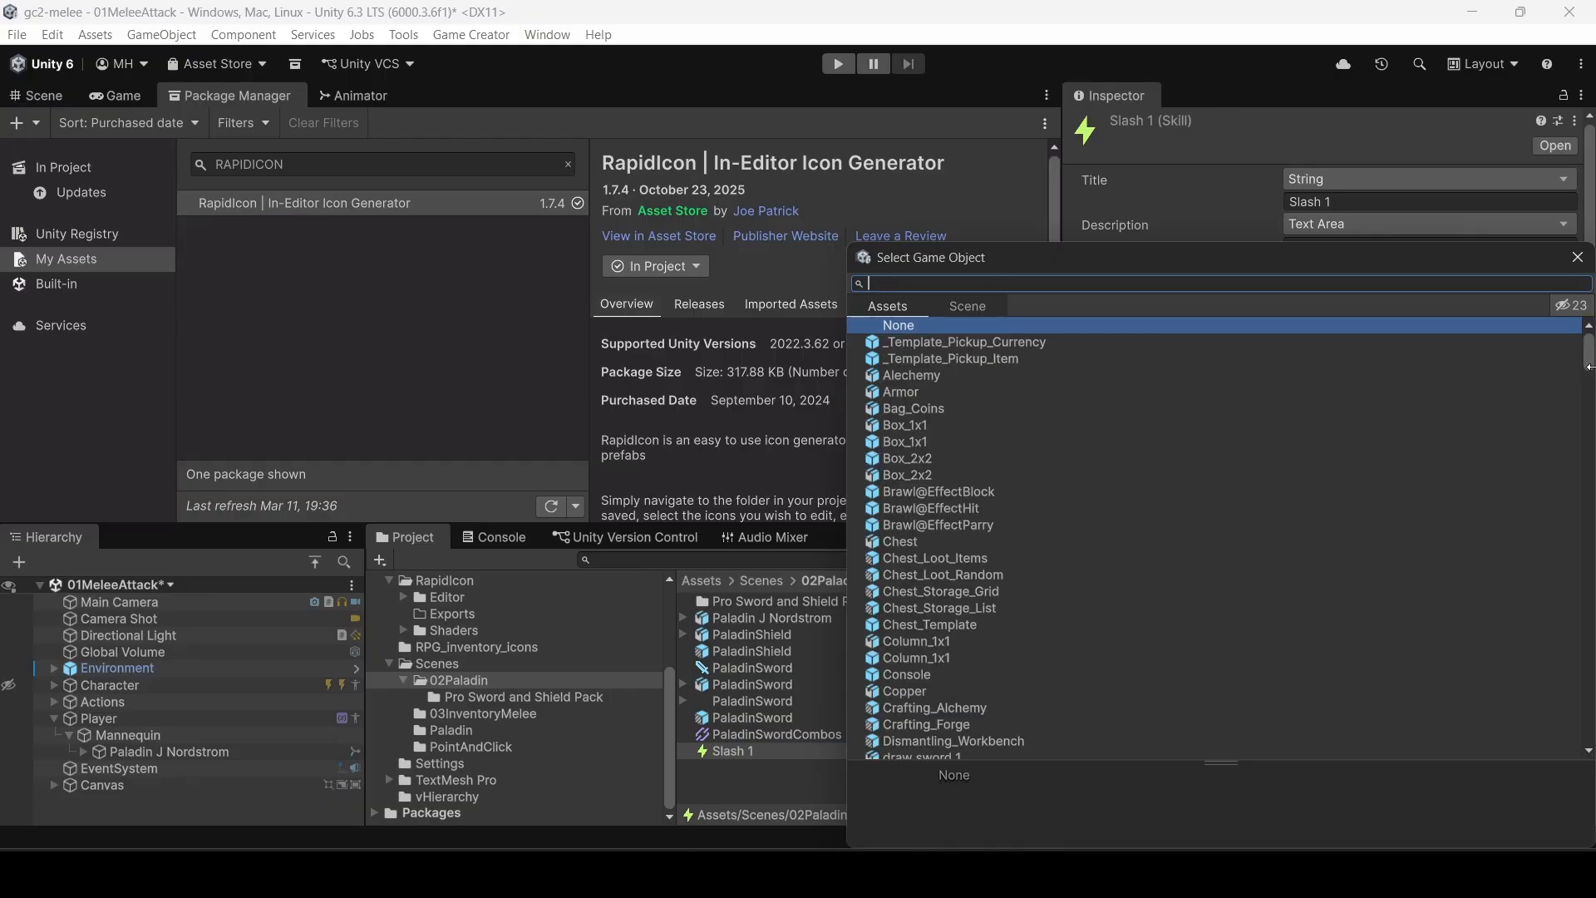
left_click_drag(1588, 366, 1506, 570)
left_click(1577, 257)
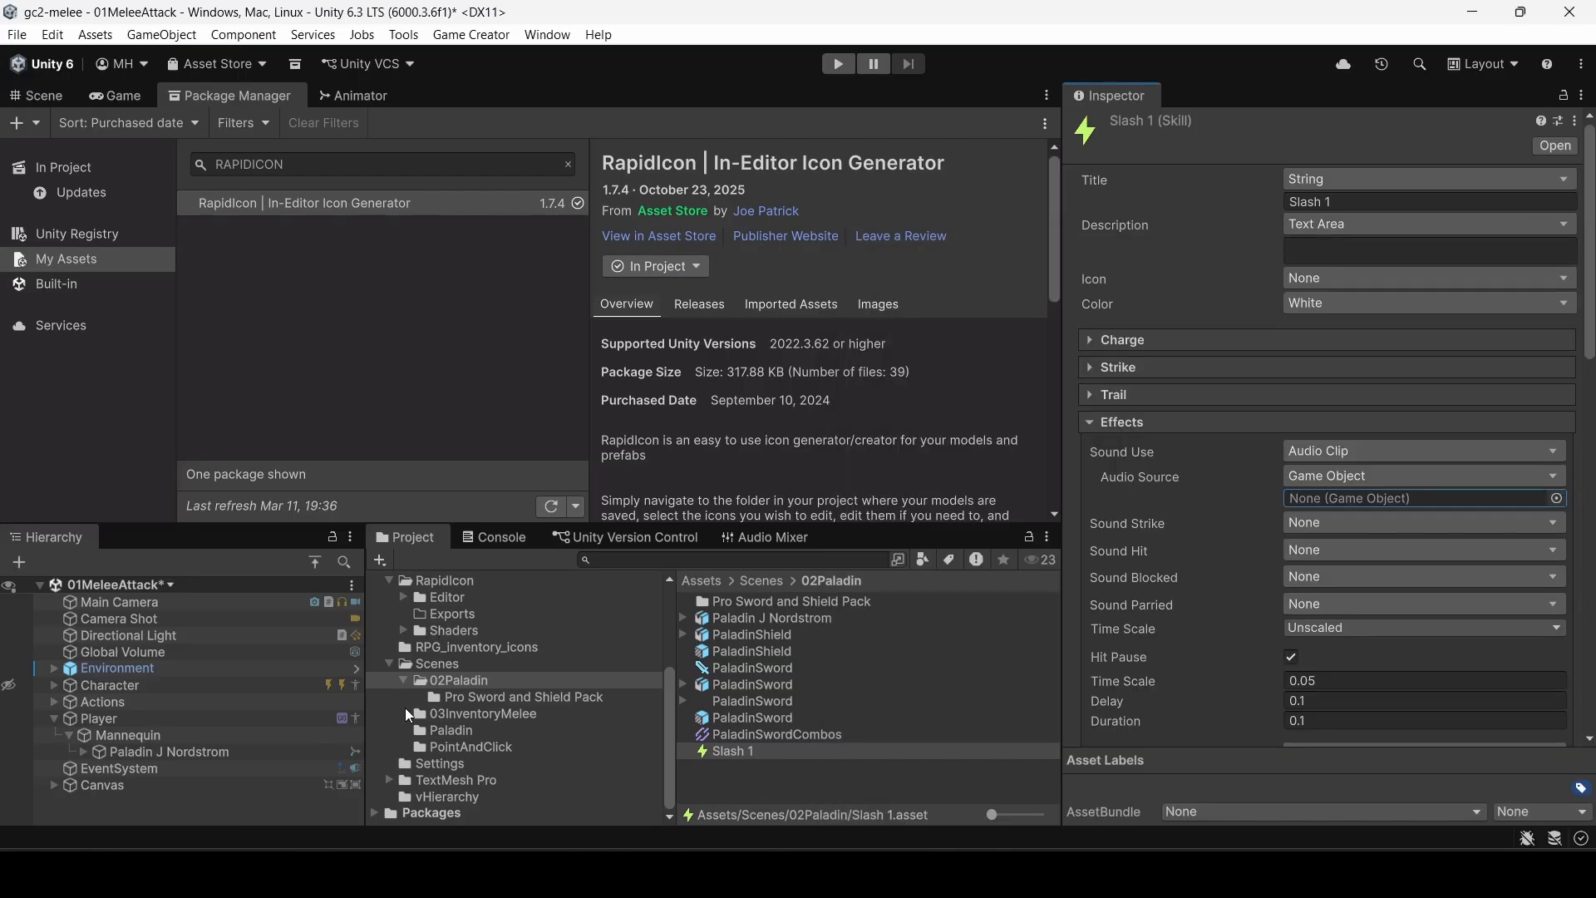
scroll(394, 668, "up", 3)
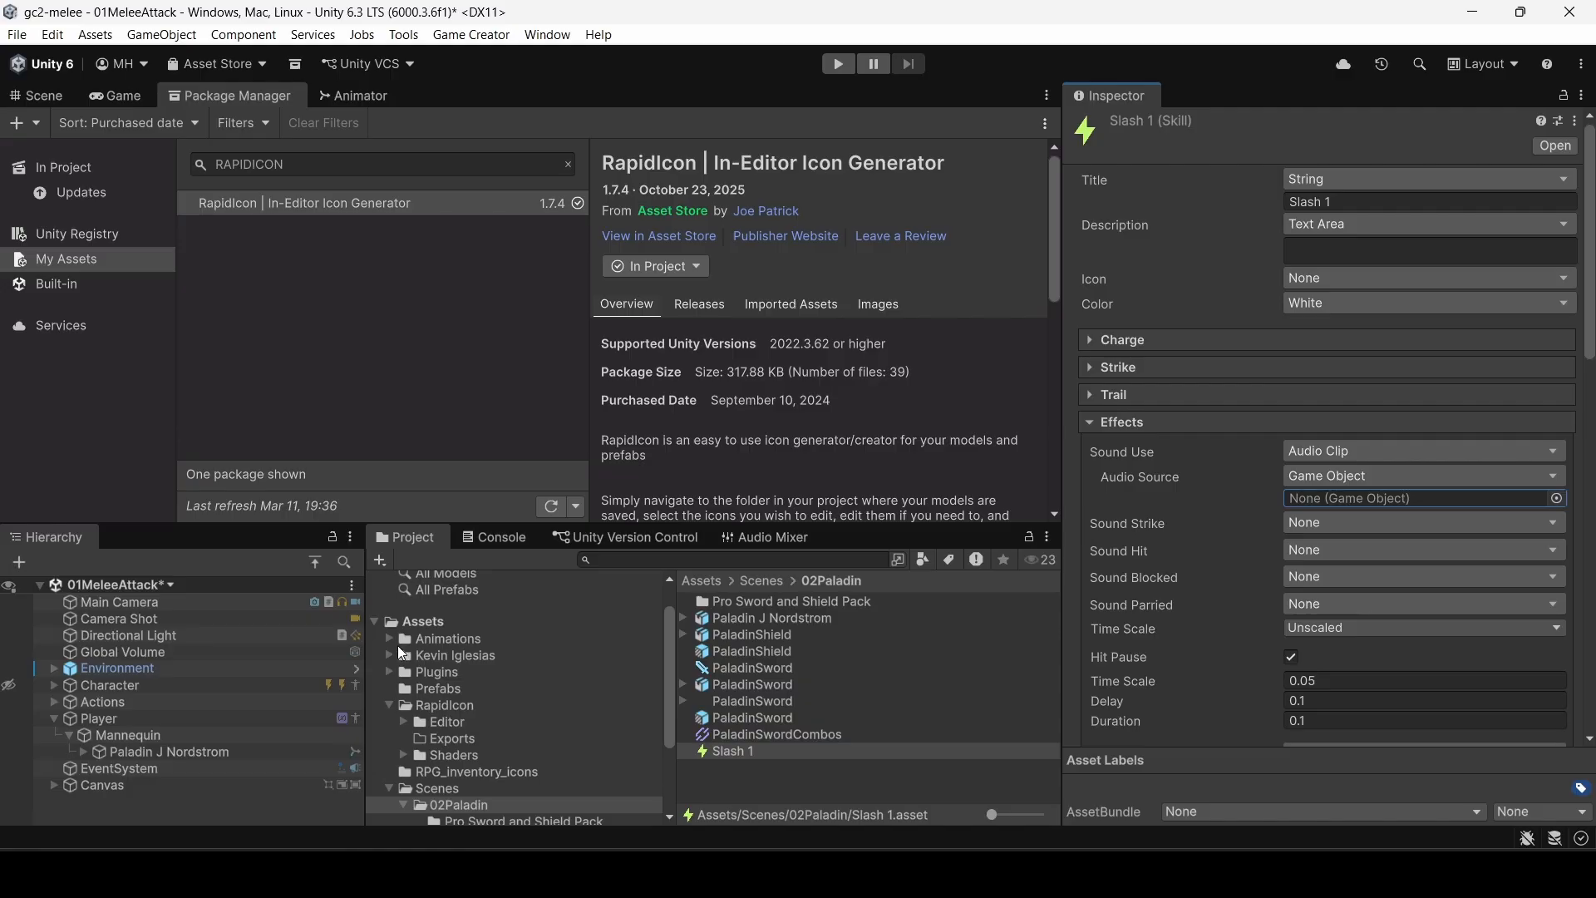
left_click(388, 674)
scroll(412, 691, "down", 3)
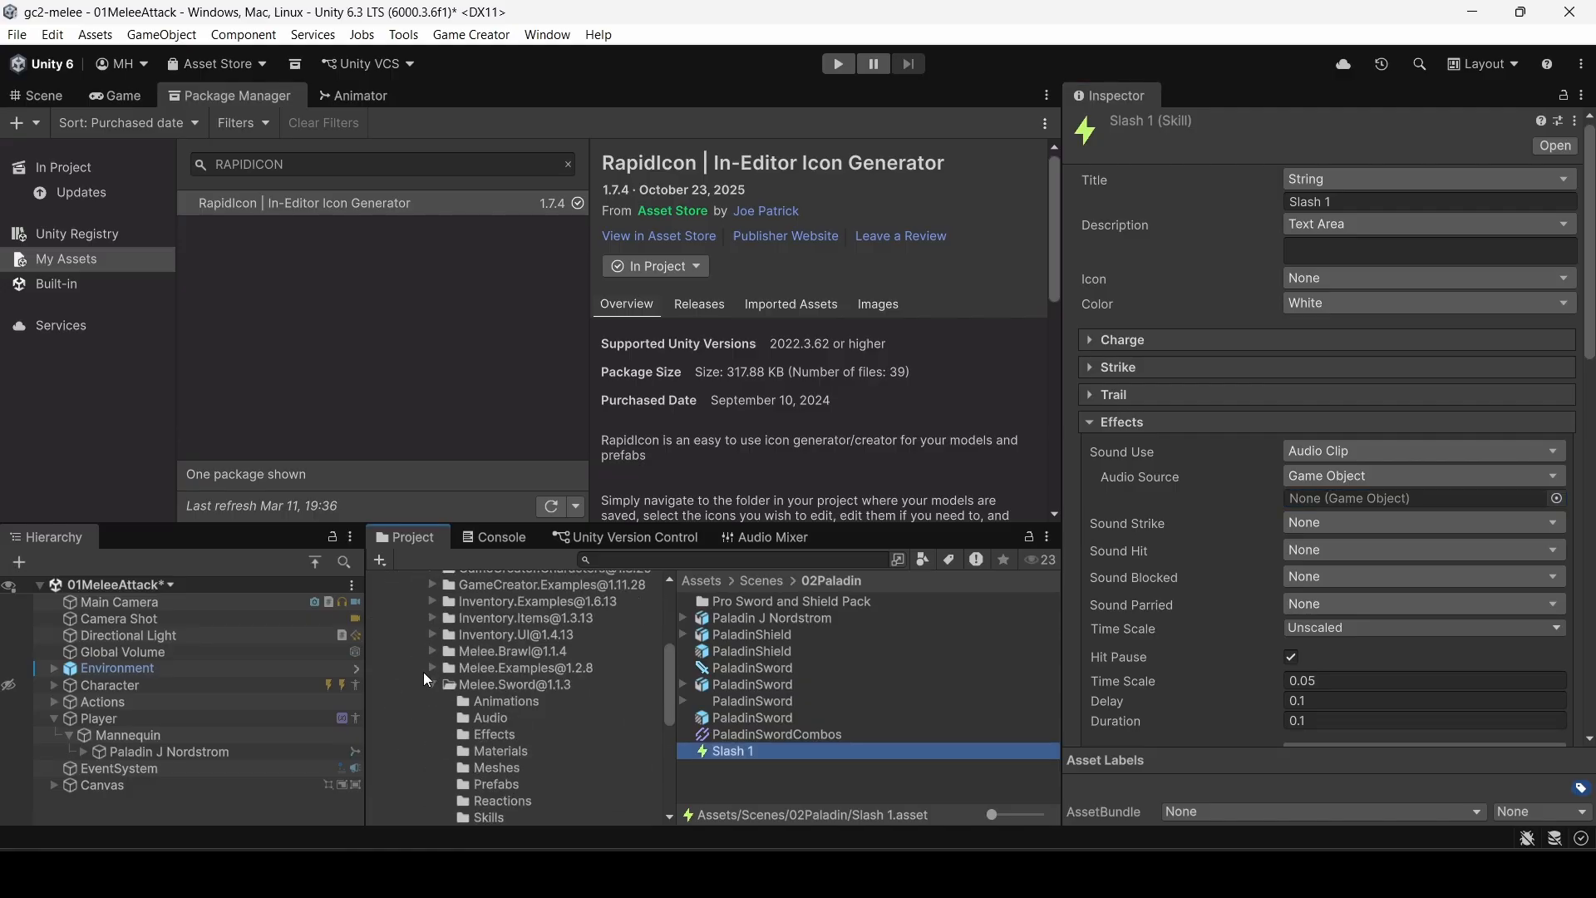
scroll(425, 678, "up", 2)
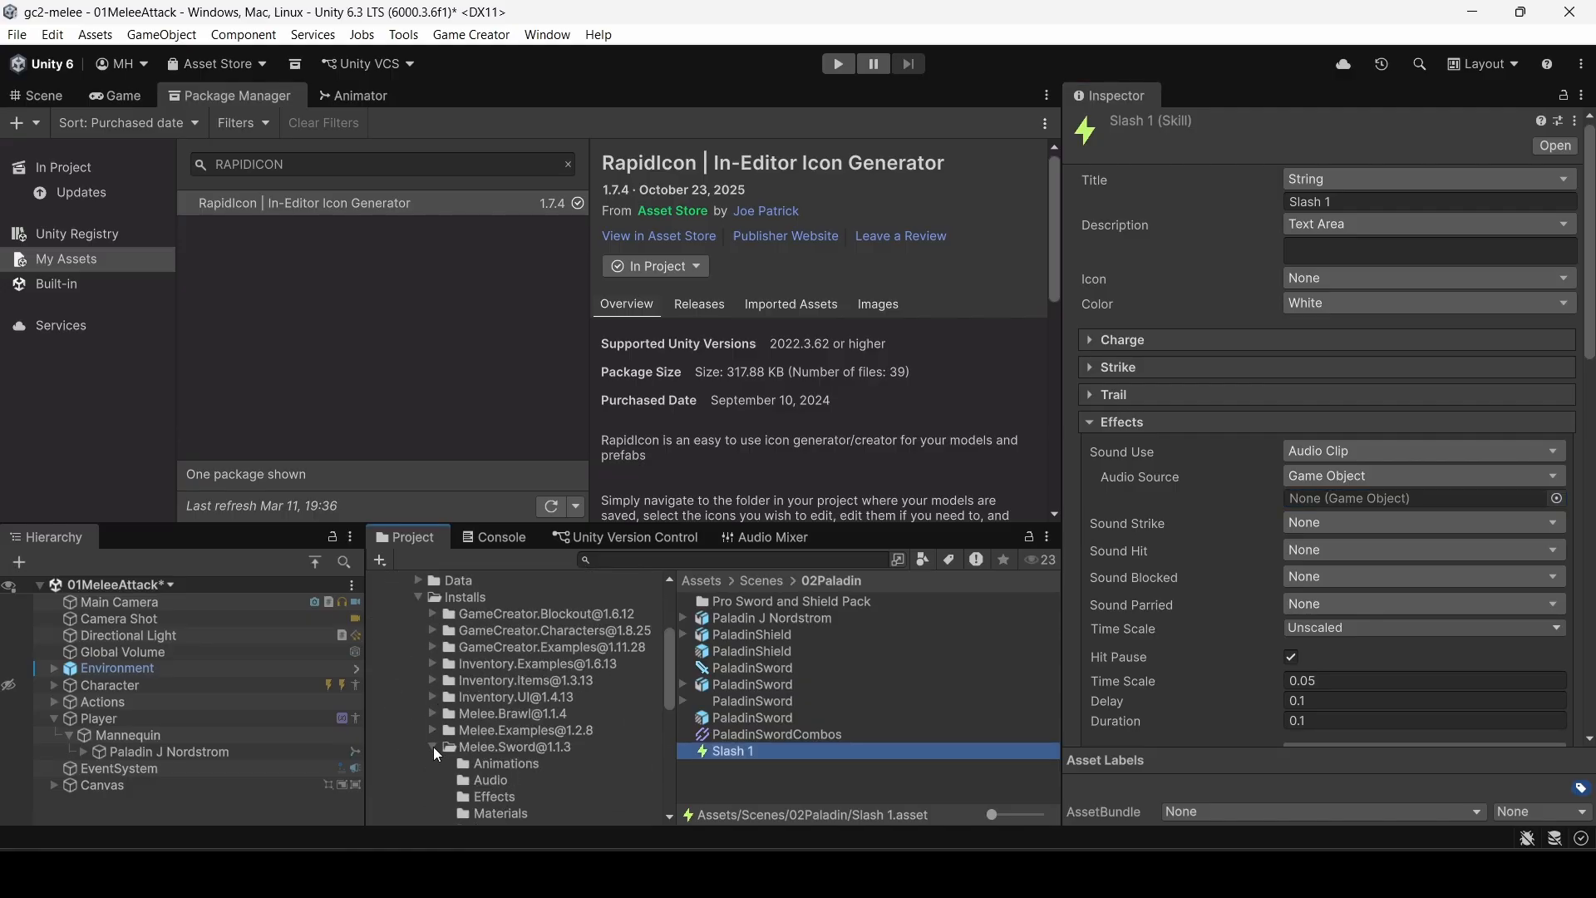
scroll(441, 748, "down", 2)
left_click(485, 720)
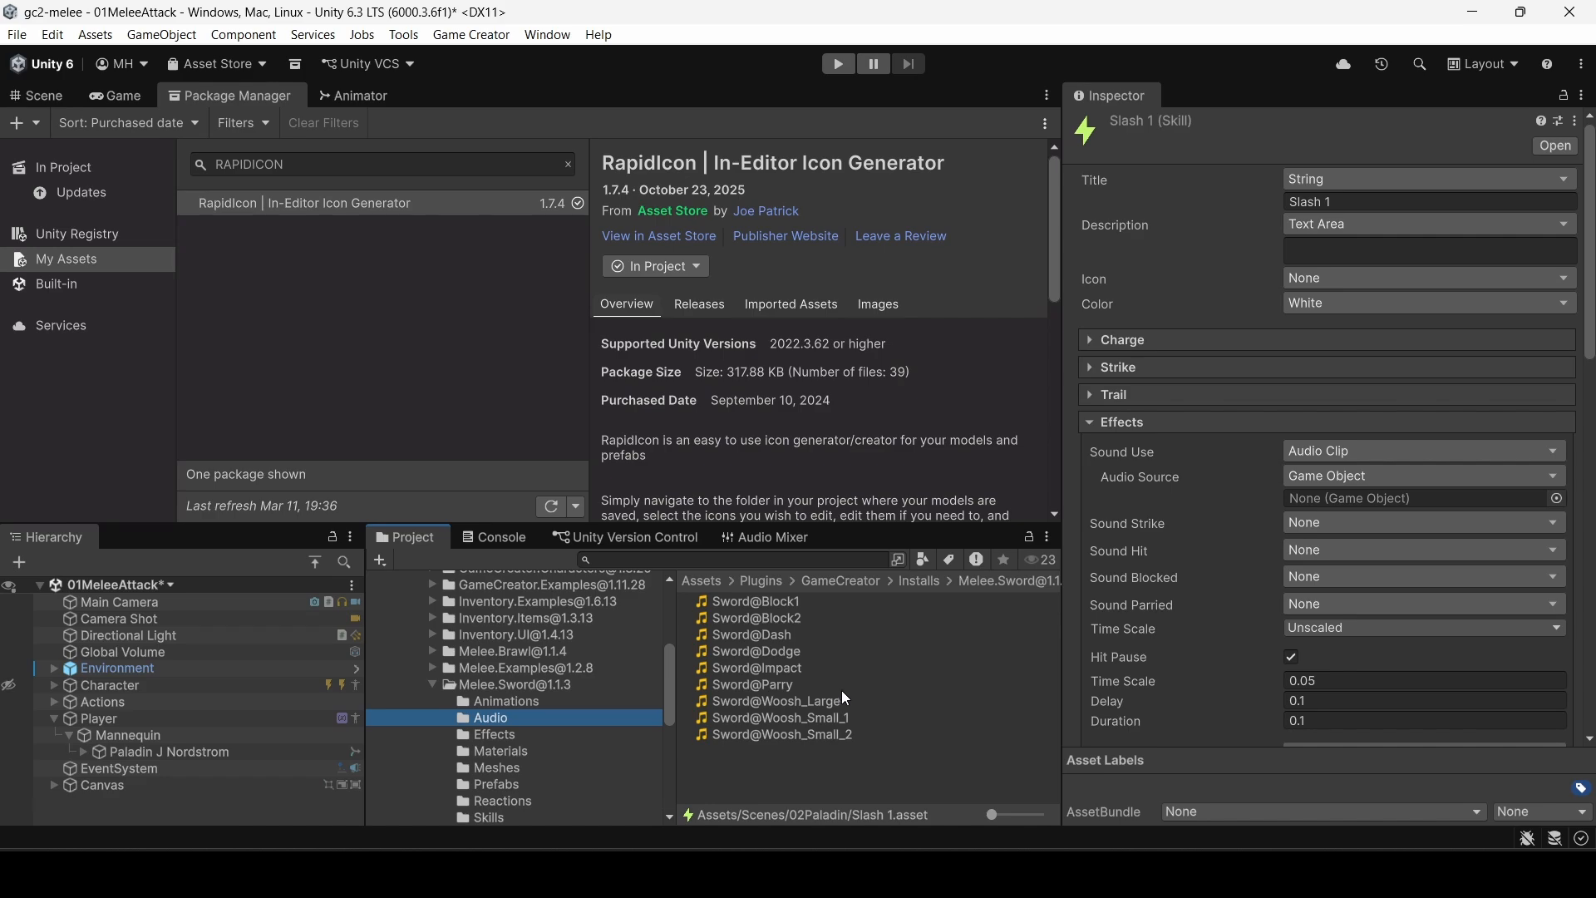
Step: Switch the skill's Sound Use to an Audio Clip asset and assign Sword@Woosh_Small_1 to it
left_click_drag(826, 716, 1333, 500)
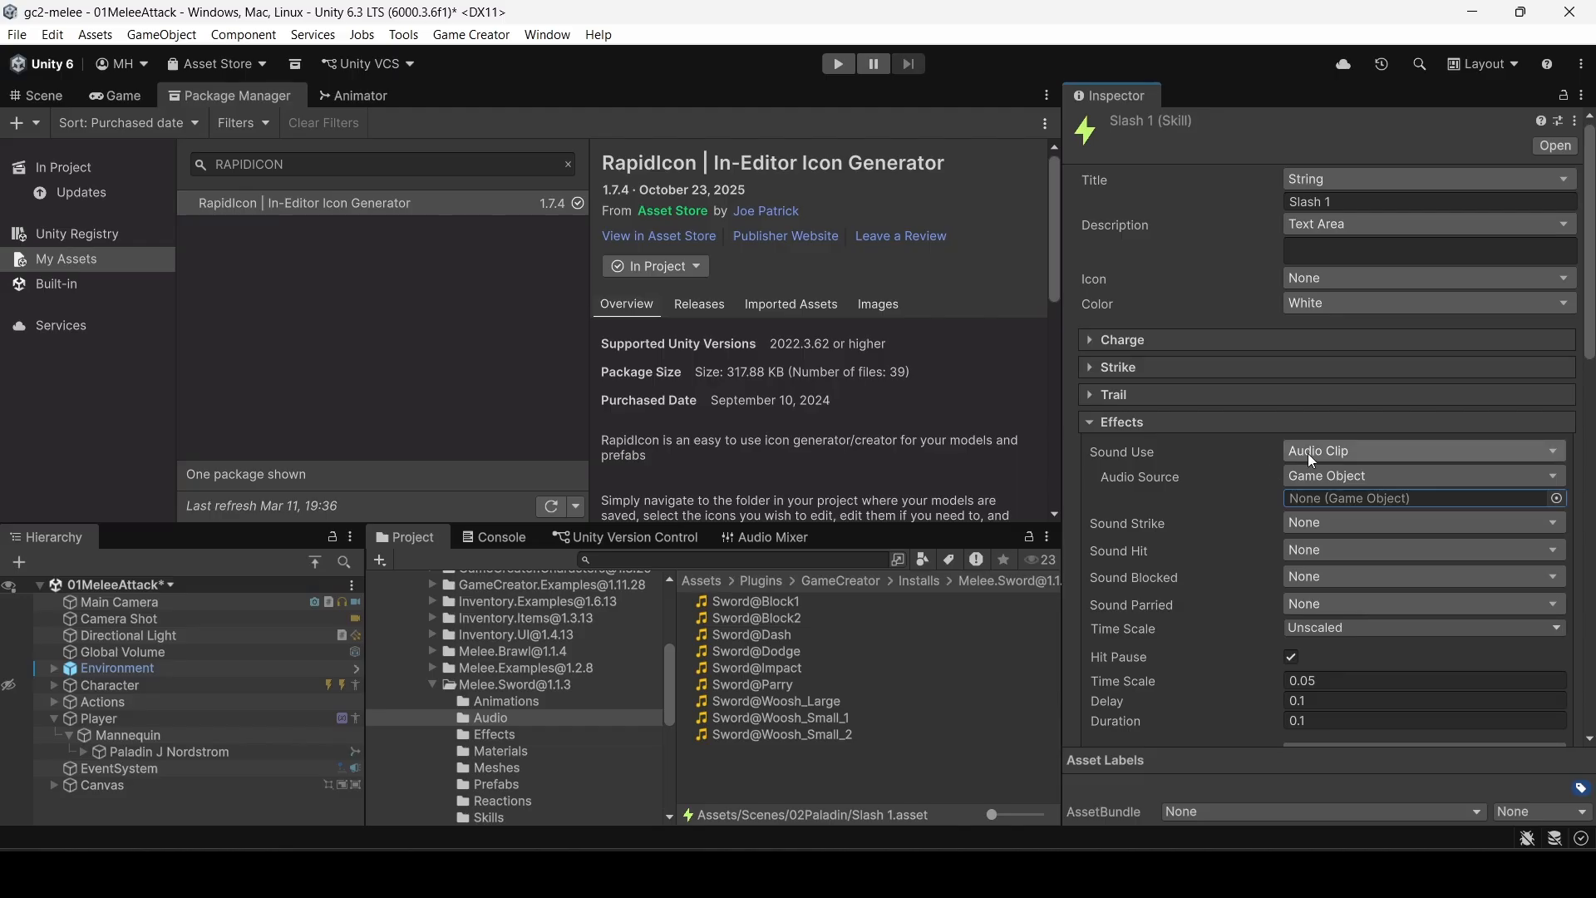
left_click(1295, 485)
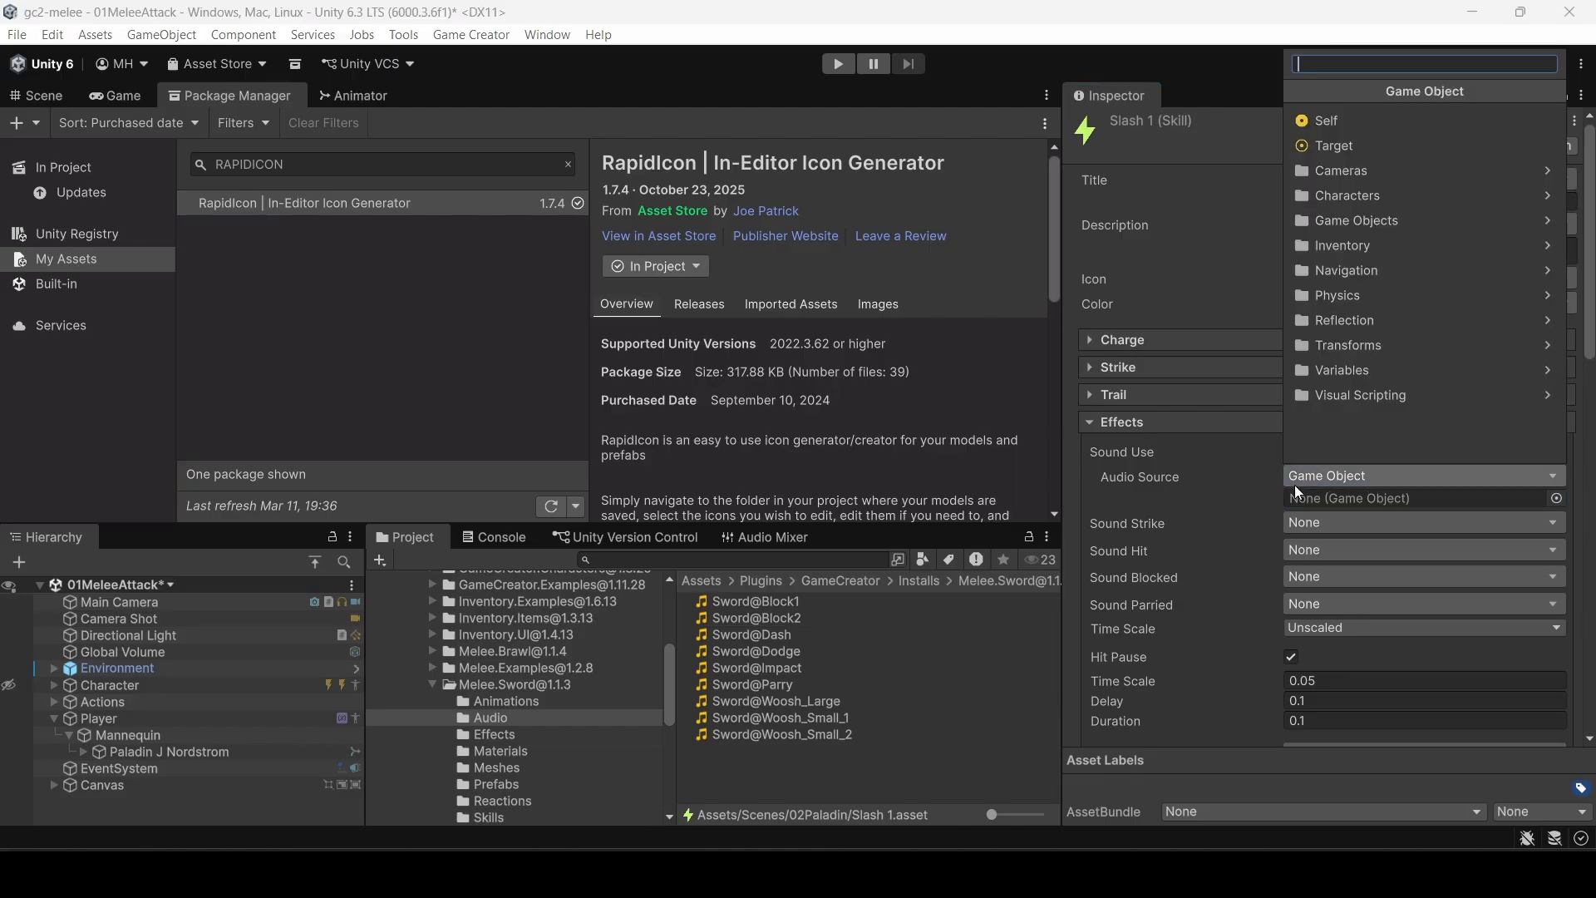
left_click(1313, 397)
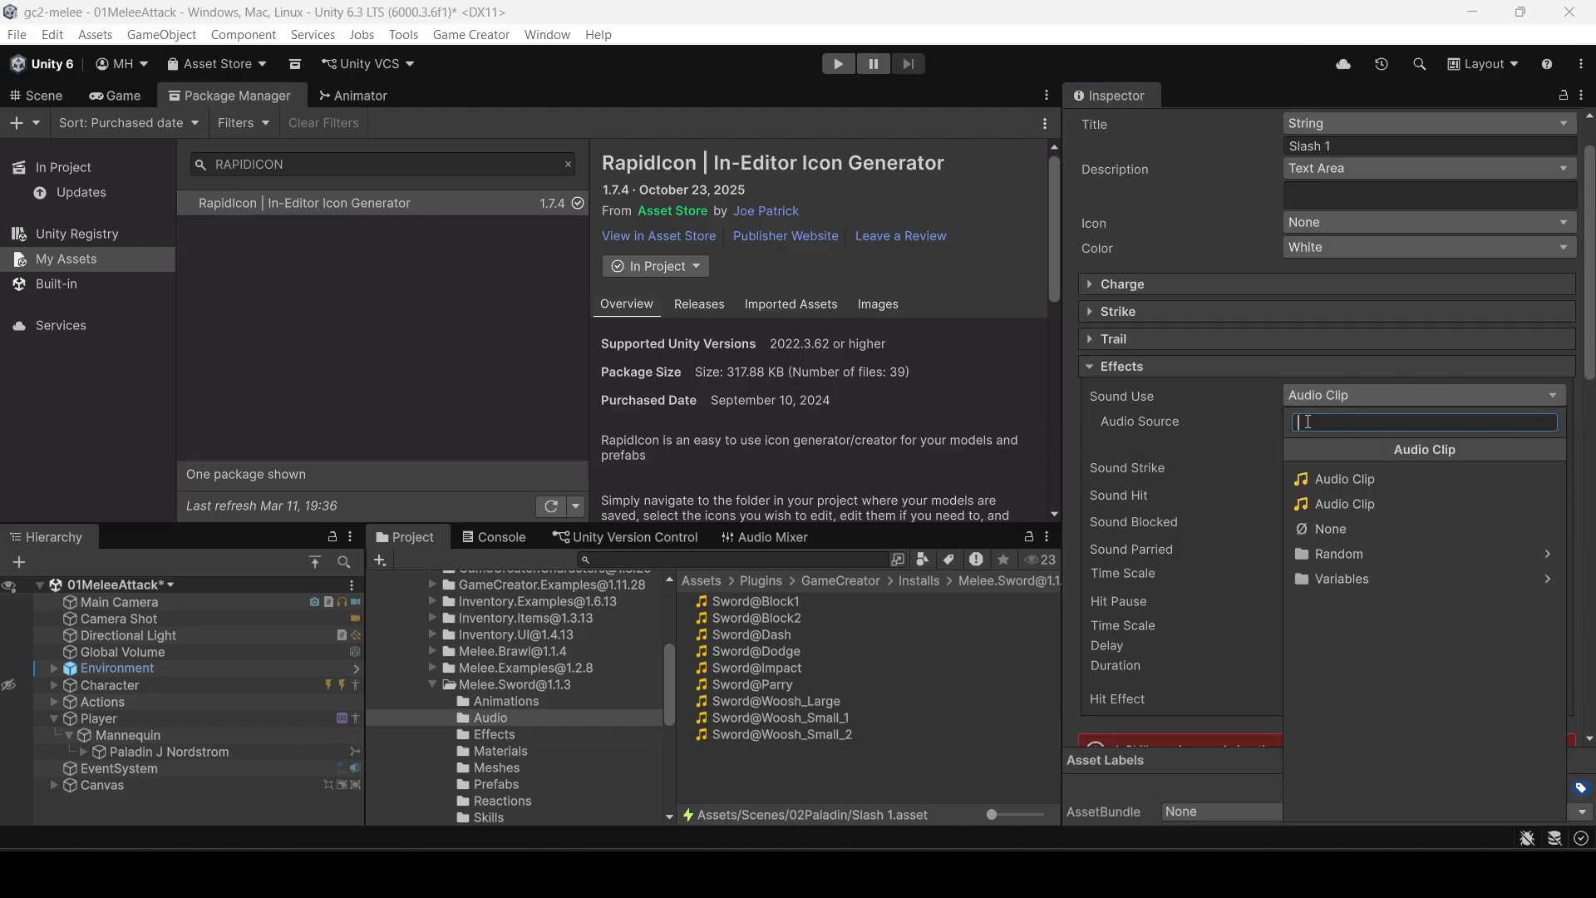
left_click(1319, 482)
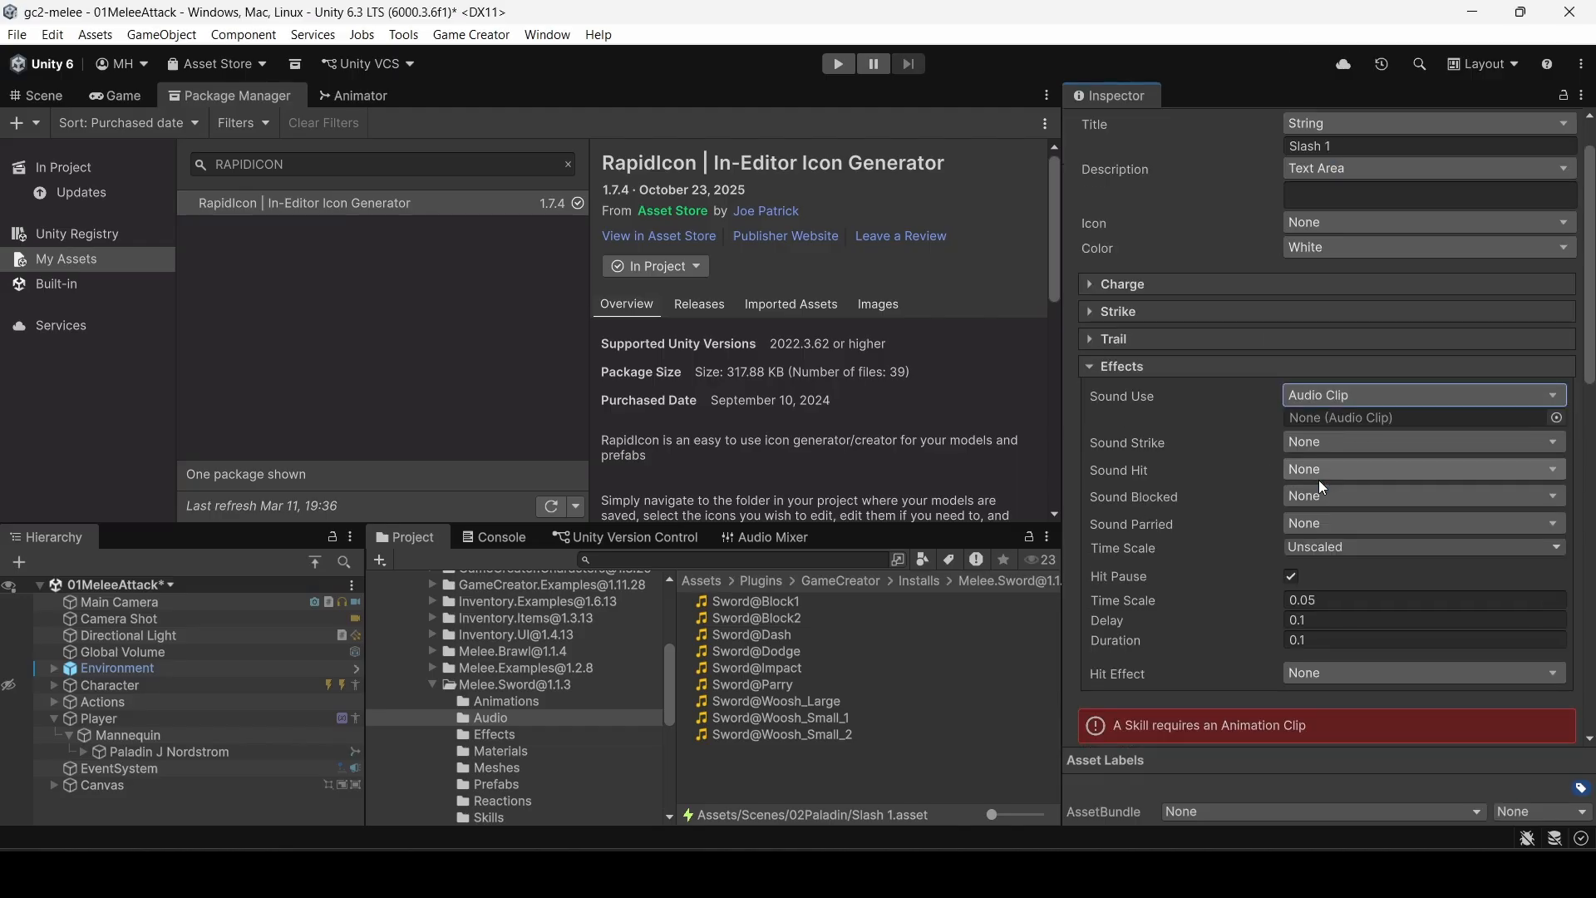
left_click(1318, 392)
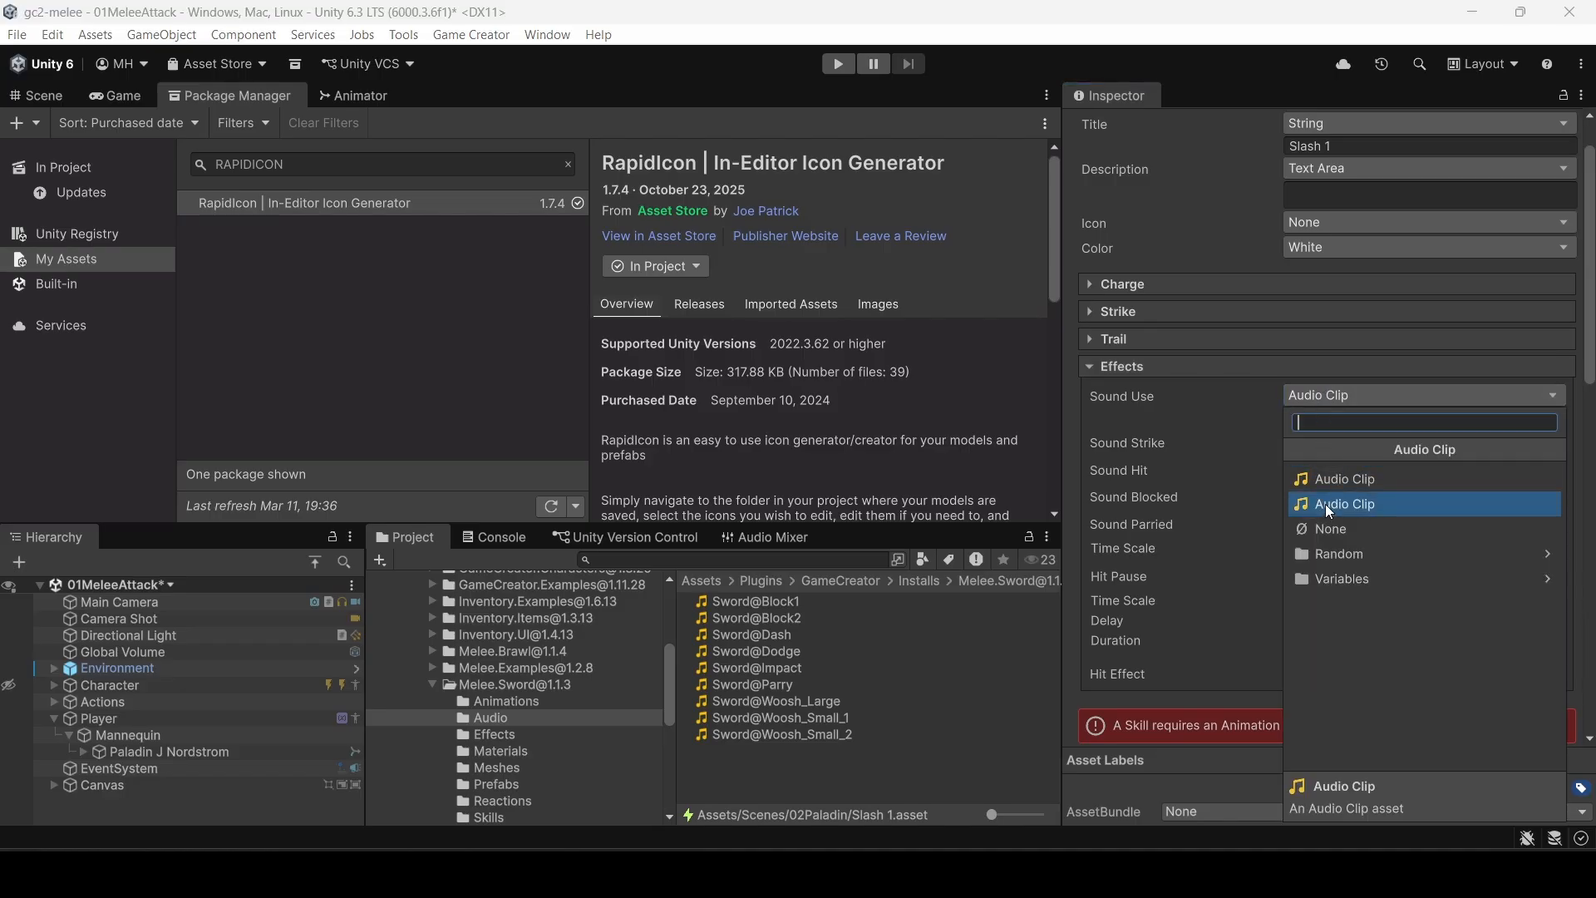
left_click(1328, 482)
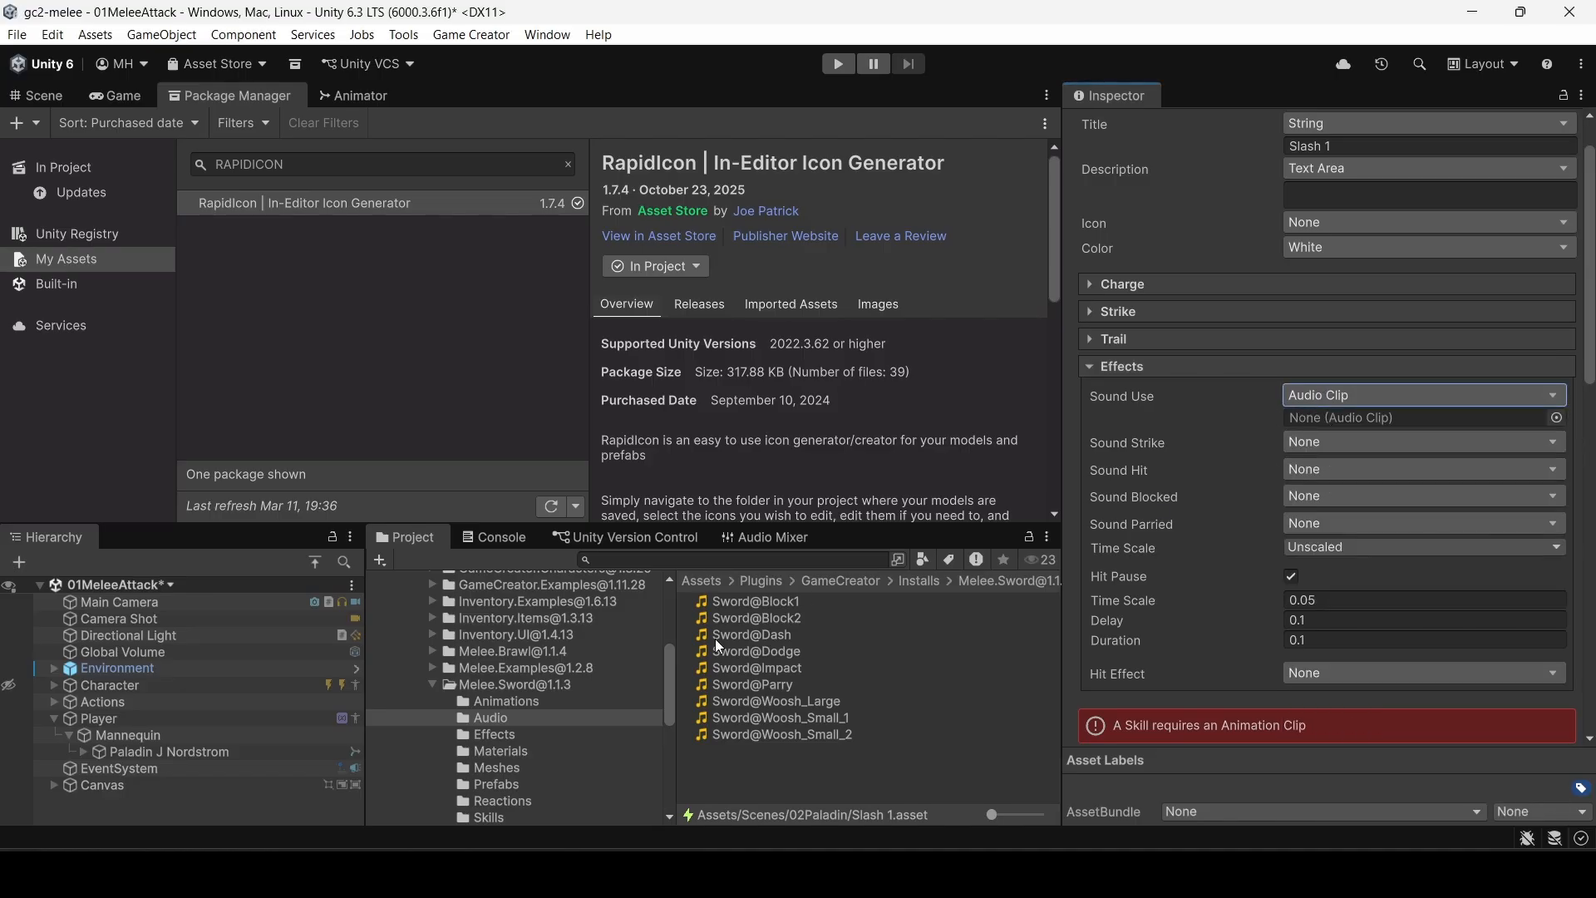
left_click_drag(793, 717, 1330, 416)
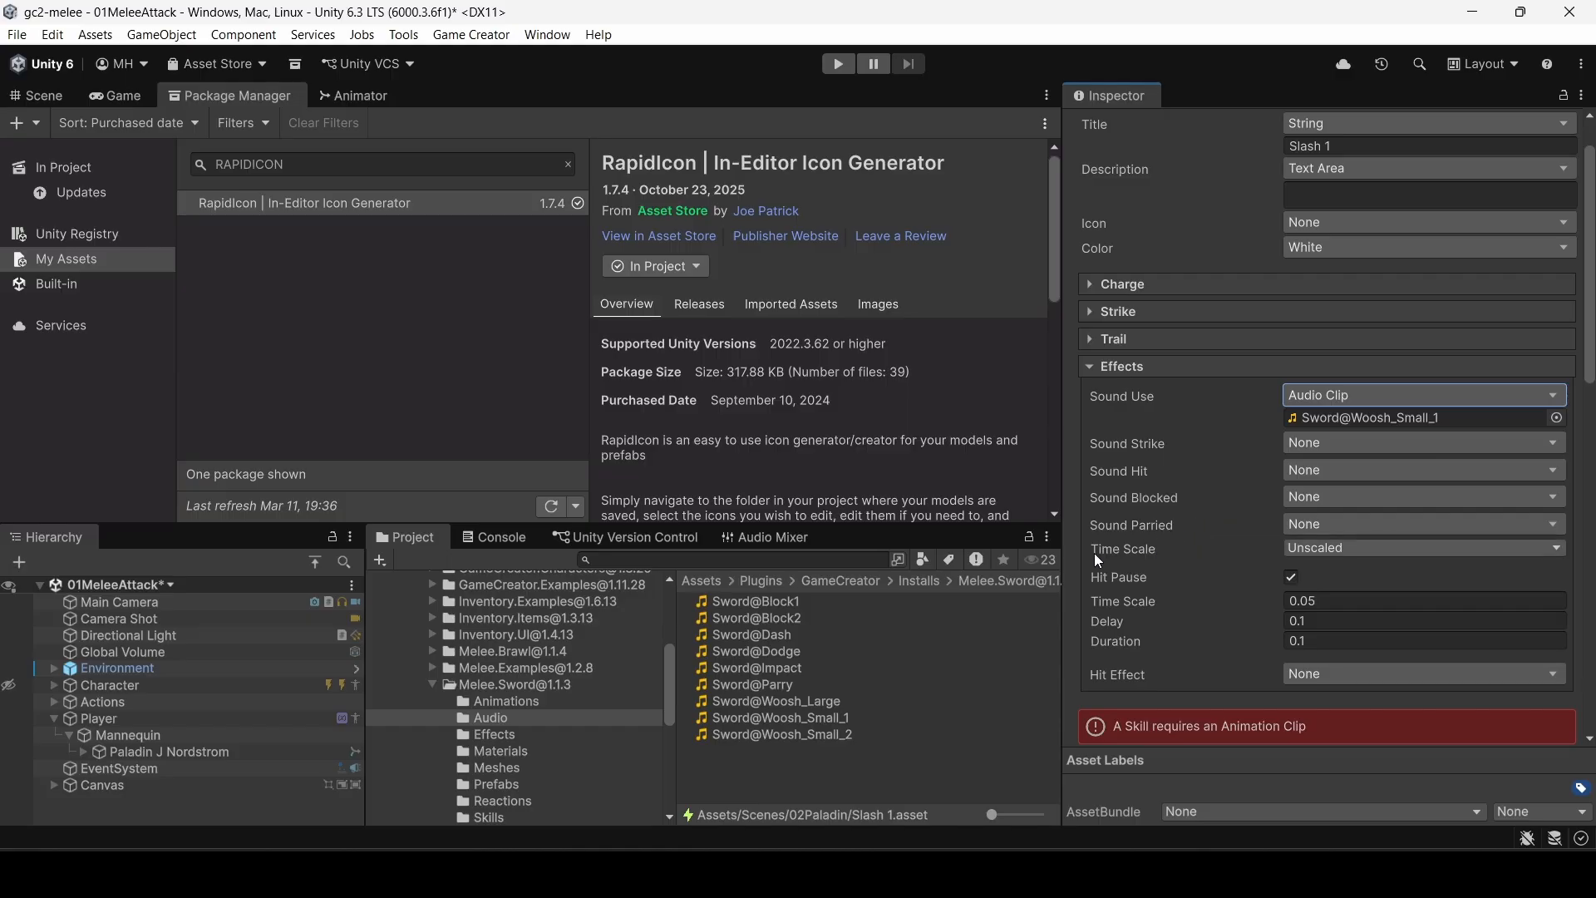
Step: Set the skill's Sound Hit to an Audio Clip asset and assign Sword@Impact to it
left_click(1326, 471)
left_click(1335, 123)
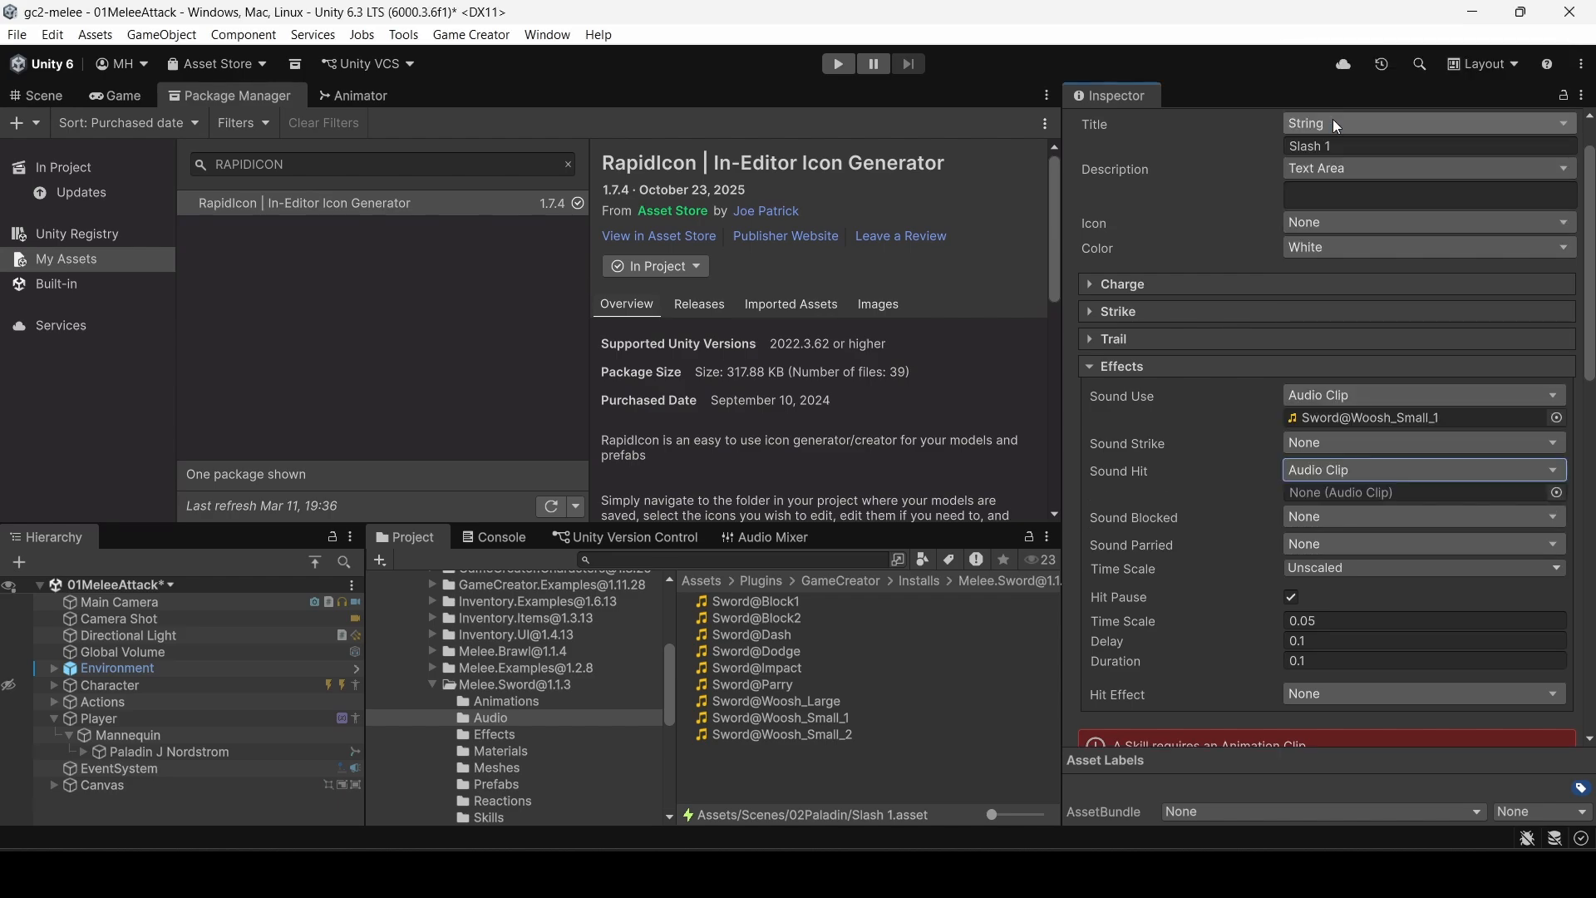
left_click(1347, 472)
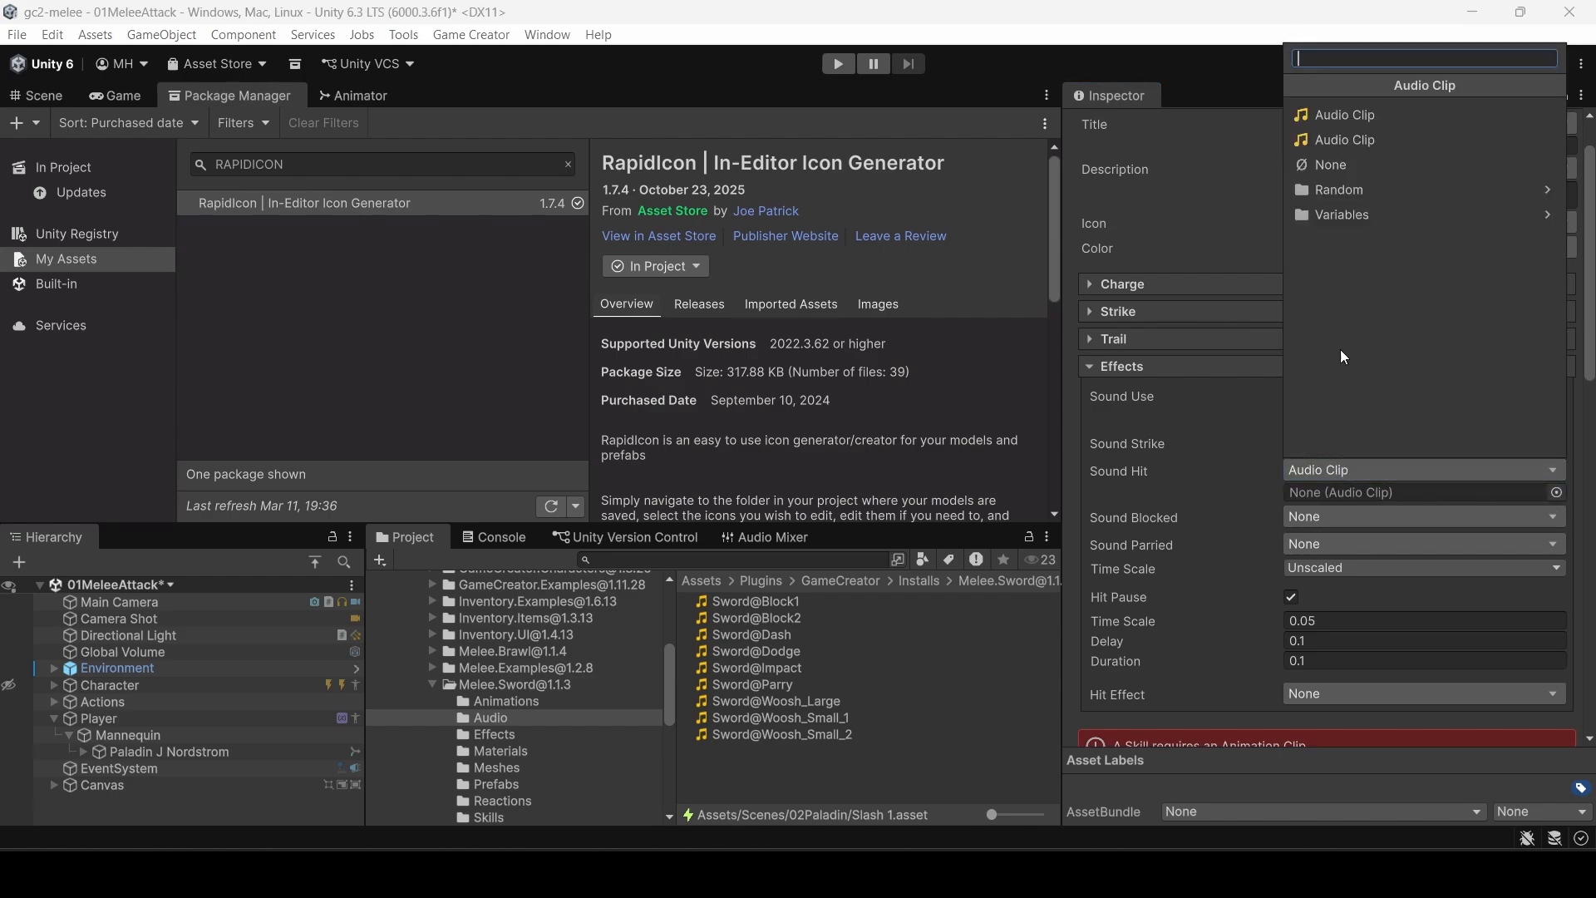
left_click(1335, 140)
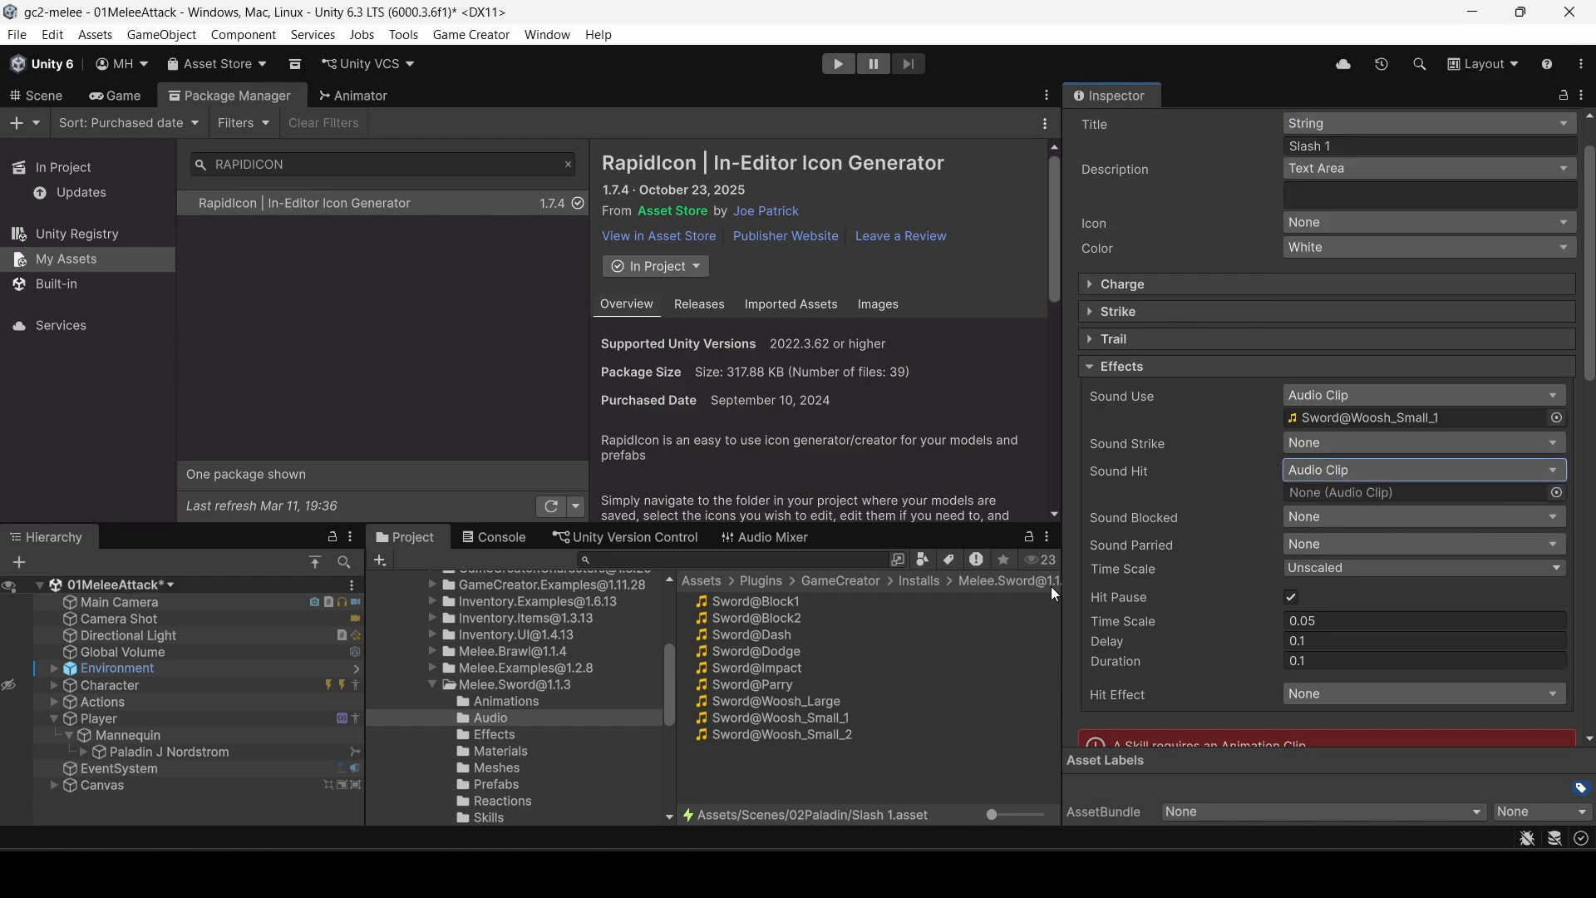
left_click_drag(795, 665, 1298, 495)
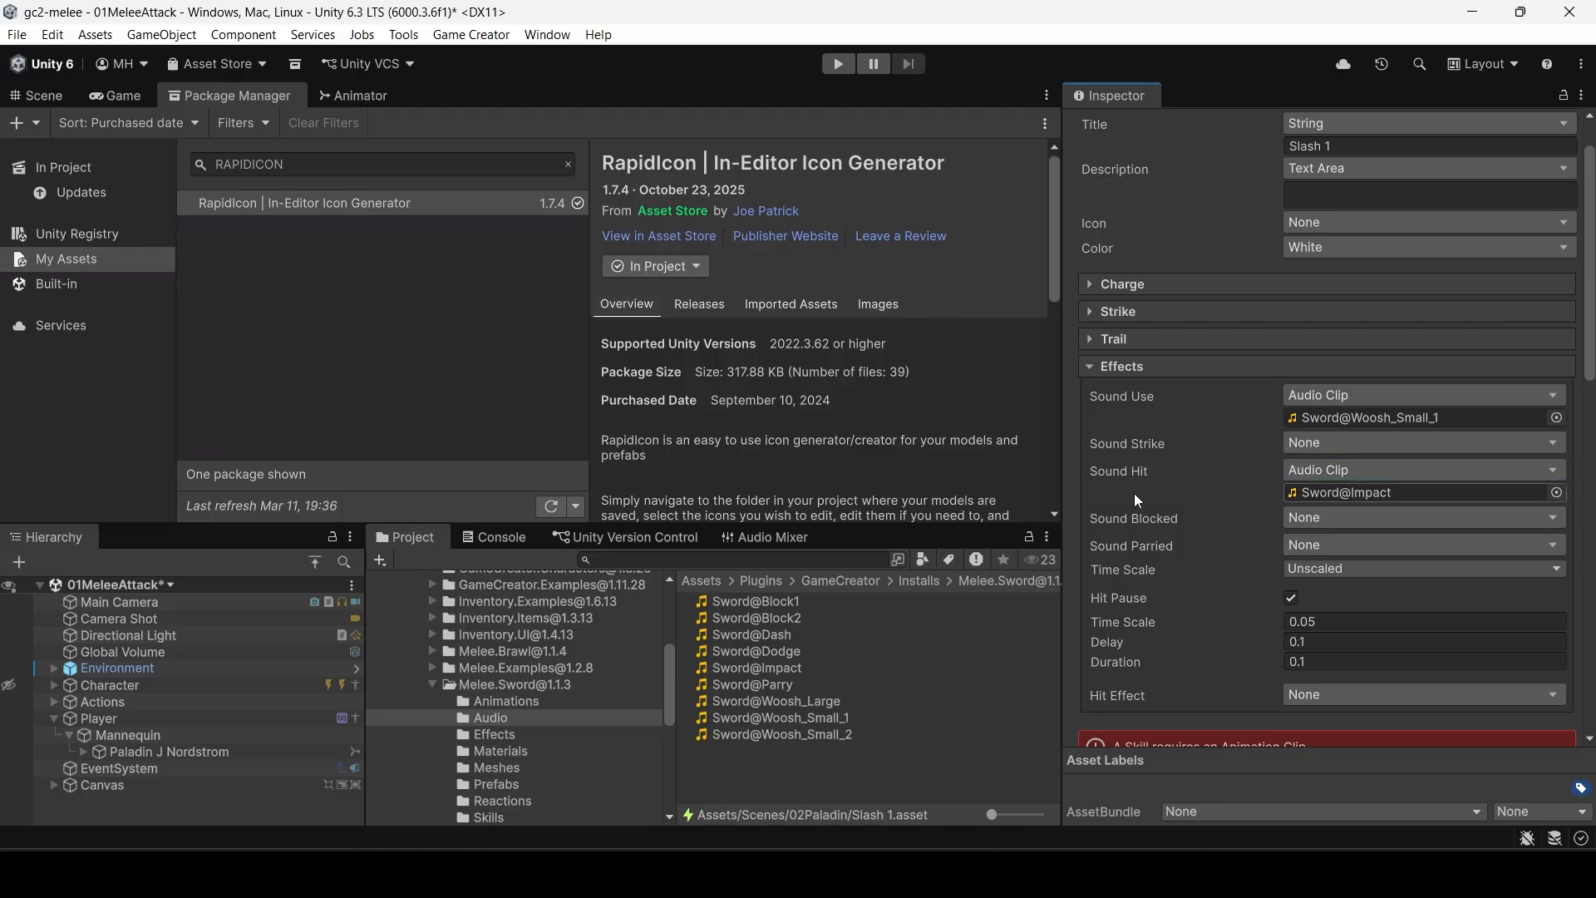
Step: Assign the Slash 1 clip from the sword and shield slash model in the Pro Sword and Shield Pack as the skill's Animation
scroll(1134, 492, "down", 8)
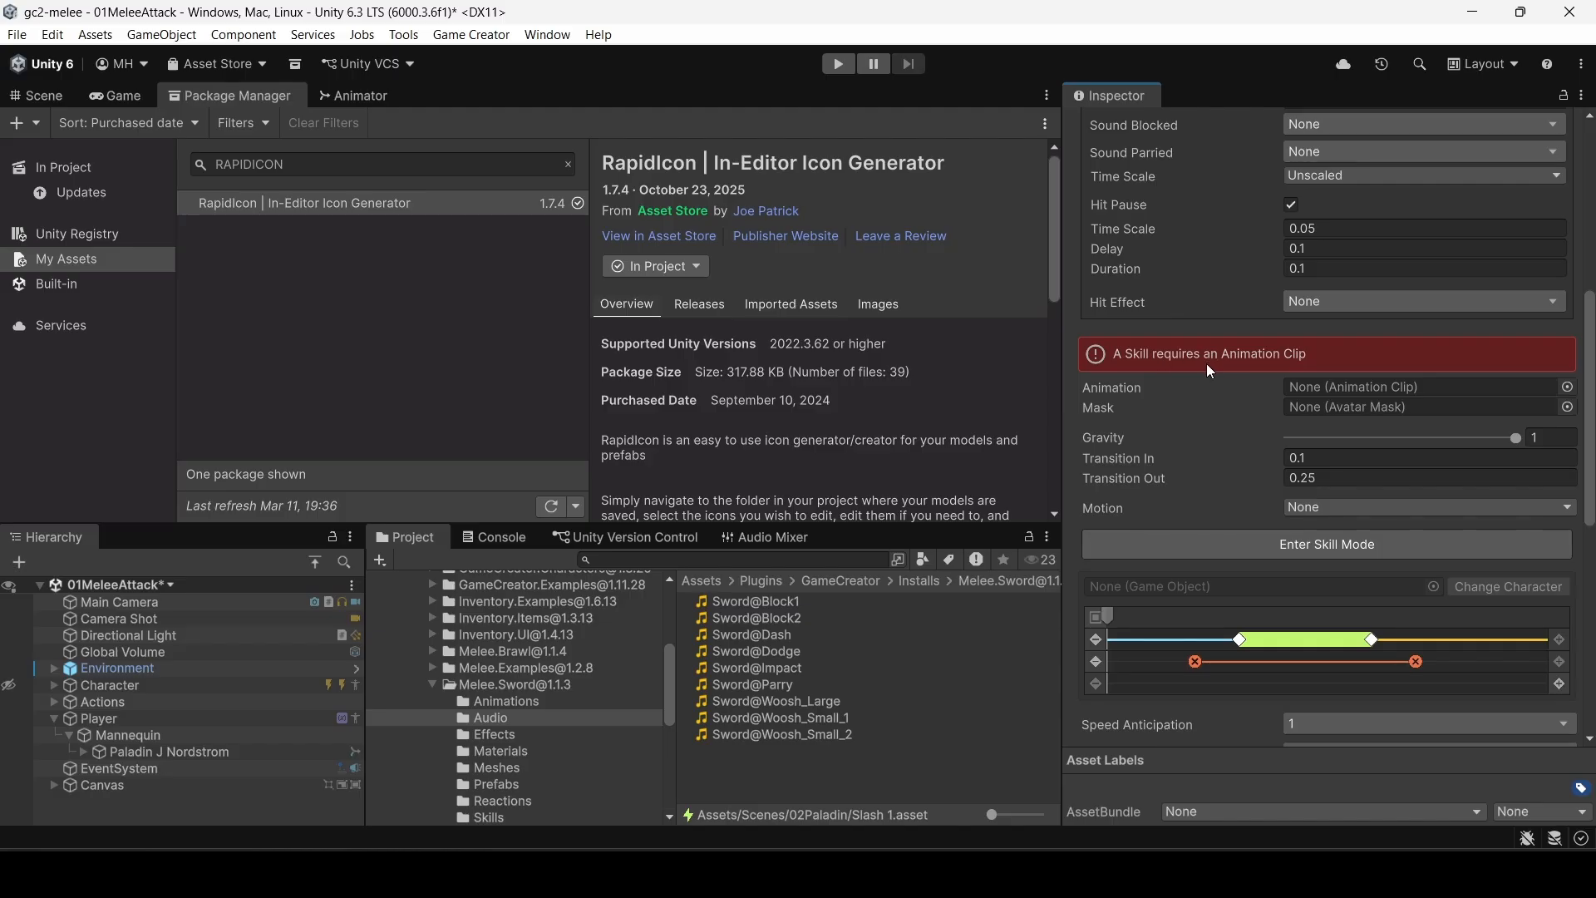
left_click(507, 701)
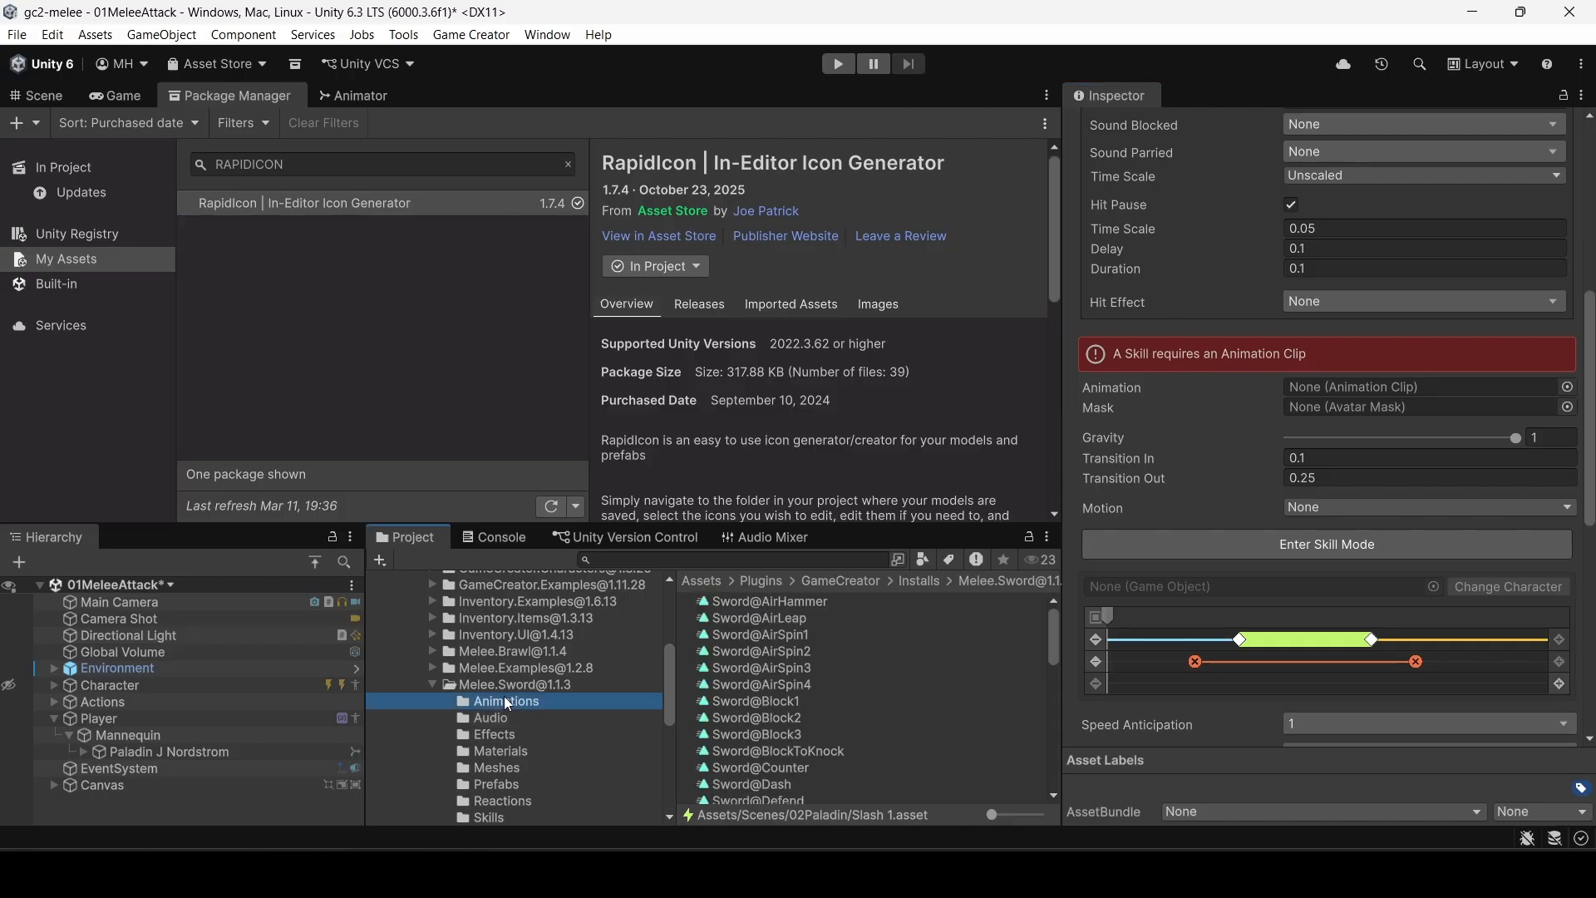
scroll(758, 685, "down", 5)
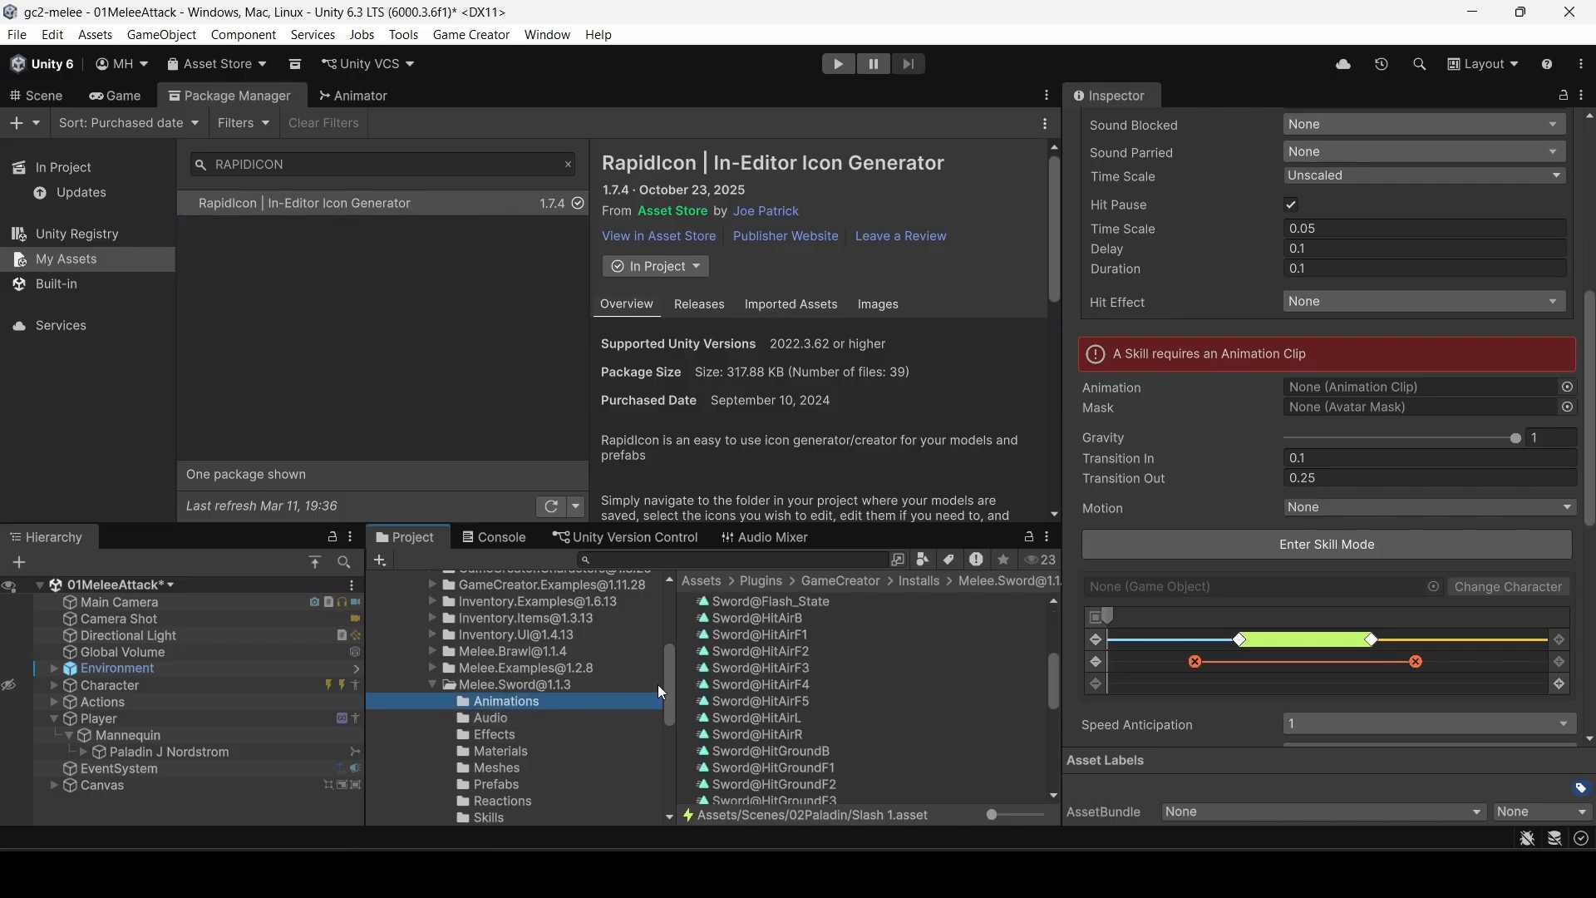
scroll(626, 700, "down", 10)
left_click(593, 698)
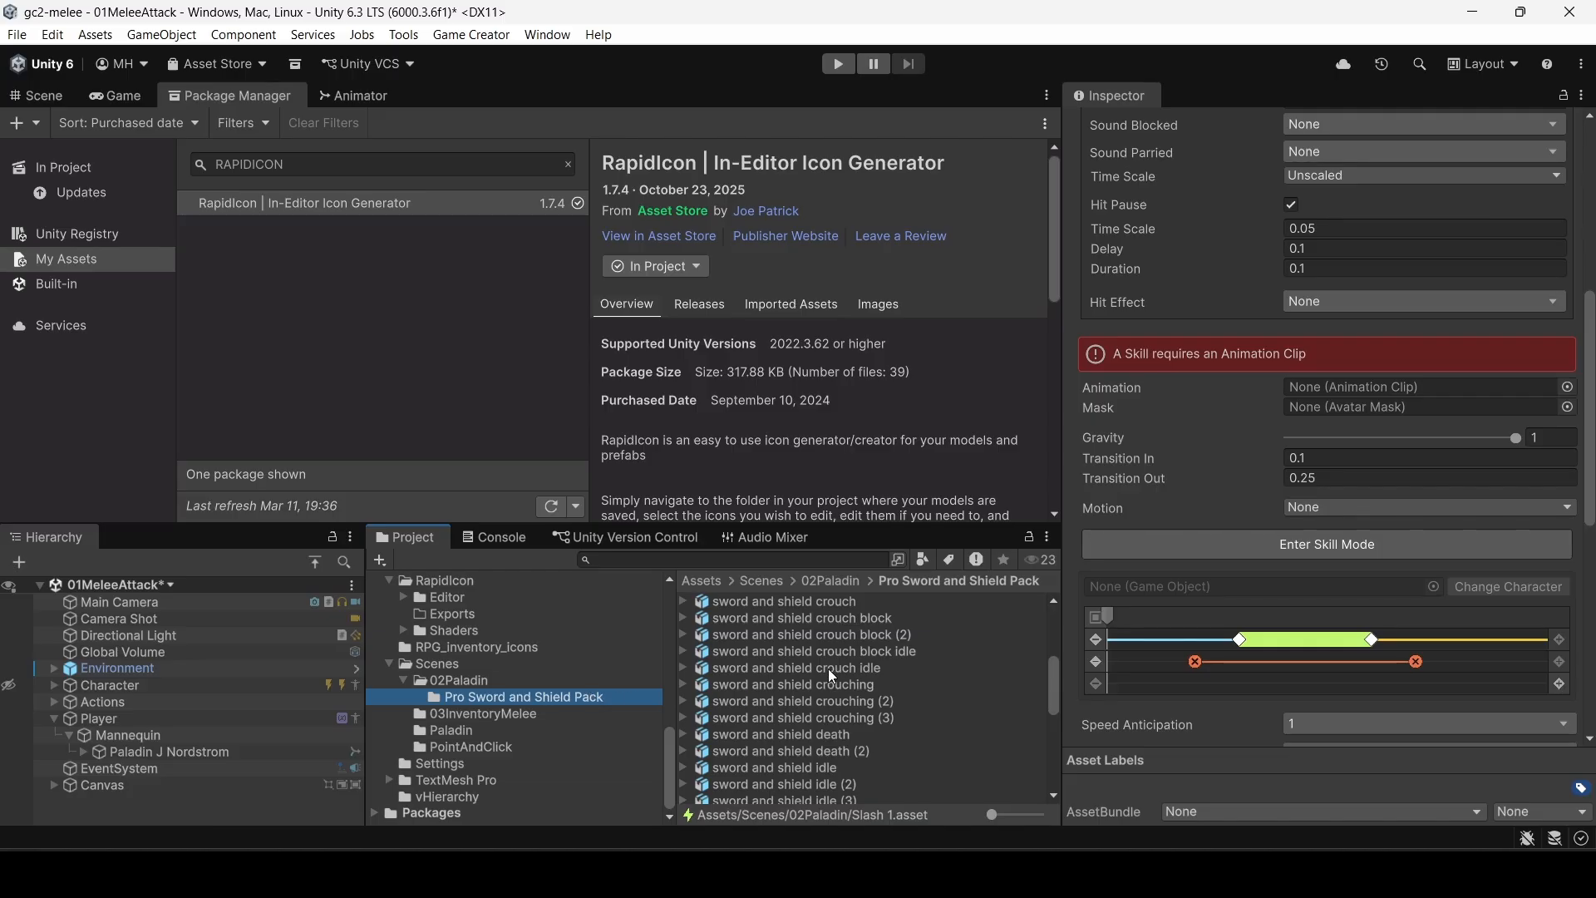
scroll(832, 675, "down", 5)
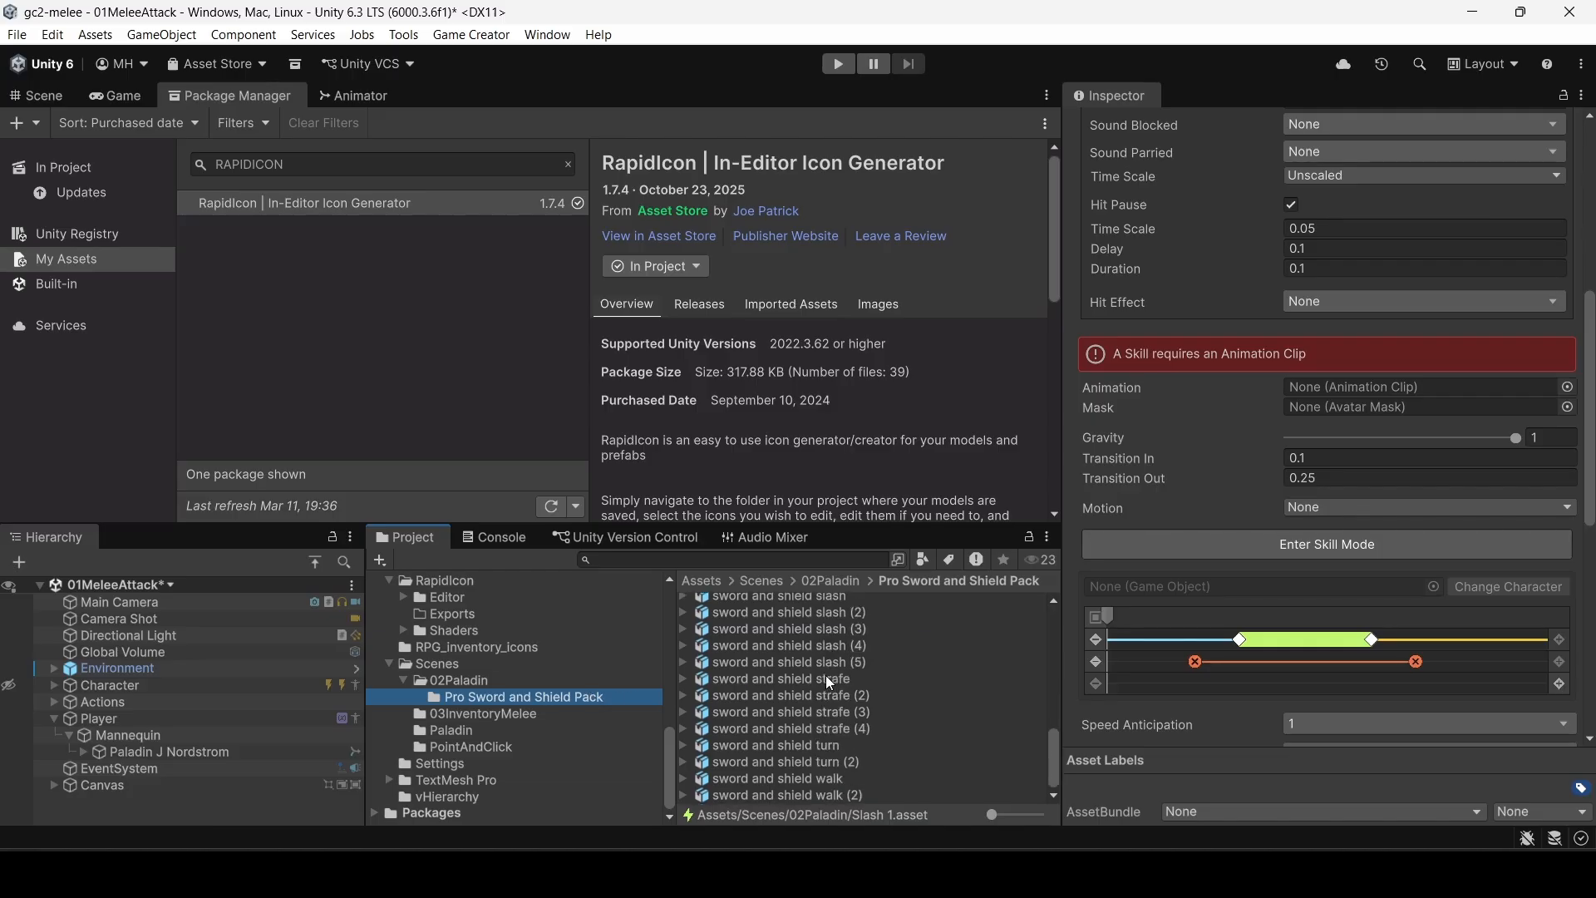
left_click(682, 597)
left_click_drag(744, 627, 1315, 381)
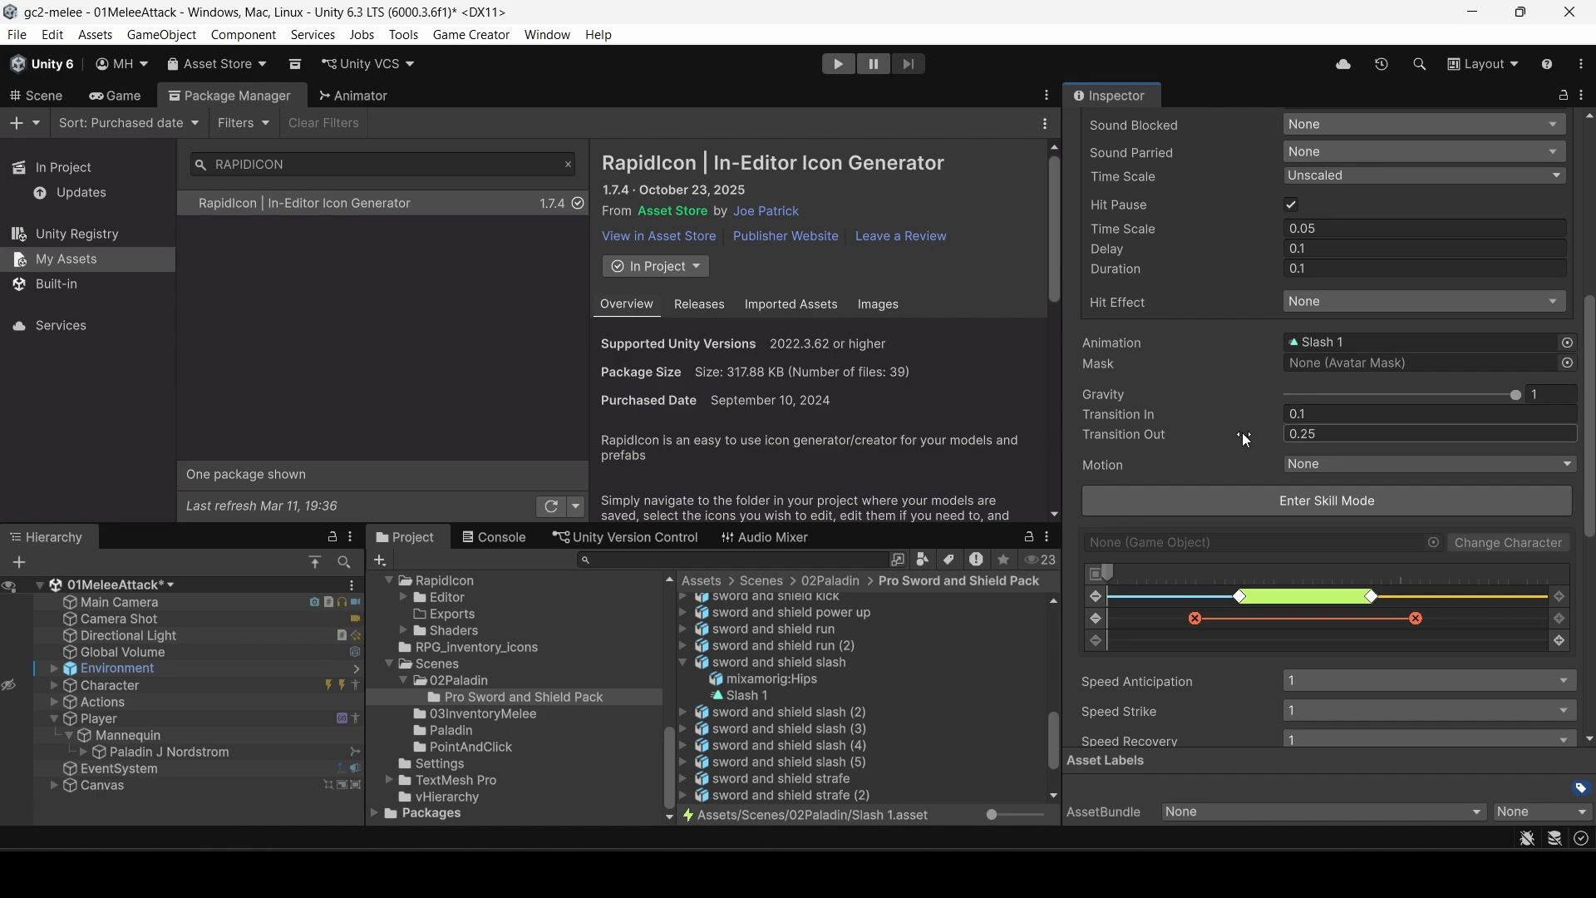
Step: Bring up the Scene view and set the Slash 1 skill's Motion to Root Motion
left_click(38, 96)
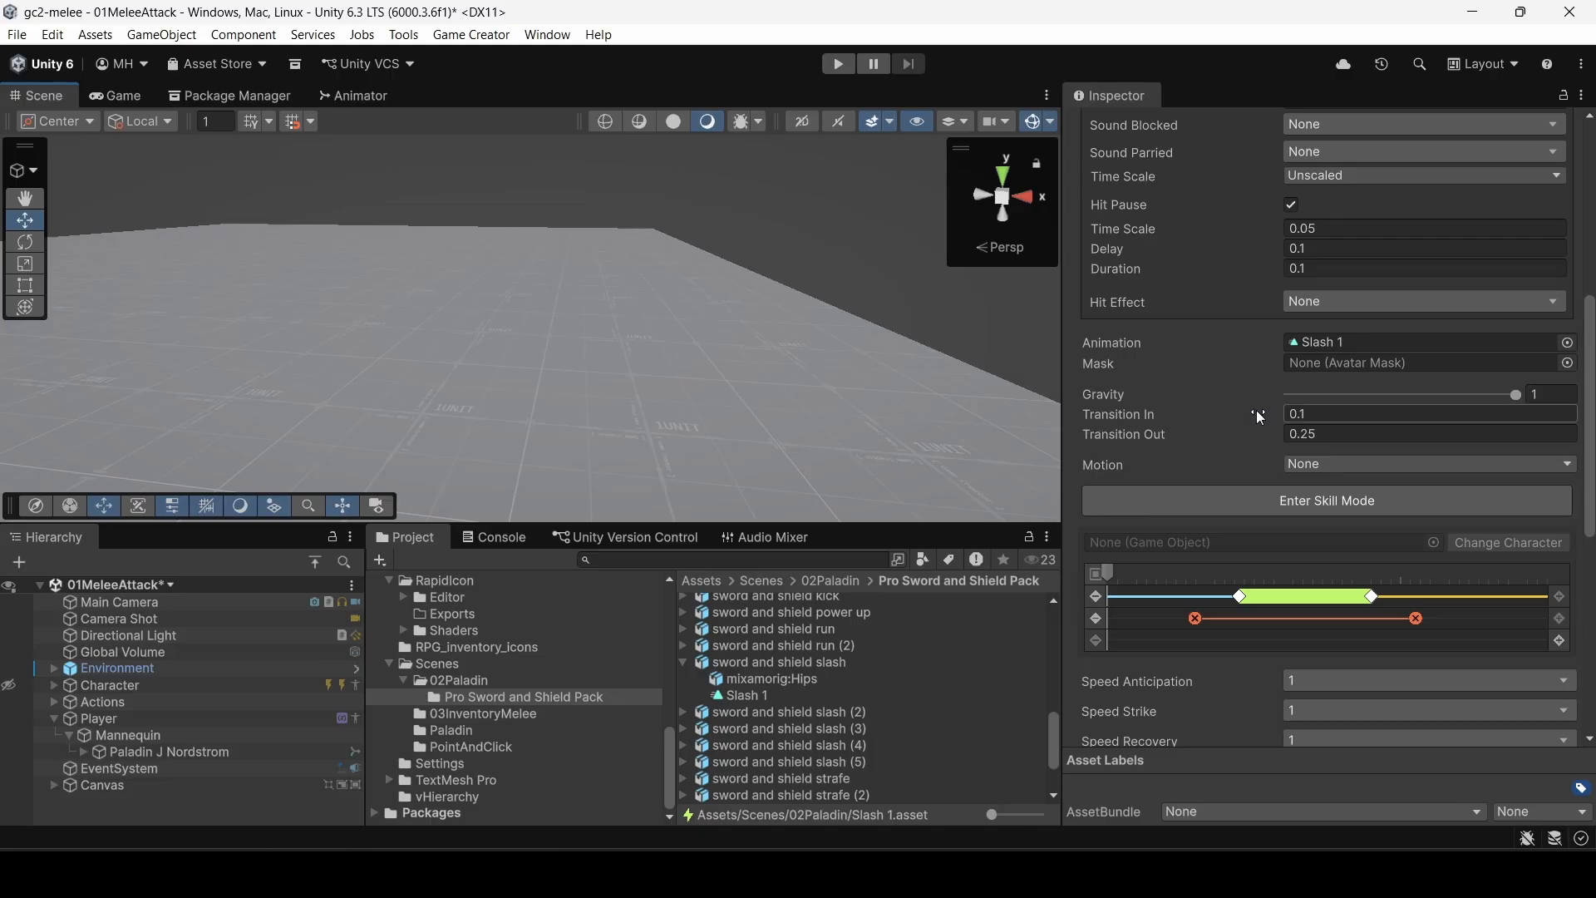
left_click(1305, 466)
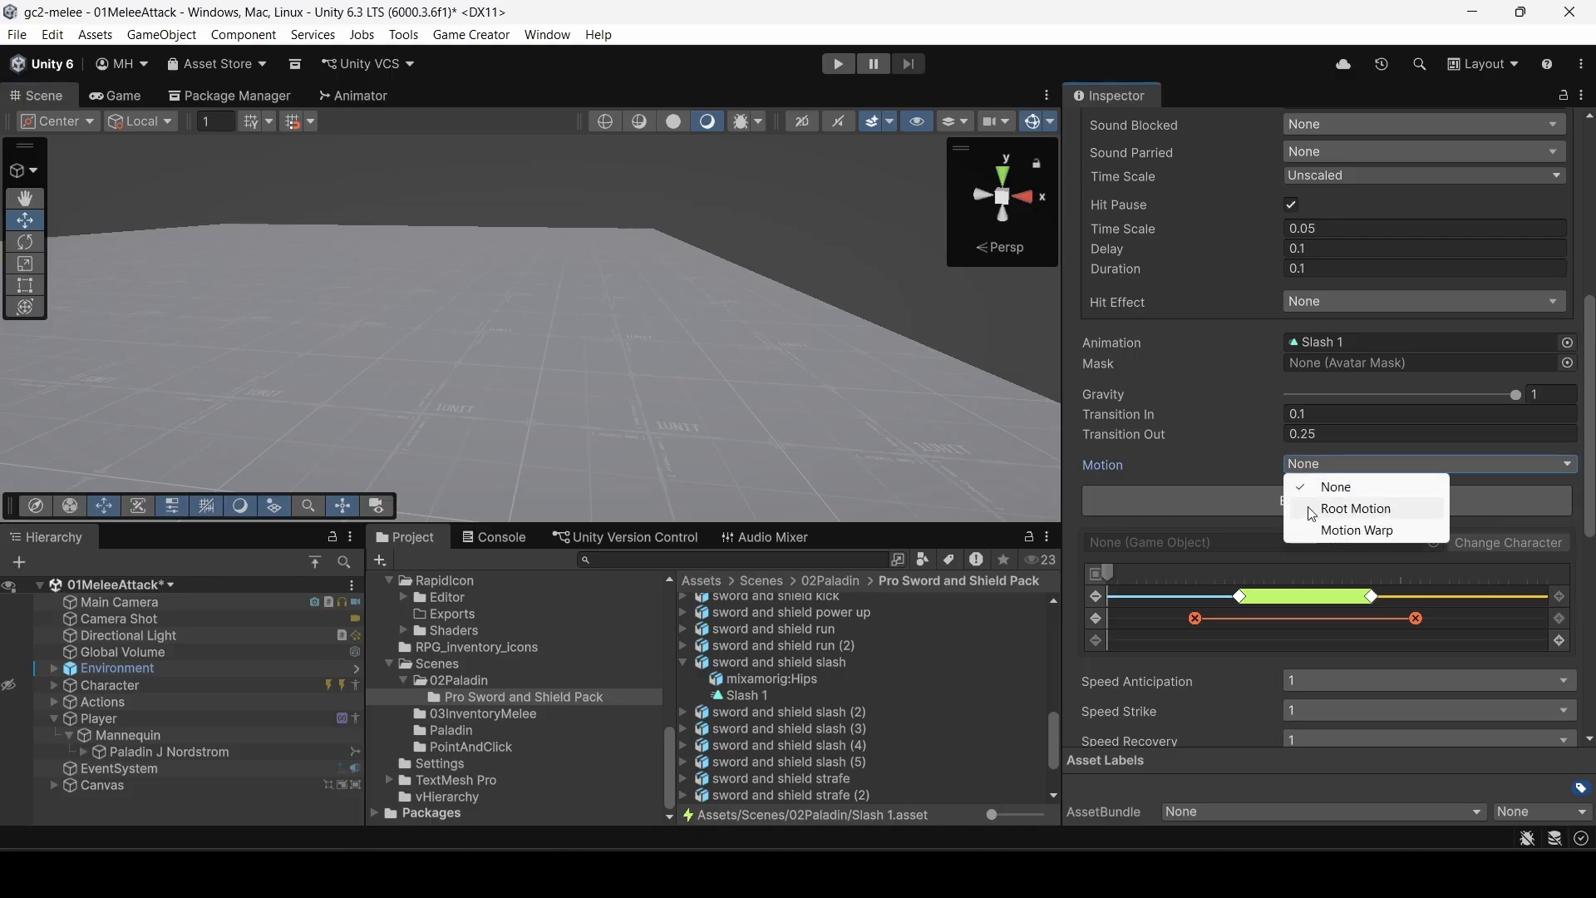
left_click(1355, 509)
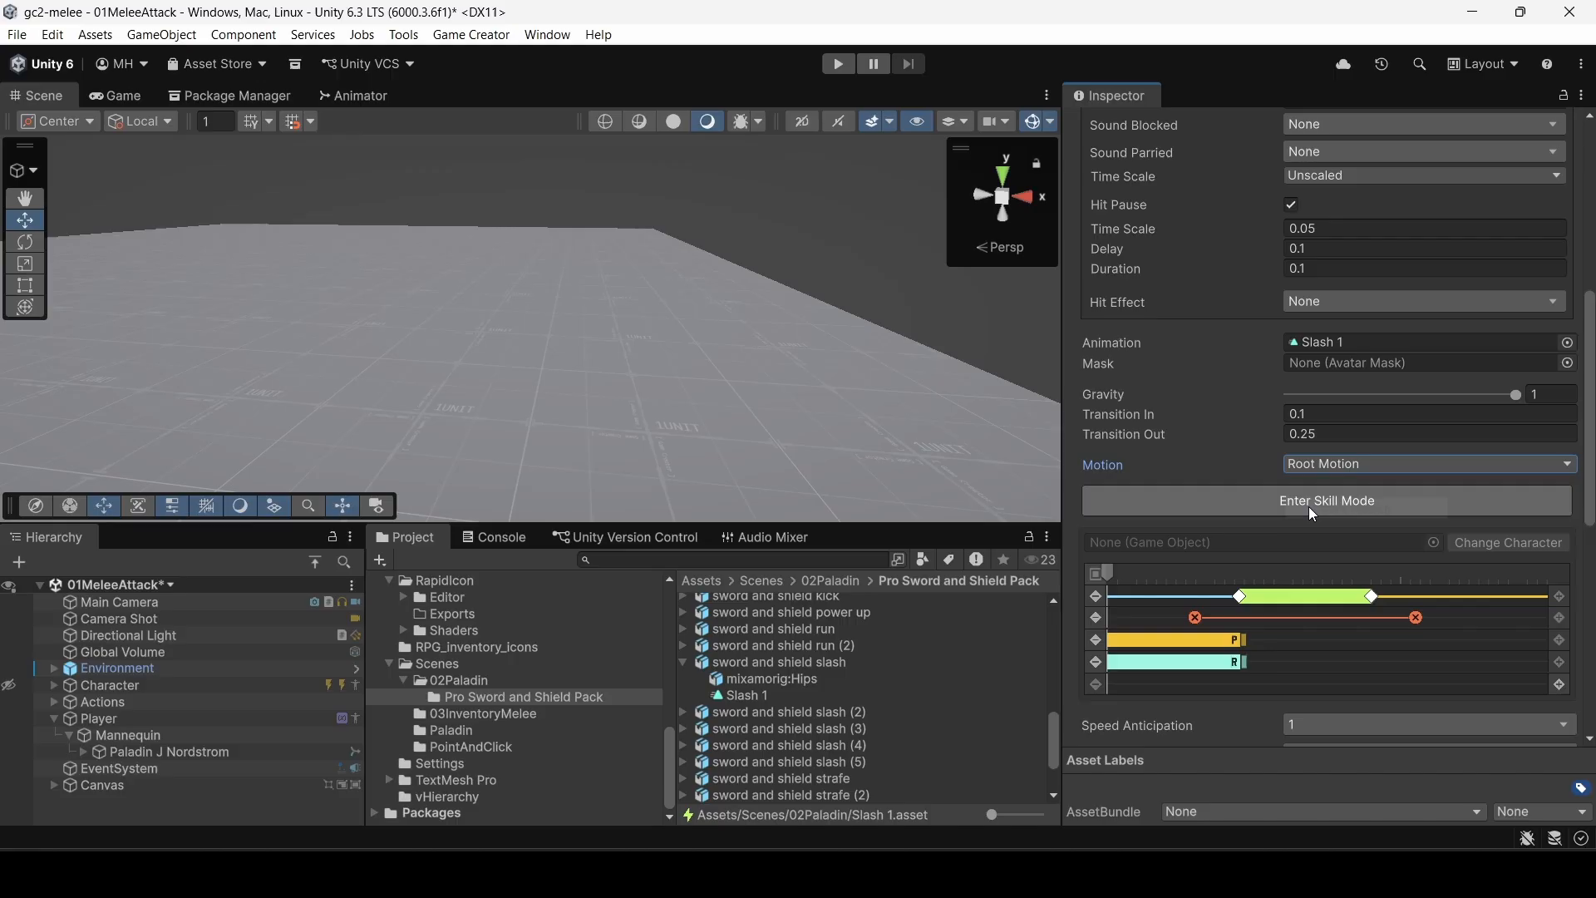
Step: Enter Skill Mode for the Slash 1 skill and view the preview mannequin from the front with the skill's settings displayed
left_click(1250, 501)
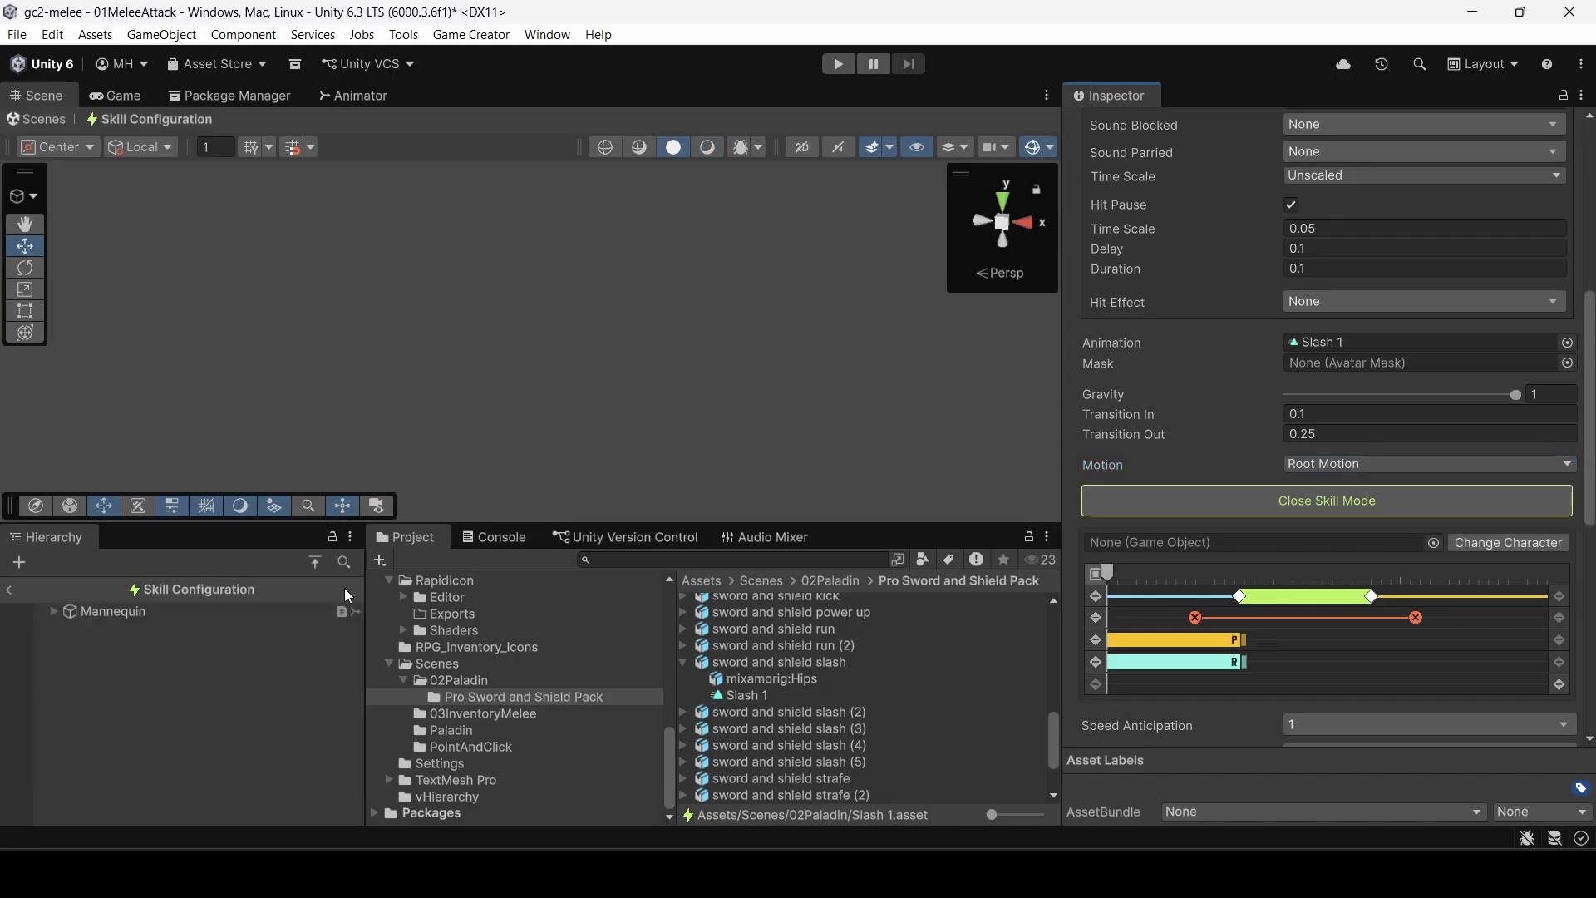
left_click(226, 612)
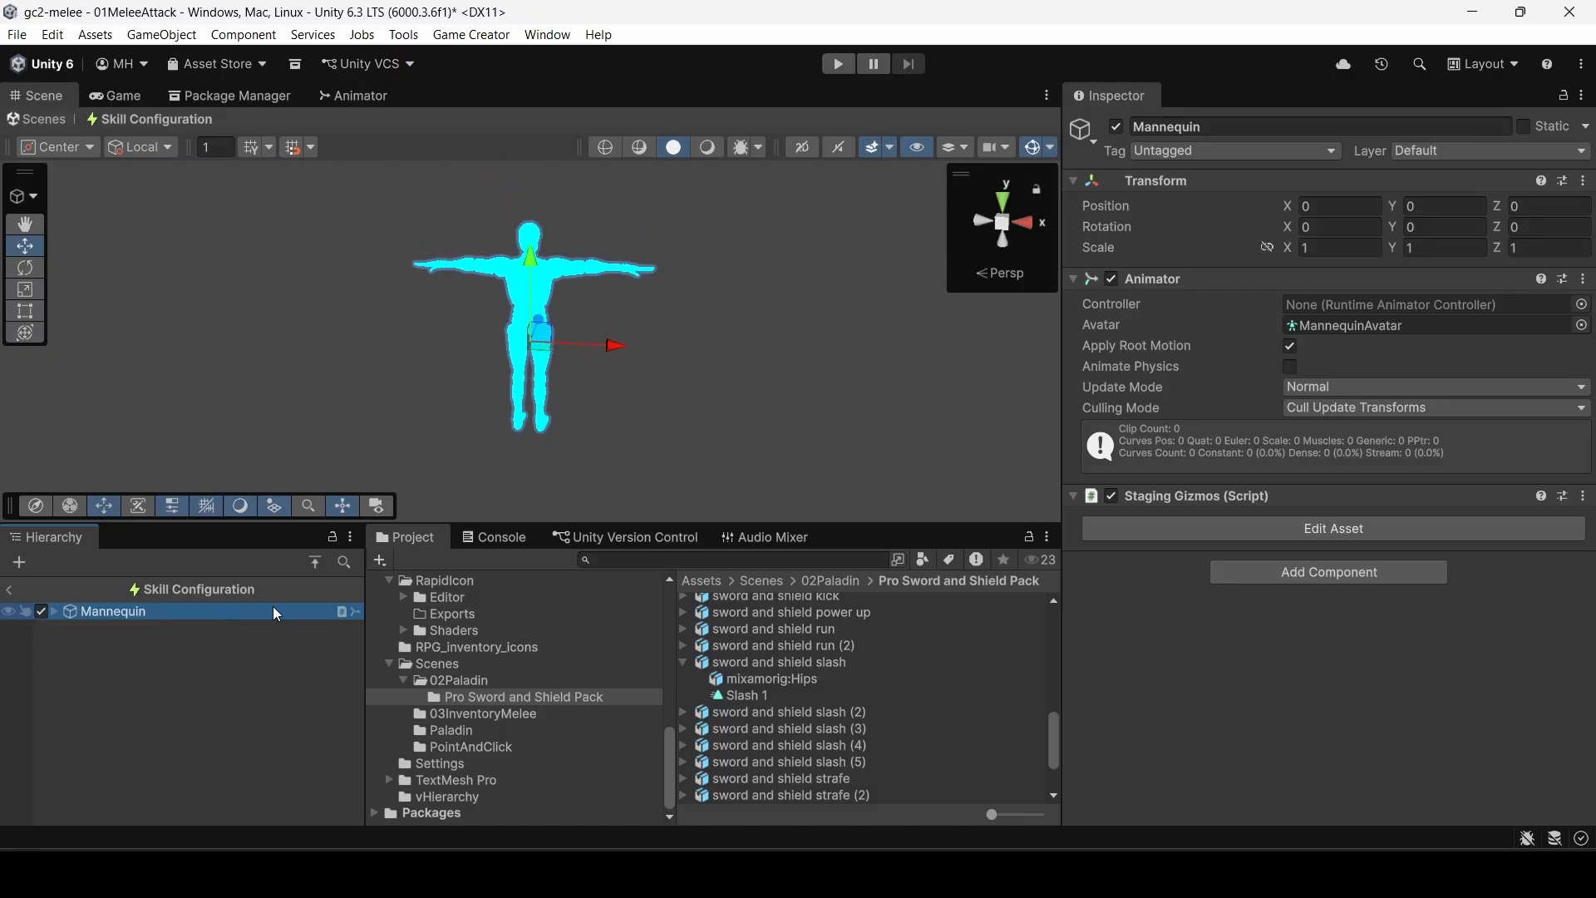
left_click(462, 681)
left_click(740, 752)
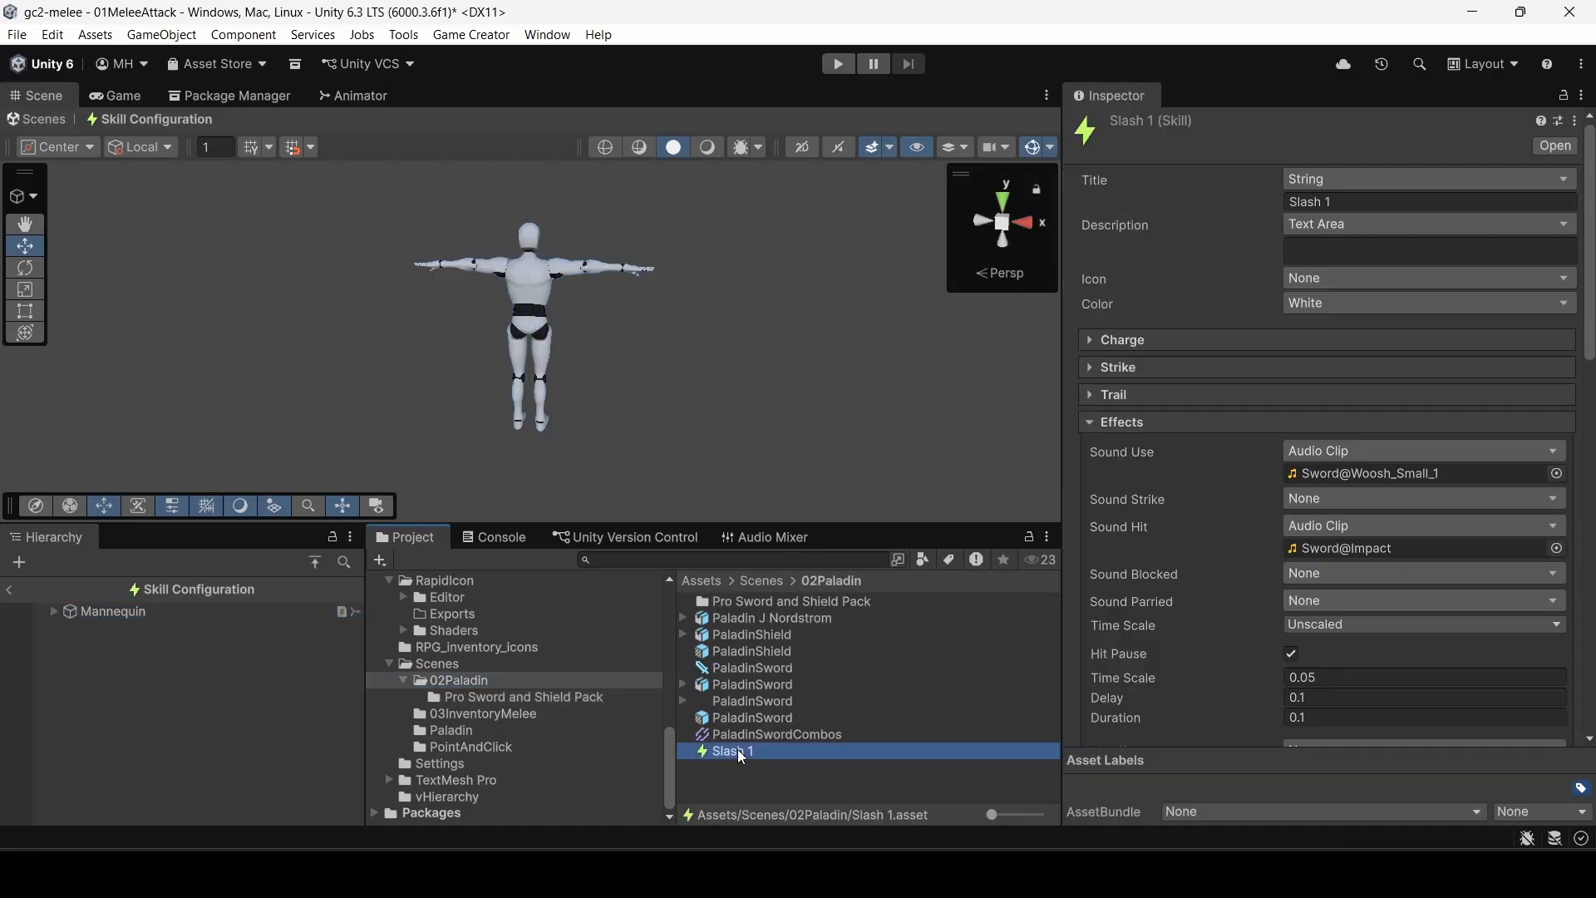
scroll(1254, 572, "down", 10)
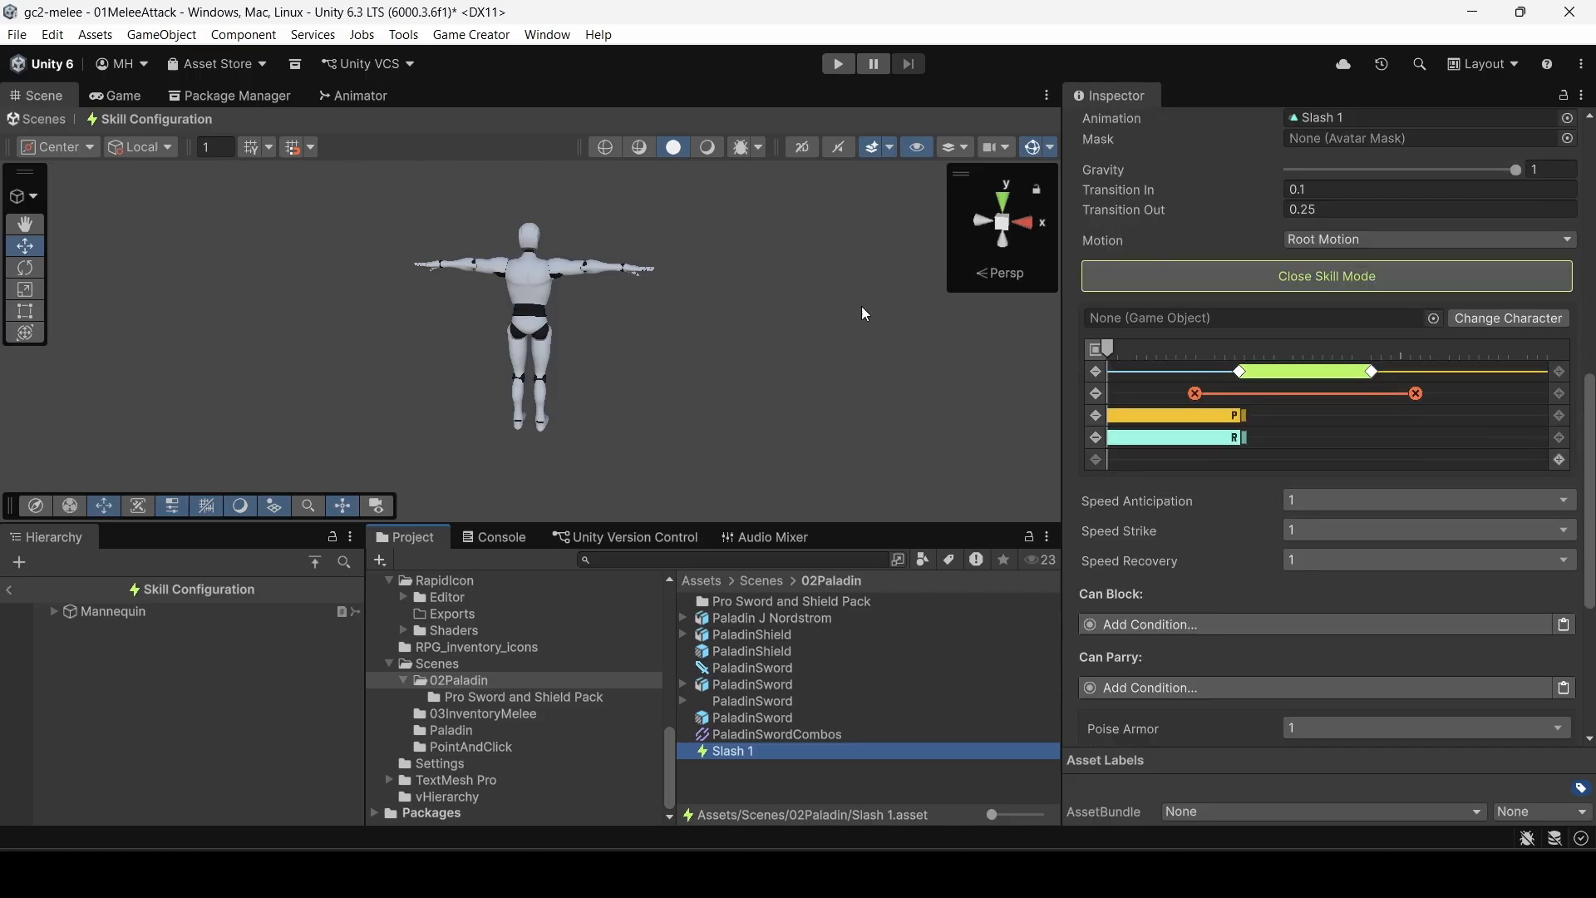
left_click_drag(861, 306, 1484, 302, "alt")
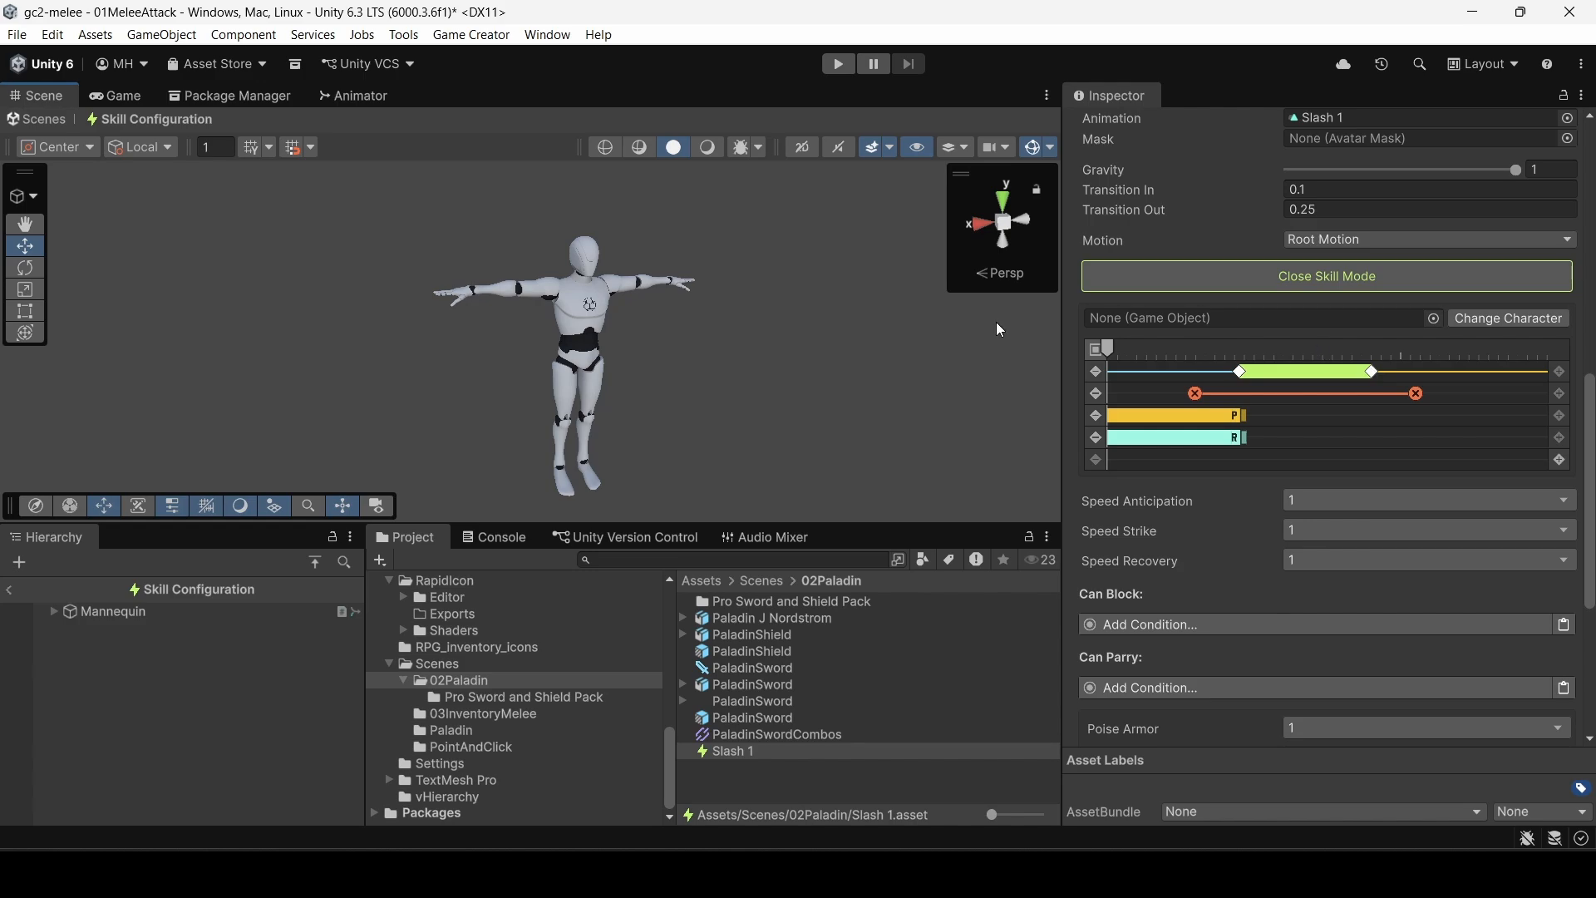
Step: Preview the slash animation around its swing and shorten the strike phase and cancel range so both end just after the swing
left_click_drag(1107, 341, 1303, 349)
left_click_drag(1417, 396, 1336, 397)
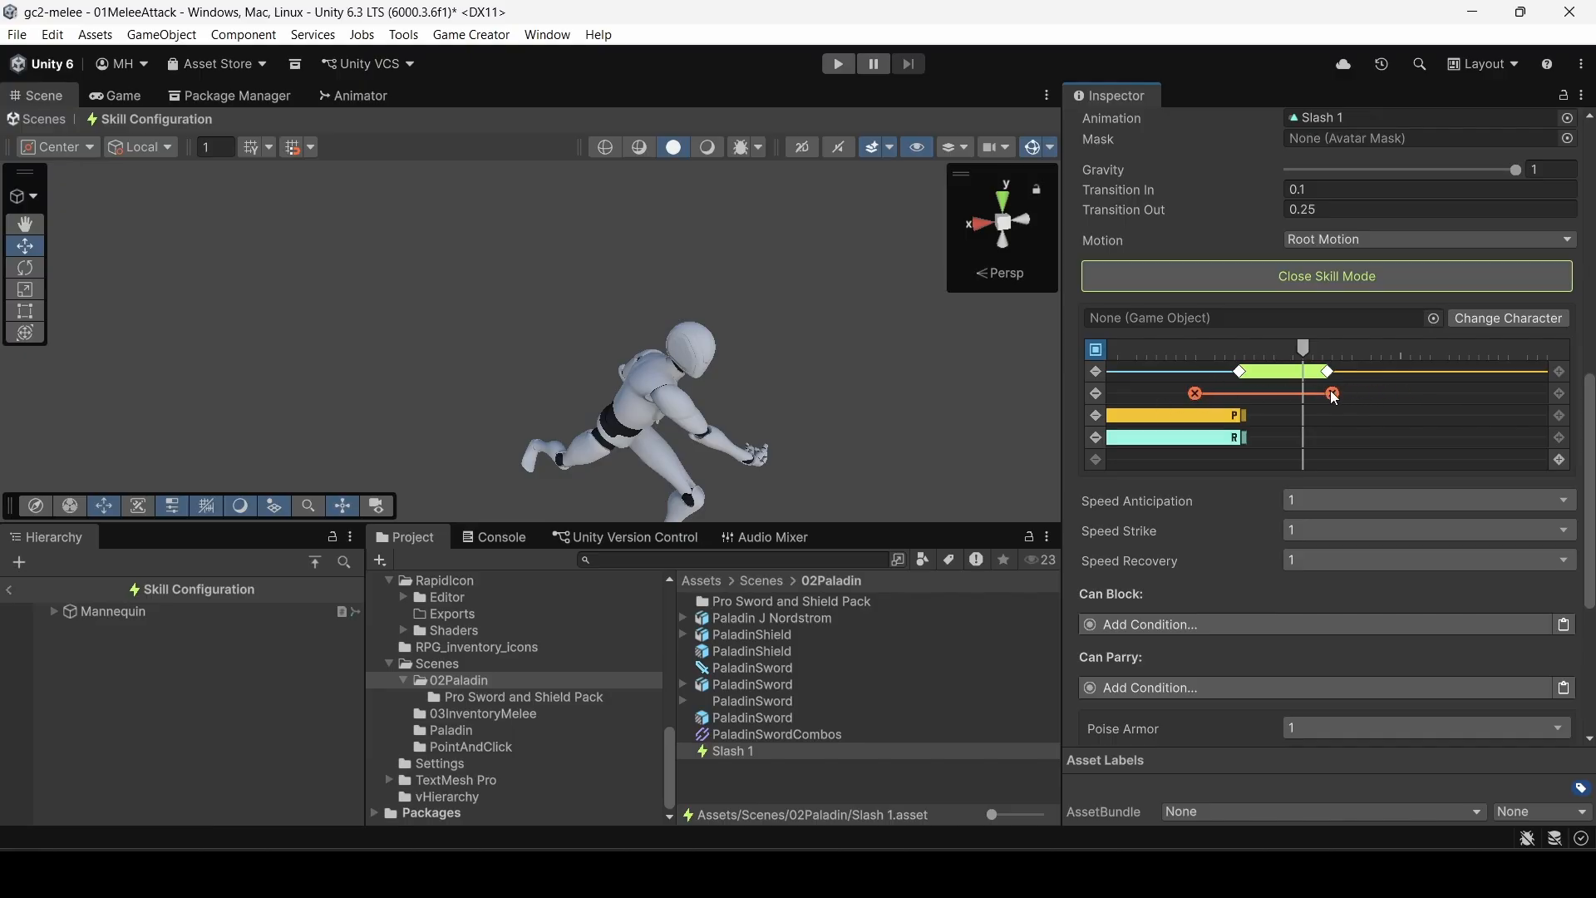
mouse_move(1302, 348)
left_mouse_down()
mouse_move(1229, 350)
mouse_move(1333, 355)
mouse_move(1115, 359)
mouse_move(1324, 369)
left_mouse_up()
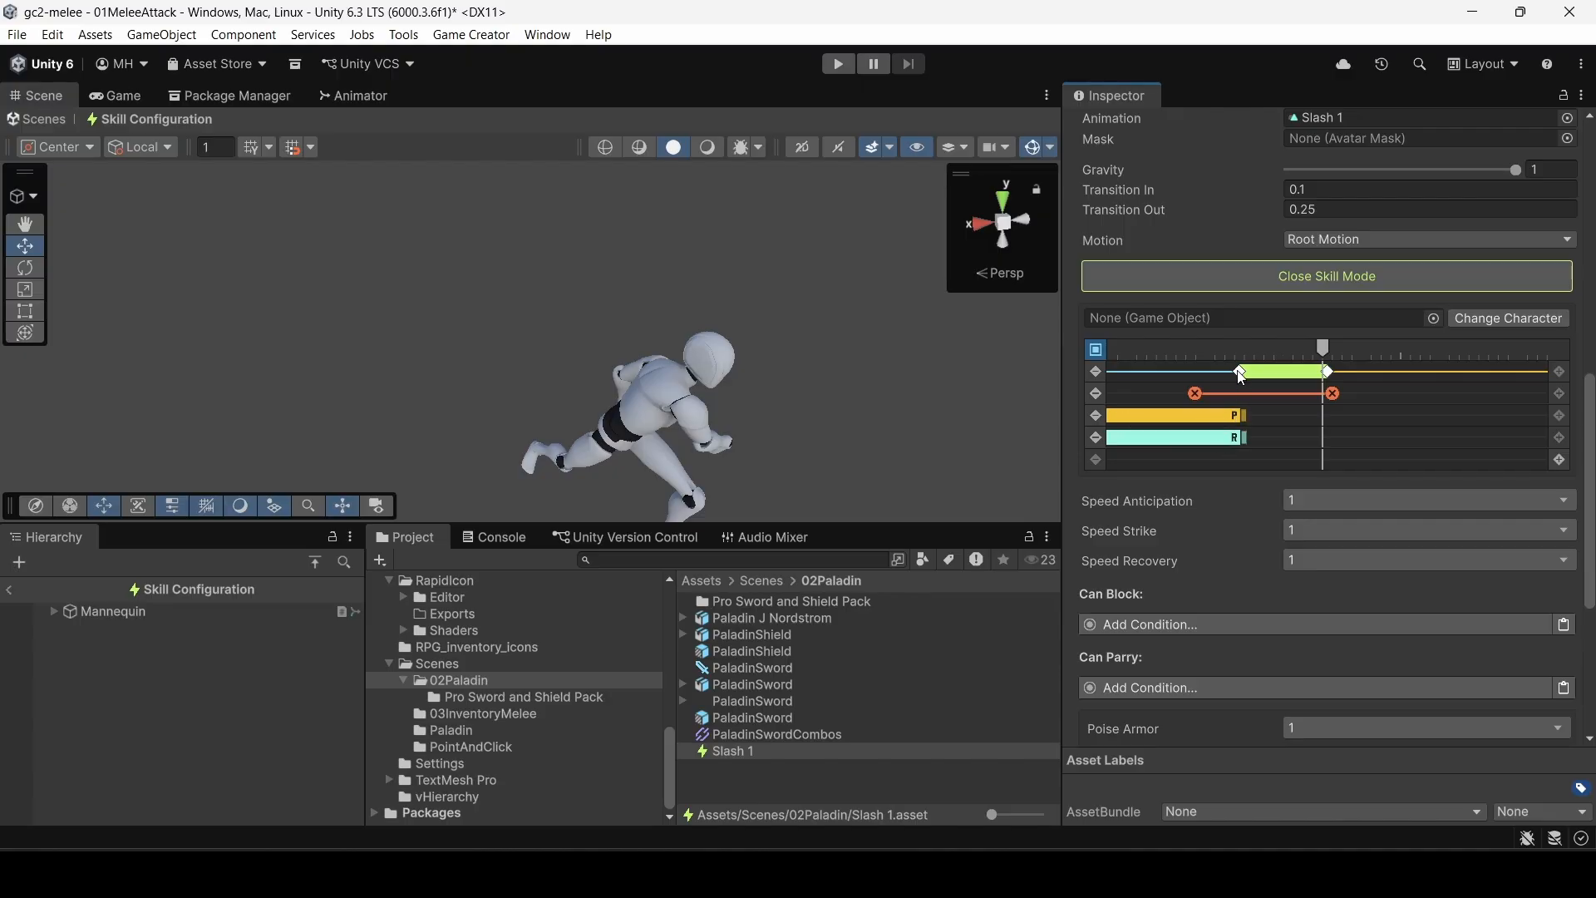
Step: Shorten the root motion position and rotation clips on the Slash 1 timeline to short stubs at its start
left_click_drag(1239, 420, 1142, 421)
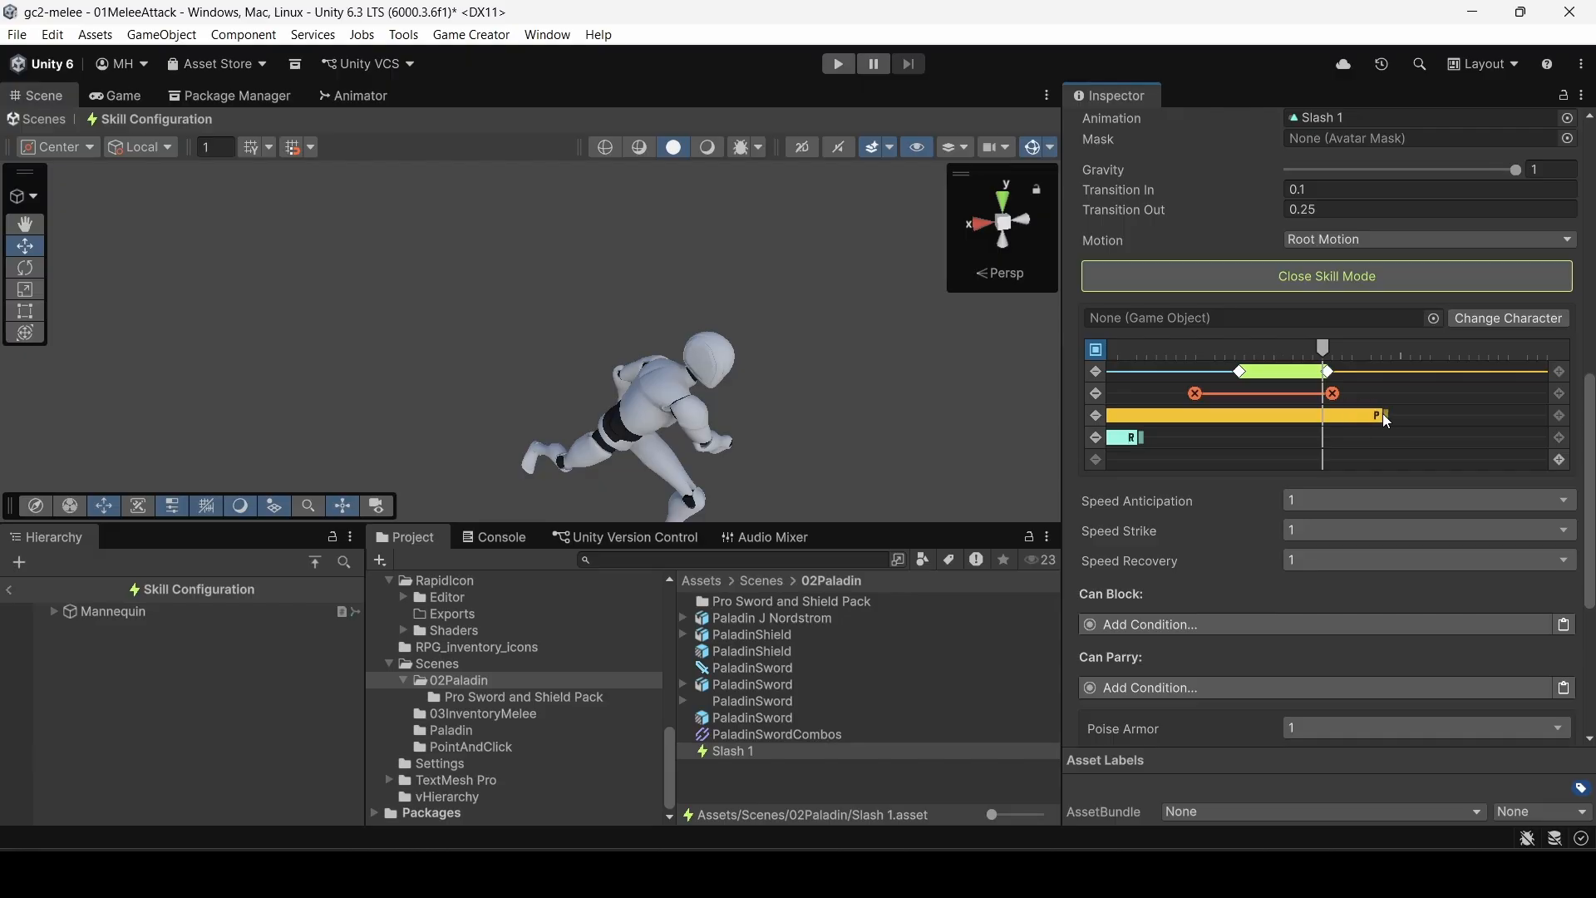
left_click_drag(1288, 417, 1157, 419)
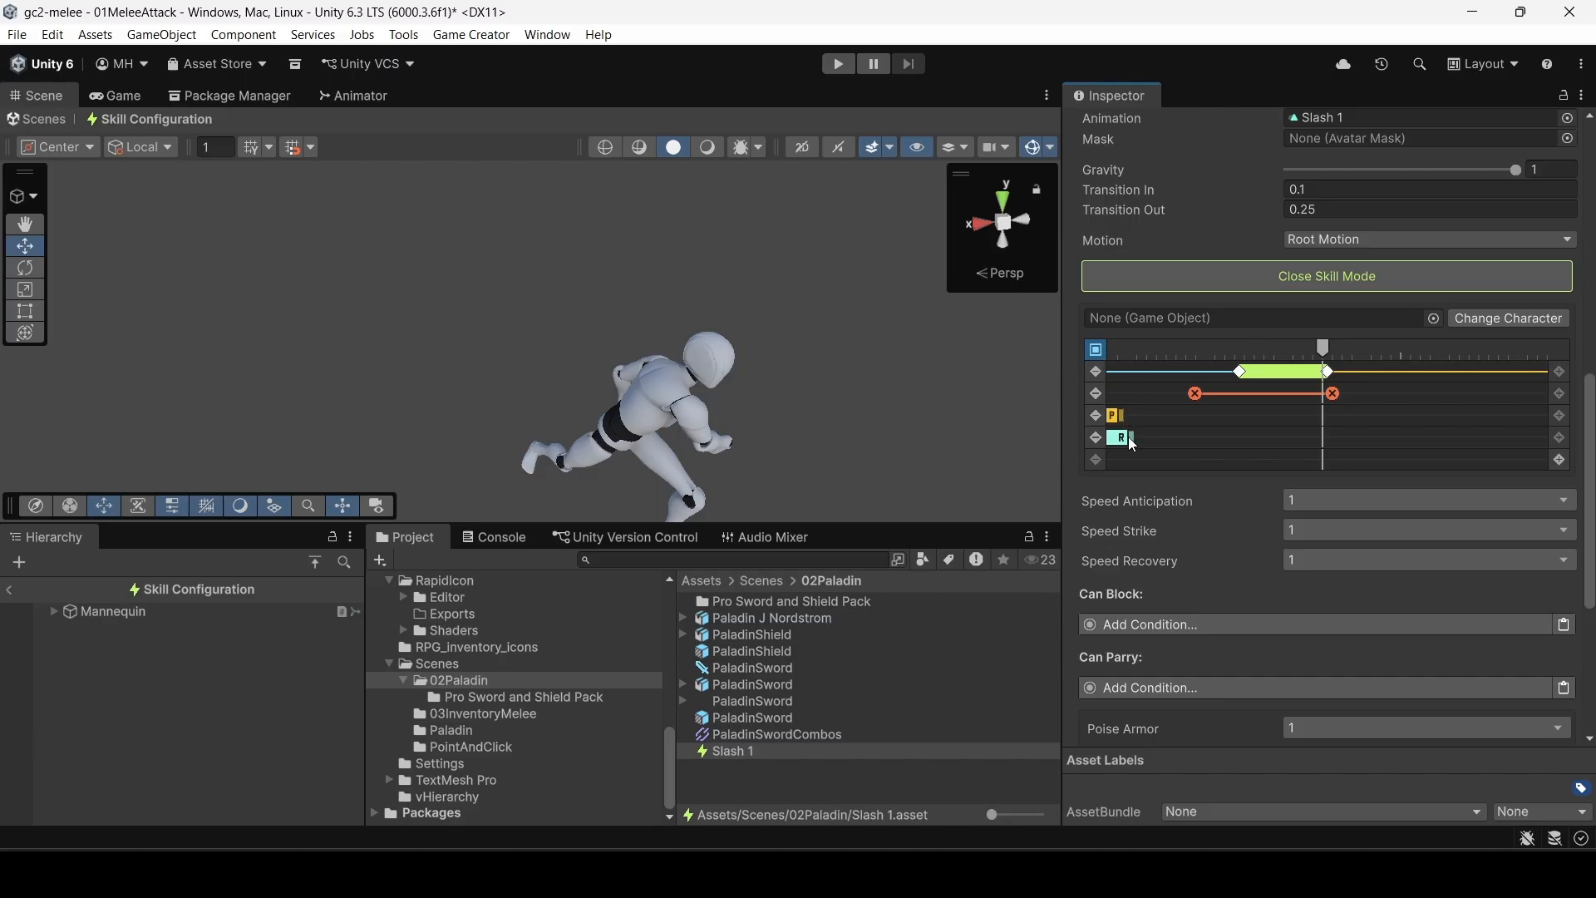
left_click_drag(1129, 437, 1118, 438)
scroll(1172, 432, "down", 4)
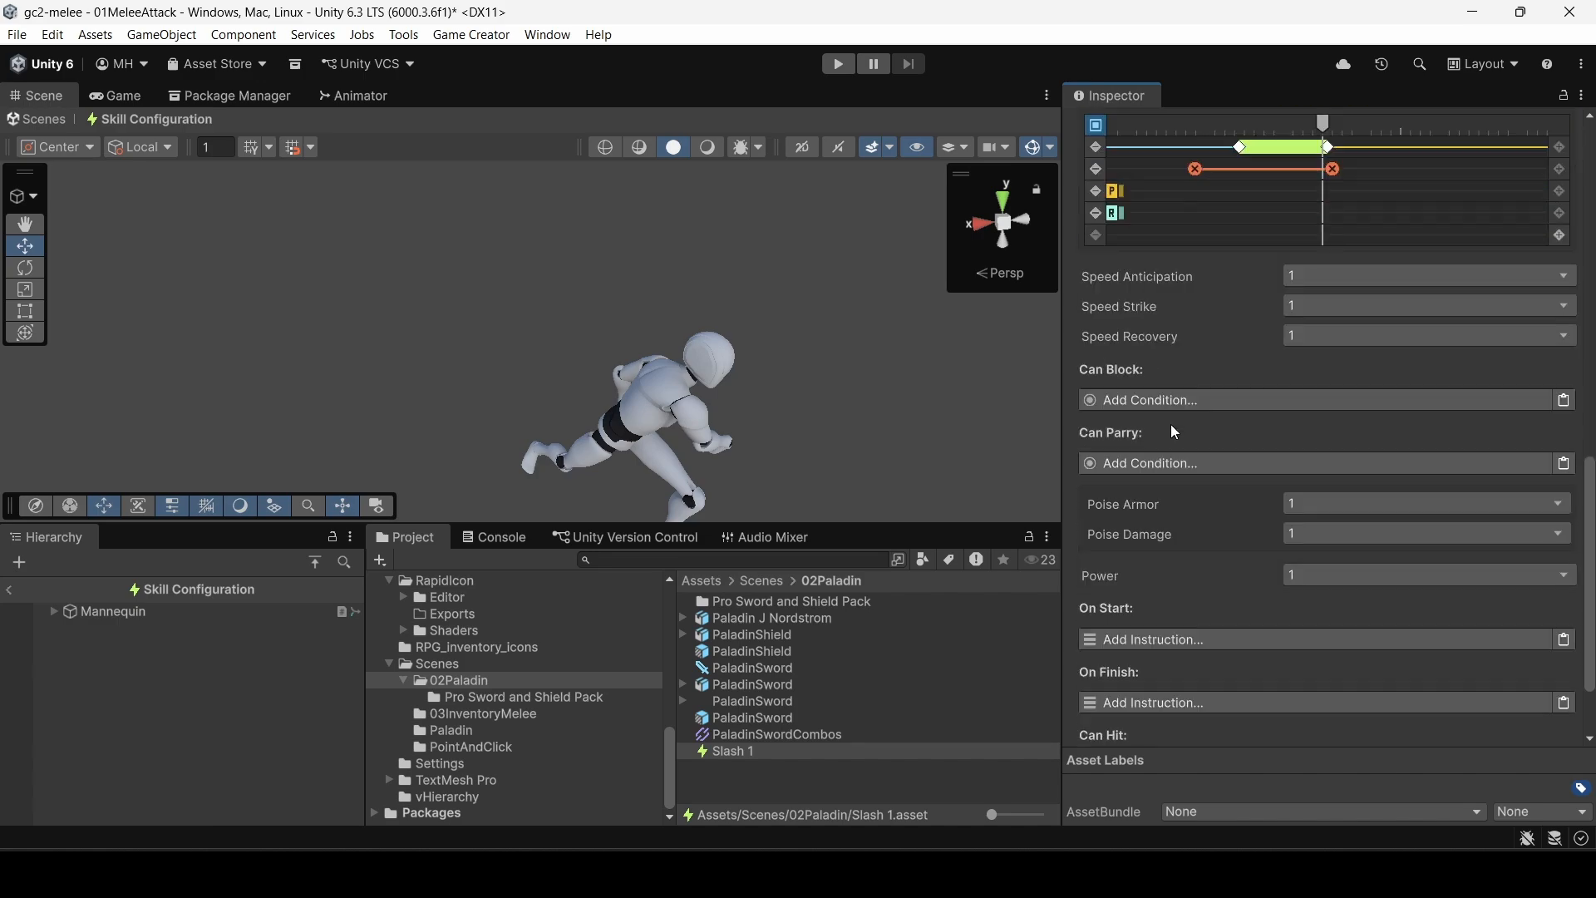
scroll(1187, 422, "down", 2)
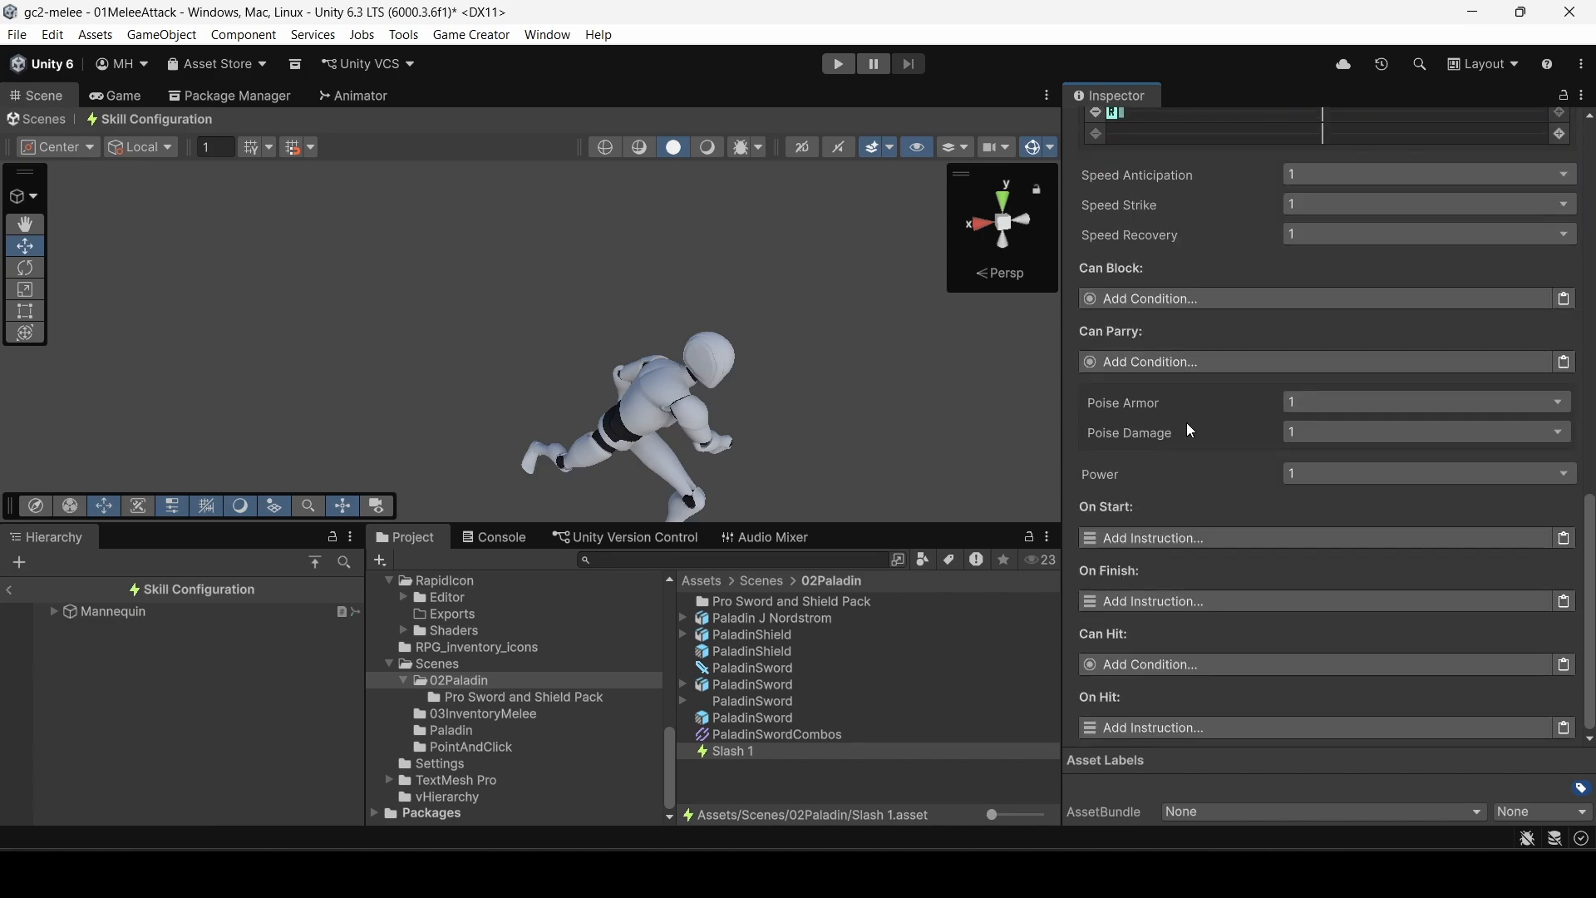
Step: Assign the Slash 1 skill to the empty A Tap combo entry in PaladinSwordCombos
scroll(1194, 441, "up", 10)
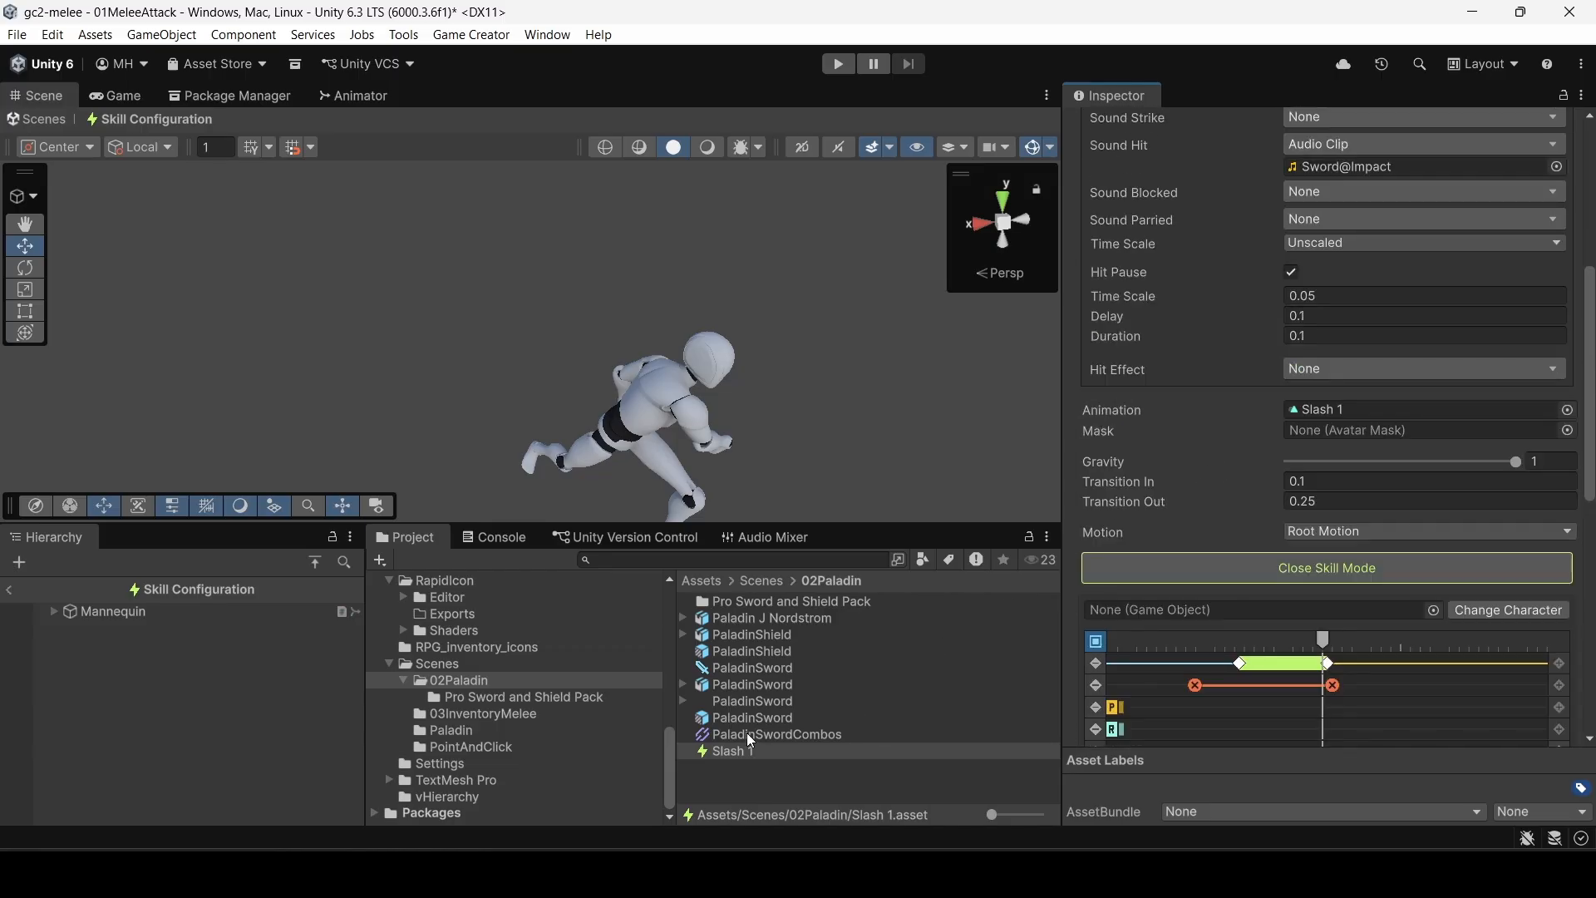
left_click(747, 735)
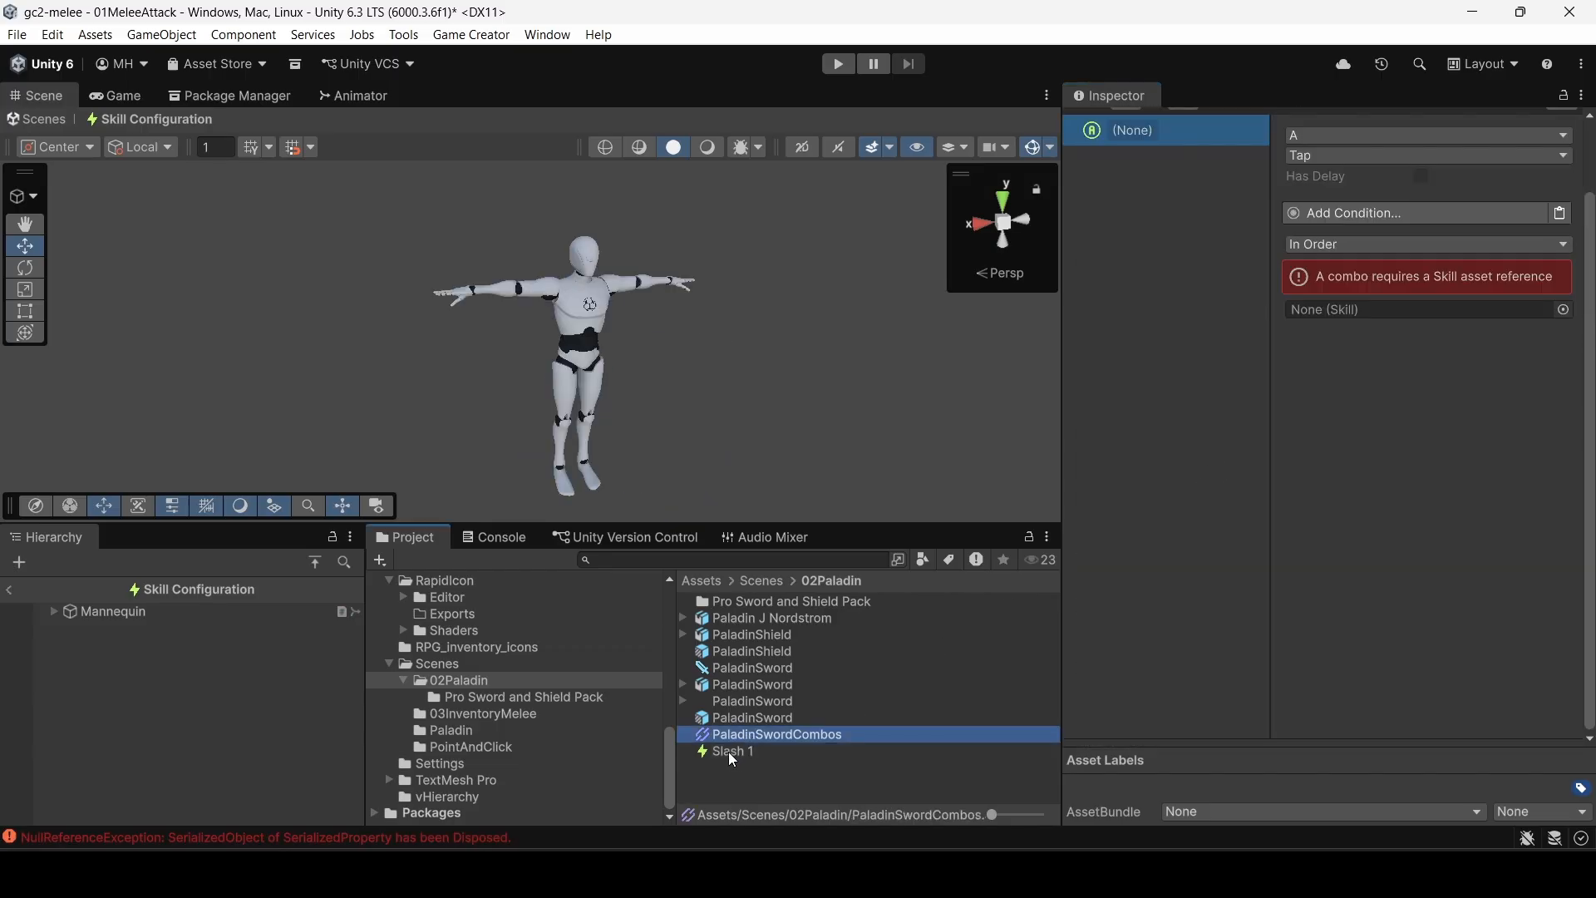
left_click_drag(728, 751, 1403, 312)
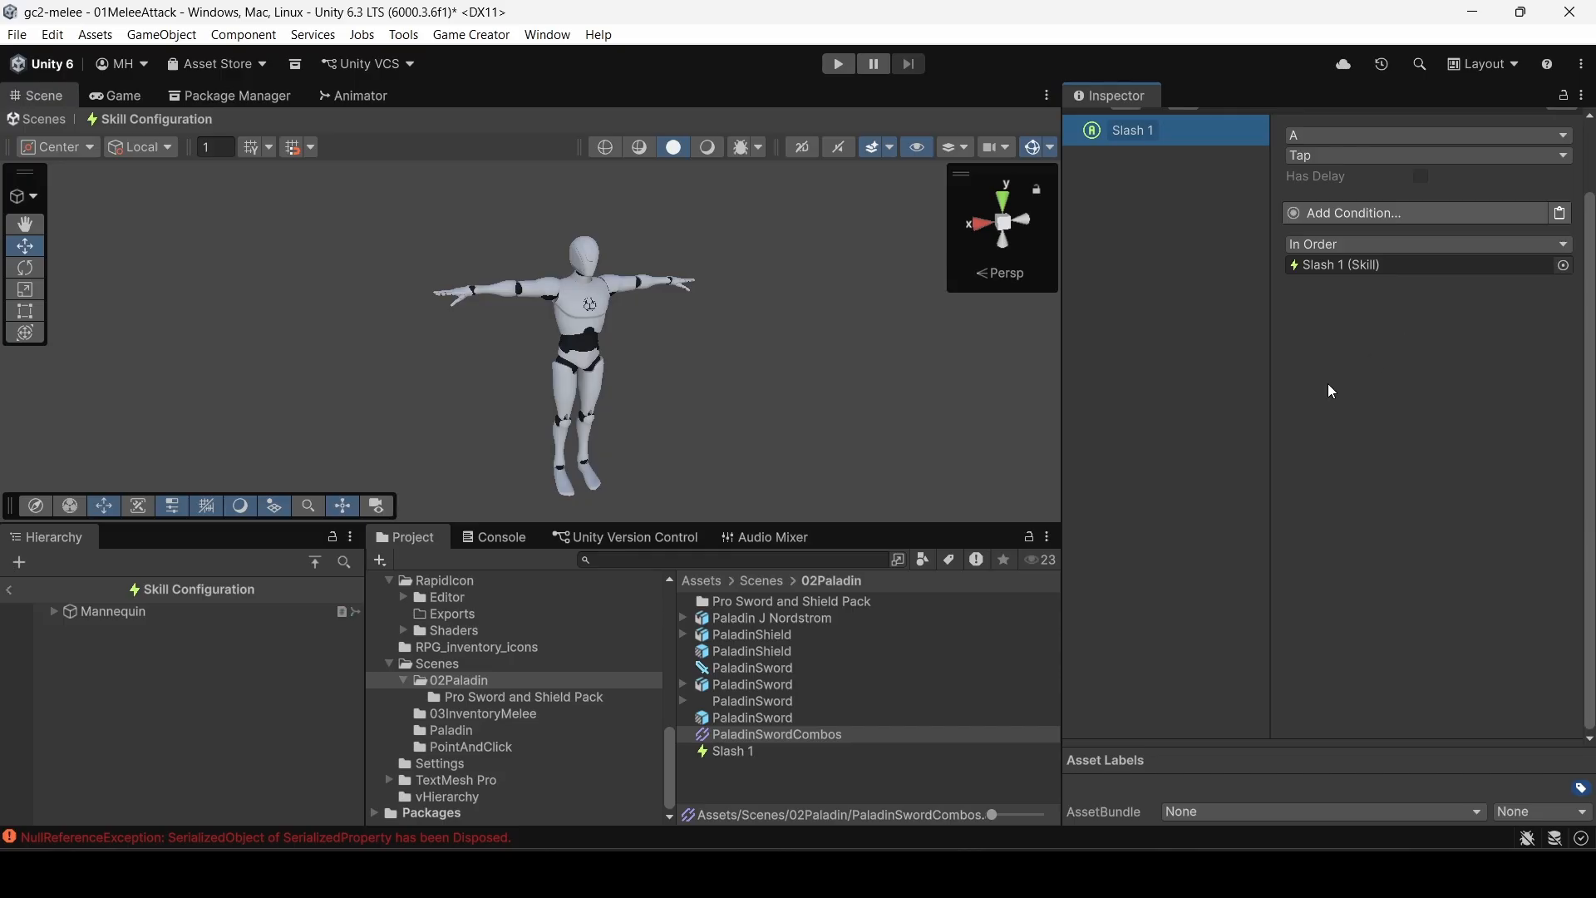
scroll(1327, 402, "up", 2)
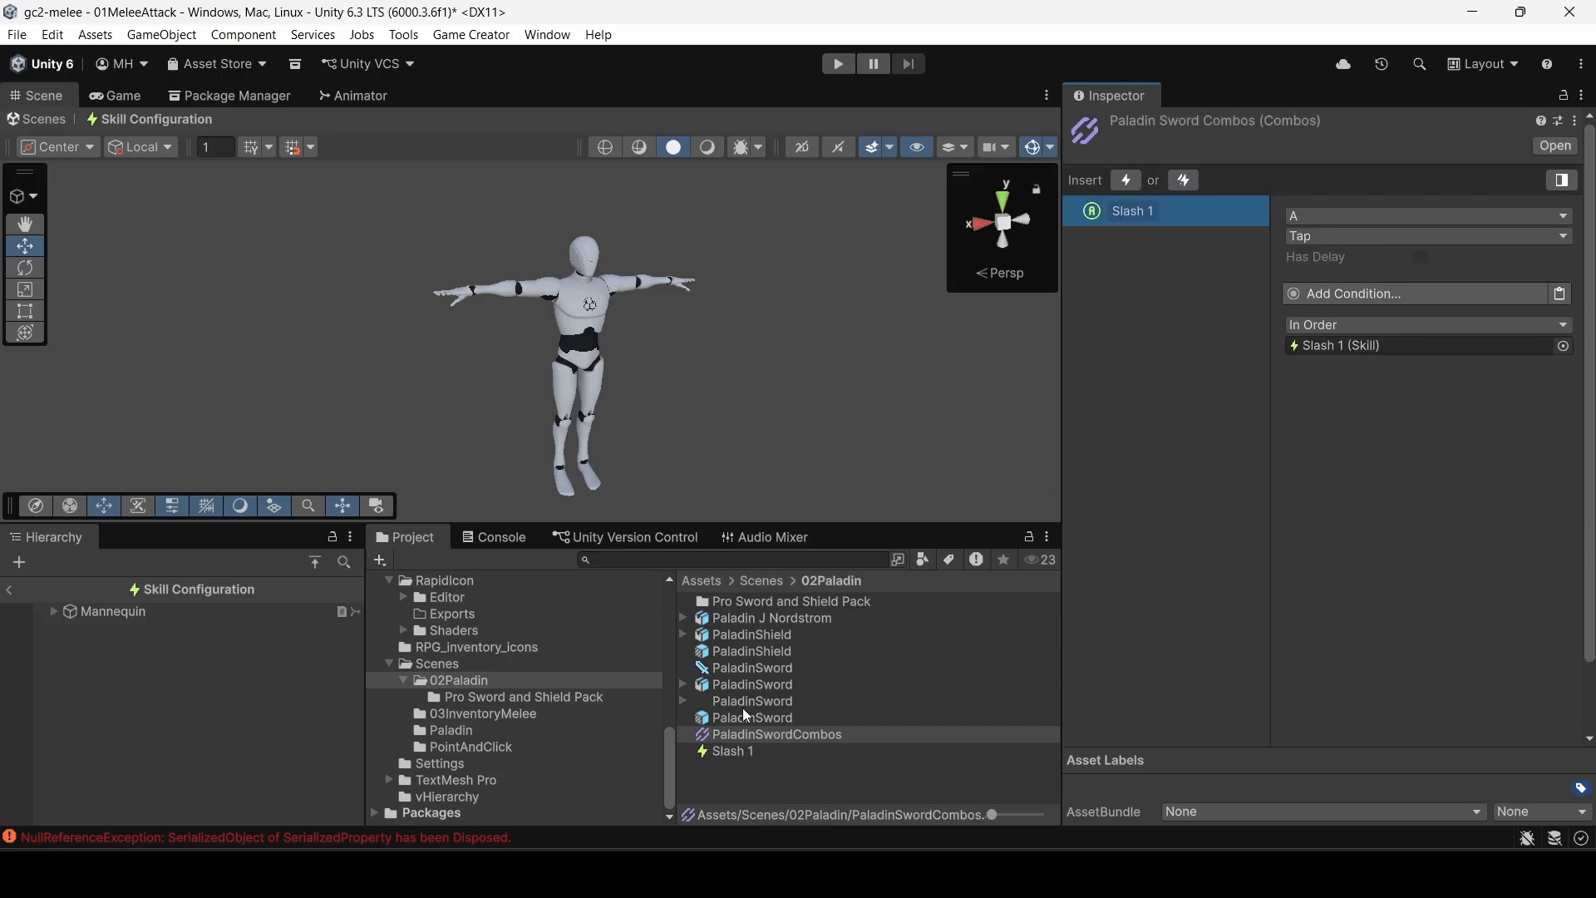
Step: Assign PaladinSwordCombos as the Combos asset of the PaladinSword melee weapon
left_click(735, 668)
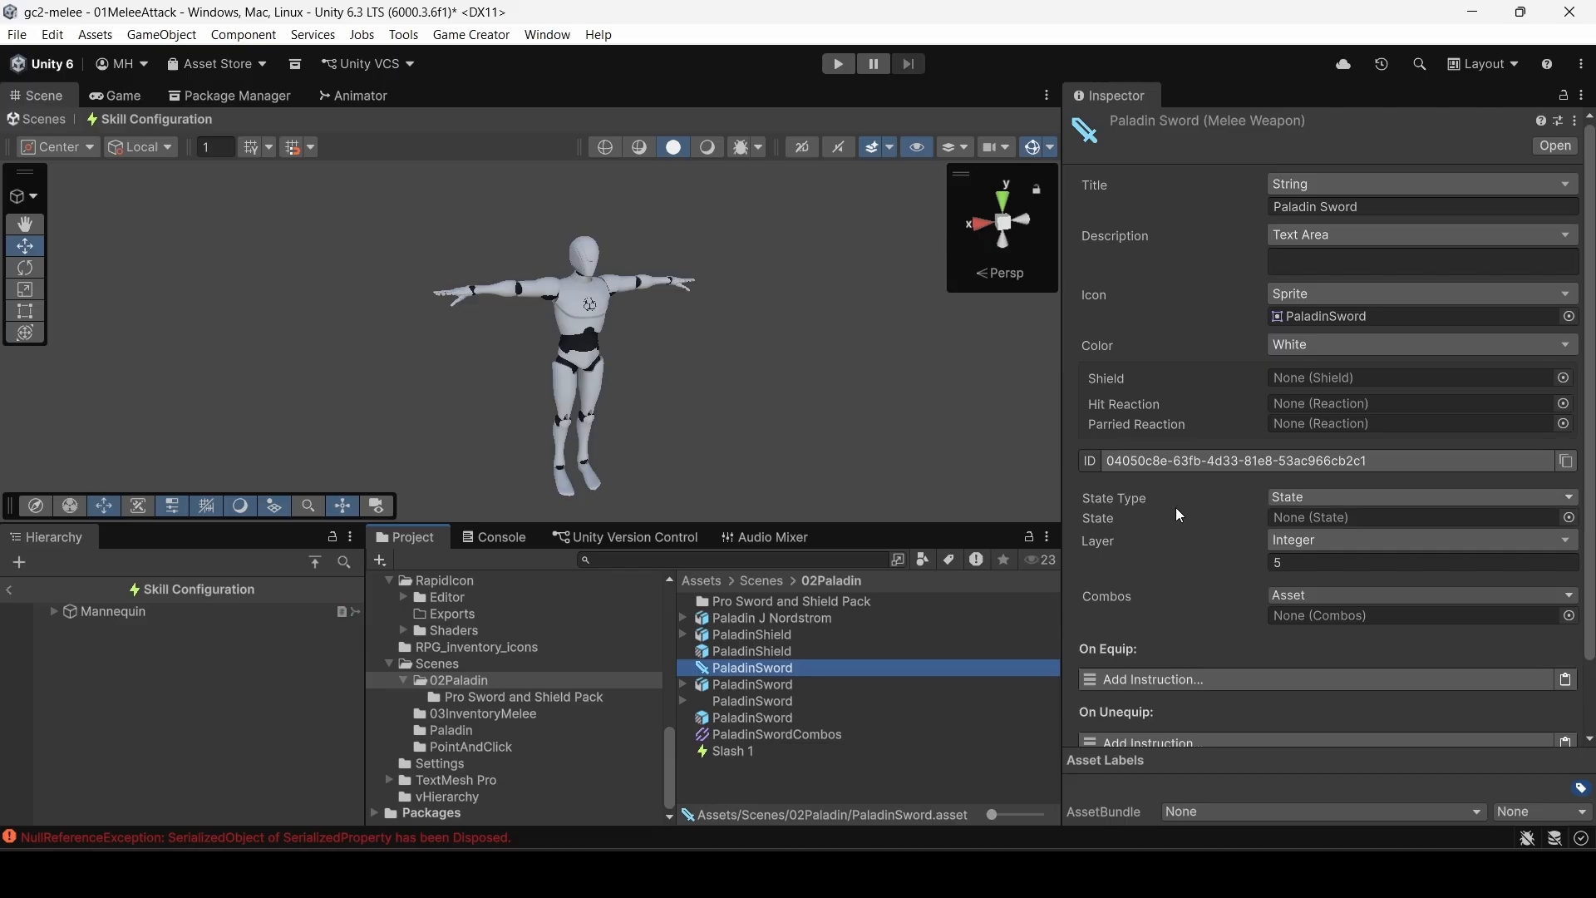
left_click_drag(772, 734, 1247, 615)
scroll(1213, 540, "down", 2)
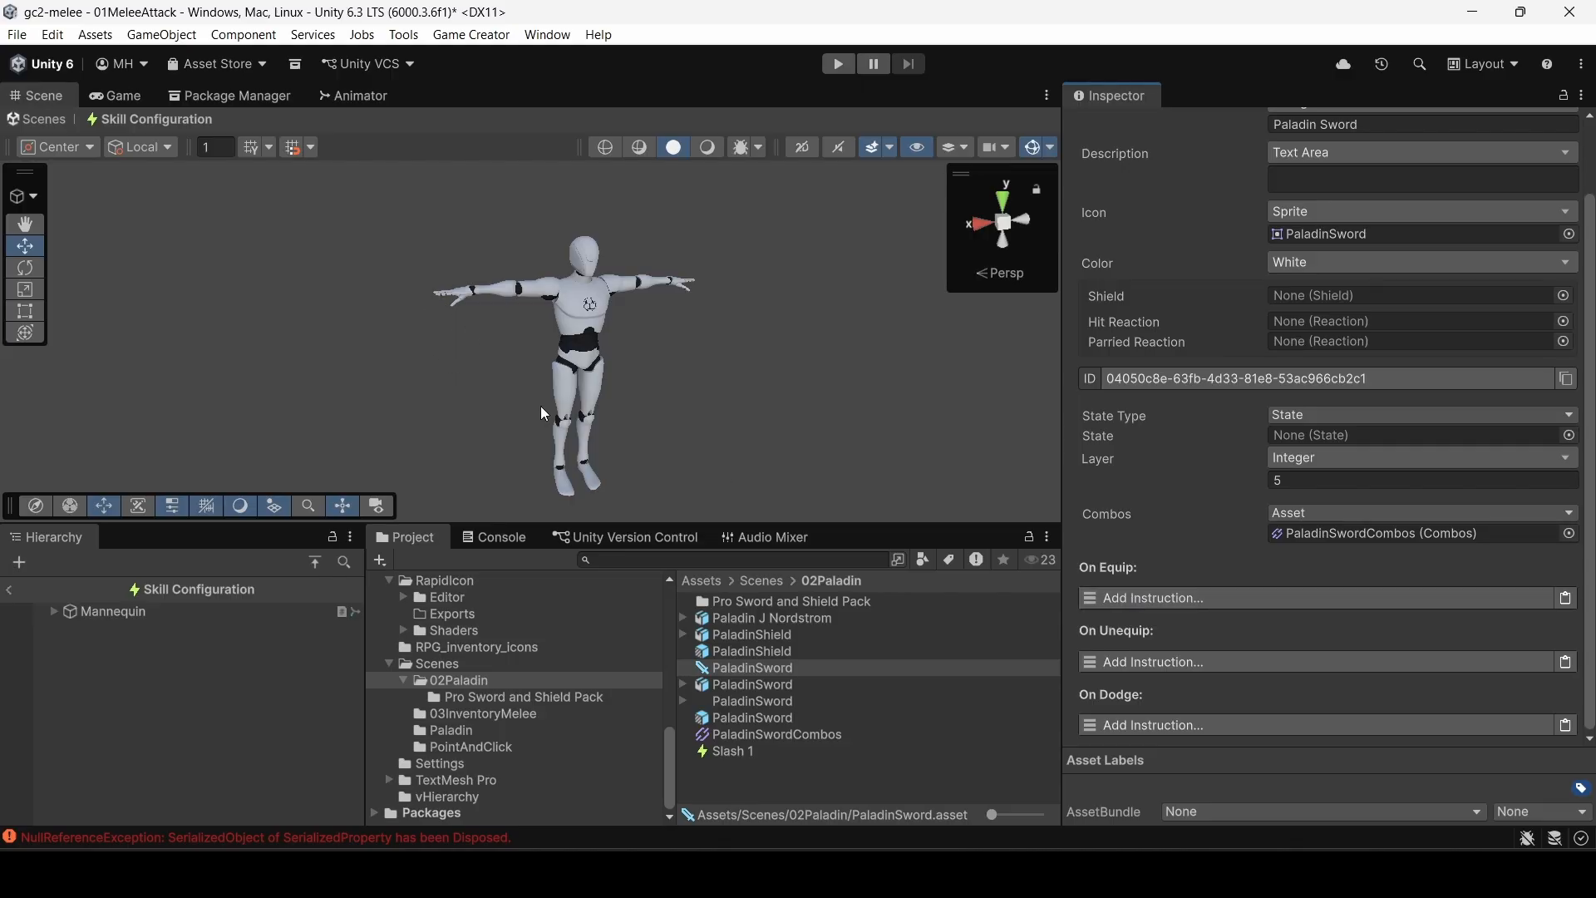
Step: Add an Attach Prop instruction to the weapon's On Equip list with the PaladinSword prefab as its prop
left_click(1154, 597)
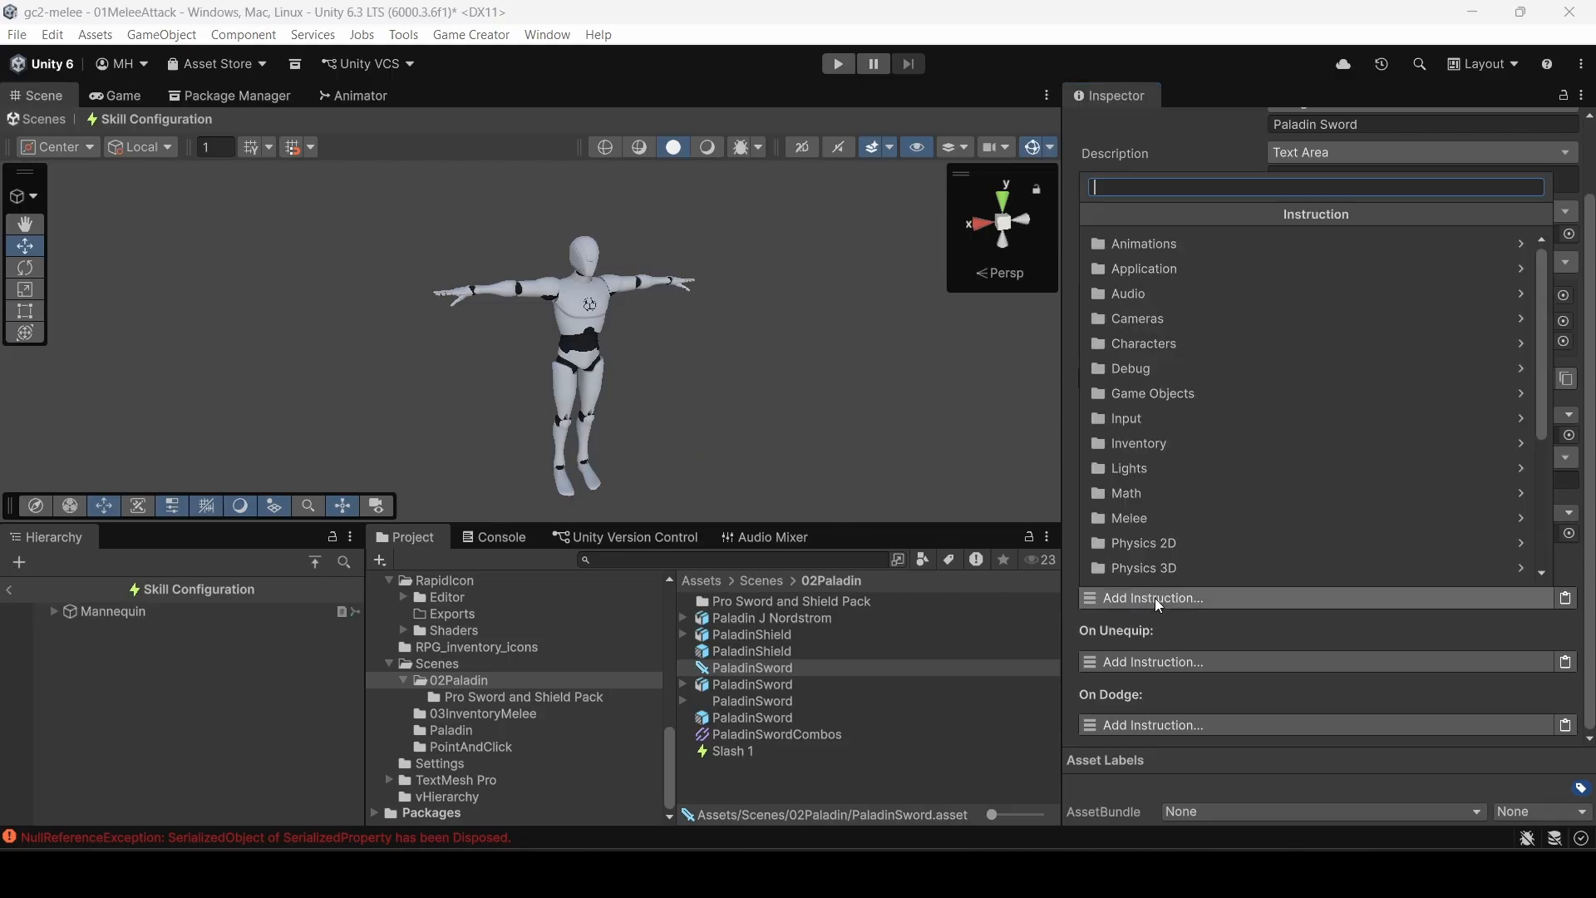
type("att")
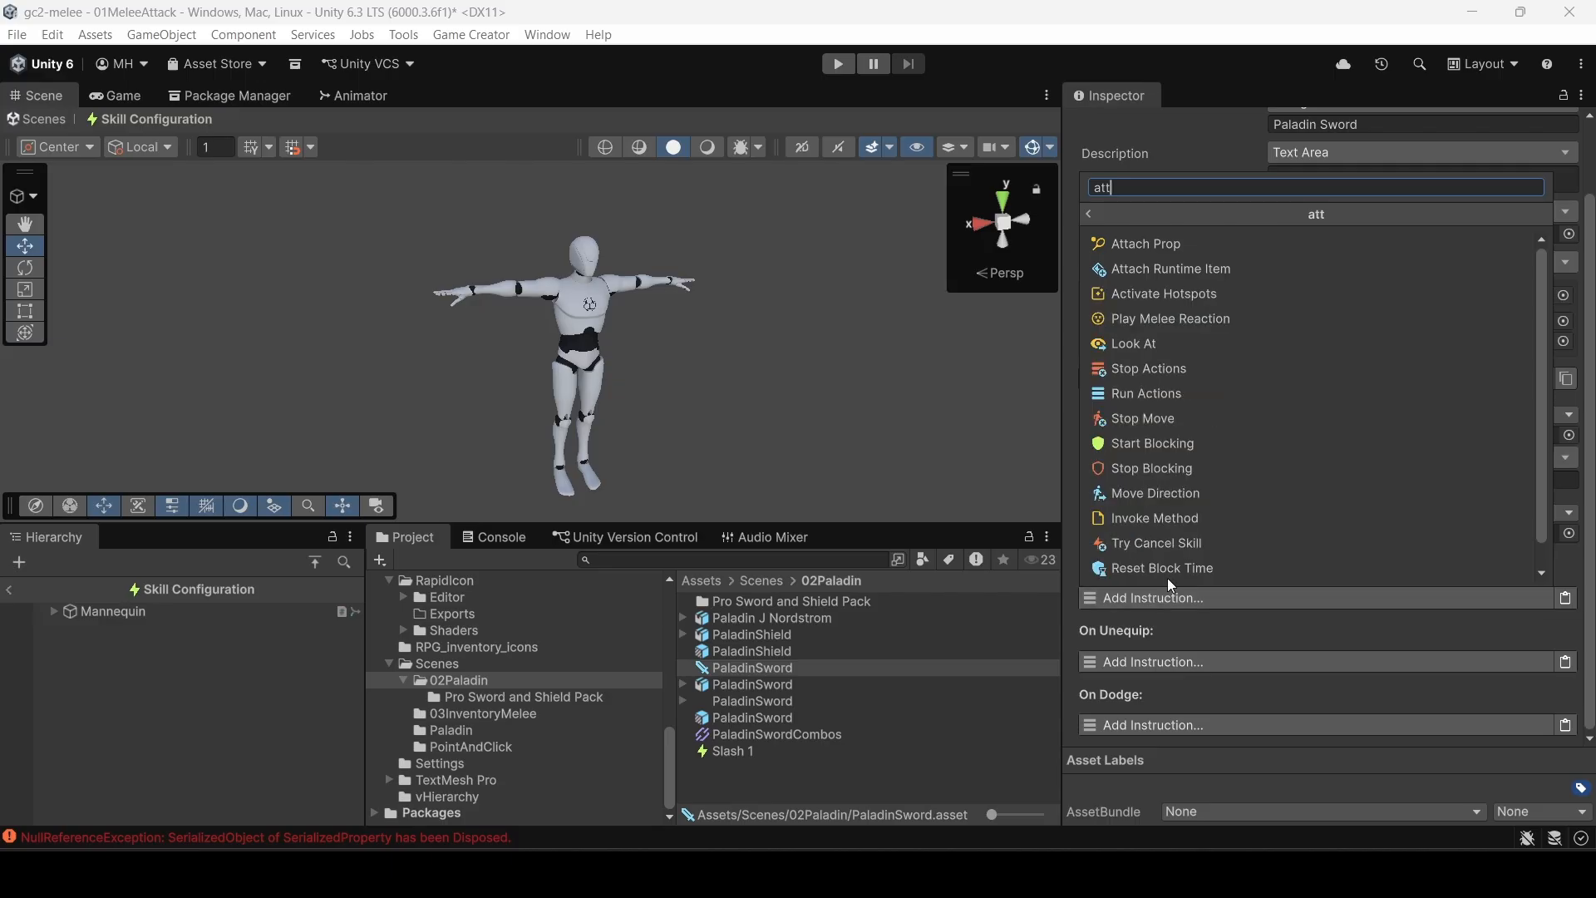
left_click(1145, 243)
scroll(1181, 587, "down", 3)
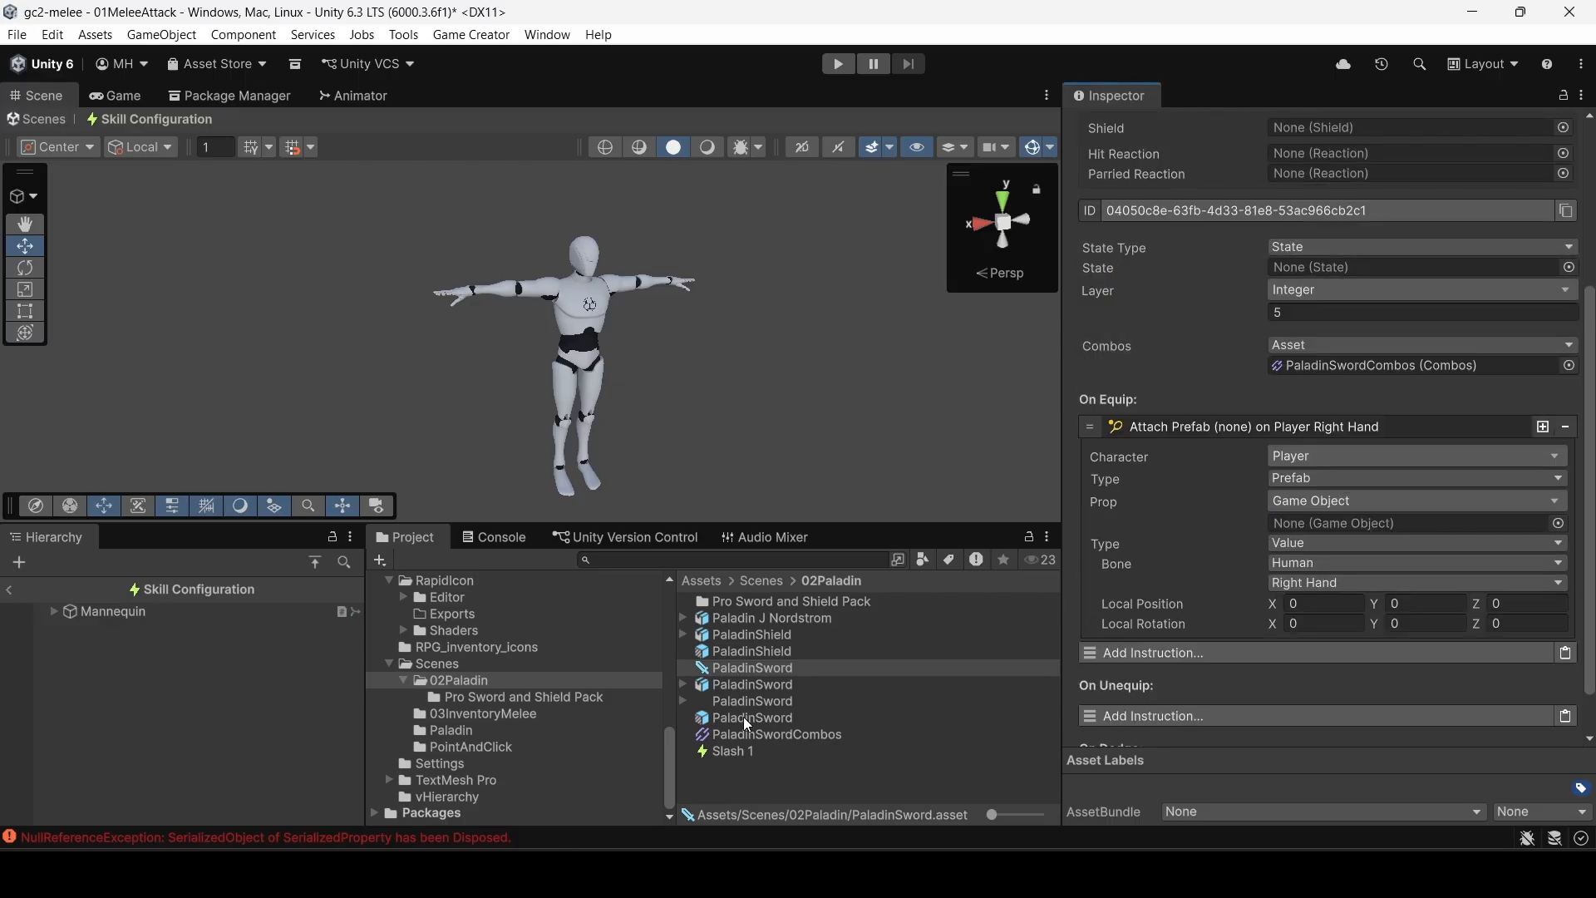
left_click_drag(743, 718, 1299, 532)
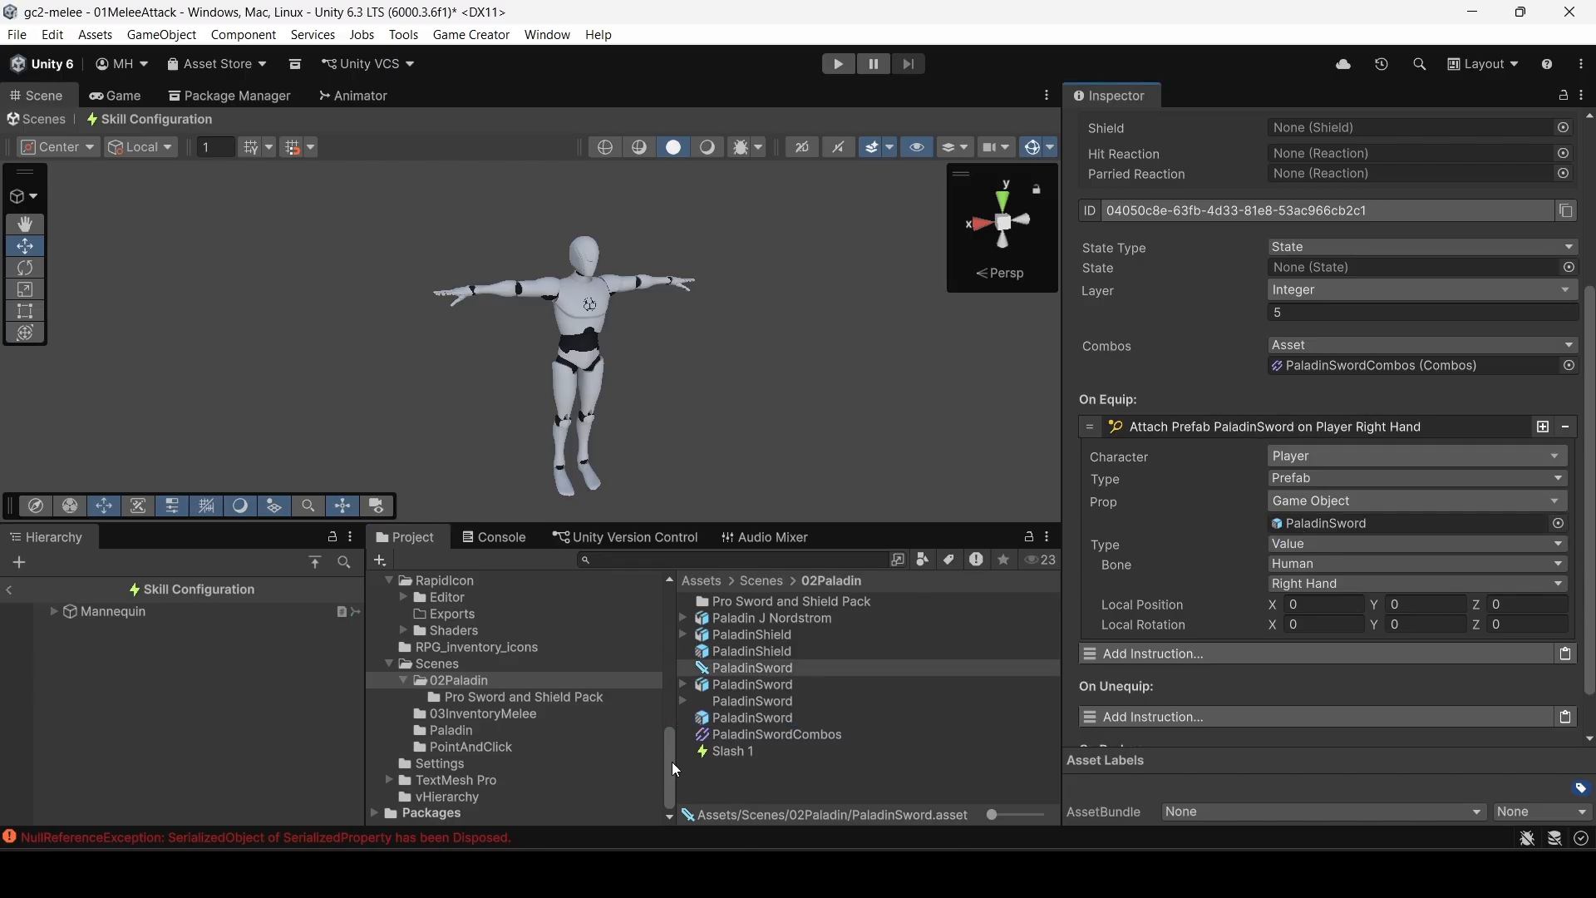
Step: Create a Game Creator Handle asset named PaladinSwordHandle in the 02Paladin folder and expand its Default handle
right_click(746, 779)
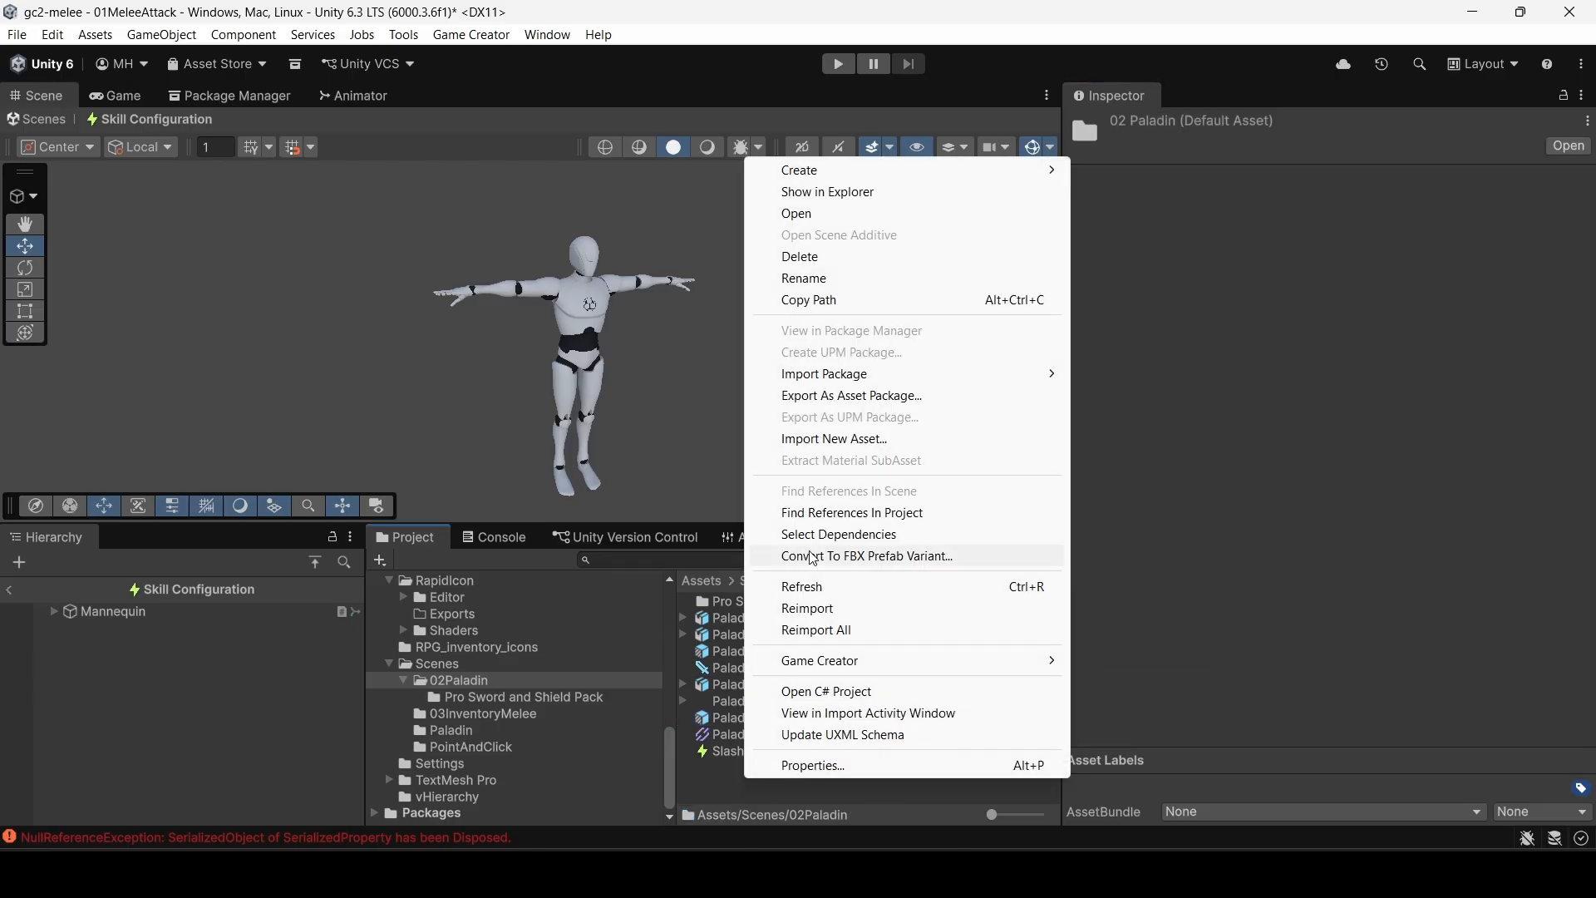
mouse_move(825, 178)
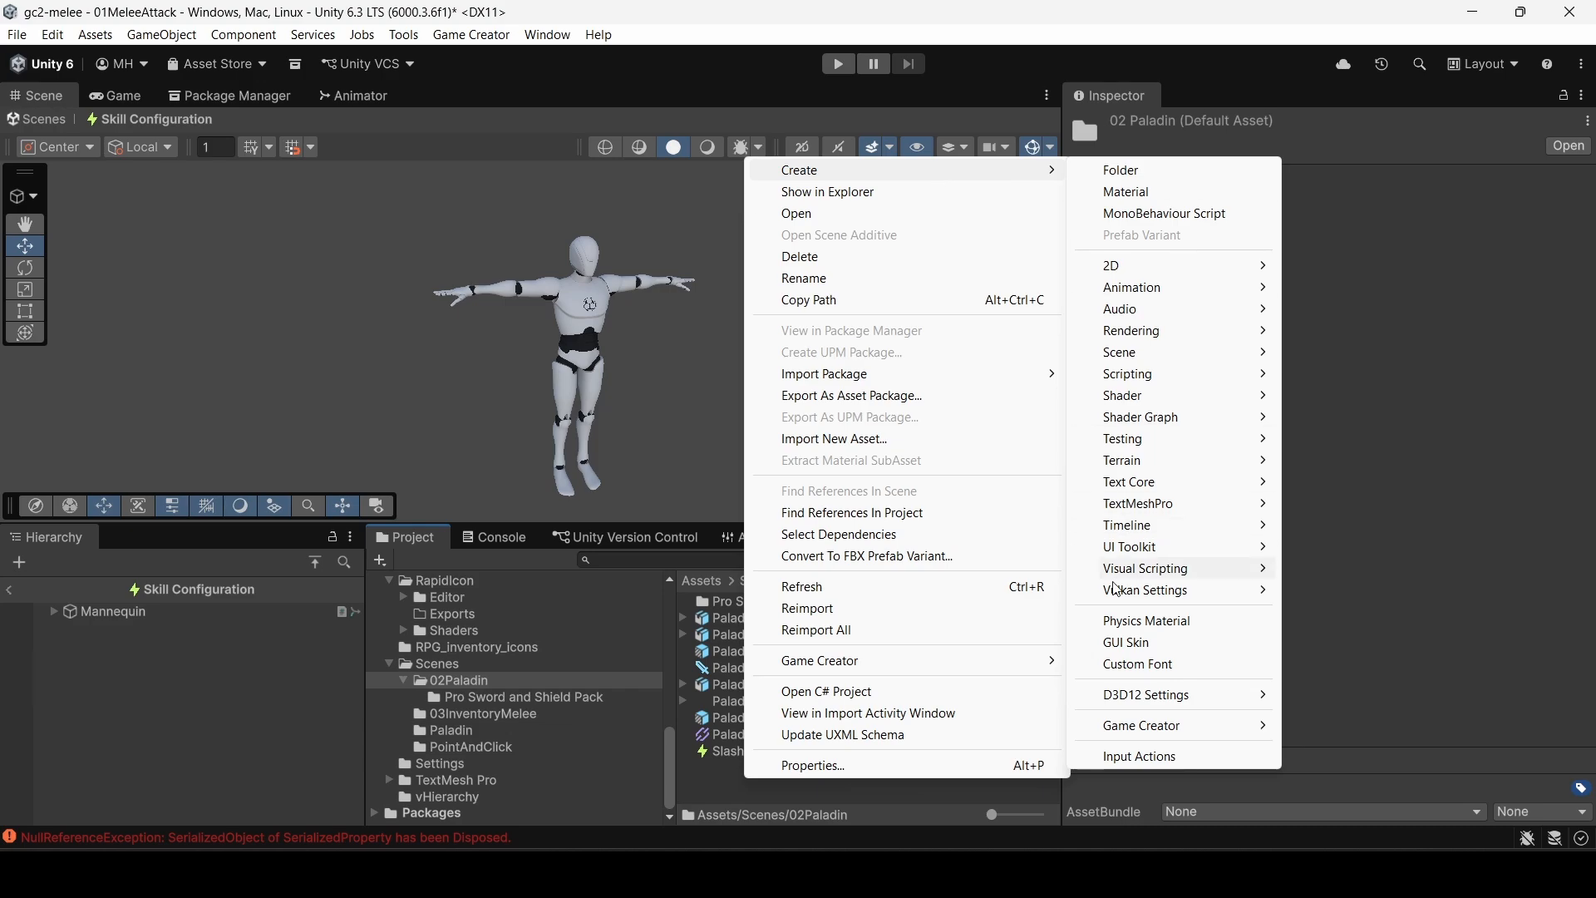
mouse_move(1131, 730)
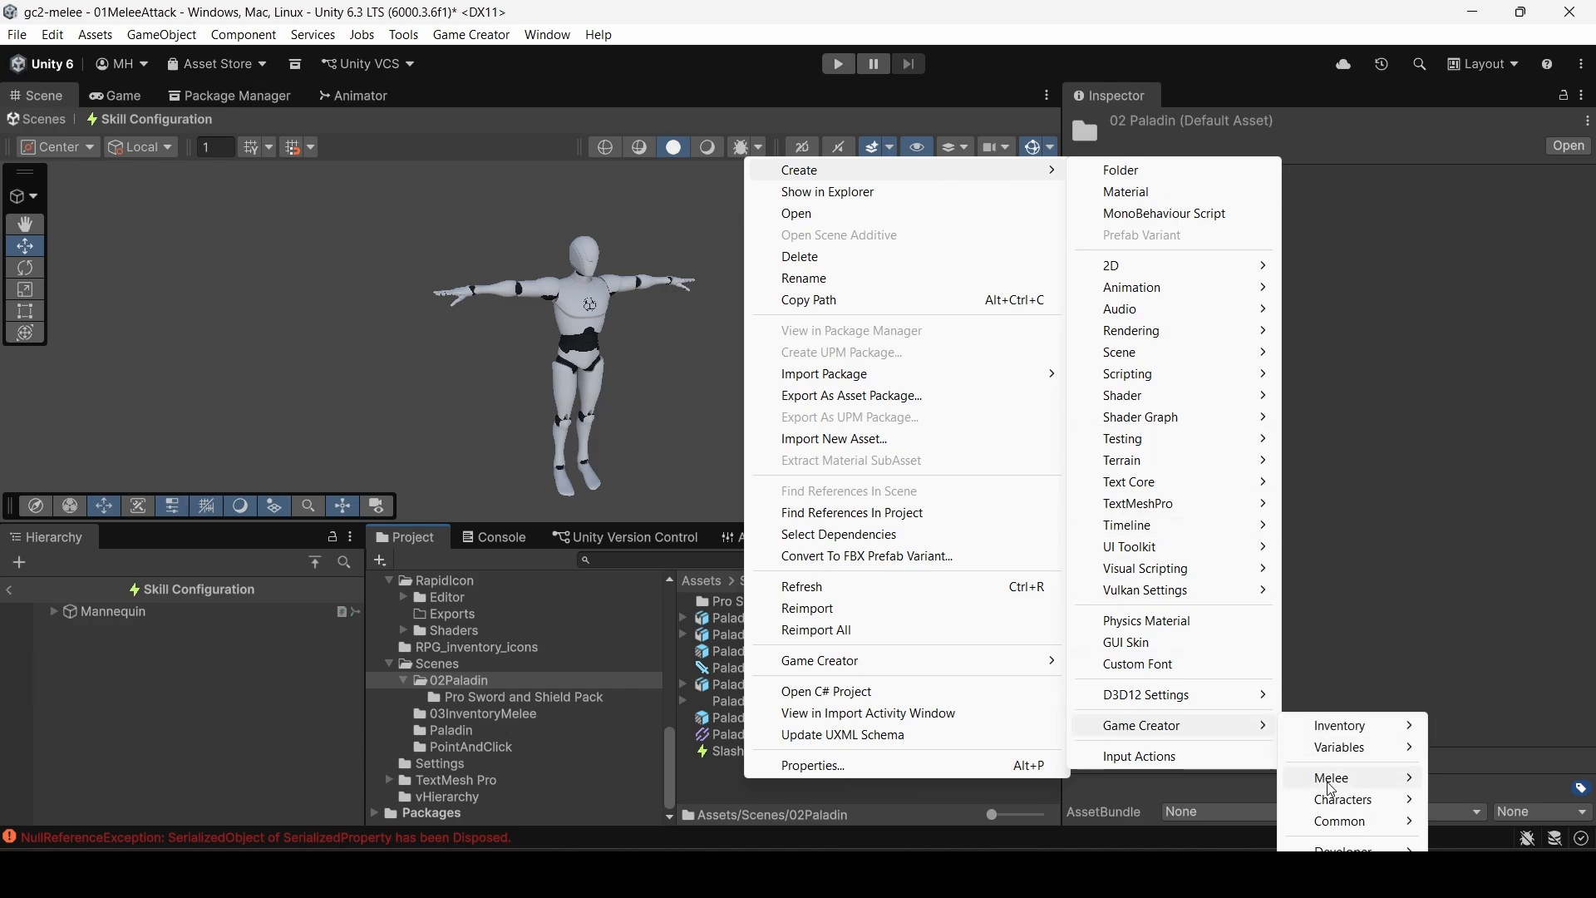
mouse_move(1334, 800)
left_click(1114, 800)
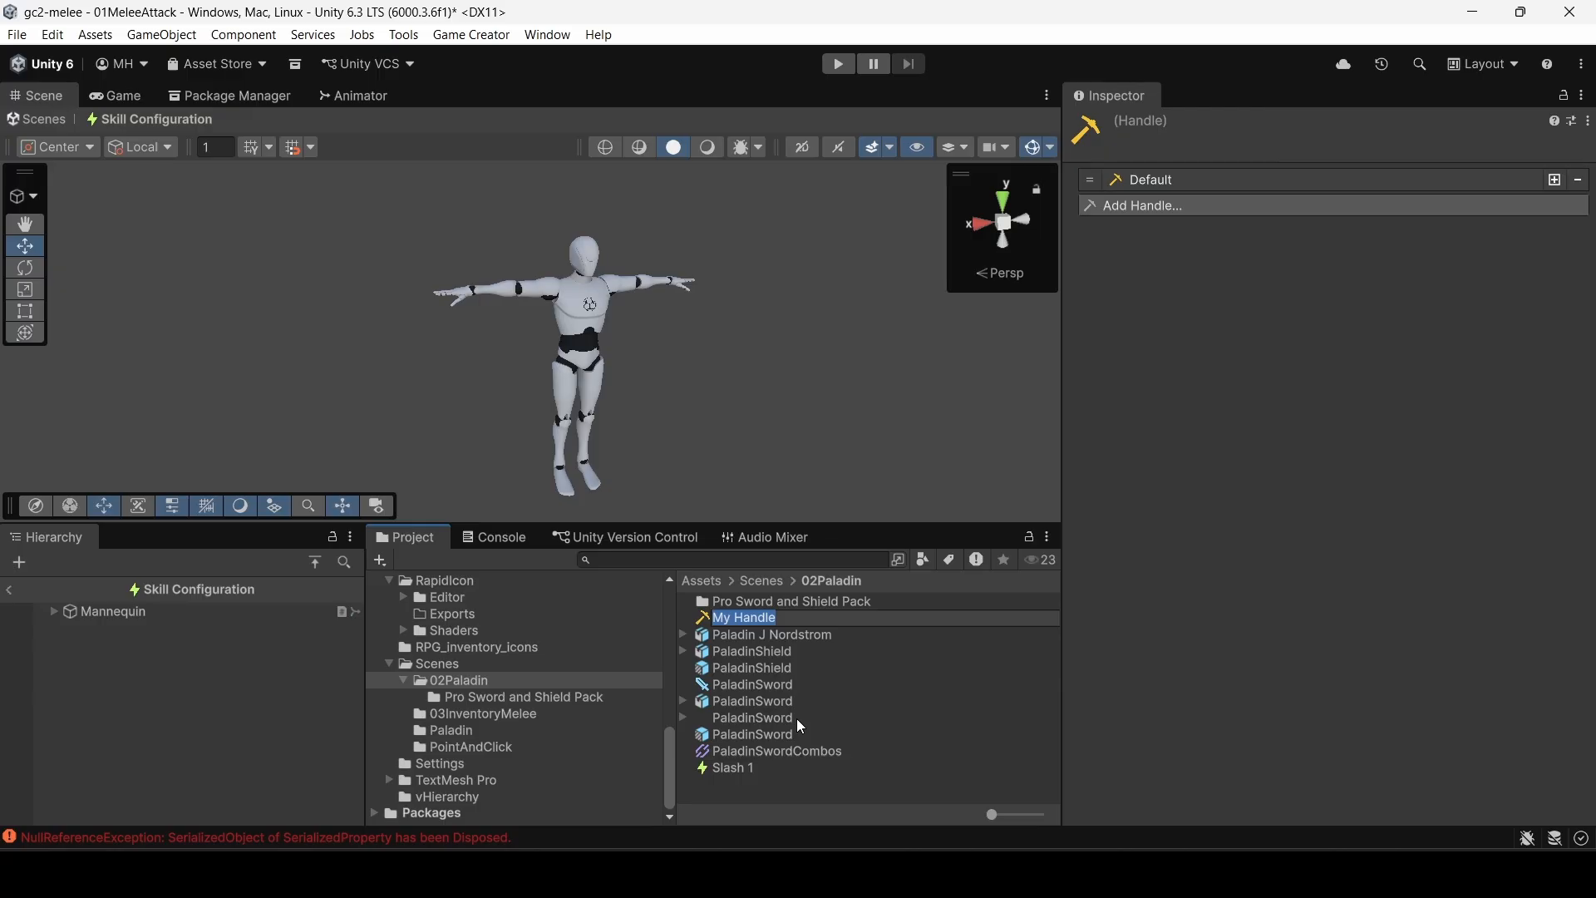
type("Palan")
key("BackSpace")
type("dinSwordHandle")
key("Return")
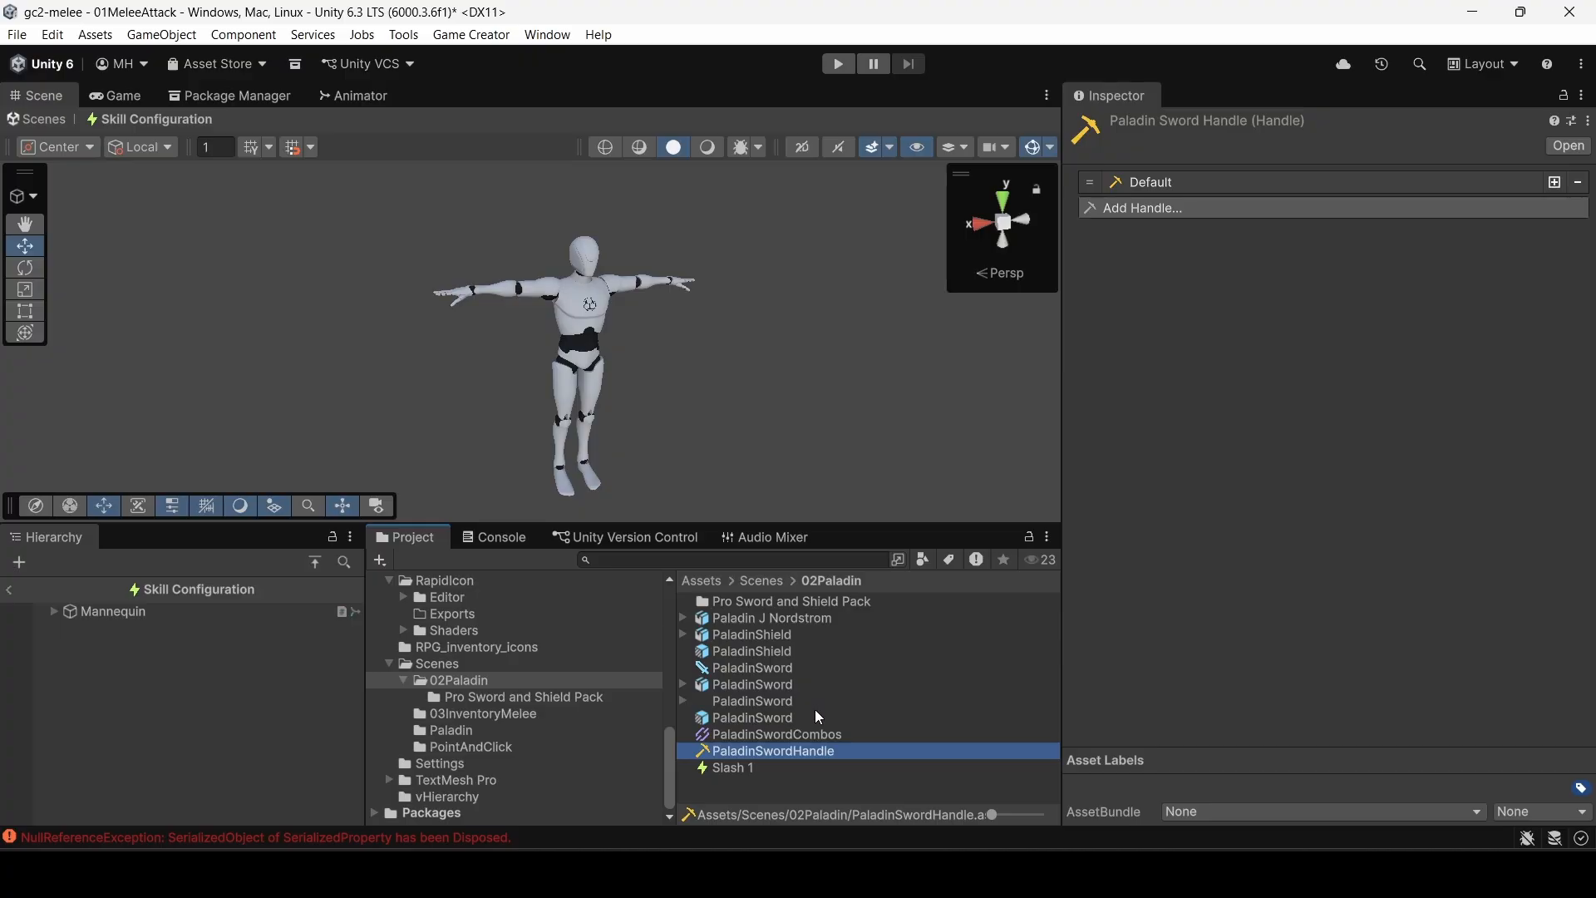
left_click(1181, 183)
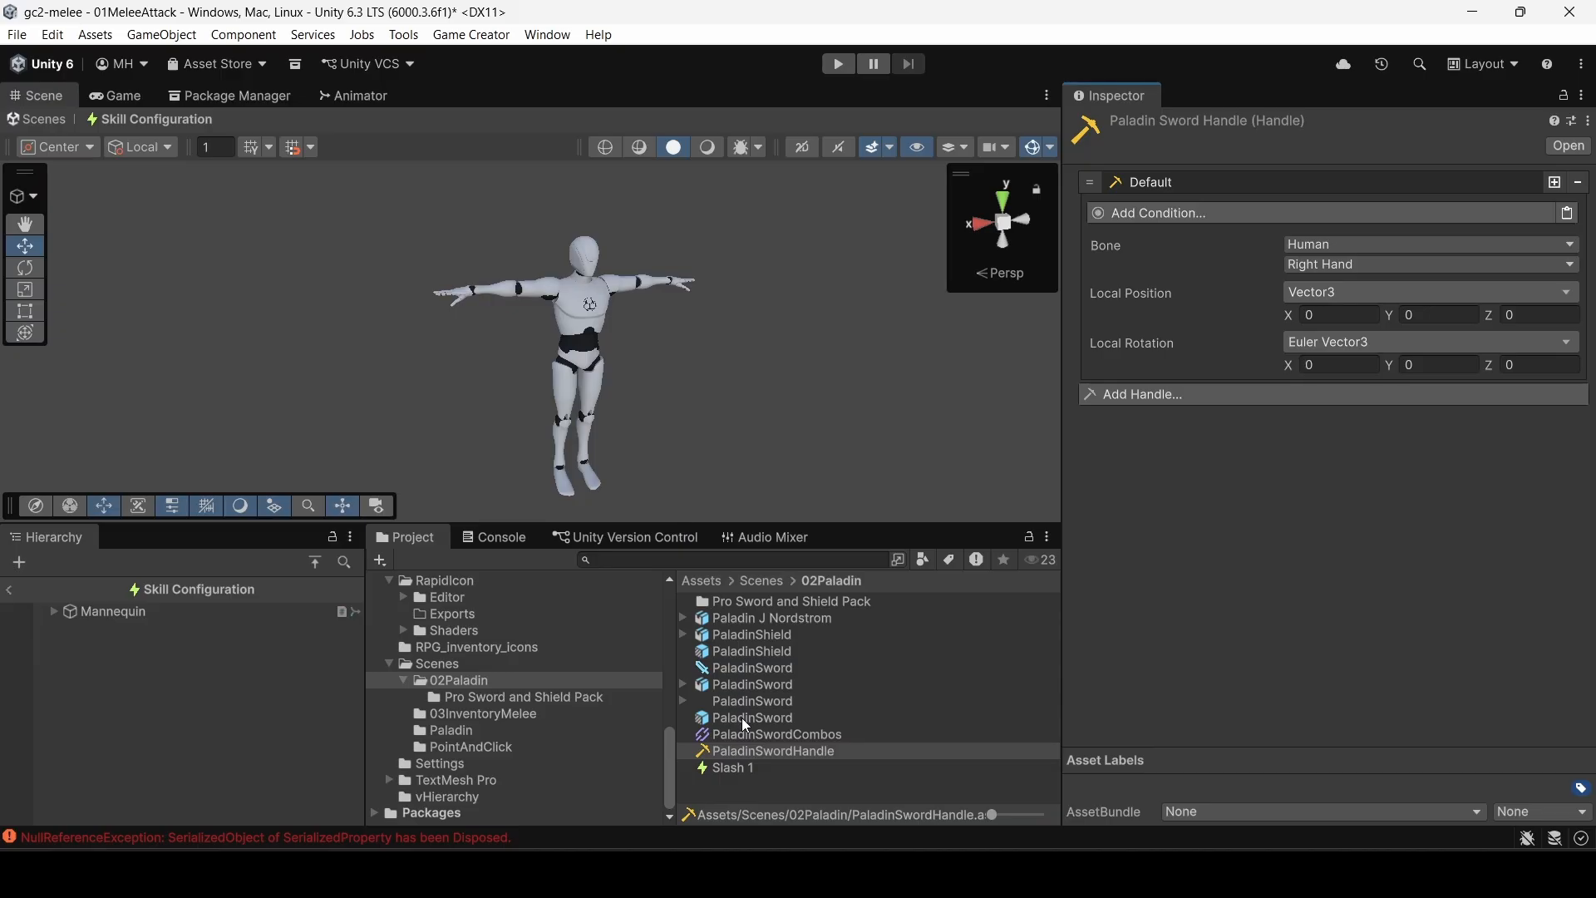
Step: Reopen the Slash 1 skill and close its Skill Mode to return to the 01MeleeAttack scene
left_click(735, 766)
scroll(1091, 673, "down", 10)
scroll(1297, 466, "down", 5)
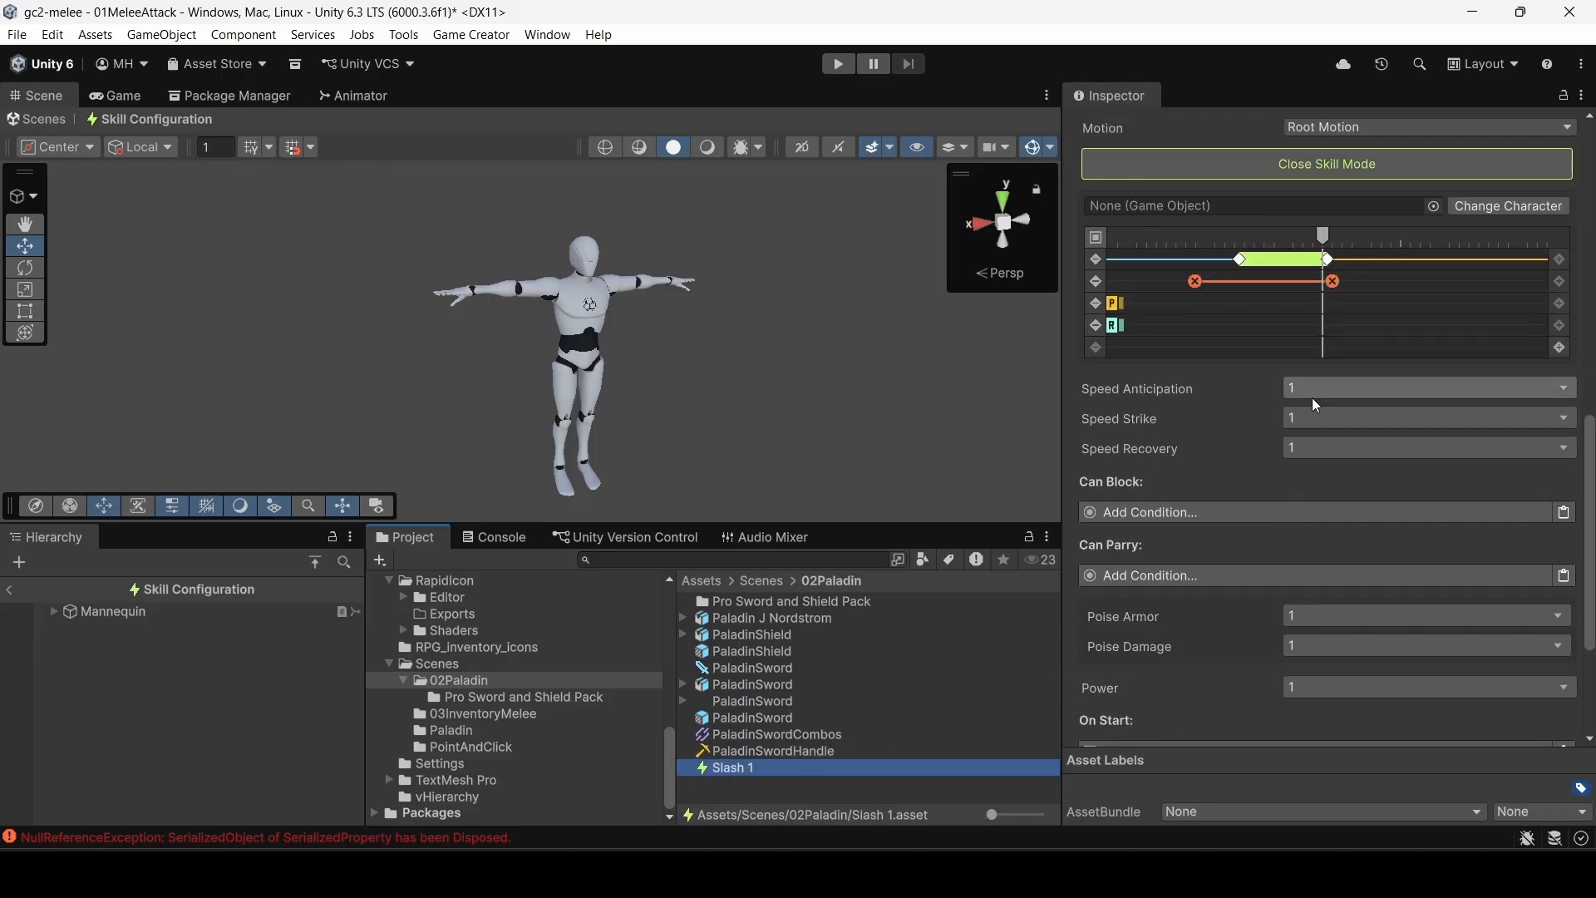
scroll(1220, 351, "up", 4)
left_click(1269, 333)
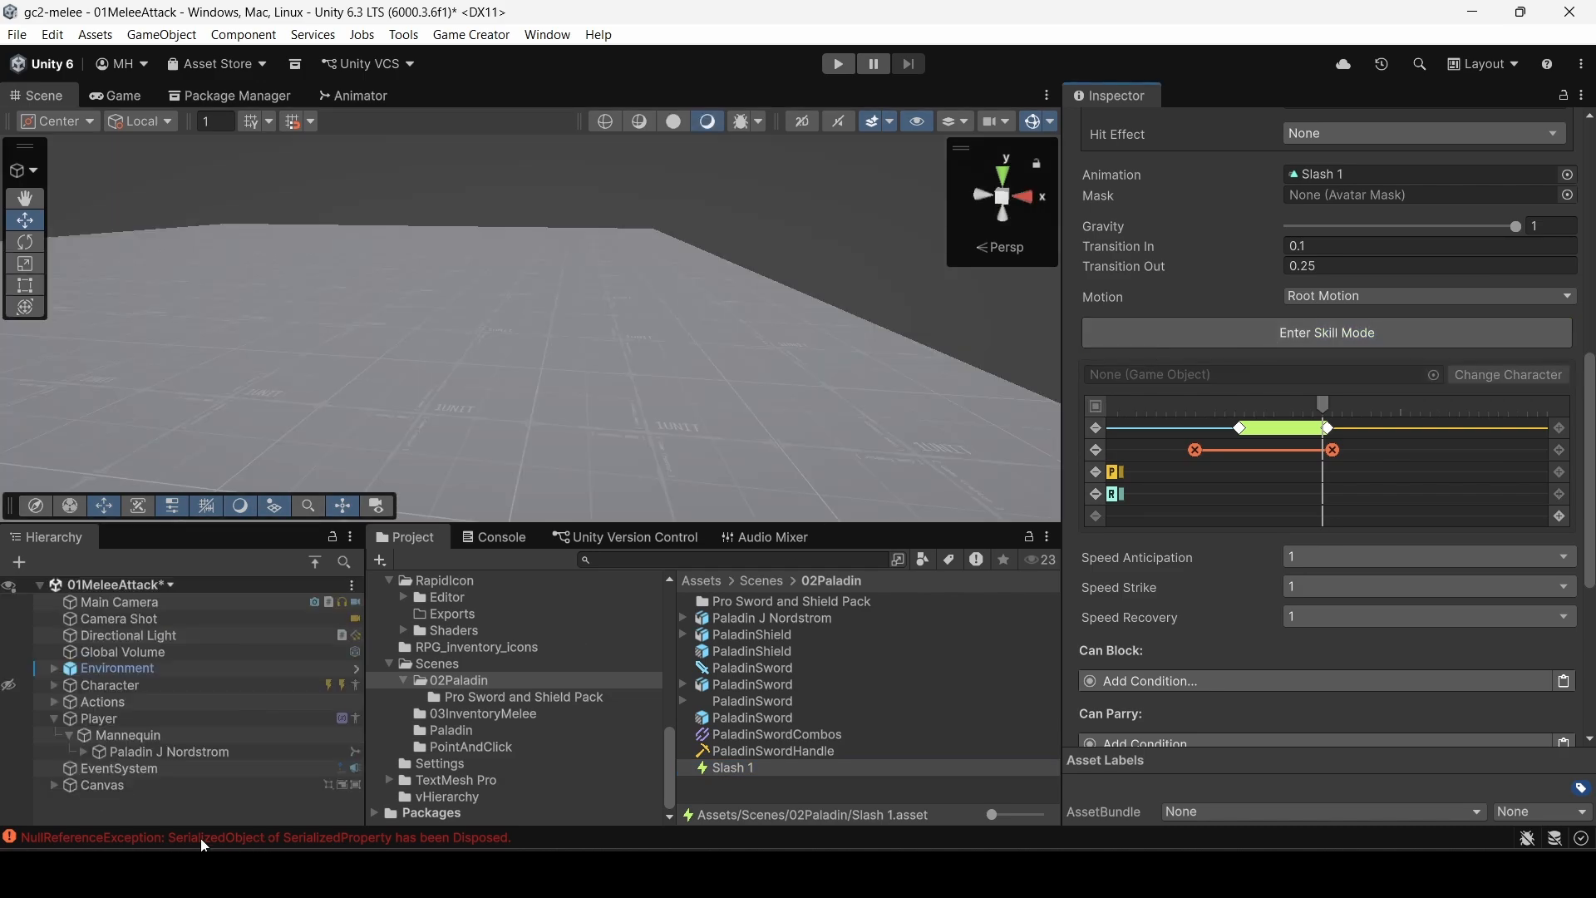
Step: Clear the error messages from the Console and return to the project files
left_click(497, 539)
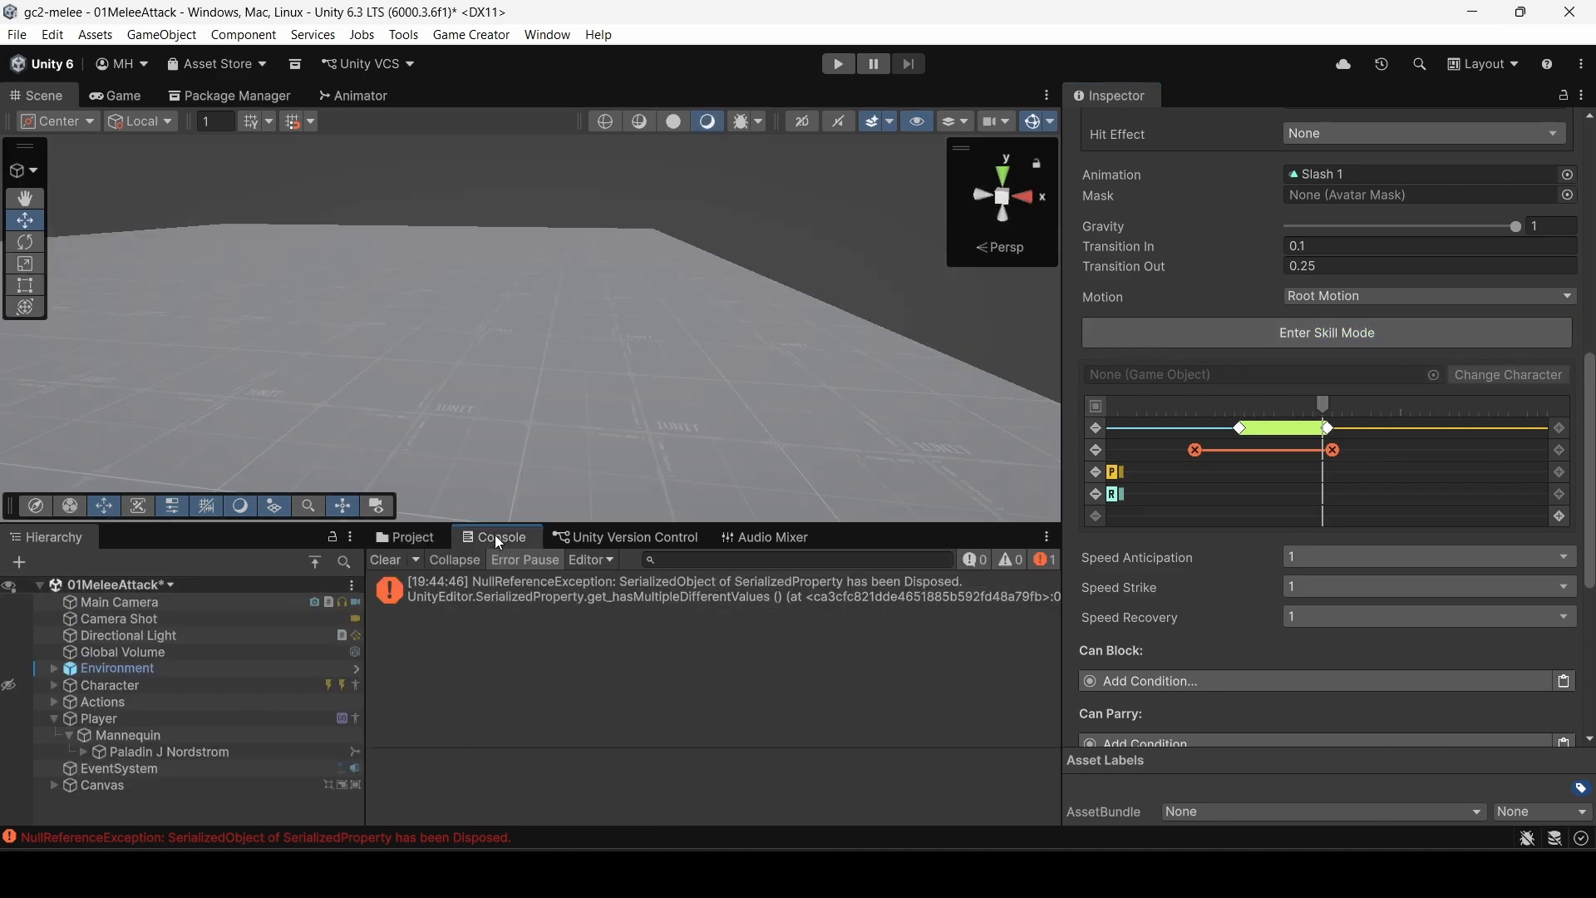
left_click(396, 561)
left_click(406, 538)
Step: Set the PaladinSword weapon's On Equip attach type to Handle and assign PaladinSwordHandle
left_click(752, 669)
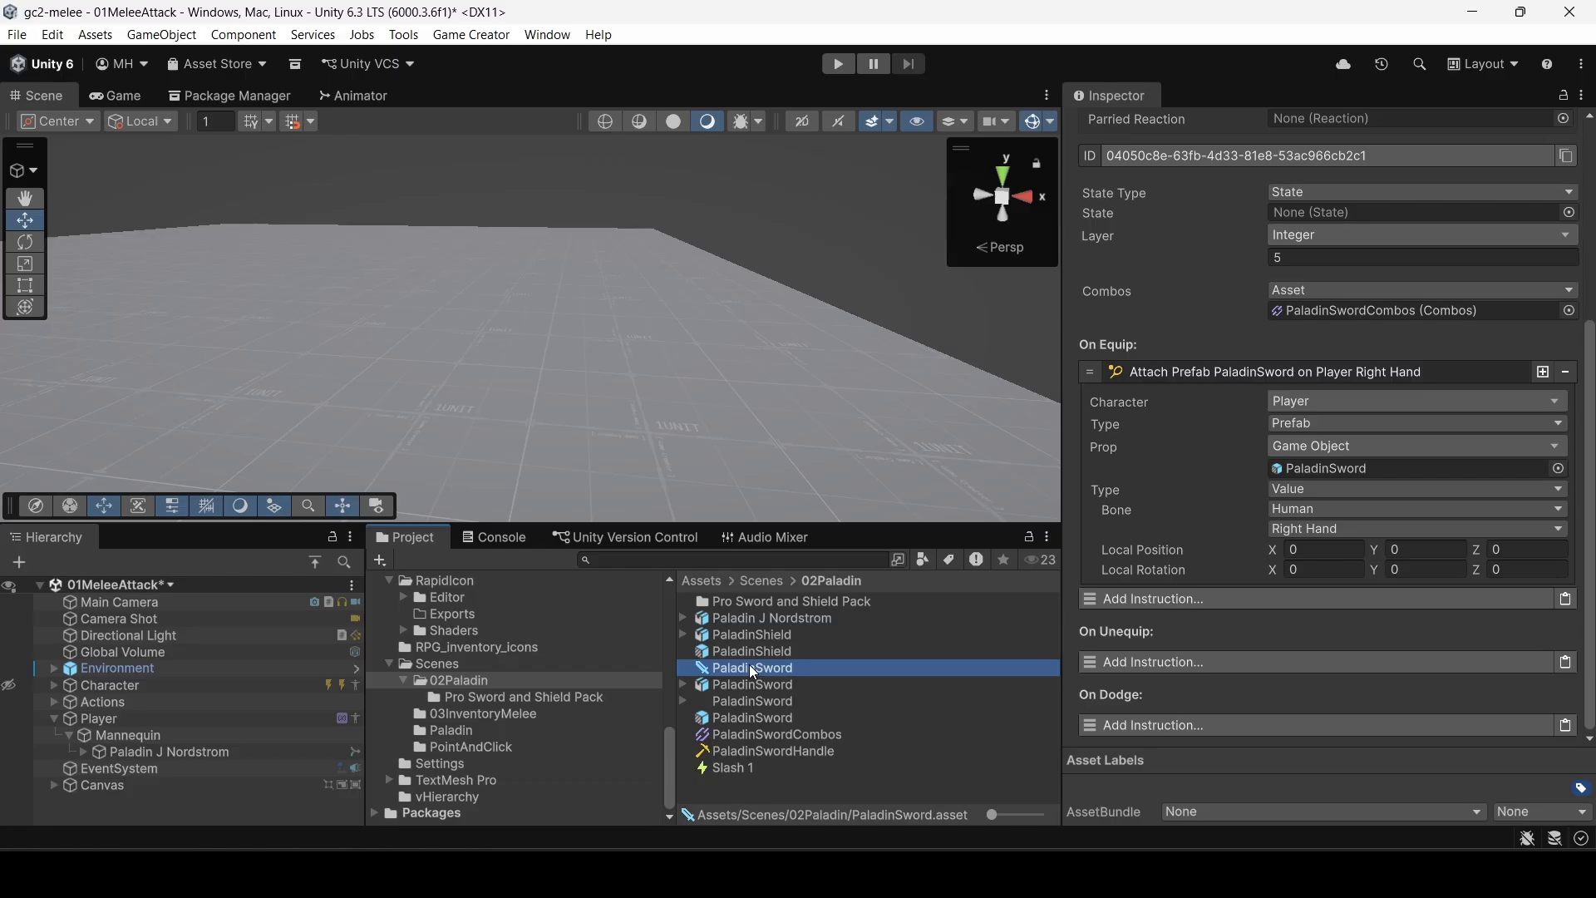
left_click(1260, 492)
left_click(1292, 527)
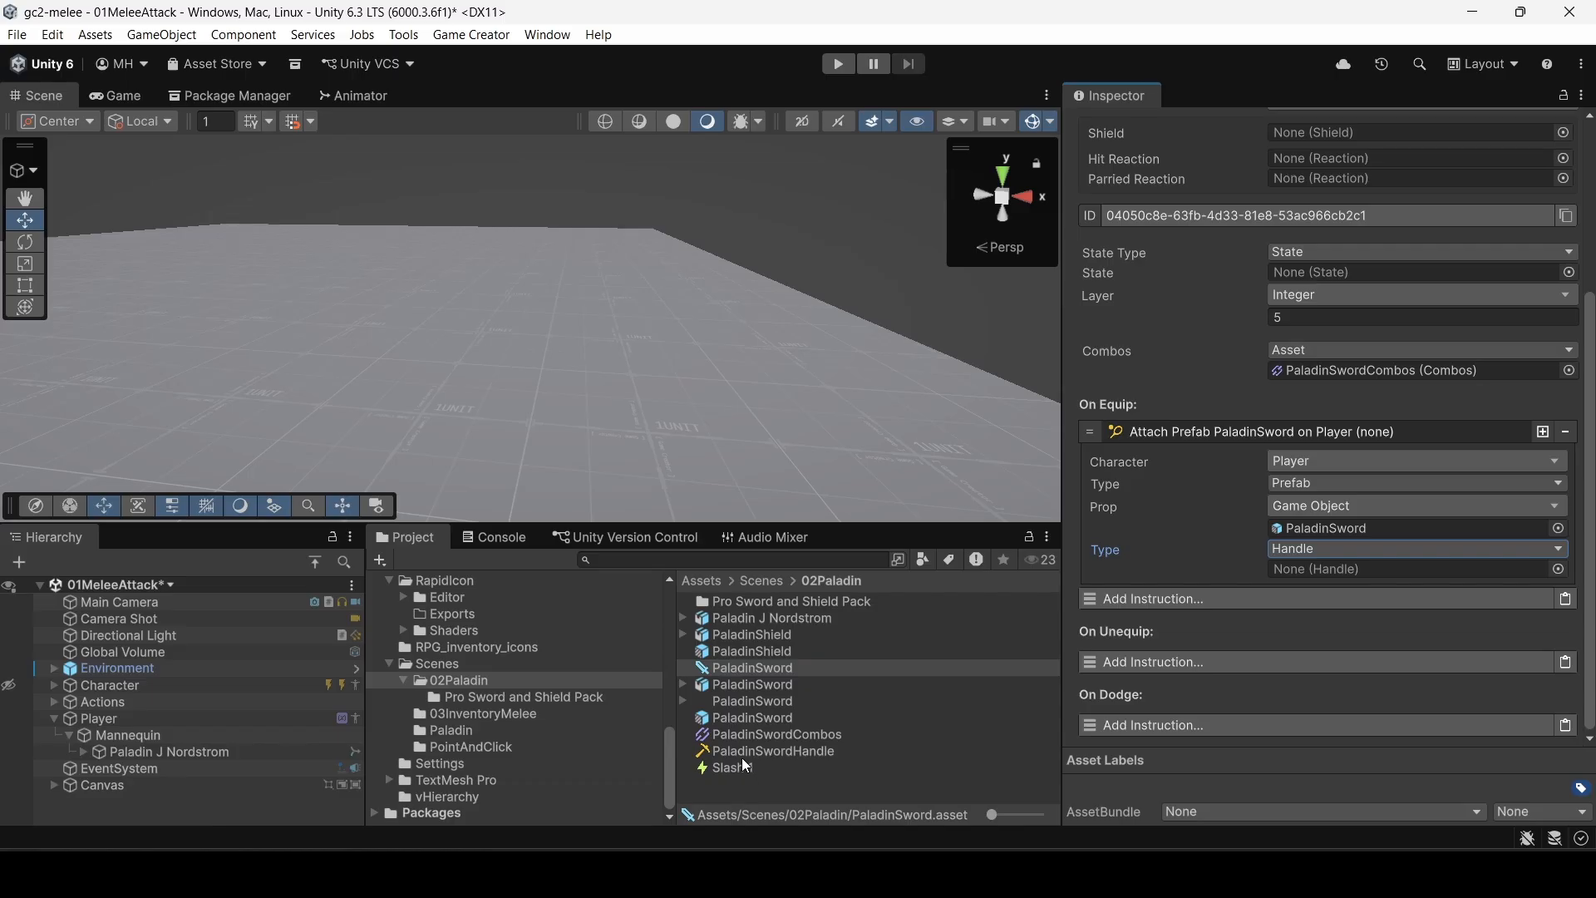
left_click_drag(743, 752, 1359, 572)
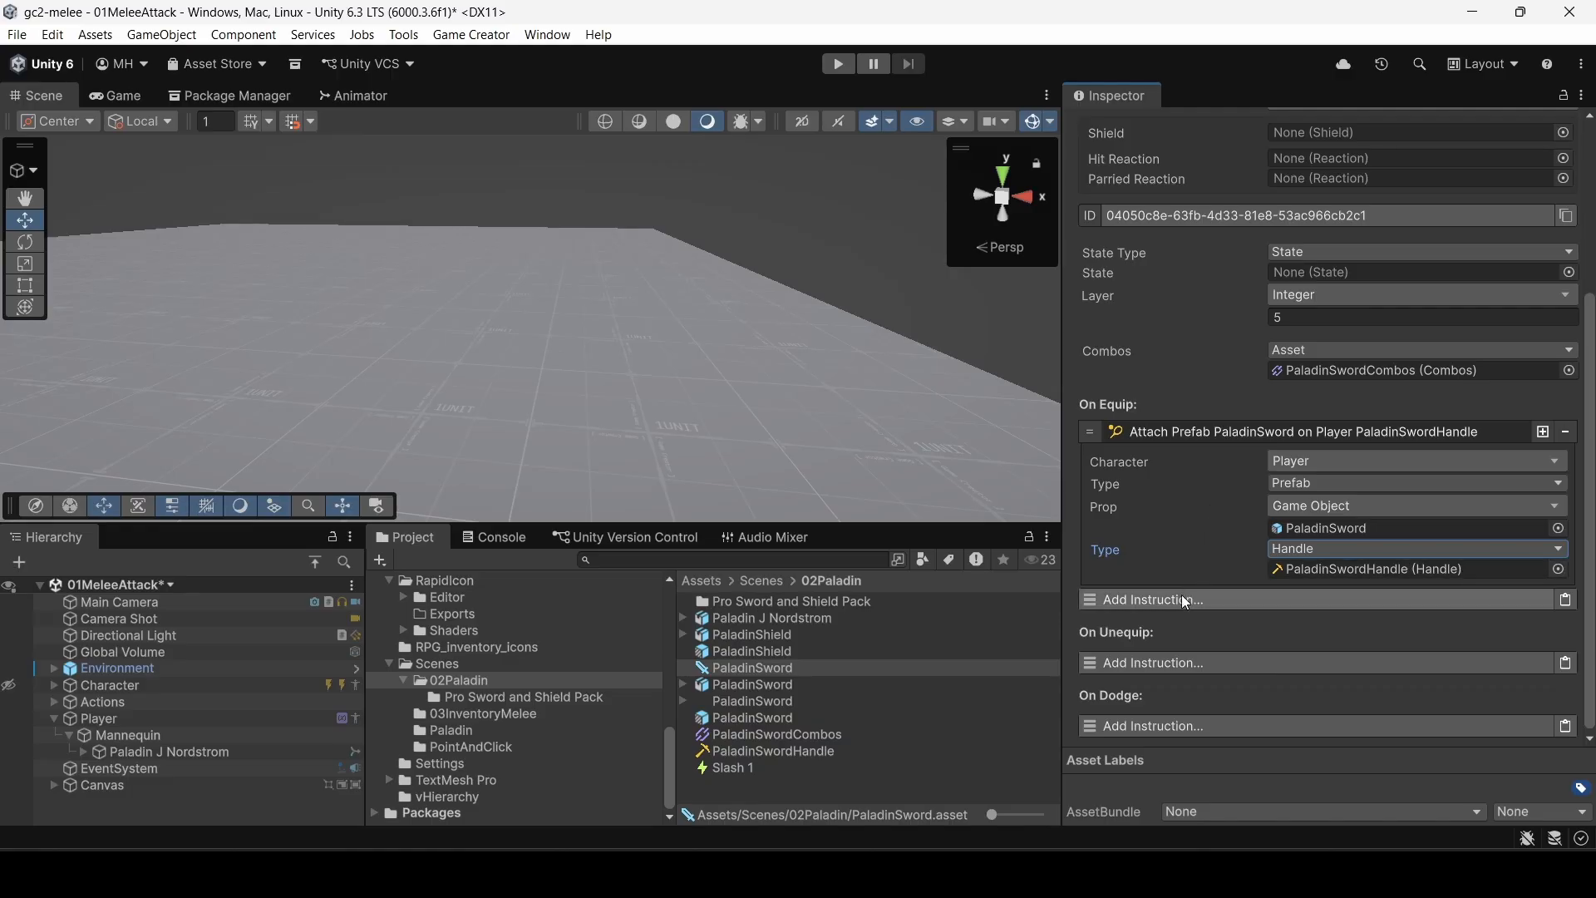
Step: Add a Remove Prop instruction with the PaladinSword prefab to the On Unequip list, and collapse both prop instructions
left_click(1151, 664)
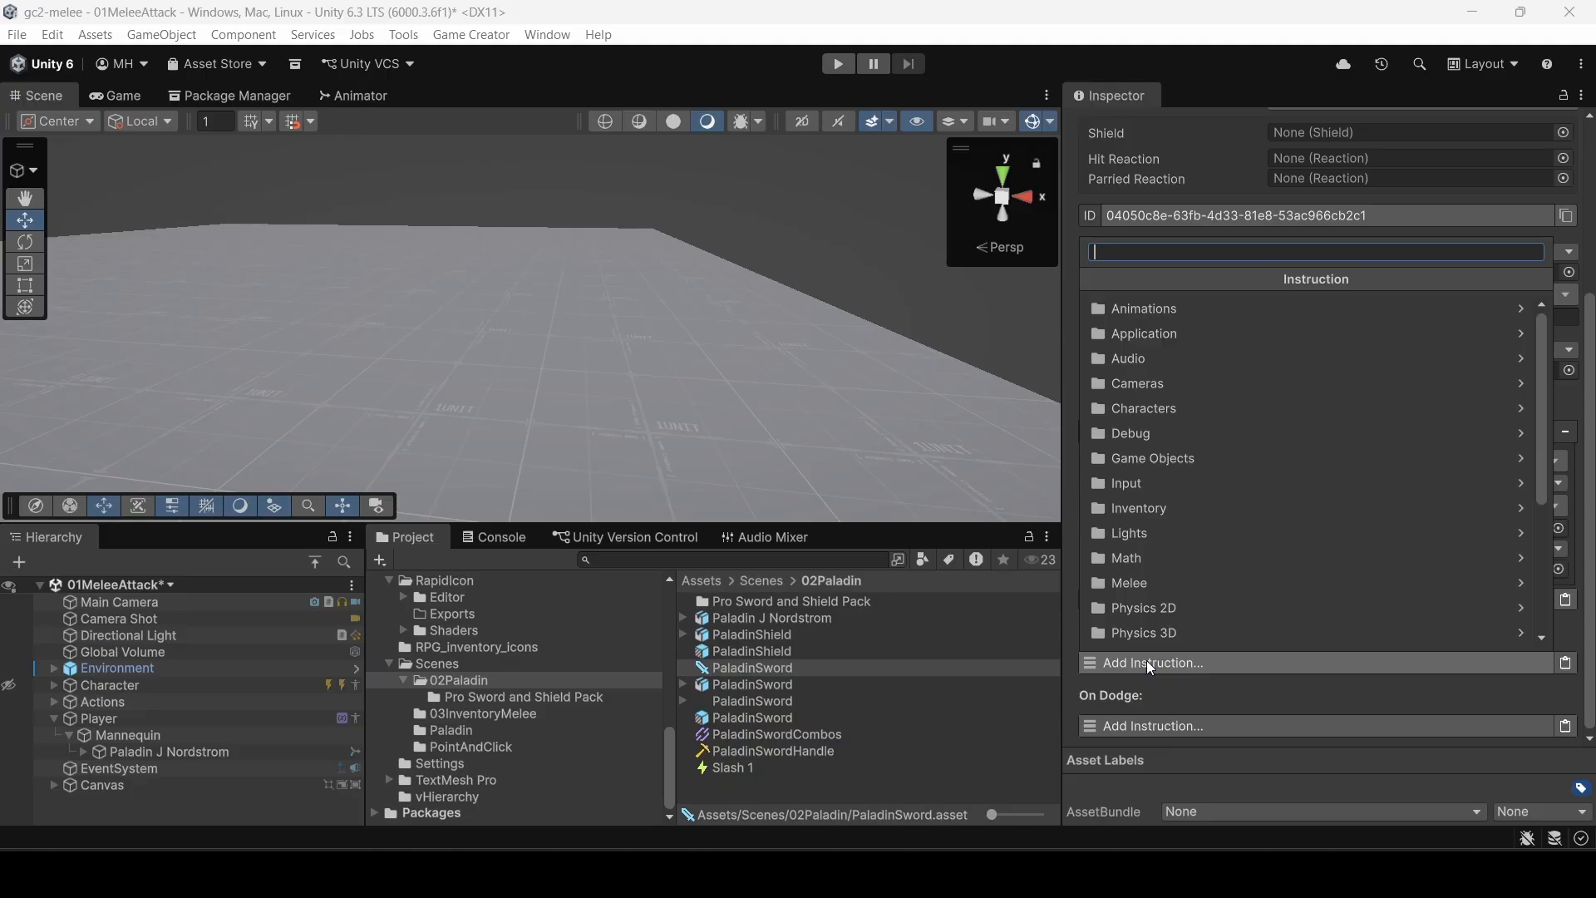
type("drop")
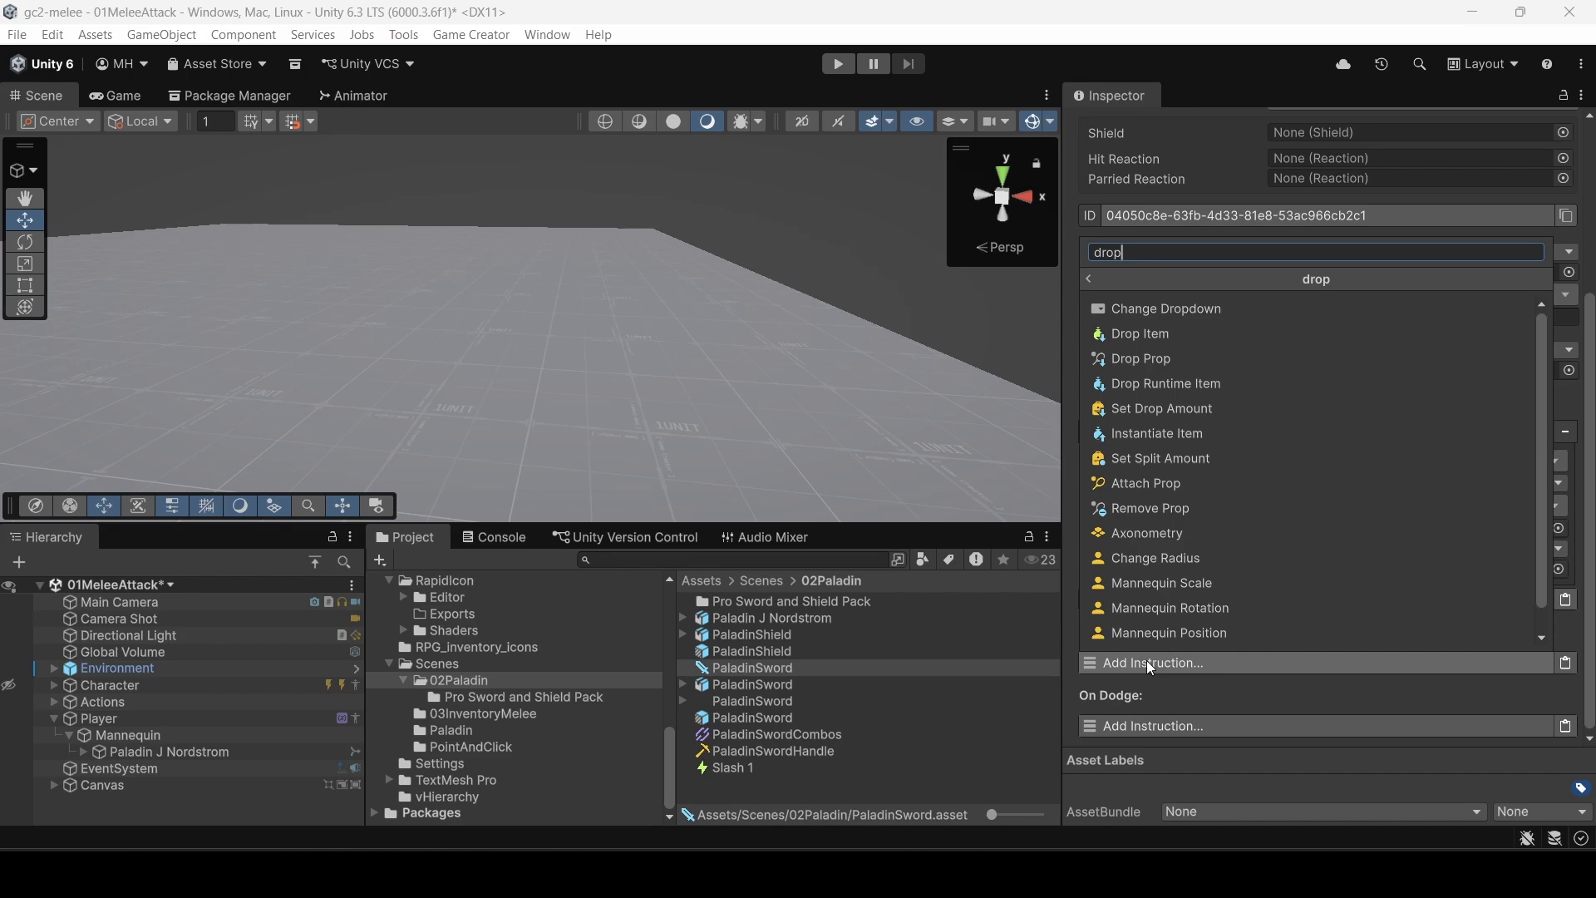
left_click(1155, 508)
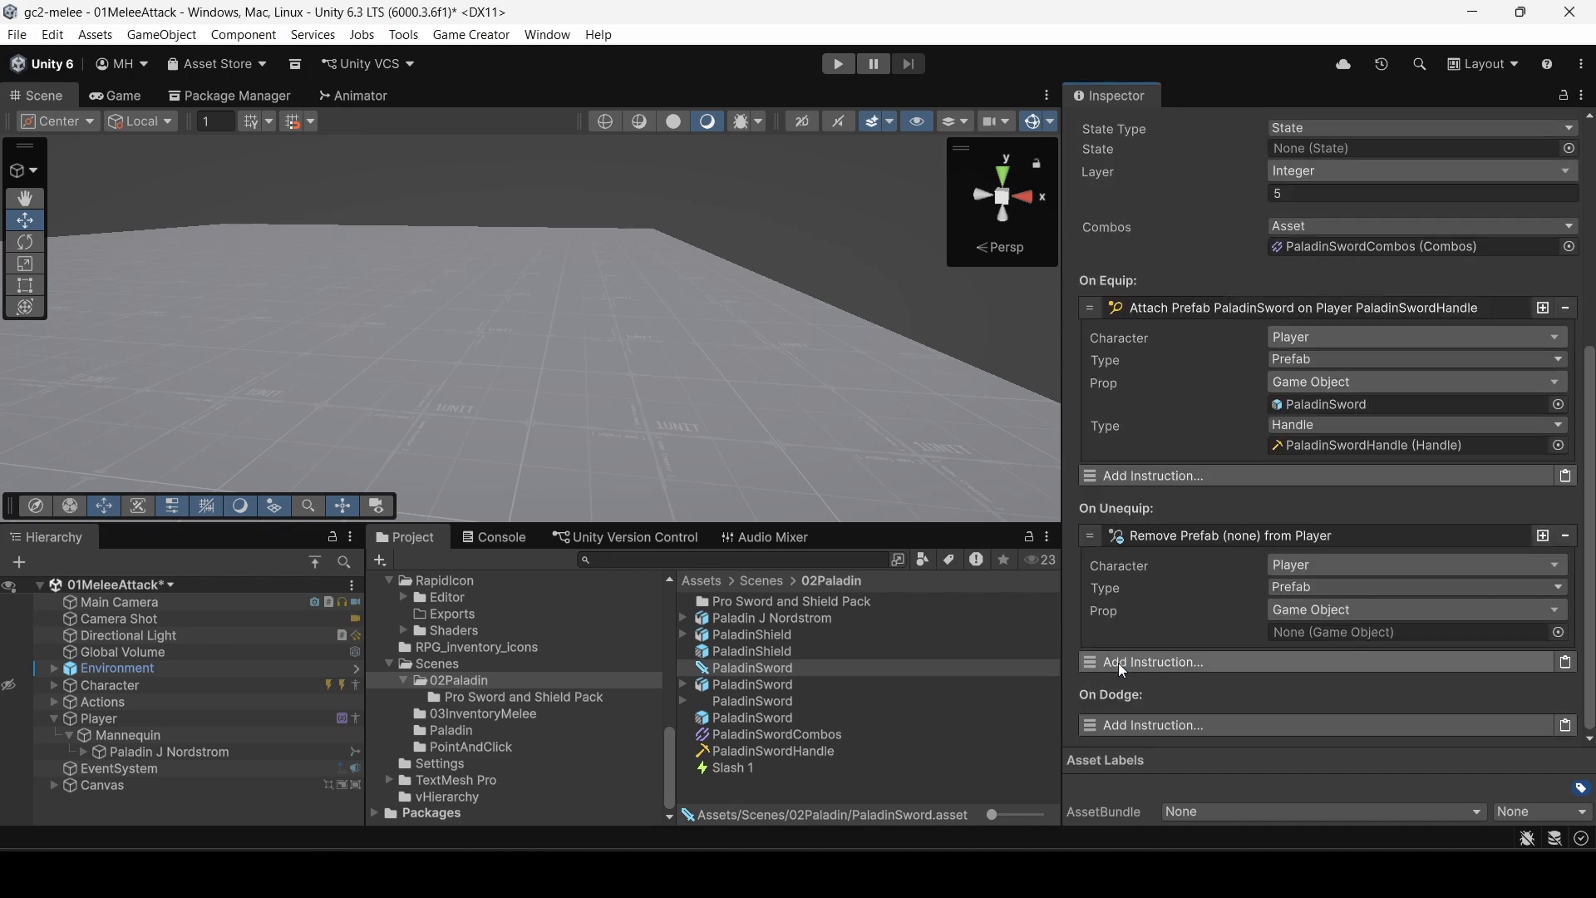
left_click_drag(781, 719, 1318, 635)
left_click(1187, 540)
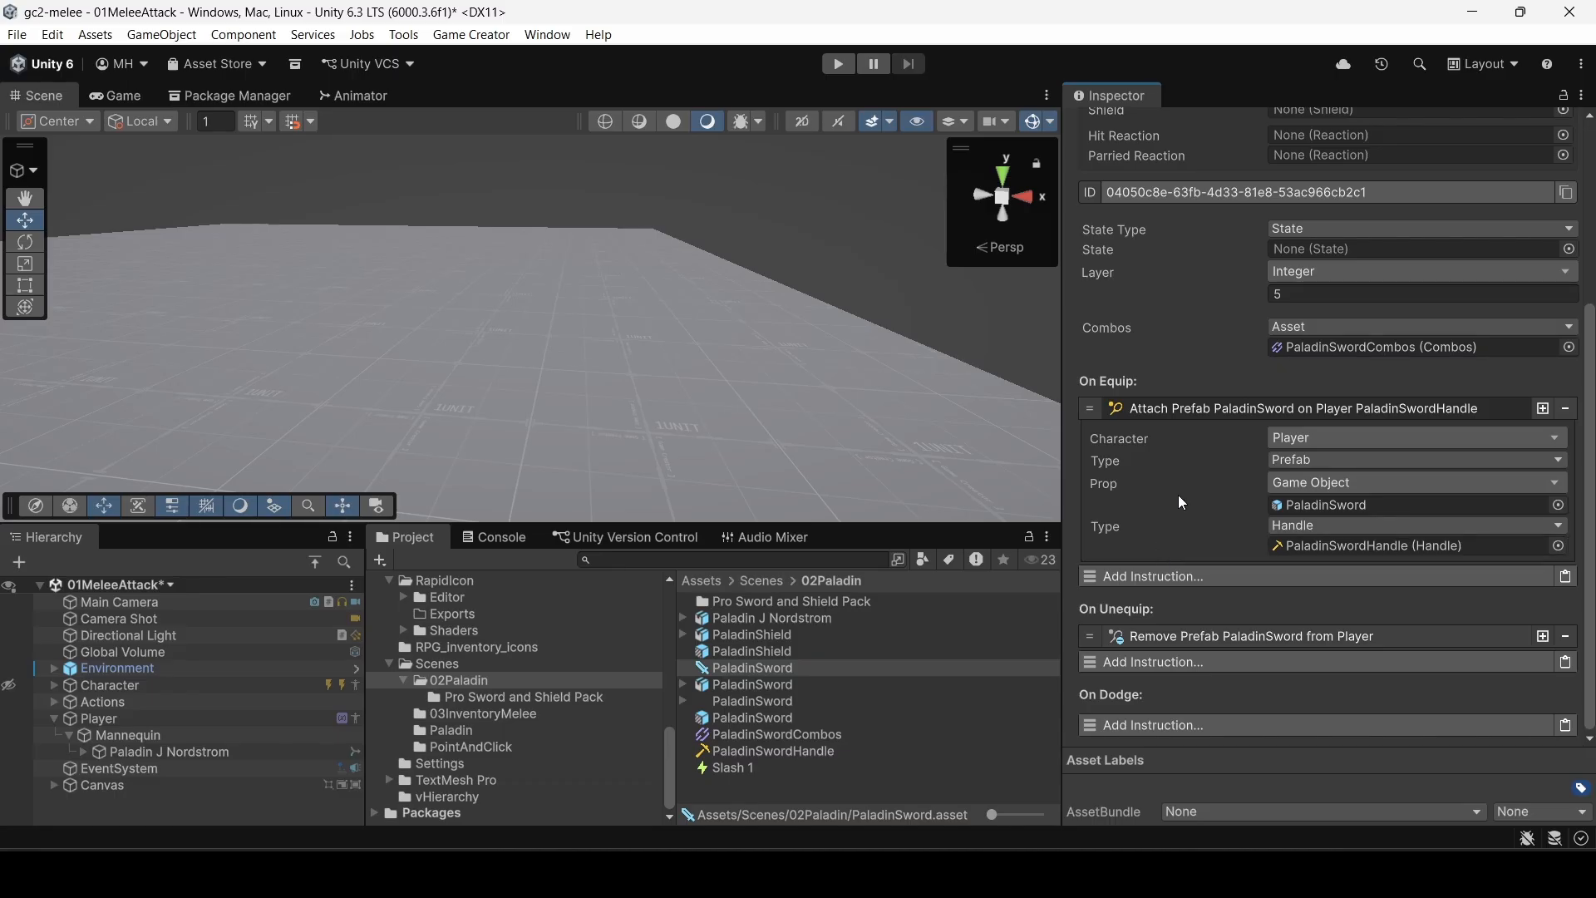
left_click(1189, 408)
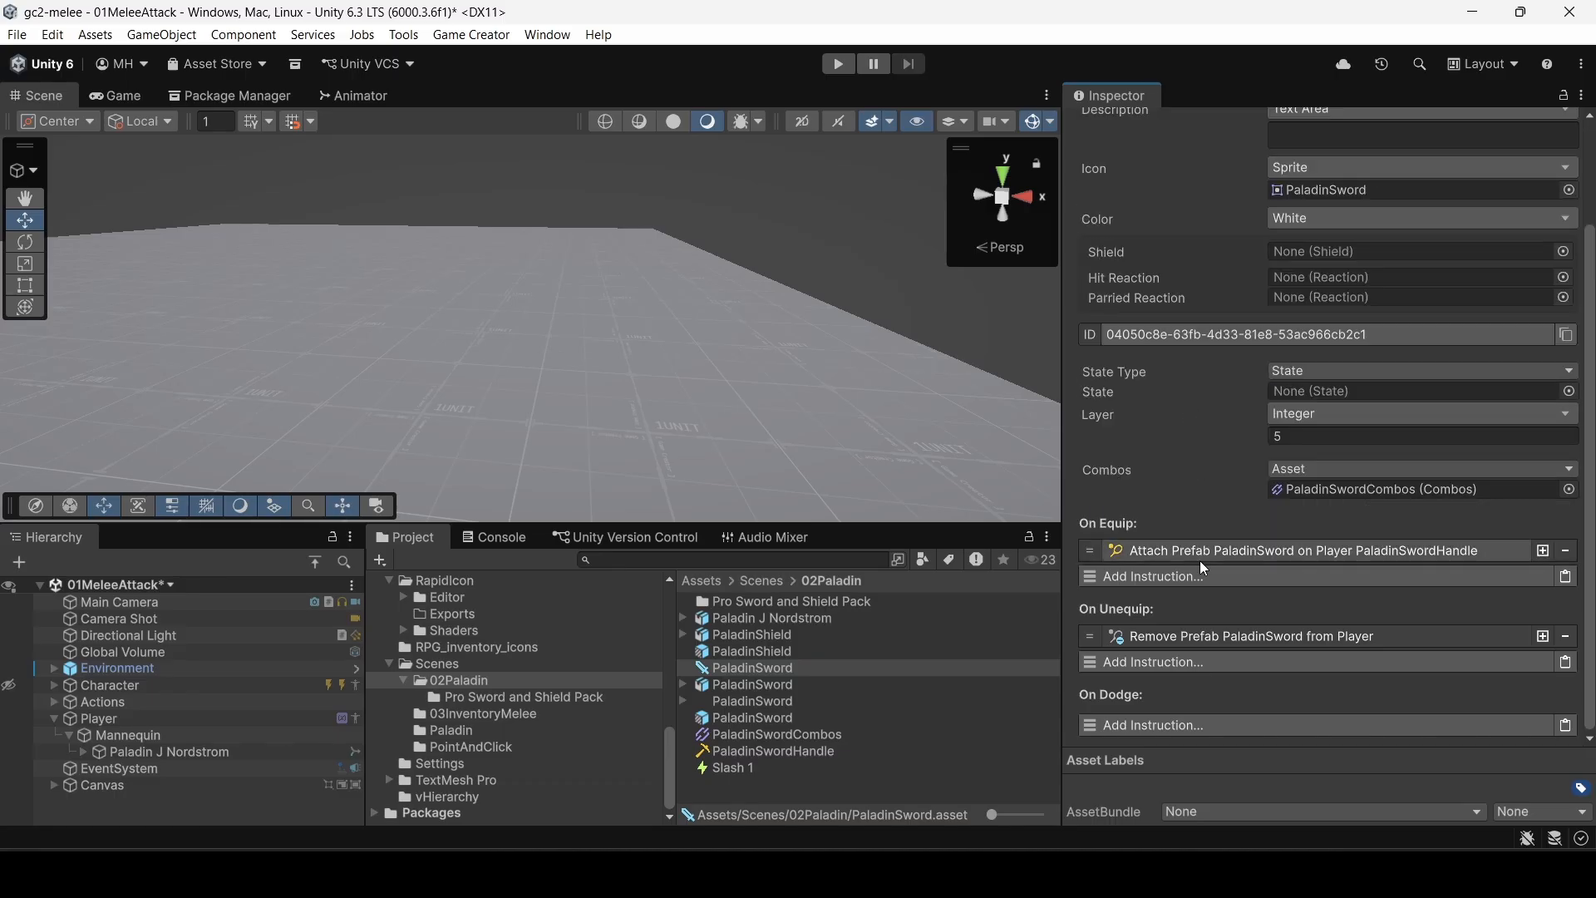
Step: Examine the equip and unequip instructions of the example 1_Weapon in the 1_Input_Attack folder of Melee.Examples
scroll(424, 667, "down", 5)
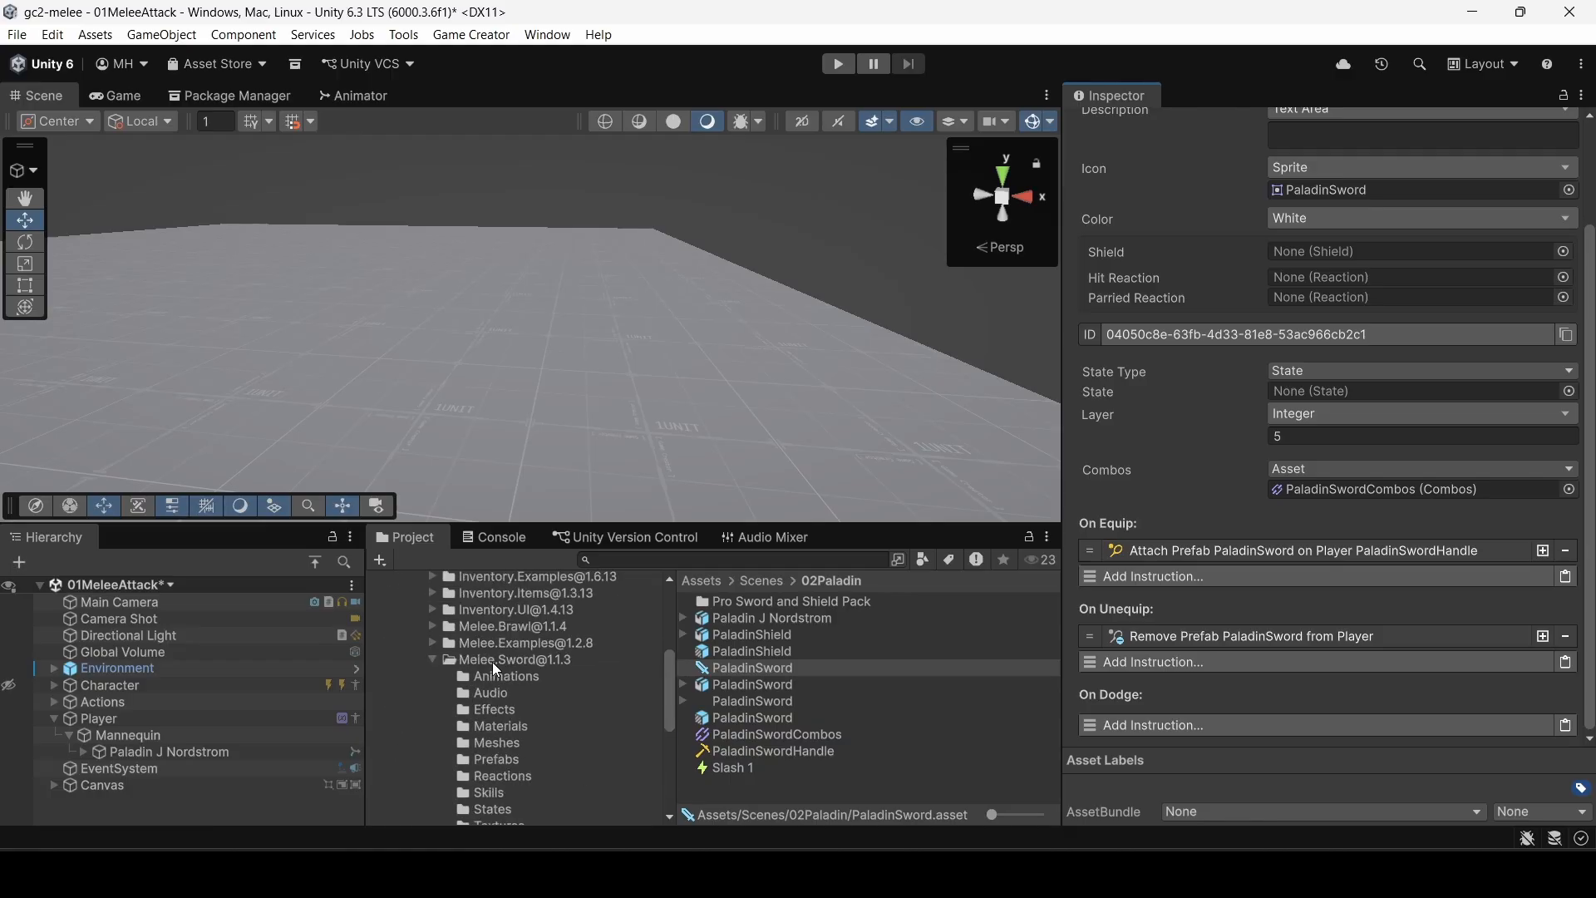
scroll(493, 662, "up", 3)
left_click(431, 705)
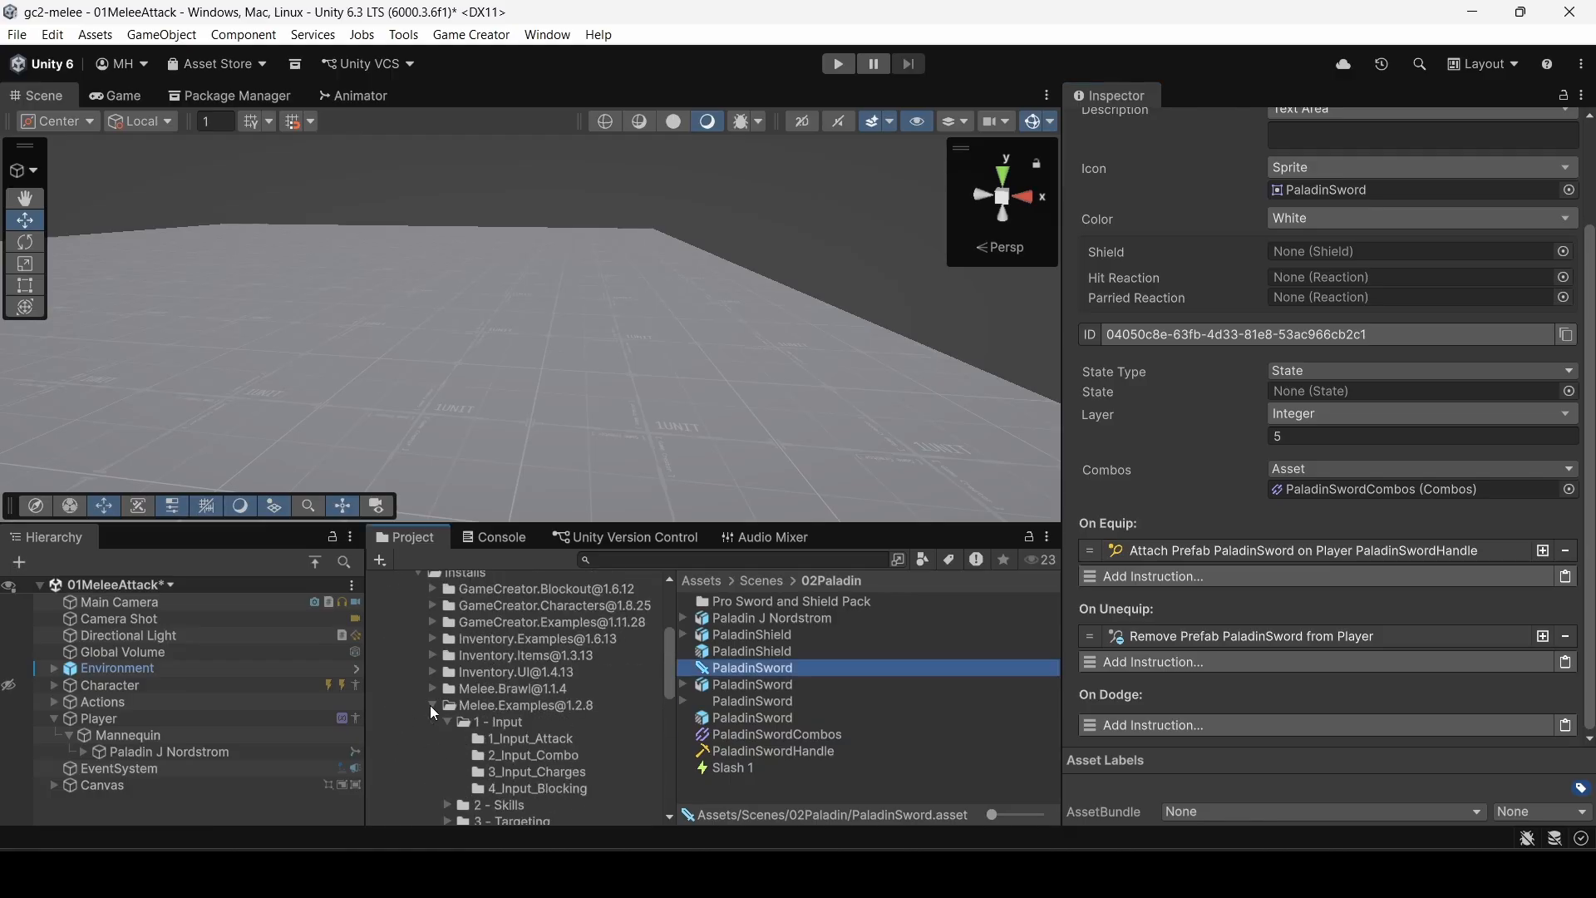
left_click(472, 740)
left_click(728, 620)
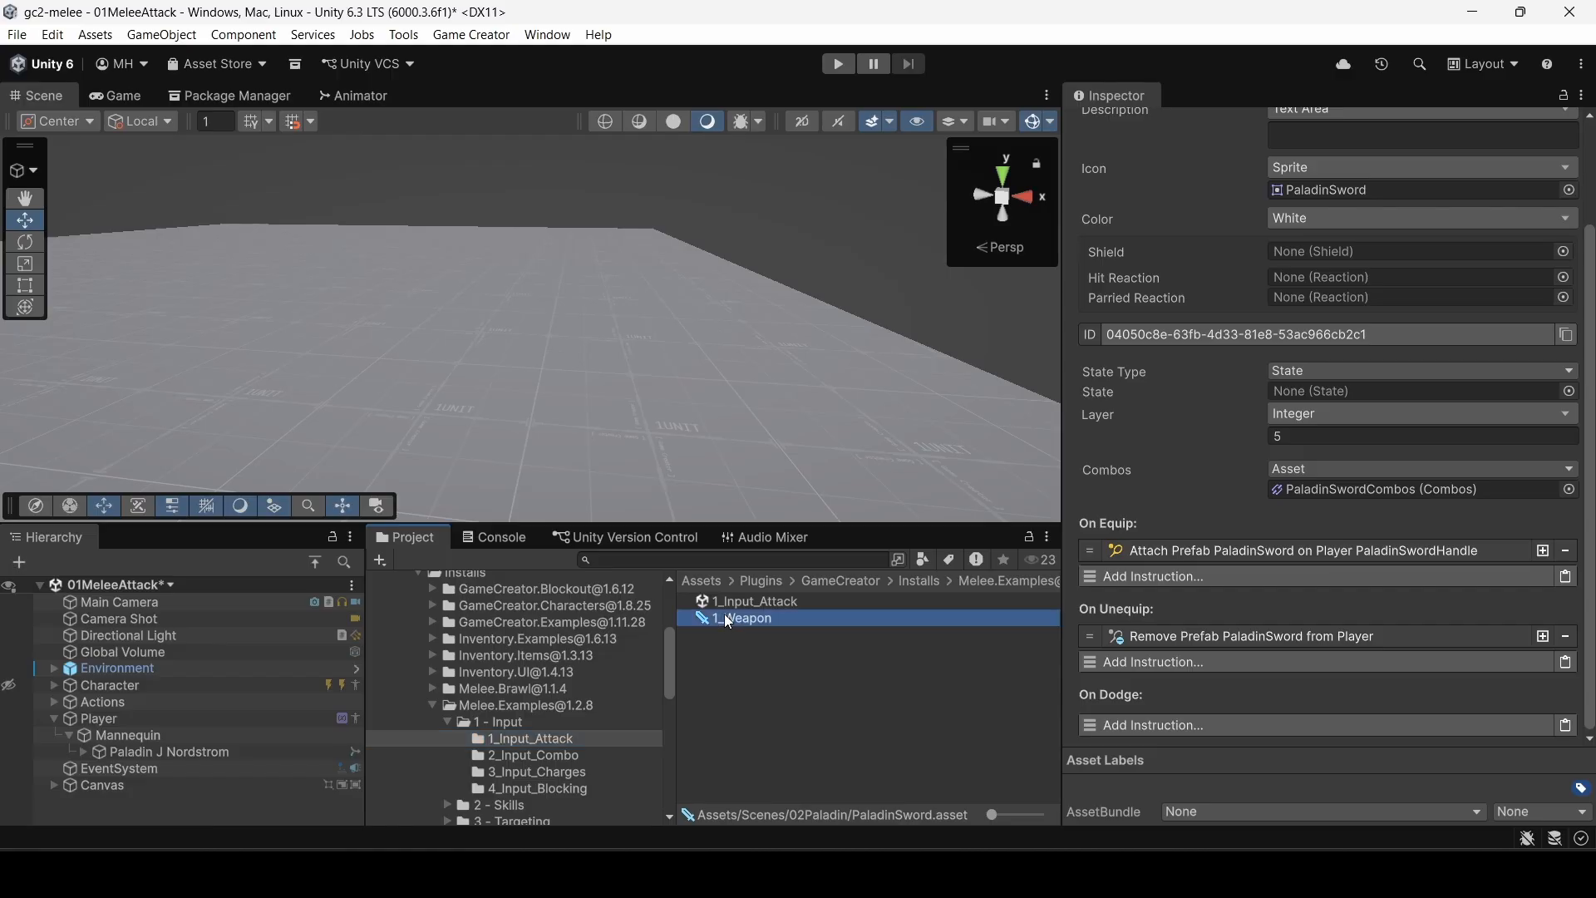
left_click_drag(1590, 294, 1590, 649)
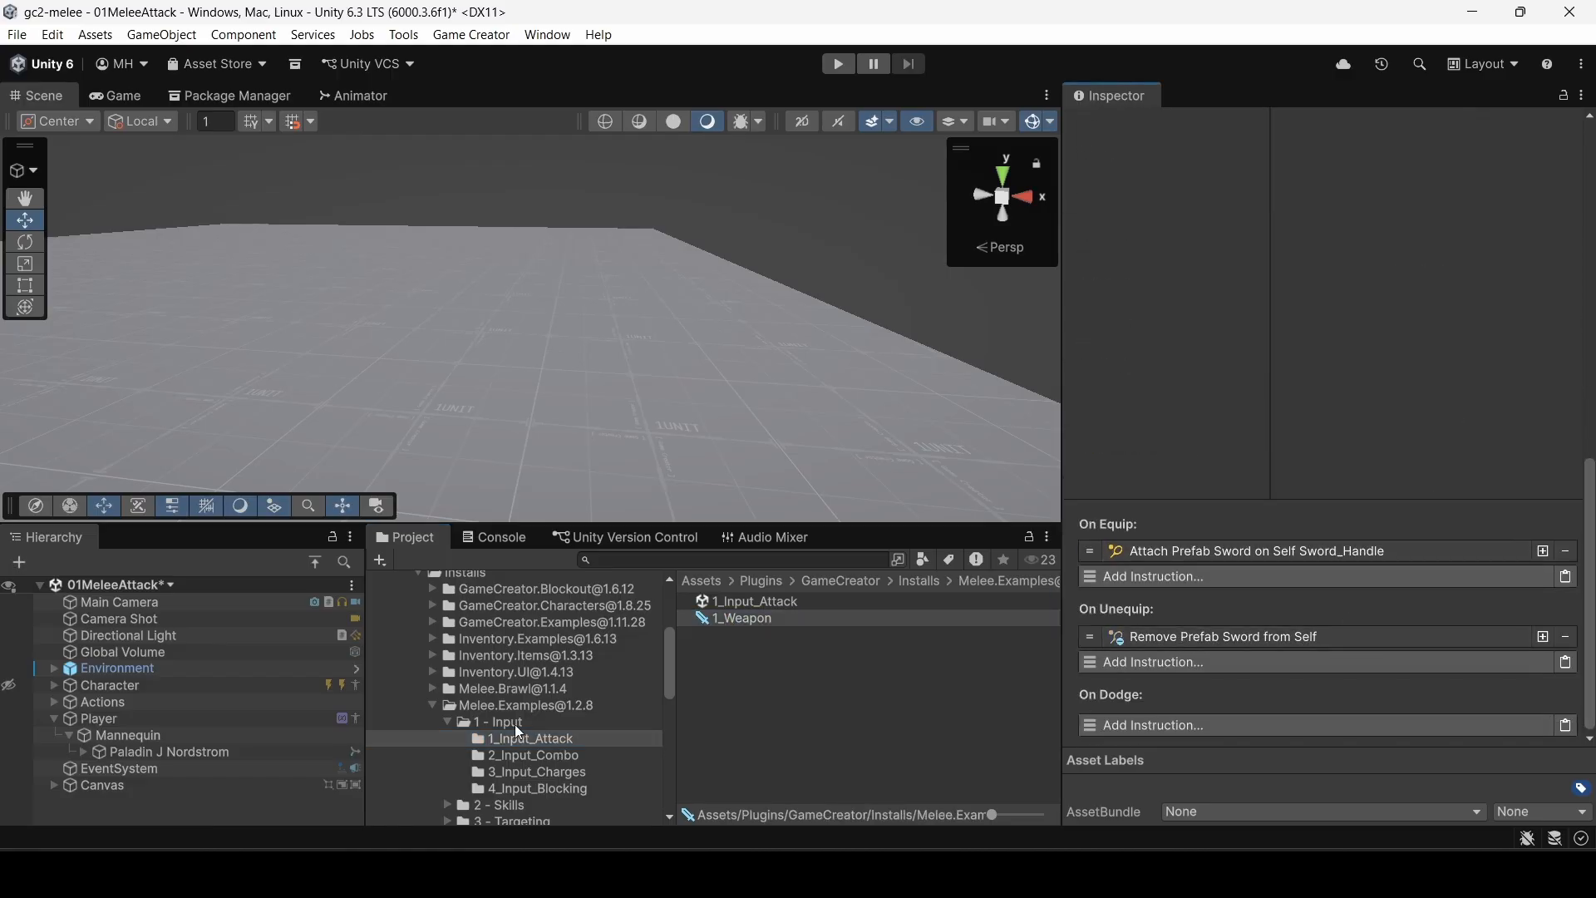
Step: Return to the 02Paladin folder and reopen the PaladinSword weapon to compare its equip and unequip instructions
scroll(517, 773, "down", 5)
scroll(518, 773, "down", 5)
left_click(503, 697)
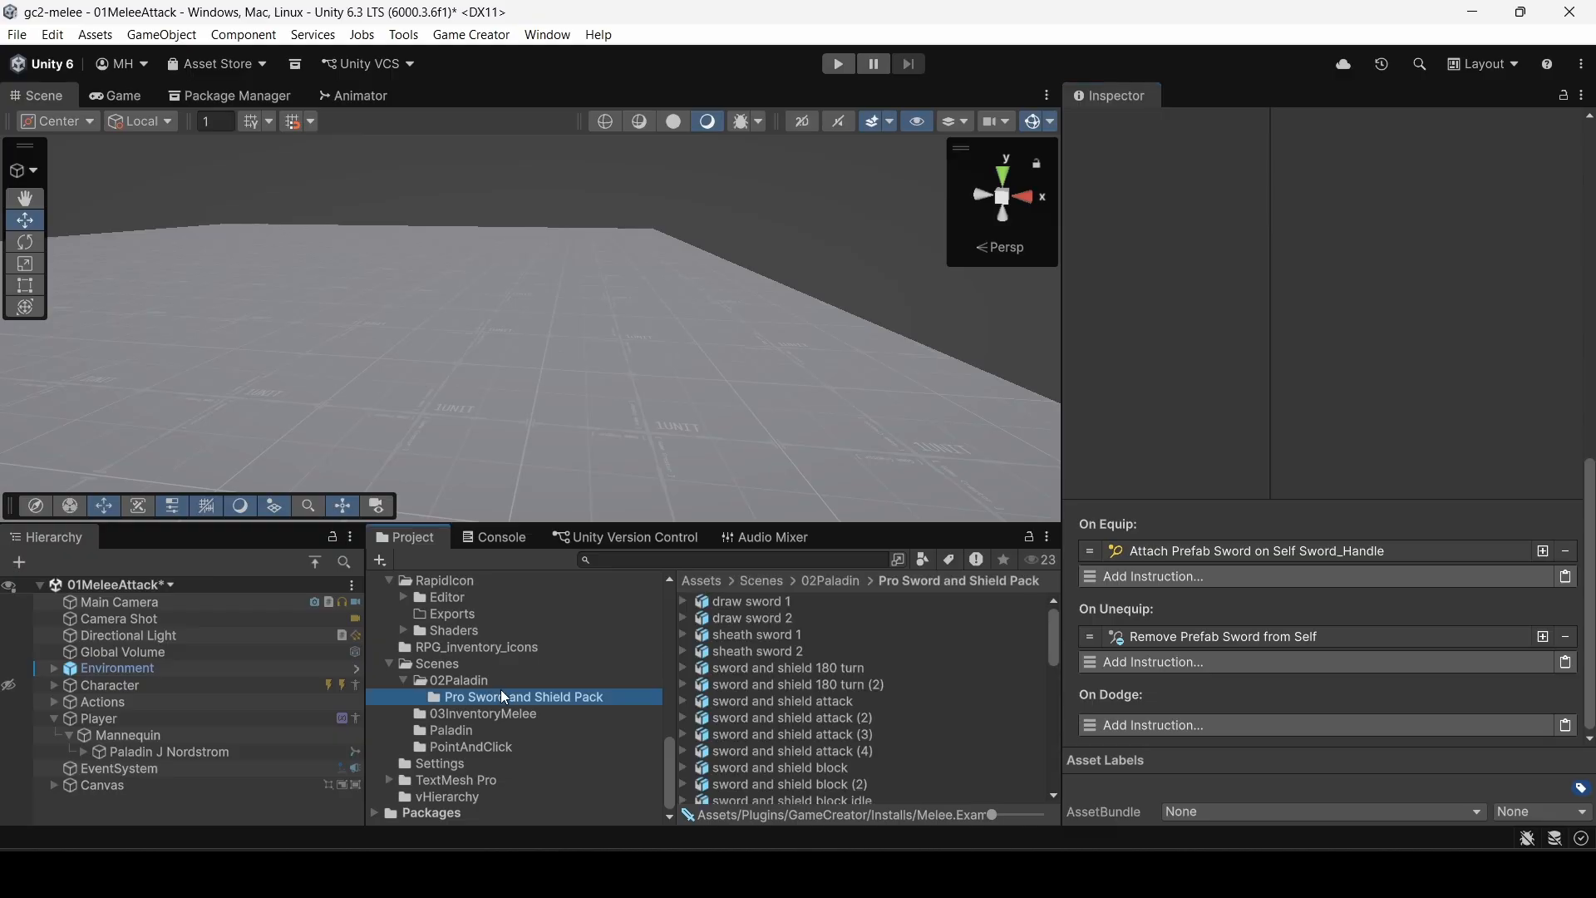
key("Left")
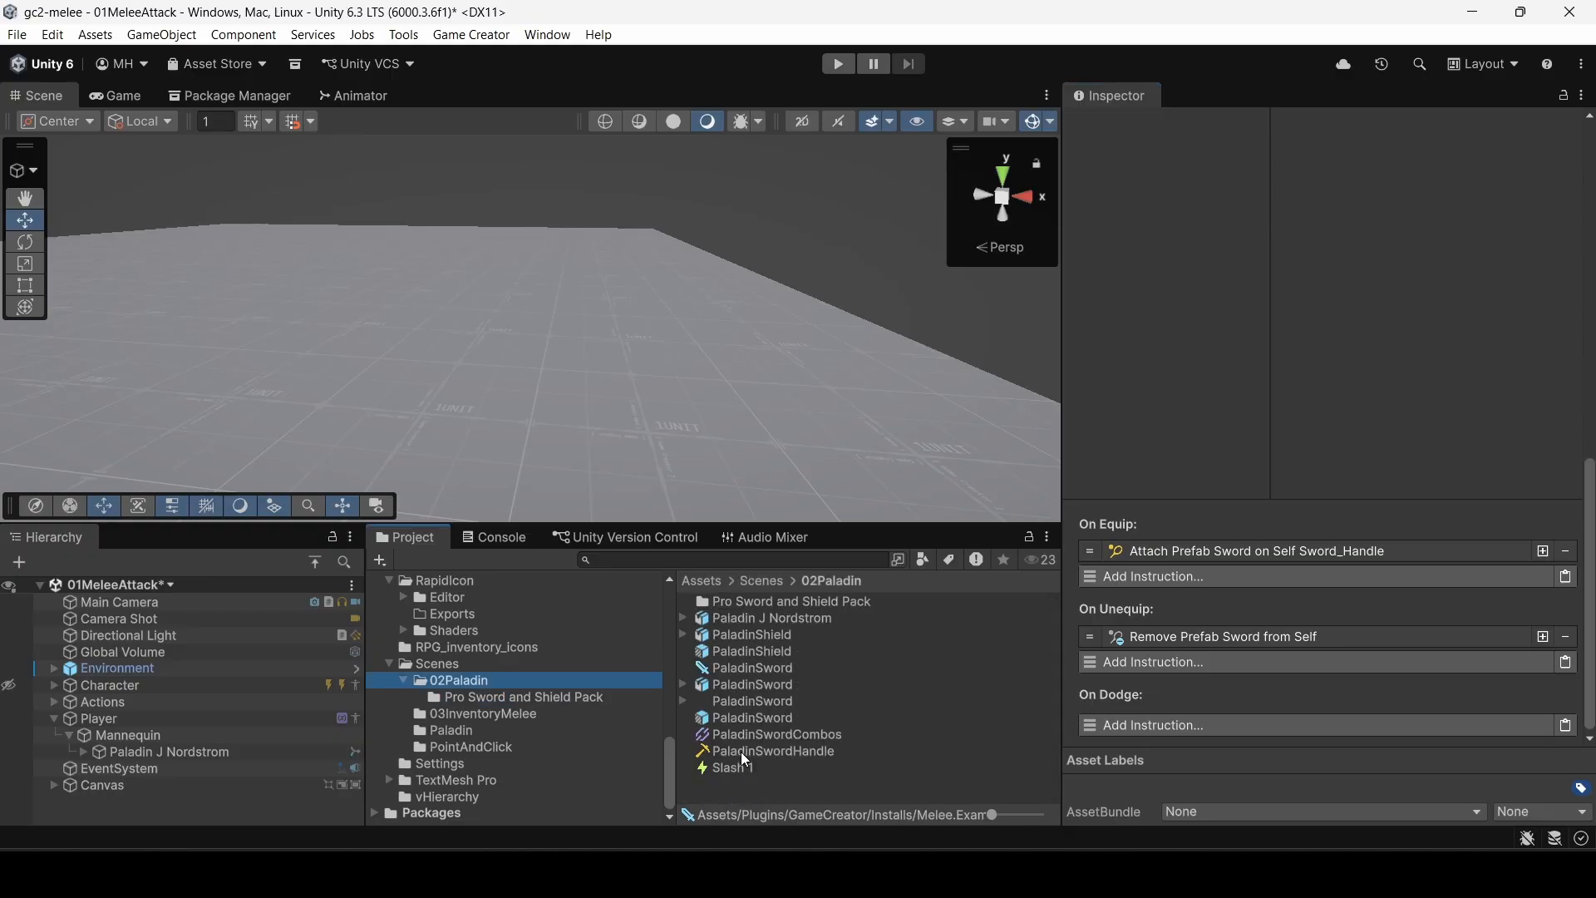
left_click(735, 668)
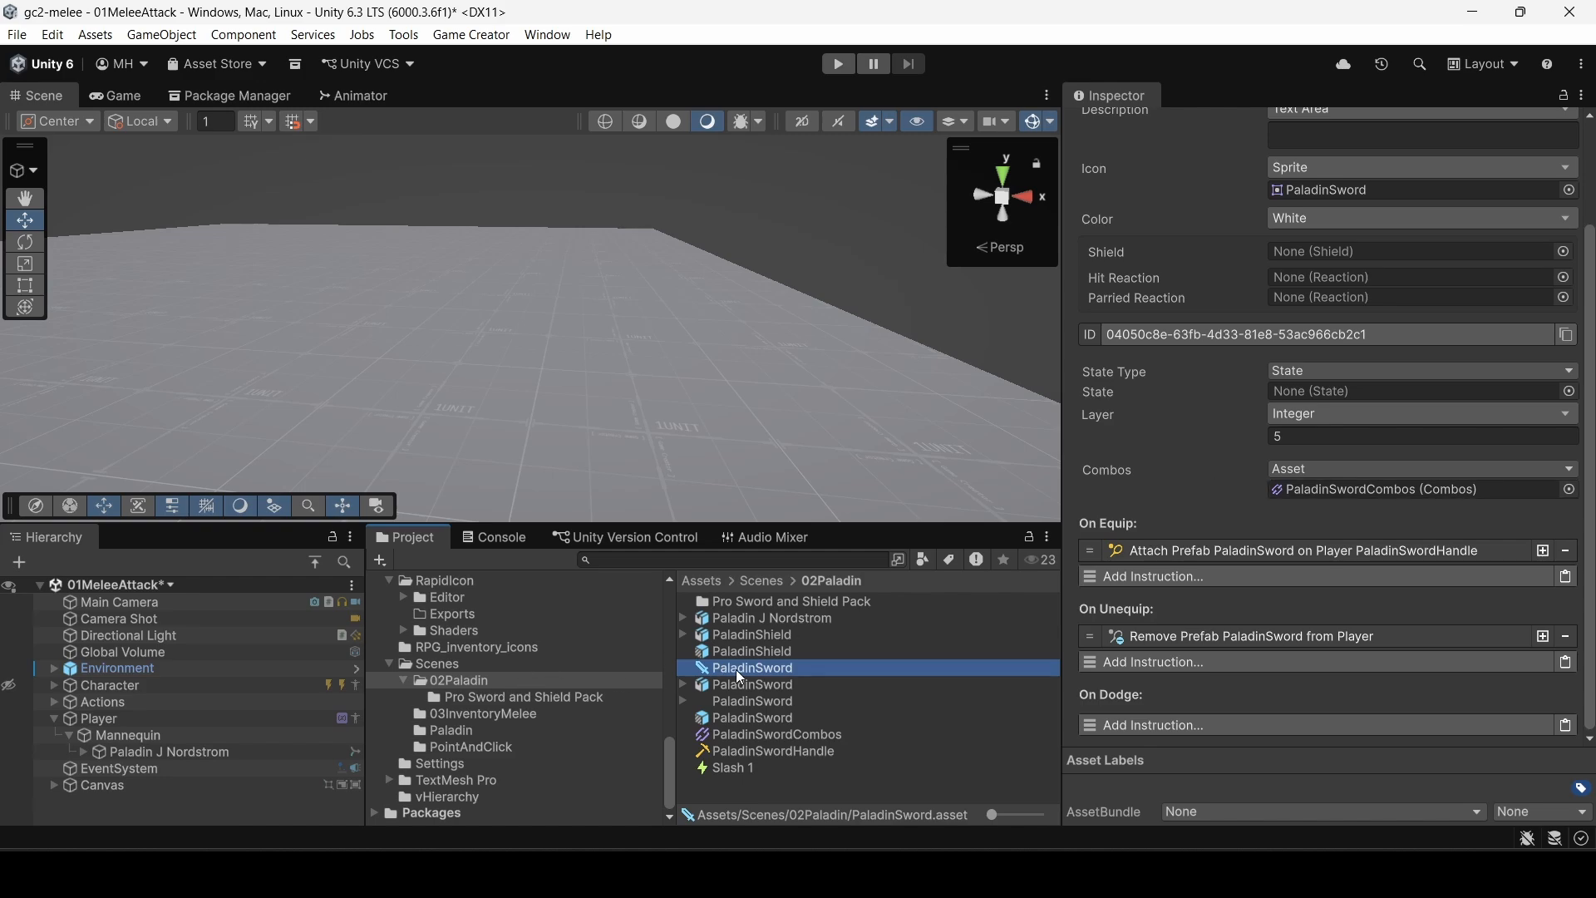
Step: Inspect the Trigger-Equip action and the Character object's triggers for where the weapon is assigned
left_click(52, 702)
left_click(128, 718)
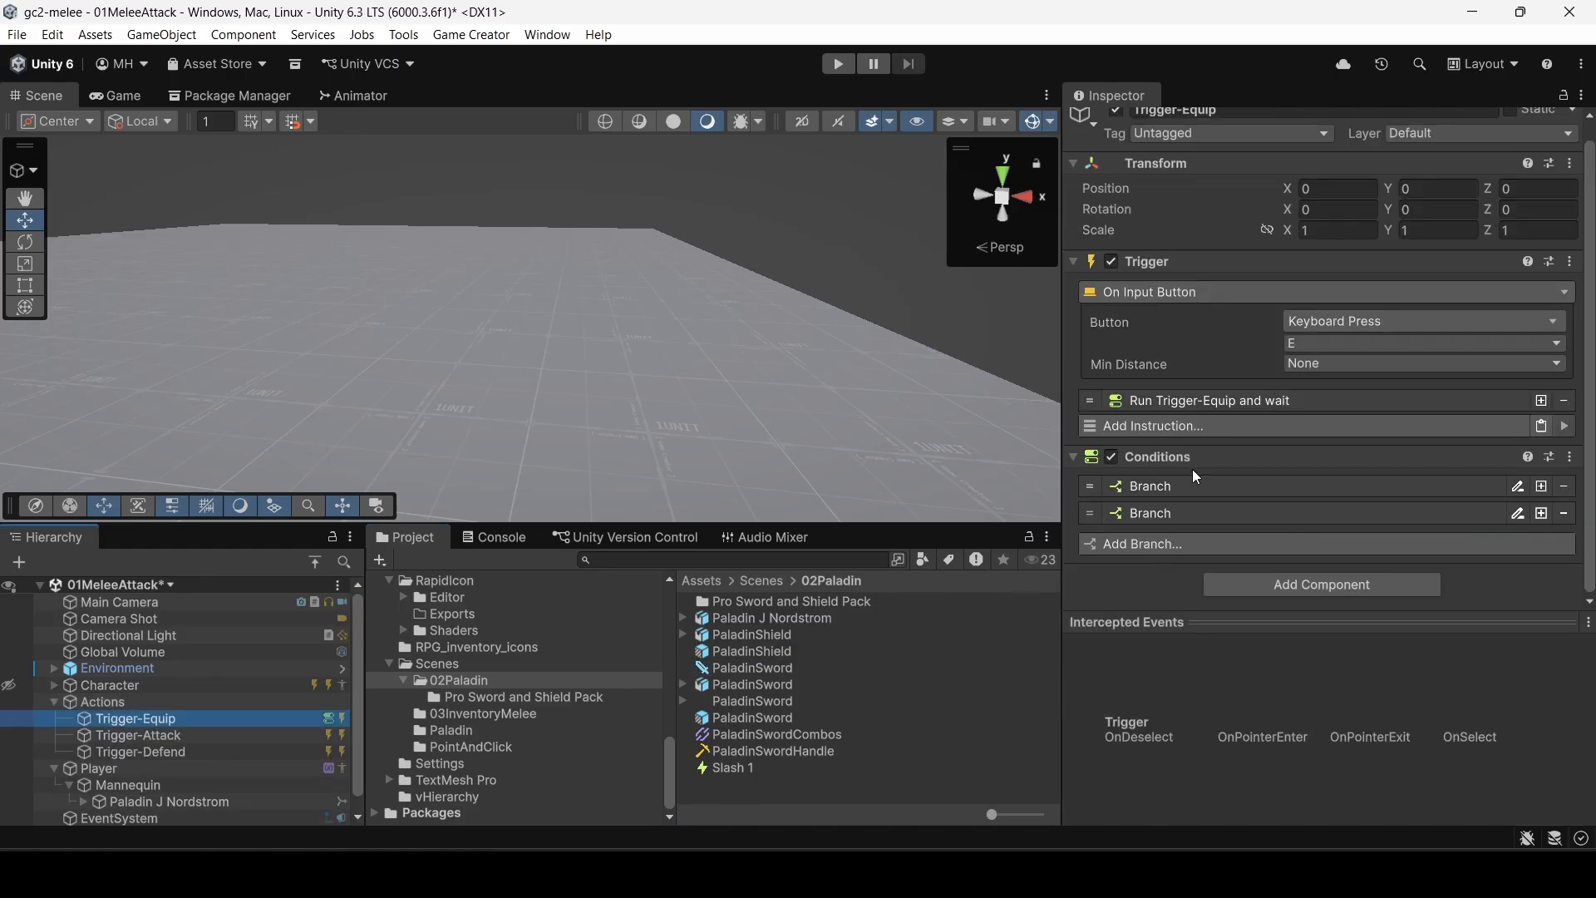
left_click(108, 684)
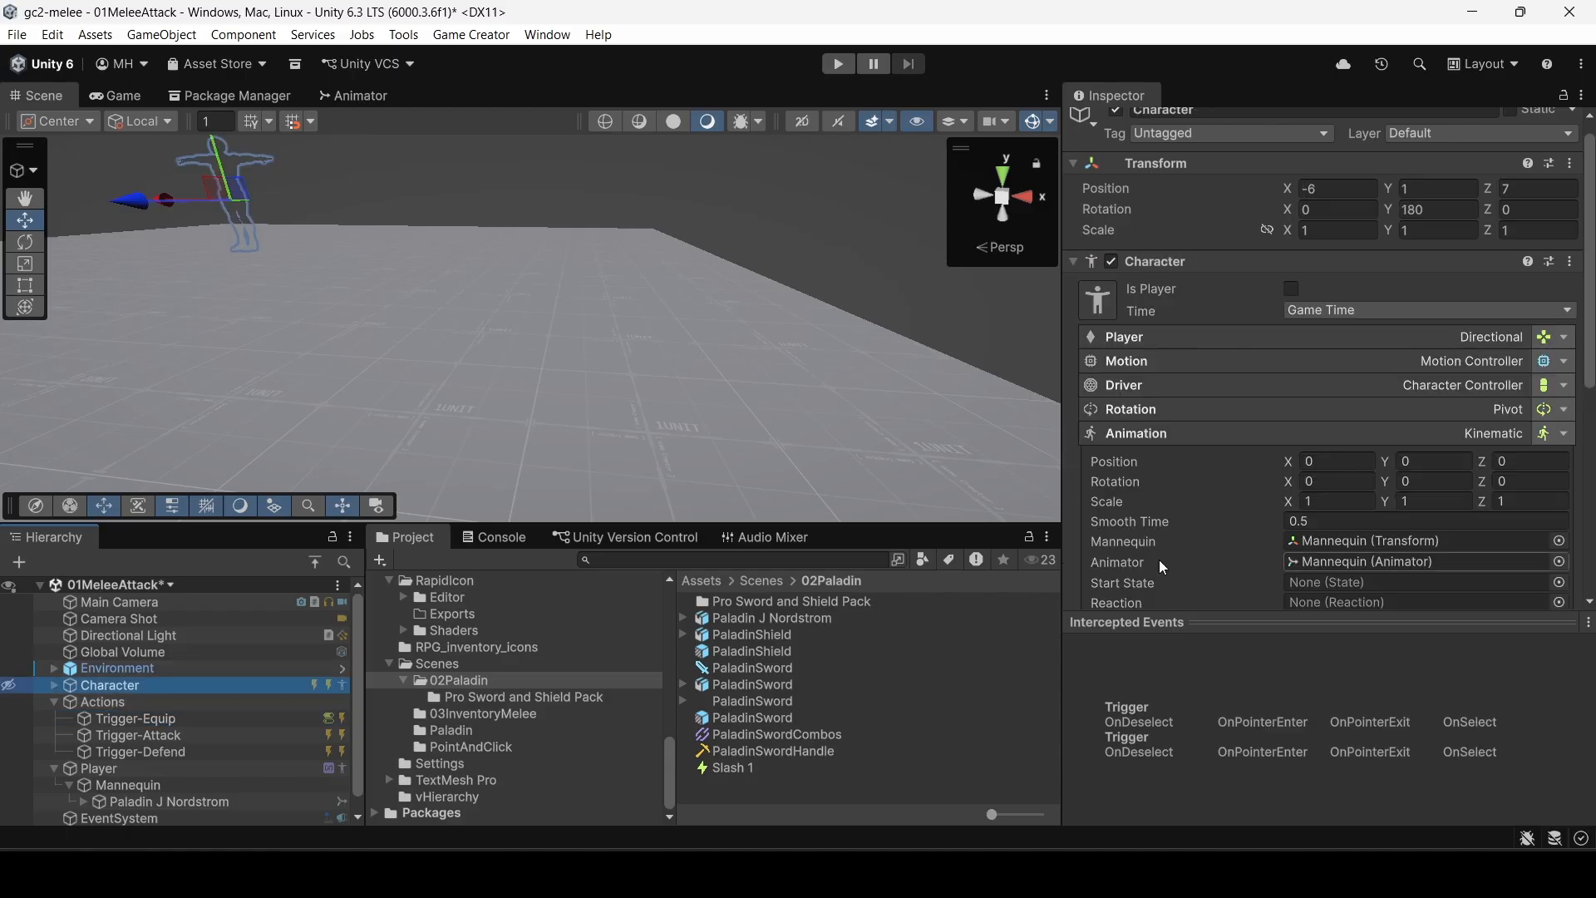
scroll(1180, 614, "down", 3)
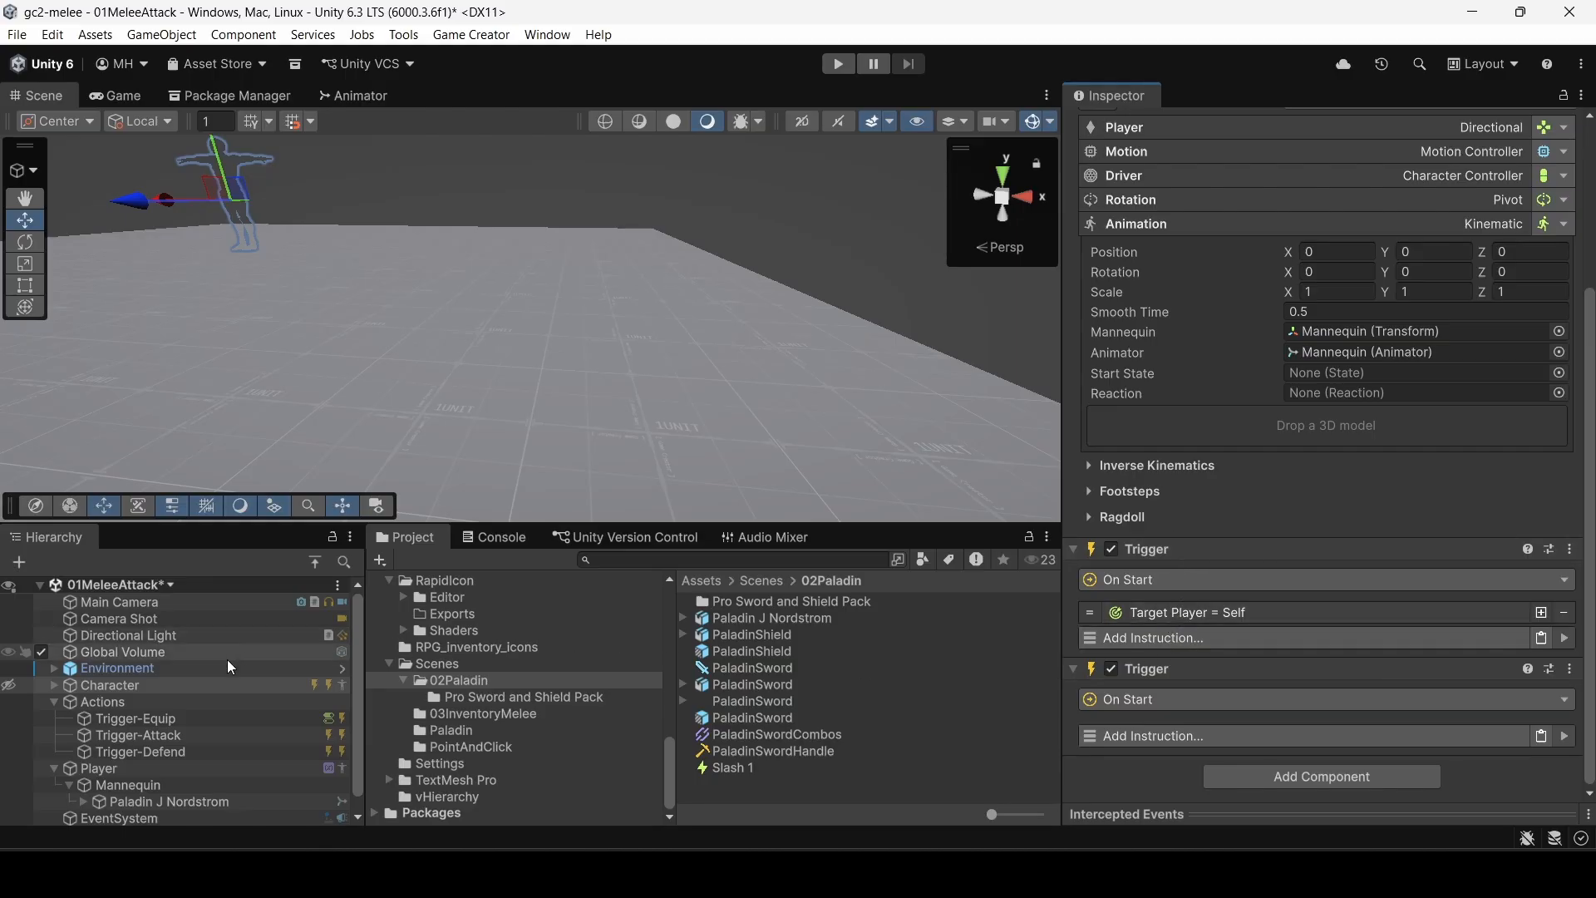
Step: Assign the PaladinSword melee weapon to the Player's local weapon variable and save the scene
scroll(170, 705, "down", 1)
left_click(128, 752)
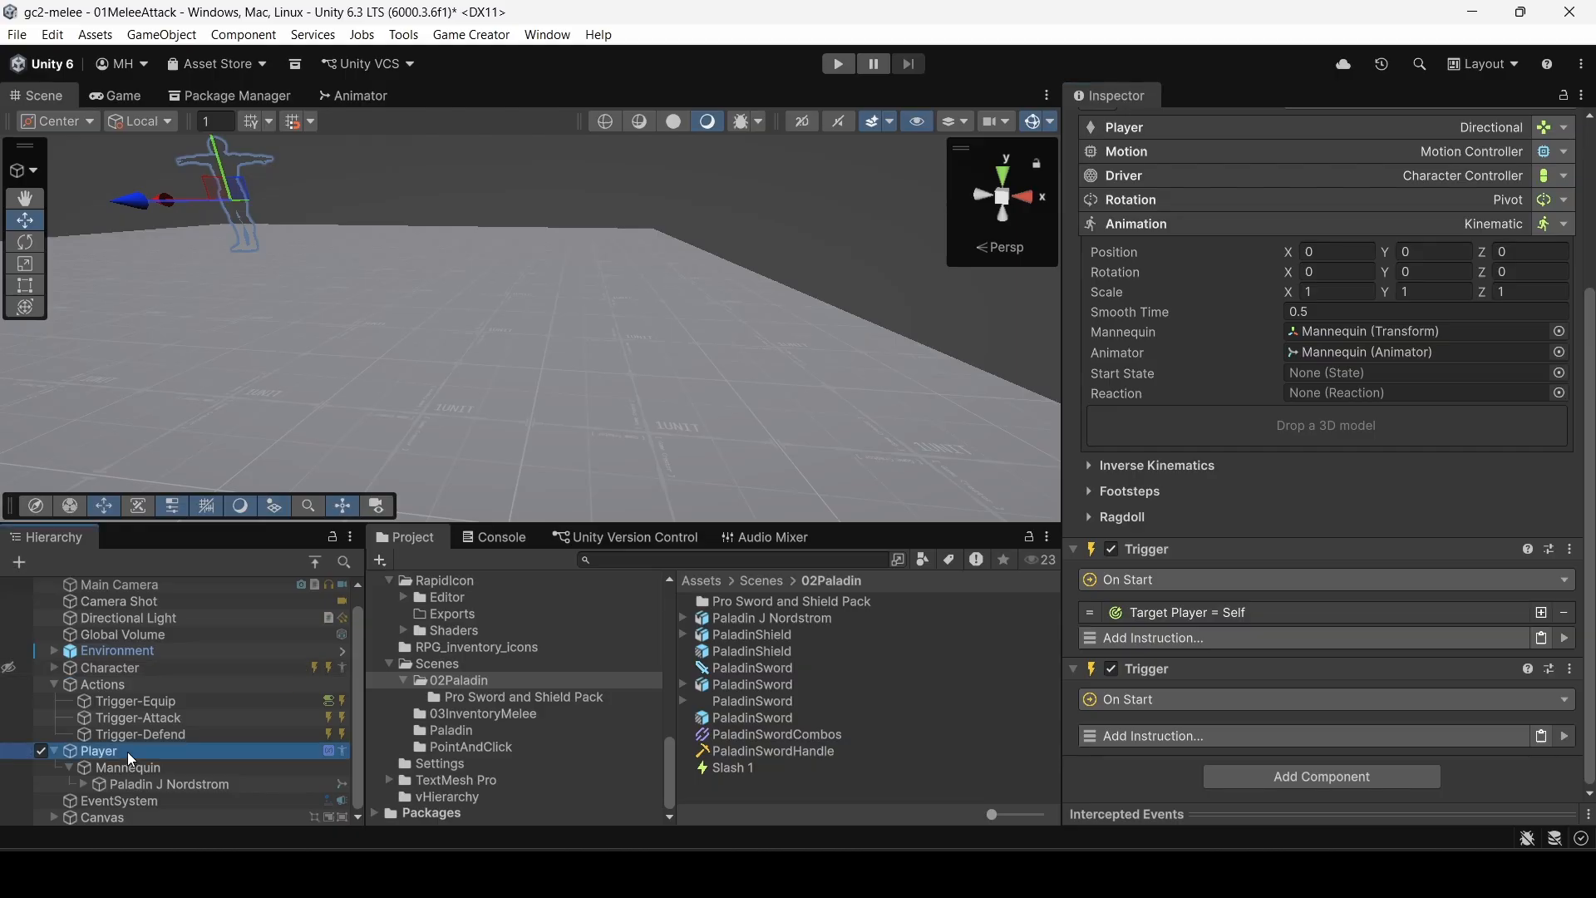
left_click(1259, 722)
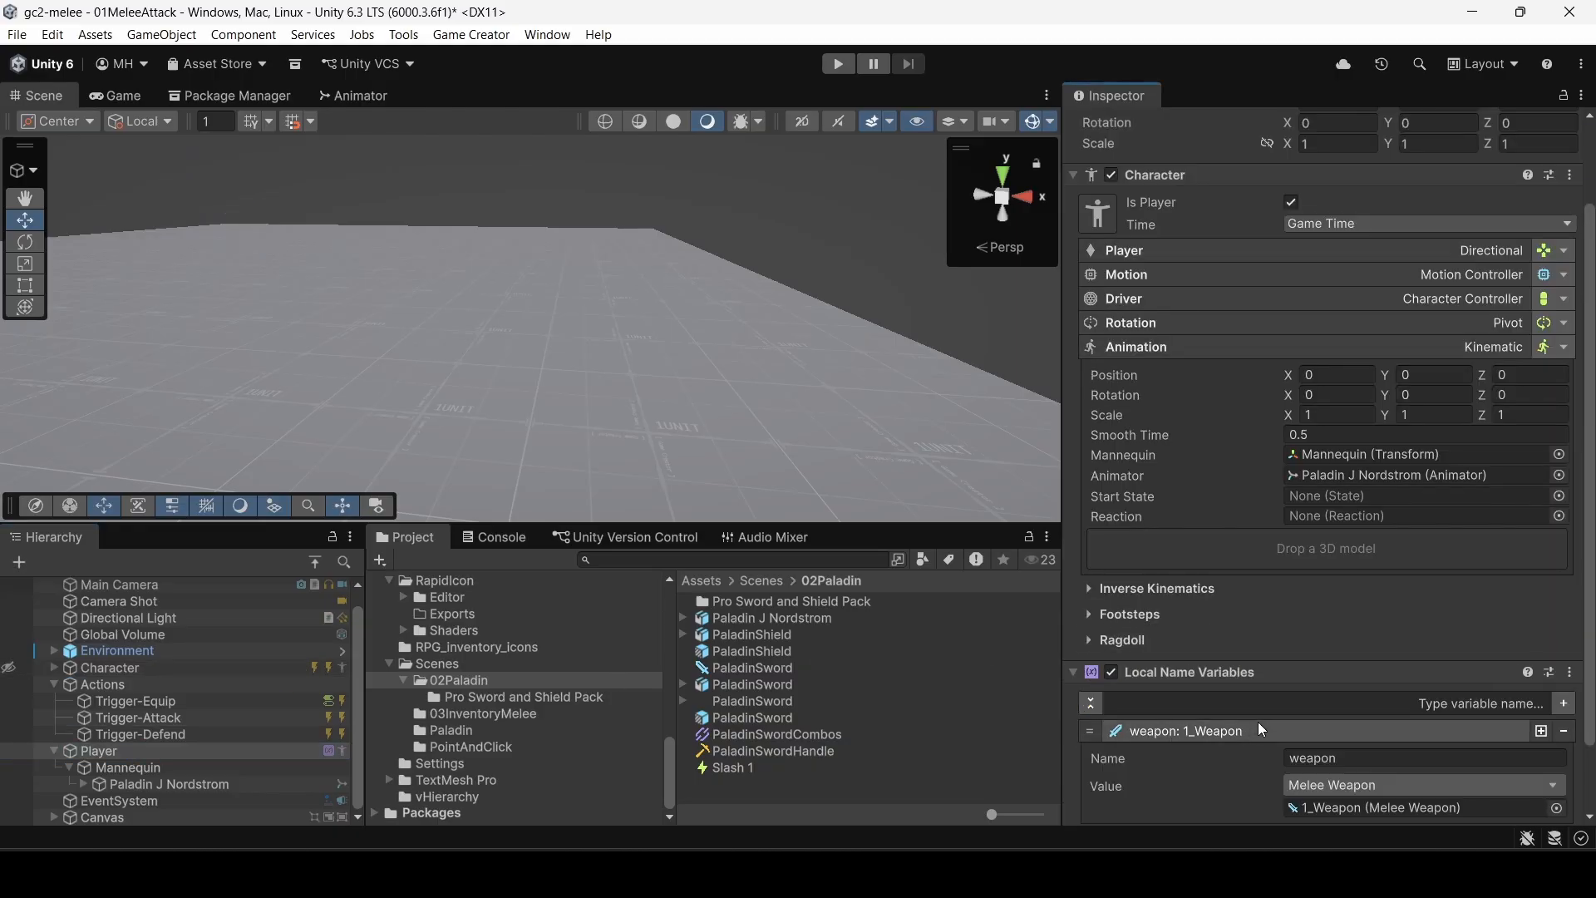
scroll(1280, 682, "down", 2)
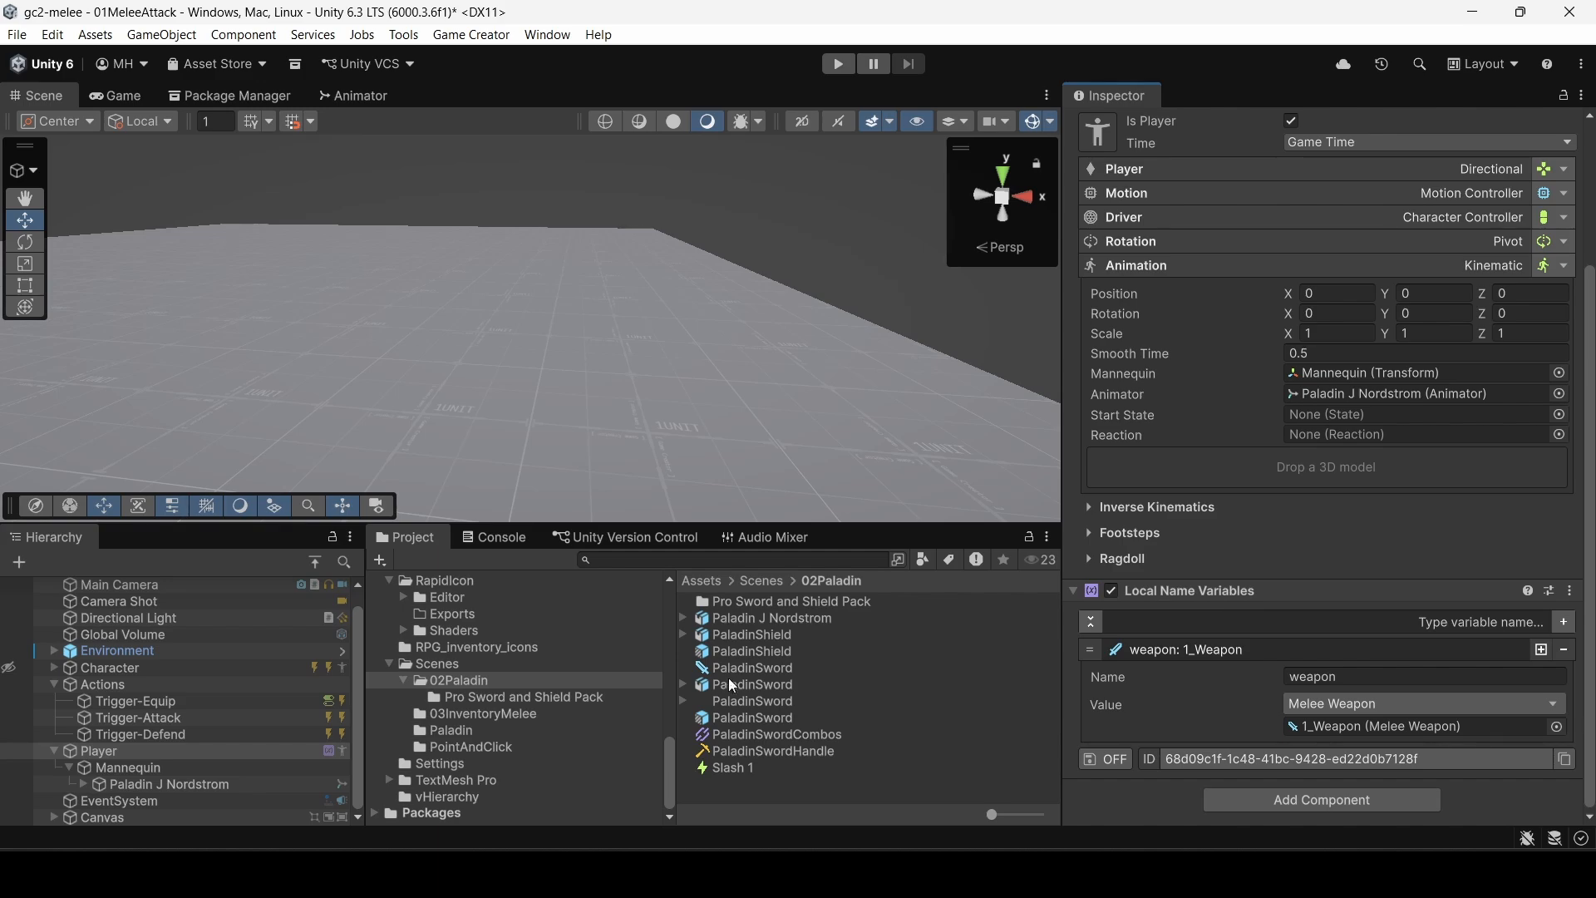
left_click_drag(730, 669, 1298, 731)
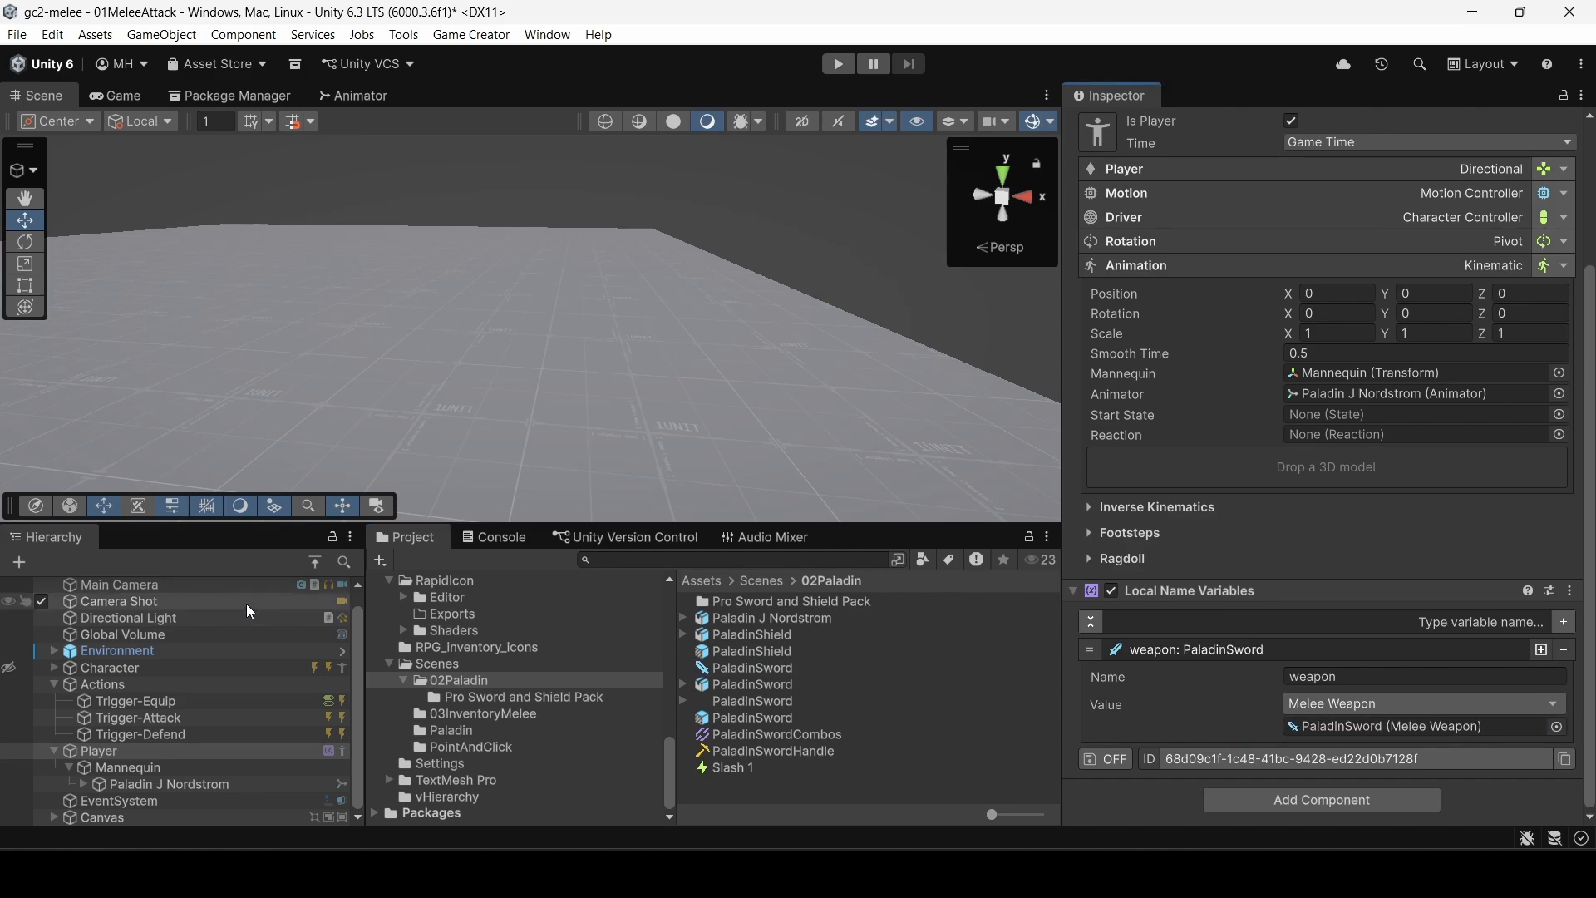
key("ctrl+s")
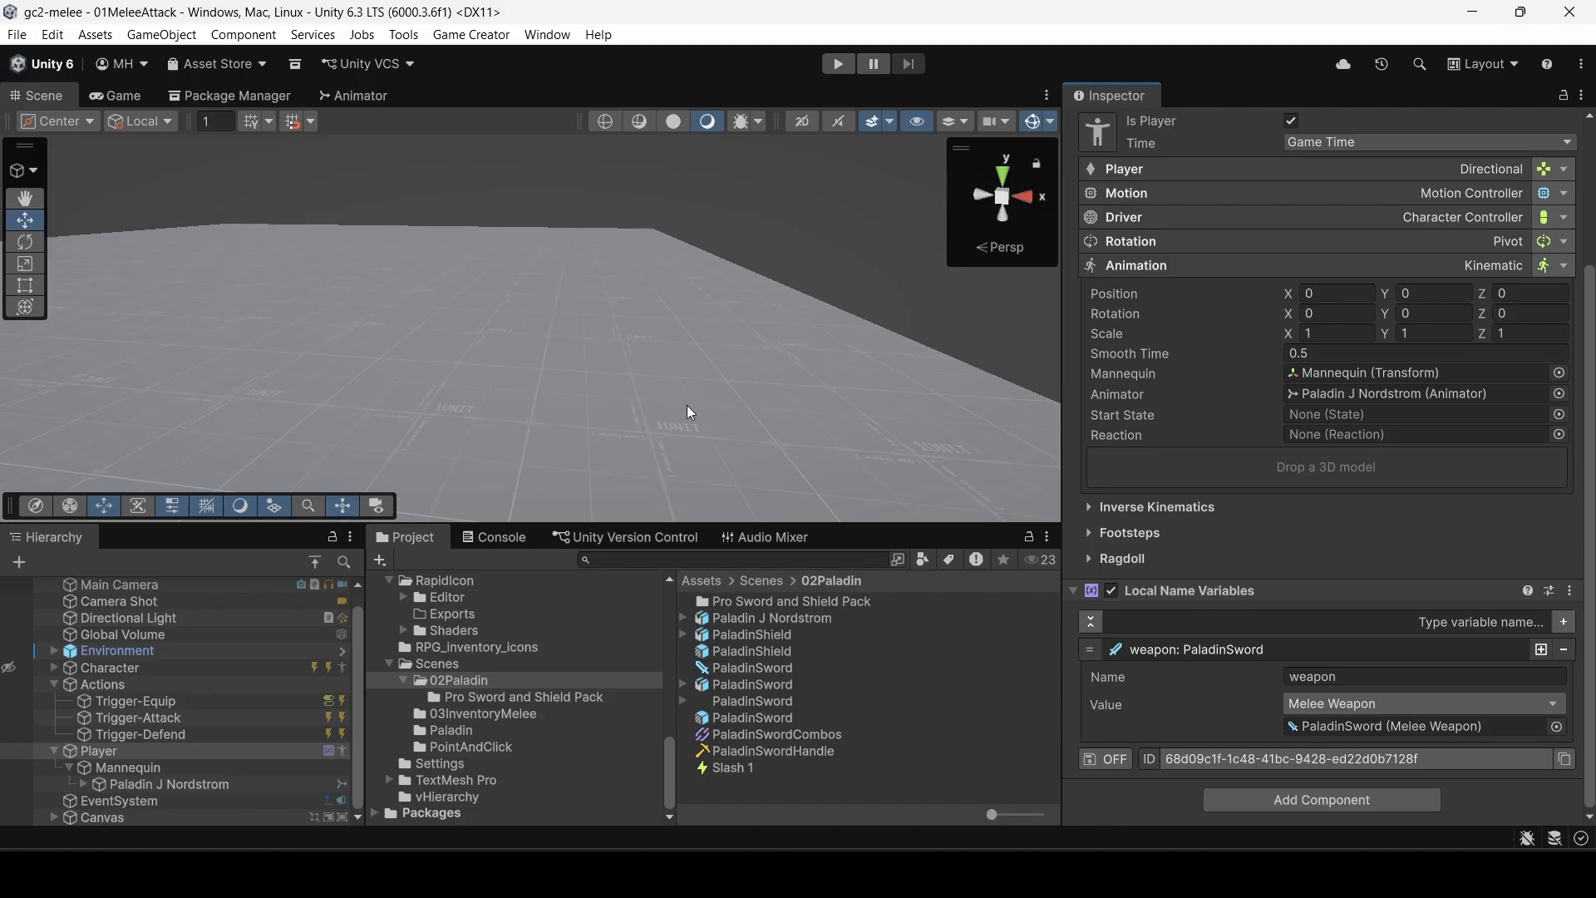
Step: Expand the Player's Paladin J Nordstrom skeleton from mixamorig:Hips through the spine bones to the children of mixamorig:Spine2
right_click_drag(592, 450, 278, 332)
right_click_drag(240, 274, 212, 391)
key("d")
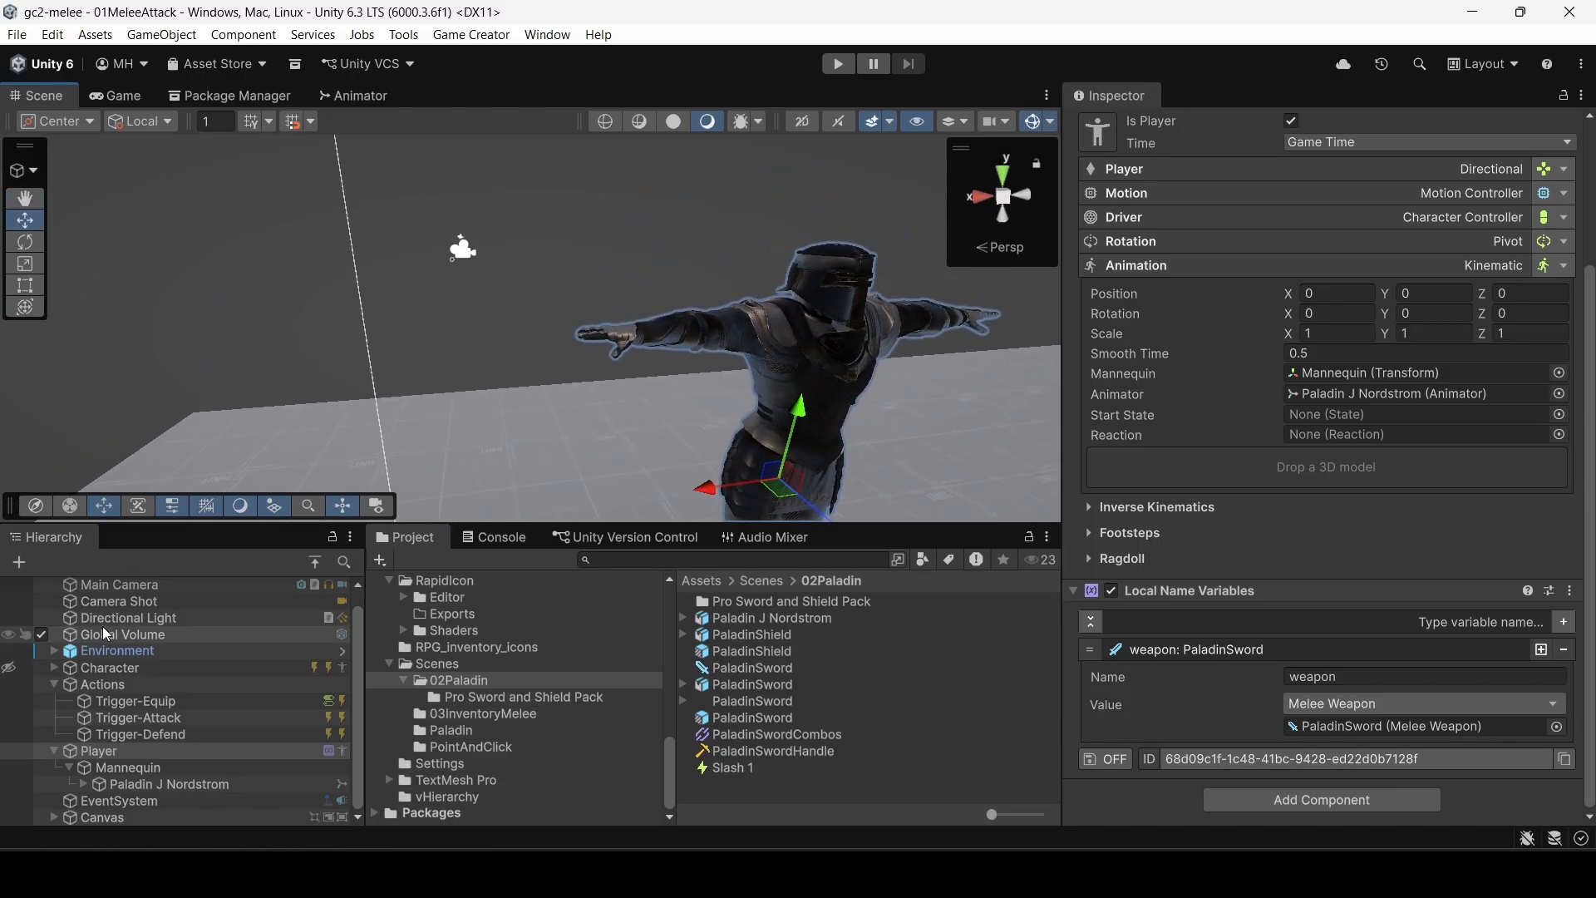
left_click(82, 783)
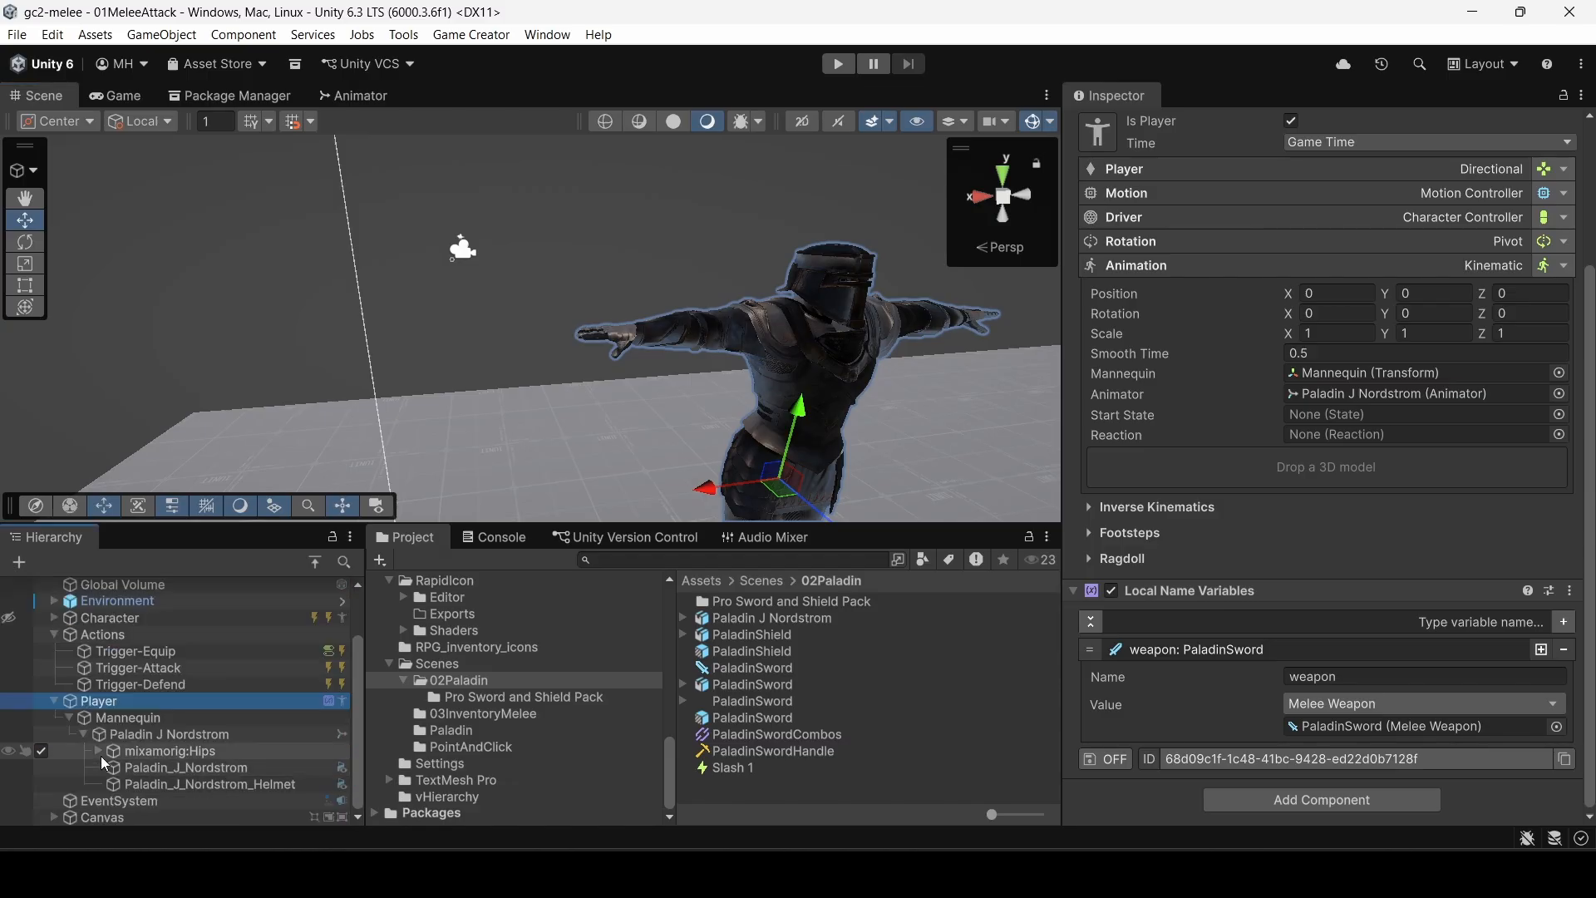
left_click(98, 751)
scroll(97, 749, "down", 3)
left_click(113, 750)
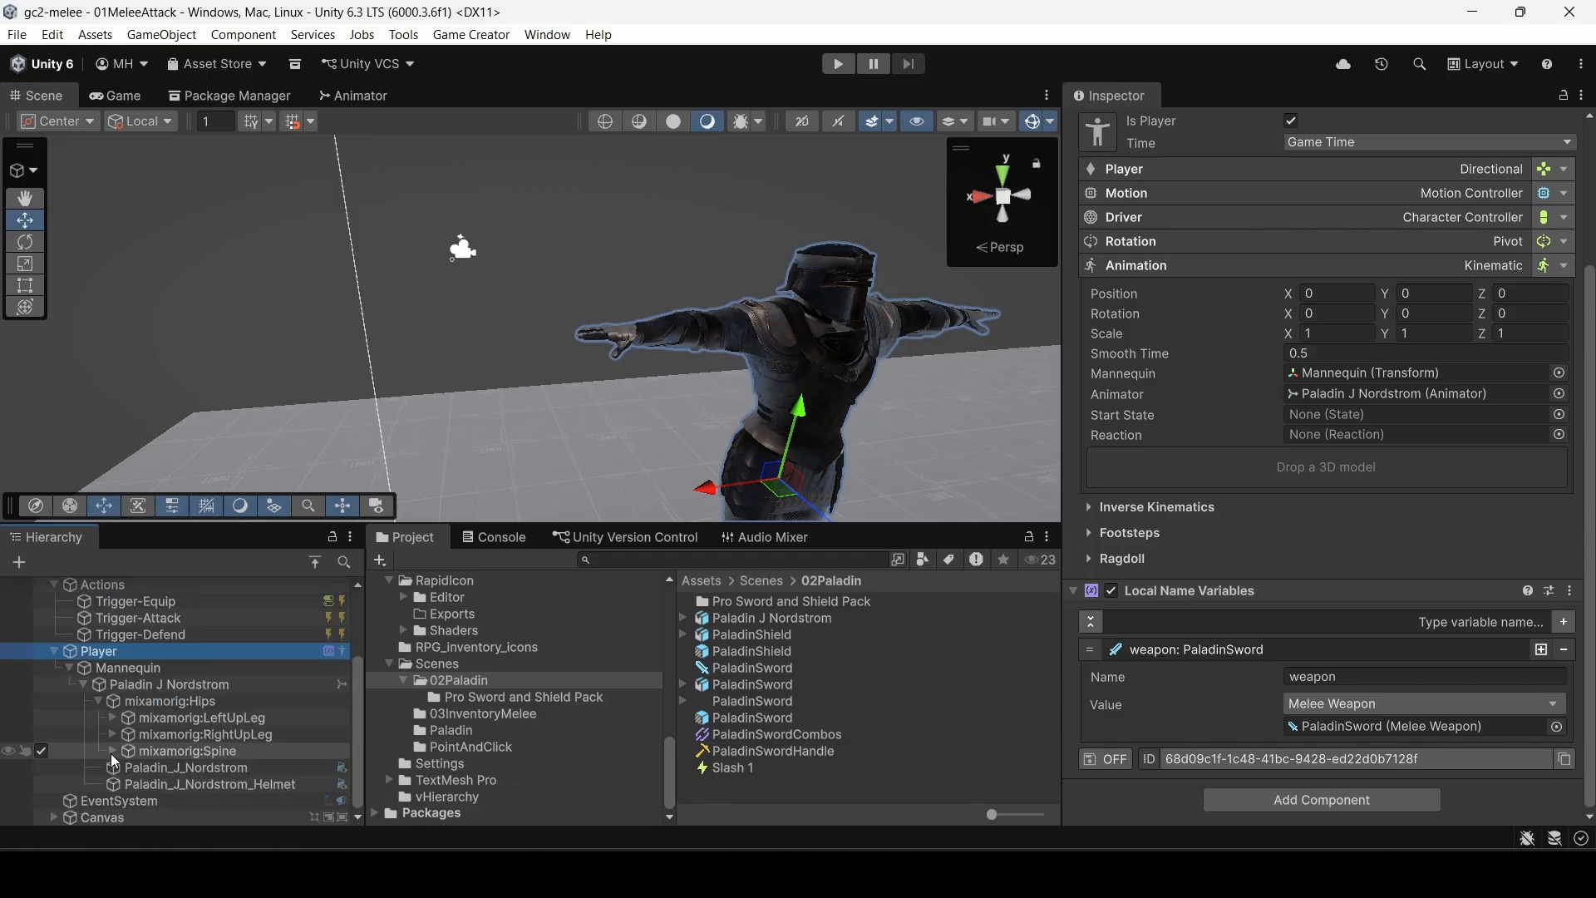
scroll(111, 748, "down", 1)
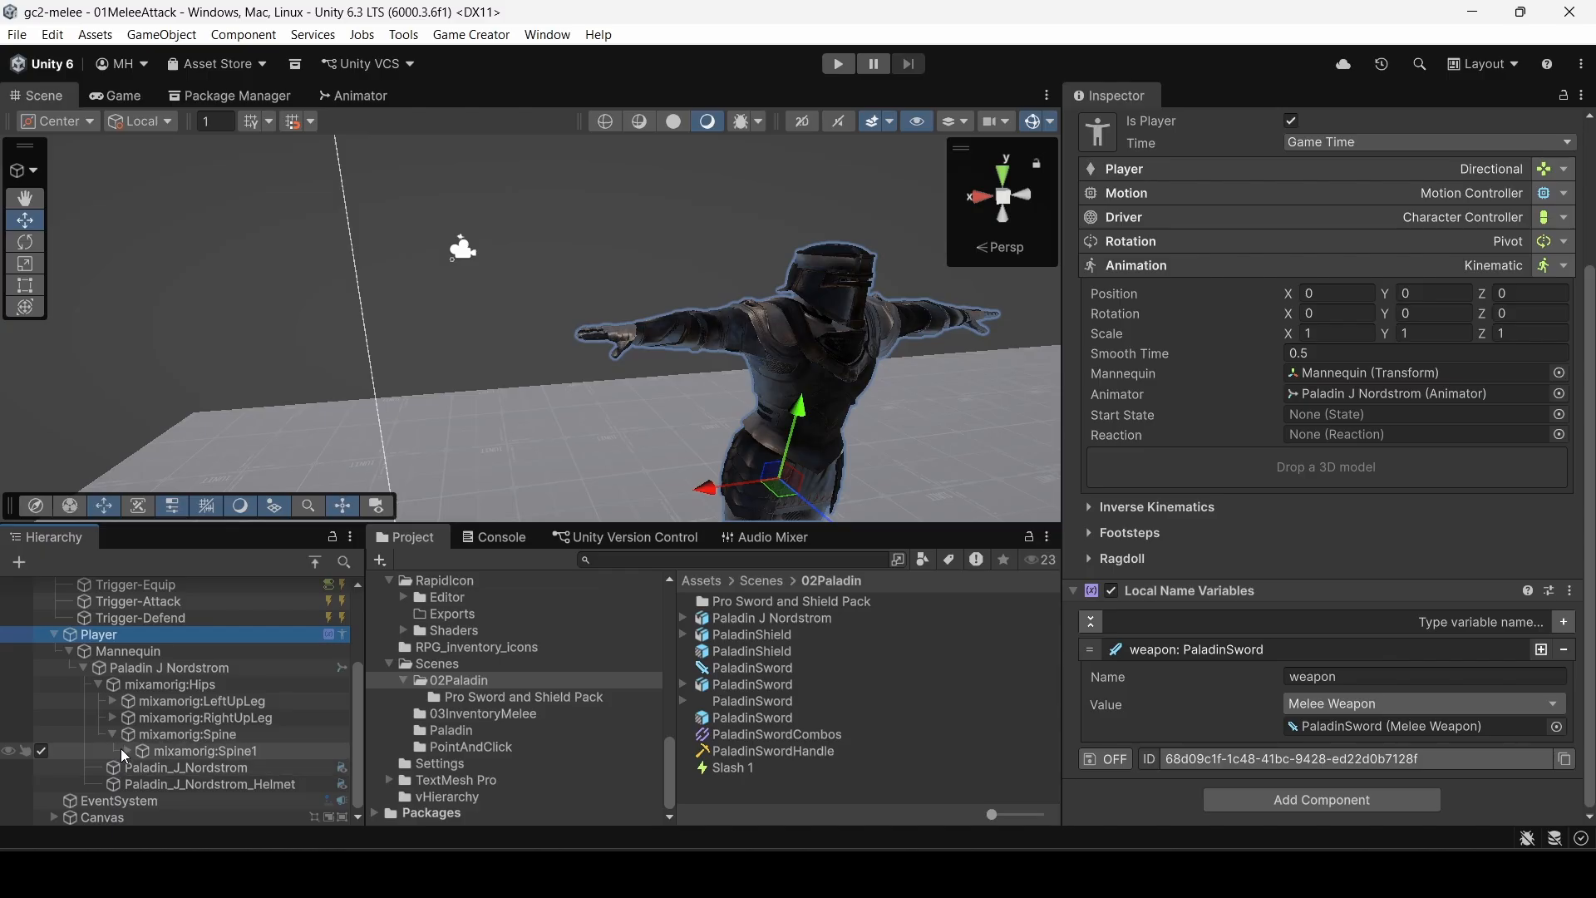
left_click(124, 746)
scroll(125, 745, "down", 1)
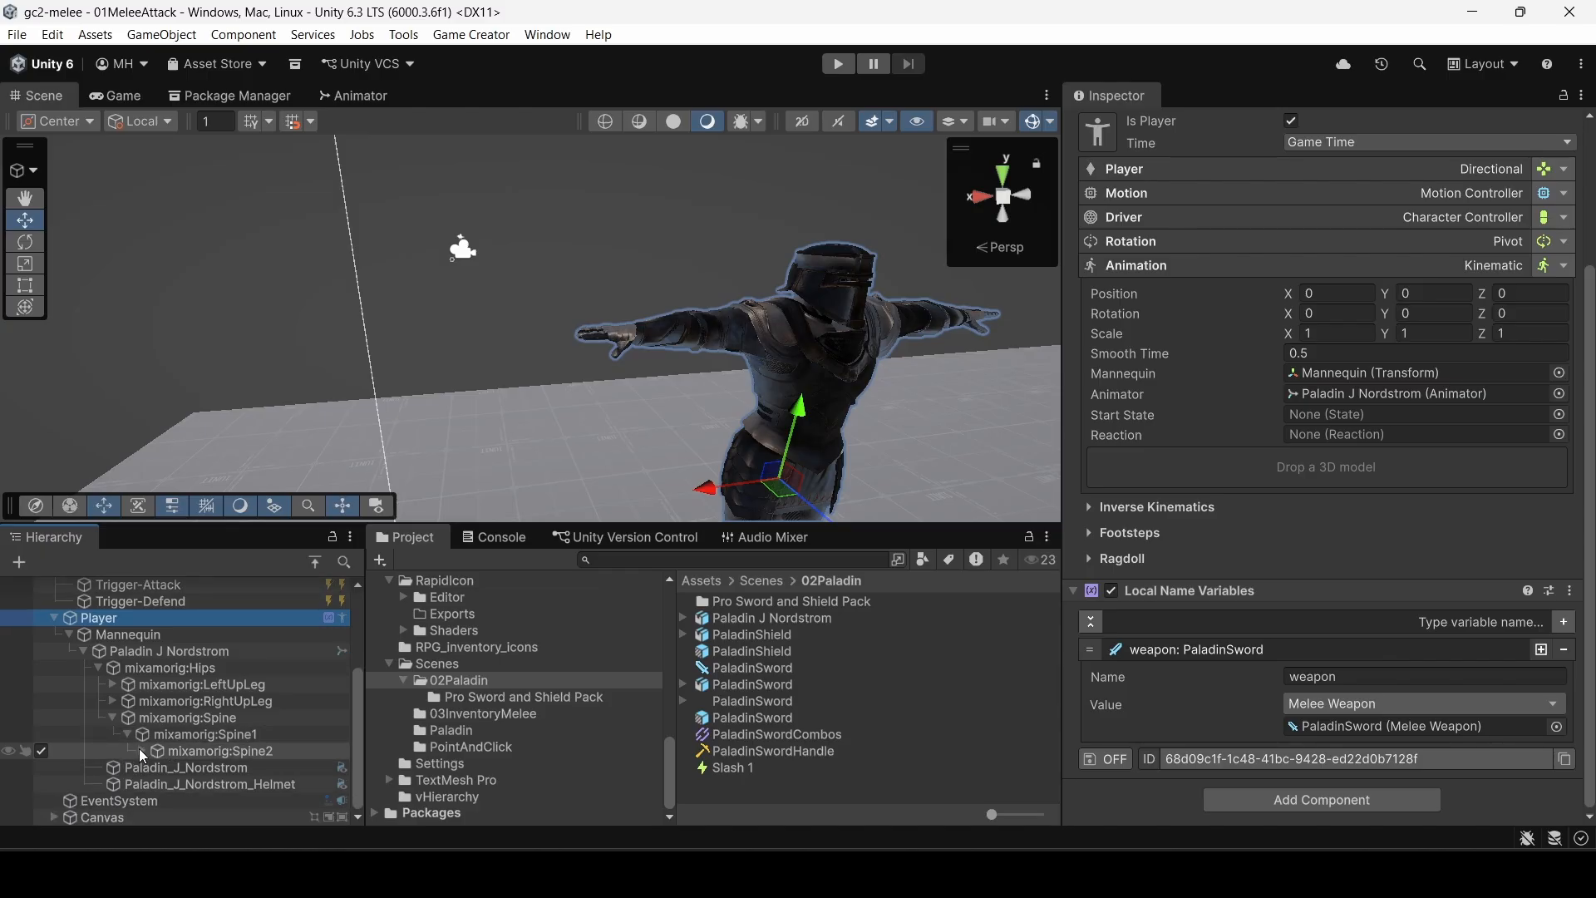
left_click(140, 749)
scroll(140, 747, "down", 3)
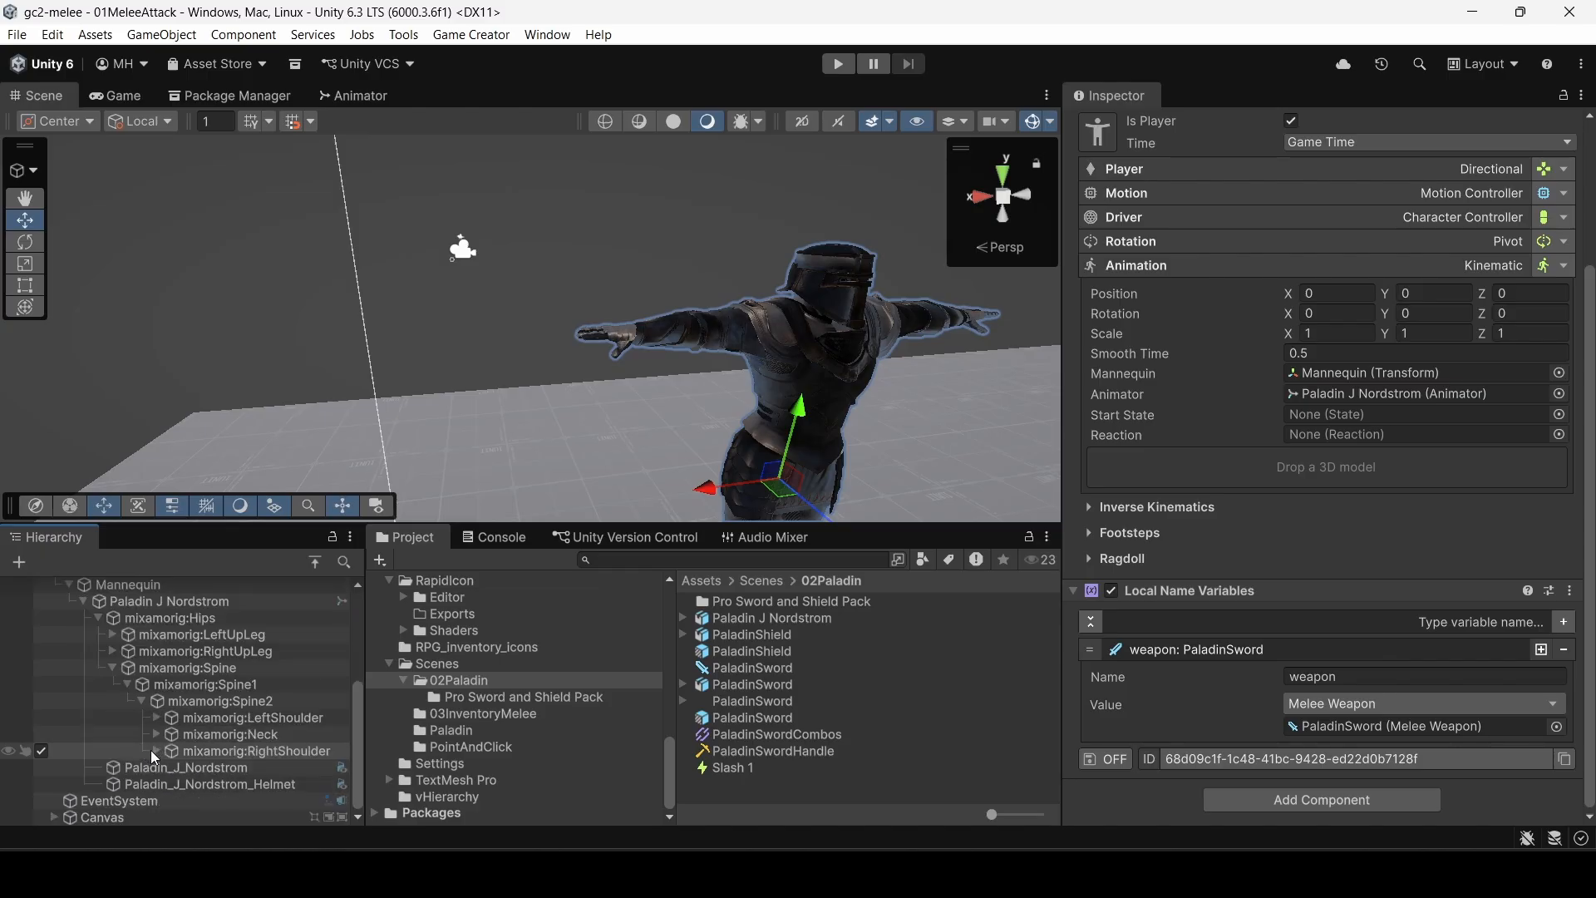
Step: Expand the right shoulder, arm and forearm bones and select mixamorig:RightHand
left_click(152, 750)
scroll(155, 746, "down", 1)
left_click(167, 746)
left_click(166, 746)
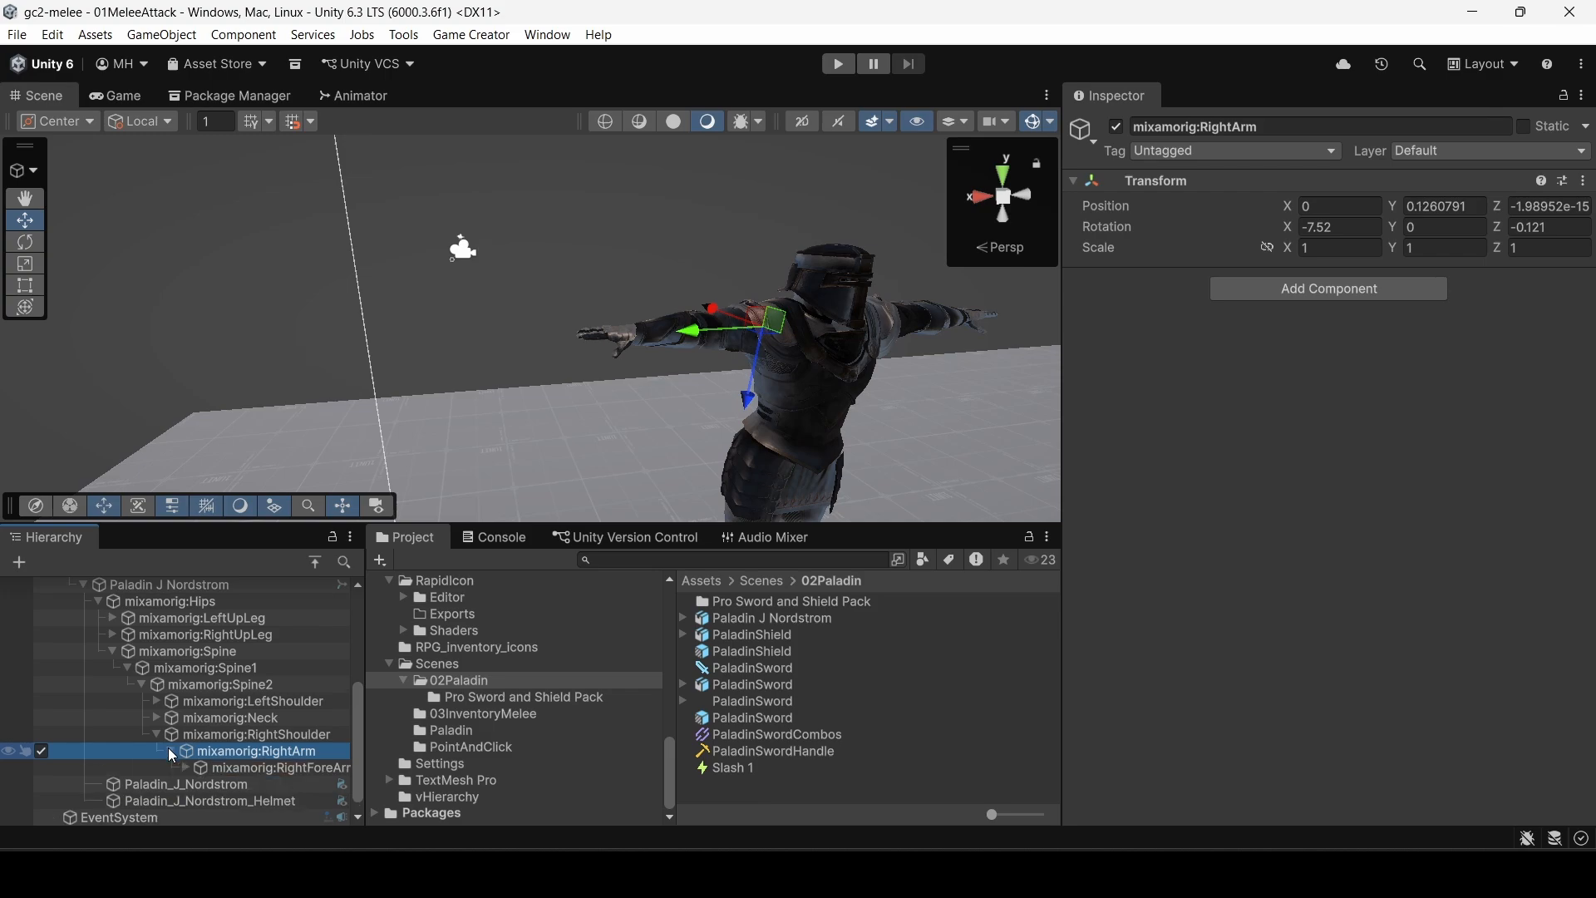
scroll(168, 748, "down", 1)
left_click(183, 748)
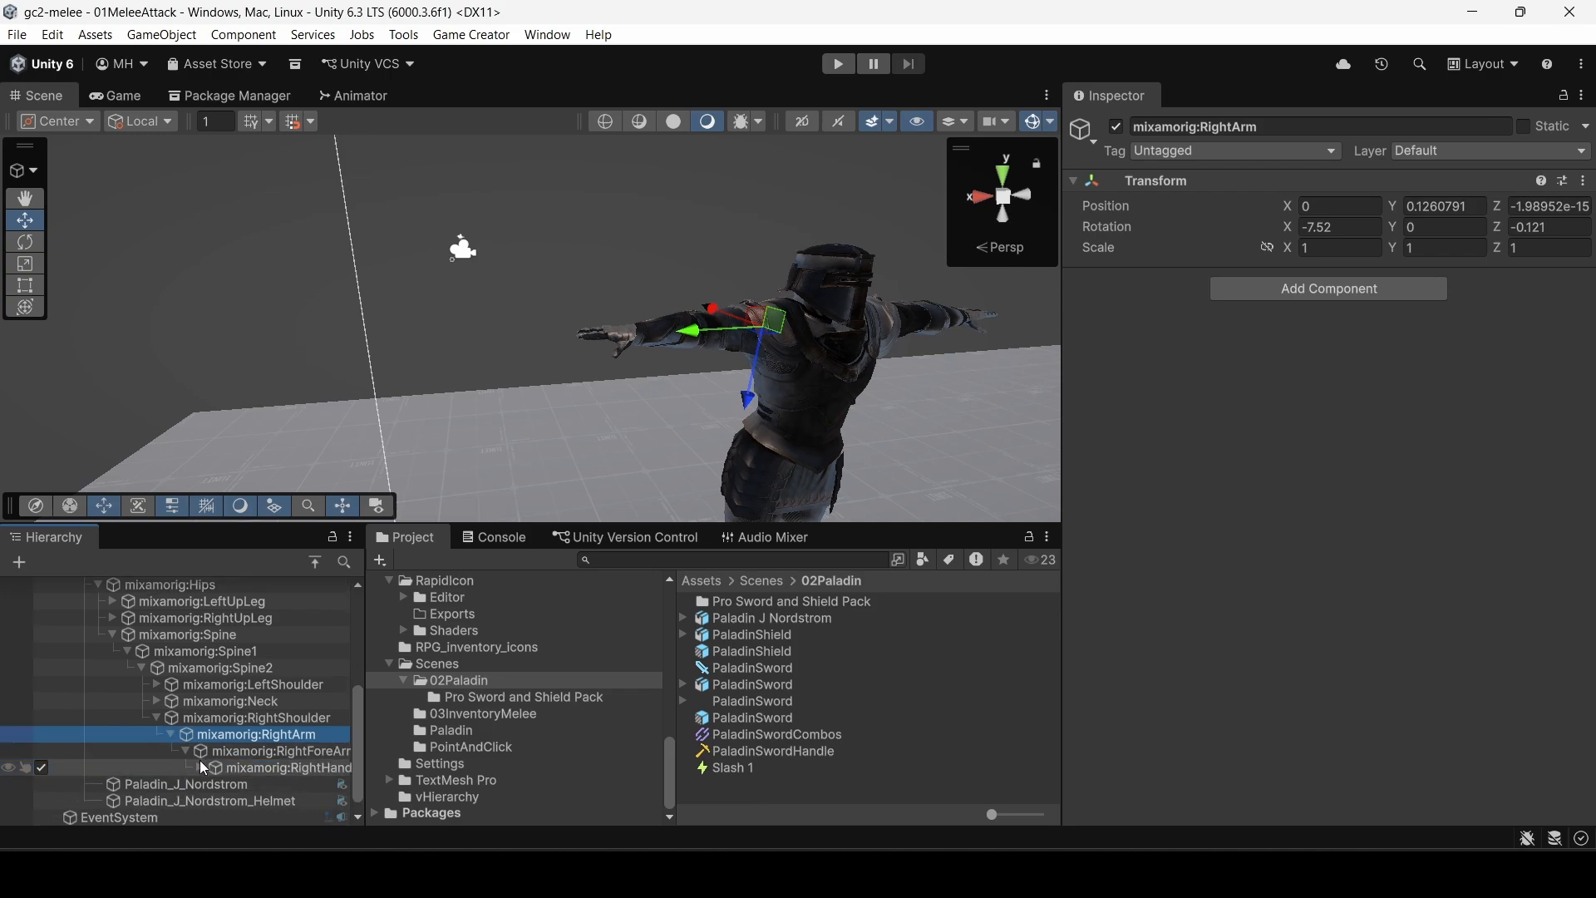
left_click(216, 766)
scroll(258, 767, "down", 1)
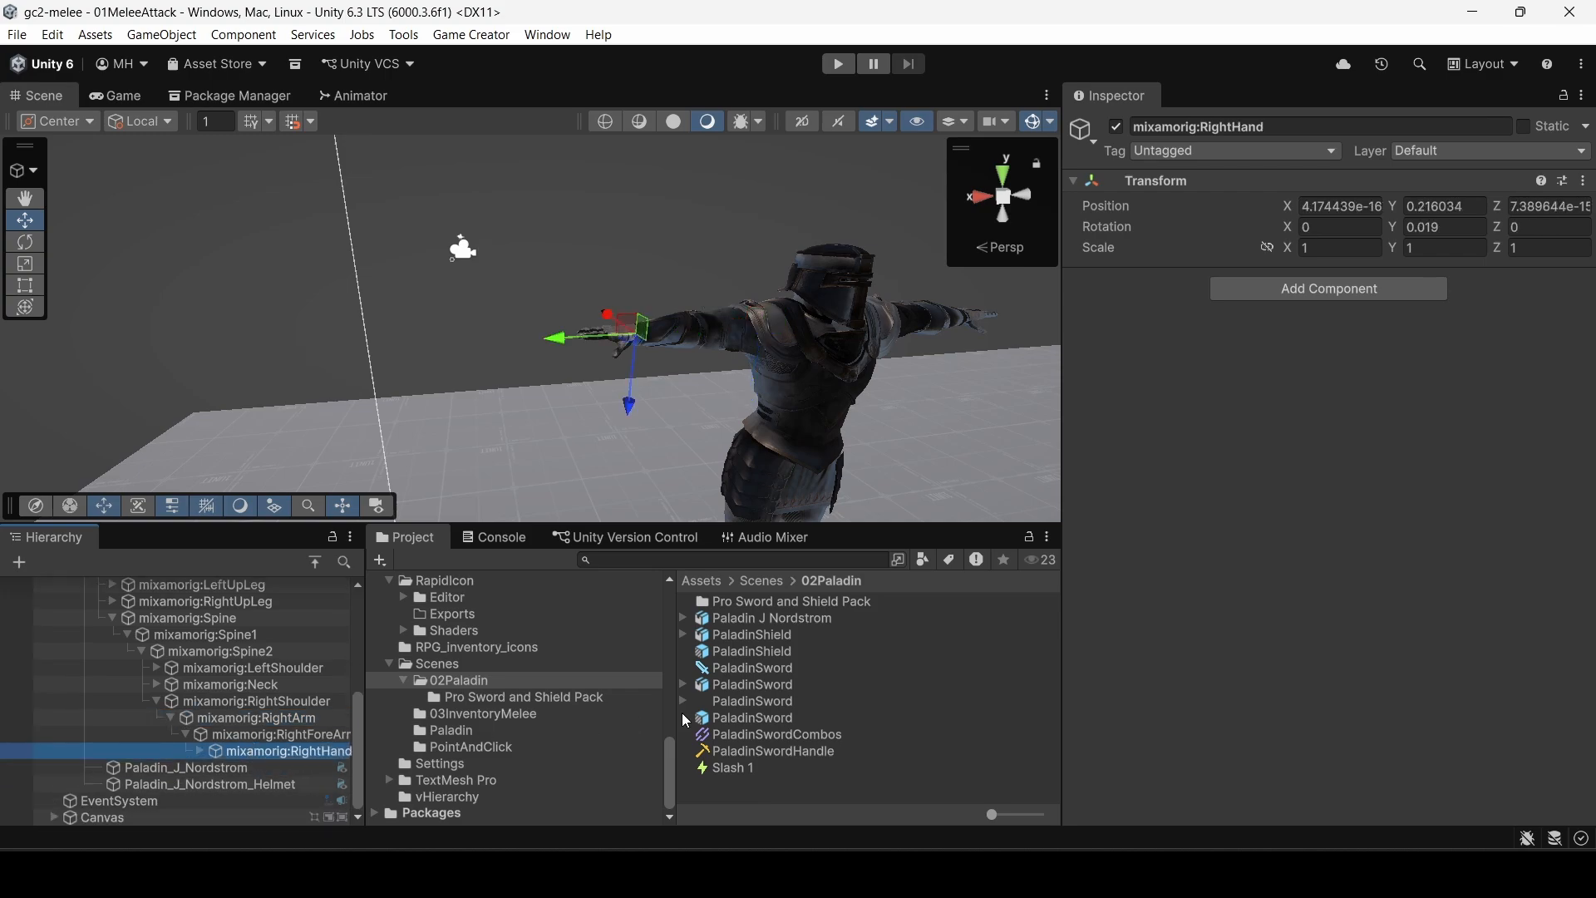
Step: Add the PaladinSword prefab as a child of mixamorig:RightHand and set its position to 0, 0, 0
left_click_drag(726, 715, 261, 750)
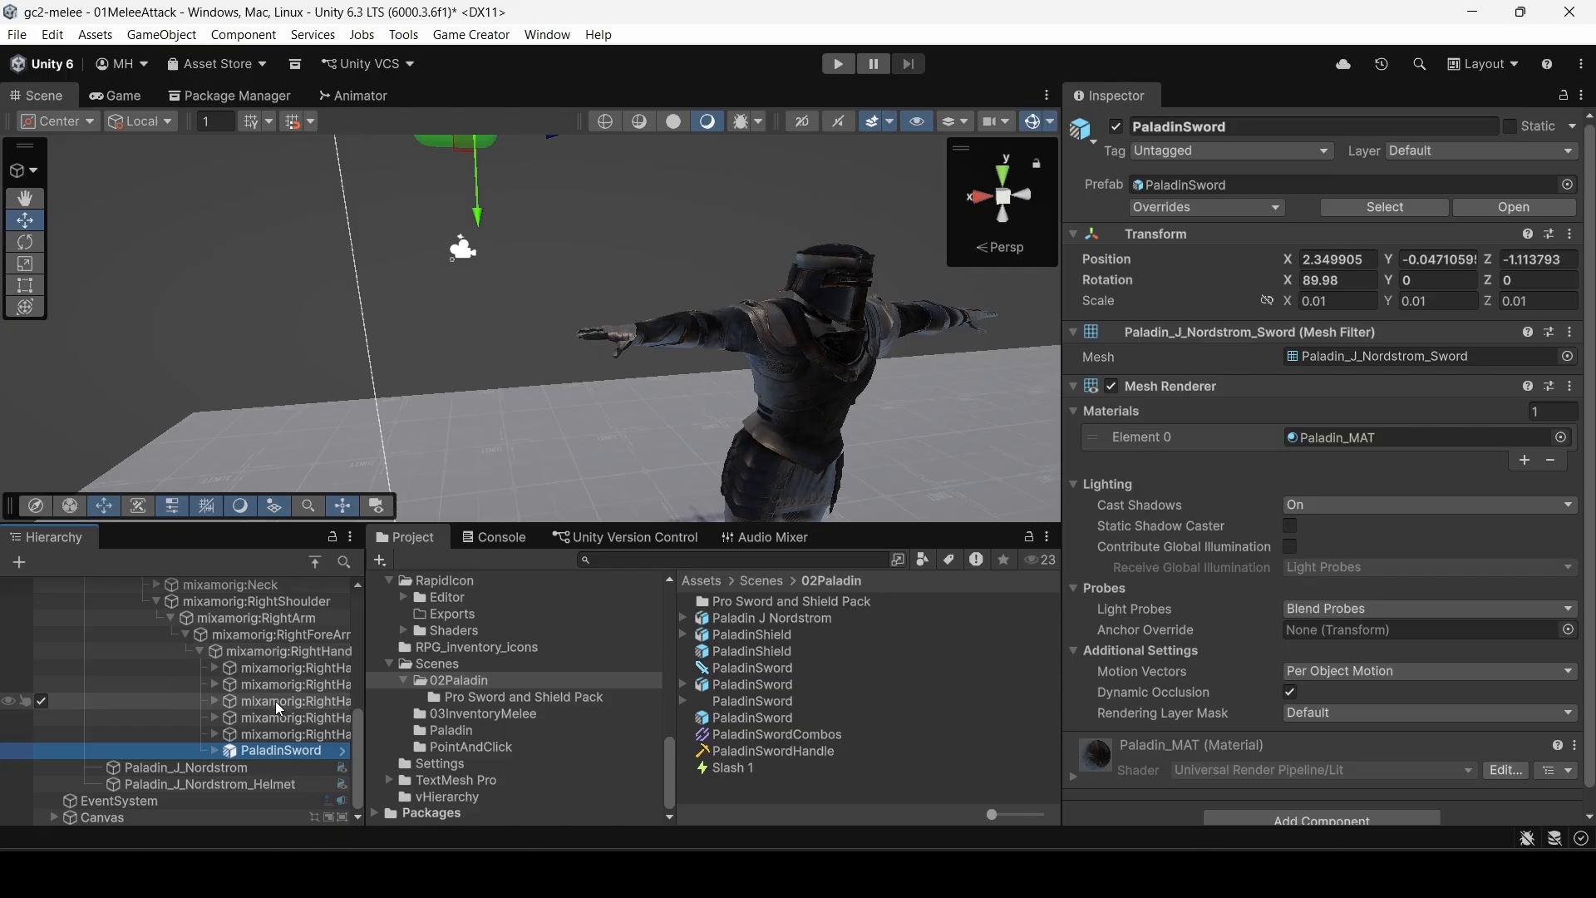
left_click(1360, 260)
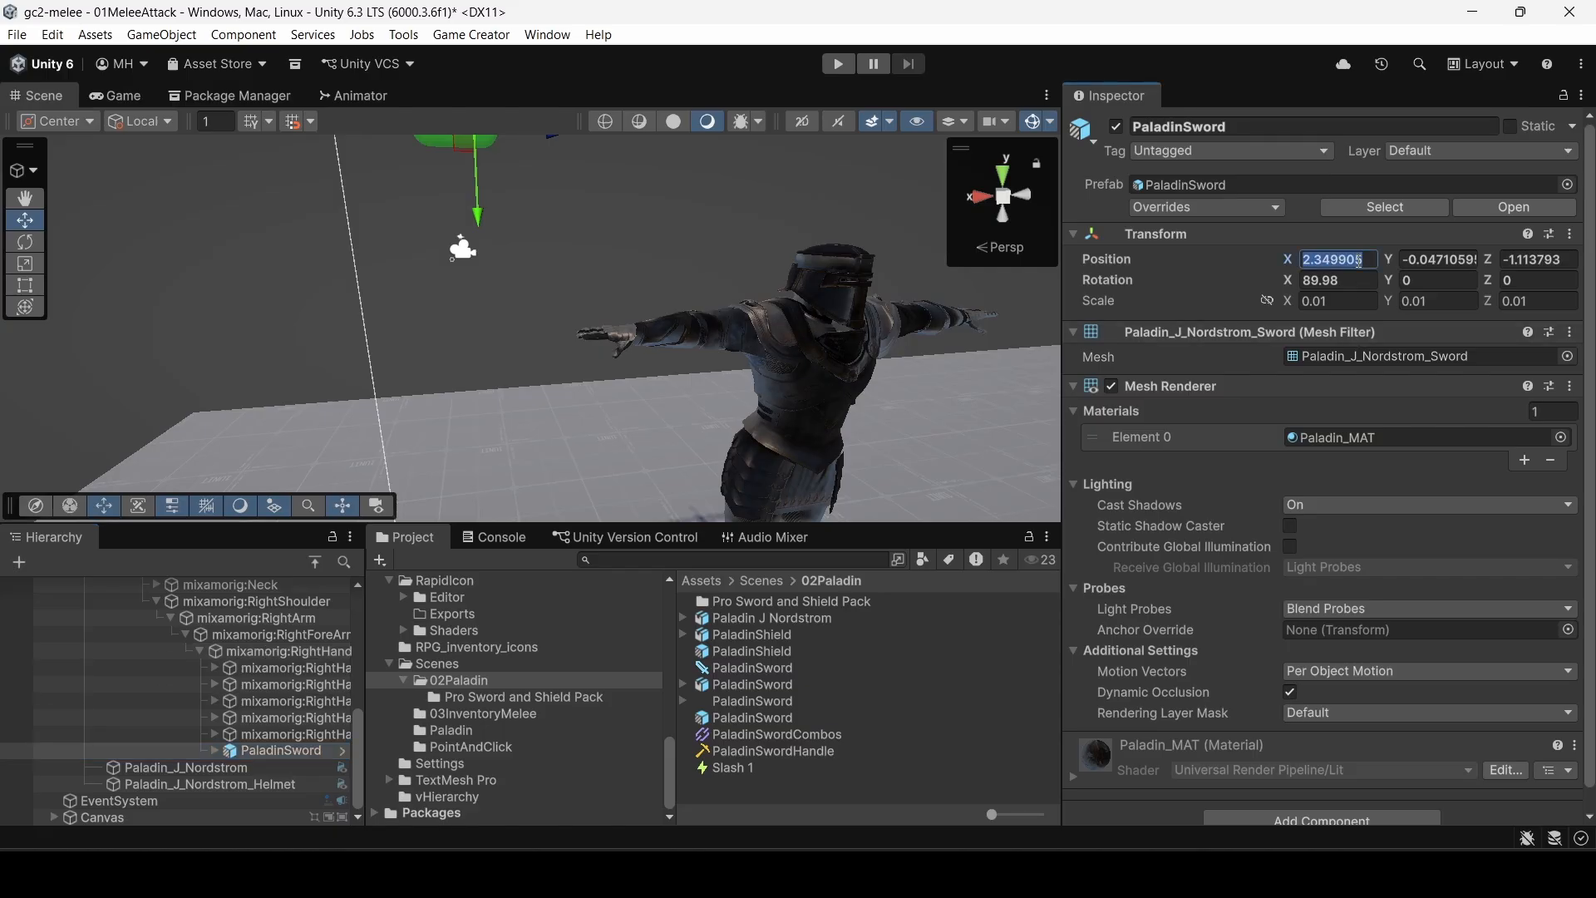
type("0")
key("Tab")
key("Tab")
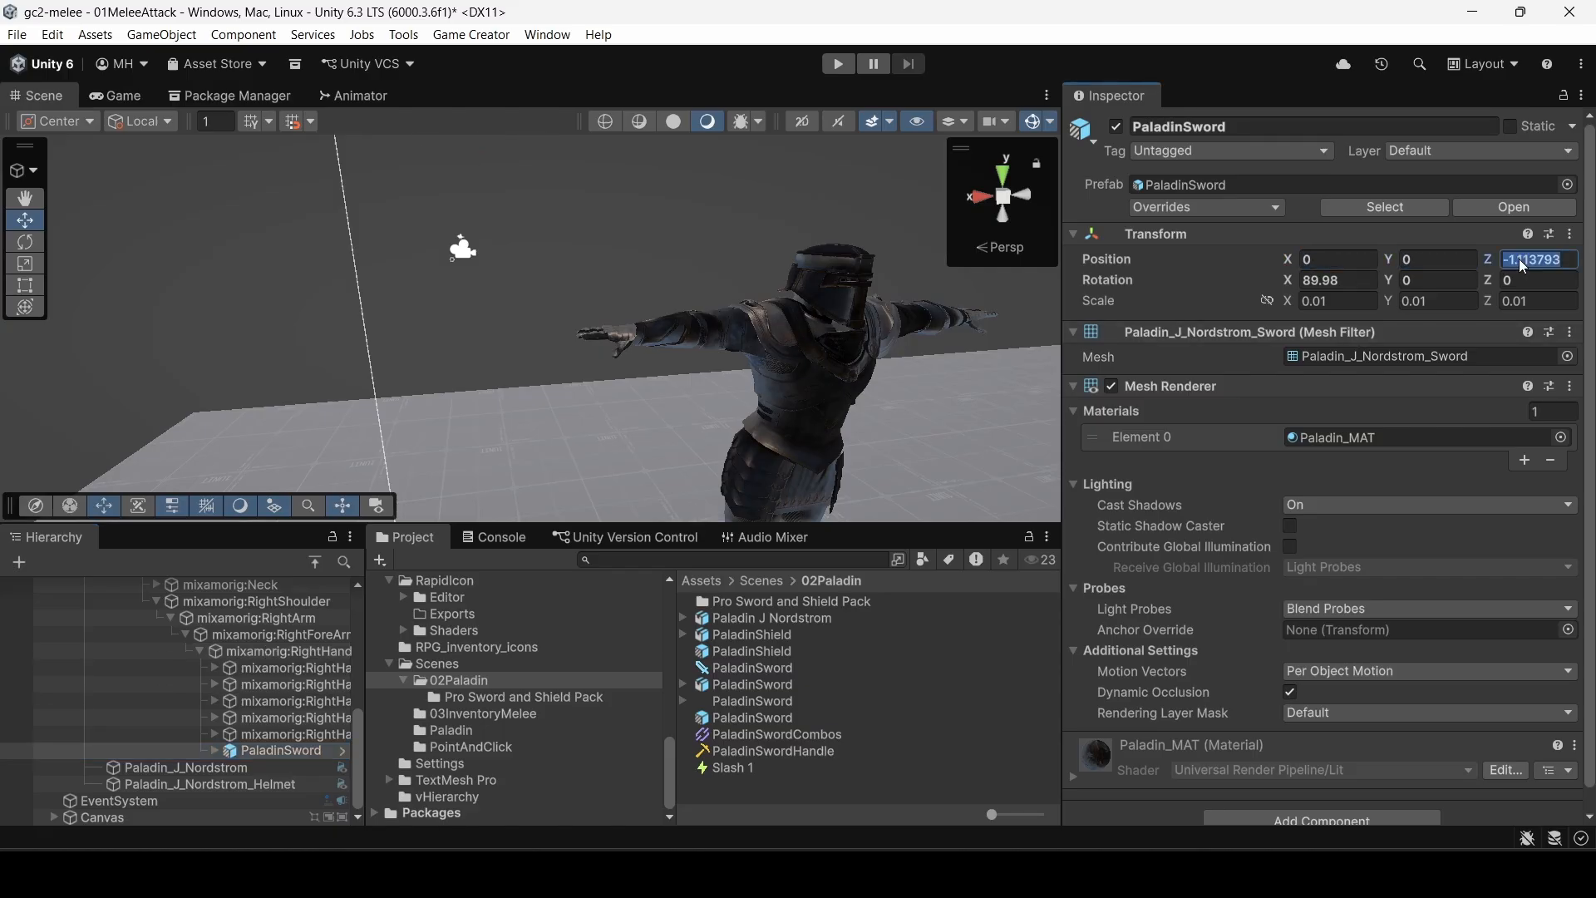
type("0")
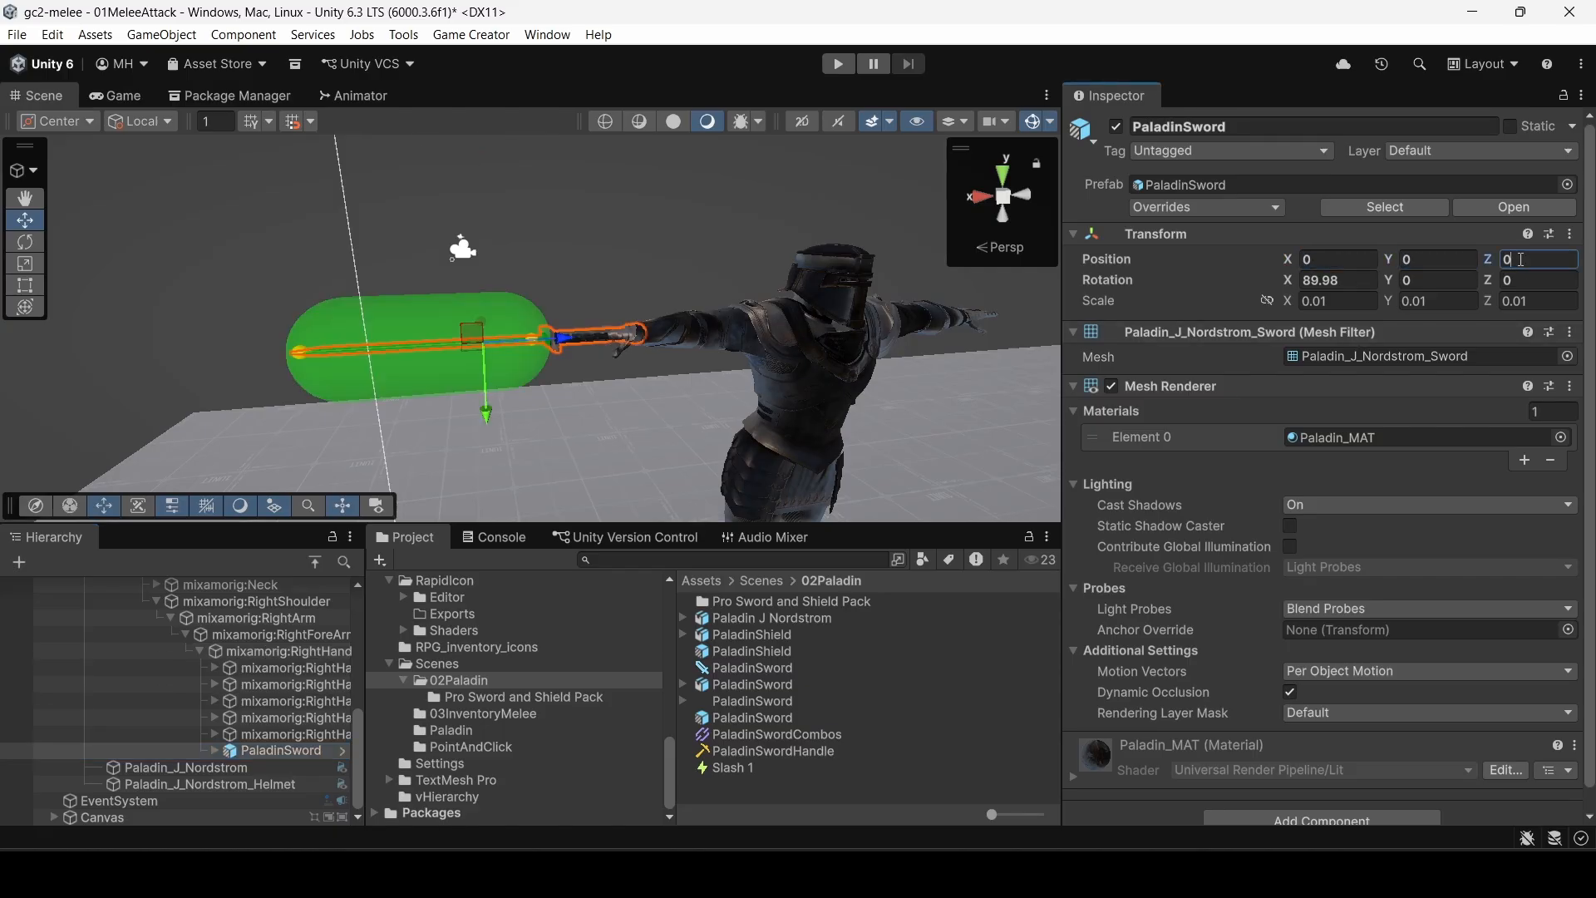
Step: Set the PaladinSword's rotation to X 0 and Y 89 so the blade points forward from the hand
left_click(1322, 280)
type("0")
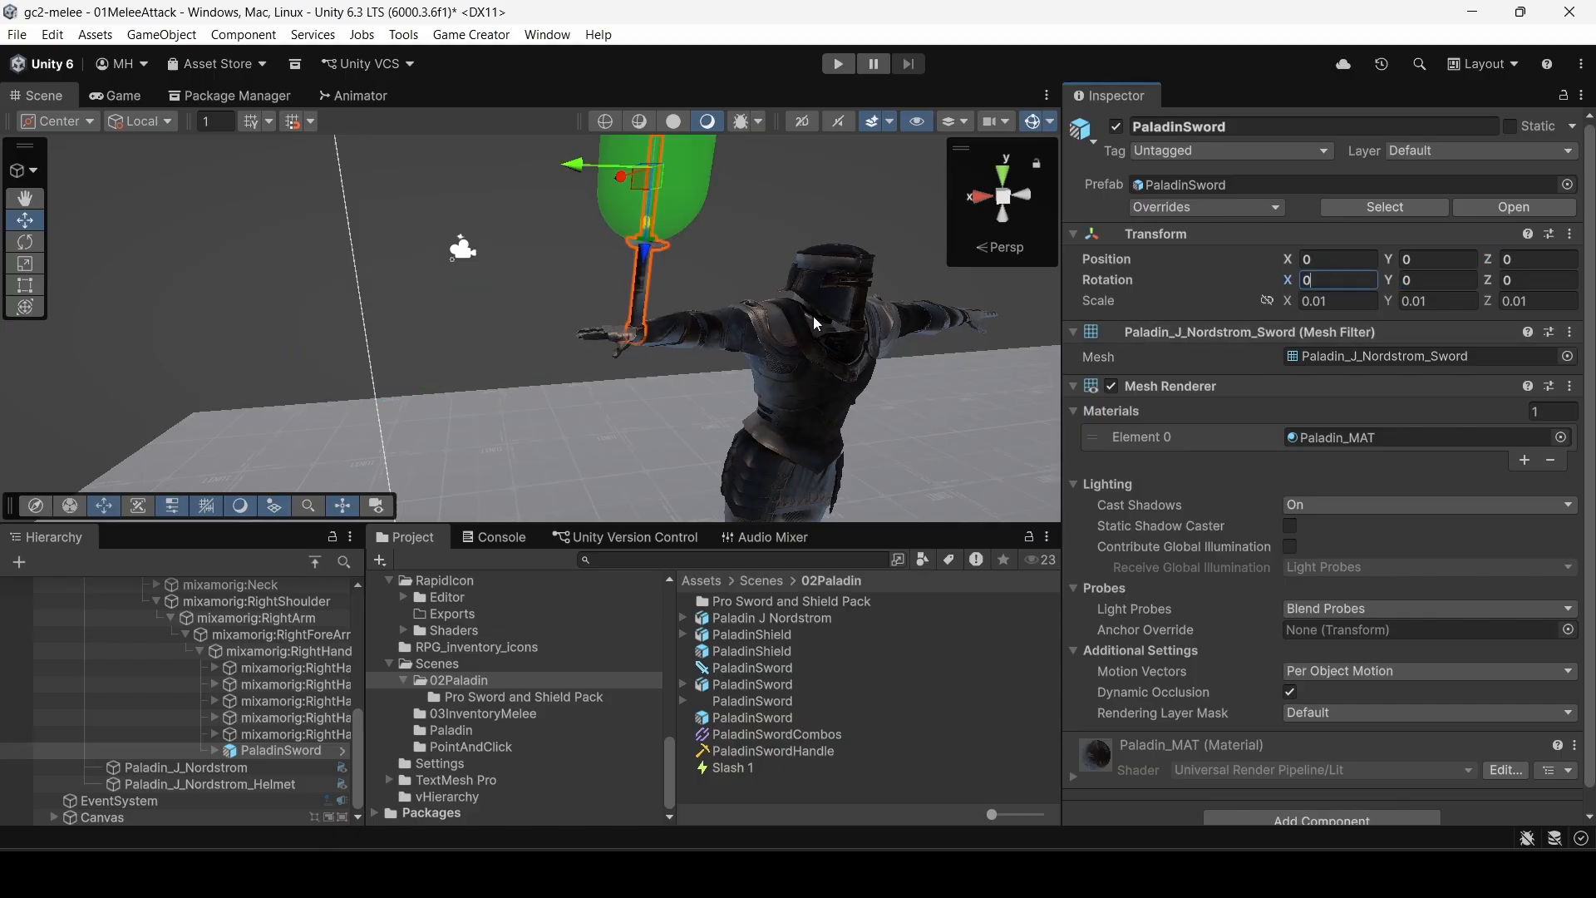
left_click_drag(747, 296, 1151, 331, "alt")
key("f")
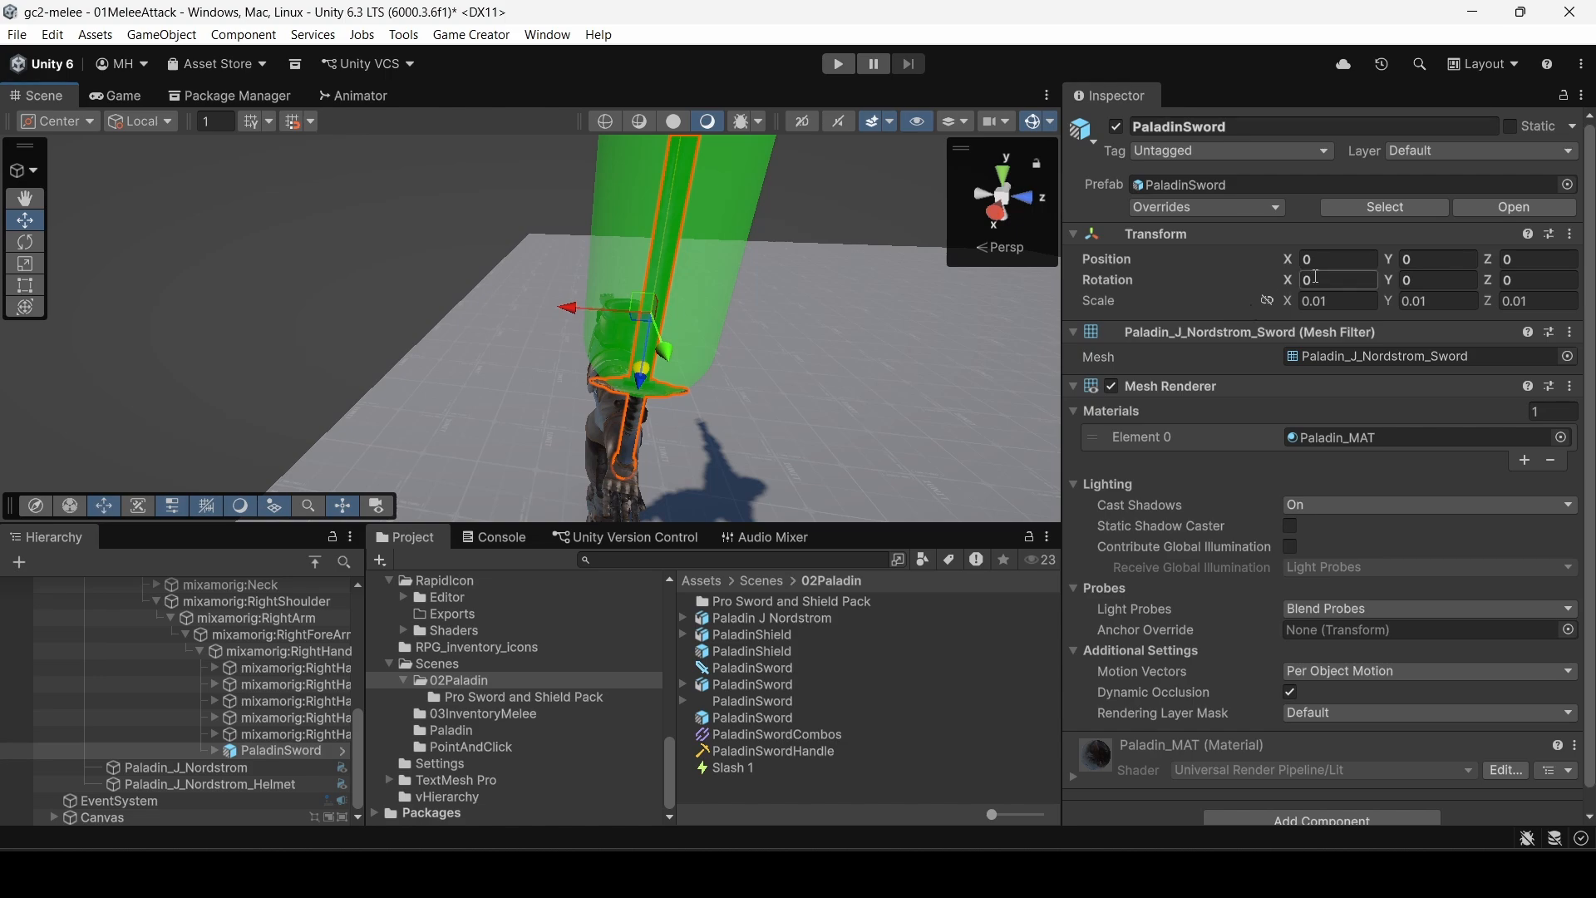
left_click_drag(1291, 284, 1290, 291)
left_click(1531, 283)
type("1.03")
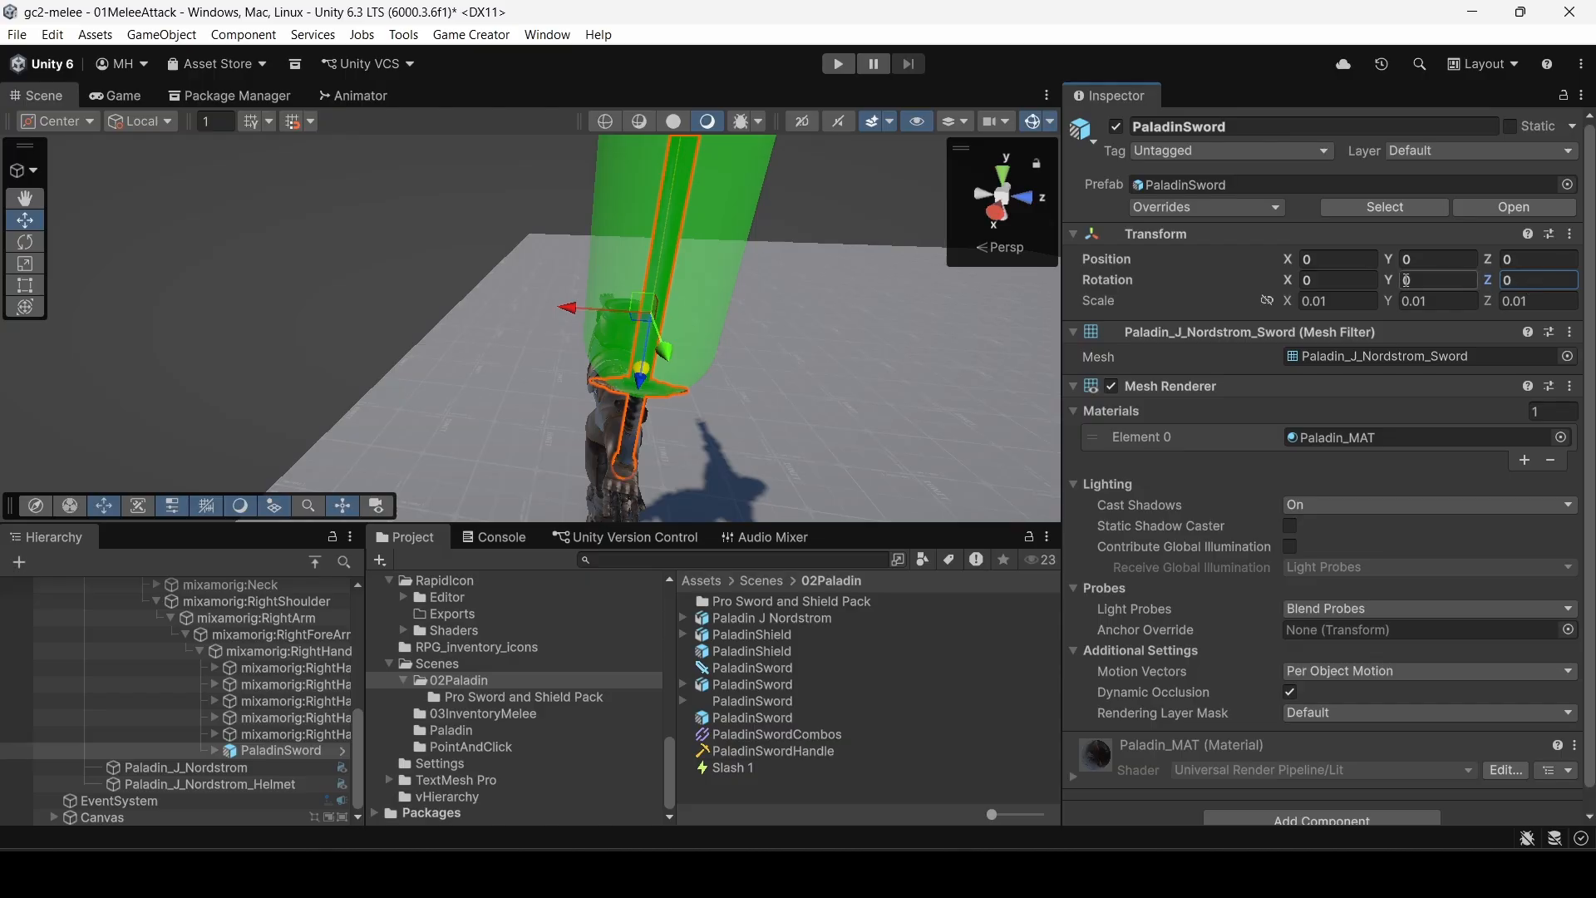
type("89")
key("Return")
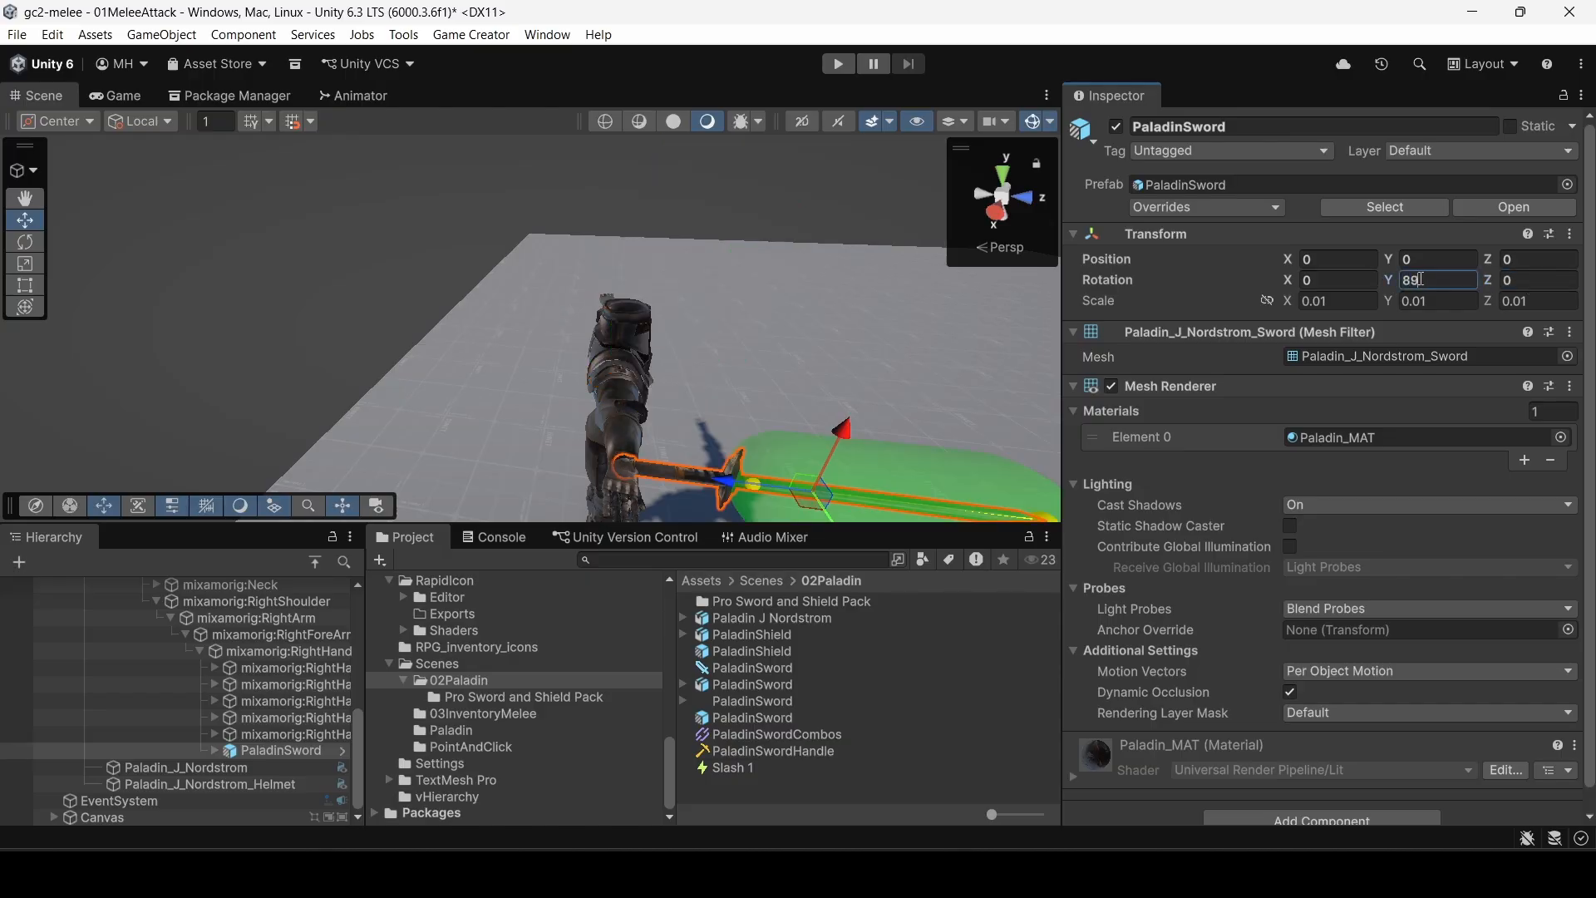
Step: Move the PaladinSword toward the right palm, to about X 0.157, Y 0.114, Z 0.003
mouse_move(773, 407)
left_mouse_down("alt")
mouse_move(819, 409)
mouse_move(759, 421)
left_mouse_up("alt")
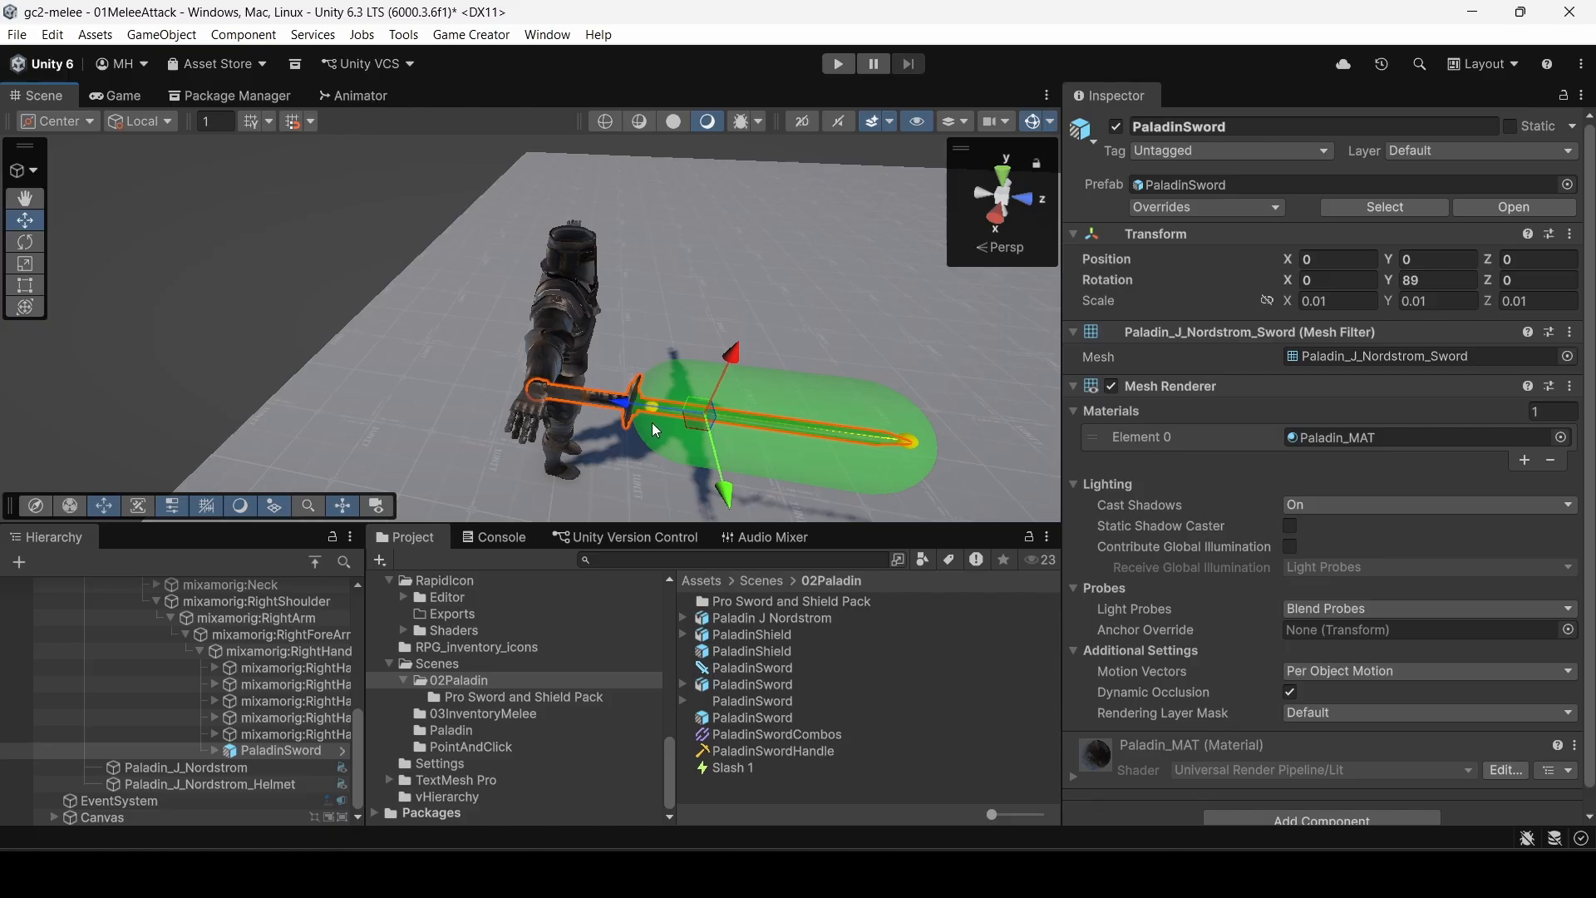
mouse_move(619, 402)
left_mouse_down()
mouse_move(565, 401)
mouse_move(588, 402)
left_mouse_up()
key("w")
right_click_drag(587, 401, 186, 251)
key("s")
key("d")
key("a")
key("q")
left_click_drag(766, 335, 677, 346)
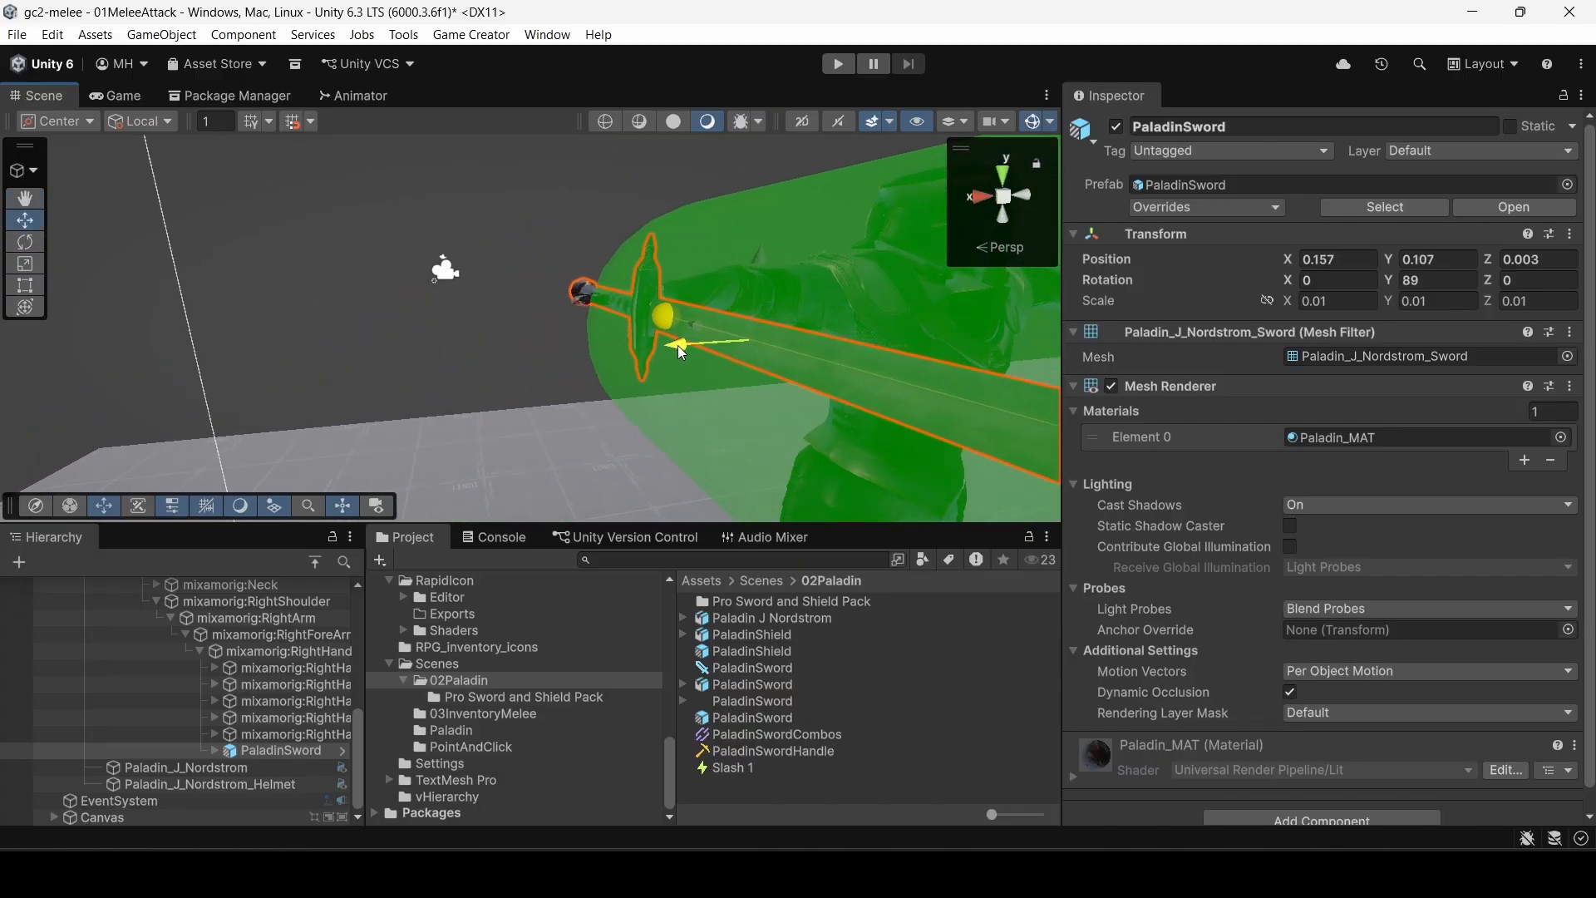
right_click_drag(676, 346, 513, 329)
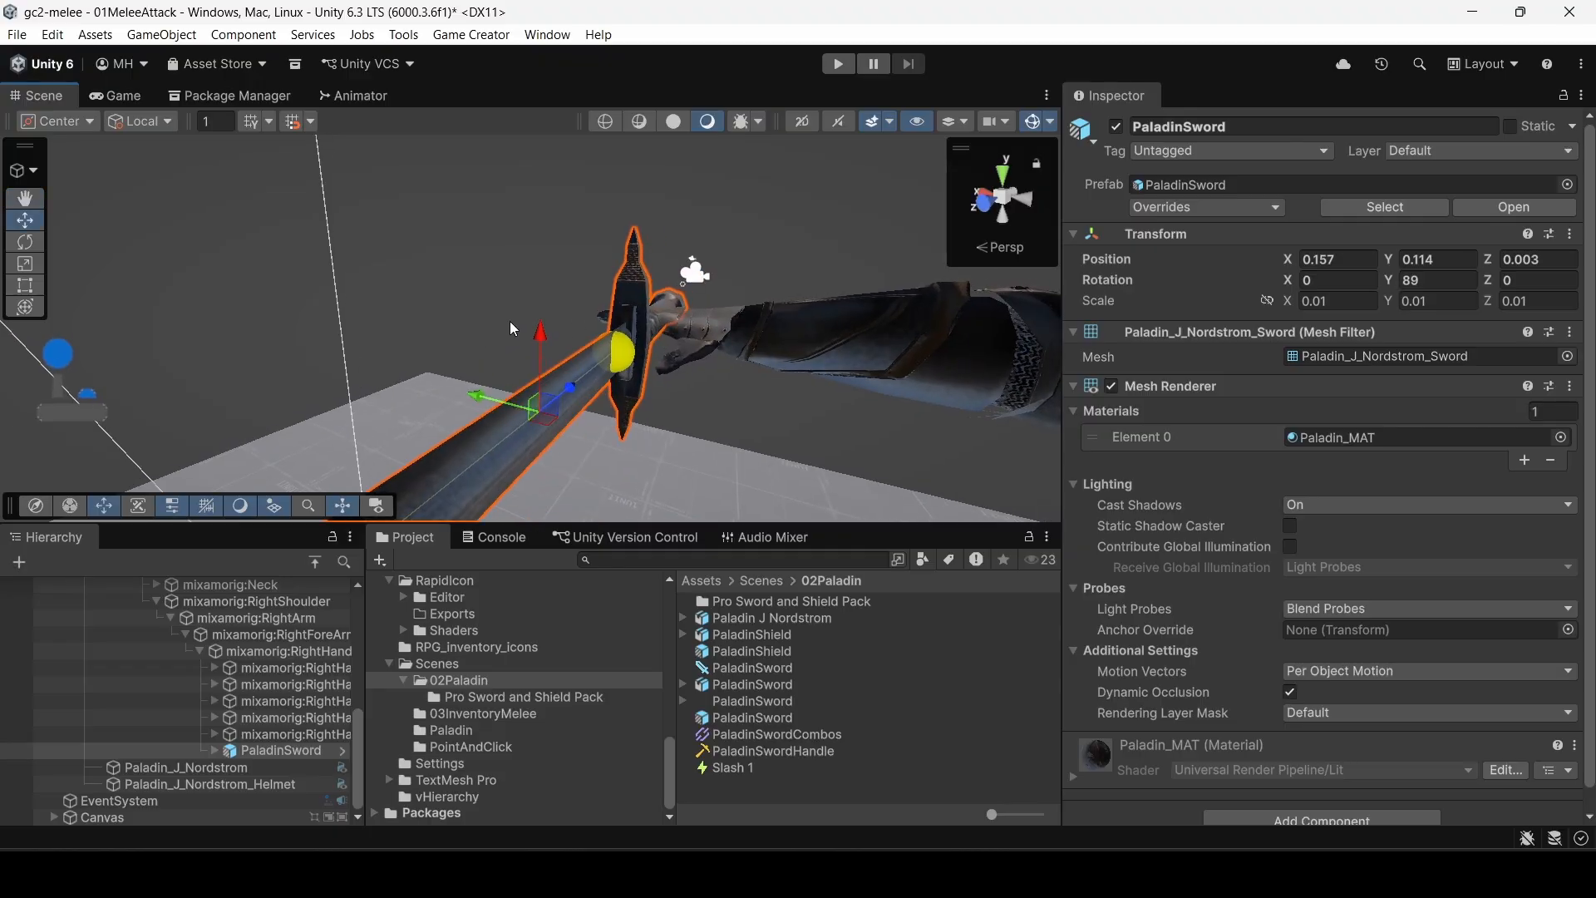
Step: Fit the sword's grip into the right palm at about X 0.199, Y 0.114, Z 0.017
left_click_drag(540, 339, 520, 461)
right_click_drag(525, 453, 1143, 389)
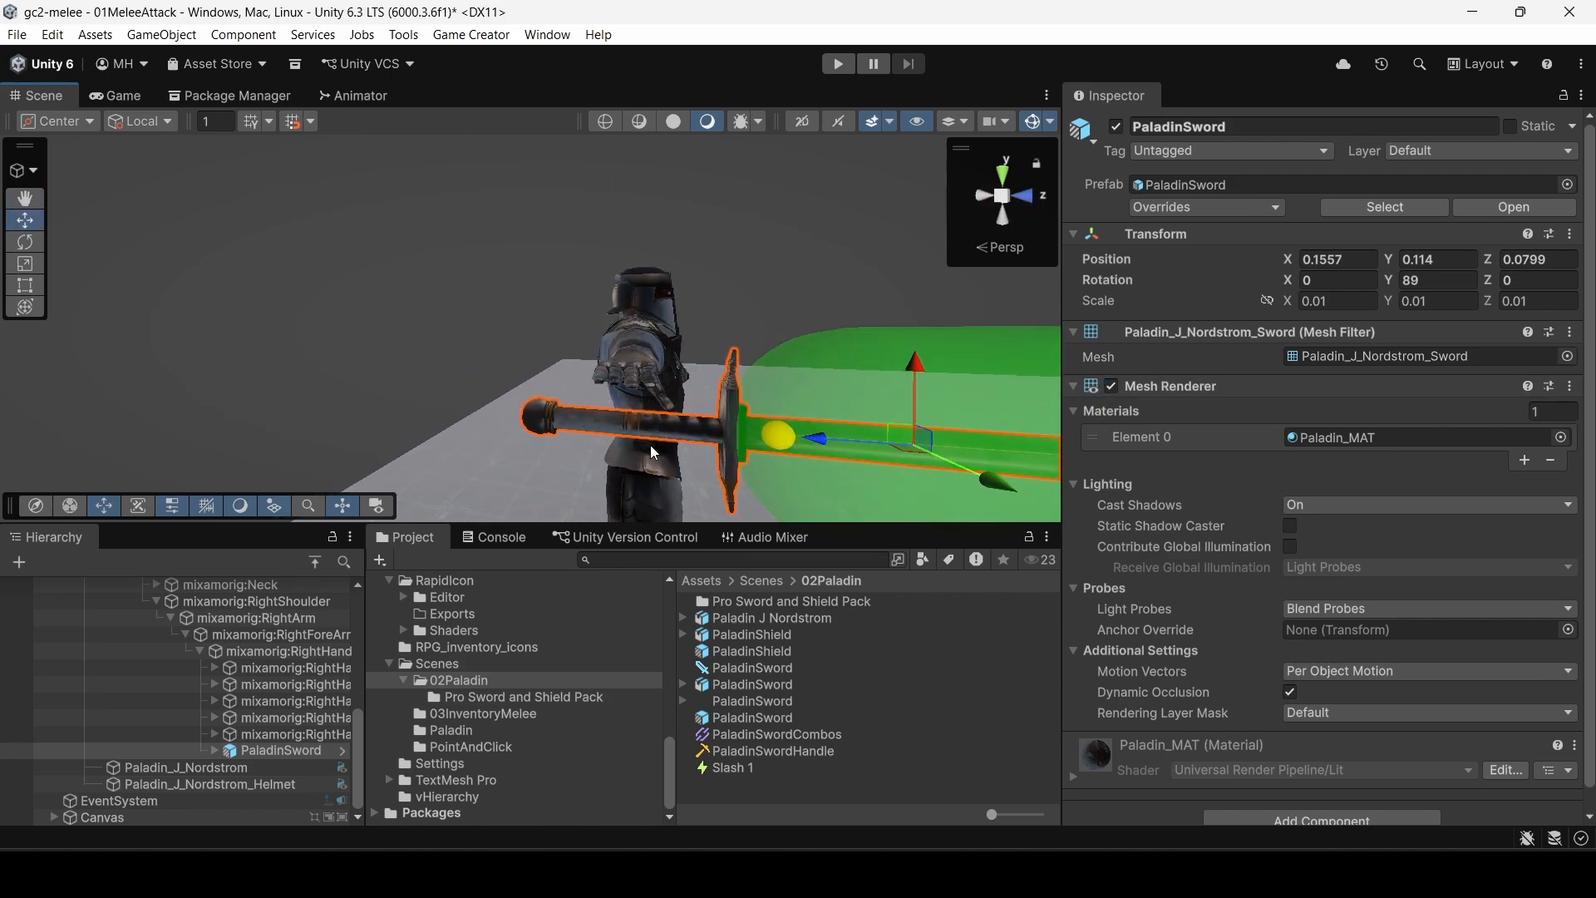
left_click_drag(899, 435, 859, 380)
right_click_drag(860, 381, 926, 457)
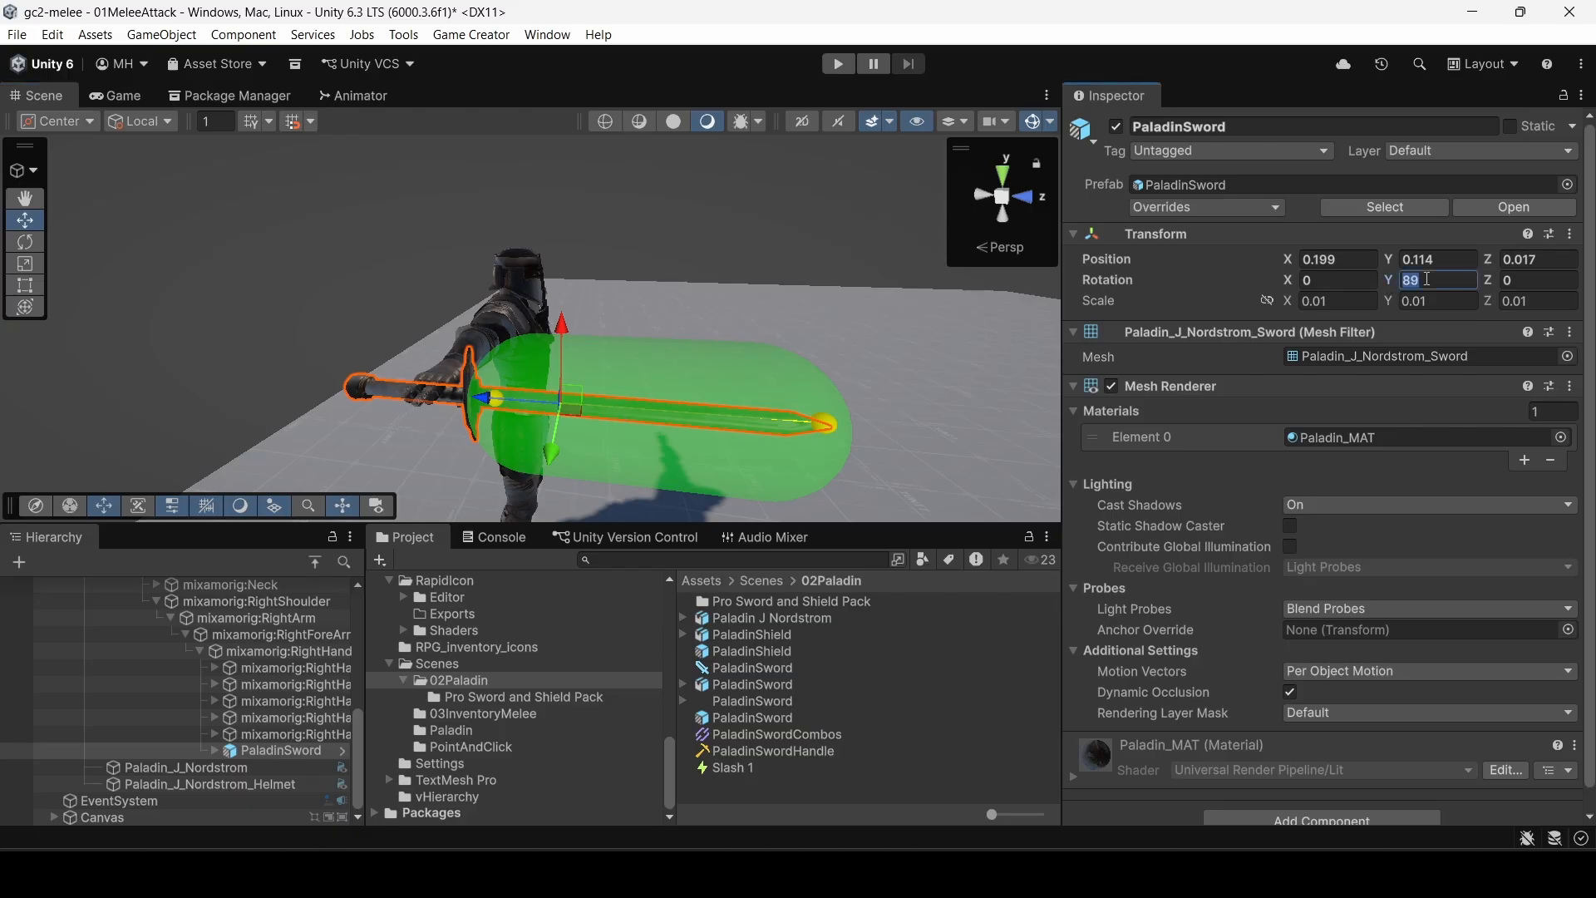
Step: Set the PaladinSword's rotation to Y 90 and Z 90, and check the grip in the hand
type("90")
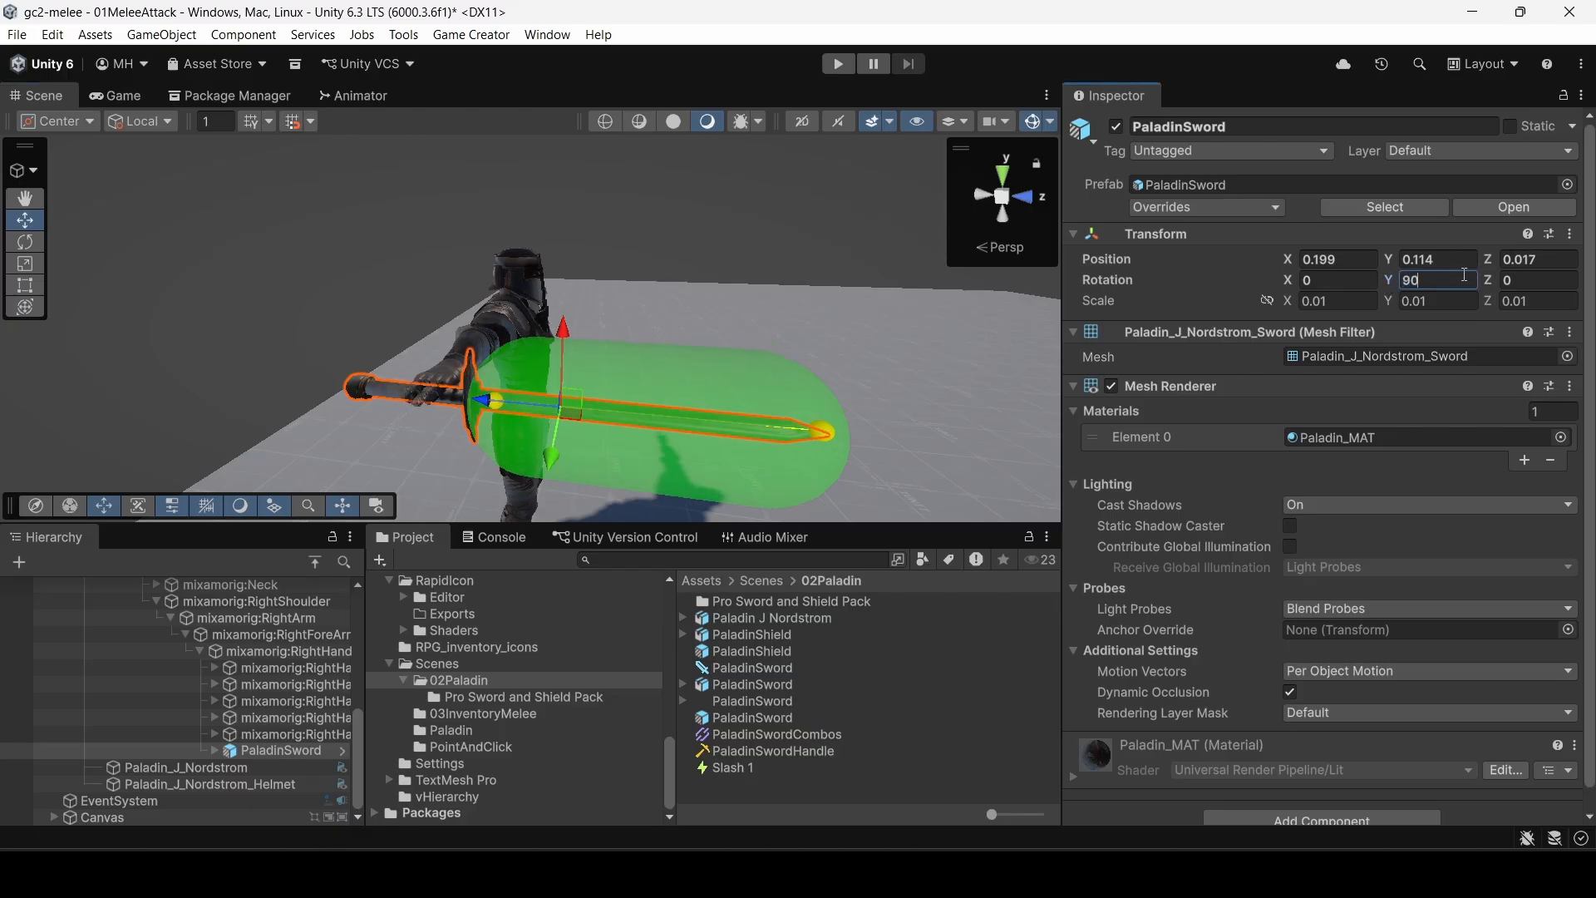
type("82.95")
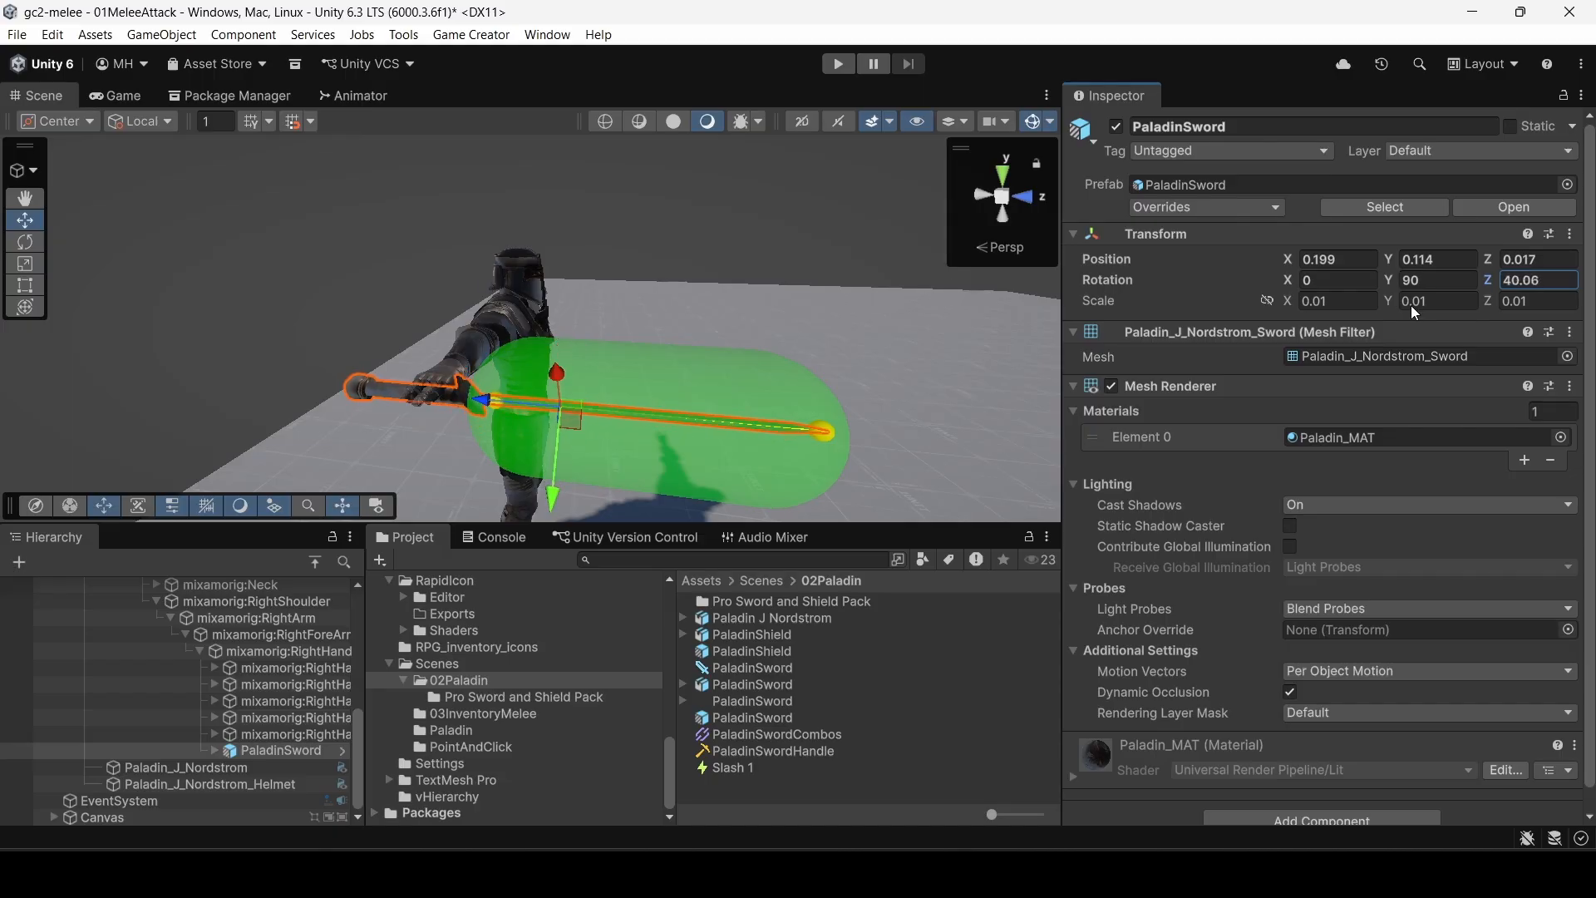
left_click_drag(1209, 363, 1206, 363)
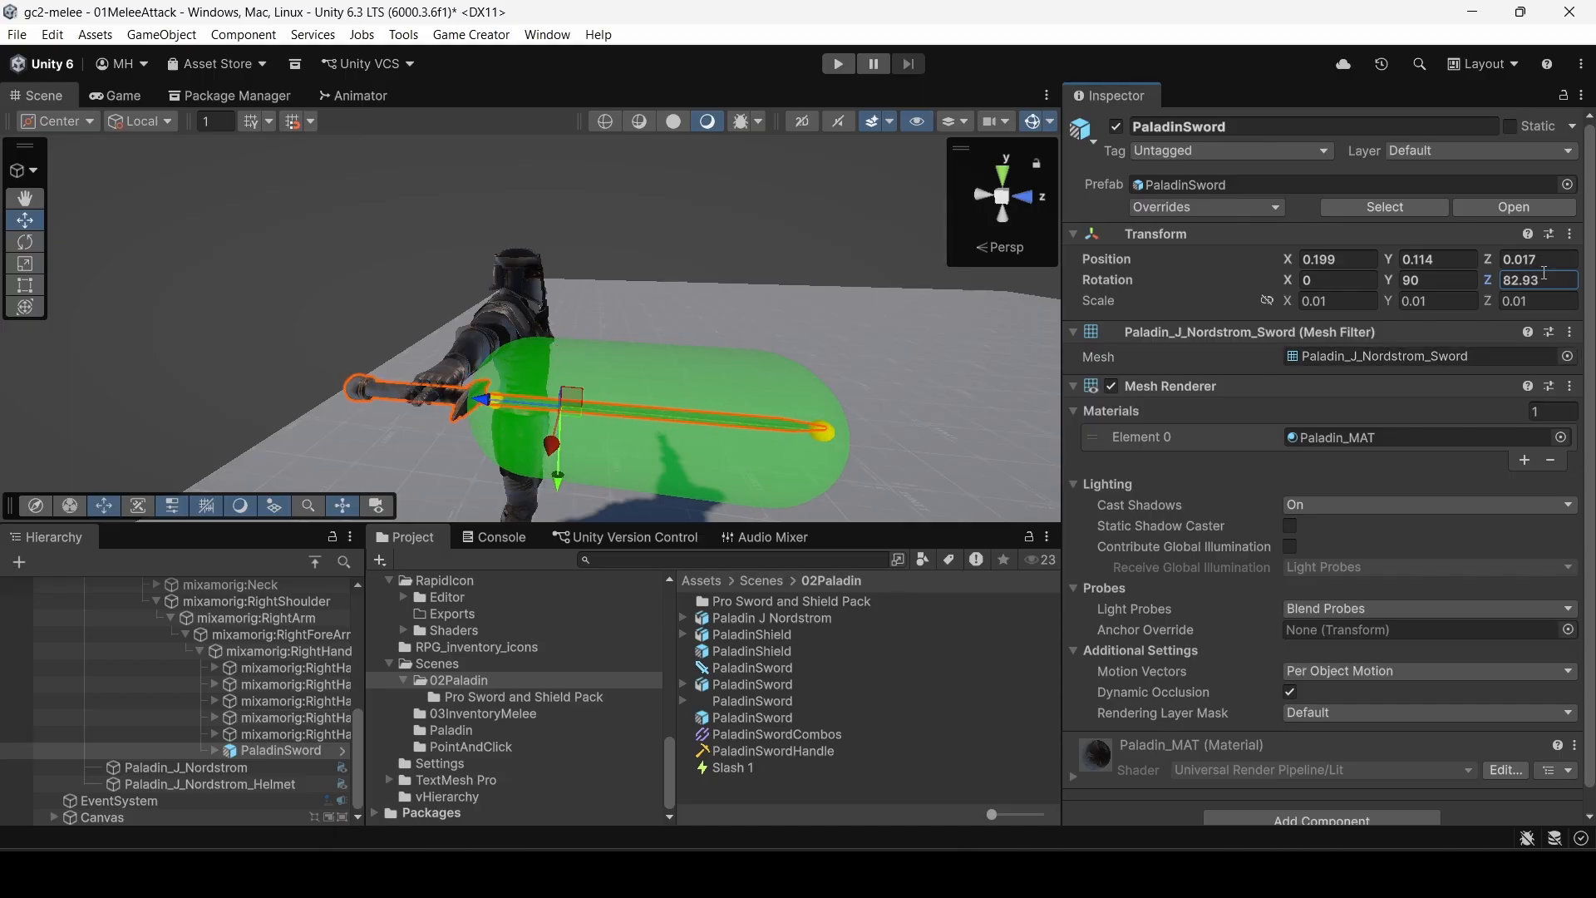
type("90")
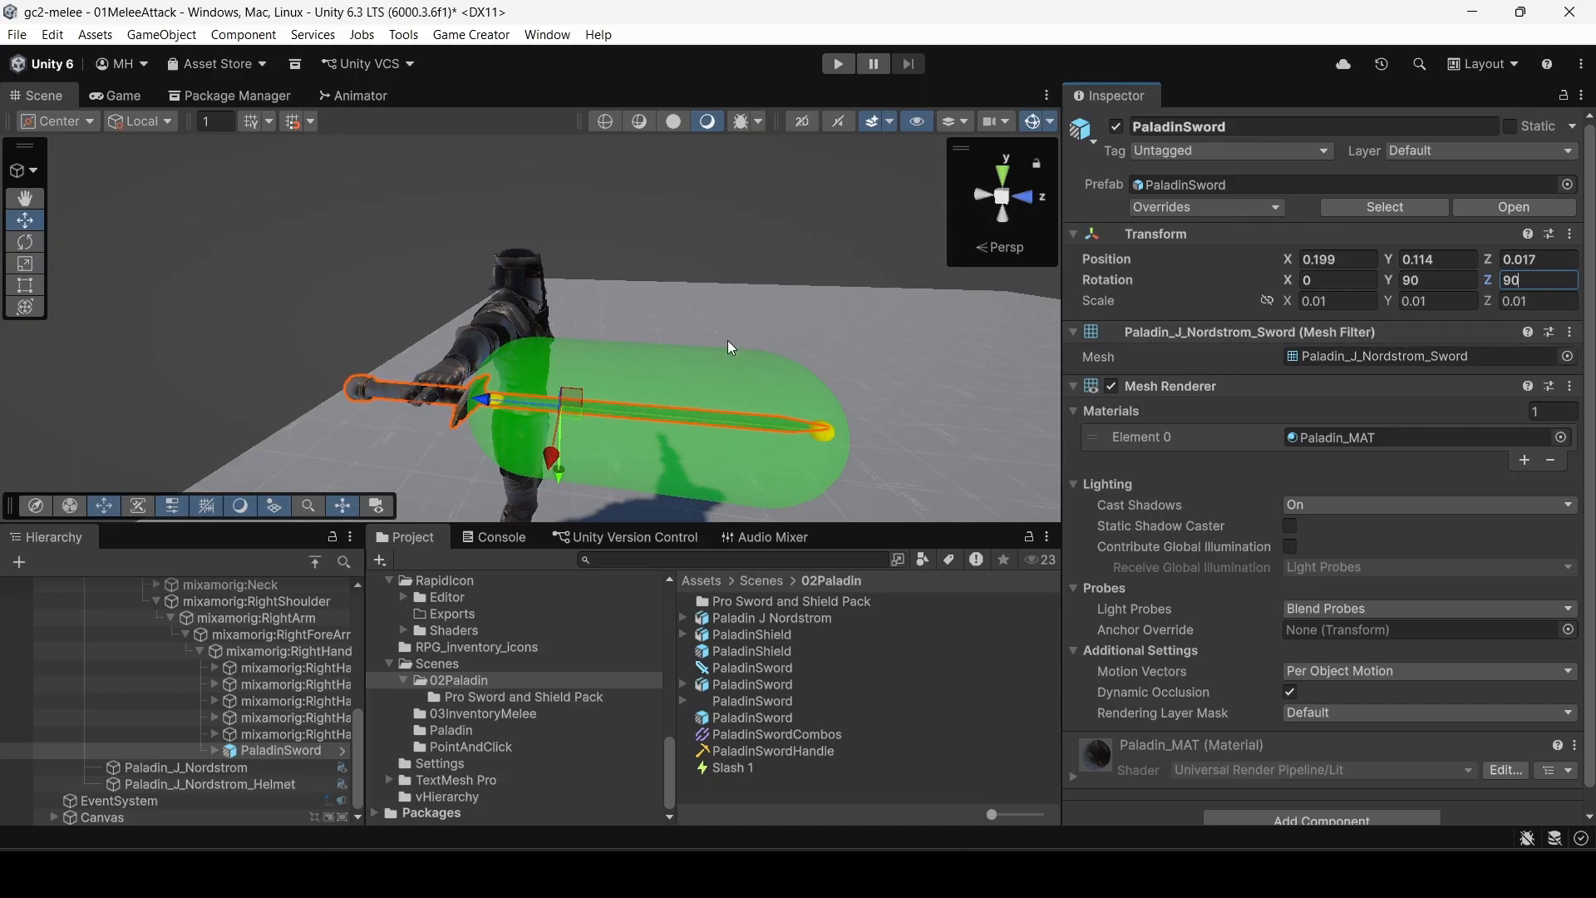
right_click_drag(719, 284, 662, 381)
key("w")
key("s")
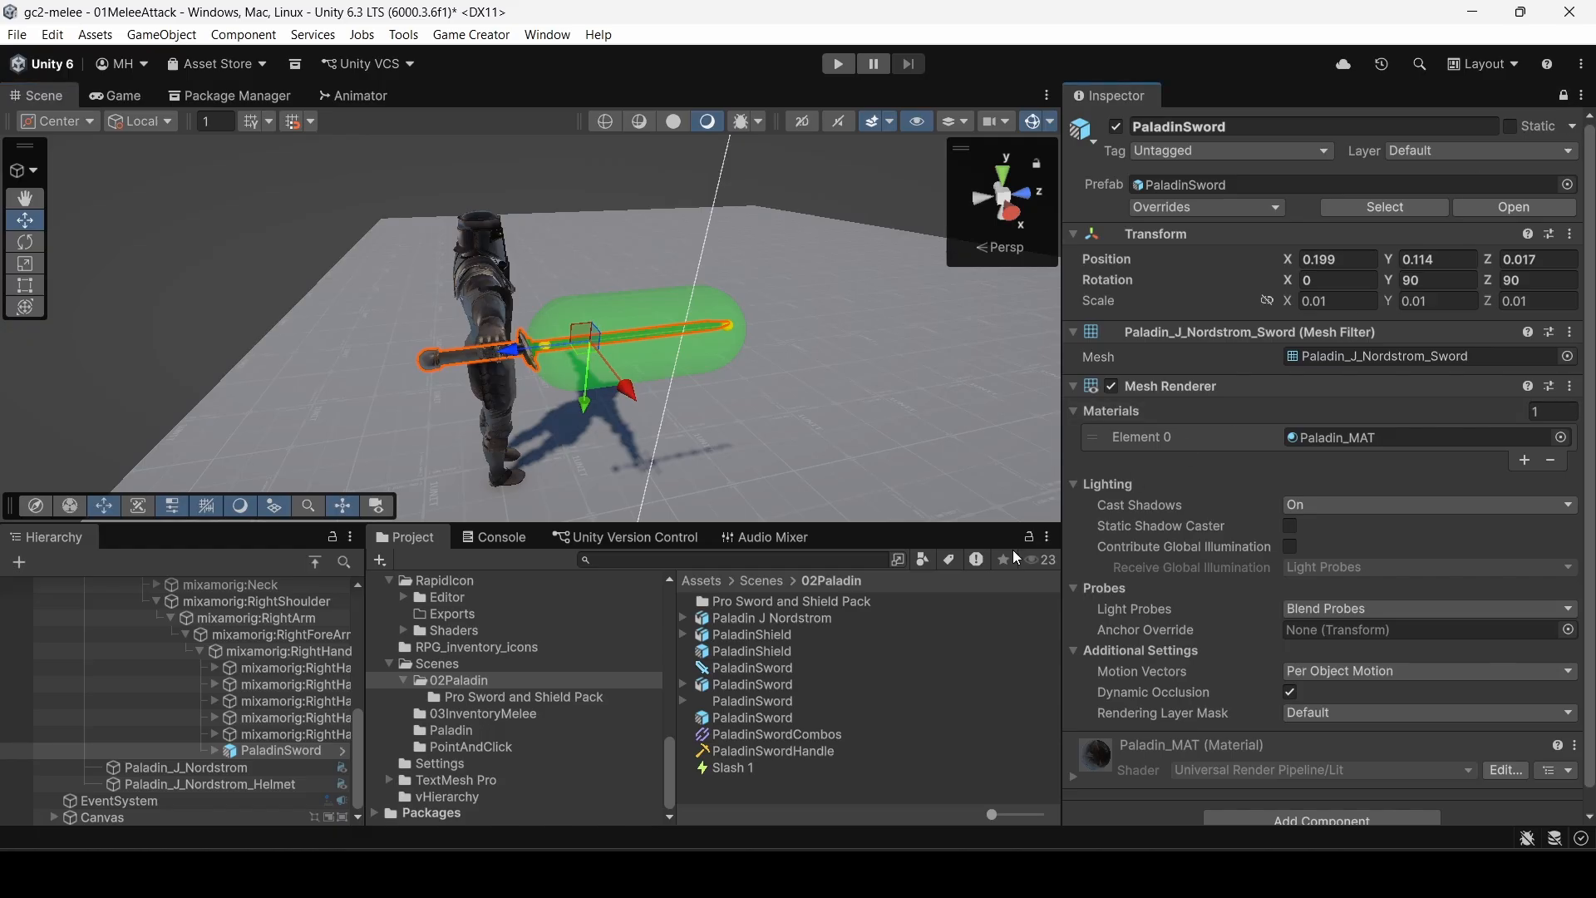
Step: Open the PaladinSwordHandle asset's properties separately and set its Local Position to X 0.199, Y 0.114, Z 0.017
right_click(746, 746)
left_click(786, 731)
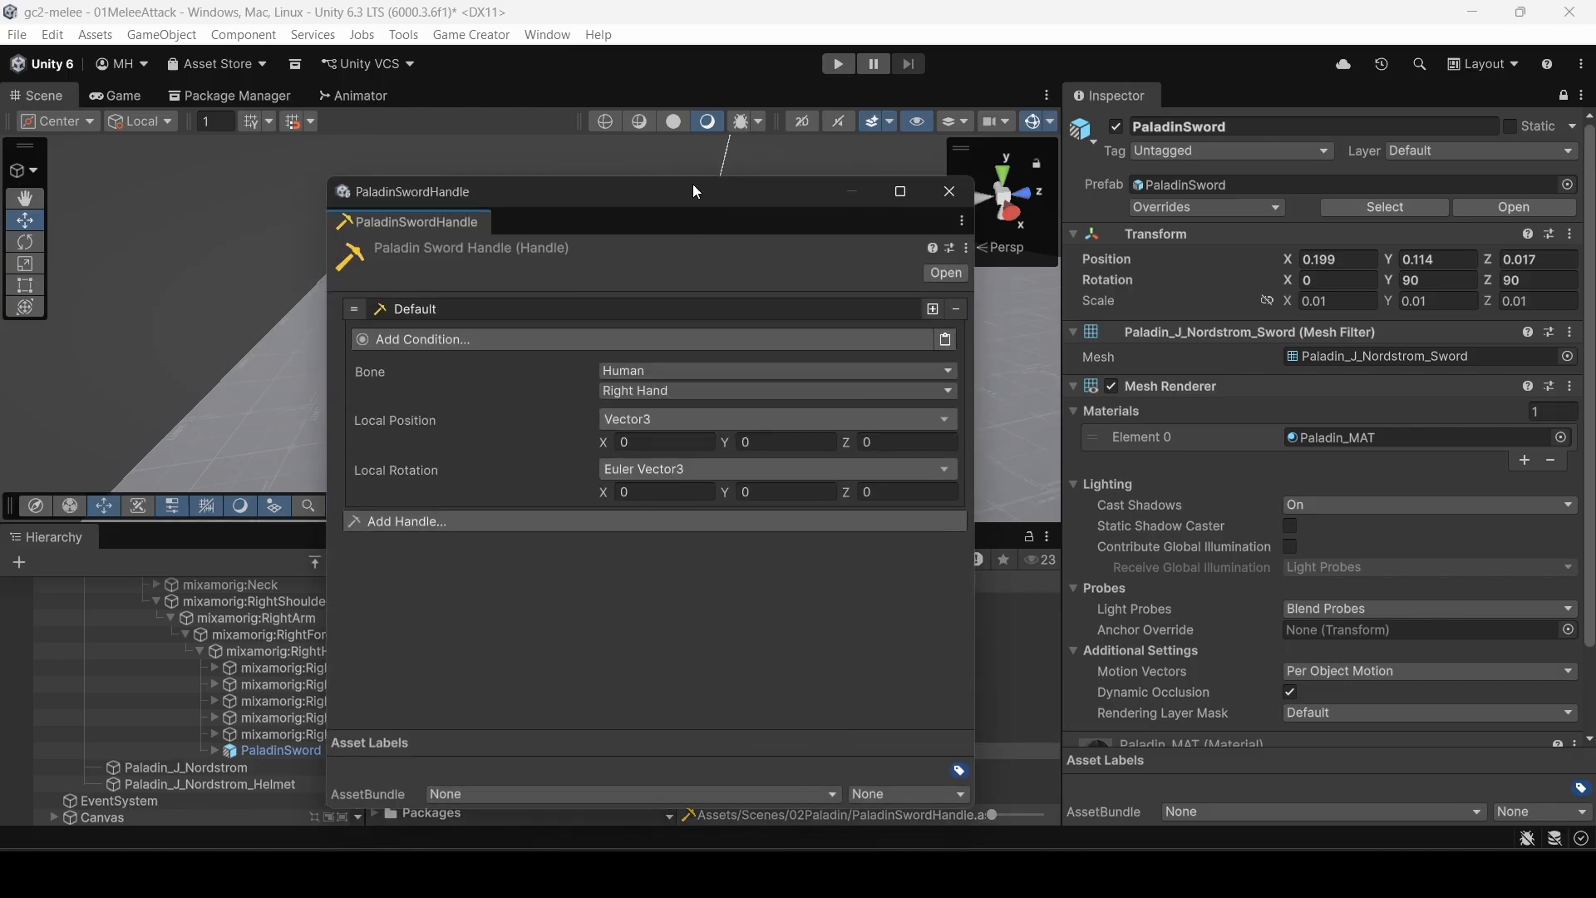
left_click_drag(665, 193, 840, 151)
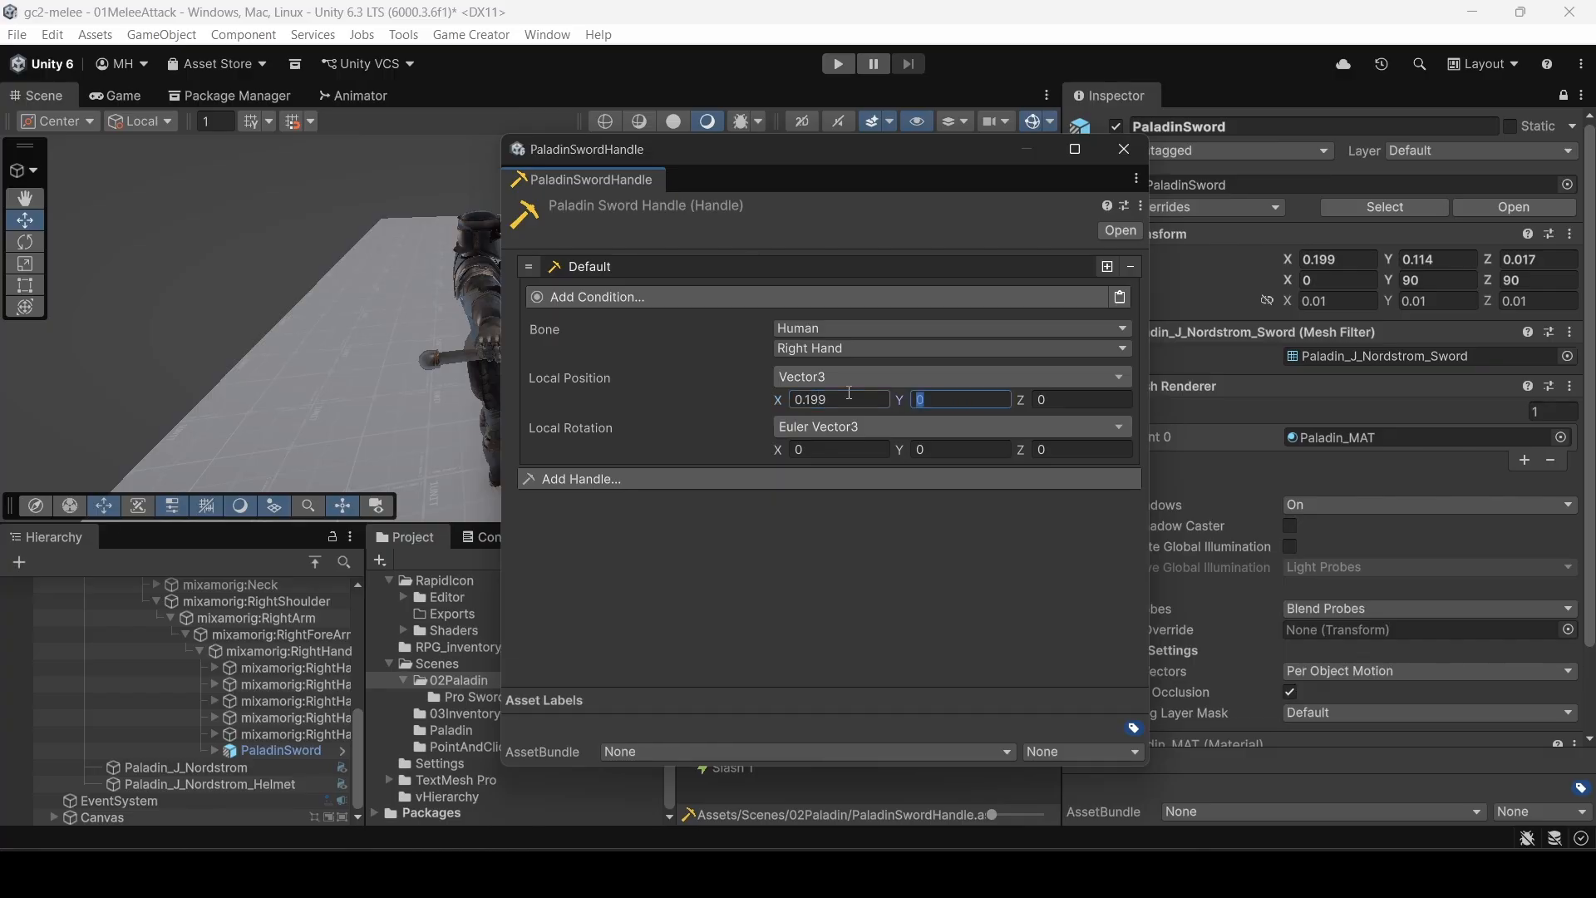
key("Tab")
type(".01")
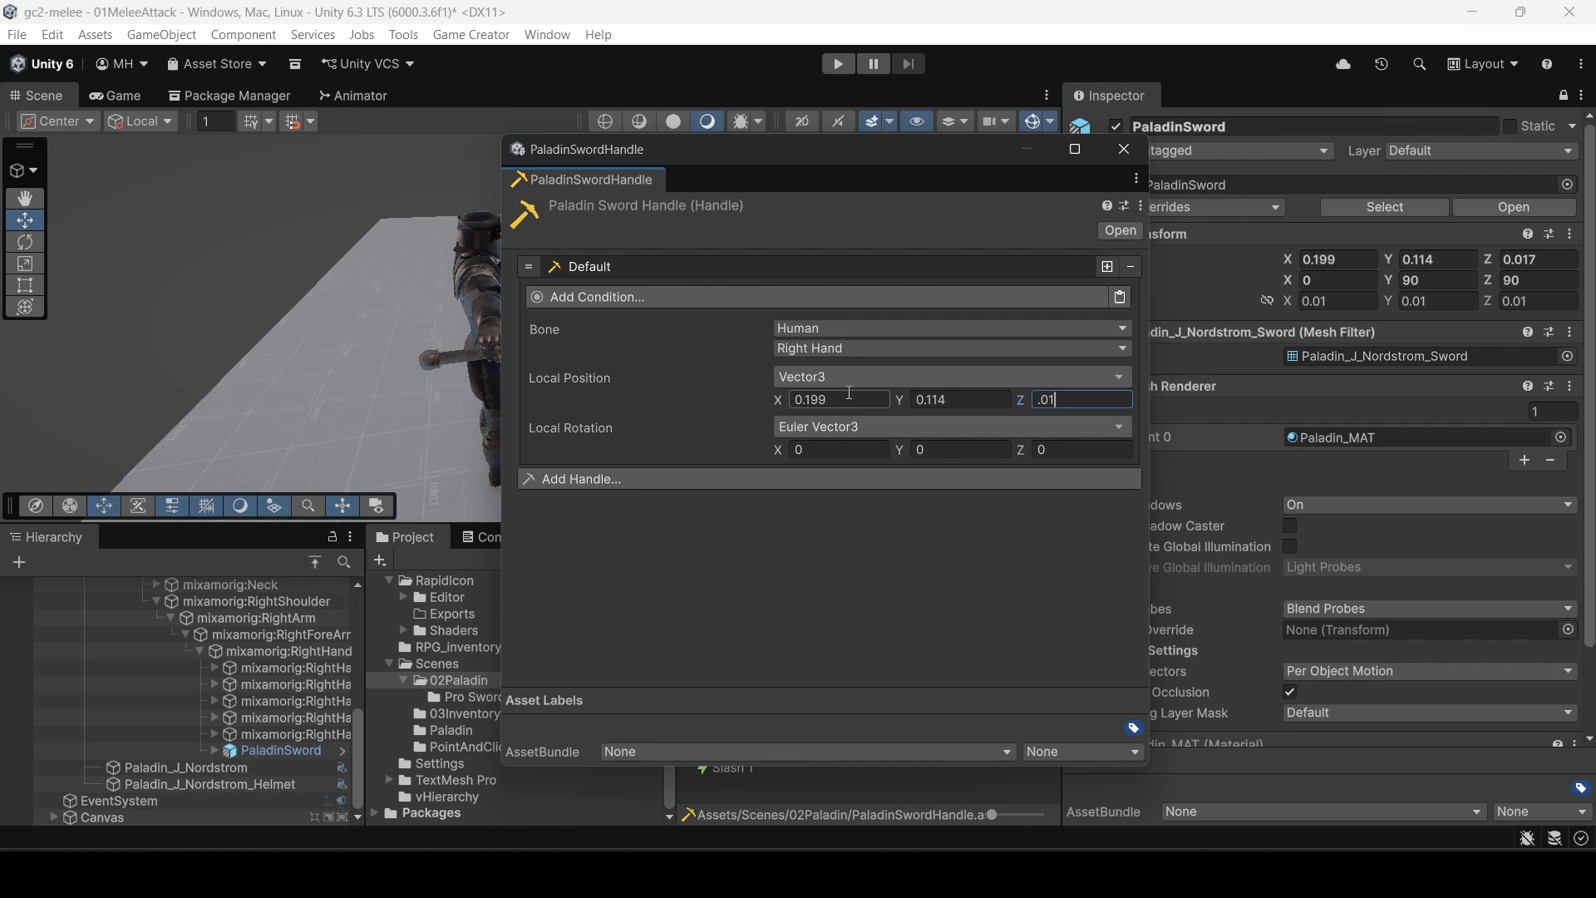
type("7")
key("Tab")
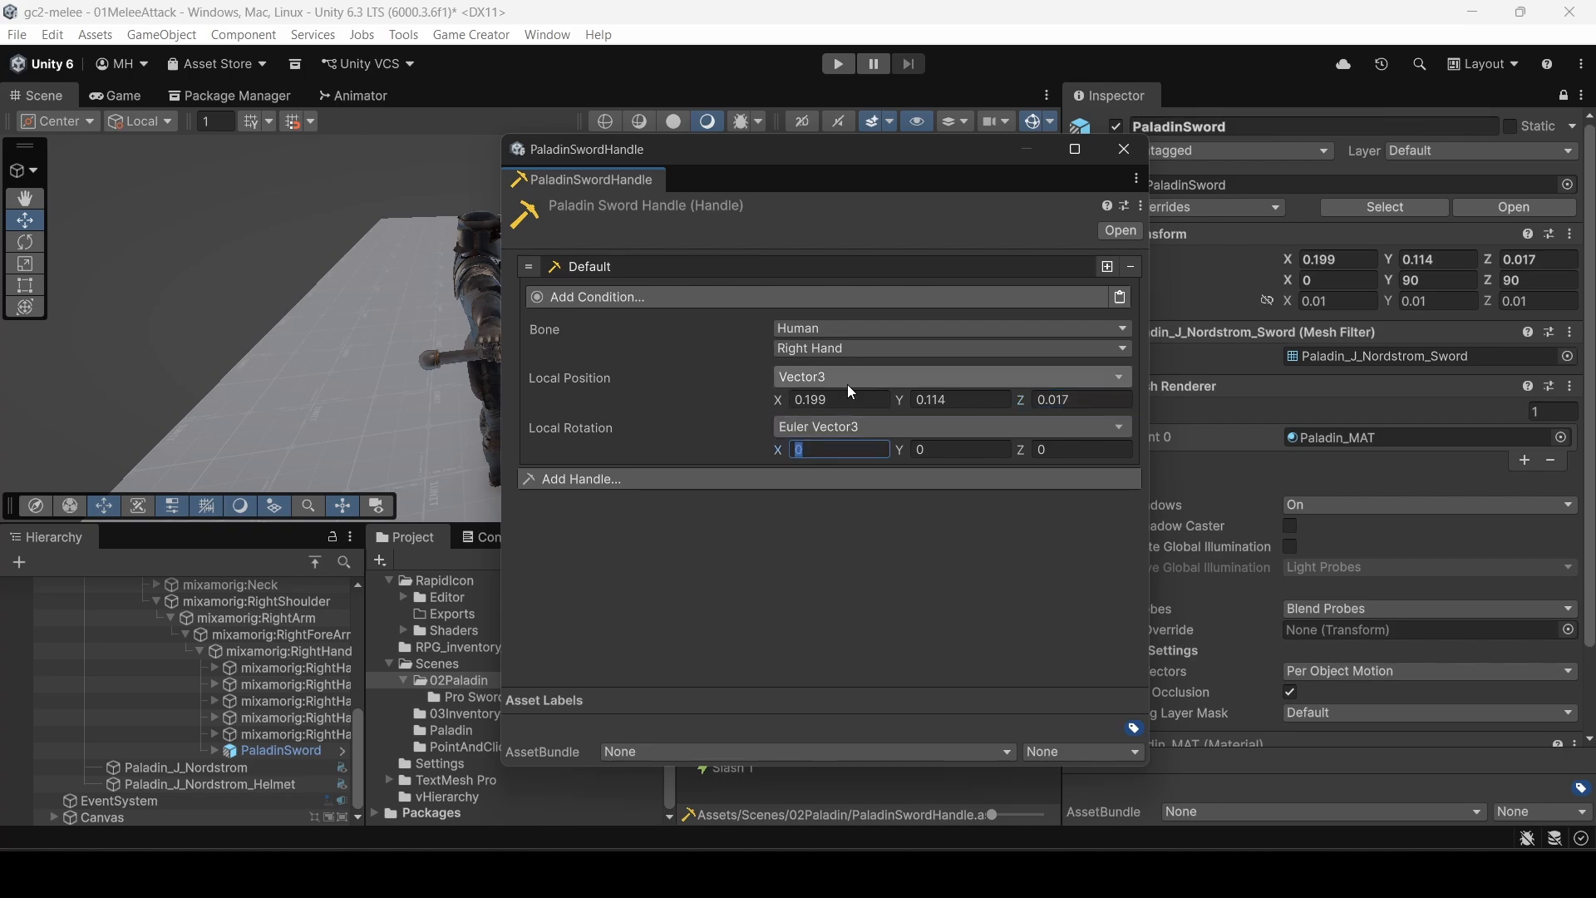
Step: Set the PaladinSwordHandle's Local Rotation to Y 90 and Z 90, and close its properties window
key("Tab")
type("90")
key("Tab")
type("90")
left_click(1131, 156)
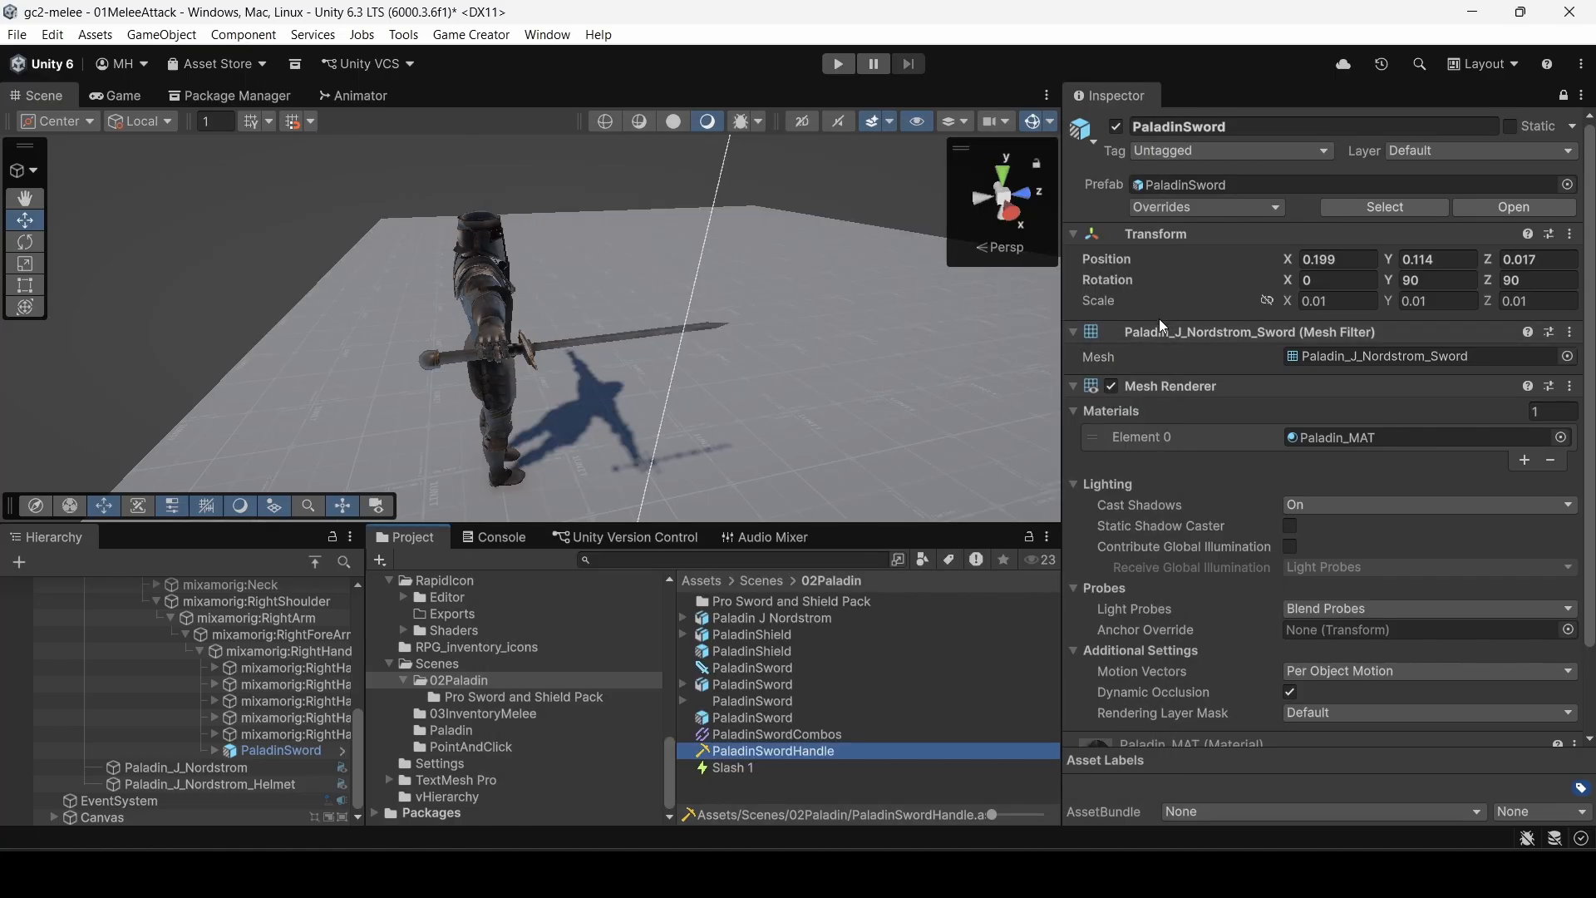
Step: Deactivate the PaladinSword placed under mixamorig:RightHand and save the scene
left_click(40, 749)
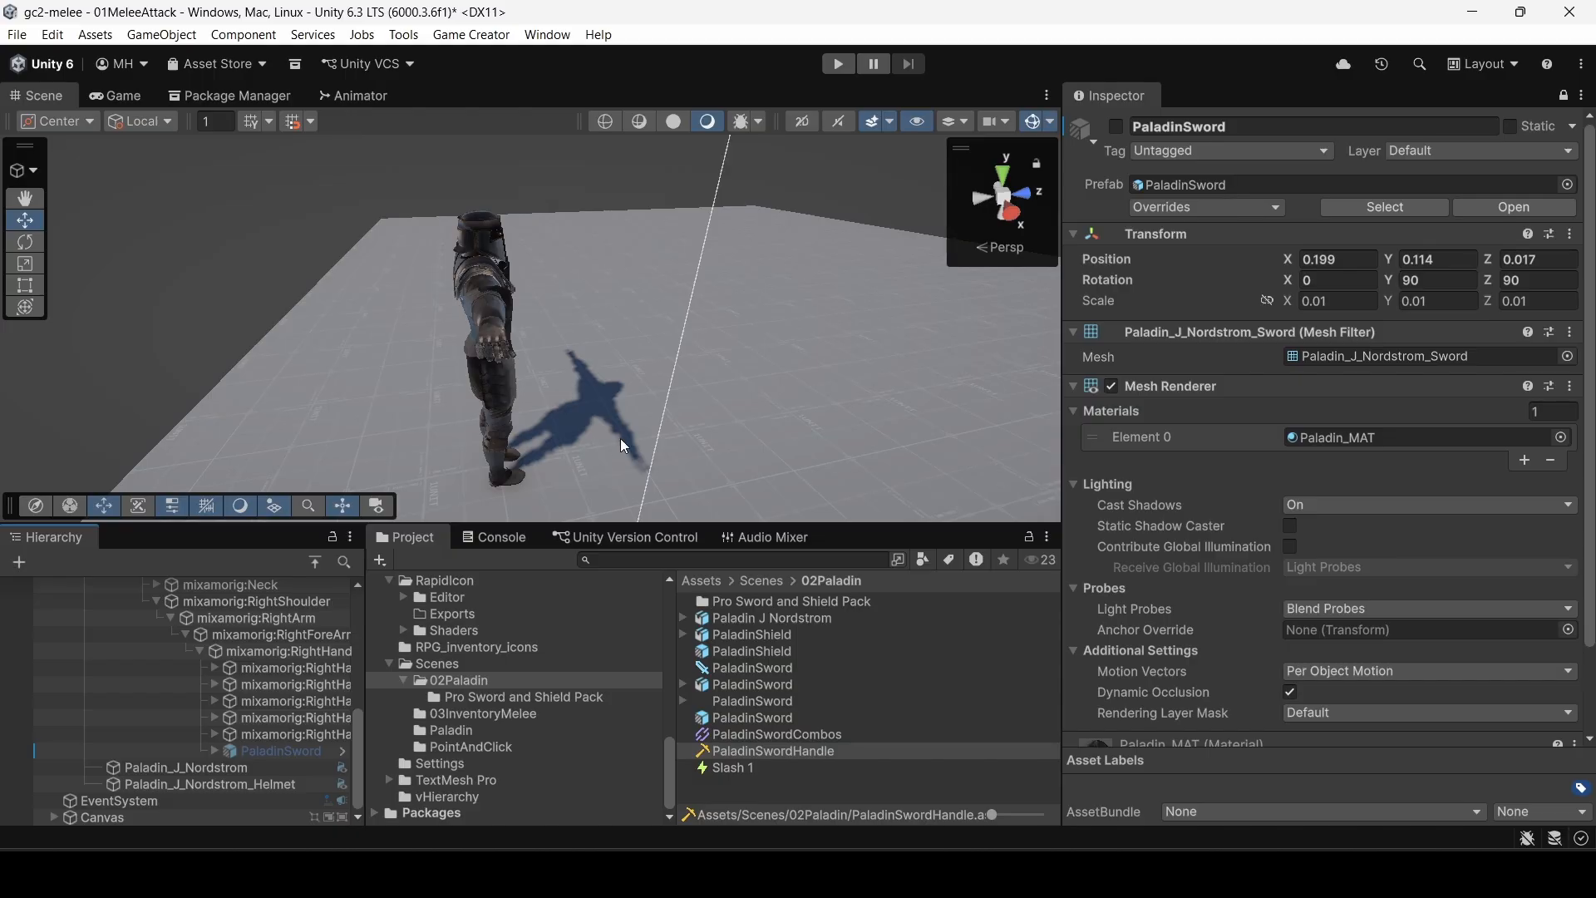
key("ctrl+s")
Step: Run the game, equip the Paladin Sword, and test the character's movement and slash attacks
left_click(839, 64)
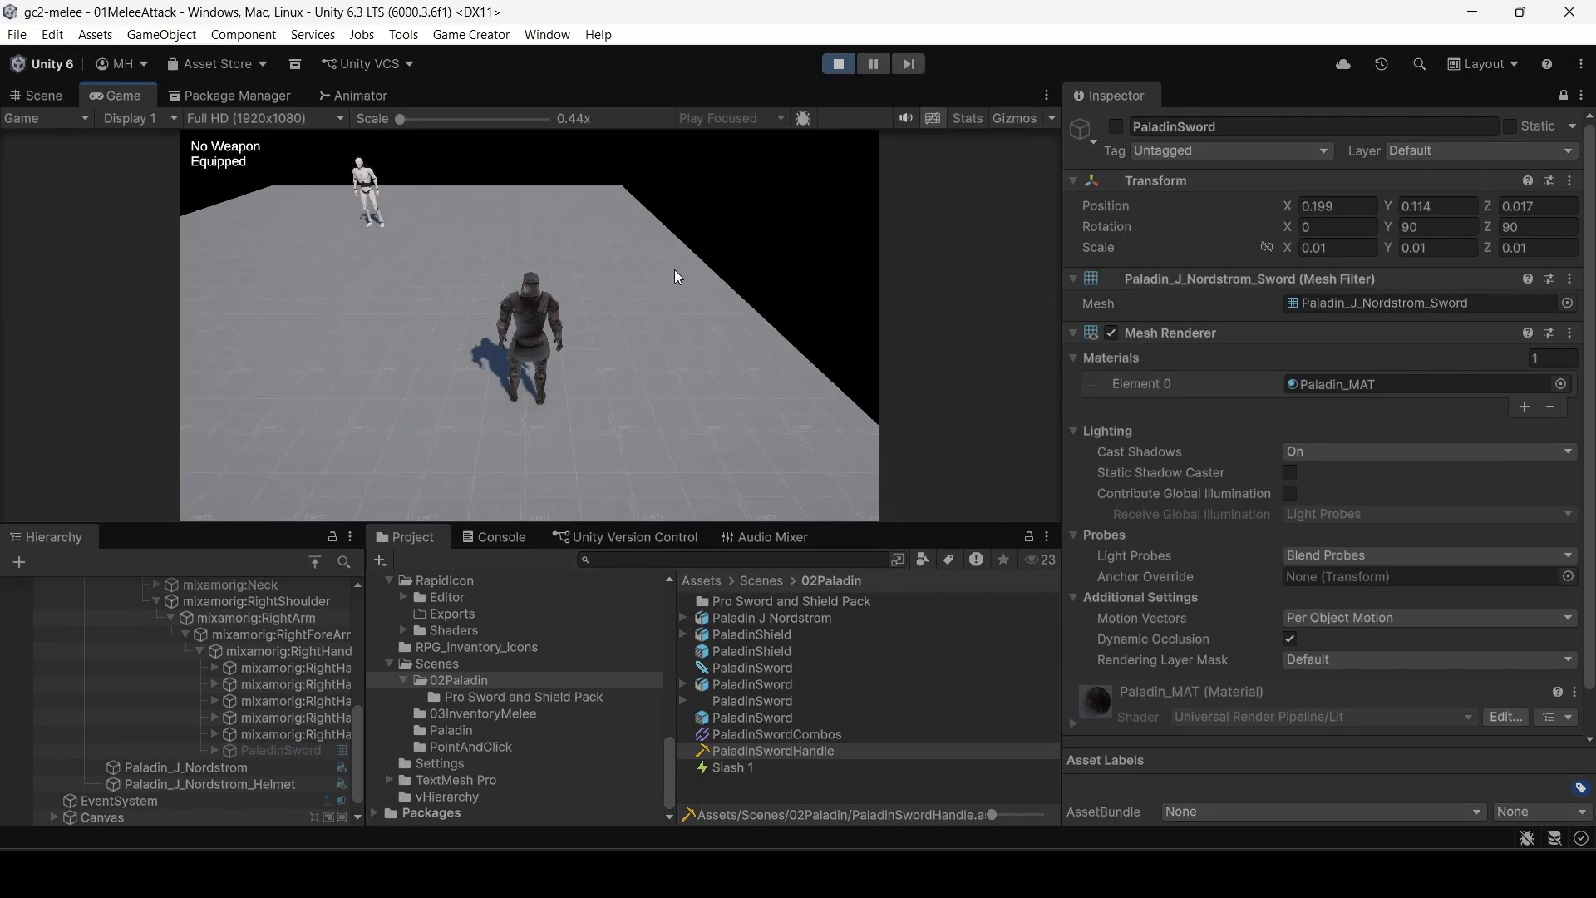
key("1")
key("a")
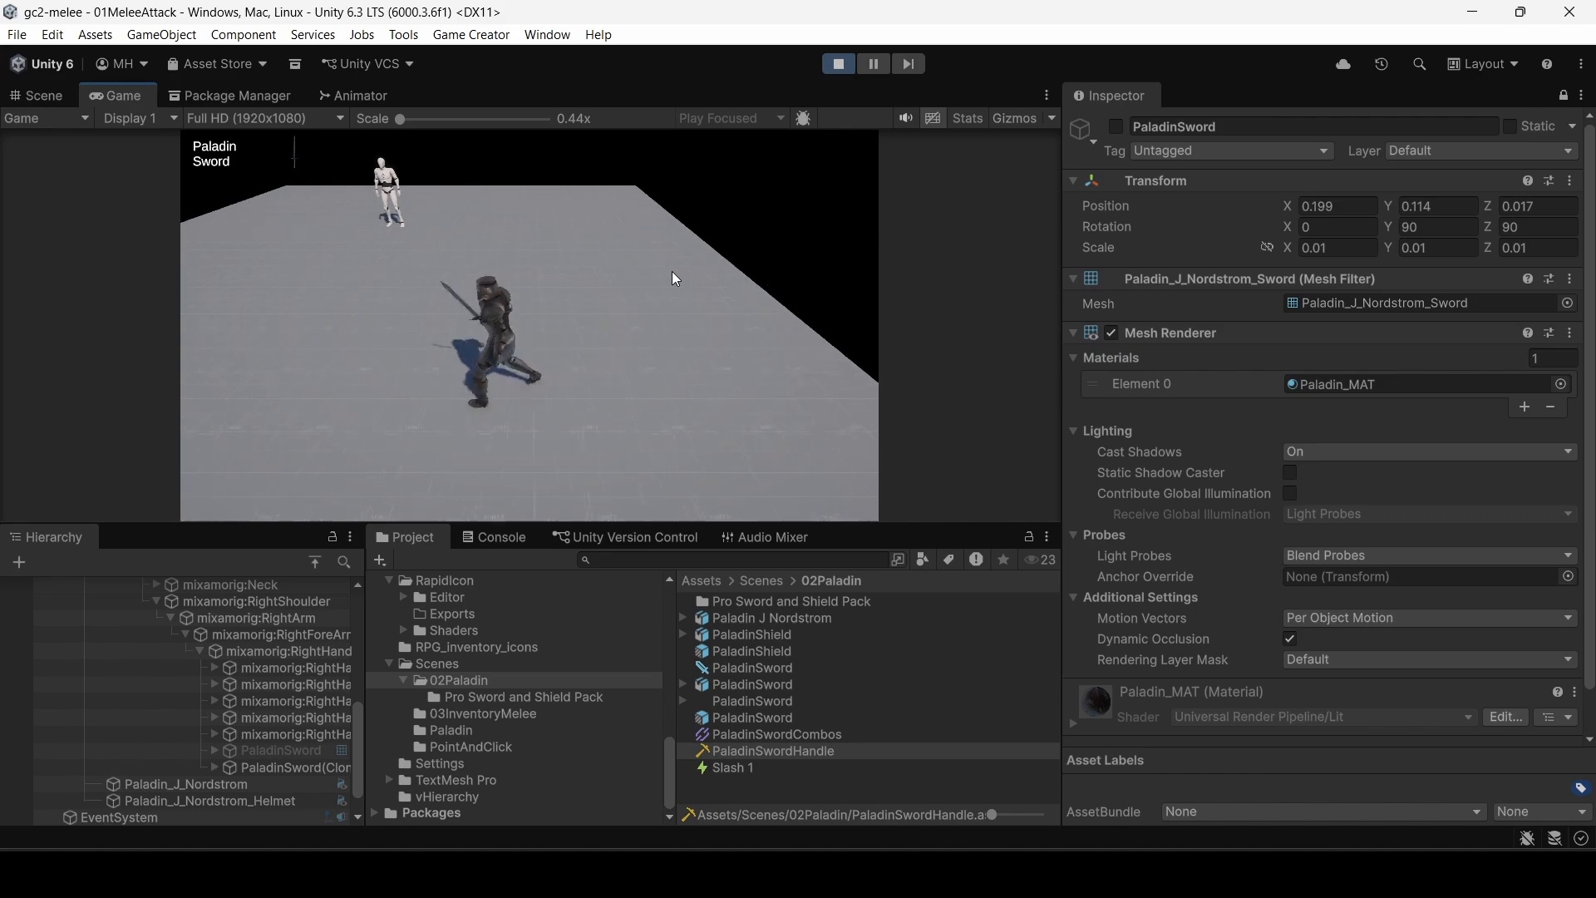
key("s")
key("d")
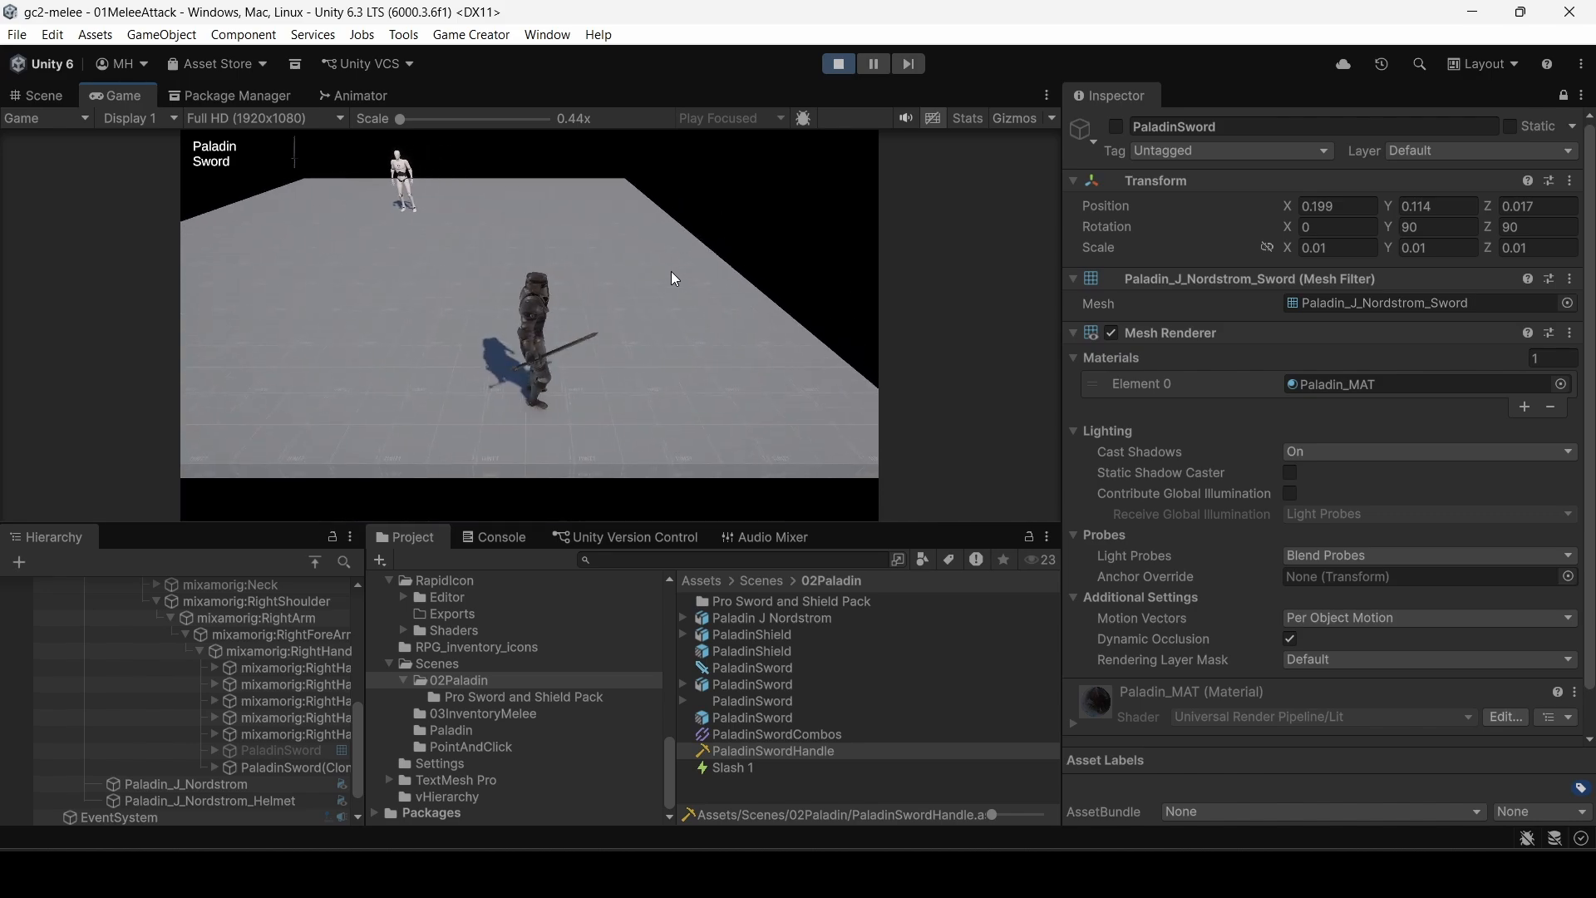
key("w")
left_click(672, 272)
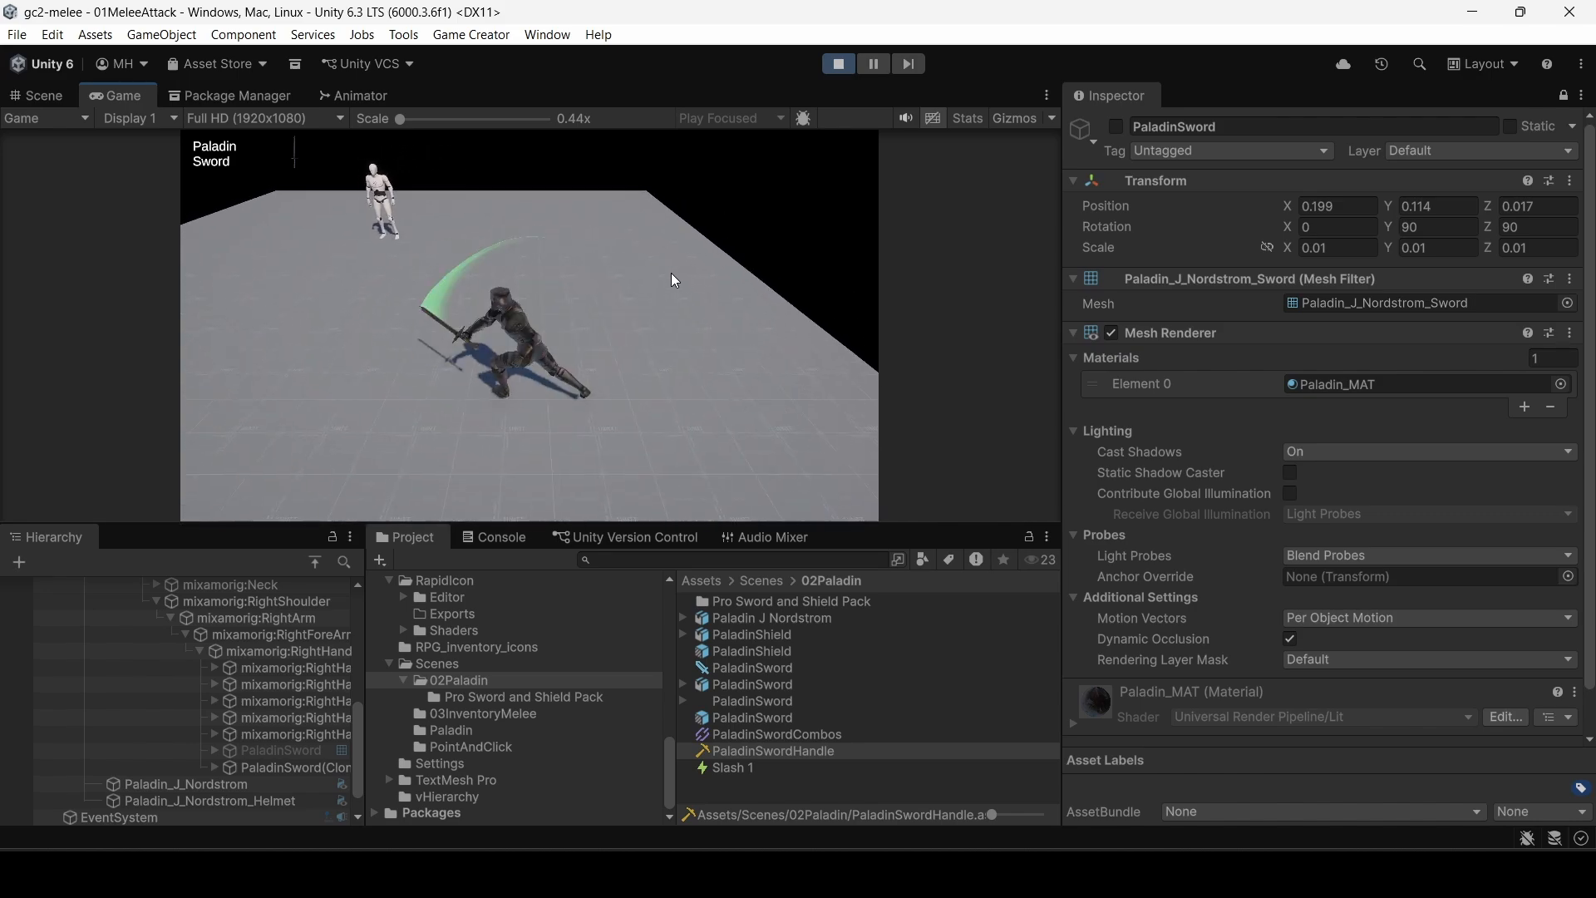
left_click(671, 274)
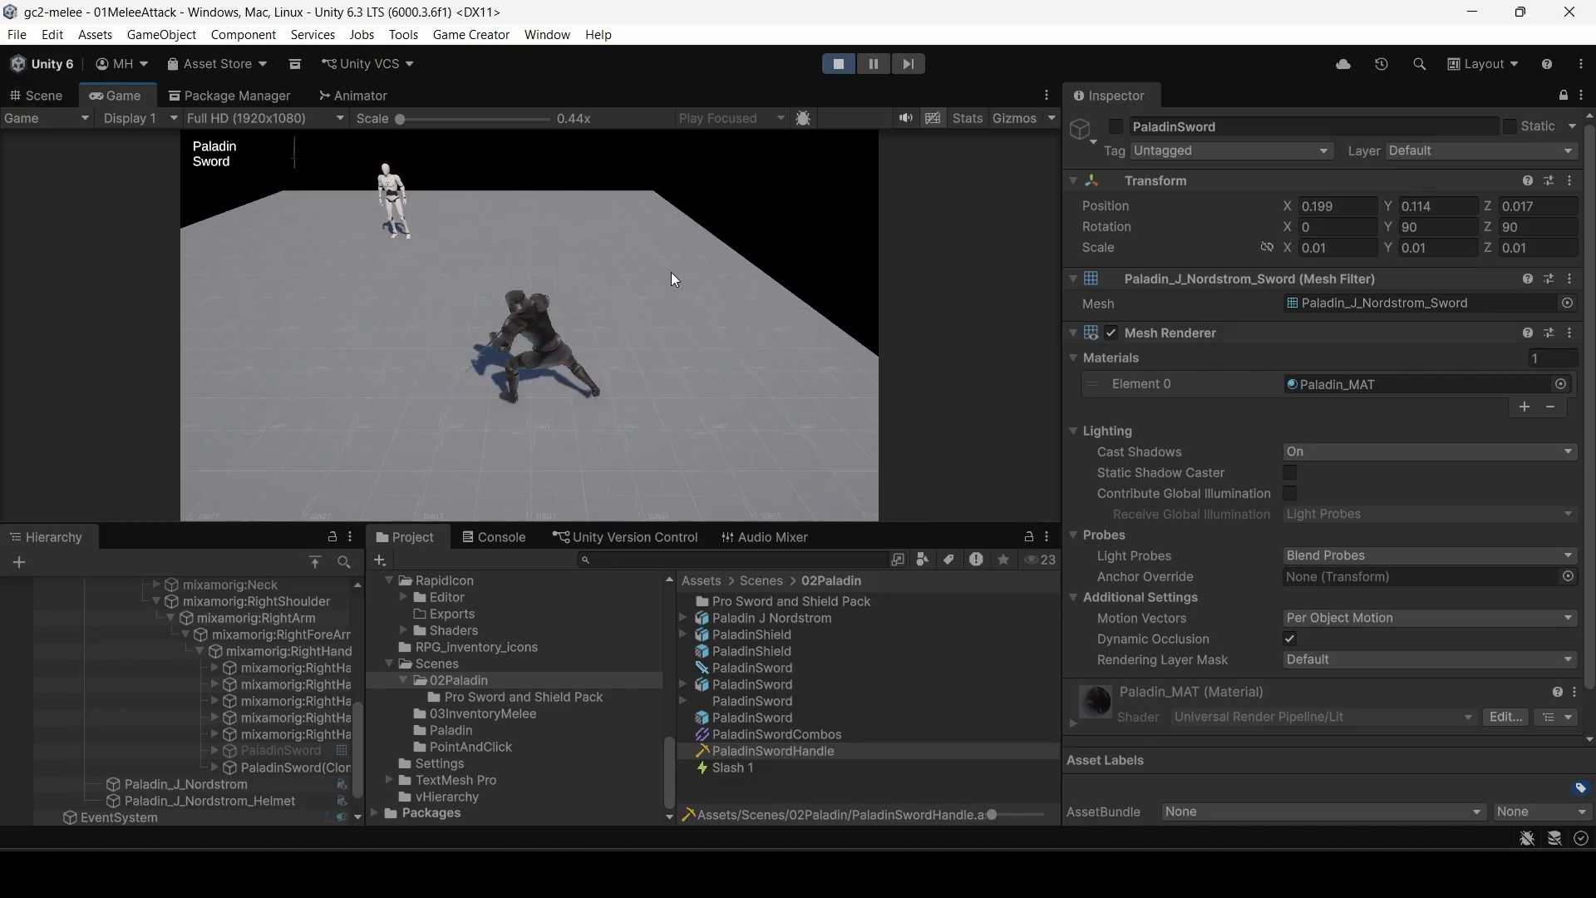
left_click(670, 272)
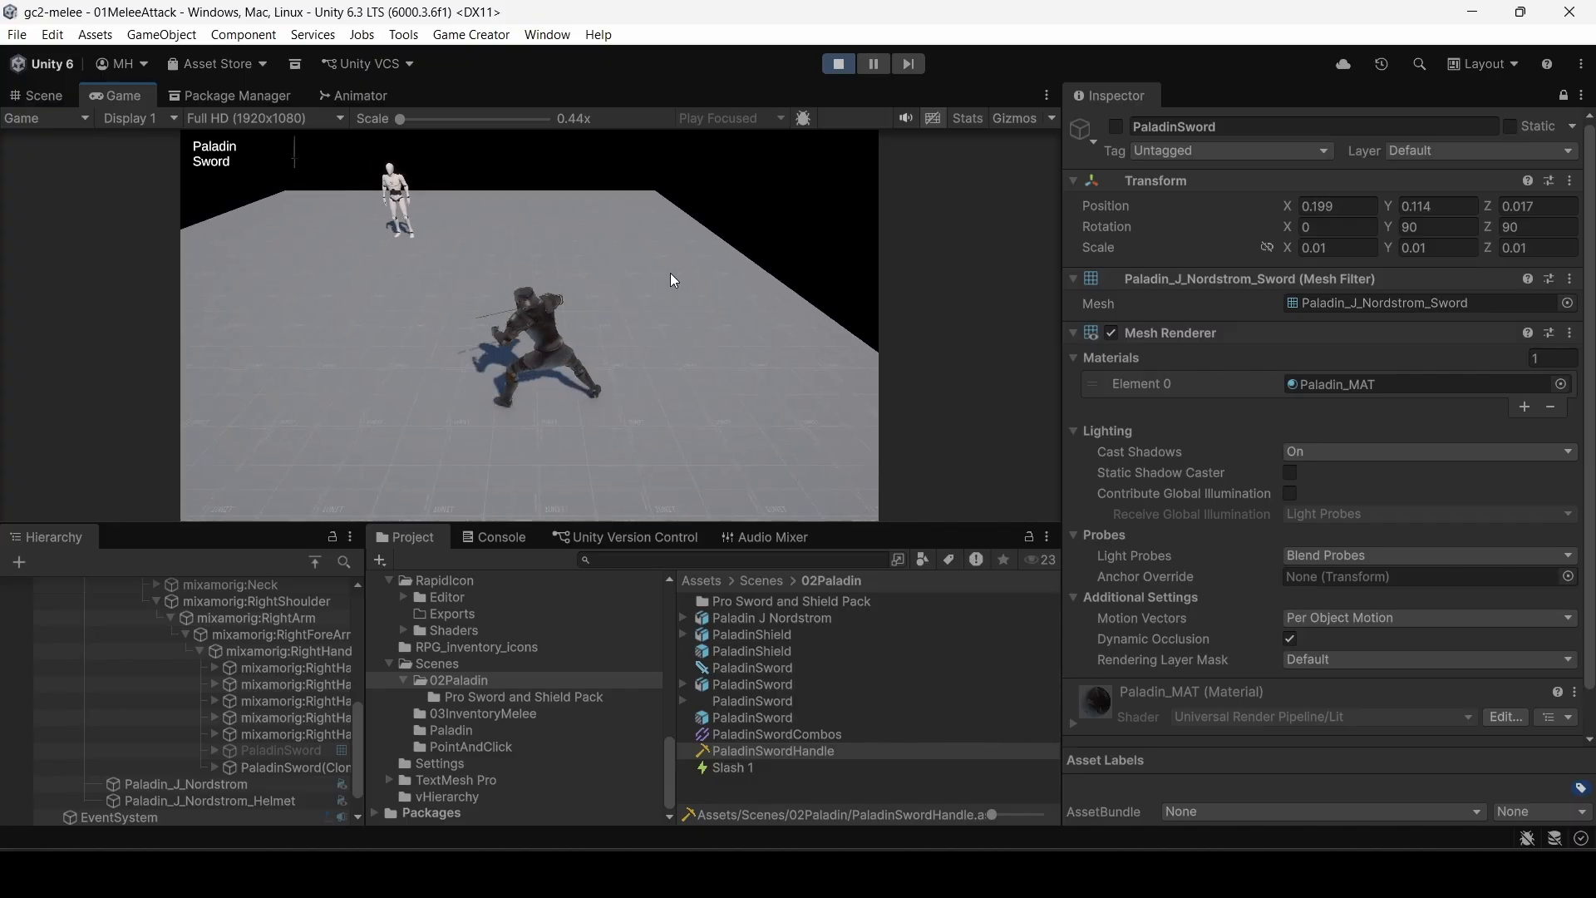
Step: Walk the Paladin up to the white target character and test sword slashes around it
key("w")
key("a")
left_click(670, 272)
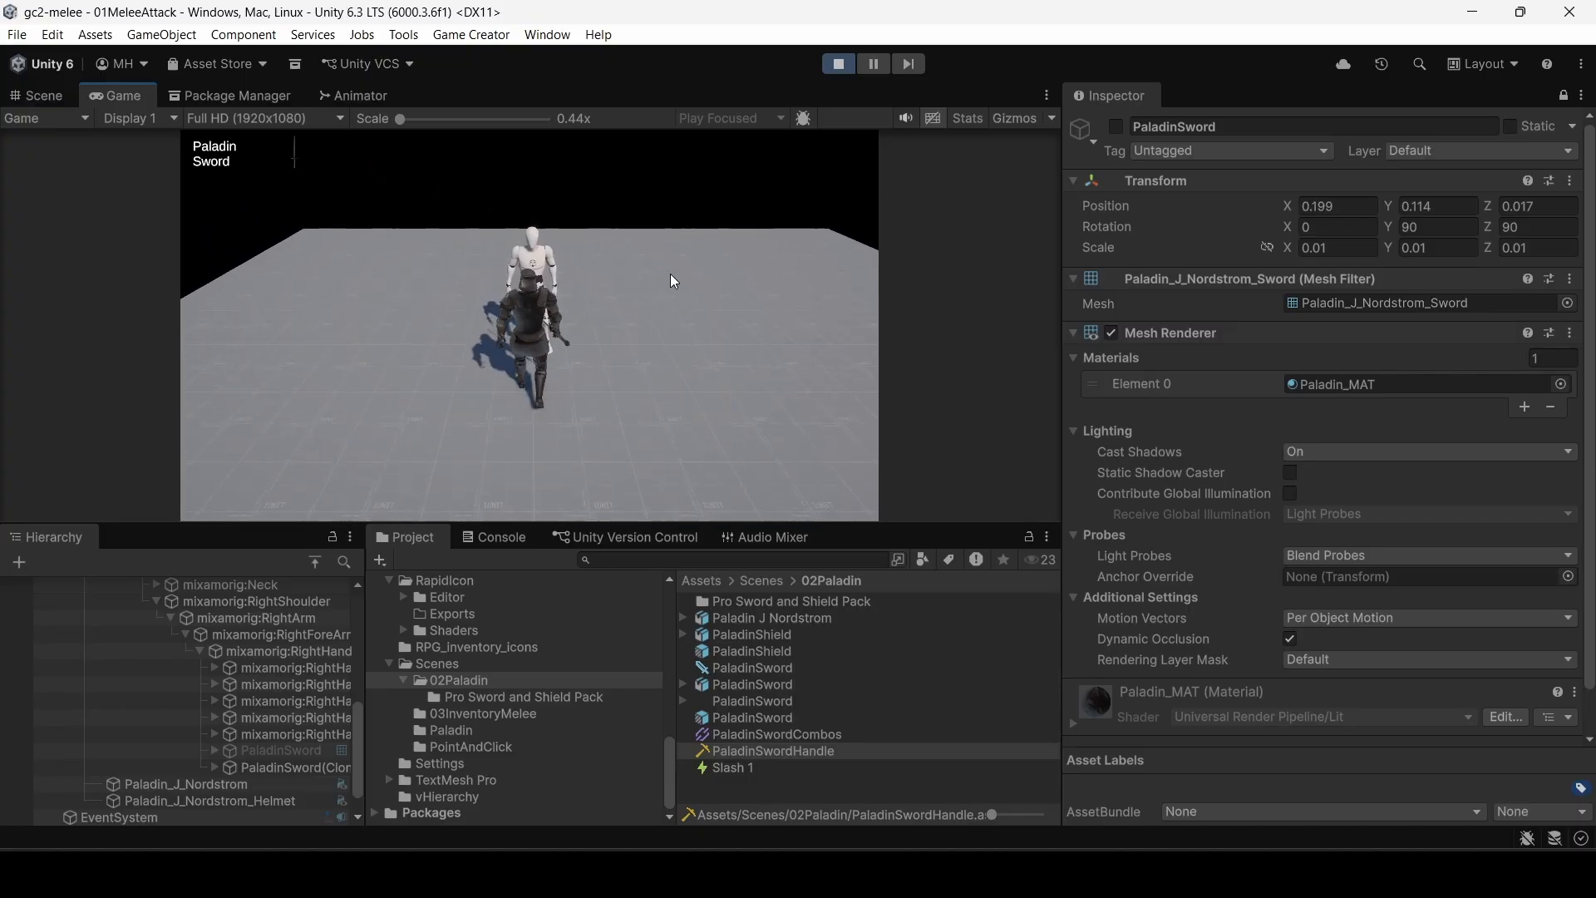
key("d")
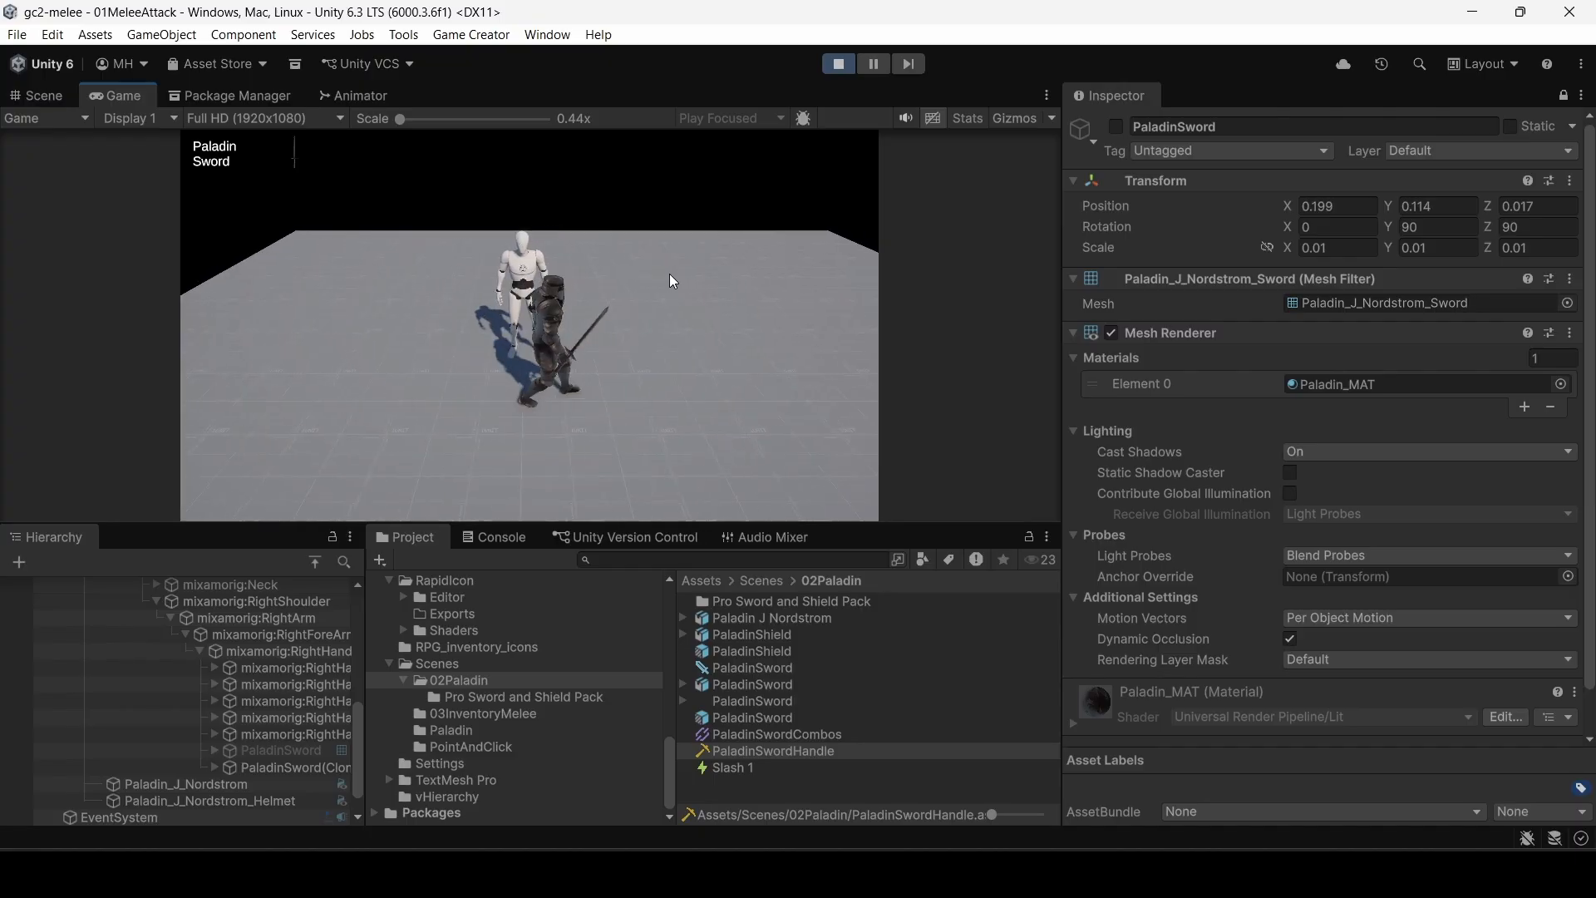
left_click(666, 273)
key("s")
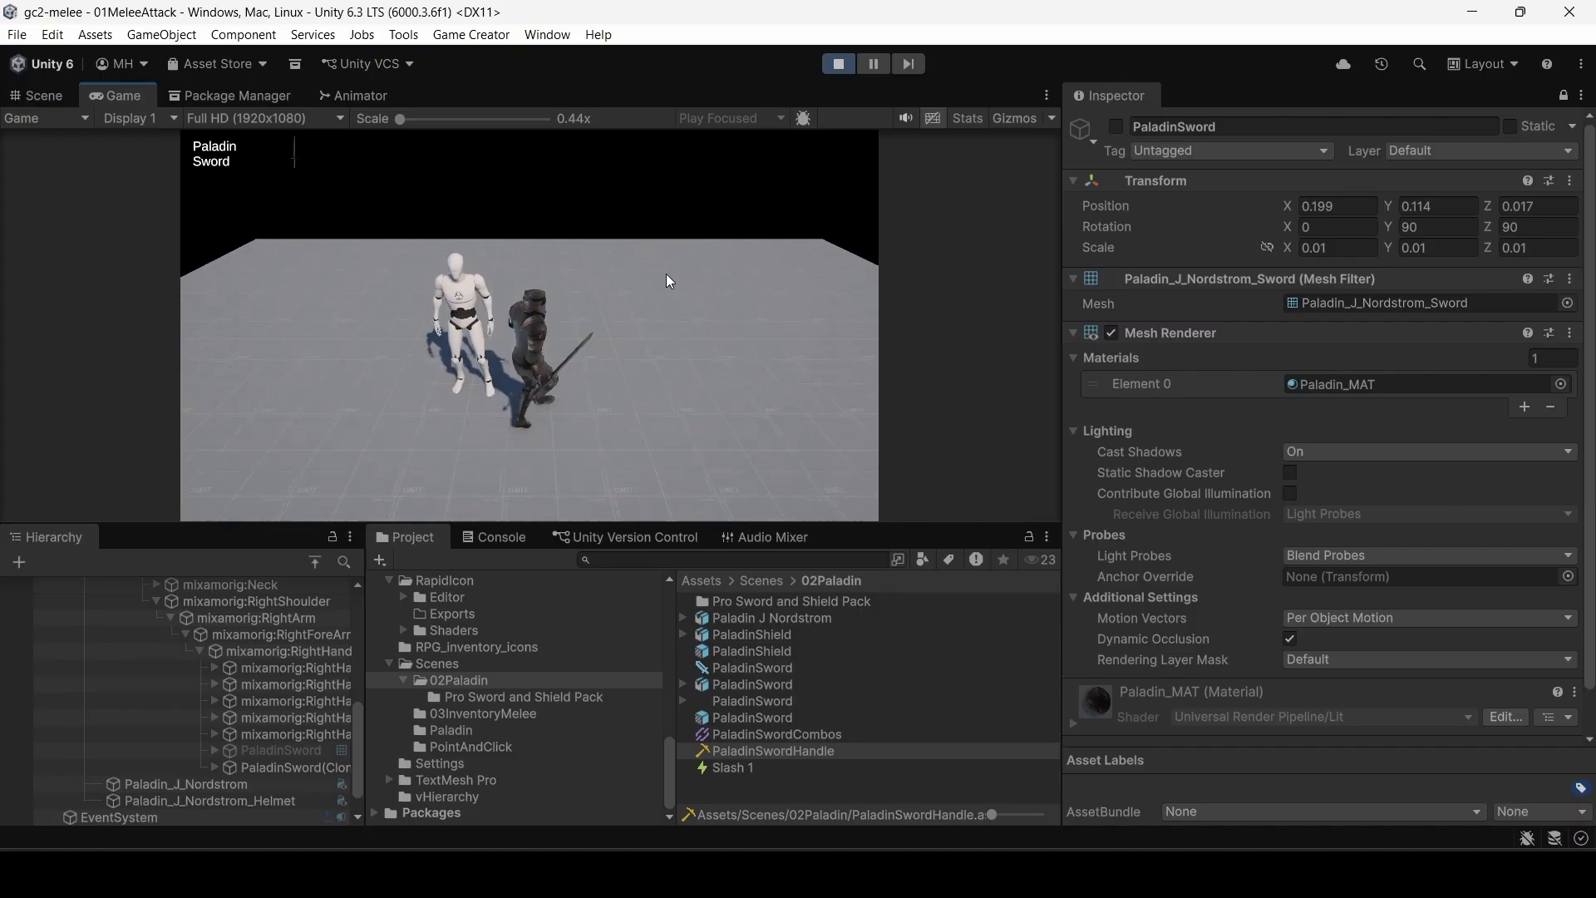
key("a")
key("w")
left_click(665, 272)
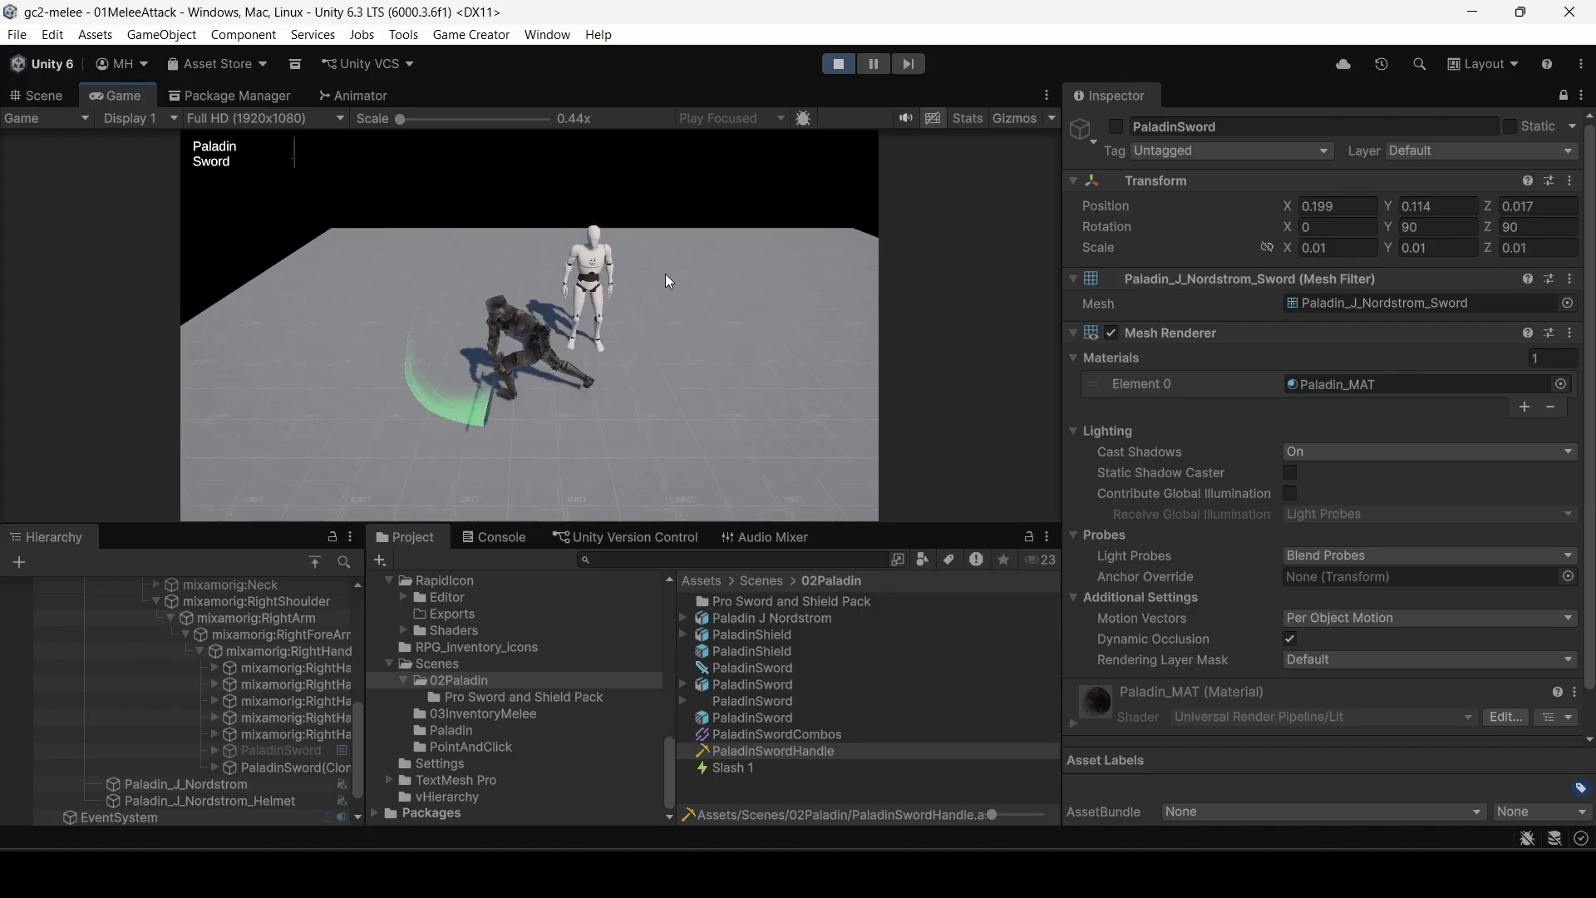
key("s")
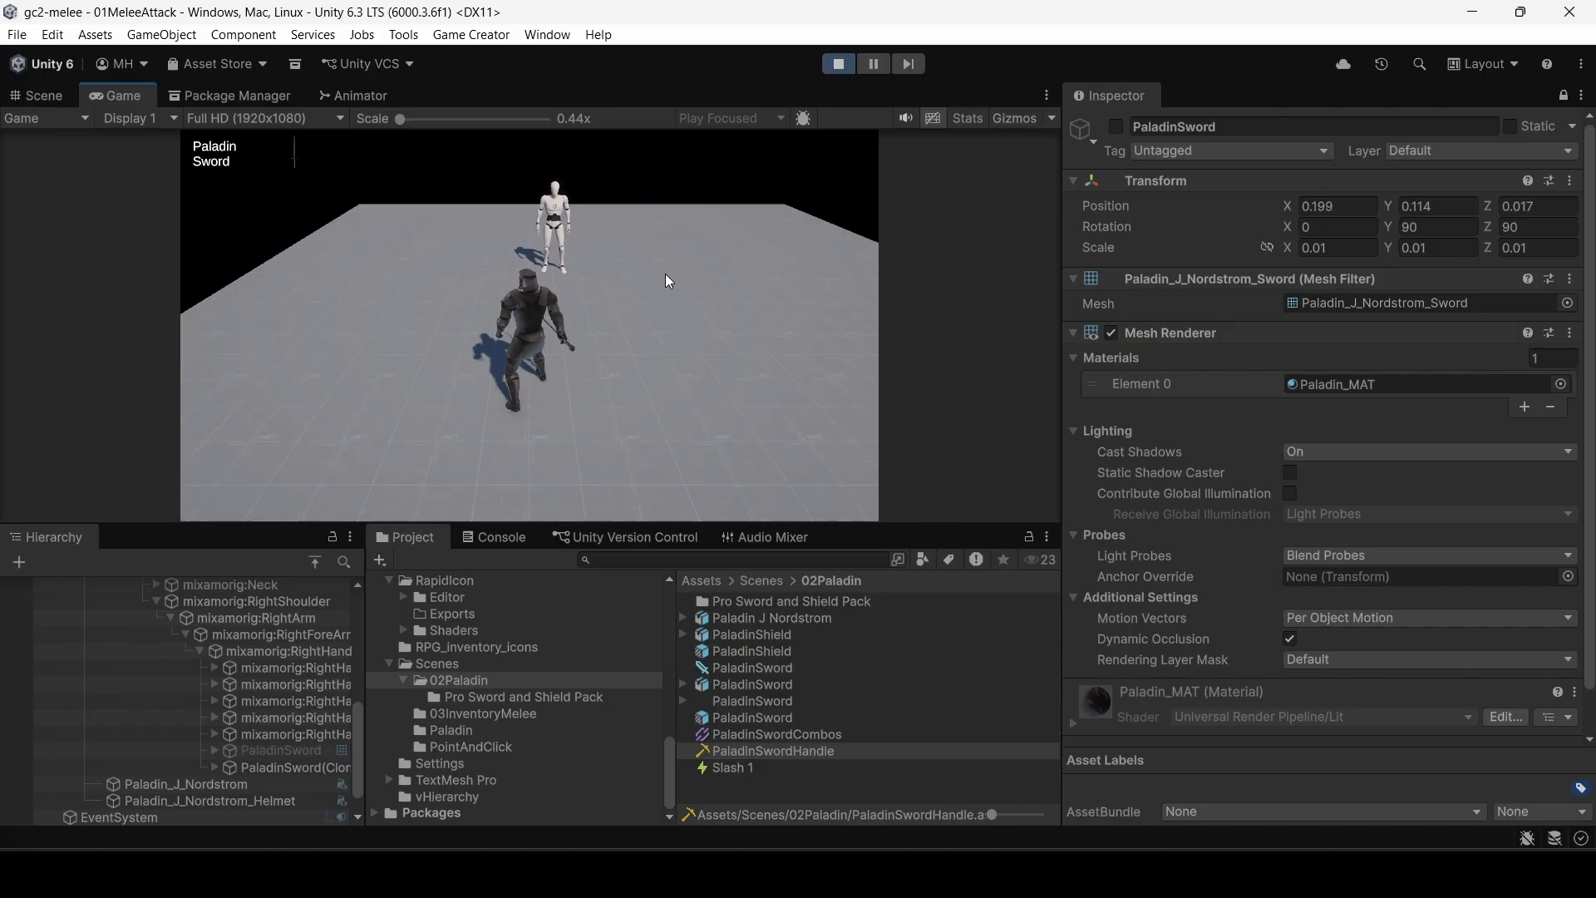
Step: Try two more sword slashes away from the white target character and stop play mode
left_click(665, 273)
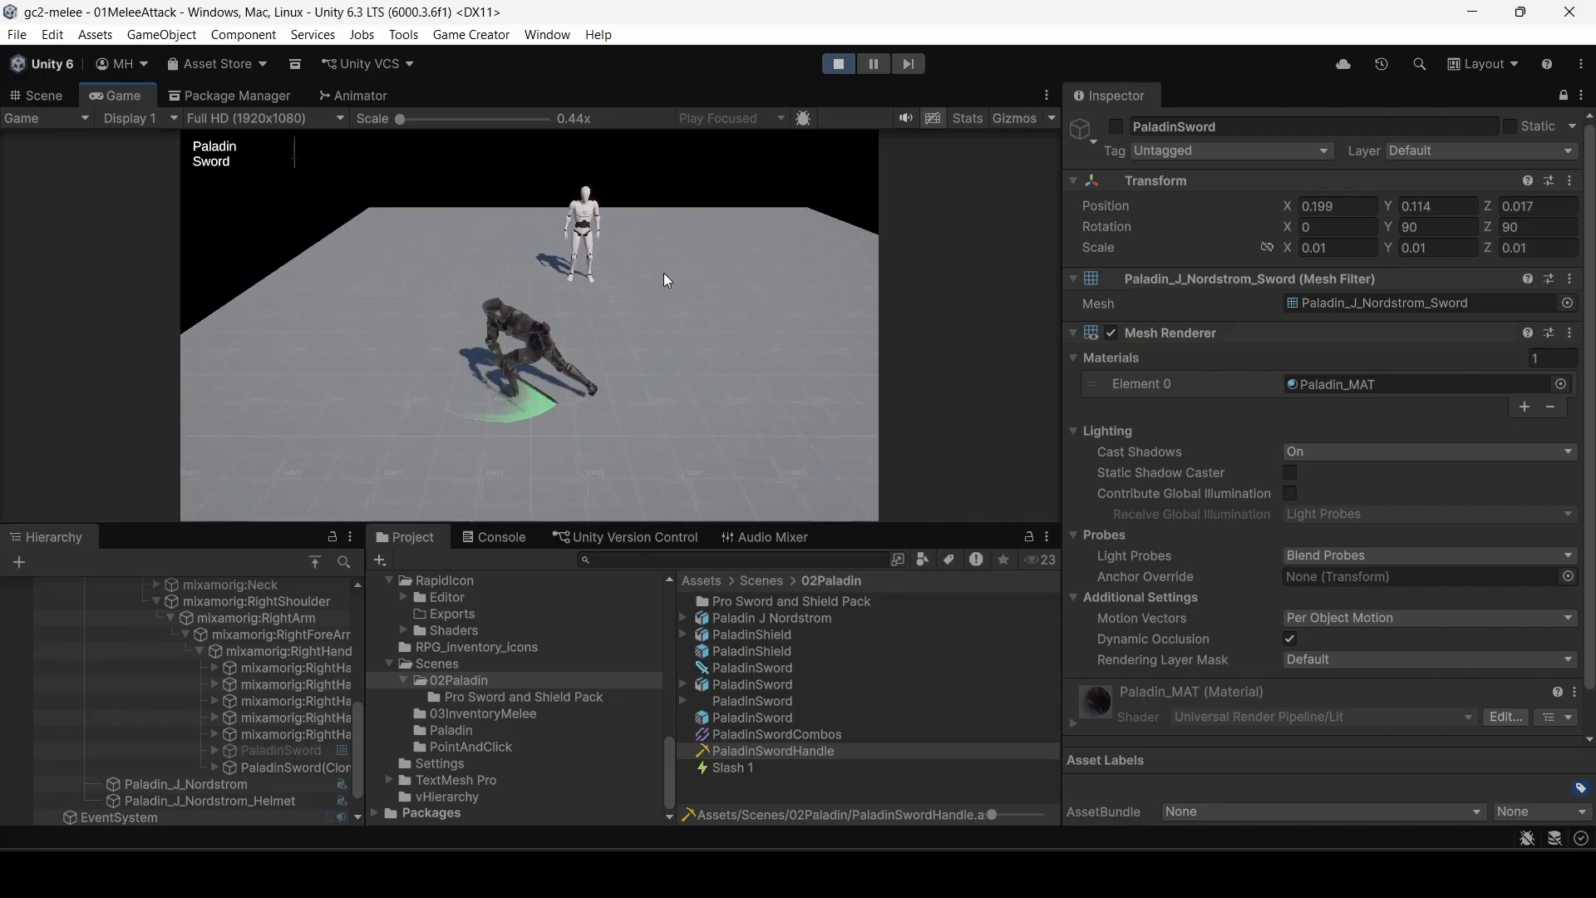
left_click(663, 273)
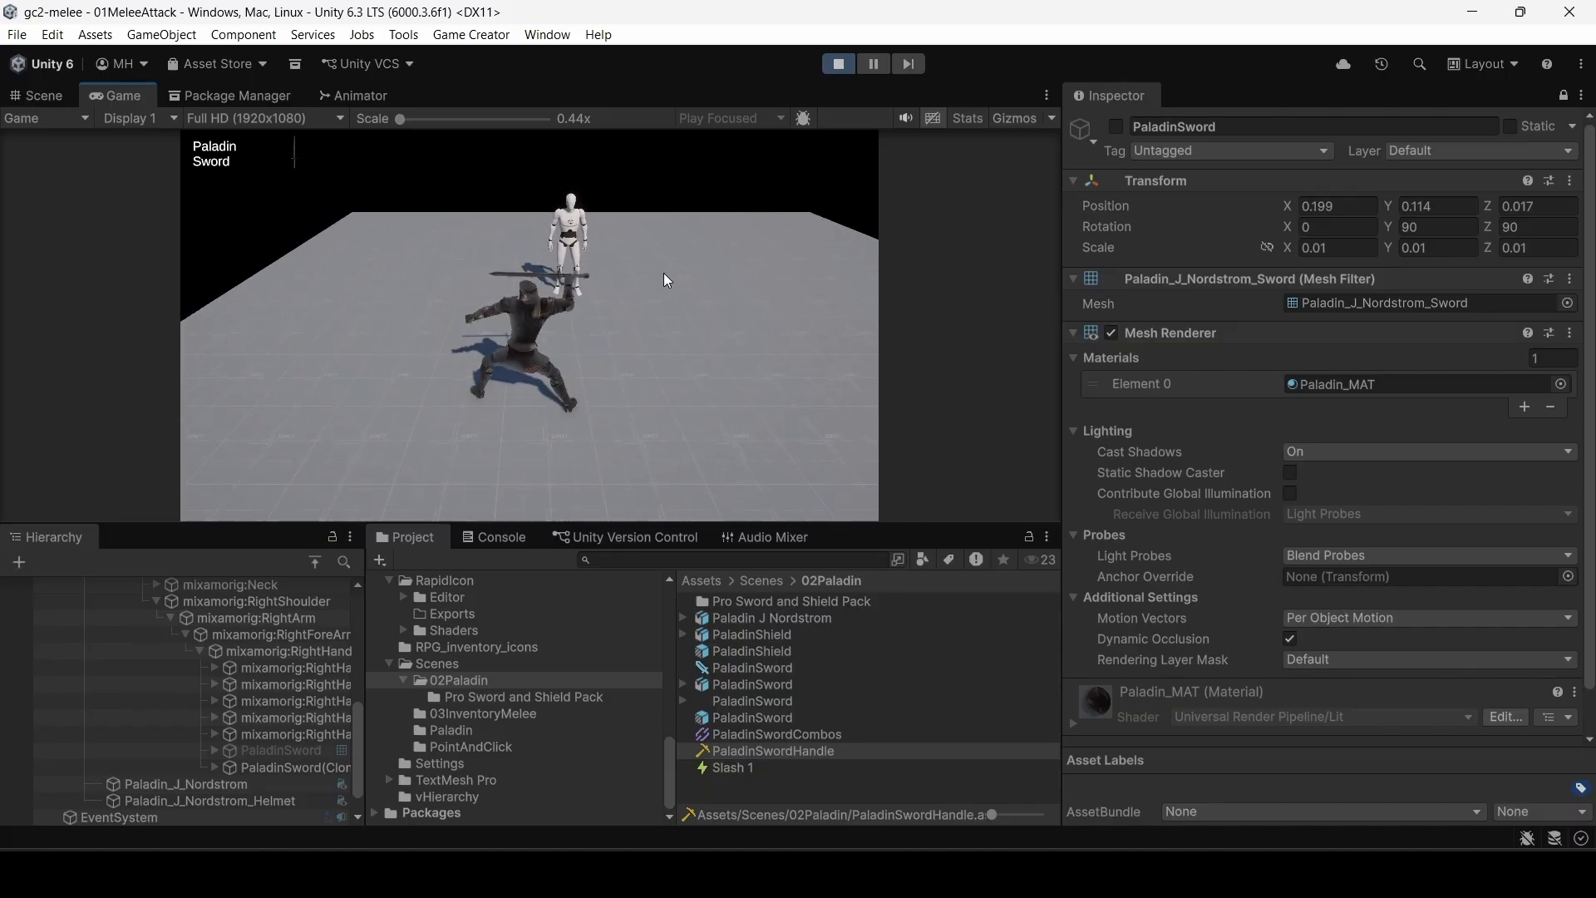
left_click(839, 64)
Step: Open the Pro Sword and Shield Pack folder, select the "sword and shield slash" asset, and unlock the Inspector to show its import settings
left_click(748, 602)
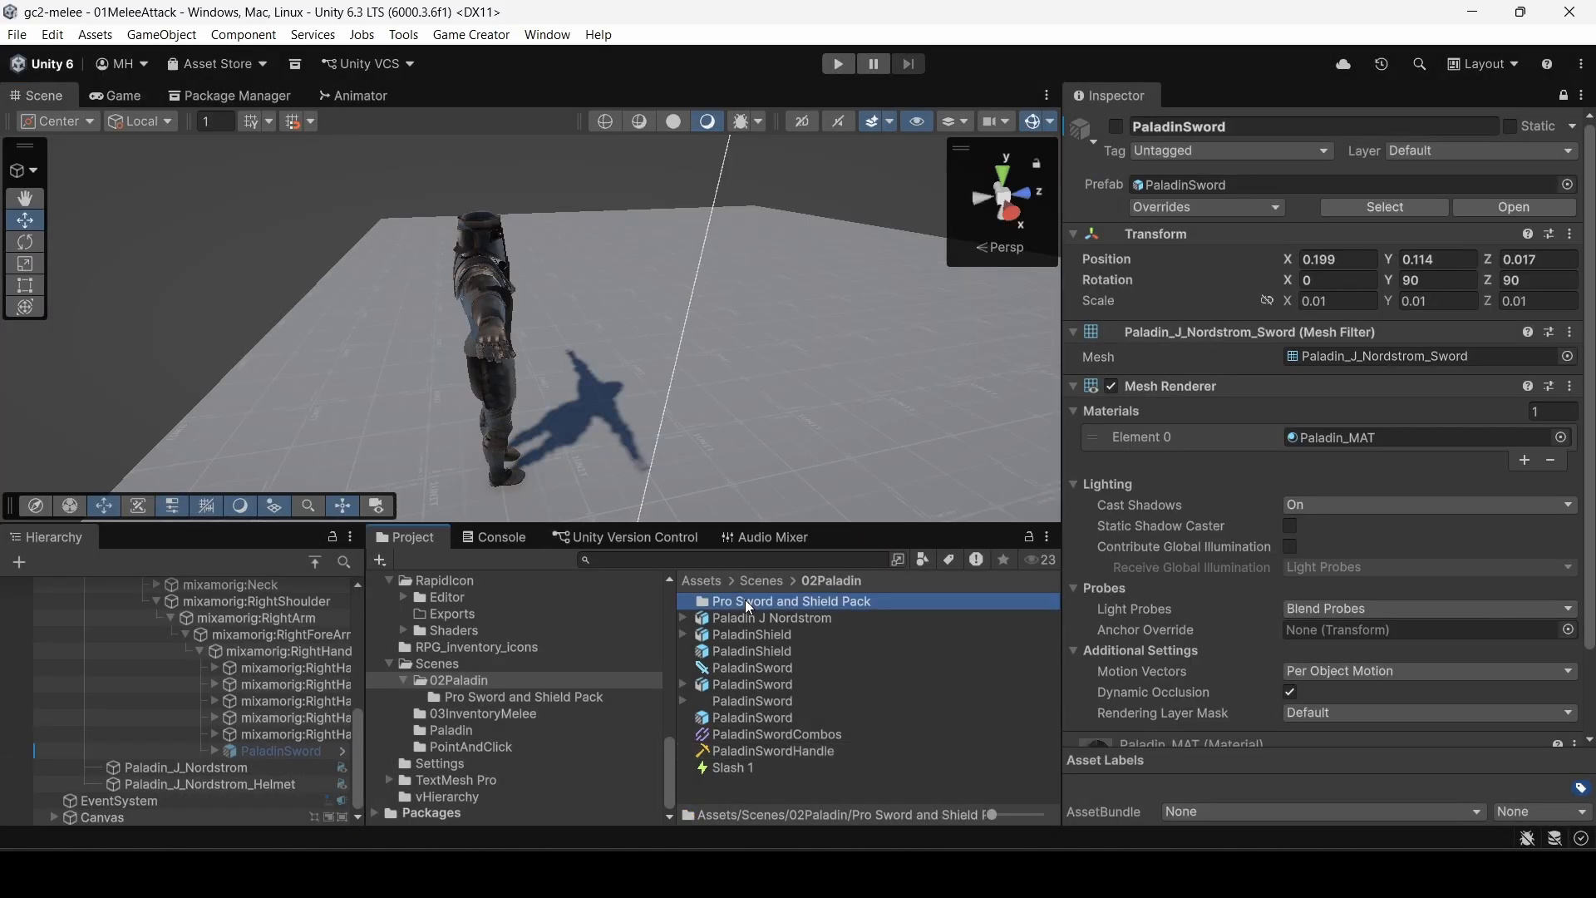
double_click(744, 600)
scroll(744, 645, "down", 9)
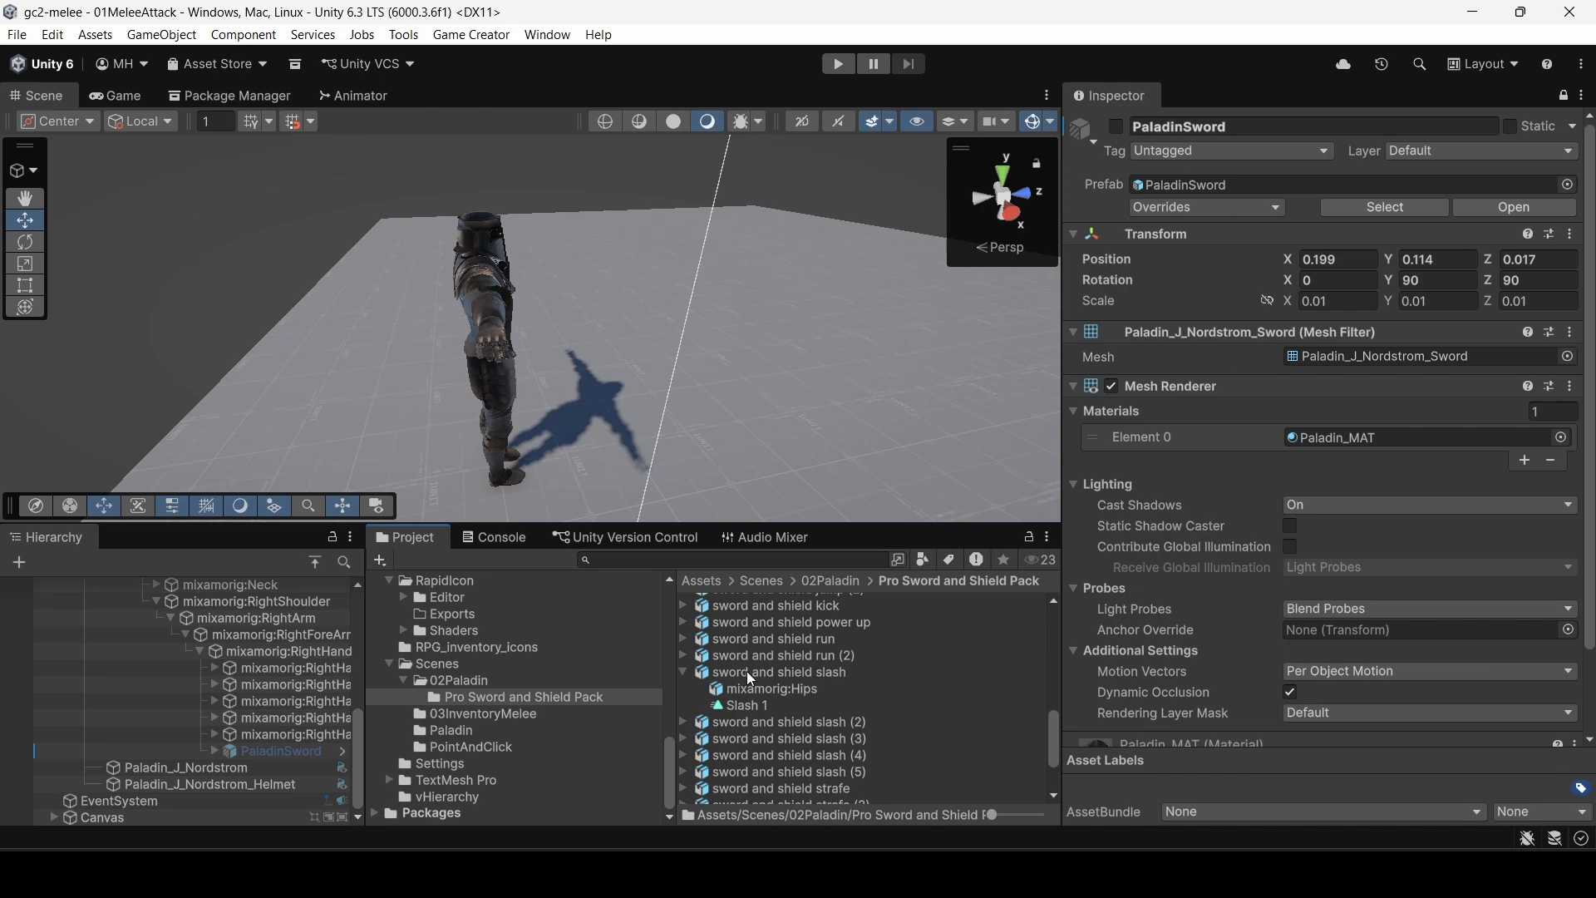
left_click(748, 672)
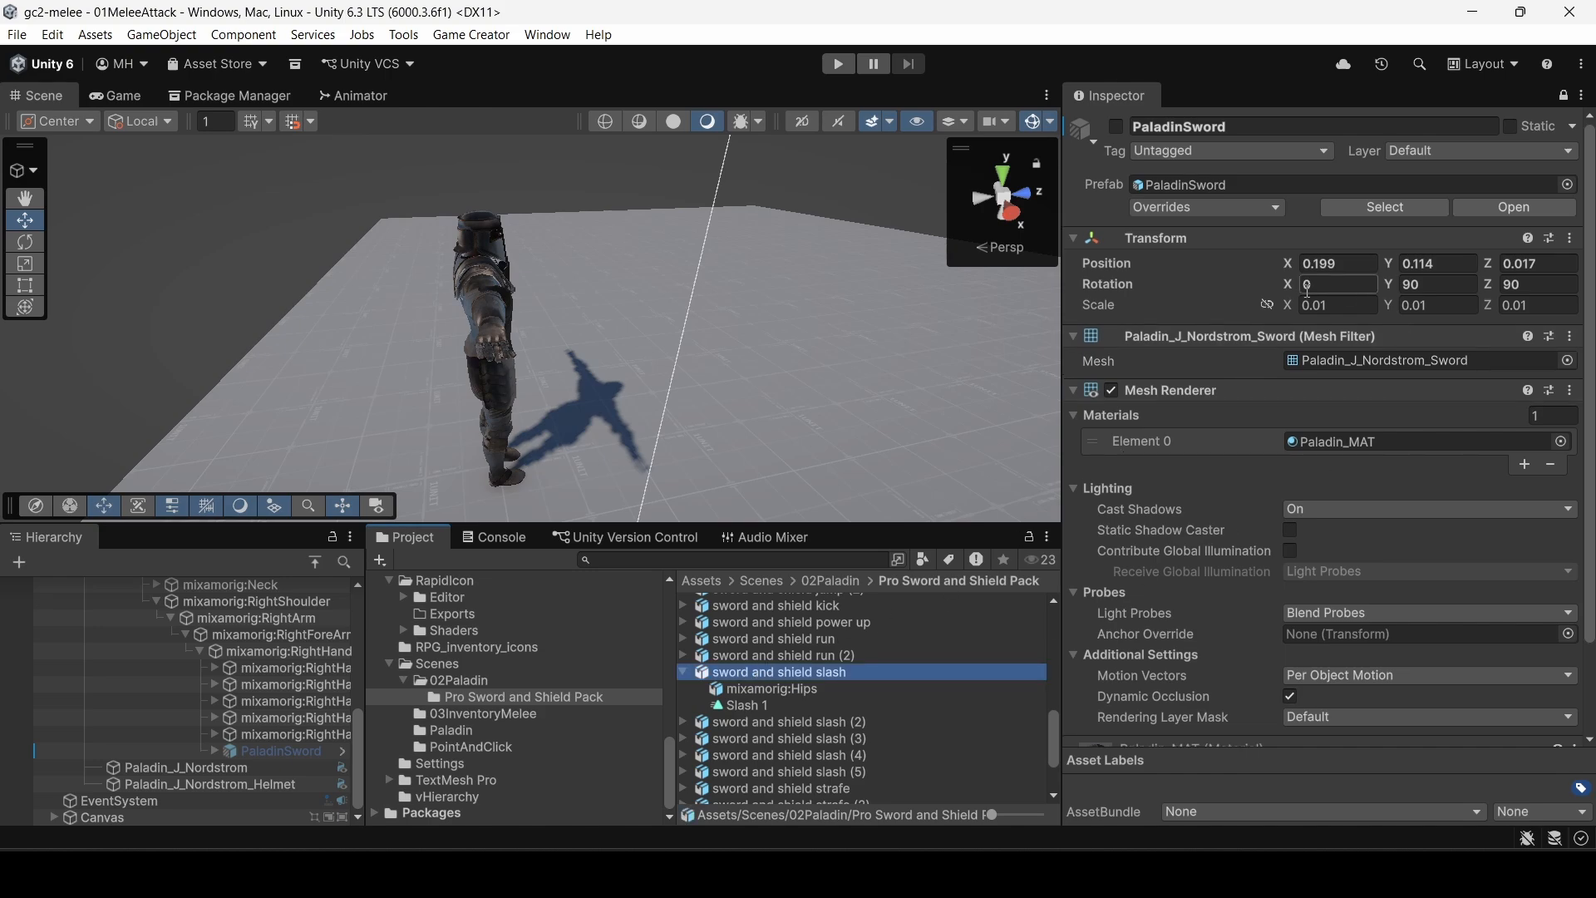
left_click(1563, 95)
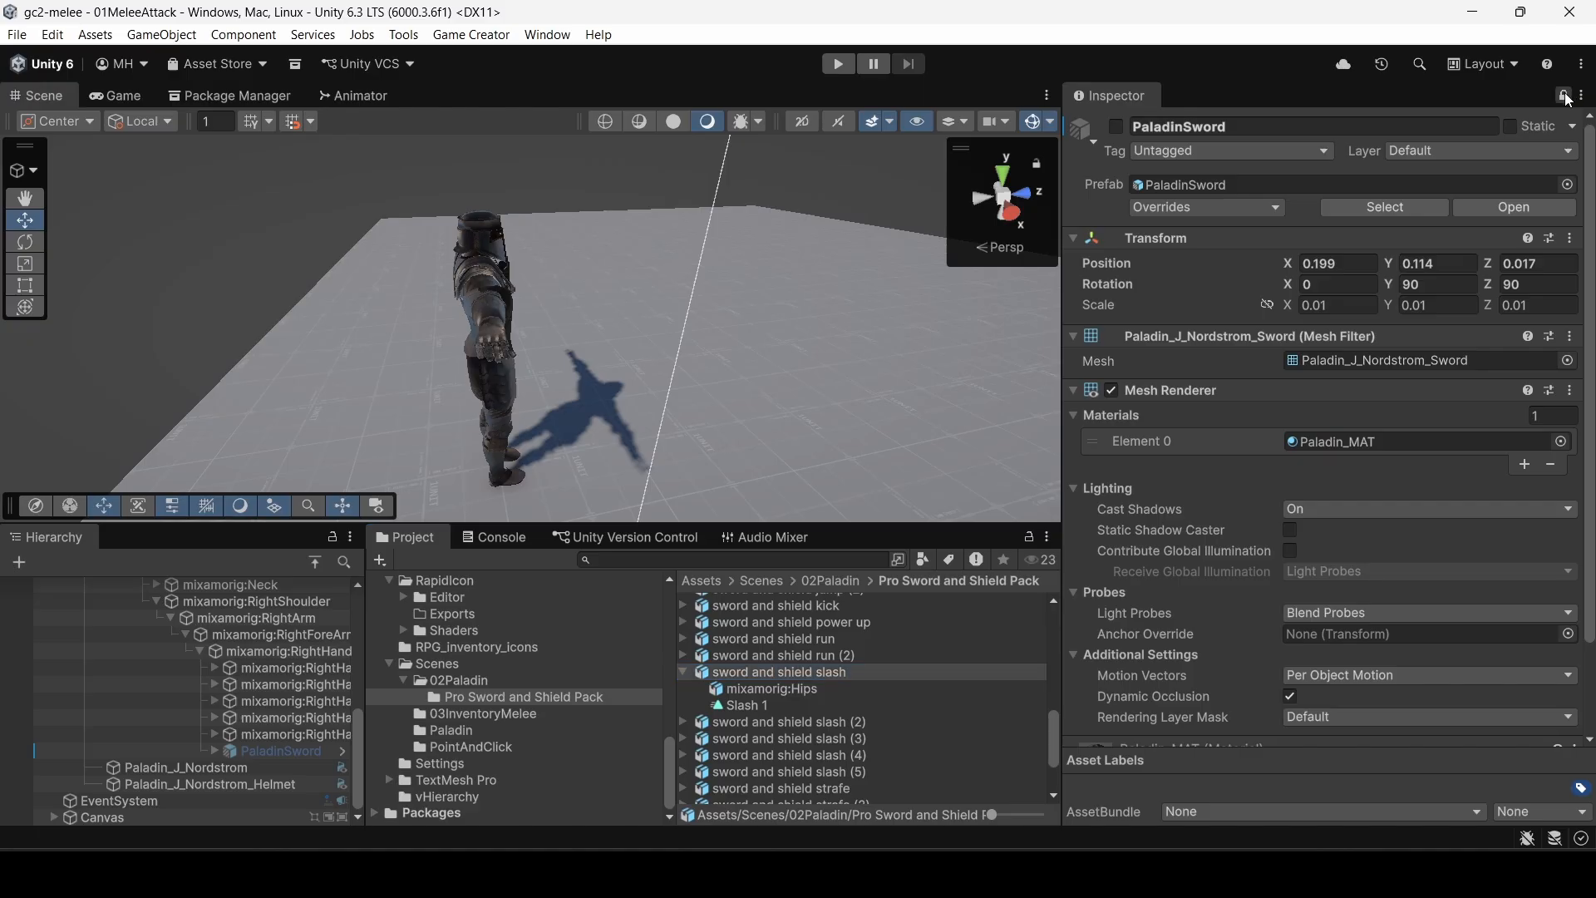
Step: Examine the Slash 1 clip's root transform settings and play its animation in an enlarged preview
scroll(1296, 308, "down", 5)
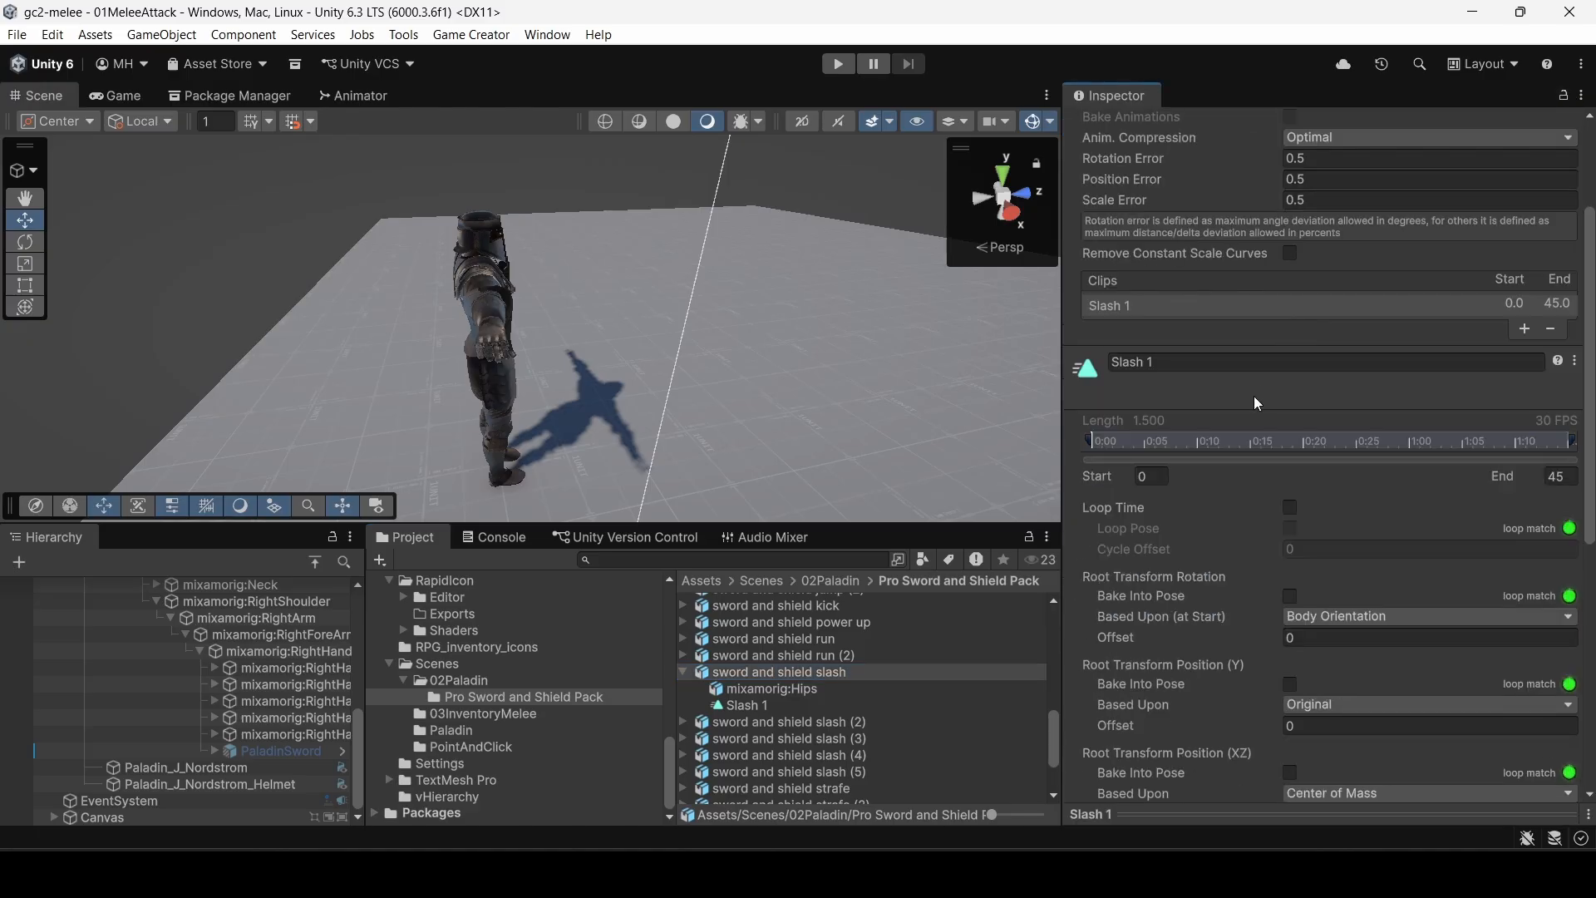
scroll(1255, 411, "down", 2)
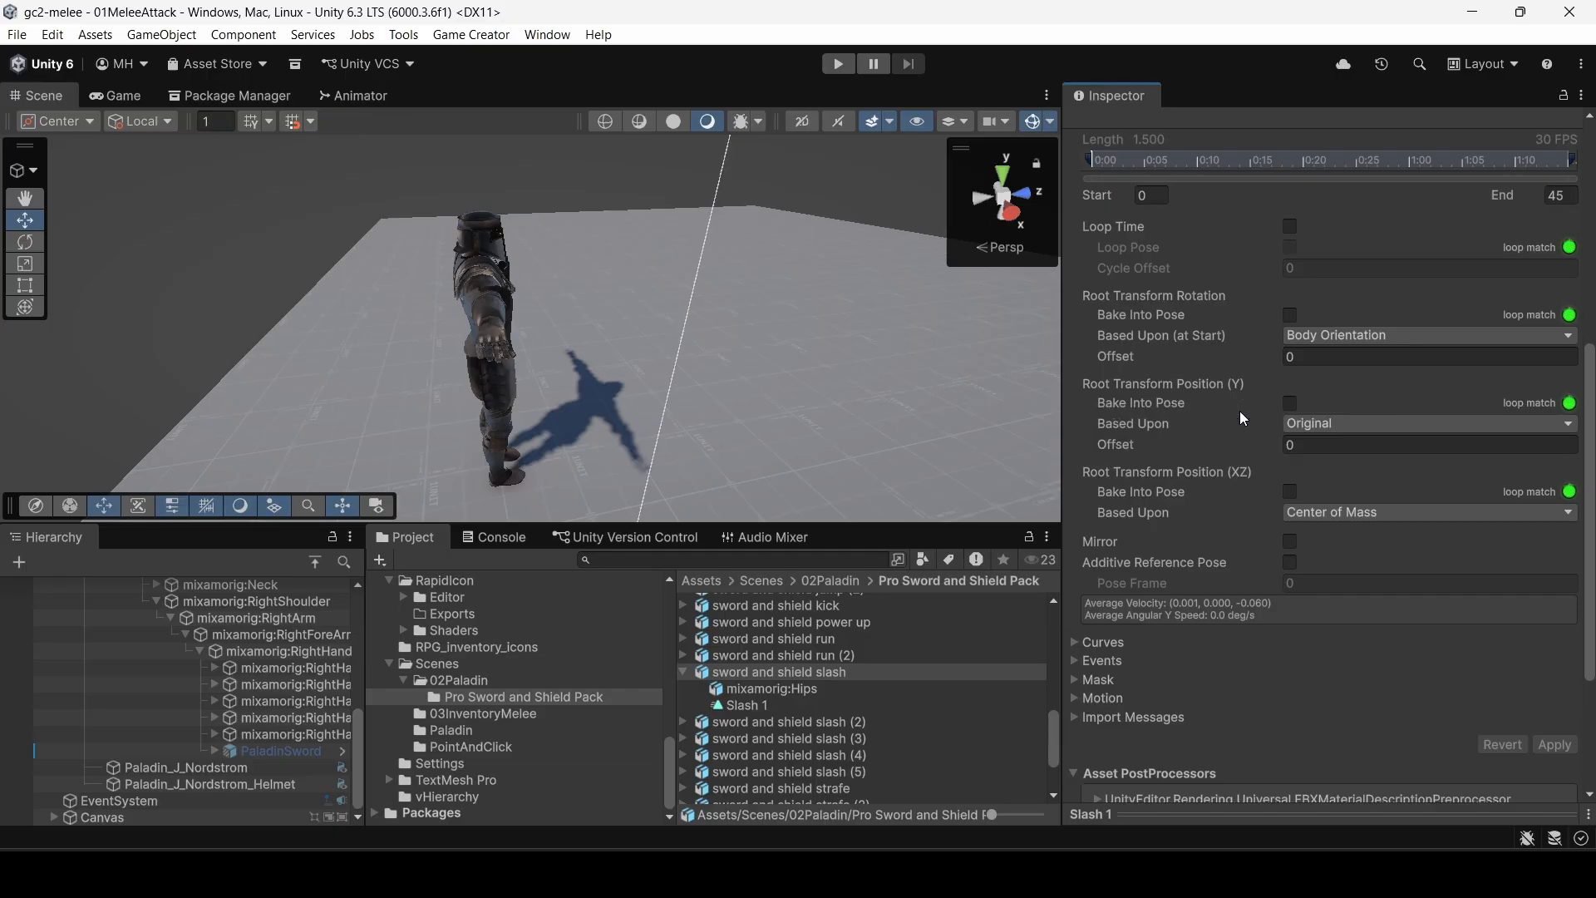
scroll(1237, 421, "down", 1)
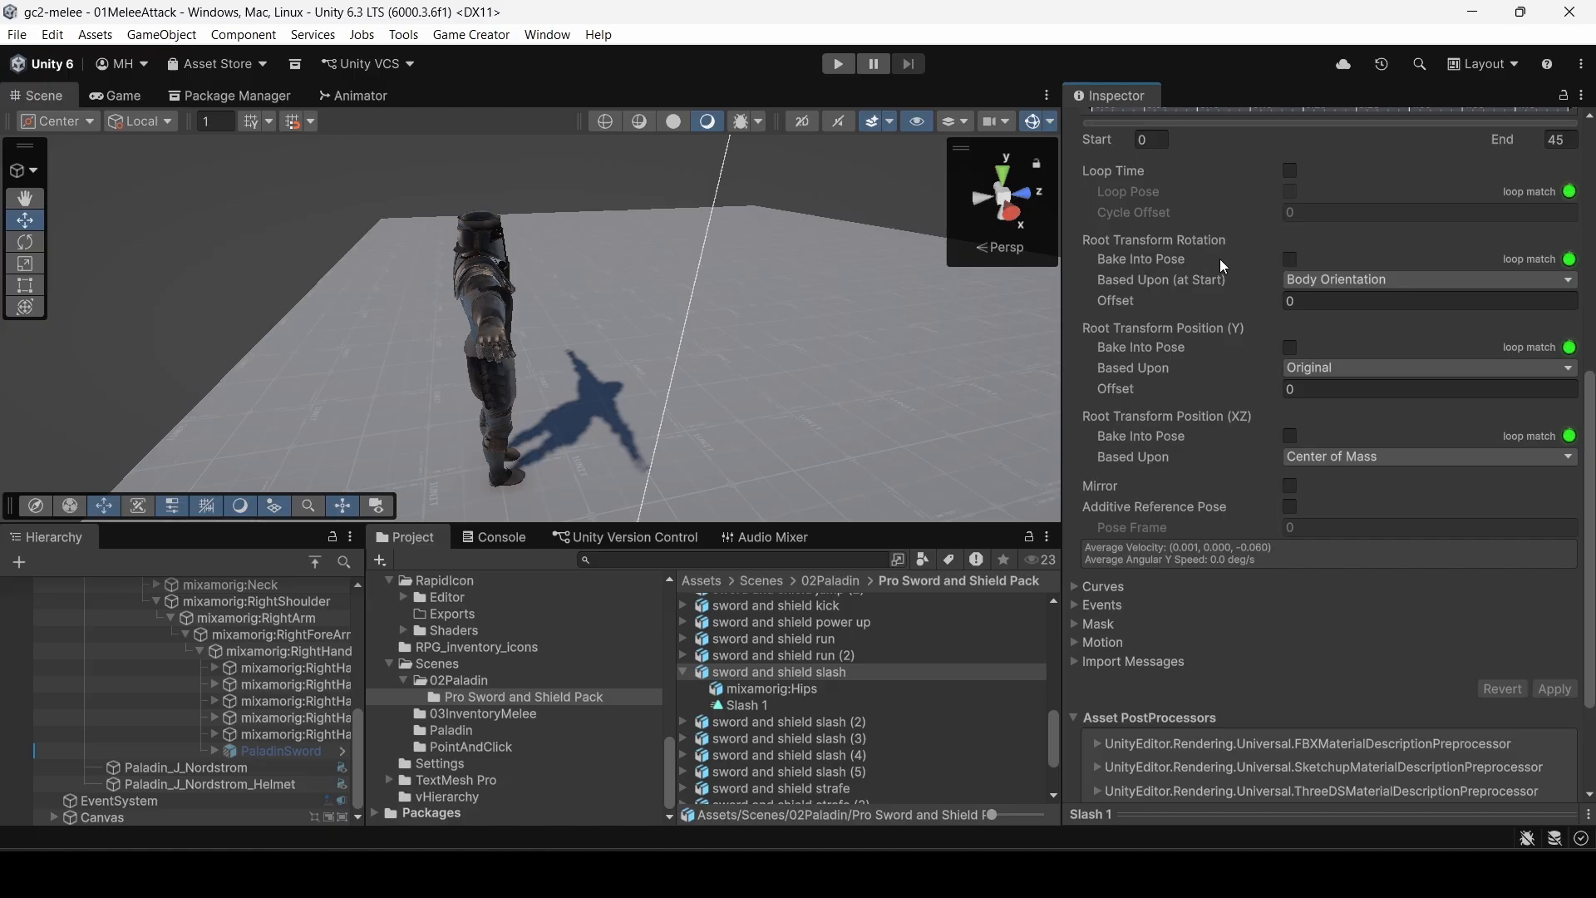
left_click_drag(1227, 814, 1275, 402)
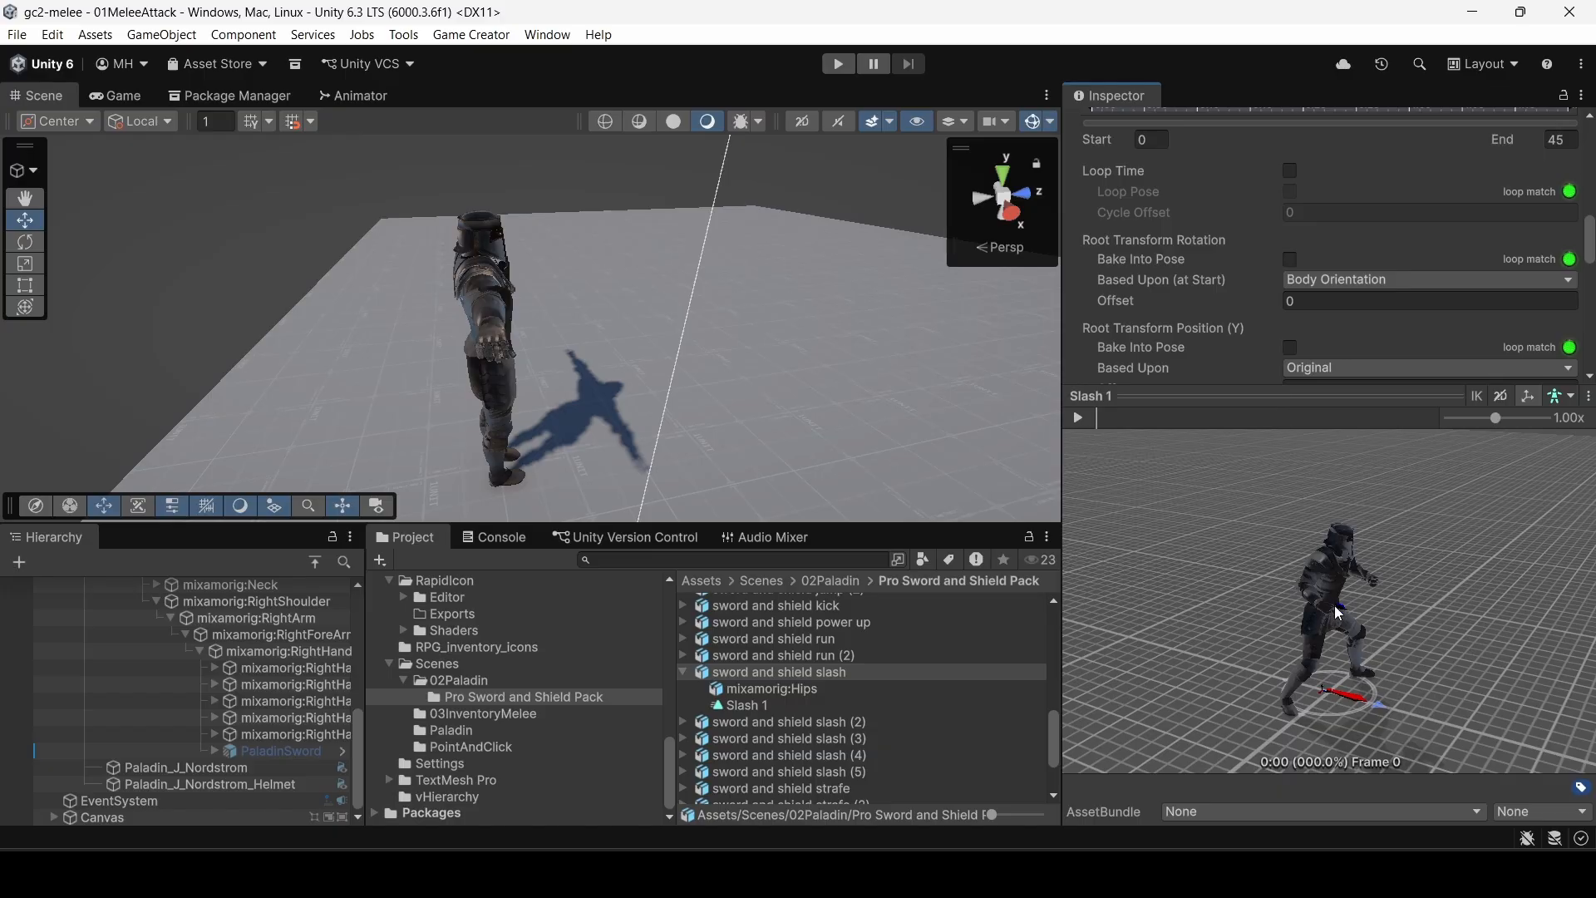
left_click(1079, 417)
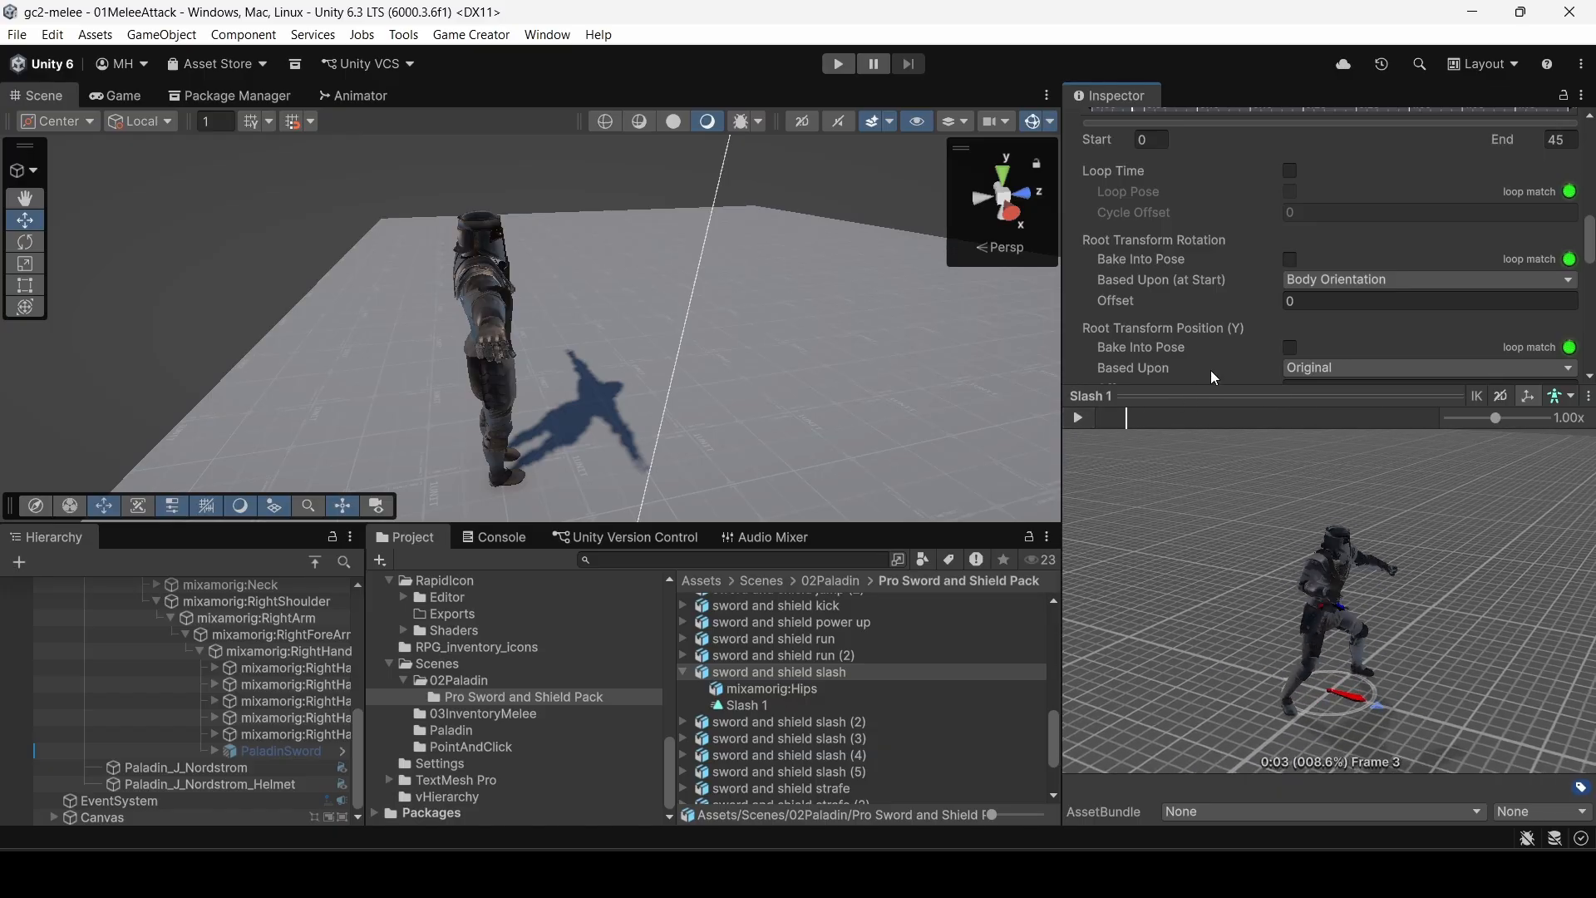
Step: Bake Slash 1's Root Transform Rotation into the pose based upon Original, preview the clip, and apply the import settings
left_click(1292, 263)
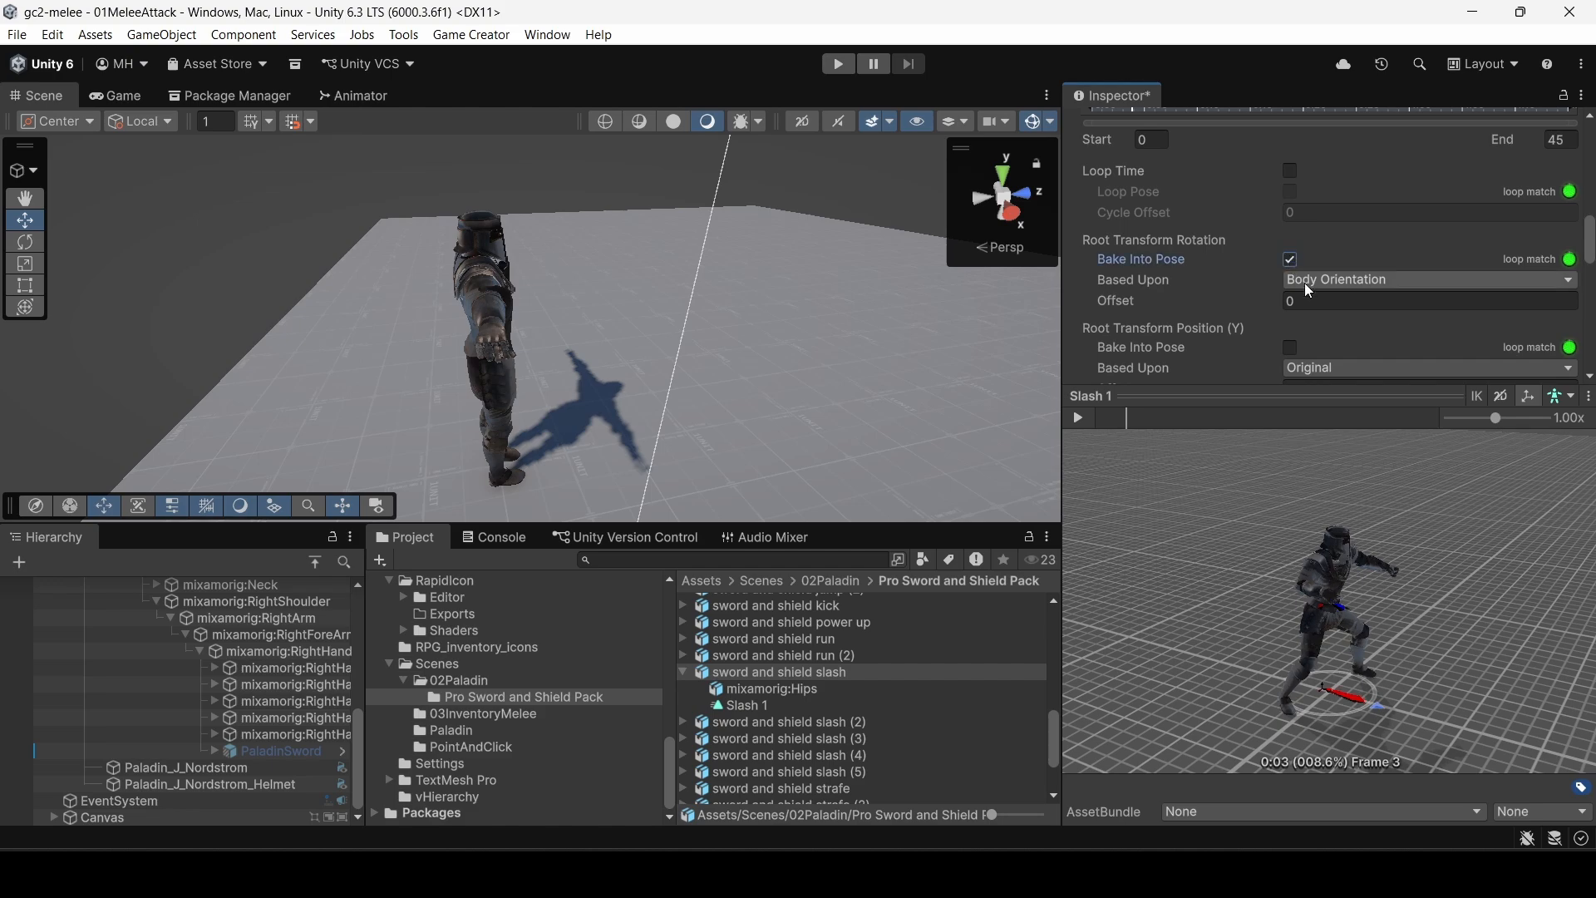
left_click(1304, 282)
left_click(1343, 304)
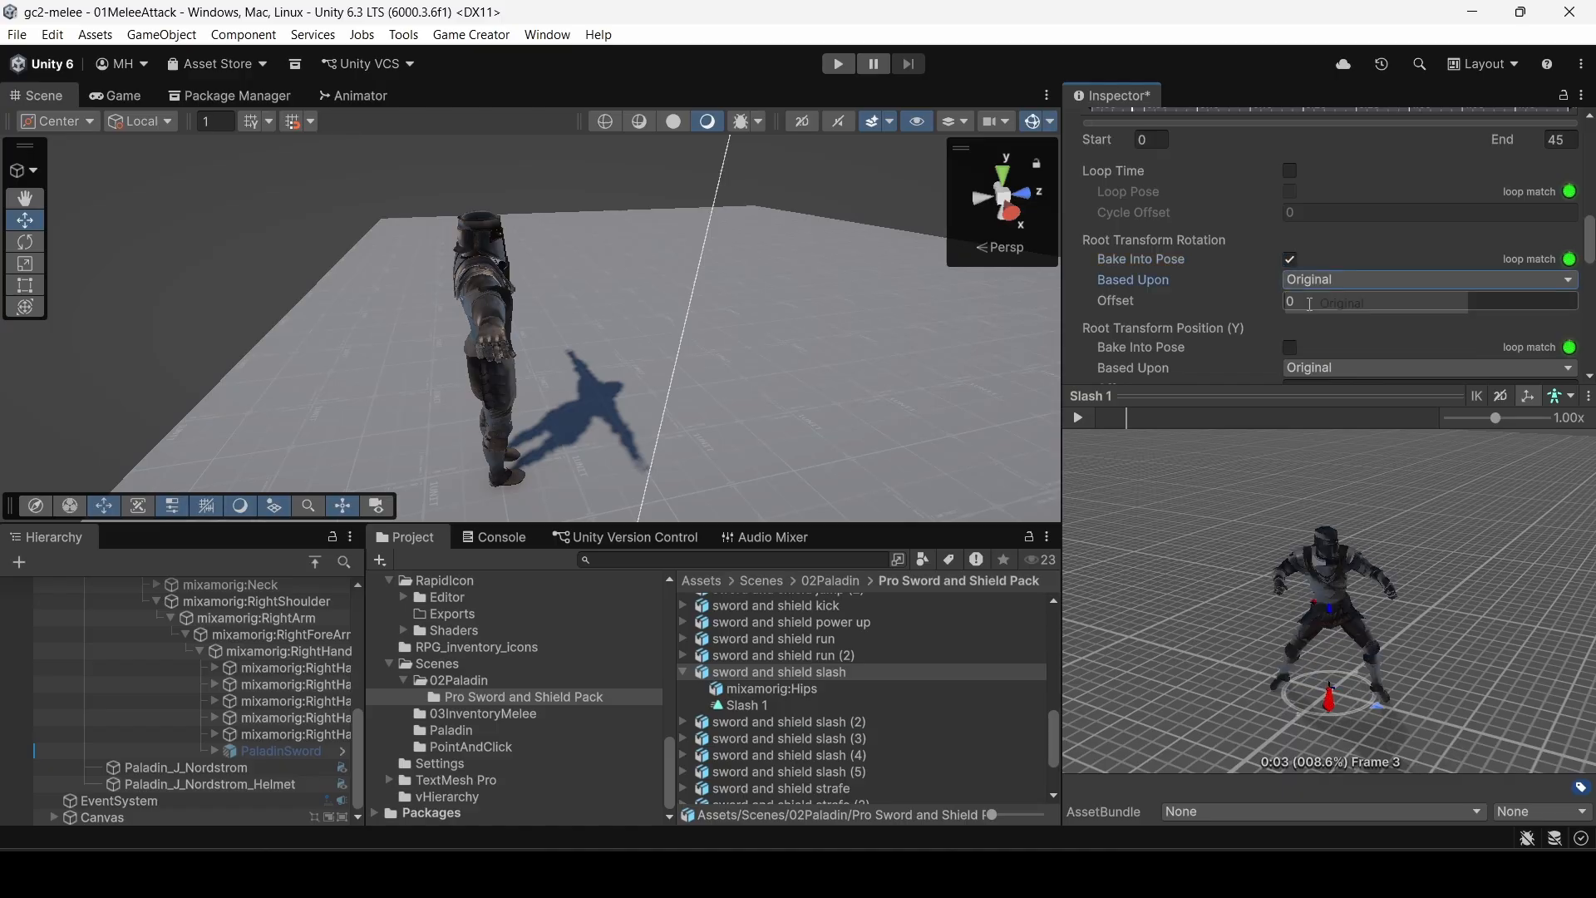
left_click(1079, 418)
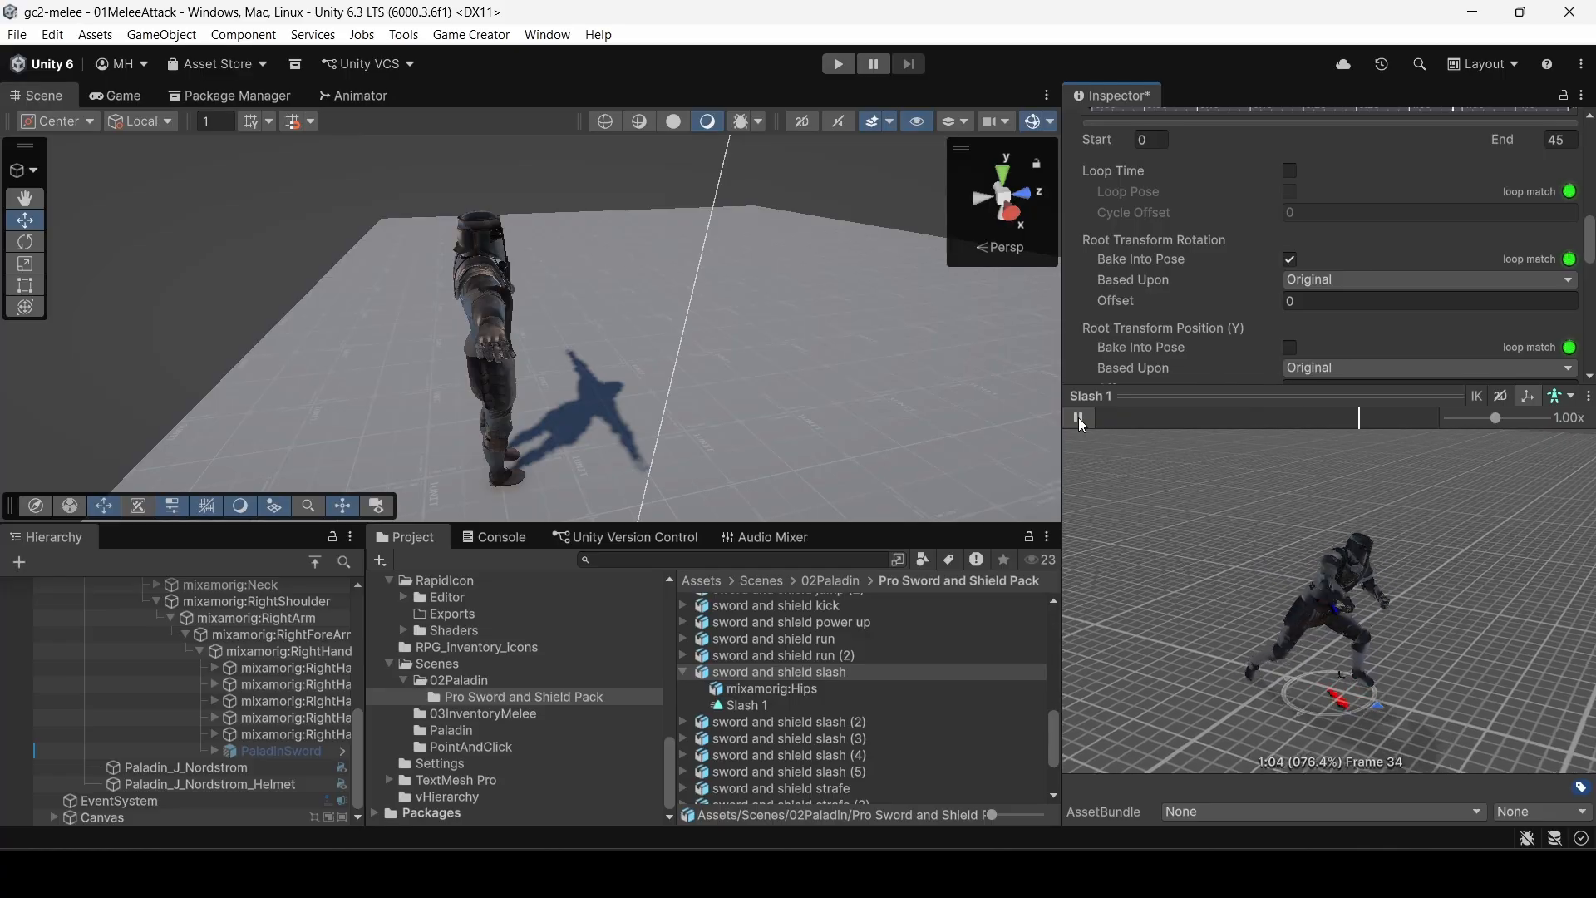
left_click(1202, 395)
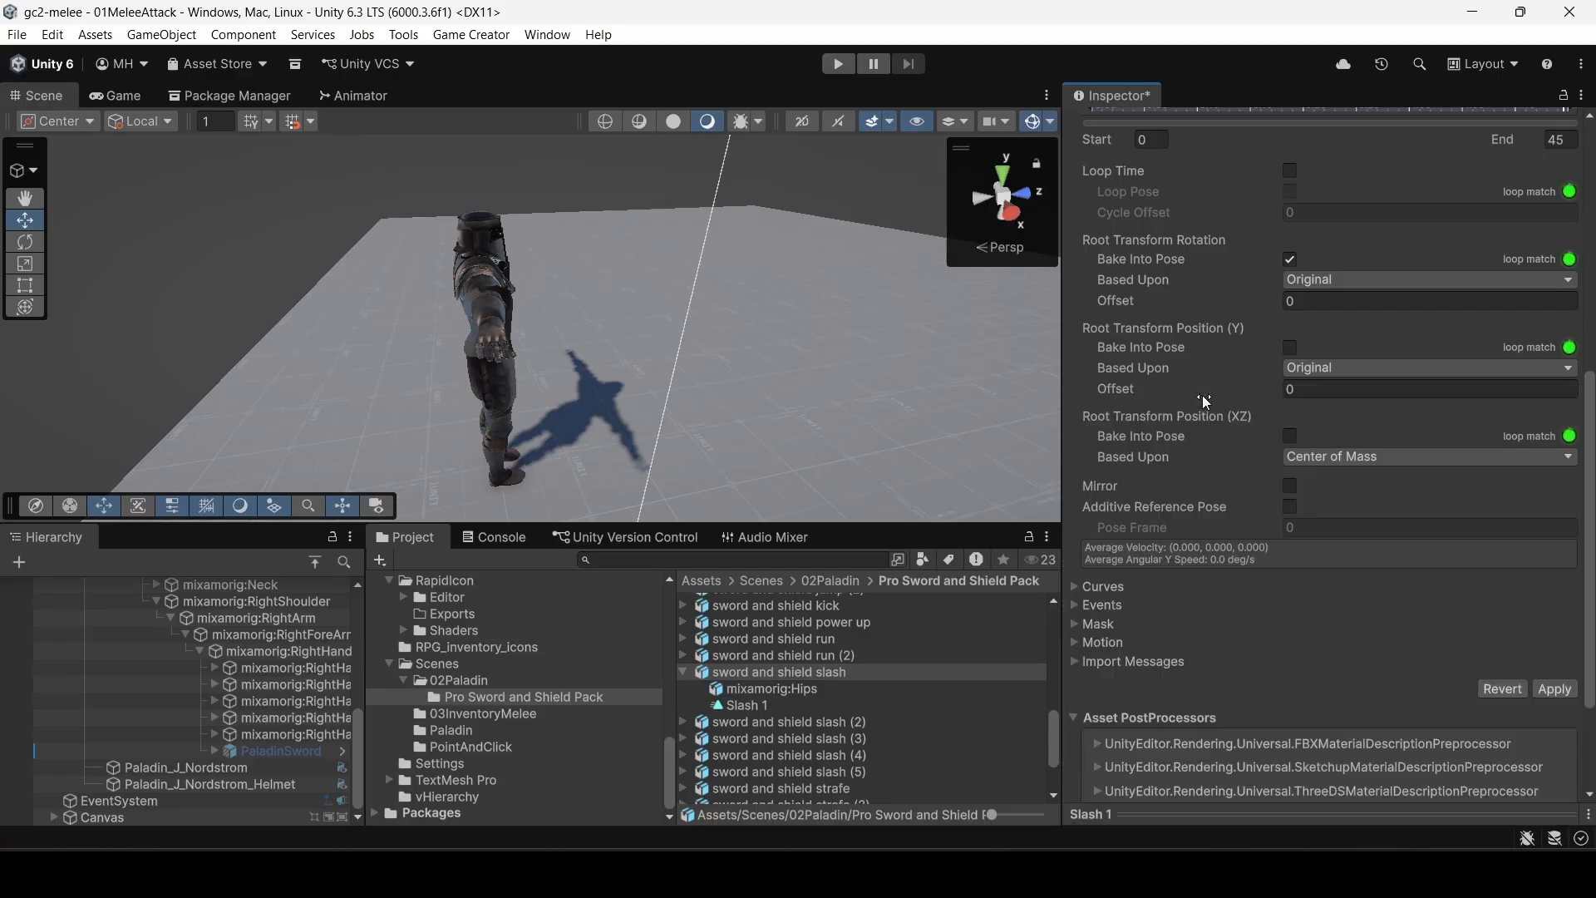
left_click(1556, 689)
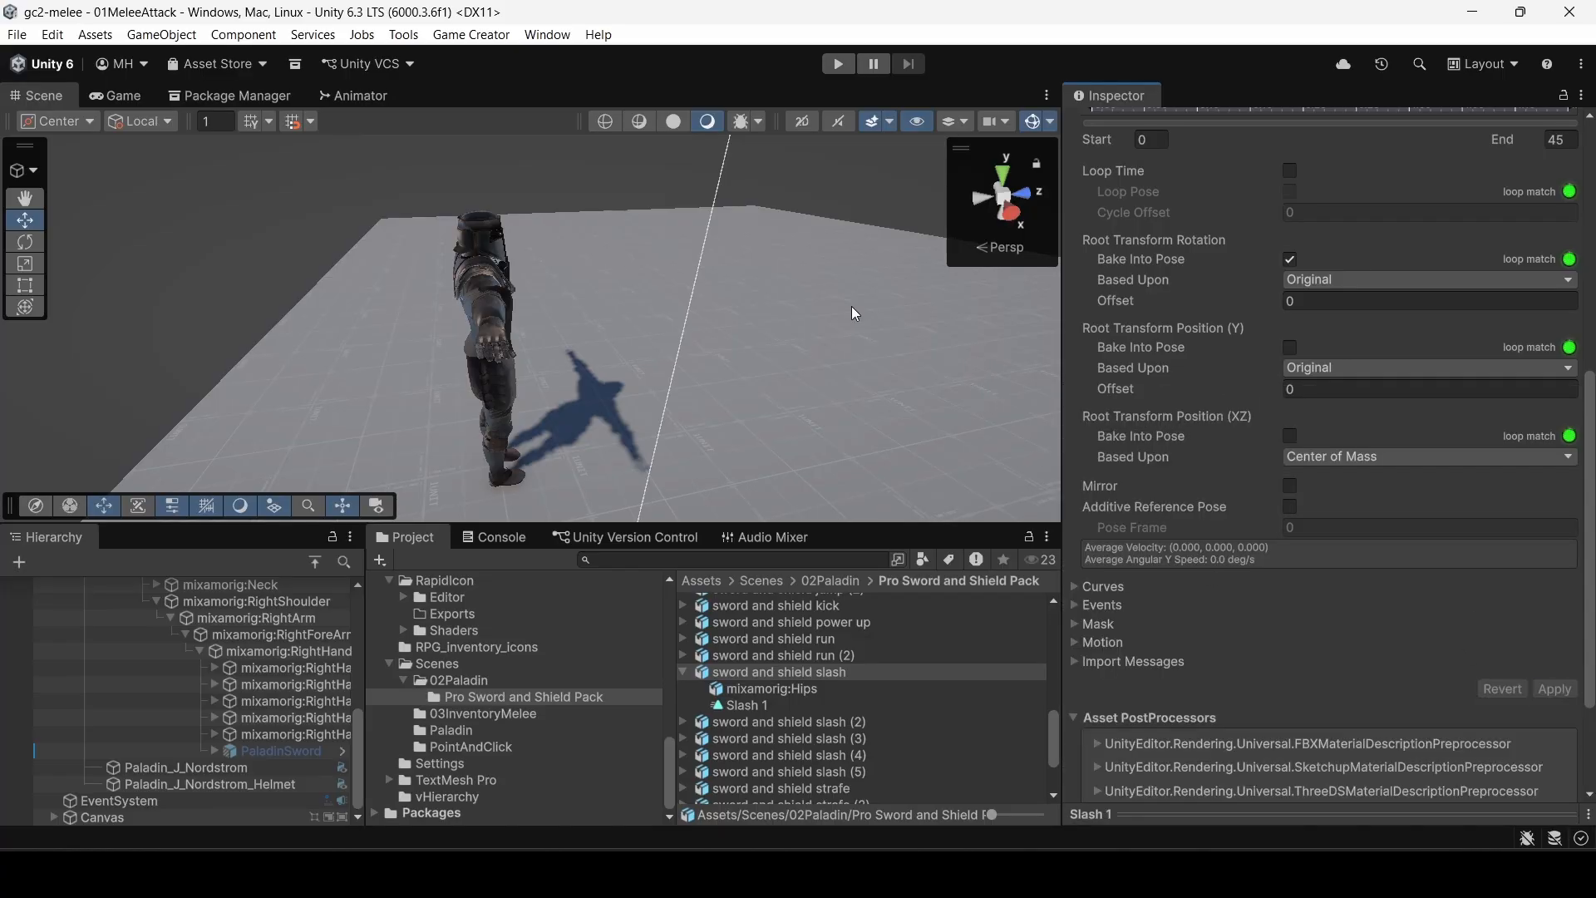
Step: Run the game, equip the Paladin Sword, and move the Paladin toward the white target character
left_click(839, 65)
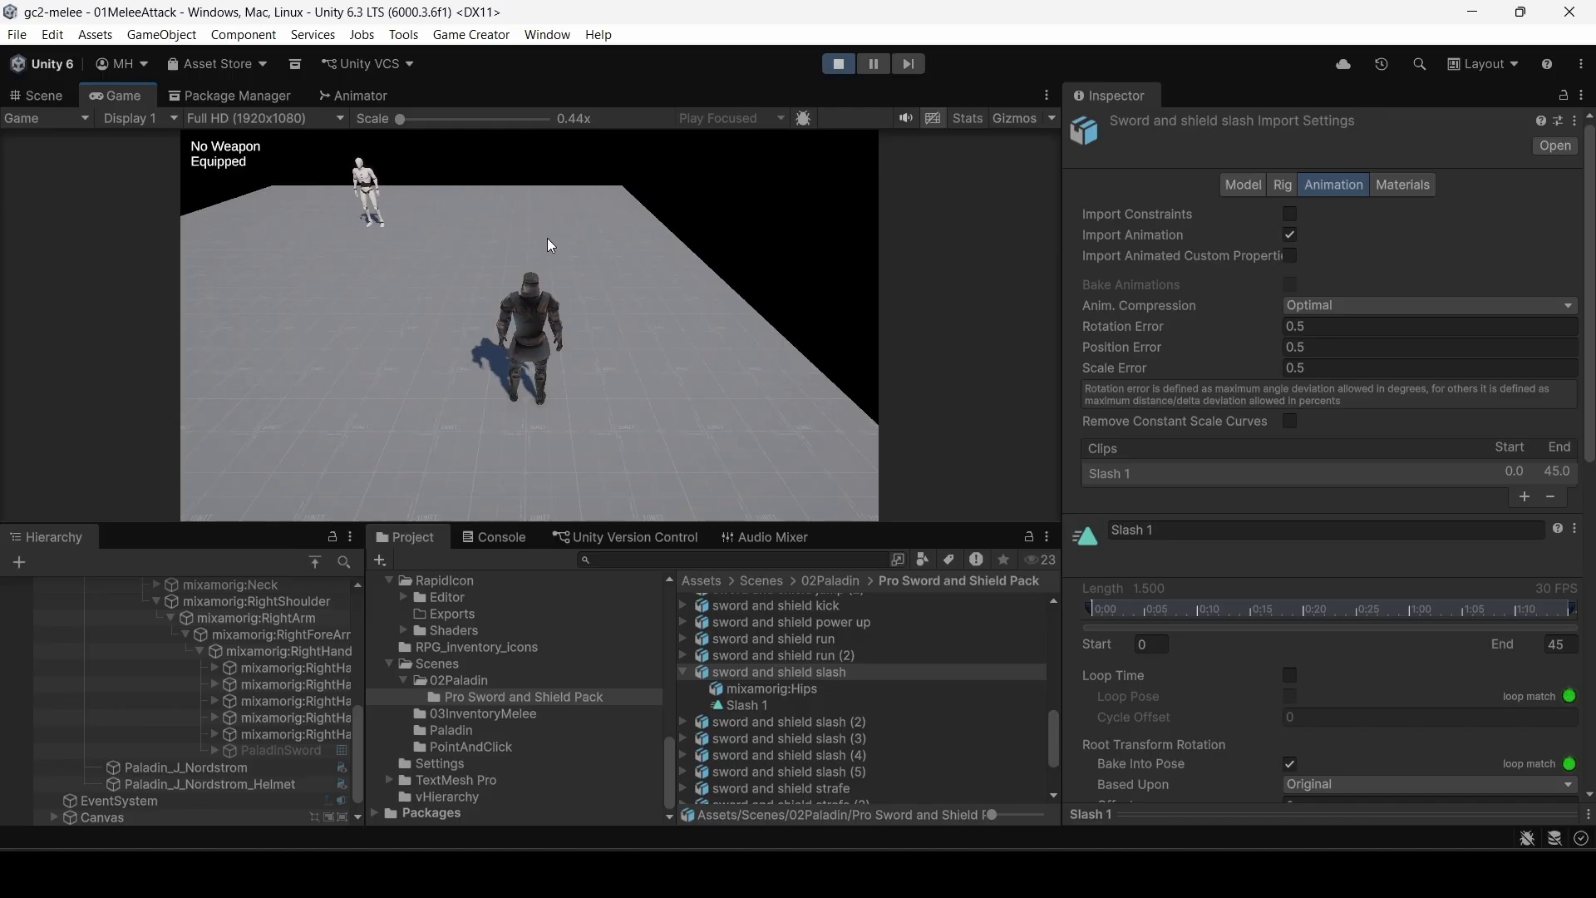
key("1")
key("w")
key("a")
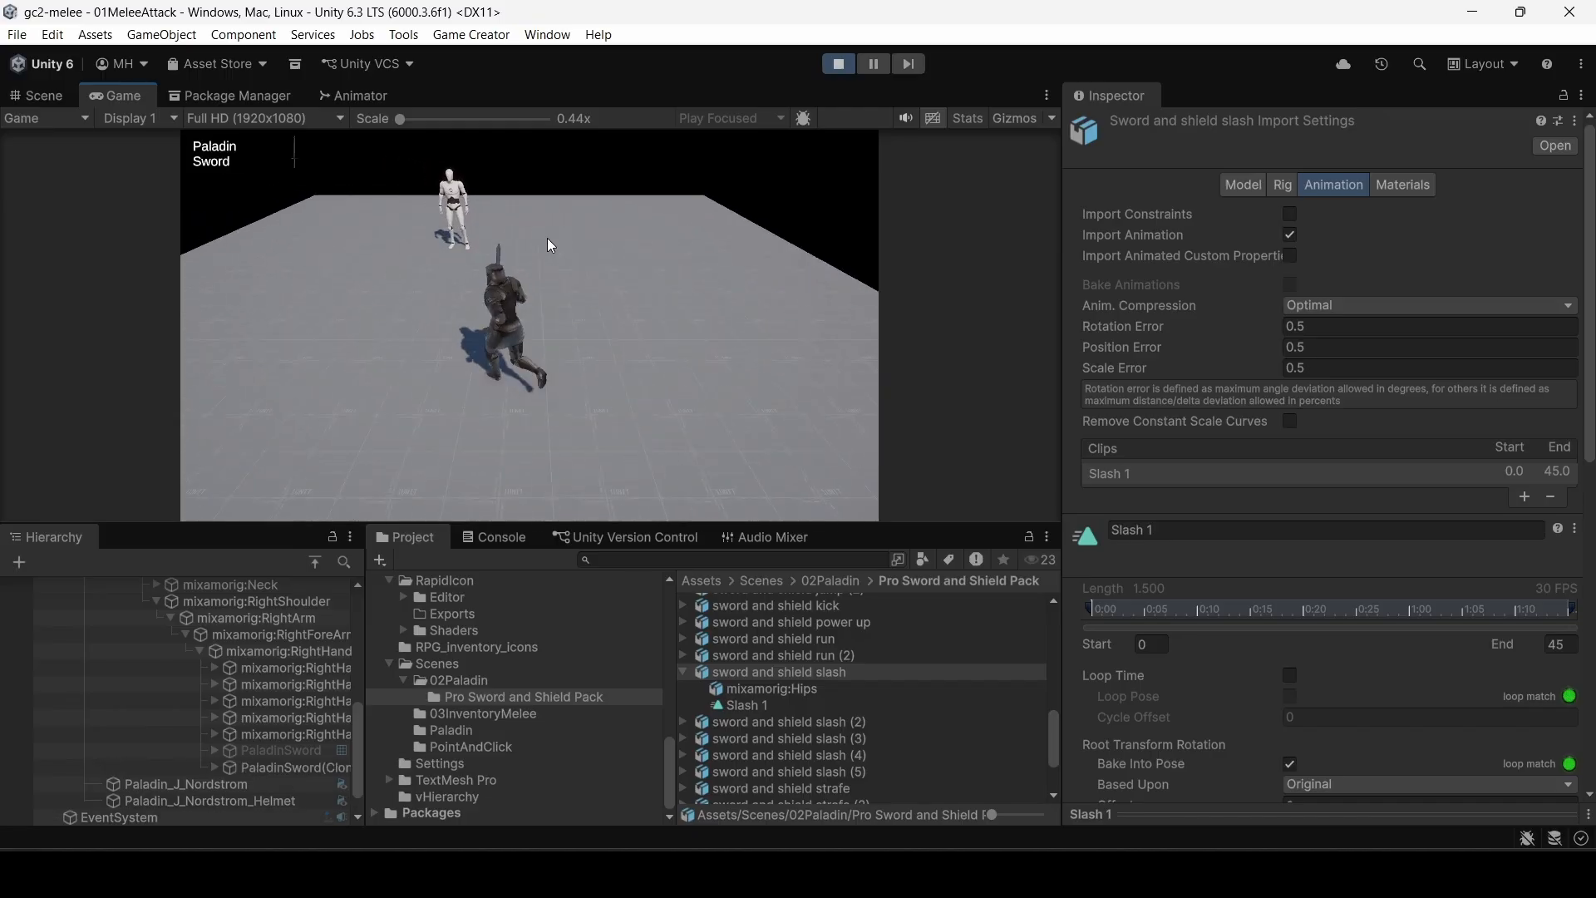
key("1")
key("1")
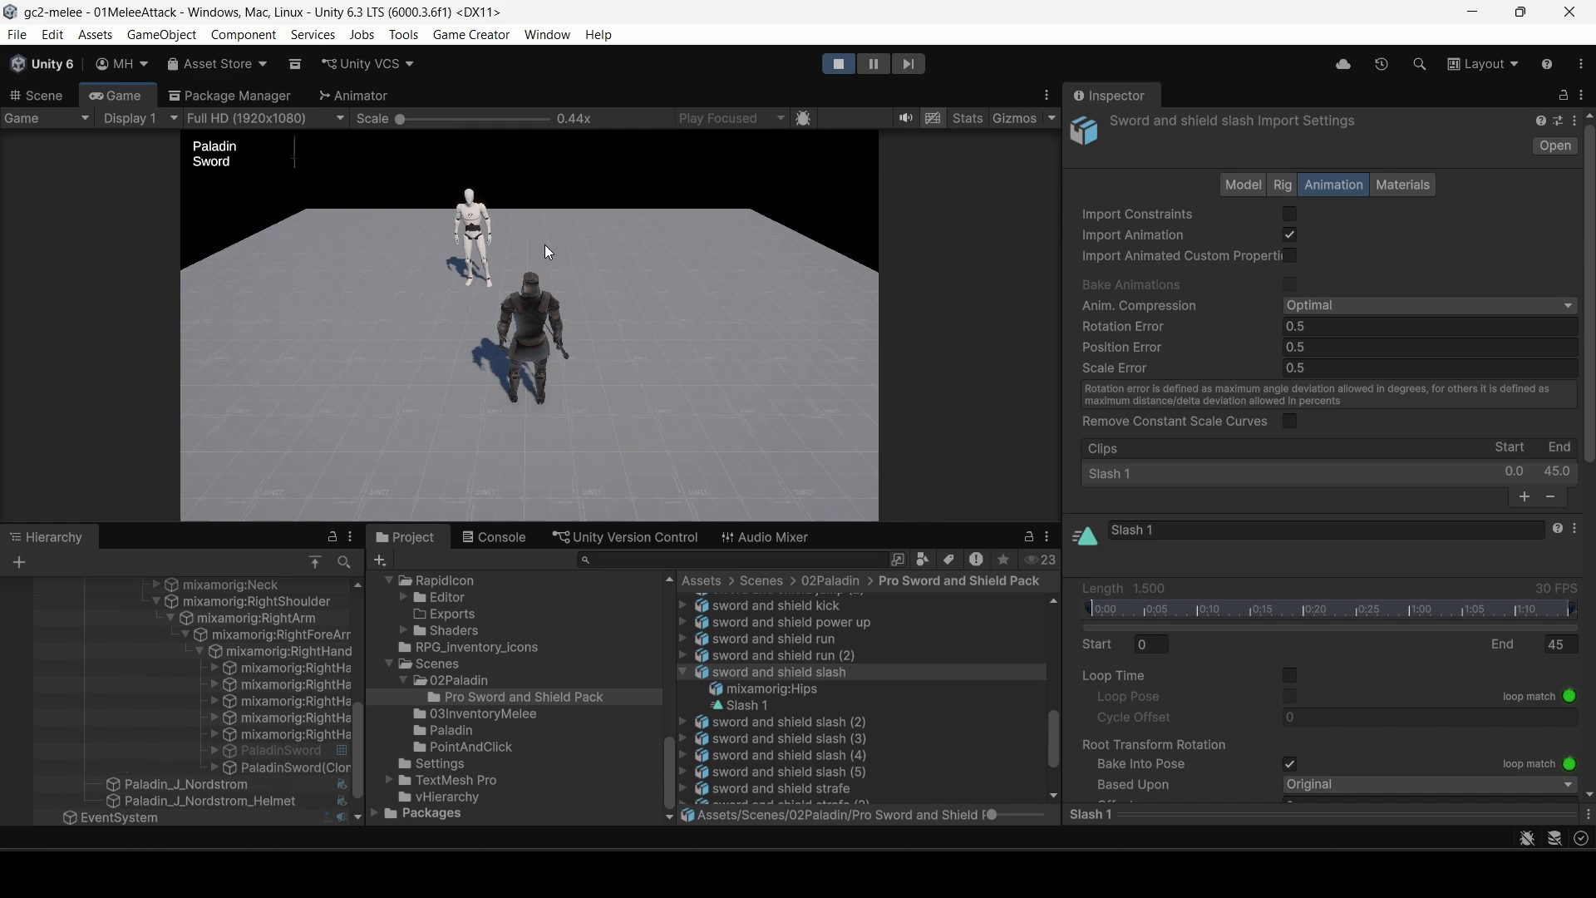
Step: Test slash attacks while approaching and facing the white target character, and run the Paladin back away from it
left_click(541, 241)
key("w")
key("a")
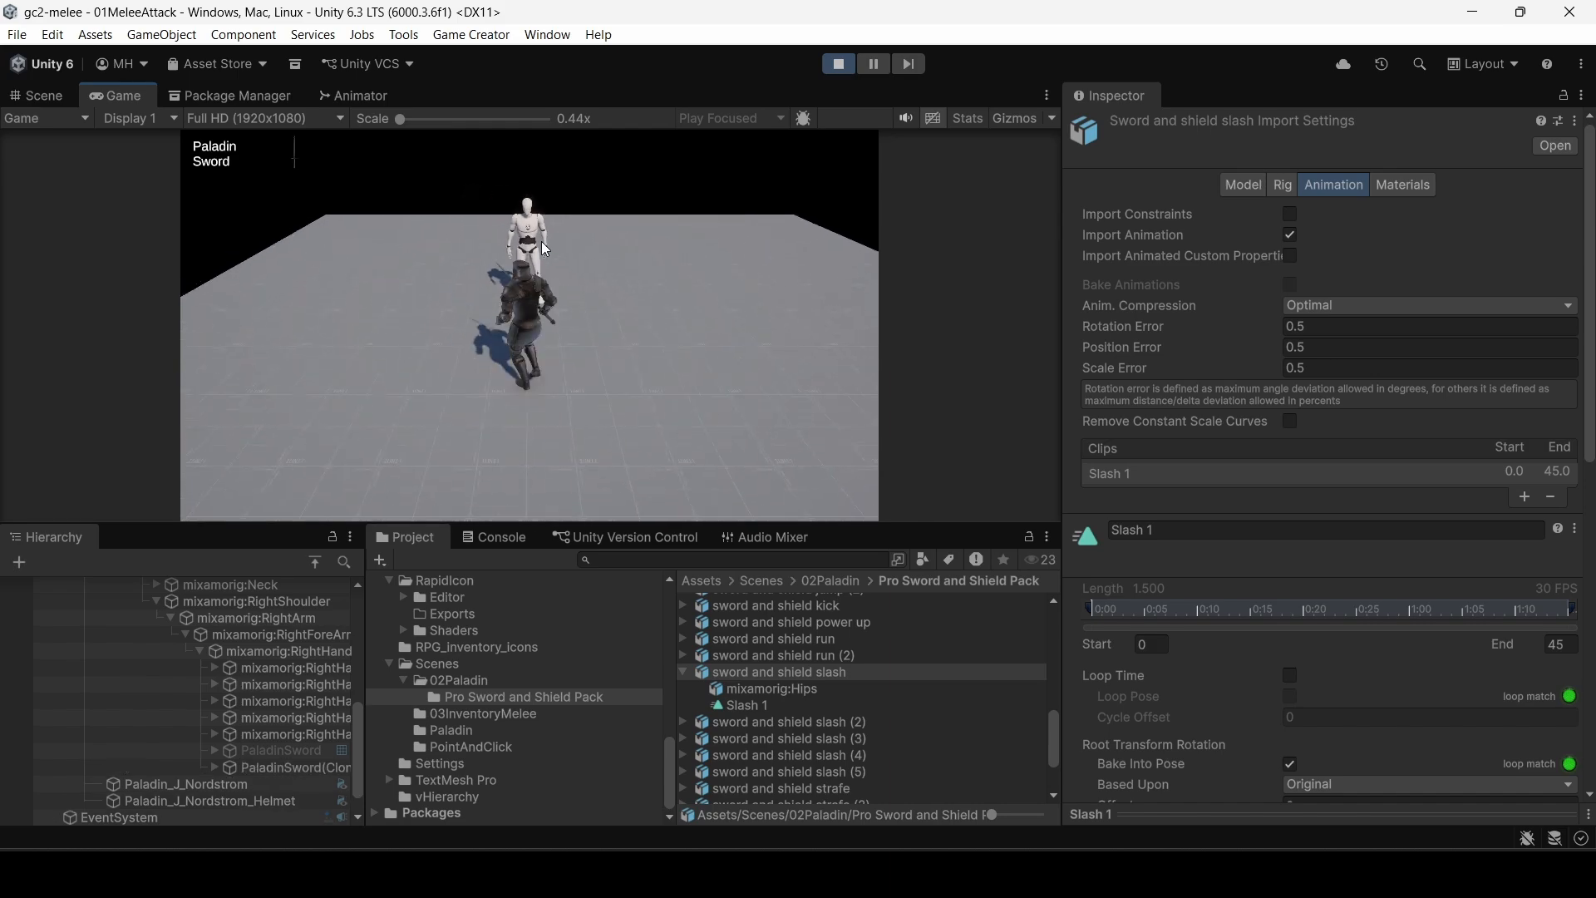
left_click(541, 241)
left_click(540, 244)
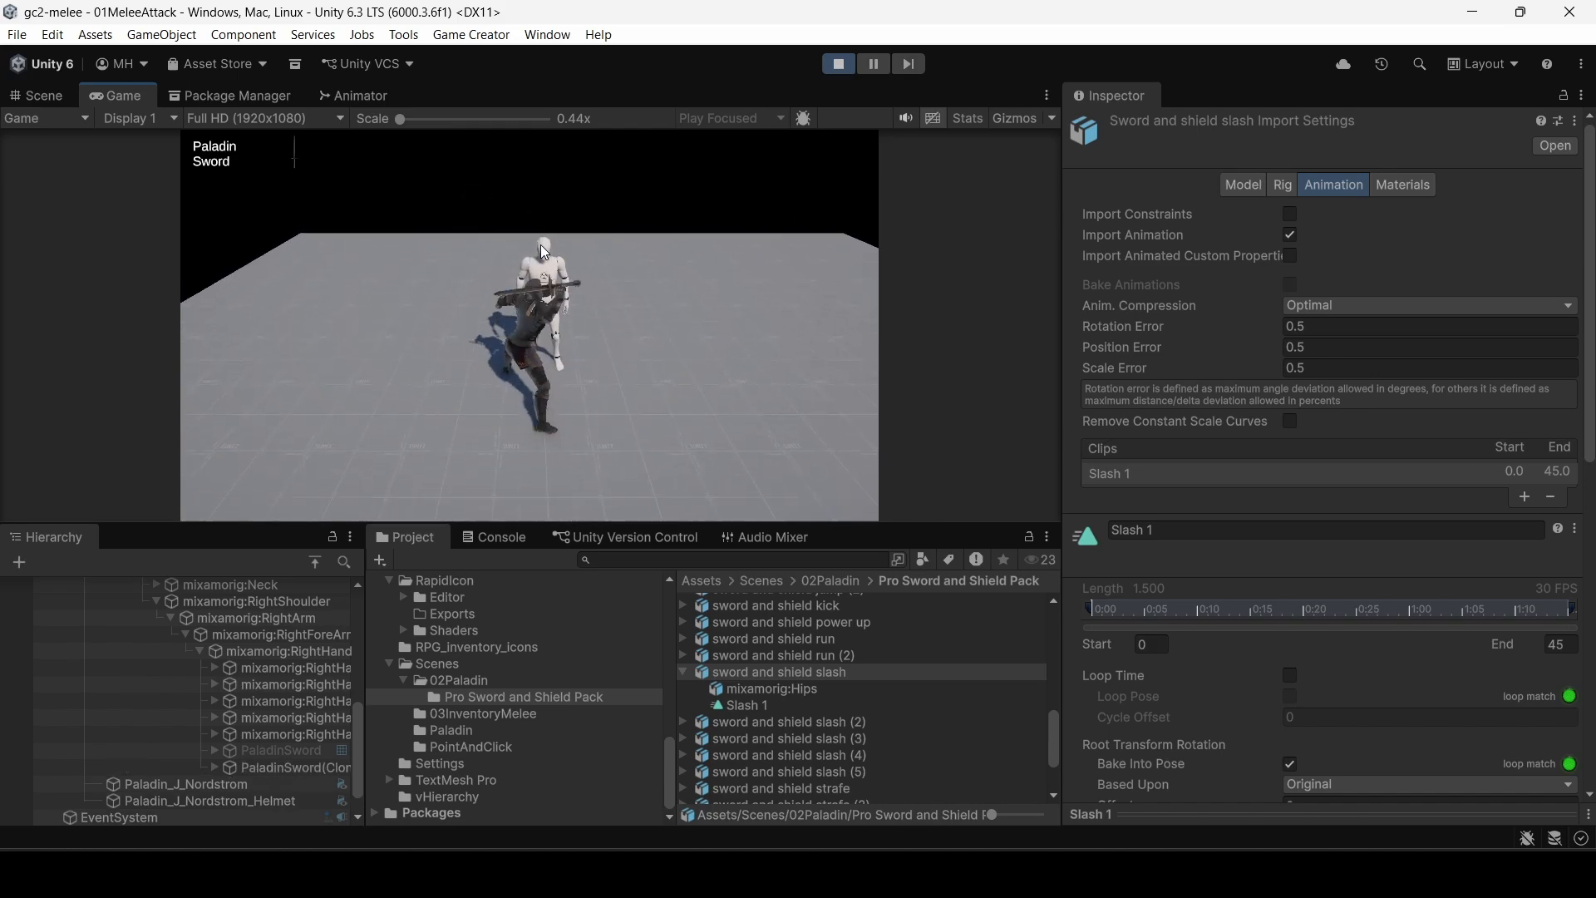
left_click(540, 244)
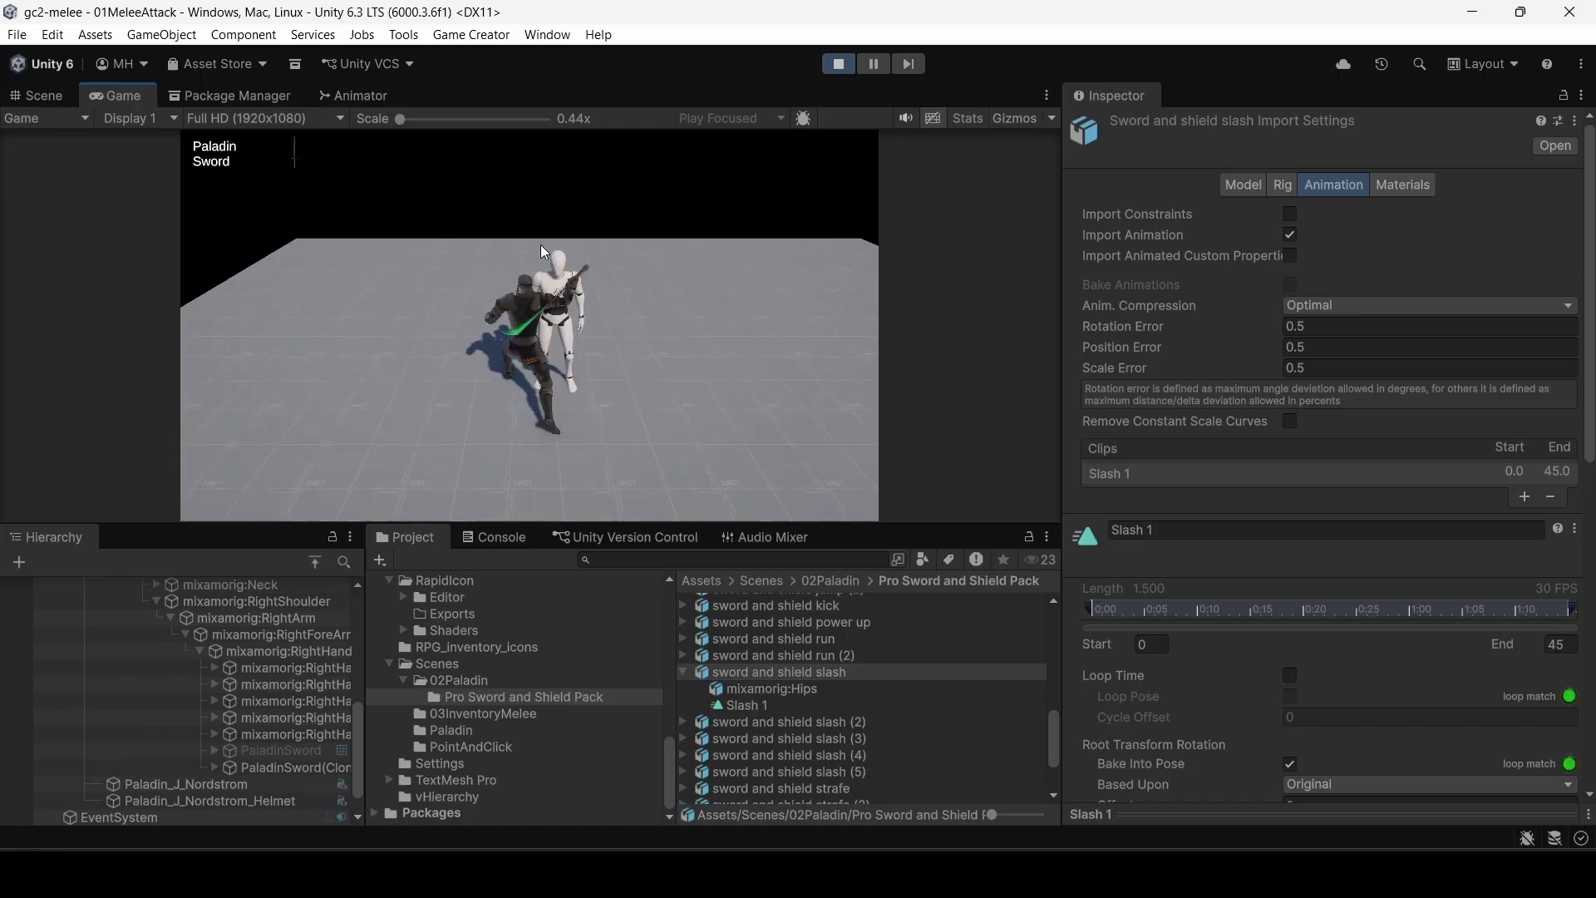
key("s")
key("d")
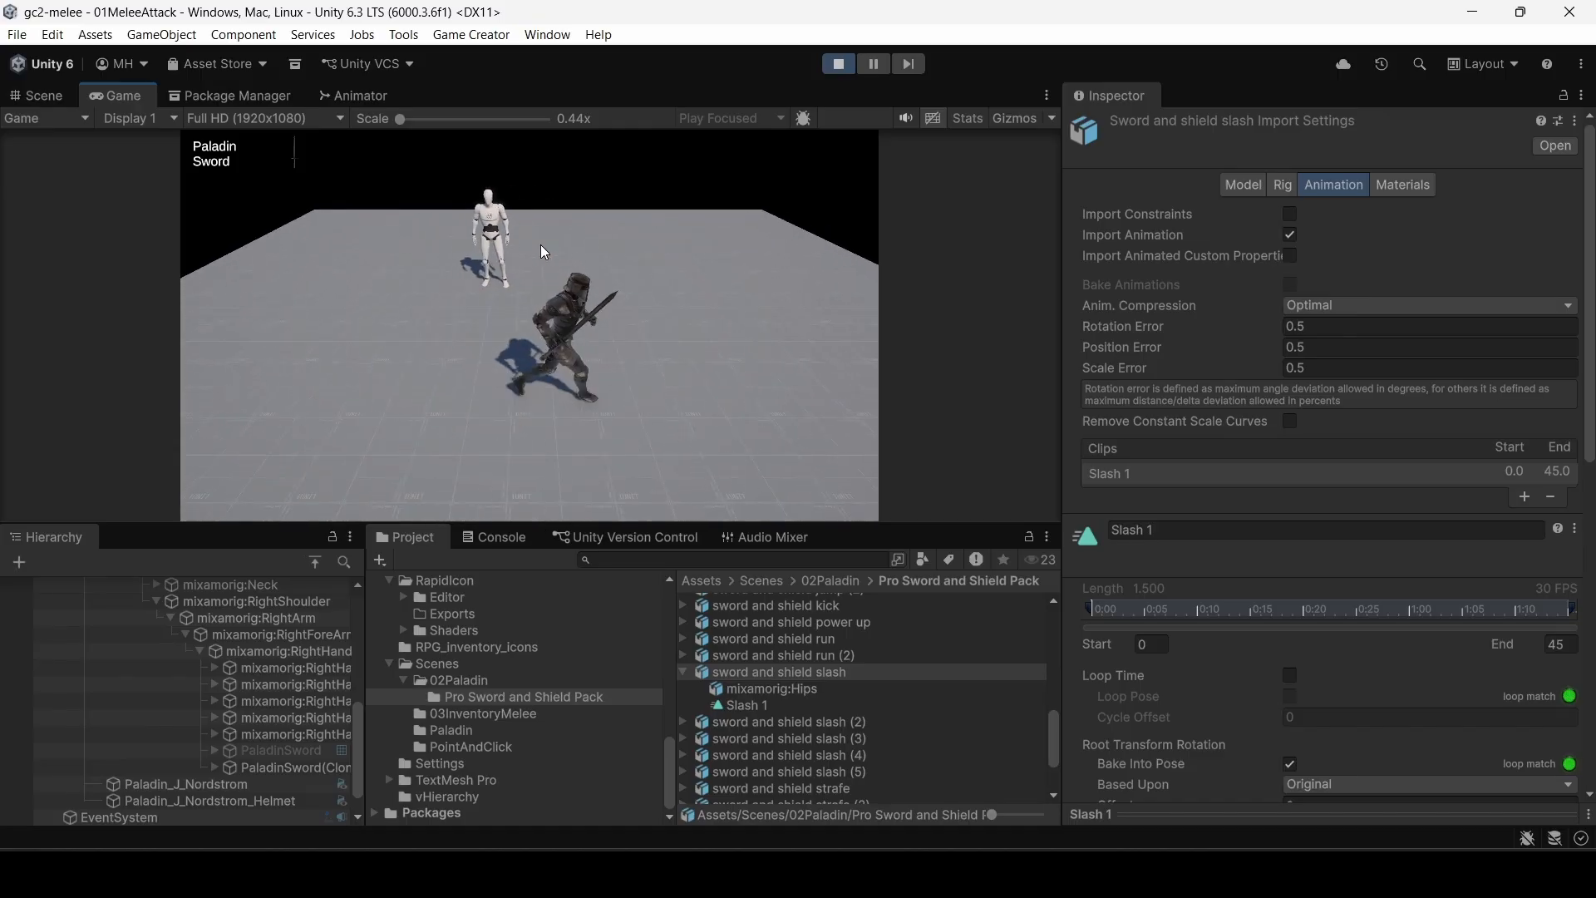
Step: Test the sword attack in the running game, stop play mode, and enlarge the project browser area
left_click(540, 245)
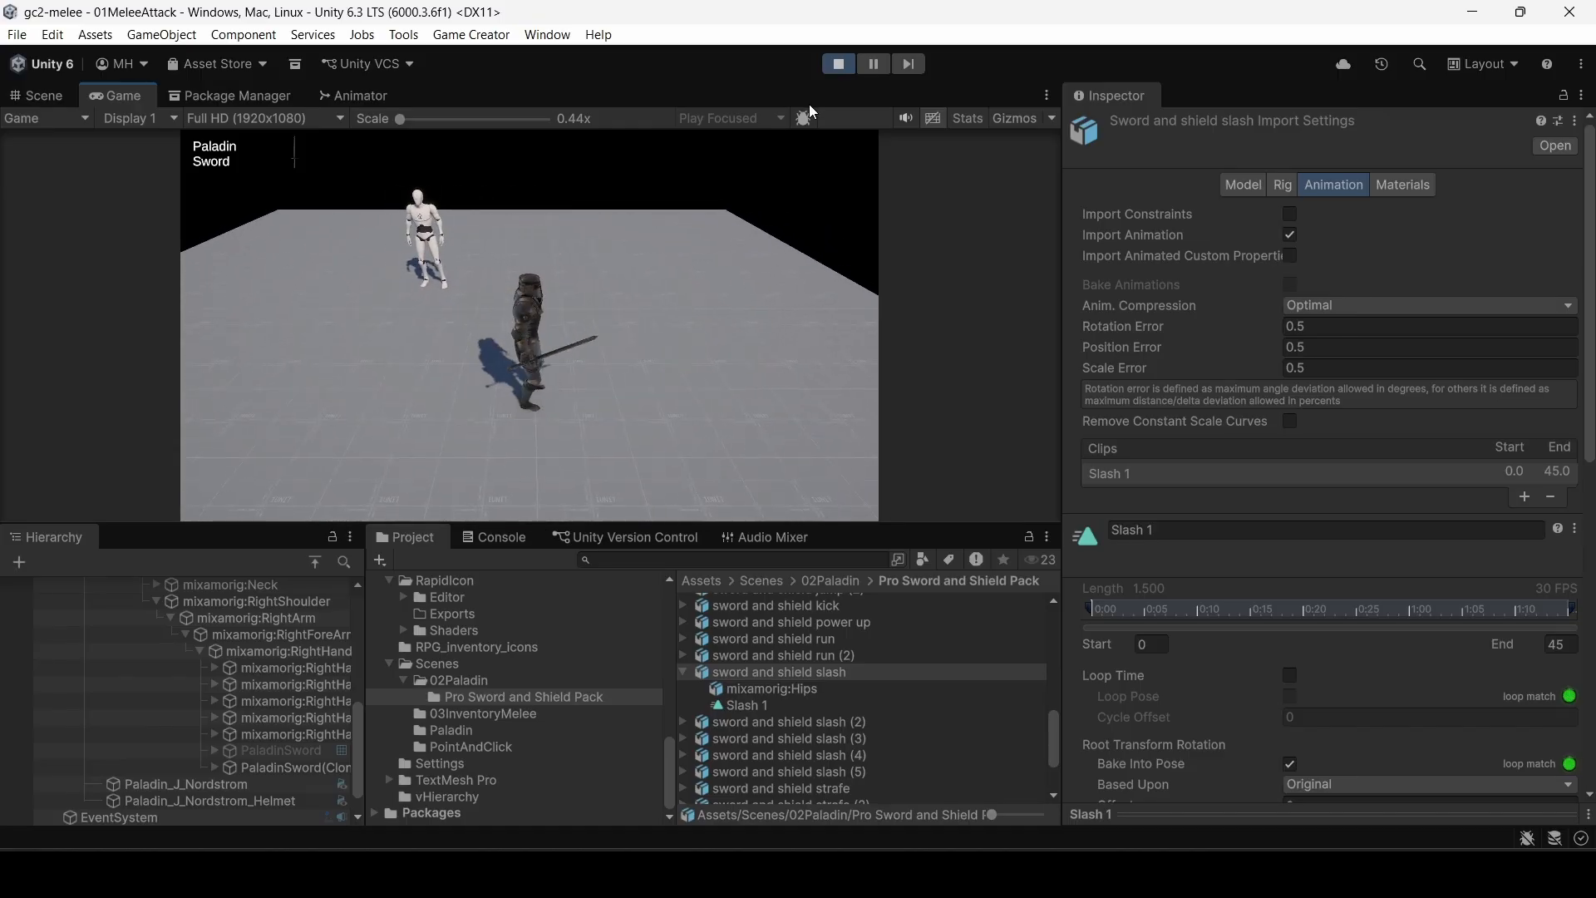
left_click(838, 65)
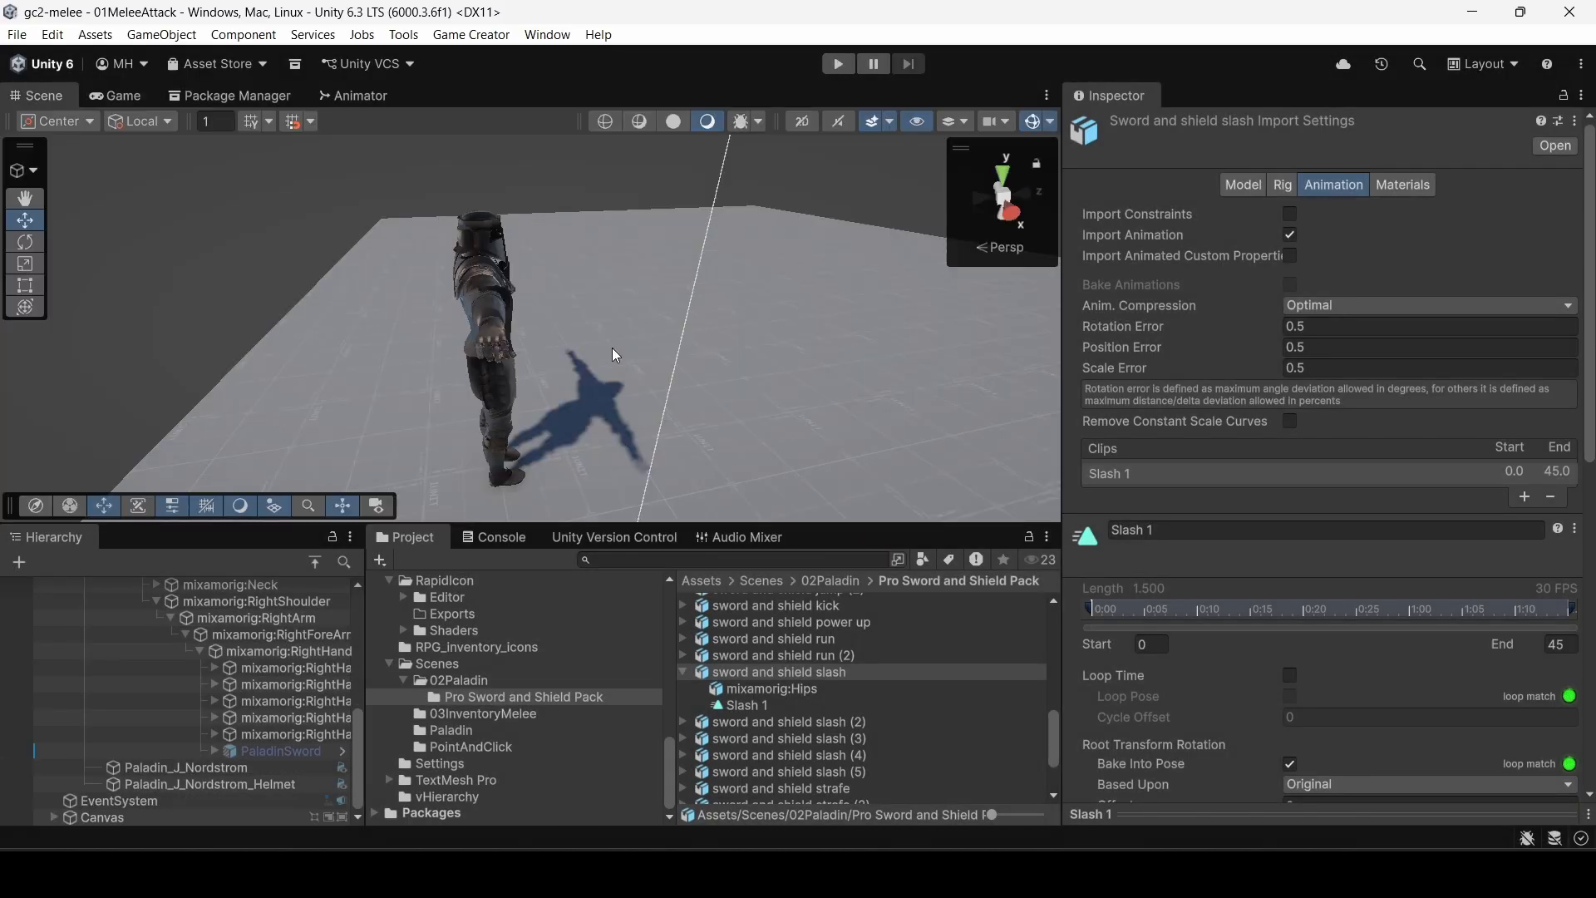
left_click_drag(818, 524, 823, 439)
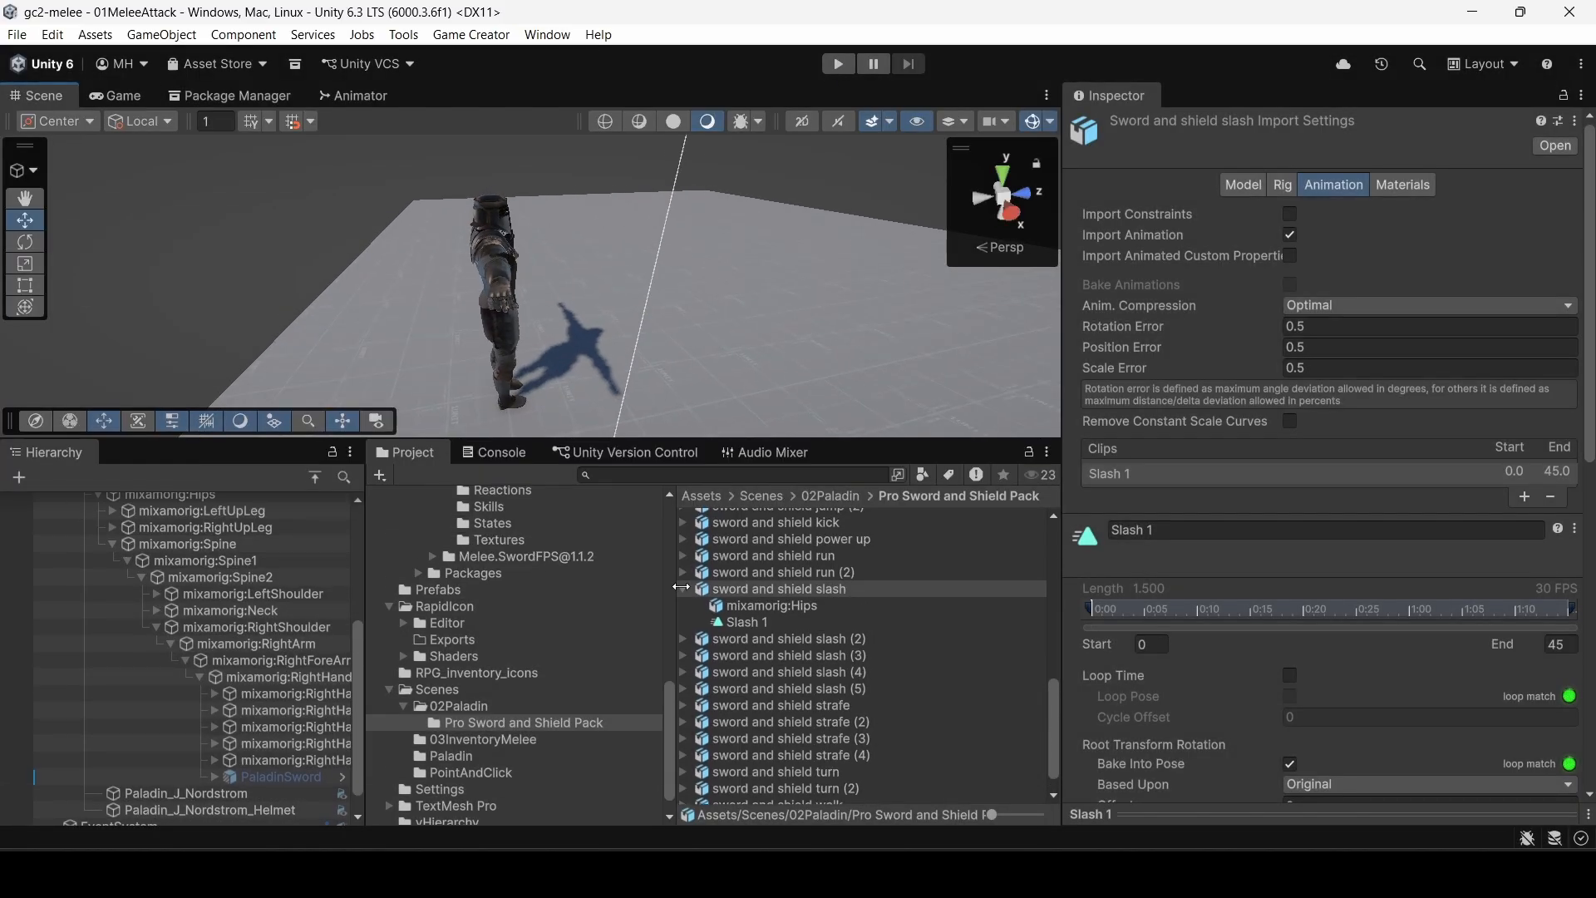
left_click(684, 588)
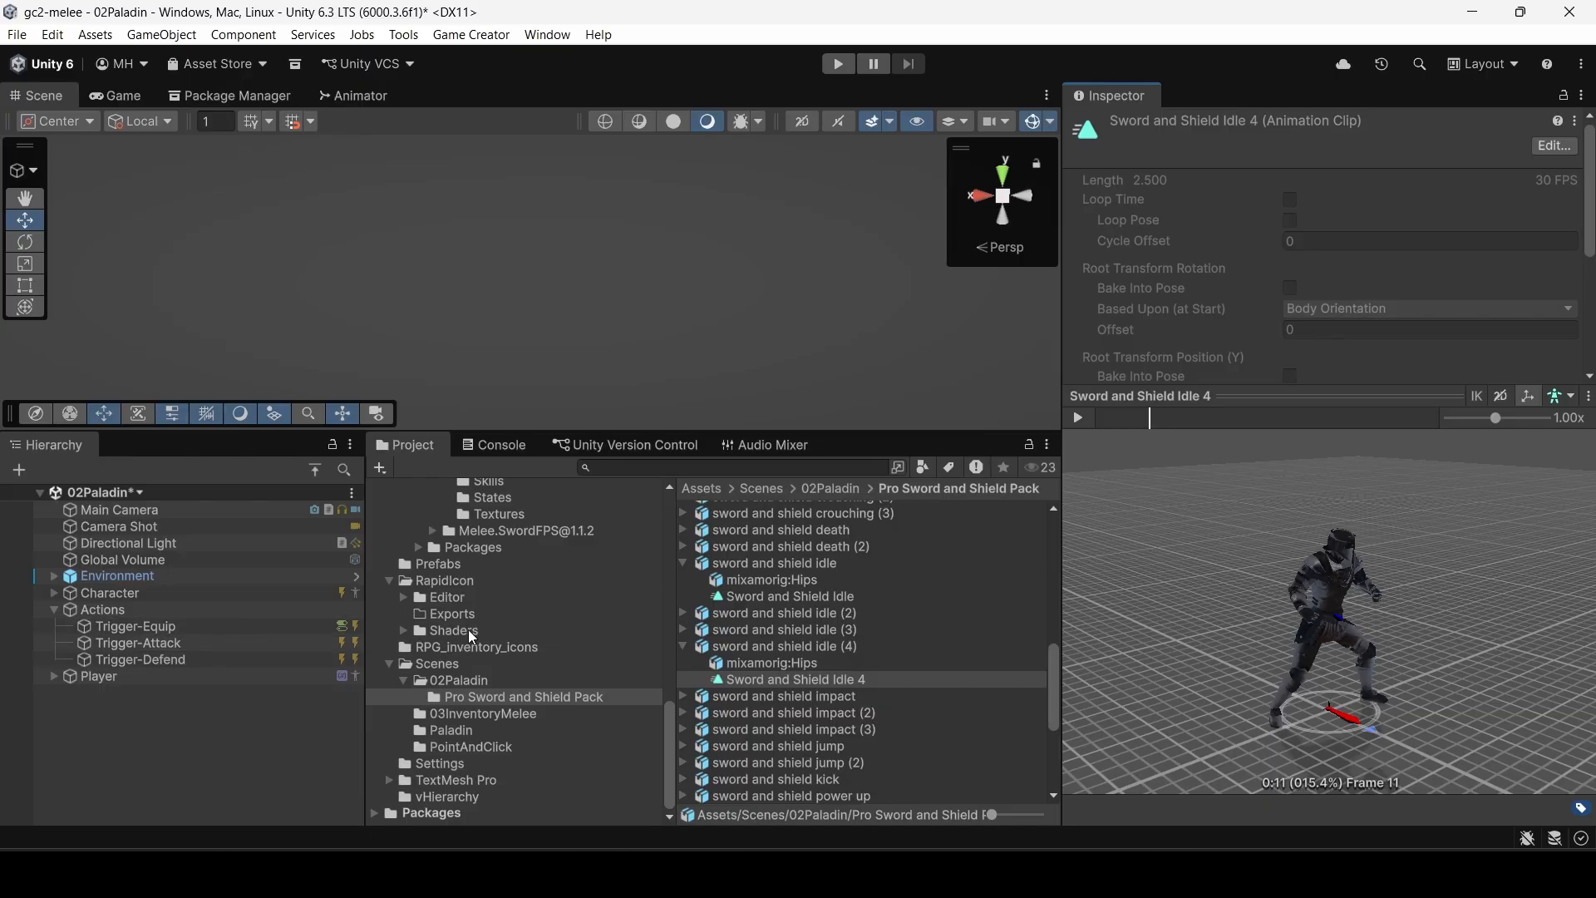
Step: Collapse the Plugins folder in the project assets and open the Scenes/02Paladin folder
scroll(471, 635, "up", 5)
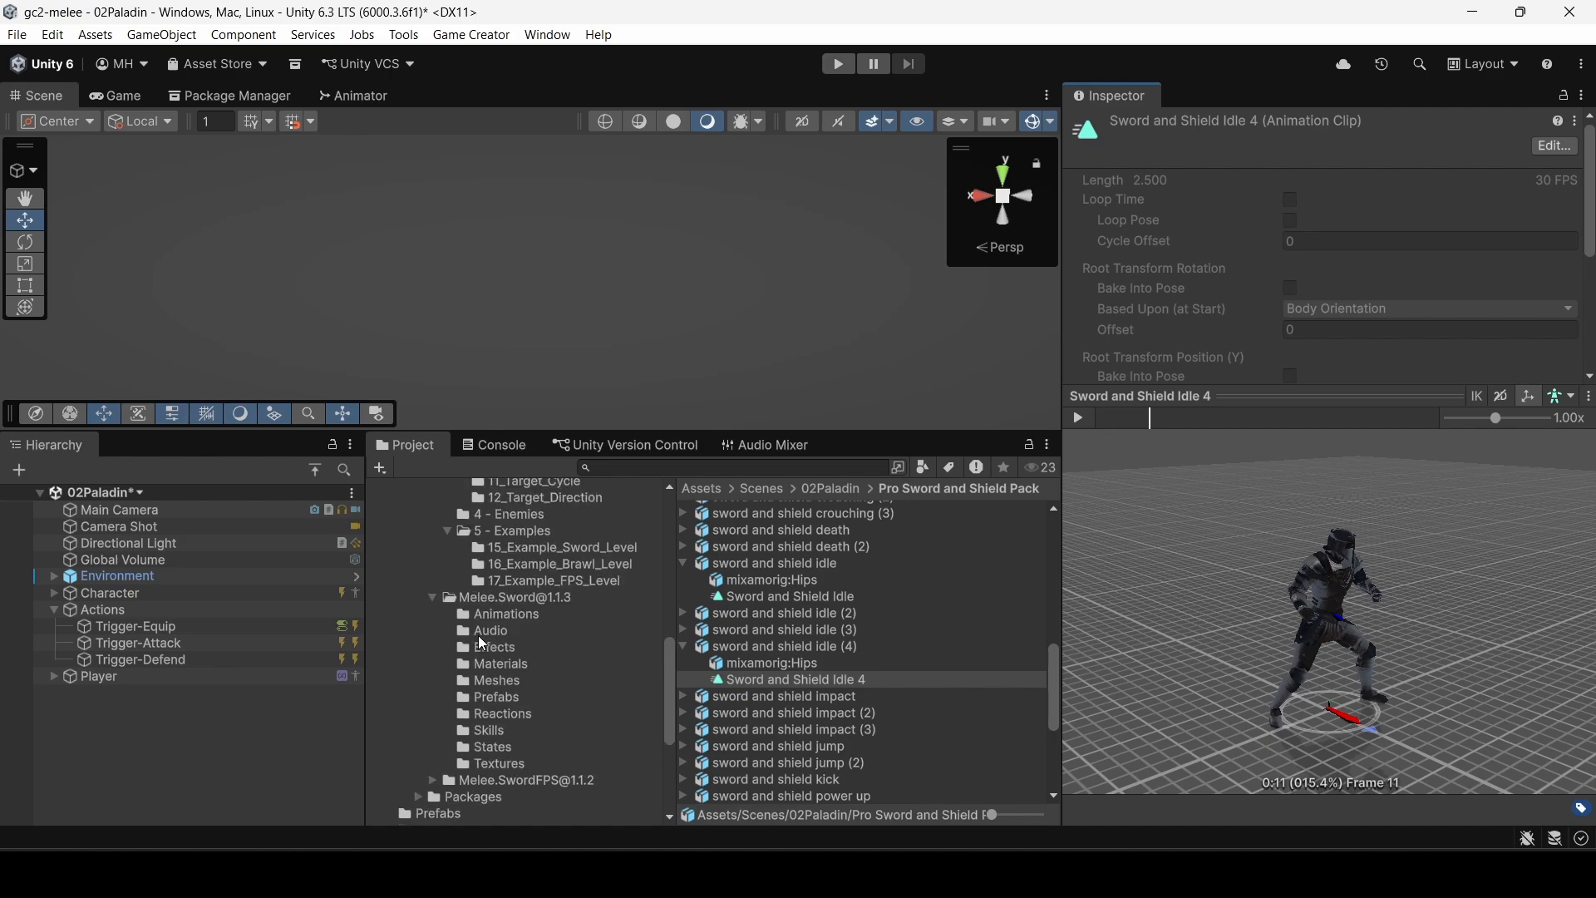
scroll(477, 635, "up", 12)
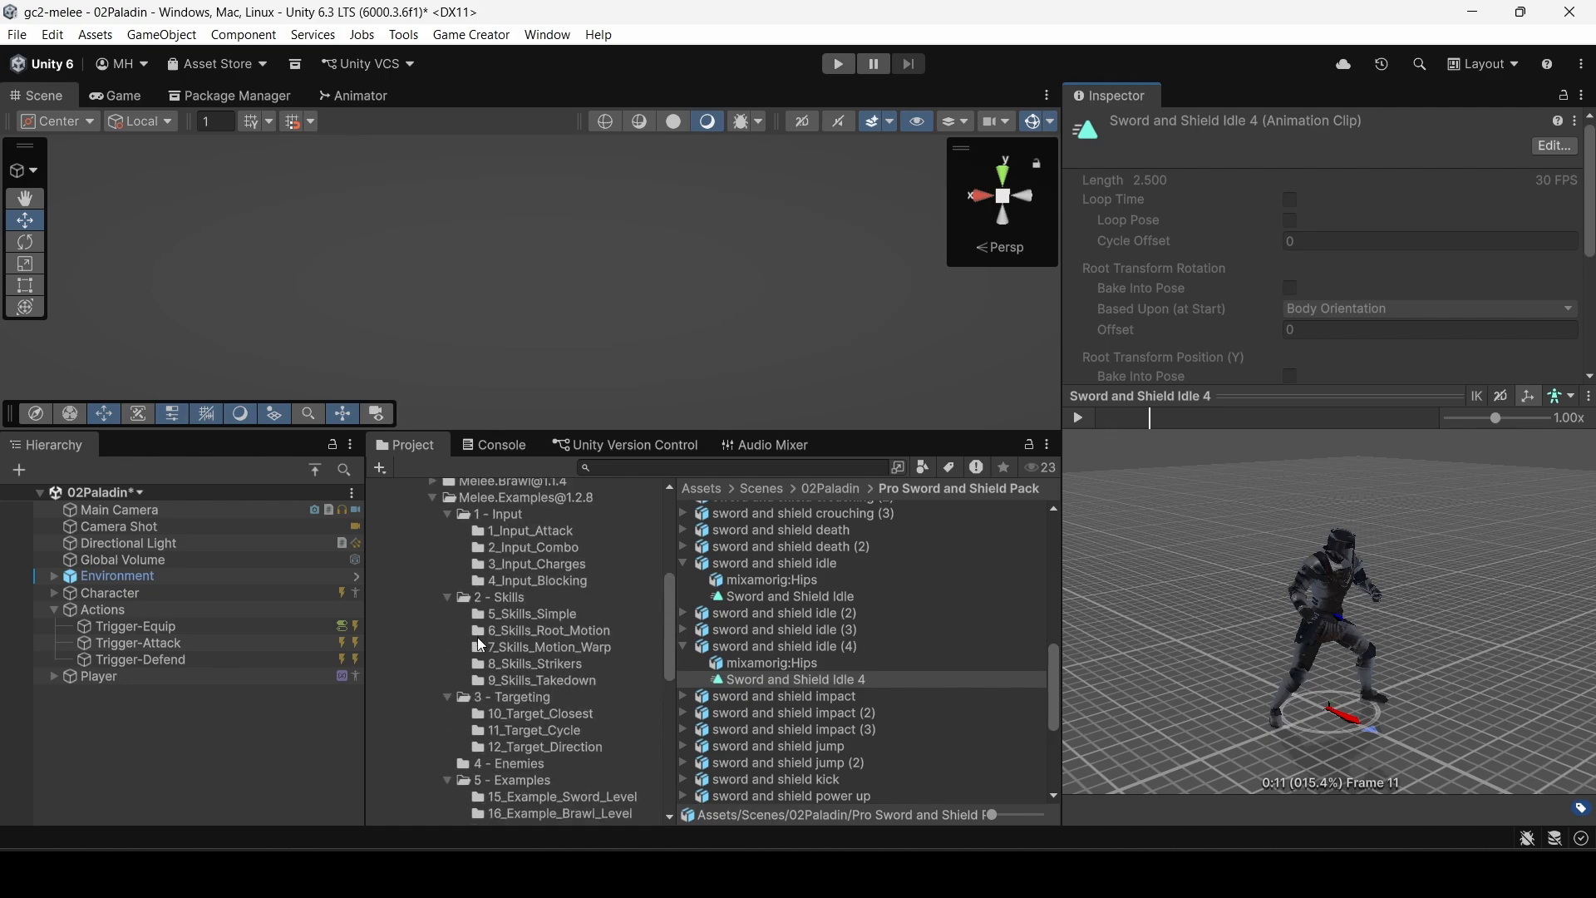
scroll(479, 640, "up", 3)
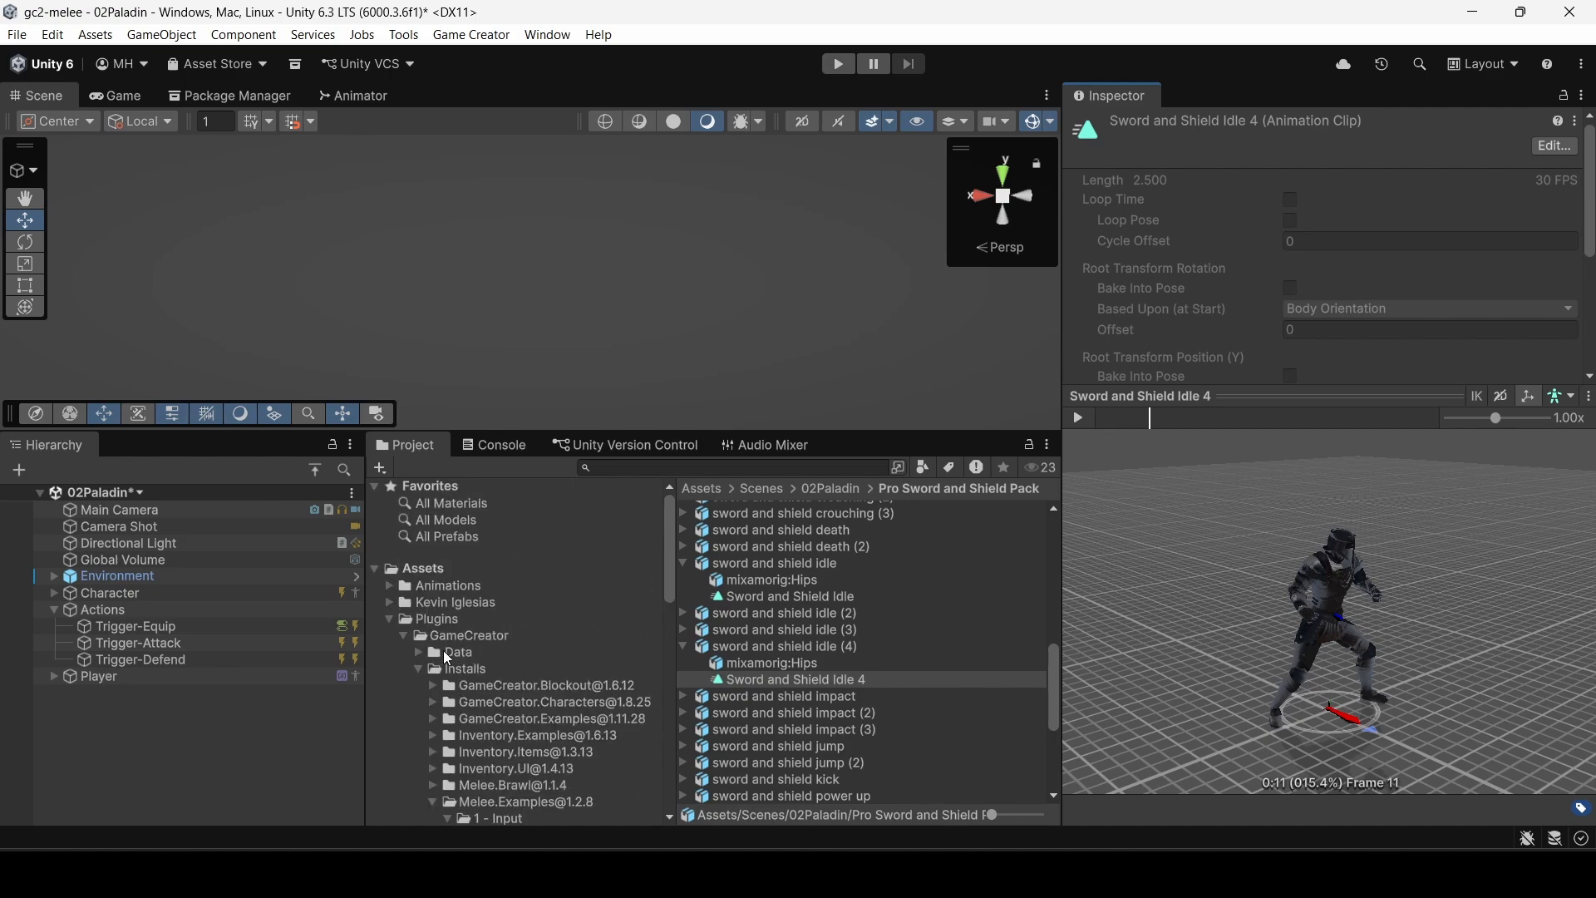
left_click(389, 620)
scroll(389, 638, "down", 2)
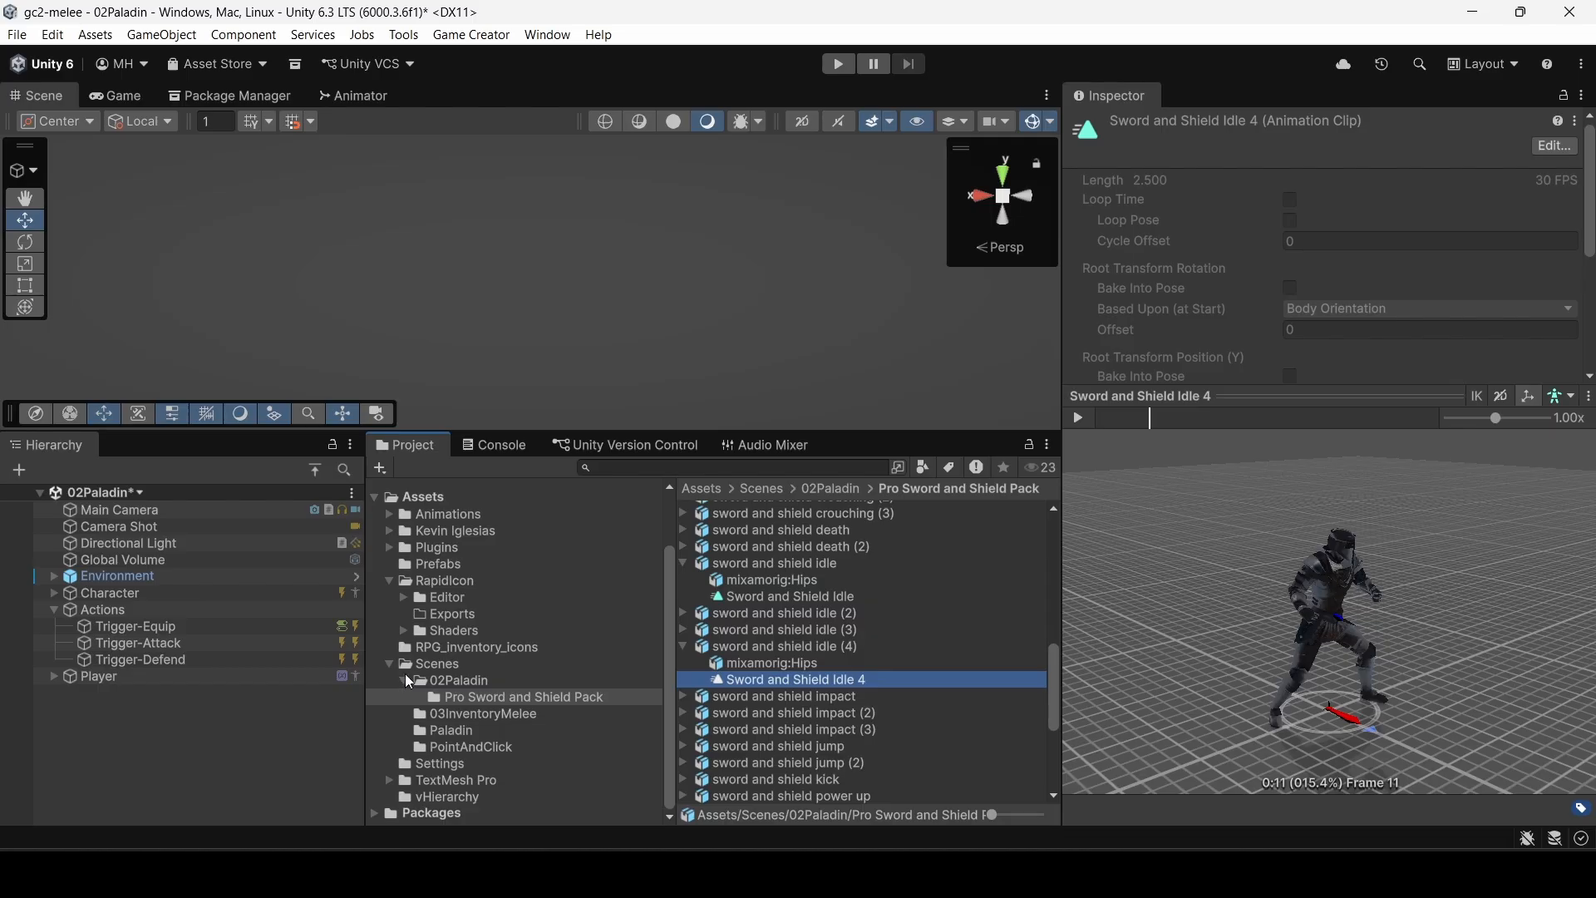
left_click(453, 680)
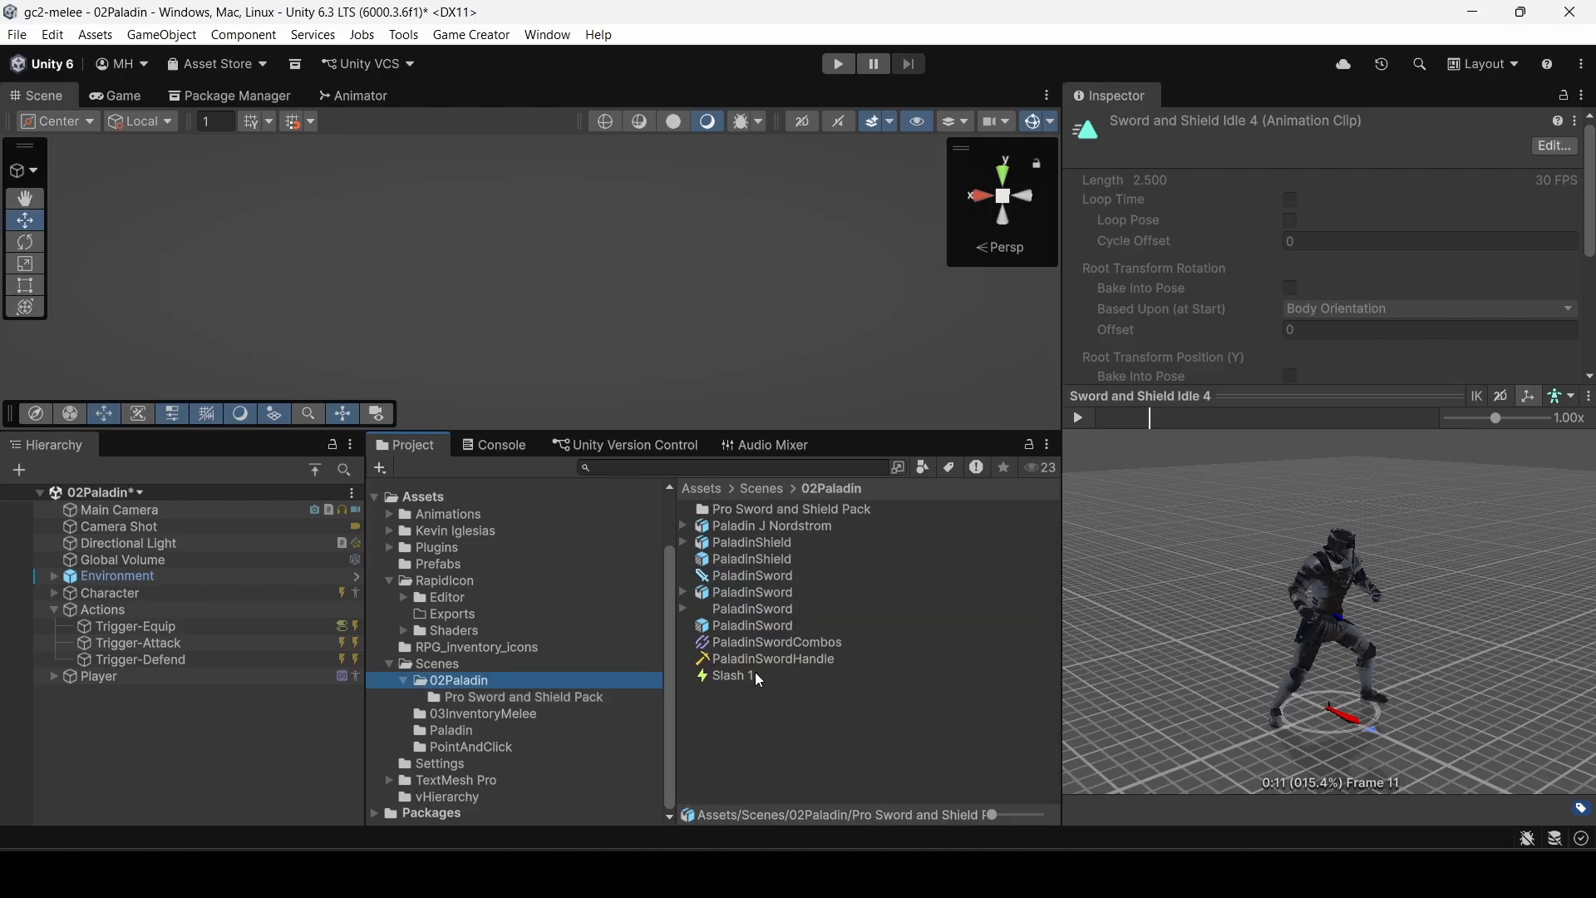
Step: Create a Game Creator melee weapon asset named PaladinShield in 02Paladin and set its title to Paladin Shield
right_click(742, 726)
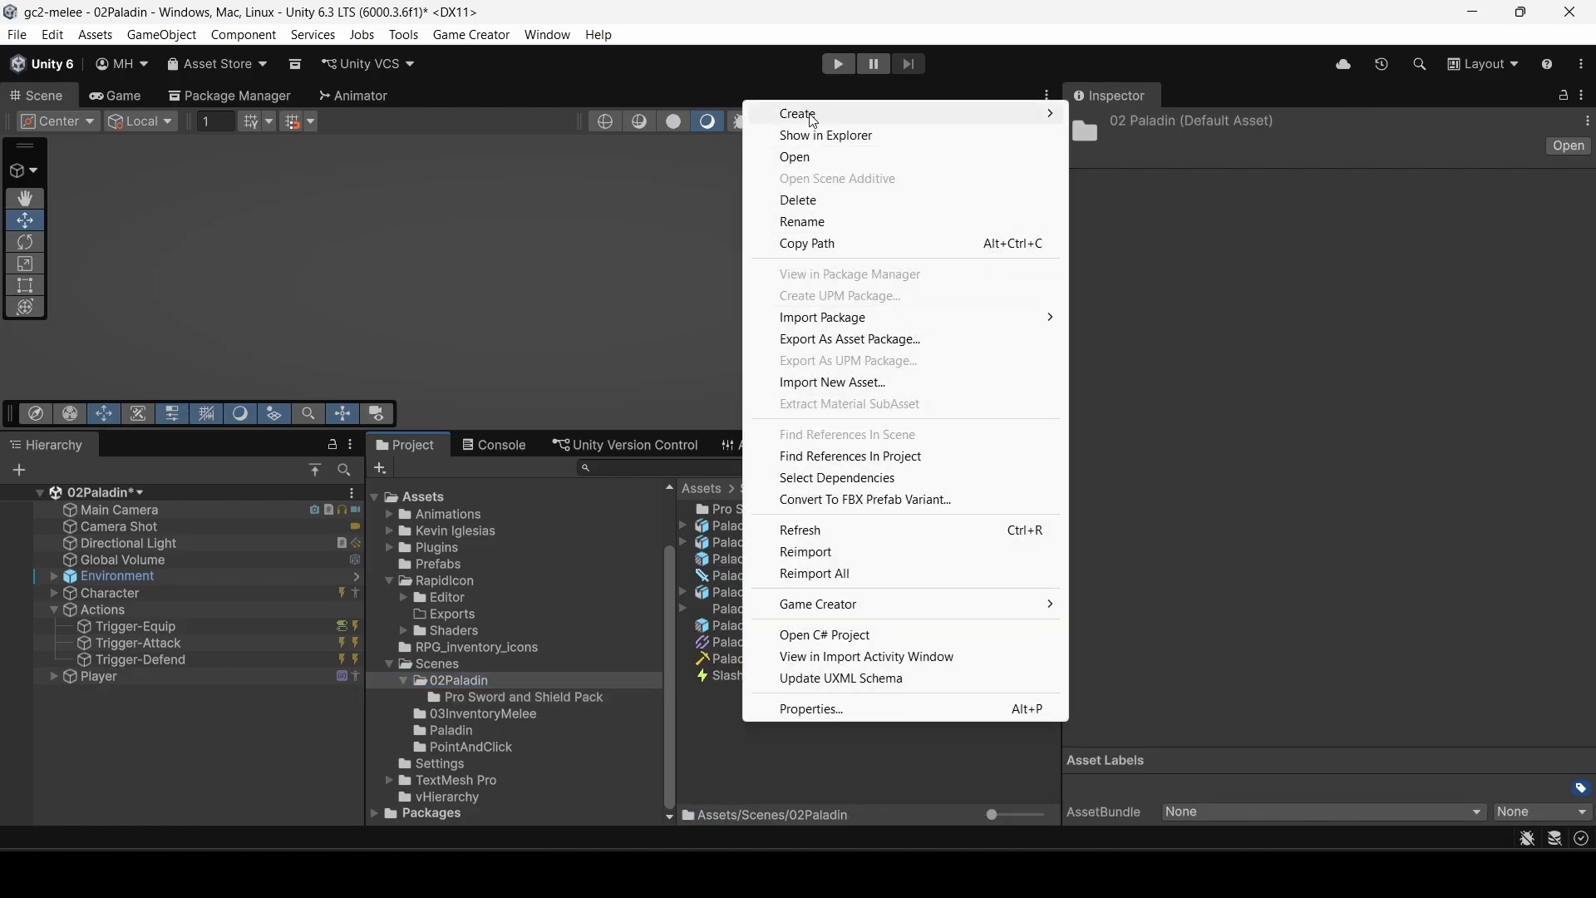
mouse_move(814, 120)
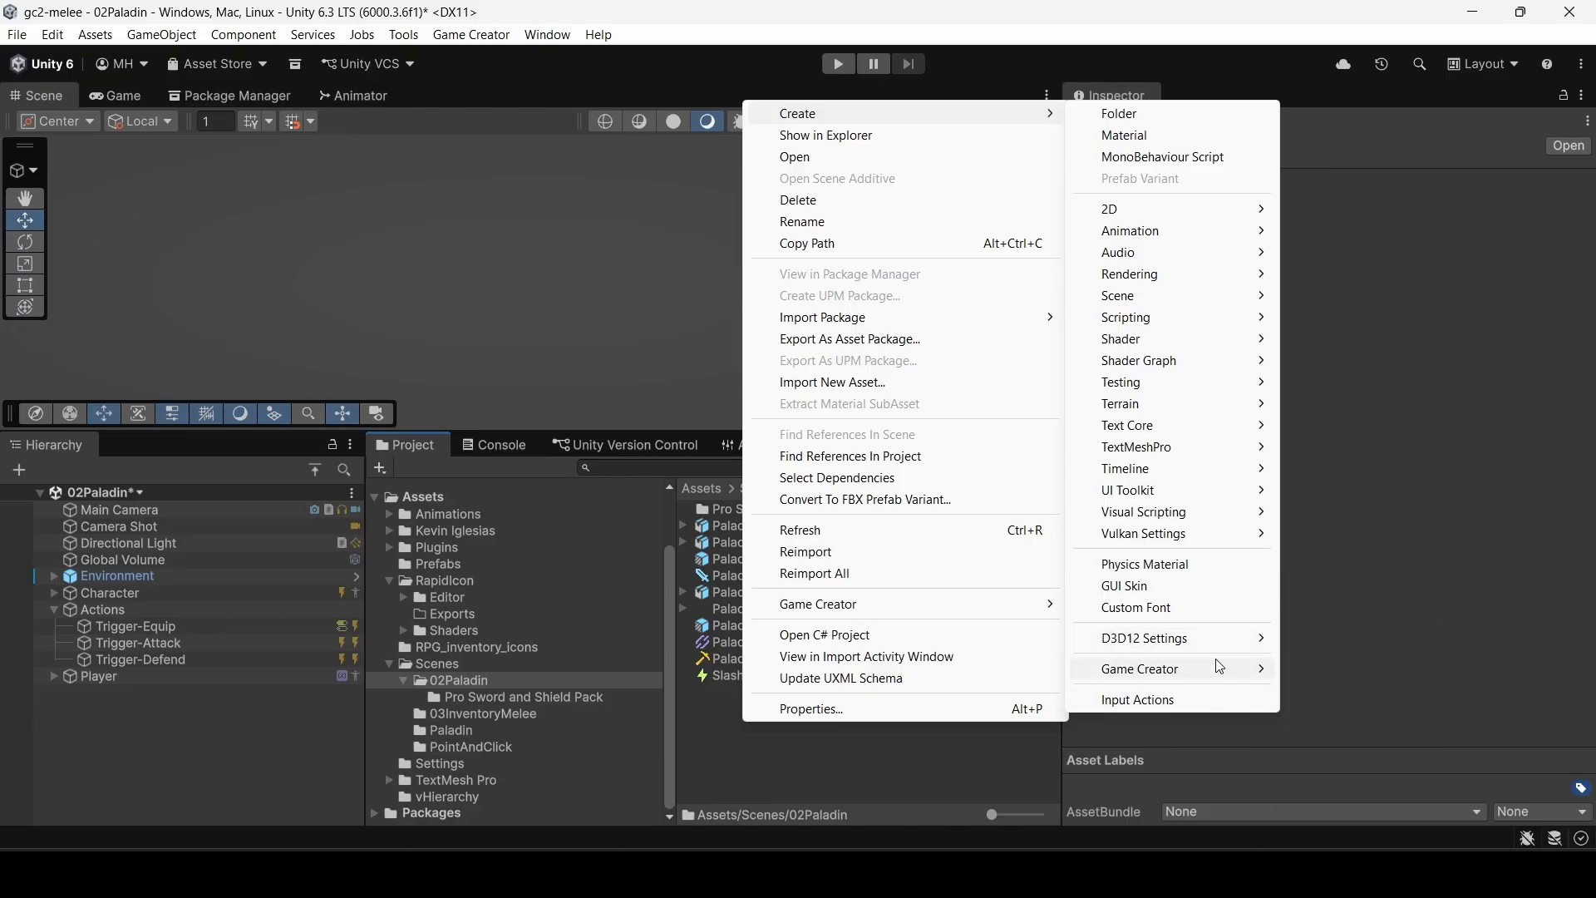
mouse_move(1219, 667)
mouse_move(1334, 721)
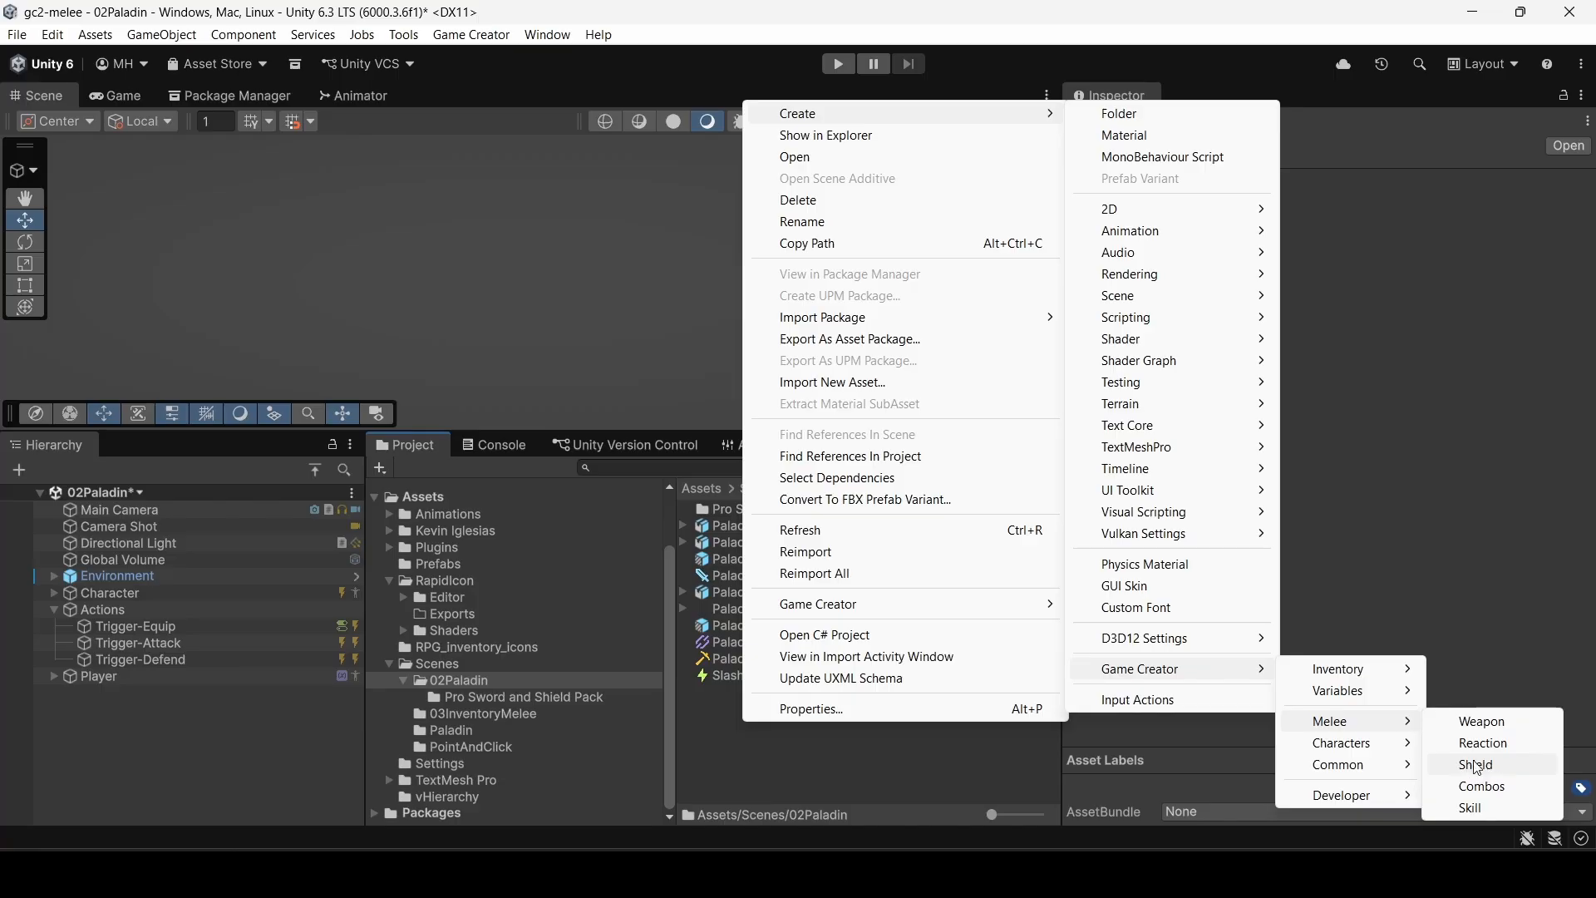
left_click(1476, 723)
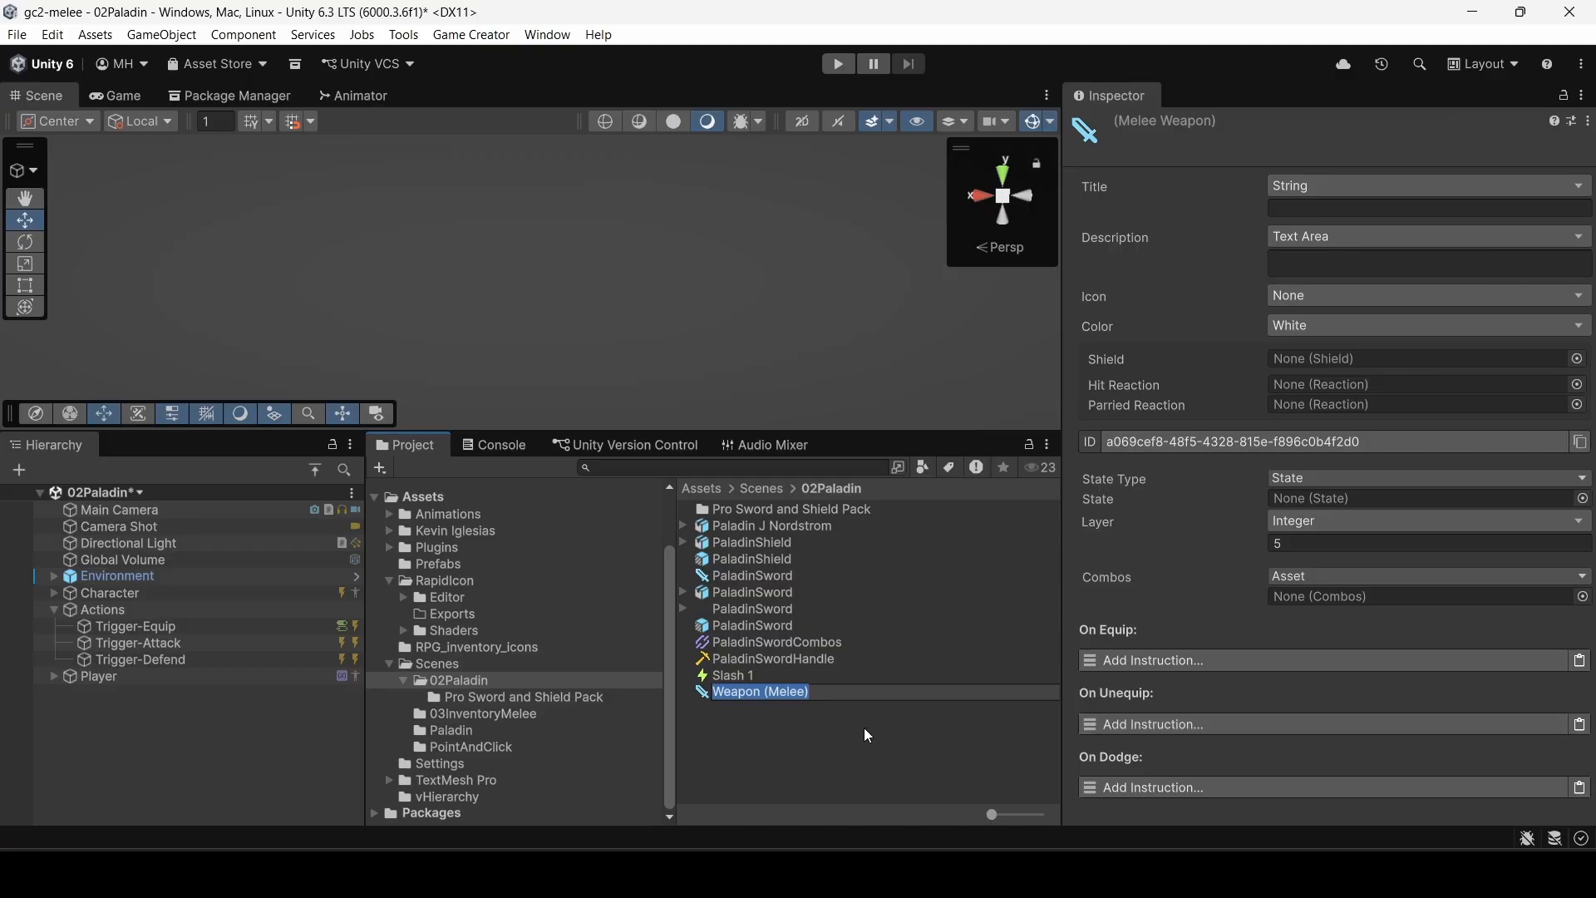
type("PaladinShi")
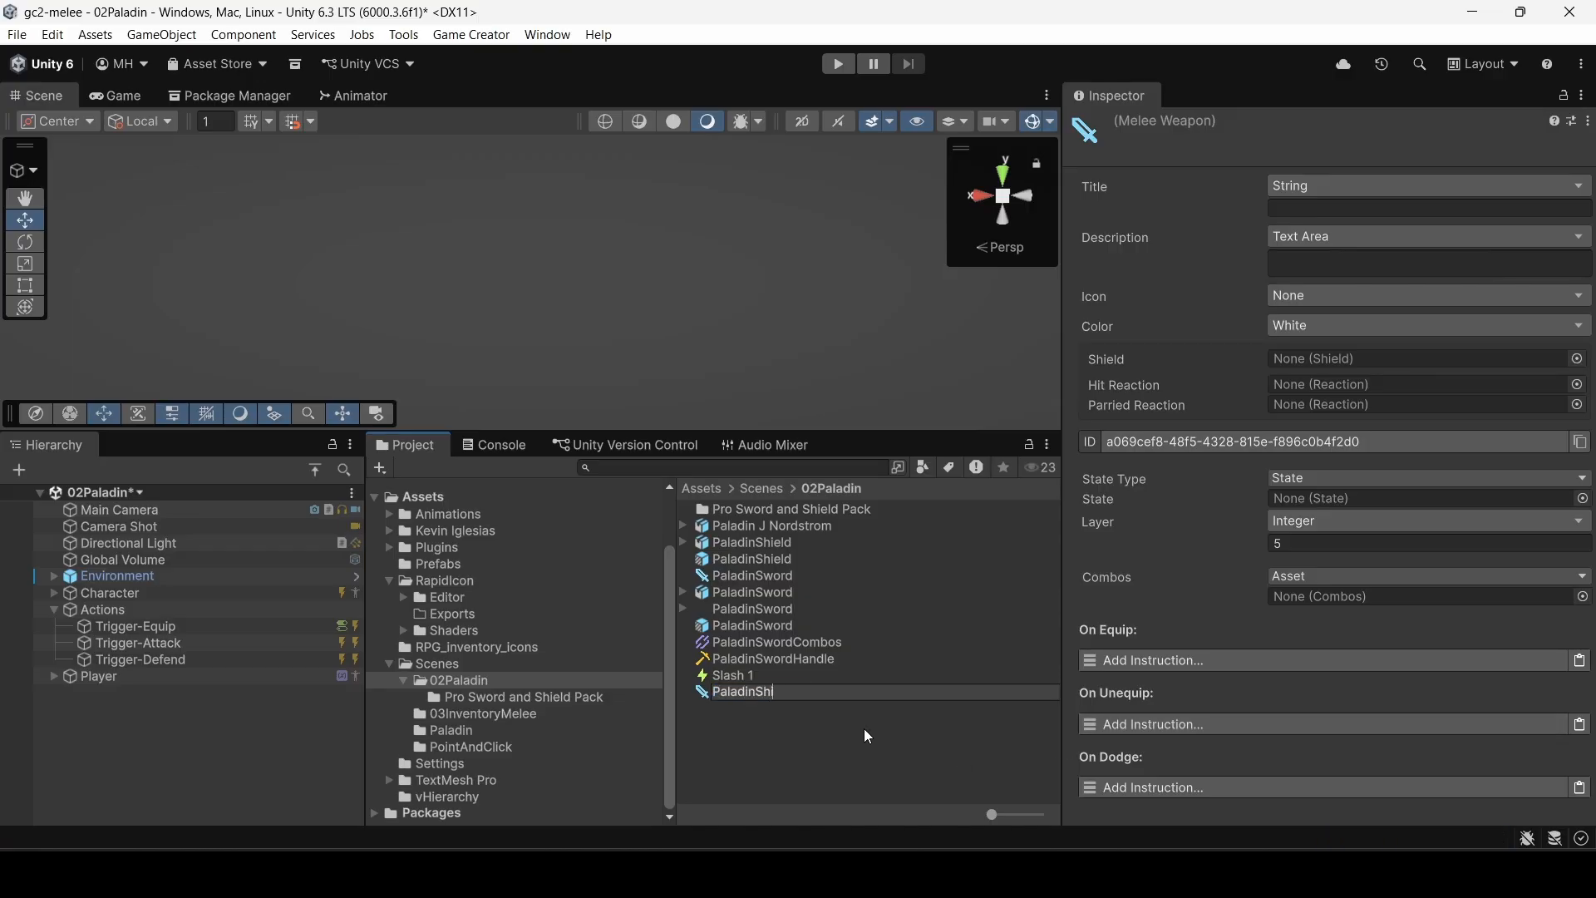
type("eld")
key("Return")
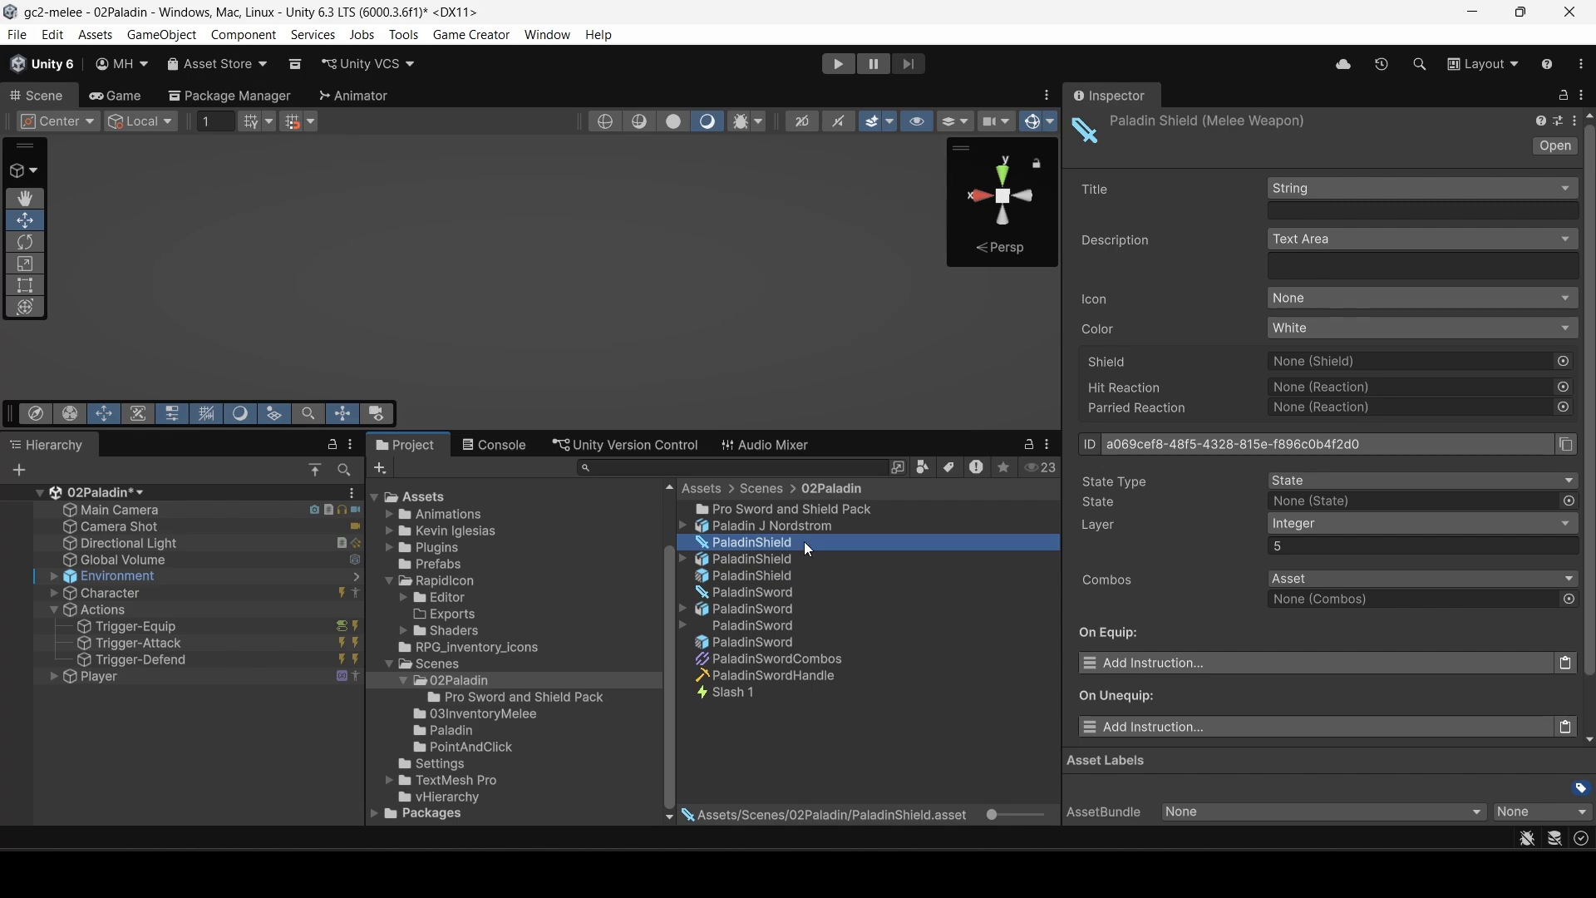
left_click(1321, 211)
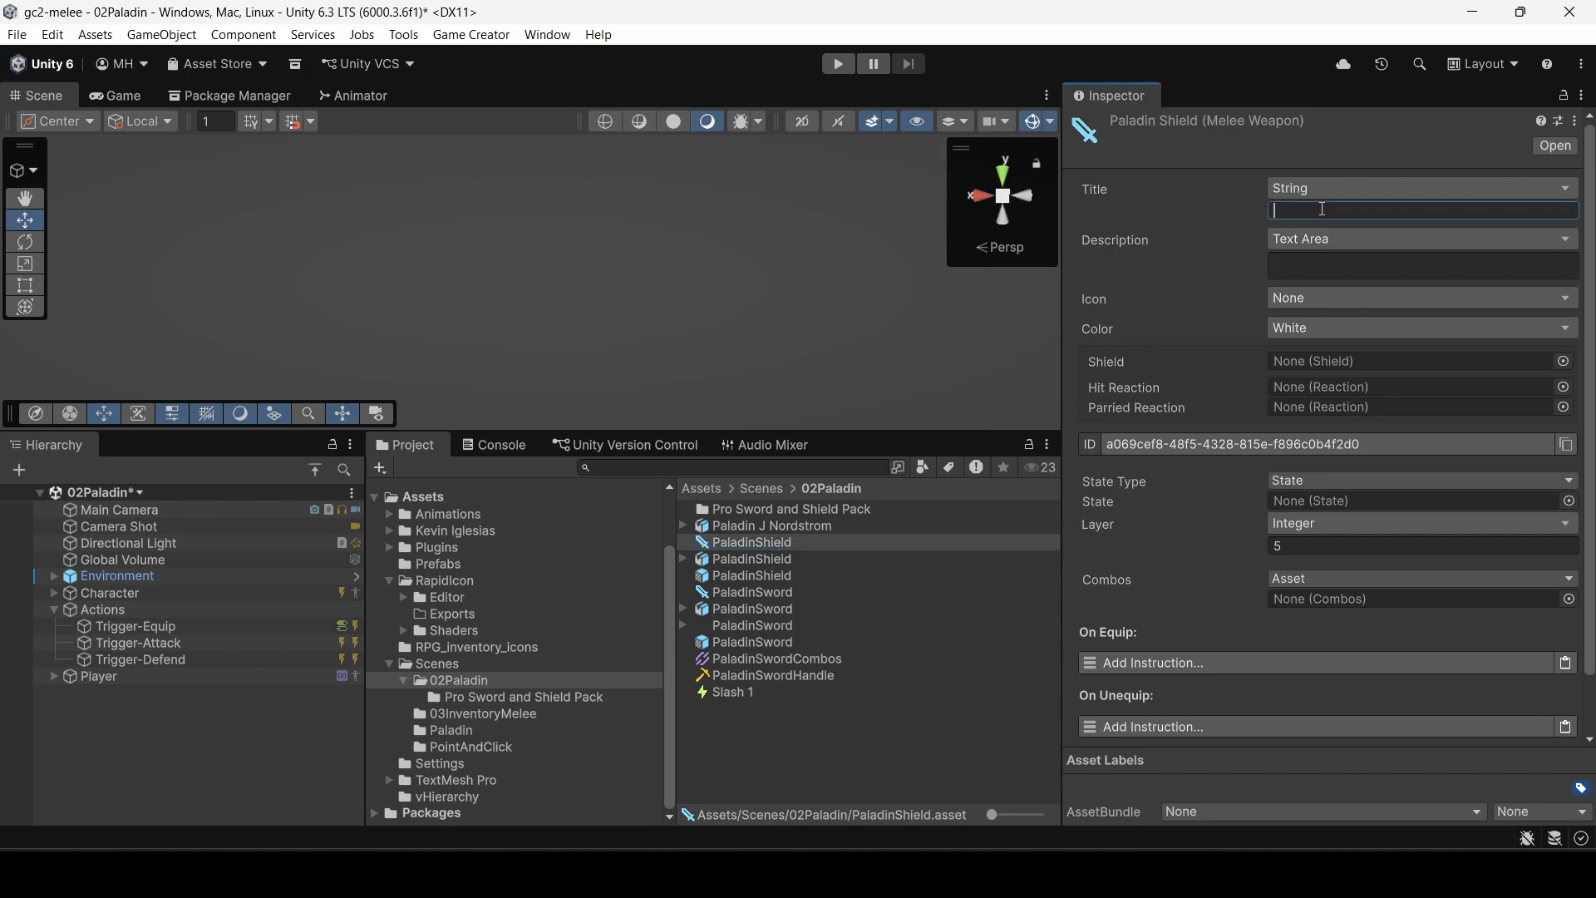
type("Paladin Shield")
Step: Load the PaladinShield prefab in RapidIcon and rotate its preview so the shield stands upright facing the camera
left_click(399, 37)
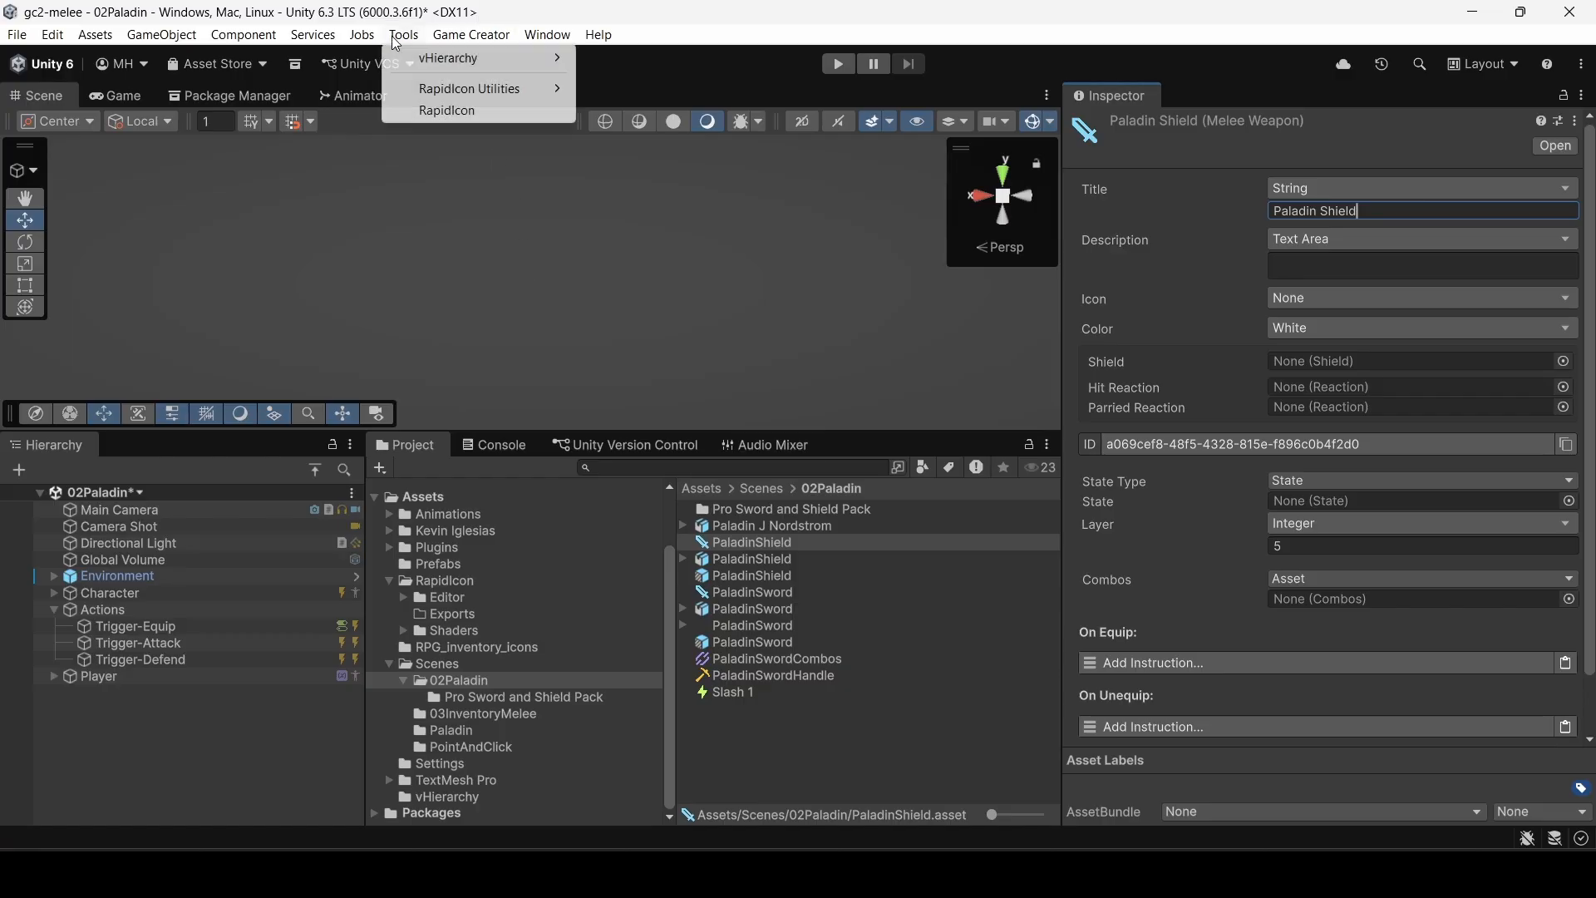
left_click(404, 111)
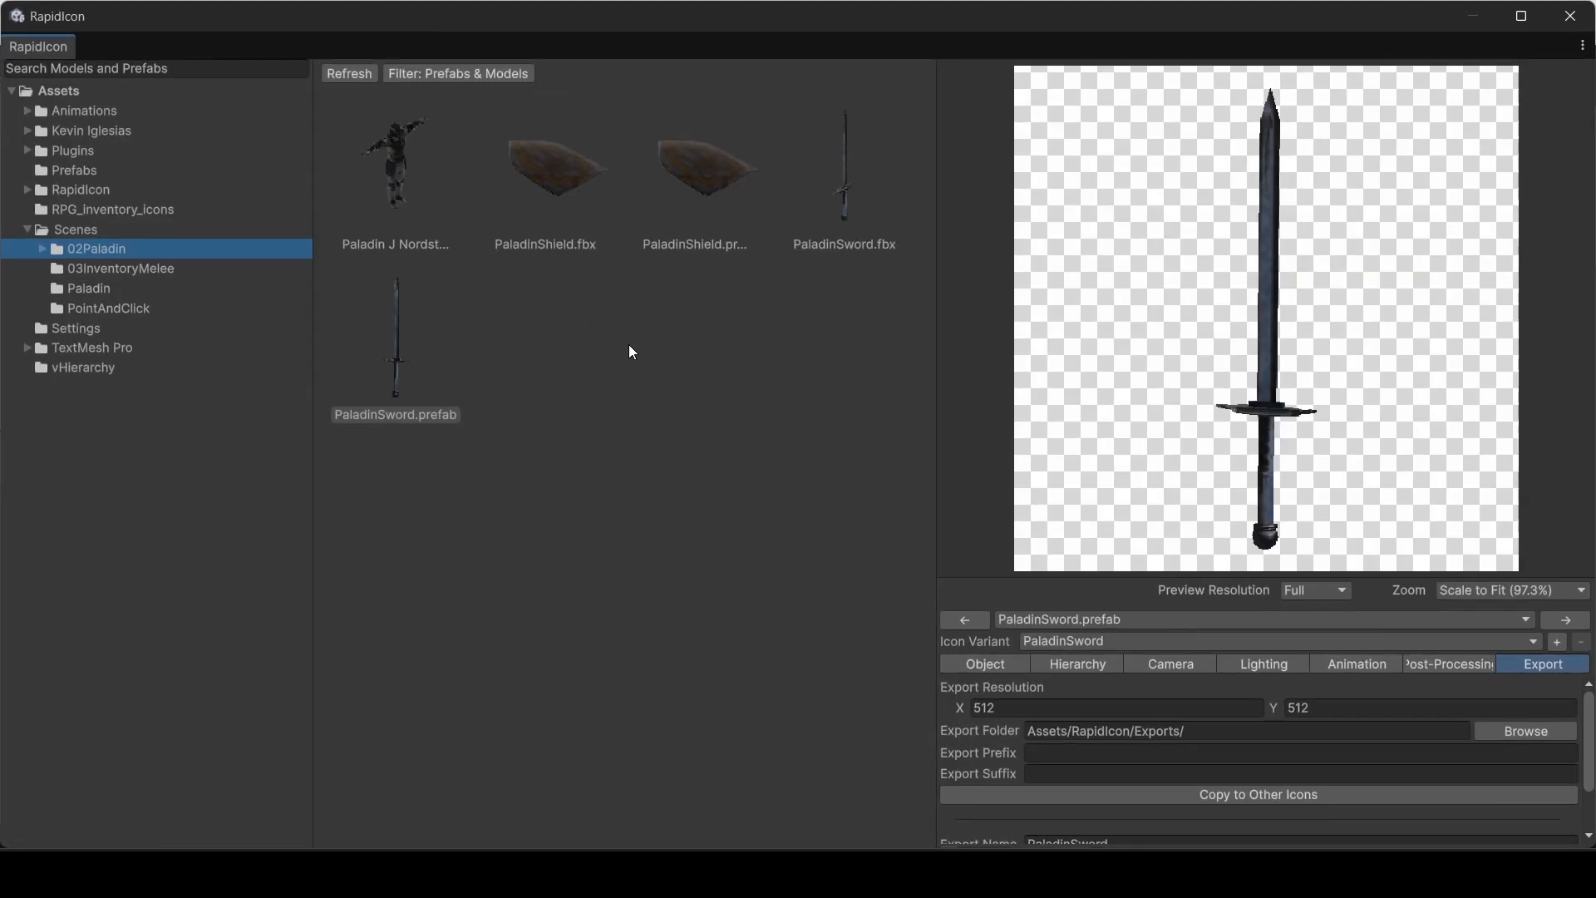
left_click(549, 171)
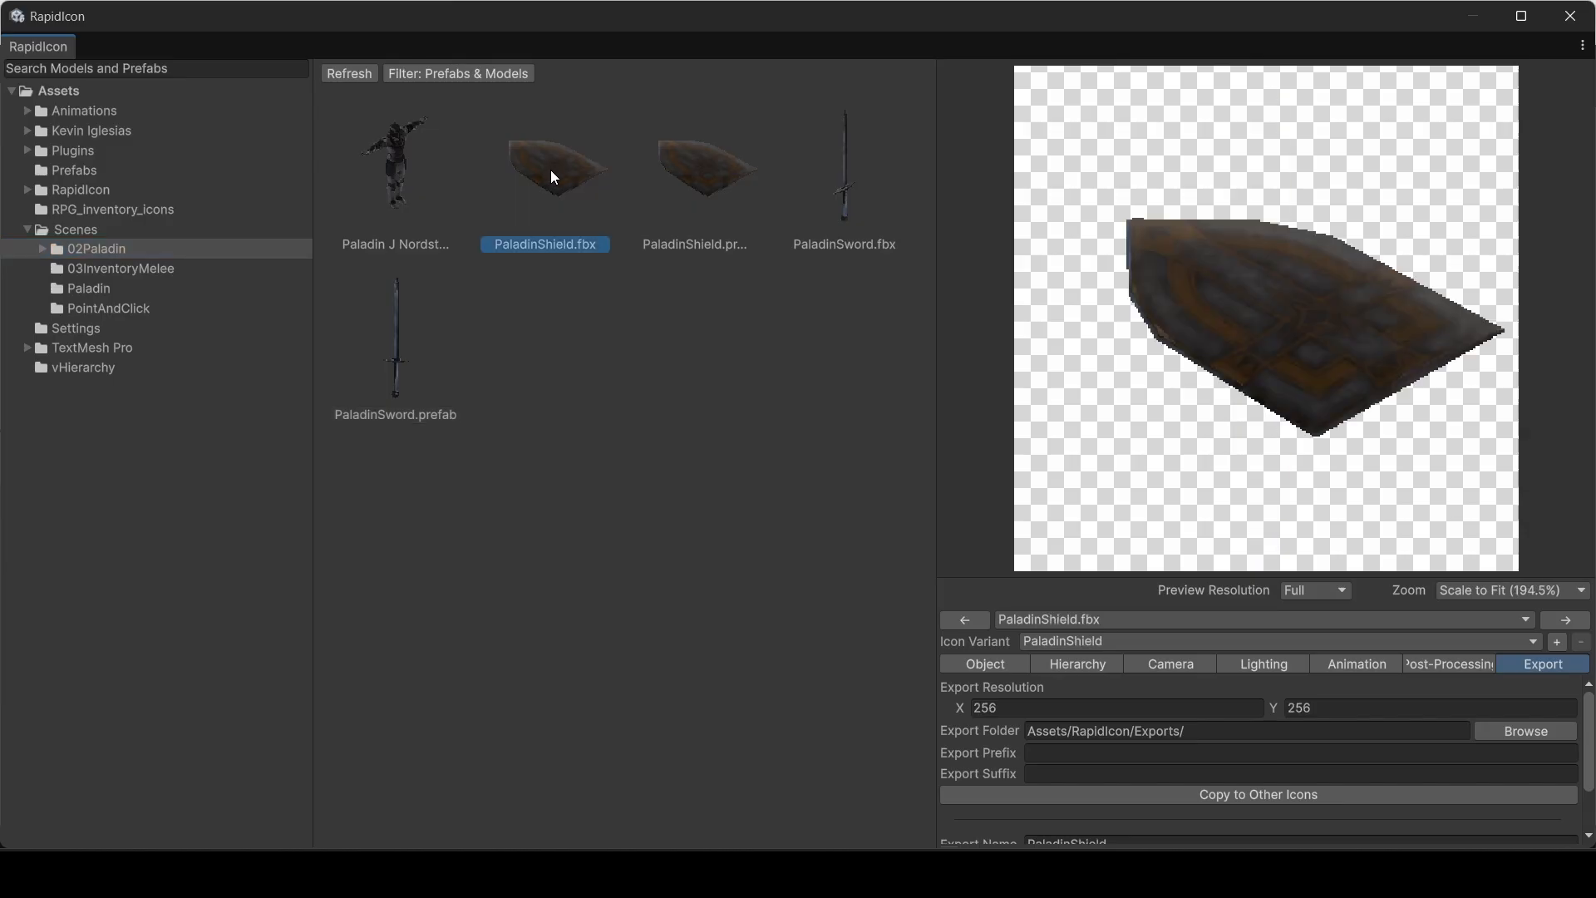
left_click(732, 176)
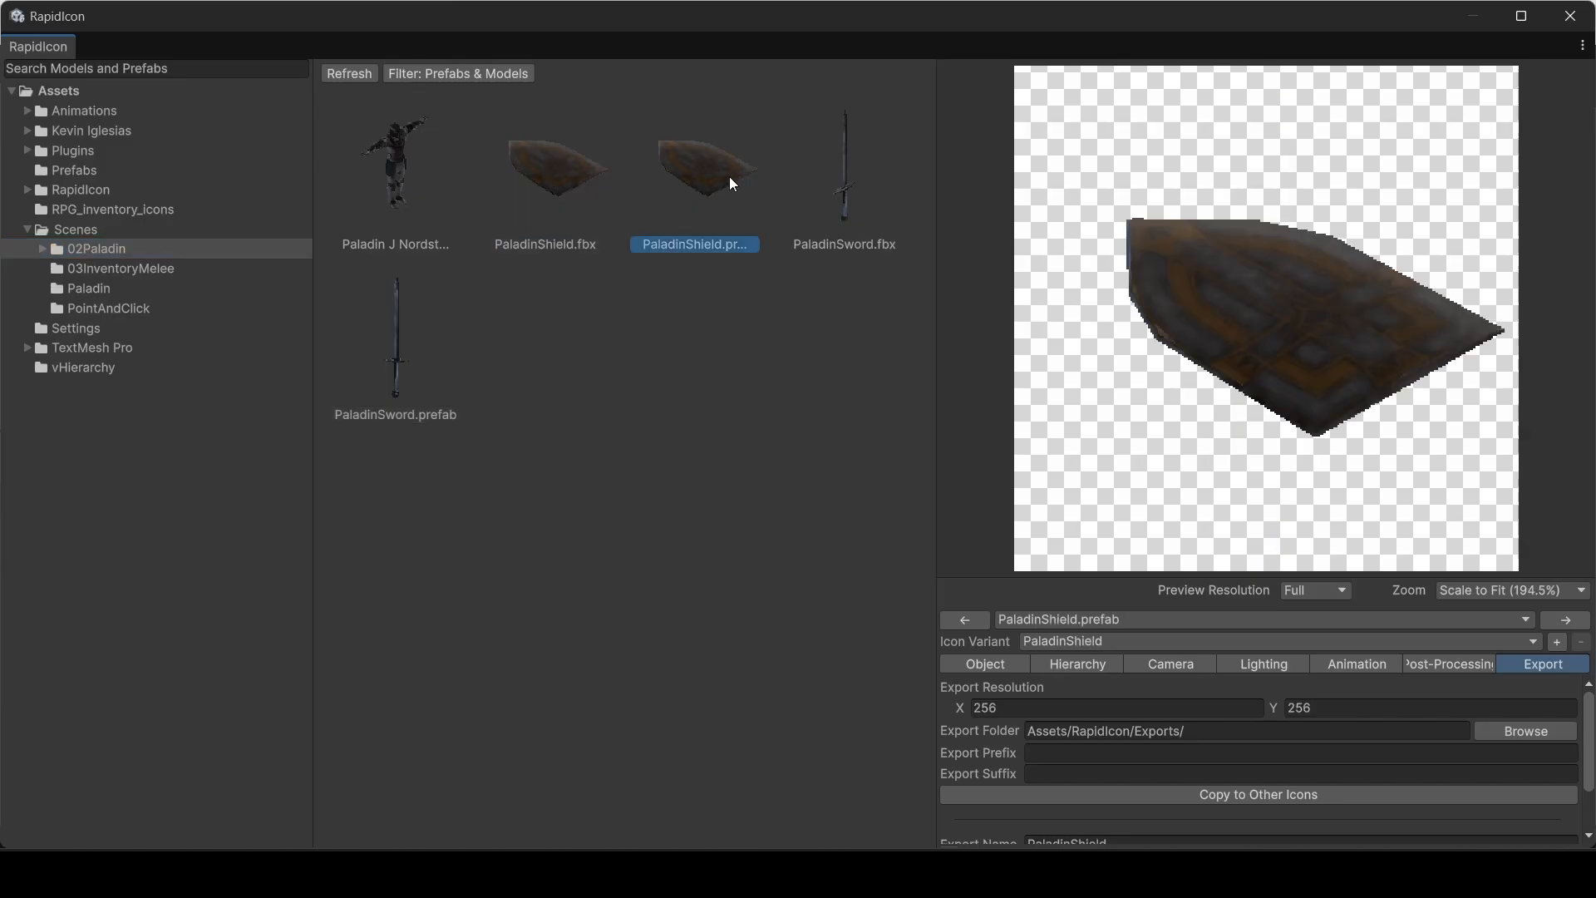
left_click(1259, 275)
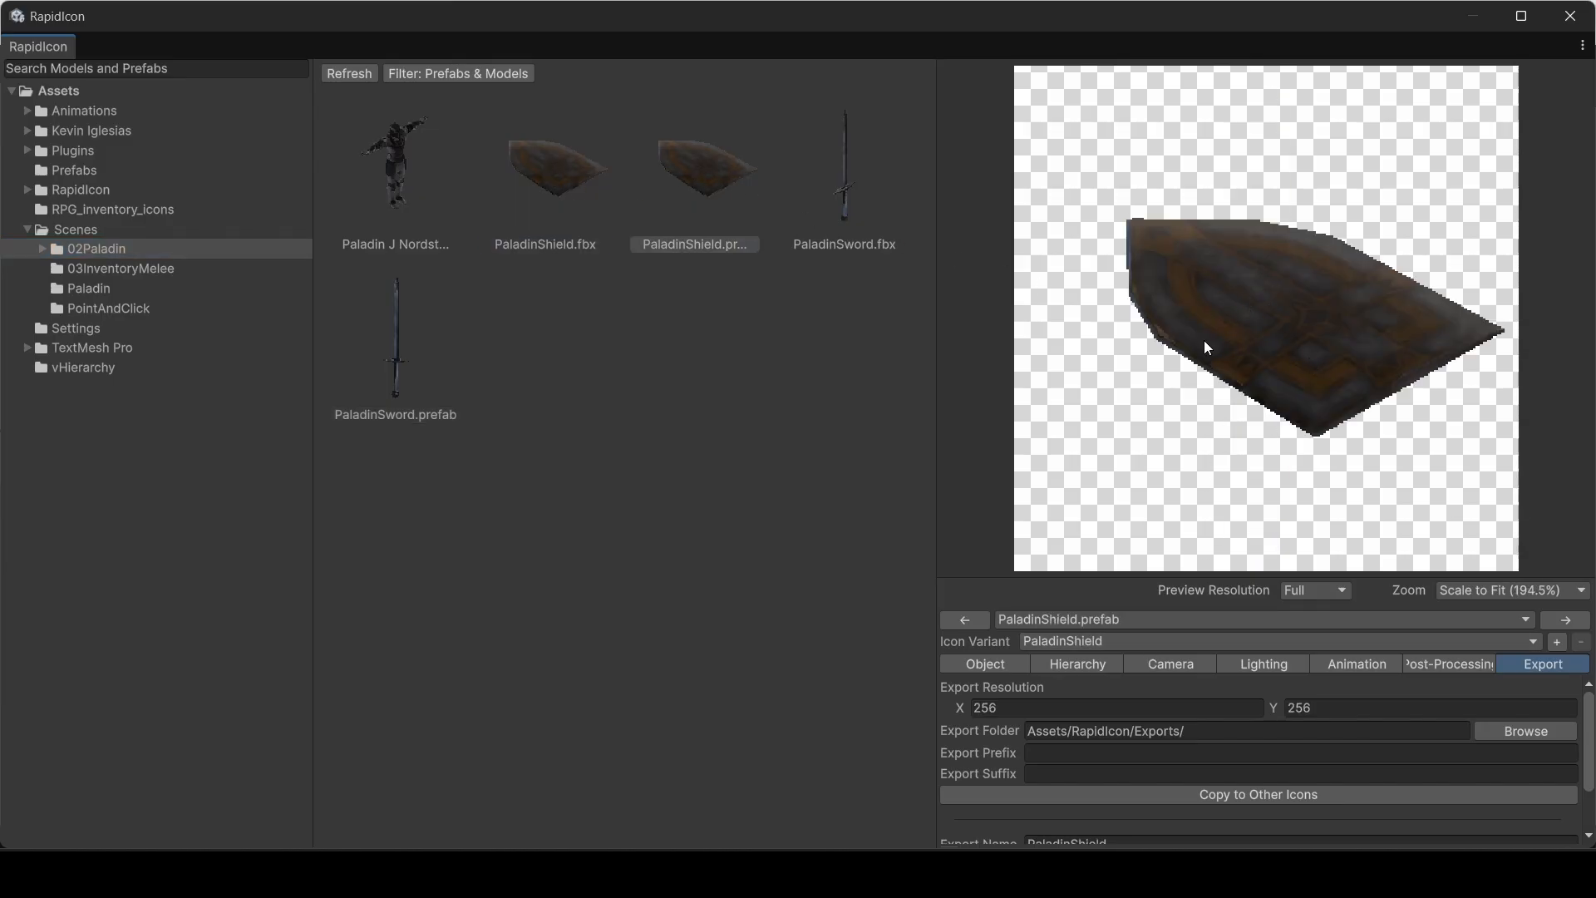
left_click_drag(1203, 341, 1524, 394)
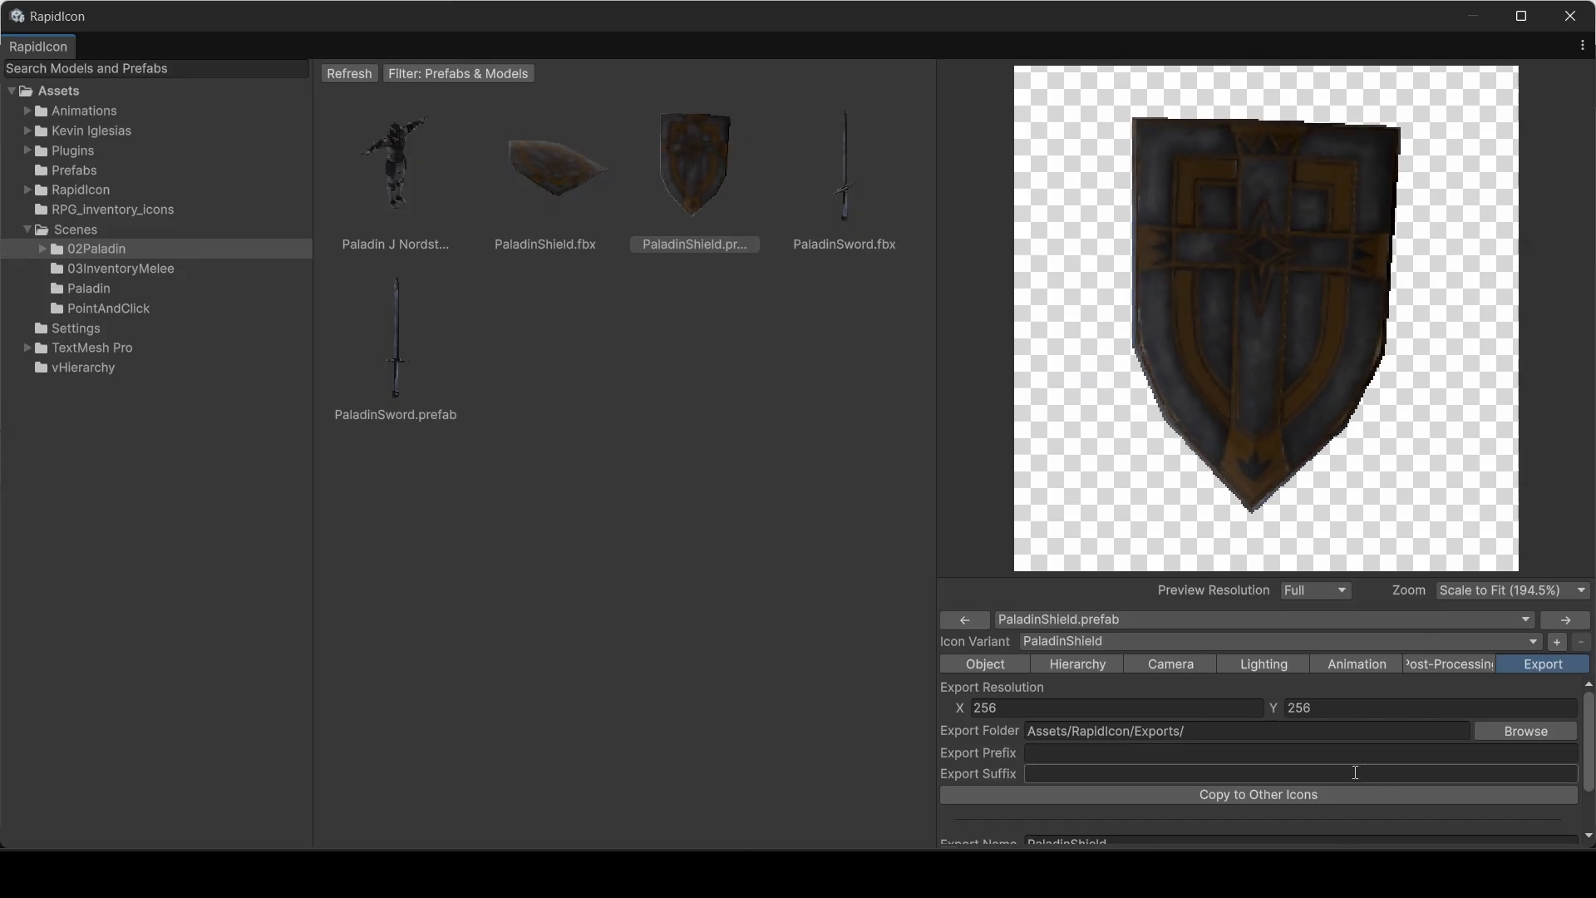
Step: Export the currently selected variant of the PaladinShield icon and close RapidIcon
scroll(1301, 793, "down", 2)
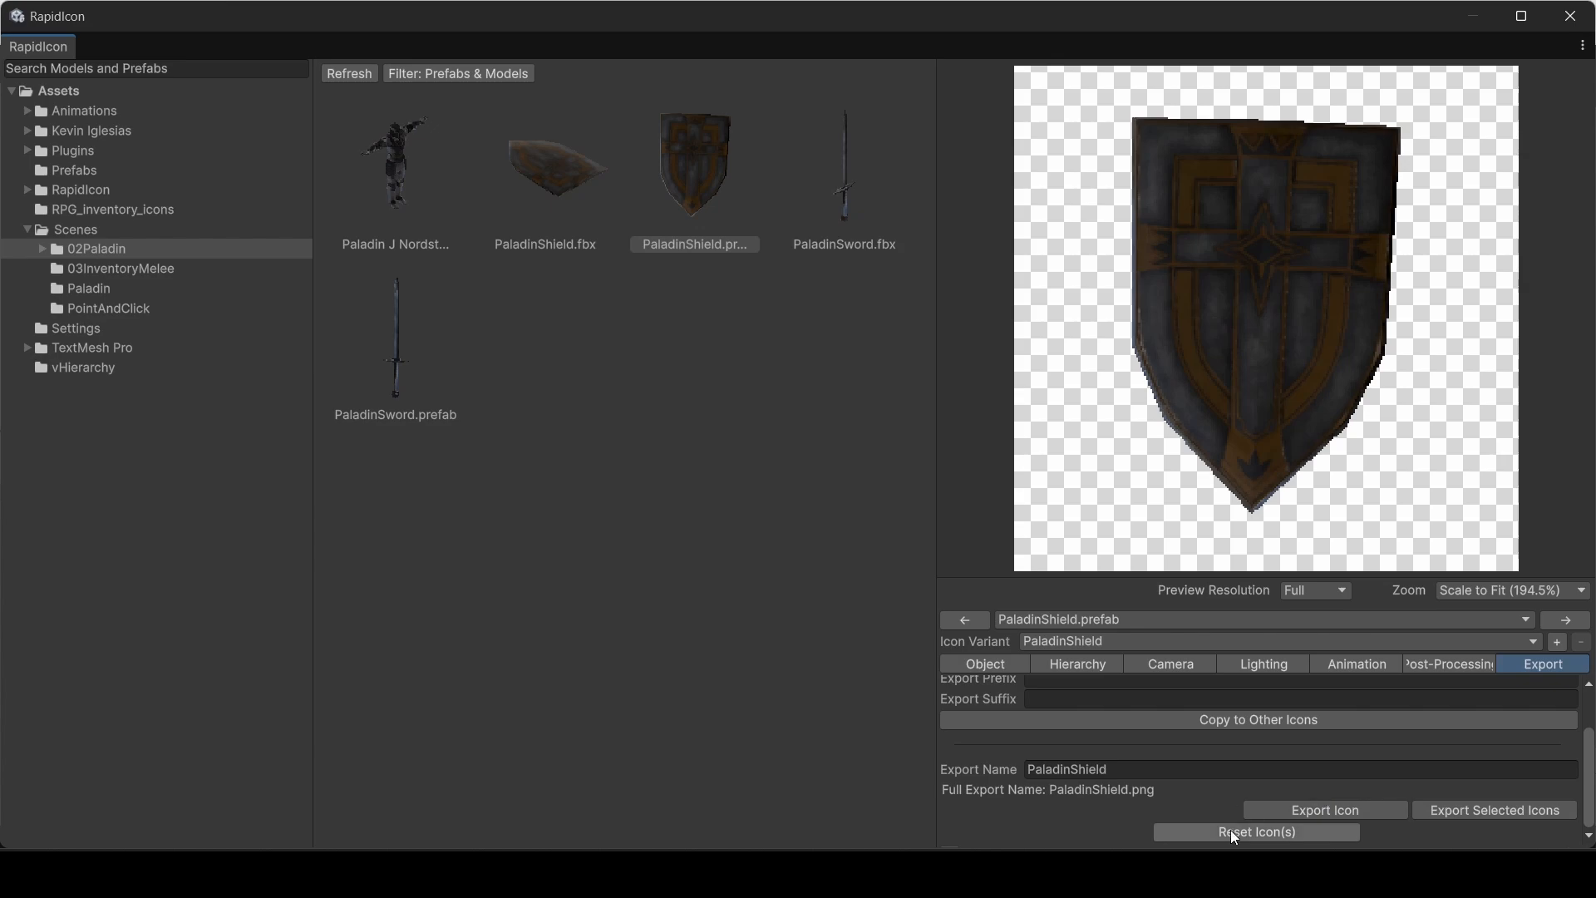
left_click(1295, 810)
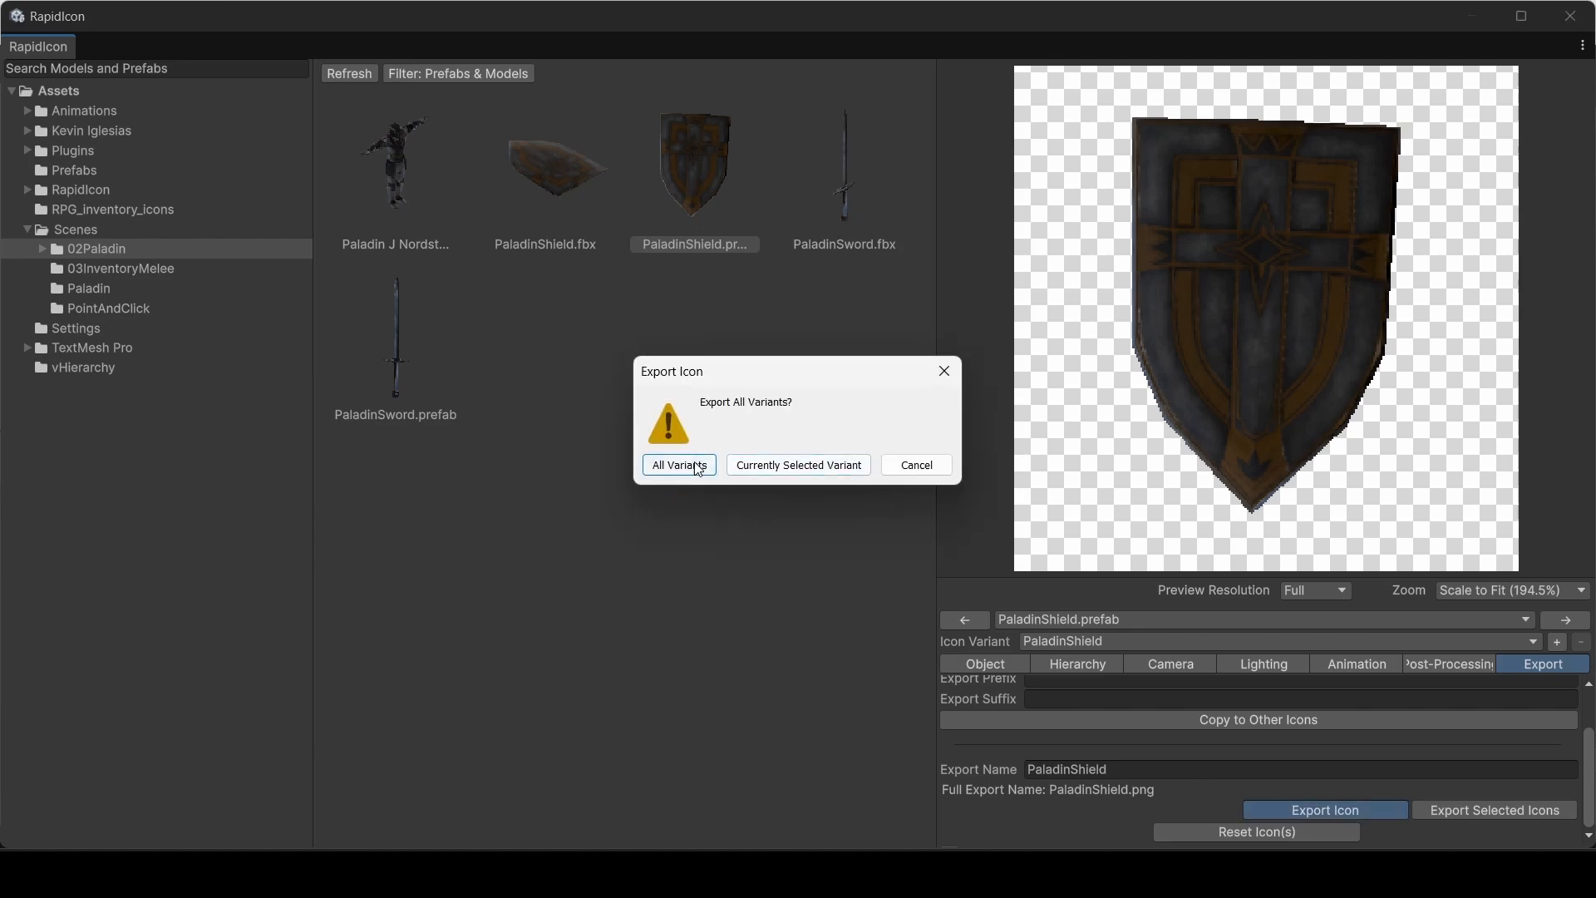
left_click(763, 467)
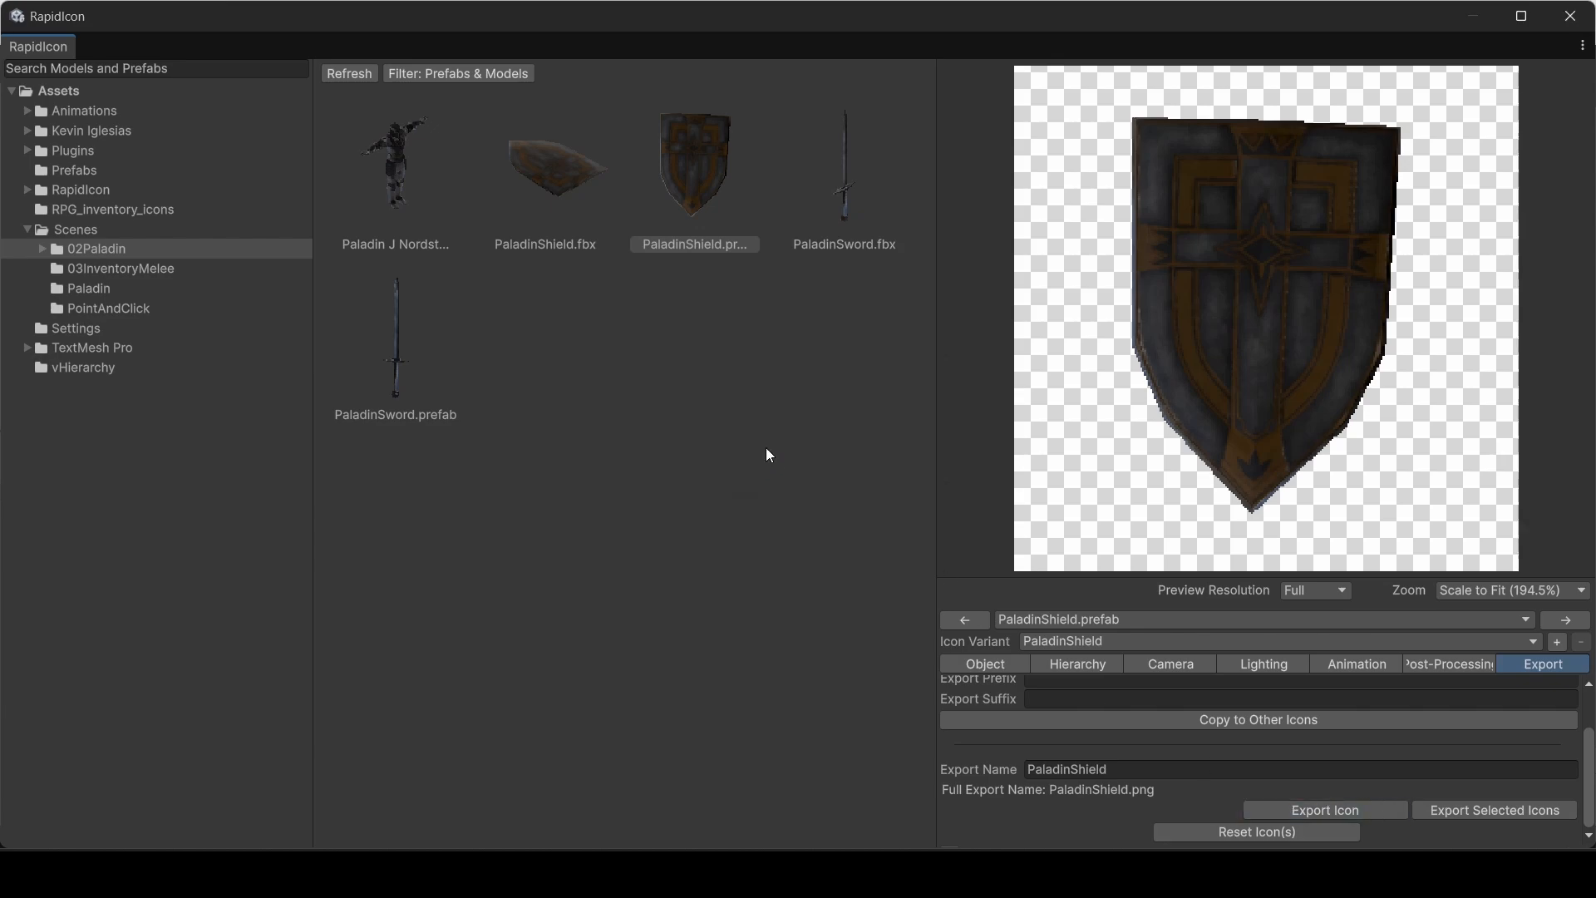
left_click(1569, 19)
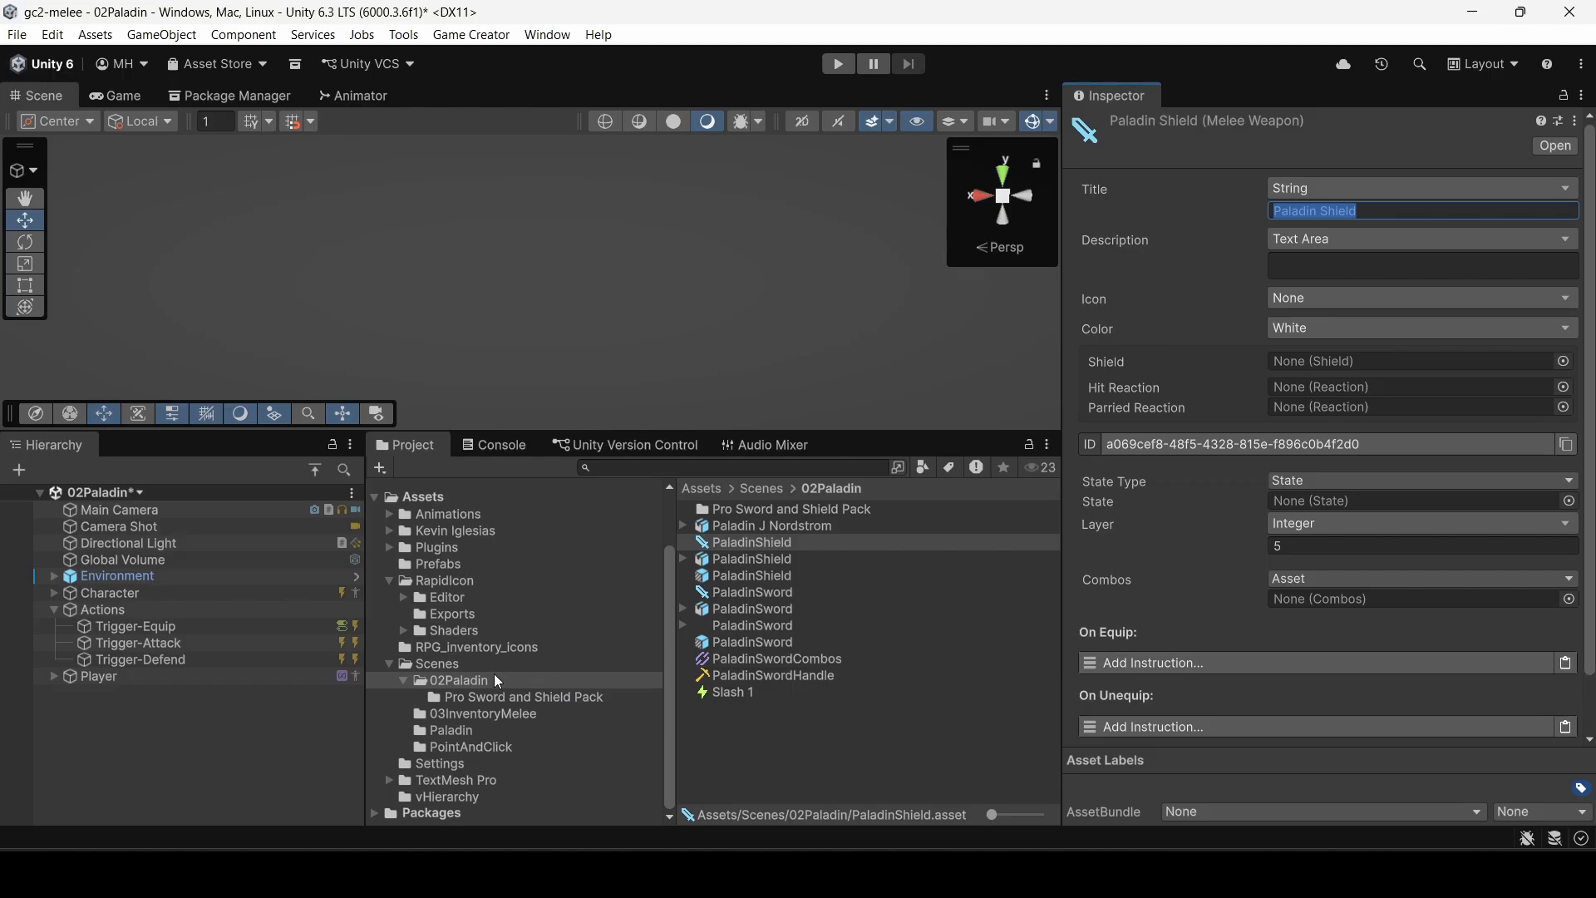
Step: Move the exported PaladinShield image from the RapidIcon Exports folder into Scenes/02Paladin and open that folder
left_click(455, 616)
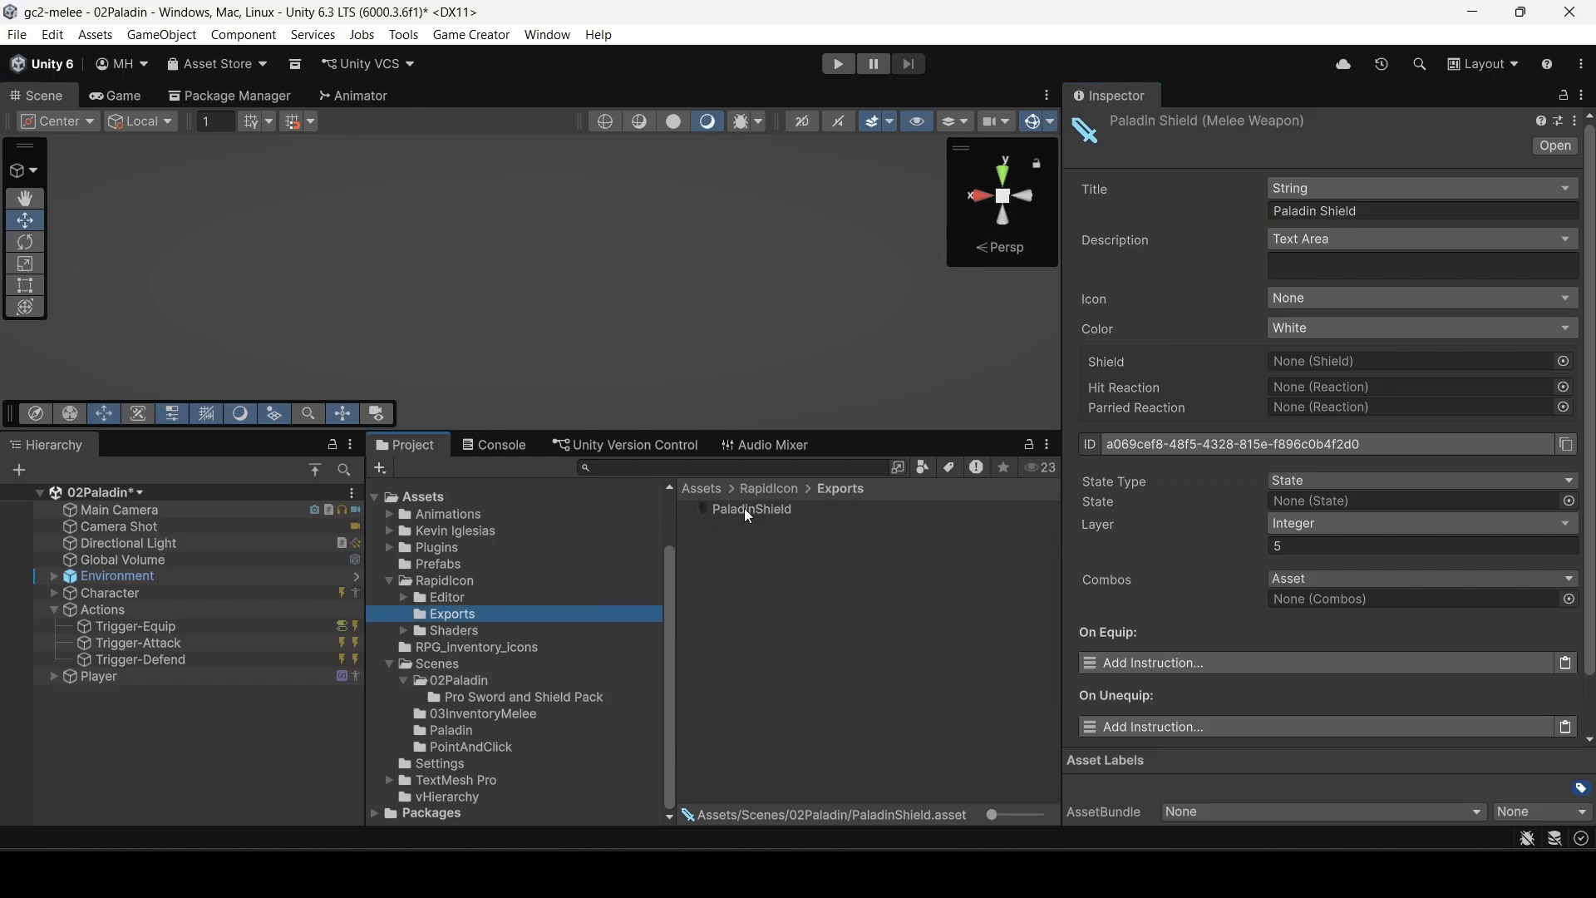
left_click_drag(744, 508, 462, 683)
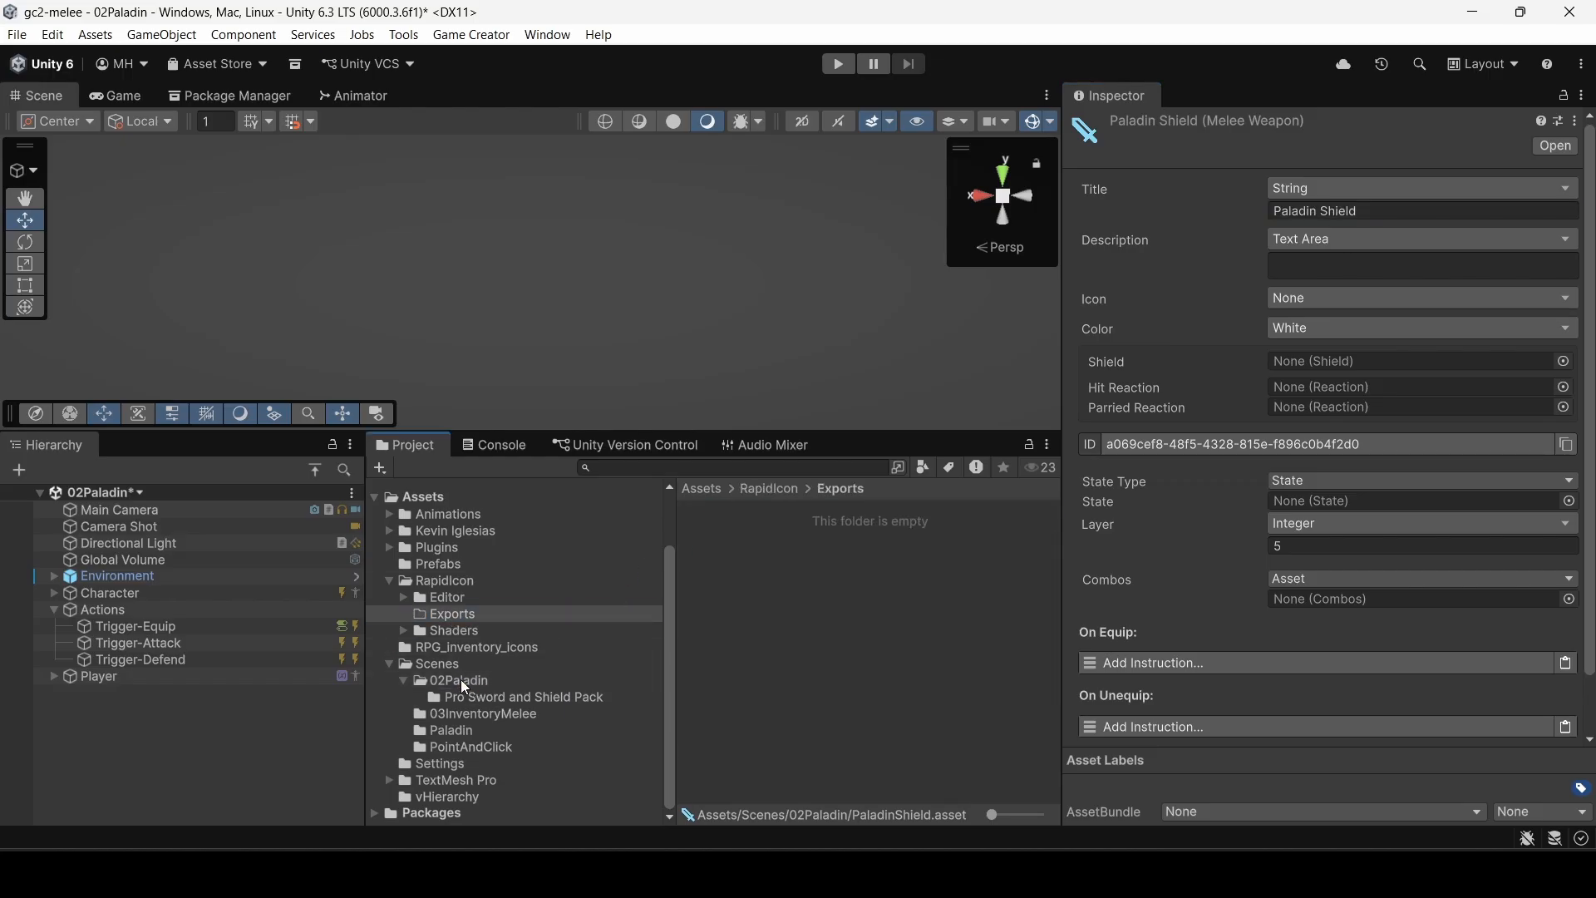
left_click(460, 680)
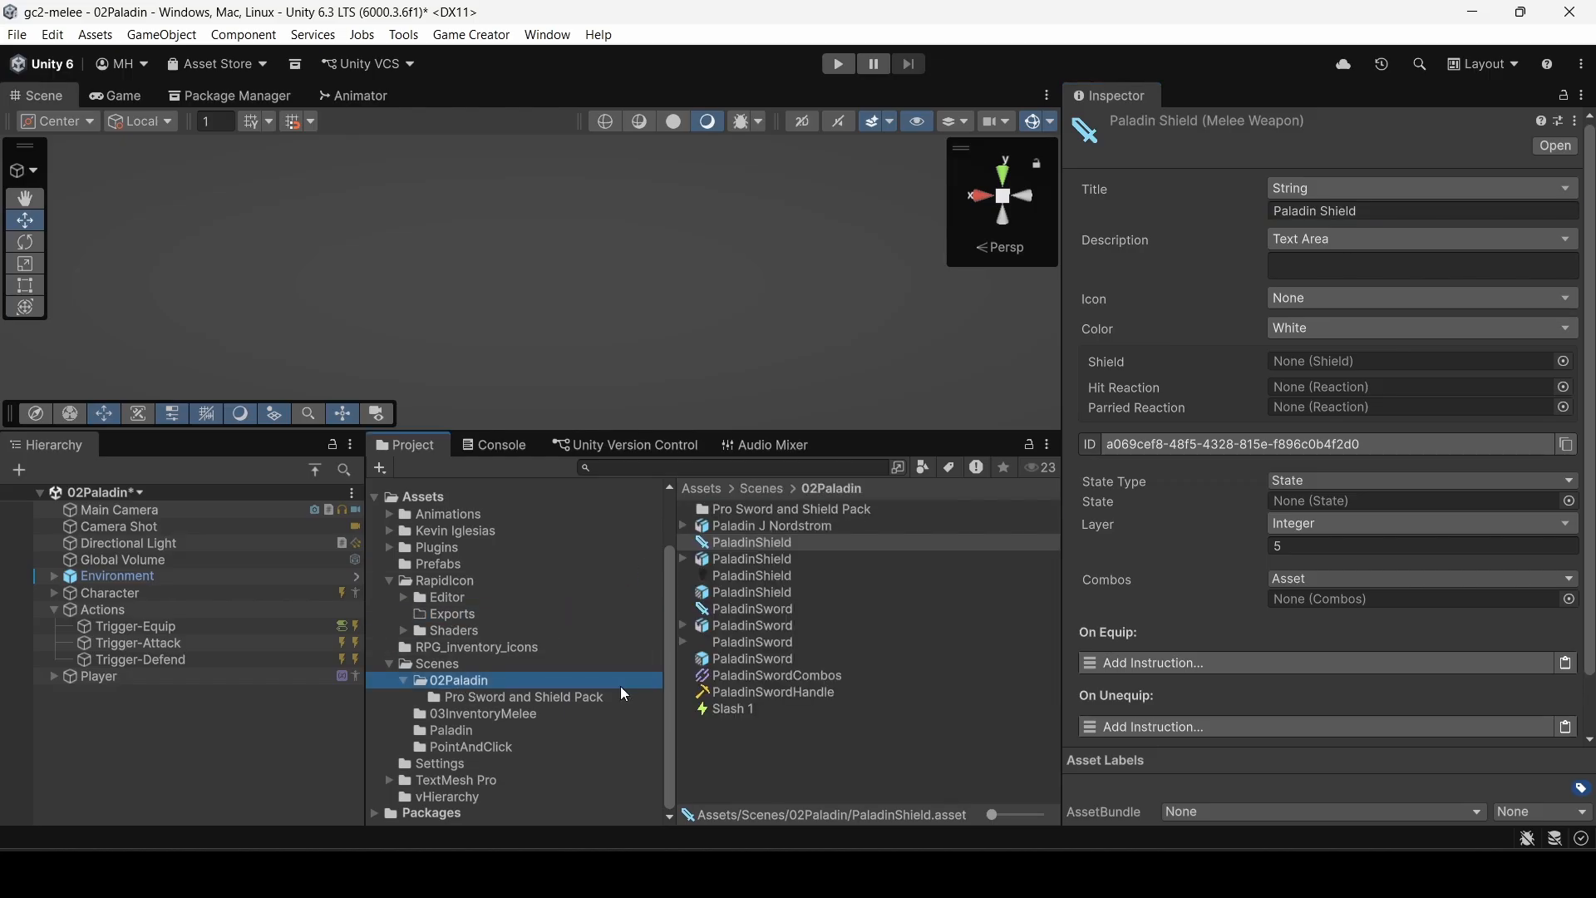
Step: Set the PaladinShield image's texture type to Sprite (2D and UI) with Single sprite mode and apply the import settings
left_click(746, 575)
left_click(1355, 198)
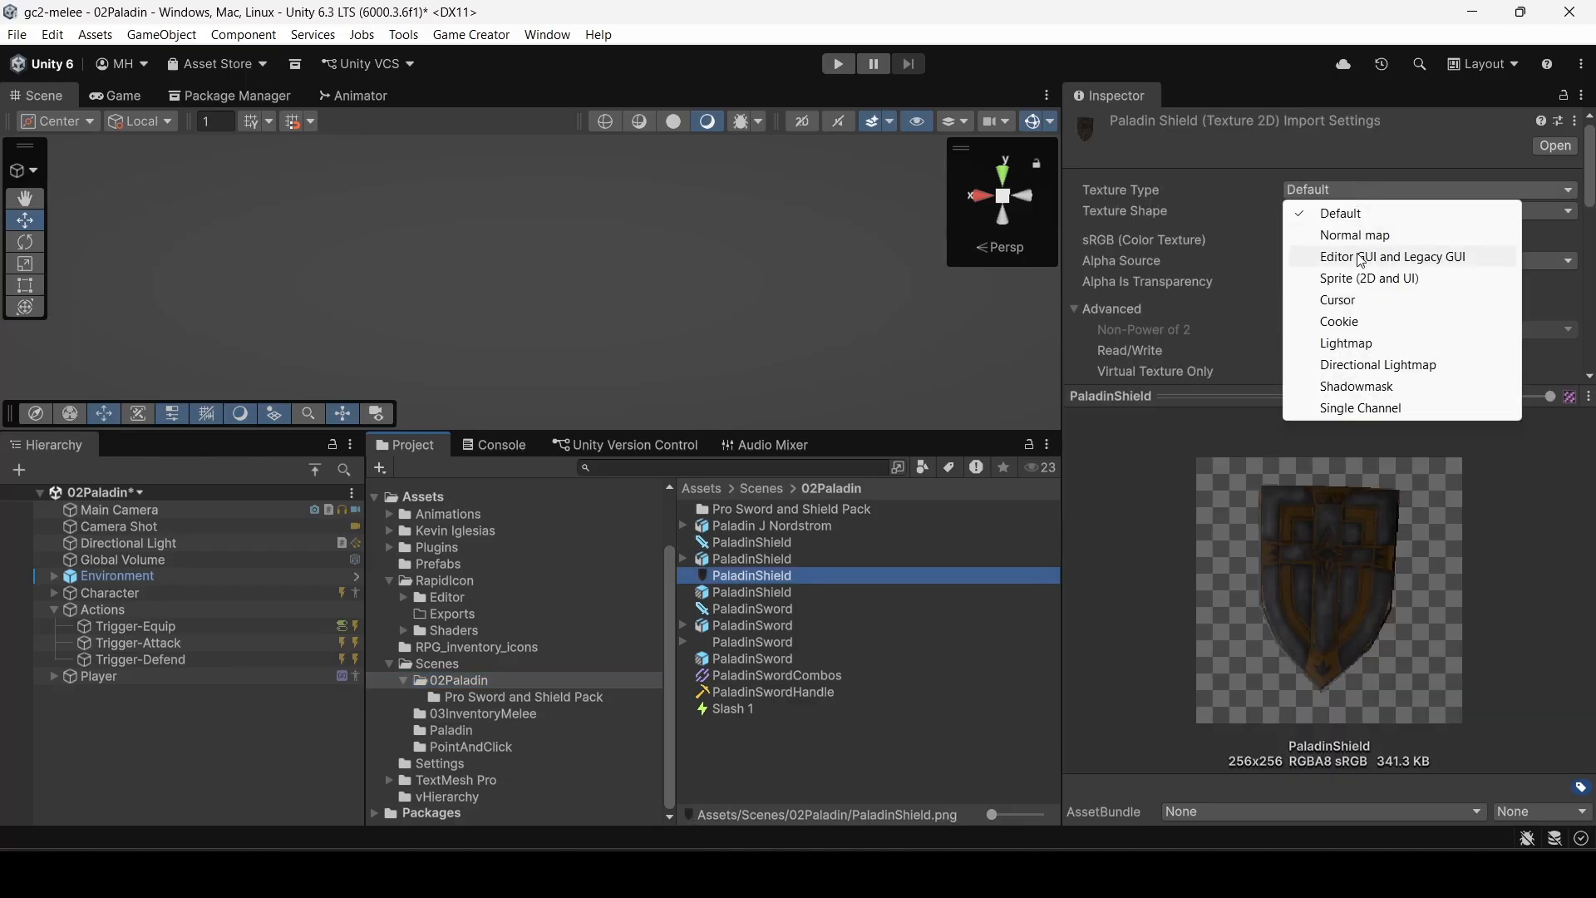
left_click(1364, 279)
left_click(1338, 240)
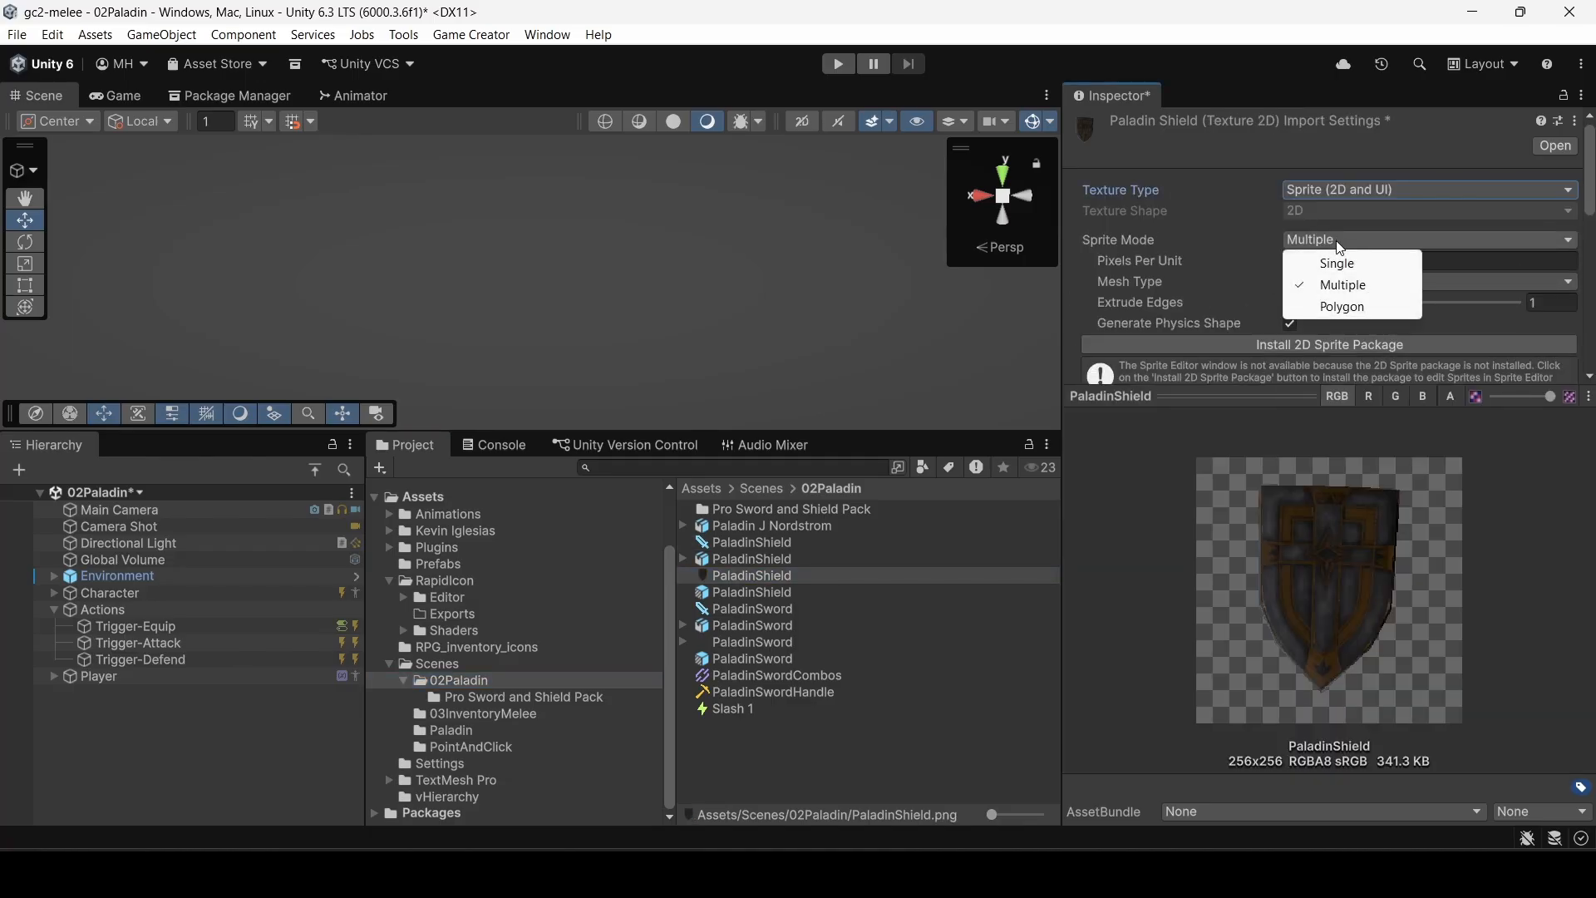
left_click(1330, 260)
scroll(1338, 313, "down", 8)
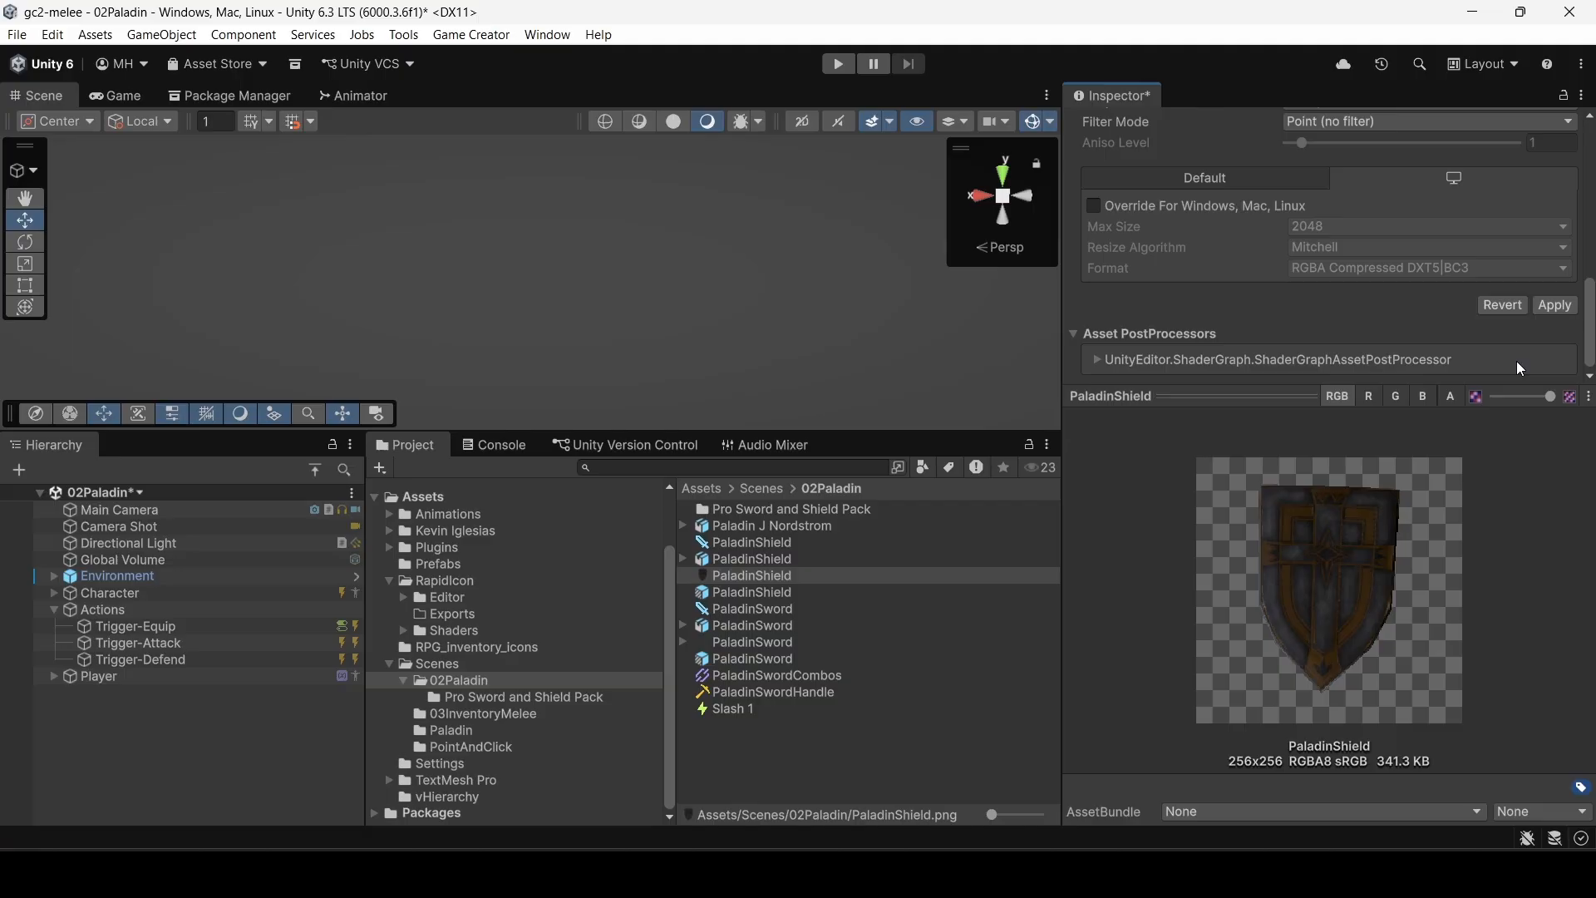
left_click(1555, 308)
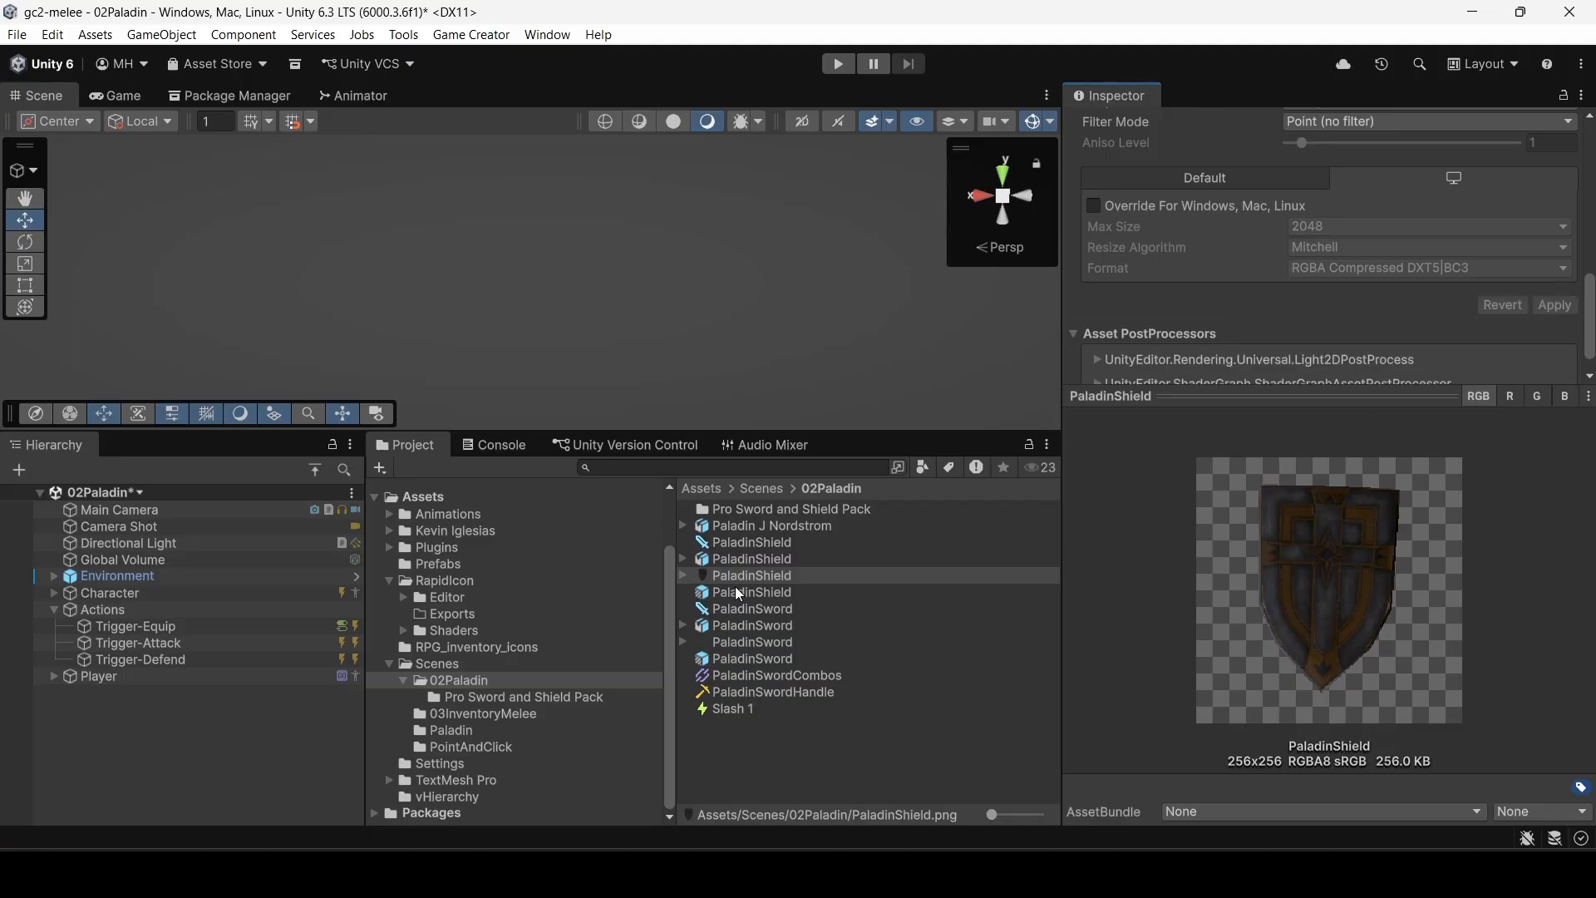
Step: Set the PaladinShield melee weapon's icon to Sprite and assign the PaladinShield sprite to it
left_click(738, 557)
left_click(742, 542)
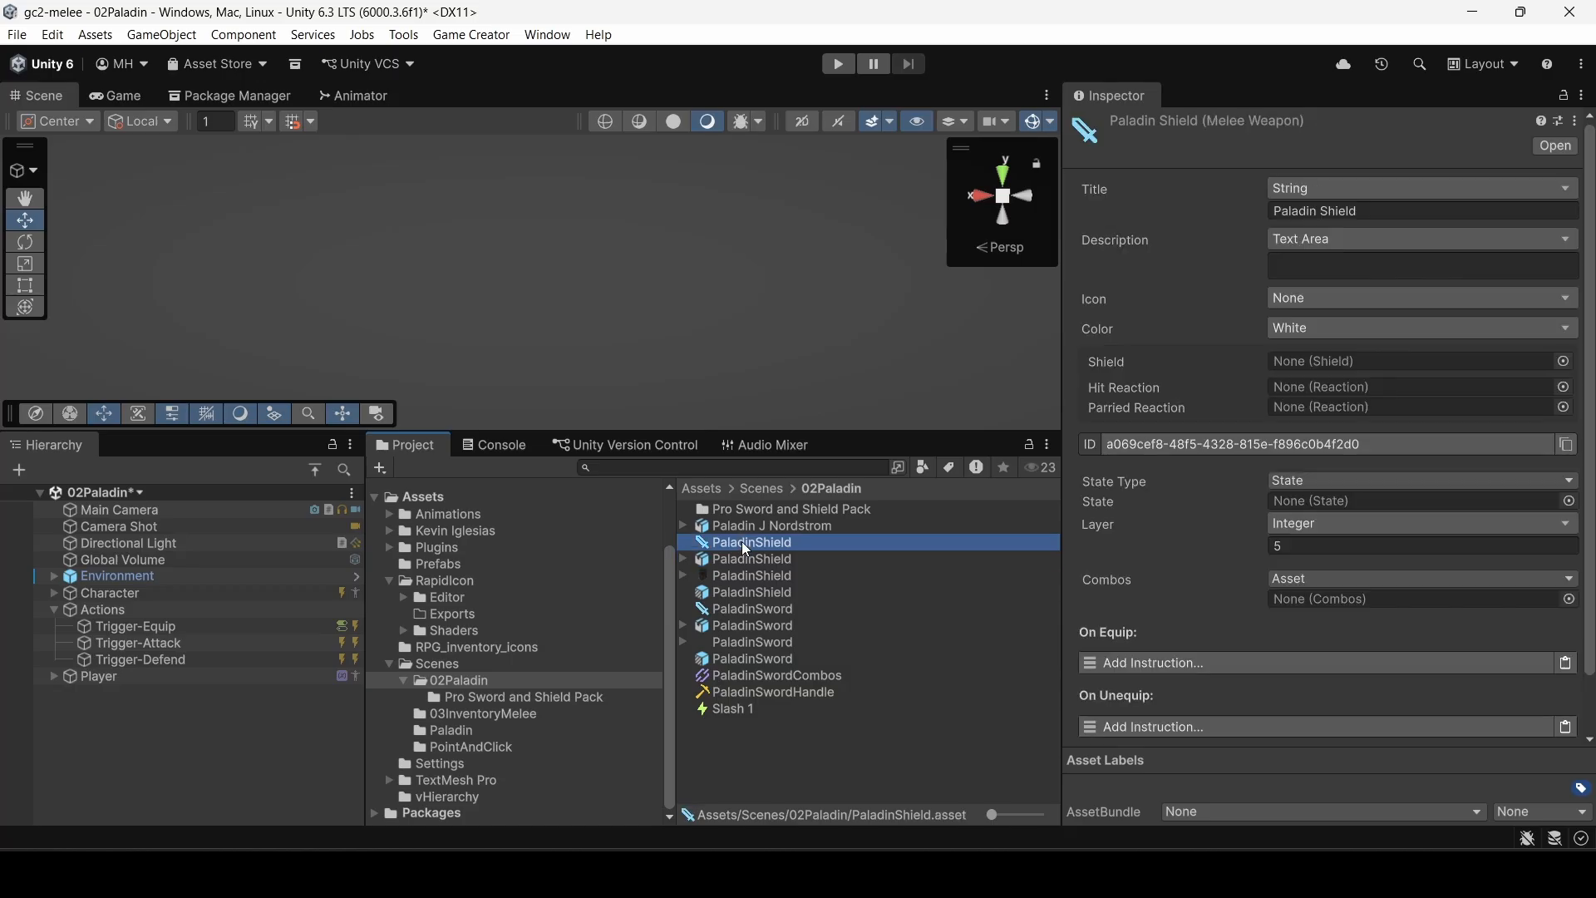
left_click_drag(744, 575, 1262, 321)
left_click(1305, 301)
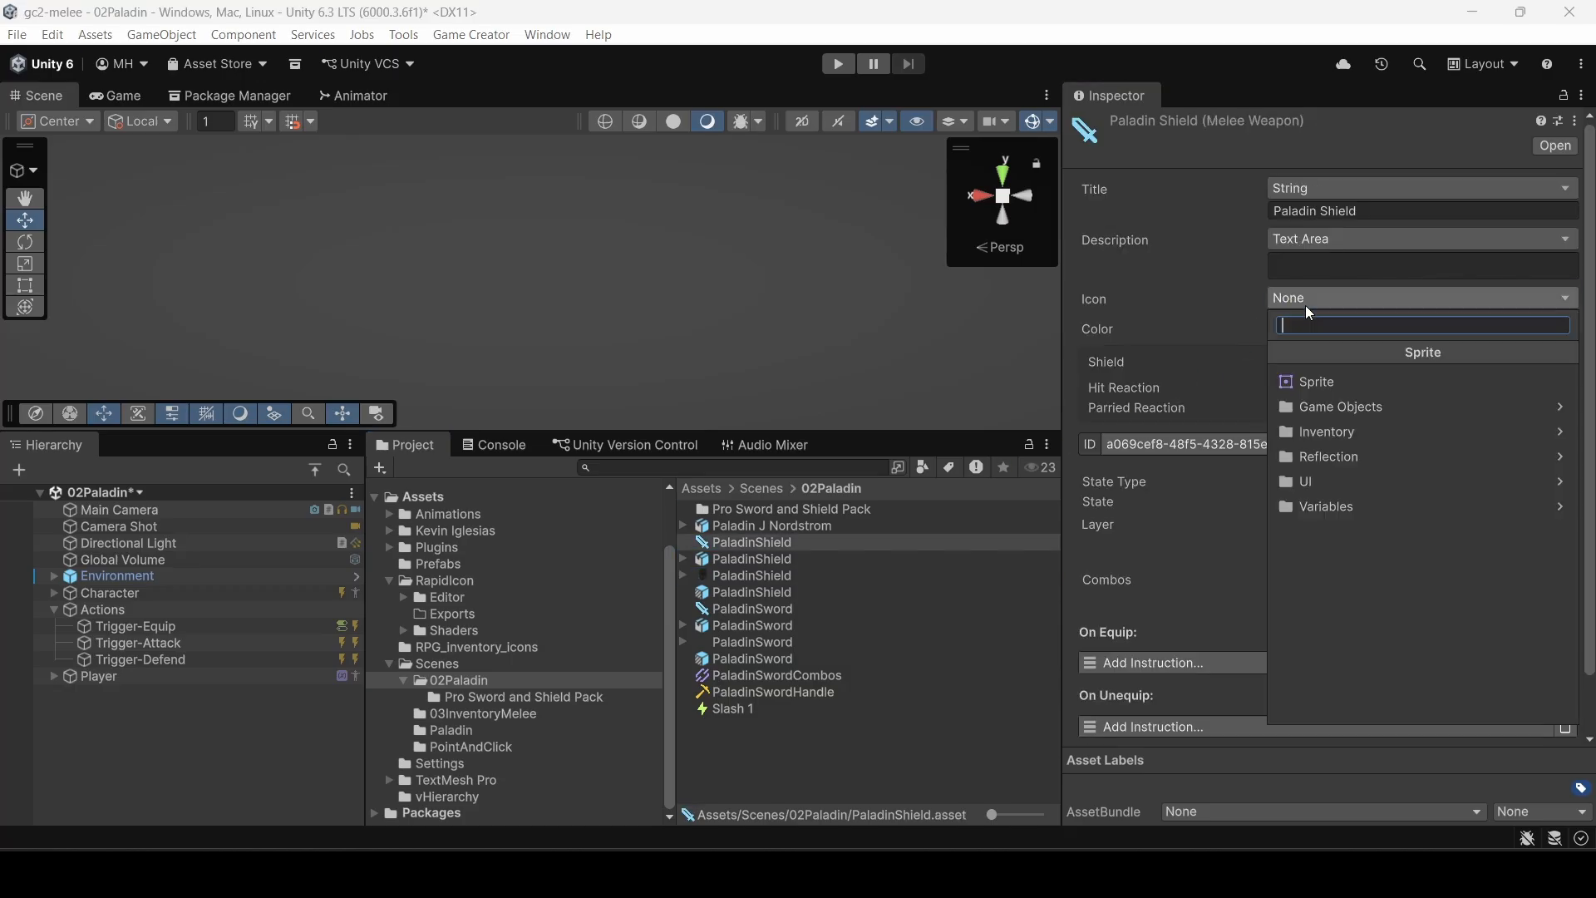
left_click(1310, 375)
left_click_drag(765, 580, 1314, 320)
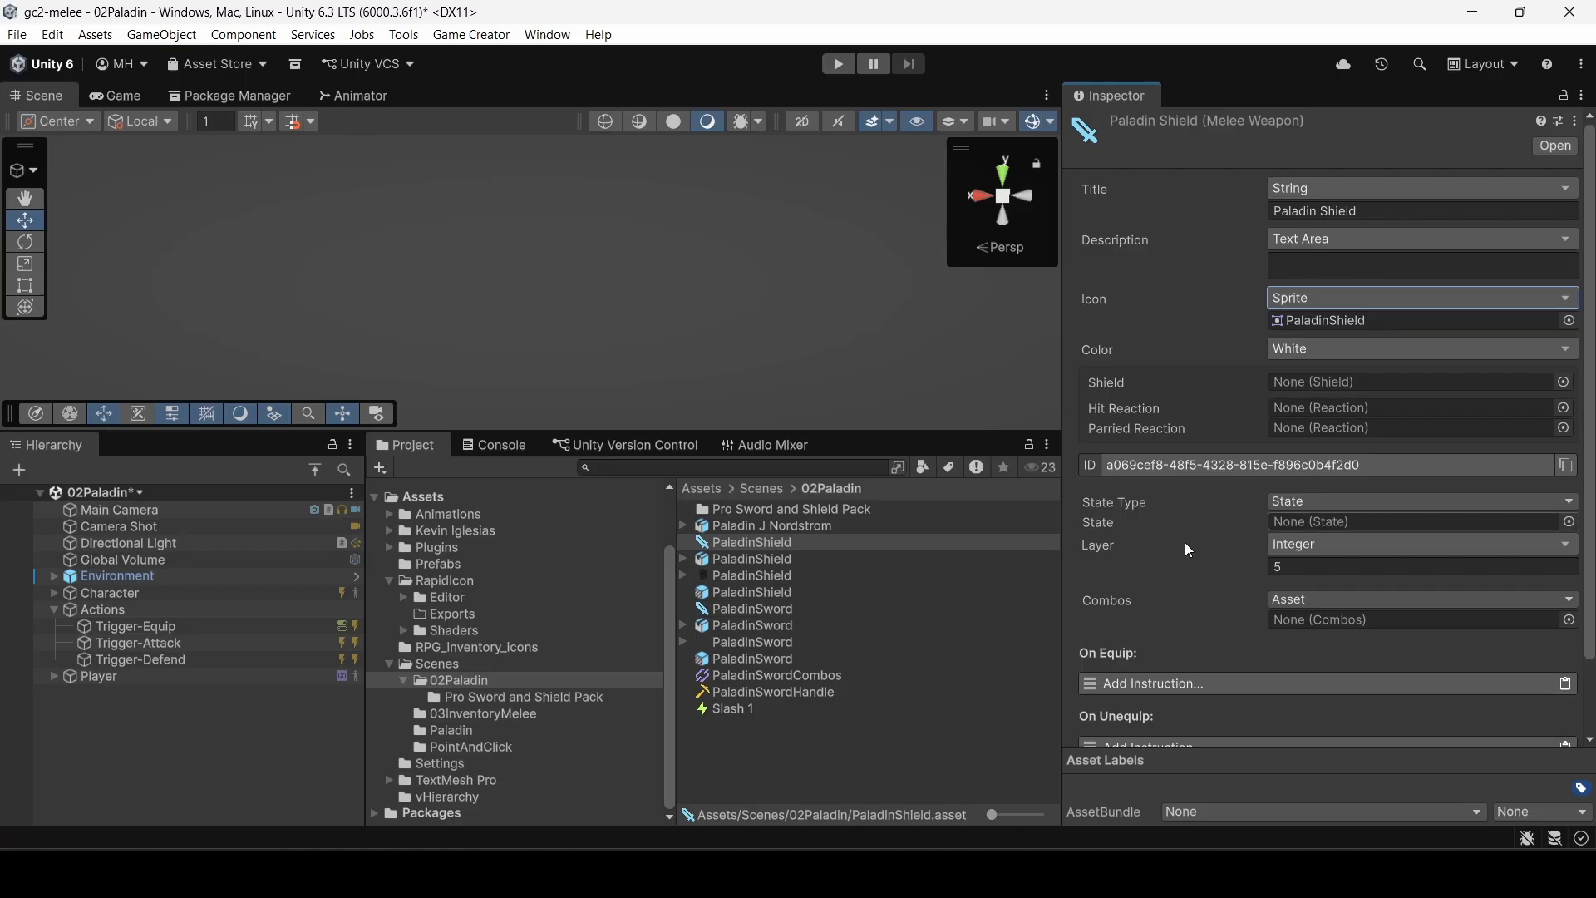
Step: Create a Game Creator melee Shield asset in the 02Paladin folder and name it PaladinShield
right_click(748, 744)
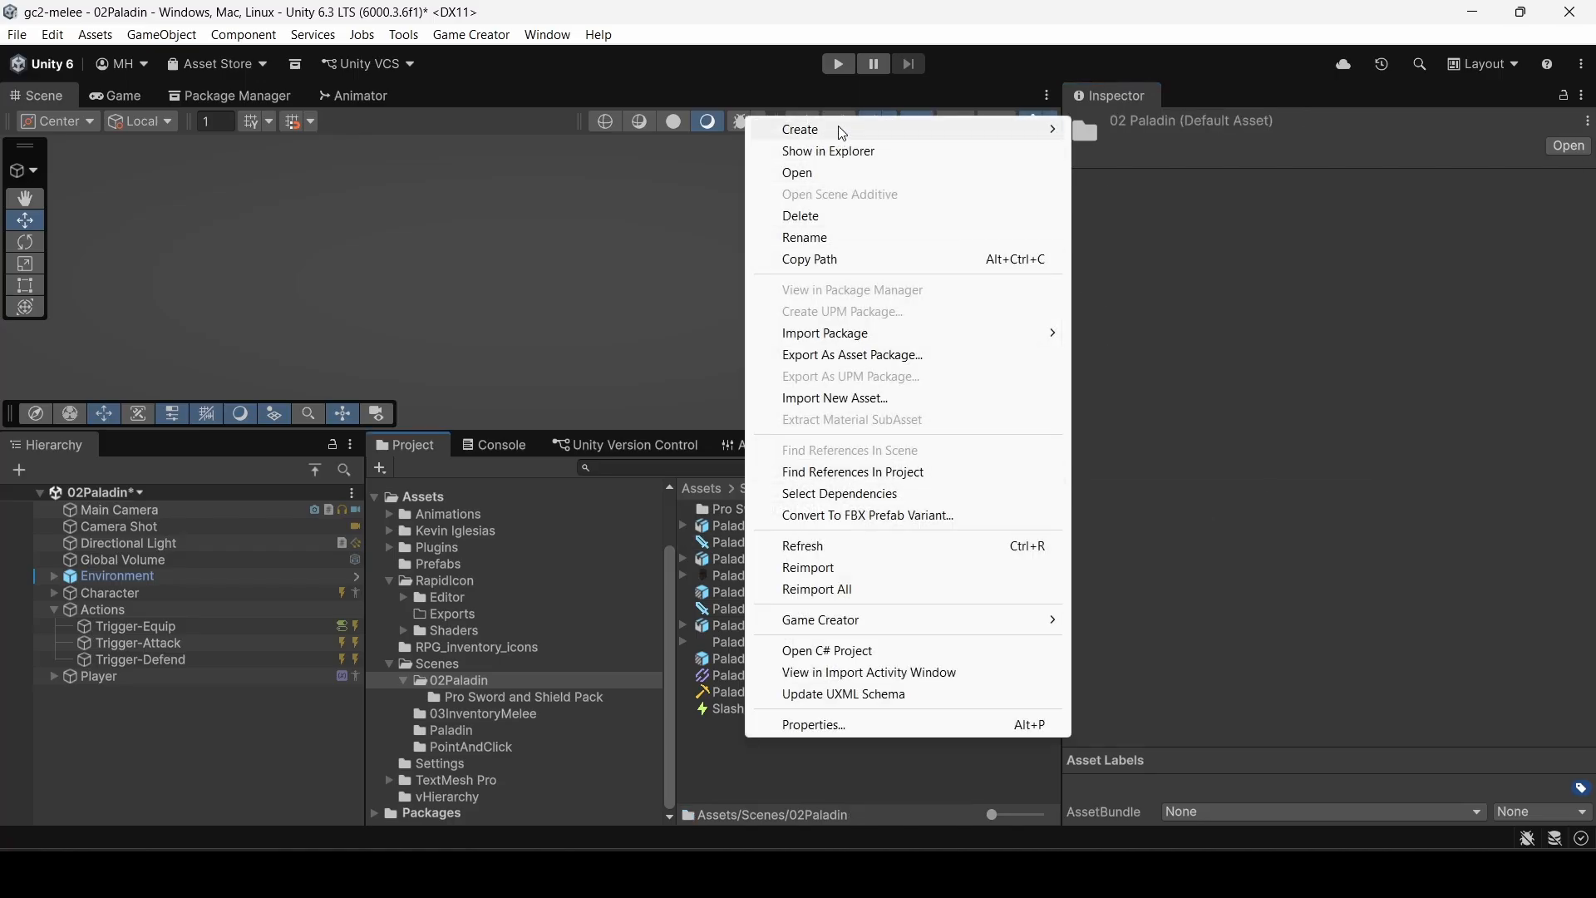
mouse_move(842, 131)
mouse_move(1230, 685)
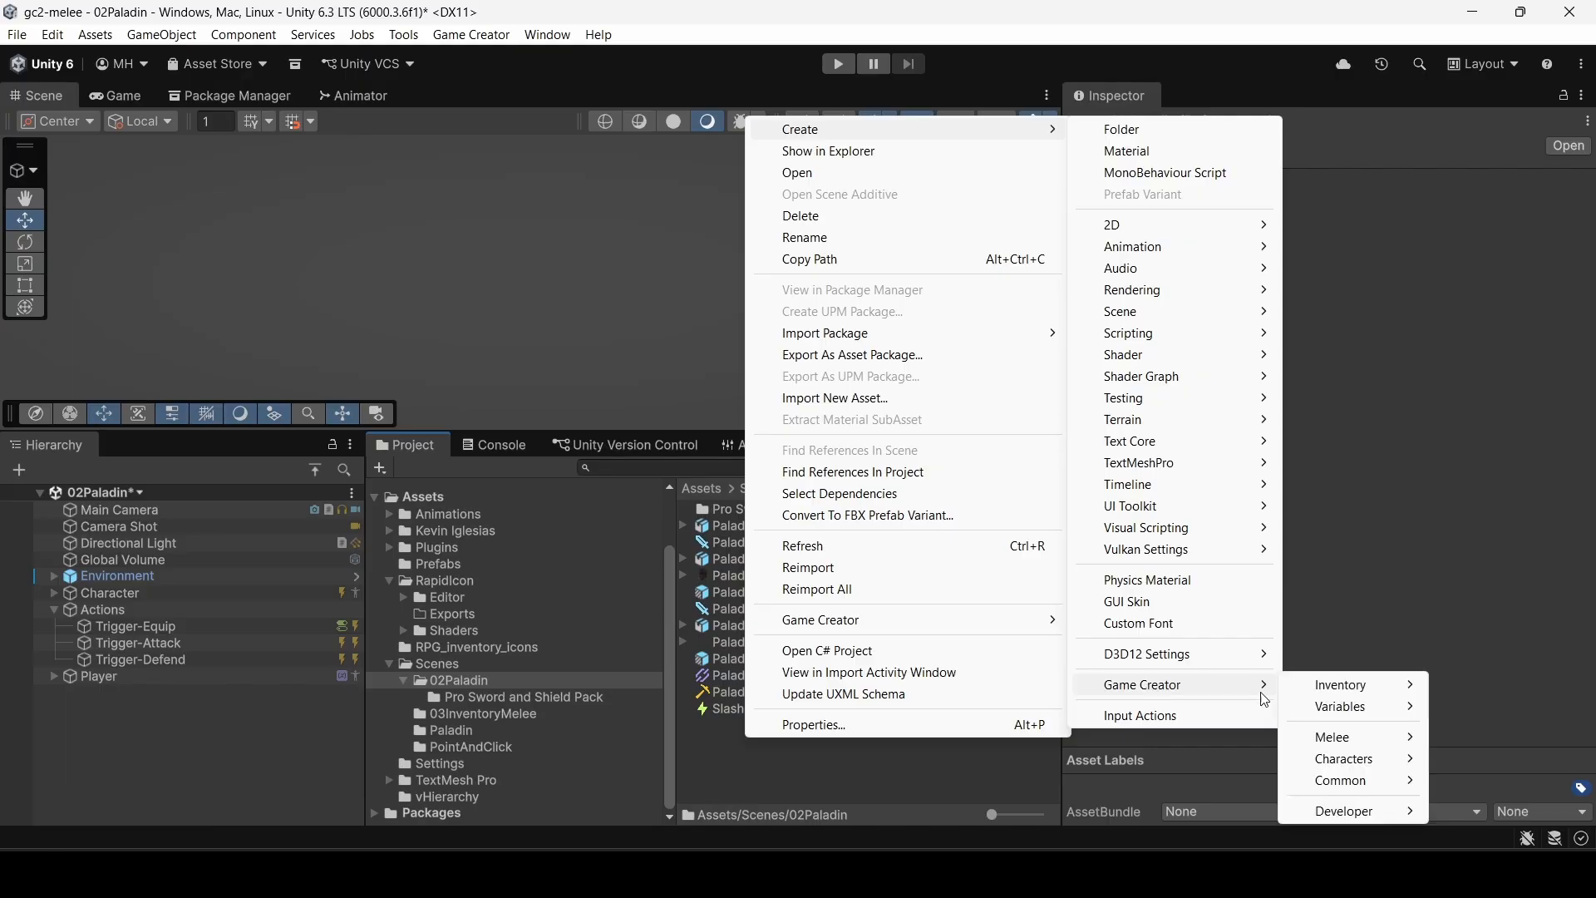
mouse_move(1333, 736)
left_click(1465, 781)
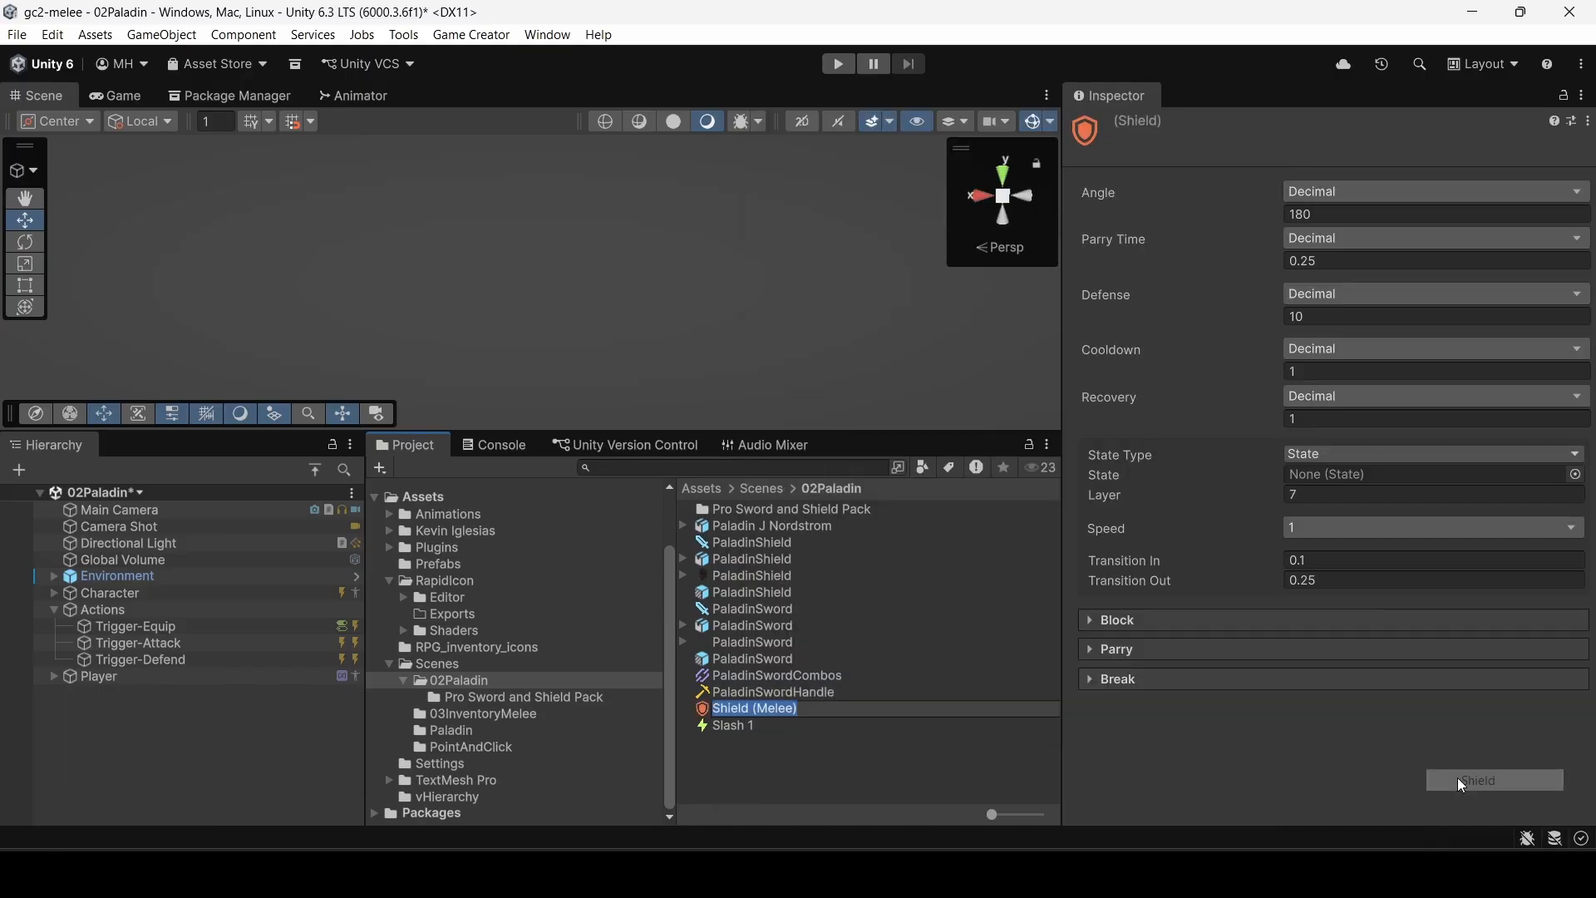
type("Palad")
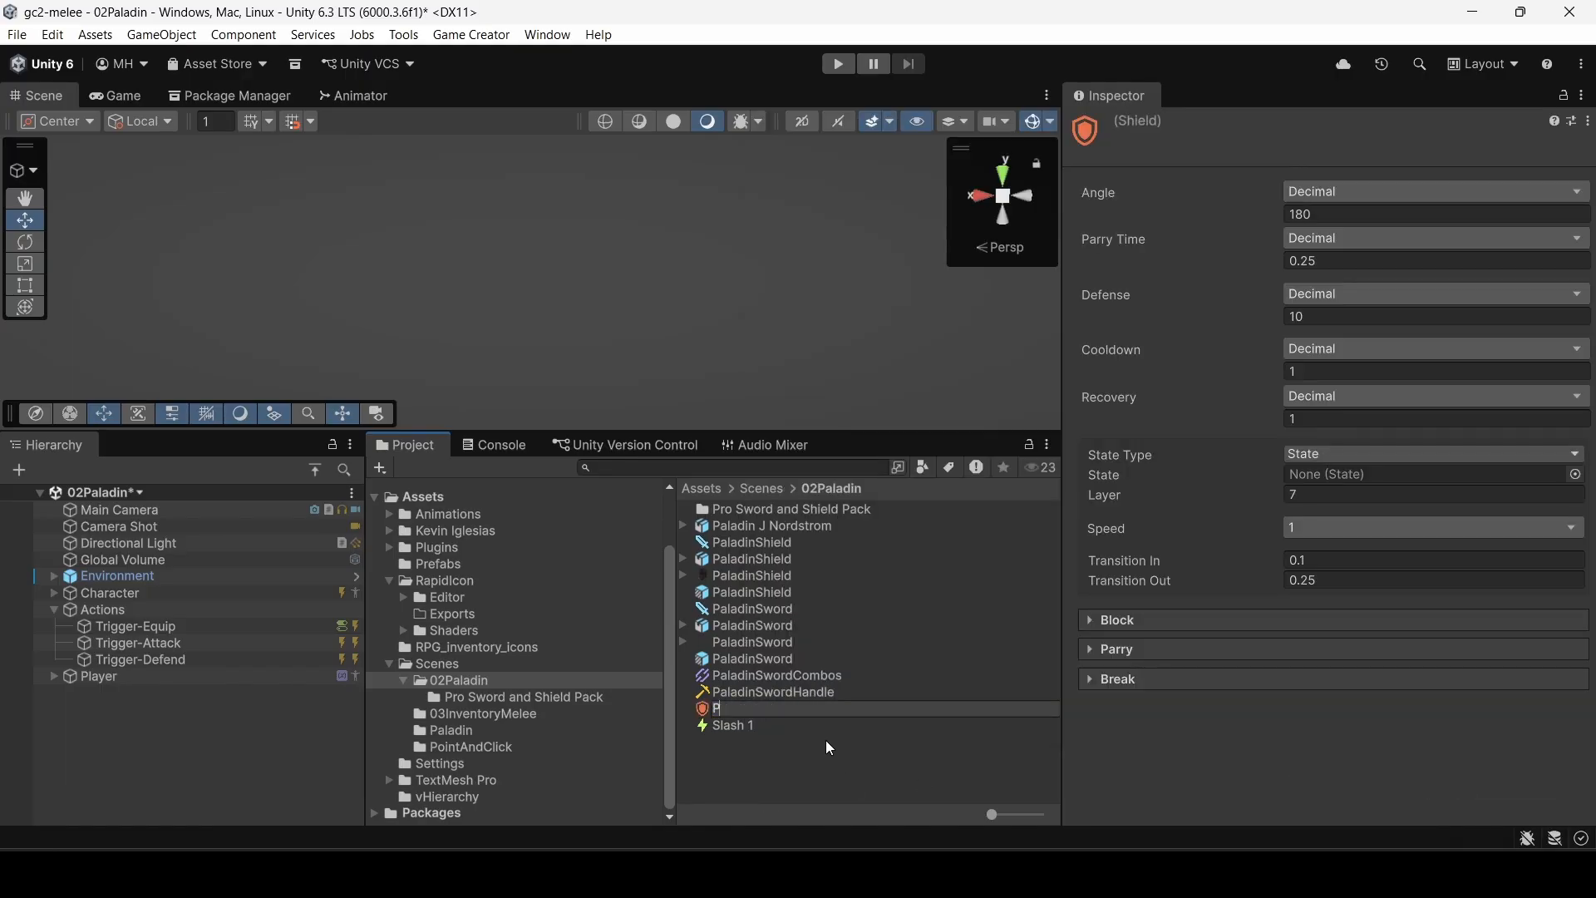
key("BackSpace")
key("BackSpace")
key("BackSpace")
type("a")
key("BackSpace")
type("ladinShield")
key("Return")
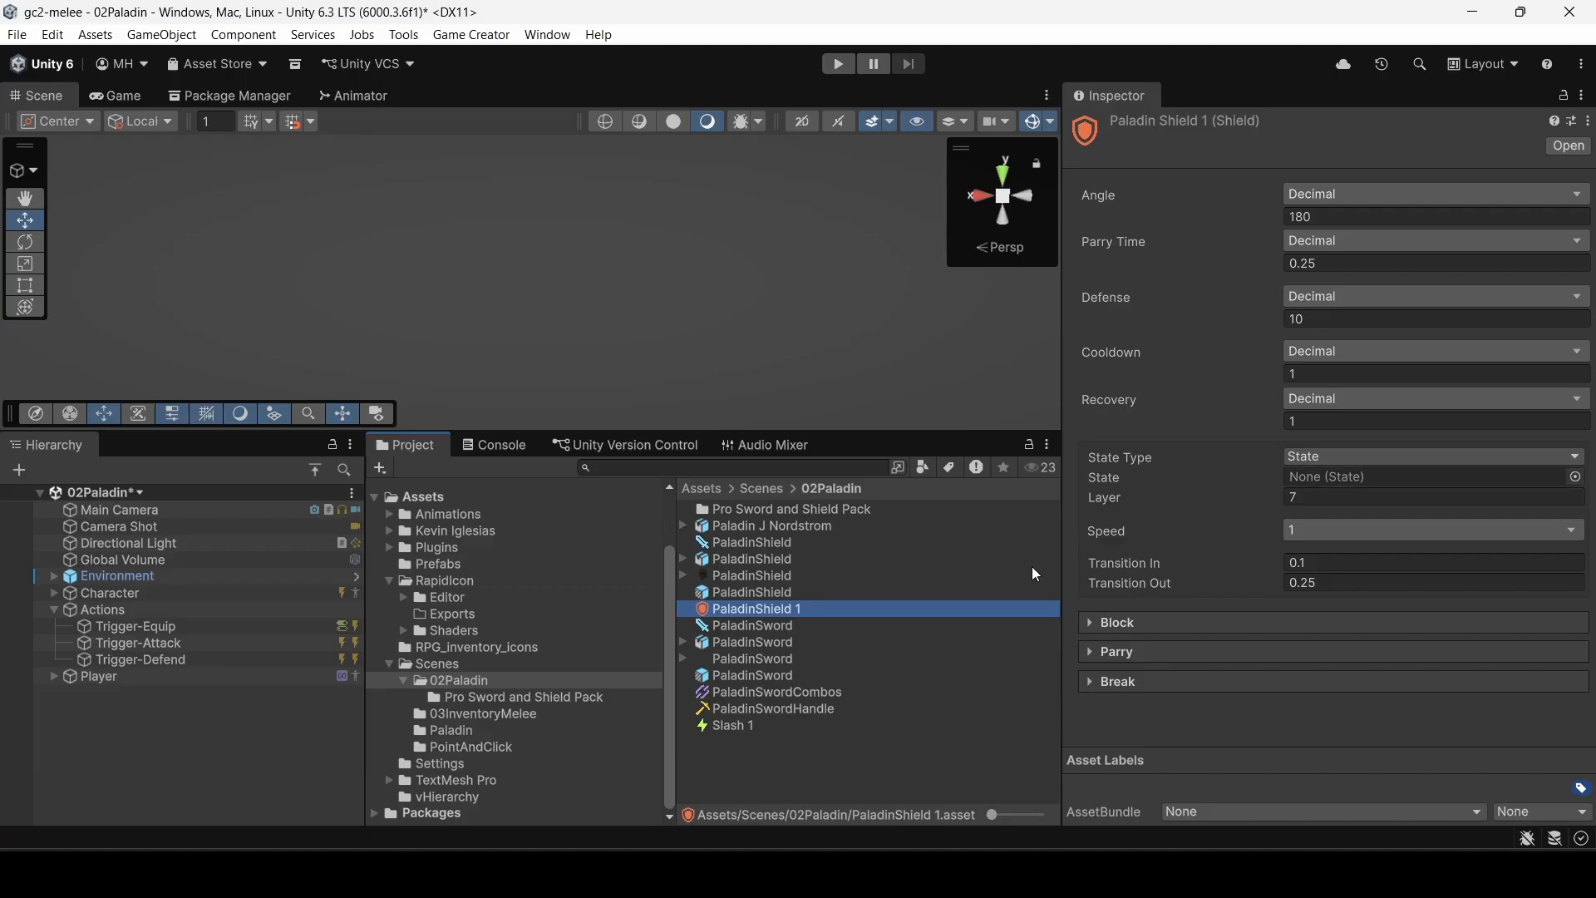
Step: Create a Game Creator Animation State asset in the 02Paladin folder and name it Blocking
right_click(741, 757)
mouse_move(956, 150)
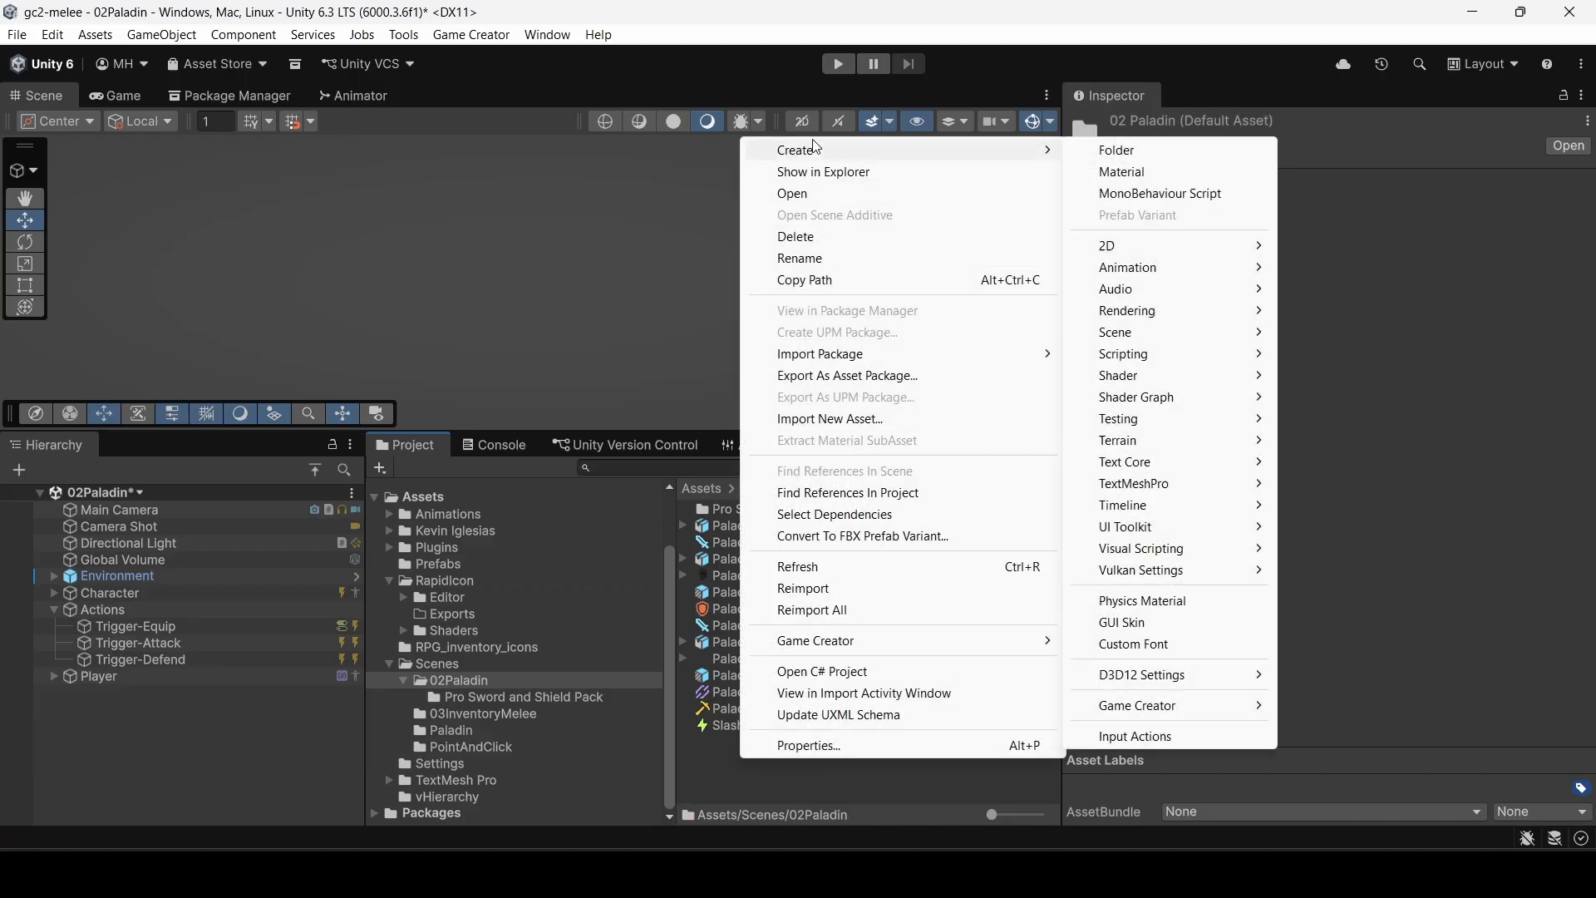
mouse_move(1151, 708)
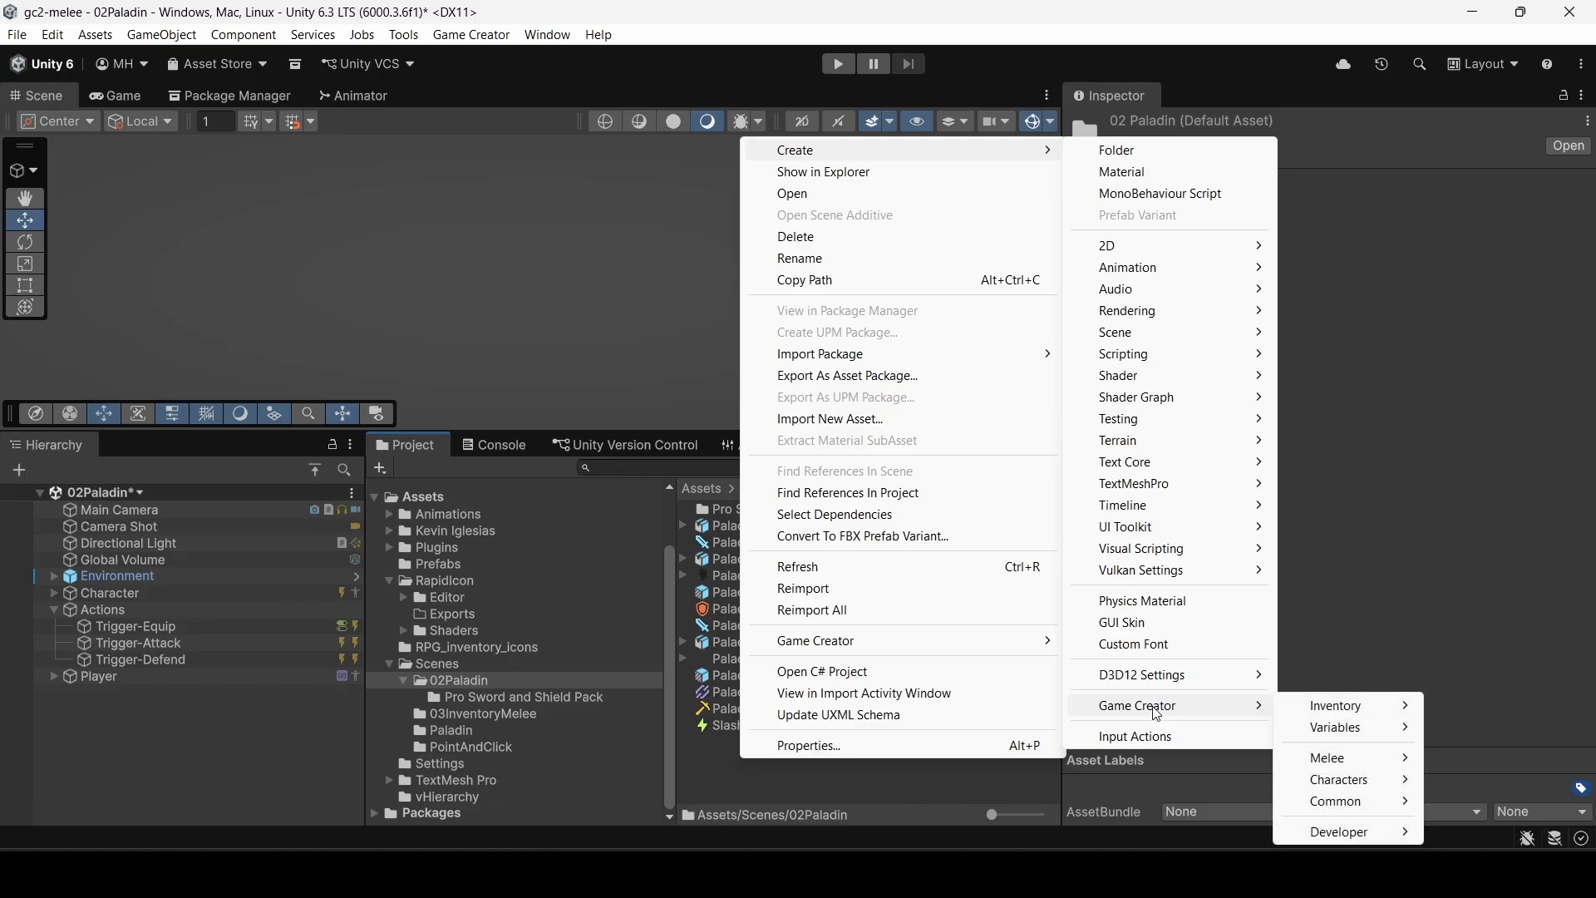
mouse_move(1334, 786)
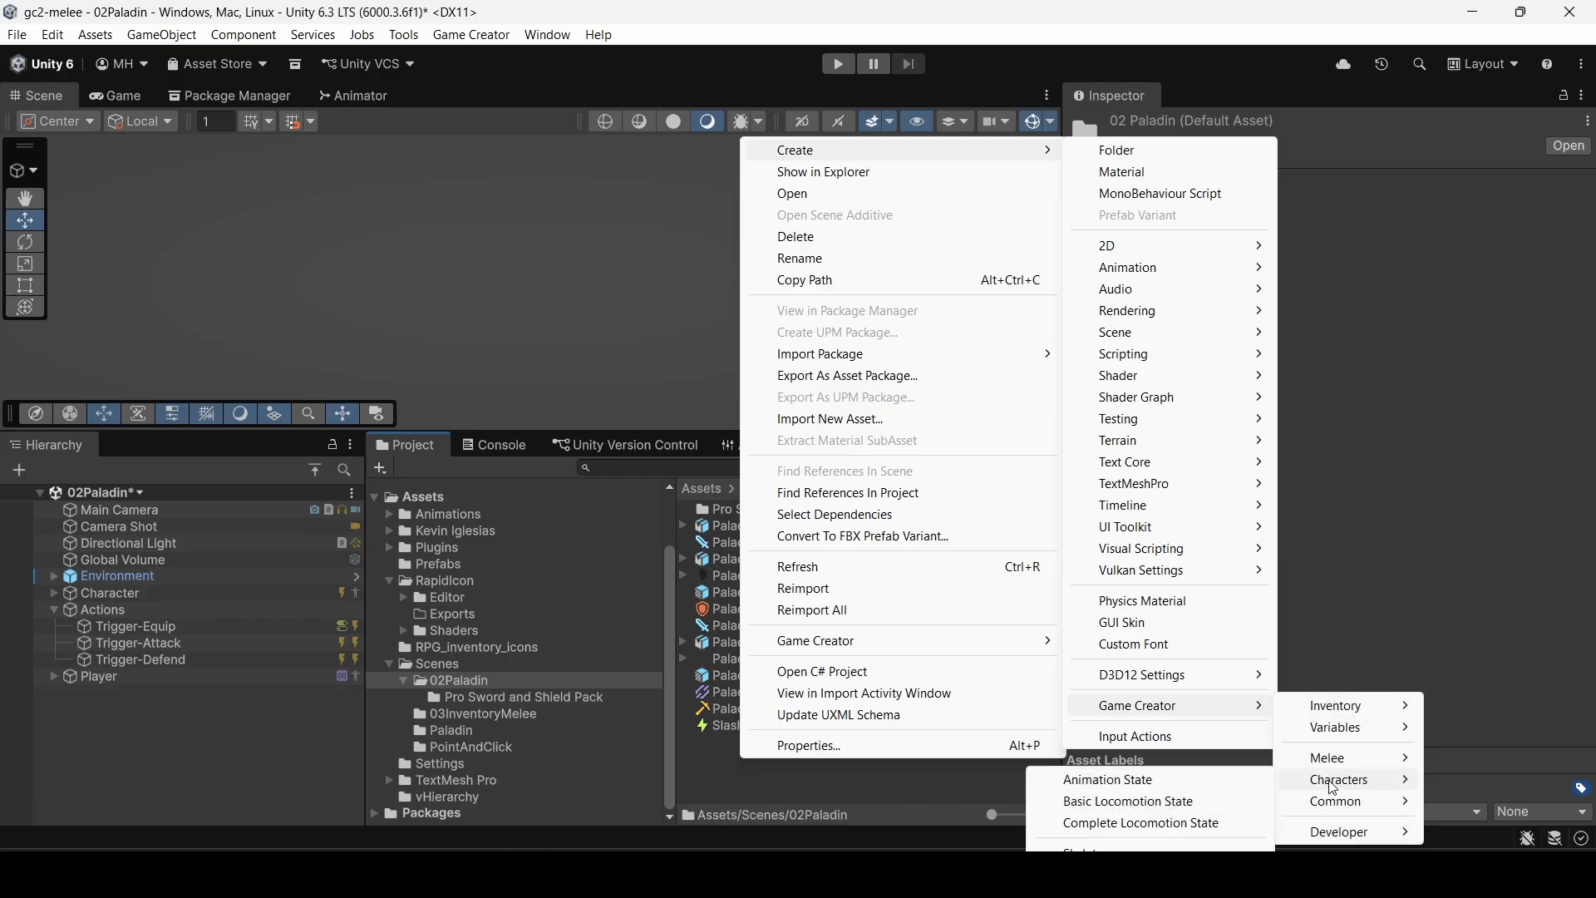
left_click(1099, 782)
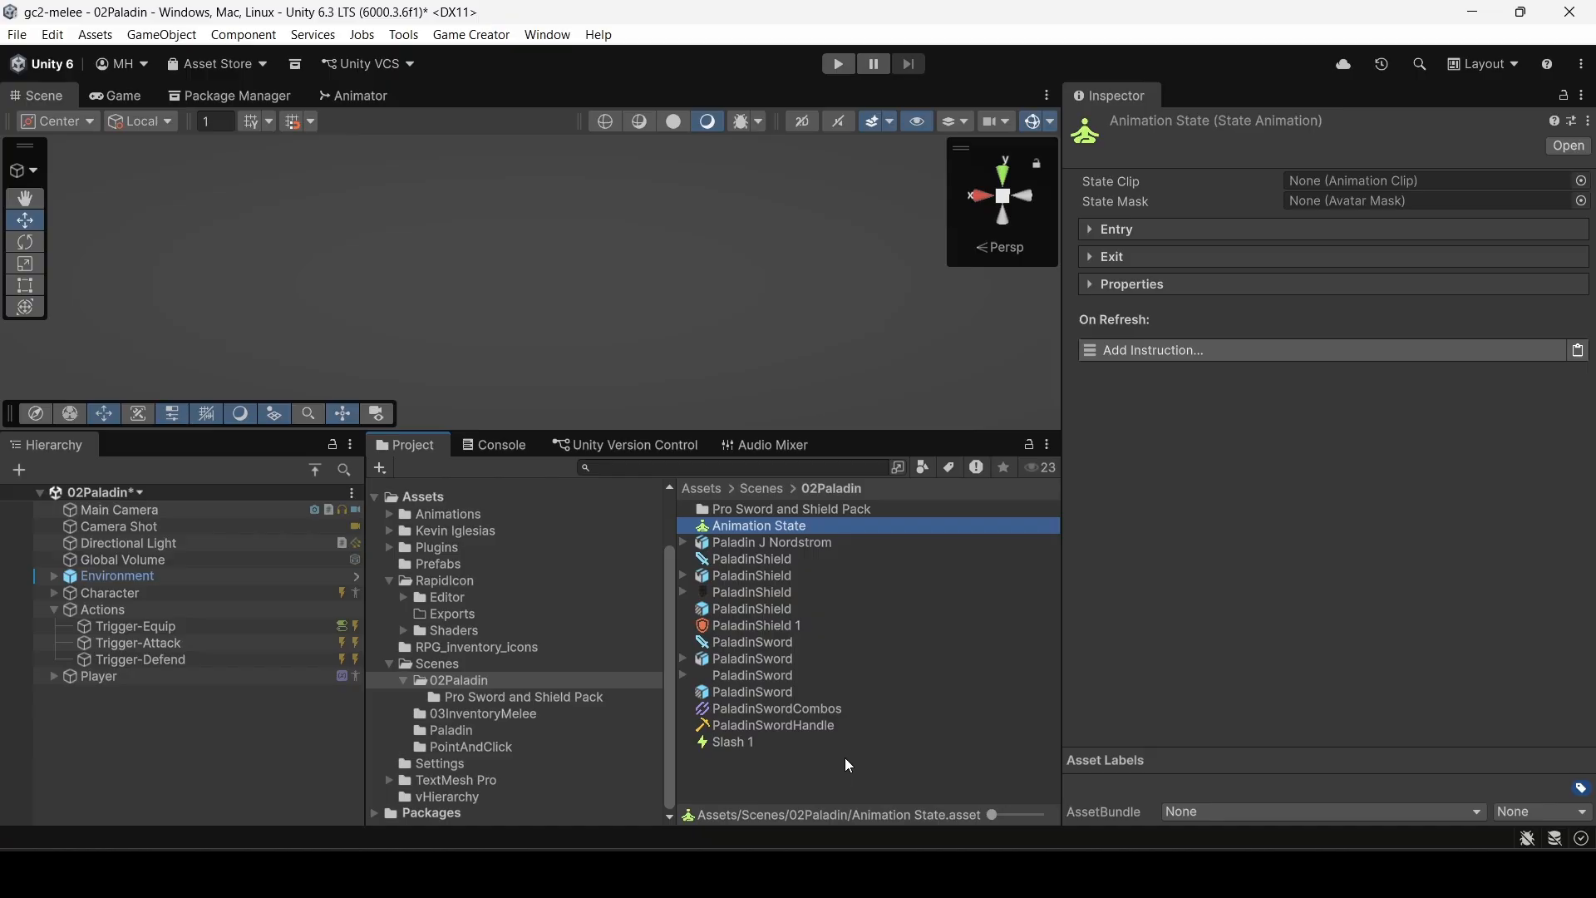
left_click(749, 526)
type("Blocking")
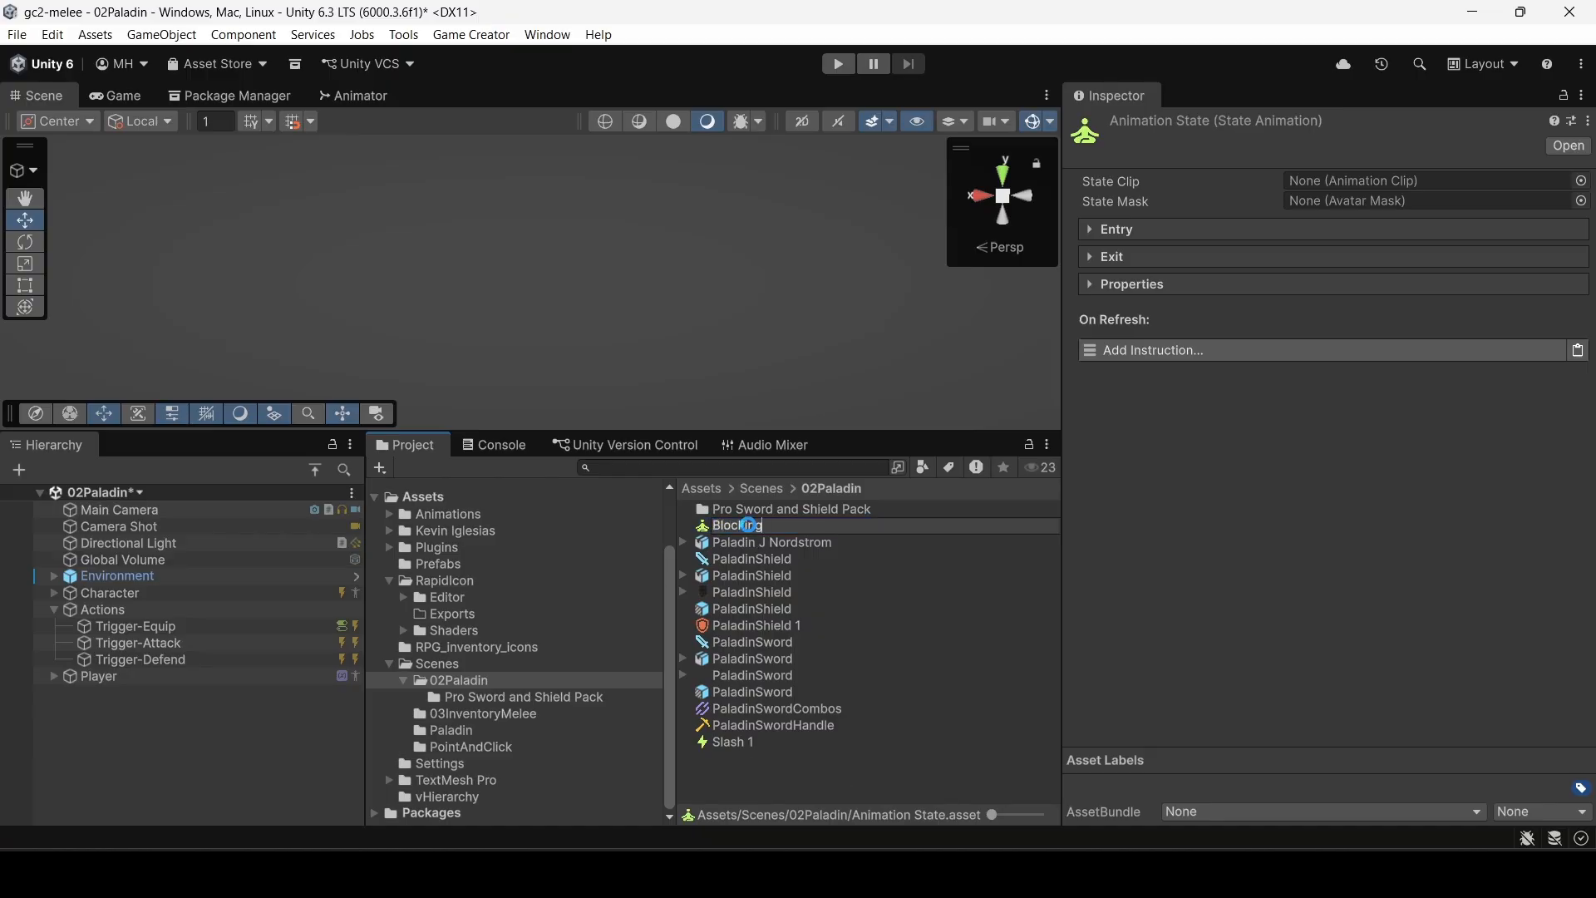
key("Return")
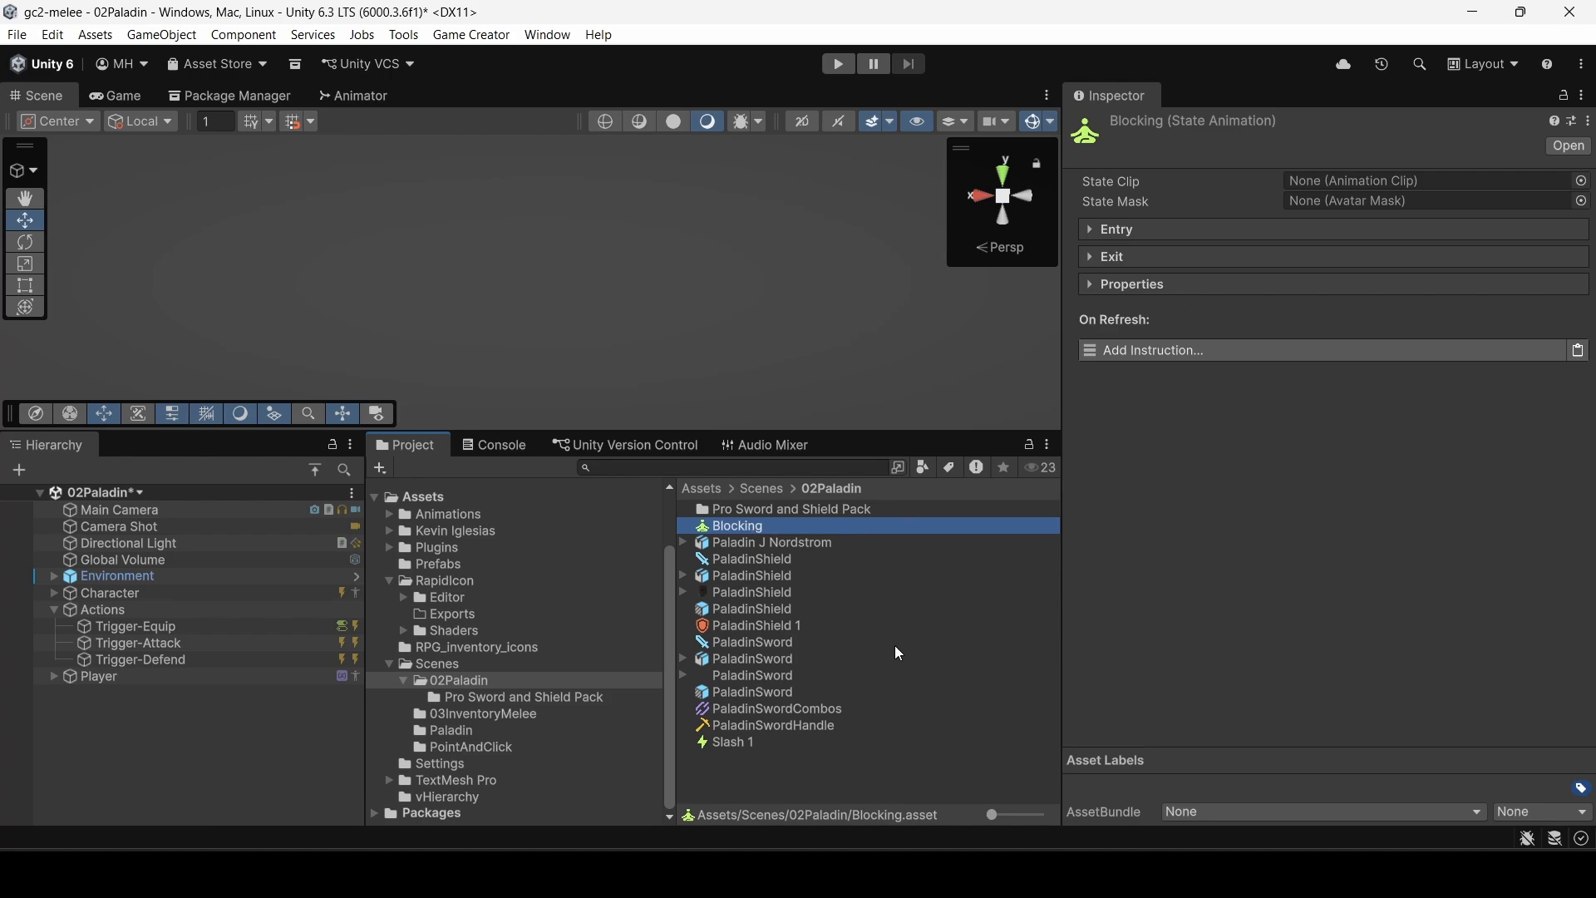
Step: Find the Sword and Shield Block Idle clip in the Pro Sword and Shield Pack folder and preview its animation
double_click(753, 514)
scroll(753, 627, "down", 10)
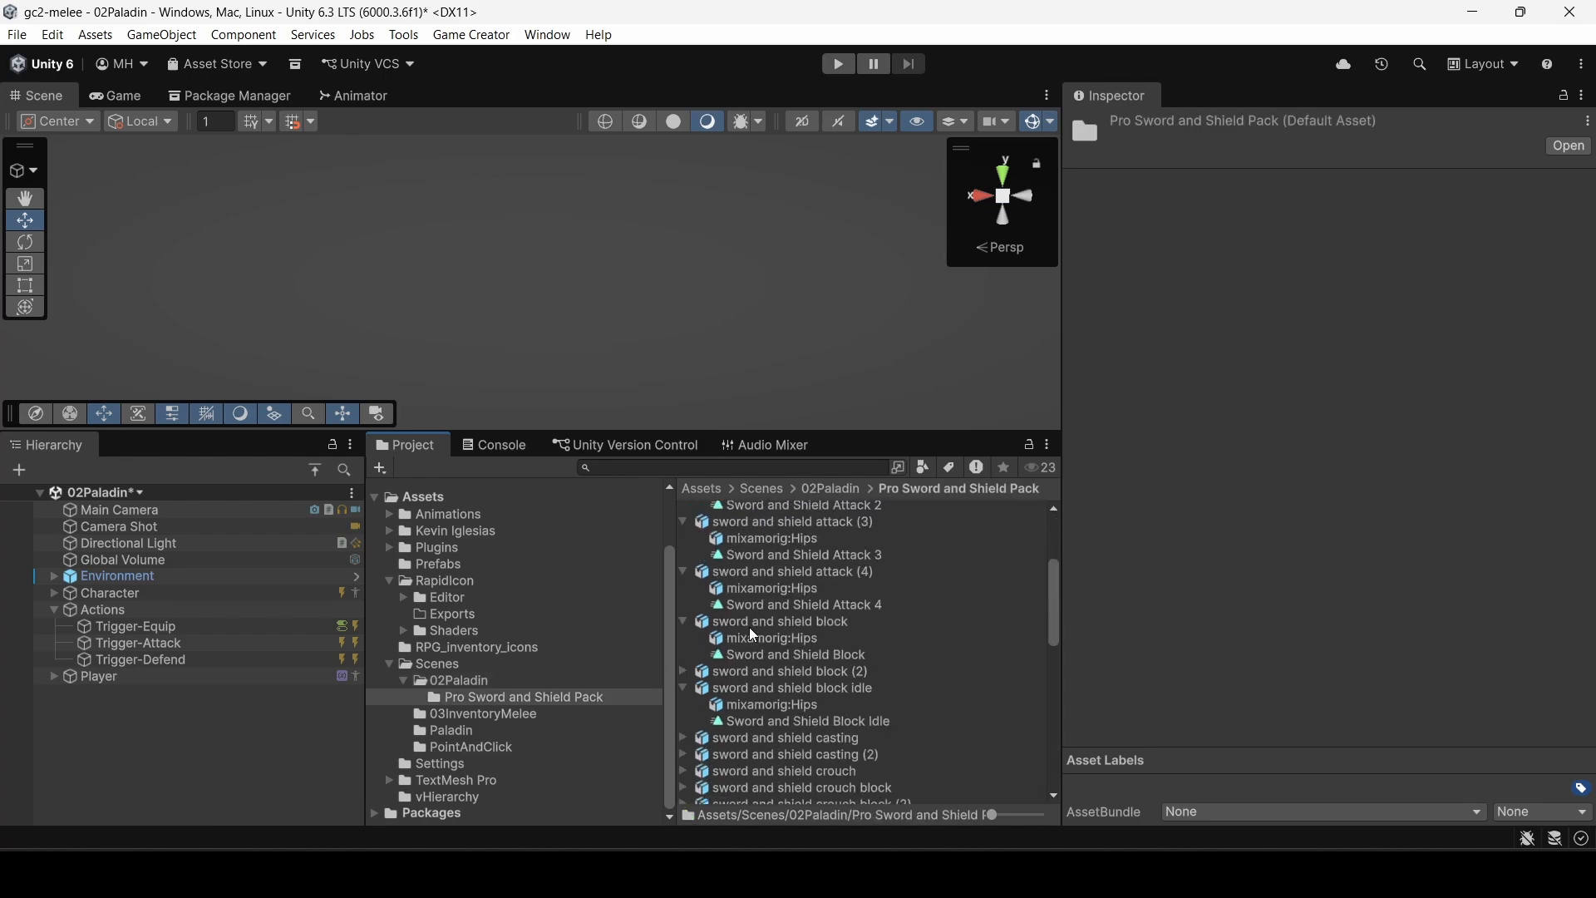
scroll(753, 628, "up", 1)
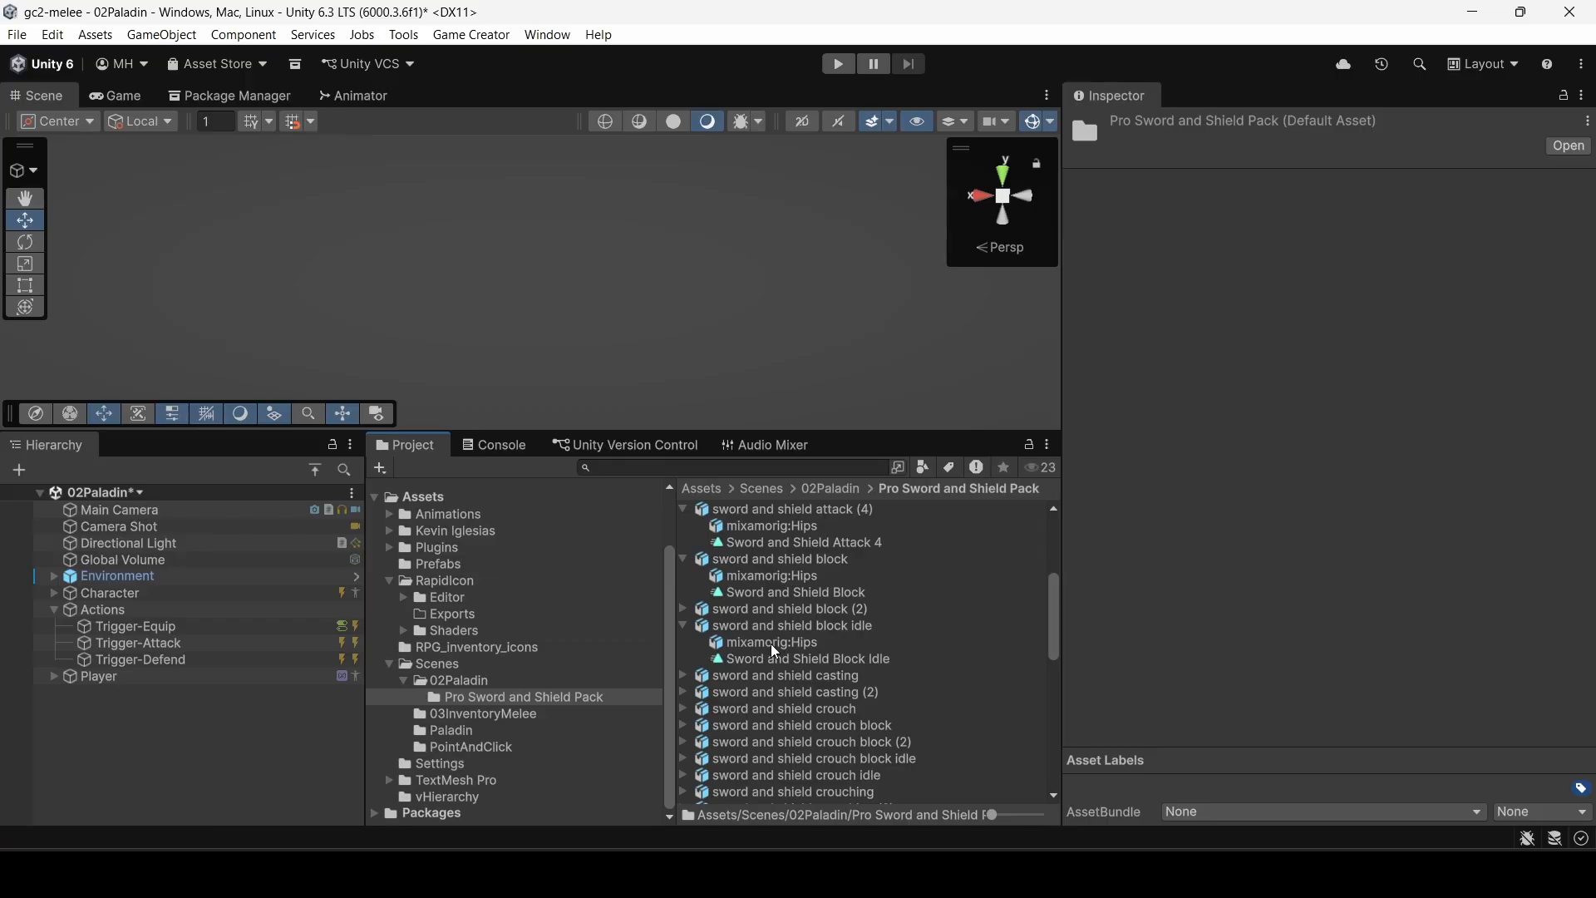
scroll(771, 643, "down", 2)
scroll(770, 655, "up", 2)
scroll(786, 635, "up", 1)
scroll(786, 634, "down", 1)
left_click(785, 657)
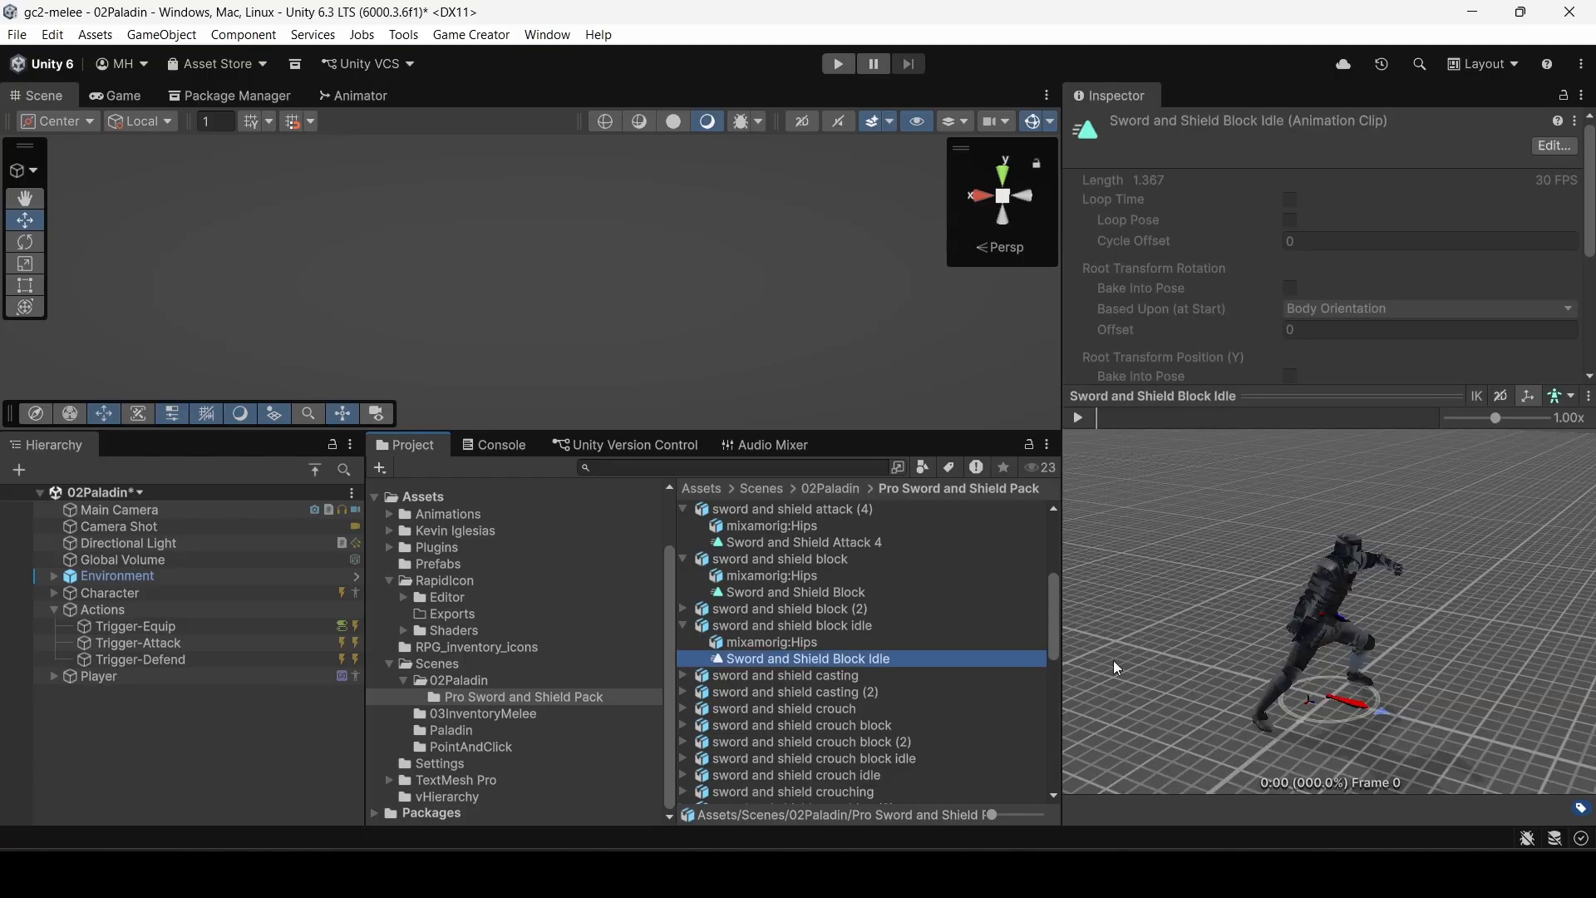
left_click(1078, 417)
left_click_drag(1237, 616, 1301, 613)
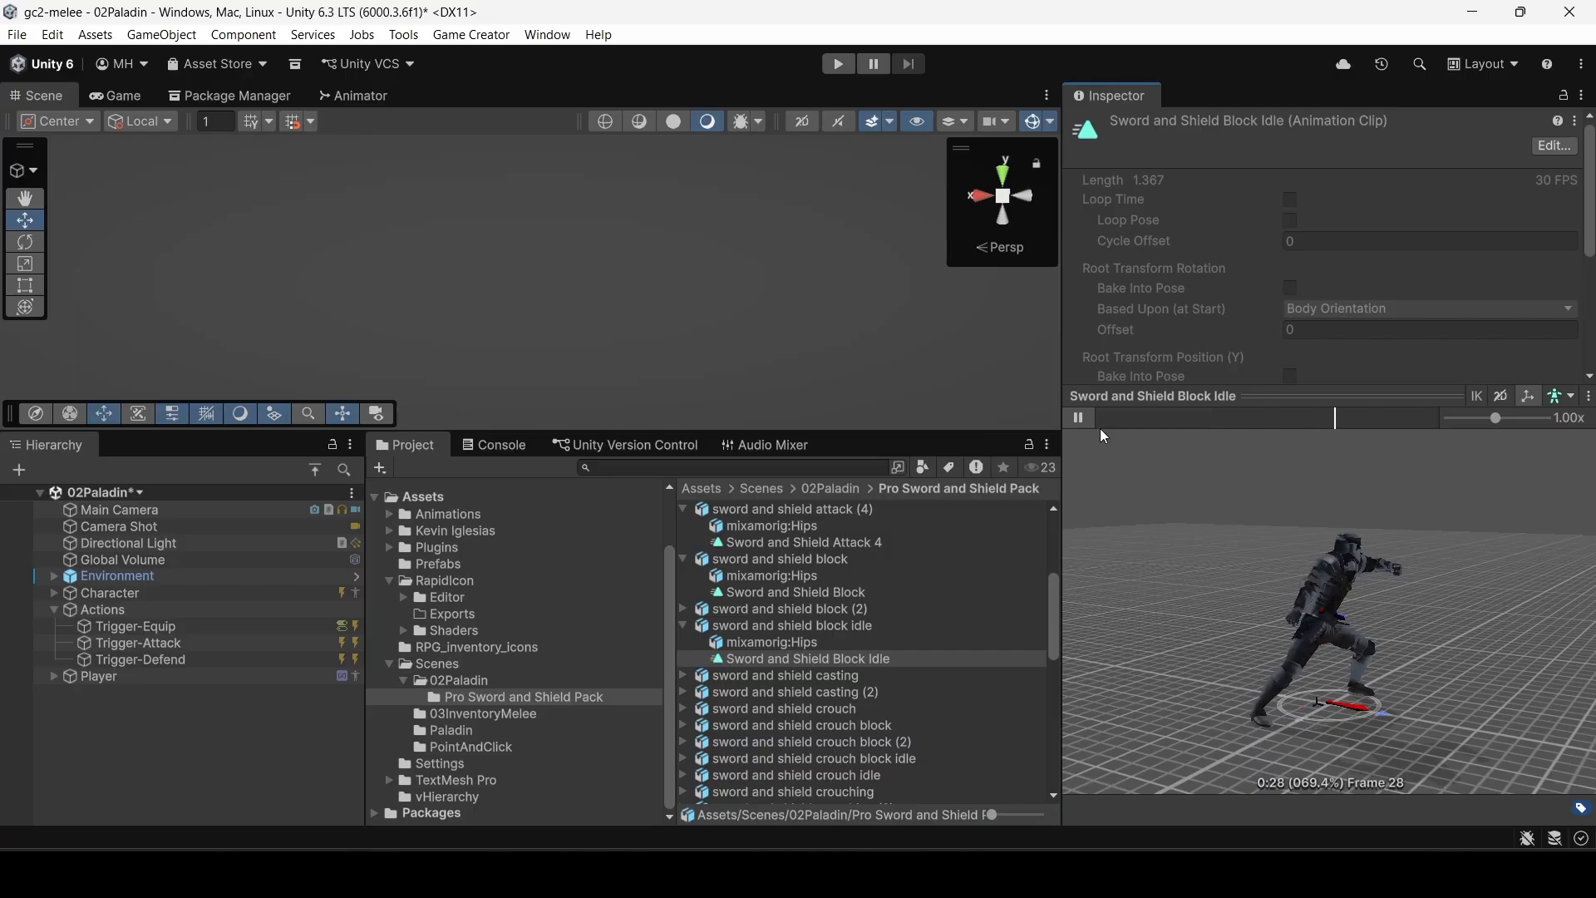
left_click(1079, 418)
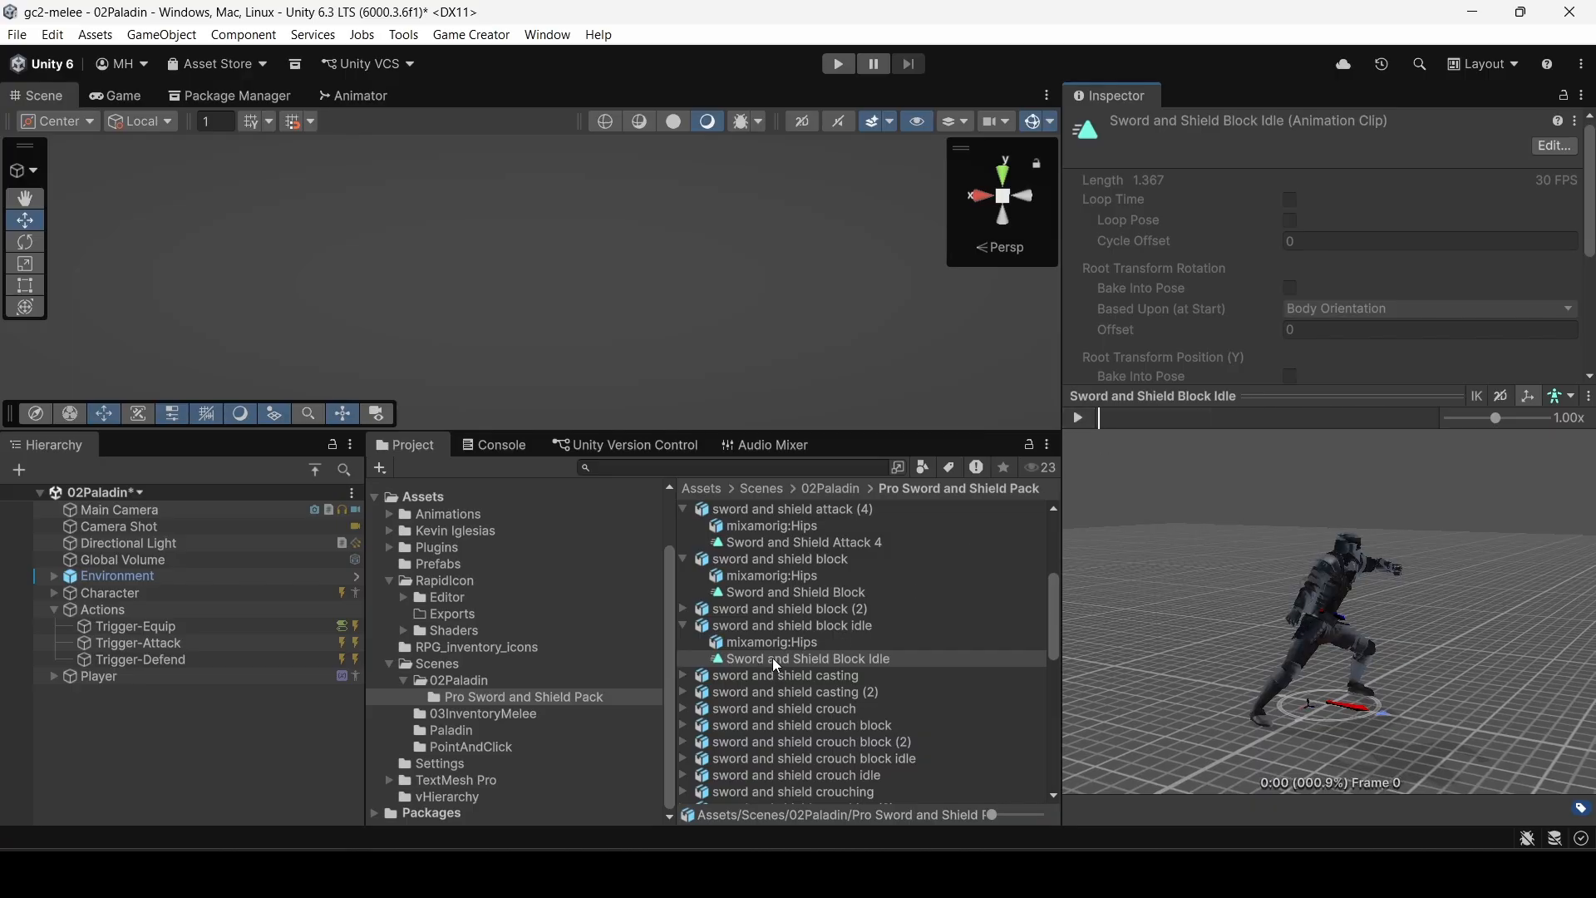
left_click(449, 682)
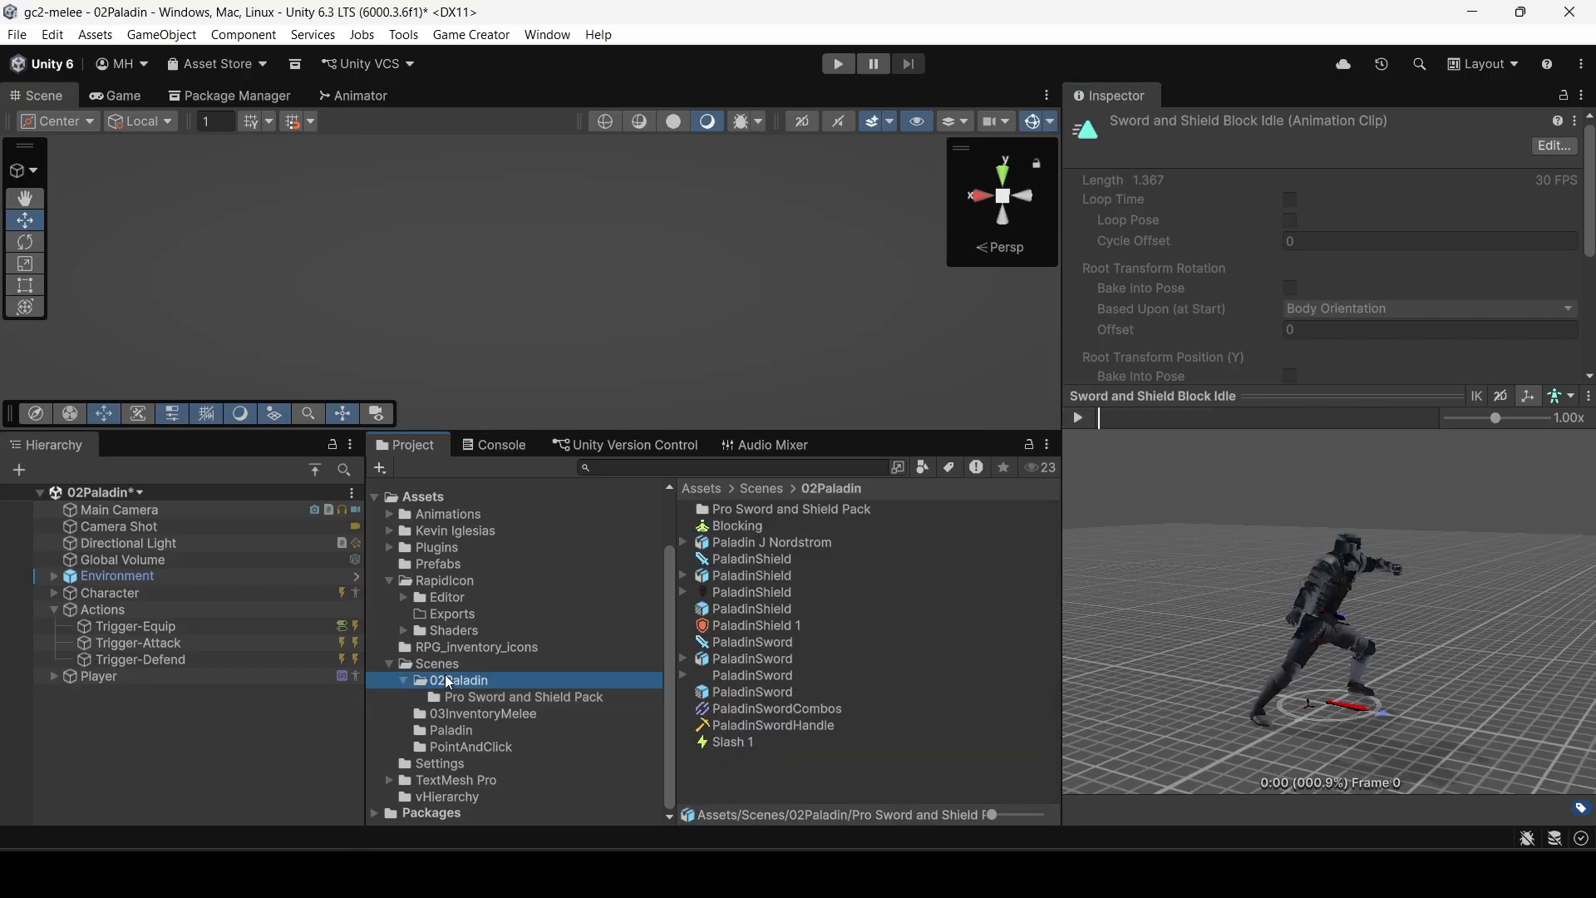
left_click(754, 624)
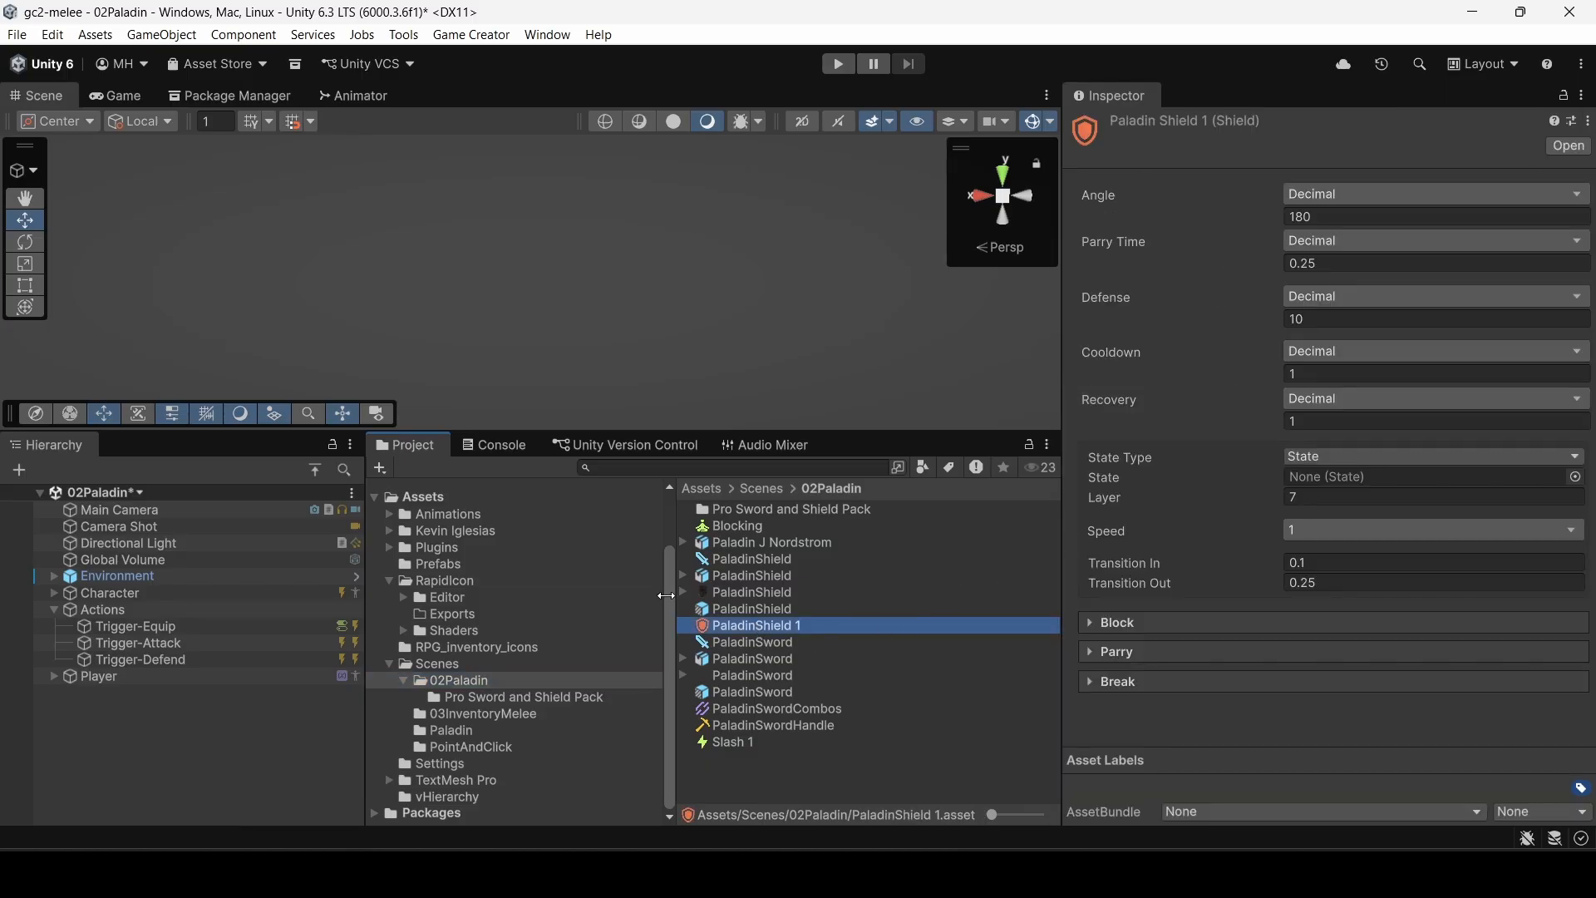
left_click(482, 698)
scroll(796, 673, "down", 5)
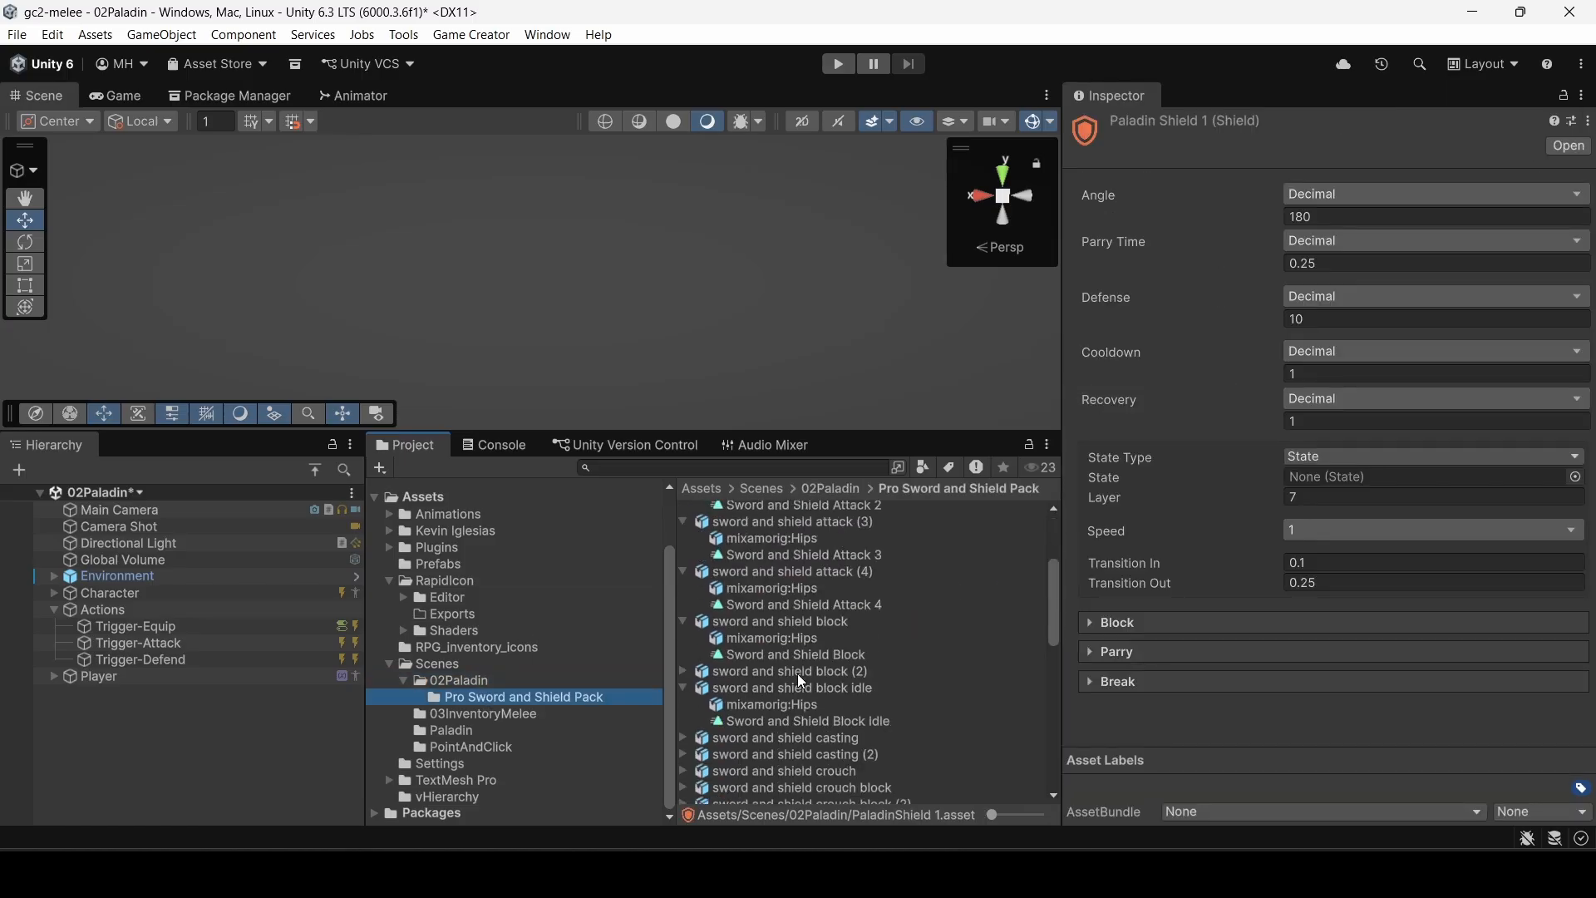
scroll(801, 680, "down", 2)
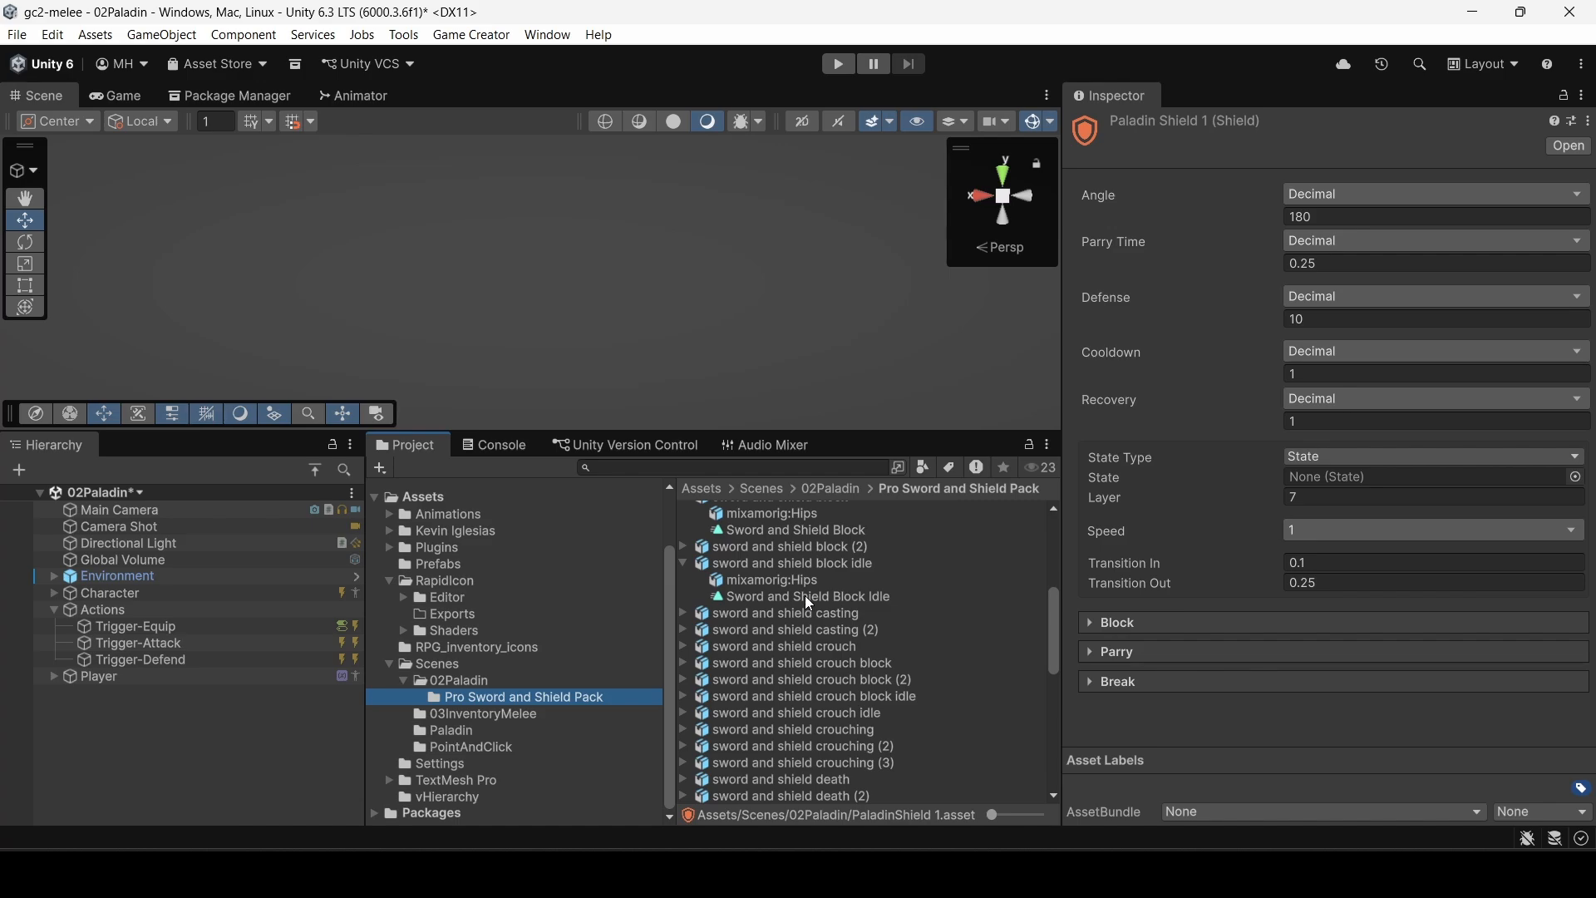
left_click_drag(807, 596, 715, 653)
Step: Assign the Sword and Shield Block Idle animation as the State Clip of the Blocking animation state
left_click(472, 680)
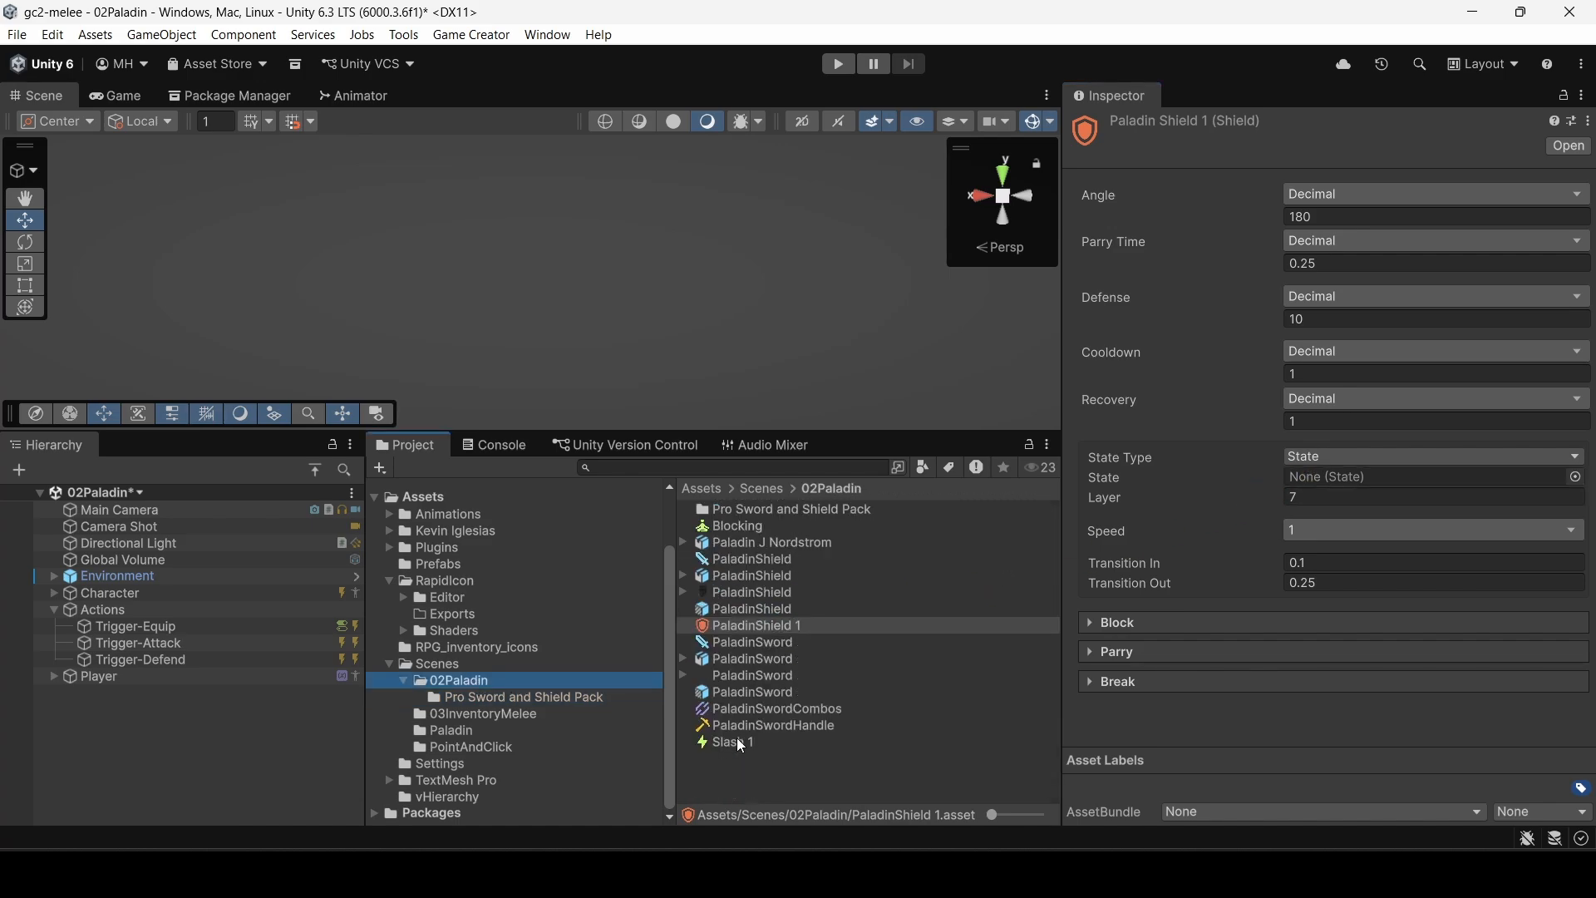
left_click(739, 529)
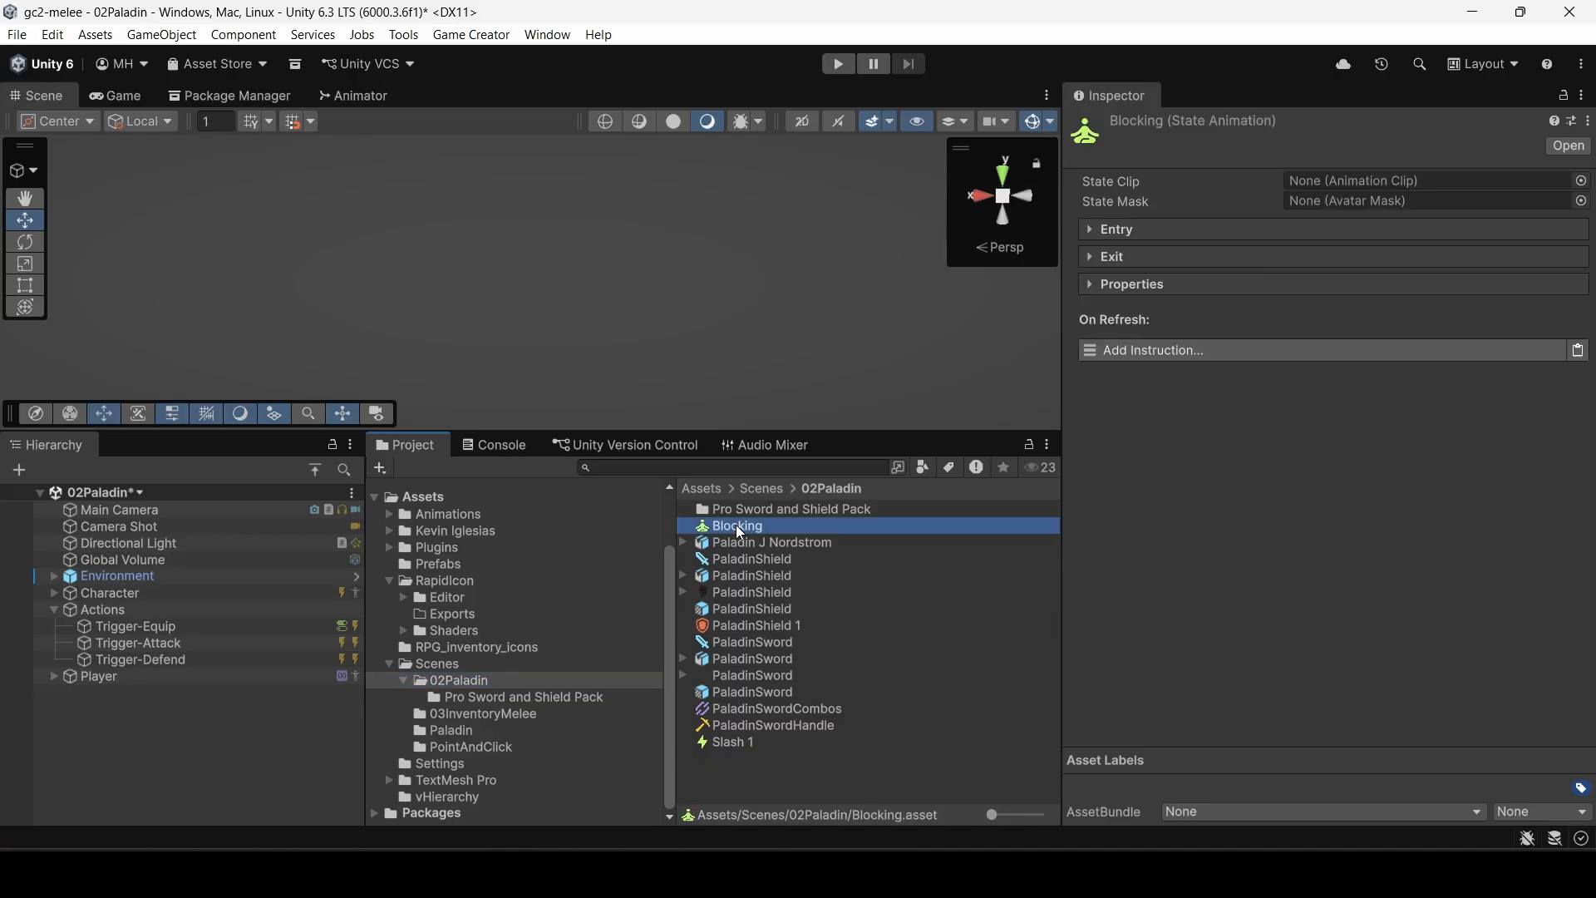
left_click(526, 699)
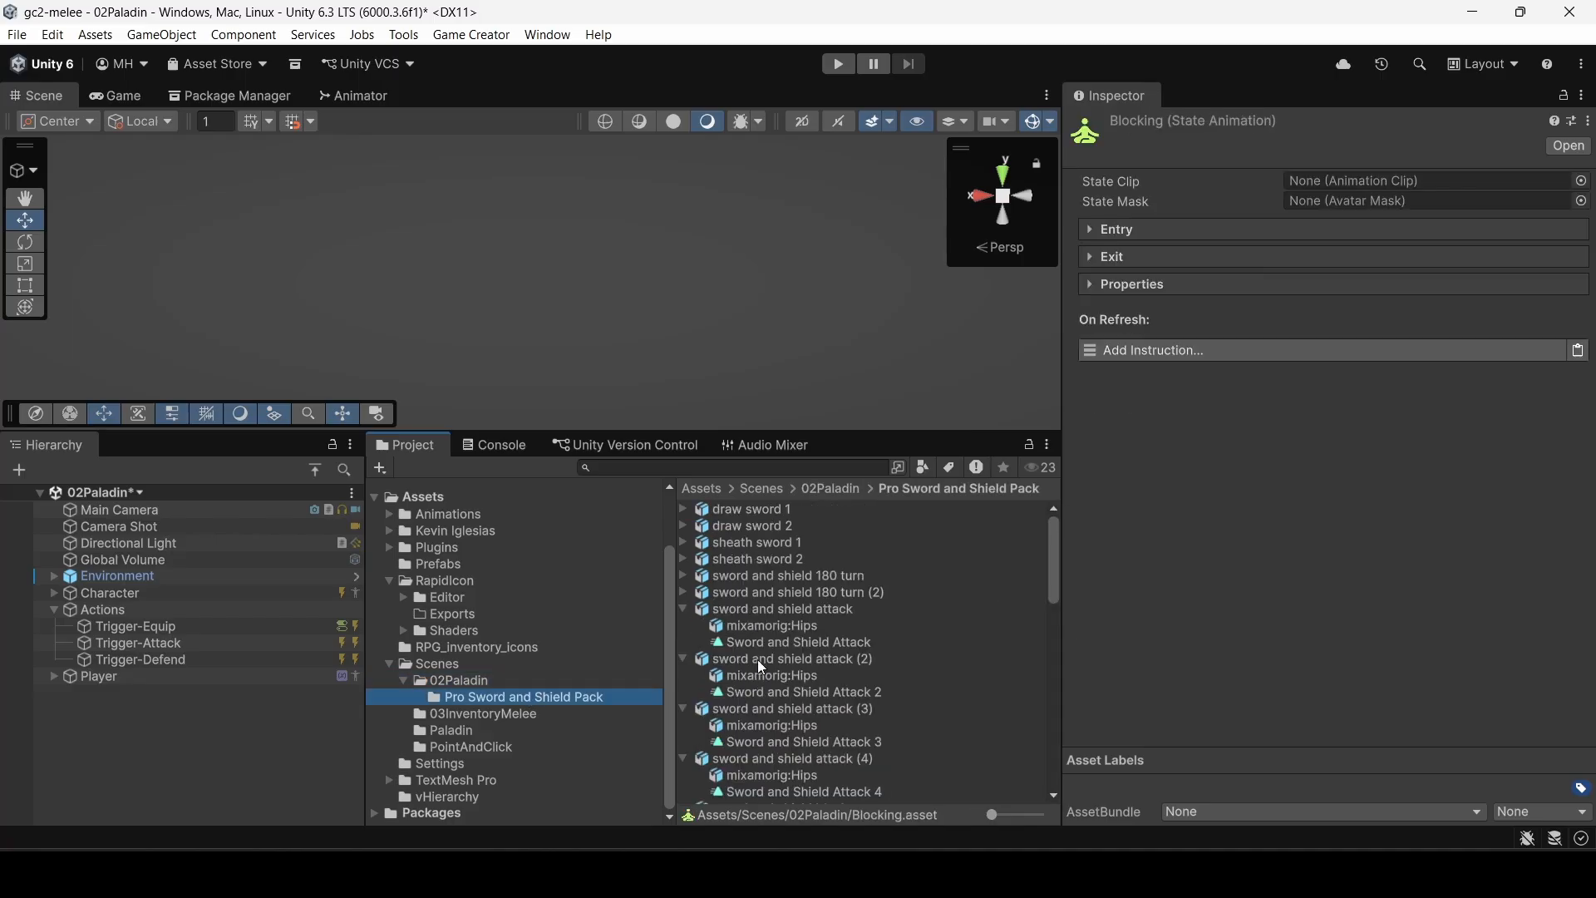
scroll(786, 658, "down", 5)
scroll(789, 658, "down", 2)
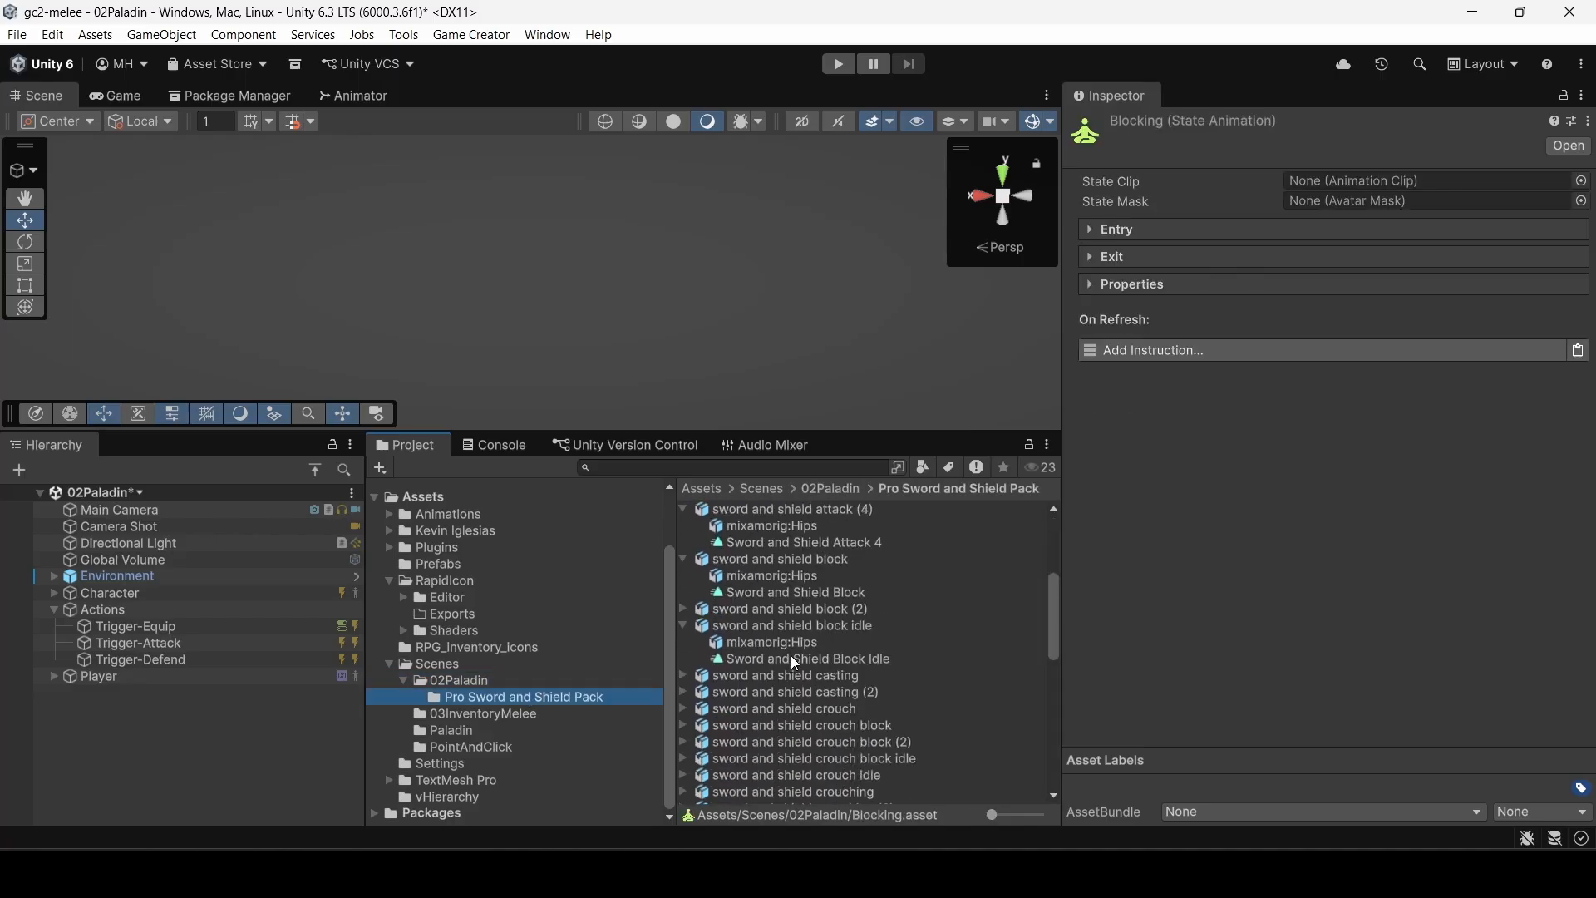
left_click_drag(785, 655, 1330, 179)
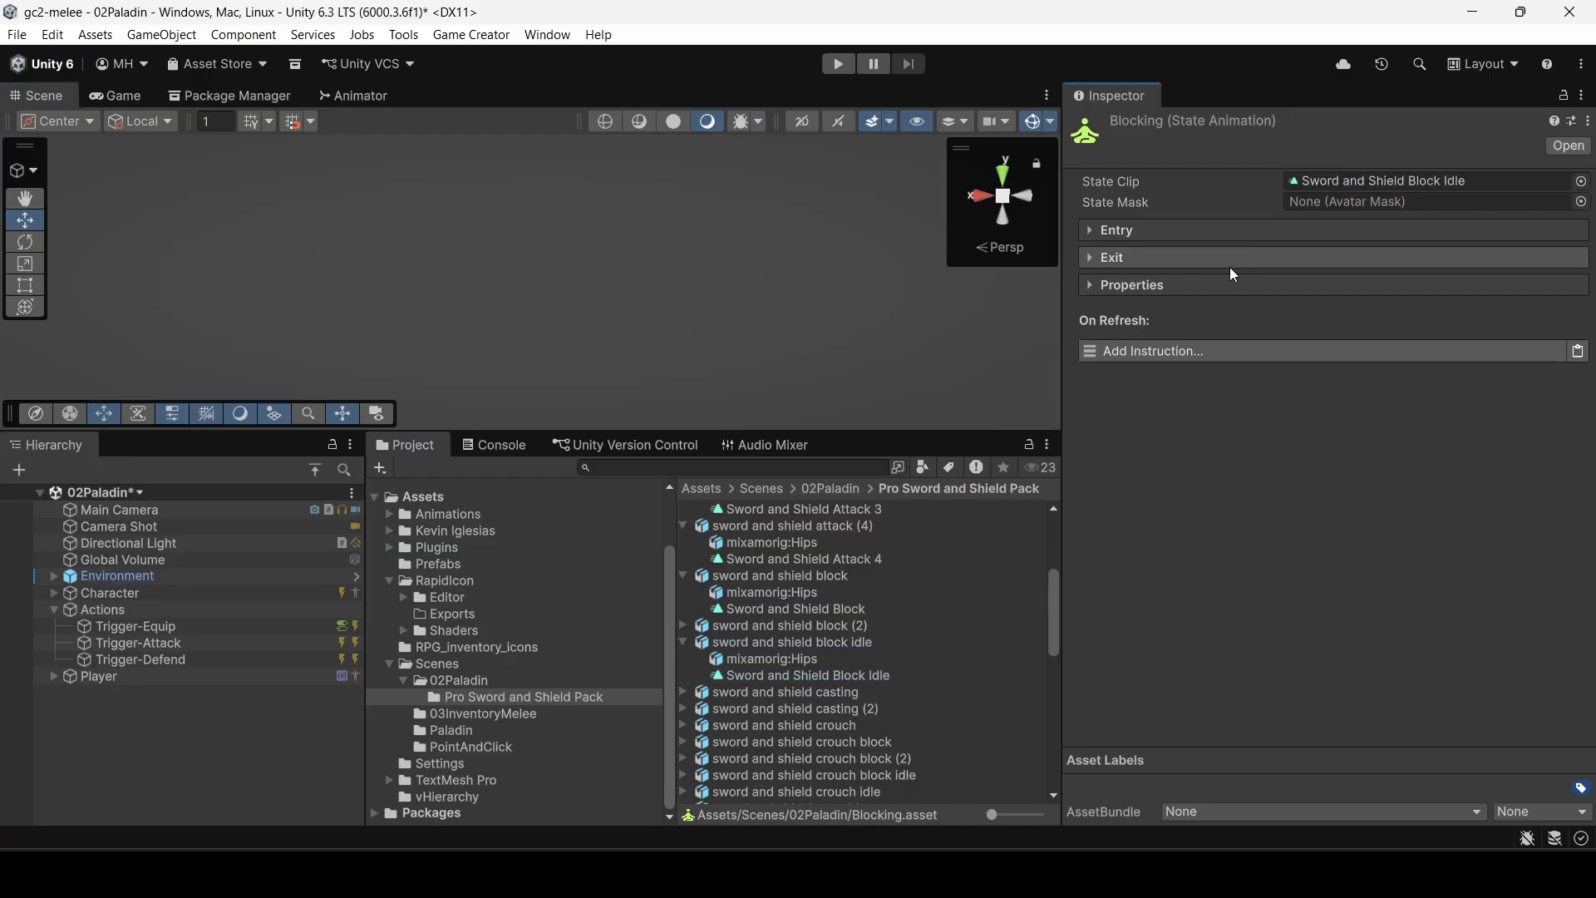
Step: Assign the Blocking animation state as the State of the PaladinShield 1 shield asset in 02Paladin
left_click(458, 681)
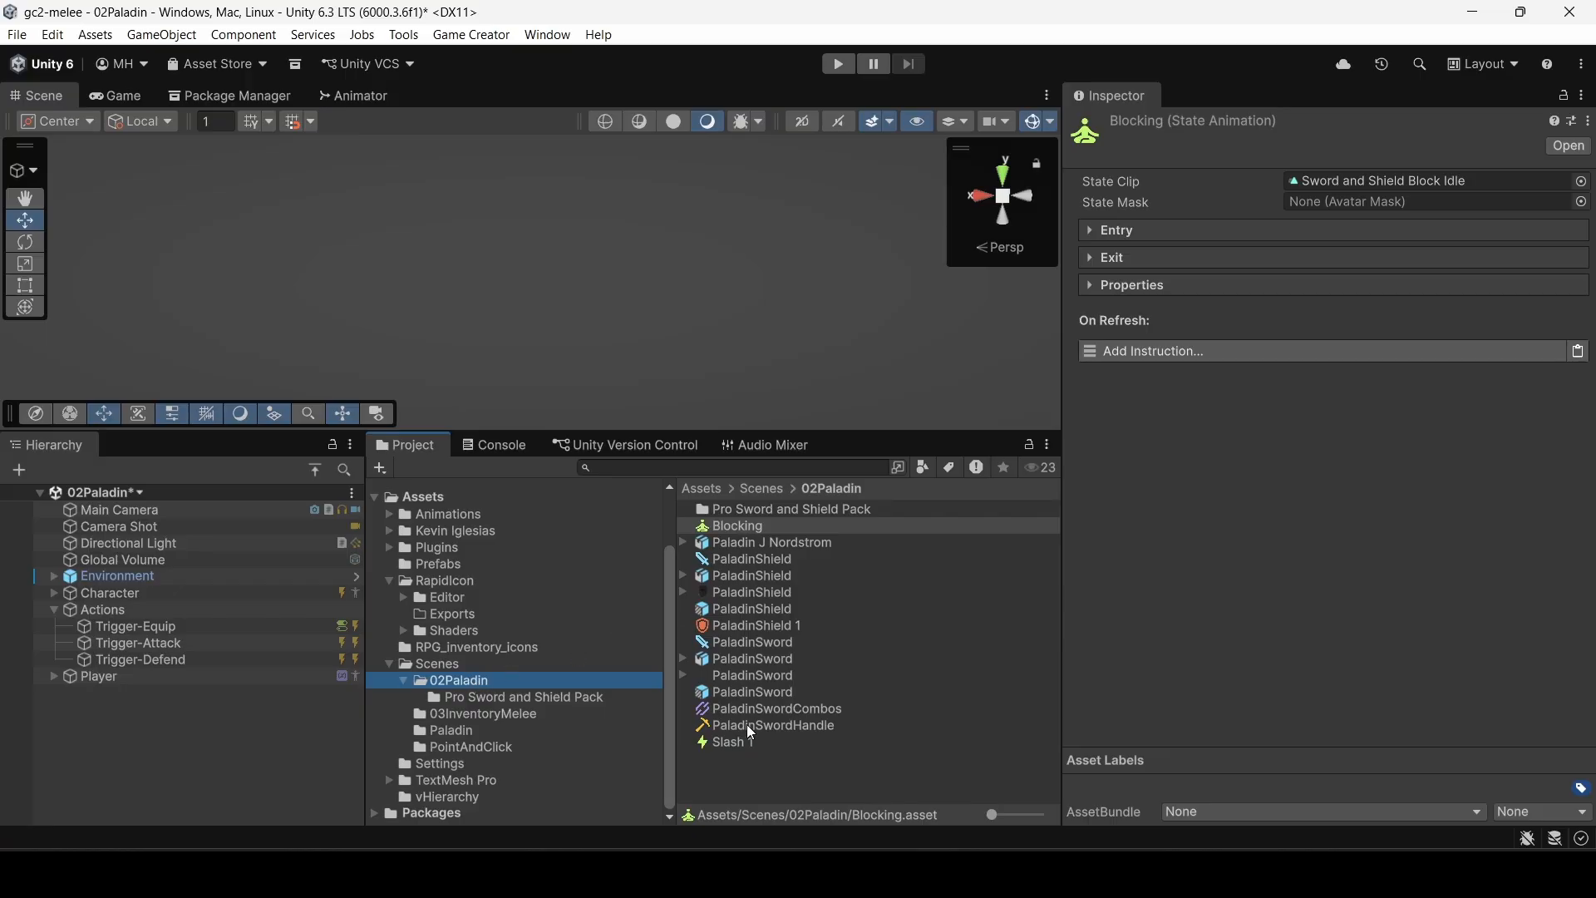
left_click(735, 624)
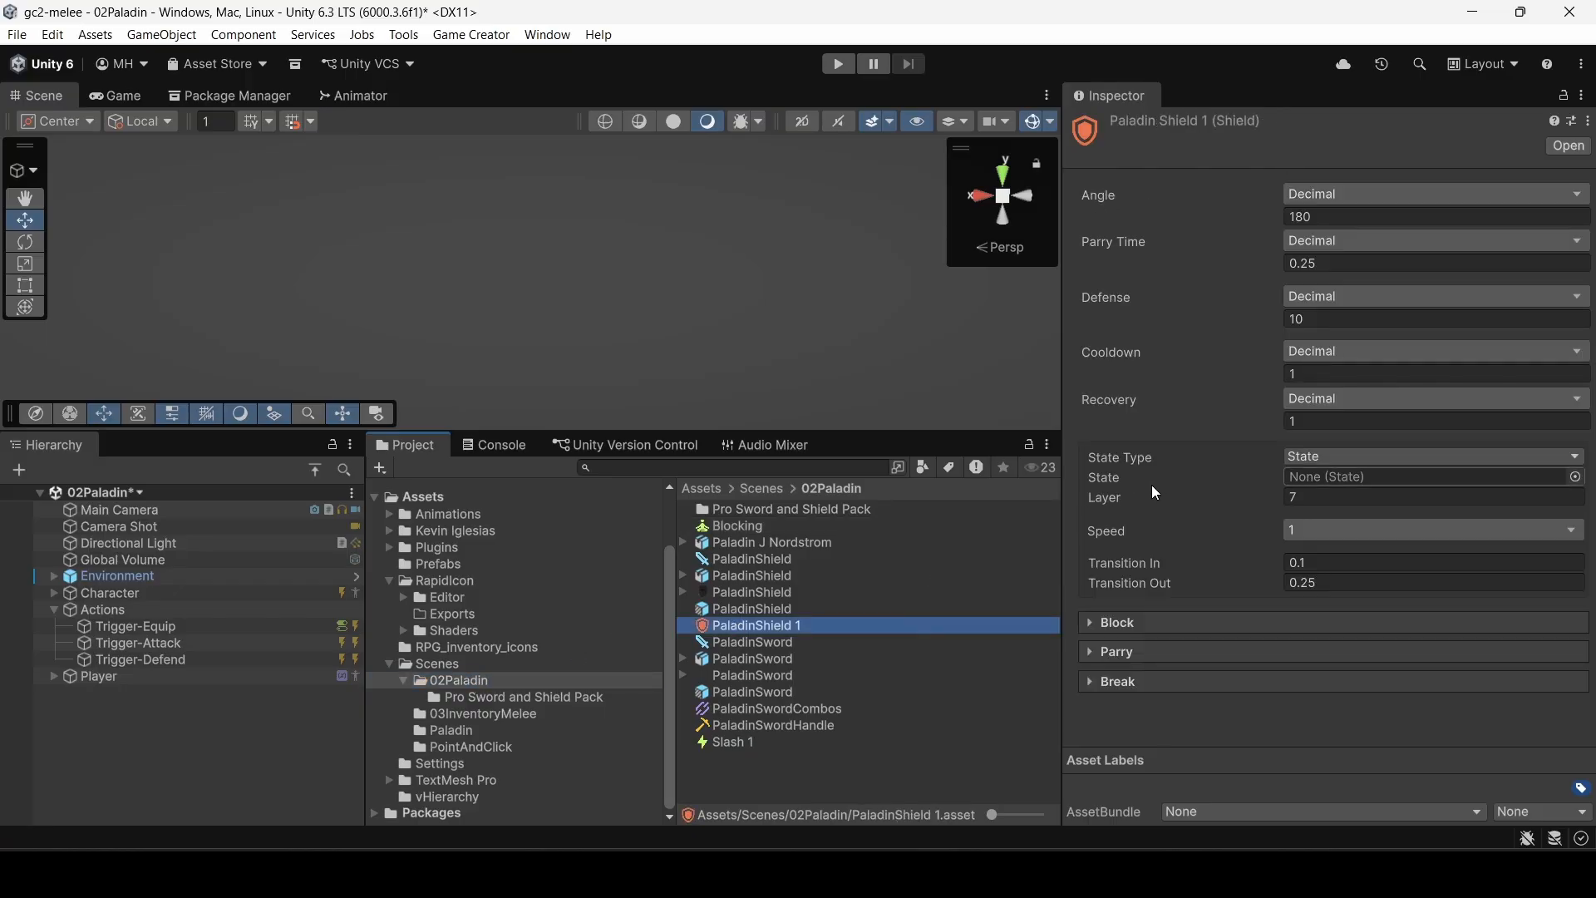
left_click_drag(740, 525, 1307, 479)
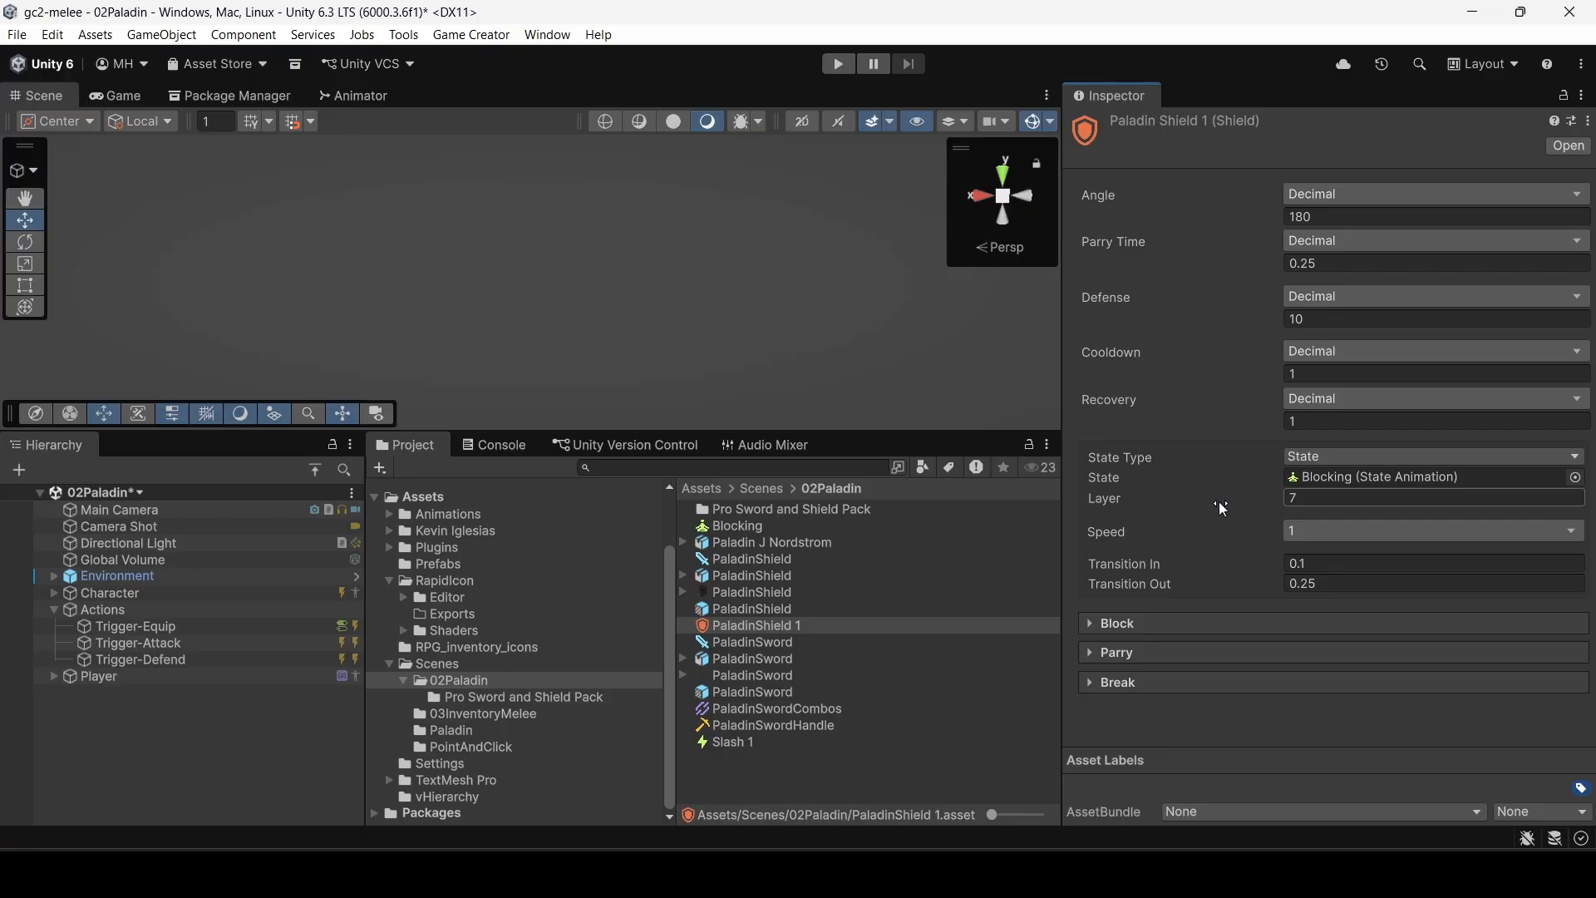
Step: Examine the Block, Parry and Break settings of the PaladinShield 1 shield asset
left_click(1133, 624)
left_click(1135, 626)
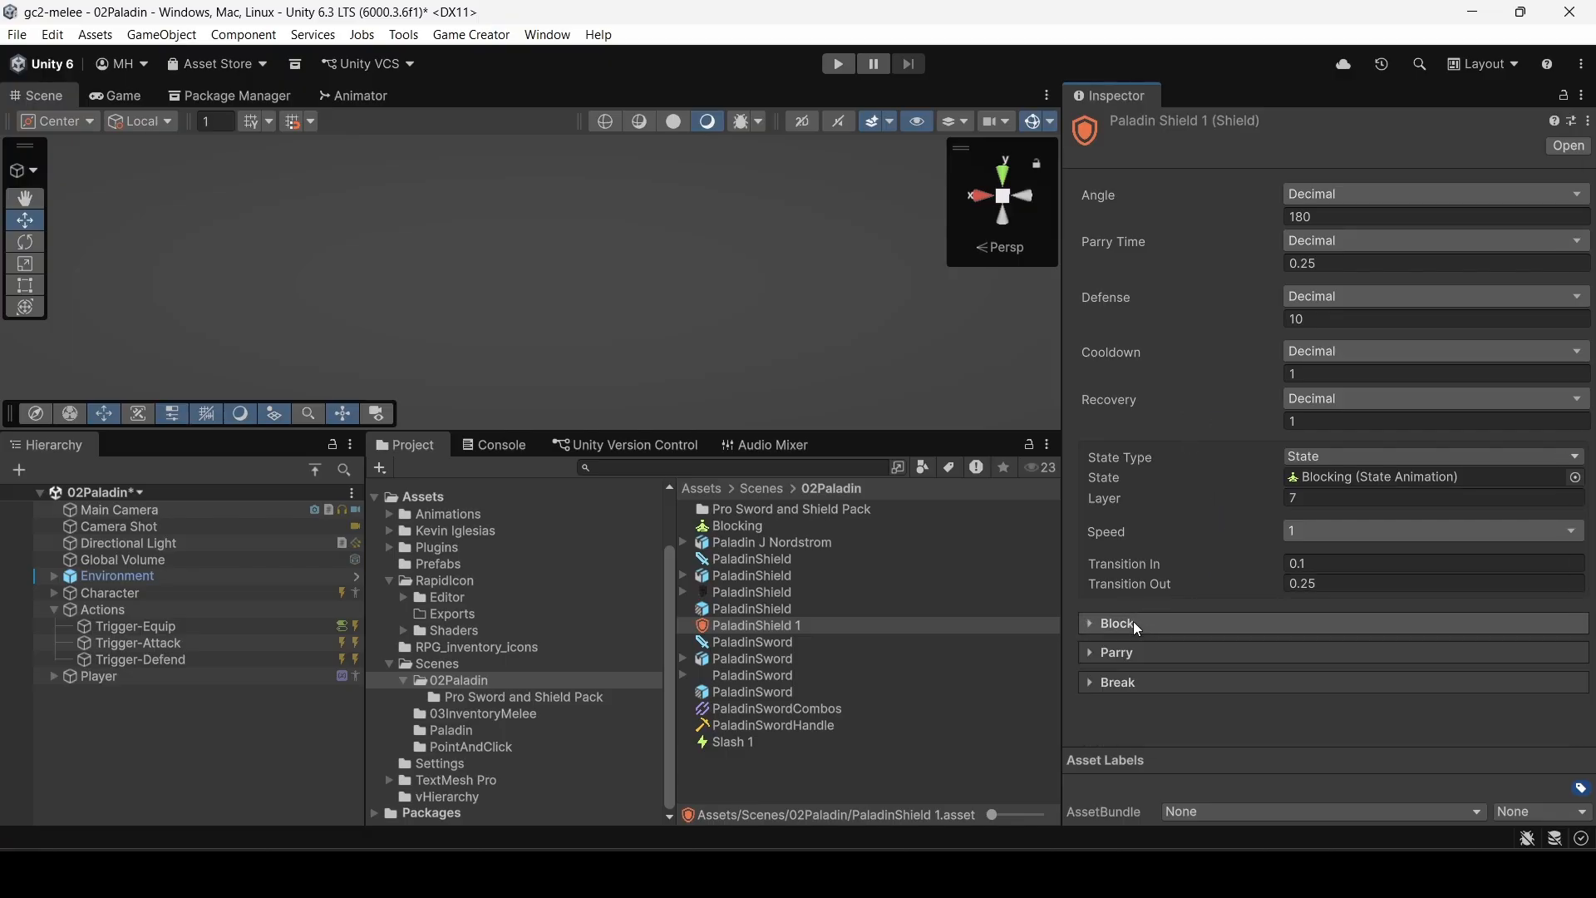
left_click(1128, 652)
left_click(1129, 652)
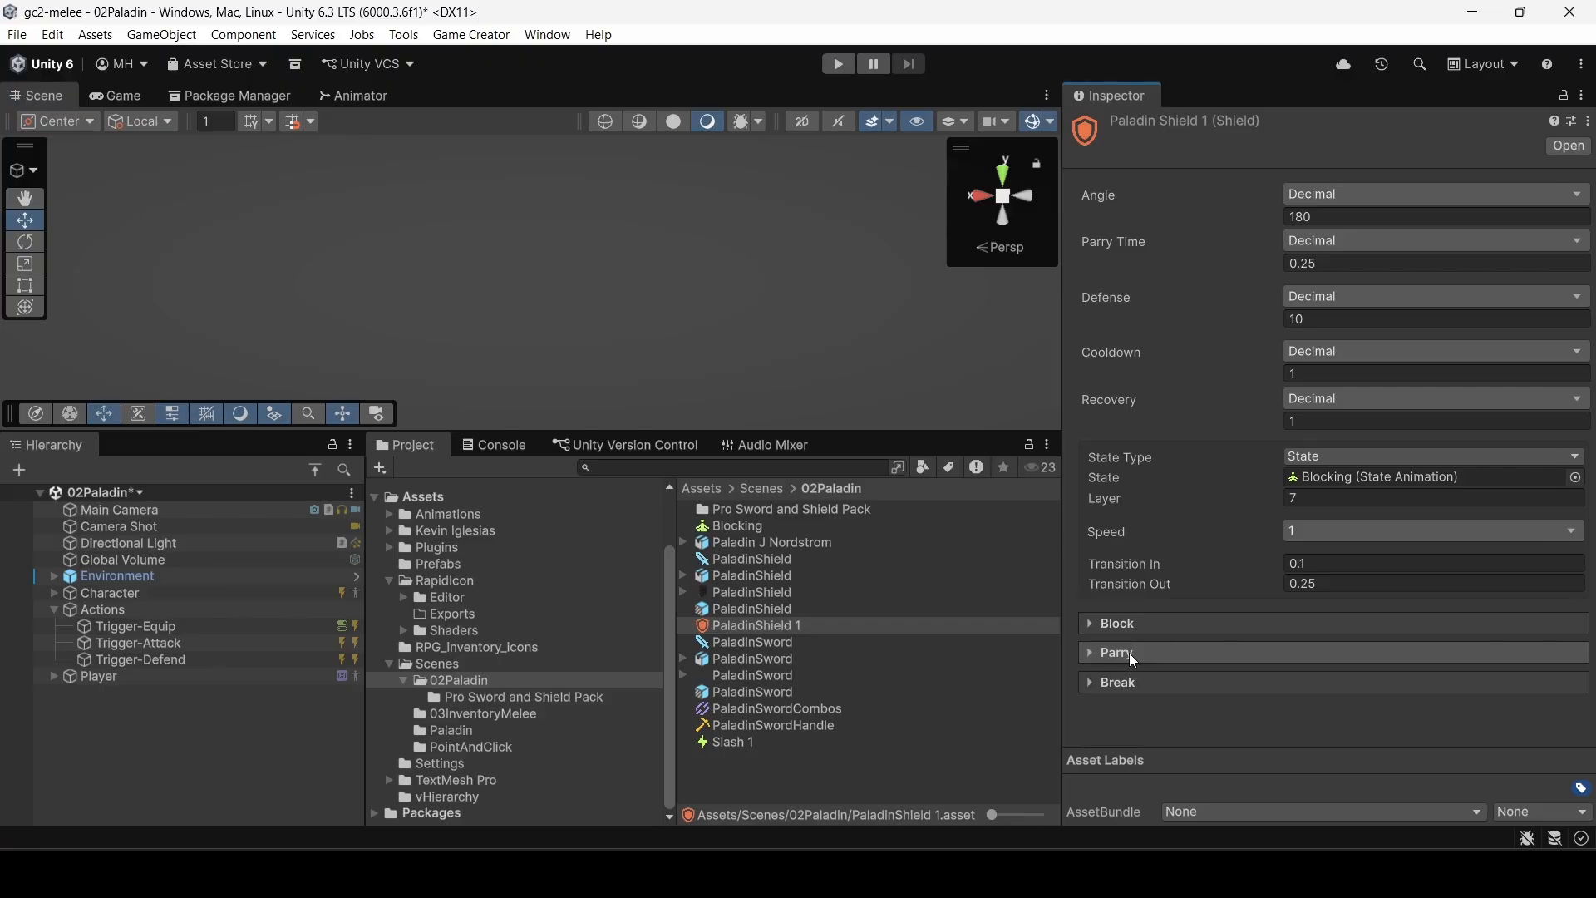
left_click(1129, 684)
scroll(1129, 675, "down", 3)
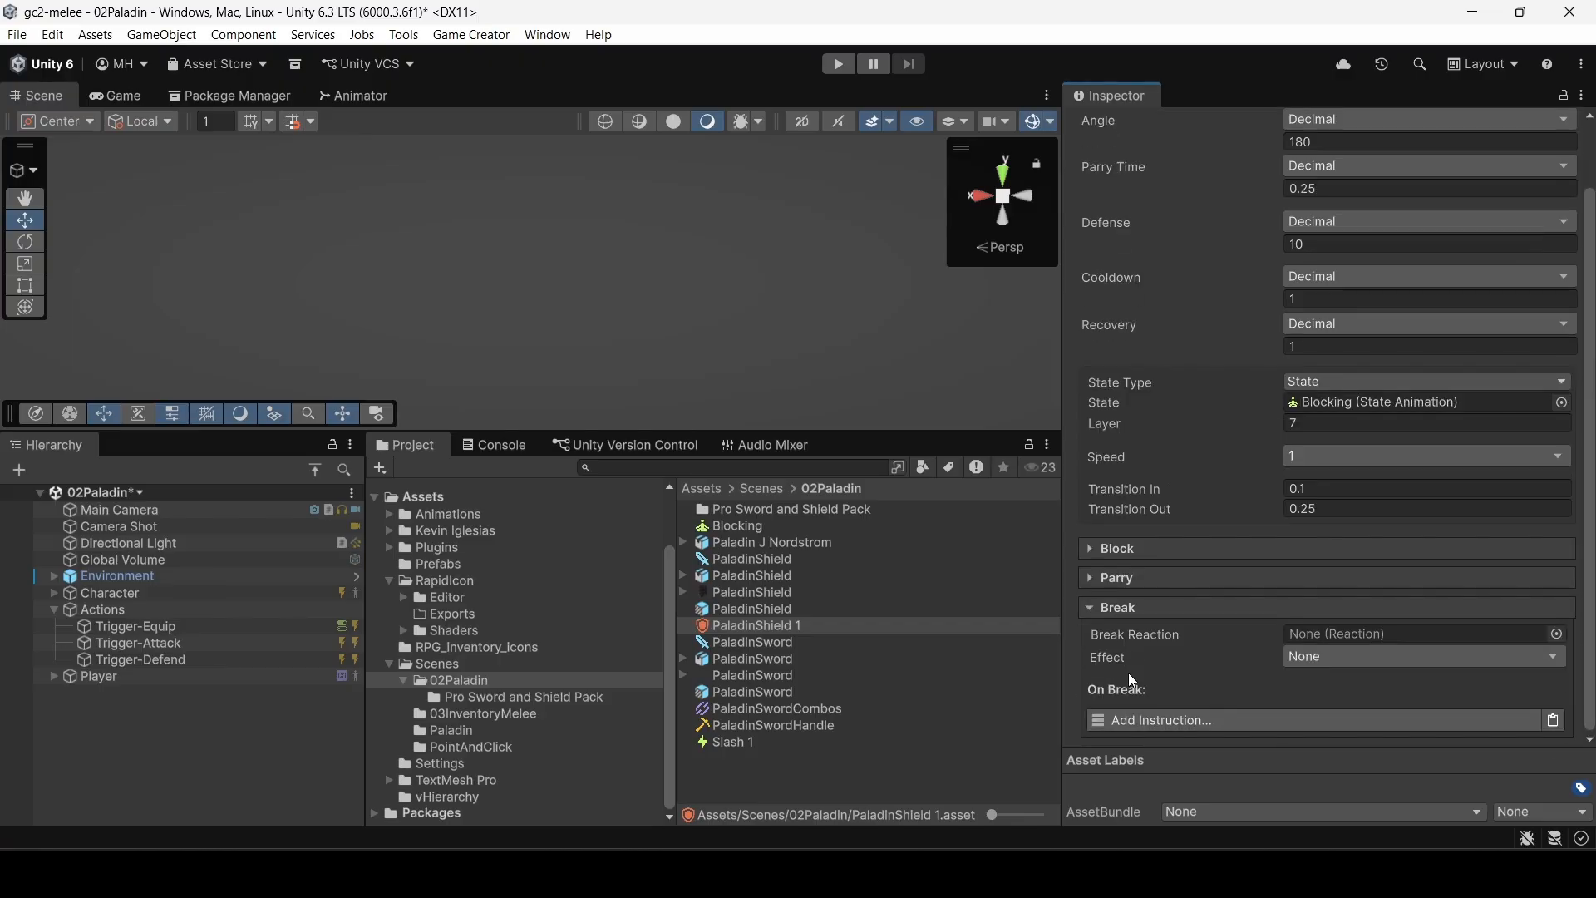
left_click(1123, 605)
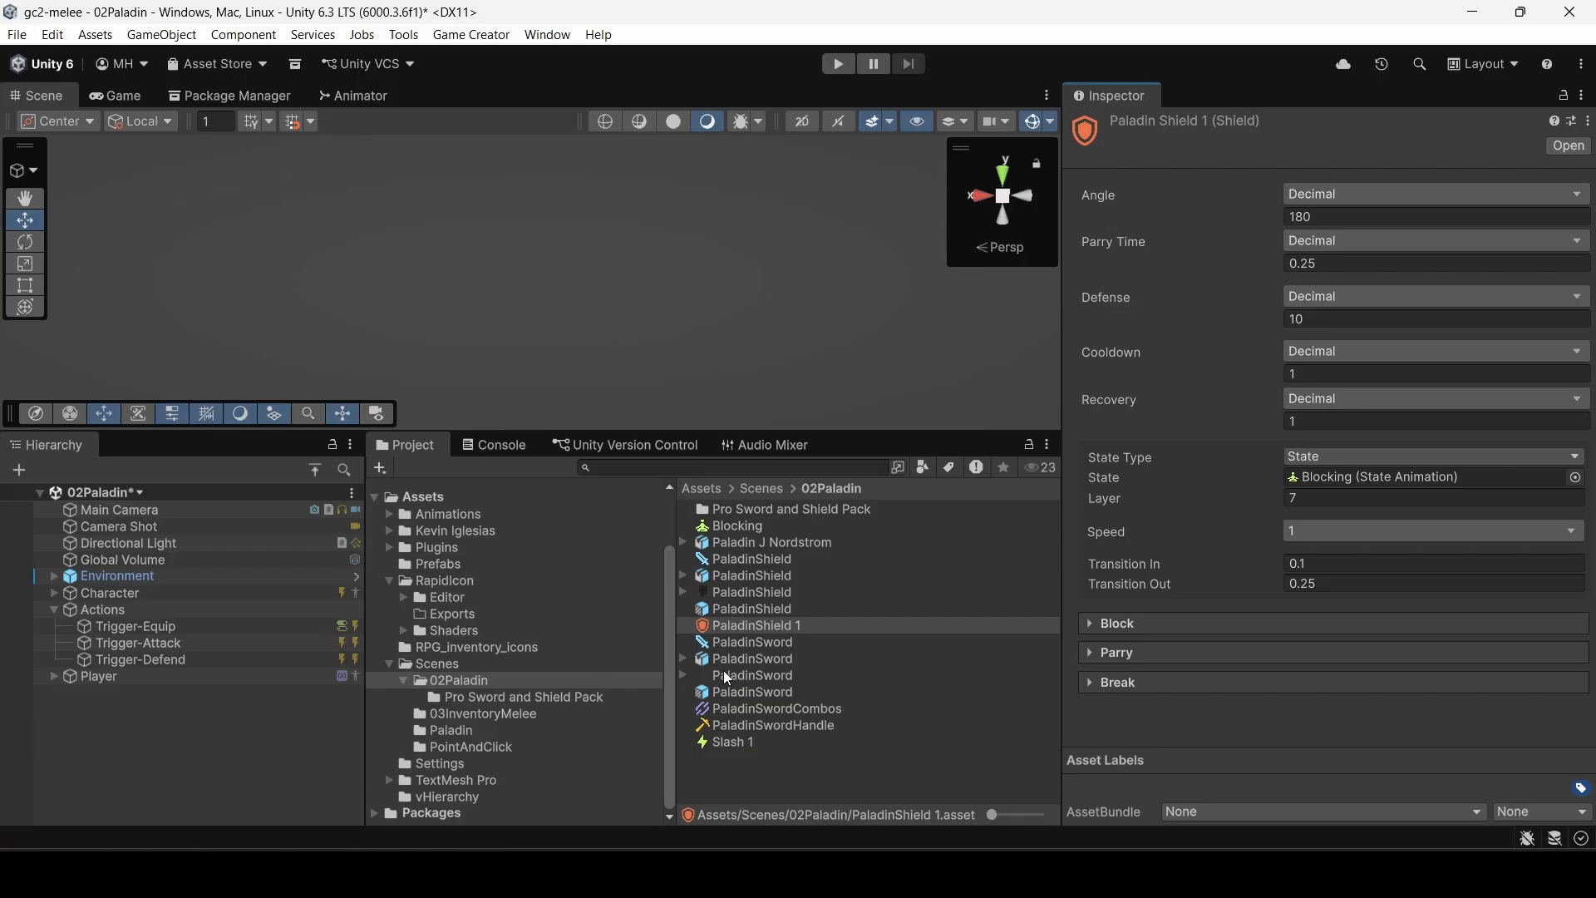
Step: Assign the PaladinShield 1 shield asset as the Shield of the PaladinShield melee weapon
left_click(726, 560)
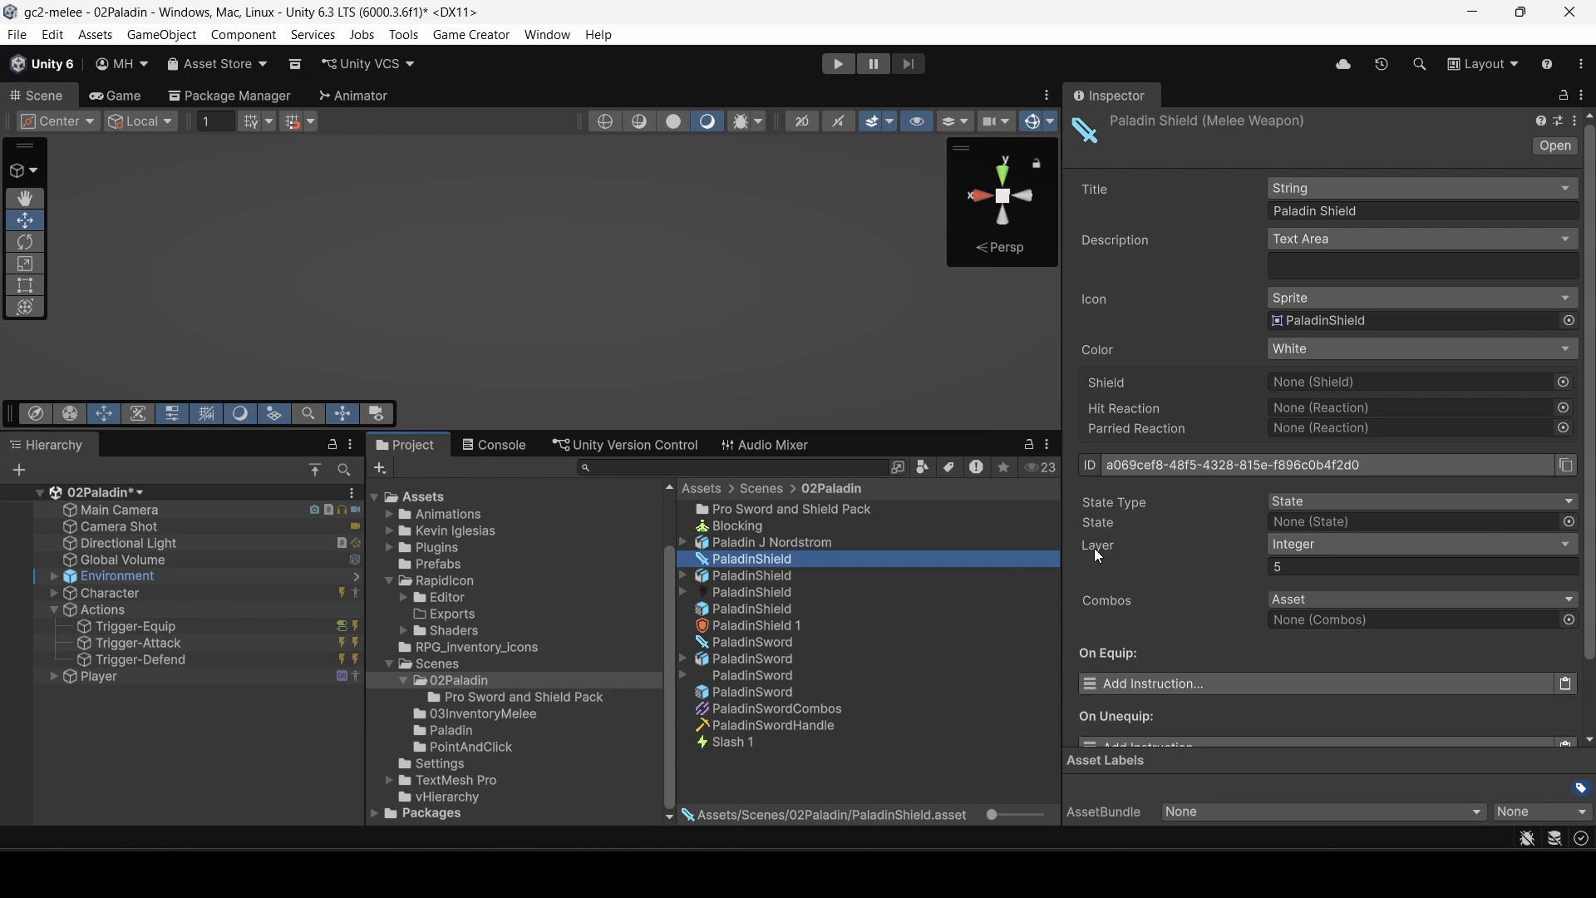
left_click_drag(781, 623, 1291, 384)
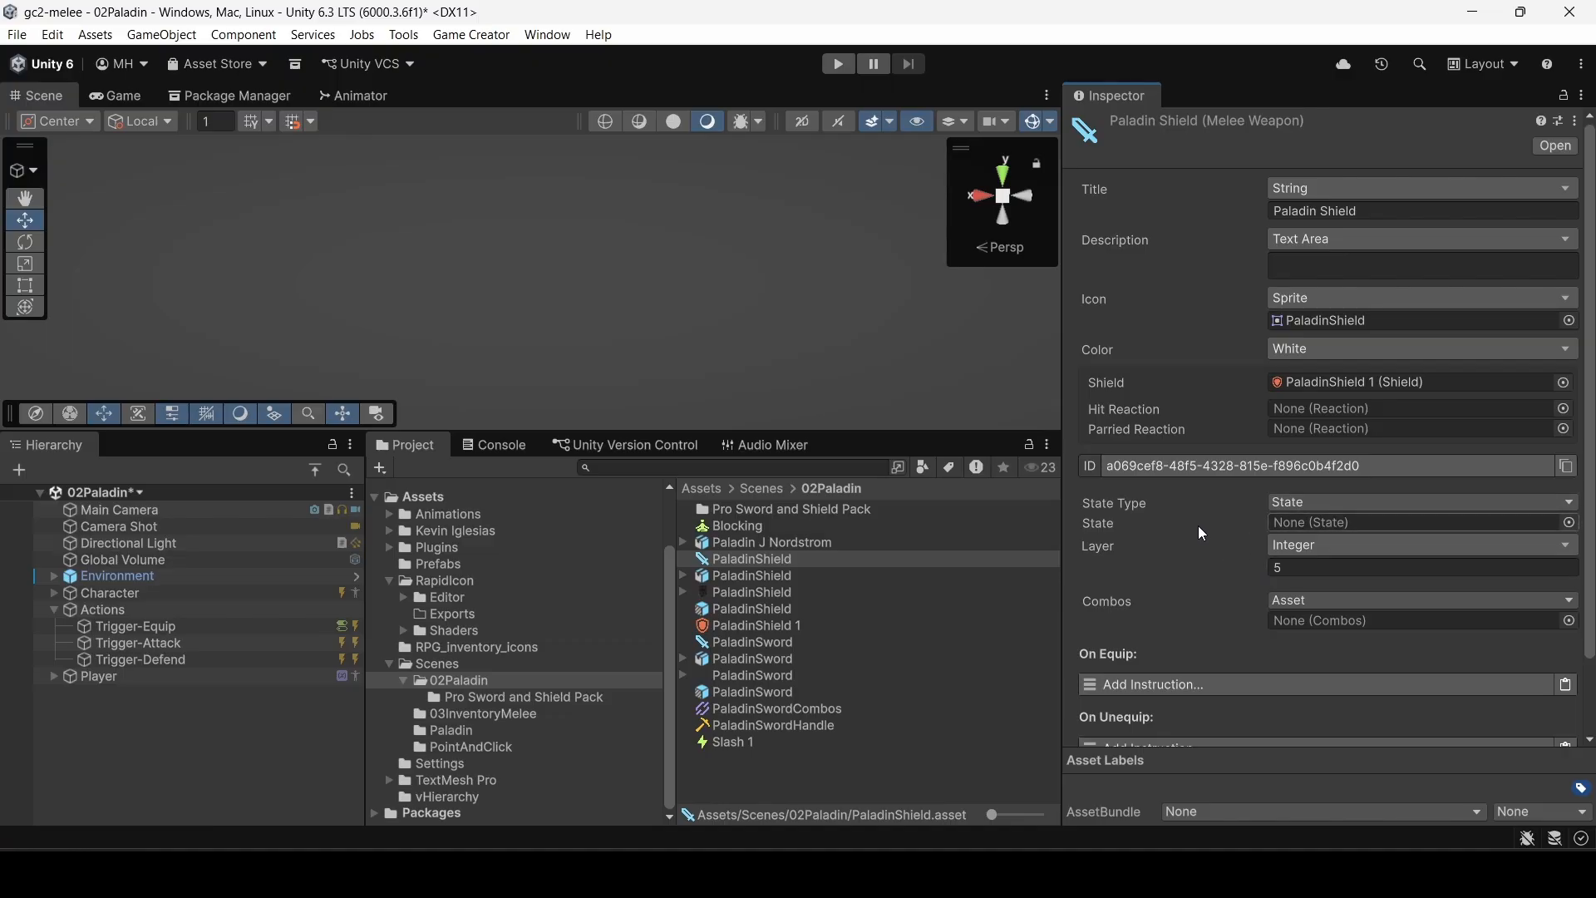
Step: Find the Sword and Shield Idle 4 clip in the Pro Sword and Shield Pack folder and preview its animation from the front
double_click(790, 509)
scroll(837, 597, "down", 2)
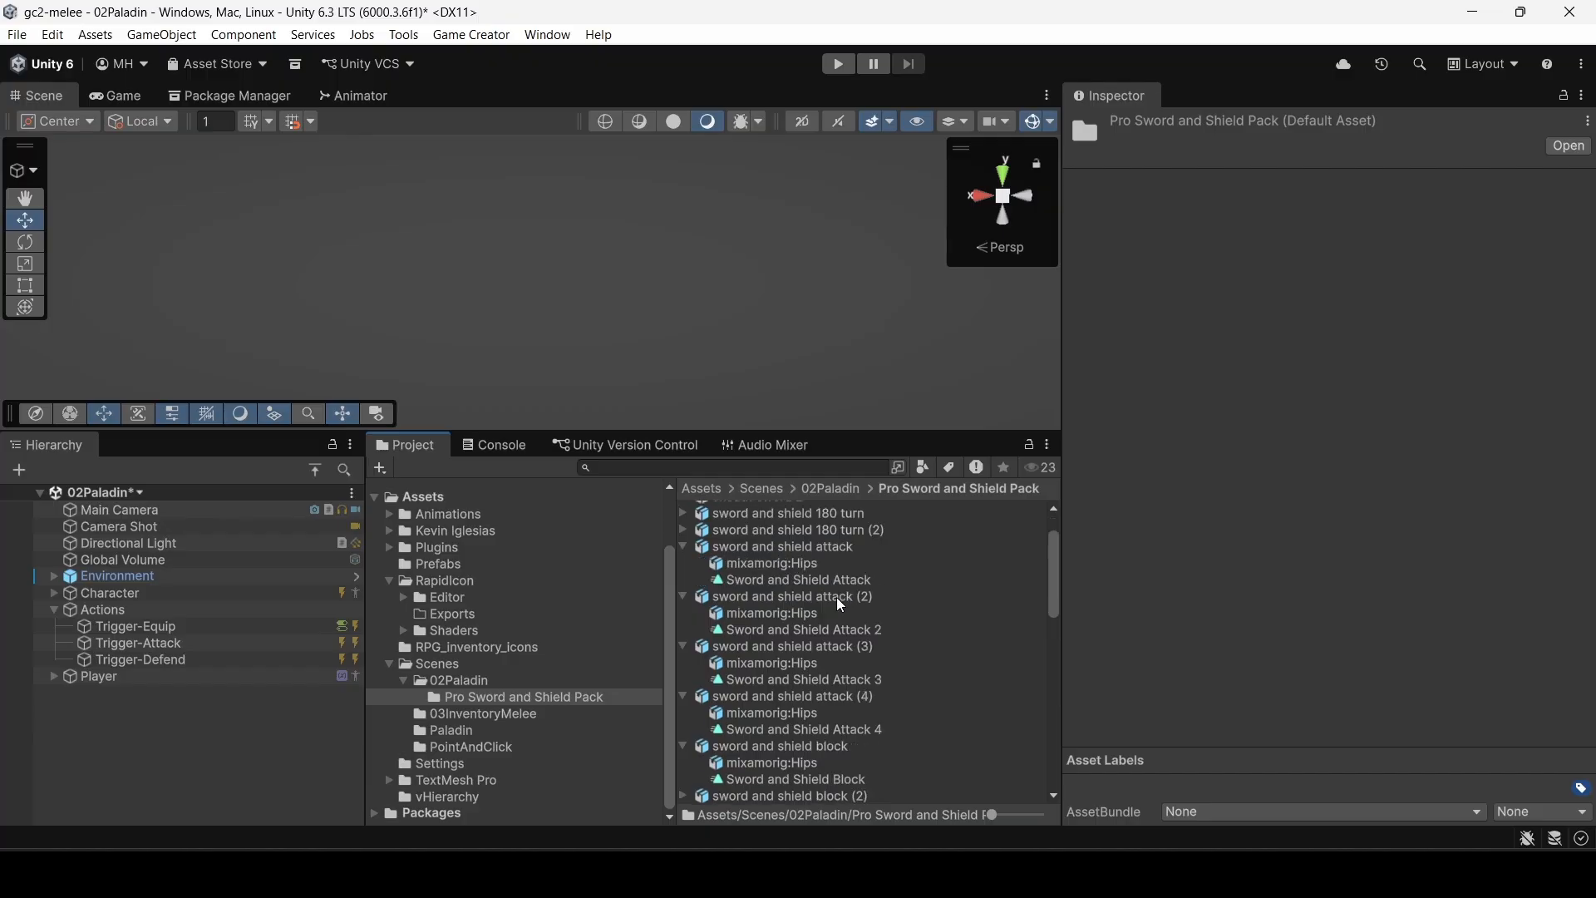
scroll(836, 597, "down", 5)
scroll(828, 595, "down", 2)
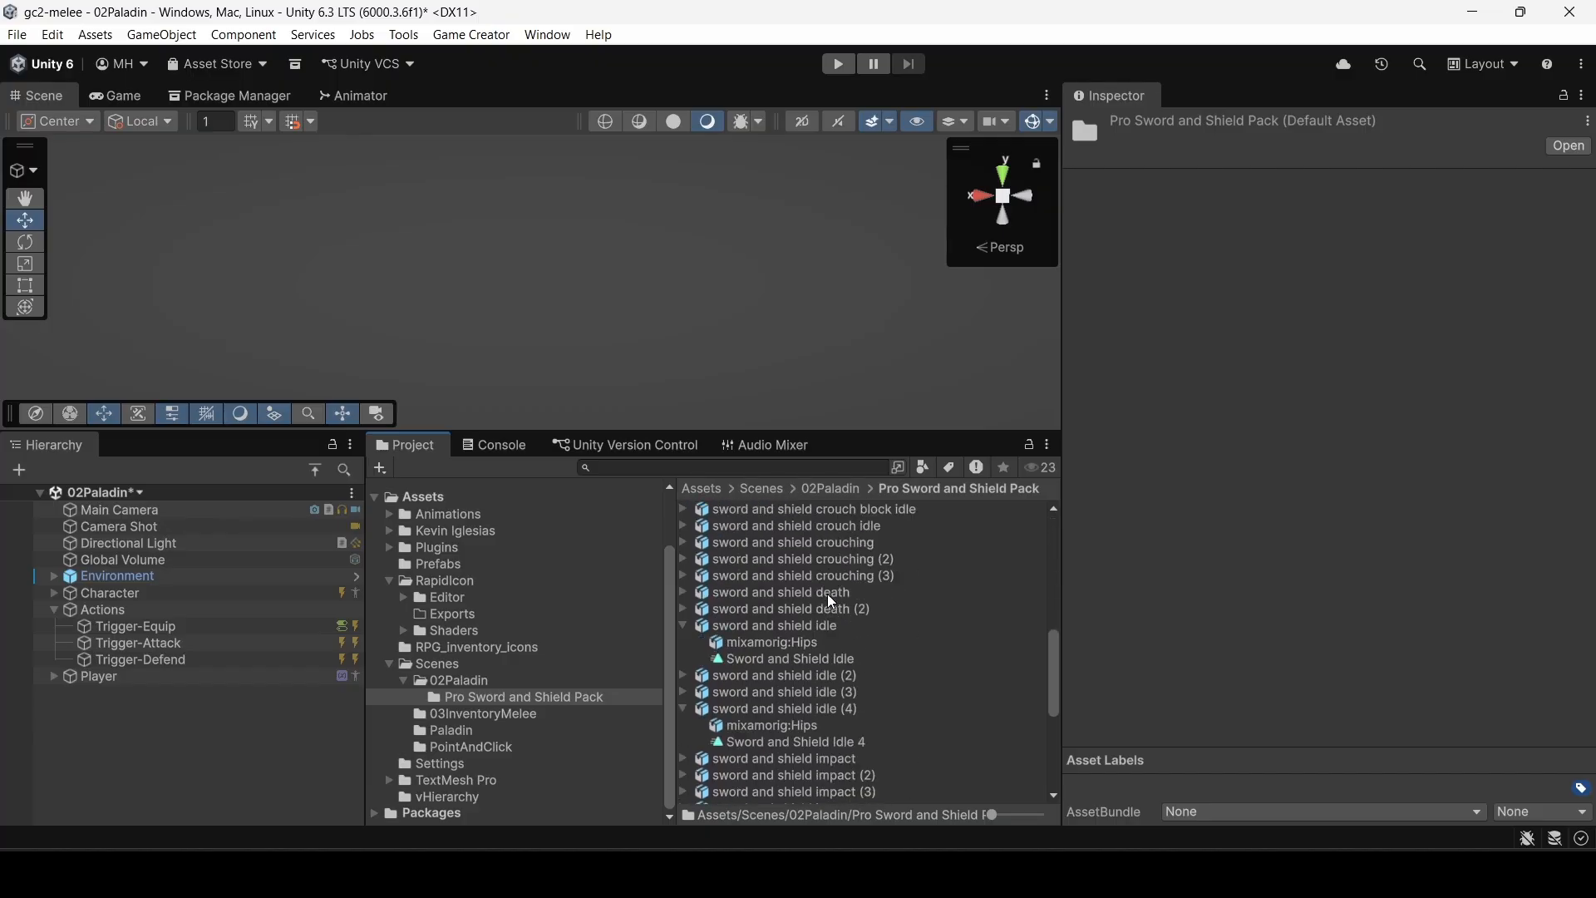
scroll(832, 600, "down", 2)
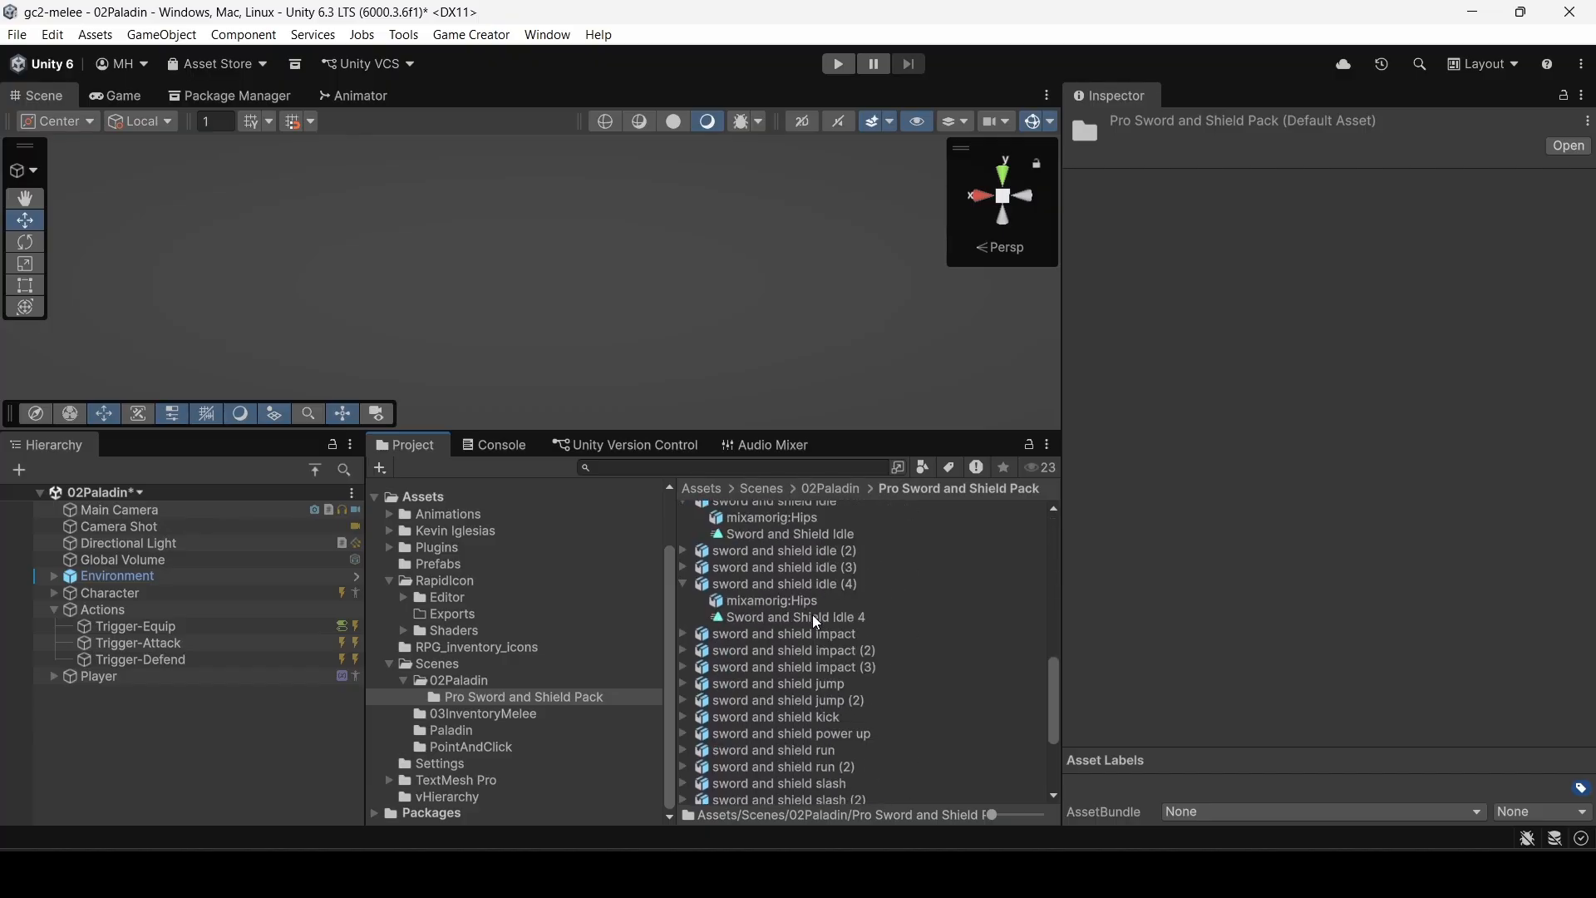
left_click(811, 619)
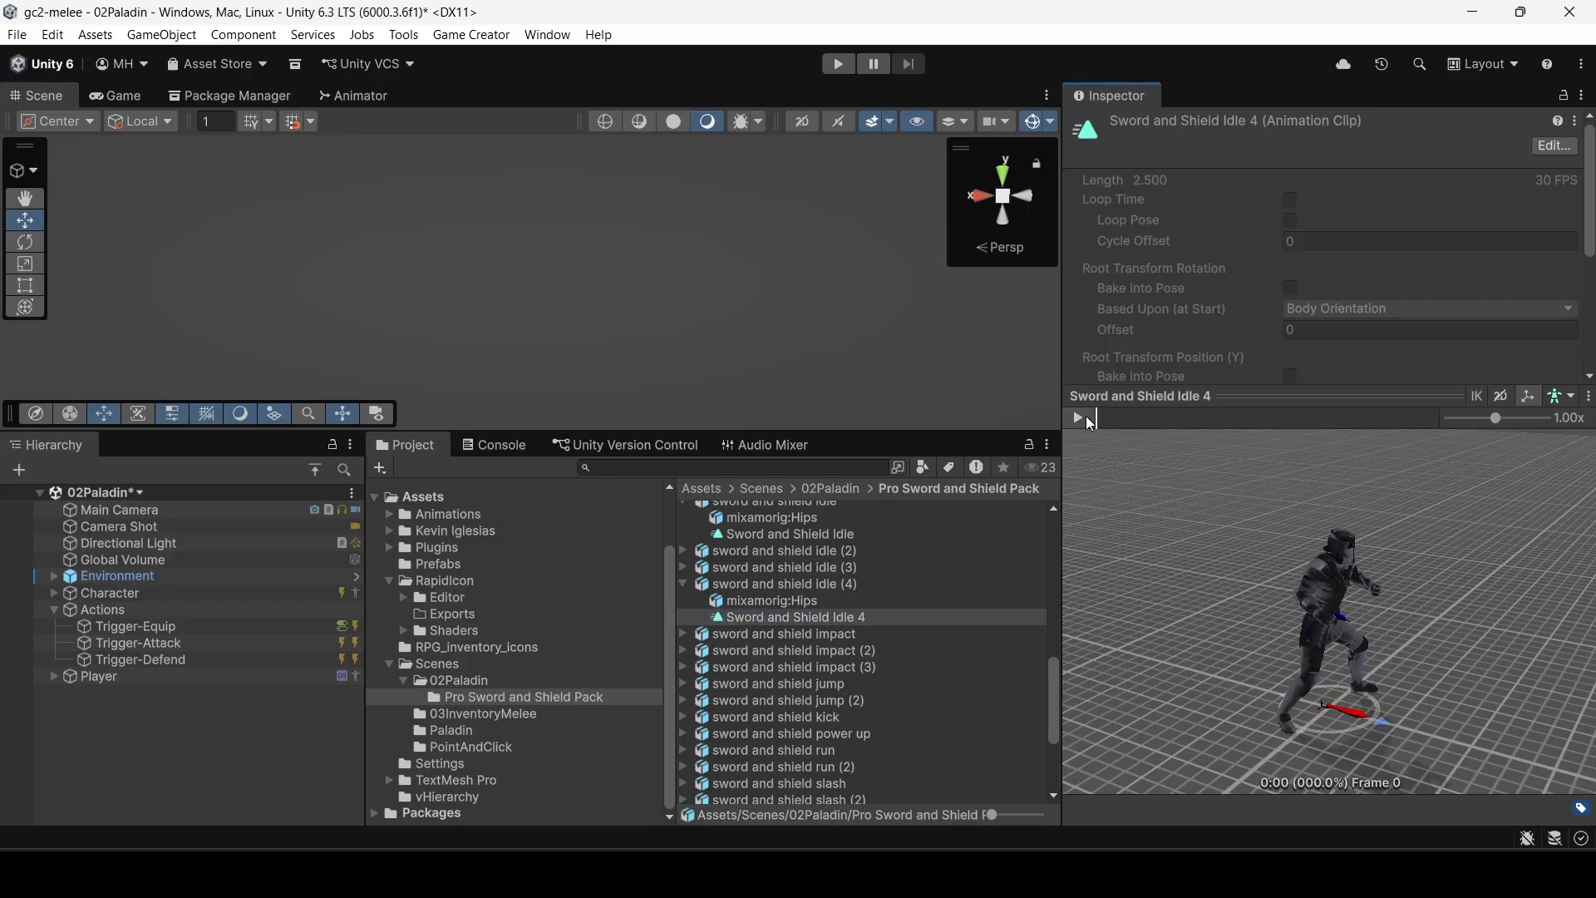
left_click(1086, 417)
right_click_drag(1323, 642, 1176, 620)
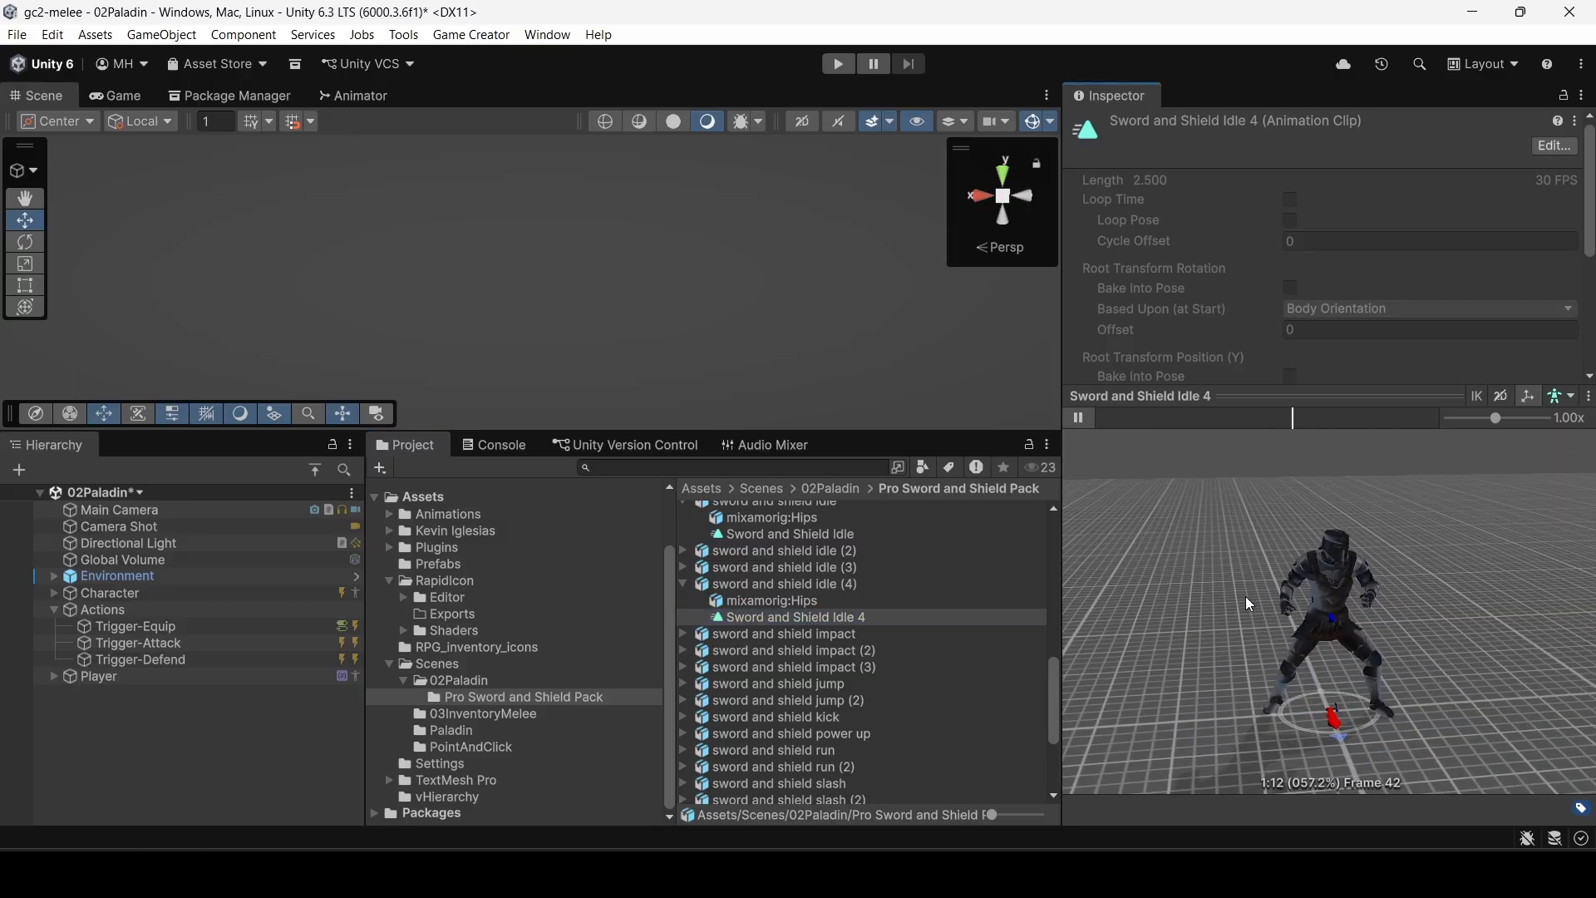
left_click(1081, 418)
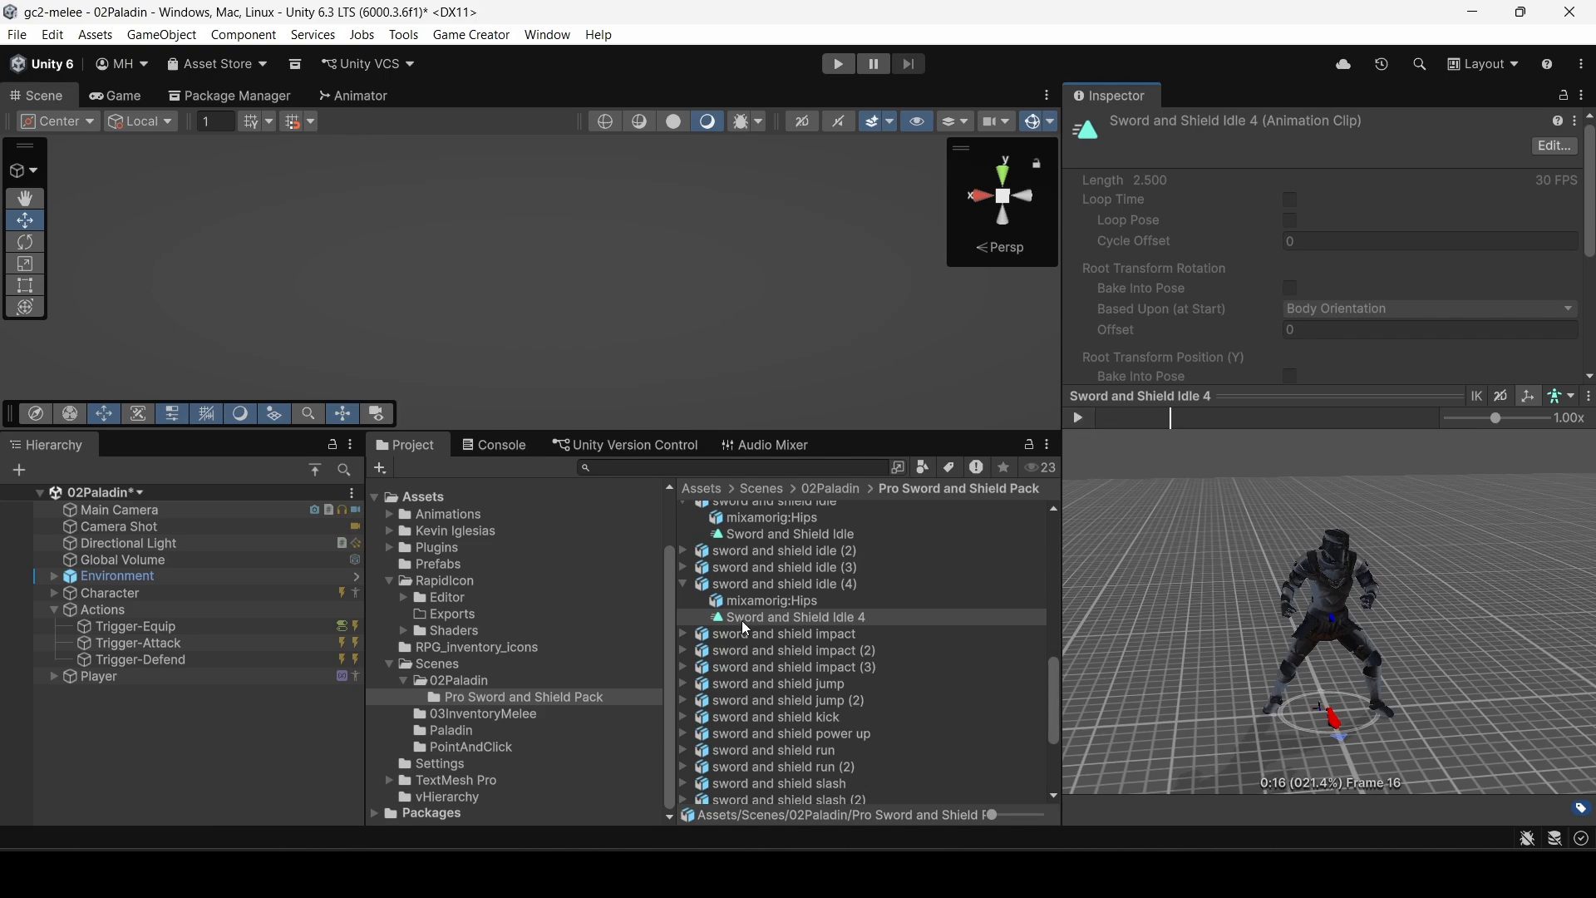
Step: Create a Game Creator animation state named ShieldIdle in the 02Paladin folder
left_click(466, 680)
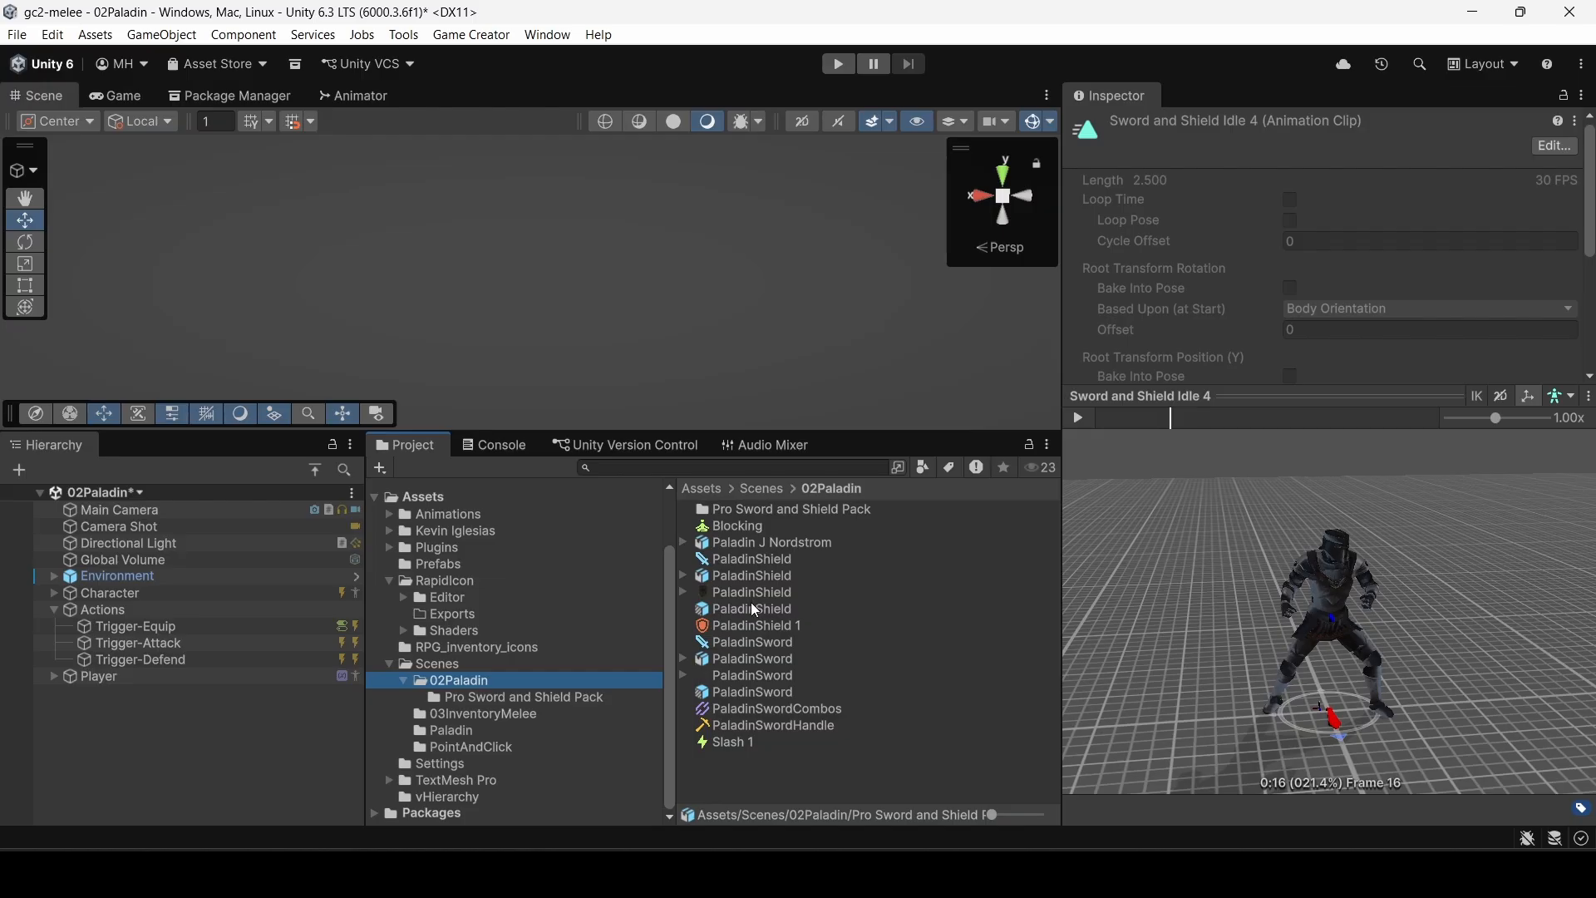
right_click(739, 767)
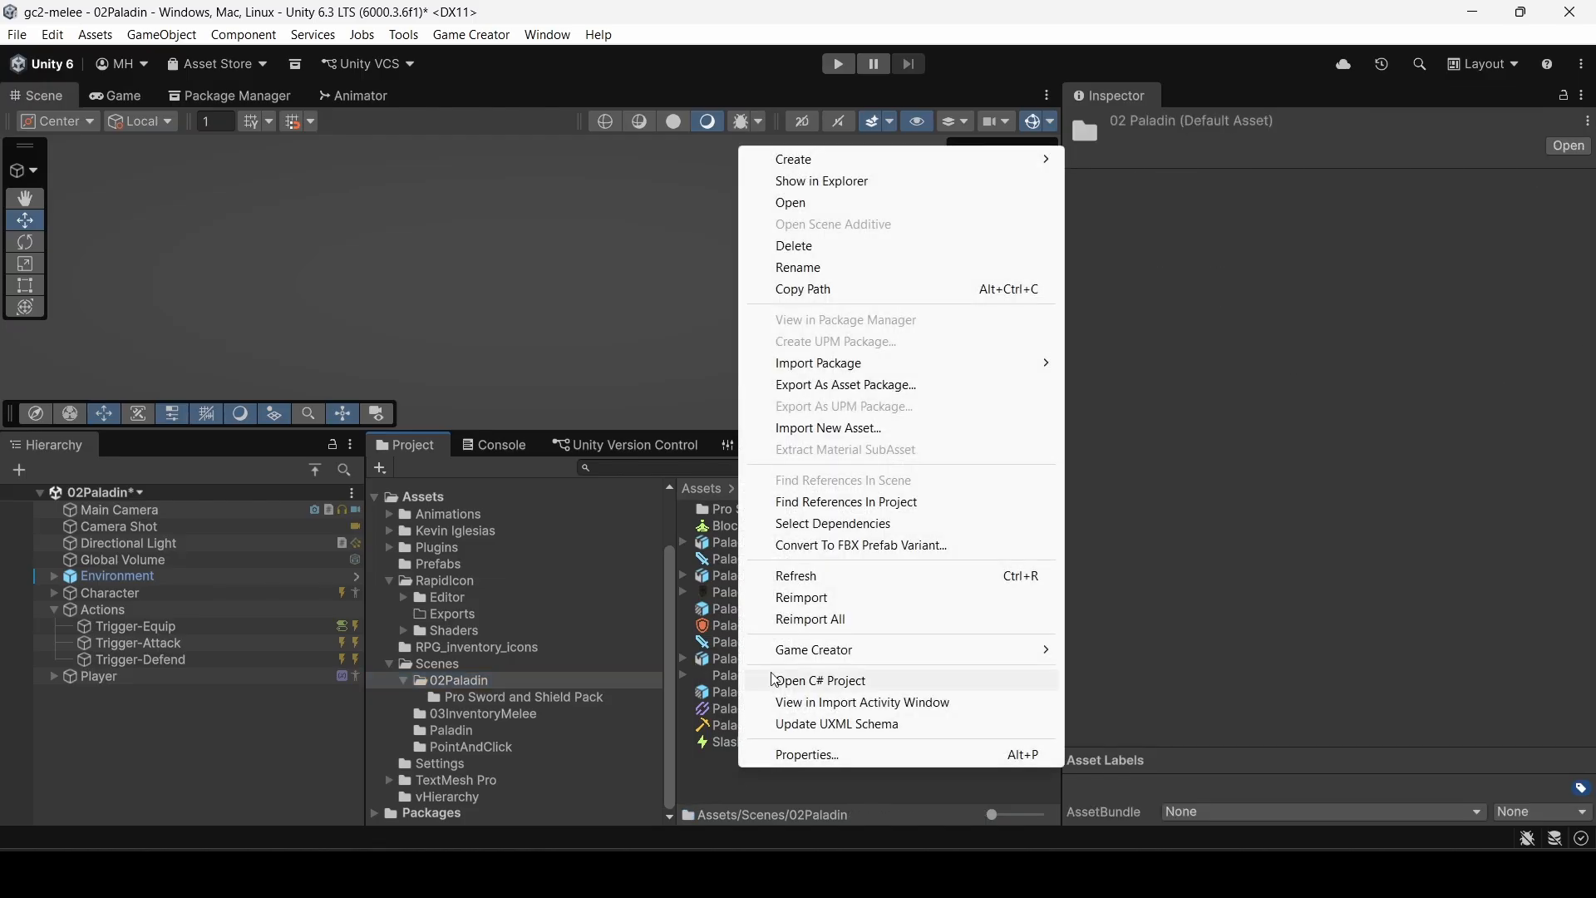
mouse_move(829, 167)
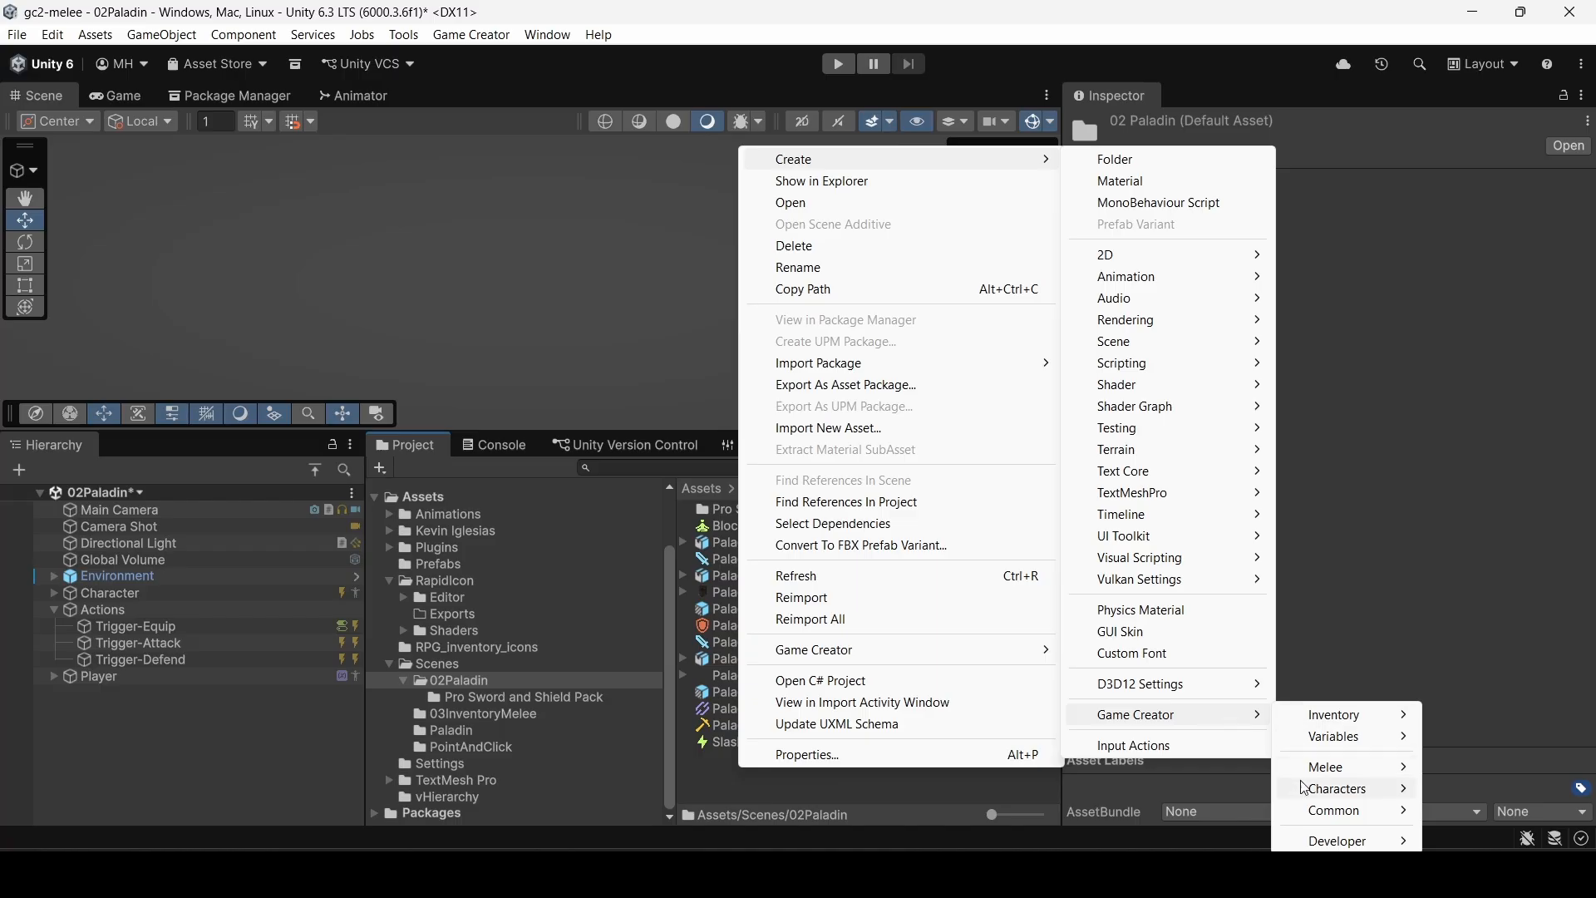
mouse_move(1339, 788)
left_click(1164, 790)
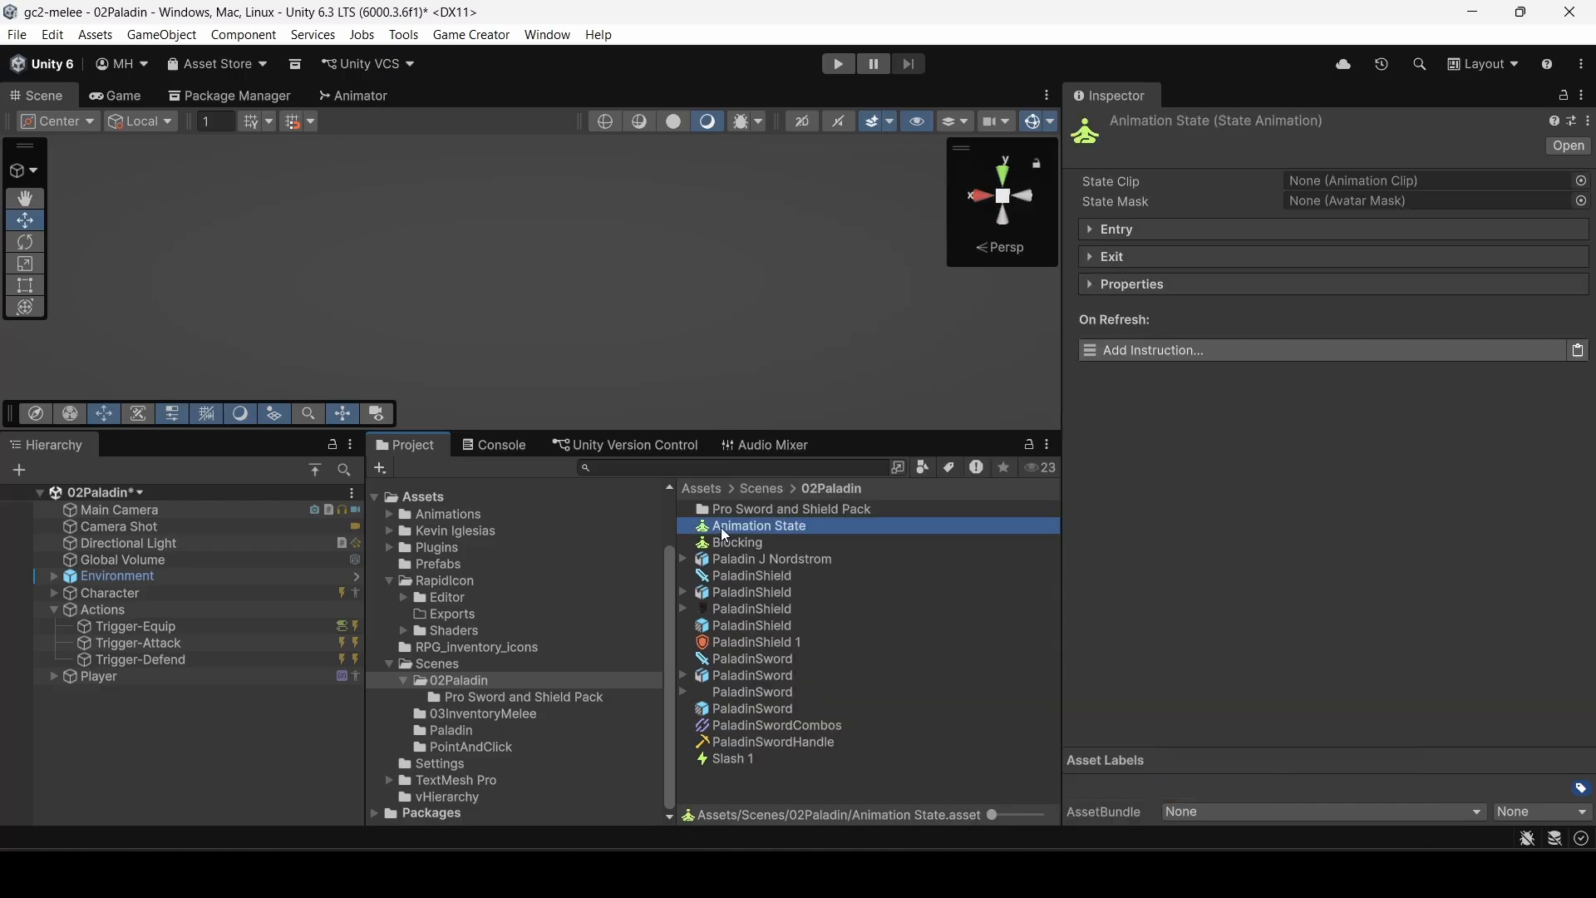
type("Shie")
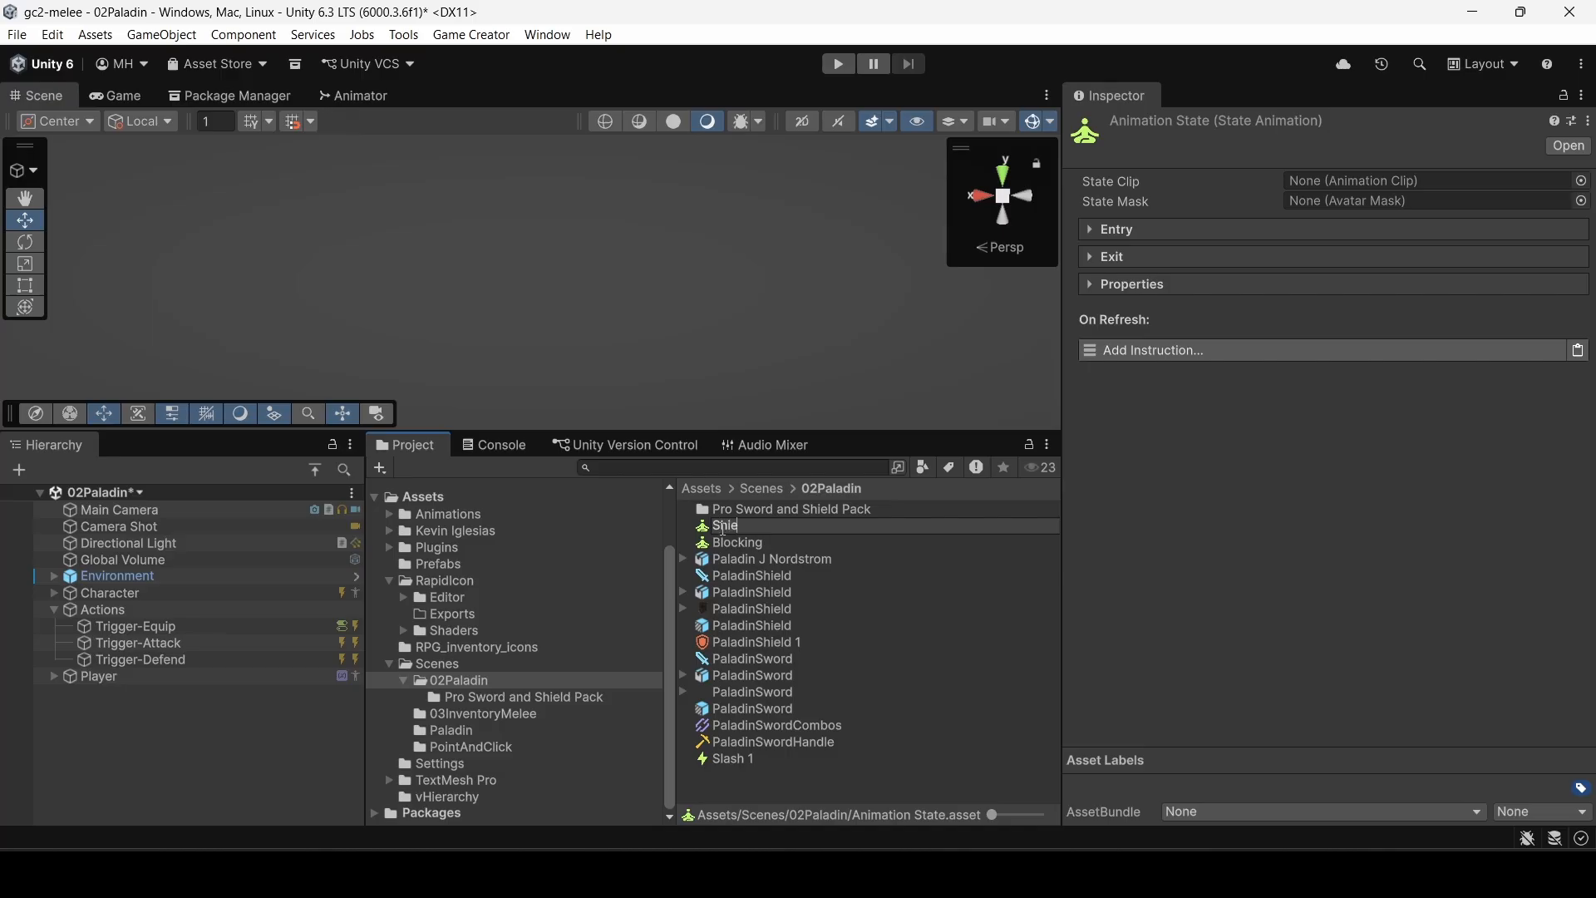
type("ld Idle")
key("BackSpace")
key("BackSpace")
key("BackSpace")
key("BackSpace")
type("Idle")
key("Return")
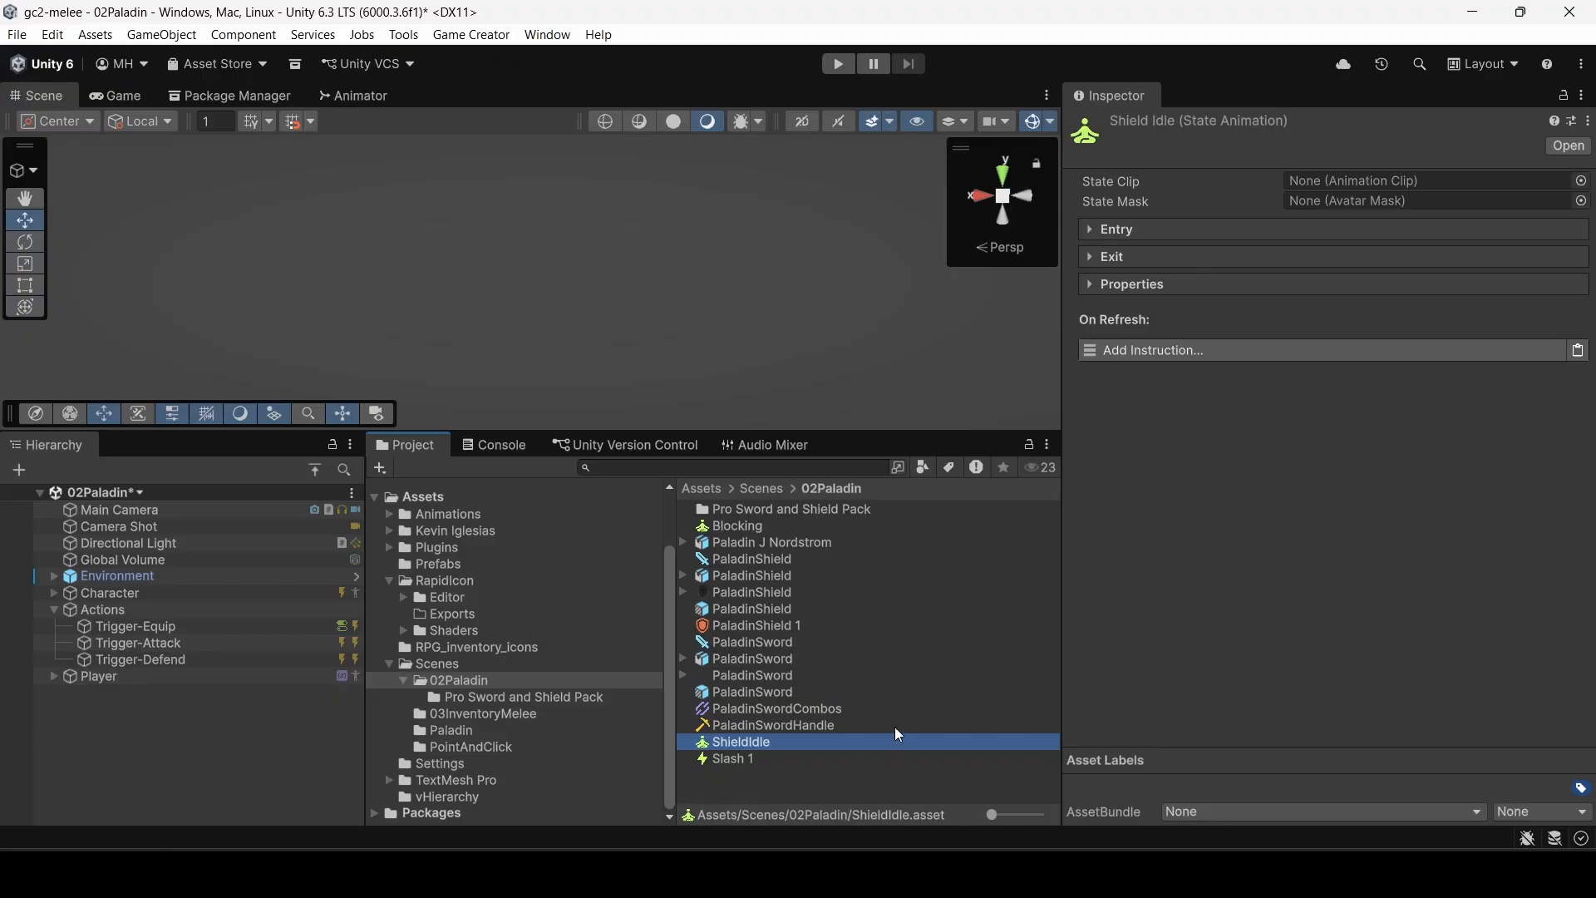
Step: Assign the Sword and Shield Idle 4 animation as the State Clip of the ShieldIdle animation state
left_click(462, 698)
scroll(757, 618, "down", 3)
scroll(757, 622, "down", 10)
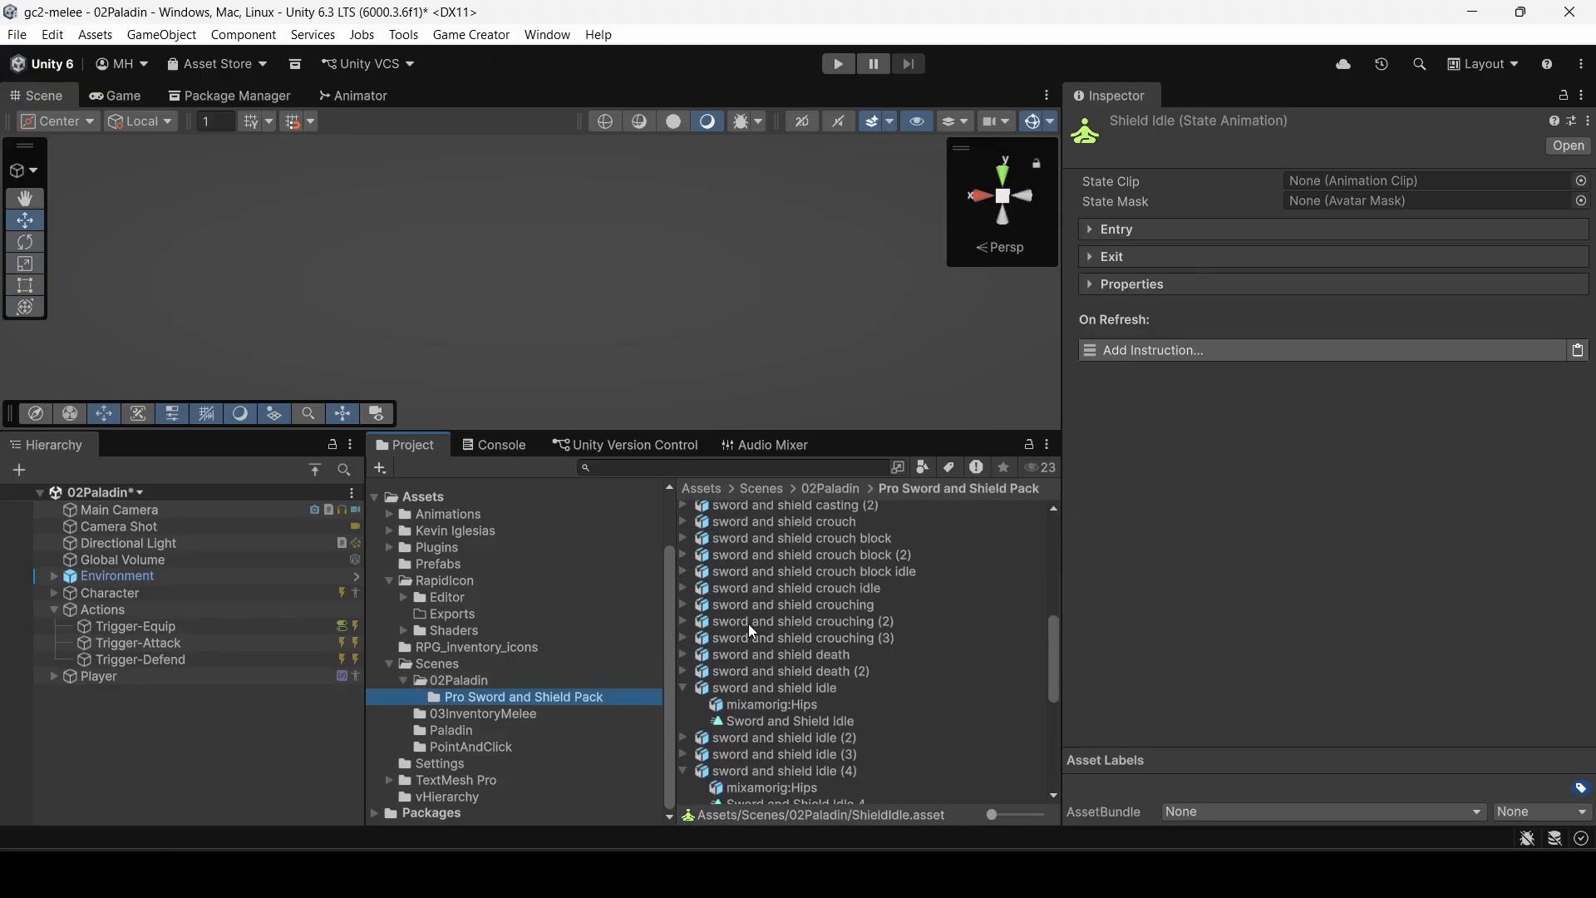
left_click_drag(752, 619, 1309, 178)
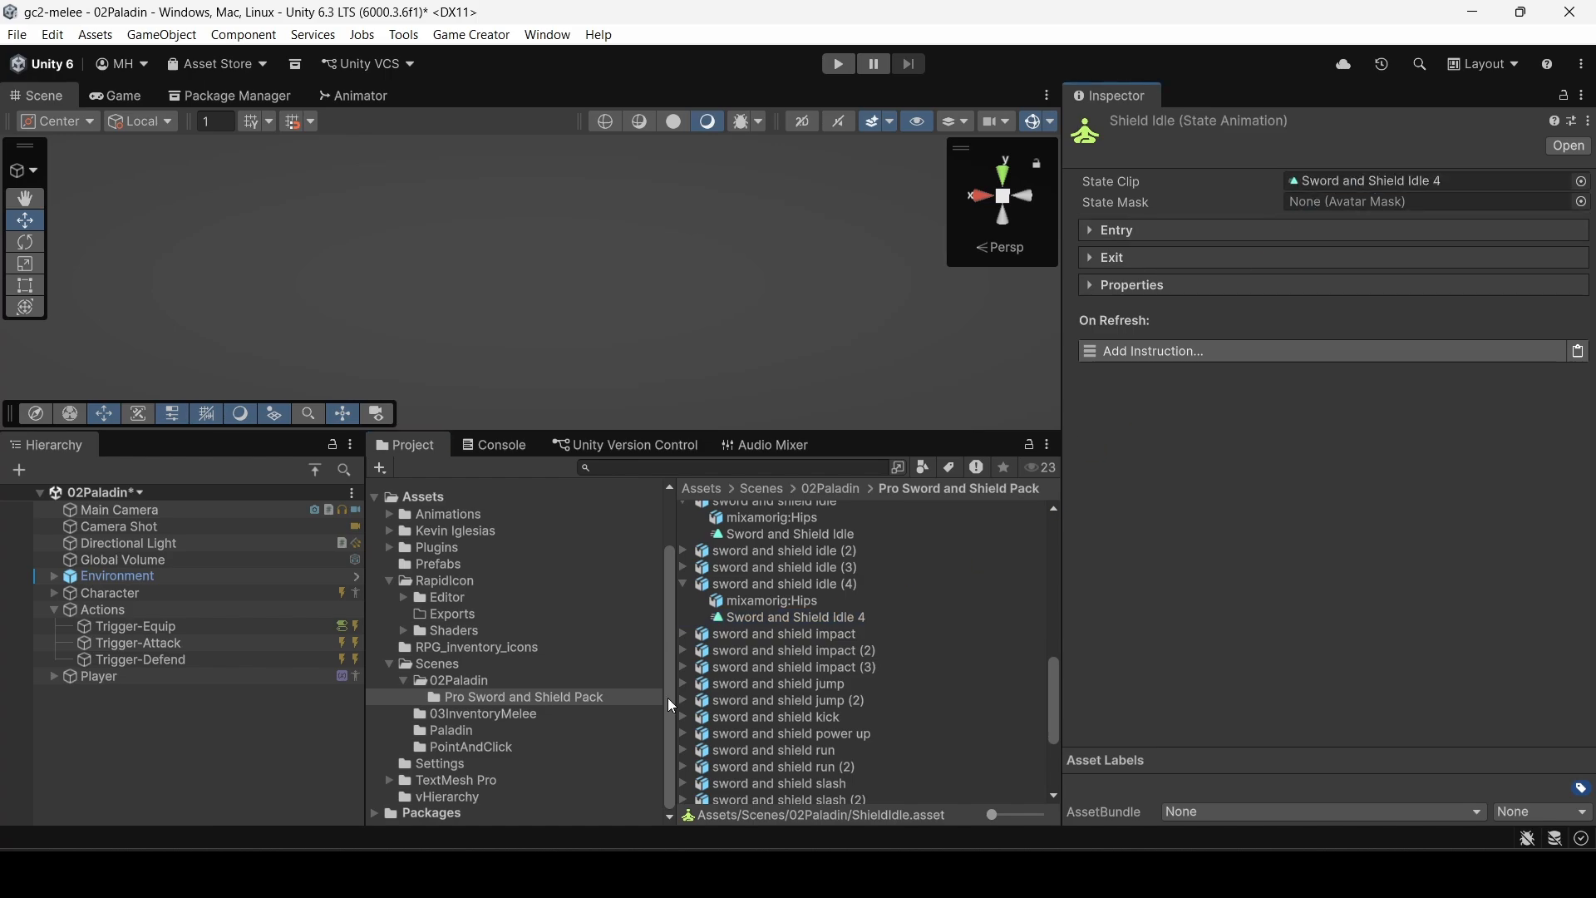
Step: Assign the ShieldIdle animation state as the State of the PaladinShield melee weapon in 02Paladin
left_click(612, 678)
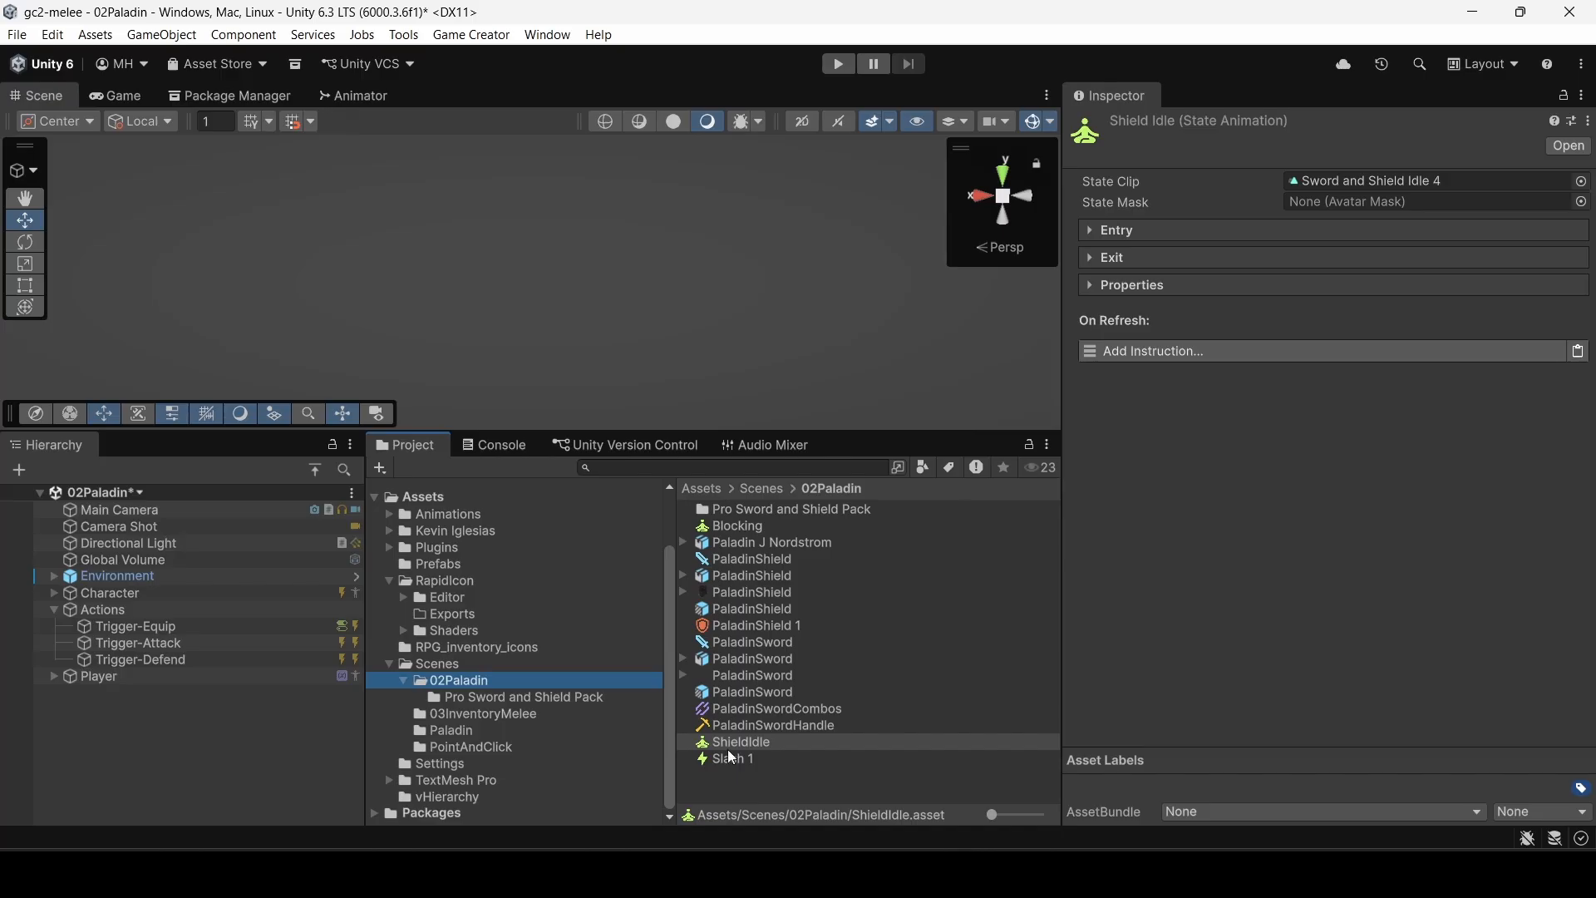
left_click(721, 558)
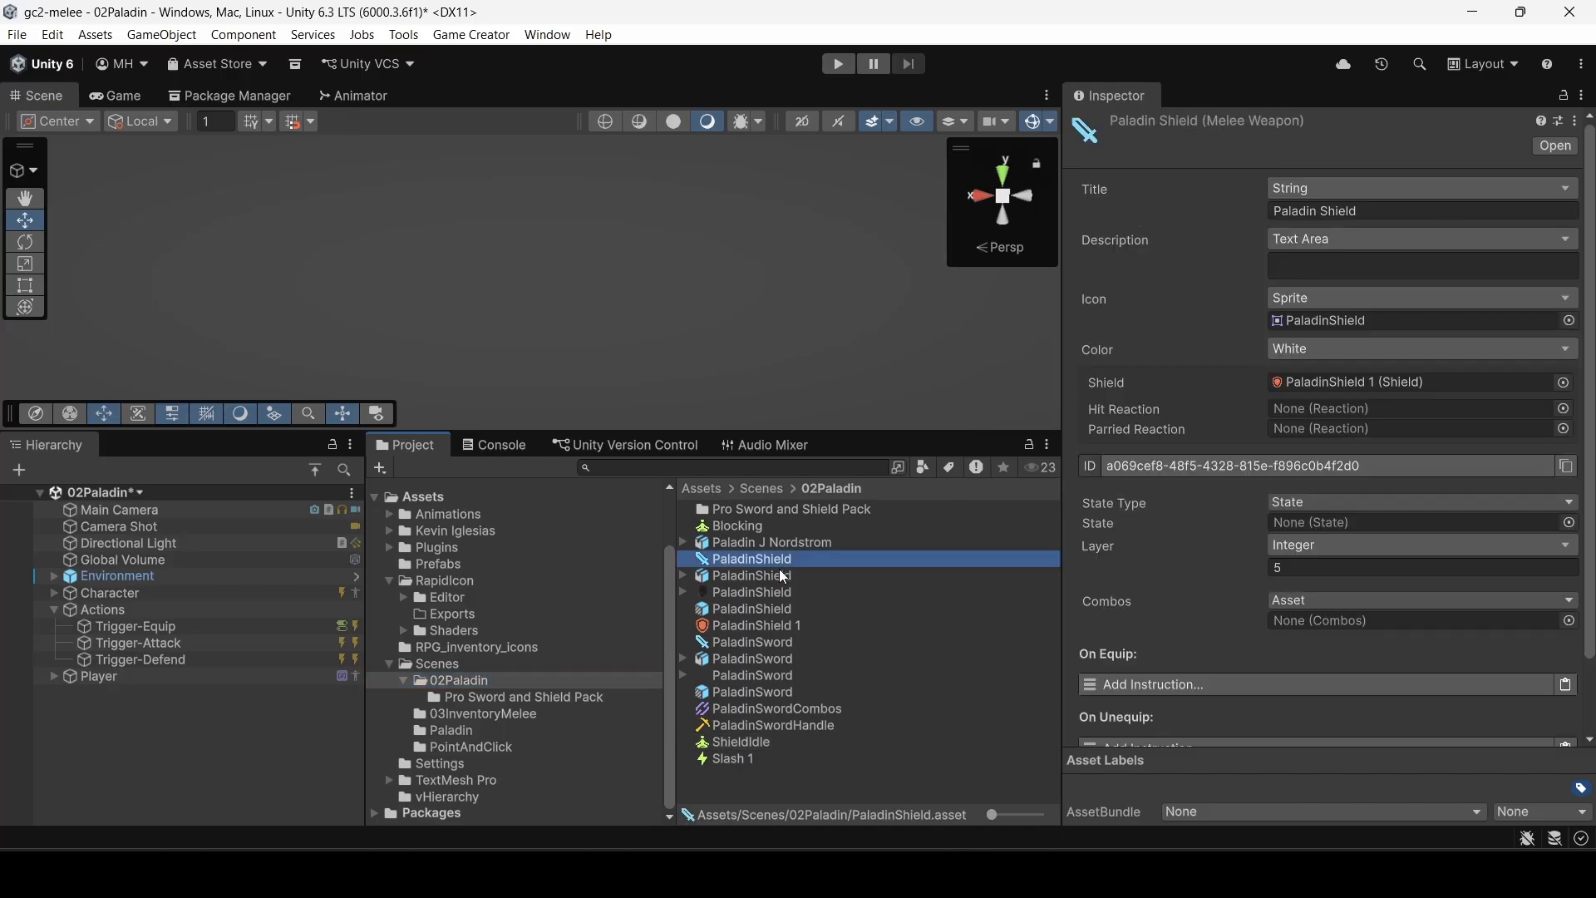
left_click_drag(743, 741, 1305, 529)
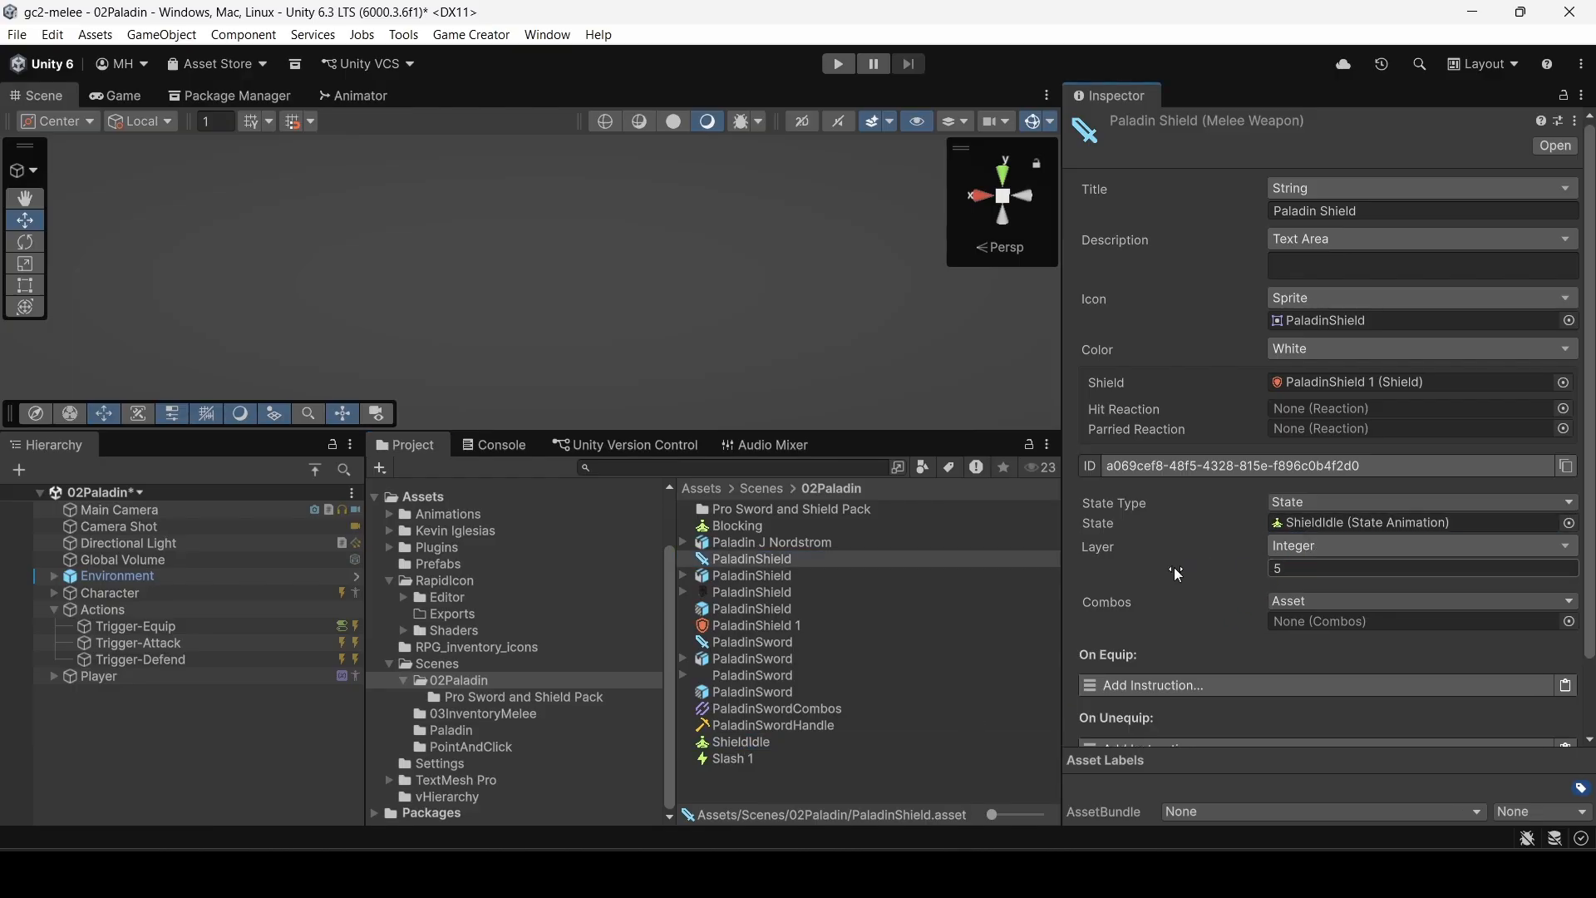
Step: Add an Attach Prop instruction to the weapon's On Equip list with the PaladinShield prefab as prop and the attachment type set to Handle
scroll(1173, 567, "down", 3)
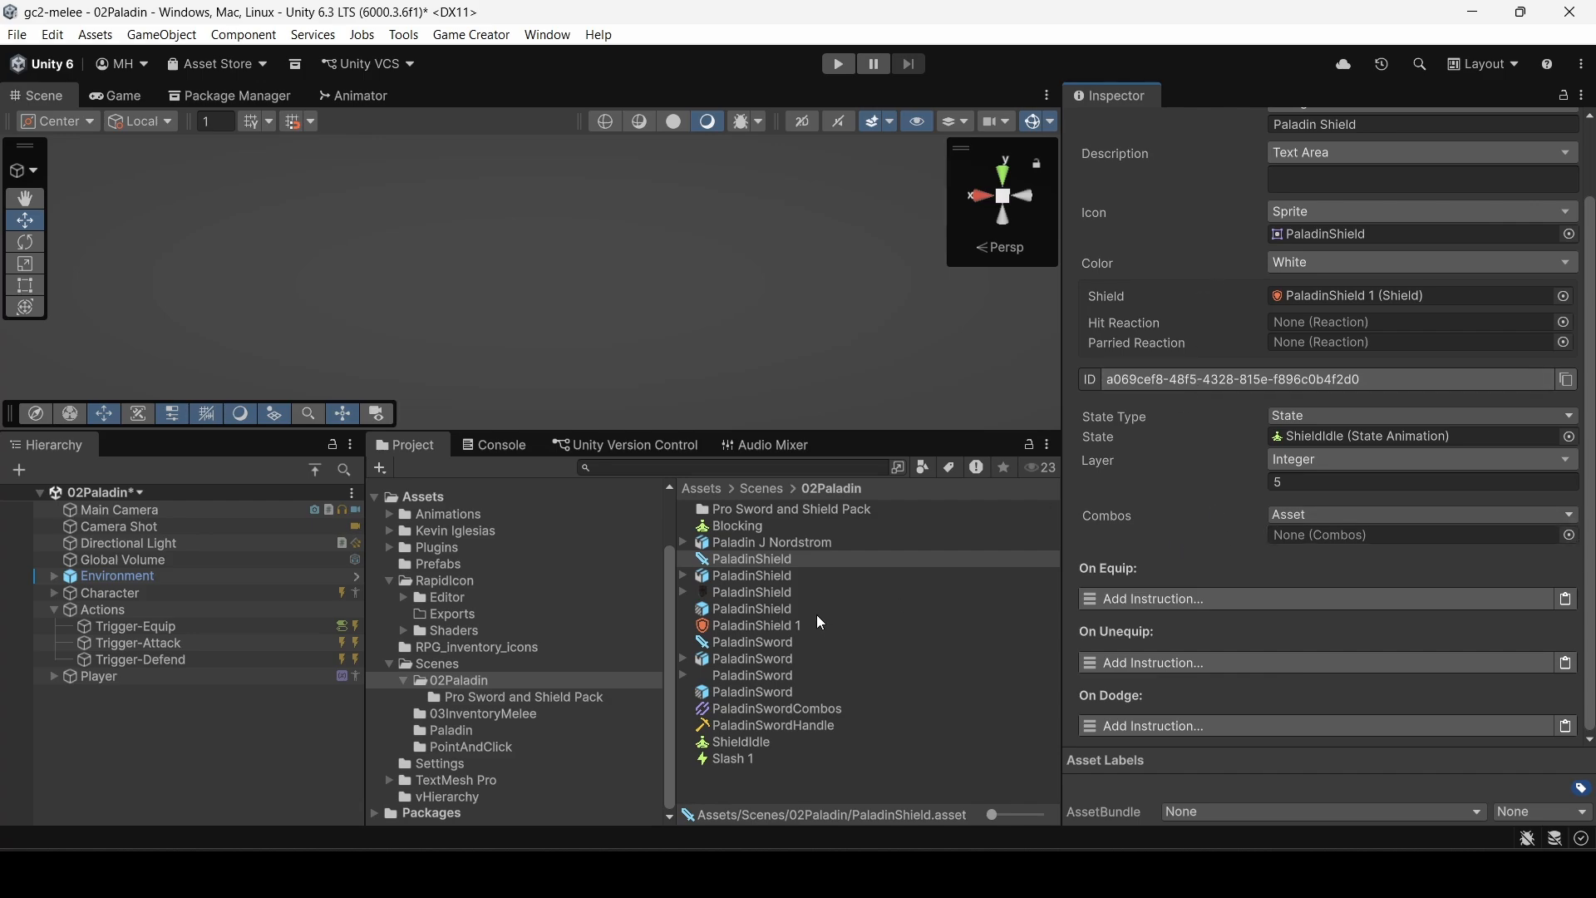
left_click(1145, 598)
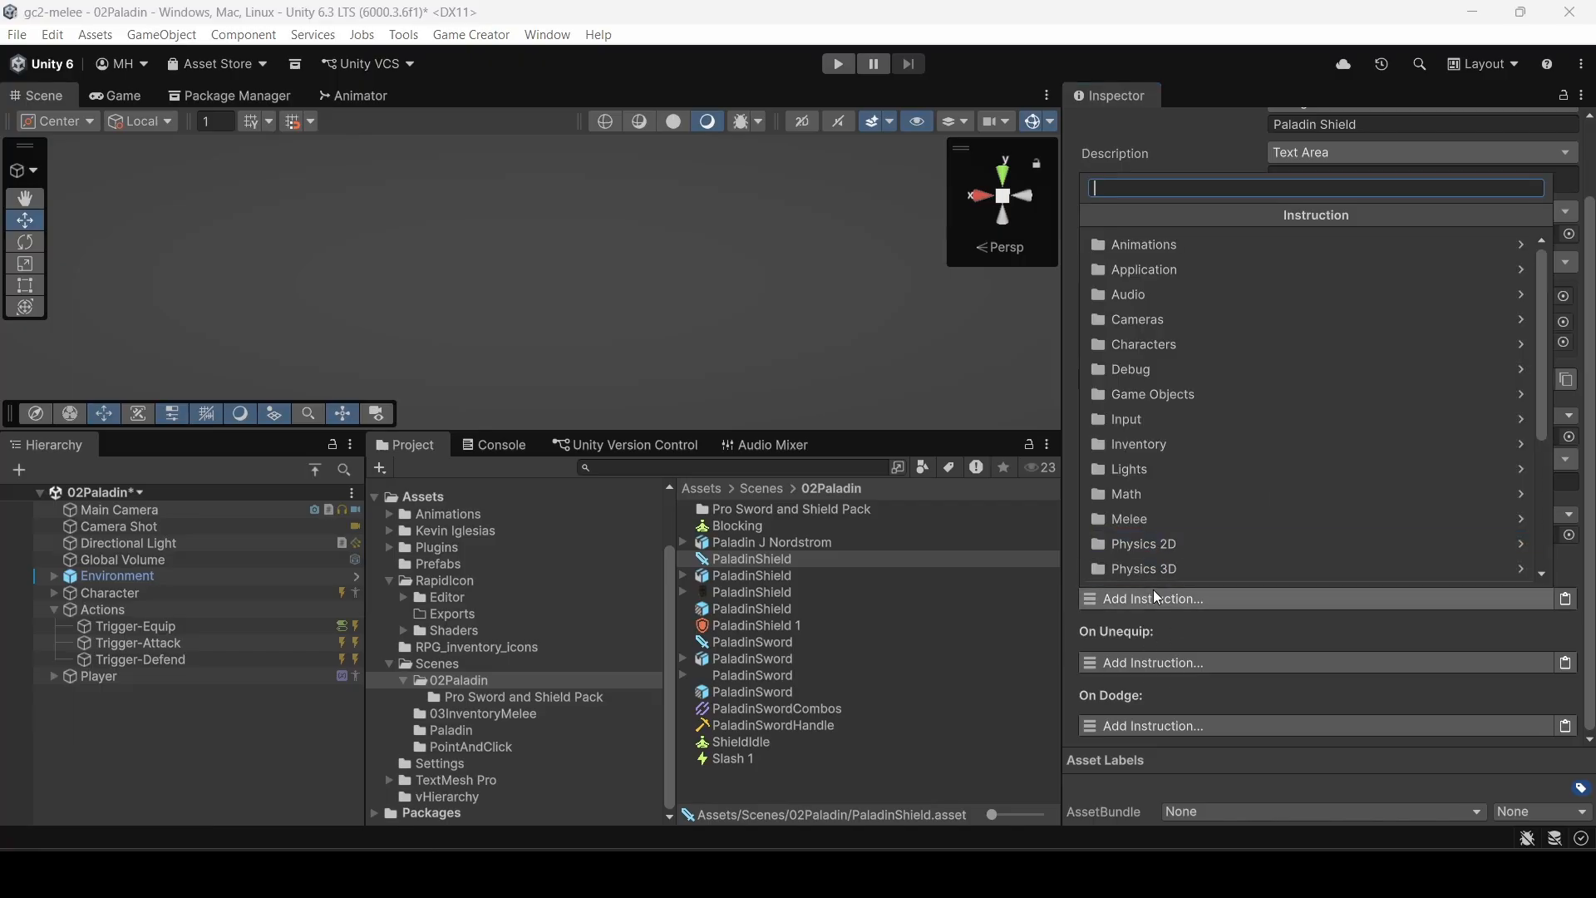
type("attac")
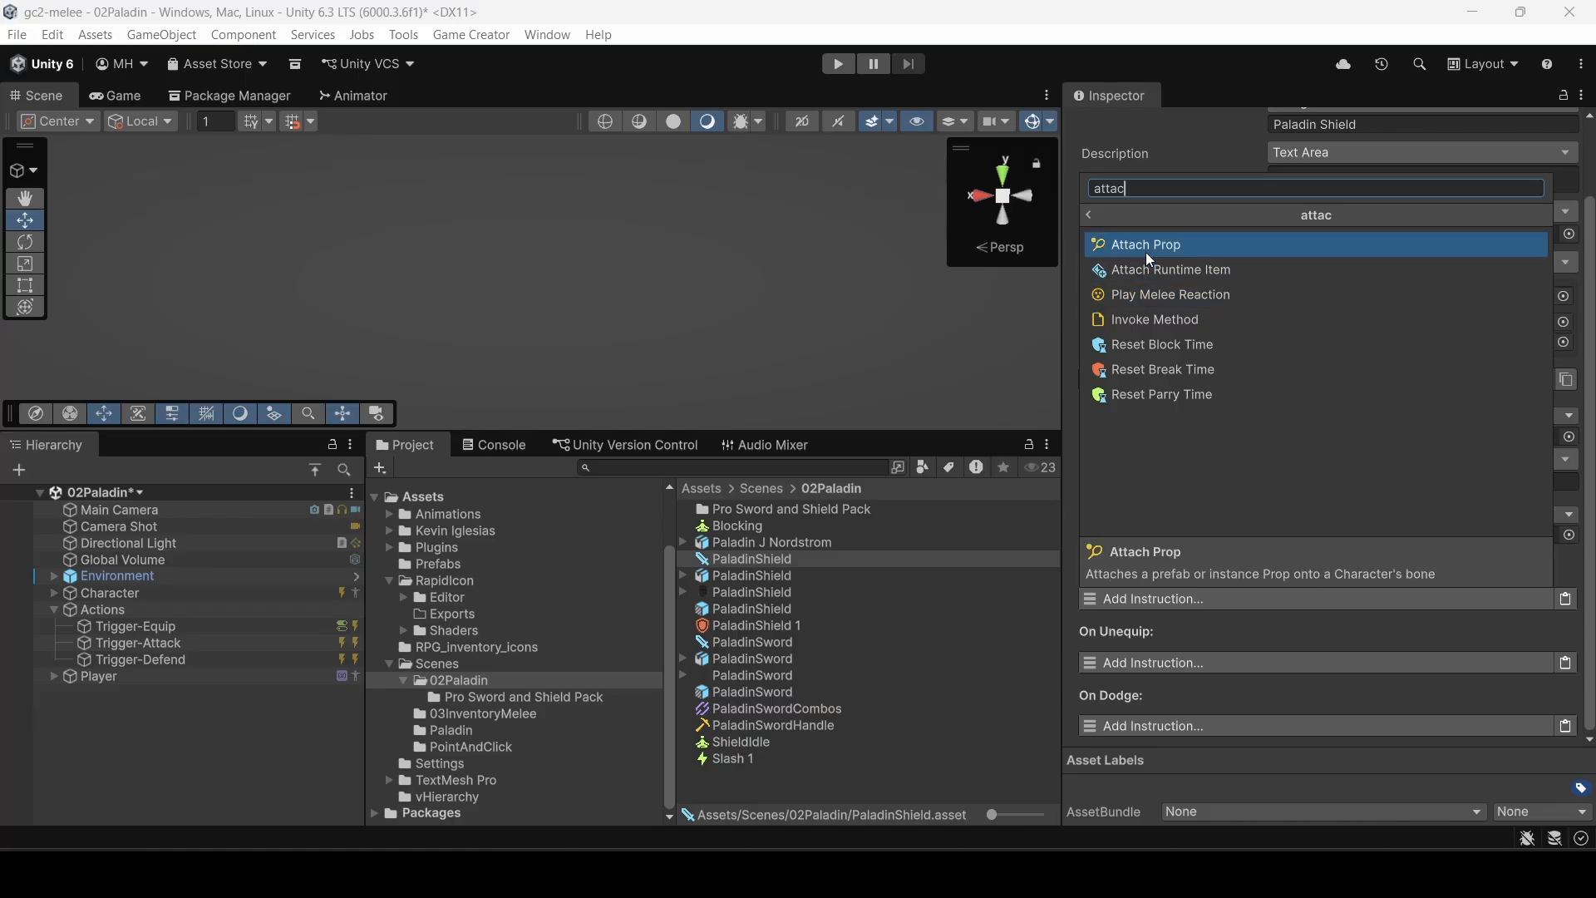
left_click(1147, 246)
scroll(1116, 645, "down", 4)
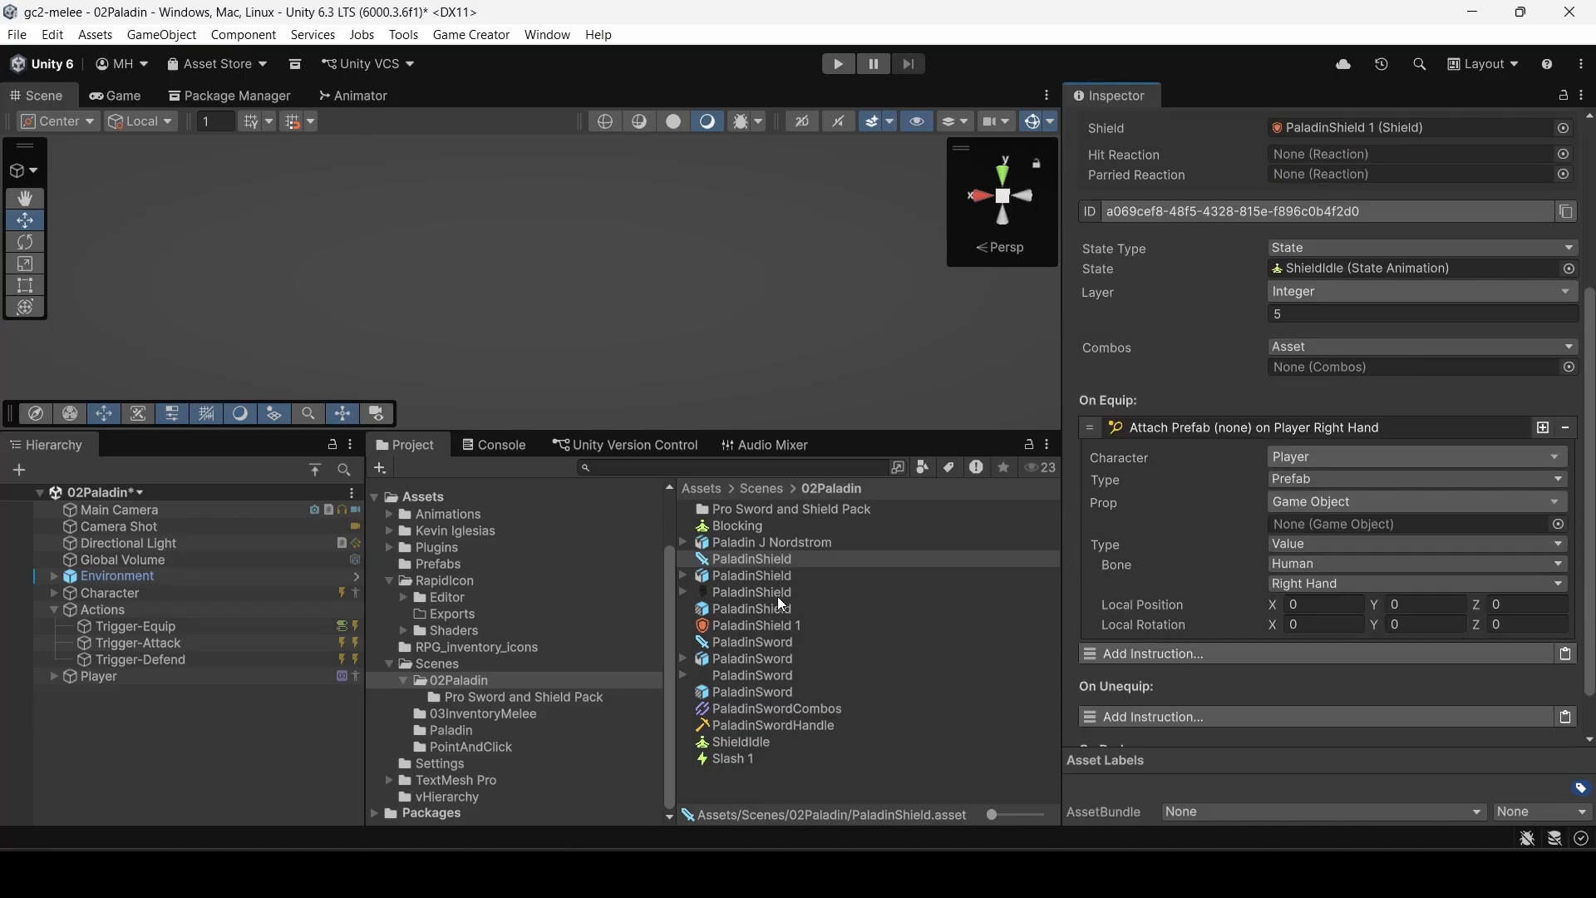
left_click_drag(770, 610, 1297, 529)
left_click(1293, 546)
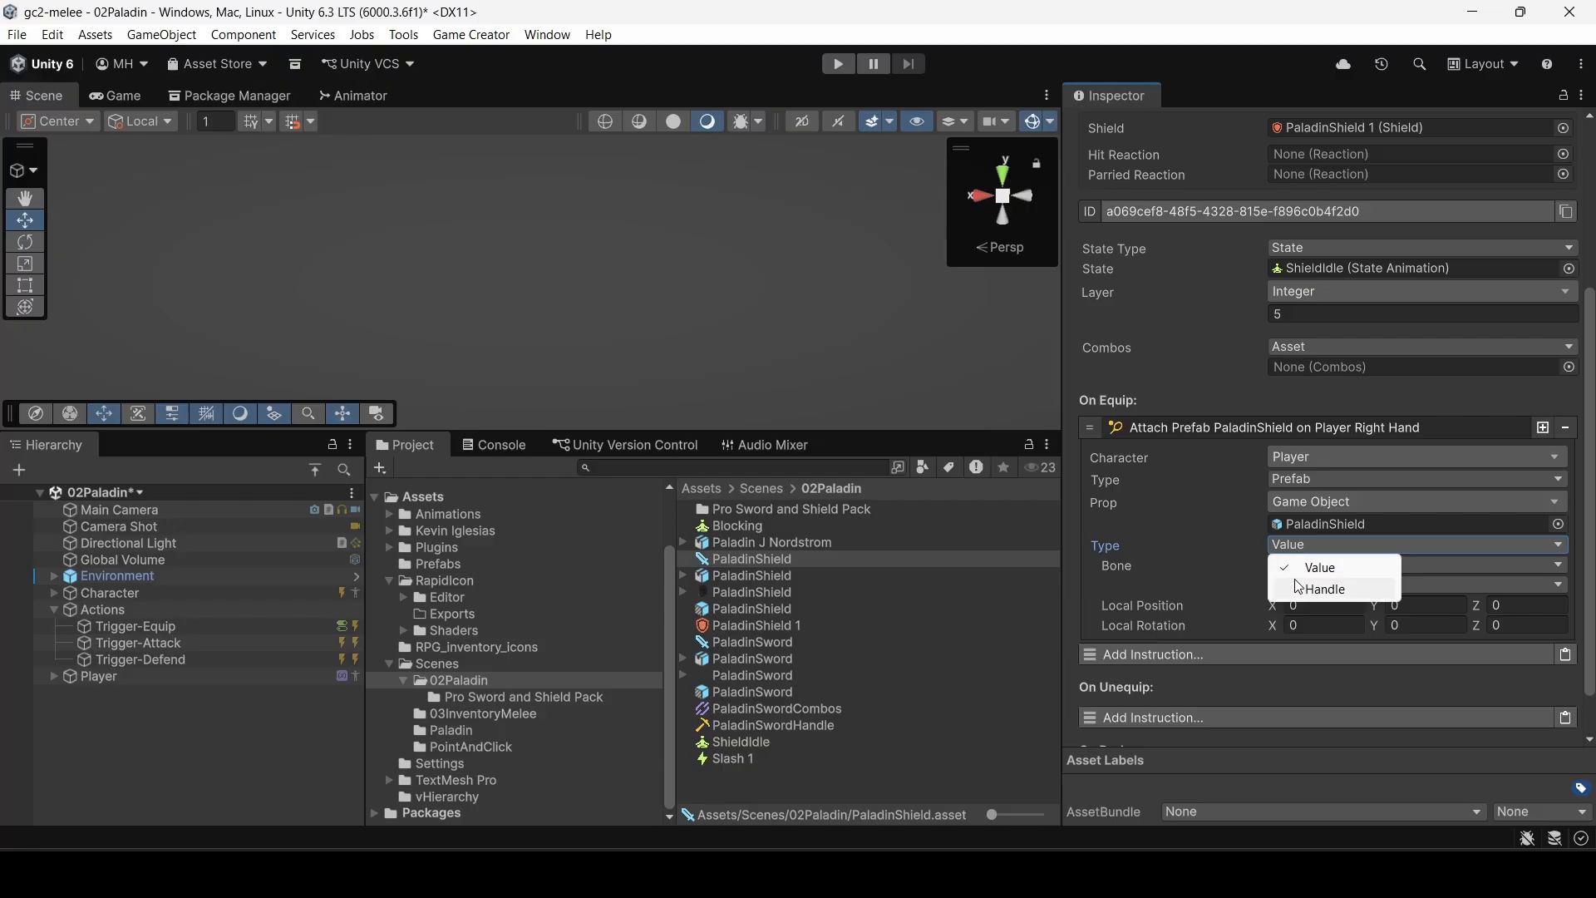
left_click(1297, 587)
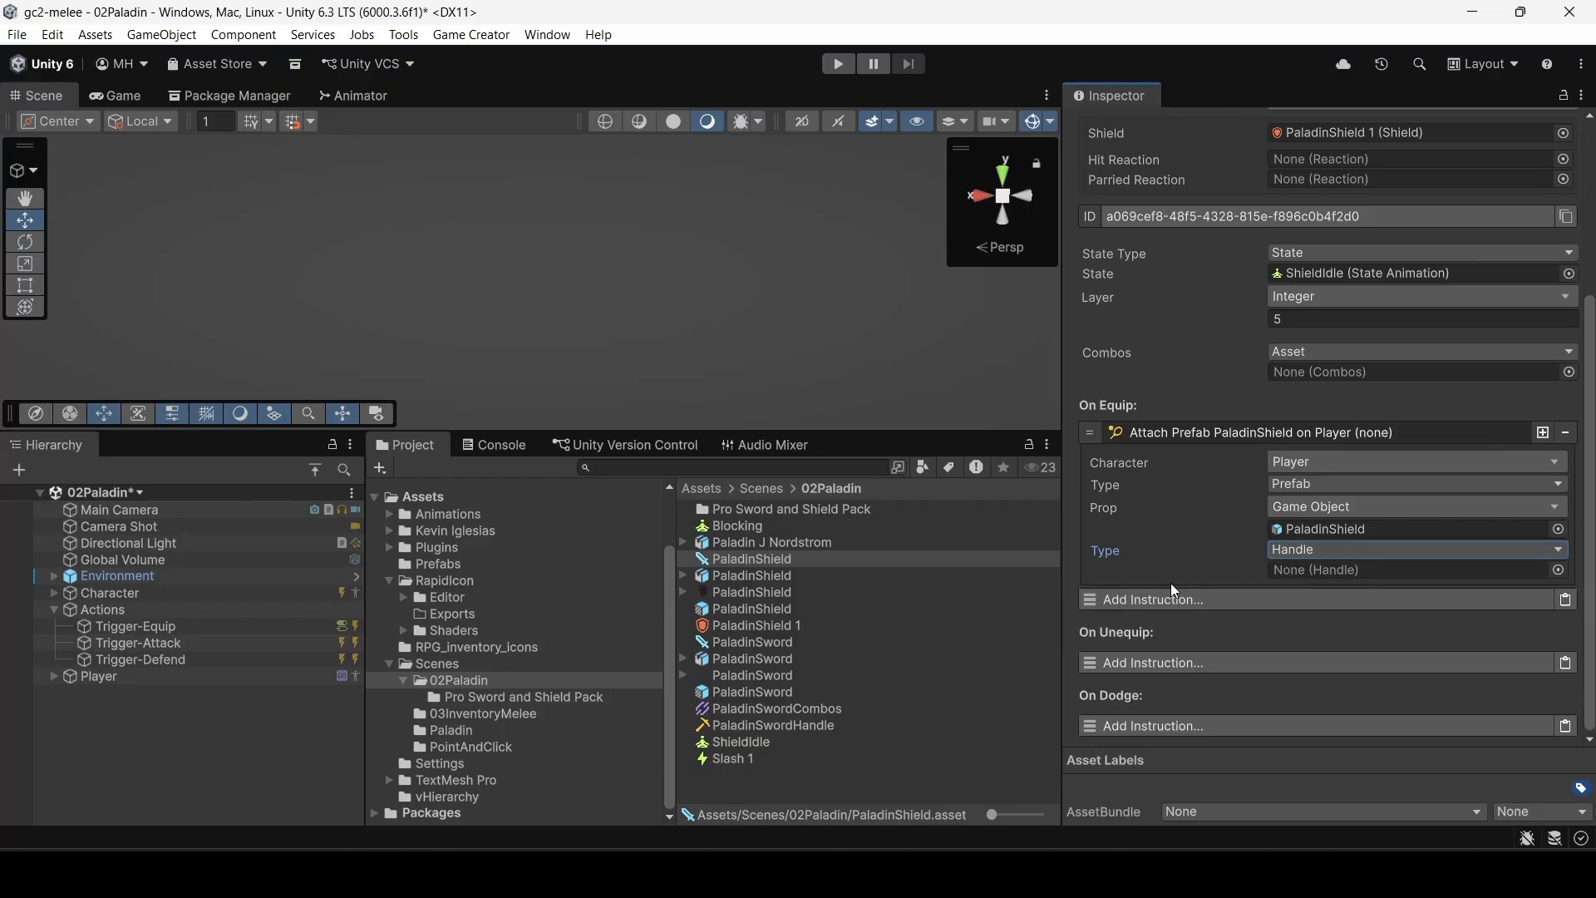
Step: Add a Remove Prop instruction to the weapon's On Unequip list with the PaladinShield prefab as prop, and collapse it
left_click(1145, 662)
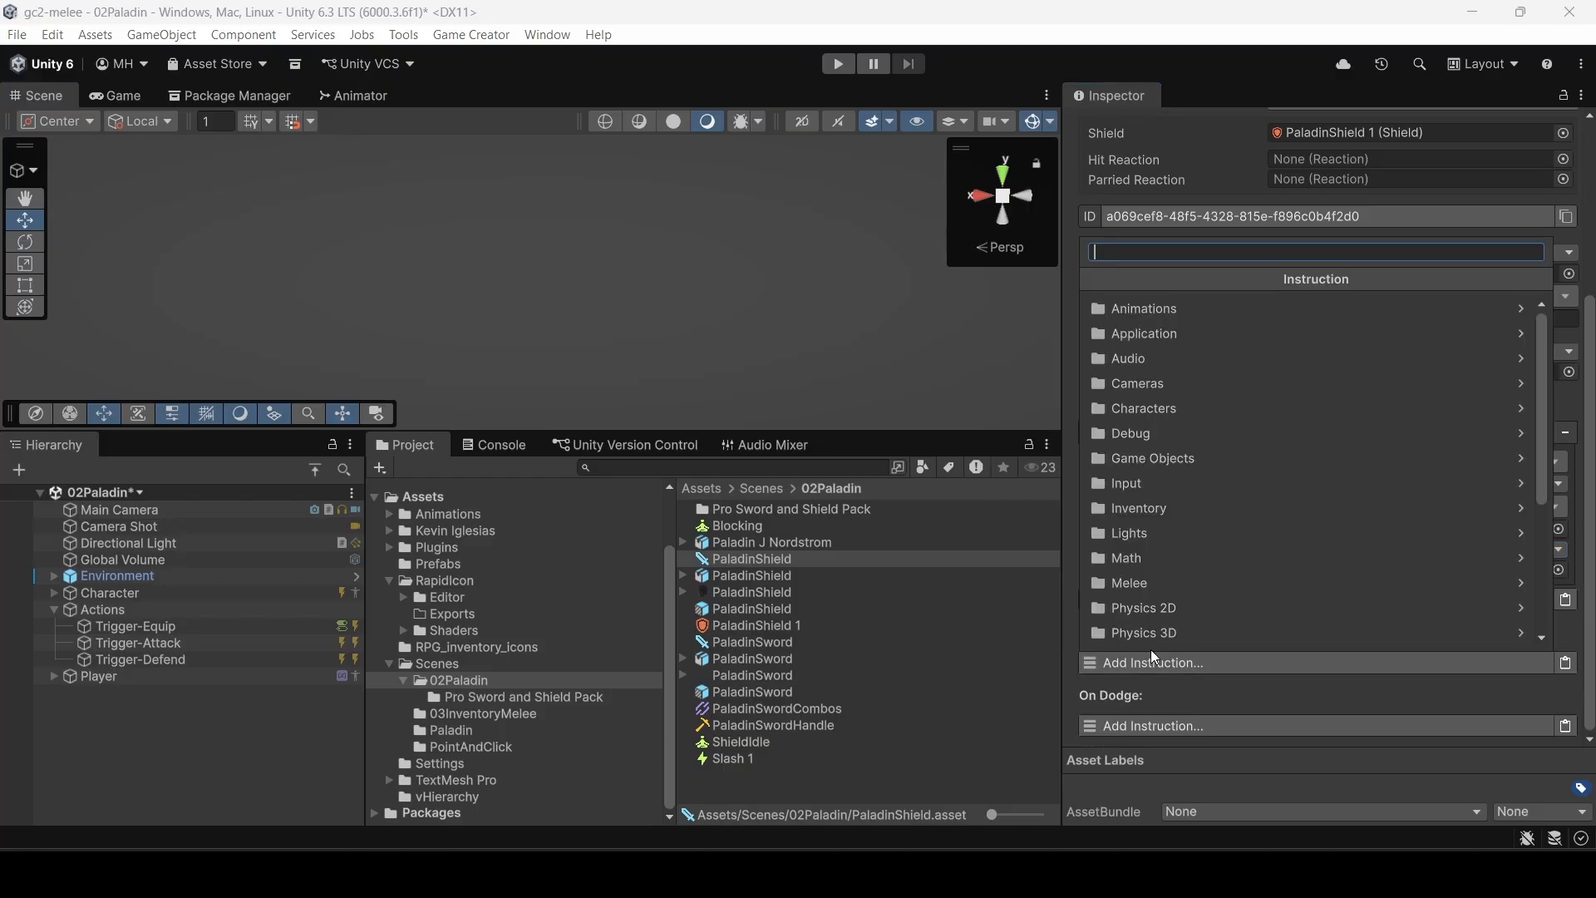
type("remo")
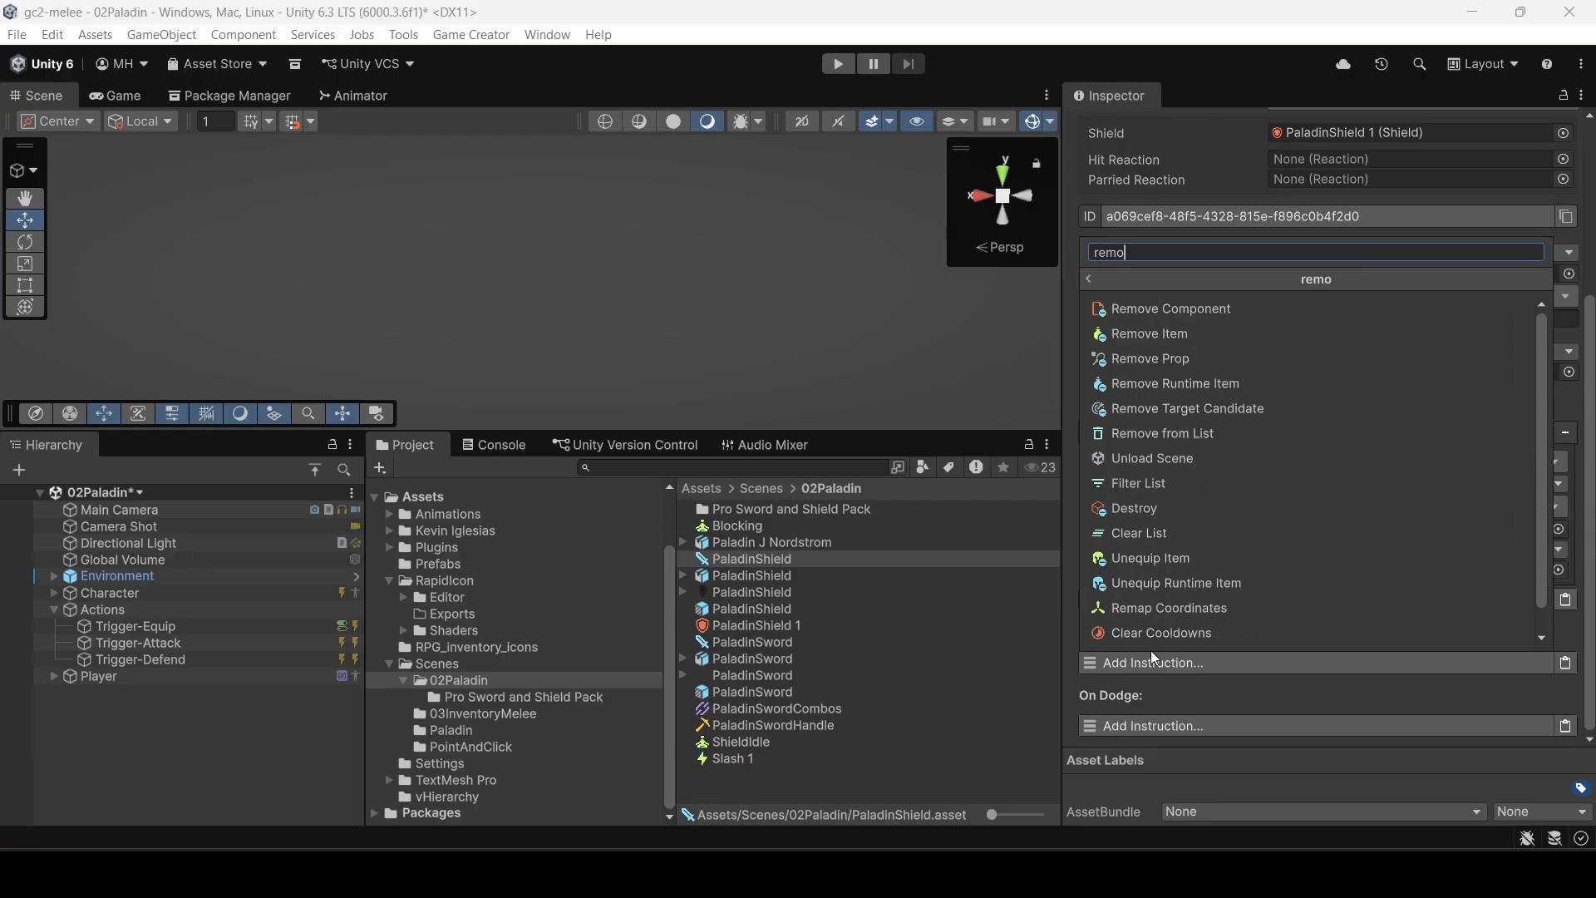
left_click(1145, 359)
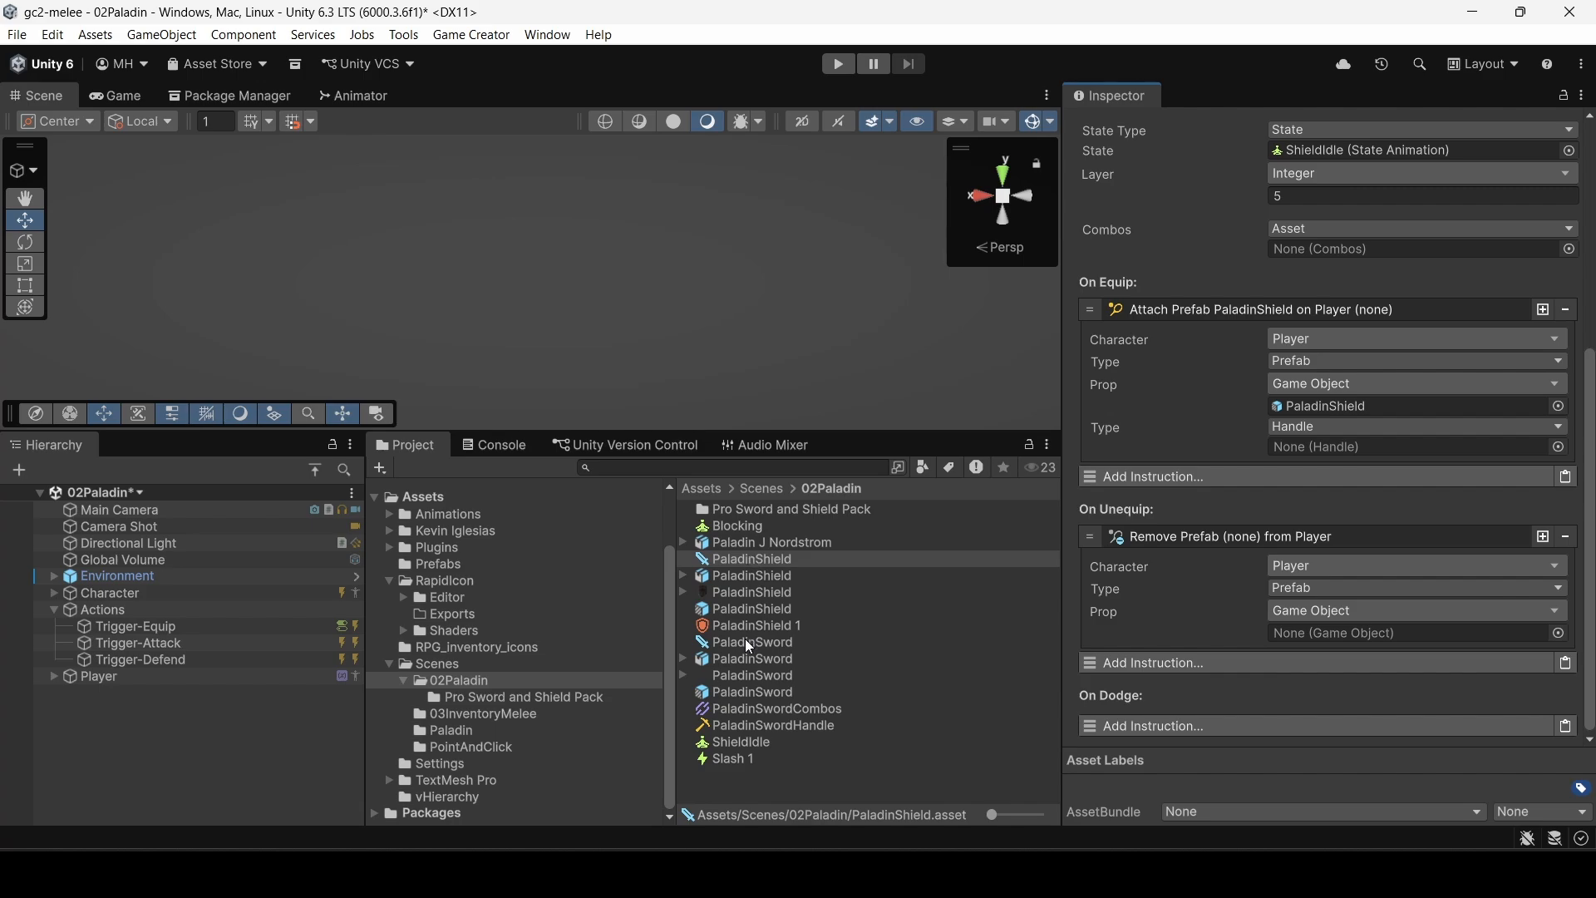
left_click_drag(745, 606, 1296, 635)
left_click(1177, 537)
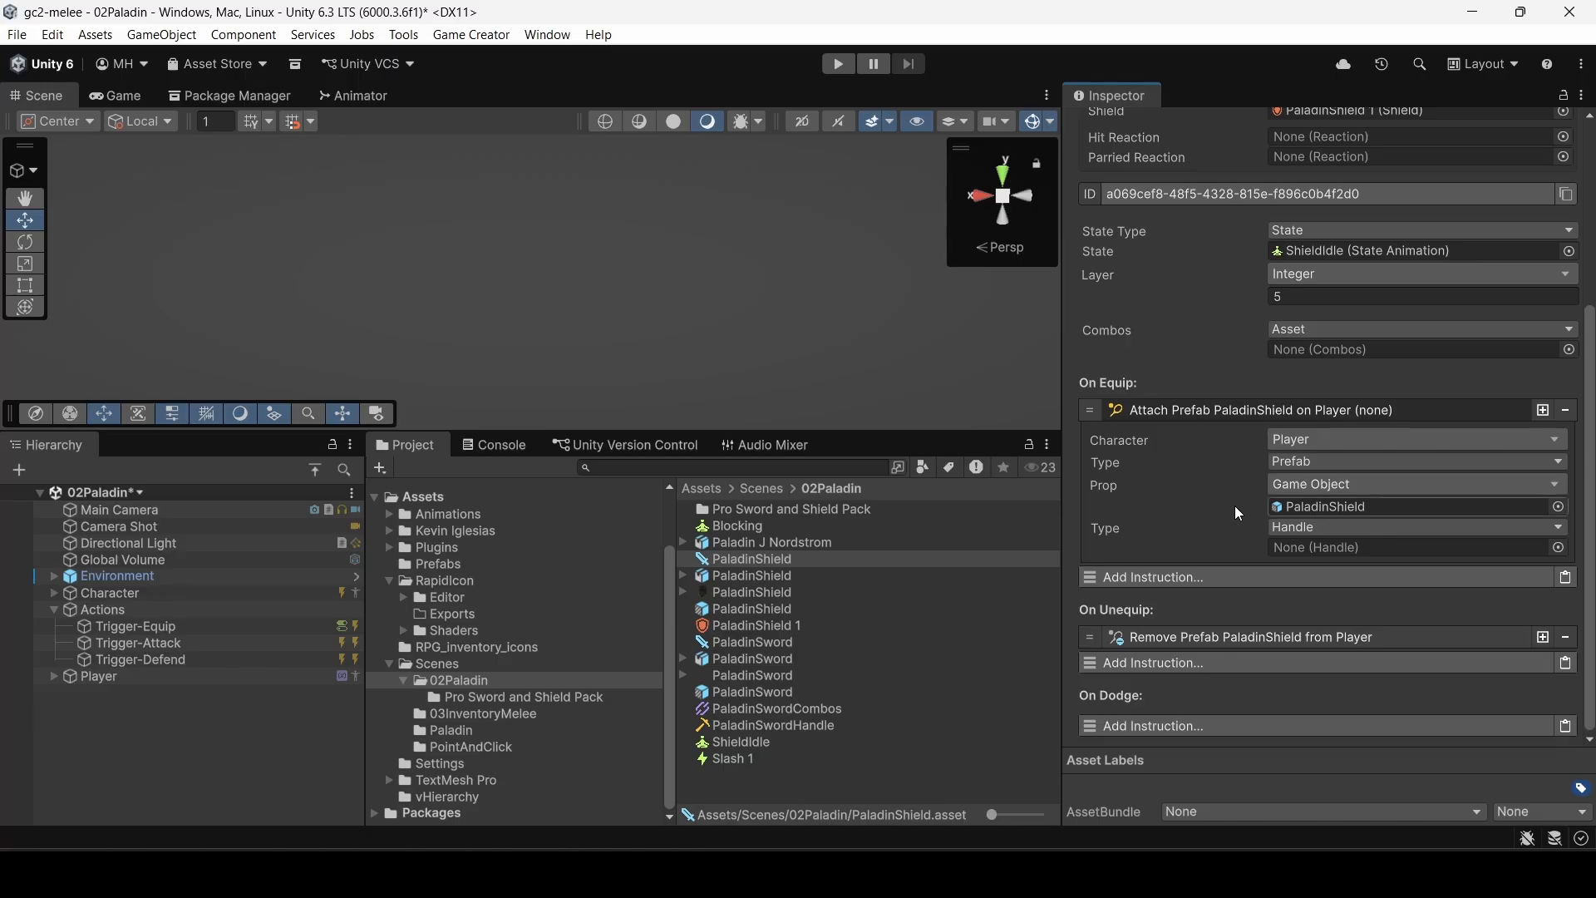
Step: Create a Game Creator handle asset named ShieldHandle in the 02Paladin folder
right_click(722, 785)
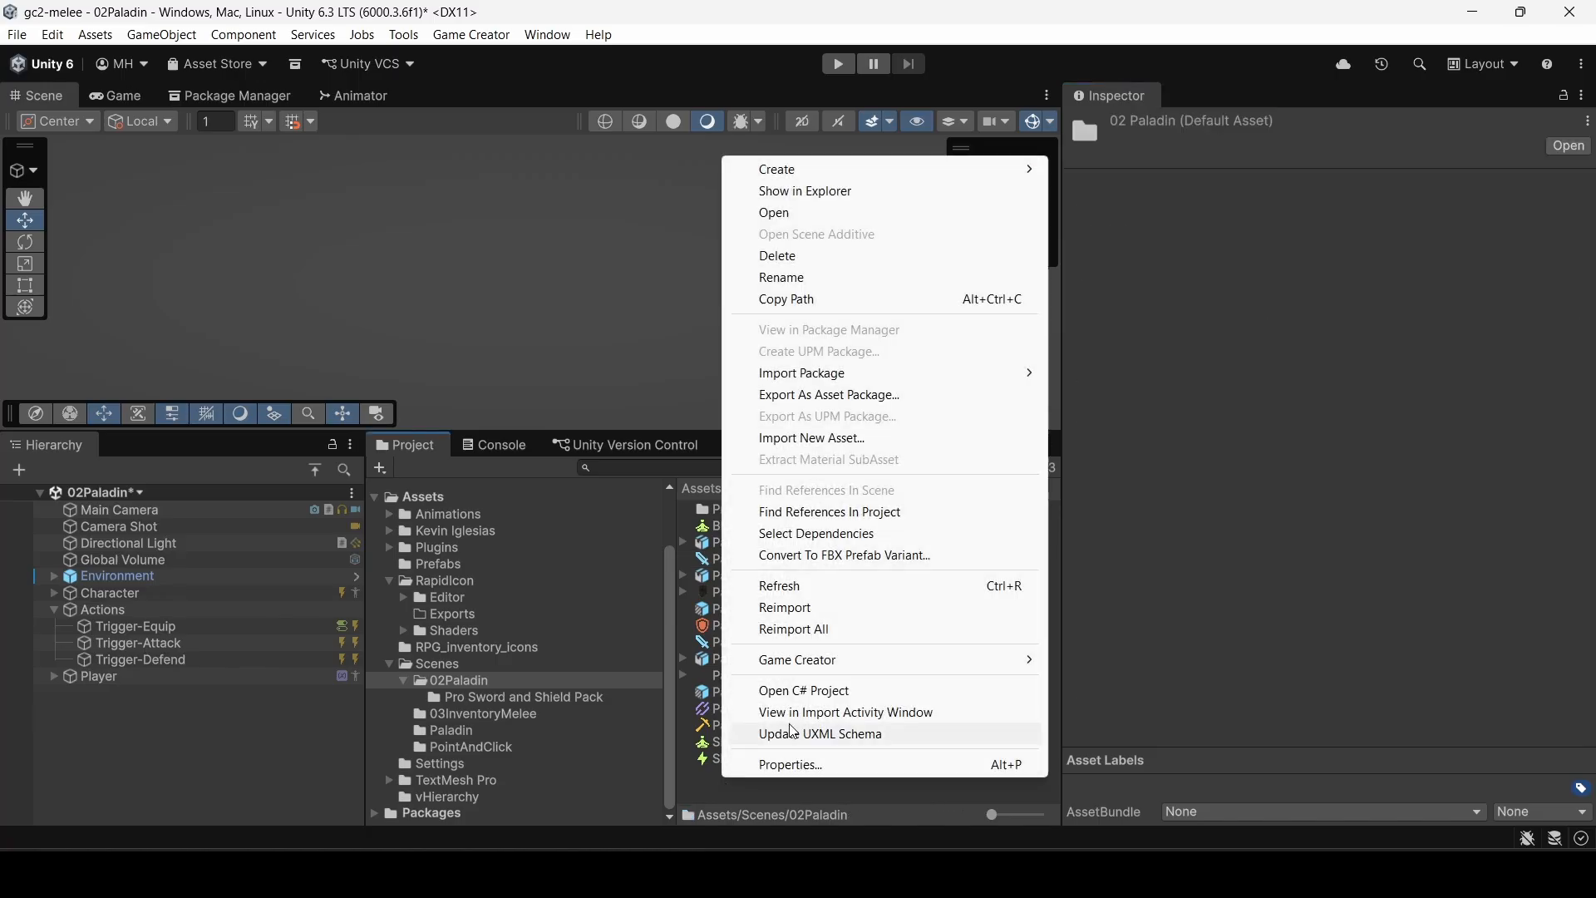
mouse_move(817, 173)
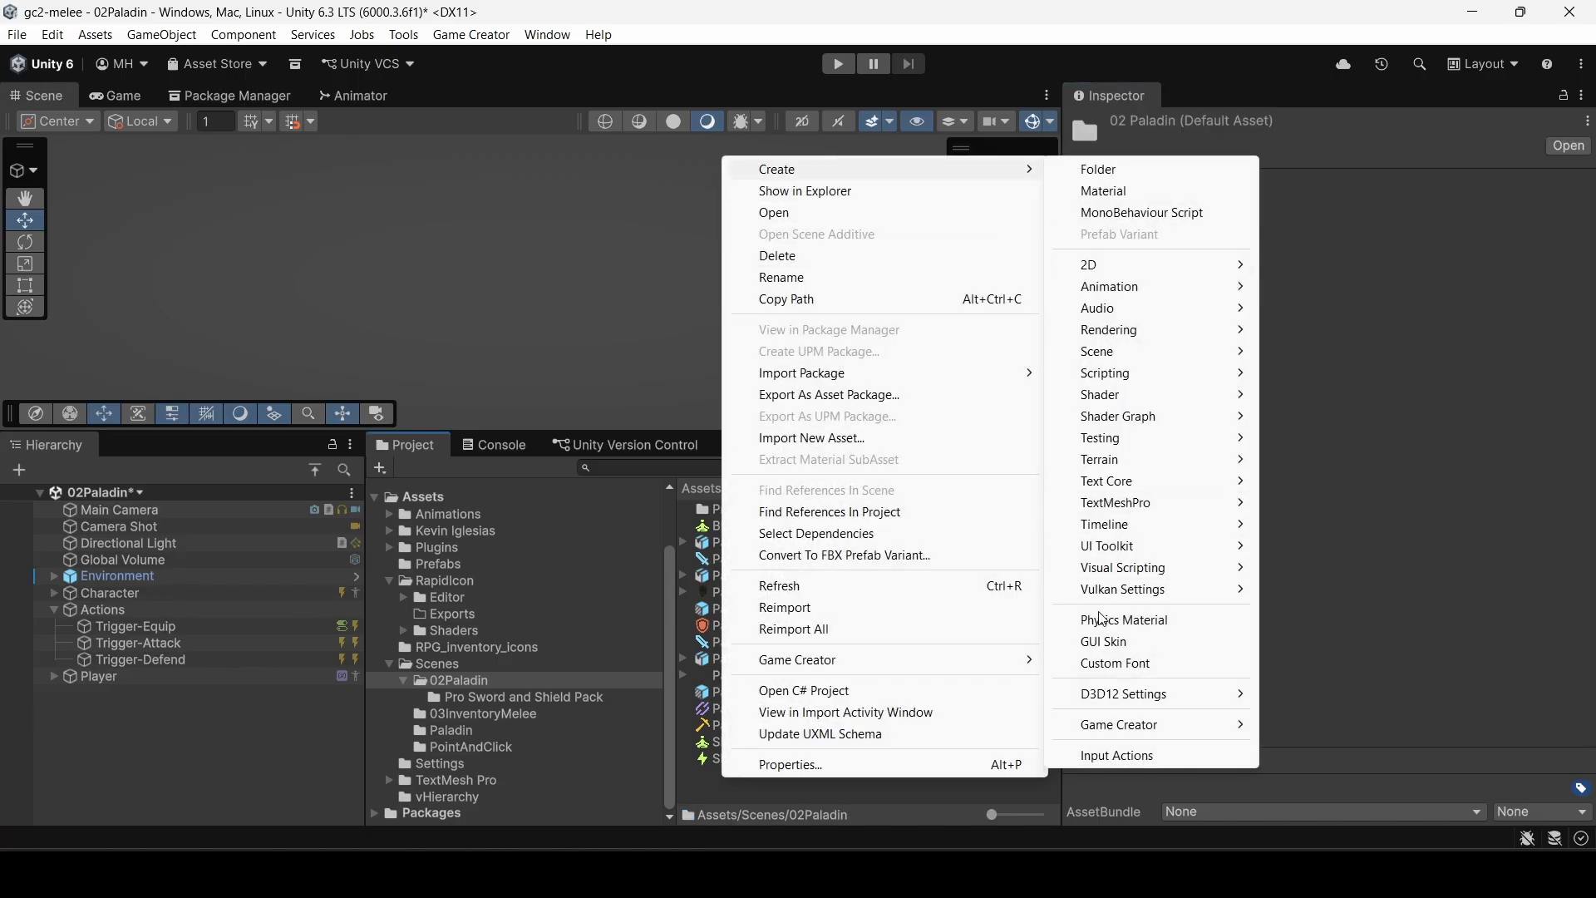
mouse_move(1118, 725)
mouse_move(1289, 798)
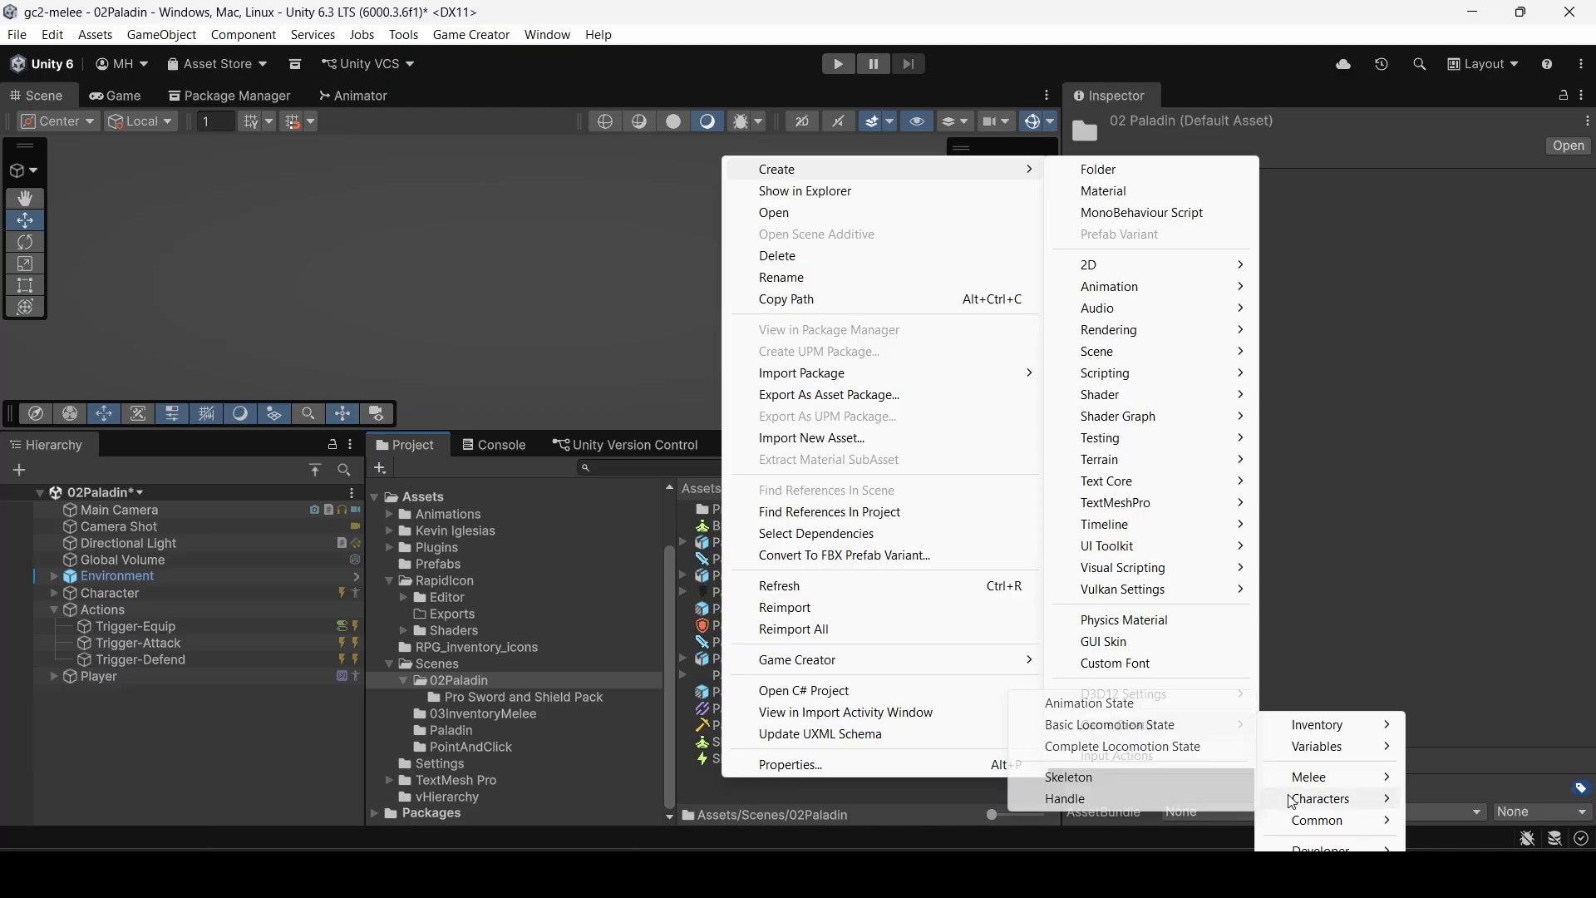
left_click(1105, 800)
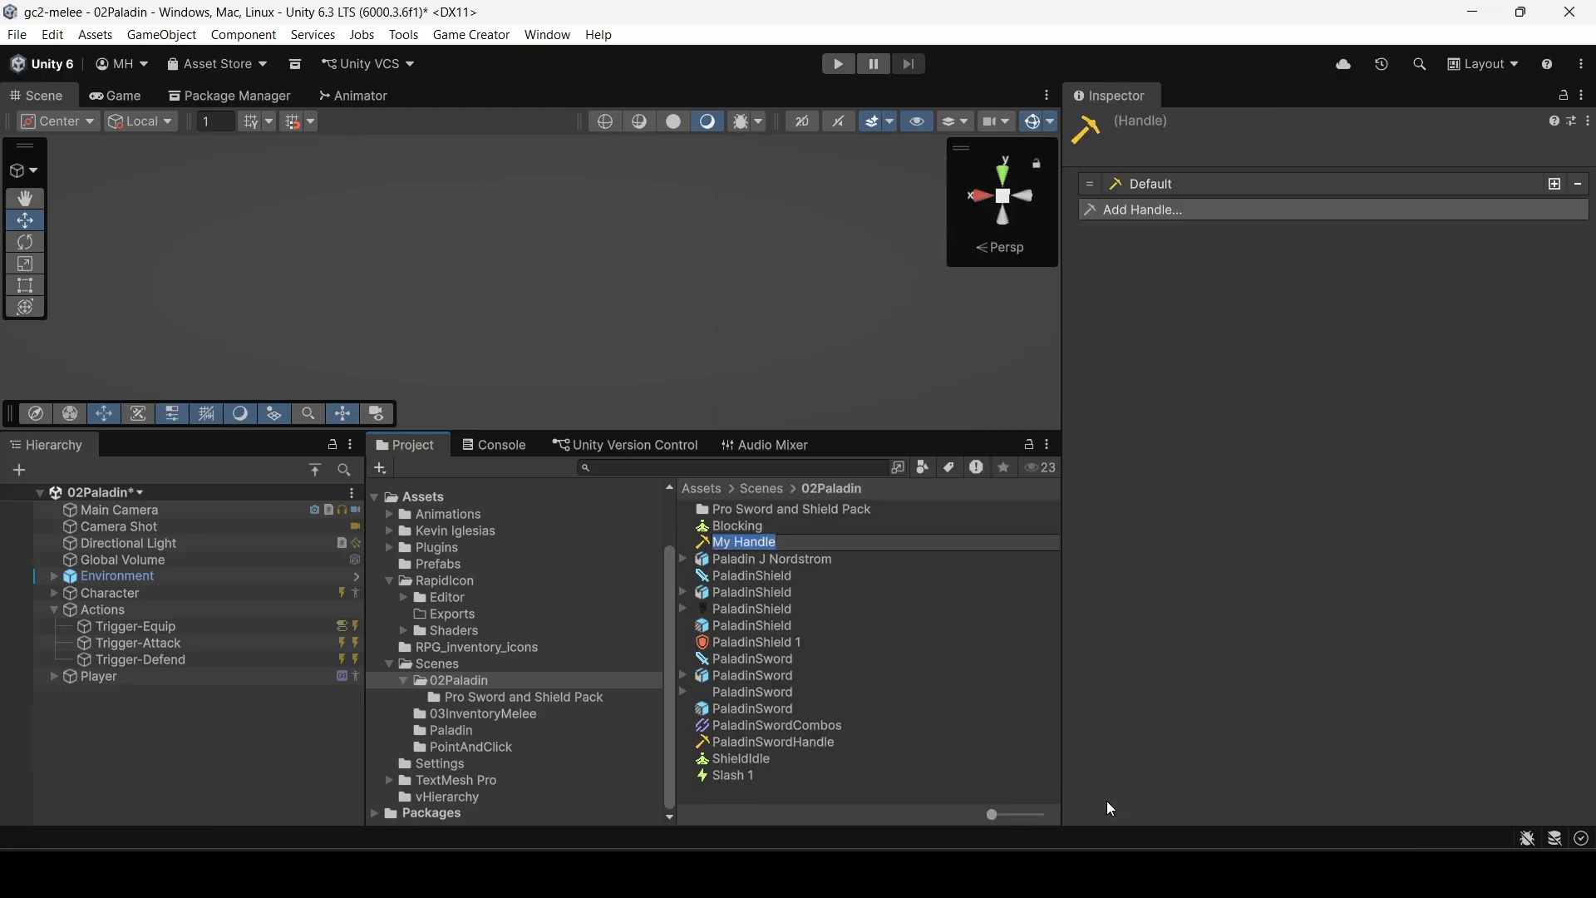
type("ShieldHn")
key("BackSpace")
type("andle")
key("Return")
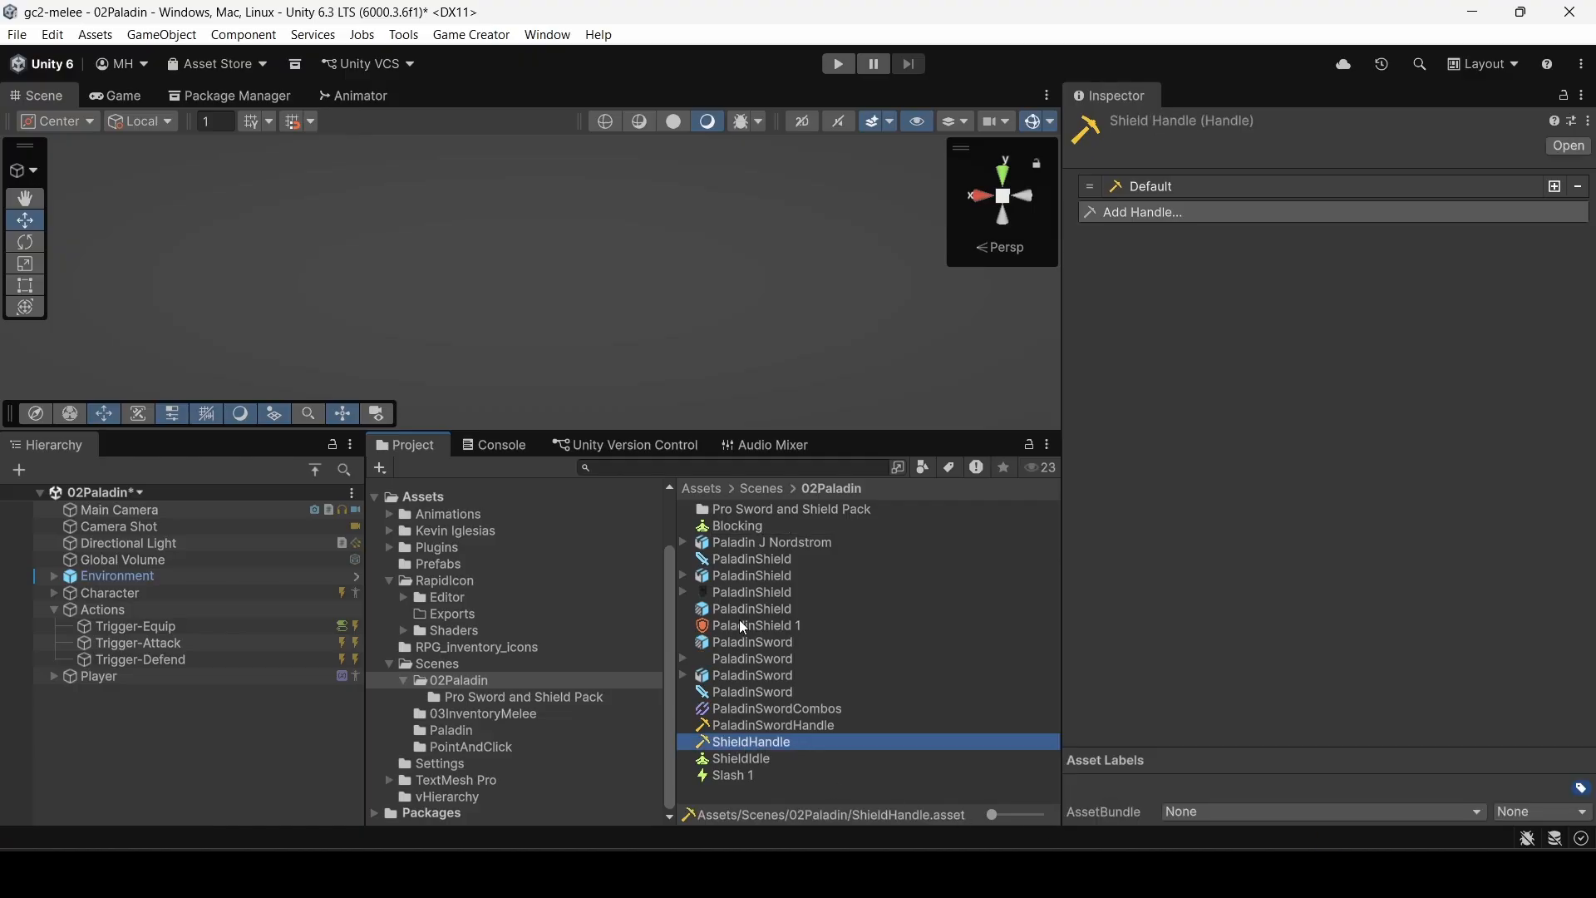
Step: Assign ShieldHandle as the handle of the Attach Prop instruction in the PaladinShield melee weapon's On Equip list, and collapse the instruction
left_click(746, 559)
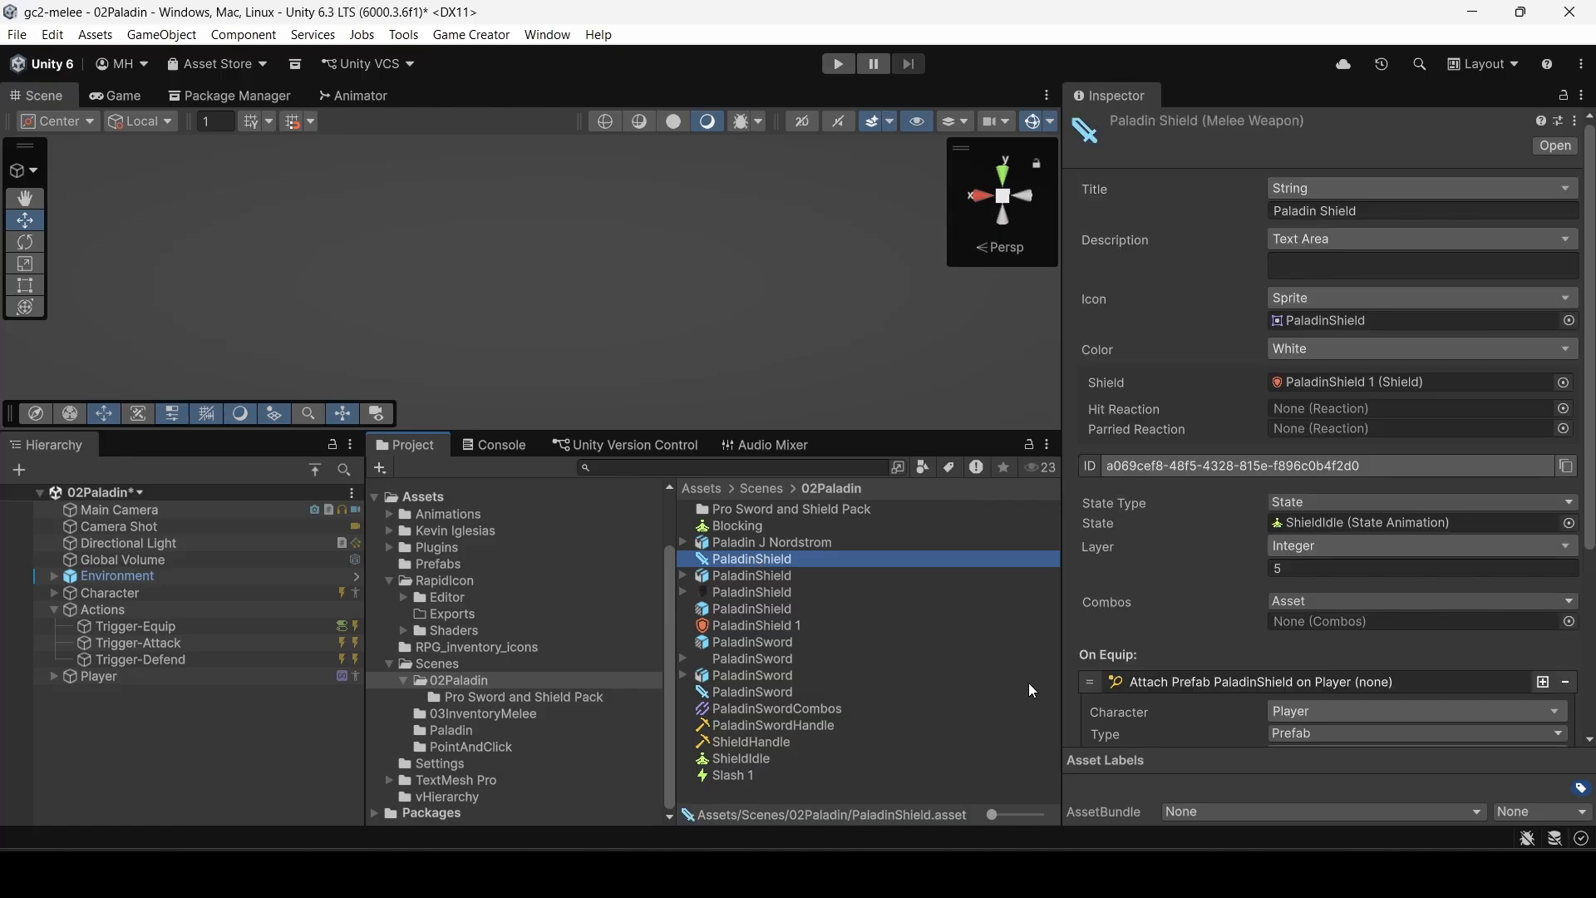
scroll(1161, 672, "down", 5)
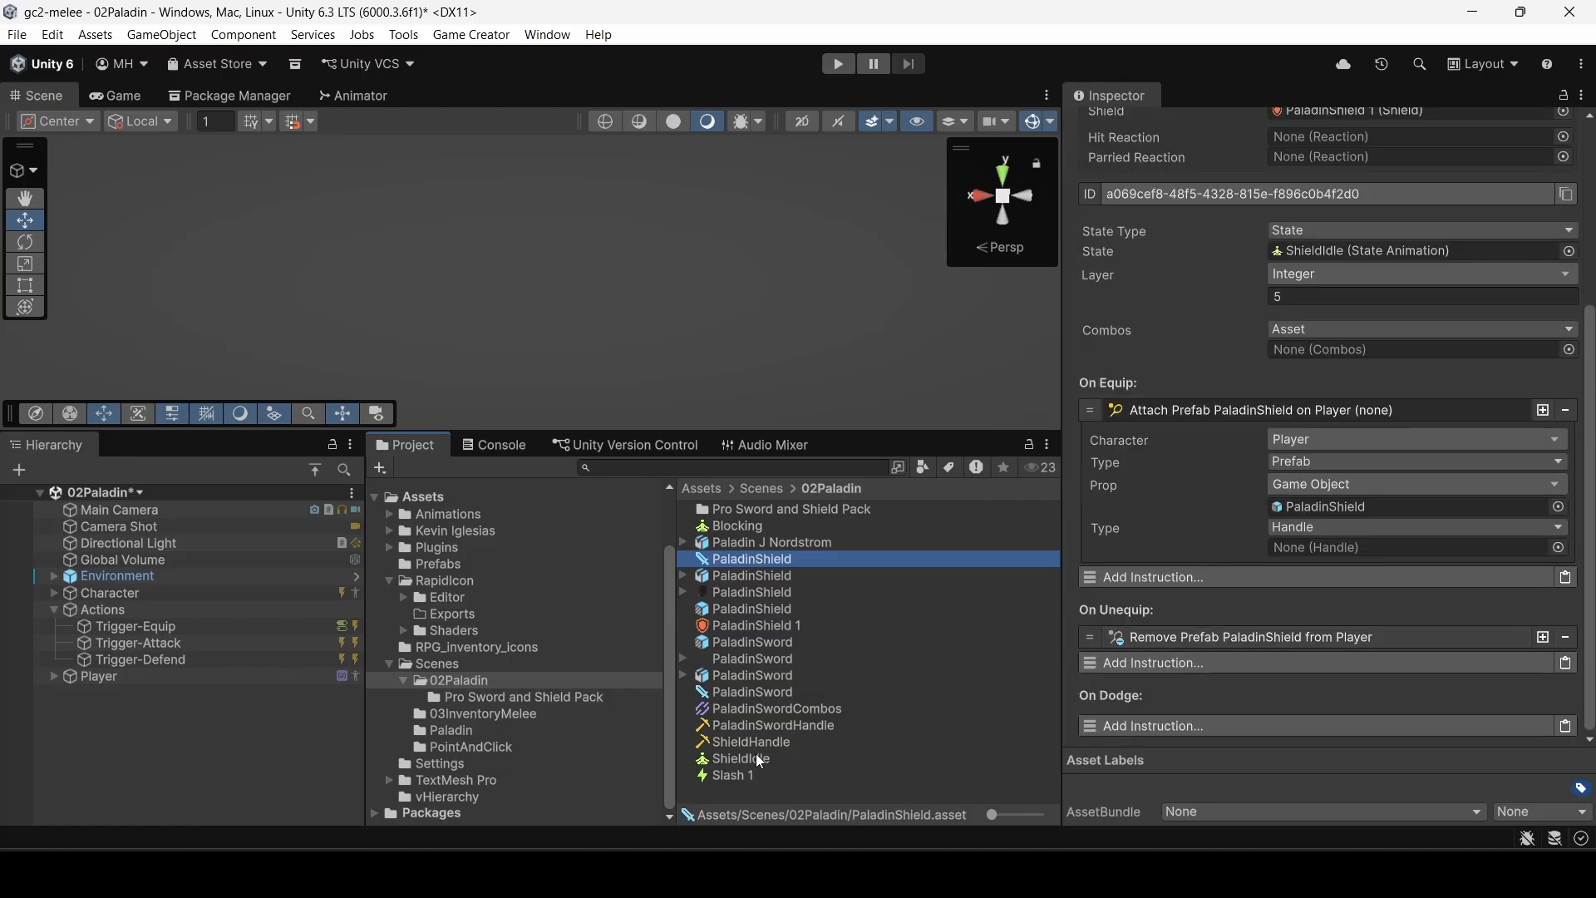
left_click_drag(748, 742, 1370, 550)
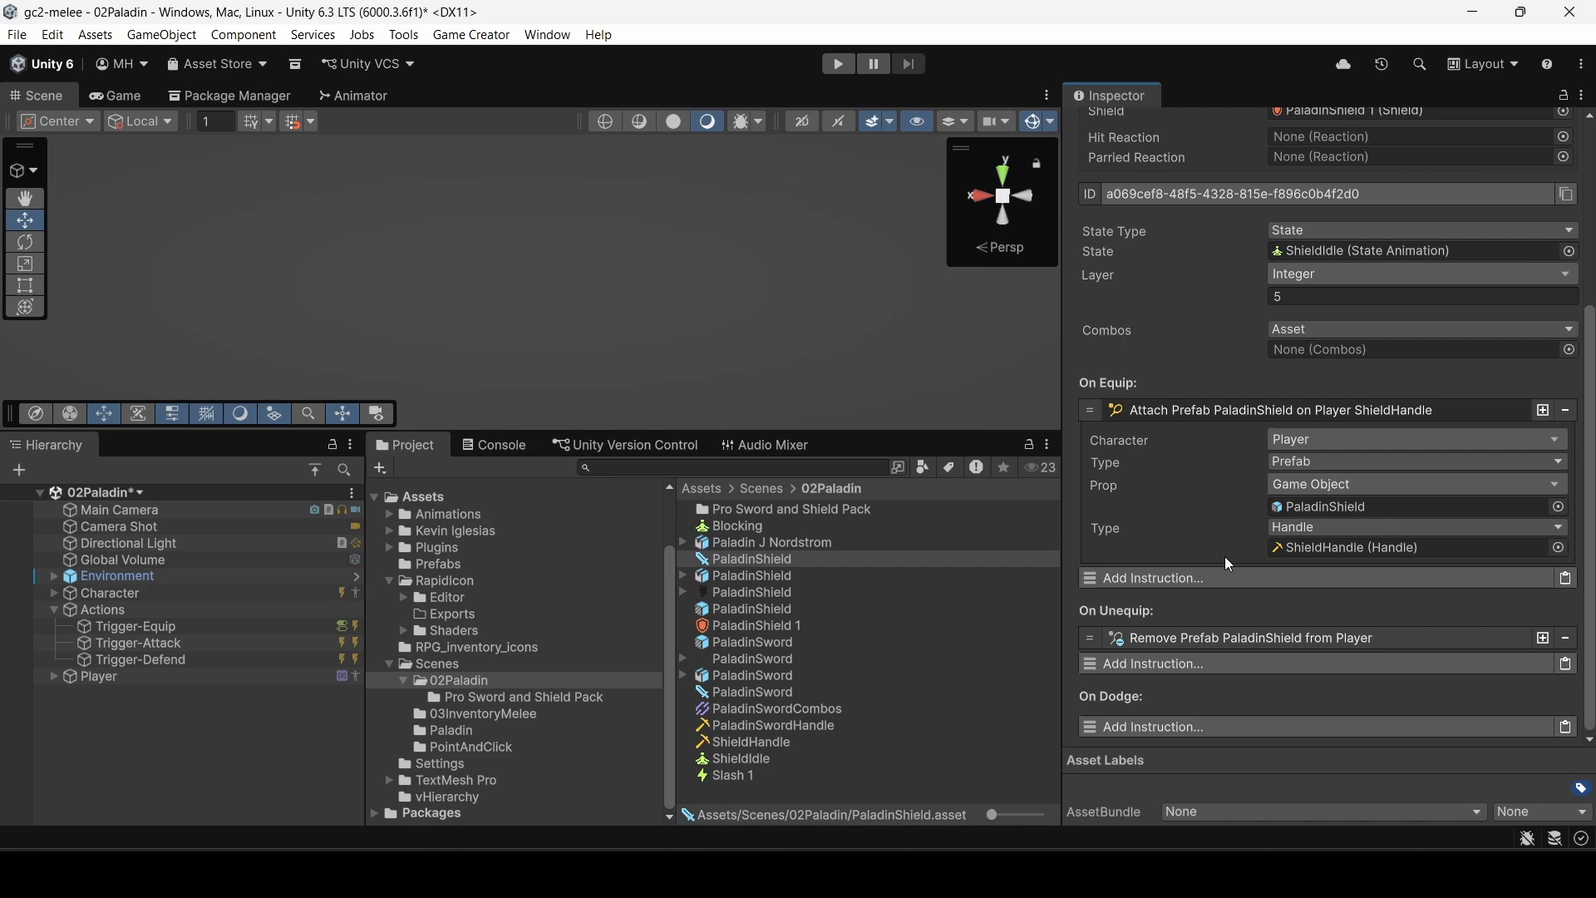
left_click(1199, 412)
scroll(1198, 539, "up", 3)
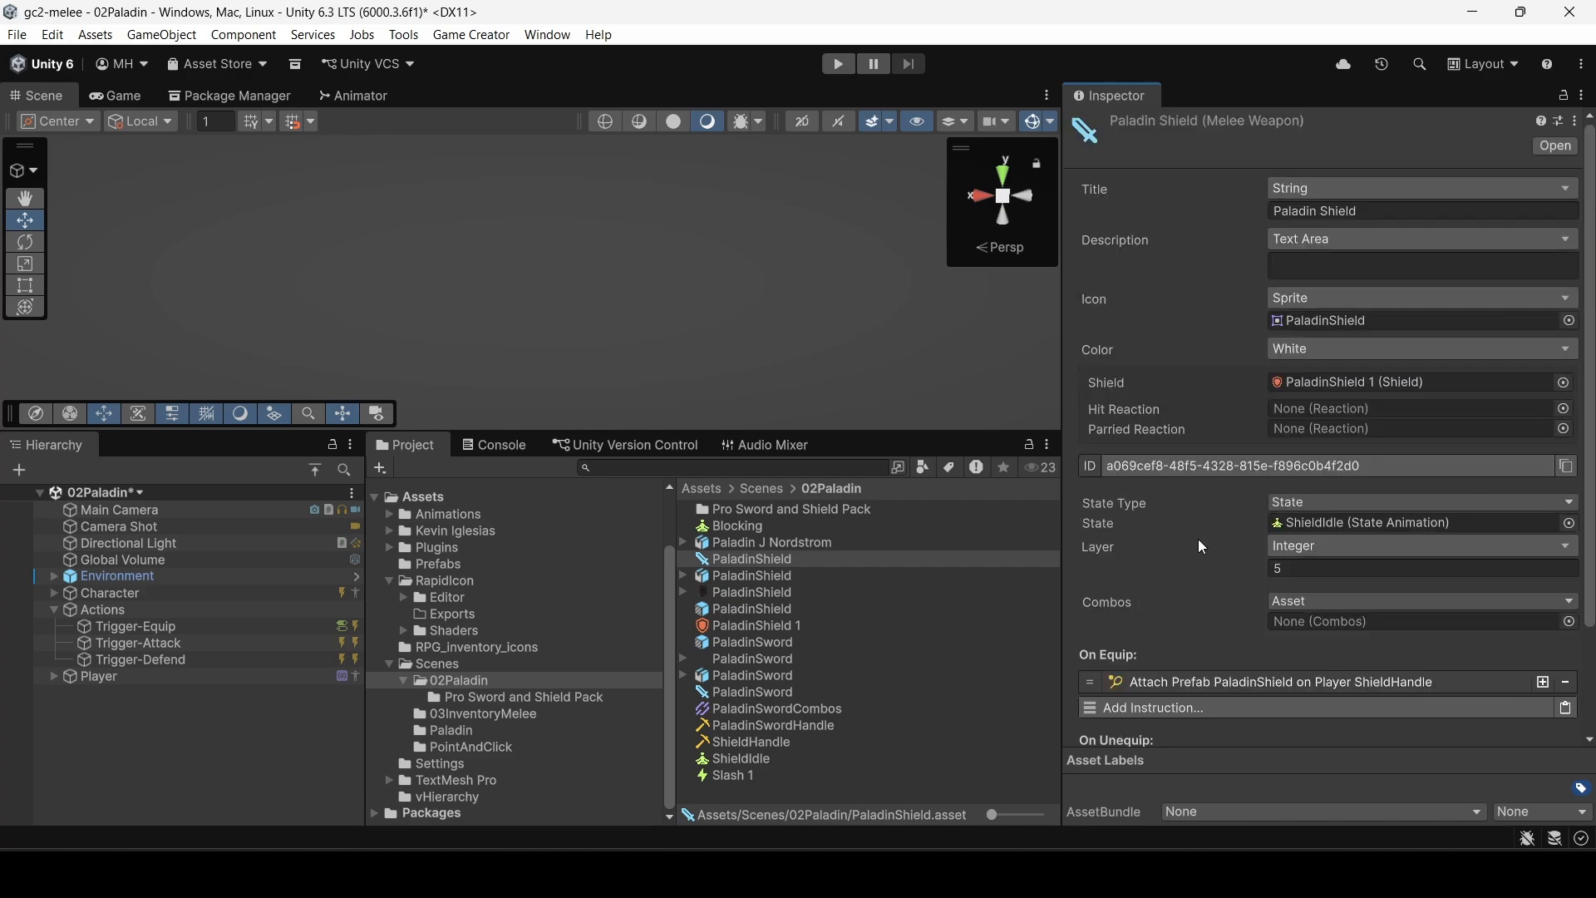
Step: Set the bone of the ShieldHandle asset's Default handle to Left Hand
left_click(750, 740)
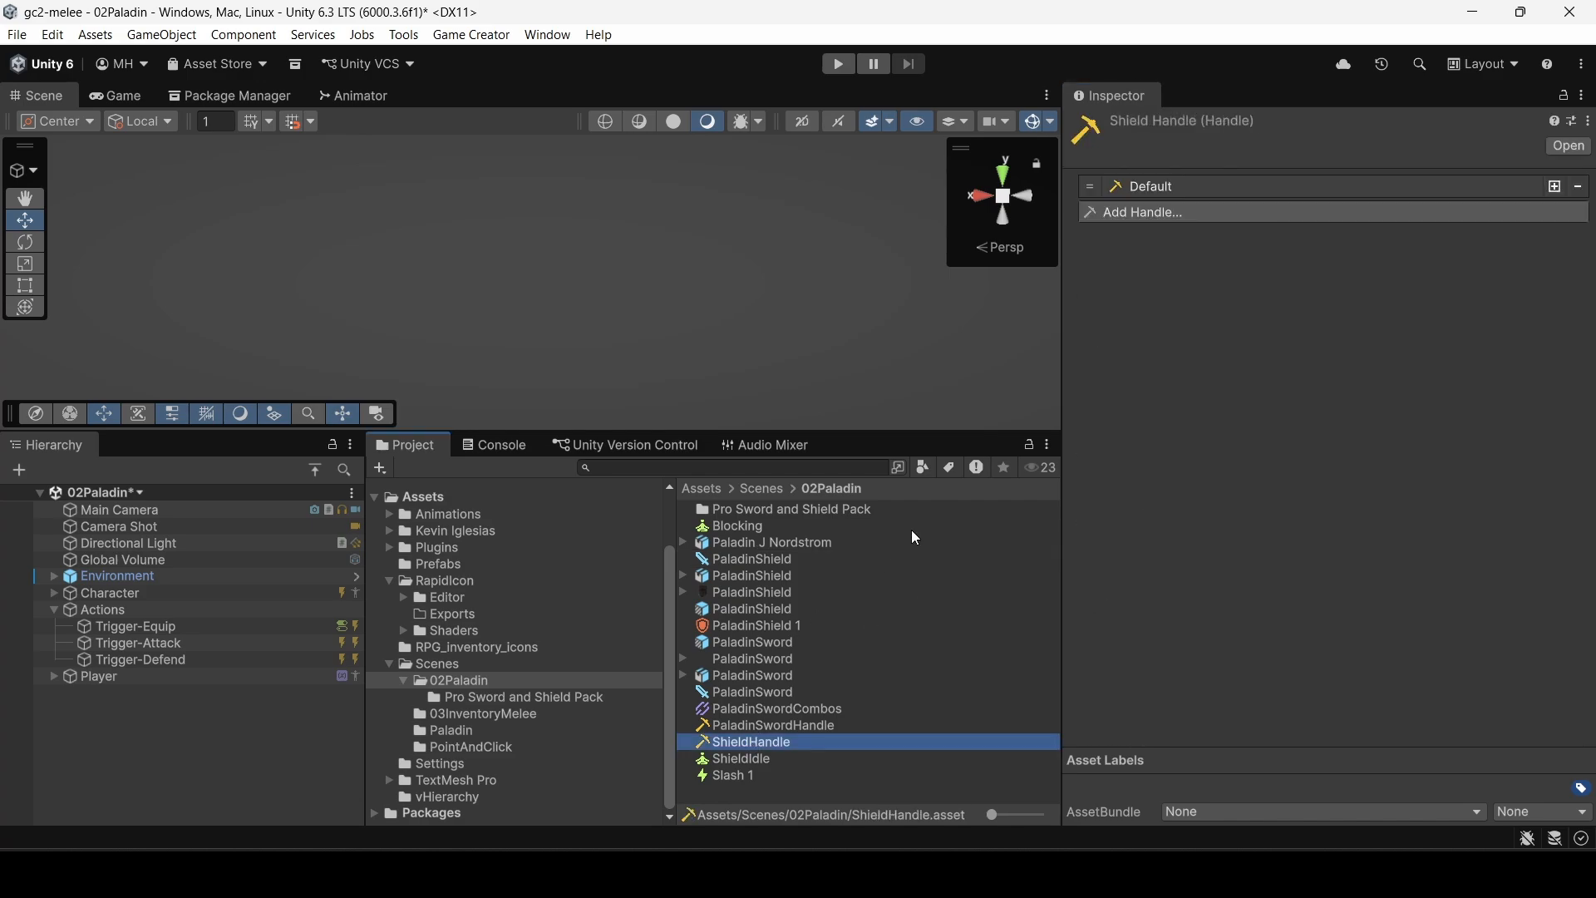
left_click(1234, 186)
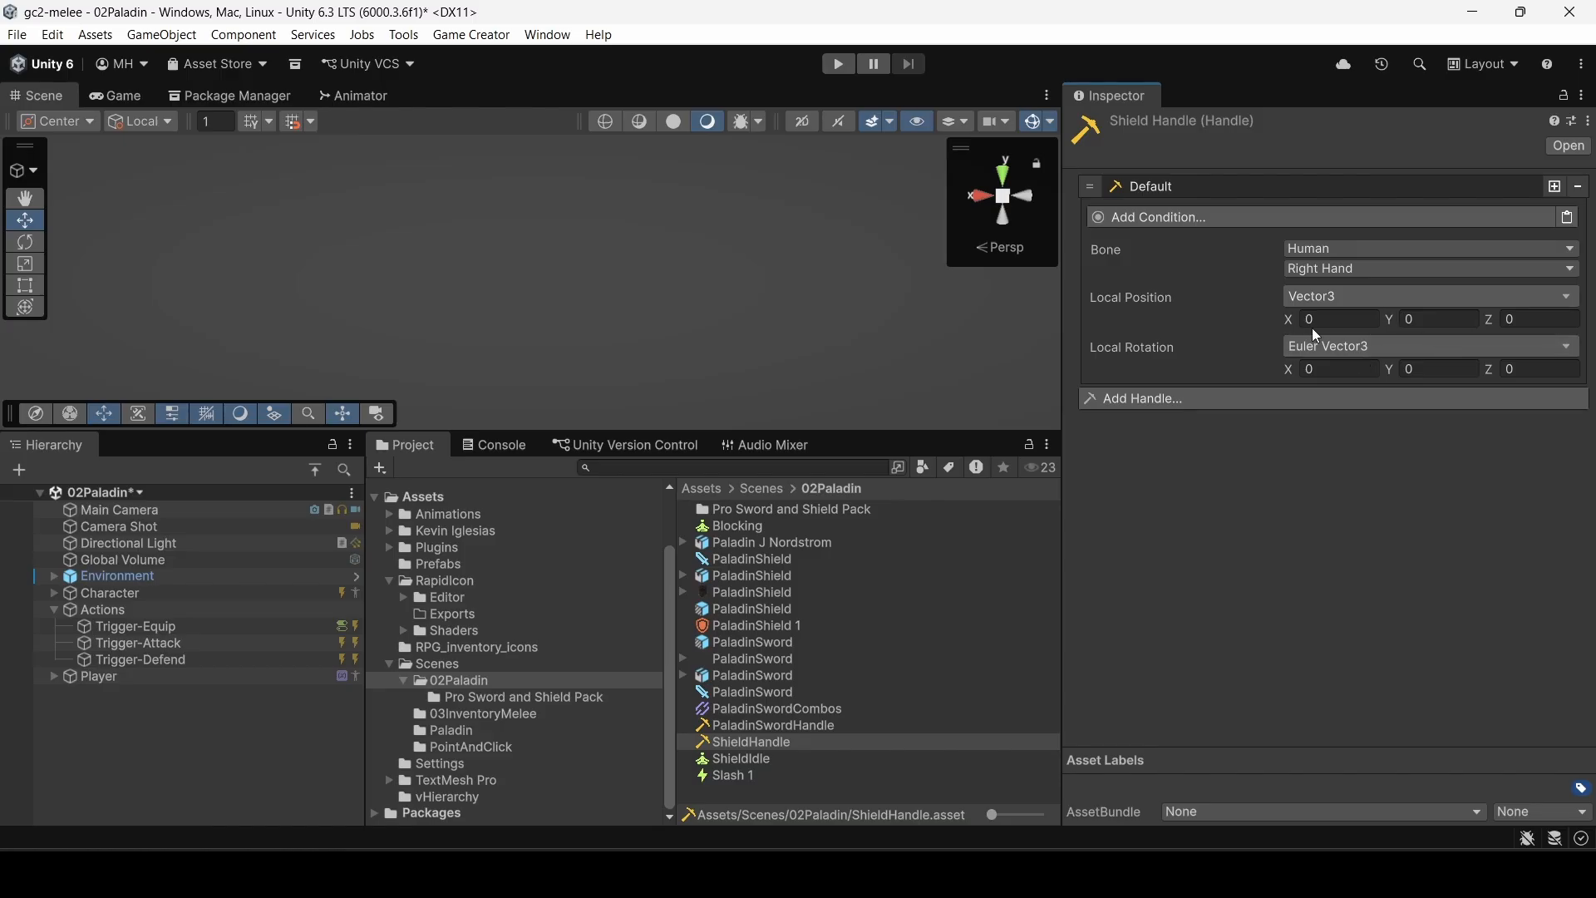
left_click(1314, 270)
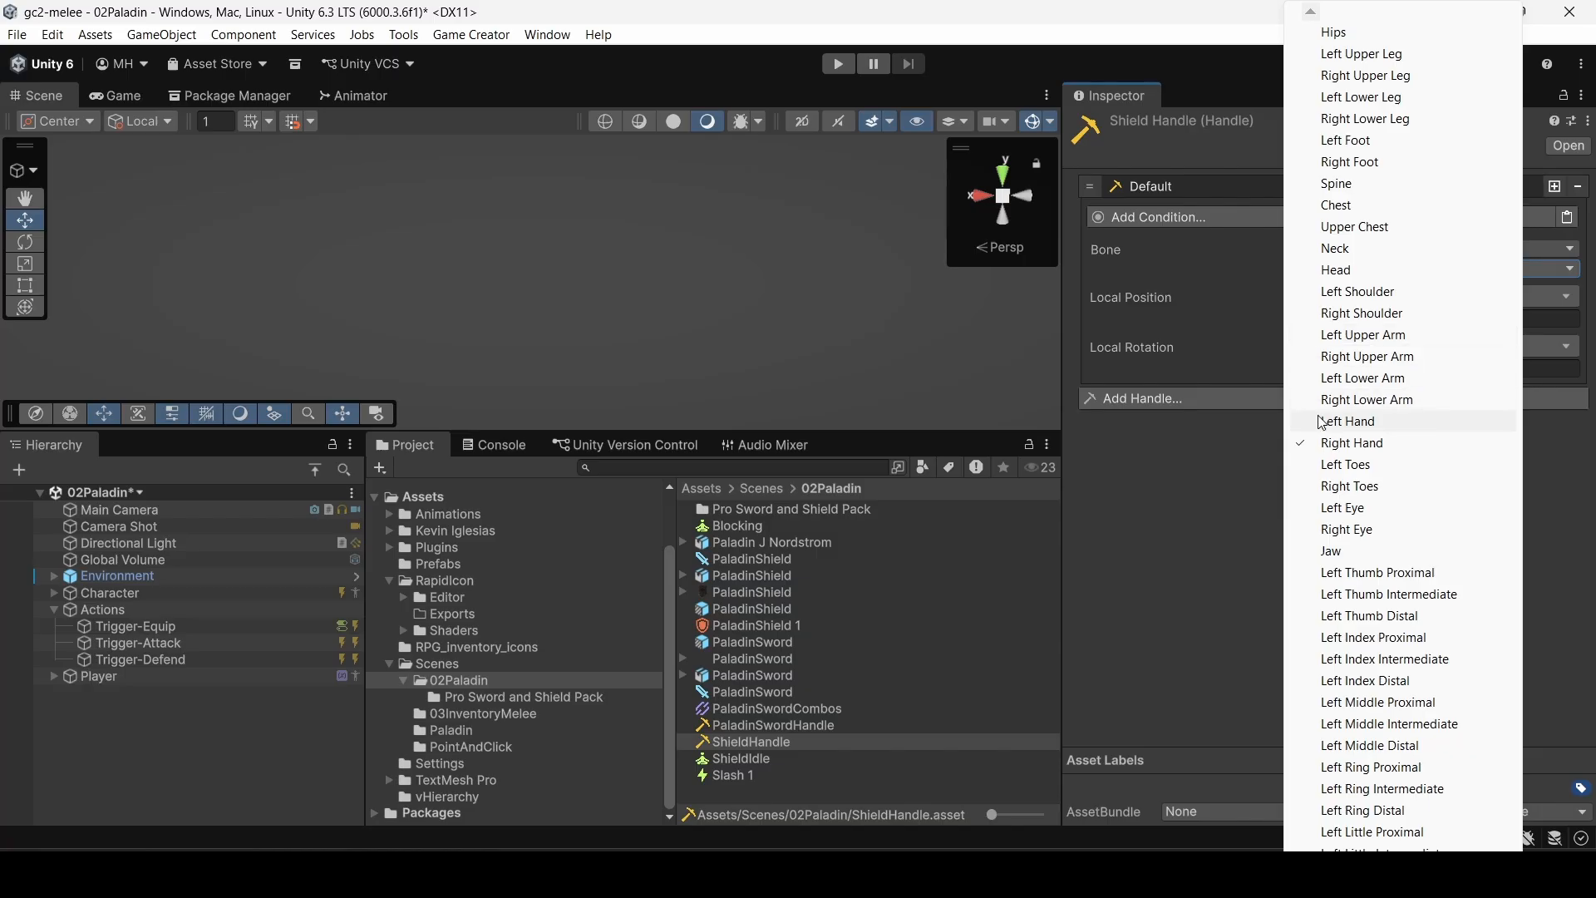
left_click(1346, 422)
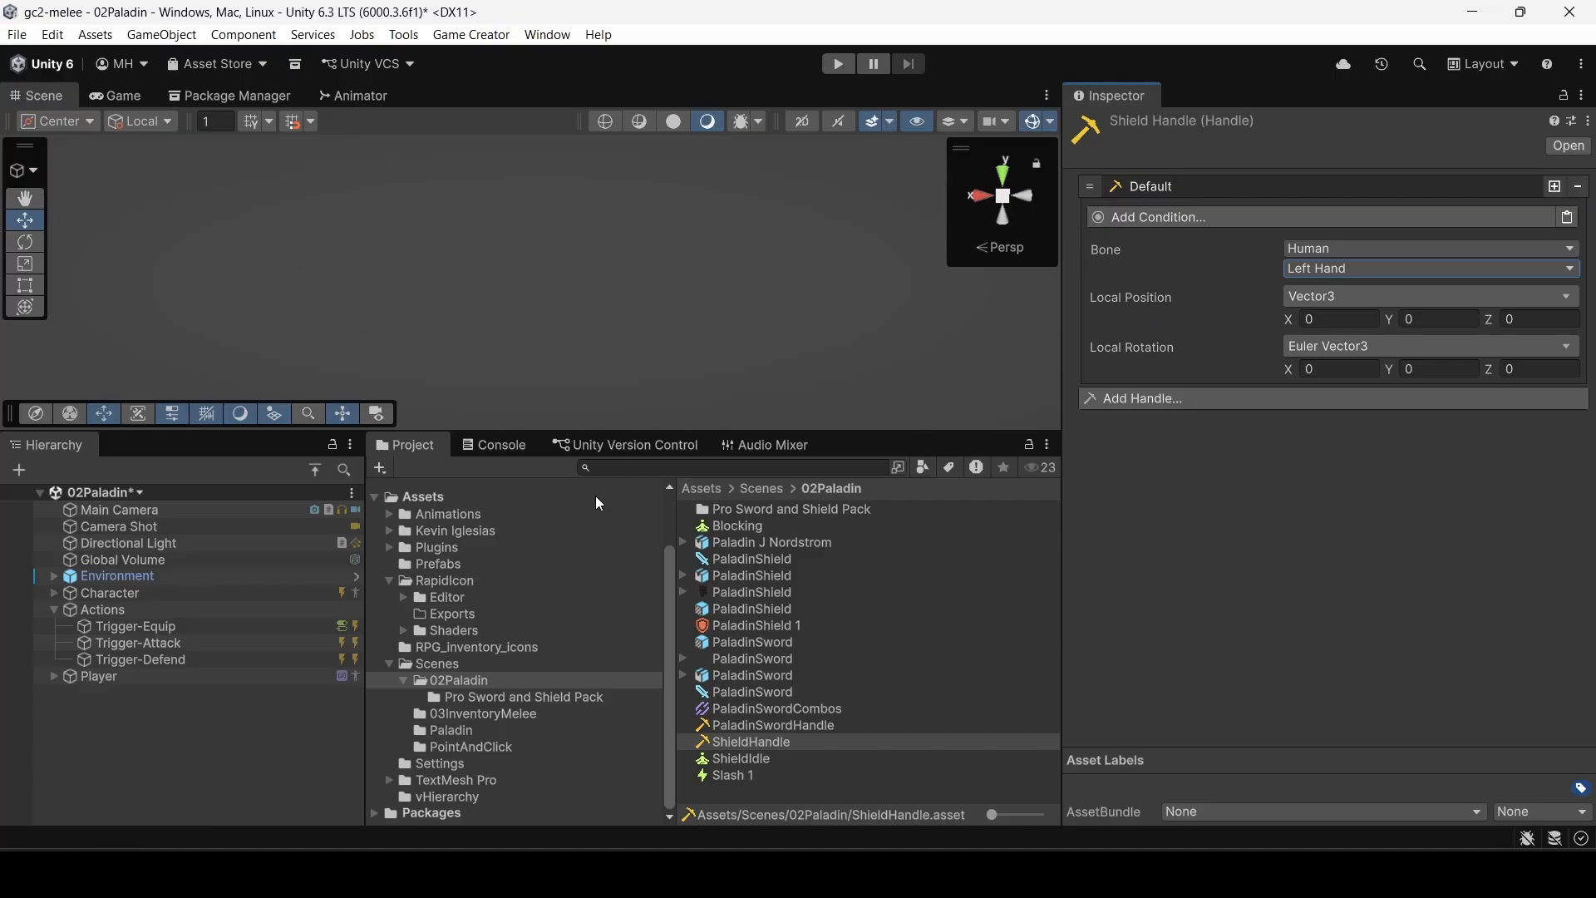
Step: Frame the Player in the scene and expand its mannequin armature down to the LeftHand bone
right_click_drag(418, 347, 1363, 259)
left_click(94, 677)
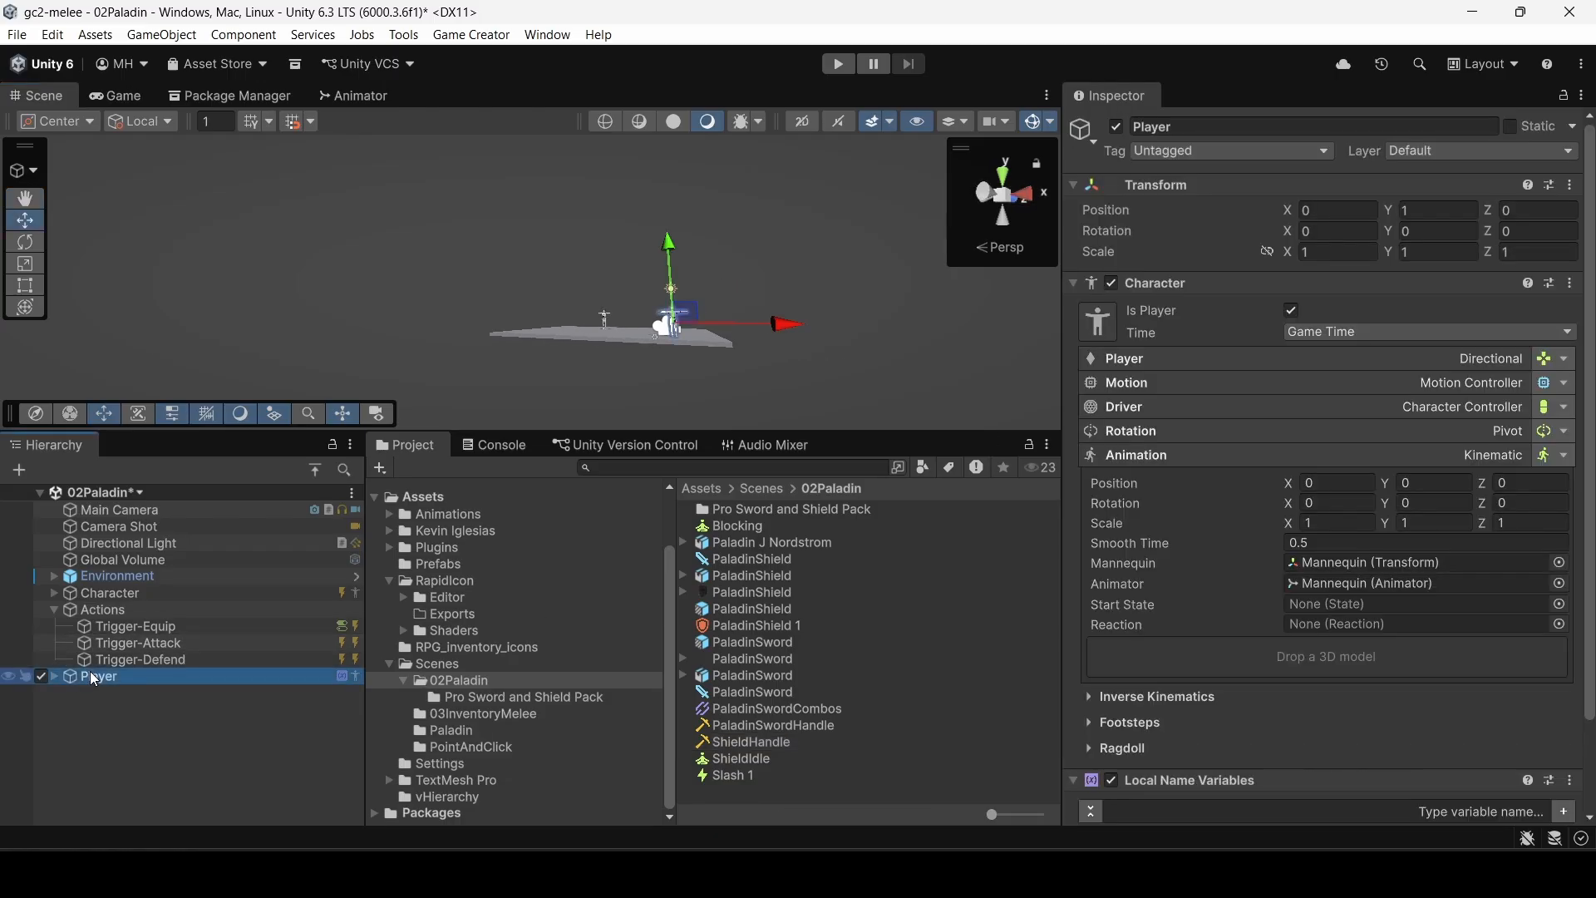
double_click(94, 677)
right_click_drag(424, 349, 1460, 536)
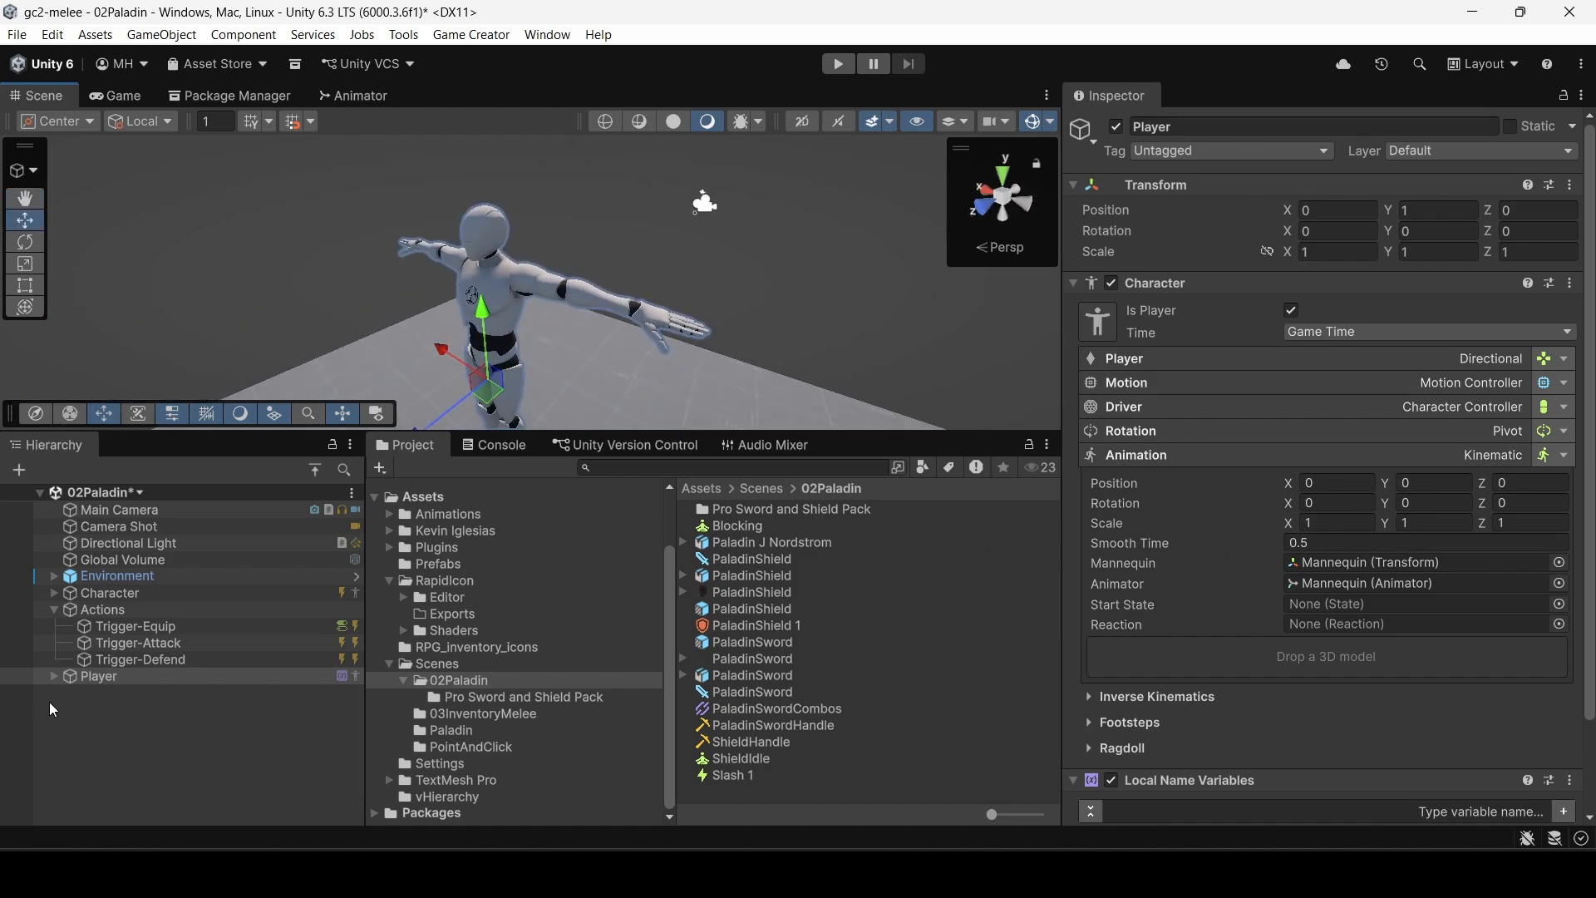
left_click(54, 677)
left_click(69, 692)
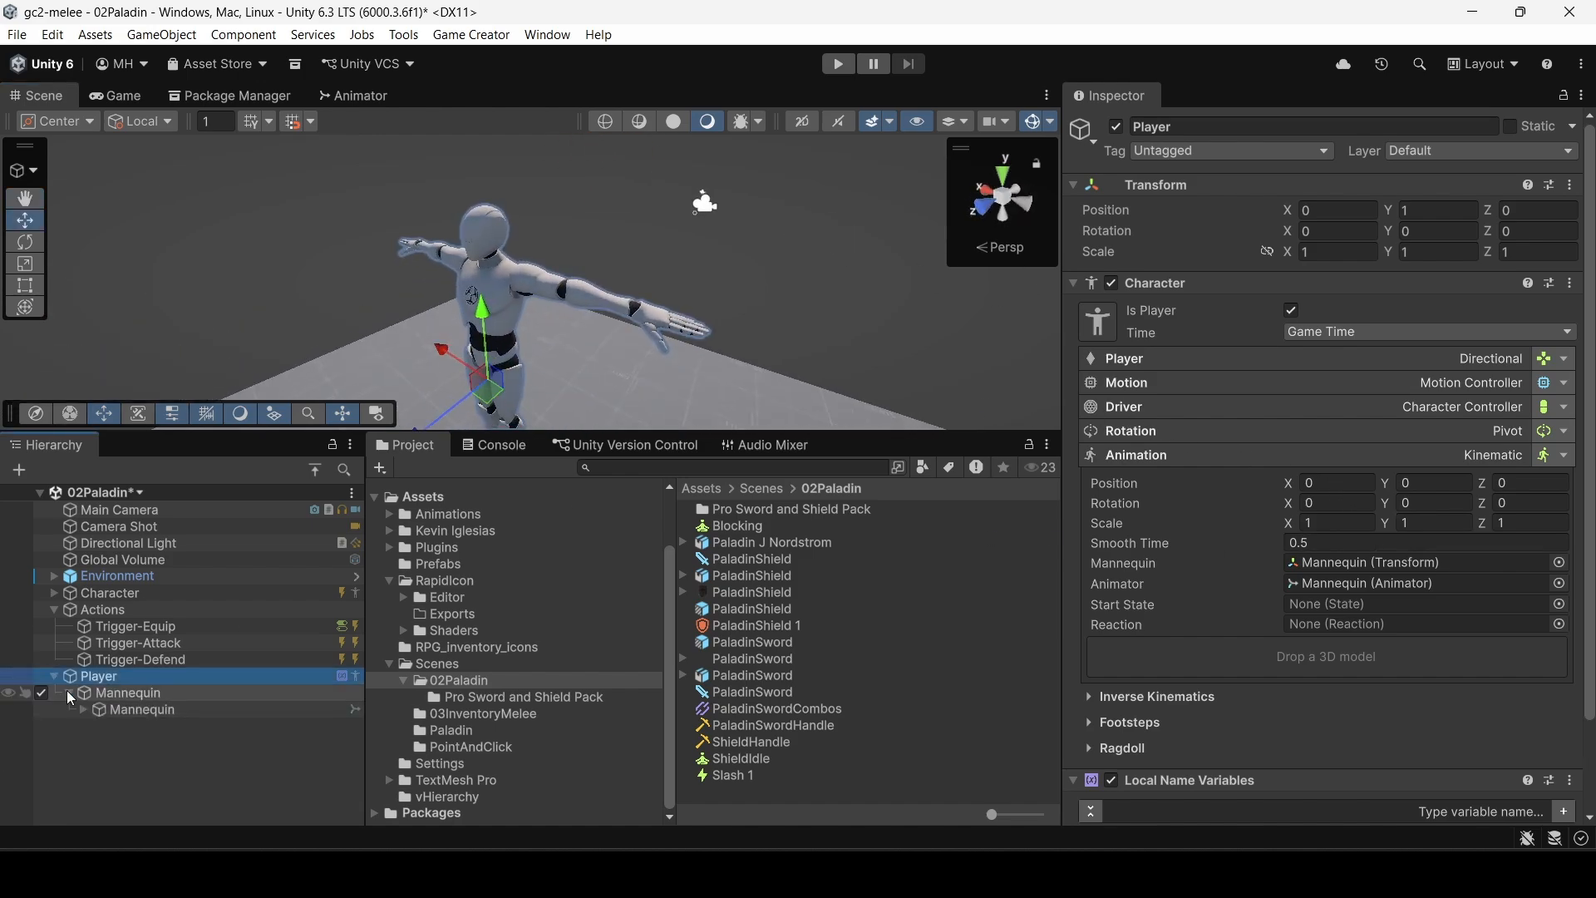
left_click(81, 709)
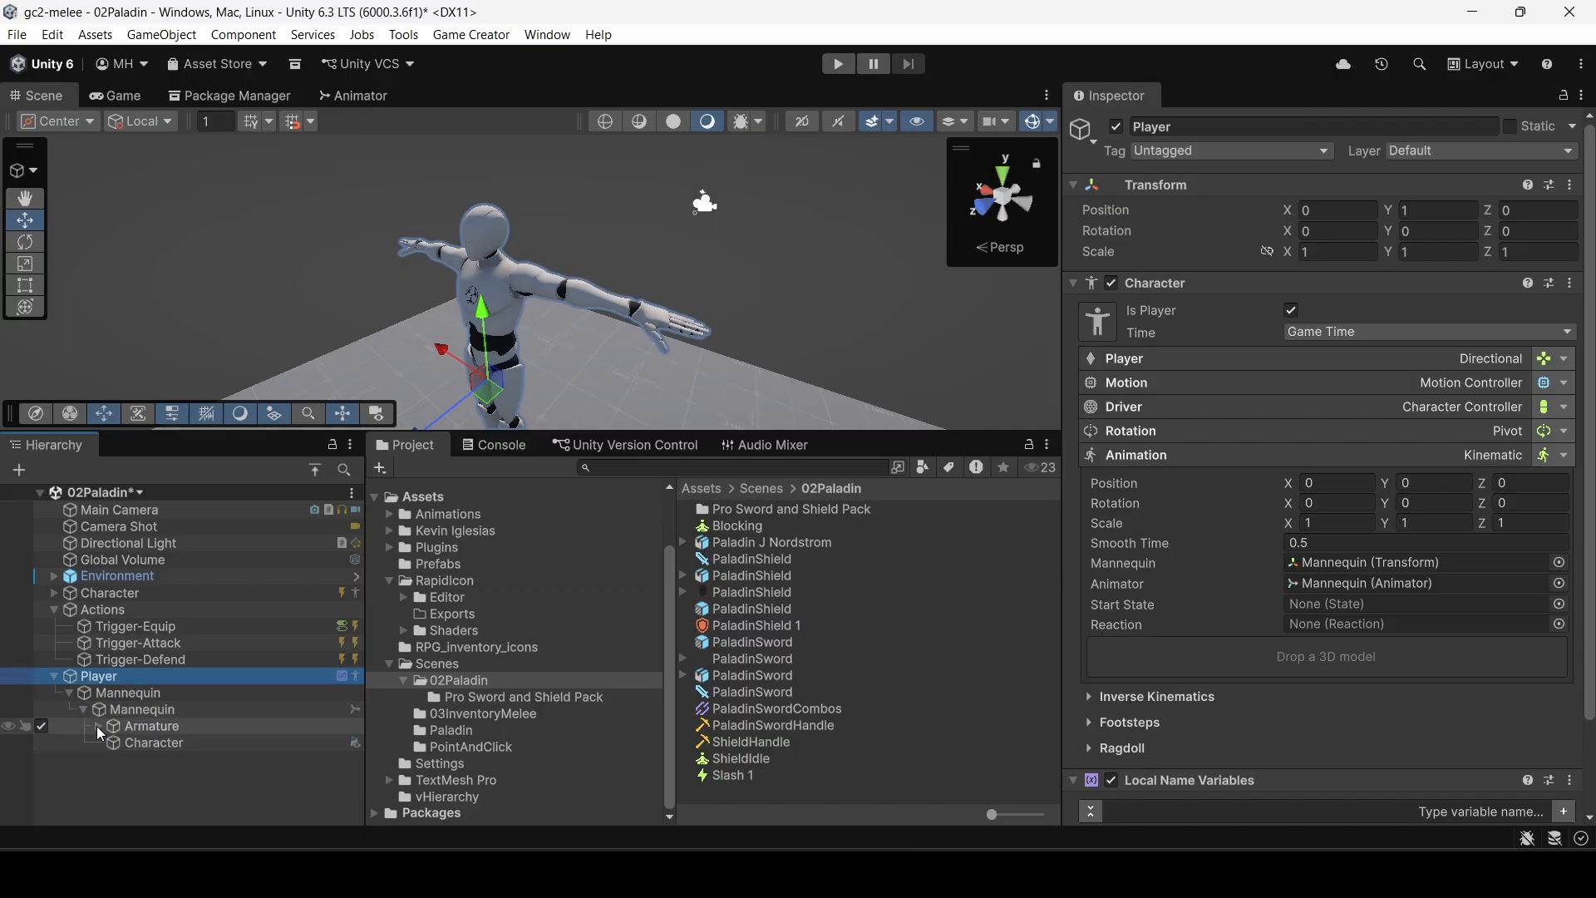
left_click(96, 726)
left_click(112, 744)
left_click(126, 791)
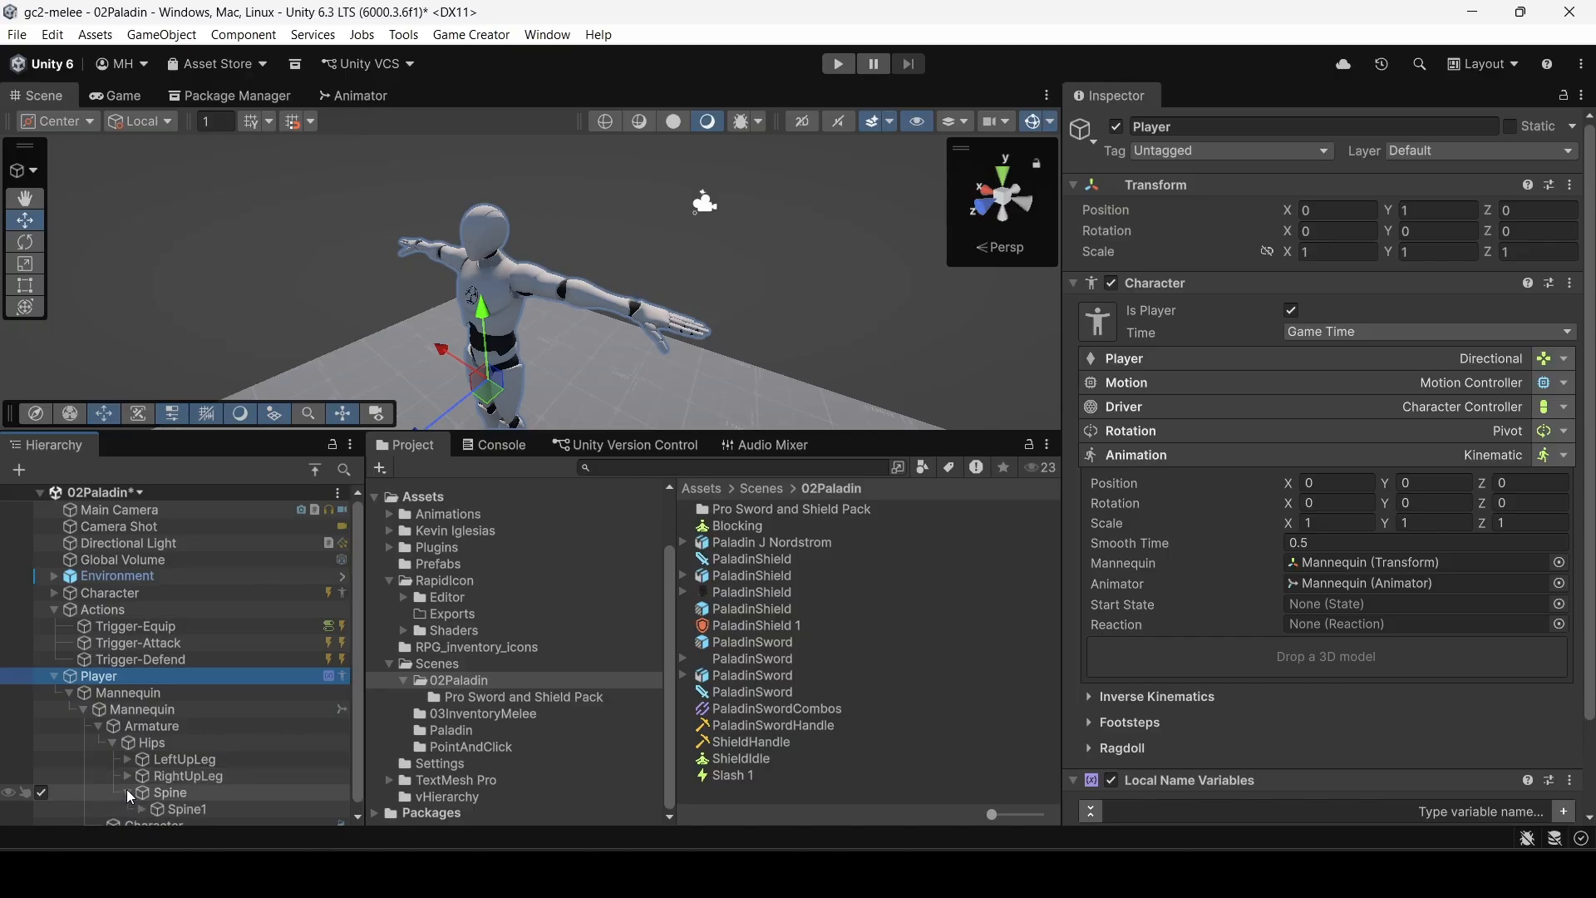
left_click(139, 800)
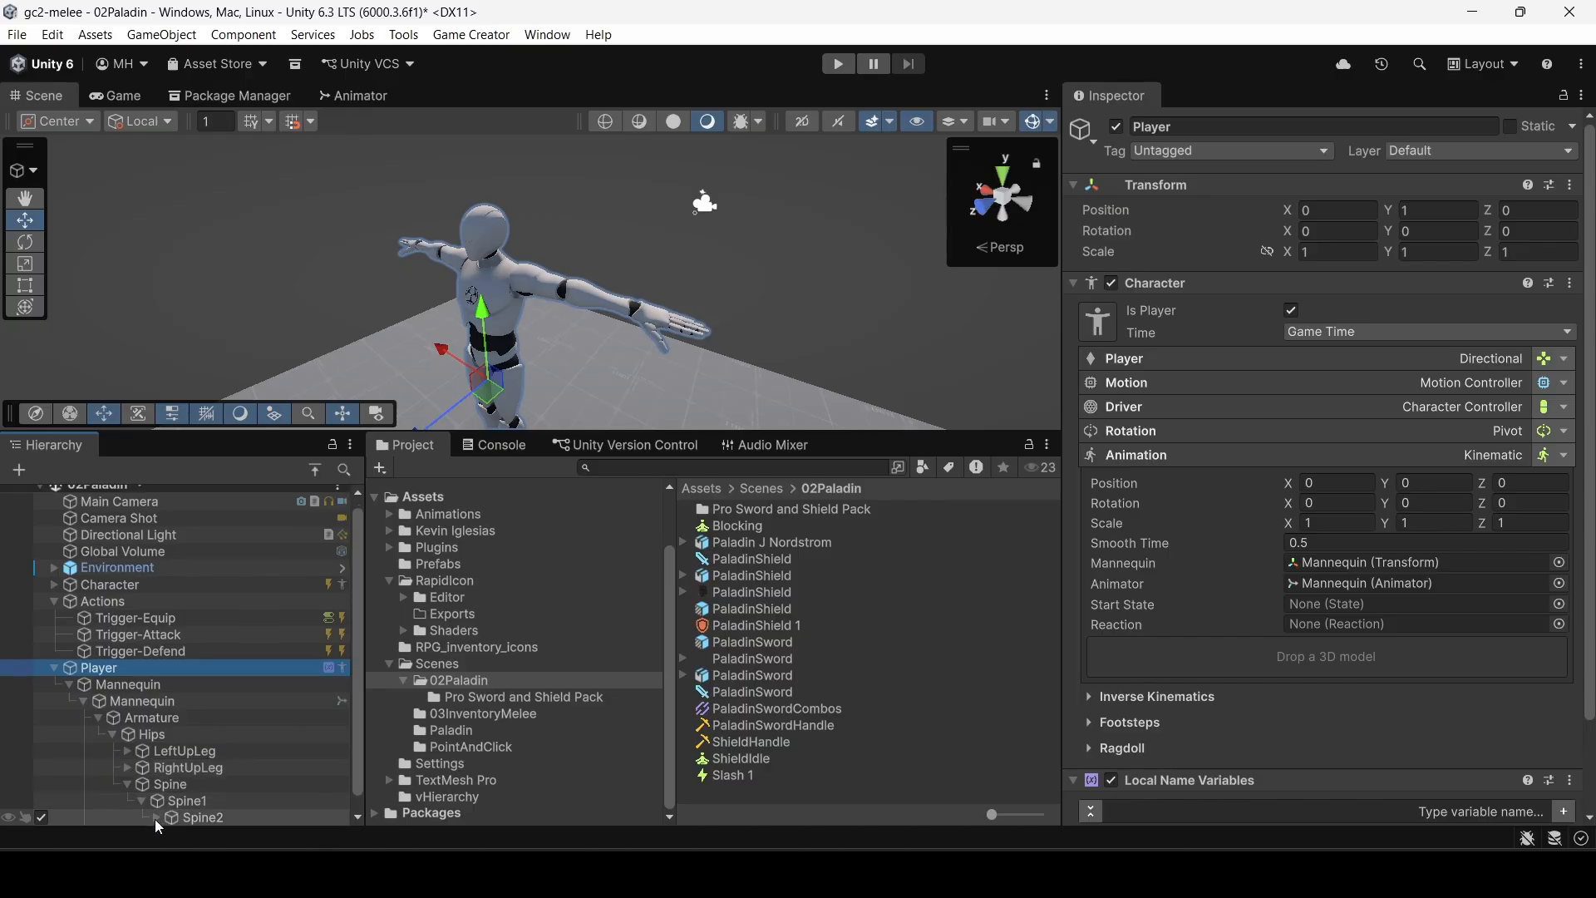
scroll(173, 786, "down", 2)
left_click(171, 767)
left_click(182, 785)
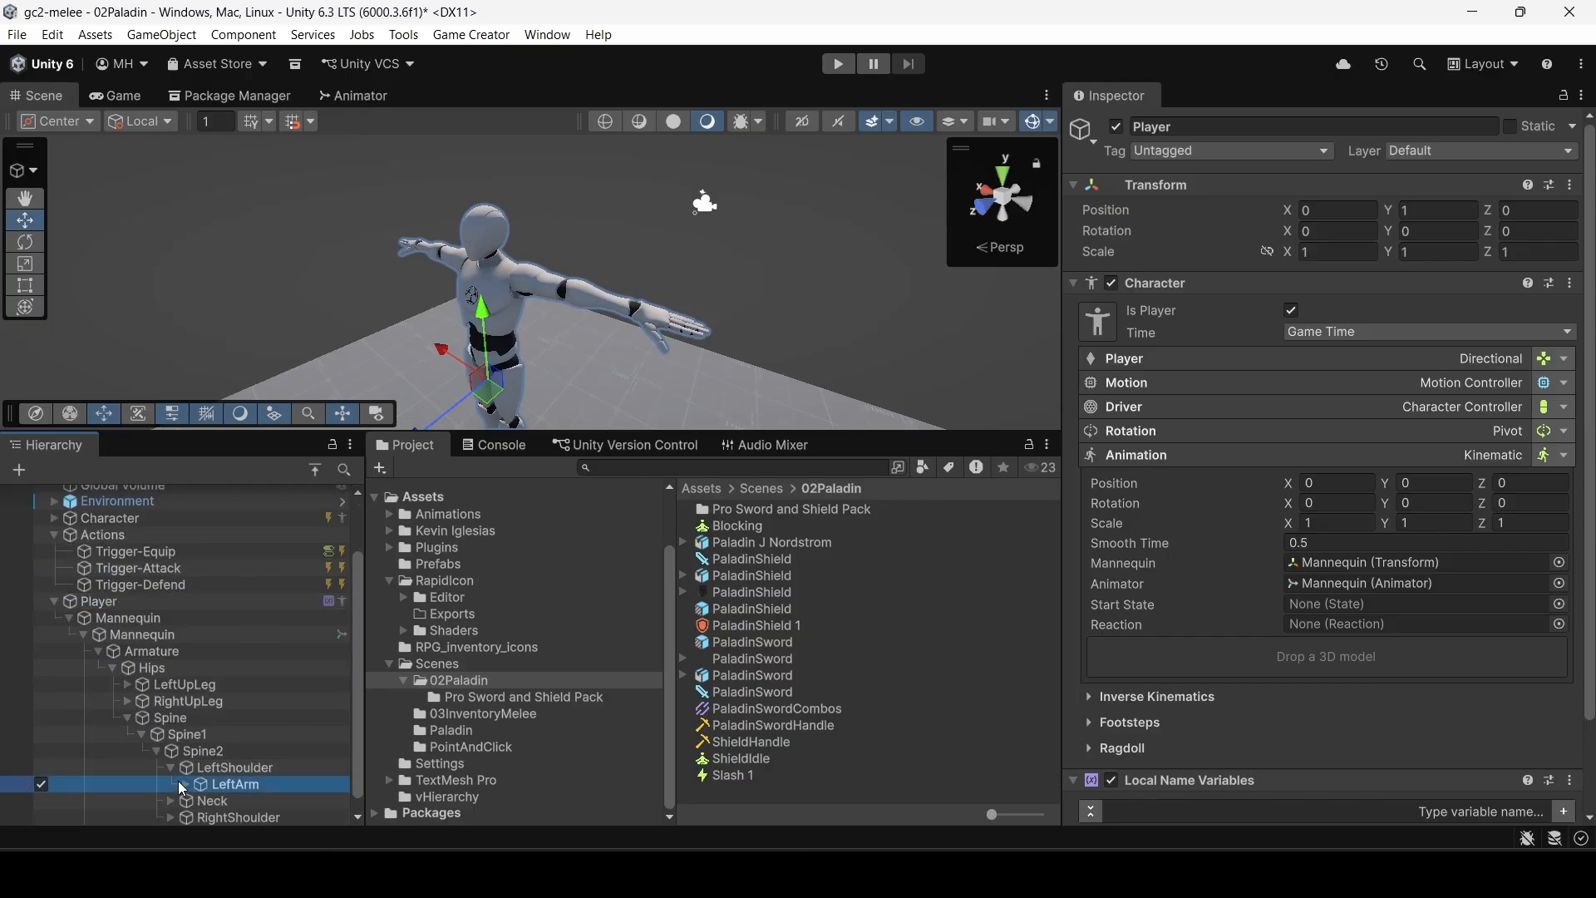
left_click(183, 785)
left_click(200, 800)
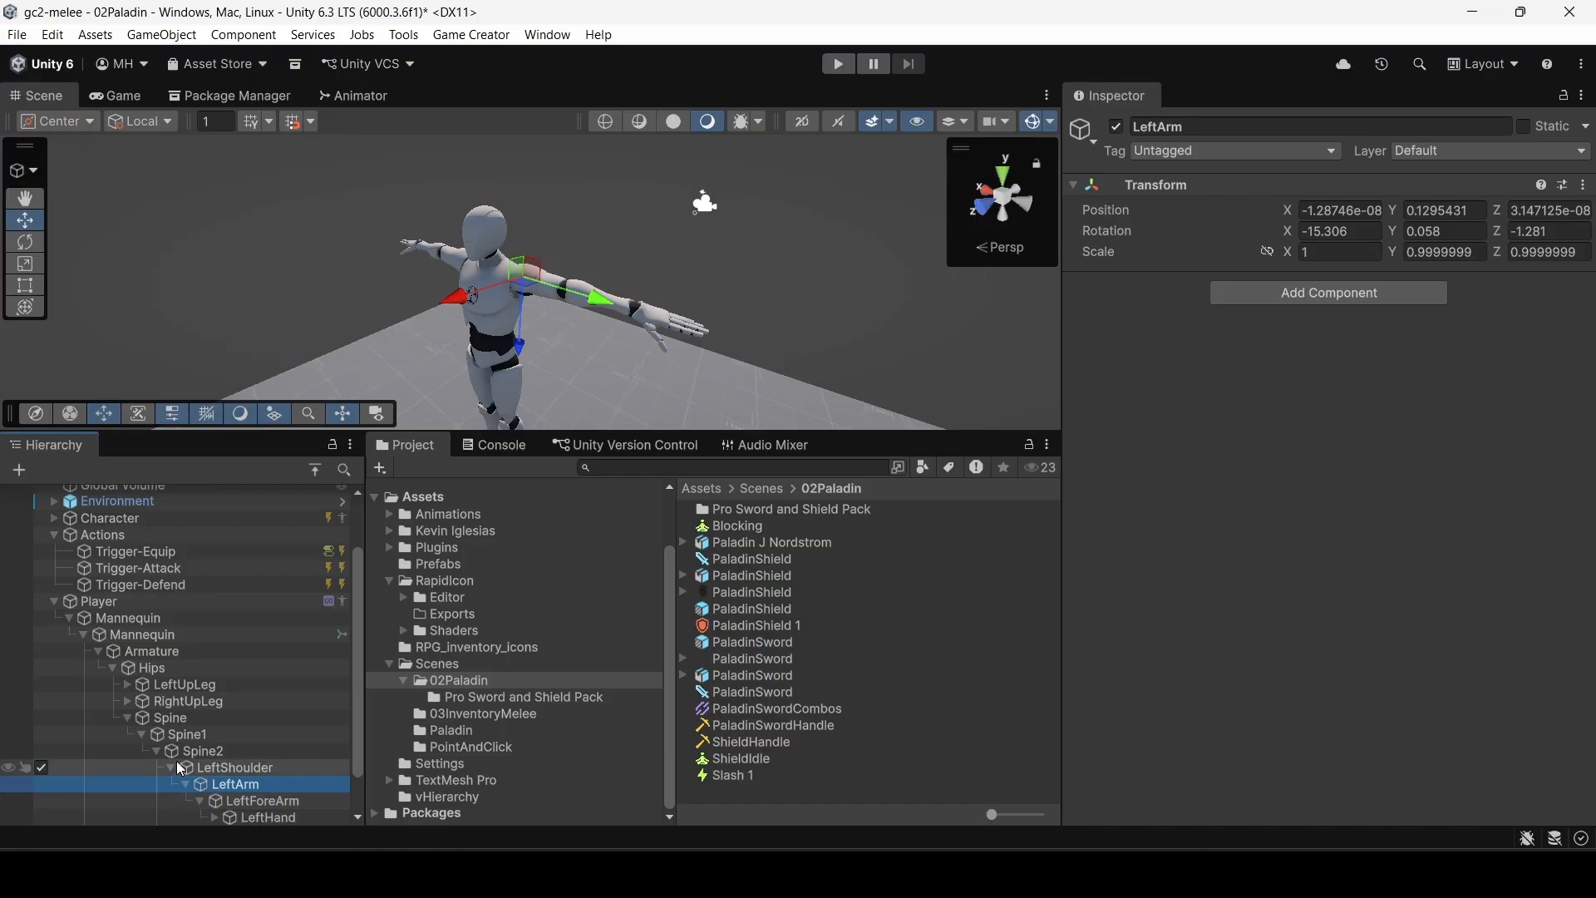
scroll(180, 769, "down", 2)
left_click(170, 801)
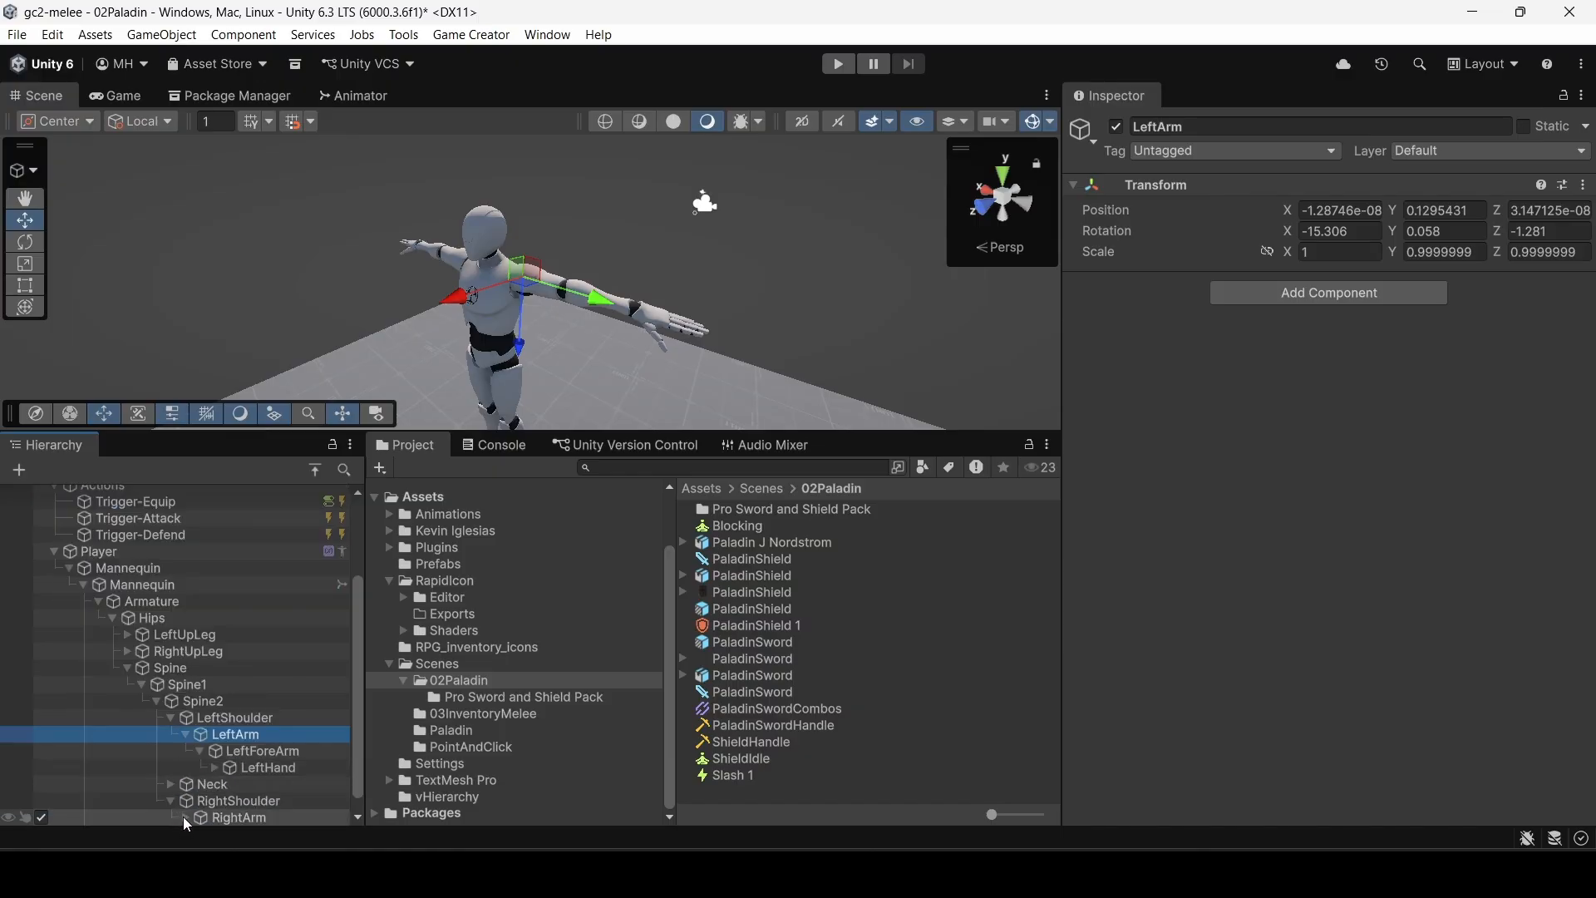
left_click(184, 817)
scroll(177, 791, "down", 1)
left_click(196, 800)
scroll(192, 796, "down", 1)
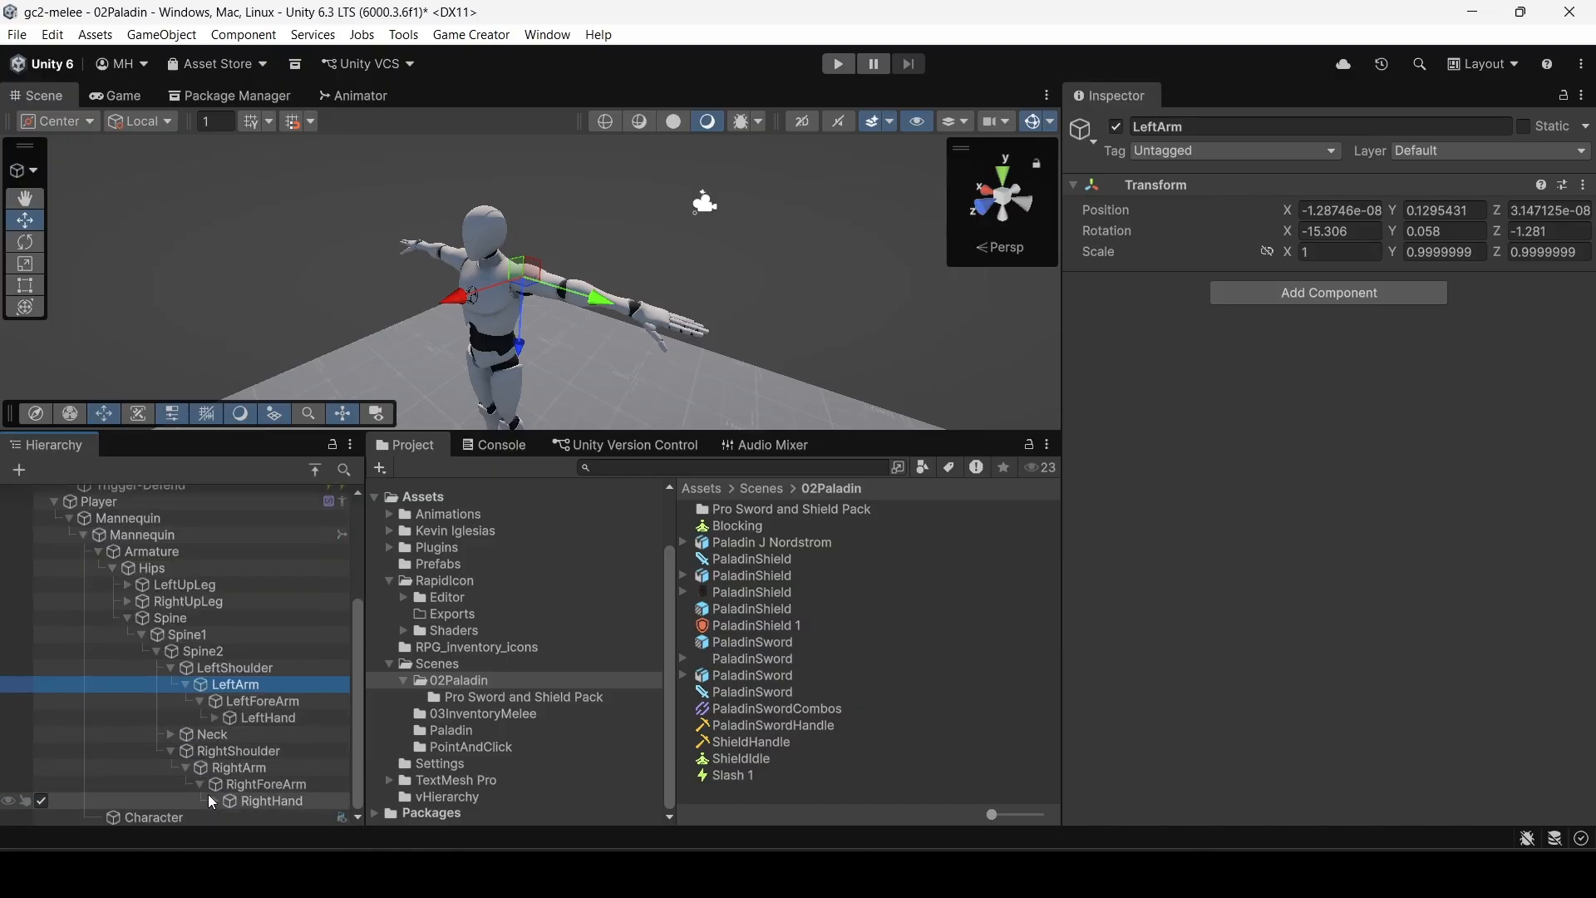
left_click(213, 802)
scroll(199, 785, "down", 2)
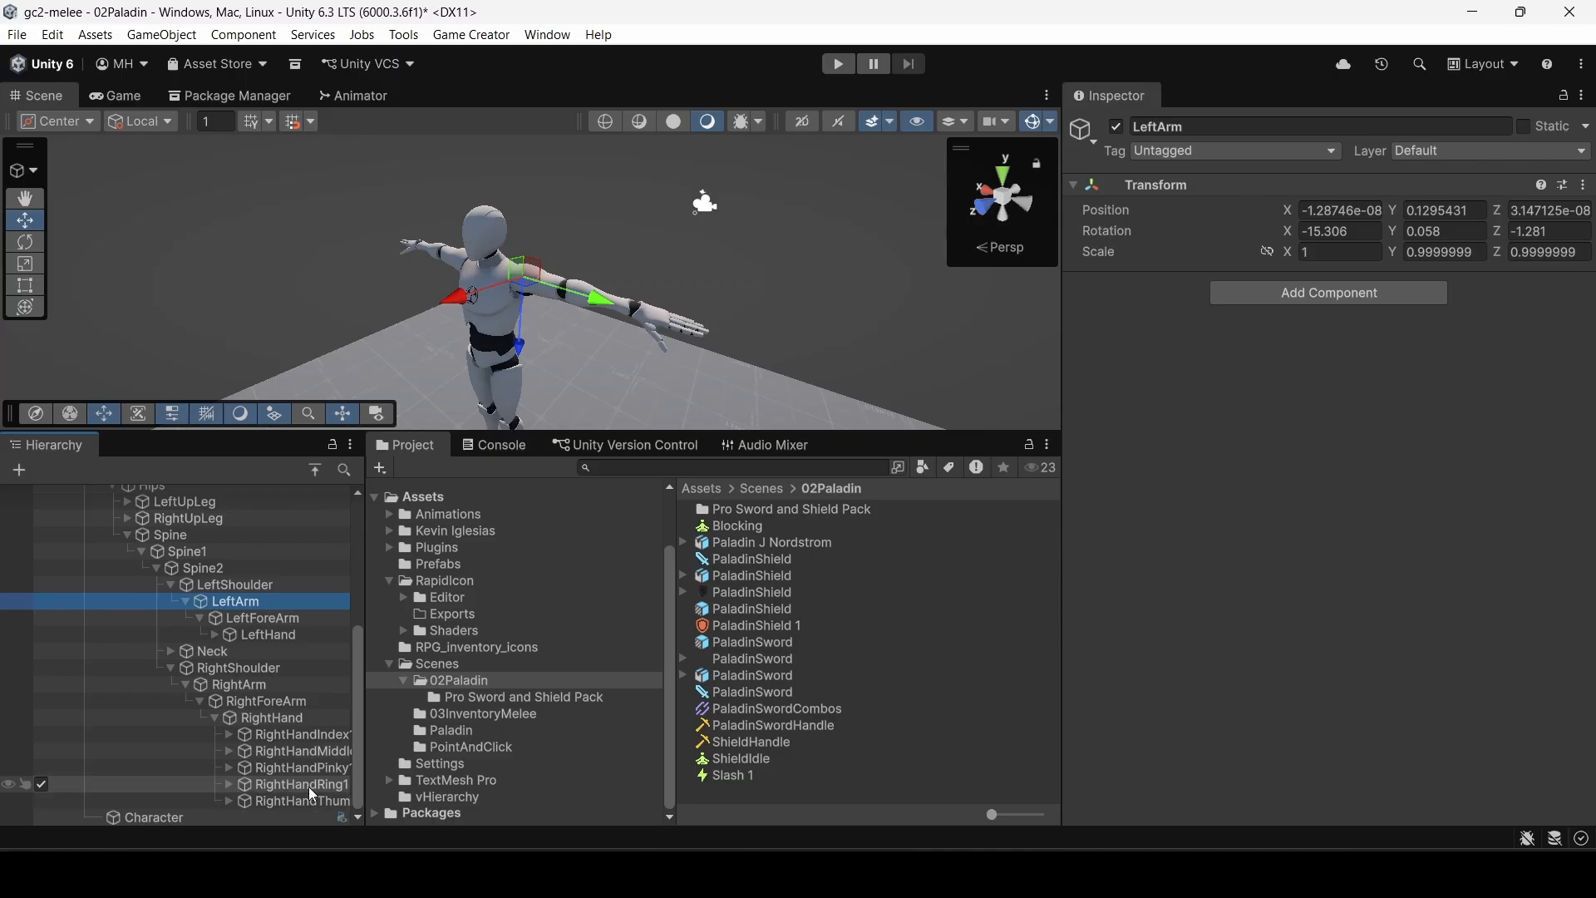
mouse_move(359, 743)
left_mouse_down()
mouse_move(463, 744)
mouse_move(348, 746)
left_mouse_up()
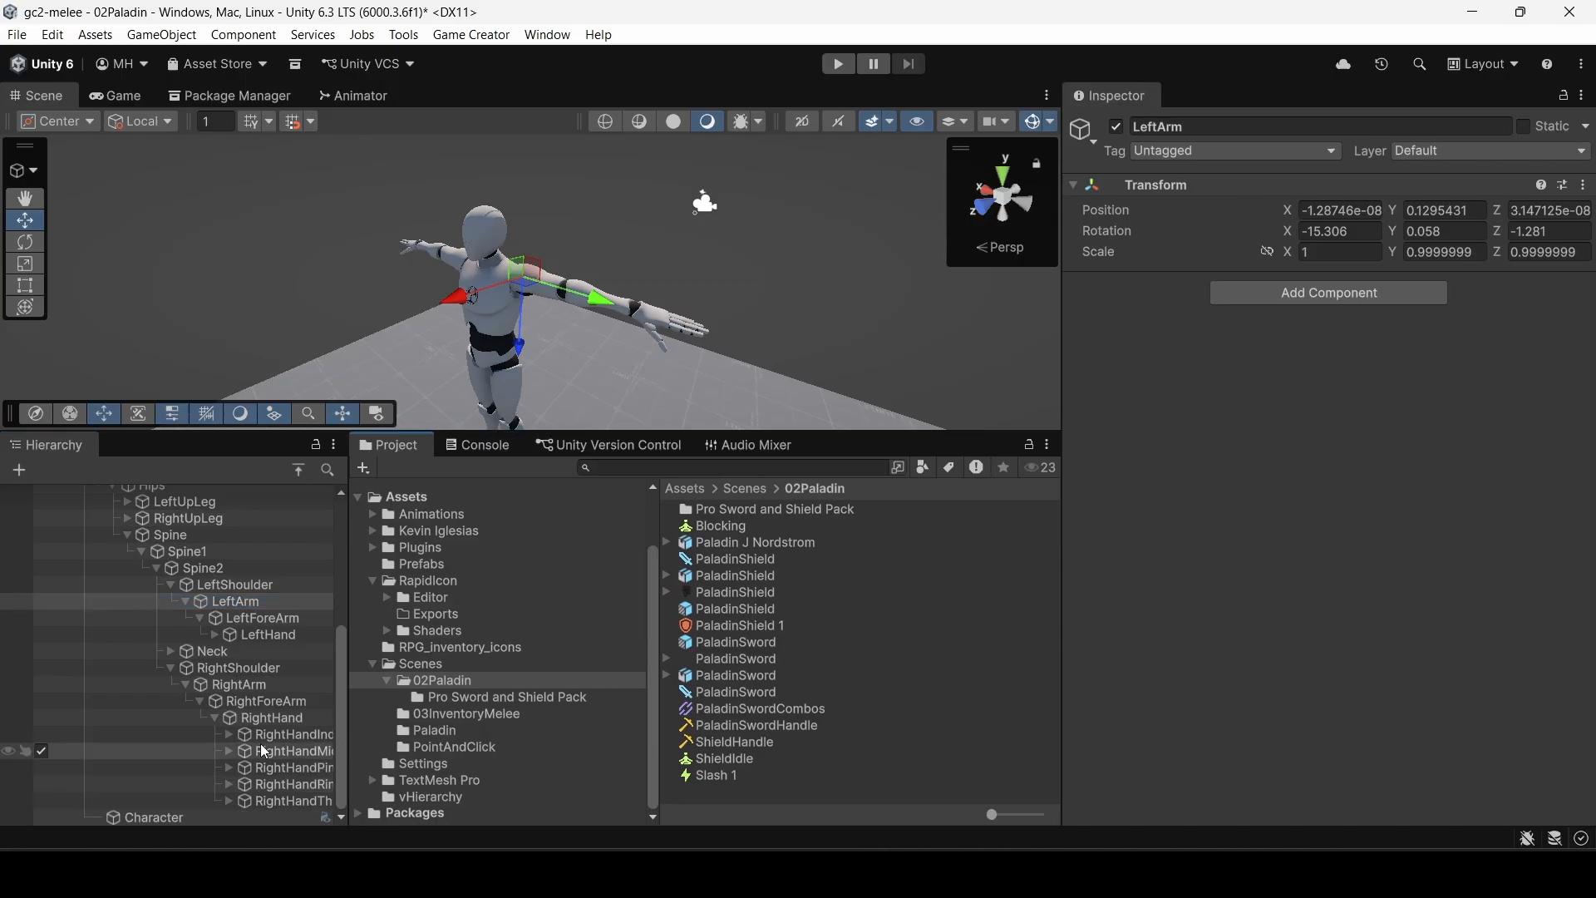
left_click(167, 667)
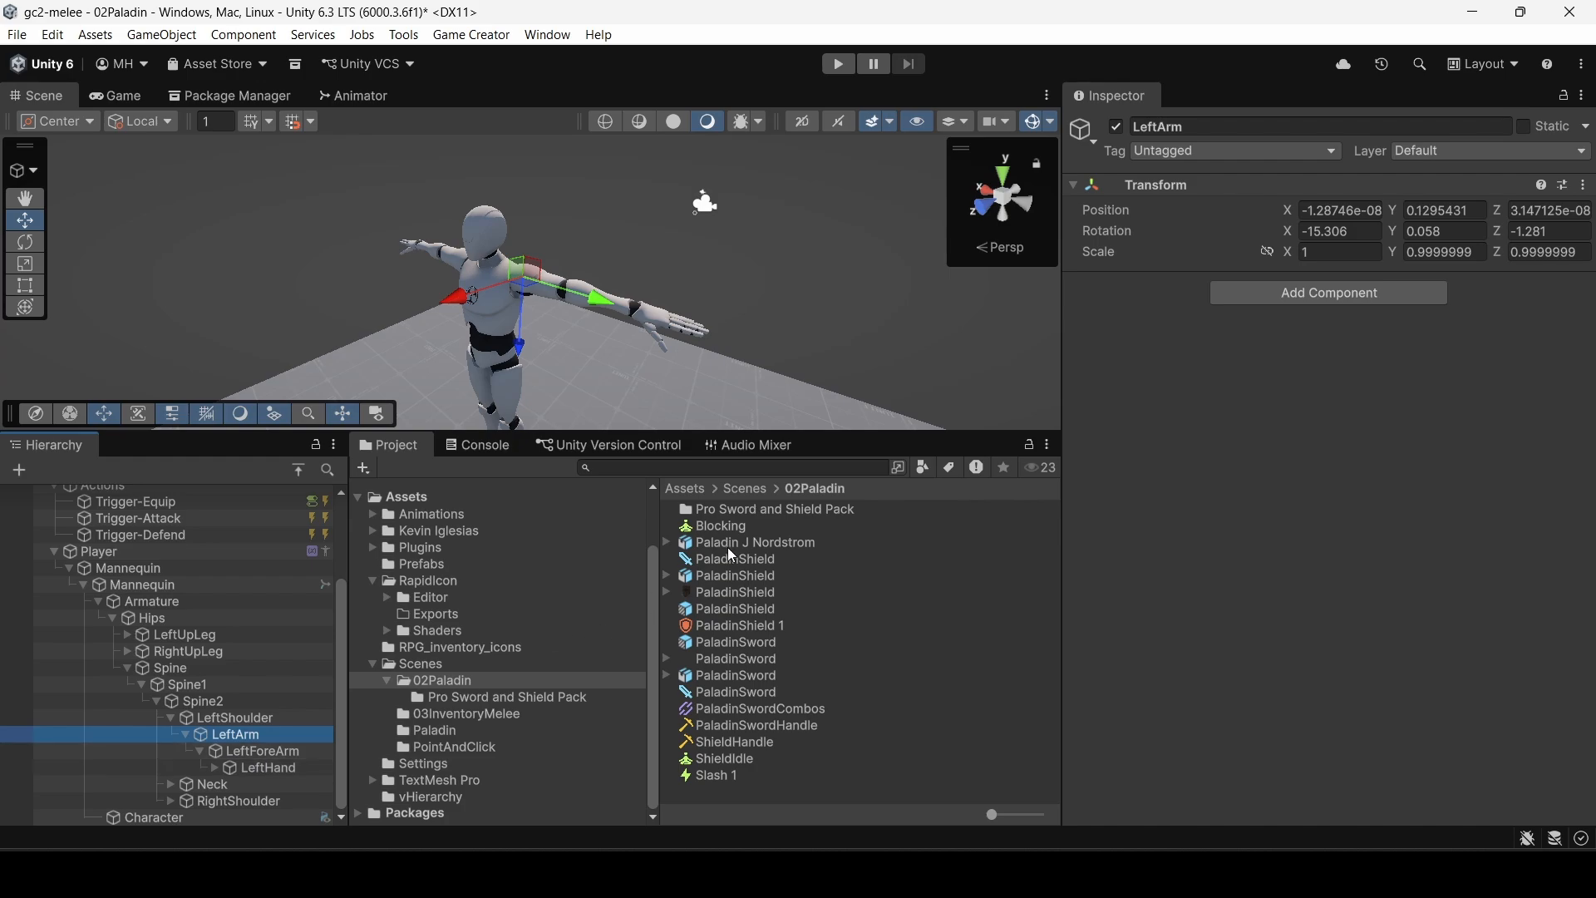
Step: Place the PaladinShield prefab under the Player's LeftHand bone and set its local position to 0, 0, 0
left_click_drag(725, 607, 271, 767)
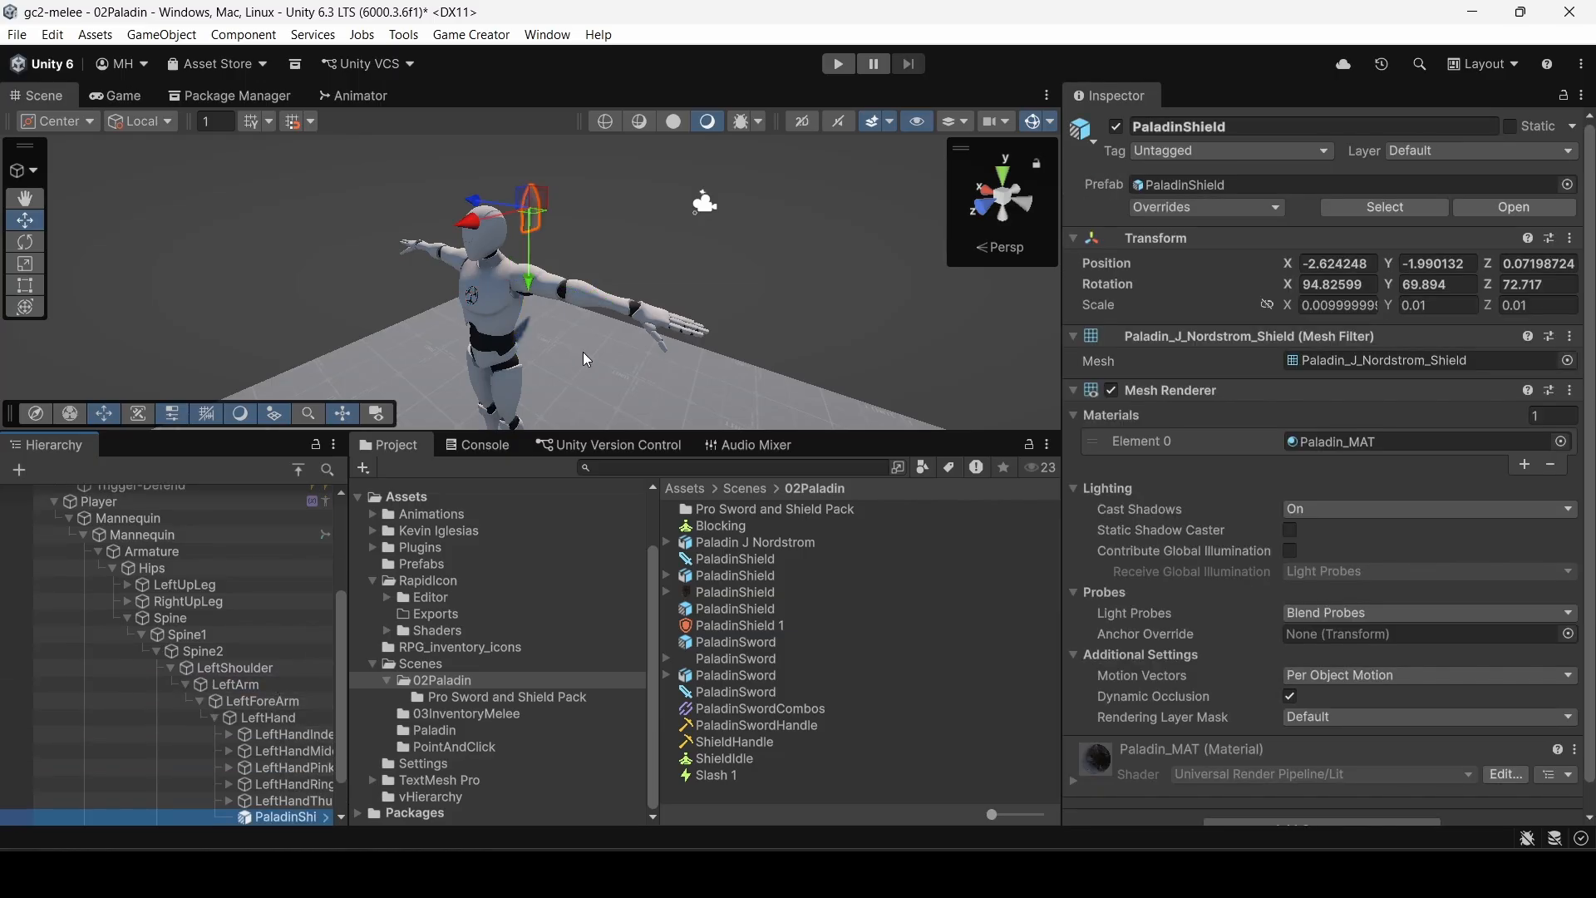
left_click_drag(1369, 262, 1348, 259)
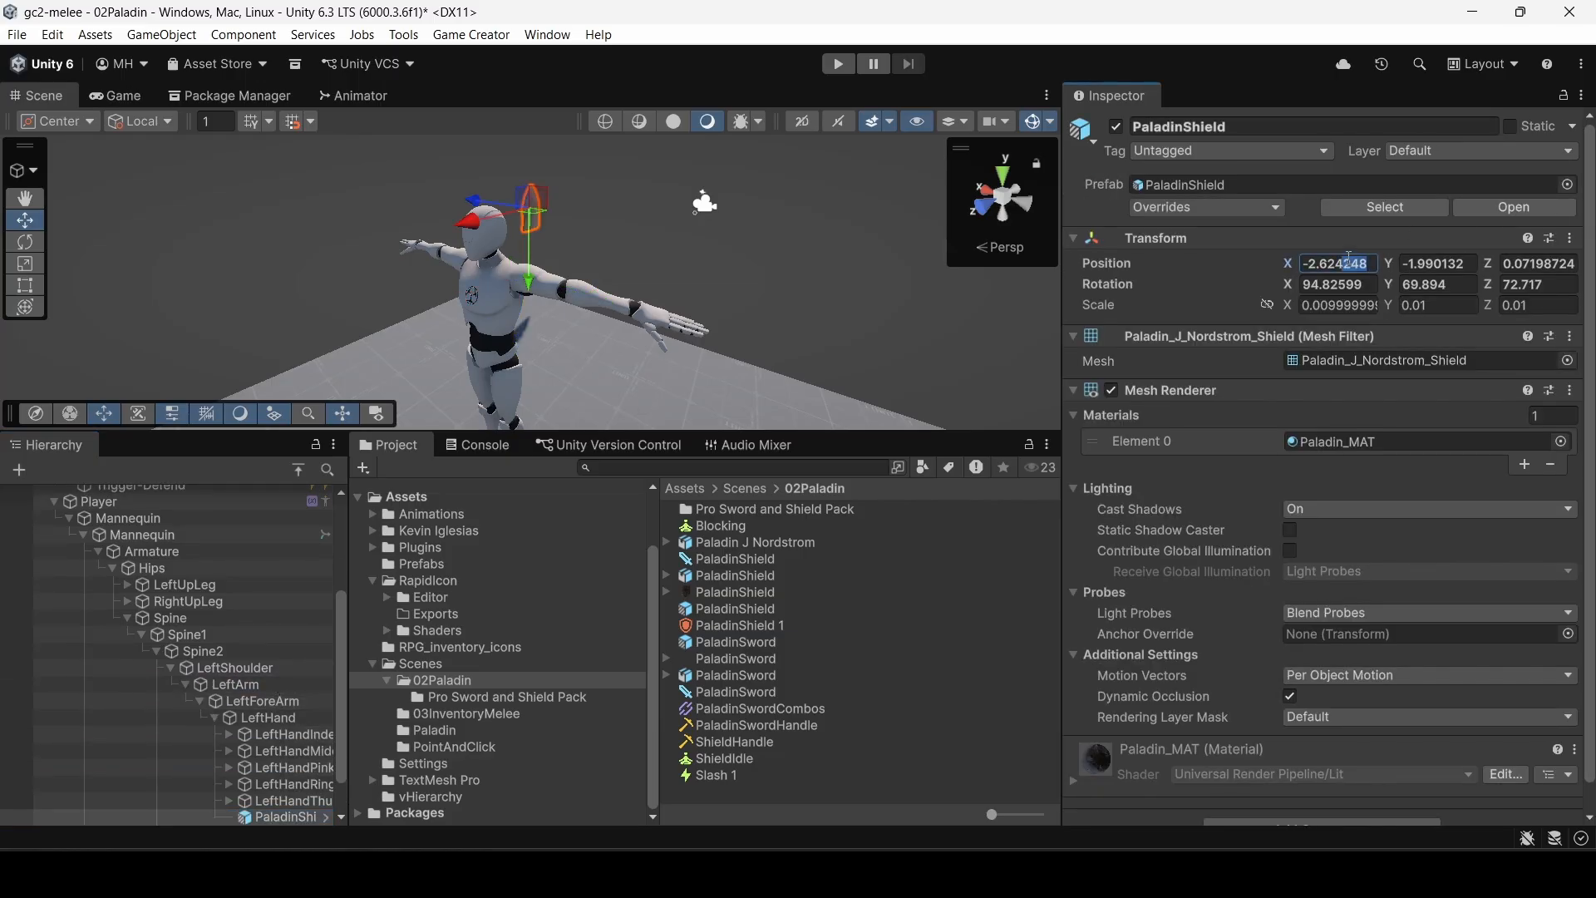
key("BackSpace")
key("Tab")
left_click(1348, 263)
type("0")
key("Tab")
type("0")
key("Tab")
type("0")
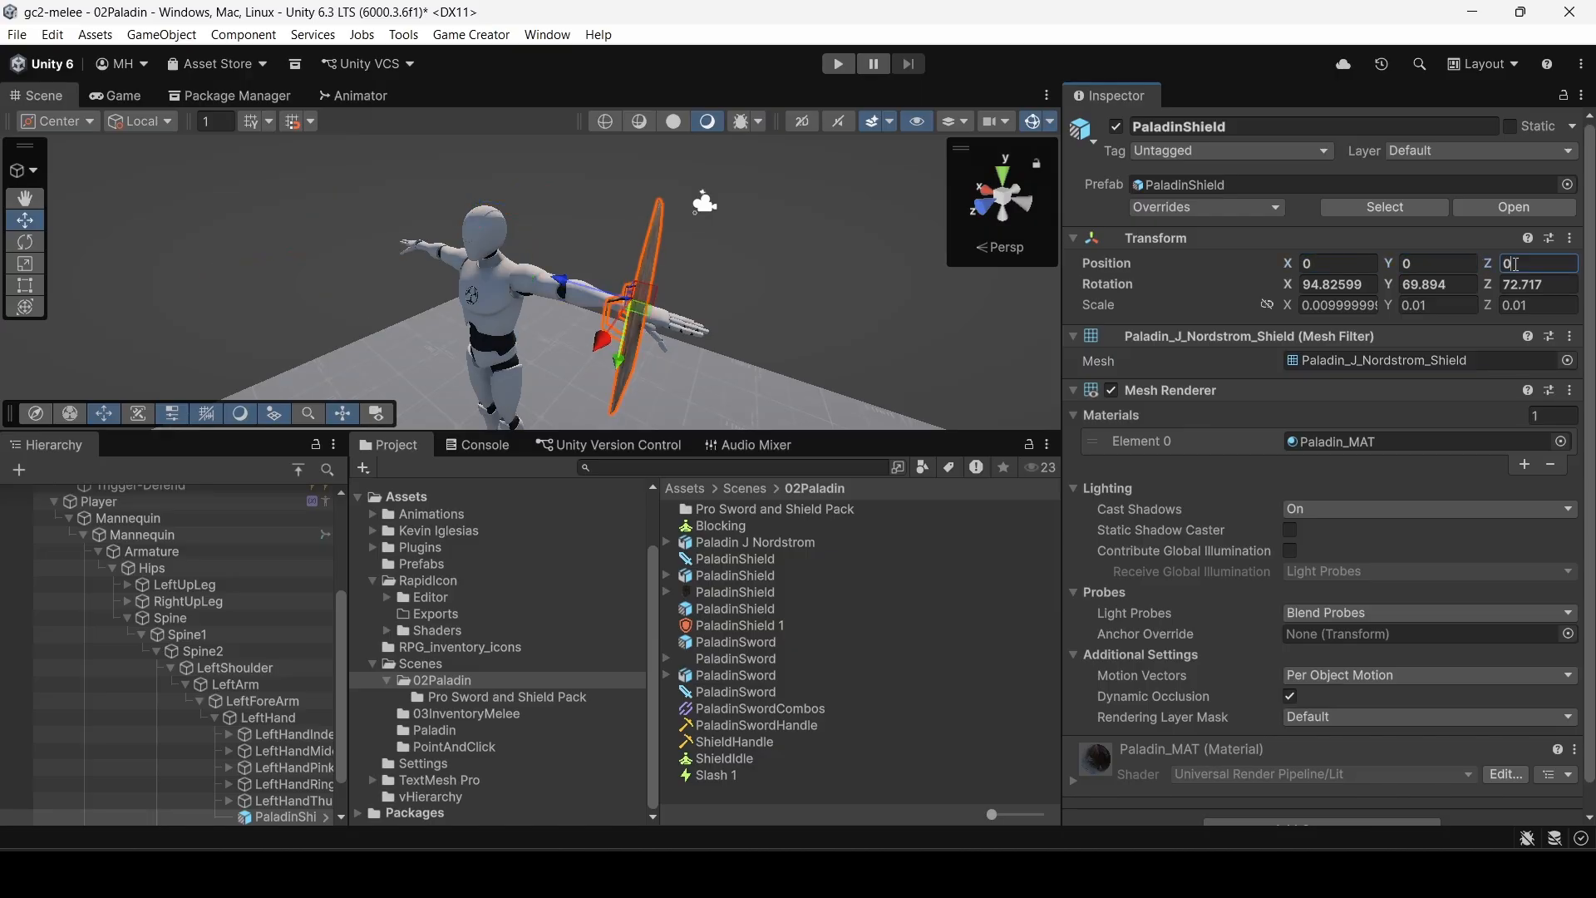
Step: Set the shield instance's local rotation to 0 on X, Y and Z
key("Tab")
type("0")
key("Tab")
type("0")
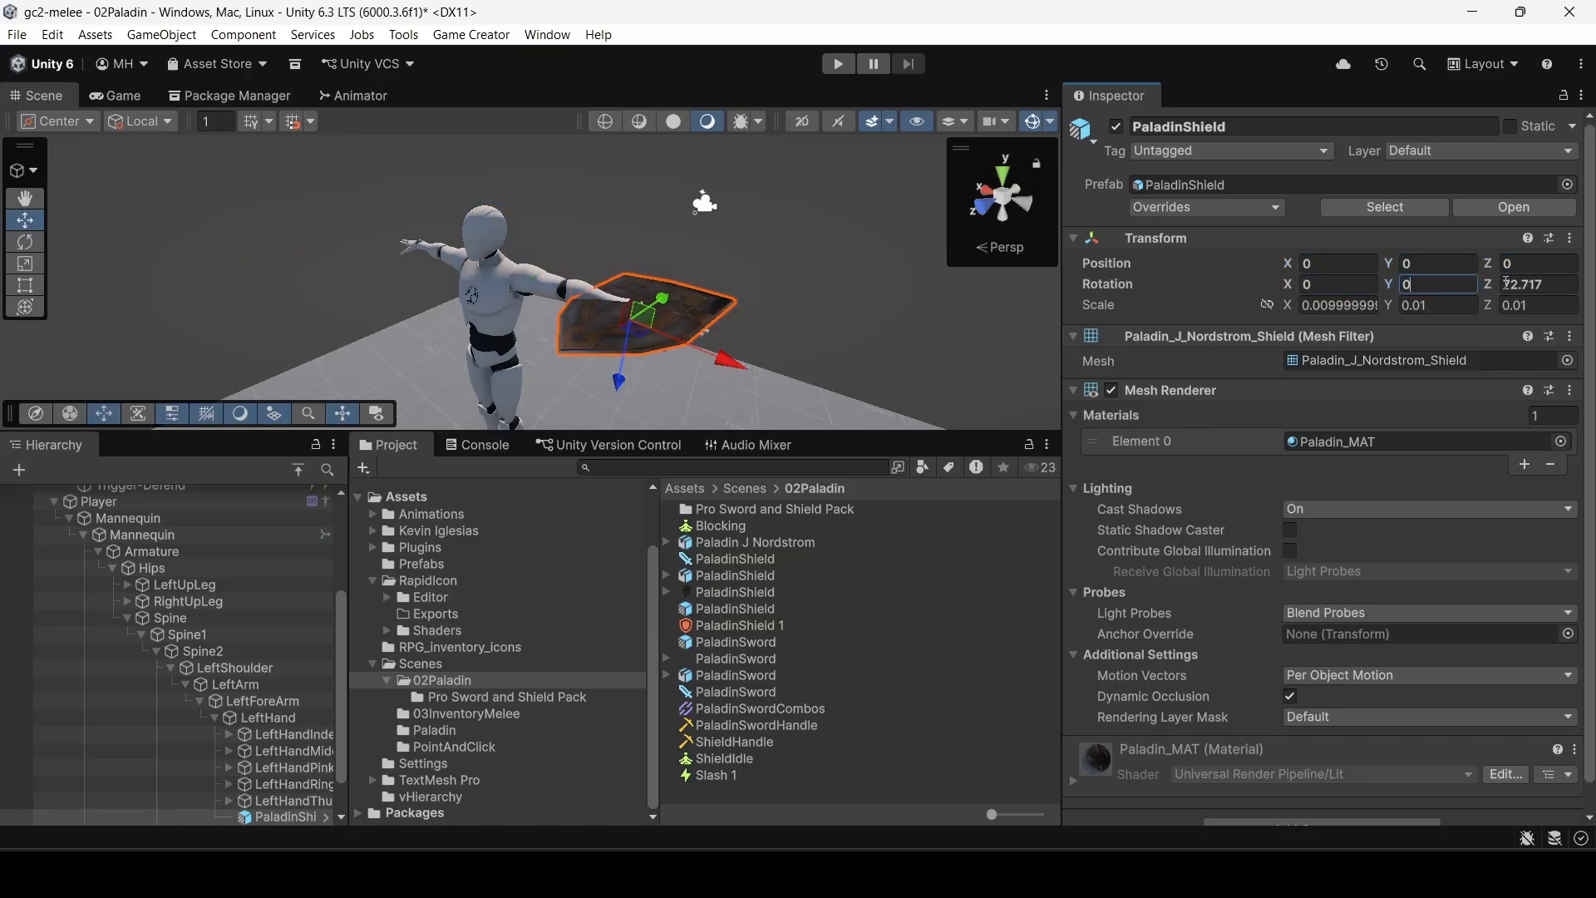
key("Tab")
type("0")
Step: Rotate the shield to align with the left forearm, to about 7.89, -1.557, 78.798 degrees
left_click_drag(912, 310, 846, 343, "alt")
key("r")
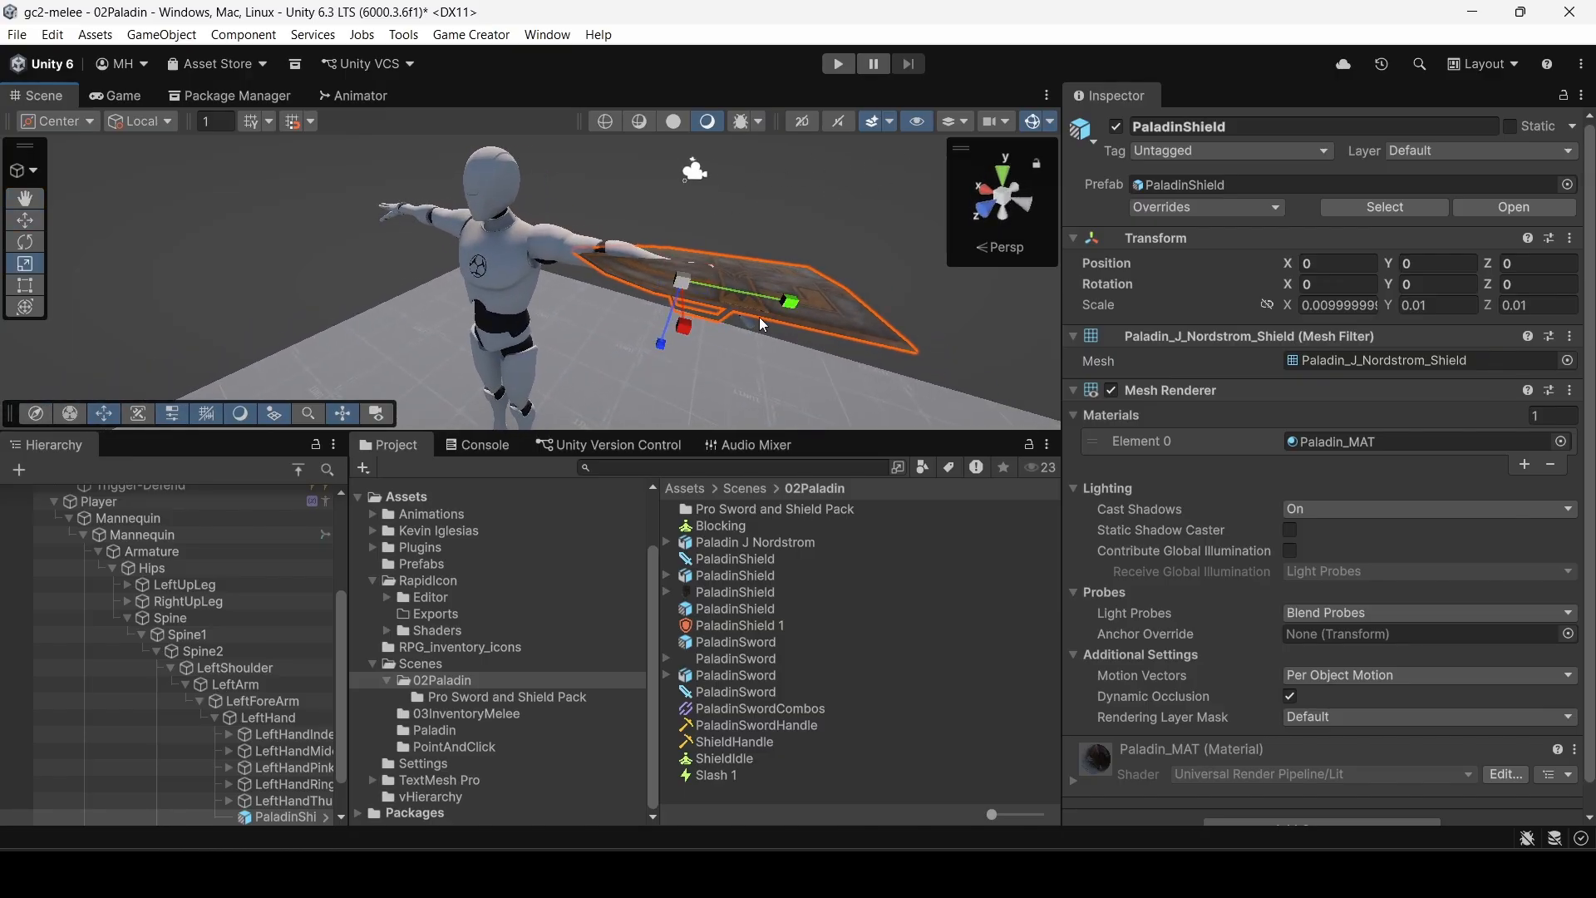
key("e")
left_click_drag(667, 321, 813, 338)
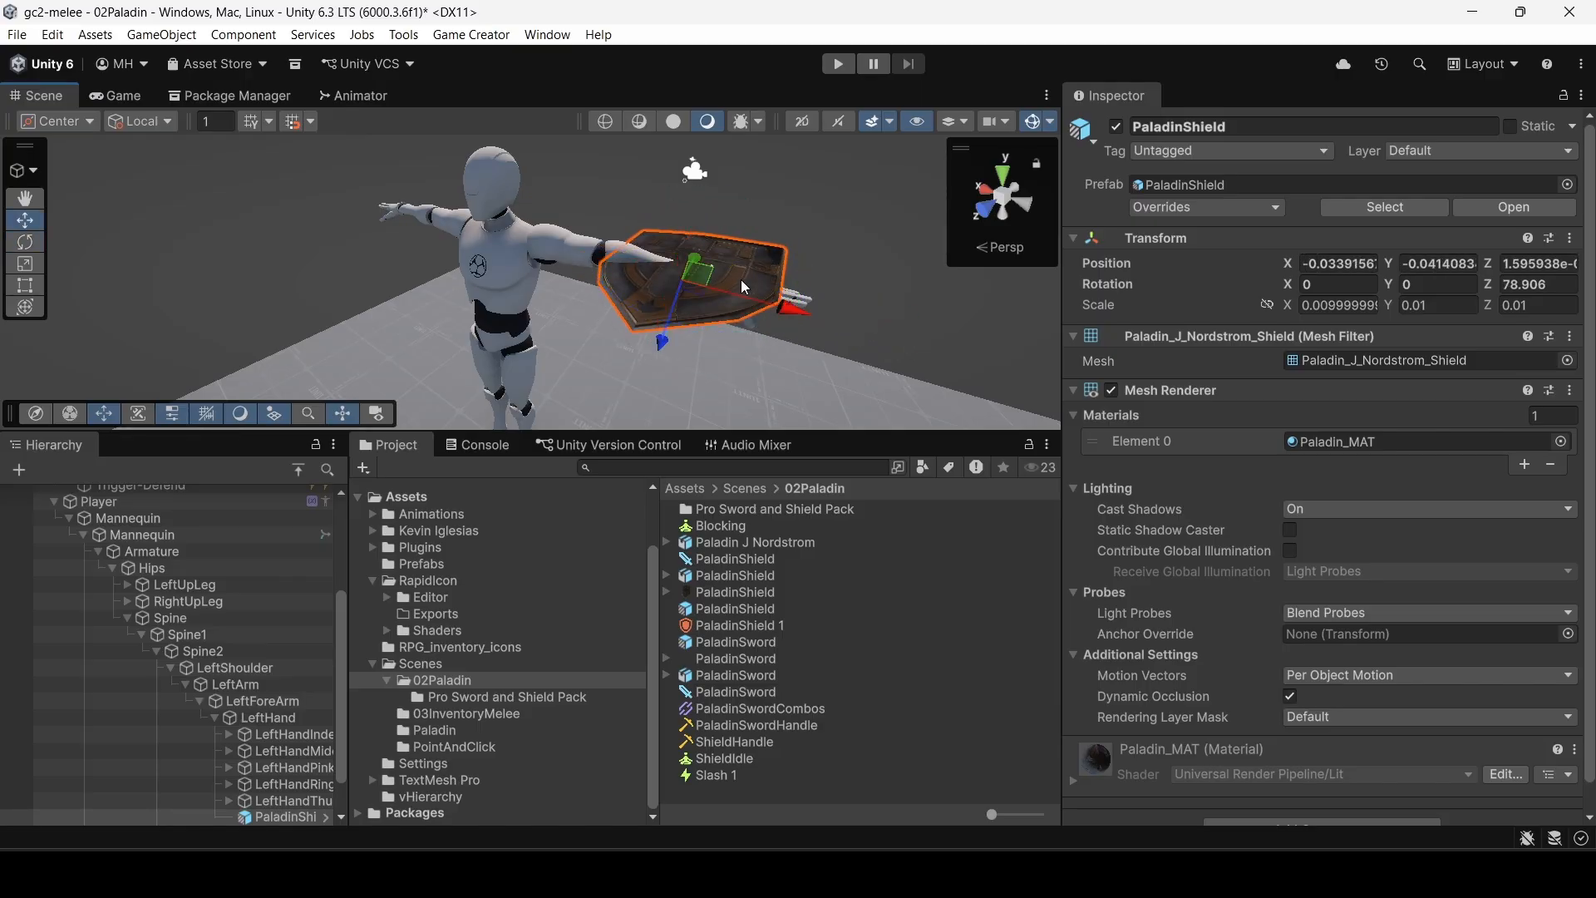
left_click_drag(766, 211, 786, 224)
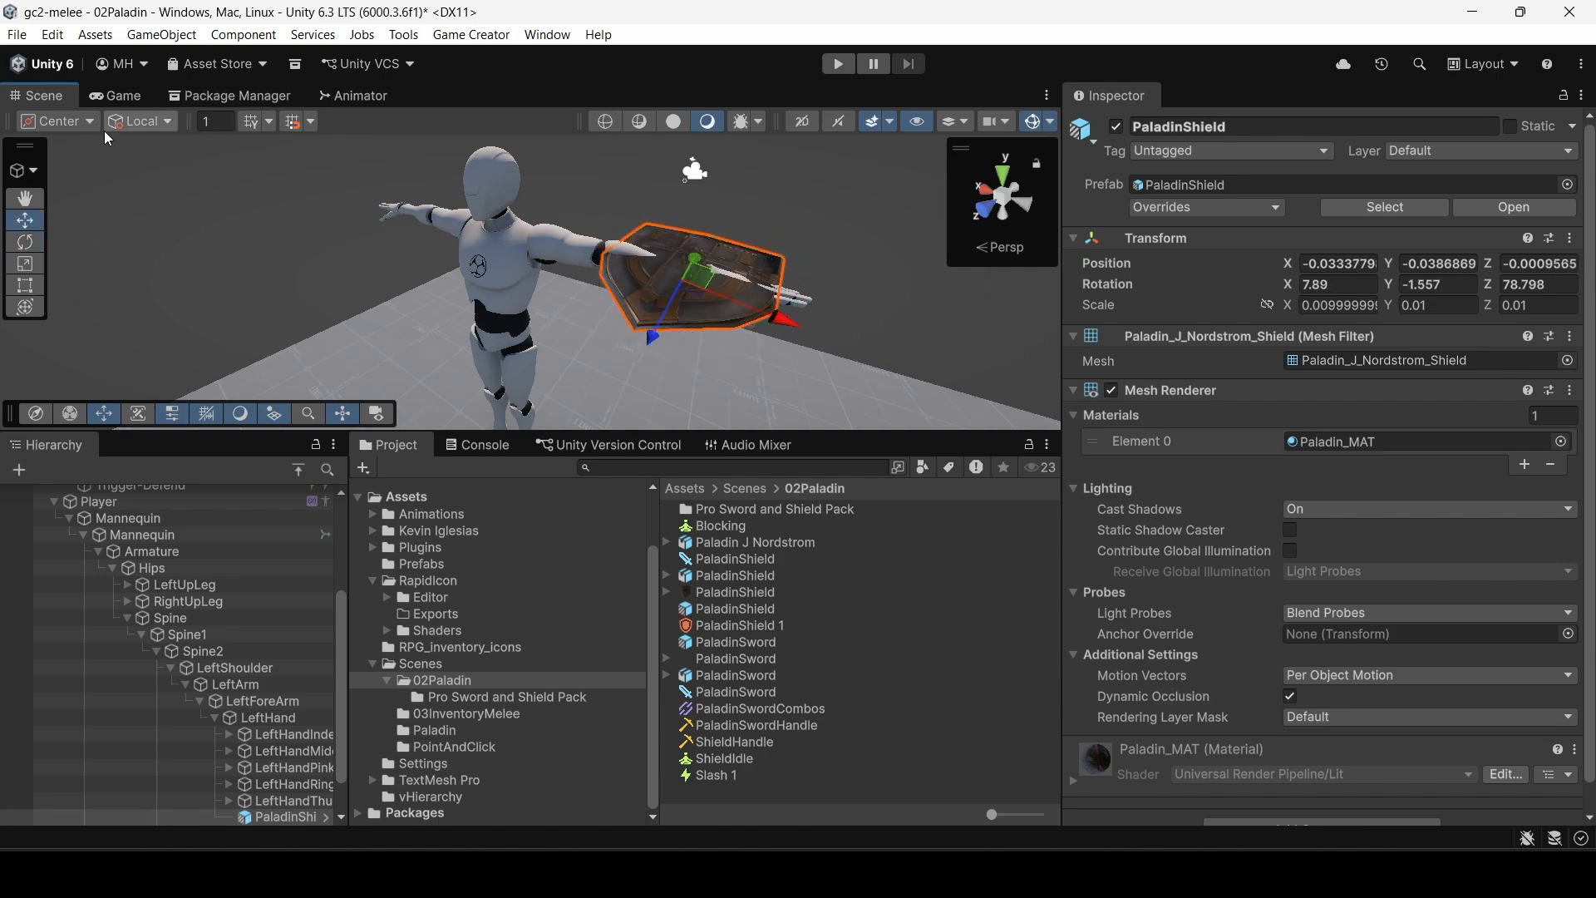
Step: Switch the transform handles to Global orientation and shift the shield vertically to a local position of -0.032, -0.039, -0.035
left_click(140, 122)
left_click(154, 143)
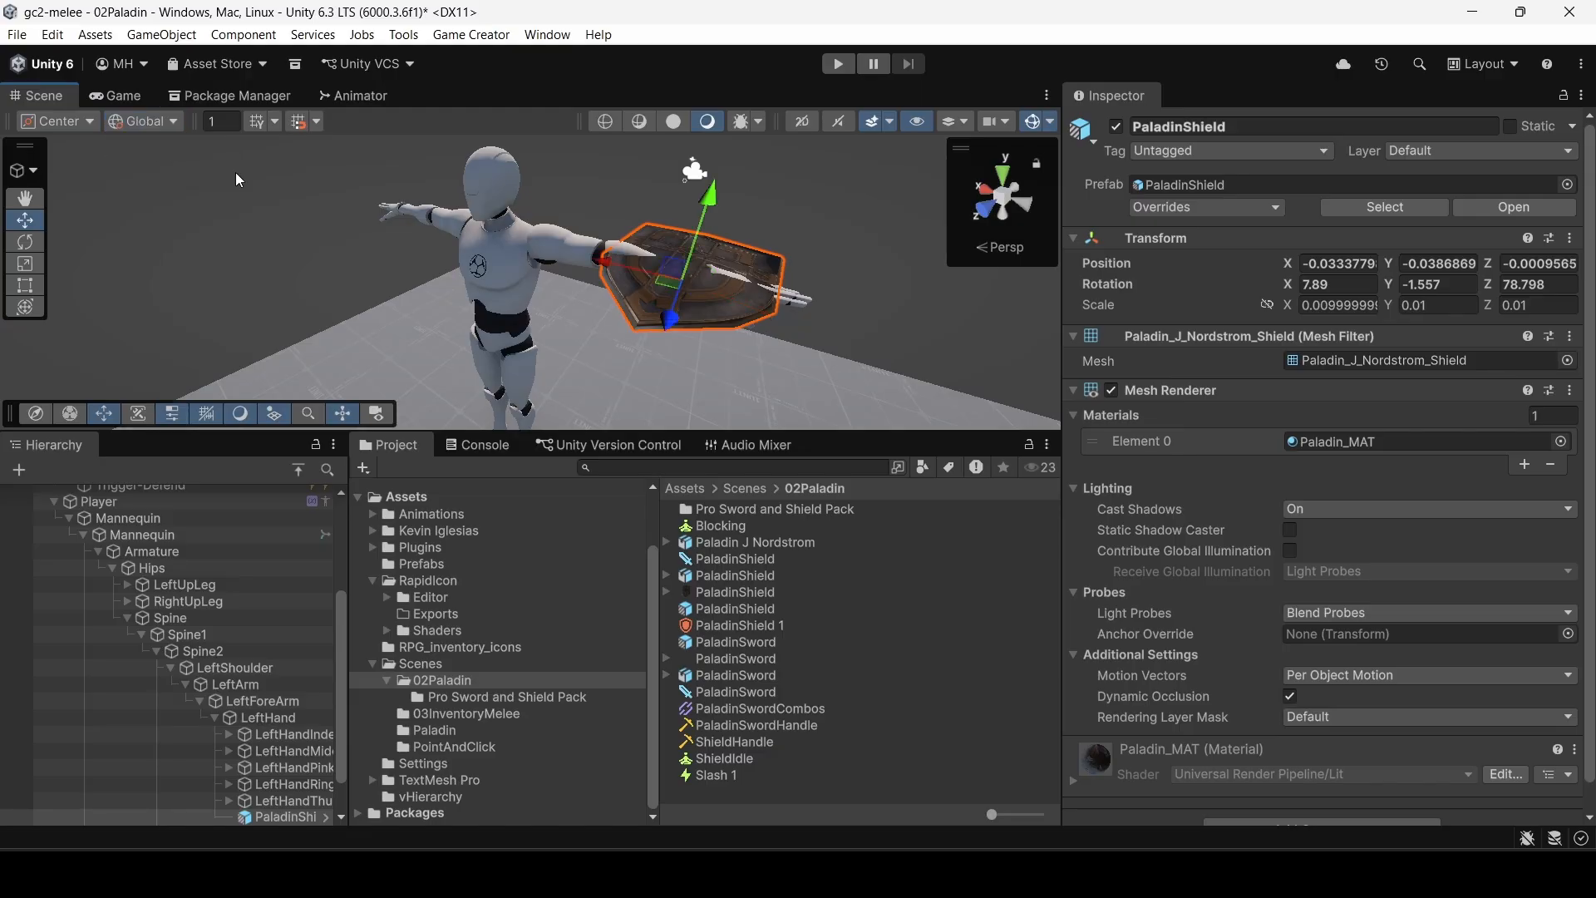
mouse_move(706, 206)
left_mouse_down()
mouse_move(715, 142)
mouse_move(712, 186)
left_mouse_up()
key("w")
right_click_drag(717, 196, 1152, 166)
left_click_drag(608, 208, 602, 243)
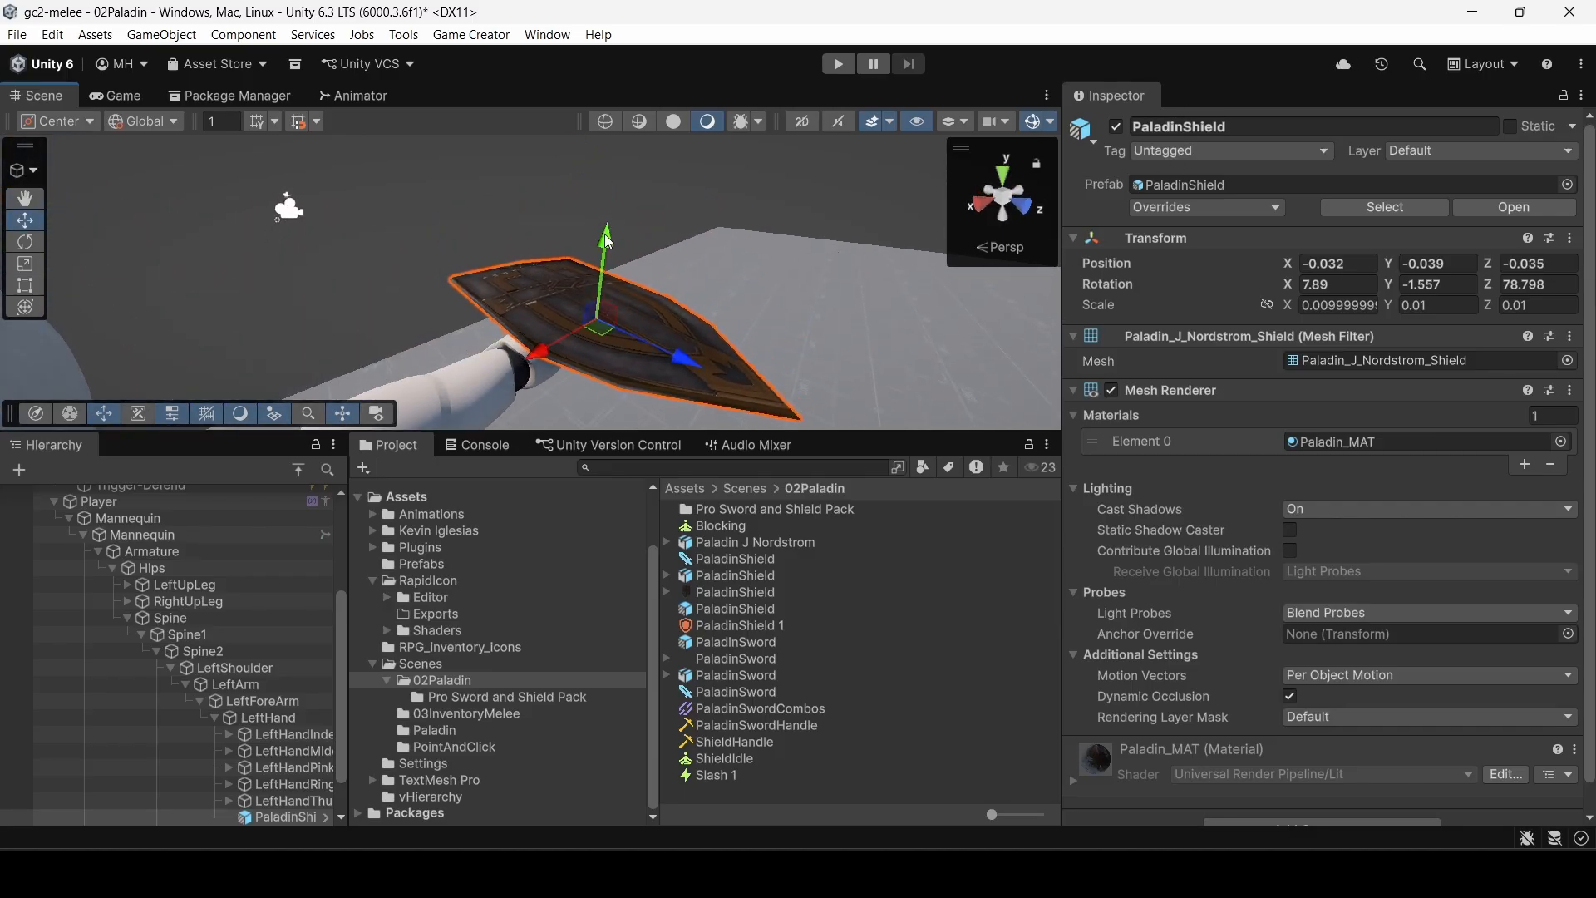
Step: Fit the shield's grip to the left palm by moving it to local position -0.02, 0.055, -0.043
right_click_drag(602, 243, 292, 131)
left_click_drag(450, 252, 604, 249)
right_click_drag(604, 249, 1188, 685)
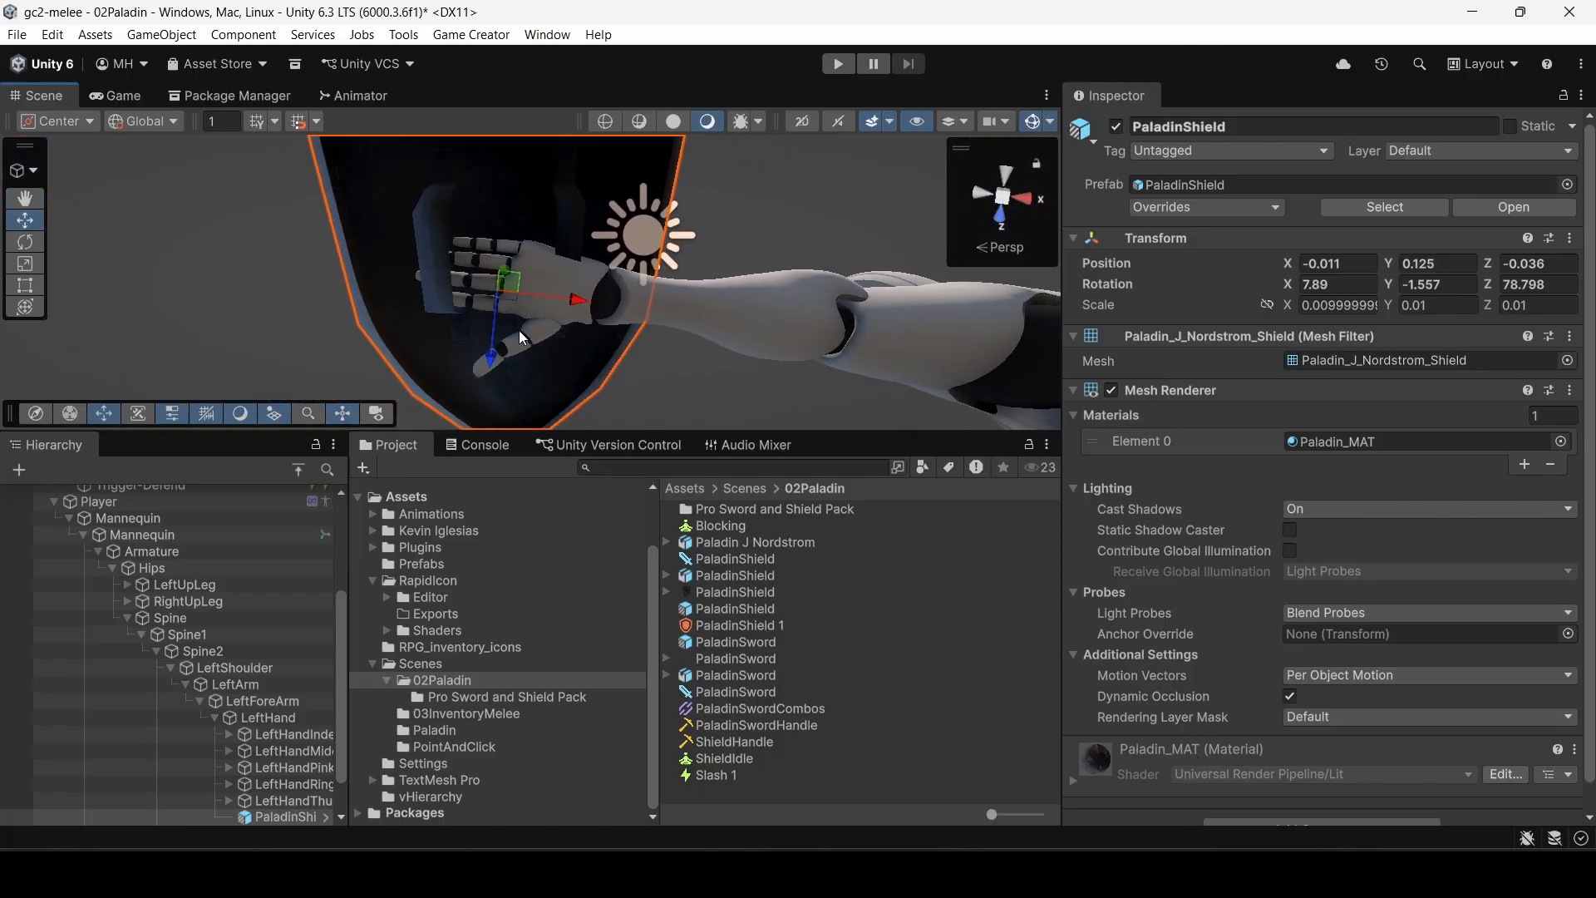
left_click_drag(569, 303, 630, 322)
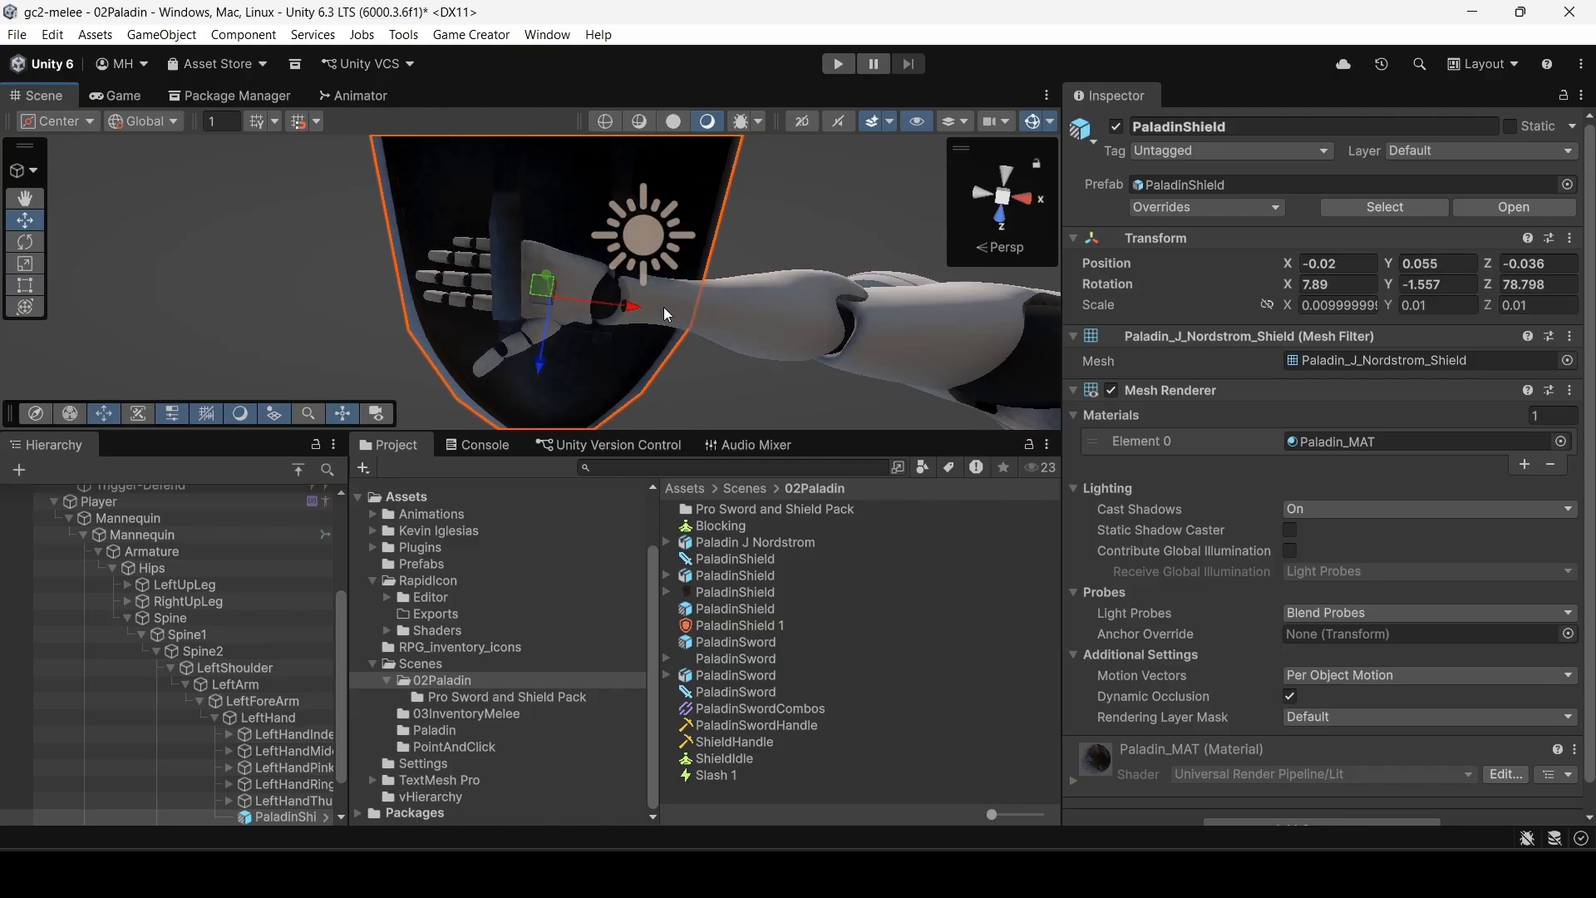
right_click_drag(664, 307, 558, 320)
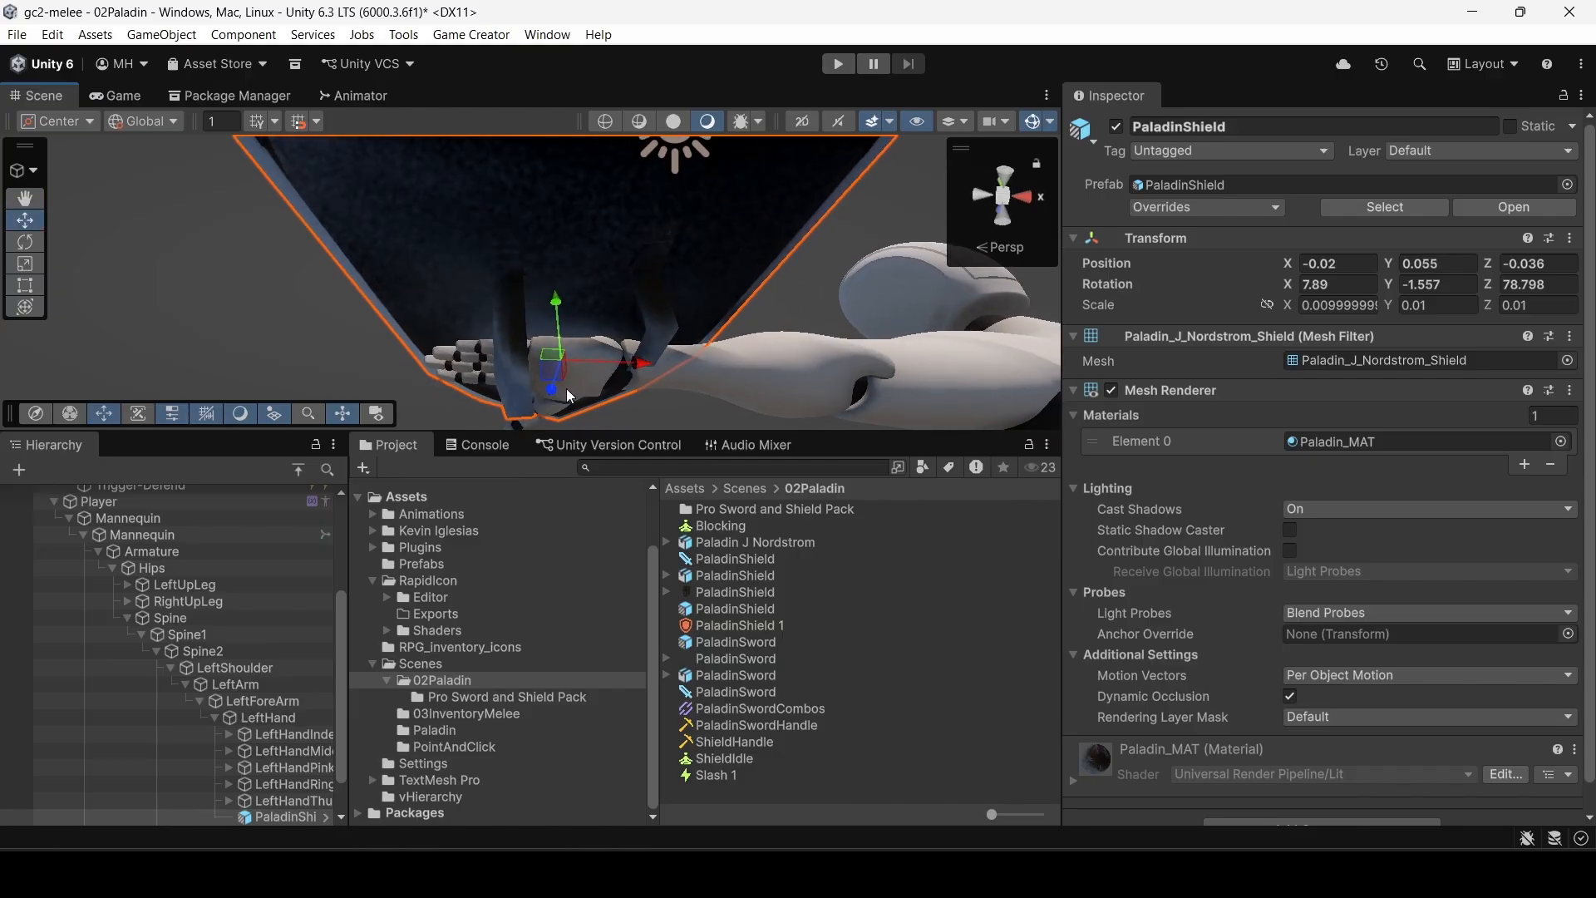
left_click_drag(552, 313, 558, 304)
Step: Lock the Inspector on the PaladinShield instance placed in the left hand
right_click_drag(593, 273, 1579, 750)
key("w")
key("s")
key("a")
key("s")
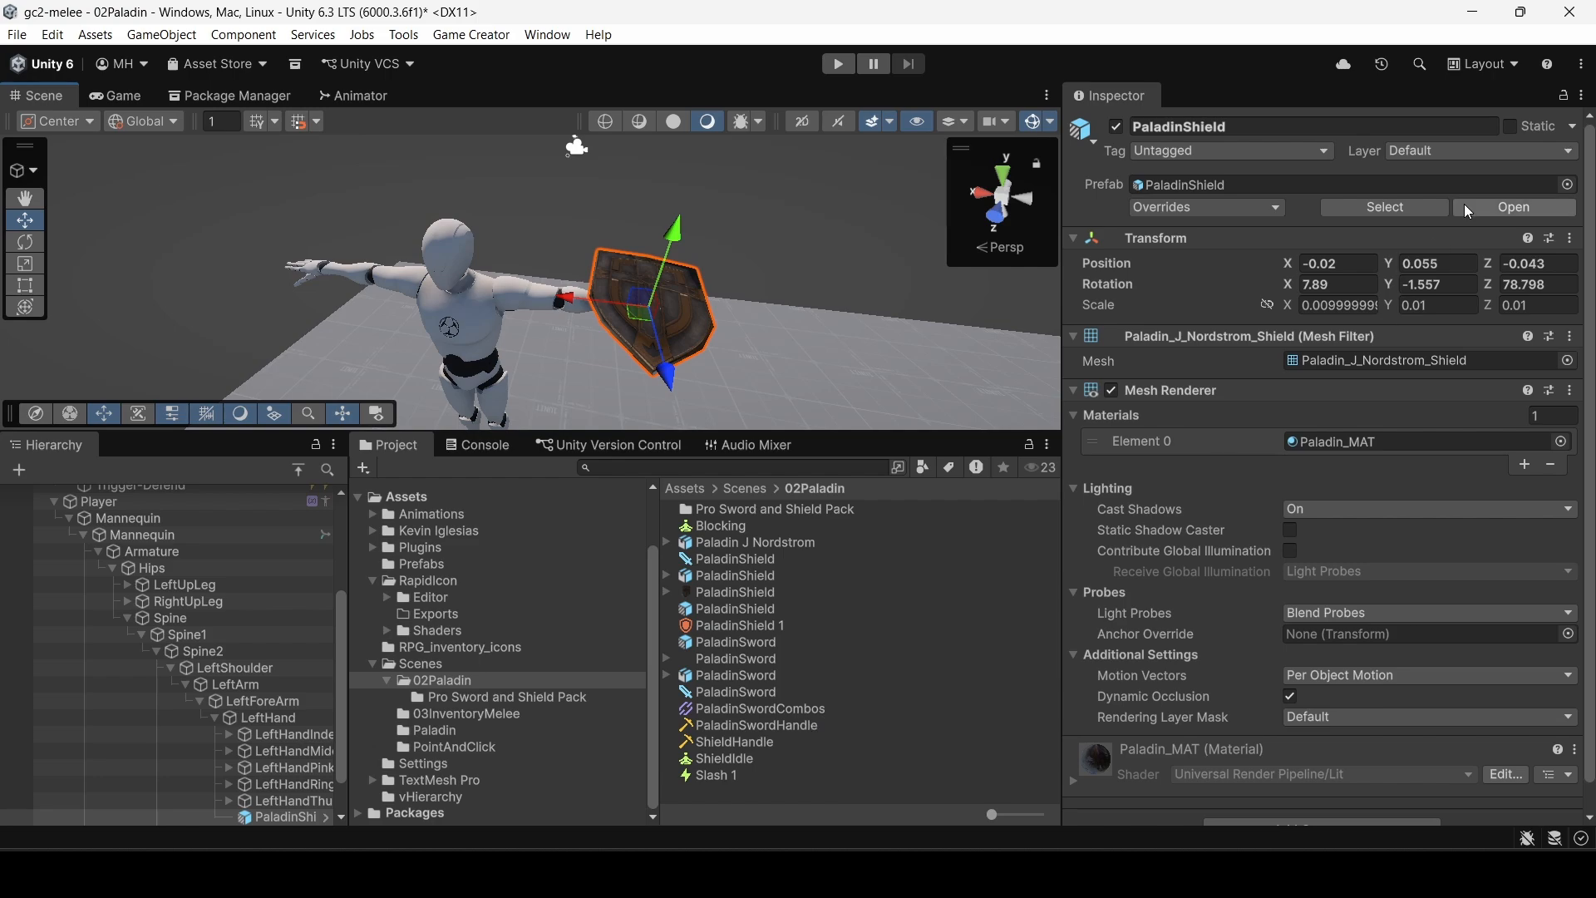
left_click(1561, 96)
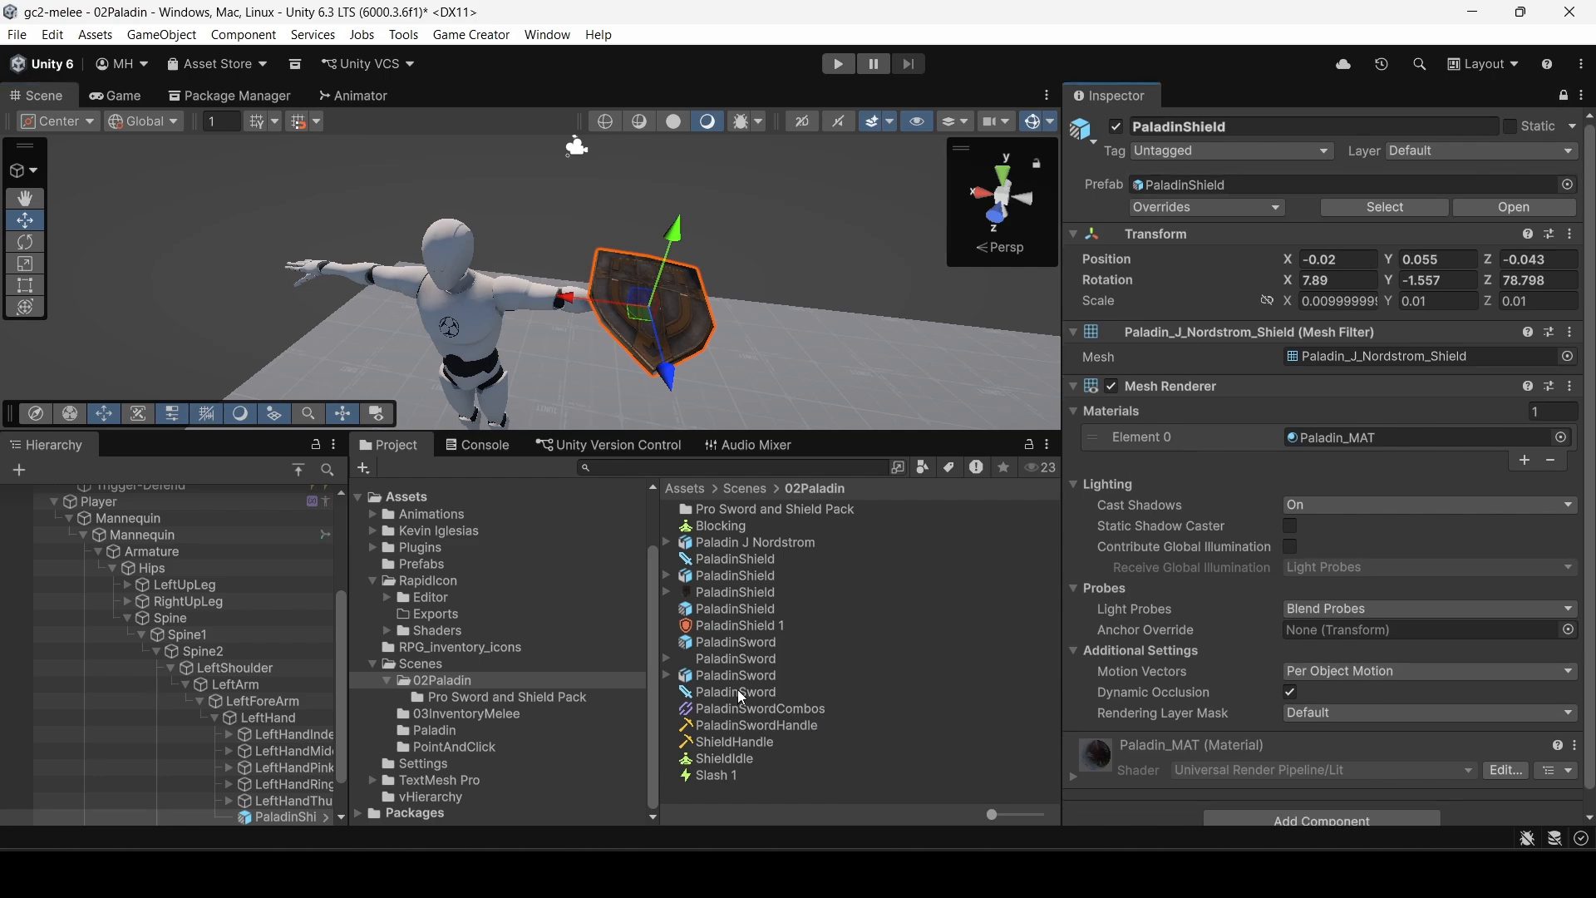
Step: Set the ShieldHandle asset's local position to Y 0.055 and Z -0.043 for its left-hand bone
right_click(731, 738)
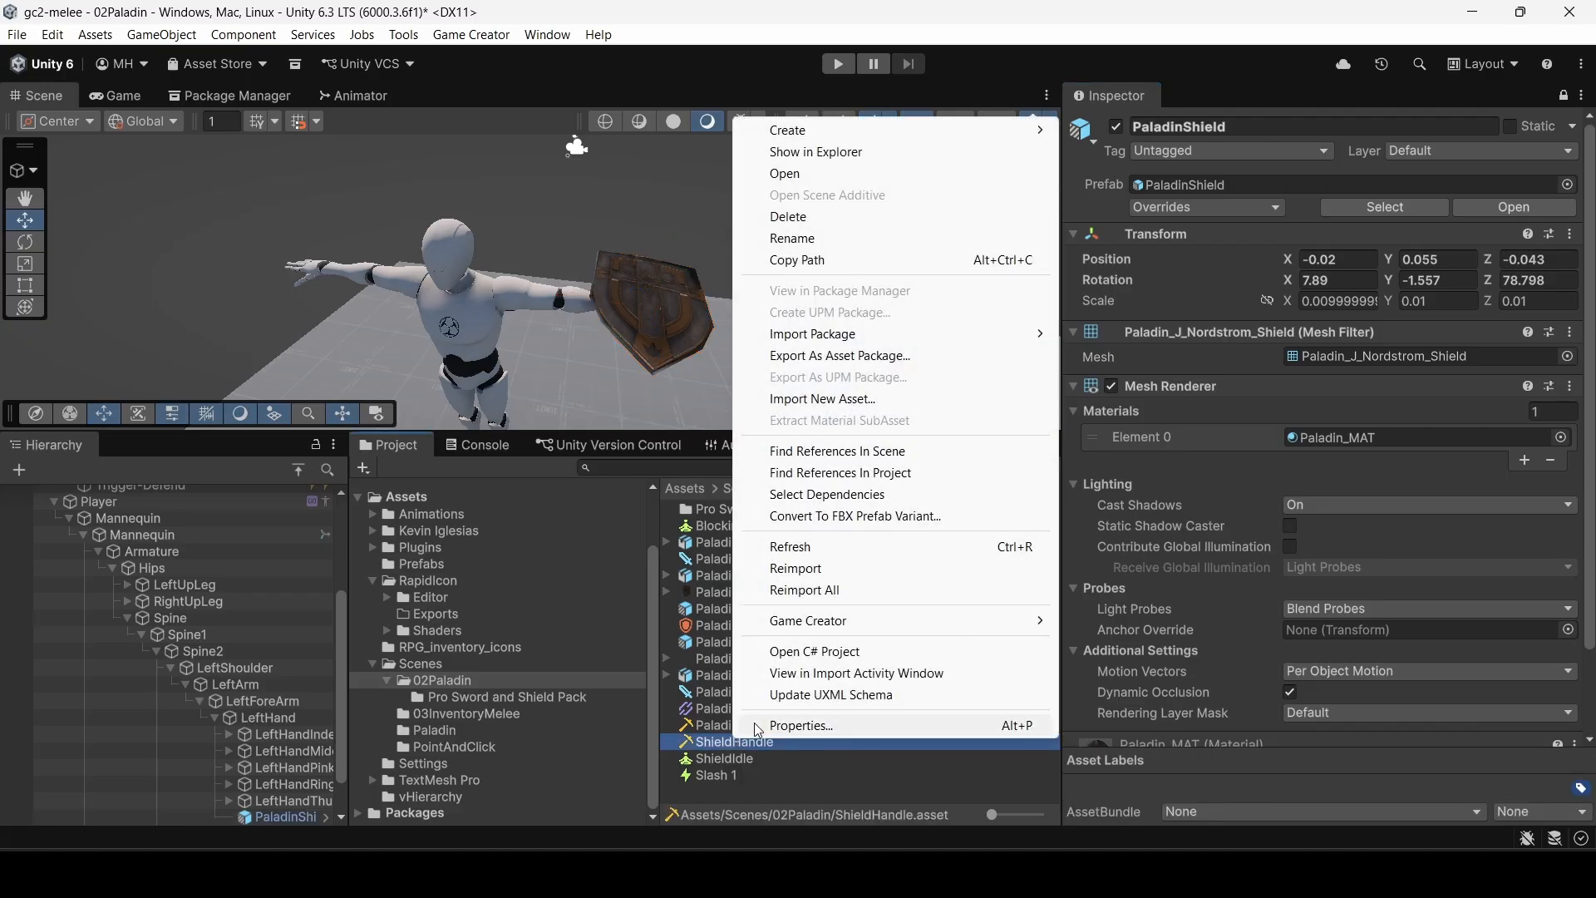
left_click(755, 721)
left_click(796, 402)
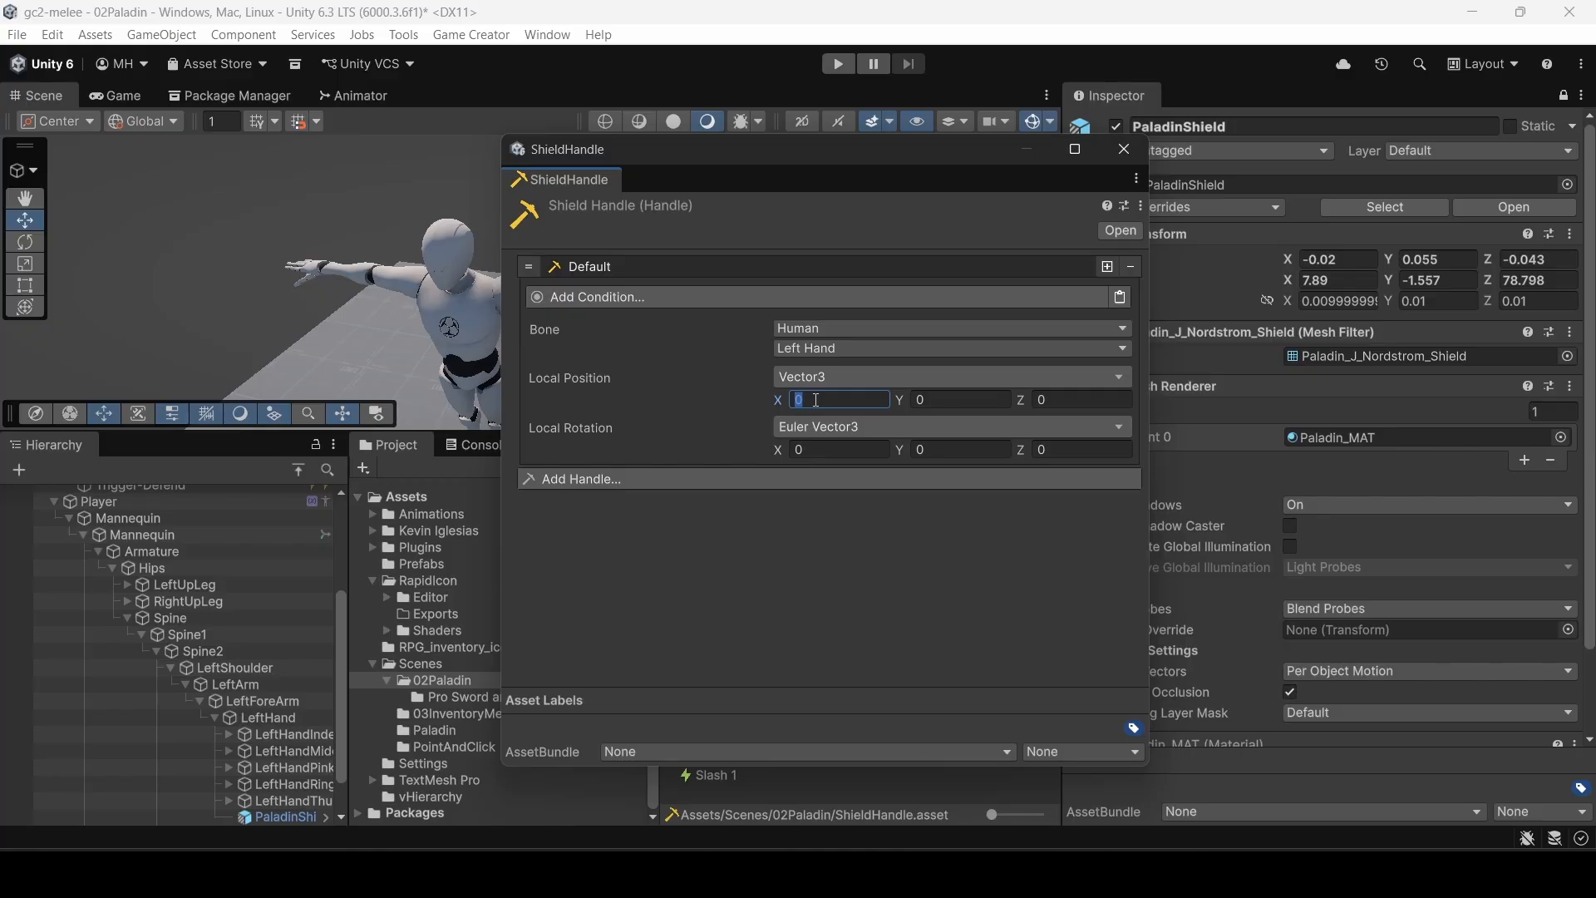
key("Tab")
type(".055")
key("Tab")
type("-0.043")
key("Tab")
Step: Set the ShieldHandle's local rotation to 8, -1.5, 78.798 and close its properties window
type("8")
key("Tab")
type("-1.5")
key("Tab")
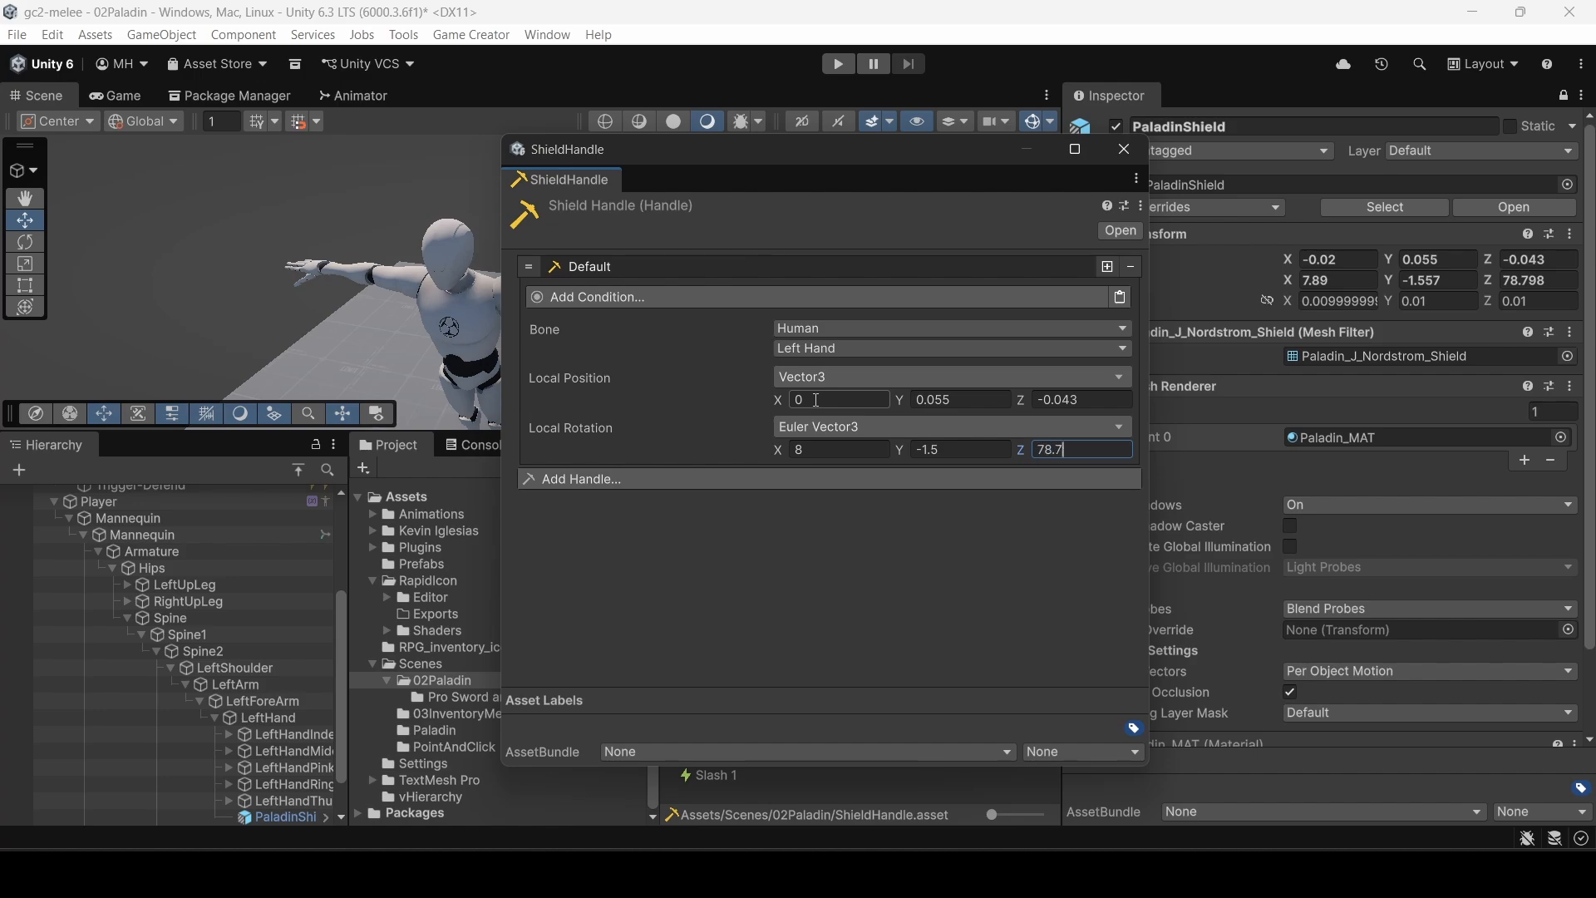
key("Return")
left_click(1150, 172)
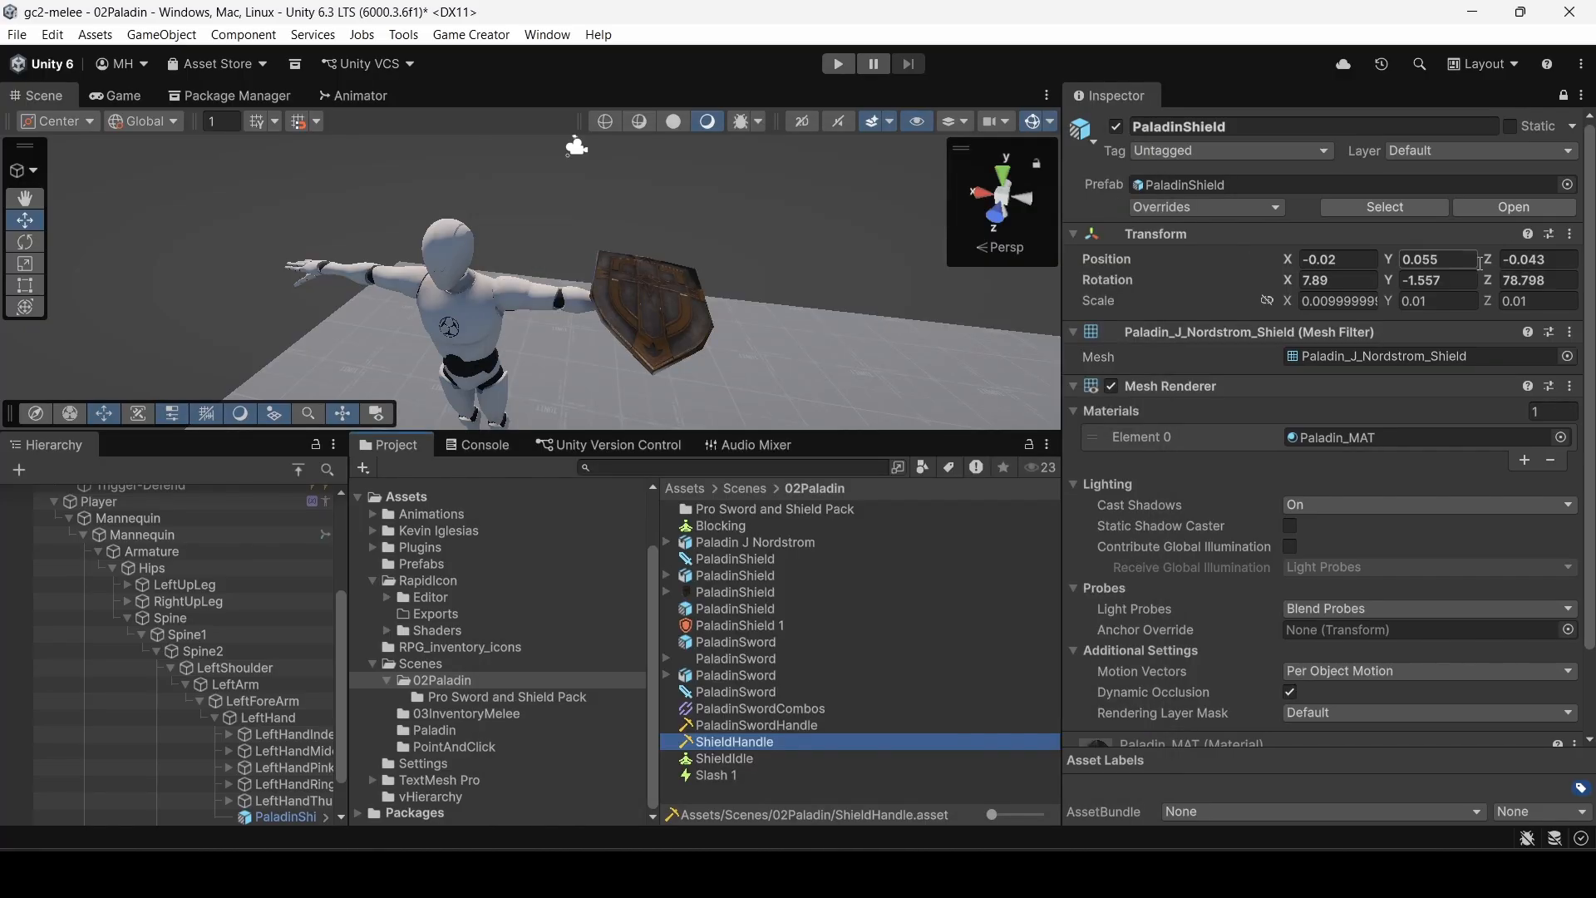
Step: Unlock the Inspector and deactivate the PaladinShield instance under the Player's LeftHand bone
left_click(1564, 95)
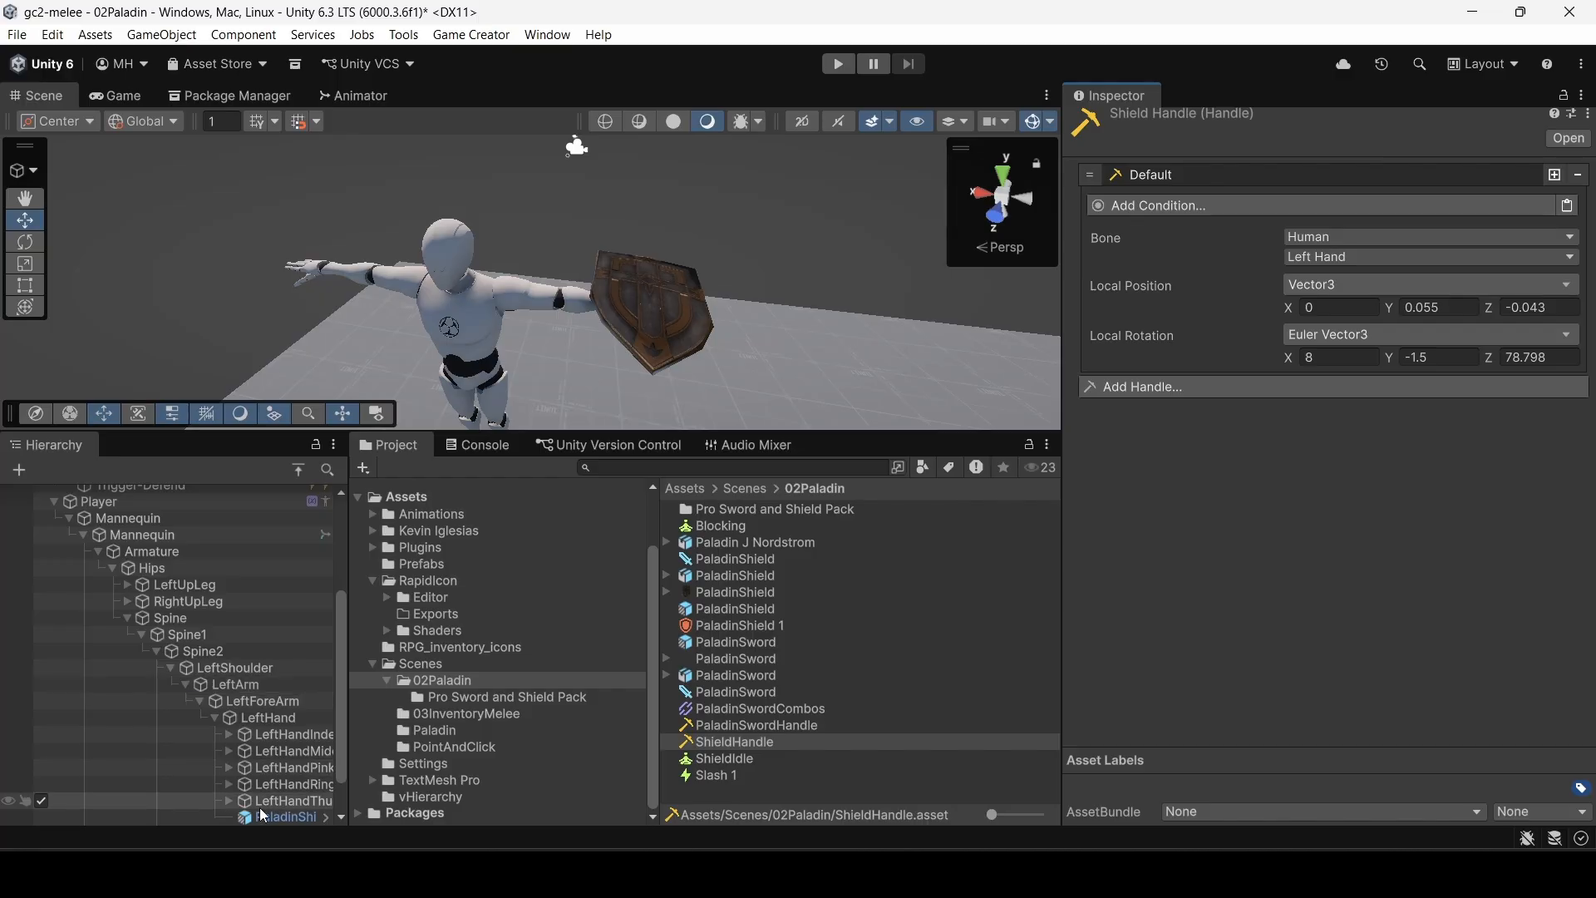
left_click(42, 817)
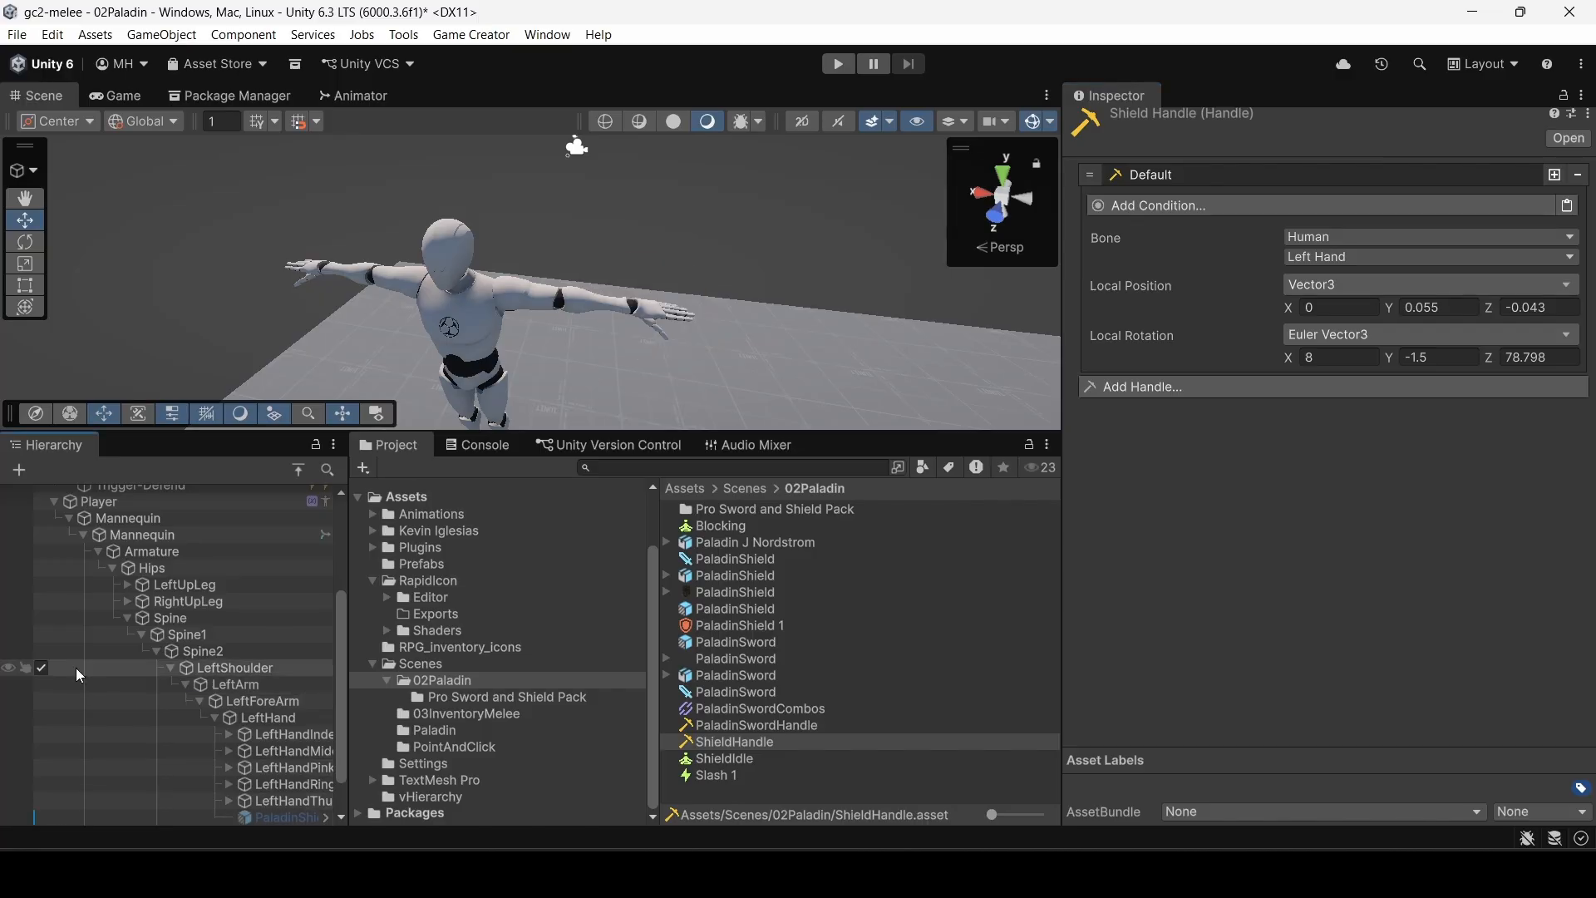
scroll(73, 632, "up", 3)
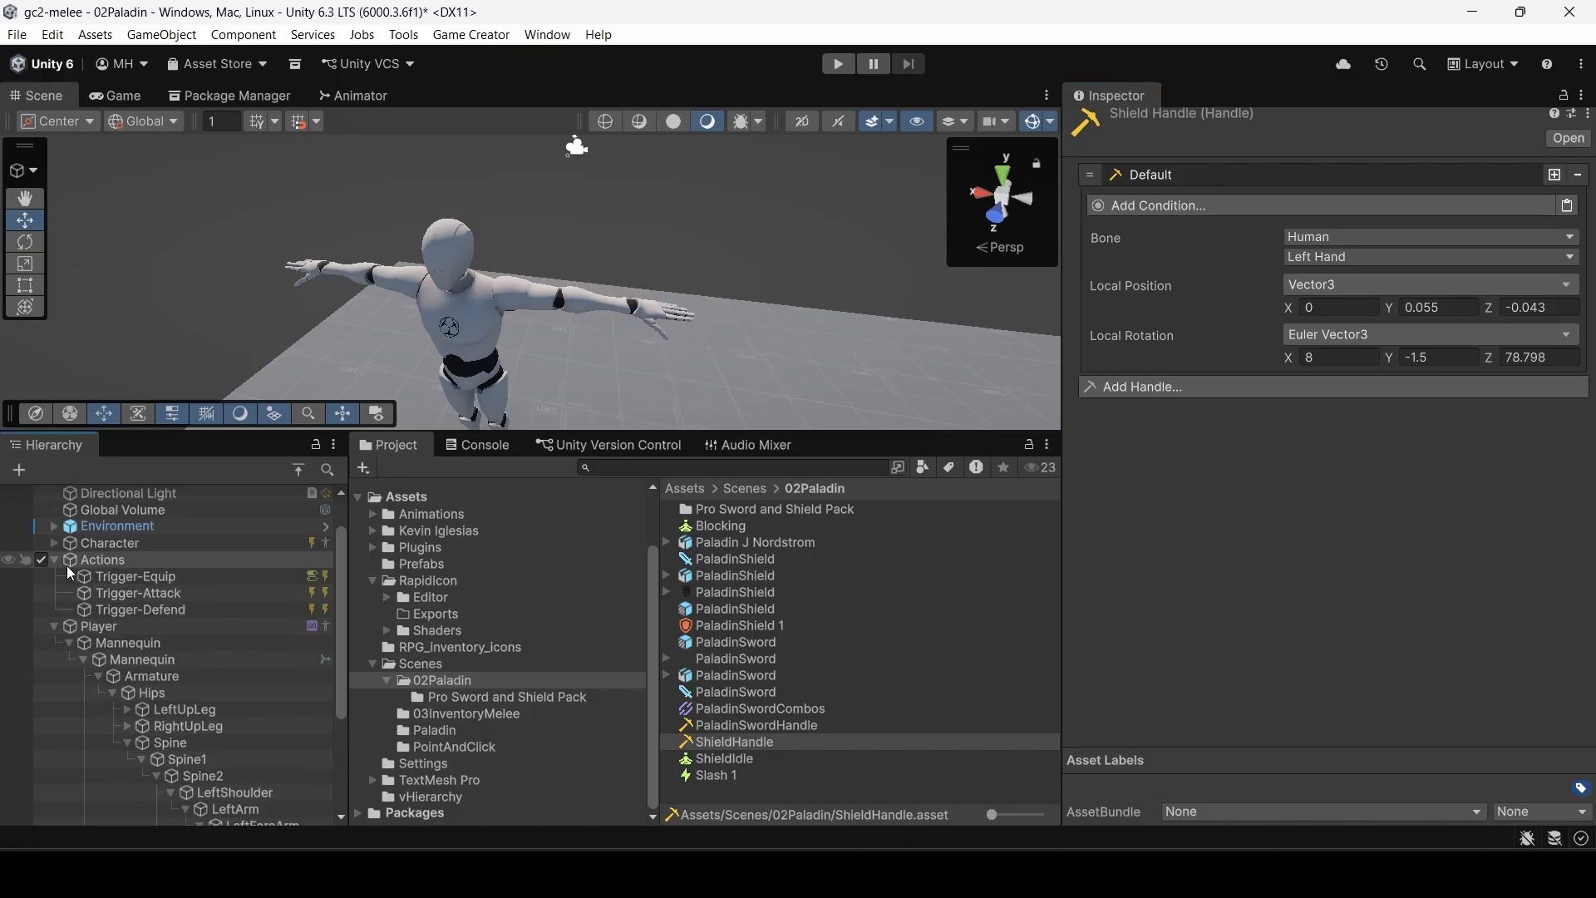
left_click(54, 626)
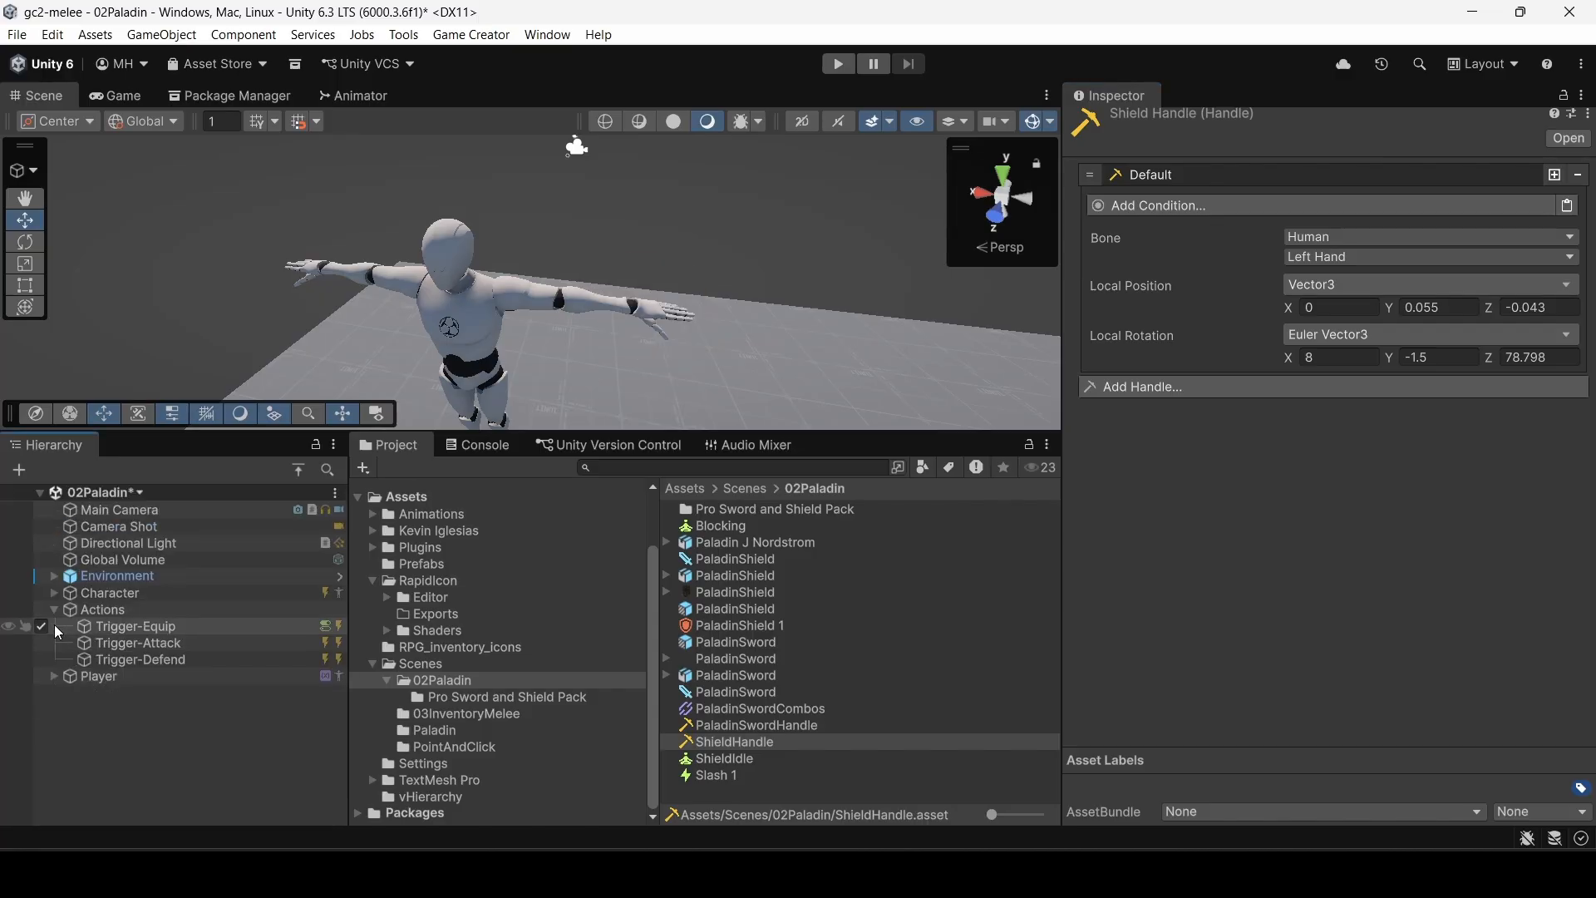
Step: Add an Unequip Melee Weapon instruction to the first branch of Trigger-Equip and assign the PaladinShield melee weapon to it
left_click(131, 625)
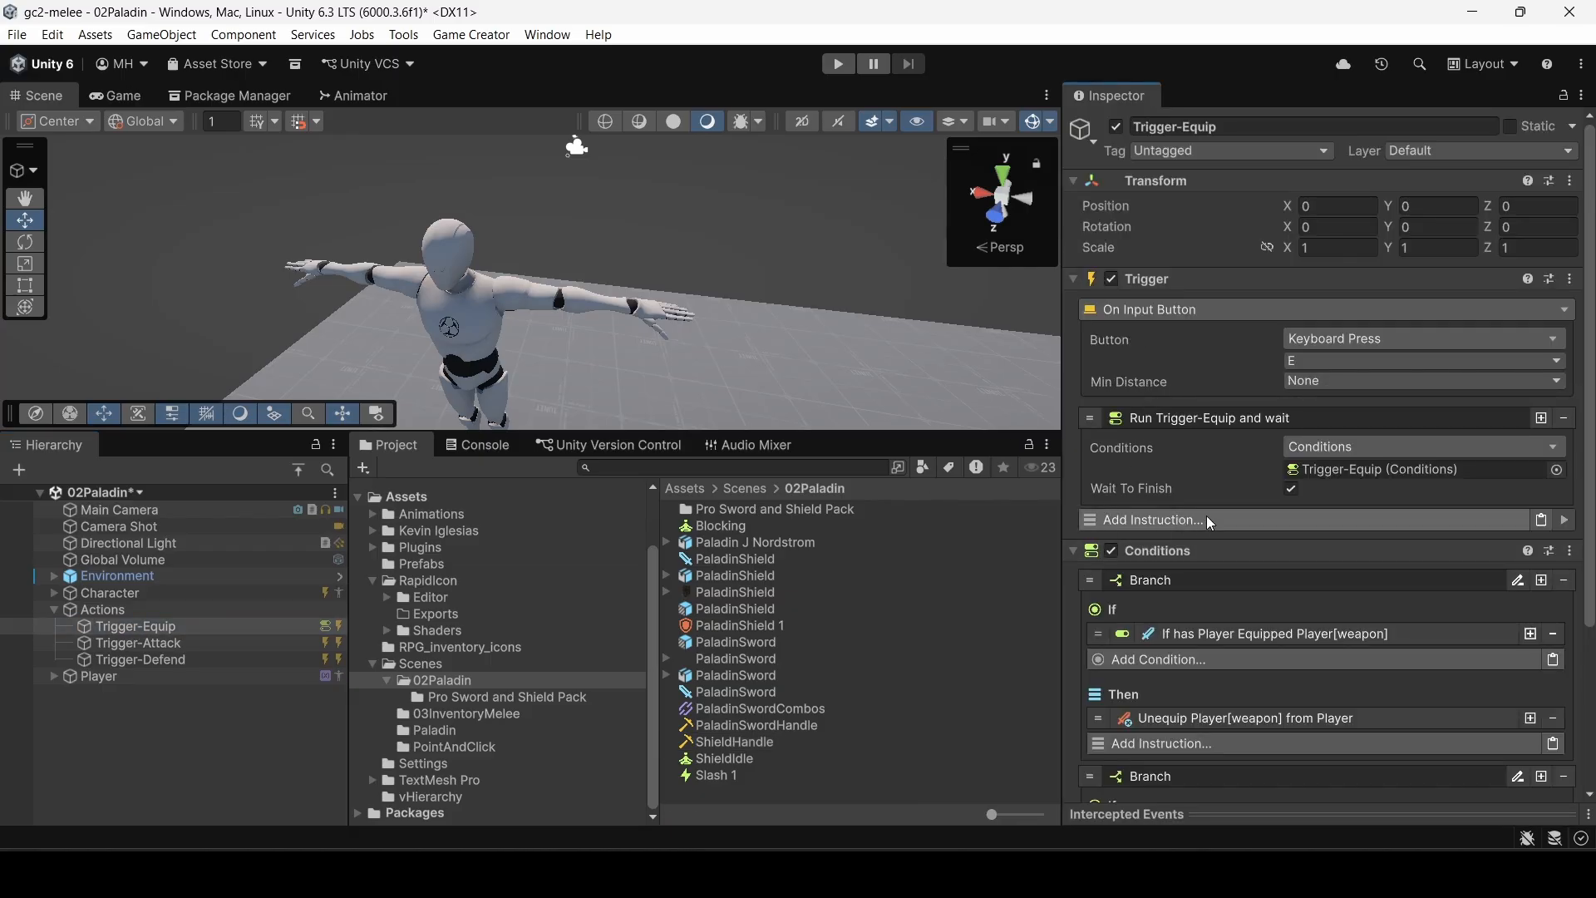
scroll(1225, 491, "down", 3)
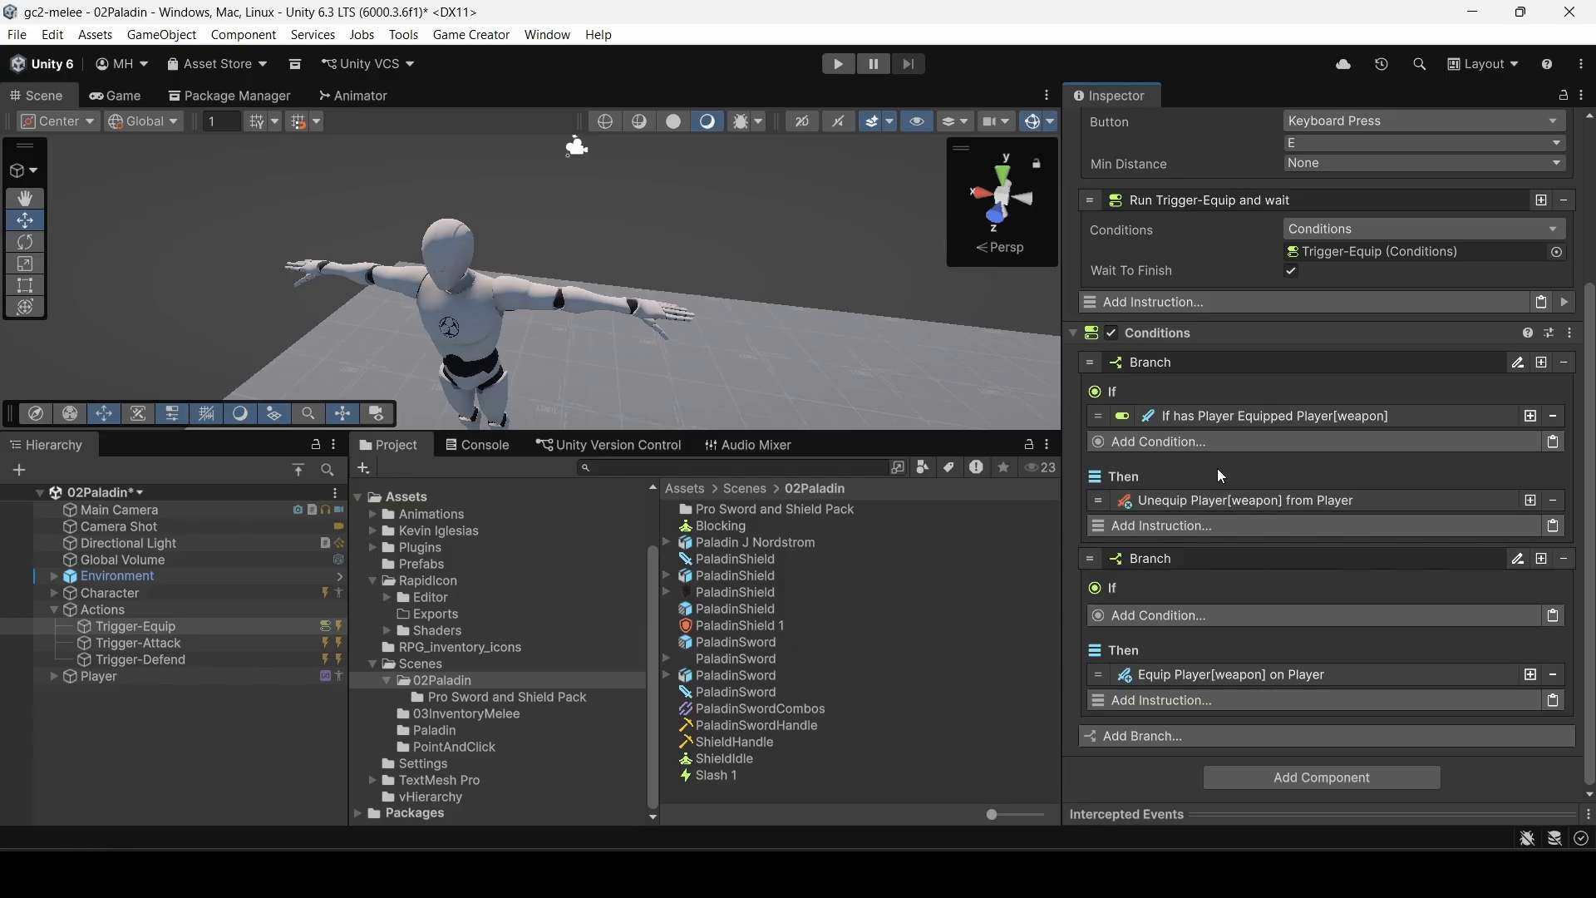
scroll(1220, 366, "up", 3)
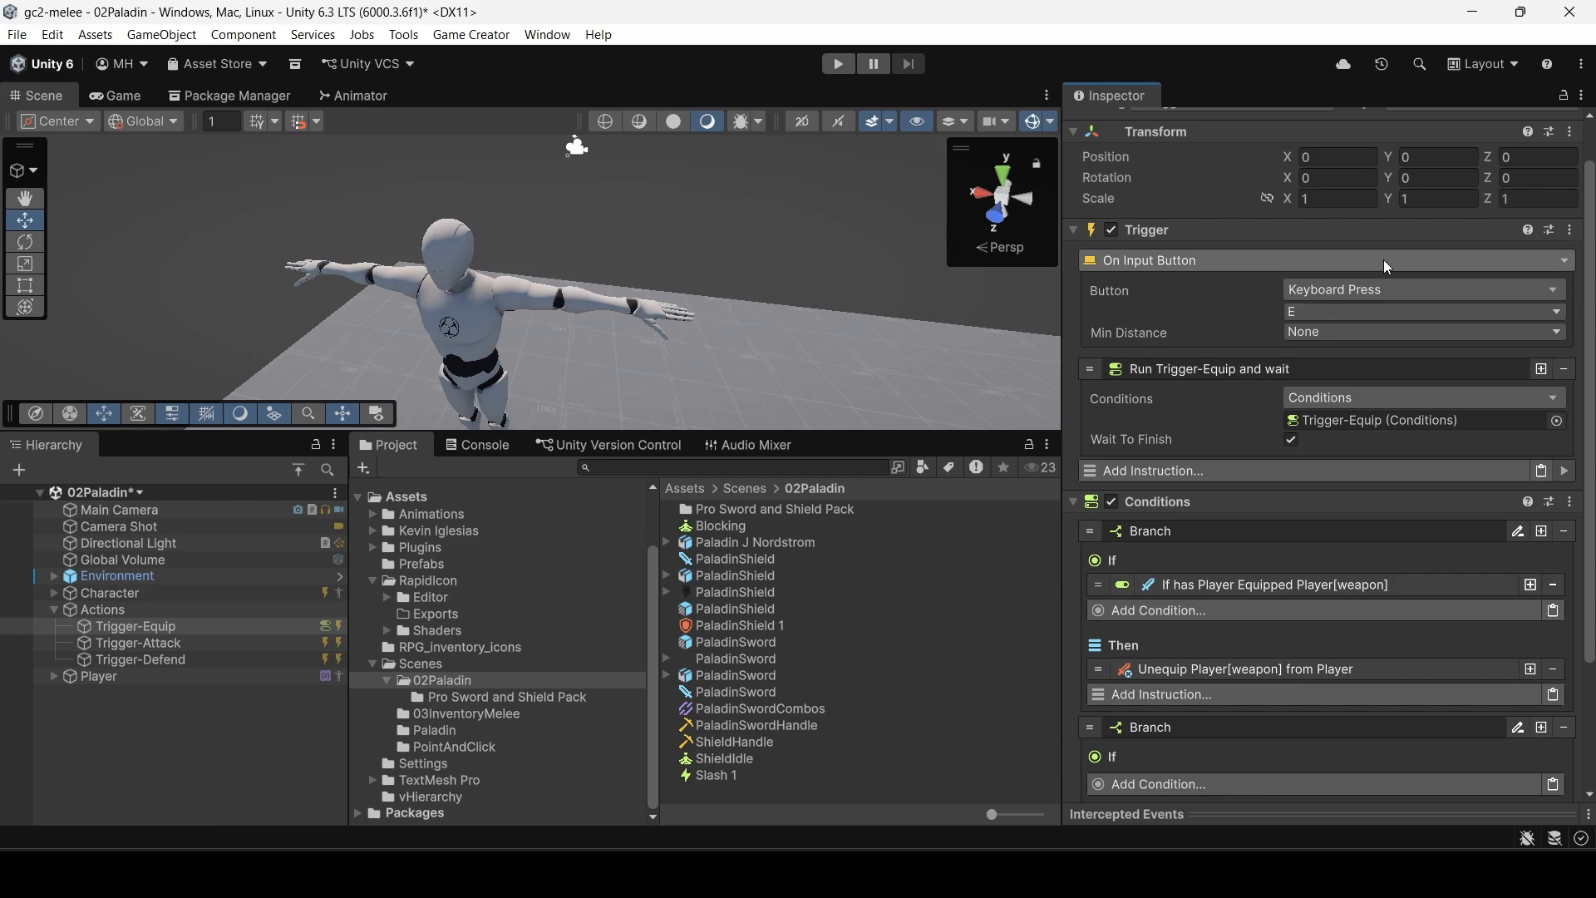
scroll(1172, 437, "down", 3)
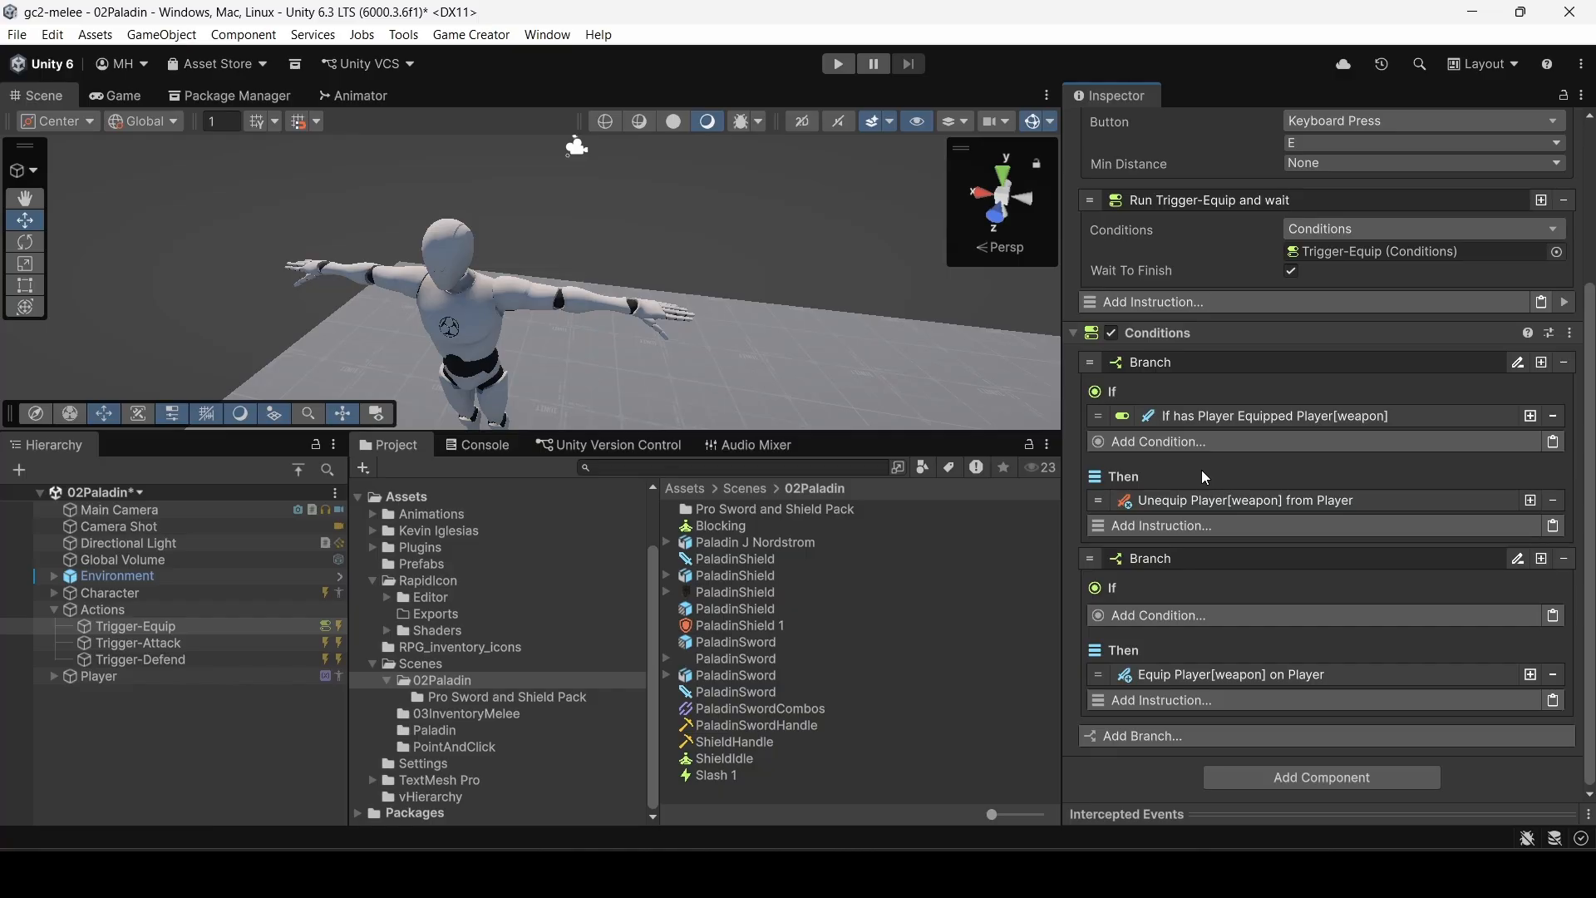
left_click(1163, 437)
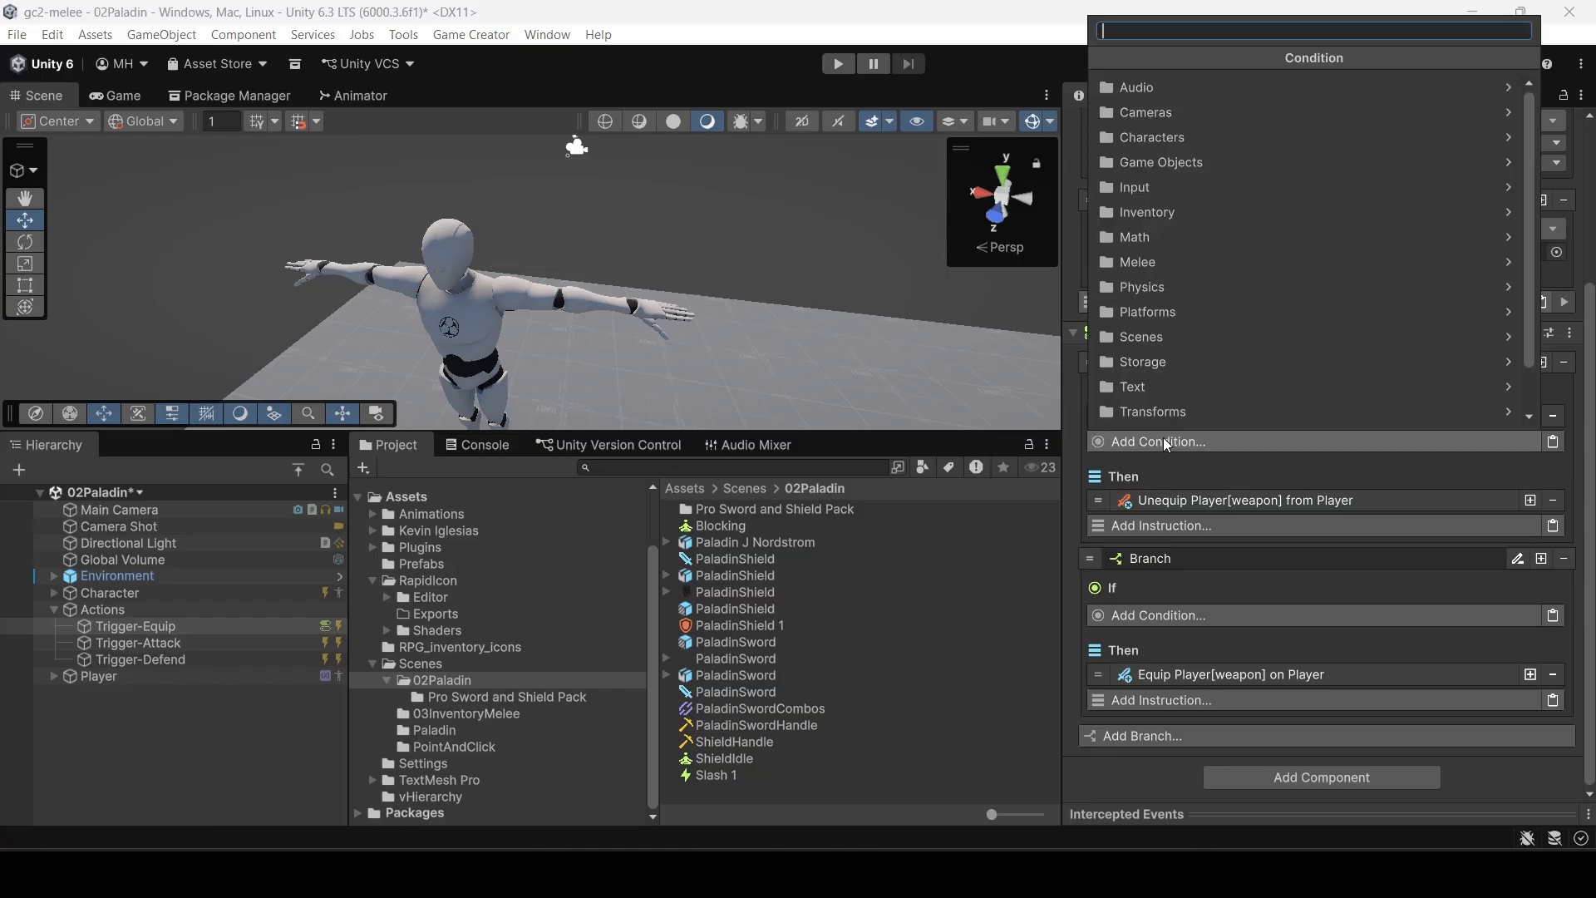
left_click(1175, 461)
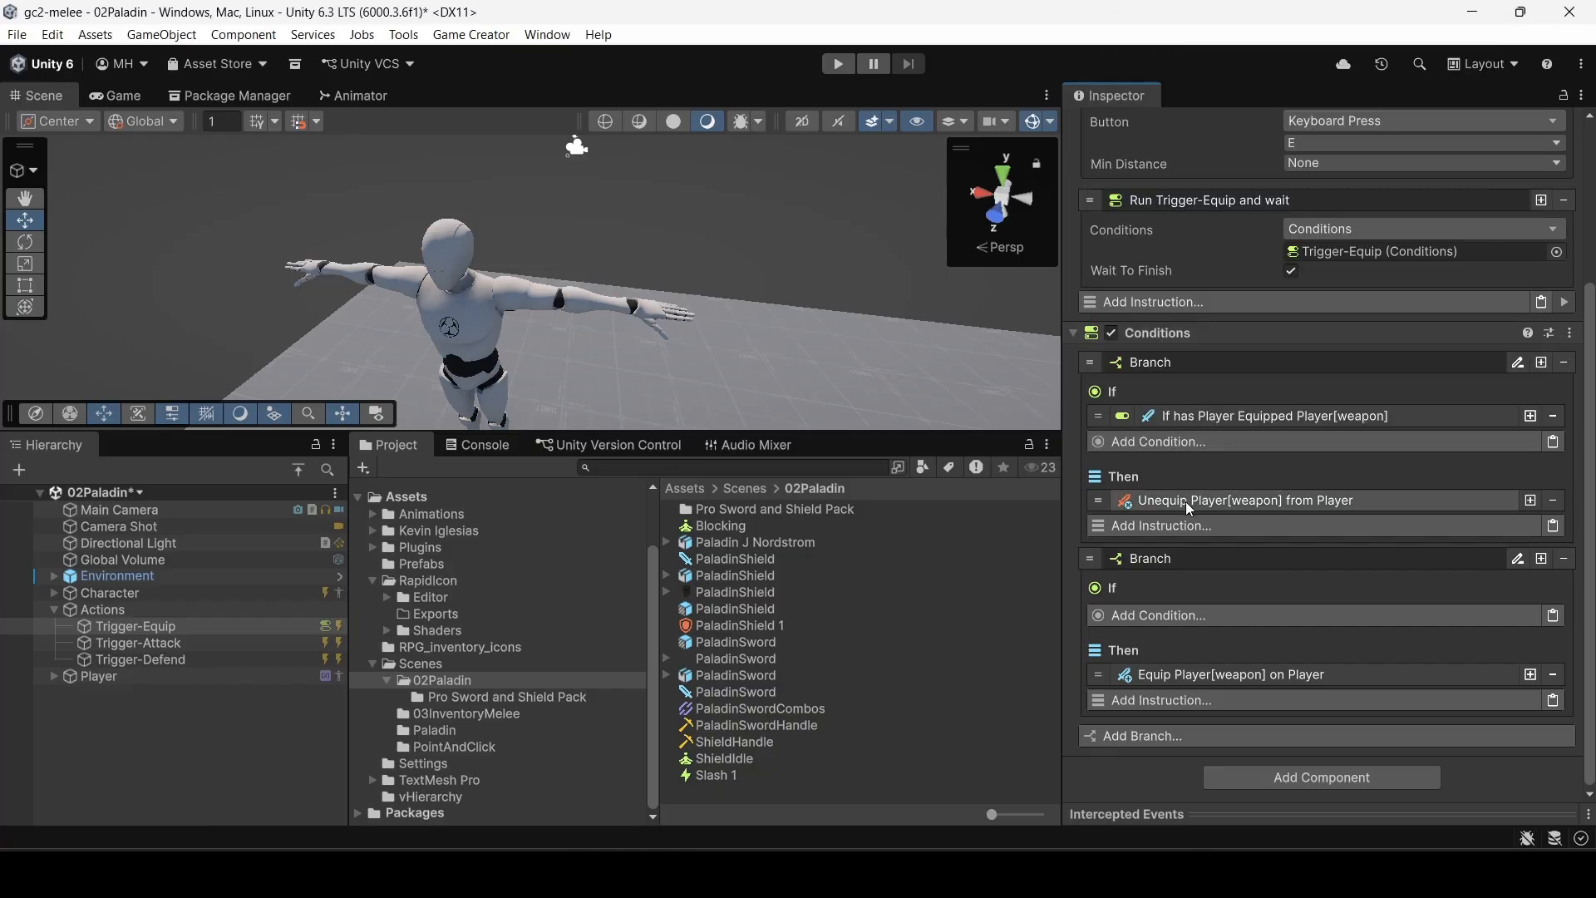
left_click(1189, 529)
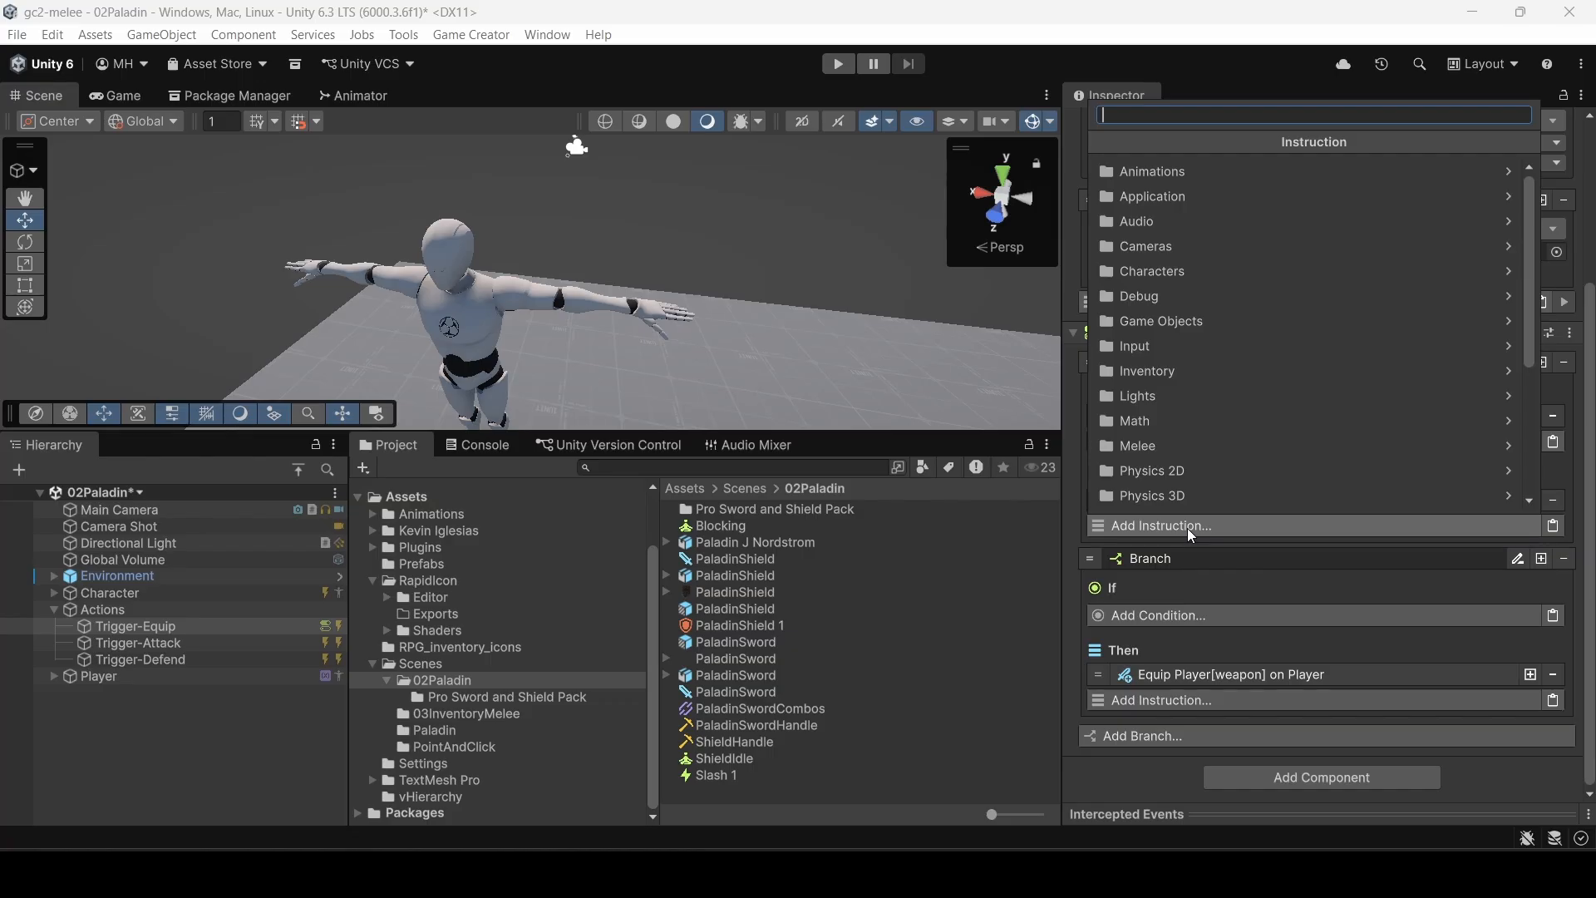
type("un")
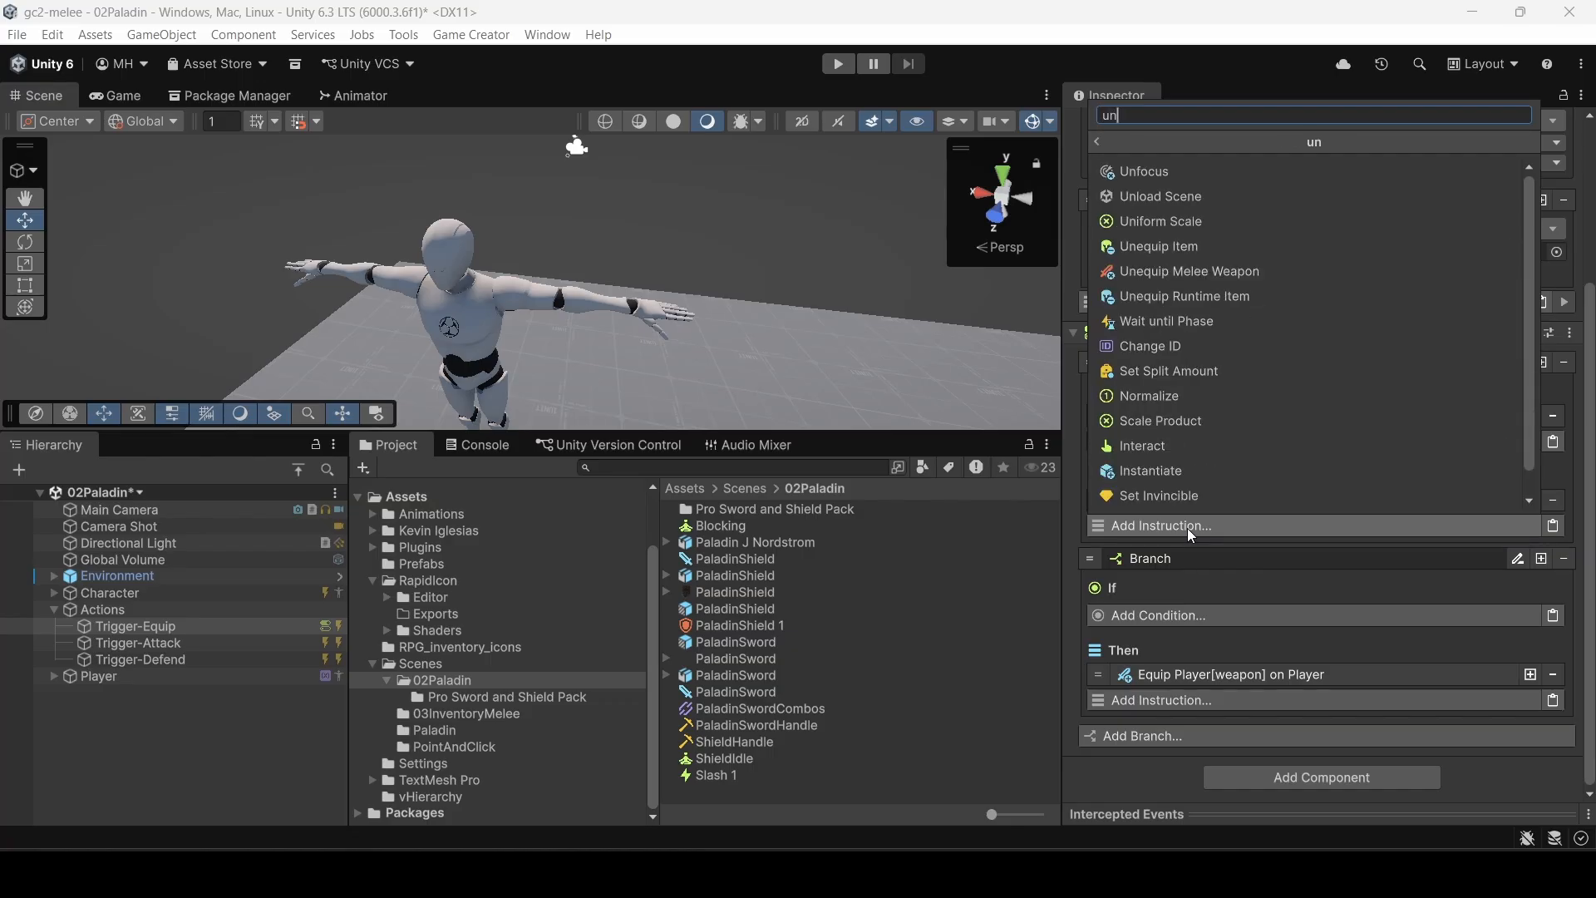
left_click(1194, 272)
scroll(1242, 572, "down", 2)
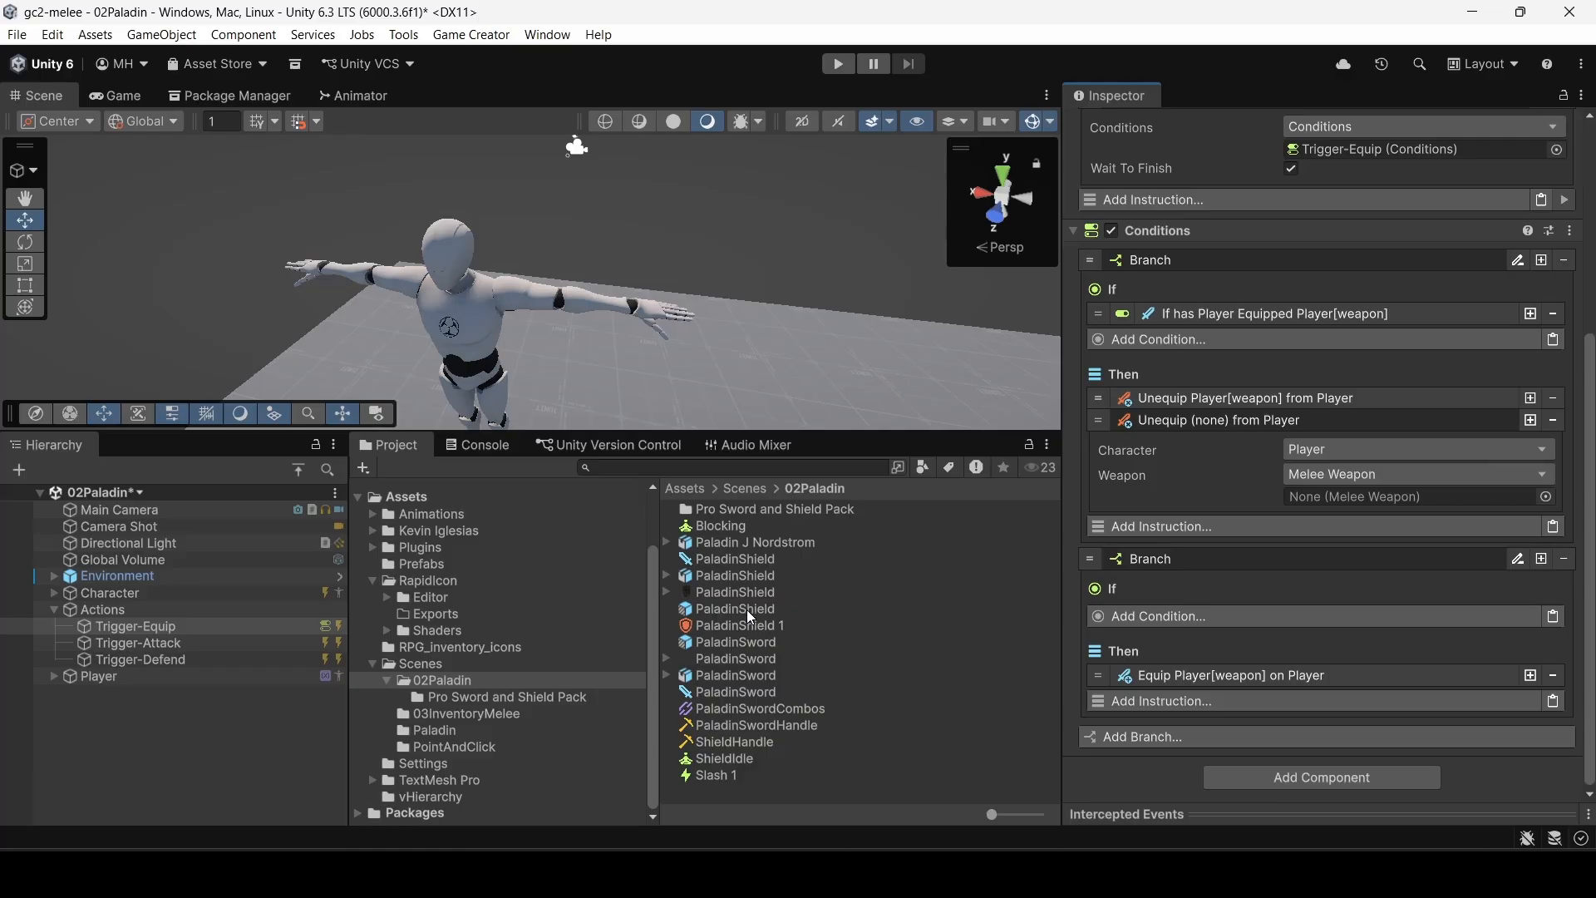
left_click_drag(739, 562, 1301, 498)
left_click(1228, 422)
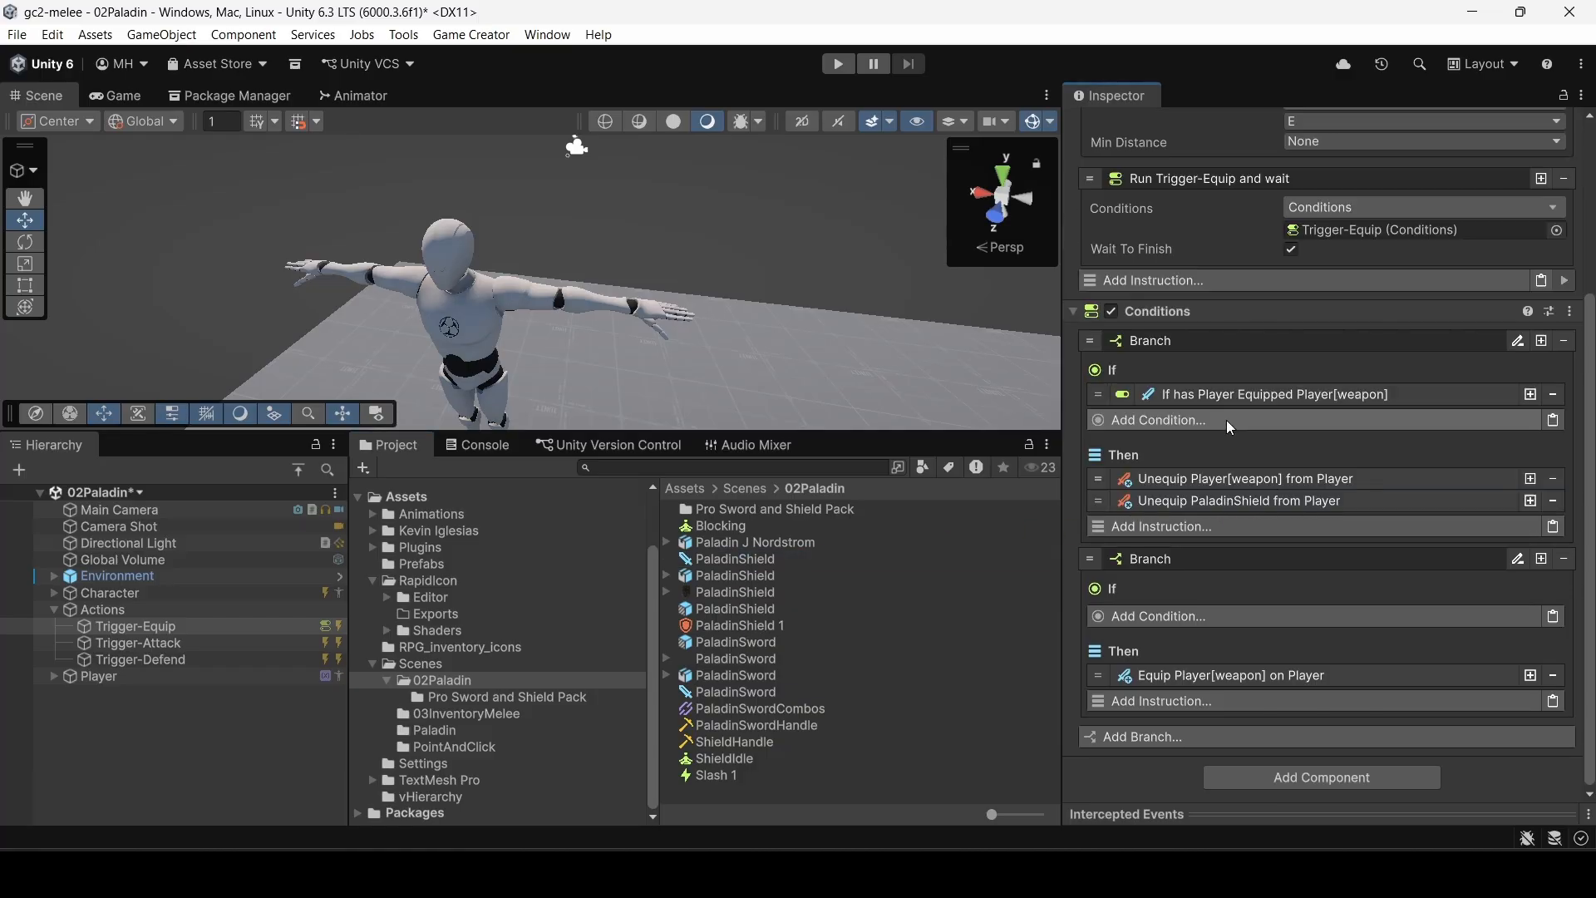
Step: Add an Equip Melee Weapon instruction to the second branch of Trigger-Equip and assign the PaladinShield melee weapon to it
left_click(1194, 676)
scroll(1224, 620, "down", 2)
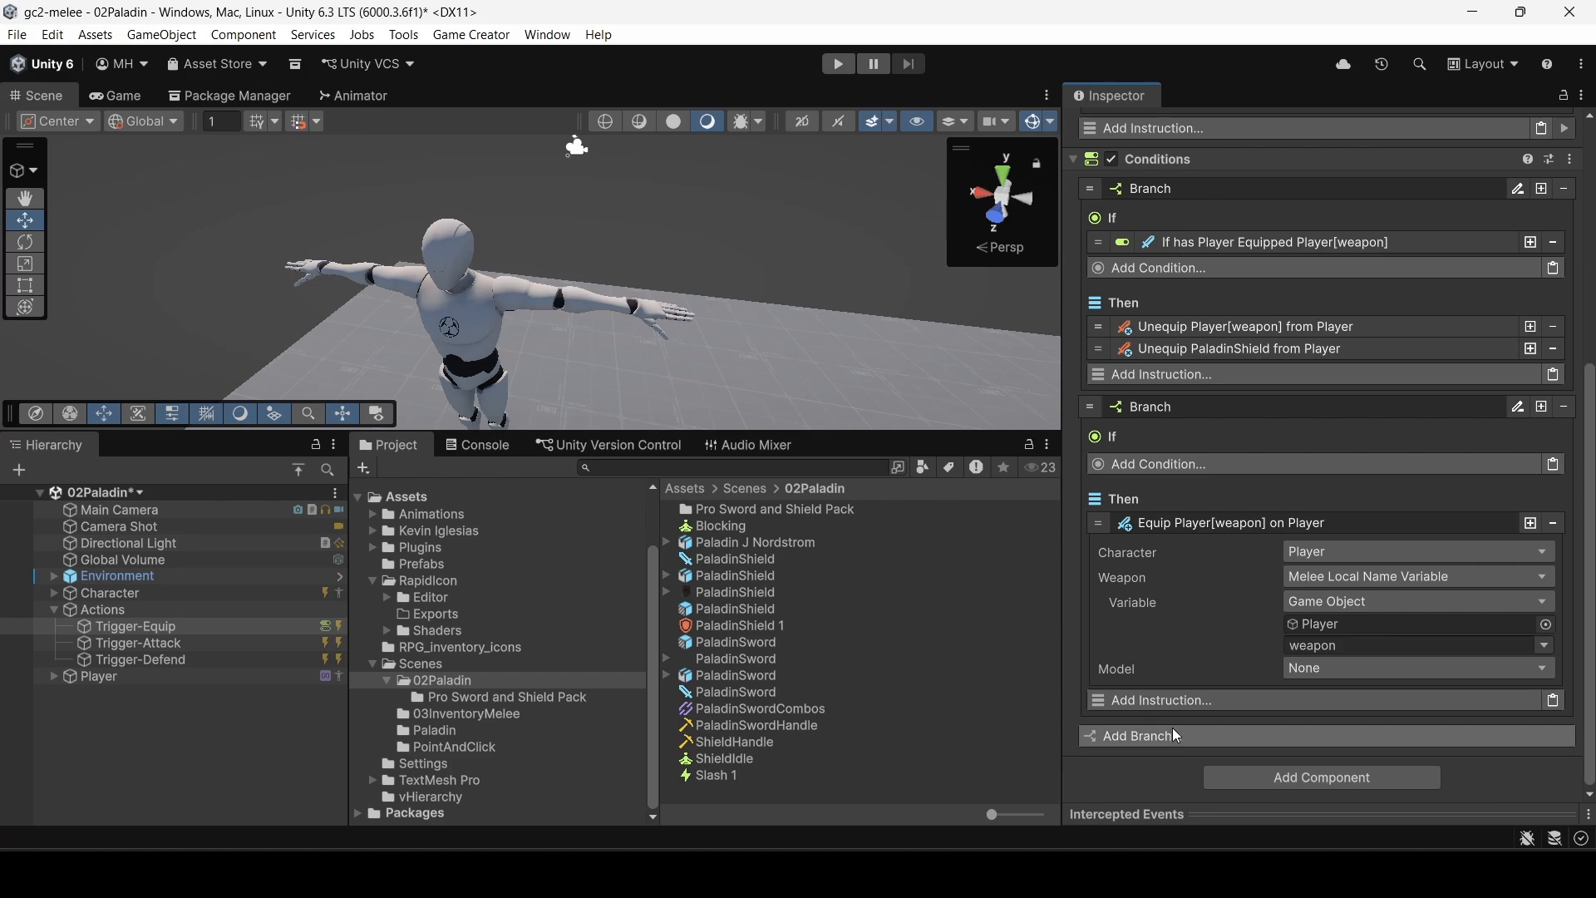
left_click(1175, 701)
type("equip")
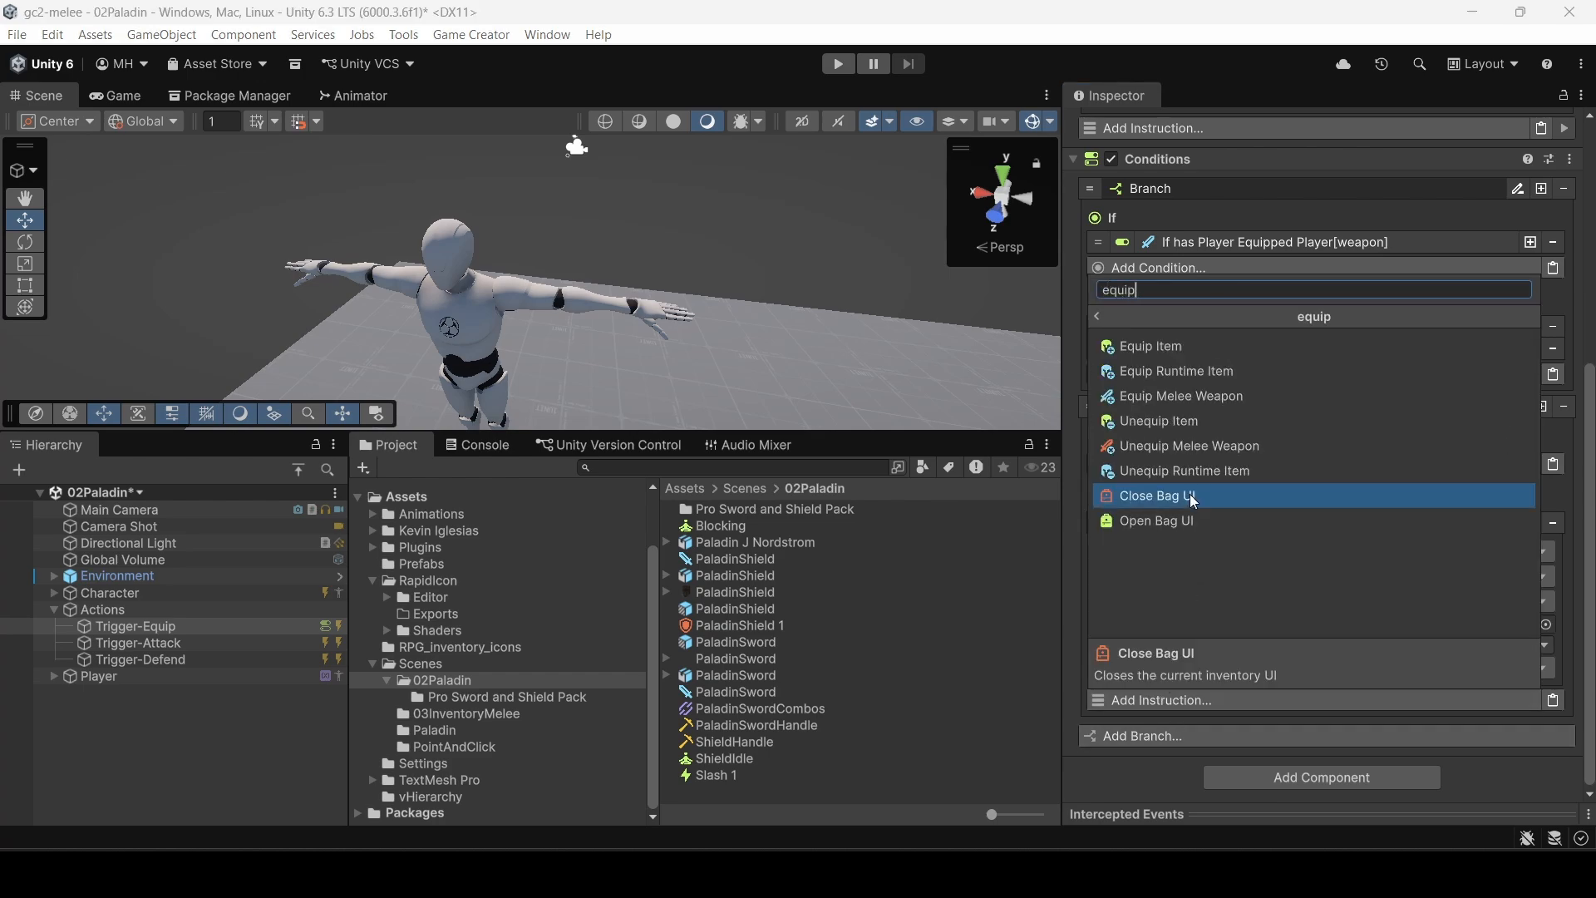
left_click(1156, 397)
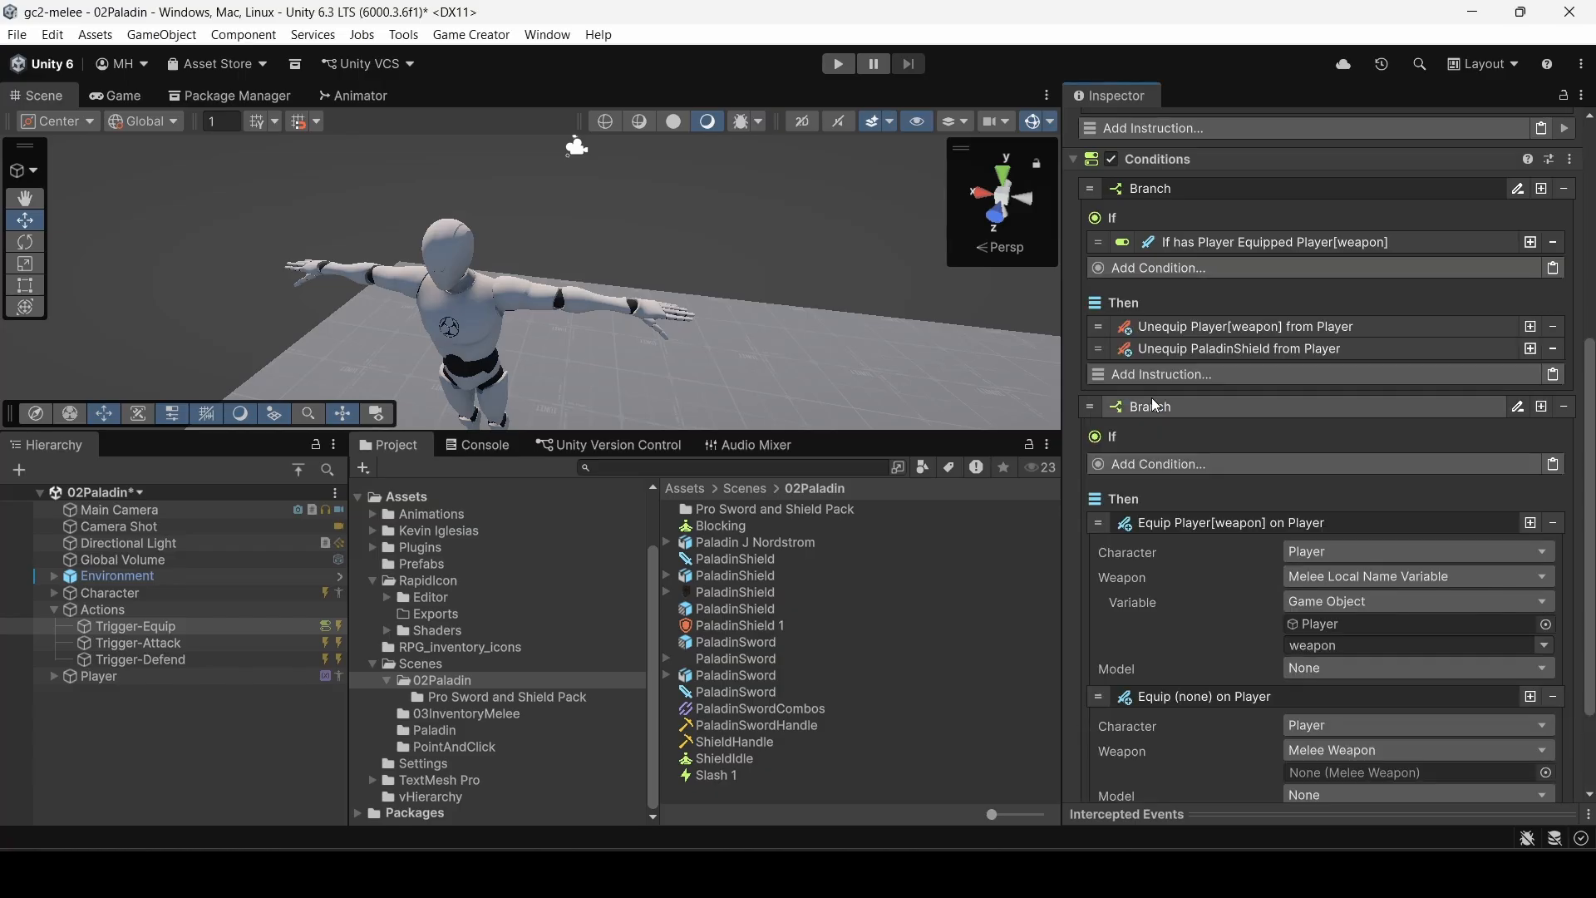
scroll(1174, 546, "down", 3)
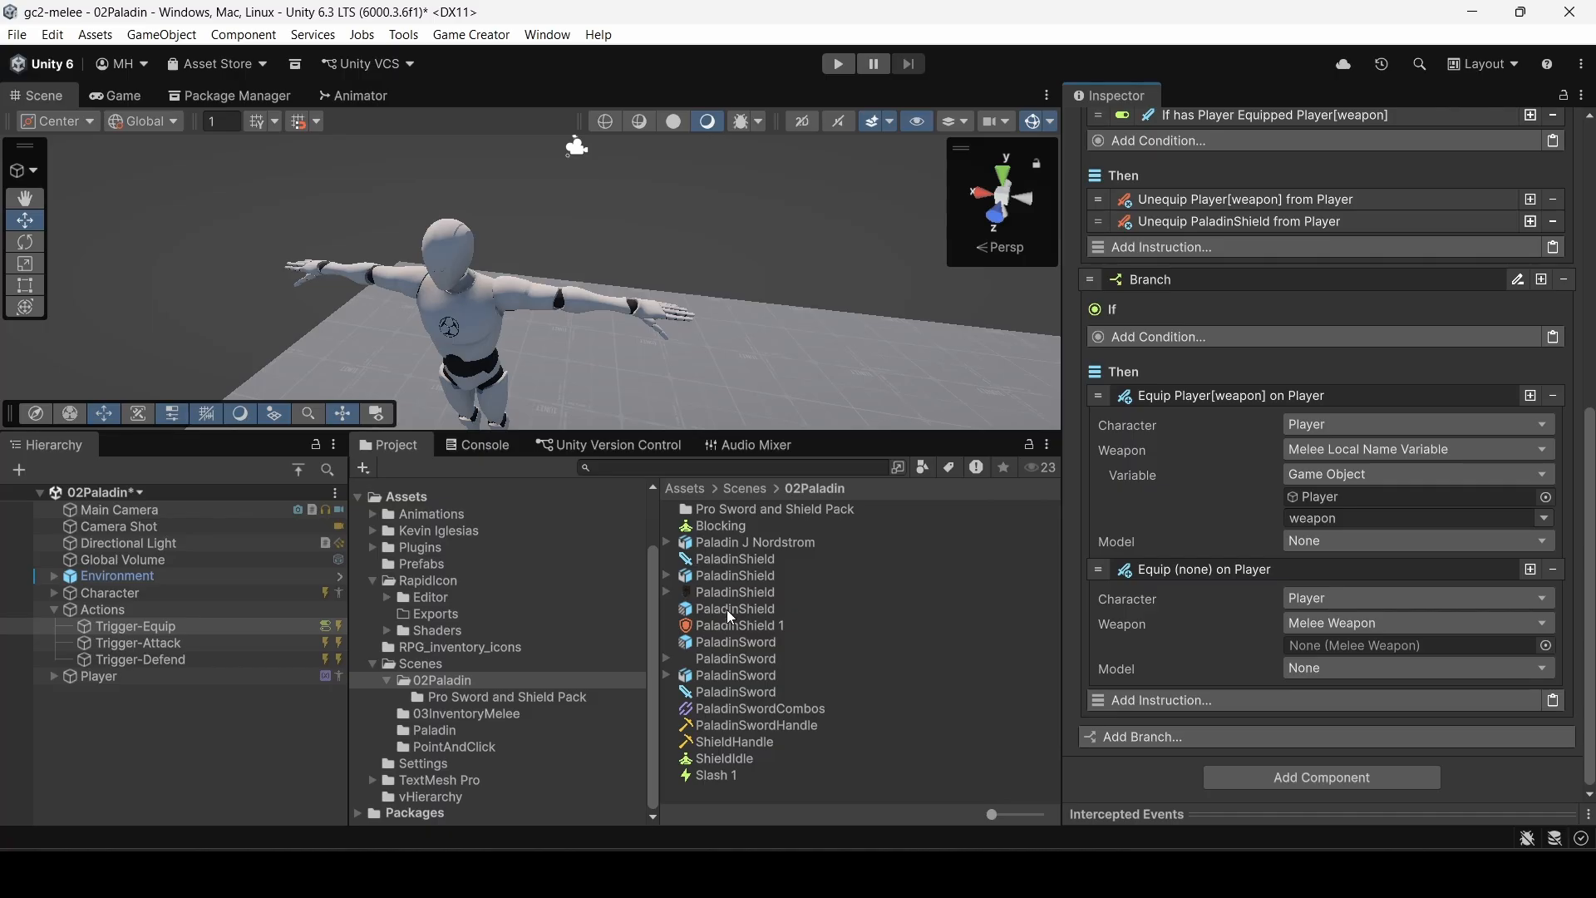
left_click_drag(730, 565, 1312, 646)
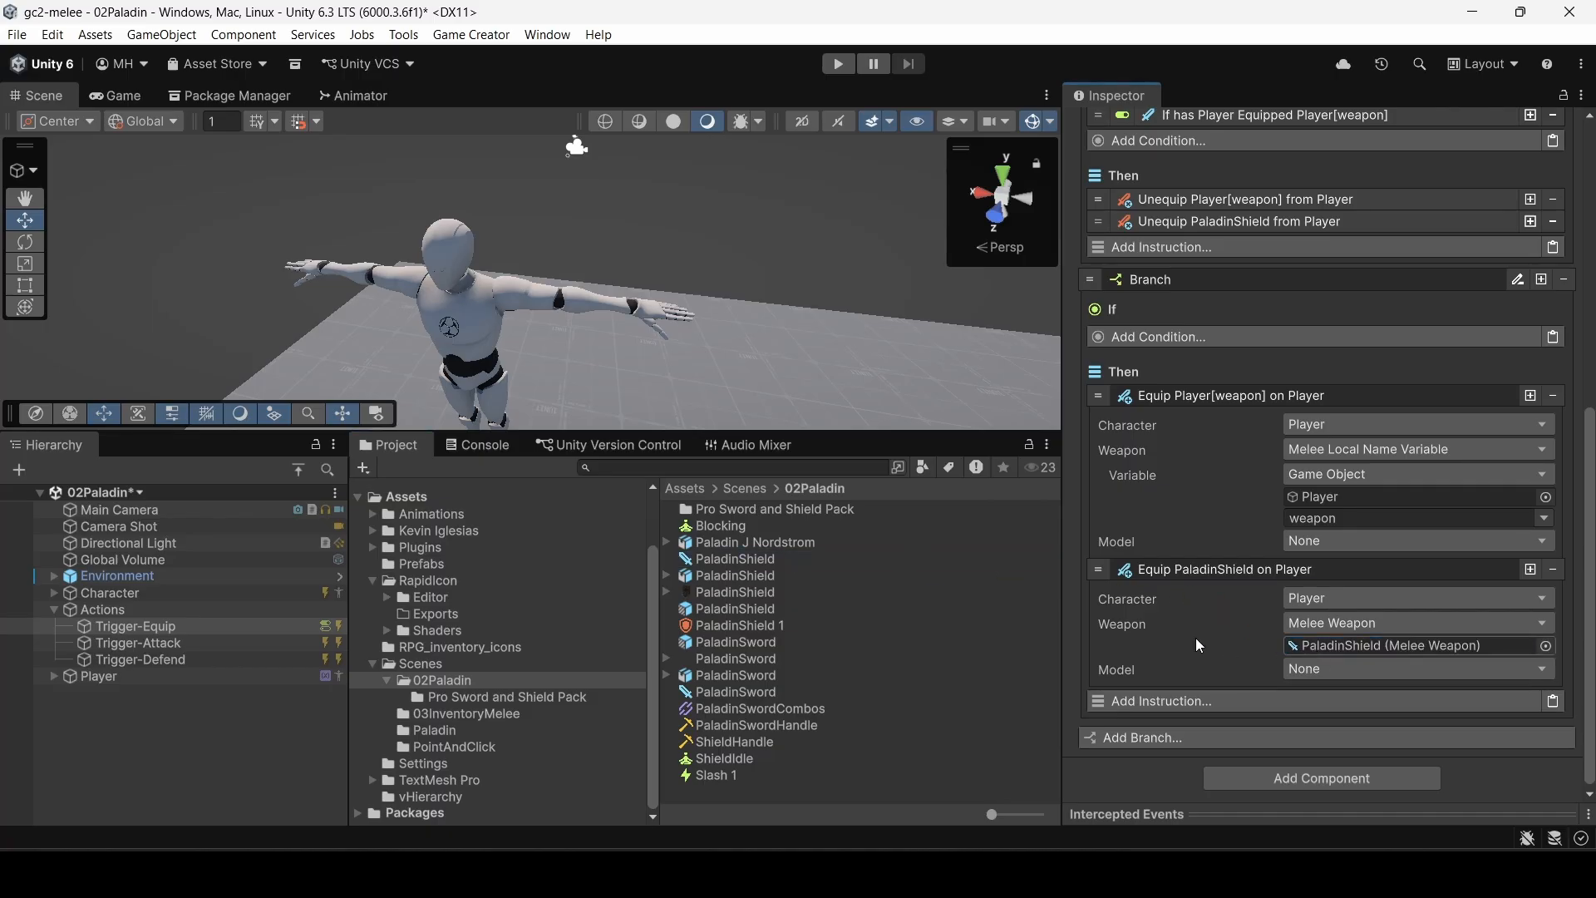
left_click(1224, 573)
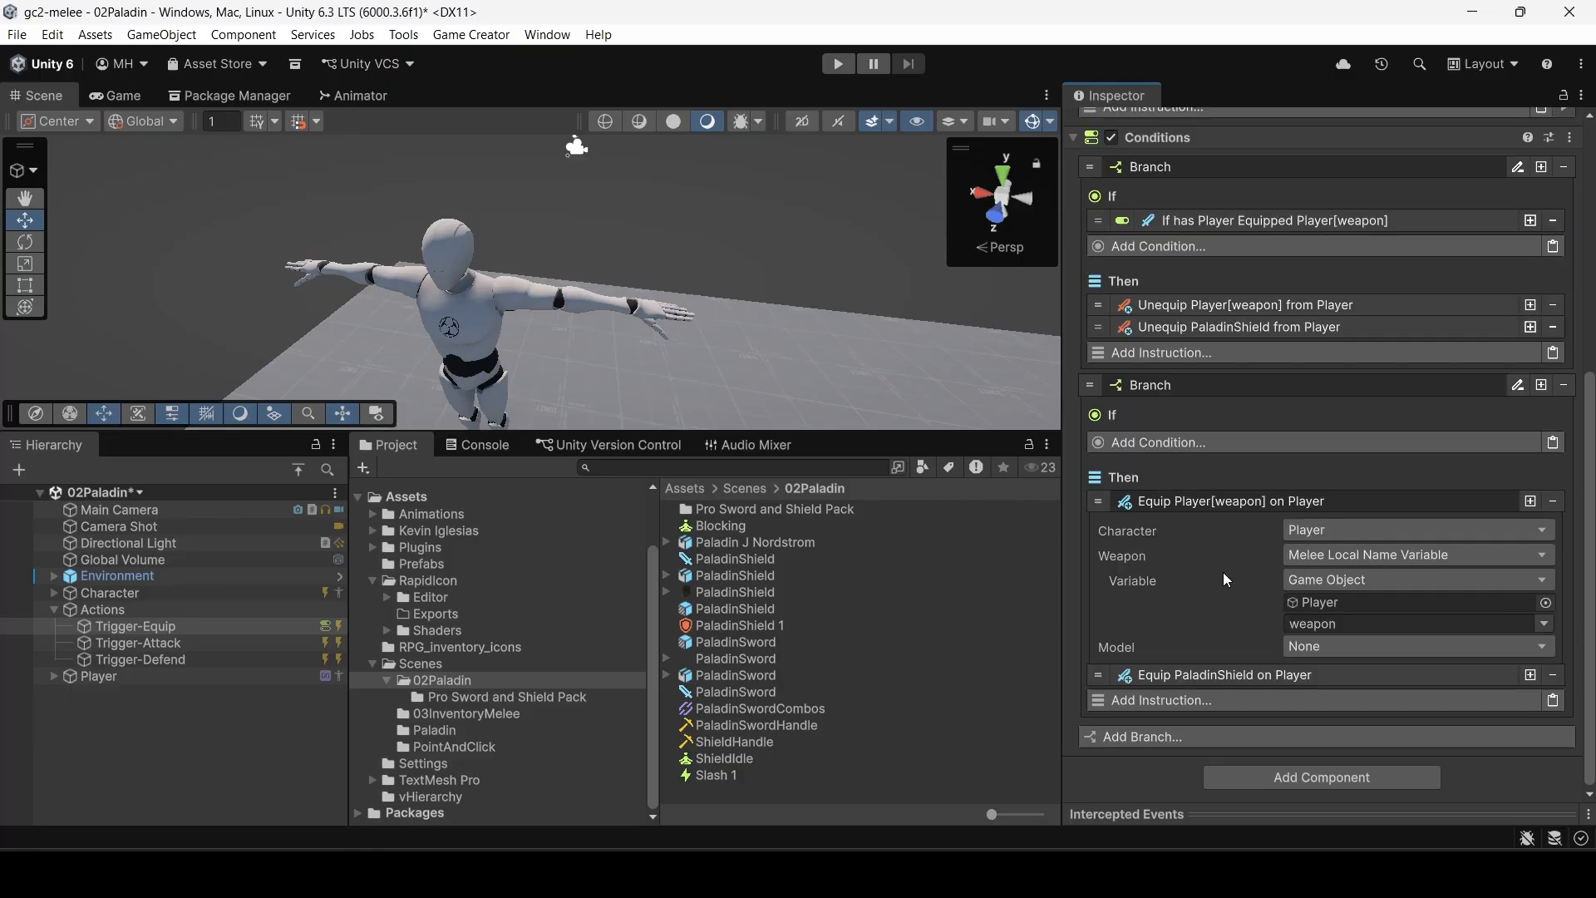
left_click(1211, 501)
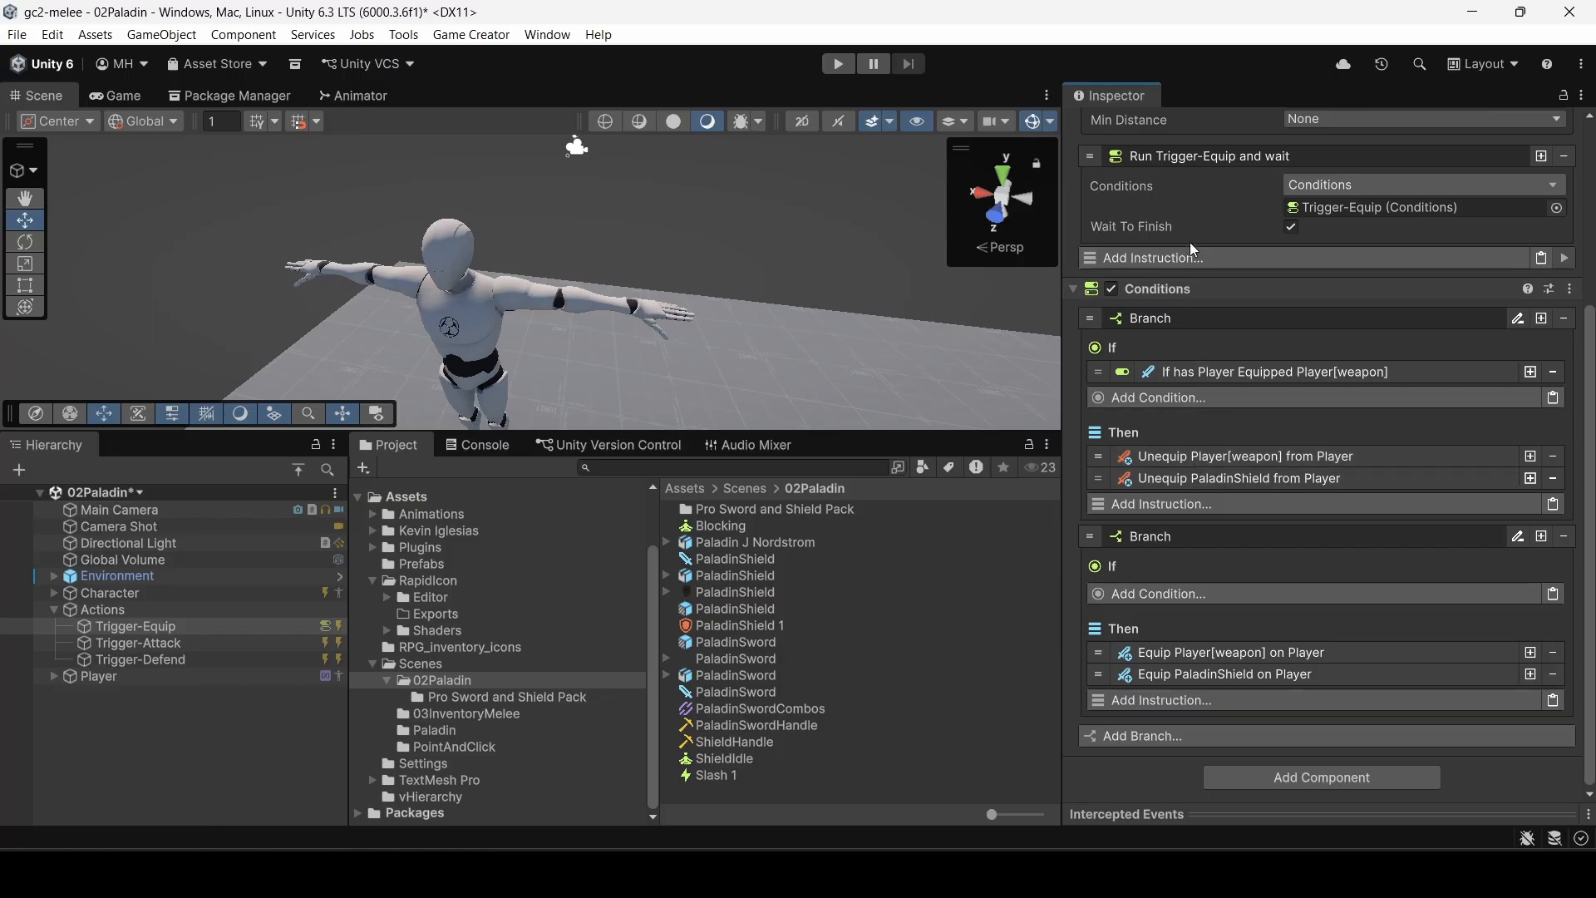
Step: Review the trigger settings of Trigger-Equip and the unequip and equip instructions in both of its condition branches
scroll(1195, 249, "up", 3)
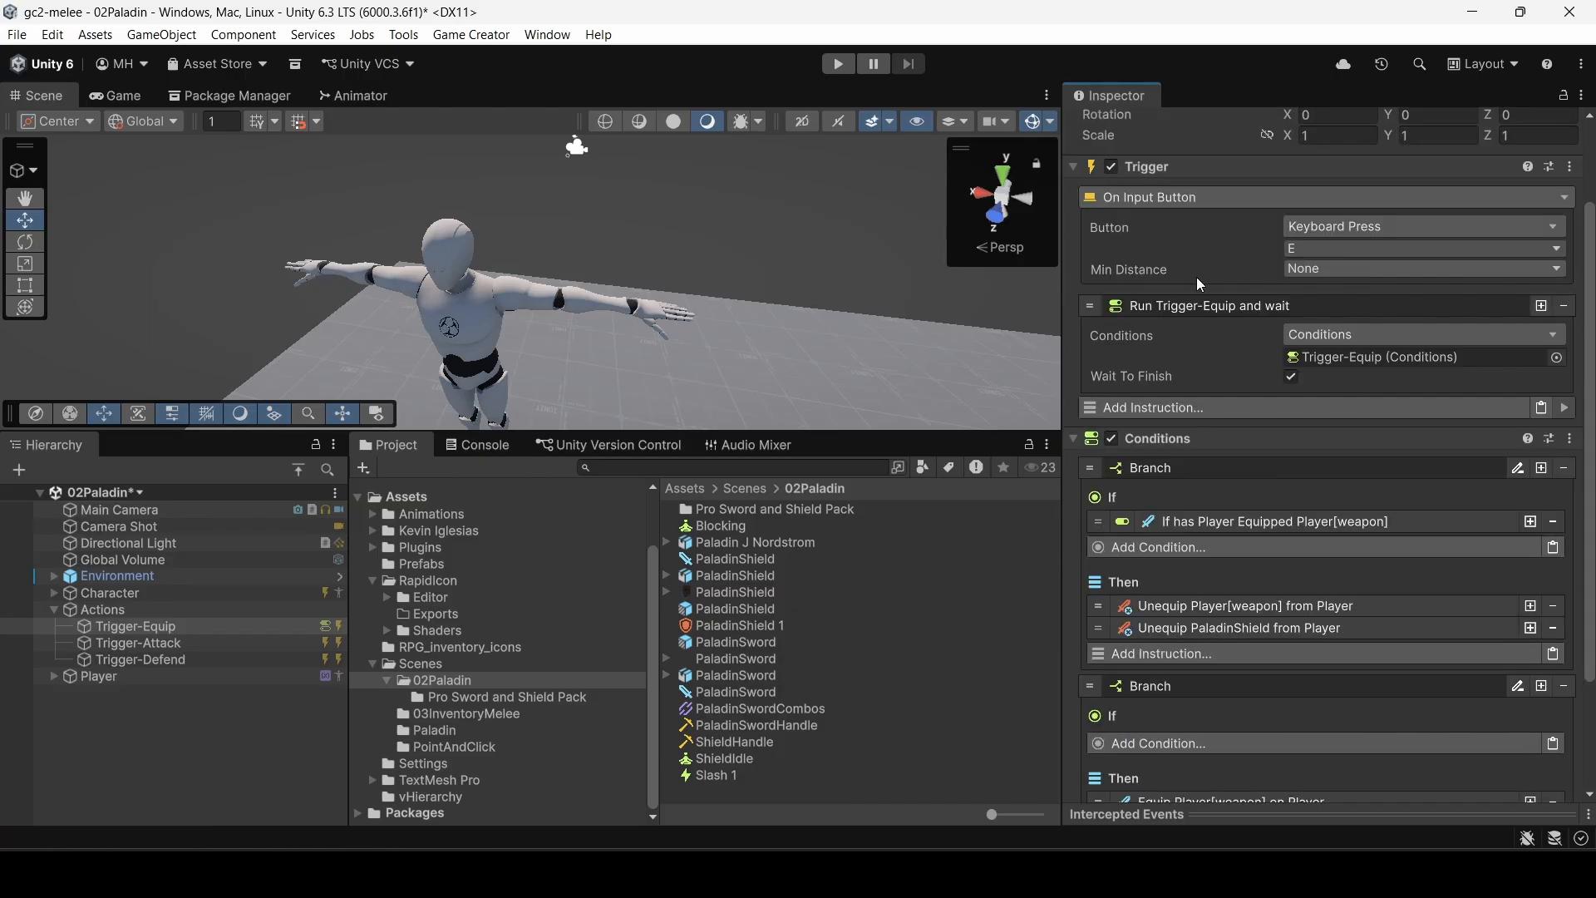
left_click(1170, 469)
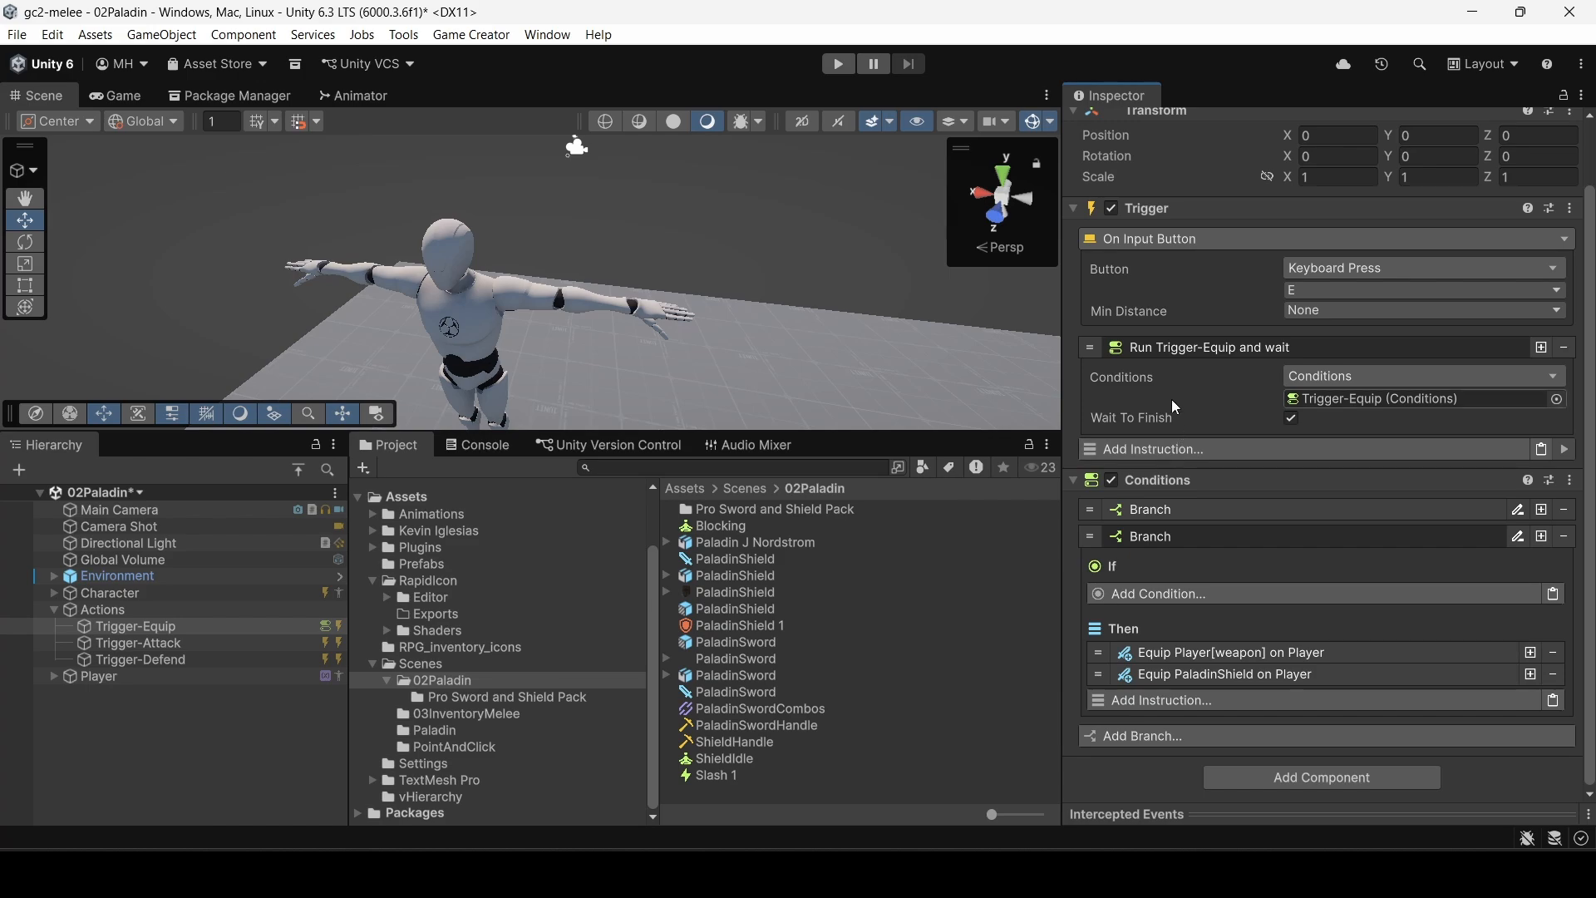
left_click(1179, 536)
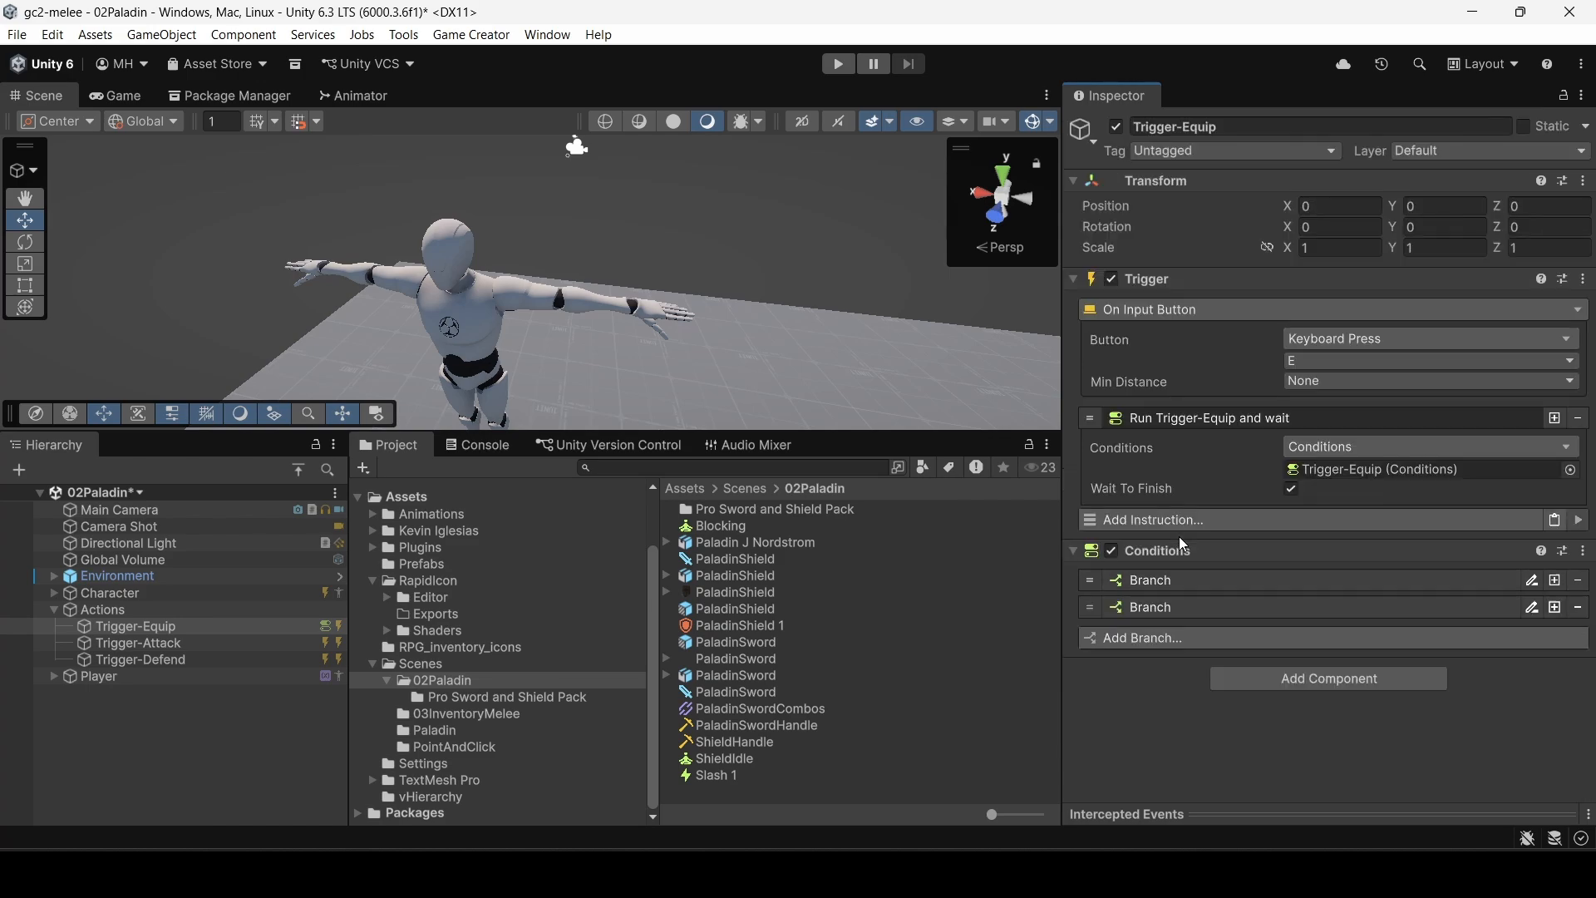
left_click(1159, 581)
scroll(1185, 536, "down", 2)
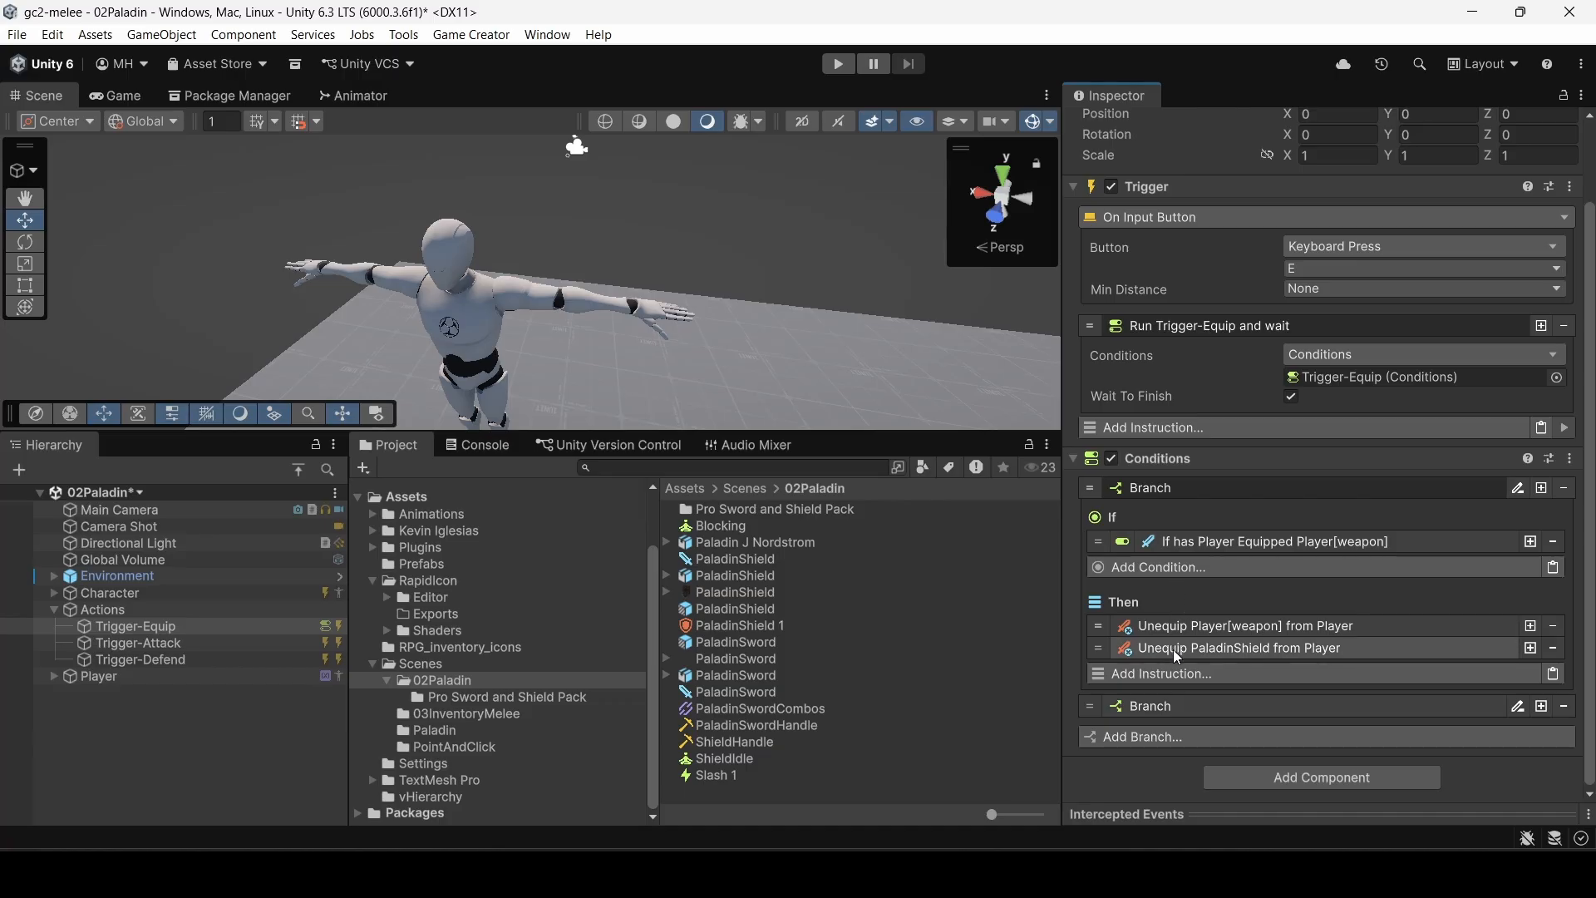
left_click(1180, 706)
scroll(1195, 617, "down", 3)
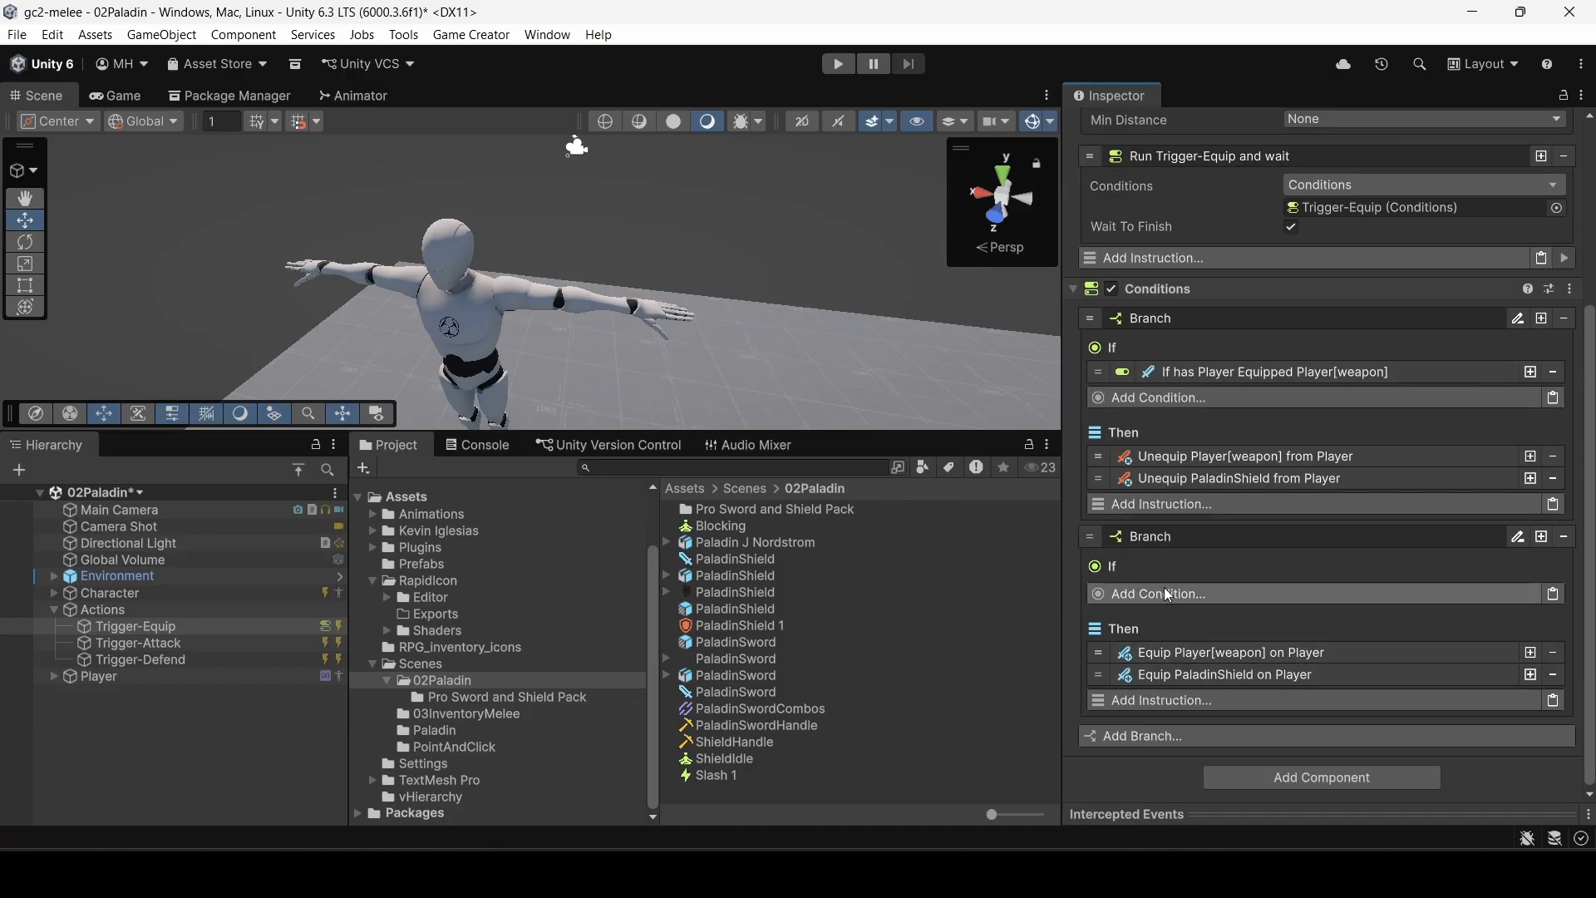
Step: Play-test the scene: equip with the E trigger, walk the player around in several directions, and stop play mode
left_click(839, 65)
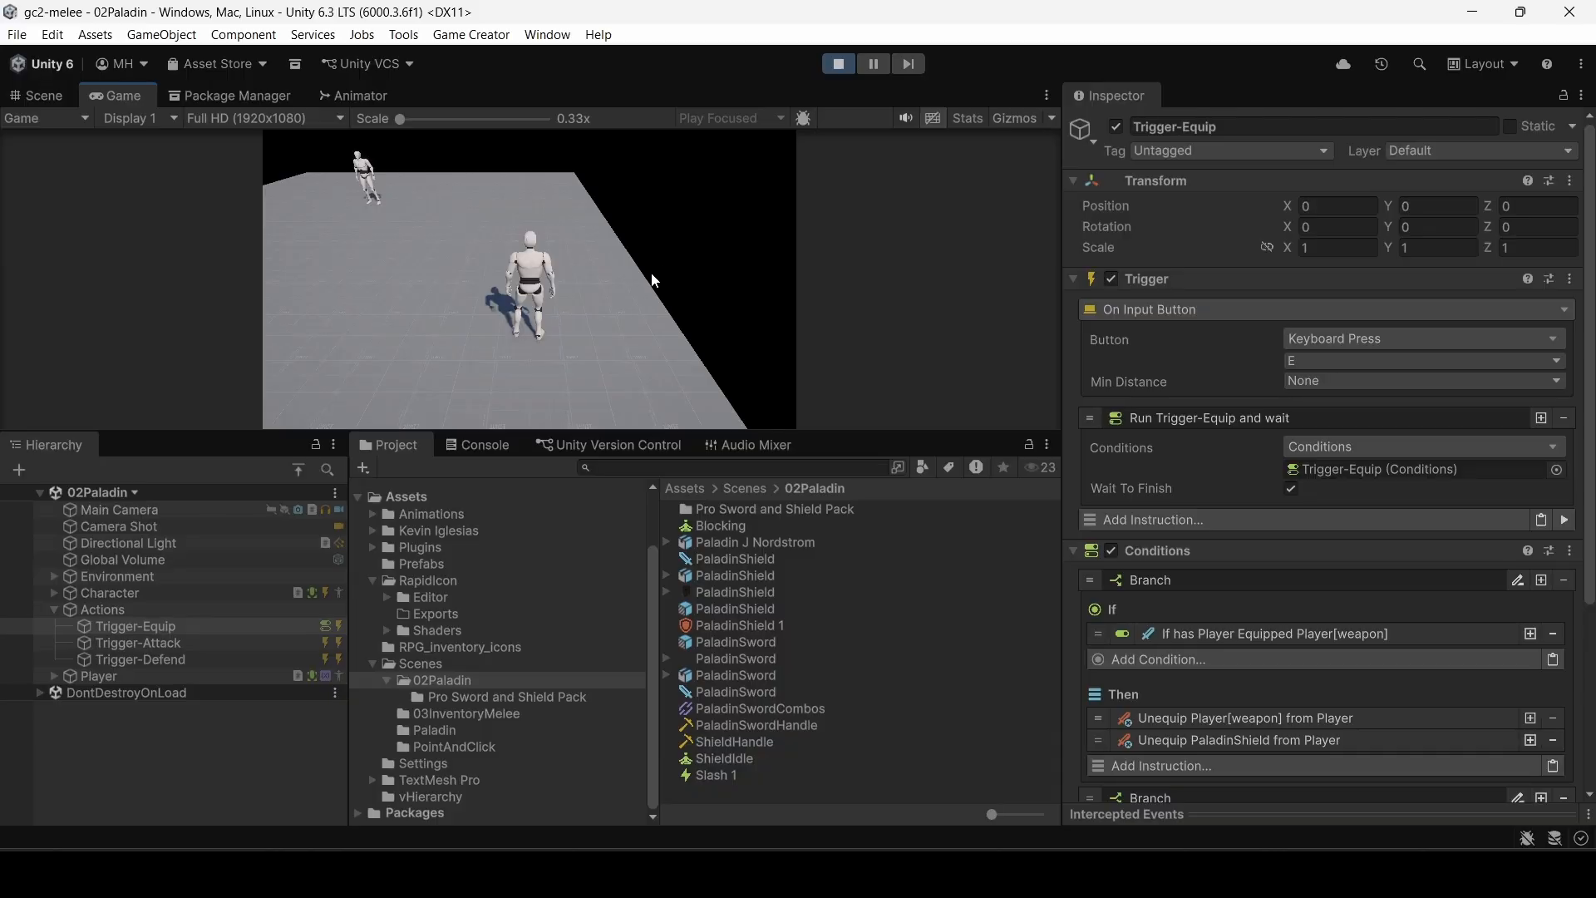
key("e")
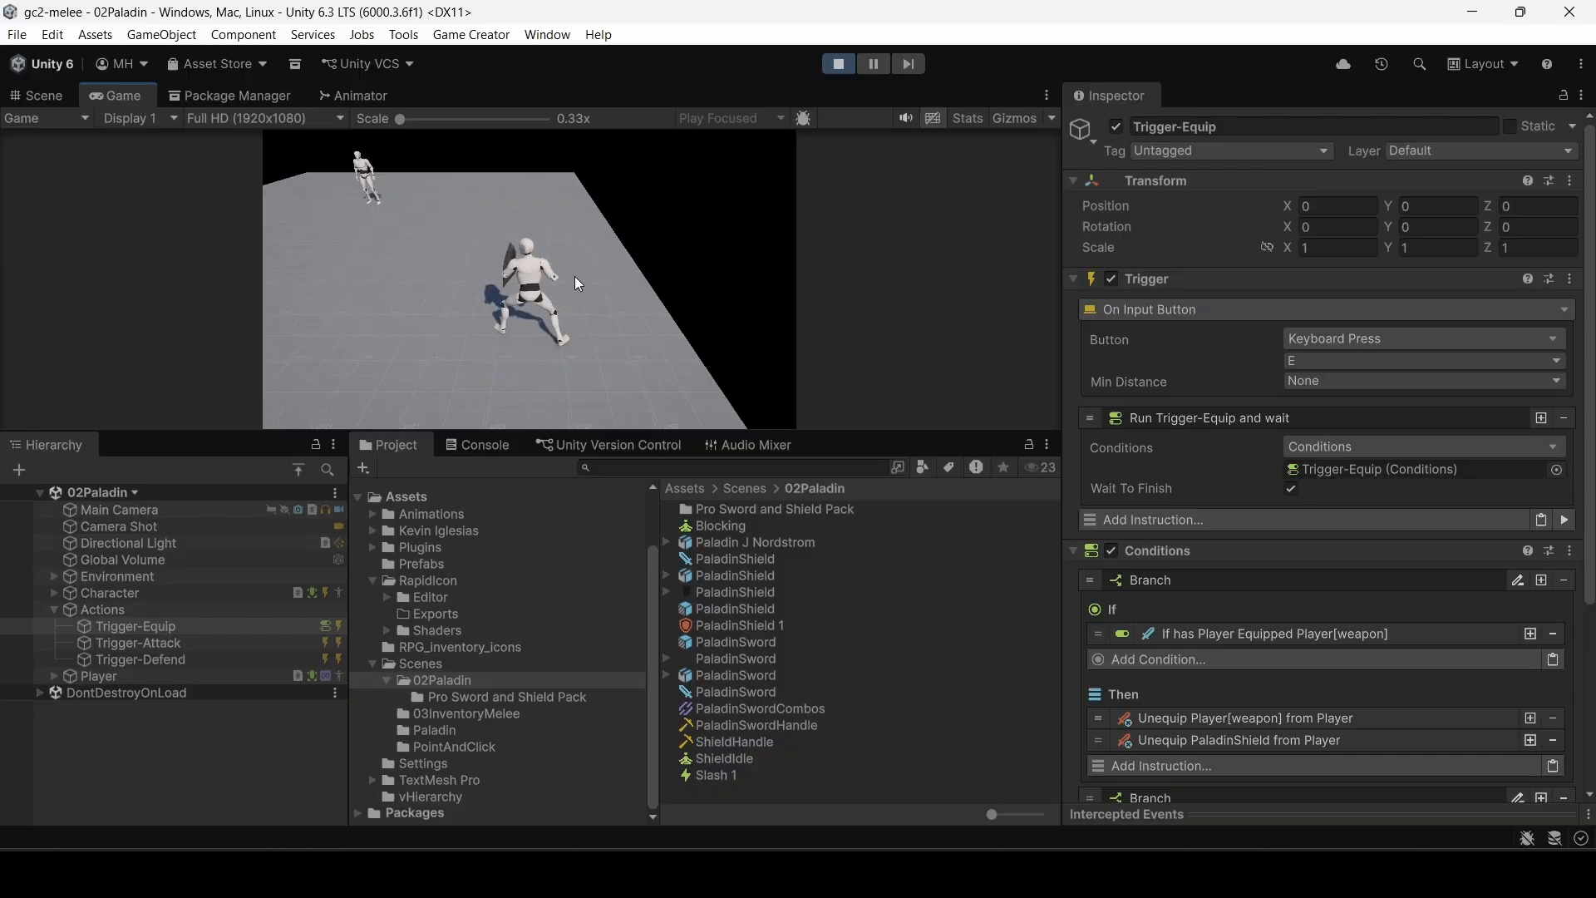
key("a")
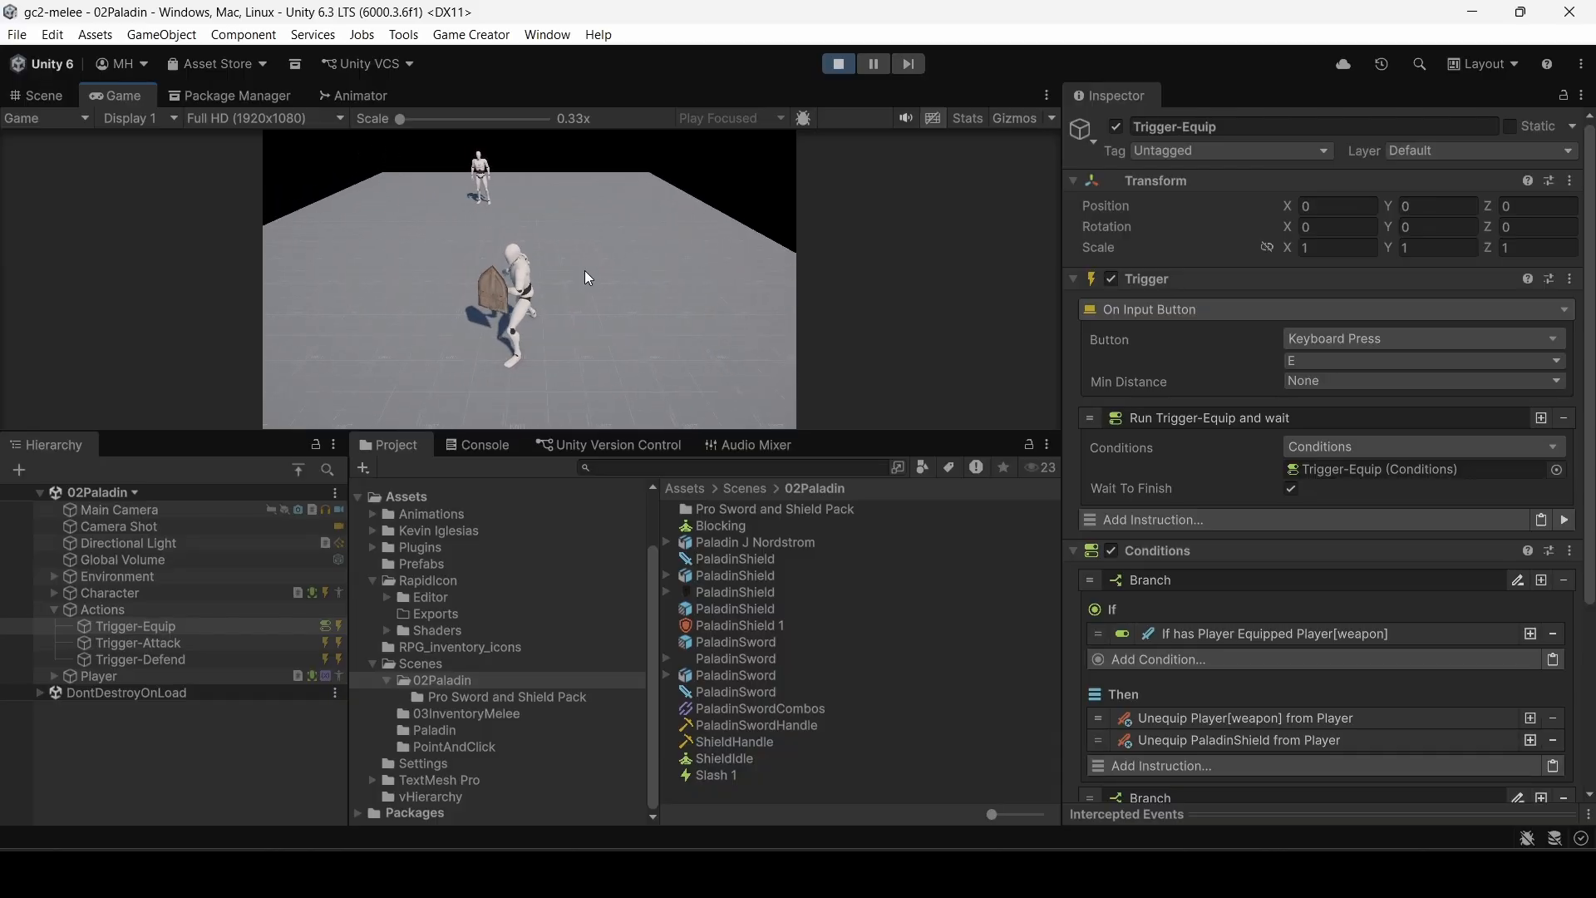
key("d")
key("w")
key("a")
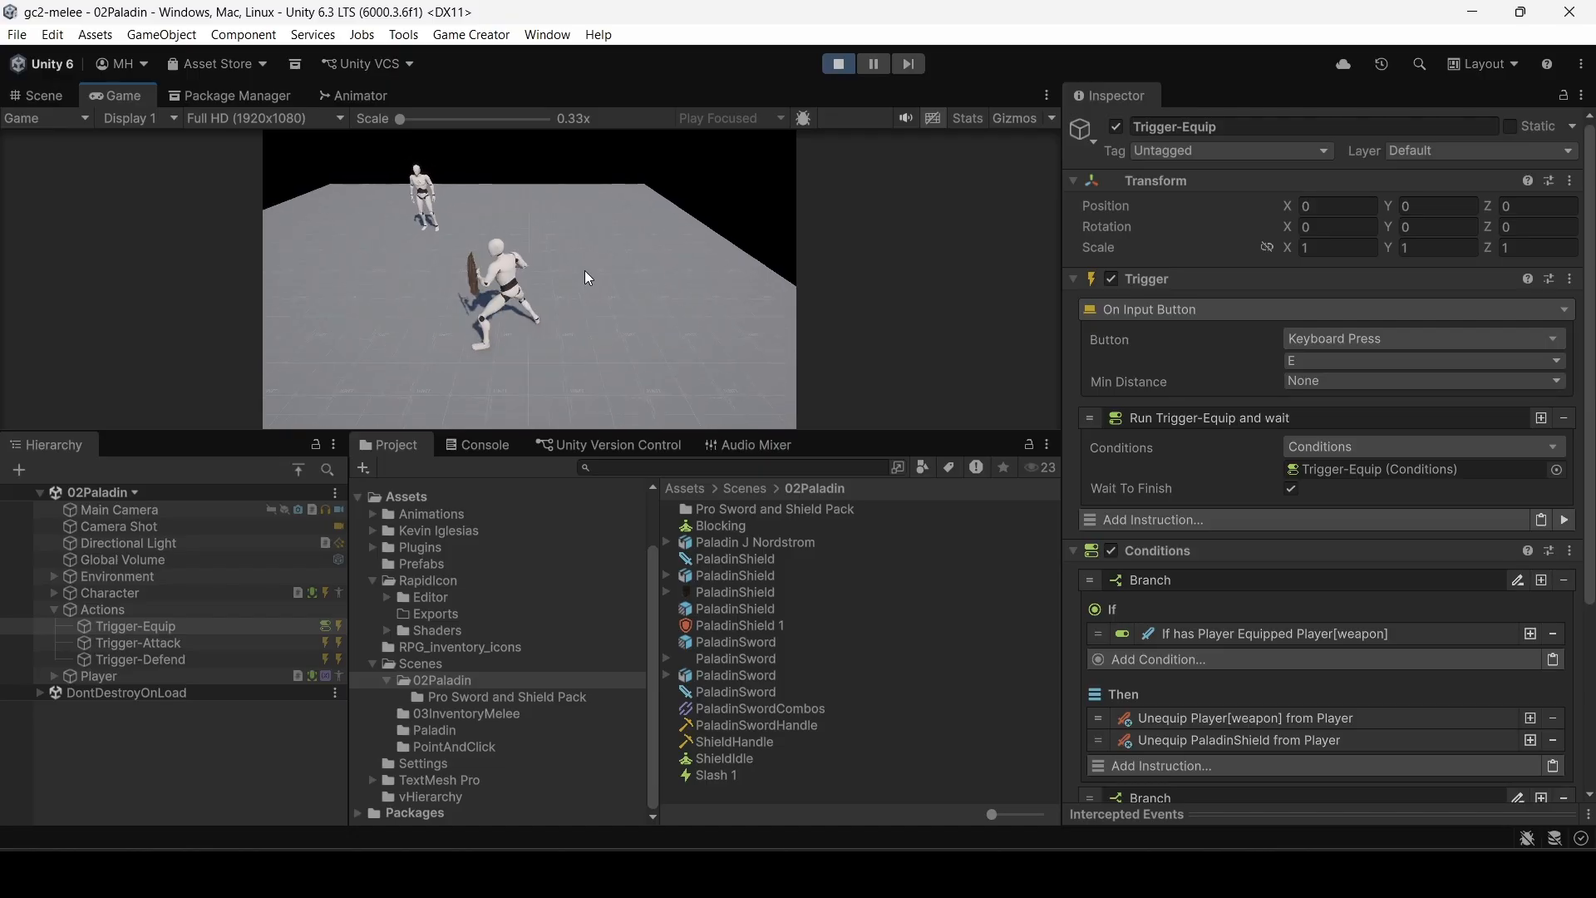
key("s")
key("d")
key("s")
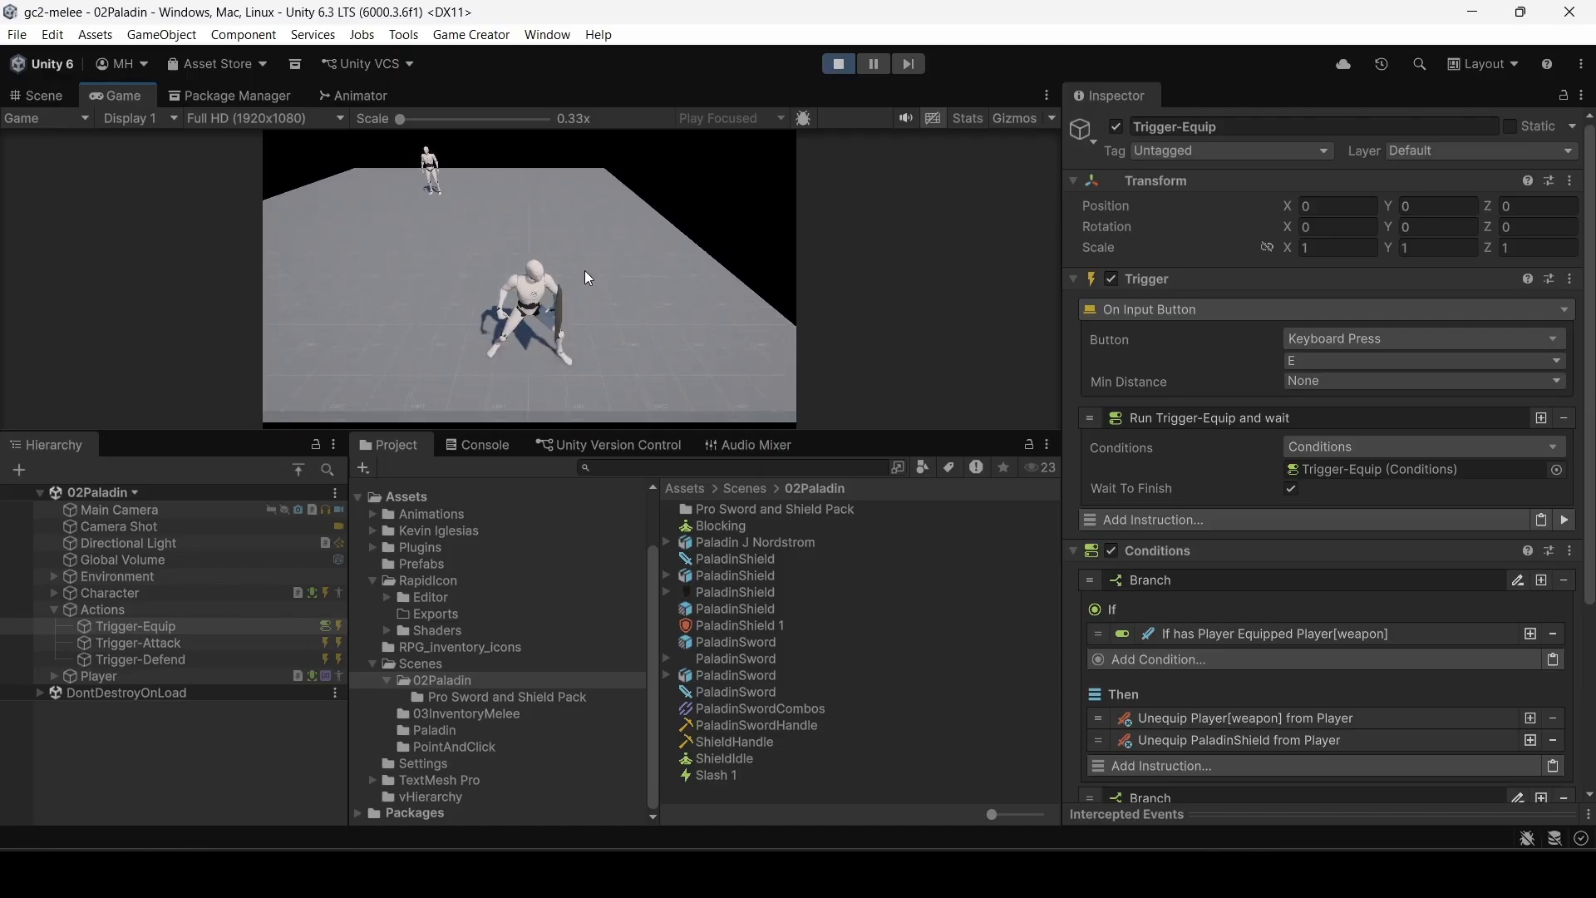
key("a")
key("w")
key("d")
key("s")
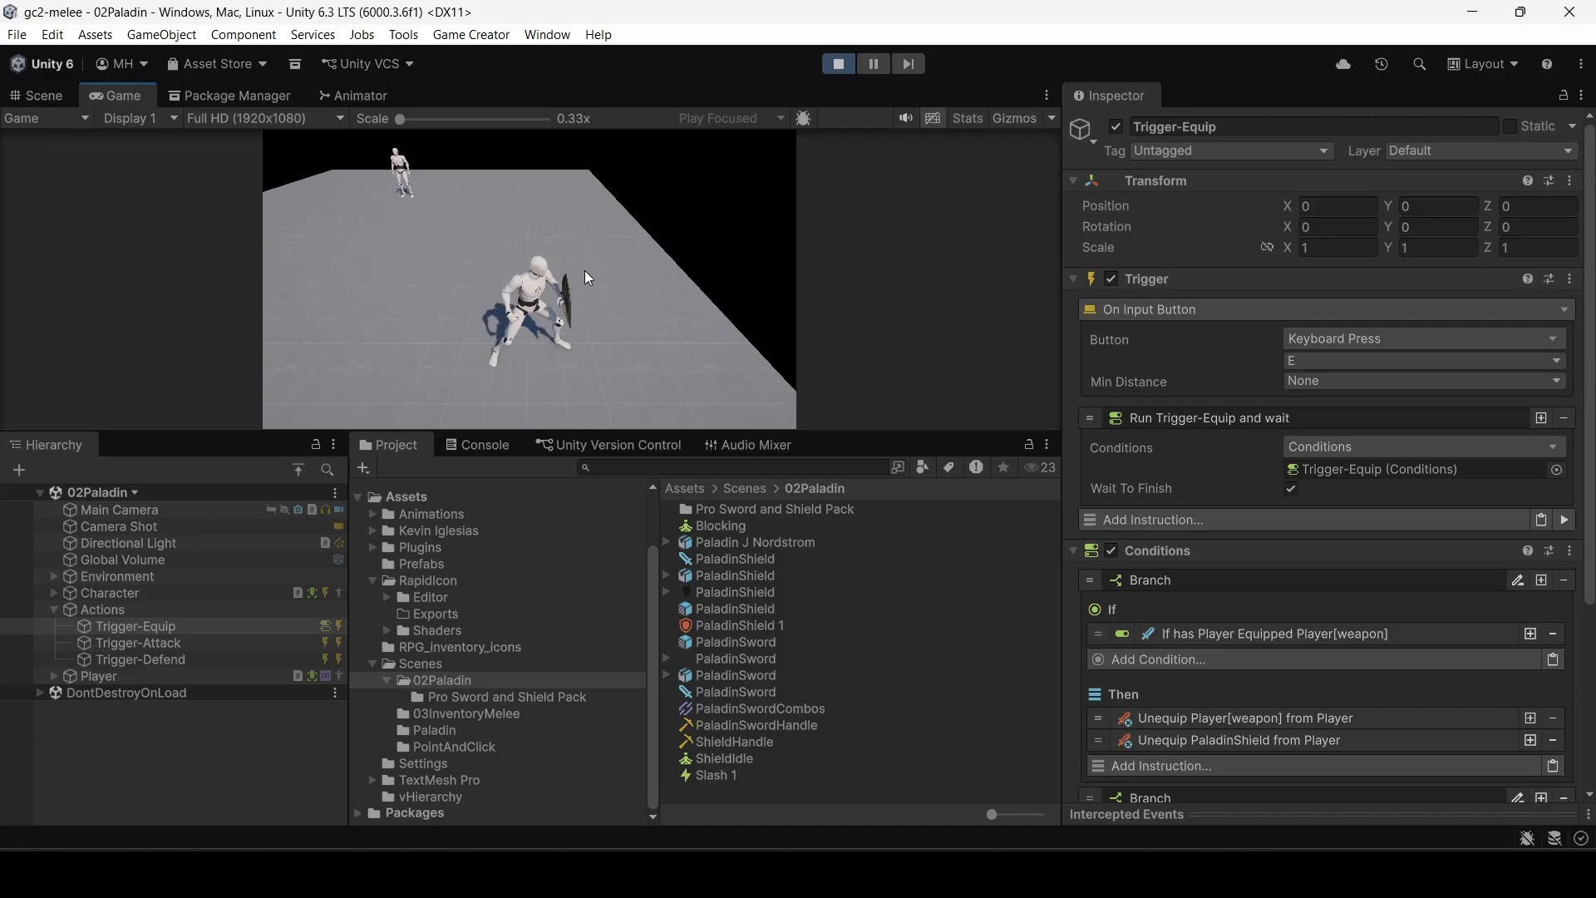
key("w")
left_click(839, 64)
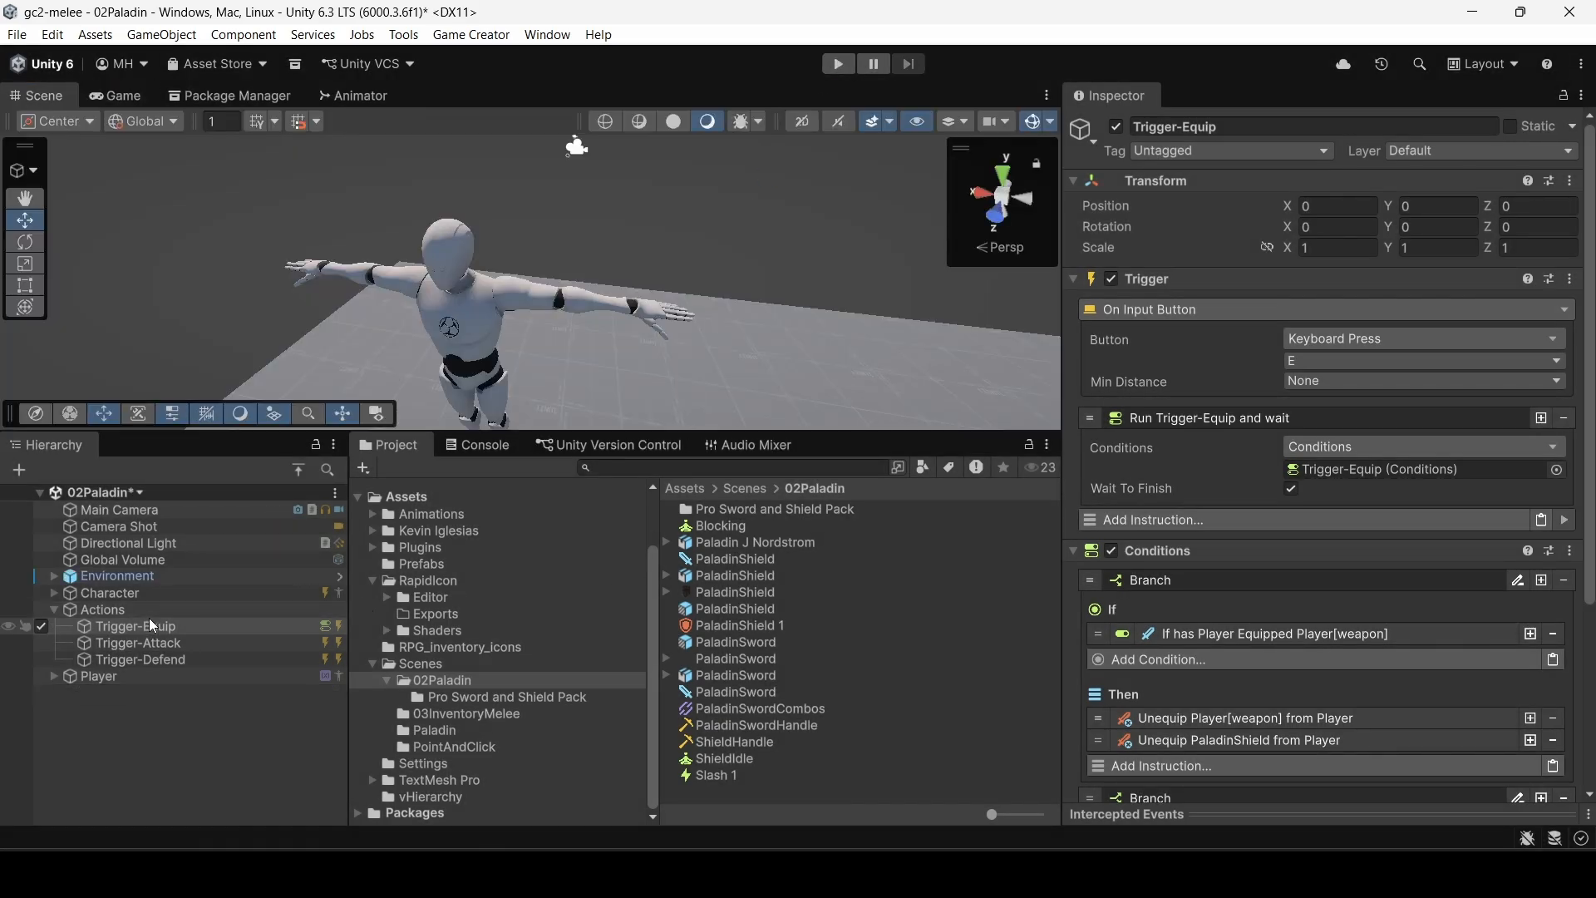
Step: Assign the PaladinSword melee weapon to the weapon variable in the Player's Local Name Variables and save the scene
scroll(1183, 594, "down", 3)
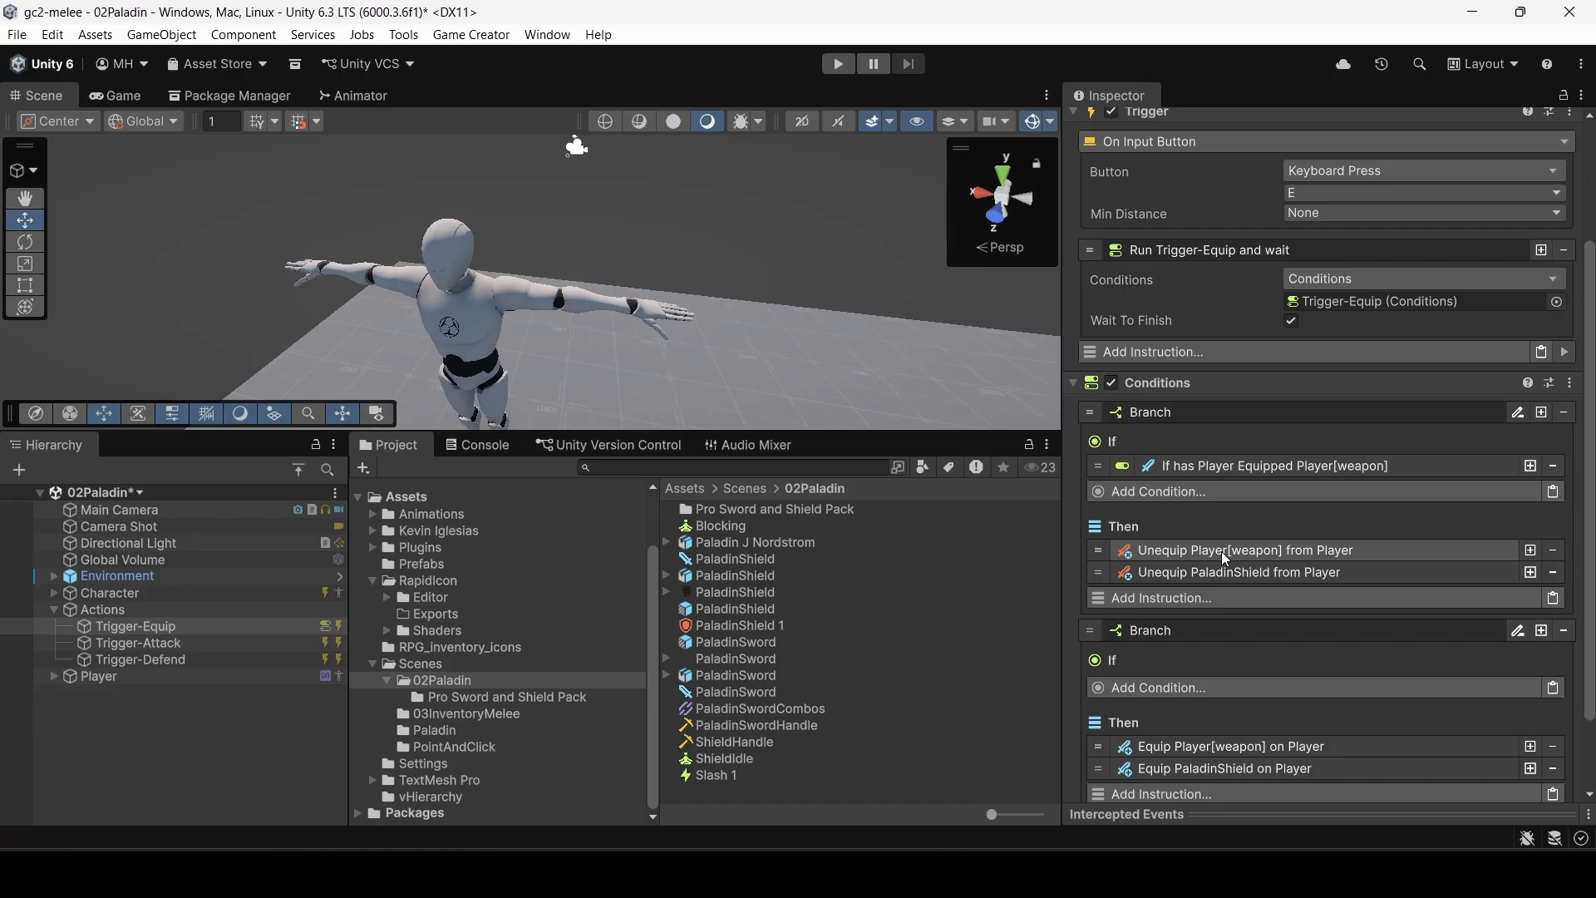
scroll(1220, 551, "down", 2)
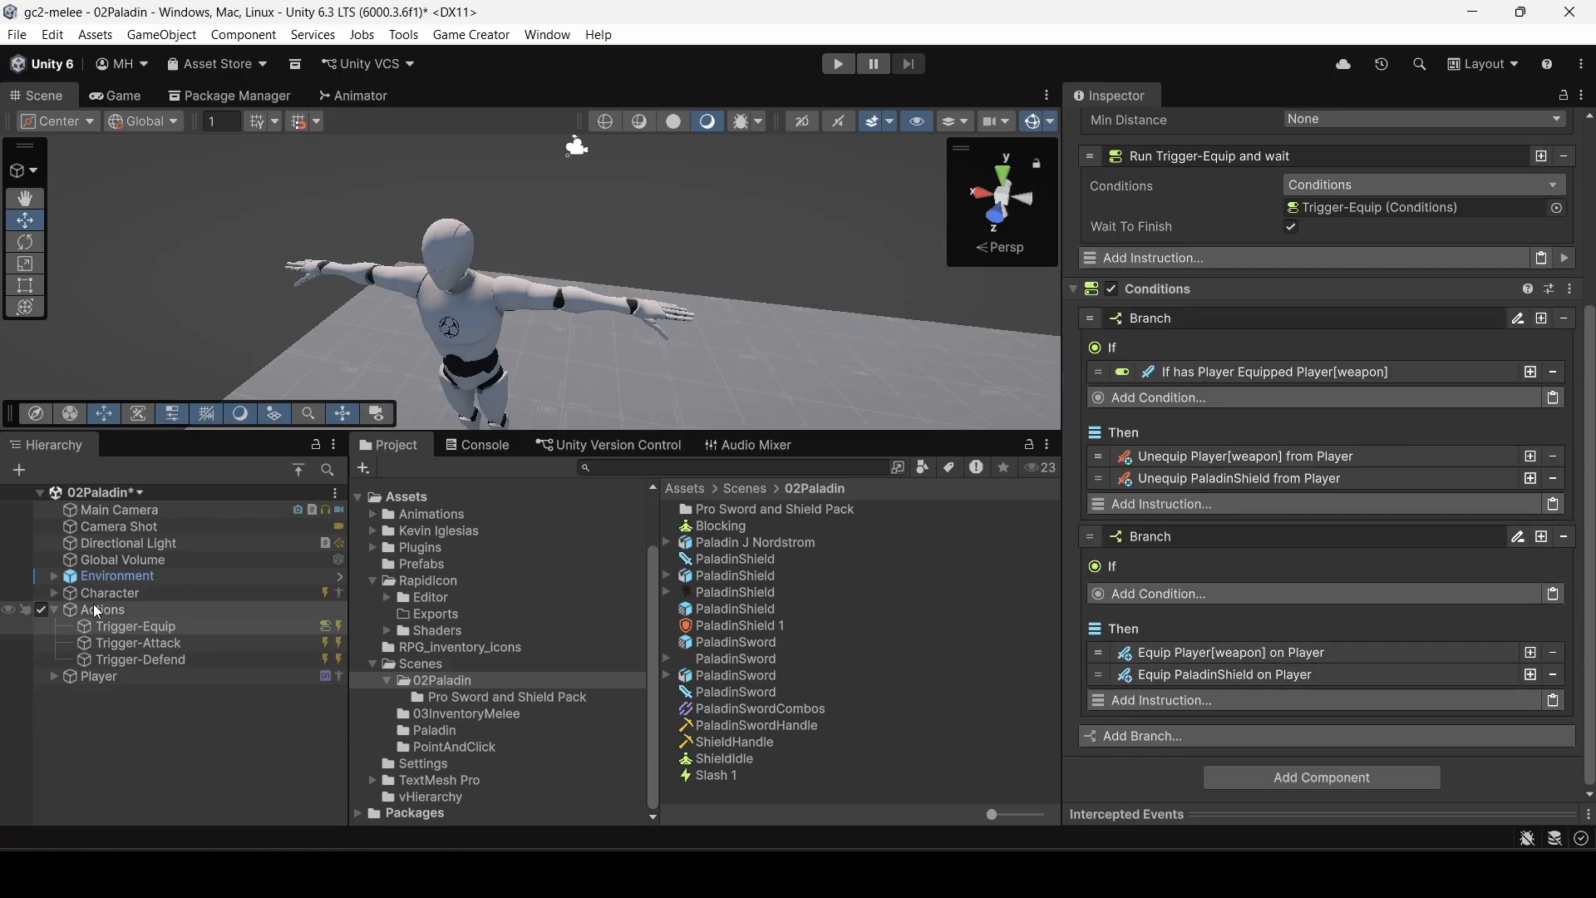
left_click(96, 676)
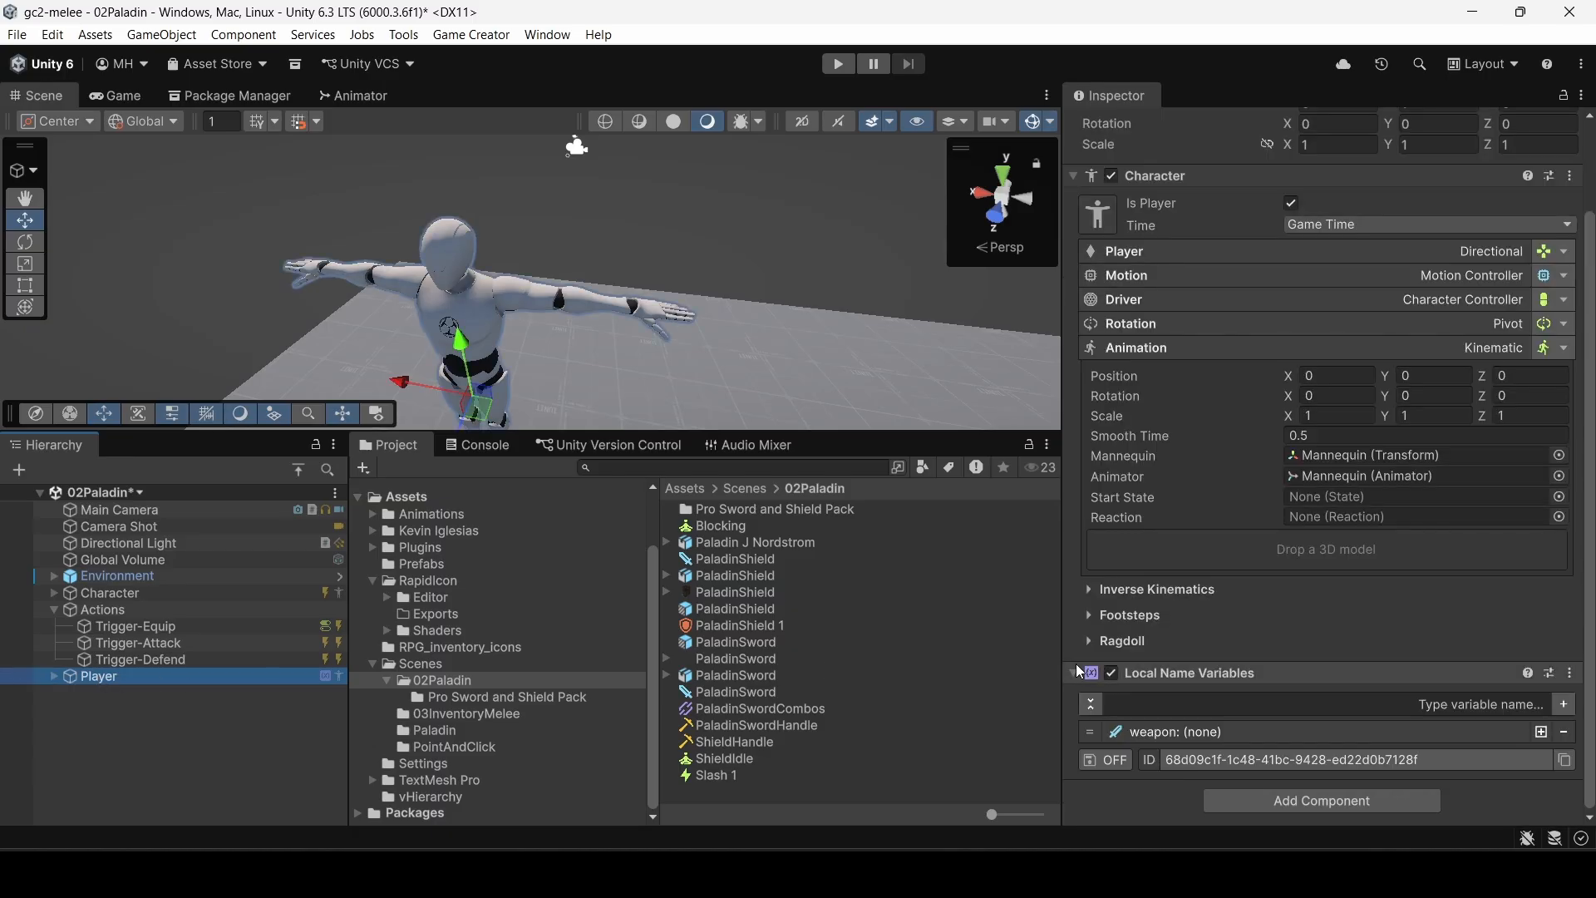
left_click(1240, 732)
scroll(1242, 706, "down", 2)
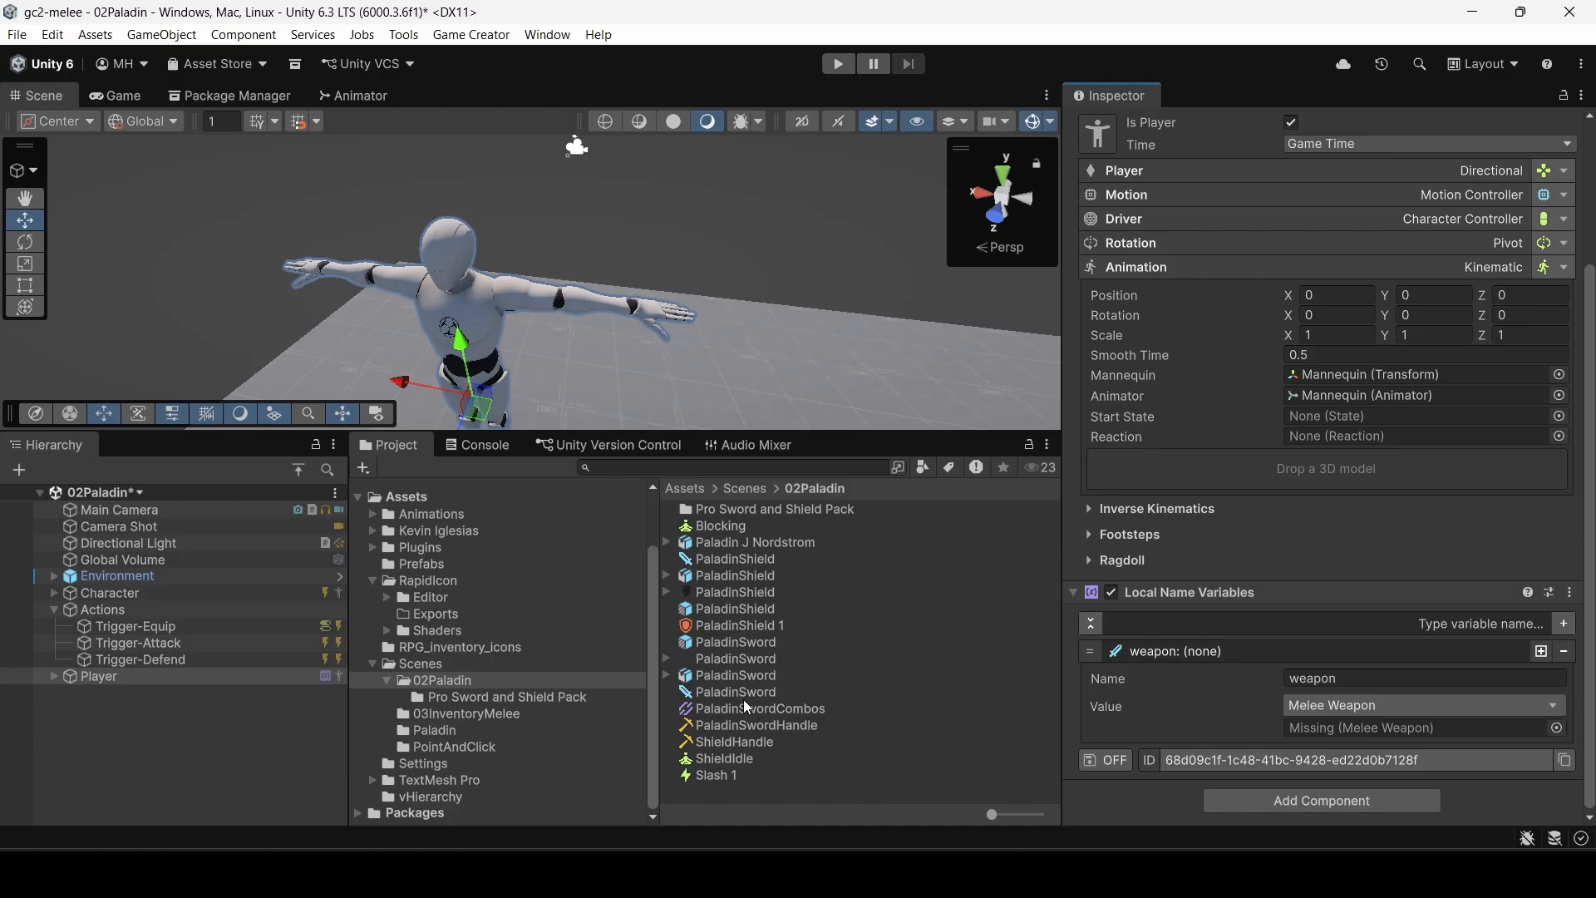
left_click_drag(736, 690, 1290, 734)
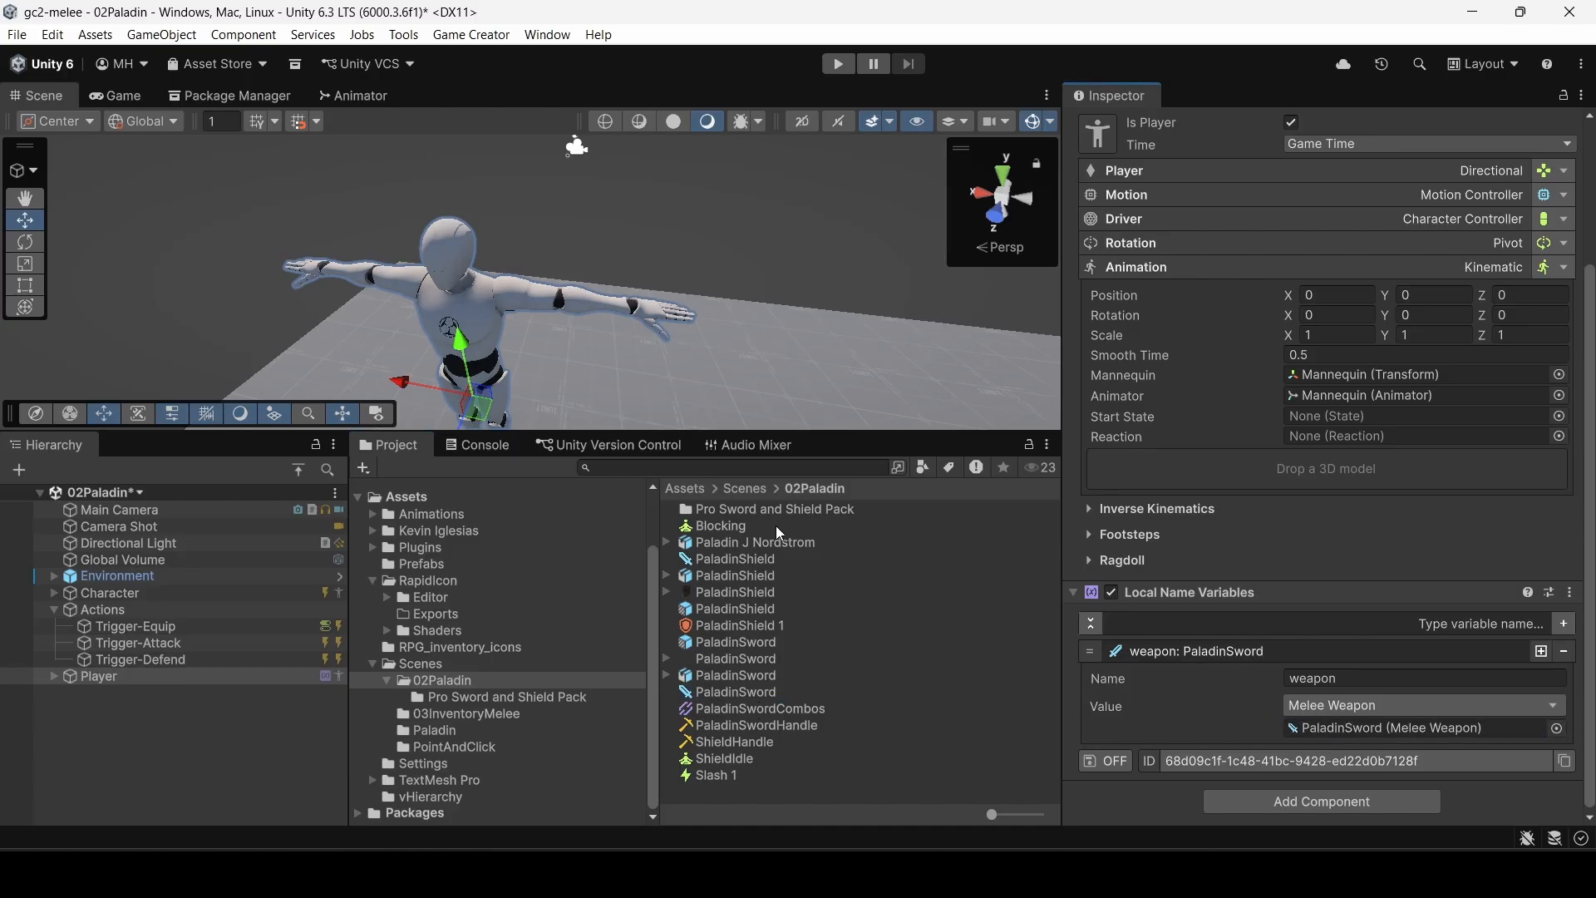
key("ctrl+s")
Step: Reactivate the PaladinShield instance under the Player's LeftHand bone and set its Z rotation to about -91.27
left_click(751, 740)
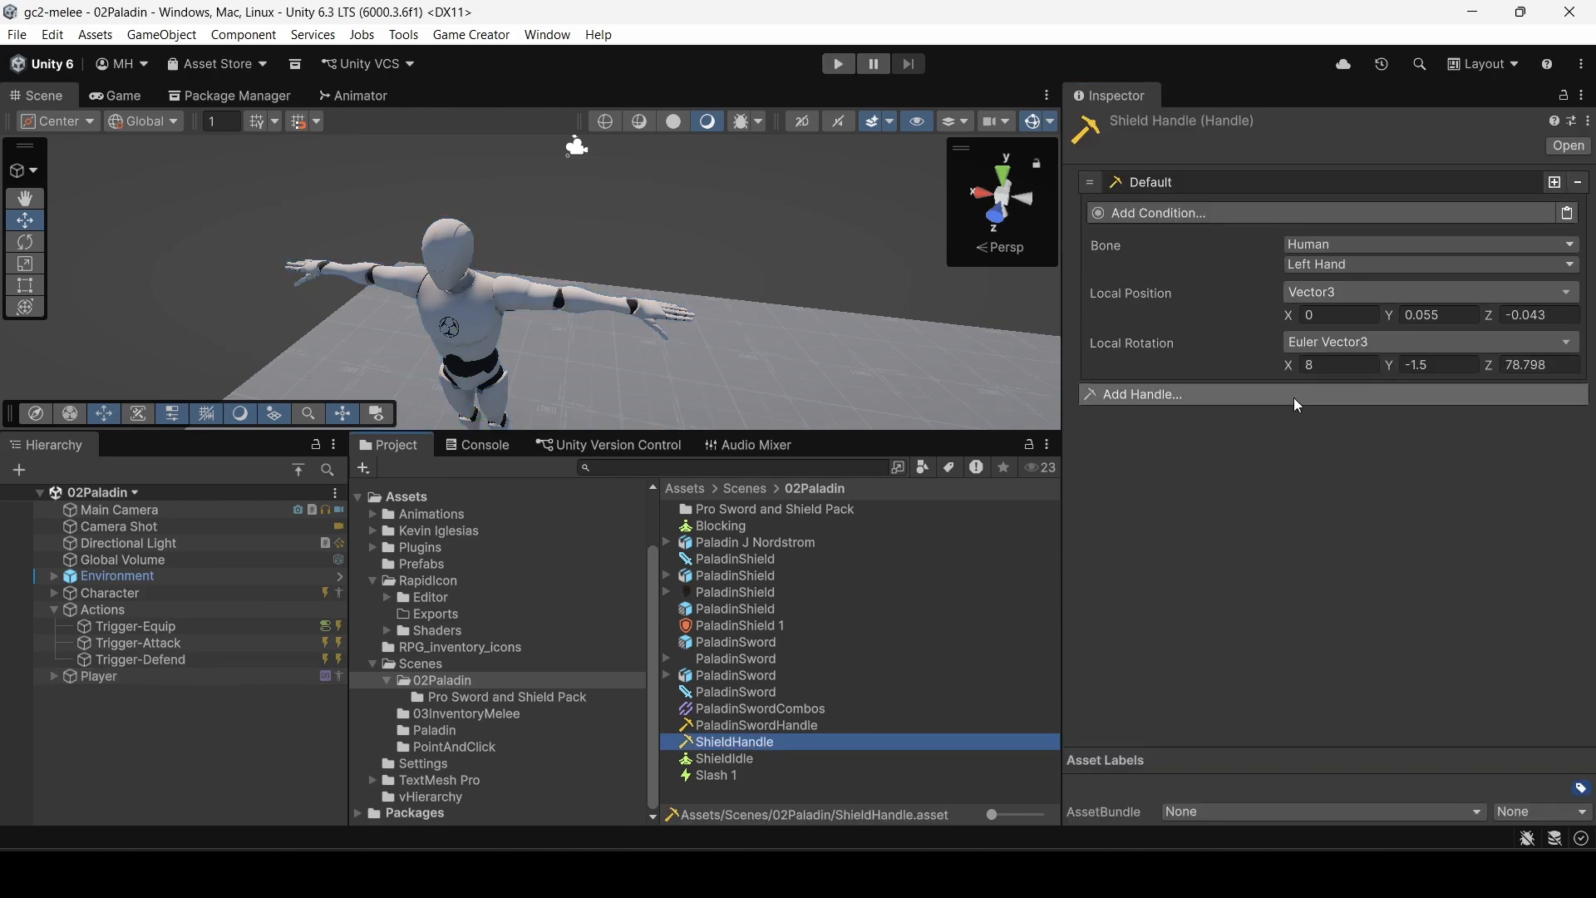
left_click(53, 677)
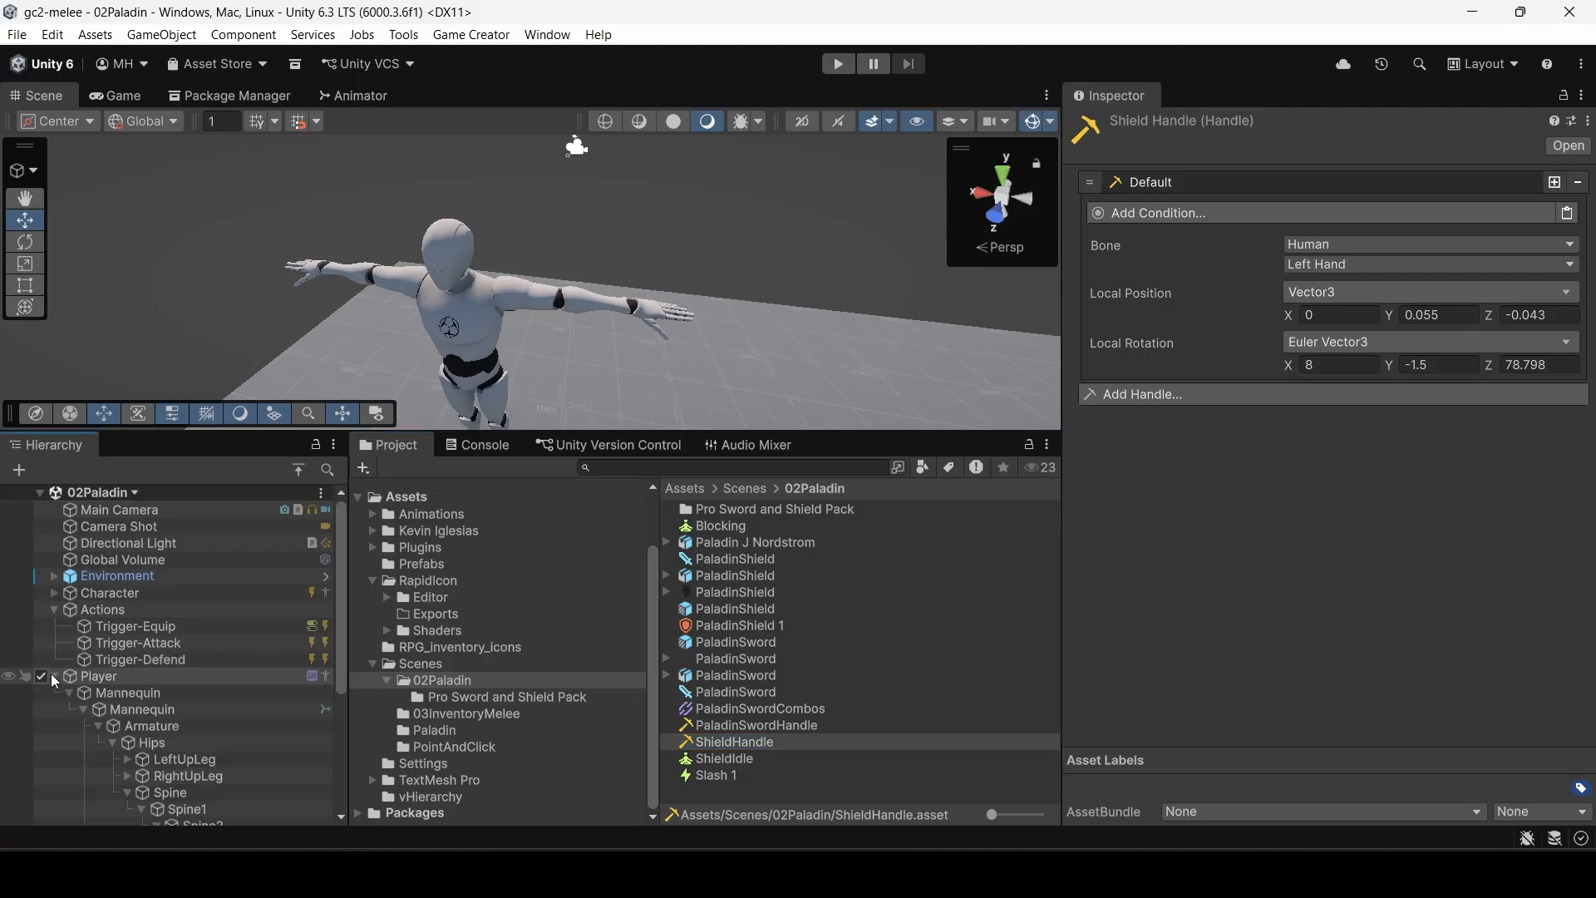
scroll(58, 682, "down", 4)
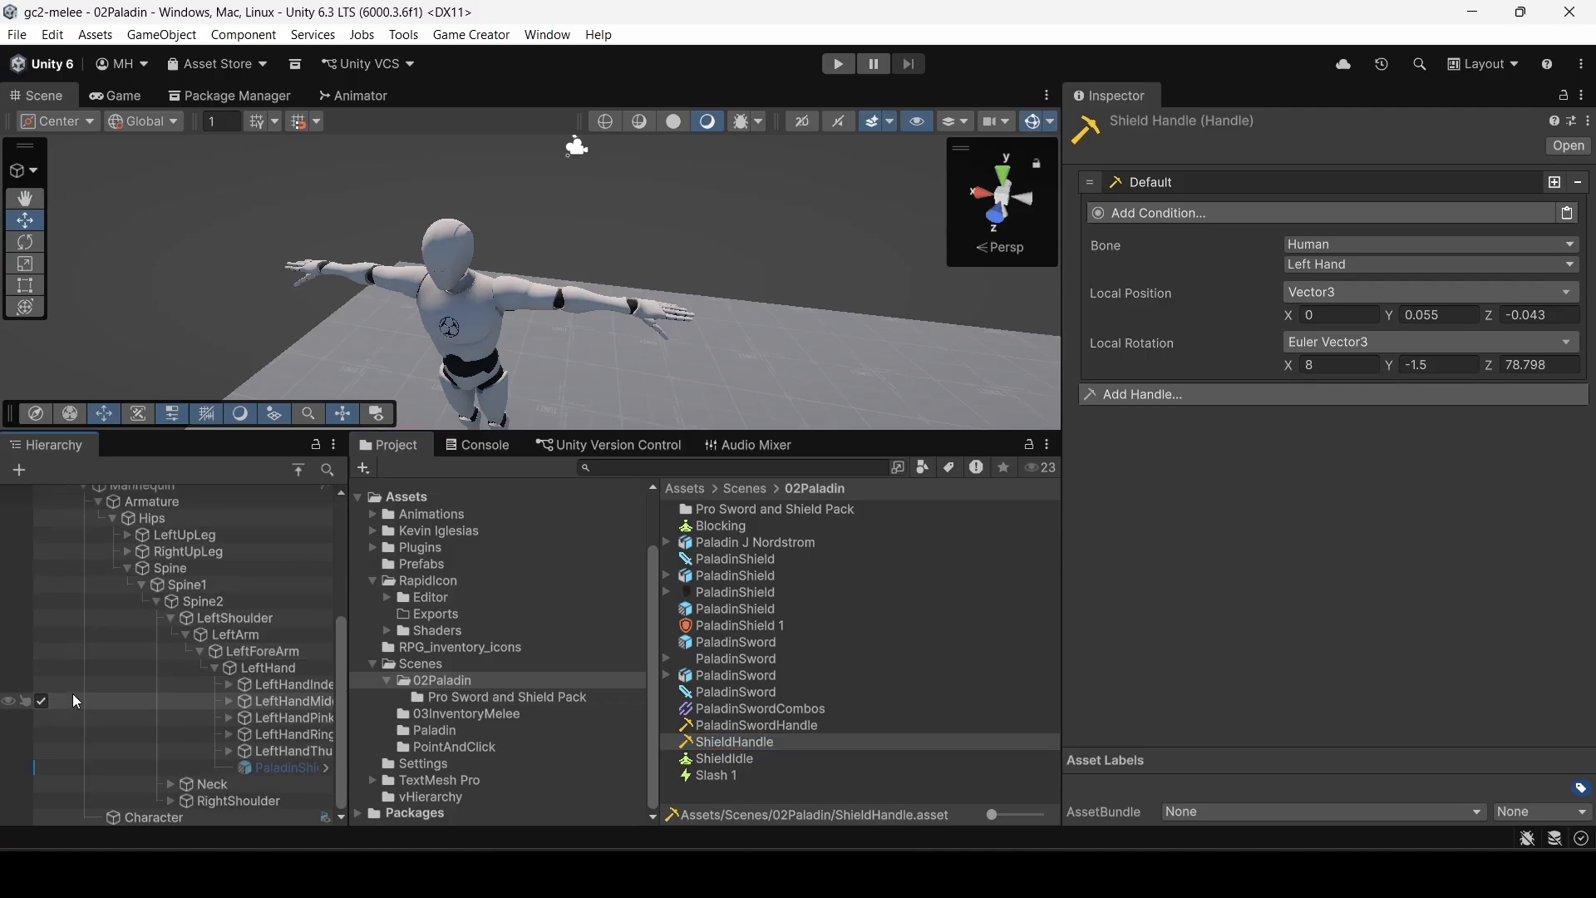
left_click(42, 766)
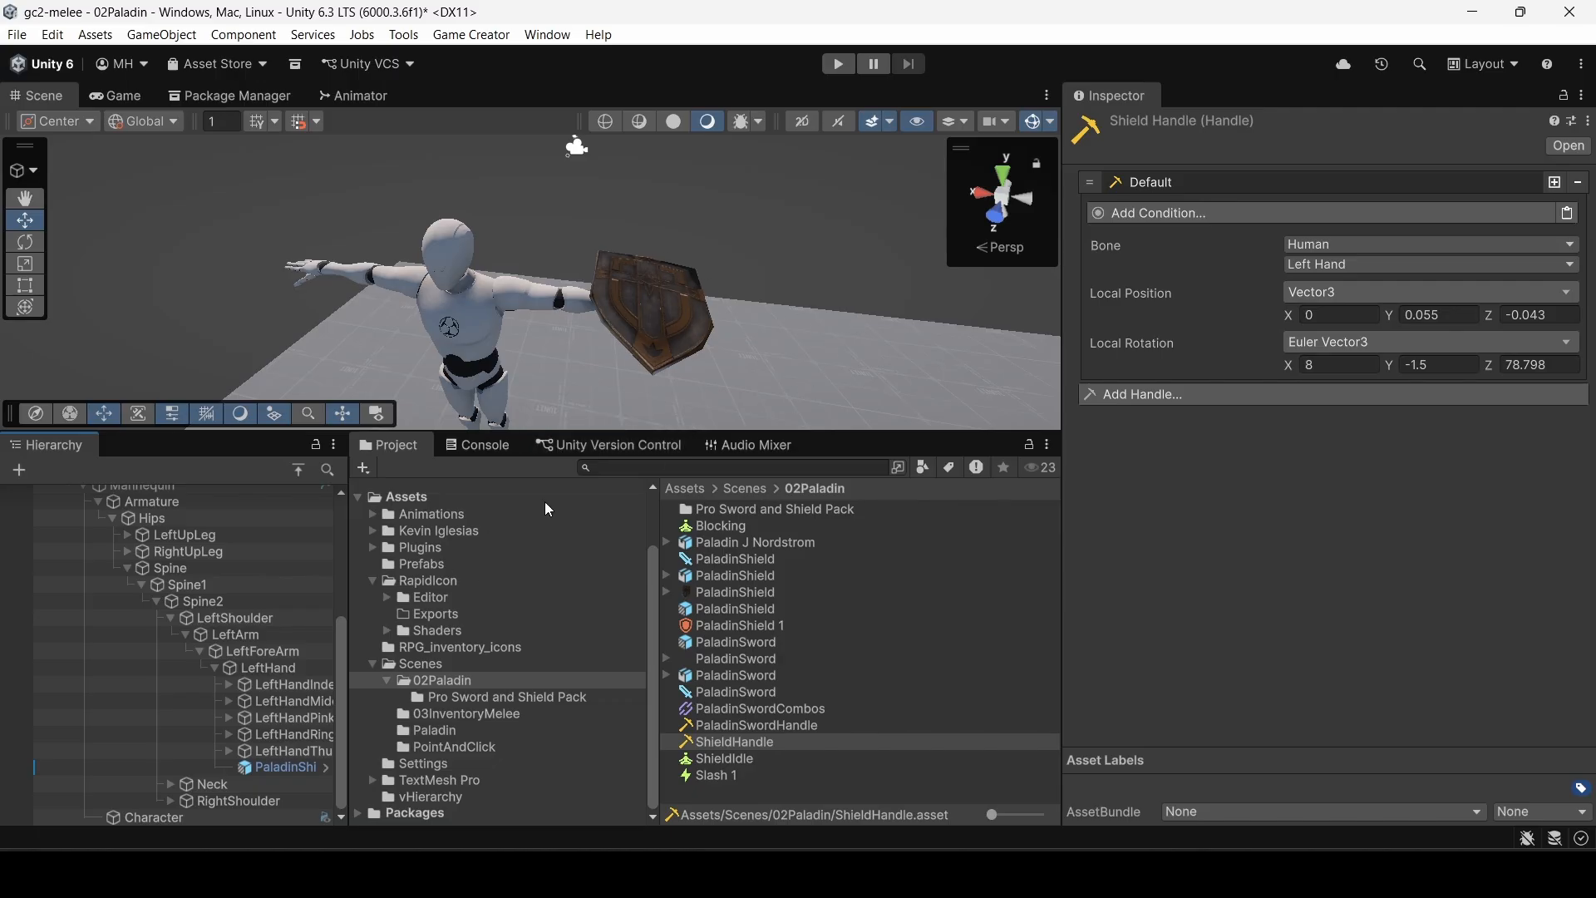
left_click(291, 764)
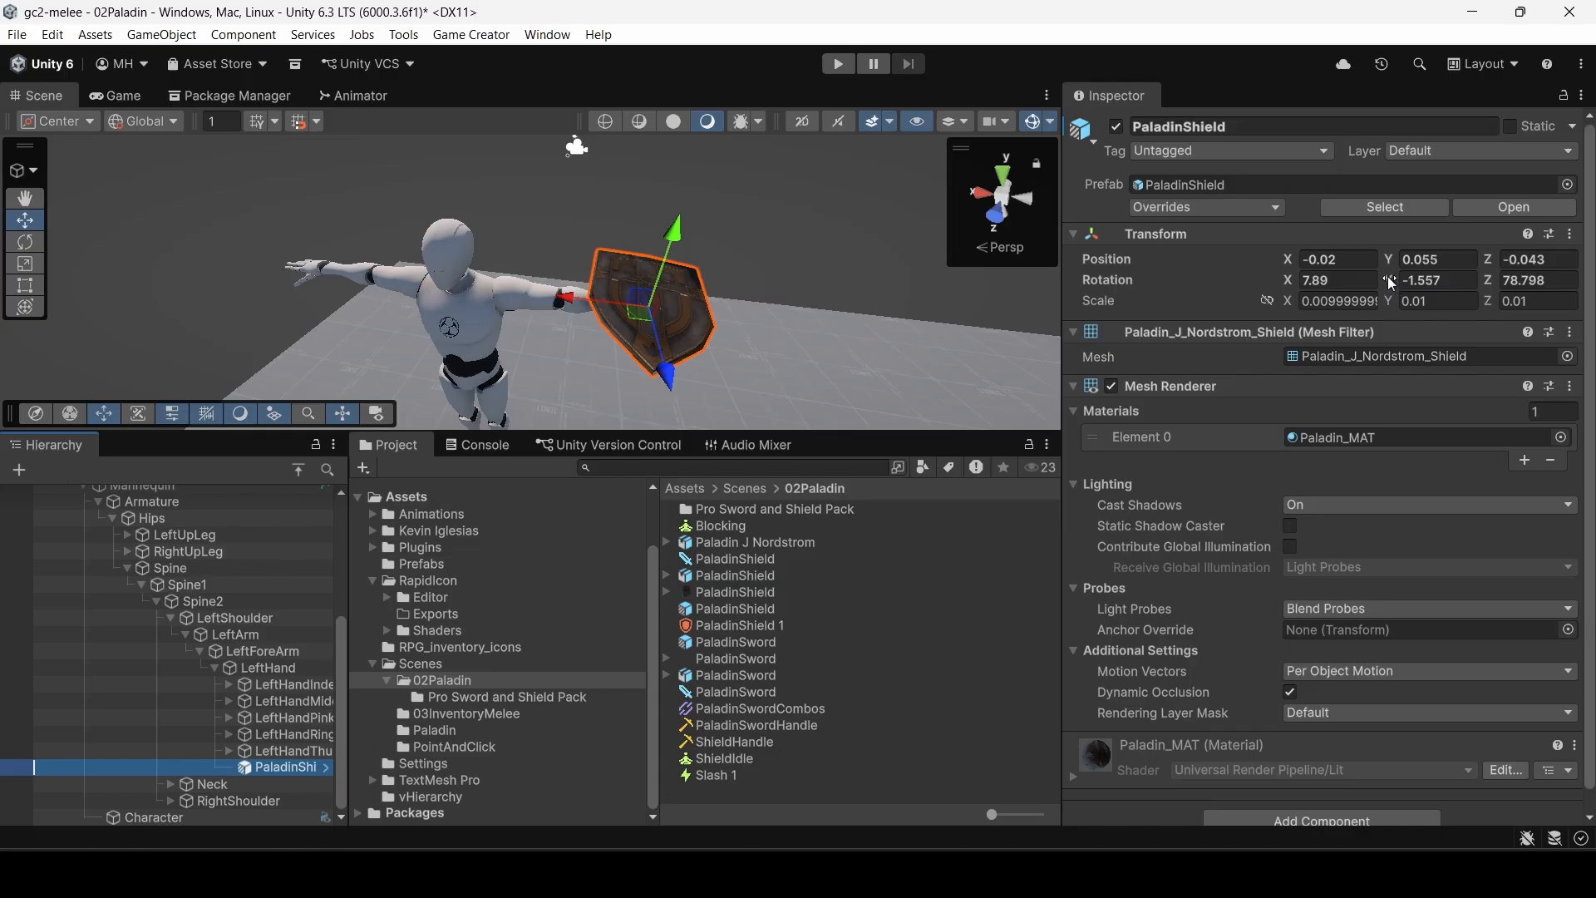
left_click_drag(1390, 281, 1207, 283)
key("ctrl+z")
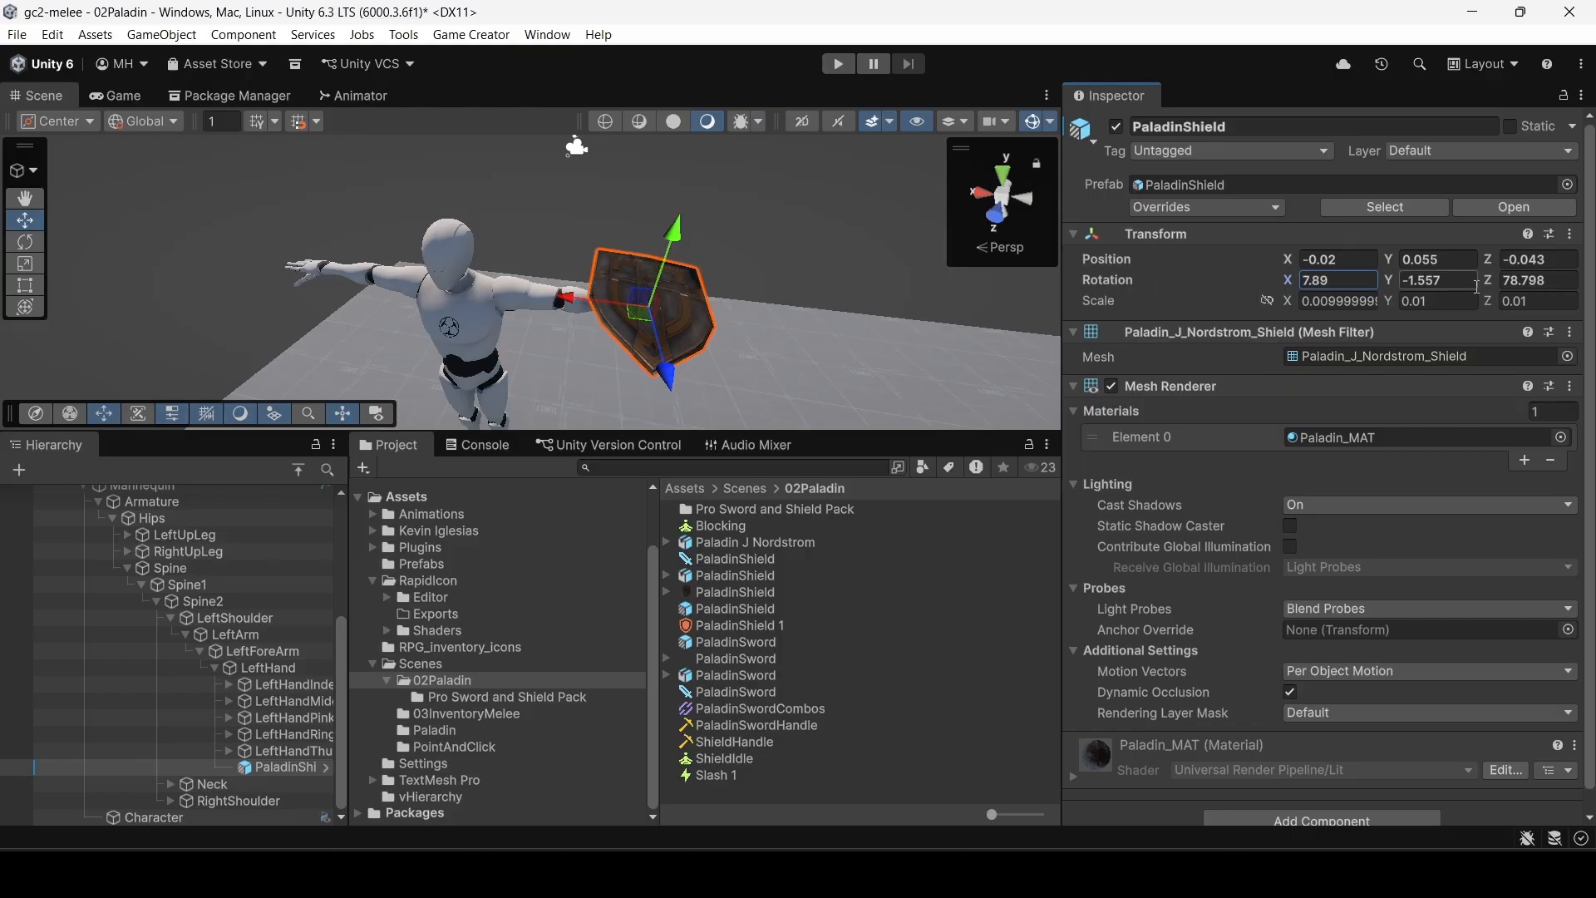
left_click_drag(1492, 285, 966, 298)
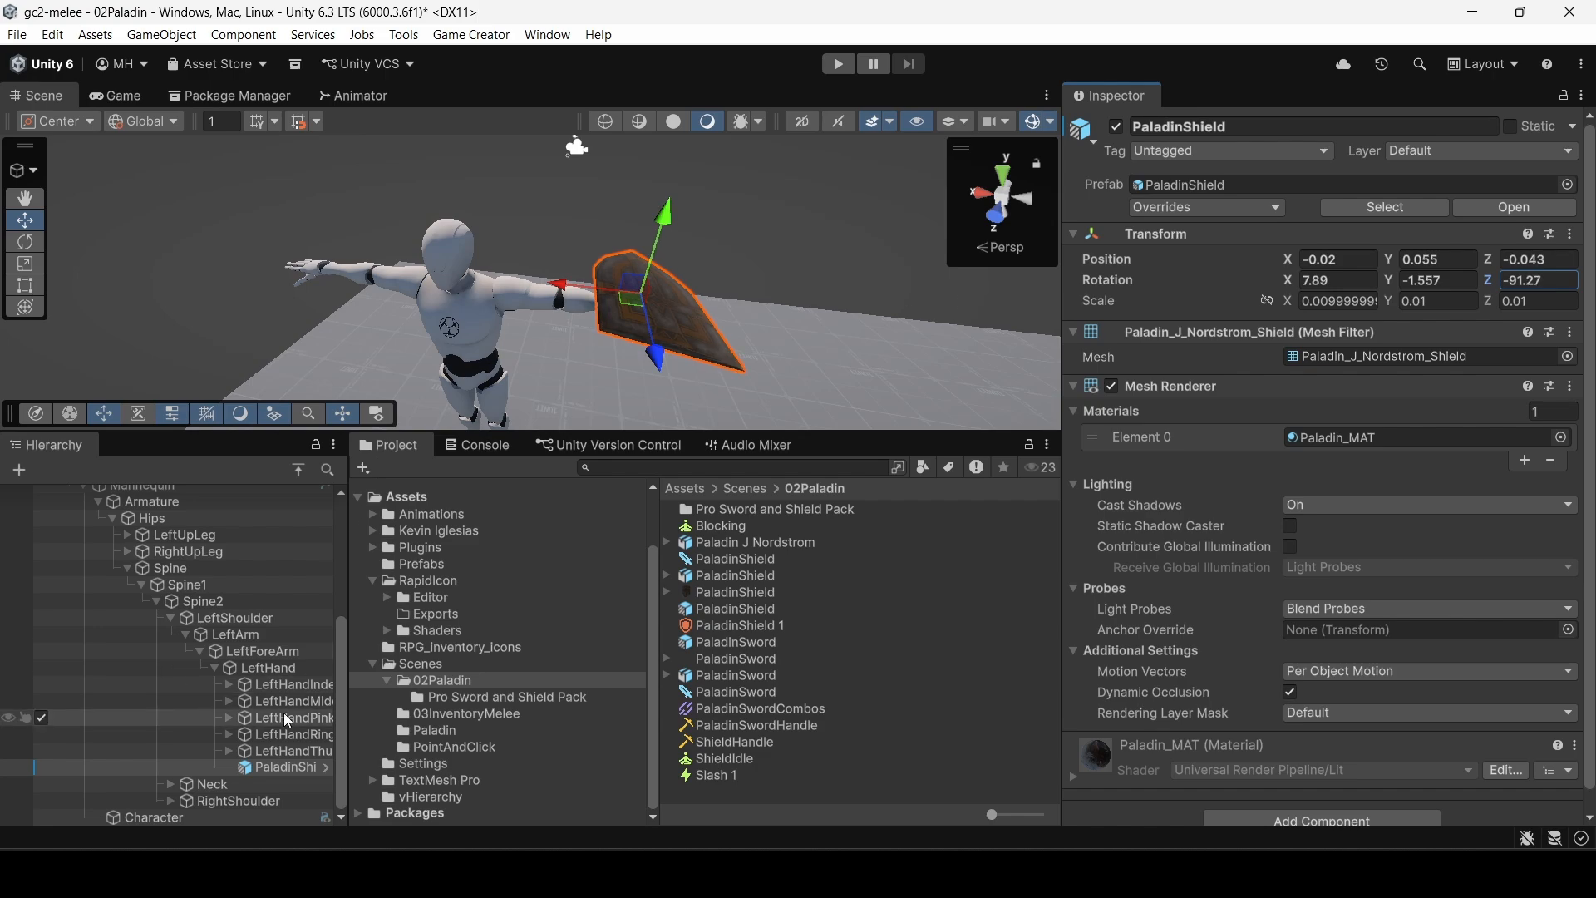
Step: Set the ShieldHandle's Local Rotation Z to -90 and deactivate the PaladinShield instance under the LeftHand bone
left_click(728, 743)
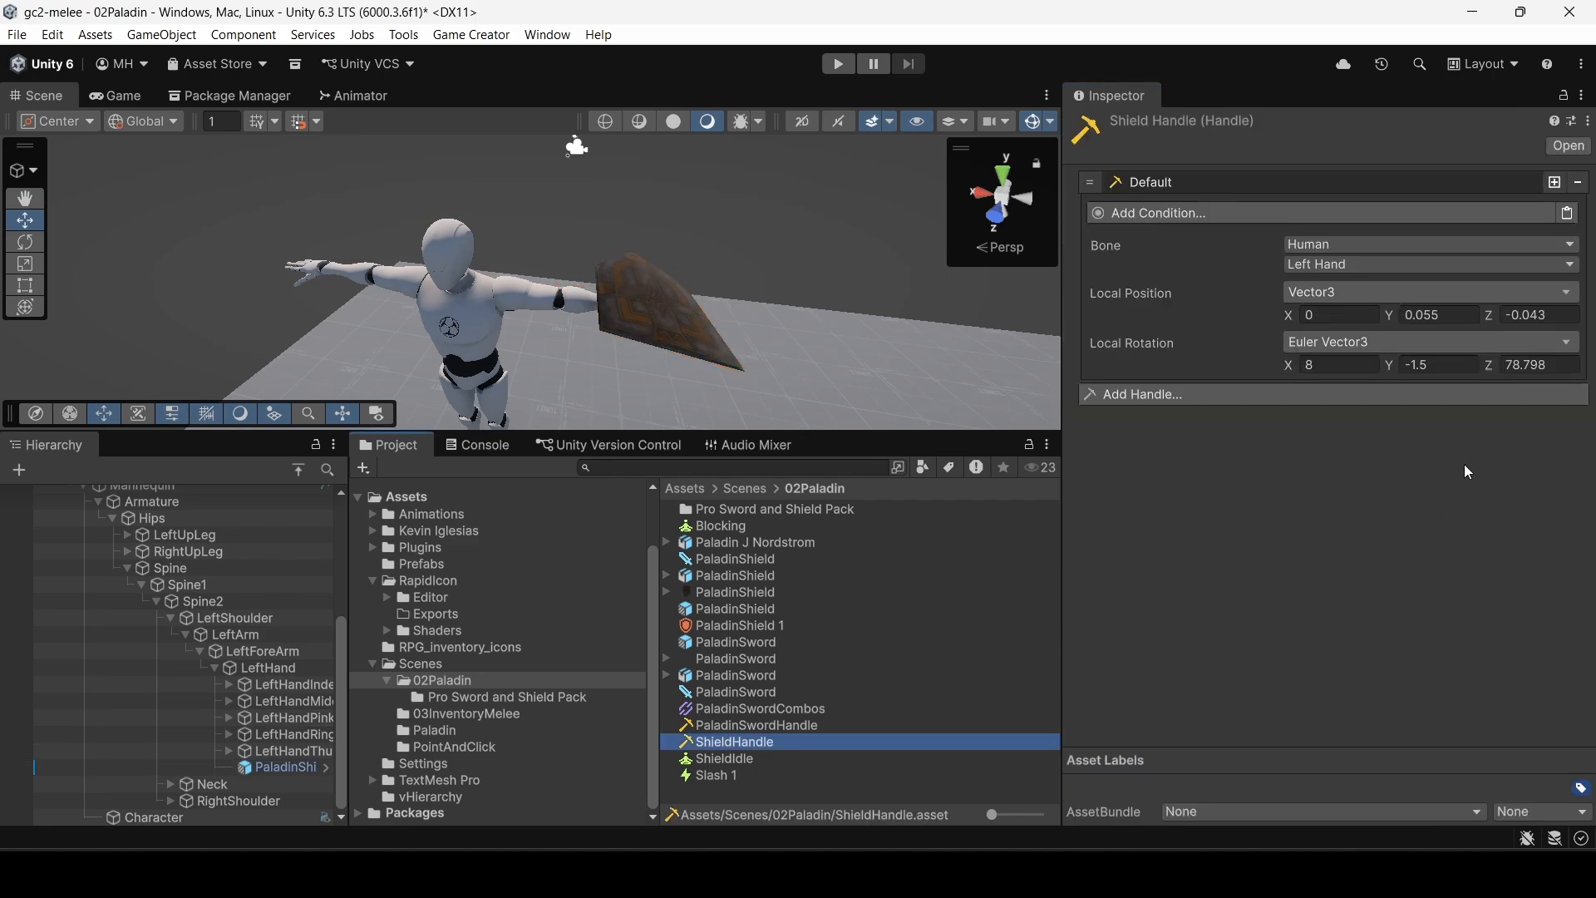
left_click(1537, 315)
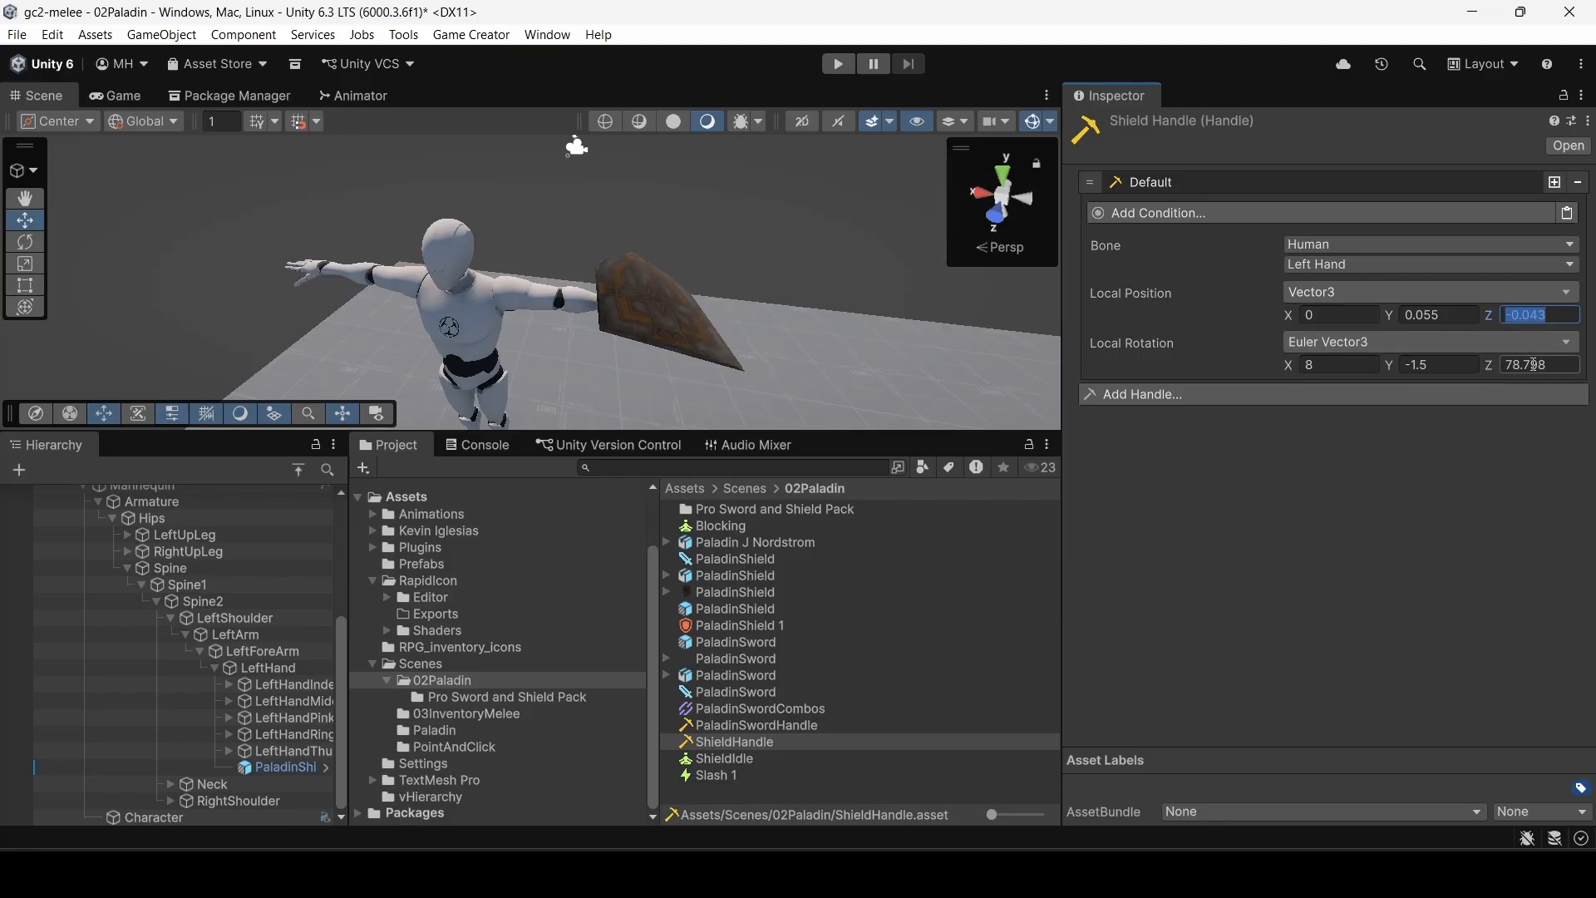
left_click(1533, 365)
type("-90")
left_click(1433, 487)
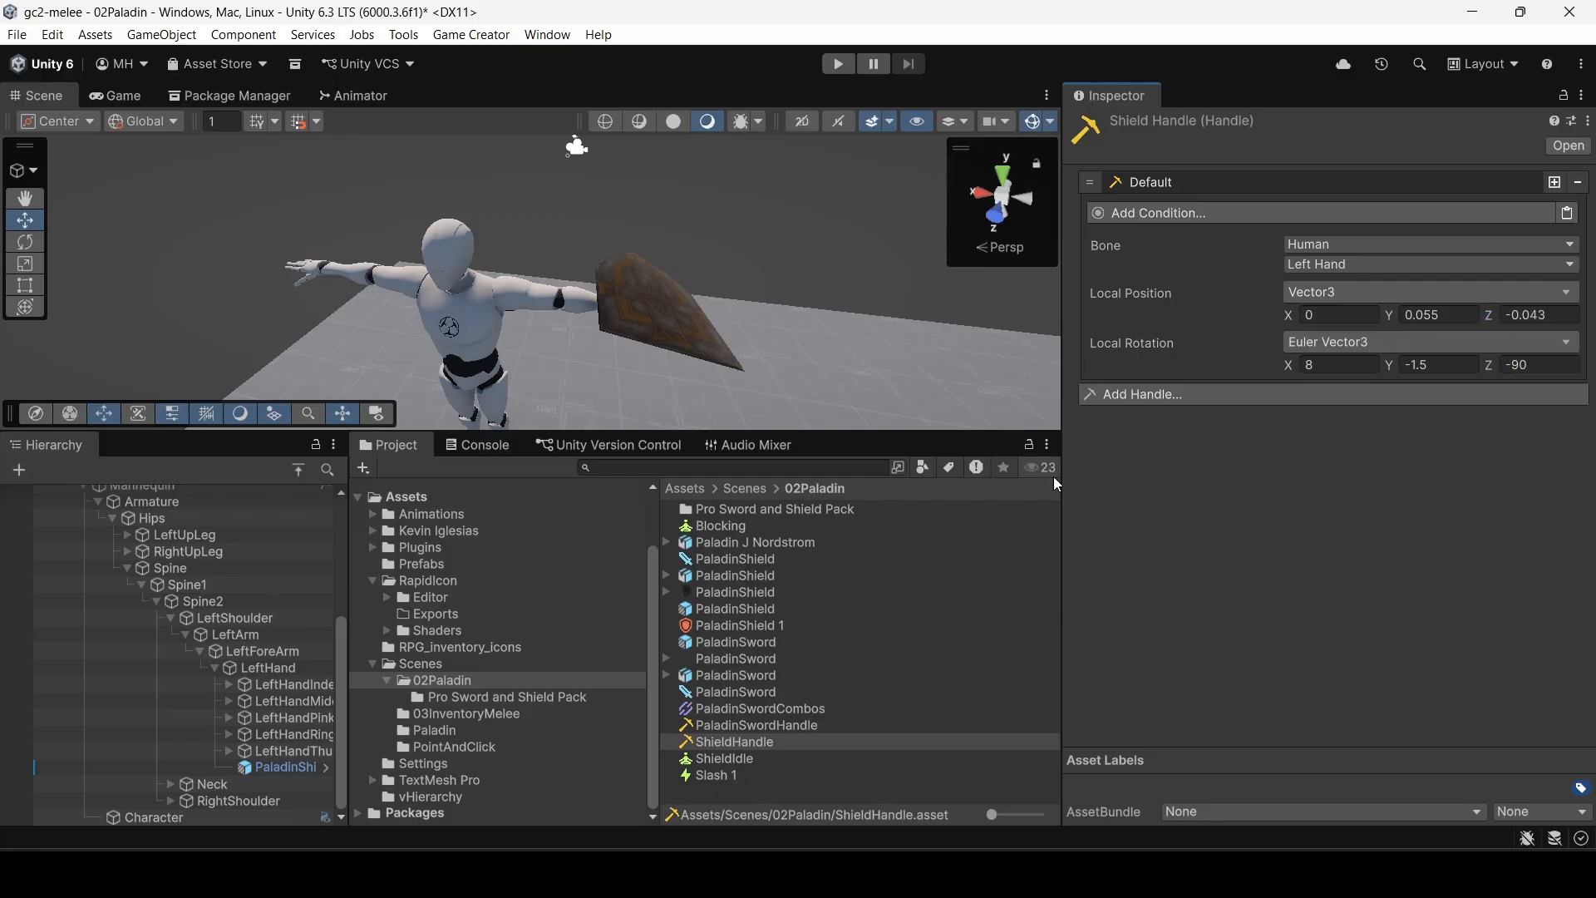
left_click(710, 726)
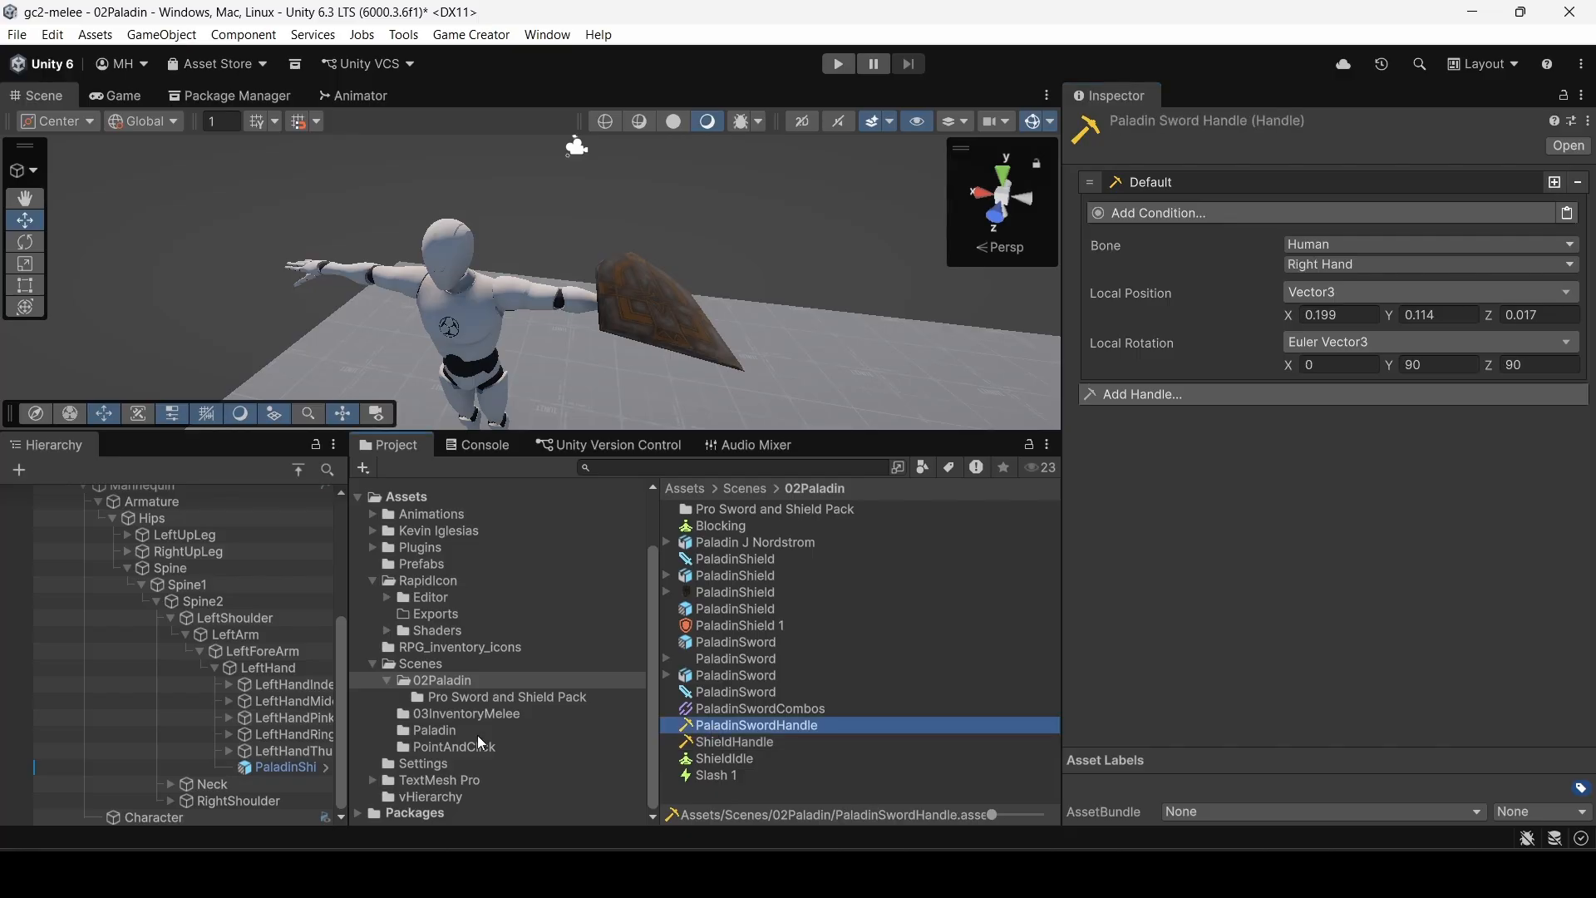
left_click(41, 765)
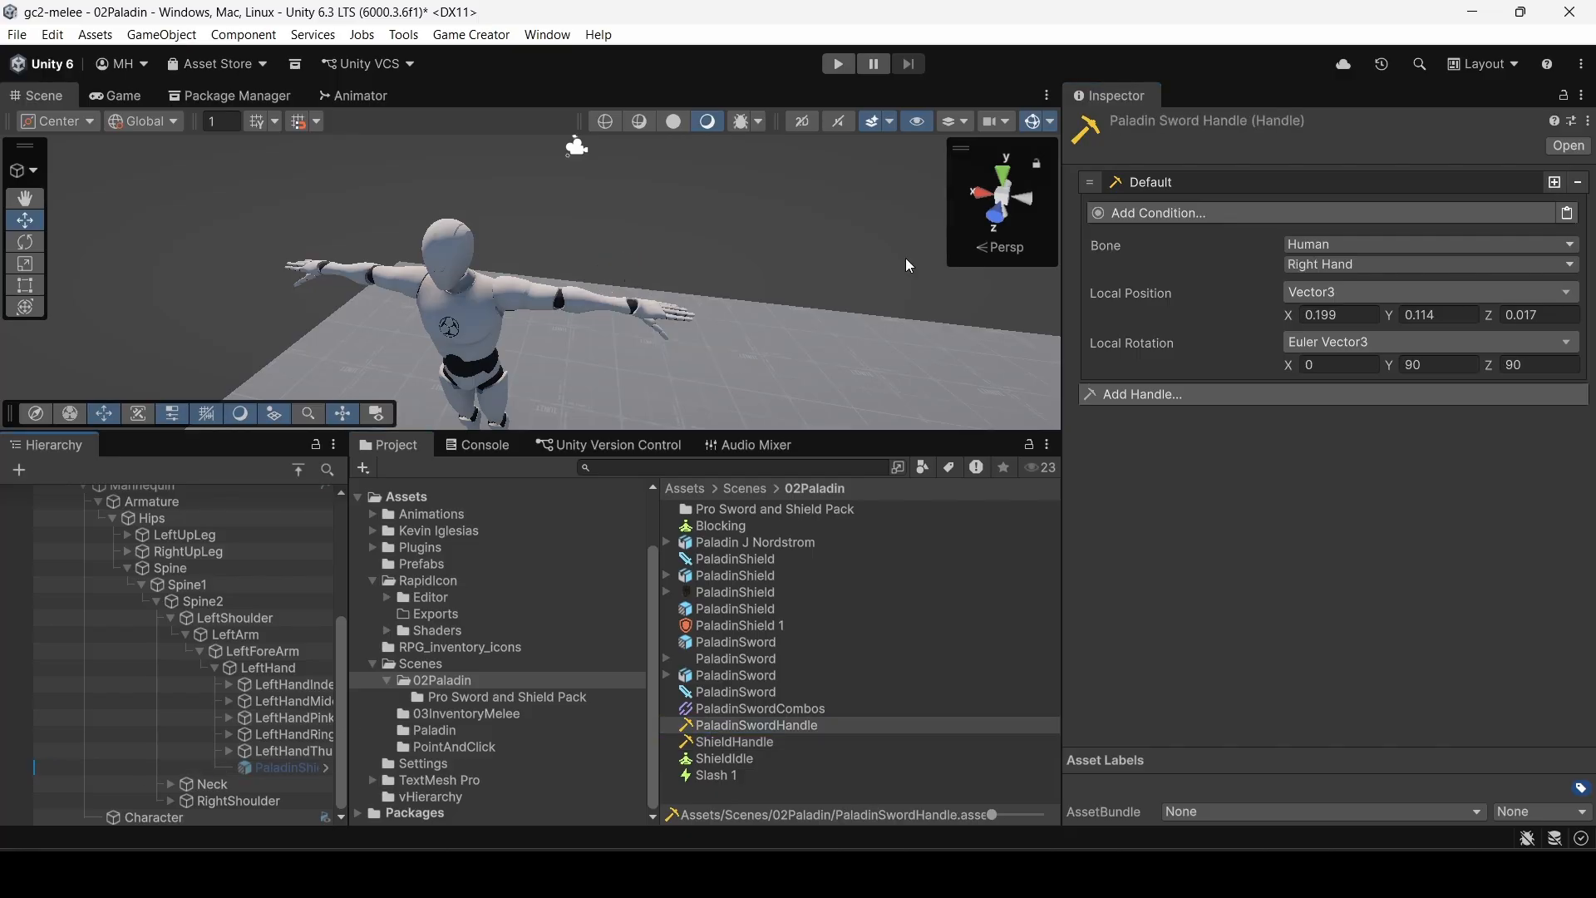
Step: Play-test the equipped sword and shield while moving the player around to check the new shield orientation, and stop play mode
left_click(842, 67)
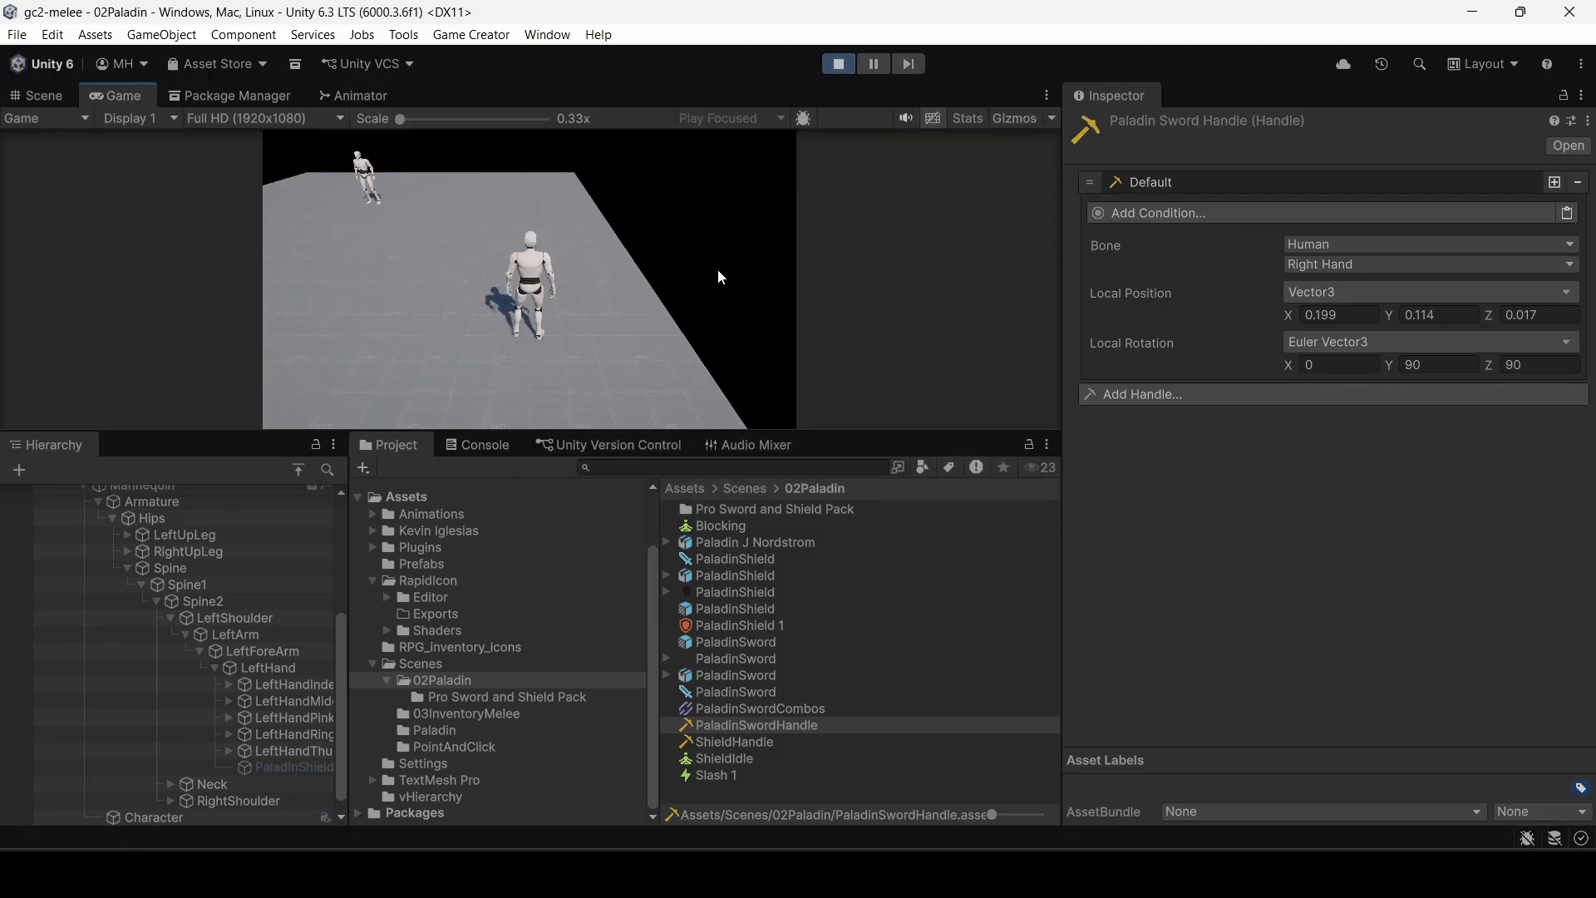
key("1")
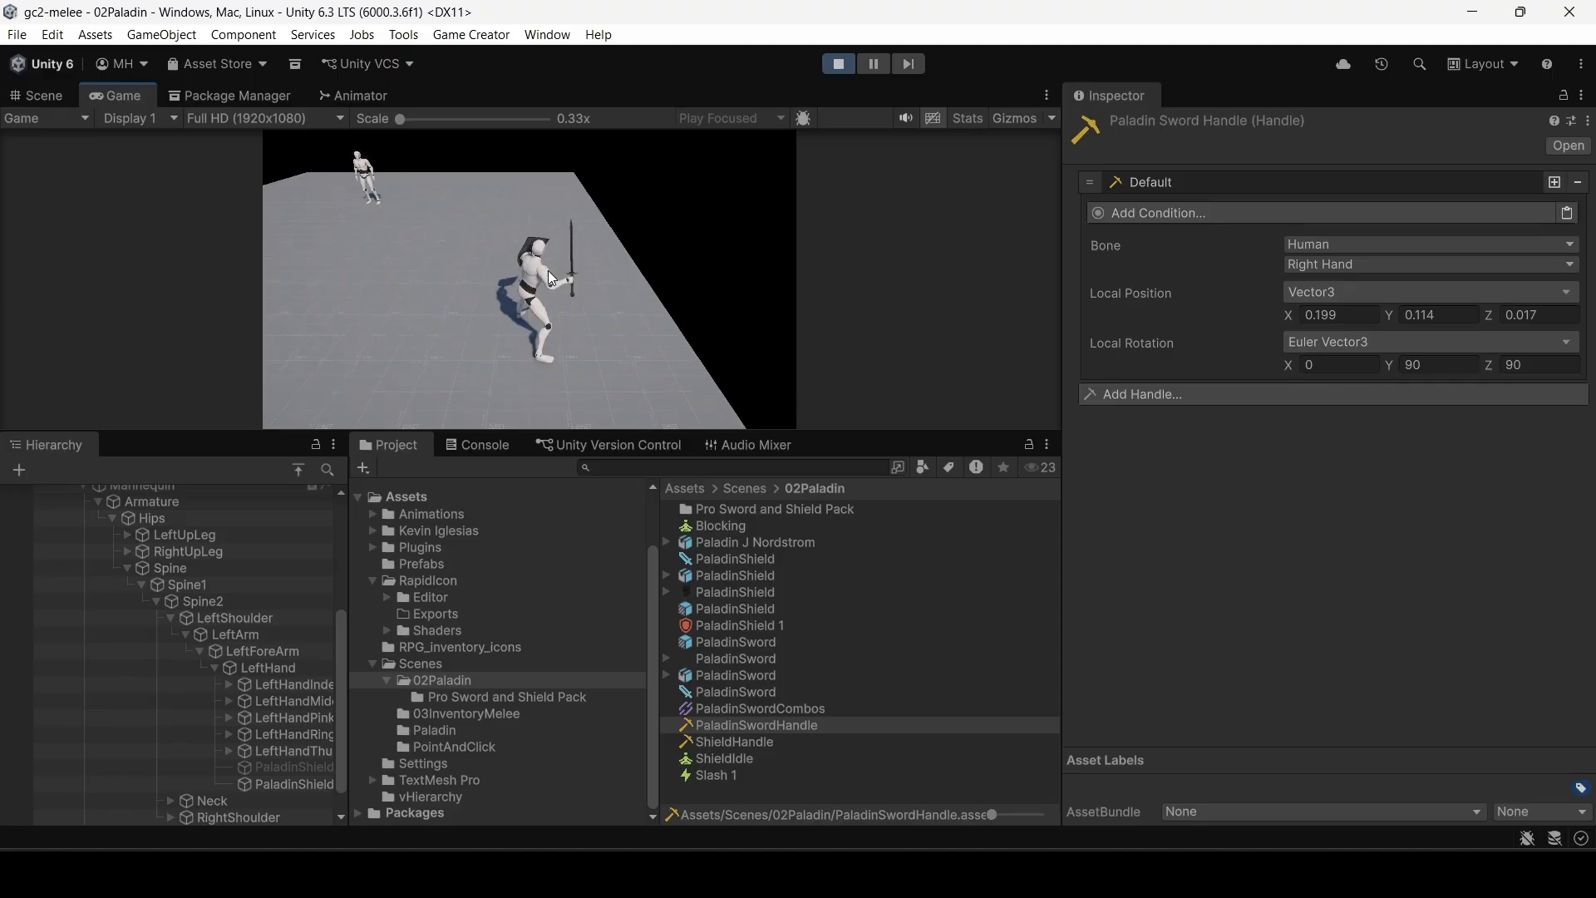
left_click(547, 271)
key("a")
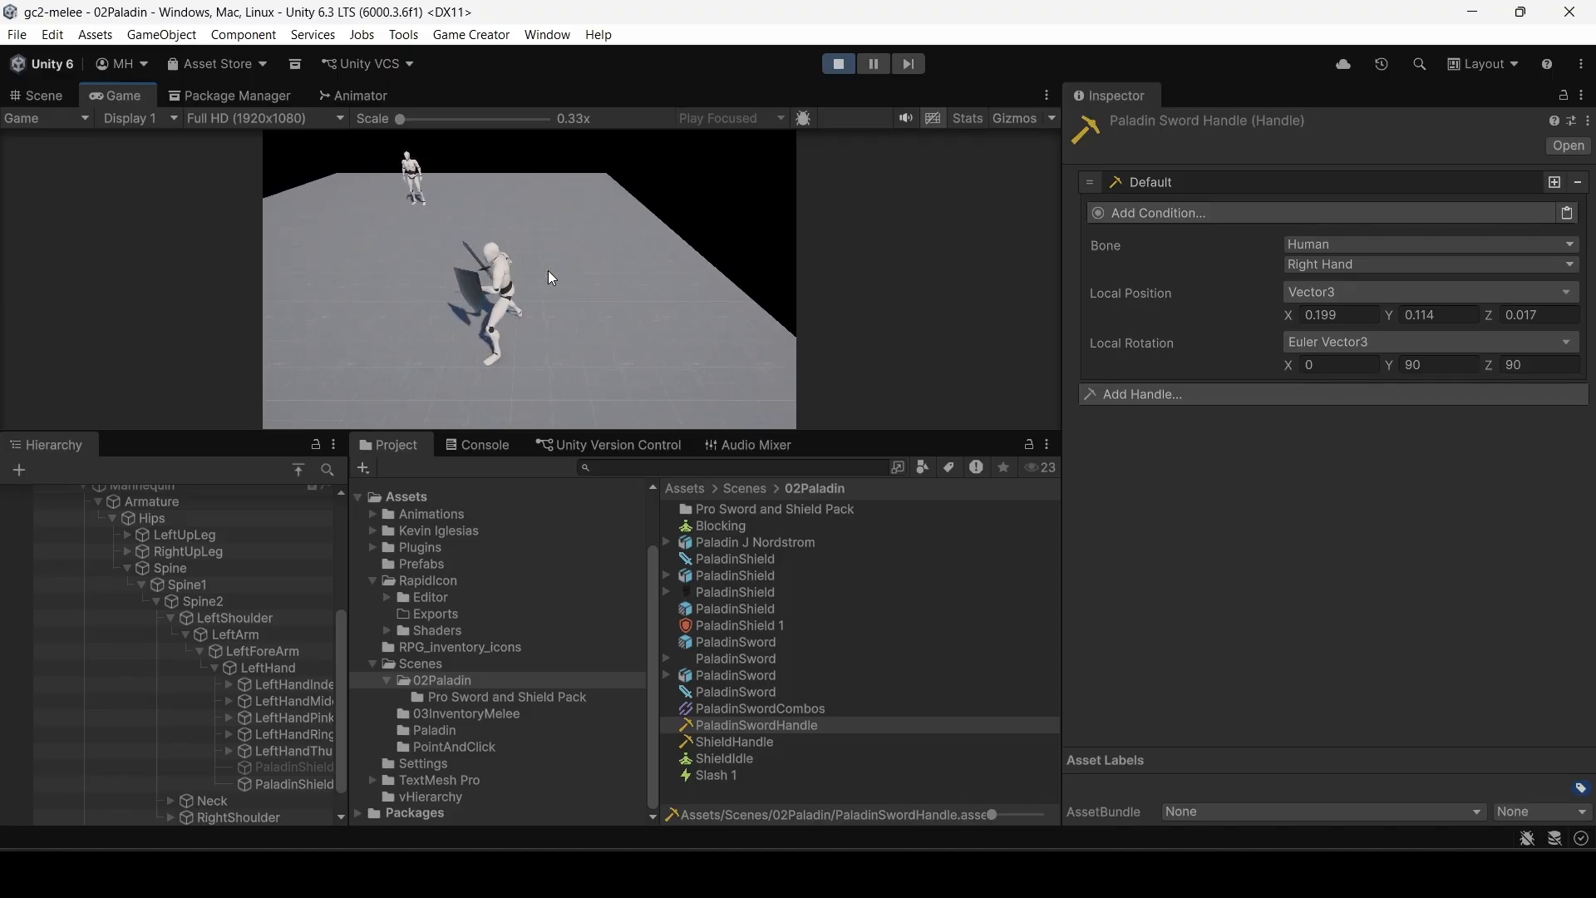
key("d")
key("s")
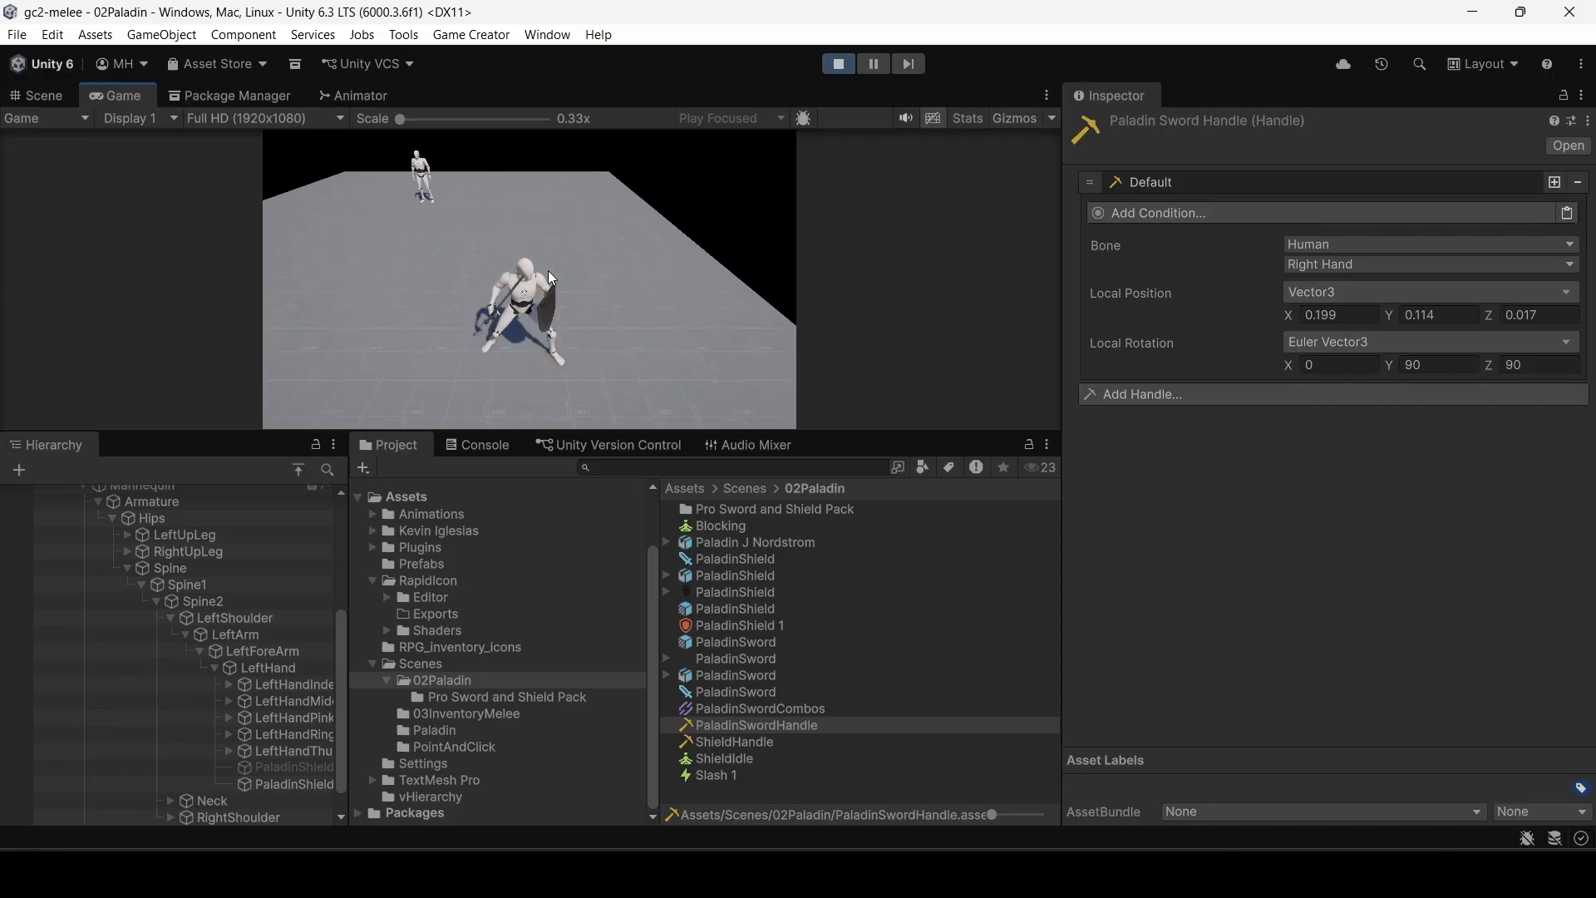
key("a")
key("w")
key("d")
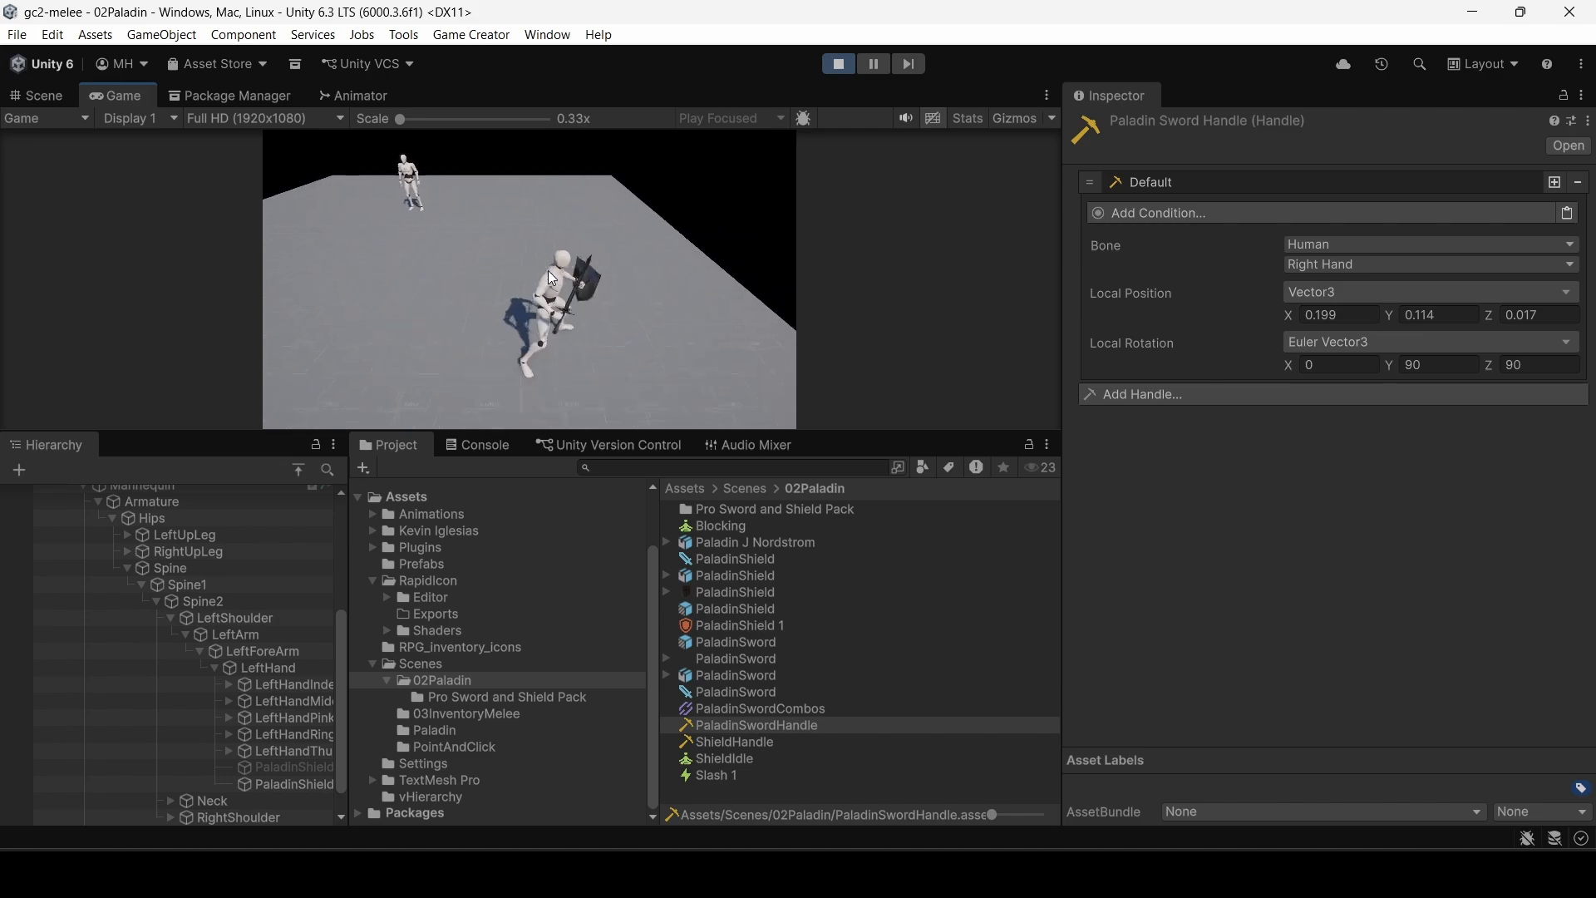
key("a")
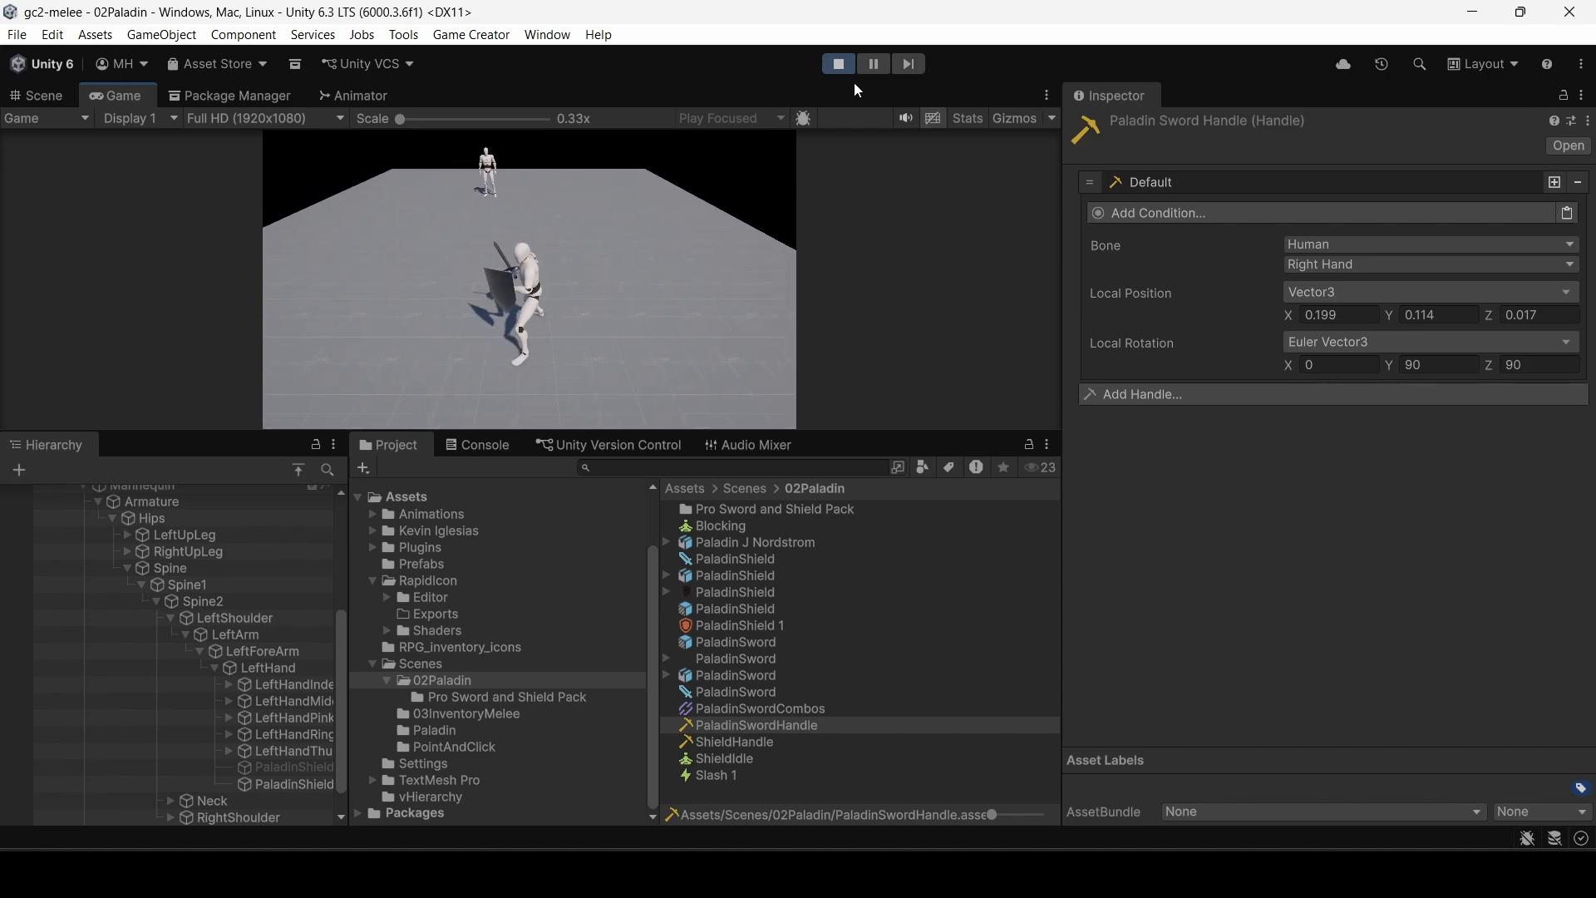
left_click(840, 65)
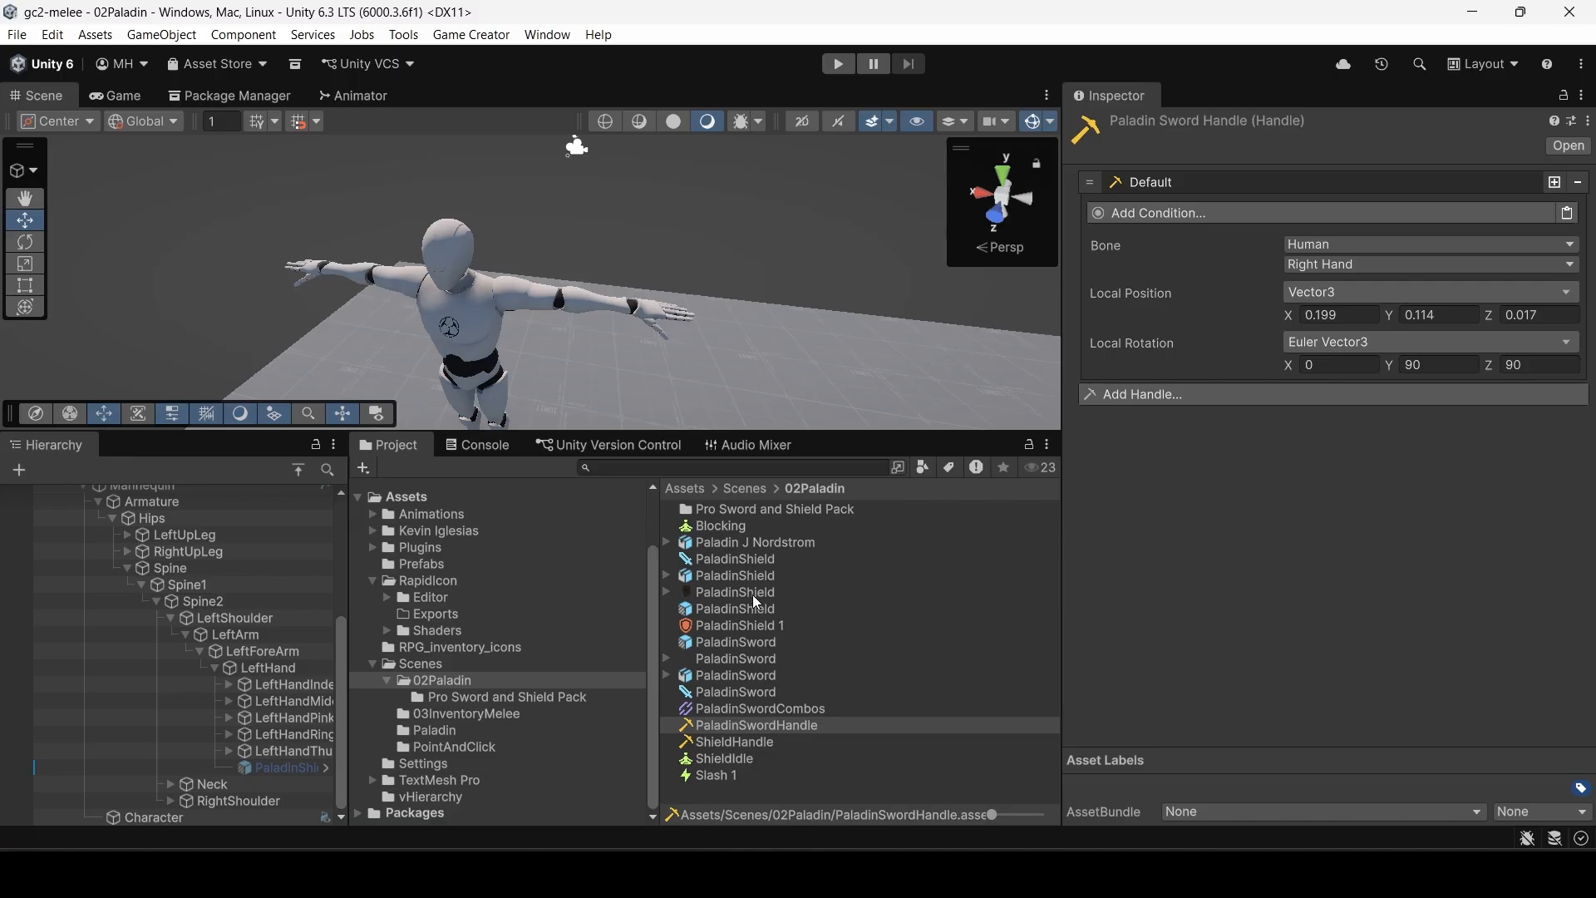
Step: Assign Human Body Upper Mask as the State Mask of the ShieldIdle state used by the PaladinShield weapon
left_click(751, 560)
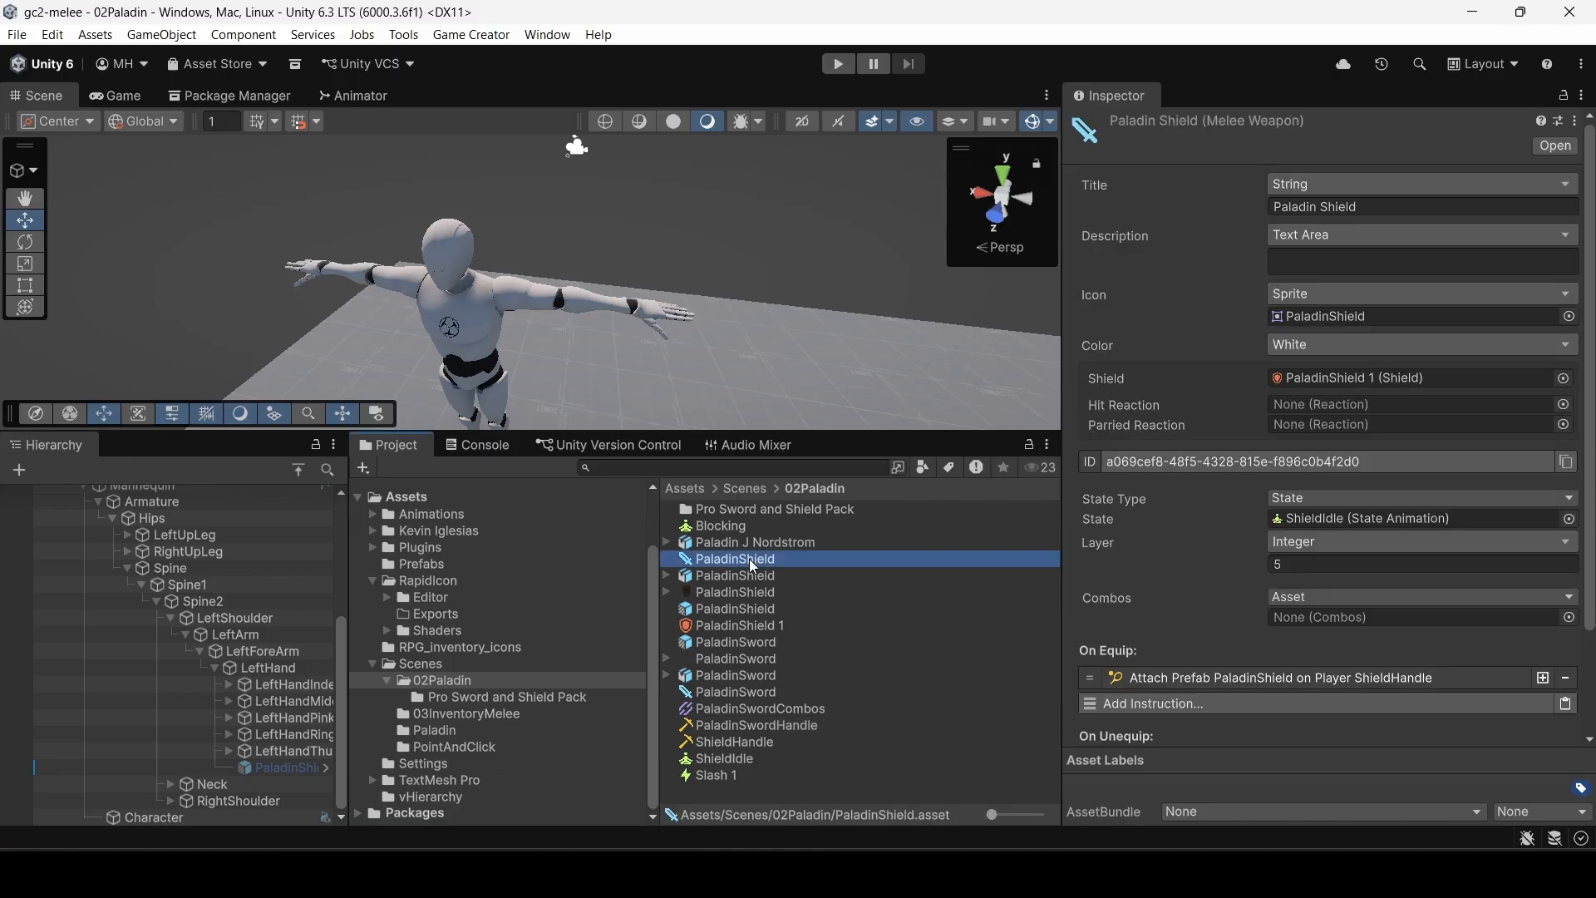
left_click(1323, 522)
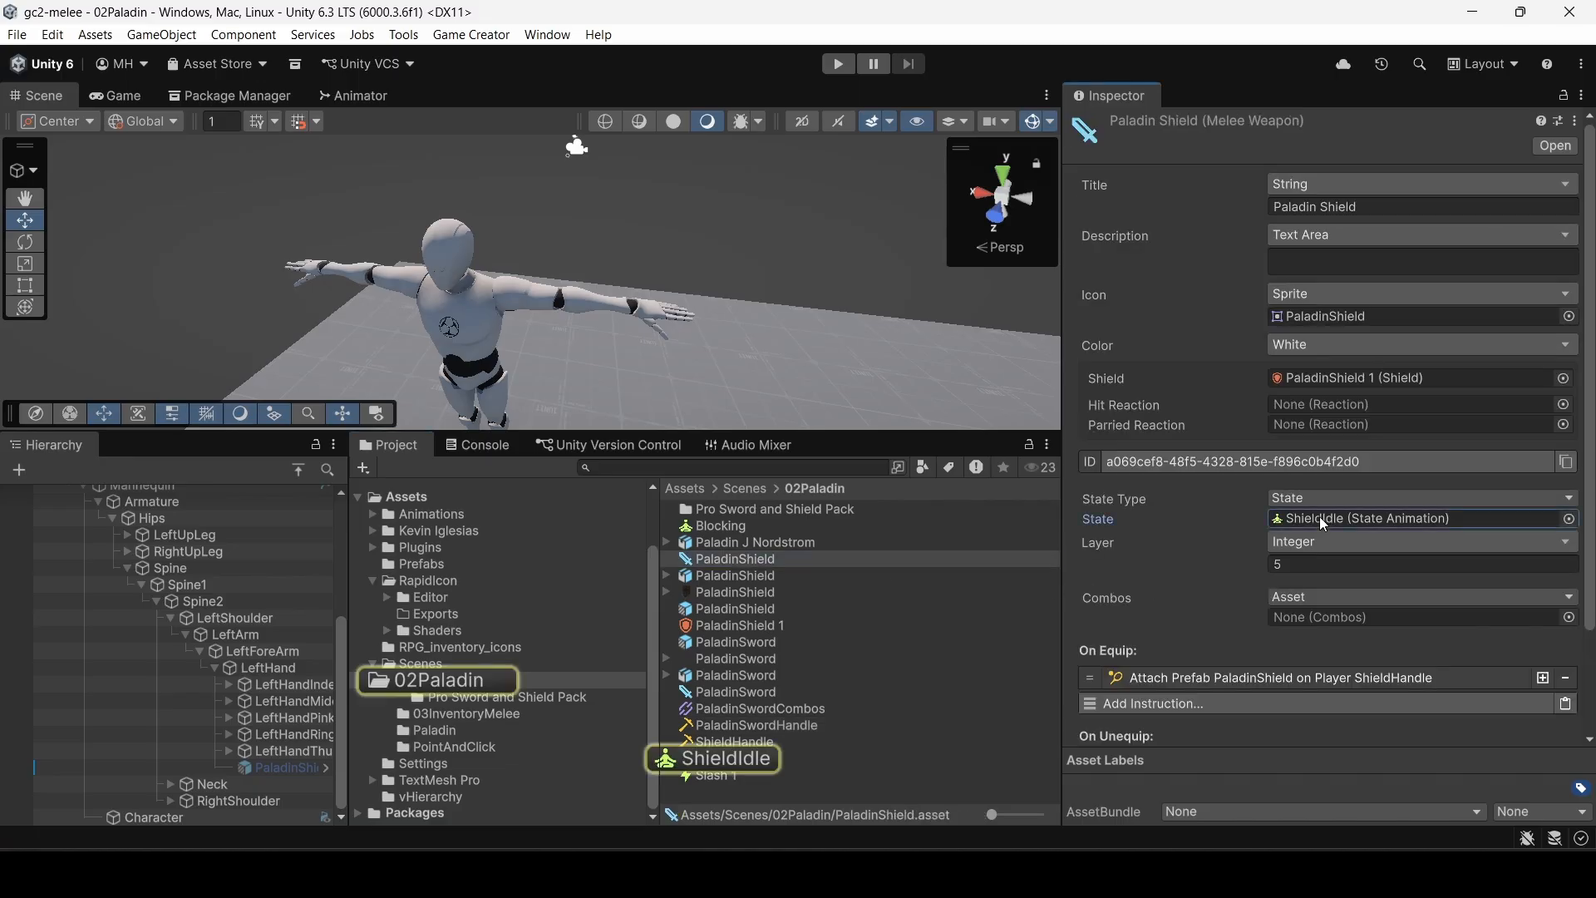
left_click(720, 760)
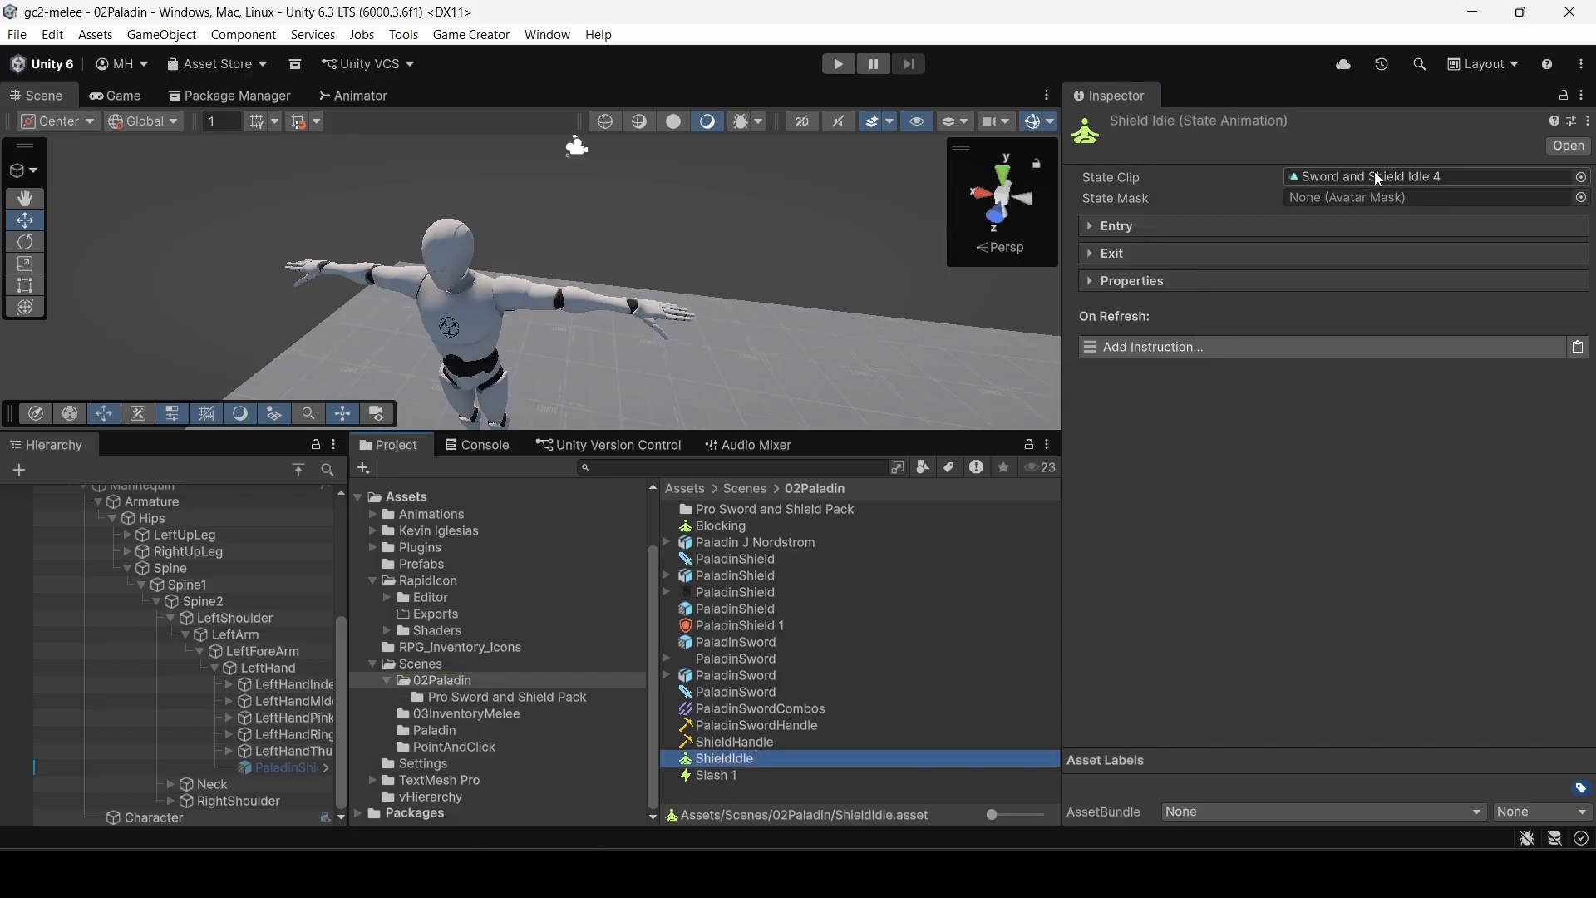
left_click(1581, 197)
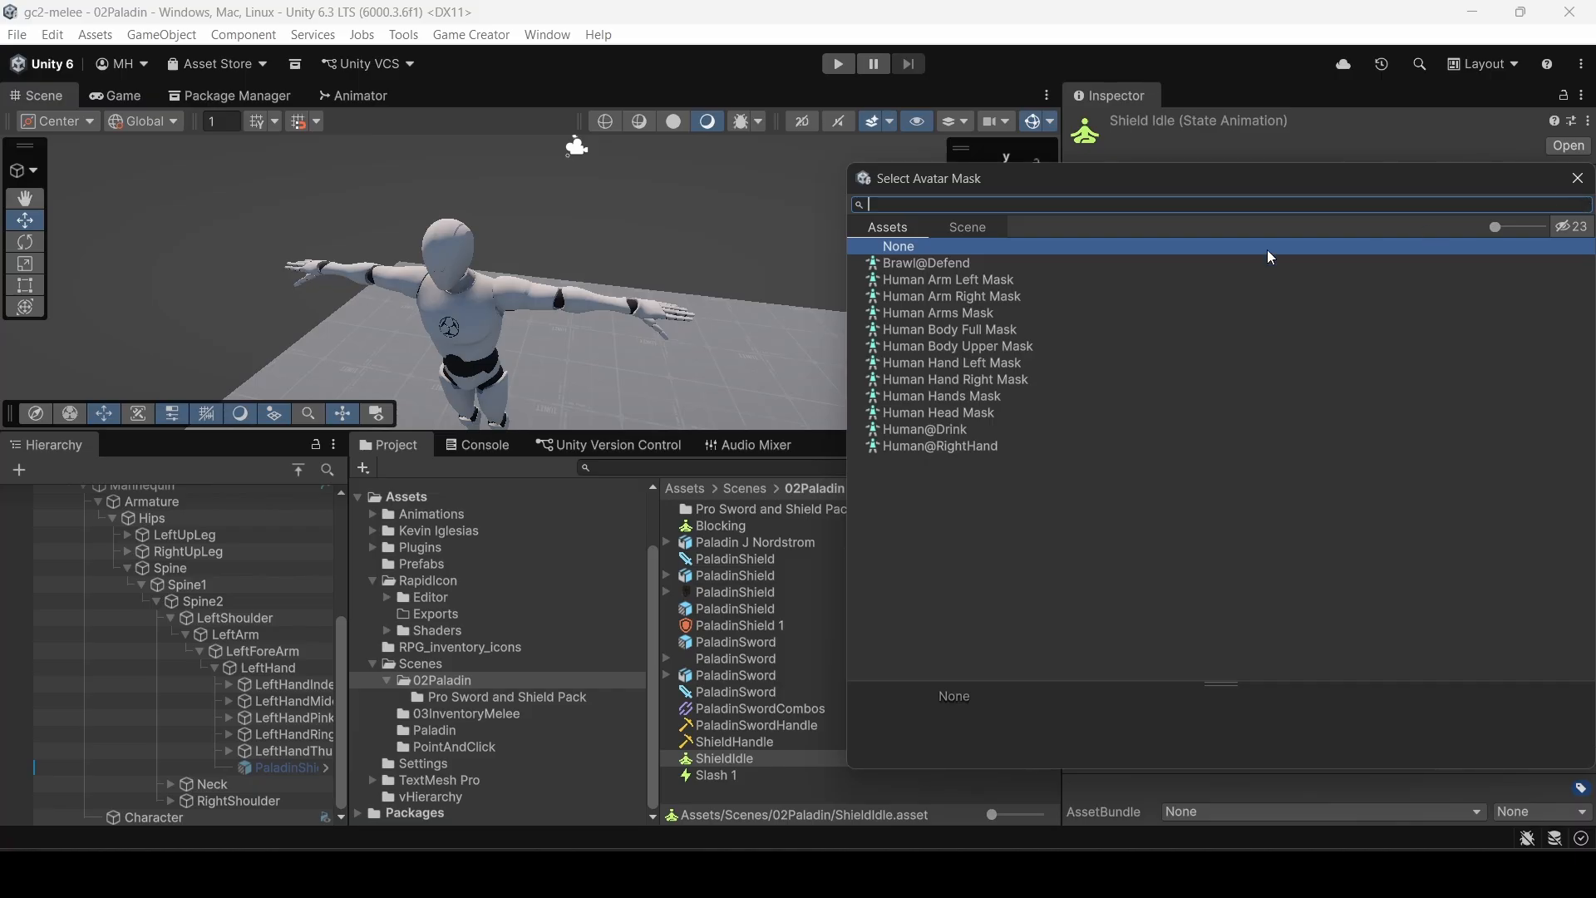
left_click(937, 347)
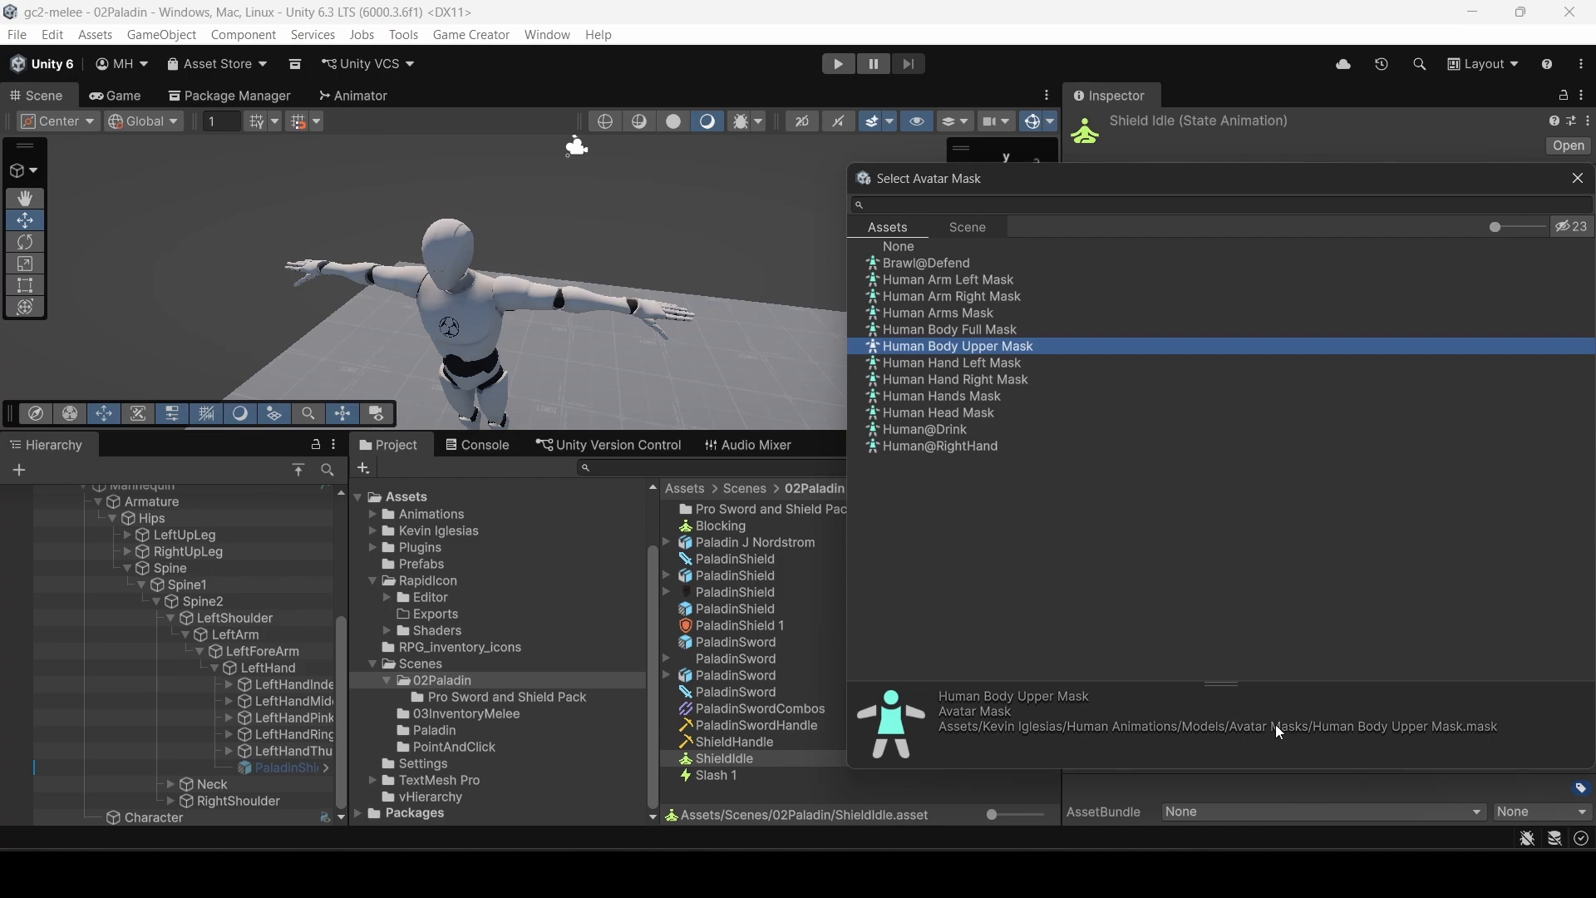
double_click(944, 348)
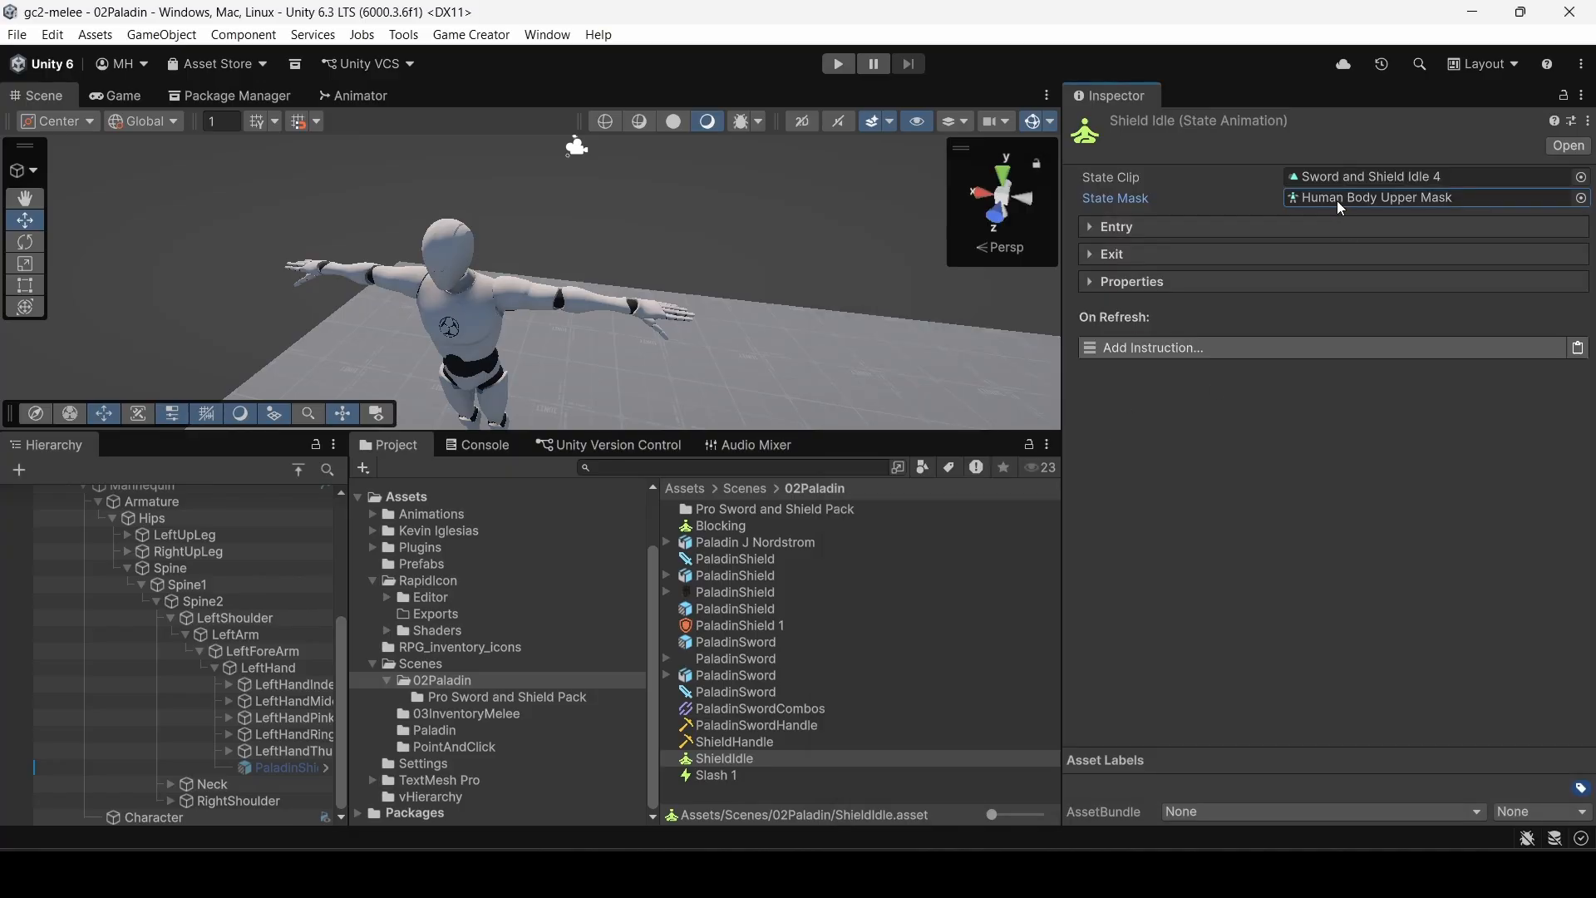
Step: Play-test the masked shield idle by moving the player around in all directions, and stop play mode
left_click(838, 64)
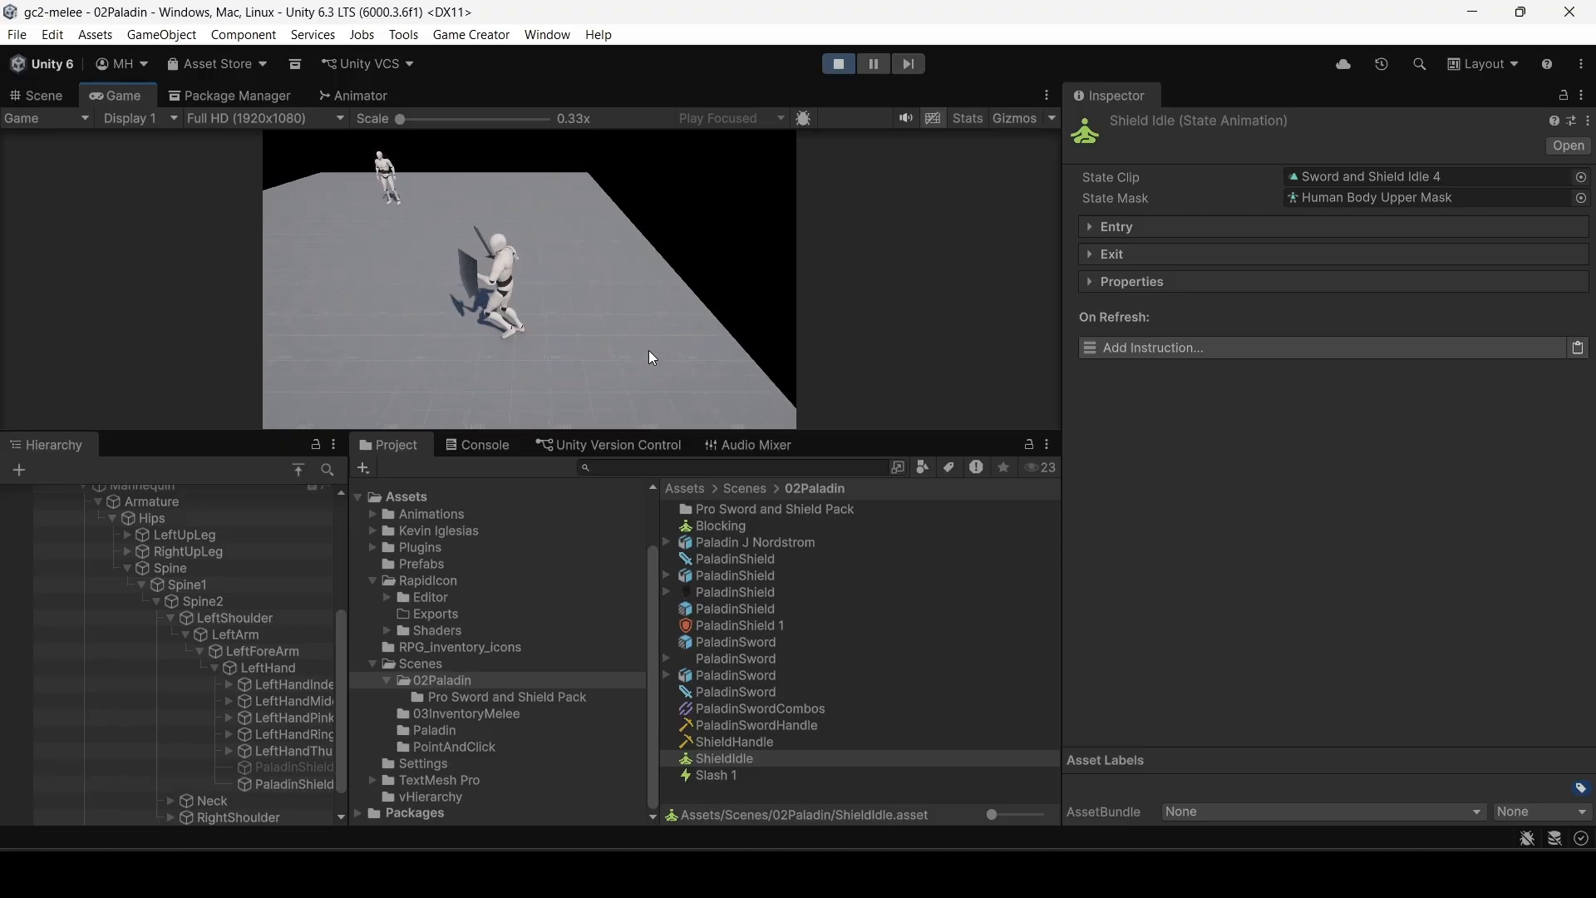
key("d")
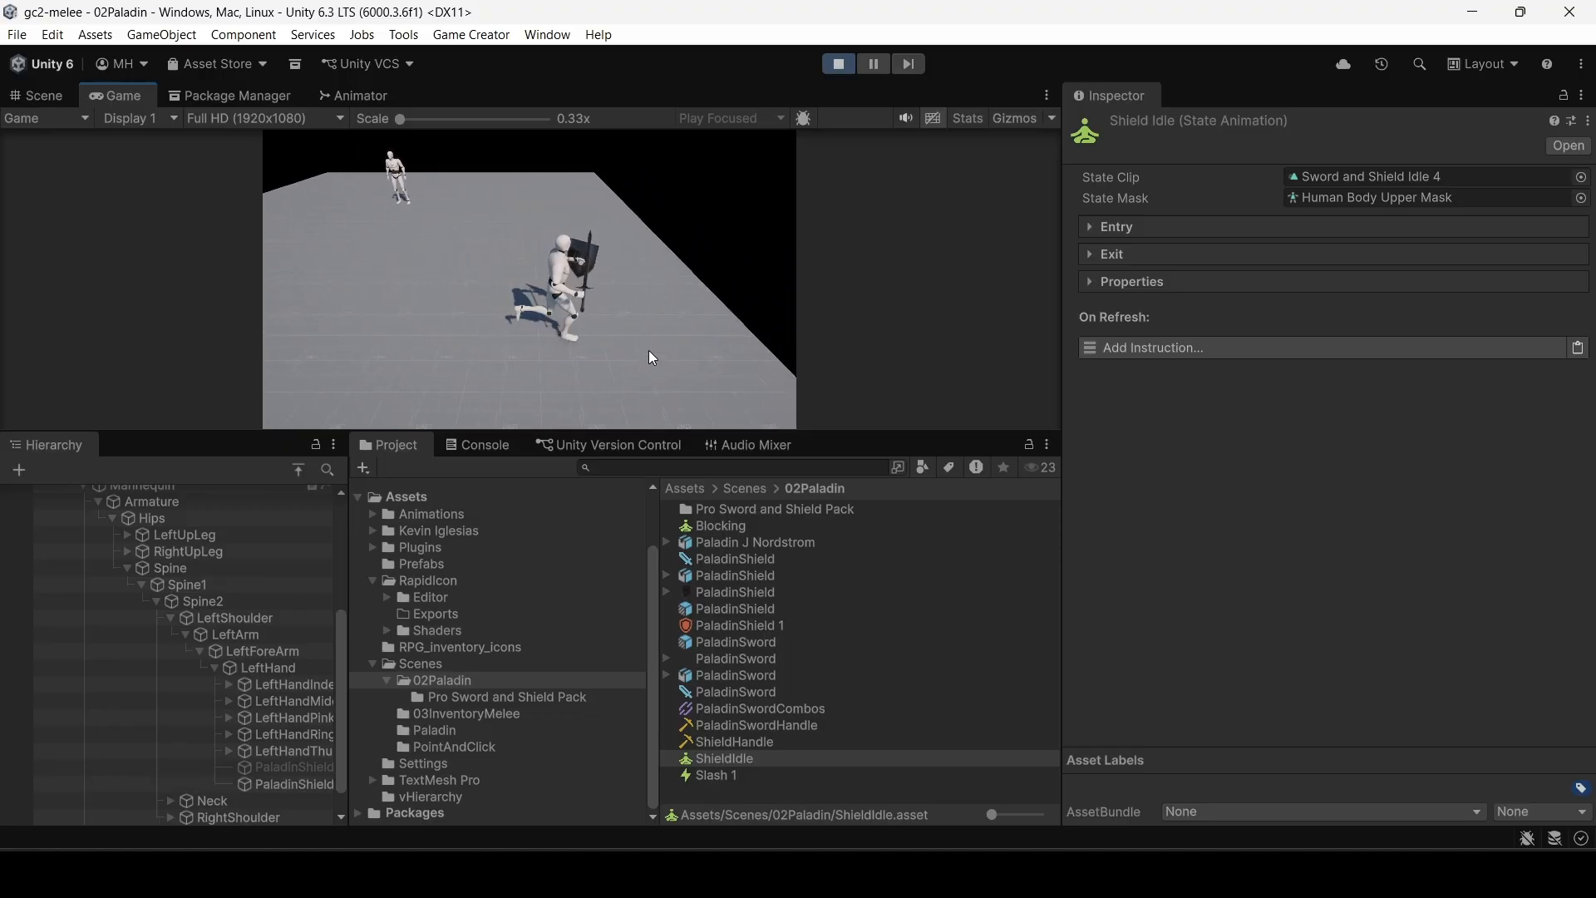
key("s")
key("a")
key("w")
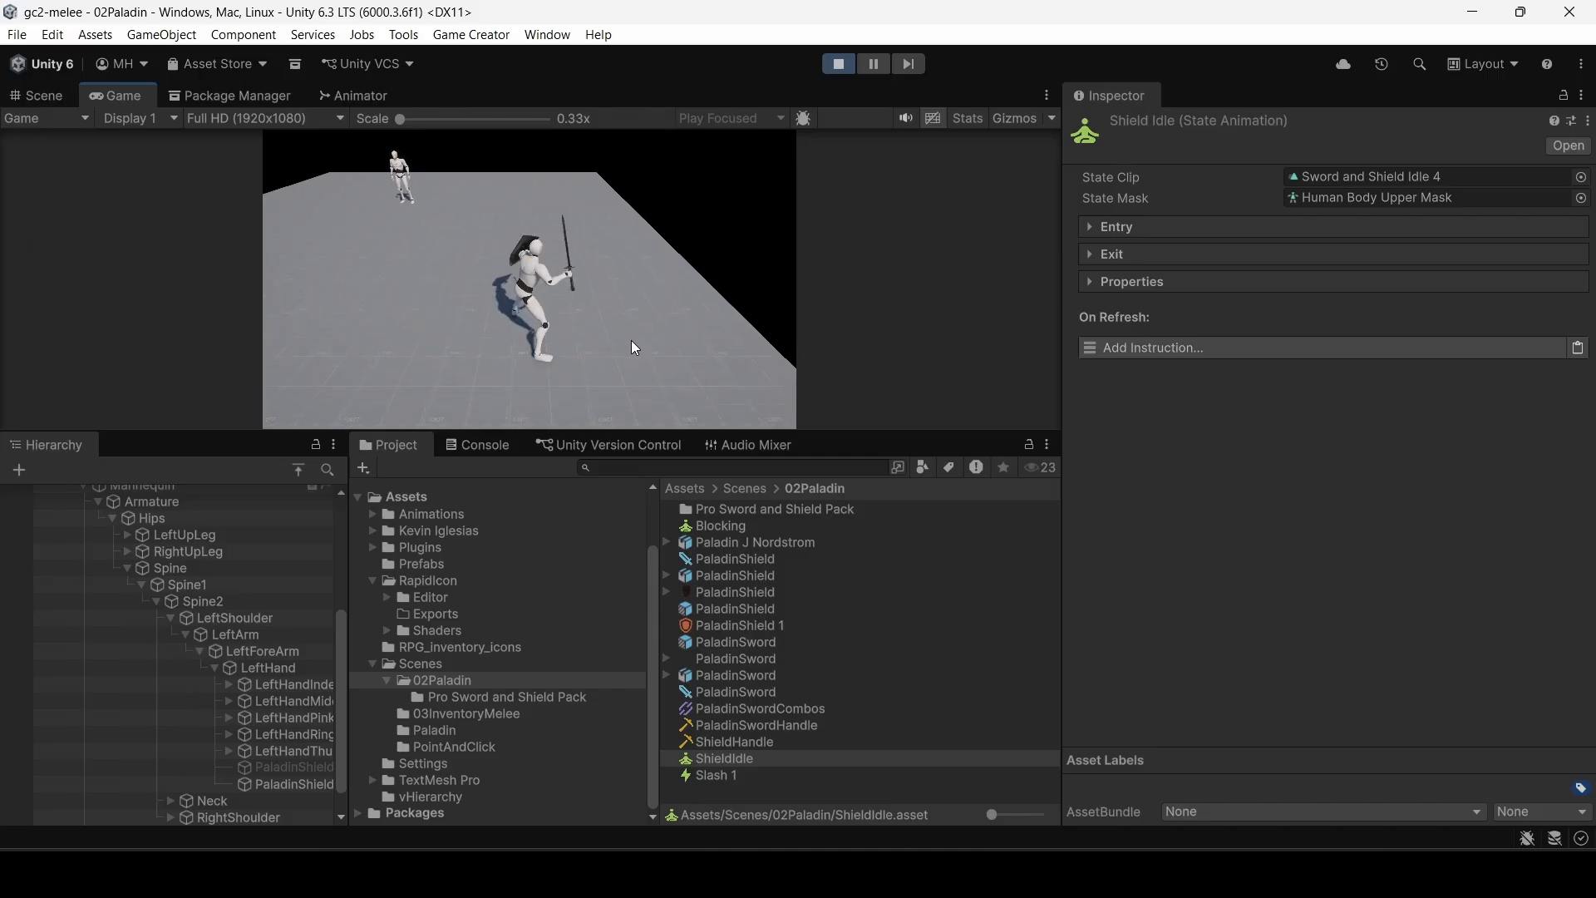
left_click(630, 341)
key("a")
key("w")
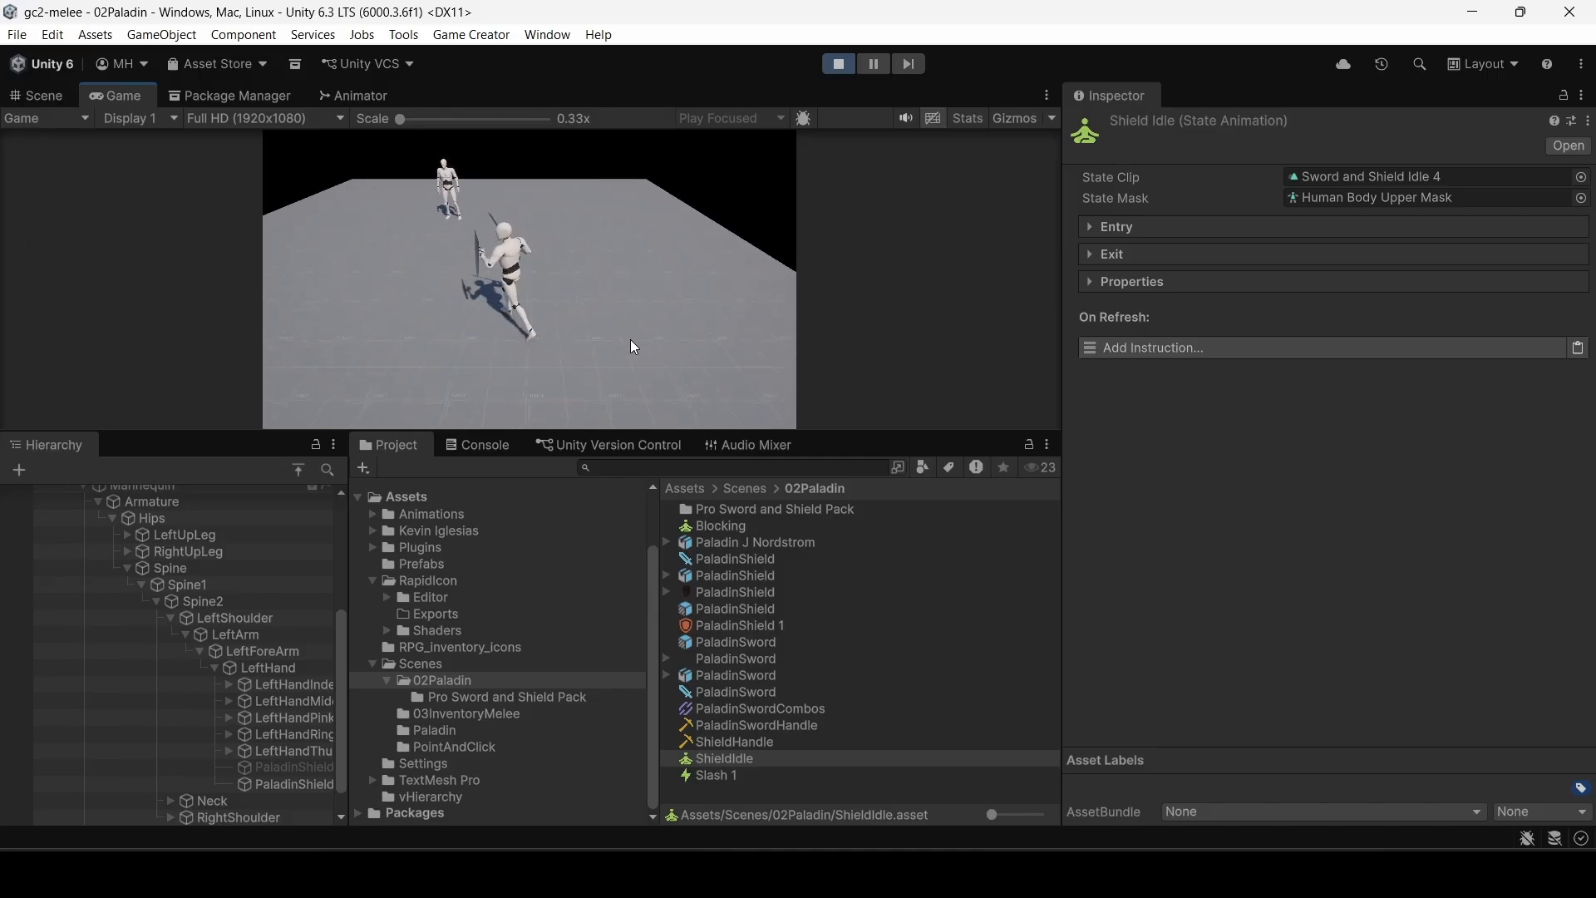
key("d")
key("s")
key("a")
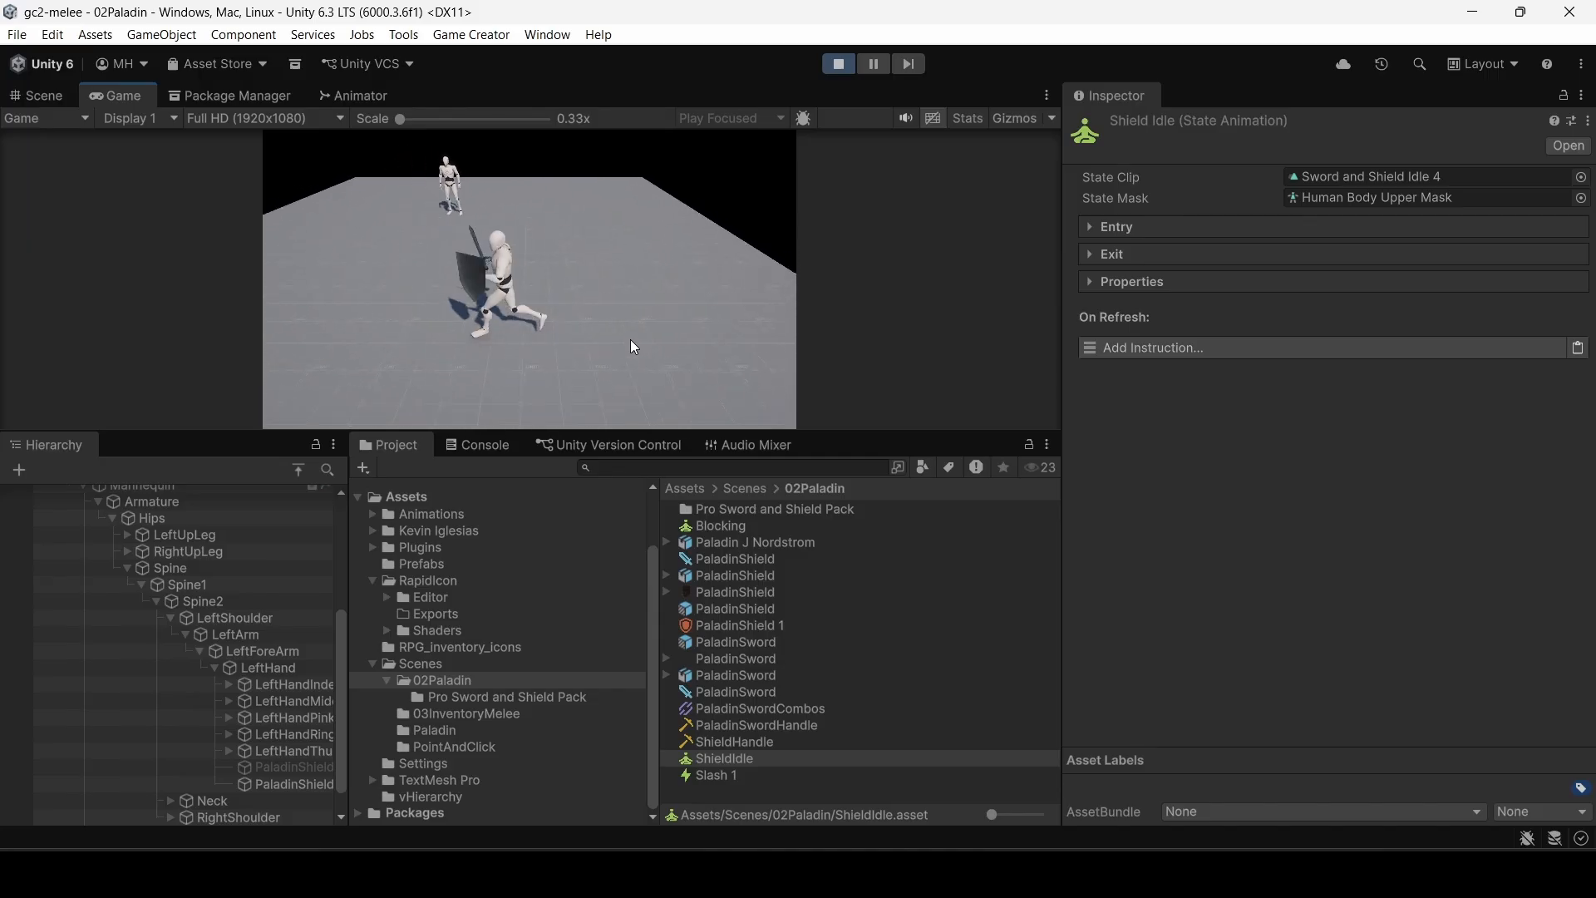
key("w")
key("d")
key("s")
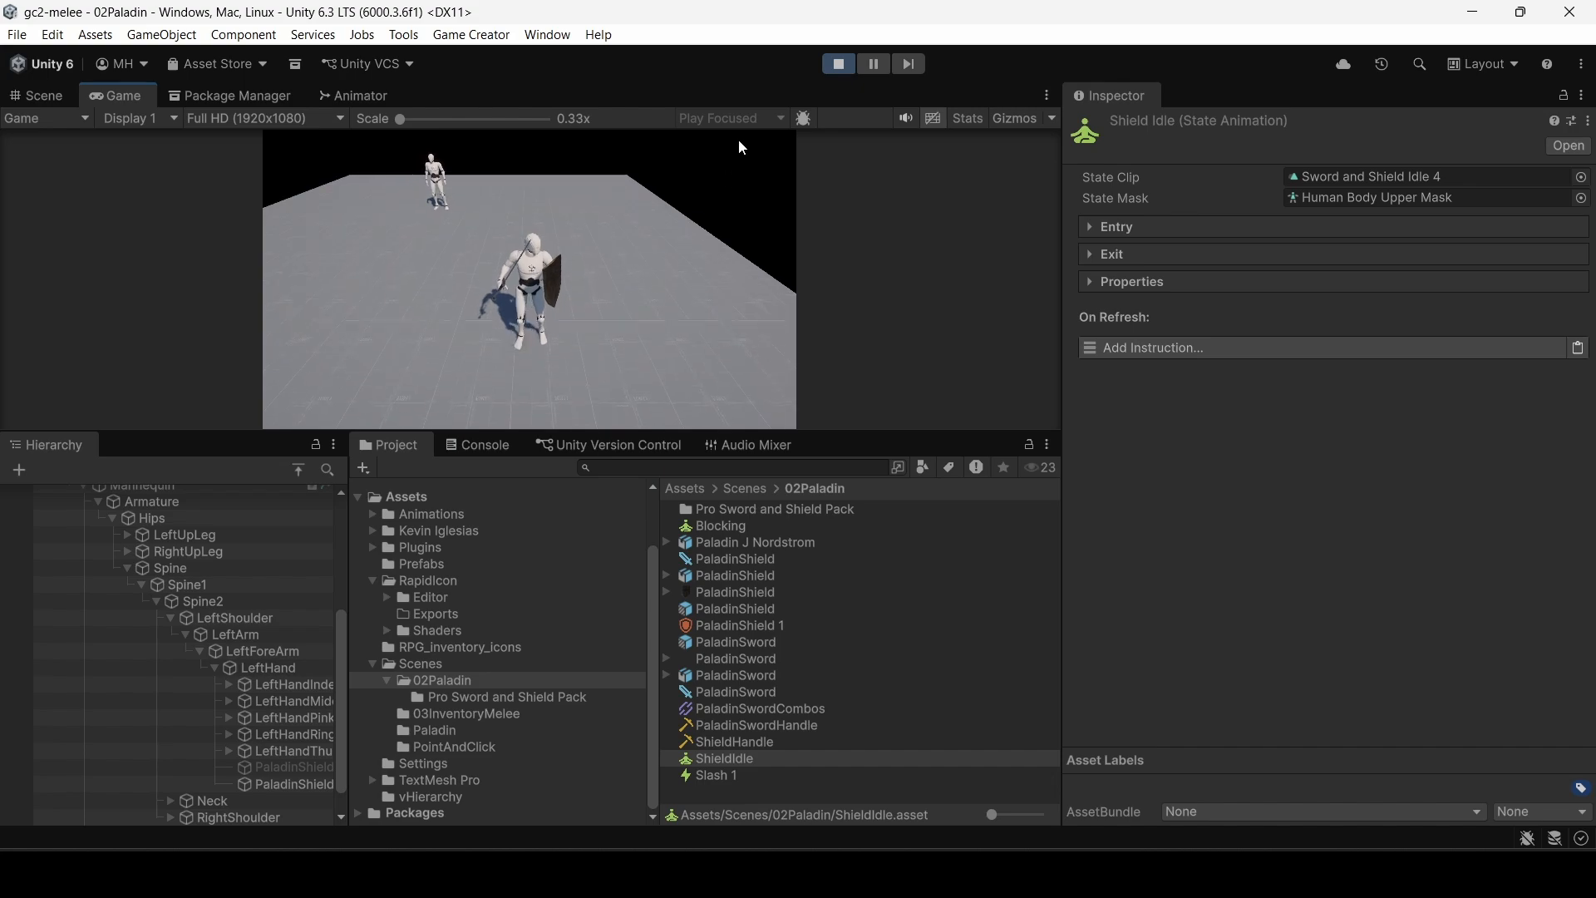
left_click(839, 64)
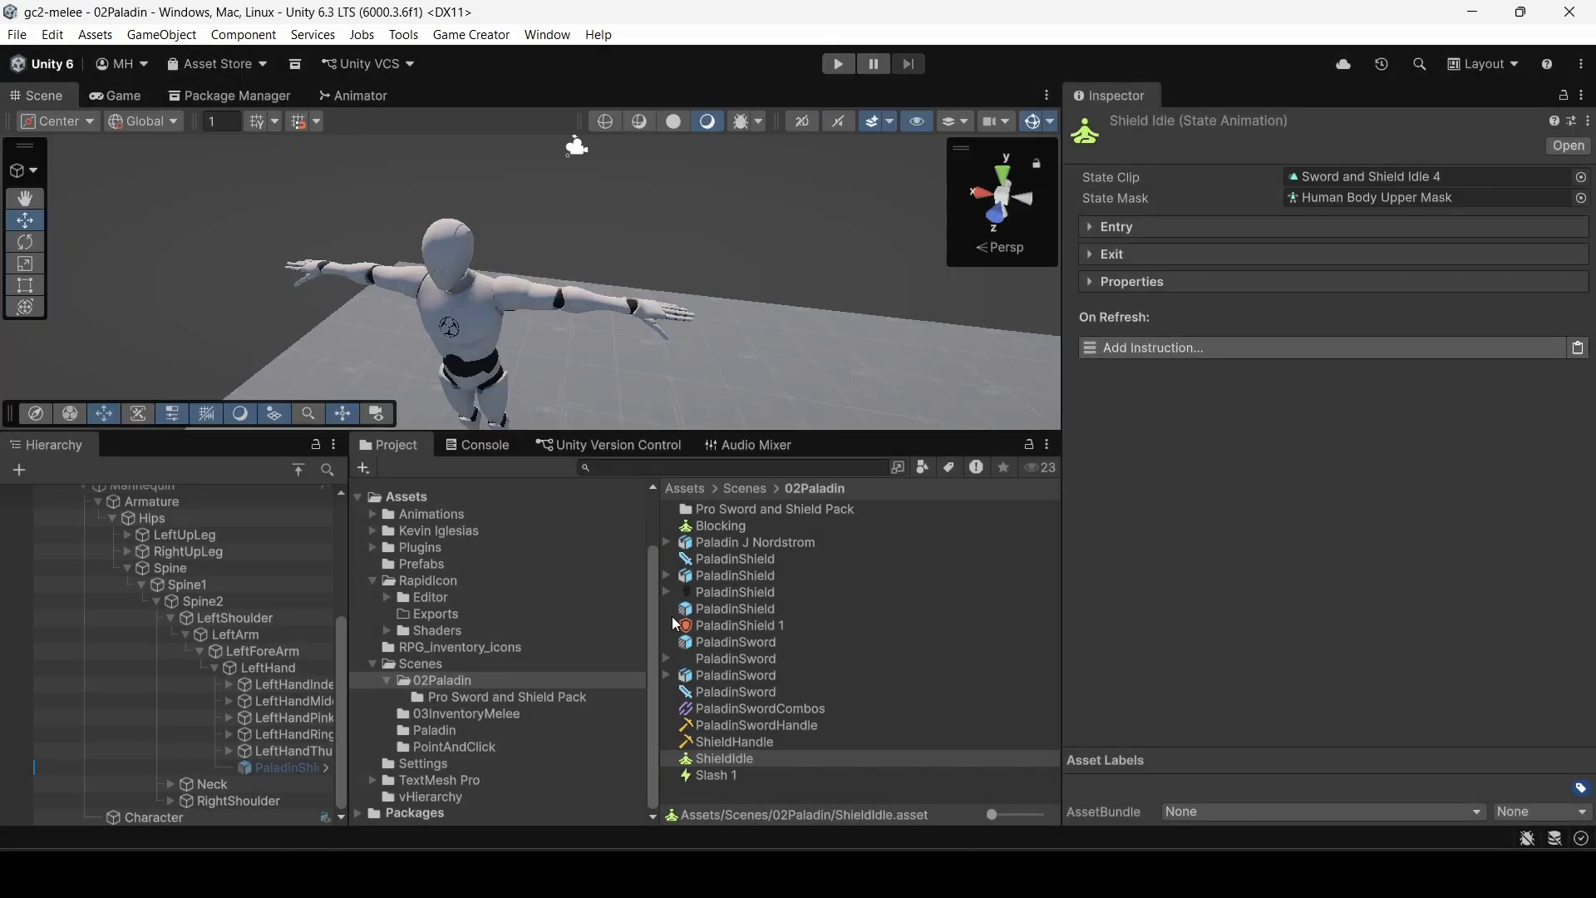
Step: Create an empty game object named Trigger-Block under the Actions object
scroll(108, 625, "up", 5)
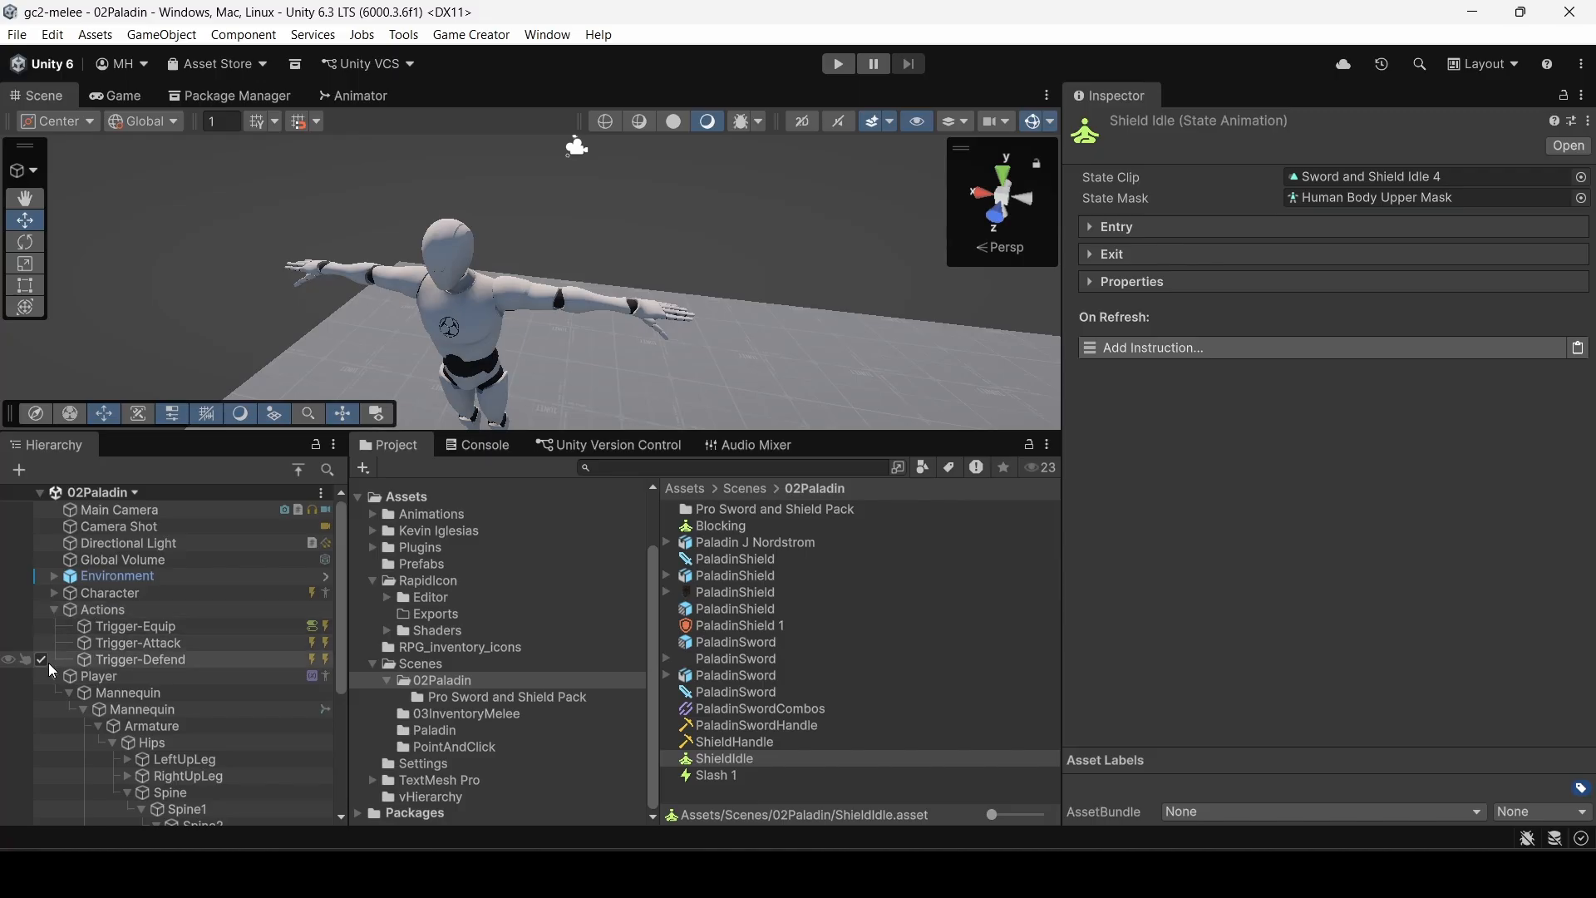
left_click(86, 610)
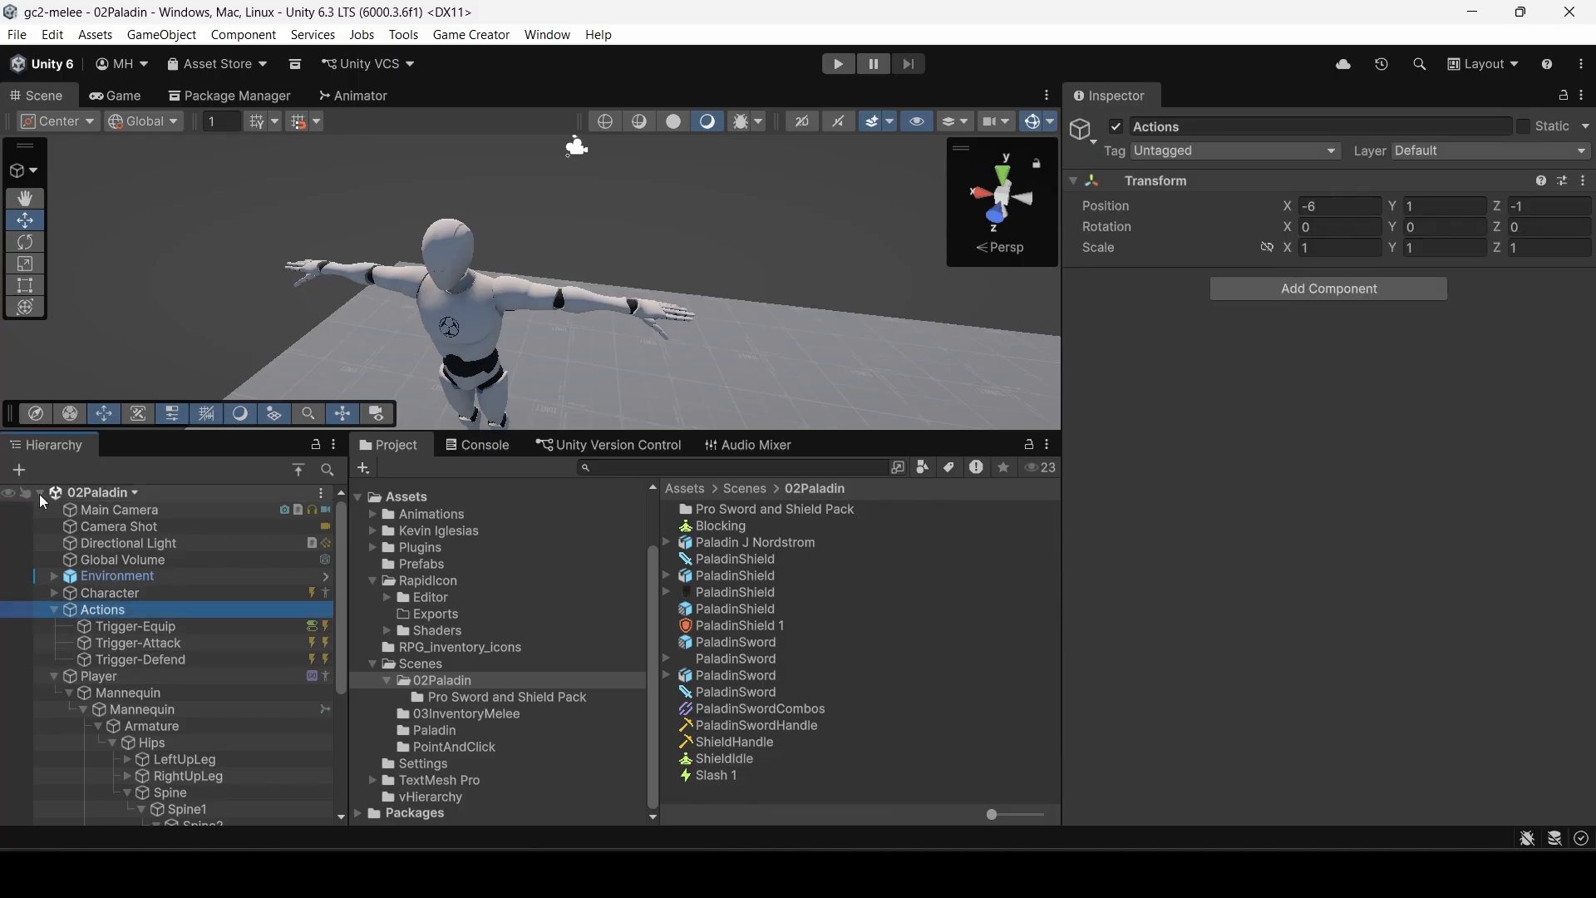
left_click(20, 470)
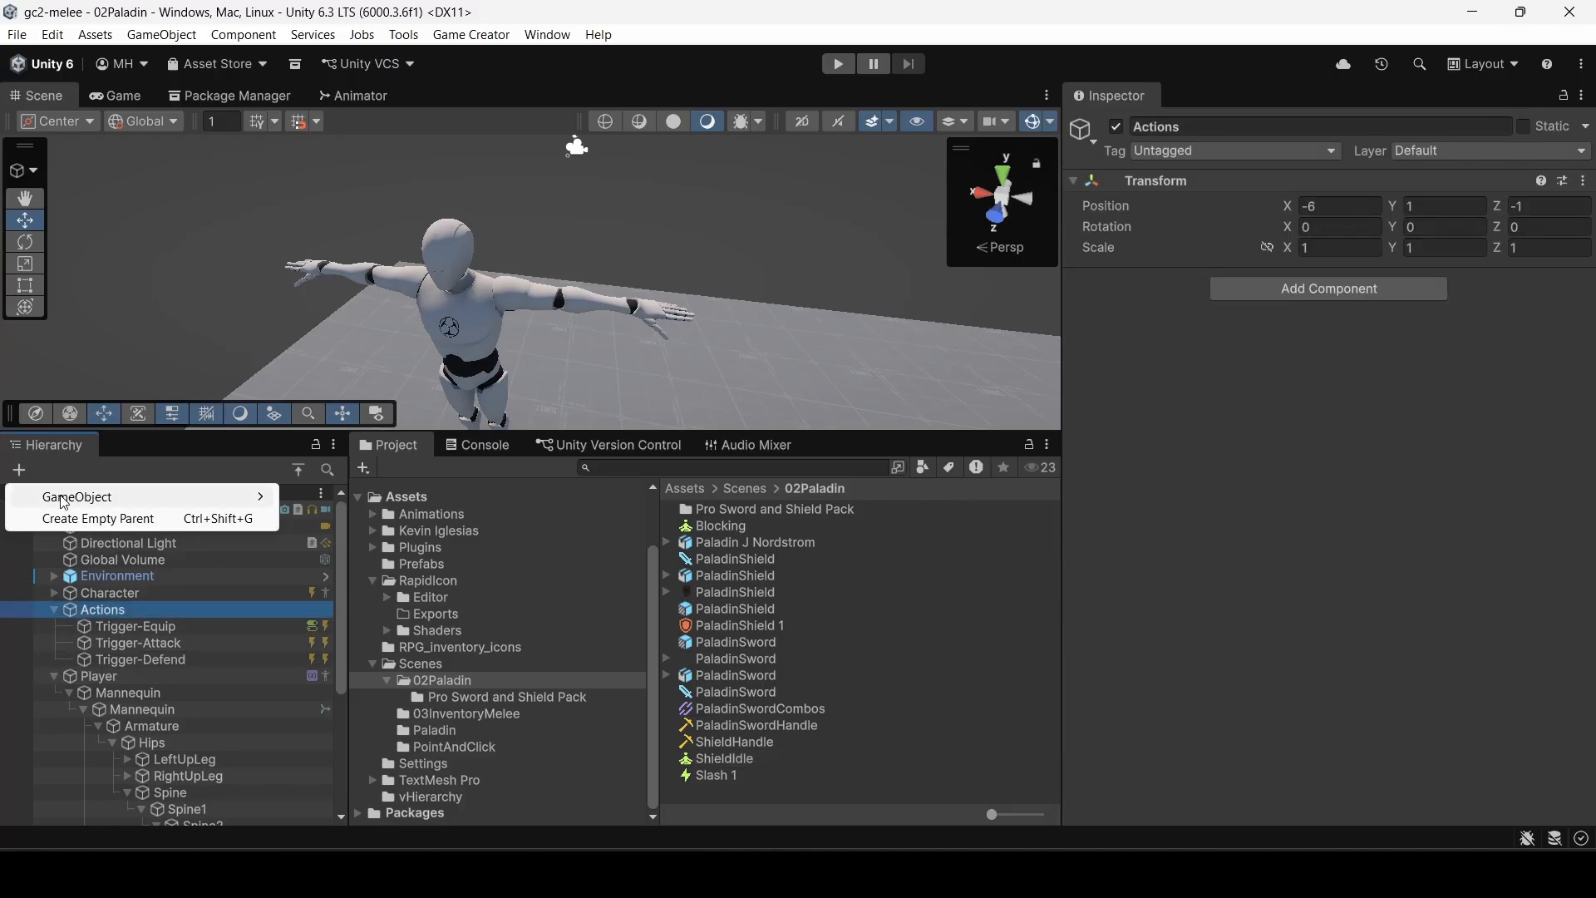
mouse_move(75, 496)
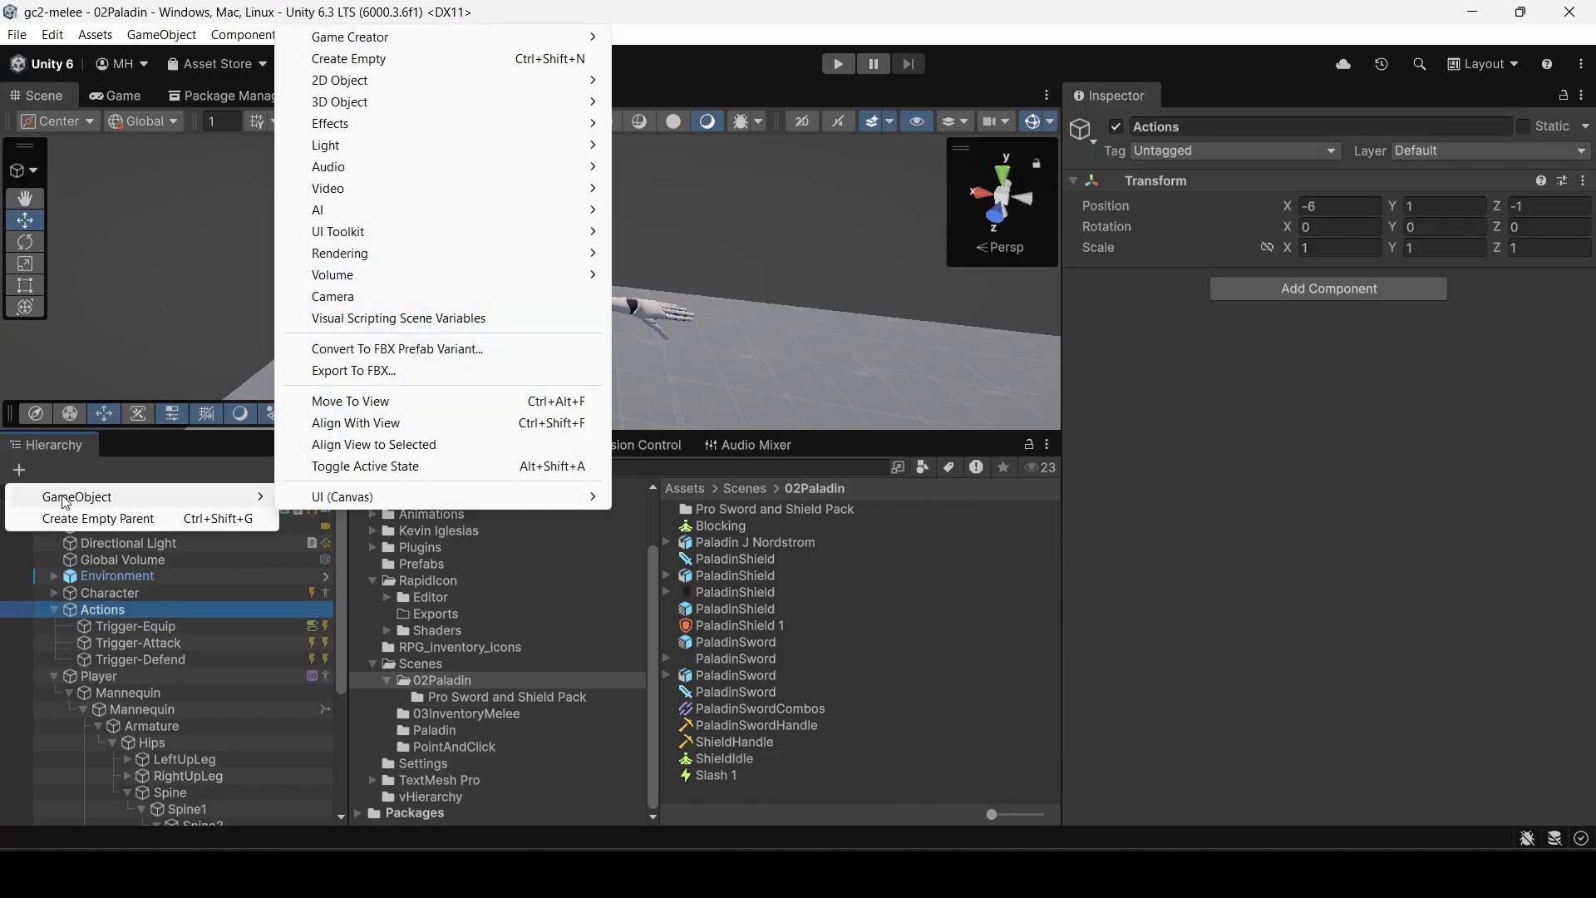
left_click(373, 59)
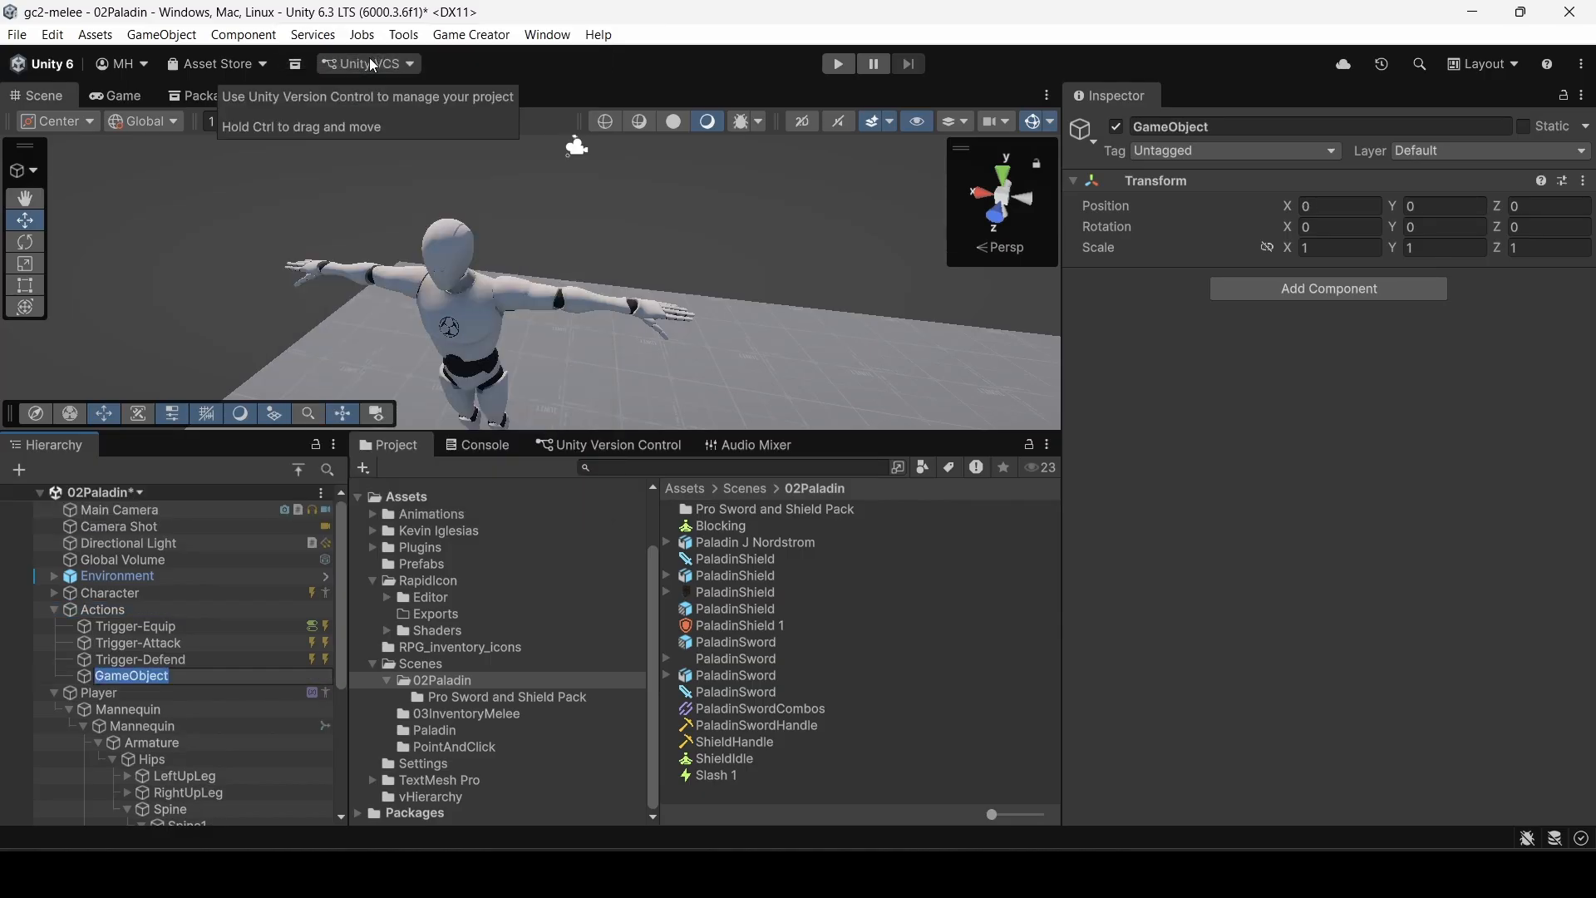
type("trigger-Block")
key("Return")
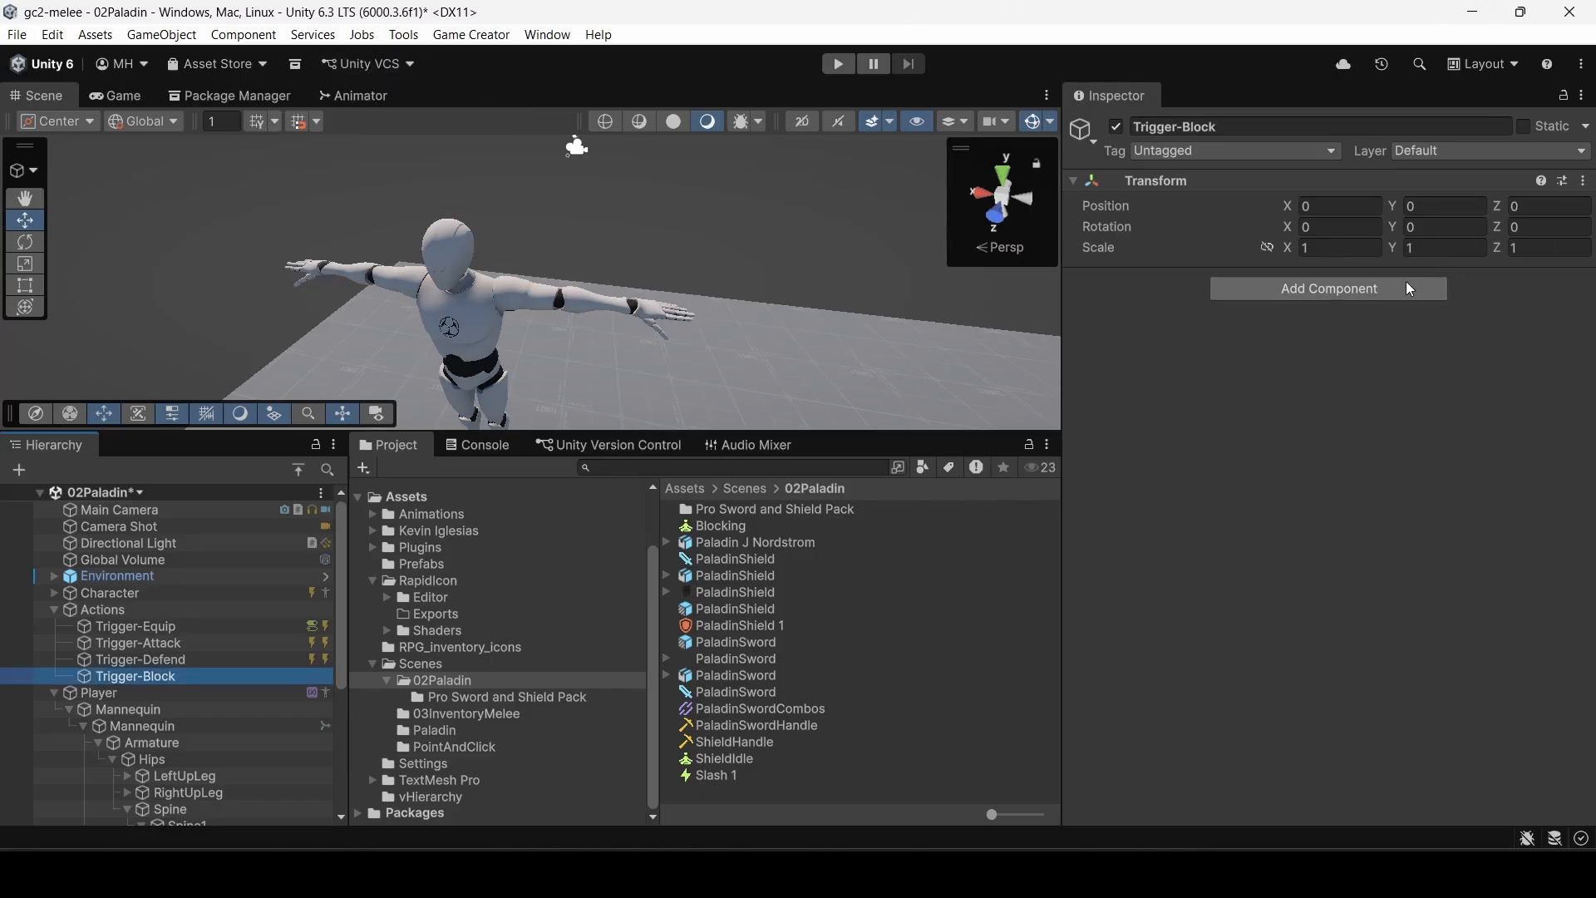
Step: Add a Trigger component to Trigger-Block and set its event to On Input Button
left_click(1380, 286)
type("tr")
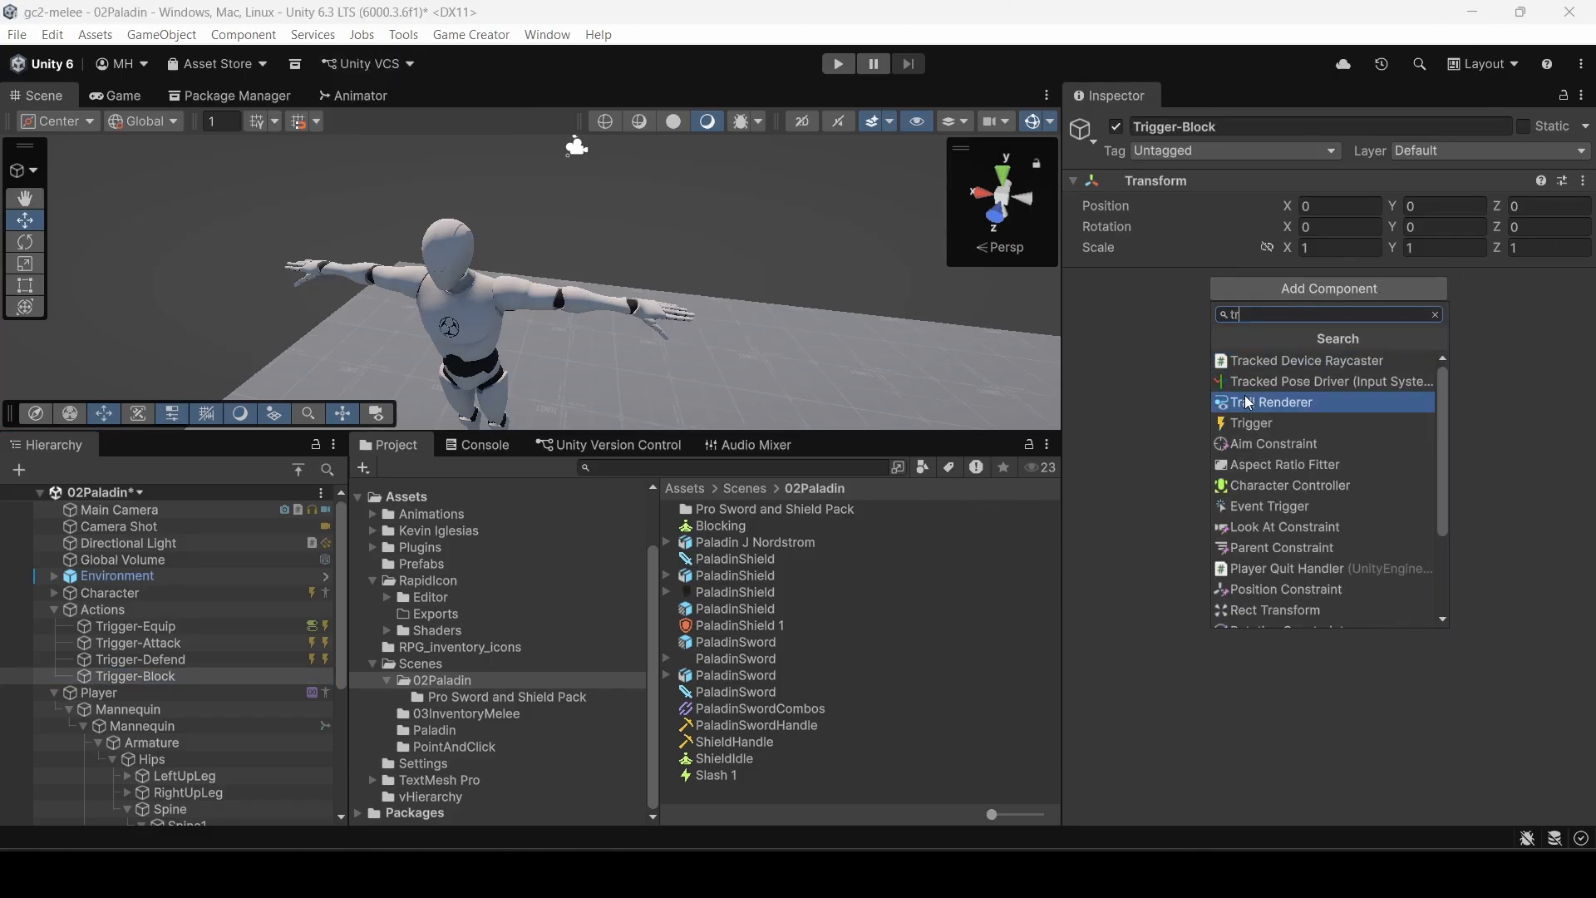
left_click(1244, 420)
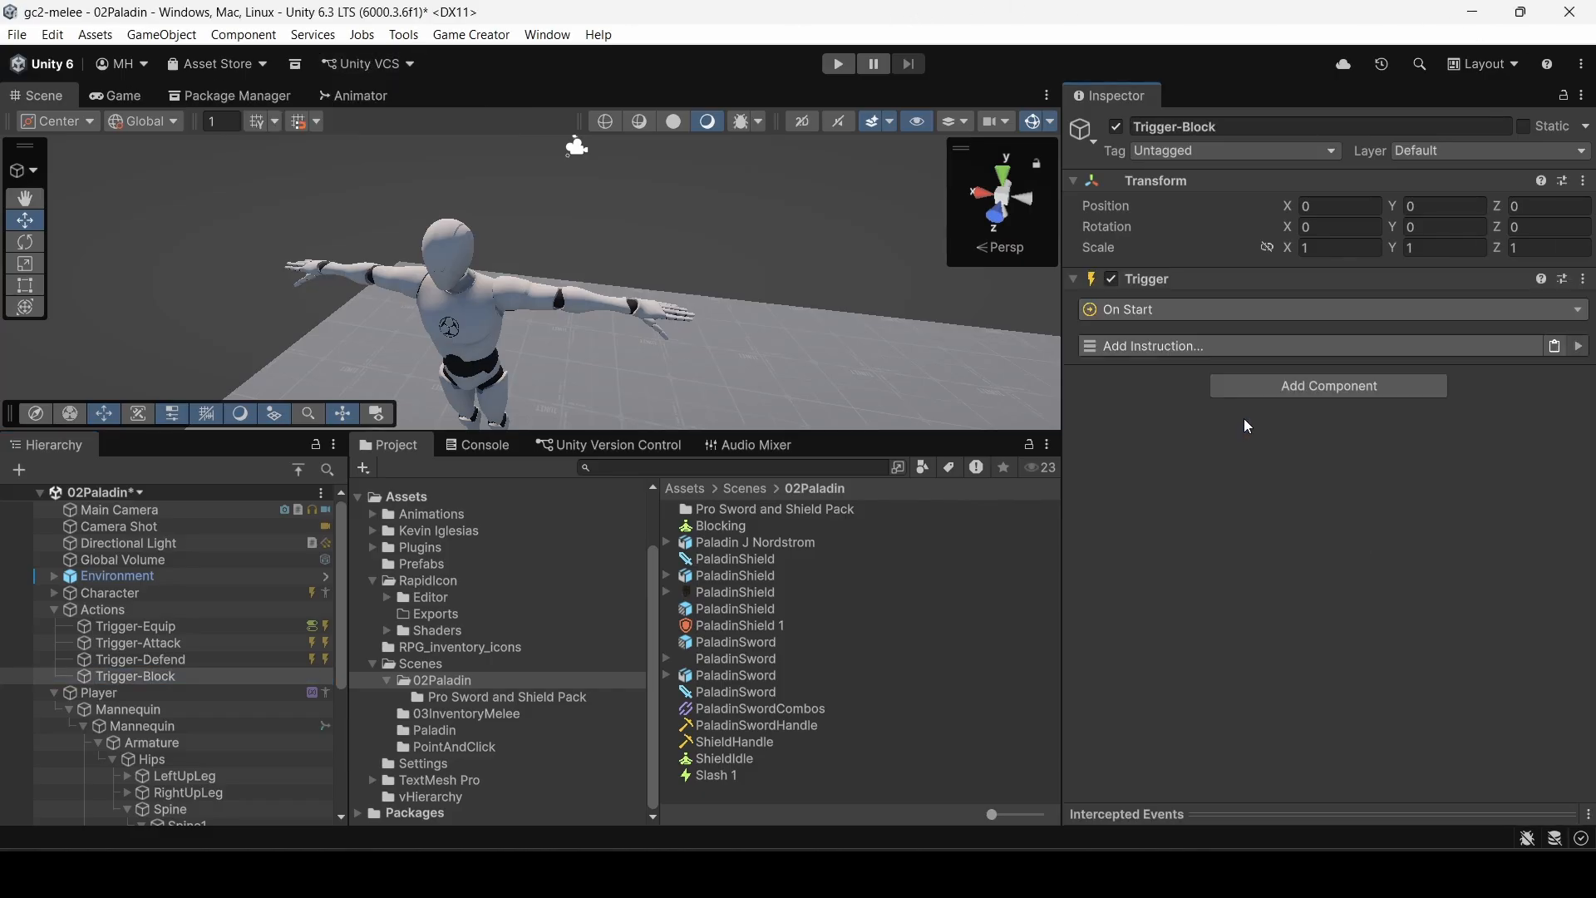
left_click(1154, 309)
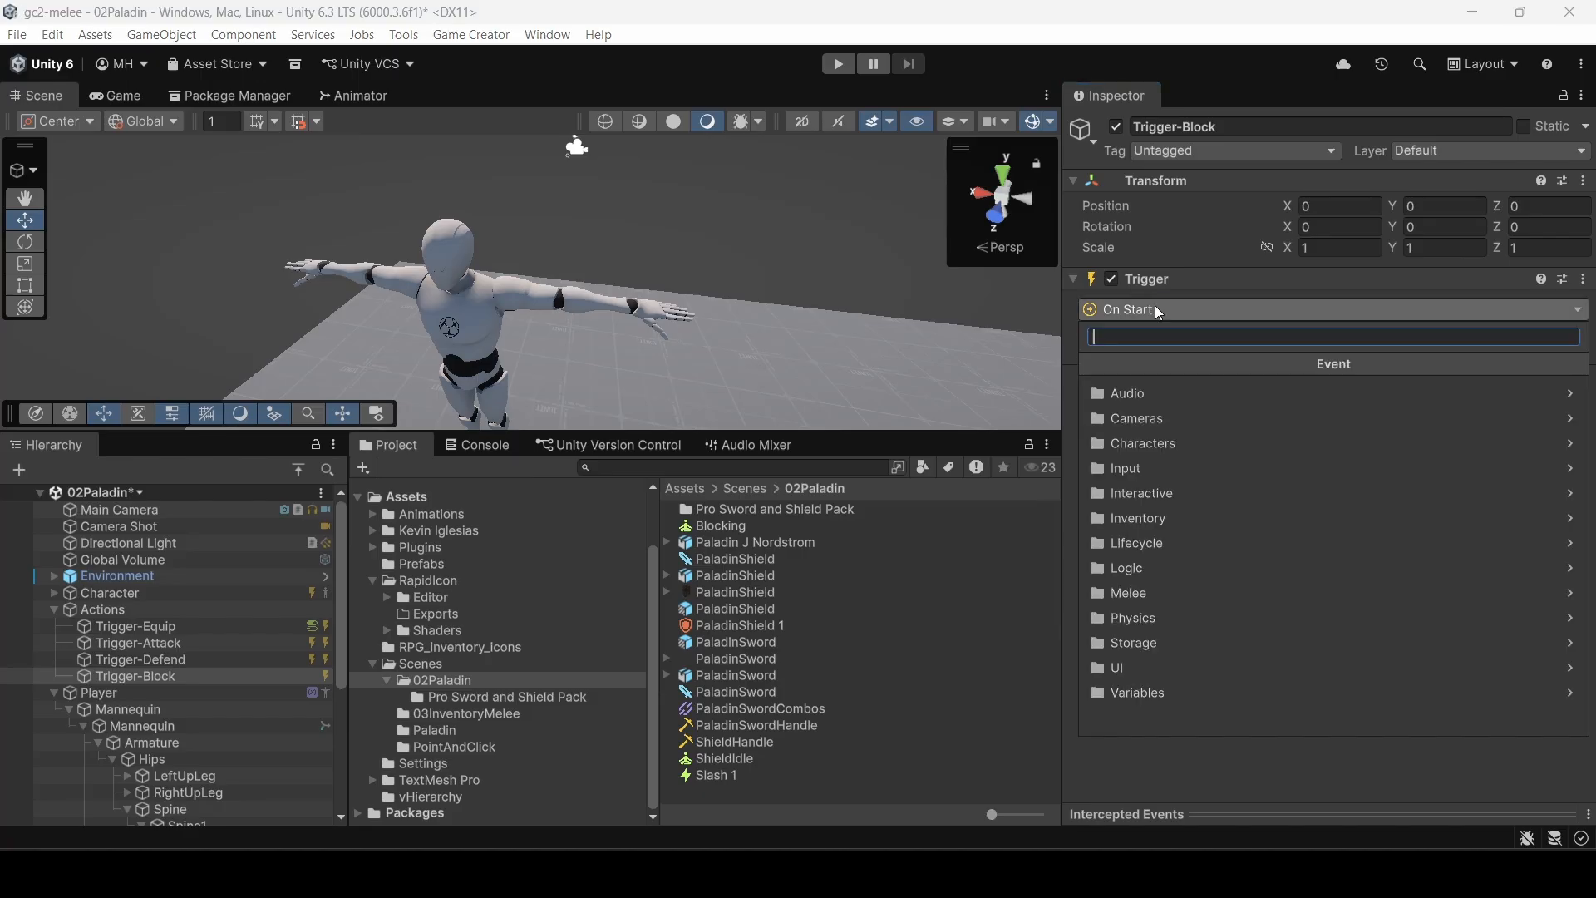
left_click(1133, 469)
left_click(1140, 422)
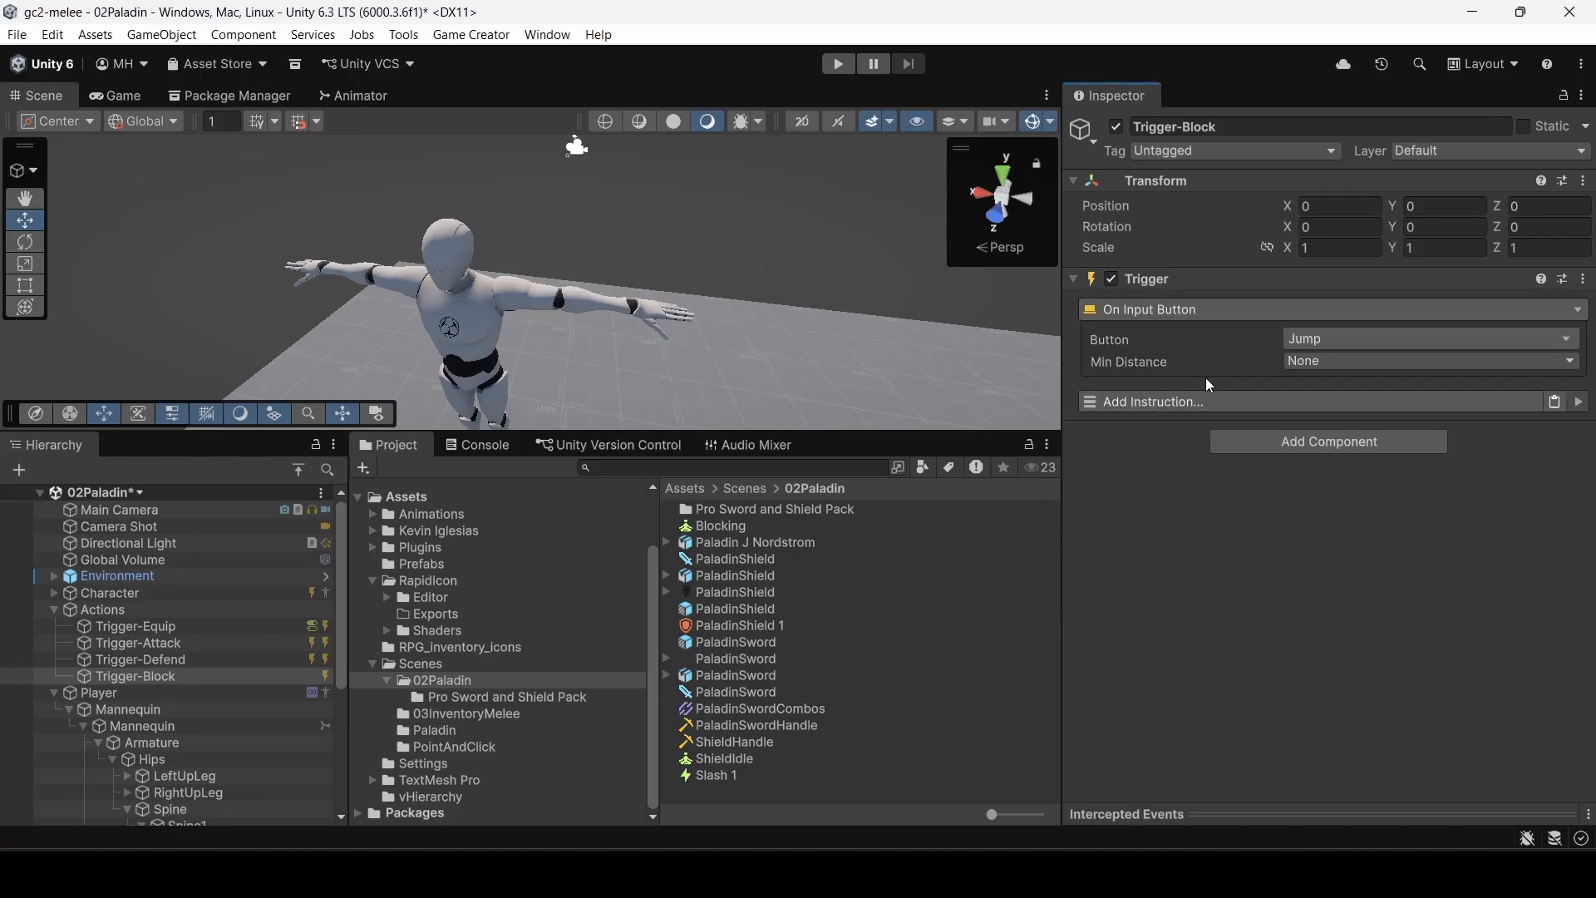
Step: Set the Trigger-Block input button to Keyboard While Pressing with the Left Ctrl key
left_click(1308, 341)
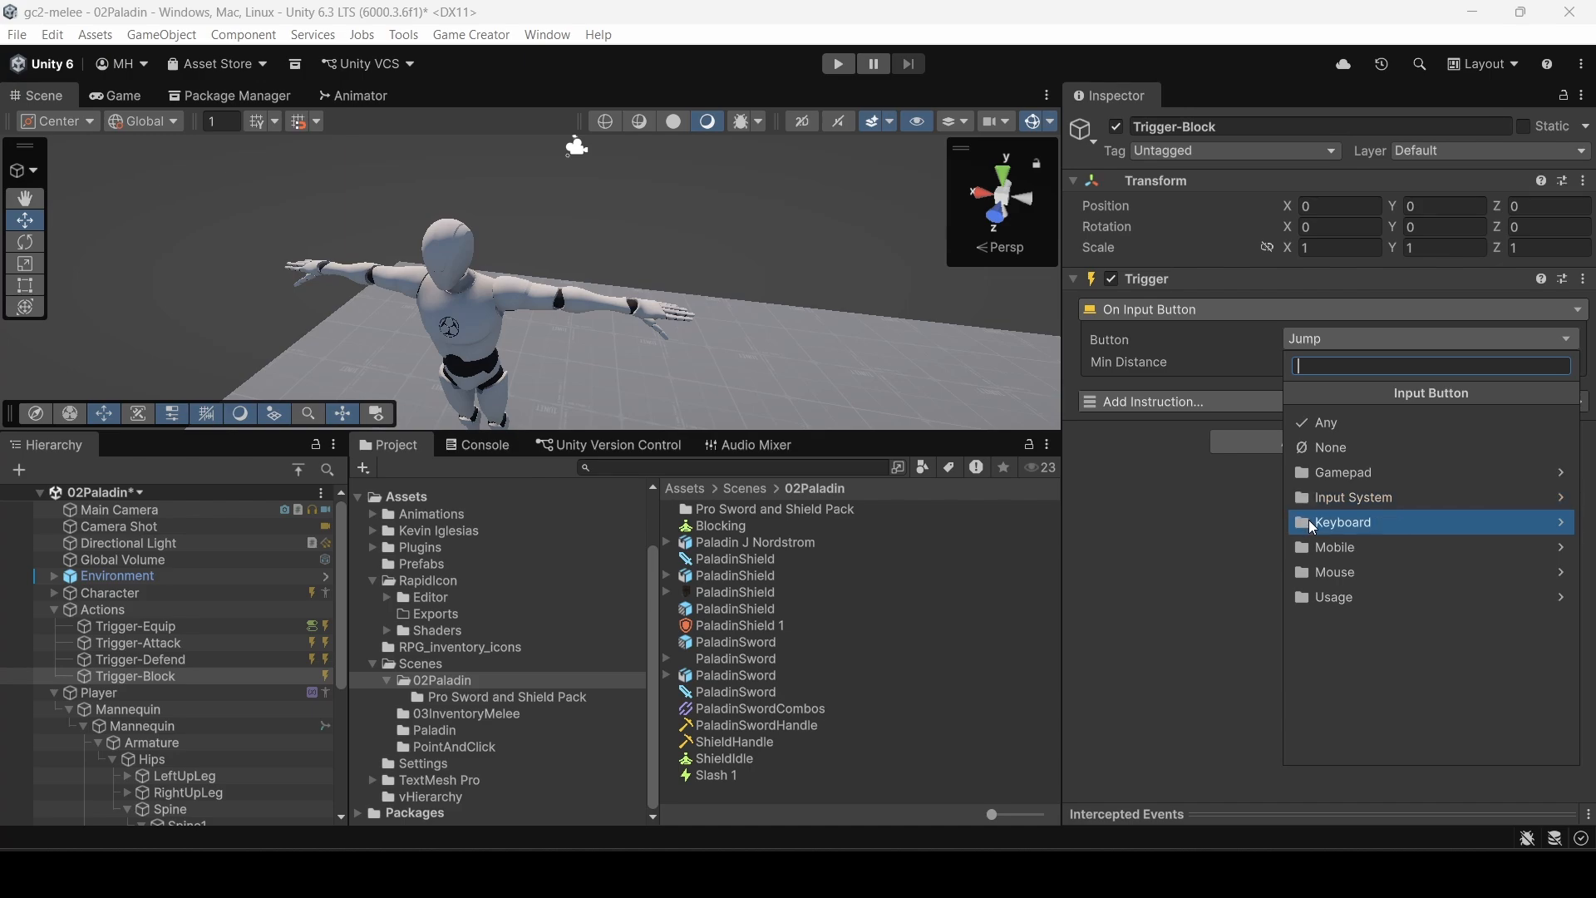
left_click(1308, 520)
left_click(1317, 449)
left_click(1324, 340)
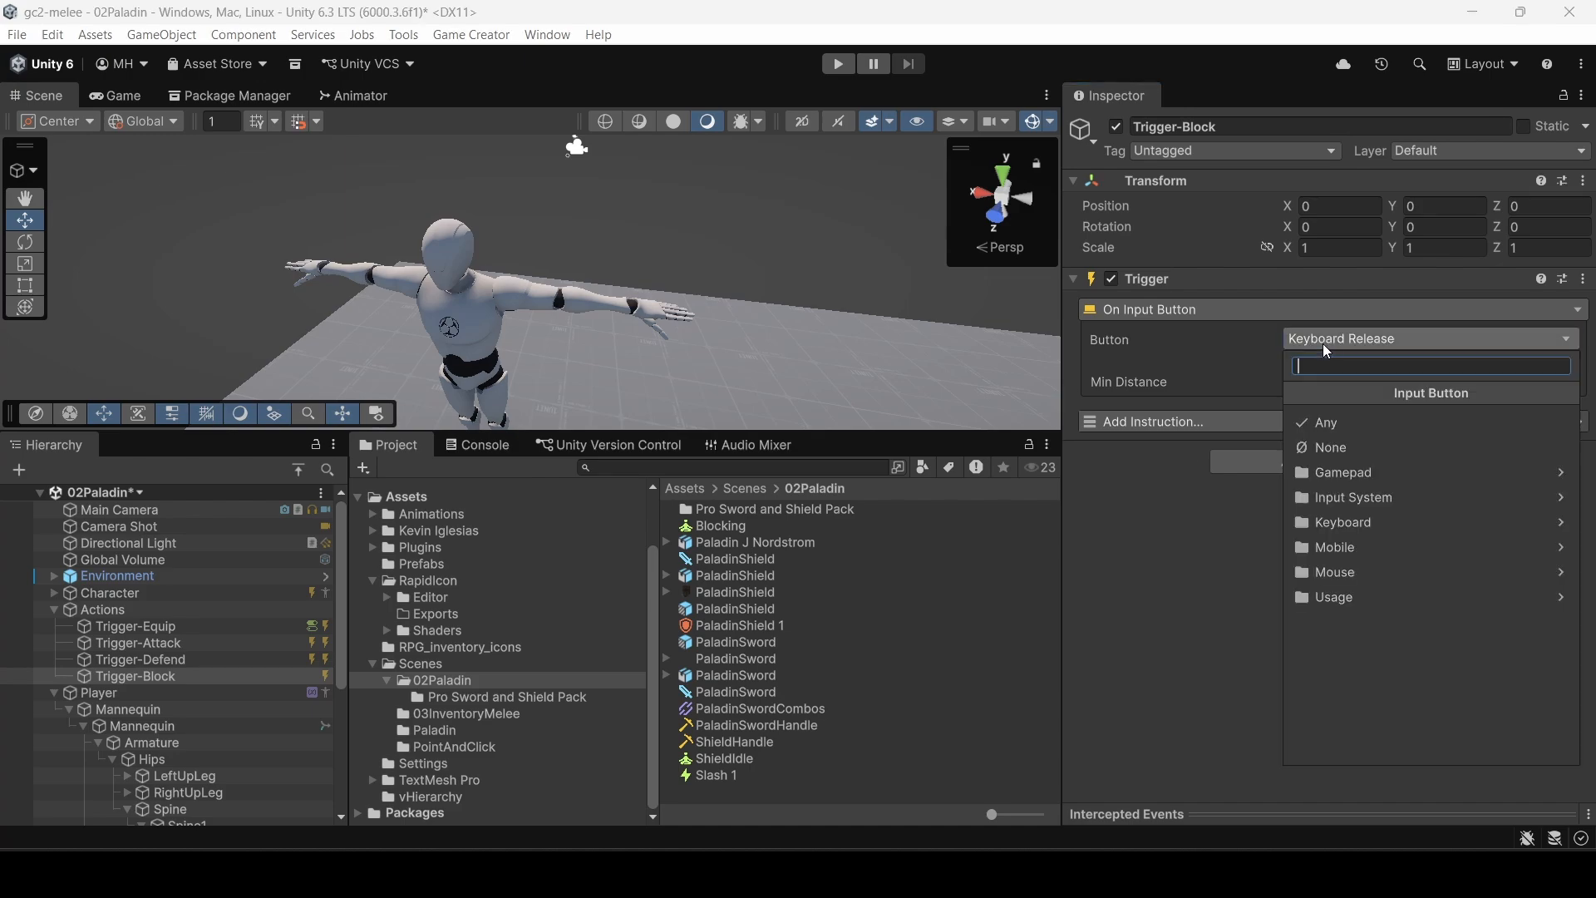
left_click(1325, 520)
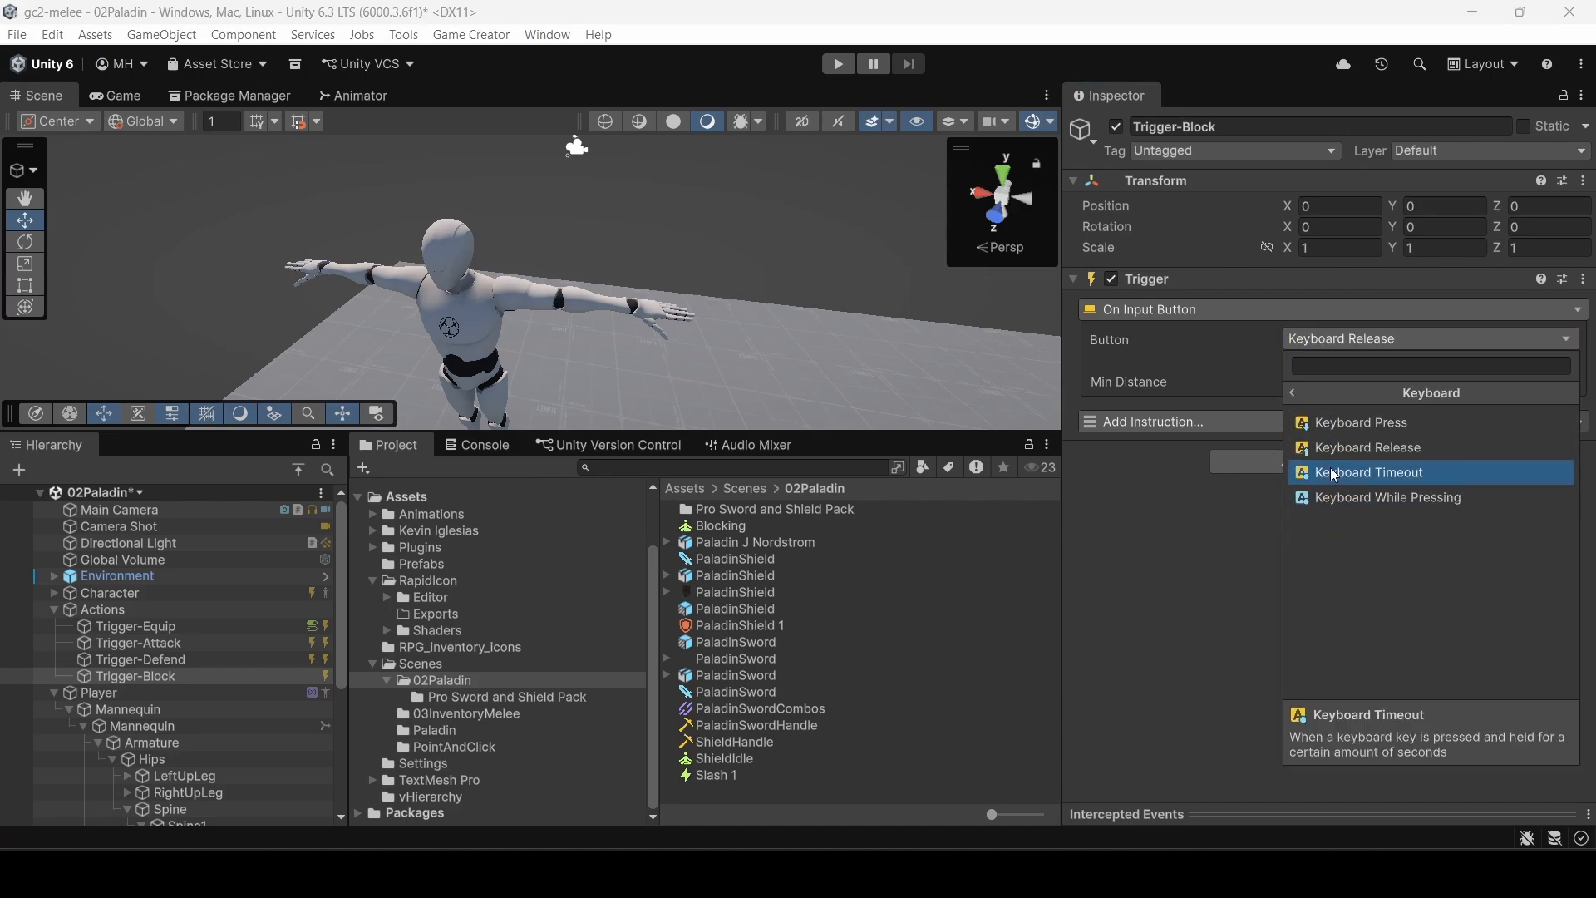
left_click(1318, 501)
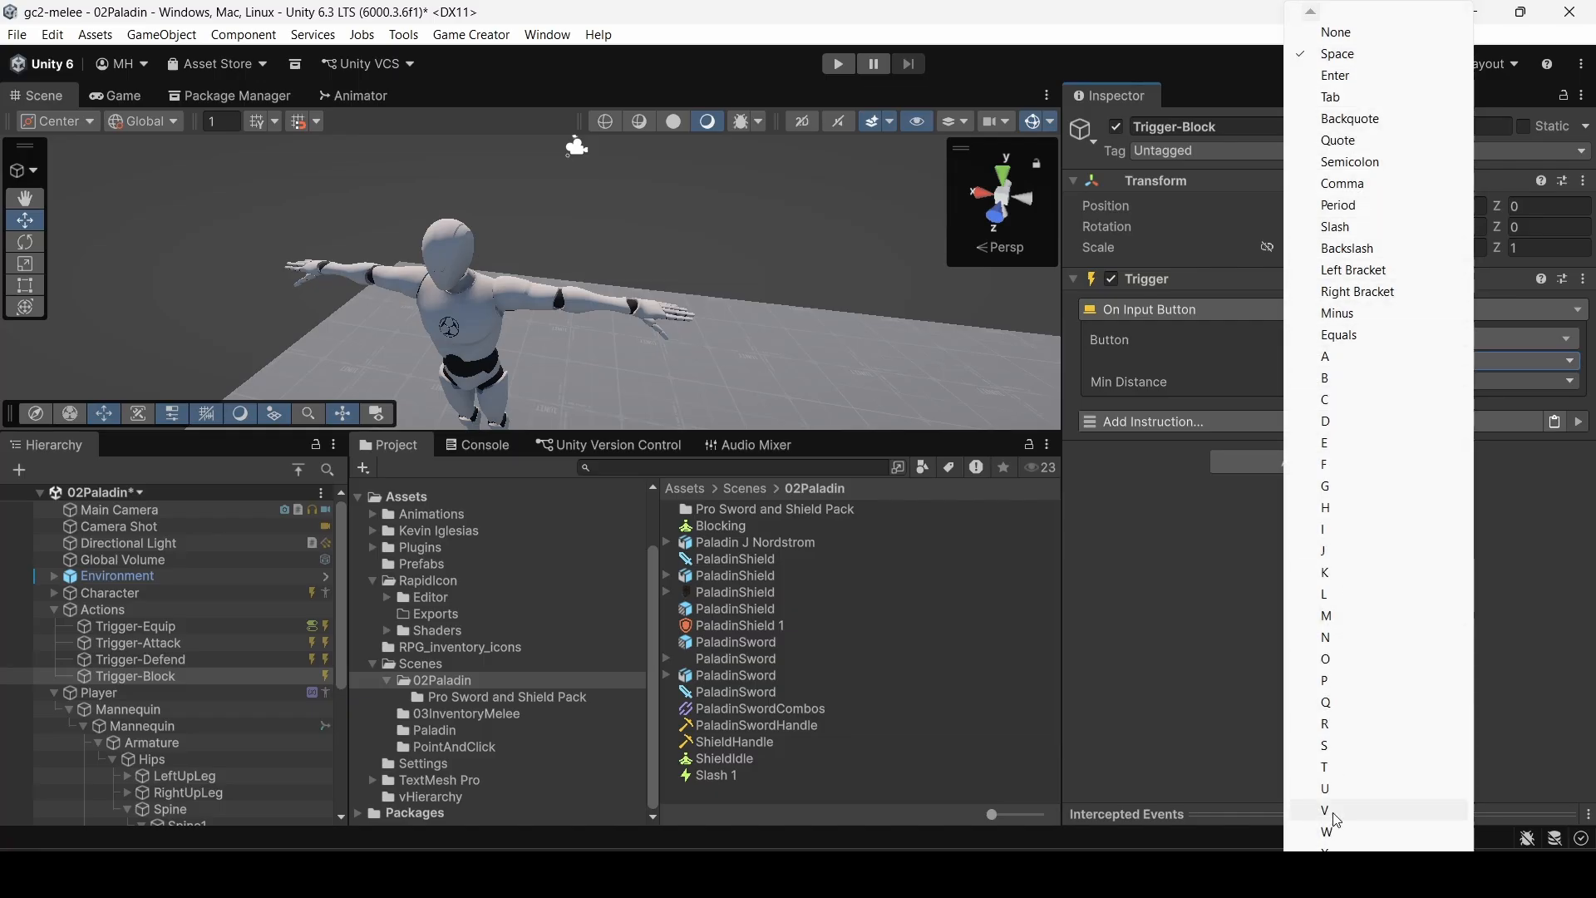
scroll(1335, 819, "down", 4)
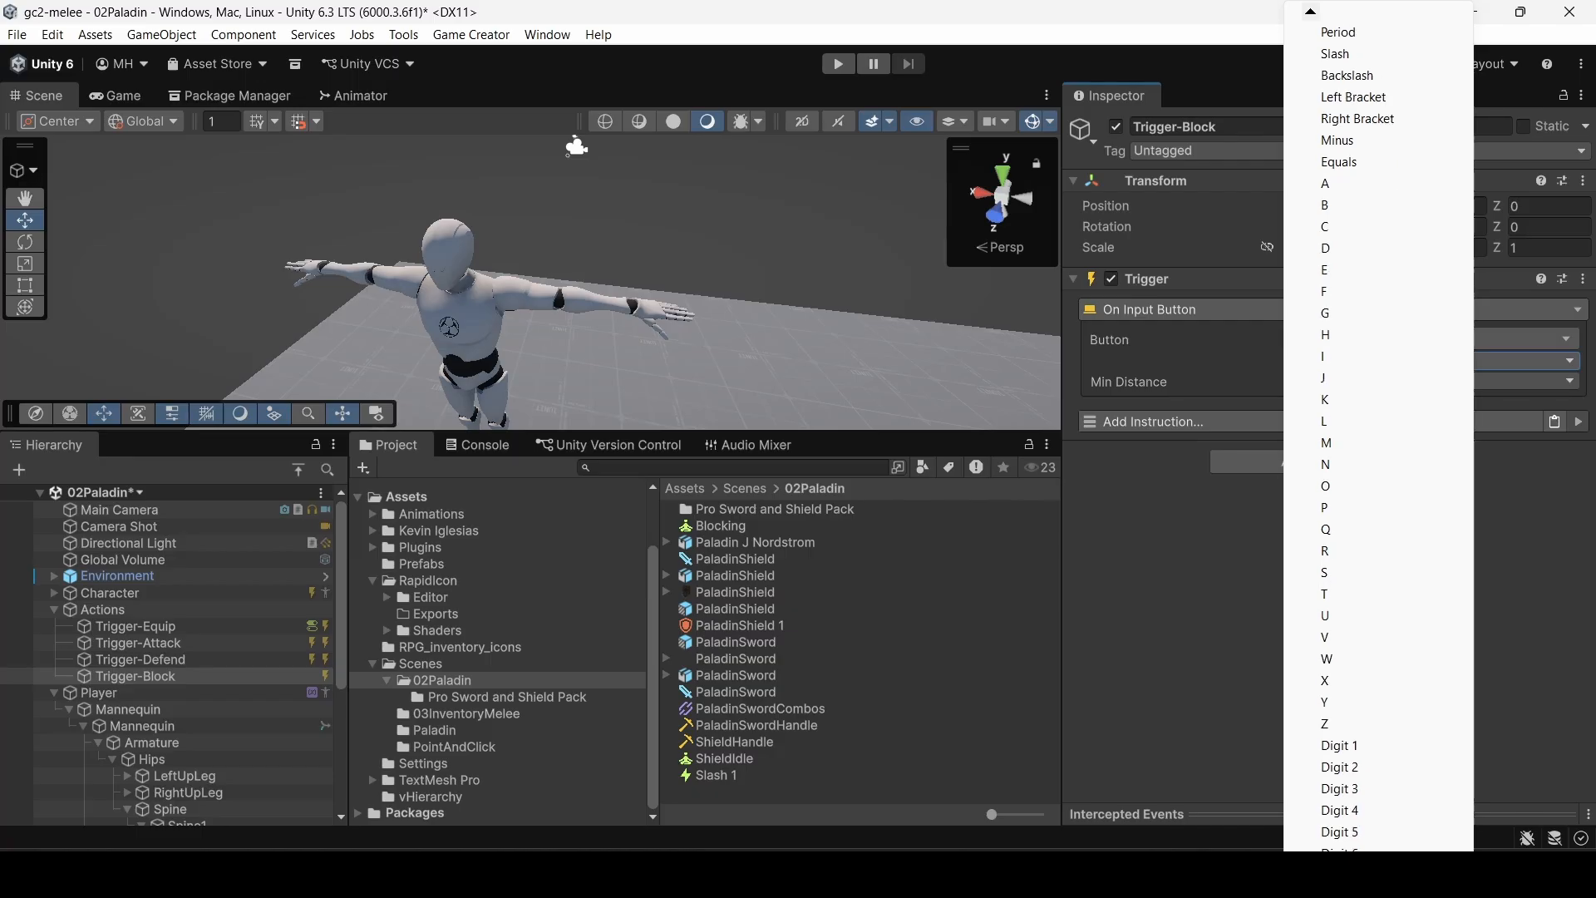
scroll(1347, 817, "down", 7)
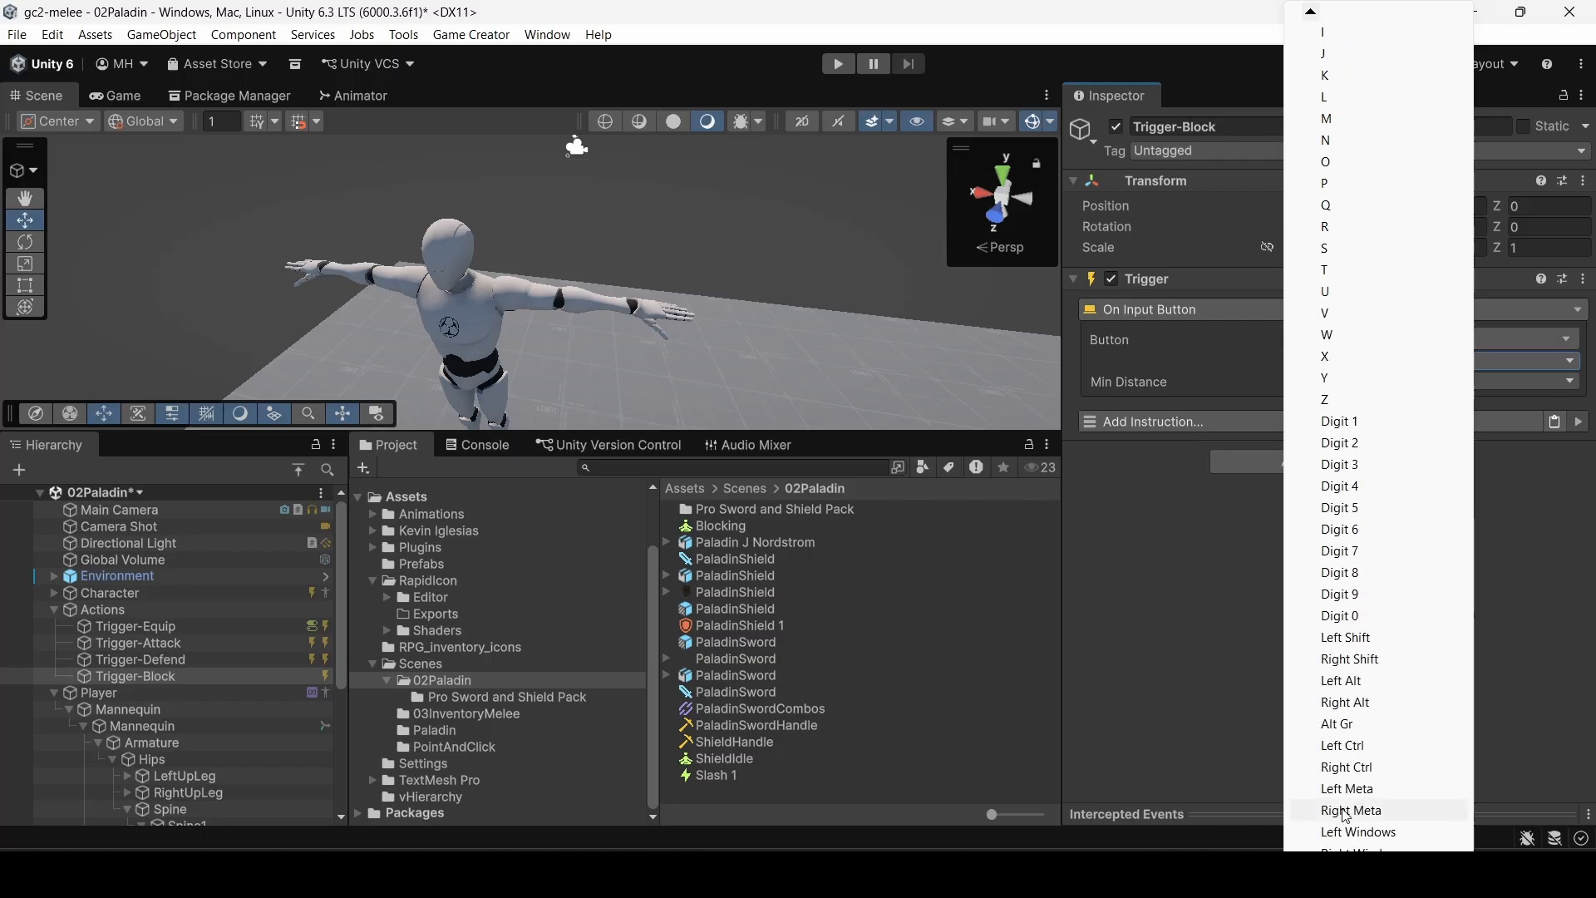
left_click(1344, 746)
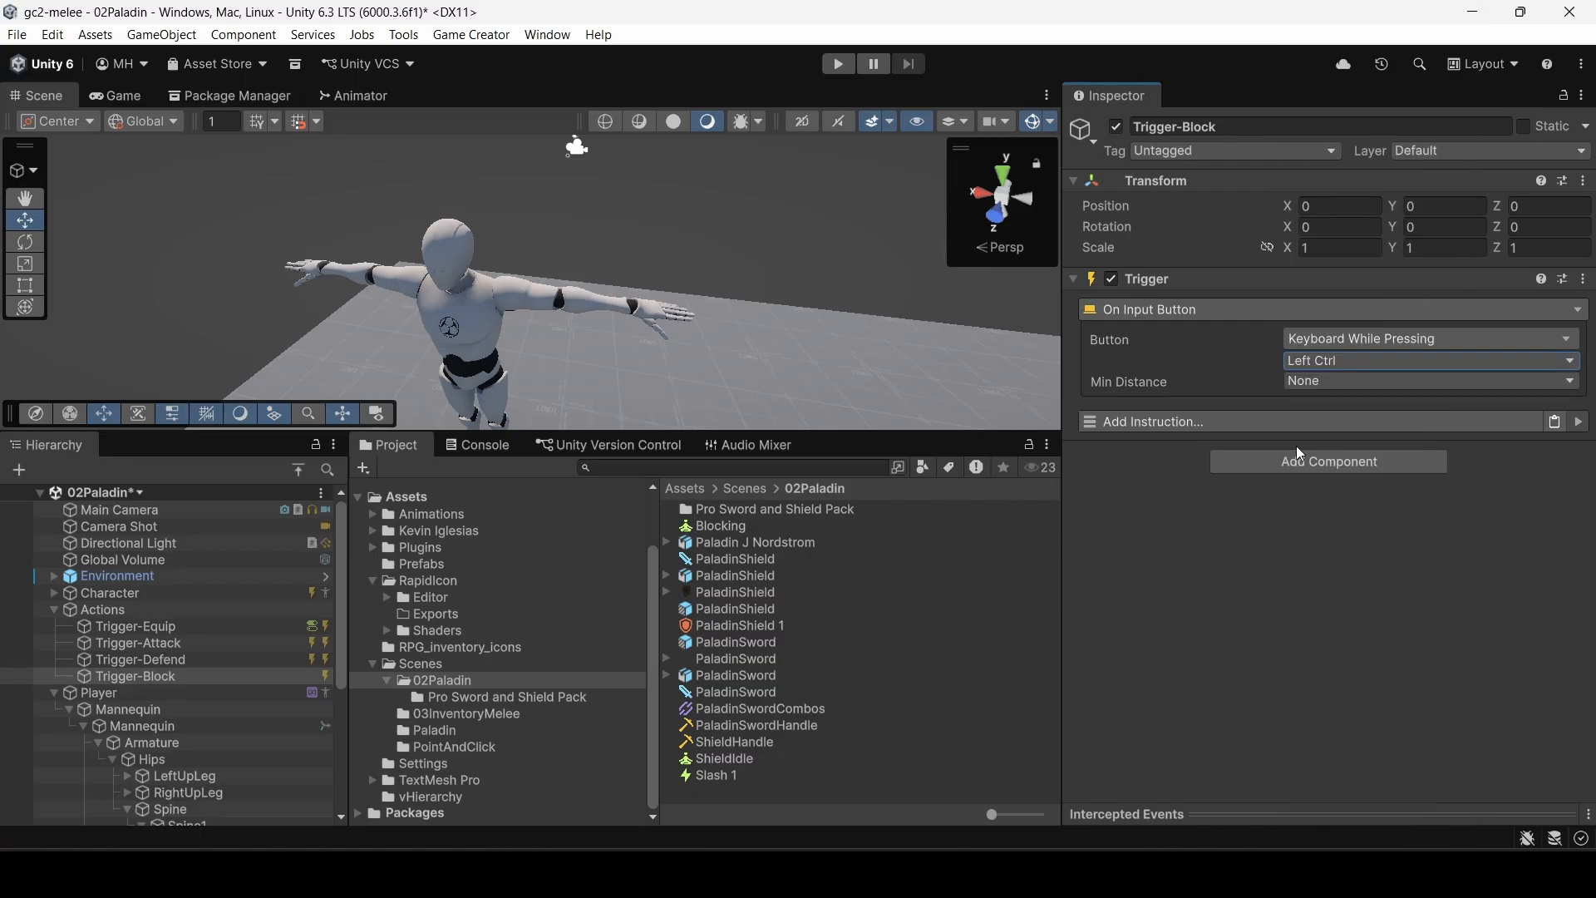
Step: Add a Melee Start Blocking instruction for the Player to the Left Ctrl trigger on Trigger-Block
left_click(1166, 422)
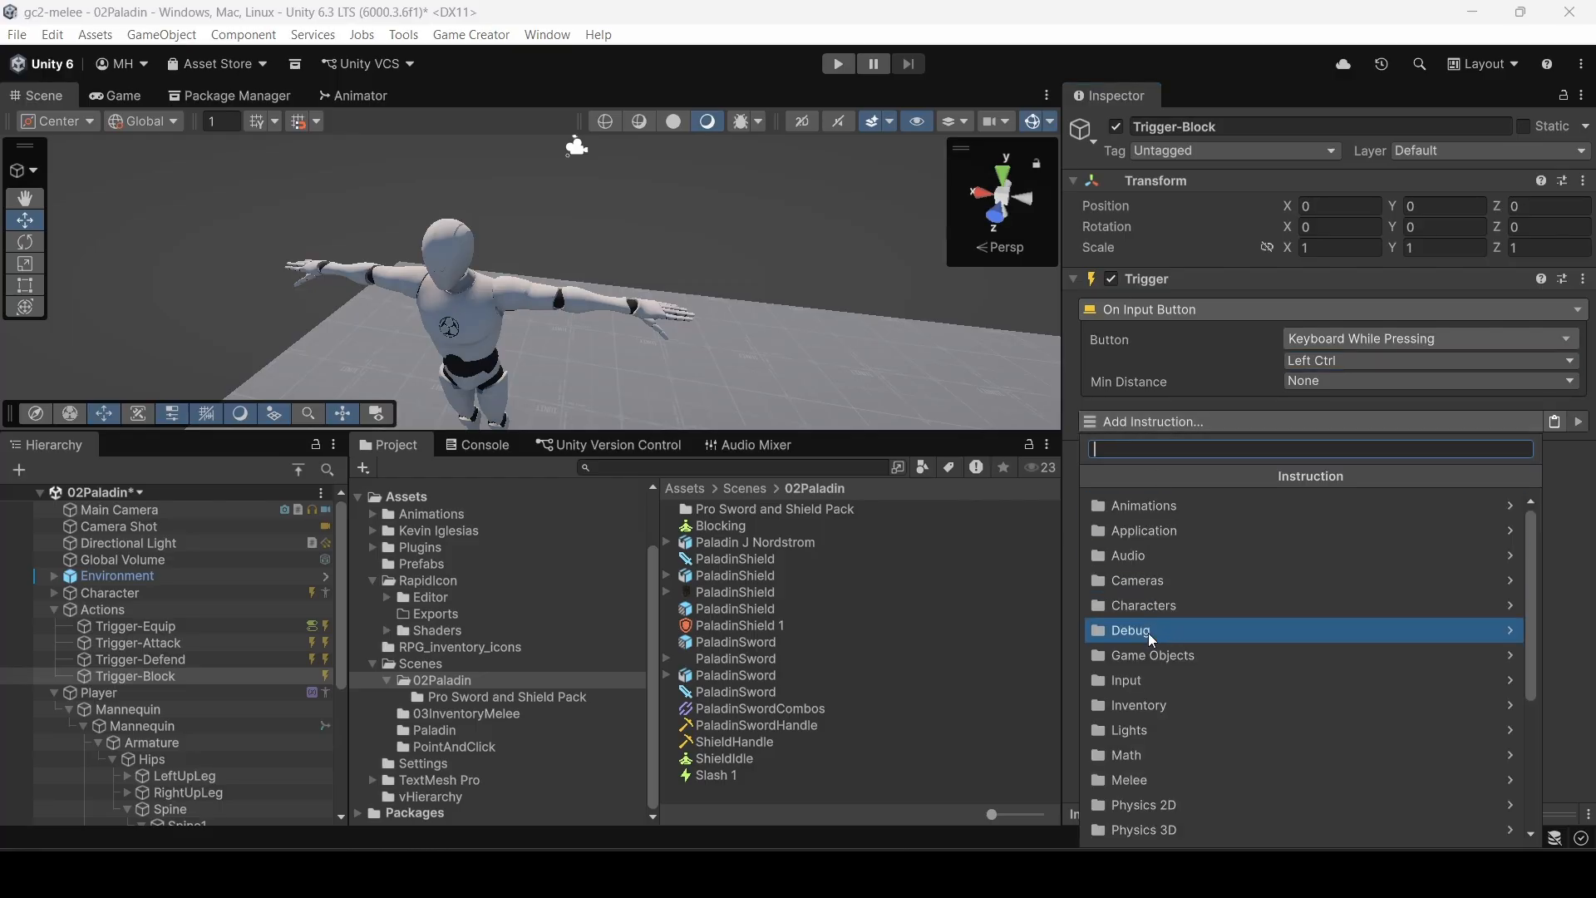
scroll(1148, 630, "down", 3)
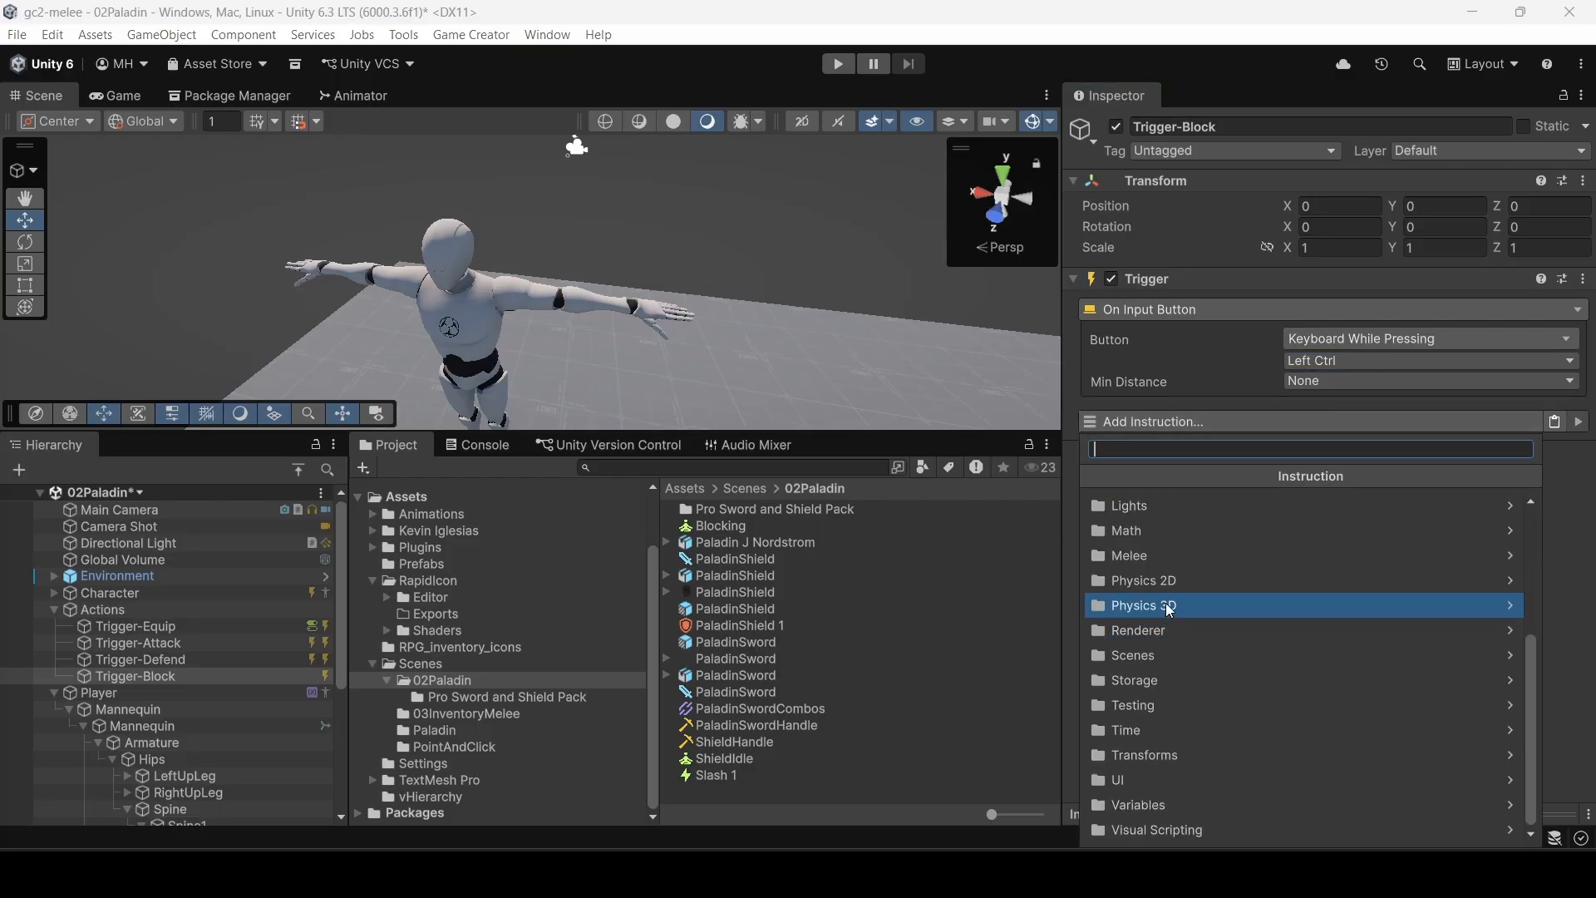
left_click(1170, 551)
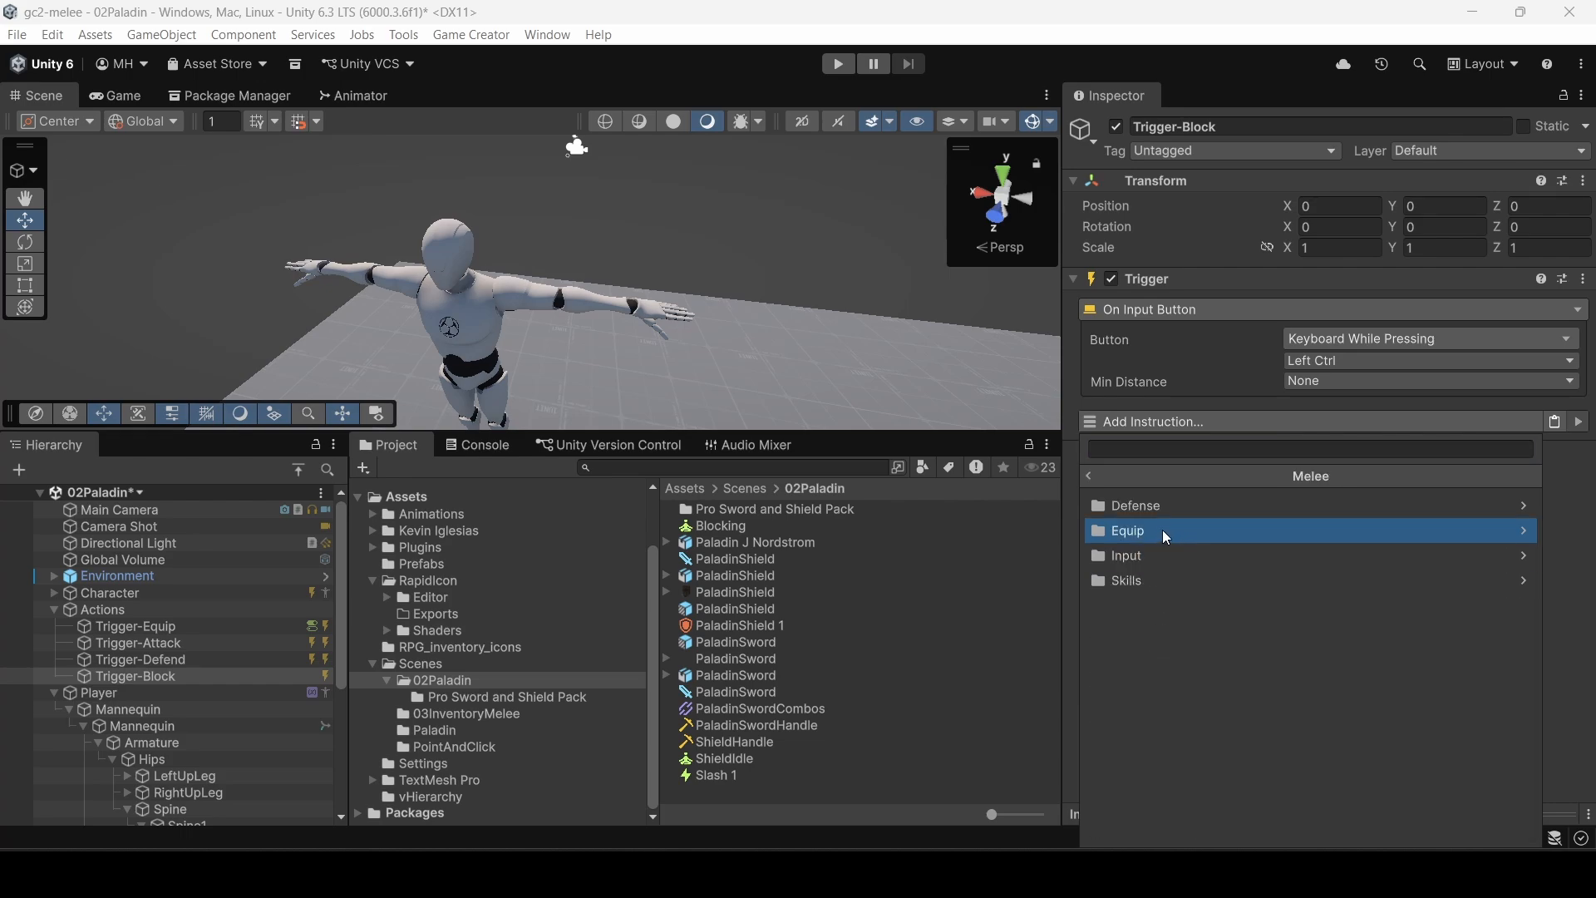
left_click(1151, 555)
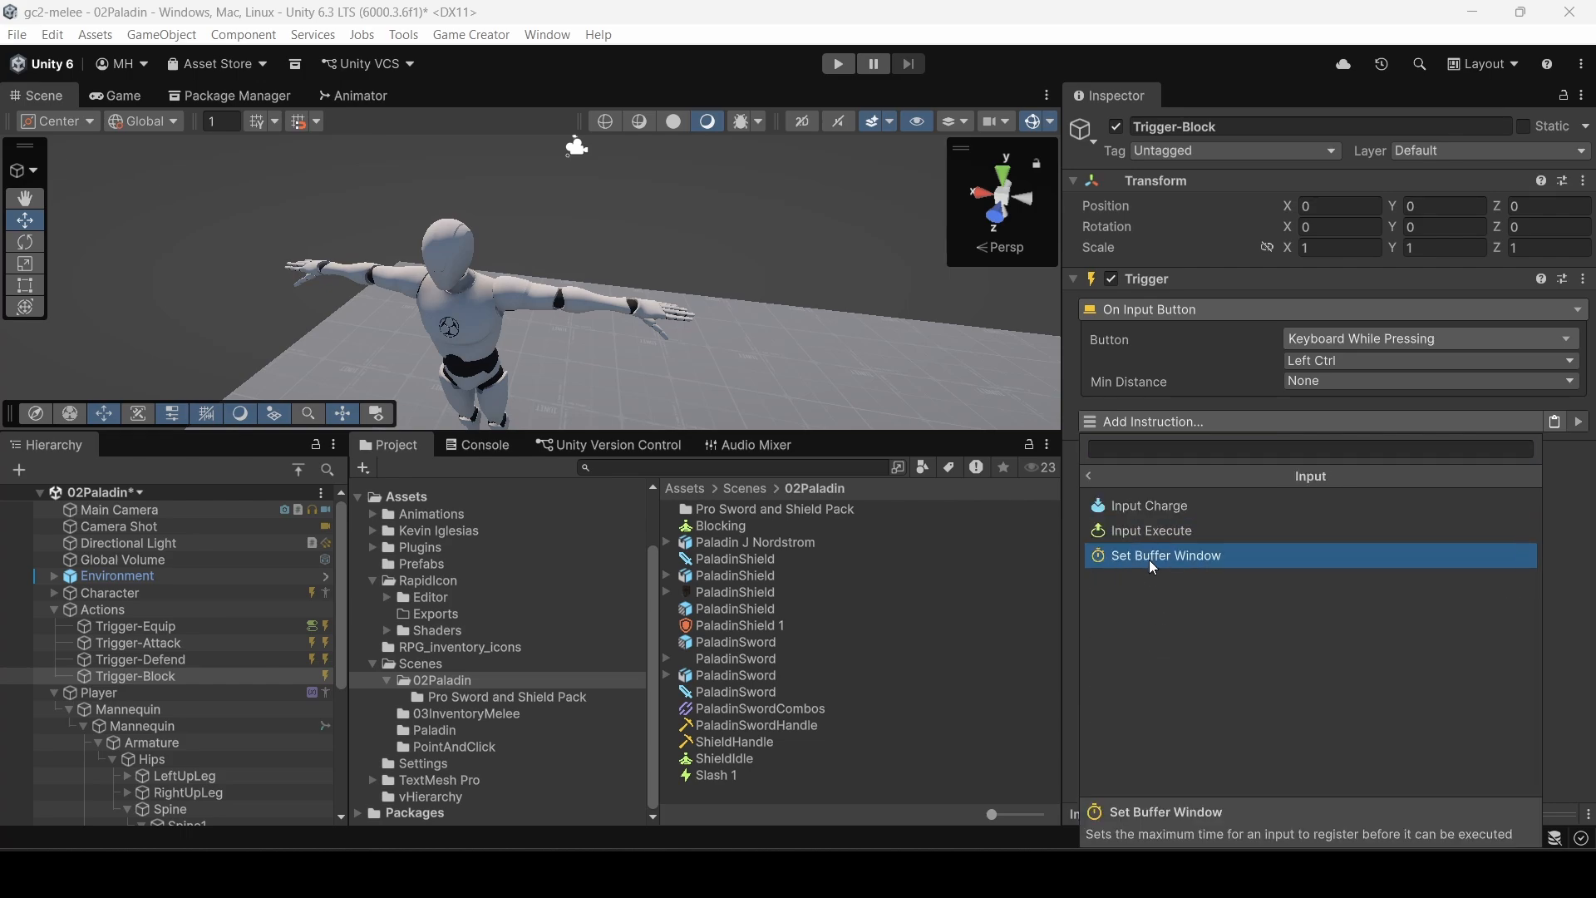
left_click(1090, 476)
left_click(1135, 506)
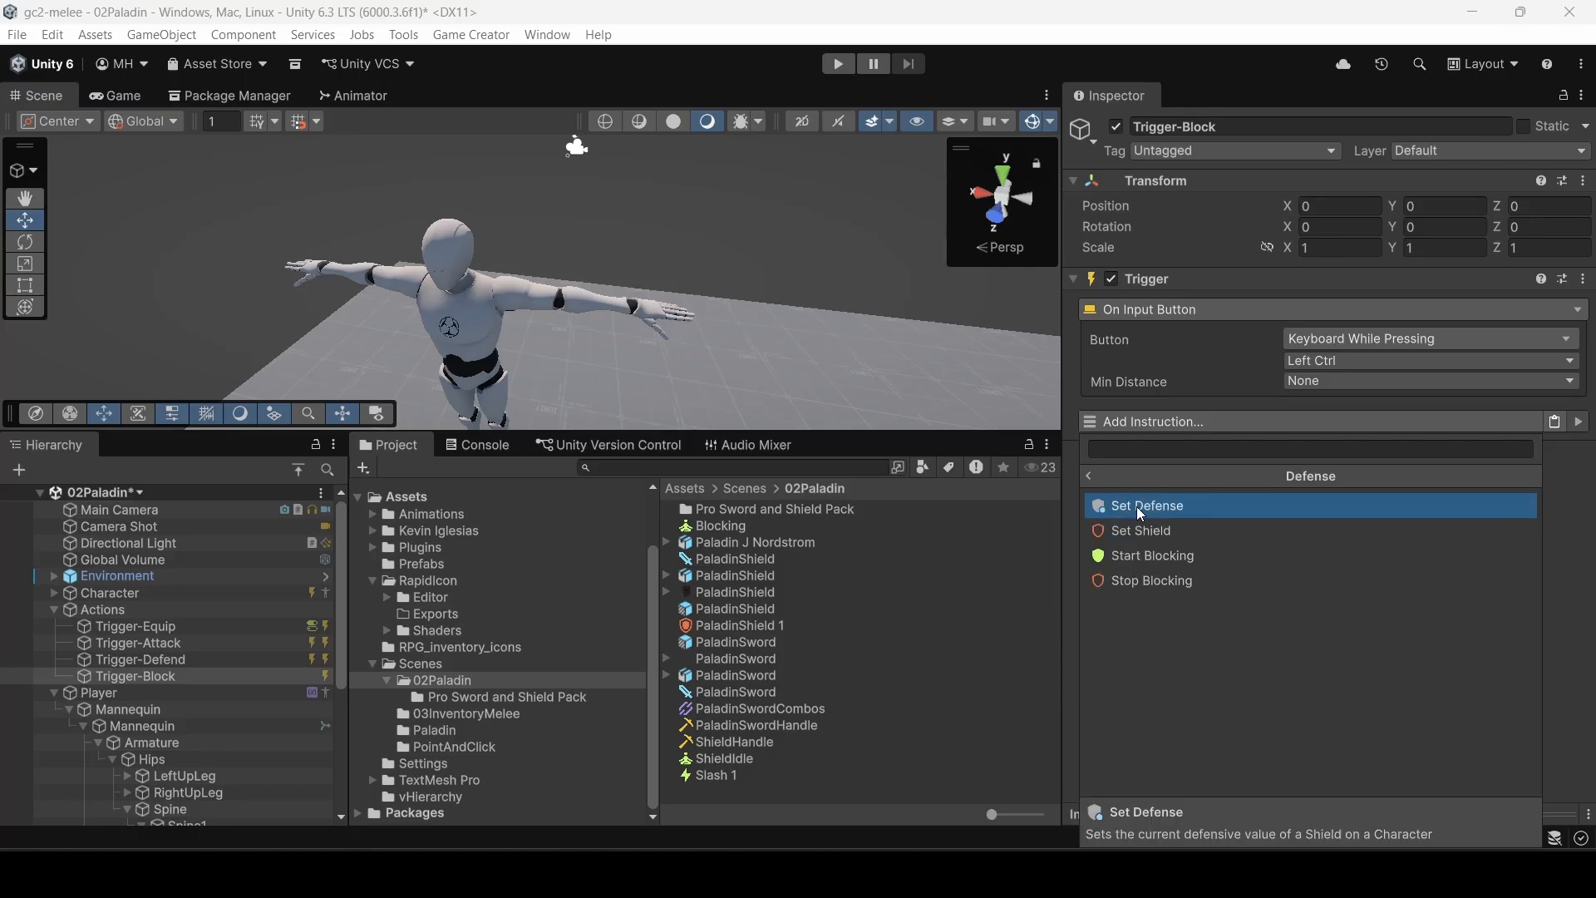
left_click(1135, 557)
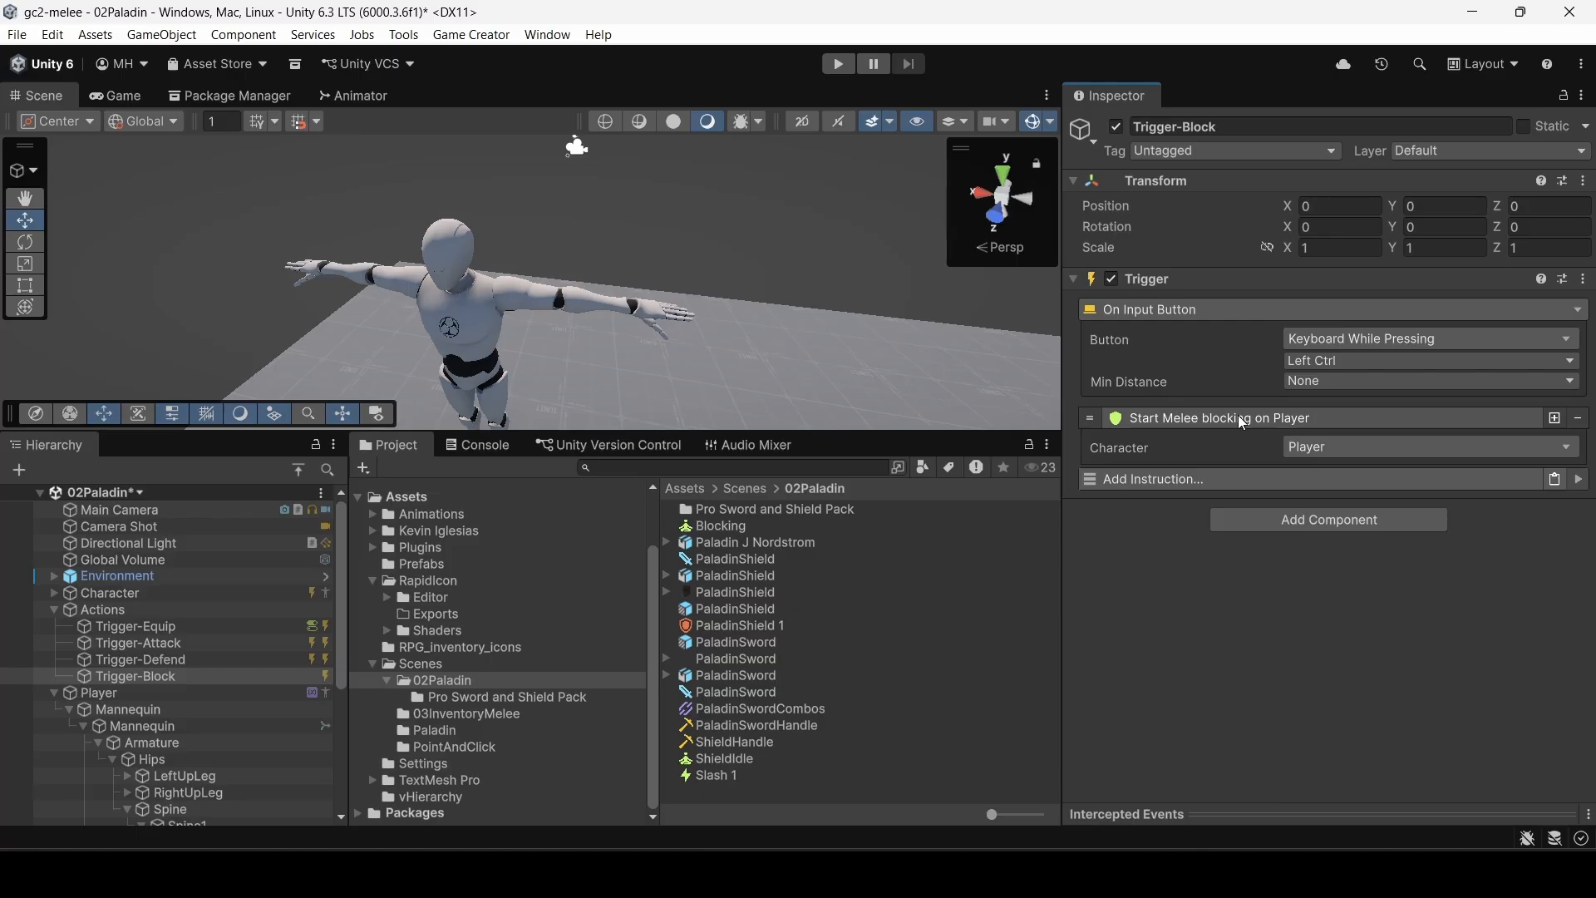
Step: Add a second Trigger component to Trigger-Block and set its event to On Input Button
left_click(1238, 523)
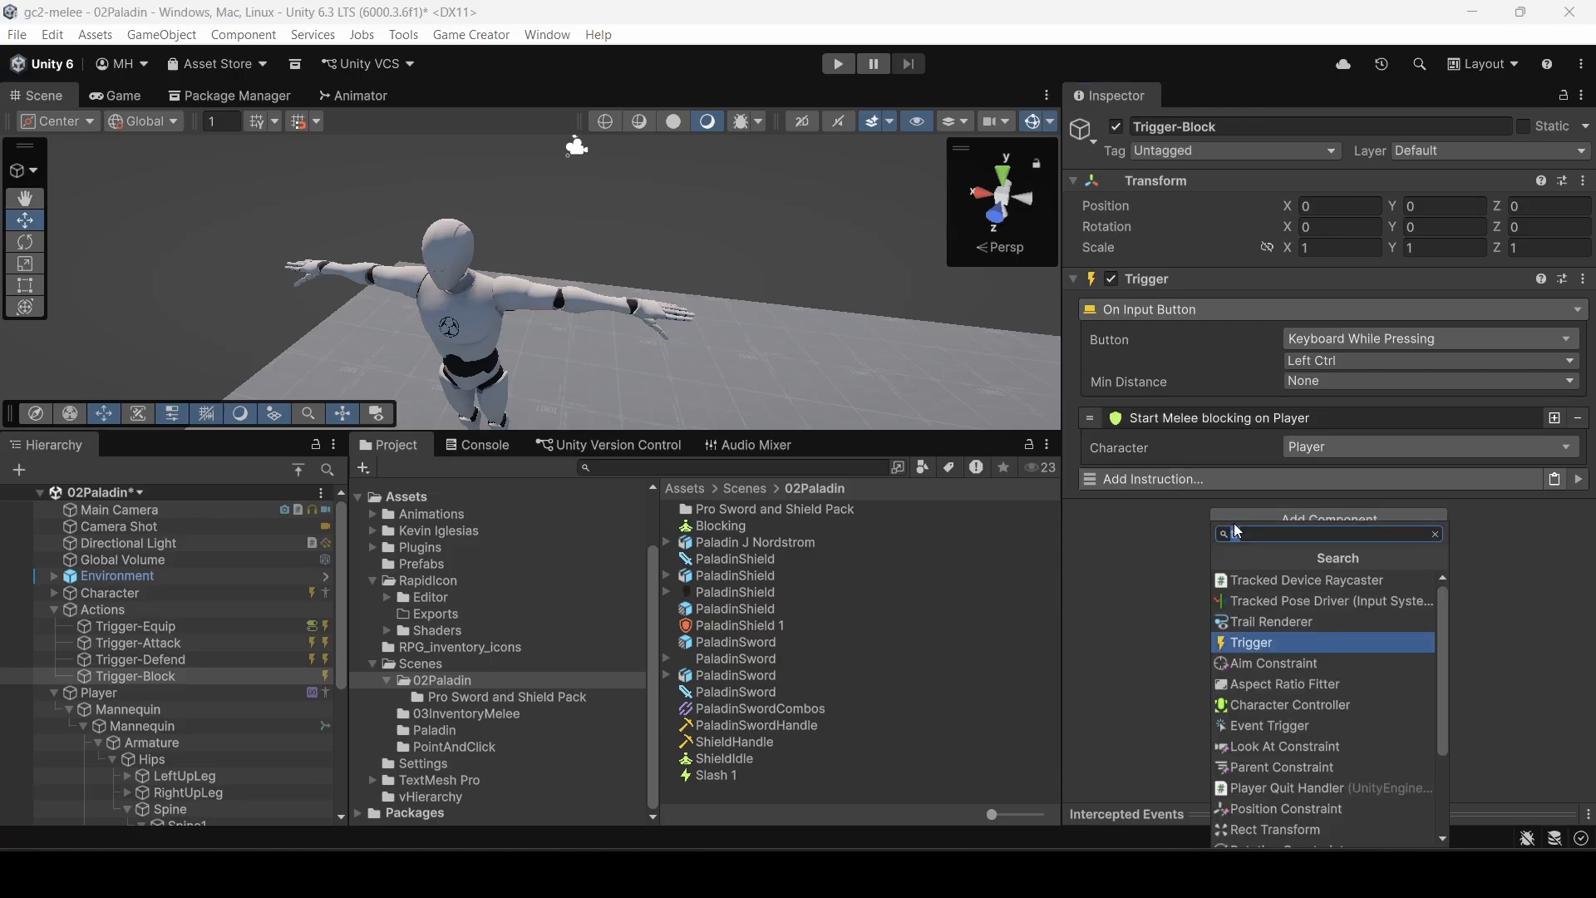
left_click(1240, 643)
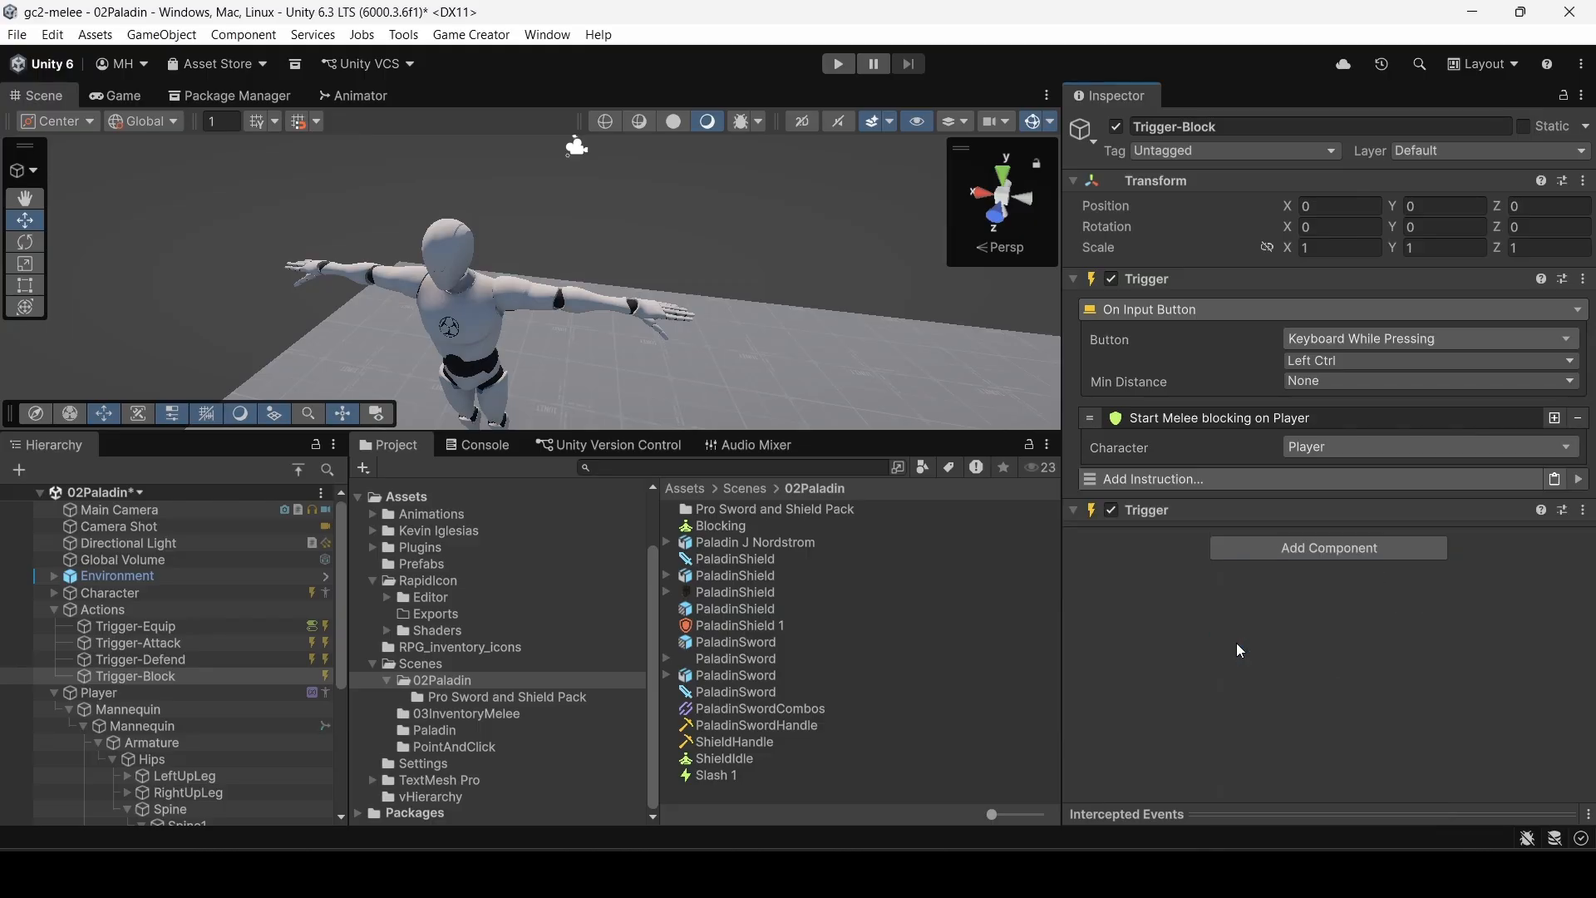
left_click(1173, 544)
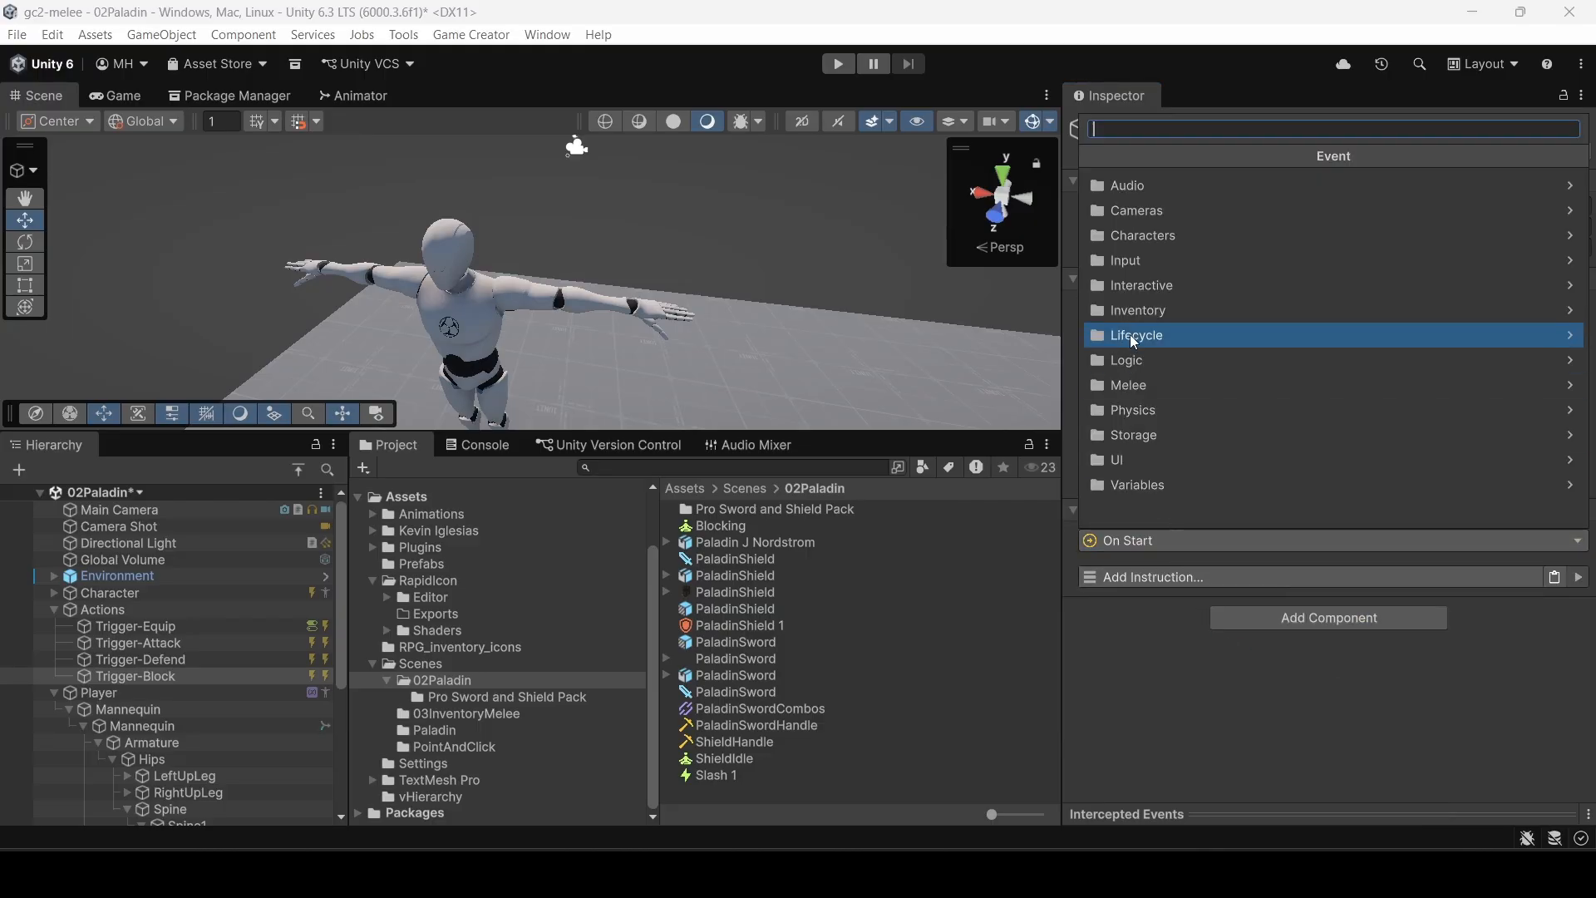
left_click(1126, 262)
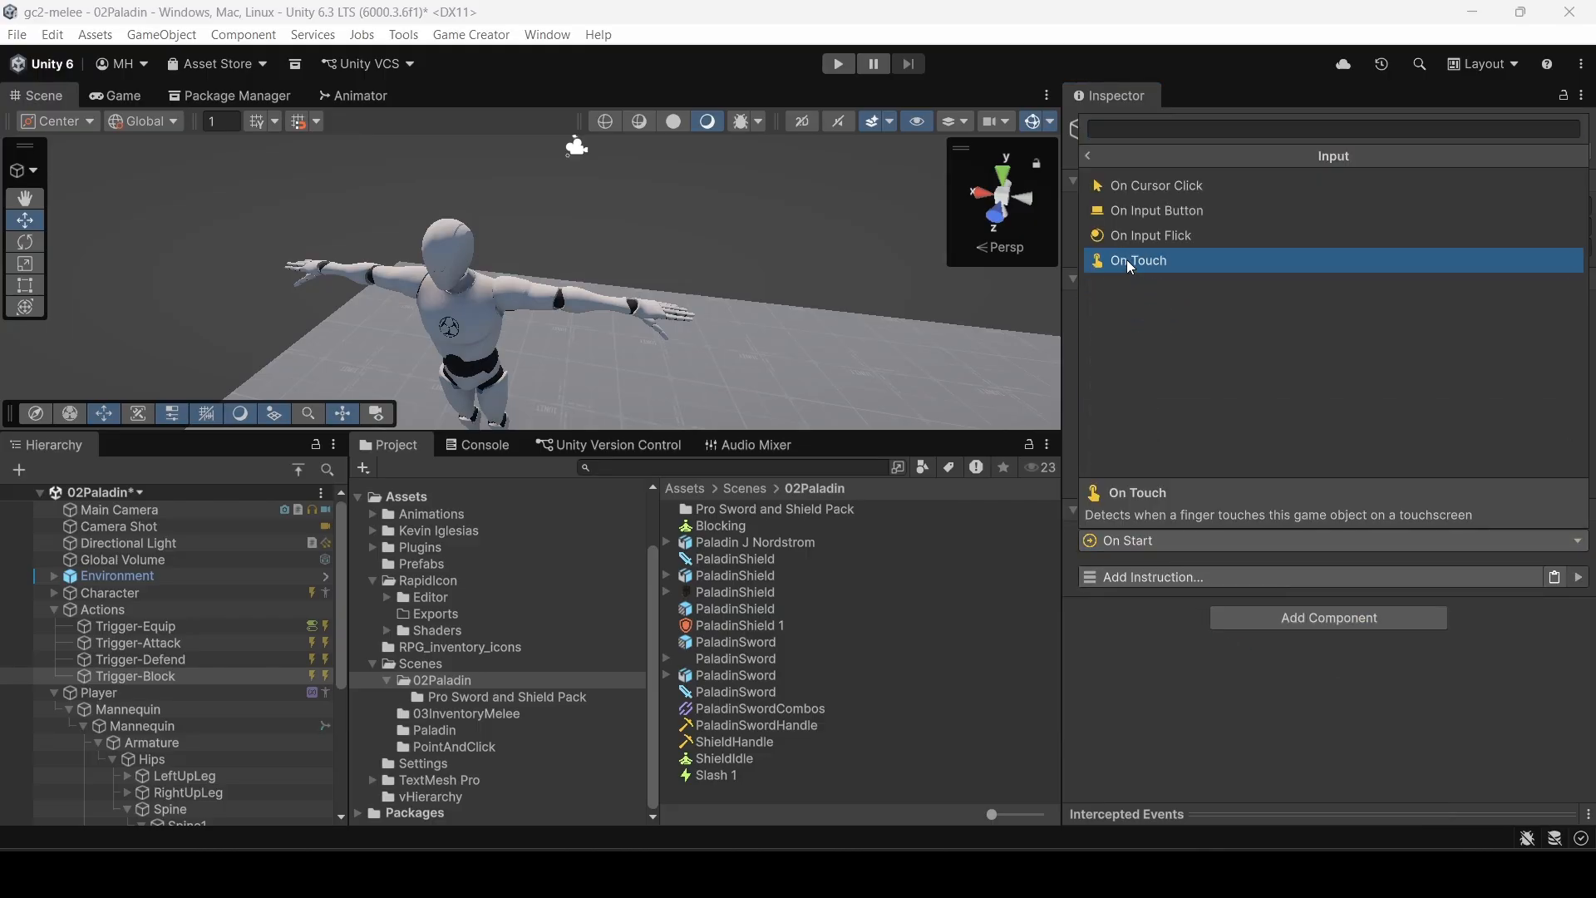
left_click(1123, 211)
Step: Set the second trigger's input button to Keyboard Release with the Left Ctrl key
left_click(1305, 569)
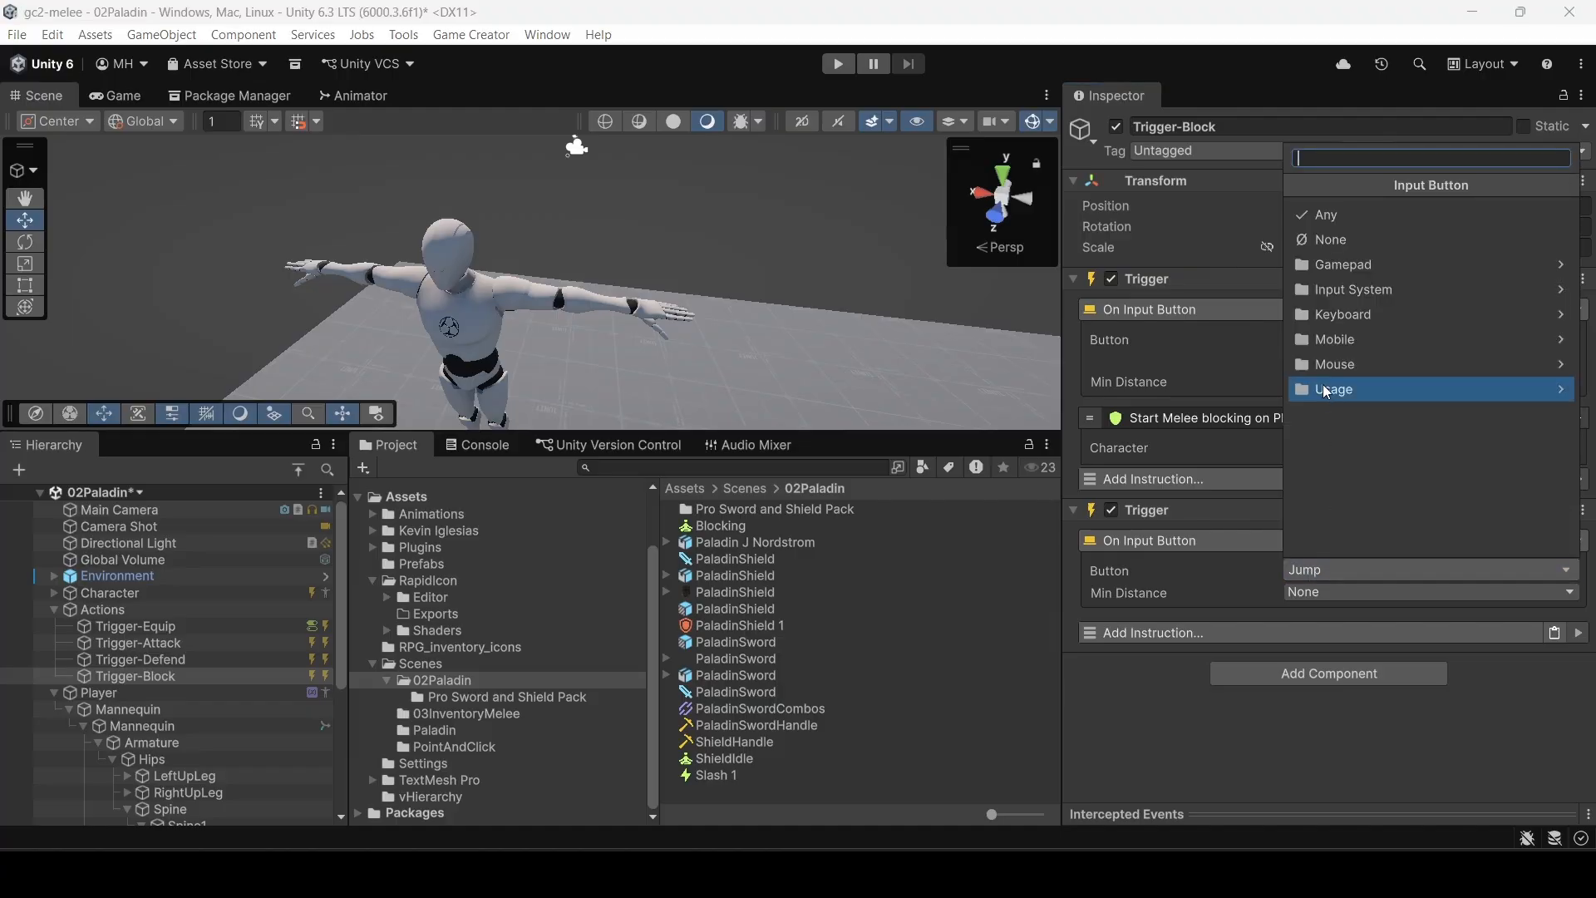
left_click(1323, 314)
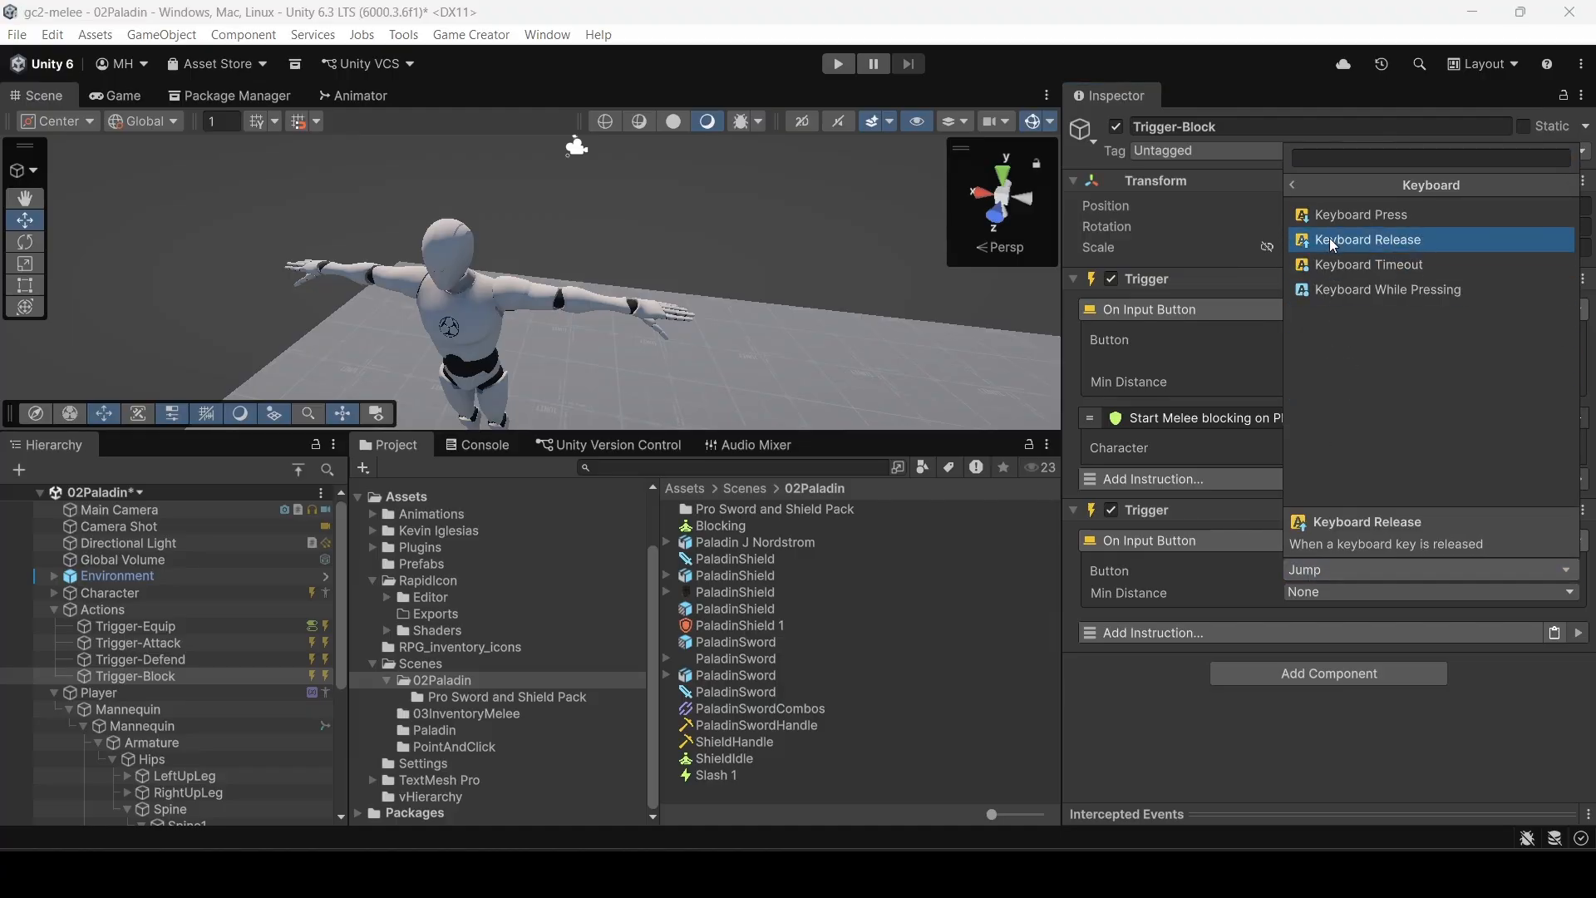
left_click(1329, 238)
left_click(1301, 594)
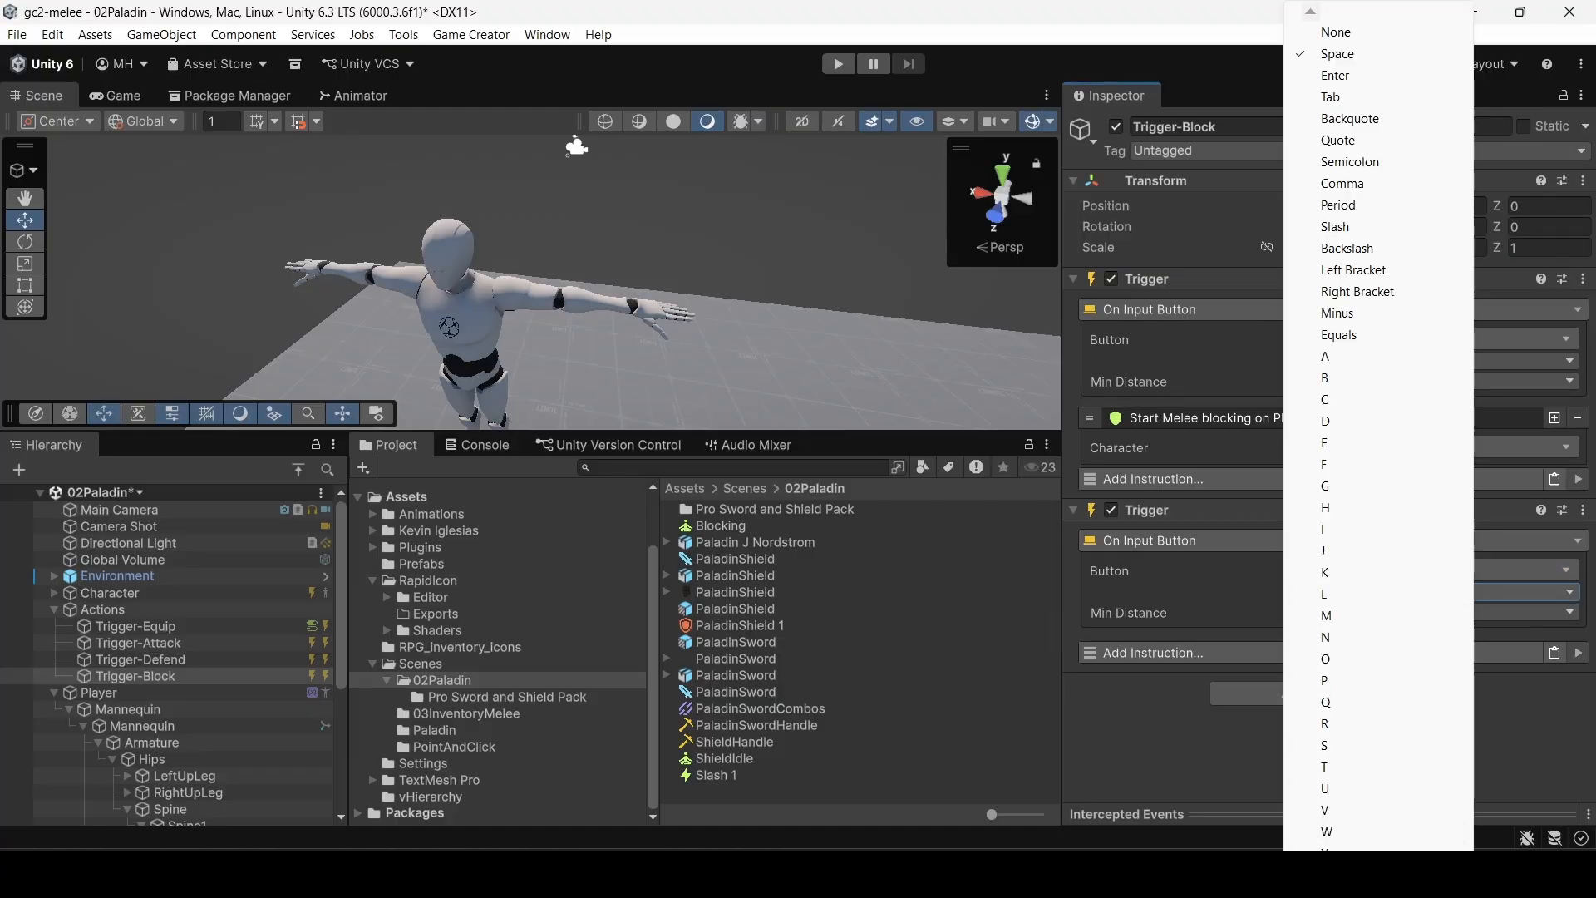
scroll(1378, 449, "down", 16)
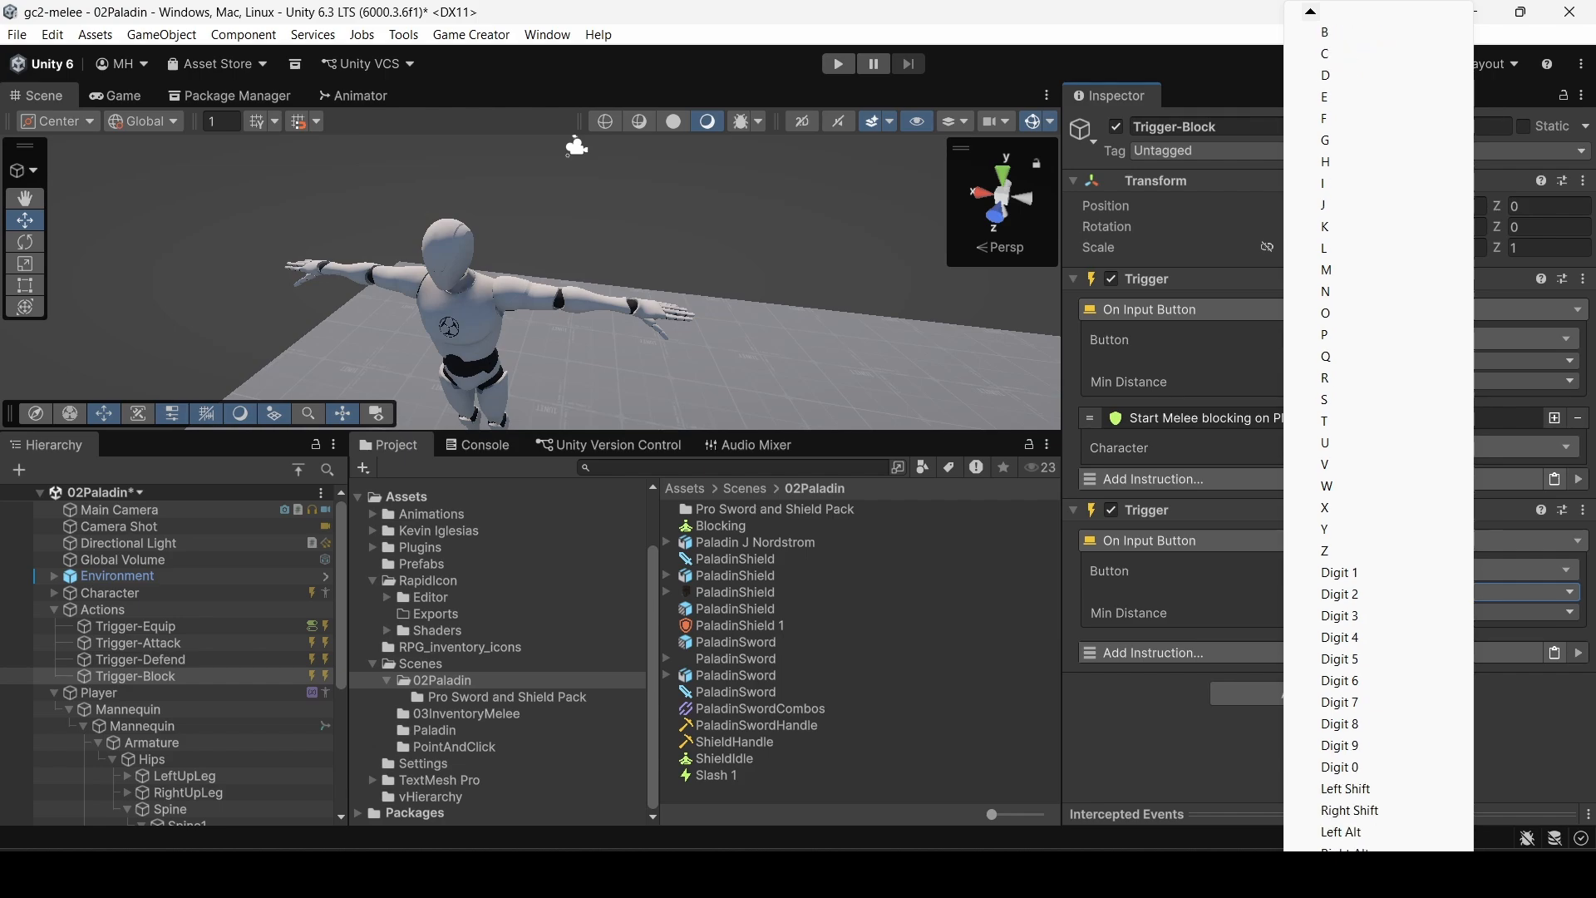
scroll(1330, 781, "down", 5)
left_click(1328, 790)
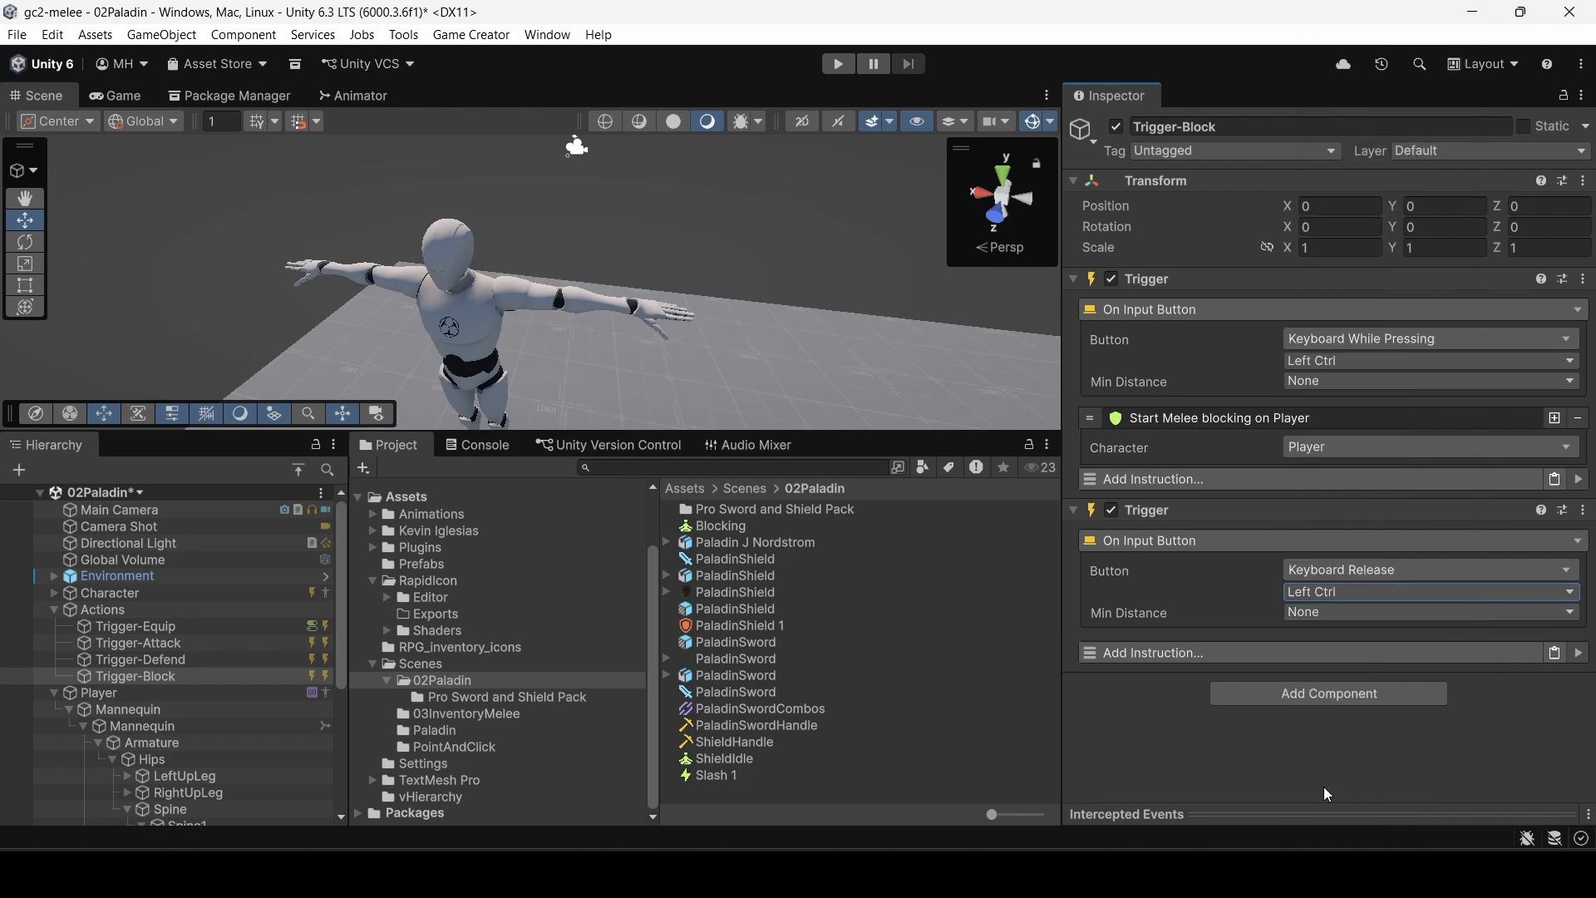
Step: Add a Melee Stop Blocking instruction for the Player to the second trigger
left_click(1142, 656)
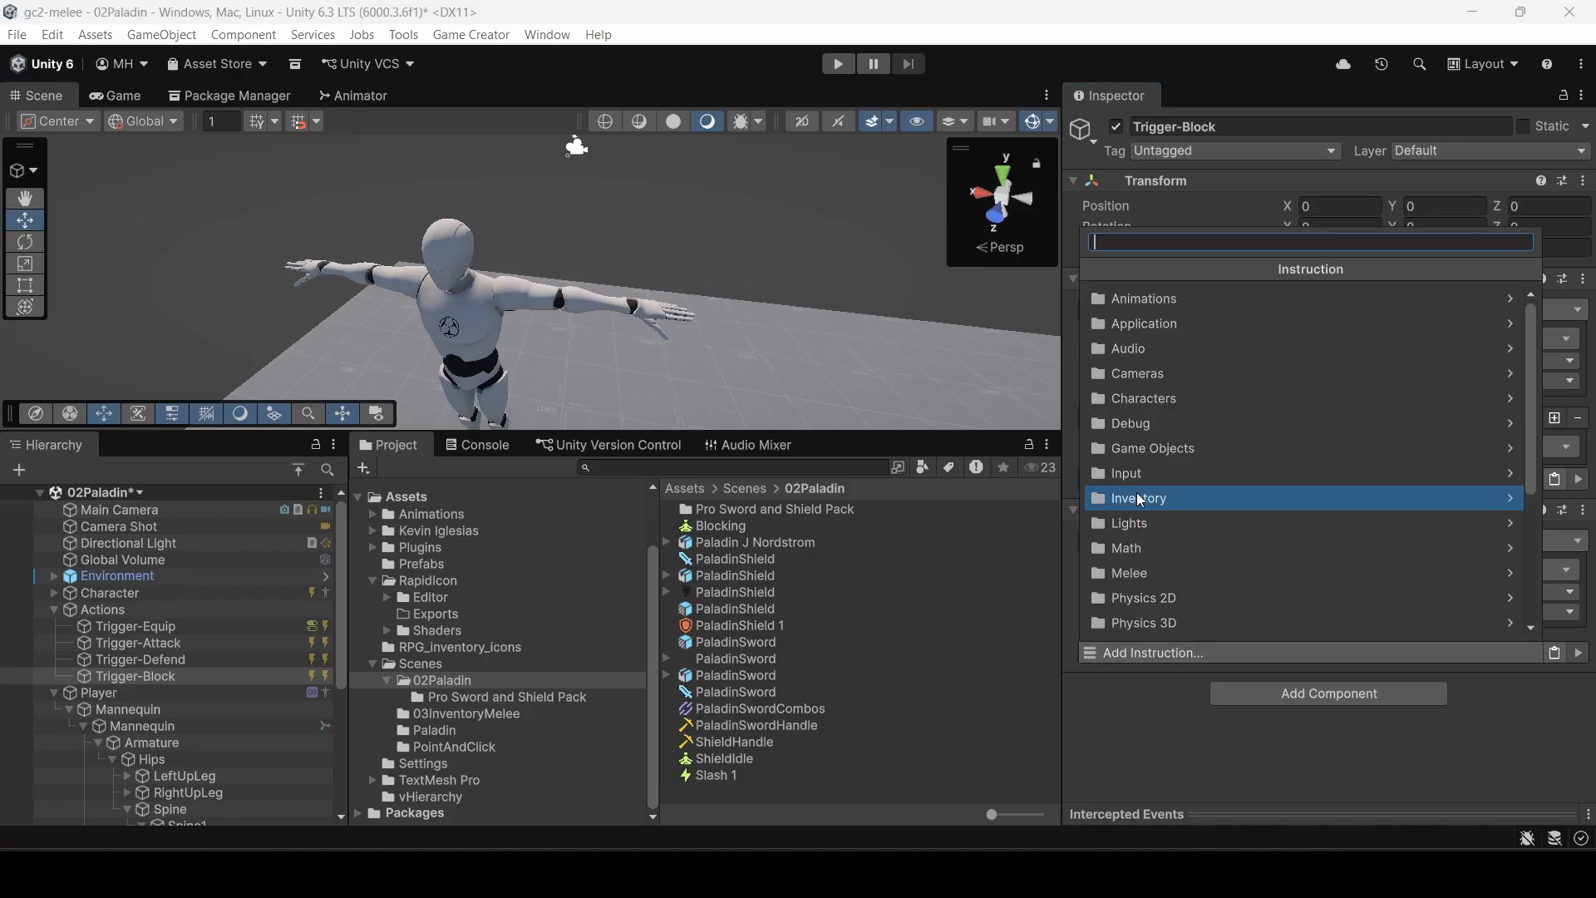
left_click(1149, 576)
left_click(1122, 301)
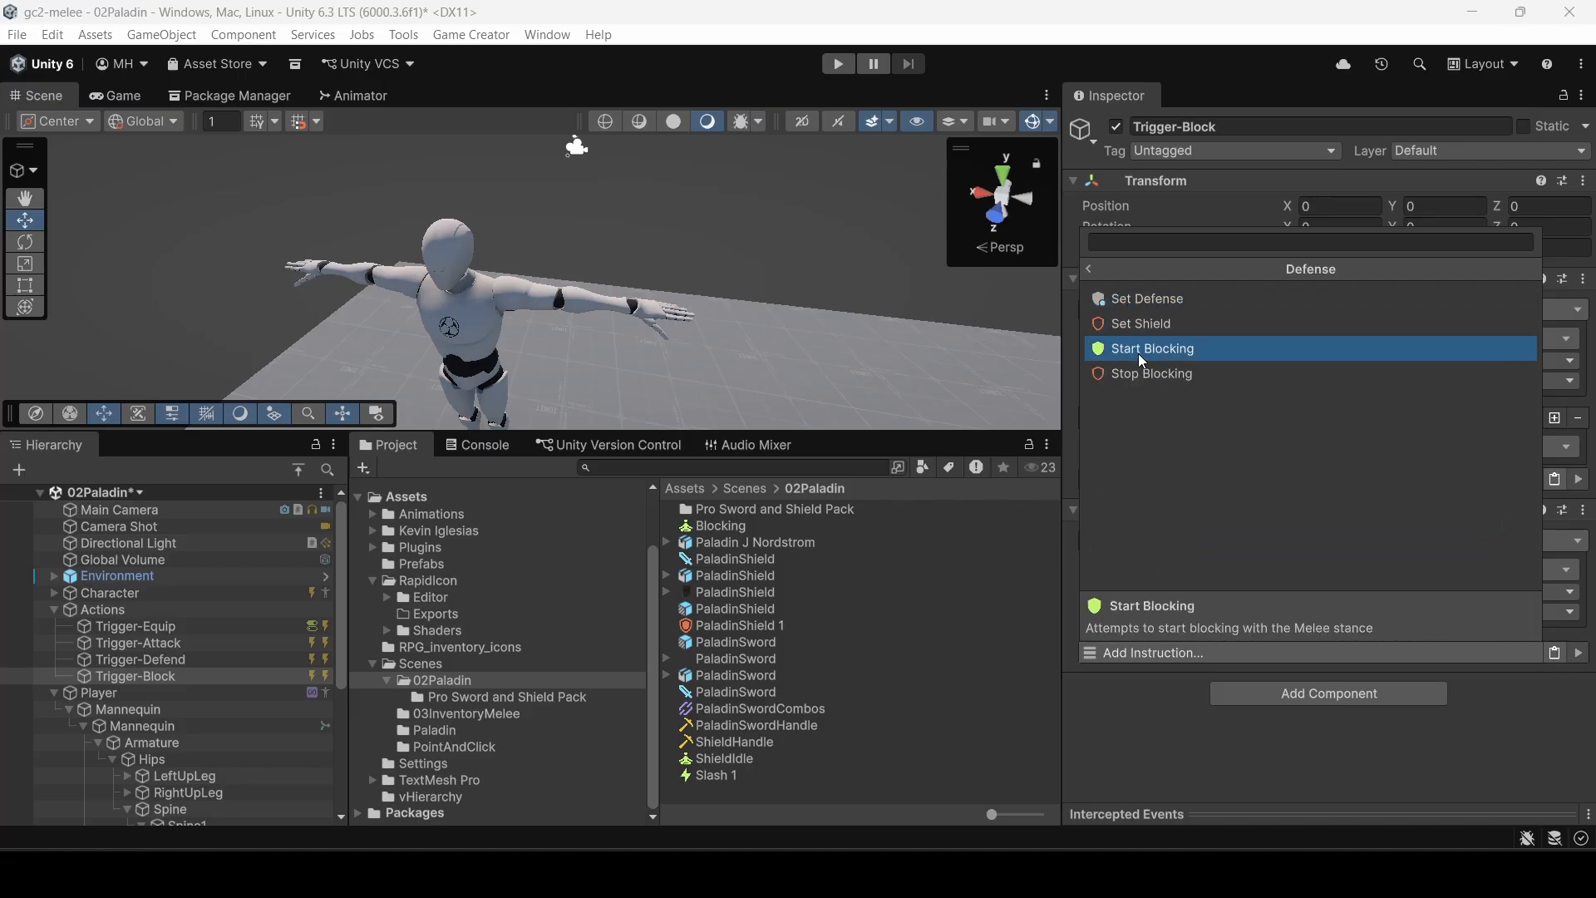
left_click(1151, 373)
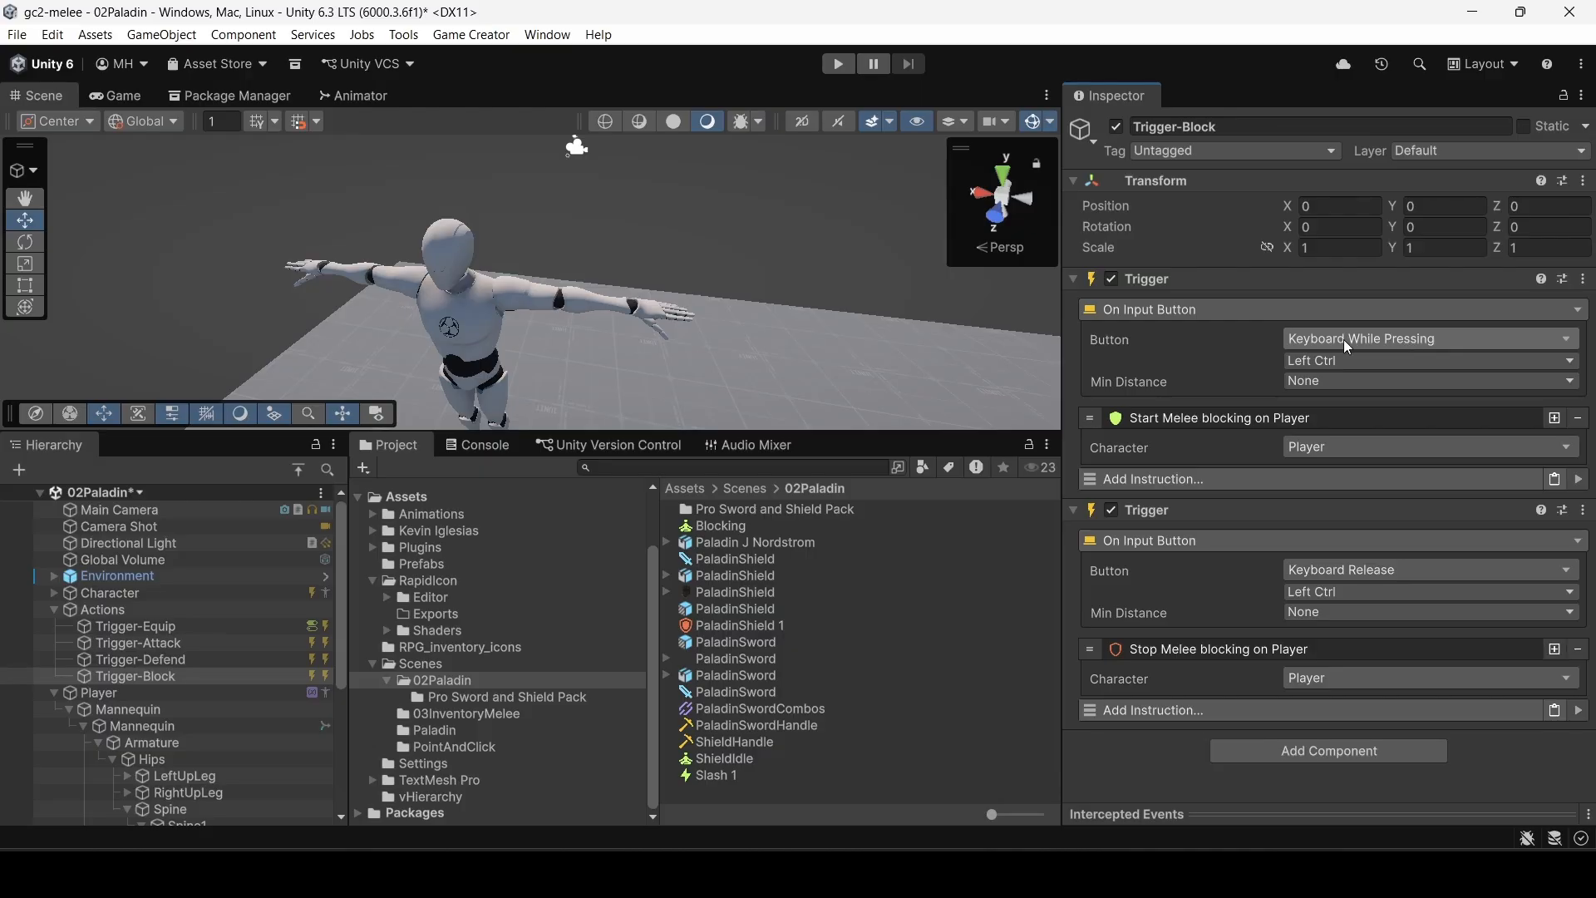
Step: Start play mode, equip the sword and shield, and test starting and stopping the block repeatedly while standing
left_click(838, 64)
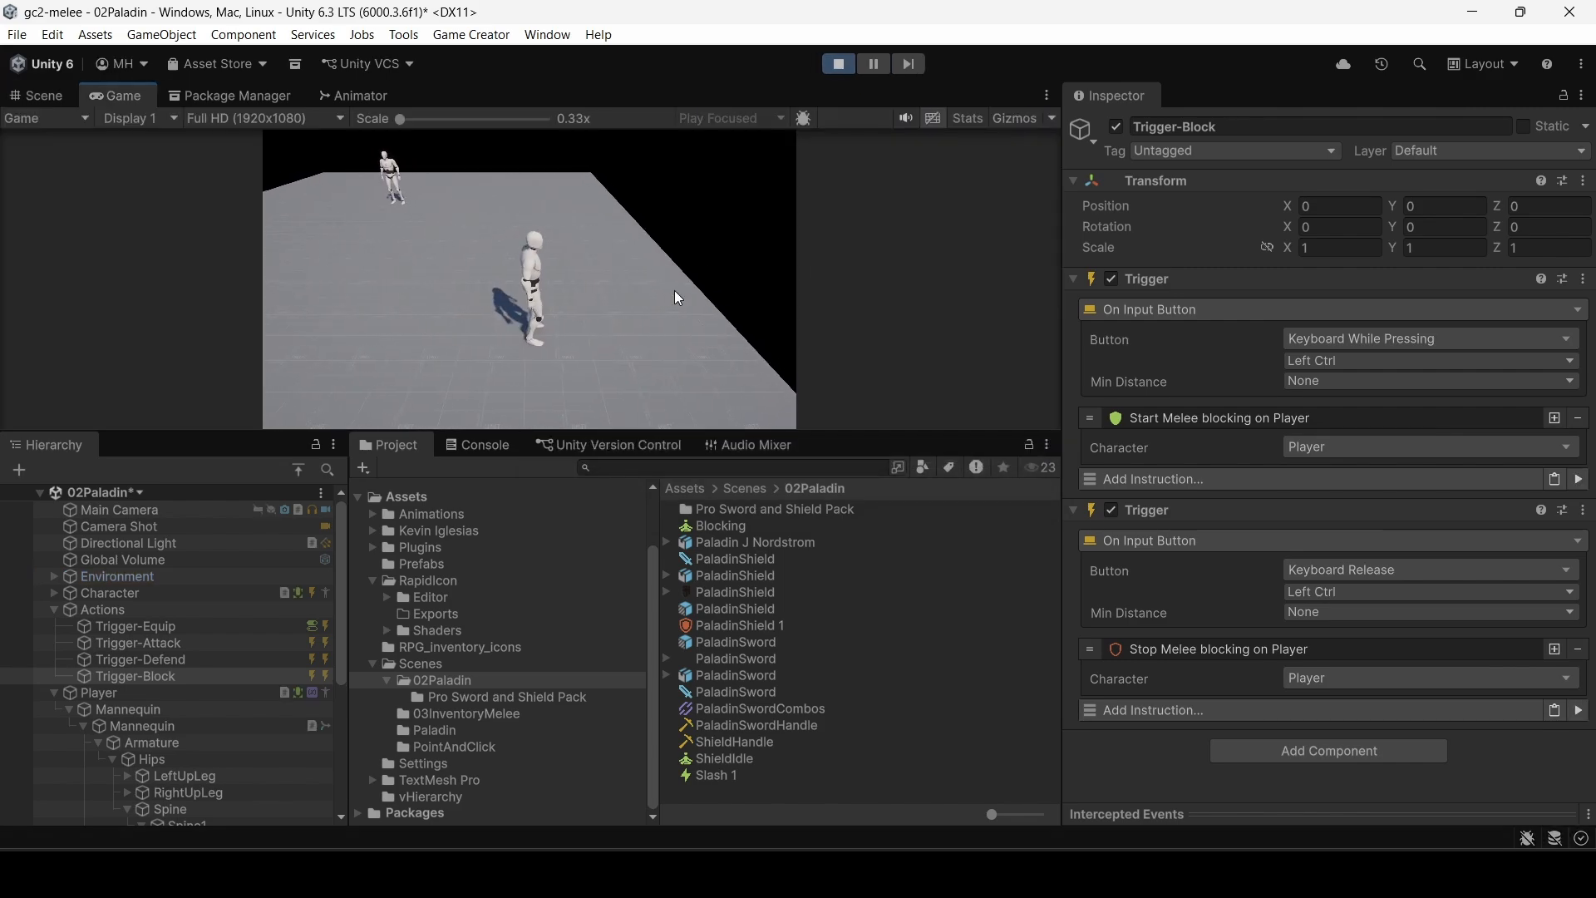
key("a")
key("w")
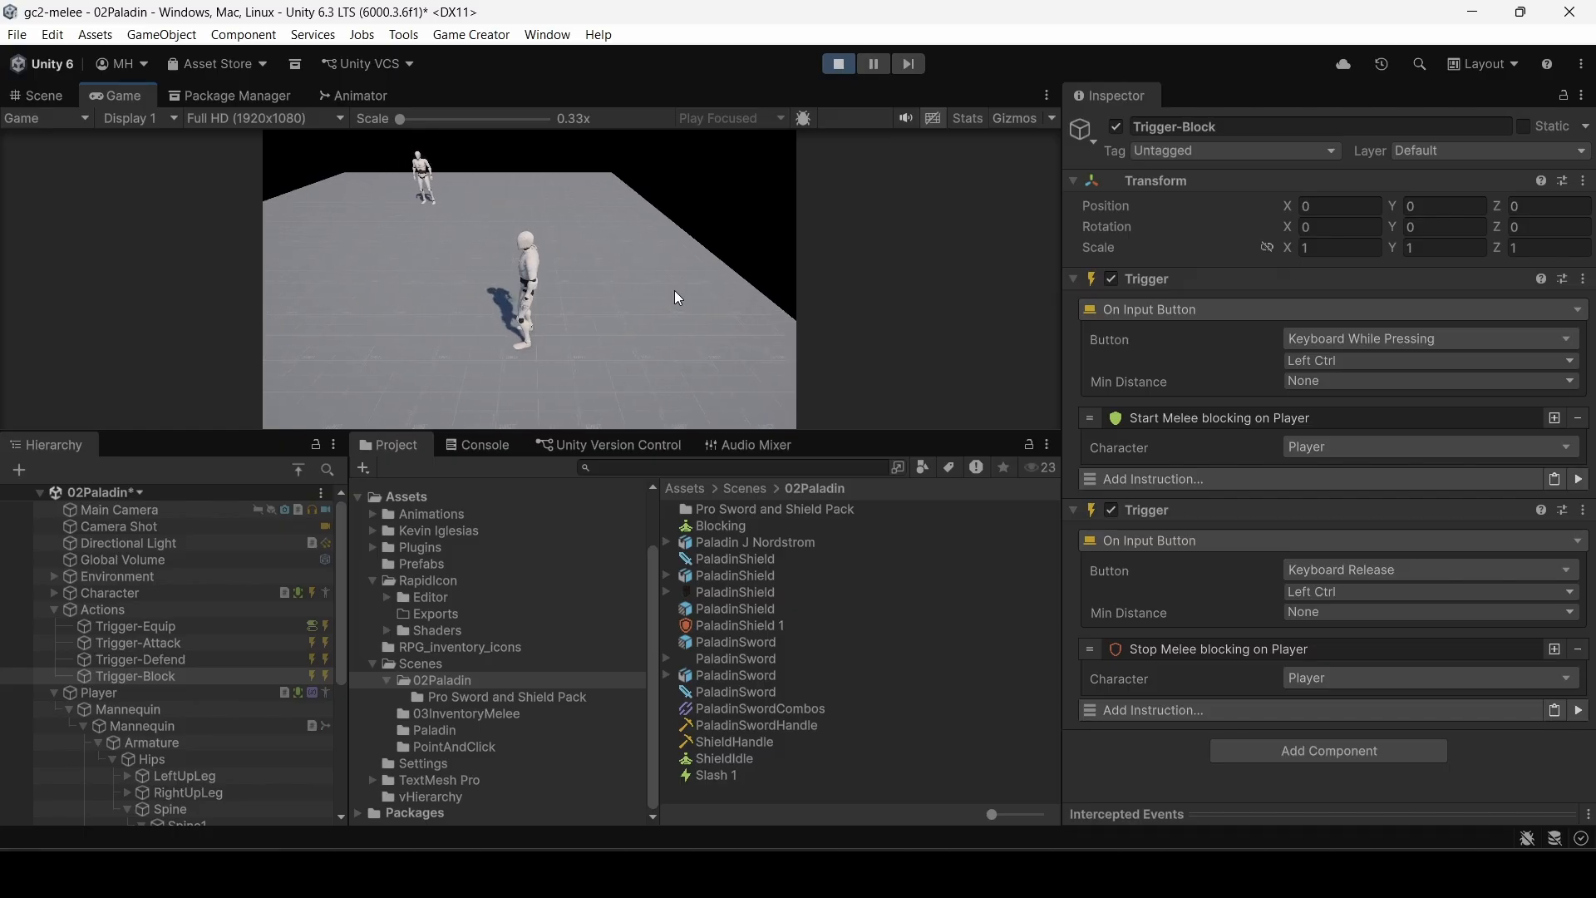
key("e")
key("ctrl")
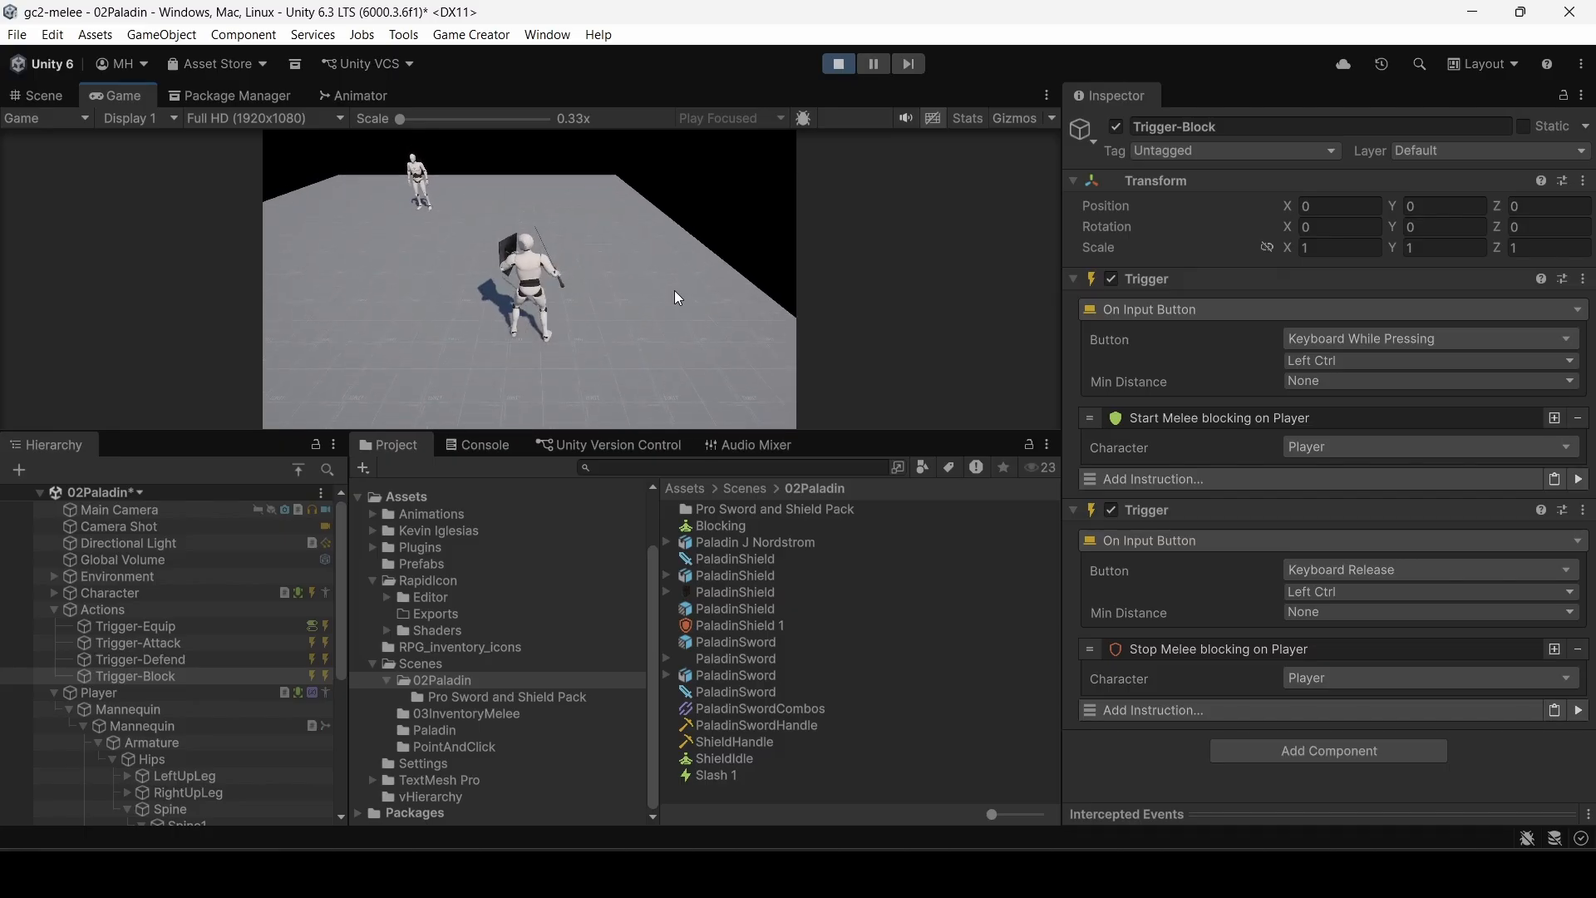
key("ctrl")
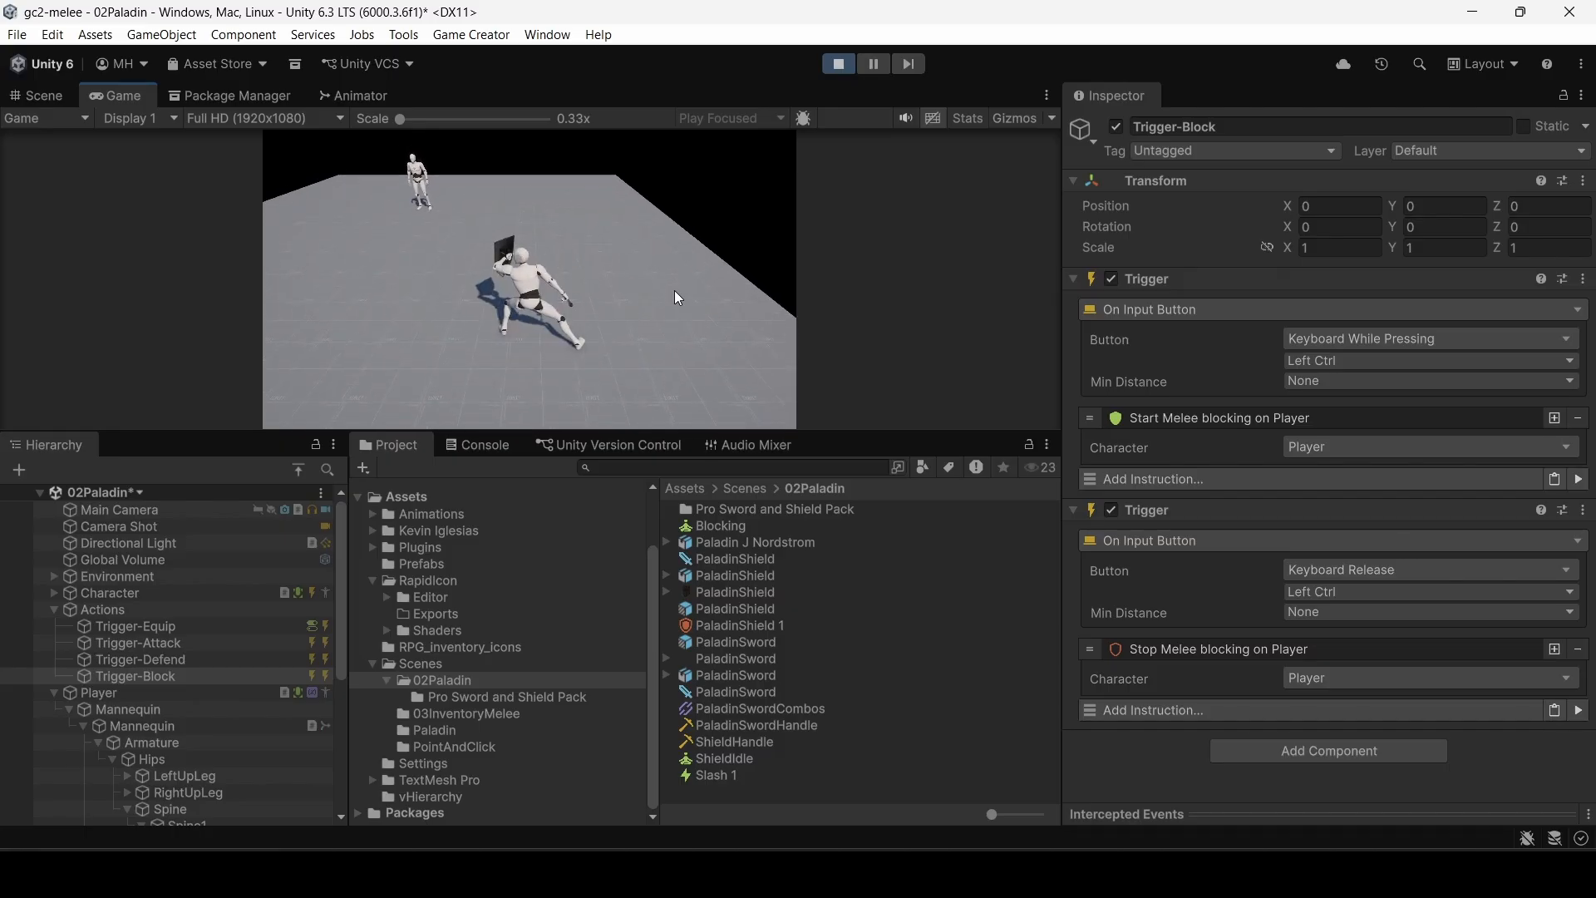
key("ctrl")
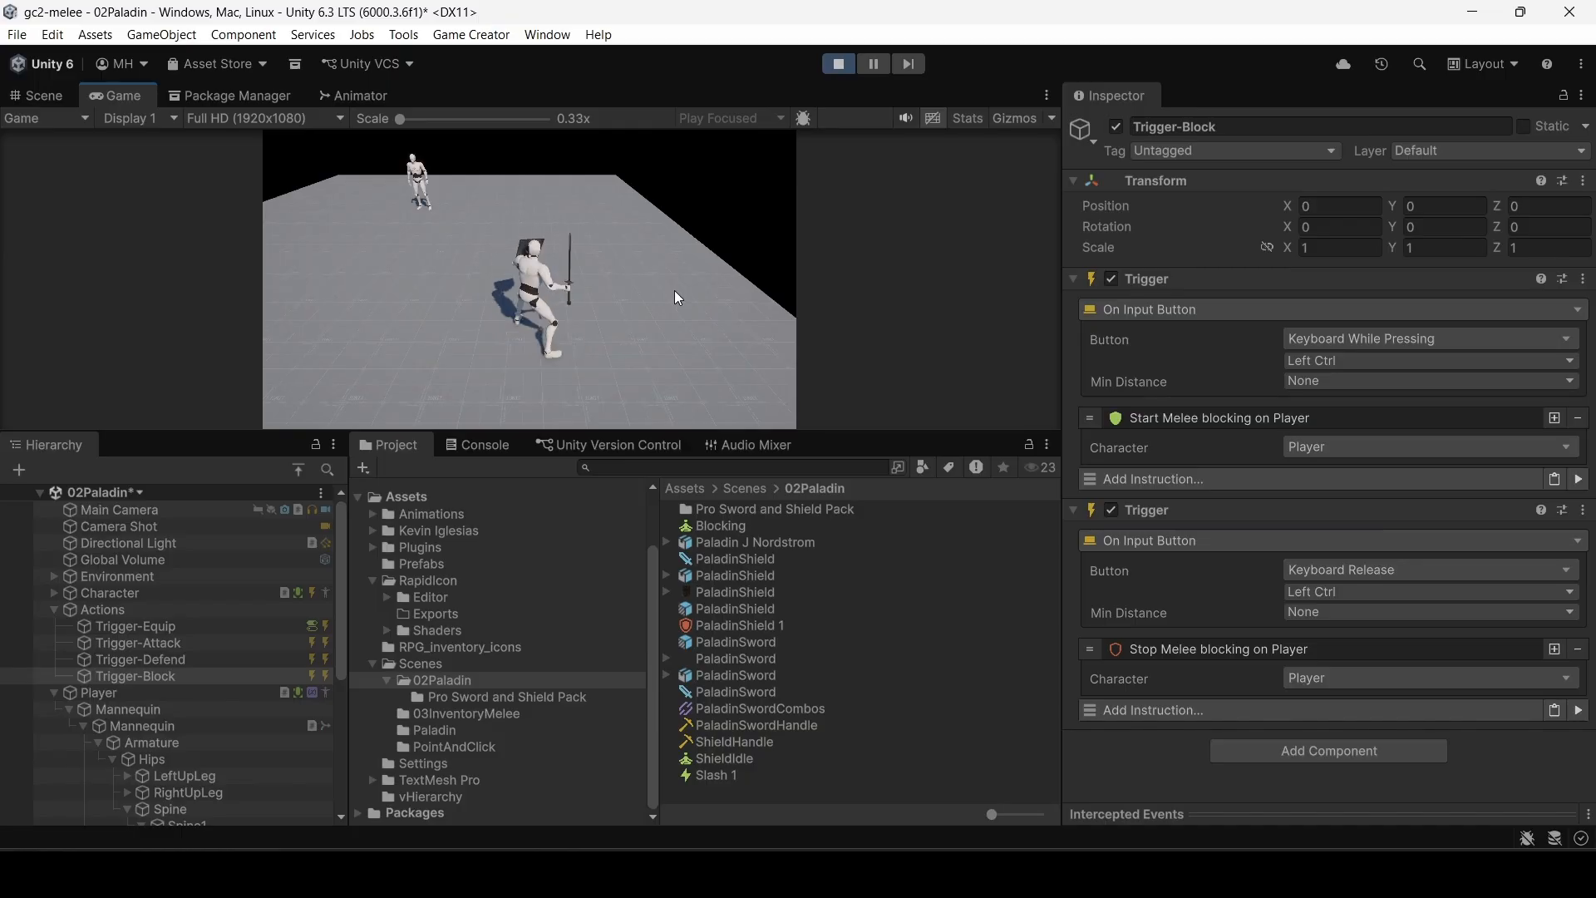
left_click(674, 291)
key("ctrl")
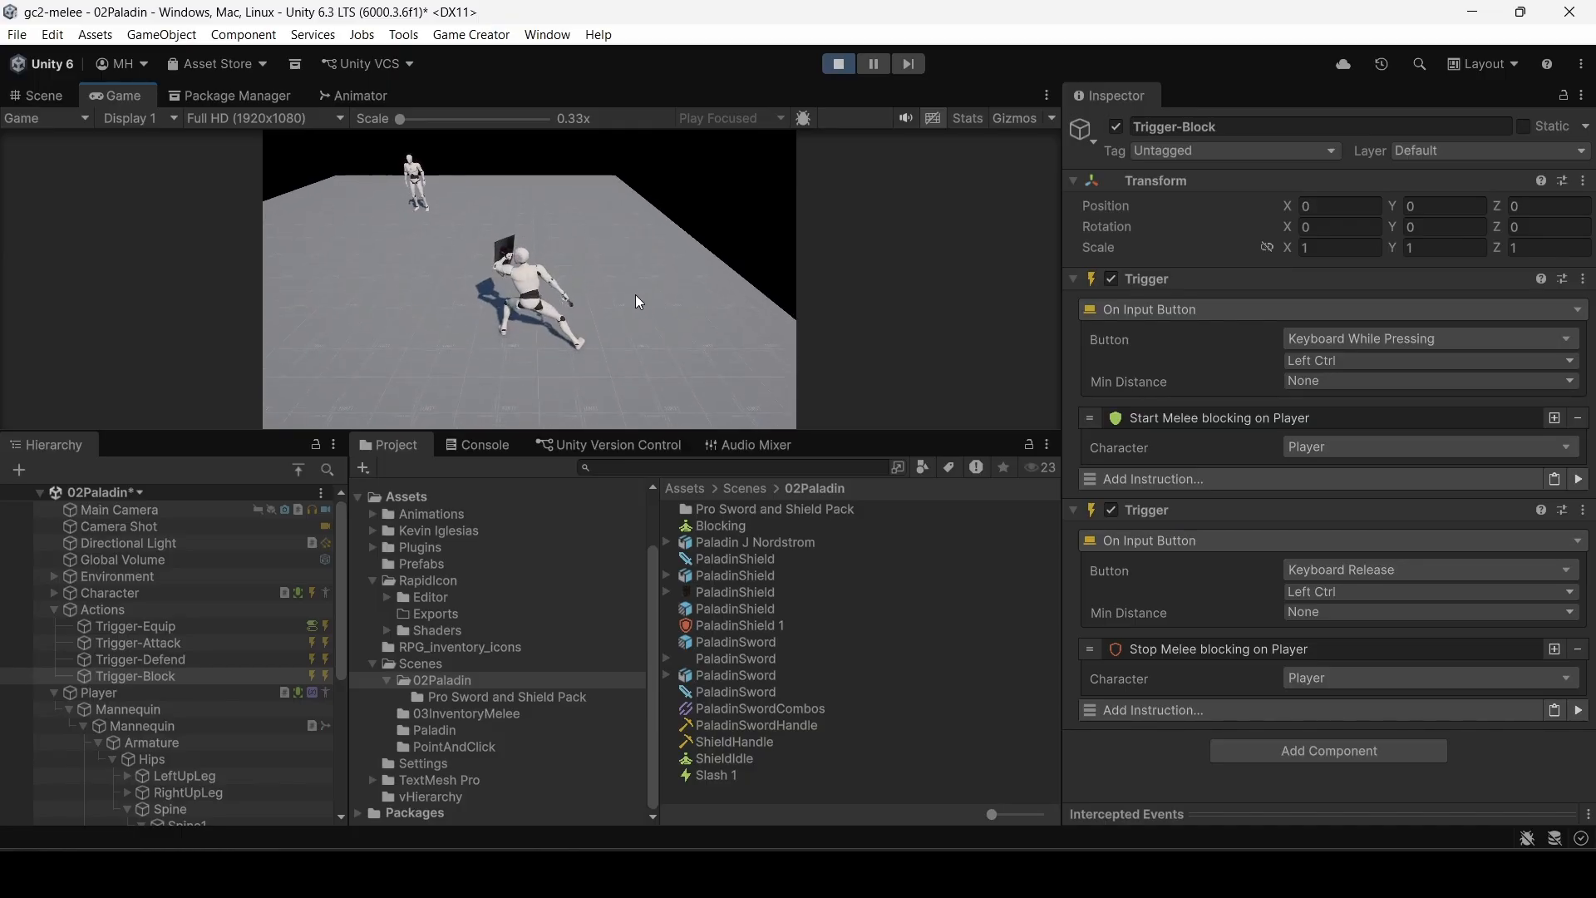
left_click(635, 295)
key("ctrl")
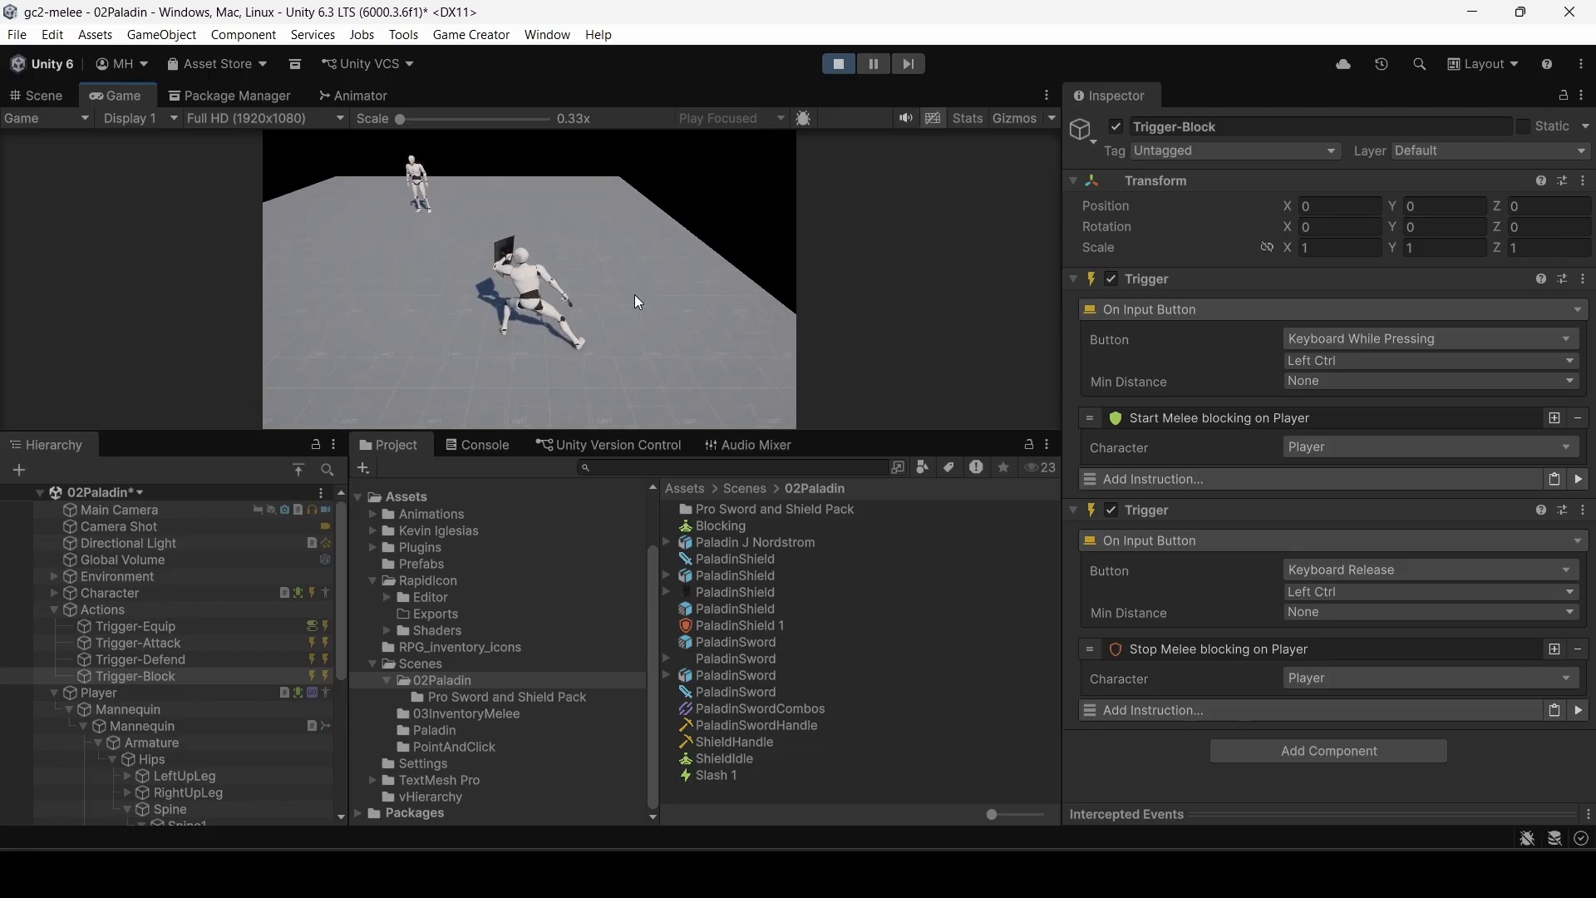
key("ctrl")
key("ctrl")
Step: Play-test blocking near the other character and while moving in all directions, and stop play mode
key("a")
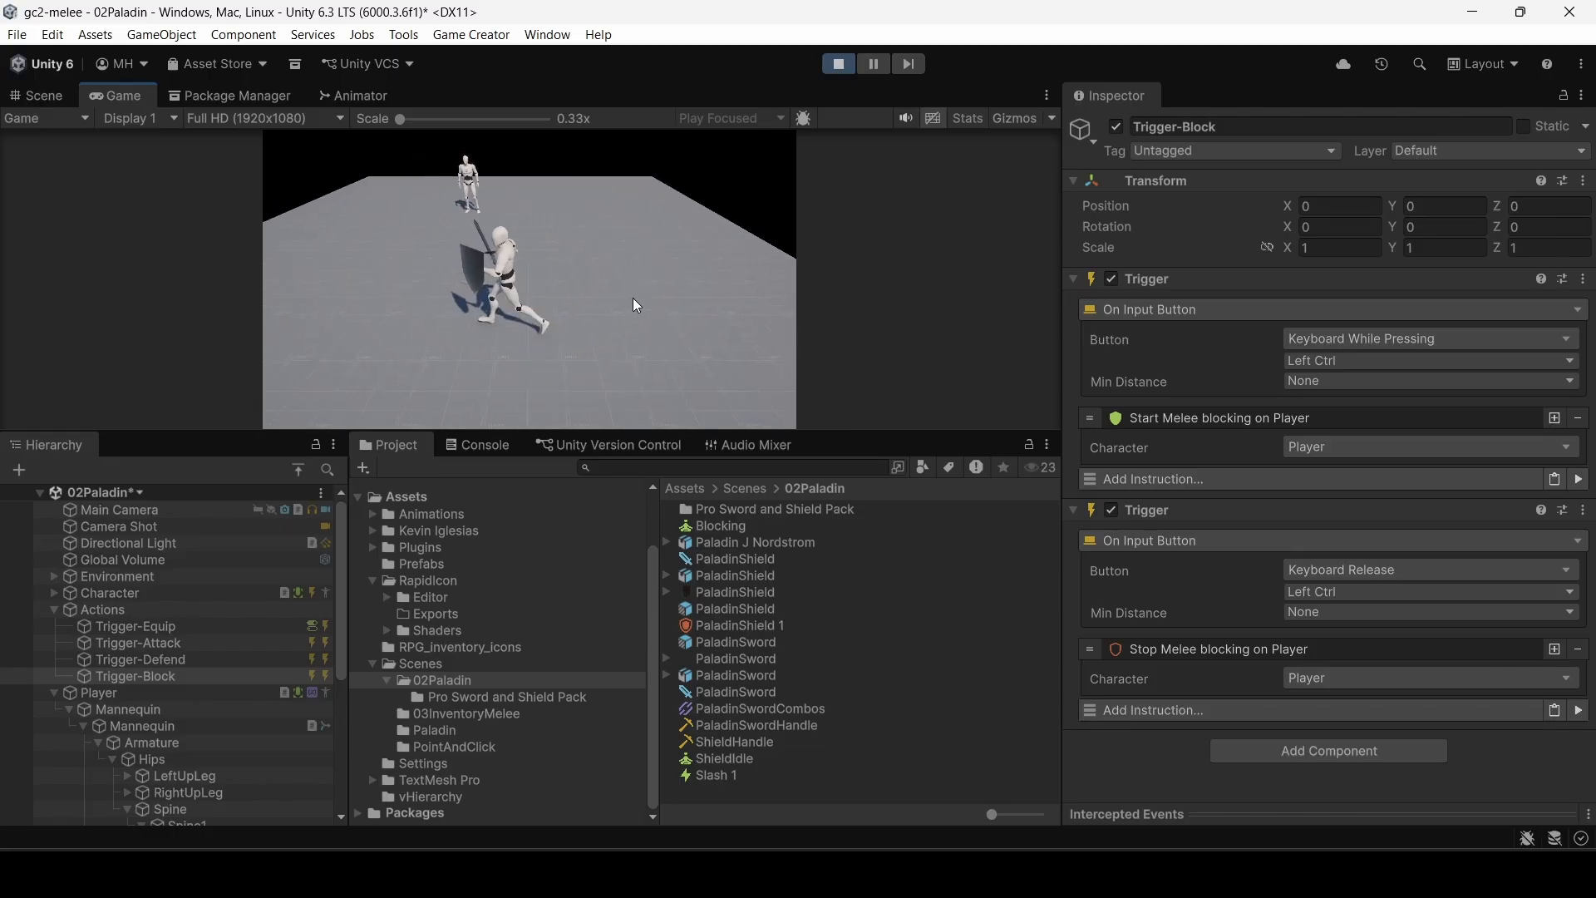
key("w")
key("ctrl")
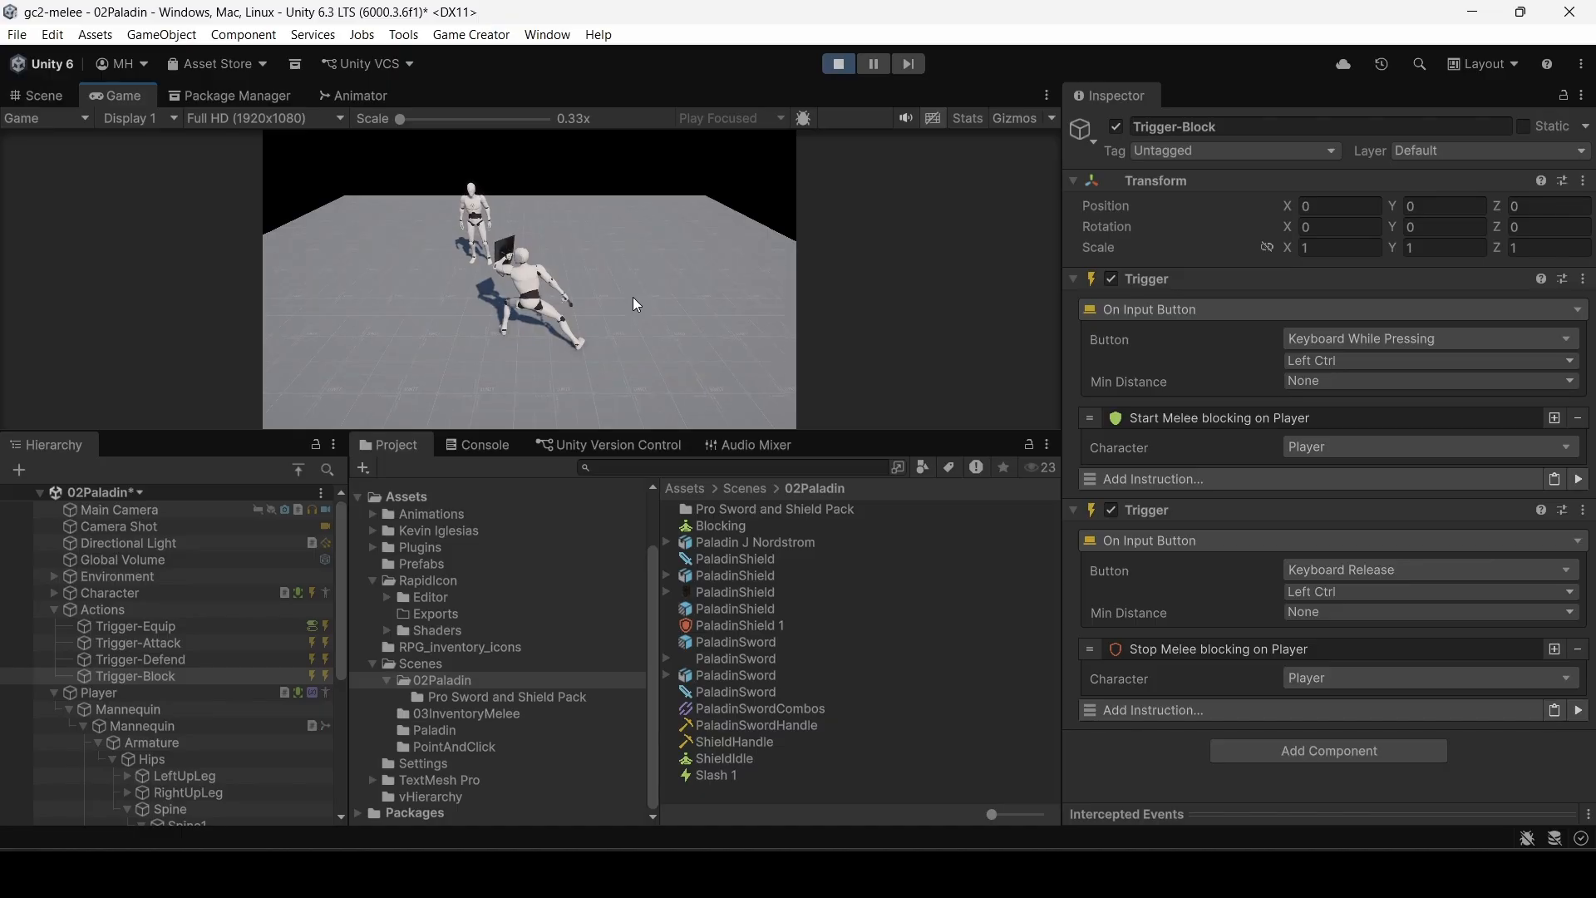
key("ctrl")
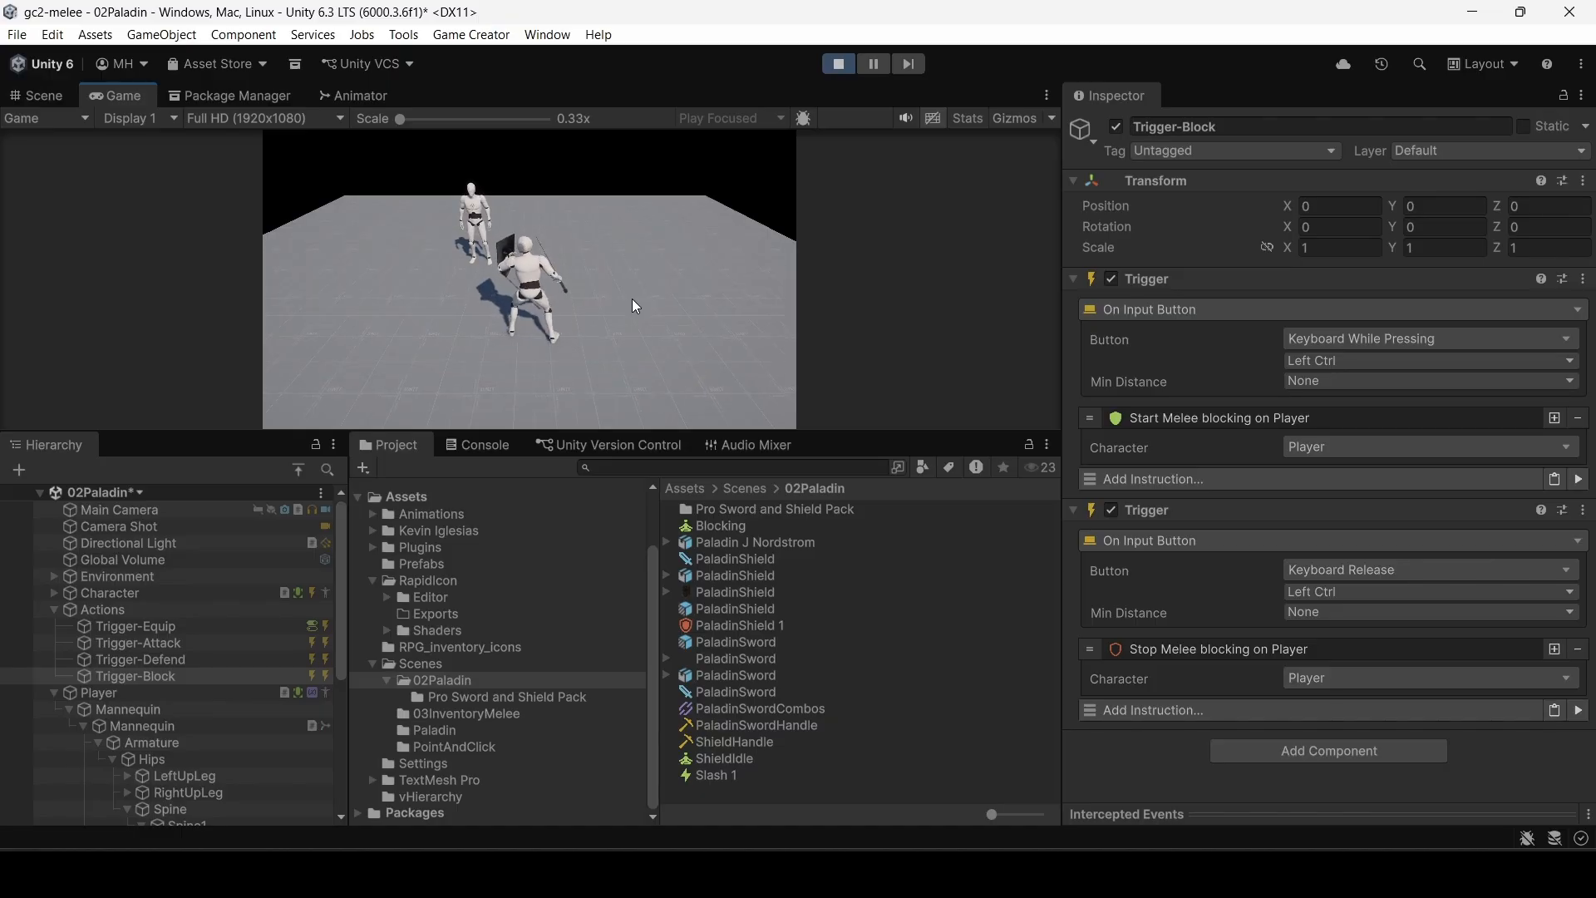
key("ctrl")
key("ctrl")
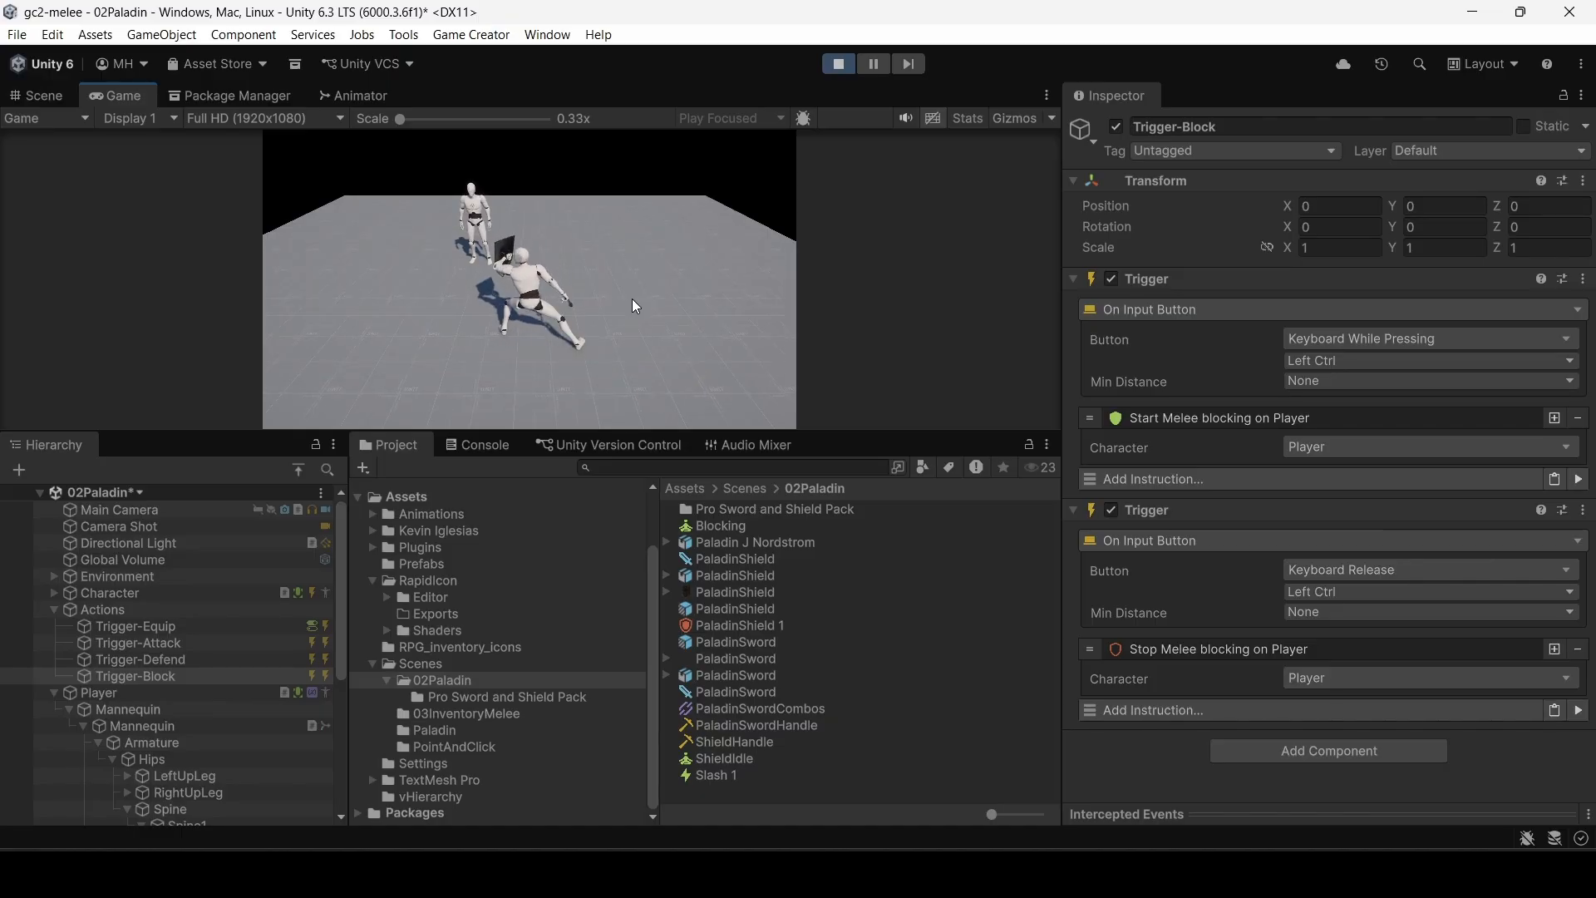
key("ctrl")
key("ctrl")
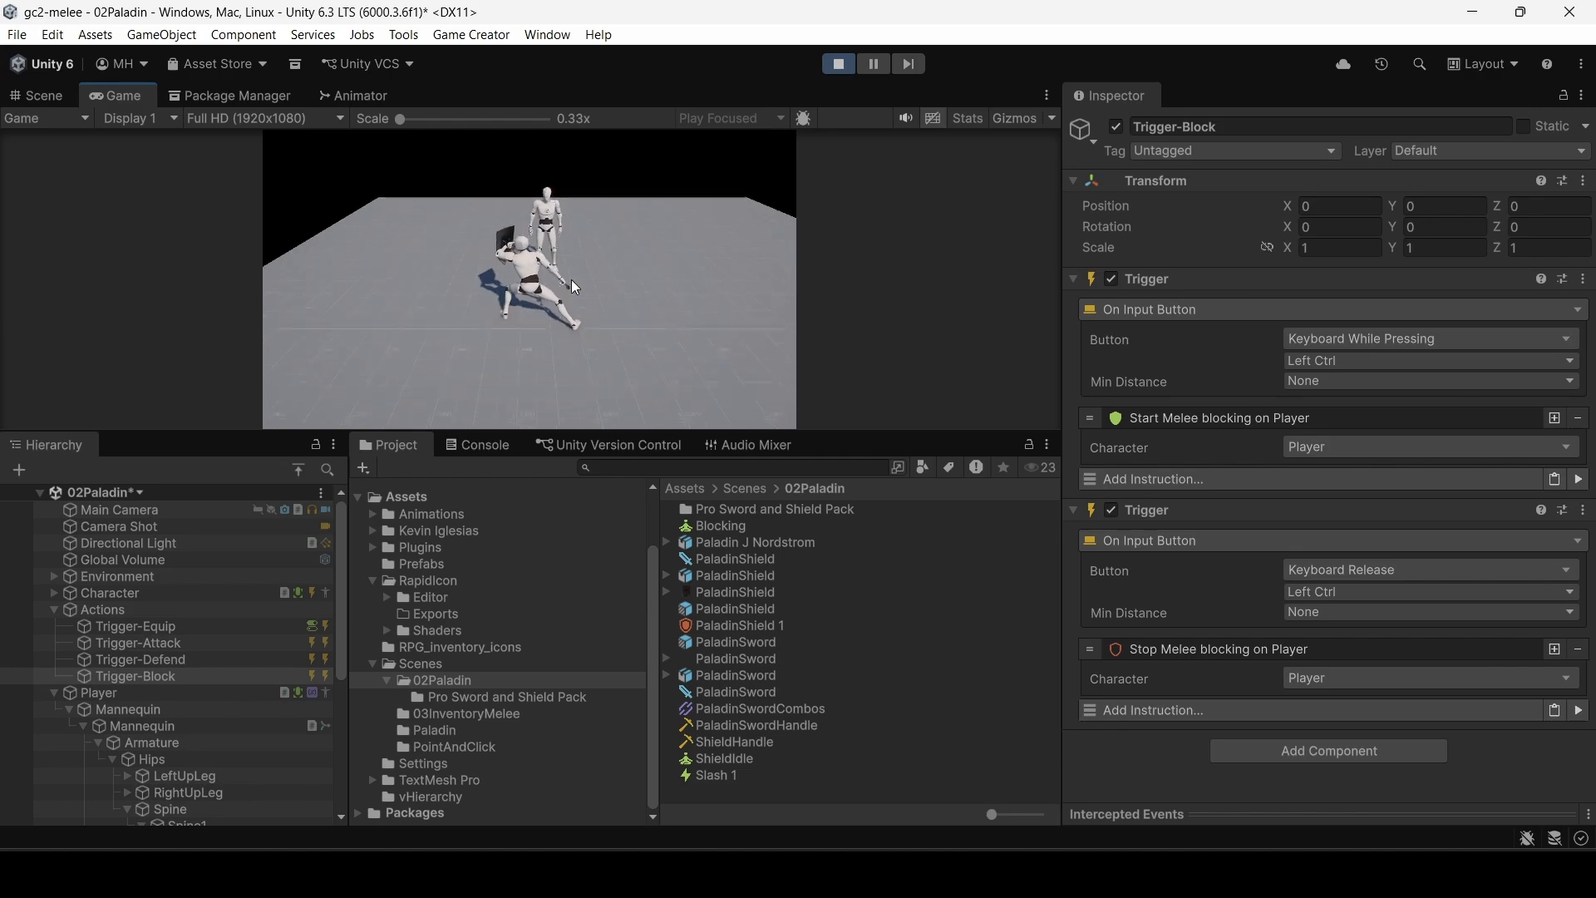
key("s")
key("ctrl")
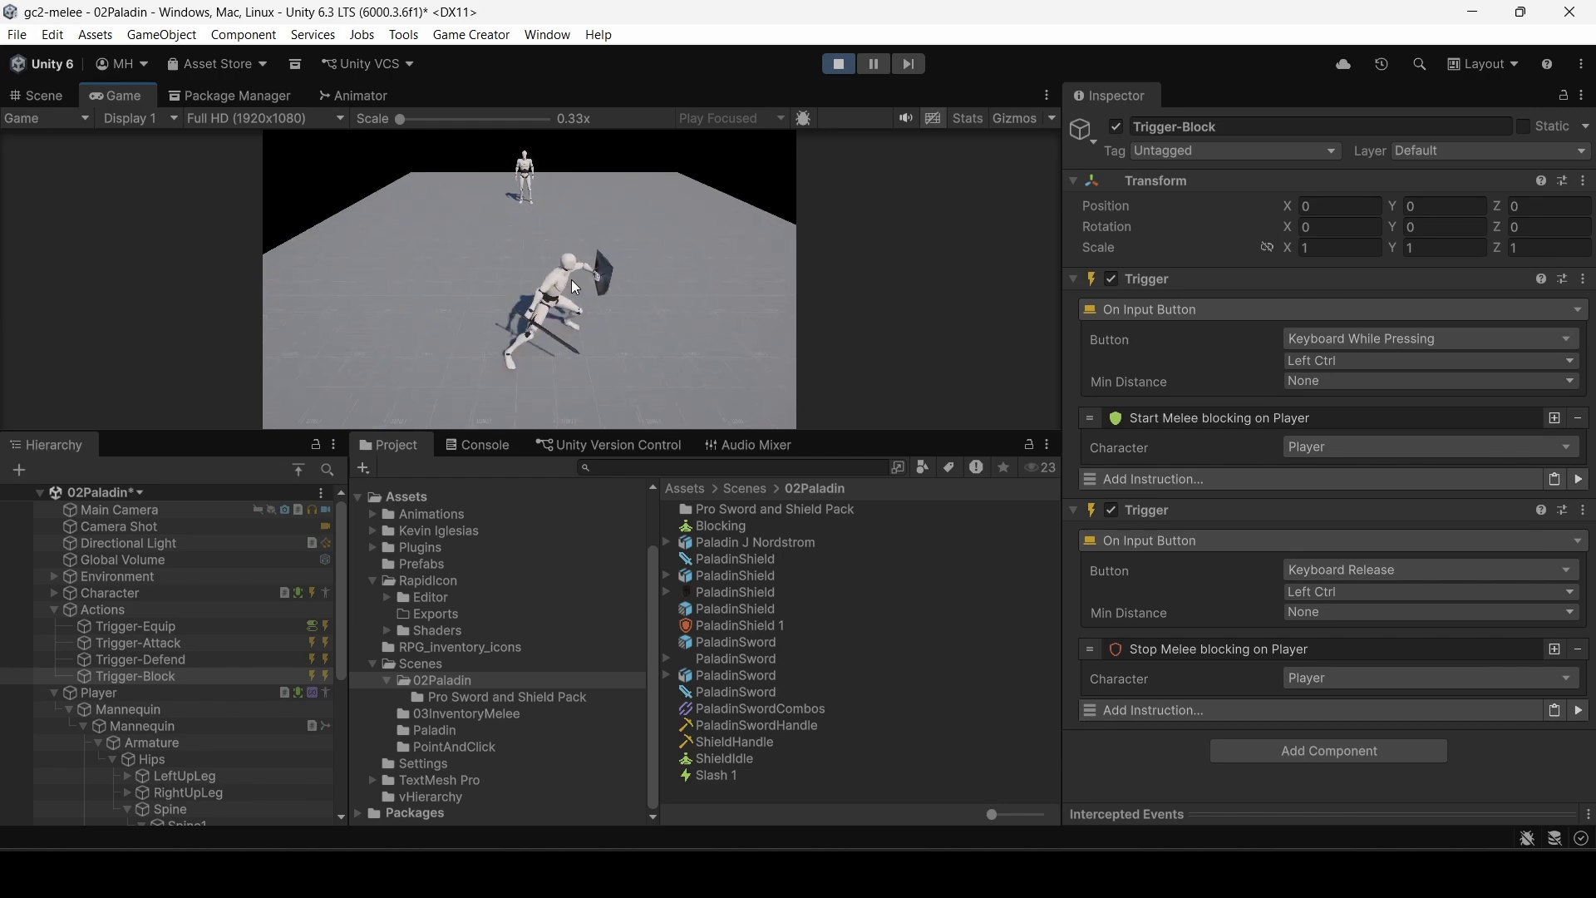
key("d")
key("w")
key("a")
key("s")
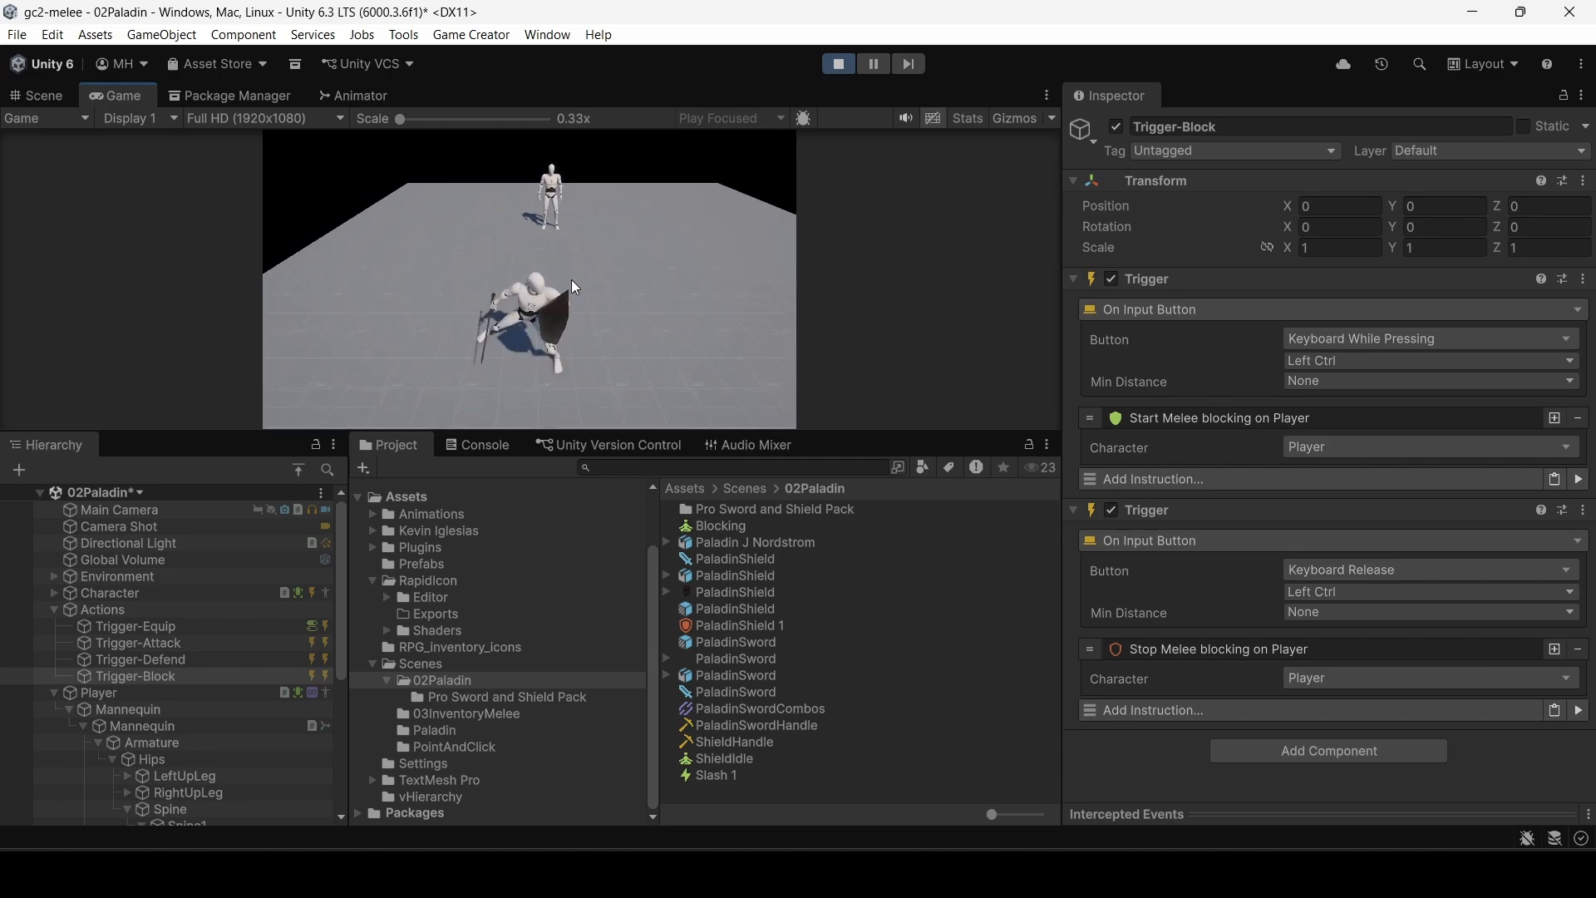
key("d")
key("w")
key("a")
key("s")
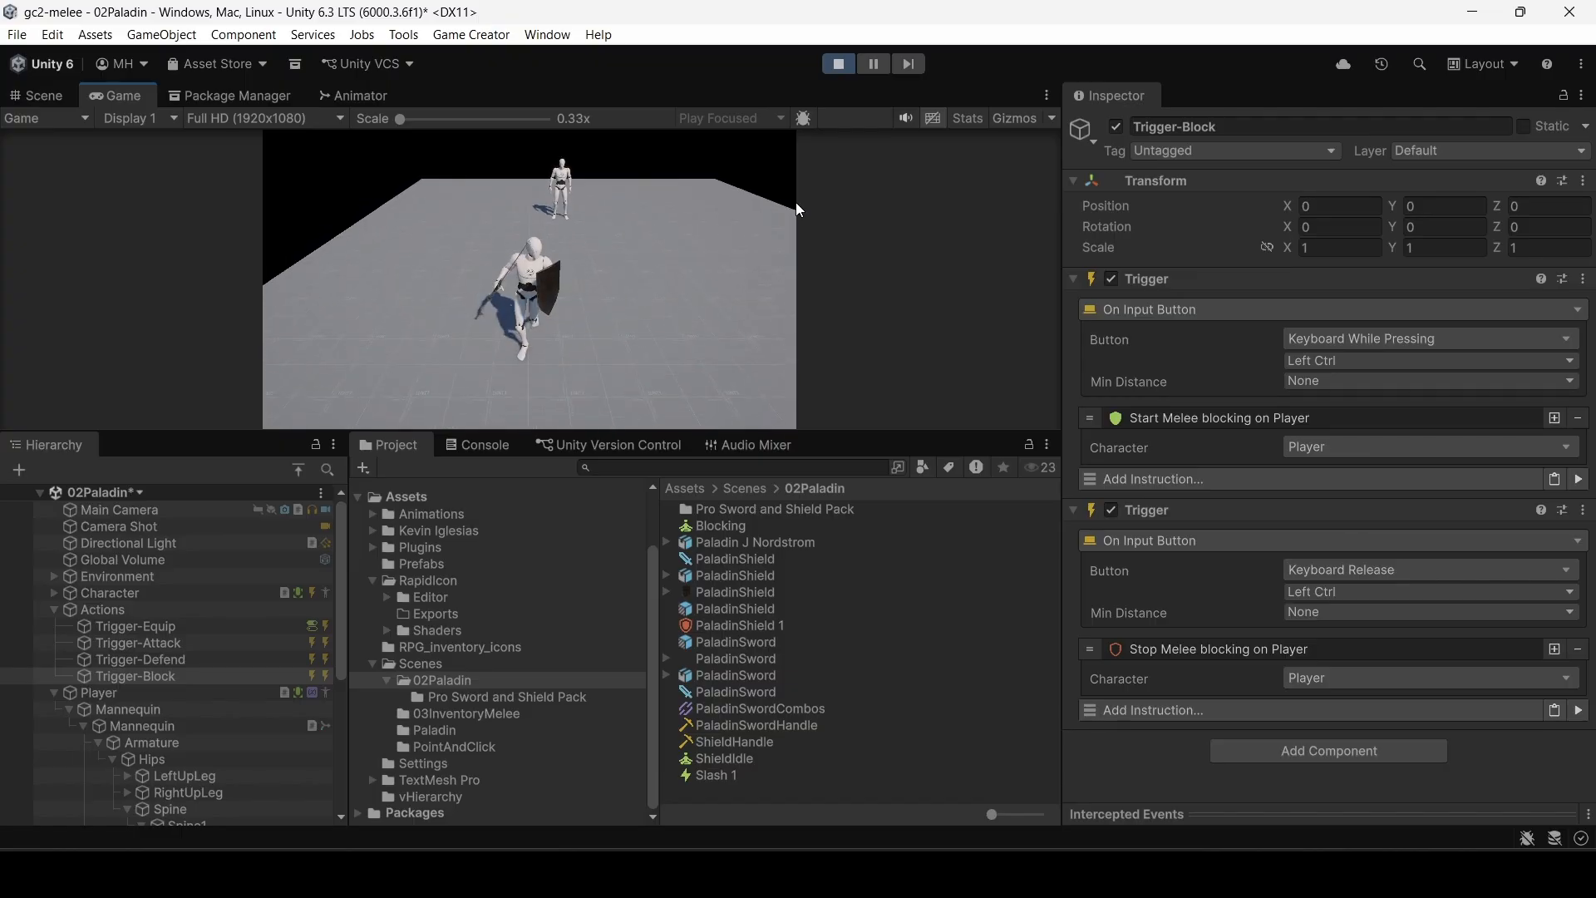
left_click(836, 66)
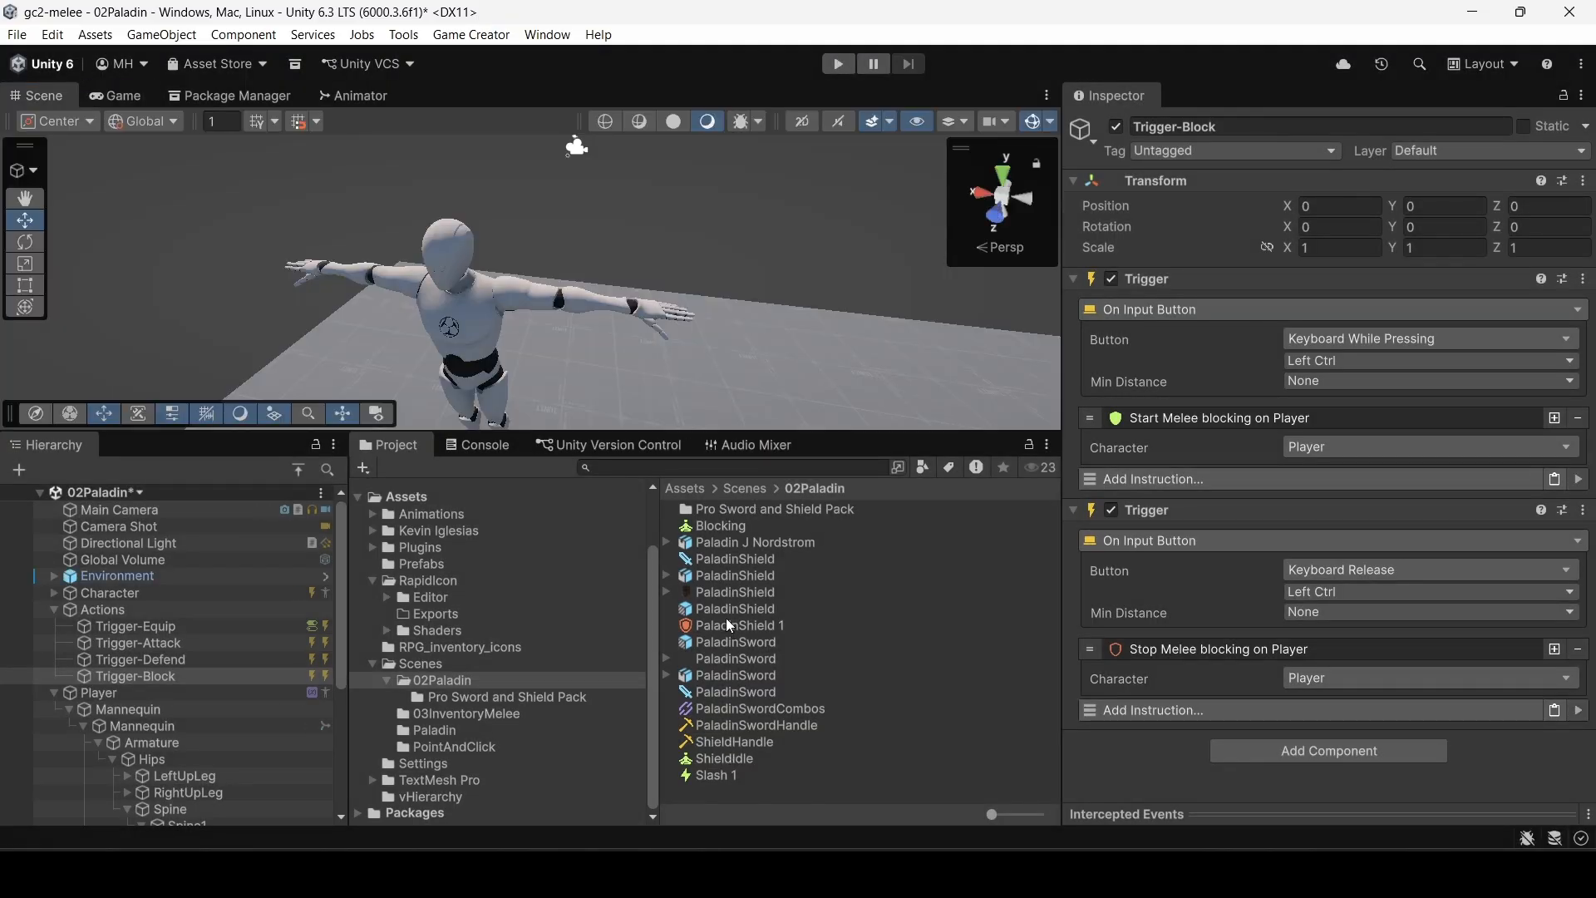
left_click(740, 525)
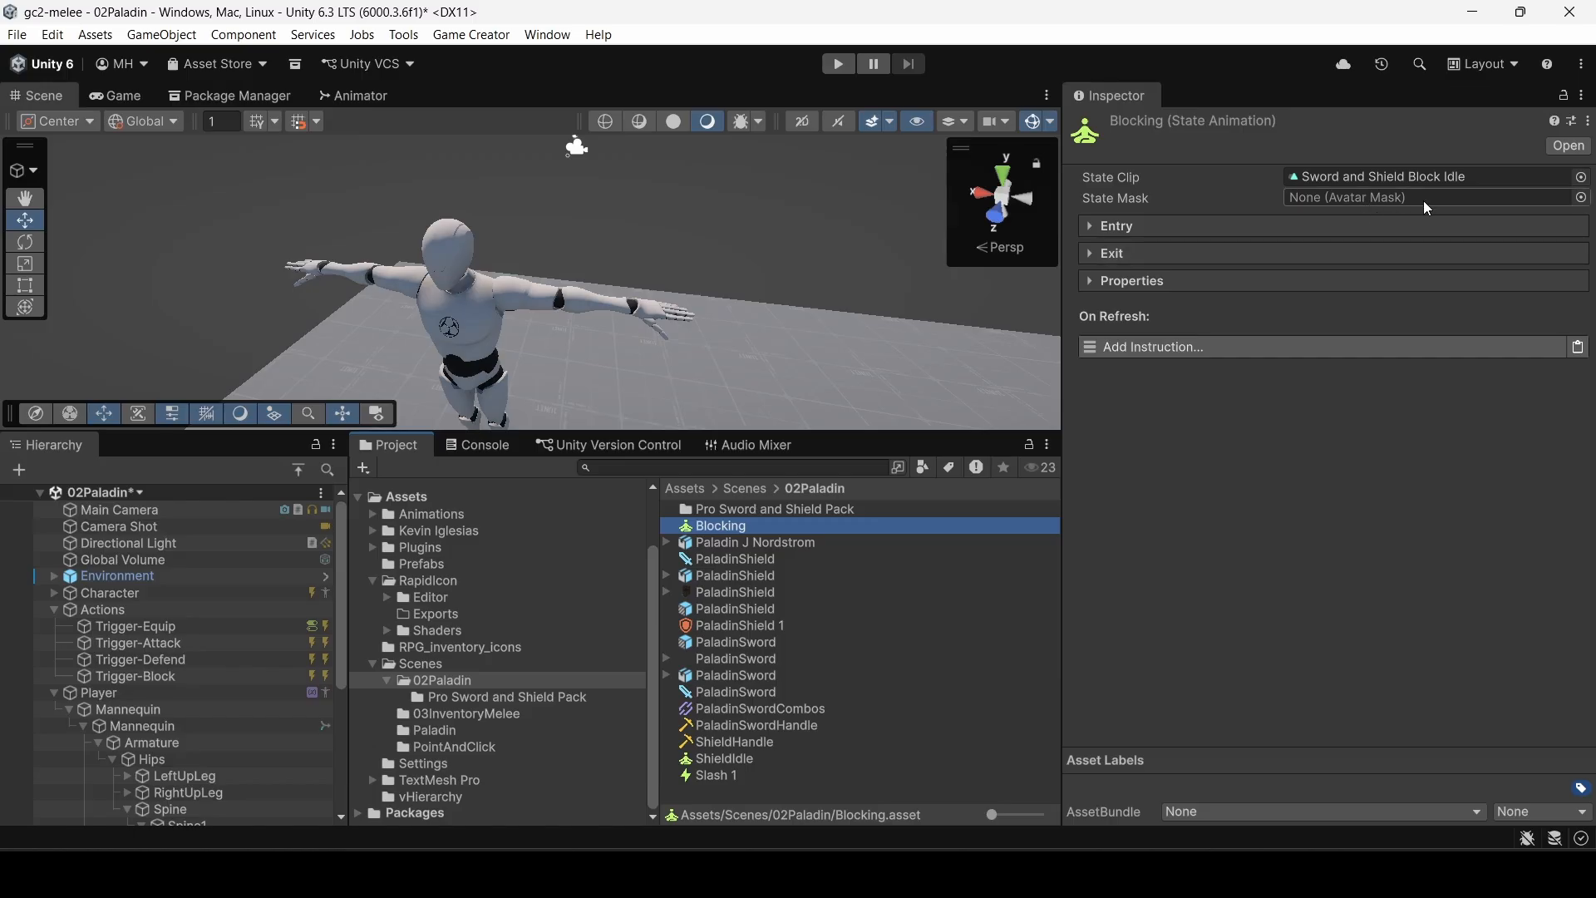
left_click(1581, 198)
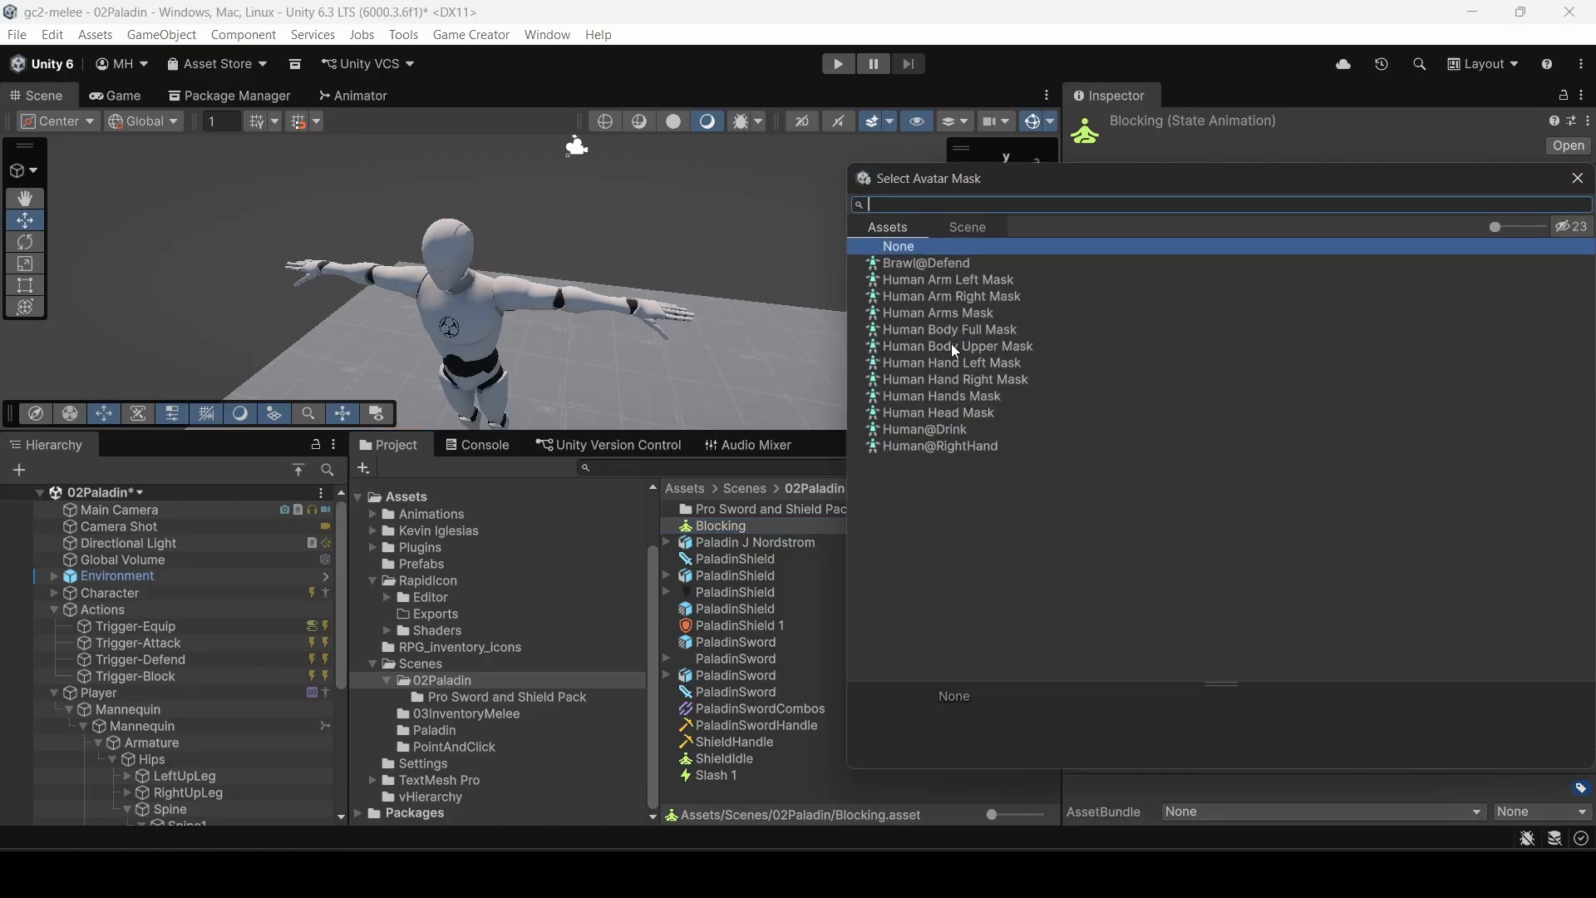
left_click(1578, 178)
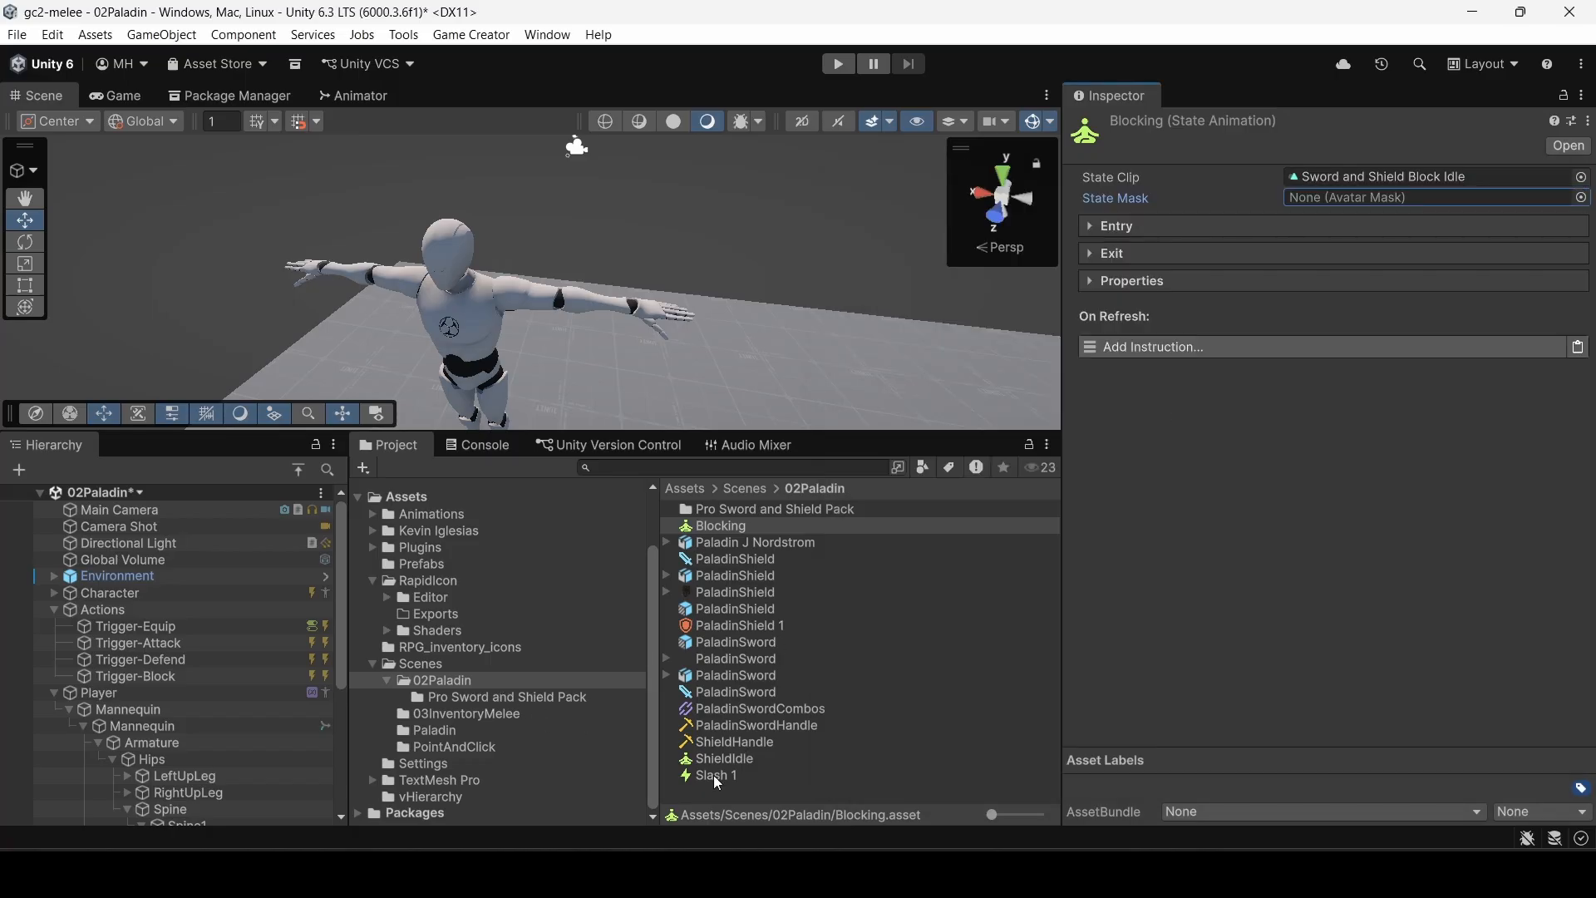
Step: Create an avatar mask in the 02Paladin folder and name it UpperBodyMask
right_click(741, 792)
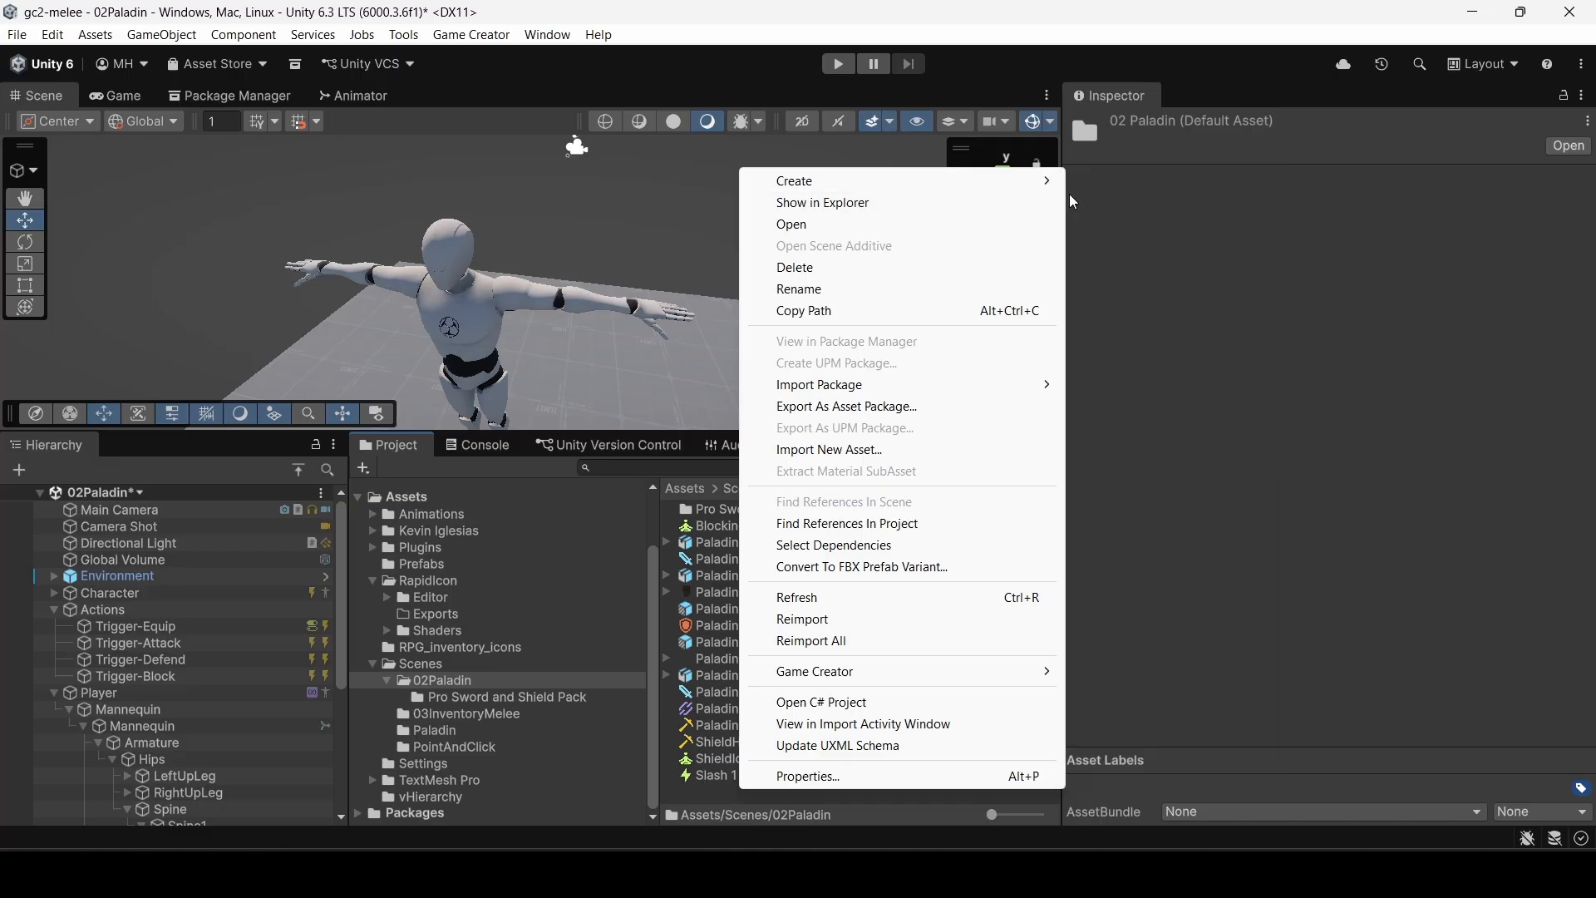
mouse_move(1043, 185)
mouse_move(1137, 308)
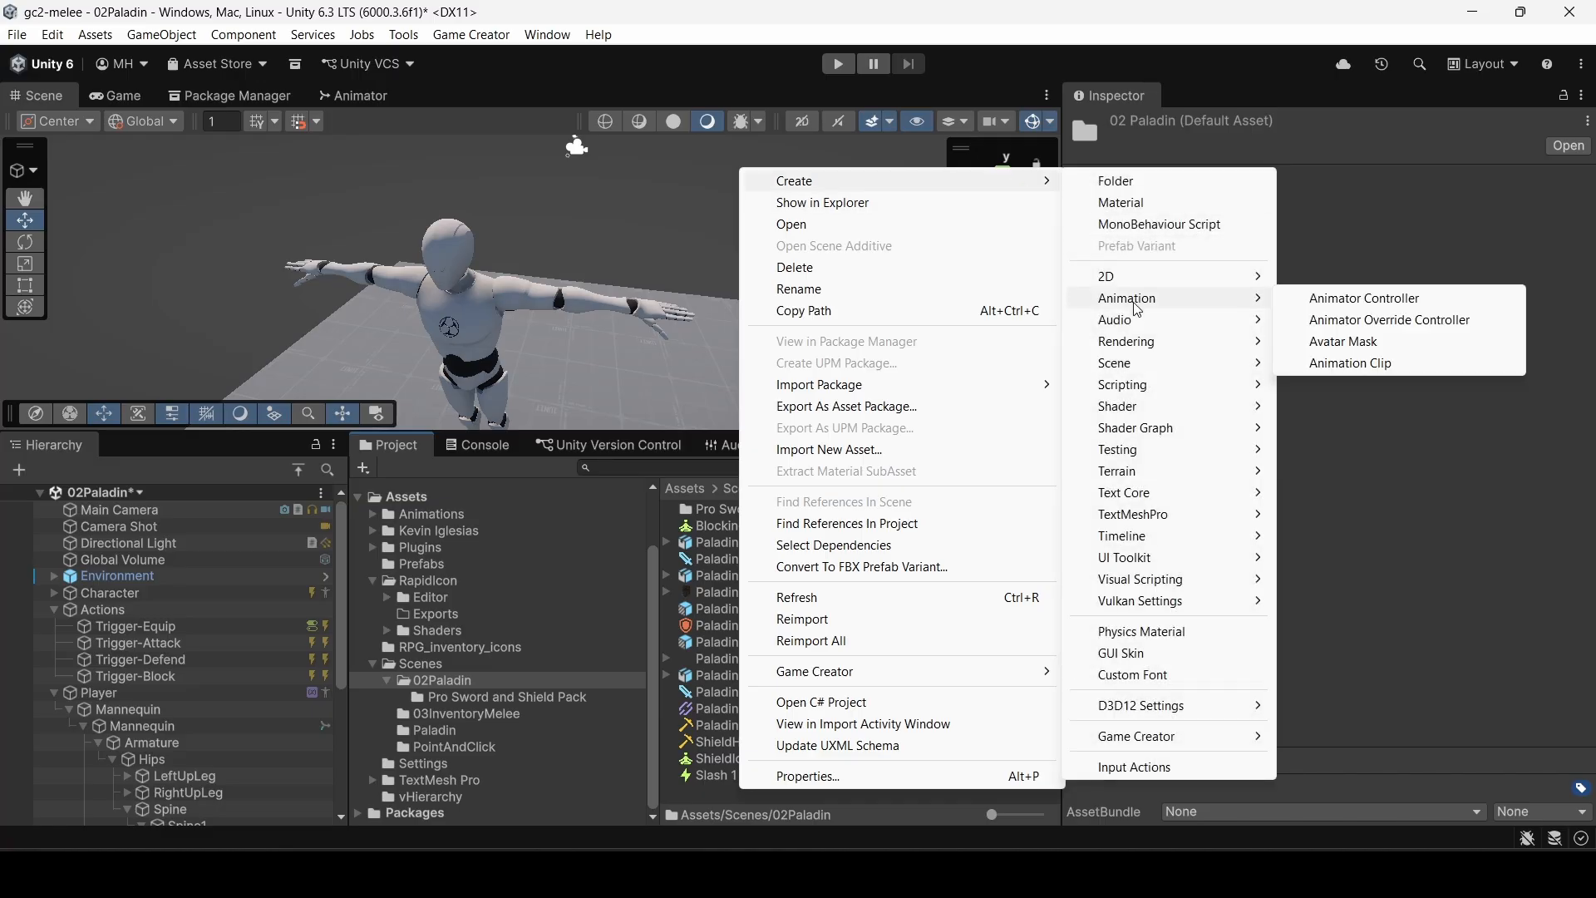
left_click(1363, 343)
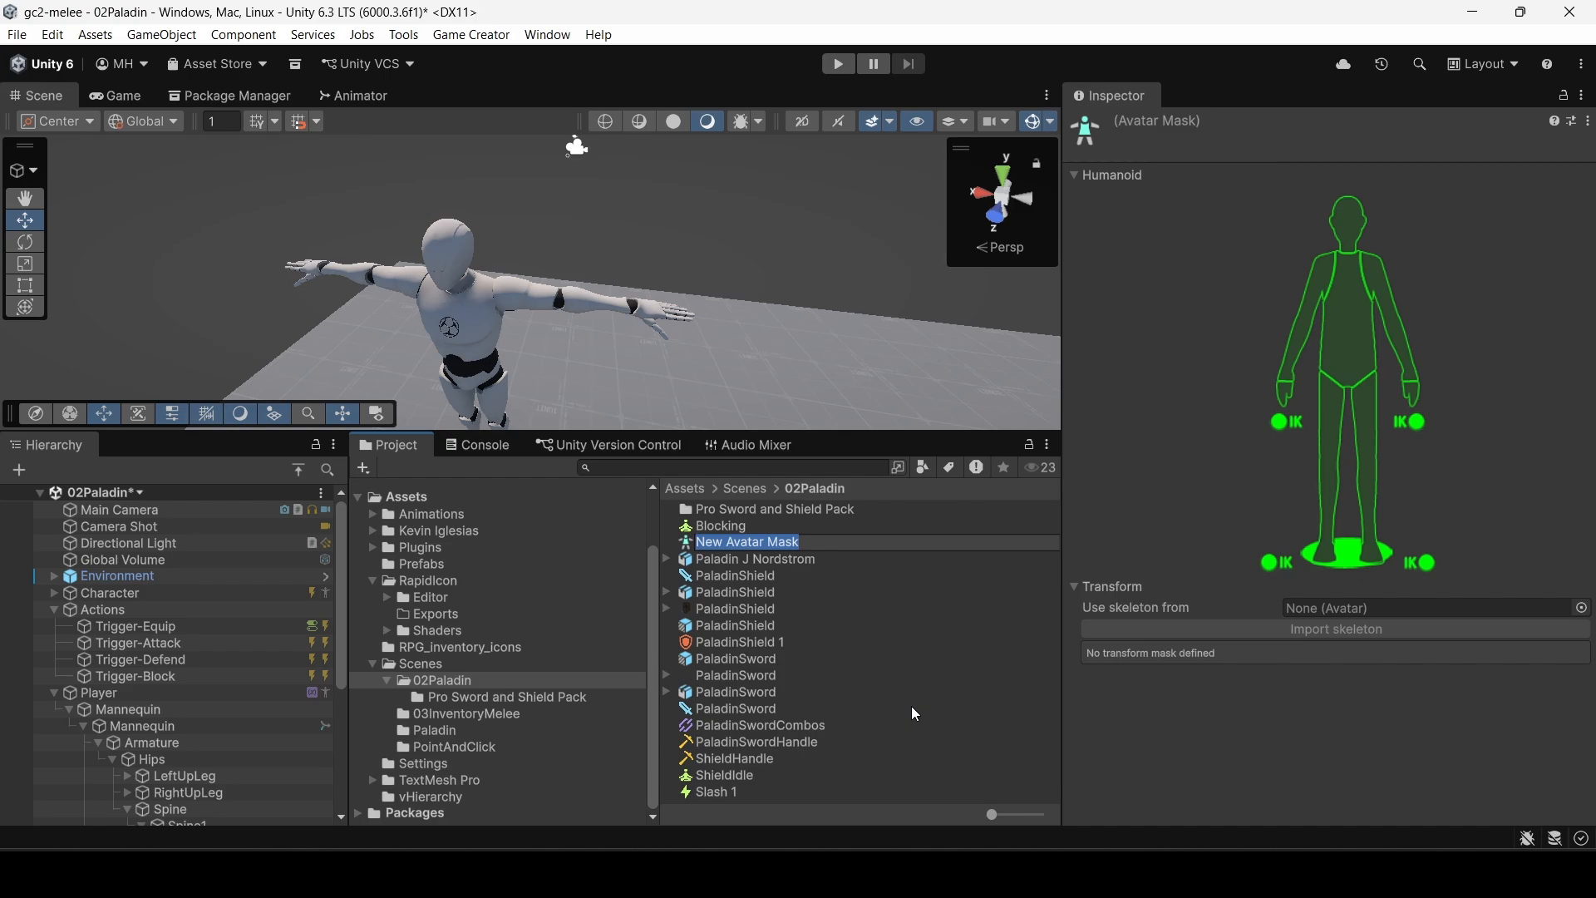
type("UpperBod")
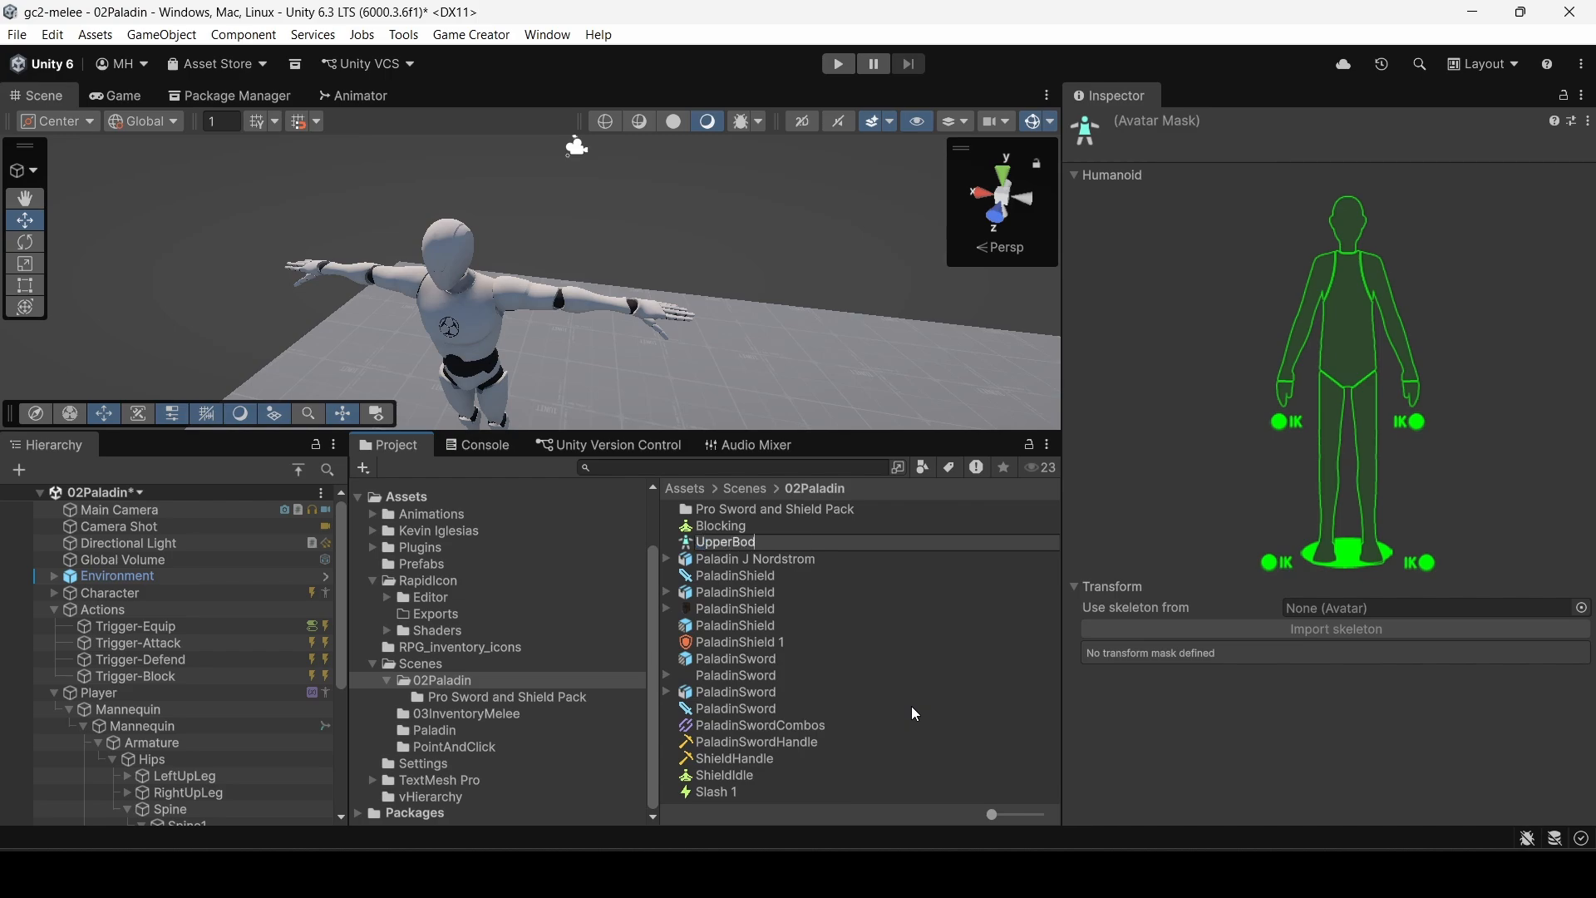
type("yMask")
key("Return")
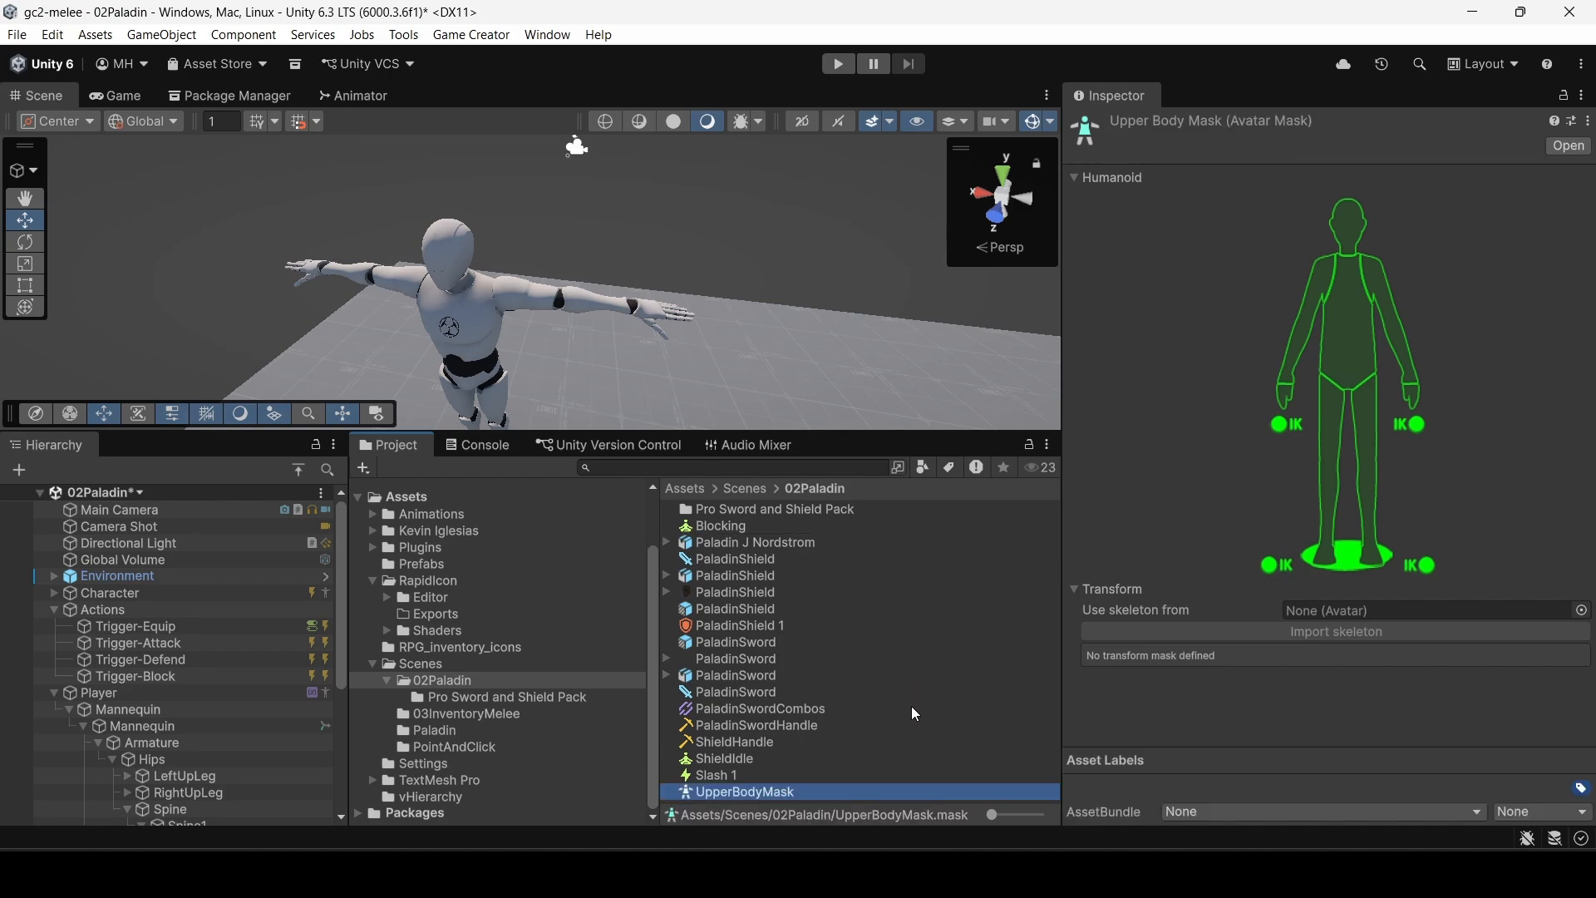
Step: Exclude both legs, both foot IK goals and the root ground disc from UpperBodyMask's humanoid body
left_click(1286, 570)
left_click(1327, 562)
left_click(1373, 557)
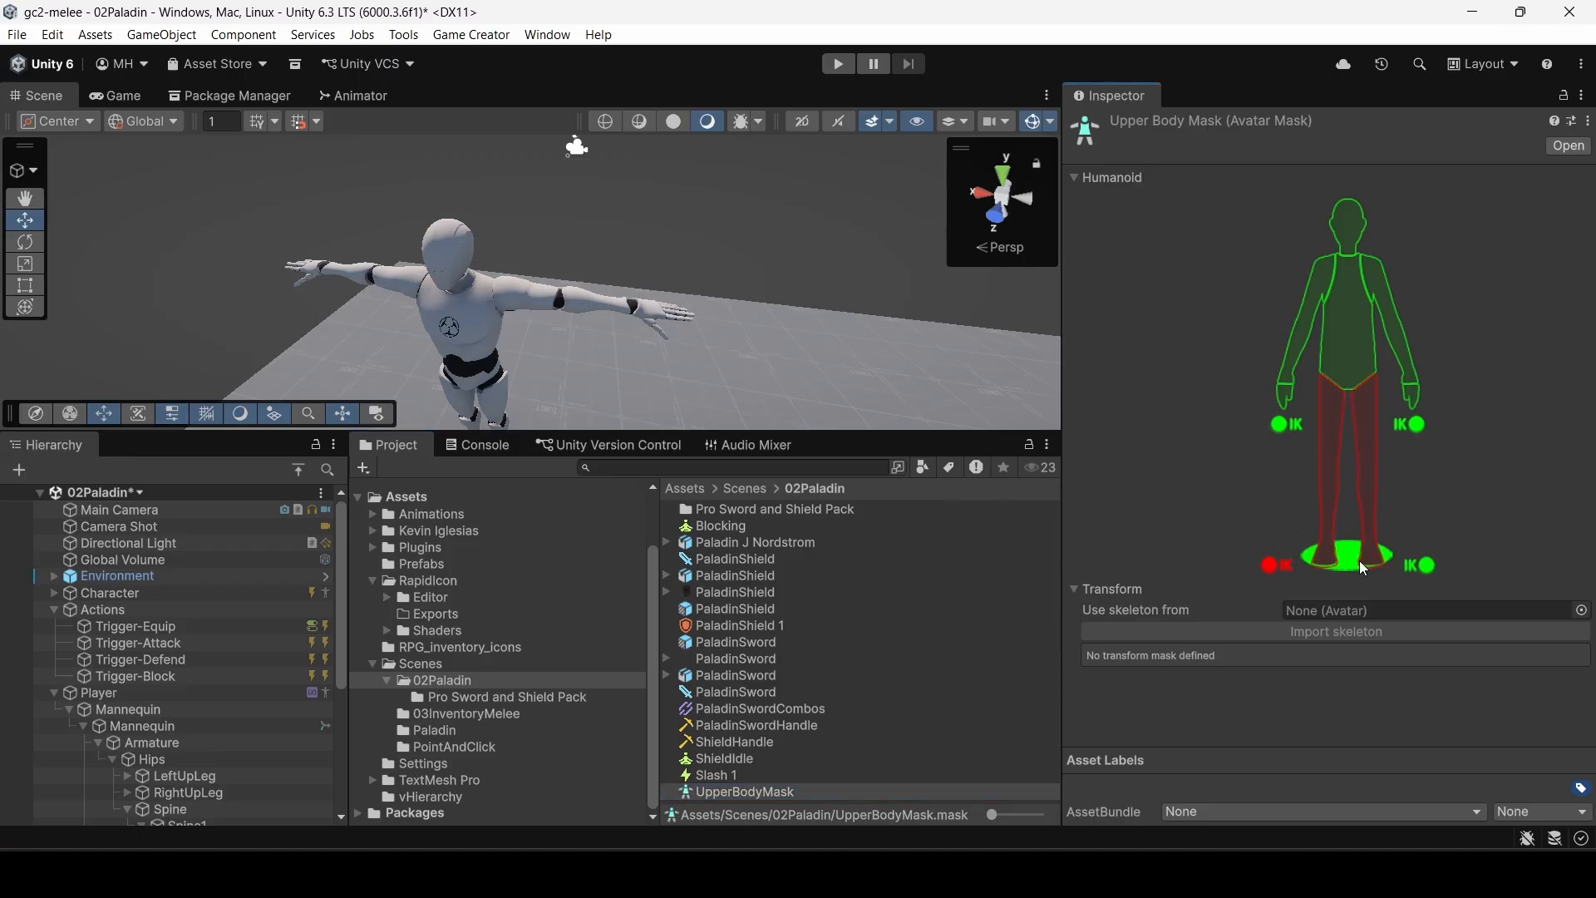
left_click(1351, 555)
left_click(1422, 566)
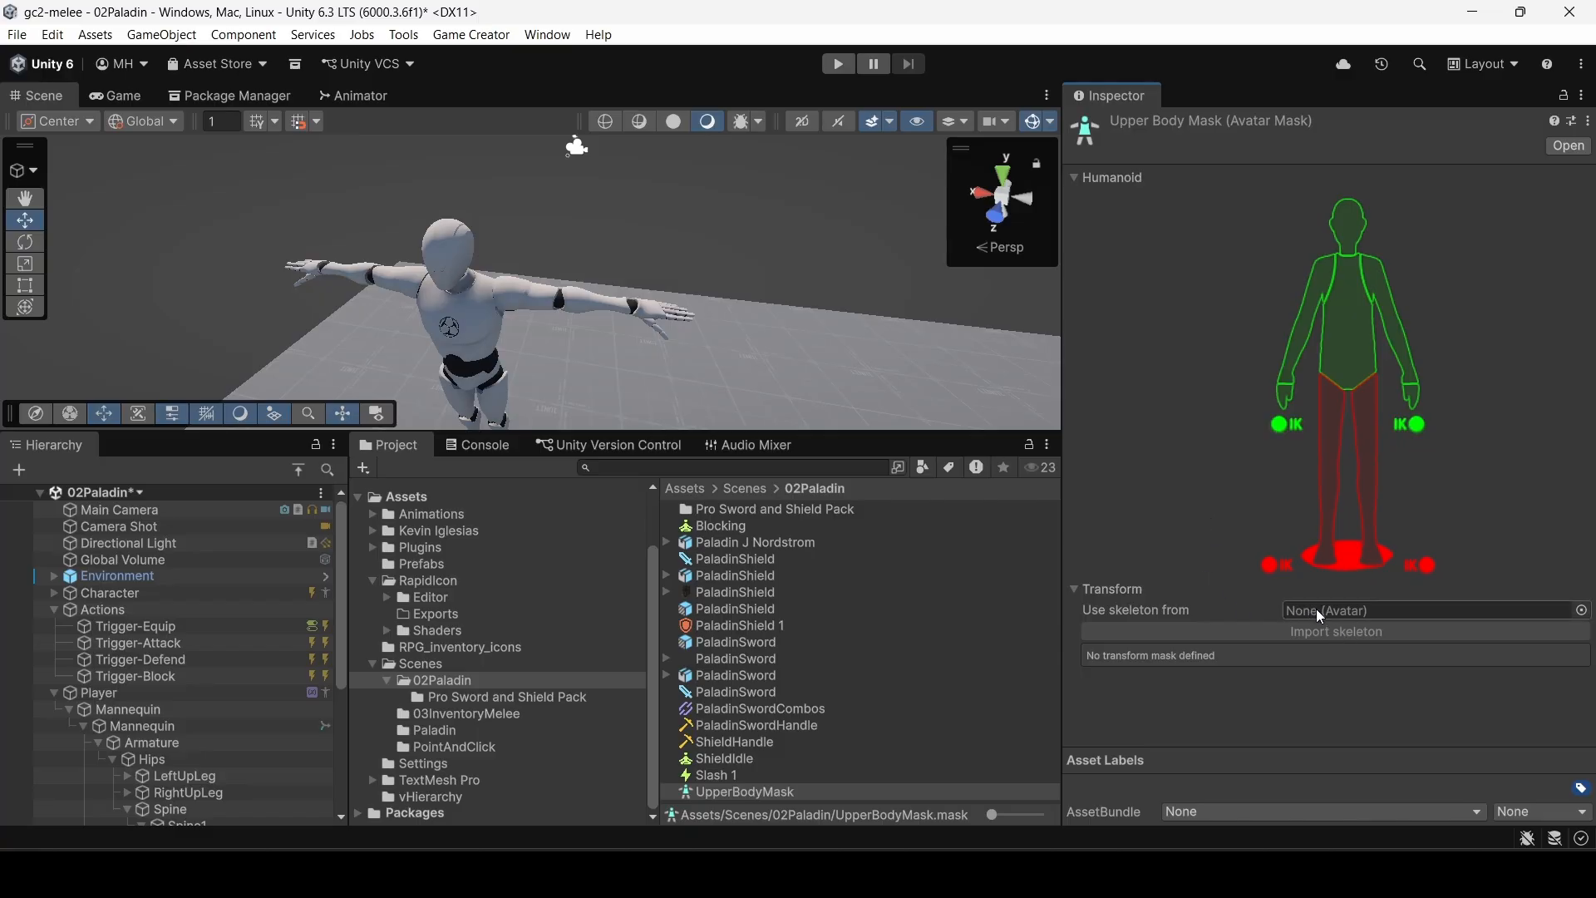
Step: Set UpperBodyMask's skeleton source to the Paladin J NordstromAvatar from the 02Paladin folder
left_click(1582, 610)
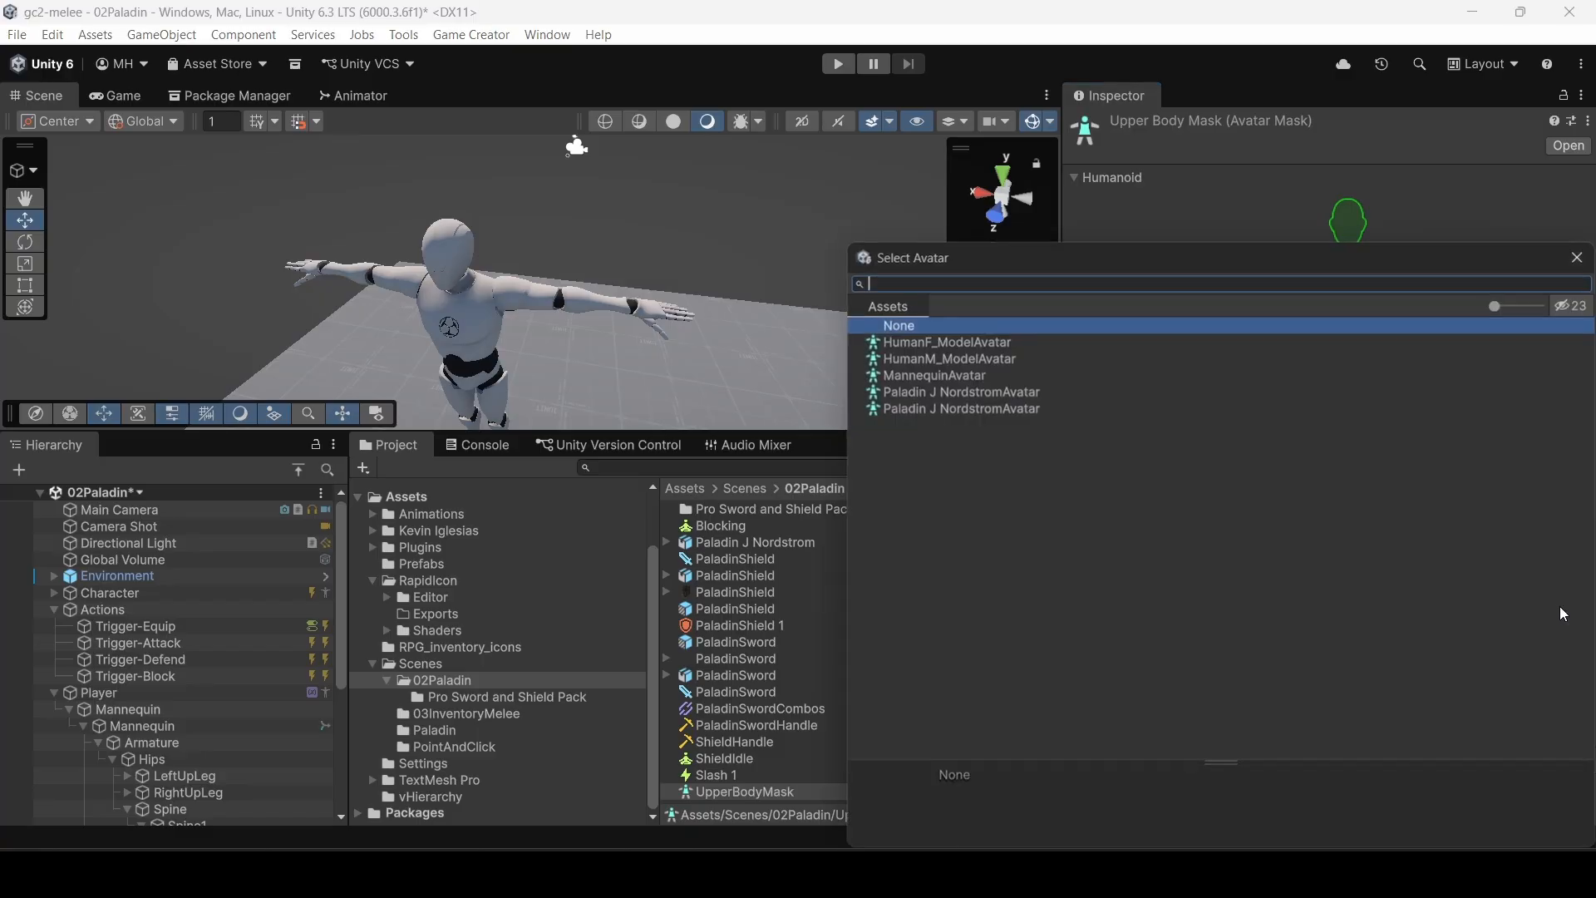
left_click(969, 407)
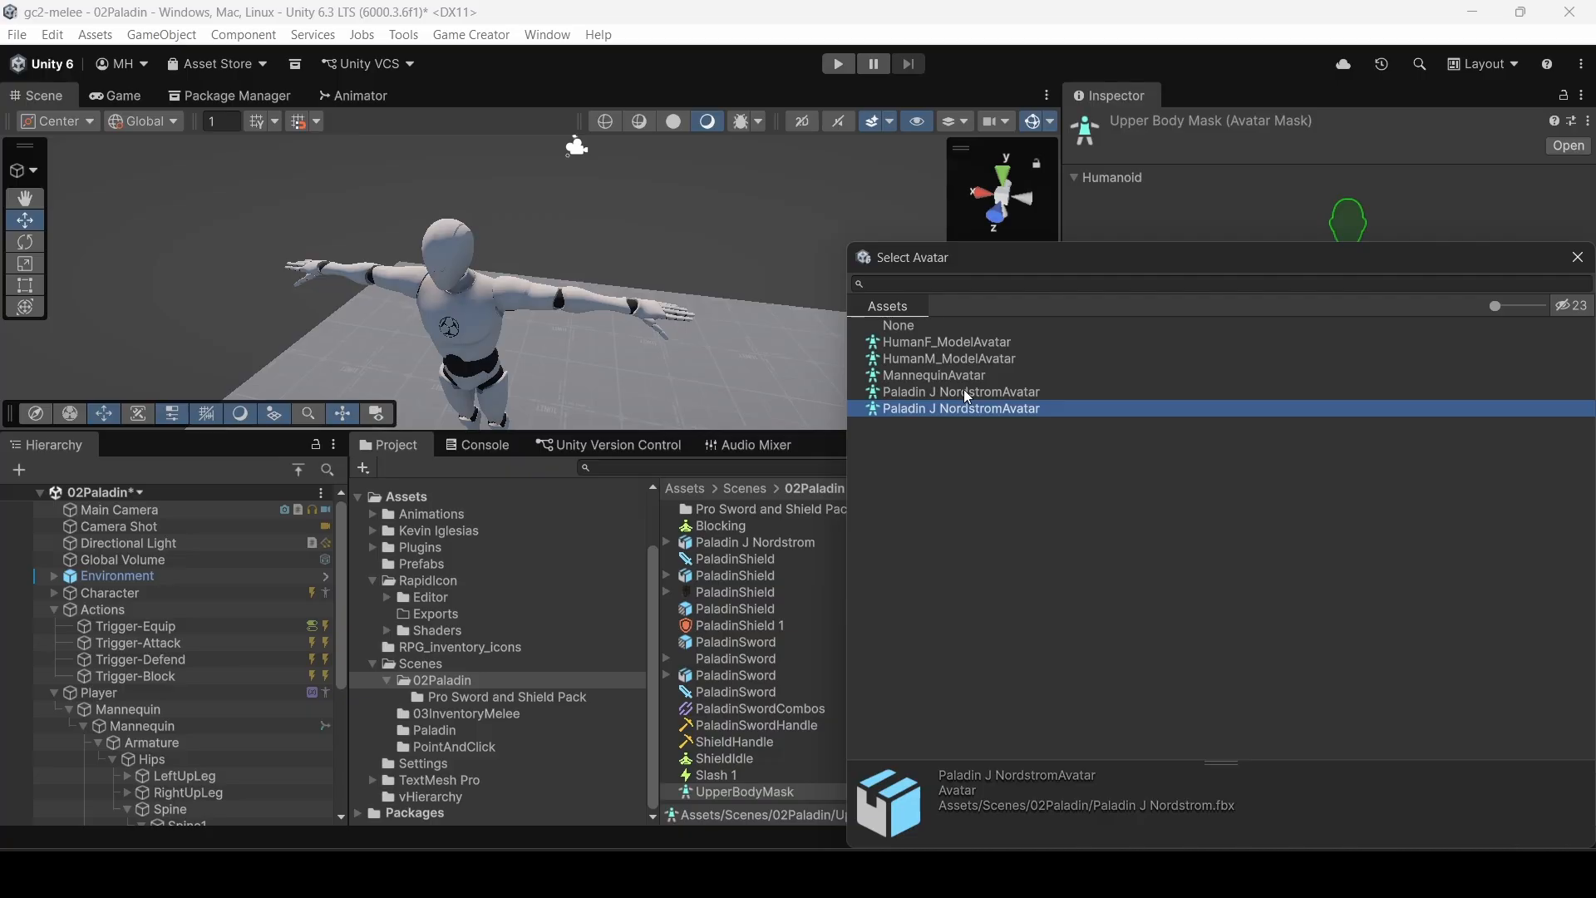
left_click(965, 392)
double_click(963, 406)
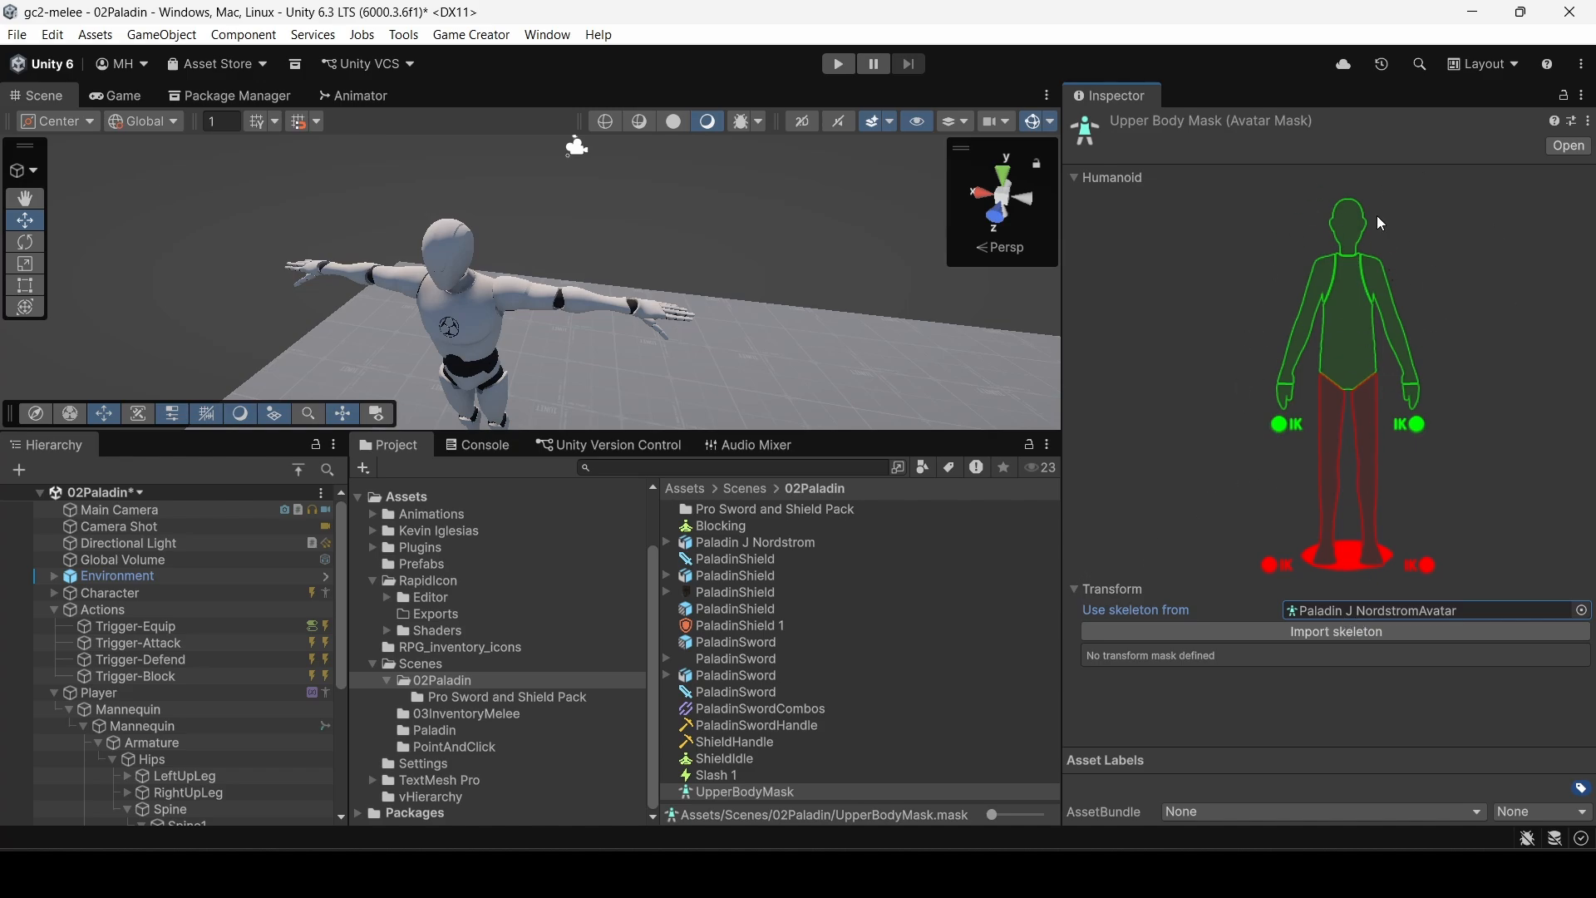
Step: Assign UpperBodyMask as the State Mask of both the ShieldIdle and Blocking state animations
left_click(717, 758)
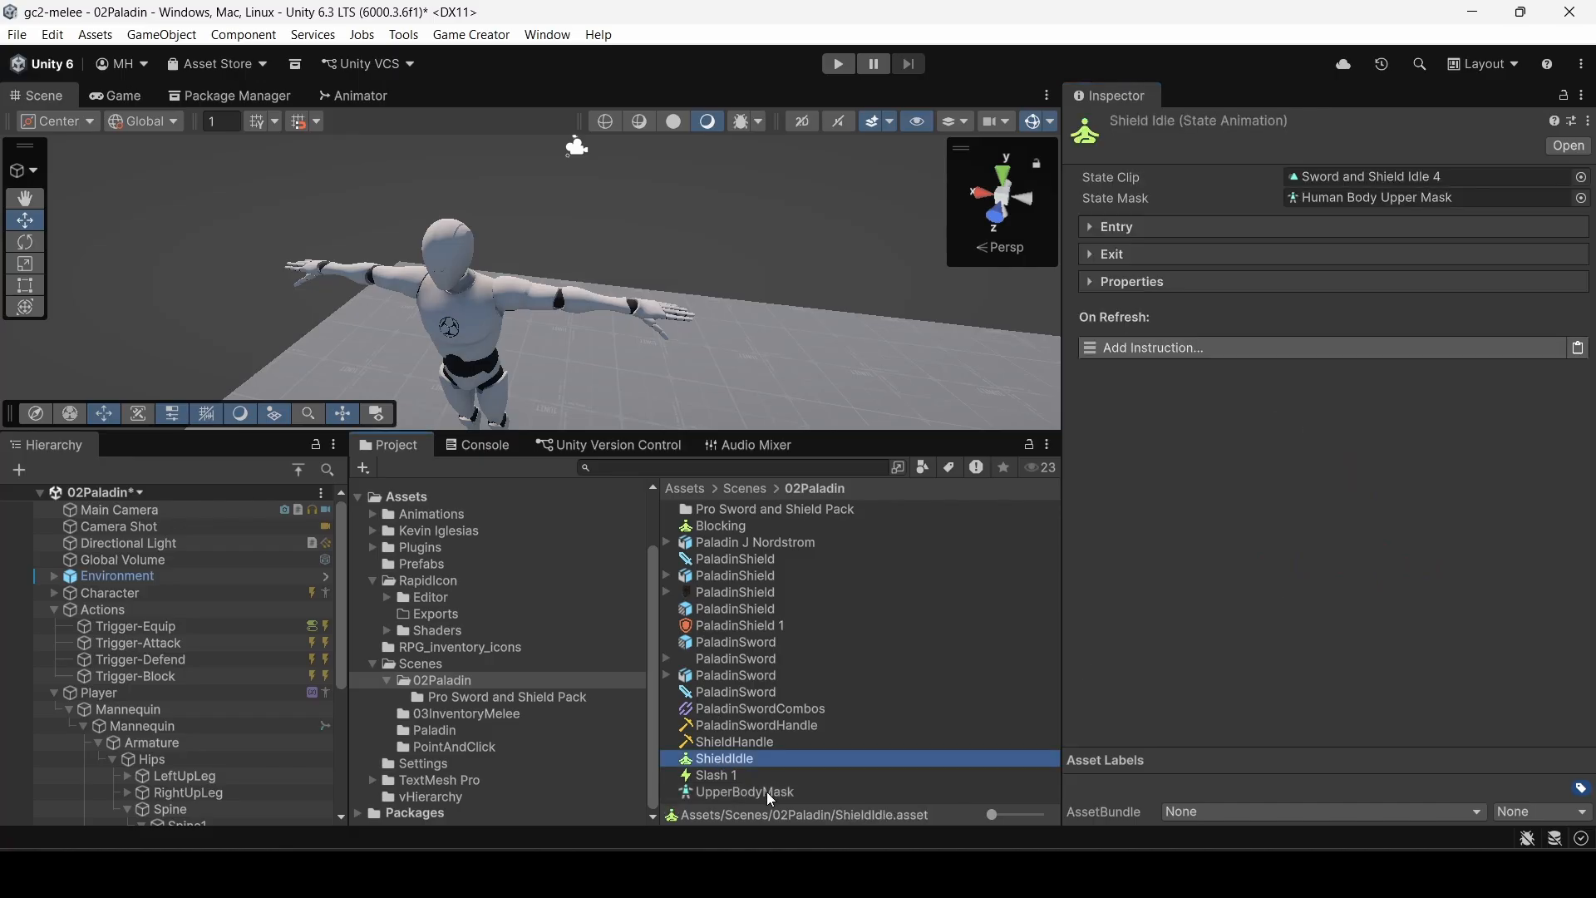
left_click_drag(768, 793, 1388, 199)
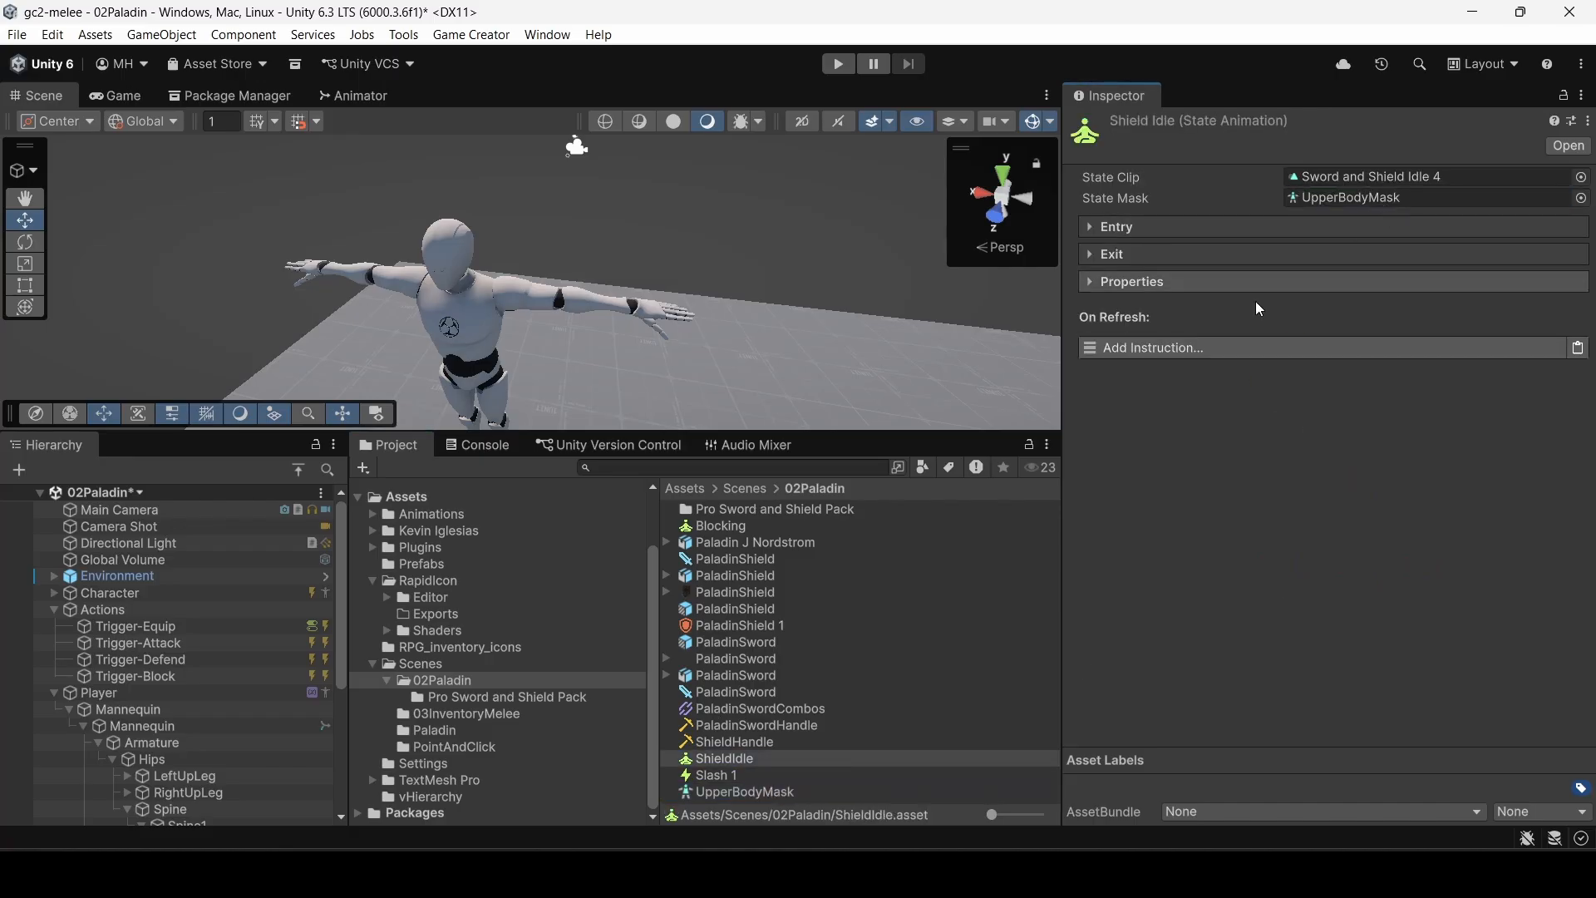
left_click(725, 526)
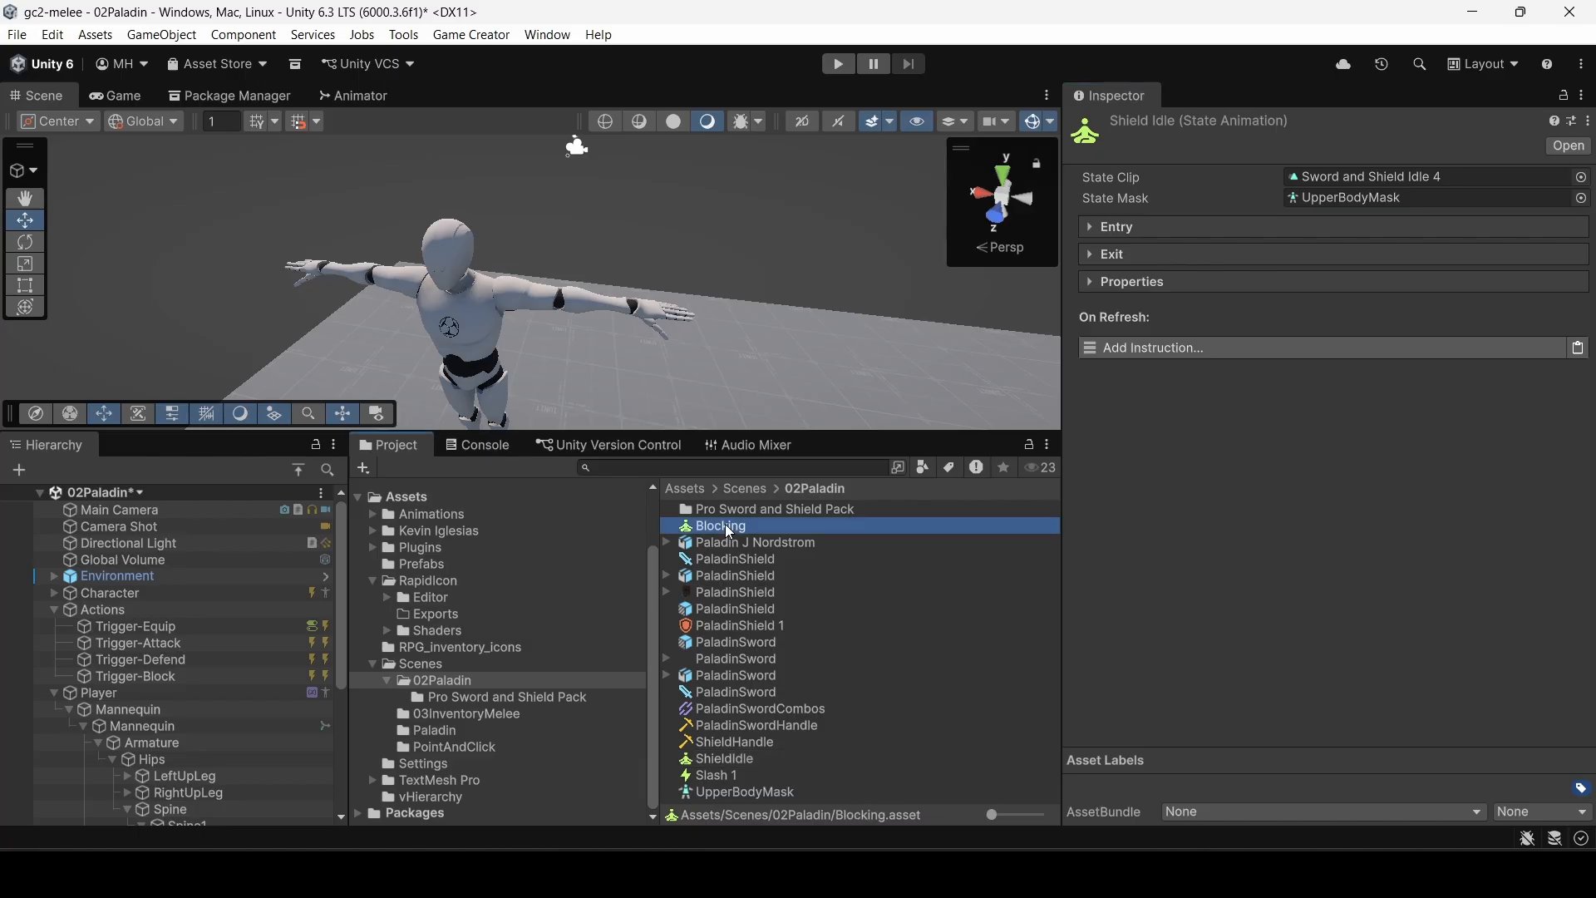
left_click_drag(753, 794, 1345, 203)
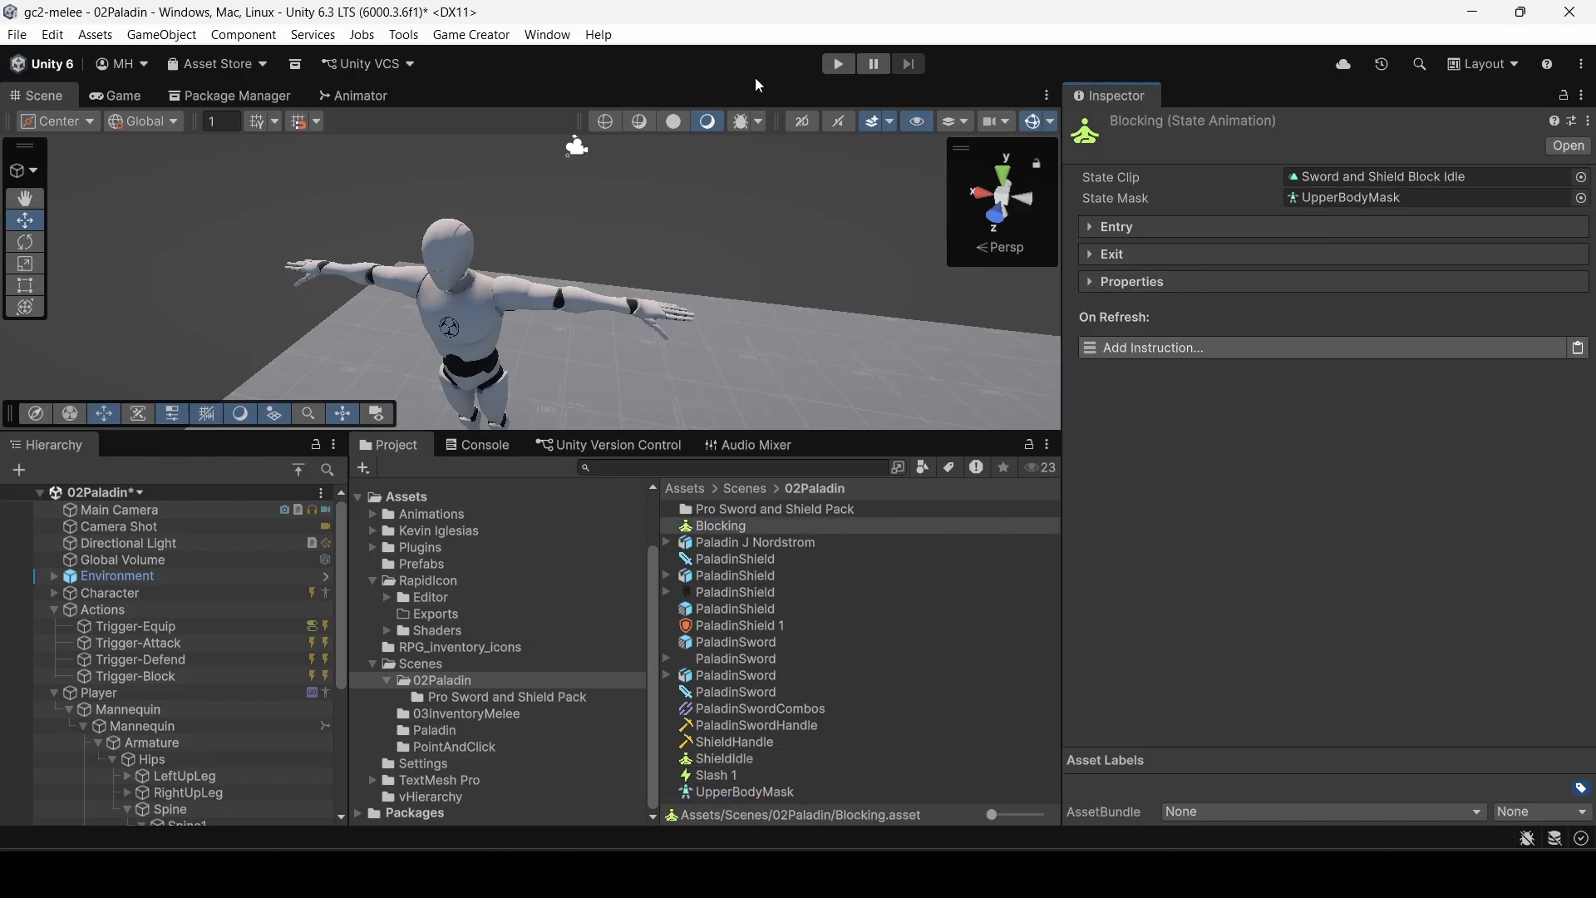
Step: Start play mode, equip the sword and shield, and test the masked block while moving forward and back
left_click(838, 66)
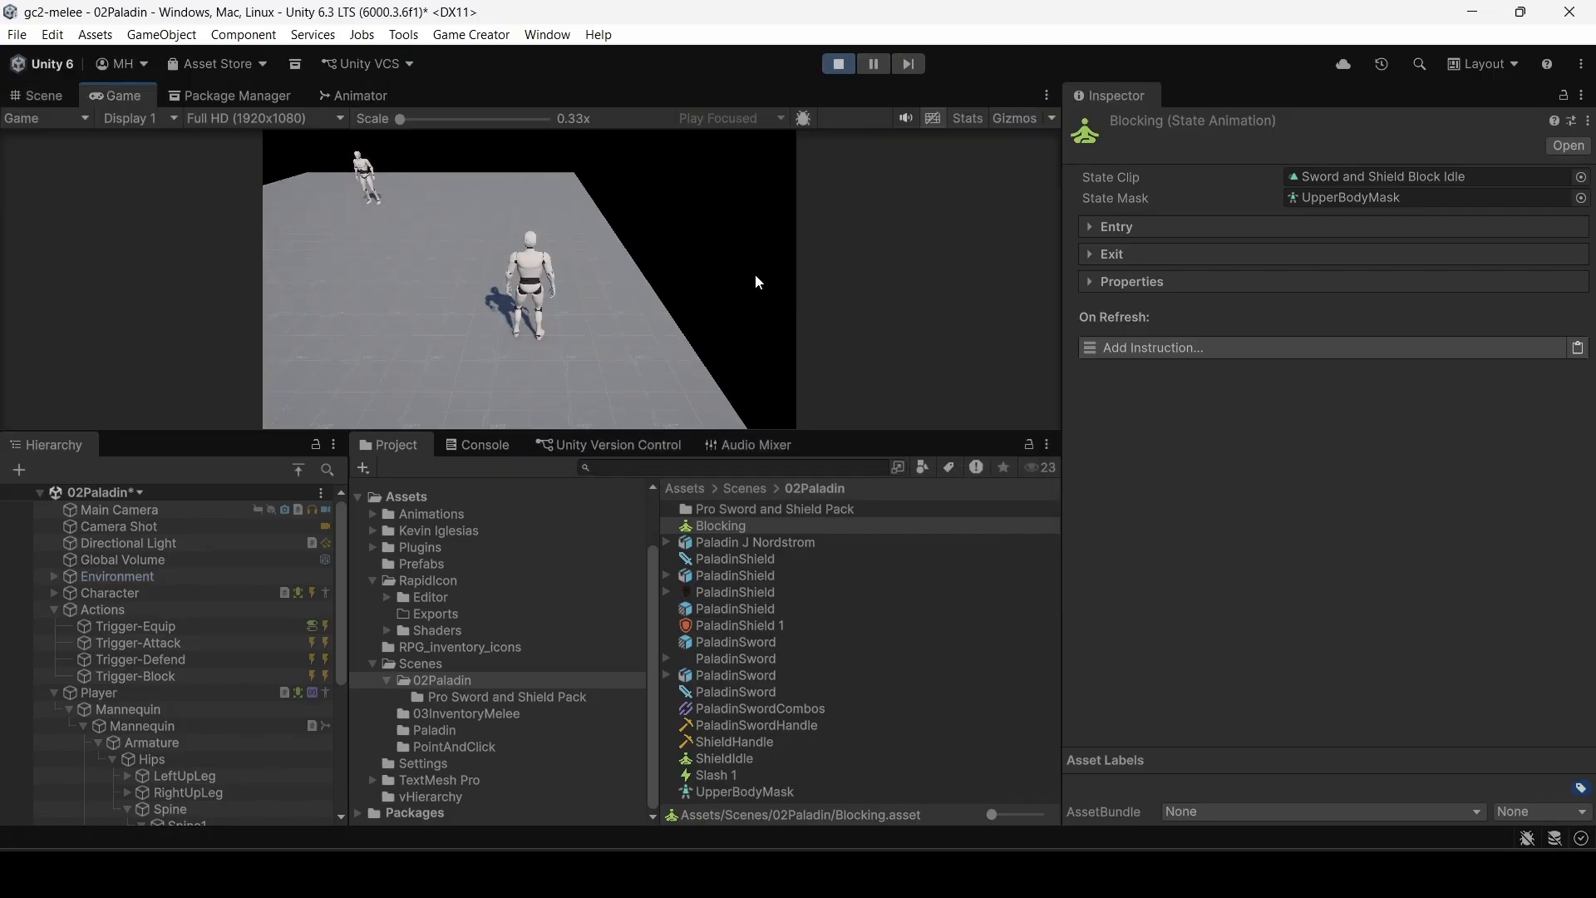
key("d")
key("e")
key("a")
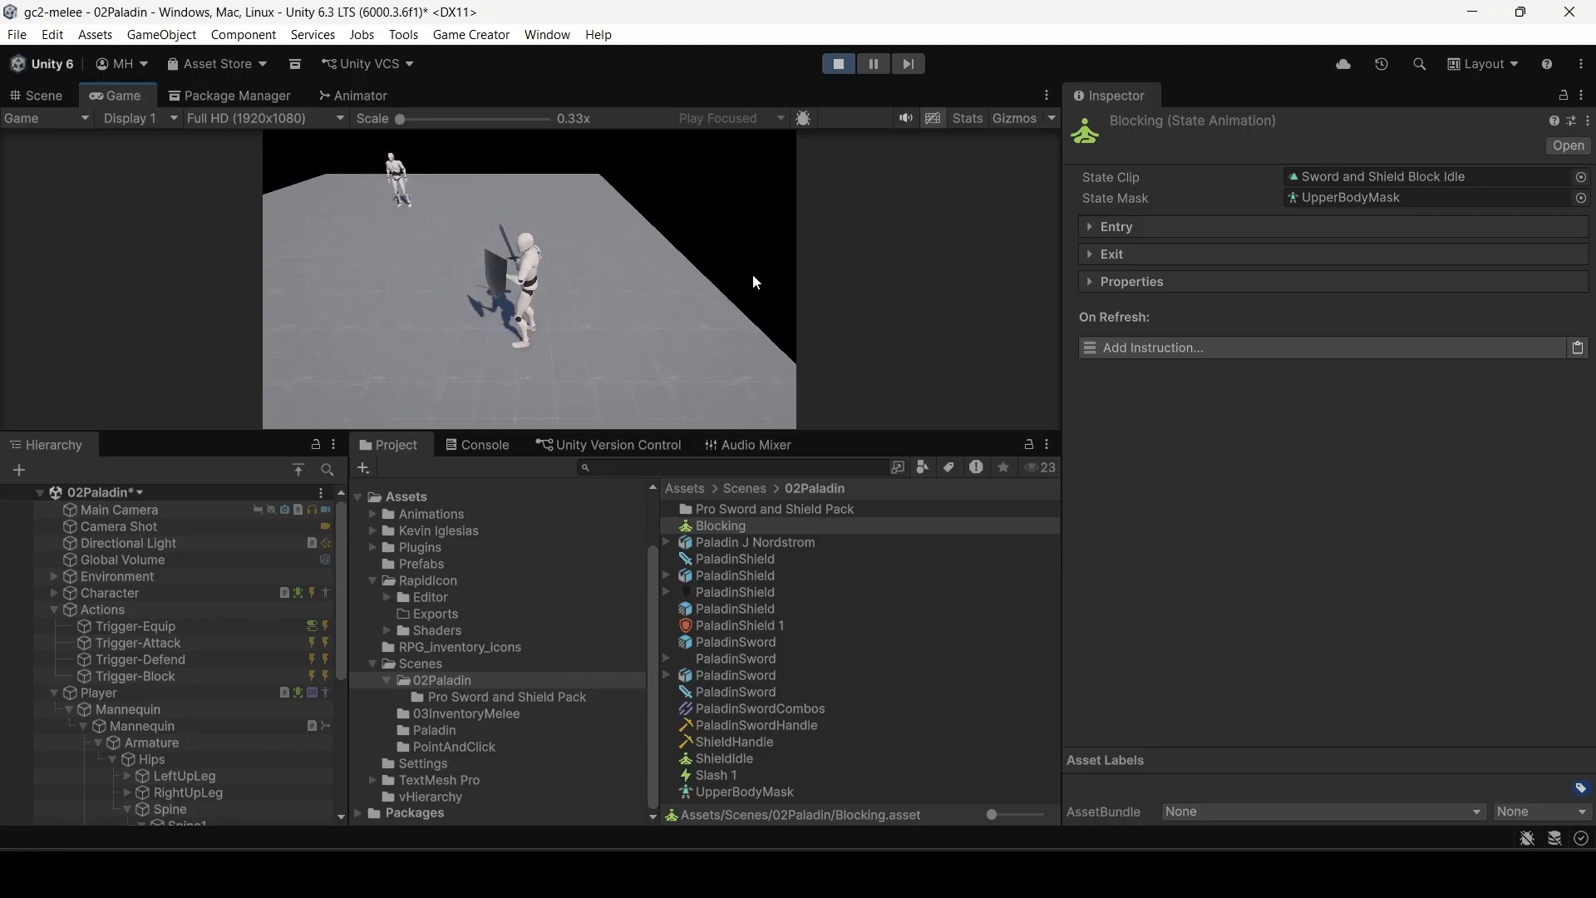
right_click(752, 275)
key("w")
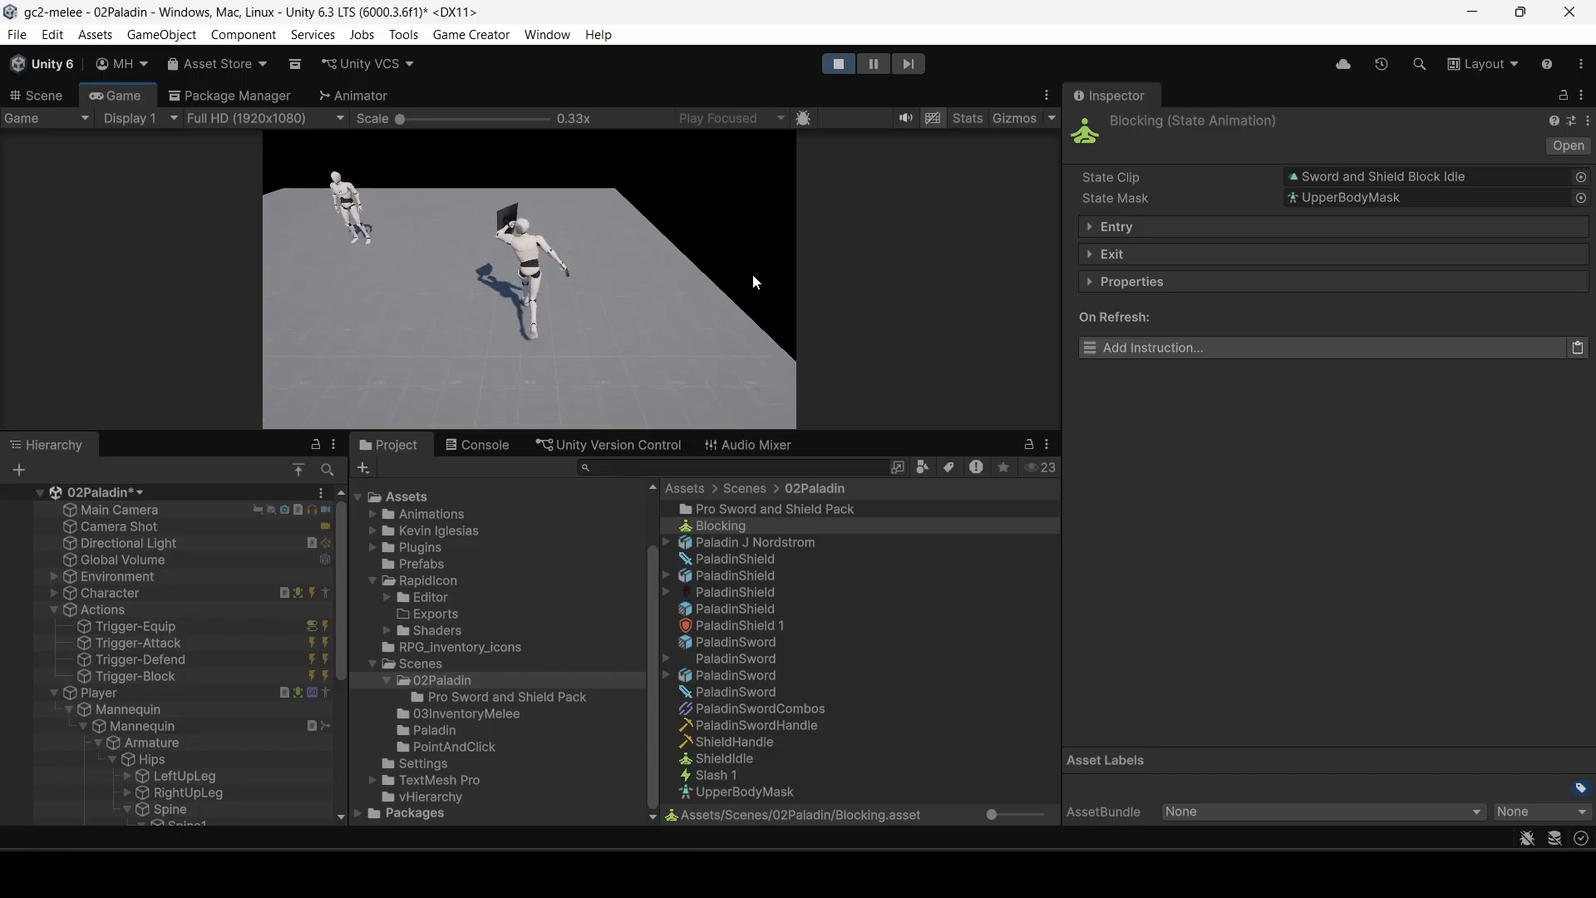
key("s")
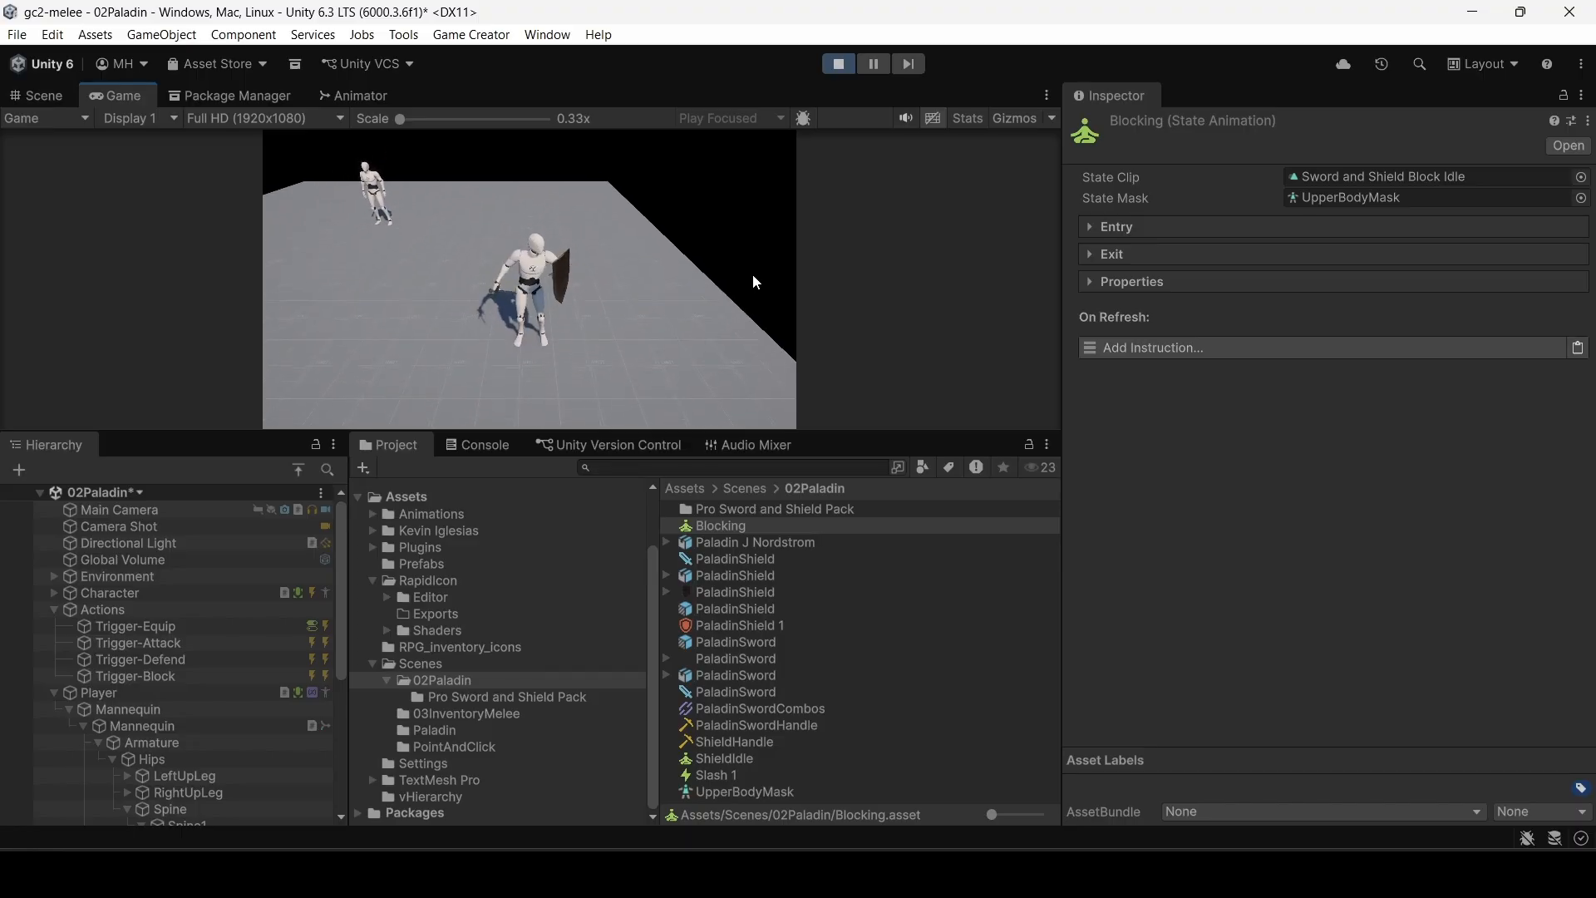
key("w")
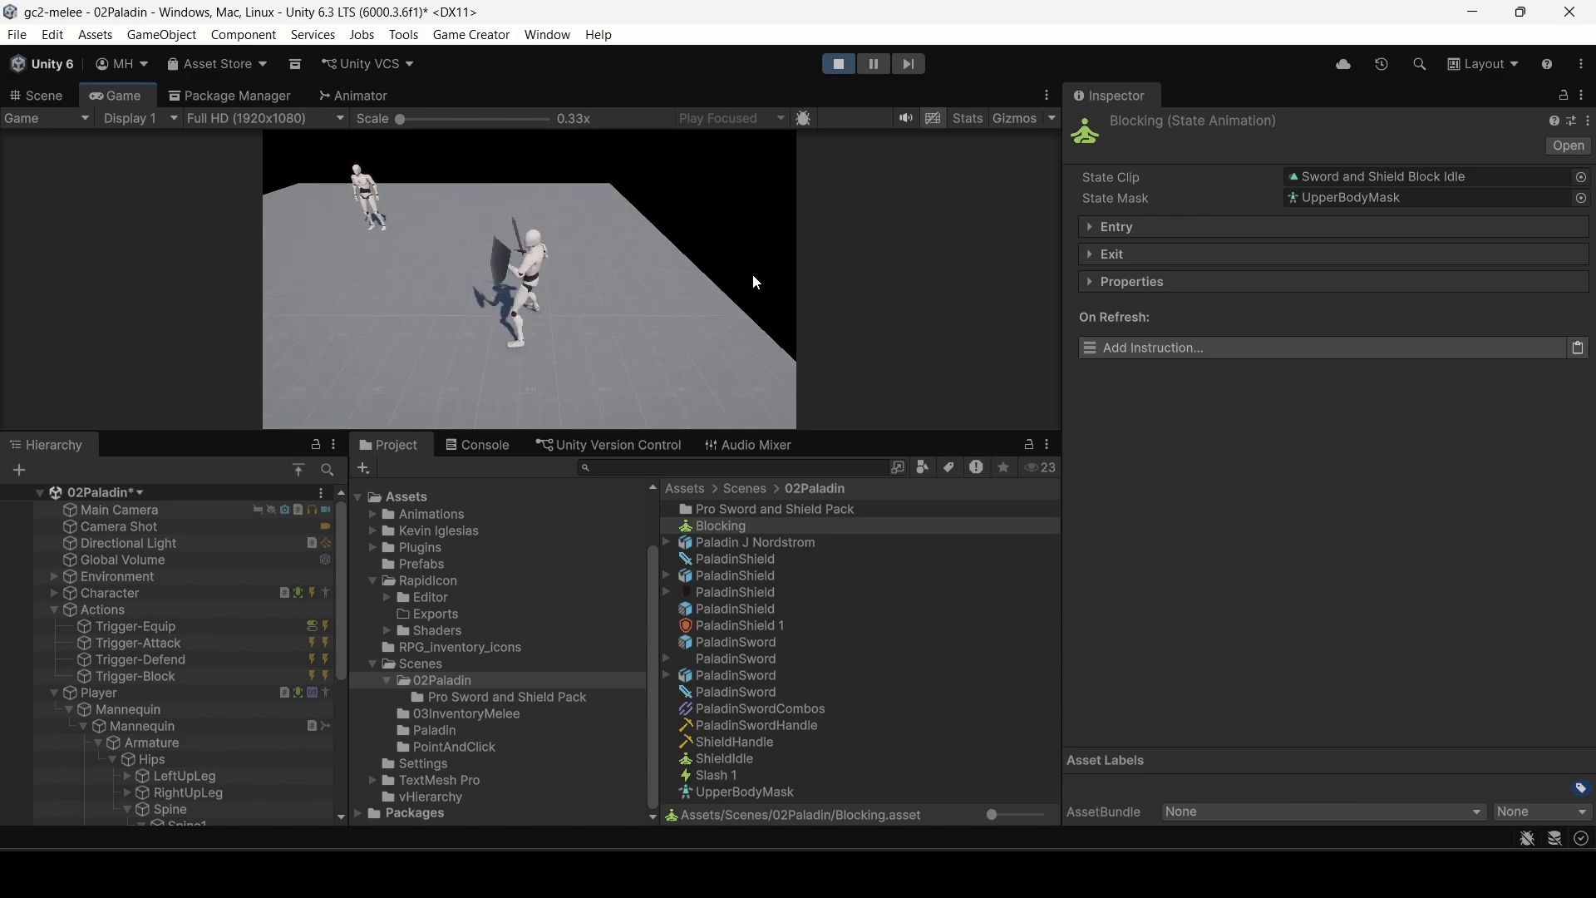
Step: Play-test the masked block while standing and moving around near the other character, and stop play mode
right_click(753, 276)
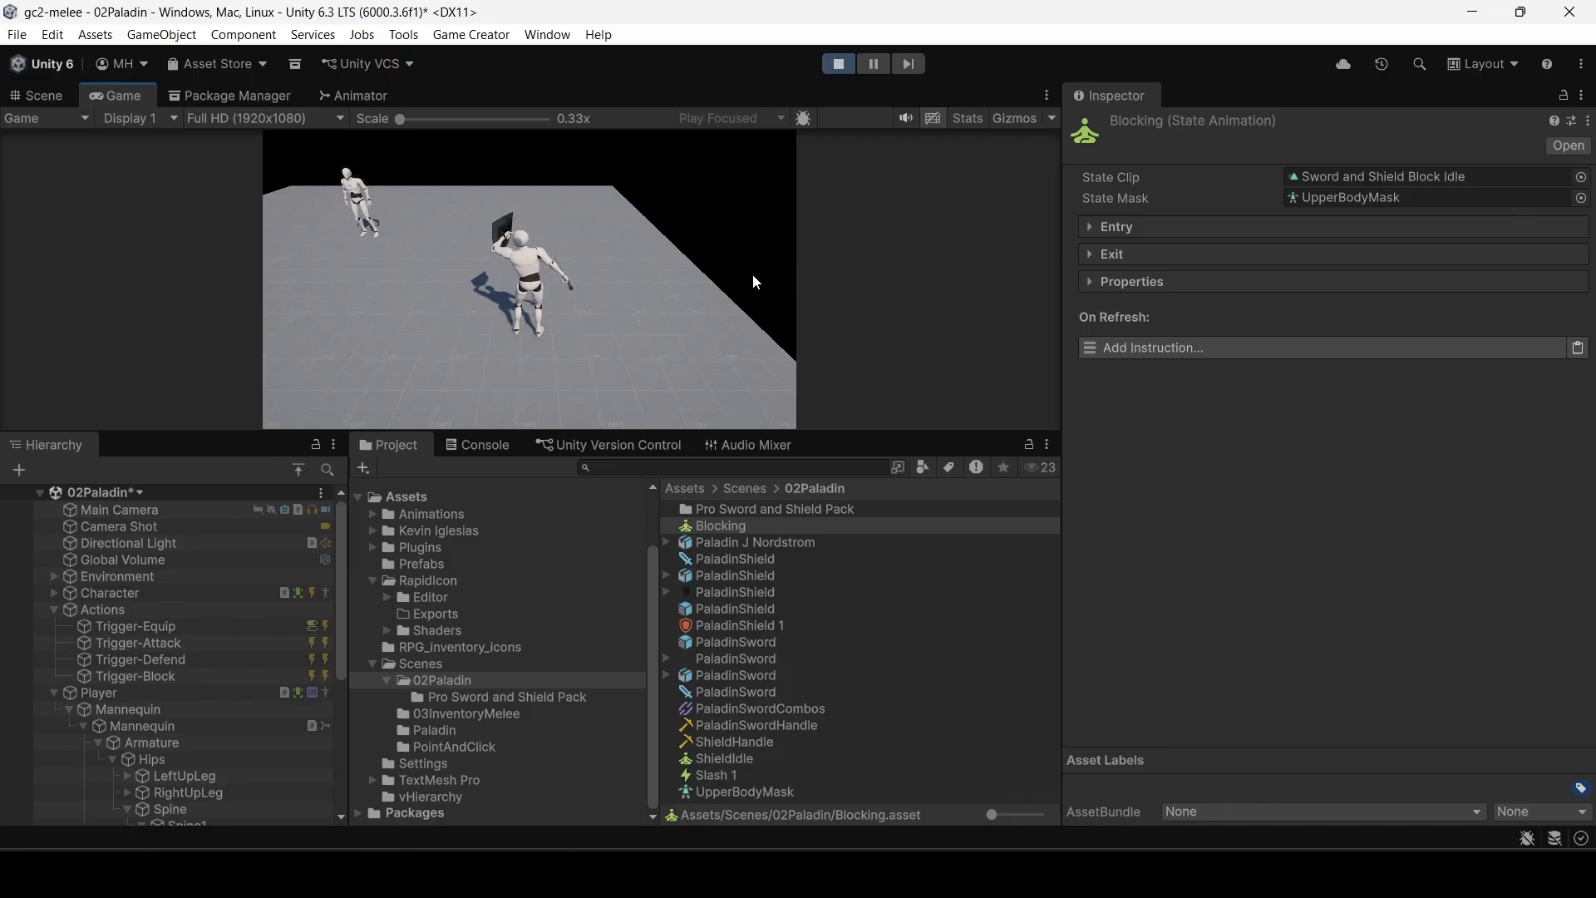
key("w")
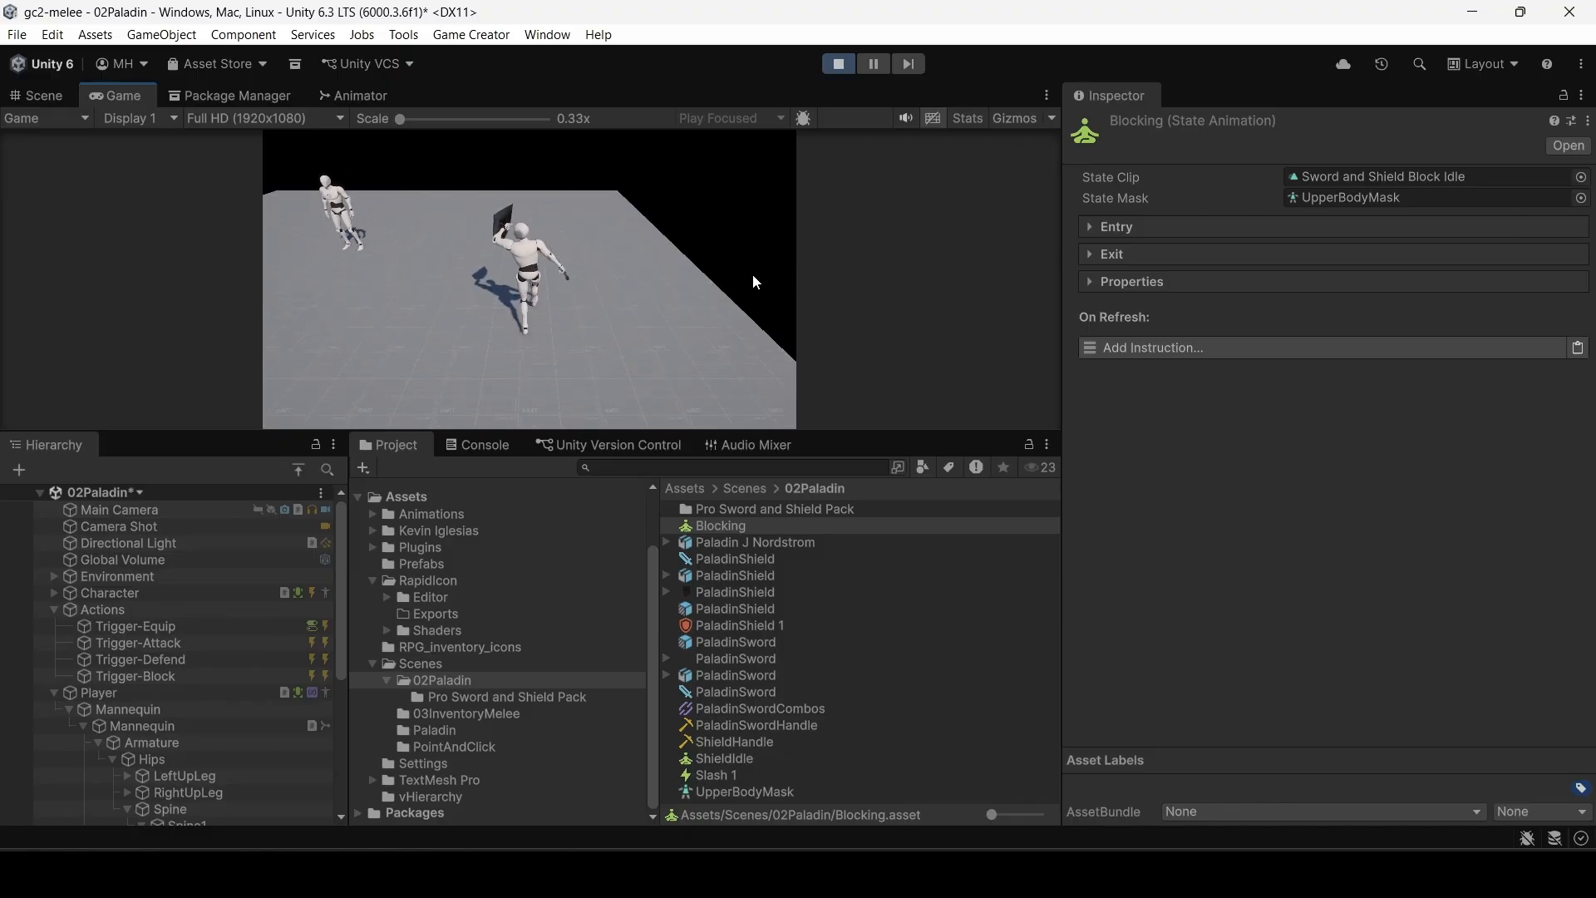
key("a")
key("s")
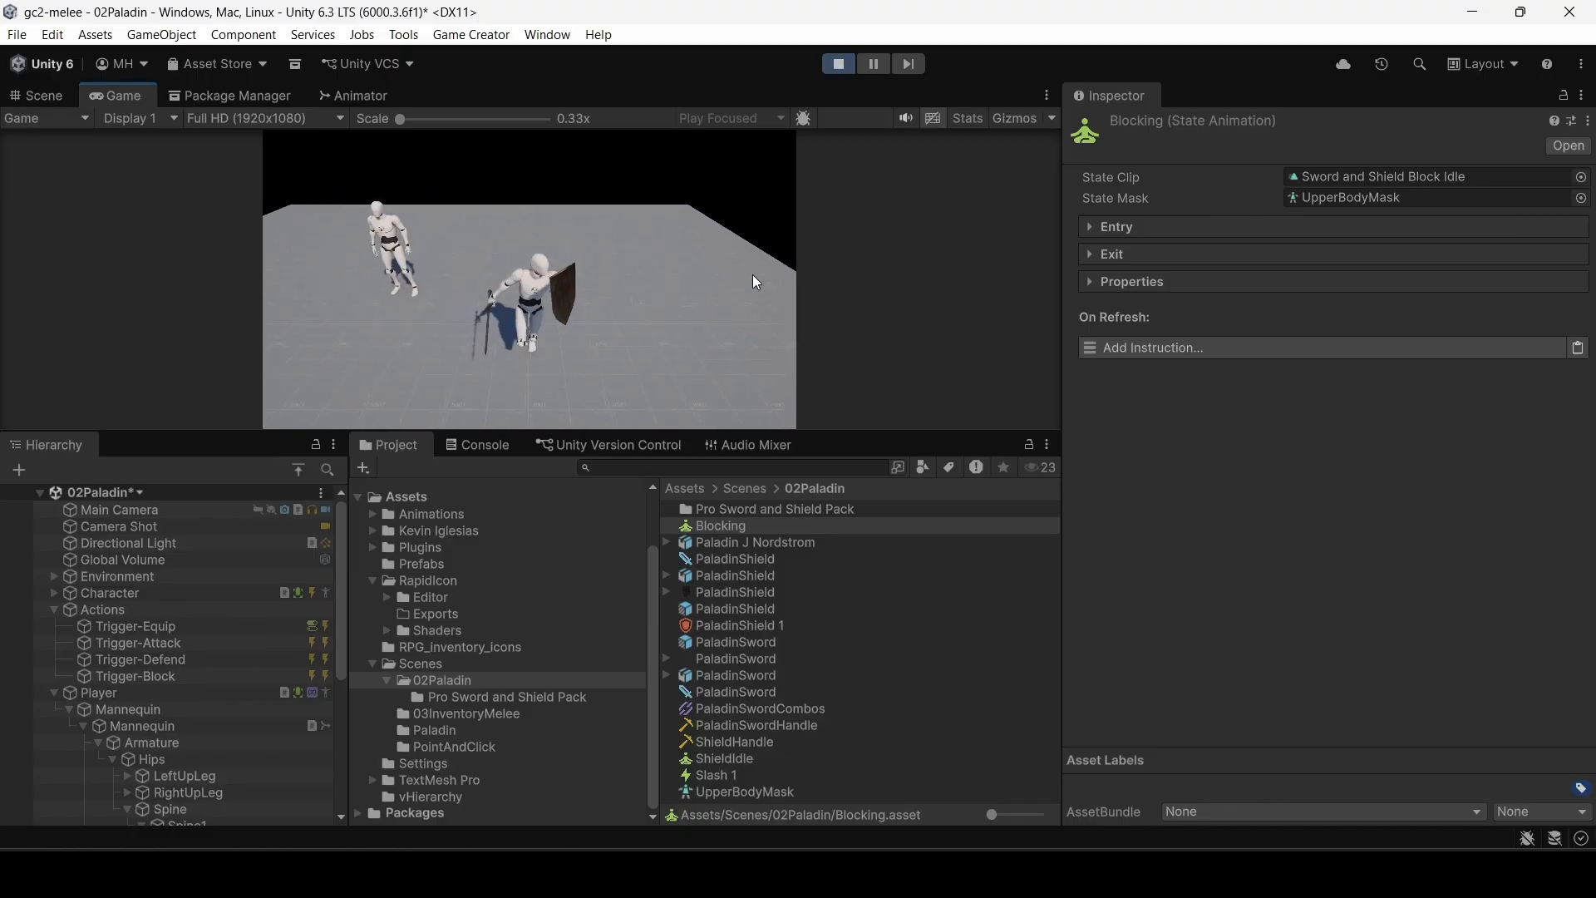
key("a")
key("w")
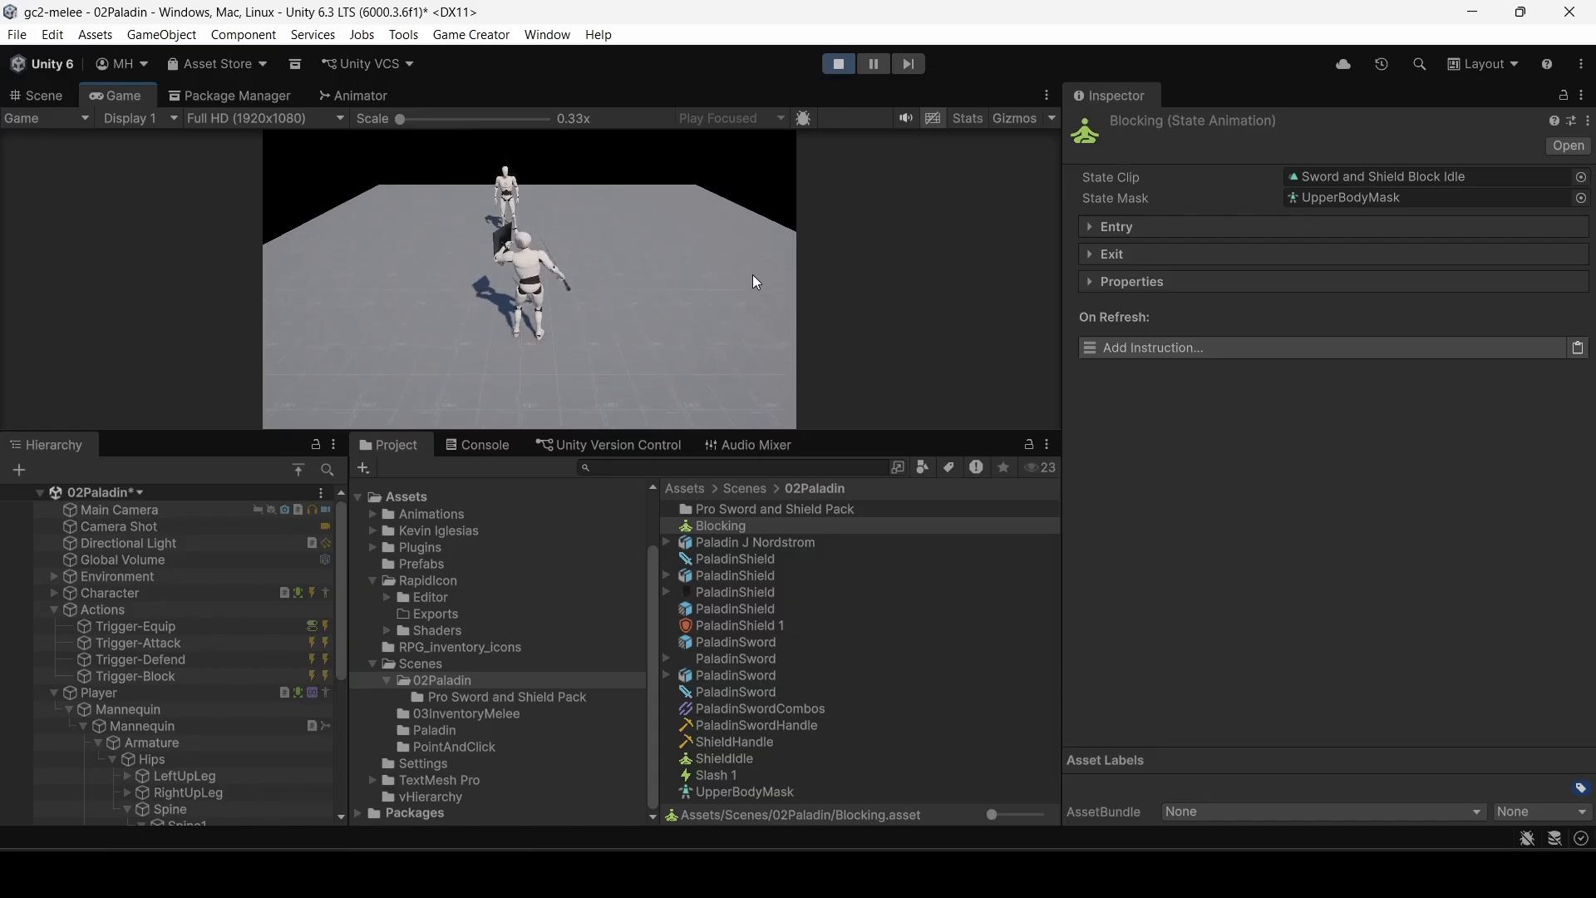
key("s")
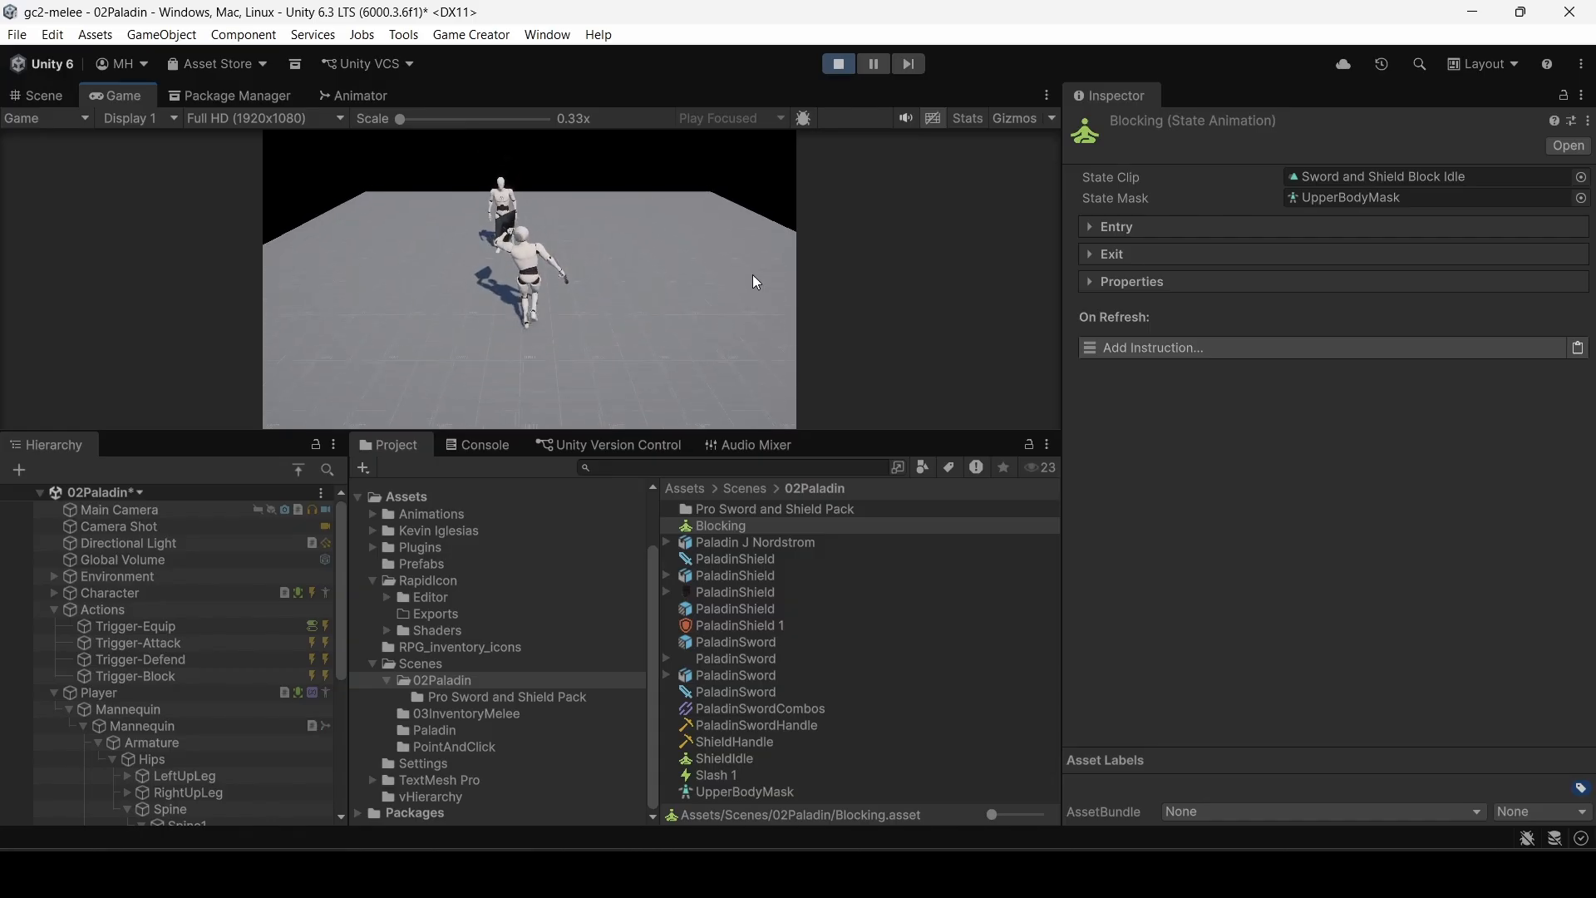
key("a")
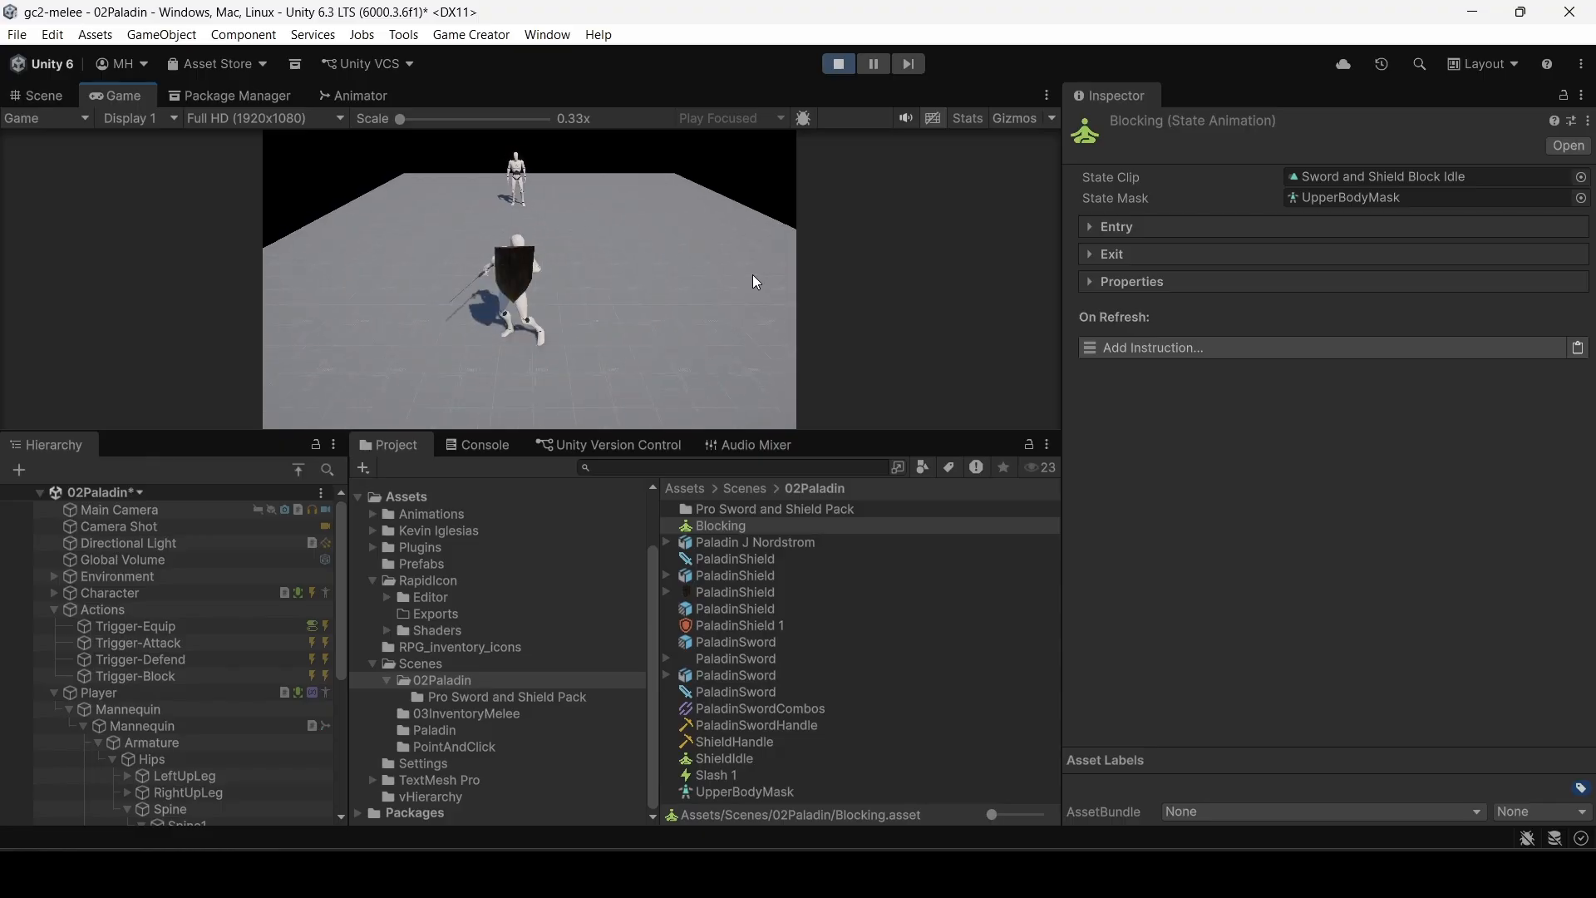
left_click(752, 275)
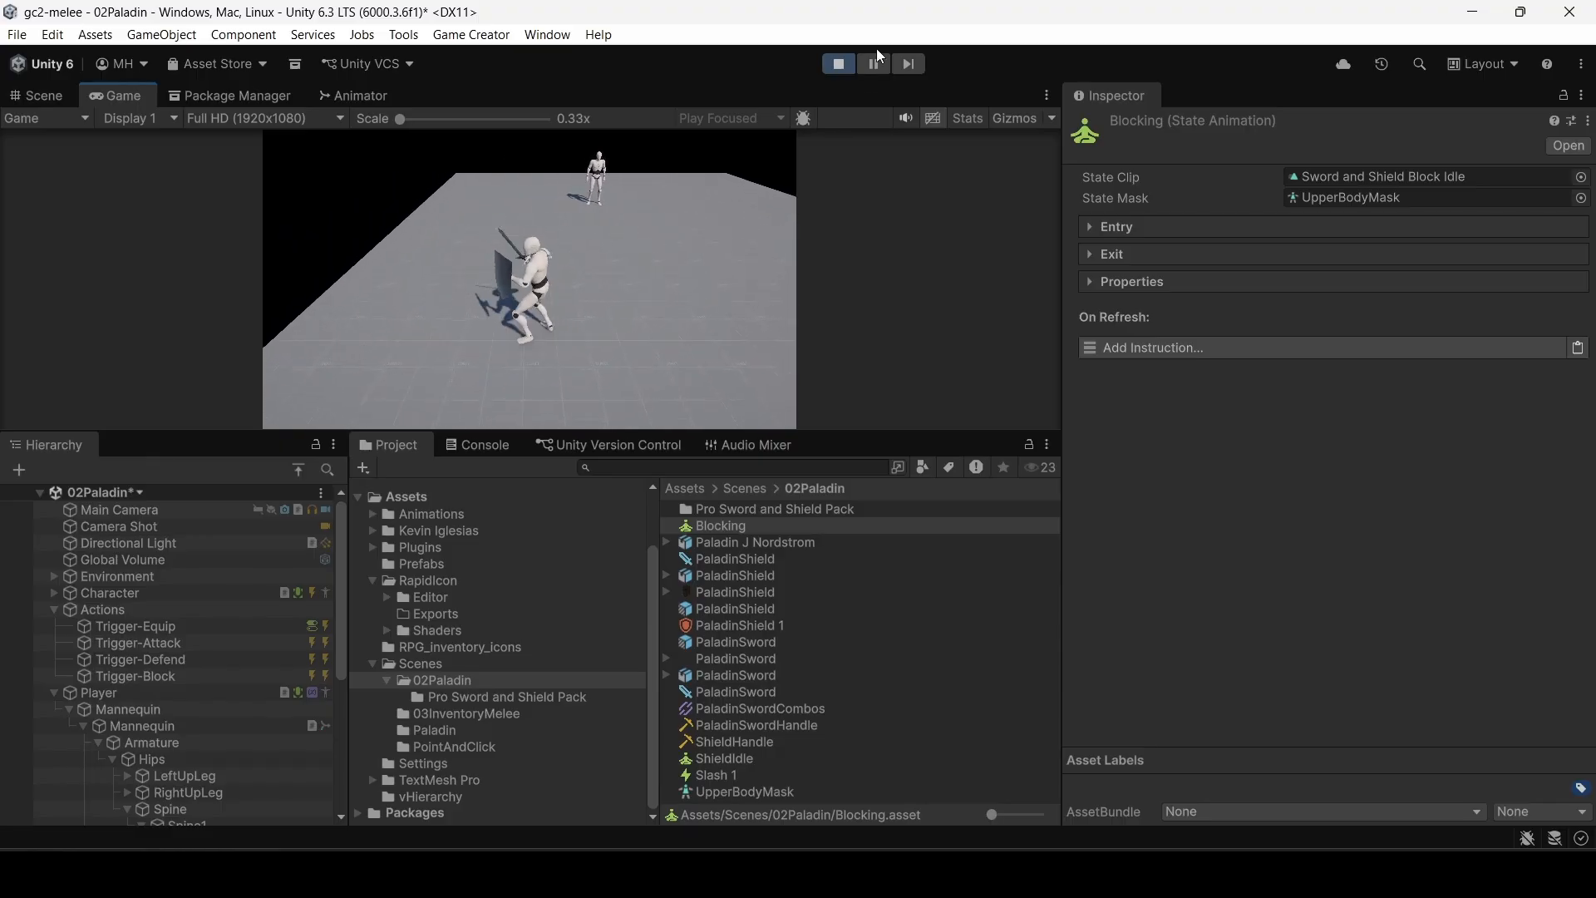
left_click(836, 65)
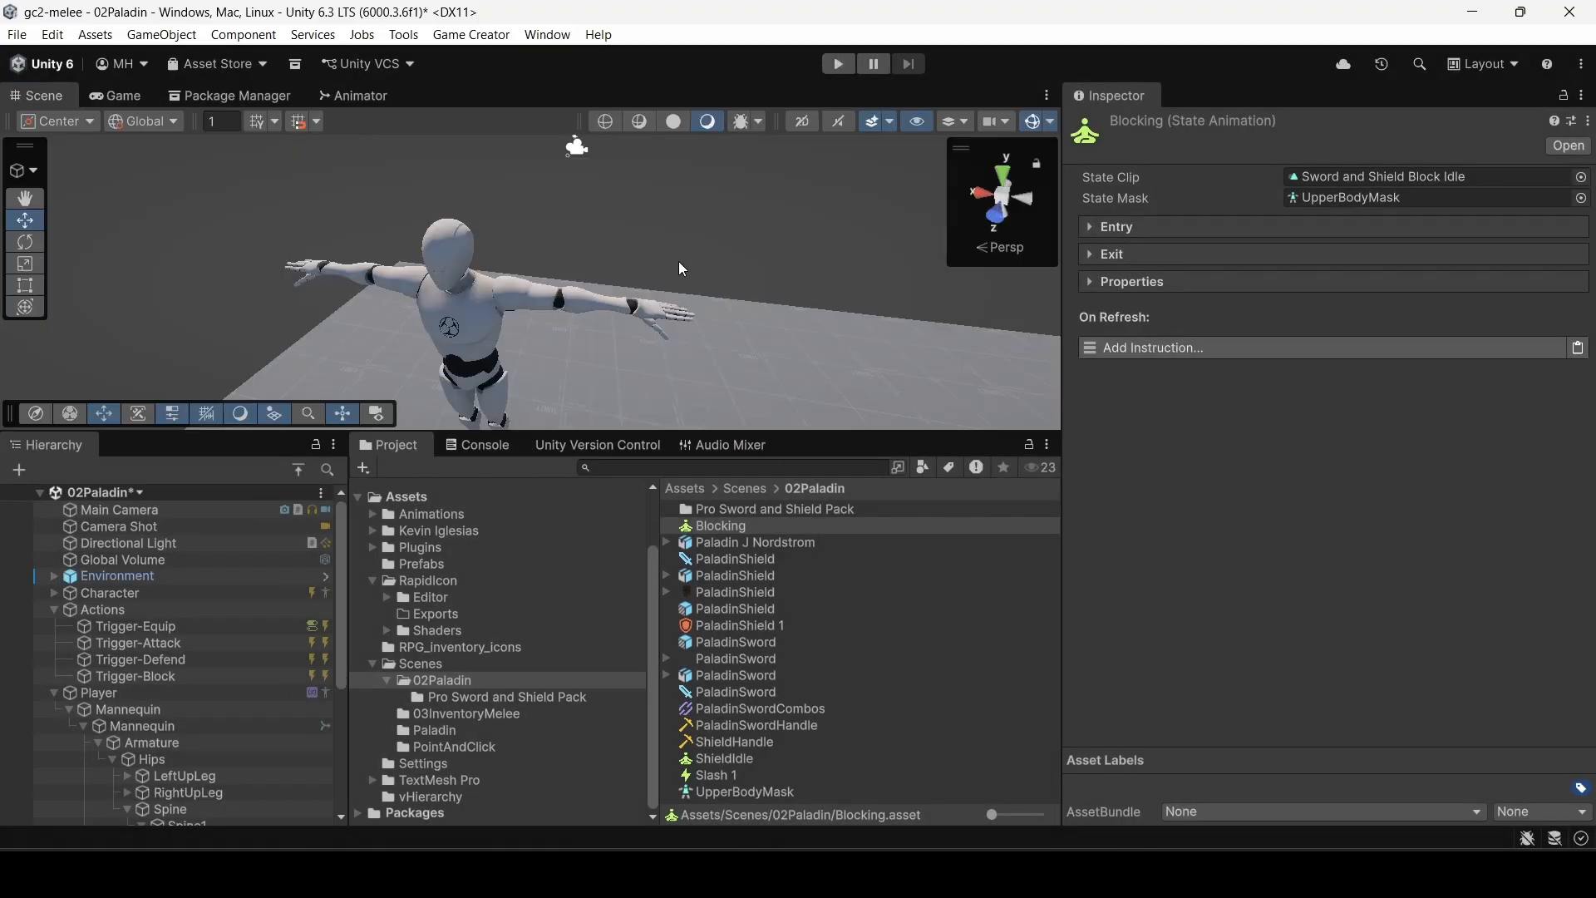
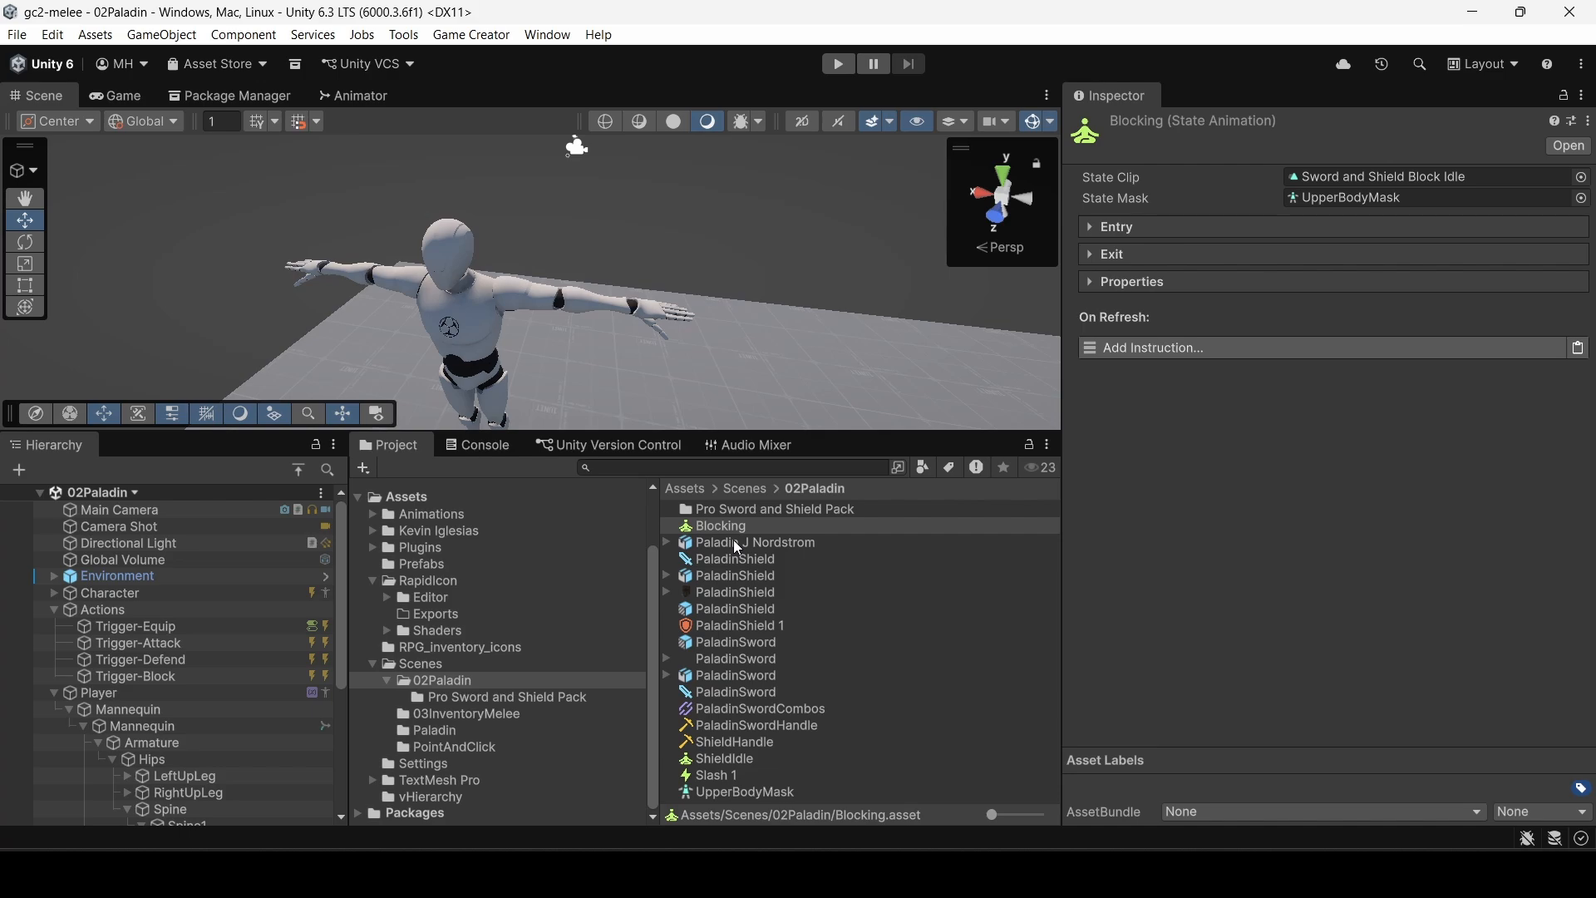
Step: Inspect the Paladin J Nordstrom model from the 02Paladin folder in its import preview
double_click(748, 508)
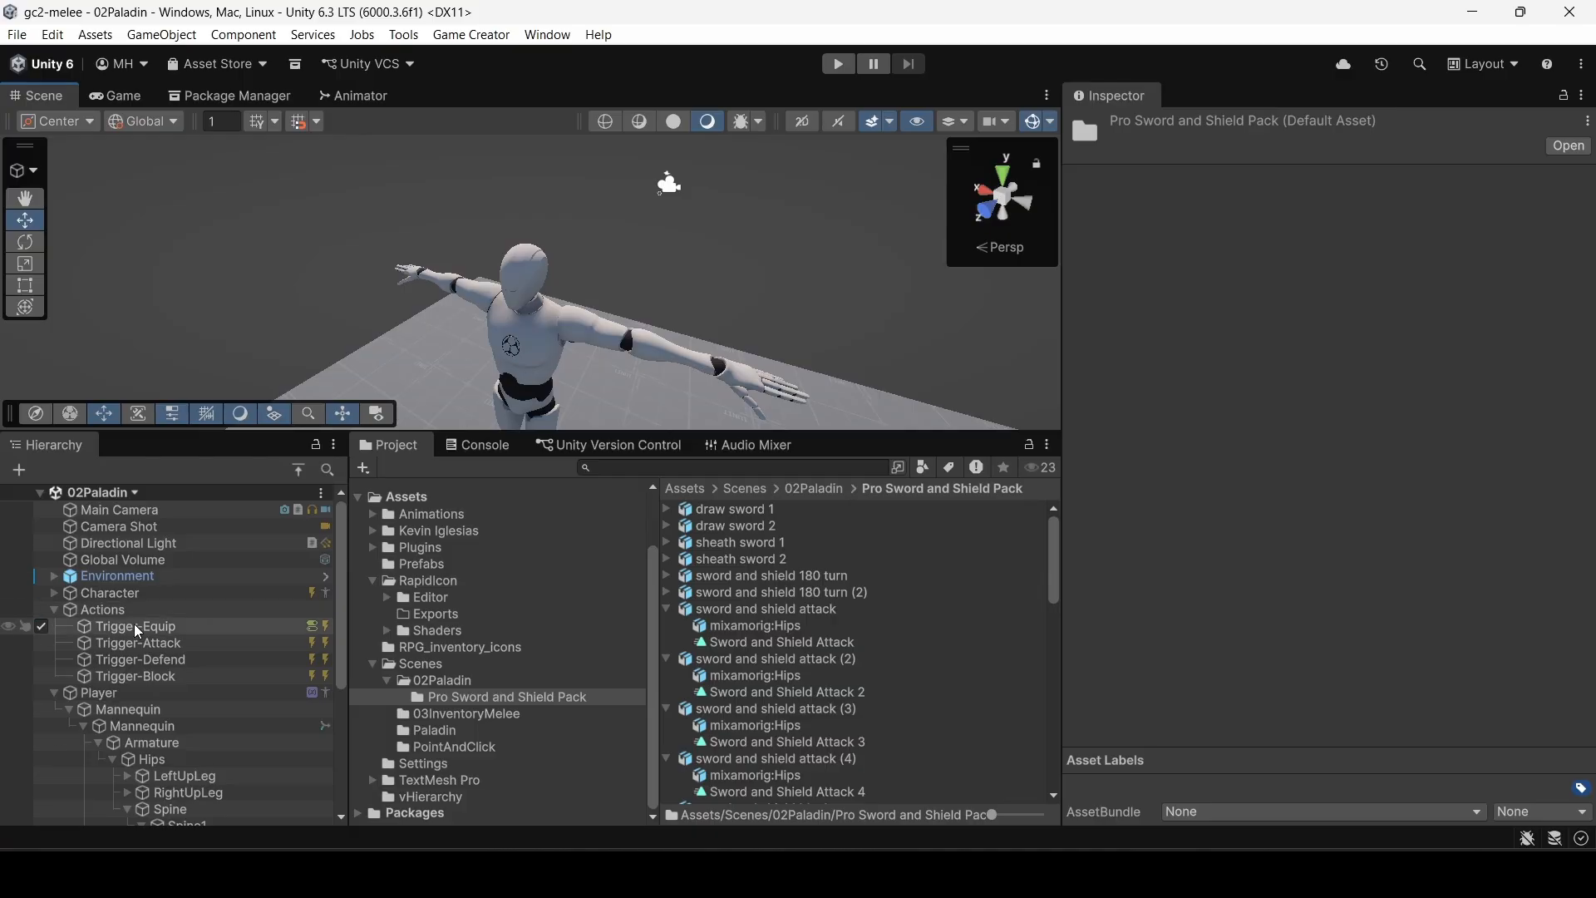
left_click(425, 682)
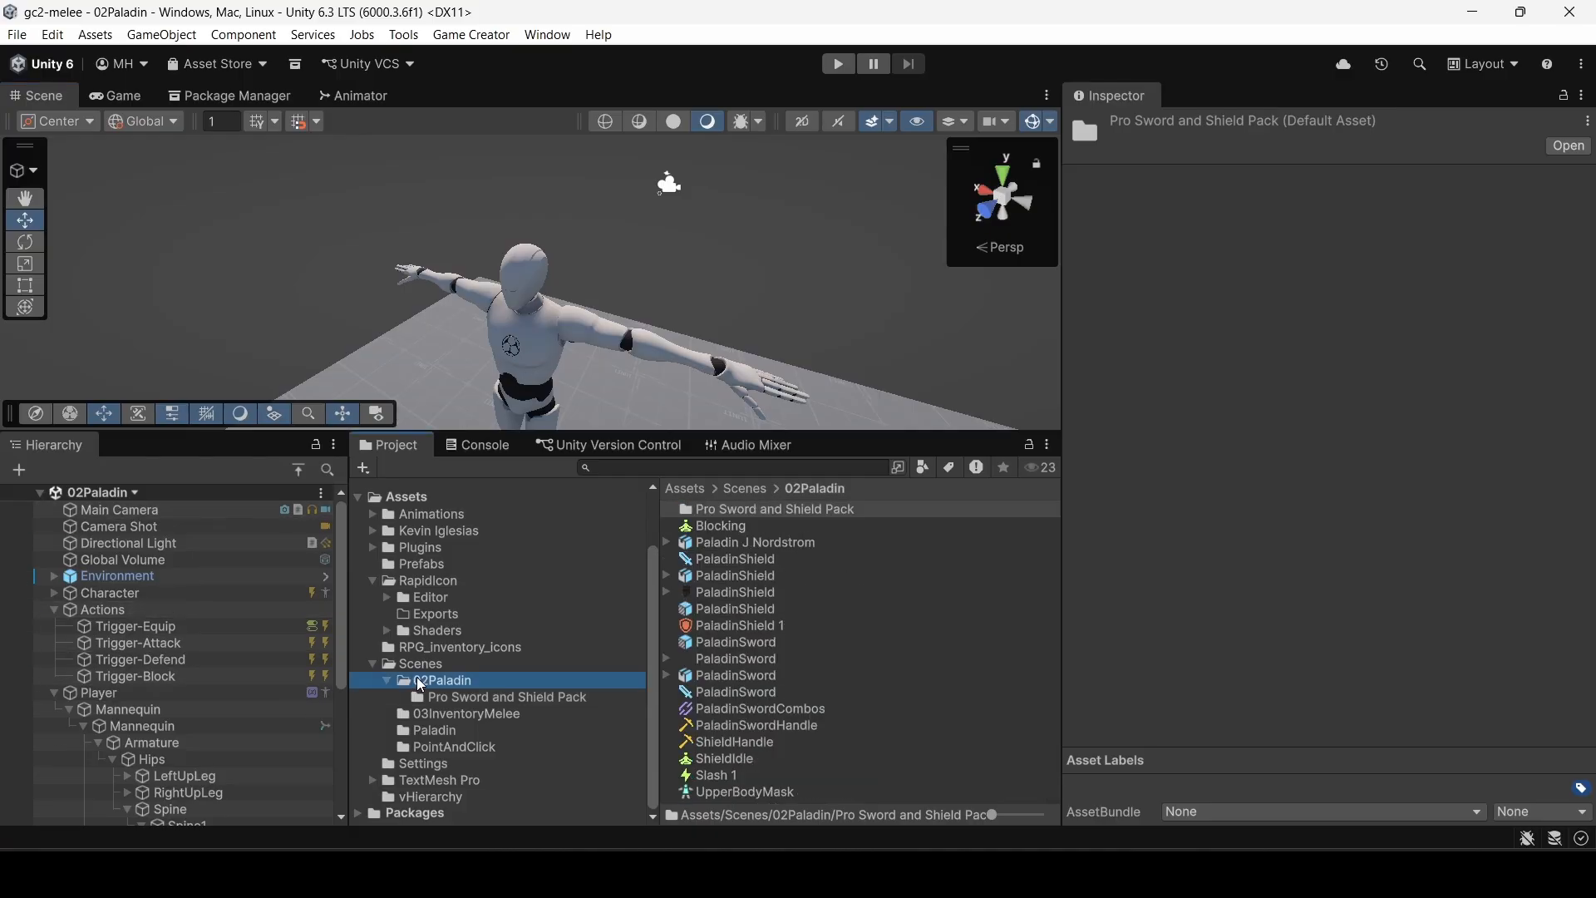
left_click(111, 695)
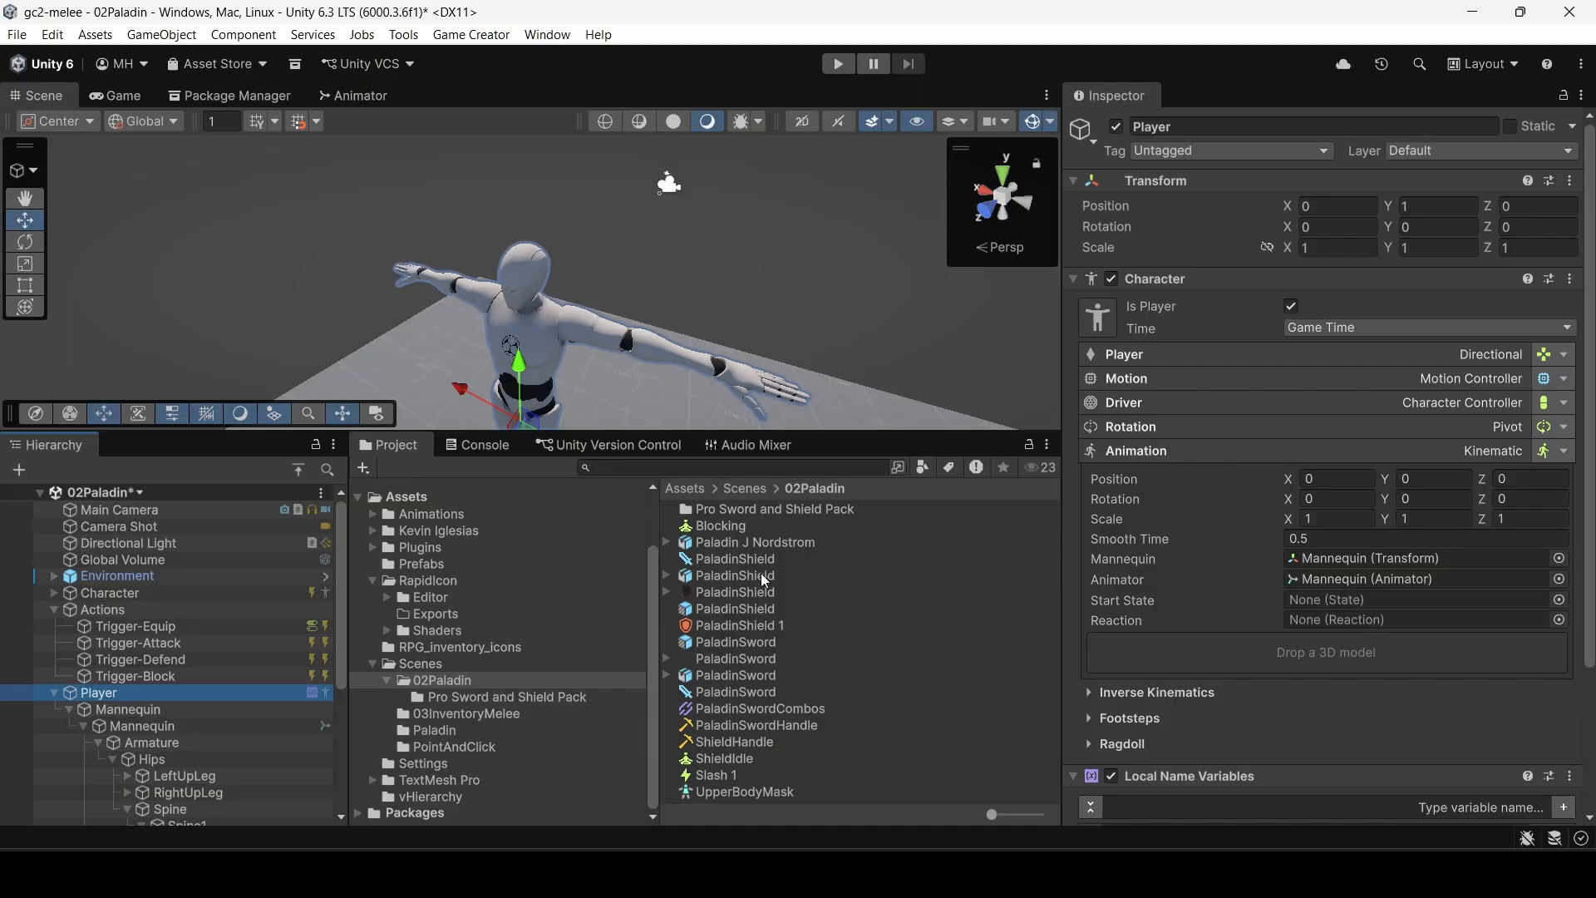
left_click(758, 546)
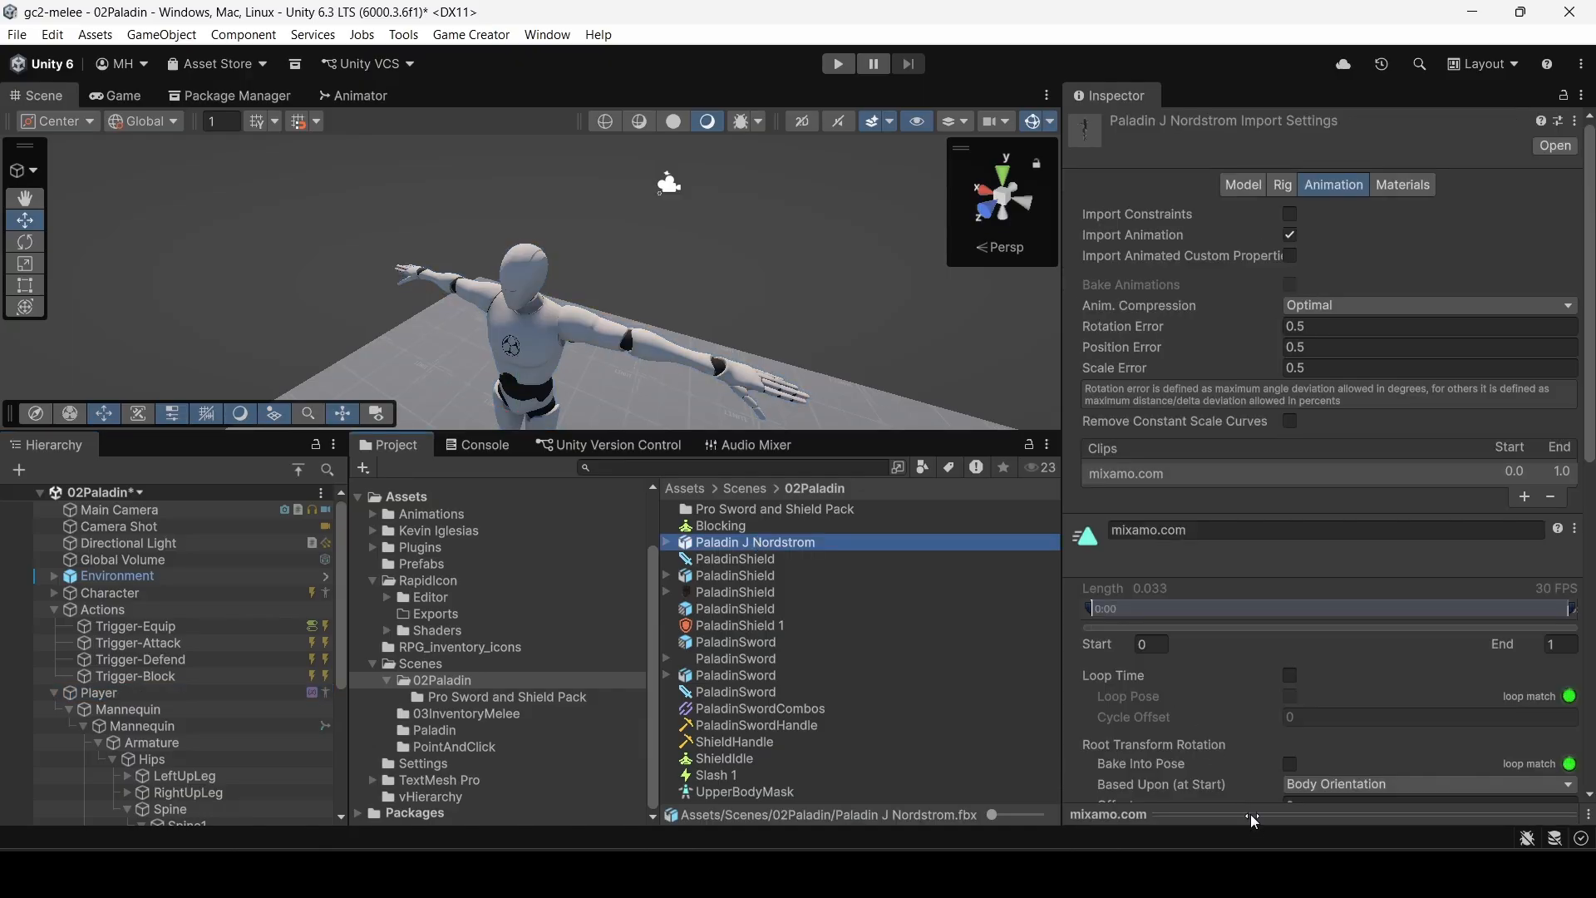
left_click_drag(1306, 636, 1142, 645)
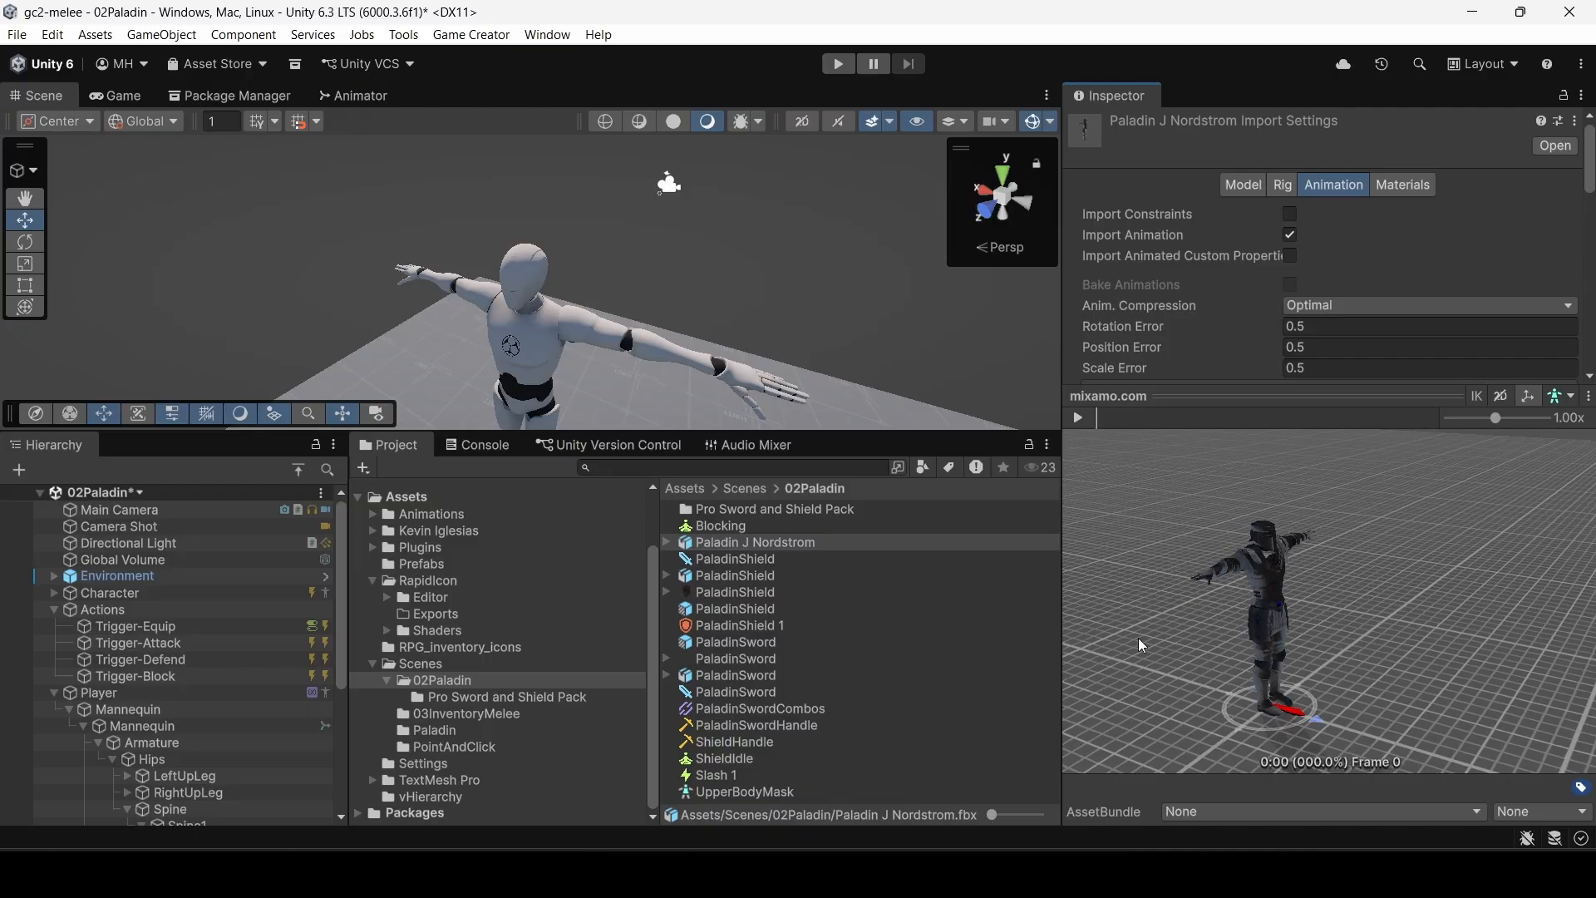
Step: Replace the Player's character model with Paladin J Nordstrom and save the scene
left_click(100, 692)
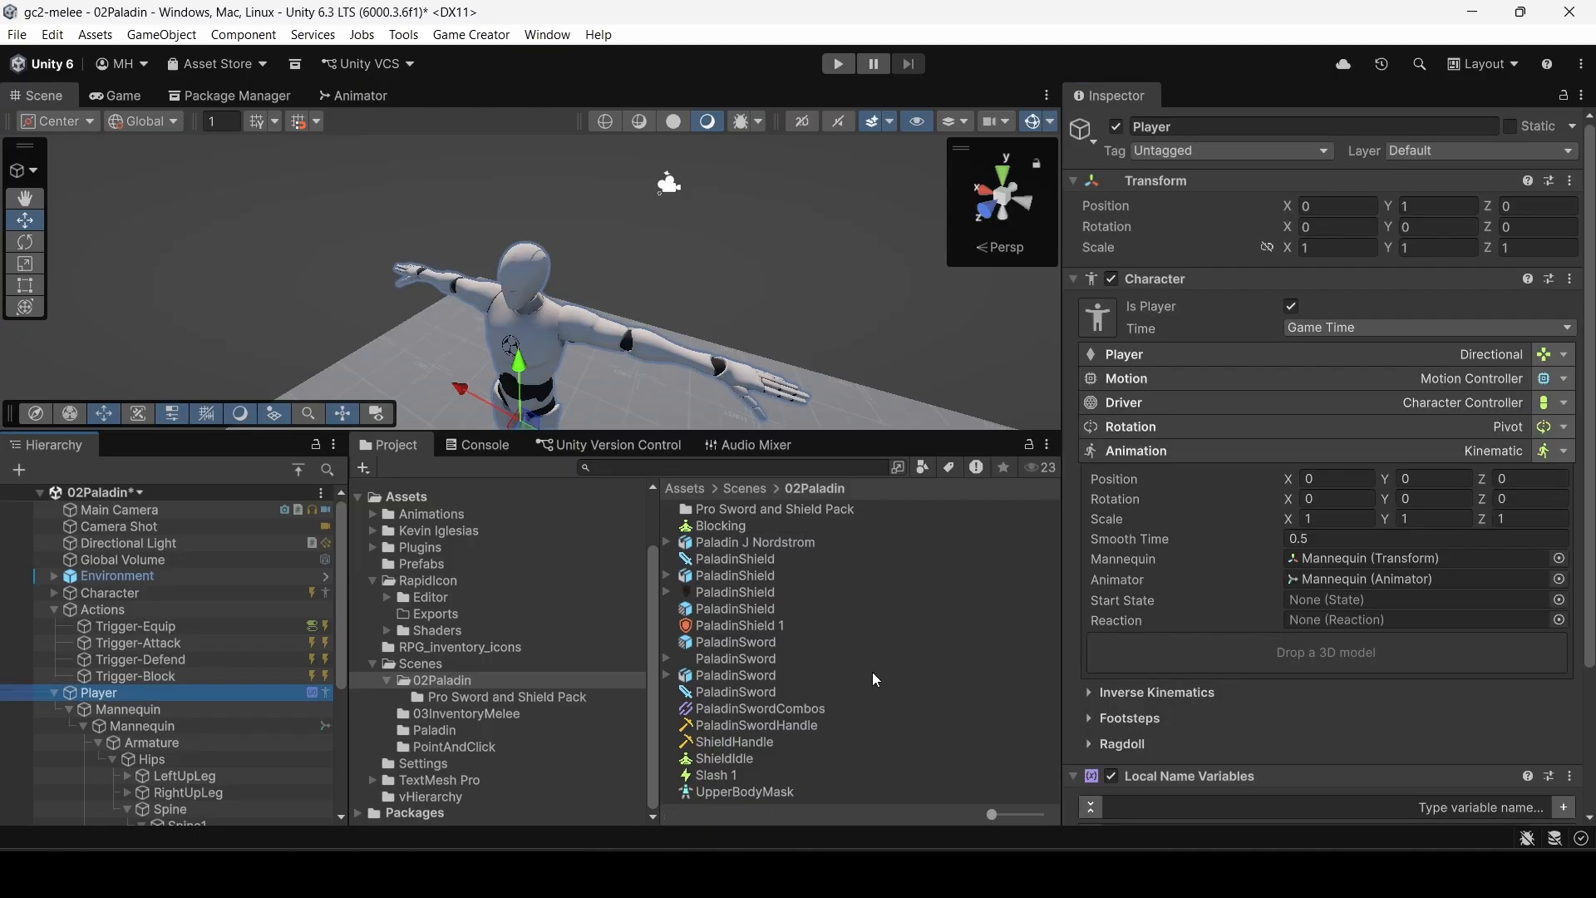
left_click_drag(726, 542, 1264, 656)
right_click_drag(682, 266, 672, 371)
key("ctrl+s")
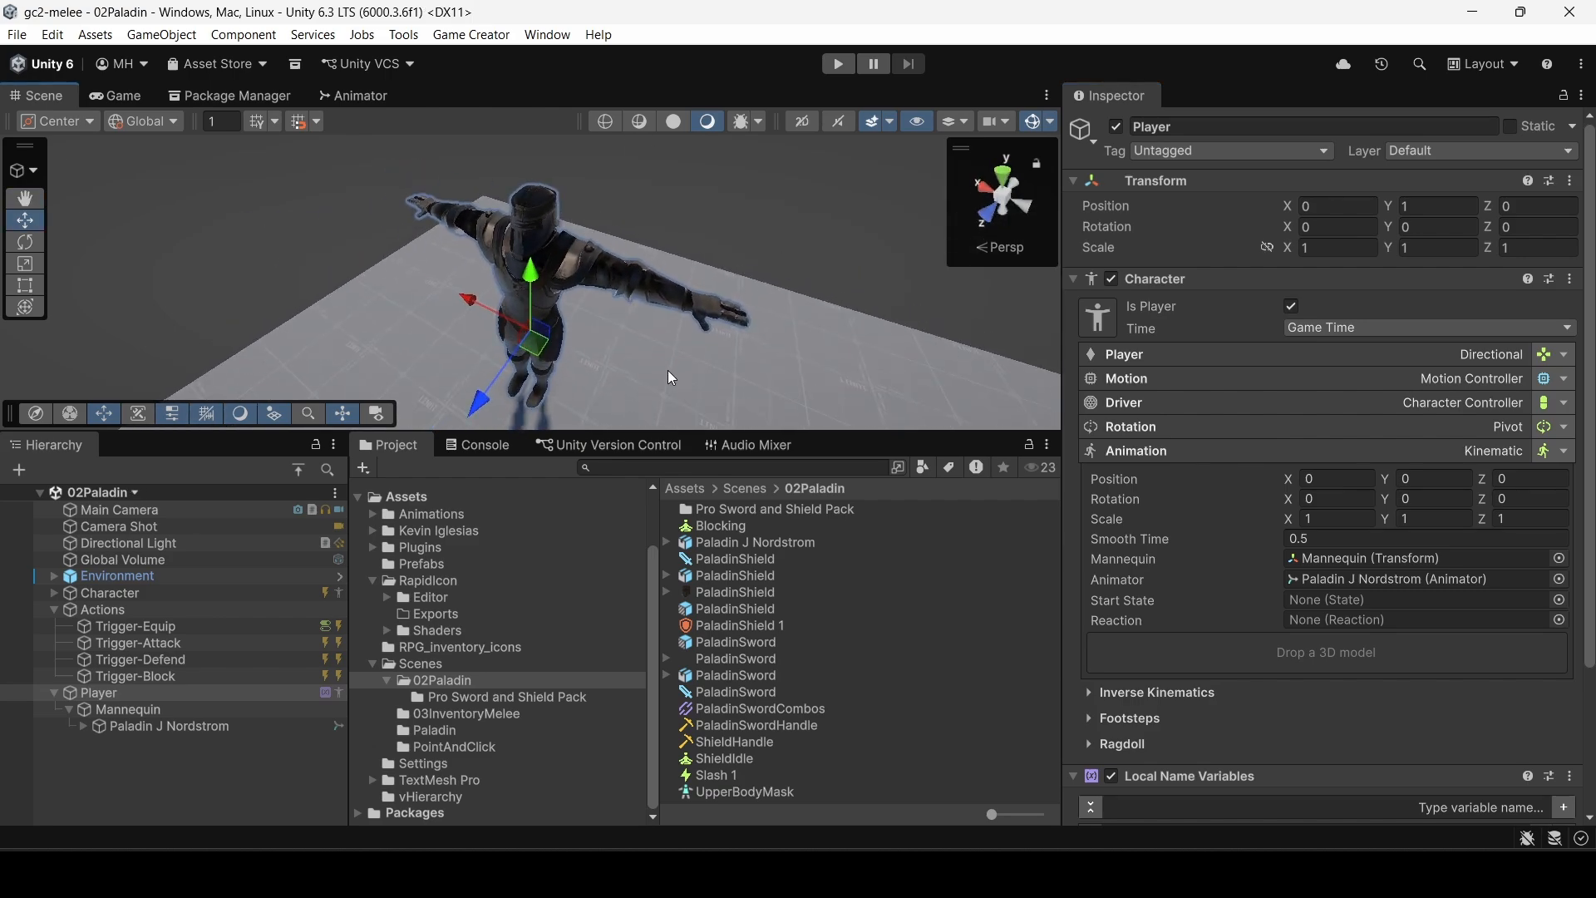
Step: Start play mode, equip the Paladin's weapons, and test sword attacks while moving forward, left and right
left_click(838, 65)
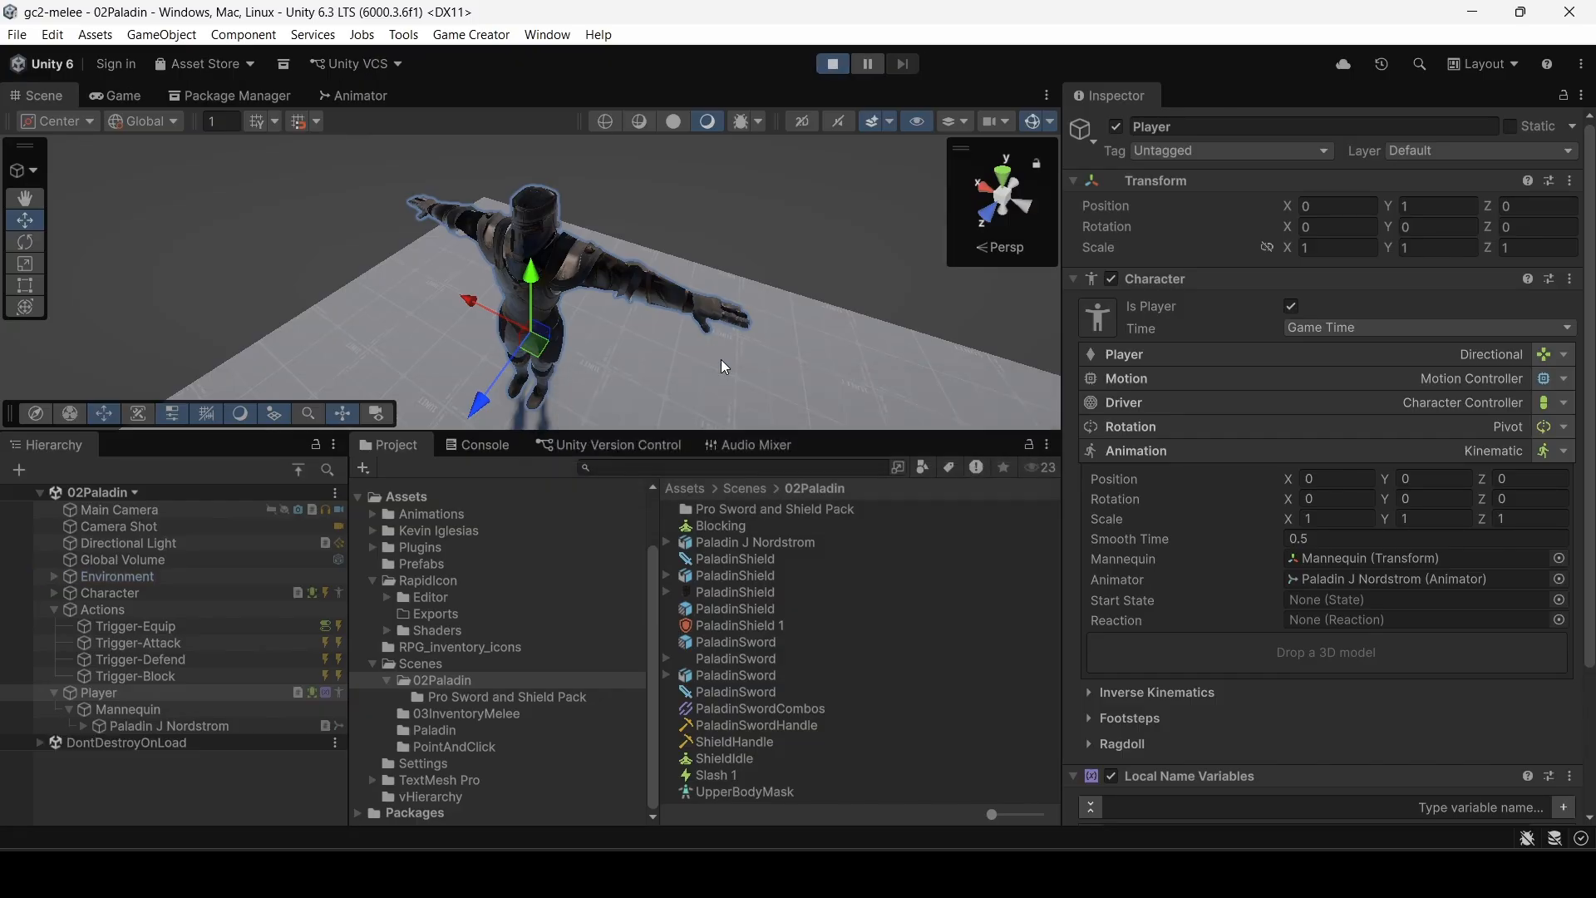
key("e")
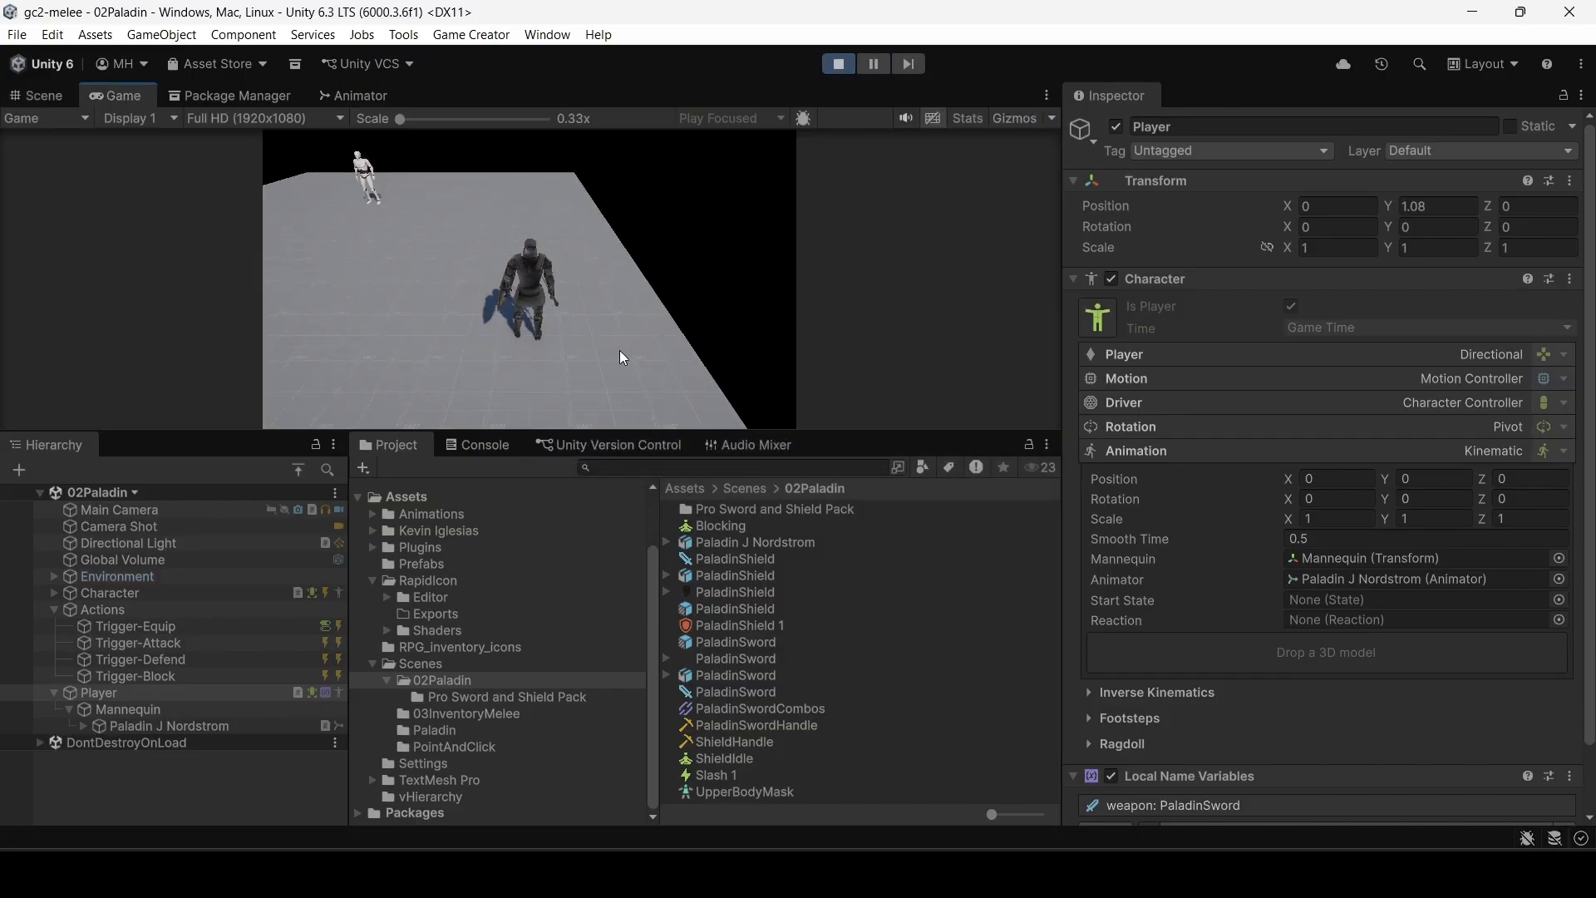
key("w")
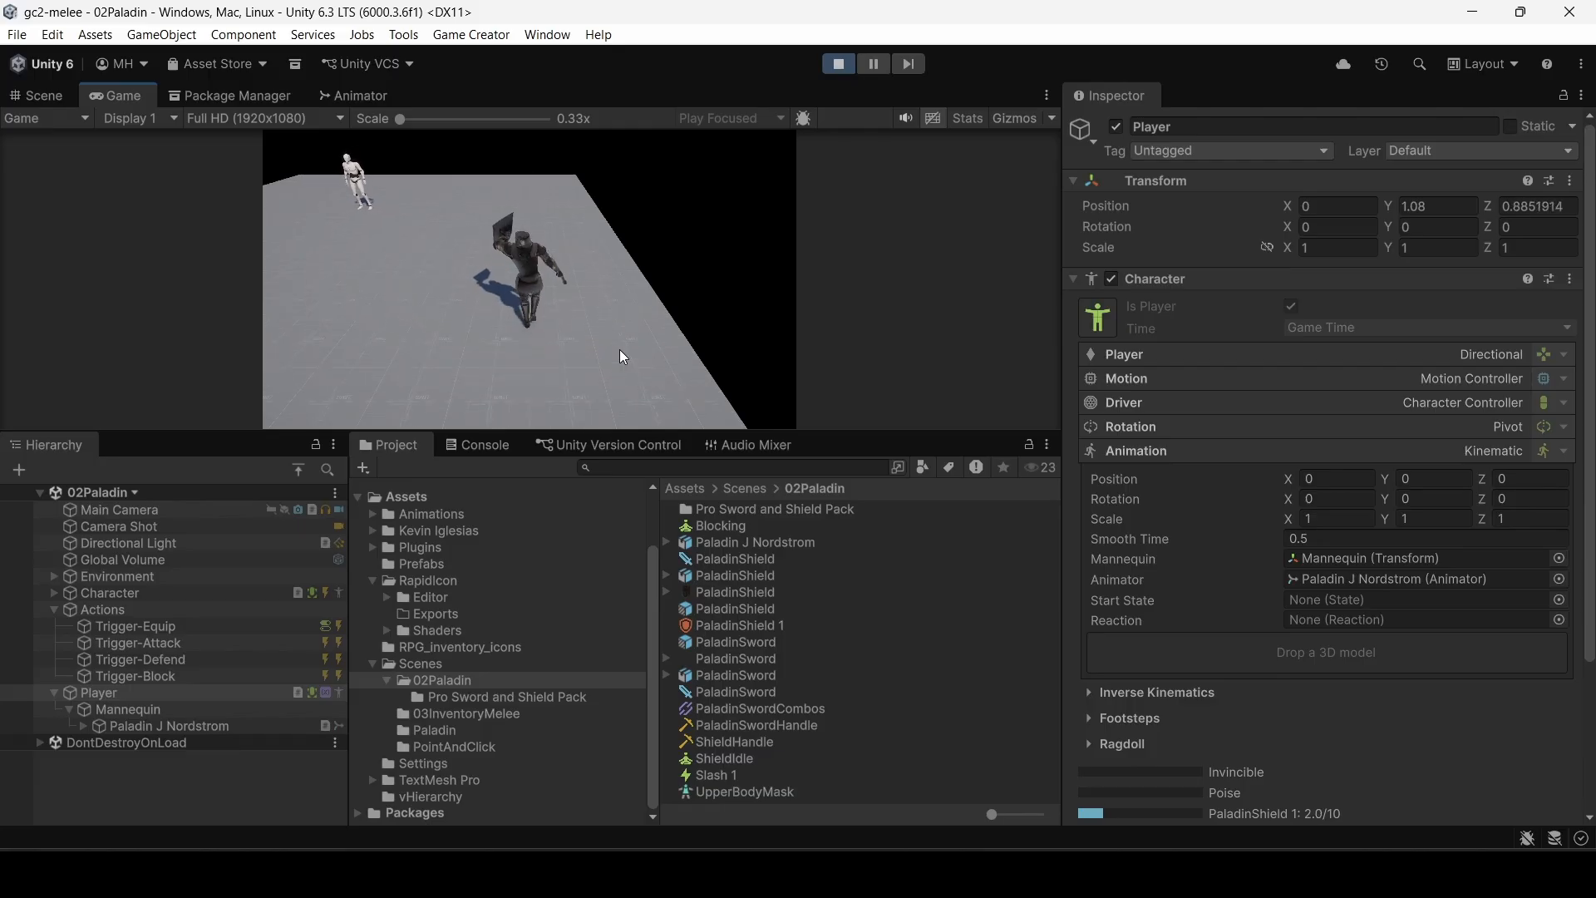
key("a")
left_click(620, 349)
key("d")
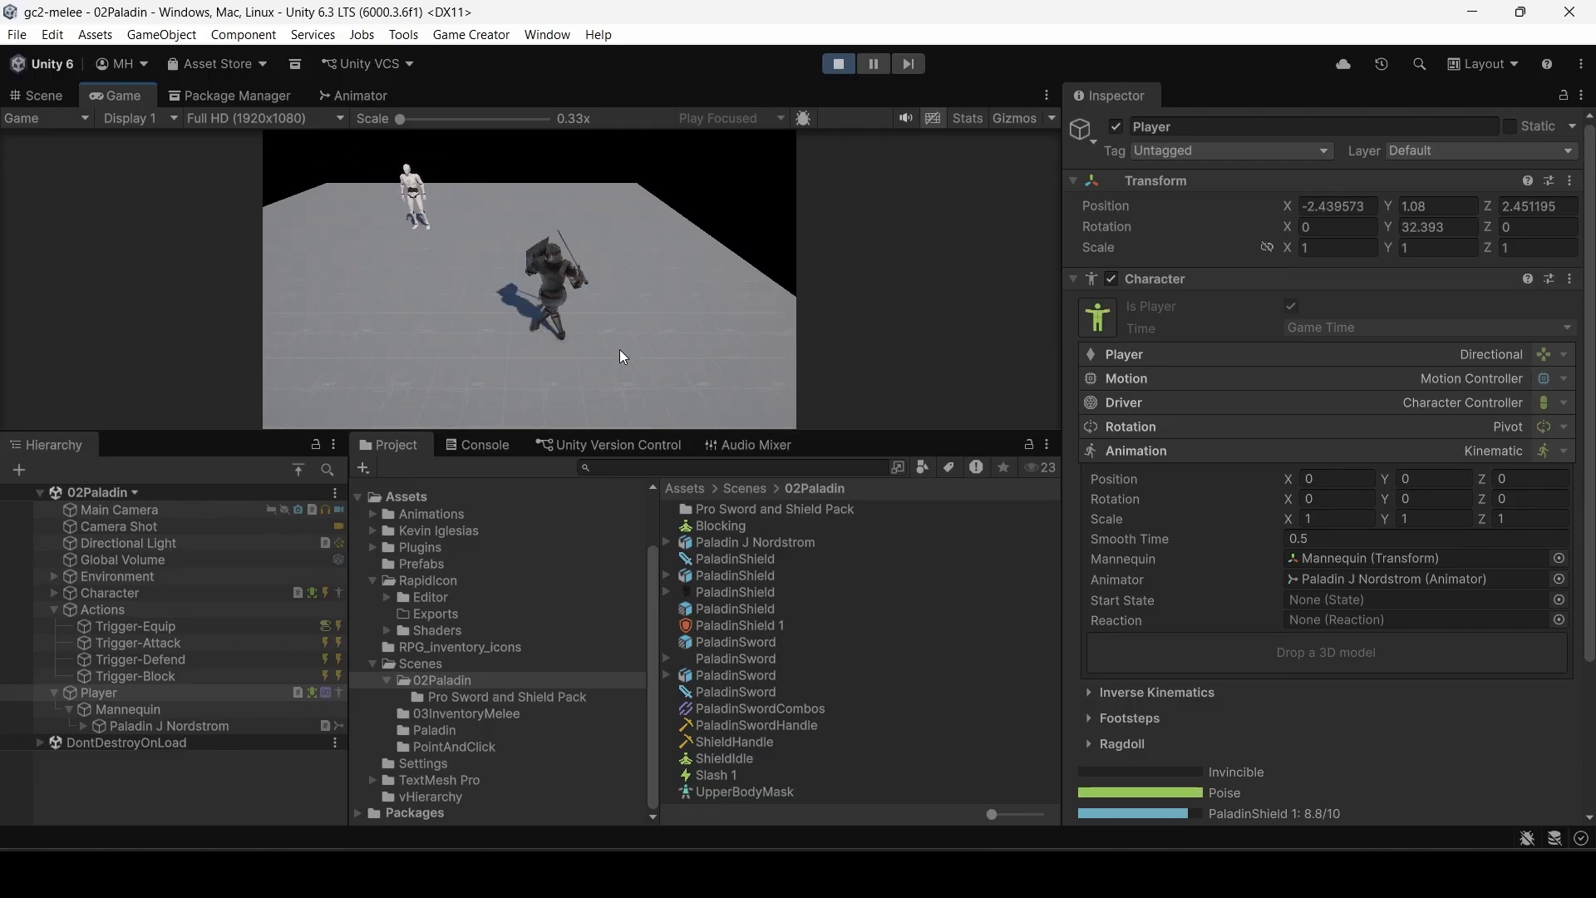
left_click(620, 349)
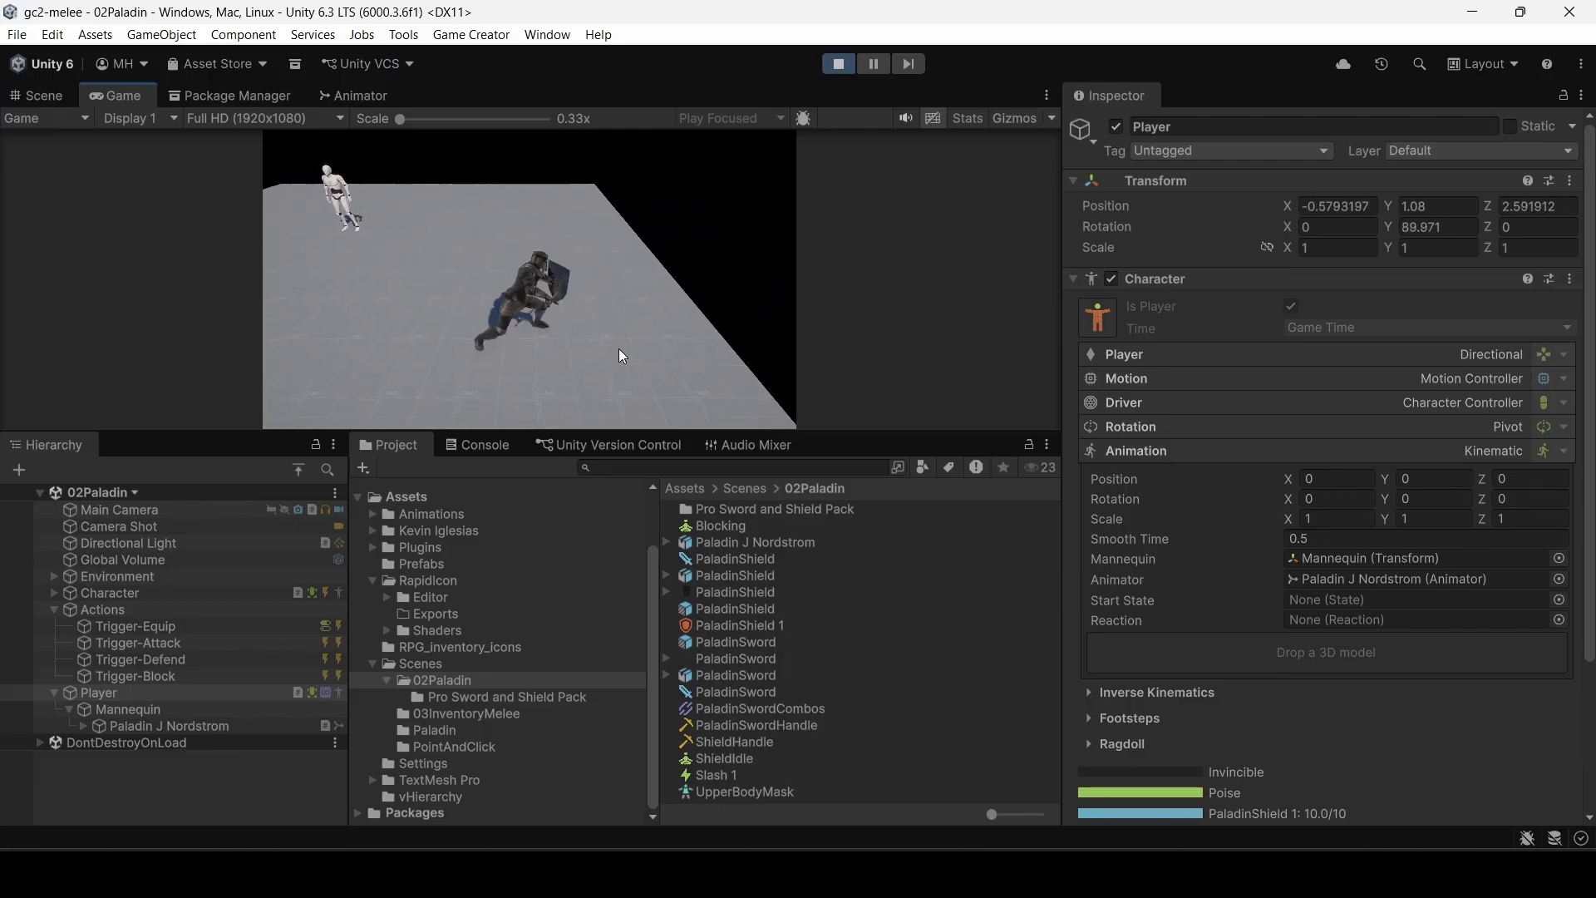
Step: Play-test repeated sword attacks while walking the Paladin forward and back
key("w")
left_click(615, 346)
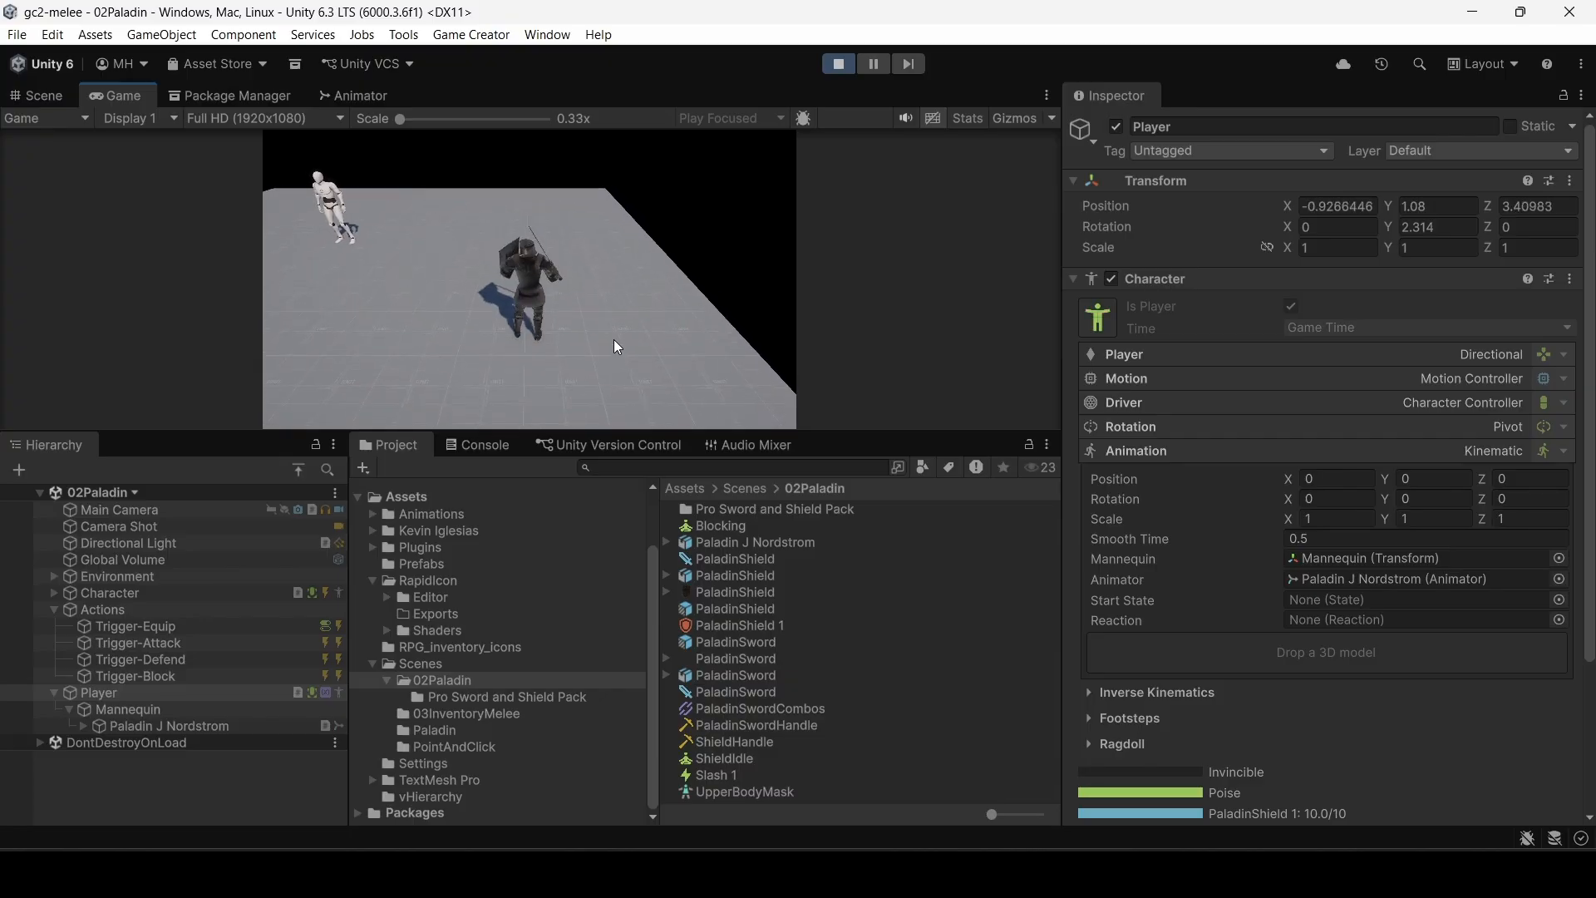
left_click(615, 346)
key("w")
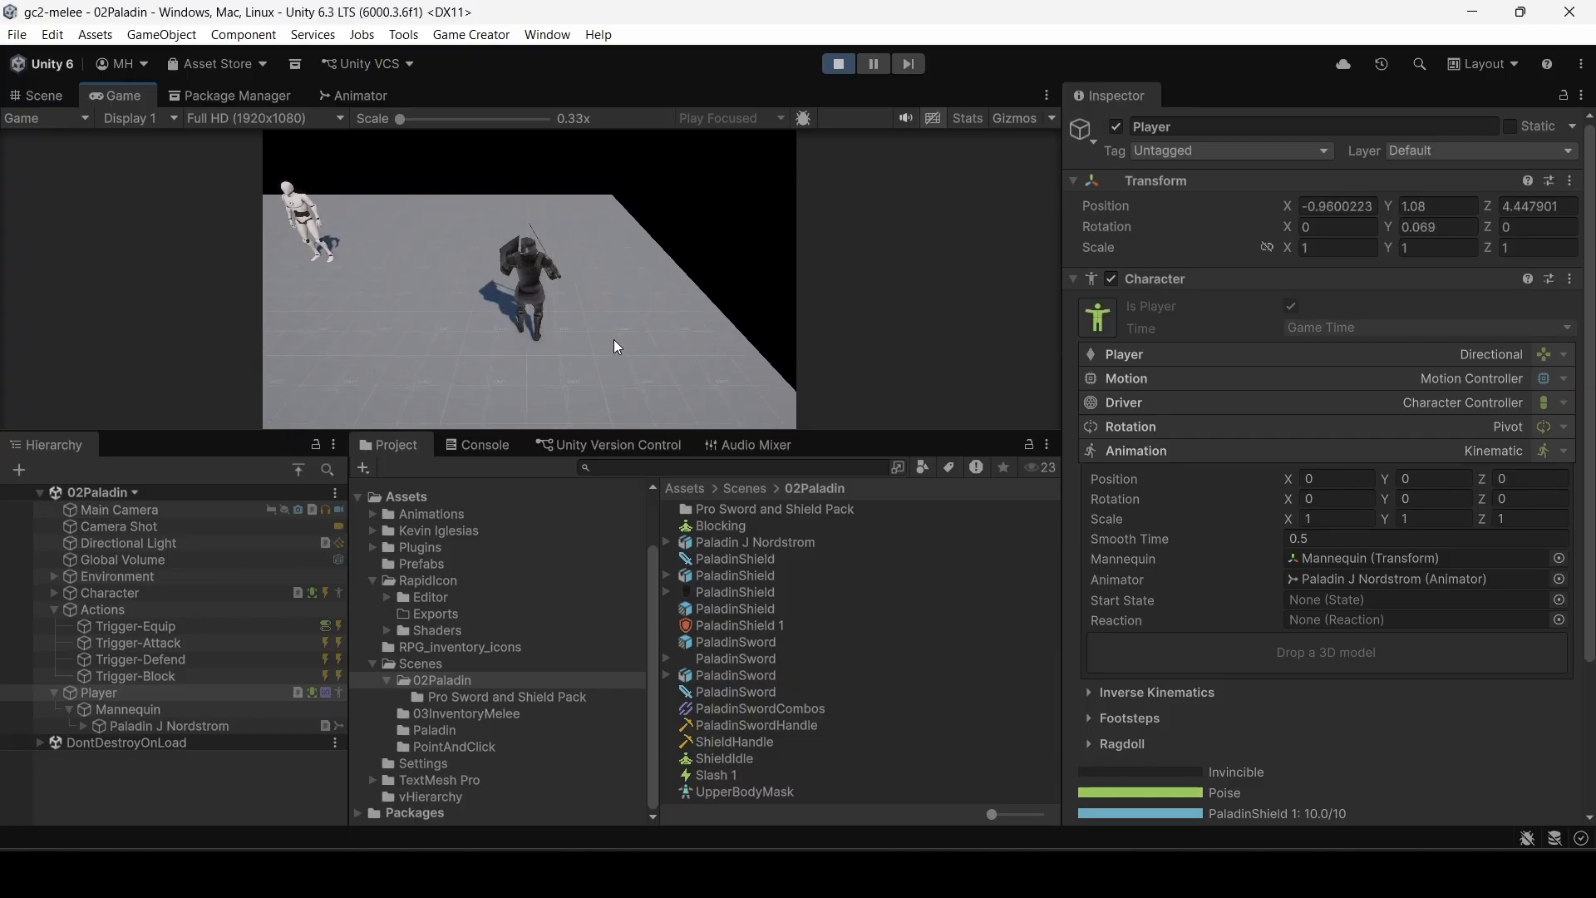
key("s")
left_click(615, 346)
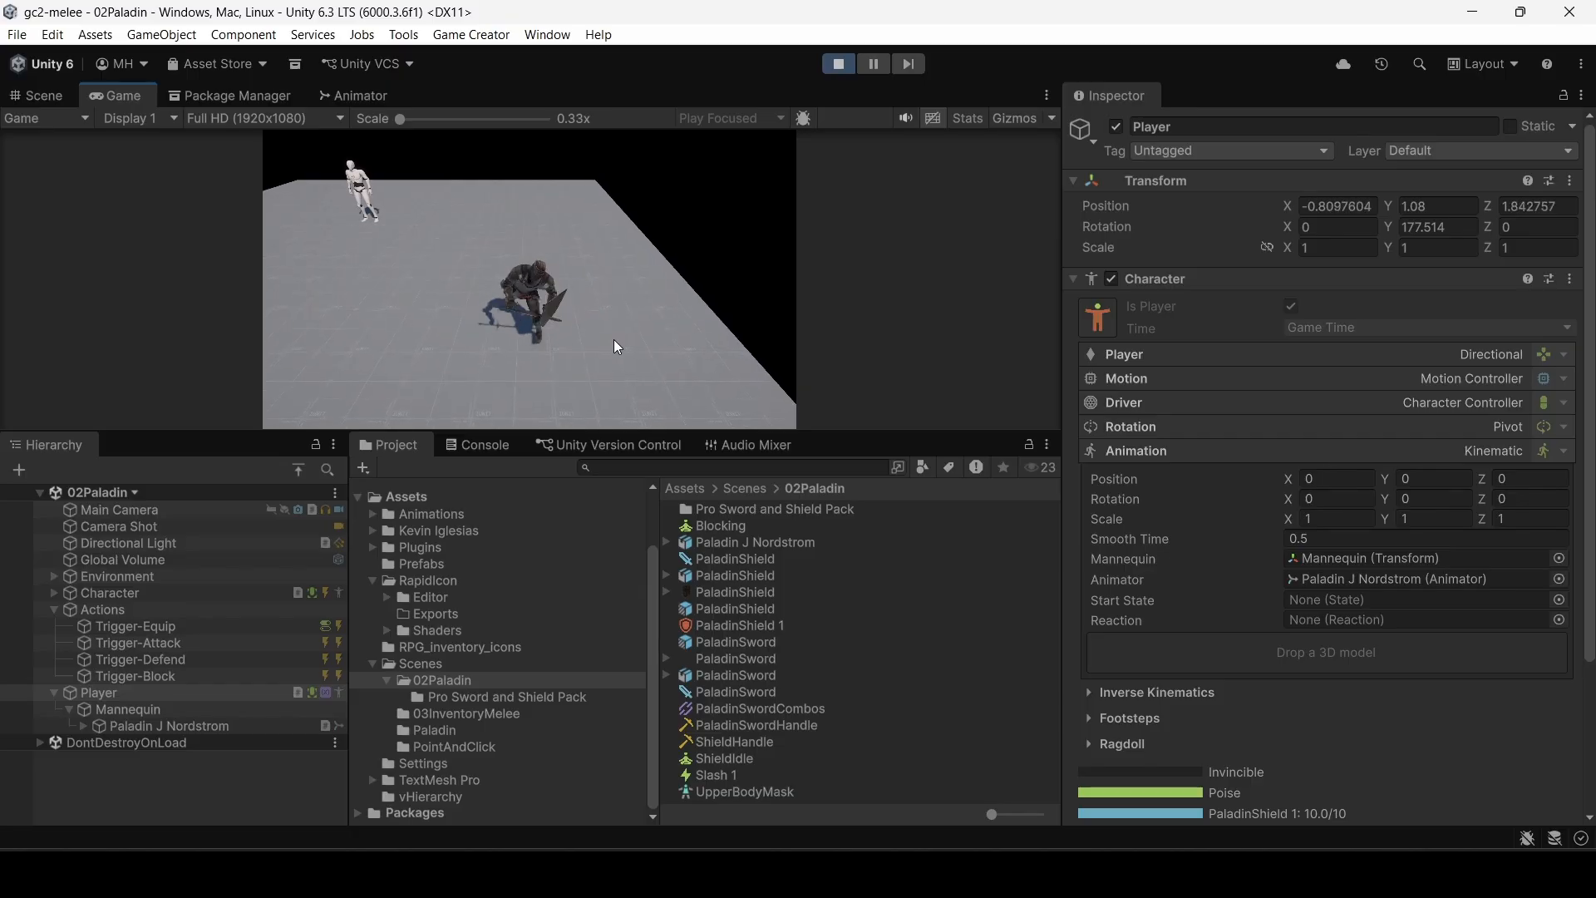
key("w")
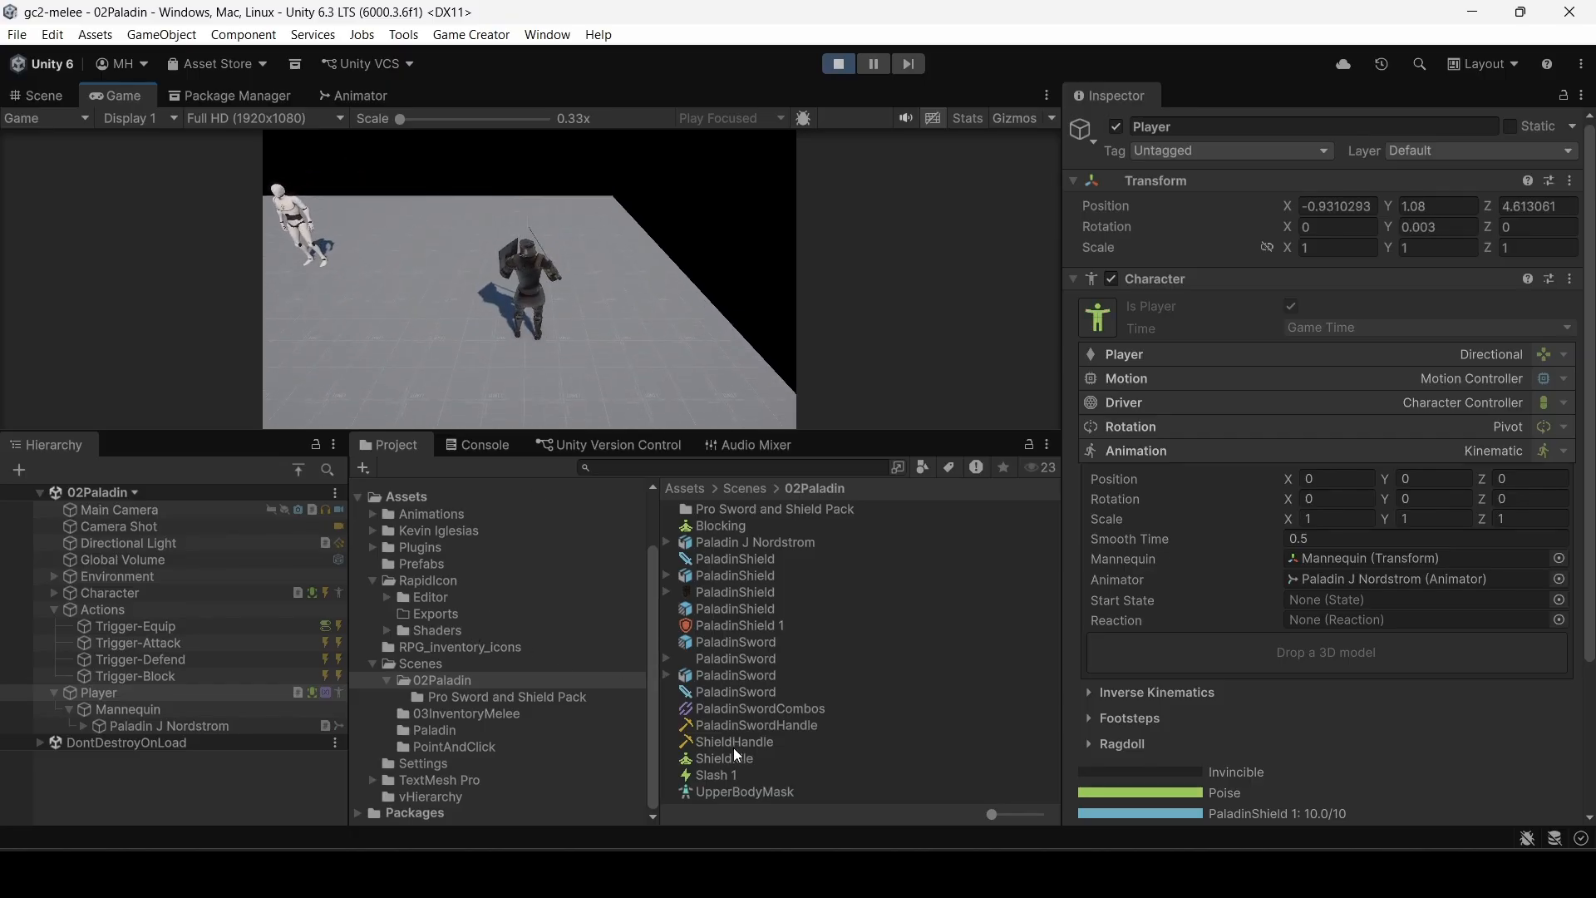
Step: Extend the P range on the Slash 1 skill's timeline to the end of the green strike phase
left_click(725, 773)
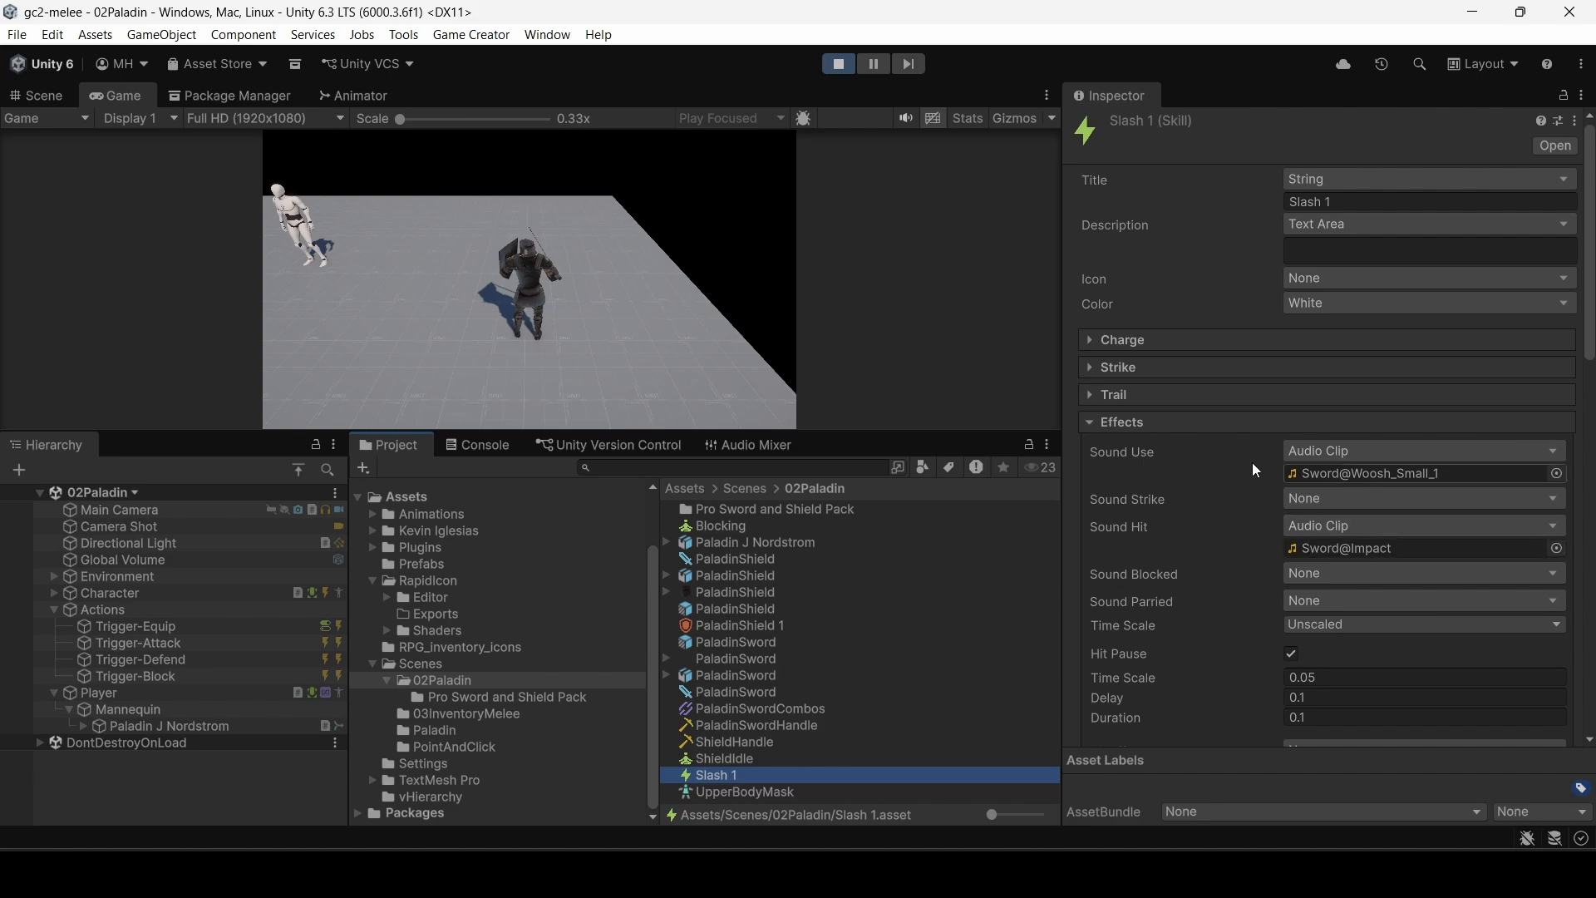
scroll(1238, 474, "down", 10)
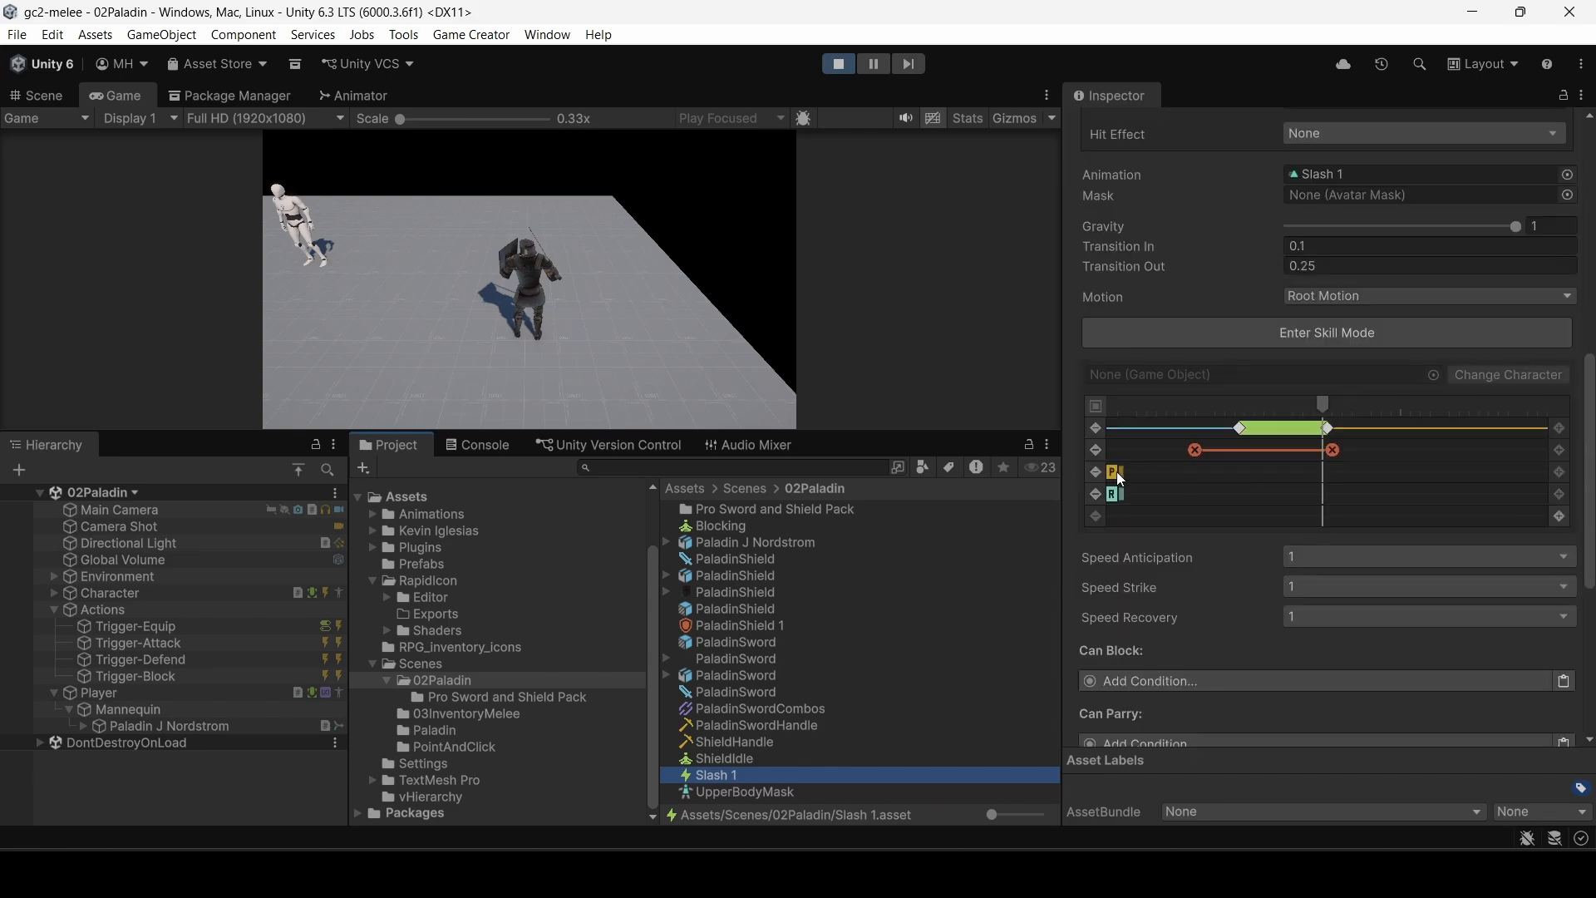
left_click(1121, 470)
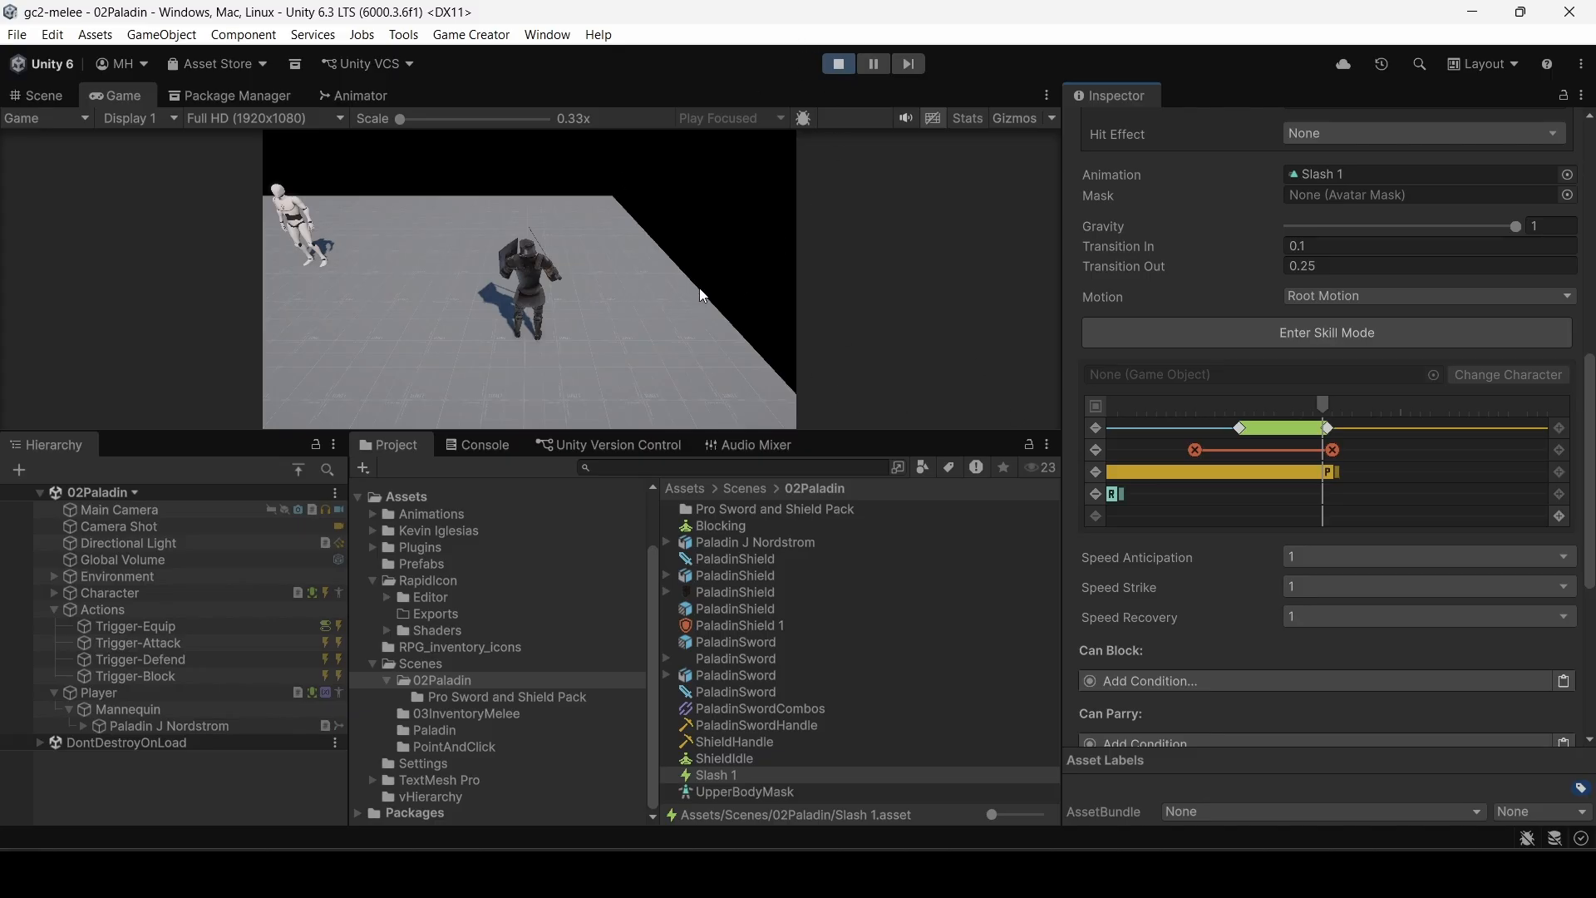
Step: Test Slash 1 with the extended P range, attacking while standing and while moving forward and back
left_click(652, 276)
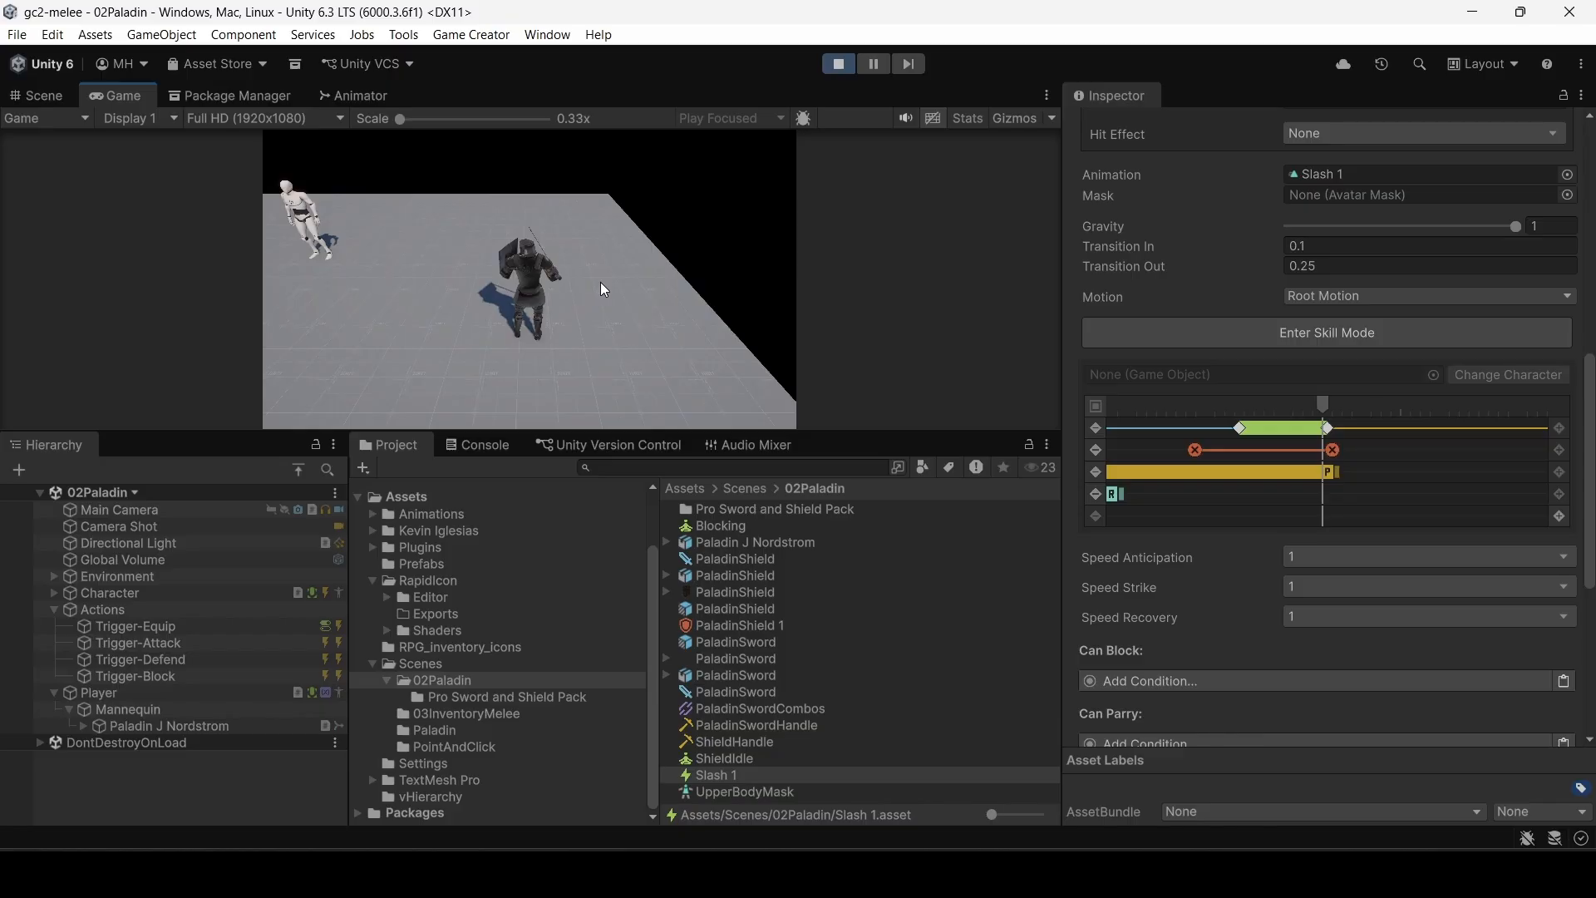
left_click(601, 282)
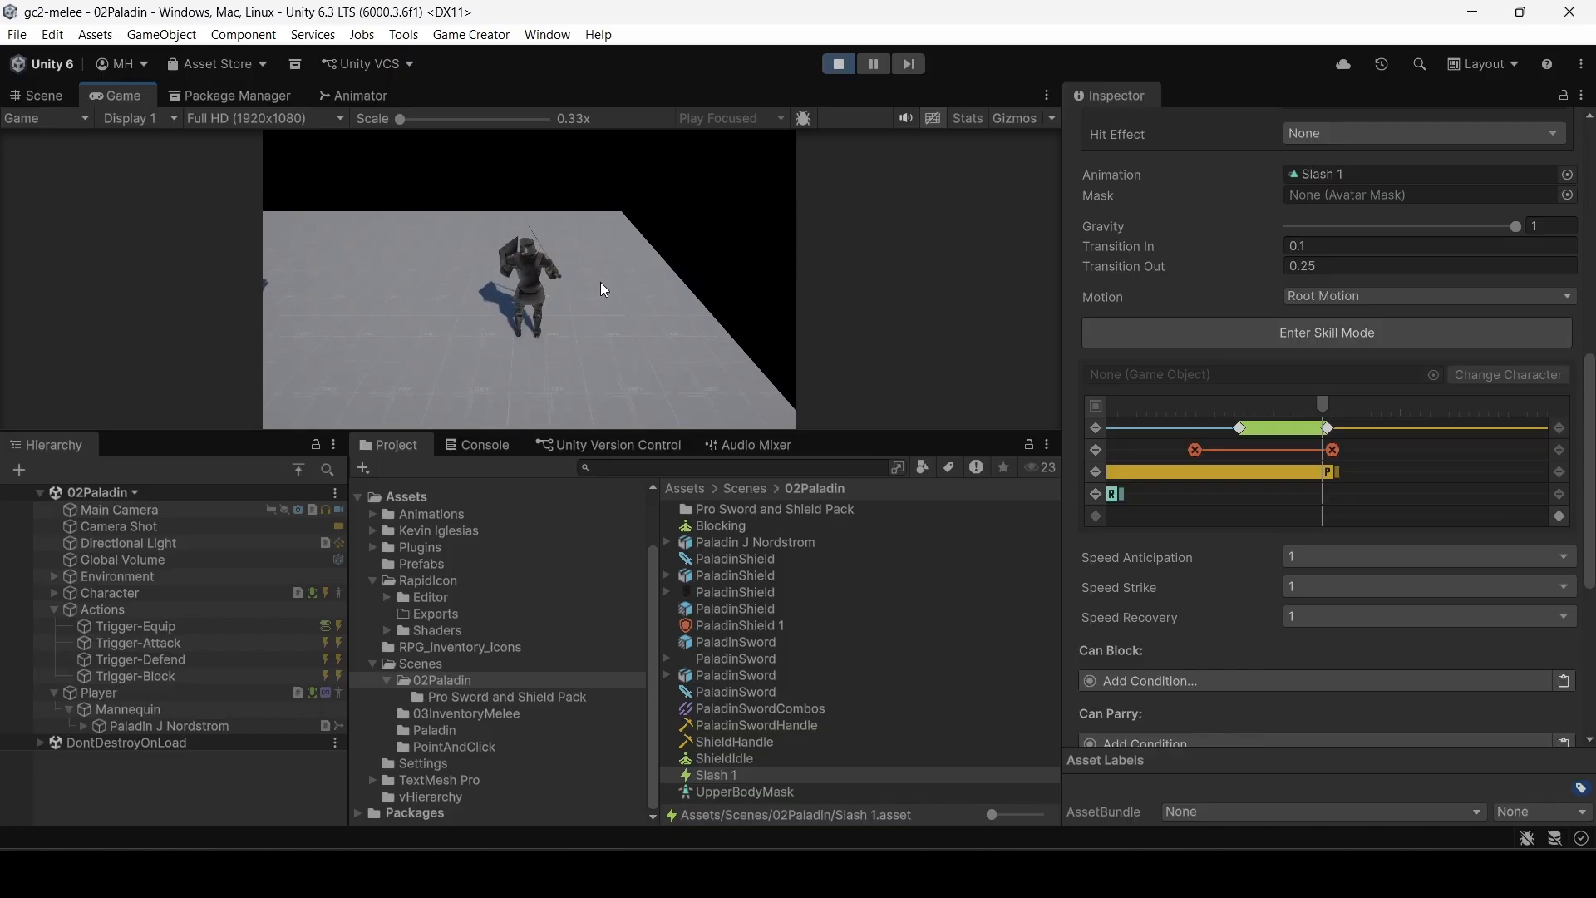
key("s")
key("w")
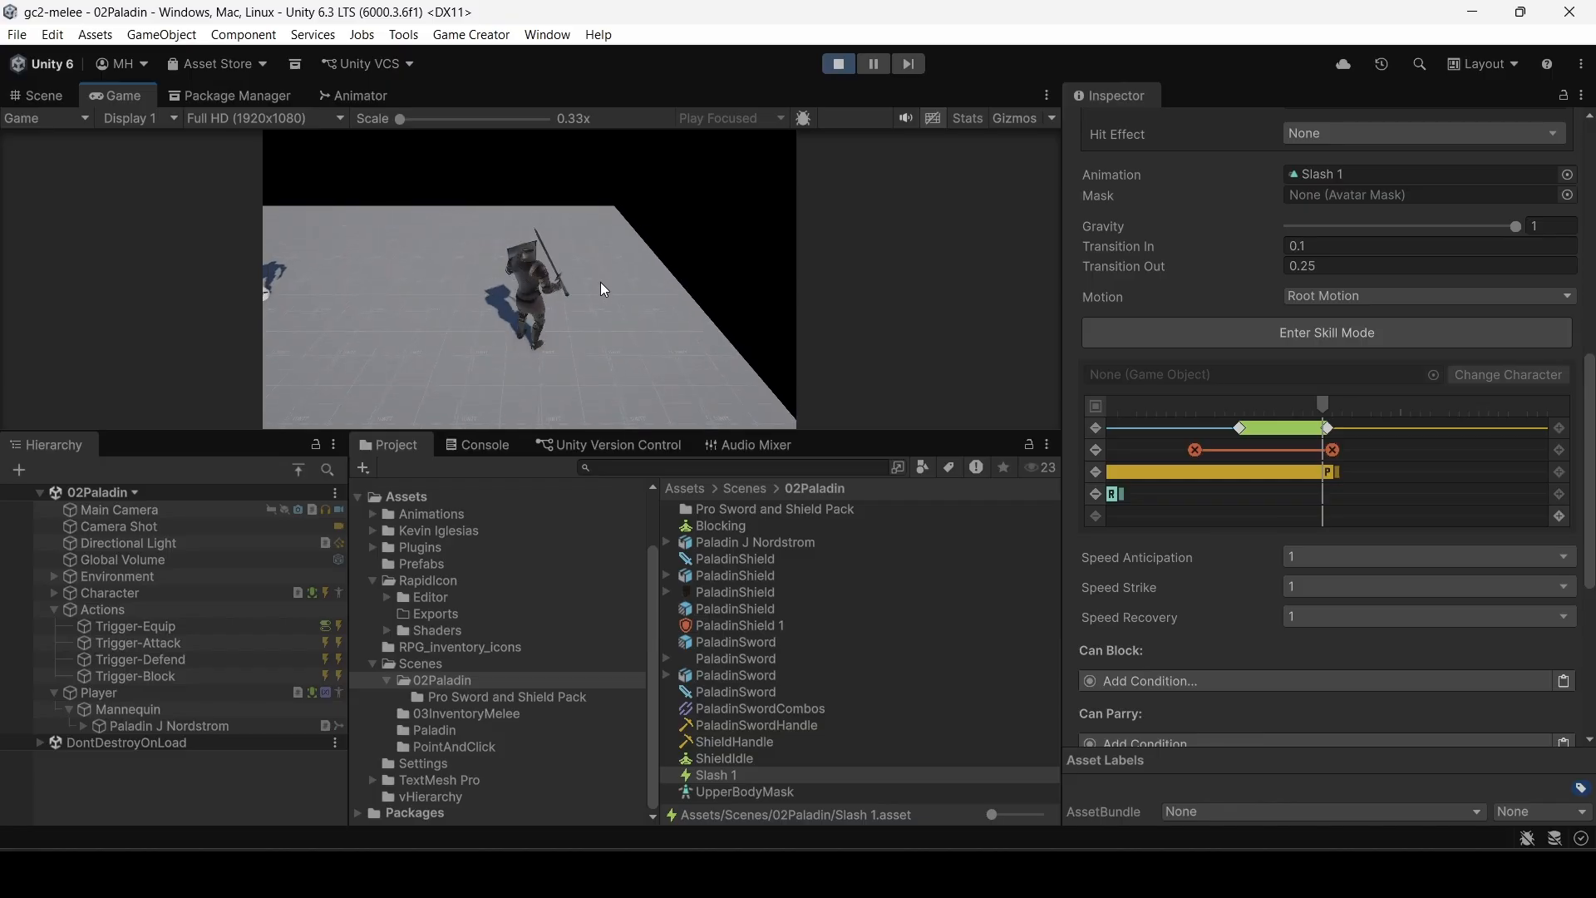
key("s")
left_click(600, 283)
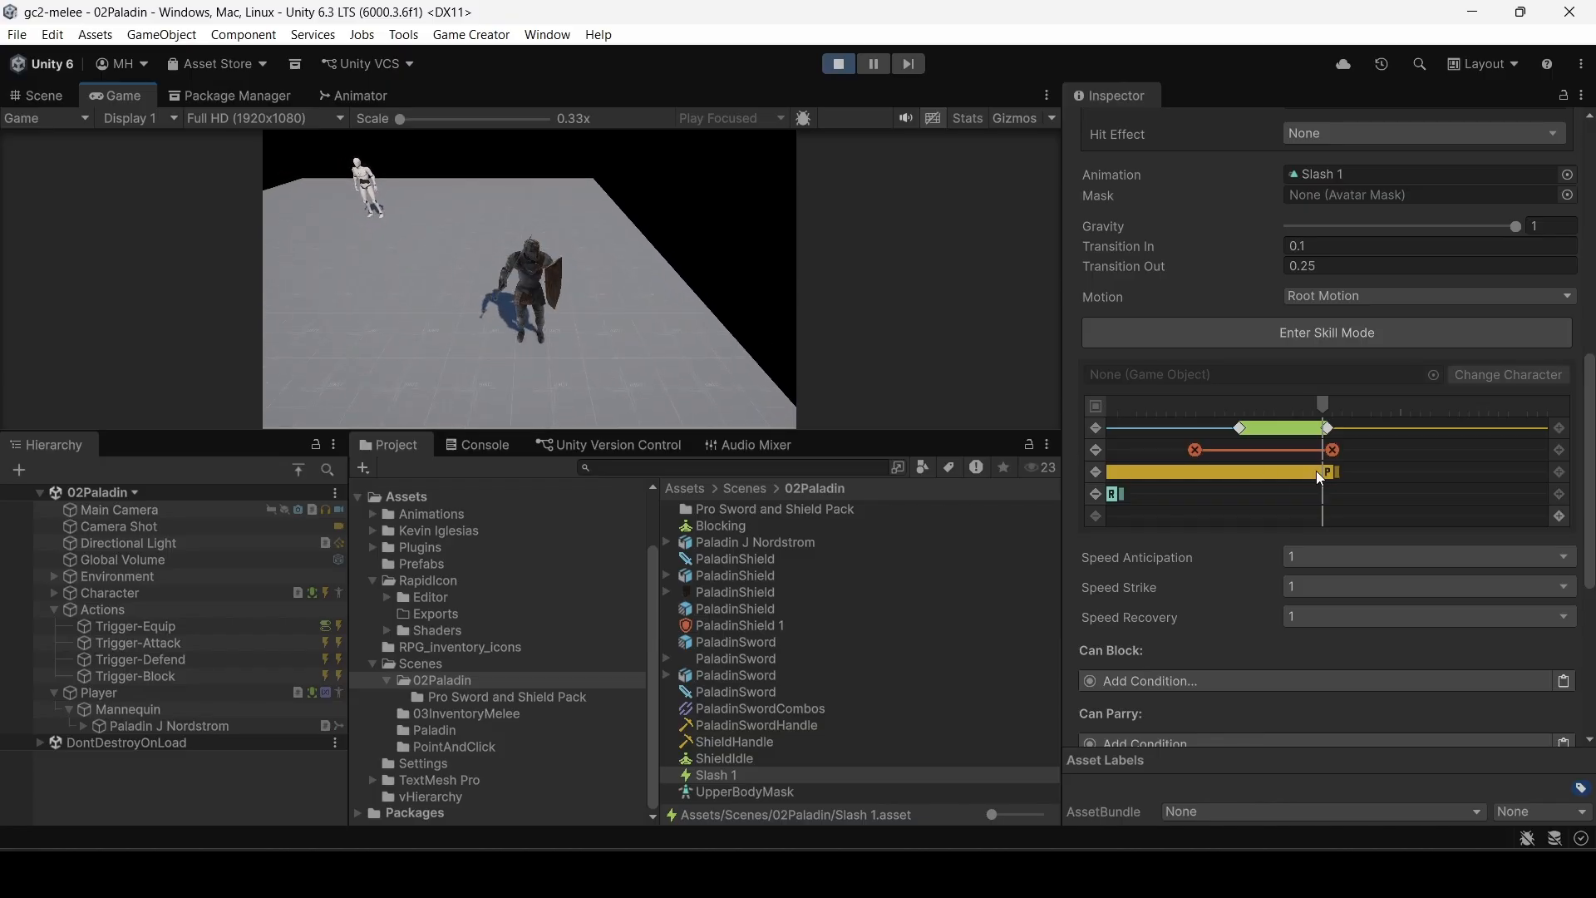
Step: Shrink Slash 1's P range back to the timeline start and extend its R range beyond the green strike phase
left_click_drag(1317, 472, 1125, 470)
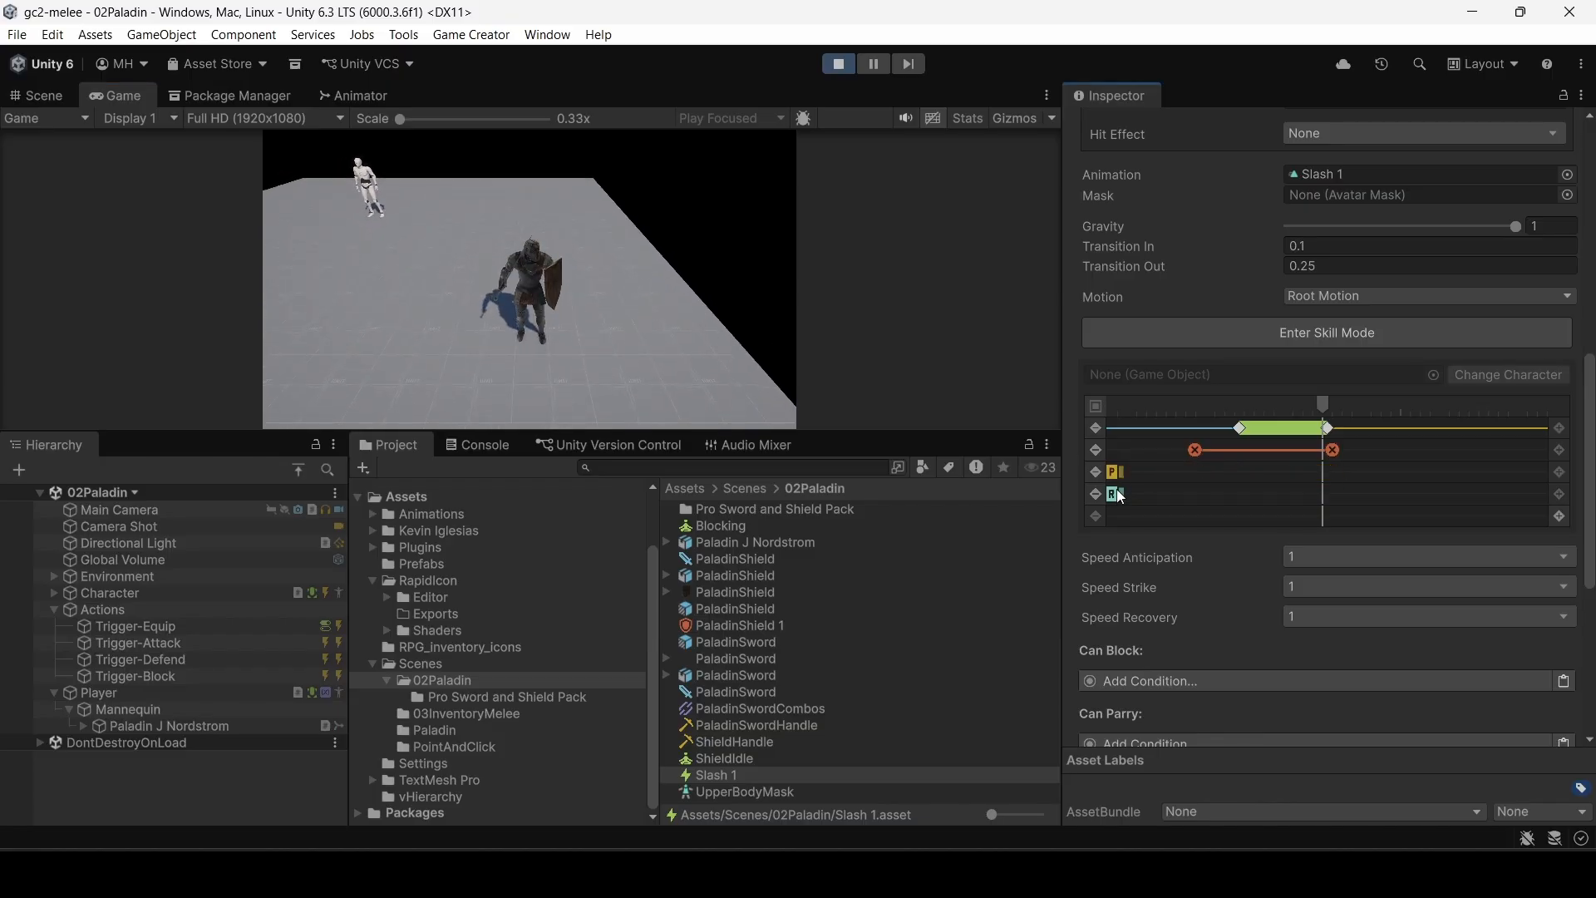
left_click(551, 293)
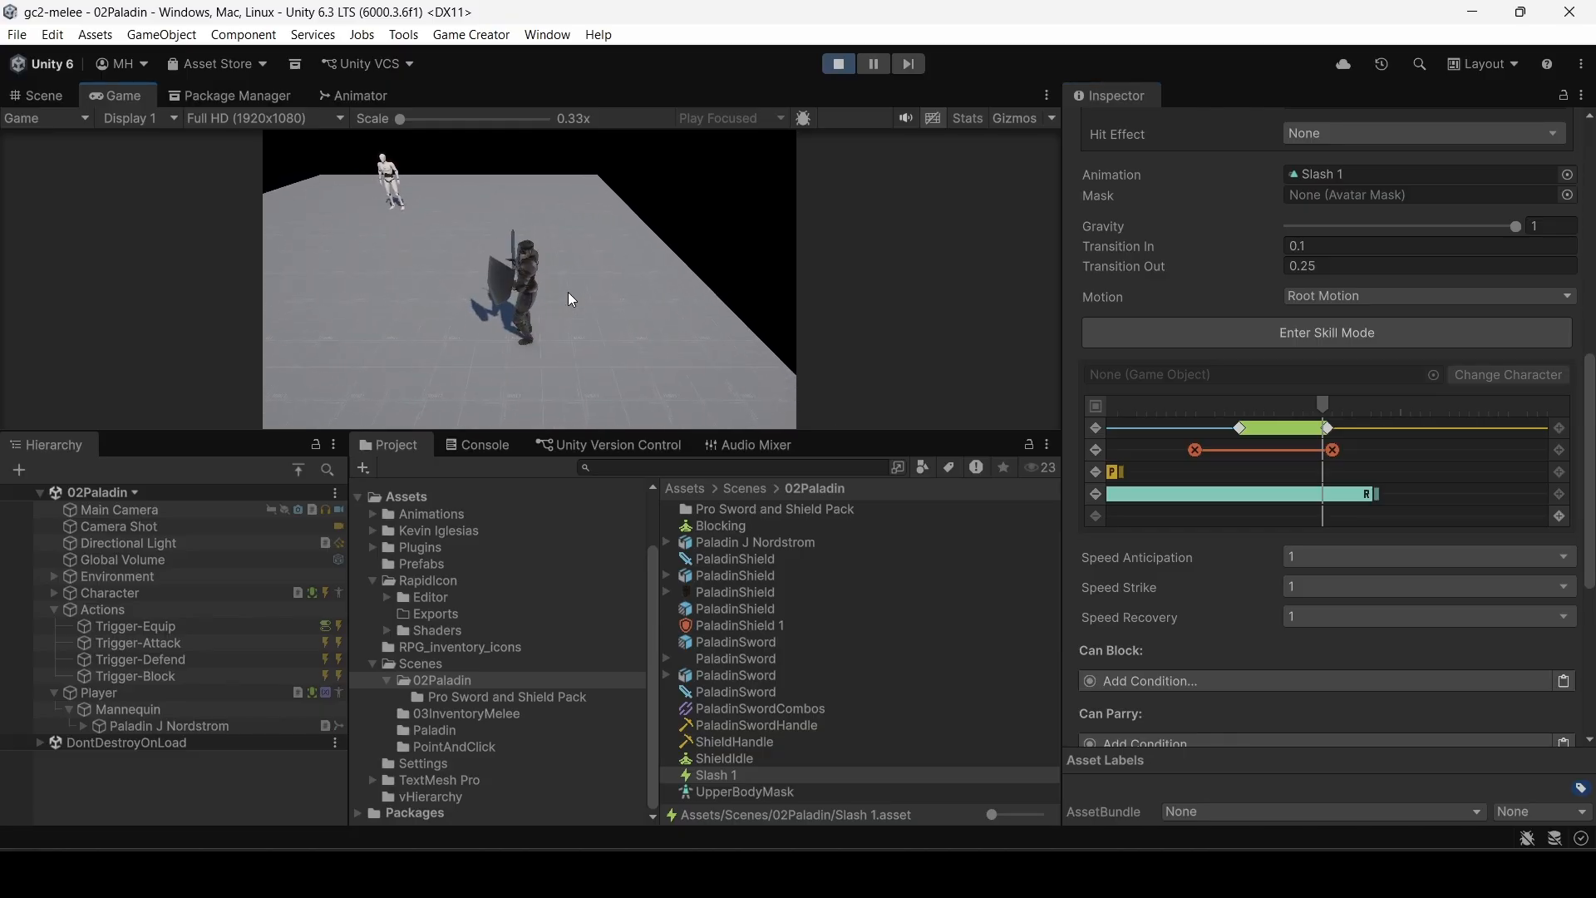
Step: Test Slash 1 with the extended R range by attacking while turning left and right and chaining repeated slashes
key("d")
left_click(567, 292)
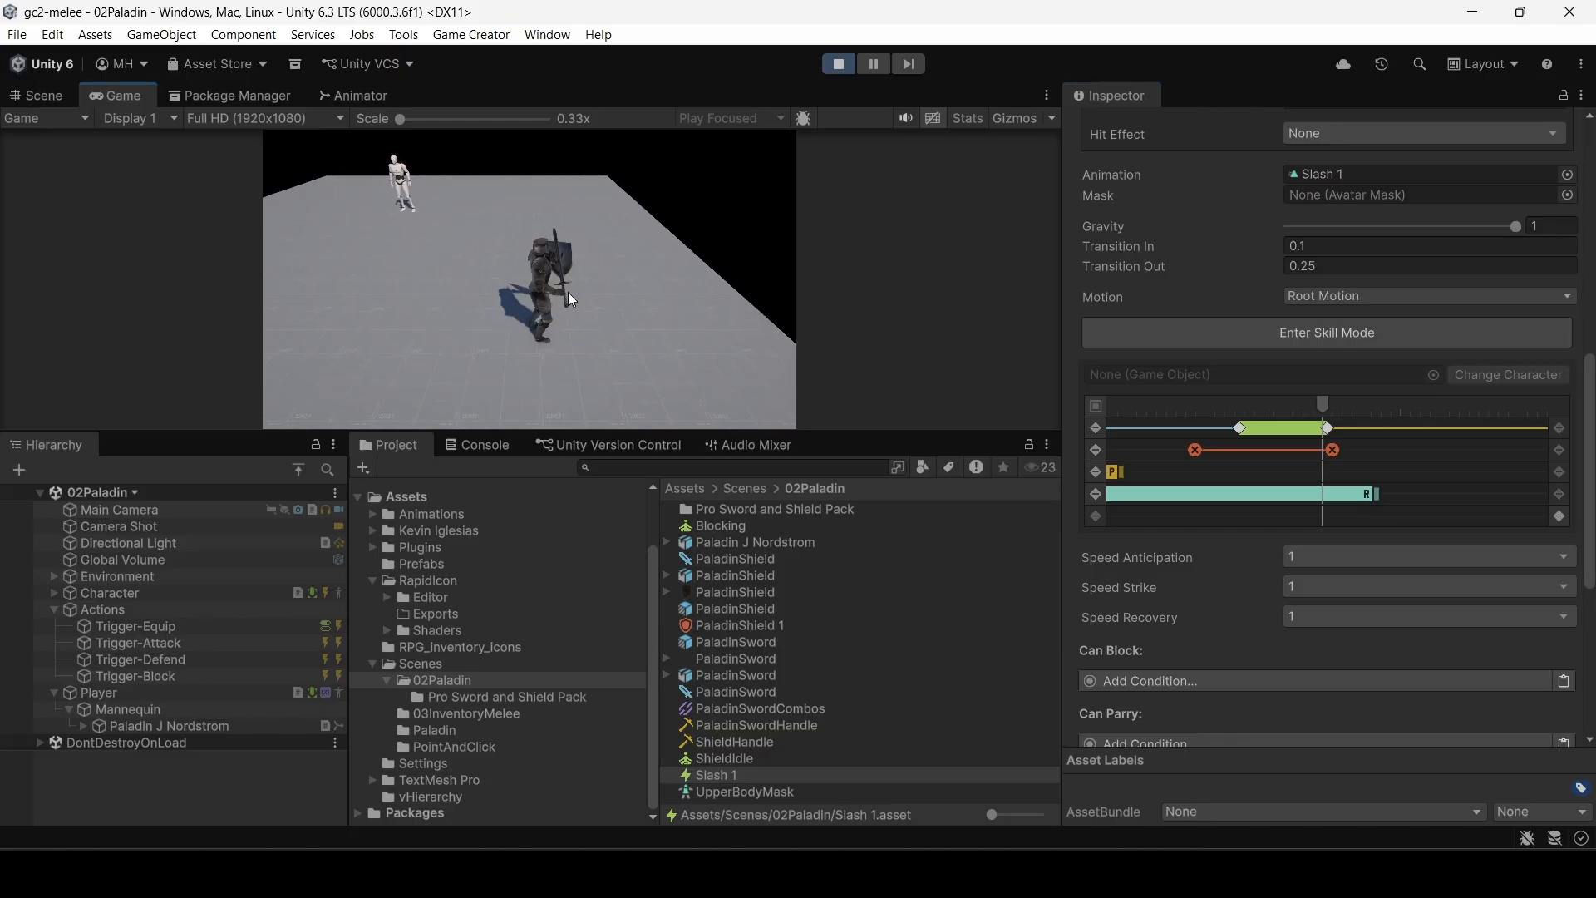
key("a")
left_click(567, 292)
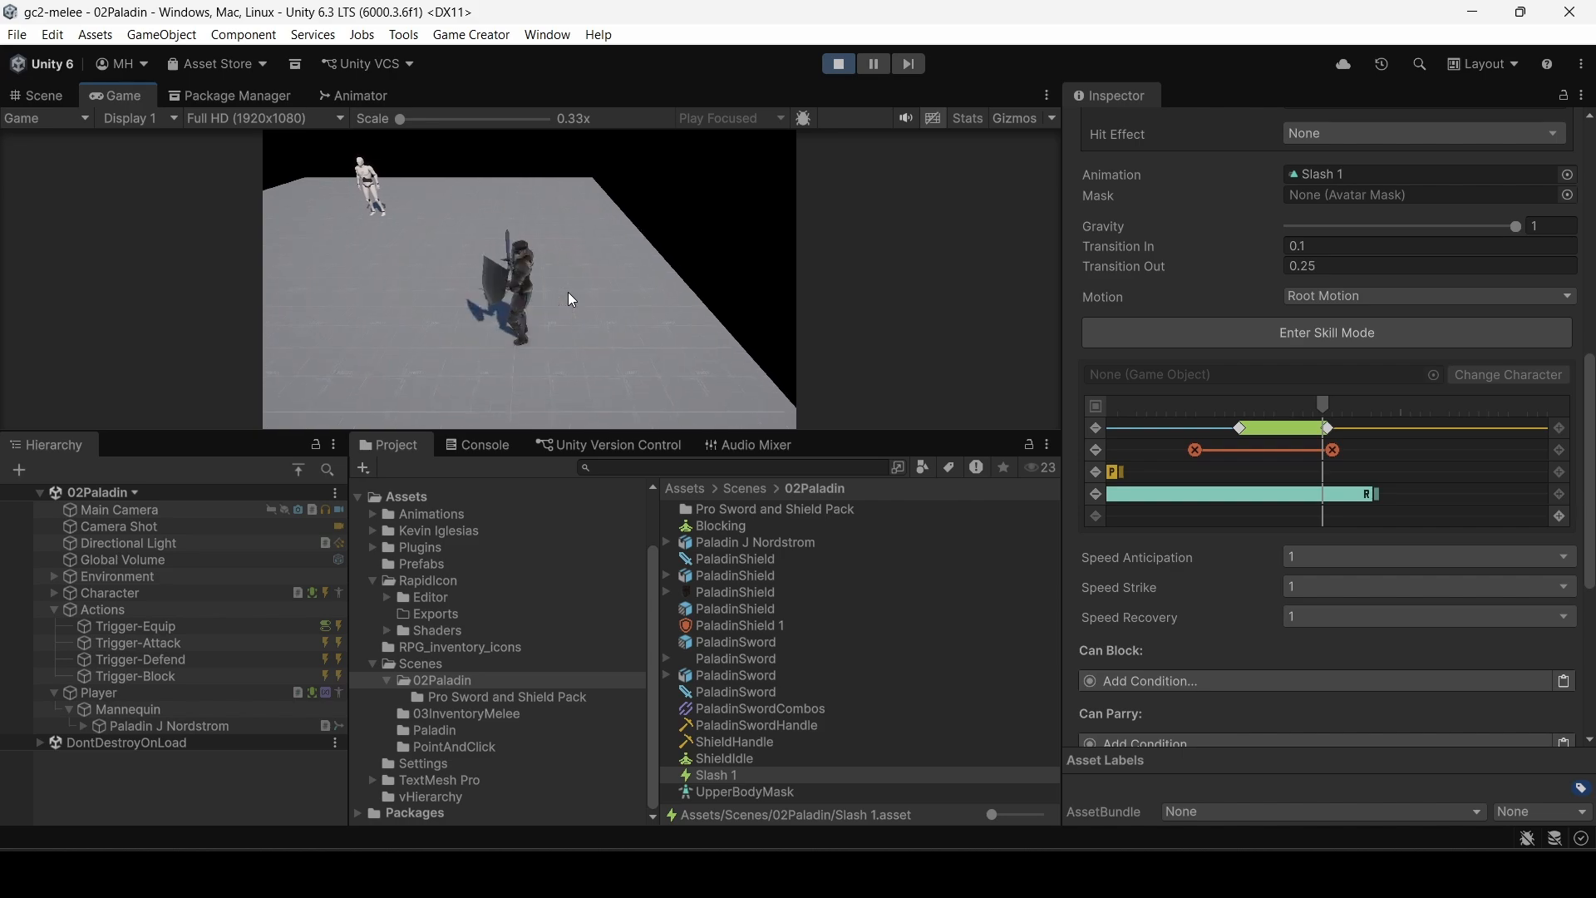
key("d")
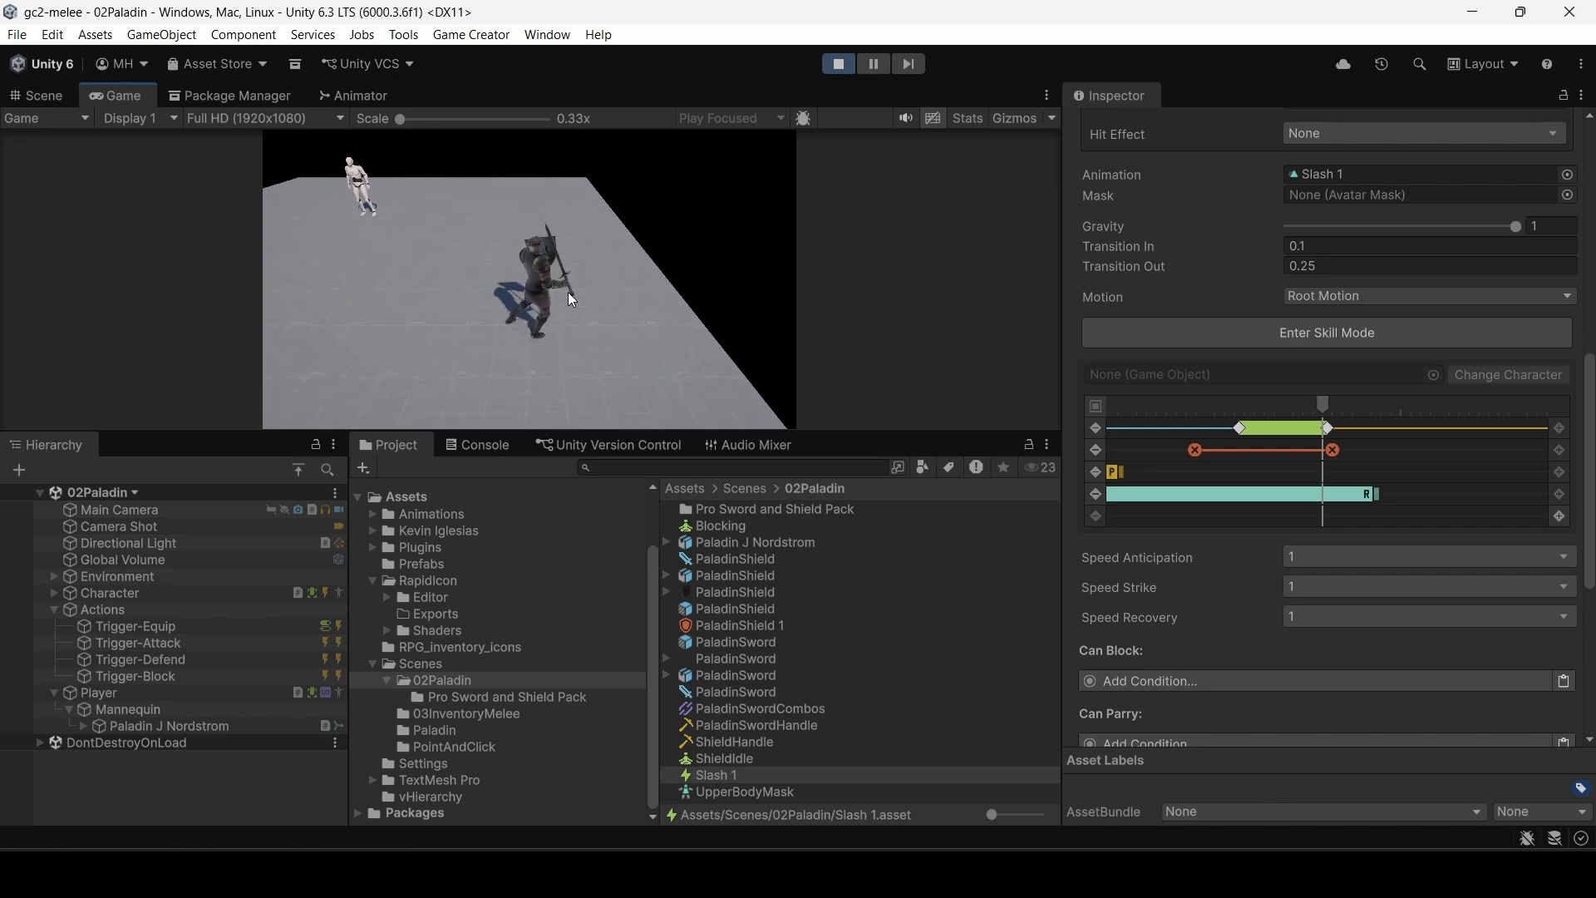
left_click(567, 292)
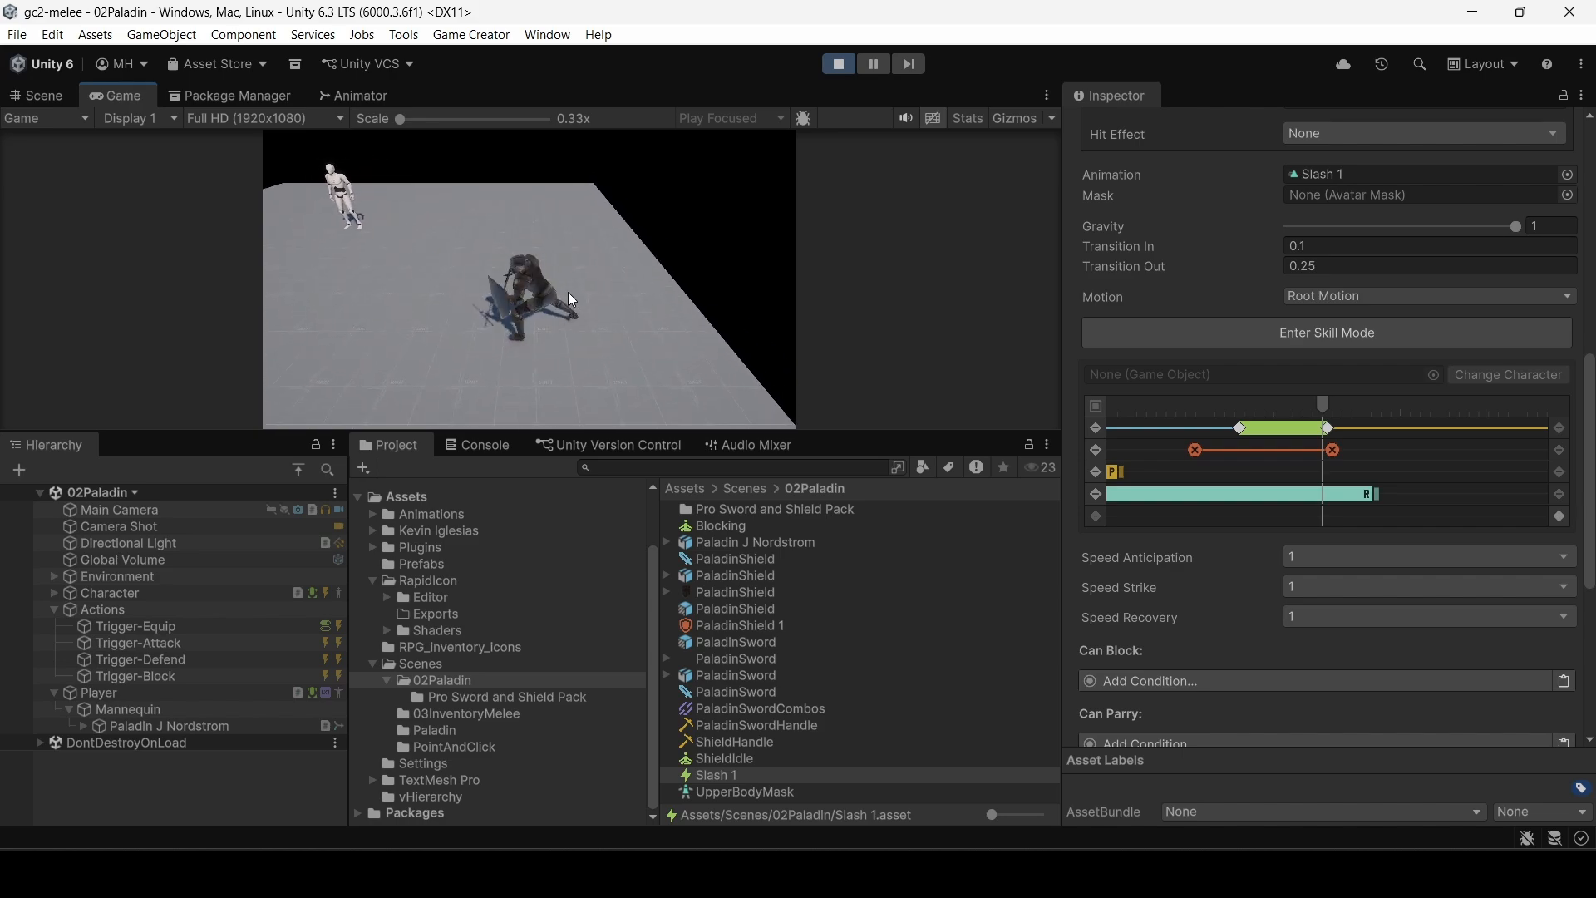
left_click(567, 292)
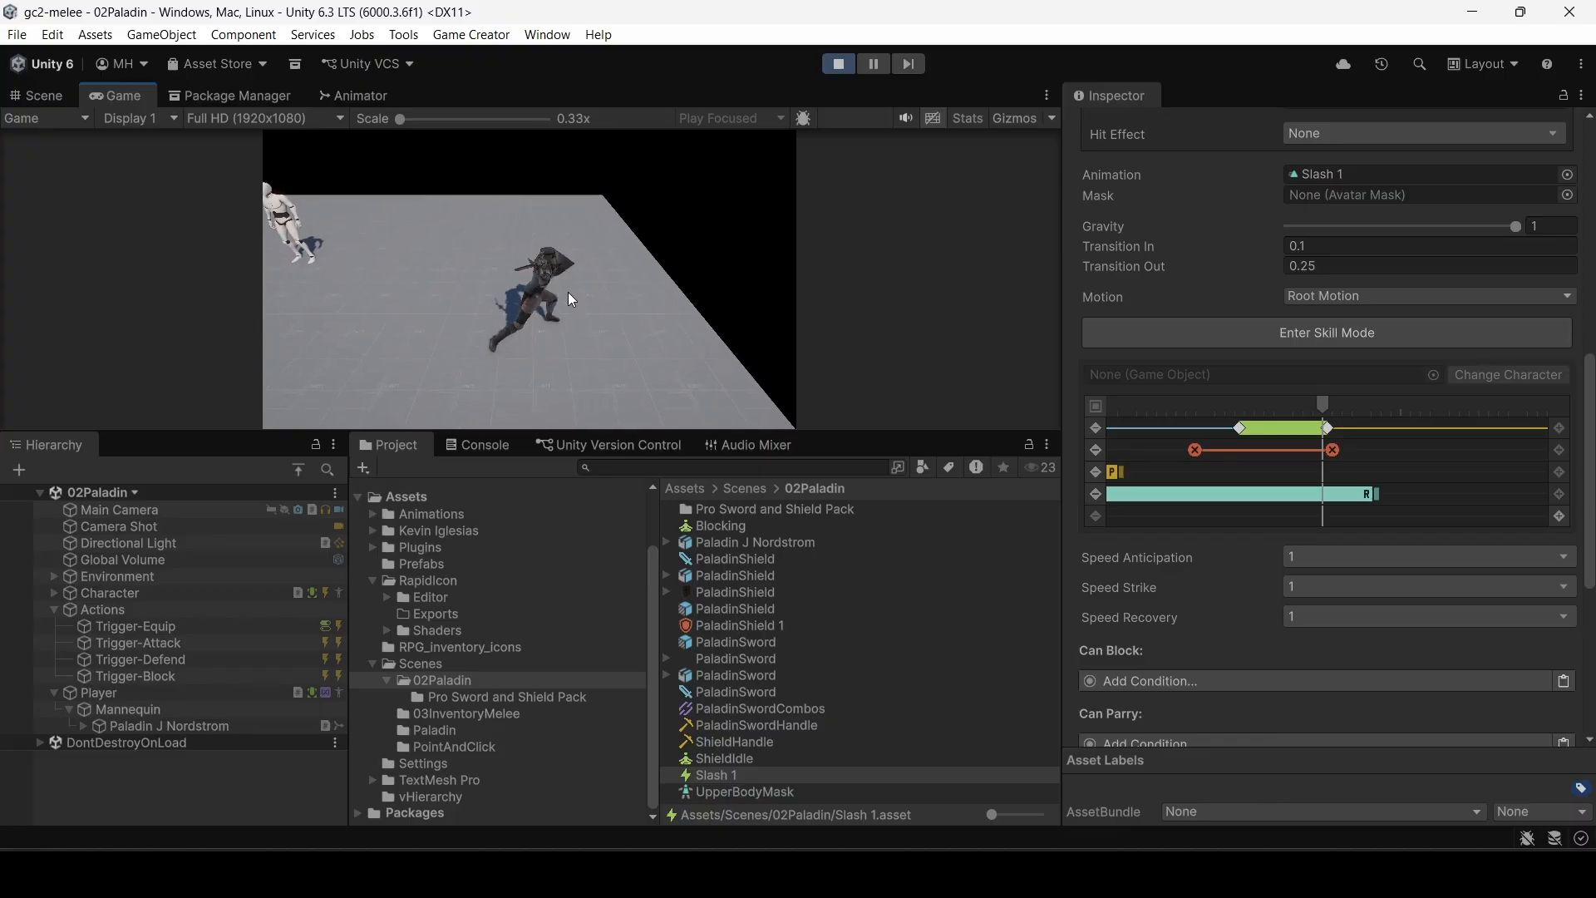
left_click(567, 292)
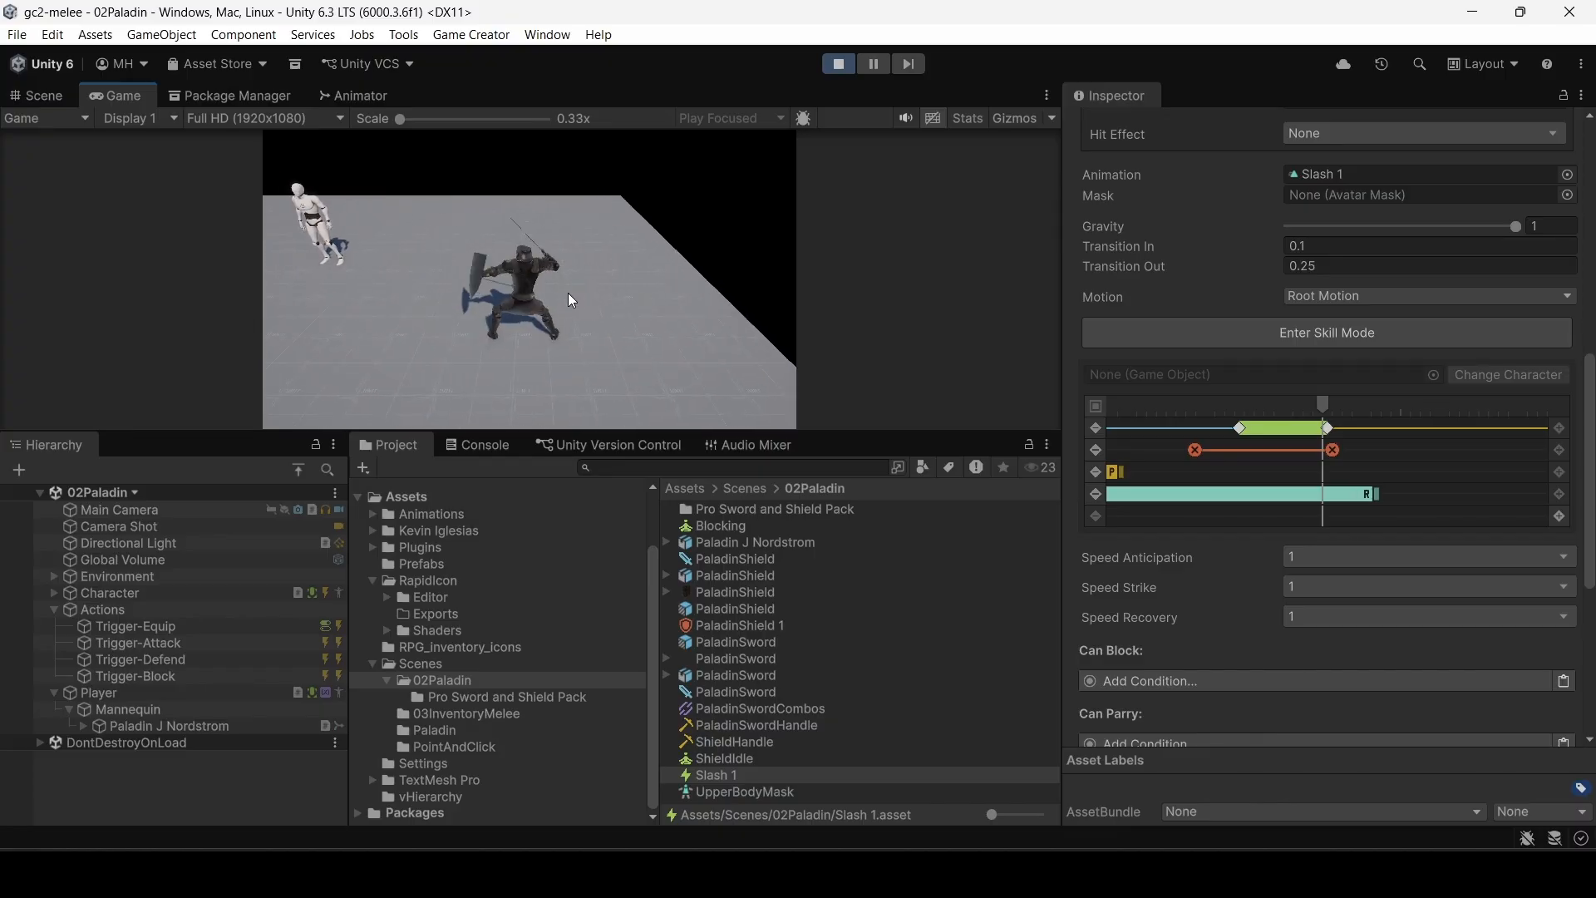
left_click(567, 293)
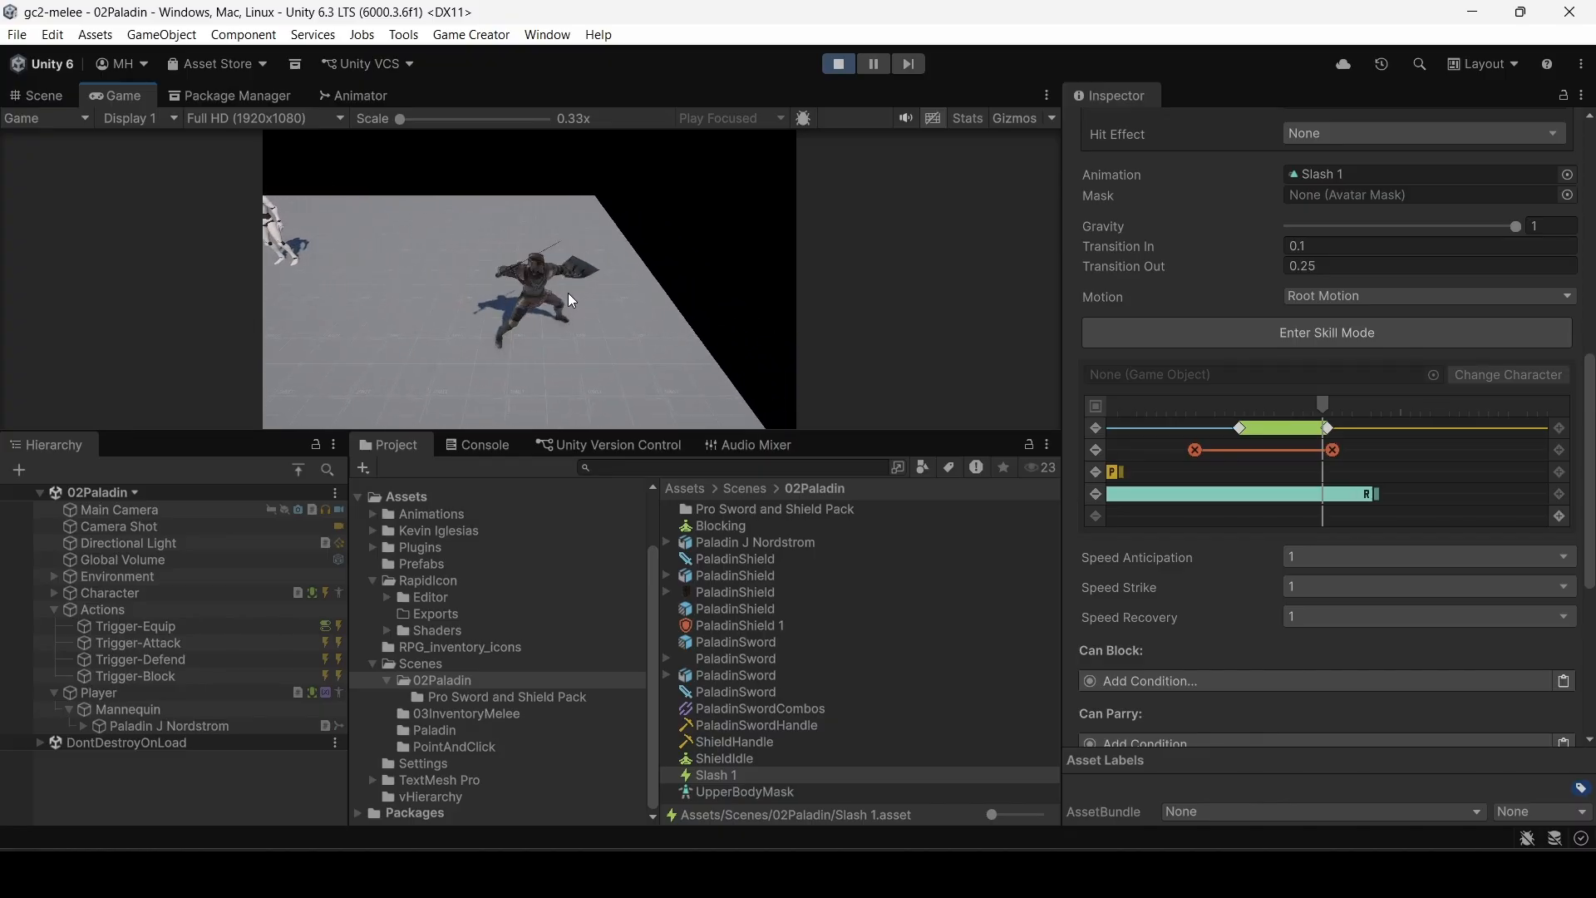
left_click(567, 297)
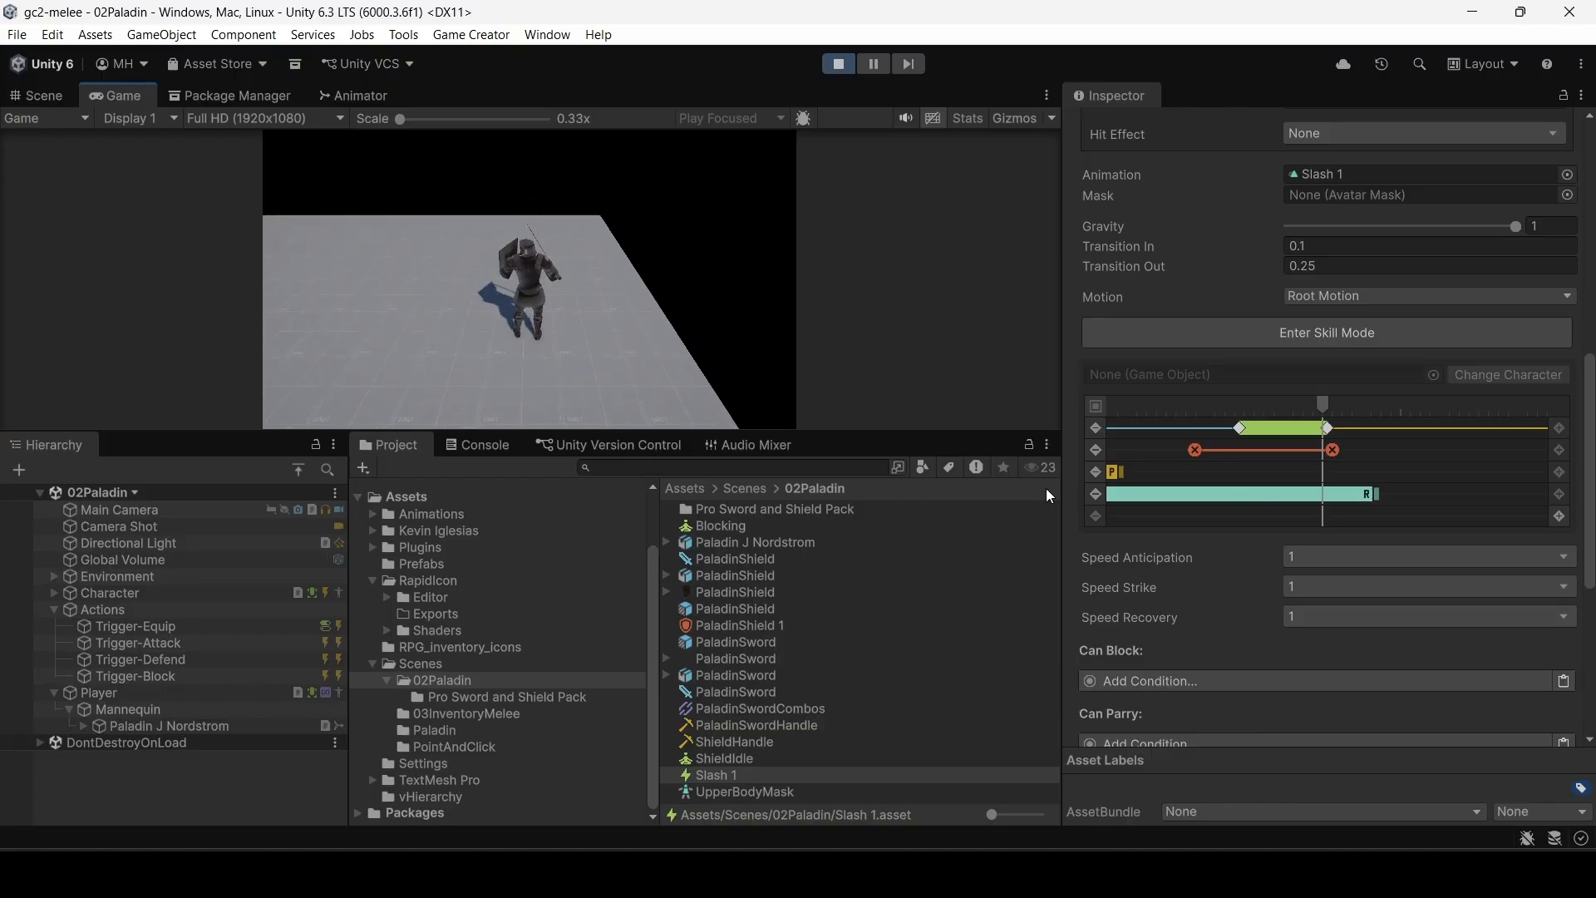
Step: Shorten Slash 1's R range to the end of the green strike phase, test an attack, and stop play mode
left_click_drag(1375, 499, 1328, 497)
left_click(550, 318)
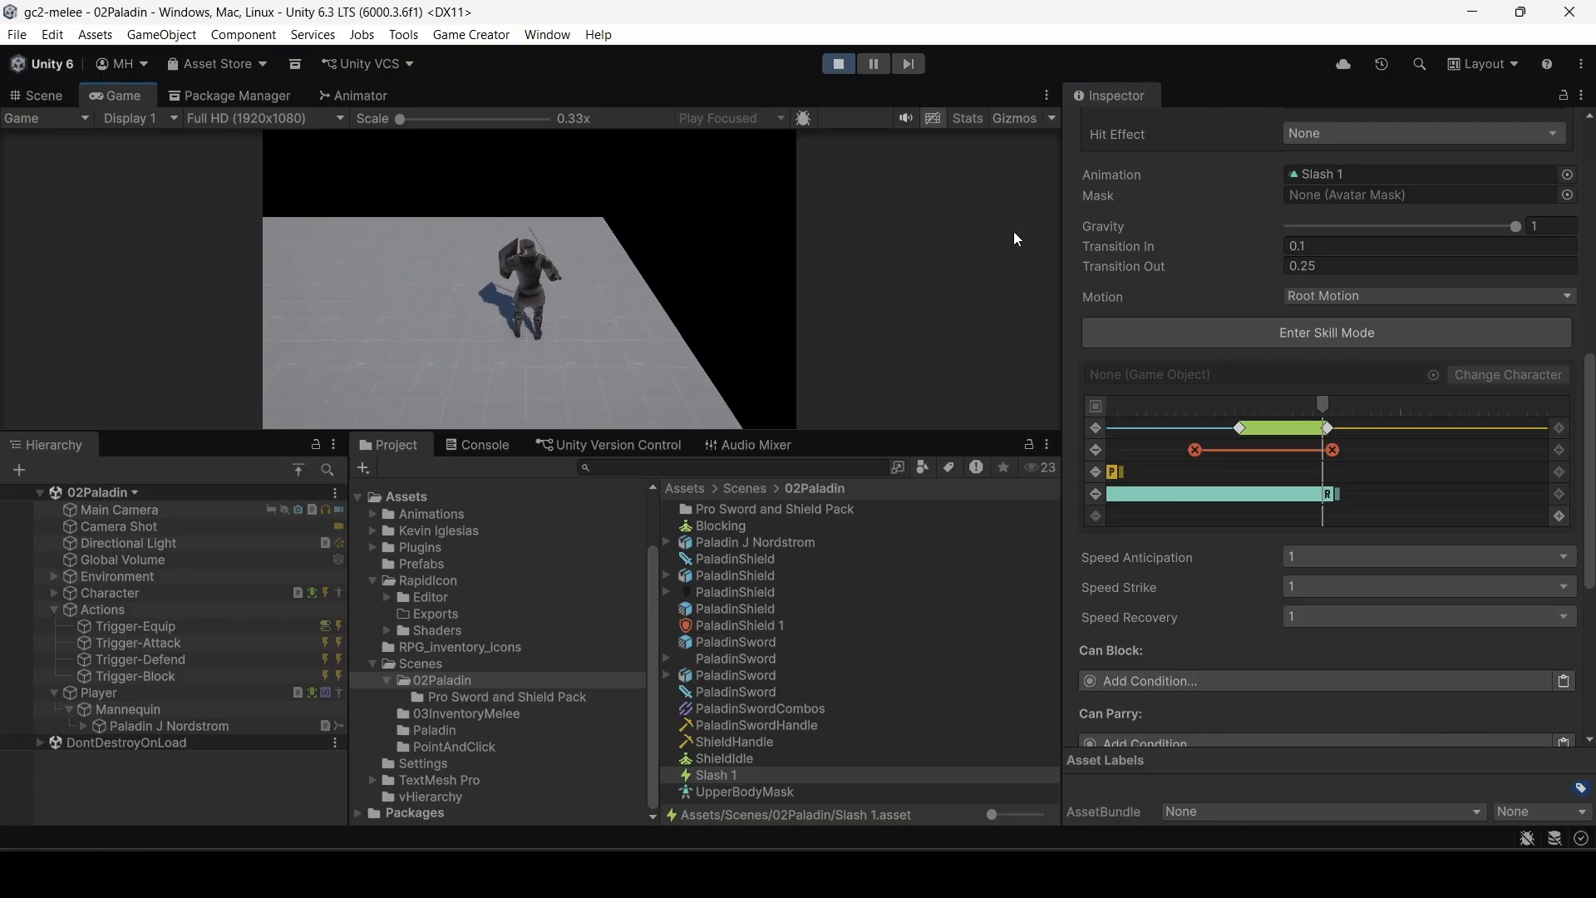
key("ctrl+p")
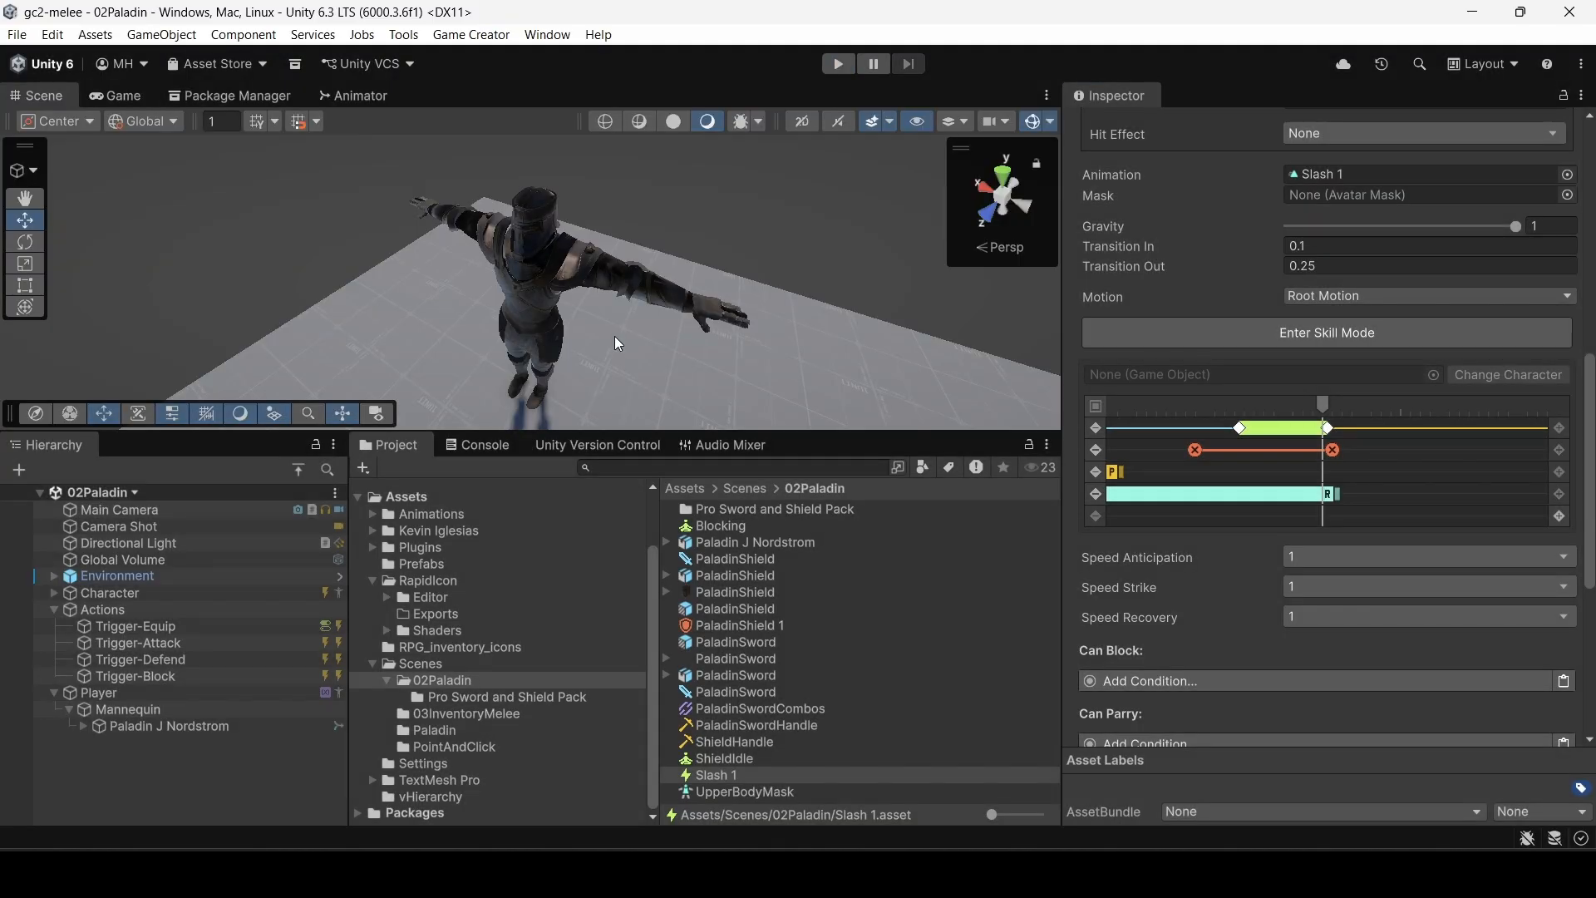
right_click_drag(848, 256, 1290, 96)
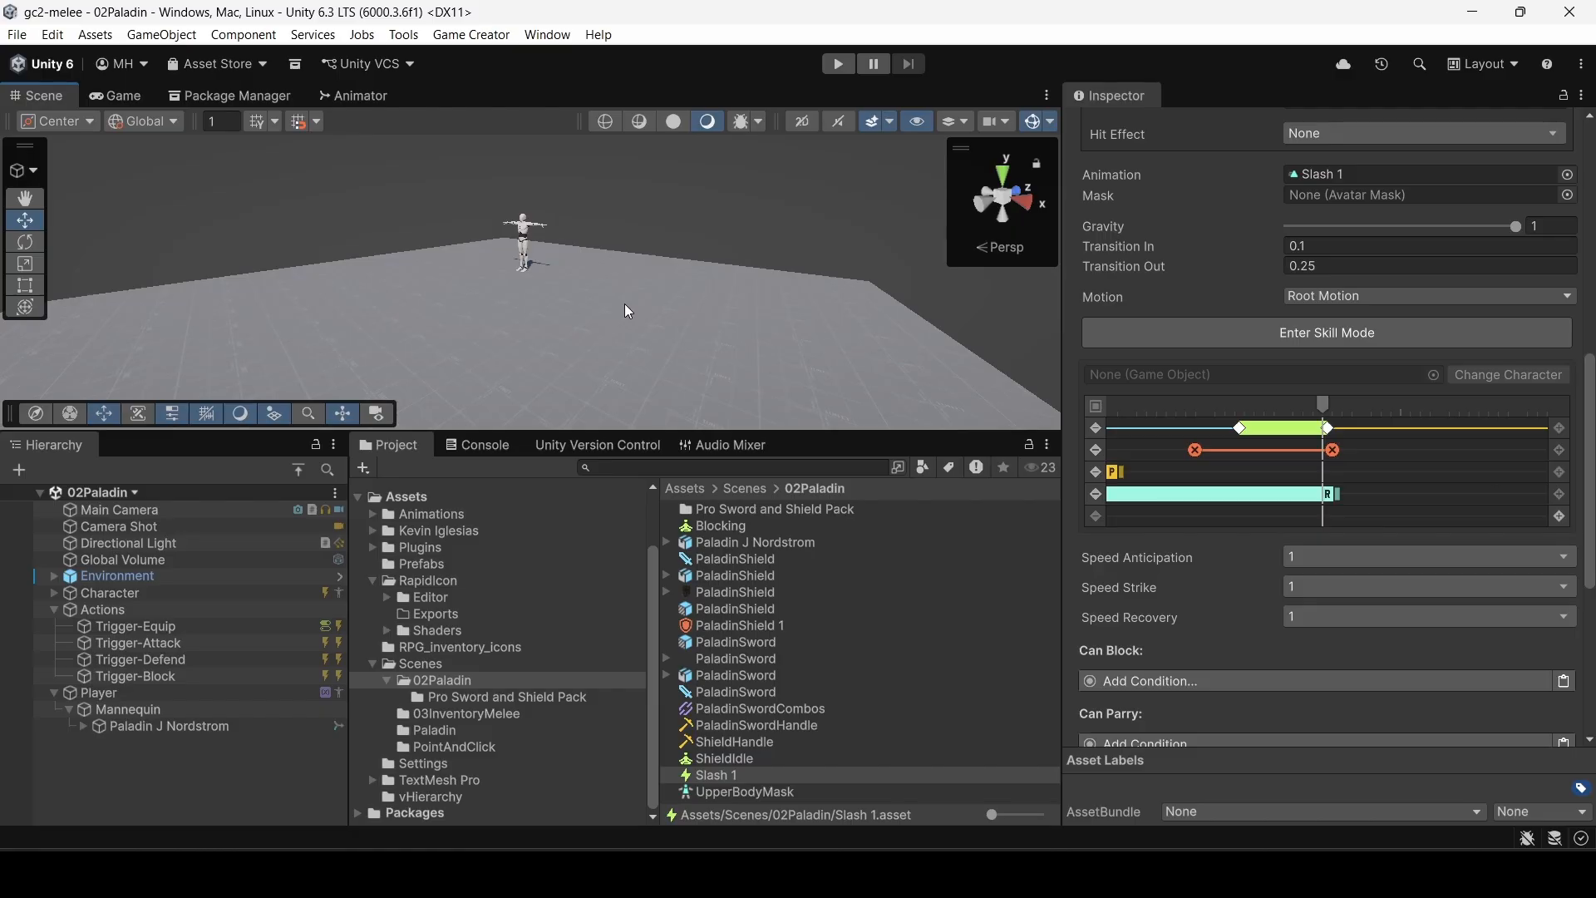
right_click_drag(625, 302, 553, 273)
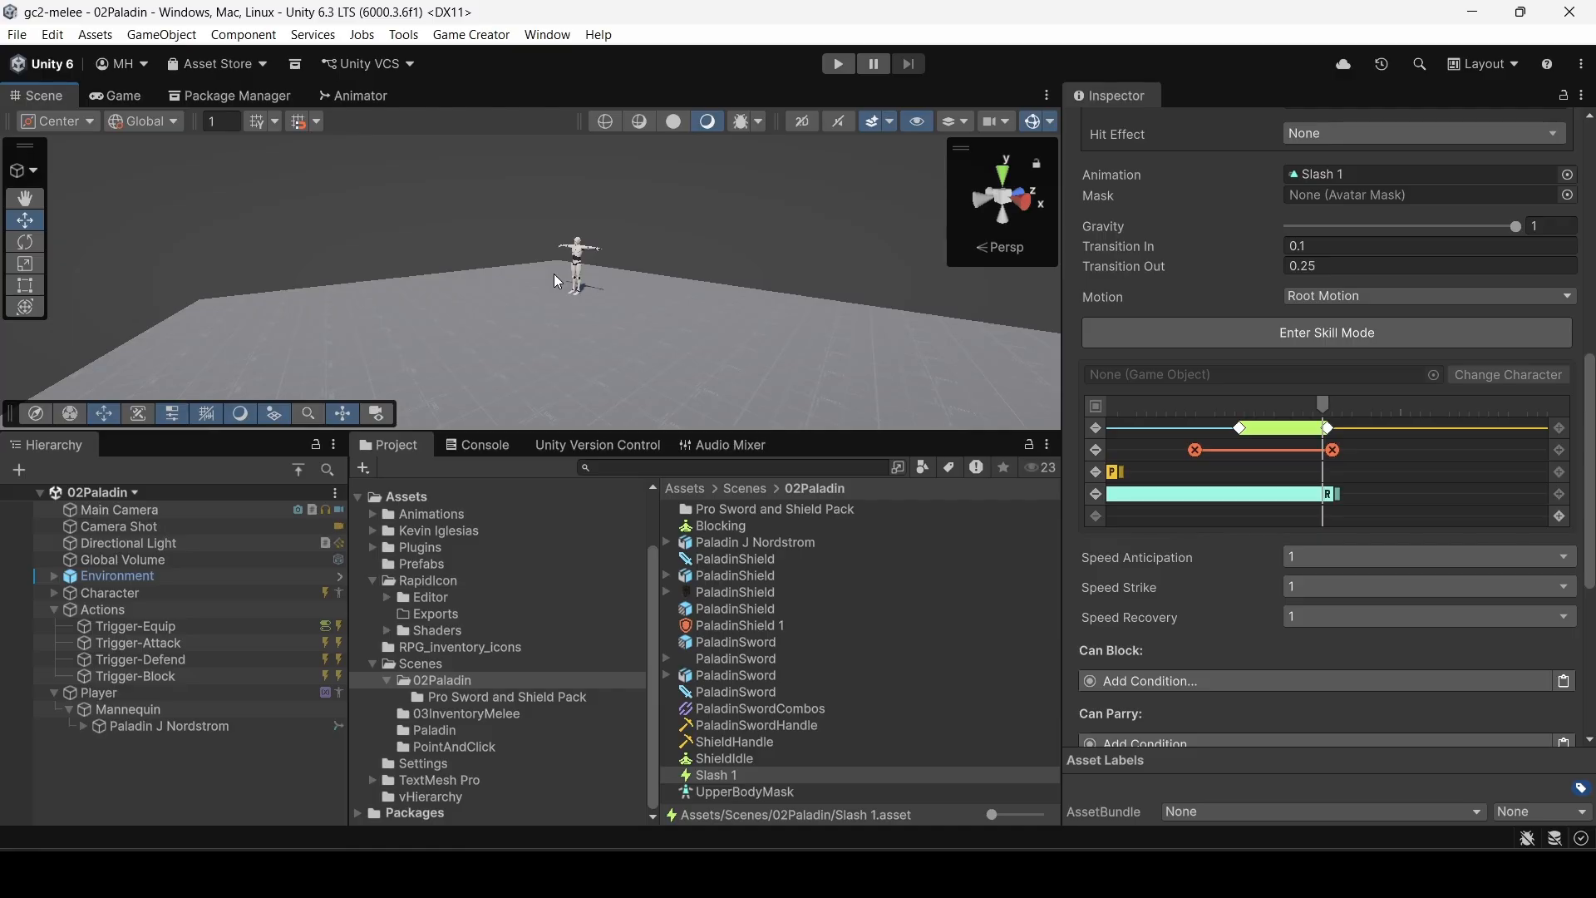
right_click_drag(554, 272, 597, 334)
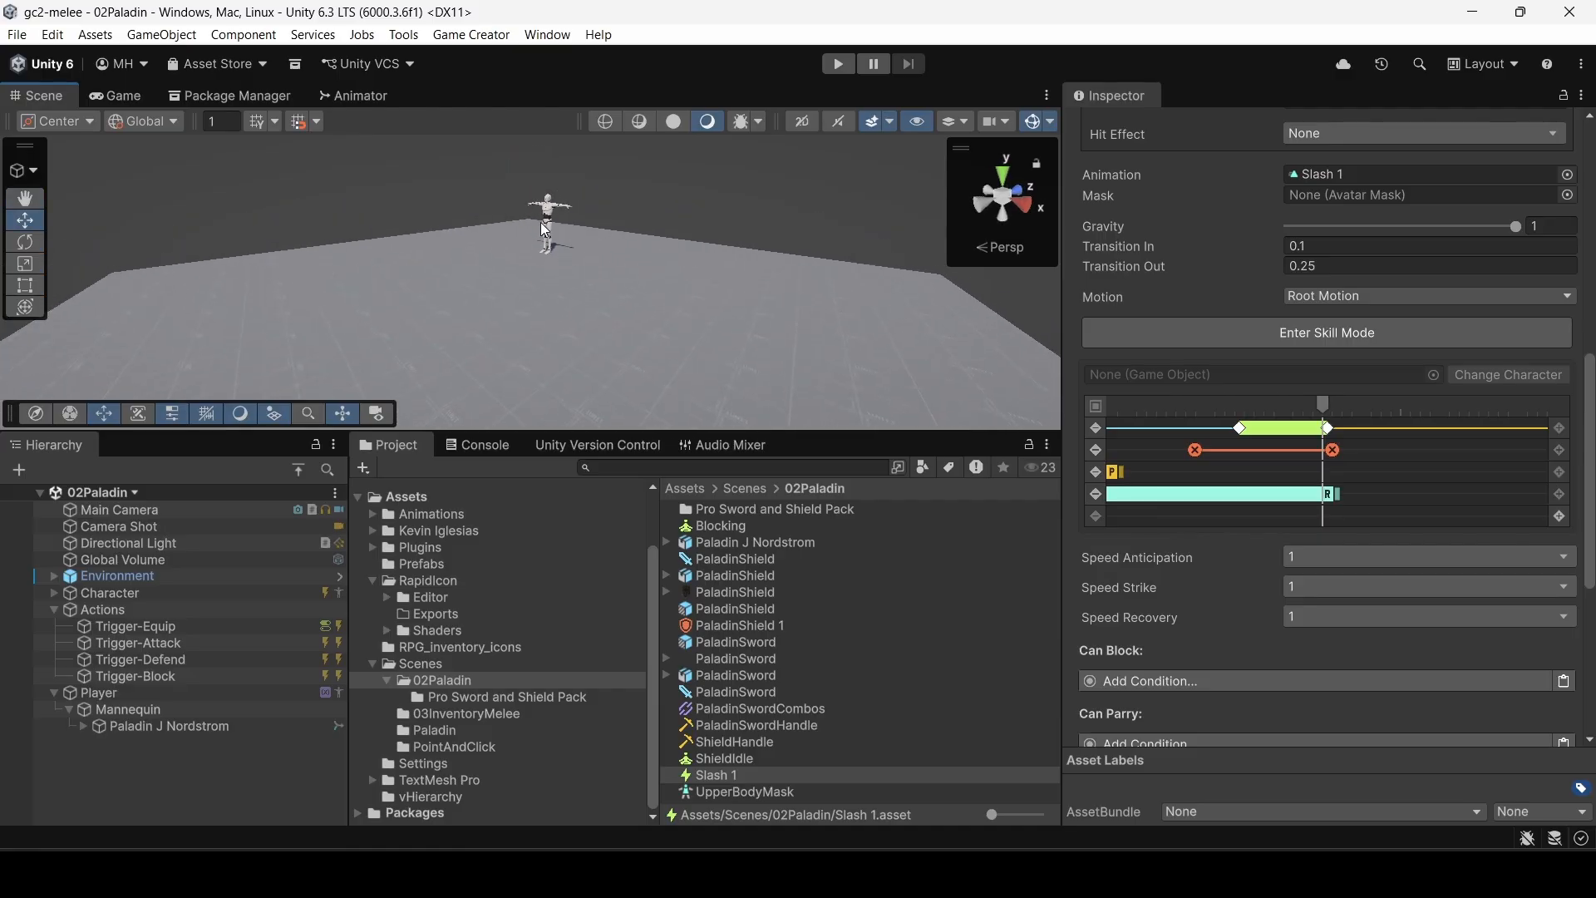